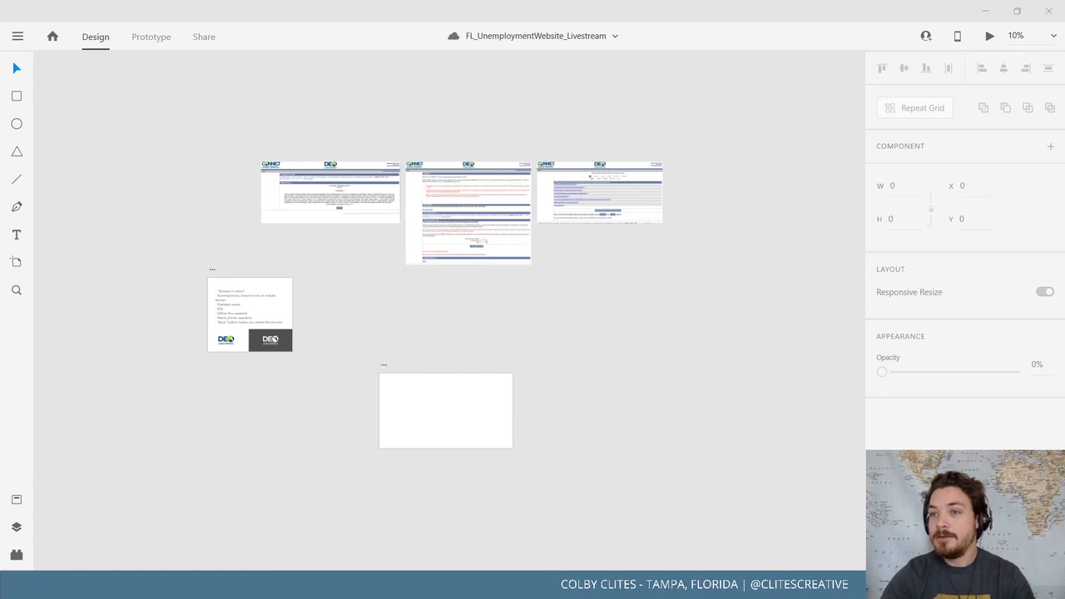
Read the list of website problems on the Notes artboard
{"action": "scroll", "coordinate": [666, 426], "scroll_direction": "up", "scroll_amount": 4}
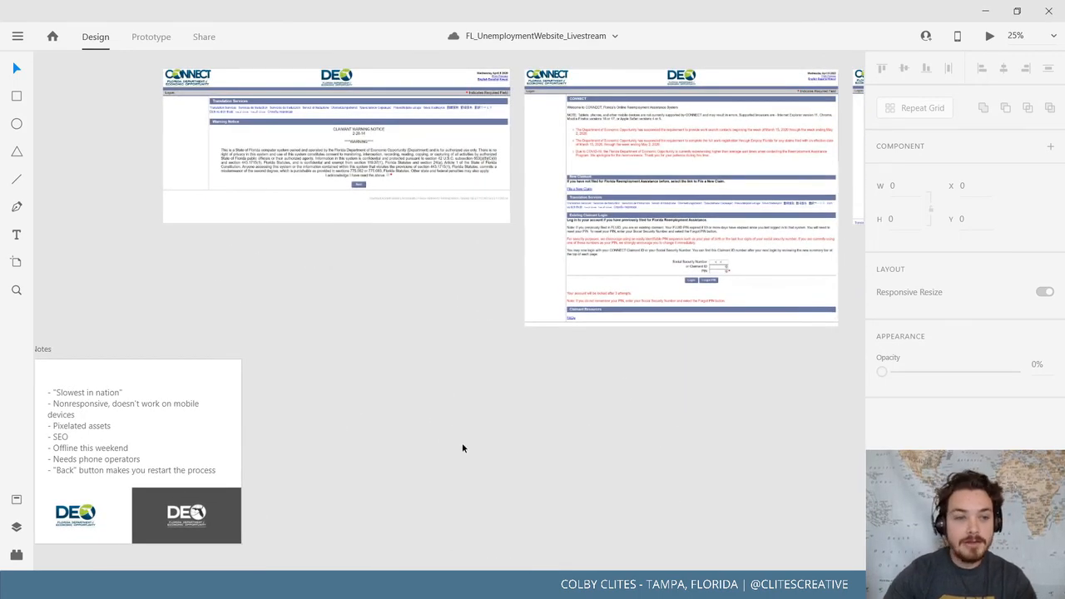
{"action": "left_click_drag", "start_coordinate": [462, 448], "coordinate": [647, 302]}
{"action": "key", "text": "ctrl+equal"}
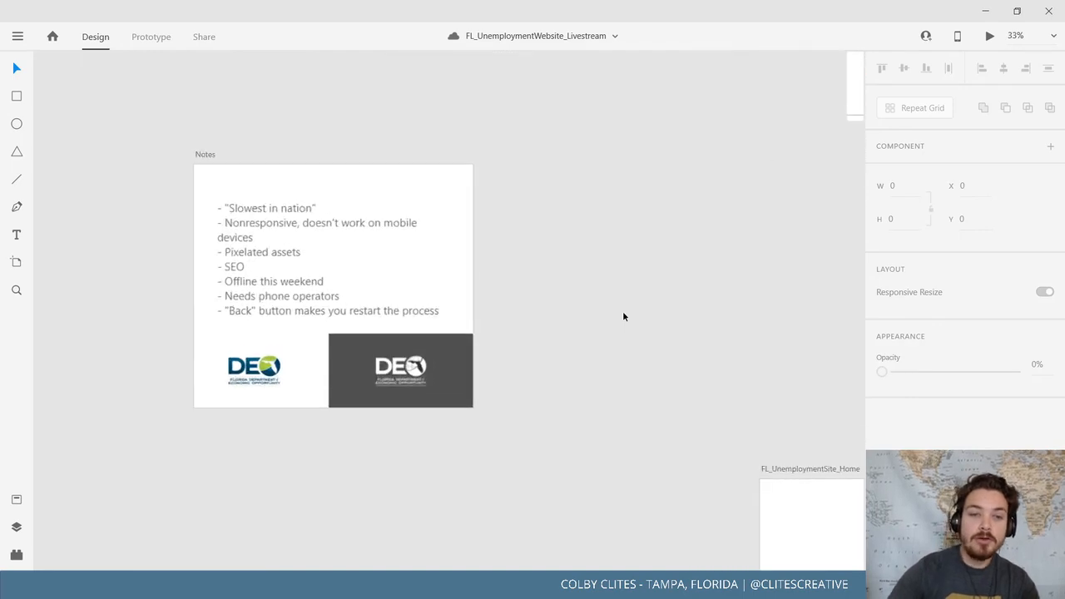
{"action": "left_click_drag", "start_coordinate": [544, 337], "coordinate": [604, 334]}
{"action": "scroll", "coordinate": [637, 336], "scroll_direction": "up", "scroll_amount": 1}
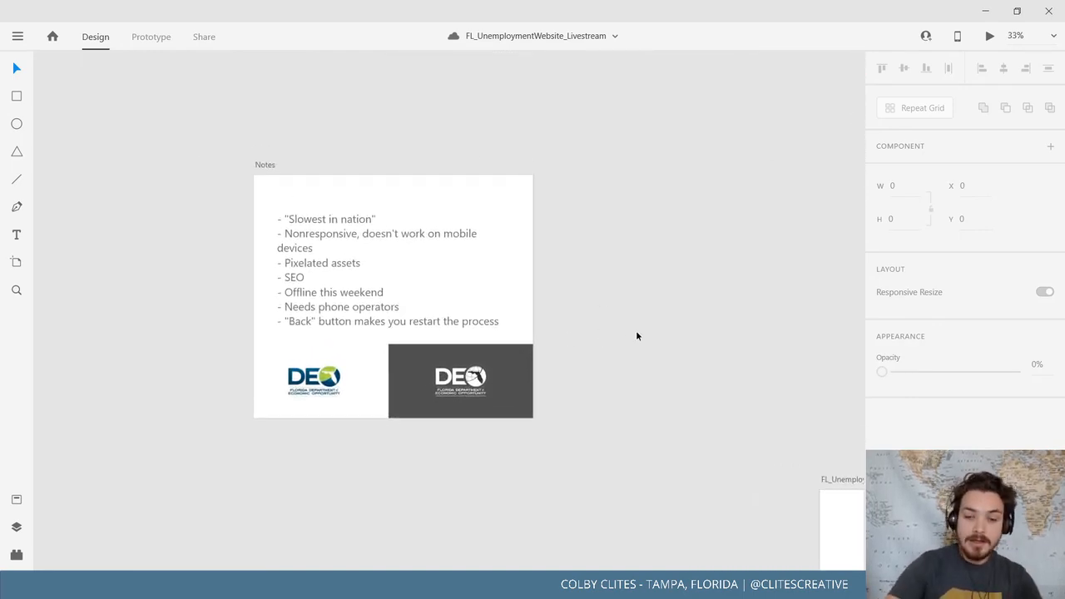
{"action": "key", "text": "ctrl+equal"}
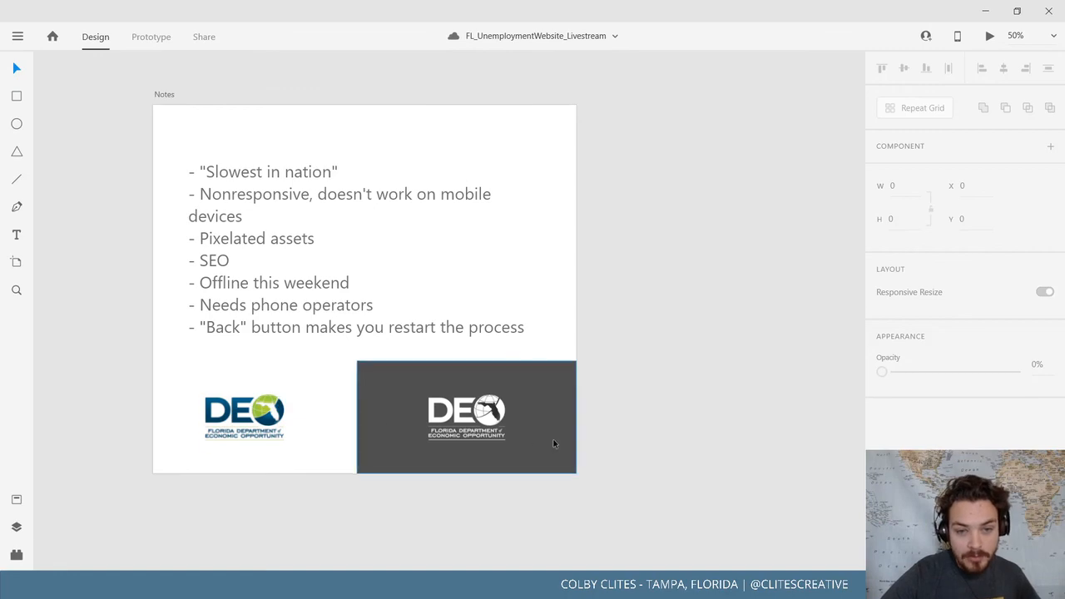
Inspect the color and white DEO logos on the Notes artboard at close range for image quality
{"action": "key", "text": "ctrl+equal"}
{"action": "key", "text": "ctrl+equal"}
{"action": "key", "text": "ctrl+equal"}
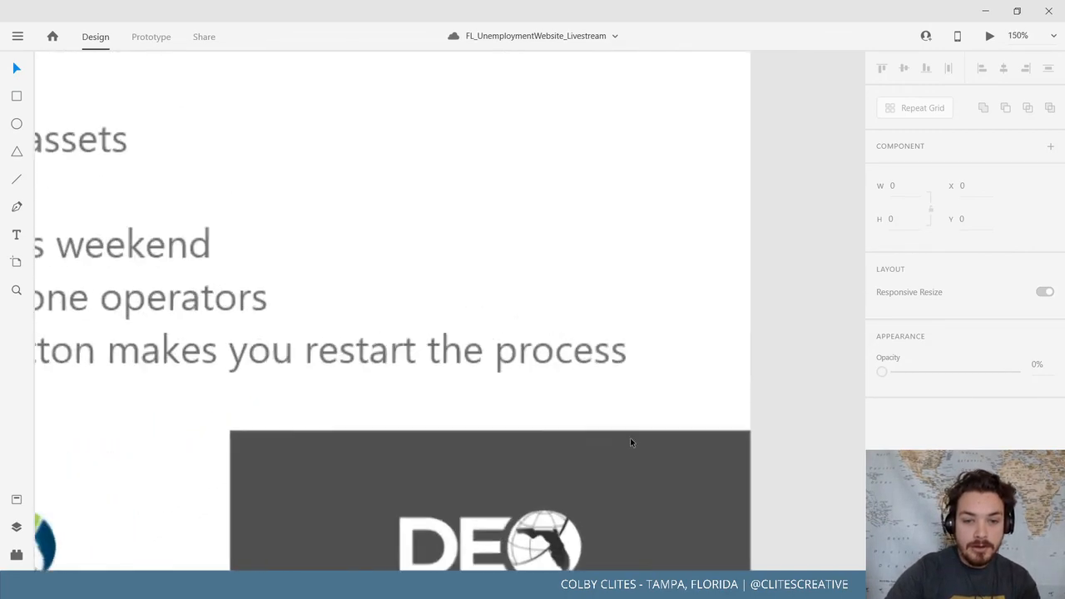
{"action": "scroll", "coordinate": [629, 442], "scroll_direction": "down", "scroll_amount": 3}
{"action": "scroll", "coordinate": [630, 442], "scroll_direction": "left", "scroll_amount": 1}
{"action": "scroll", "coordinate": [631, 441], "scroll_direction": "left", "scroll_amount": 4}
{"action": "scroll", "coordinate": [630, 442], "scroll_direction": "right", "scroll_amount": 4}
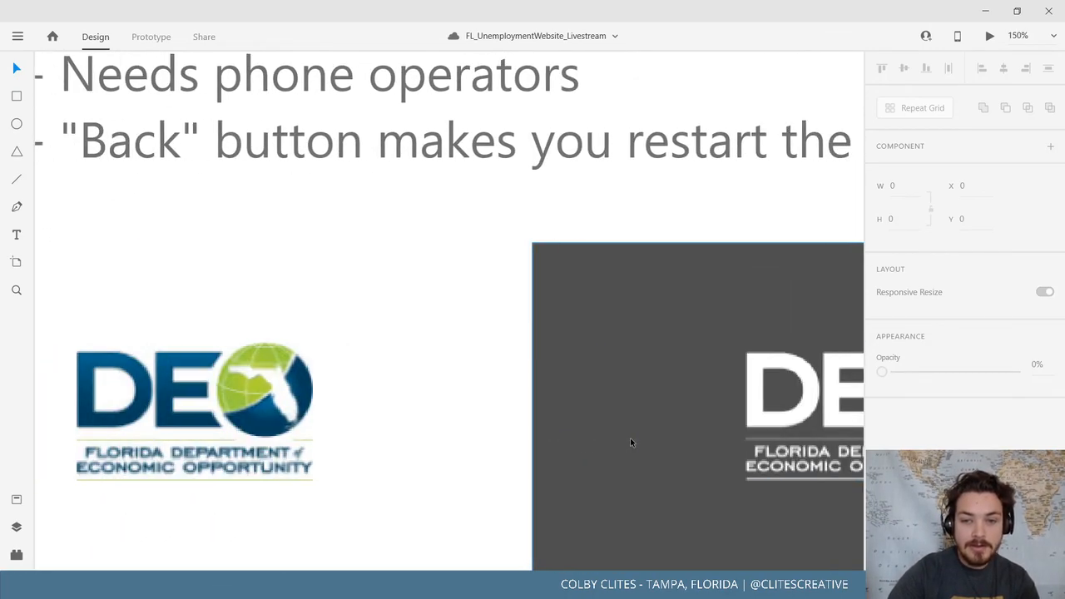
{"action": "key", "text": "ctrl+minus"}
{"action": "key", "text": "ctrl+minus"}
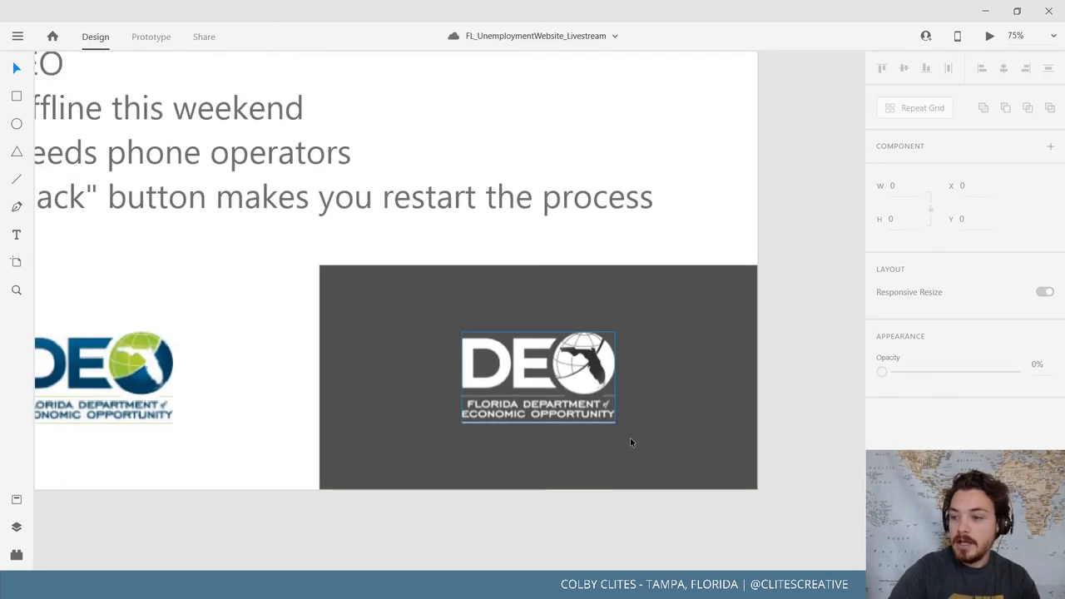
{"action": "key", "text": "ctrl+minus"}
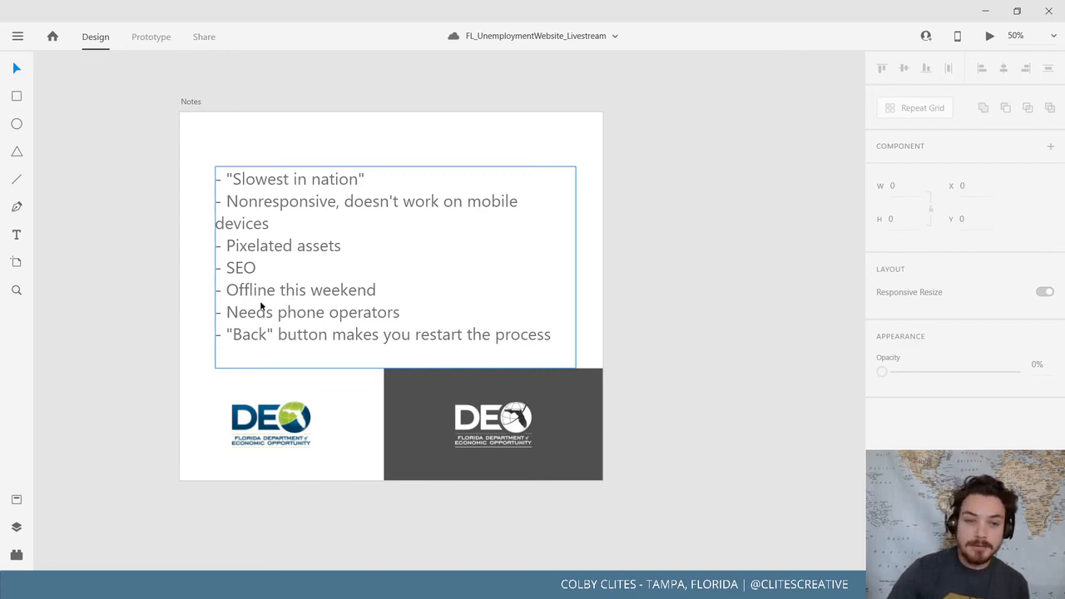
Switch to the UI Online window in Chrome, read the CONNECT maintenance notice for existing claimants, and return to the XD design
{"action": "mouse_move", "coordinate": [461, 587]}
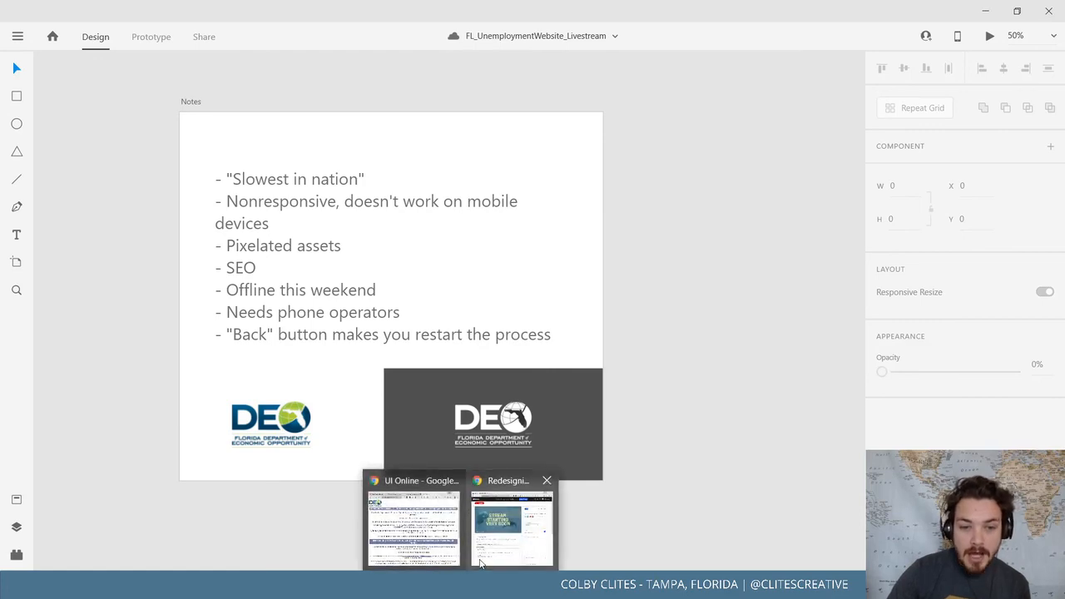
{"action": "left_click", "coordinate": [443, 539]}
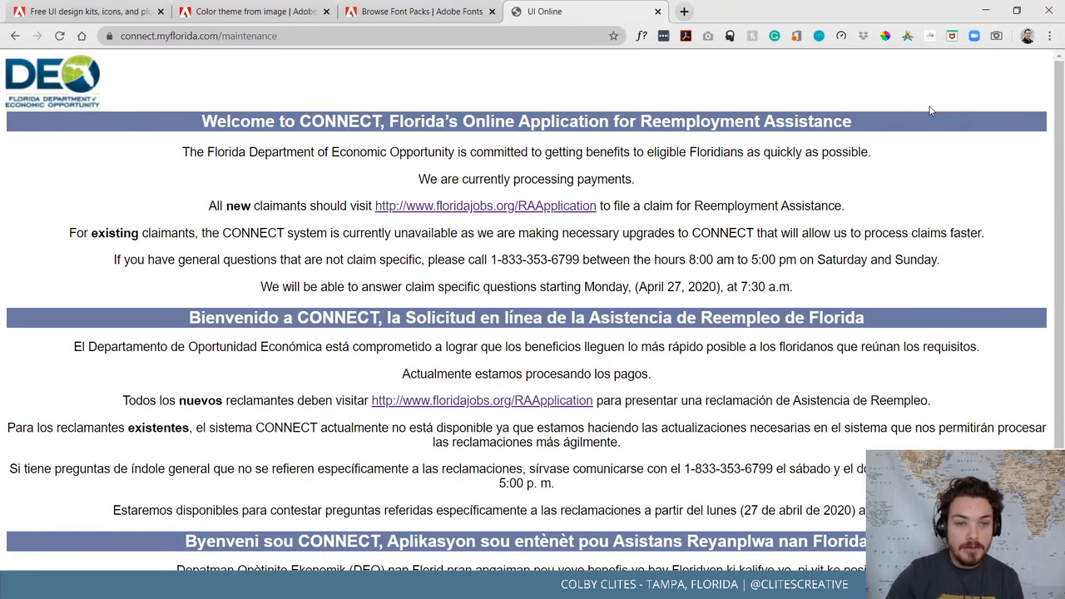
{"action": "left_click_drag", "start_coordinate": [77, 234], "coordinate": [772, 235]}
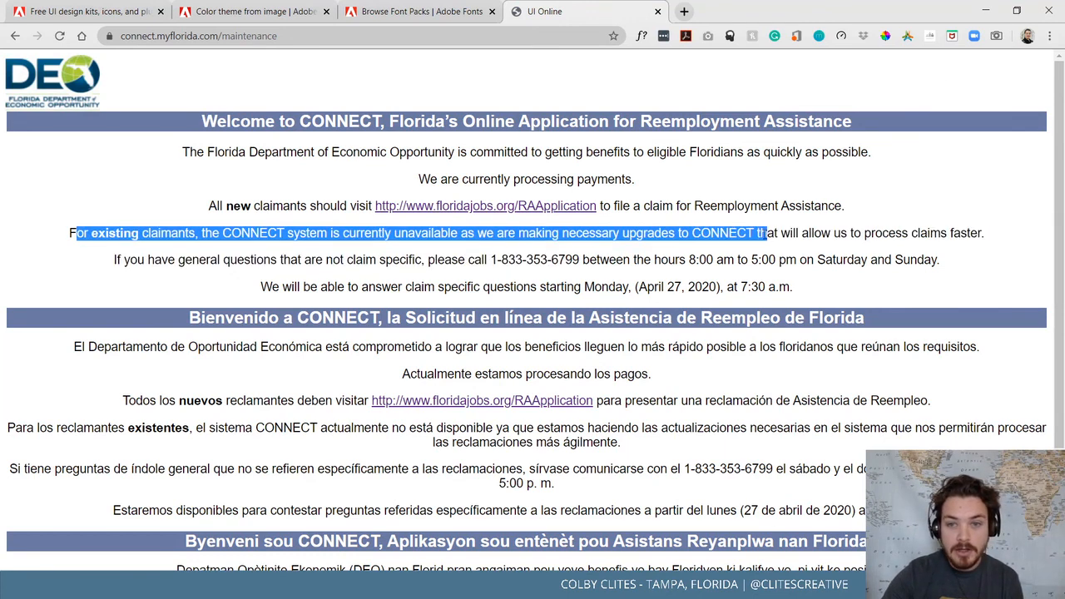
{"action": "left_click", "coordinate": [942, 265]}
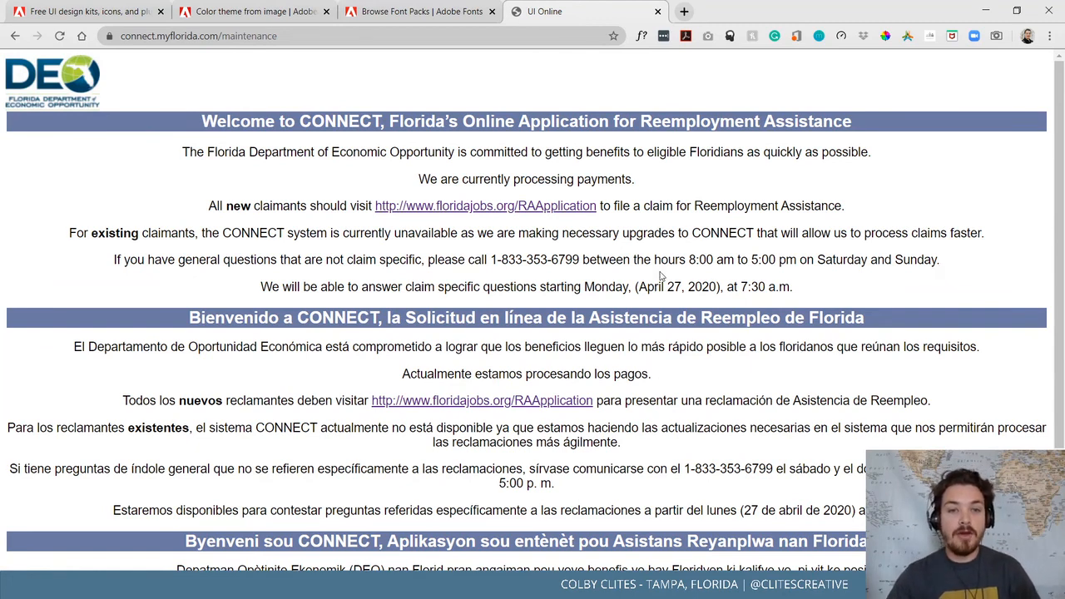
{"action": "left_click", "coordinate": [498, 212]}
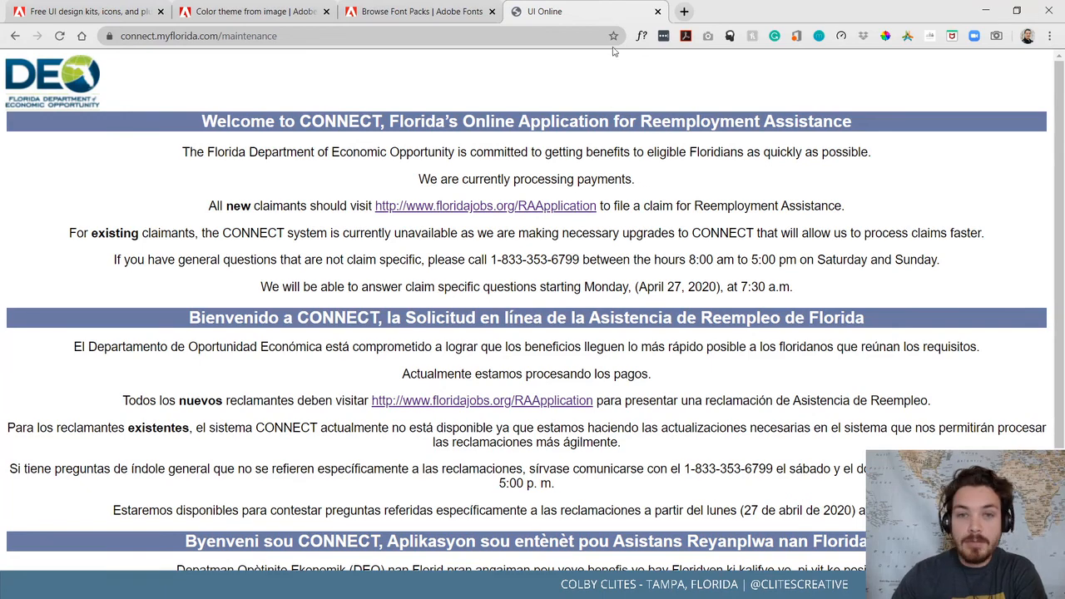
{"action": "double_click", "coordinate": [772, 12]}
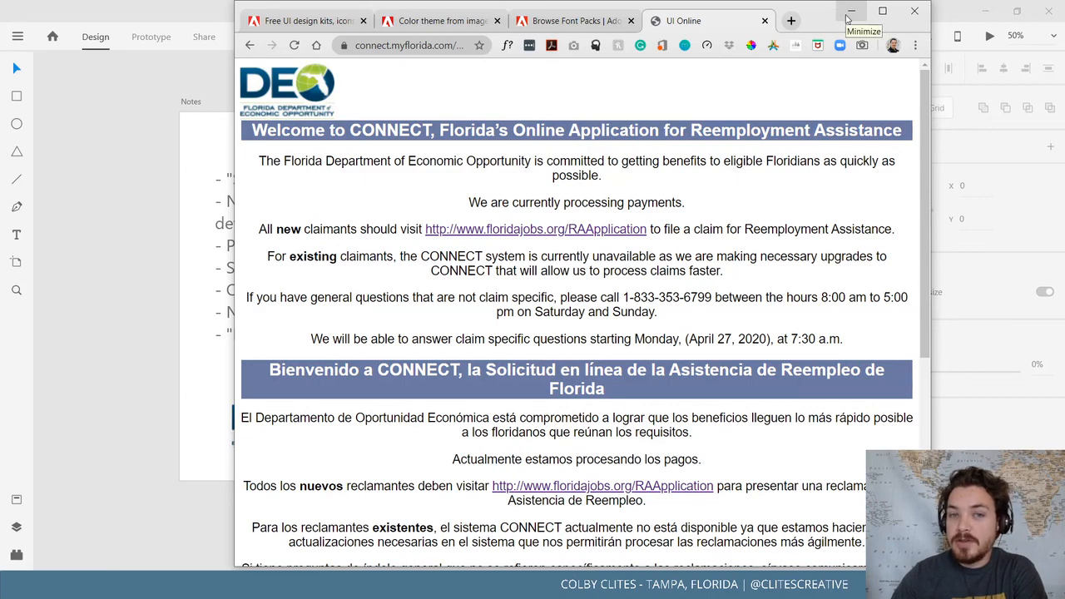
{"action": "left_click", "coordinate": [849, 17]}
Review the screenshots of the current site's warning notice, claimant login page and initial claim application page in order
{"action": "left_click_drag", "start_coordinate": [623, 221], "coordinate": [490, 335]}
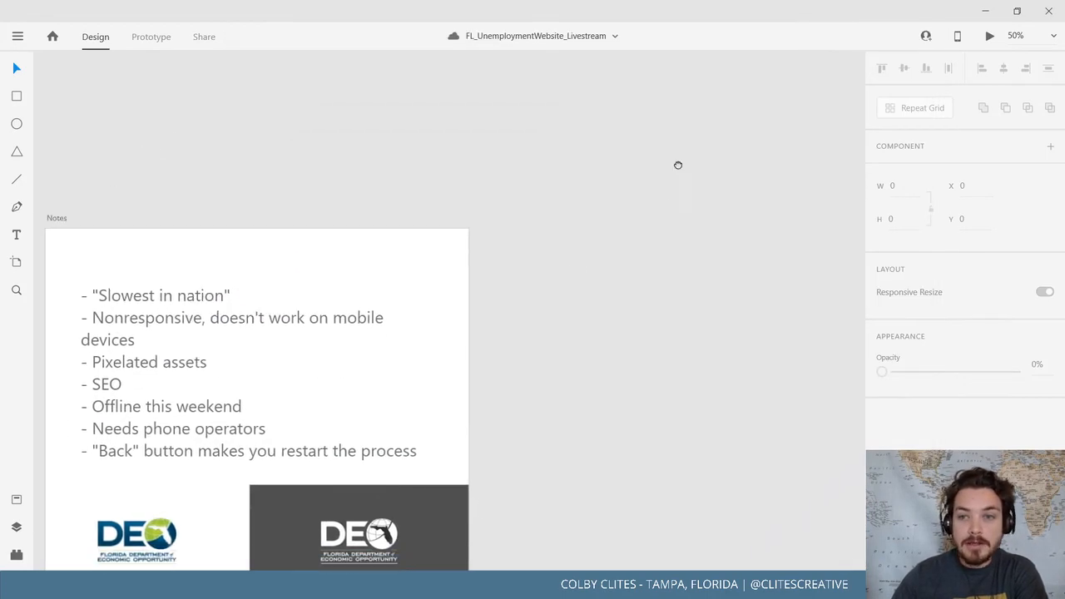
{"action": "scroll", "coordinate": [438, 407], "scroll_direction": "up", "scroll_amount": 6}
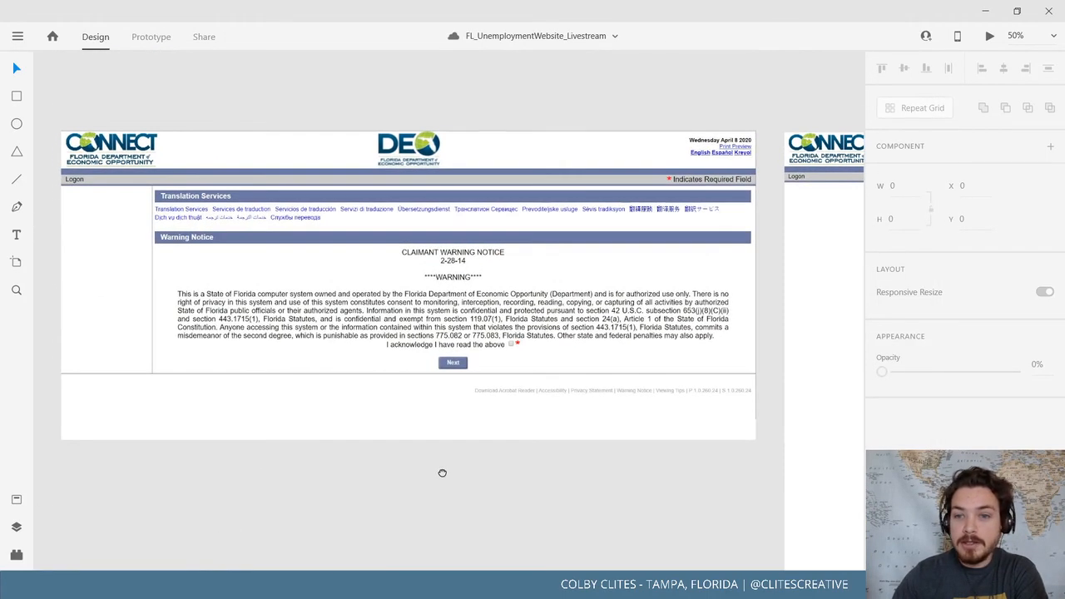
{"action": "left_click_drag", "start_coordinate": [443, 472], "coordinate": [426, 471]}
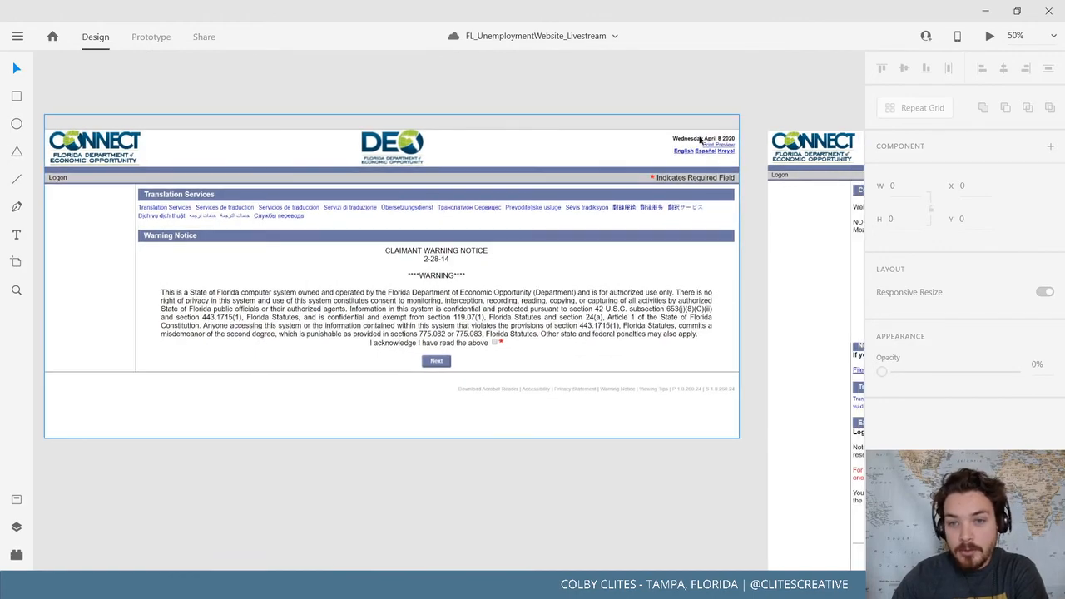
{"action": "scroll", "coordinate": [369, 240], "scroll_direction": "right", "scroll_amount": 10}
{"action": "scroll", "coordinate": [369, 240], "scroll_direction": "down", "scroll_amount": 2}
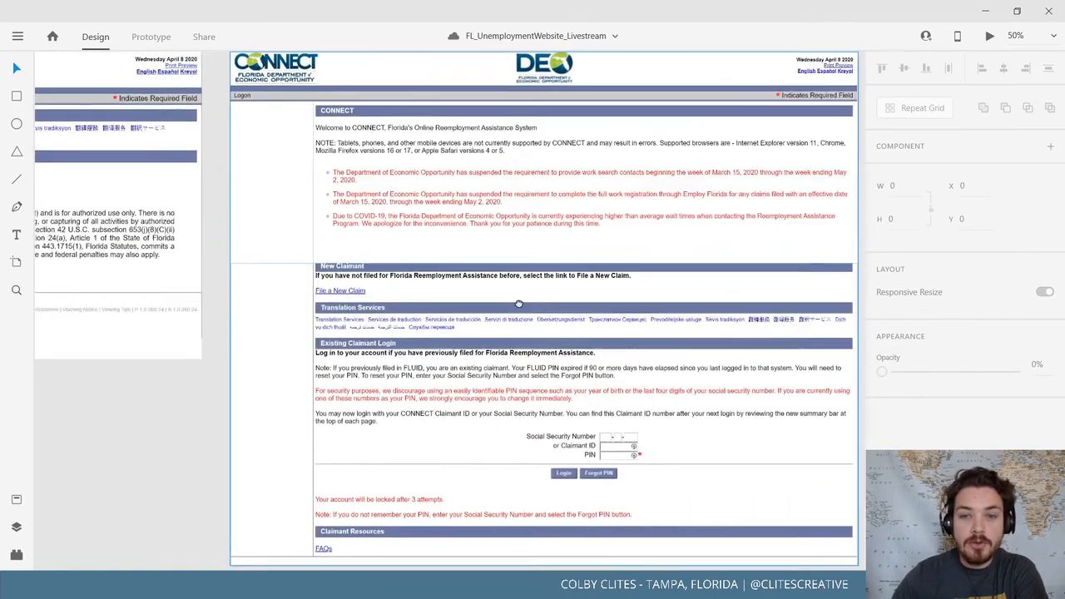
{"action": "scroll", "coordinate": [518, 305], "scroll_direction": "right", "scroll_amount": 5}
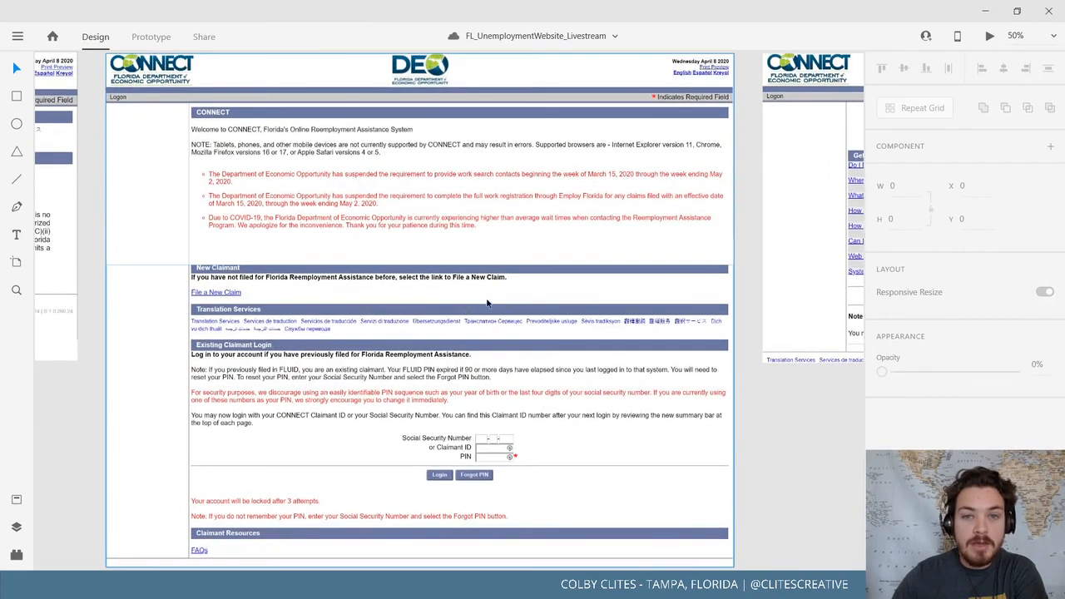
{"action": "scroll", "coordinate": [487, 303], "scroll_direction": "right", "scroll_amount": 20}
{"action": "scroll", "coordinate": [488, 303], "scroll_direction": "up", "scroll_amount": 2}
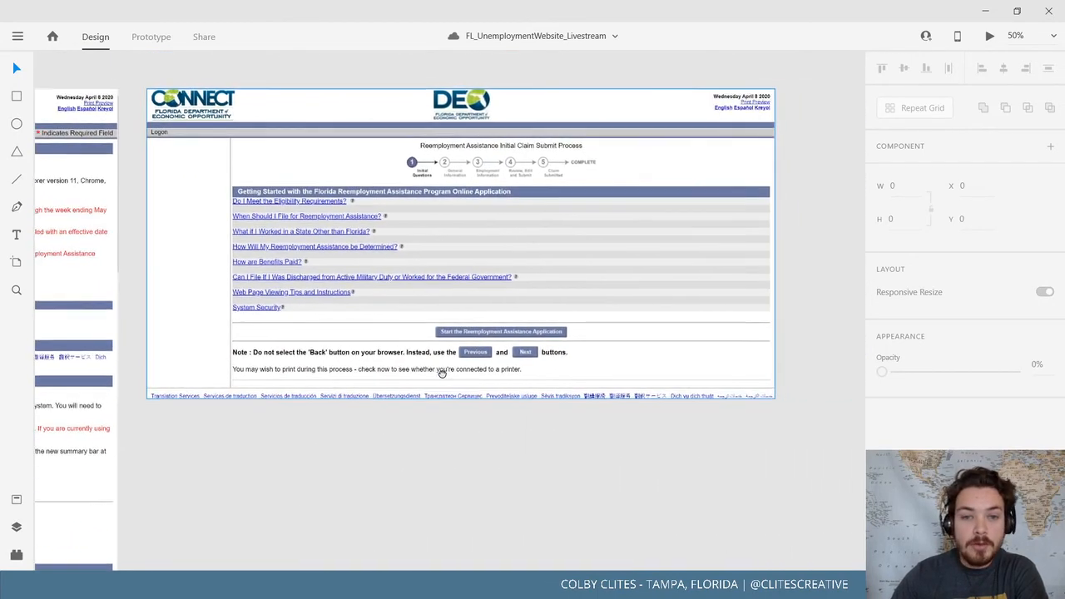
{"action": "scroll", "coordinate": [407, 434], "scroll_direction": "left", "scroll_amount": 1}
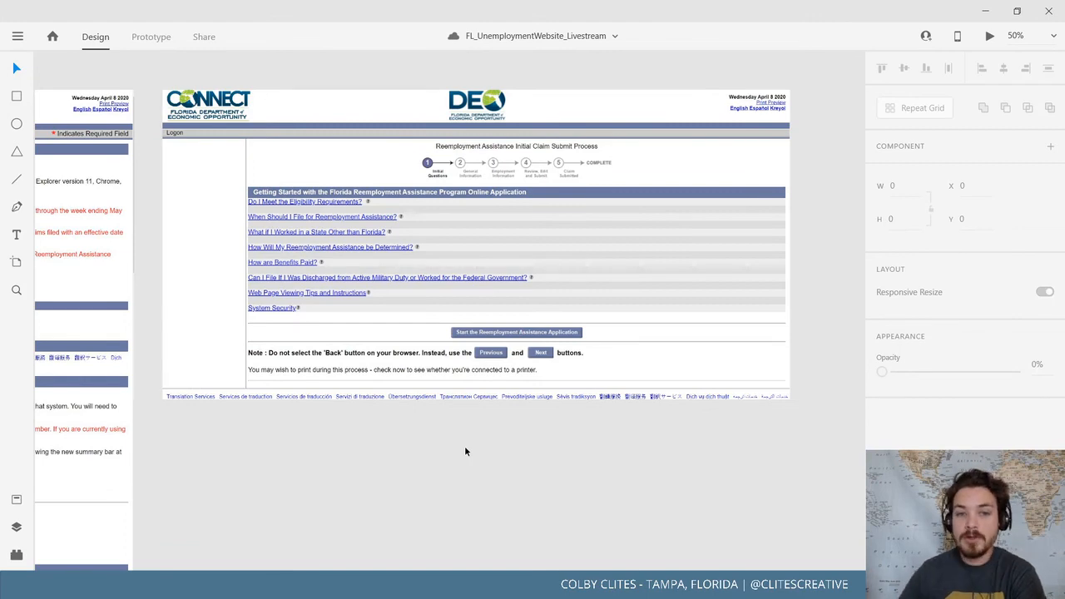
{"action": "left_click_drag", "start_coordinate": [356, 454], "coordinate": [423, 485]}
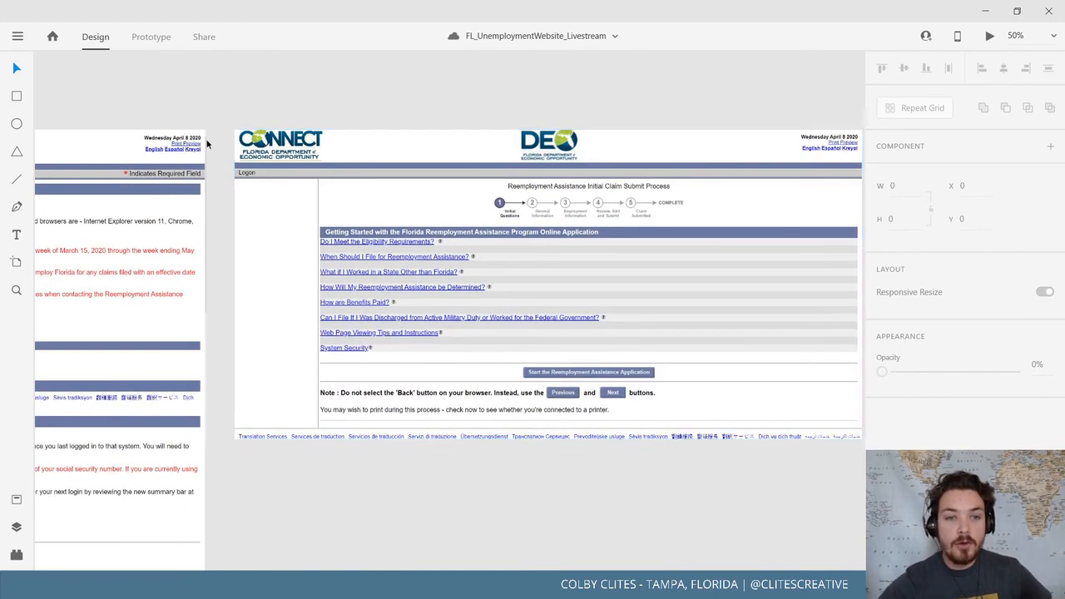
Re-examine the claimant login page screenshot from its red notices down to the Claimant Resources section
{"action": "scroll", "coordinate": [358, 399], "scroll_direction": "left", "scroll_amount": 12}
{"action": "scroll", "coordinate": [358, 399], "scroll_direction": "down", "scroll_amount": 2}
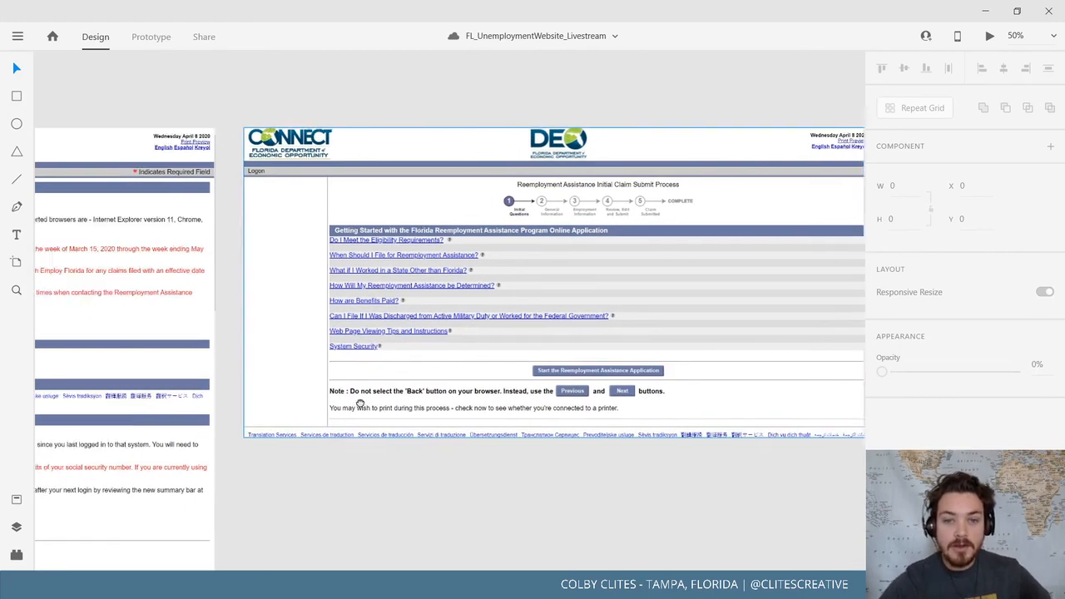
{"action": "scroll", "coordinate": [479, 377], "scroll_direction": "right", "scroll_amount": 15}
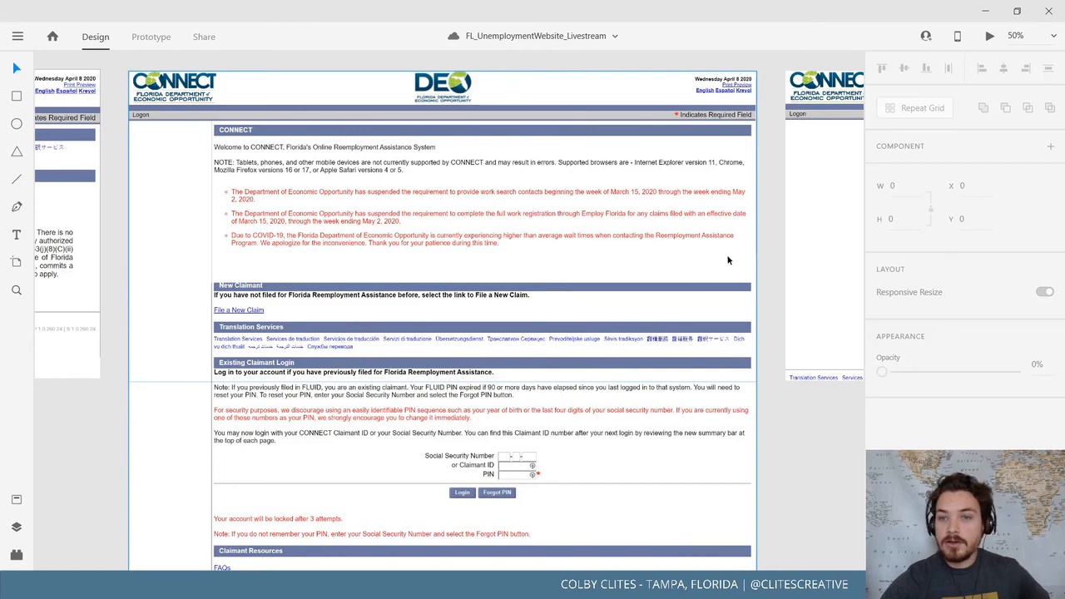
{"action": "scroll", "coordinate": [749, 291], "scroll_direction": "down", "scroll_amount": 3}
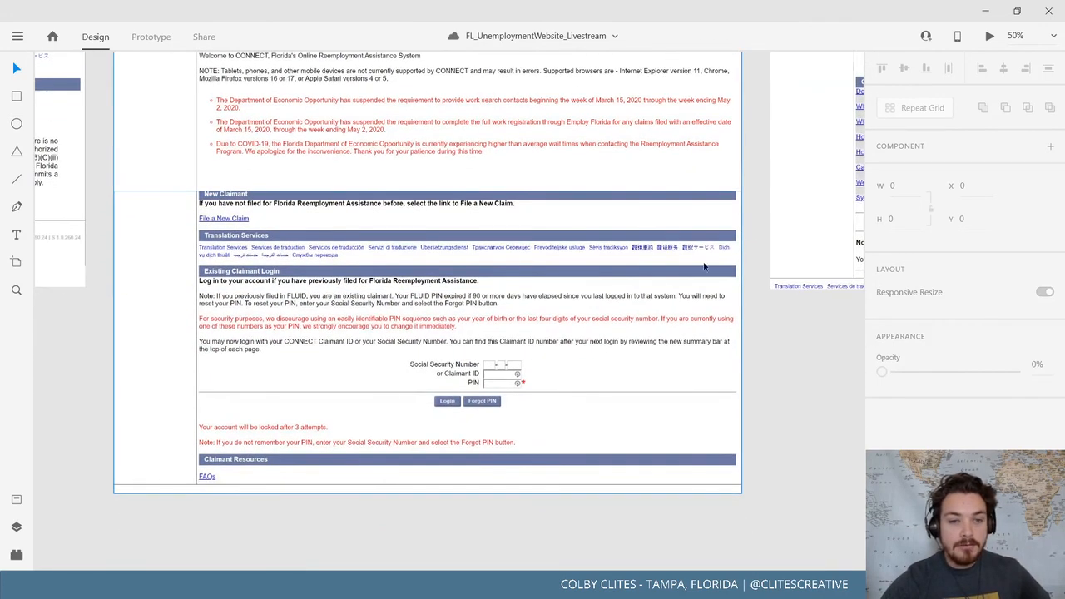
{"action": "scroll", "coordinate": [382, 358], "scroll_direction": "up", "scroll_amount": 2}
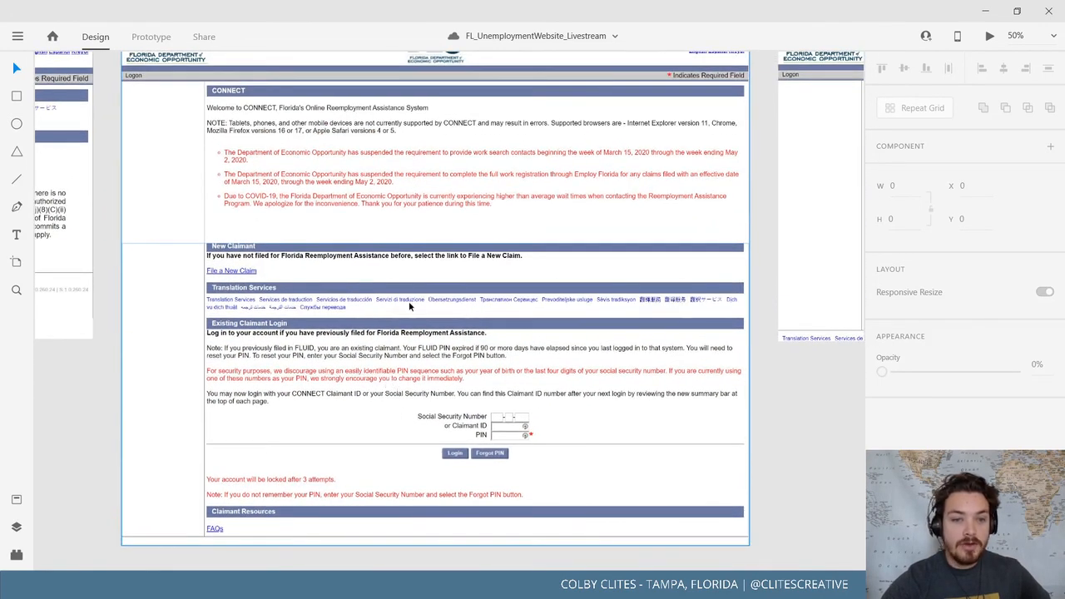
{"action": "left_click_drag", "start_coordinate": [723, 359], "coordinate": [740, 361]}
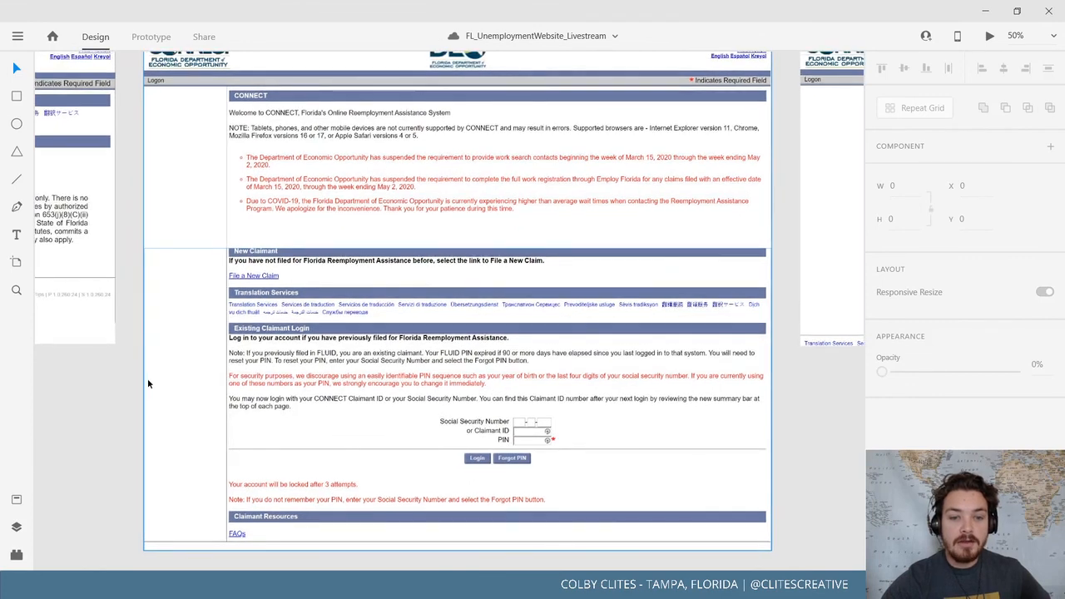
{"action": "left_click_drag", "start_coordinate": [147, 378], "coordinate": [144, 357]}
{"action": "scroll", "coordinate": [188, 321], "scroll_direction": "down", "scroll_amount": 4}
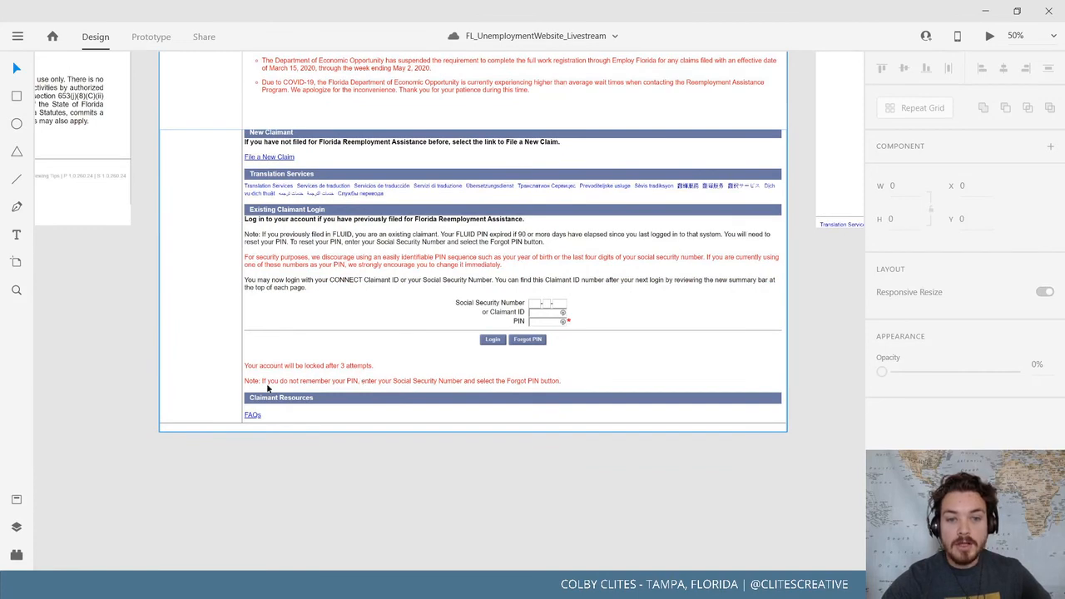
Review the Notes artboard again and look over its surroundings, including the existing-site screenshots and the blank FL_UnemploymentSite_Home artboard
{"action": "scroll", "coordinate": [252, 370], "scroll_direction": "left", "scroll_amount": 5}
{"action": "scroll", "coordinate": [253, 370], "scroll_direction": "up", "scroll_amount": 2}
{"action": "scroll", "coordinate": [253, 366], "scroll_direction": "left", "scroll_amount": 15}
{"action": "scroll", "coordinate": [253, 366], "scroll_direction": "down", "scroll_amount": 10}
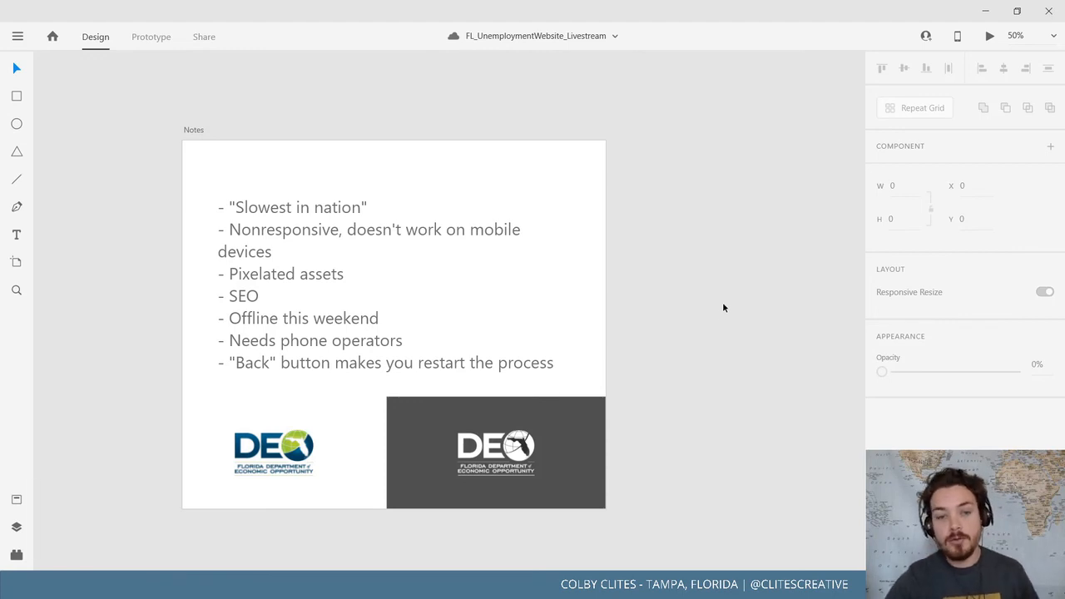
{"action": "scroll", "coordinate": [699, 324], "scroll_direction": "down", "scroll_amount": 2}
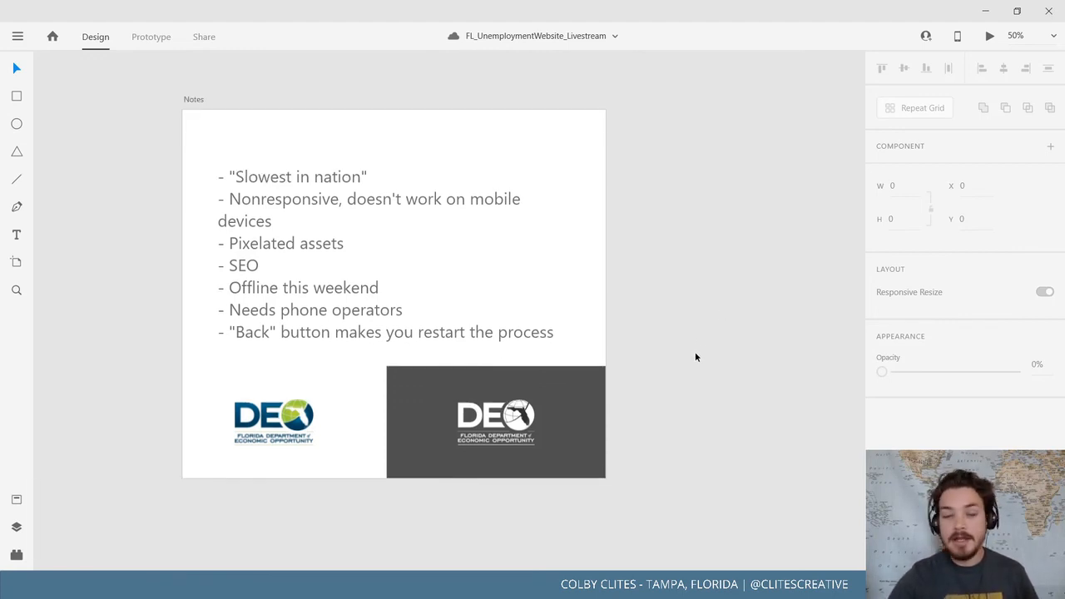
{"action": "left_click_drag", "start_coordinate": [722, 349], "coordinate": [672, 359]}
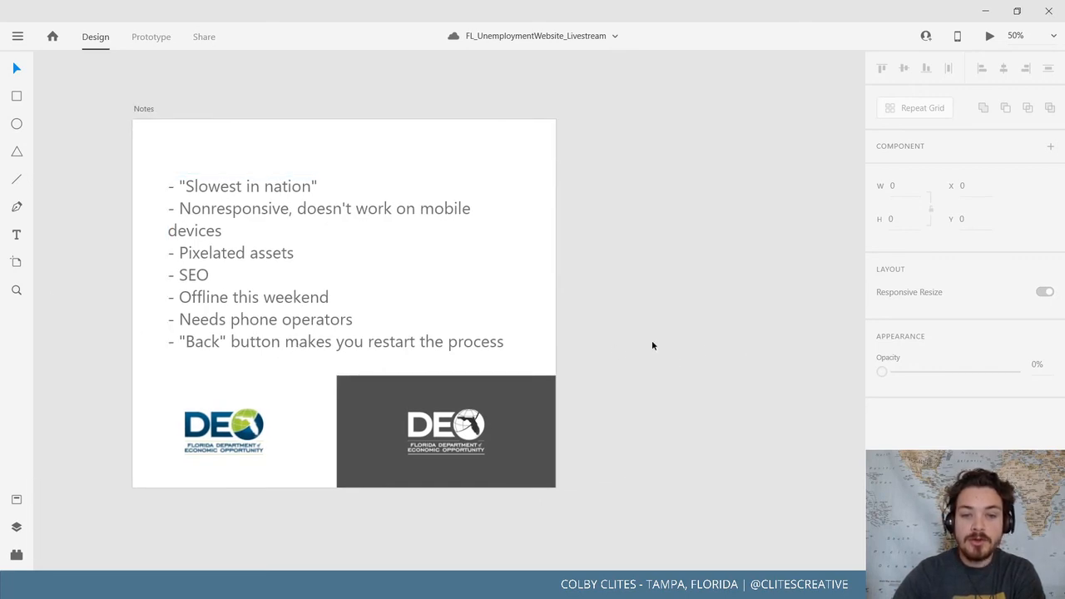
{"action": "left_click_drag", "start_coordinate": [697, 335], "coordinate": [361, 351]}
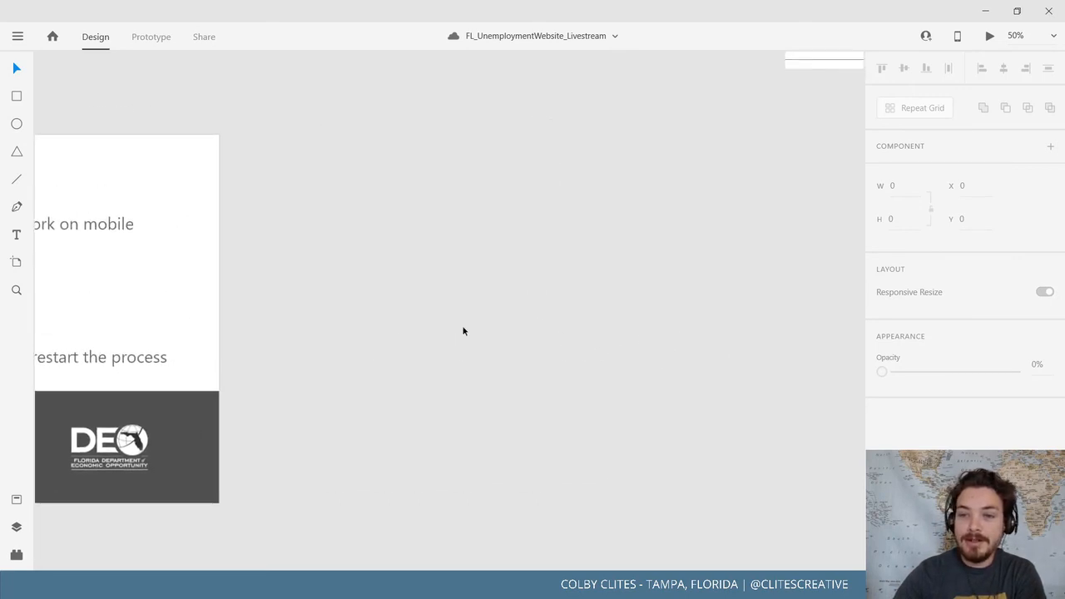
{"action": "left_click_drag", "start_coordinate": [665, 287], "coordinate": [739, 211]}
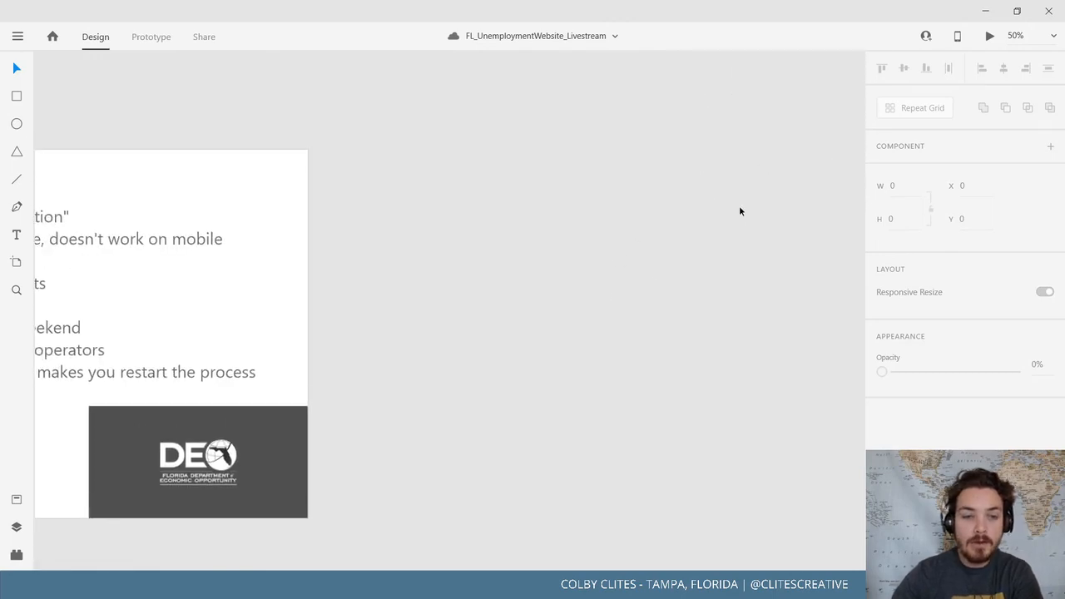
{"action": "key", "text": "ctrl+minus"}
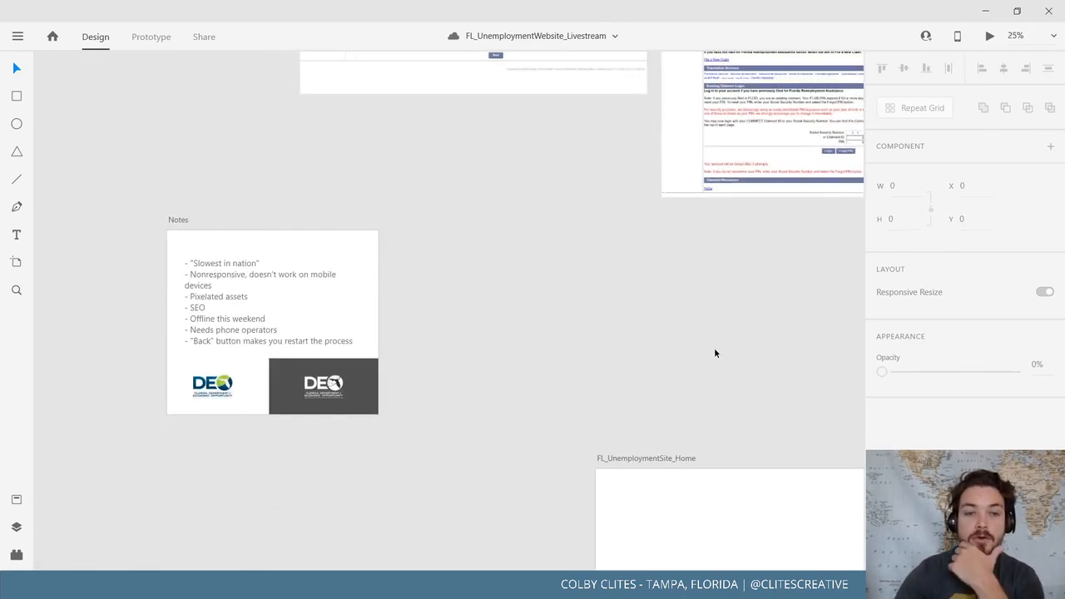
{"action": "left_click_drag", "start_coordinate": [619, 335], "coordinate": [548, 357]}
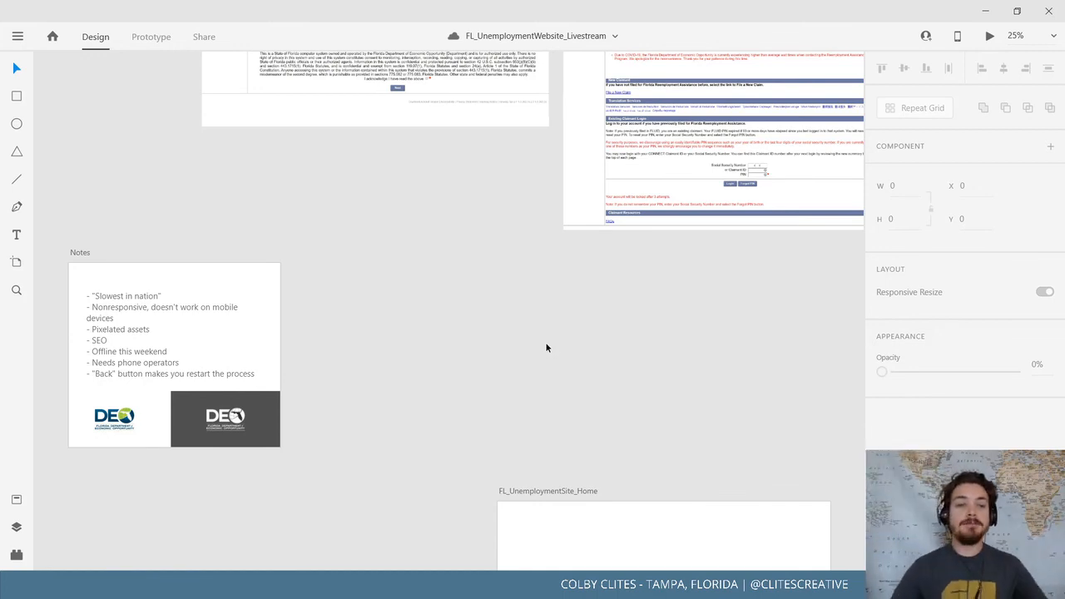
{"action": "left_click_drag", "start_coordinate": [475, 324], "coordinate": [301, 476]}
{"action": "left_click_drag", "start_coordinate": [341, 472], "coordinate": [376, 436]}
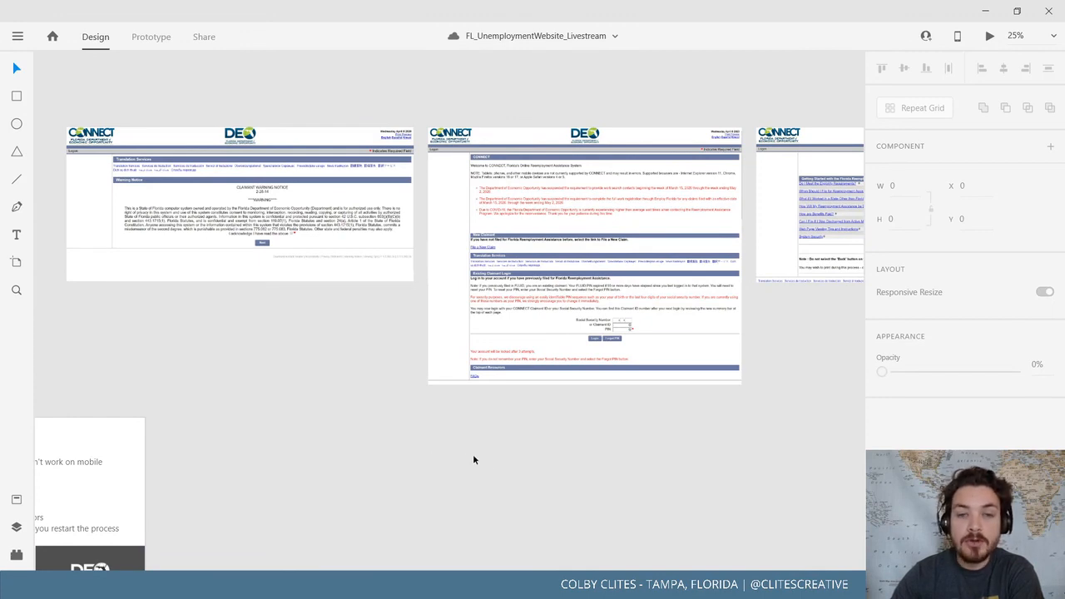
{"action": "left_click_drag", "start_coordinate": [473, 459], "coordinate": [435, 405]}
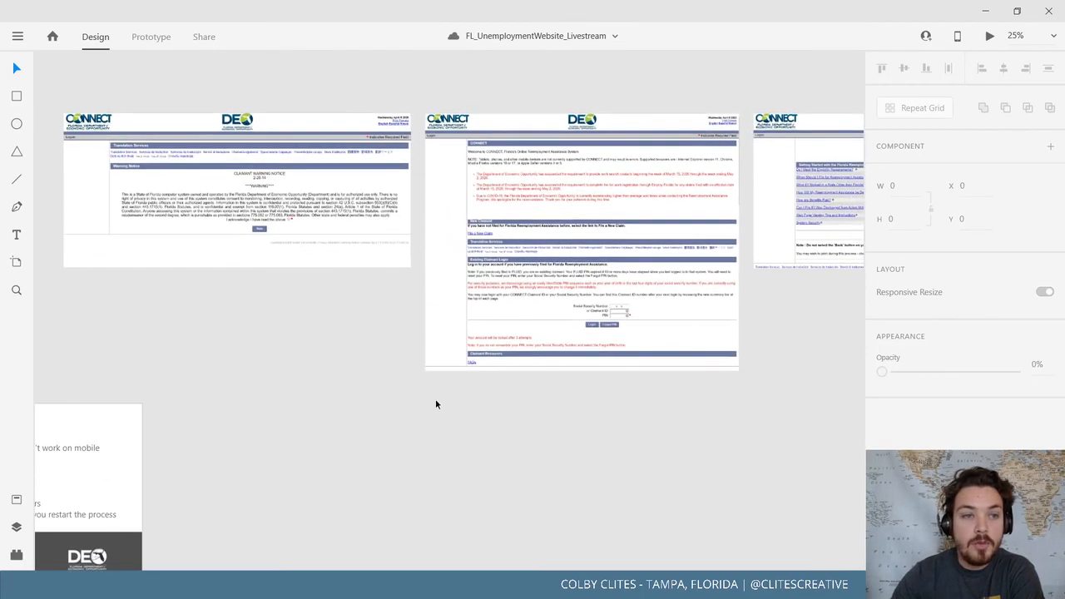
{"action": "left_click", "coordinate": [18, 37]}
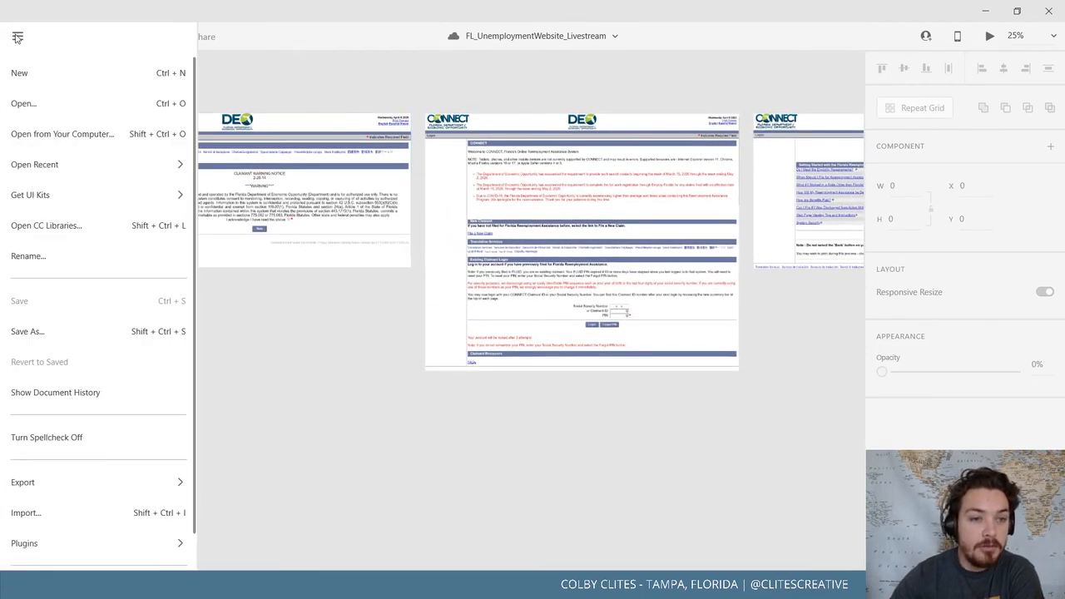
{"action": "mouse_move", "coordinate": [94, 208]}
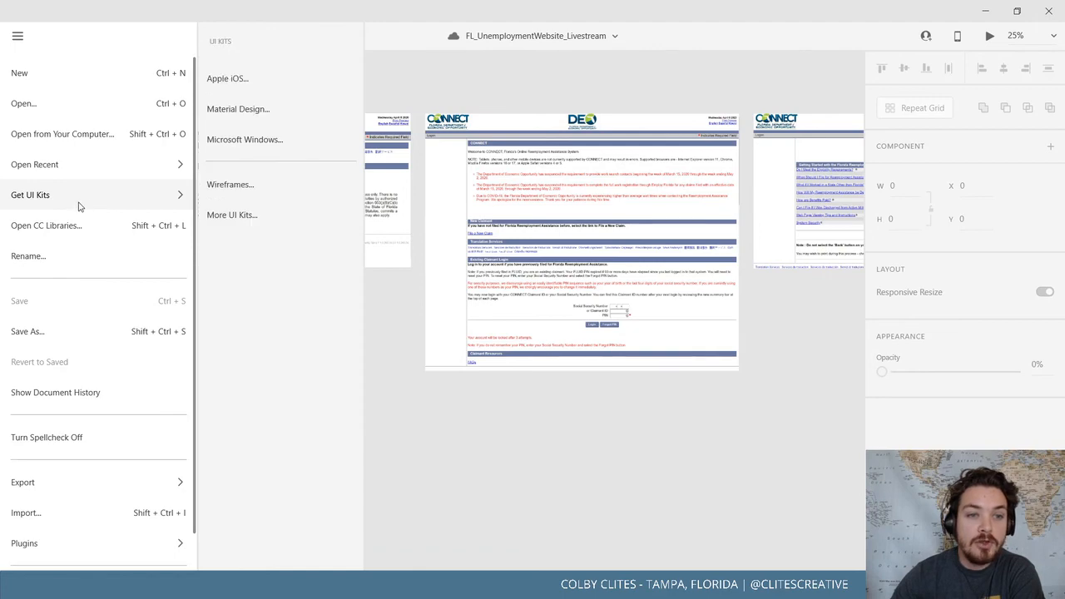
{"action": "left_click", "coordinate": [233, 214]}
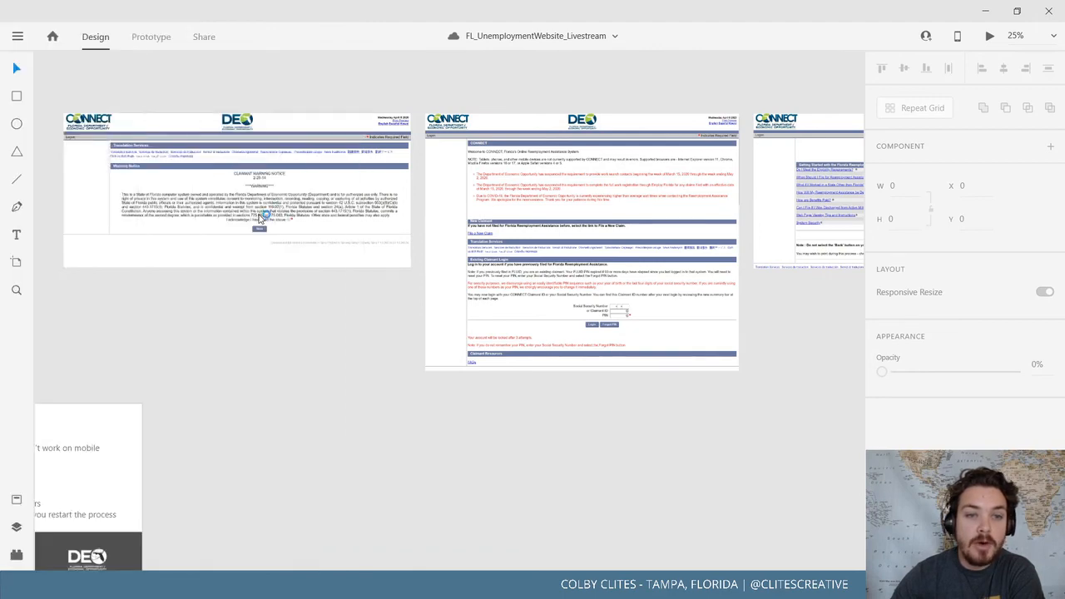
{"action": "left_click", "coordinate": [882, 11]}
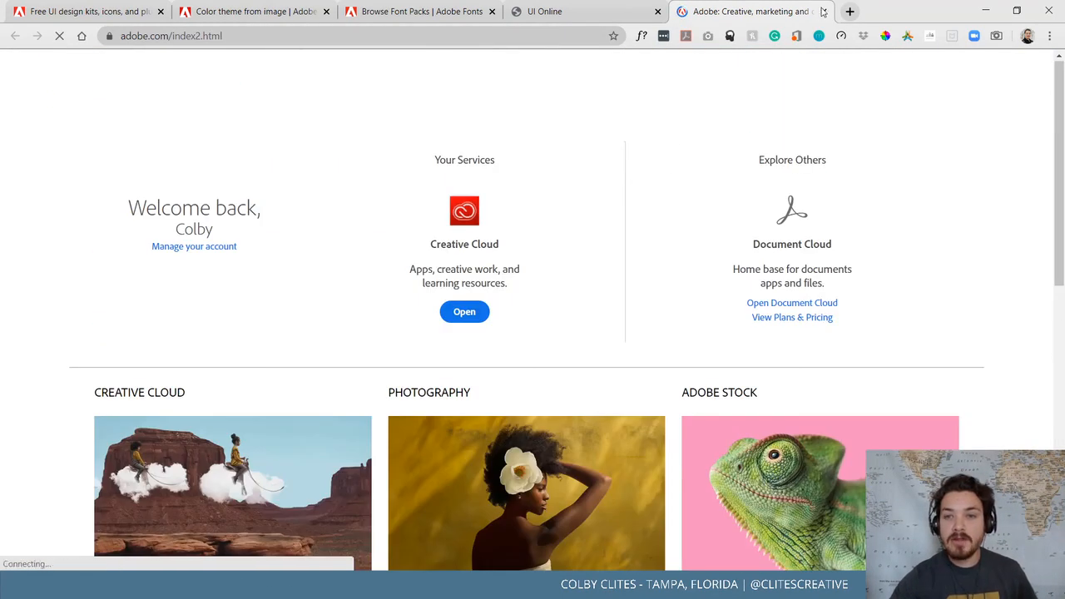
{"action": "left_click", "coordinate": [822, 12]}
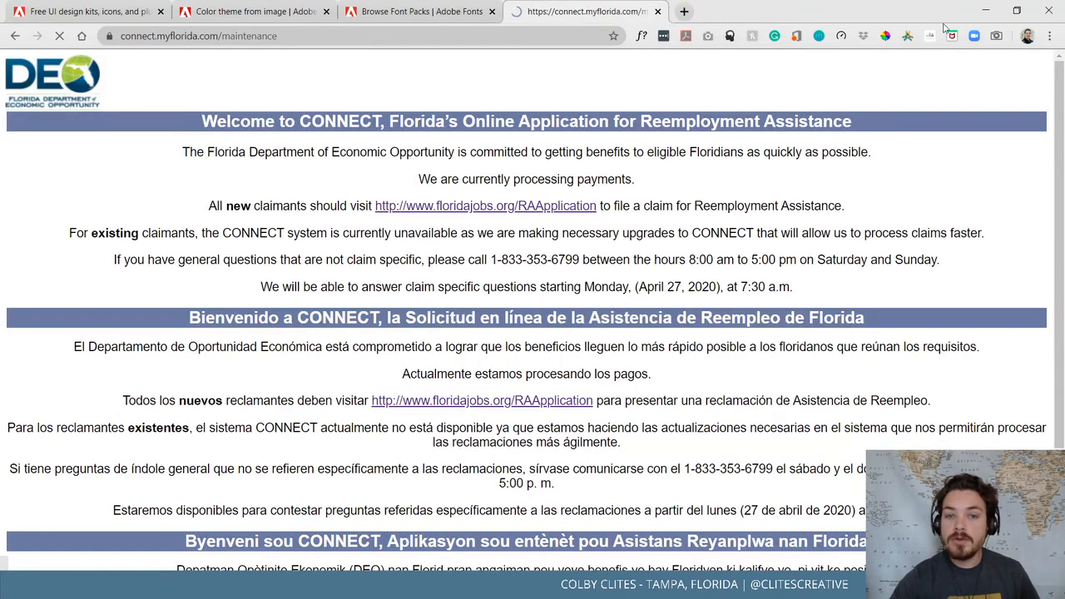
{"action": "mouse_move", "coordinate": [572, 562]}
{"action": "left_click", "coordinate": [485, 529]}
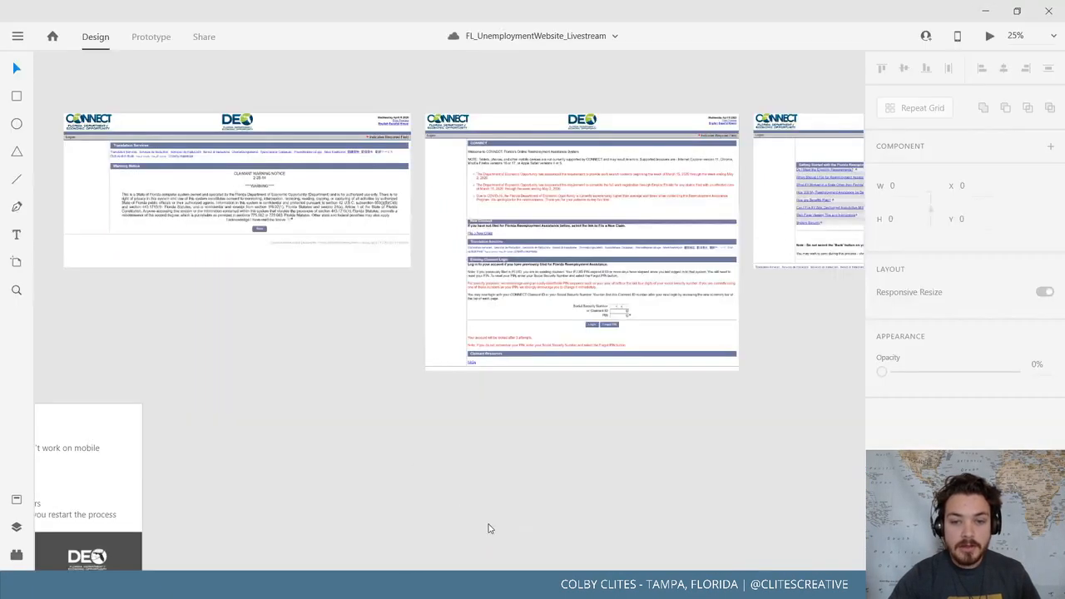
Open Adobe's web page of additional UI kits for XD in Chrome
{"action": "left_click", "coordinate": [18, 36]}
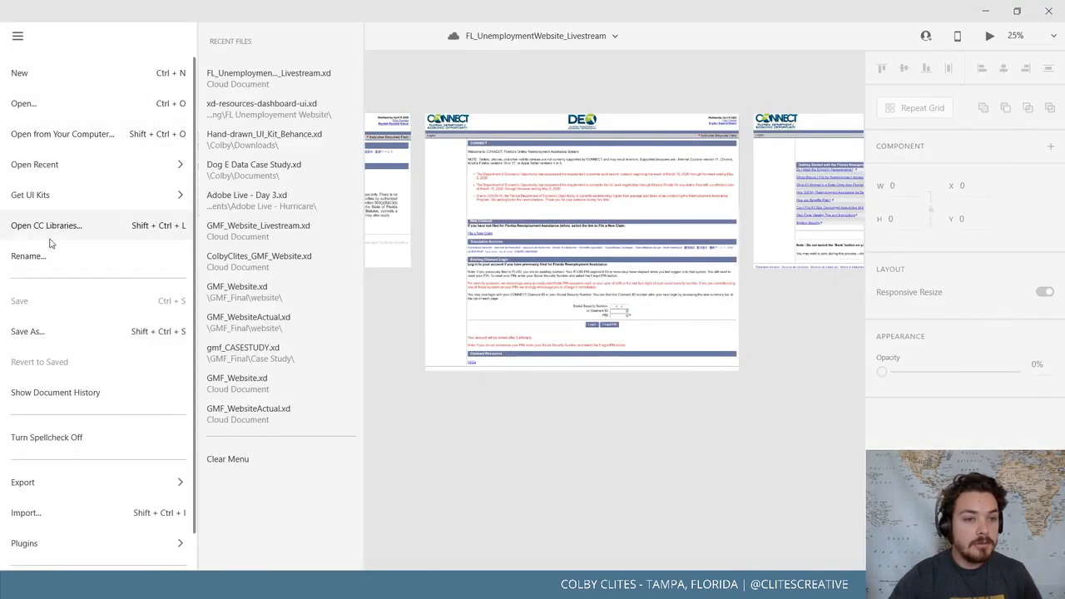
{"action": "mouse_move", "coordinate": [89, 197]}
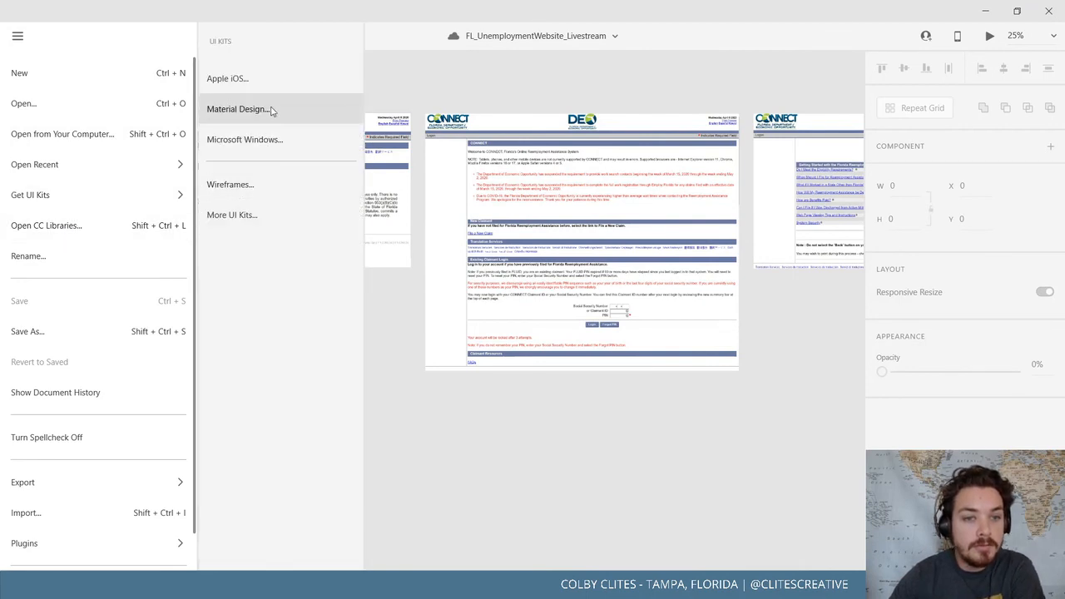
{"action": "left_click", "coordinate": [258, 222]}
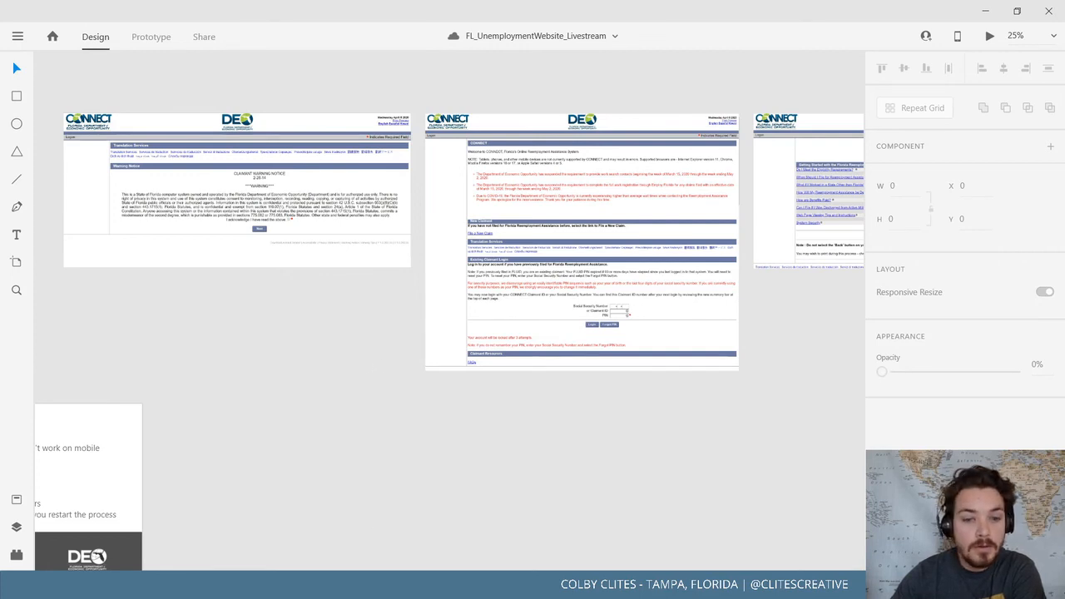
{"action": "mouse_move", "coordinate": [525, 535]}
{"action": "left_click", "coordinate": [460, 535]}
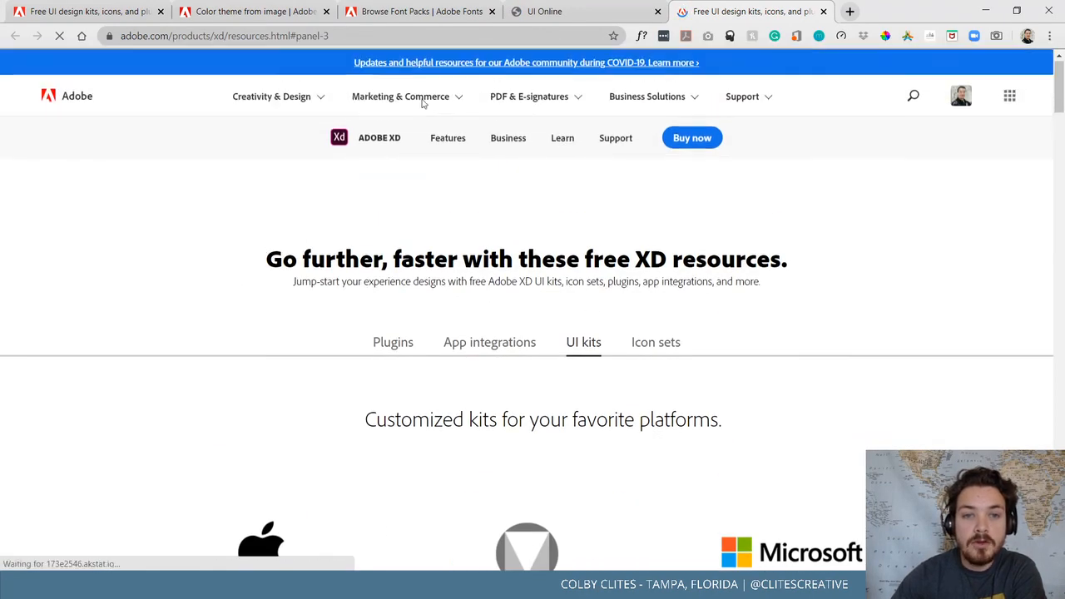
Browse the free XD UI kits down to the Dashboard kit and read its description and download option
{"action": "scroll", "coordinate": [166, 185], "scroll_direction": "down", "scroll_amount": 1}
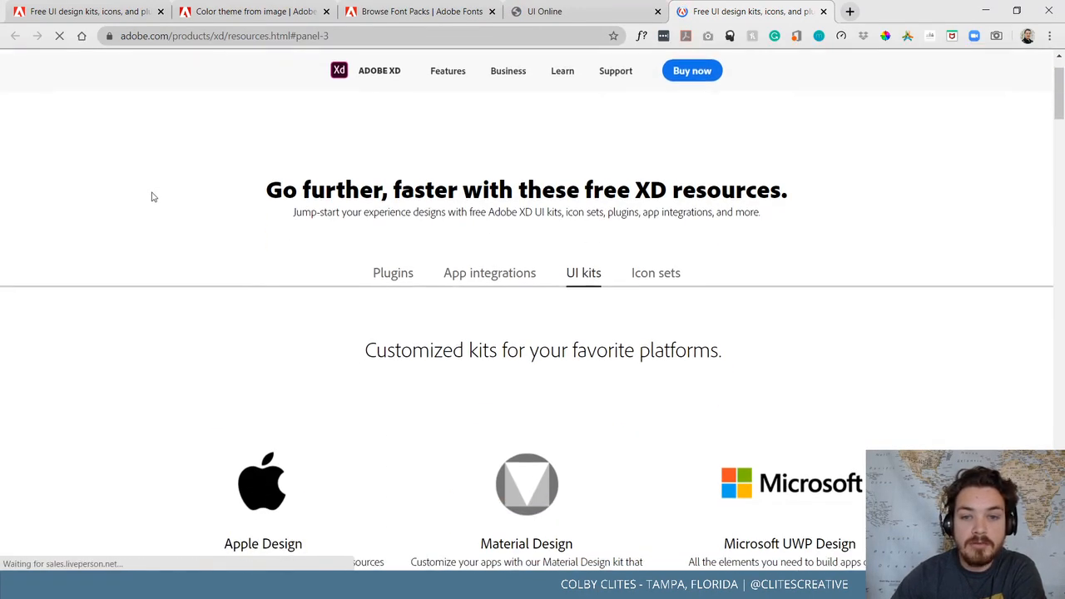
{"action": "scroll", "coordinate": [390, 283], "scroll_direction": "down", "scroll_amount": 7}
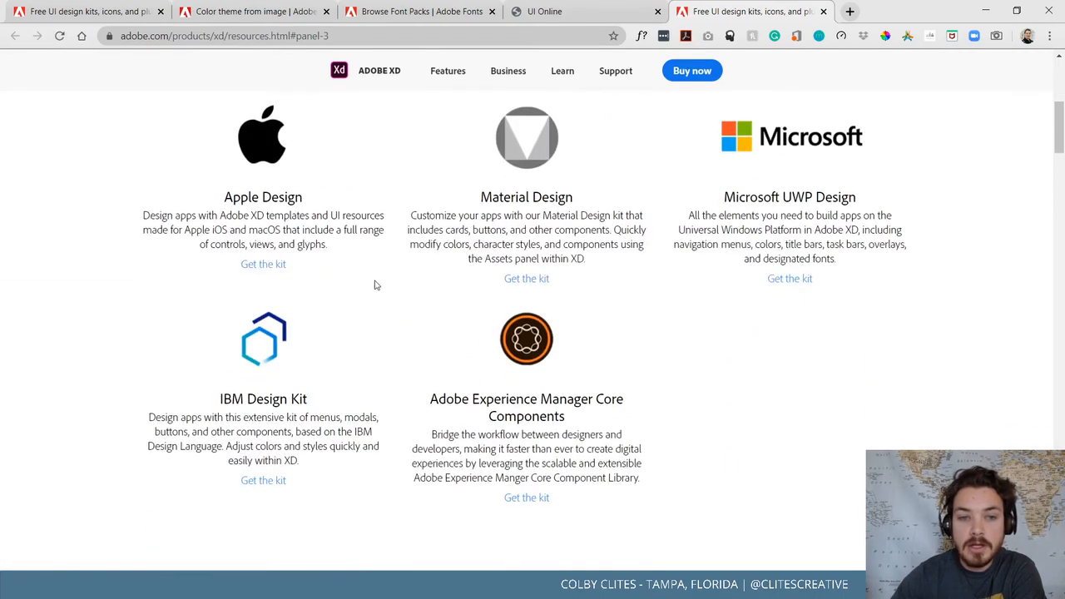
{"action": "scroll", "coordinate": [378, 285], "scroll_direction": "down", "scroll_amount": 2}
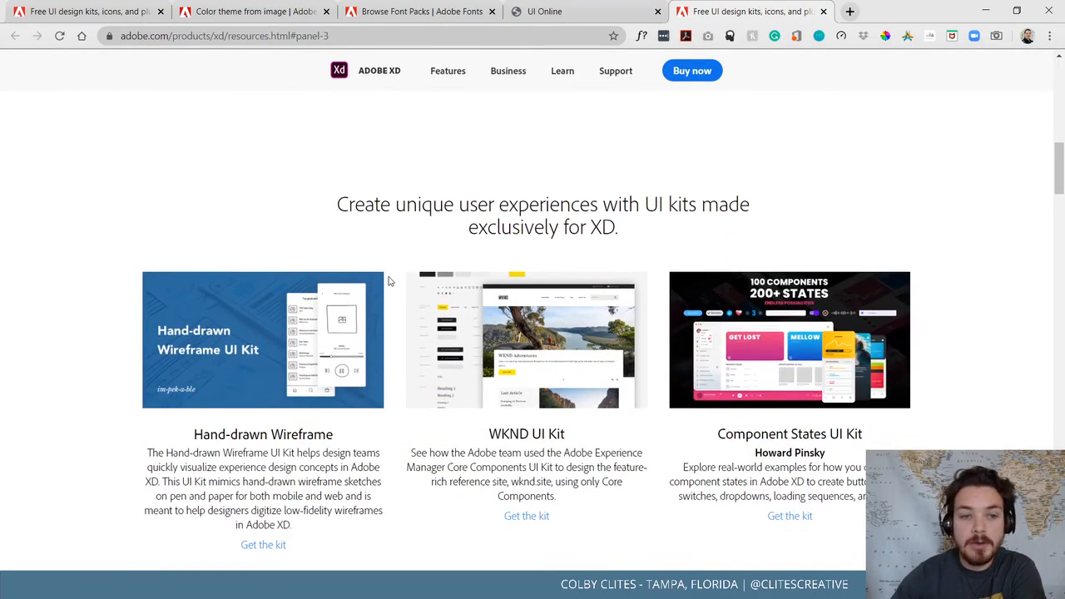
{"action": "scroll", "coordinate": [388, 281], "scroll_direction": "down", "scroll_amount": 5}
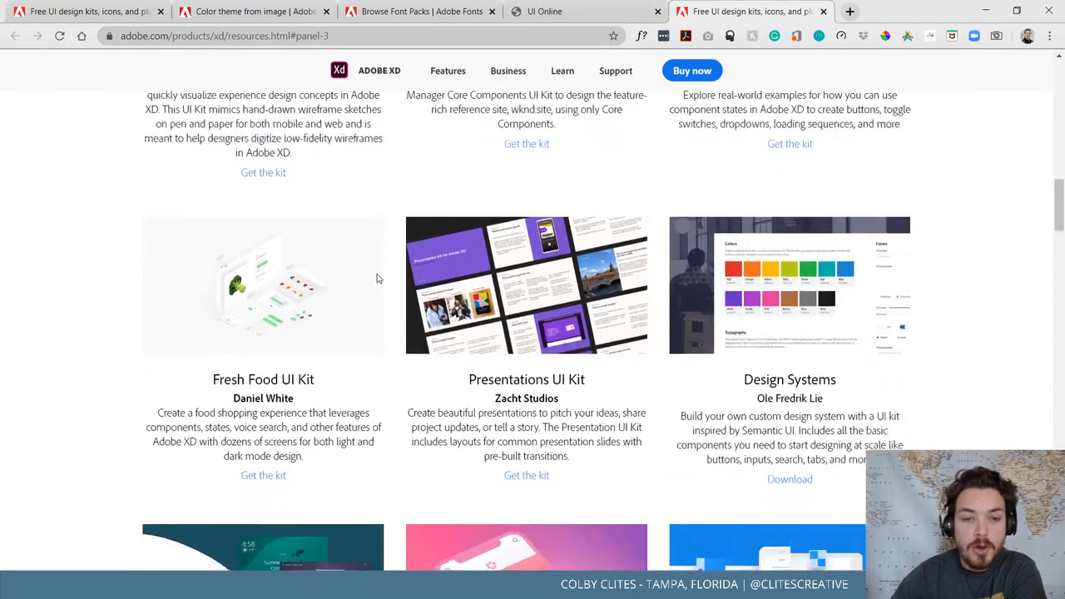
{"action": "scroll", "coordinate": [377, 279], "scroll_direction": "down", "scroll_amount": 7}
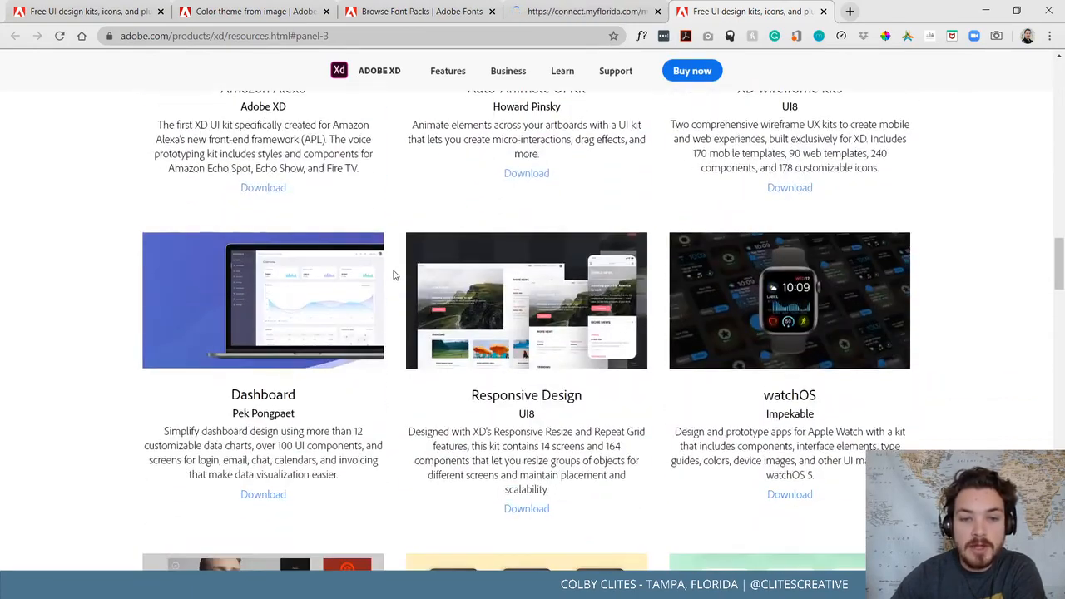
{"action": "scroll", "coordinate": [391, 273], "scroll_direction": "down", "scroll_amount": 1}
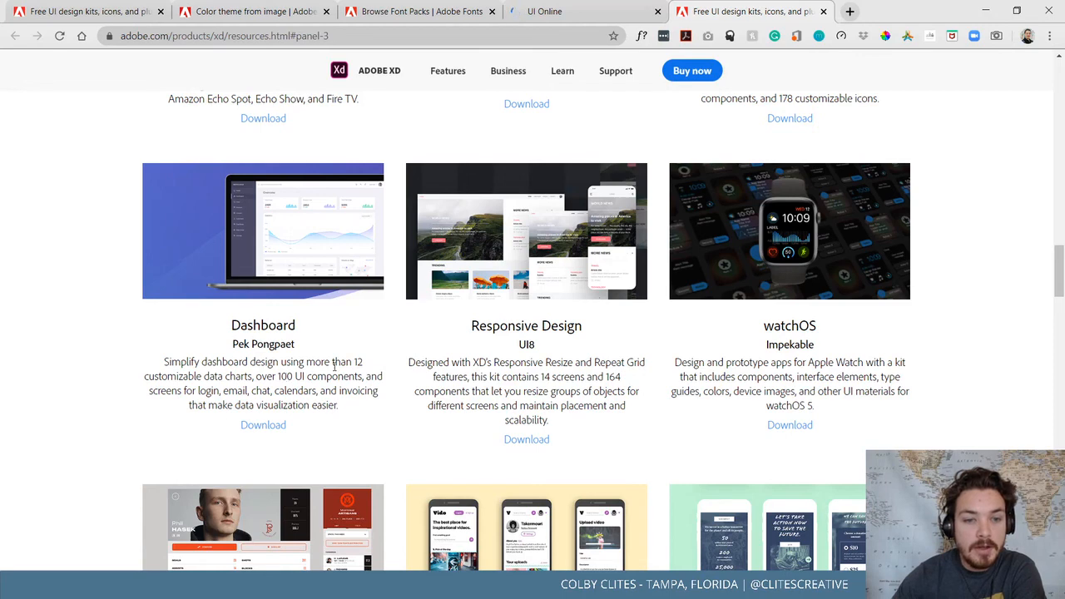
{"action": "left_click_drag", "start_coordinate": [233, 344], "coordinate": [345, 347]}
{"action": "left_click", "coordinate": [364, 354]}
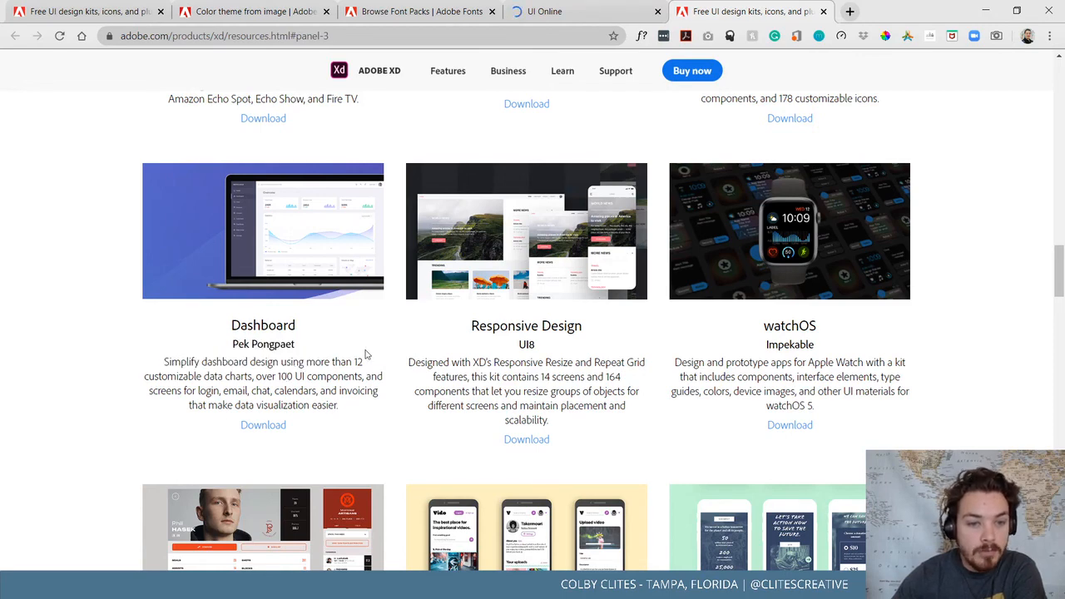
{"action": "scroll", "coordinate": [369, 361], "scroll_direction": "down", "scroll_amount": 1}
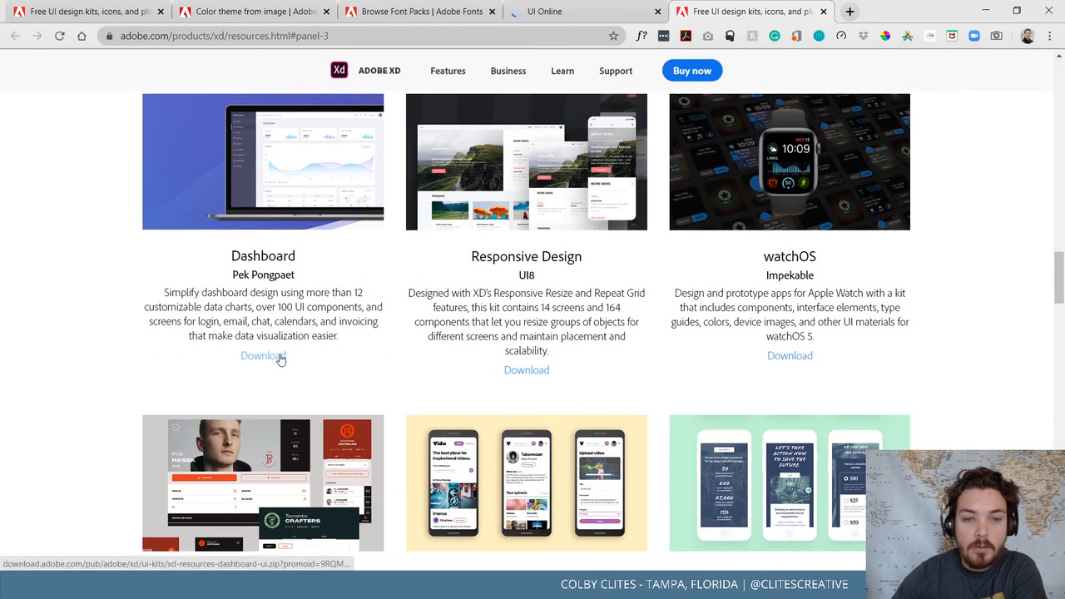
Close the UI kits page and switch to the xd-resources-dashboard-ui document in Adobe XD
{"action": "left_click", "coordinate": [825, 12]}
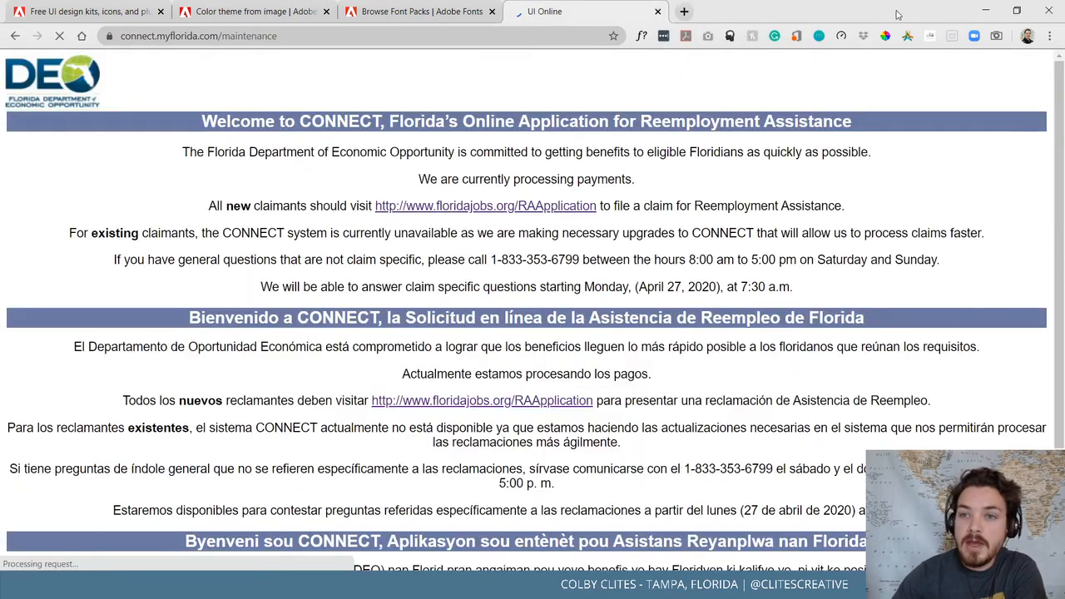
{"action": "left_click_drag", "start_coordinate": [840, 11], "coordinate": [1064, 93]}
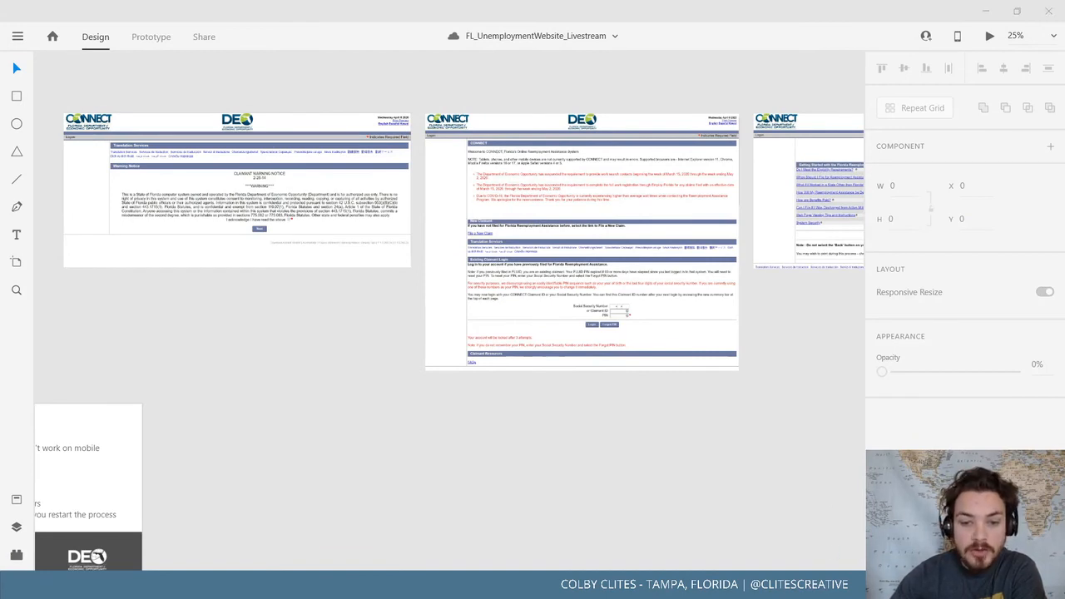
{"action": "left_click", "coordinate": [638, 511]}
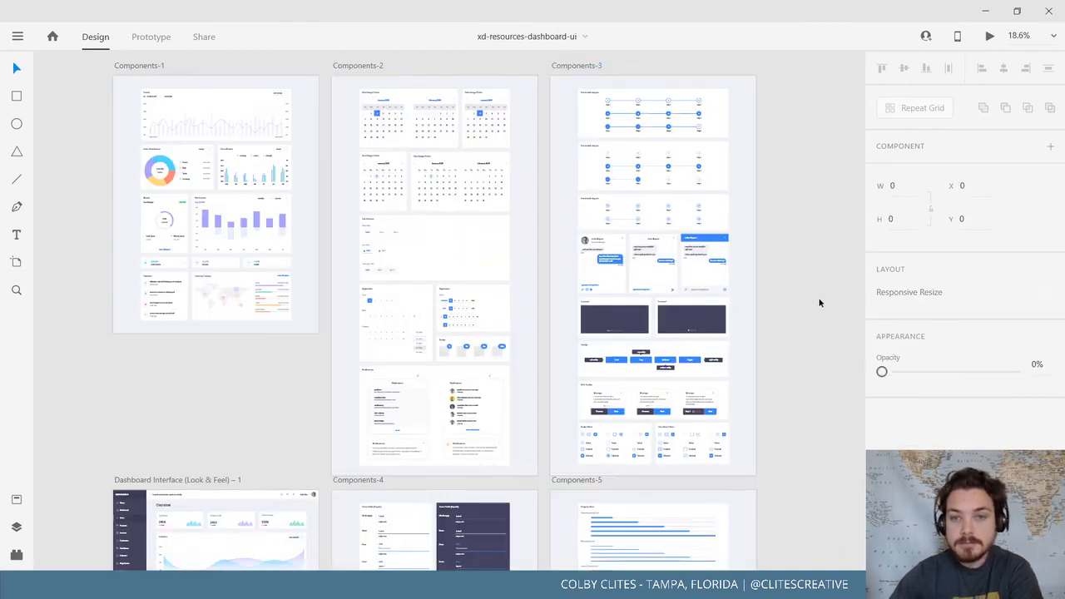
Survey the whole dashboard kit and read its Dashboard UI Kit introduction card
{"action": "scroll", "coordinate": [761, 336], "scroll_direction": "down", "scroll_amount": 6}
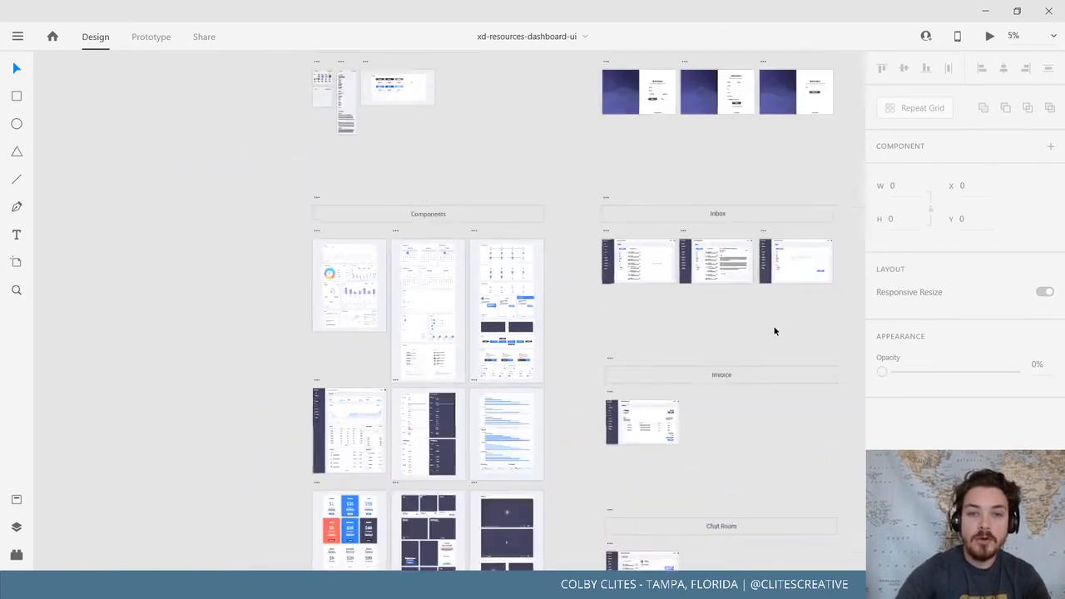
{"action": "scroll", "coordinate": [774, 331], "scroll_direction": "down", "scroll_amount": 4}
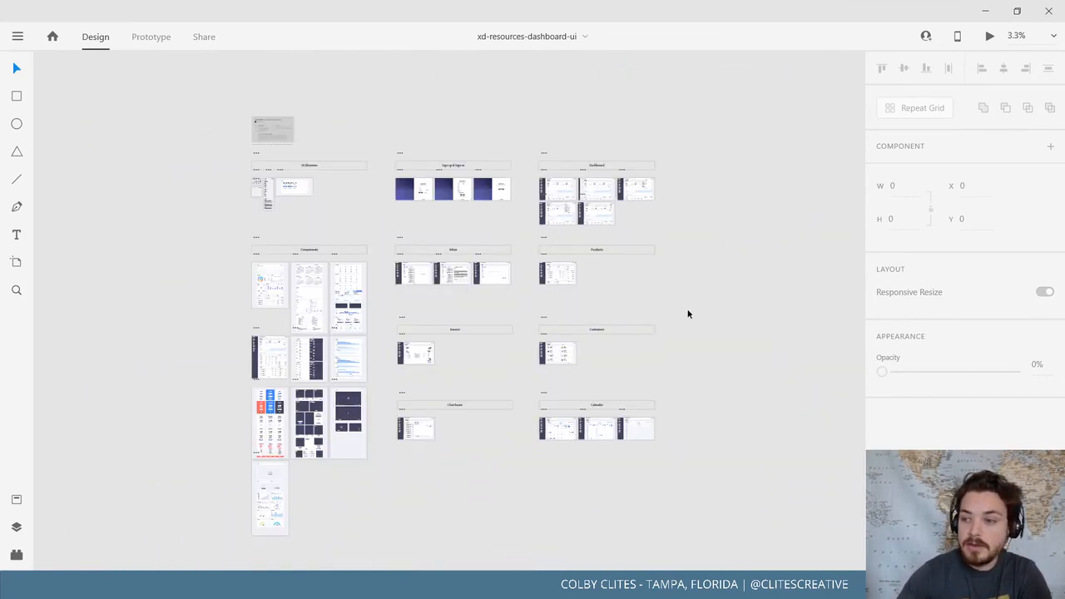
{"action": "left_click_drag", "start_coordinate": [690, 312], "coordinate": [824, 390]}
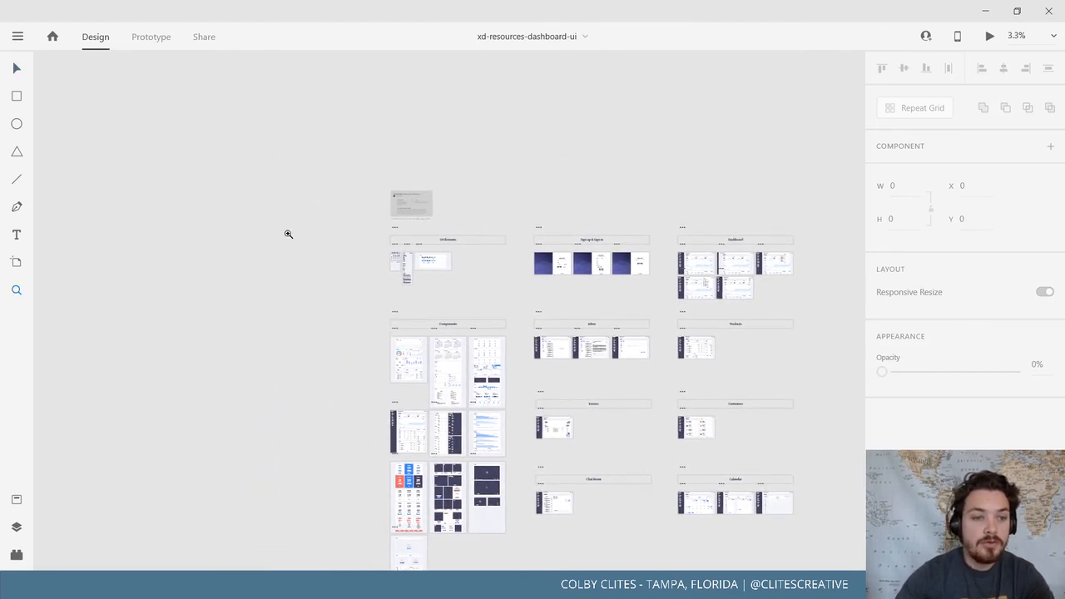
{"action": "left_click_drag", "start_coordinate": [376, 184], "coordinate": [451, 227]}
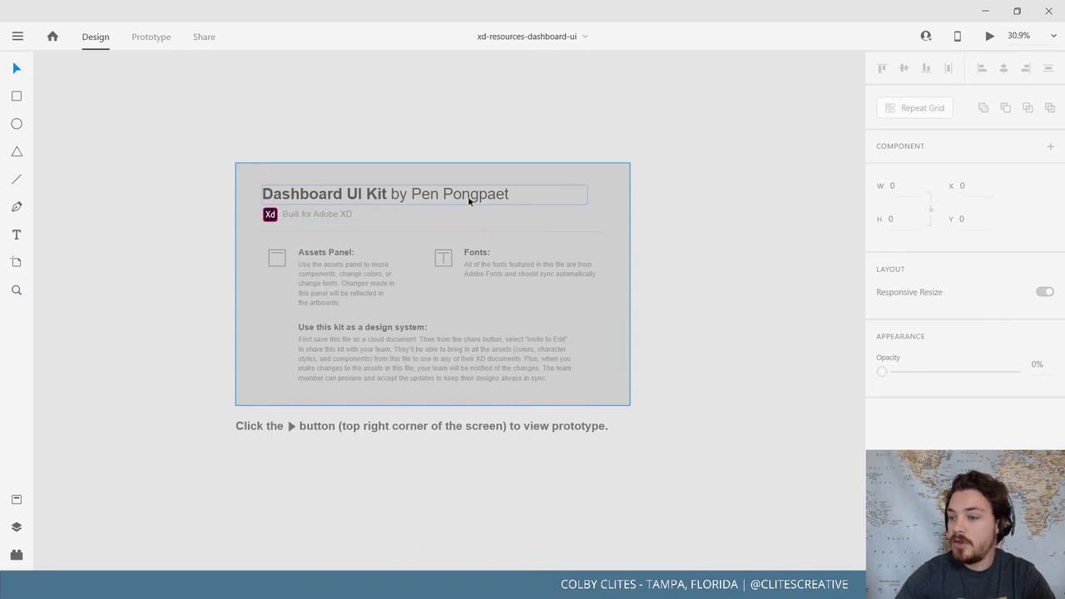
{"action": "left_click_drag", "start_coordinate": [773, 392], "coordinate": [579, 366]}
Look over the kit's sections again and examine the Inbox artboards, ending with Inbox 3 up close
{"action": "scroll", "coordinate": [587, 388], "scroll_direction": "down", "scroll_amount": 1}
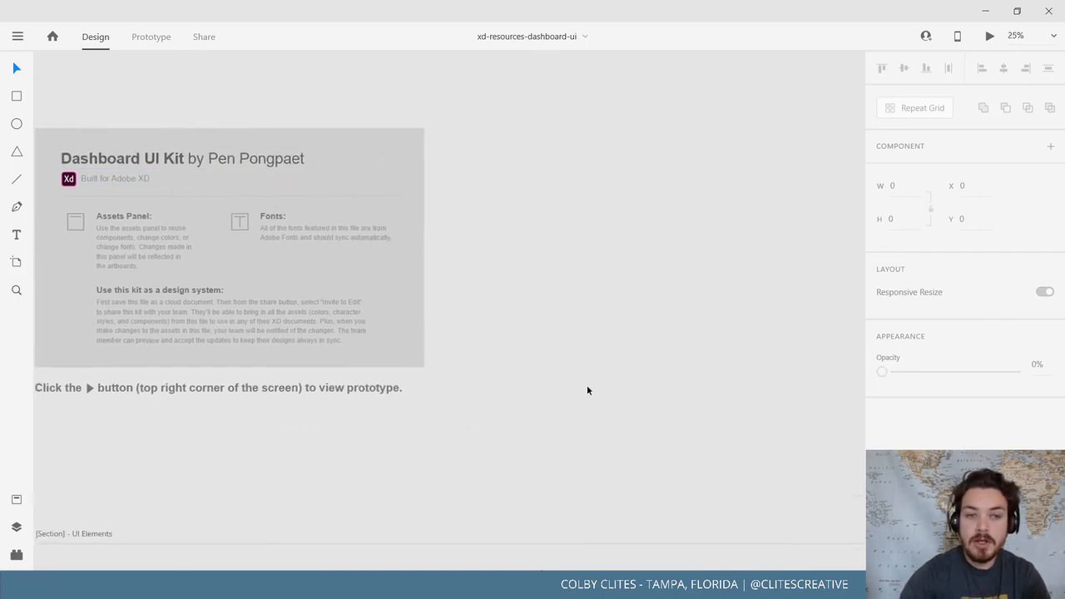
{"action": "scroll", "coordinate": [586, 390], "scroll_direction": "down", "scroll_amount": 5}
{"action": "left_click_drag", "start_coordinate": [550, 409], "coordinate": [356, 169]}
{"action": "left_click_drag", "start_coordinate": [532, 259], "coordinate": [506, 255]}
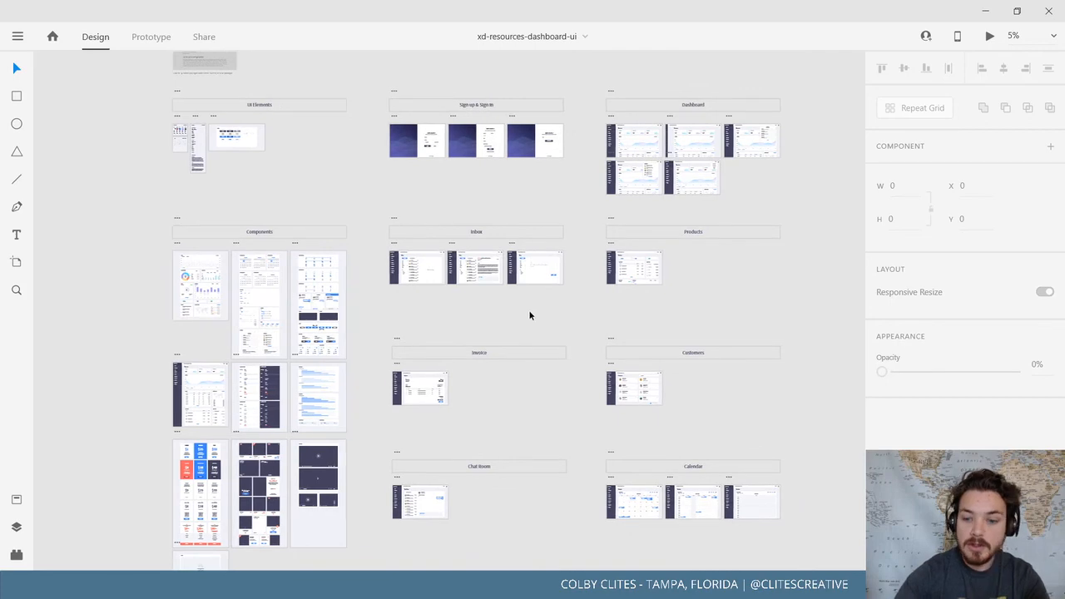
{"action": "scroll", "coordinate": [529, 314], "scroll_direction": "up", "scroll_amount": 3}
{"action": "scroll", "coordinate": [529, 314], "scroll_direction": "up", "scroll_amount": 3}
{"action": "left_click_drag", "start_coordinate": [532, 283], "coordinate": [497, 494]}
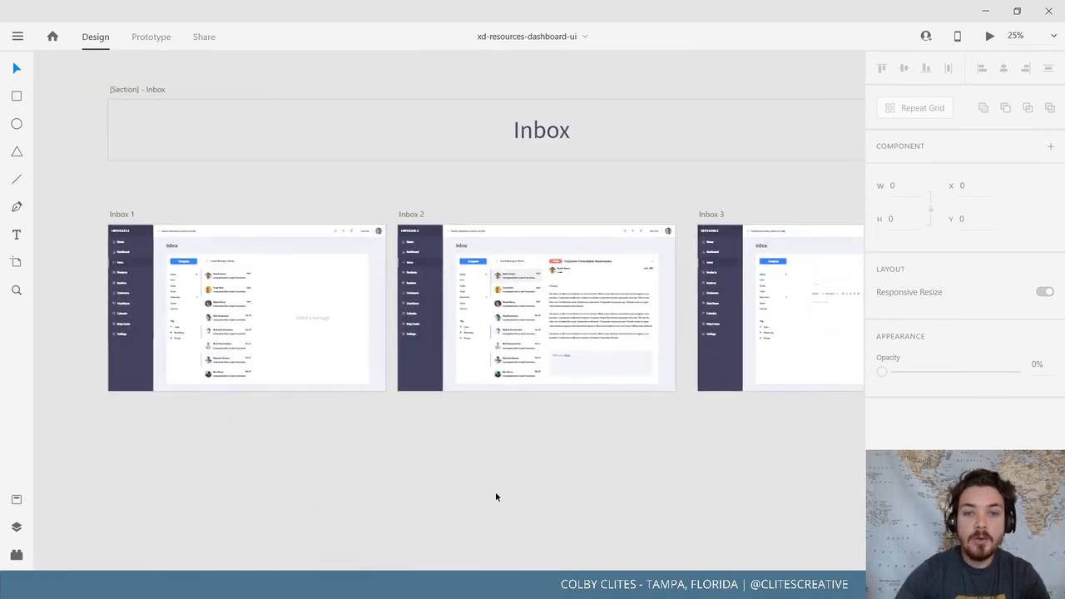
{"action": "left_click_drag", "start_coordinate": [586, 445], "coordinate": [378, 418]}
{"action": "scroll", "coordinate": [426, 423], "scroll_direction": "up", "scroll_amount": 5}
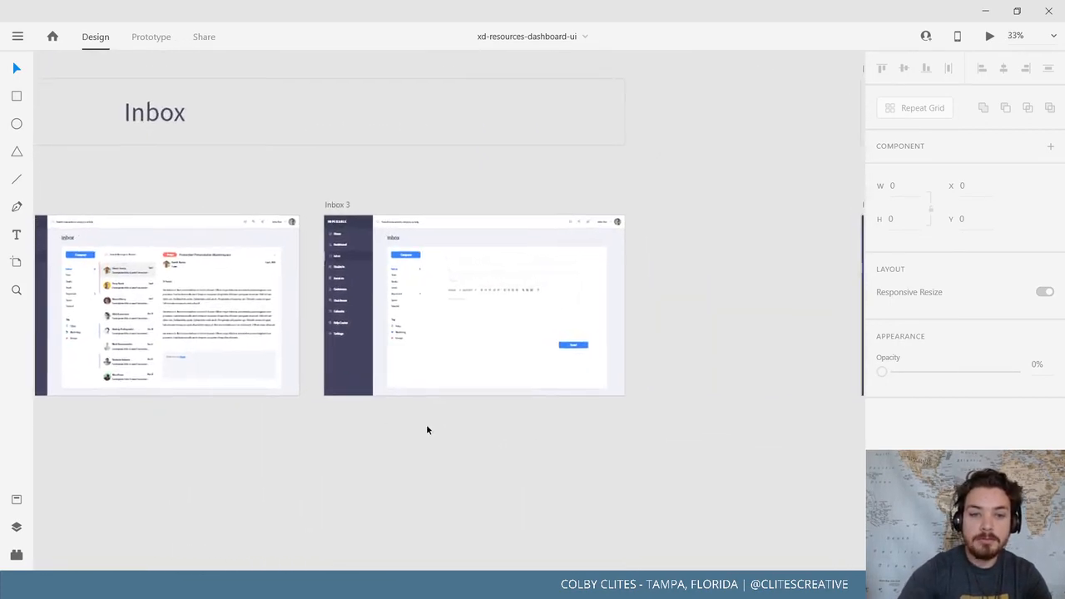
{"action": "scroll", "coordinate": [419, 337], "scroll_direction": "down", "scroll_amount": 2}
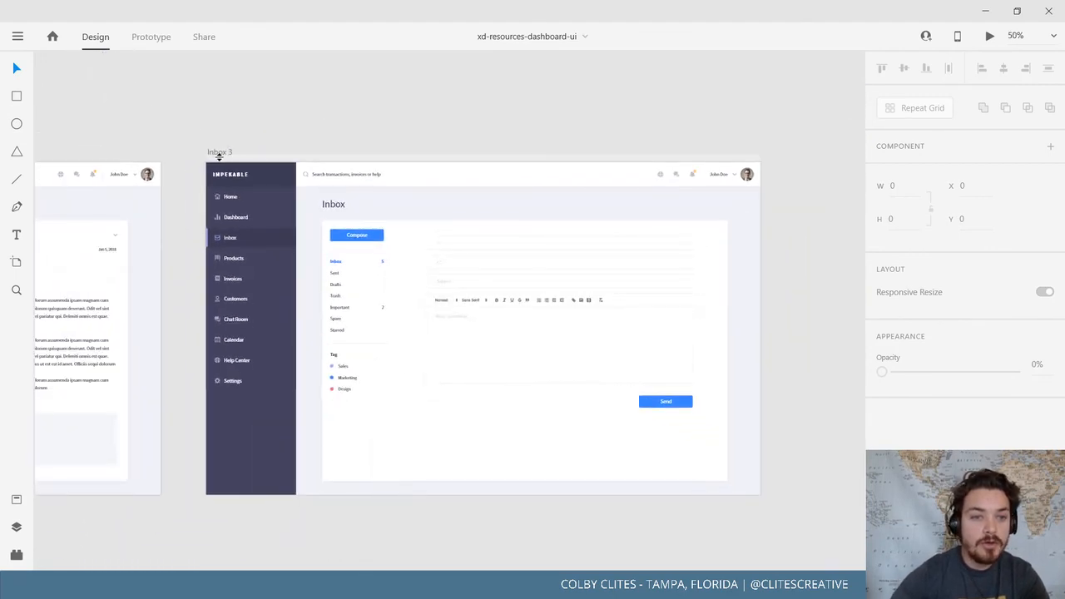
Copy the Inbox 3 artboard from the dashboard kit and paste it into the FL_UnemploymentWebsite_Livestream document
{"action": "left_click", "coordinate": [221, 153]}
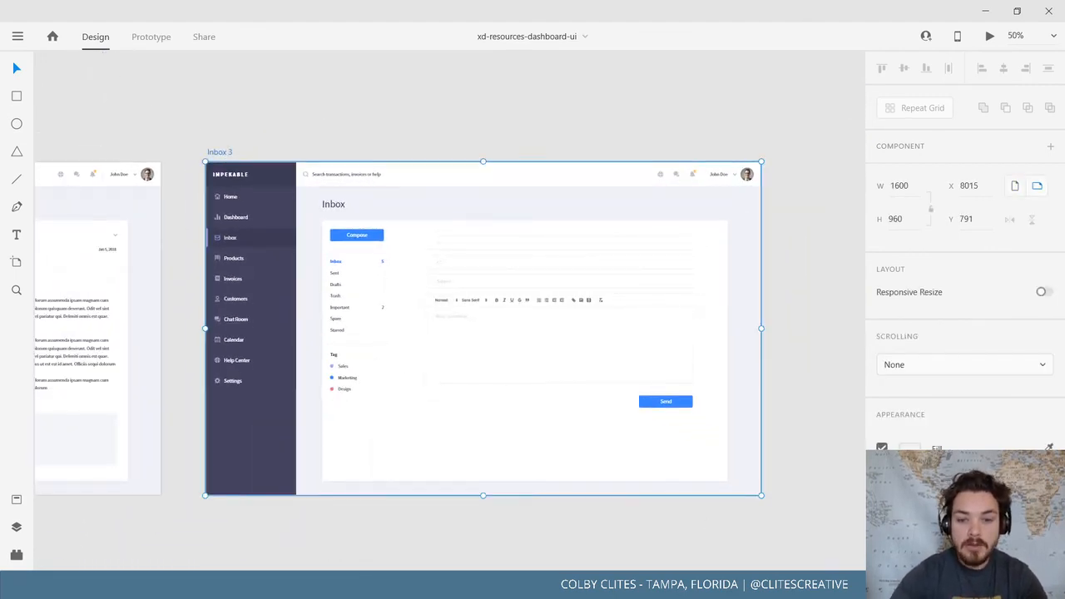
{"action": "left_click", "coordinate": [487, 520]}
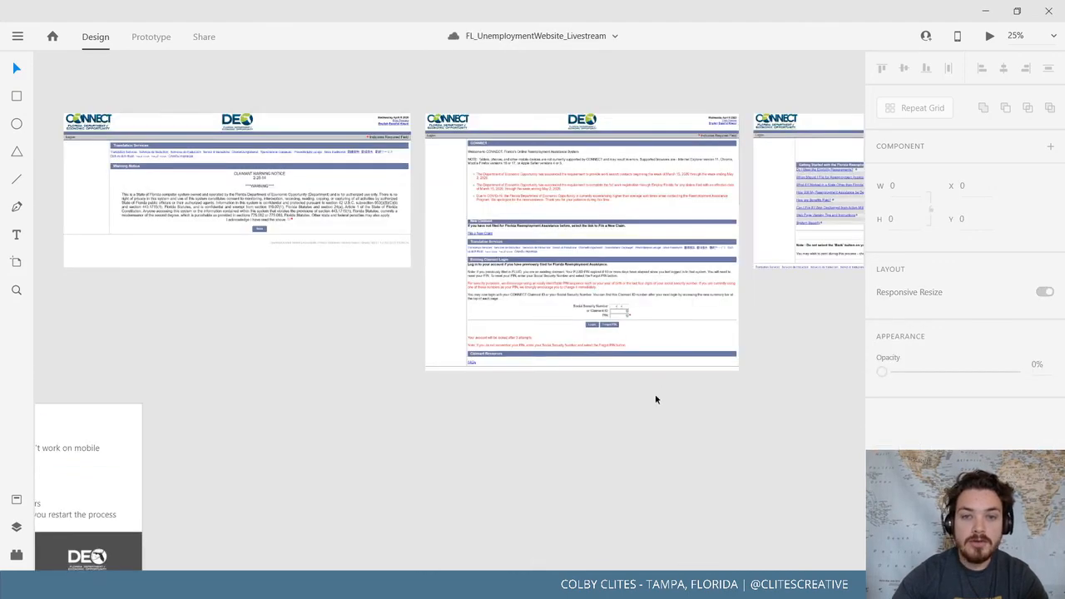
{"action": "left_click_drag", "start_coordinate": [796, 378], "coordinate": [64, 401]}
{"action": "left_click_drag", "start_coordinate": [672, 342], "coordinate": [273, 376]}
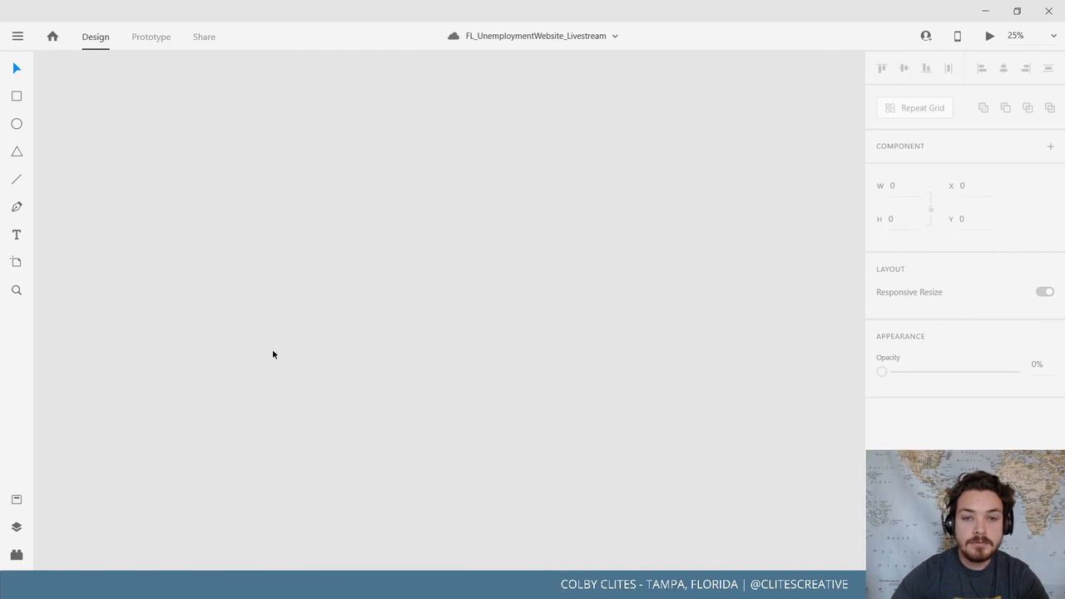
{"action": "left_click_drag", "start_coordinate": [272, 351], "coordinate": [612, 358]}
{"action": "scroll", "coordinate": [623, 356], "scroll_direction": "down", "scroll_amount": 3}
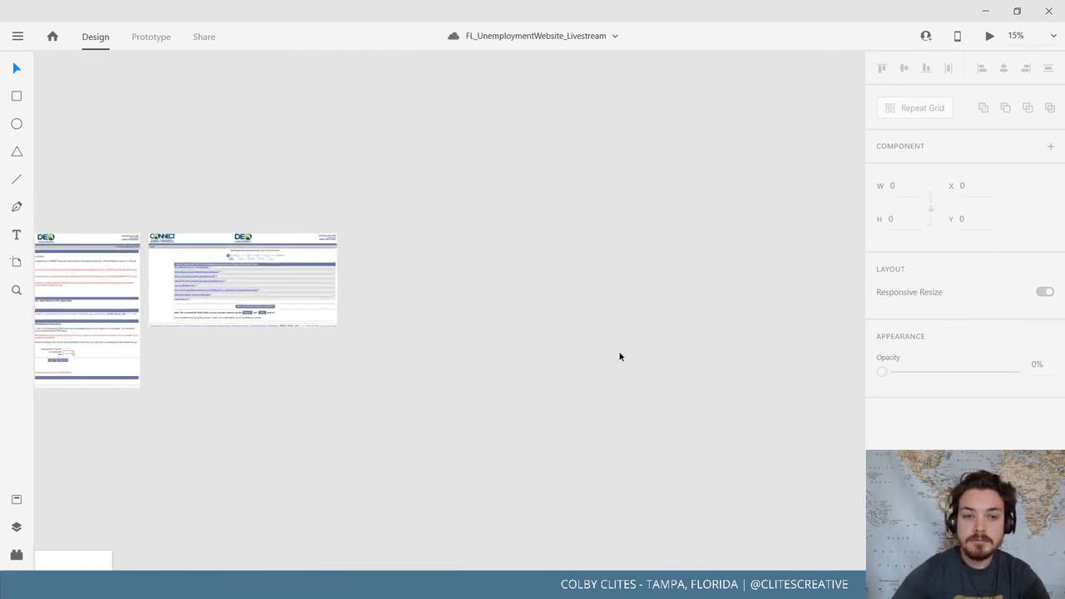
{"action": "key", "text": "ctrl+v"}
{"action": "left_click", "coordinate": [620, 362]}
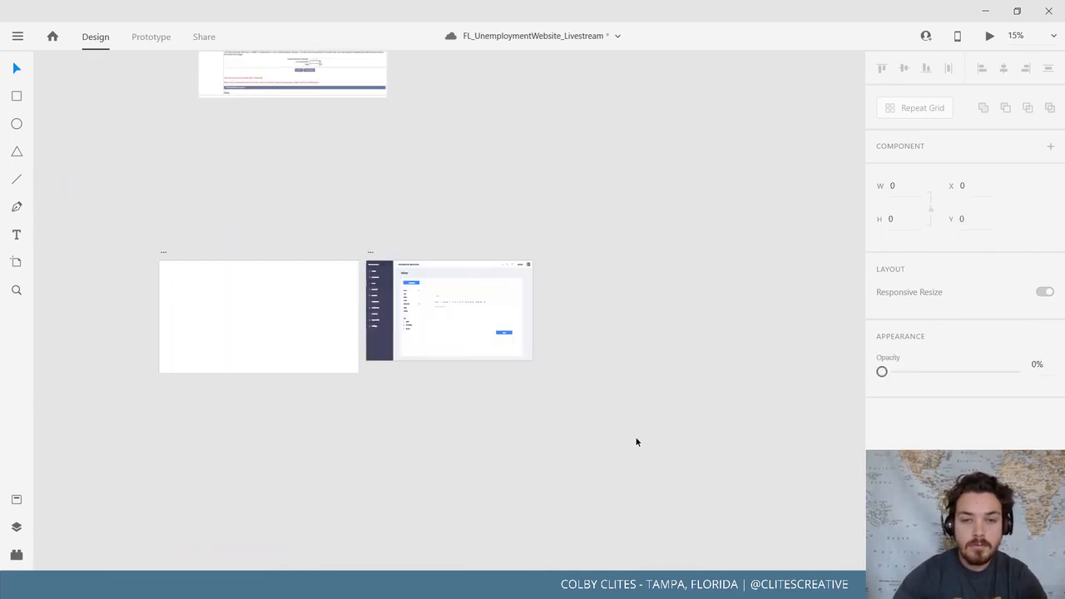
Move the pasted Inbox 3 artboard away from the blank artboard into open canvas beyond the CONNECT page screenshots
{"action": "left_click_drag", "start_coordinate": [374, 254], "coordinate": [582, 94]}
{"action": "left_click_drag", "start_coordinate": [494, 207], "coordinate": [354, 434]}
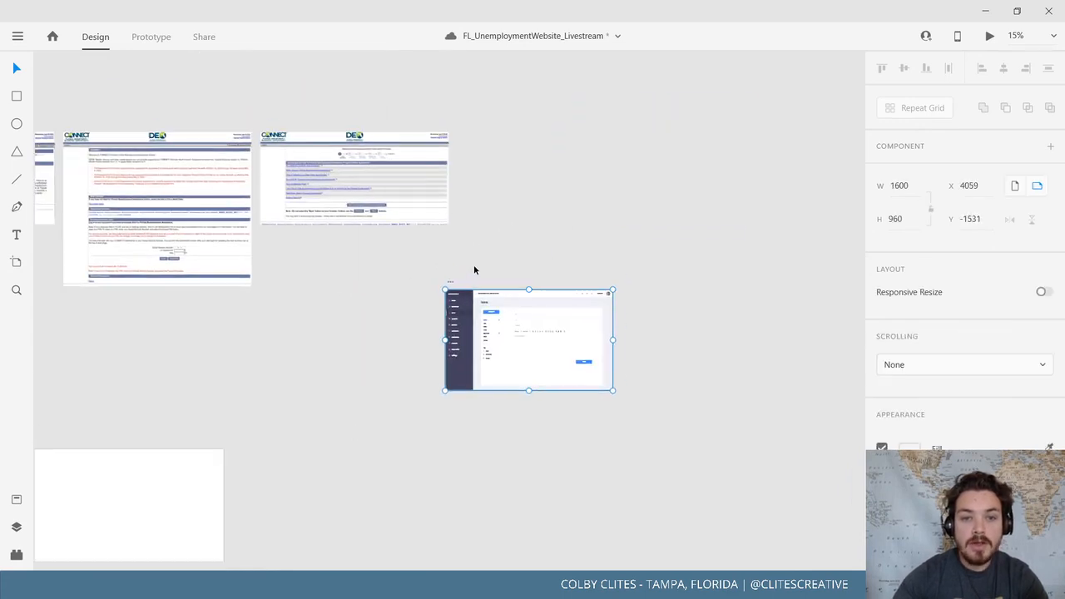
{"action": "left_click_drag", "start_coordinate": [447, 283], "coordinate": [493, 303]}
{"action": "left_click_drag", "start_coordinate": [228, 294], "coordinate": [430, 278]}
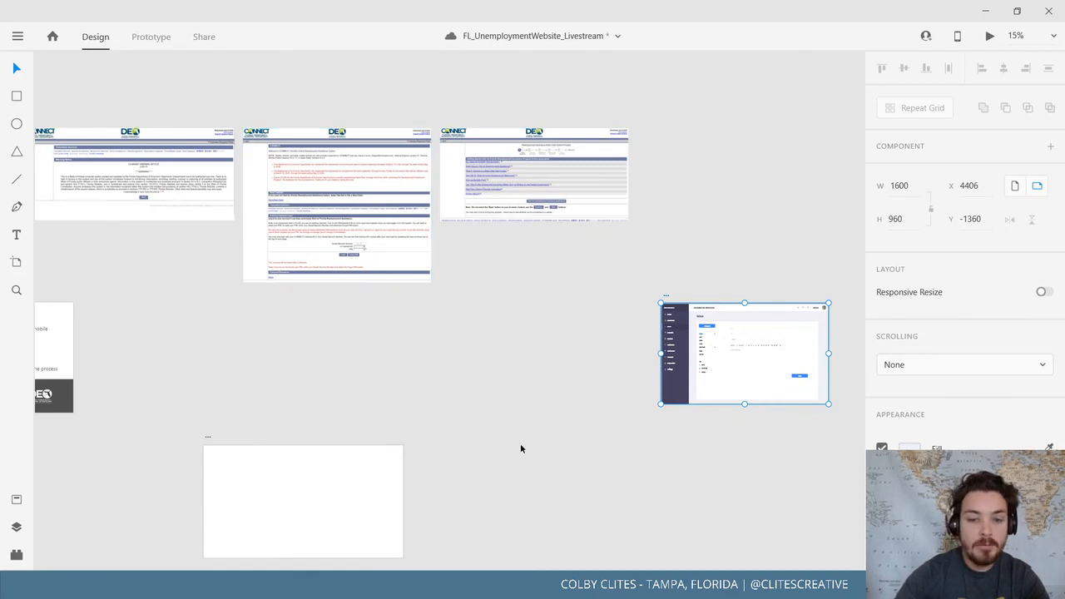
Copy the Components-3 artboard from xd-resources-dashboard-ui and paste it beside Inbox 3 in FL_UnemploymentWebsite_Livestream
{"action": "left_click", "coordinate": [617, 546]}
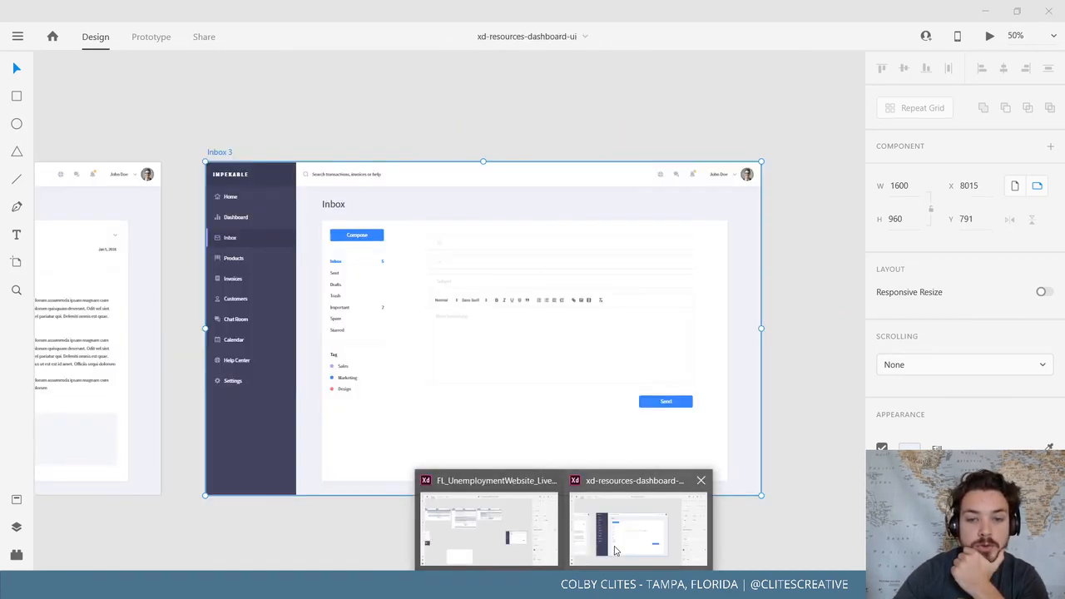
{"action": "left_click_drag", "start_coordinate": [355, 416], "coordinate": [749, 321]}
{"action": "key", "text": "ctrl+minus"}
{"action": "key", "text": "ctrl+minus"}
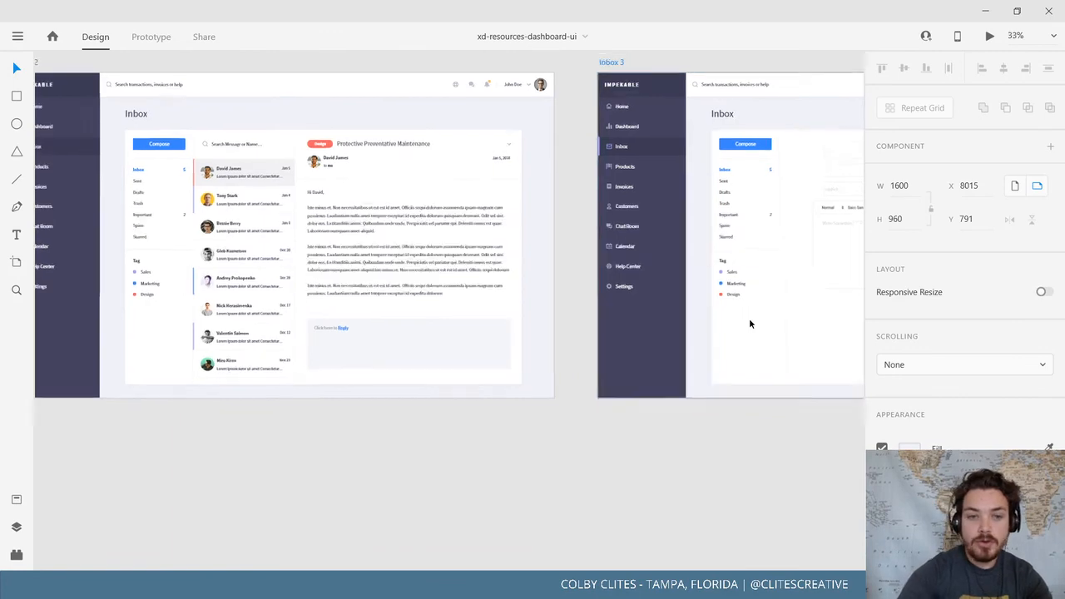
{"action": "left_click_drag", "start_coordinate": [541, 370], "coordinate": [737, 346]}
{"action": "left_click_drag", "start_coordinate": [505, 363], "coordinate": [649, 318]}
{"action": "left_click_drag", "start_coordinate": [457, 296], "coordinate": [636, 347]}
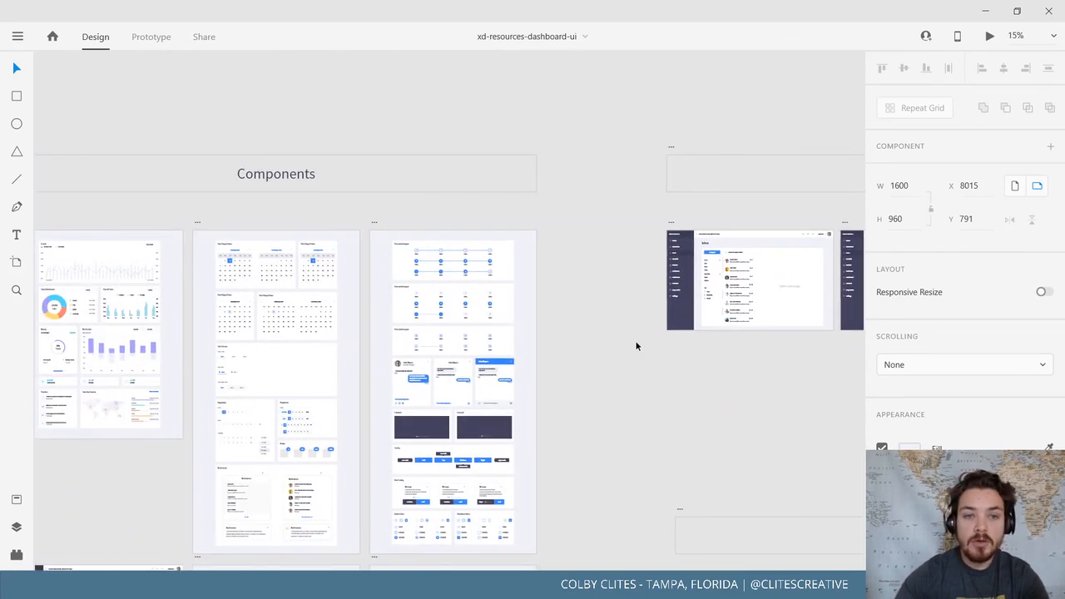
{"action": "key", "text": "ctrl+plus"}
{"action": "left_click", "coordinate": [341, 167]}
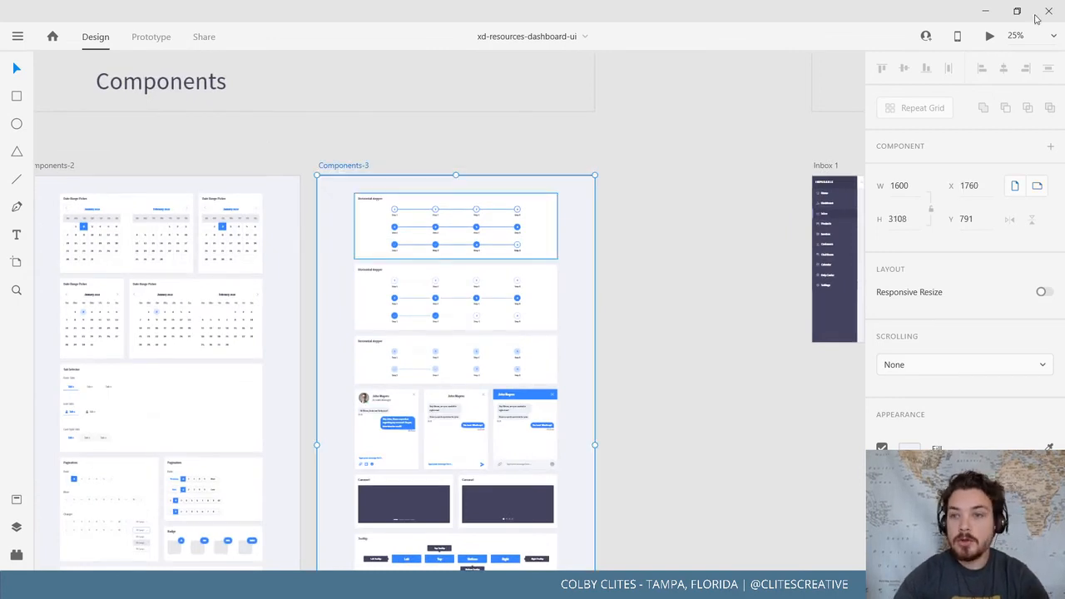
{"action": "left_click", "coordinate": [985, 12]}
{"action": "scroll", "coordinate": [487, 200], "scroll_direction": "right", "scroll_amount": 6}
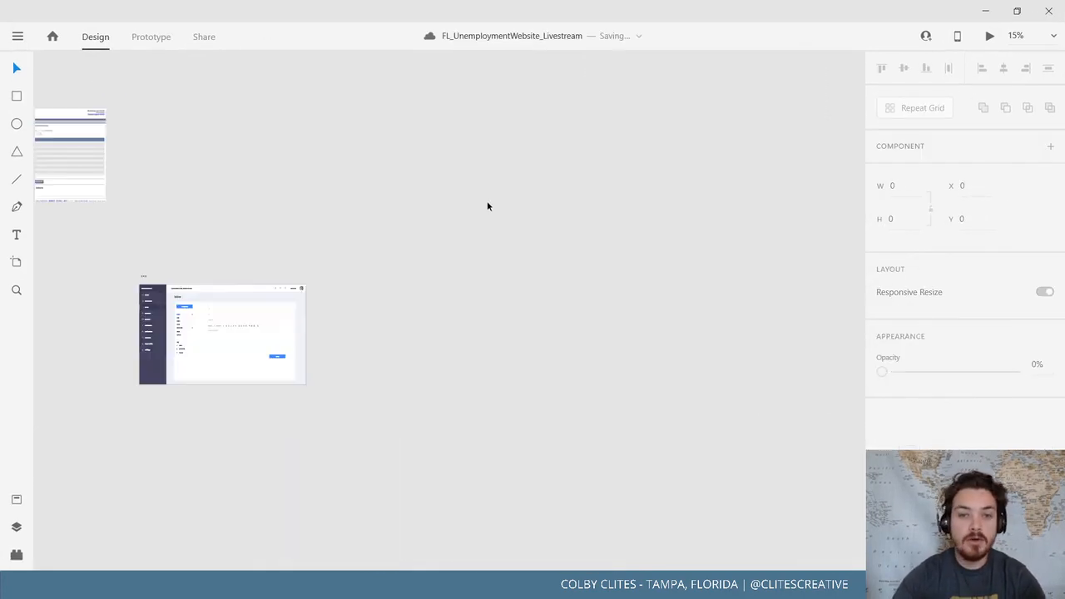
{"action": "key", "text": "ctrl+v"}
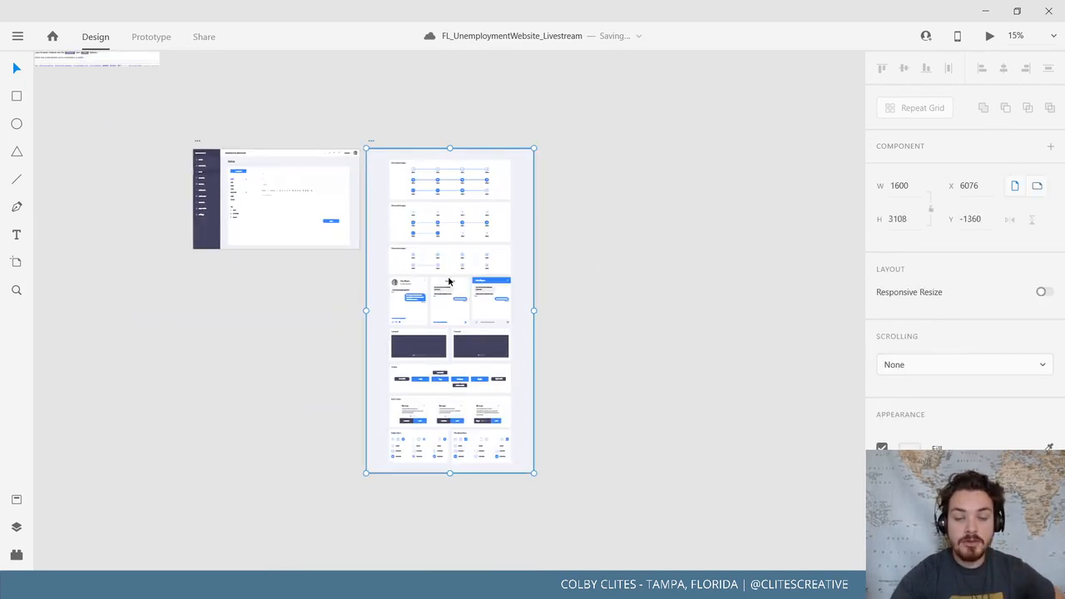
{"action": "left_click", "coordinate": [641, 243]}
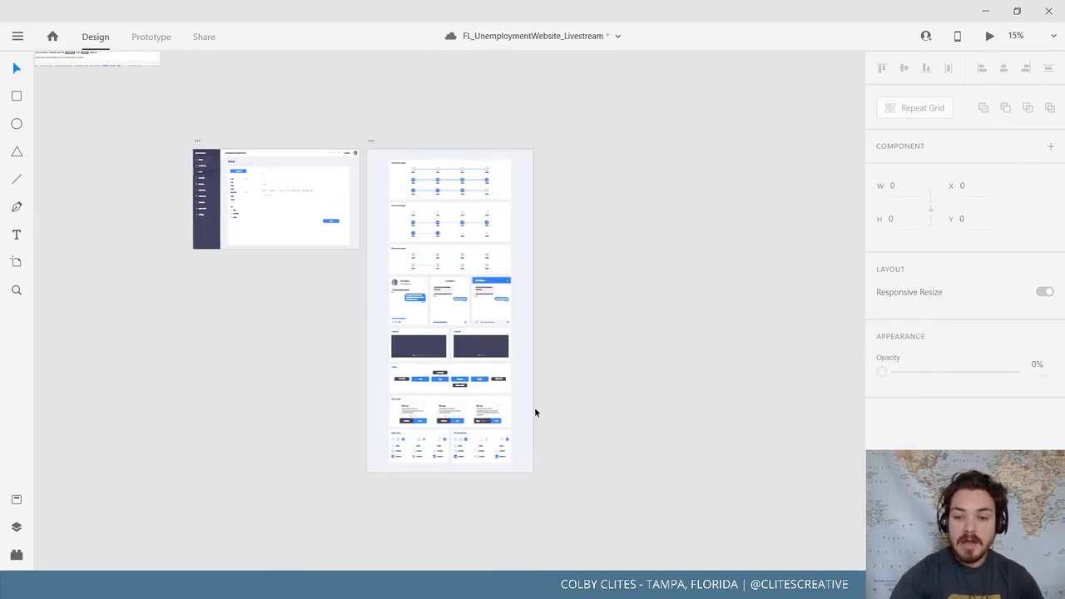
Delete the rich tooltip and tooltip blocks from the Components-3 artboard
{"action": "key", "text": "ctrl+equal"}
{"action": "left_click_drag", "start_coordinate": [749, 409], "coordinate": [761, 301]}
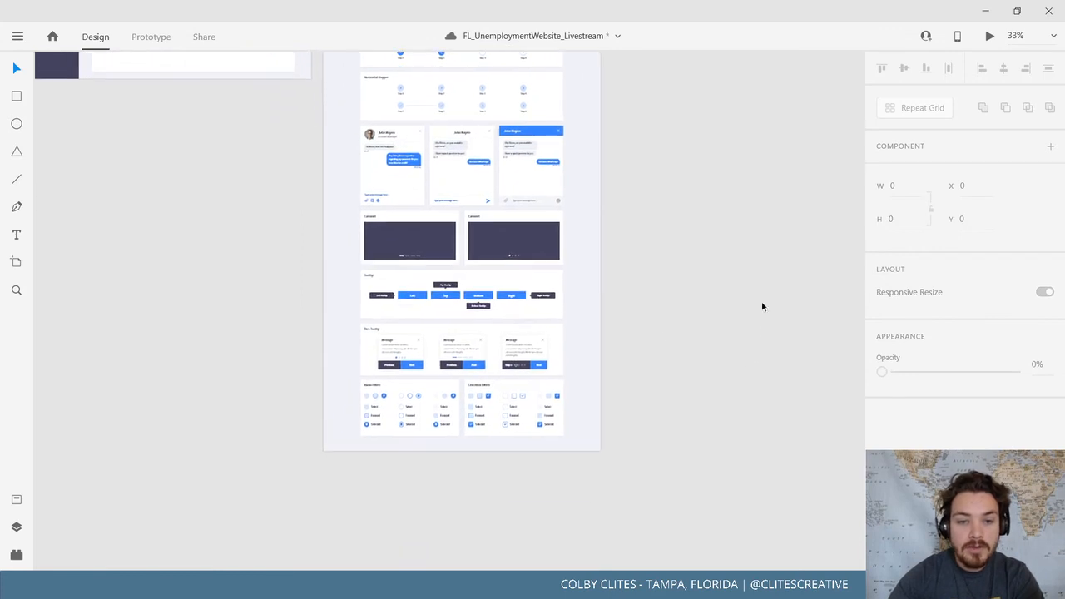
{"action": "left_click", "coordinate": [483, 335]}
{"action": "key", "text": "Delete"}
{"action": "left_click", "coordinate": [373, 291]}
{"action": "key", "text": "Delete"}
Delete both carousel blocks and the three popup chat blocks from Components-3, keeping the horizontal steppers
{"action": "left_click", "coordinate": [391, 255]}
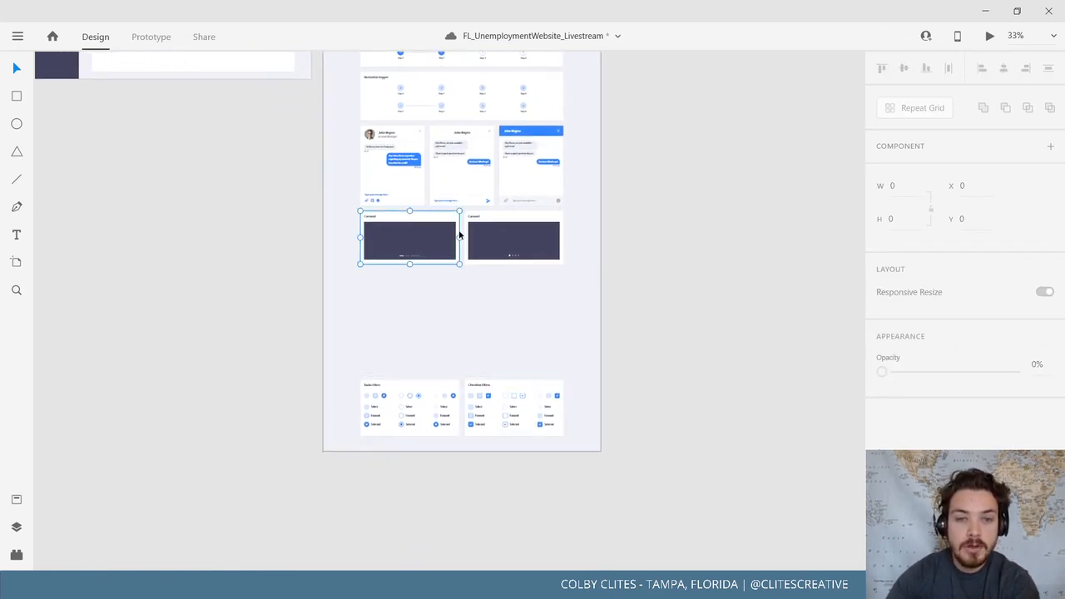
{"action": "key", "text": "Delete"}
{"action": "left_click", "coordinate": [480, 234]}
{"action": "key", "text": "Delete"}
{"action": "left_click", "coordinate": [509, 197]}
{"action": "key", "text": "Delete"}
{"action": "left_click", "coordinate": [472, 185]}
{"action": "left_click", "coordinate": [380, 163]}
{"action": "key", "text": "Delete"}
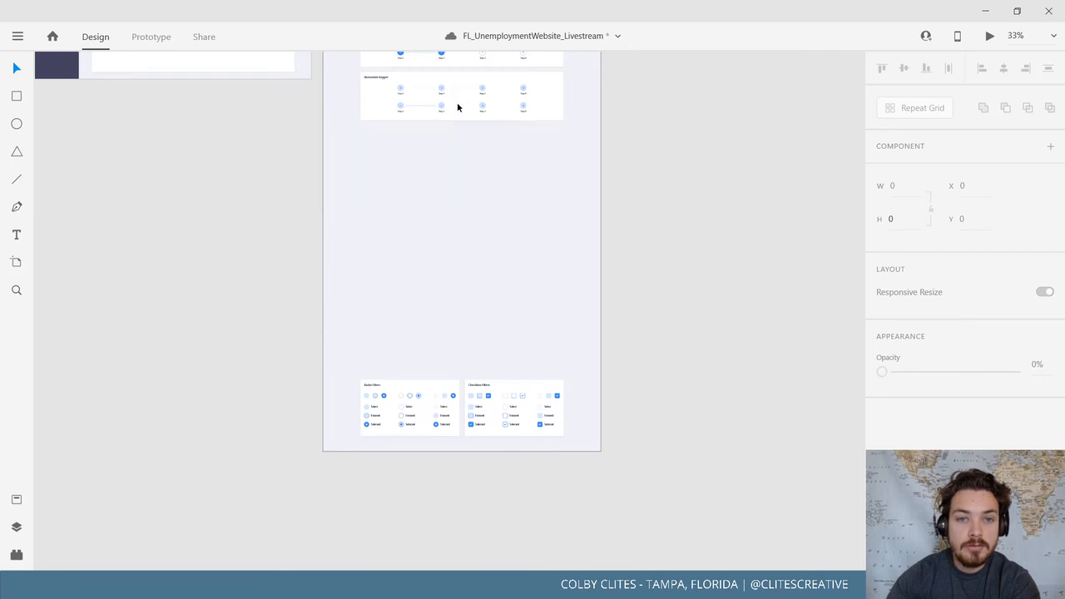
{"action": "scroll", "coordinate": [541, 274], "scroll_direction": "up", "scroll_amount": 2}
{"action": "key", "text": "ctrl+z"}
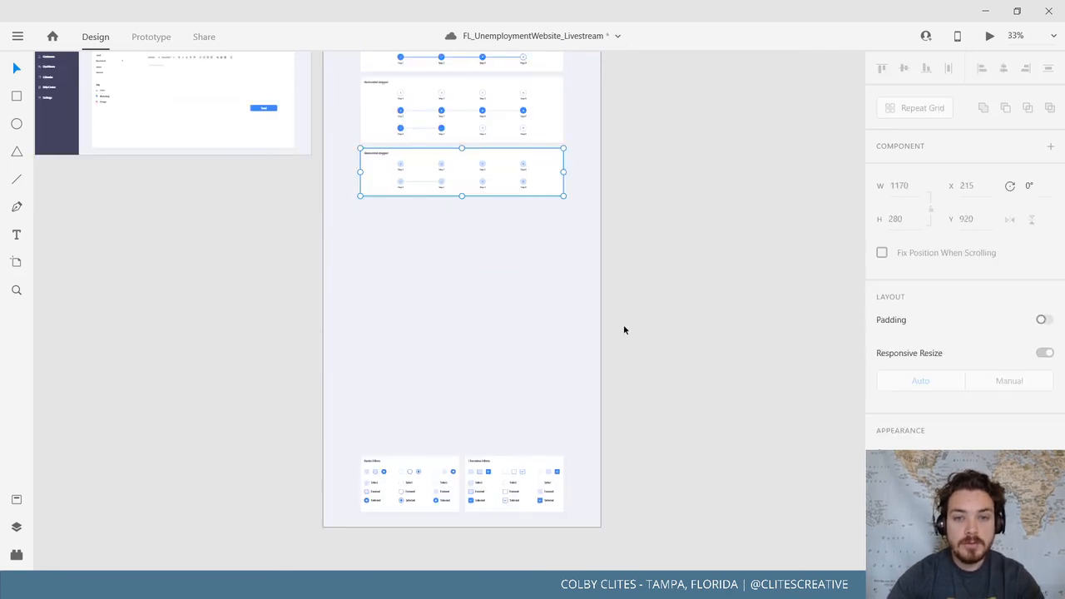
Move the radio button and checkbox blocks together up to just beneath the third horizontal stepper block
{"action": "scroll", "coordinate": [623, 330], "scroll_direction": "up", "scroll_amount": 2}
{"action": "left_click", "coordinate": [431, 527]}
{"action": "left_click_drag", "start_coordinate": [522, 533], "coordinate": [532, 282]}
{"action": "scroll", "coordinate": [666, 339], "scroll_direction": "up", "scroll_amount": 5}
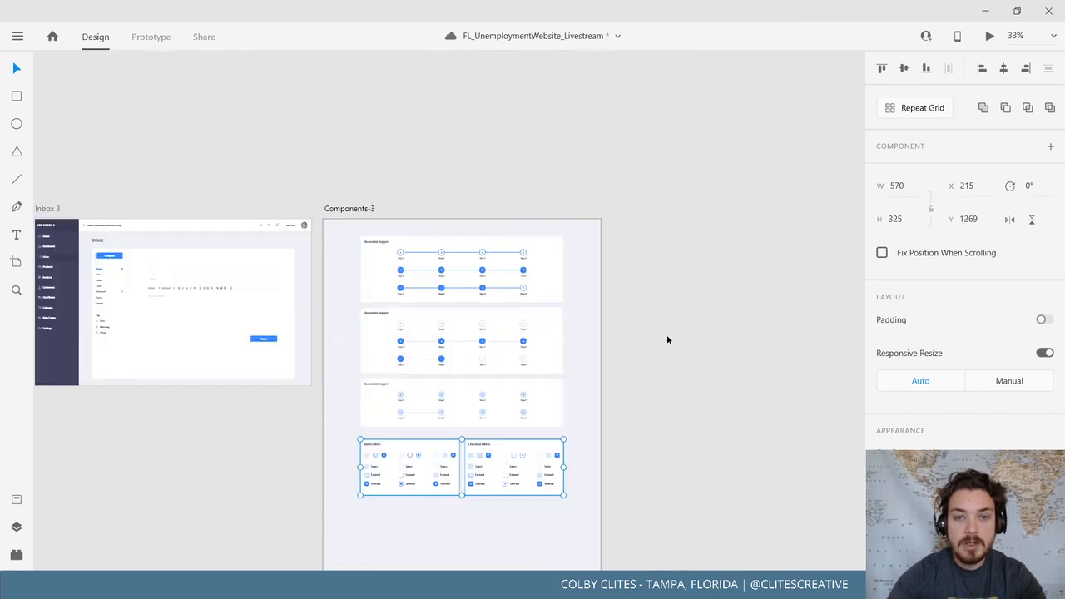
Shorten the Components-3 artboard to a height of 1690 so it ends just below the radio button and checkbox blocks
{"action": "left_click", "coordinate": [341, 208]}
{"action": "scroll", "coordinate": [757, 370], "scroll_direction": "down", "scroll_amount": 8}
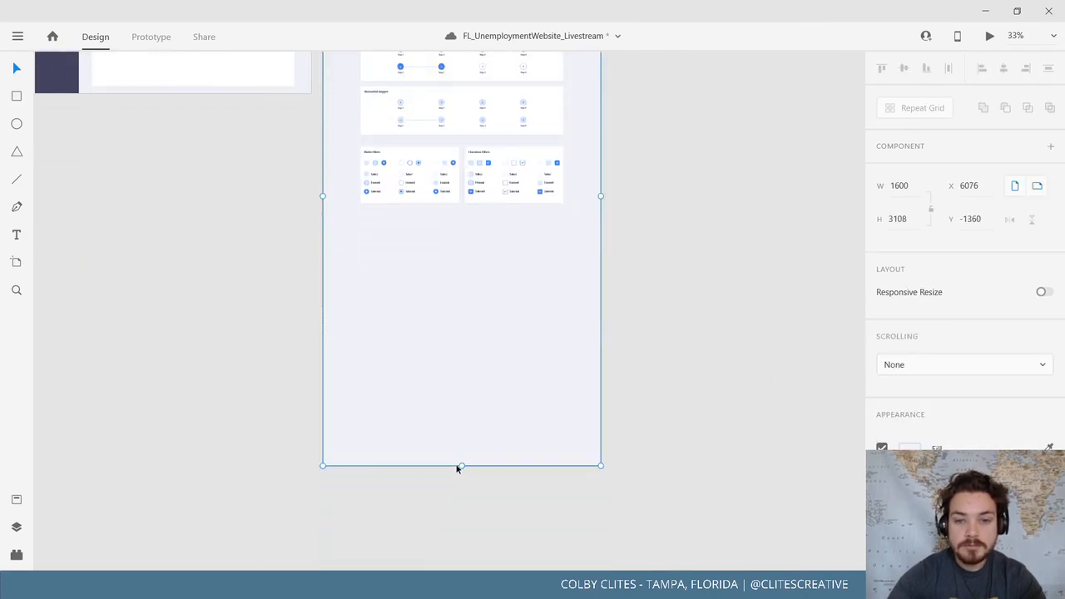
{"action": "left_click_drag", "start_coordinate": [461, 466], "coordinate": [509, 220]}
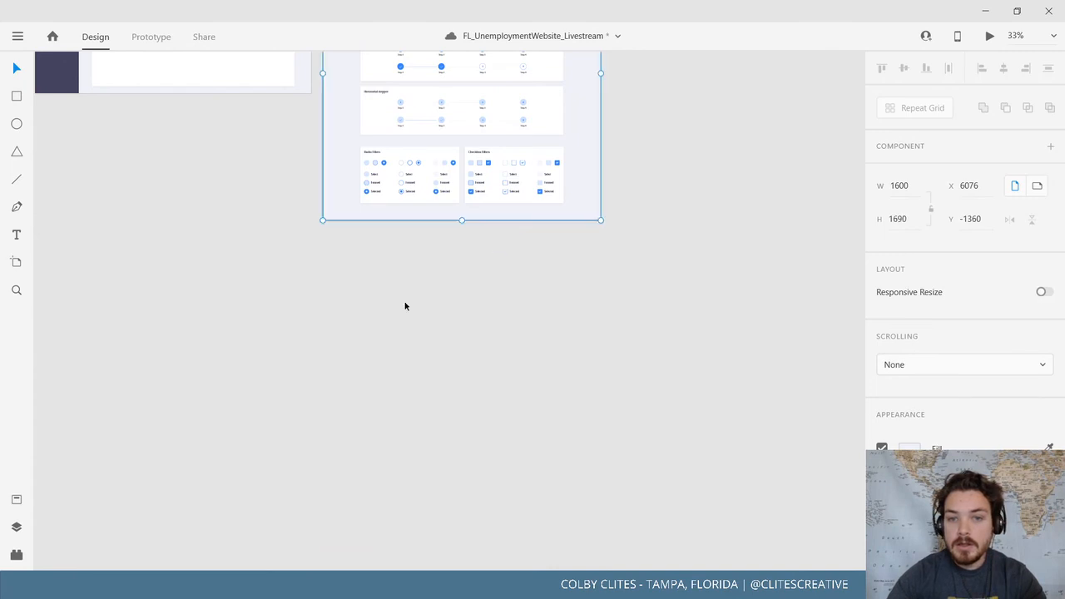
{"action": "left_click", "coordinate": [366, 316]}
{"action": "left_click_drag", "start_coordinate": [366, 317], "coordinate": [531, 453]}
{"action": "left_click_drag", "start_coordinate": [422, 424], "coordinate": [409, 472]}
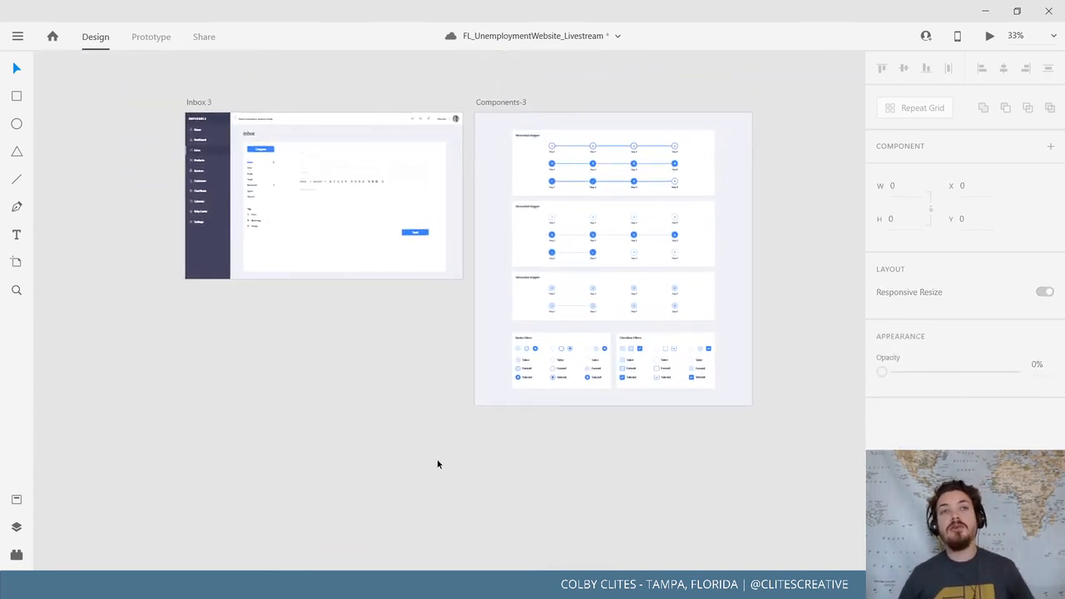
Open the master component of the lower stepper in the third horizontal stepper block in its source document
{"action": "left_click", "coordinate": [617, 235]}
{"action": "left_click", "coordinate": [636, 349]}
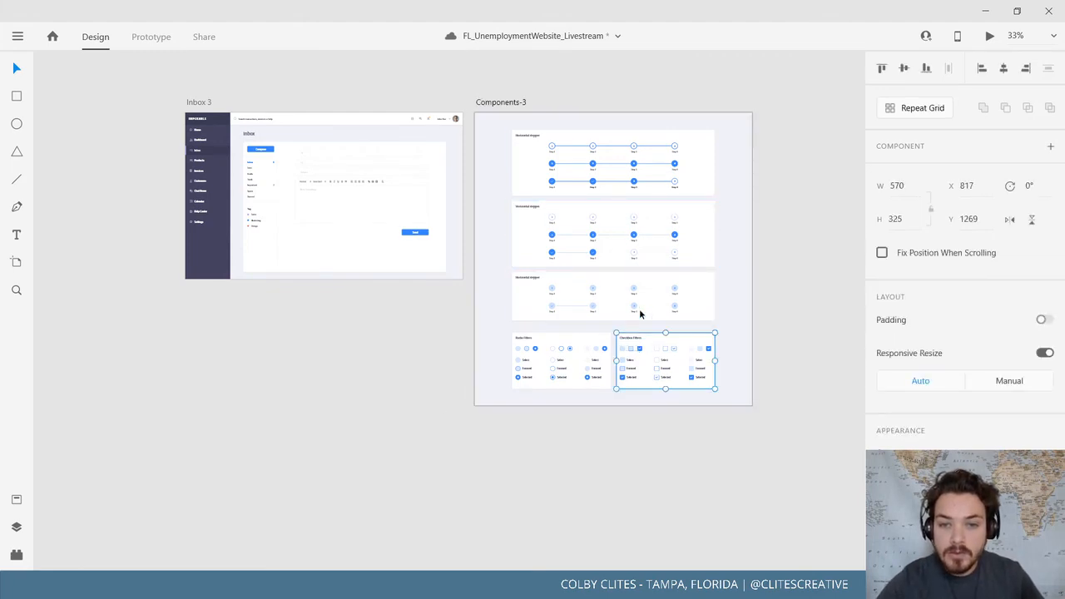
{"action": "double_click", "coordinate": [634, 307]}
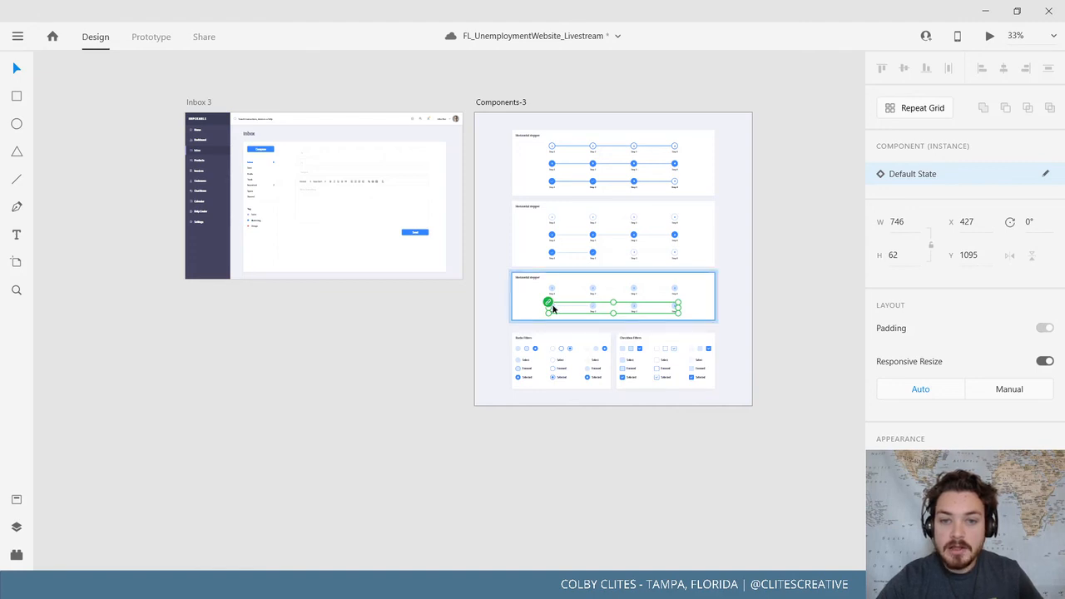
{"action": "right_click", "coordinate": [553, 308]}
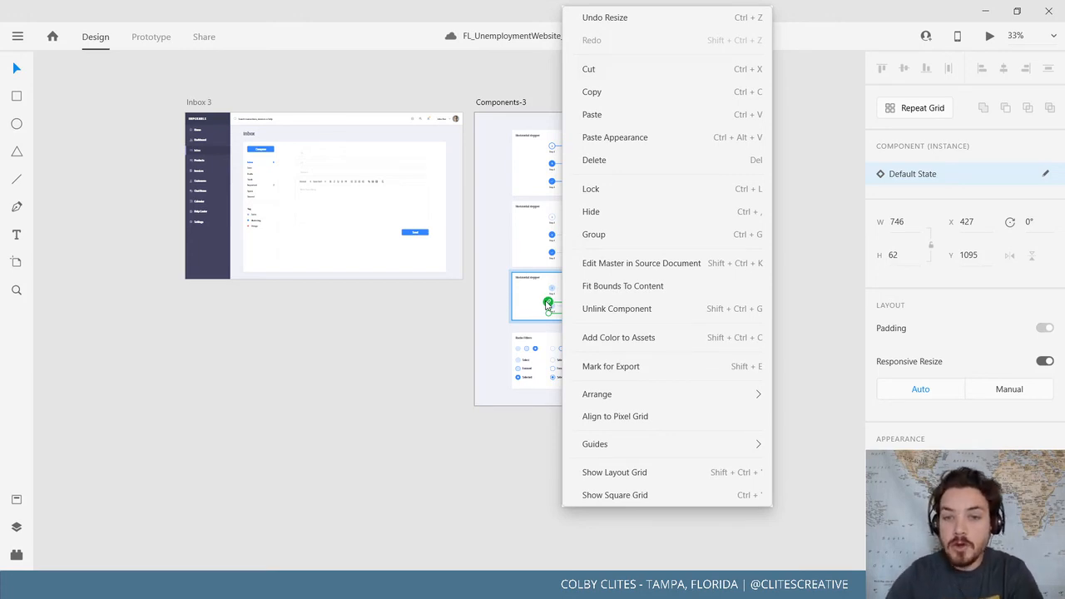
{"action": "left_click", "coordinate": [663, 263]}
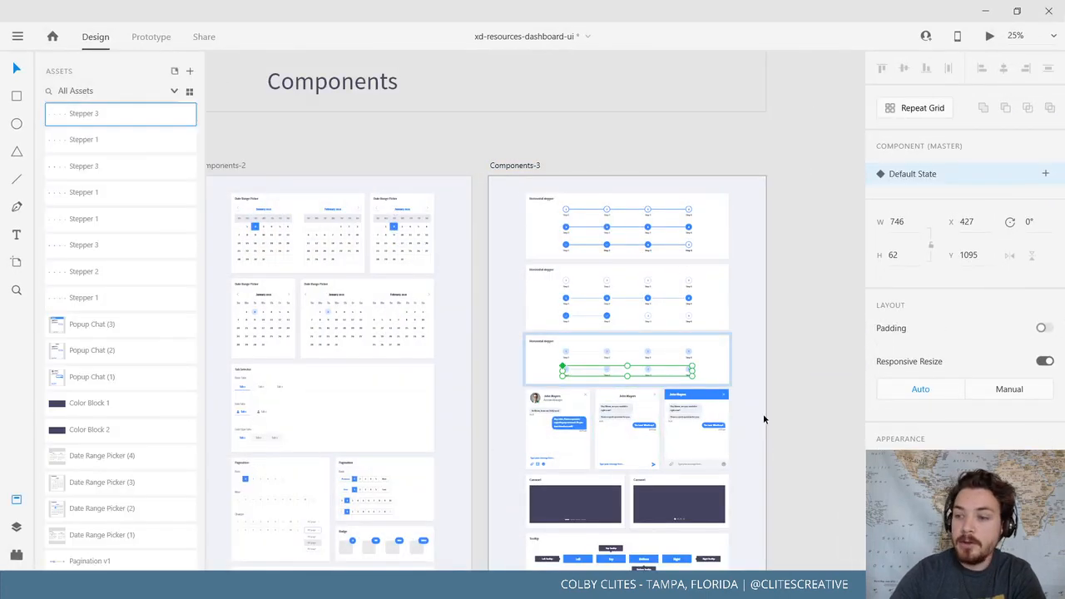
Deselect the master stepper, look over the kit's Components-3 artboard, and return to FL_UnemploymentWebsite_Livestream
{"action": "left_click", "coordinate": [784, 417]}
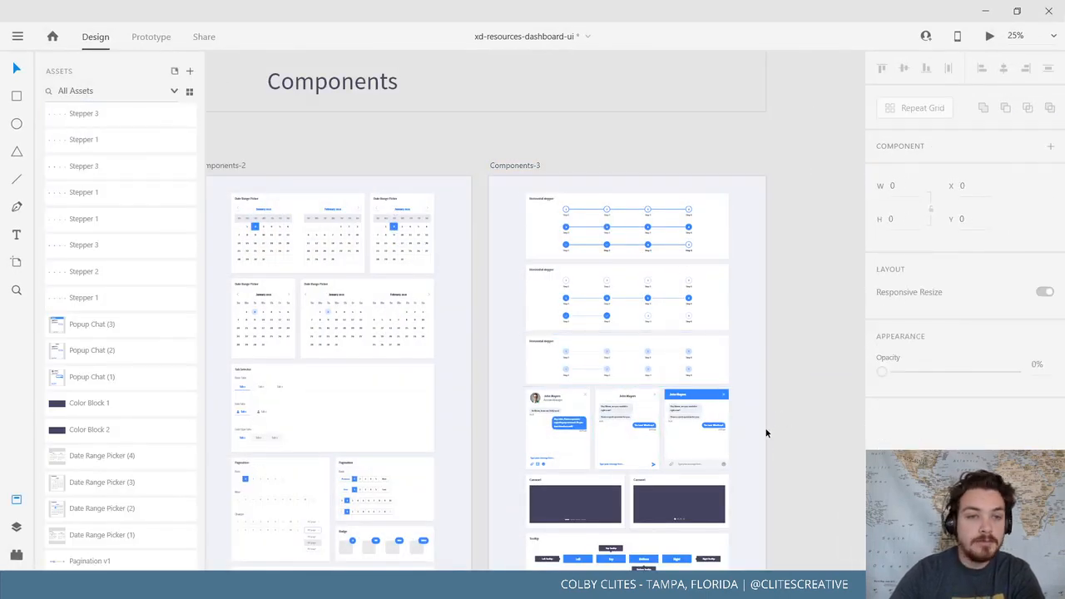
{"action": "left_click_drag", "start_coordinate": [773, 428], "coordinate": [723, 382]}
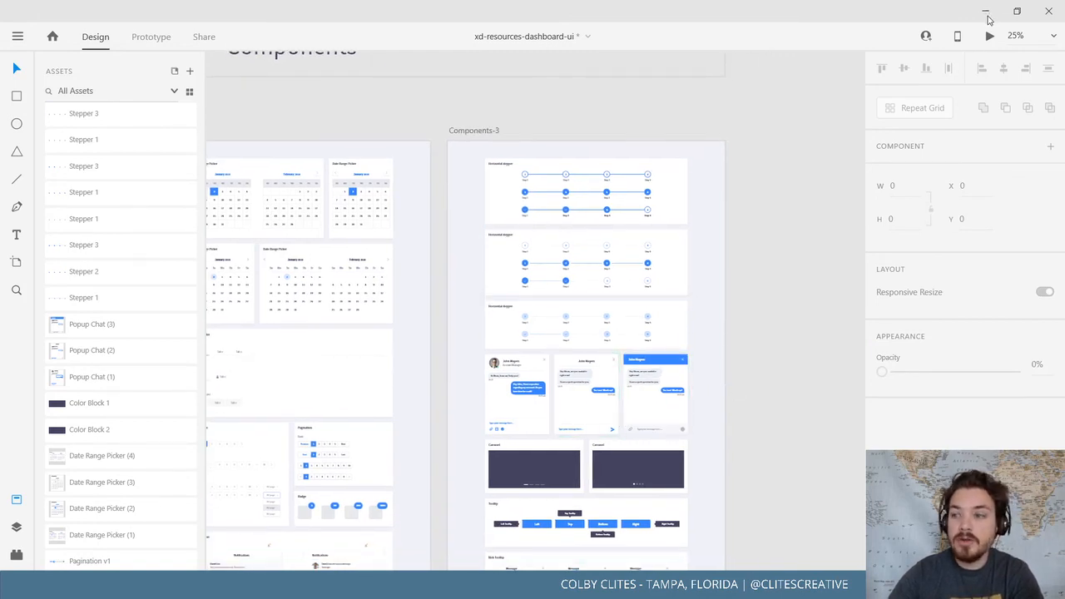
{"action": "left_click", "coordinate": [806, 223]}
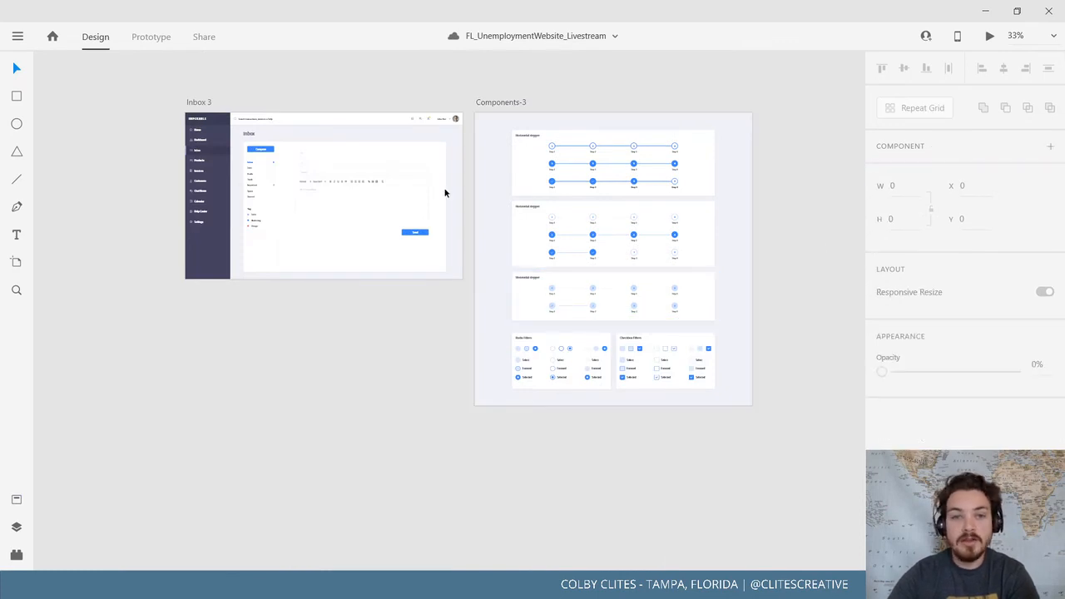
Show the document's assets and browse the linked components from the steppers down to the icons
{"action": "left_click", "coordinate": [15, 499]}
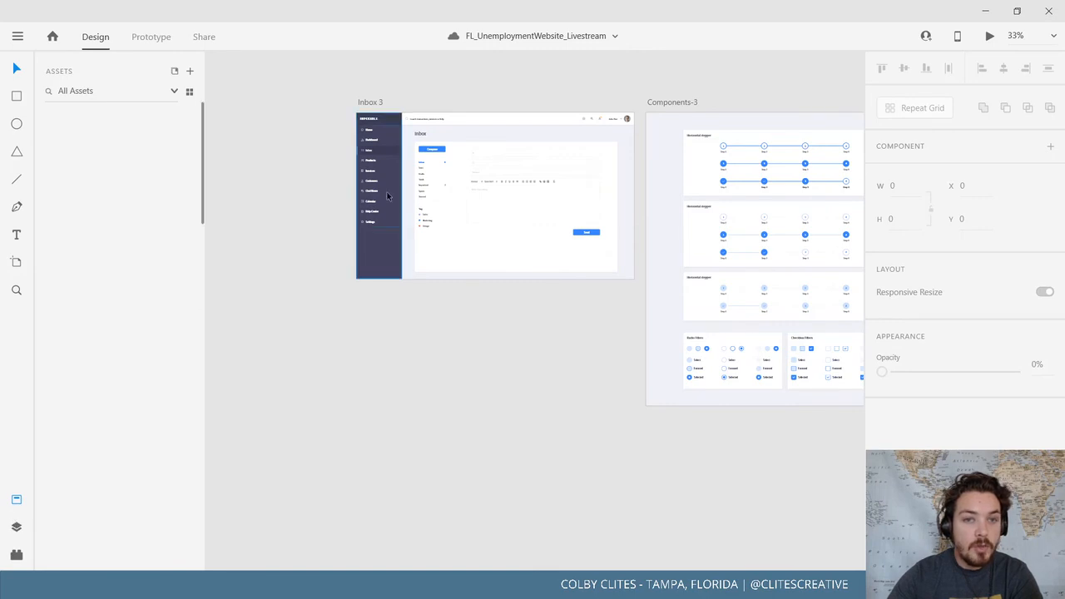
{"action": "left_click", "coordinate": [367, 102]}
{"action": "left_click", "coordinate": [257, 175]}
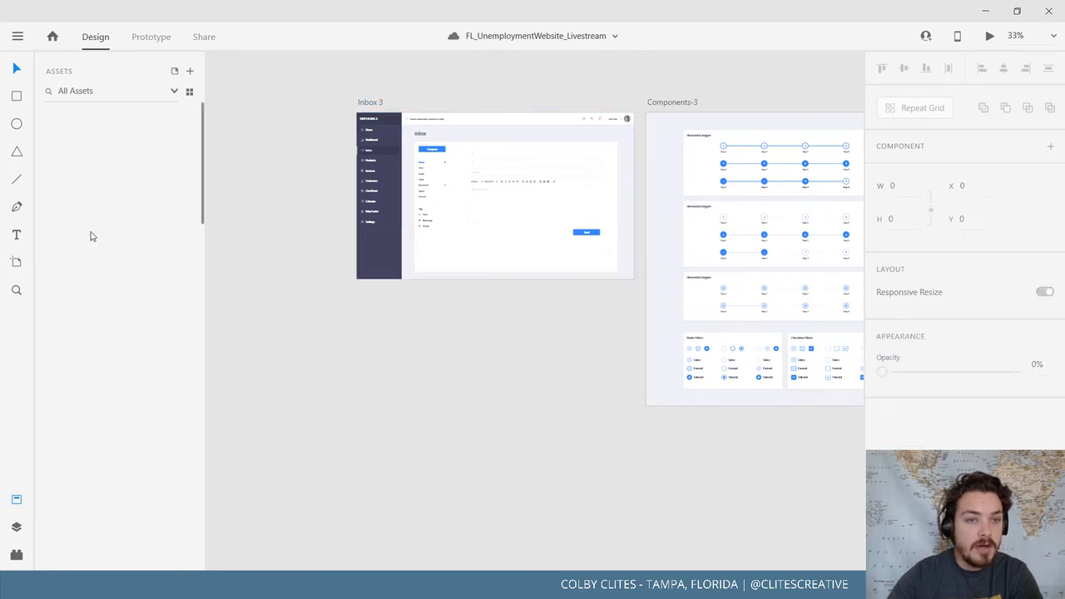
{"action": "scroll", "coordinate": [92, 237], "scroll_direction": "down", "scroll_amount": 6}
{"action": "scroll", "coordinate": [93, 245], "scroll_direction": "up", "scroll_amount": 6}
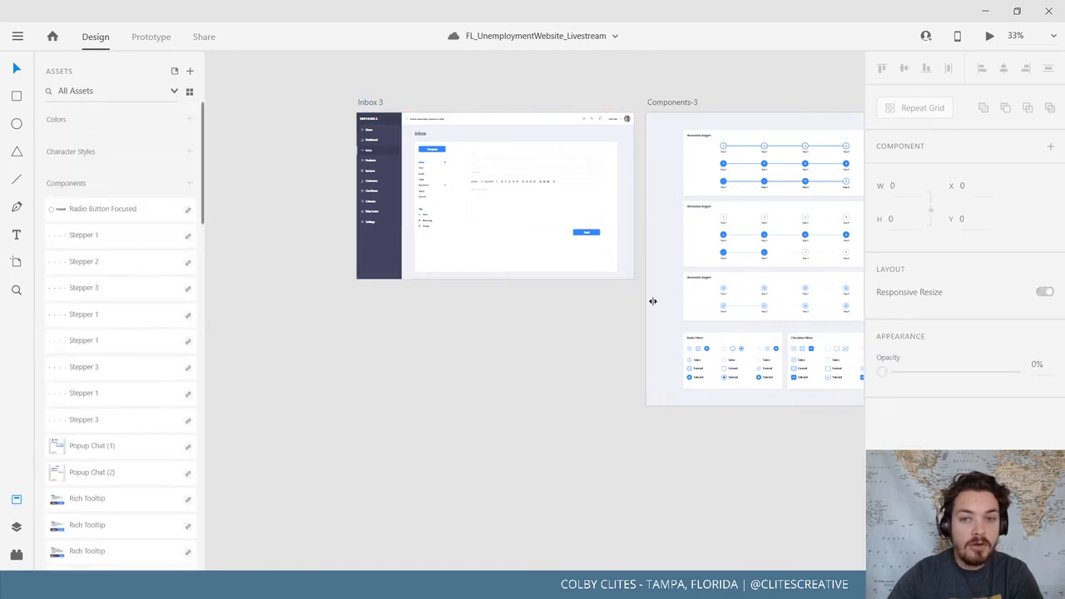
{"action": "scroll", "coordinate": [89, 304], "scroll_direction": "down", "scroll_amount": 10}
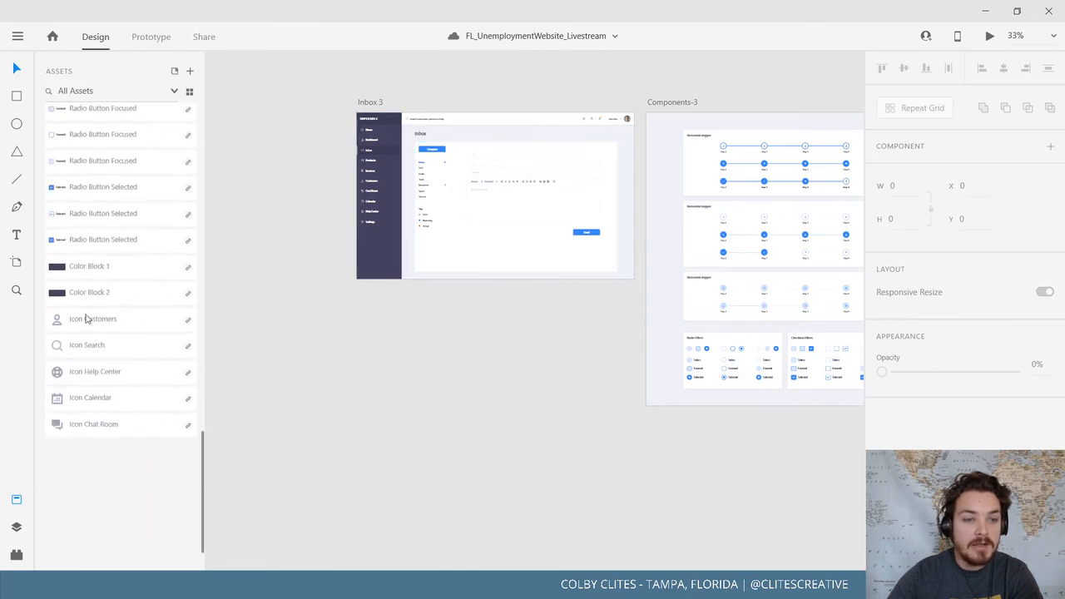
{"action": "scroll", "coordinate": [59, 316], "scroll_direction": "up", "scroll_amount": 10}
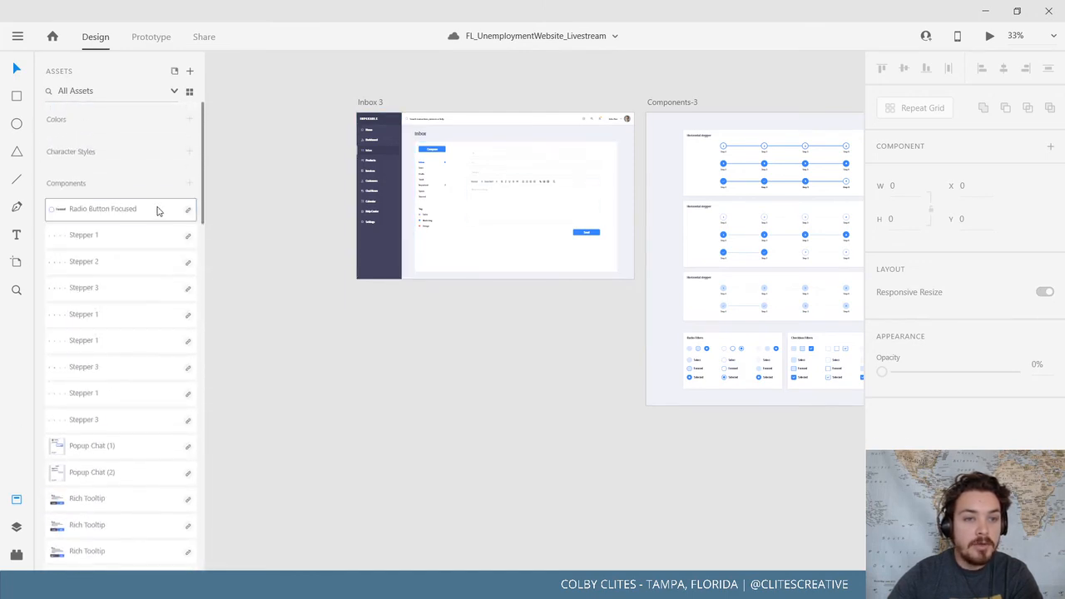
{"action": "scroll", "coordinate": [131, 291], "scroll_direction": "down", "scroll_amount": 8}
{"action": "scroll", "coordinate": [125, 349], "scroll_direction": "down", "scroll_amount": 3}
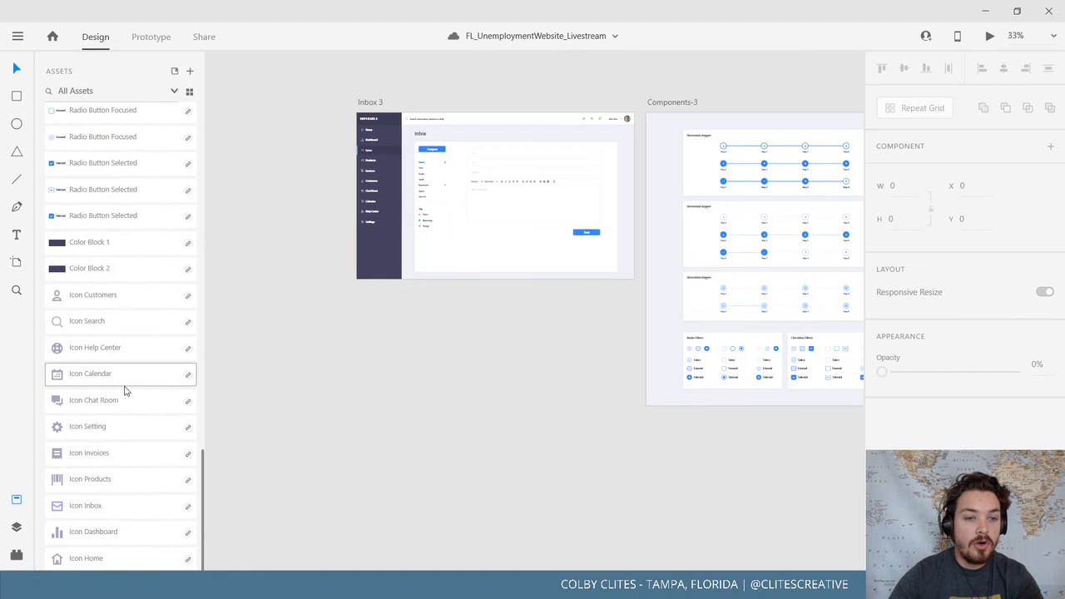
Convert the linked components in the document's assets, down through Icon Home, into local components and close the assets list
{"action": "left_click", "coordinate": [135, 562], "text": "shift"}
{"action": "right_click", "coordinate": [138, 562]}
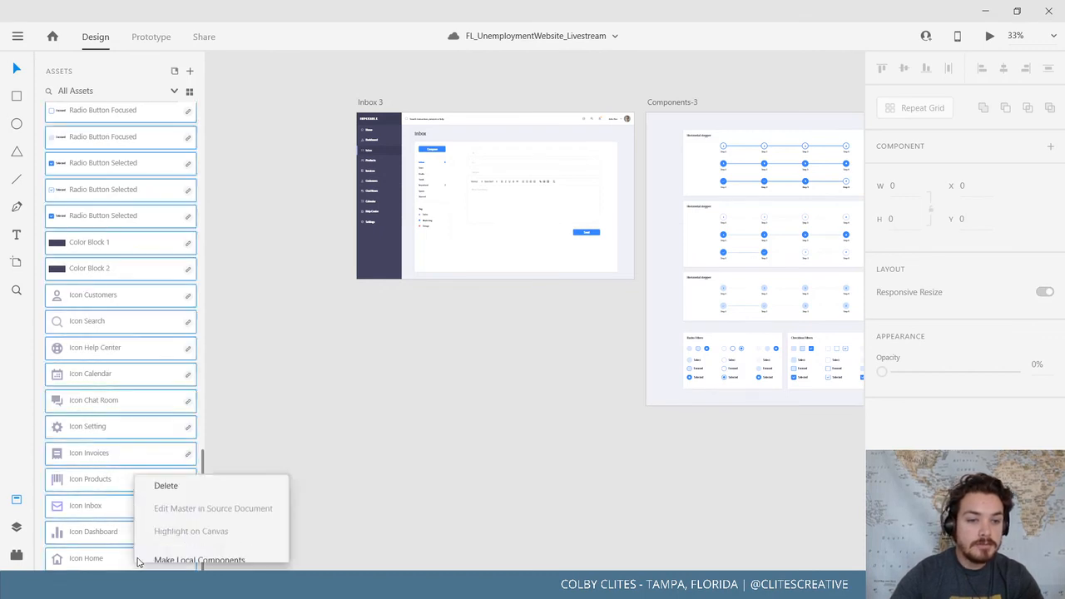
{"action": "left_click", "coordinate": [222, 554]}
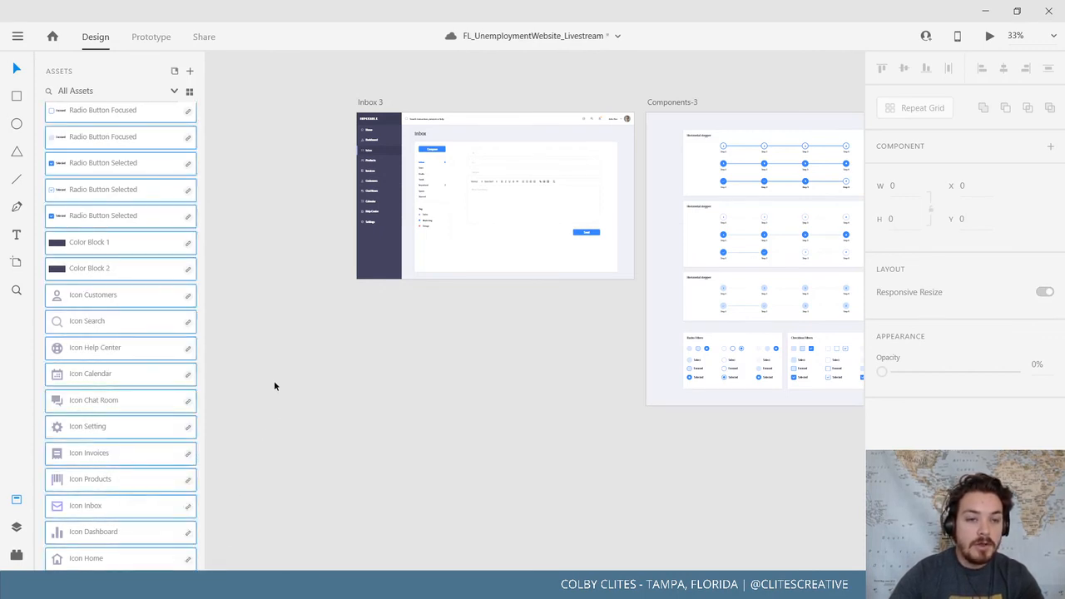
{"action": "left_click_drag", "start_coordinate": [281, 358], "coordinate": [192, 390]}
{"action": "left_click_drag", "start_coordinate": [343, 411], "coordinate": [476, 421]}
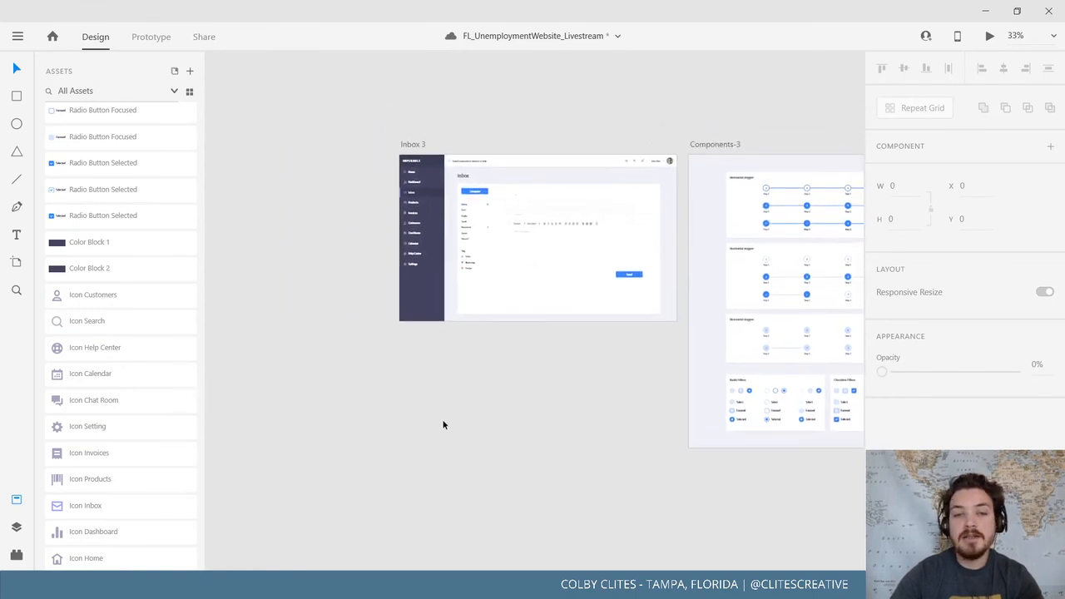
{"action": "left_click", "coordinate": [16, 499]}
Examine the Inbox 3 artboard's navigation, compose form and Send button up close
{"action": "left_click_drag", "start_coordinate": [265, 431], "coordinate": [237, 445]}
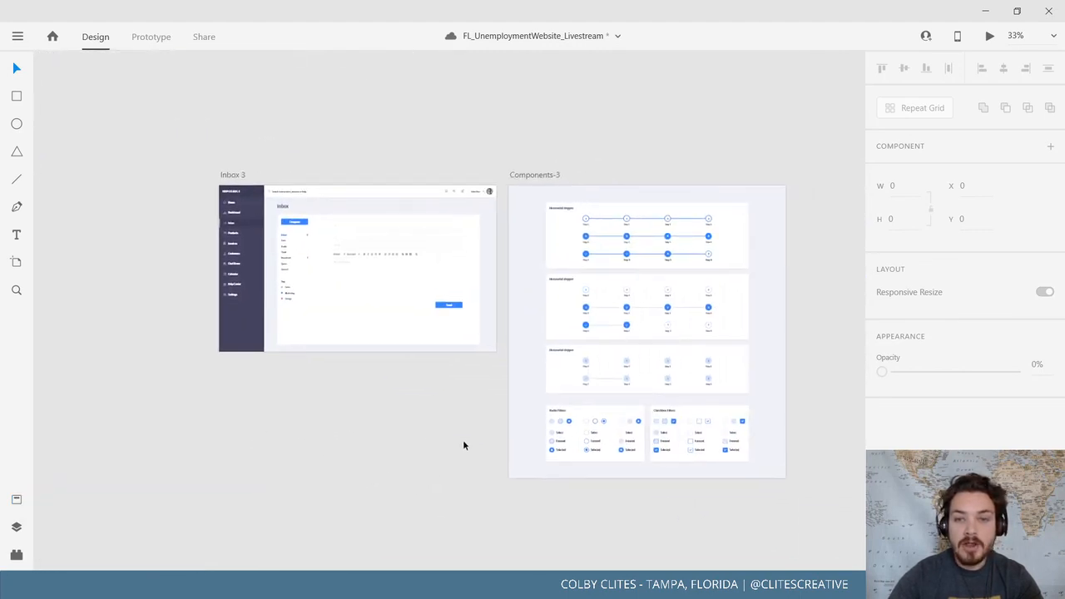
{"action": "scroll", "coordinate": [538, 441], "scroll_direction": "up", "scroll_amount": 5, "text": "ctrl"}
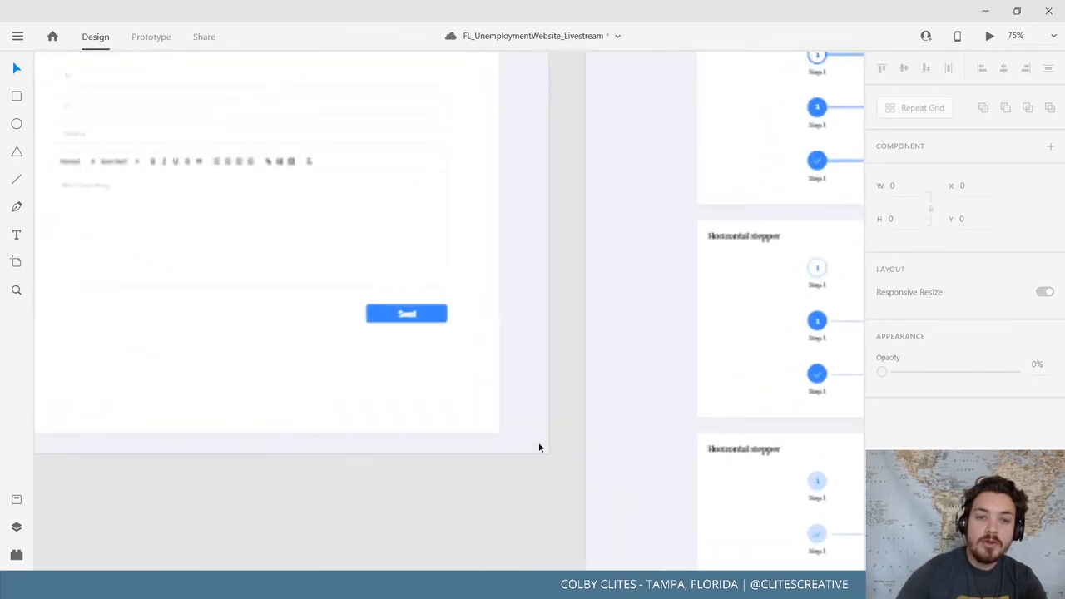
{"action": "left_click_drag", "start_coordinate": [460, 406], "coordinate": [828, 473]}
{"action": "left_click_drag", "start_coordinate": [501, 335], "coordinate": [502, 380]}
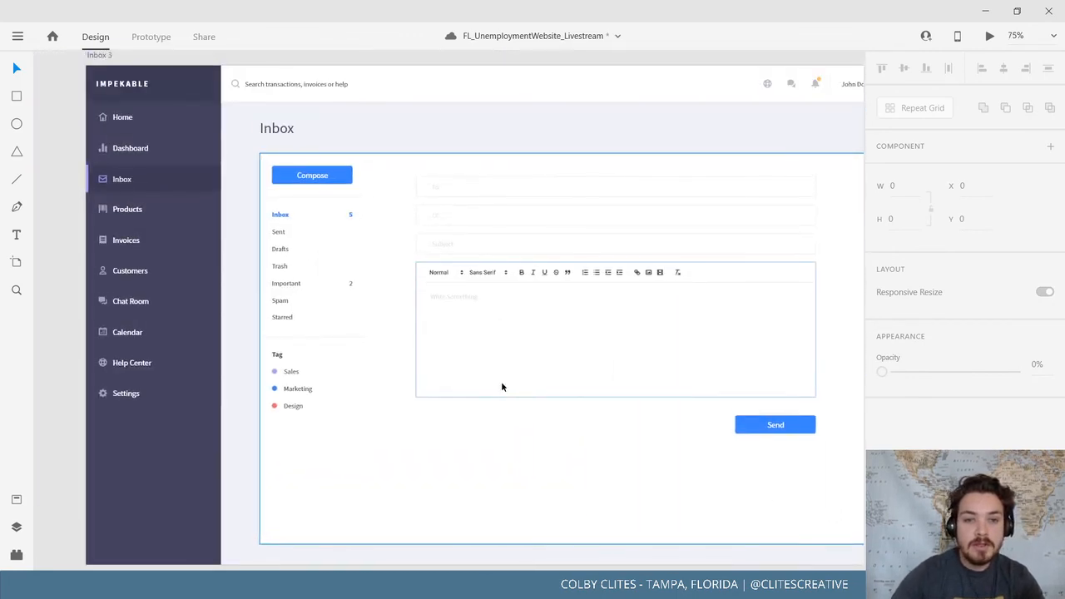
{"action": "scroll", "coordinate": [525, 363], "scroll_direction": "down", "scroll_amount": 5, "text": "ctrl"}
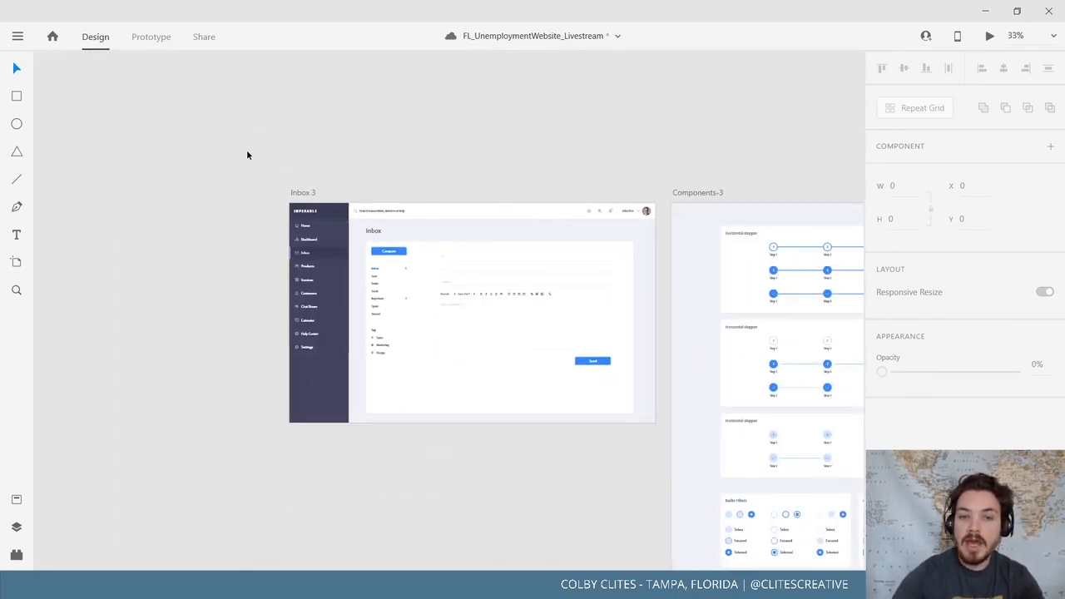
Review the screenshot of the existing CONNECT page with the claimant warning notice and its acknowledgement checkbox
{"action": "left_click_drag", "start_coordinate": [248, 155], "coordinate": [611, 455]}
{"action": "left_click_drag", "start_coordinate": [476, 345], "coordinate": [866, 496]}
{"action": "left_click_drag", "start_coordinate": [441, 446], "coordinate": [903, 293]}
{"action": "left_click_drag", "start_coordinate": [450, 312], "coordinate": [494, 373]}
{"action": "scroll", "coordinate": [493, 377], "scroll_direction": "up", "scroll_amount": 2, "text": "ctrl"}
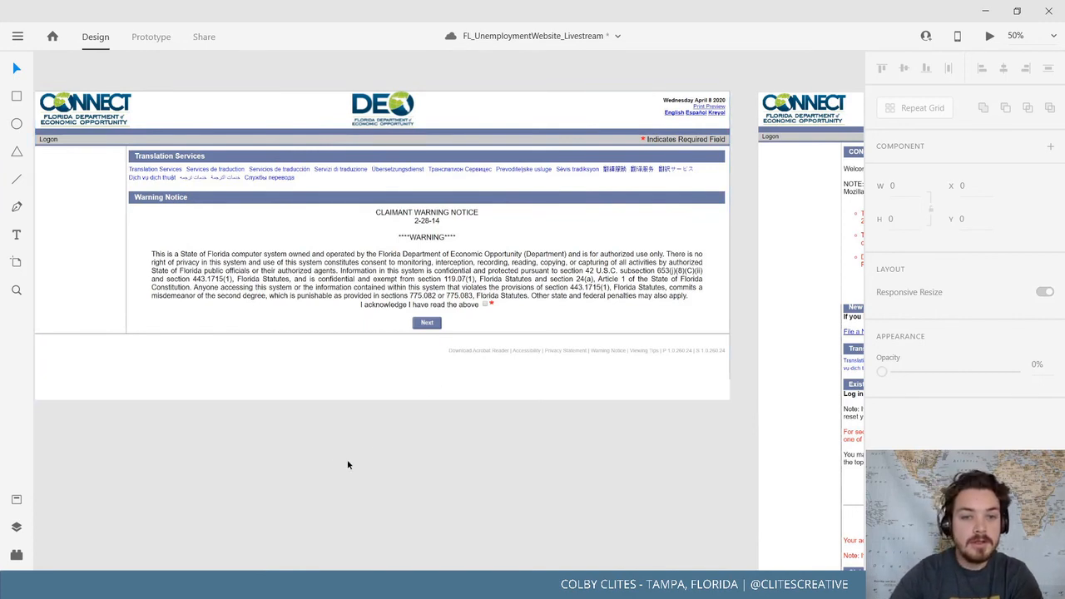
{"action": "left_click_drag", "start_coordinate": [356, 447], "coordinate": [410, 477]}
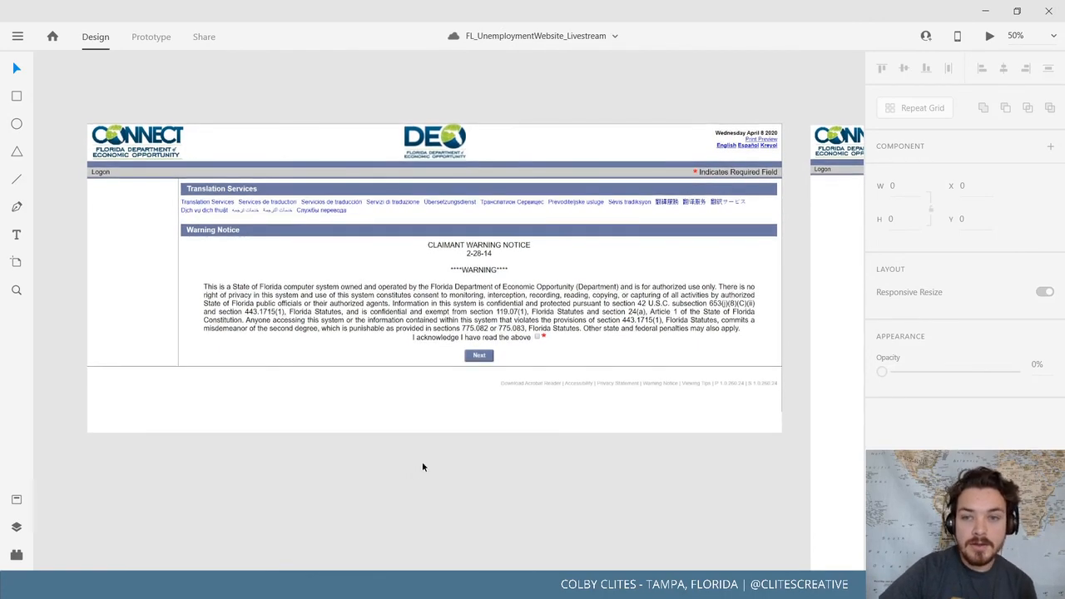
{"action": "scroll", "coordinate": [431, 476], "scroll_direction": "up", "scroll_amount": 3}
{"action": "scroll", "coordinate": [430, 475], "scroll_direction": "down", "scroll_amount": 3}
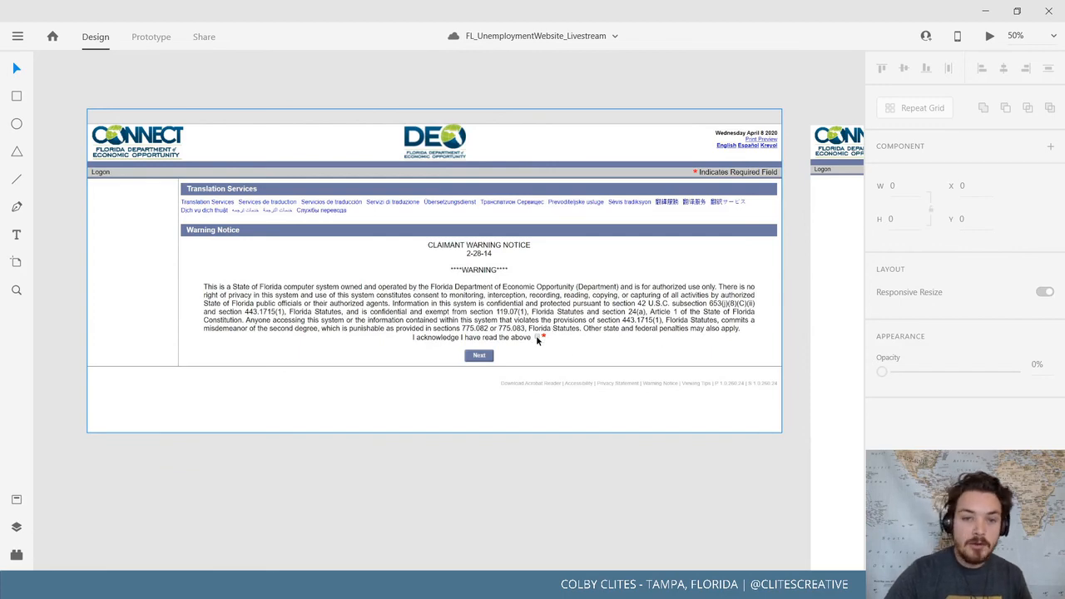
Review the CONNECT login page screenshot from the welcome notices down to the claimant login and Claimant Resources sections
{"action": "left_click_drag", "start_coordinate": [656, 365], "coordinate": [114, 312]}
{"action": "left_click_drag", "start_coordinate": [581, 321], "coordinate": [428, 328]}
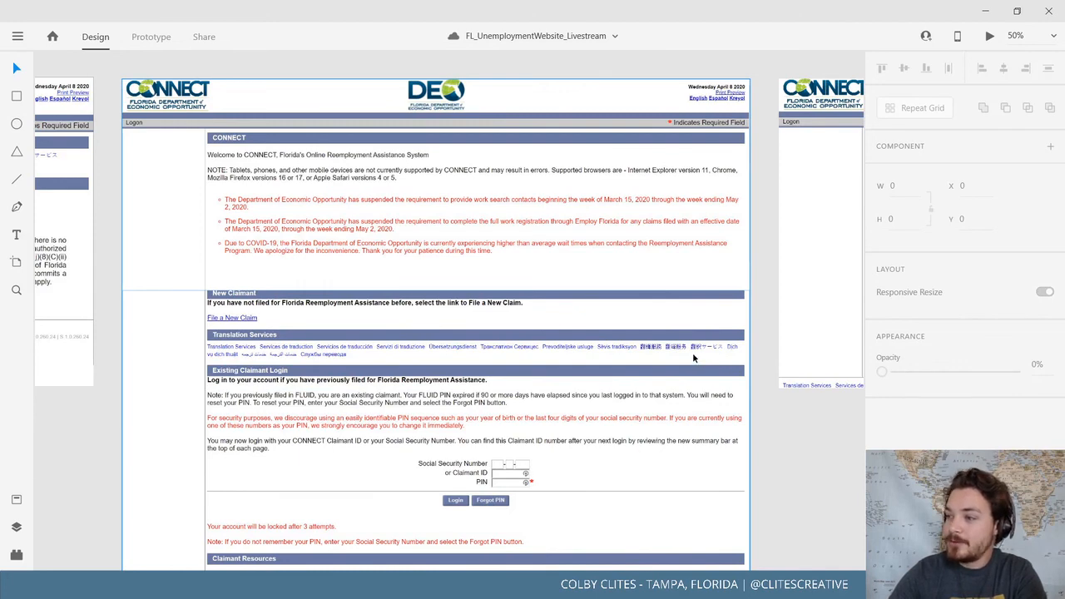
{"action": "mouse_move", "coordinate": [733, 367]}
{"action": "left_mouse_down"}
{"action": "mouse_move", "coordinate": [708, 392]}
{"action": "mouse_move", "coordinate": [751, 372]}
{"action": "left_mouse_up"}
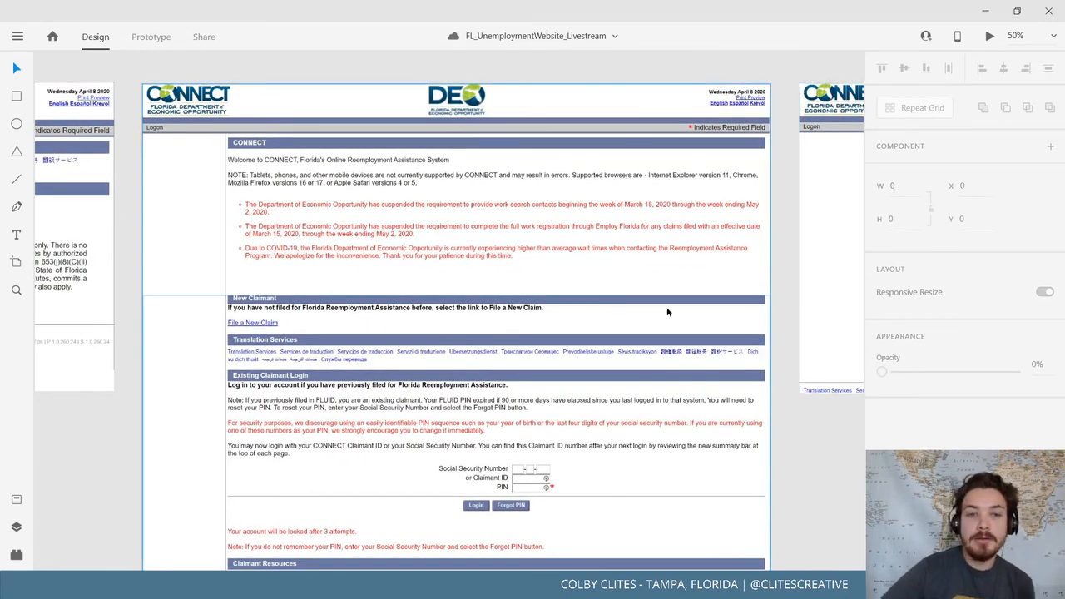
{"action": "scroll", "coordinate": [574, 333], "scroll_direction": "down", "scroll_amount": 2}
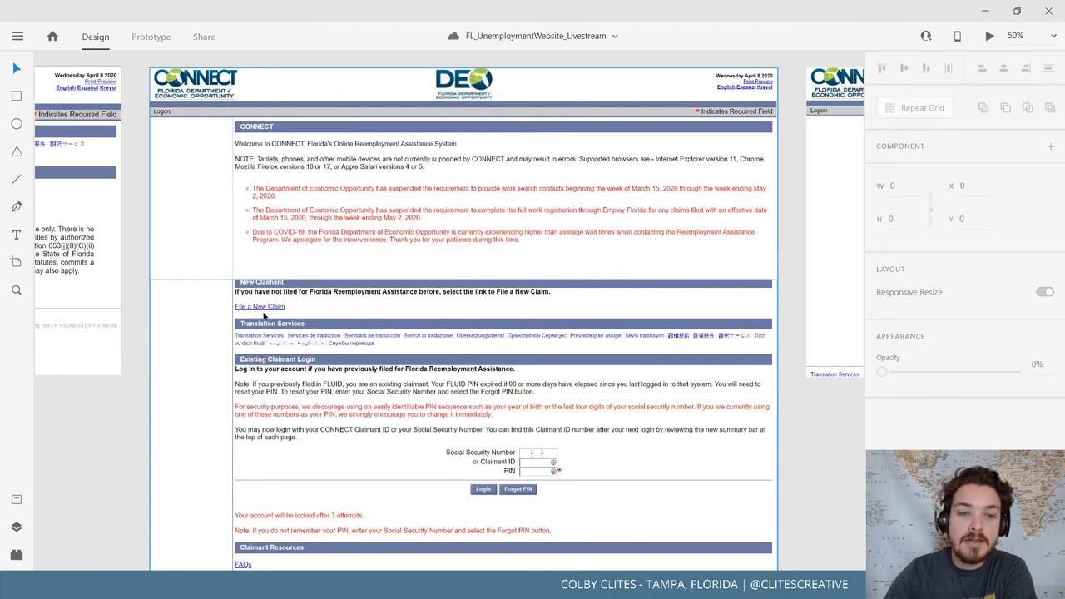
{"action": "scroll", "coordinate": [272, 313], "scroll_direction": "down", "scroll_amount": 2}
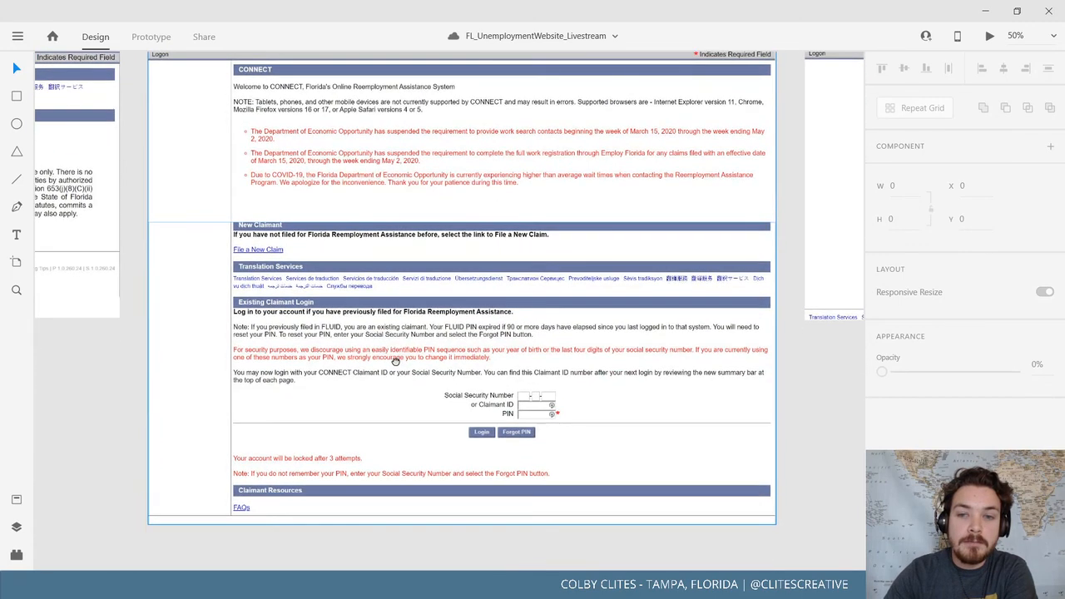
{"action": "scroll", "coordinate": [596, 349], "scroll_direction": "down", "scroll_amount": 2}
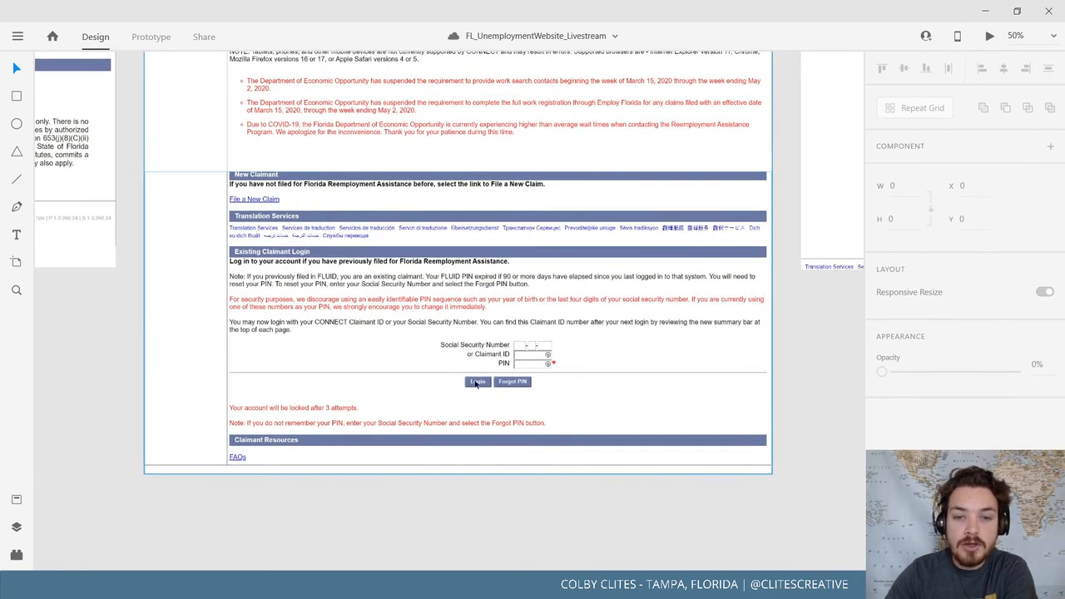
{"action": "scroll", "coordinate": [526, 386], "scroll_direction": "down", "scroll_amount": 2}
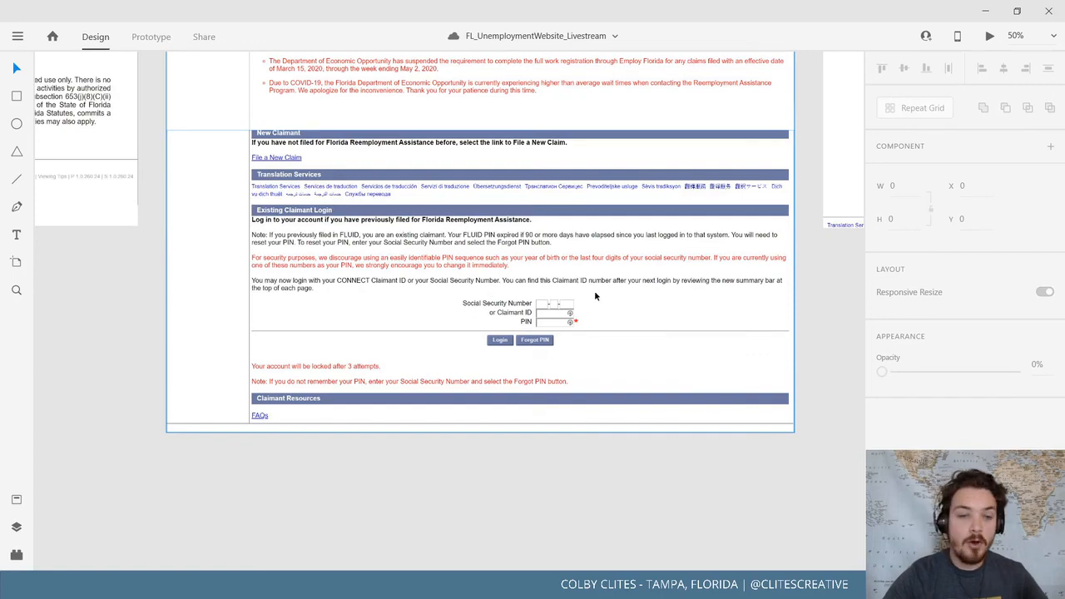
{"action": "scroll", "coordinate": [595, 296], "scroll_direction": "up", "scroll_amount": 6}
Review the Getting Started page screenshot of the Reemployment Assistance application, including its question links and navigation buttons
{"action": "scroll", "coordinate": [595, 296], "scroll_direction": "right", "scroll_amount": 5}
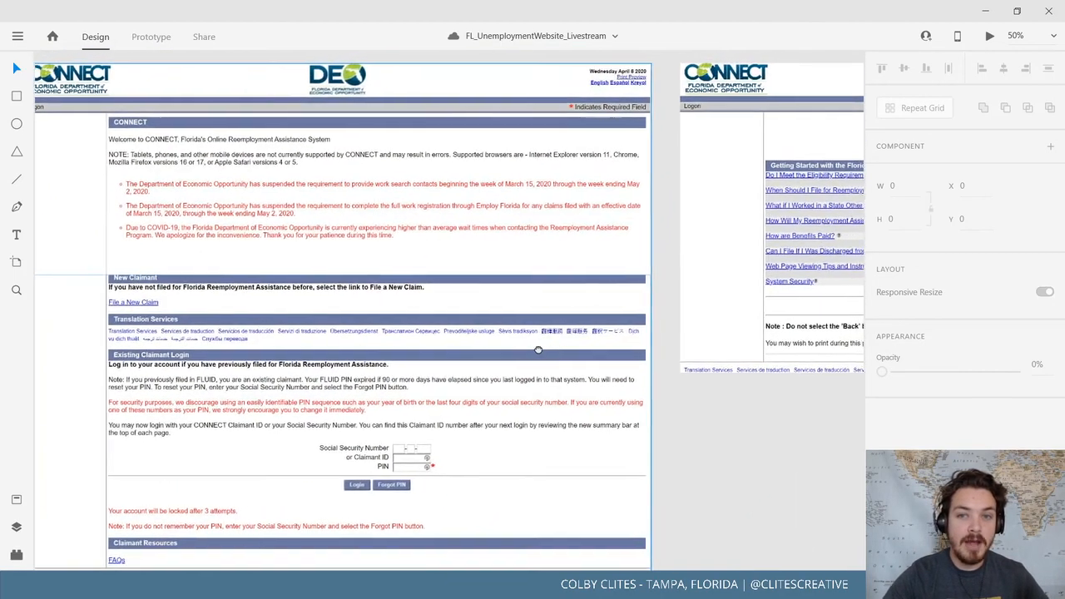
{"action": "scroll", "coordinate": [539, 351], "scroll_direction": "right", "scroll_amount": 15}
{"action": "scroll", "coordinate": [433, 346], "scroll_direction": "up", "scroll_amount": 2}
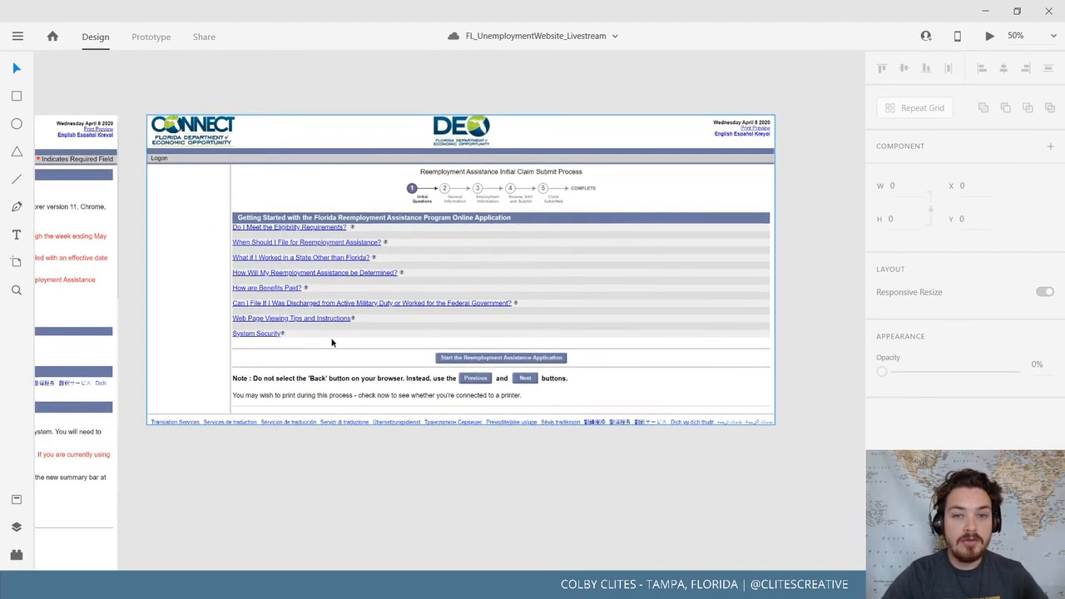
{"action": "left_click_drag", "start_coordinate": [331, 341], "coordinate": [355, 342]}
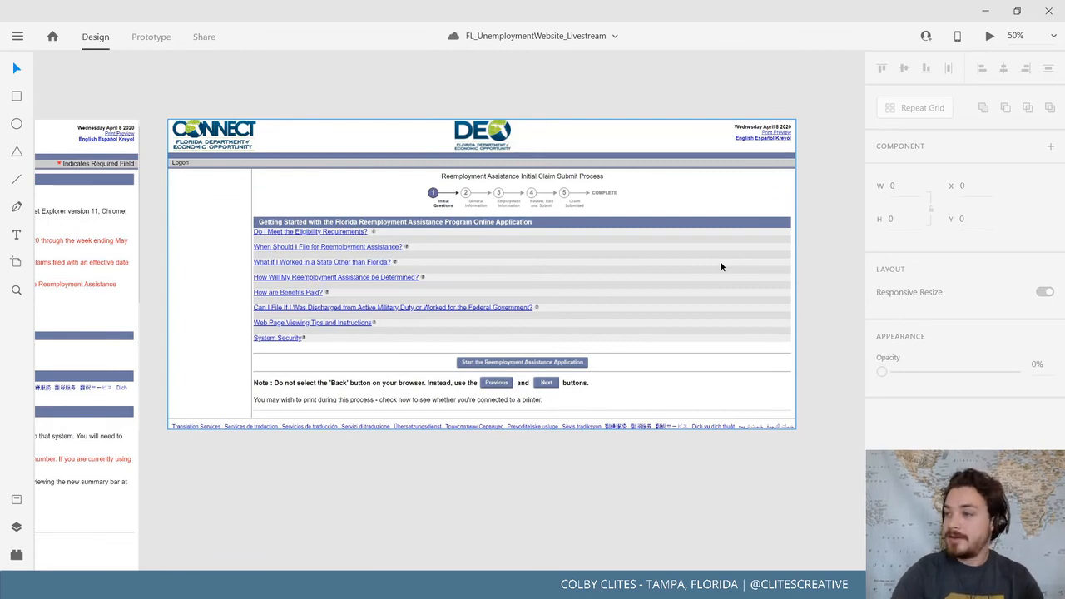
{"action": "key", "text": "ctrl+equal"}
{"action": "scroll", "coordinate": [608, 228], "scroll_direction": "down", "scroll_amount": 1}
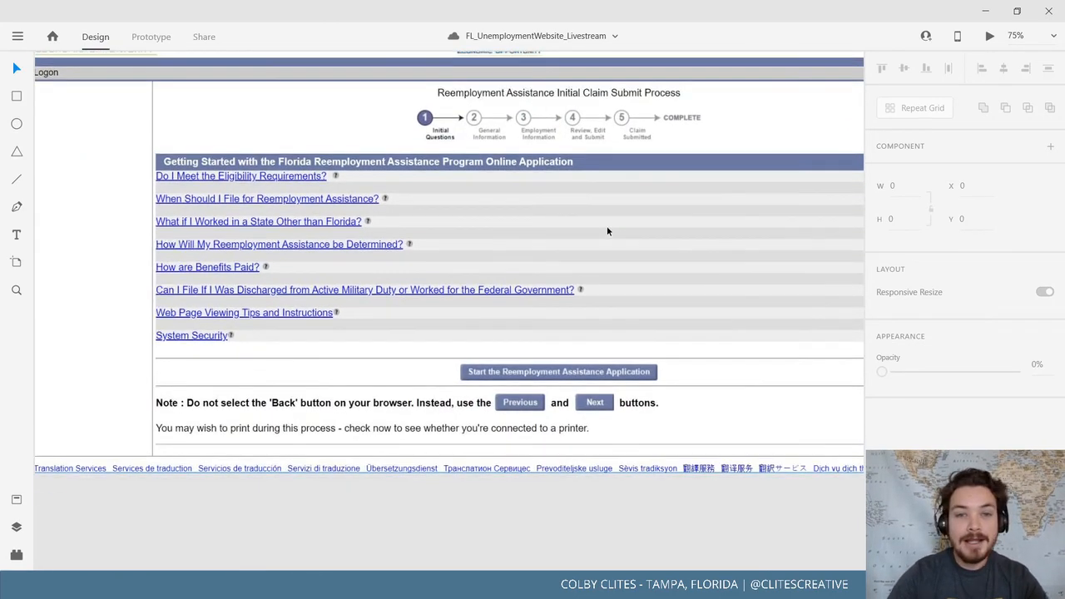
{"action": "left_click_drag", "start_coordinate": [607, 231], "coordinate": [568, 298]}
{"action": "scroll", "coordinate": [568, 298], "scroll_direction": "up", "scroll_amount": 1}
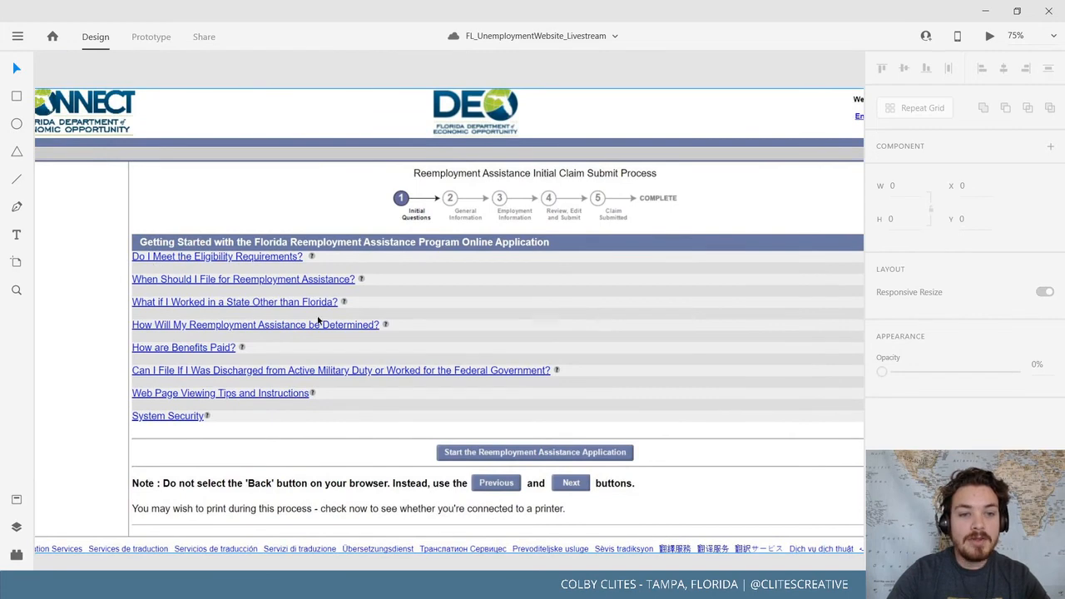
{"action": "scroll", "coordinate": [217, 366], "scroll_direction": "left", "scroll_amount": 2}
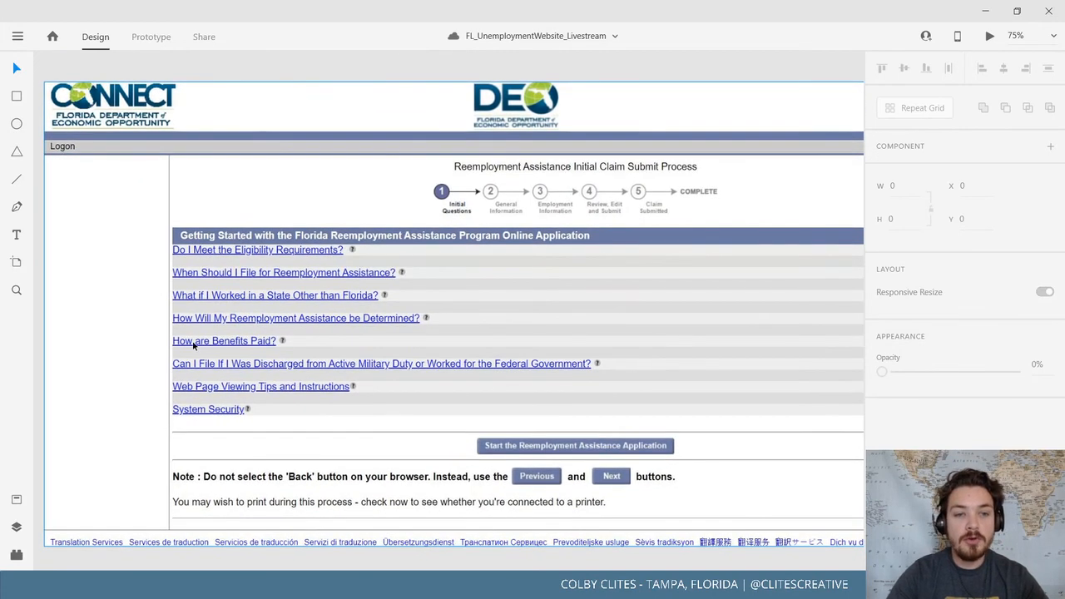
{"action": "scroll", "coordinate": [455, 353], "scroll_direction": "right", "scroll_amount": 3}
{"action": "scroll", "coordinate": [455, 354], "scroll_direction": "up", "scroll_amount": 1}
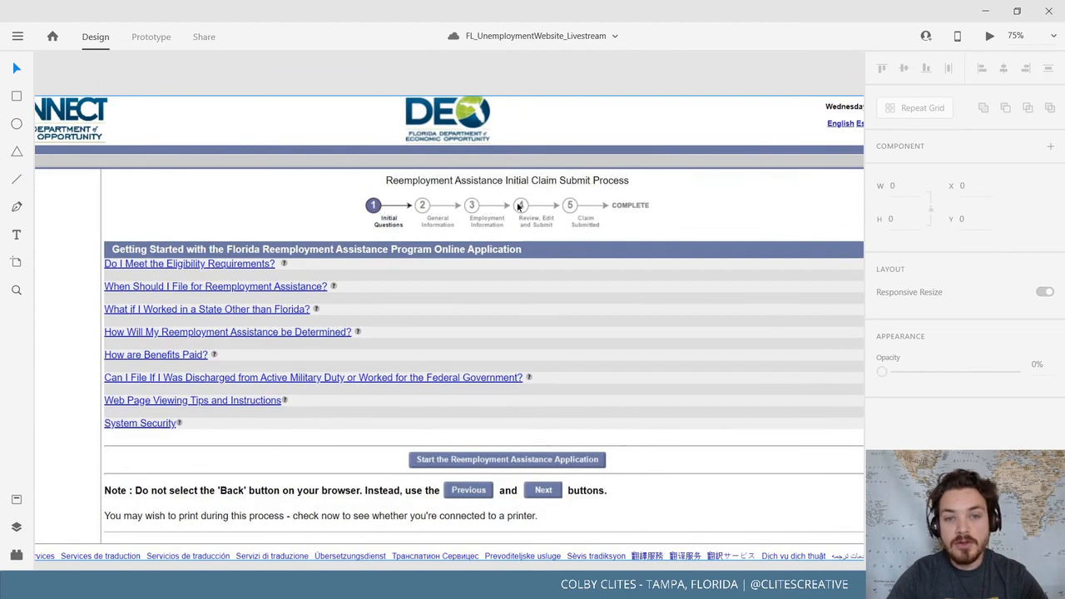
Examine the five-step progress indicator of the Initial Claim Submit Process up close
{"action": "left_click_drag", "start_coordinate": [564, 209], "coordinate": [554, 236]}
{"action": "key", "text": "ctrl+="}
{"action": "key", "text": "ctrl+="}
{"action": "key", "text": "ctrl+="}
{"action": "key", "text": "ctrl+="}
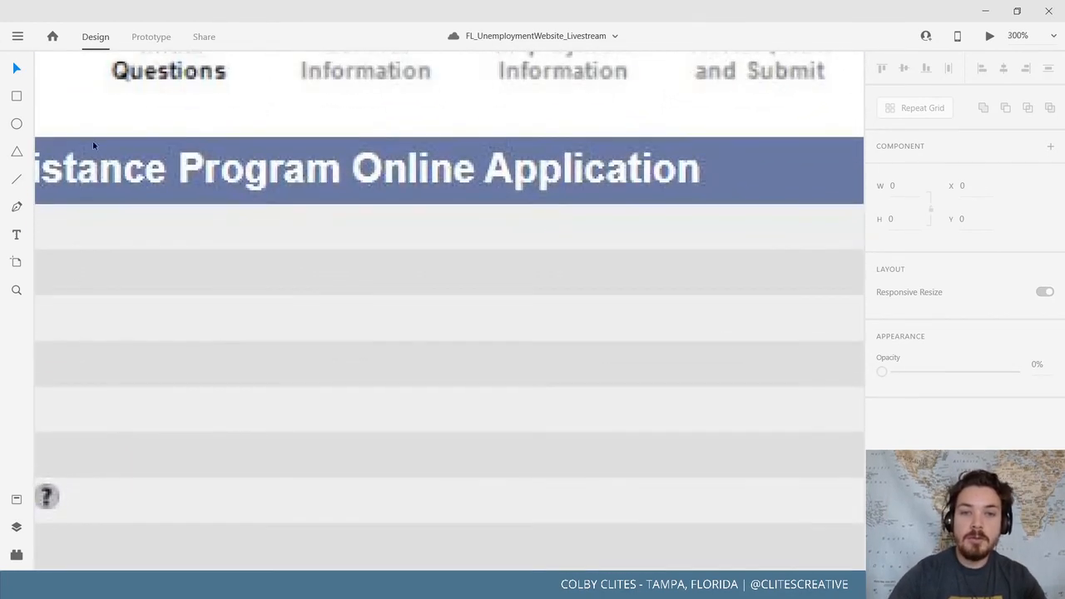
{"action": "left_click_drag", "start_coordinate": [478, 409], "coordinate": [414, 594]}
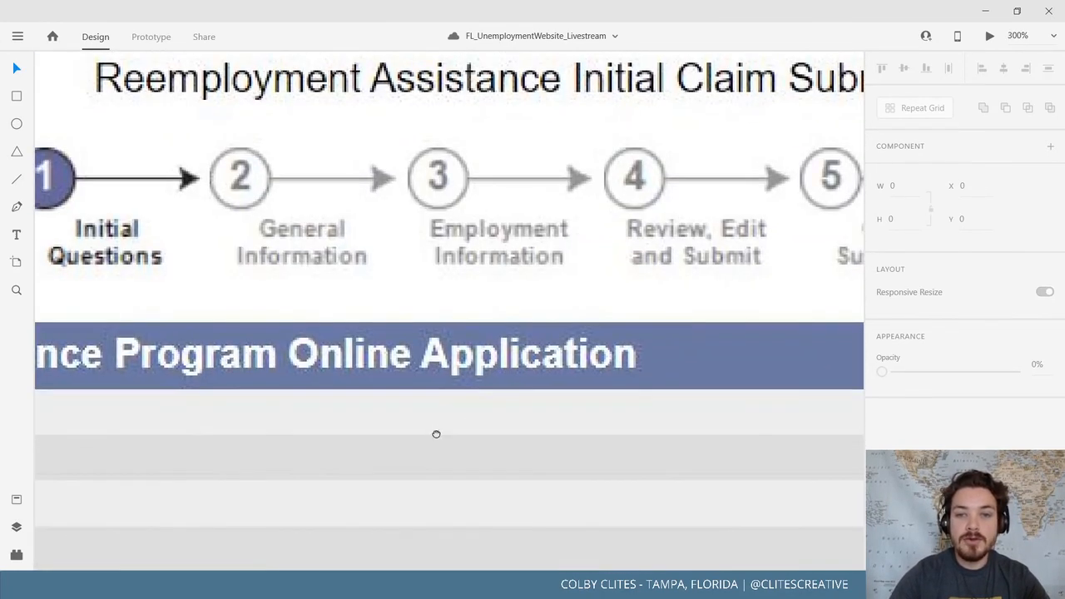
{"action": "left_click_drag", "start_coordinate": [438, 419], "coordinate": [272, 460]}
{"action": "left_click_drag", "start_coordinate": [312, 423], "coordinate": [583, 441]}
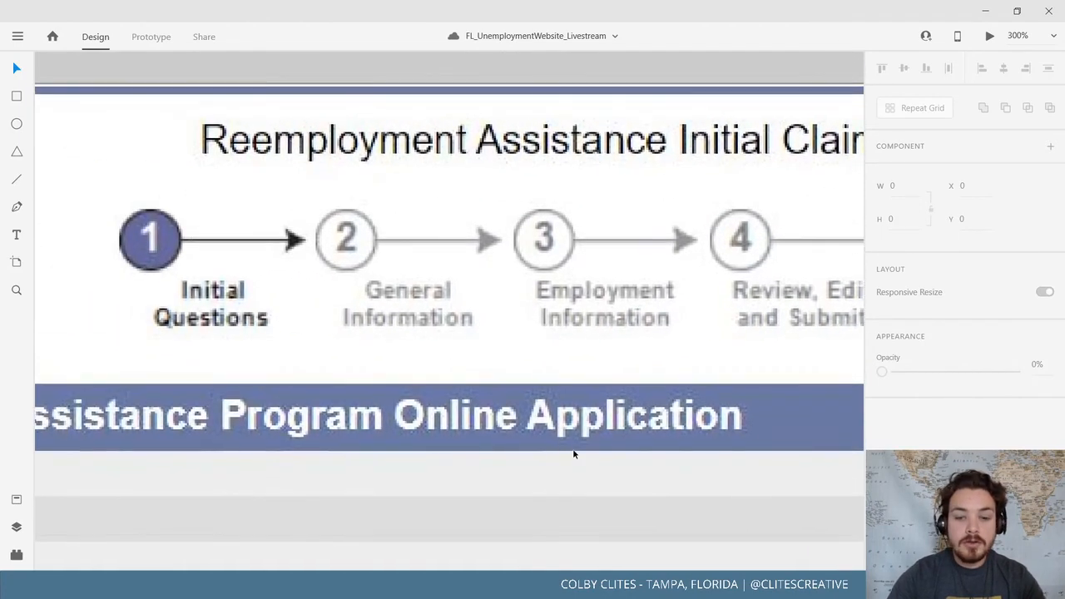
{"action": "key", "text": "ctrl+-"}
{"action": "key", "text": "ctrl+-"}
{"action": "key", "text": "ctrl+-"}
{"action": "key", "text": "ctrl+-"}
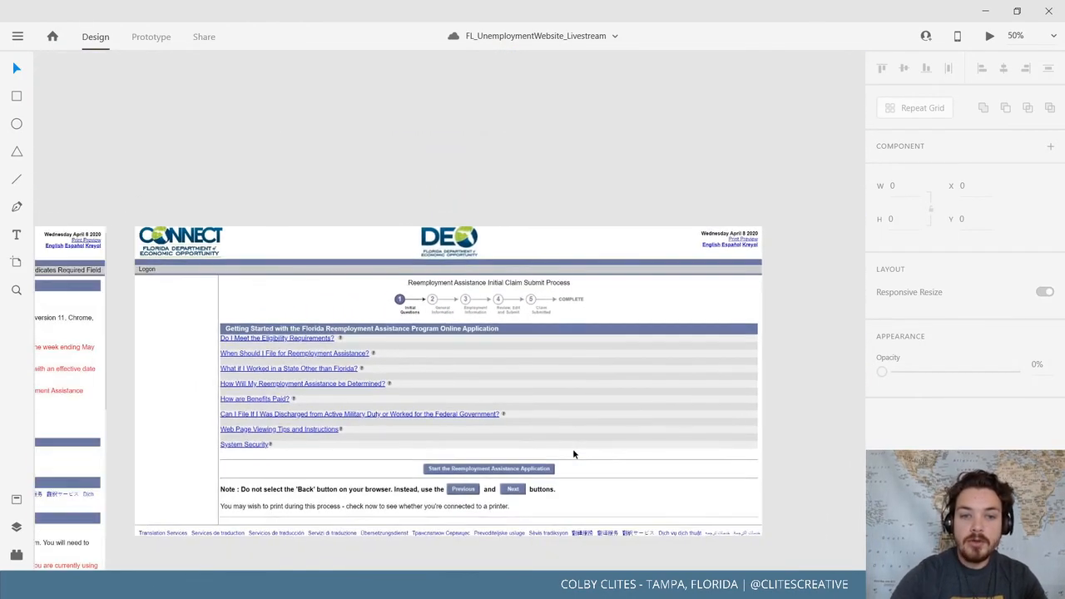
Return to the Inbox 3 artboard and examine its layout as a reference for the redesign
{"action": "left_click_drag", "start_coordinate": [432, 414], "coordinate": [227, 226]}
{"action": "key", "text": "ctrl+-"}
{"action": "key", "text": "ctrl+-"}
{"action": "key", "text": "ctrl+-"}
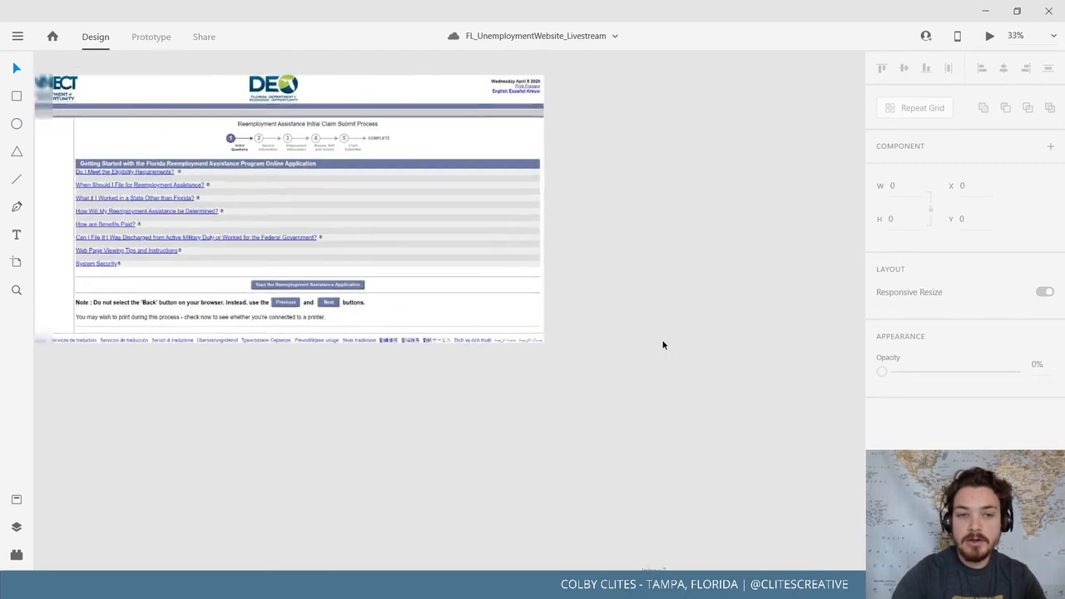
{"action": "left_click_drag", "start_coordinate": [614, 362], "coordinate": [300, 224]}
{"action": "scroll", "coordinate": [416, 290], "scroll_direction": "down", "scroll_amount": 1}
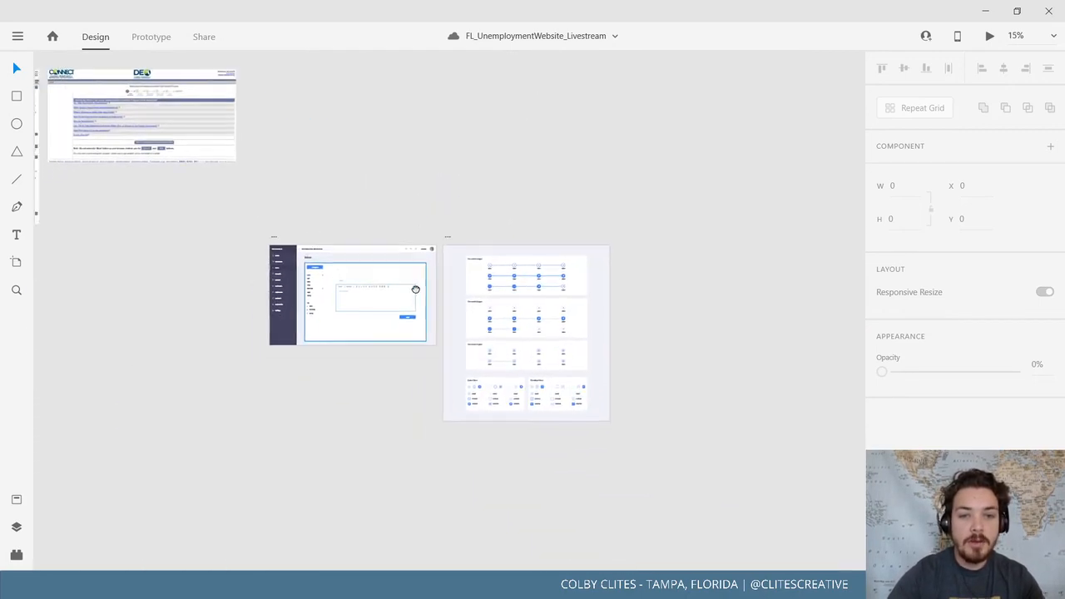
{"action": "key", "text": "ctrl+="}
{"action": "key", "text": "ctrl+="}
{"action": "key", "text": "ctrl+="}
{"action": "left_click_drag", "start_coordinate": [331, 355], "coordinate": [677, 406]}
{"action": "key", "text": "ctrl+="}
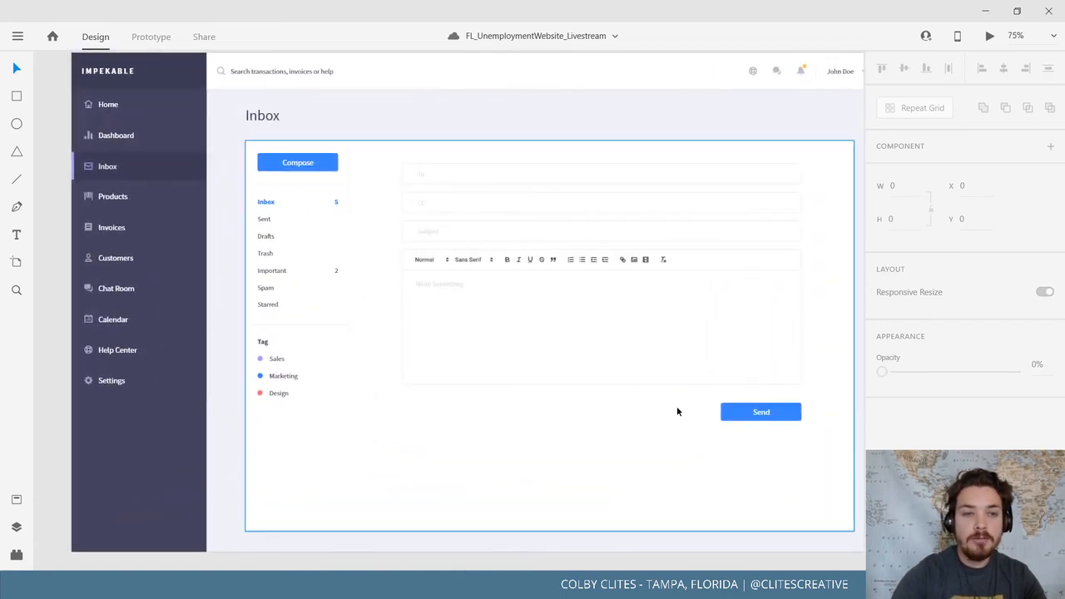
{"action": "scroll", "coordinate": [449, 174], "scroll_direction": "up", "scroll_amount": 3}
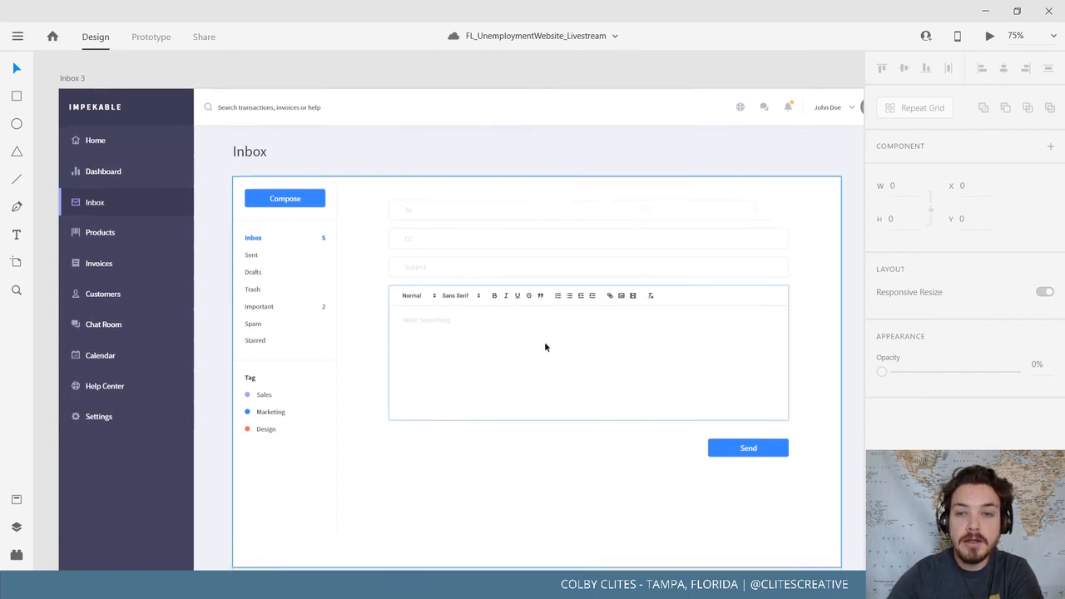
Look through the horizontal steppers, radio filters and checkbox filters on the Components-3 artboard
{"action": "scroll", "coordinate": [544, 341], "scroll_direction": "right", "scroll_amount": 10}
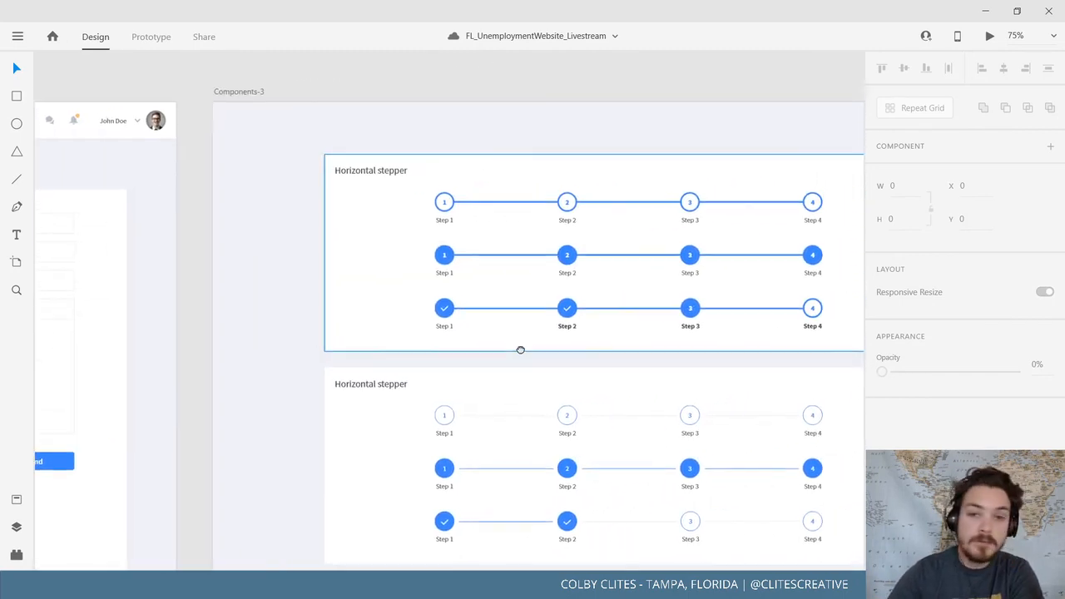
{"action": "scroll", "coordinate": [518, 350], "scroll_direction": "right", "scroll_amount": 5}
{"action": "scroll", "coordinate": [408, 316], "scroll_direction": "down", "scroll_amount": 1}
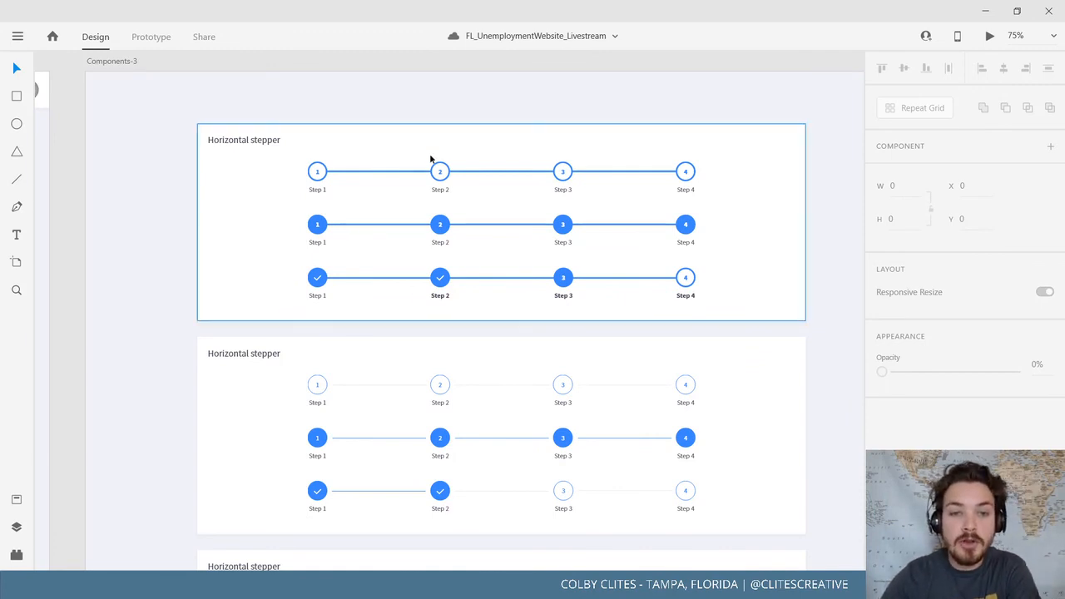
{"action": "scroll", "coordinate": [574, 244], "scroll_direction": "down", "scroll_amount": 4}
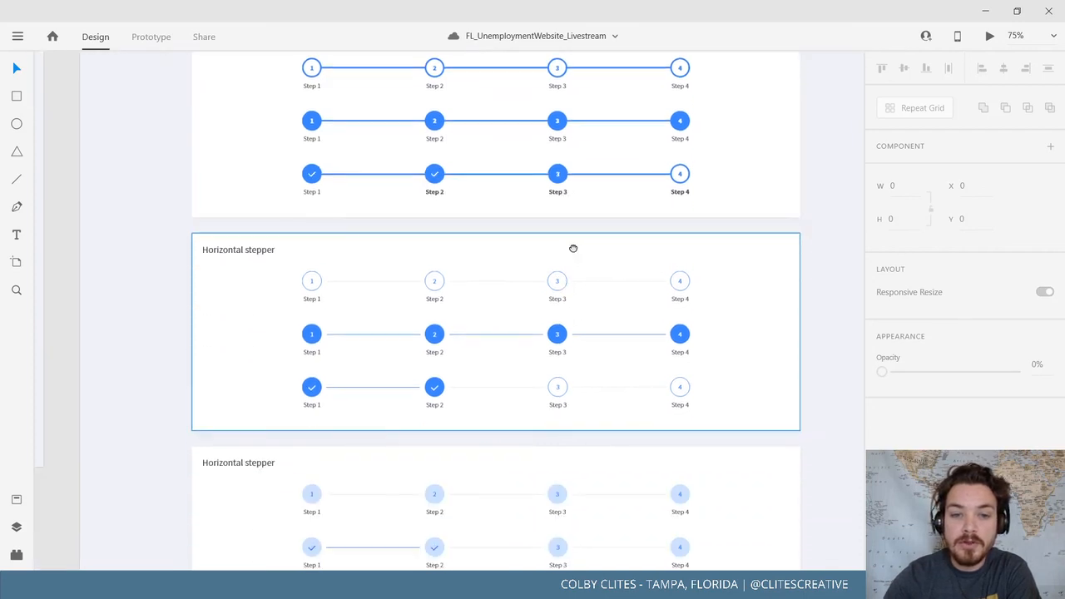
{"action": "scroll", "coordinate": [573, 244], "scroll_direction": "down", "scroll_amount": 6}
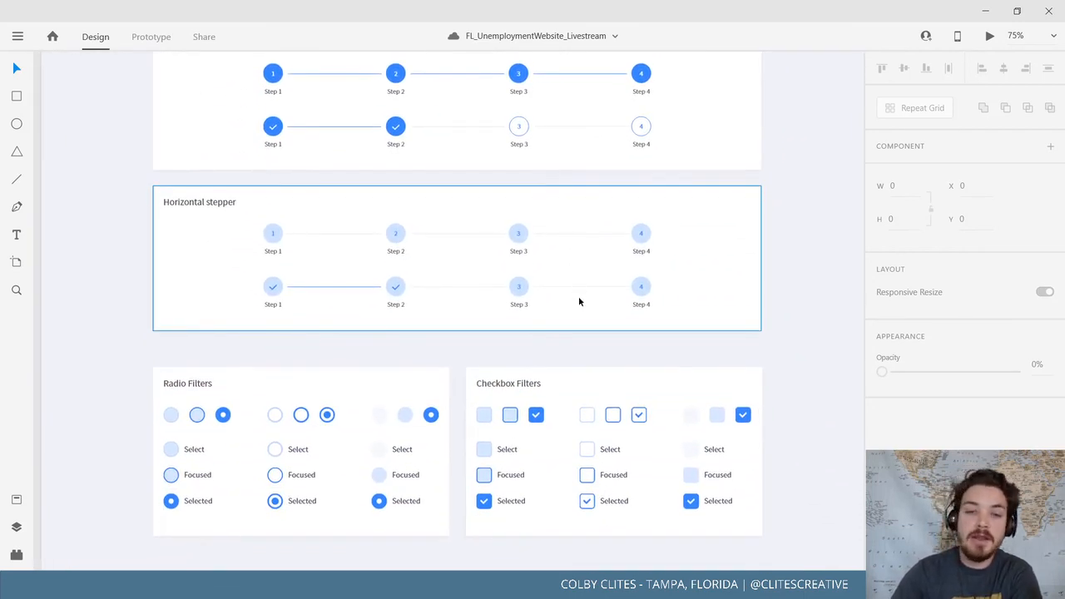
Delete all of the UI kit's components from the document's assets
{"action": "left_click_drag", "start_coordinate": [603, 382], "coordinate": [628, 297]}
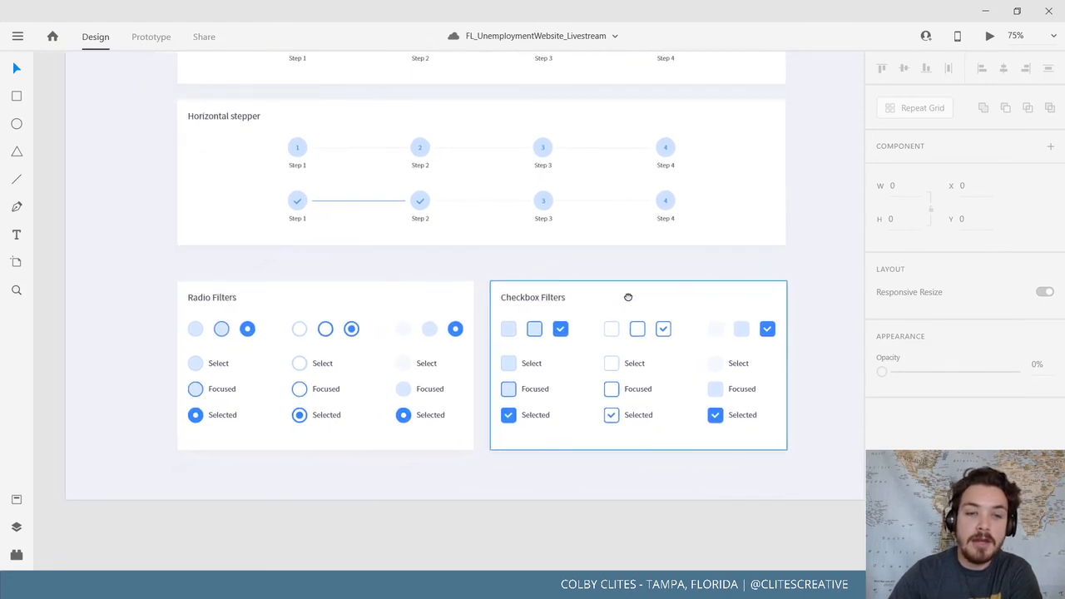
{"action": "scroll", "coordinate": [530, 347], "scroll_direction": "up", "scroll_amount": 4}
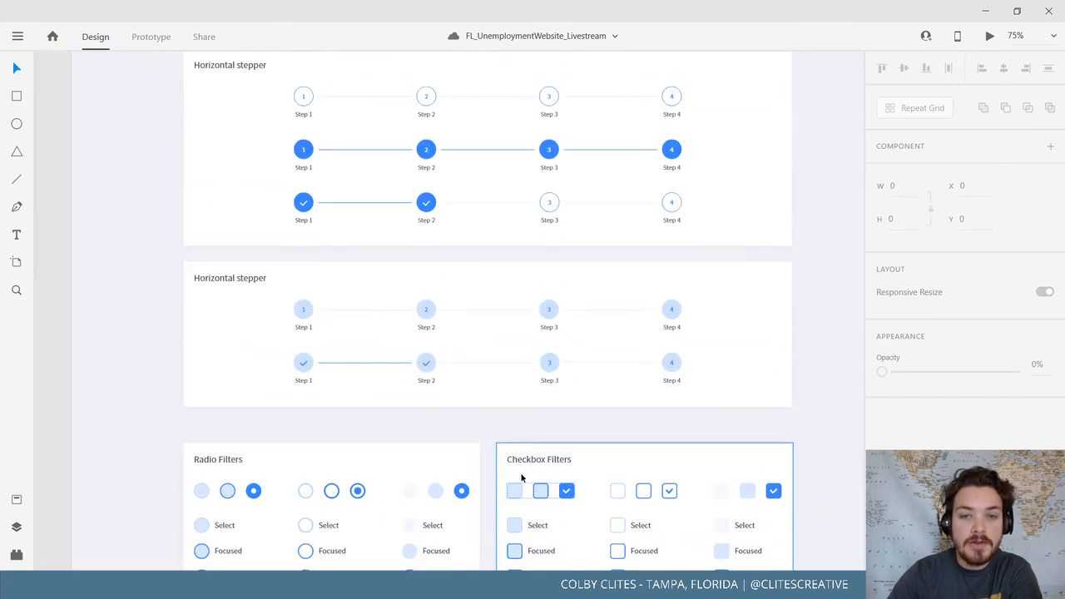
{"action": "scroll", "coordinate": [509, 442], "scroll_direction": "down", "scroll_amount": 5}
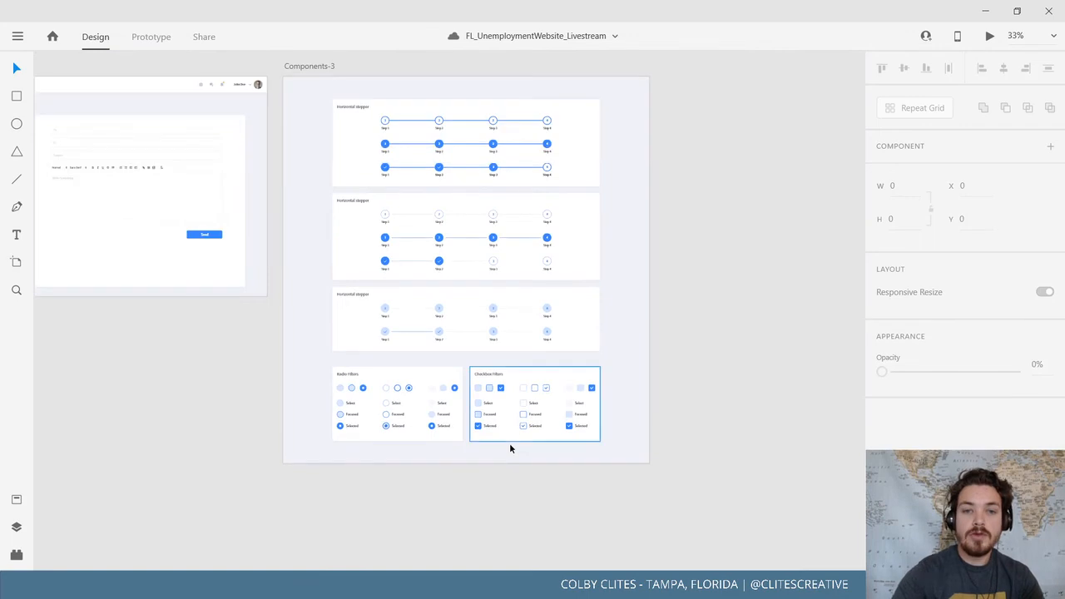
{"action": "left_click_drag", "start_coordinate": [115, 336], "coordinate": [457, 407]}
{"action": "scroll", "coordinate": [285, 373], "scroll_direction": "down", "scroll_amount": 3}
{"action": "left_click", "coordinate": [16, 499]}
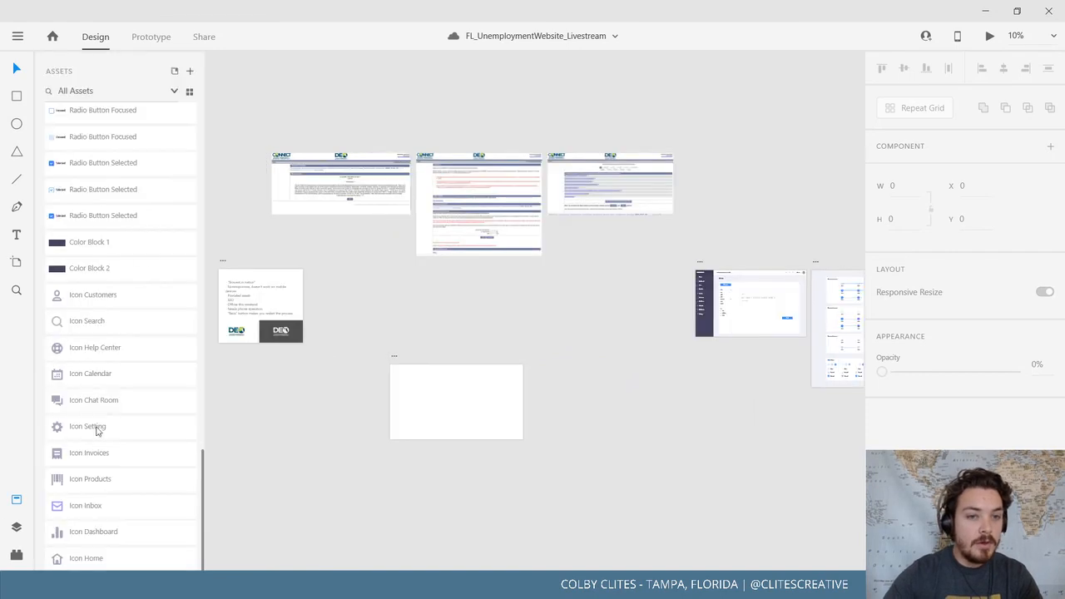
{"action": "scroll", "coordinate": [133, 158], "scroll_direction": "up", "scroll_amount": 5}
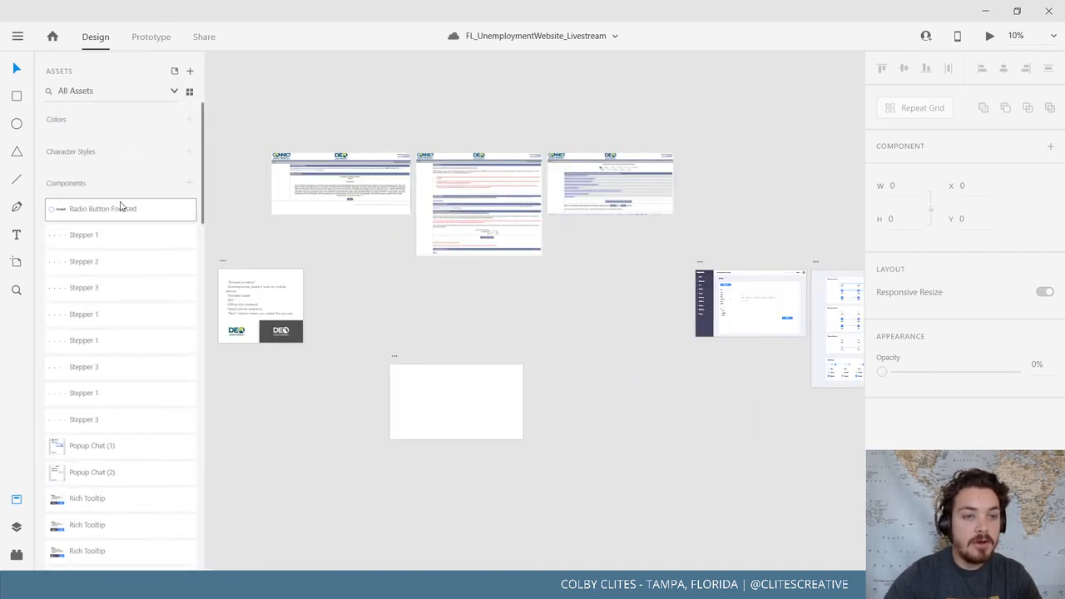
{"action": "scroll", "coordinate": [138, 243], "scroll_direction": "down", "scroll_amount": 15}
{"action": "left_click", "coordinate": [136, 558]}
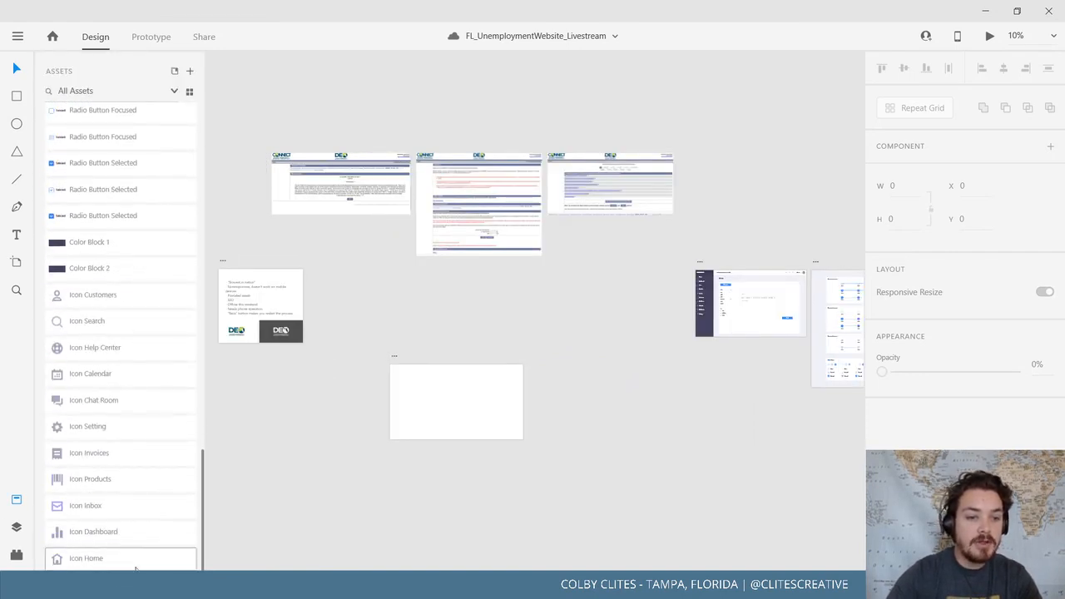
{"action": "key", "text": "ctrl+a"}
{"action": "right_click", "coordinate": [136, 562]}
{"action": "left_click", "coordinate": [184, 487]}
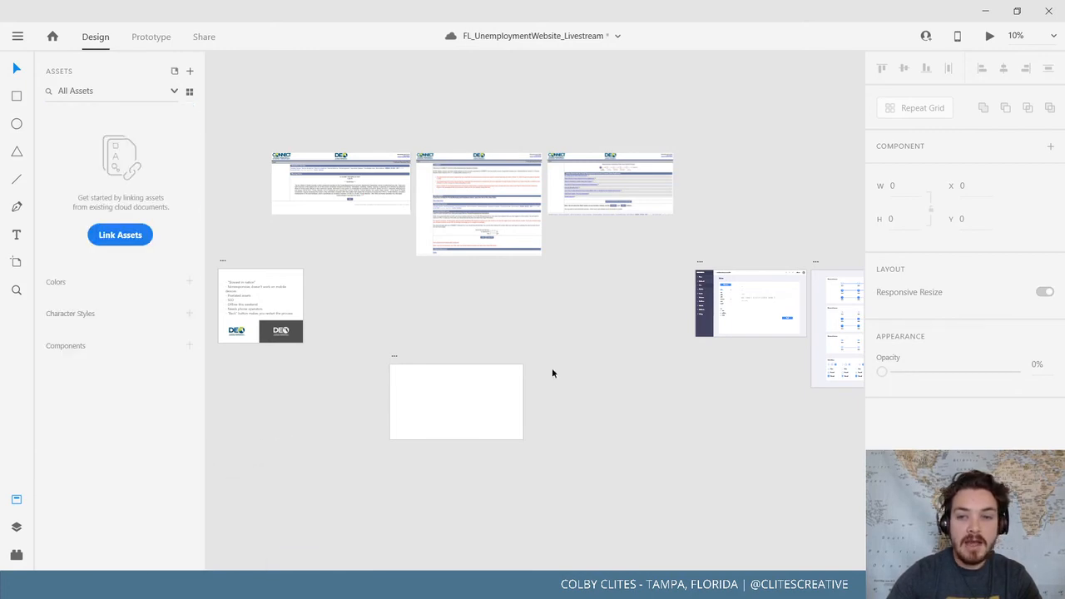
Turn the full-color DEO logo on the Notes artboard into a component
{"action": "mouse_move", "coordinate": [554, 369]}
{"action": "left_mouse_down"}
{"action": "mouse_move", "coordinate": [446, 371]}
{"action": "mouse_move", "coordinate": [572, 364]}
{"action": "left_mouse_up"}
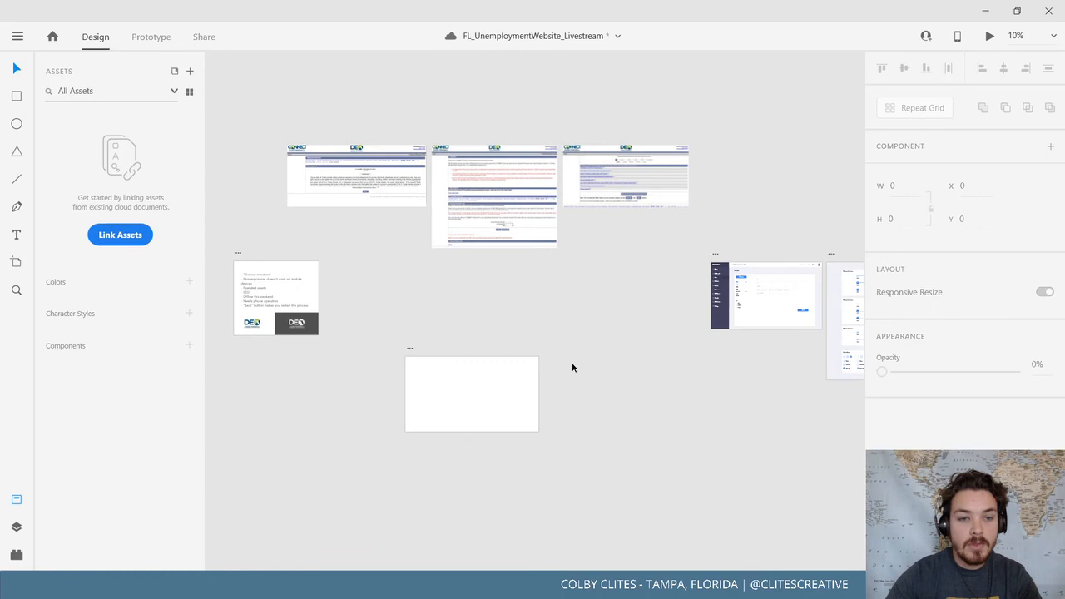
{"action": "left_click", "coordinate": [15, 500]}
{"action": "left_click", "coordinate": [18, 498]}
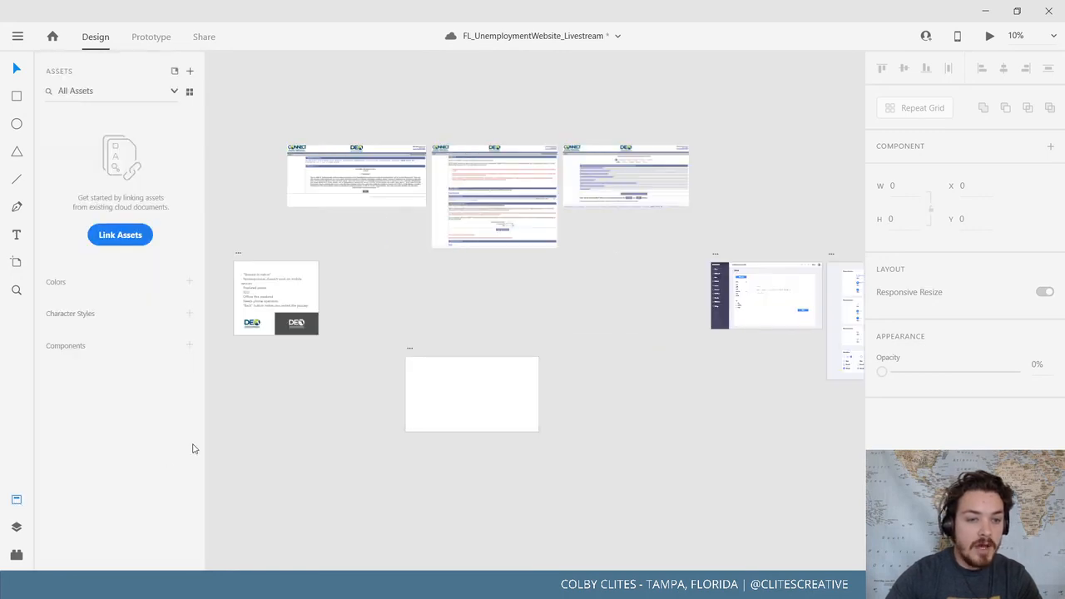
{"action": "left_click", "coordinate": [346, 339]}
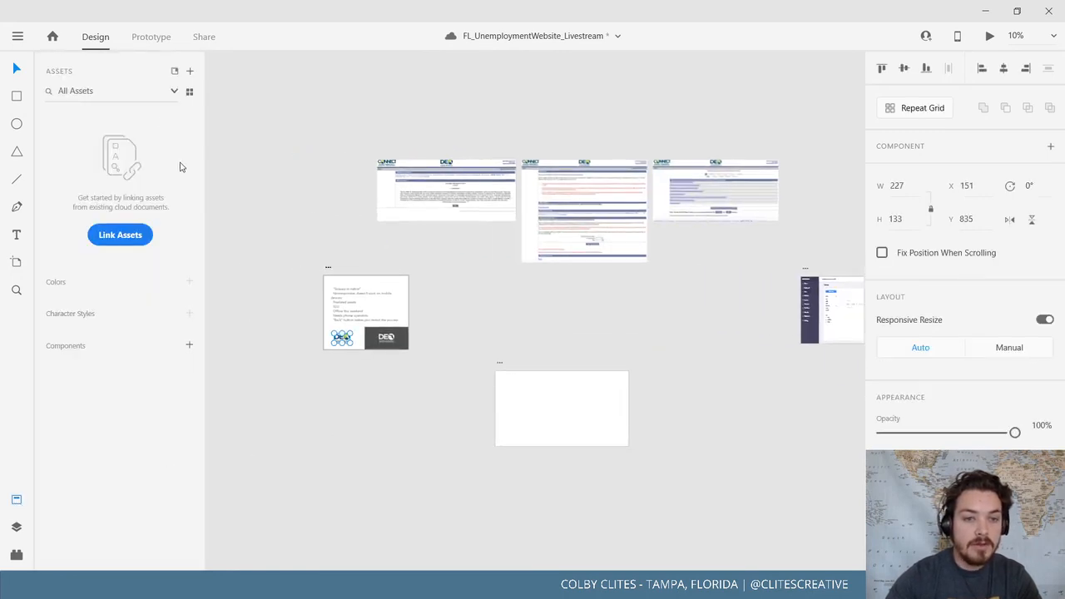
{"action": "key", "text": "ctrl+equal"}
{"action": "key", "text": "ctrl+equal"}
{"action": "key", "text": "ctrl+equal"}
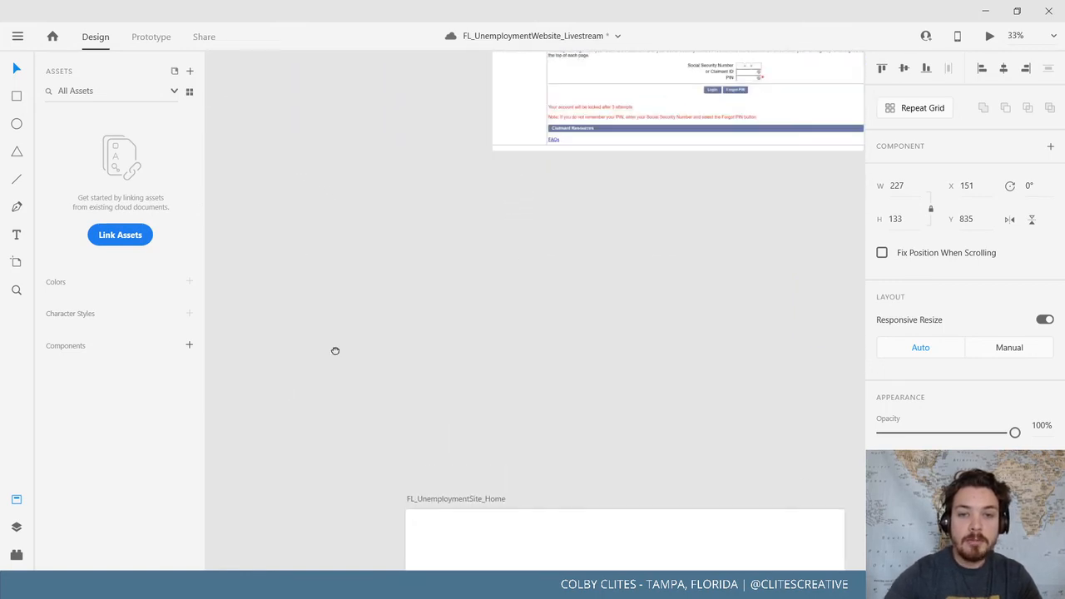
{"action": "left_click_drag", "start_coordinate": [335, 352], "coordinate": [604, 328]}
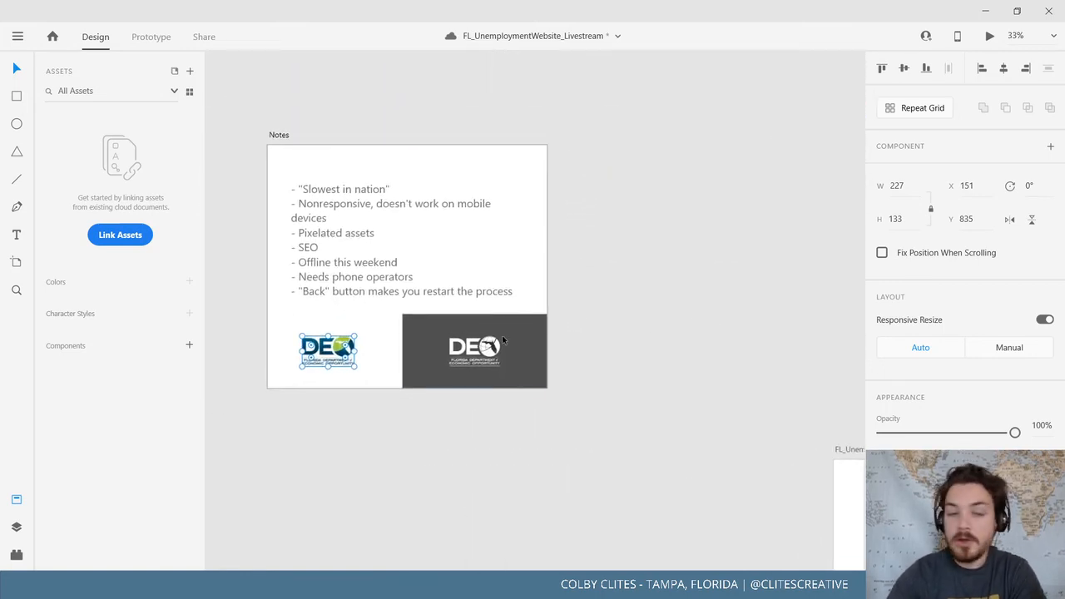
{"action": "left_click", "coordinate": [189, 73]}
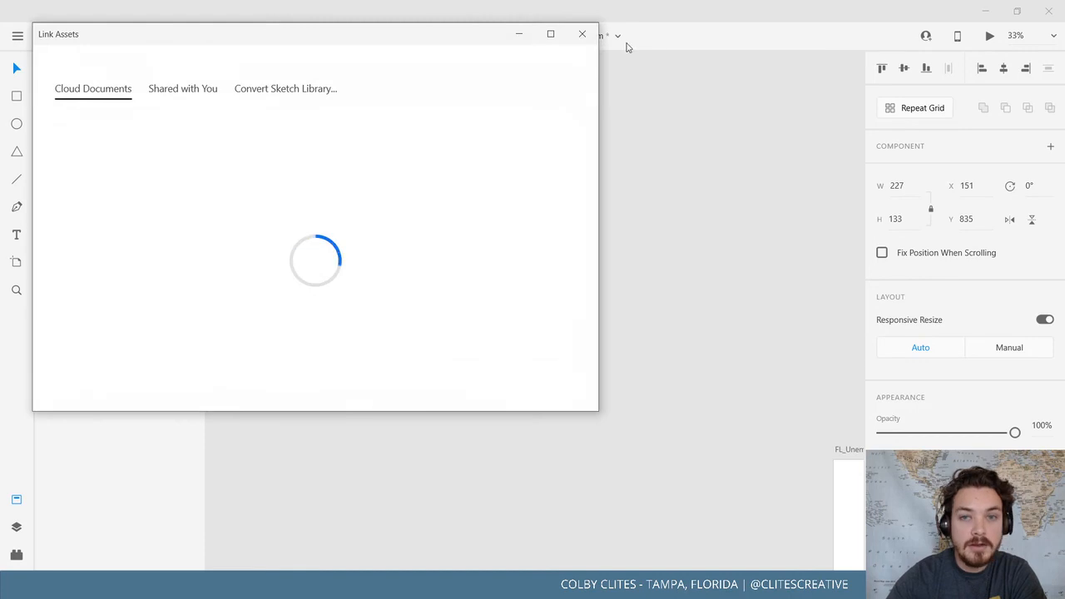
{"action": "left_click", "coordinate": [581, 34]}
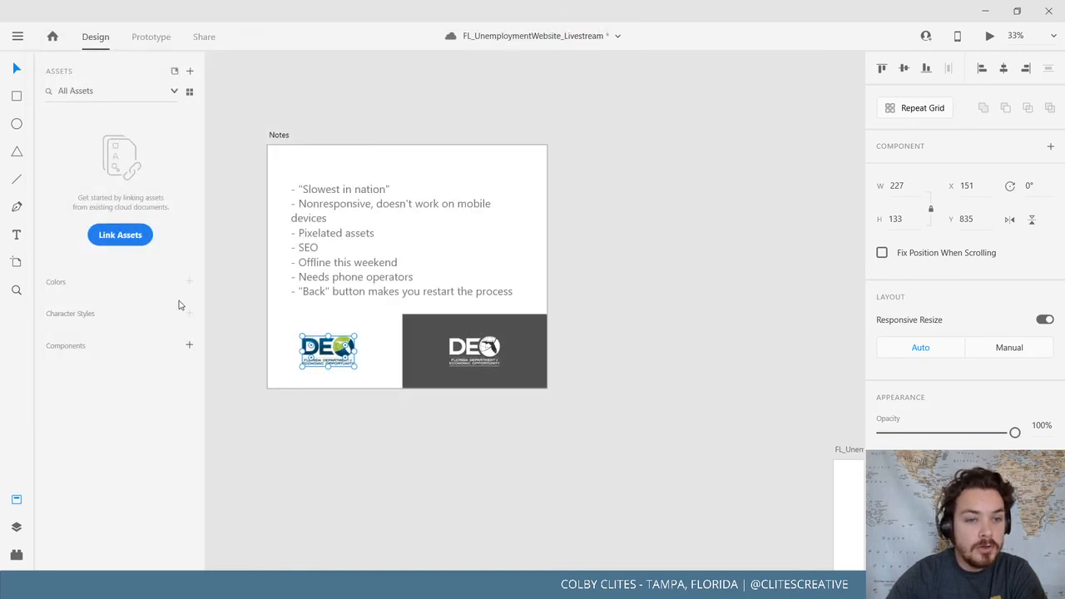
{"action": "left_click", "coordinate": [189, 347]}
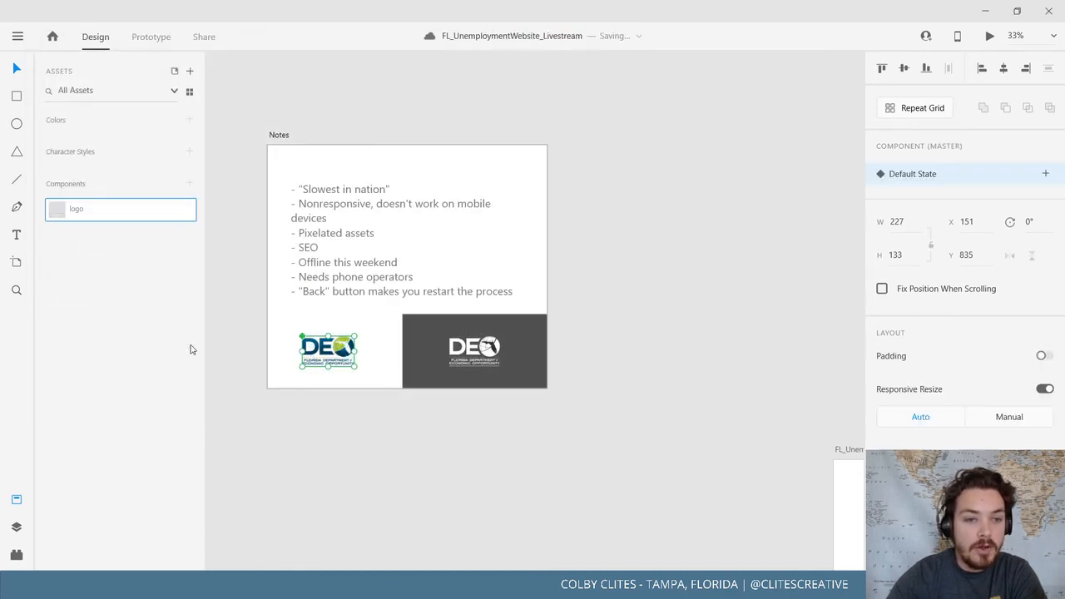
Add the white DEO logo on the dark background to the document's components
{"action": "left_click", "coordinate": [484, 356]}
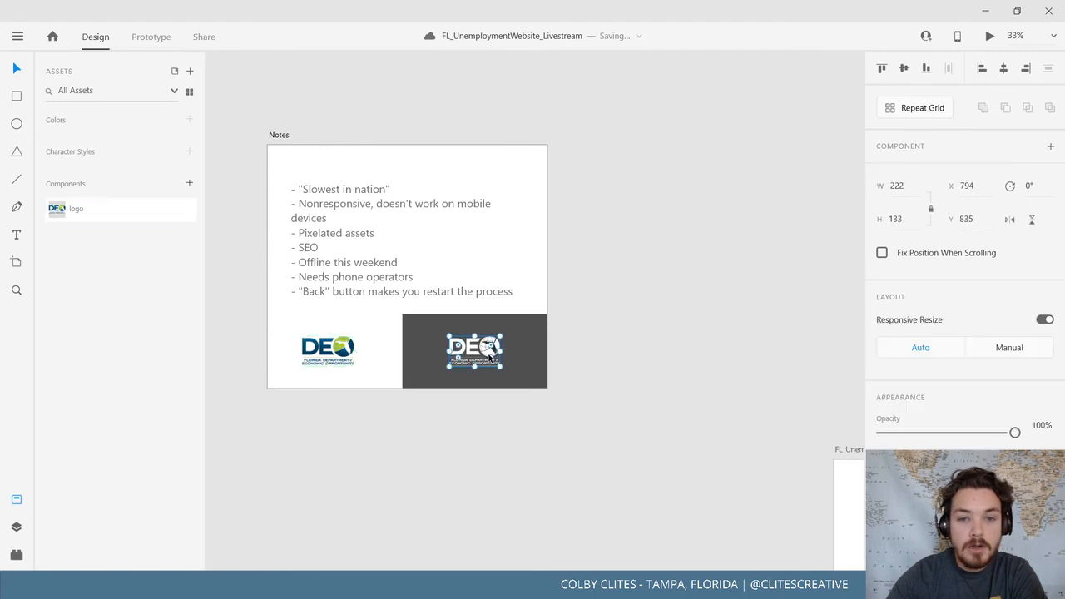
{"action": "left_click", "coordinate": [188, 186]}
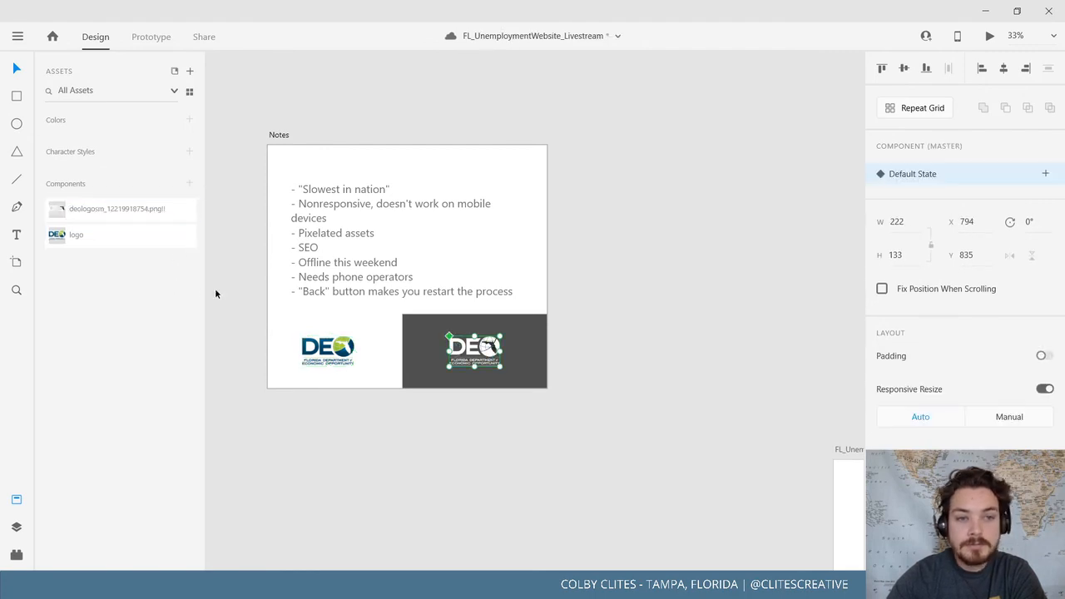
{"action": "left_click", "coordinate": [17, 500]}
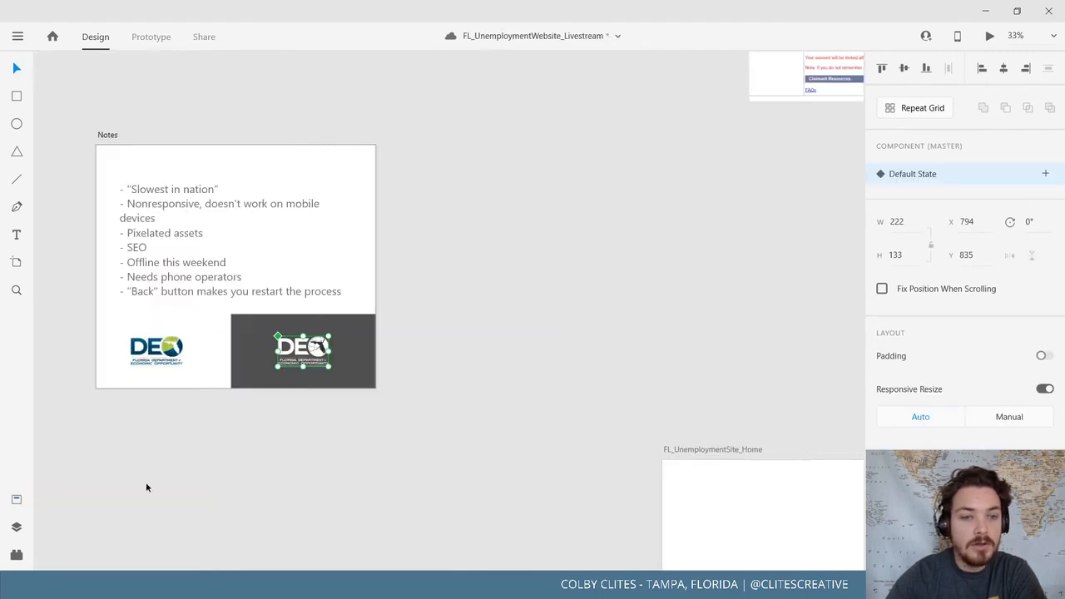
Examine the full-color and white DEO logos on the Notes artboard up close
{"action": "left_click", "coordinate": [423, 468]}
{"action": "scroll", "coordinate": [381, 446], "scroll_direction": "right", "scroll_amount": 5}
{"action": "scroll", "coordinate": [380, 447], "scroll_direction": "up", "scroll_amount": 1}
{"action": "left_click_drag", "start_coordinate": [689, 183], "coordinate": [596, 285]}
{"action": "left_click_drag", "start_coordinate": [232, 451], "coordinate": [504, 399]}
{"action": "left_click_drag", "start_coordinate": [379, 453], "coordinate": [523, 402]}
{"action": "scroll", "coordinate": [522, 401], "scroll_direction": "up", "scroll_amount": 2}
{"action": "scroll", "coordinate": [521, 398], "scroll_direction": "down", "scroll_amount": 3}
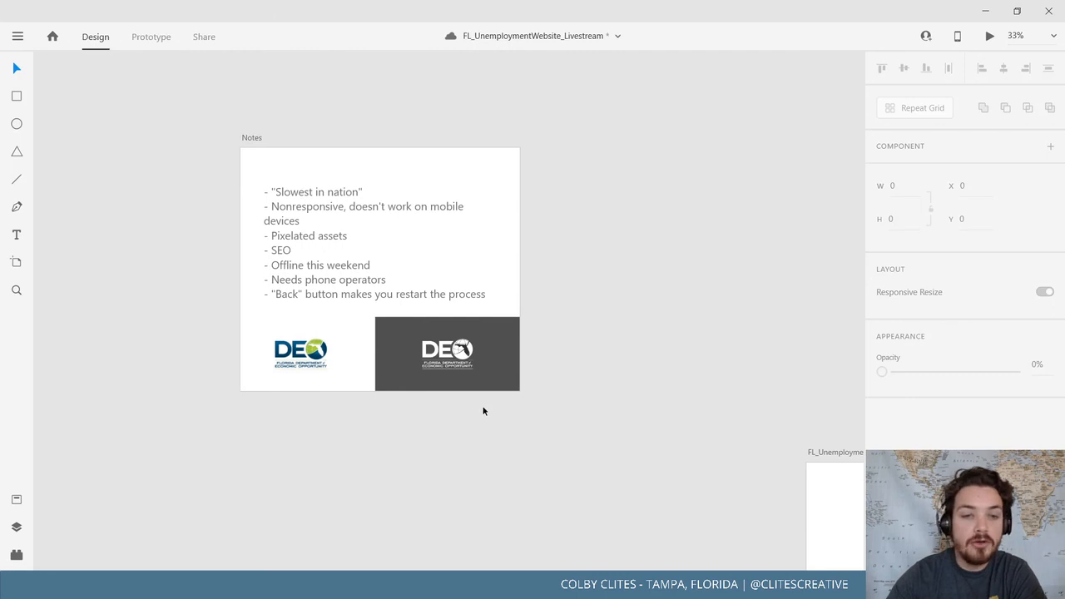
{"action": "scroll", "coordinate": [469, 424], "scroll_direction": "up", "scroll_amount": 5}
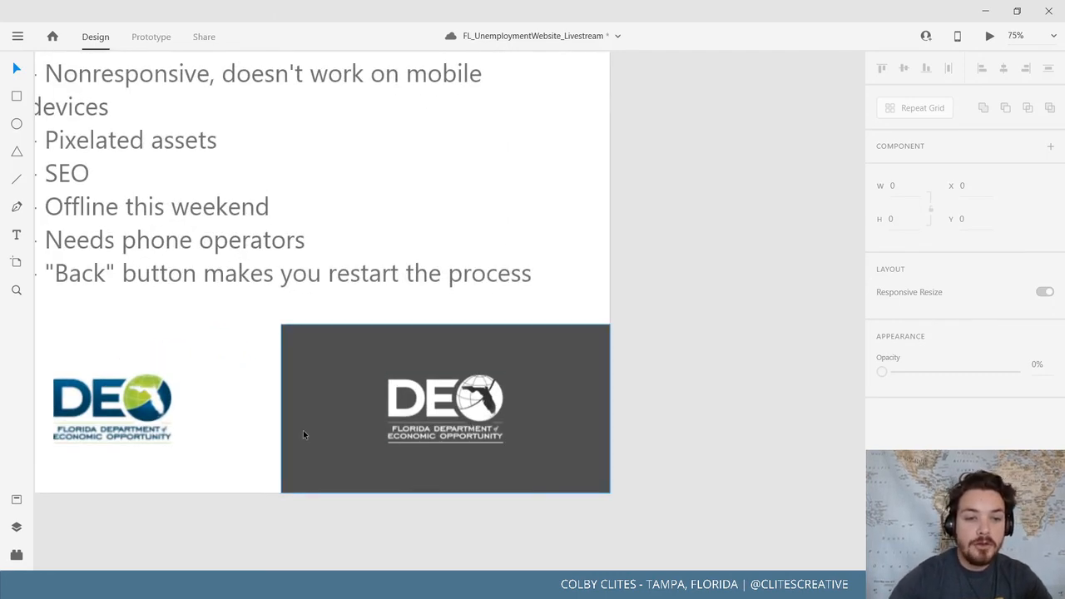
{"action": "left_click_drag", "start_coordinate": [303, 432], "coordinate": [559, 342]}
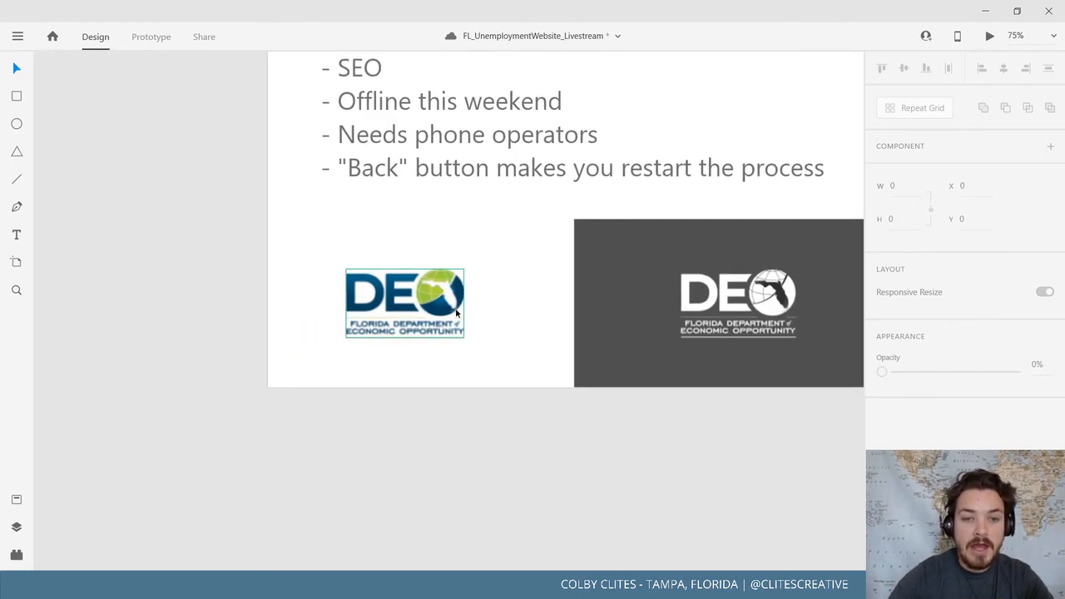
Switch to the Extract Theme page of Adobe Color in the Chrome browser
{"action": "scroll", "coordinate": [604, 447], "scroll_direction": "down", "scroll_amount": 5}
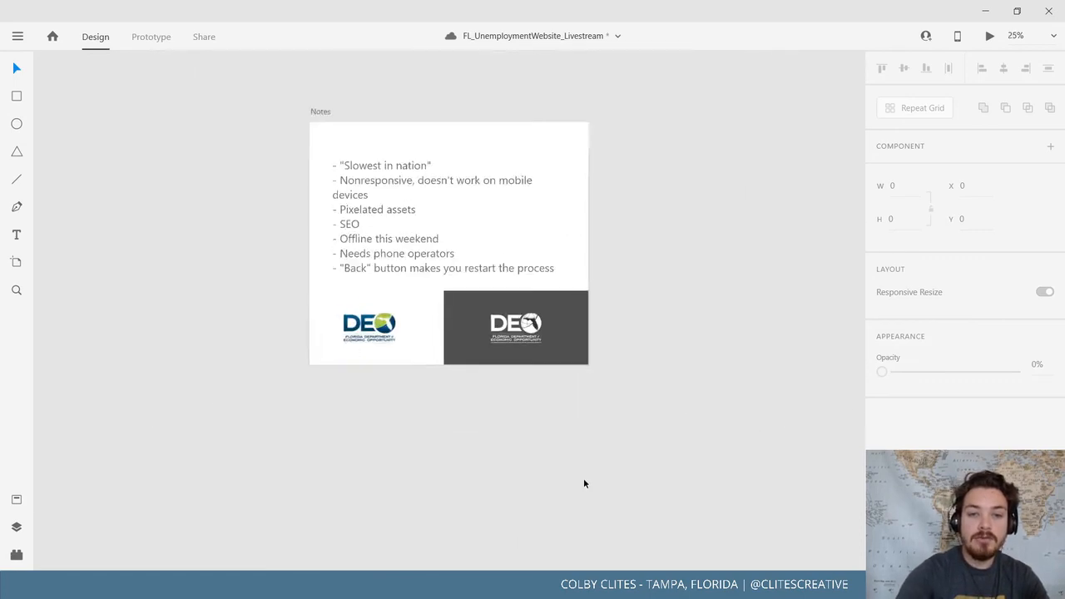
{"action": "scroll", "coordinate": [490, 478], "scroll_direction": "up", "scroll_amount": 5}
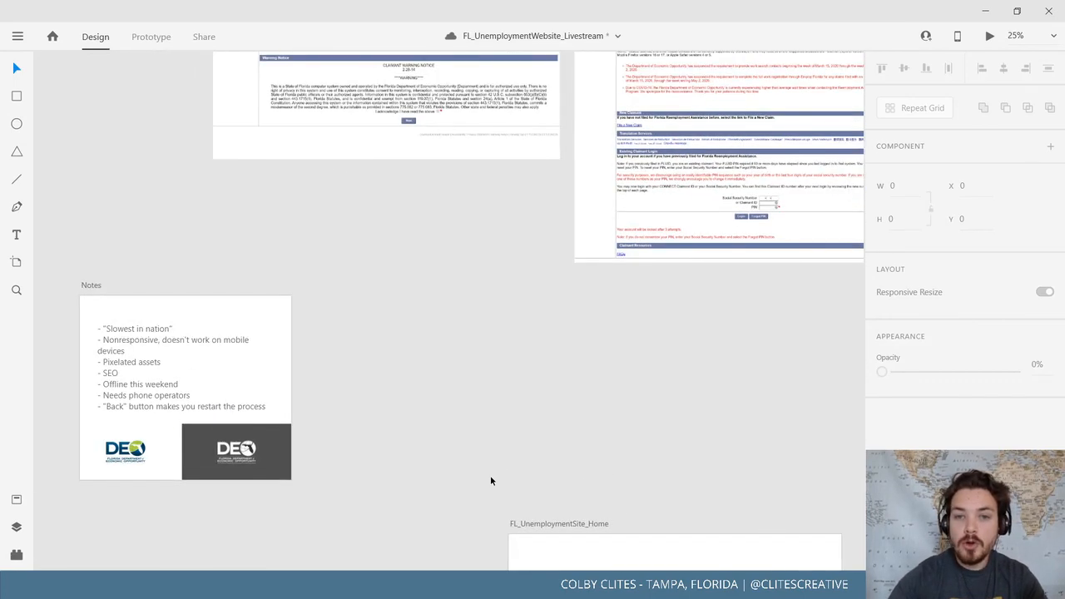
{"action": "scroll", "coordinate": [490, 477], "scroll_direction": "down", "scroll_amount": 5}
{"action": "key", "text": "ctrl+plus"}
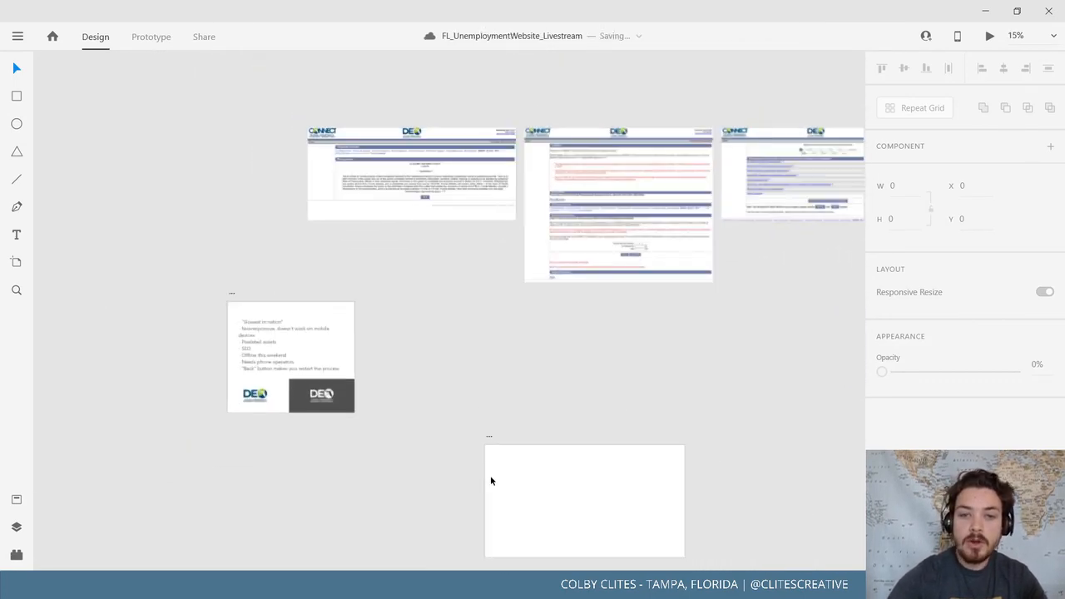
{"action": "left_click_drag", "start_coordinate": [594, 421], "coordinate": [426, 380]}
{"action": "left_click", "coordinate": [461, 587]}
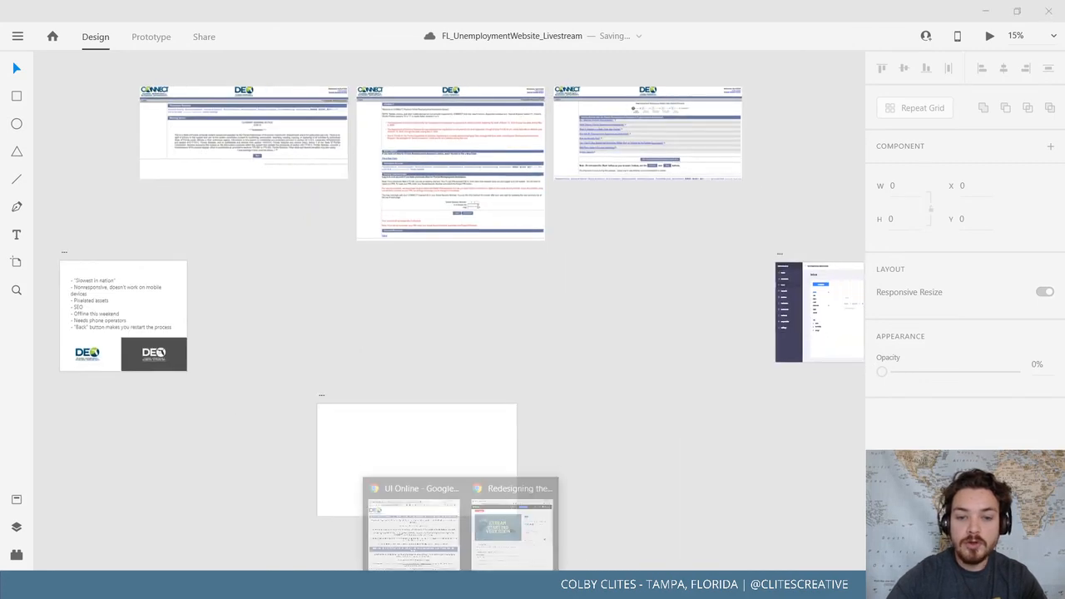
{"action": "left_click", "coordinate": [422, 526]}
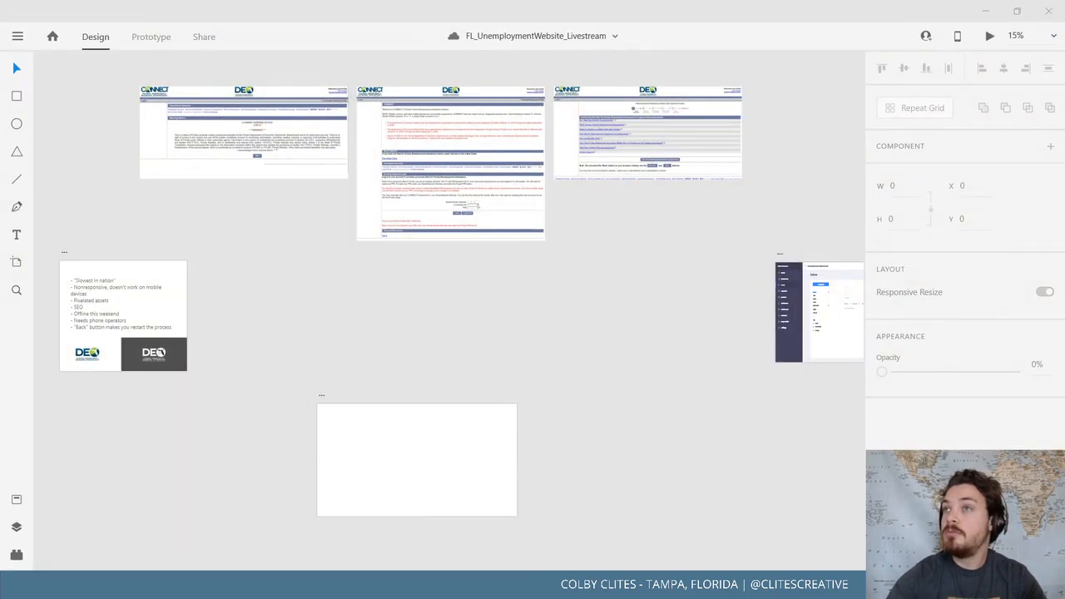
{"action": "left_click_drag", "start_coordinate": [1064, 300], "coordinate": [416, 1]}
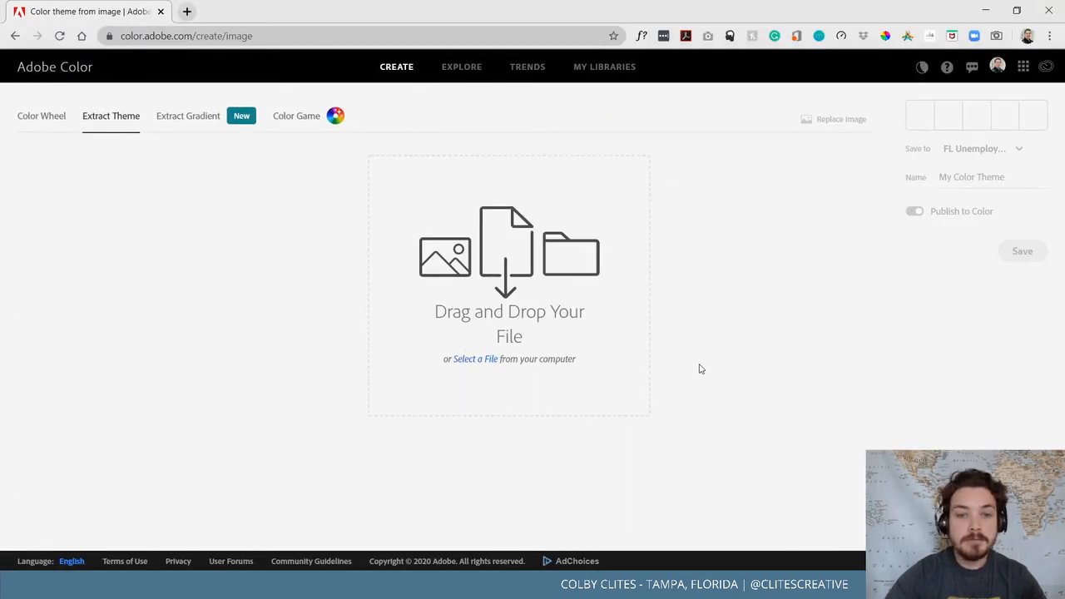
Load the logo image from the FL Unemployement Website folder to extract a color theme from it
{"action": "left_click", "coordinate": [479, 362]}
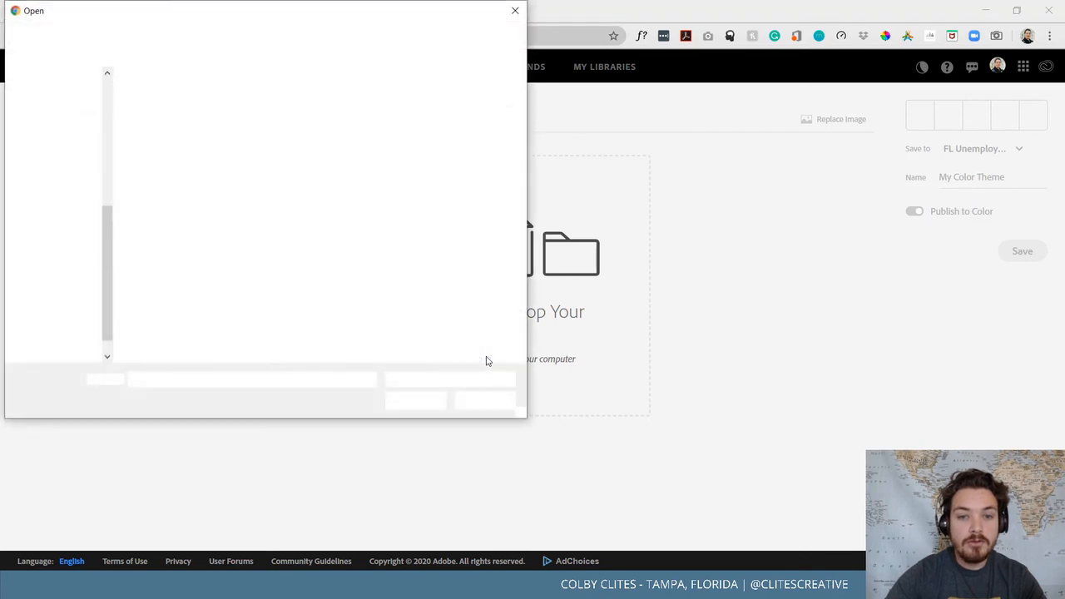
{"action": "left_click", "coordinate": [482, 212]}
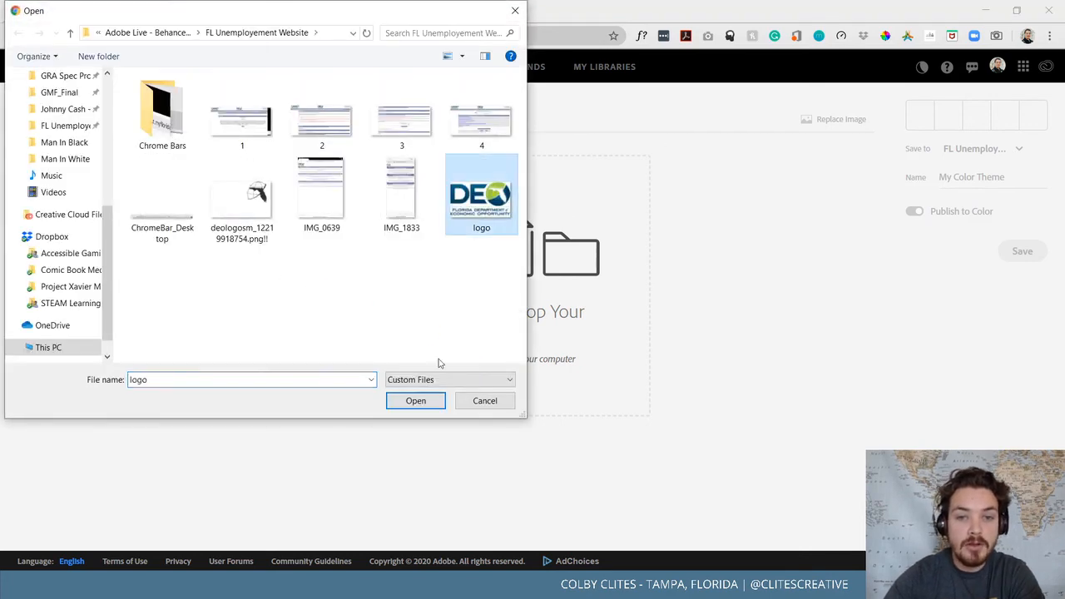
{"action": "left_click", "coordinate": [415, 400]}
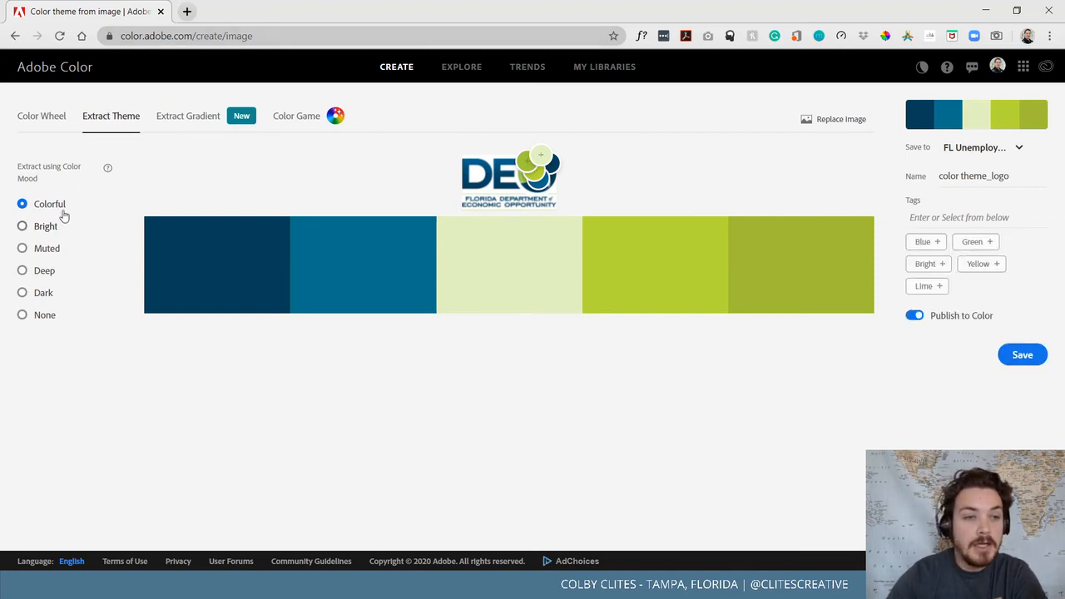
Compare the Bright, Muted, Deep, Dark and None color moods for the logo's theme and return to Colorful
{"action": "left_click", "coordinate": [24, 227]}
{"action": "left_click", "coordinate": [22, 249]}
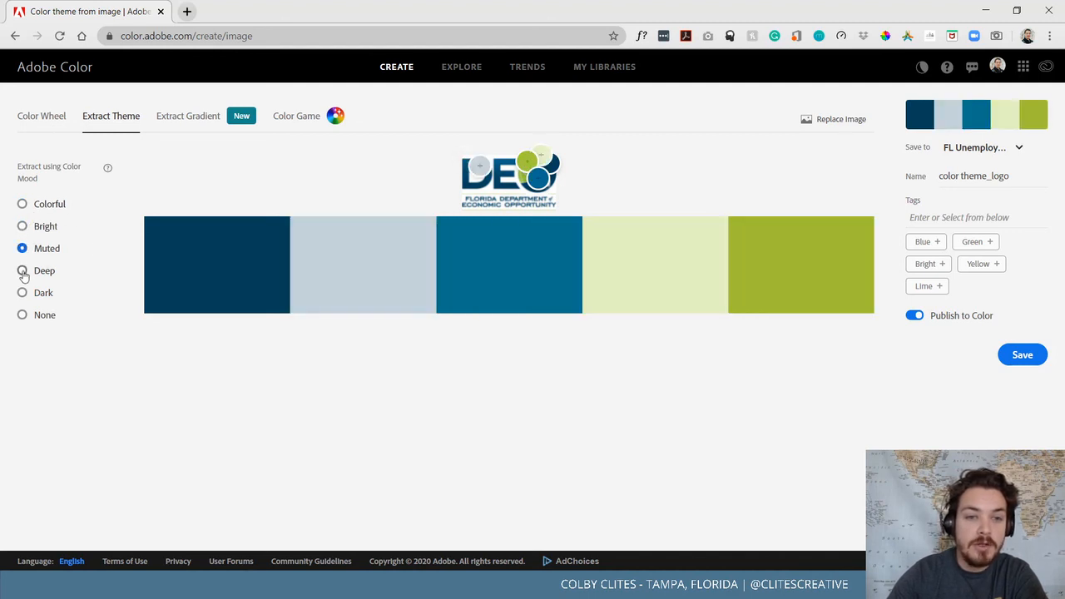
{"action": "left_click", "coordinate": [23, 271]}
{"action": "left_click", "coordinate": [22, 293]}
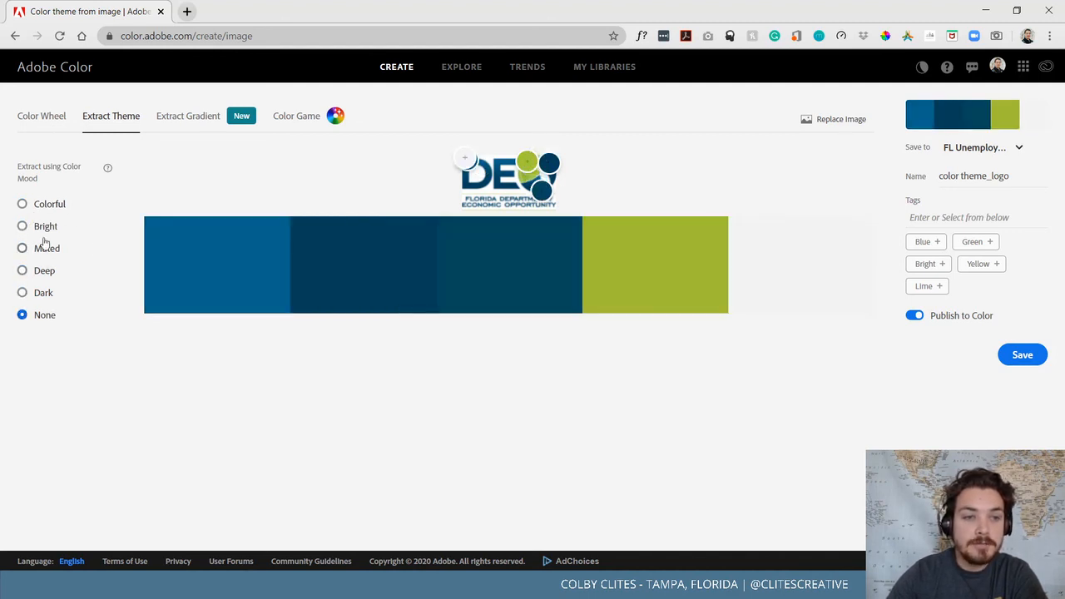
{"action": "left_click", "coordinate": [22, 204]}
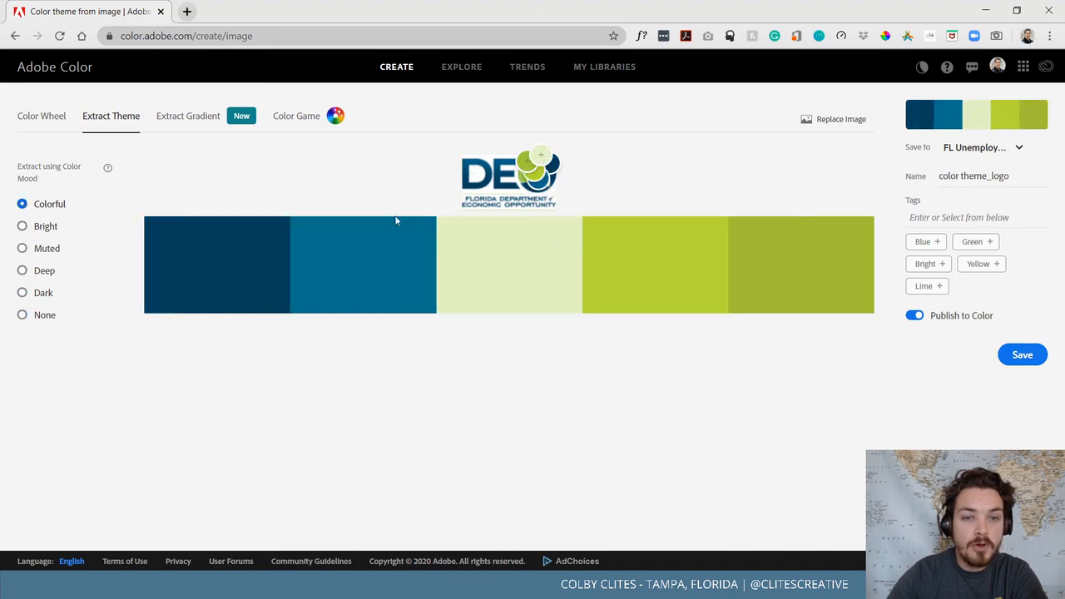
Look through the Creative Cloud libraries available for saving the logo color theme, leaving FL Unemployment Site chosen
{"action": "left_click", "coordinate": [993, 154]}
{"action": "scroll", "coordinate": [979, 287], "scroll_direction": "down", "scroll_amount": 10}
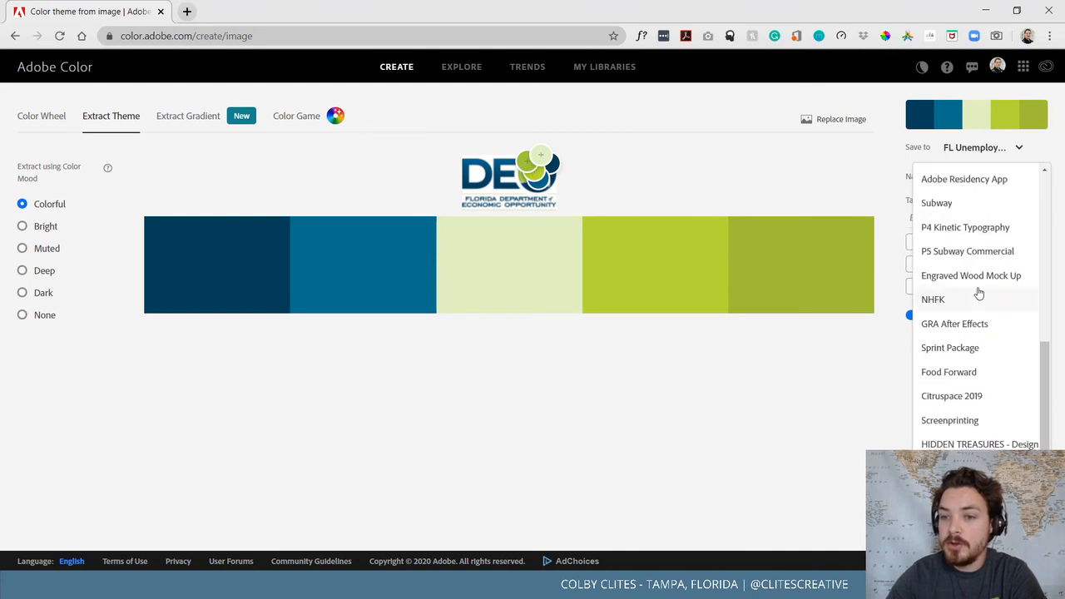
{"action": "scroll", "coordinate": [967, 312], "scroll_direction": "up", "scroll_amount": 10}
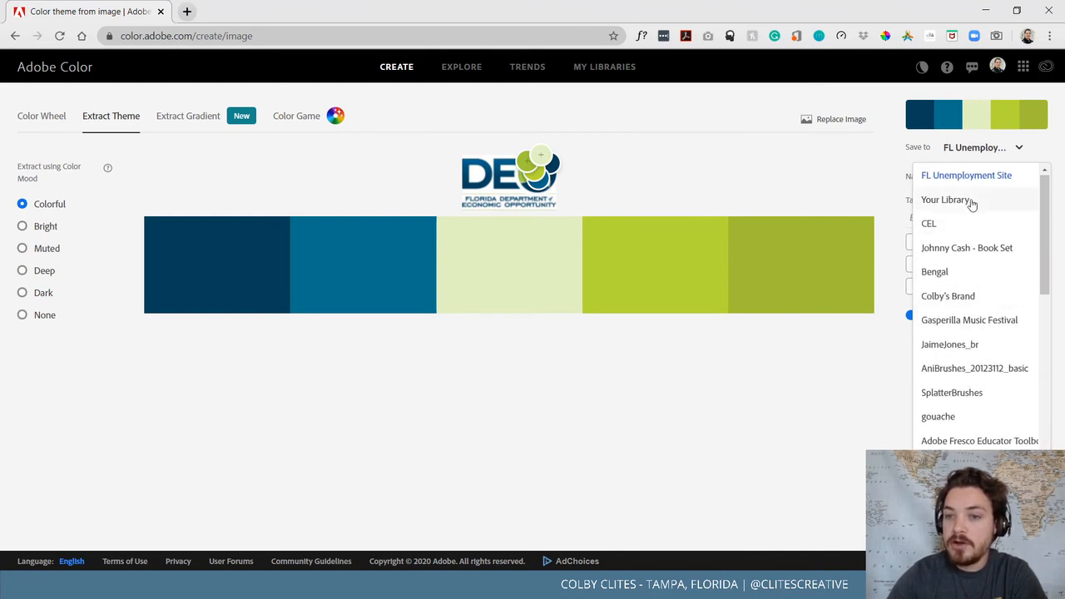
{"action": "left_click", "coordinate": [887, 163]}
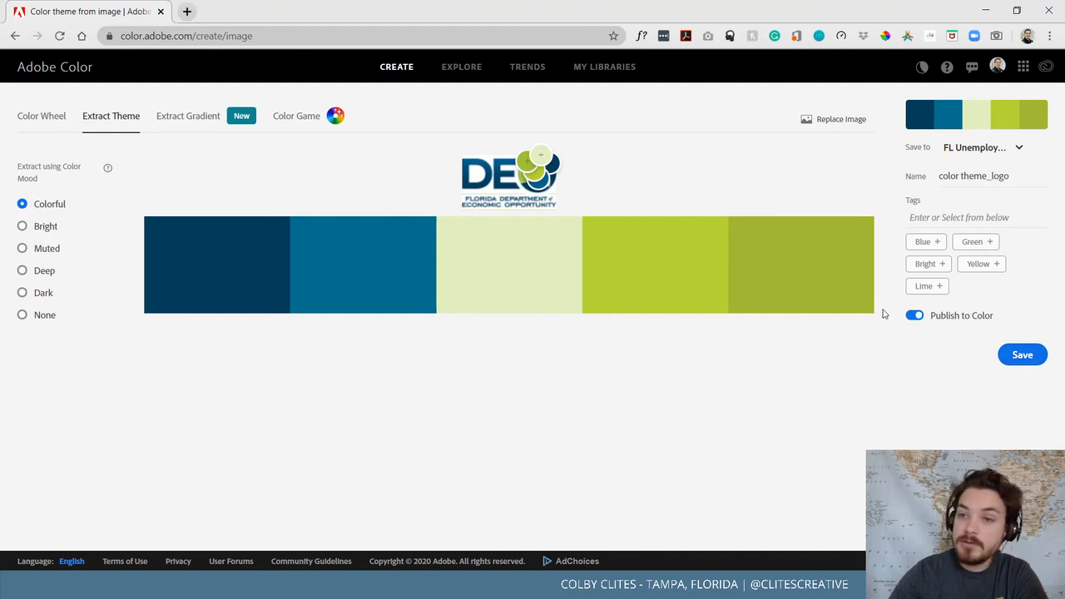
Switch to Adobe XD and open the CC Libraries to show the FL Unemployment Site library
{"action": "left_click", "coordinate": [986, 12]}
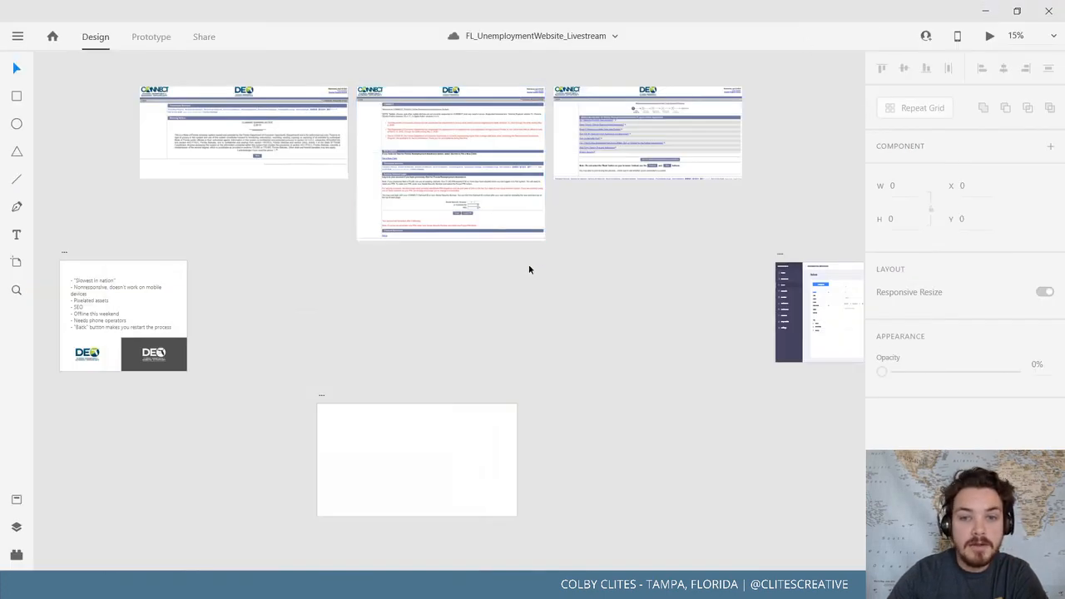
{"action": "left_click", "coordinate": [16, 39]}
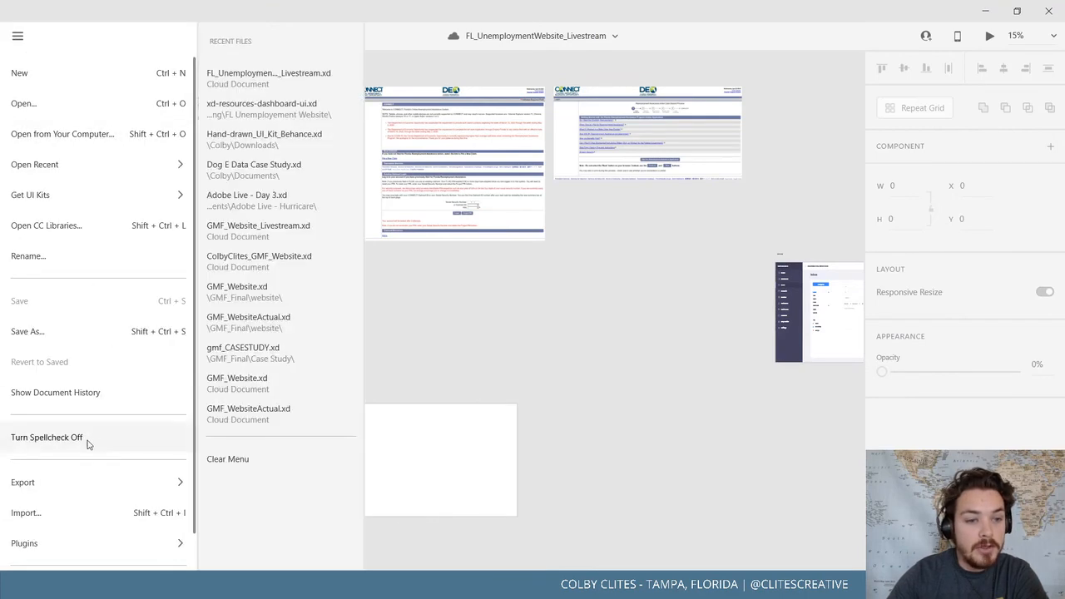
{"action": "left_click", "coordinate": [89, 223]}
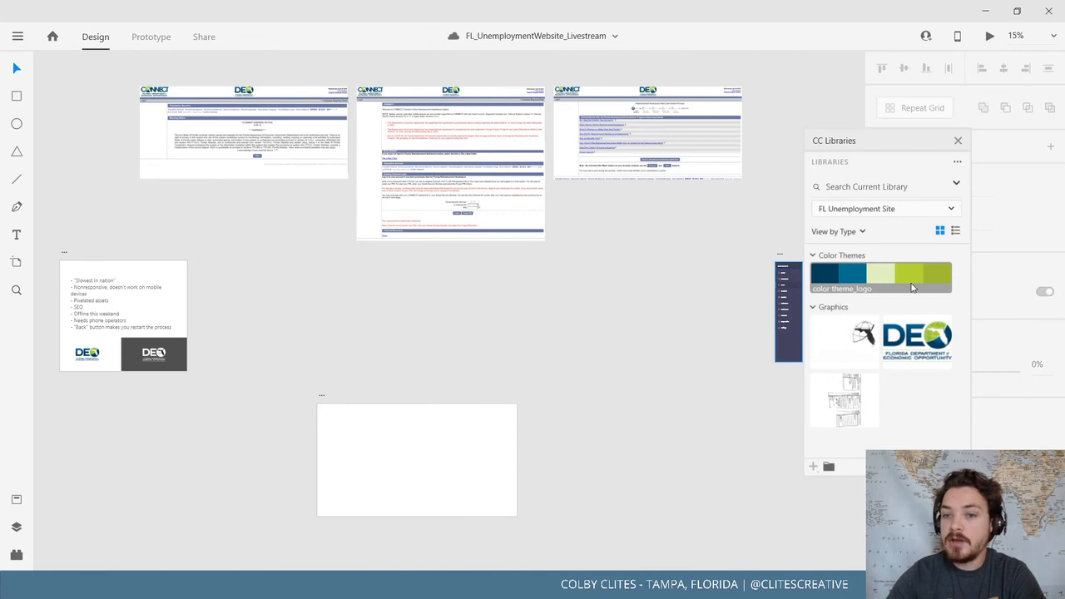
{"action": "left_click", "coordinate": [395, 264]}
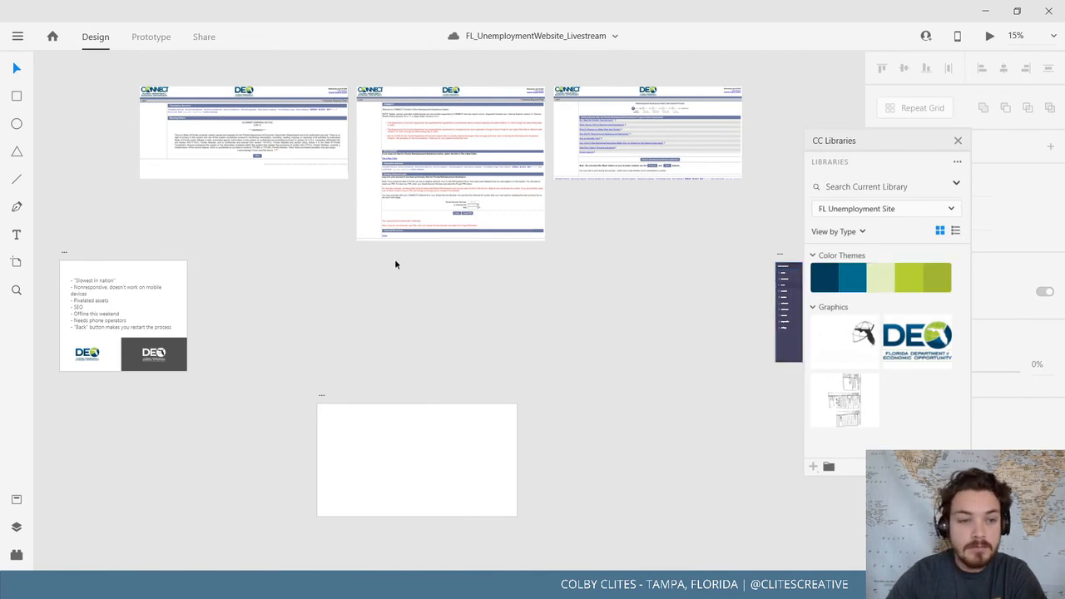
Widen the Notes artboard by extending its right edge to make room beside the notes text
{"action": "scroll", "coordinate": [292, 301], "scroll_direction": "left", "scroll_amount": 5}
{"action": "scroll", "coordinate": [292, 301], "scroll_direction": "down", "scroll_amount": 2}
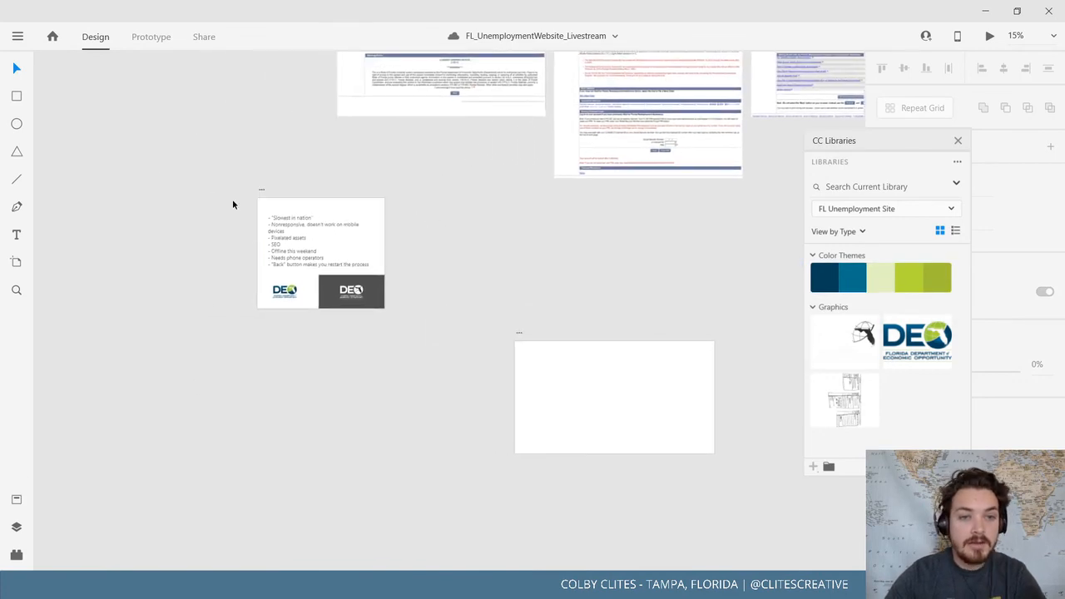
{"action": "left_click", "coordinate": [259, 192]}
{"action": "left_click_drag", "start_coordinate": [385, 253], "coordinate": [435, 253]}
Draw a small rectangle in the Notes artboard's upper-right corner and repeat it downward in a single-column Repeat Grid
{"action": "key", "text": "ctrl+plus"}
{"action": "key", "text": "ctrl+plus"}
{"action": "key", "text": "ctrl+plus"}
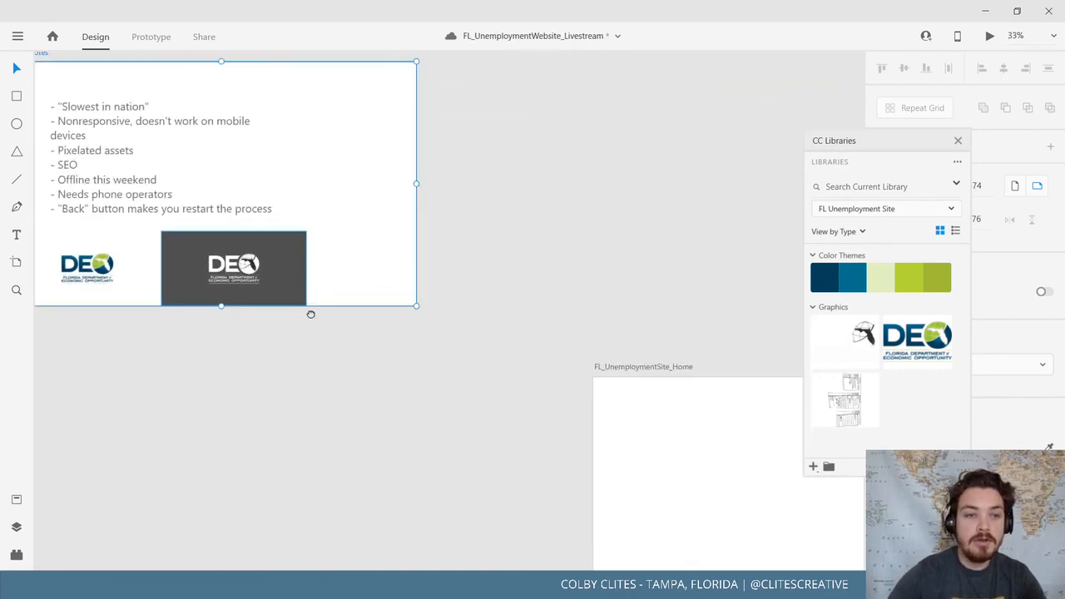
{"action": "left_click_drag", "start_coordinate": [311, 314], "coordinate": [342, 417]}
{"action": "left_click", "coordinate": [16, 95]}
{"action": "left_click_drag", "start_coordinate": [377, 180], "coordinate": [426, 215]}
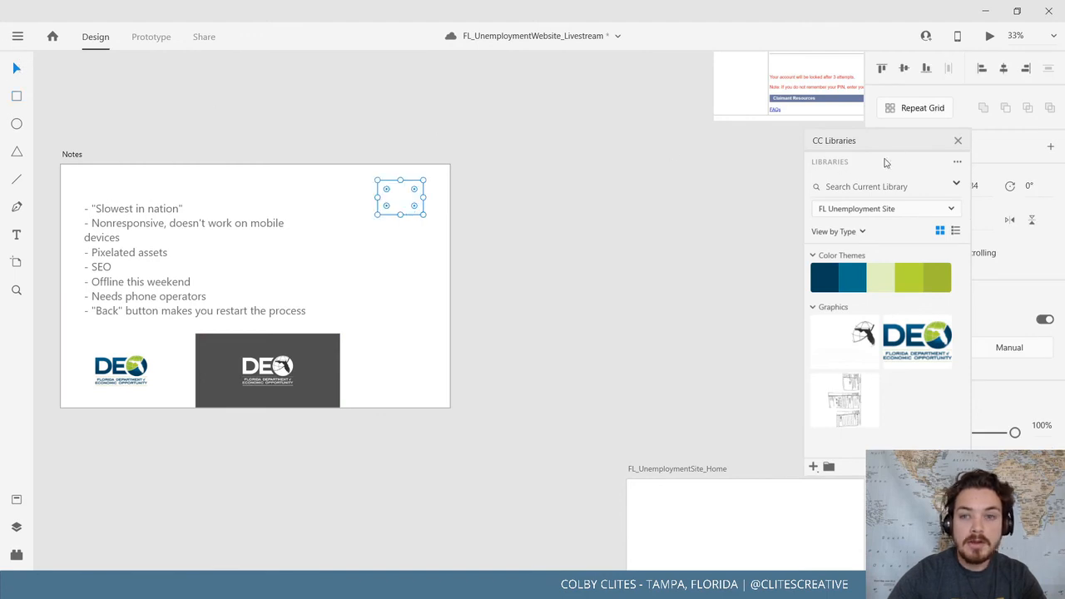
{"action": "left_click", "coordinate": [922, 109]}
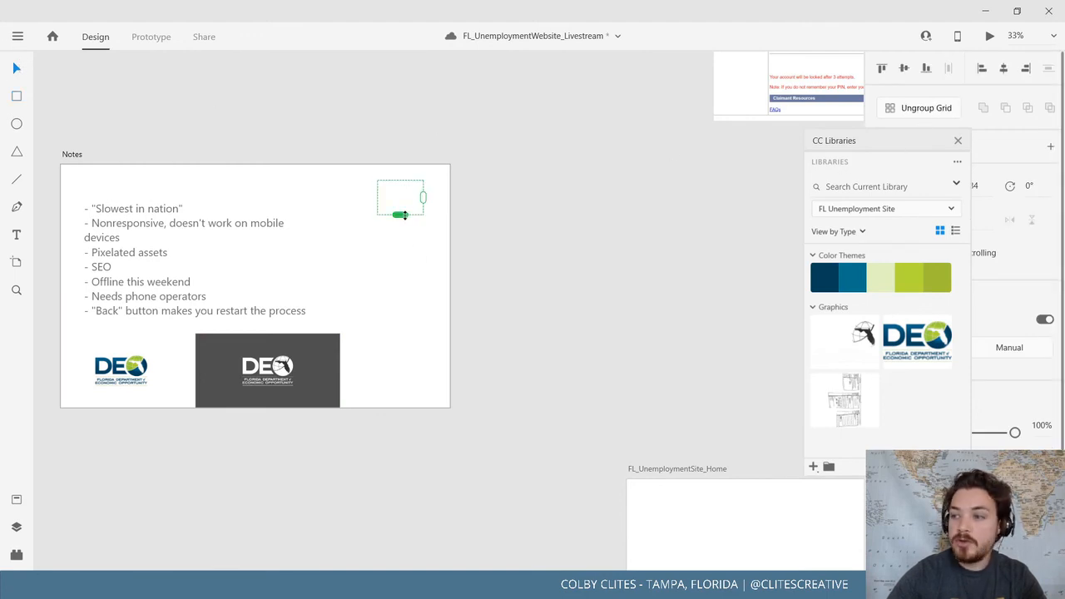
{"action": "left_click_drag", "start_coordinate": [402, 216], "coordinate": [408, 418]}
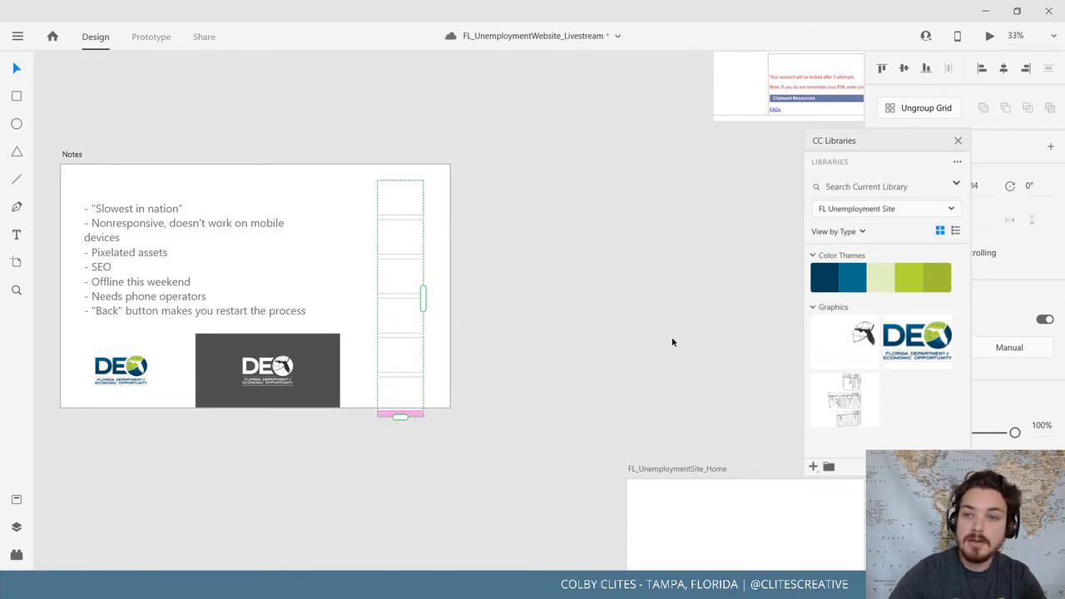
Ungroup the rectangle grid, shift the column up slightly, and delete its bottom rectangle
{"action": "left_click", "coordinate": [940, 112]}
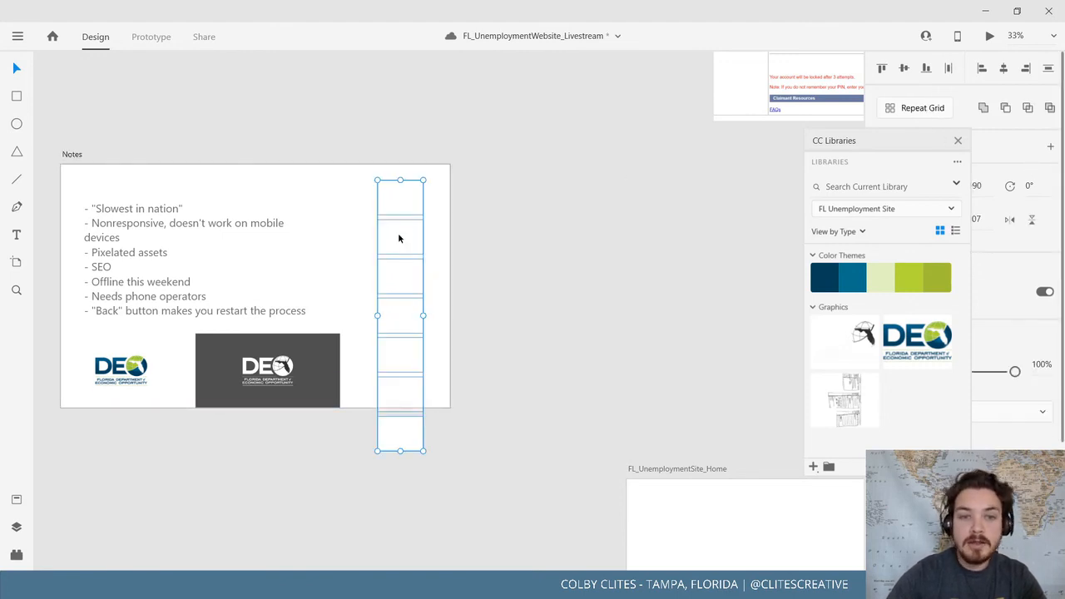
{"action": "left_click_drag", "start_coordinate": [400, 215], "coordinate": [400, 211]}
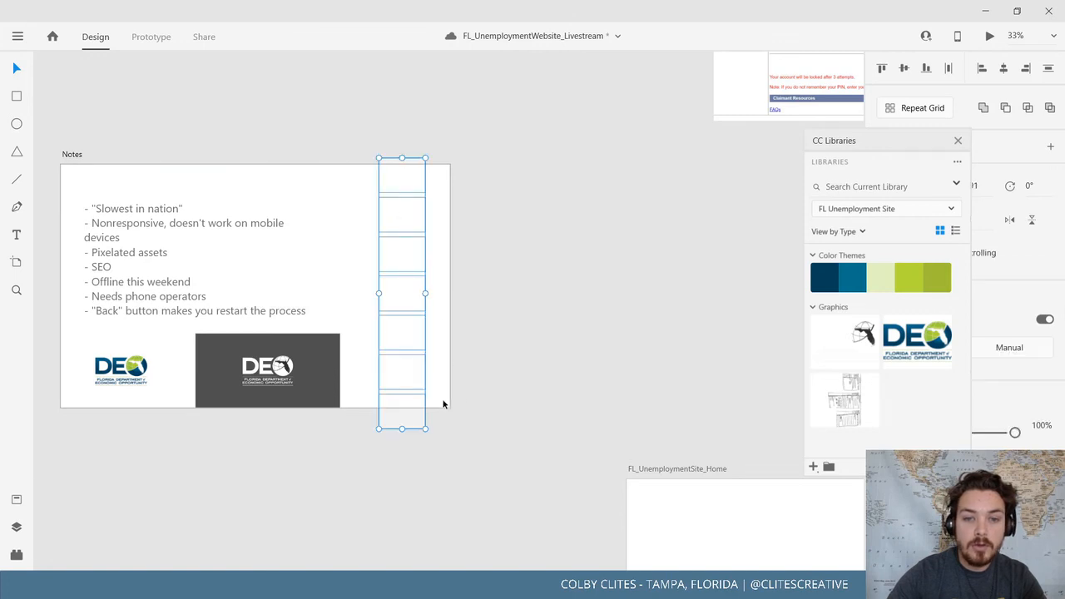
{"action": "left_click", "coordinate": [411, 410]}
{"action": "key", "text": "Delete"}
{"action": "key", "text": "Delete"}
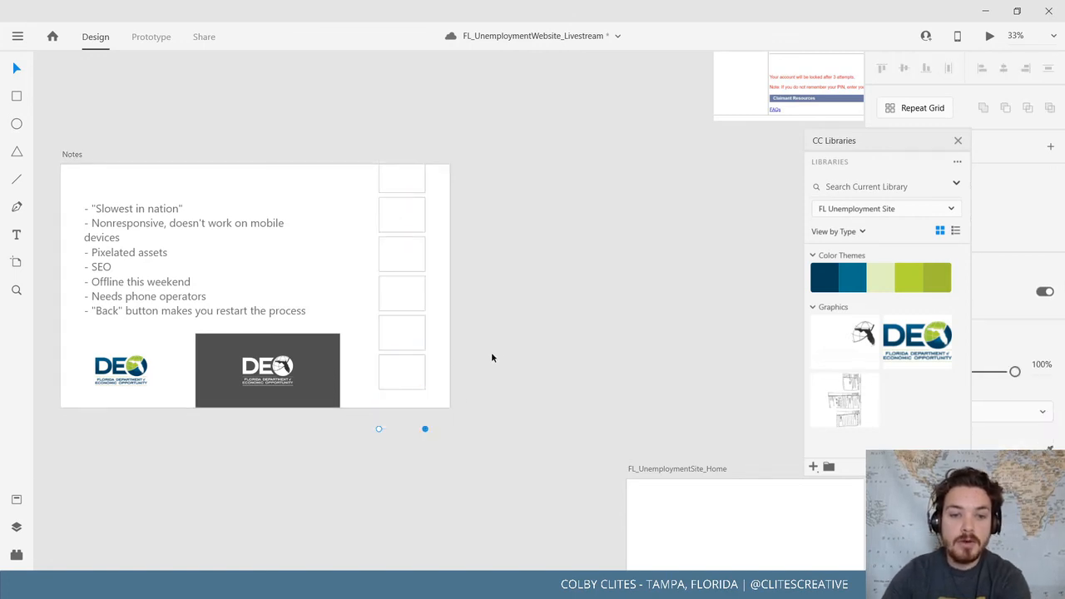
Fill the top five rectangles in order with the navy, blue, pale green, lime and olive of the color theme_logo theme
{"action": "left_click", "coordinate": [402, 176]}
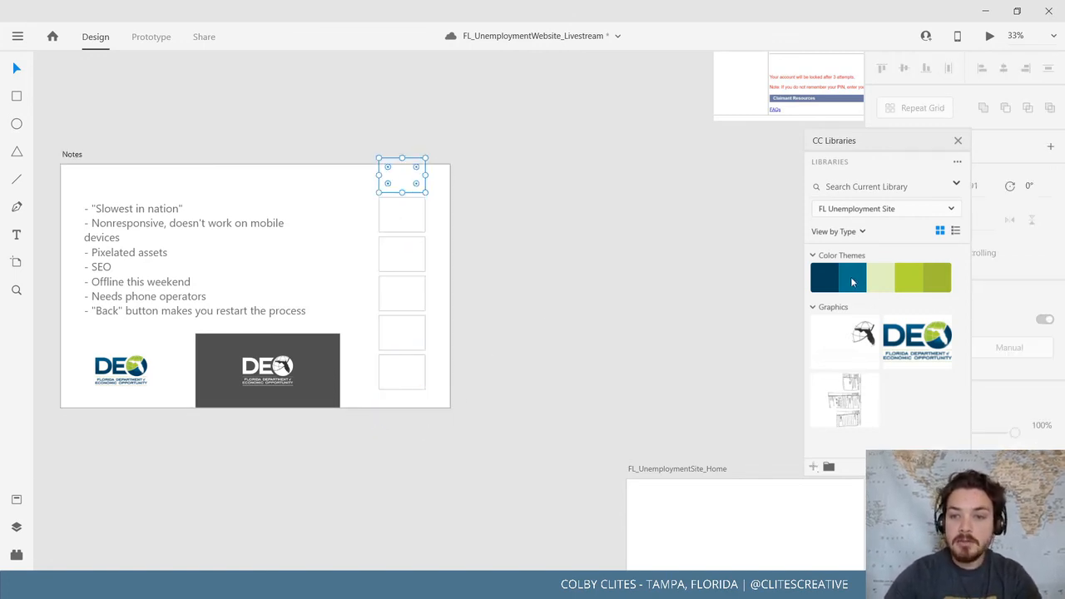
{"action": "left_click", "coordinate": [824, 275]}
{"action": "left_click", "coordinate": [413, 221]}
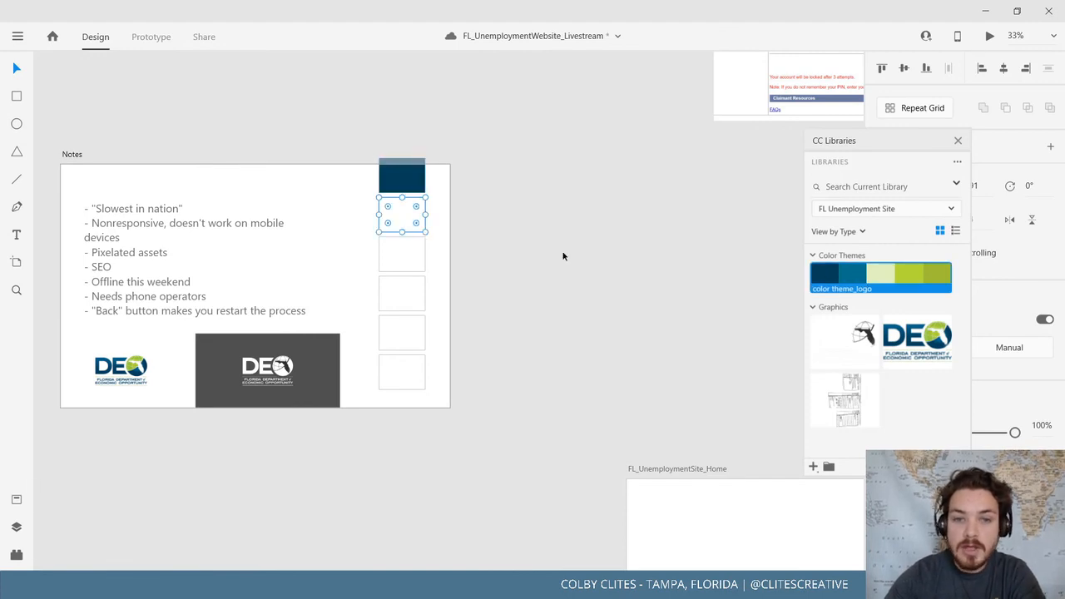
{"action": "left_click", "coordinate": [411, 254]}
{"action": "left_click", "coordinate": [885, 285]}
{"action": "left_click", "coordinate": [421, 299]}
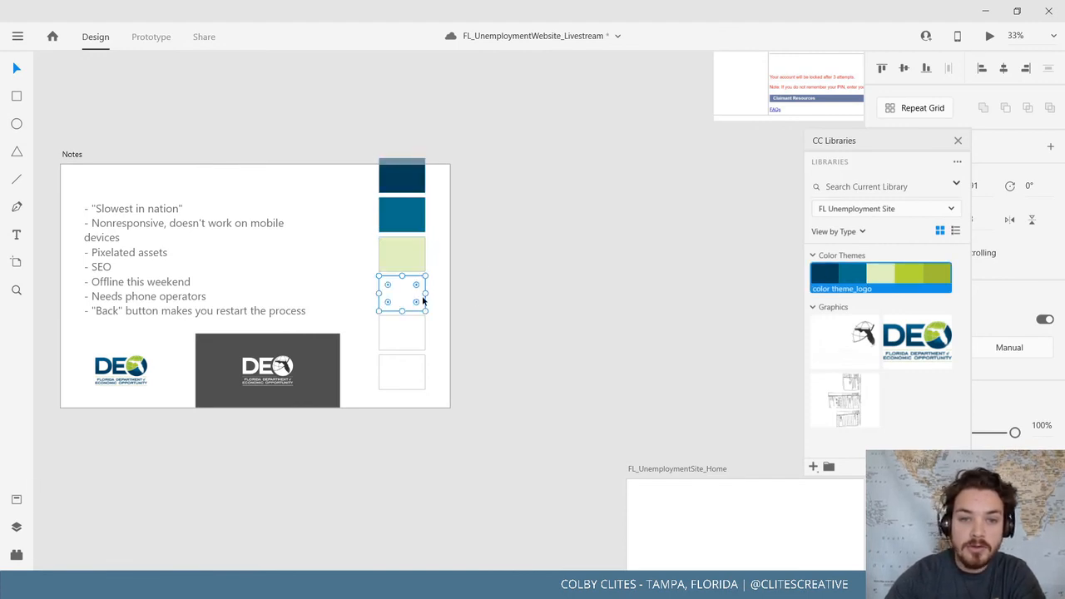
{"action": "left_click", "coordinate": [911, 281]}
{"action": "left_click", "coordinate": [412, 333]}
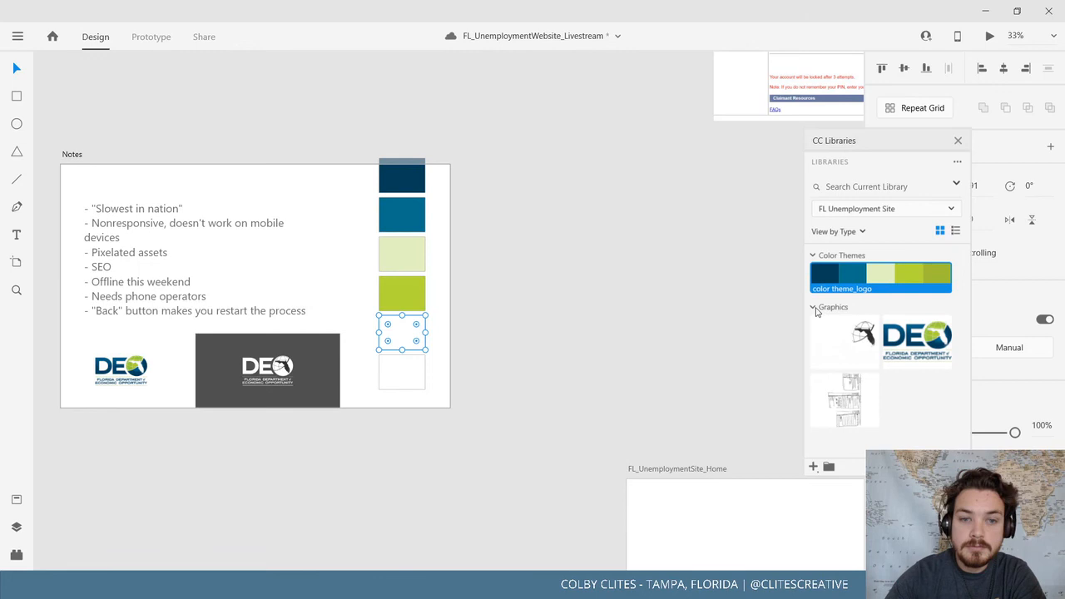
{"action": "left_click", "coordinate": [944, 277]}
Delete the leftover blank rectangle and shift the five color swatches down to sit fully inside the Notes artboard
{"action": "left_click", "coordinate": [398, 378]}
{"action": "key", "text": "Delete"}
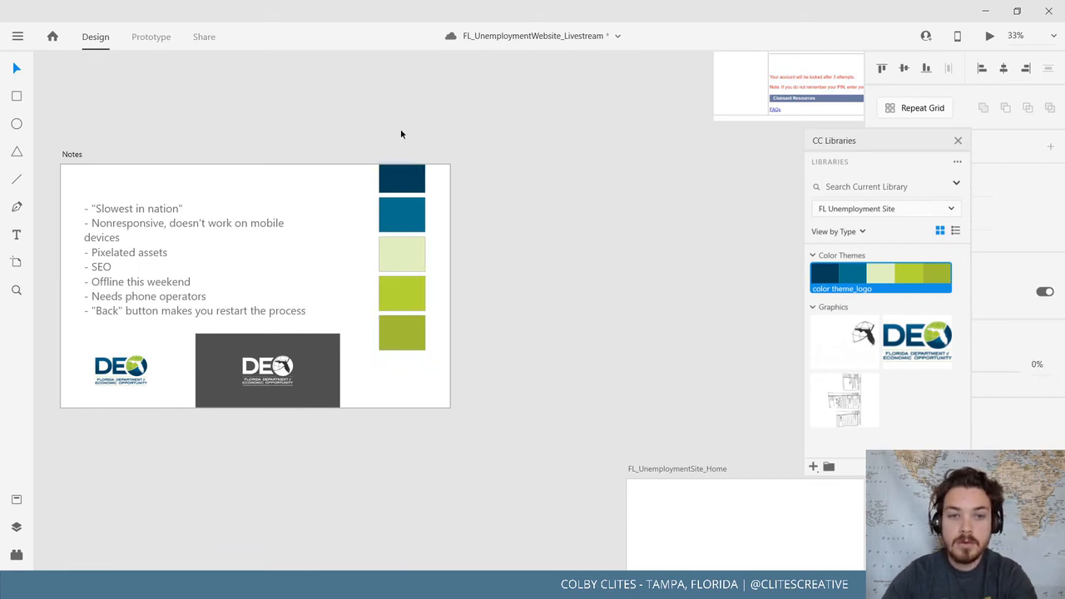
{"action": "left_click_drag", "start_coordinate": [401, 128], "coordinate": [399, 394]}
{"action": "left_click_drag", "start_coordinate": [411, 265], "coordinate": [412, 290]}
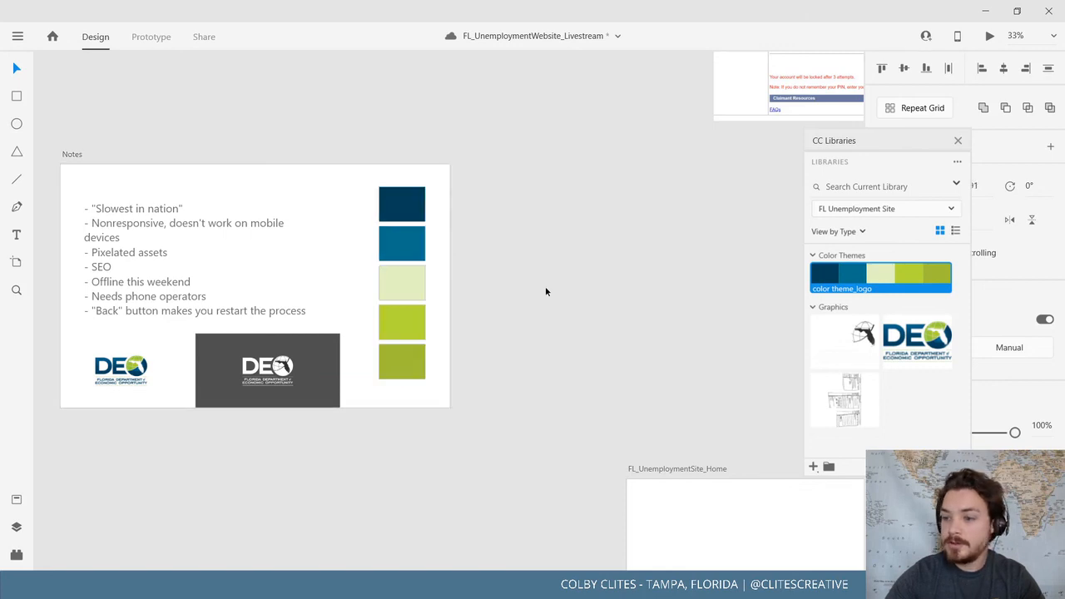
Save the five swatches' colors #024059, #03738C, #E3F2C2, #B6D936 and #A1BF36 as document color assets
{"action": "left_click_drag", "start_coordinate": [525, 333], "coordinate": [646, 333]}
{"action": "left_click", "coordinate": [17, 500]}
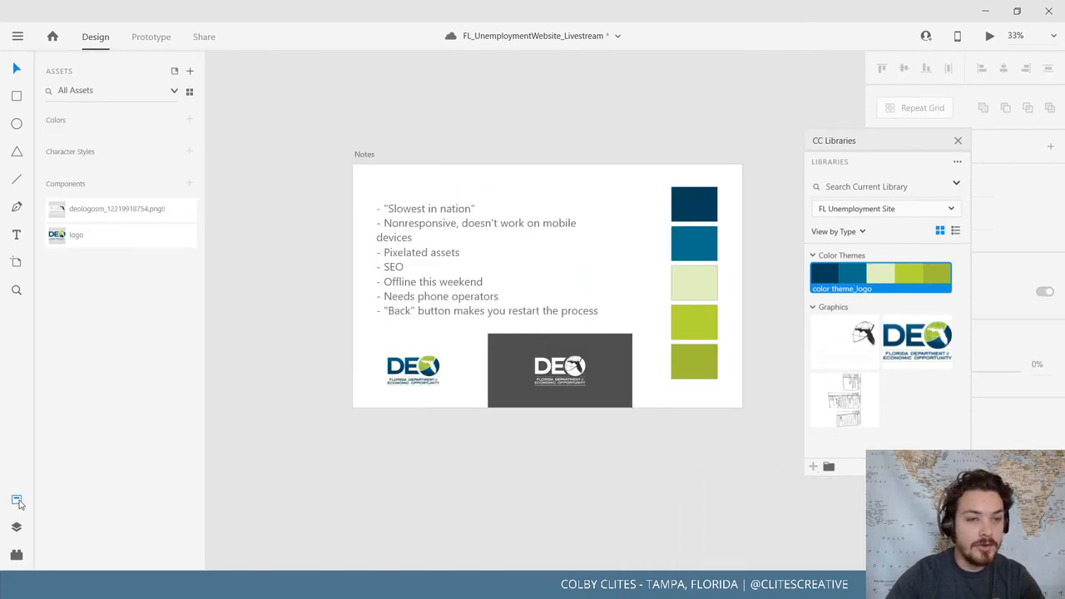
{"action": "left_click", "coordinate": [694, 205]}
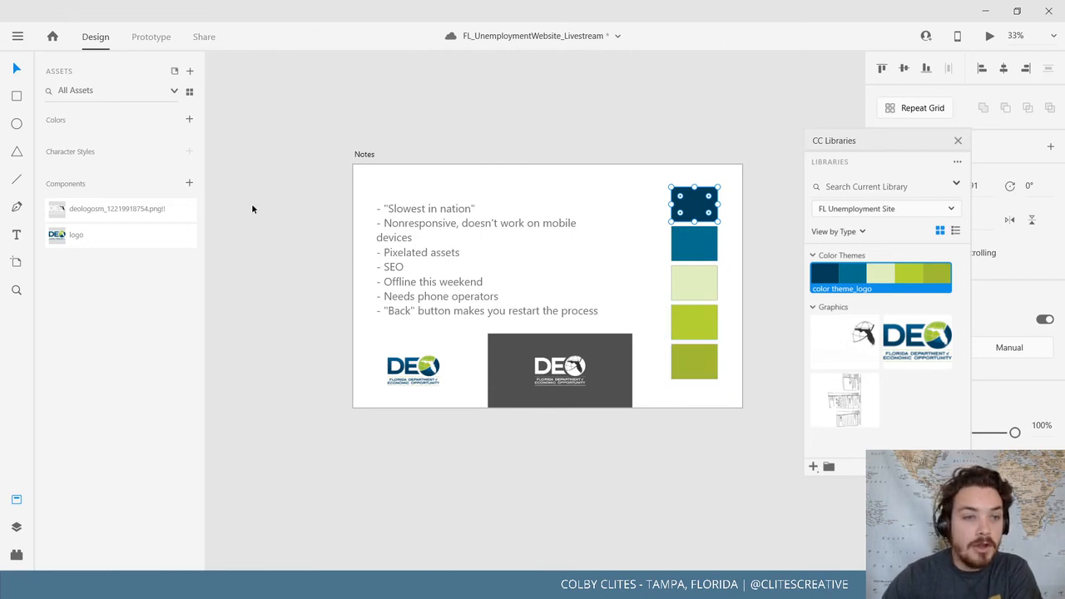
{"action": "left_click", "coordinate": [189, 121]}
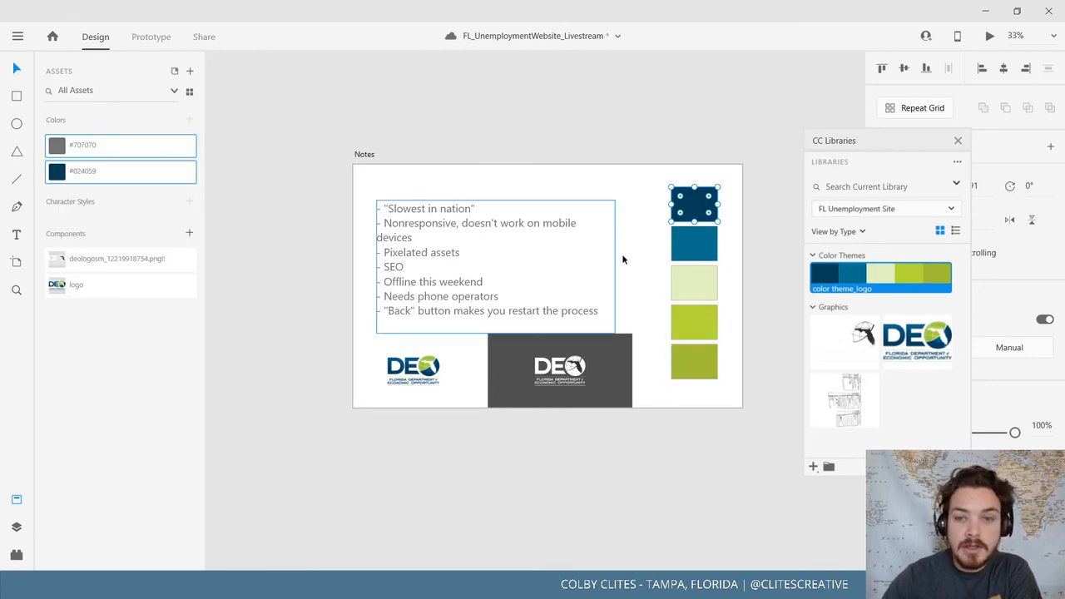
{"action": "left_click", "coordinate": [675, 254]}
{"action": "left_click", "coordinate": [190, 121]}
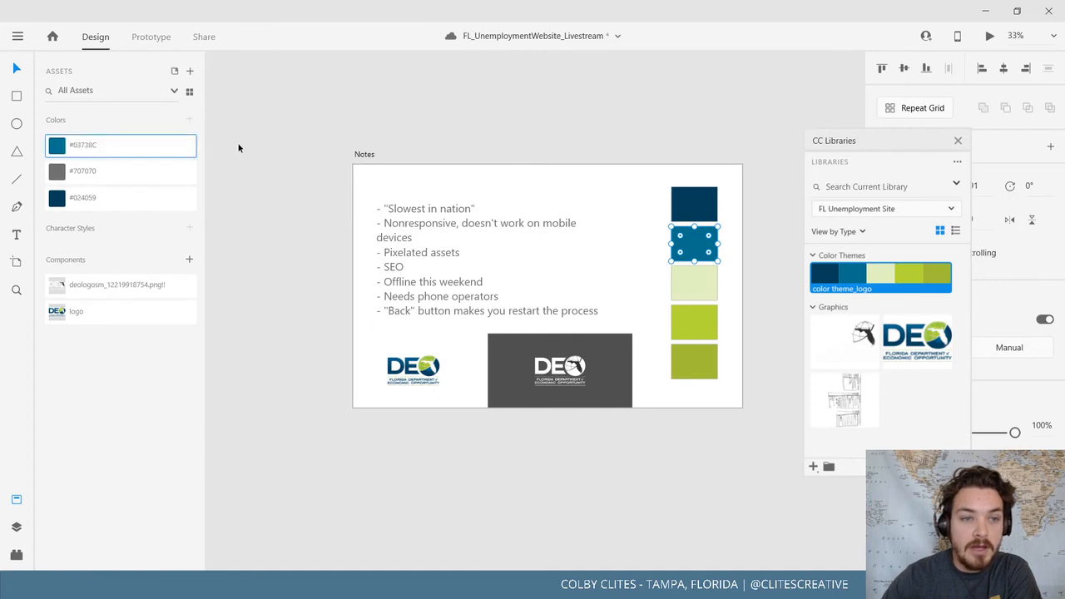
{"action": "left_click", "coordinate": [694, 283]}
{"action": "left_click", "coordinate": [185, 121]}
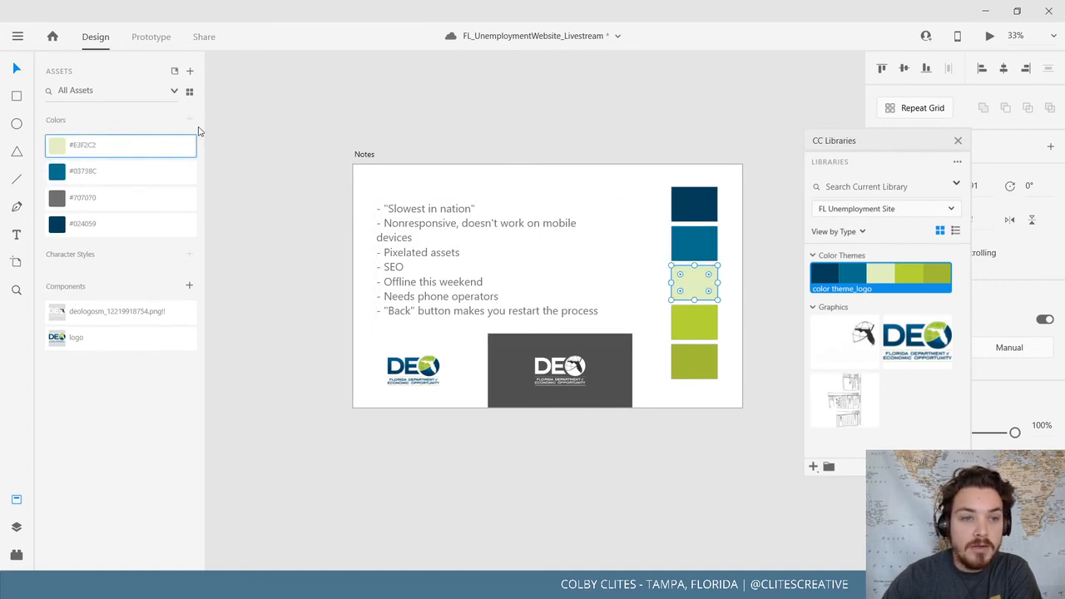
{"action": "left_click", "coordinate": [694, 320]}
{"action": "left_click", "coordinate": [189, 120]}
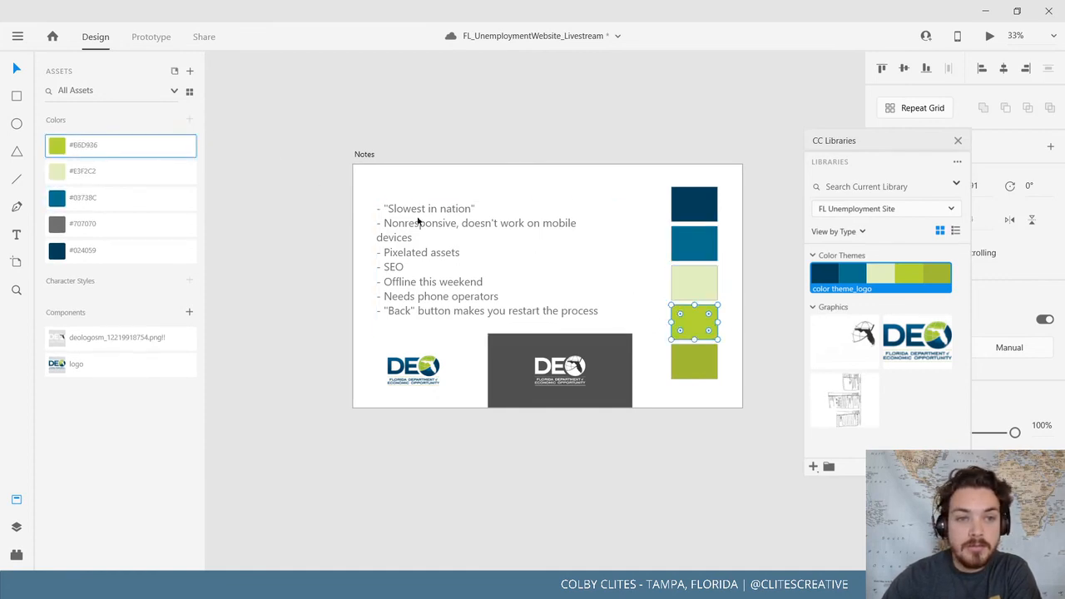
{"action": "left_click", "coordinate": [688, 360]}
{"action": "left_click", "coordinate": [190, 121]}
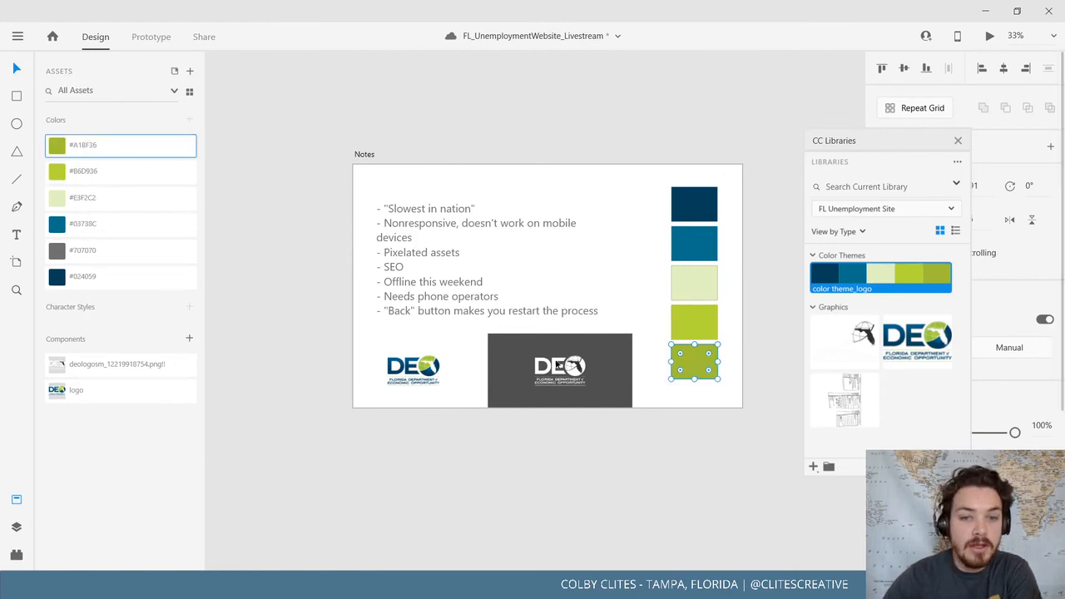
Add the dark gray #504F4F of the rectangle behind the white DEO logo to the color assets
{"action": "left_click", "coordinate": [624, 354]}
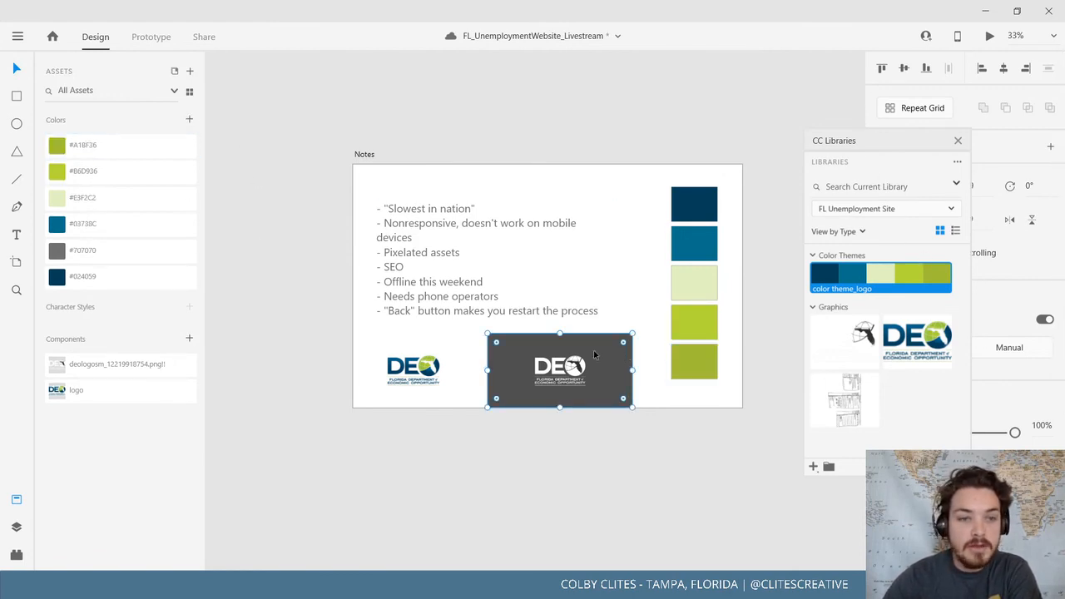
{"action": "left_click", "coordinate": [189, 120]}
{"action": "left_click", "coordinate": [252, 174]}
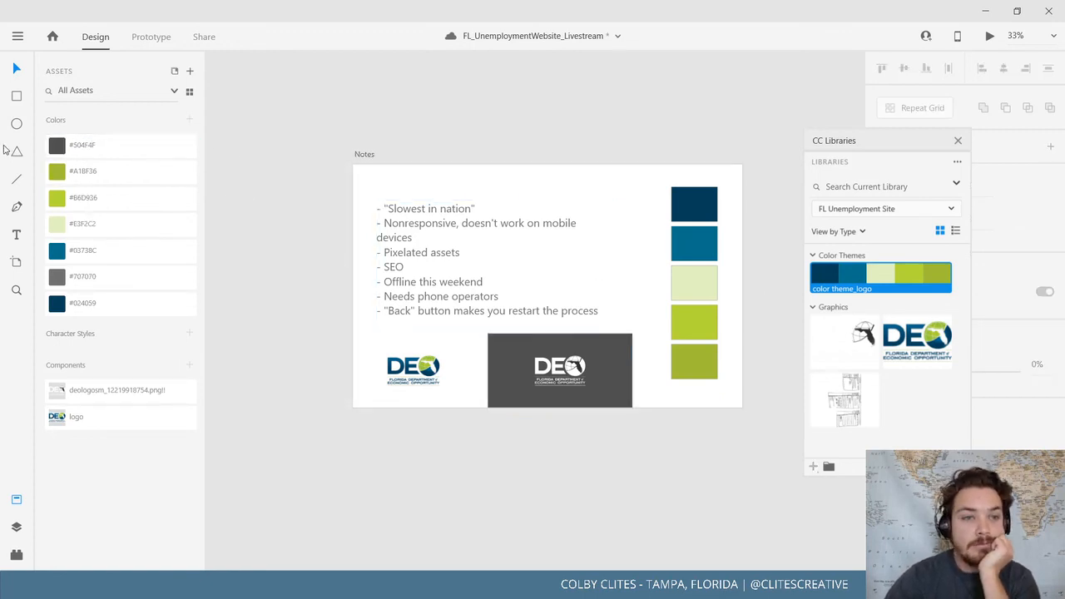
Draw a small white square beside the navy swatch and add its #FFFFFF fill to the color assets
{"action": "left_click", "coordinate": [15, 98]}
{"action": "left_click_drag", "start_coordinate": [606, 190], "coordinate": [653, 235]}
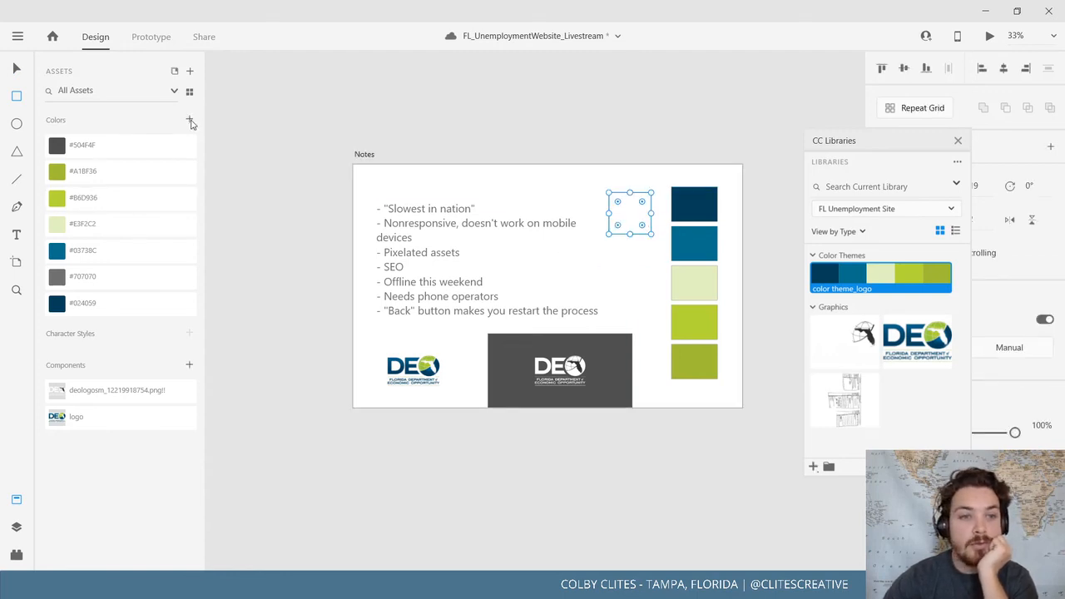
{"action": "left_click", "coordinate": [190, 122]}
Move the white square up to the top edge of the Notes artboard, above the swatch column
{"action": "left_click", "coordinate": [15, 73]}
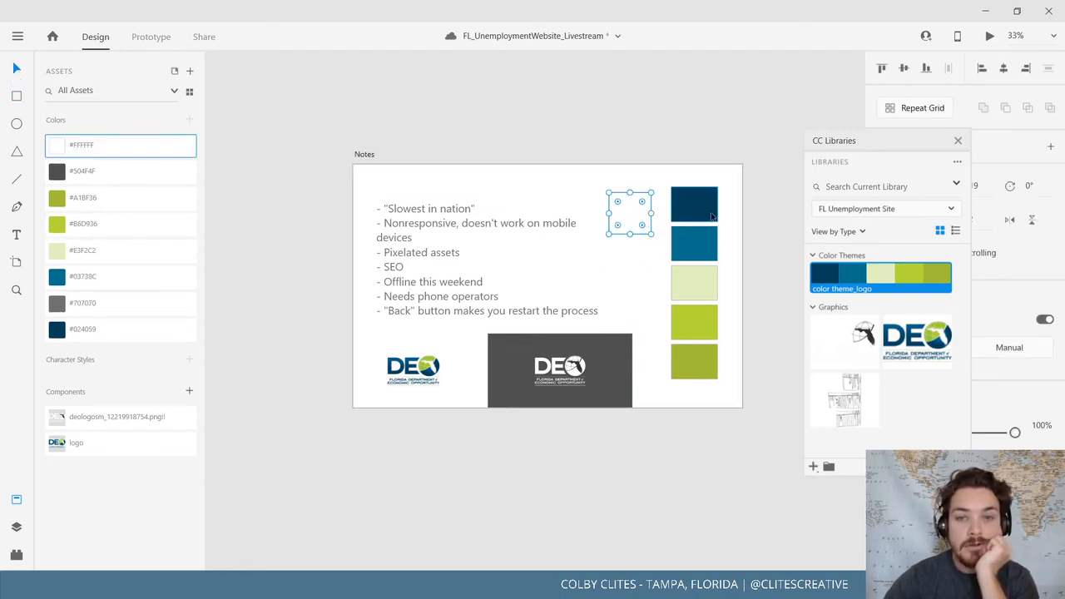
{"action": "left_click", "coordinate": [656, 188]}
{"action": "left_click_drag", "start_coordinate": [643, 194], "coordinate": [661, 174]}
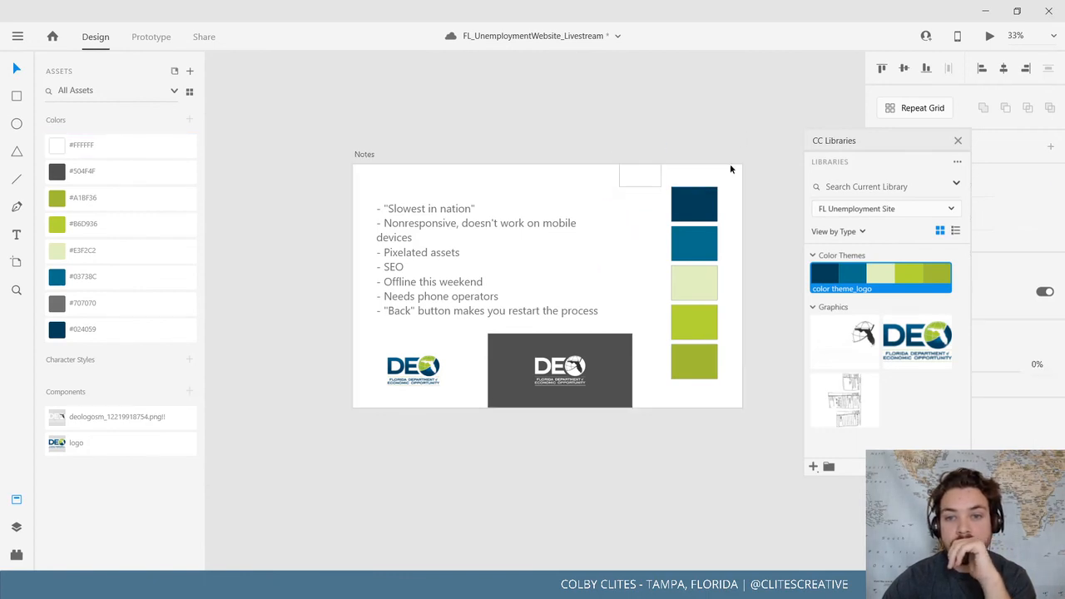
Close the CC Libraries and view the existing CONNECT page screenshots above the Notes artboard
{"action": "left_click_drag", "start_coordinate": [703, 359], "coordinate": [569, 361]}
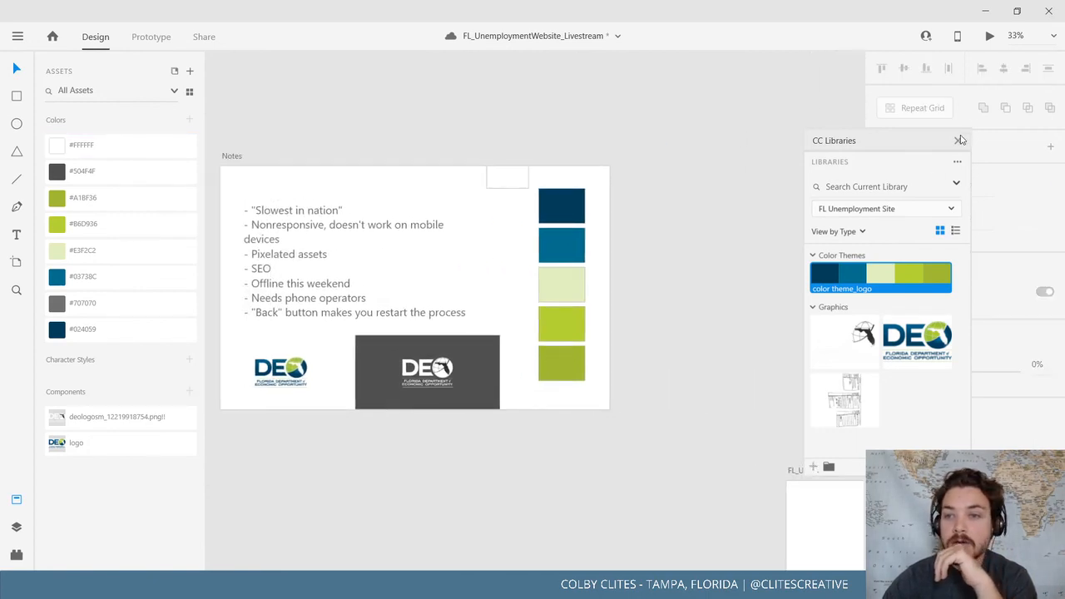
{"action": "left_click", "coordinate": [958, 142]}
{"action": "left_click_drag", "start_coordinate": [655, 254], "coordinate": [461, 308]}
{"action": "left_click_drag", "start_coordinate": [748, 271], "coordinate": [558, 473]}
{"action": "key", "text": "ctrl+minus"}
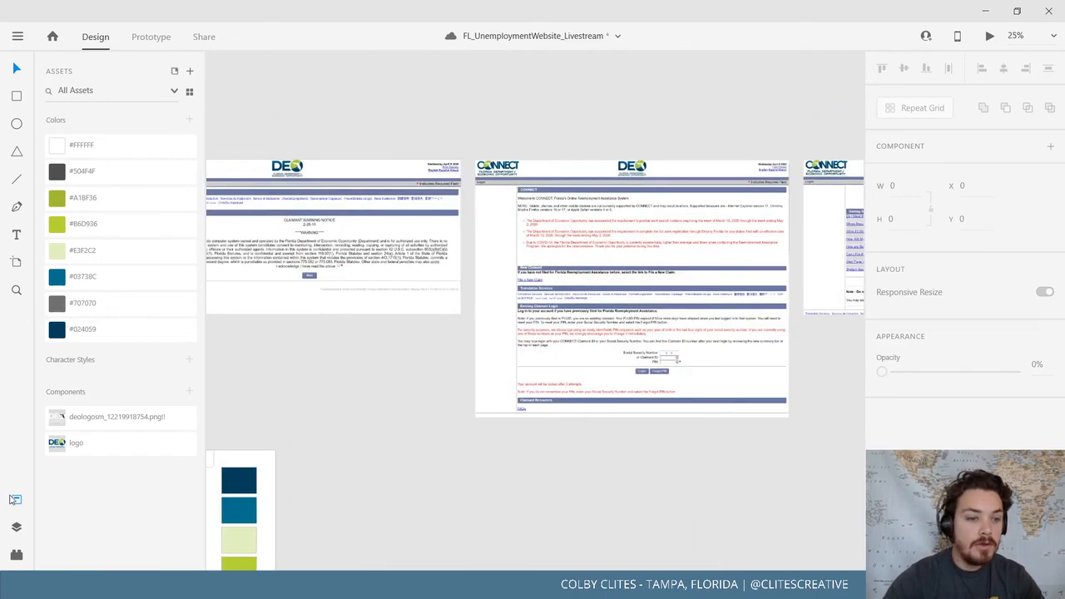
Hide the assets and compare the hand-drawn page wireframes with the existing CONNECT page screenshots
{"action": "left_click", "coordinate": [16, 499]}
{"action": "left_click_drag", "start_coordinate": [394, 466], "coordinate": [504, 458]}
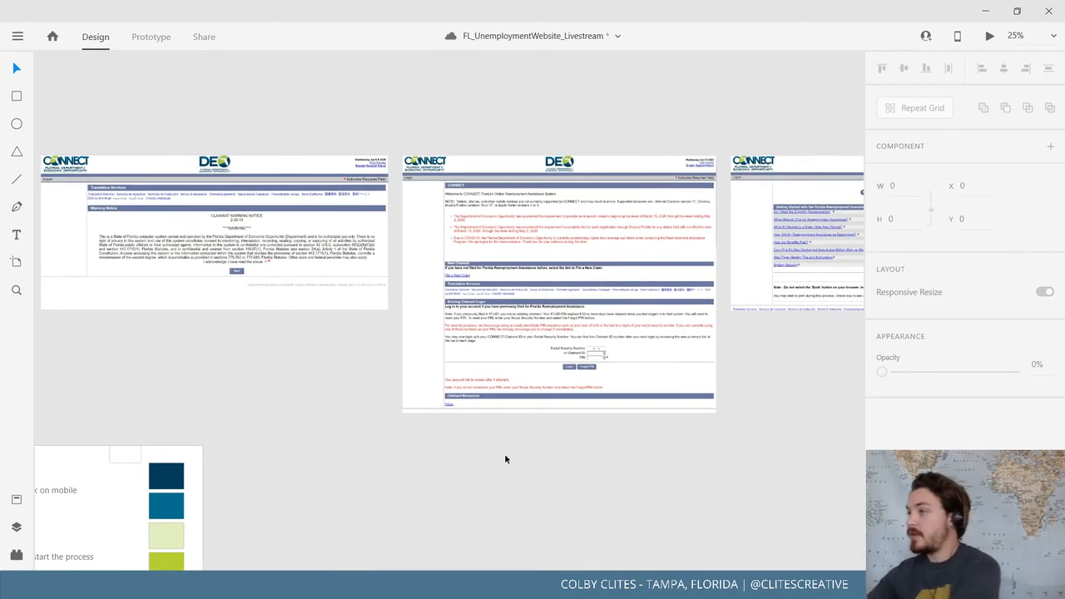
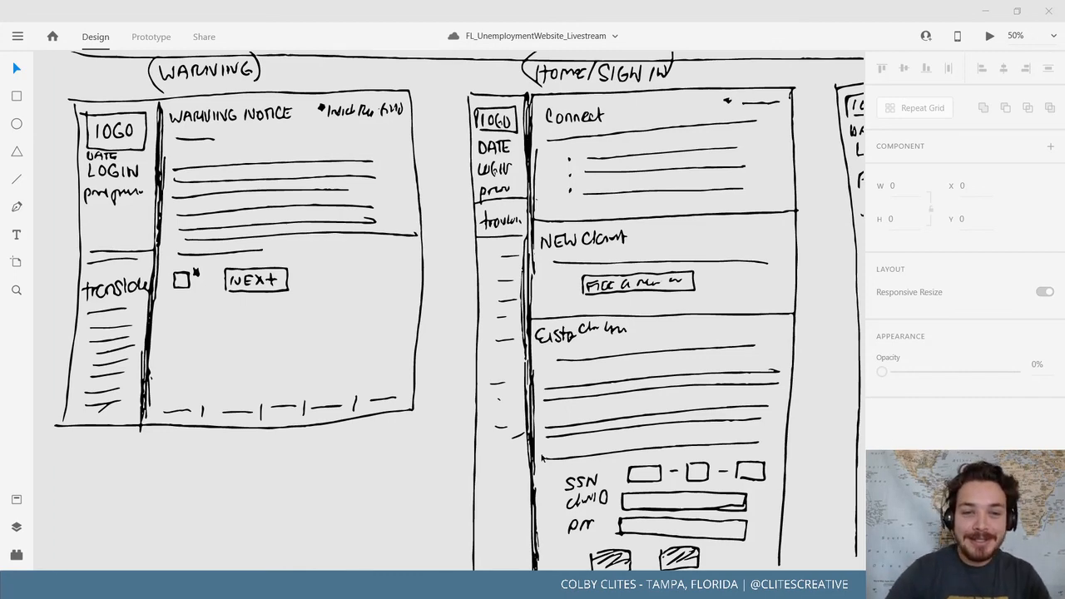
{"action": "scroll", "coordinate": [542, 457], "scroll_direction": "down", "scroll_amount": 3}
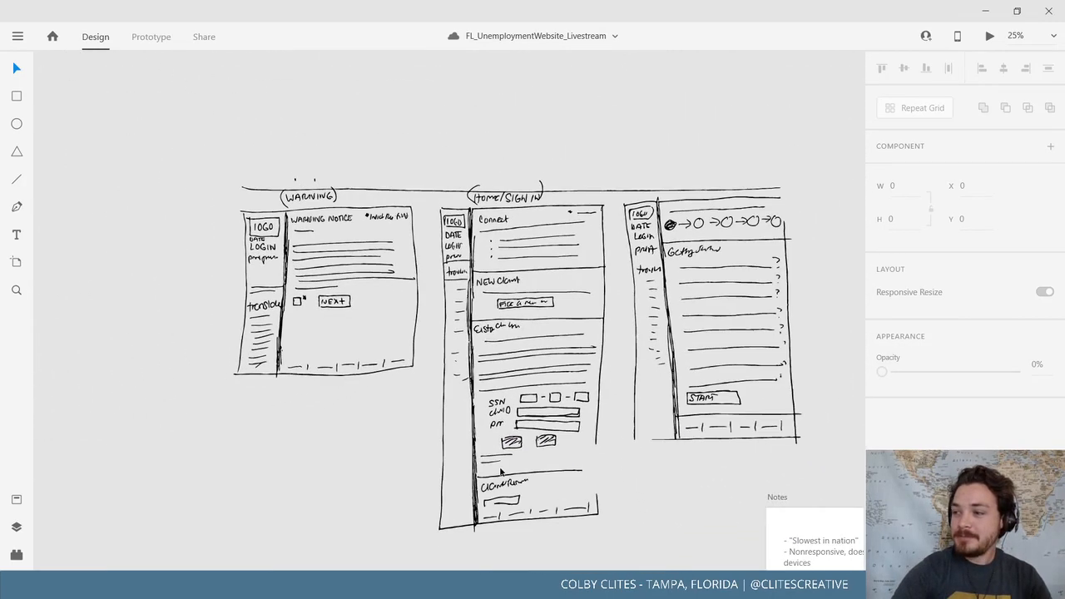
{"action": "key", "text": "ctrl+plus"}
{"action": "mouse_move", "coordinate": [763, 289]}
{"action": "left_mouse_down"}
{"action": "mouse_move", "coordinate": [643, 265]}
{"action": "mouse_move", "coordinate": [654, 258]}
{"action": "left_mouse_up"}
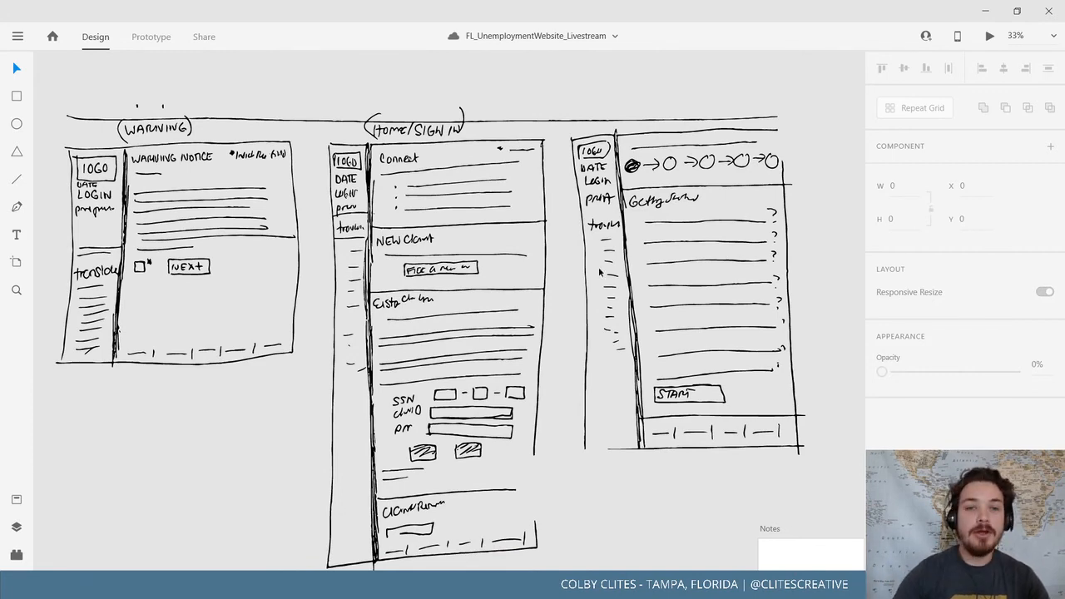
{"action": "left_click_drag", "start_coordinate": [557, 268], "coordinate": [584, 244]}
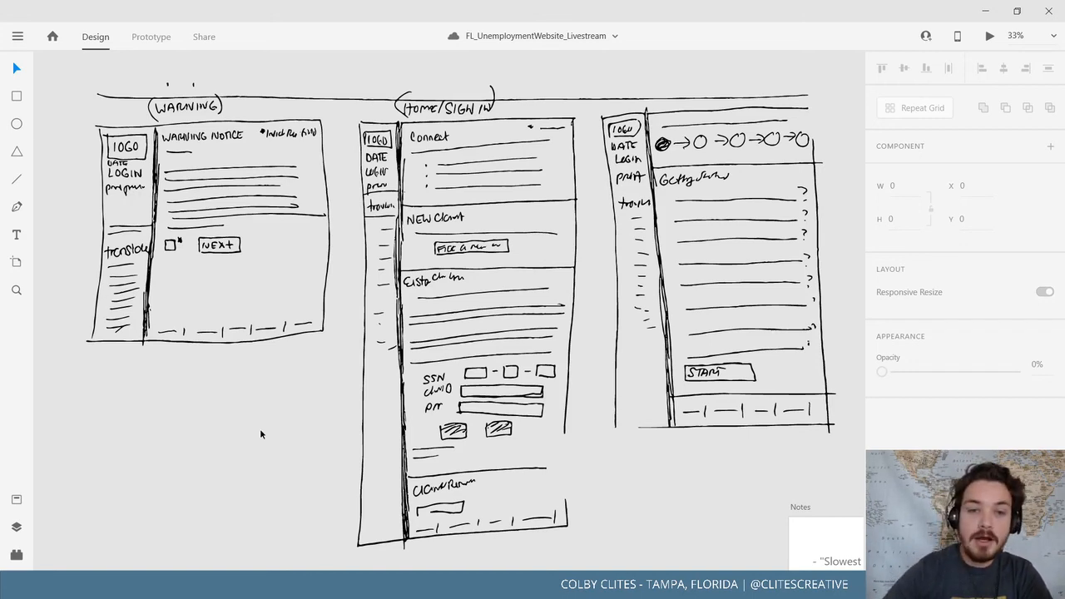
{"action": "scroll", "coordinate": [655, 370], "scroll_direction": "right", "scroll_amount": 10}
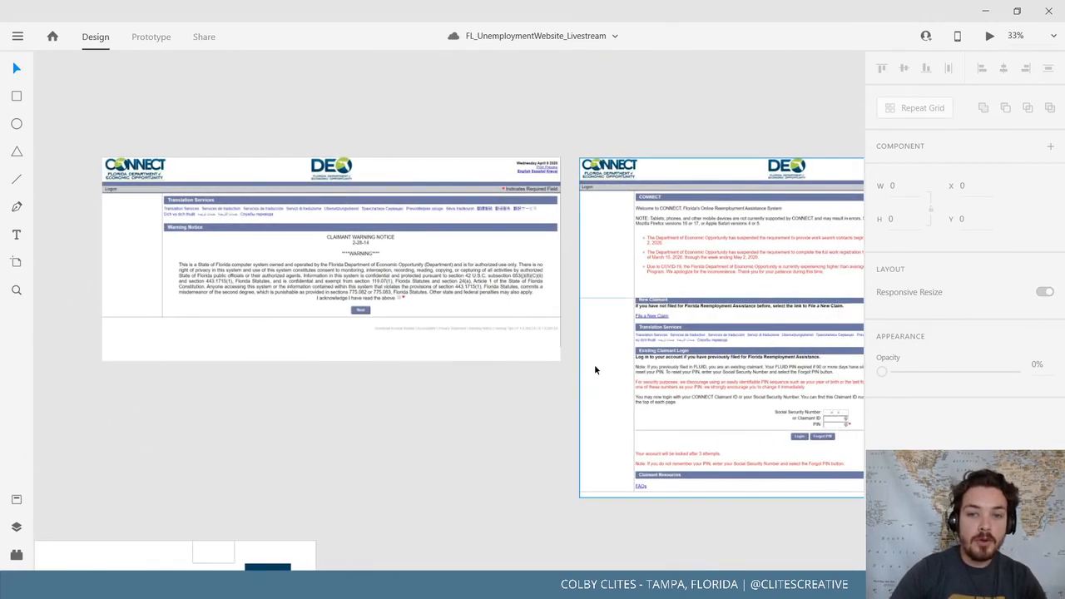
{"action": "scroll", "coordinate": [639, 379], "scroll_direction": "down", "scroll_amount": 15}
{"action": "scroll", "coordinate": [639, 379], "scroll_direction": "right", "scroll_amount": 10}
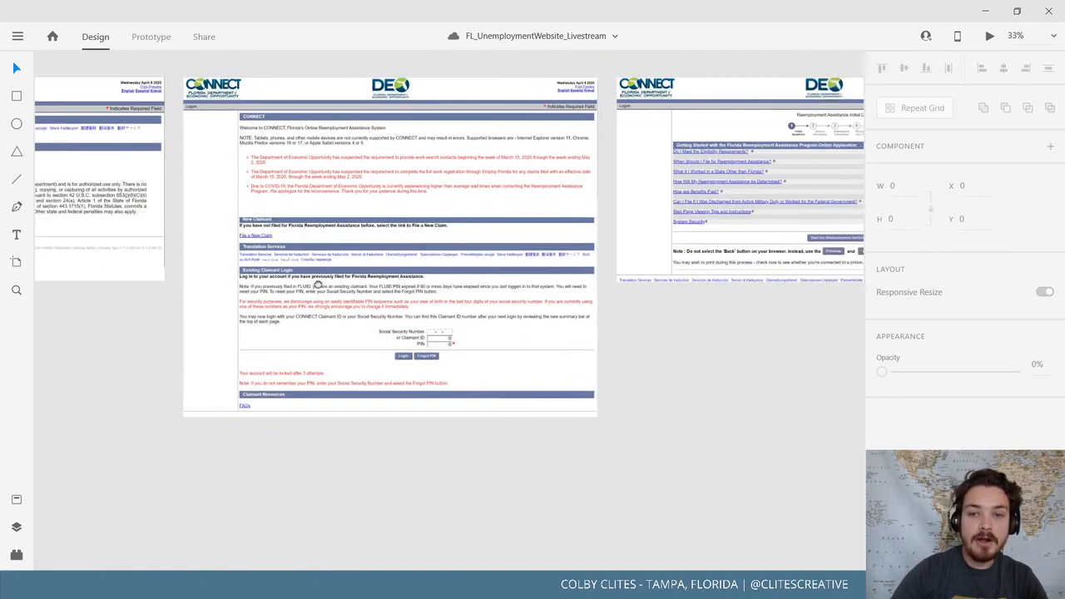
{"action": "scroll", "coordinate": [363, 189], "scroll_direction": "up", "scroll_amount": 15}
{"action": "scroll", "coordinate": [363, 190], "scroll_direction": "left", "scroll_amount": 10}
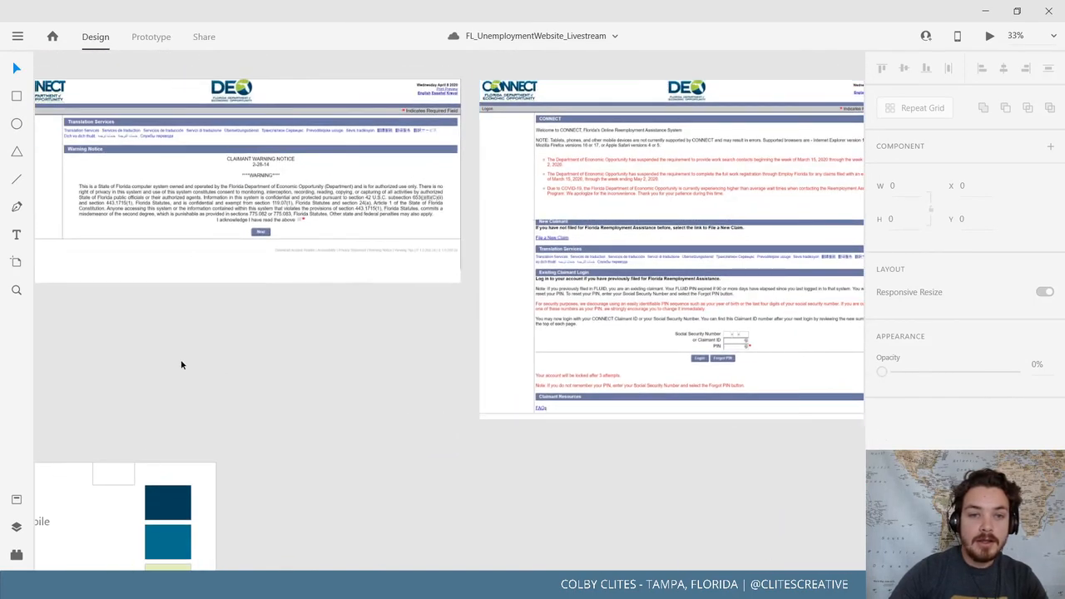
{"action": "scroll", "coordinate": [415, 208], "scroll_direction": "down", "scroll_amount": 2}
{"action": "scroll", "coordinate": [415, 209], "scroll_direction": "left", "scroll_amount": 1}
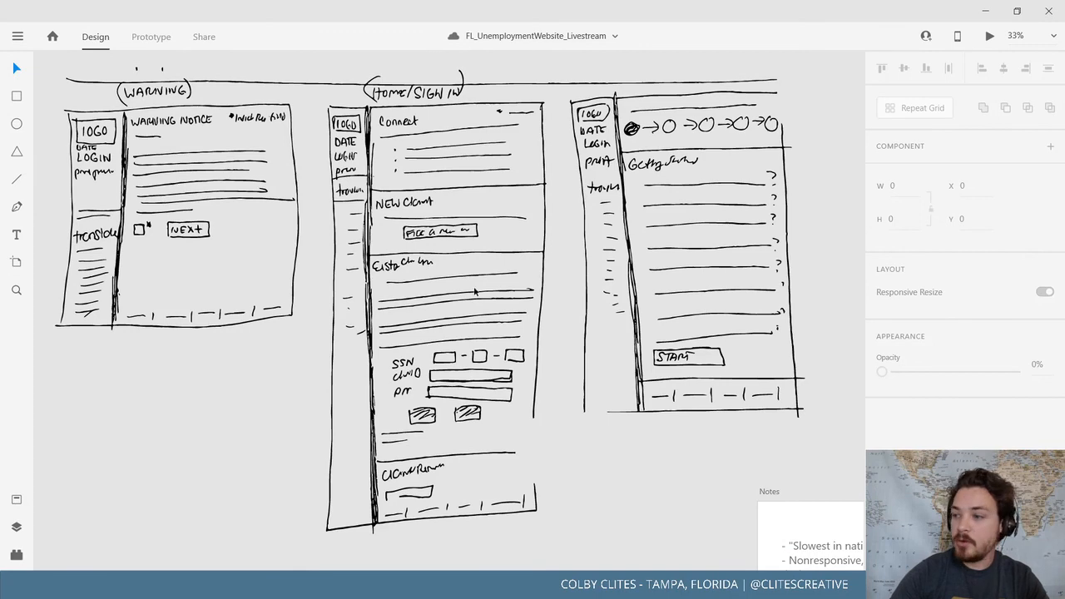
Review the third wireframe sketch, the Notes artboard and the overall arrangement of artboards on the canvas
{"action": "scroll", "coordinate": [539, 366], "scroll_direction": "right", "scroll_amount": 5}
{"action": "scroll", "coordinate": [539, 366], "scroll_direction": "down", "scroll_amount": 1}
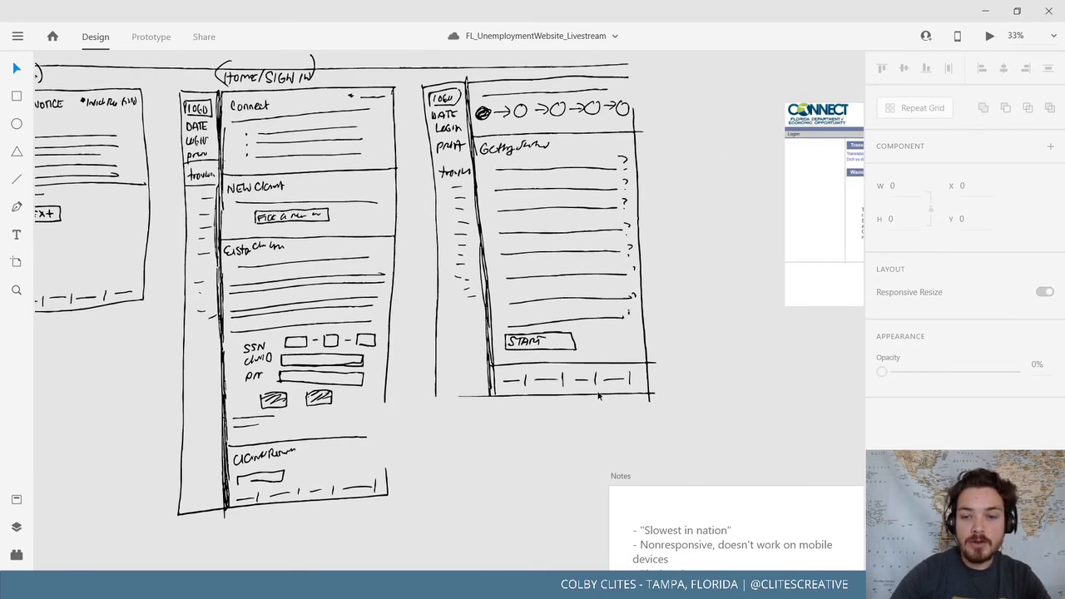
{"action": "scroll", "coordinate": [553, 294], "scroll_direction": "down", "scroll_amount": 5}
{"action": "scroll", "coordinate": [553, 293], "scroll_direction": "right", "scroll_amount": 3}
{"action": "scroll", "coordinate": [626, 290], "scroll_direction": "right", "scroll_amount": 2}
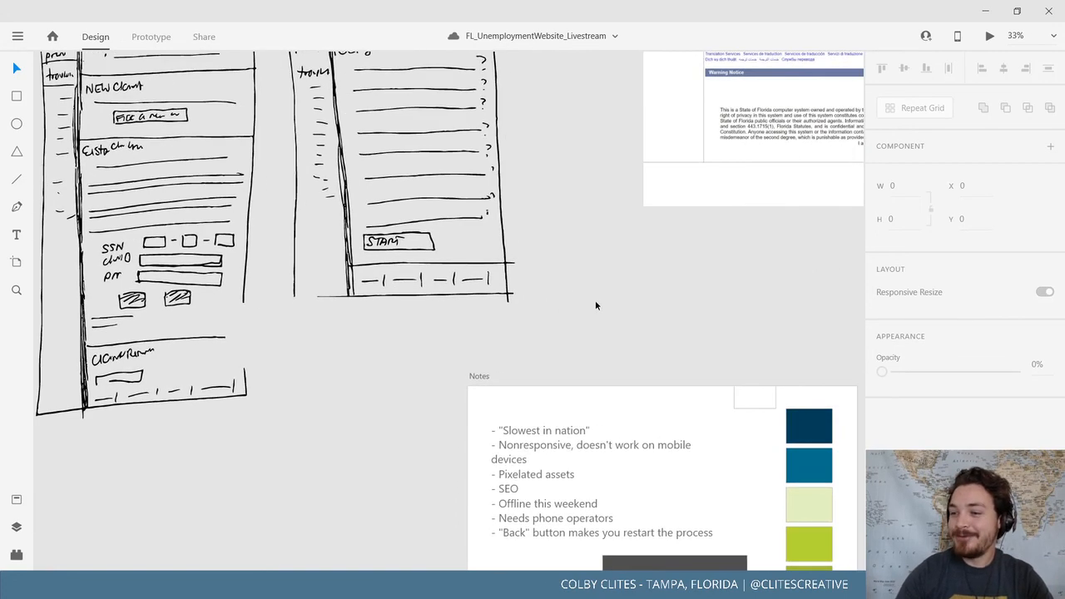
{"action": "left_click_drag", "start_coordinate": [650, 283], "coordinate": [366, 218]}
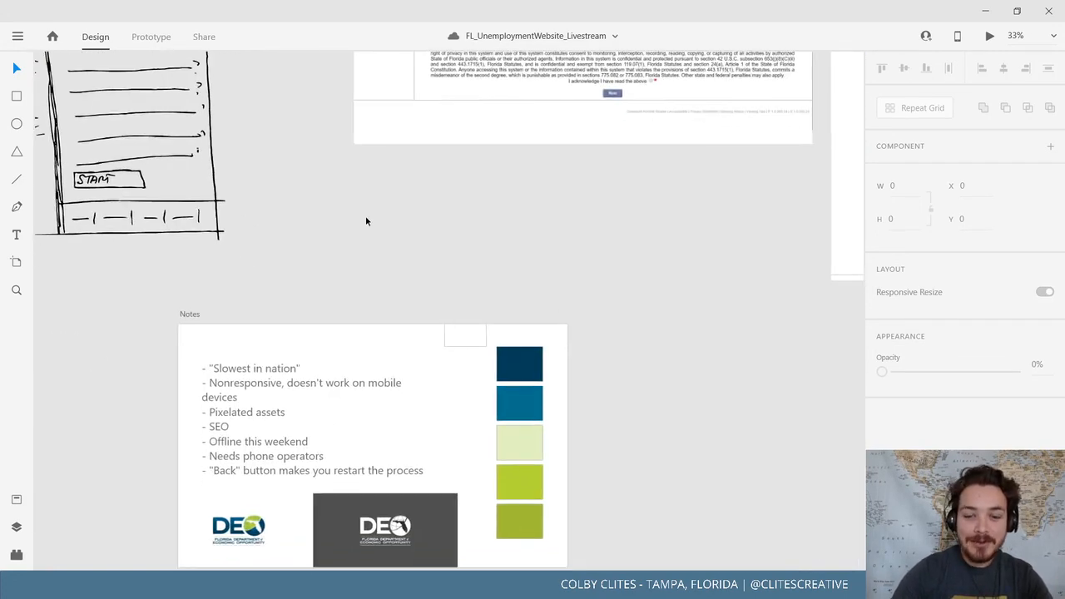
{"action": "scroll", "coordinate": [366, 219], "scroll_direction": "down", "scroll_amount": 6}
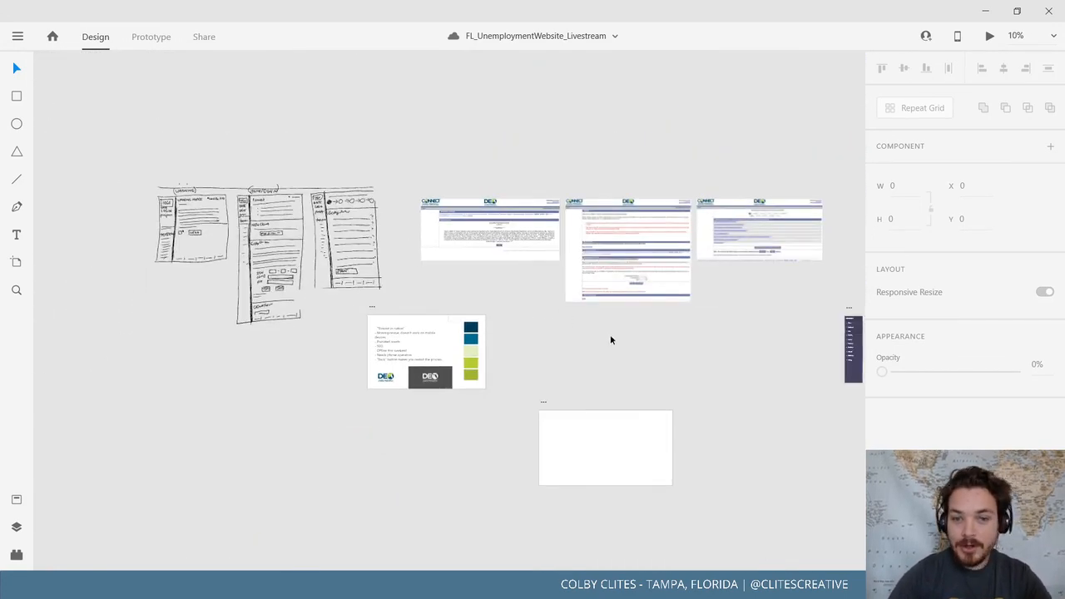
{"action": "left_click_drag", "start_coordinate": [610, 336], "coordinate": [534, 299]}
{"action": "key", "text": "ctrl+equal"}
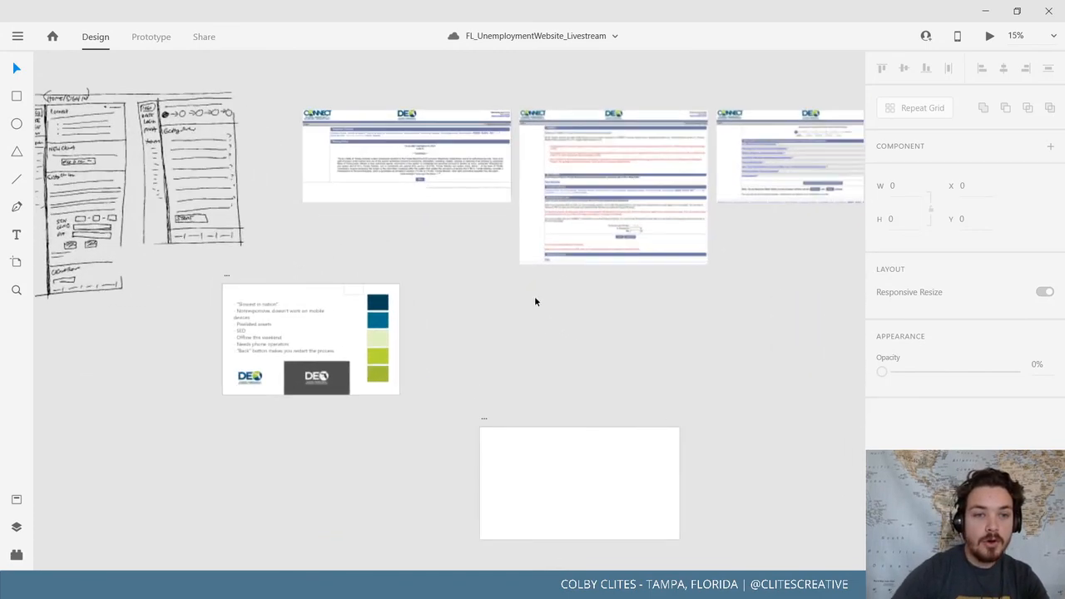
Paste the inbox dashboard template's contents into the empty FL_UnemploymentSite_Home artboard
{"action": "left_click_drag", "start_coordinate": [175, 187], "coordinate": [433, 204]}
{"action": "left_click_drag", "start_coordinate": [749, 282], "coordinate": [344, 242]}
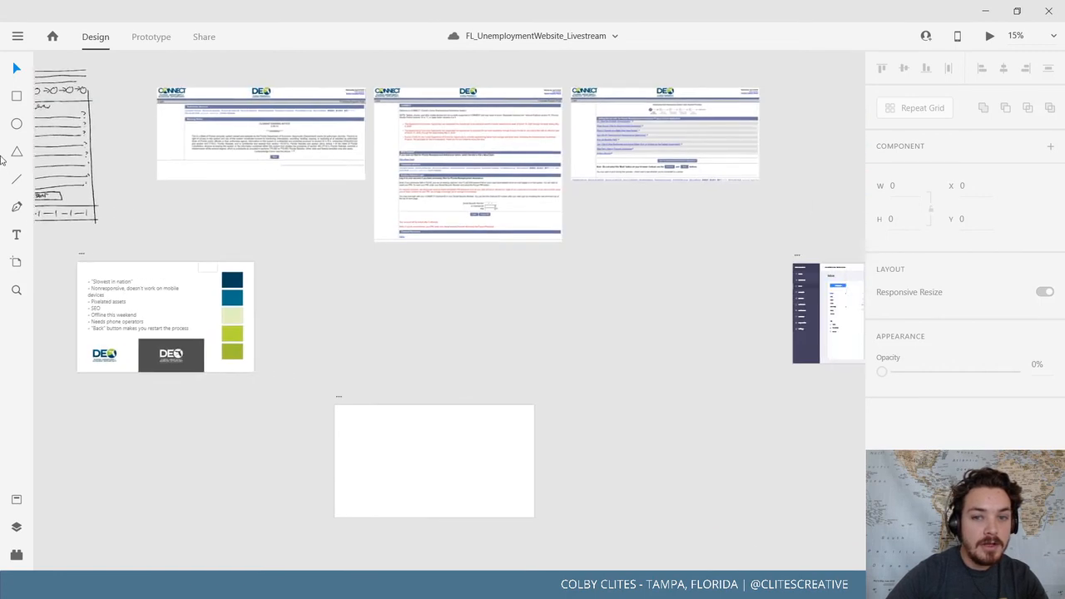
{"action": "left_click_drag", "start_coordinate": [616, 306], "coordinate": [335, 243]}
{"action": "left_click_drag", "start_coordinate": [467, 165], "coordinate": [662, 326]}
{"action": "left_click", "coordinate": [59, 334]}
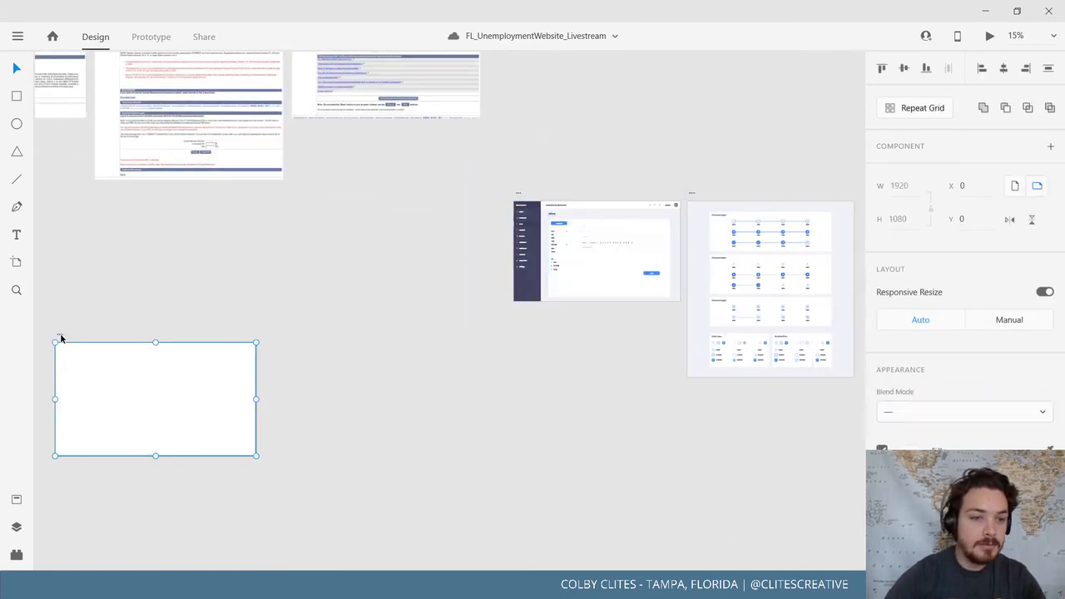
{"action": "key", "text": "ctrl+v"}
{"action": "left_click_drag", "start_coordinate": [274, 341], "coordinate": [442, 331]}
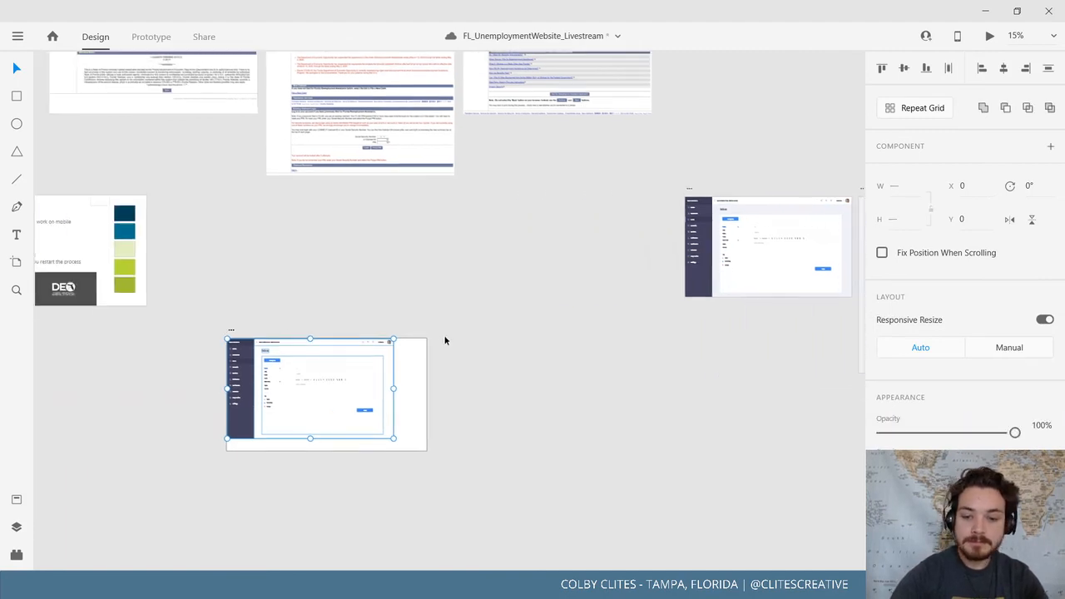
Try to enlarge the pasted inbox layout by stretching it beyond the Home artboard's lower corner
{"action": "scroll", "coordinate": [444, 340], "scroll_direction": "down", "scroll_amount": 2}
{"action": "scroll", "coordinate": [445, 340], "scroll_direction": "up", "scroll_amount": 5}
{"action": "scroll", "coordinate": [444, 340], "scroll_direction": "down", "scroll_amount": 5}
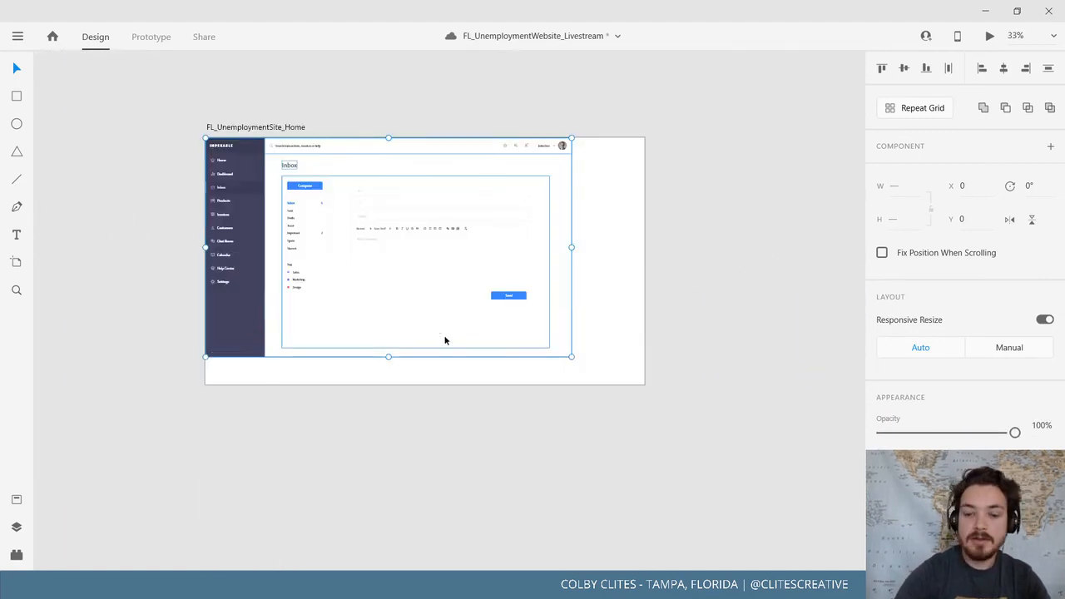
{"action": "scroll", "coordinate": [444, 338], "scroll_direction": "up", "scroll_amount": 2}
{"action": "scroll", "coordinate": [664, 388], "scroll_direction": "down", "scroll_amount": 1}
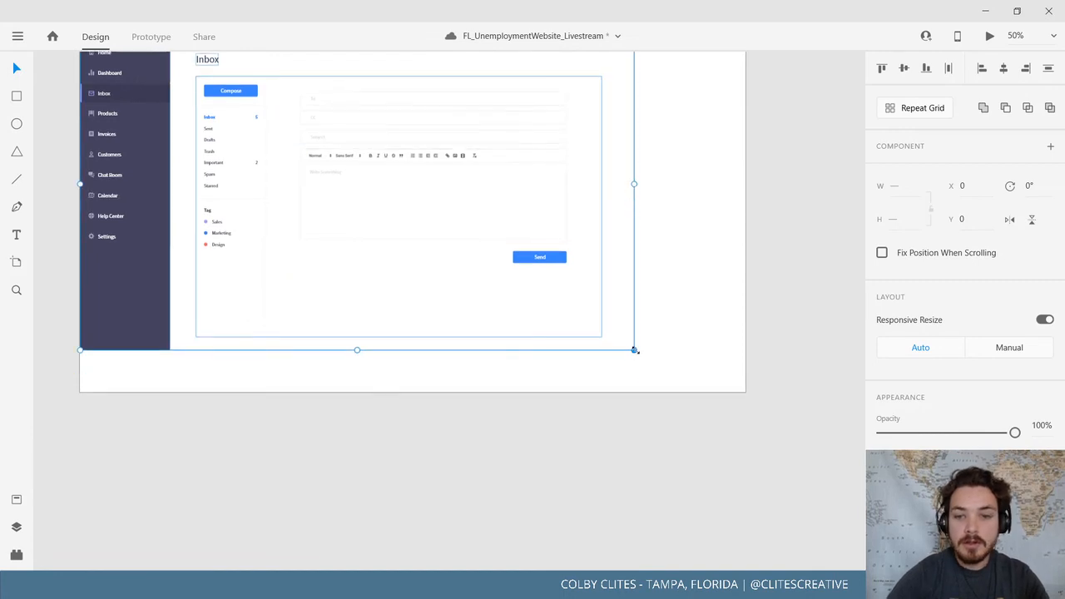
{"action": "left_click_drag", "start_coordinate": [732, 411], "coordinate": [781, 455]}
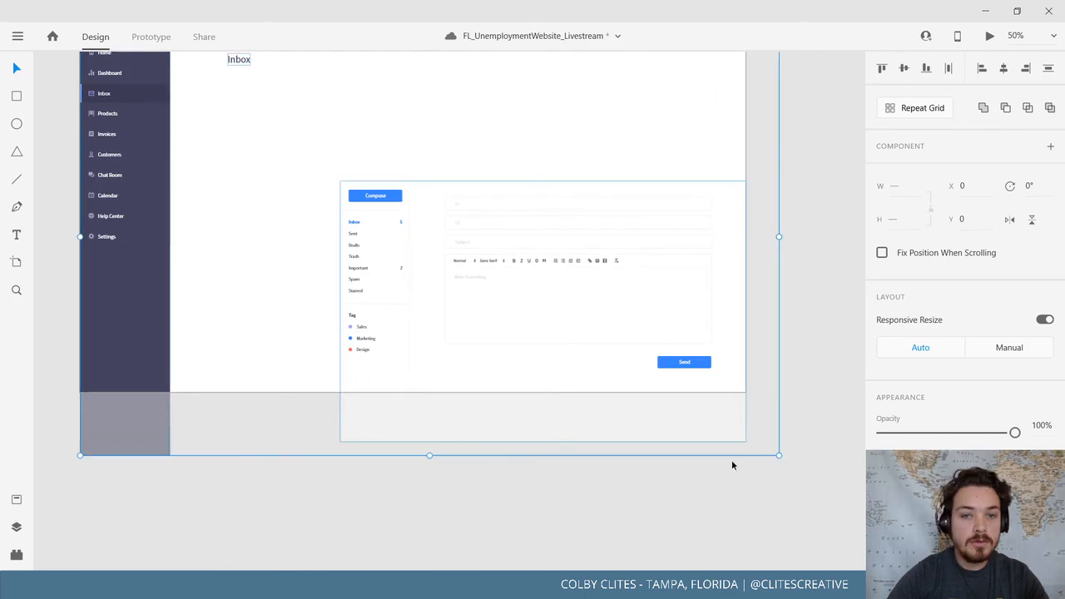
{"action": "key", "text": "ctrl+z"}
Select the whole pasted inbox layout and scale it up to fill the Home artboard's width
{"action": "left_click", "coordinate": [663, 499]}
{"action": "left_click_drag", "start_coordinate": [610, 432], "coordinate": [611, 539]}
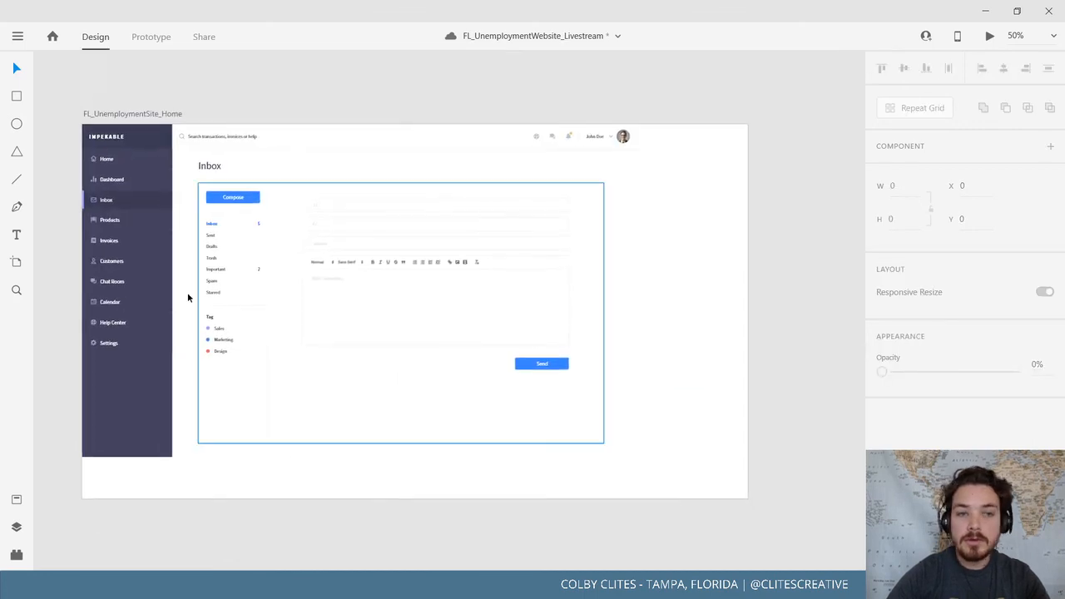
{"action": "left_click_drag", "start_coordinate": [73, 131], "coordinate": [587, 436]}
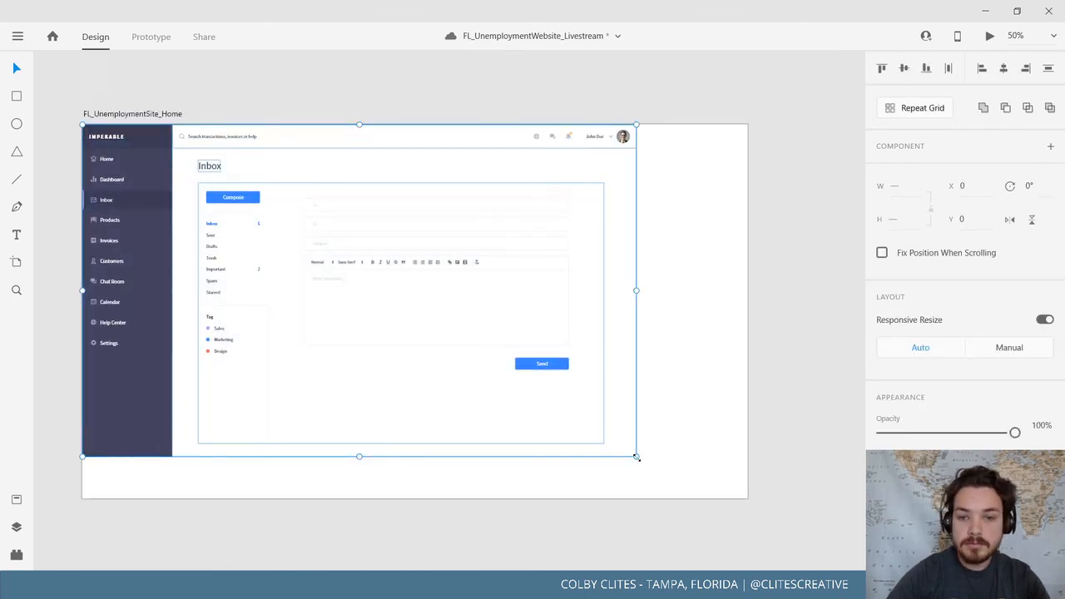
{"action": "left_click_drag", "start_coordinate": [637, 458], "coordinate": [754, 524]}
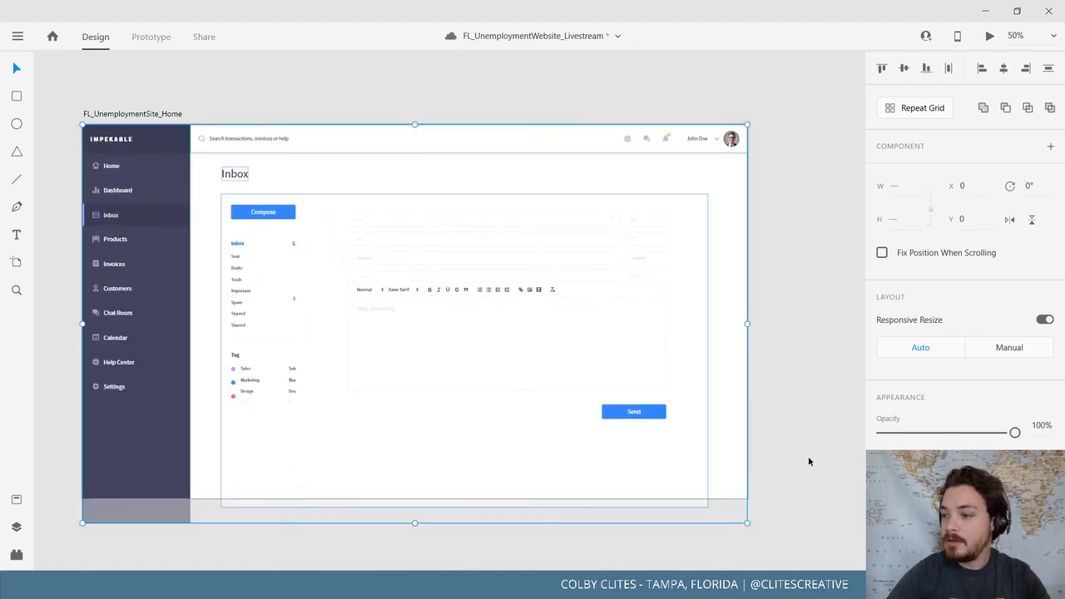
Extend the FL_UnemploymentSite_Home artboard's height down to the lower edge of the scaled layout
{"action": "left_click", "coordinate": [127, 114]}
{"action": "scroll", "coordinate": [448, 430], "scroll_direction": "down", "scroll_amount": 3}
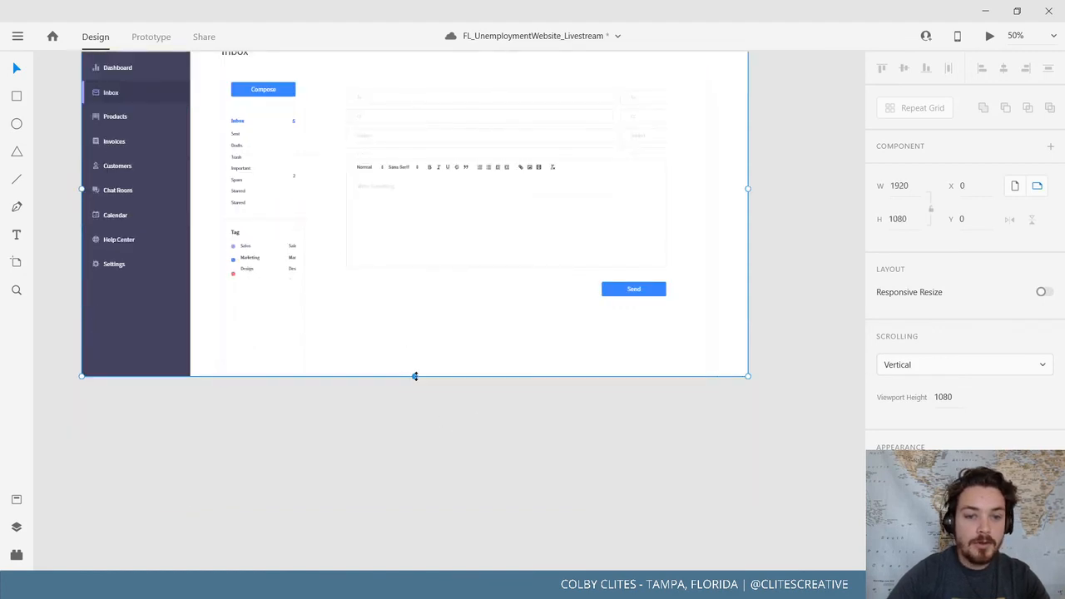
{"action": "left_click_drag", "start_coordinate": [414, 376], "coordinate": [427, 504]}
{"action": "left_click", "coordinate": [391, 440]}
Delete the mail compose card from the Home artboard's content area
{"action": "scroll", "coordinate": [777, 161], "scroll_direction": "up", "scroll_amount": 3}
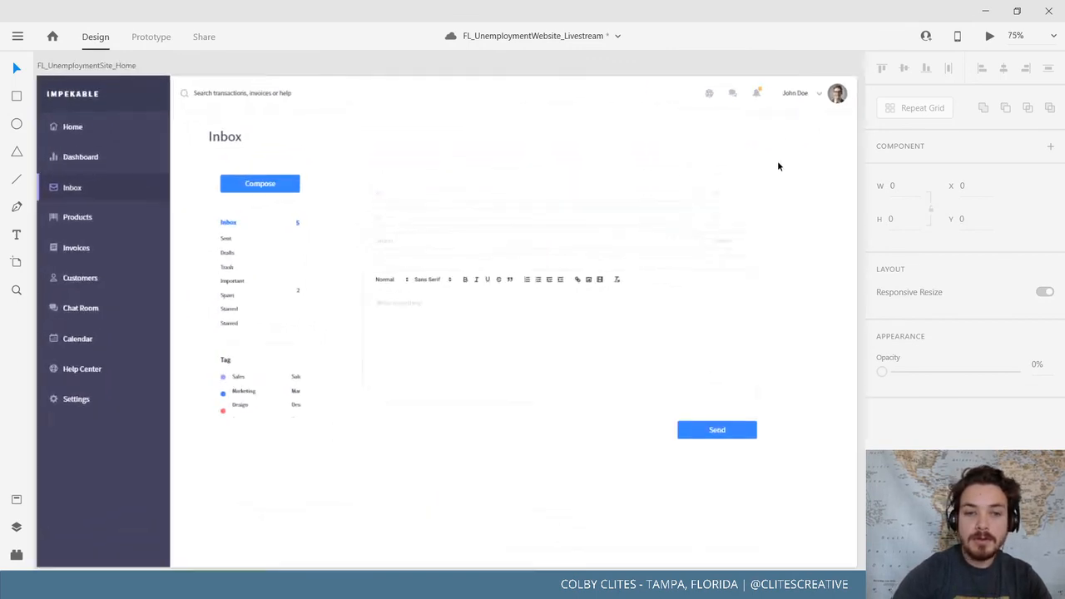
{"action": "left_click", "coordinate": [503, 180]}
{"action": "key", "text": "Delete"}
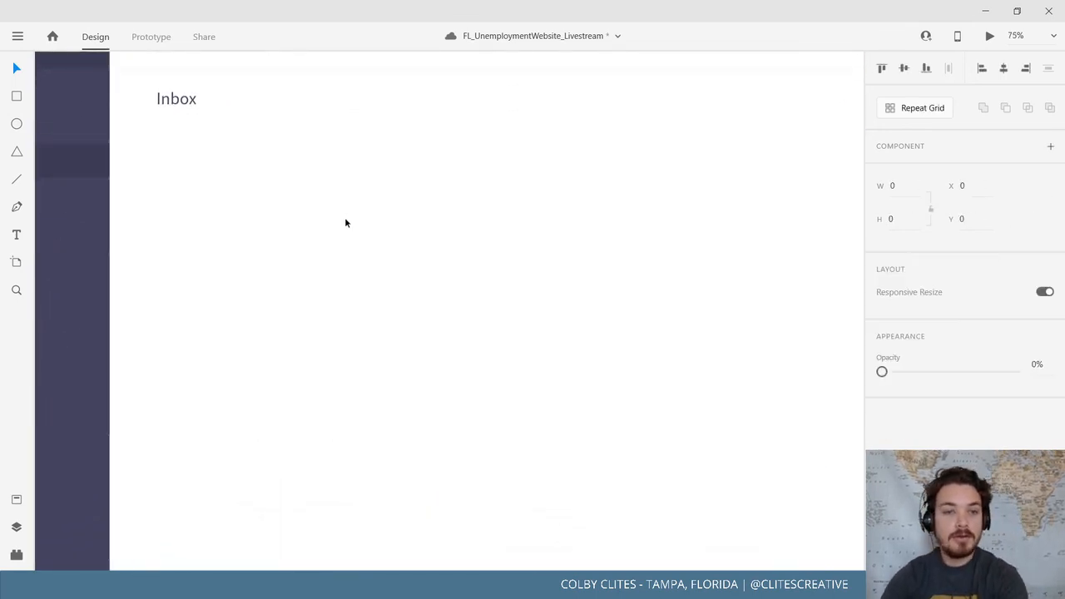
Try removing the Inbox heading from the content area, then undo the deletion
{"action": "left_click", "coordinate": [177, 104]}
{"action": "key", "text": "Delete"}
{"action": "left_click_drag", "start_coordinate": [333, 131], "coordinate": [337, 212]}
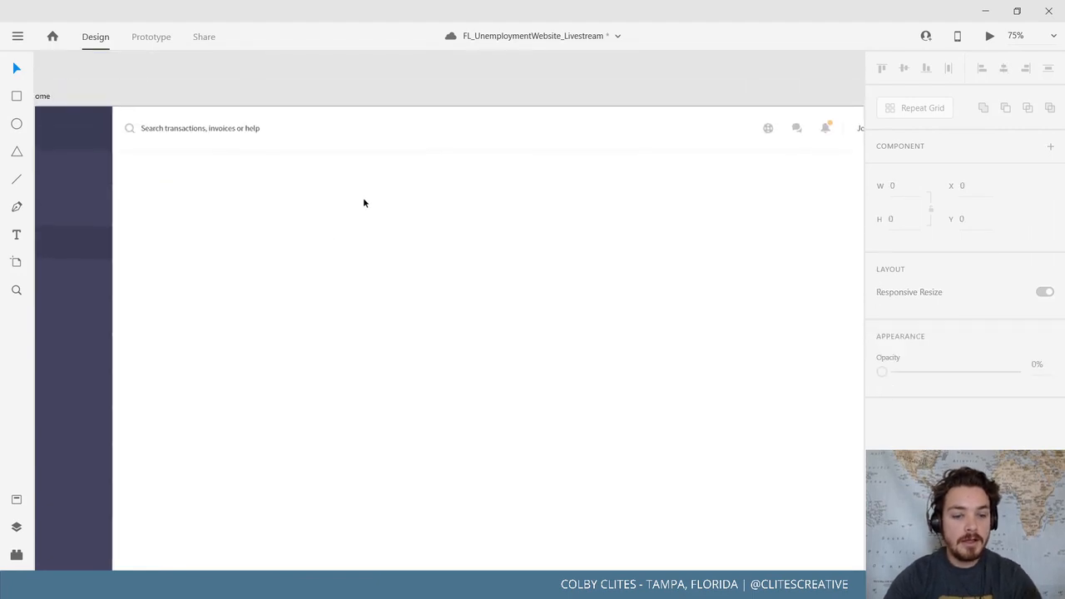
{"action": "key", "text": "ctrl+z"}
Delete the search prompt and its magnifier icon from the header bar's group
{"action": "left_click", "coordinate": [188, 129]}
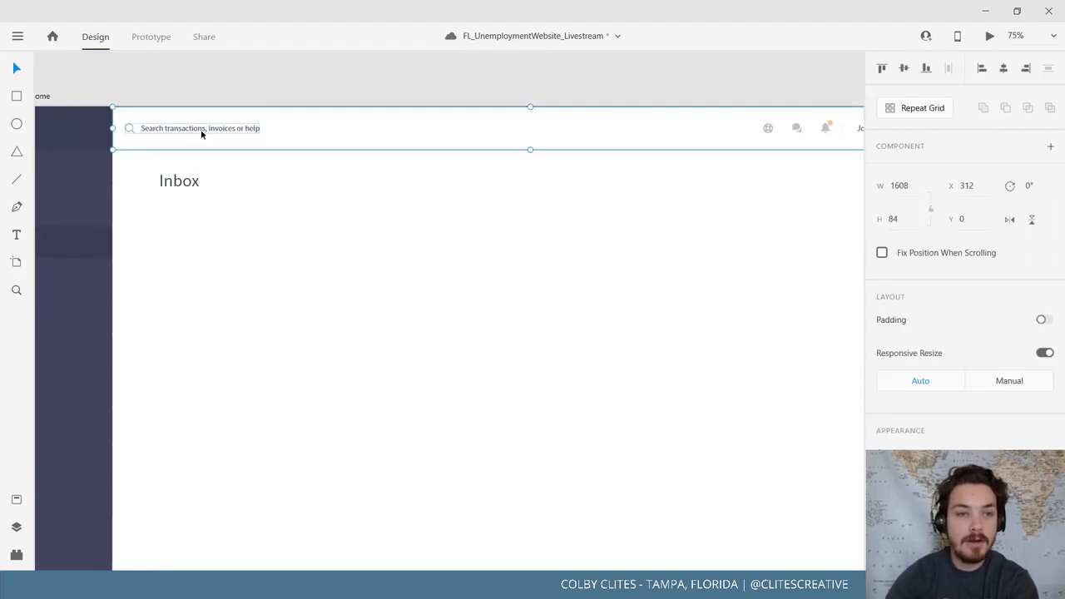
{"action": "double_click", "coordinate": [198, 129]}
{"action": "key", "text": "Delete"}
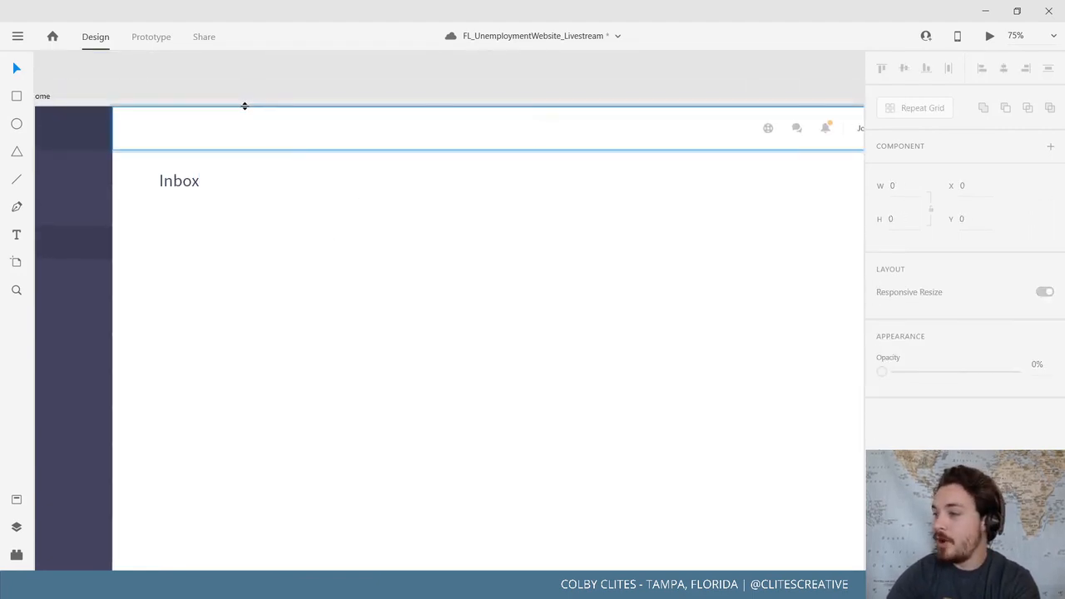
Delete the user profile and the bell, chat and globe icons from the header bar
{"action": "left_click_drag", "start_coordinate": [429, 141], "coordinate": [245, 167]}
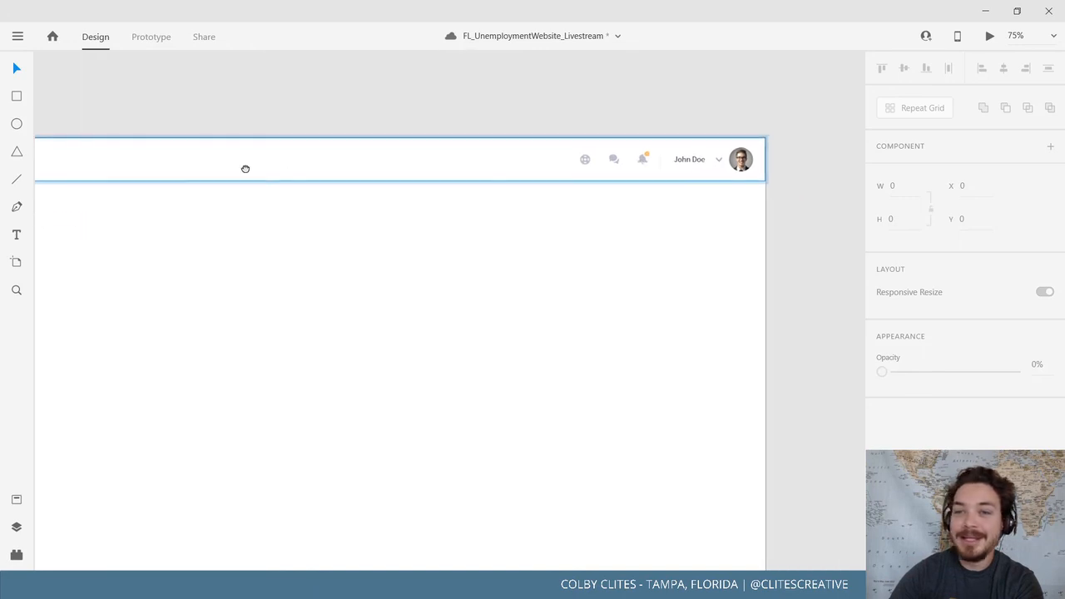
{"action": "left_click", "coordinate": [732, 160]}
{"action": "key", "text": "Delete"}
{"action": "left_click", "coordinate": [642, 159]}
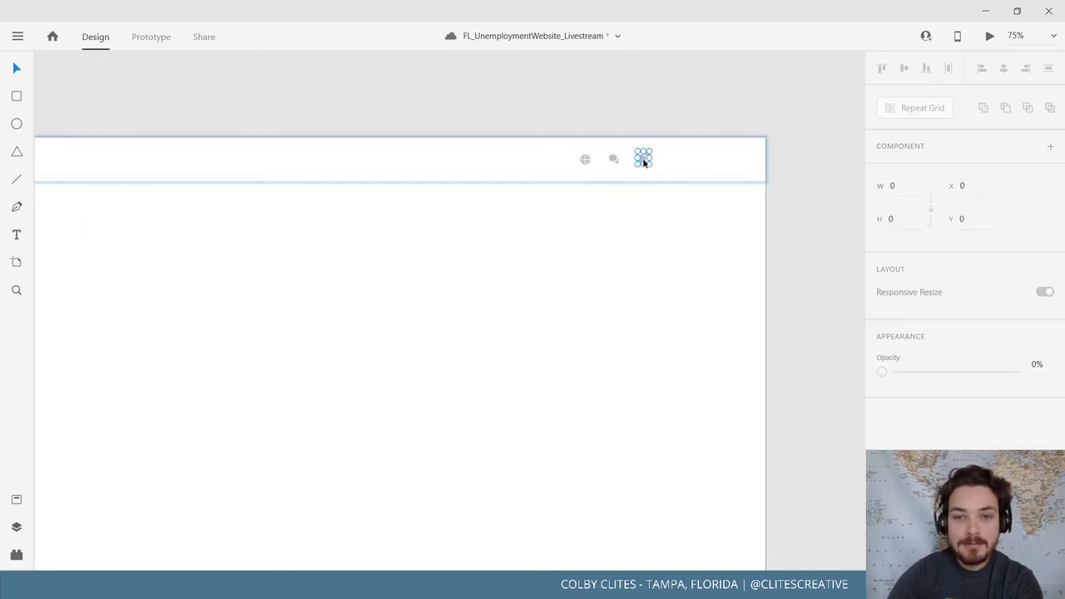
{"action": "key", "text": "Delete"}
{"action": "left_click", "coordinate": [658, 160]}
{"action": "left_click", "coordinate": [611, 160]}
{"action": "key", "text": "Delete"}
{"action": "left_click", "coordinate": [585, 160]}
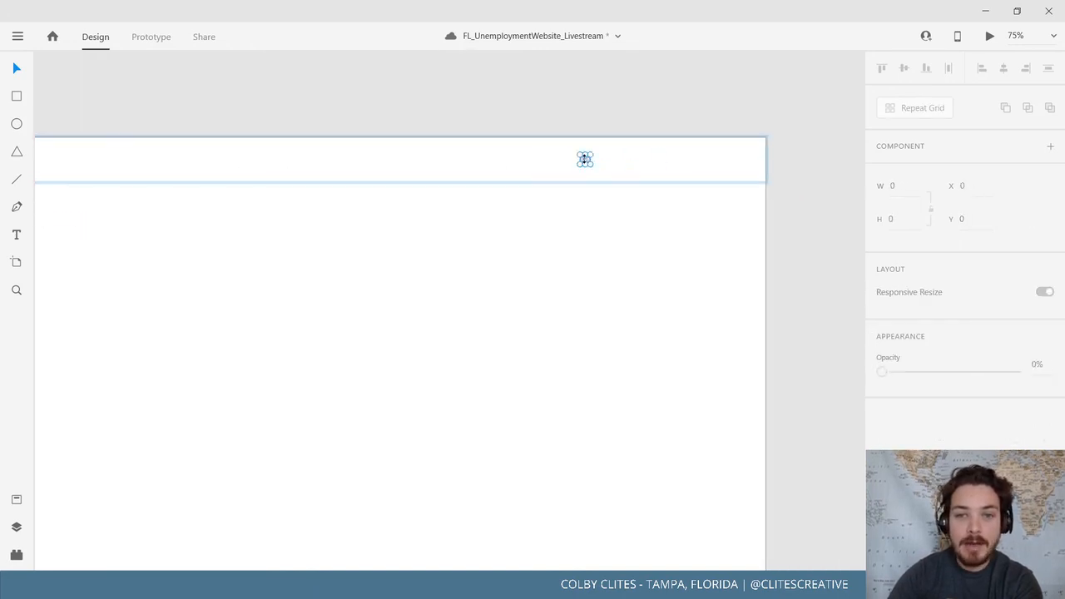
{"action": "key", "text": "Delete"}
Delete the IMPEKABLE logo text from the header block of the navigation sidebar
{"action": "left_click_drag", "start_coordinate": [706, 180], "coordinate": [1055, 157]}
{"action": "left_click_drag", "start_coordinate": [360, 191], "coordinate": [492, 168]}
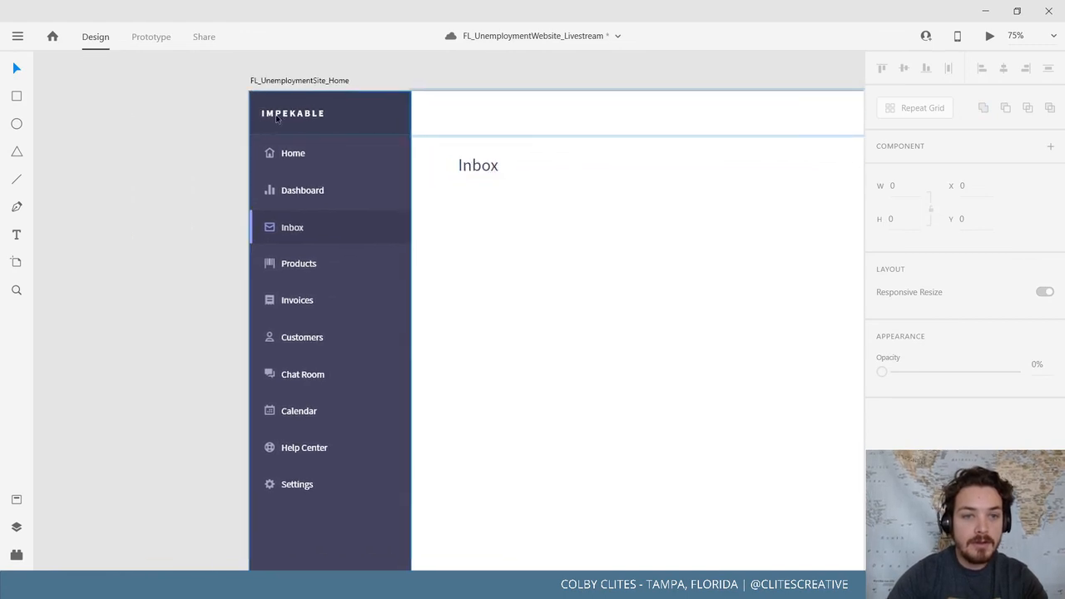
{"action": "double_click", "coordinate": [292, 116]}
{"action": "double_click", "coordinate": [292, 117]}
{"action": "key", "text": "Delete"}
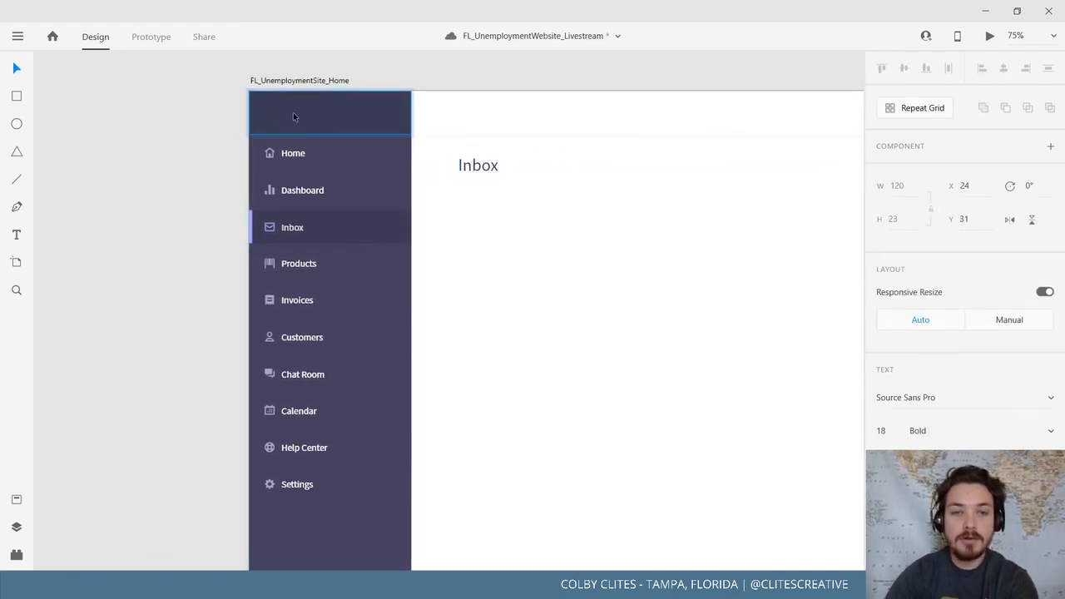
{"action": "scroll", "coordinate": [312, 200], "scroll_direction": "down", "scroll_amount": 1}
{"action": "scroll", "coordinate": [340, 315], "scroll_direction": "down", "scroll_amount": 4}
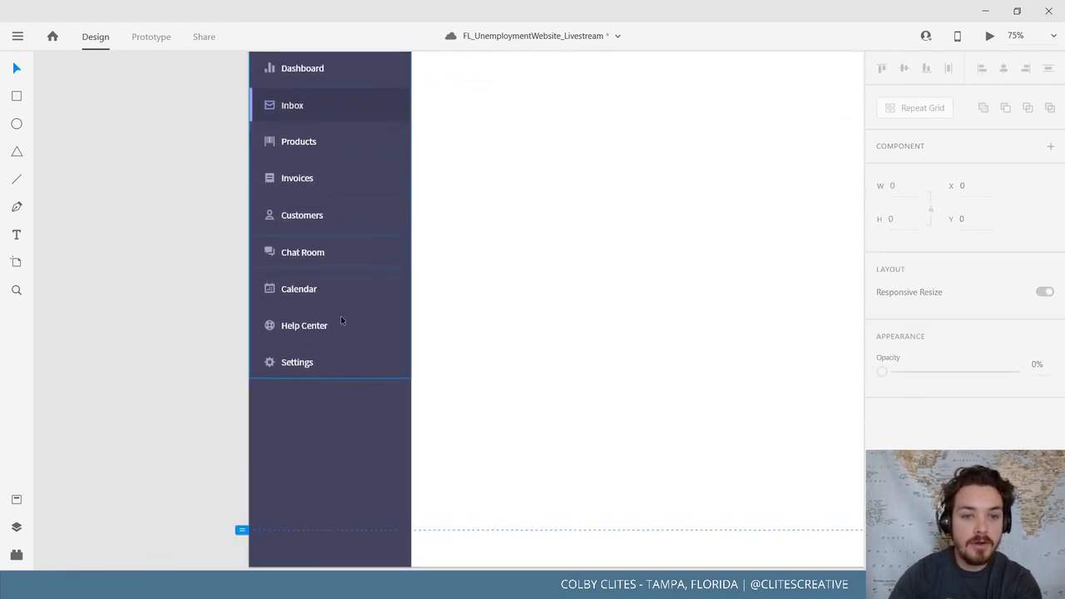
Delete the Settings, Help Center, Calendar and Chat Room items from the navigation sidebar
{"action": "left_click", "coordinate": [306, 350]}
{"action": "double_click", "coordinate": [305, 350]}
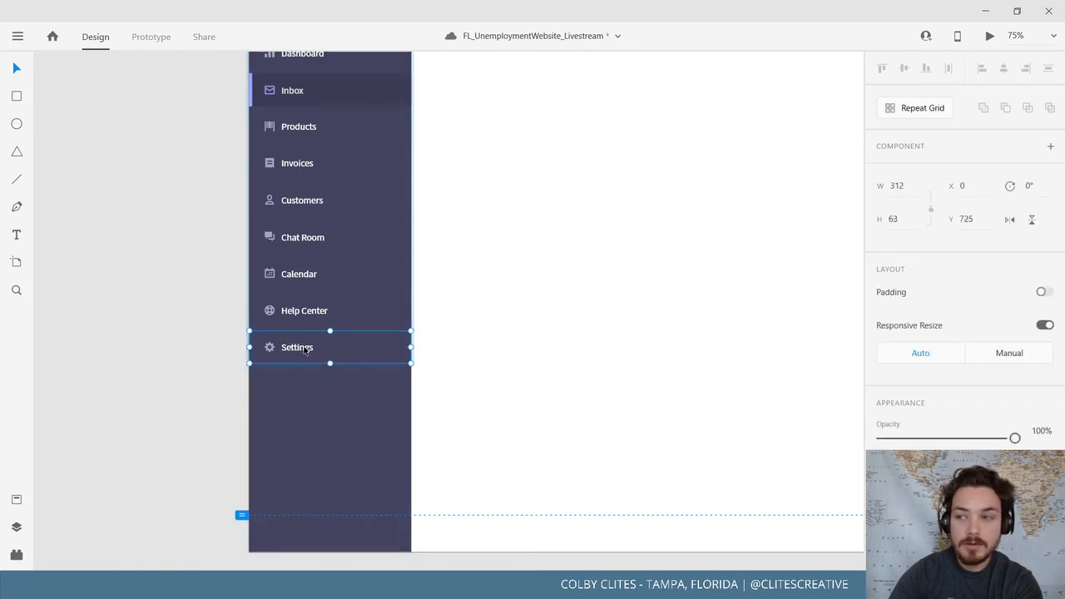
{"action": "scroll", "coordinate": [283, 350], "scroll_direction": "up", "scroll_amount": 2}
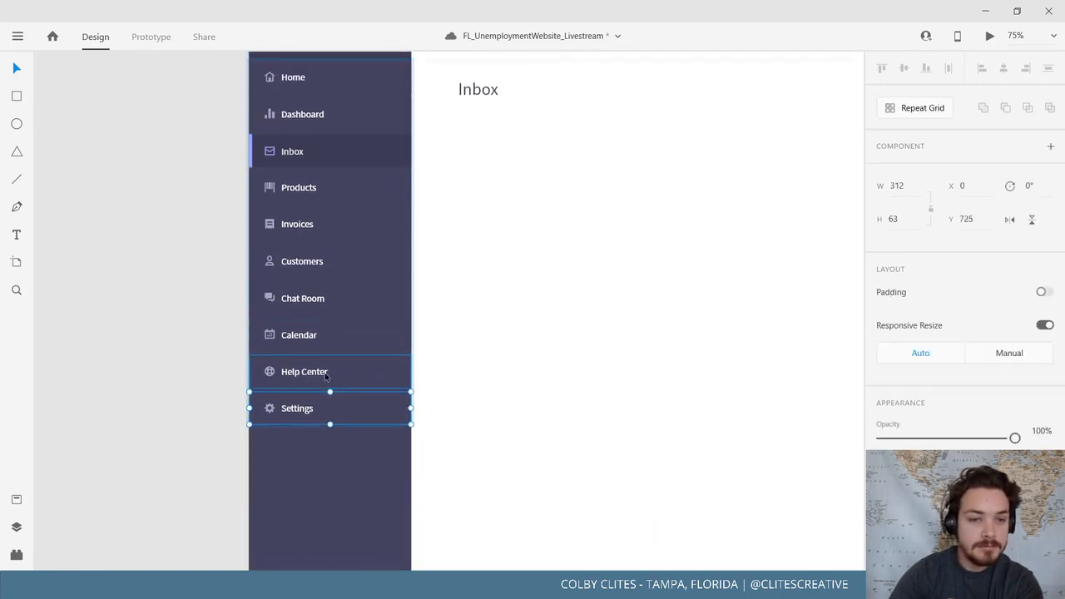
{"action": "key", "text": "Delete"}
{"action": "left_click", "coordinate": [314, 374]}
{"action": "key", "text": "Delete"}
{"action": "left_click", "coordinate": [305, 342]}
{"action": "key", "text": "Delete"}
{"action": "left_click", "coordinate": [307, 304]}
{"action": "key", "text": "Delete"}
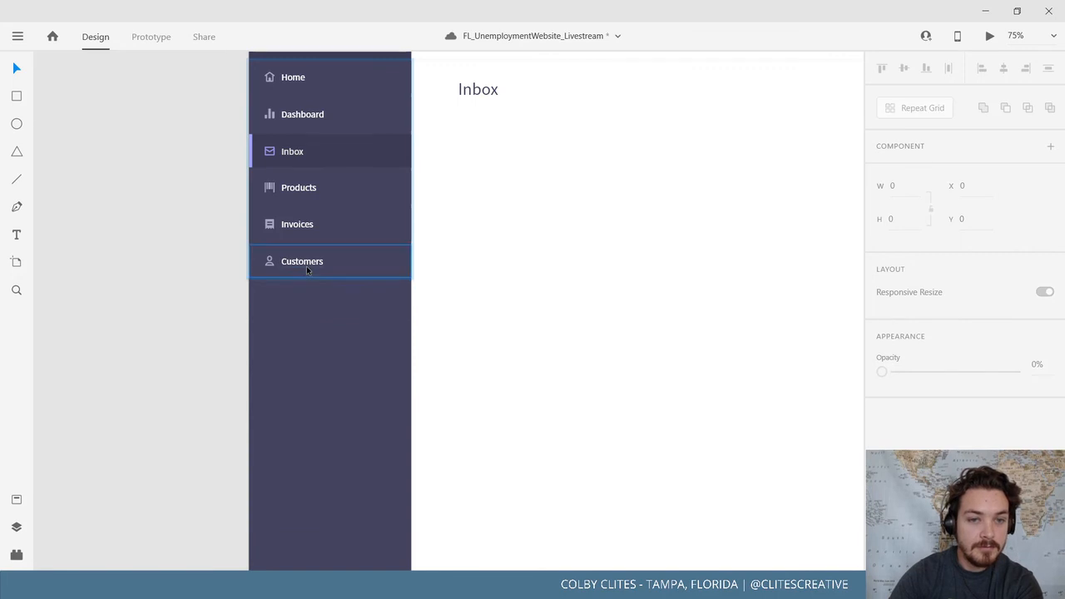
Delete the Customers, Invoices, Products, Dashboard and Inbox items from the sidebar, keeping only Home
{"action": "left_click", "coordinate": [308, 267]}
{"action": "key", "text": "Delete"}
{"action": "left_click", "coordinate": [313, 223]}
{"action": "key", "text": "Delete"}
{"action": "scroll", "coordinate": [312, 192], "scroll_direction": "up", "scroll_amount": 2}
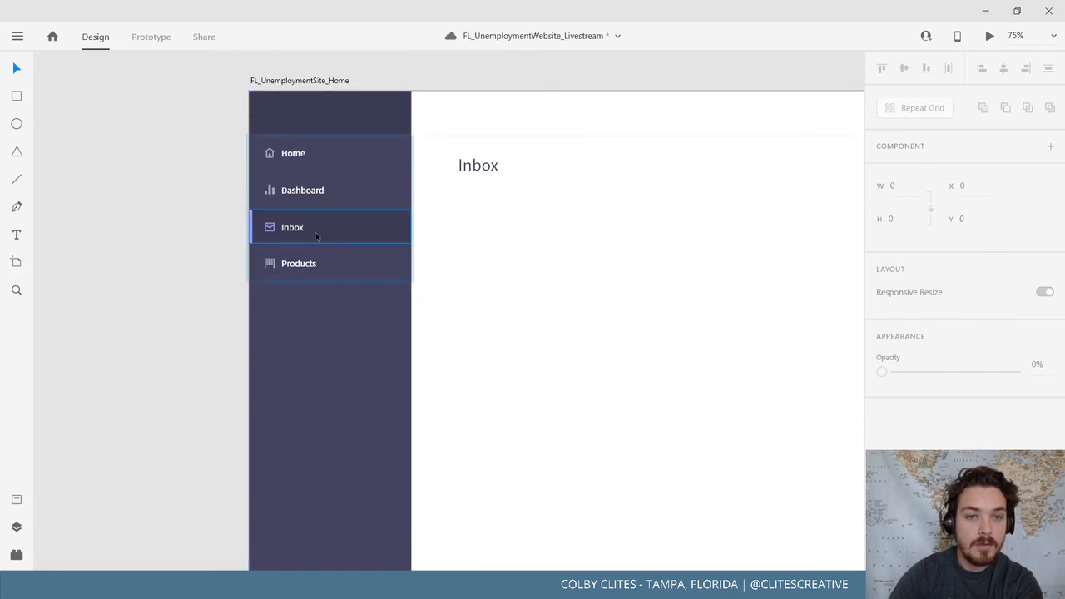
{"action": "left_click", "coordinate": [306, 263]}
{"action": "key", "text": "Delete"}
{"action": "left_click", "coordinate": [289, 229]}
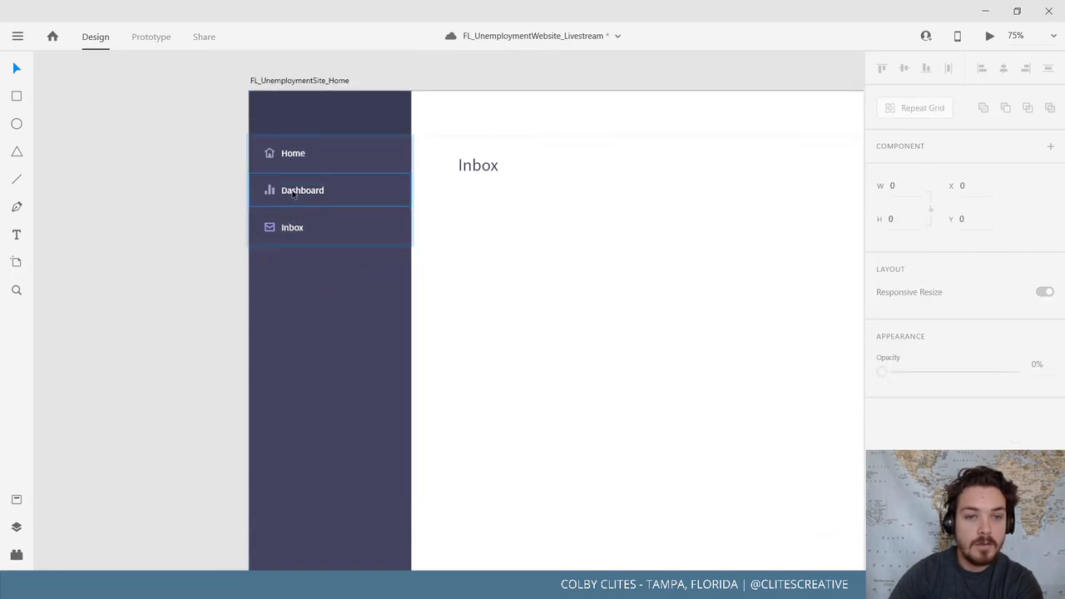
{"action": "left_click", "coordinate": [291, 192]}
{"action": "key", "text": "Delete"}
{"action": "left_click", "coordinate": [280, 235]}
{"action": "key", "text": "Delete"}
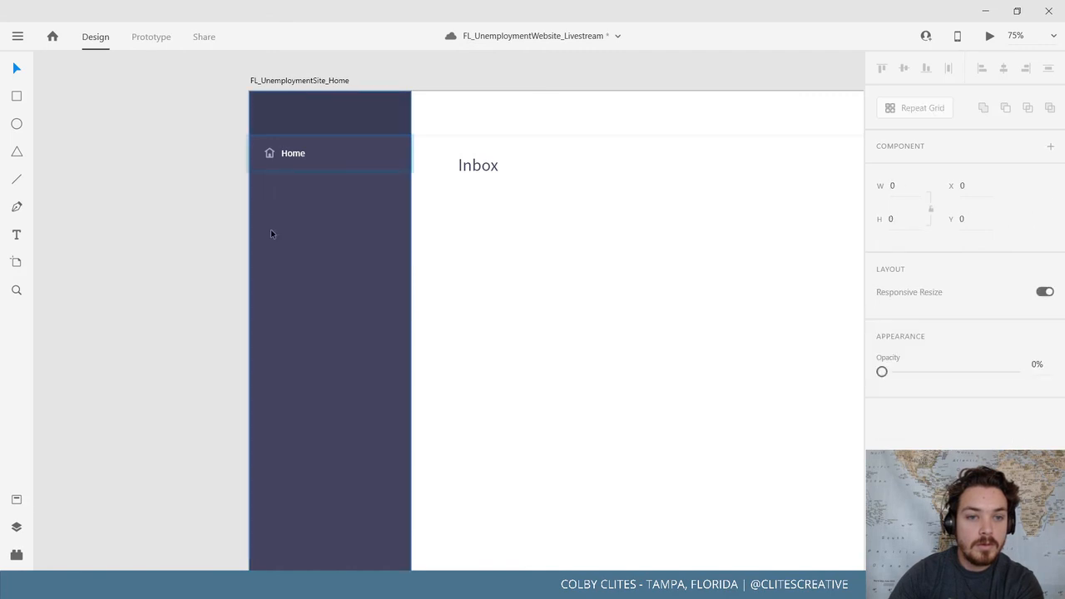
{"action": "left_click", "coordinate": [299, 167]}
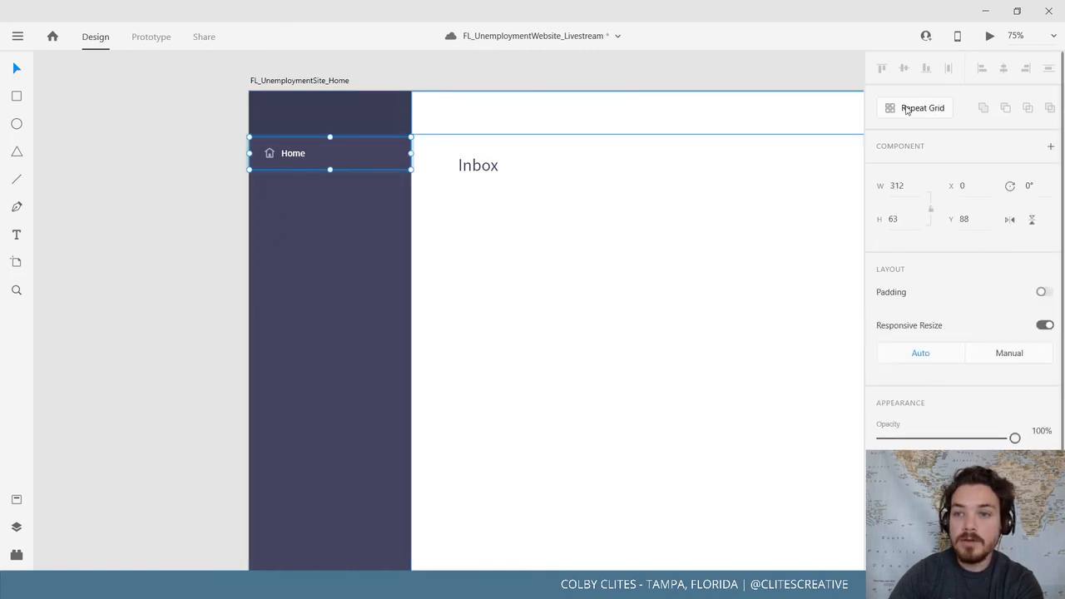
{"action": "left_click", "coordinate": [203, 232]}
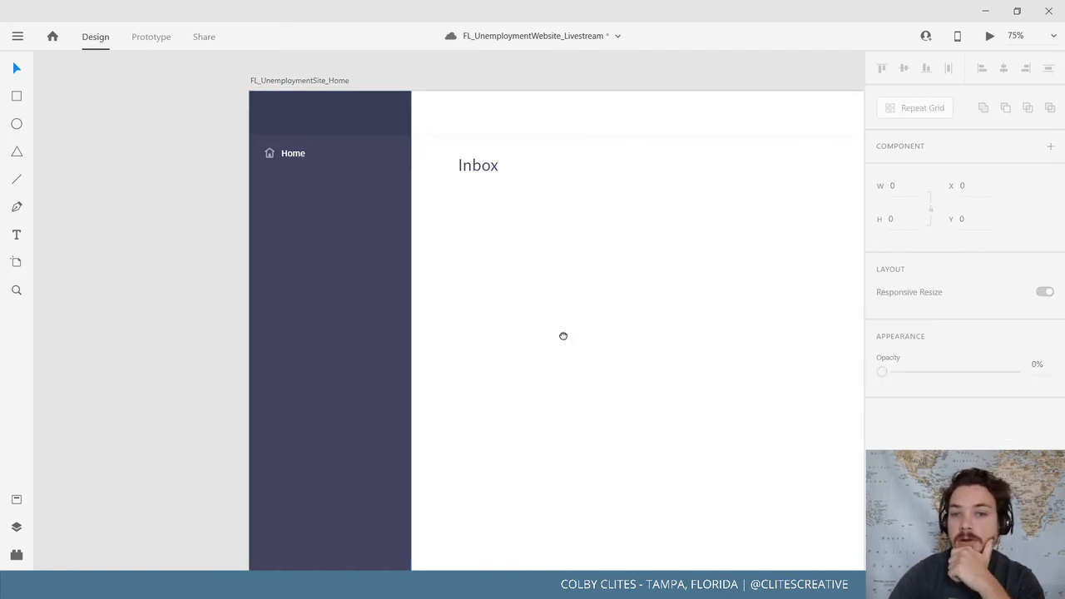
Examine the header and navigation links on the existing CONNECT claimant warning page, and save the document
{"action": "left_click_drag", "start_coordinate": [574, 334], "coordinate": [499, 325]}
{"action": "key", "text": "ctrl+minus"}
{"action": "key", "text": "ctrl+minus"}
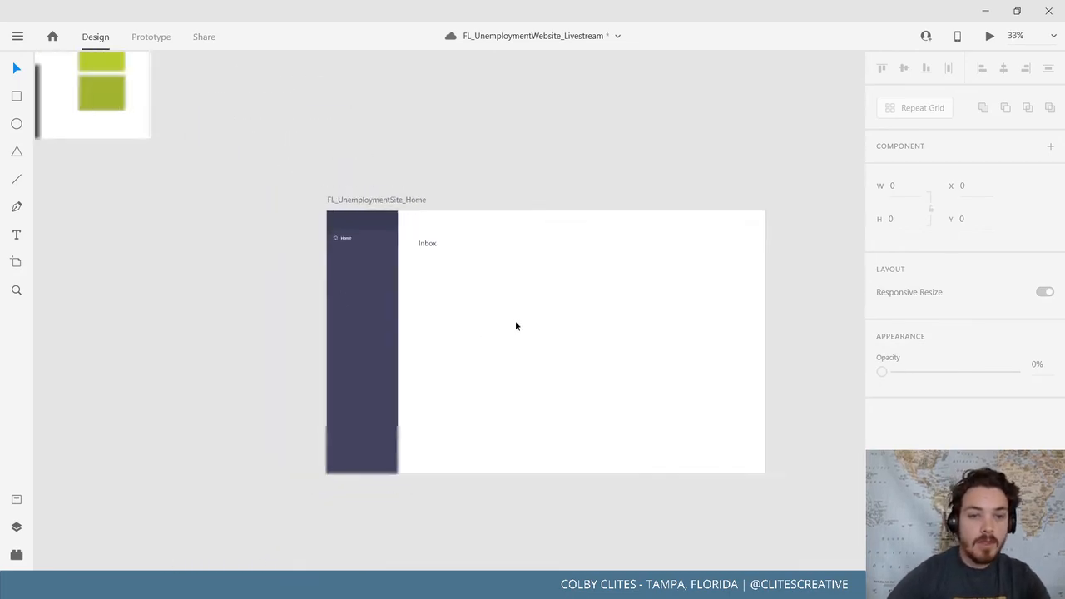
{"action": "left_click_drag", "start_coordinate": [231, 256], "coordinate": [646, 413]}
{"action": "left_click_drag", "start_coordinate": [596, 141], "coordinate": [358, 383]}
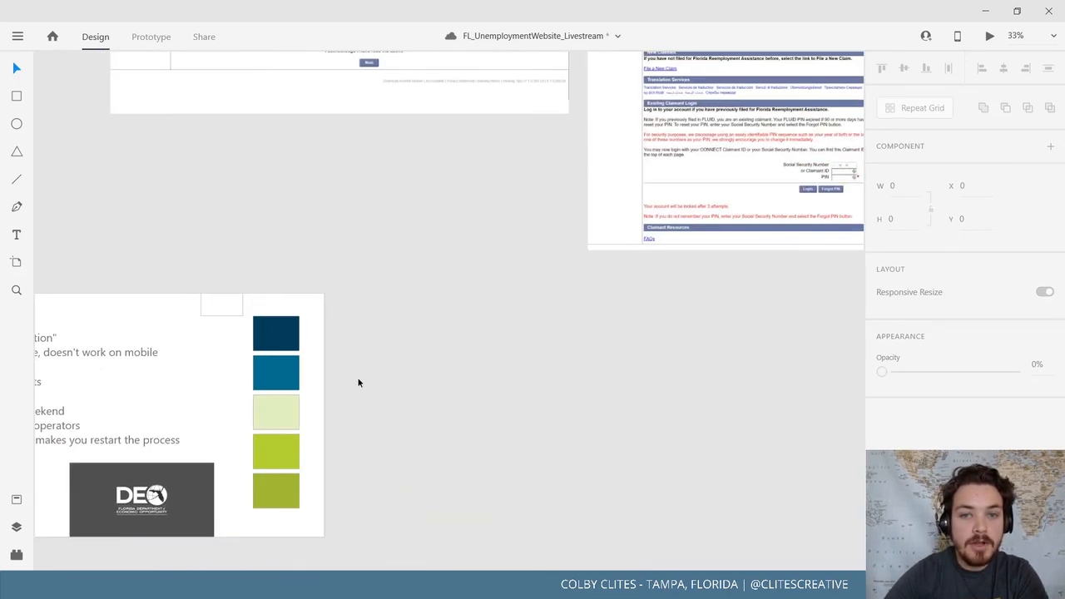
{"action": "left_click_drag", "start_coordinate": [584, 253], "coordinate": [355, 521]}
{"action": "left_click_drag", "start_coordinate": [287, 441], "coordinate": [669, 419]}
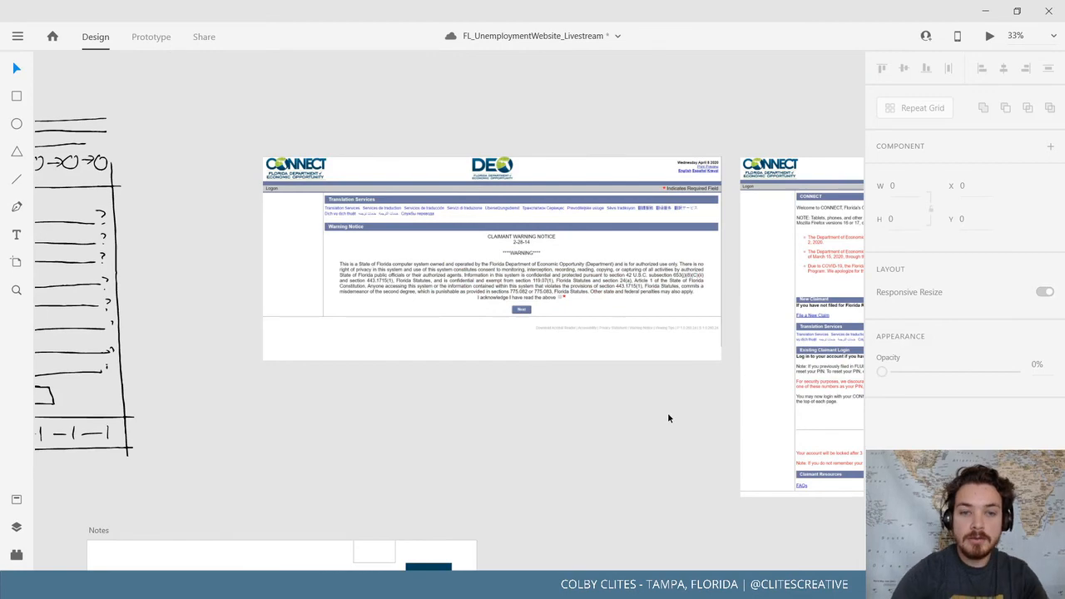
{"action": "key", "text": "ctrl+plus"}
{"action": "left_click_drag", "start_coordinate": [518, 364], "coordinate": [484, 428]}
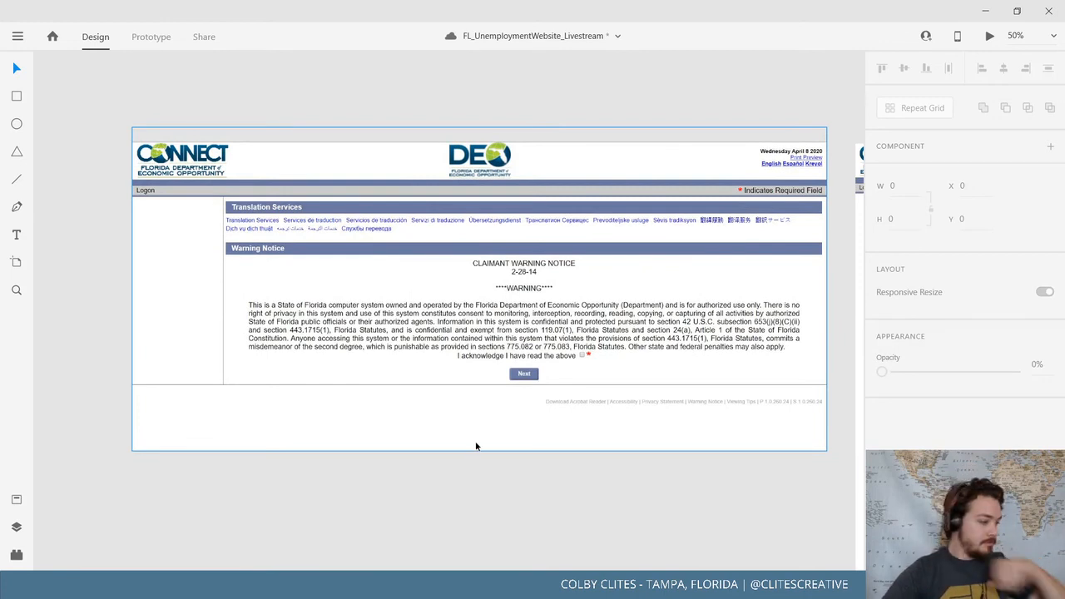
{"action": "key", "text": "ctrl+s"}
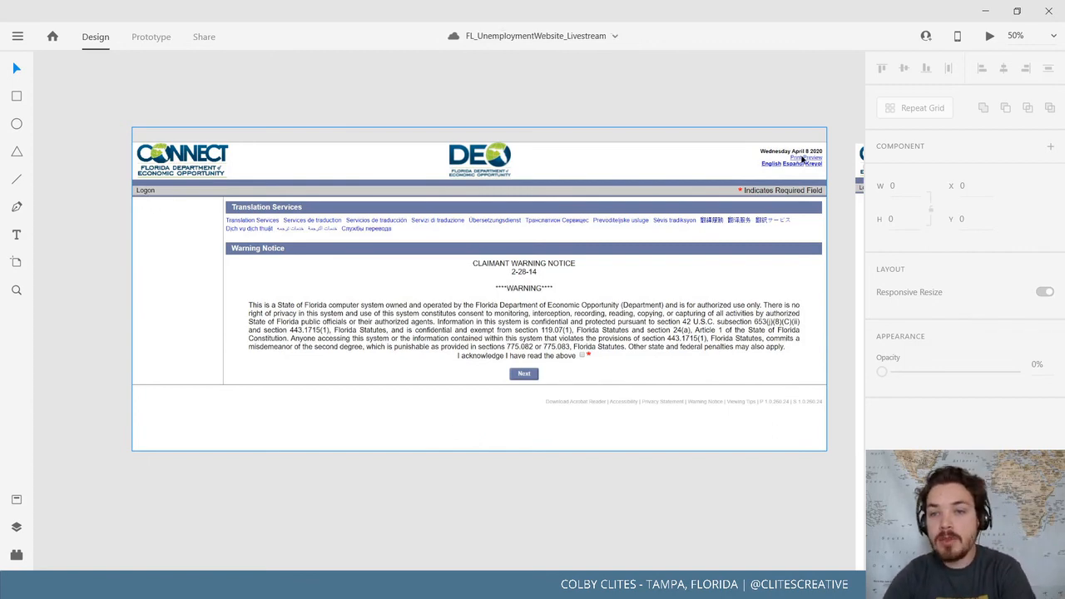
Repeat the sidebar's Home item downward with Repeat Grid to make four menu items, and ungroup the grid
{"action": "left_click_drag", "start_coordinate": [716, 395], "coordinate": [358, 176]}
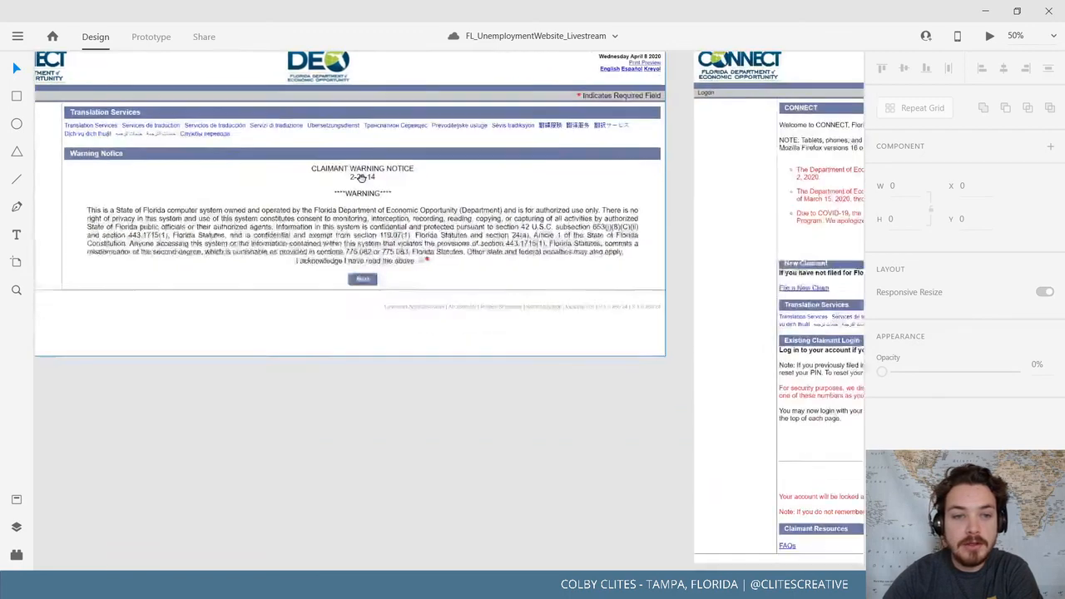
{"action": "left_click_drag", "start_coordinate": [633, 277], "coordinate": [404, 92]}
{"action": "left_click_drag", "start_coordinate": [305, 433], "coordinate": [580, 238]}
{"action": "left_click_drag", "start_coordinate": [177, 311], "coordinate": [2, 148]}
{"action": "scroll", "coordinate": [431, 161], "scroll_direction": "down", "scroll_amount": 8}
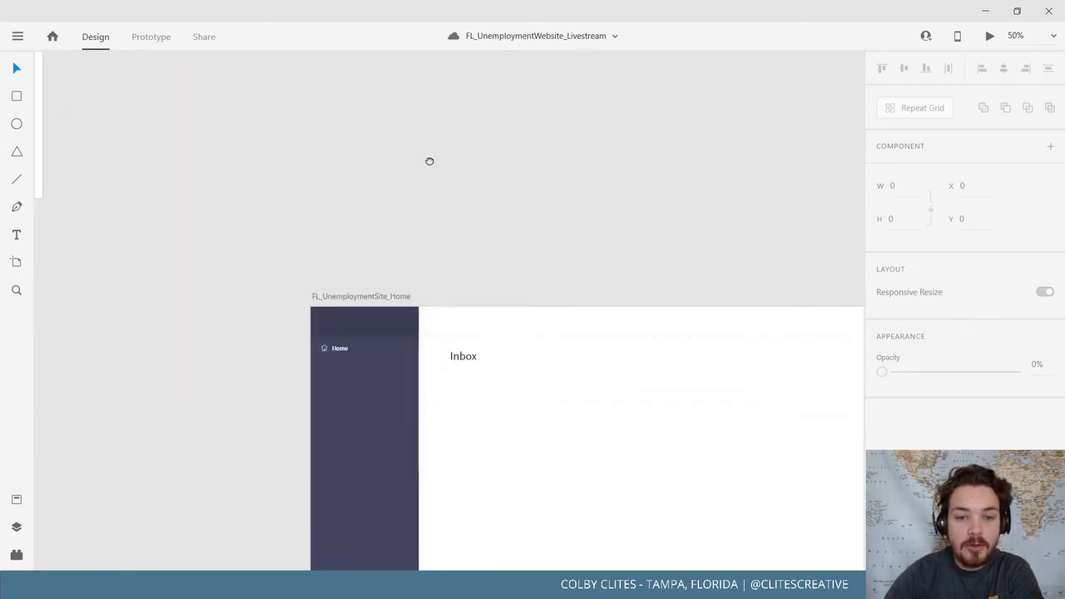
{"action": "key", "text": "ctrl+plus"}
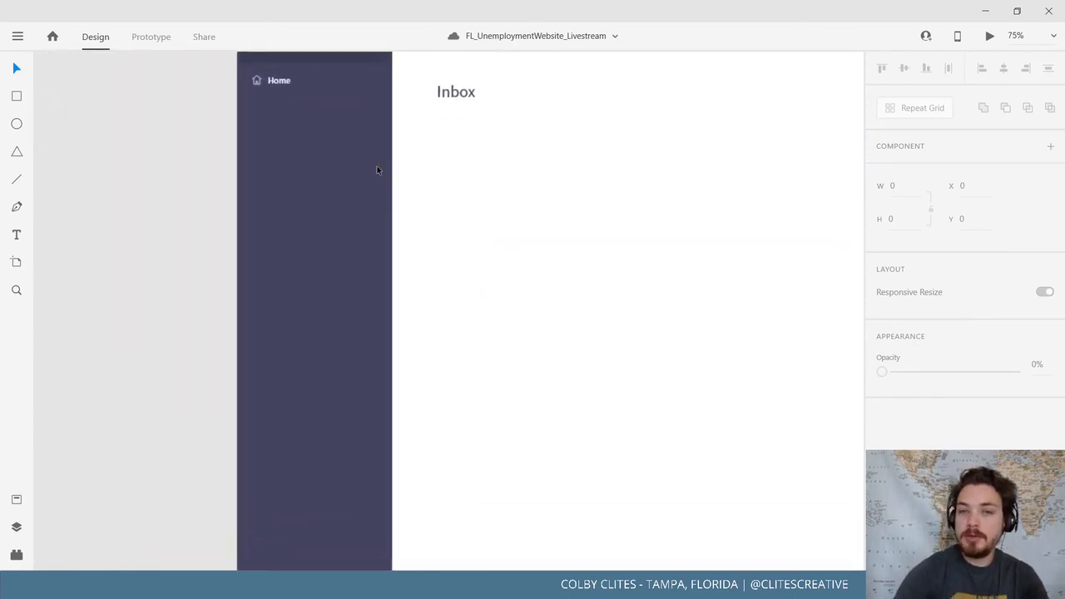
{"action": "left_click_drag", "start_coordinate": [378, 173], "coordinate": [408, 448]}
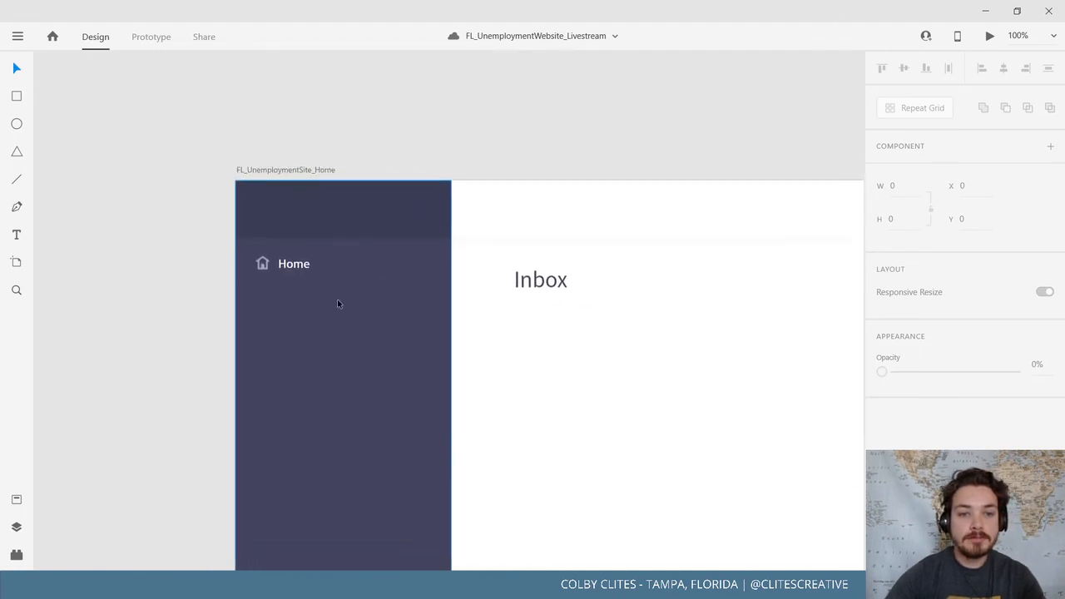
{"action": "left_click", "coordinate": [320, 269]}
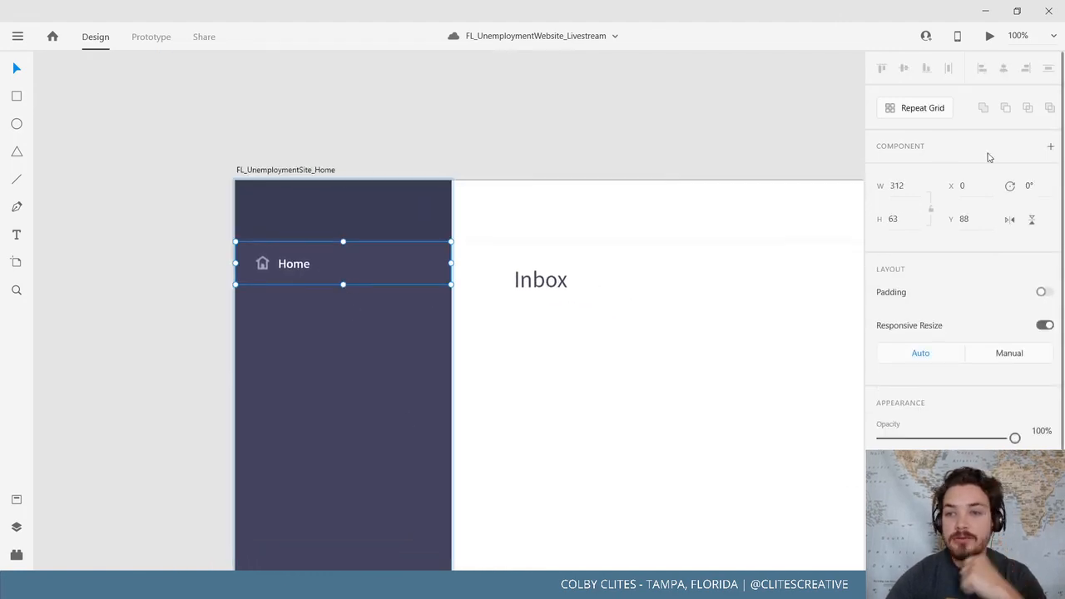
{"action": "left_click", "coordinate": [942, 114]}
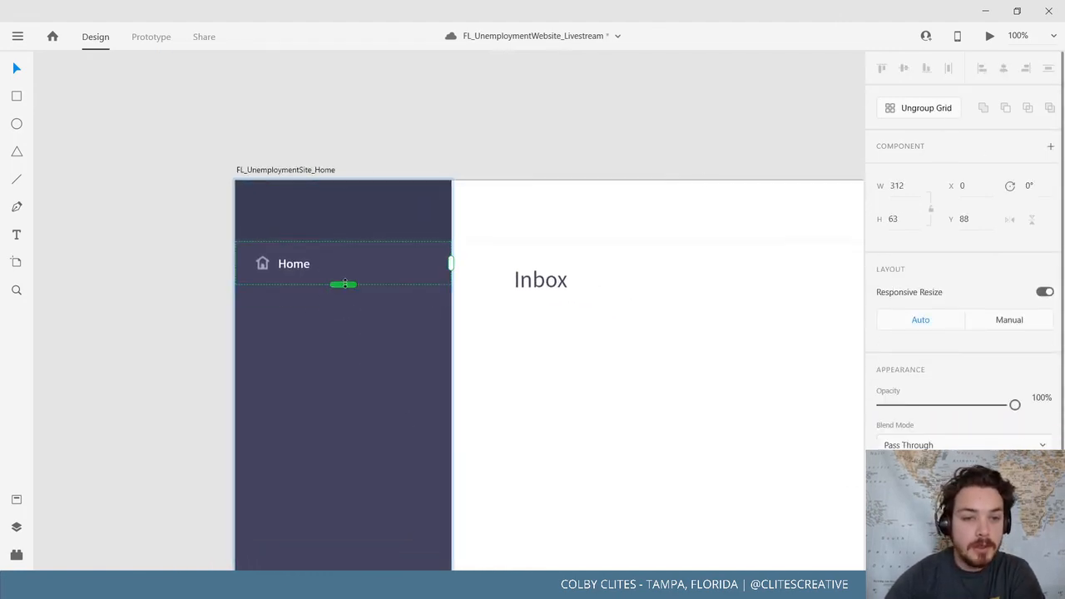
{"action": "left_click_drag", "start_coordinate": [344, 284], "coordinate": [353, 417]}
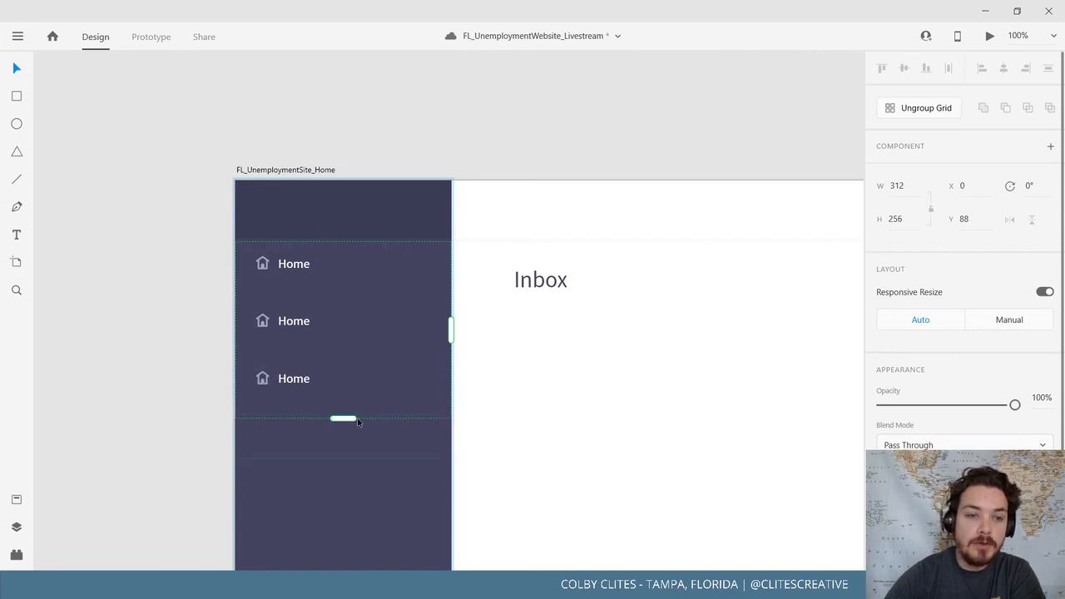
{"action": "left_click", "coordinate": [941, 112]}
Change the first sidebar item's label to LOGIN
{"action": "double_click", "coordinate": [294, 266]}
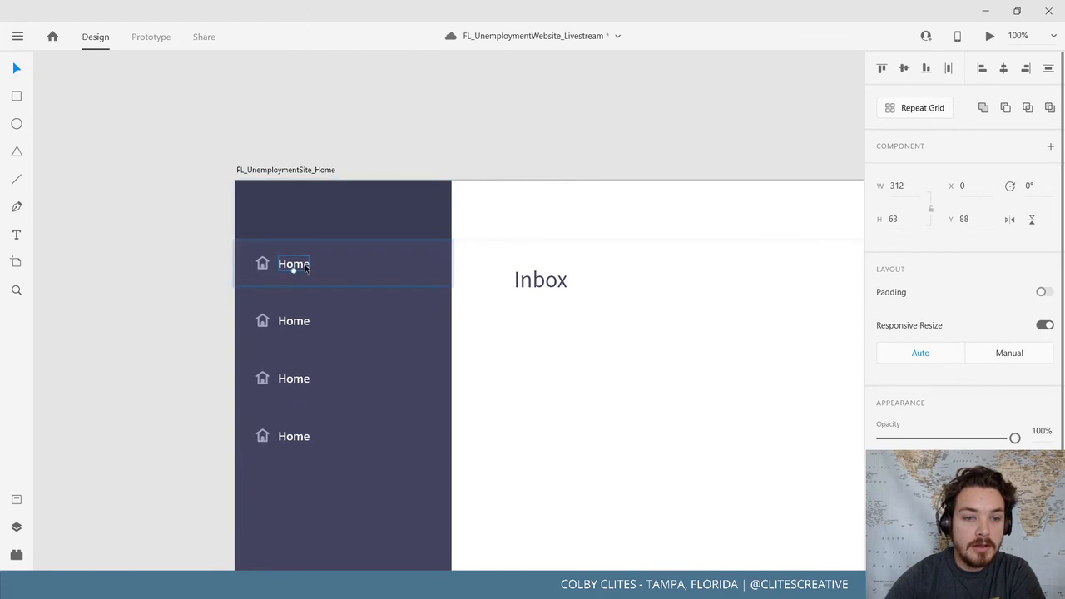
{"action": "double_click", "coordinate": [294, 266]}
{"action": "double_click", "coordinate": [293, 265]}
{"action": "type", "text": "Lo"}
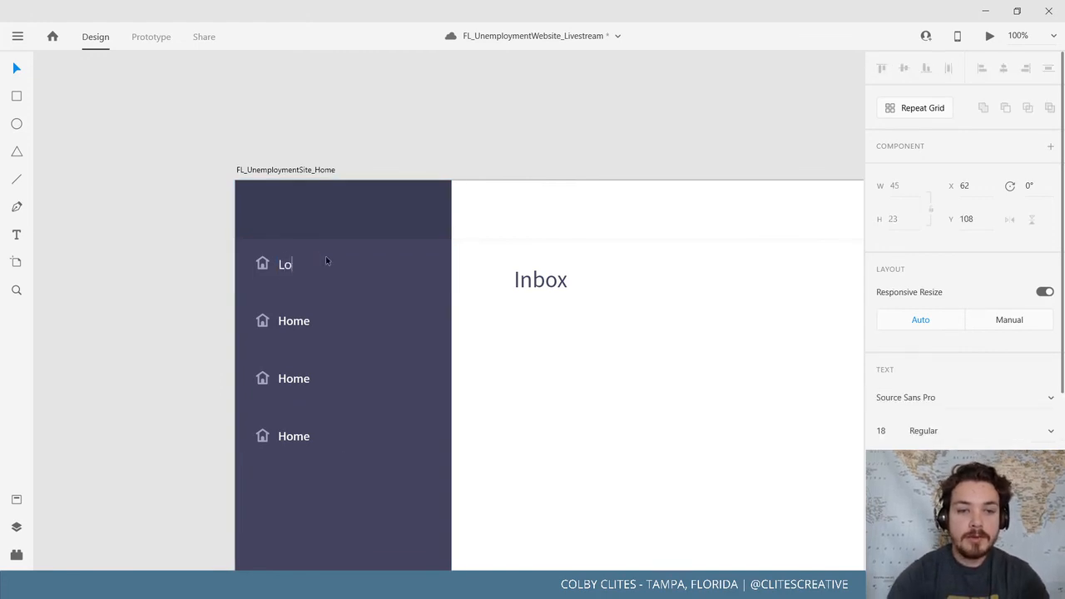
{"action": "key", "text": "BackSpace"}
{"action": "type", "text": "OGIN"}
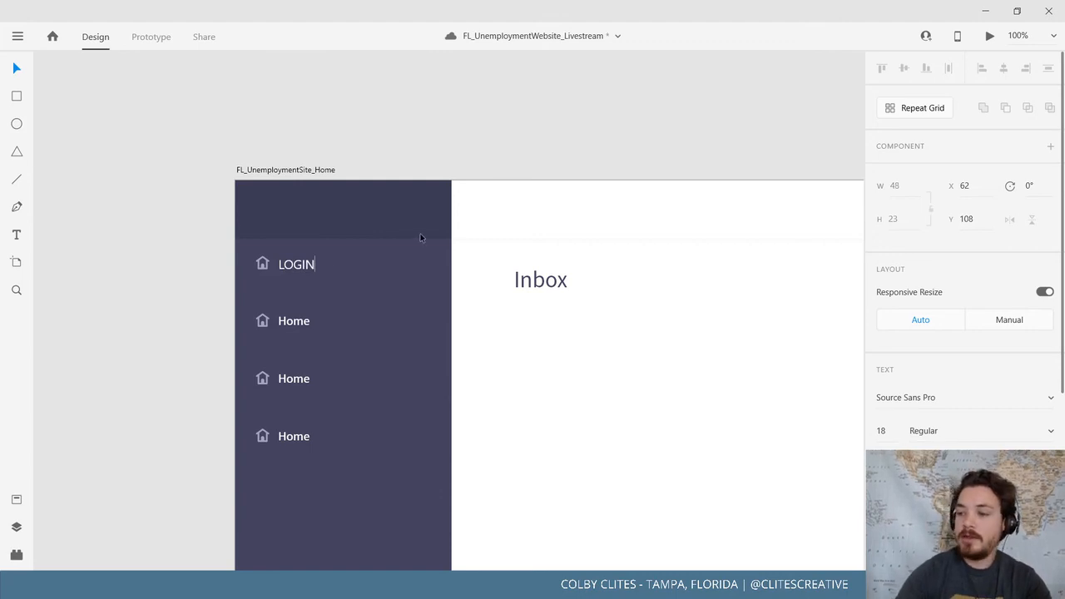
Change the second sidebar item's label to PRINT PREVIEW
{"action": "left_click", "coordinate": [305, 328]}
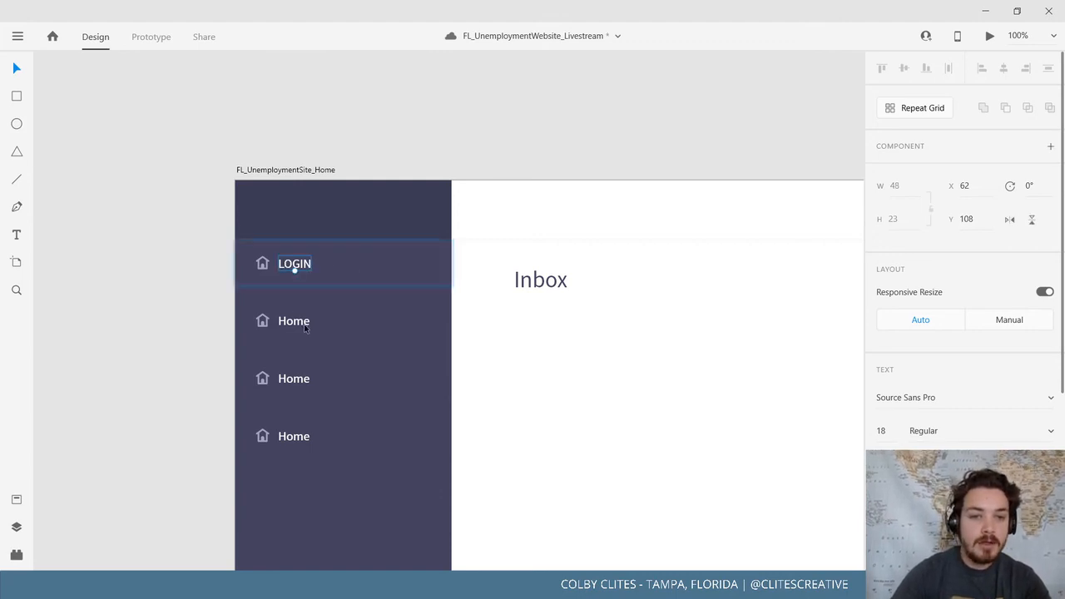
{"action": "double_click", "coordinate": [305, 329]}
{"action": "double_click", "coordinate": [304, 325]}
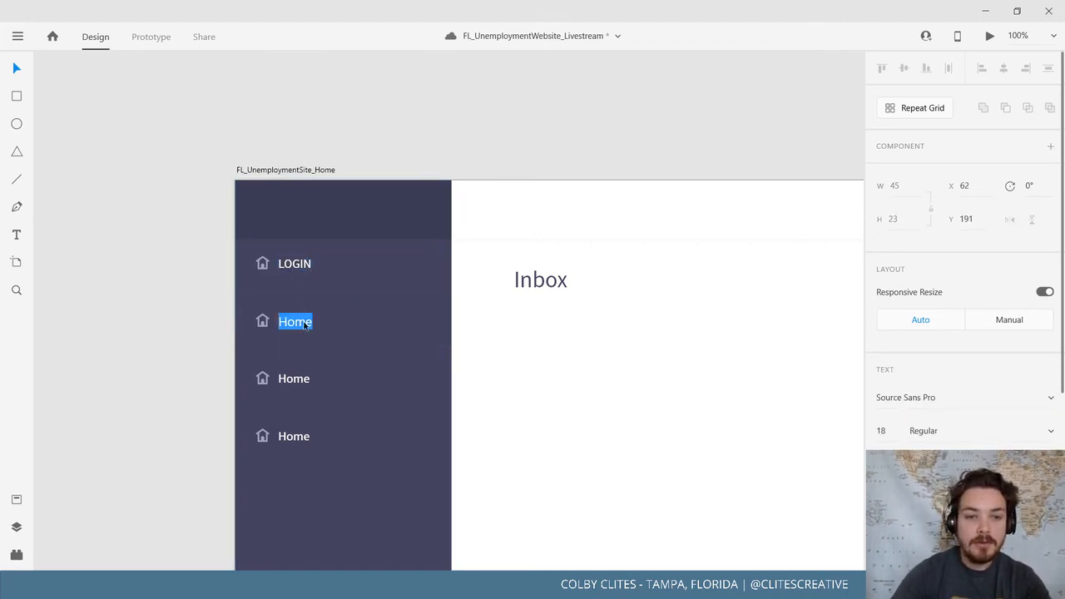
{"action": "left_click", "coordinate": [304, 323]}
{"action": "key", "text": "ctrl+a"}
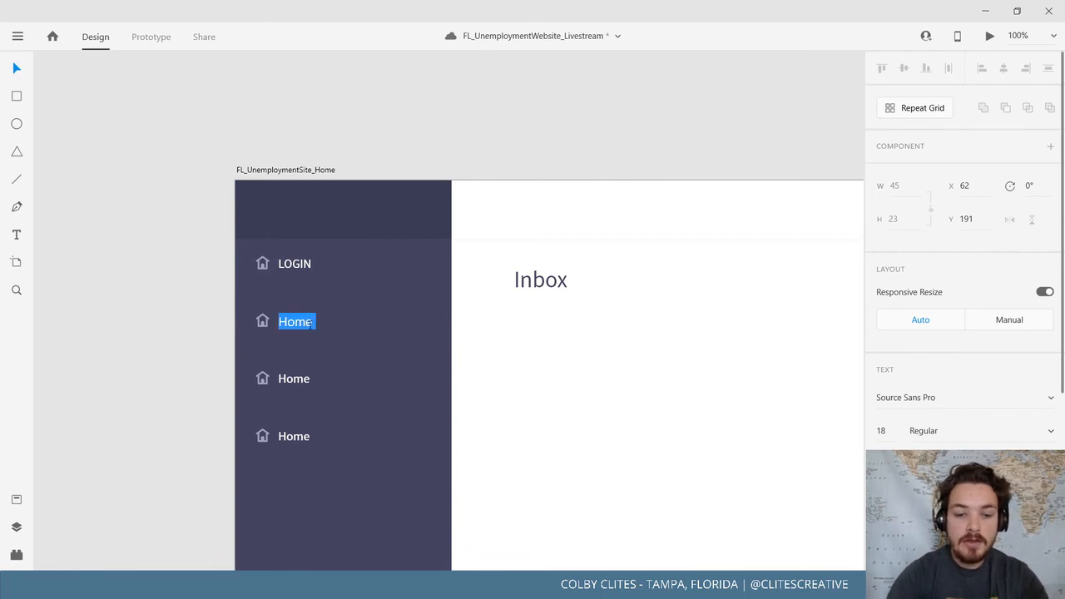
{"action": "type", "text": "PRINT PREVIEW"}
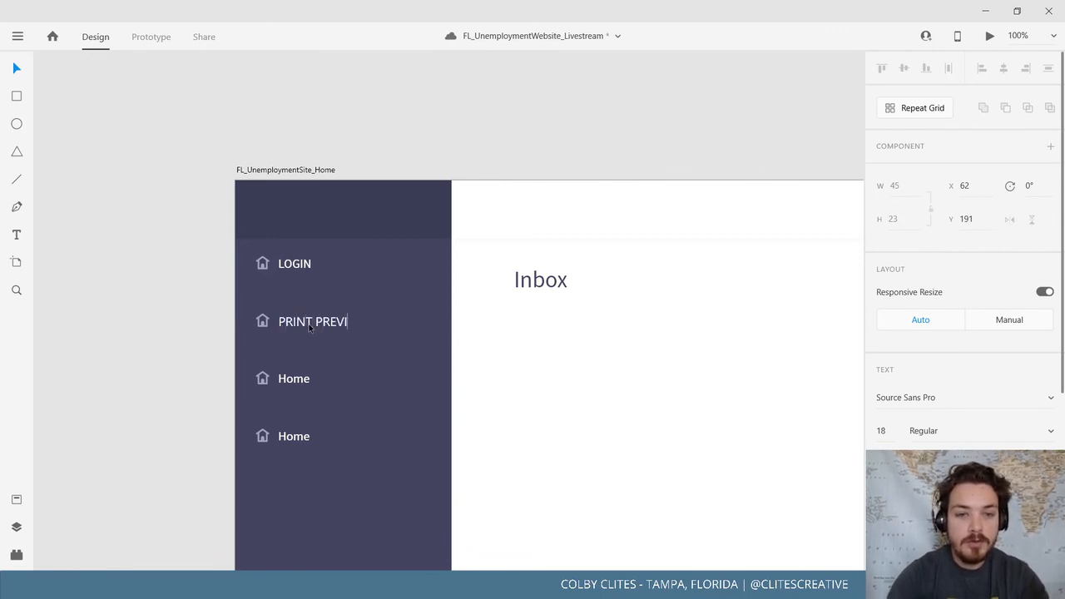
Change the third sidebar item's label to TRANSLATE and finish editing the text
{"action": "left_click", "coordinate": [284, 383]}
{"action": "double_click", "coordinate": [295, 379]}
{"action": "double_click", "coordinate": [294, 380]}
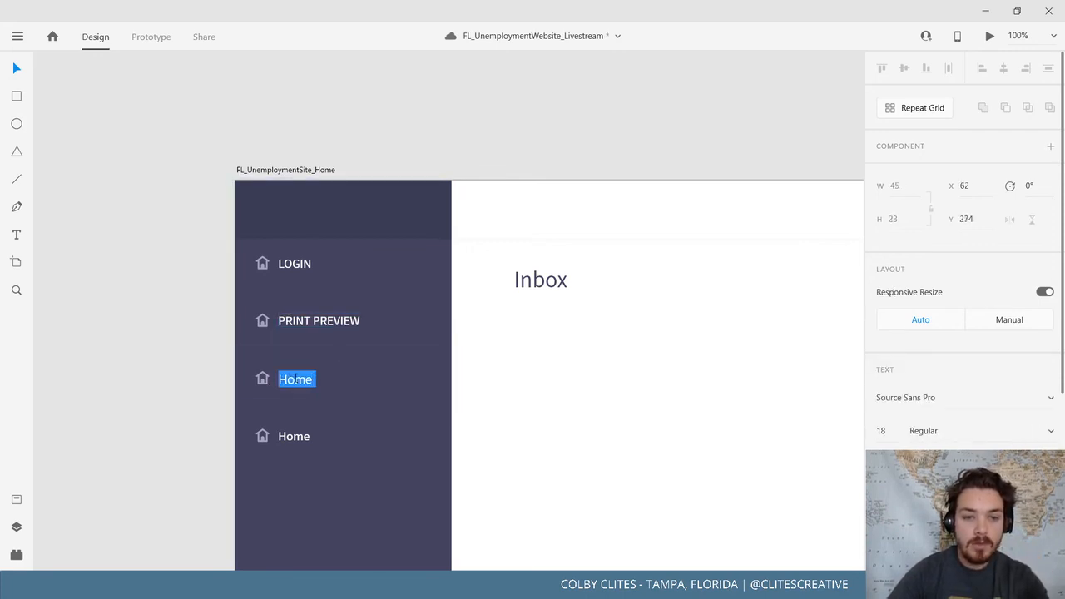
{"action": "type", "text": "TRANSLATION"}
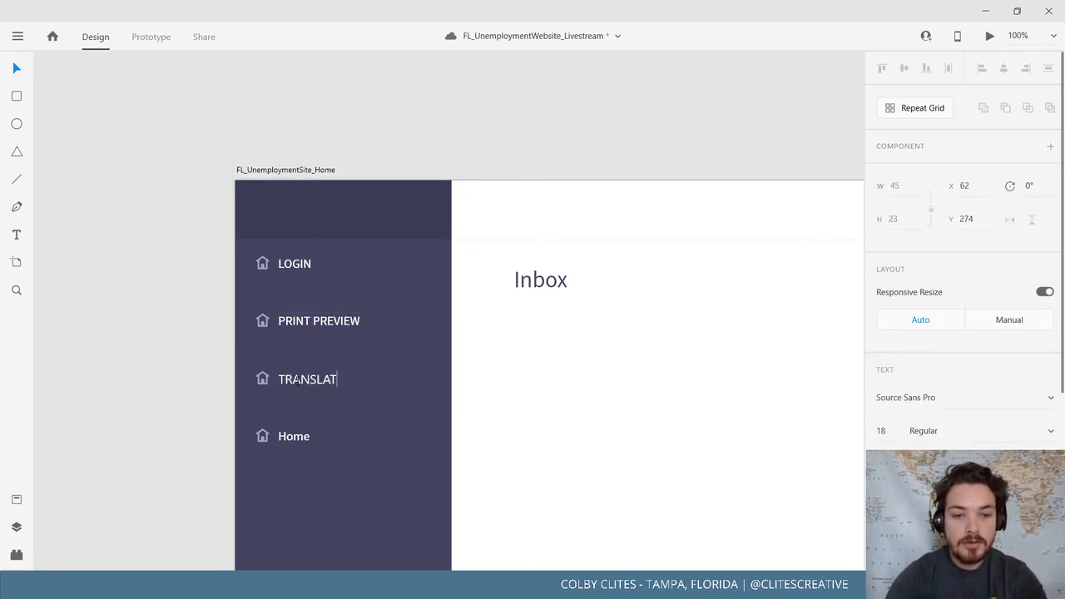
{"action": "key", "text": "BackSpace"}
{"action": "key", "text": "BackSpace"}
{"action": "key", "text": "BackSpace"}
{"action": "key", "text": "BackSpace"}
{"action": "key", "text": "BackSpace"}
{"action": "key", "text": "BackSpace"}
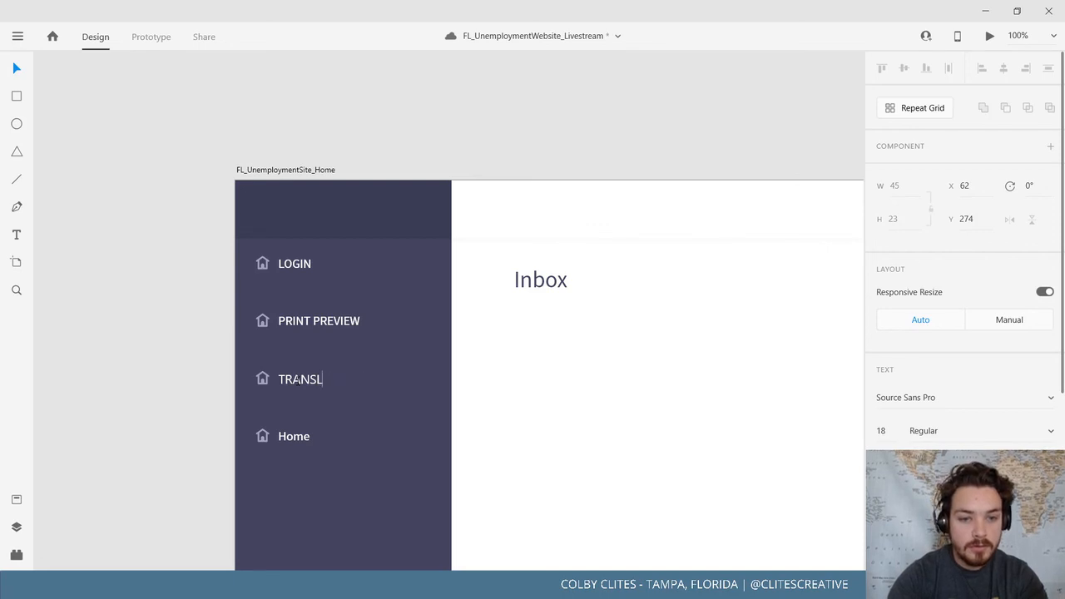
{"action": "type", "text": "ATE"}
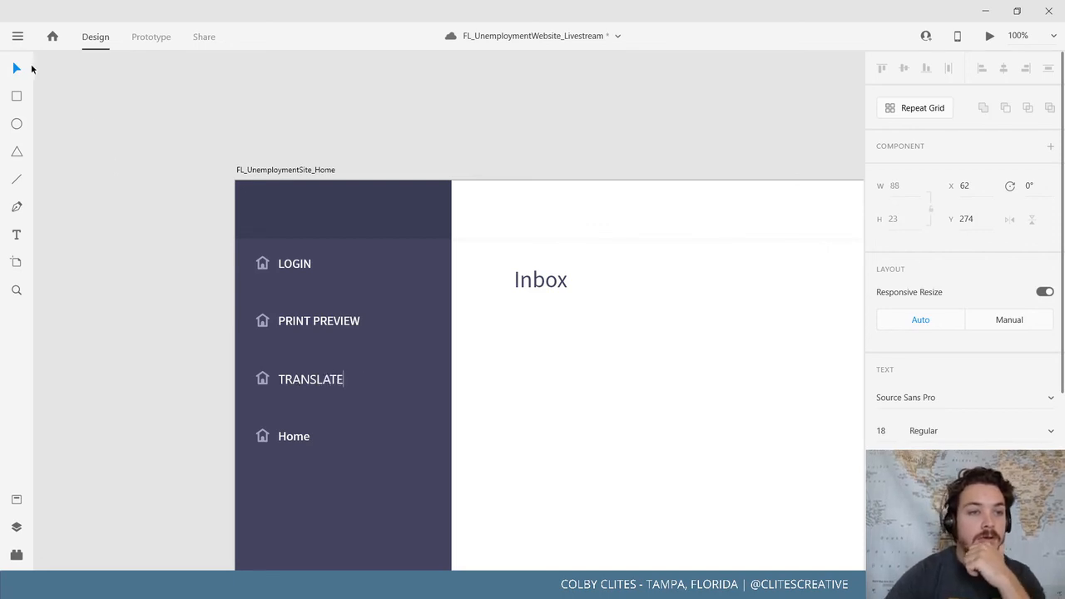
{"action": "left_click", "coordinate": [18, 71]}
{"action": "left_click", "coordinate": [159, 290]}
Bring up the plugins list and look through the installed plugins
{"action": "left_click_drag", "start_coordinate": [160, 291], "coordinate": [223, 251]}
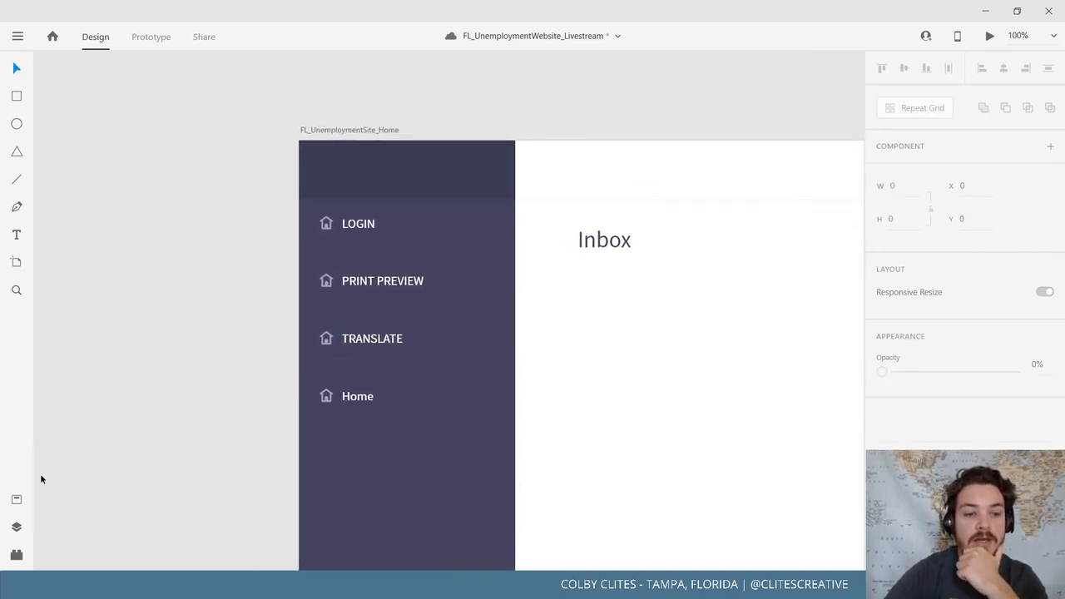
{"action": "left_click", "coordinate": [16, 554]}
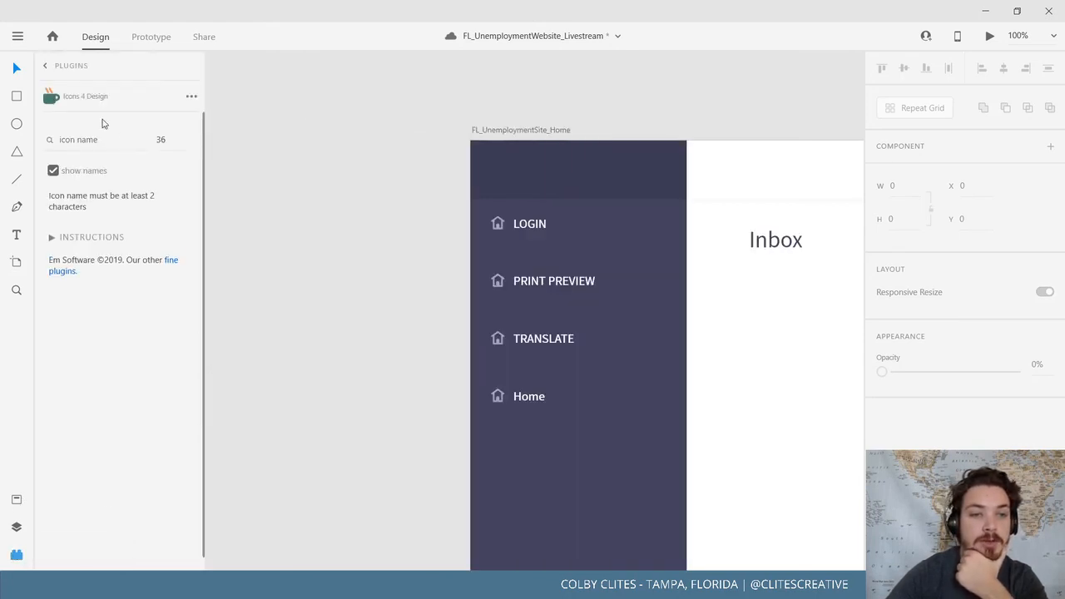
{"action": "left_click", "coordinate": [46, 66]}
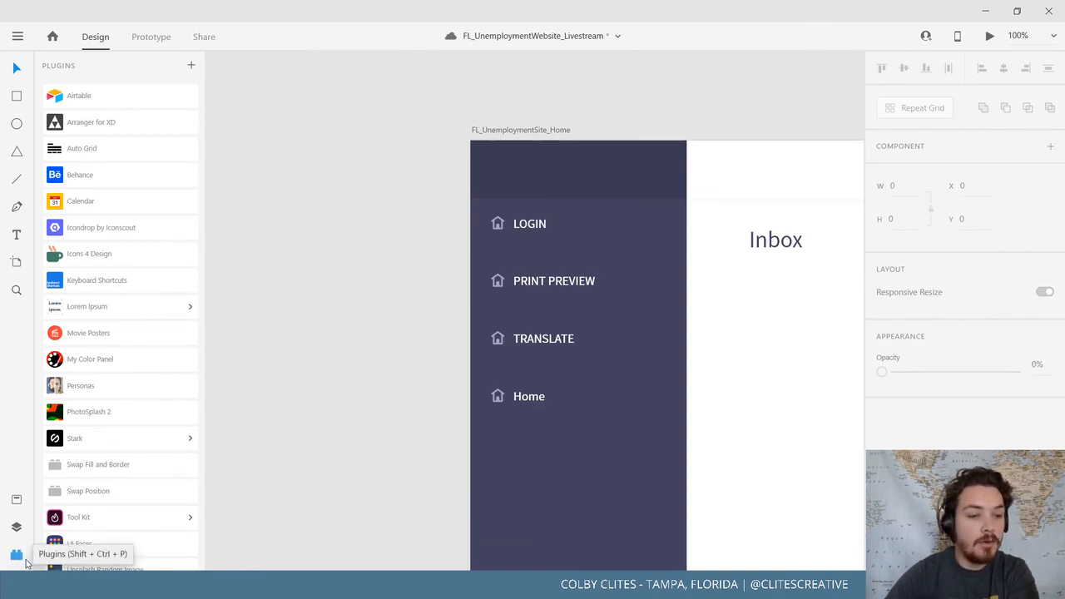
{"action": "scroll", "coordinate": [112, 181], "scroll_direction": "down", "scroll_amount": 1}
{"action": "scroll", "coordinate": [112, 181], "scroll_direction": "down", "scroll_amount": 1}
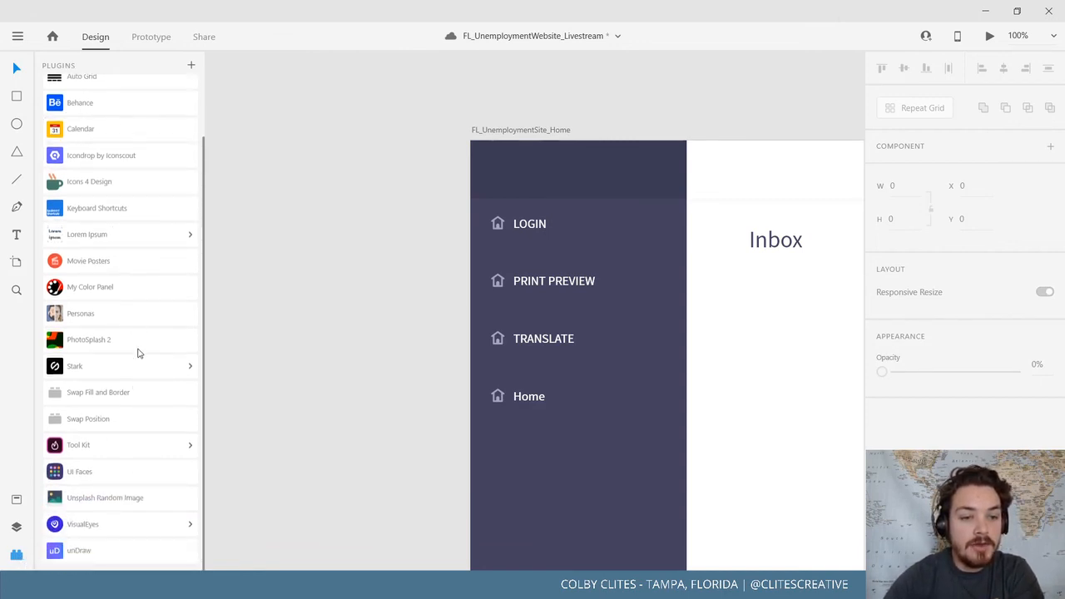
{"action": "scroll", "coordinate": [133, 374], "scroll_direction": "up", "scroll_amount": 3}
Look through the plugin marketplace's featured collections and most popular plugins, and close it
{"action": "left_click", "coordinate": [193, 66]}
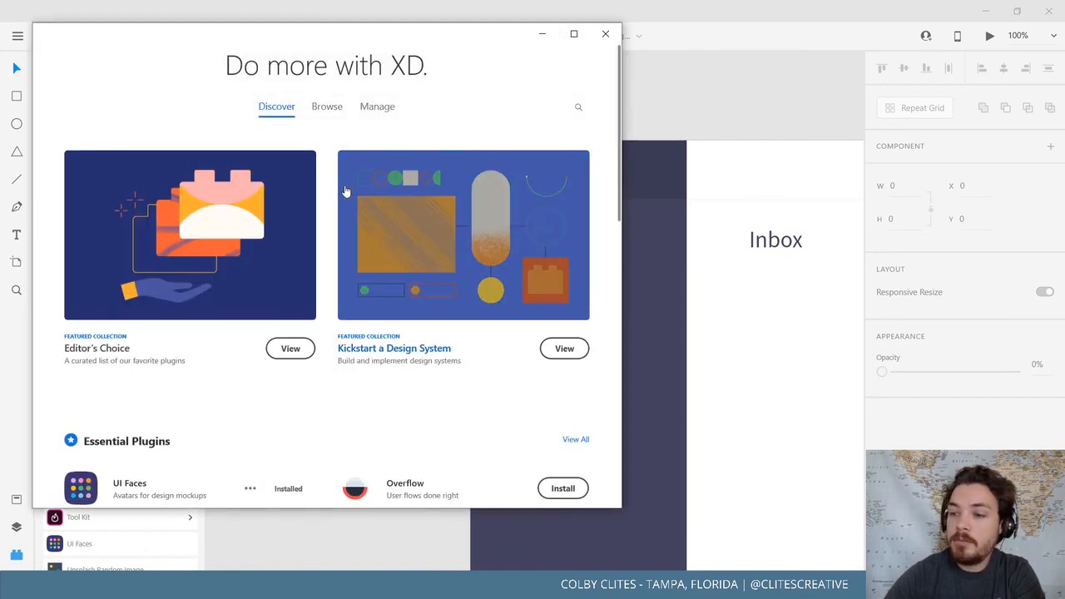
{"action": "scroll", "coordinate": [346, 191], "scroll_direction": "down", "scroll_amount": 3}
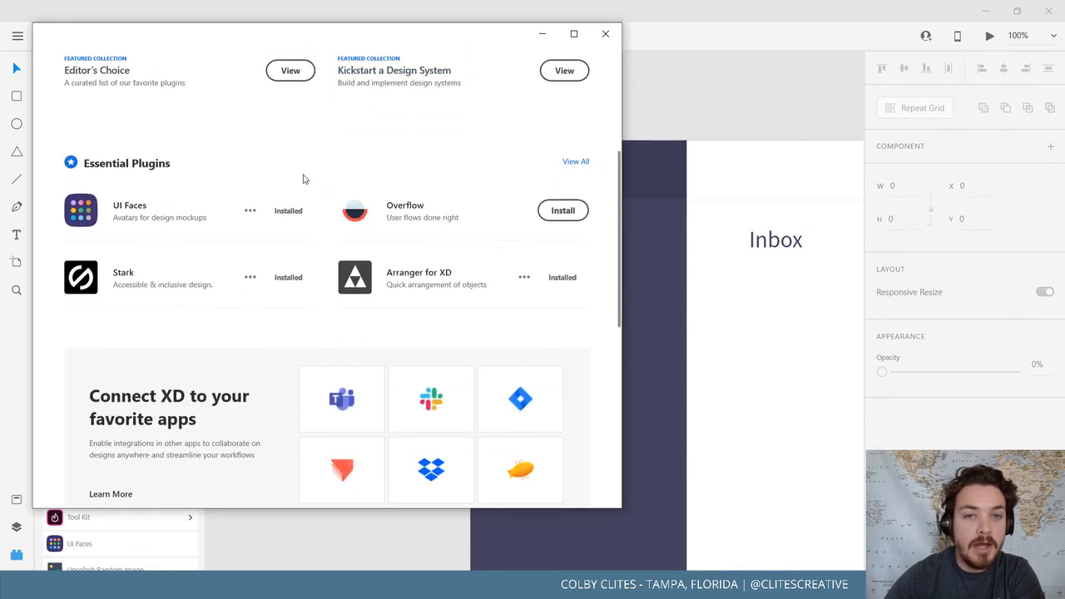
{"action": "scroll", "coordinate": [291, 185], "scroll_direction": "down", "scroll_amount": 4}
{"action": "scroll", "coordinate": [221, 190], "scroll_direction": "down", "scroll_amount": 1}
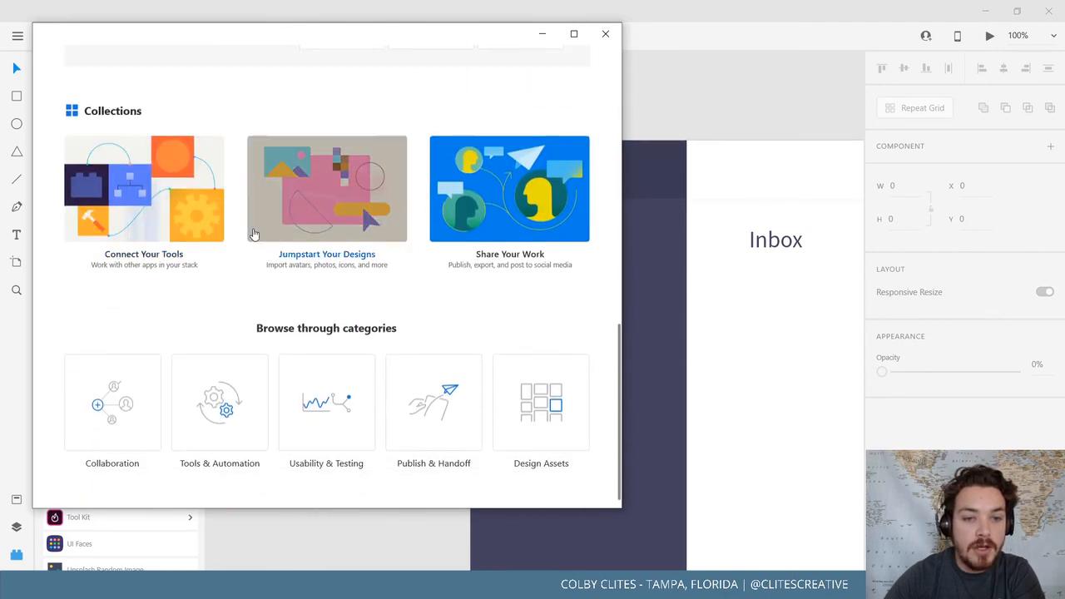
{"action": "scroll", "coordinate": [254, 235], "scroll_direction": "up", "scroll_amount": 5}
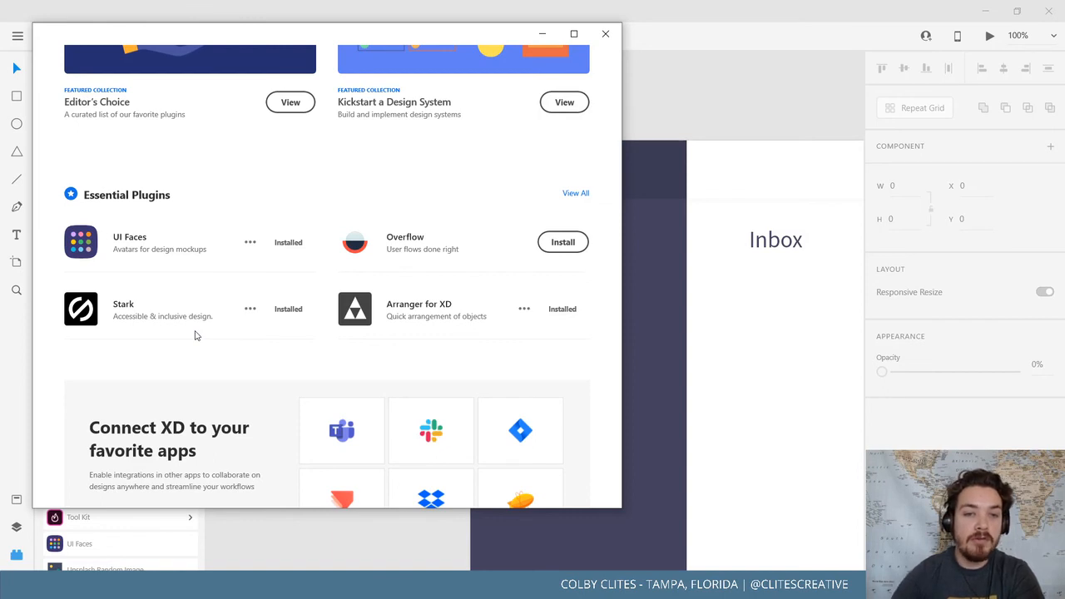
{"action": "scroll", "coordinate": [216, 333], "scroll_direction": "up", "scroll_amount": 2}
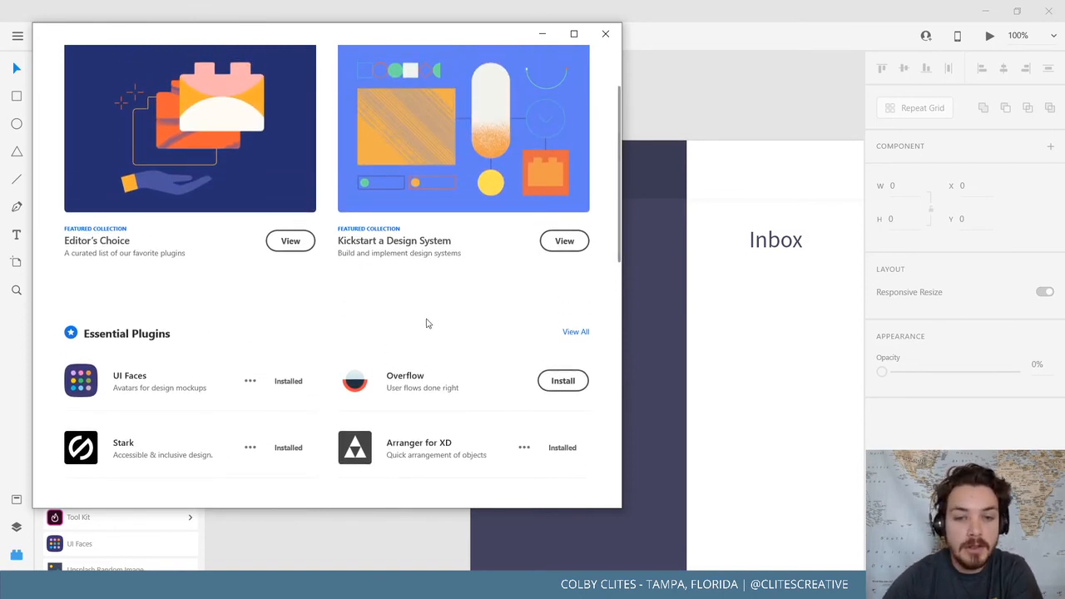
{"action": "scroll", "coordinate": [301, 379], "scroll_direction": "up", "scroll_amount": 2}
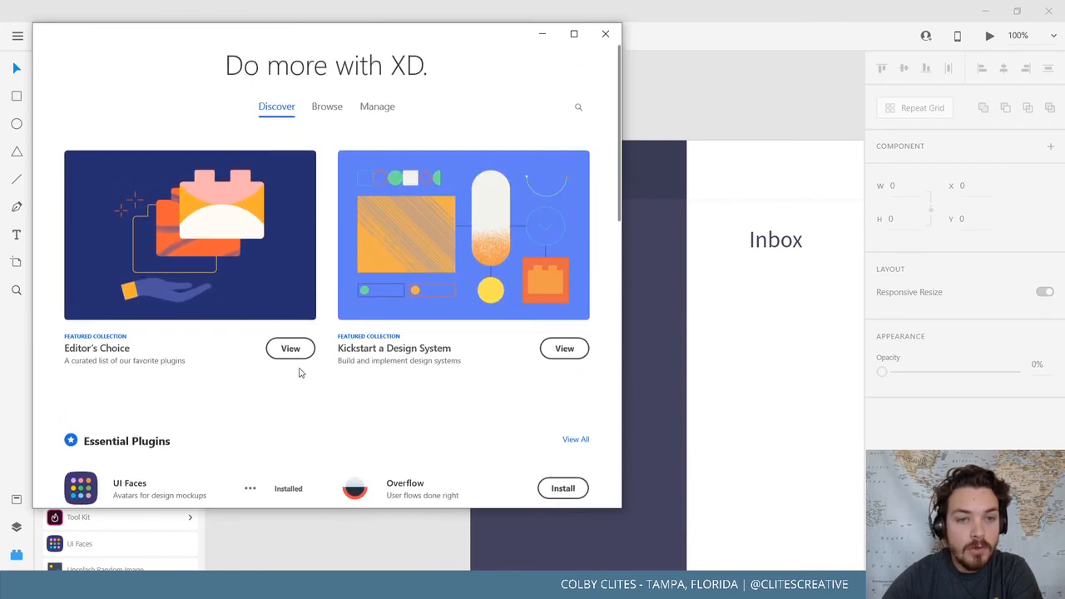
{"action": "left_click", "coordinate": [329, 109]}
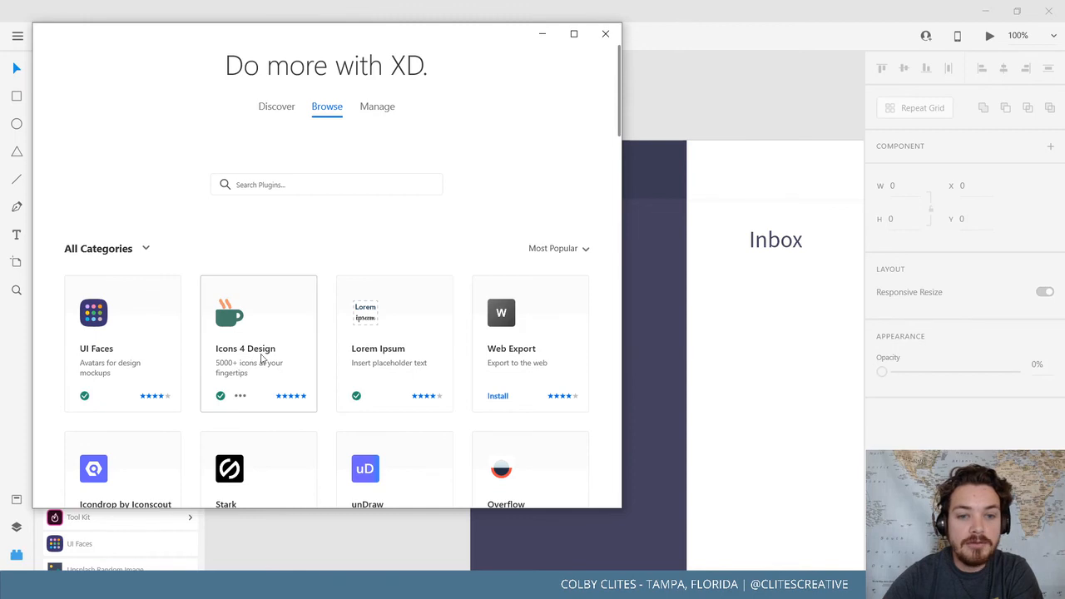
{"action": "scroll", "coordinate": [266, 343], "scroll_direction": "down", "scroll_amount": 3}
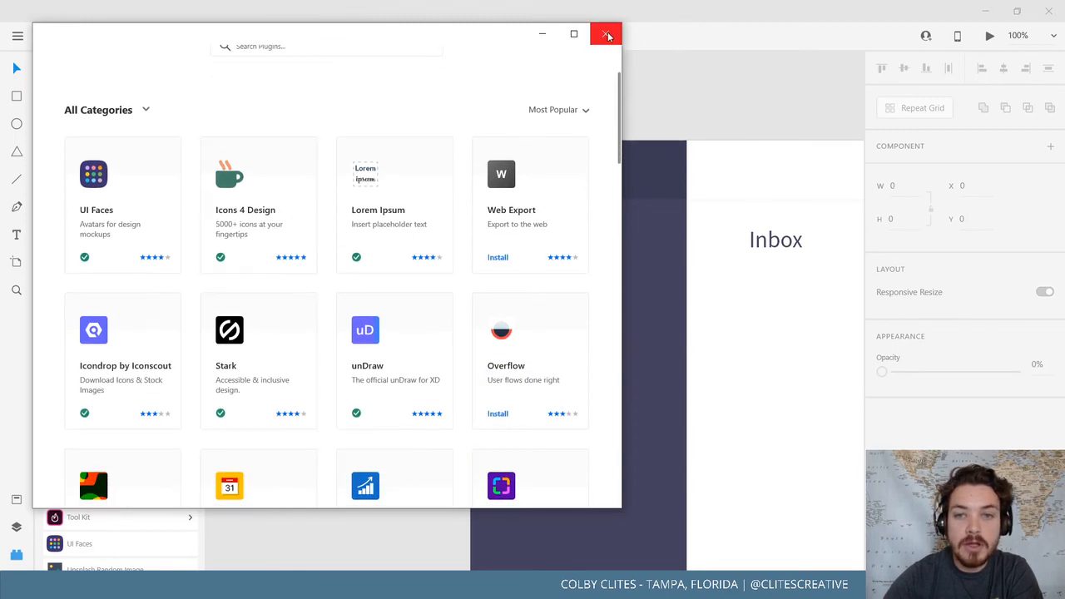
{"action": "left_click", "coordinate": [606, 33]}
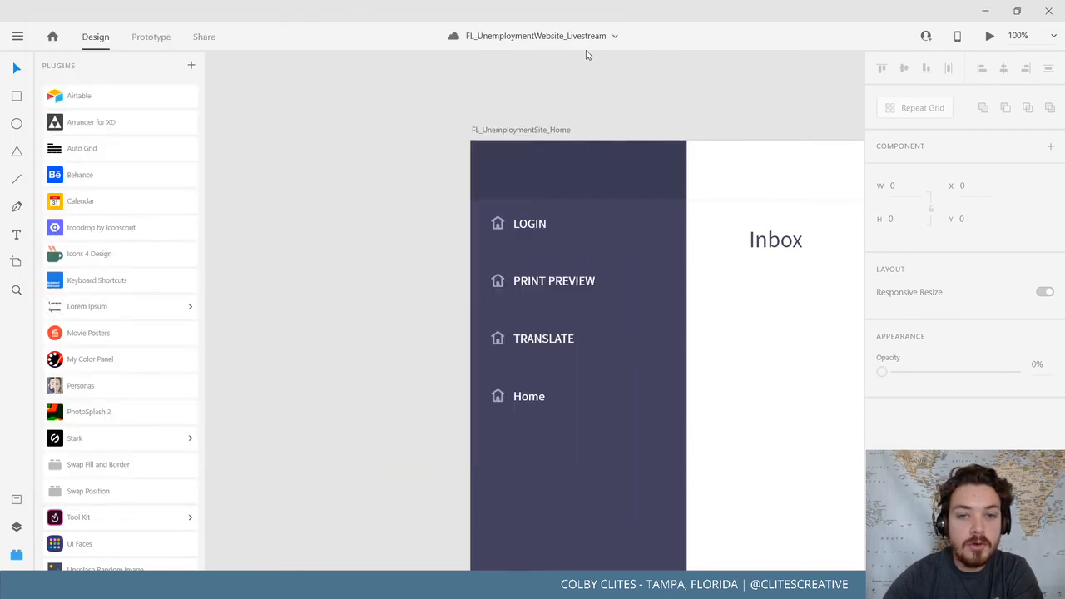
Open the Icons 4 Design plugin and search its icons for LOGIN
{"action": "left_click", "coordinate": [98, 253]}
{"action": "left_click", "coordinate": [101, 139]}
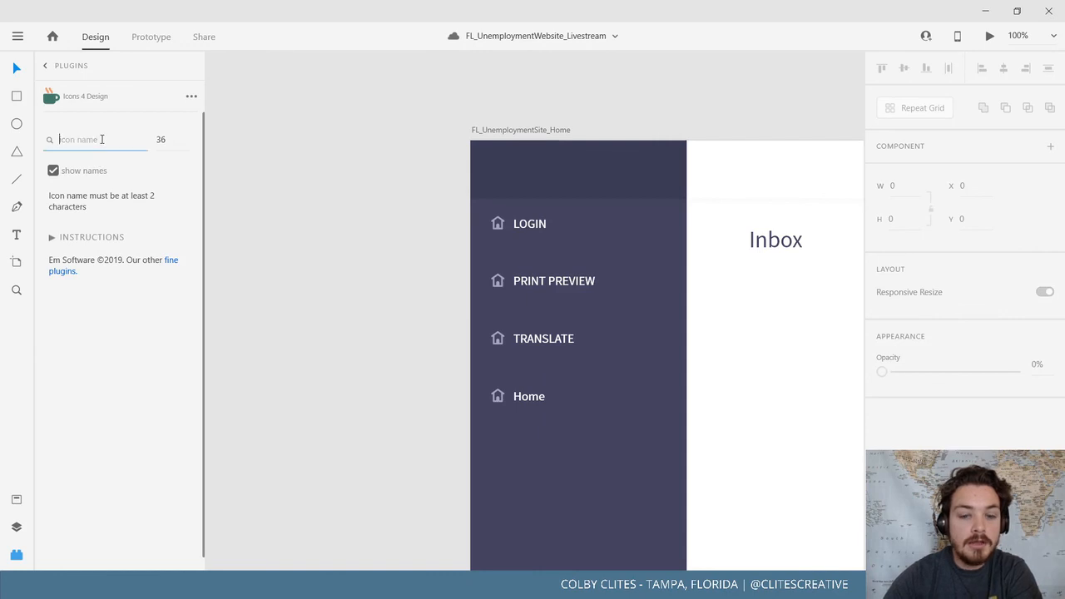
{"action": "type", "text": "LOGIN"}
{"action": "key", "text": "Return"}
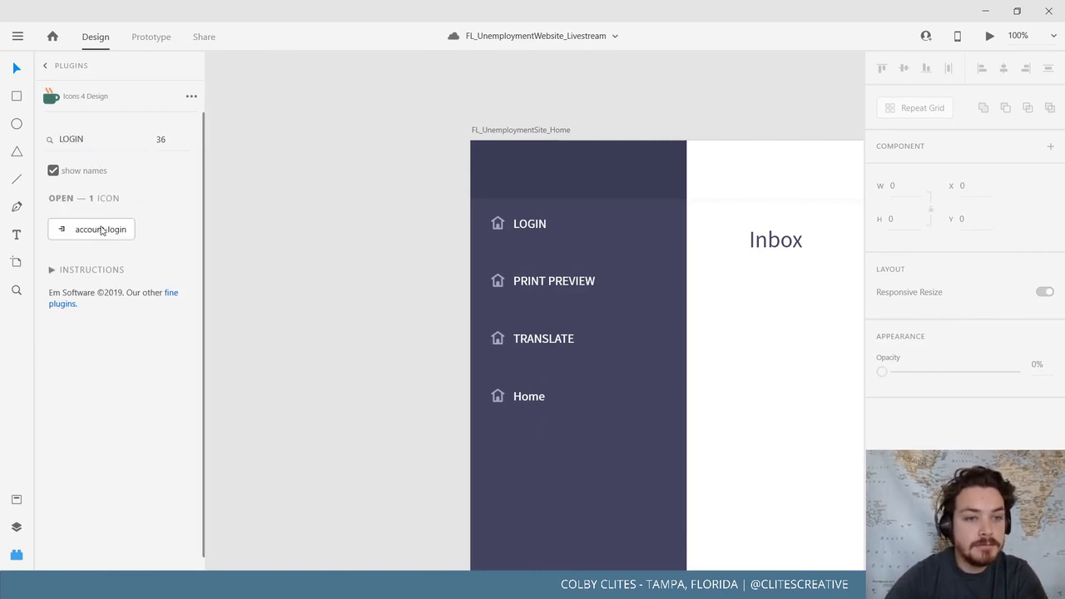
Search the icons for print and insert the Feather printer icon into the Home artboard
{"action": "double_click", "coordinate": [103, 137]}
{"action": "type", "text": "print"}
{"action": "key", "text": "Return"}
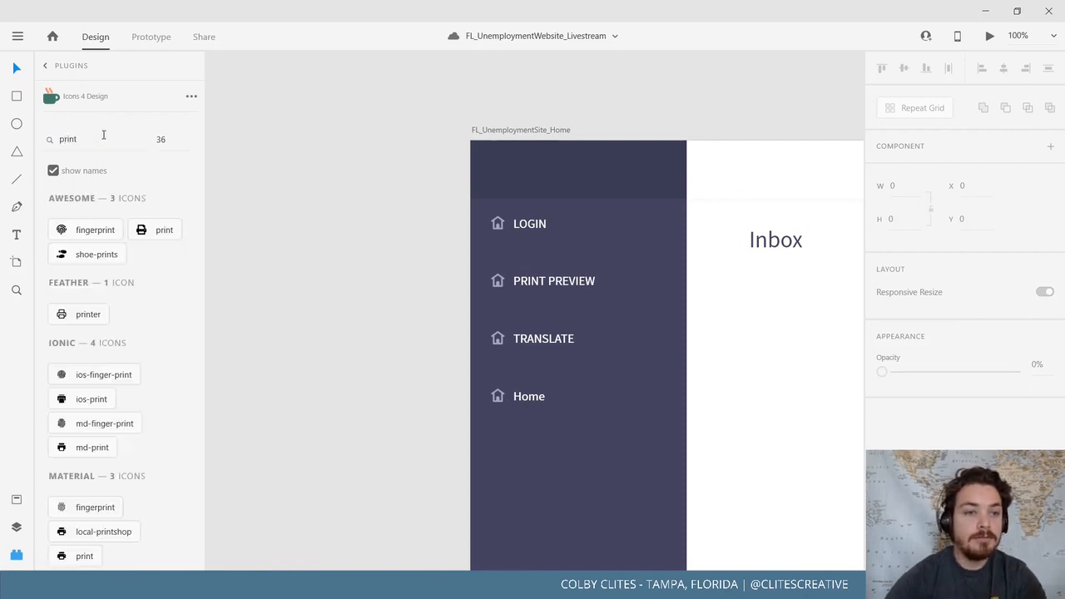
{"action": "left_click", "coordinate": [526, 134]}
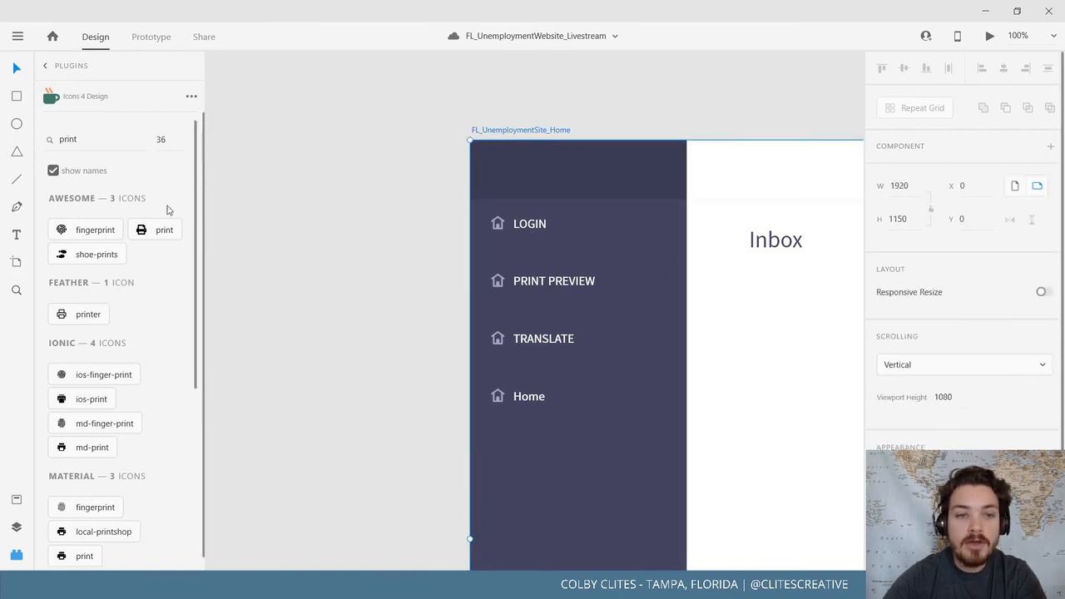
{"action": "left_click", "coordinate": [89, 314]}
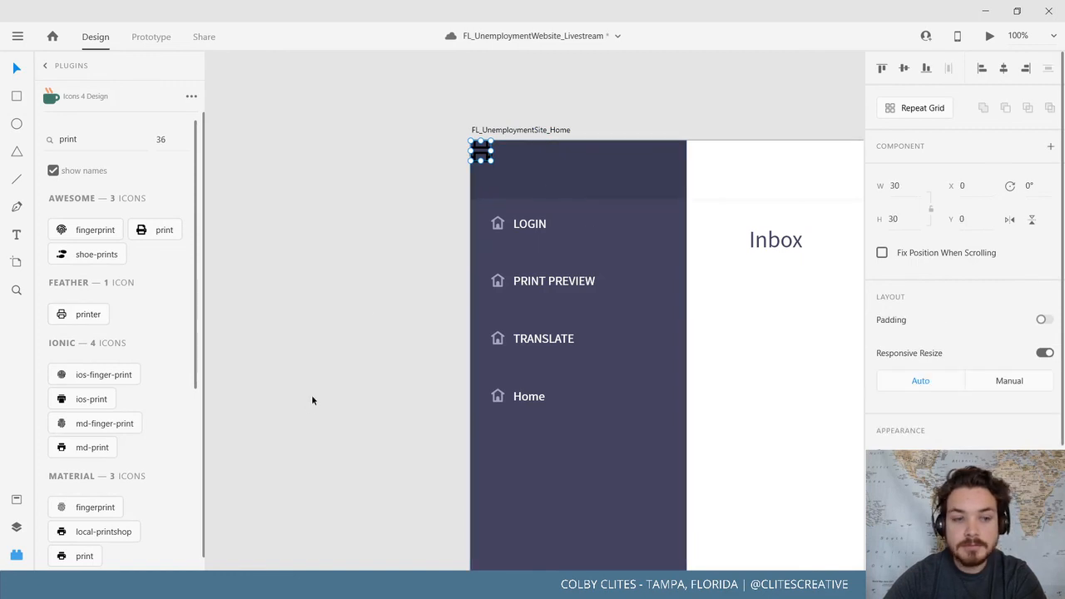
Change the printer icon's border colour to white (#FFFFFF)
{"action": "left_click", "coordinate": [426, 186]}
{"action": "left_click", "coordinate": [481, 156]}
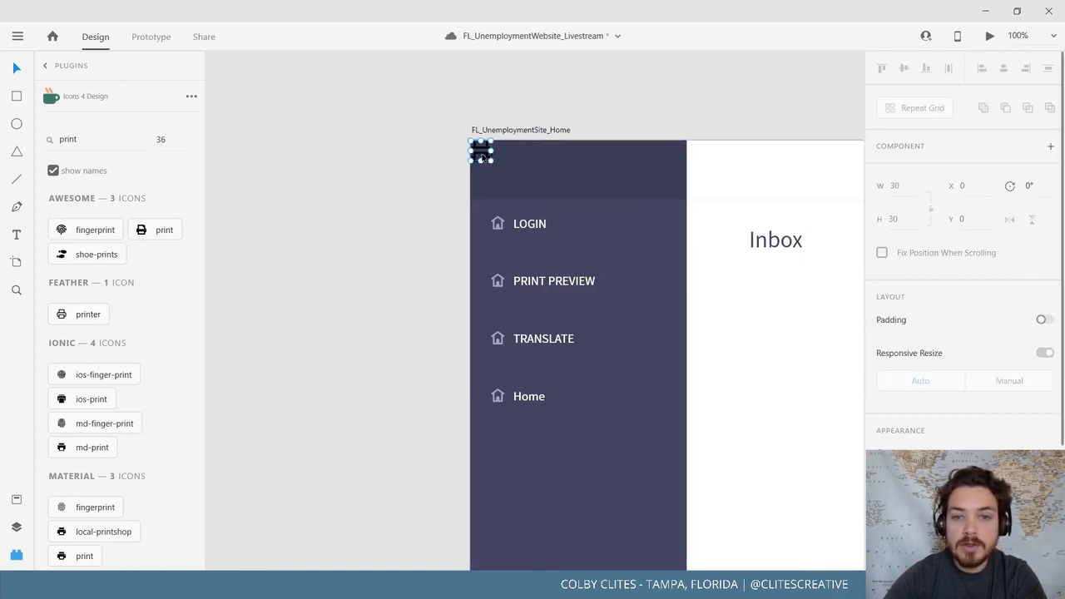
{"action": "scroll", "coordinate": [907, 399], "scroll_direction": "down", "scroll_amount": 3}
{"action": "left_click", "coordinate": [918, 426]}
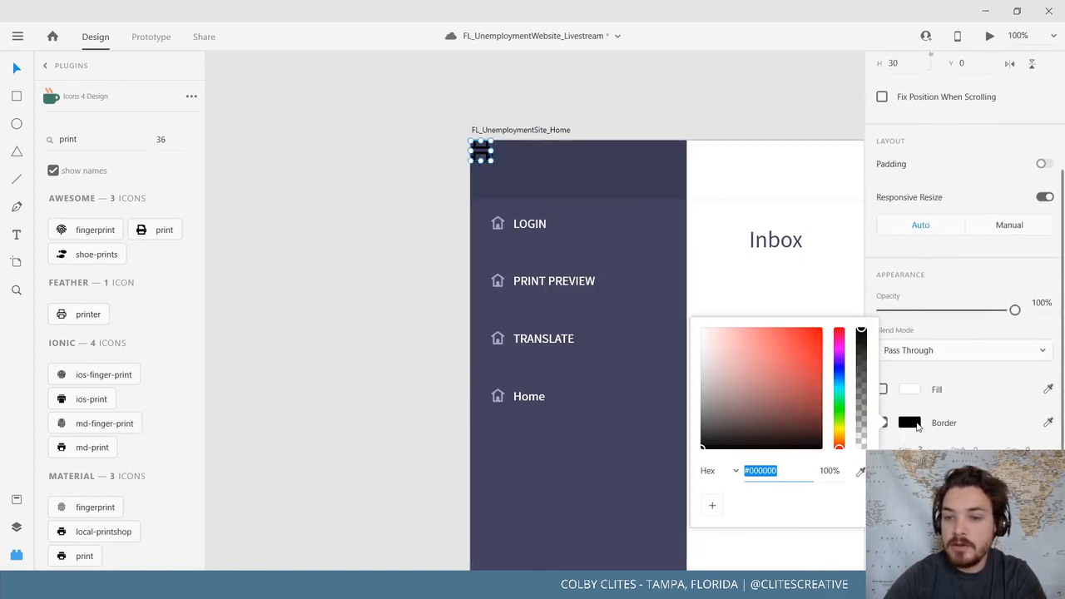
{"action": "left_click_drag", "start_coordinate": [753, 391], "coordinate": [326, 285]}
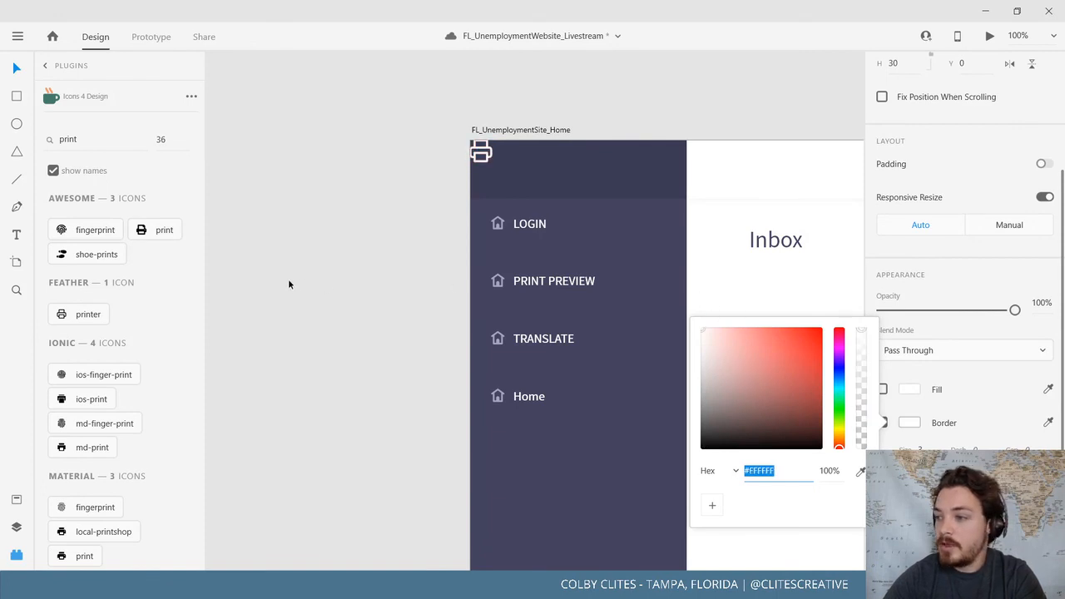
{"action": "left_click", "coordinate": [289, 284]}
Delete the house icons from the PRINT PREVIEW, TRANSLATE and Home sidebar items
{"action": "left_click", "coordinate": [500, 290]}
{"action": "left_click", "coordinate": [500, 283]}
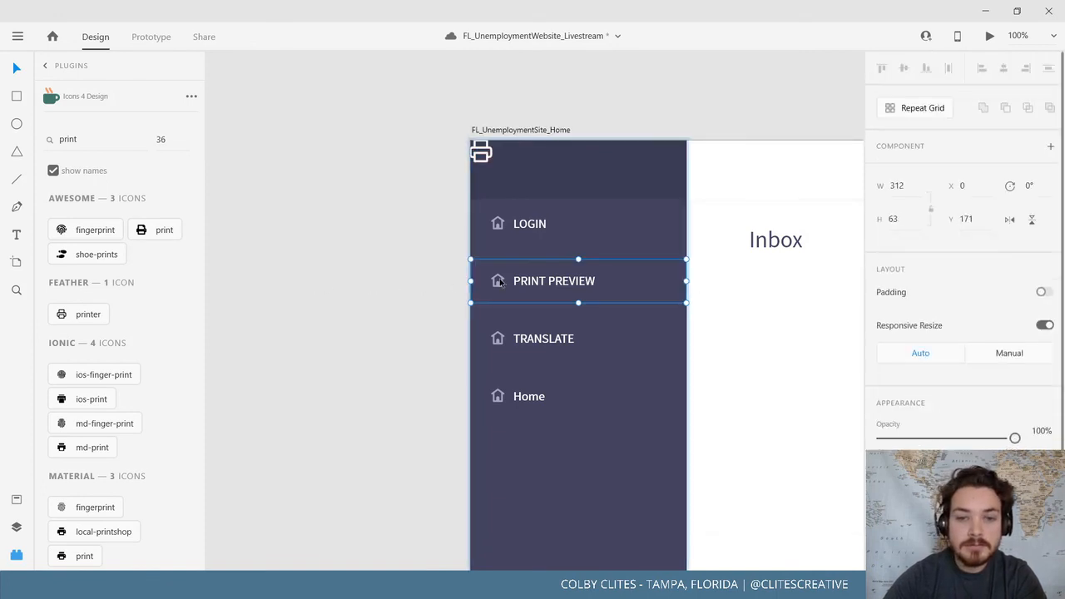
{"action": "left_click", "coordinate": [500, 283]}
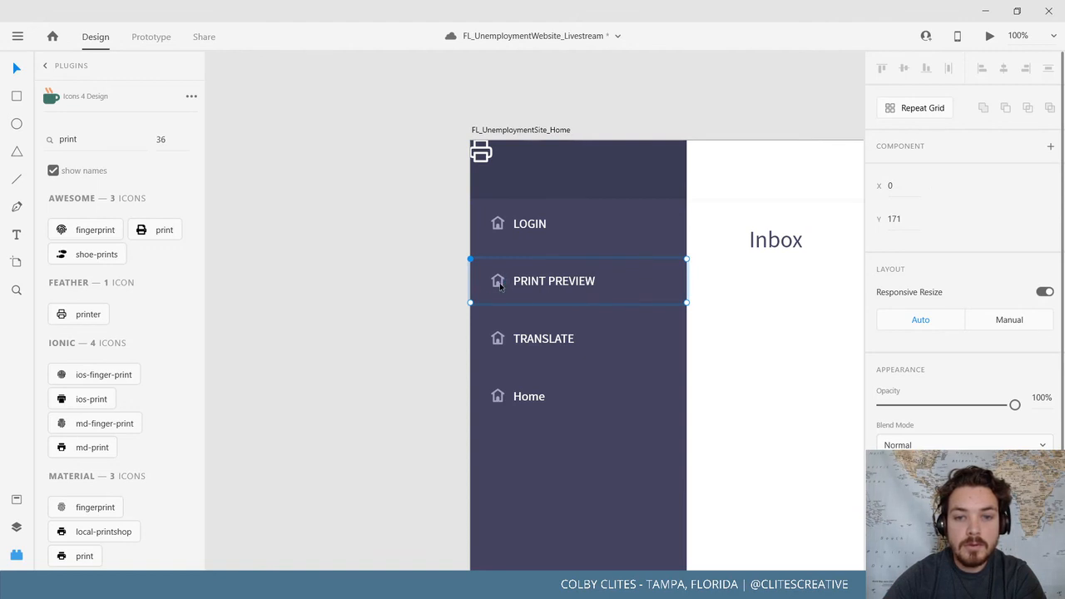
{"action": "key", "text": "Delete"}
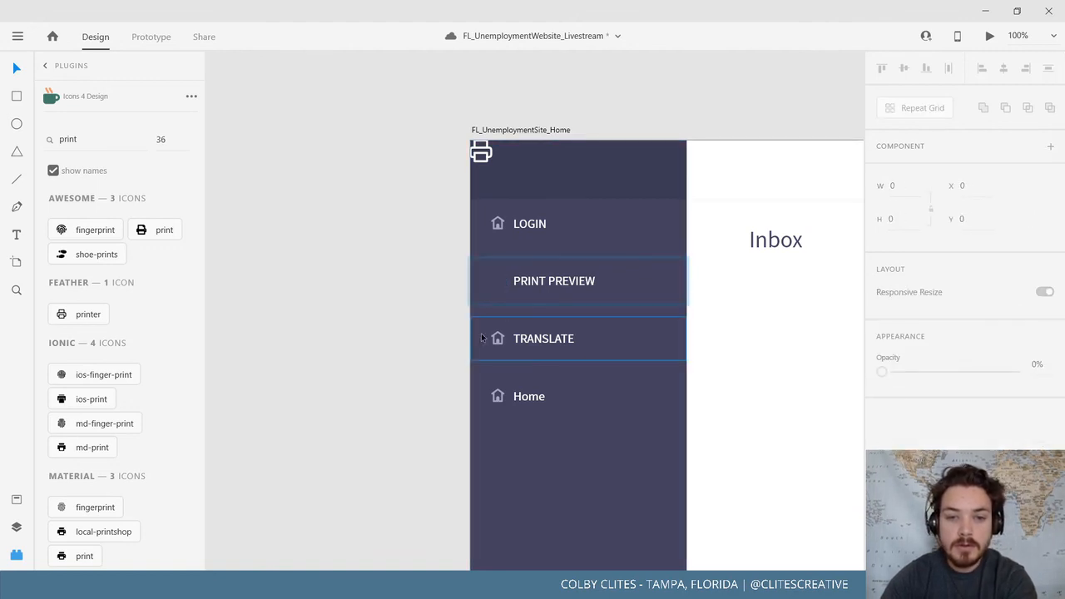
{"action": "left_click", "coordinate": [502, 338]}
{"action": "left_click", "coordinate": [502, 339]}
{"action": "key", "text": "Delete"}
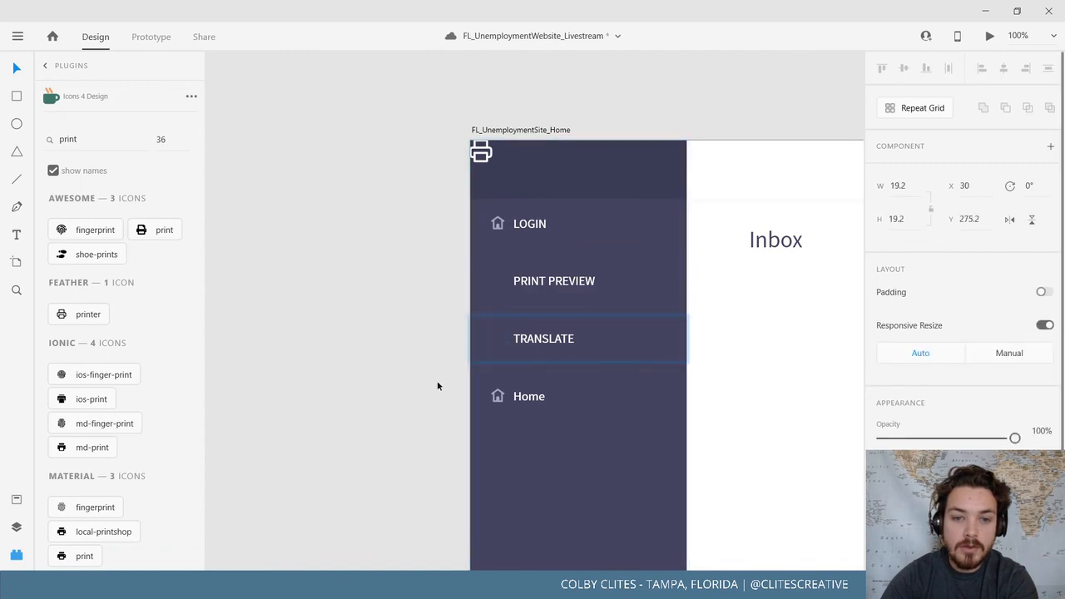
{"action": "double_click", "coordinate": [499, 399]}
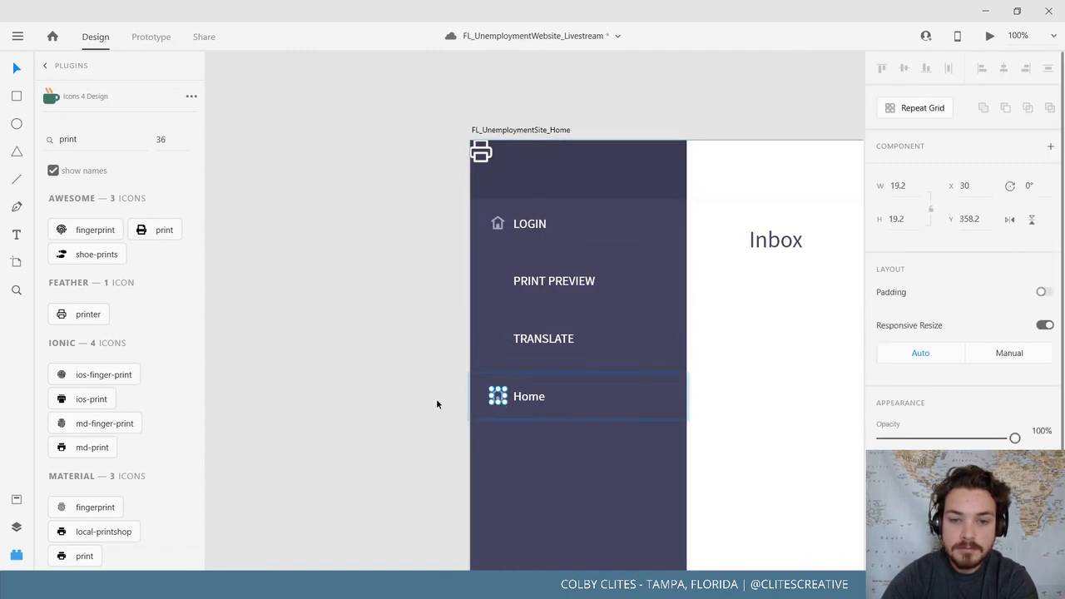
{"action": "key", "text": "Delete"}
Move the printer icon beside the PRINT PREVIEW label and shrink it to about 20 px high
{"action": "left_click", "coordinate": [484, 165]}
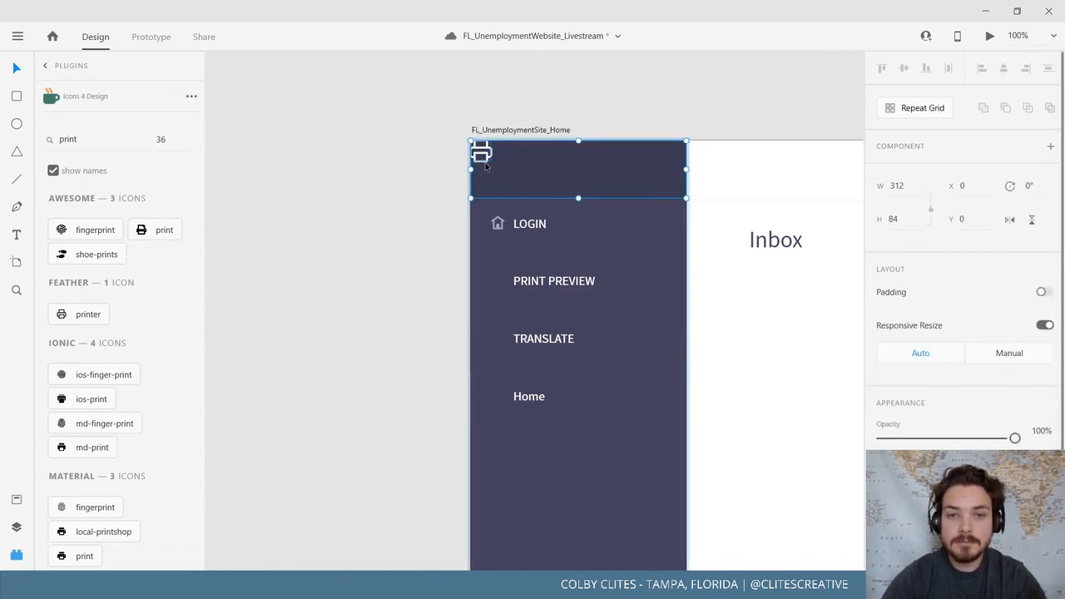
{"action": "double_click", "coordinate": [485, 166]}
{"action": "left_click_drag", "start_coordinate": [485, 166], "coordinate": [496, 289]}
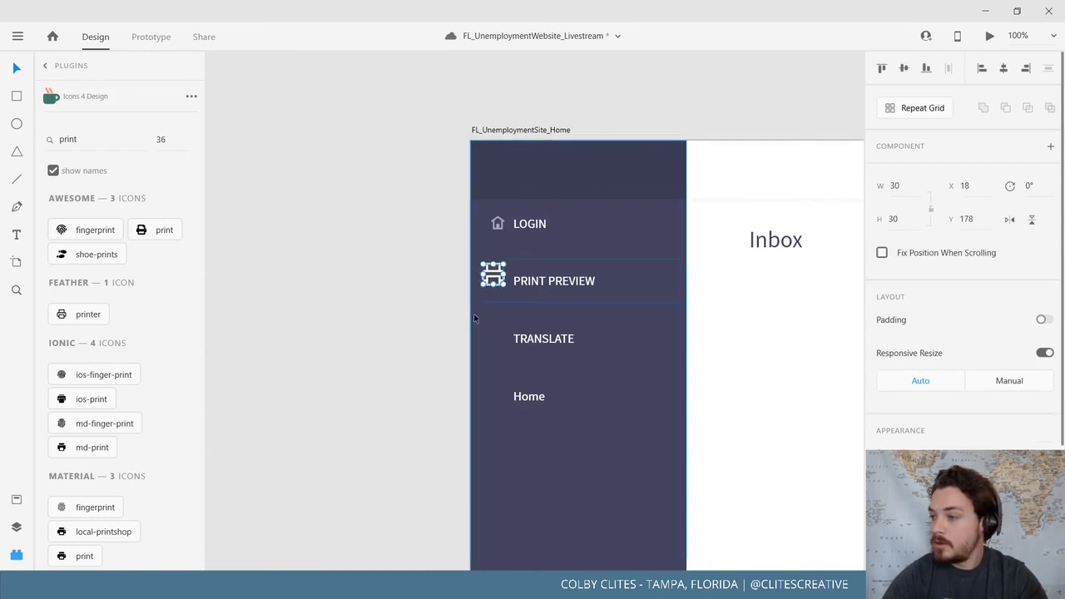
{"action": "key", "text": "ctrl+plus"}
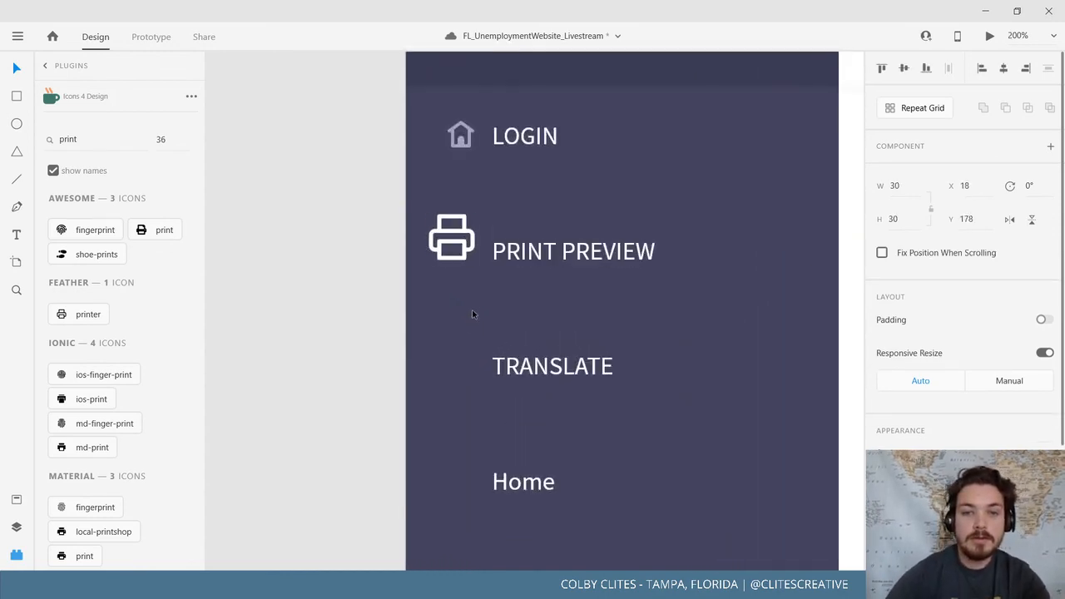
{"action": "left_click_drag", "start_coordinate": [473, 218], "coordinate": [461, 227]}
Set the printer icon's border size to 2 and line the icon up under the LOGIN item's house icon
{"action": "scroll", "coordinate": [1015, 409], "scroll_direction": "down", "scroll_amount": 4}
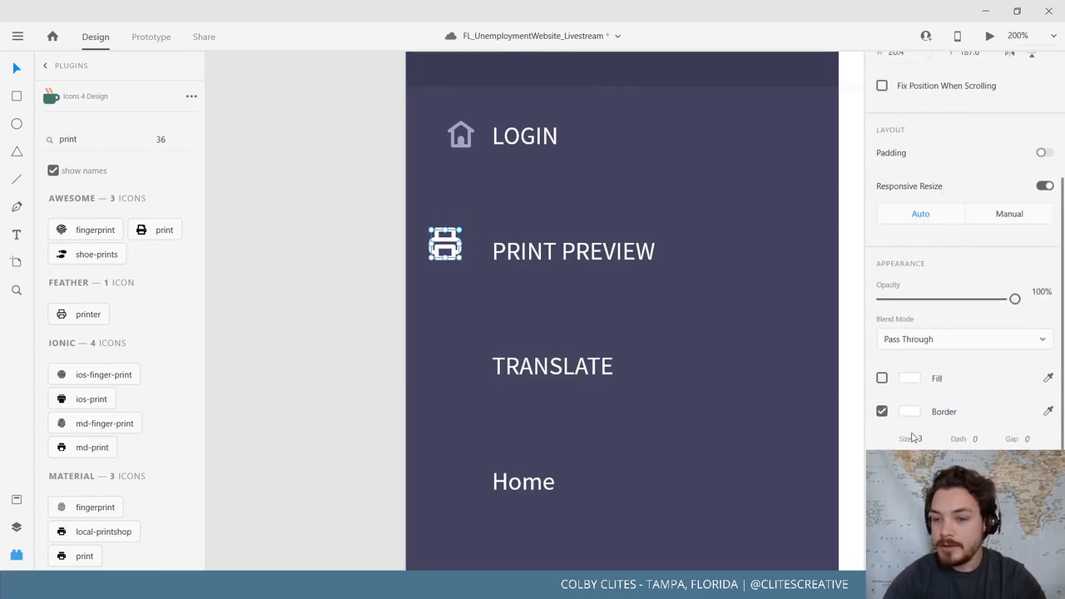
{"action": "key", "text": "Return"}
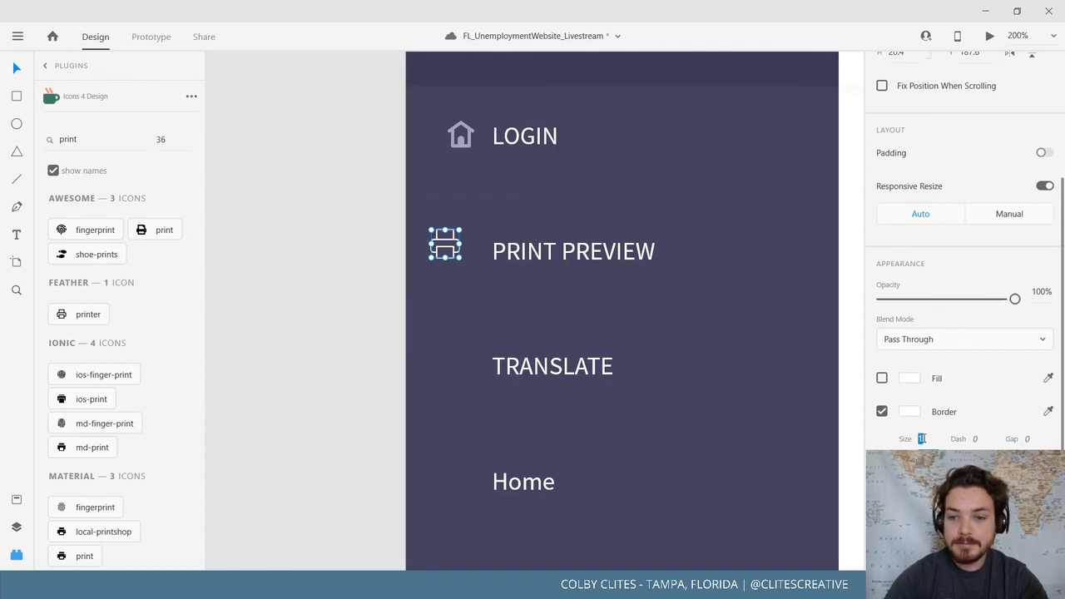
{"action": "key", "text": "Return"}
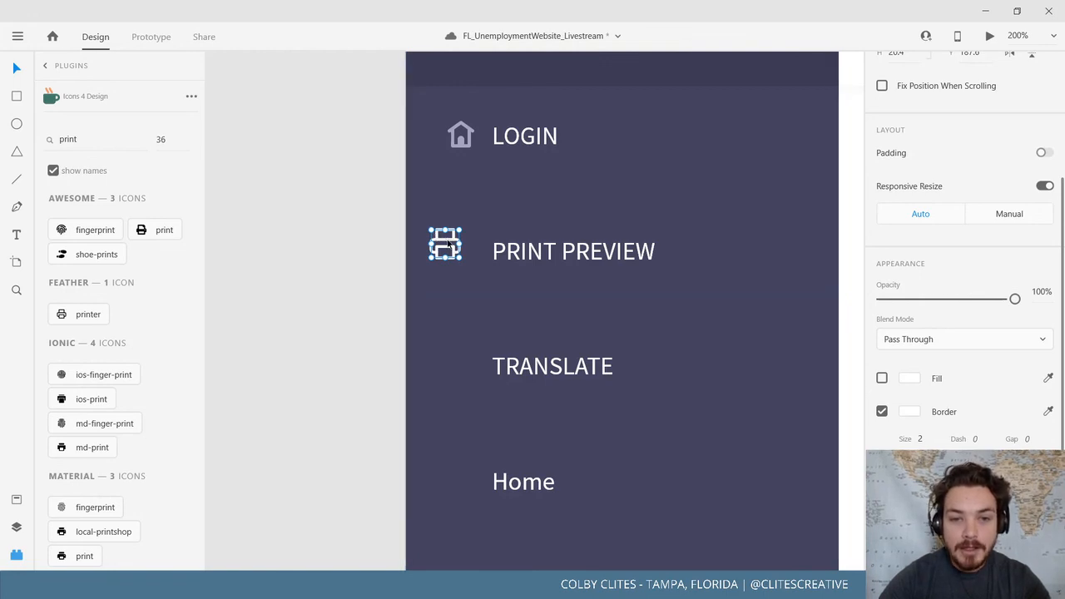
{"action": "left_click_drag", "start_coordinate": [449, 243], "coordinate": [465, 250]}
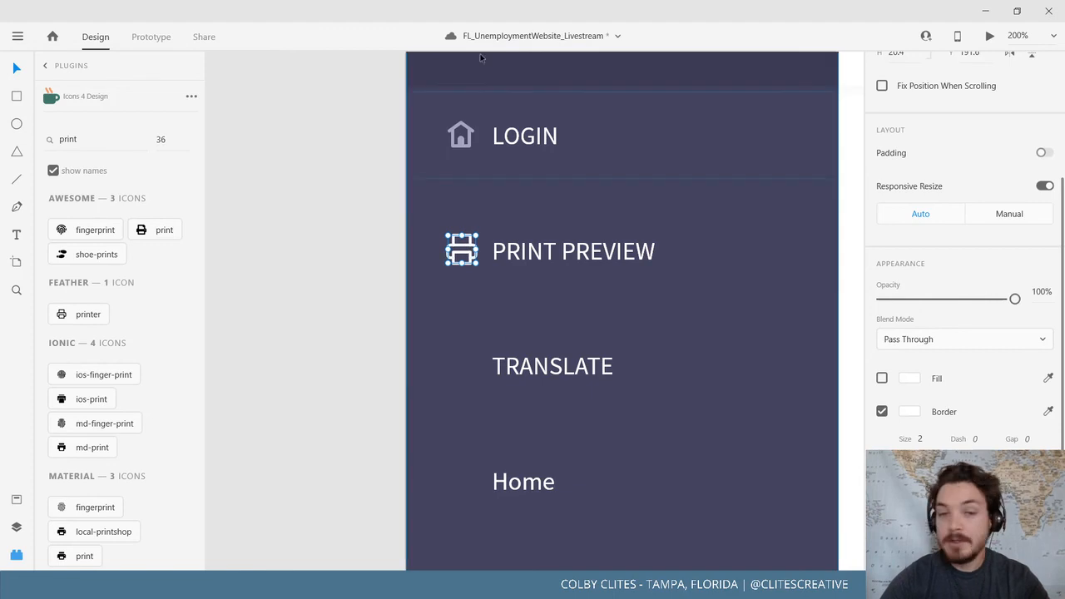
Inspect the size and properties of the LOGIN item's house icon
{"action": "left_click", "coordinate": [460, 145]}
{"action": "left_click", "coordinate": [460, 145]}
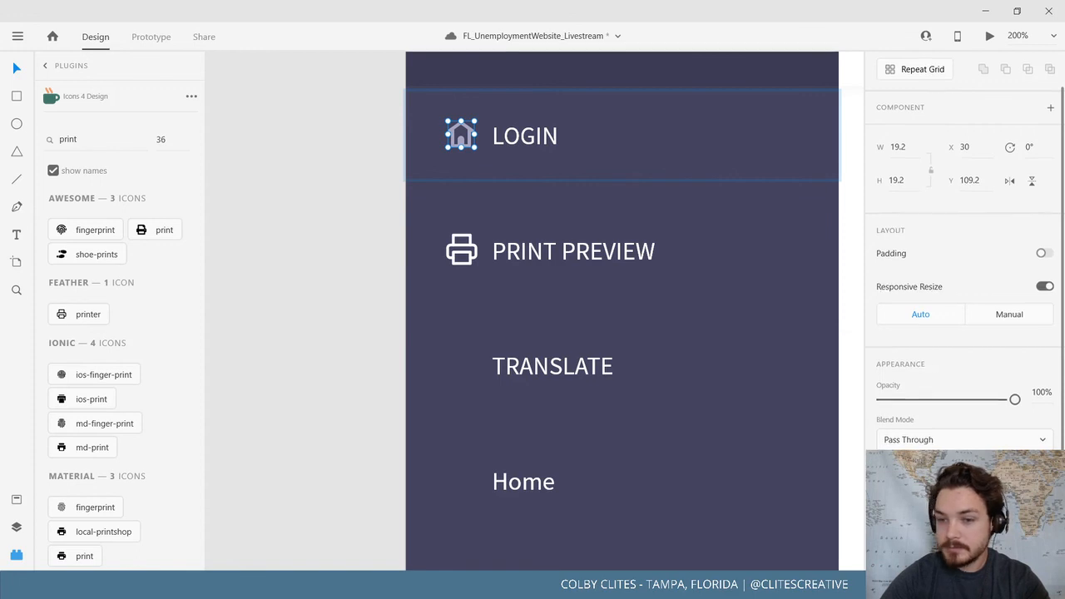
{"action": "left_click", "coordinate": [333, 229]}
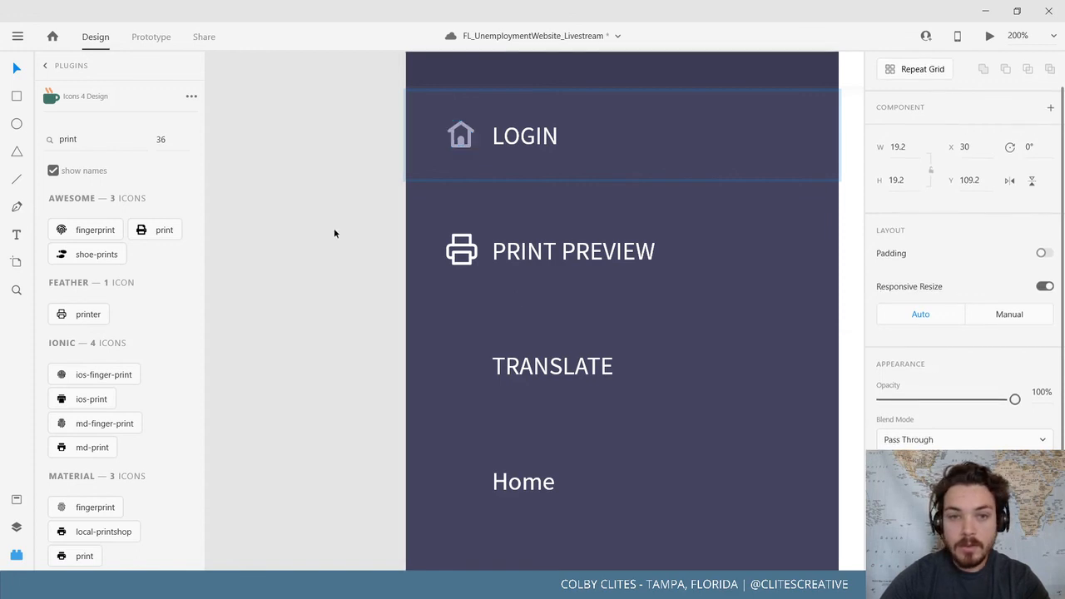
Delete the house icon from the LOGIN sidebar item
{"action": "left_click", "coordinate": [458, 146]}
{"action": "left_click", "coordinate": [460, 144]}
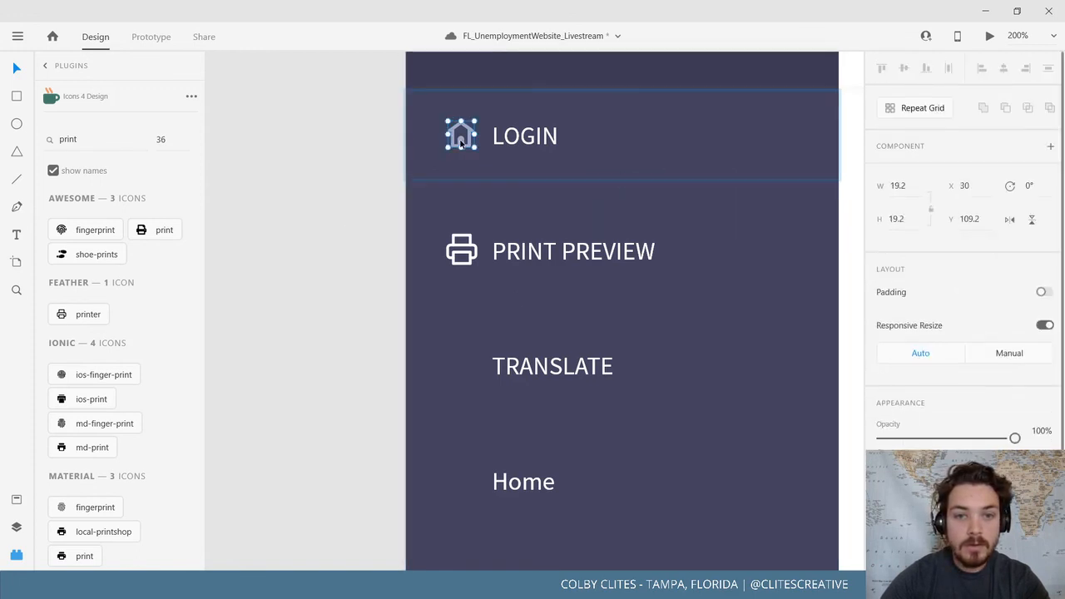
{"action": "key", "text": "Delete"}
{"action": "left_click", "coordinate": [328, 191]}
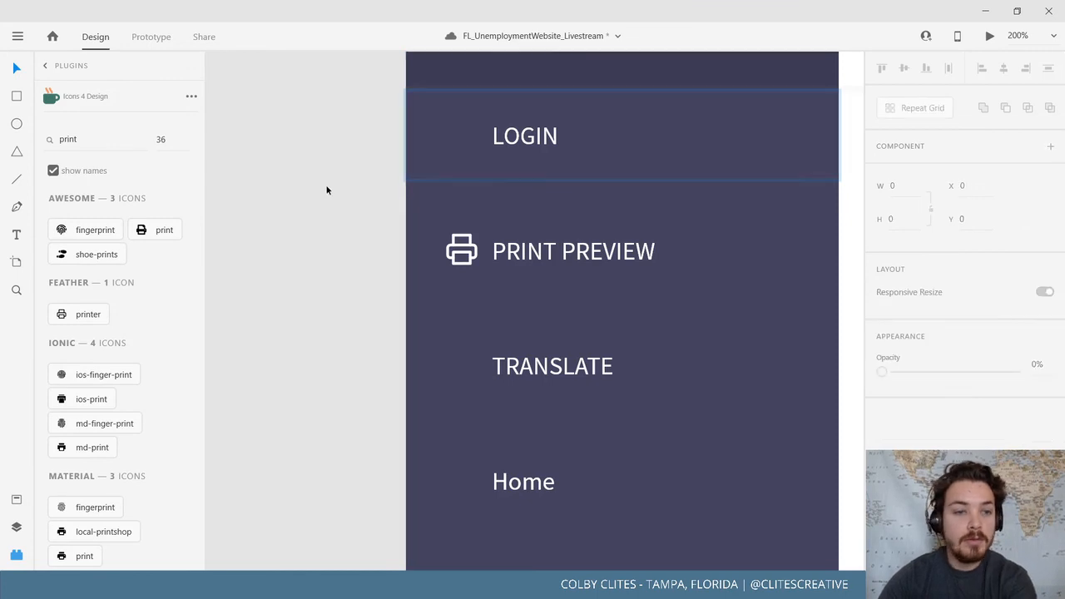
Search the icon plugin for "home" and insert the Feather home icon
{"action": "double_click", "coordinate": [90, 137]}
{"action": "left_click", "coordinate": [90, 137]}
{"action": "double_click", "coordinate": [91, 136]}
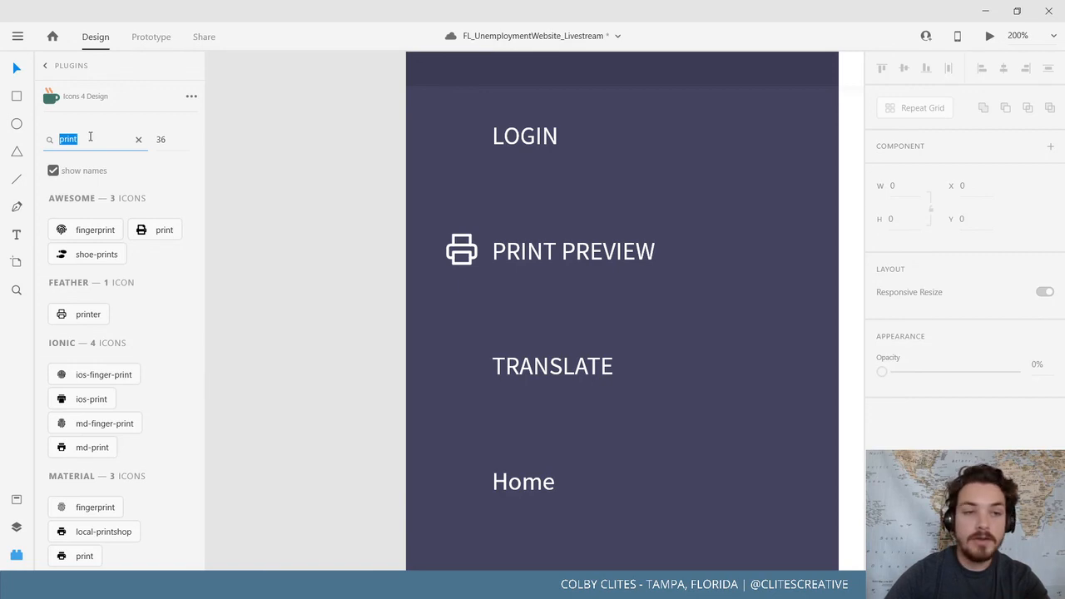
{"action": "type", "text": "home"}
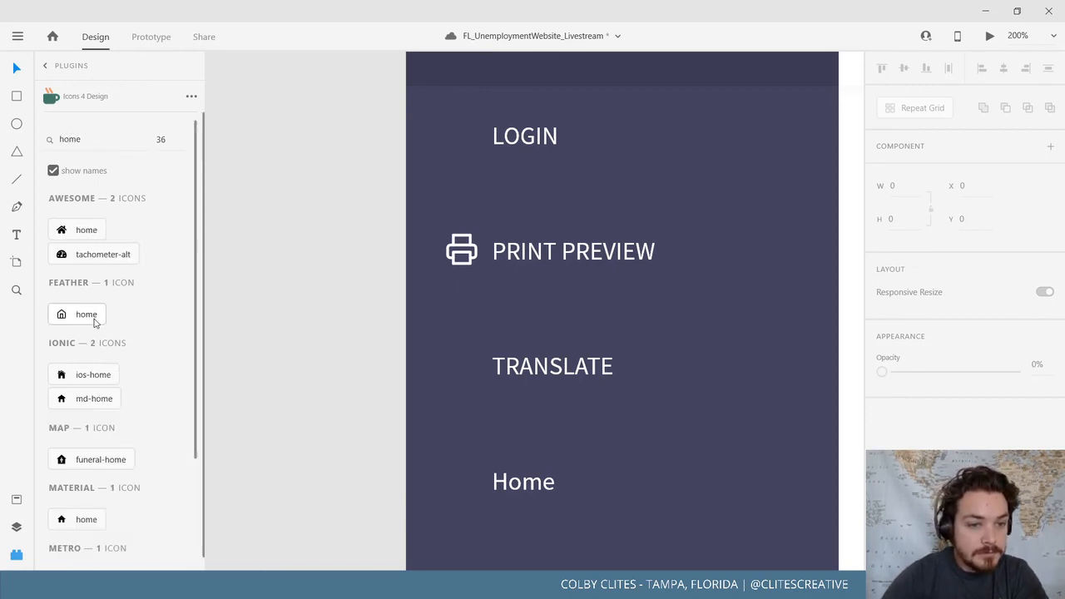
{"action": "scroll", "coordinate": [494, 150], "scroll_direction": "up", "scroll_amount": 4}
{"action": "left_click", "coordinate": [452, 130]}
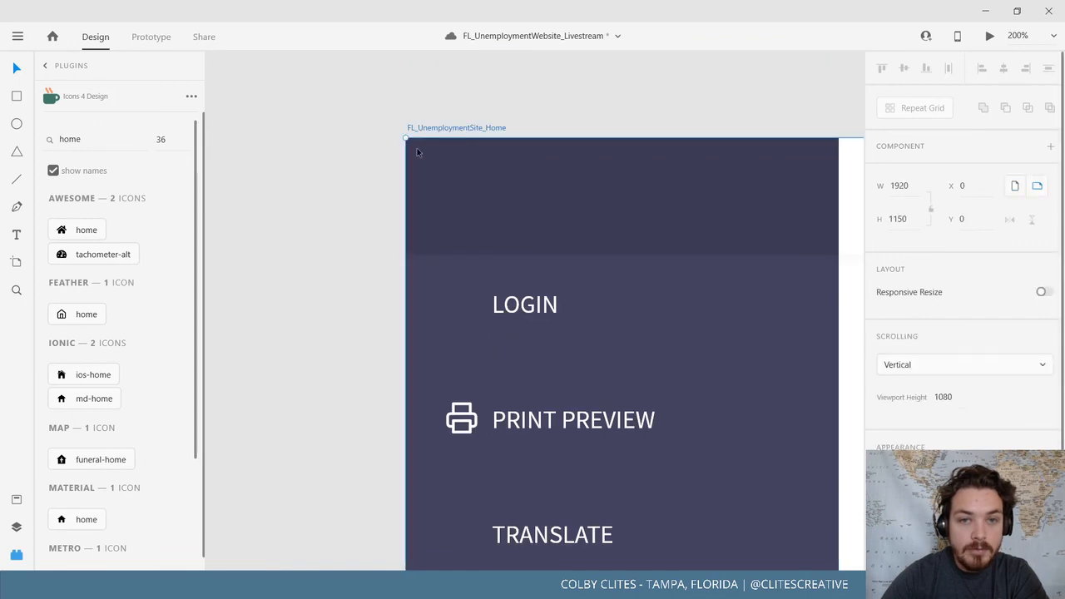
{"action": "scroll", "coordinate": [418, 152], "scroll_direction": "down", "scroll_amount": 1}
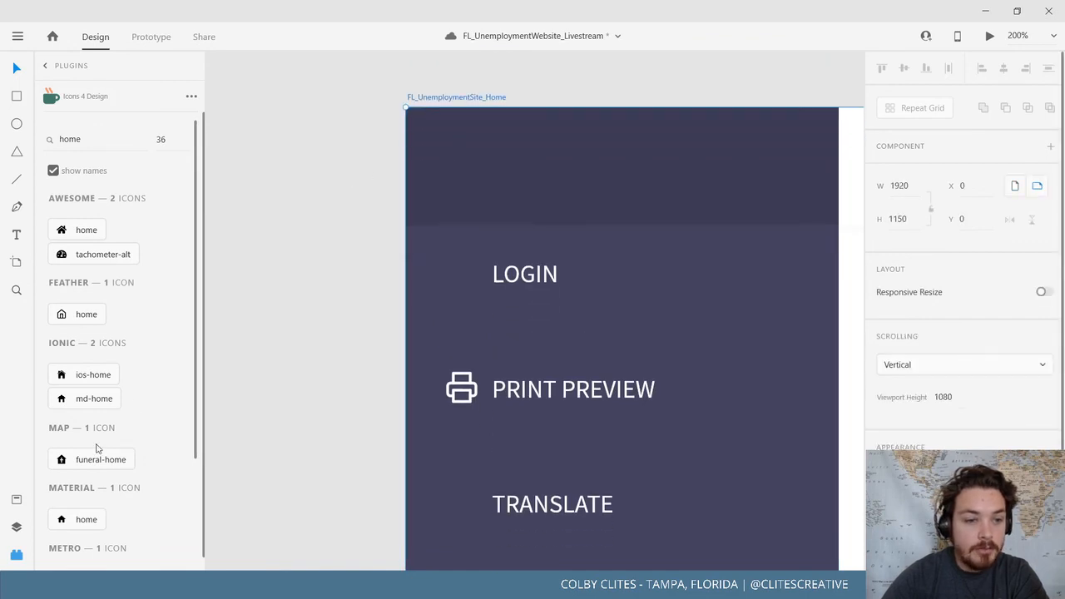
{"action": "left_click", "coordinate": [351, 133]}
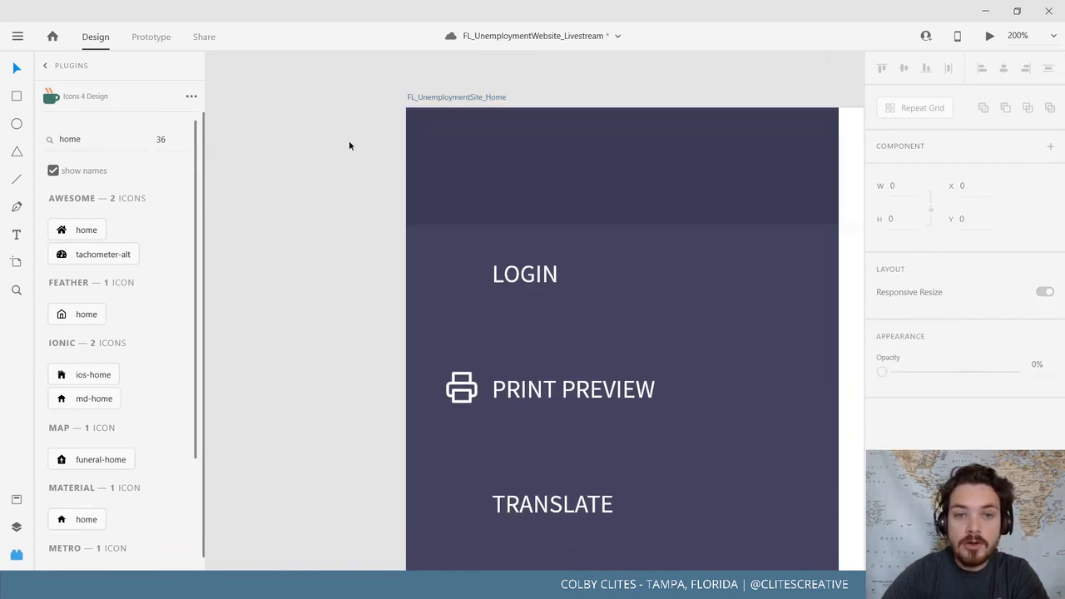
{"action": "left_click", "coordinate": [86, 320]}
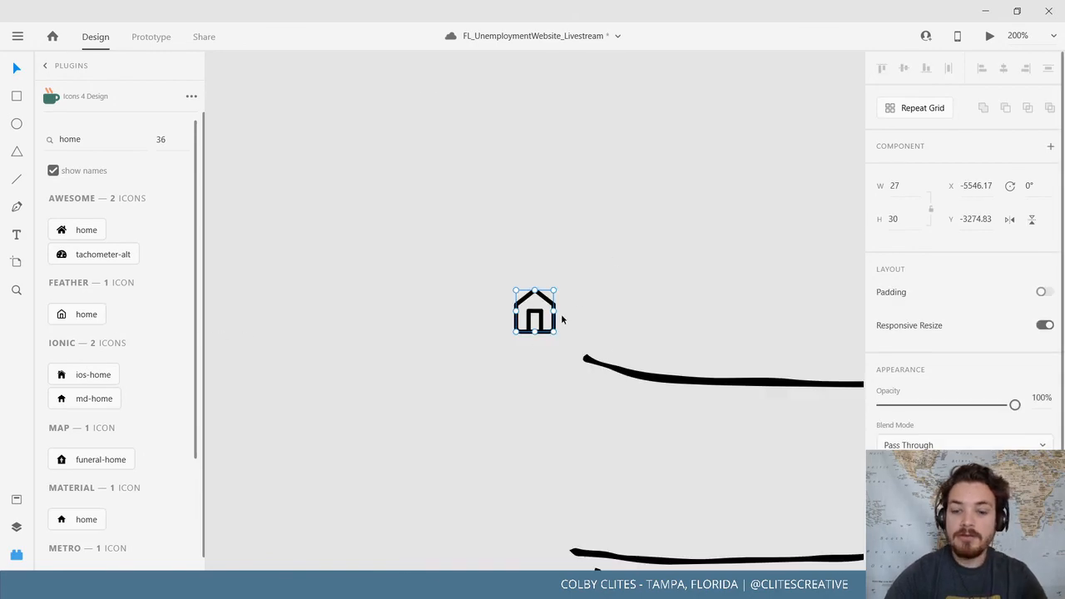
Insert the Feather home icon again, this time on the FL_UnemploymentSite_Home artboard
{"action": "key", "text": "ctrl+minus"}
{"action": "key", "text": "ctrl+minus"}
{"action": "key", "text": "ctrl+minus"}
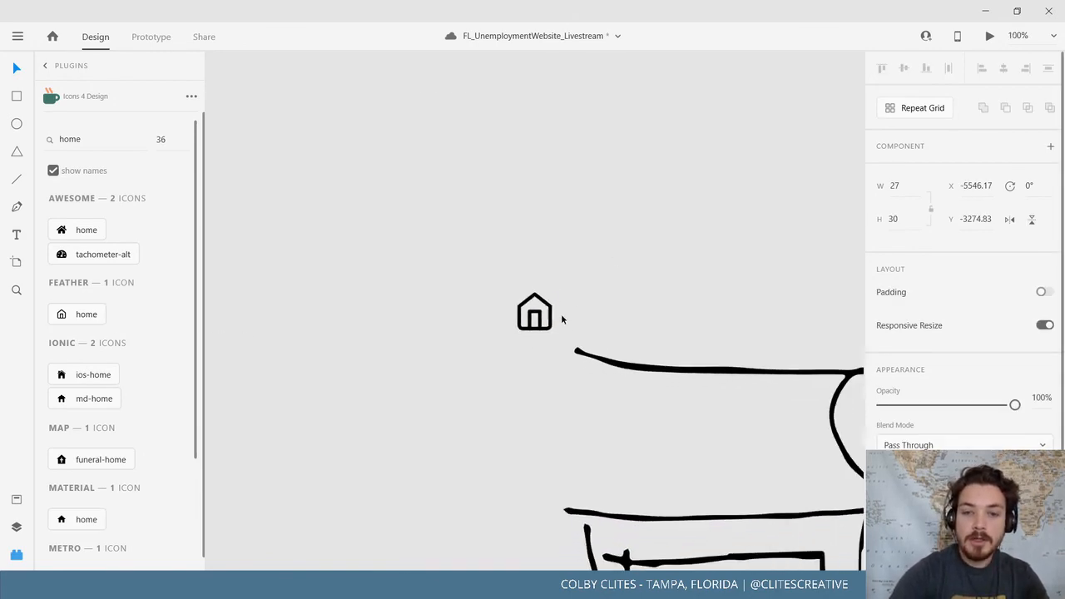
{"action": "scroll", "coordinate": [561, 320], "scroll_direction": "down", "scroll_amount": 5}
{"action": "scroll", "coordinate": [561, 319], "scroll_direction": "right", "scroll_amount": 4}
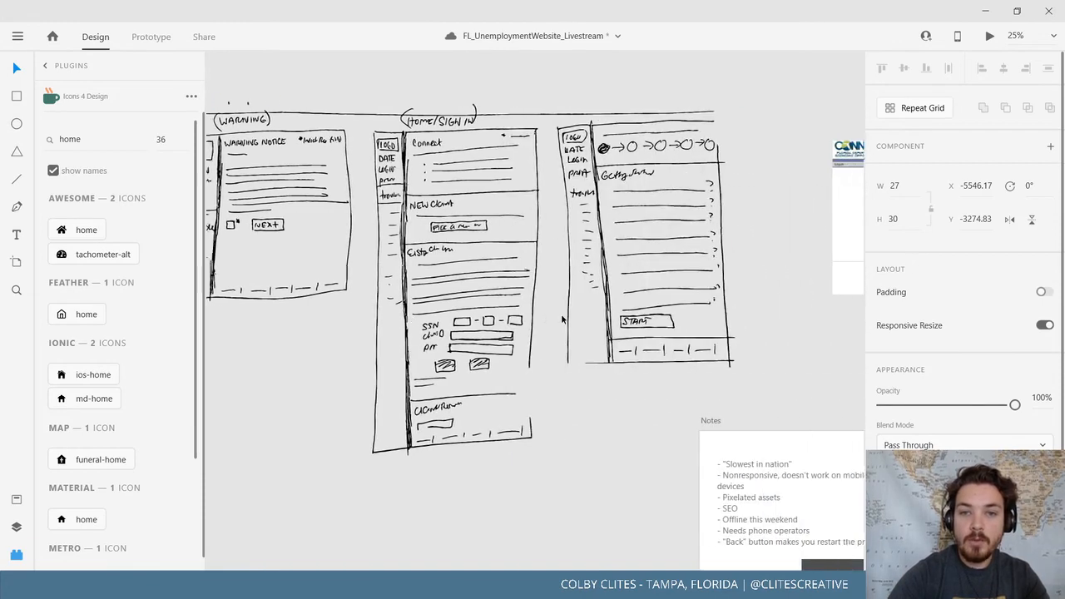
{"action": "left_click", "coordinate": [562, 319]}
{"action": "scroll", "coordinate": [561, 320], "scroll_direction": "left", "scroll_amount": 2}
{"action": "scroll", "coordinate": [561, 319], "scroll_direction": "down", "scroll_amount": 15}
{"action": "scroll", "coordinate": [562, 320], "scroll_direction": "right", "scroll_amount": 3}
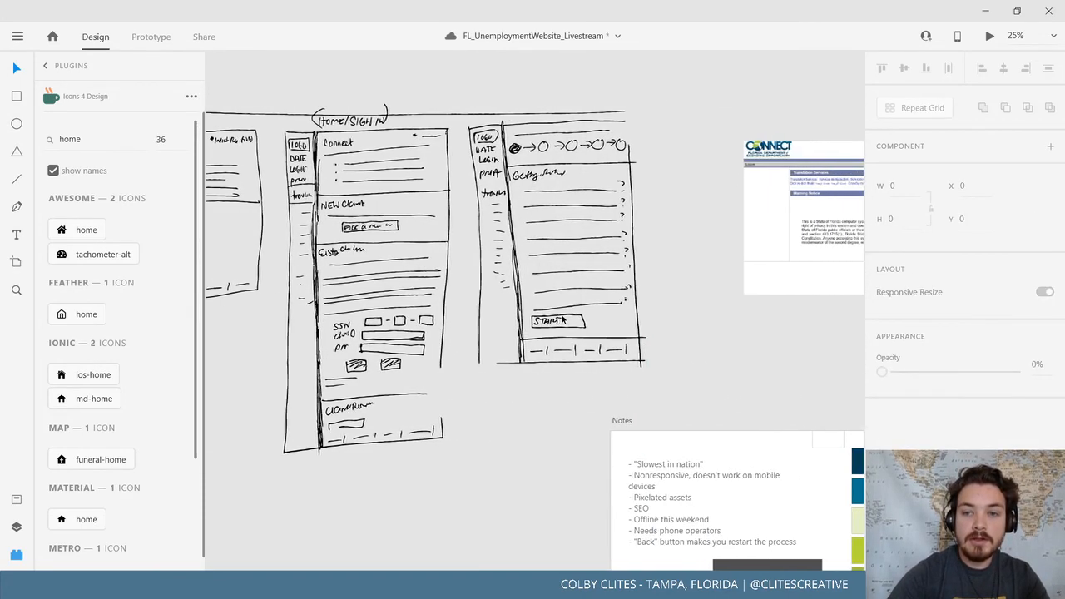
{"action": "scroll", "coordinate": [561, 319], "scroll_direction": "left", "scroll_amount": 2}
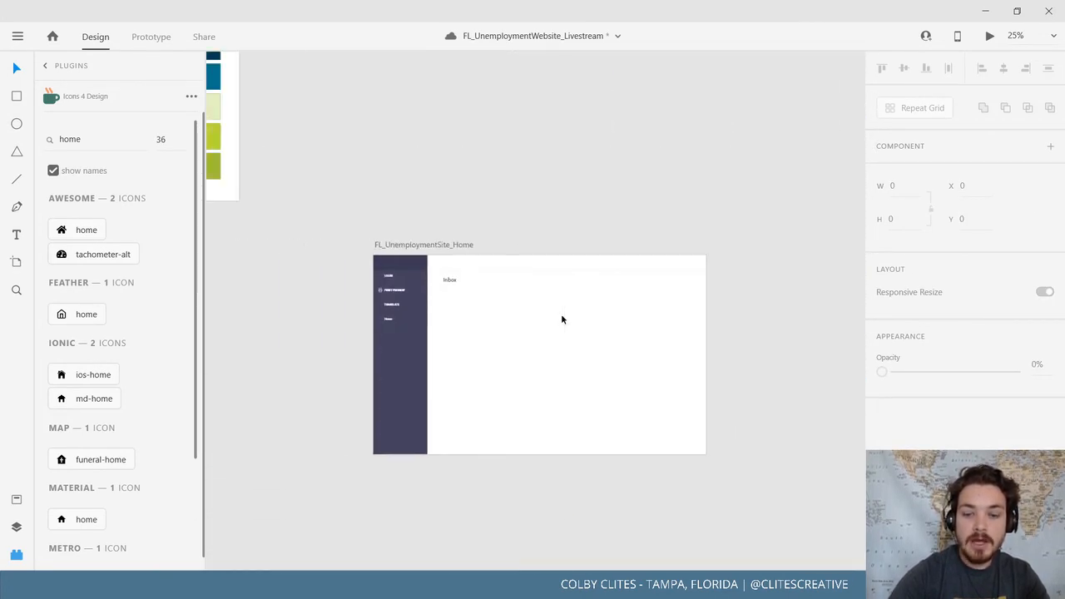
{"action": "key", "text": "ctrl+plus"}
{"action": "left_click_drag", "start_coordinate": [471, 265], "coordinate": [585, 211]}
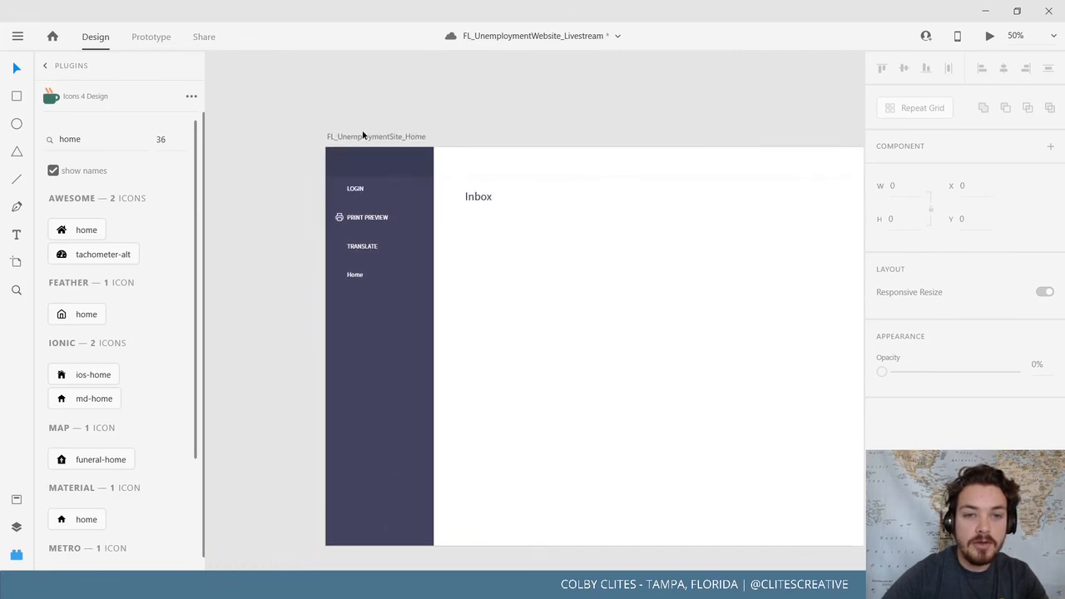
{"action": "left_click", "coordinate": [372, 137]}
{"action": "left_click", "coordinate": [83, 314]}
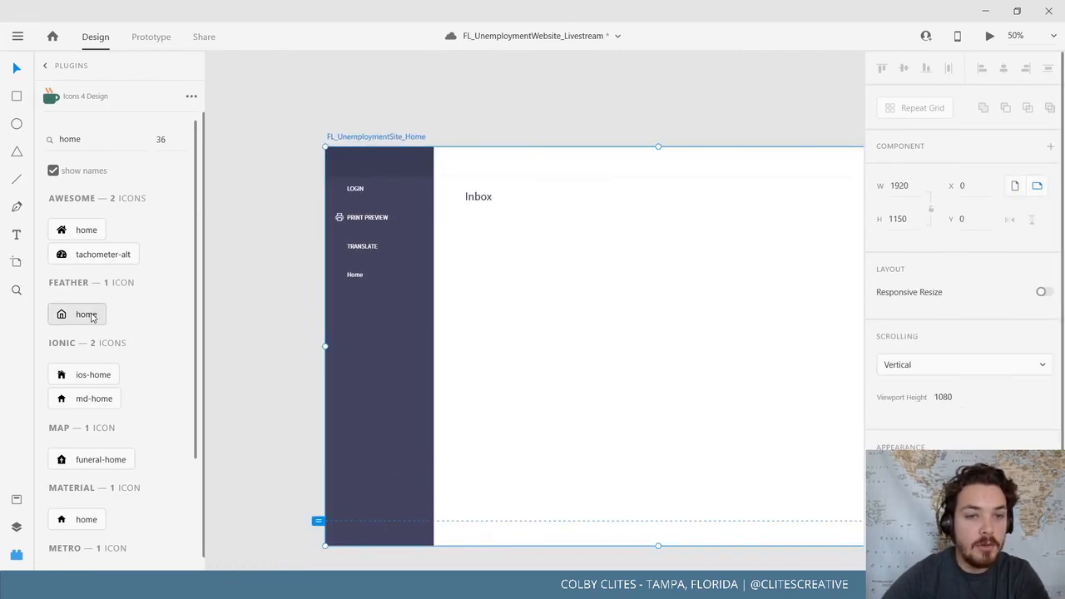
Change the home icon's border colour to white, #FFFFFF
{"action": "scroll", "coordinate": [915, 413], "scroll_direction": "down", "scroll_amount": 3}
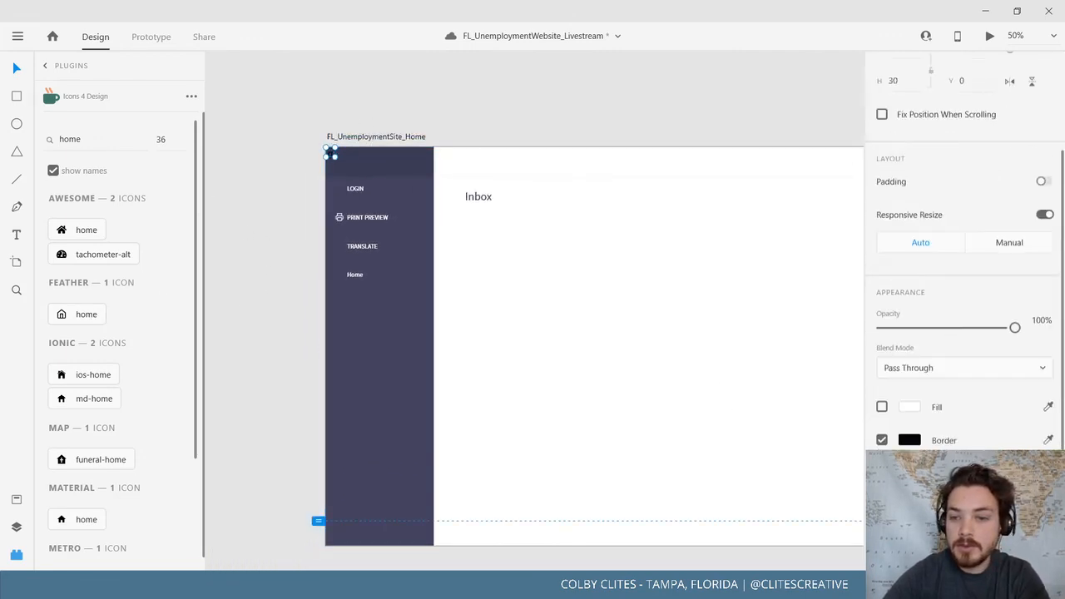
{"action": "left_click", "coordinate": [915, 413]}
{"action": "left_click", "coordinate": [745, 382]}
{"action": "left_click_drag", "start_coordinate": [685, 307], "coordinate": [678, 303]}
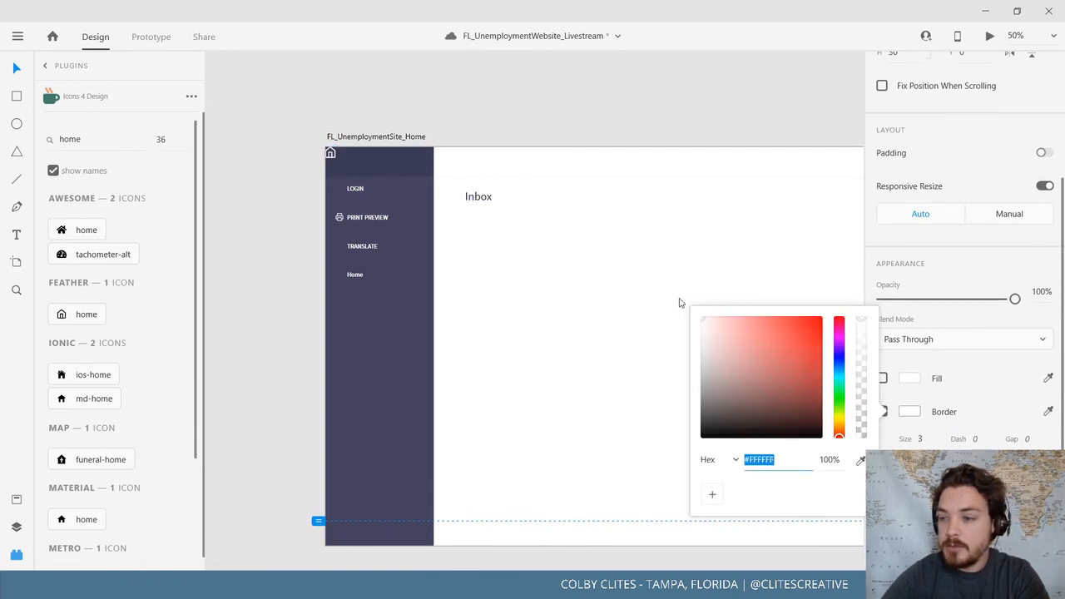
{"action": "left_click", "coordinate": [613, 106]}
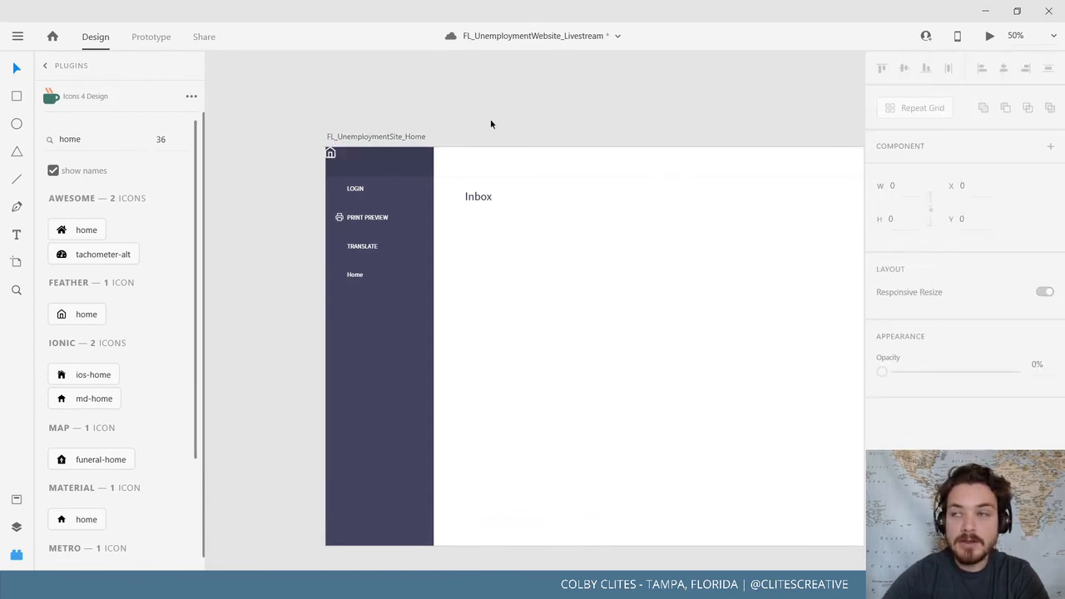
Move the home icon from the artboard's corner to just below the printer icon, at X 30, Y 218
{"action": "left_click_drag", "start_coordinate": [500, 107], "coordinate": [528, 93]}
{"action": "key", "text": "ctrl+plus"}
{"action": "key", "text": "ctrl+plus"}
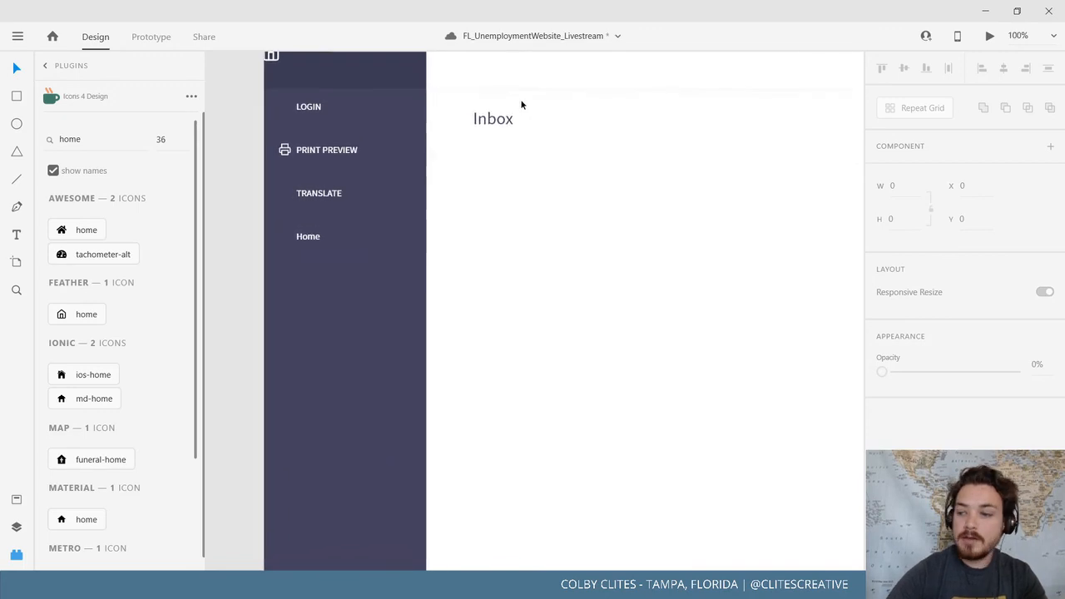
{"action": "left_click_drag", "start_coordinate": [363, 204], "coordinate": [472, 317]}
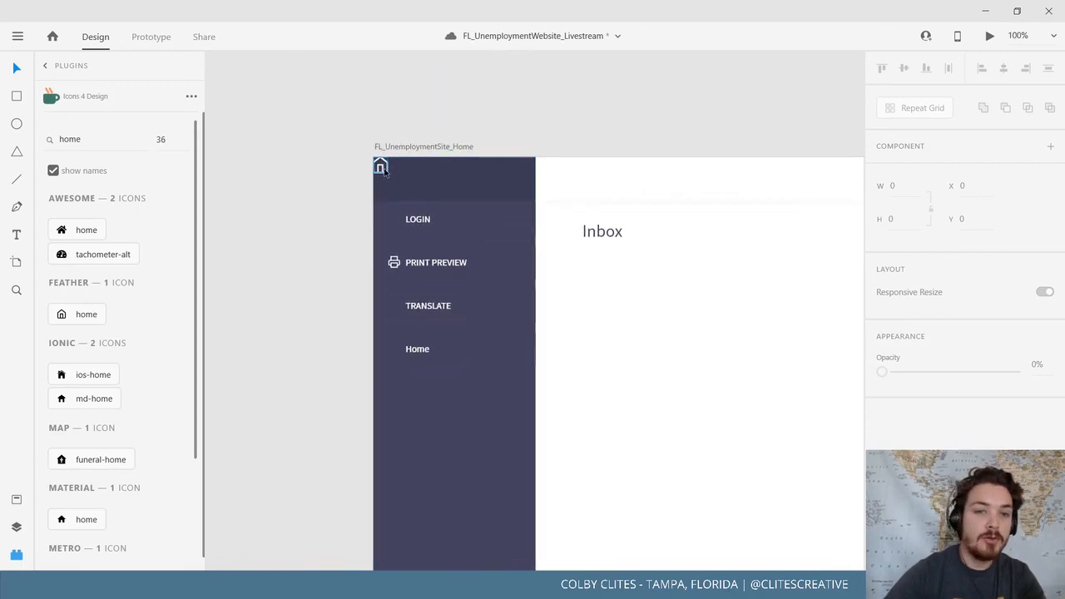
{"action": "left_click_drag", "start_coordinate": [384, 171], "coordinate": [397, 281]}
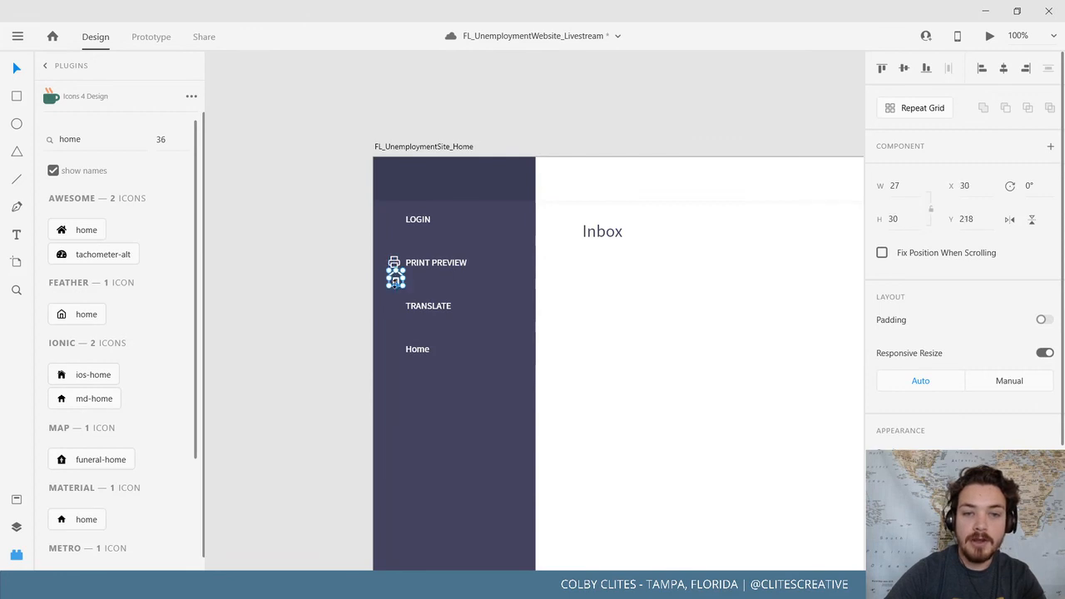
Shrink the home icon to 20 px wide and line it up under the printer icon at X 30
{"action": "key", "text": "ctrl+plus"}
{"action": "key", "text": "ctrl+plus"}
{"action": "key", "text": "ctrl+plus"}
{"action": "key", "text": "ctrl+plus"}
{"action": "left_click_drag", "start_coordinate": [413, 319], "coordinate": [635, 344]}
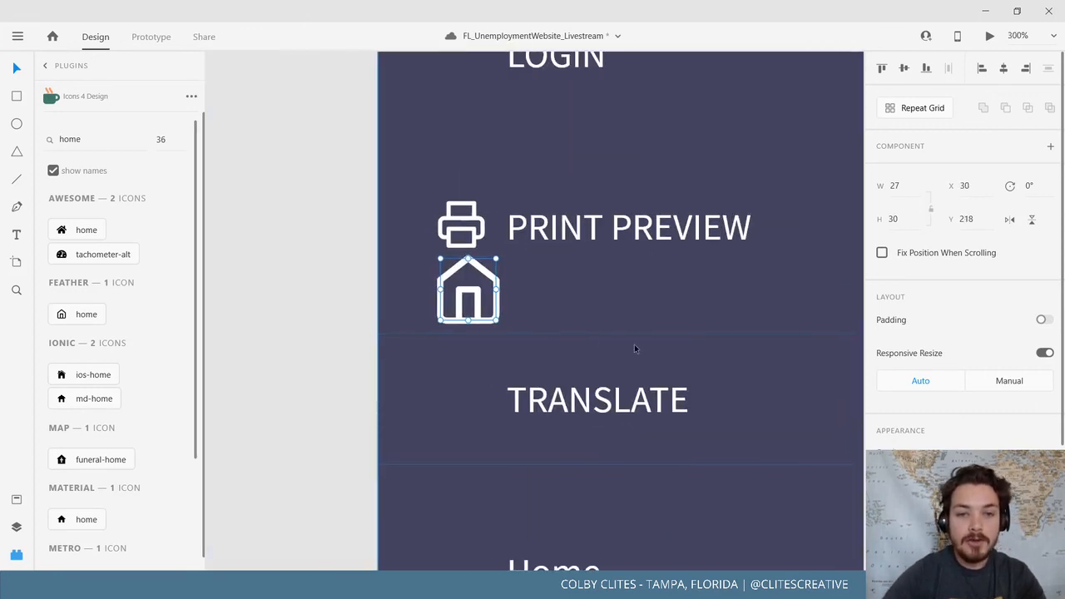
{"action": "left_click_drag", "start_coordinate": [484, 319], "coordinate": [470, 308]}
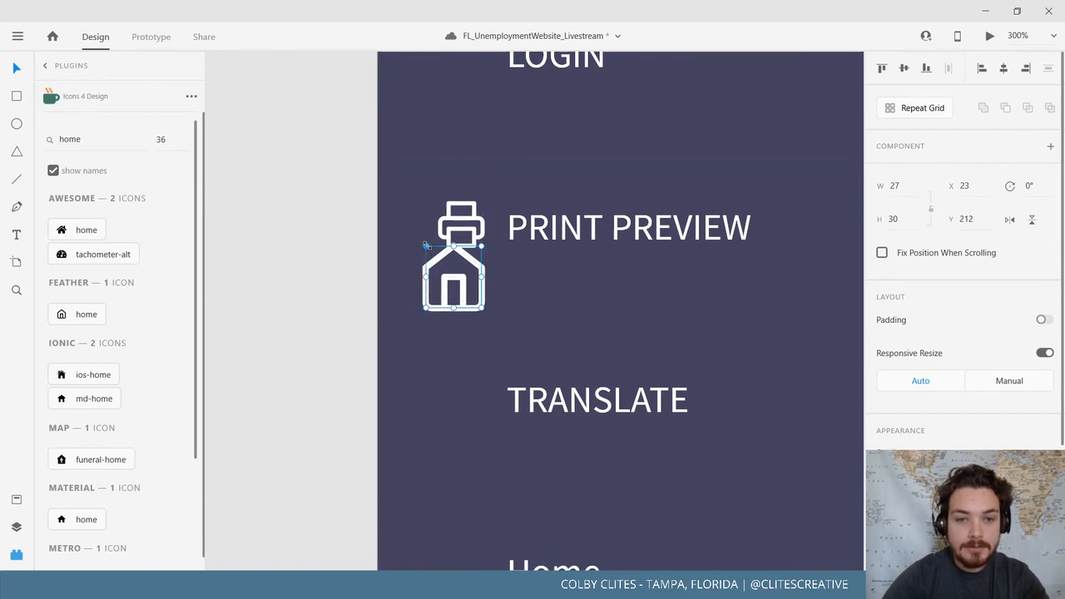
{"action": "left_click_drag", "start_coordinate": [425, 245], "coordinate": [438, 261]}
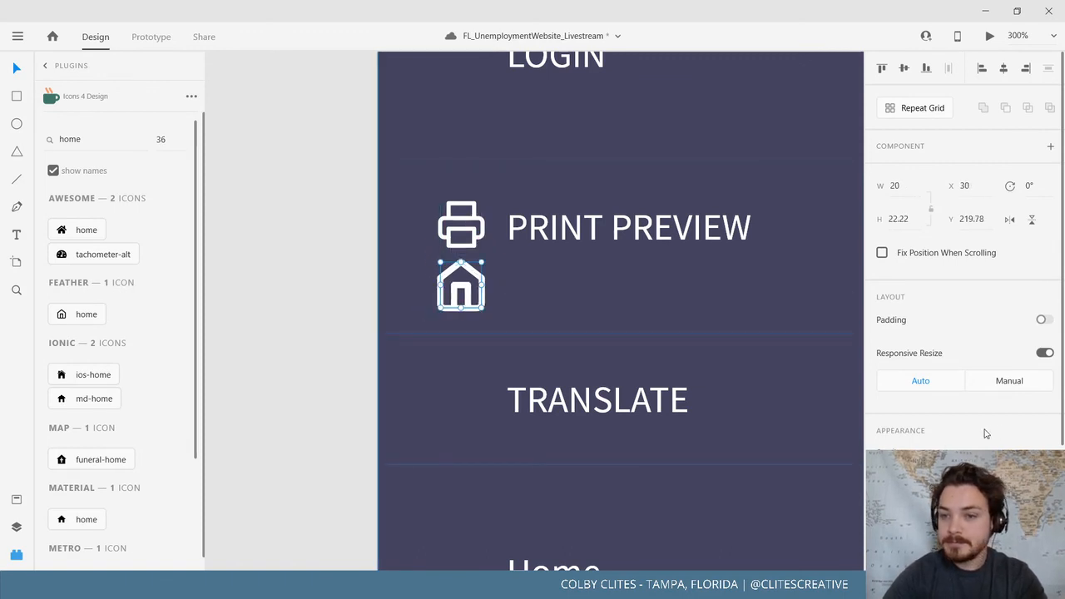
Set the home icon's border size to 2 to match the printer icon
{"action": "scroll", "coordinate": [984, 434], "scroll_direction": "down", "scroll_amount": 3}
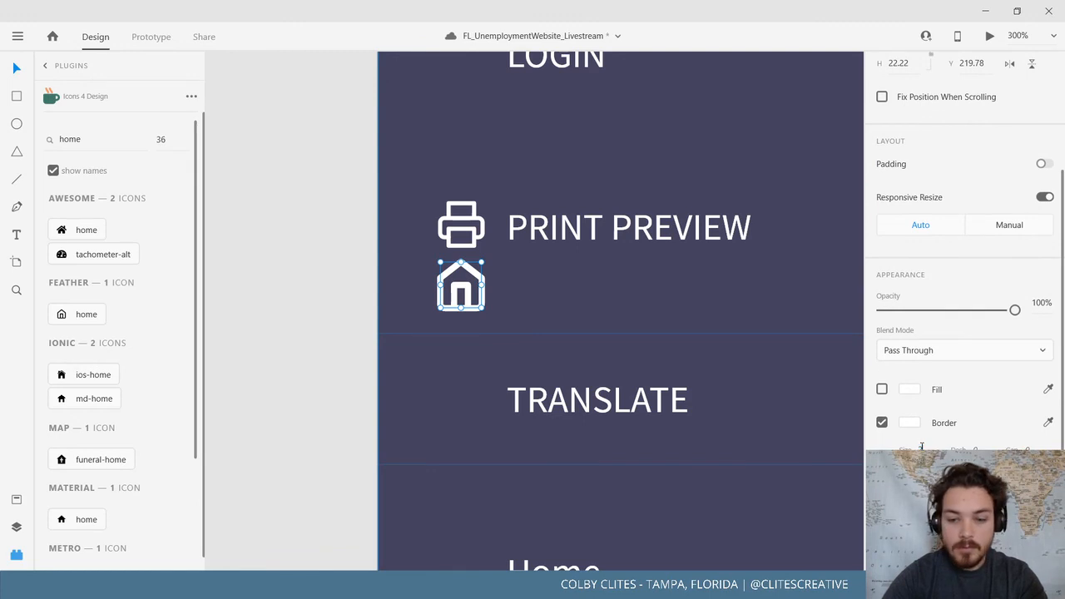
{"action": "type", "text": "2"}
{"action": "key", "text": "Return"}
{"action": "left_click", "coordinate": [461, 220]}
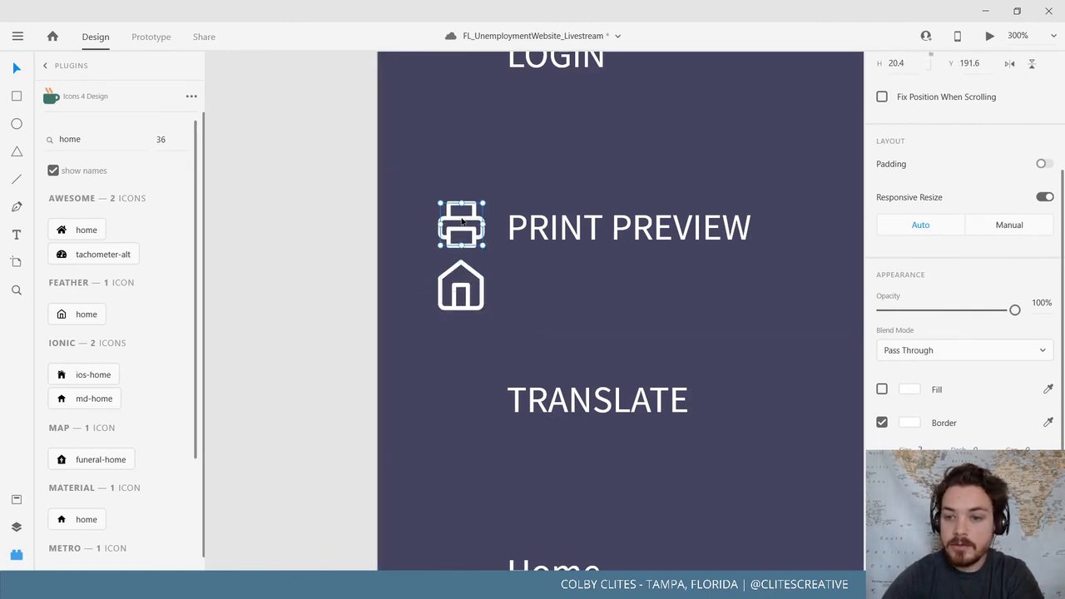
{"action": "left_click", "coordinate": [363, 276]}
Move the home icon up beside the LOGIN label, in line with the printer icon
{"action": "scroll", "coordinate": [363, 315], "scroll_direction": "up", "scroll_amount": 2}
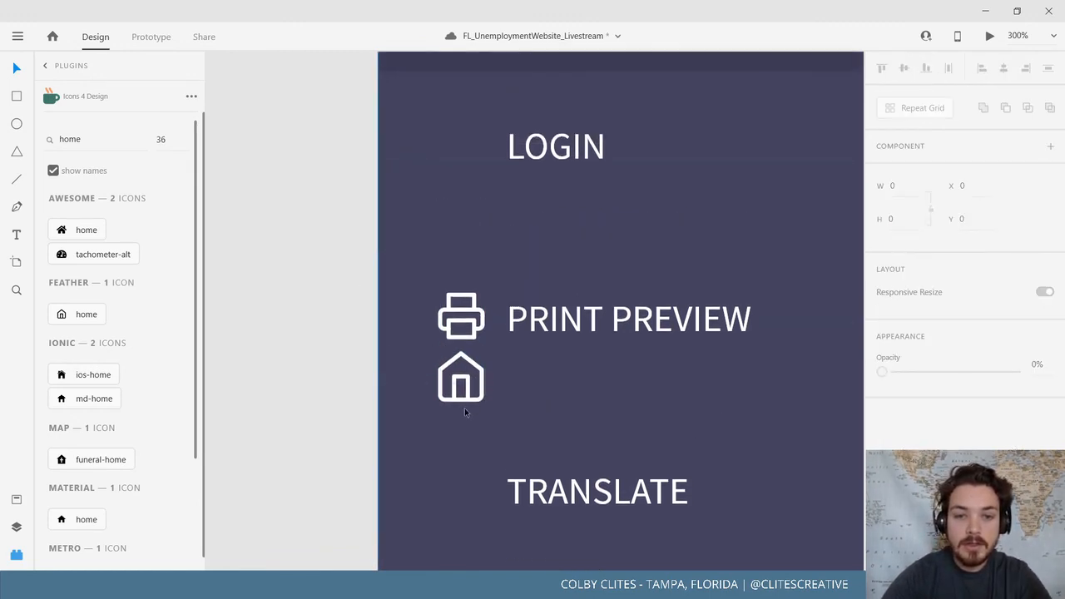
{"action": "scroll", "coordinate": [464, 408], "scroll_direction": "up", "scroll_amount": 1}
{"action": "left_click", "coordinate": [463, 431]}
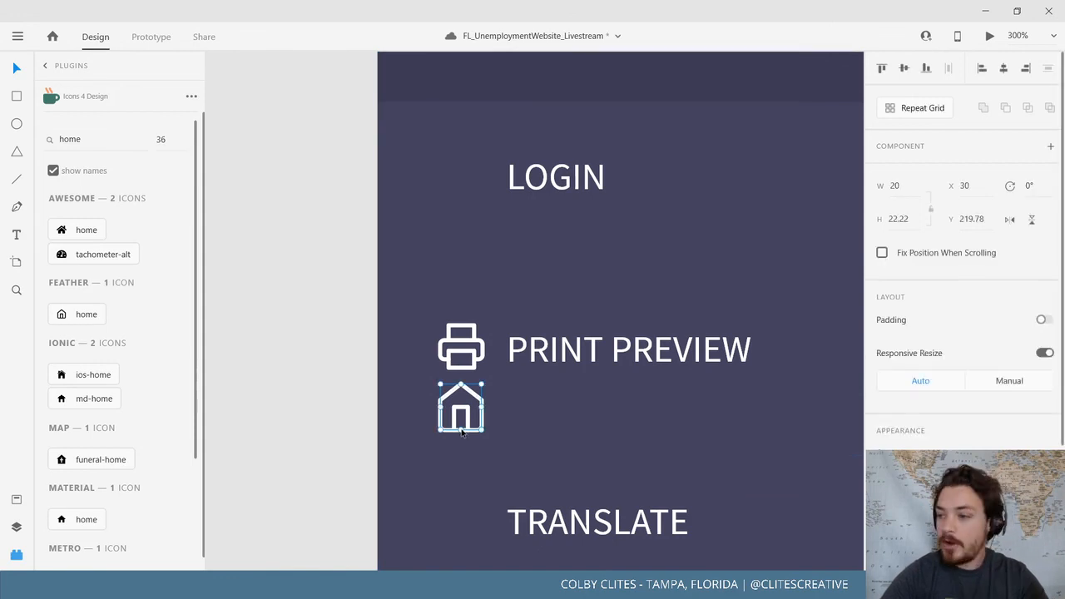
{"action": "left_click_drag", "start_coordinate": [463, 432], "coordinate": [485, 198]}
{"action": "left_click", "coordinate": [328, 316]}
{"action": "left_click_drag", "start_coordinate": [267, 297], "coordinate": [388, 326]}
{"action": "key", "text": "ctrl+minus"}
{"action": "key", "text": "ctrl+minus"}
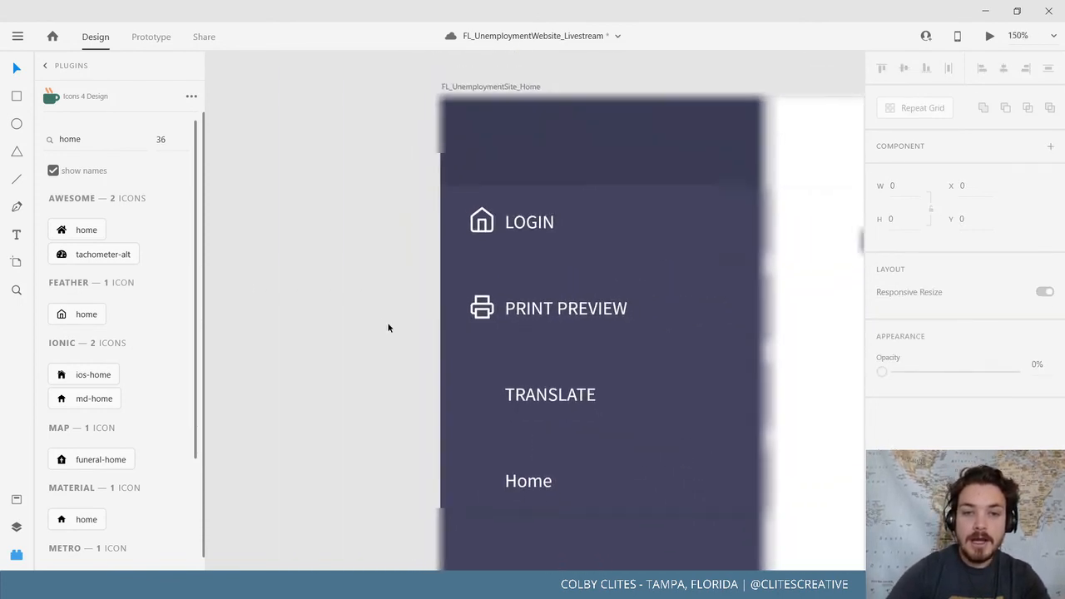
{"action": "left_click_drag", "start_coordinate": [411, 338], "coordinate": [331, 295]}
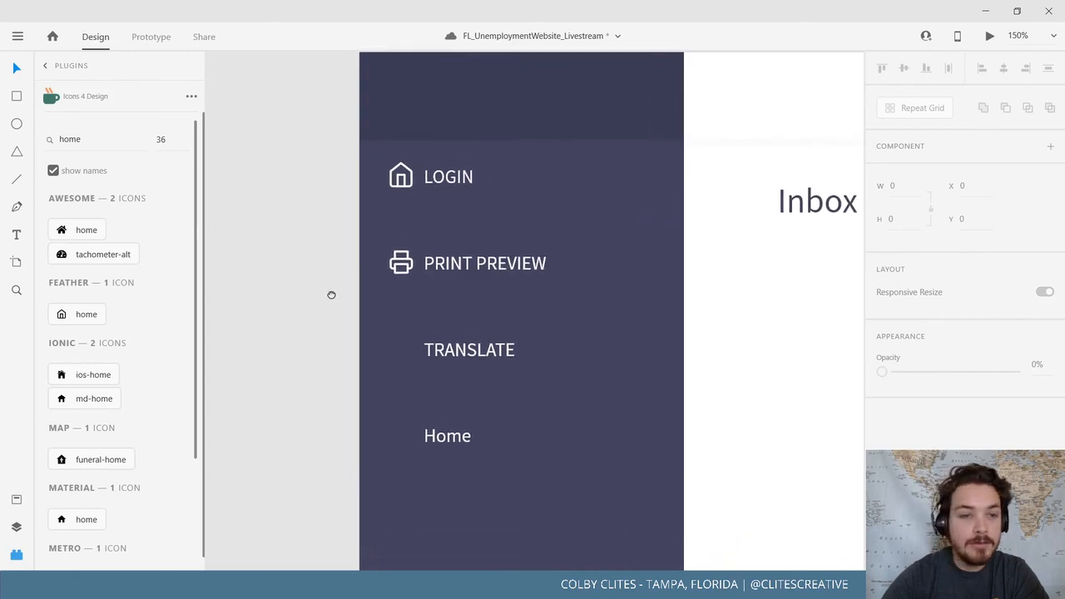
Delete the Home item below TRANSLATE in the sidebar
{"action": "double_click", "coordinate": [112, 139]}
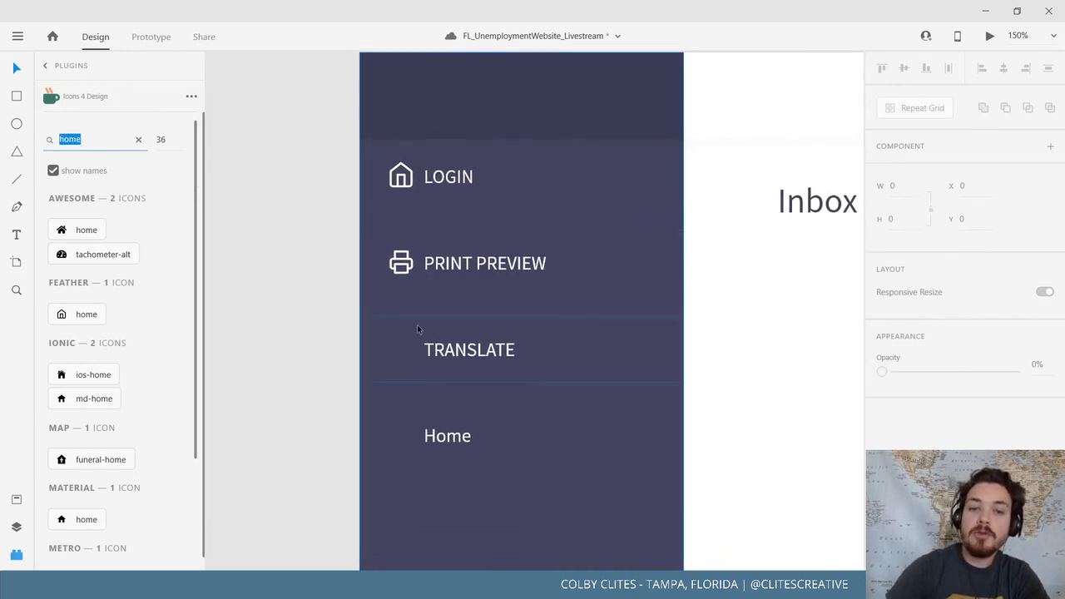
{"action": "left_click", "coordinate": [455, 436]}
{"action": "key", "text": "Delete"}
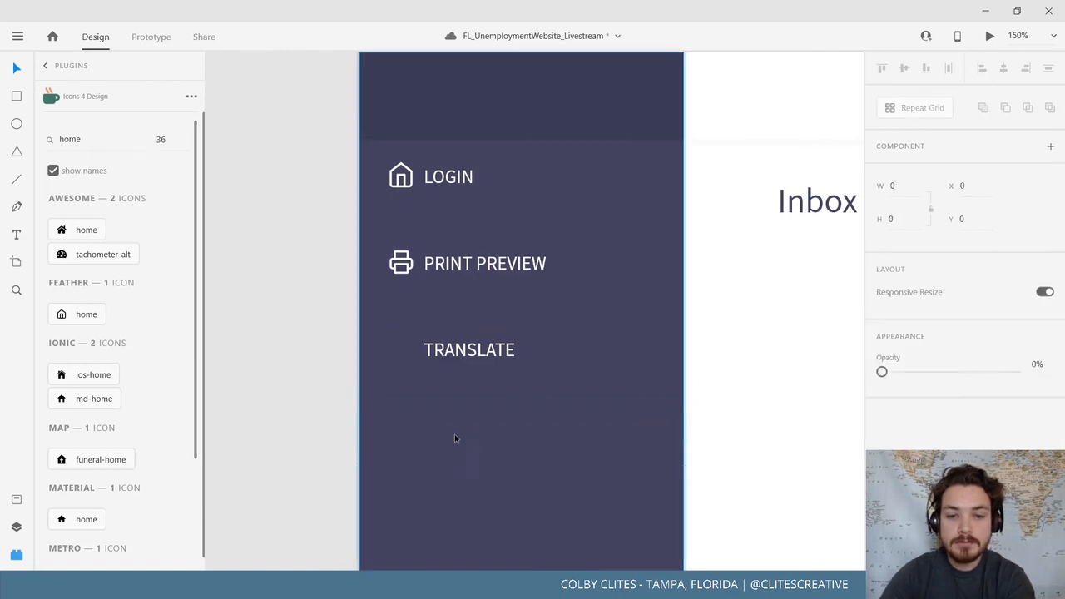
Search the icon plugin for "translate"
{"action": "left_click", "coordinate": [91, 140]}
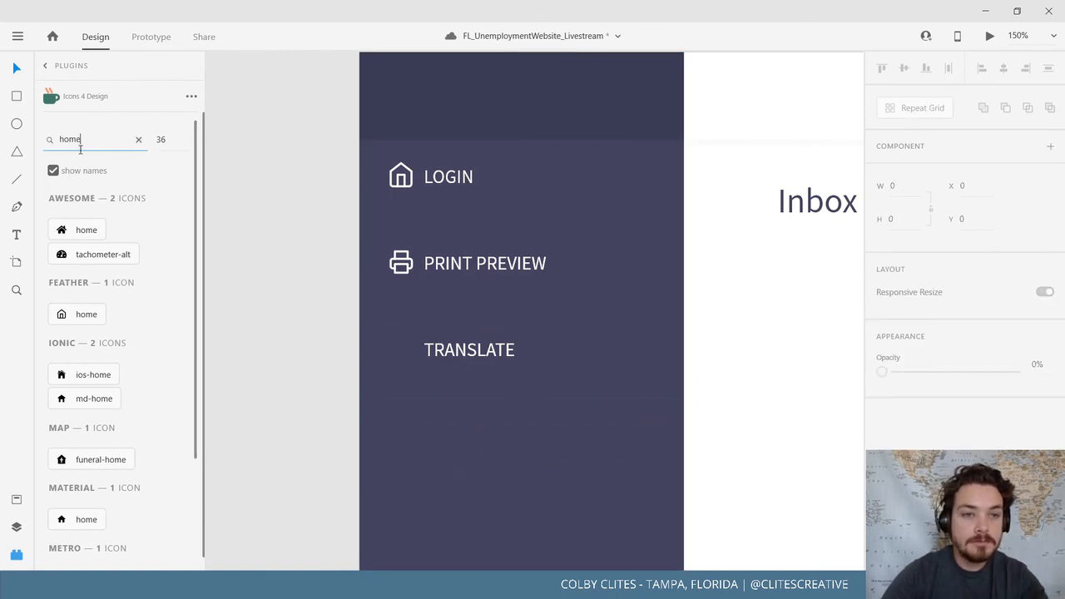
{"action": "double_click", "coordinate": [73, 139]}
{"action": "type", "text": "tra"}
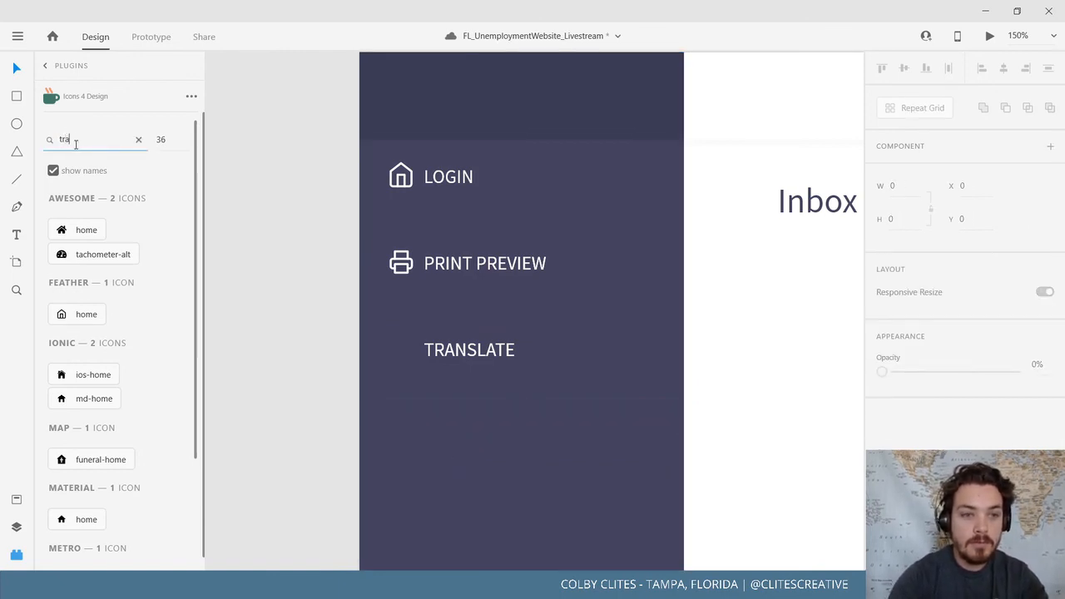
{"action": "type", "text": "nslate"}
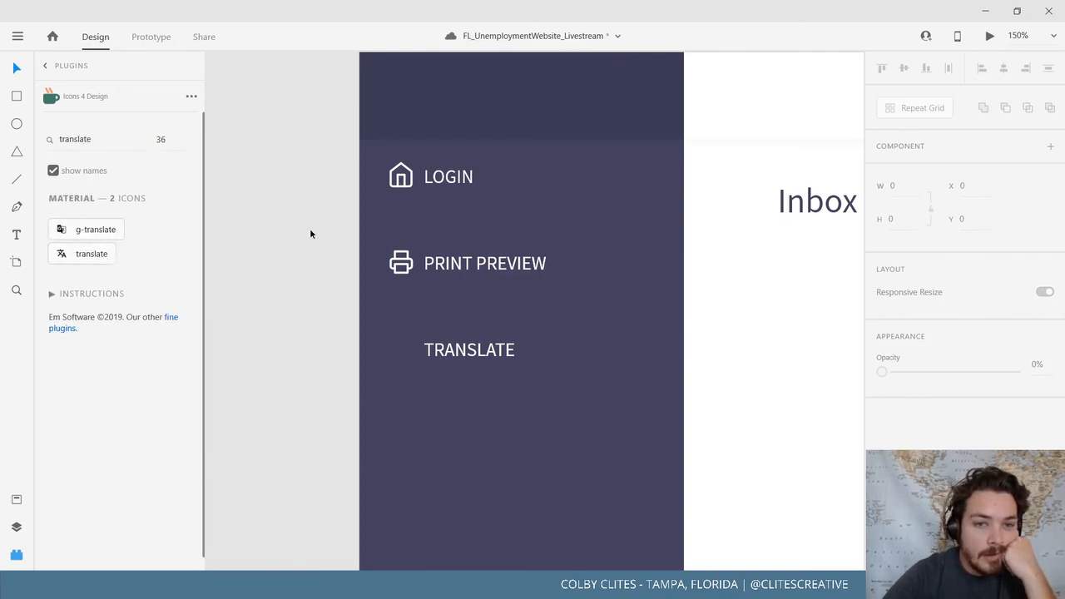
Insert the Material translate icon on the Home artboard and move it within the sidebar header to X 85, Y 12
{"action": "left_click", "coordinate": [466, 218]}
{"action": "scroll", "coordinate": [355, 306], "scroll_direction": "up", "scroll_amount": 1}
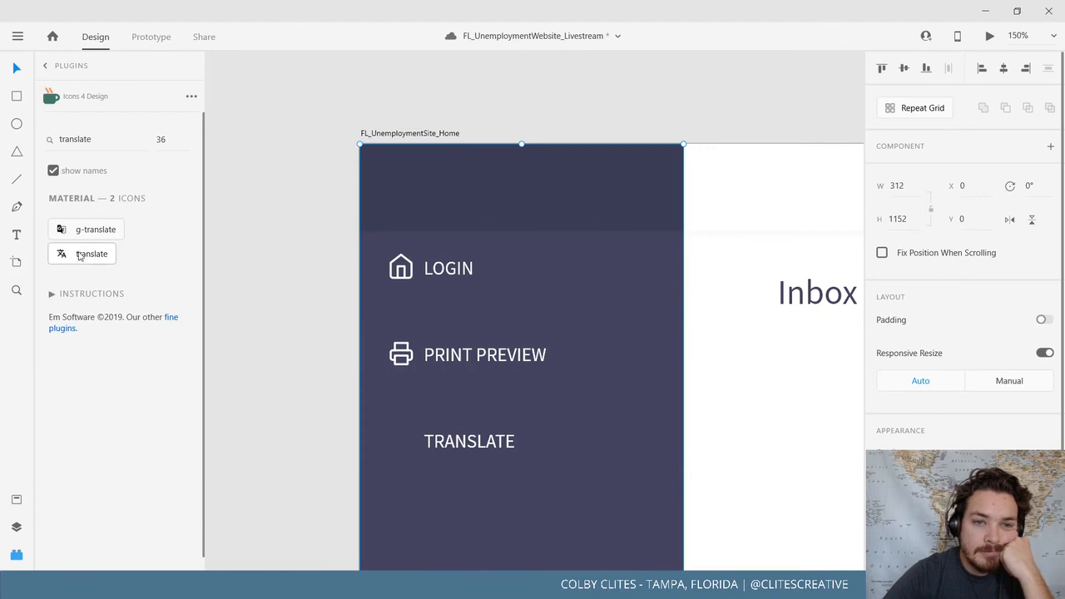
{"action": "left_click", "coordinate": [434, 133]}
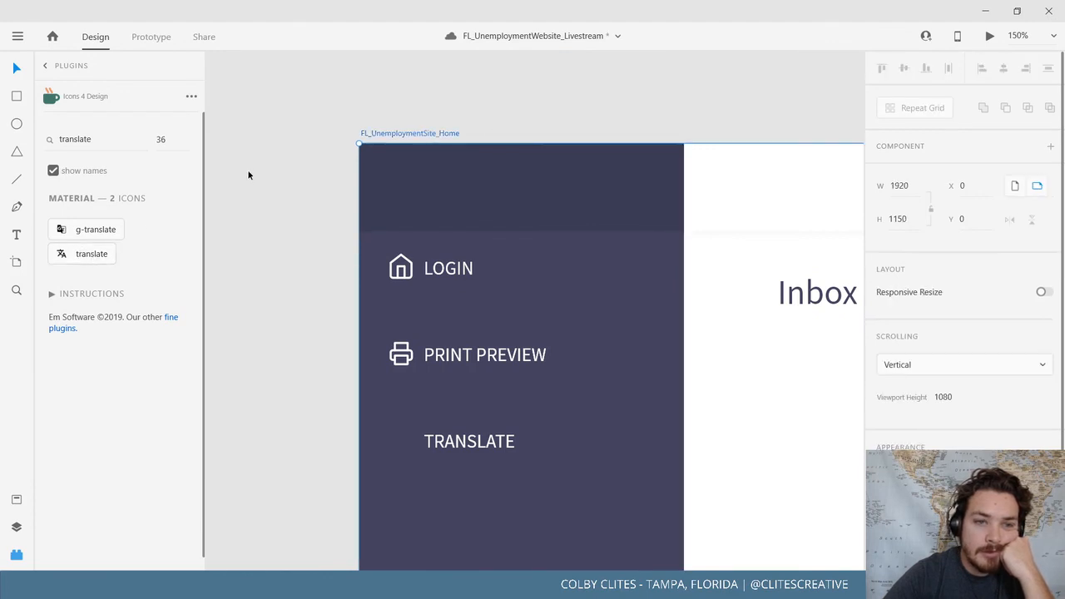
{"action": "left_click", "coordinate": [87, 253]}
{"action": "left_click", "coordinate": [421, 138]}
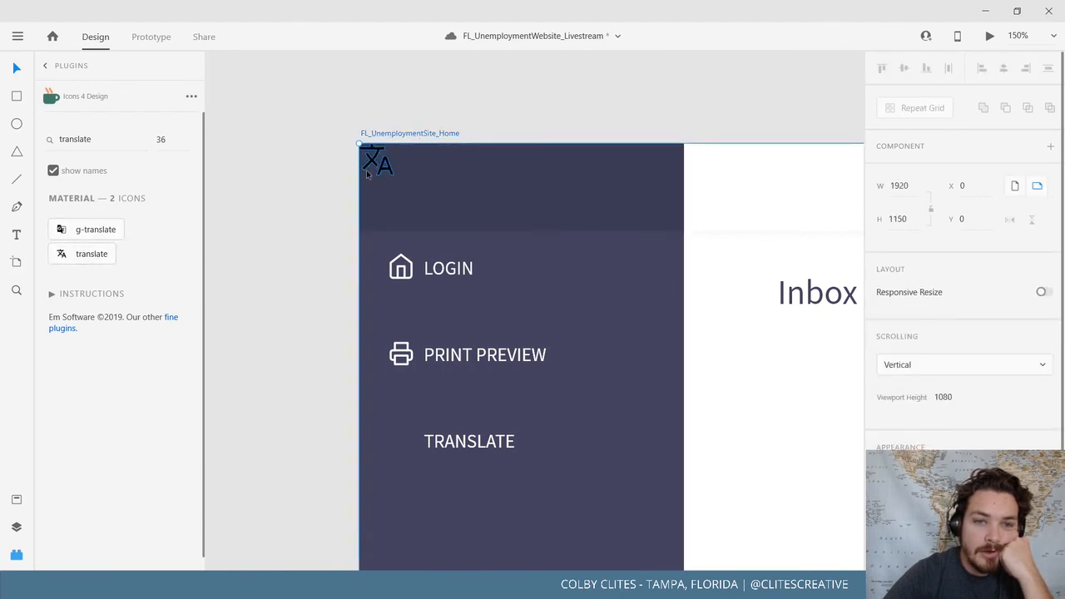
{"action": "left_click_drag", "start_coordinate": [382, 170], "coordinate": [477, 181]}
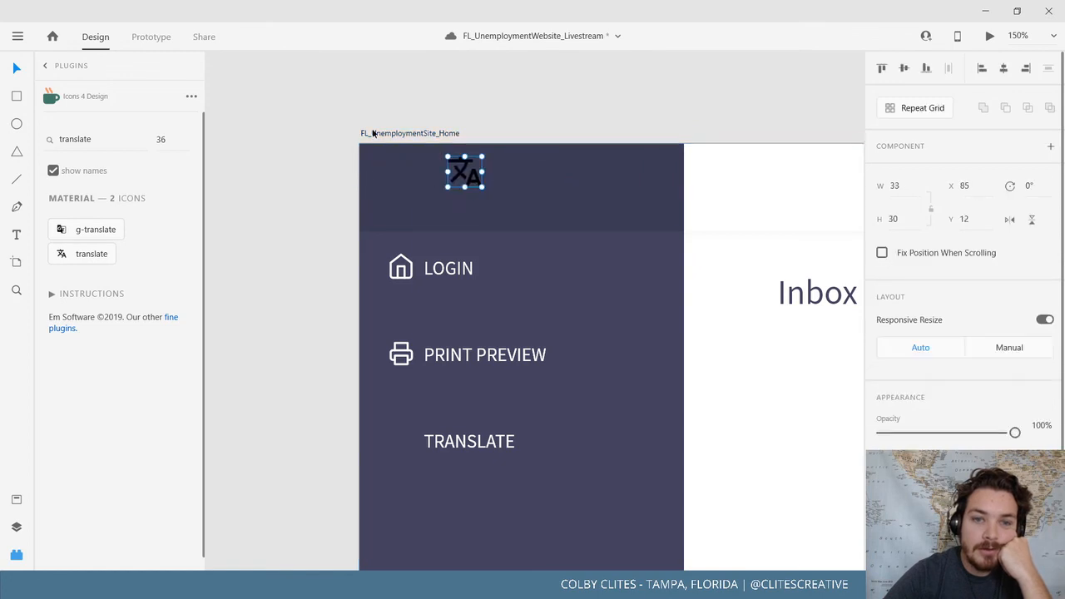
Insert the g-translate icon on the FL_UnemploymentSite_Home artboard and place it in the sidebar header at about X 10, Y 20
{"action": "left_click", "coordinate": [434, 135]}
{"action": "left_click", "coordinate": [110, 230]}
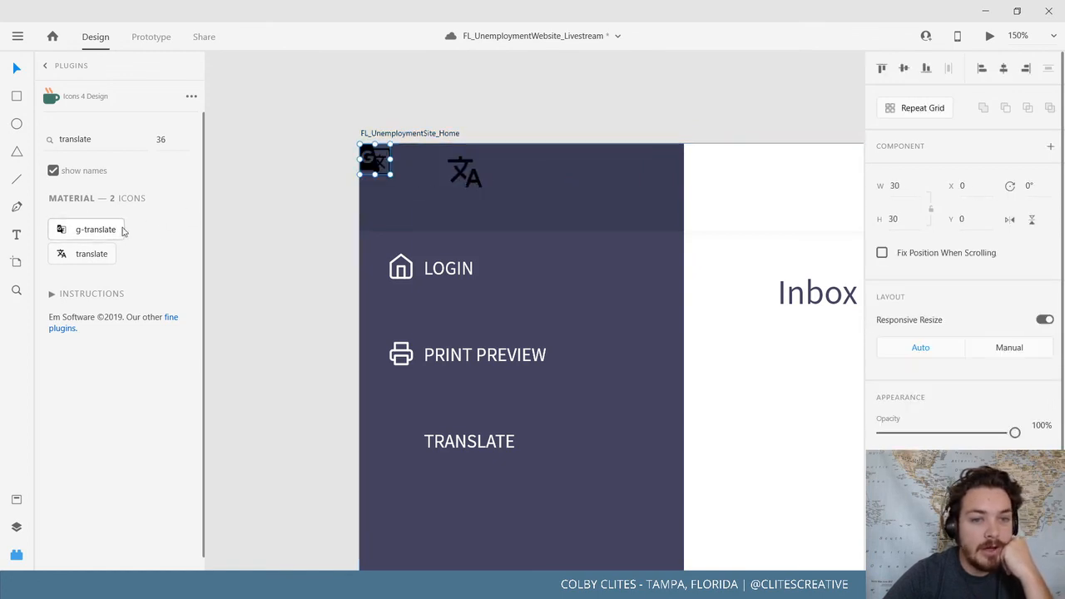
{"action": "left_click_drag", "start_coordinate": [373, 171], "coordinate": [383, 192]}
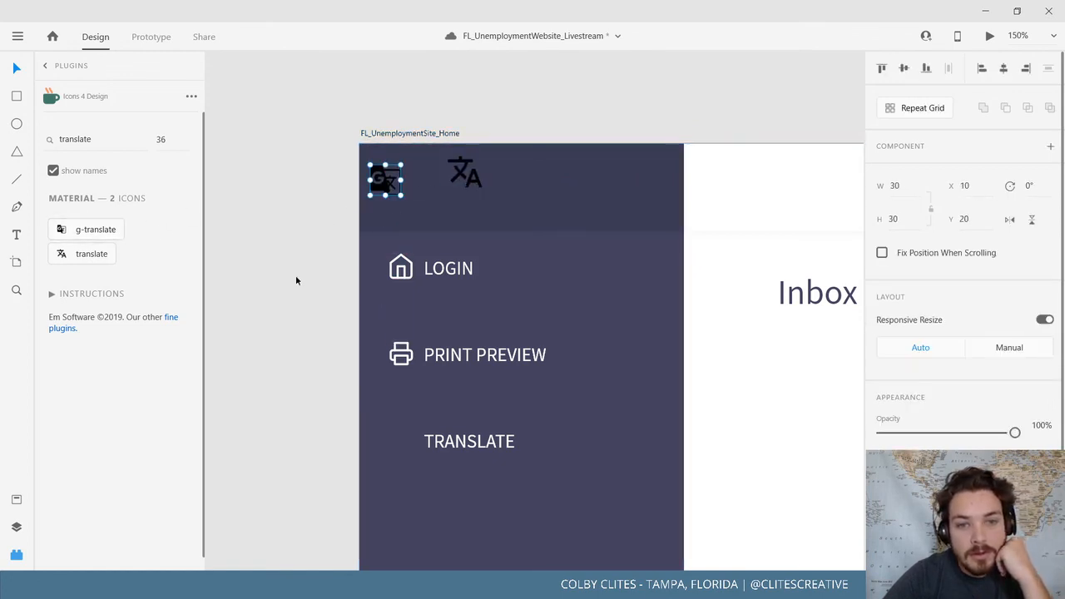
{"action": "left_click", "coordinate": [296, 274]}
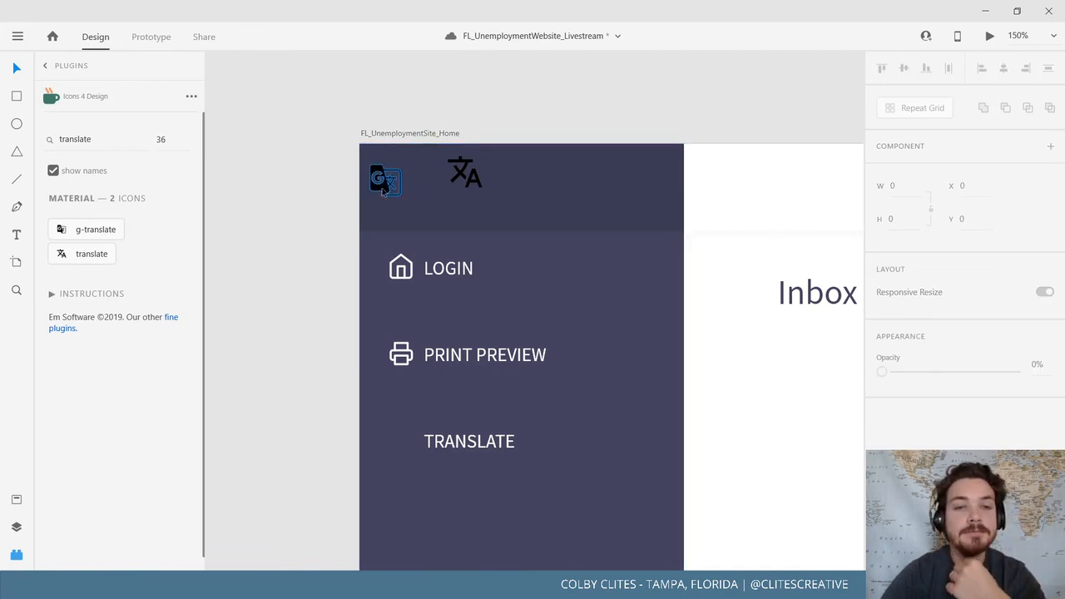
Delete both translate icons from the sidebar header
{"action": "left_click", "coordinate": [383, 180]}
{"action": "key", "text": "Delete"}
{"action": "left_click", "coordinate": [473, 183]}
{"action": "key", "text": "Delete"}
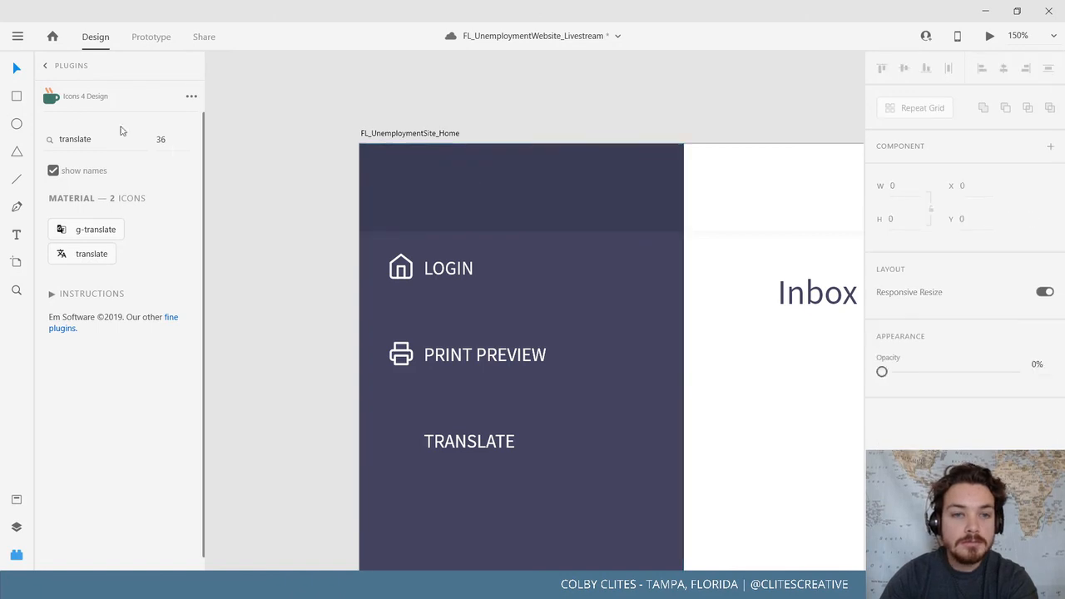
{"action": "double_click", "coordinate": [94, 139]}
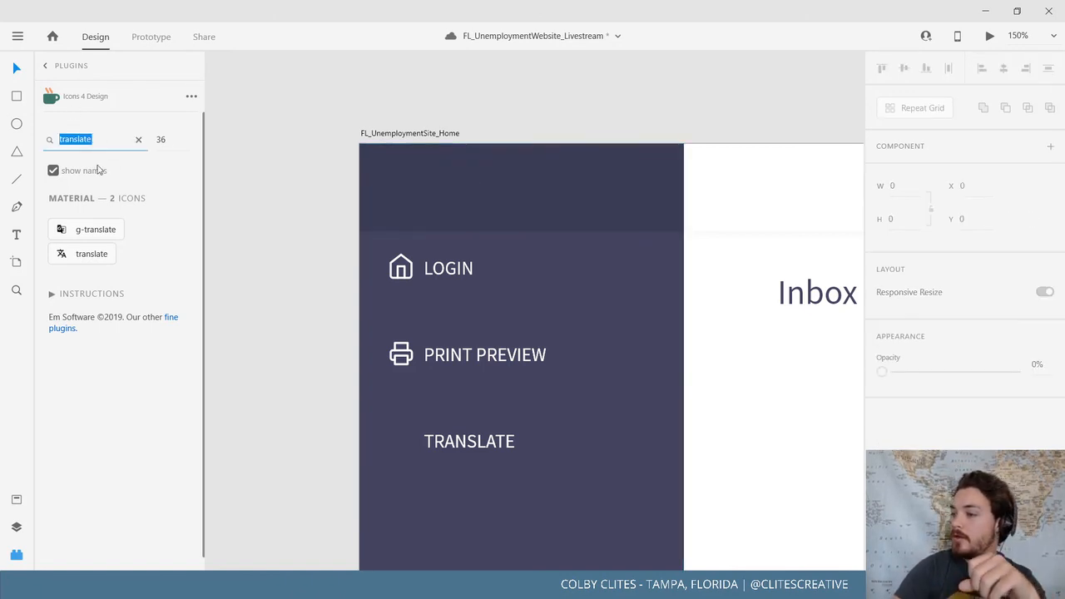
{"action": "left_click_drag", "start_coordinate": [334, 330], "coordinate": [293, 276]}
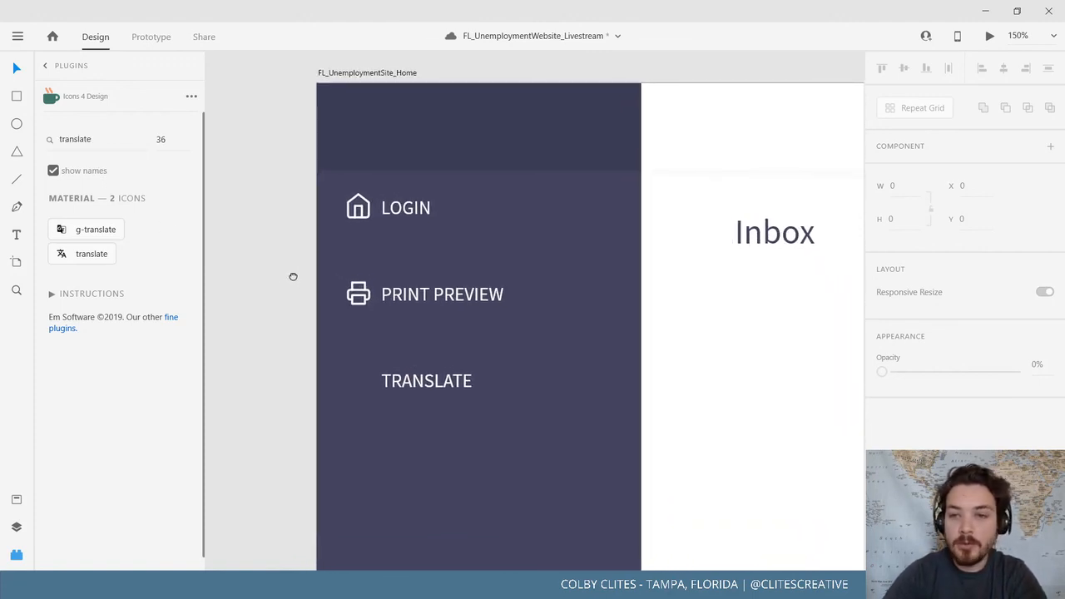
{"action": "left_click_drag", "start_coordinate": [293, 276], "coordinate": [342, 273]}
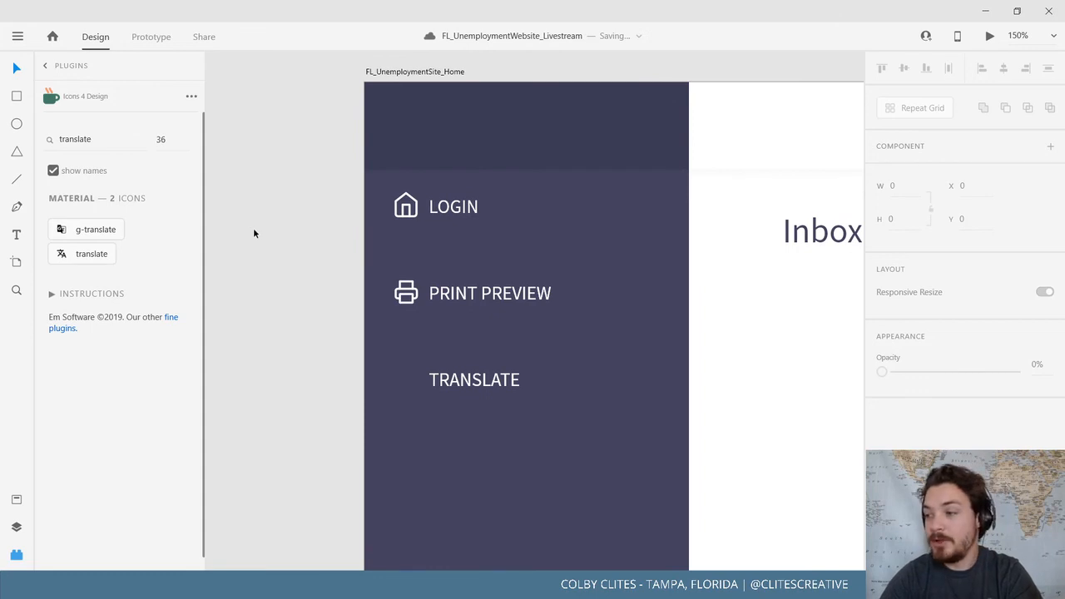
{"action": "left_click_drag", "start_coordinate": [258, 232], "coordinate": [303, 211]}
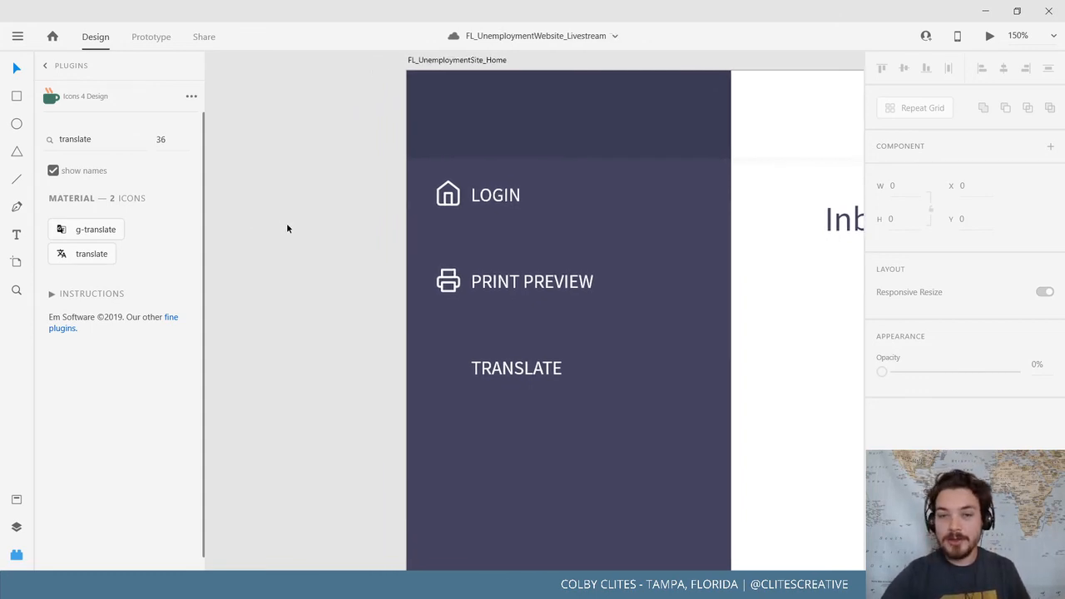
Search the icon plugin for "computer" and insert the computer icon on the FL_UnemploymentSite_Home artboard
{"action": "double_click", "coordinate": [99, 138]}
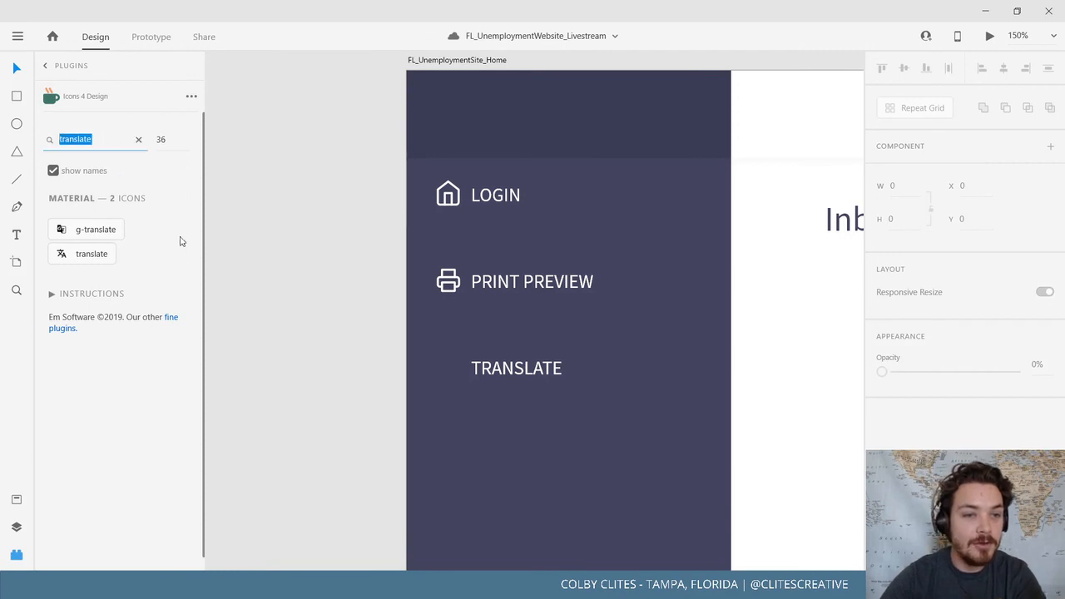
{"action": "key", "text": "BackSpace"}
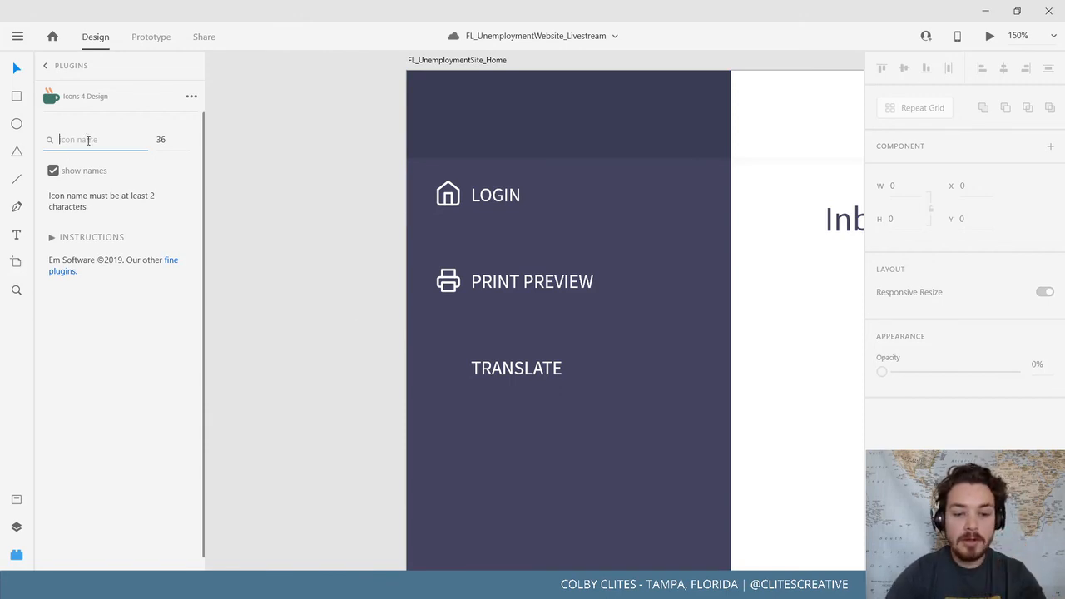
{"action": "type", "text": "computer"}
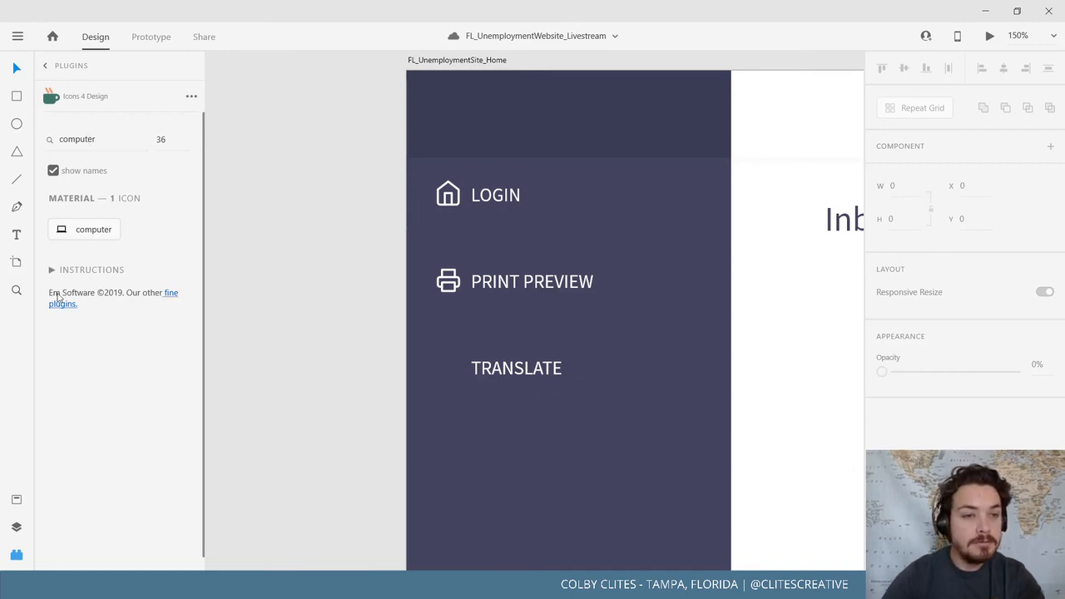
{"action": "left_click", "coordinate": [452, 61]}
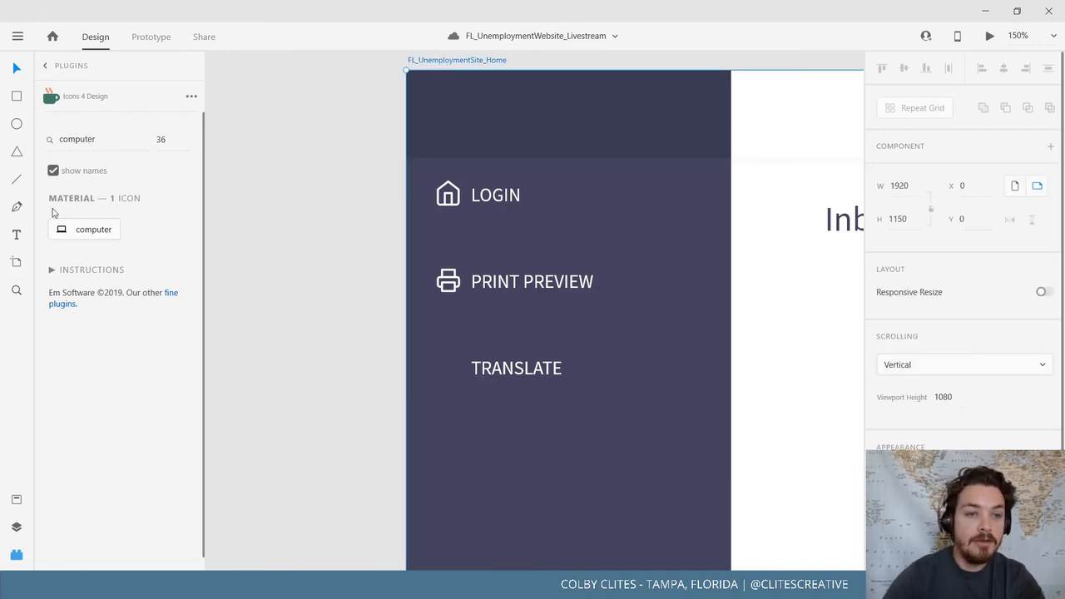
{"action": "left_click", "coordinate": [80, 230]}
Change the computer icon's fill to white
{"action": "left_click", "coordinate": [900, 498]}
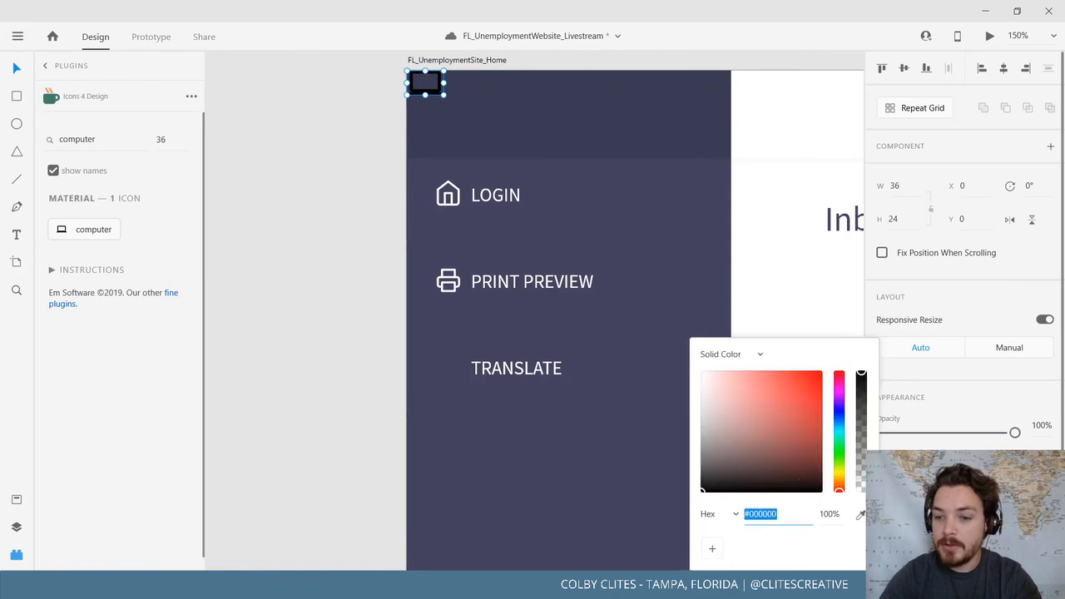
{"action": "left_click_drag", "start_coordinate": [753, 429], "coordinate": [680, 354]}
{"action": "left_click", "coordinate": [274, 241]}
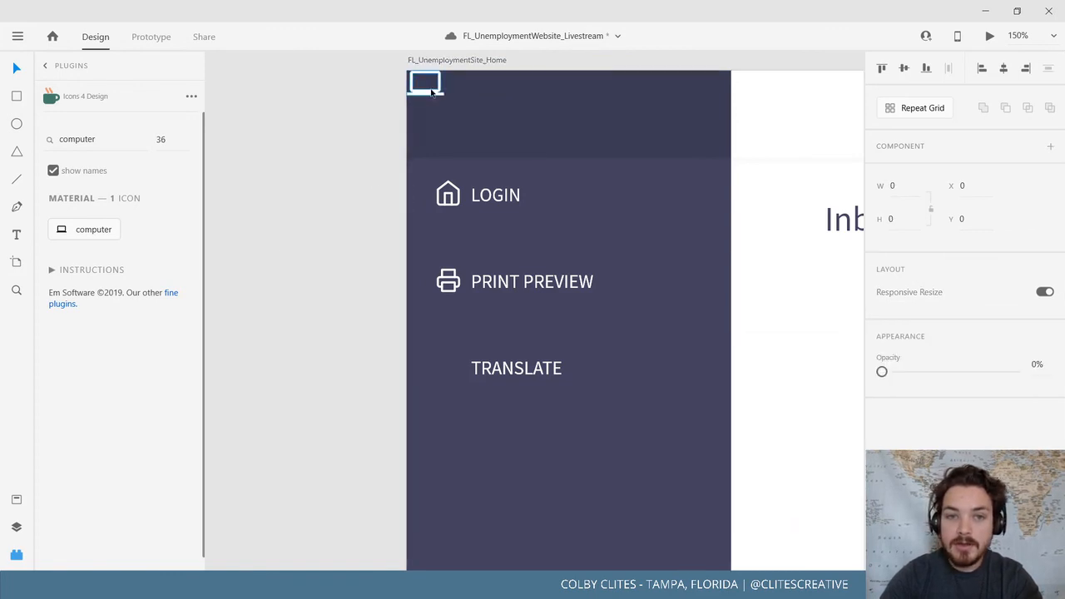
Search the icon plugin for "notes" and replace the computer icon with the speaker-notes icon on the FL_UnemploymentSite_Home artboard
{"action": "left_click", "coordinate": [425, 81]}
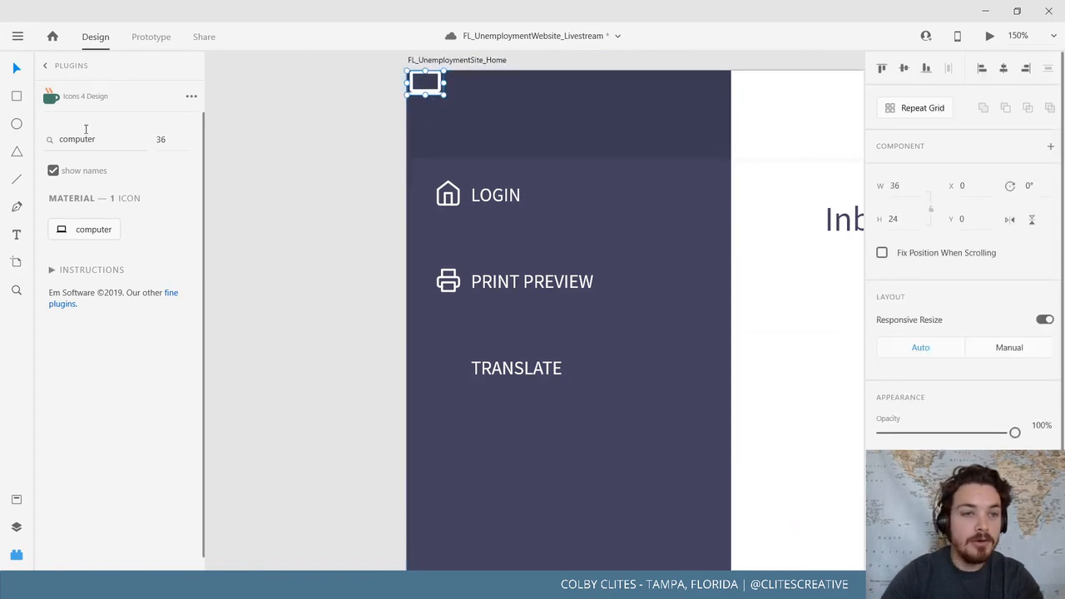
{"action": "double_click", "coordinate": [89, 141]}
{"action": "type", "text": "note"}
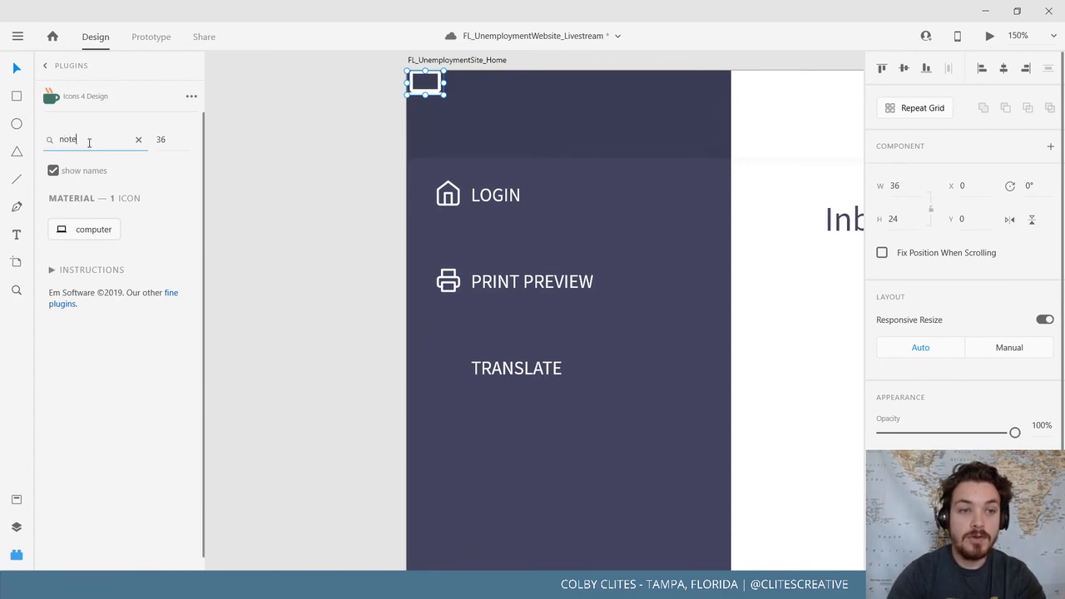
{"action": "type", "text": "s"}
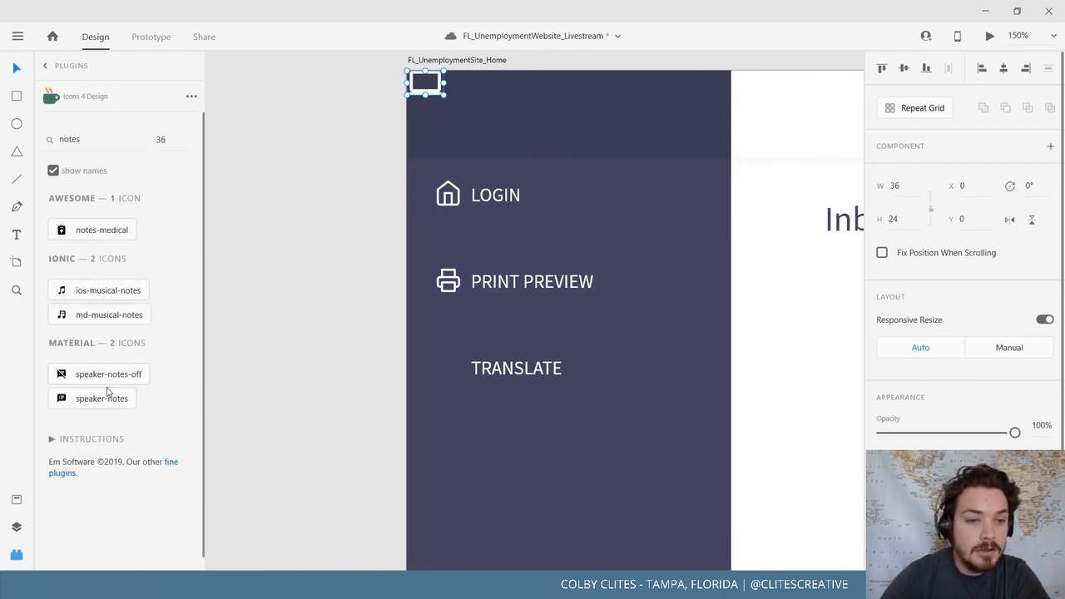
{"action": "left_click", "coordinate": [100, 399]}
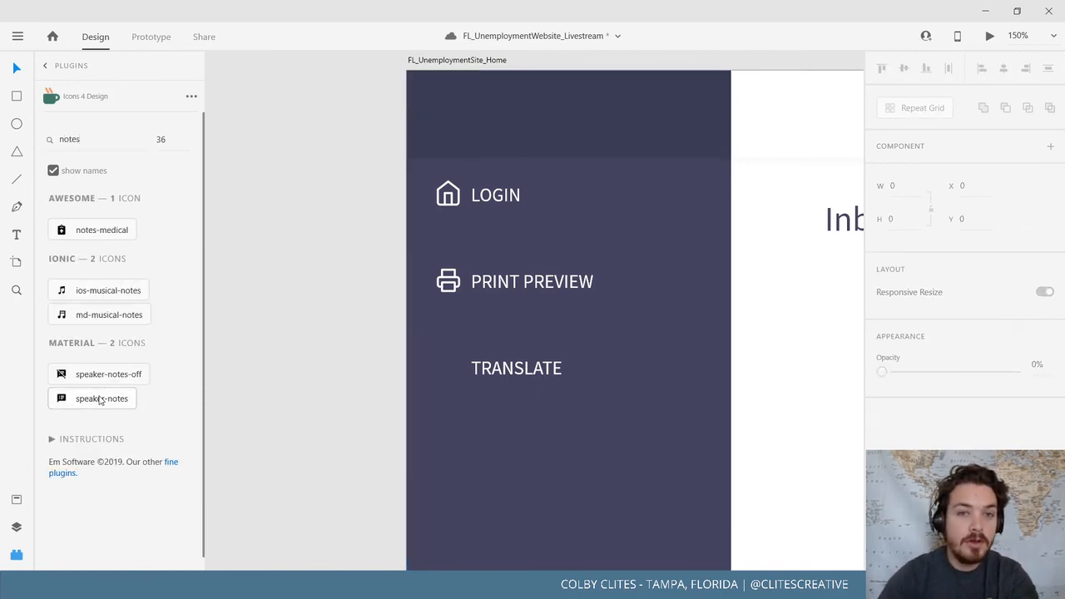
{"action": "left_click", "coordinate": [464, 60]}
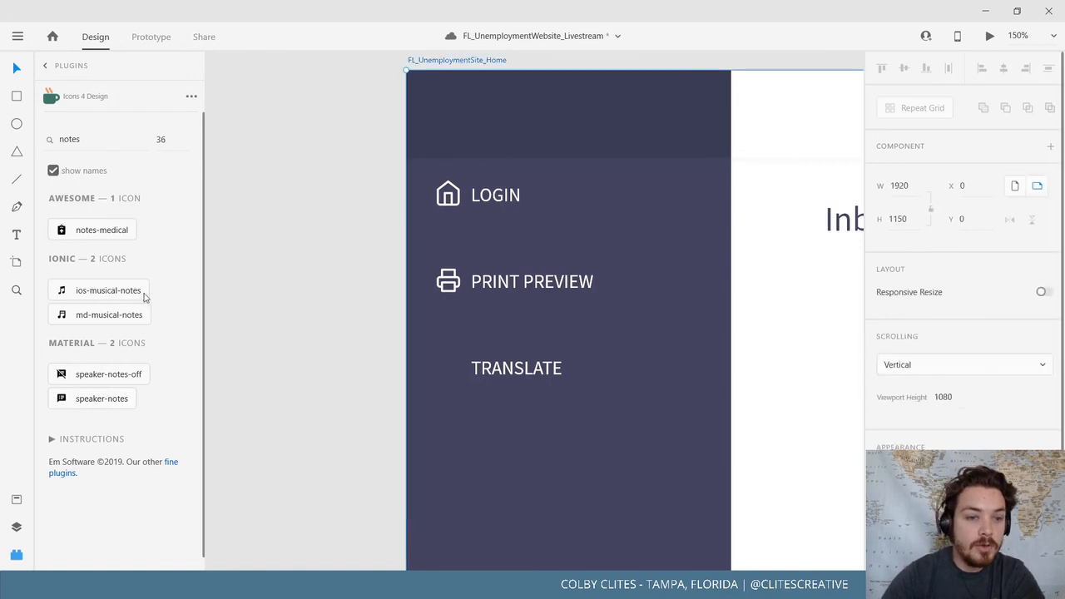
{"action": "left_click", "coordinate": [101, 397]}
Change the speaker-notes icon's fill to white
{"action": "left_click", "coordinate": [903, 466]}
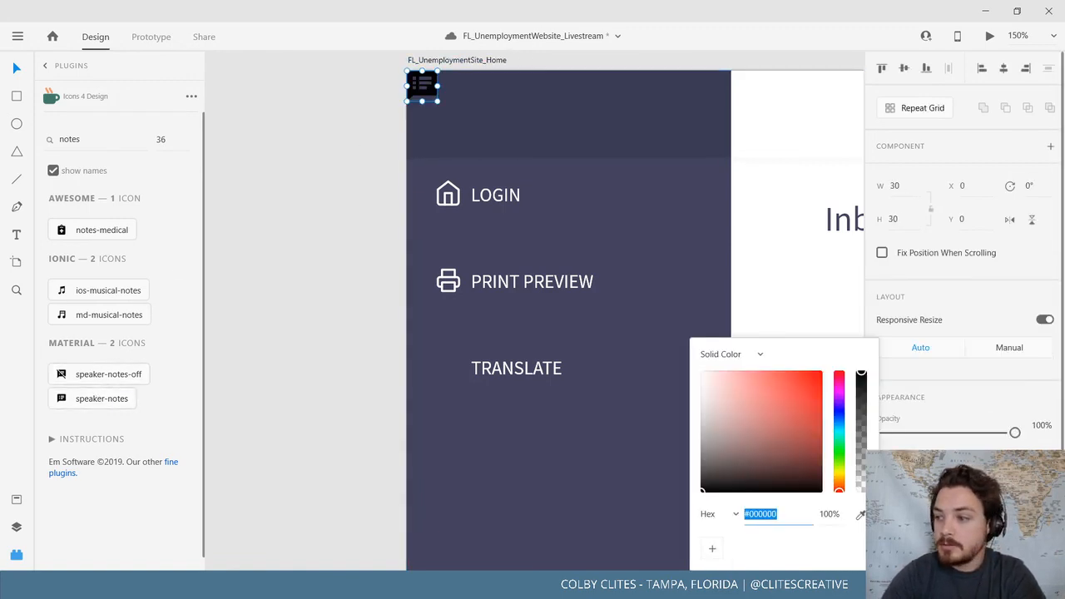
{"action": "left_click_drag", "start_coordinate": [771, 435], "coordinate": [680, 339]}
{"action": "left_click", "coordinate": [294, 252]}
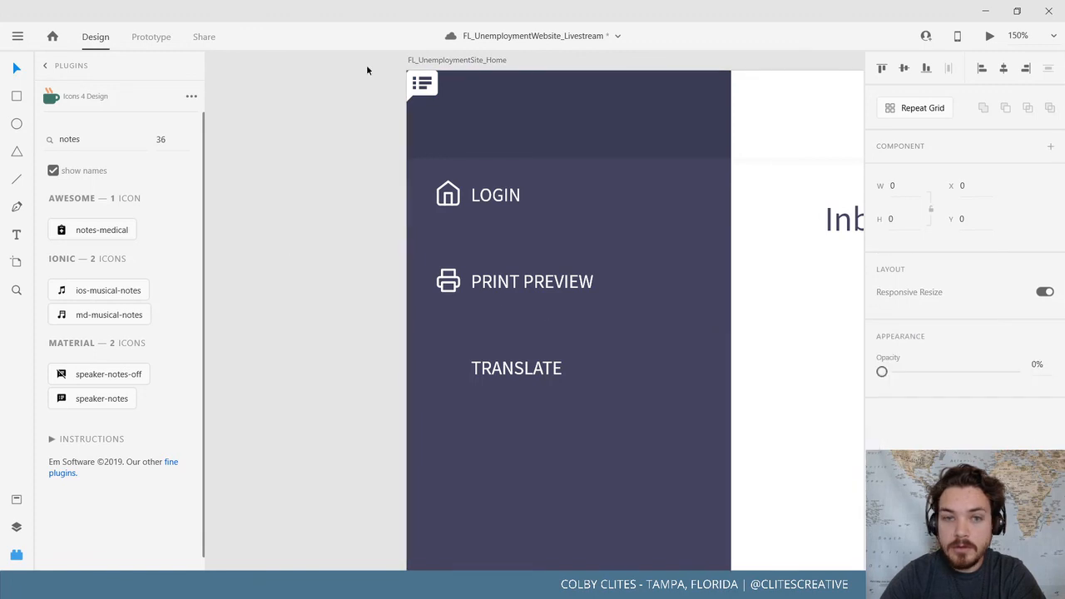
Place the speaker-notes icon in front of TRANSLATE at 20 × 20, aligned with the home and printer icons above it
{"action": "left_click_drag", "start_coordinate": [422, 83], "coordinate": [458, 372]}
{"action": "left_click", "coordinate": [309, 363]}
{"action": "left_click_drag", "start_coordinate": [744, 400], "coordinate": [658, 340]}
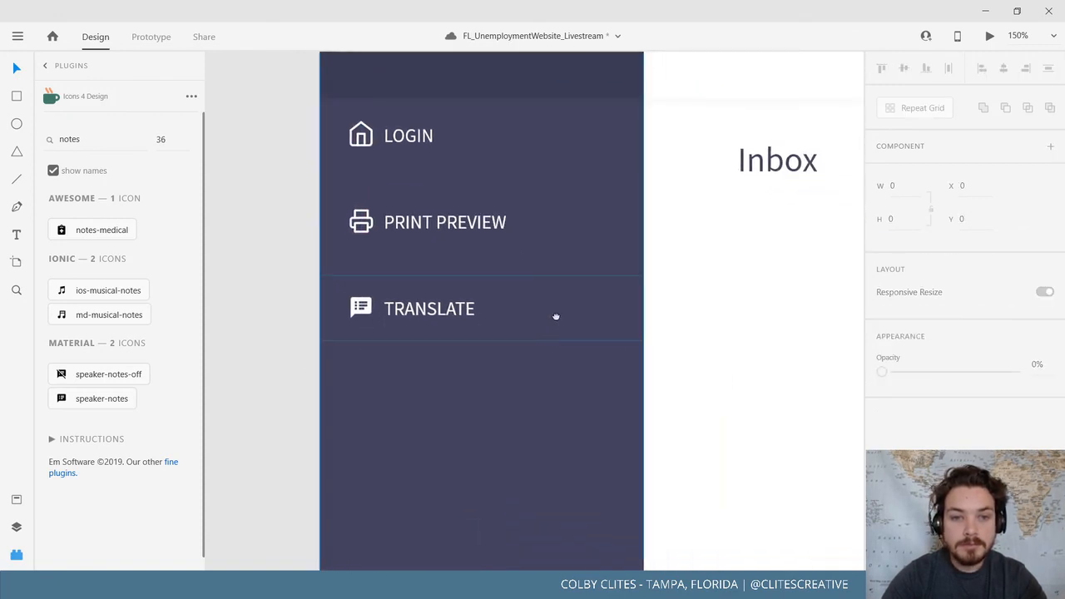
{"action": "left_click_drag", "start_coordinate": [556, 316], "coordinate": [597, 309]}
{"action": "left_click", "coordinate": [445, 293]}
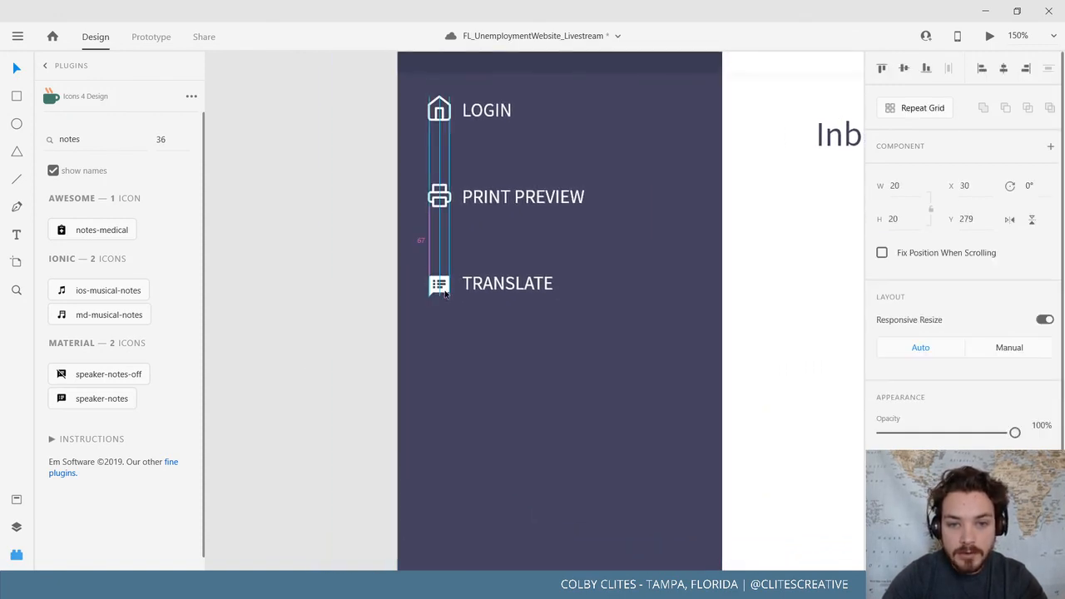
{"action": "left_click_drag", "start_coordinate": [444, 291], "coordinate": [440, 285]}
{"action": "left_click", "coordinate": [379, 300]}
{"action": "left_click_drag", "start_coordinate": [763, 302], "coordinate": [765, 414]}
{"action": "key", "text": "ctrl+minus"}
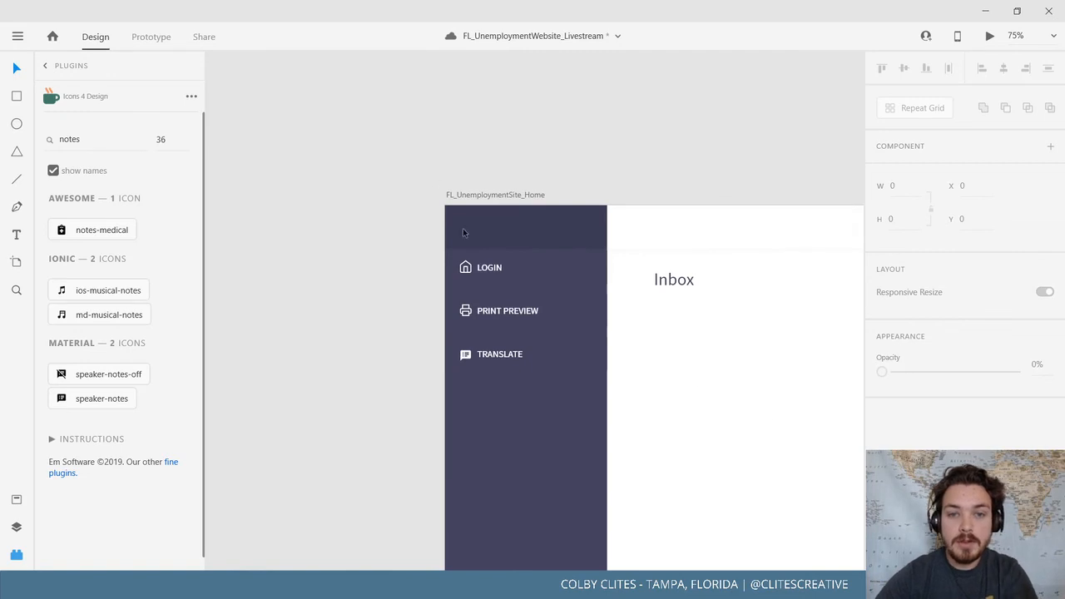
{"action": "scroll", "coordinate": [514, 233], "scroll_direction": "down", "scroll_amount": 3}
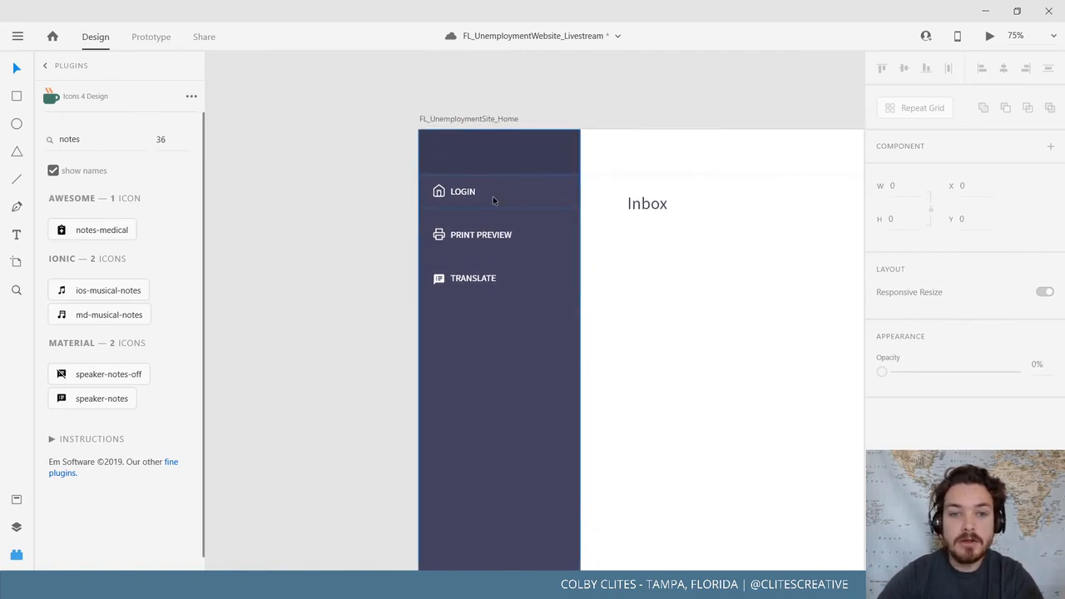
{"action": "left_click", "coordinate": [490, 197]}
{"action": "double_click", "coordinate": [487, 197]}
{"action": "double_click", "coordinate": [437, 195]}
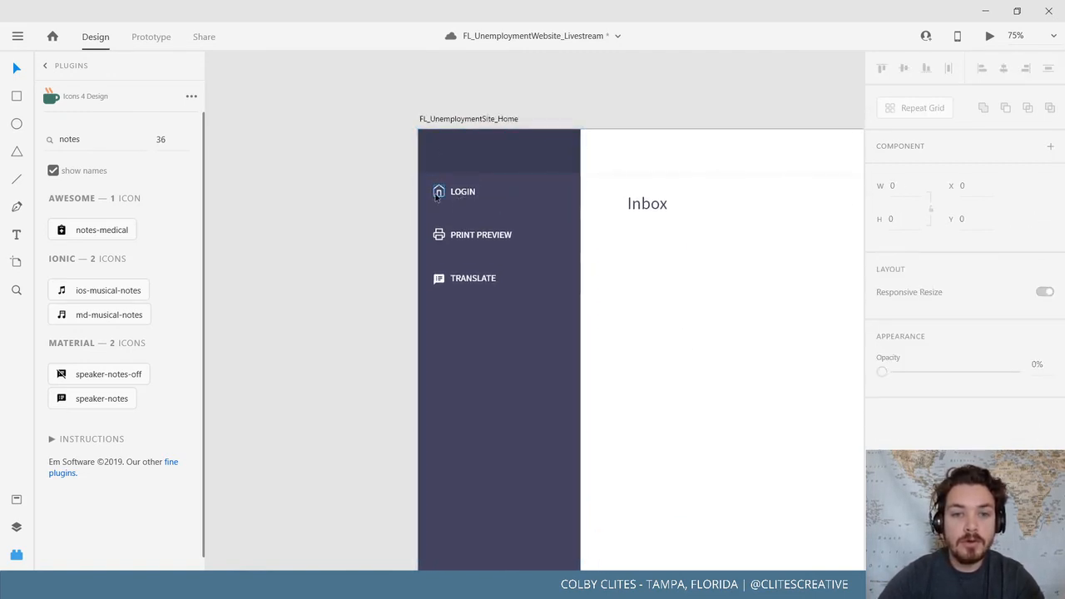
{"action": "left_click", "coordinate": [443, 196]}
{"action": "left_click", "coordinate": [461, 198], "text": "shift"}
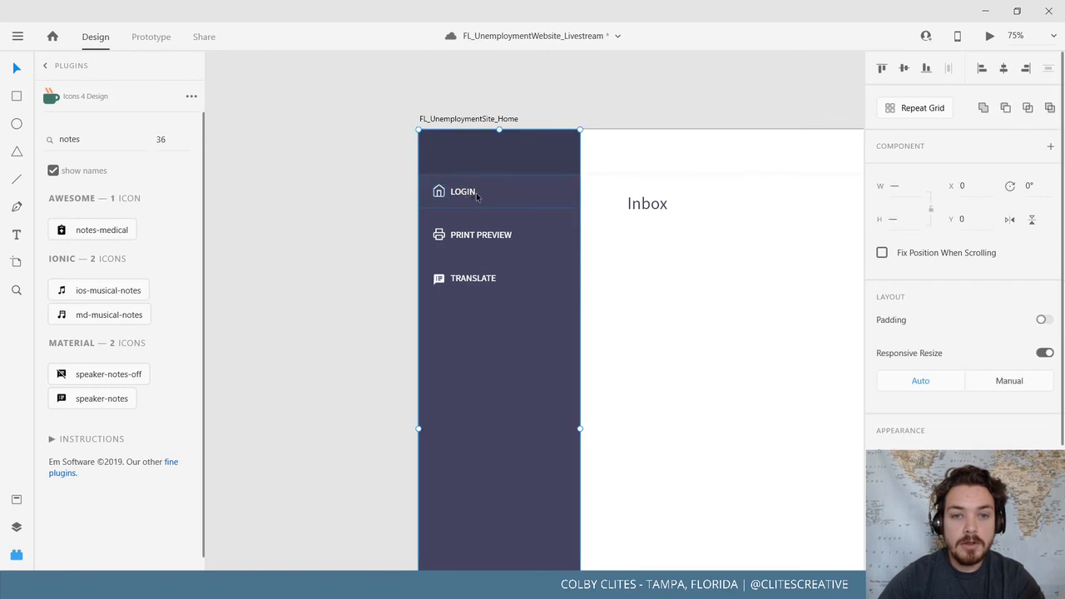
{"action": "left_click_drag", "start_coordinate": [545, 280], "coordinate": [511, 311]}
{"action": "key", "text": "ctrl+z"}
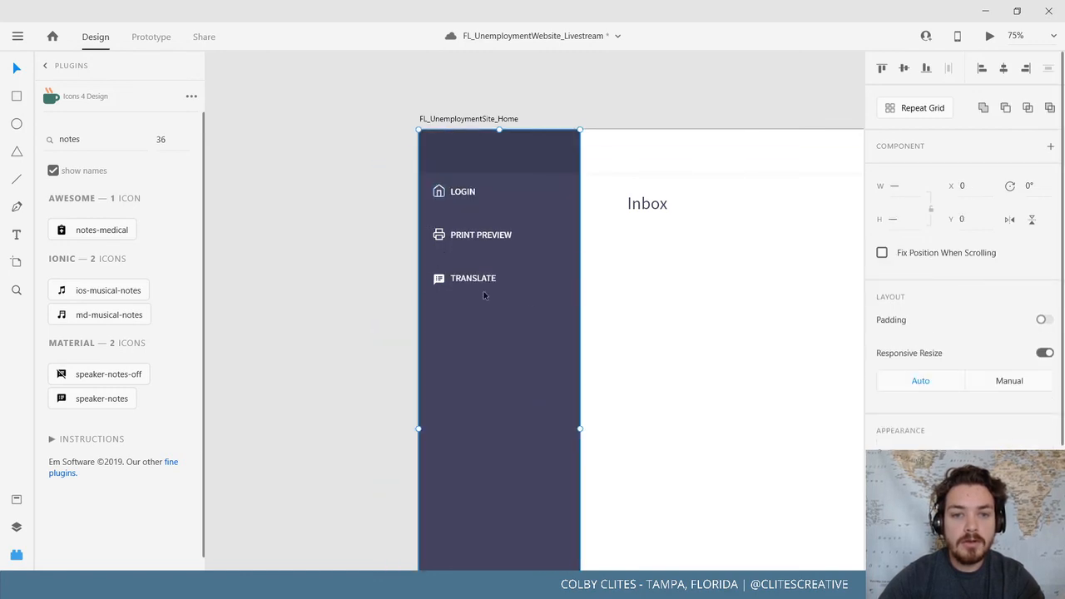
{"action": "left_click", "coordinate": [380, 198]}
Place the white DEO logo component from the document assets in the sidebar below TRANSLATE, at about X 40, Y 401
{"action": "left_click_drag", "start_coordinate": [293, 228], "coordinate": [677, 278]}
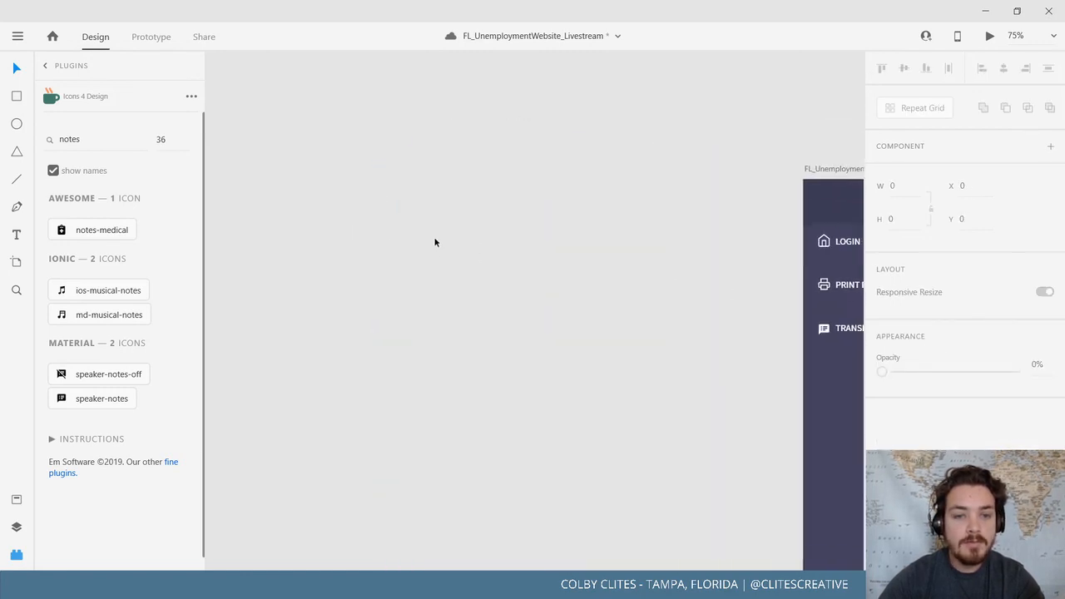
{"action": "left_click_drag", "start_coordinate": [596, 238], "coordinate": [375, 219]}
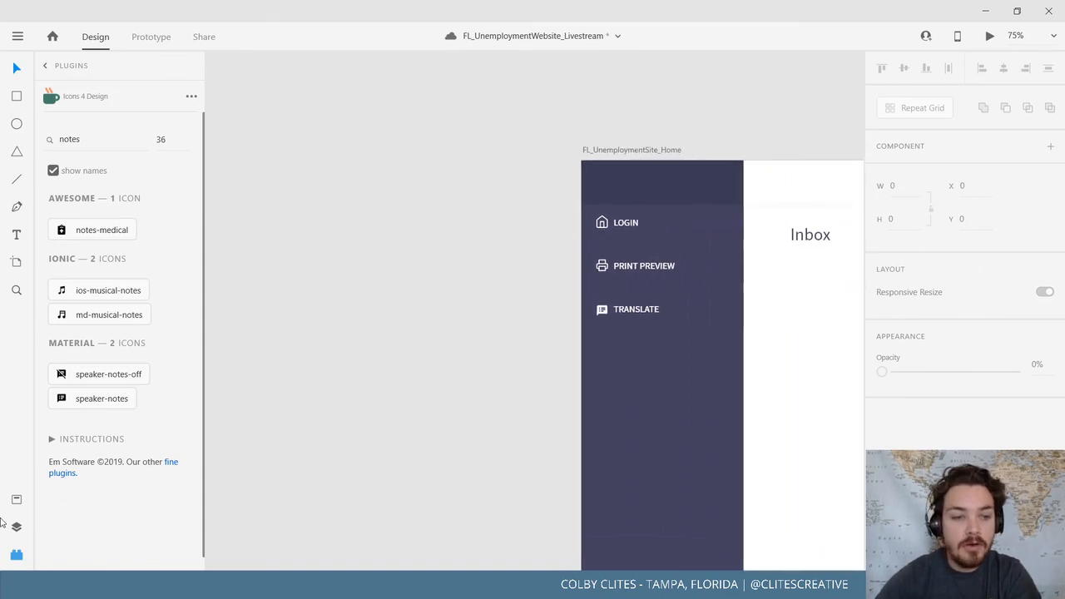
{"action": "left_click", "coordinate": [16, 500]}
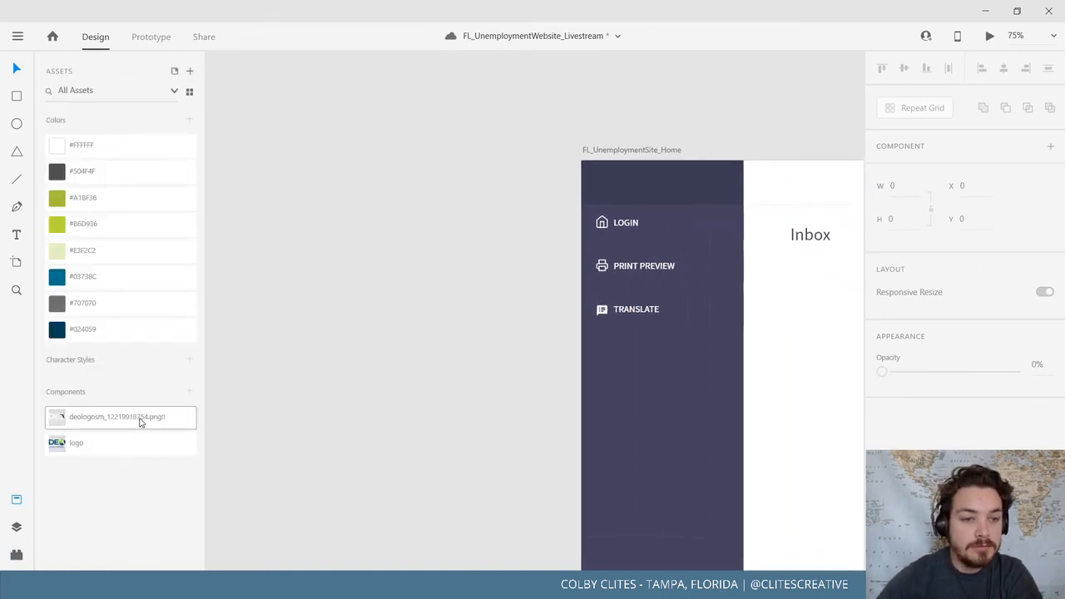
{"action": "left_click_drag", "start_coordinate": [125, 420], "coordinate": [657, 403]}
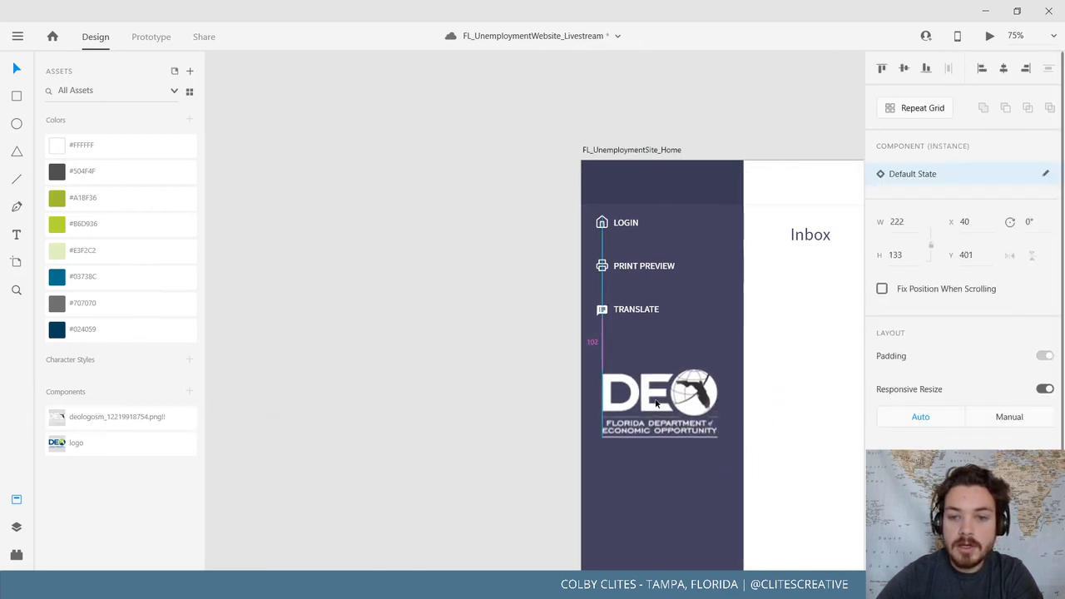
Place the coloured logo component below the white DEO logo, at about X 106, Y 625, and select it
{"action": "left_click_drag", "start_coordinate": [77, 443], "coordinate": [676, 490]}
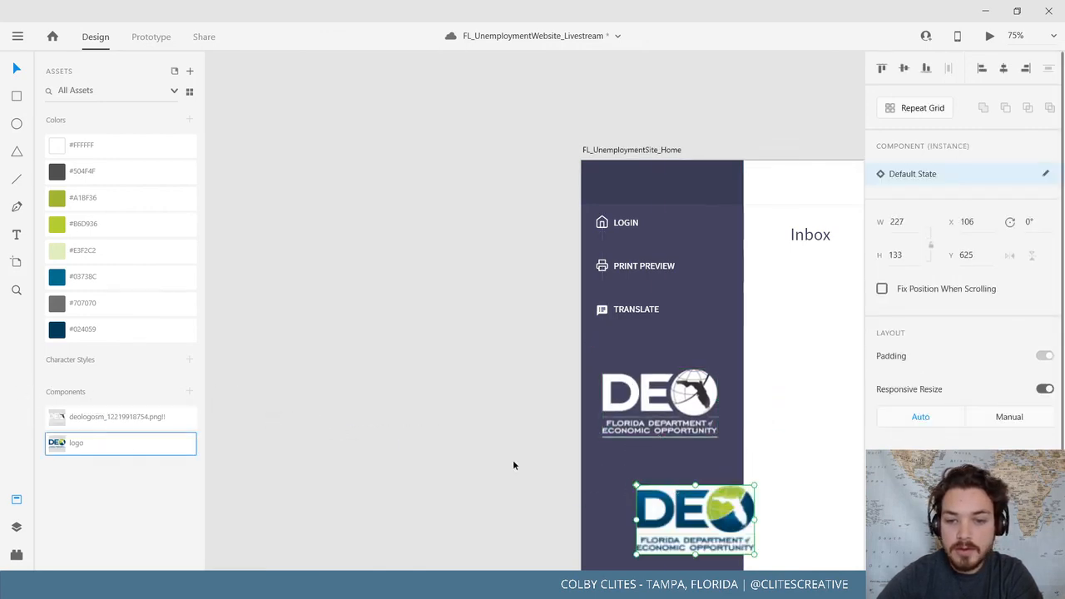
{"action": "left_click_drag", "start_coordinate": [482, 422], "coordinate": [427, 379]}
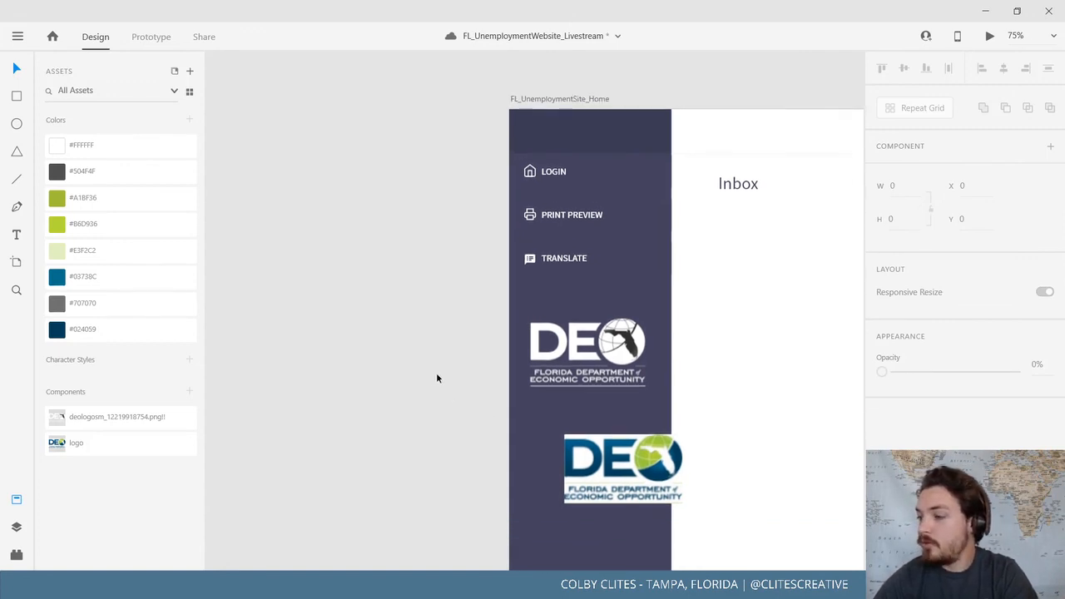
{"action": "left_click", "coordinate": [624, 467]}
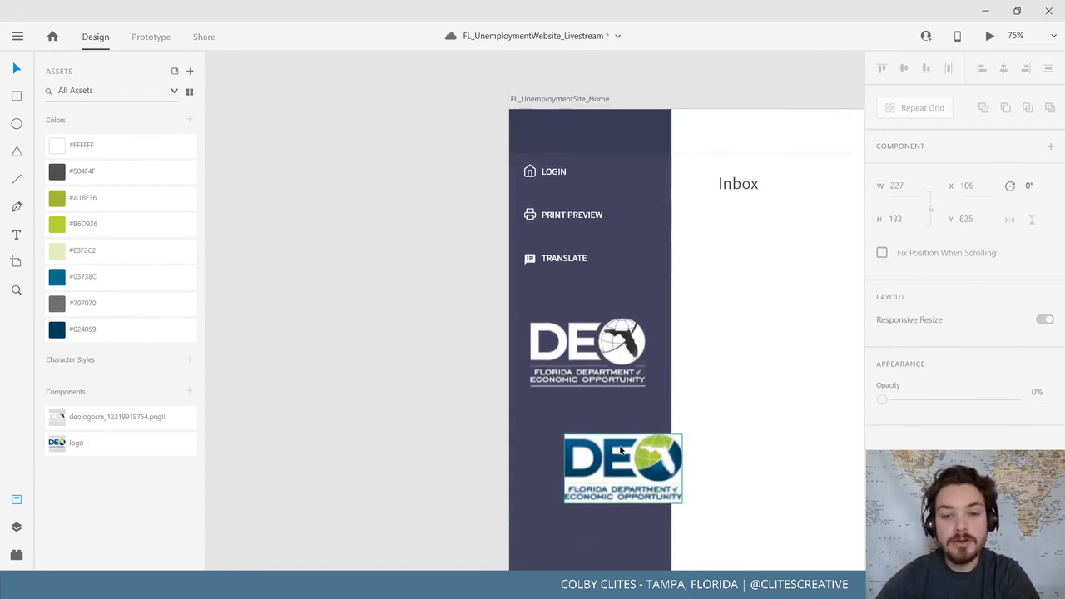
Delete the coloured DEO logo placed below the white logo in the sidebar
{"action": "key", "text": "Delete"}
{"action": "scroll", "coordinate": [395, 278], "scroll_direction": "up", "scroll_amount": 2}
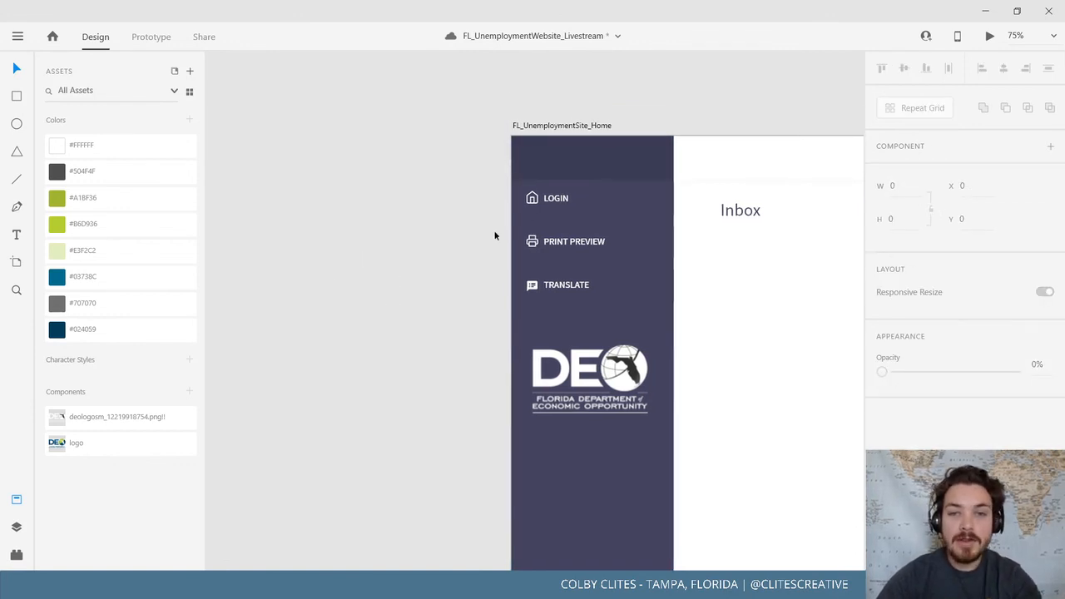
Search the Icons 4 Design plugin for "arrow" and look through the Awesome and Feather icons
{"action": "left_click", "coordinate": [18, 552]}
{"action": "left_click", "coordinate": [95, 143]}
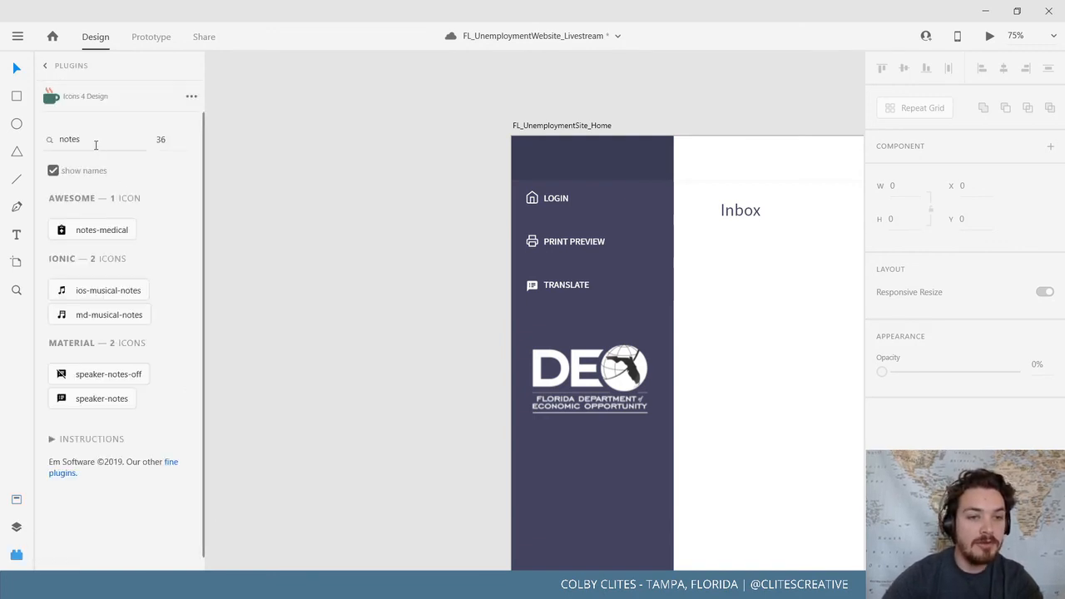
{"action": "key", "text": "ctrl+a"}
{"action": "type", "text": "arrow"}
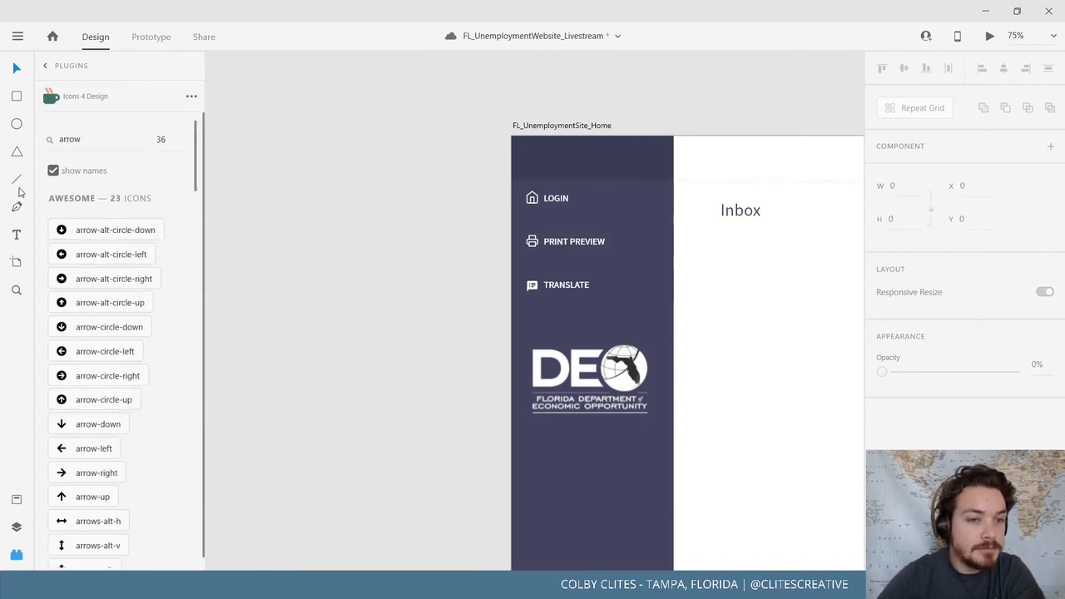
{"action": "scroll", "coordinate": [107, 315], "scroll_direction": "down", "scroll_amount": 3}
{"action": "scroll", "coordinate": [151, 337], "scroll_direction": "down", "scroll_amount": 3}
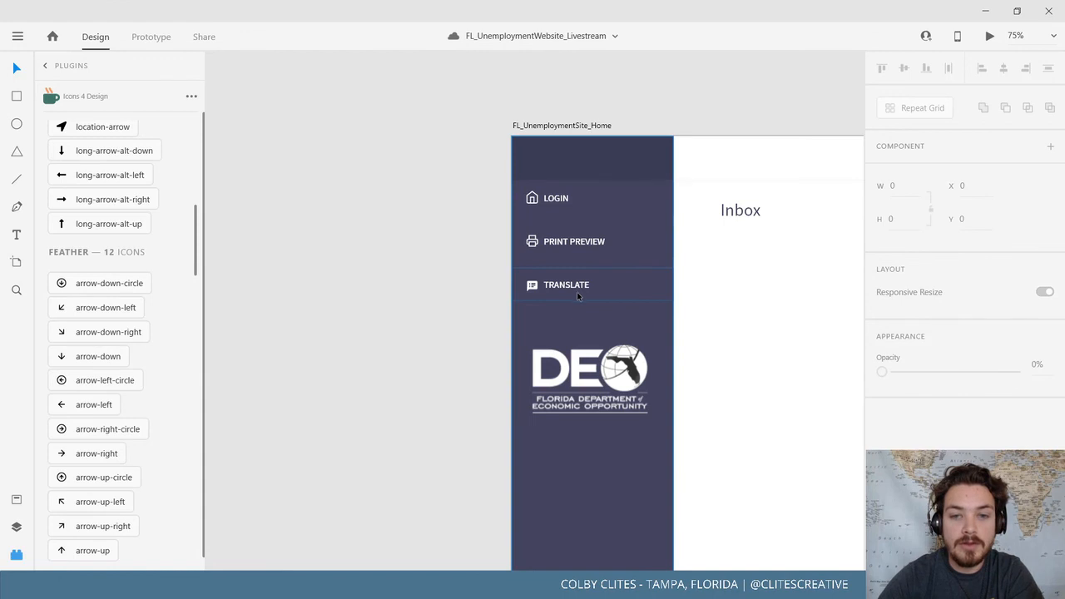
{"action": "scroll", "coordinate": [577, 295], "scroll_direction": "down", "scroll_amount": 1}
{"action": "left_click_drag", "start_coordinate": [405, 347], "coordinate": [258, 271]}
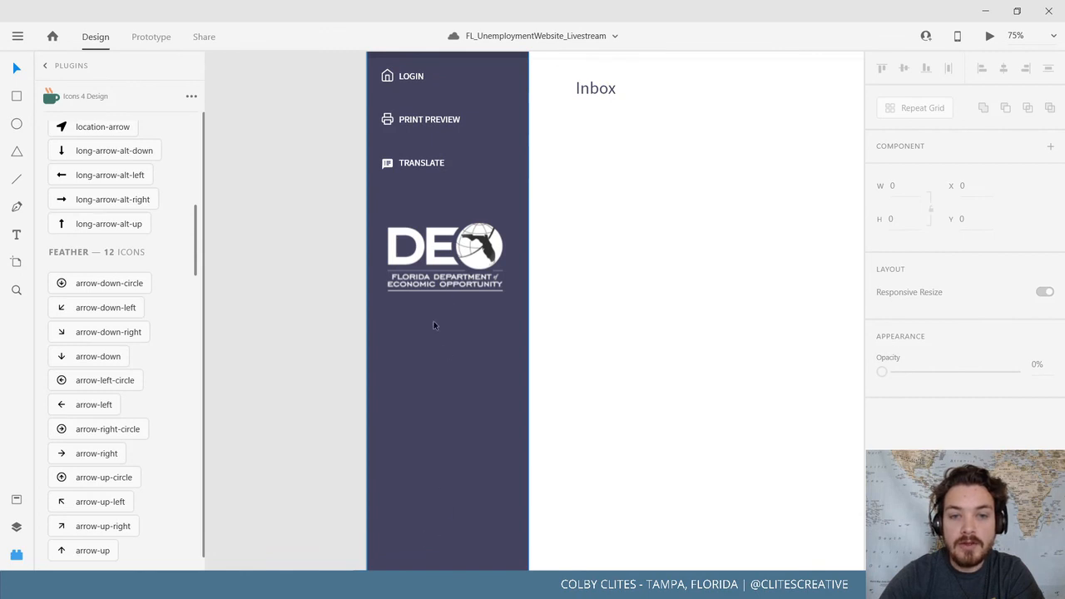
{"action": "left_click_drag", "start_coordinate": [312, 368], "coordinate": [202, 442]}
{"action": "left_click_drag", "start_coordinate": [642, 418], "coordinate": [675, 409]}
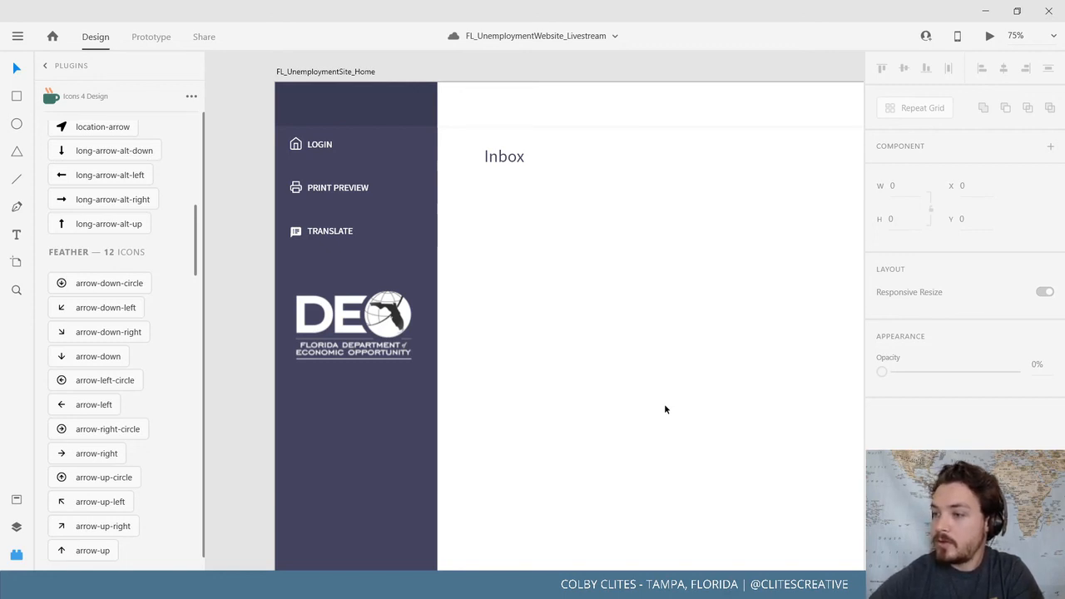
{"action": "mouse_move", "coordinate": [462, 585]}
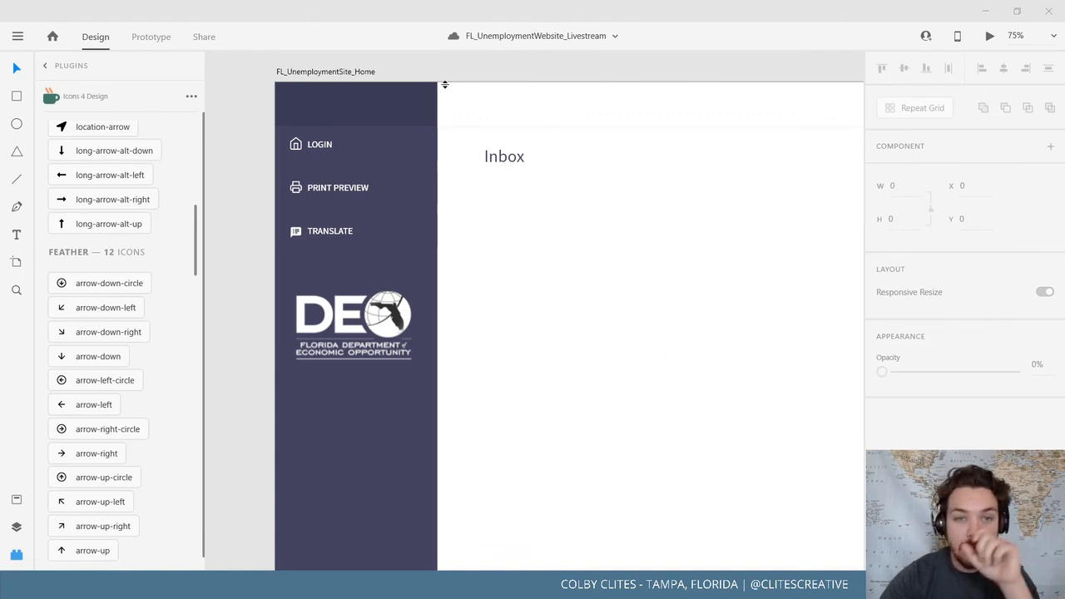
Scale the white DEO logo to about 122 × 74 and place it in the header block above LOGIN, at about X 88, Y 10
{"action": "left_click", "coordinate": [386, 325]}
{"action": "key", "text": "ctrl+k"}
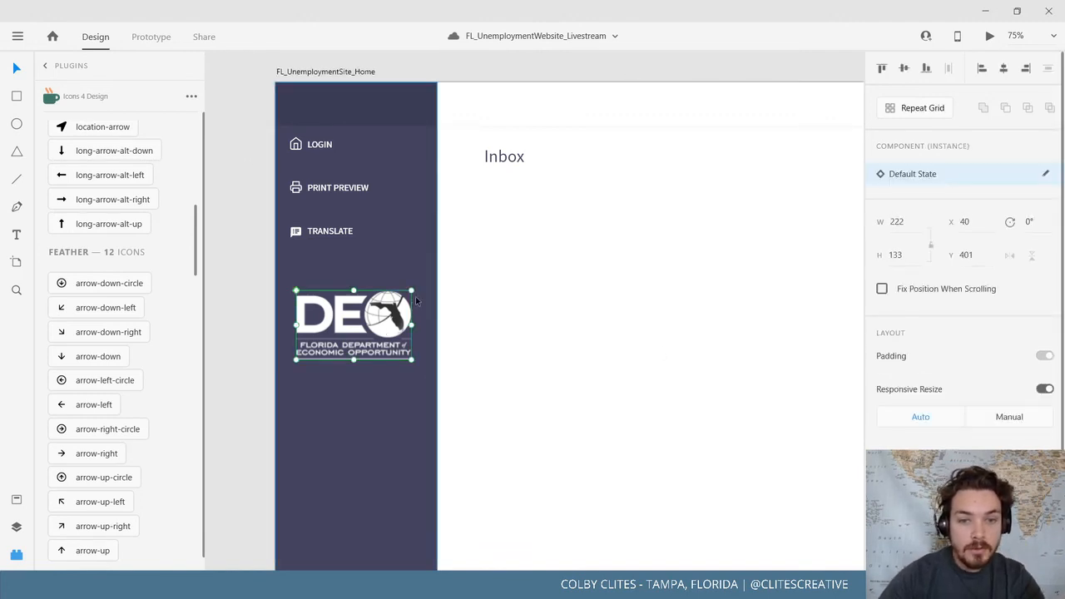
{"action": "left_click_drag", "start_coordinate": [412, 291], "coordinate": [392, 303]}
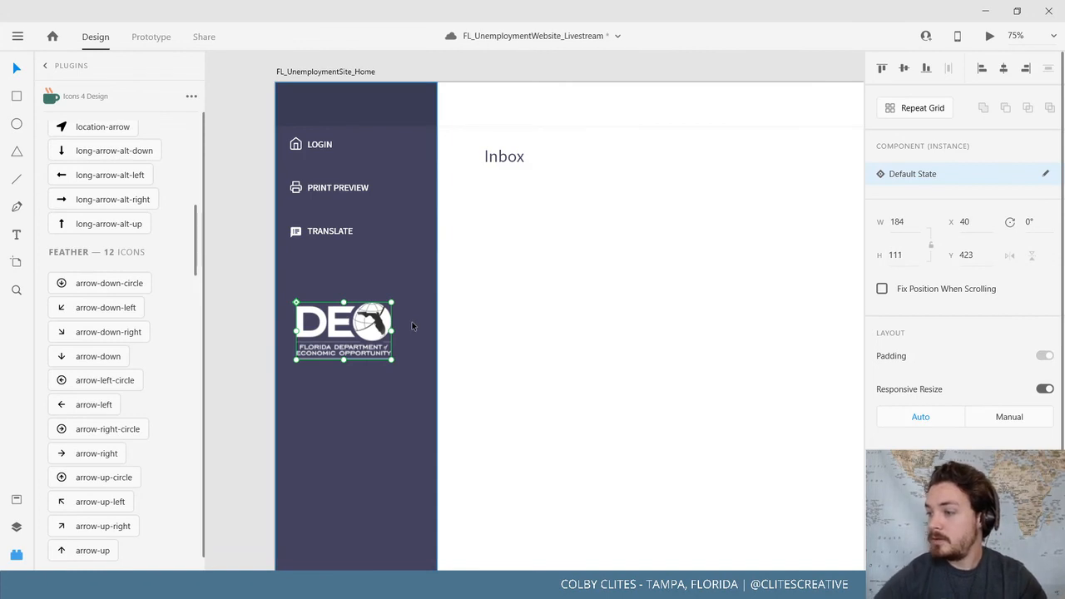
{"action": "left_click_drag", "start_coordinate": [363, 334], "coordinate": [369, 104]}
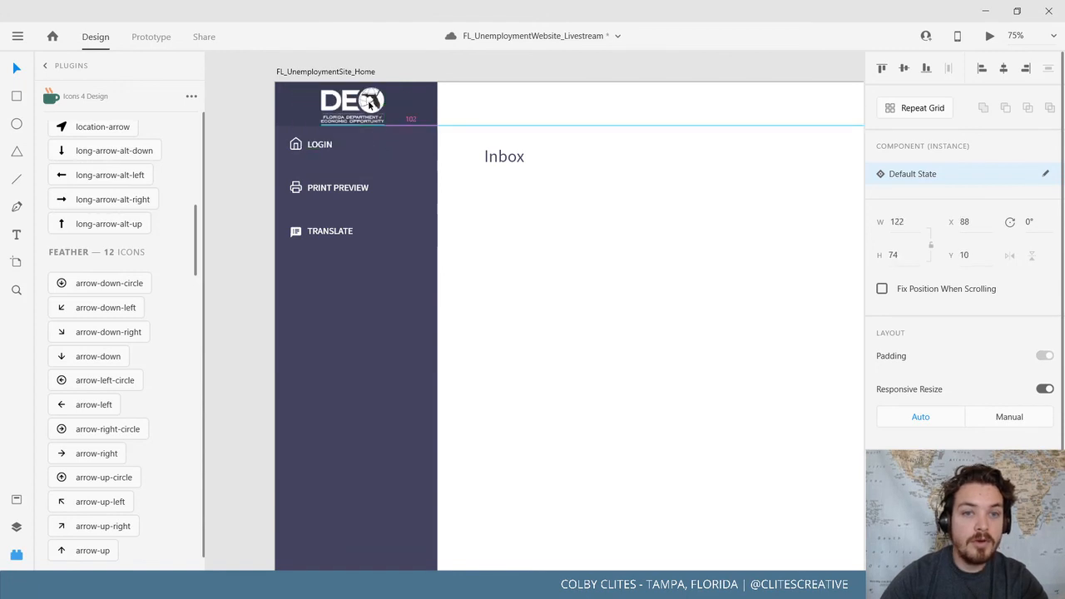
{"action": "left_click", "coordinate": [236, 234]}
{"action": "left_click_drag", "start_coordinate": [232, 257], "coordinate": [222, 321]}
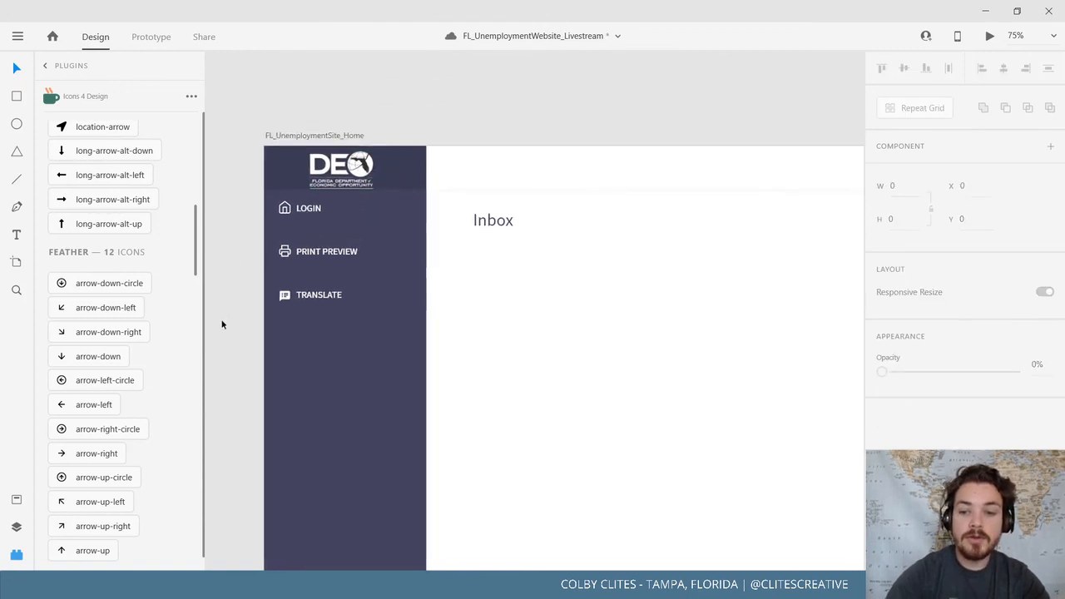
Try the coloured logo component in the sidebar below TRANSLATE and delete it again
{"action": "key", "text": "ctrl+equal"}
{"action": "left_click_drag", "start_coordinate": [446, 316], "coordinate": [580, 326]}
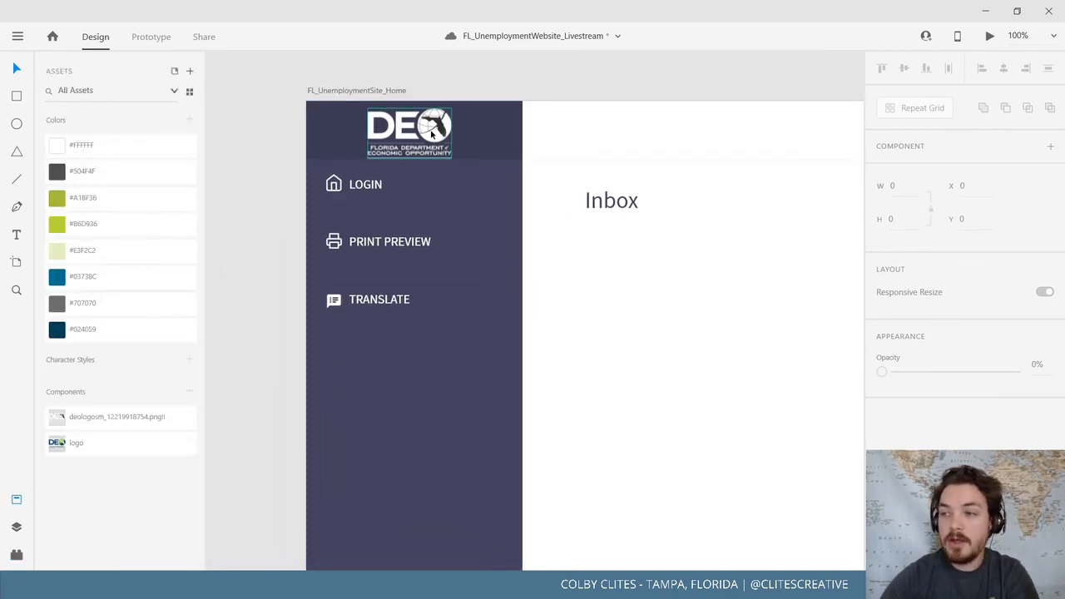
{"action": "left_click_drag", "start_coordinate": [75, 443], "coordinate": [420, 401]}
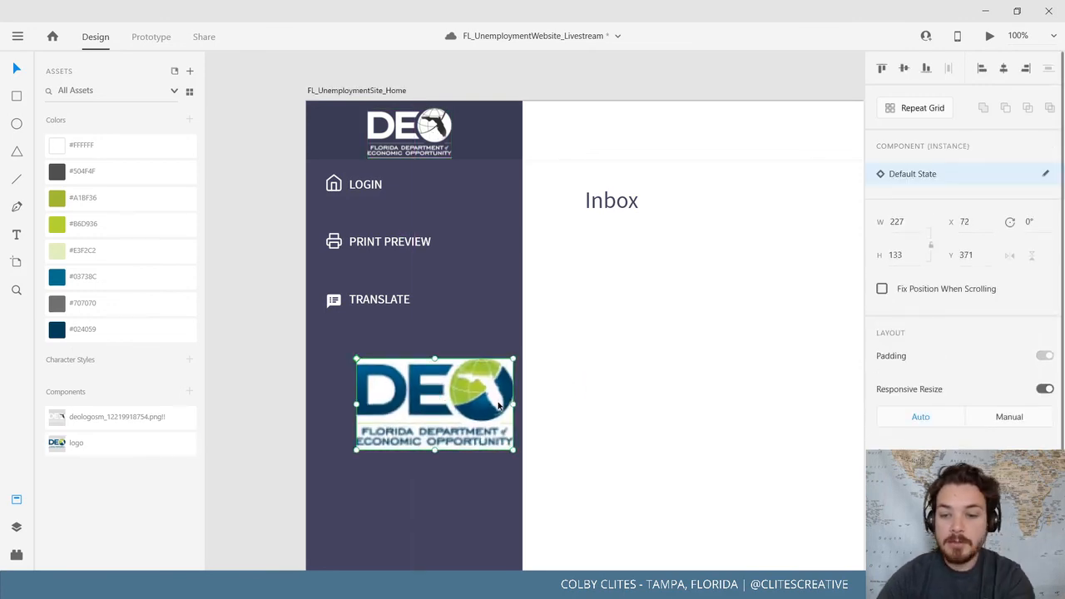
{"action": "key", "text": "Delete"}
{"action": "left_click_drag", "start_coordinate": [271, 325], "coordinate": [236, 378]}
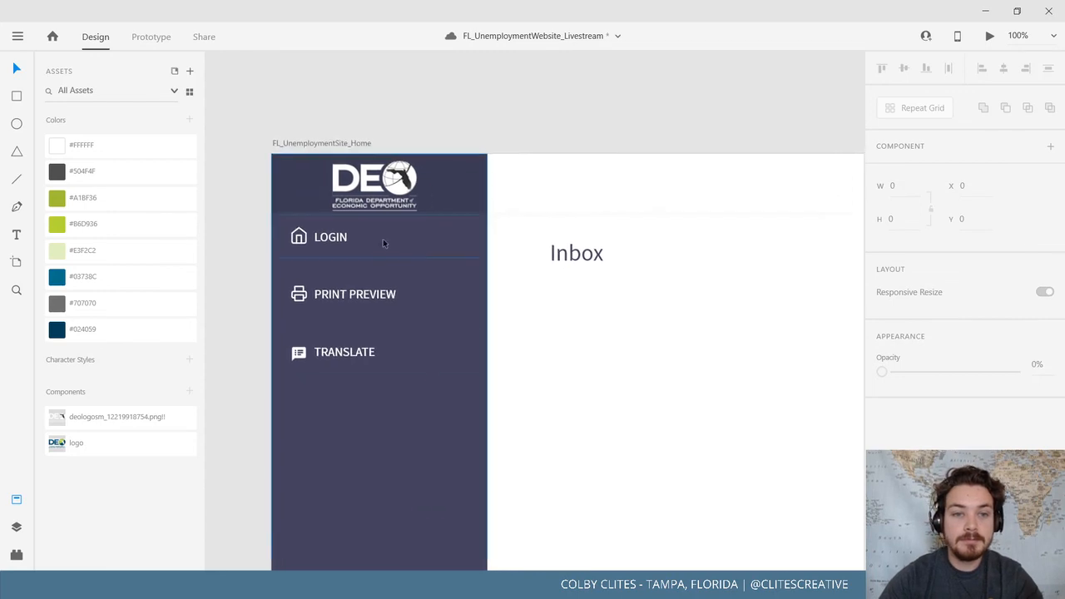
{"action": "left_click", "coordinate": [349, 238]}
{"action": "double_click", "coordinate": [331, 239]}
{"action": "left_click", "coordinate": [331, 238]}
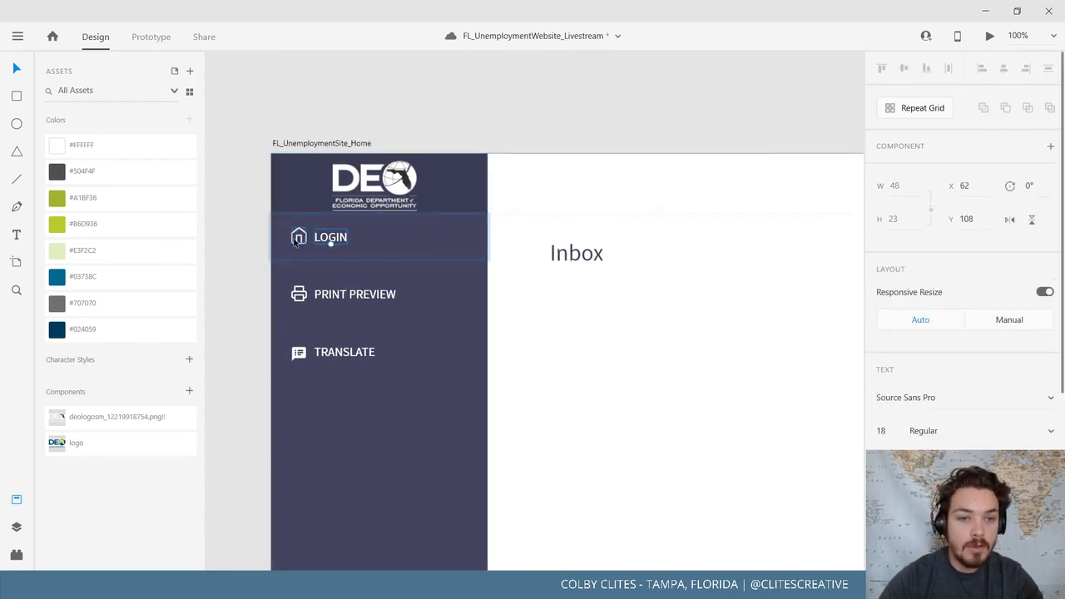
{"action": "left_click", "coordinate": [298, 238], "text": "shift"}
{"action": "left_click", "coordinate": [300, 299]}
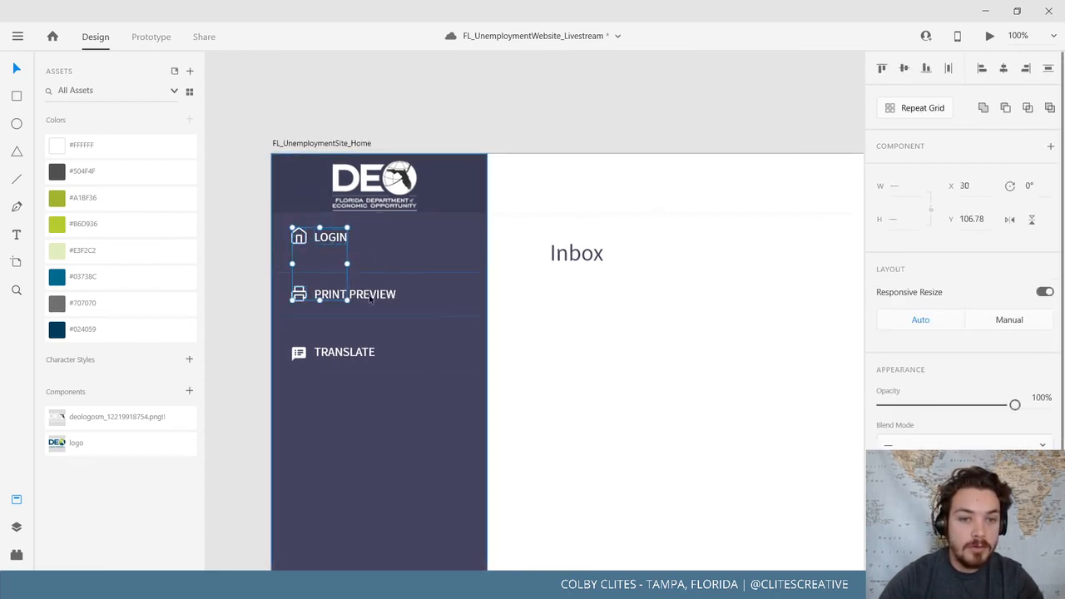
Move the LOGIN, PRINT PREVIEW and TRANSLATE menu groups down together so the first starts at about Y 165
{"action": "double_click", "coordinate": [362, 298]}
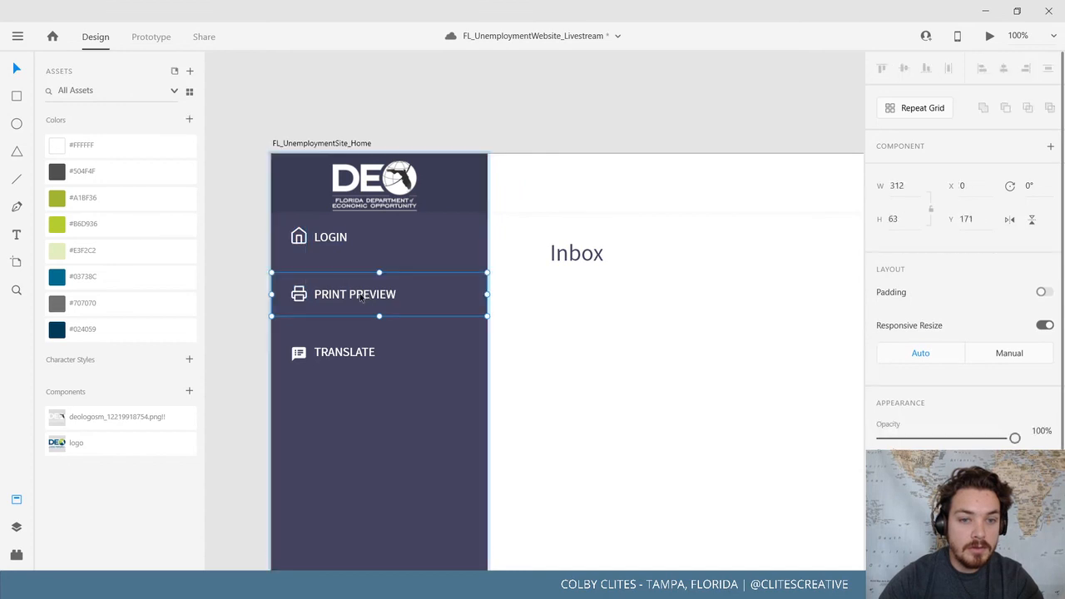
{"action": "left_click", "coordinate": [363, 354], "text": "shift"}
{"action": "left_click", "coordinate": [339, 233], "text": "shift"}
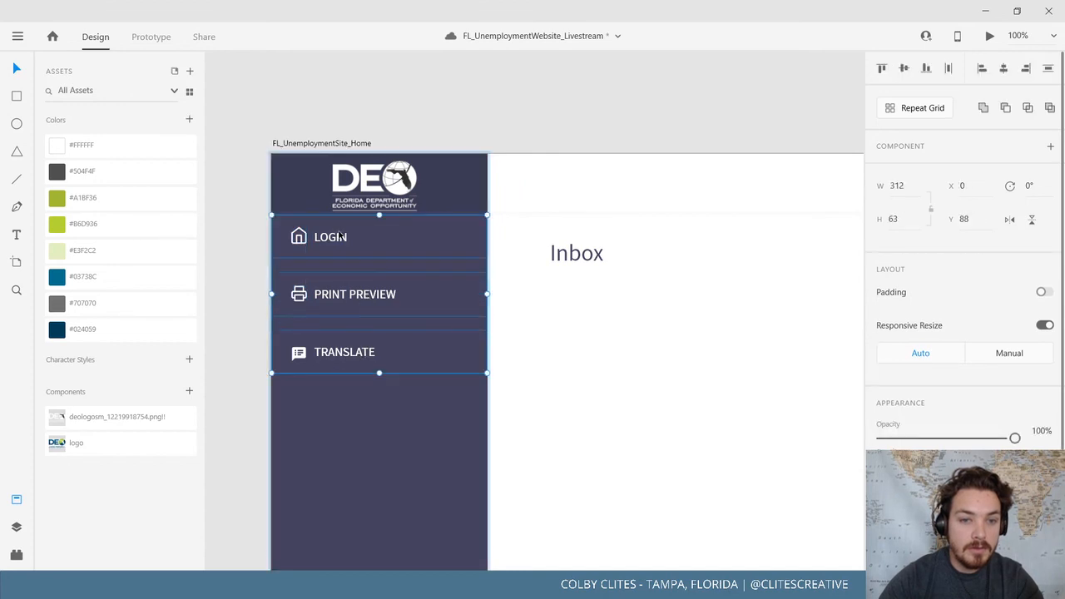
{"action": "left_click_drag", "start_coordinate": [383, 256], "coordinate": [383, 309]}
{"action": "scroll", "coordinate": [259, 293], "scroll_direction": "left", "scroll_amount": 3}
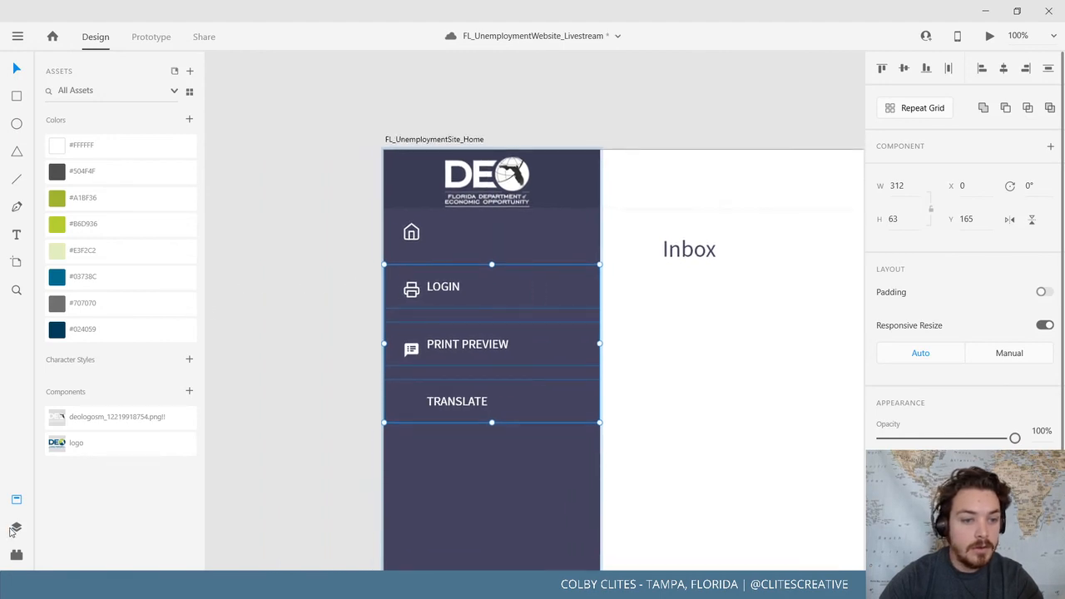
{"action": "left_click", "coordinate": [15, 527]}
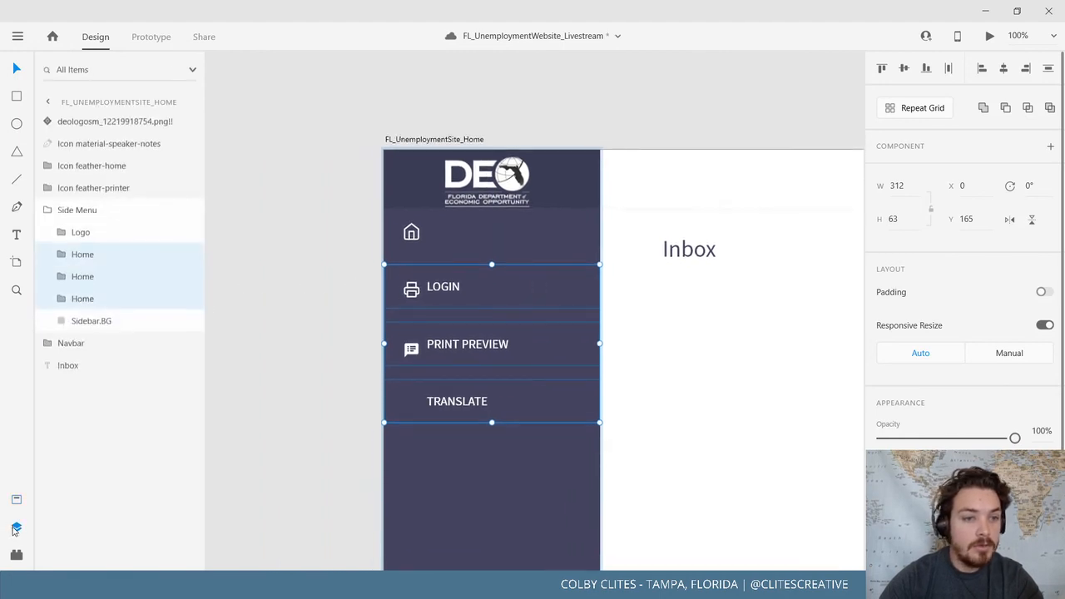
{"action": "left_click", "coordinate": [326, 274]}
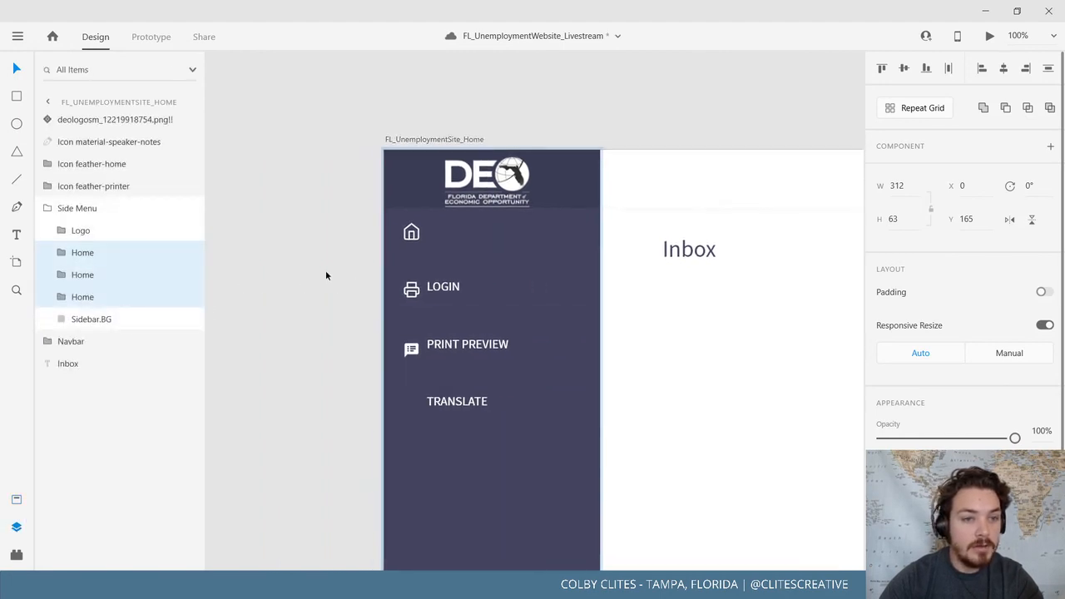
Try to move the home, printer and speaker-notes icons down together to their menu labels
{"action": "left_click", "coordinate": [412, 235]}
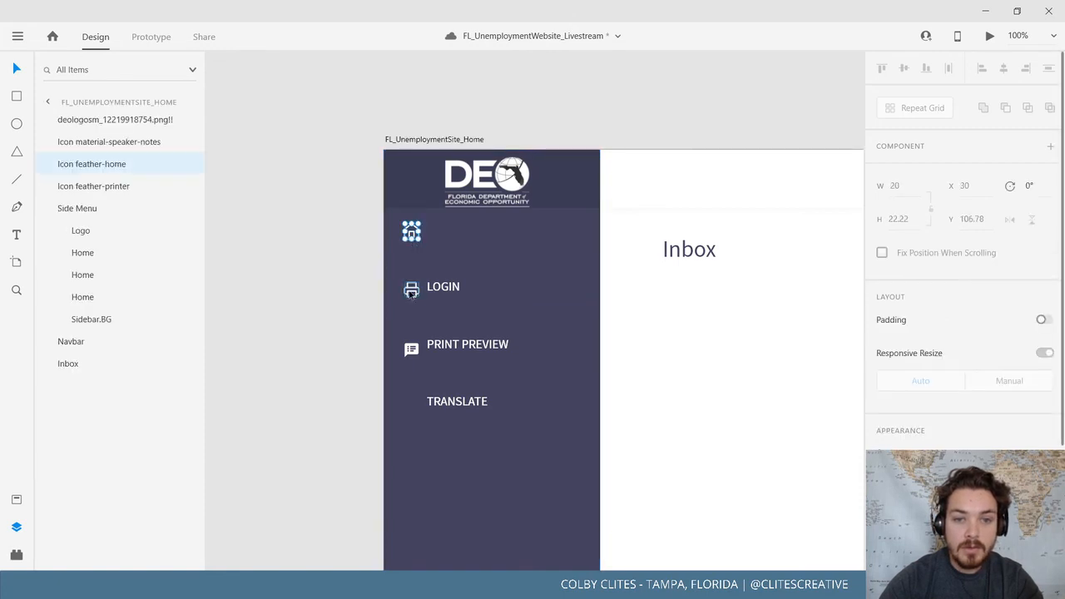
{"action": "left_click", "coordinate": [411, 291], "text": "shift"}
{"action": "left_click", "coordinate": [412, 351], "text": "shift"}
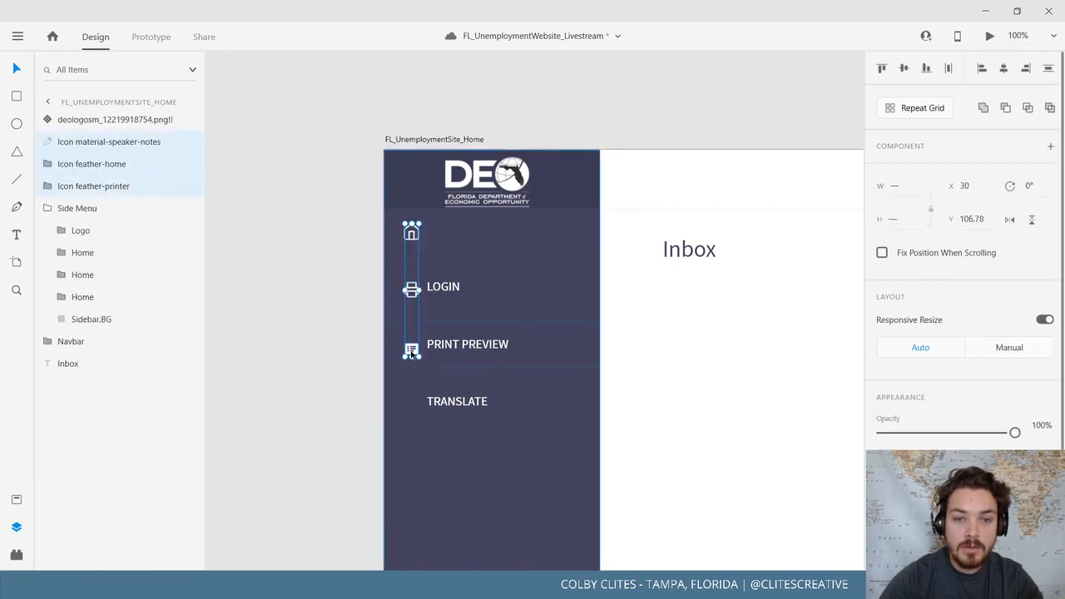
{"action": "left_click_drag", "start_coordinate": [410, 356], "coordinate": [409, 383]}
{"action": "key", "text": "ctrl+z"}
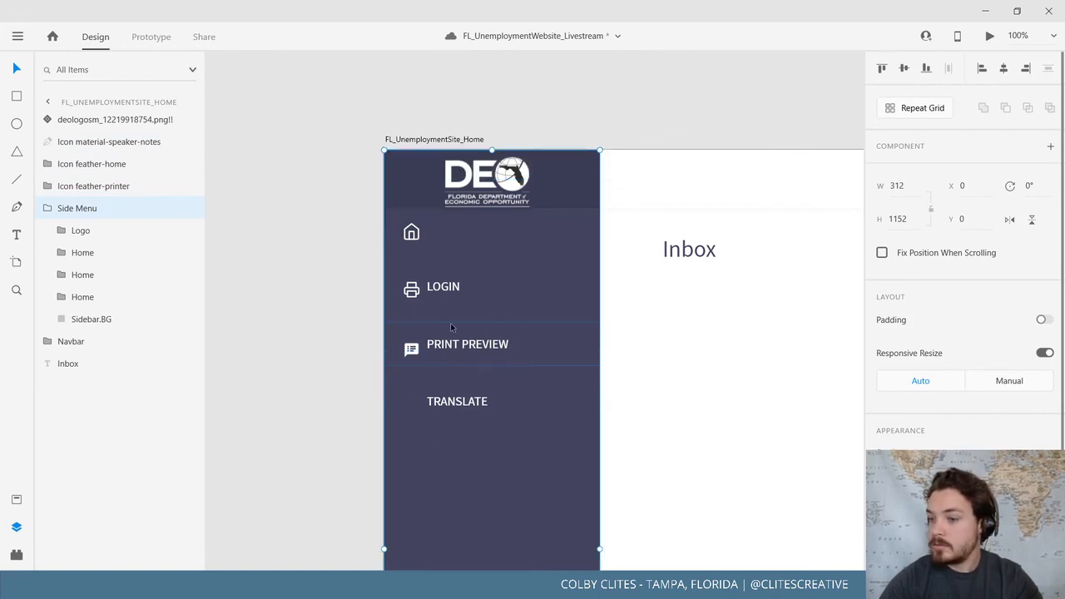
{"action": "key", "text": "Escape"}
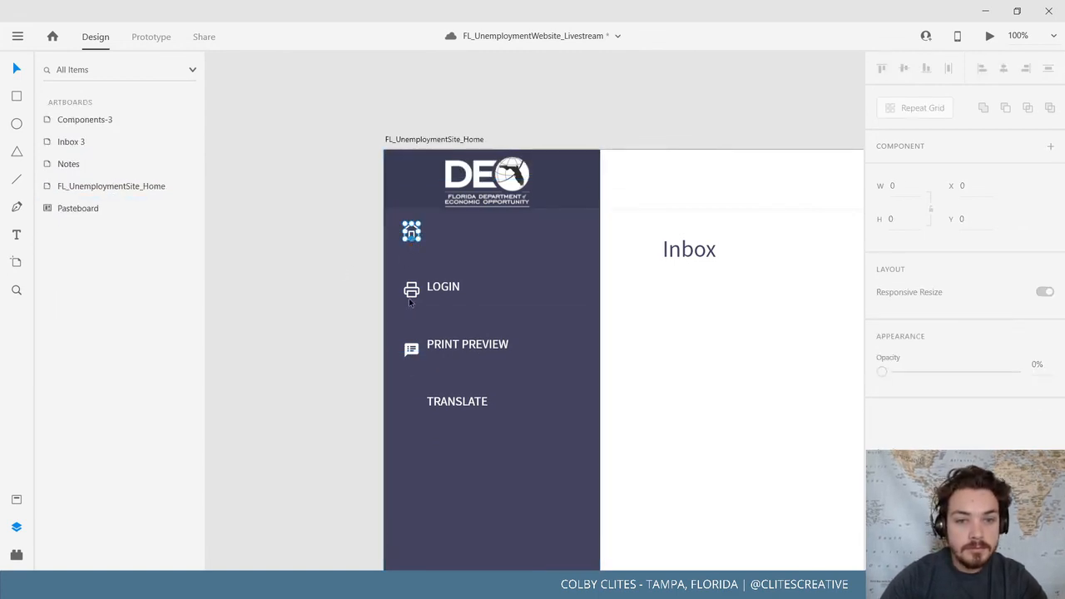
Move the home, printer and speaker-notes icons down to about Y 183, in front of LOGIN, PRINT PREVIEW and TRANSLATE
{"action": "left_click", "coordinate": [411, 231]}
{"action": "left_click", "coordinate": [411, 291], "text": "shift"}
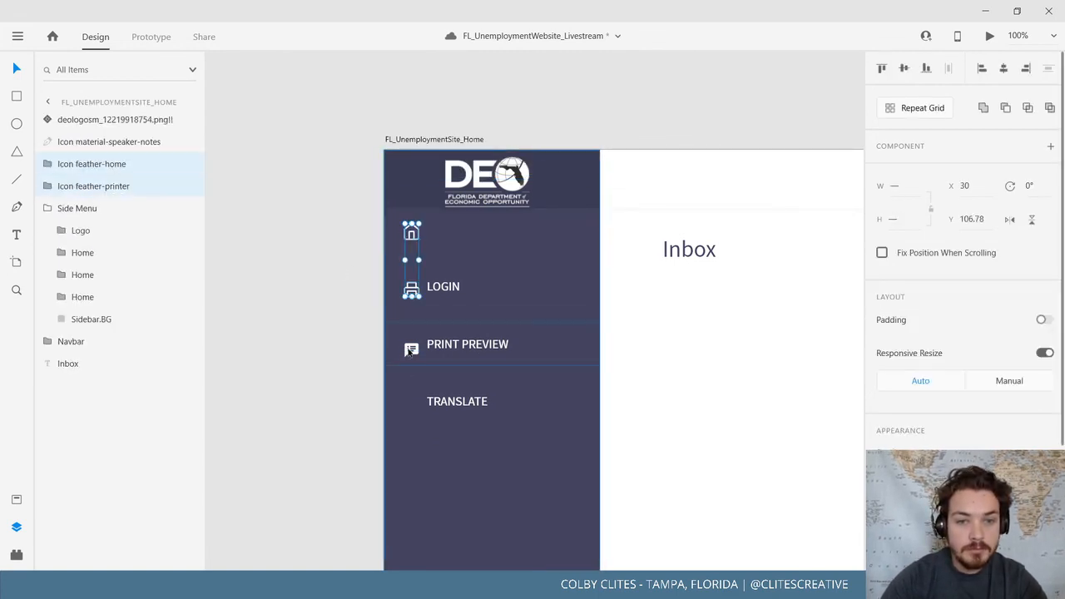
{"action": "left_click", "coordinate": [412, 350], "text": "shift"}
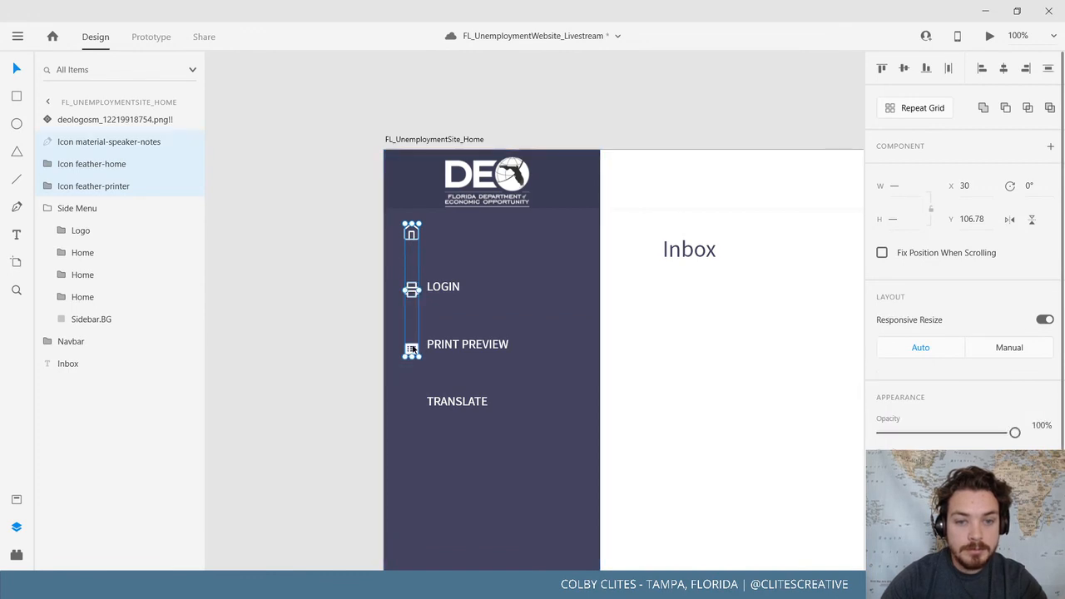
{"action": "left_click_drag", "start_coordinate": [412, 350], "coordinate": [416, 402]}
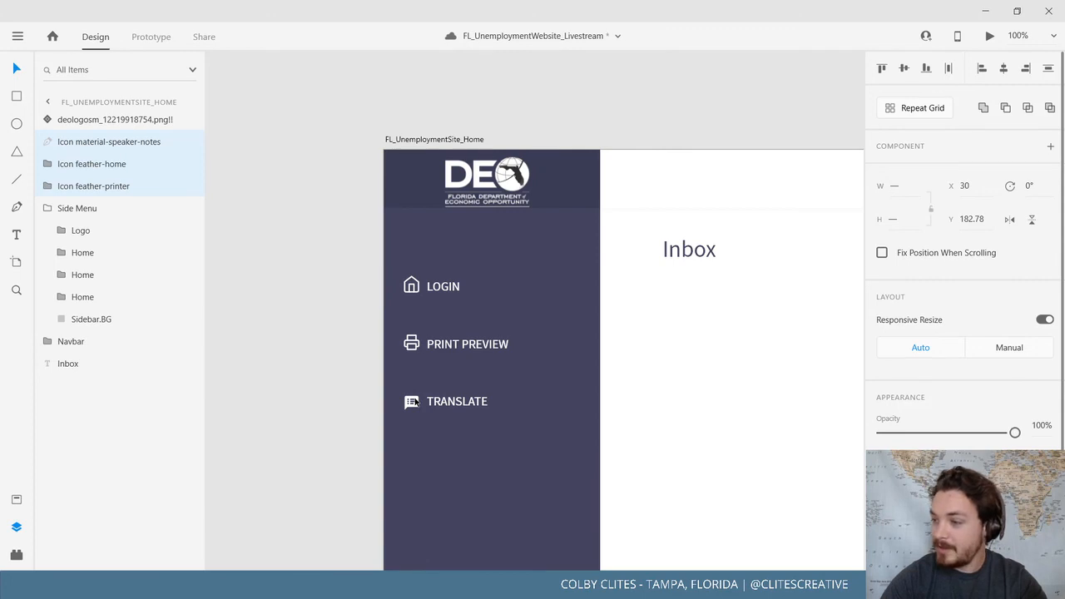
{"action": "left_click", "coordinate": [294, 388]}
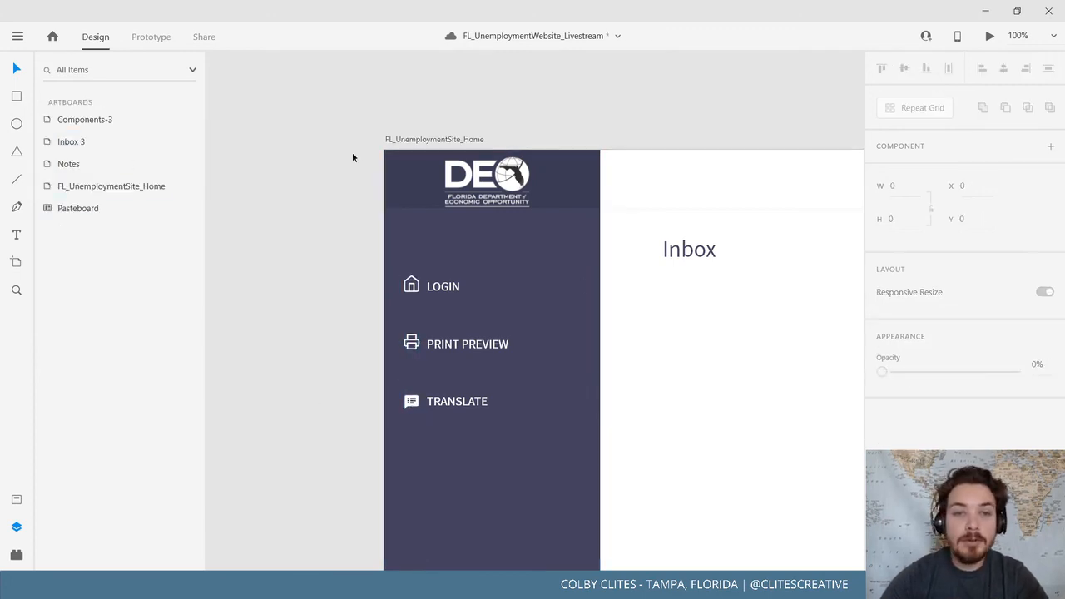
Extend the header block behind the DEO logo downward to a height of about 134
{"action": "left_click_drag", "start_coordinate": [418, 278], "coordinate": [295, 203]}
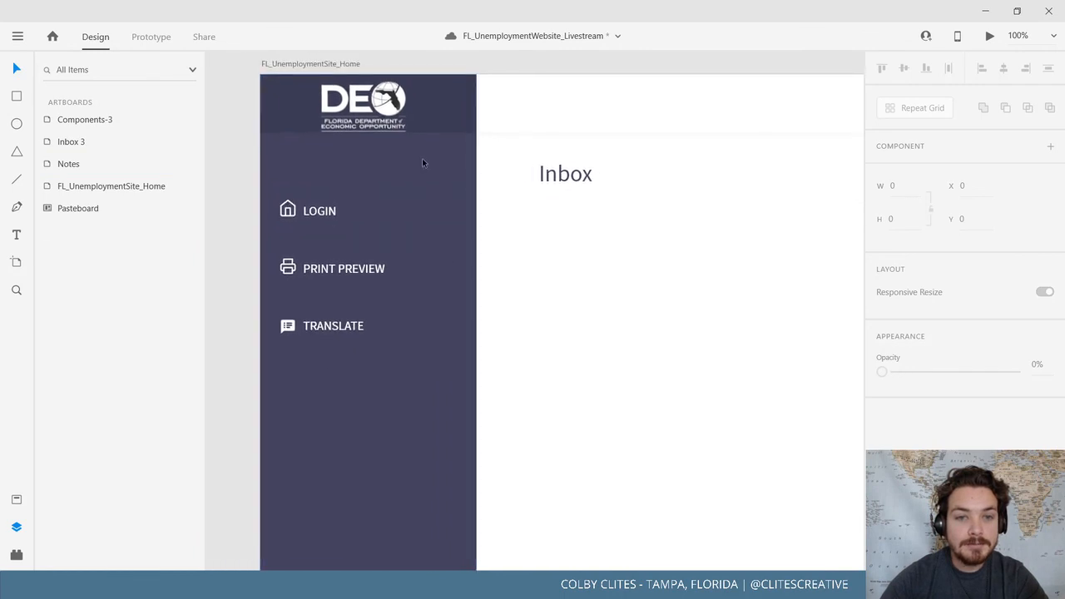
{"action": "left_click", "coordinate": [407, 131]}
{"action": "left_click_drag", "start_coordinate": [368, 131], "coordinate": [363, 168]}
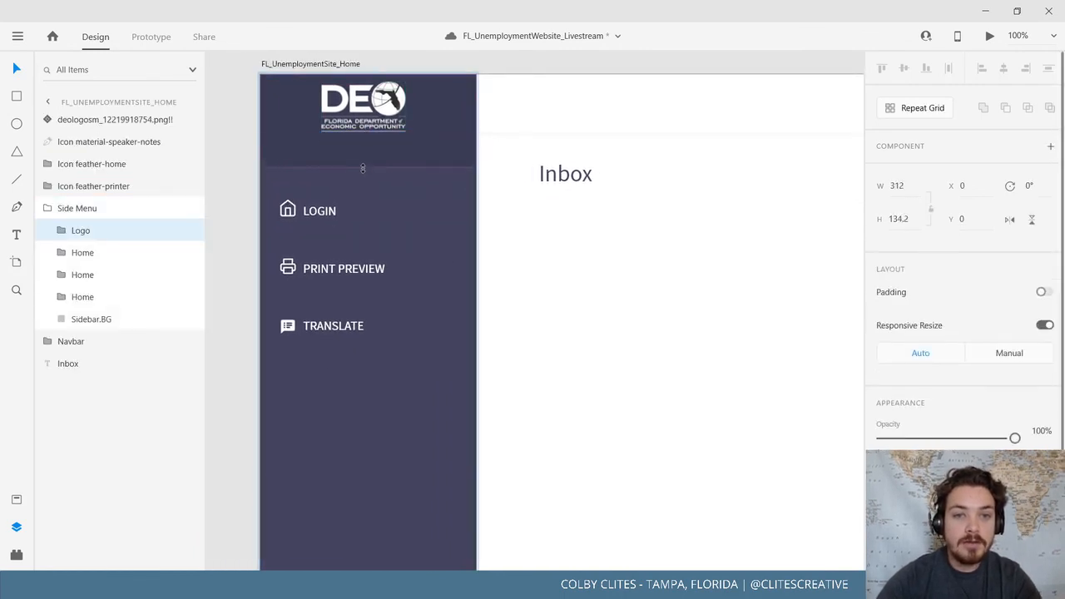
Extend the white navbar beside the sidebar downward to a height of 136
{"action": "left_click", "coordinate": [556, 136]}
{"action": "left_click_drag", "start_coordinate": [716, 169], "coordinate": [481, 217]}
{"action": "left_click_drag", "start_coordinate": [797, 178], "coordinate": [798, 215]}
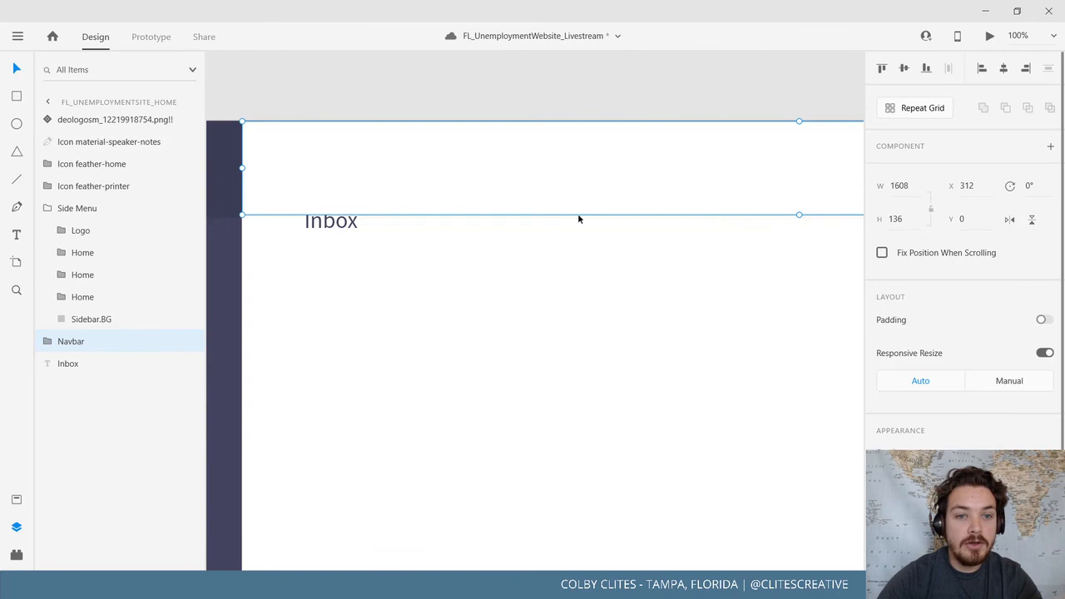
Move the Inbox heading down below the navbar, to X 402, Y 172
{"action": "left_click", "coordinate": [332, 221]}
{"action": "left_click_drag", "start_coordinate": [332, 221], "coordinate": [537, 264]}
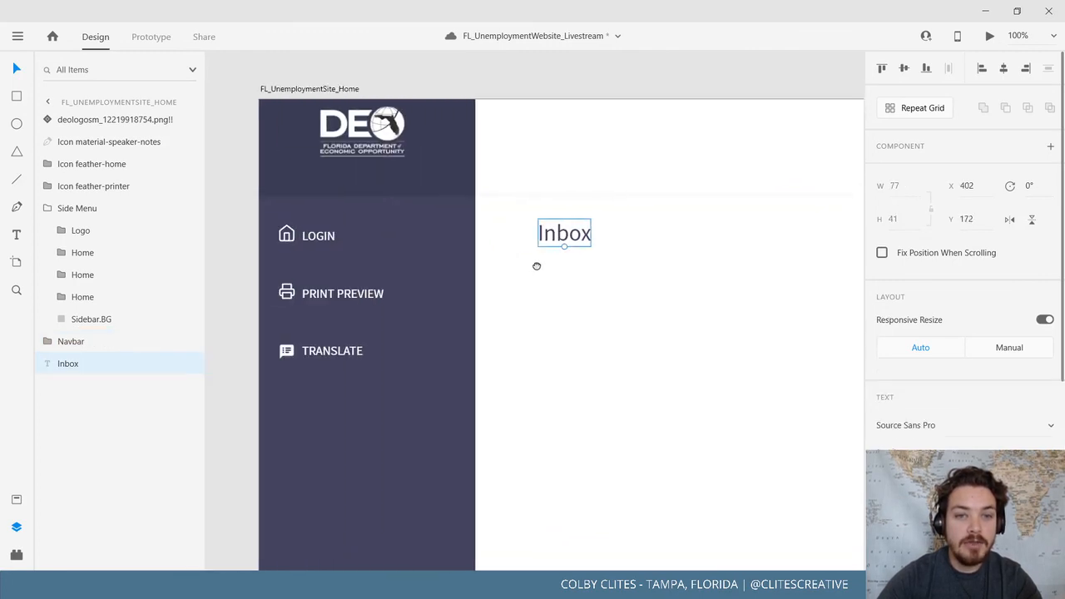
{"action": "scroll", "coordinate": [537, 264], "scroll_direction": "down", "scroll_amount": 1, "text": "ctrl"}
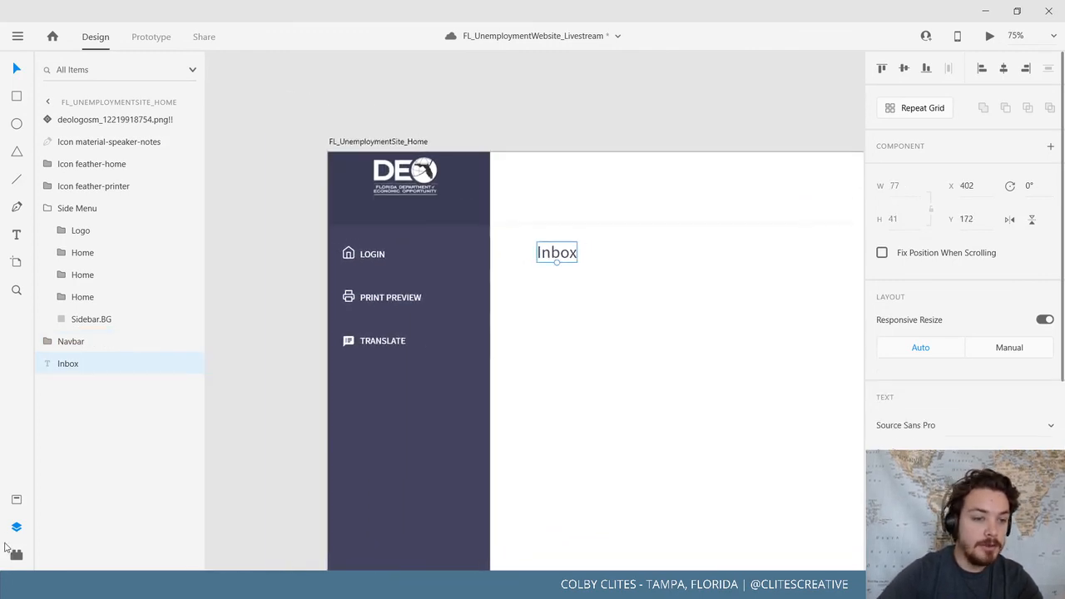
{"action": "left_click", "coordinate": [17, 527]}
{"action": "left_click", "coordinate": [137, 371]}
{"action": "left_click_drag", "start_coordinate": [141, 375], "coordinate": [98, 295]}
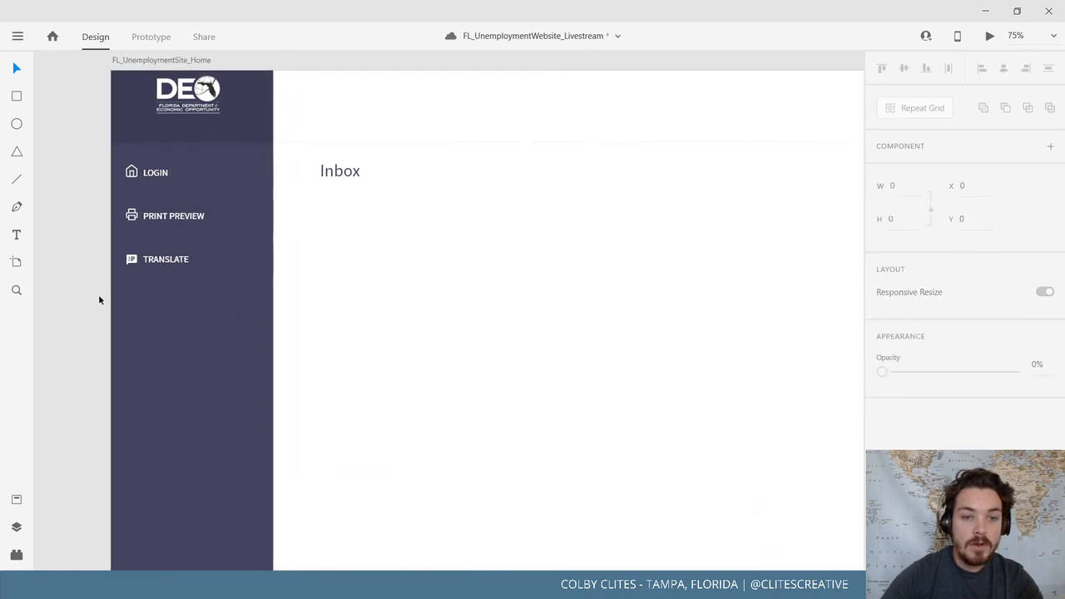
Resize the DEO logo in the sidebar header to 150 by 91, positioned at X 75, Y 23
{"action": "key", "text": "ctrl+minus"}
{"action": "key", "text": "ctrl+minus"}
{"action": "left_click_drag", "start_coordinate": [189, 280], "coordinate": [166, 266]}
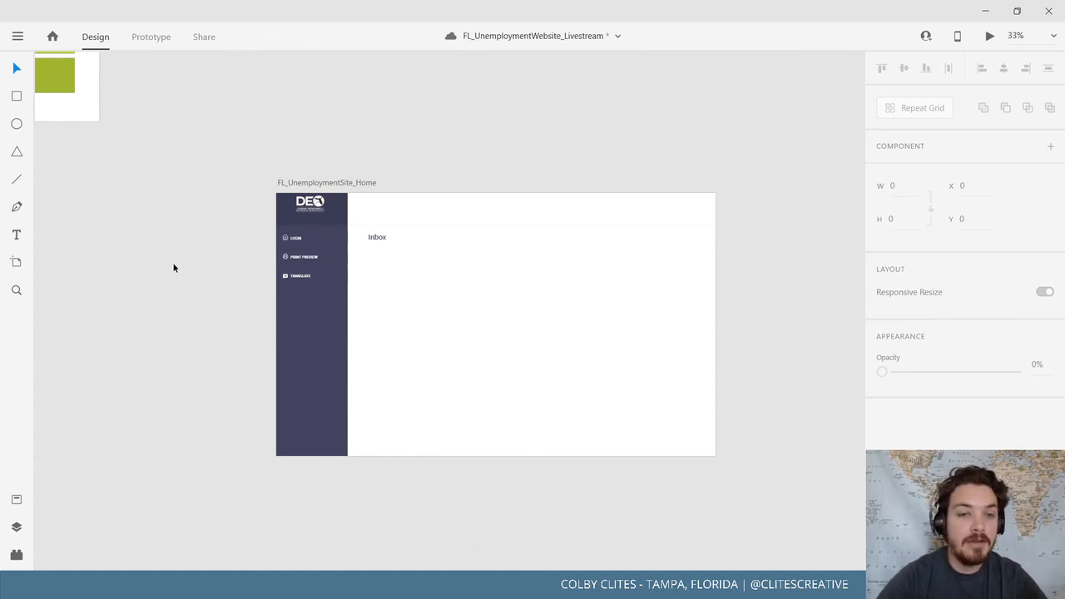
{"action": "key", "text": "ctrl+plus"}
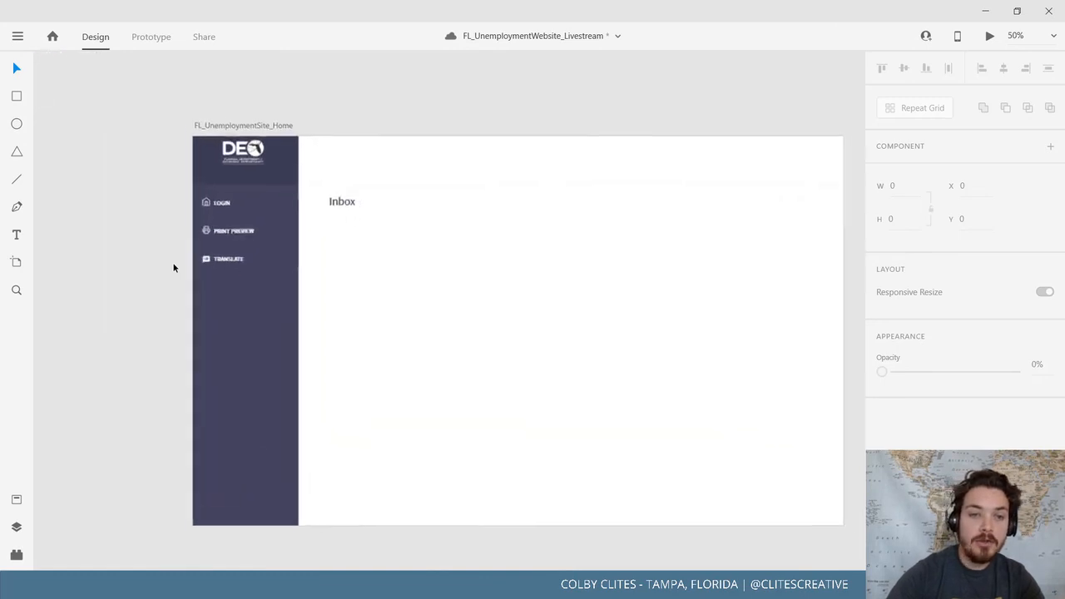
{"action": "mouse_move", "coordinate": [250, 147]}
{"action": "left_mouse_down"}
{"action": "mouse_move", "coordinate": [230, 148]}
{"action": "mouse_move", "coordinate": [266, 180]}
{"action": "mouse_move", "coordinate": [258, 165]}
{"action": "left_mouse_up"}
{"action": "left_click", "coordinate": [158, 199]}
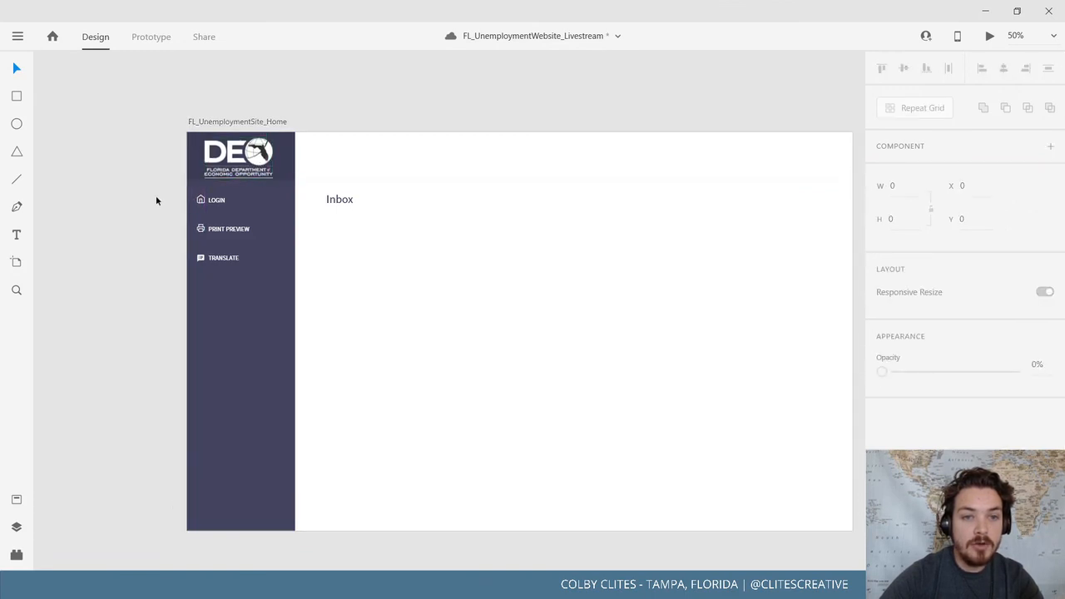
{"action": "scroll", "coordinate": [161, 242], "scroll_direction": "up", "scroll_amount": 2}
{"action": "scroll", "coordinate": [166, 239], "scroll_direction": "up", "scroll_amount": 1}
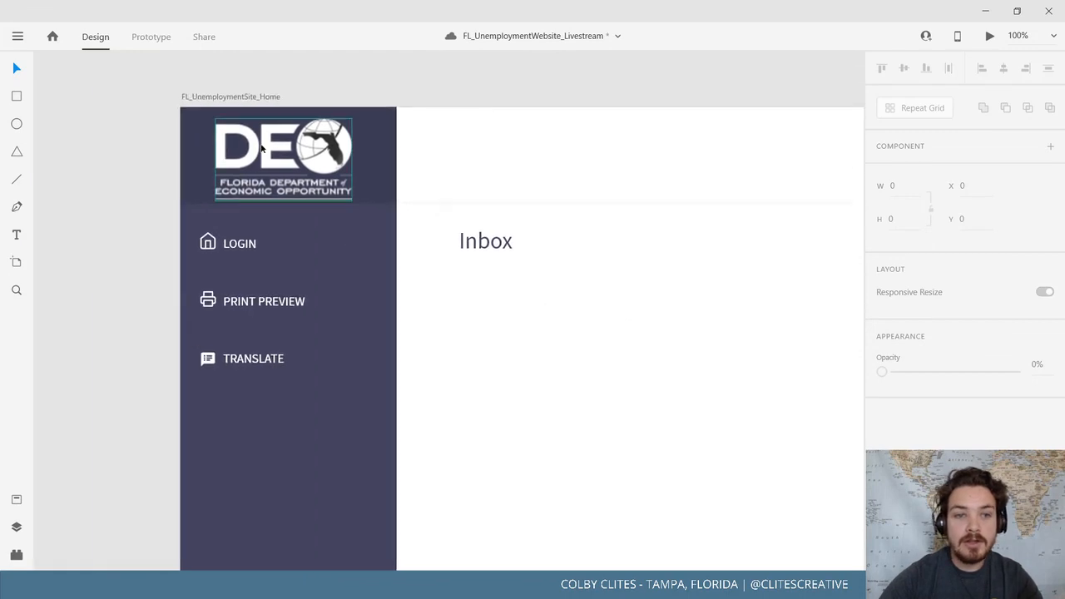
{"action": "left_click", "coordinate": [261, 148]}
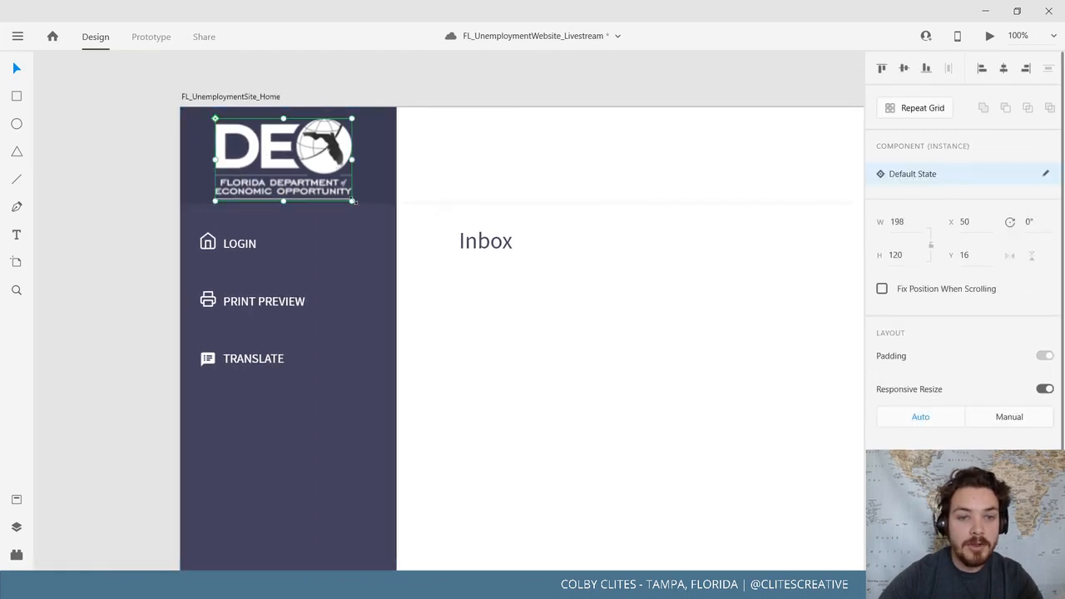
{"action": "left_click_drag", "start_coordinate": [352, 200], "coordinate": [312, 161]}
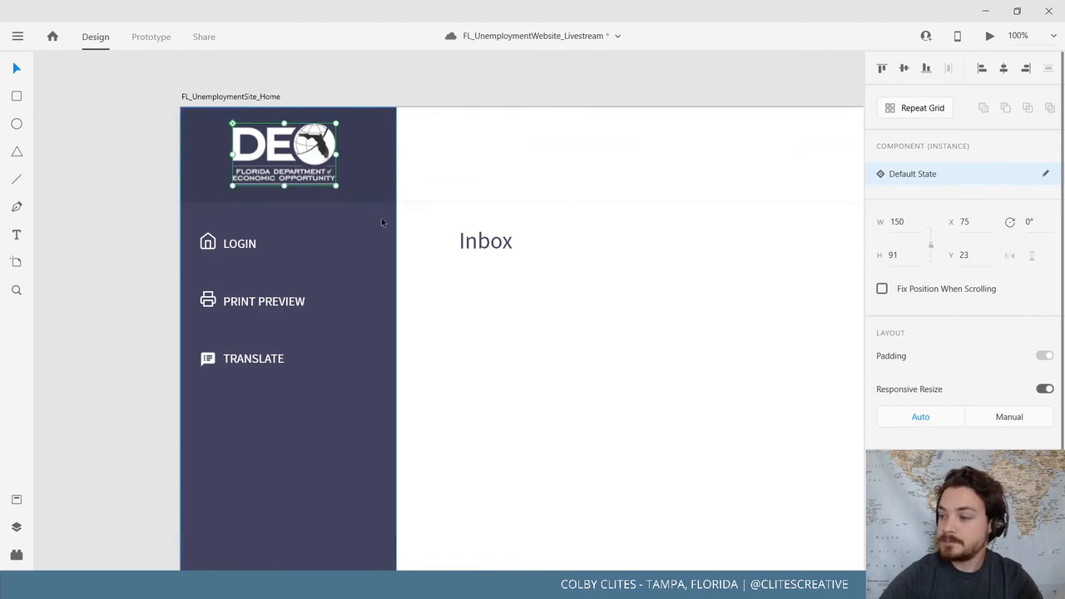
{"action": "left_click_drag", "start_coordinate": [454, 290], "coordinate": [400, 256]}
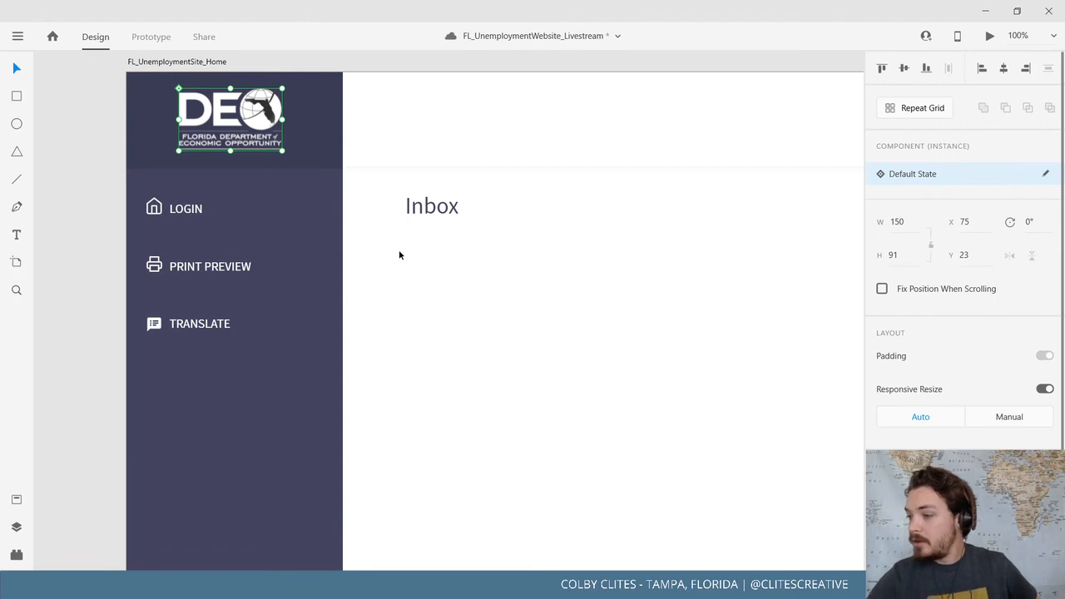
Save the website design document
{"action": "mouse_move", "coordinate": [460, 586]}
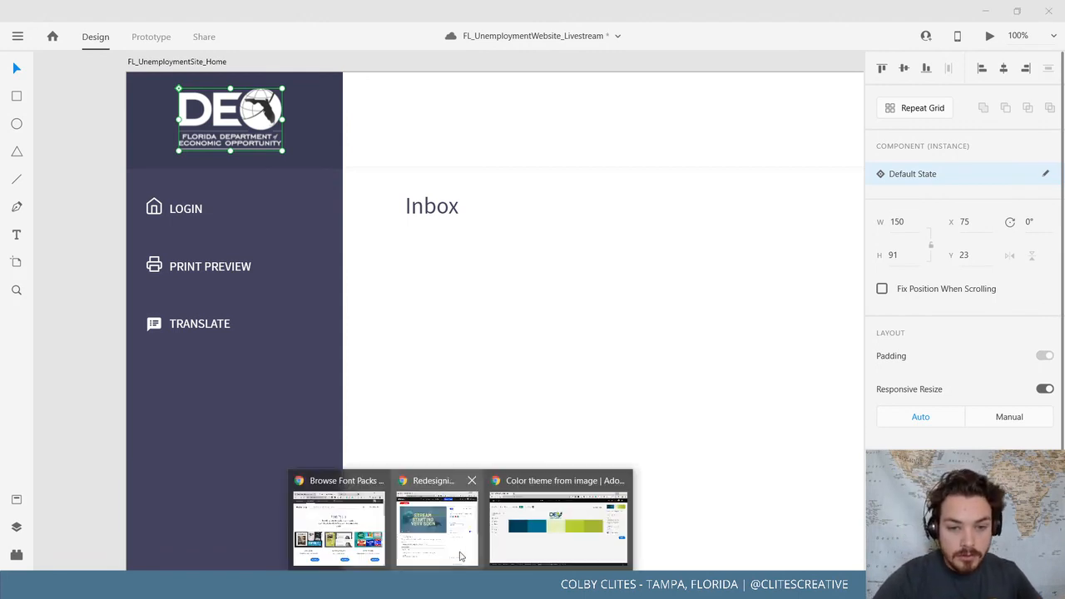
{"action": "mouse_move", "coordinate": [447, 539]}
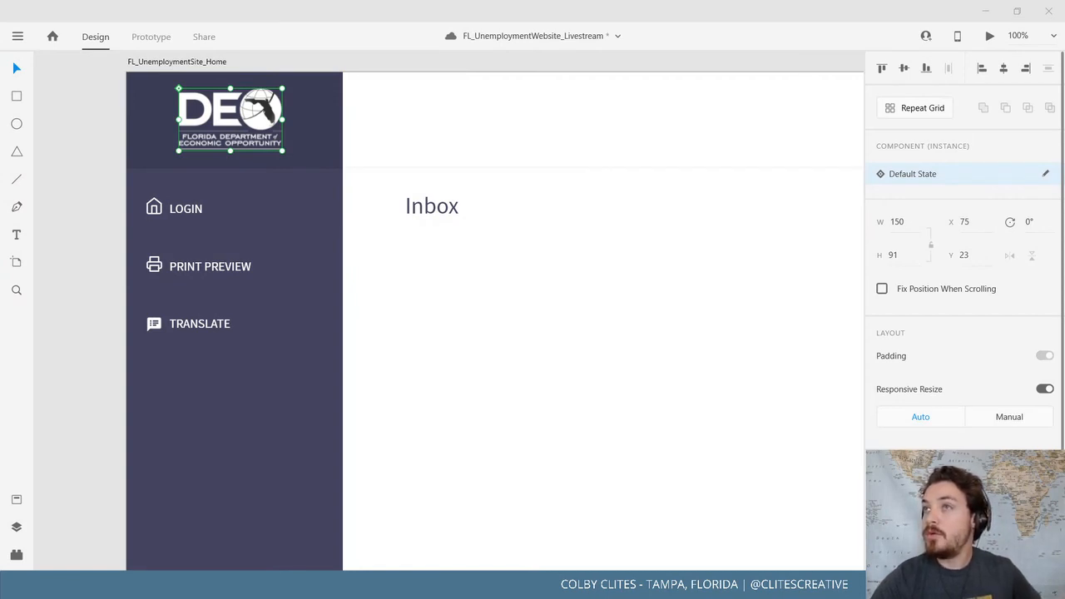
{"action": "key", "text": "ctrl+s"}
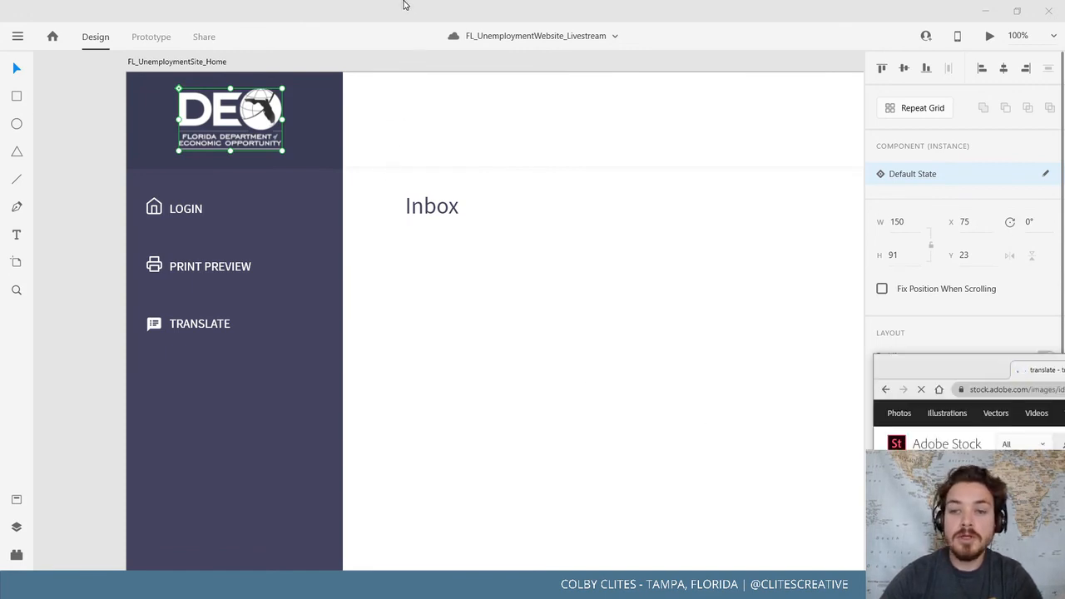
Examine the translation icon on Adobe Stock and the Transfer icon on Flaticon in the browser, returning to Adobe XD
{"action": "left_click_drag", "start_coordinate": [405, 5], "coordinate": [429, 21]}
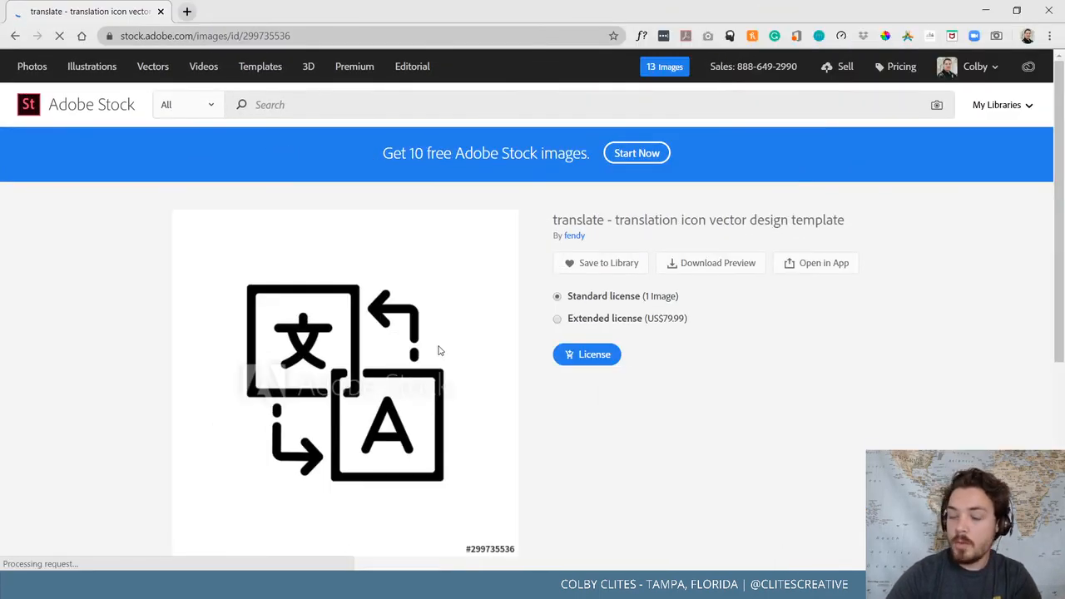
{"action": "scroll", "coordinate": [440, 350], "scroll_direction": "down", "scroll_amount": 2}
{"action": "scroll", "coordinate": [508, 288], "scroll_direction": "down", "scroll_amount": 3}
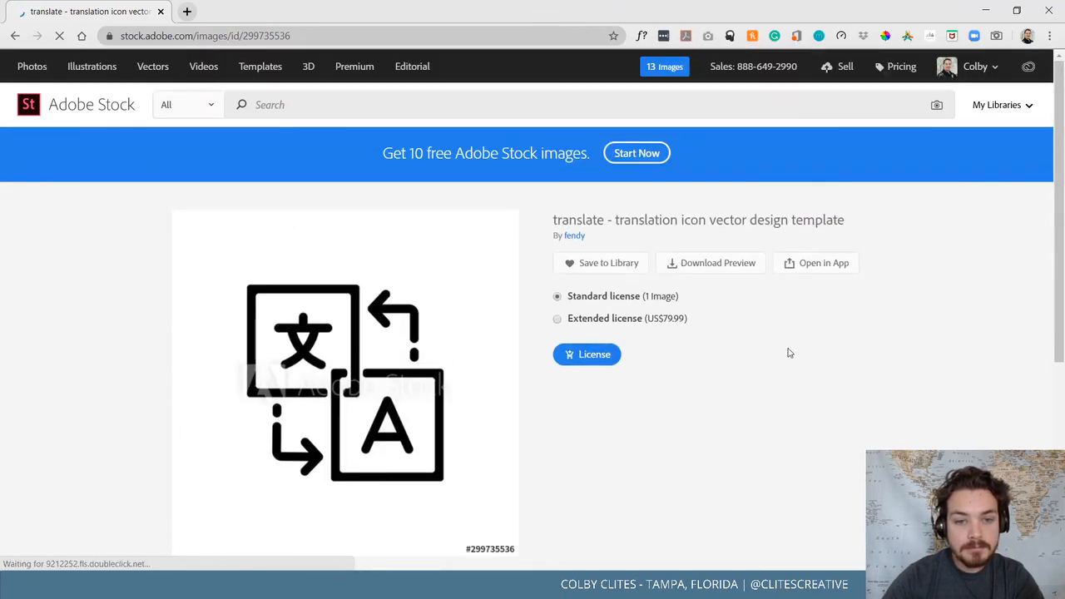
{"action": "scroll", "coordinate": [790, 353], "scroll_direction": "down", "scroll_amount": 1}
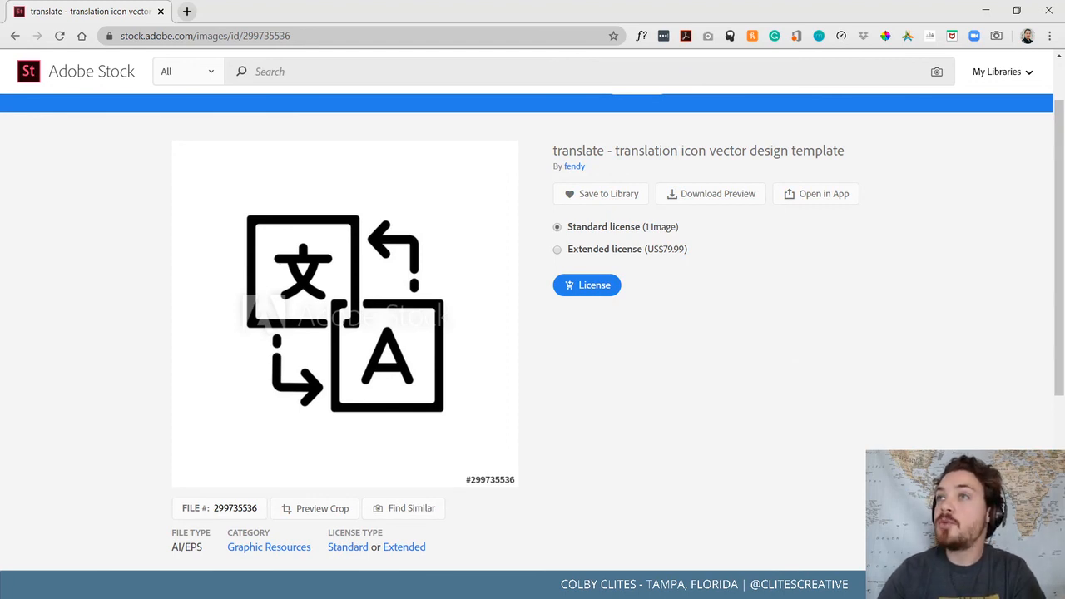
{"action": "left_click_drag", "start_coordinate": [1064, 280], "coordinate": [632, 1]}
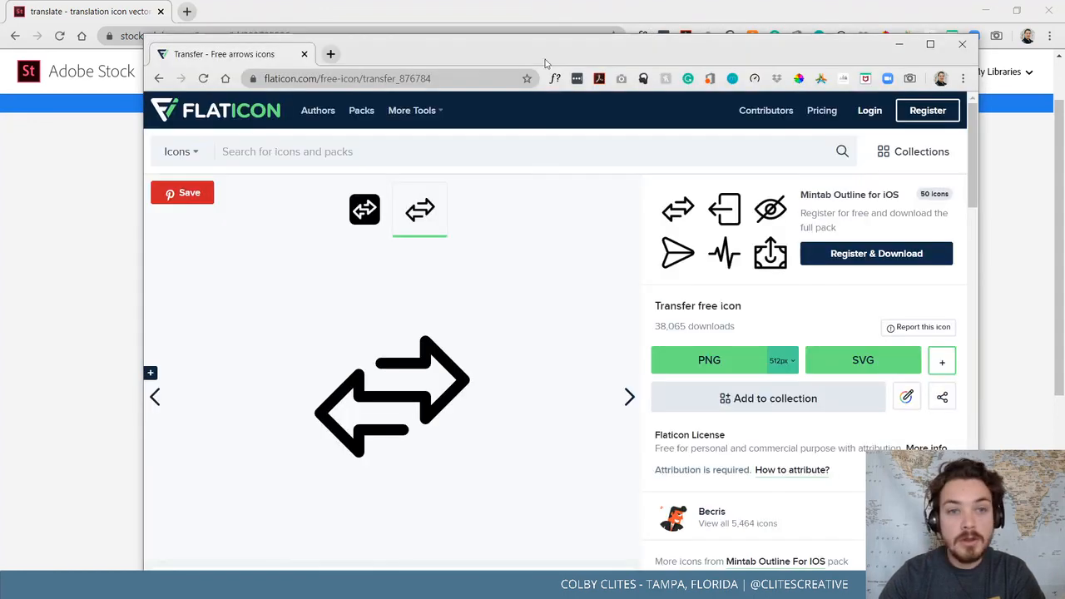
{"action": "left_click_drag", "start_coordinate": [500, 52], "coordinate": [437, 2]}
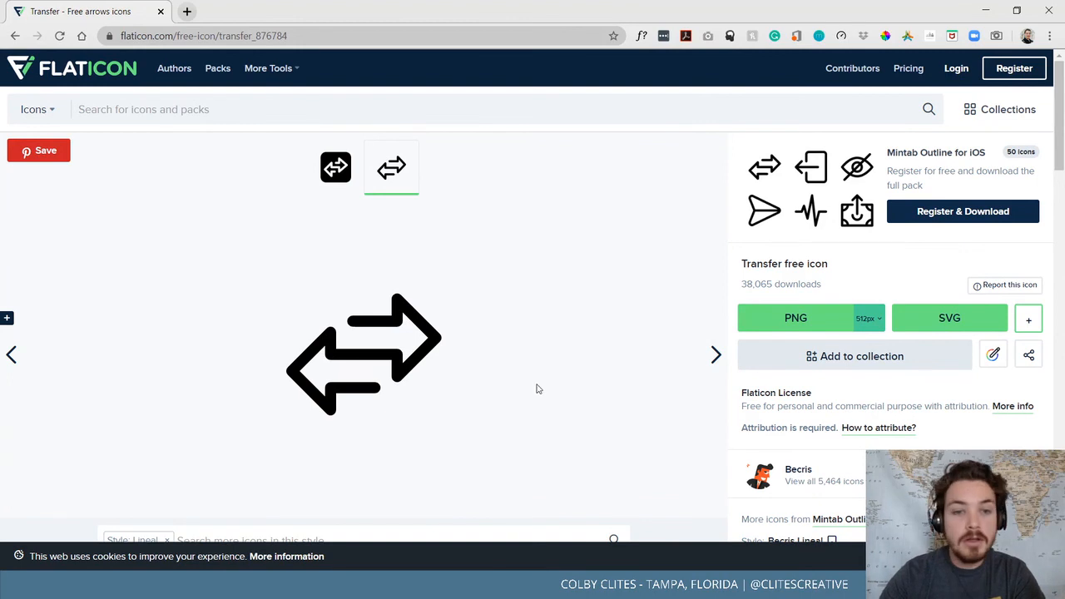
{"action": "scroll", "coordinate": [404, 363], "scroll_direction": "down", "scroll_amount": 1}
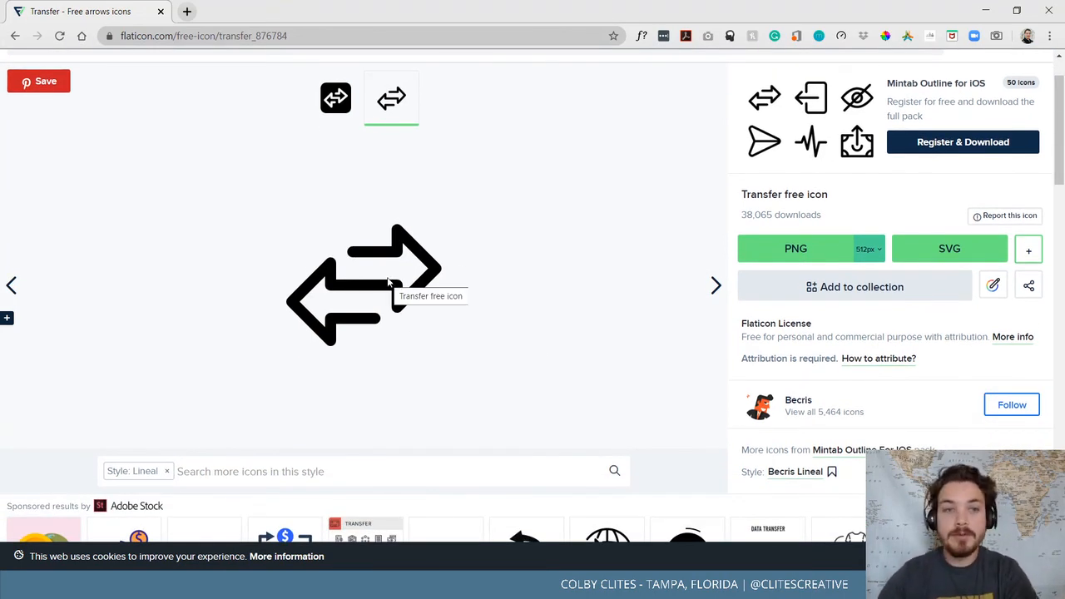
{"action": "left_click", "coordinate": [990, 11]}
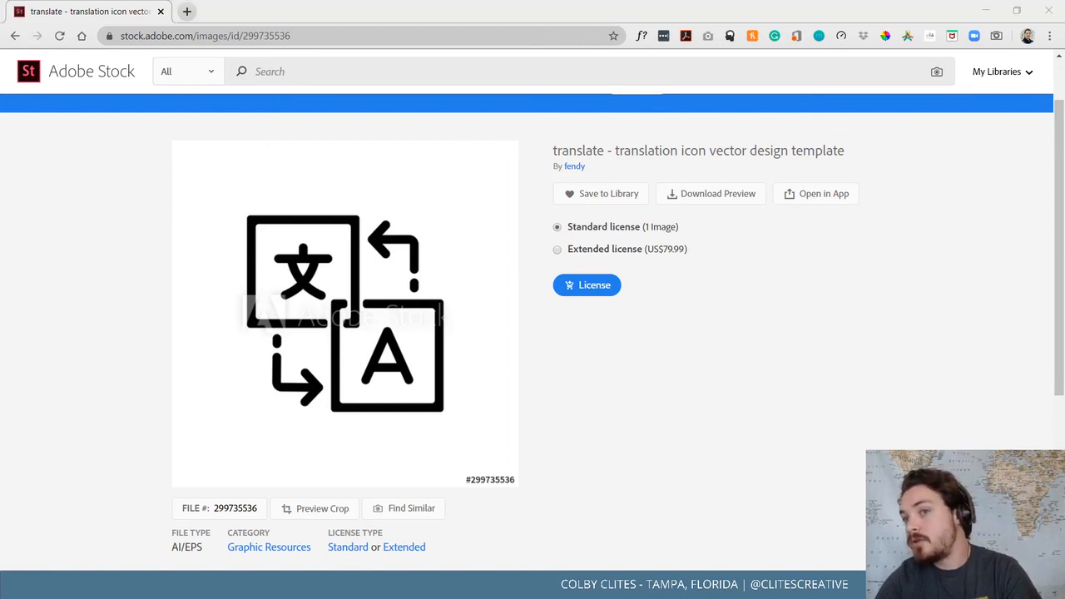
{"action": "key", "text": "alt+Tab"}
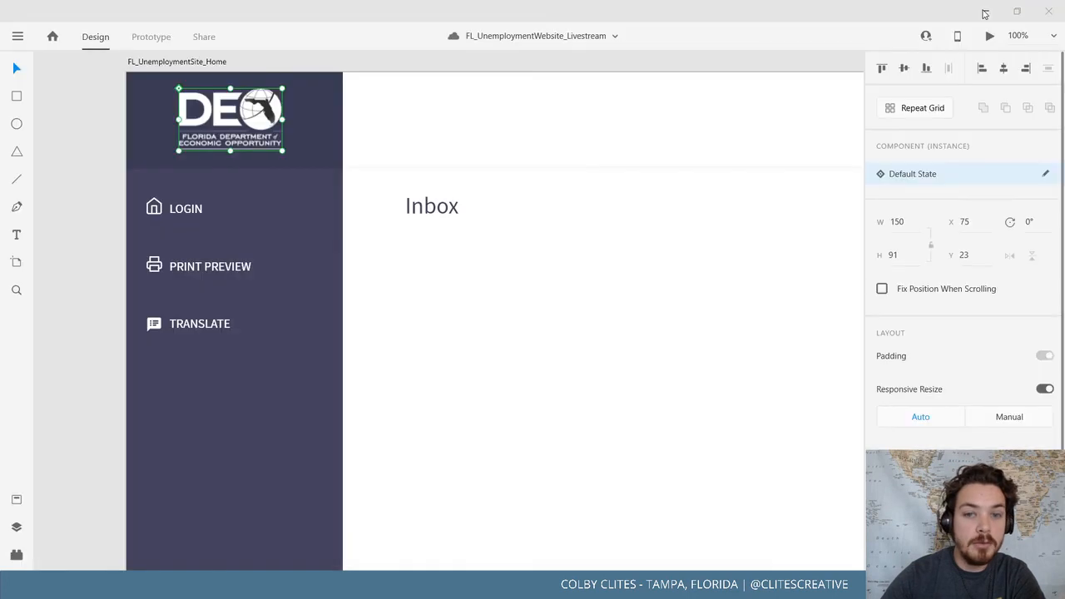
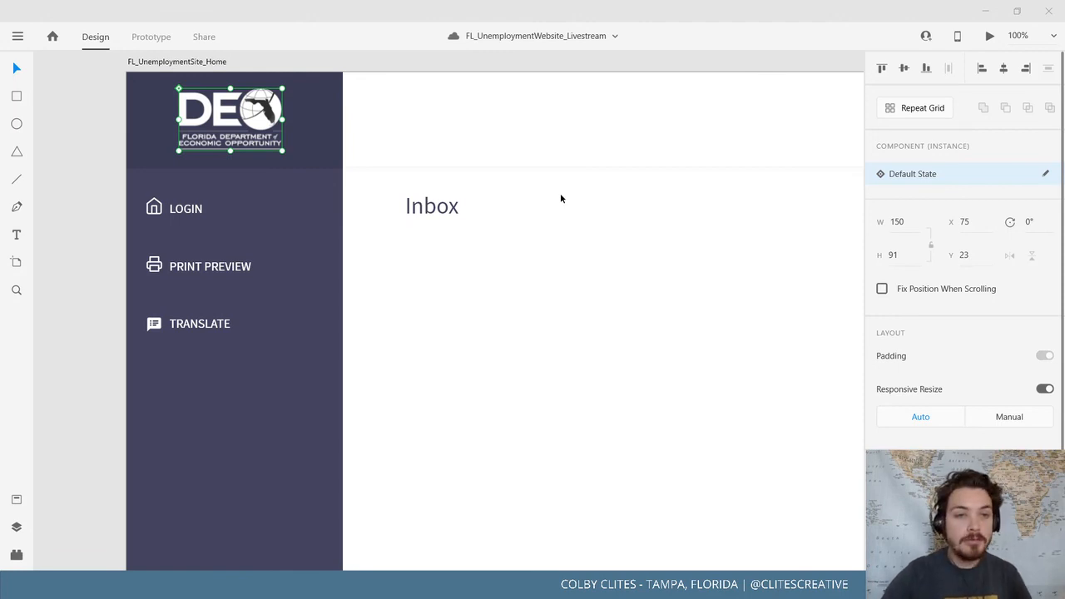
Enlarge the DEO logo to 171 by 104 and move it to X 30, Y 15, in line with the menu icons
{"action": "left_click", "coordinate": [93, 227]}
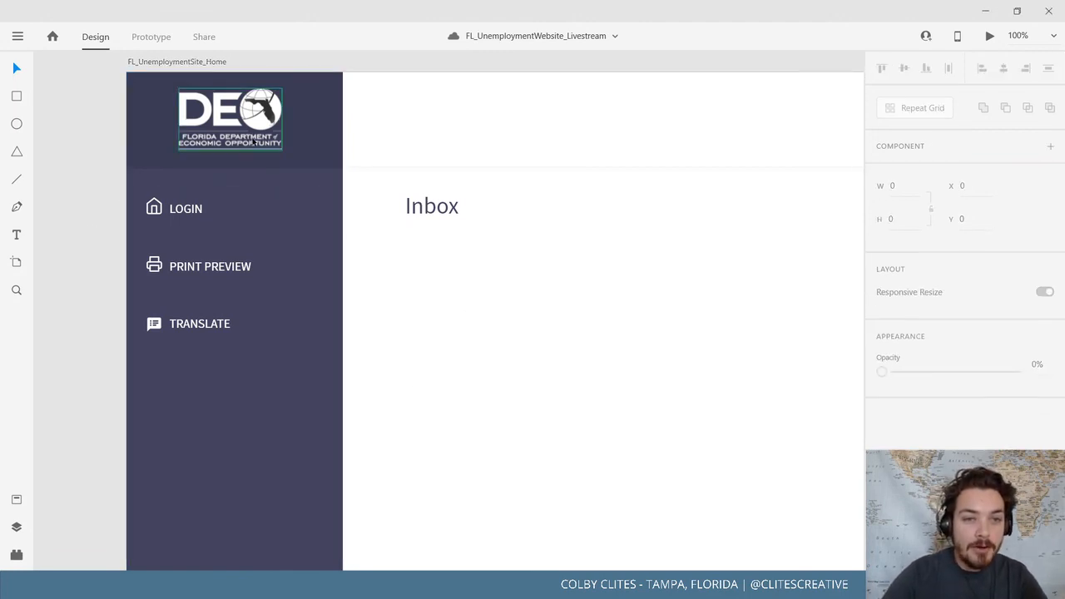
{"action": "left_click", "coordinate": [249, 134]}
{"action": "mouse_move", "coordinate": [284, 152]}
{"action": "left_mouse_down"}
{"action": "mouse_move", "coordinate": [499, 294]}
{"action": "mouse_move", "coordinate": [401, 271]}
{"action": "mouse_move", "coordinate": [278, 217]}
{"action": "mouse_move", "coordinate": [291, 222]}
{"action": "mouse_move", "coordinate": [287, 171]}
{"action": "left_mouse_up"}
{"action": "left_click_drag", "start_coordinate": [241, 125], "coordinate": [210, 120]}
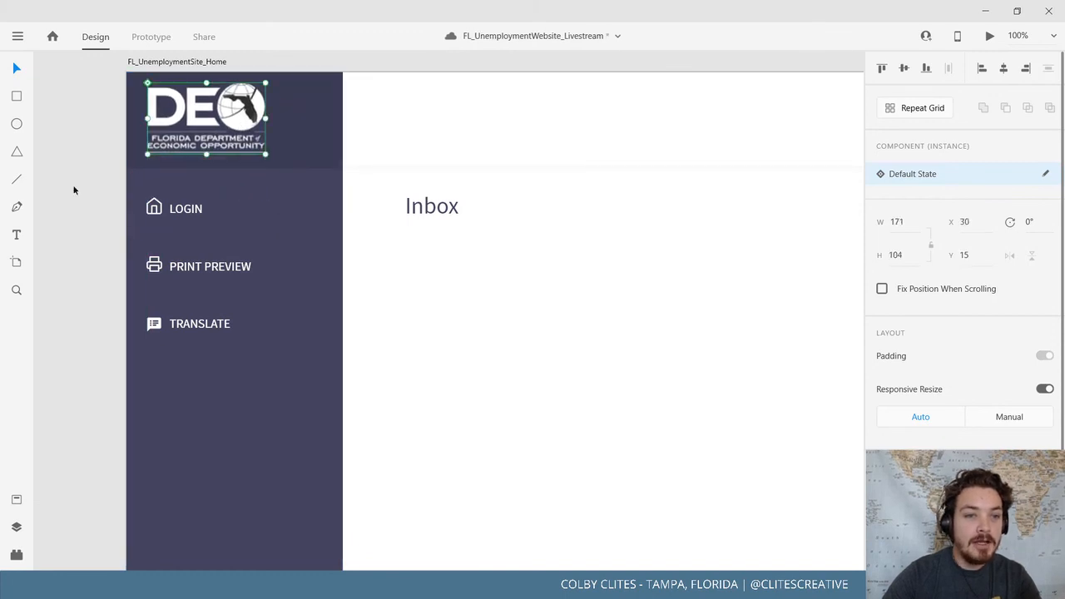
Fine-tune the DEO logo to 166 by 101 at X 30, Y 18 inside the header block
{"action": "left_click_drag", "start_coordinate": [73, 190], "coordinate": [105, 253]}
{"action": "left_click_drag", "start_coordinate": [296, 216], "coordinate": [280, 197]}
{"action": "left_click", "coordinate": [83, 256]}
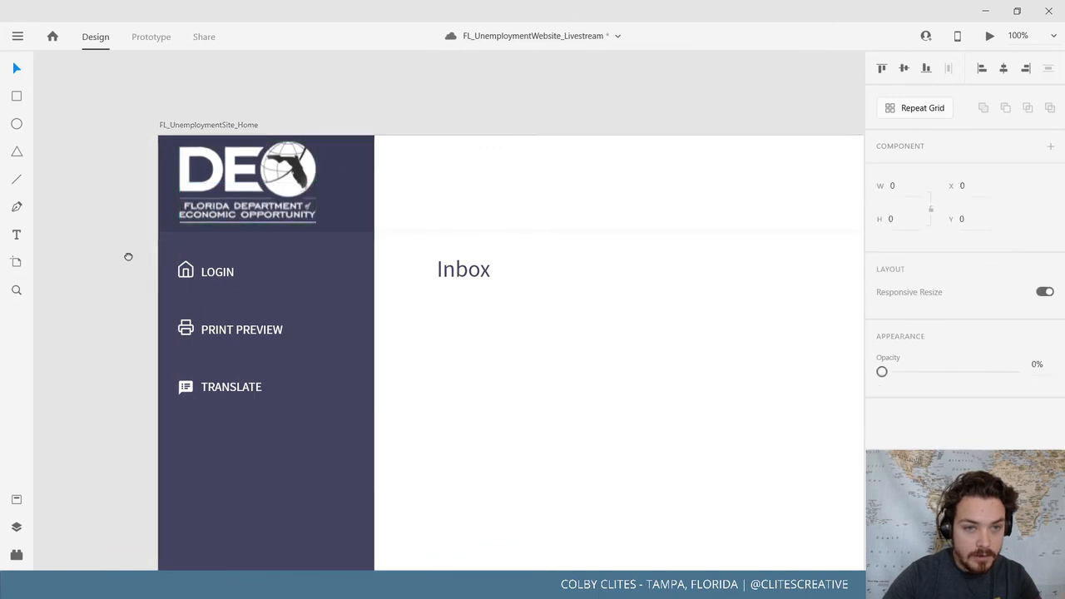
{"action": "left_click_drag", "start_coordinate": [128, 256], "coordinate": [111, 241]}
{"action": "left_click", "coordinate": [283, 195]}
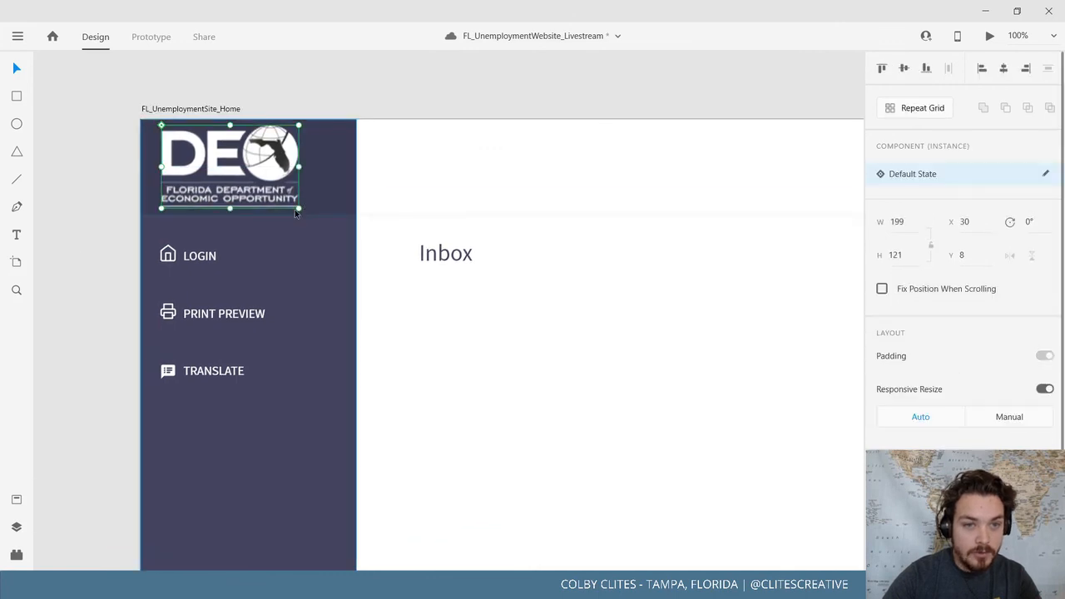
{"action": "left_click", "coordinate": [295, 213]}
{"action": "left_click", "coordinate": [98, 225]}
{"action": "left_click", "coordinate": [287, 196]}
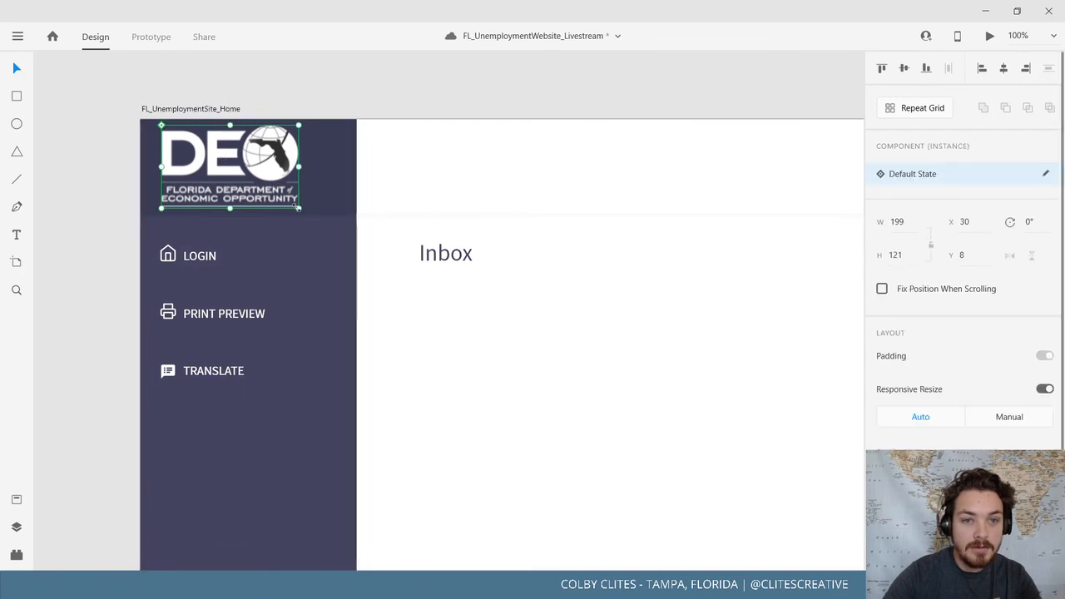
{"action": "left_click_drag", "start_coordinate": [297, 208], "coordinate": [276, 194]}
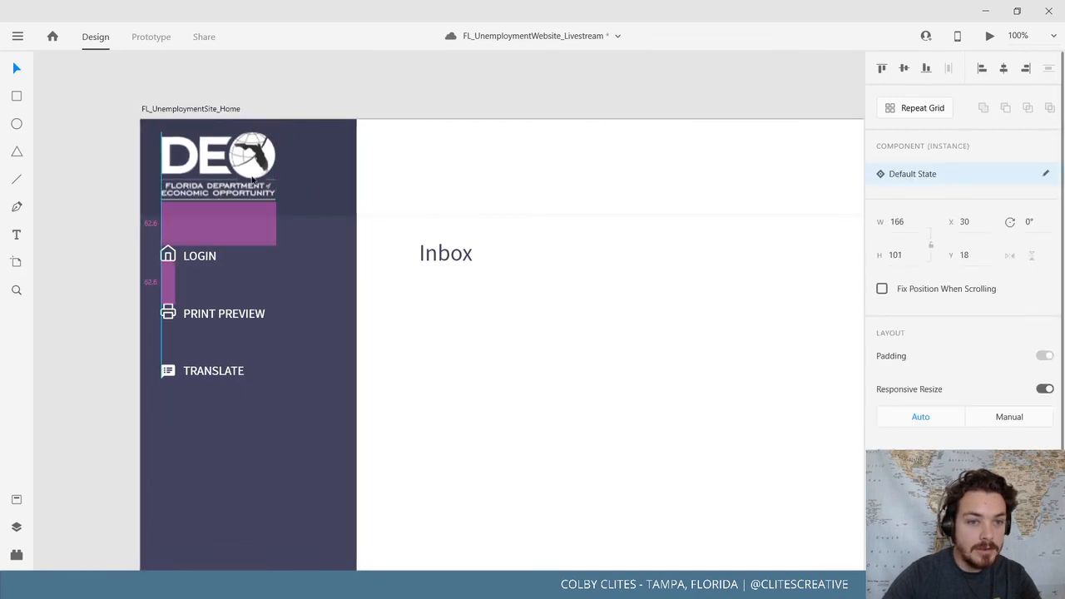
{"action": "left_click", "coordinate": [97, 206]}
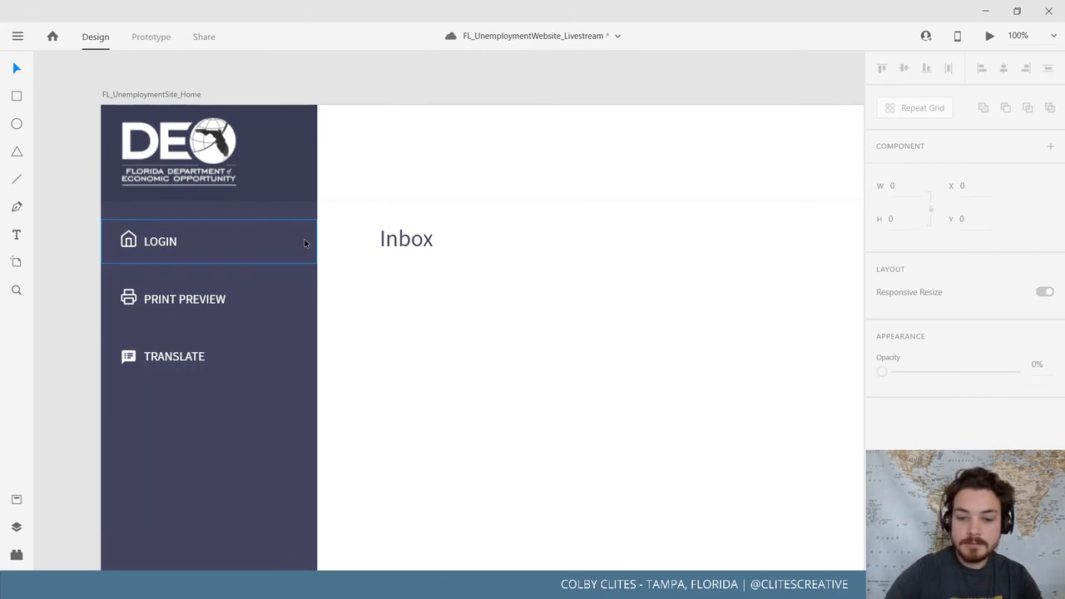
Narrow the sidebar, including its header and menu blocks, to a width of about 244
{"action": "key", "text": "ctrl+minus"}
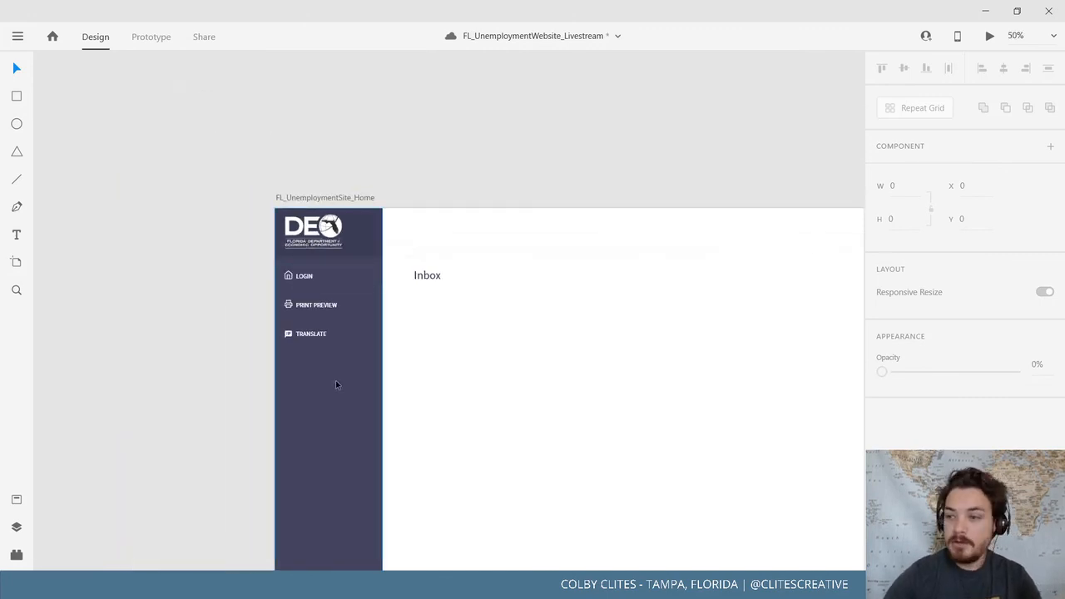
{"action": "left_click_drag", "start_coordinate": [319, 357], "coordinate": [185, 227]}
{"action": "left_click_drag", "start_coordinate": [348, 287], "coordinate": [336, 310]}
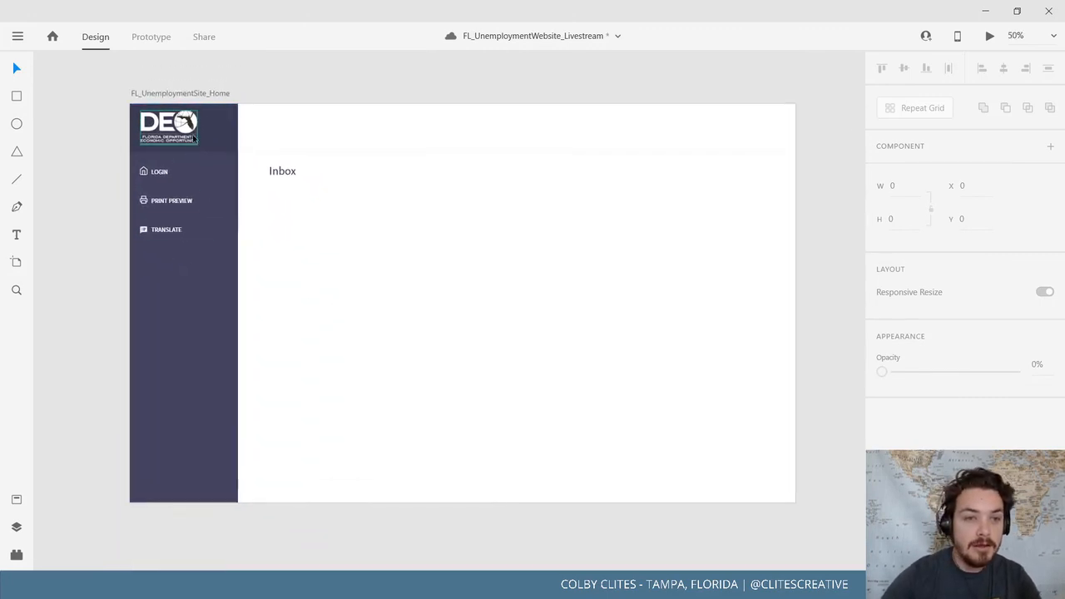
{"action": "left_click", "coordinate": [178, 136]}
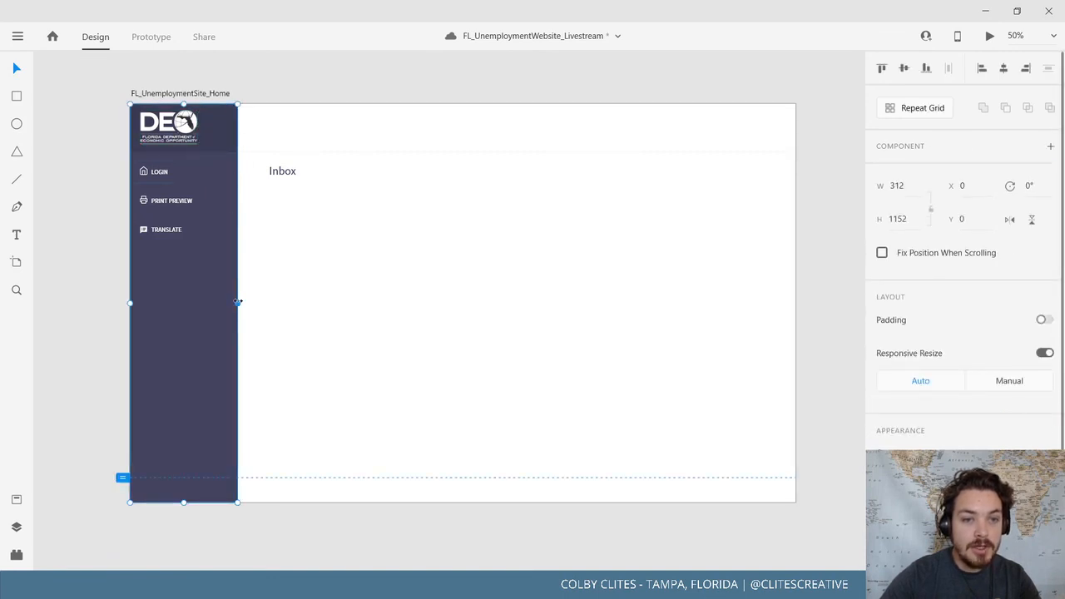
{"action": "left_click_drag", "start_coordinate": [237, 302], "coordinate": [214, 298]}
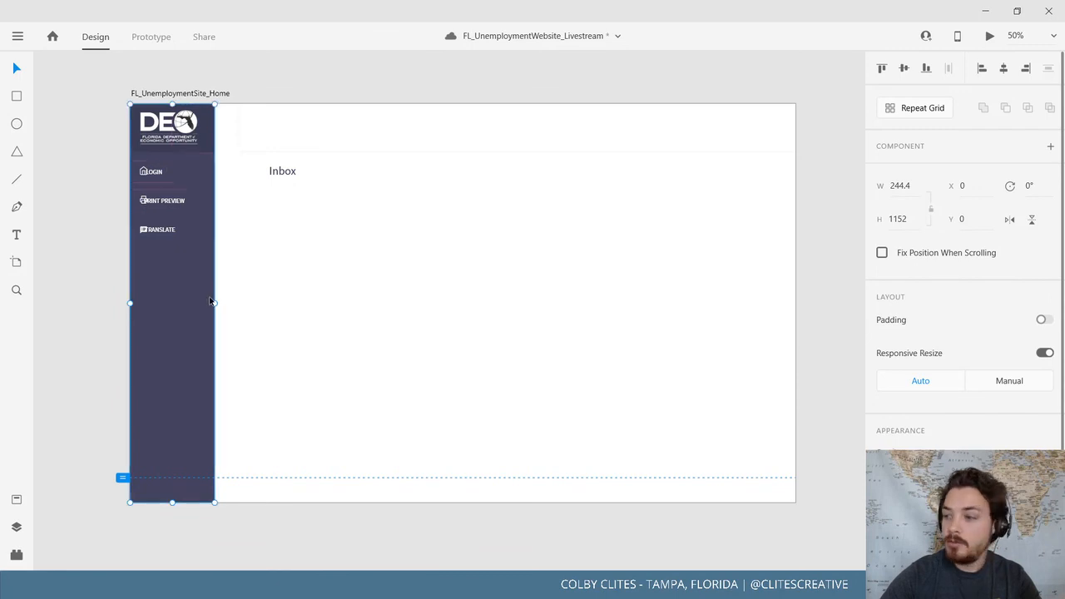
{"action": "left_click", "coordinate": [86, 221]}
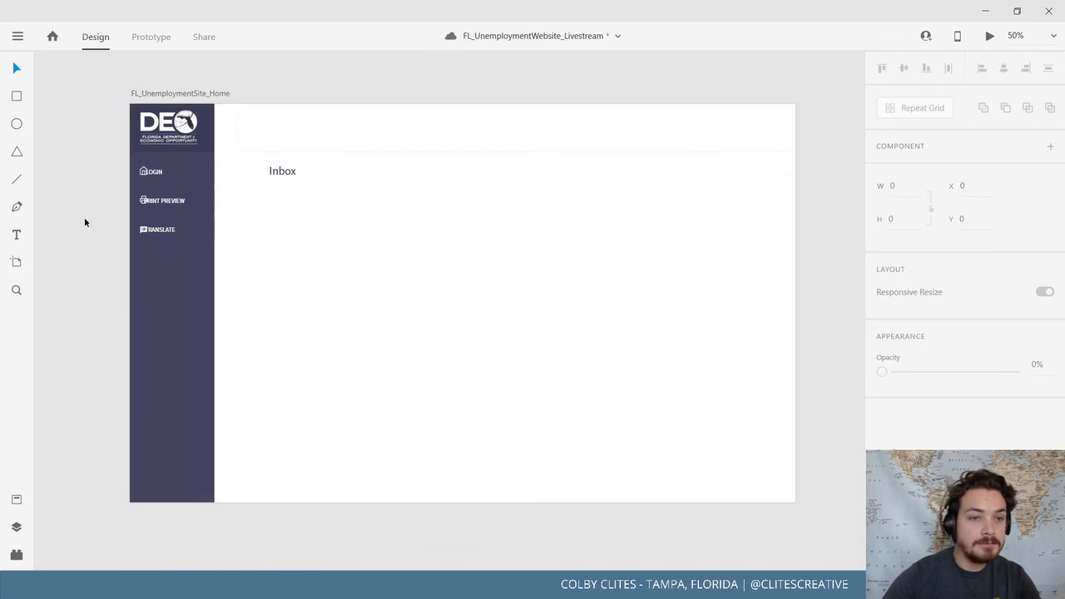
Shift the LOGIN, PRINT PREVIEW and TRANSLATE menu items together to X 33, clear of their icons
{"action": "left_click_drag", "start_coordinate": [84, 221], "coordinate": [510, 339]}
{"action": "key", "text": "ctrl+plus"}
{"action": "key", "text": "ctrl+plus"}
{"action": "left_click", "coordinate": [385, 285]}
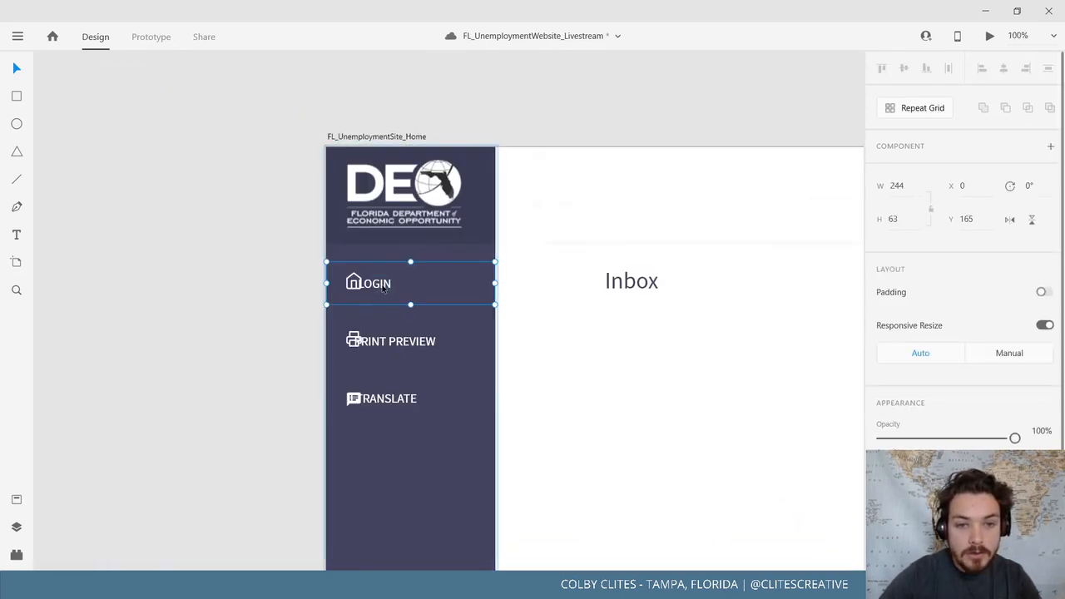
{"action": "left_click", "coordinate": [357, 340], "text": "shift"}
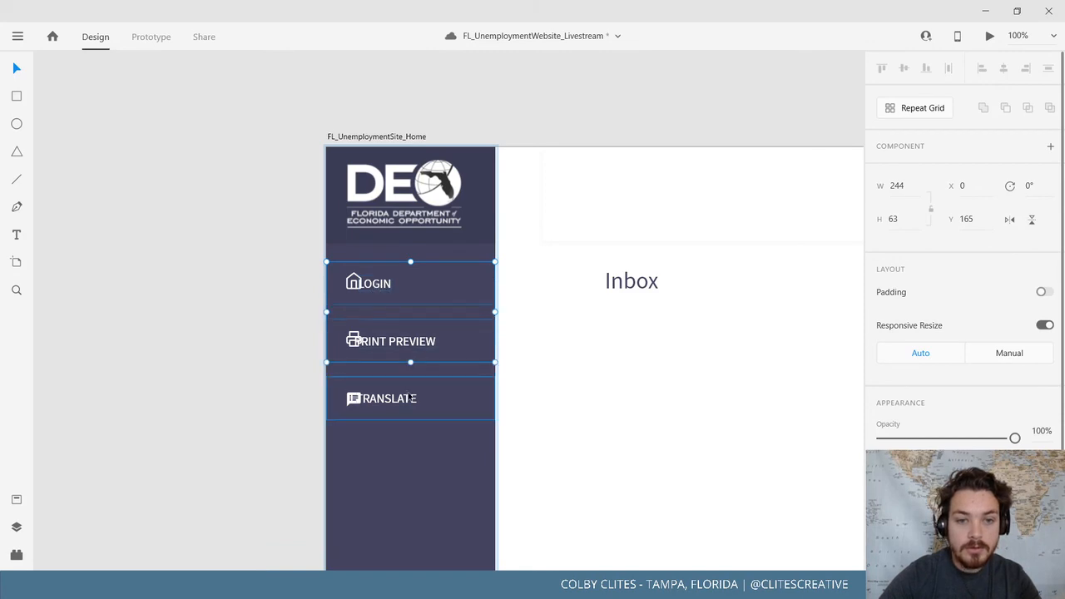
{"action": "left_click", "coordinate": [406, 403], "text": "shift"}
{"action": "key", "text": "Right"}
{"action": "key", "text": "Right"}
{"action": "key", "text": "Right"}
{"action": "key", "text": "Right"}
{"action": "key", "text": "Right"}
{"action": "key", "text": "Right"}
{"action": "key", "text": "Right"}
{"action": "key", "text": "Right"}
{"action": "key", "text": "Right"}
{"action": "key", "text": "Right"}
{"action": "key", "text": "Right"}
{"action": "key", "text": "Right"}
{"action": "key", "text": "Right"}
{"action": "key", "text": "Right"}
{"action": "key", "text": "Right"}
{"action": "key", "text": "Right"}
{"action": "key", "text": "Right"}
{"action": "key", "text": "Right"}
{"action": "key", "text": "Right"}
{"action": "key", "text": "Right"}
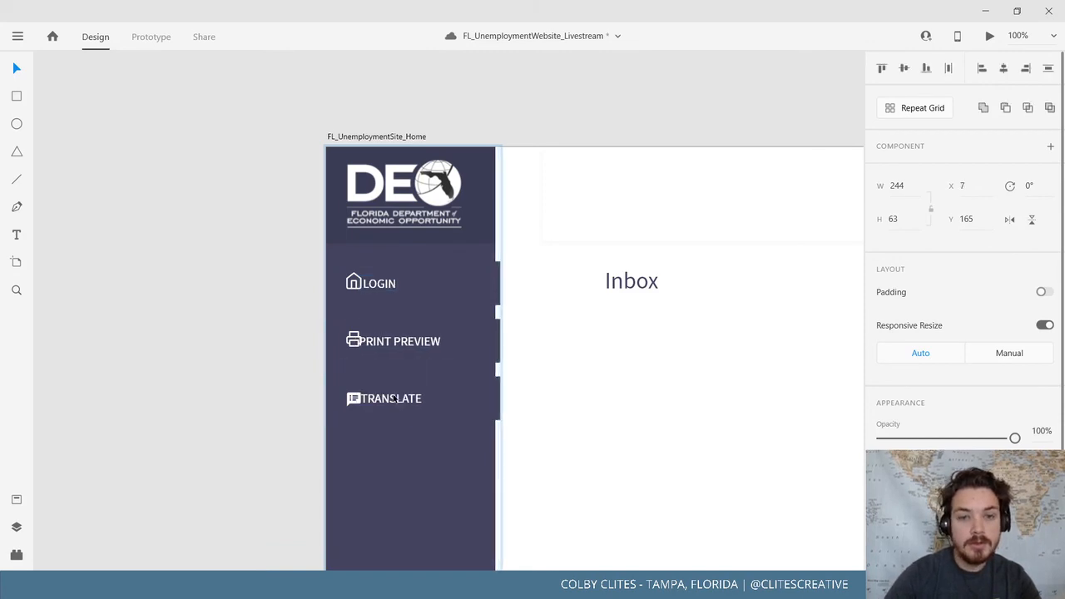
{"action": "key", "text": "Right"}
{"action": "key", "text": "Right"}
{"action": "key", "text": "Right"}
{"action": "key", "text": "Right"}
{"action": "key", "text": "Right"}
{"action": "key", "text": "Right"}
{"action": "key", "text": "Right"}
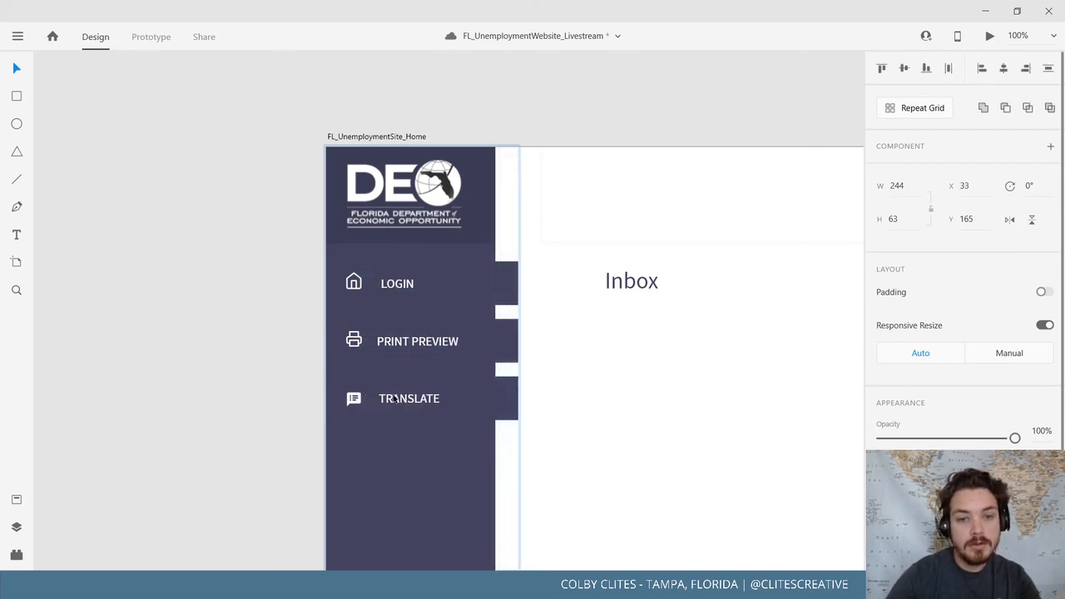
Narrow the LOGIN, PRINT PREVIEW and TRANSLATE menu items to a width of about 192, inside the sidebar's right edge
{"action": "left_click", "coordinate": [459, 281]}
{"action": "left_click_drag", "start_coordinate": [504, 284], "coordinate": [495, 283]}
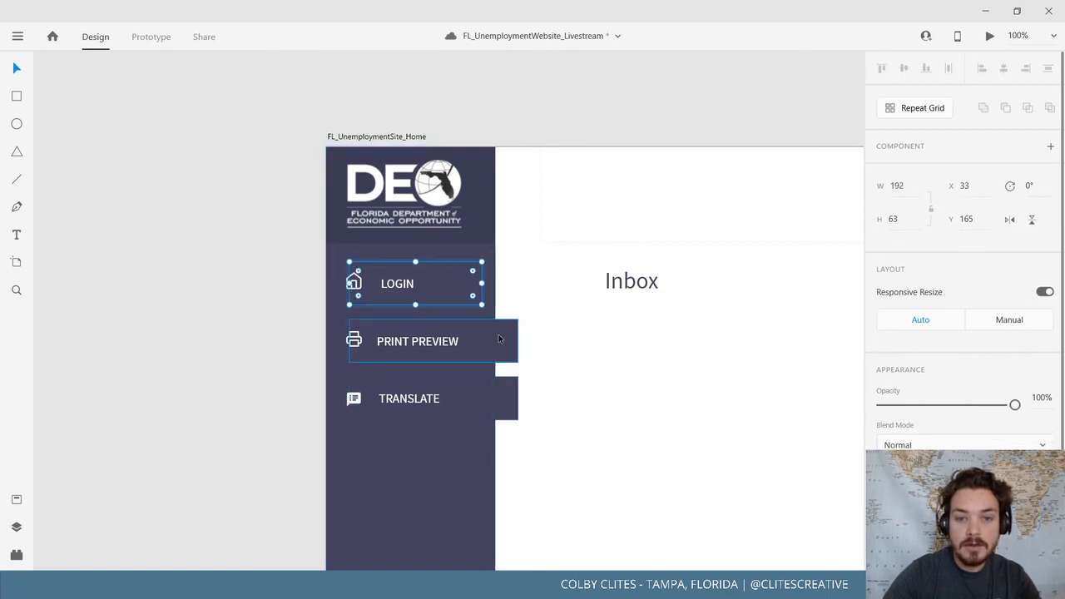
{"action": "left_click", "coordinate": [510, 341]}
{"action": "left_click_drag", "start_coordinate": [517, 340], "coordinate": [487, 333]}
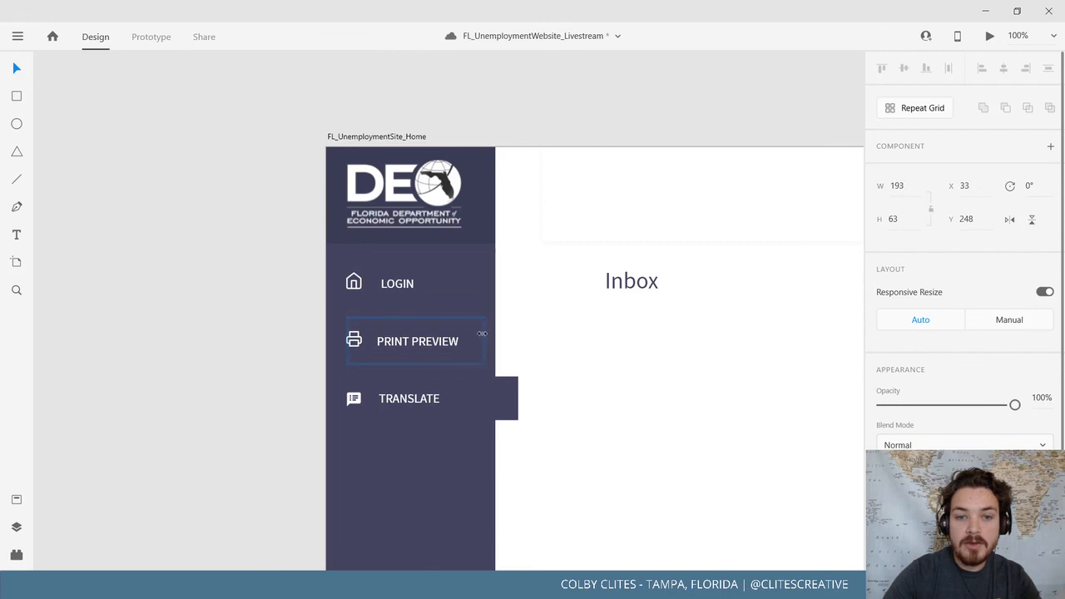
{"action": "left_click", "coordinate": [514, 399]}
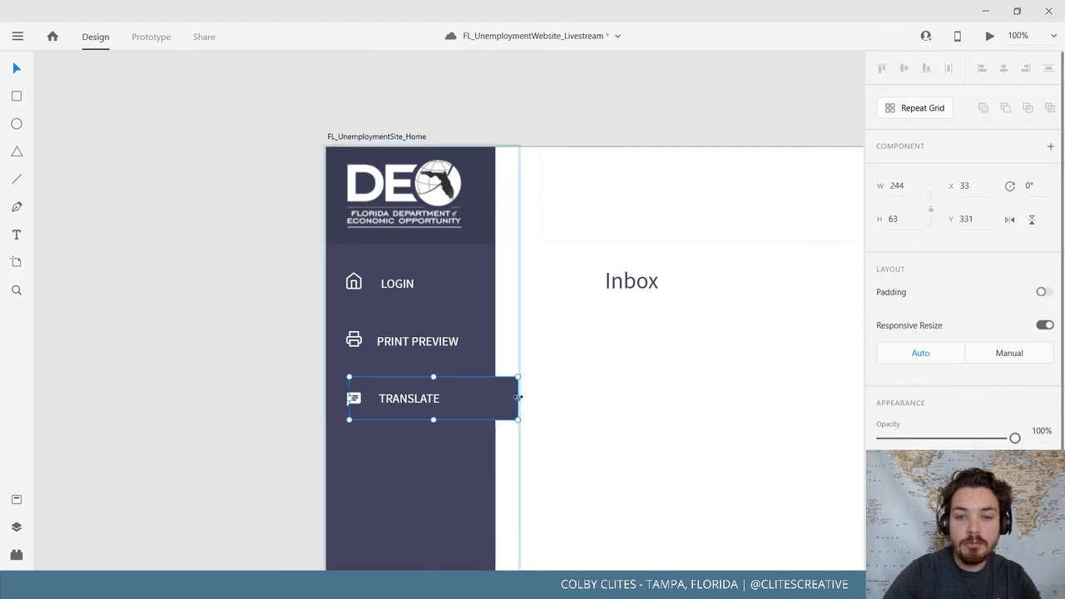
{"action": "left_click_drag", "start_coordinate": [518, 397], "coordinate": [482, 397]}
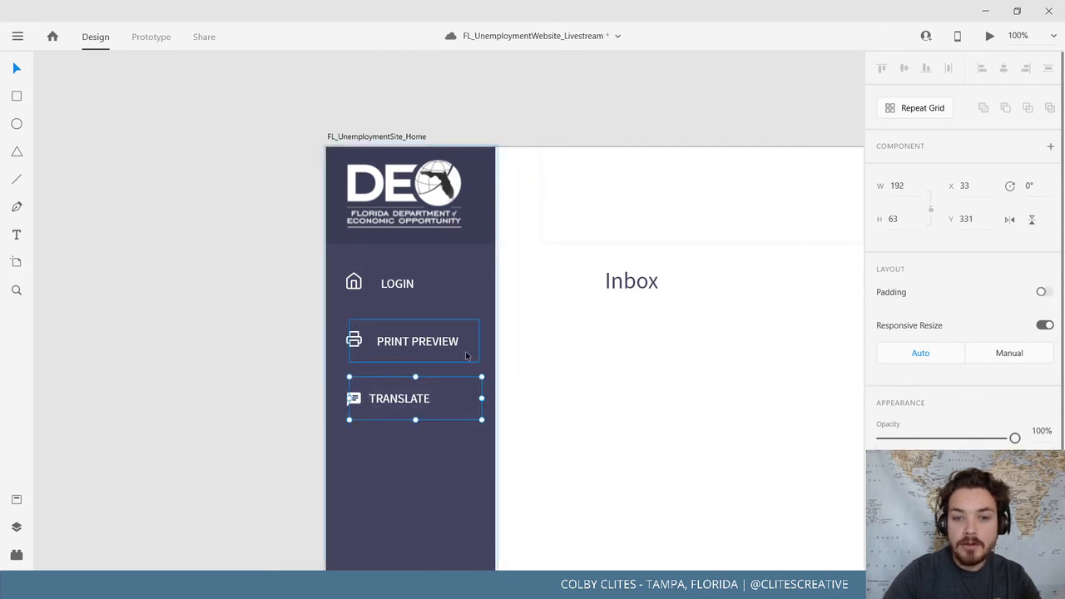
{"action": "left_click", "coordinate": [466, 356]}
{"action": "left_click", "coordinate": [451, 302]}
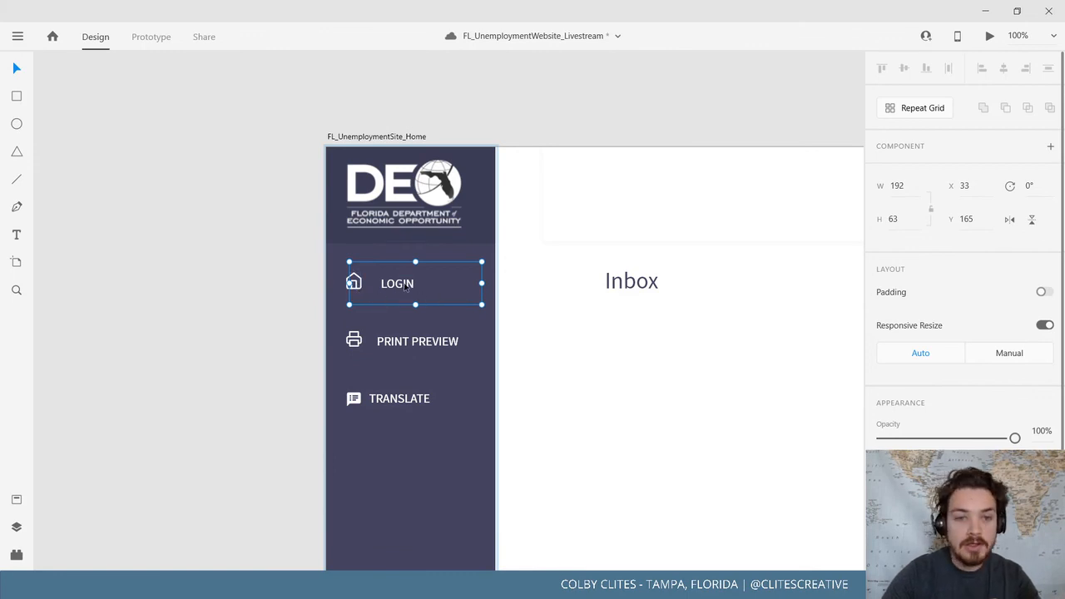
{"action": "left_click", "coordinate": [277, 358]}
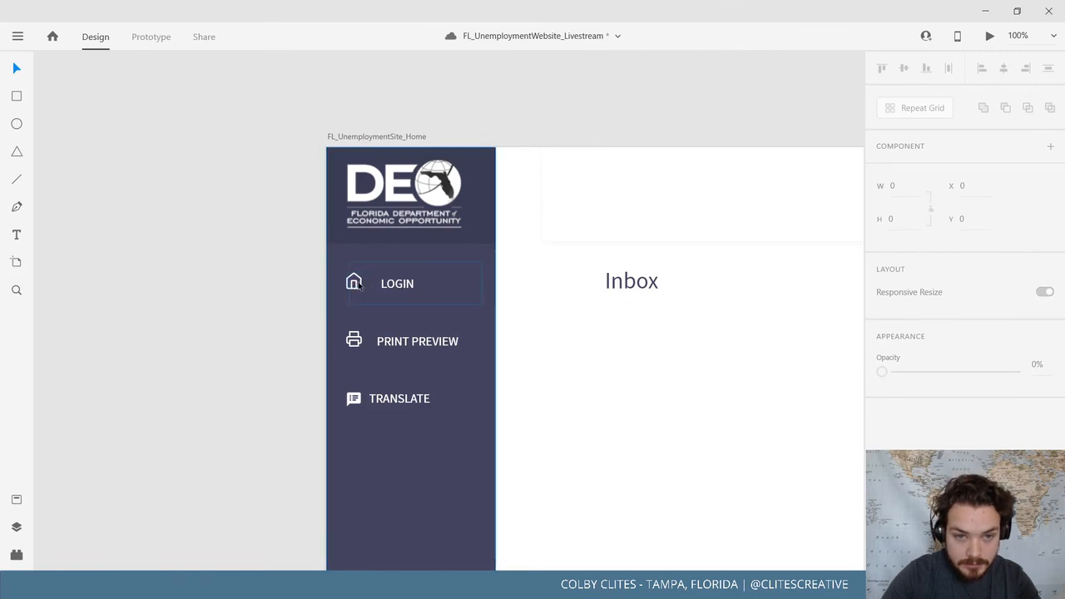
Nudge the LOGIN menu item slightly left and place vertical guides at the icons' right edge and the PRINT PREVIEW label's left edge
{"action": "key", "text": "ctrl+plus"}
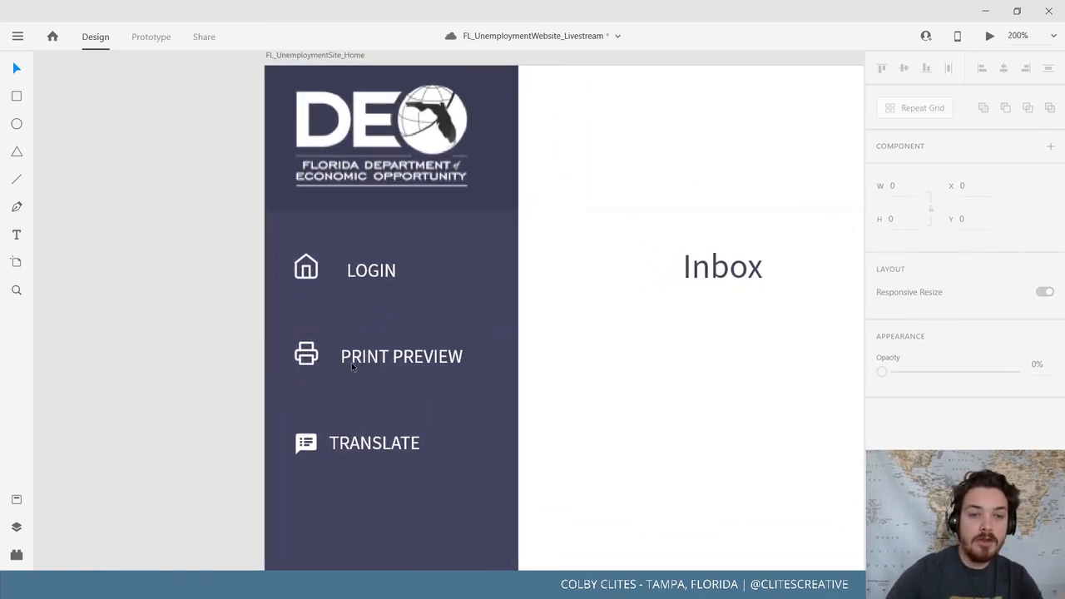
{"action": "scroll", "coordinate": [388, 439], "scroll_direction": "down", "scroll_amount": 2}
{"action": "scroll", "coordinate": [388, 438], "scroll_direction": "left", "scroll_amount": 2}
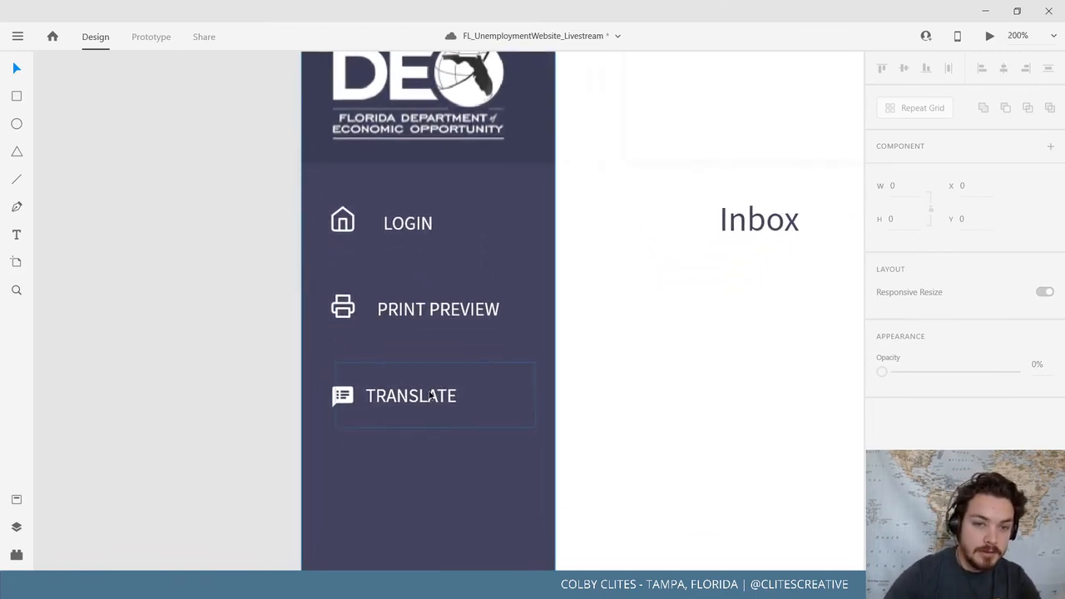
{"action": "left_click", "coordinate": [422, 214]}
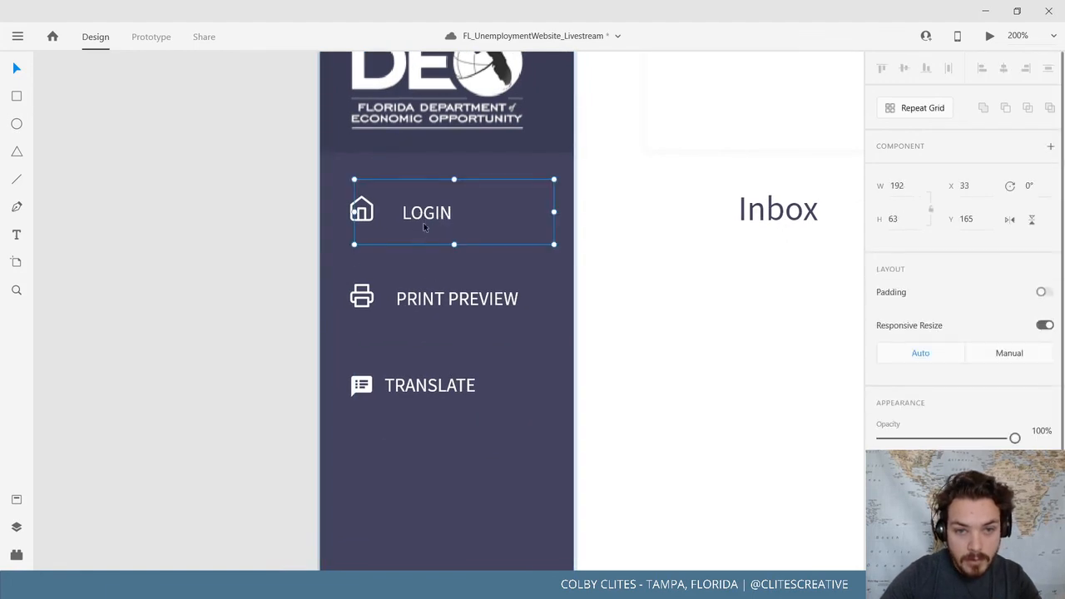
{"action": "left_click_drag", "start_coordinate": [424, 219], "coordinate": [422, 219]}
{"action": "left_click_drag", "start_coordinate": [317, 231], "coordinate": [396, 248]}
Align the left edges of the TRANSLATE and LOGIN labels with the guide at the PRINT PREVIEW label
{"action": "double_click", "coordinate": [403, 386]}
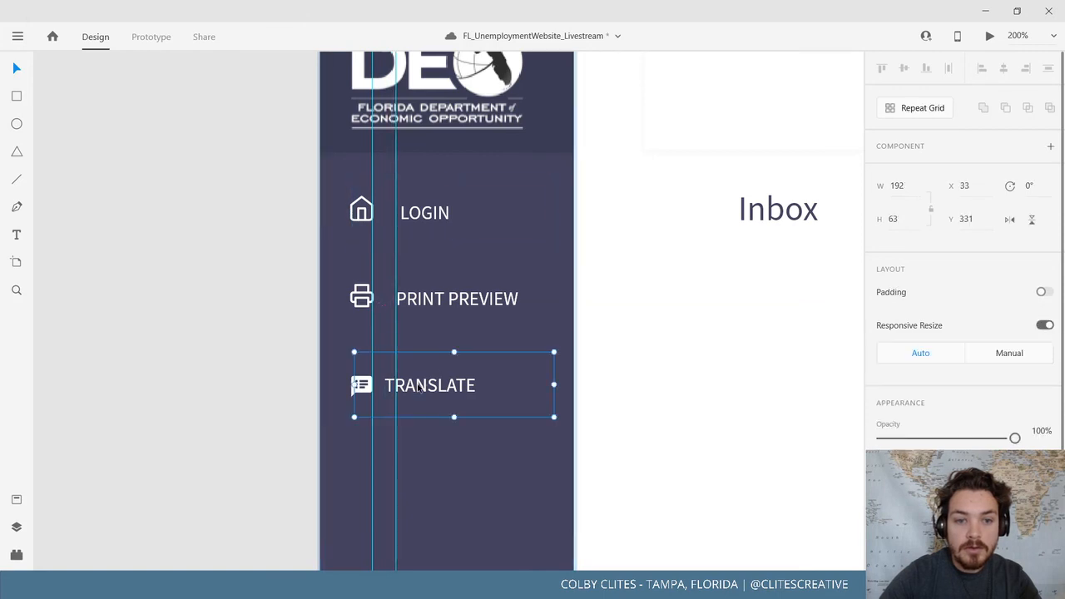
{"action": "left_click_drag", "start_coordinate": [402, 386], "coordinate": [413, 387]}
{"action": "left_click", "coordinate": [421, 219]}
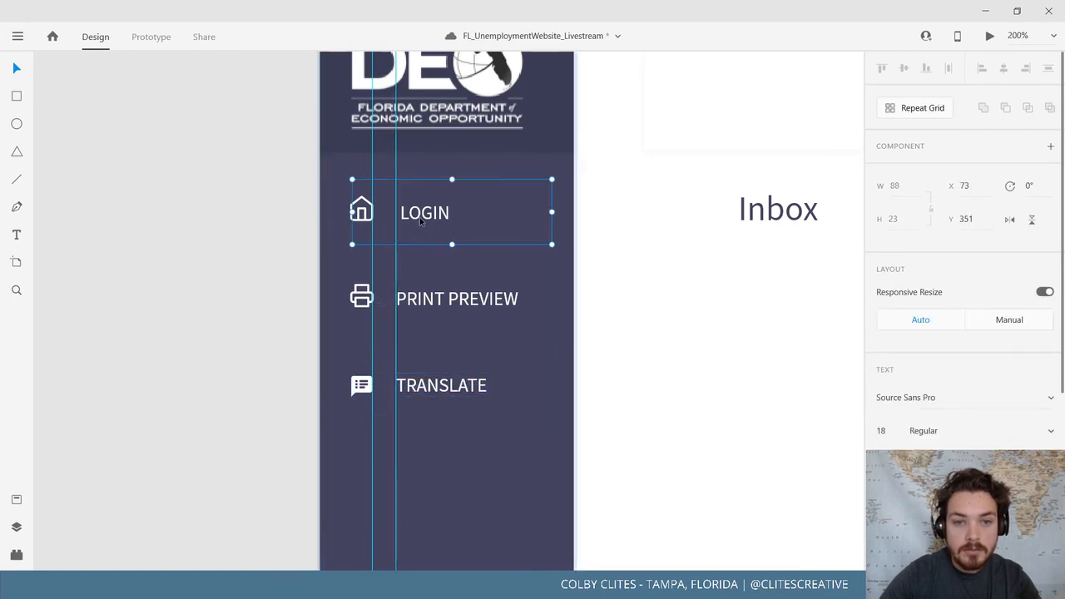
{"action": "left_click_drag", "start_coordinate": [421, 219], "coordinate": [416, 220]}
{"action": "left_click", "coordinate": [242, 273]}
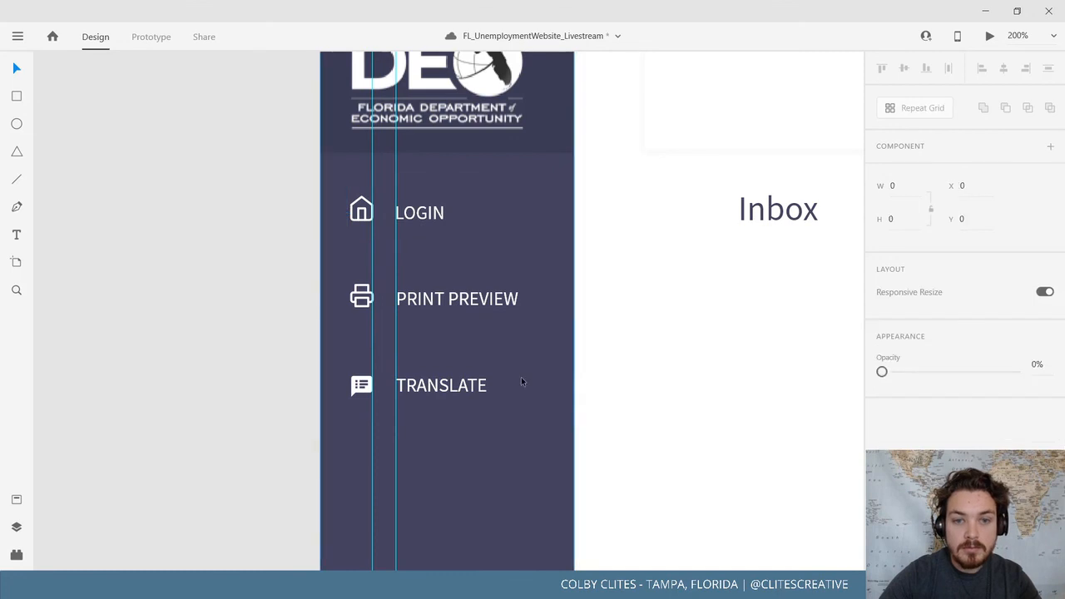
Review the aligned sidebar menu, the reference artboards and the overall home page layout
{"action": "scroll", "coordinate": [420, 316], "scroll_direction": "up", "scroll_amount": 2}
{"action": "scroll", "coordinate": [440, 401], "scroll_direction": "down", "scroll_amount": 6}
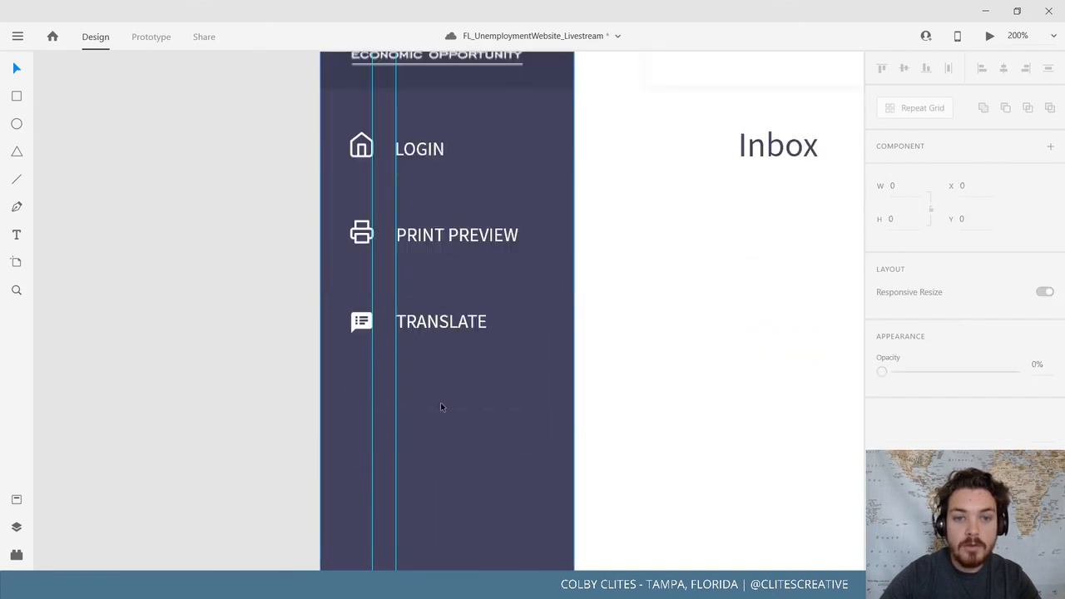
{"action": "key", "text": "ctrl+0"}
{"action": "scroll", "coordinate": [439, 400], "scroll_direction": "up", "scroll_amount": 6}
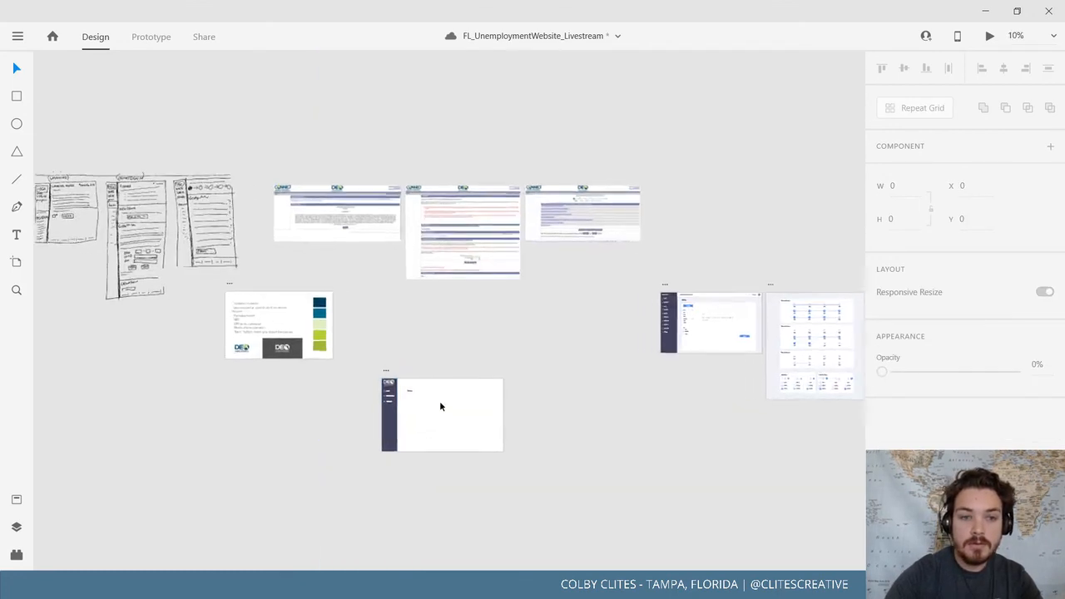
{"action": "scroll", "coordinate": [439, 406], "scroll_direction": "down", "scroll_amount": 10}
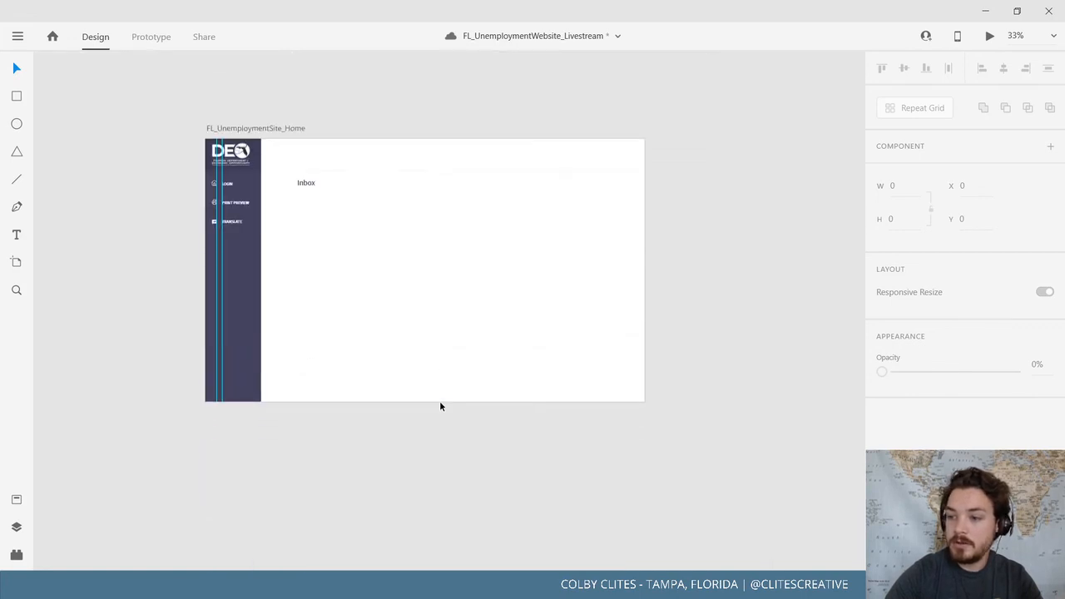
{"action": "scroll", "coordinate": [440, 406], "scroll_direction": "up", "scroll_amount": 1}
{"action": "scroll", "coordinate": [440, 406], "scroll_direction": "up", "scroll_amount": 3}
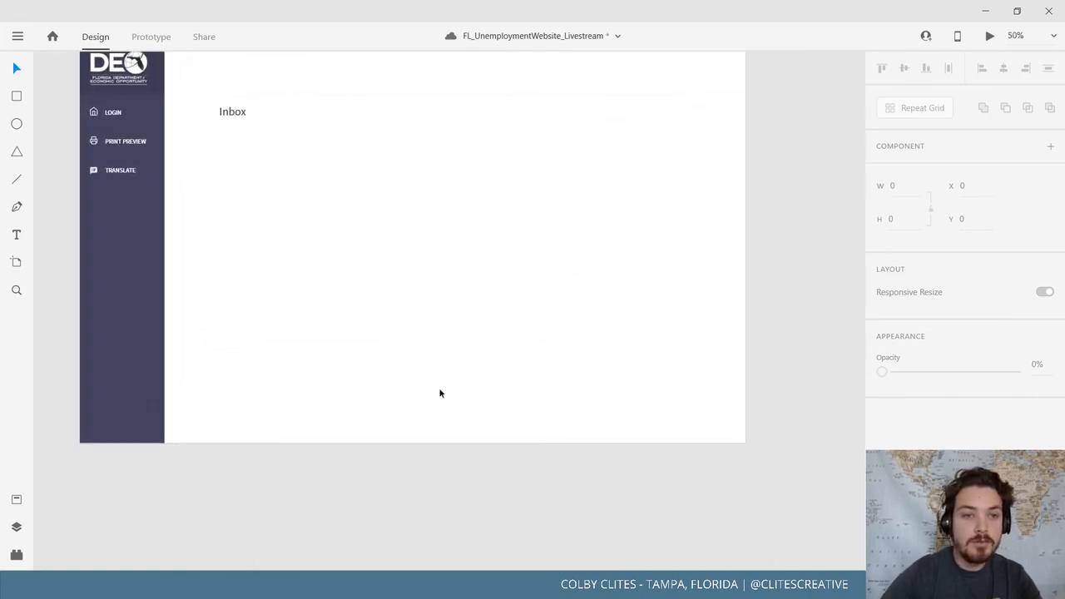
{"action": "scroll", "coordinate": [373, 400], "scroll_direction": "up", "scroll_amount": 2}
{"action": "left_click", "coordinate": [106, 425]}
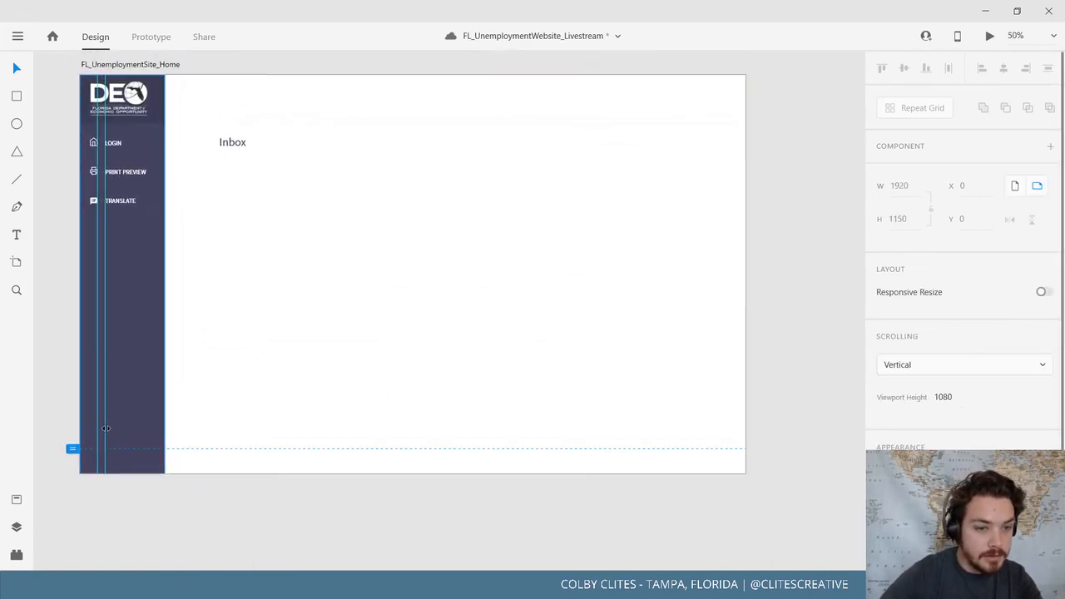
Save the FL_UnemploymentWebsite_Livestream document
{"action": "scroll", "coordinate": [55, 391], "scroll_direction": "up", "scroll_amount": 1}
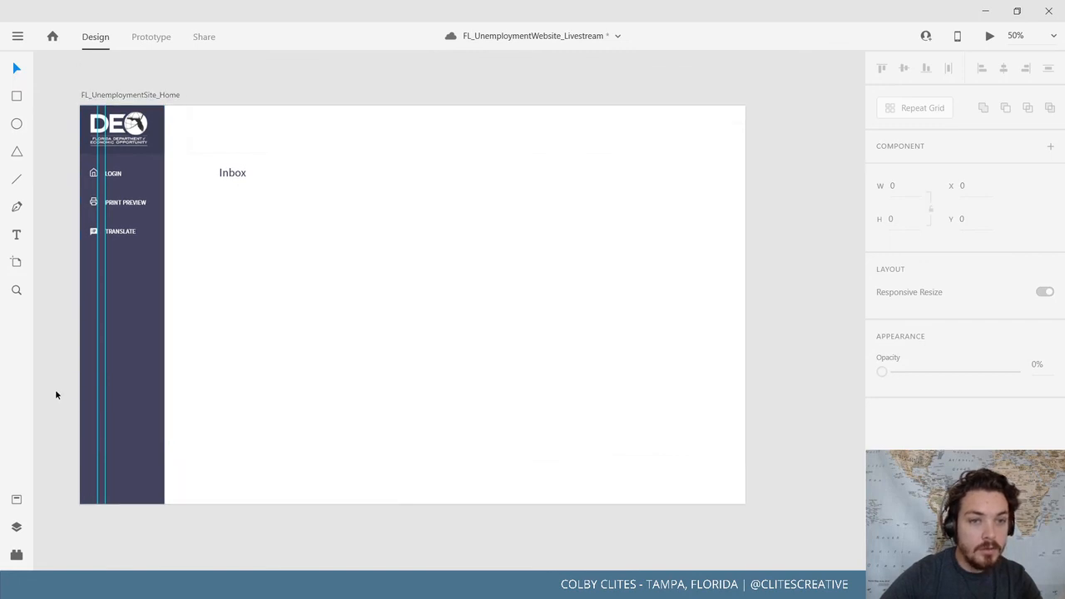
{"action": "left_click", "coordinate": [18, 36]}
{"action": "left_click", "coordinate": [38, 300]}
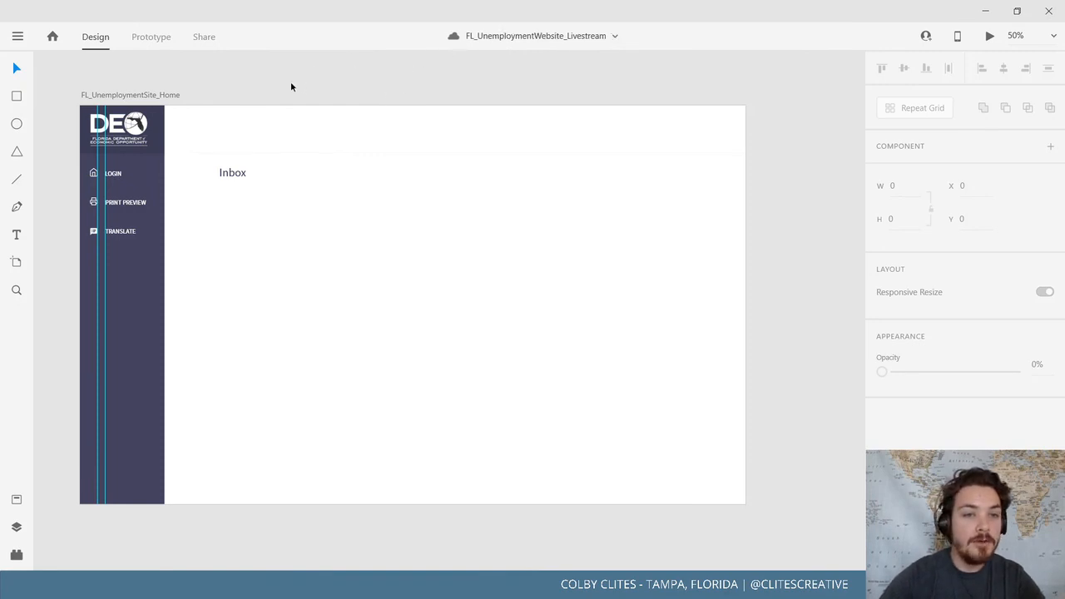
{"action": "scroll", "coordinate": [290, 85], "scroll_direction": "left", "scroll_amount": 2}
{"action": "left_click", "coordinate": [407, 136]}
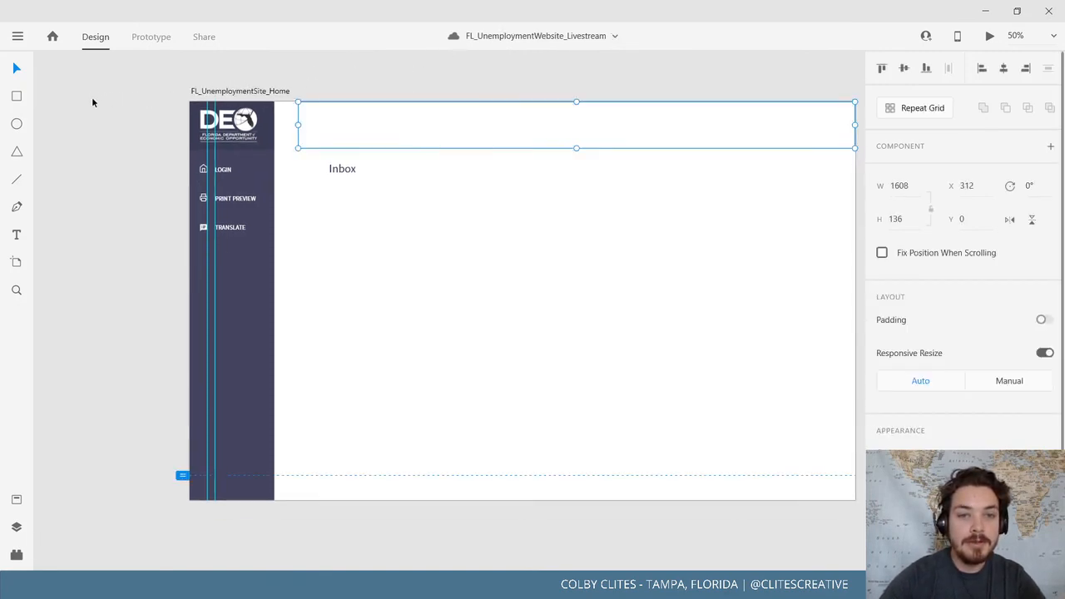
{"action": "left_click", "coordinate": [117, 107]}
{"action": "left_click_drag", "start_coordinate": [403, 219], "coordinate": [371, 228]}
{"action": "left_click_drag", "start_coordinate": [178, 238], "coordinate": [458, 394]}
Search the Icons 4 Design plugin for "translate" and insert the g-translate icon into the FL_UnemploymentSite_Home artboard
{"action": "key", "text": "ctrl+plus"}
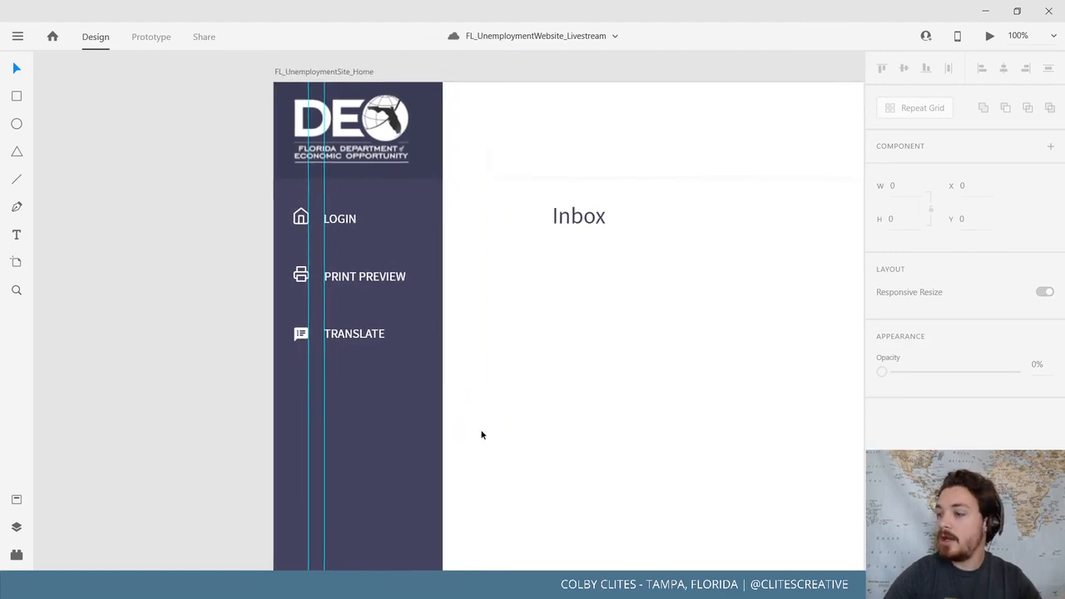
{"action": "left_click", "coordinate": [16, 554]}
{"action": "double_click", "coordinate": [92, 143]}
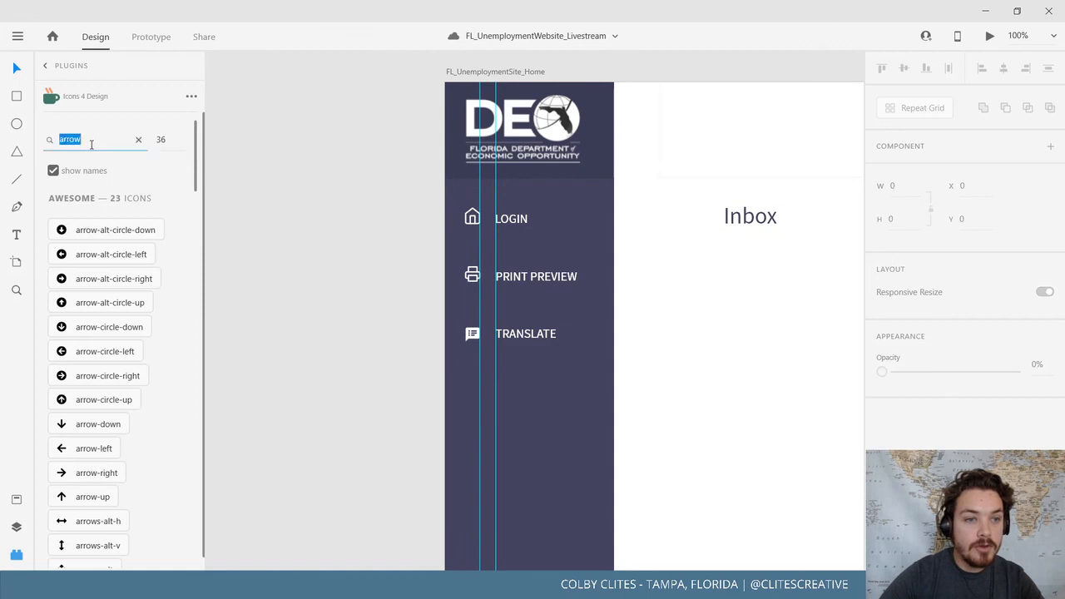
{"action": "double_click", "coordinate": [77, 141]}
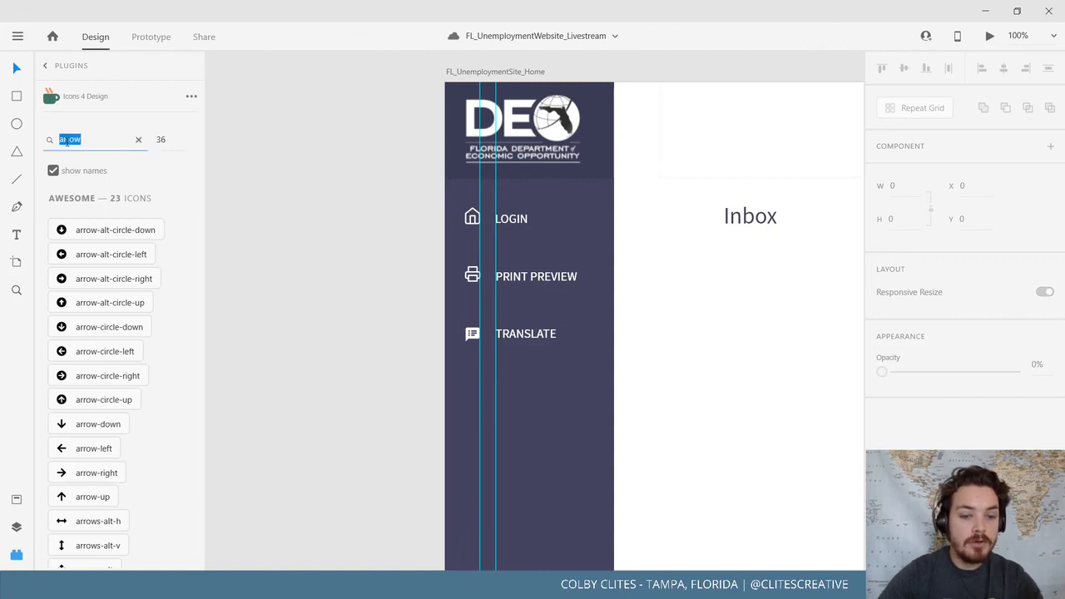
{"action": "type", "text": "translate"}
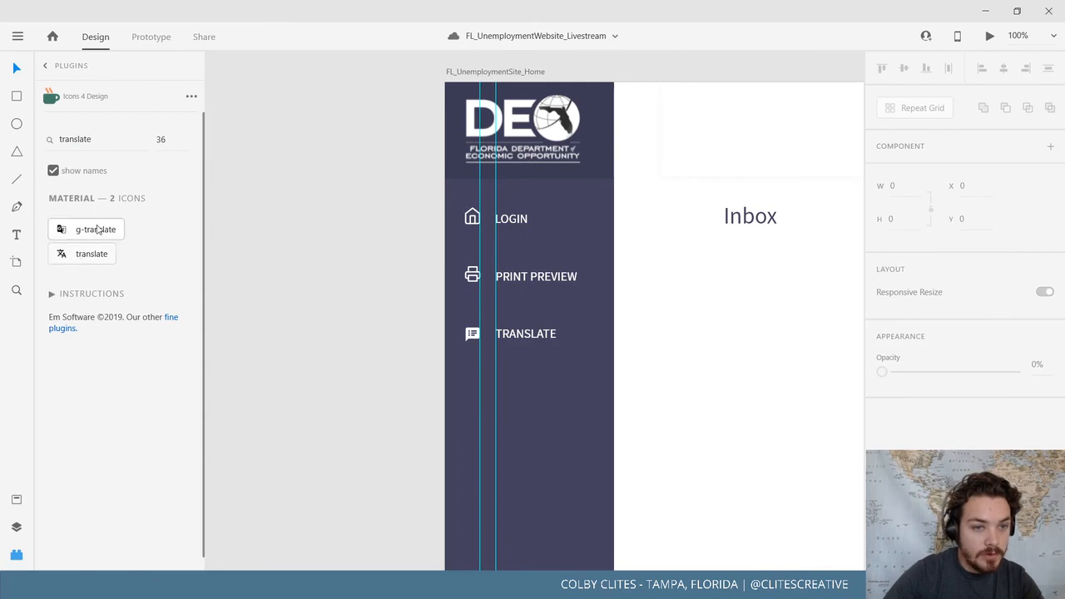
{"action": "left_click", "coordinate": [479, 73]}
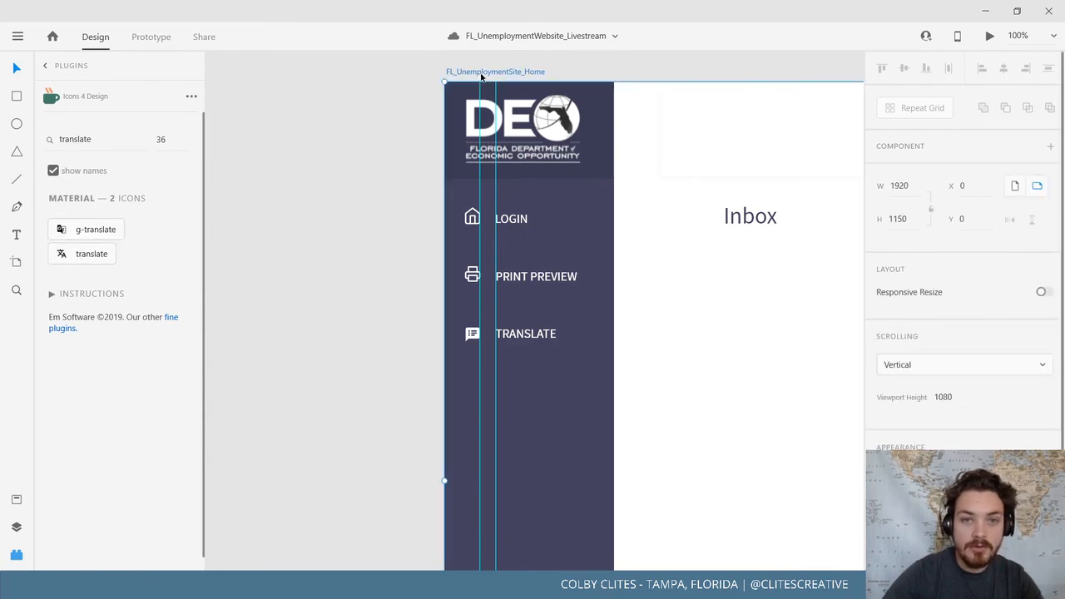
{"action": "left_click", "coordinate": [81, 229]}
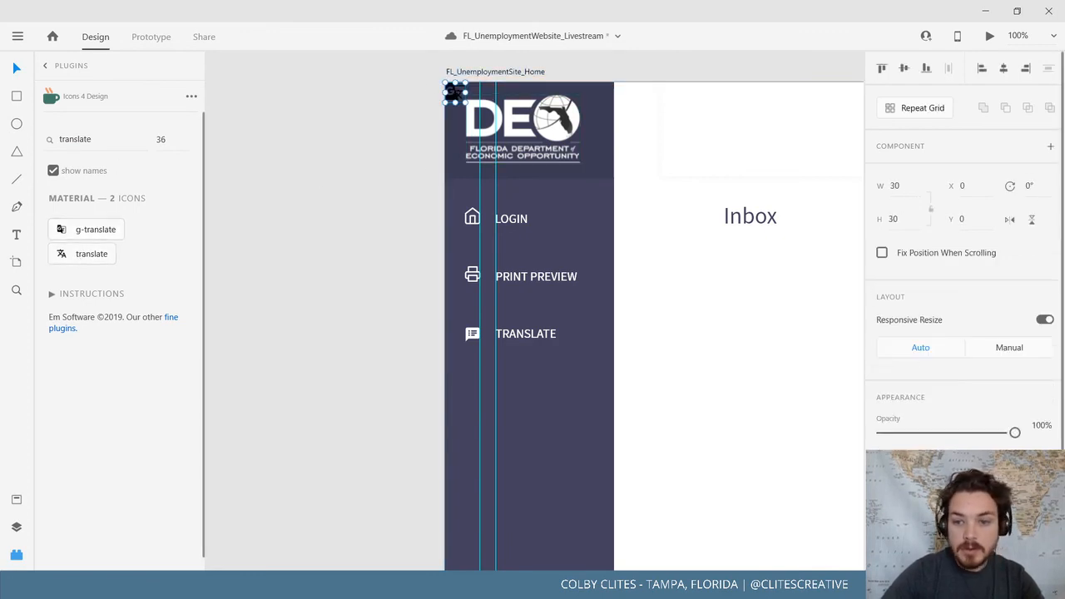
Fill the g-translate icon with white (#FFFFFF) and move it to X 20, Y 386, just below the current TRANSLATE icon
{"action": "left_click", "coordinate": [905, 469]}
{"action": "type", "text": "ffffff"}
{"action": "key", "text": "Return"}
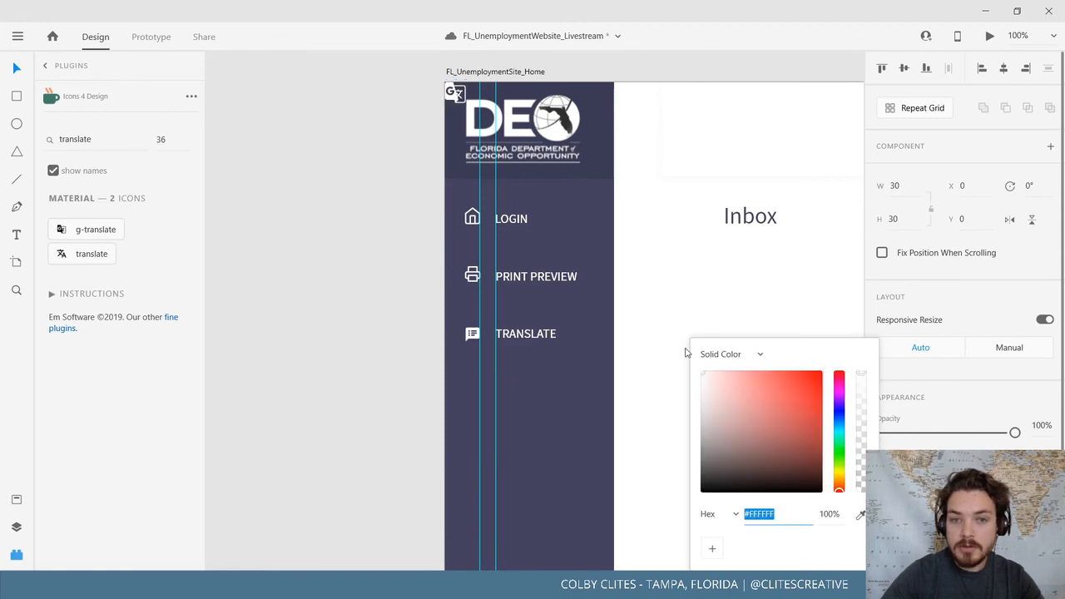
{"action": "left_click", "coordinate": [286, 263]}
{"action": "left_click_drag", "start_coordinate": [456, 93], "coordinate": [469, 364]}
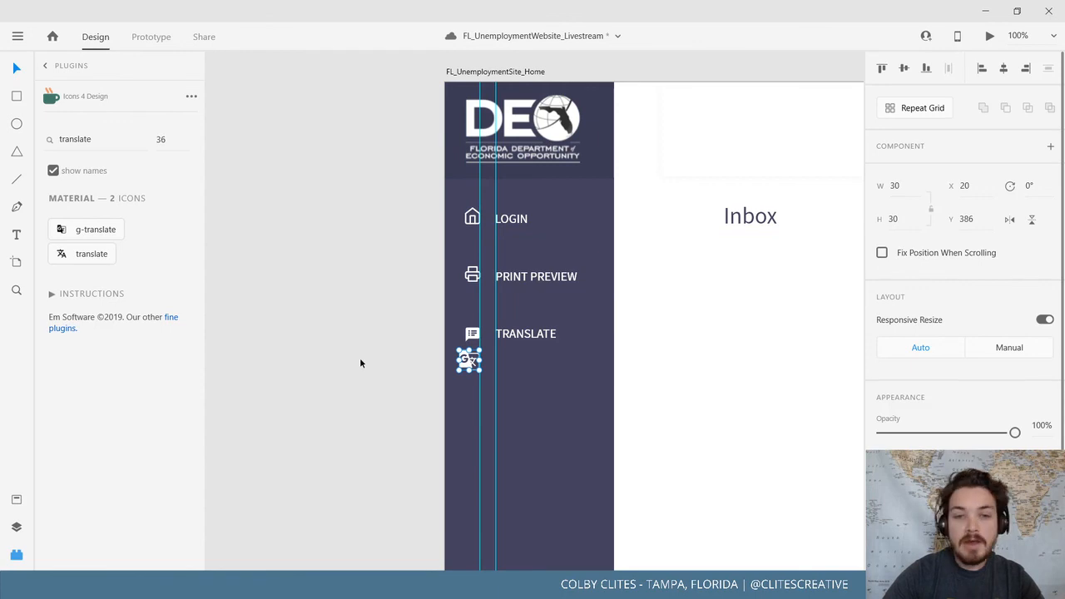
Scale the g-translate icon down to 20 by 20 at X 30, matching the speech-bubble icon above it
{"action": "key", "text": "ctrl+="}
{"action": "key", "text": "ctrl+="}
{"action": "key", "text": "ctrl+="}
{"action": "scroll", "coordinate": [364, 362], "scroll_direction": "down", "scroll_amount": 2}
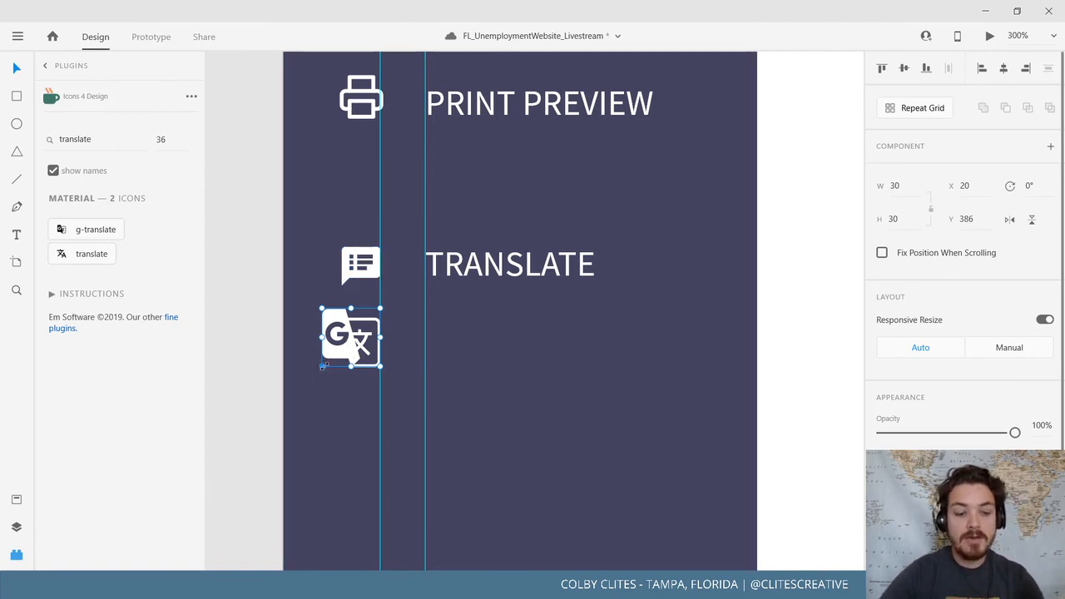
{"action": "left_click_drag", "start_coordinate": [322, 366], "coordinate": [341, 349]}
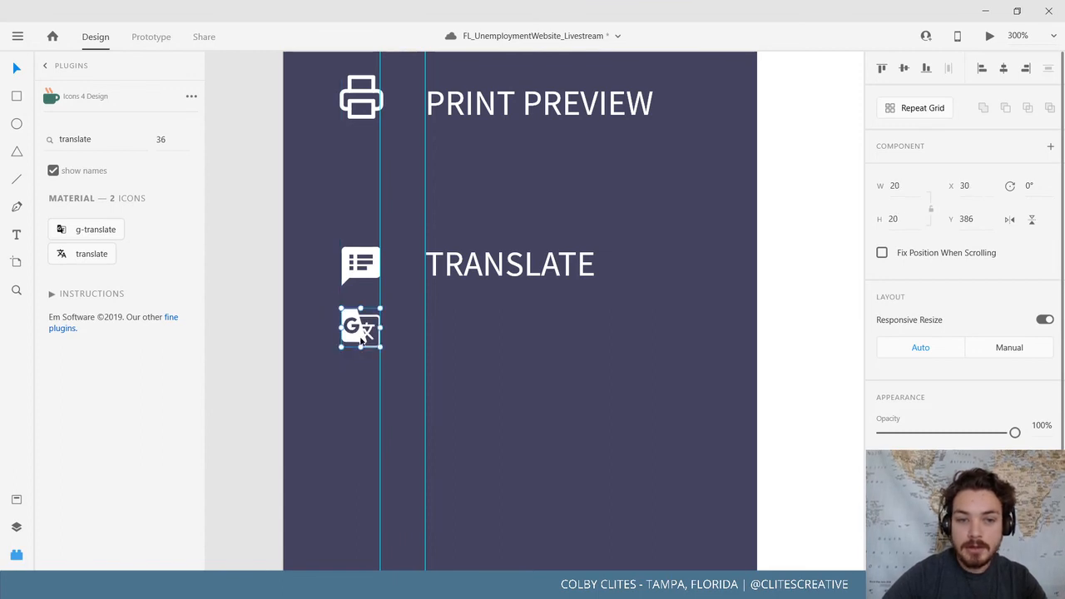
Delete the old speech-bubble icon and move the g-translate icon into its place at X 30, Y 353
{"action": "left_click", "coordinate": [351, 273]}
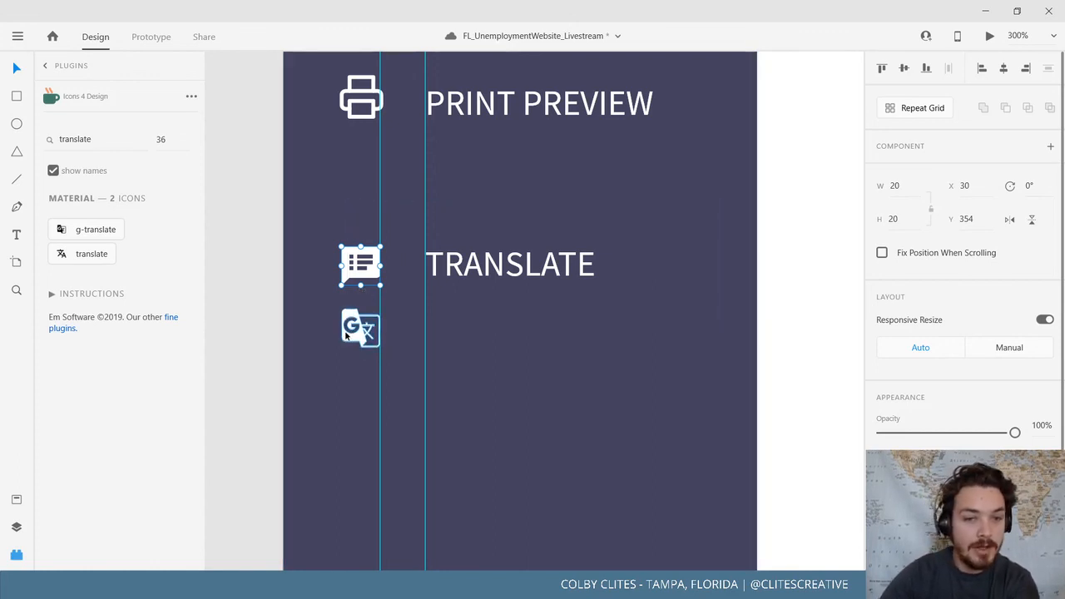
{"action": "key", "text": "Delete"}
{"action": "left_click", "coordinate": [360, 311]}
{"action": "left_click_drag", "start_coordinate": [360, 310], "coordinate": [360, 247]}
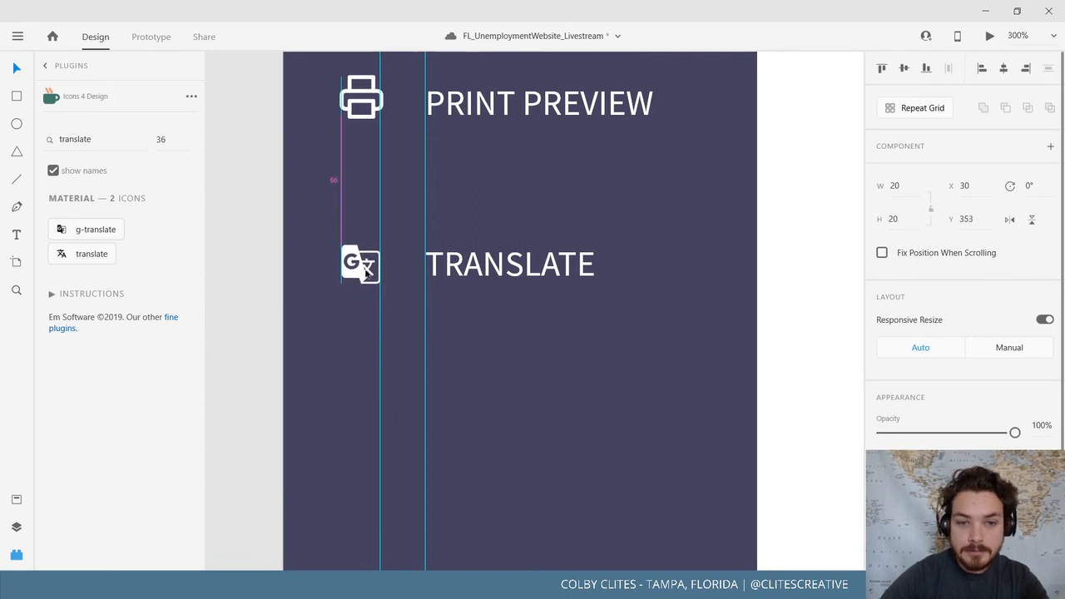
{"action": "left_click", "coordinate": [258, 319]}
{"action": "left_click_drag", "start_coordinate": [702, 373], "coordinate": [642, 423]}
{"action": "key", "text": "ctrl+1"}
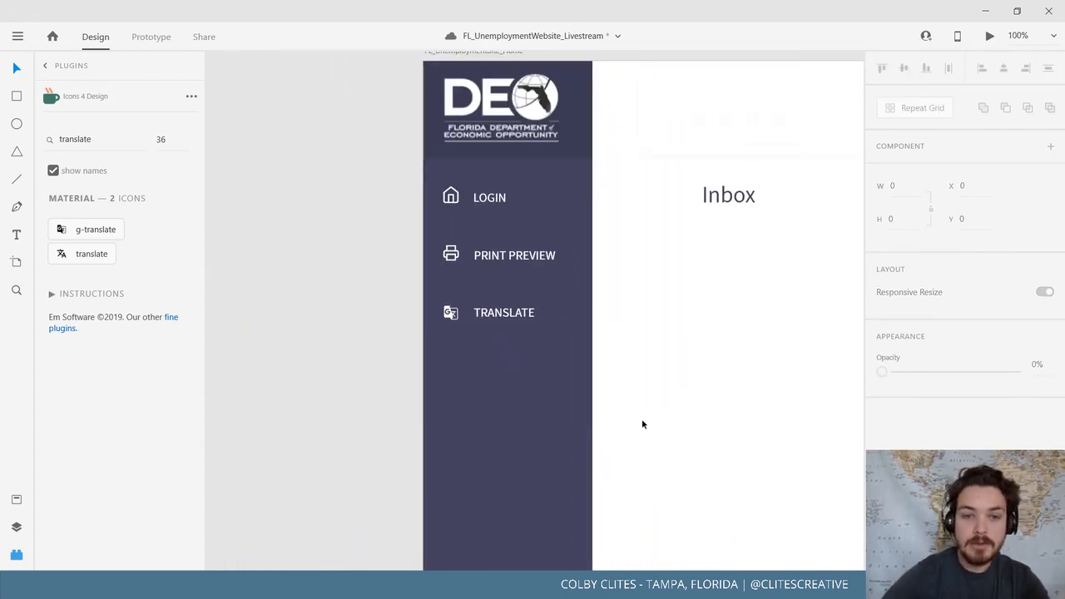
{"action": "left_click_drag", "start_coordinate": [711, 401], "coordinate": [515, 449]}
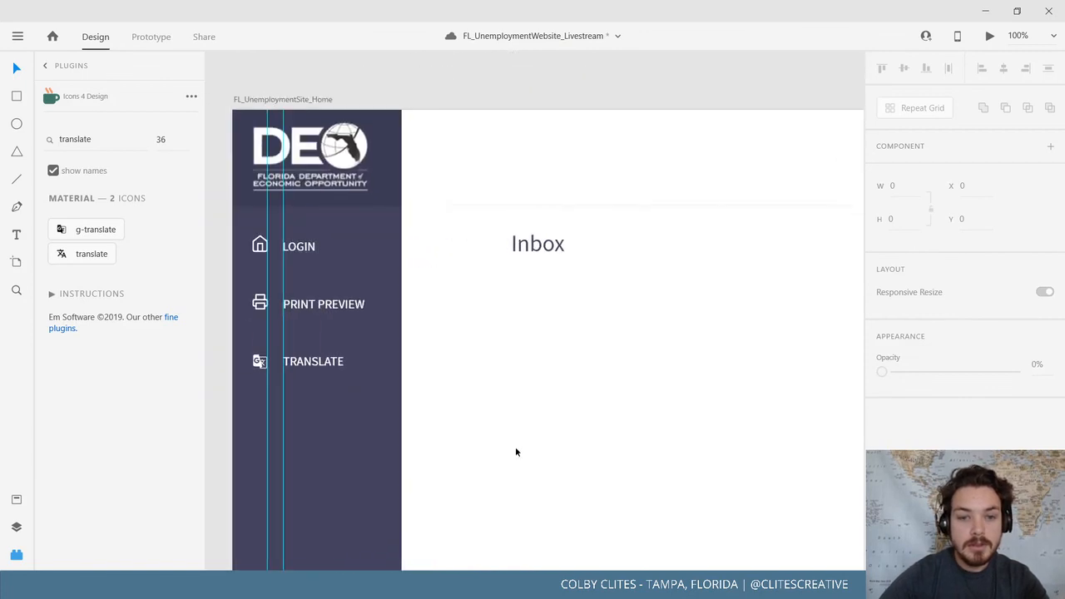
{"action": "key", "text": "ctrl+minus"}
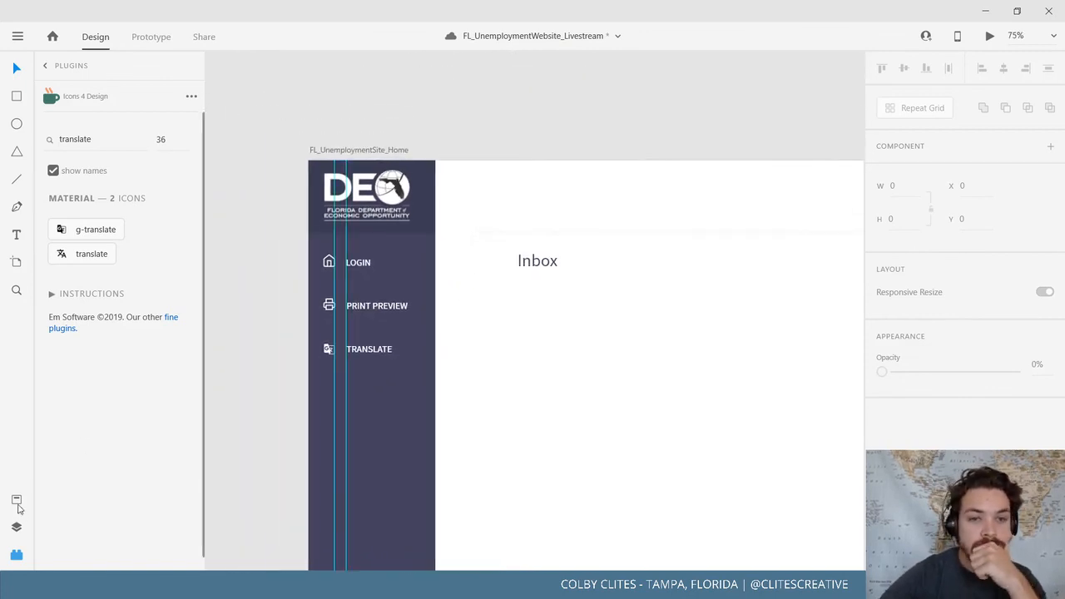
Fill the sidebar's background rectangle with the saved document colour #024059
{"action": "left_click", "coordinate": [17, 500]}
{"action": "left_click", "coordinate": [315, 382]}
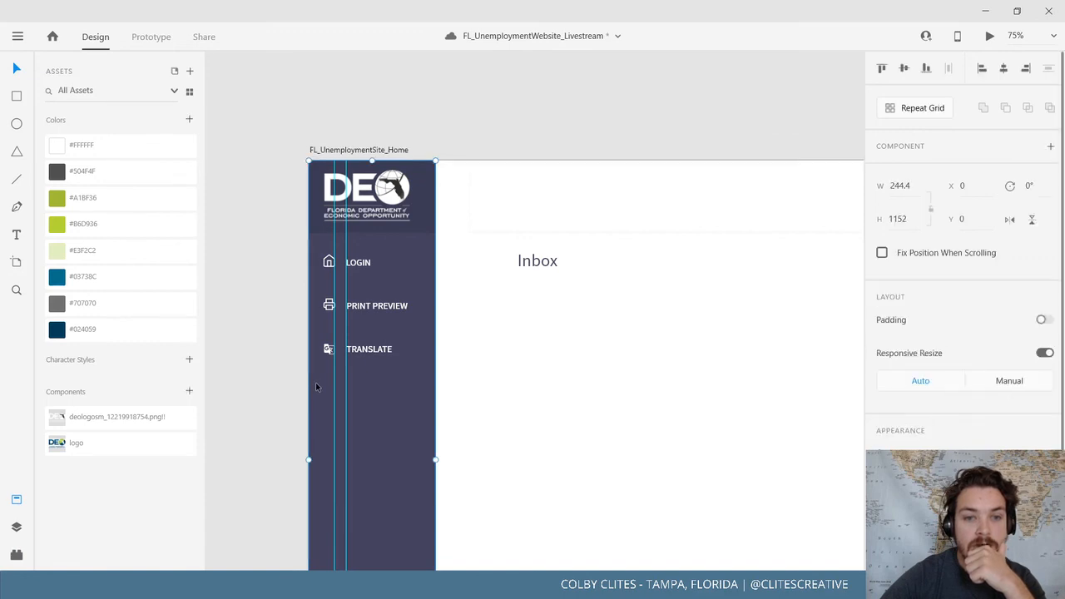
{"action": "left_click", "coordinate": [126, 329]}
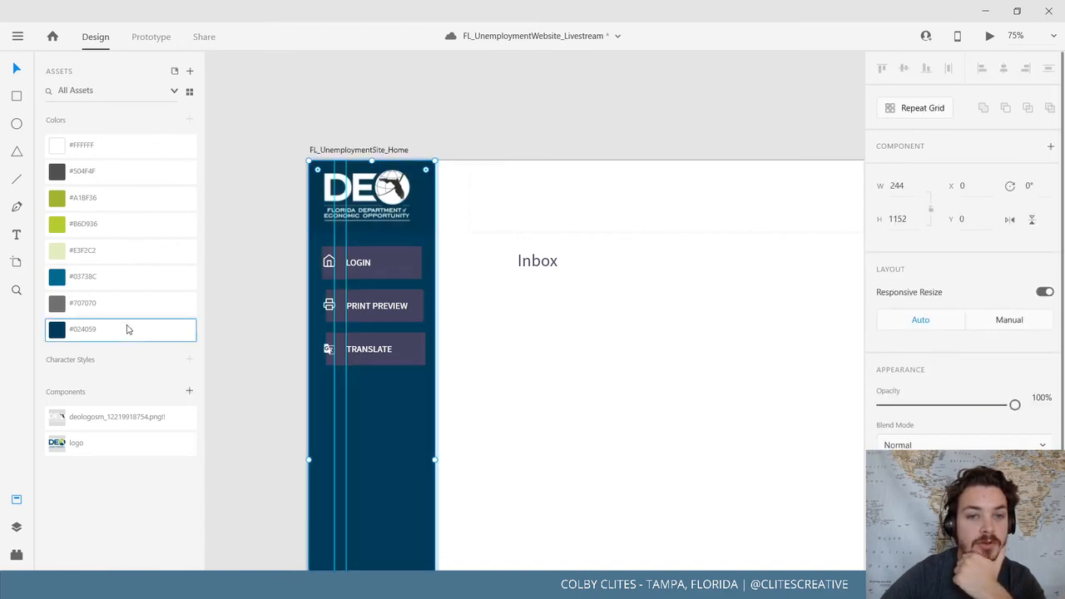
Try the other saved greys, greens and blue on the sidebar background and return it to #024059
{"action": "left_click", "coordinate": [132, 301]}
{"action": "left_click", "coordinate": [138, 277]}
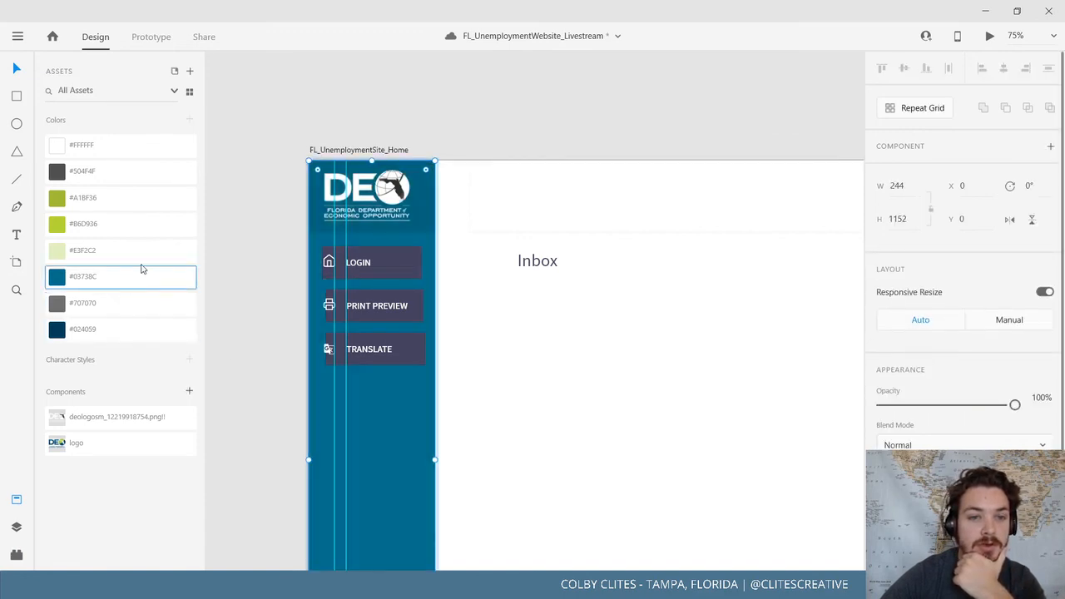
{"action": "left_click", "coordinate": [141, 251]}
{"action": "left_click", "coordinate": [151, 224]}
{"action": "left_click", "coordinate": [152, 199]}
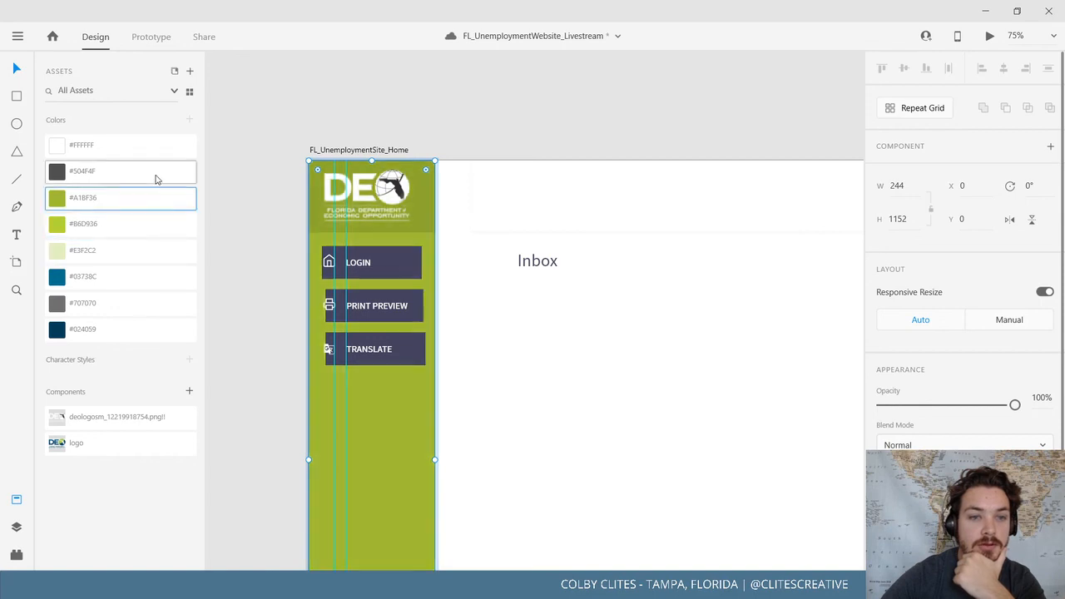
{"action": "left_click", "coordinate": [155, 173]}
{"action": "left_click", "coordinate": [160, 219]}
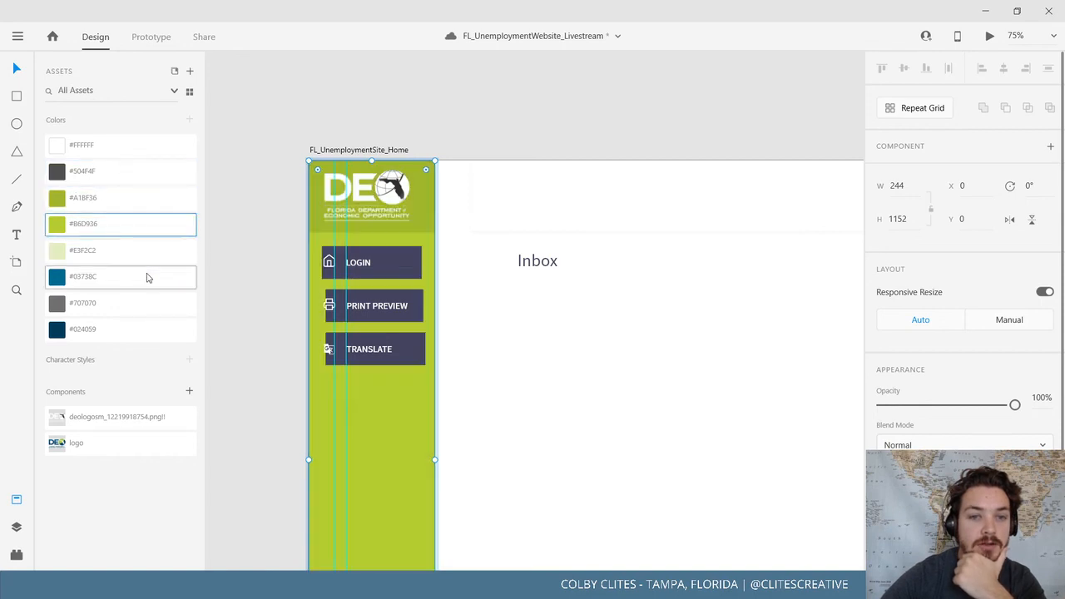
{"action": "left_click", "coordinate": [145, 277]}
{"action": "left_click", "coordinate": [144, 306]}
{"action": "left_click", "coordinate": [139, 331]}
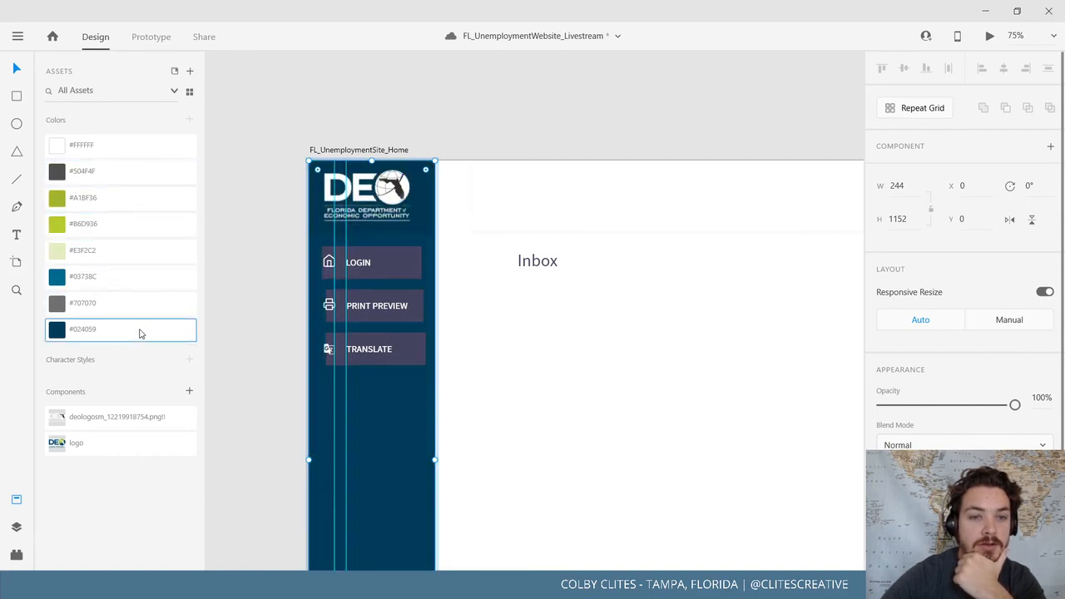
{"action": "left_click", "coordinate": [231, 304]}
{"action": "scroll", "coordinate": [267, 332], "scroll_direction": "down", "scroll_amount": 2}
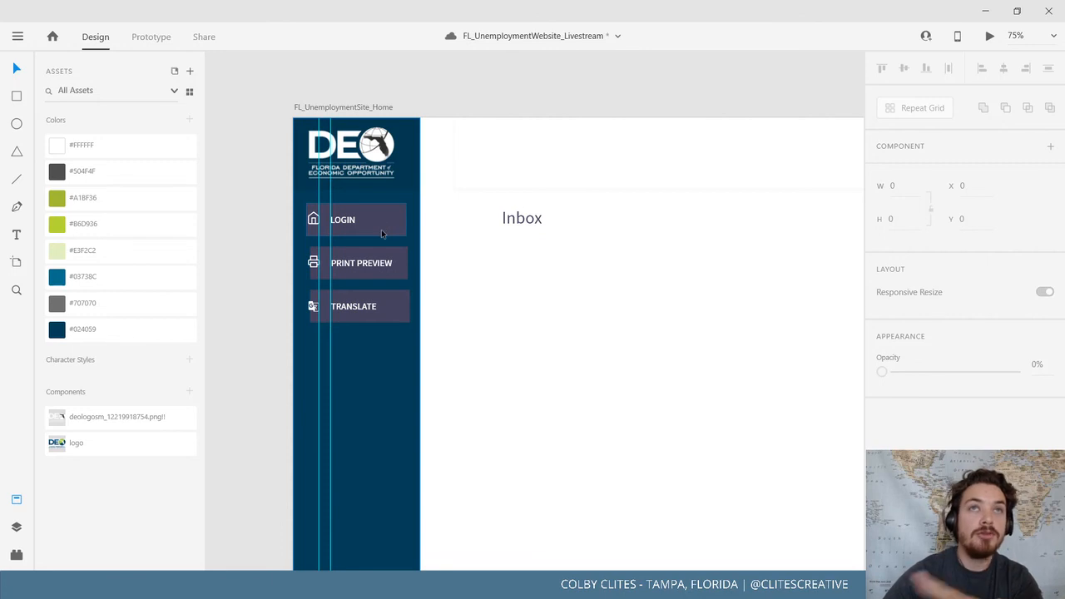
Place an instance of the coloured DEO logo component below the Inbox heading and delete it
{"action": "left_click", "coordinate": [382, 229]}
{"action": "double_click", "coordinate": [366, 225]}
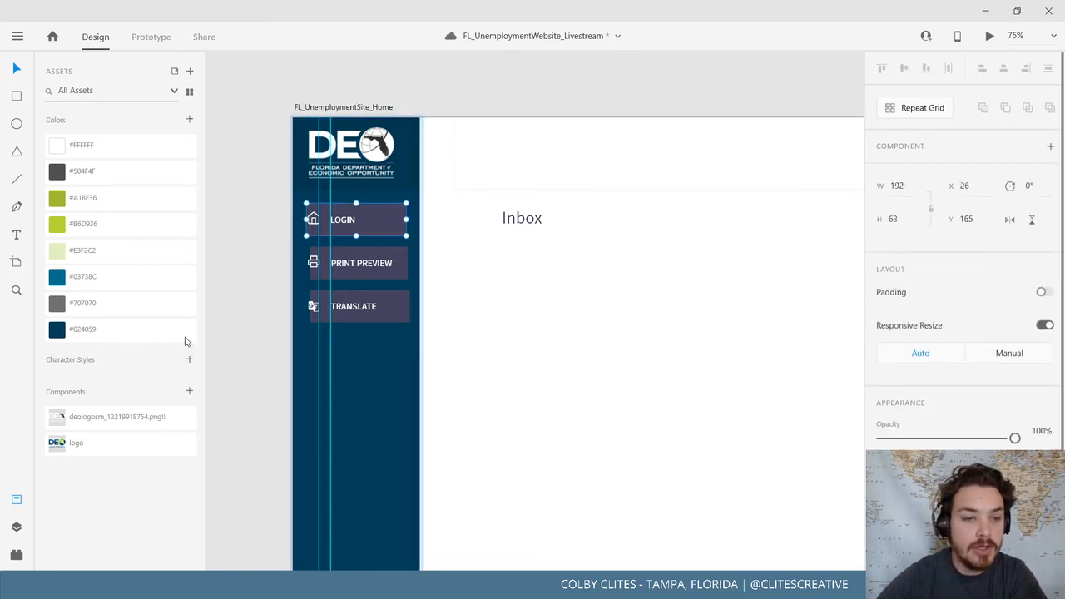
{"action": "left_click_drag", "start_coordinate": [76, 442], "coordinate": [641, 349]}
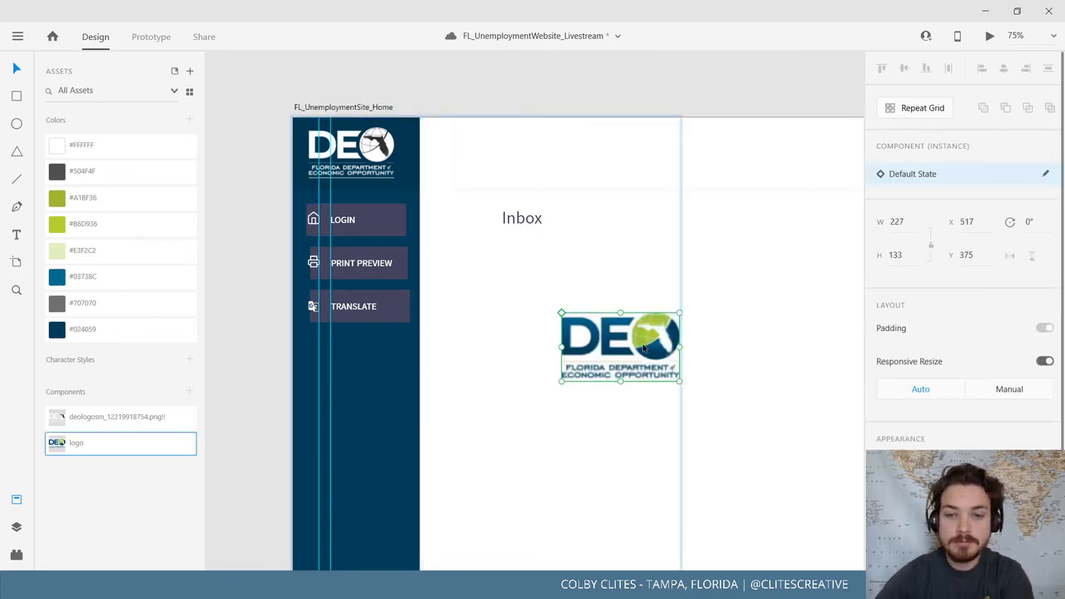
{"action": "key", "text": "Delete"}
{"action": "left_click", "coordinate": [387, 225]}
{"action": "left_click", "coordinate": [675, 409]}
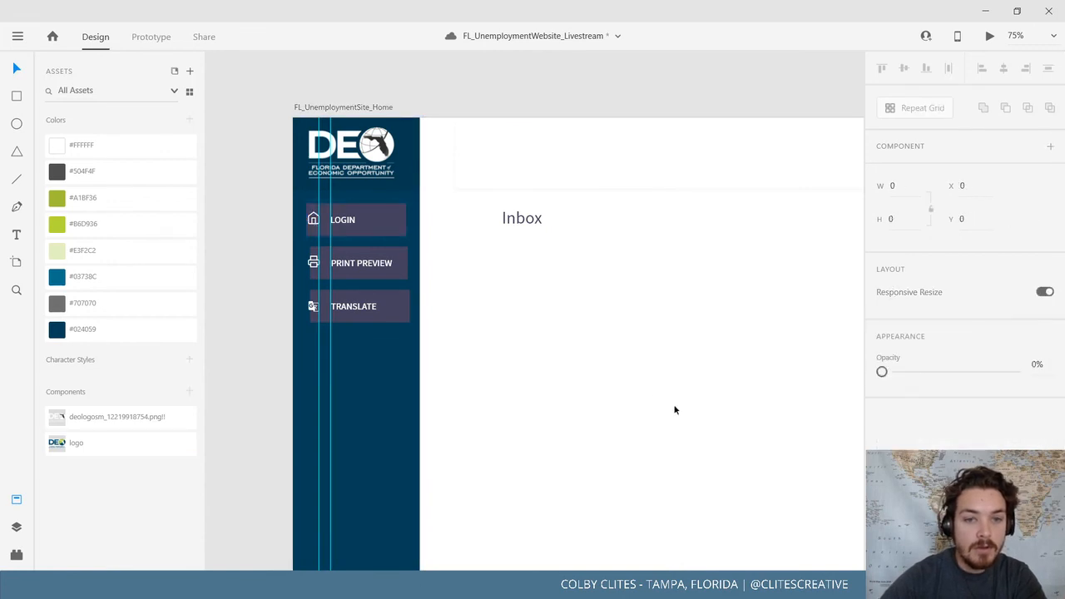
Stretch the LOGIN button across the full sidebar, to a width of 244 at X 0
{"action": "left_click_drag", "start_coordinate": [675, 410], "coordinate": [596, 278]}
{"action": "left_click_drag", "start_coordinate": [707, 369], "coordinate": [656, 337]}
{"action": "key", "text": "ctrl+minus"}
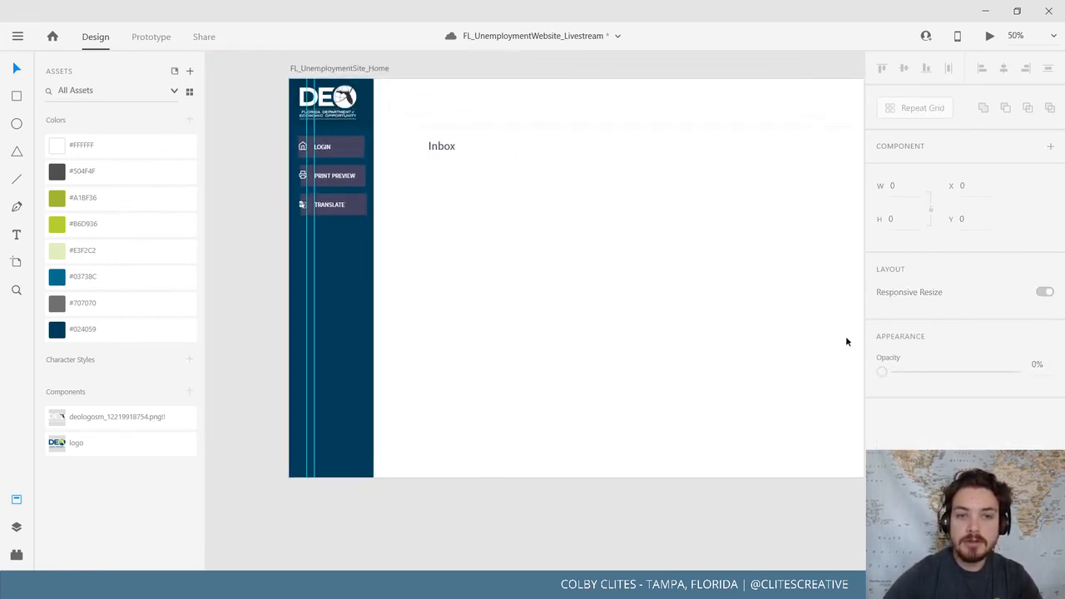
{"action": "left_click_drag", "start_coordinate": [746, 331], "coordinate": [774, 381]}
{"action": "left_click_drag", "start_coordinate": [669, 358], "coordinate": [851, 394]}
{"action": "key", "text": "ctrl+plus"}
{"action": "key", "text": "ctrl+plus"}
{"action": "key", "text": "ctrl+plus"}
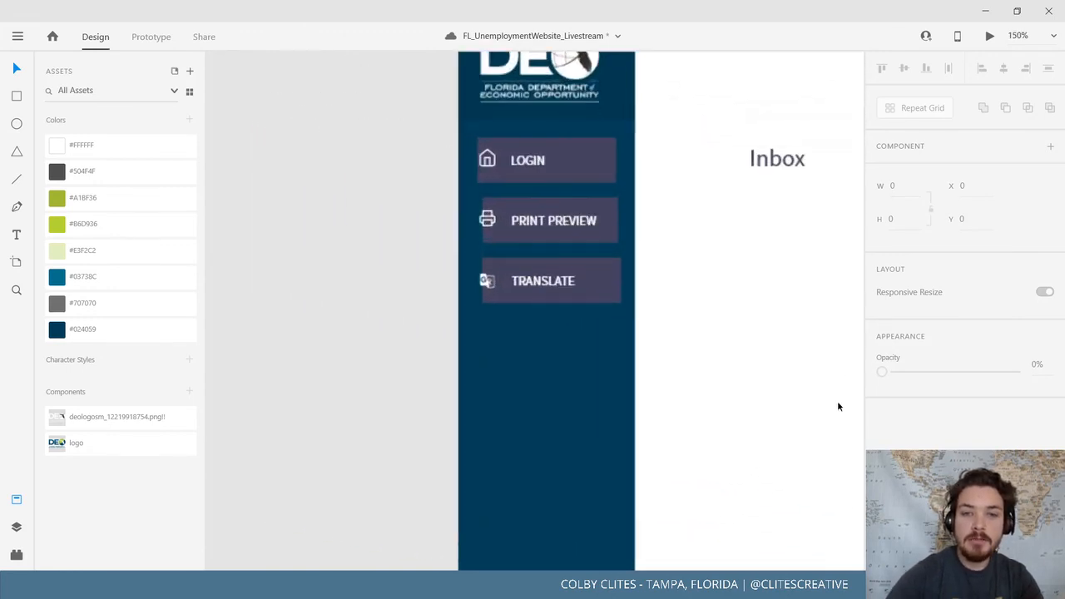
{"action": "left_click_drag", "start_coordinate": [831, 322], "coordinate": [697, 508]}
{"action": "left_click", "coordinate": [493, 301]}
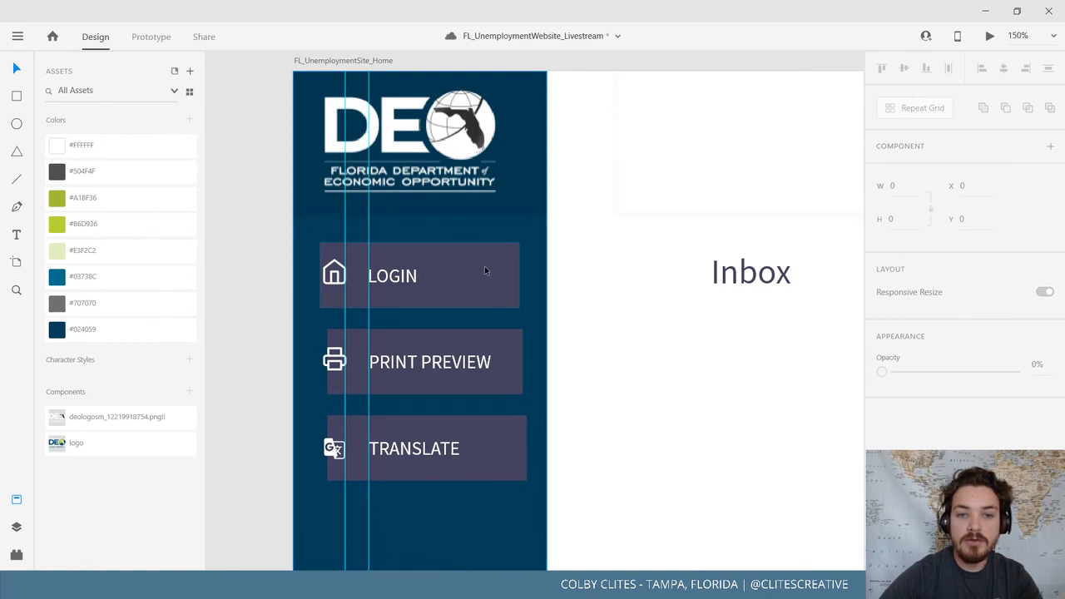
{"action": "double_click", "coordinate": [498, 271]}
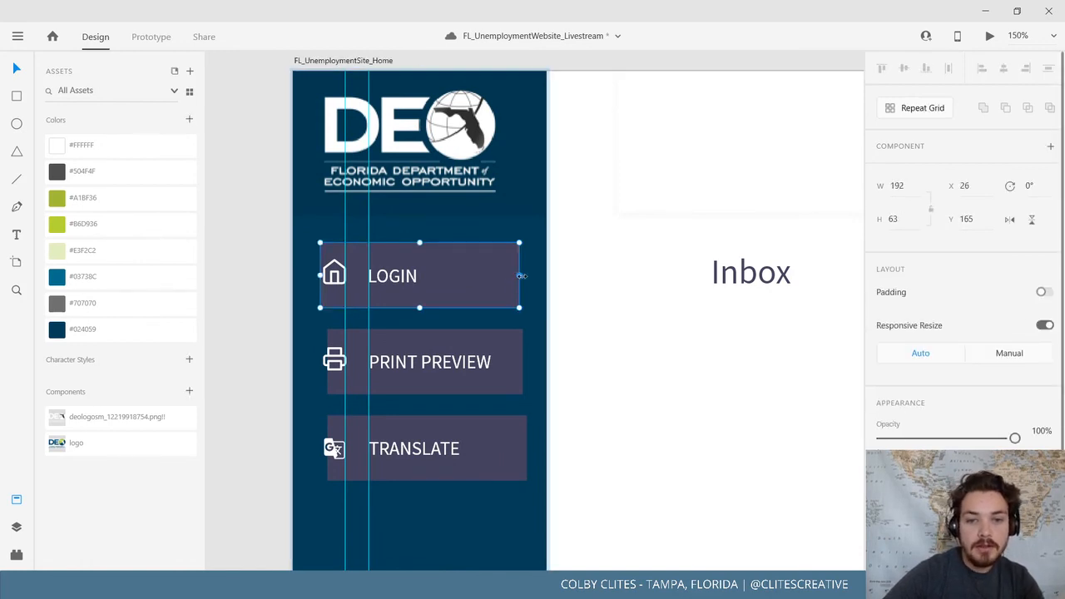
{"action": "left_click_drag", "start_coordinate": [519, 275], "coordinate": [547, 277]}
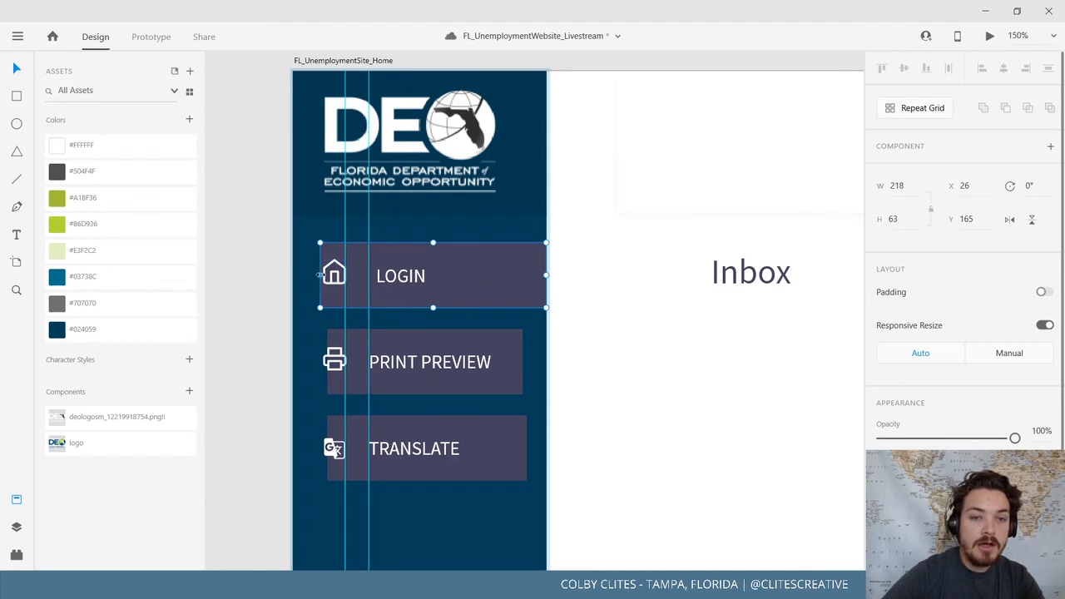
{"action": "left_click_drag", "start_coordinate": [319, 275], "coordinate": [294, 276]}
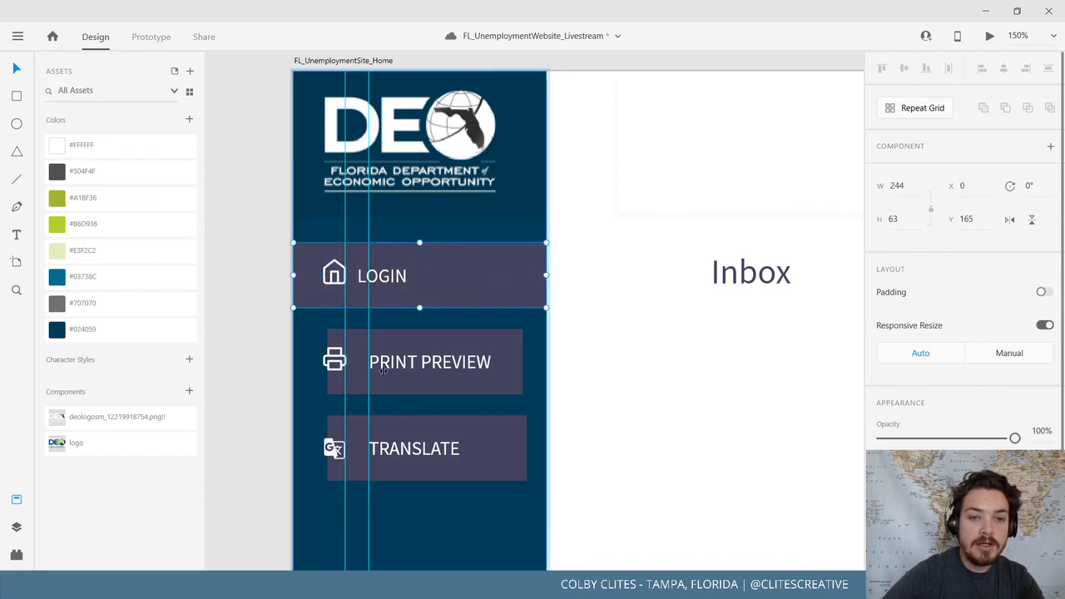
Widen the PRINT PREVIEW background to 241 at X 0 and stretch the TRANSLATE button to about the full sidebar width
{"action": "left_click", "coordinate": [494, 367]}
{"action": "left_click_drag", "start_coordinate": [520, 360], "coordinate": [543, 360]}
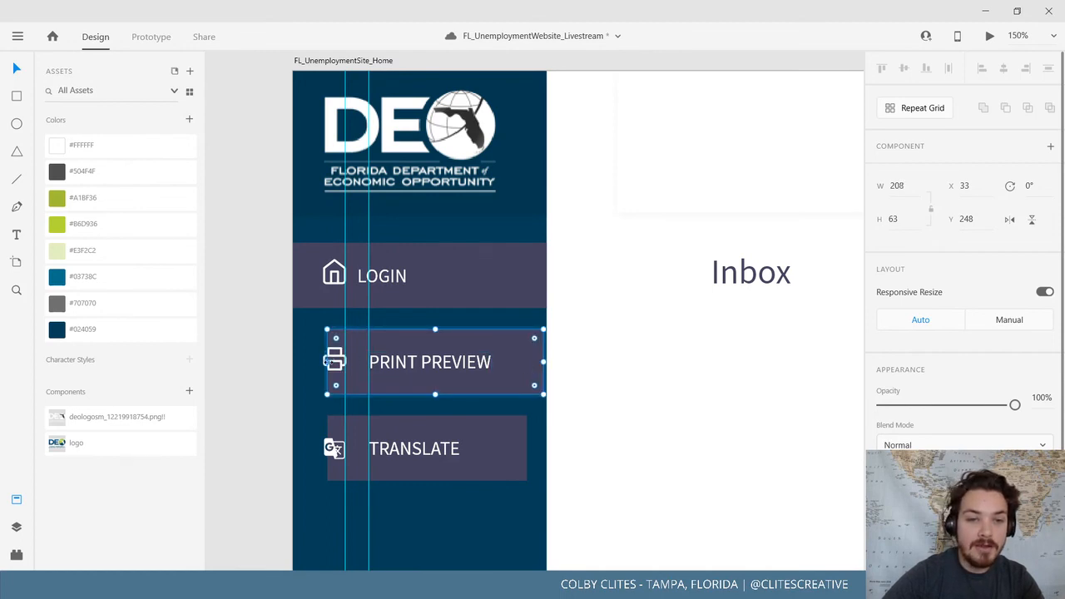
{"action": "left_click_drag", "start_coordinate": [327, 362], "coordinate": [295, 363]}
{"action": "left_click", "coordinate": [500, 450]}
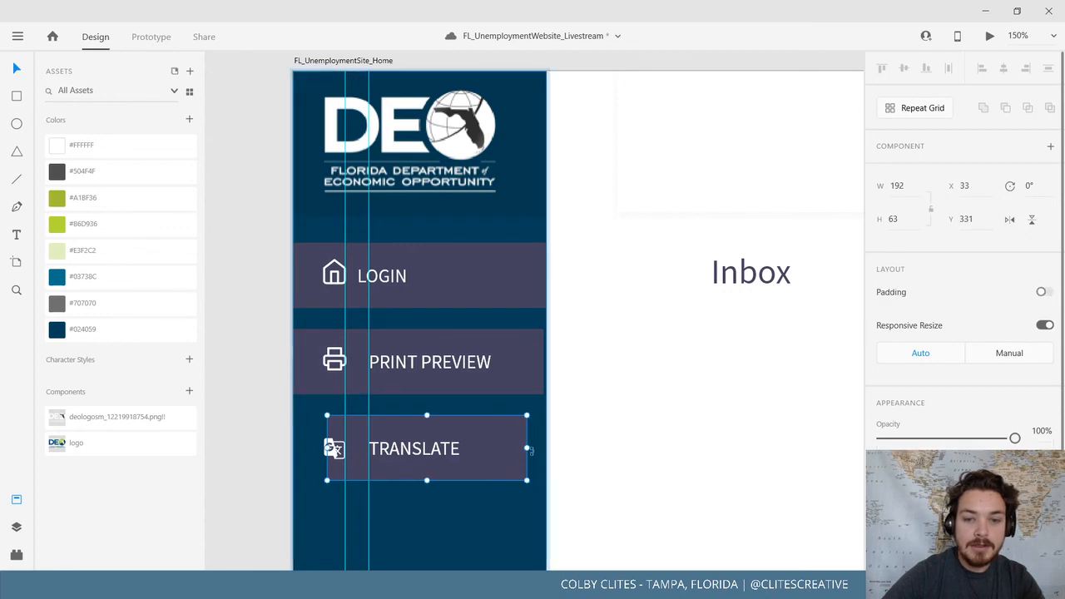
{"action": "left_click_drag", "start_coordinate": [527, 447], "coordinate": [543, 448]}
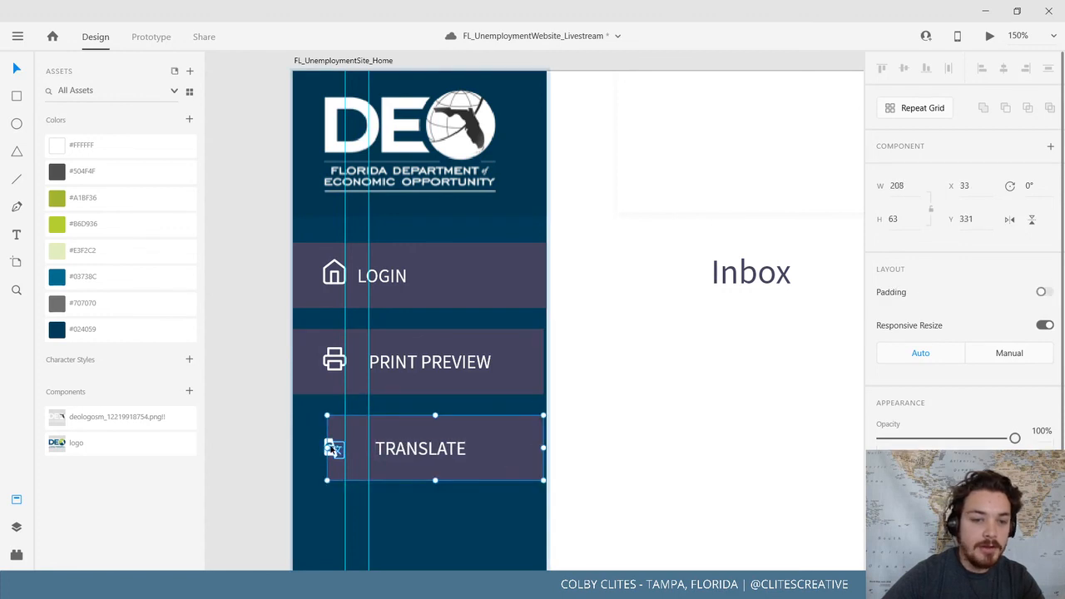
{"action": "left_click_drag", "start_coordinate": [327, 447], "coordinate": [290, 448]}
{"action": "left_click", "coordinate": [239, 456]}
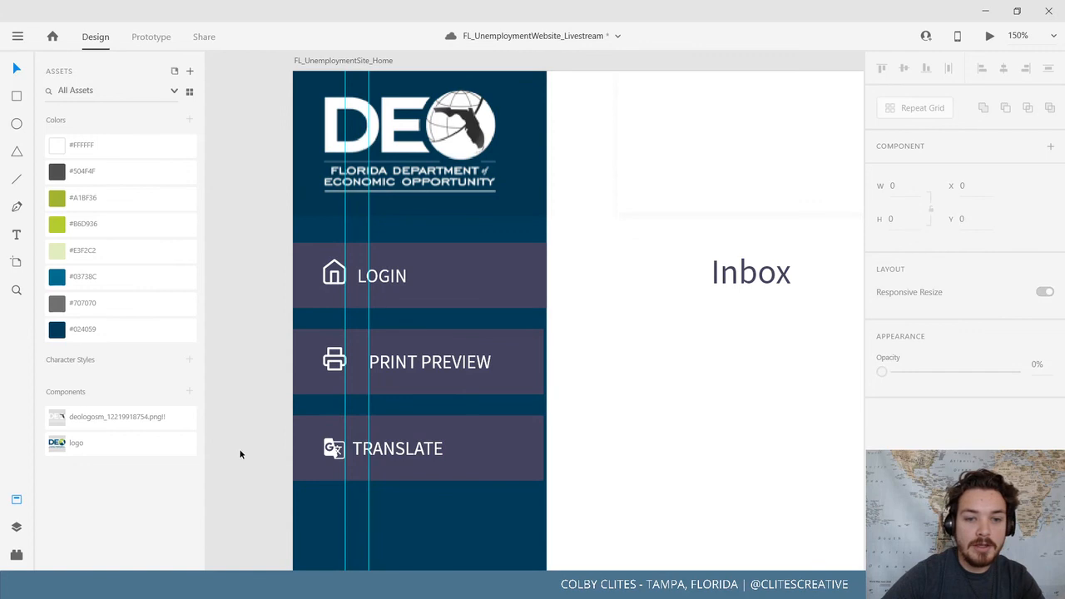
Move the TRANSLATE and LOGIN labels onto the second vertical guide, in line with the PRINT PREVIEW label
{"action": "left_click", "coordinate": [376, 458]}
{"action": "double_click", "coordinate": [364, 452]}
{"action": "left_click_drag", "start_coordinate": [359, 452], "coordinate": [376, 451]}
{"action": "left_click", "coordinate": [395, 281]}
{"action": "double_click", "coordinate": [394, 281]}
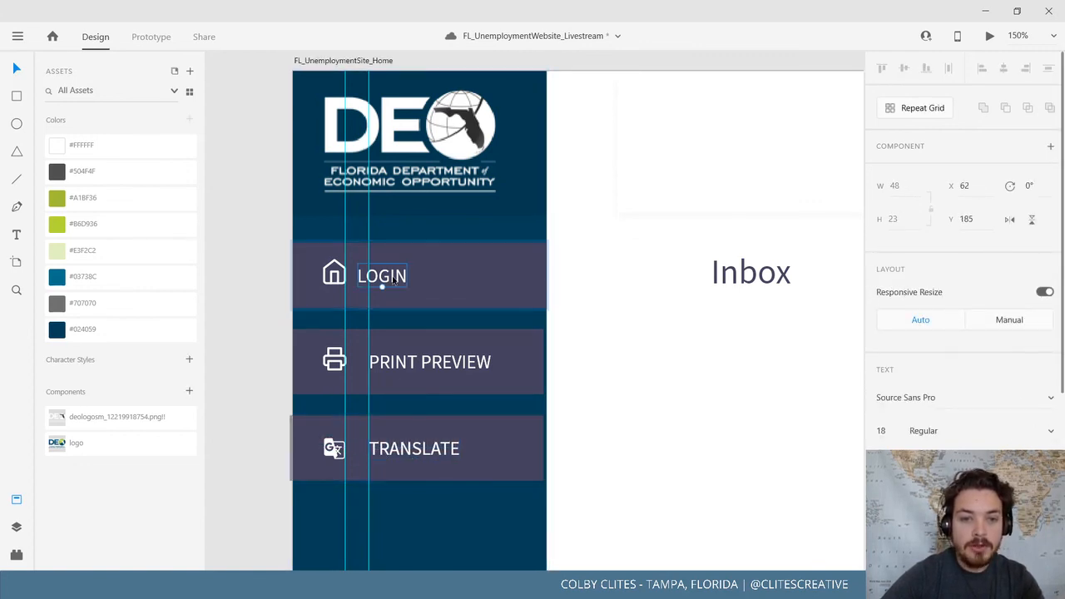
{"action": "left_click_drag", "start_coordinate": [394, 281], "coordinate": [406, 281]}
{"action": "key", "text": "Escape"}
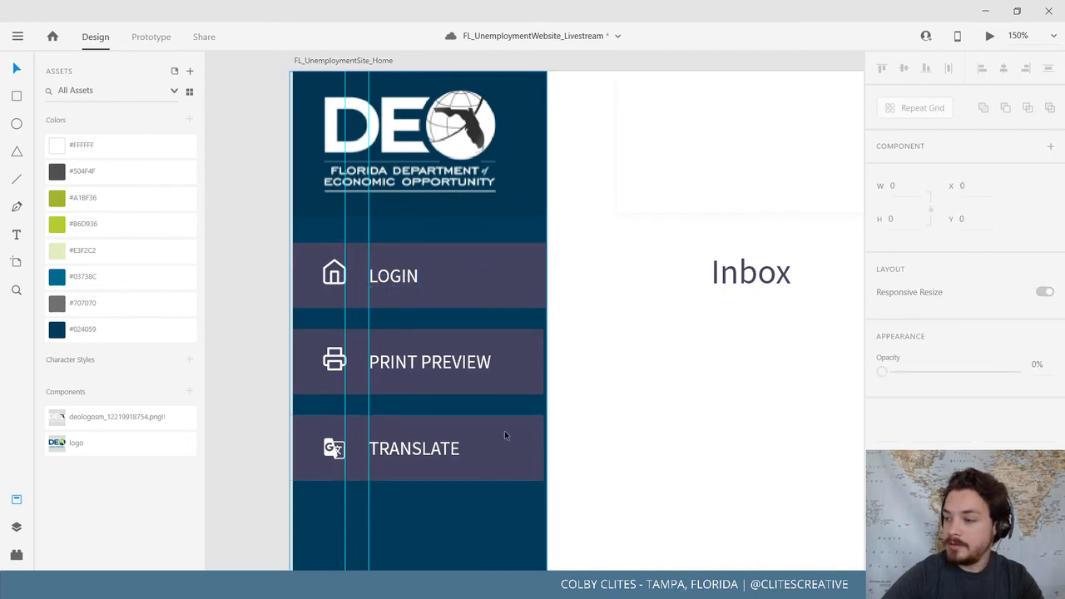
{"action": "left_click_drag", "start_coordinate": [506, 435], "coordinate": [463, 442]}
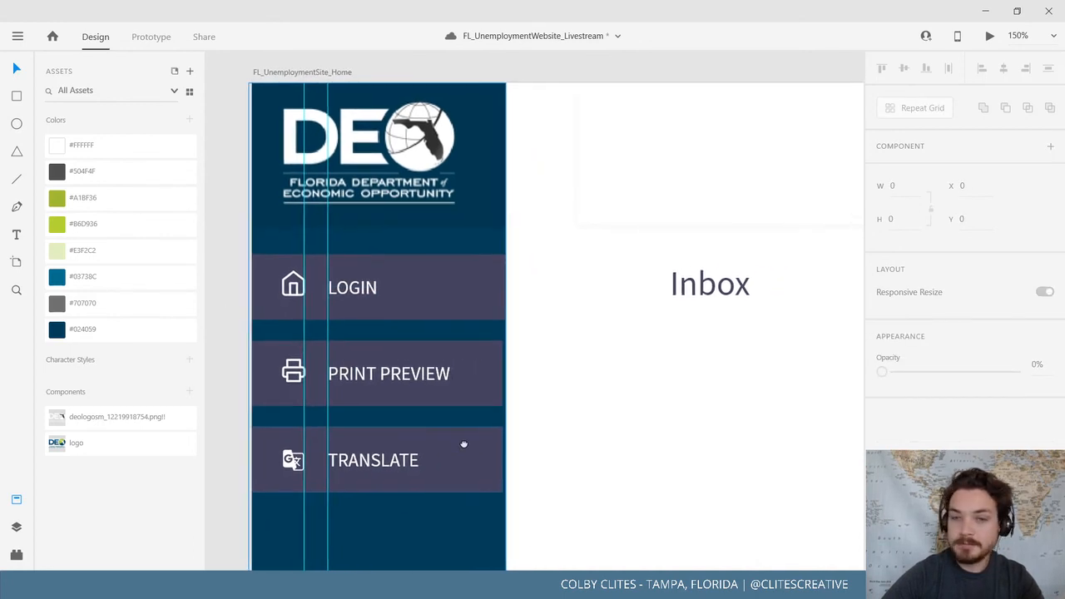
Try moving the sidebar group to X 50, Y 6, and undo the move
{"action": "left_click", "coordinate": [458, 285]}
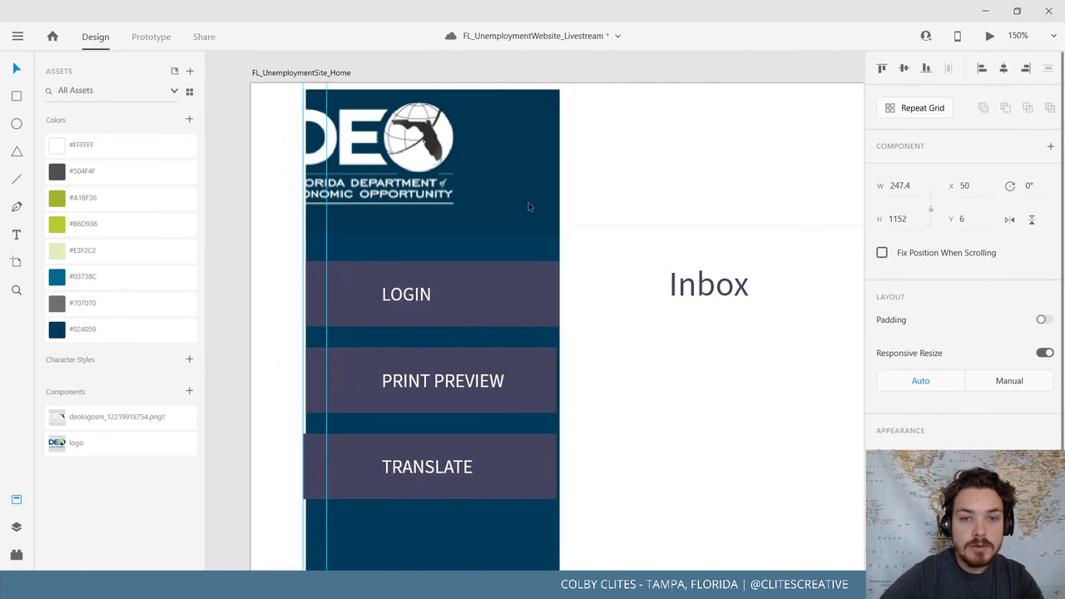
{"action": "double_click", "coordinate": [478, 196]}
{"action": "left_click_drag", "start_coordinate": [479, 196], "coordinate": [555, 202]}
{"action": "key", "text": "ctrl+z"}
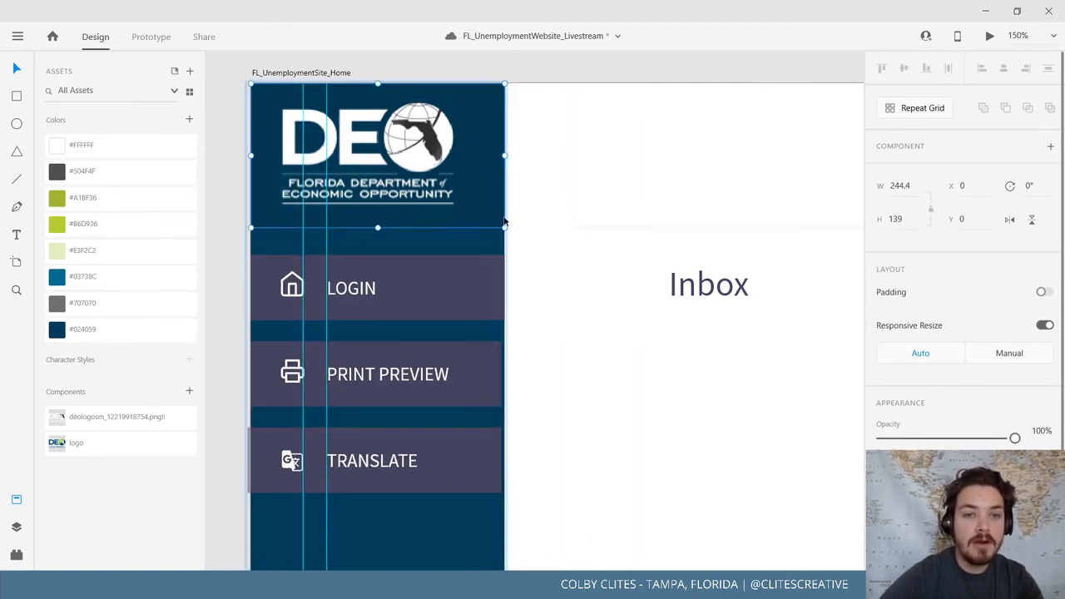
{"action": "left_click", "coordinate": [234, 245]}
Try #03738C and #024059 on the whole LOGIN button group, and undo both colour changes
{"action": "left_click", "coordinate": [482, 287]}
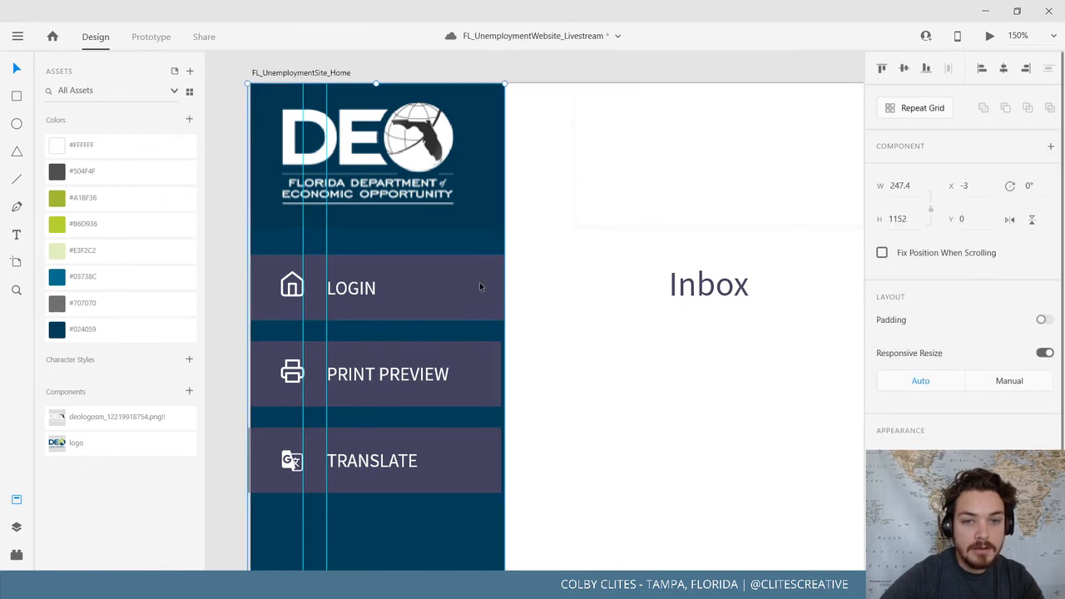
{"action": "double_click", "coordinate": [482, 287]}
{"action": "left_click", "coordinate": [134, 277]}
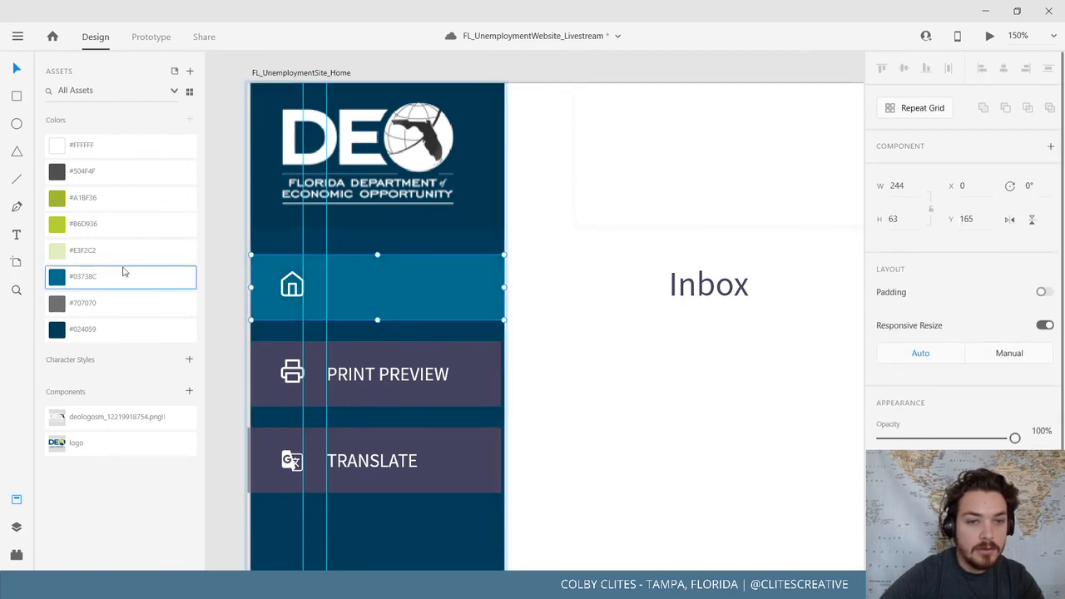
{"action": "left_click", "coordinate": [89, 327]}
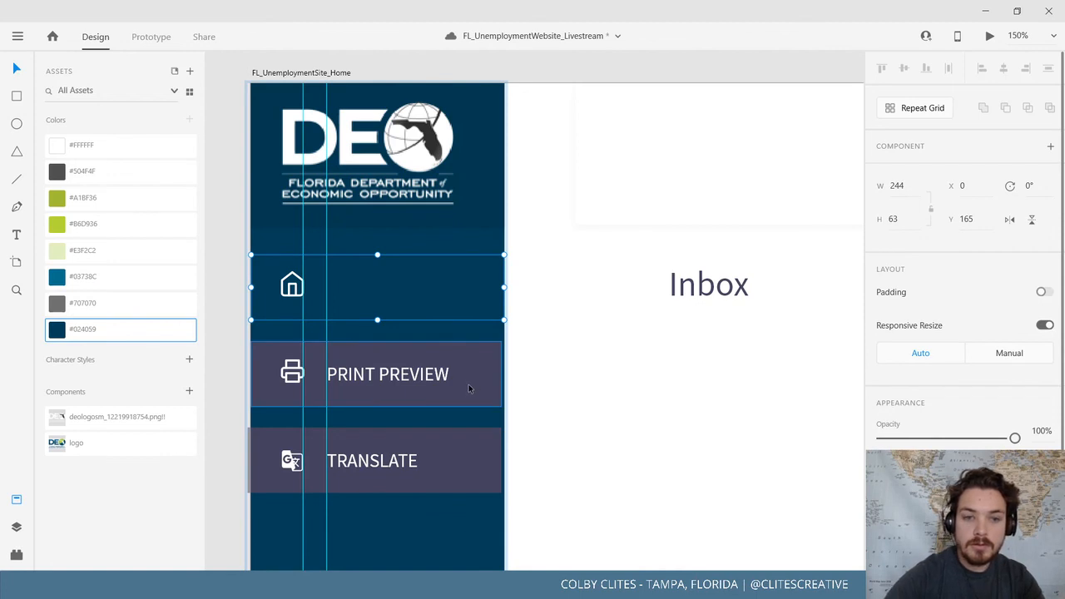
{"action": "key", "text": "ctrl+z"}
{"action": "key", "text": "ctrl+z"}
{"action": "left_click", "coordinate": [230, 269]}
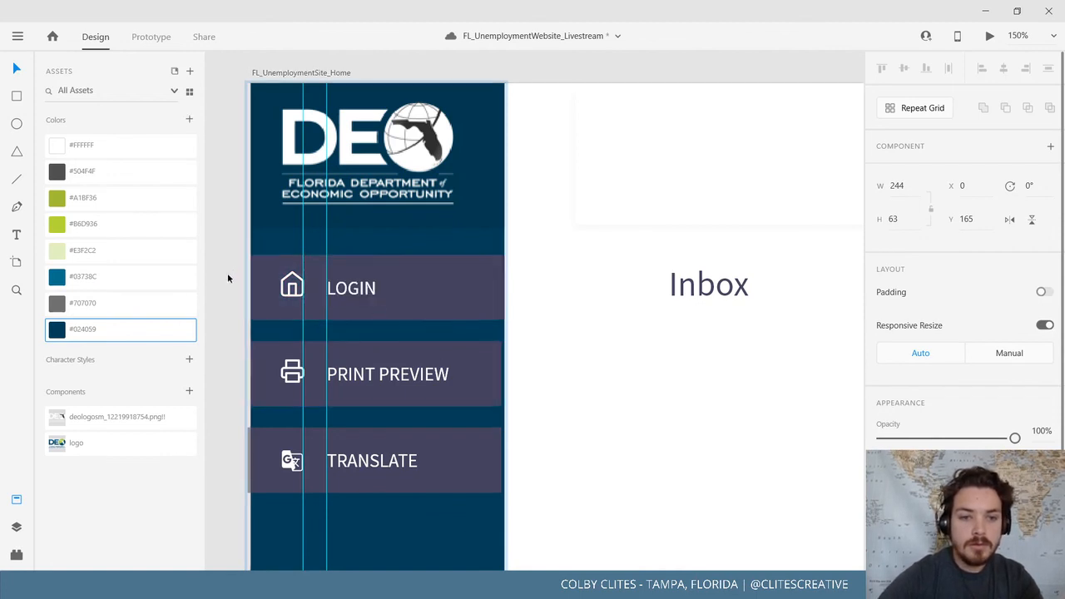
Fill only the background rectangles of the LOGIN, PRINT PREVIEW and TRANSLATE buttons with #024059
{"action": "left_click", "coordinate": [454, 290]}
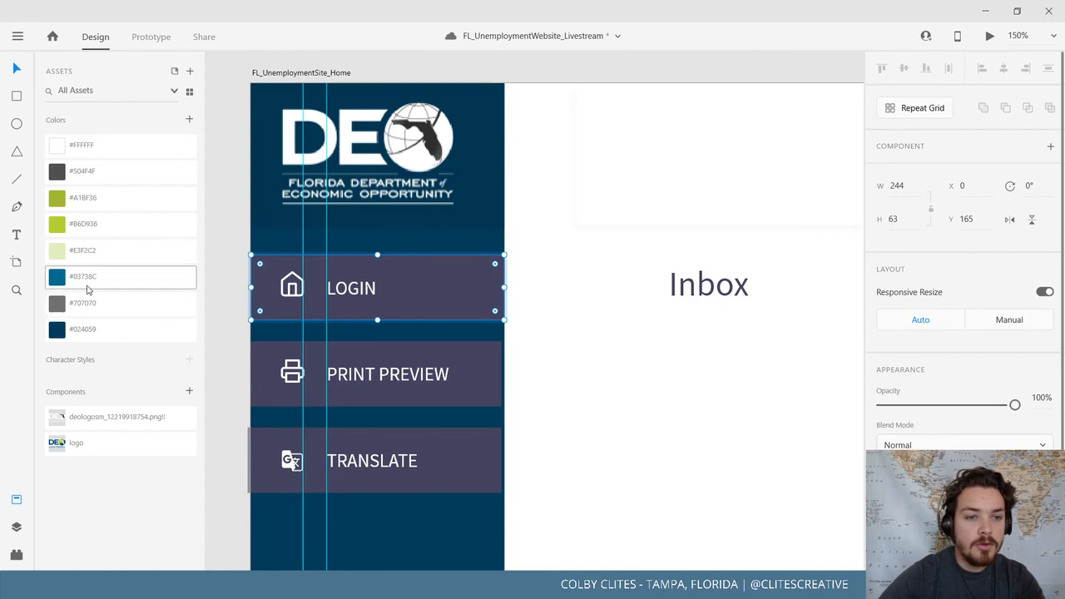
{"action": "left_click", "coordinate": [92, 330]}
{"action": "left_click", "coordinate": [481, 375]}
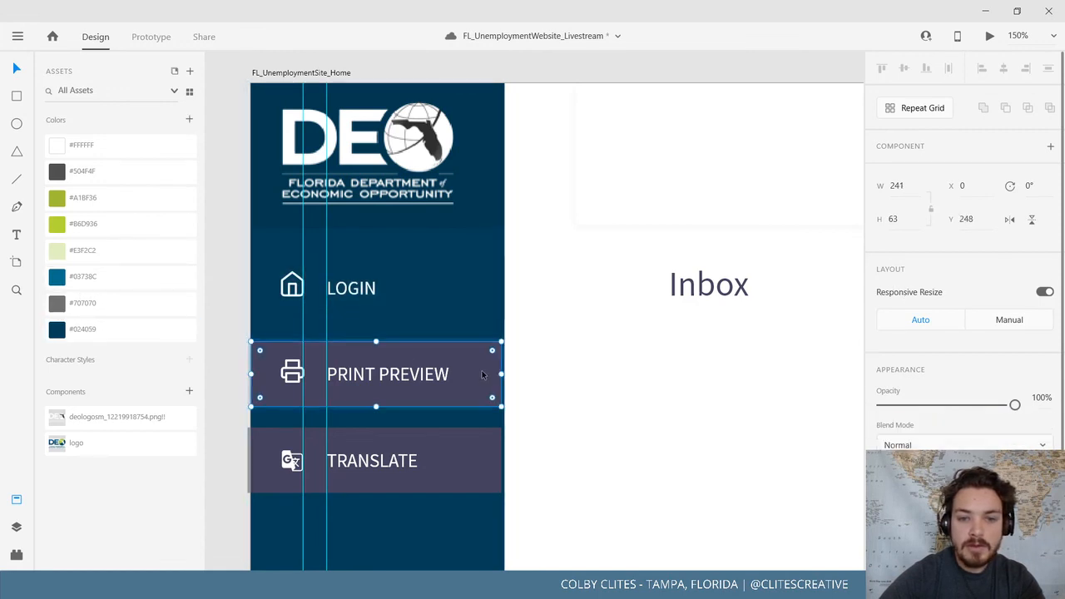
{"action": "left_click", "coordinate": [92, 329]}
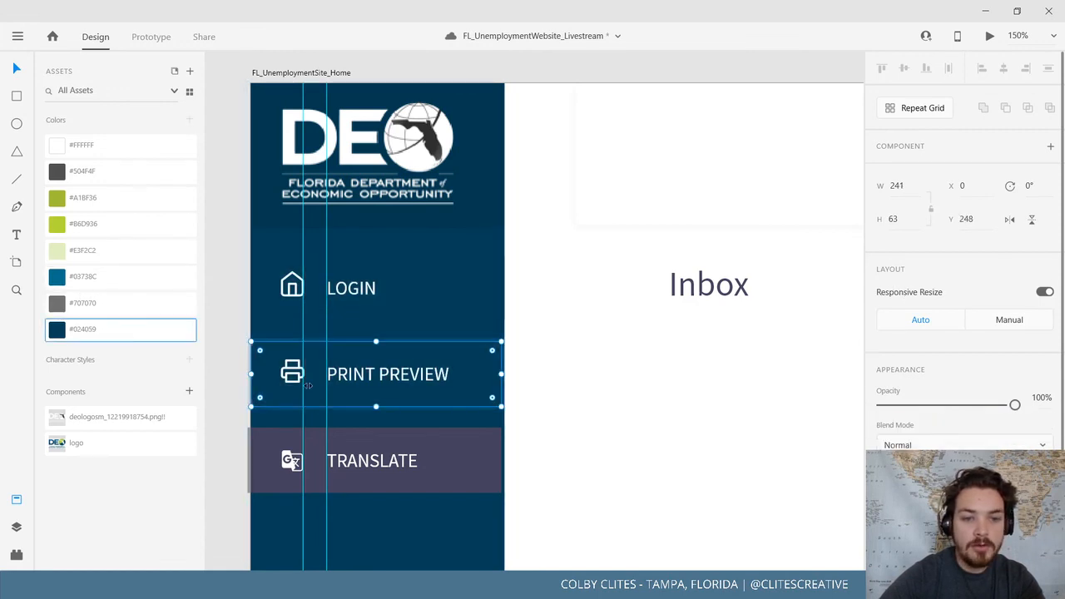
{"action": "left_click", "coordinate": [470, 470]}
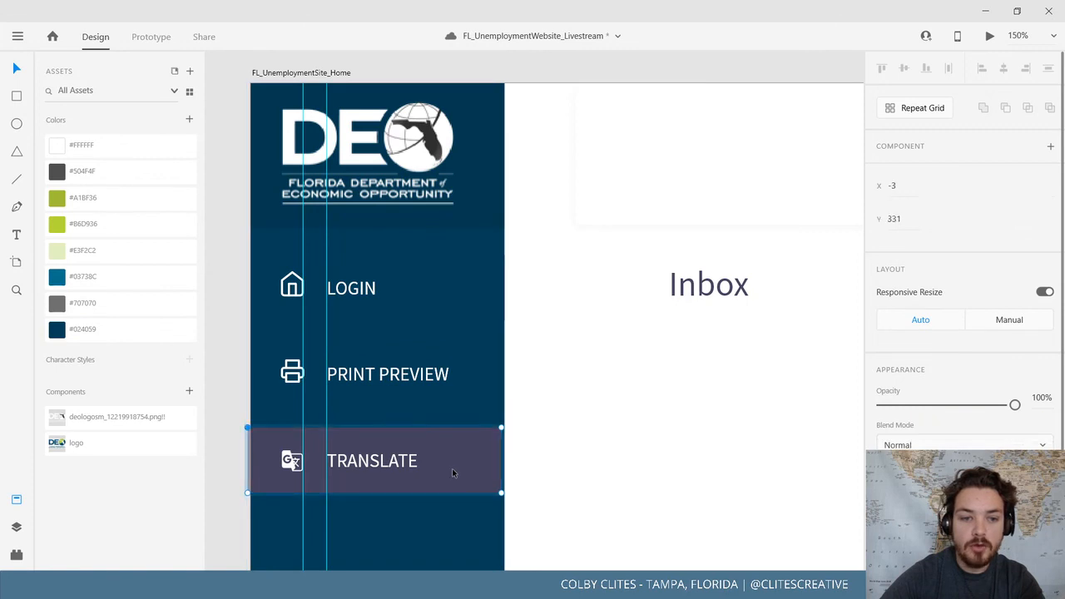
{"action": "left_click", "coordinate": [140, 333]}
{"action": "left_click", "coordinate": [139, 343]}
{"action": "left_click", "coordinate": [246, 349]}
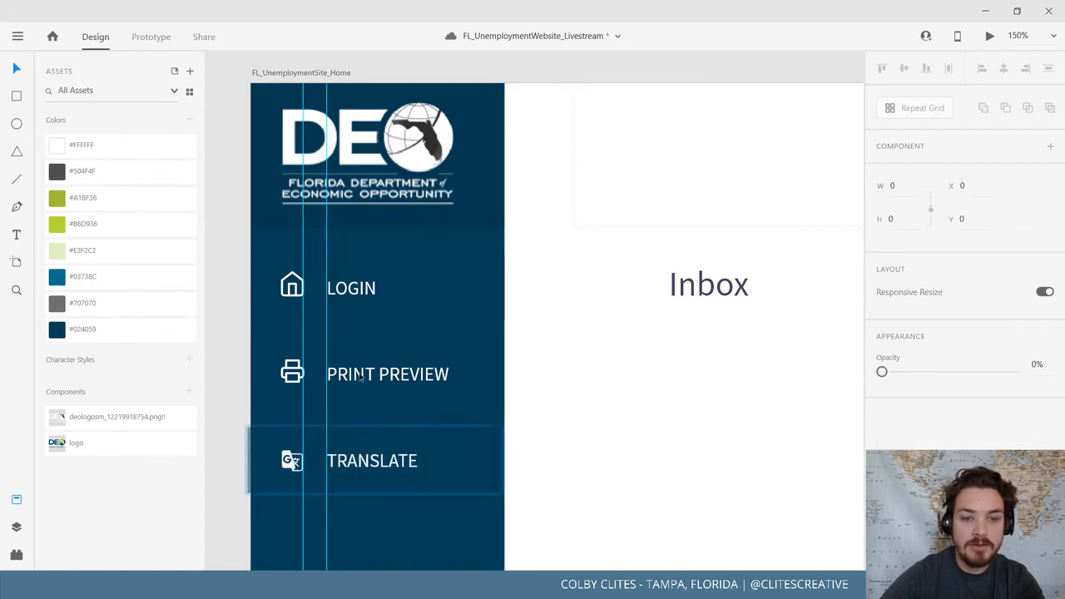
{"action": "left_click_drag", "start_coordinate": [623, 398], "coordinate": [532, 355]}
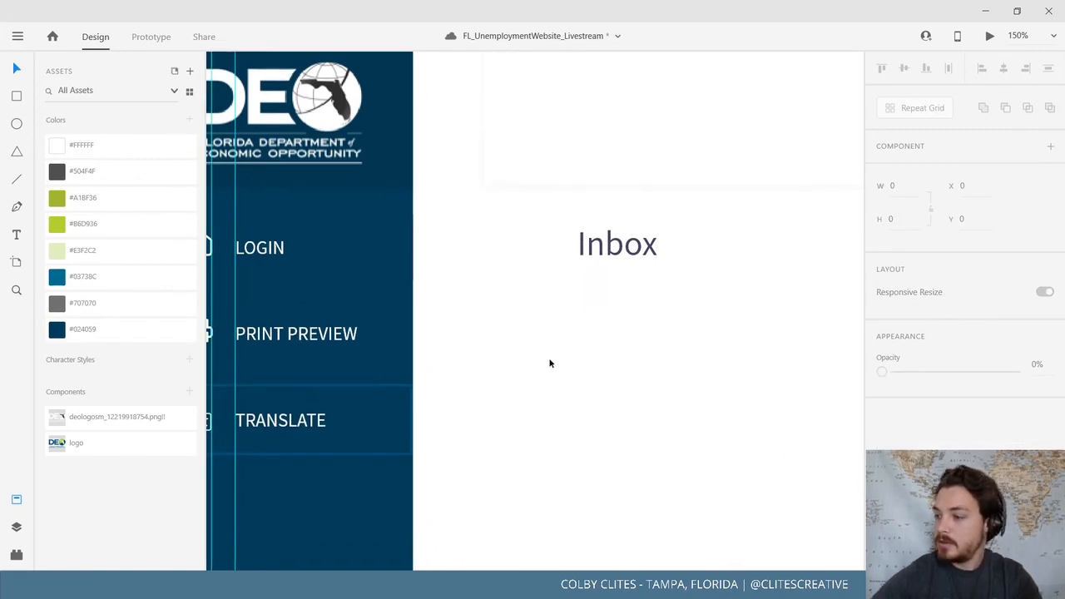
Save the FL_UnemploymentWebsite_Livestream document
{"action": "left_click_drag", "start_coordinate": [504, 407], "coordinate": [554, 495]}
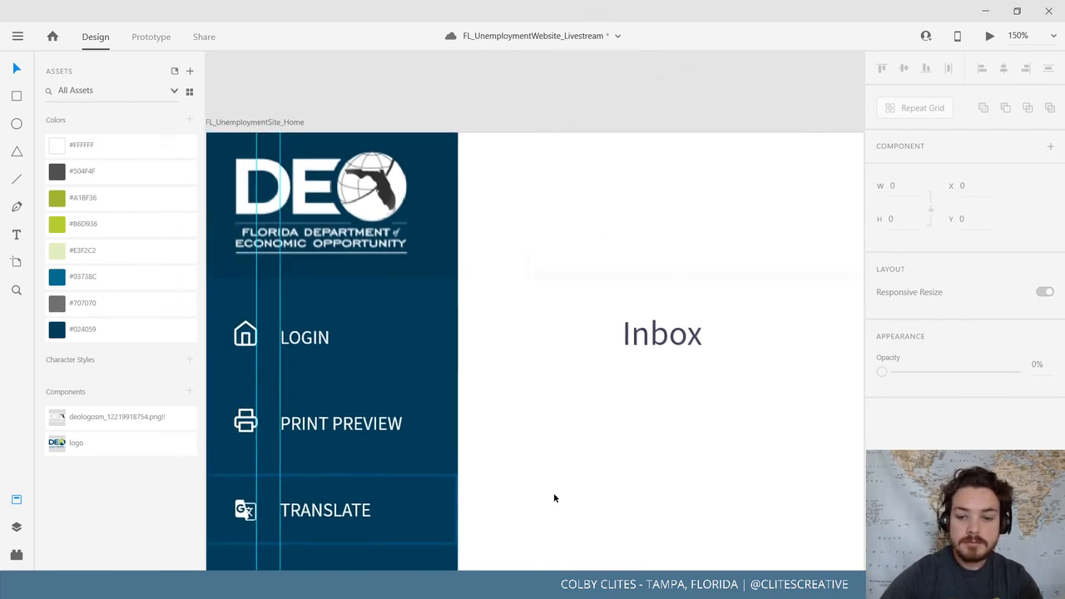
{"action": "key", "text": "ctrl+minus"}
{"action": "key", "text": "ctrl+minus"}
{"action": "left_click_drag", "start_coordinate": [545, 182], "coordinate": [336, 91]}
{"action": "key", "text": "ctrl+minus"}
{"action": "key", "text": "ctrl+minus"}
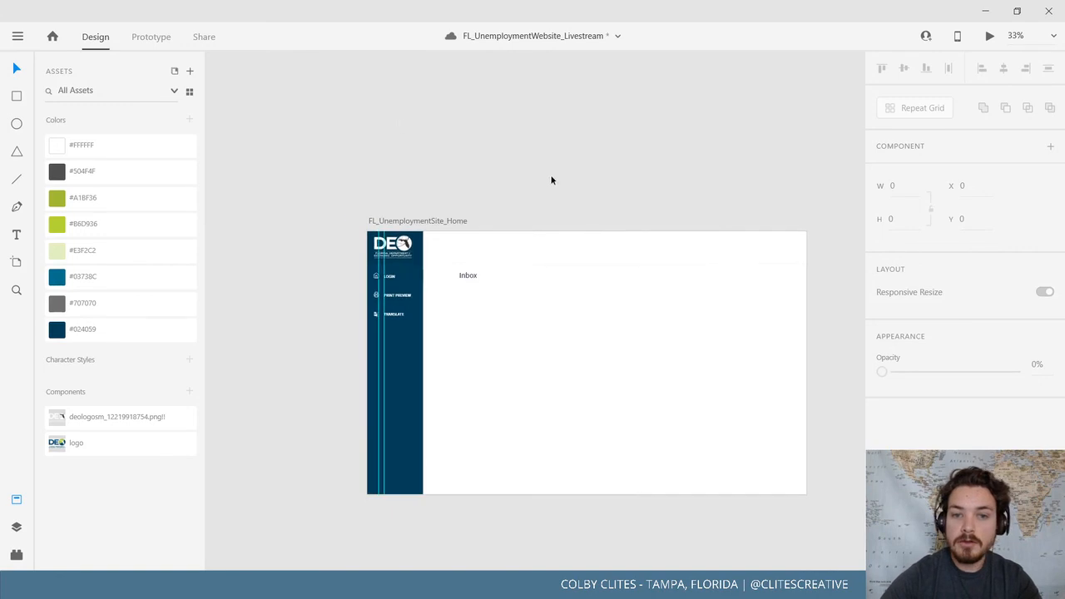
{"action": "left_click_drag", "start_coordinate": [551, 178], "coordinate": [495, 124]}
{"action": "left_click", "coordinate": [18, 36]}
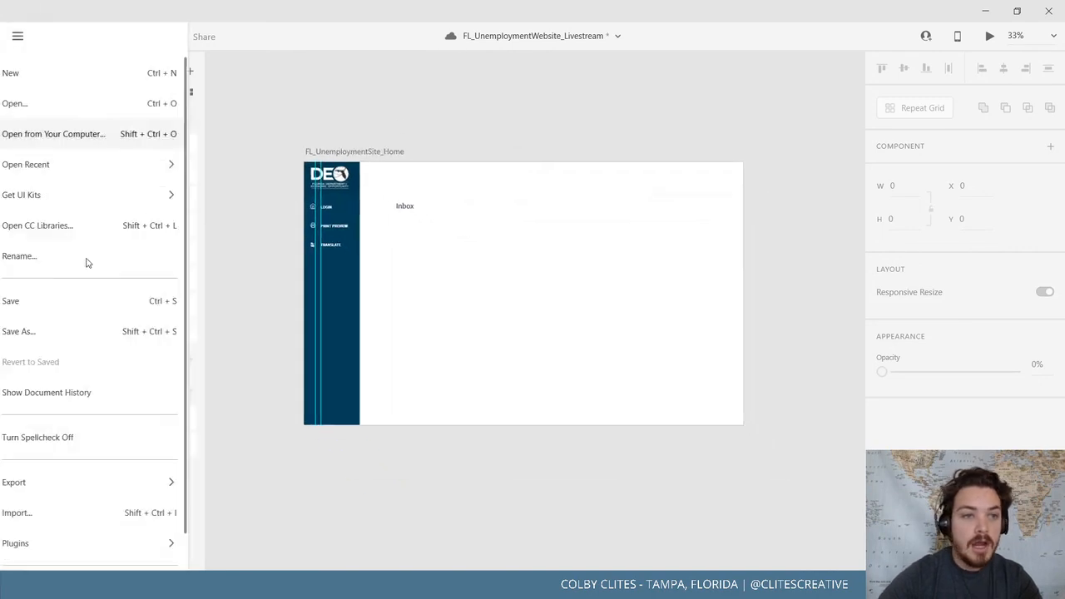
{"action": "left_click", "coordinate": [88, 302]}
{"action": "left_click_drag", "start_coordinate": [445, 116], "coordinate": [469, 147]}
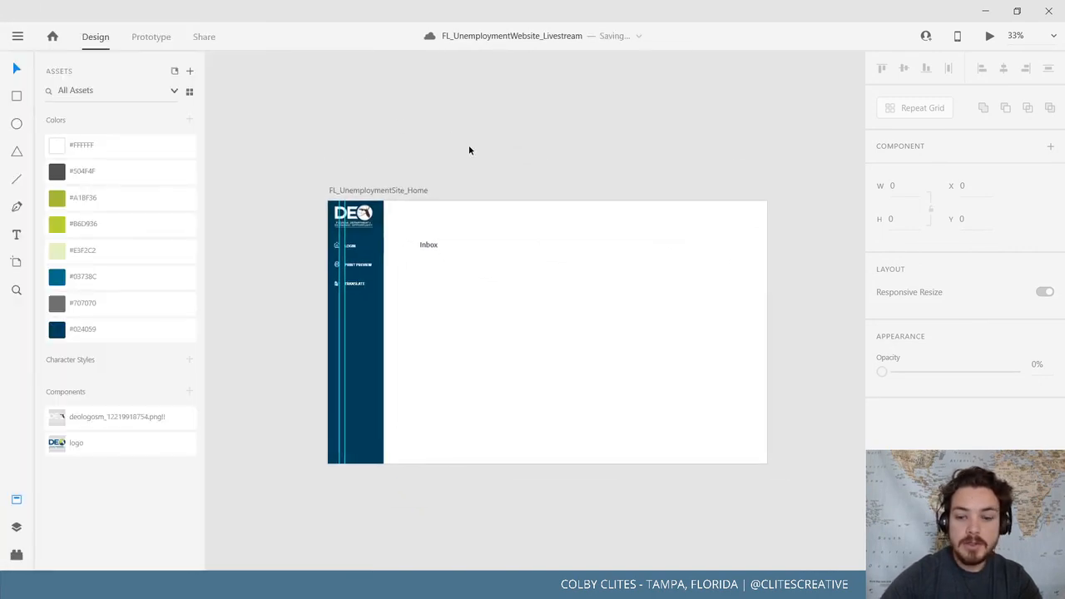
Hide the assets panel and bring the old site's Claimant Warning Notice page into view
{"action": "key", "text": "ctrl+plus"}
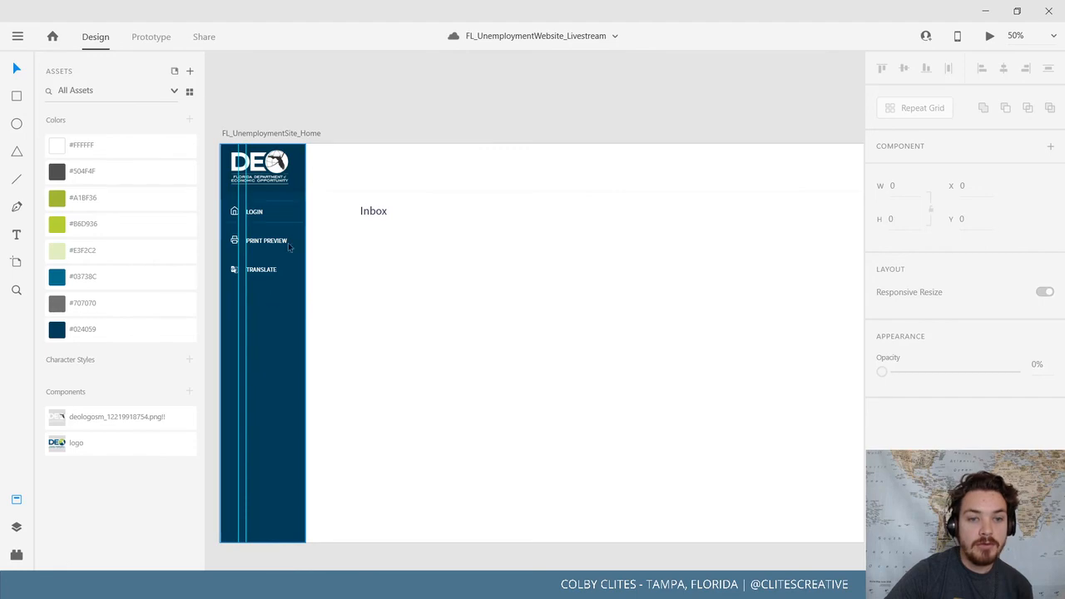
{"action": "left_click_drag", "start_coordinate": [364, 109], "coordinate": [586, 547]}
{"action": "left_click_drag", "start_coordinate": [242, 204], "coordinate": [63, 594]}
{"action": "left_click_drag", "start_coordinate": [665, 335], "coordinate": [752, 369]}
{"action": "left_click", "coordinate": [18, 501]}
{"action": "left_click_drag", "start_coordinate": [301, 311], "coordinate": [705, 335]}
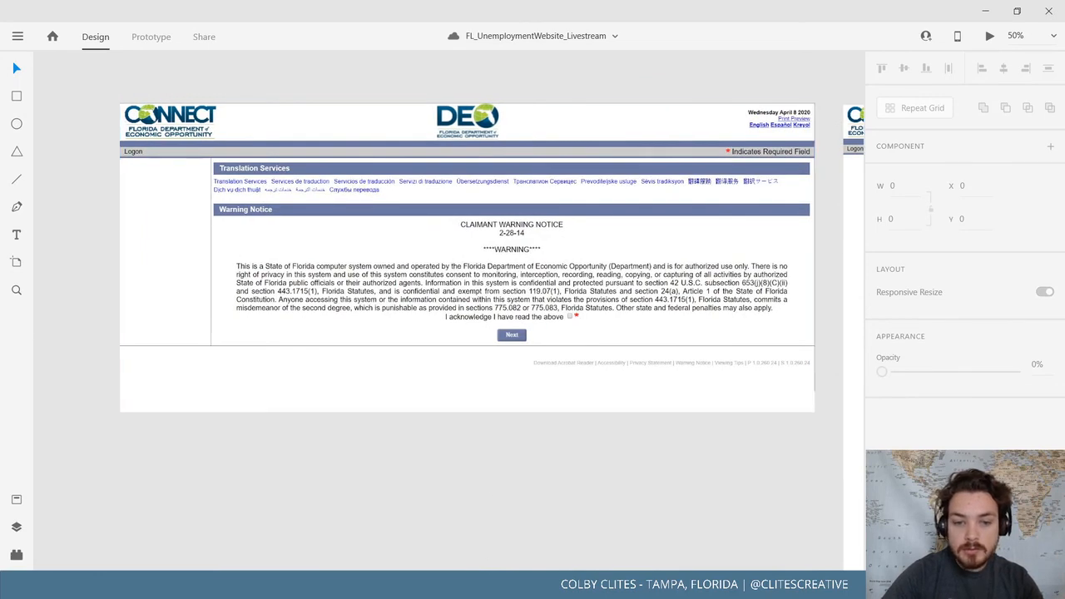
Close the Chrome windows holding the translate icon, the transfer arrows icon and the colour theme
{"action": "mouse_move", "coordinate": [460, 585]}
{"action": "left_click", "coordinate": [737, 530]}
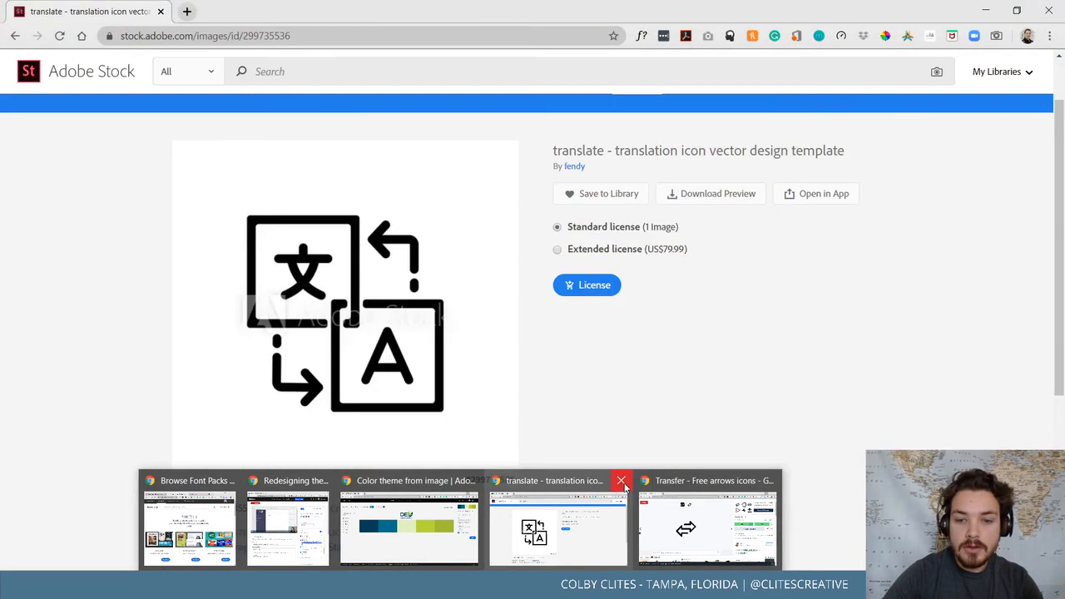
{"action": "mouse_move", "coordinate": [729, 492]}
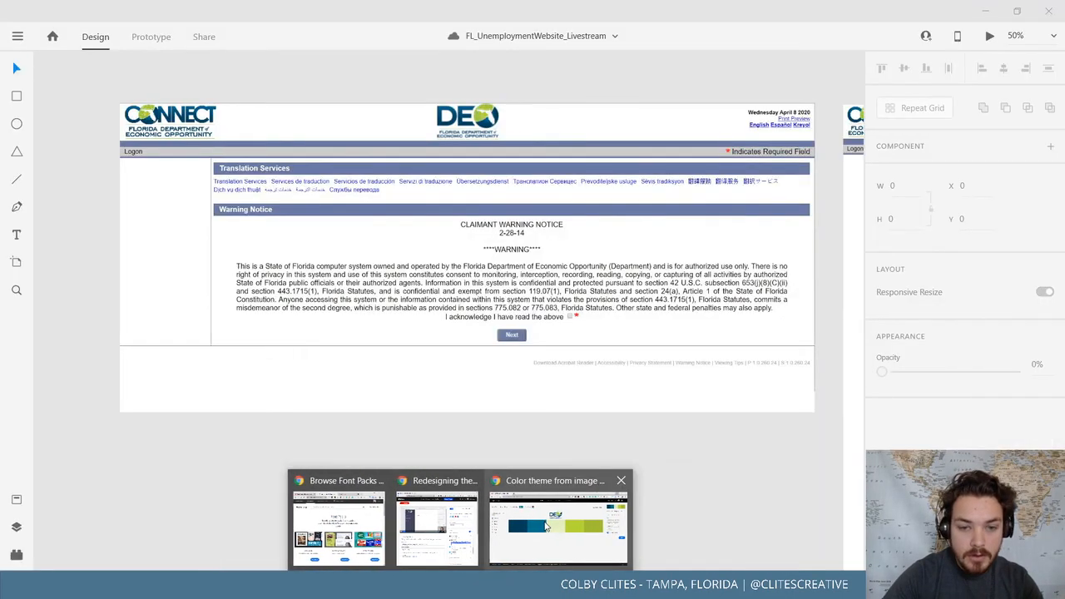
{"action": "left_click", "coordinate": [548, 526]}
{"action": "left_click", "coordinate": [1054, 10]}
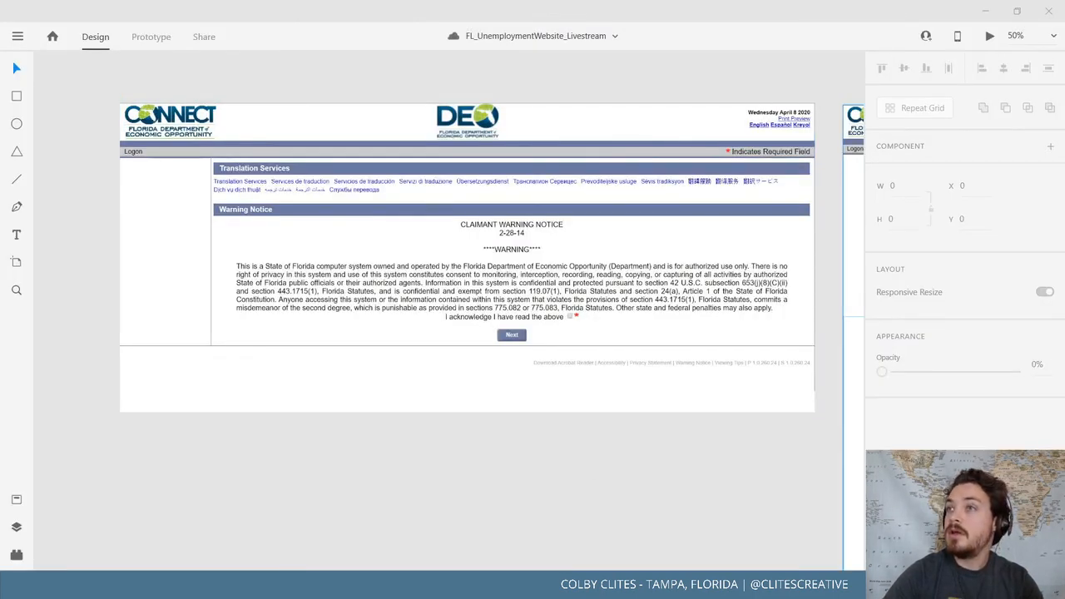
In Chrome, reload the connect.myflorida.com maintenance page, examine its English notice text, and return to the design document
{"action": "left_click_drag", "start_coordinate": [1064, 306], "coordinate": [682, 2]}
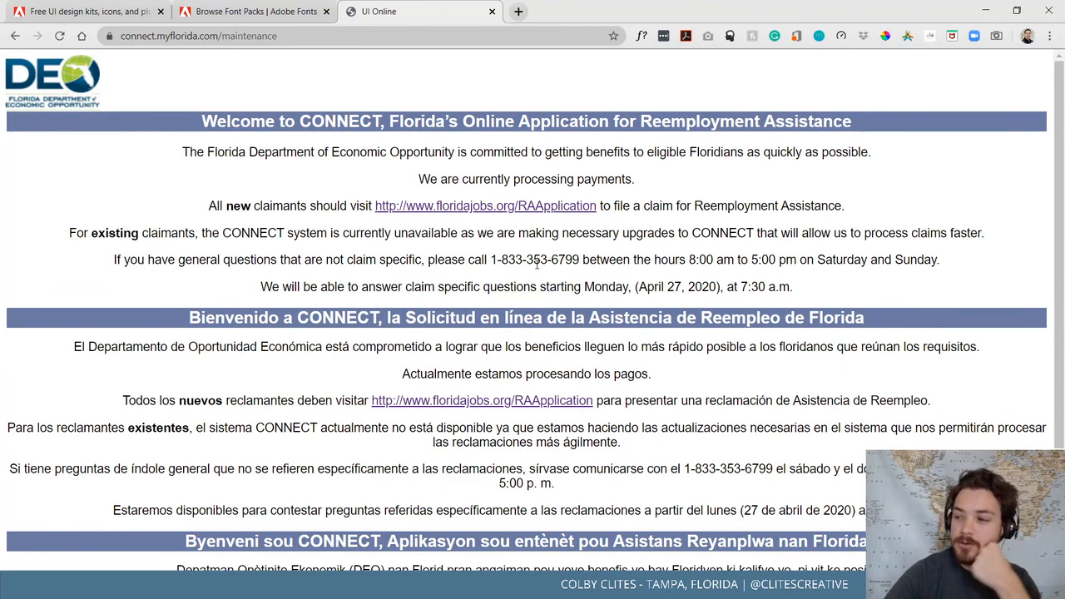
{"action": "key", "text": "F5"}
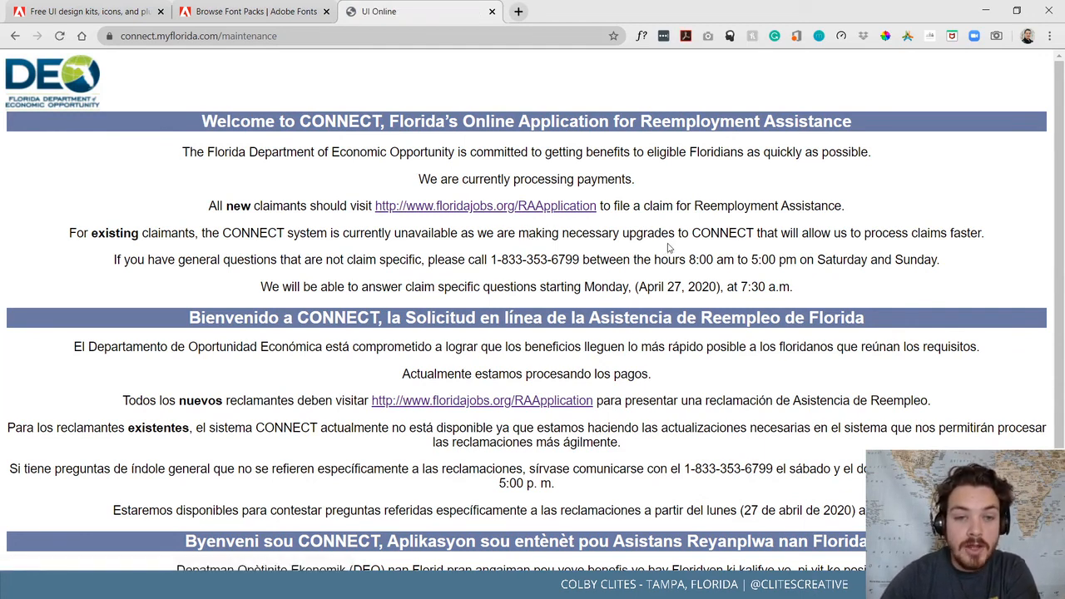
{"action": "left_click_drag", "start_coordinate": [183, 152], "coordinate": [814, 289]}
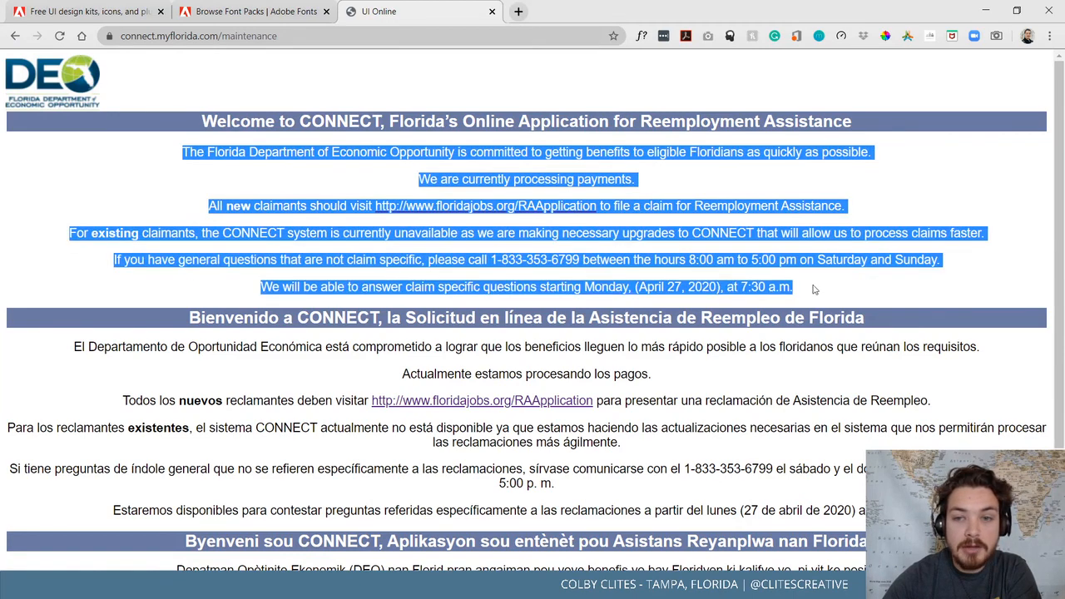
{"action": "left_click", "coordinate": [826, 289]}
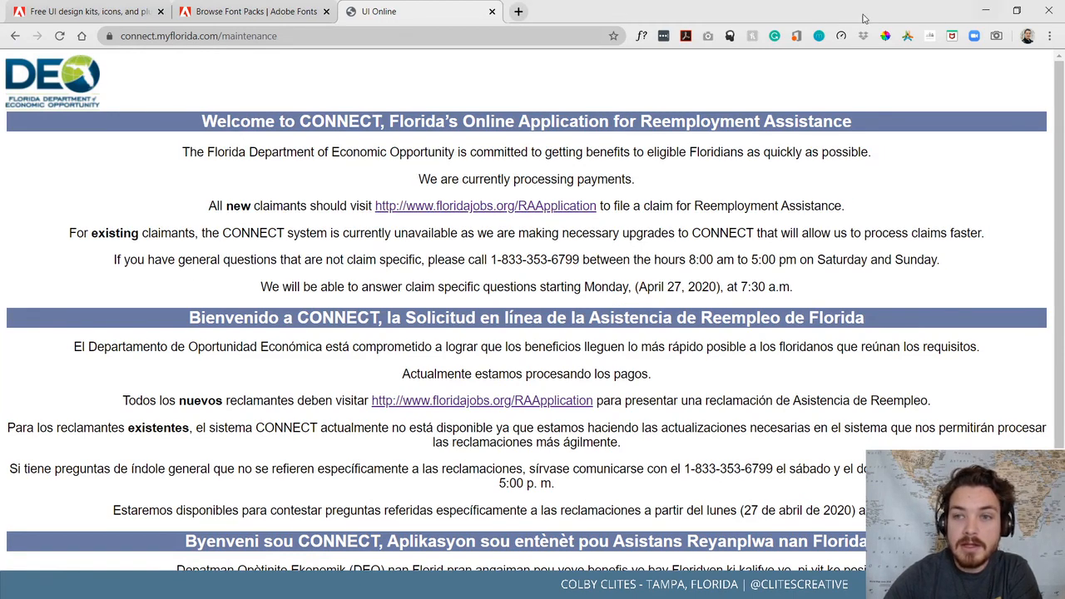
{"action": "left_click_drag", "start_coordinate": [796, 15], "coordinate": [1064, 58]}
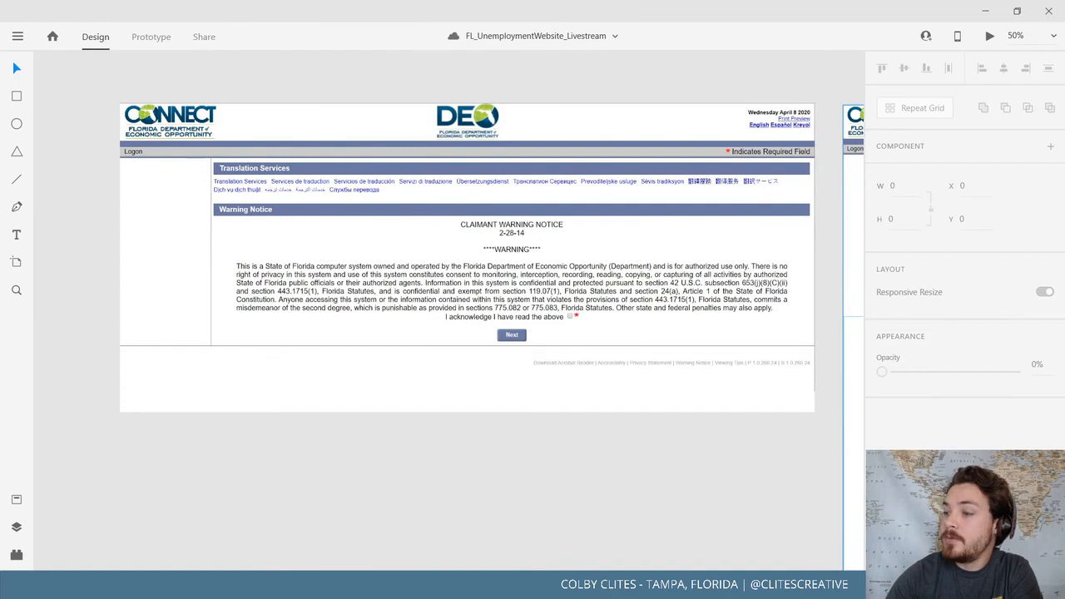
Examine the old site's warning notice and claimant login pages and the Inbox 3 reference artboard
{"action": "left_click_drag", "start_coordinate": [230, 267], "coordinate": [235, 270]}
{"action": "left_click", "coordinate": [430, 489]}
{"action": "left_click_drag", "start_coordinate": [726, 474], "coordinate": [658, 459]}
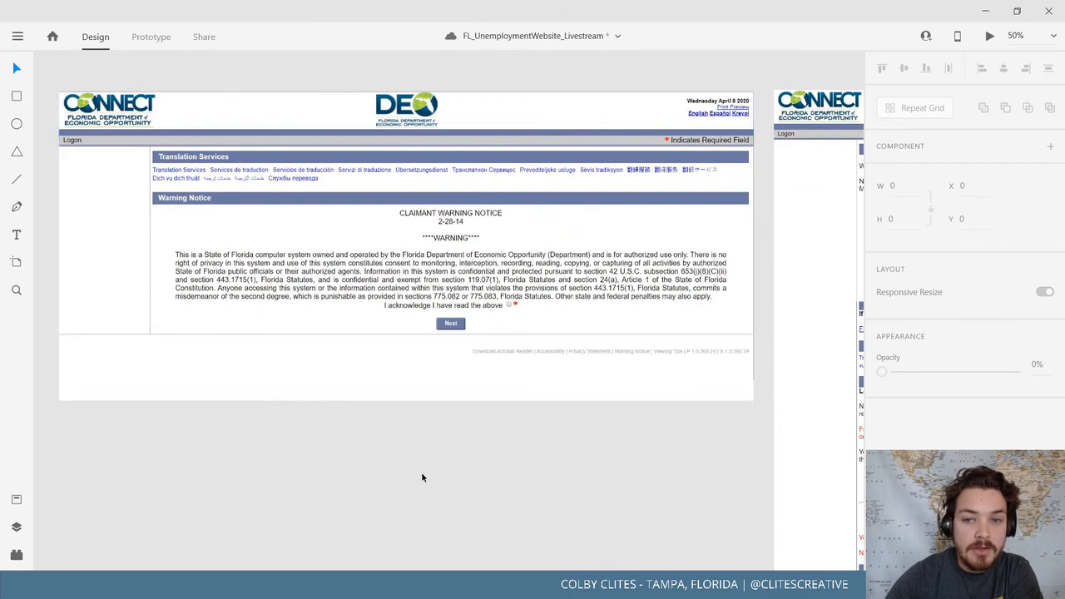
{"action": "left_click_drag", "start_coordinate": [453, 470], "coordinate": [465, 446]}
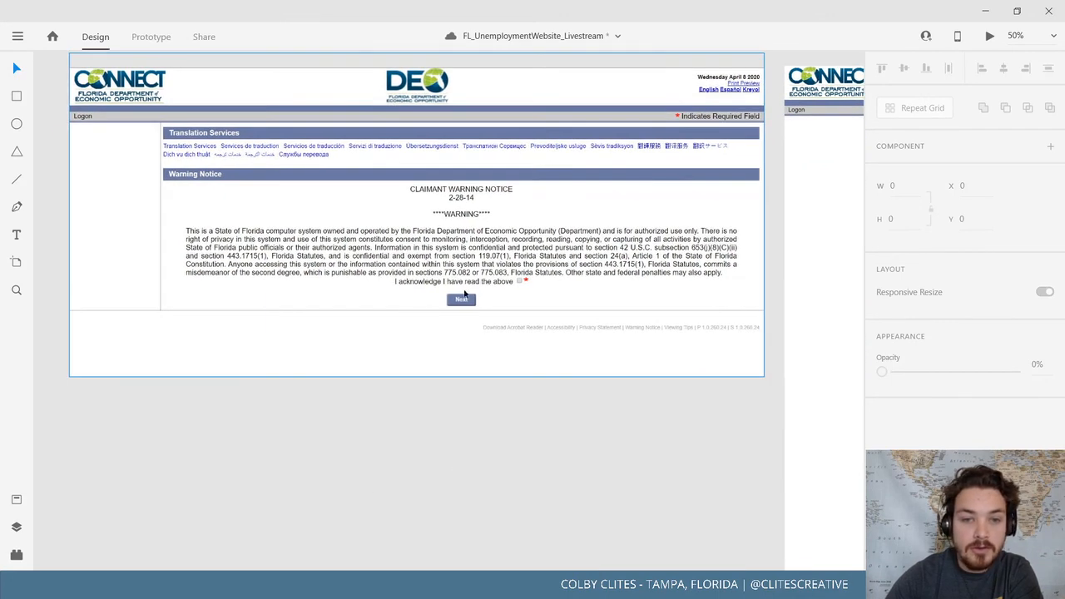
{"action": "mouse_move", "coordinate": [565, 431]}
{"action": "left_mouse_down"}
{"action": "mouse_move", "coordinate": [563, 416]}
{"action": "mouse_move", "coordinate": [499, 391]}
{"action": "mouse_move", "coordinate": [483, 351]}
{"action": "mouse_move", "coordinate": [364, 307]}
{"action": "mouse_move", "coordinate": [550, 423]}
{"action": "left_mouse_up"}
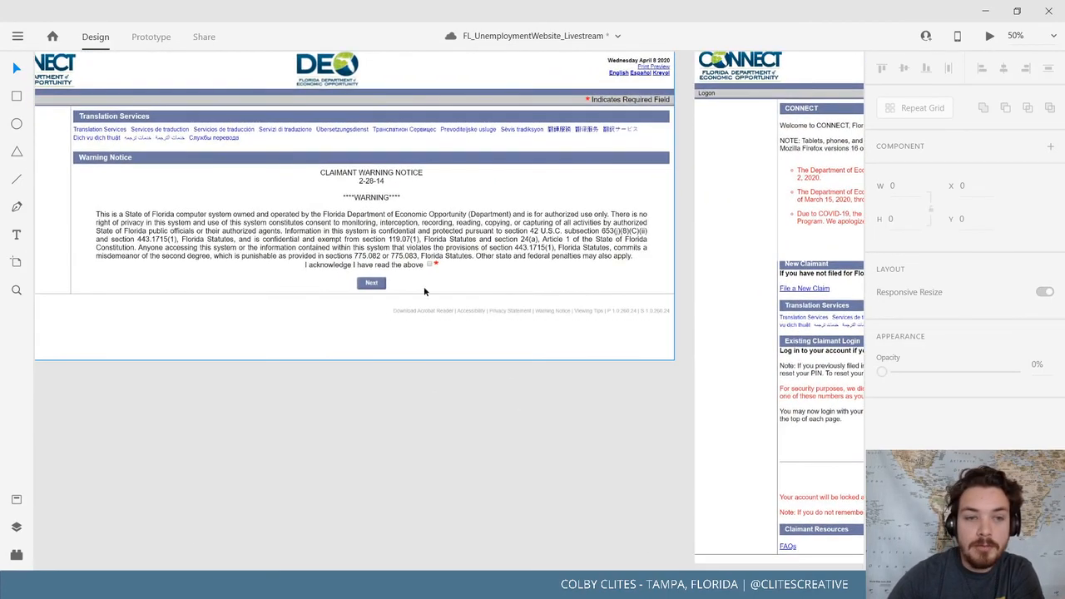
{"action": "scroll", "coordinate": [552, 403], "scroll_direction": "down", "scroll_amount": 8}
{"action": "scroll", "coordinate": [552, 403], "scroll_direction": "right", "scroll_amount": 3}
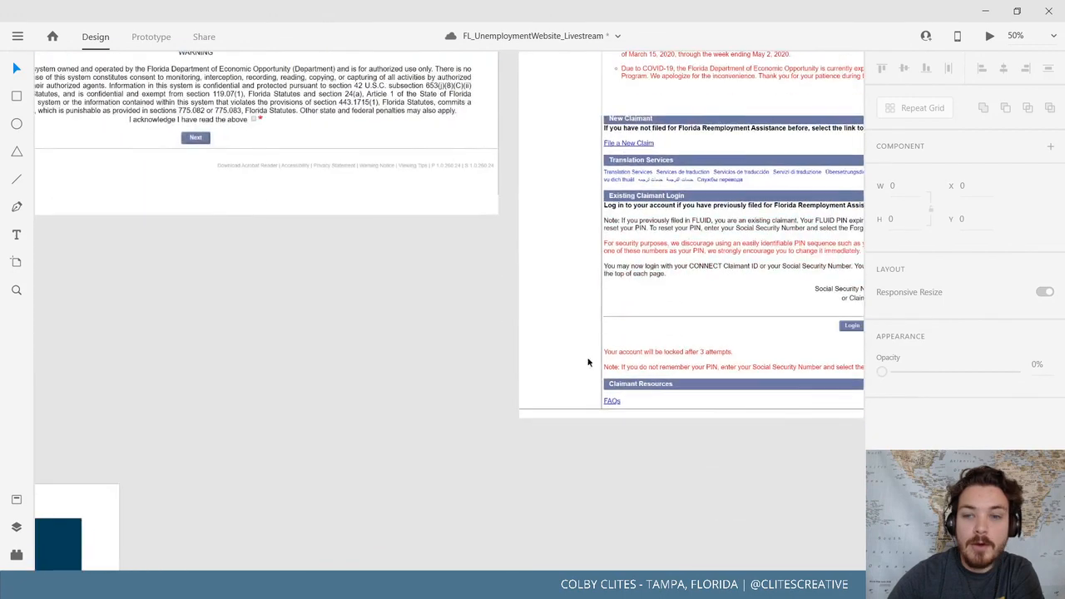
{"action": "left_click_drag", "start_coordinate": [512, 354], "coordinate": [335, 423]}
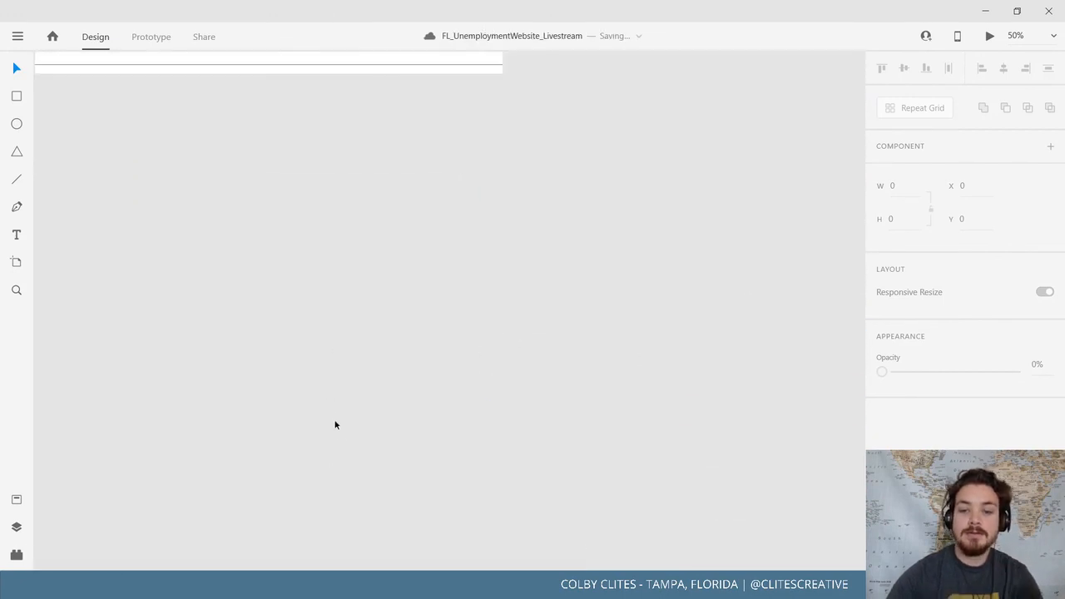
{"action": "key", "text": "ctrl+minus"}
{"action": "left_click_drag", "start_coordinate": [727, 393], "coordinate": [375, 414]}
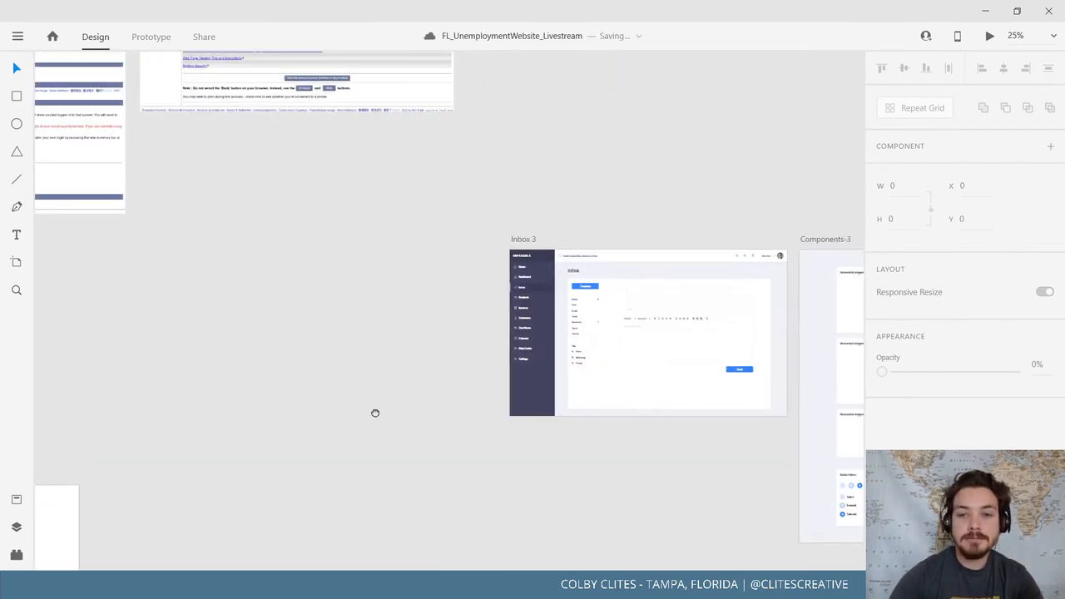
{"action": "left_click_drag", "start_coordinate": [761, 425], "coordinate": [733, 290]}
{"action": "left_click_drag", "start_coordinate": [287, 417], "coordinate": [728, 353]}
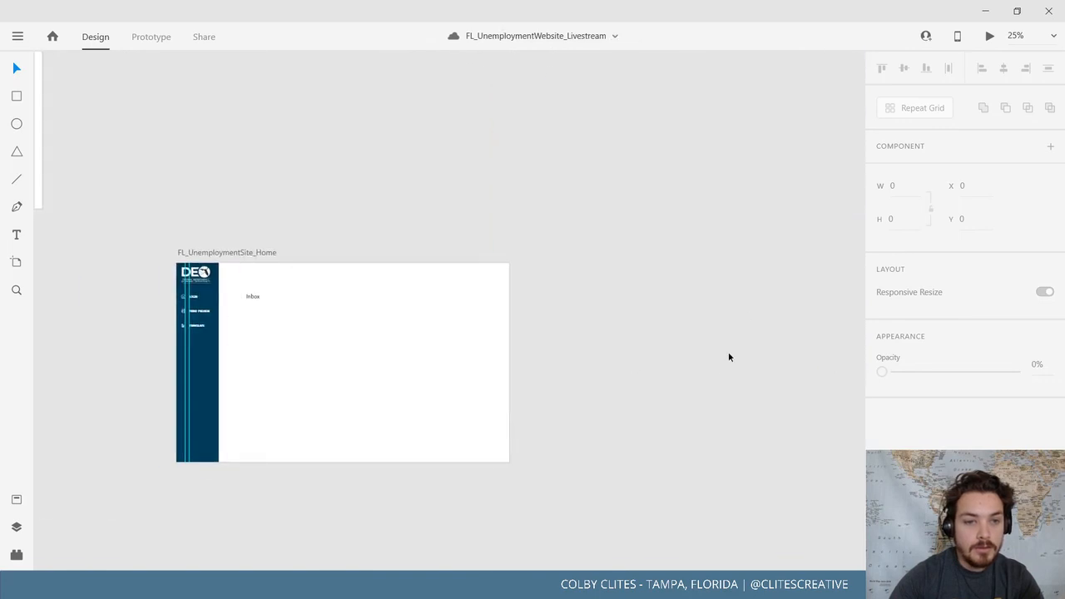
Move the old Claimant Warning Notice page image directly above the FL_UnemploymentSite_Home artboard, roughly aligned with its left edge
{"action": "left_click_drag", "start_coordinate": [578, 388], "coordinate": [708, 307]}
{"action": "key", "text": "ctrl+plus"}
{"action": "key", "text": "ctrl+plus"}
{"action": "key", "text": "ctrl+minus"}
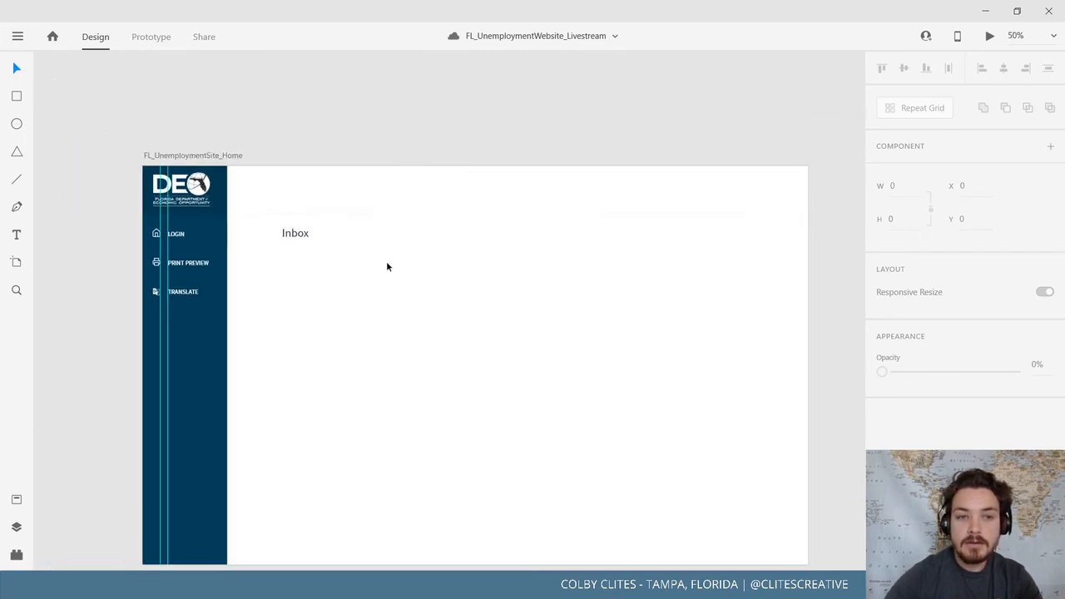
{"action": "key", "text": "ctrl+minus"}
{"action": "left_click_drag", "start_coordinate": [355, 175], "coordinate": [442, 499]}
{"action": "left_click_drag", "start_coordinate": [424, 254], "coordinate": [419, 225]}
{"action": "left_click", "coordinate": [128, 248]}
{"action": "scroll", "coordinate": [320, 307], "scroll_direction": "down", "scroll_amount": 2}
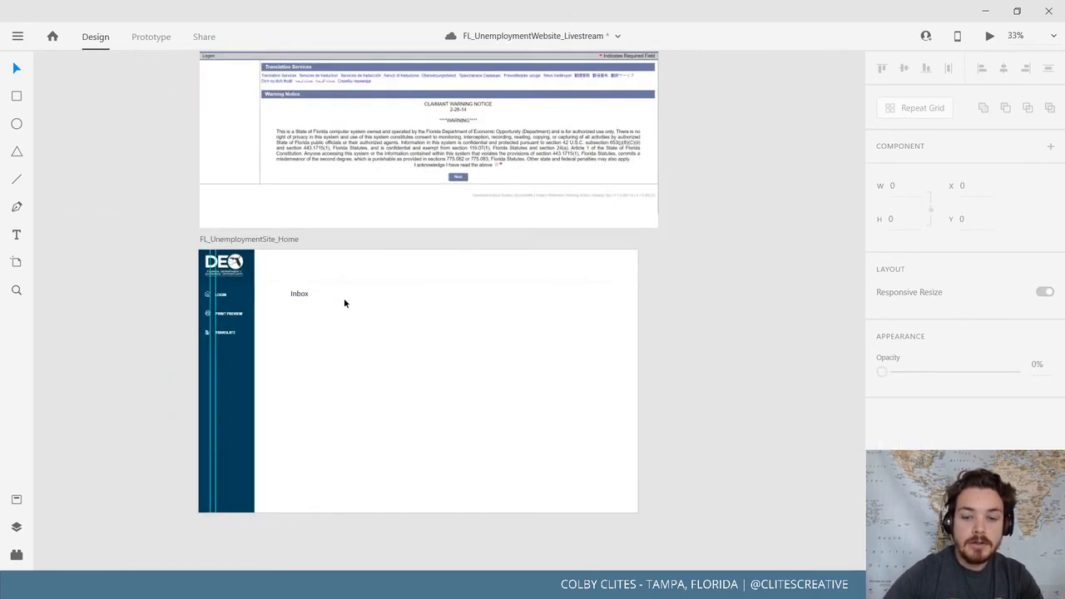
Replace the home artboard's Inbox heading text with CLAIMANT WARNING NOTICE
{"action": "scroll", "coordinate": [344, 298], "scroll_direction": "up", "scroll_amount": 3}
{"action": "left_click_drag", "start_coordinate": [297, 278], "coordinate": [365, 406]}
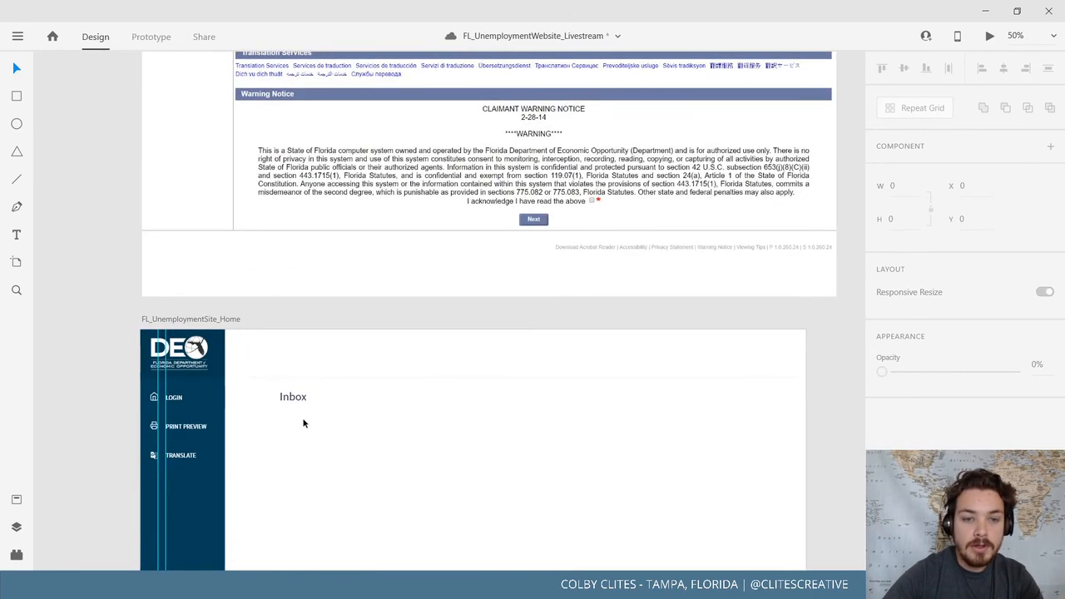
{"action": "double_click", "coordinate": [300, 395]}
{"action": "left_click", "coordinate": [296, 395]}
{"action": "double_click", "coordinate": [294, 396]}
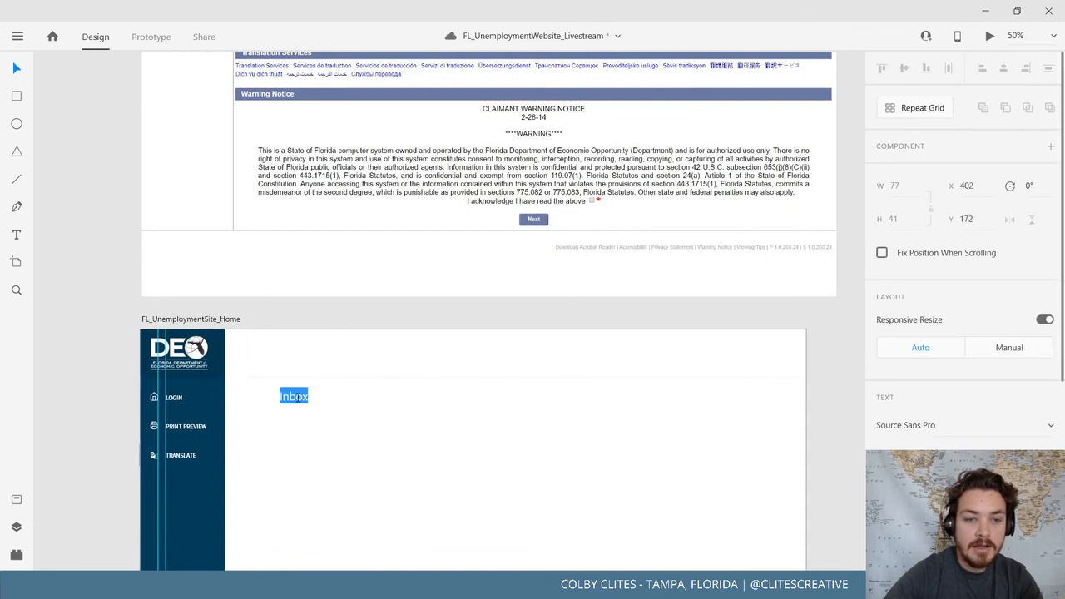
{"action": "type", "text": "c"}
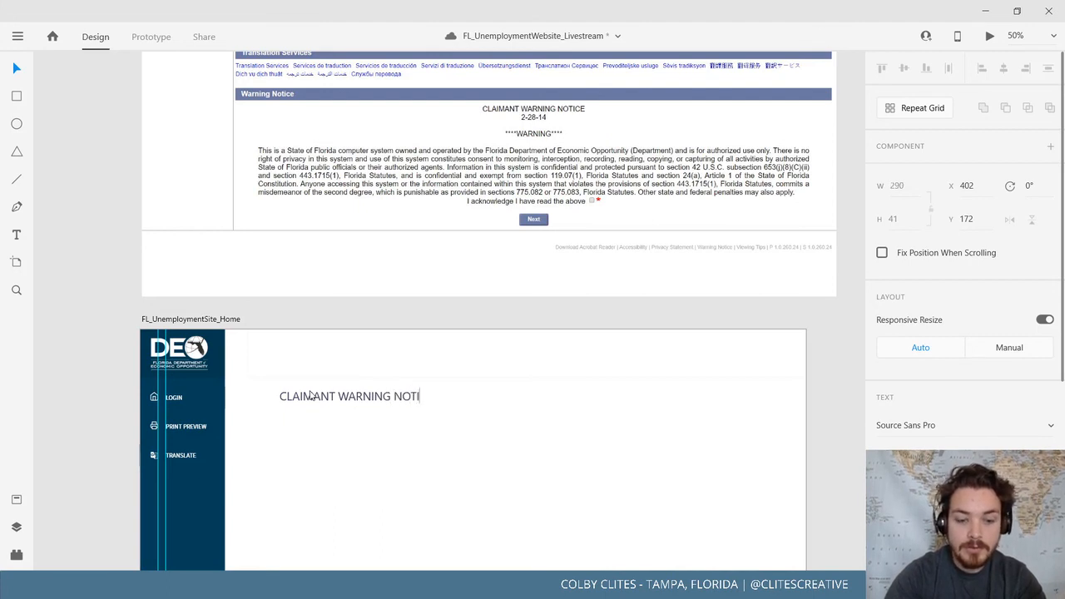
{"action": "type", "text": "CE"}
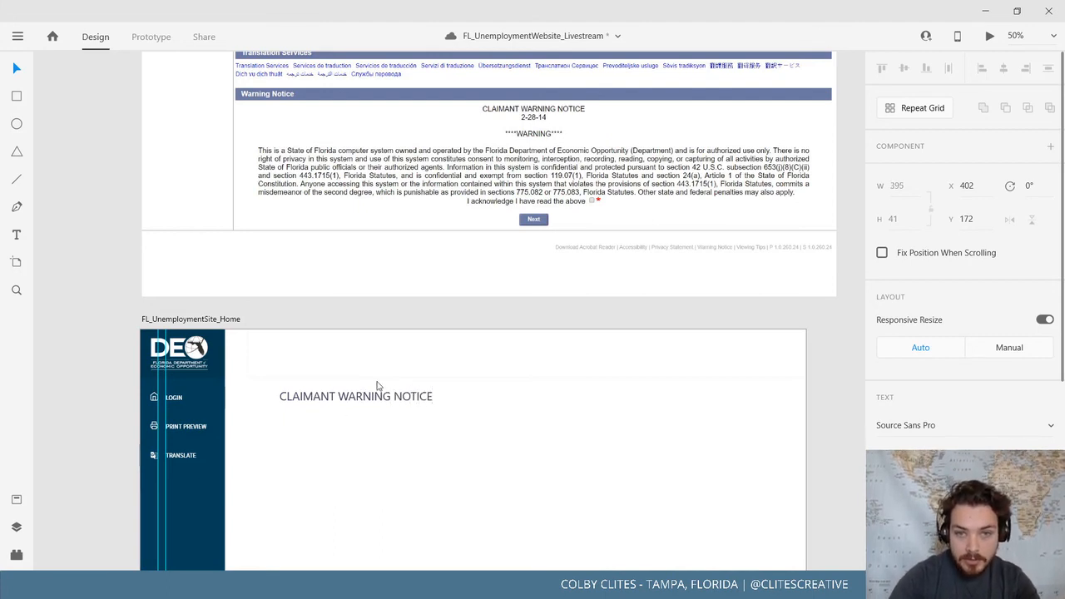
{"action": "left_click", "coordinate": [16, 69]}
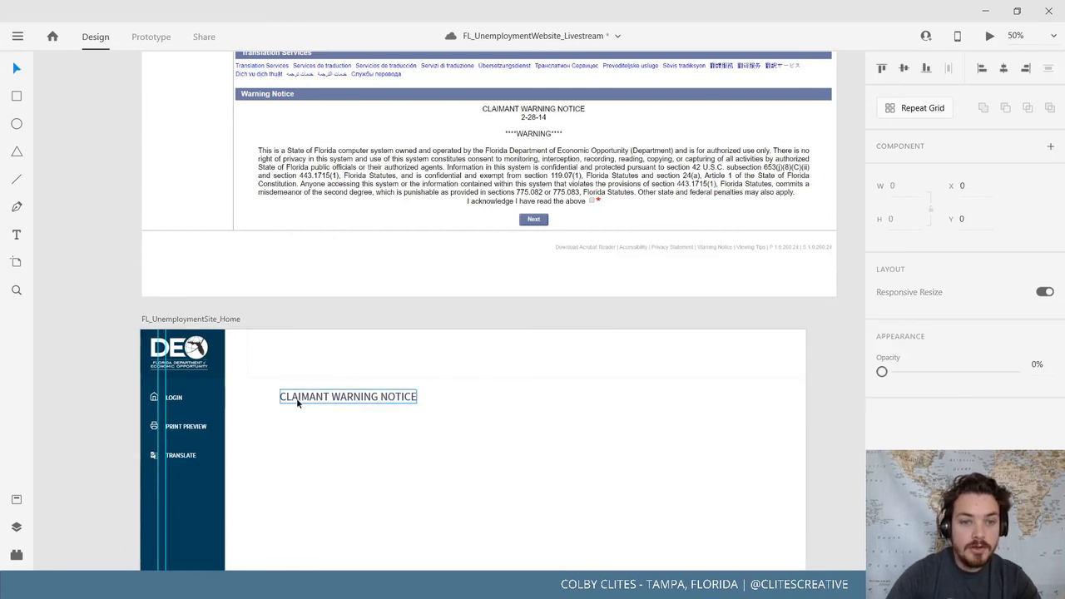
Move the CLAIMANT WARNING NOTICE heading up into the white navbar at about X 303 and arrange it in front of the navbar
{"action": "mouse_move", "coordinate": [292, 401]}
{"action": "left_mouse_down"}
{"action": "mouse_move", "coordinate": [275, 376]}
{"action": "mouse_move", "coordinate": [276, 392]}
{"action": "left_mouse_up"}
{"action": "left_click", "coordinate": [330, 363]}
{"action": "left_click", "coordinate": [287, 389]}
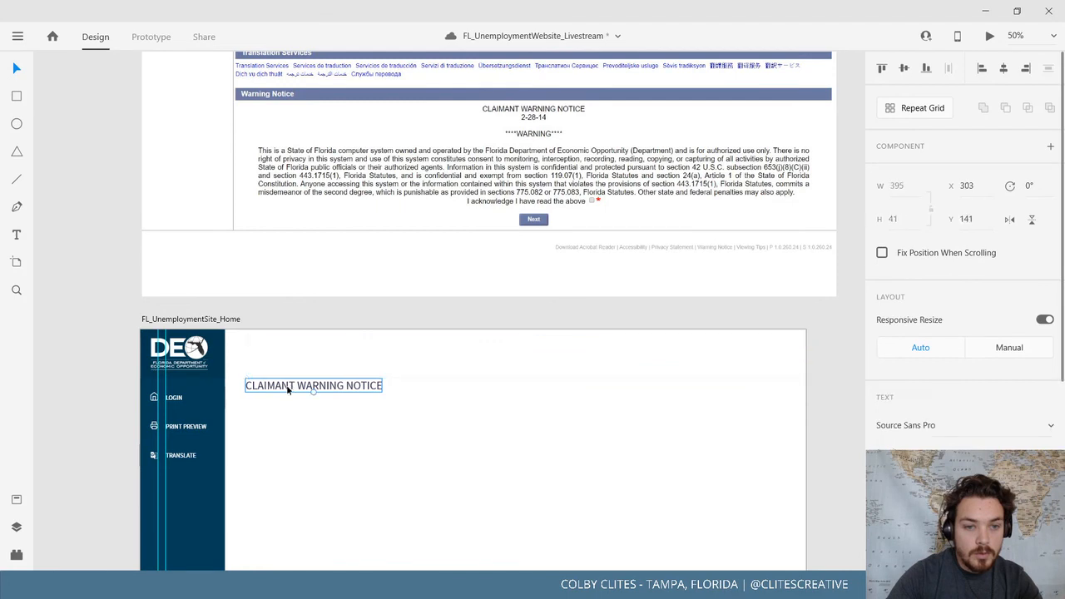
{"action": "right_click", "coordinate": [282, 387]}
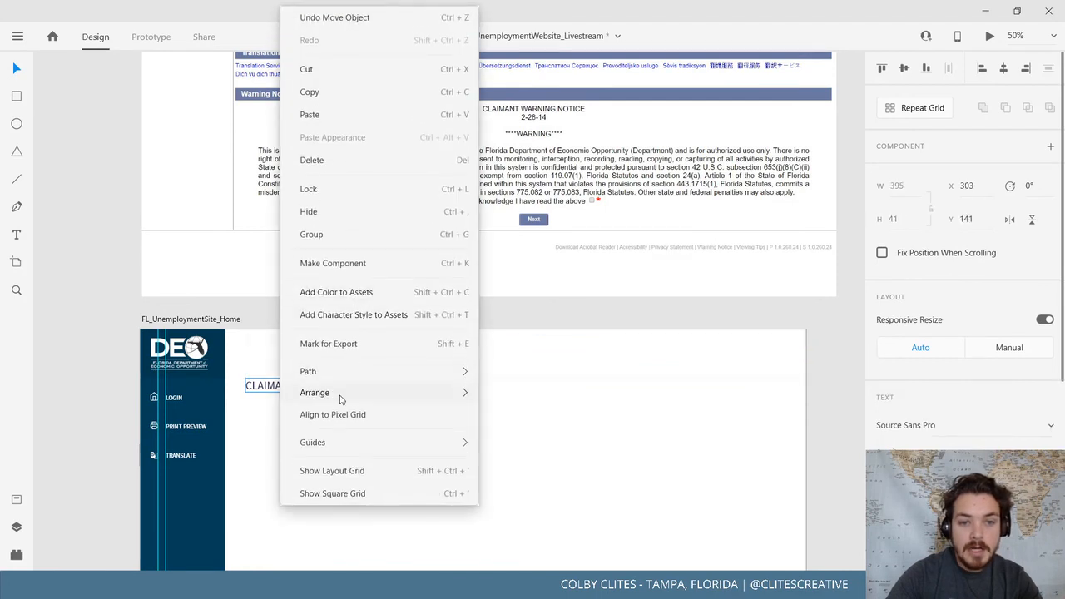
{"action": "mouse_move", "coordinate": [340, 400]}
{"action": "left_click", "coordinate": [516, 399]}
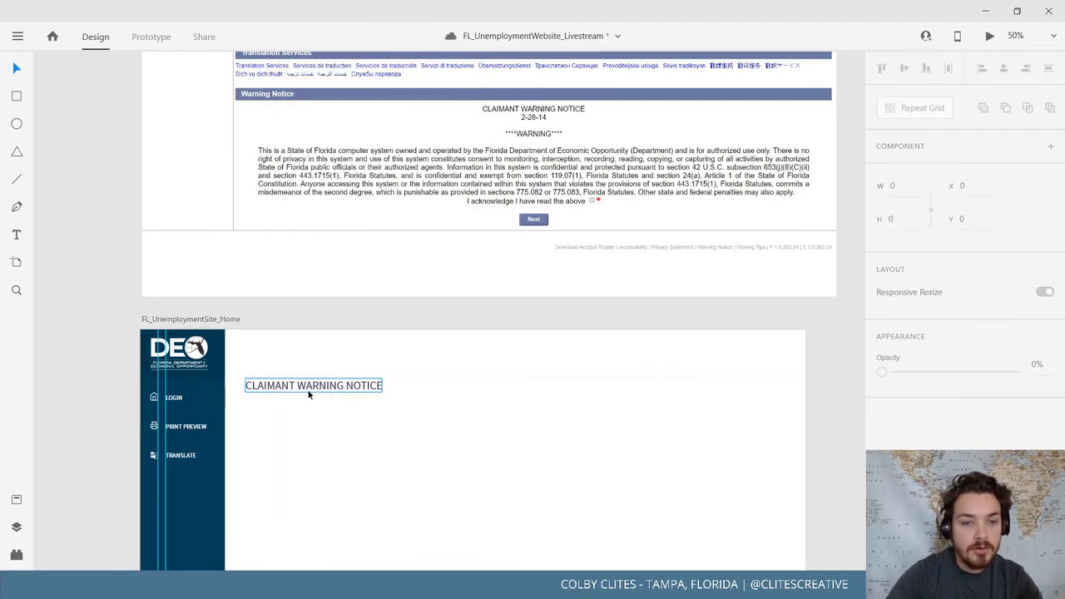
{"action": "left_click_drag", "start_coordinate": [308, 395], "coordinate": [311, 372]}
Add a vertical guide to the home artboard at the CLAIMANT WARNING NOTICE heading's left edge
{"action": "left_click", "coordinate": [306, 467]}
{"action": "left_click_drag", "start_coordinate": [311, 456], "coordinate": [323, 257]}
{"action": "left_click_drag", "start_coordinate": [148, 281], "coordinate": [263, 283]}
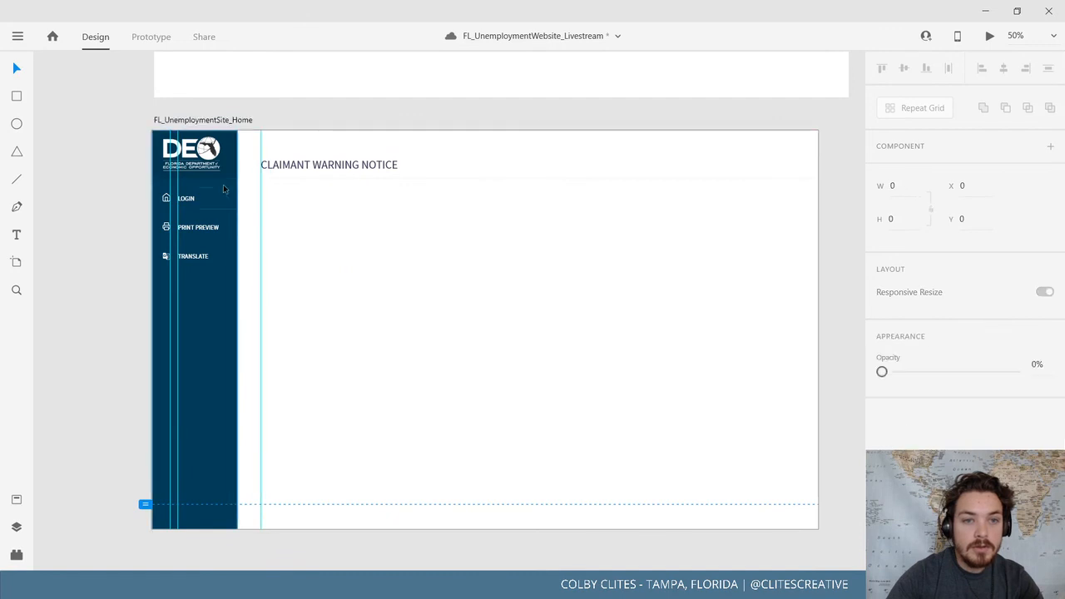
Duplicate the FL_UnemploymentSite_Home artboard and move the copy farther right and below the original
{"action": "left_click", "coordinate": [230, 121]}
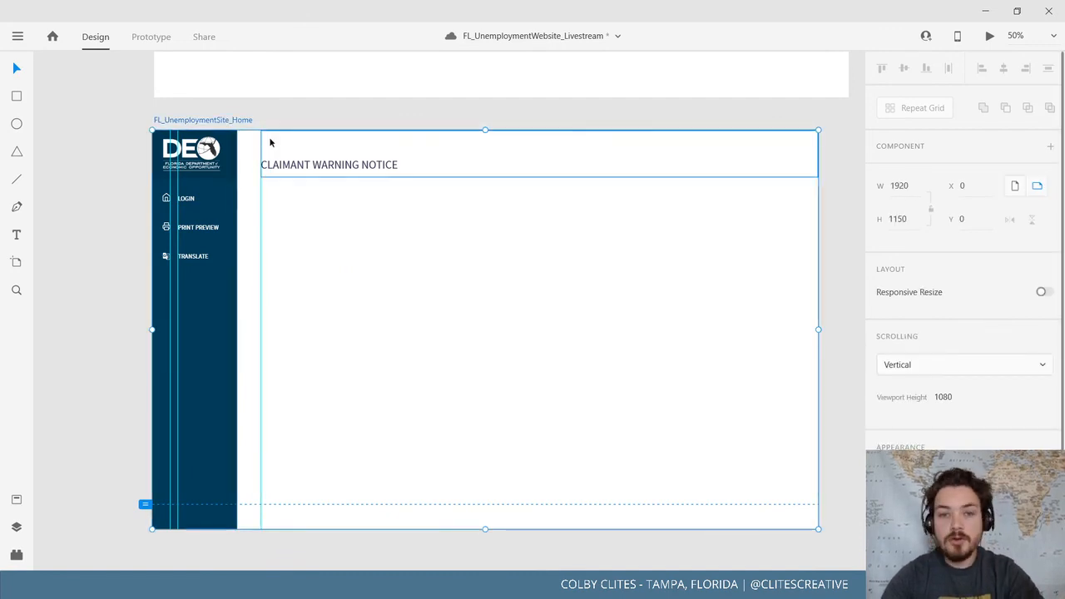
{"action": "key", "text": "ctrl+d"}
{"action": "scroll", "coordinate": [455, 355], "scroll_direction": "down", "scroll_amount": 5}
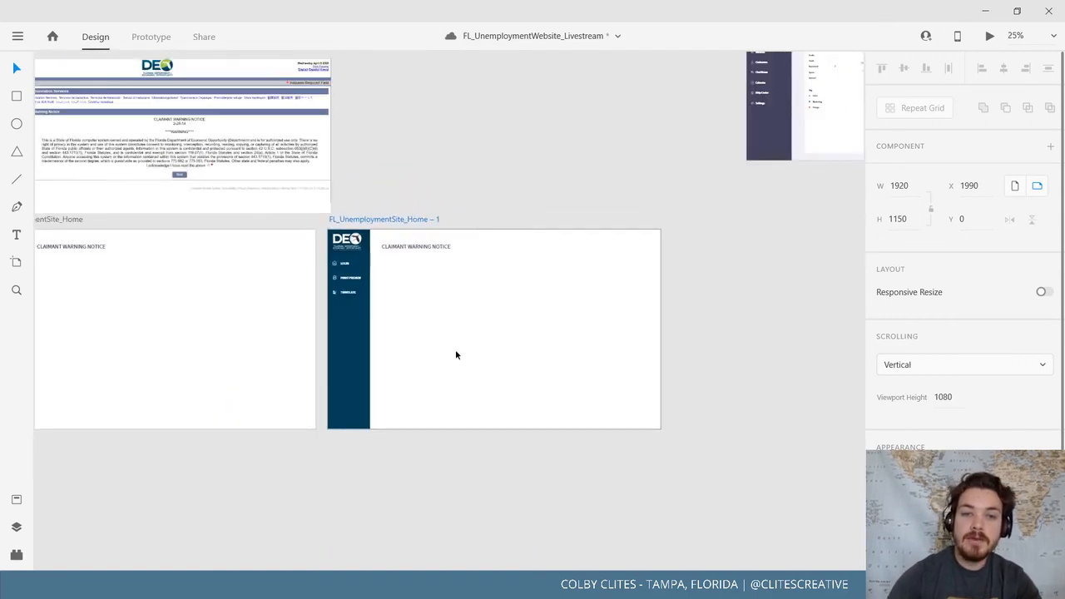
{"action": "left_click_drag", "start_coordinate": [365, 220], "coordinate": [779, 440]}
{"action": "left_click", "coordinate": [523, 402]}
{"action": "scroll", "coordinate": [404, 397], "scroll_direction": "left", "scroll_amount": 5}
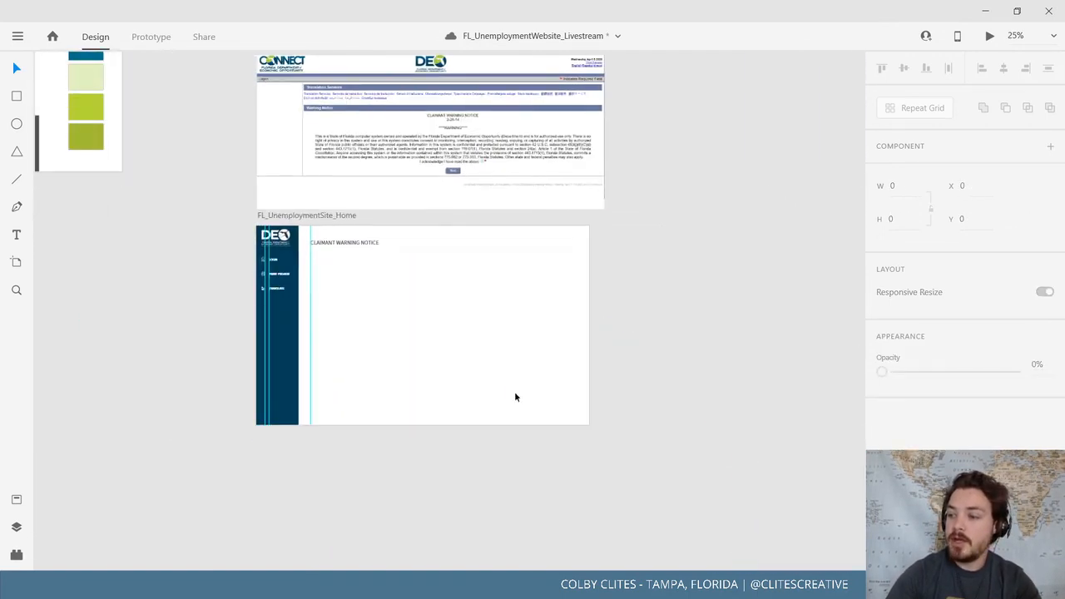
Save the document and open the Lorem Ipsum plugin's list of commands
{"action": "scroll", "coordinate": [423, 398], "scroll_direction": "up", "scroll_amount": 3}
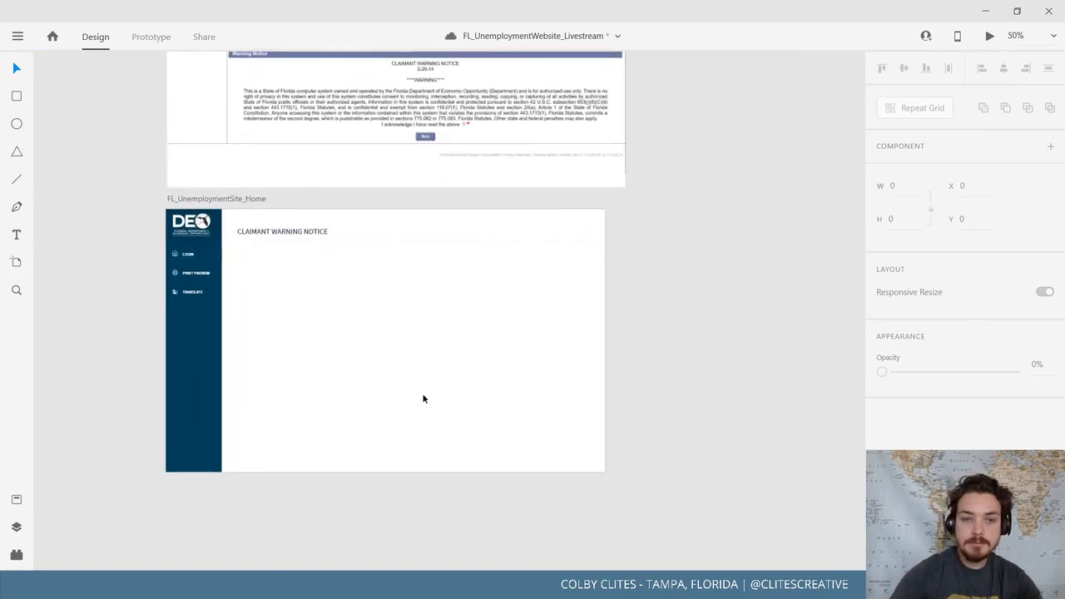
{"action": "left_click_drag", "start_coordinate": [394, 364], "coordinate": [503, 415]}
{"action": "scroll", "coordinate": [501, 407], "scroll_direction": "up", "scroll_amount": 3}
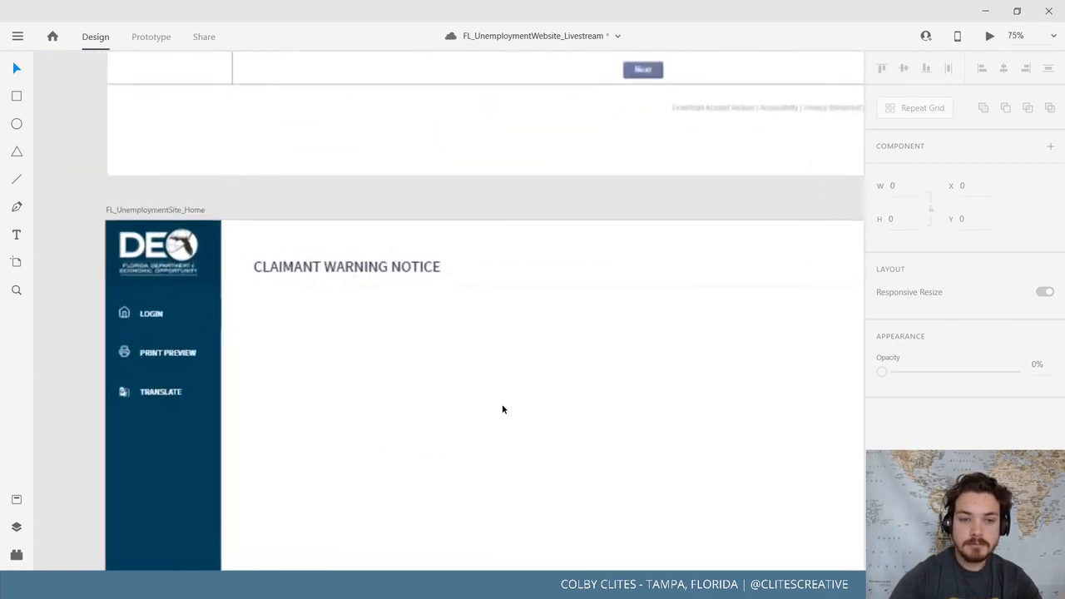
{"action": "key", "text": "ctrl+minus"}
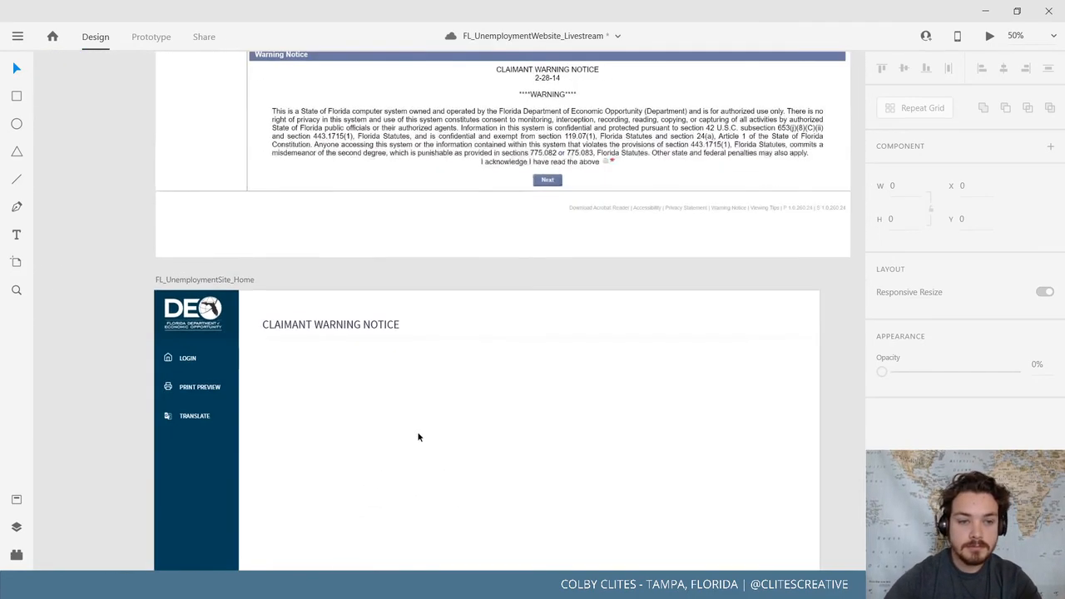
{"action": "left_click", "coordinate": [16, 555]}
{"action": "scroll", "coordinate": [375, 373], "scroll_direction": "down", "scroll_amount": 5}
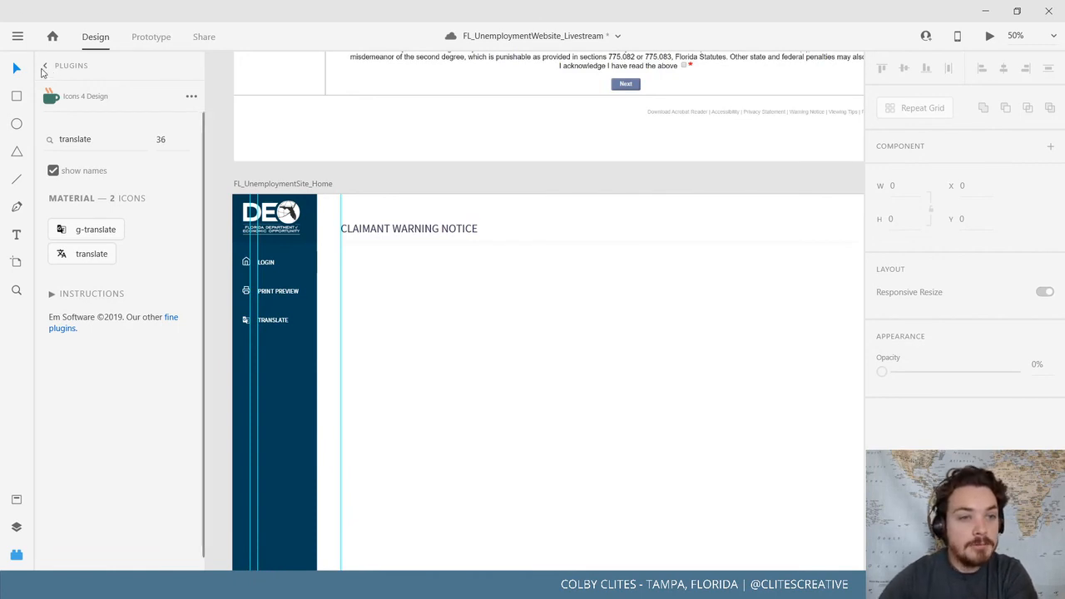
{"action": "key", "text": "ctrl+s"}
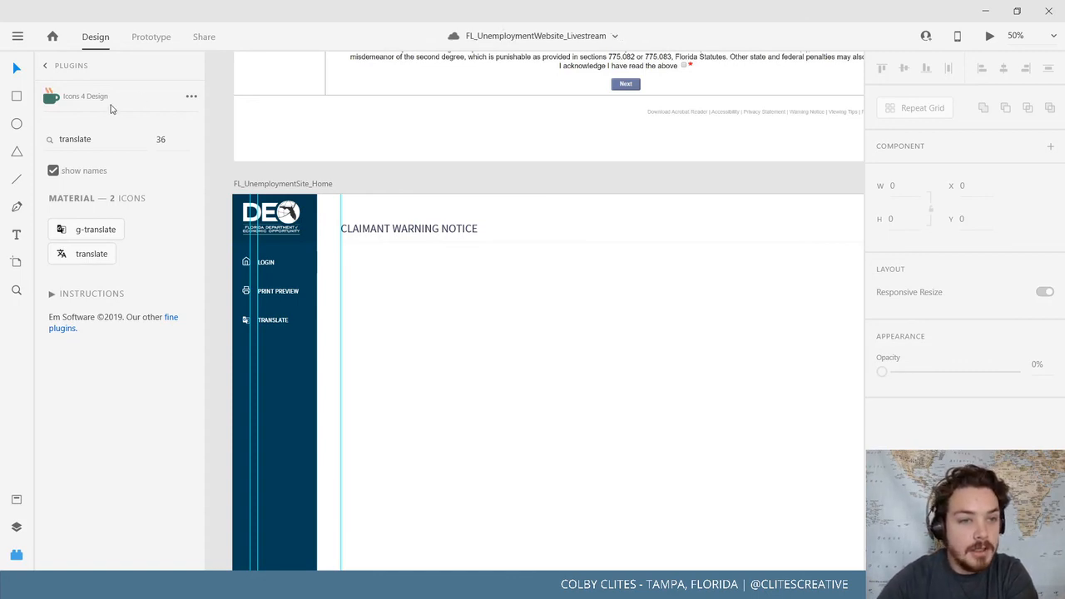
{"action": "left_click_drag", "start_coordinate": [413, 387], "coordinate": [425, 358]}
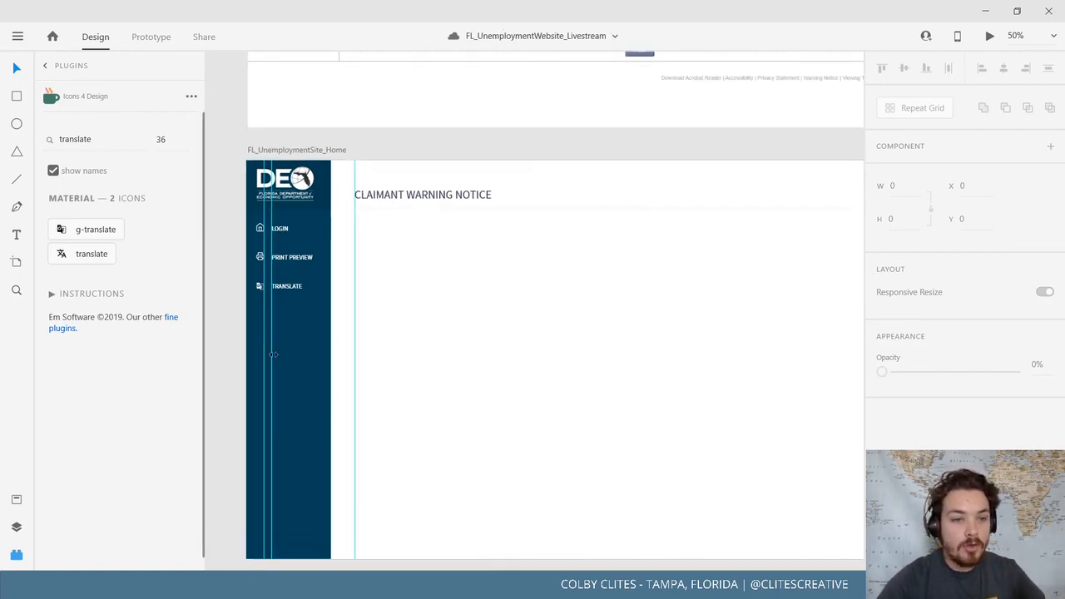
{"action": "left_click", "coordinate": [46, 66]}
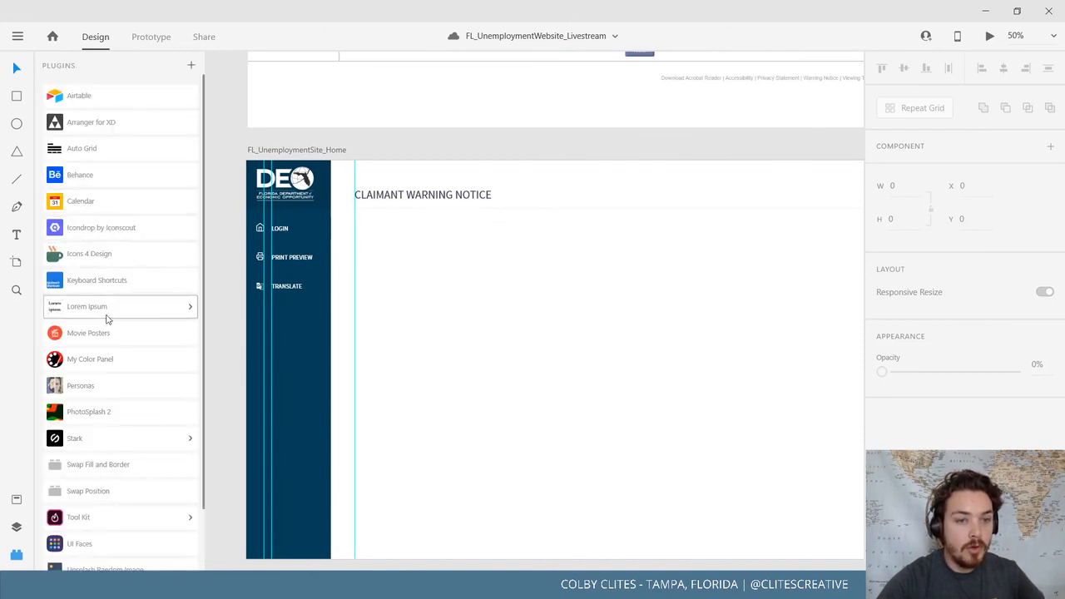
{"action": "left_click", "coordinate": [107, 306]}
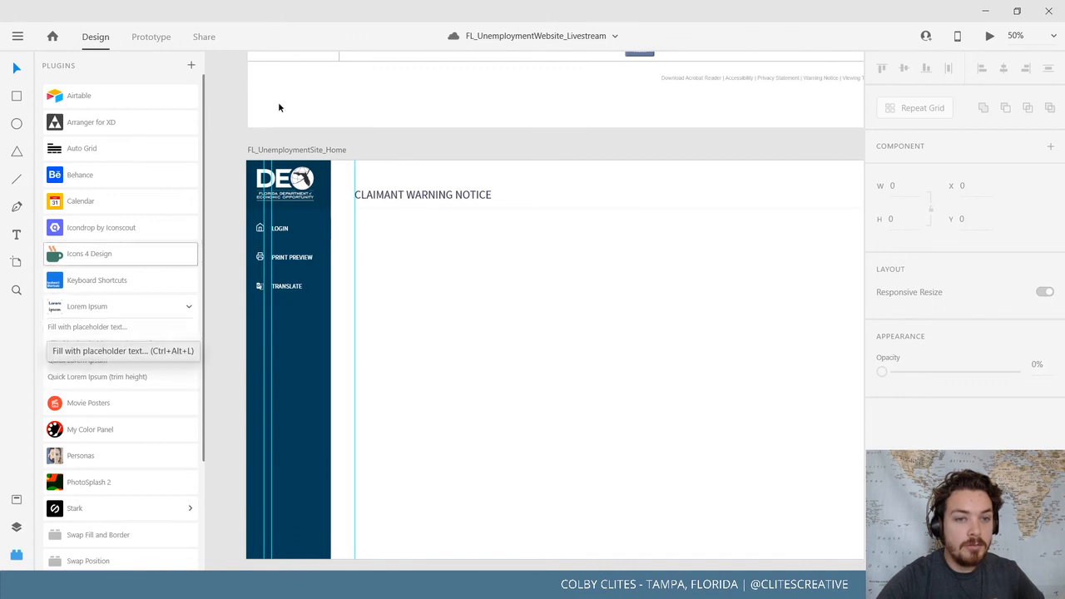
Draw a rectangle below the CLAIMANT WARNING NOTICE heading, starting at the guide near X 312, Y 182, and size it to about 999 × 501
{"action": "key", "text": "r"}
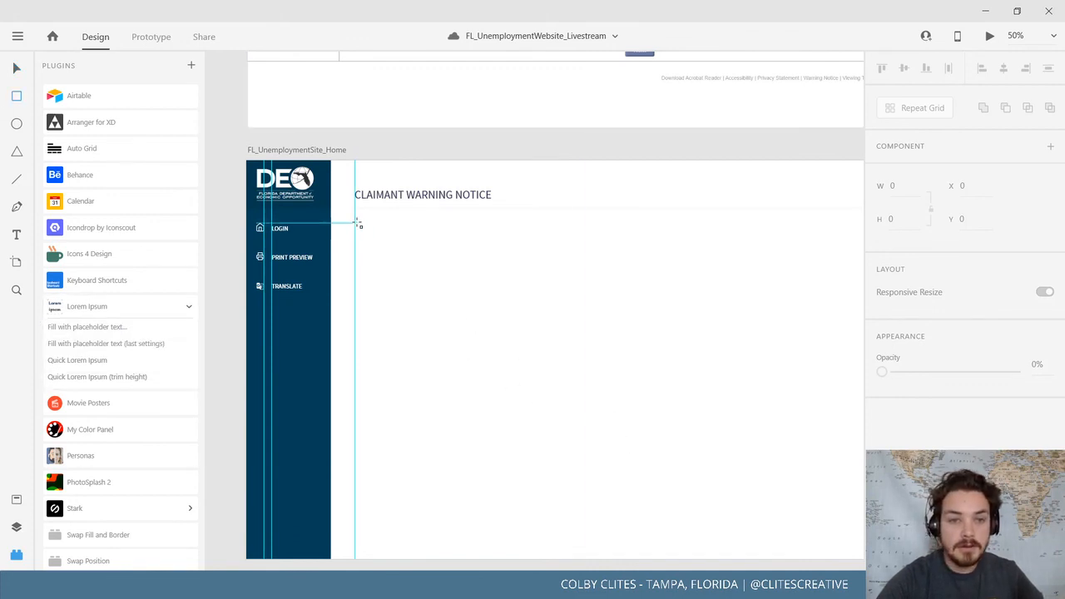
{"action": "left_click_drag", "start_coordinate": [358, 224], "coordinate": [709, 400]}
{"action": "left_click_drag", "start_coordinate": [383, 409], "coordinate": [467, 376]}
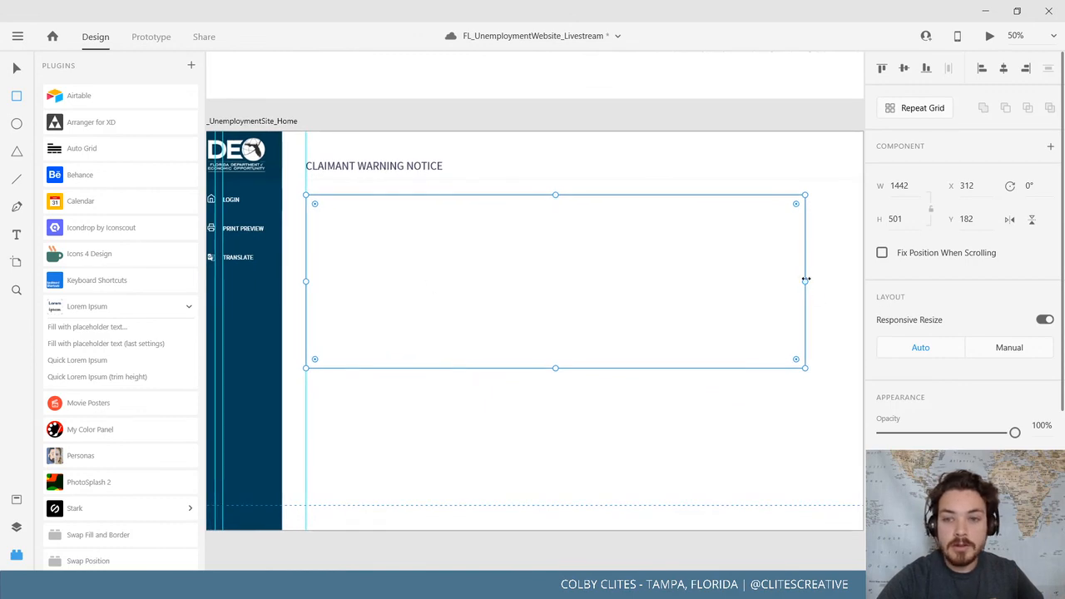
{"action": "left_click_drag", "start_coordinate": [805, 281], "coordinate": [651, 270]}
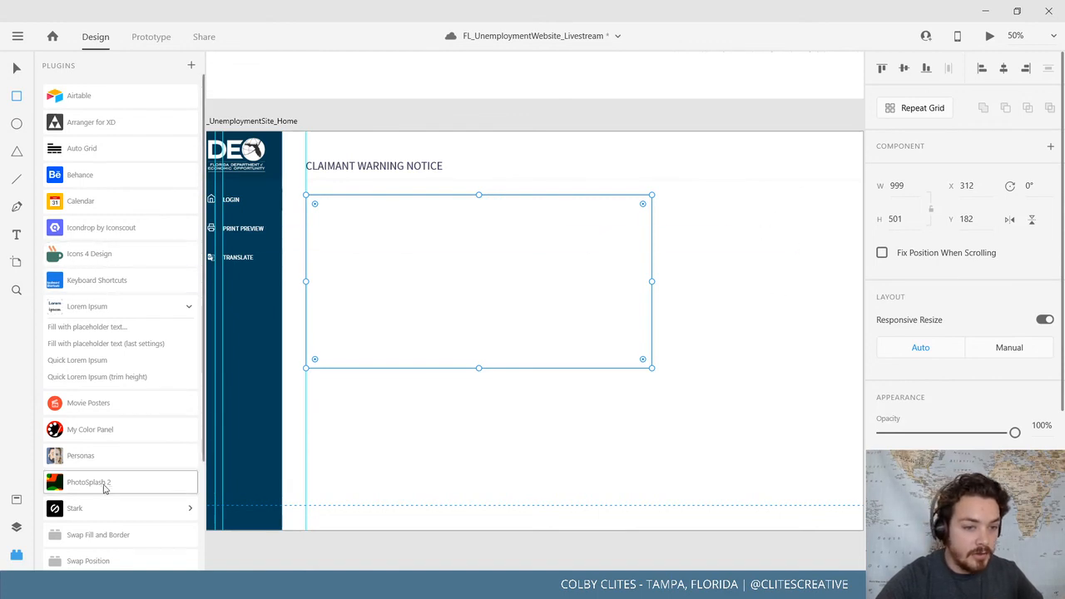
Fill the rectangle with Lorem Ipsum (Latin, Standard) placeholder text, ending with a period and including line breaks
{"action": "scroll", "coordinate": [123, 411], "scroll_direction": "down", "scroll_amount": 3}
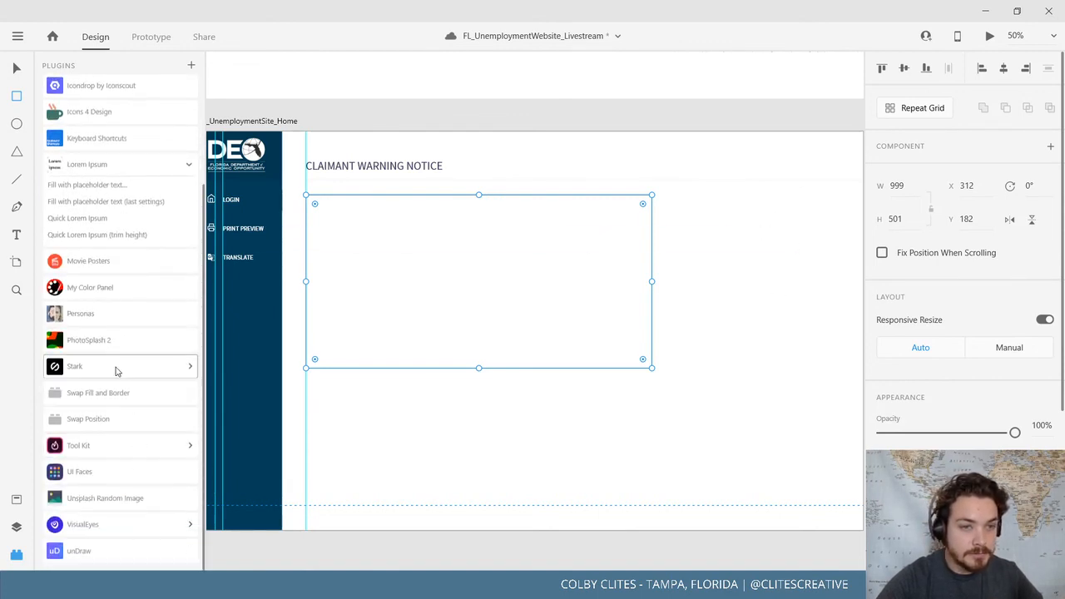
{"action": "scroll", "coordinate": [117, 371], "scroll_direction": "up", "scroll_amount": 2}
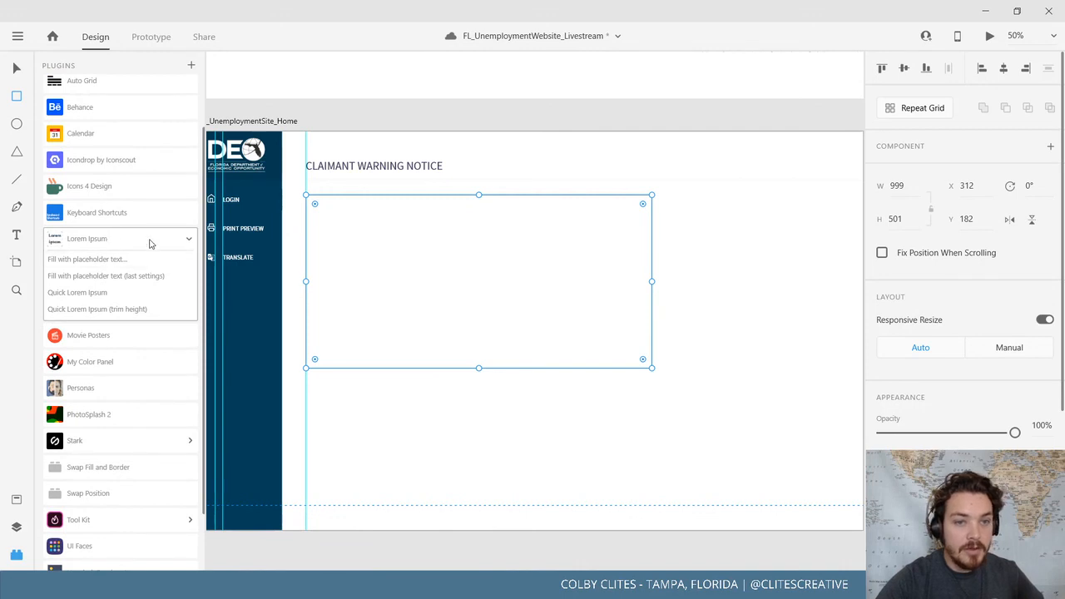
{"action": "left_click", "coordinate": [92, 259]}
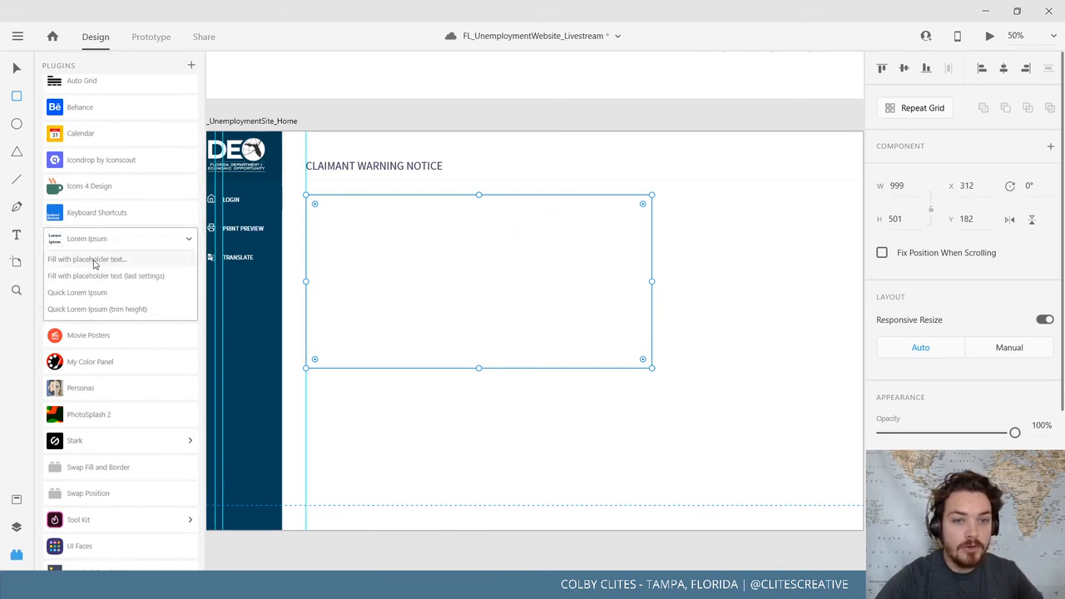
{"action": "left_click", "coordinate": [539, 246]}
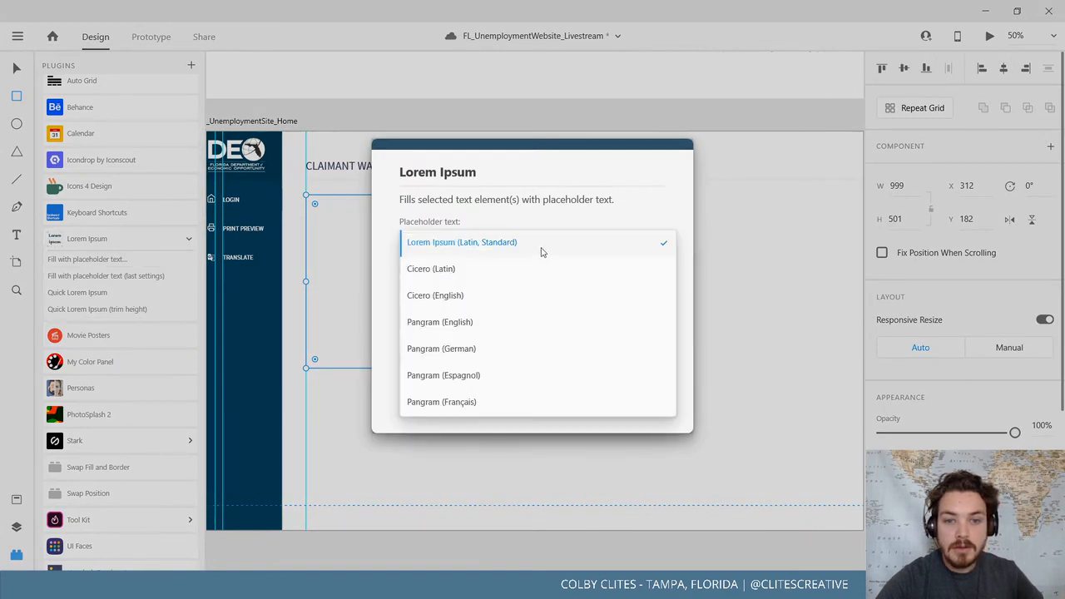
{"action": "left_click", "coordinate": [687, 215]}
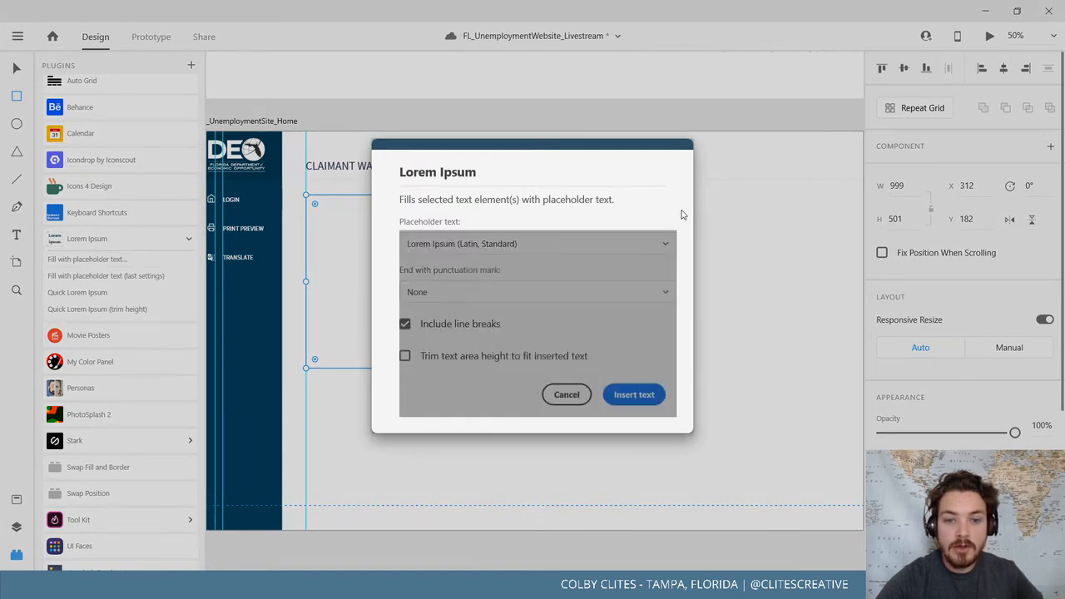
{"action": "left_click", "coordinate": [528, 293]}
{"action": "left_click", "coordinate": [506, 317]}
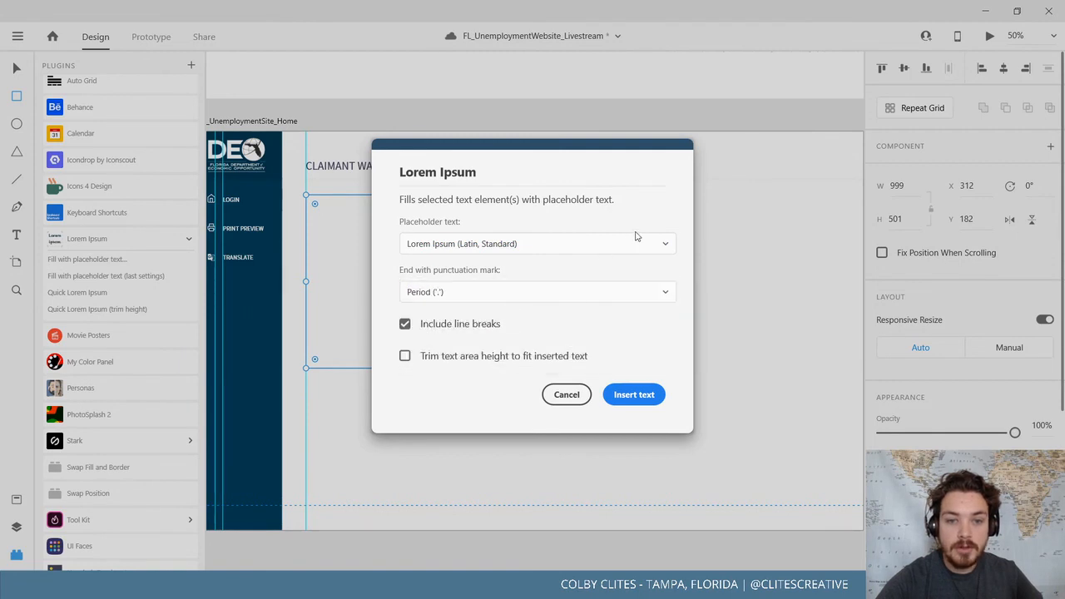
{"action": "left_click", "coordinate": [642, 402]}
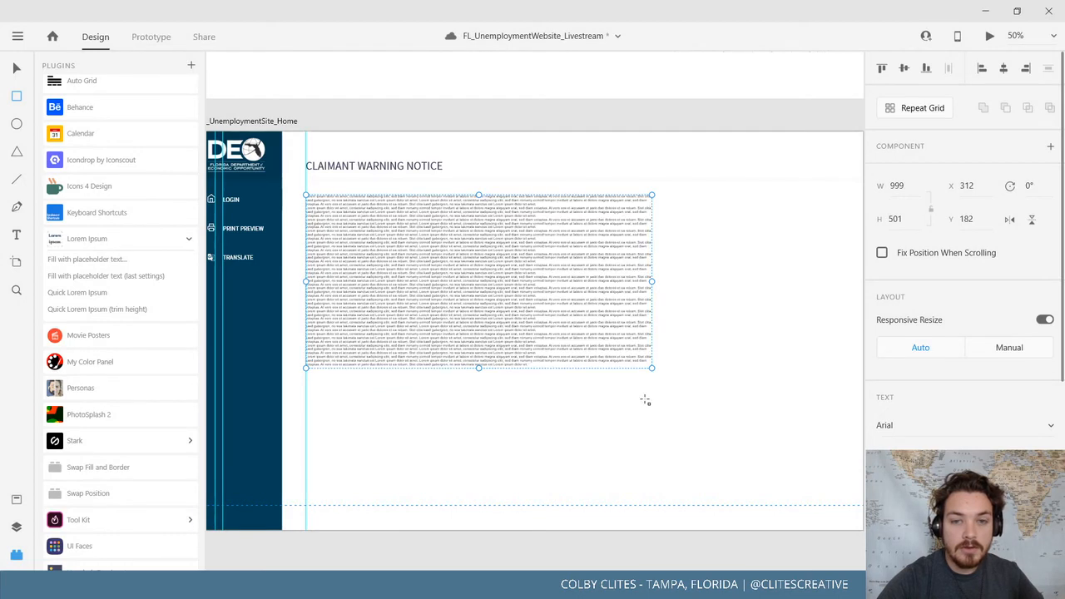
Enlarge the font size of all the placeholder text in the text area
{"action": "double_click", "coordinate": [450, 290]}
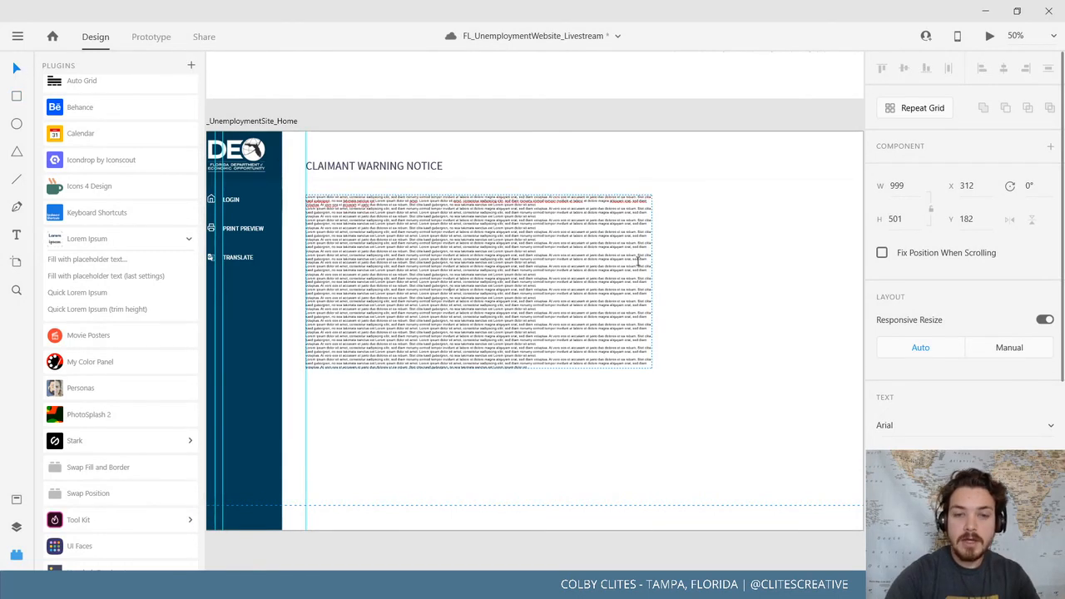
{"action": "key", "text": "Escape"}
{"action": "key", "text": "ctrl+plus"}
{"action": "left_click_drag", "start_coordinate": [608, 415], "coordinate": [798, 459]}
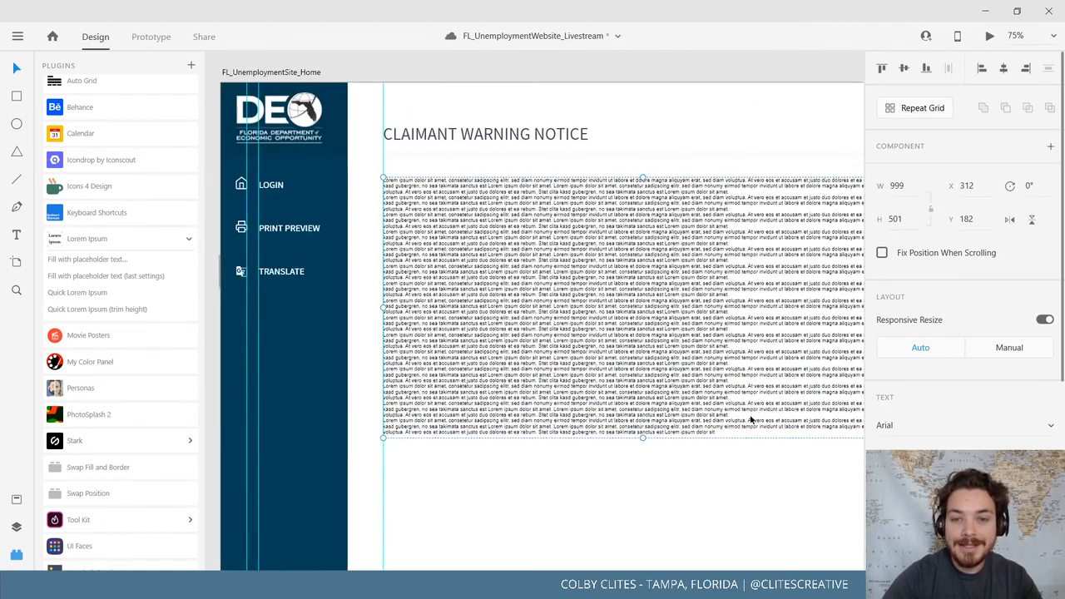
{"action": "double_click", "coordinate": [723, 434]}
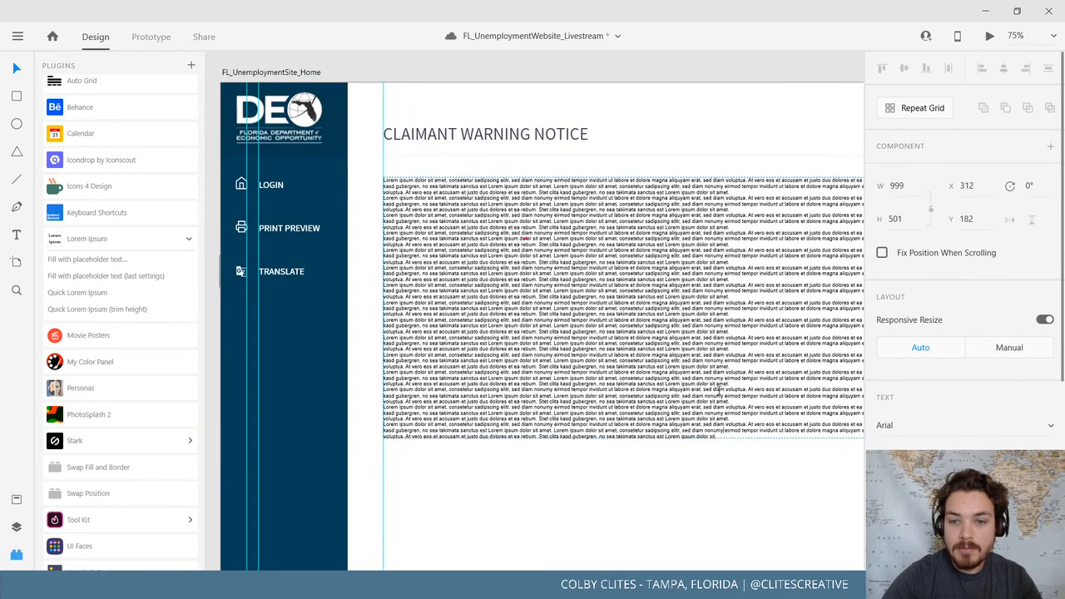
{"action": "left_click_drag", "start_coordinate": [709, 432], "coordinate": [365, 169]}
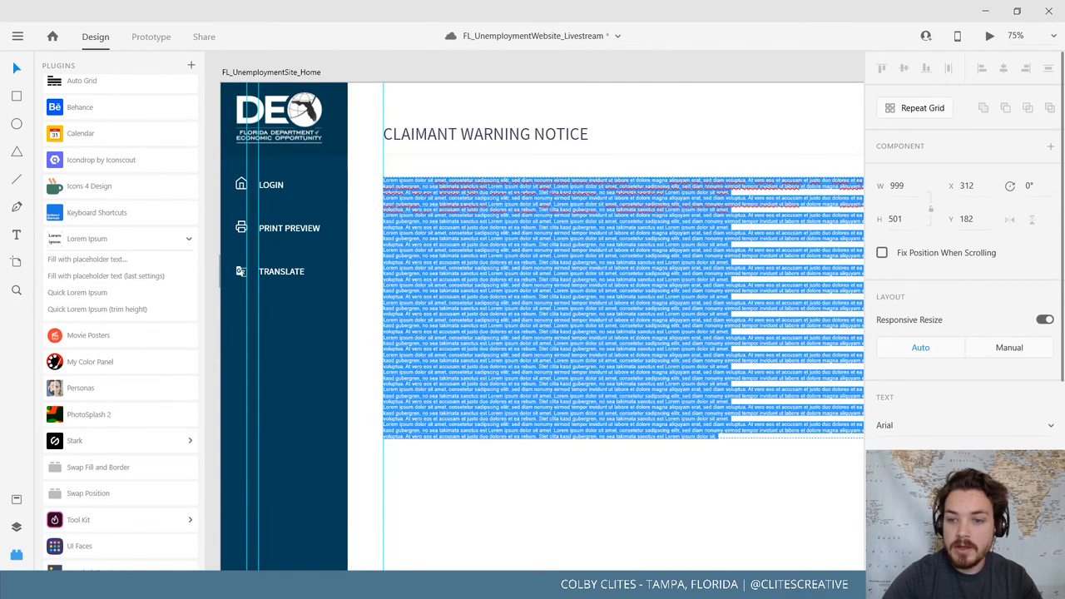
{"action": "left_click", "coordinate": [499, 308]}
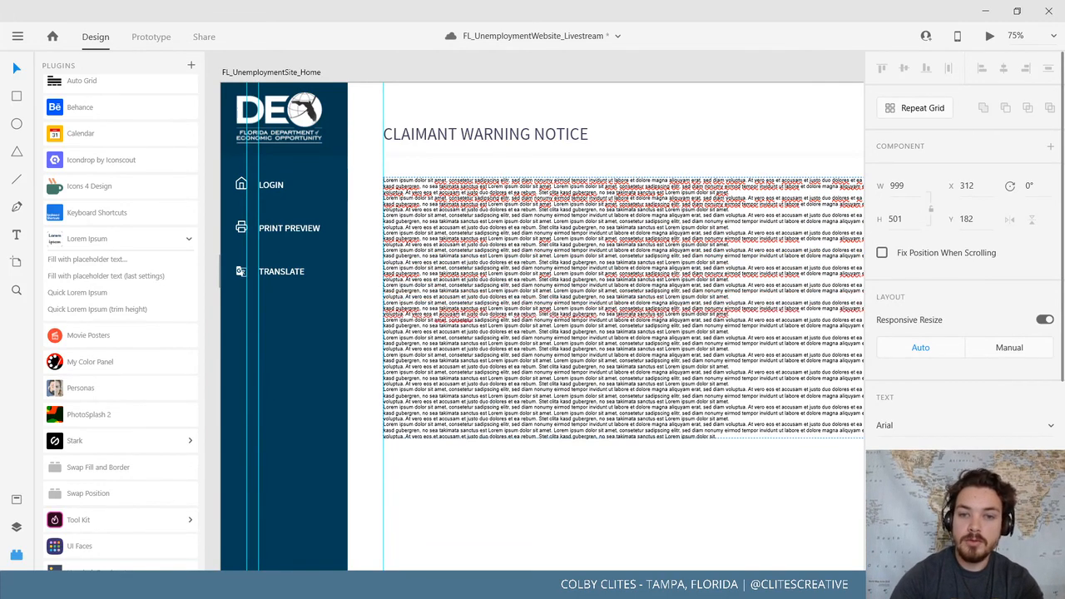
{"action": "key", "text": "ctrl+a"}
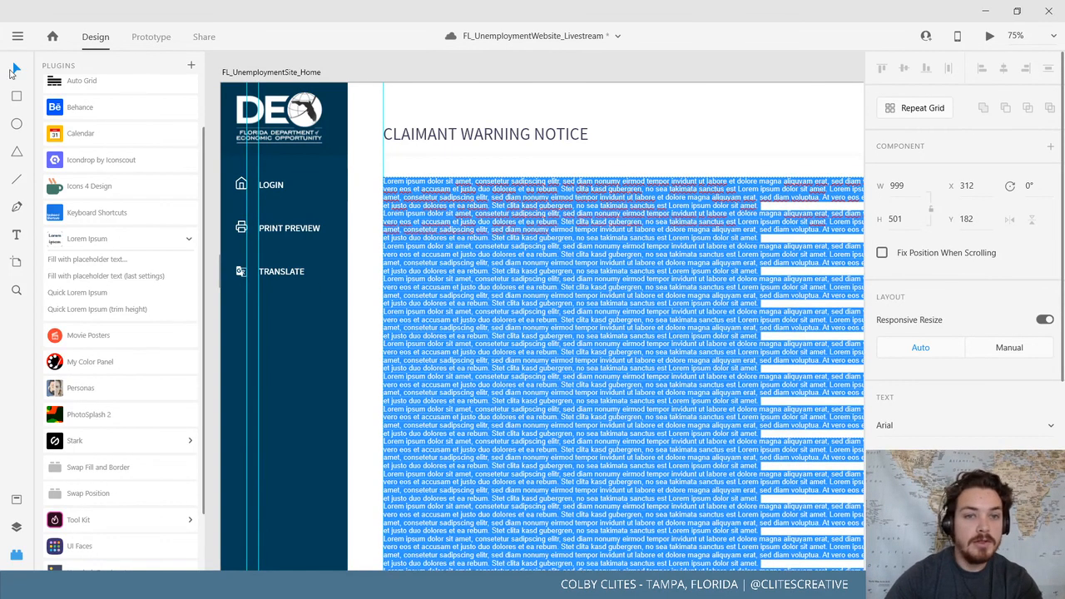
{"action": "key", "text": "Escape"}
Save the sidebar LOGIN label's Source Sans Pro 18 pt formatting as a character style and apply it to the placeholder text
{"action": "left_click", "coordinate": [264, 189]}
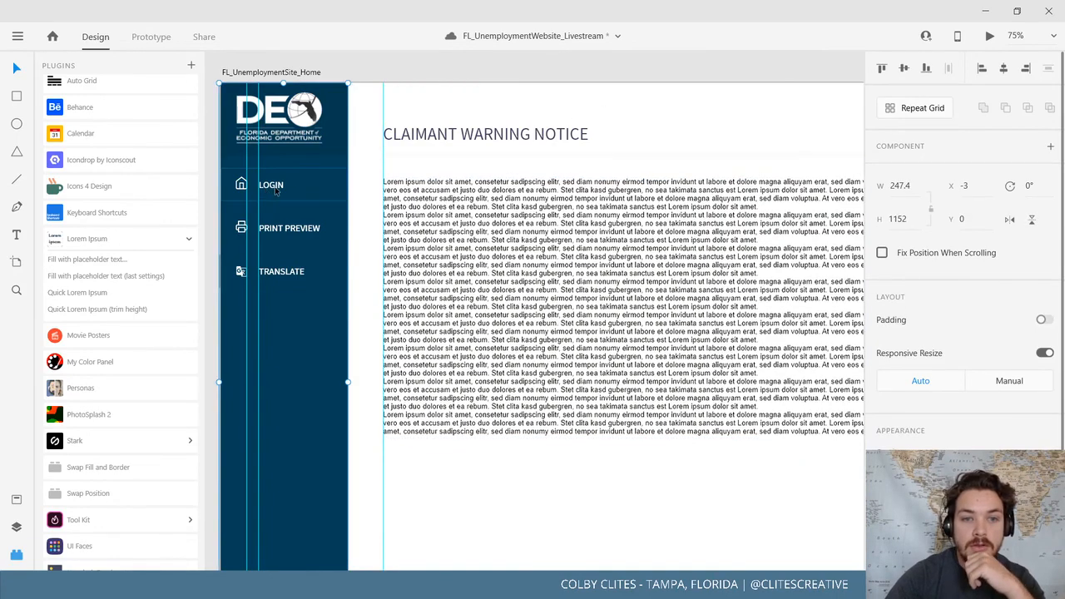
{"action": "double_click", "coordinate": [272, 187]}
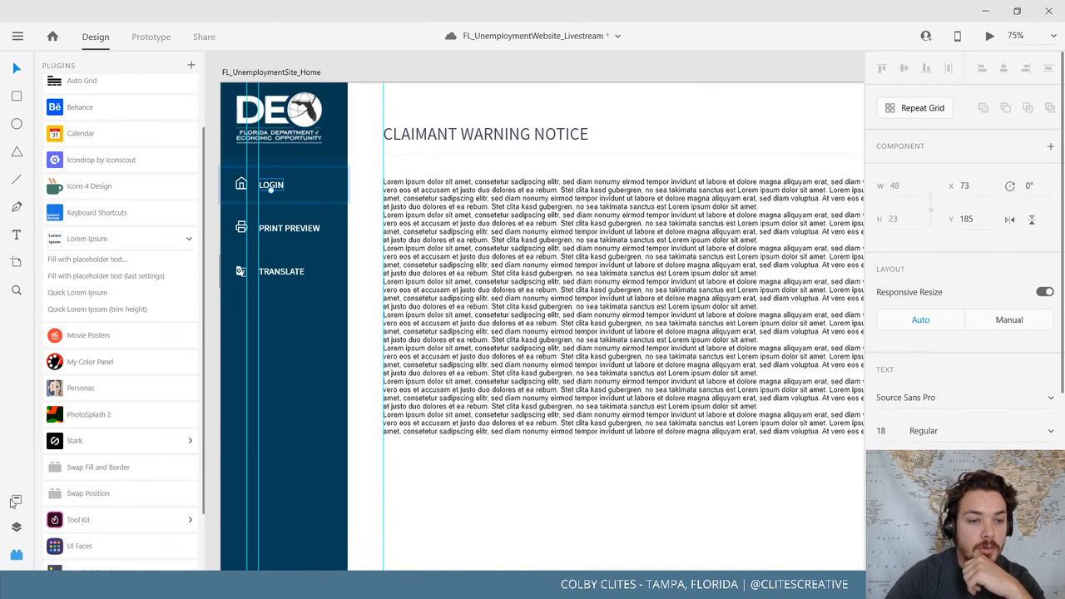
{"action": "left_click", "coordinate": [17, 501]}
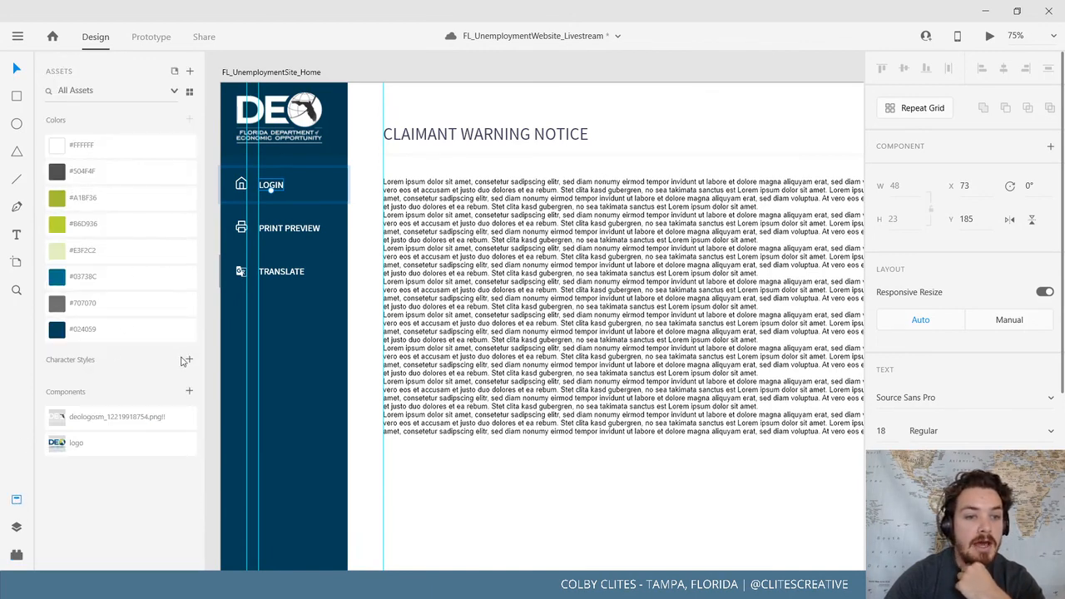
{"action": "left_click", "coordinate": [189, 361]}
{"action": "left_click", "coordinate": [482, 192]}
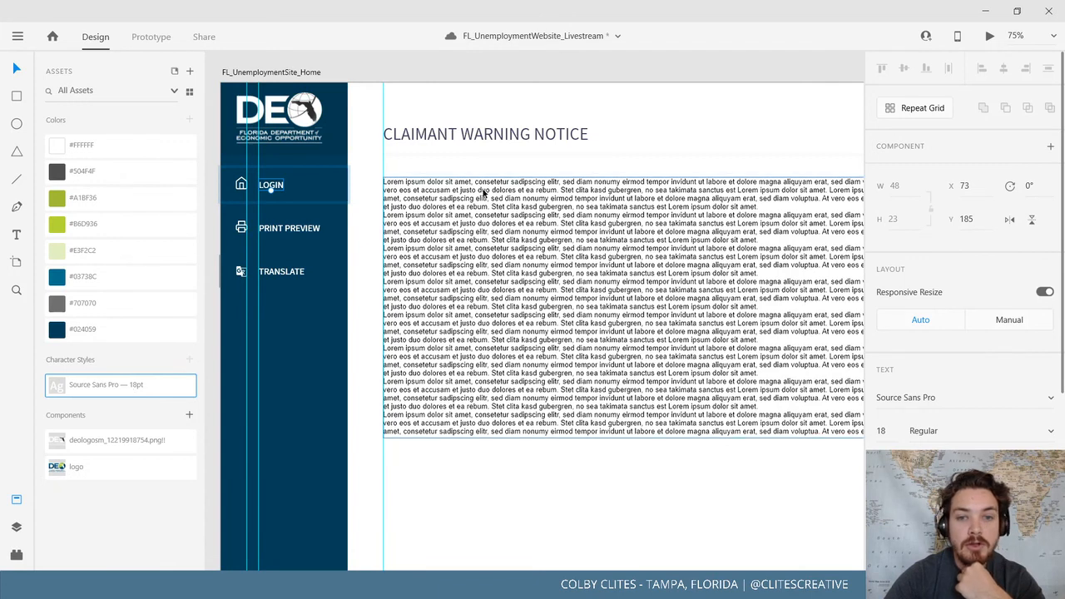
{"action": "left_click", "coordinate": [151, 385]}
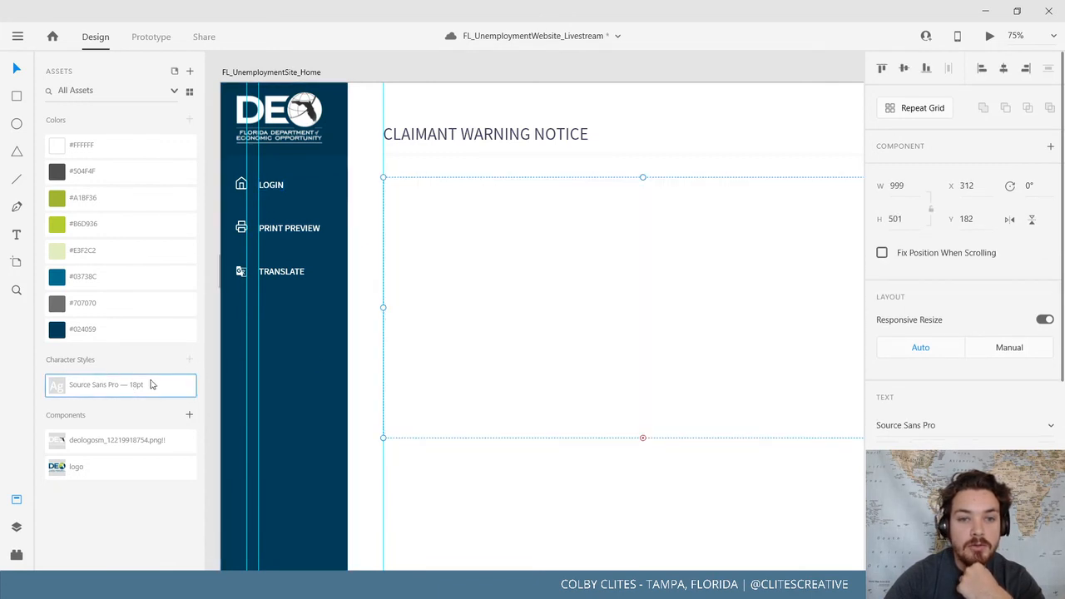
Recolor all the placeholder text below the heading to the dark gray #504F4F asset color
{"action": "double_click", "coordinate": [594, 332]}
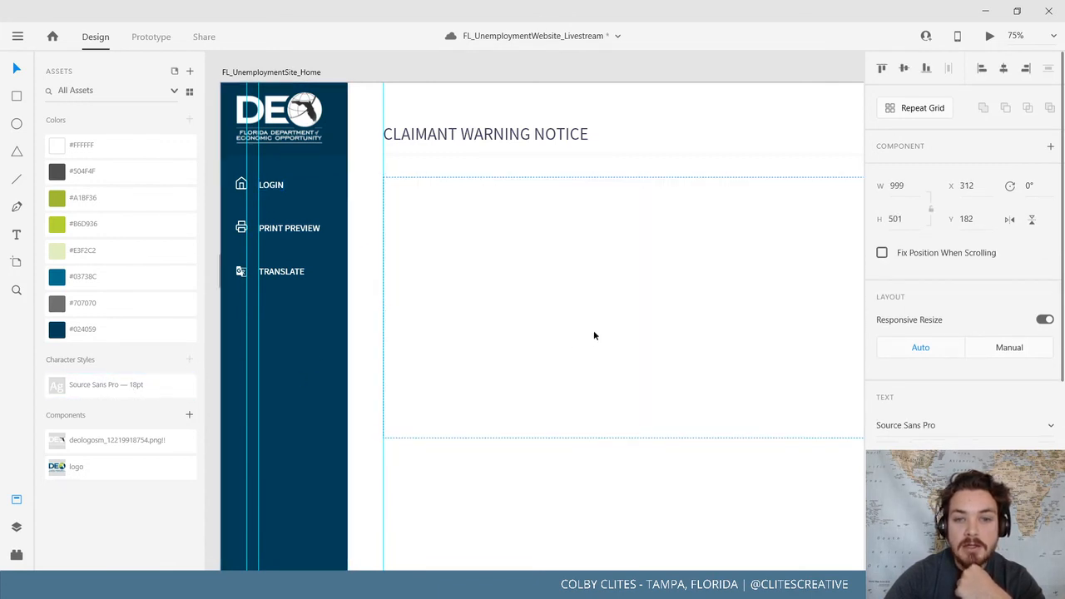
{"action": "triple_click", "coordinate": [594, 332]}
{"action": "double_click", "coordinate": [594, 332]}
{"action": "left_click", "coordinate": [593, 332]}
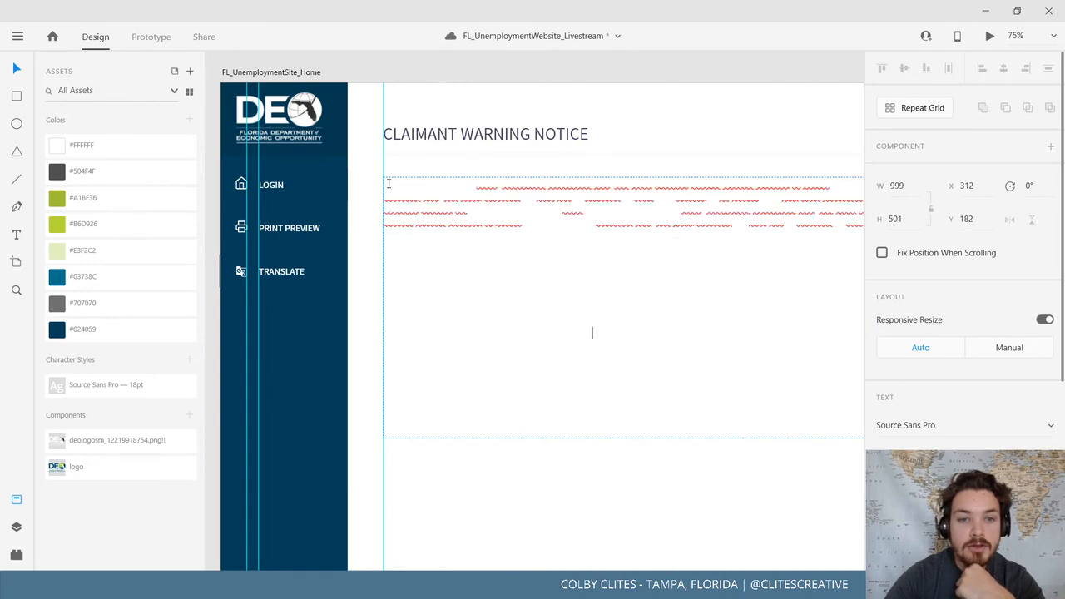
{"action": "key", "text": "ctrl+a"}
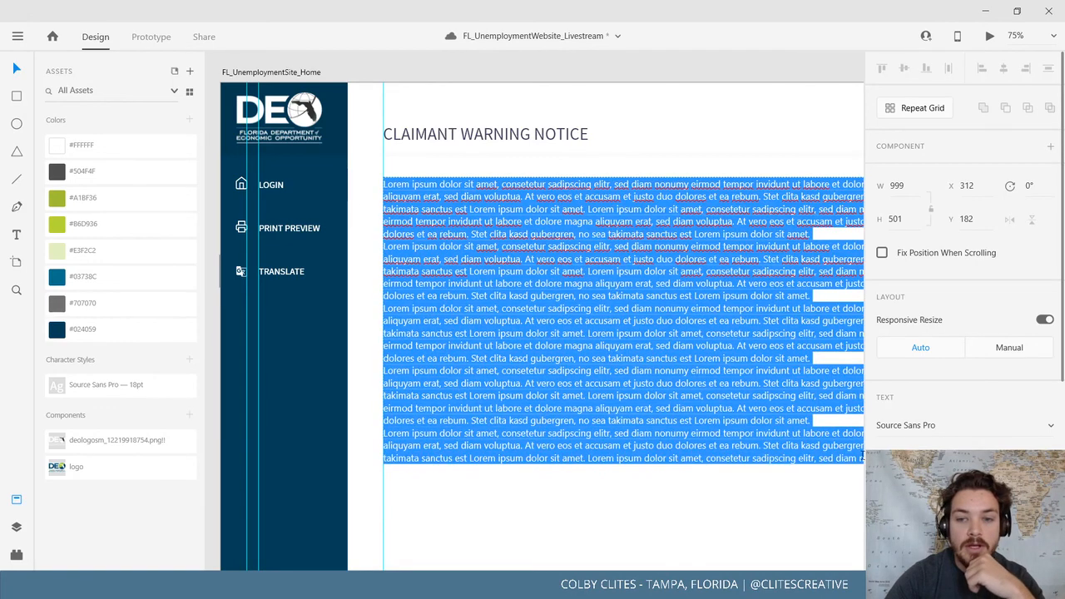
{"action": "left_click", "coordinate": [101, 172]}
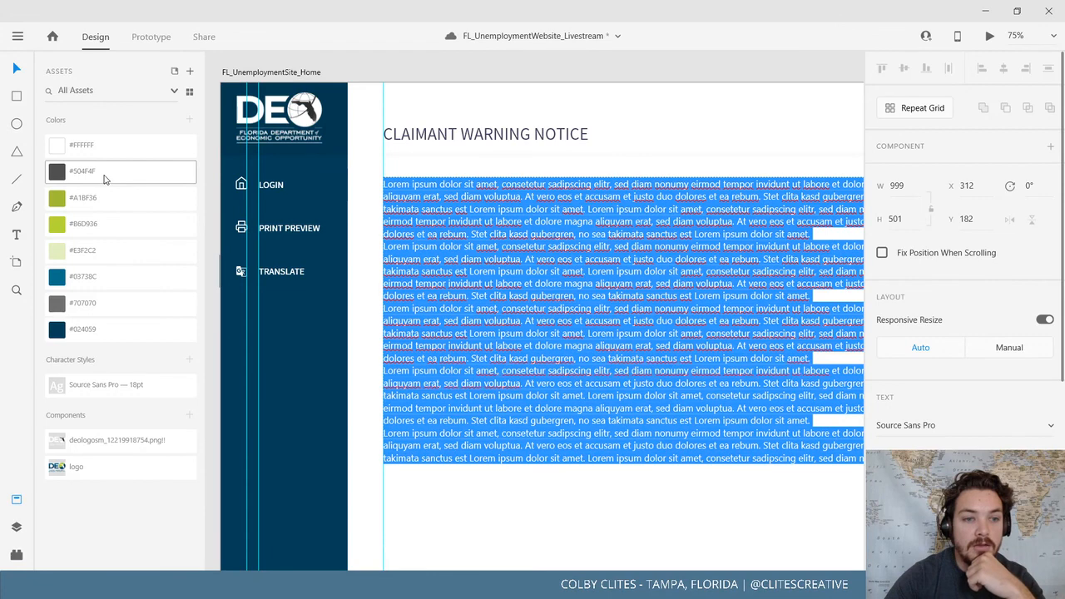
{"action": "key", "text": "Escape"}
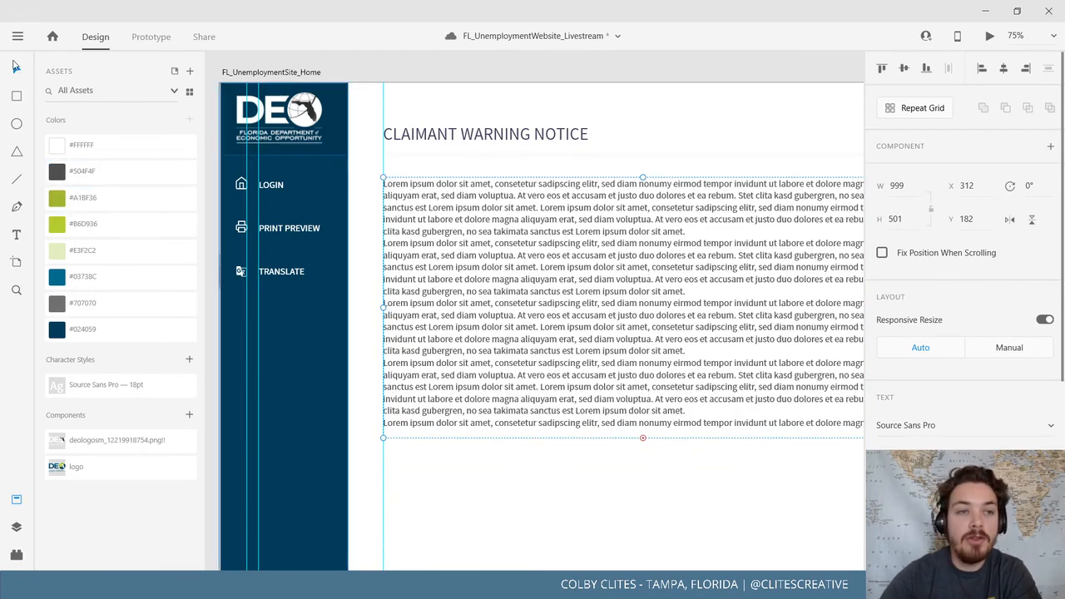
{"action": "left_click", "coordinate": [411, 74]}
{"action": "scroll", "coordinate": [499, 166], "scroll_direction": "right", "scroll_amount": 3}
{"action": "scroll", "coordinate": [499, 166], "scroll_direction": "down", "scroll_amount": 1}
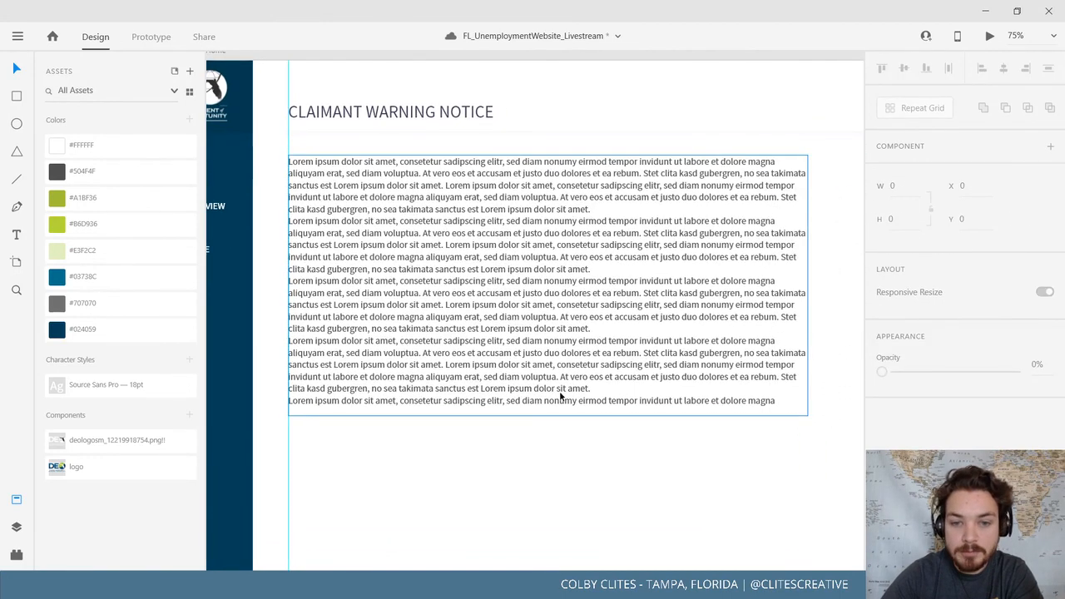
Delete the surplus Lorem Ipsum paragraphs from the text area, keeping only the first two
{"action": "double_click", "coordinate": [751, 413]}
{"action": "key", "text": "ctrl+a"}
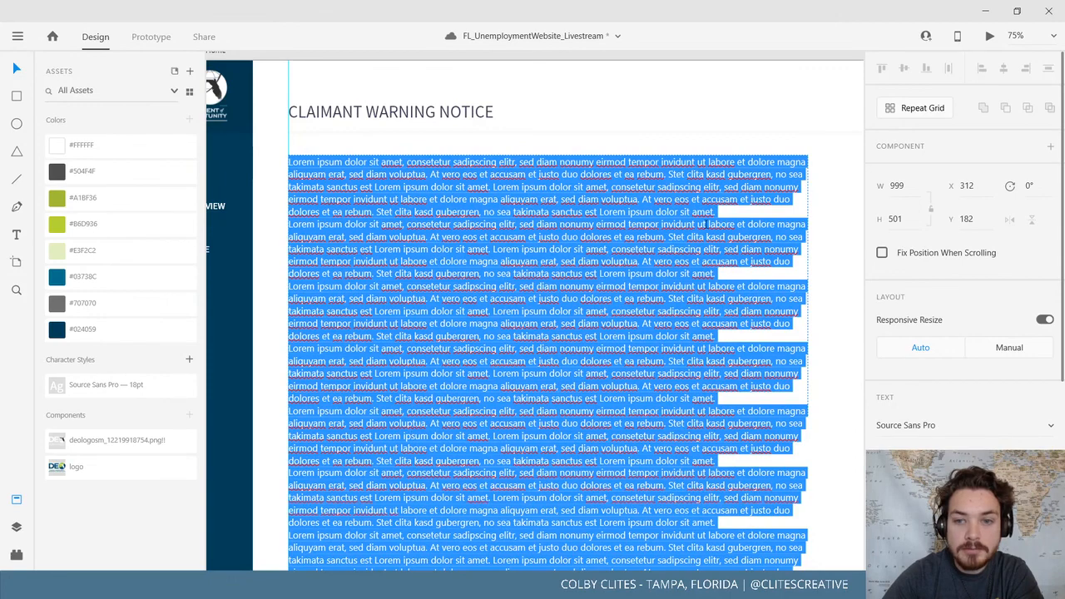
{"action": "left_click", "coordinate": [721, 275]}
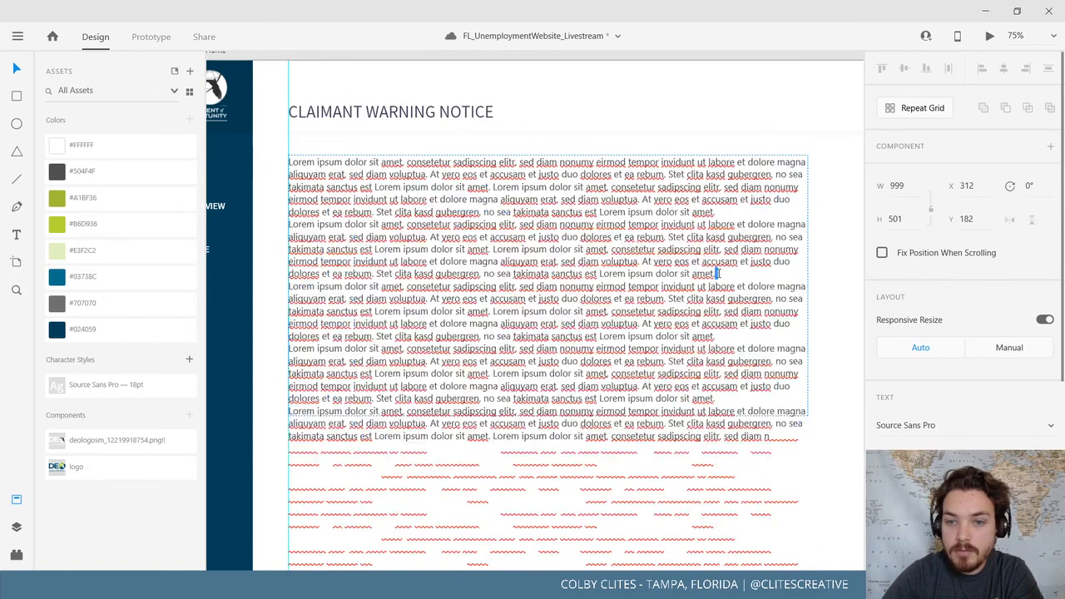
{"action": "key", "text": "ctrl+shift+End"}
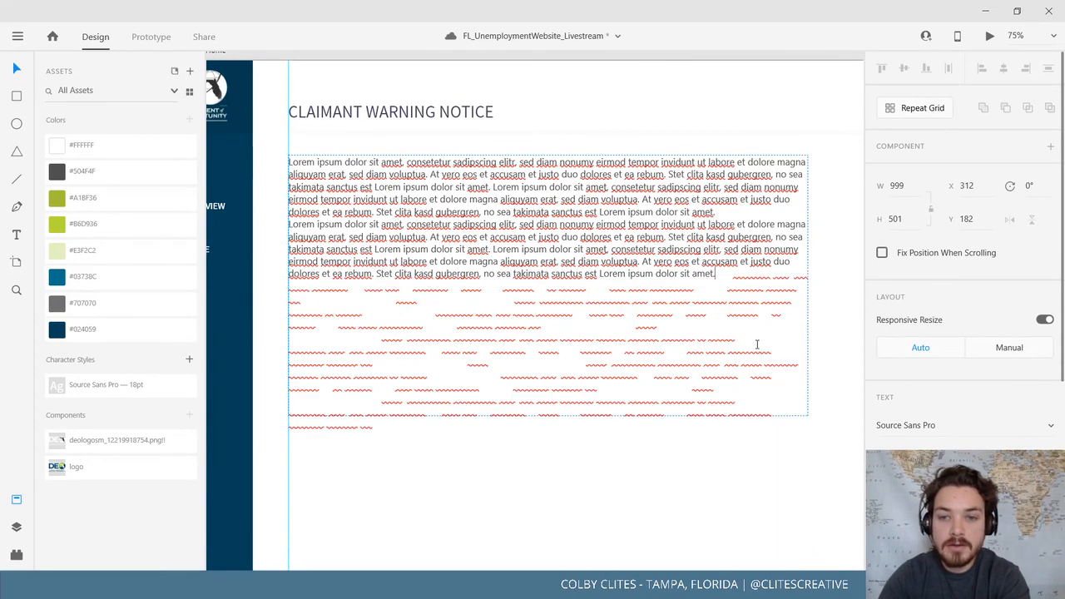
{"action": "key", "text": "BackSpace"}
{"action": "left_click_drag", "start_coordinate": [730, 279], "coordinate": [751, 536]}
{"action": "key", "text": "BackSpace"}
{"action": "mouse_move", "coordinate": [723, 276]}
{"action": "left_mouse_down"}
{"action": "mouse_move", "coordinate": [733, 465]}
{"action": "mouse_move", "coordinate": [751, 554]}
{"action": "left_mouse_up"}
{"action": "key", "text": "BackSpace"}
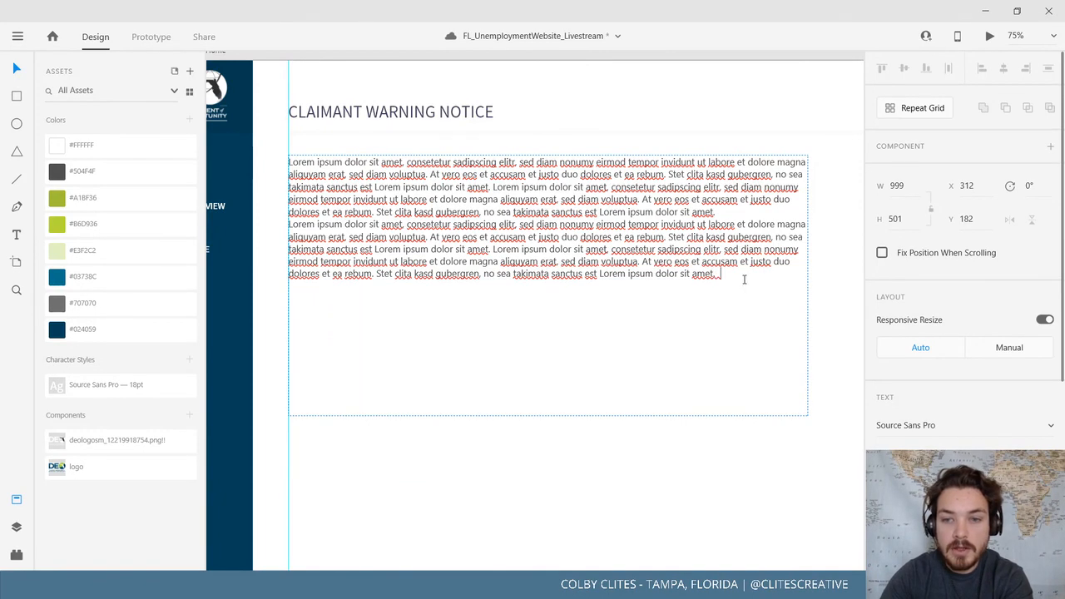
{"action": "left_click", "coordinate": [15, 70]}
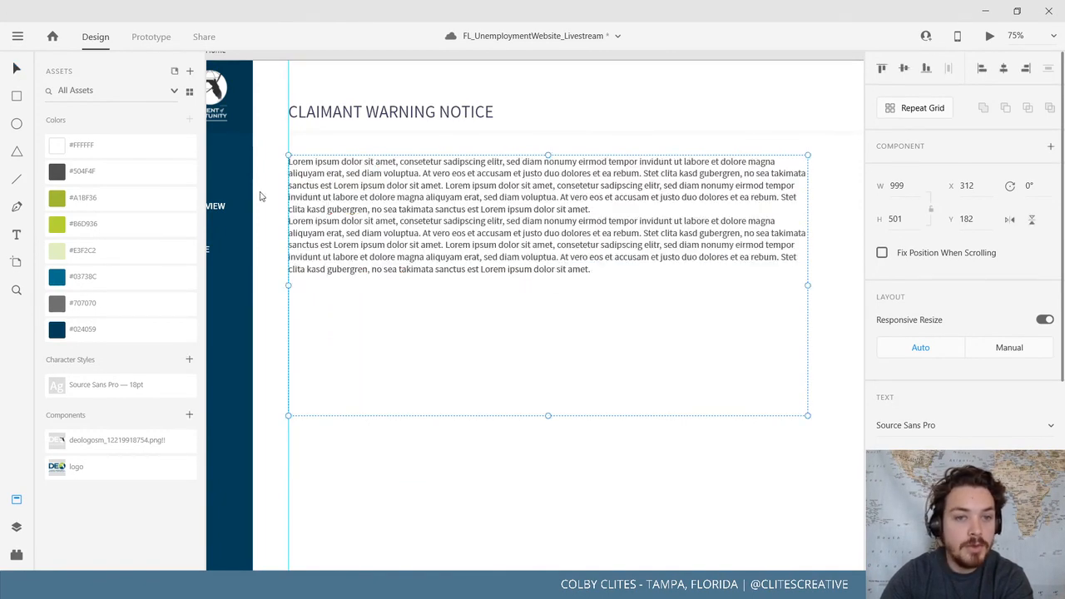
Try shortening the placeholder text area to a height of 252, and undo the resize
{"action": "left_click_drag", "start_coordinate": [548, 416], "coordinate": [563, 285]}
{"action": "left_click_drag", "start_coordinate": [458, 290], "coordinate": [565, 326]}
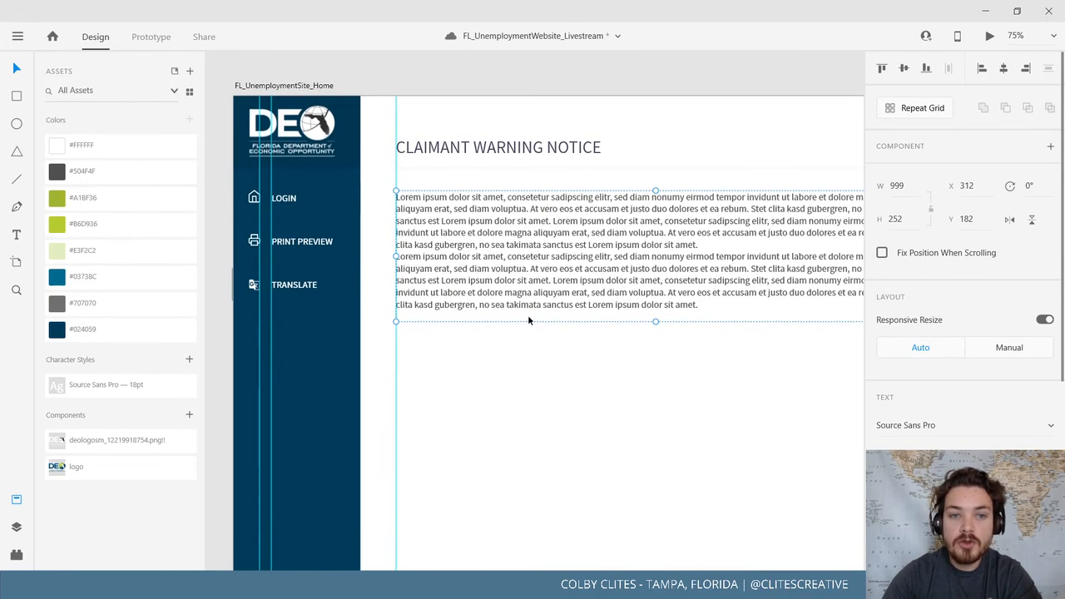
{"action": "key", "text": "ctrl+minus"}
{"action": "scroll", "coordinate": [615, 291], "scroll_direction": "up", "scroll_amount": 5}
{"action": "scroll", "coordinate": [616, 291], "scroll_direction": "right", "scroll_amount": 2}
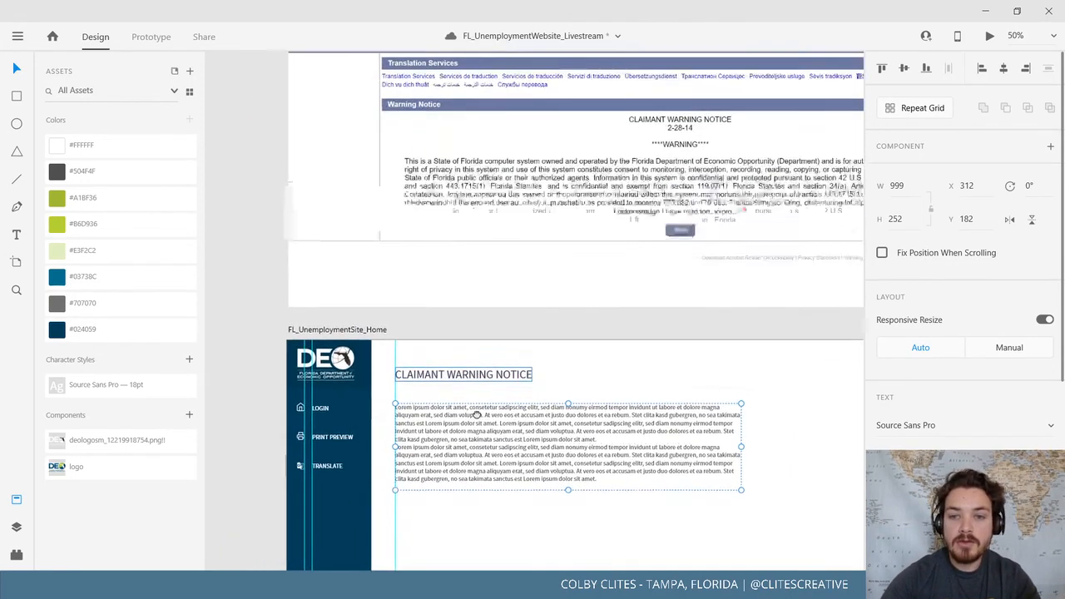
{"action": "left_click_drag", "start_coordinate": [695, 287], "coordinate": [591, 205]}
{"action": "double_click", "coordinate": [332, 430]}
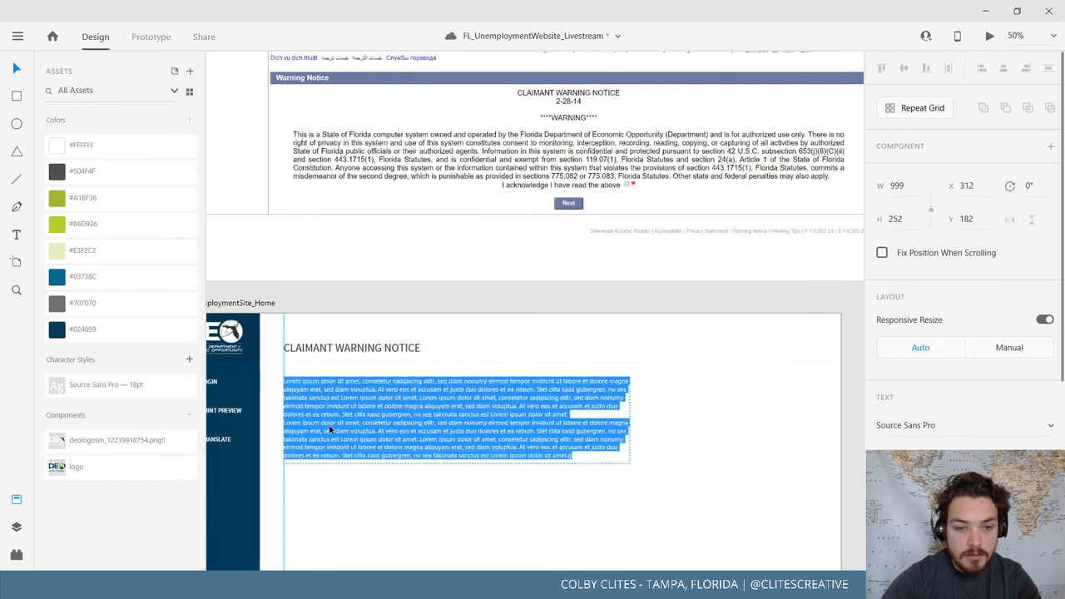
{"action": "key", "text": "Escape"}
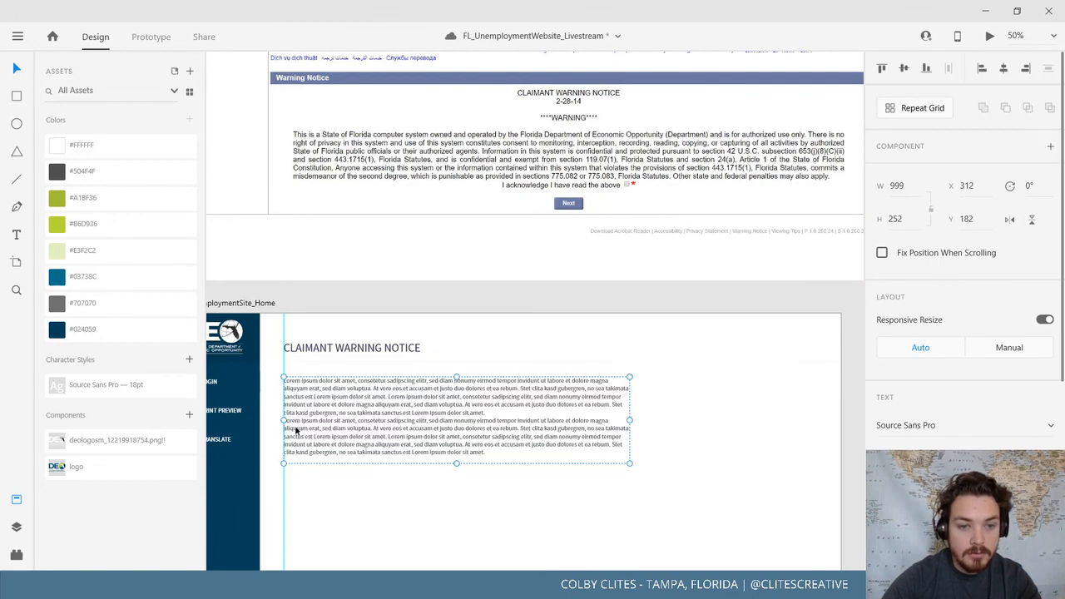
{"action": "key", "text": "ctrl+z"}
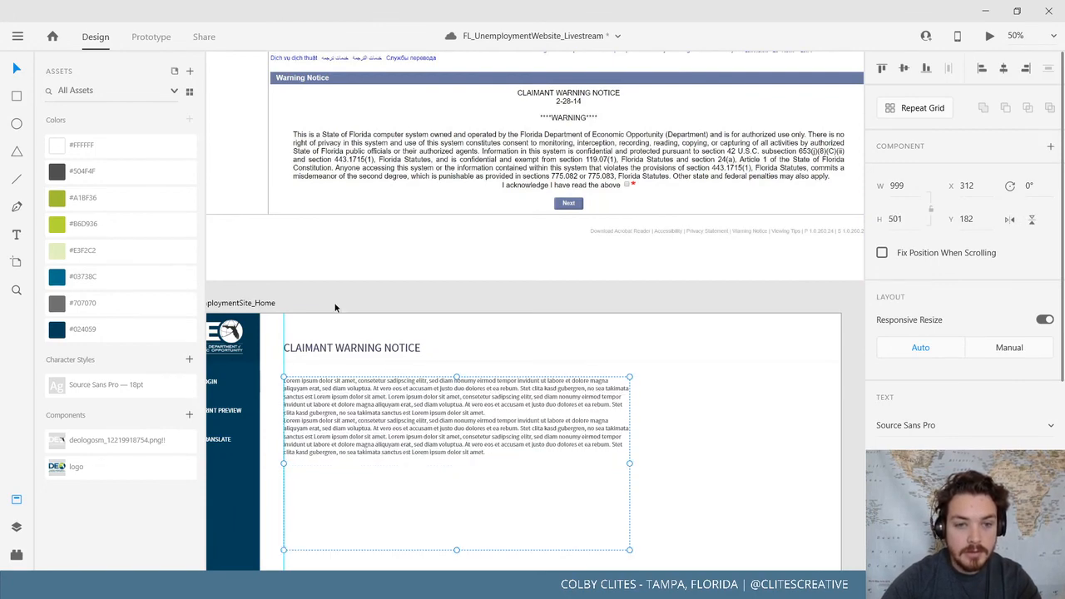
Merge the two placeholder paragraphs into one by removing the line break between them
{"action": "left_click_drag", "start_coordinate": [433, 473], "coordinate": [540, 407]}
{"action": "key", "text": "ctrl+plus"}
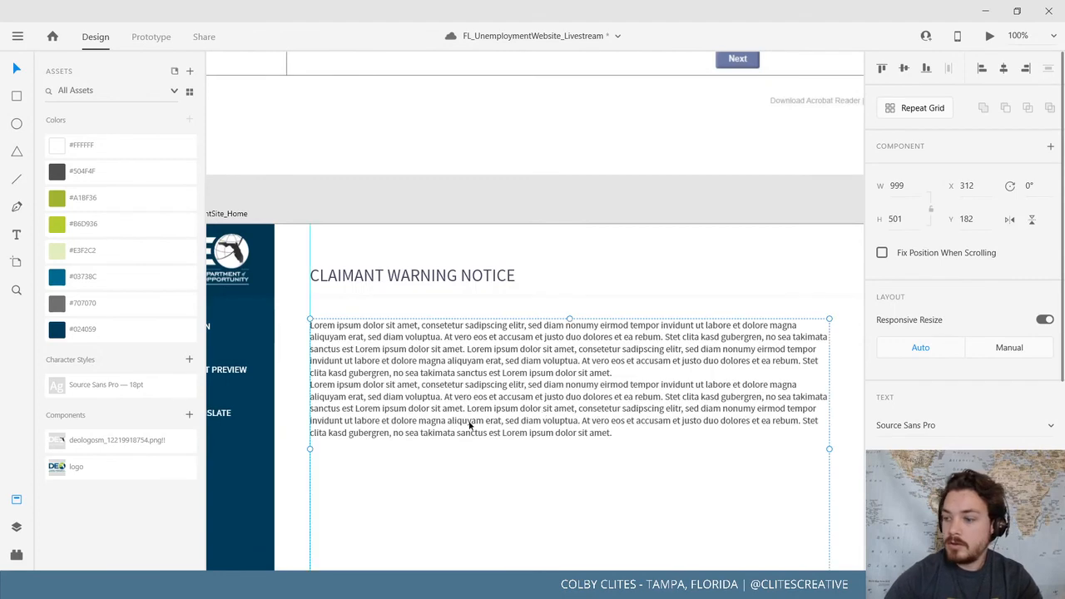
{"action": "left_click_drag", "start_coordinate": [462, 428], "coordinate": [558, 365]}
{"action": "double_click", "coordinate": [456, 325]}
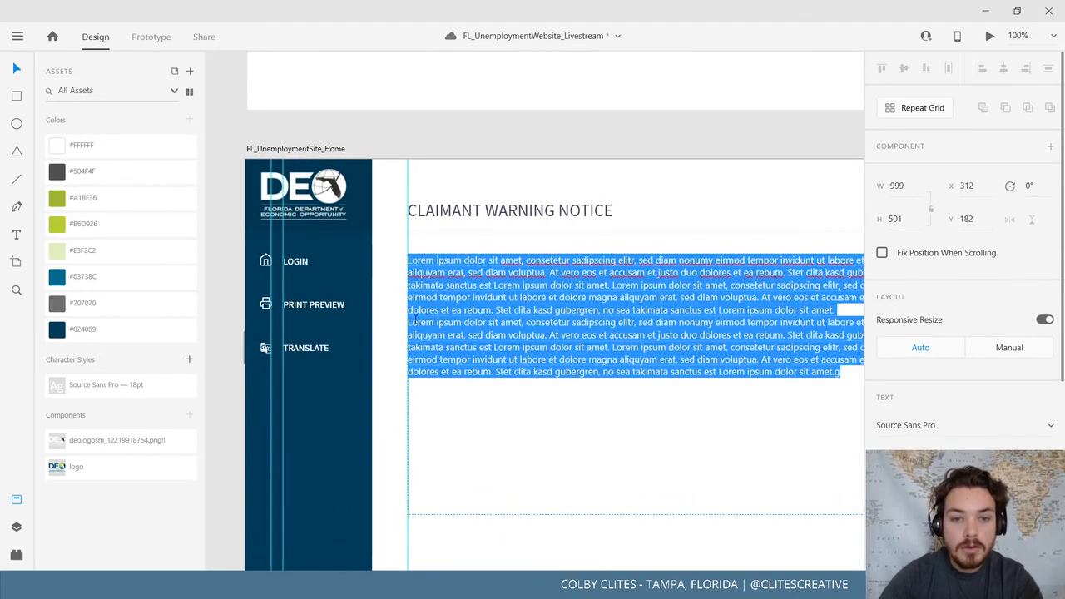
{"action": "left_click", "coordinate": [411, 322]}
{"action": "key", "text": "BackSpace"}
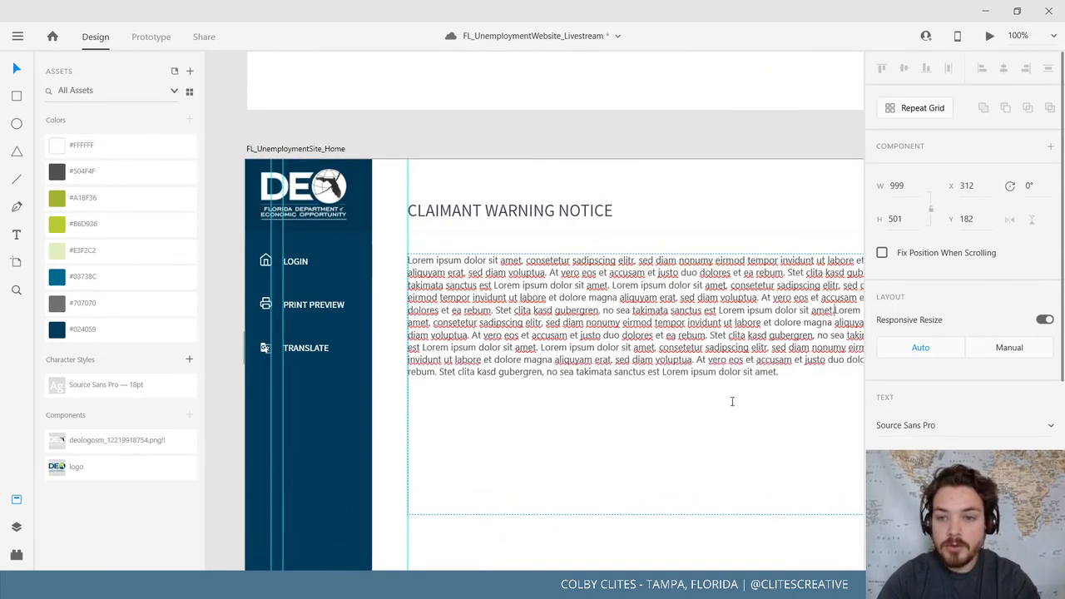
{"action": "key", "text": "Escape"}
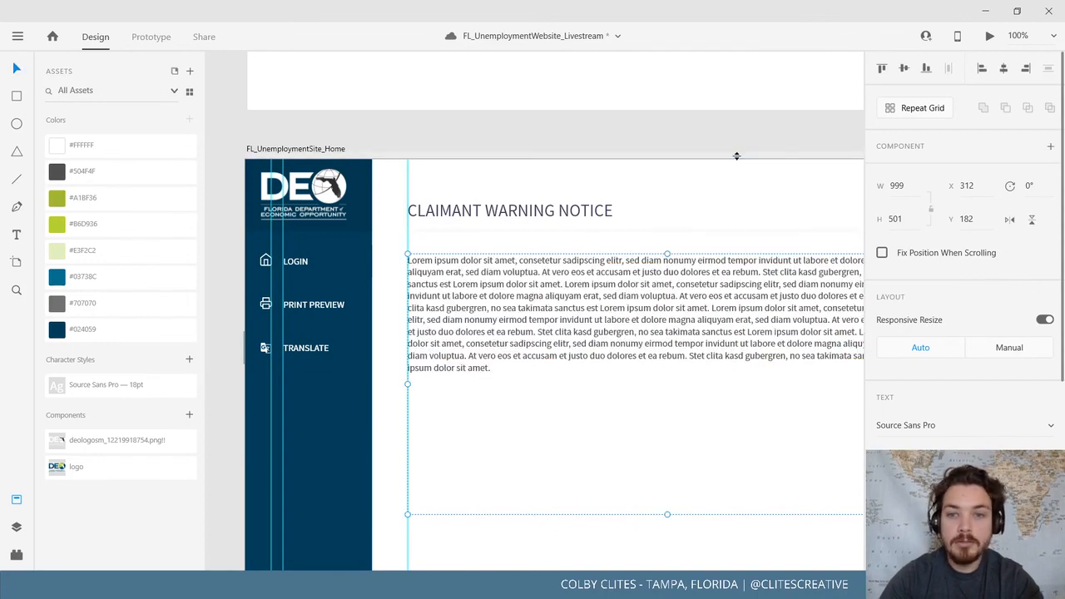
Save the document and deselect the placeholder text area
{"action": "left_click_drag", "start_coordinate": [808, 219], "coordinate": [596, 379]}
{"action": "scroll", "coordinate": [600, 394], "scroll_direction": "down", "scroll_amount": 2}
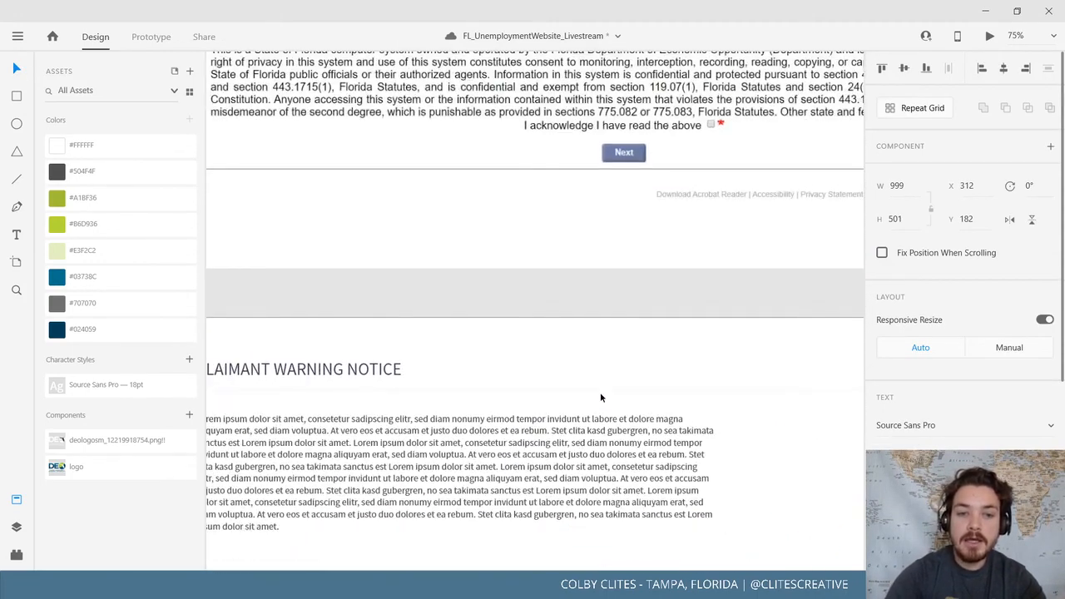
{"action": "scroll", "coordinate": [644, 308], "scroll_direction": "down", "scroll_amount": 2}
{"action": "scroll", "coordinate": [647, 307], "scroll_direction": "down", "scroll_amount": 2}
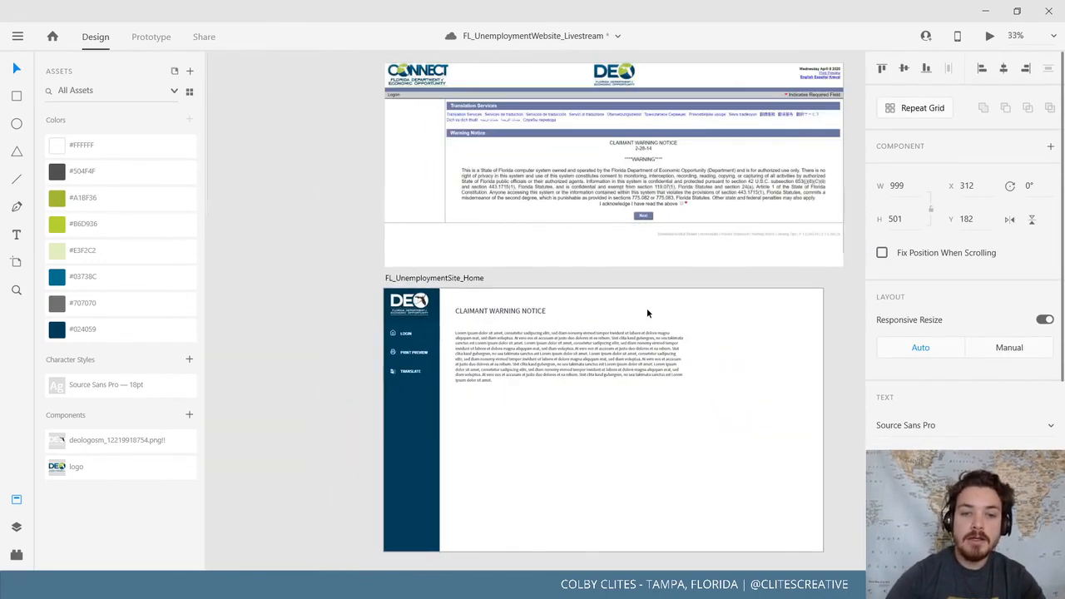
{"action": "left_click_drag", "start_coordinate": [604, 302], "coordinate": [501, 368]}
{"action": "scroll", "coordinate": [647, 300], "scroll_direction": "down", "scroll_amount": 2}
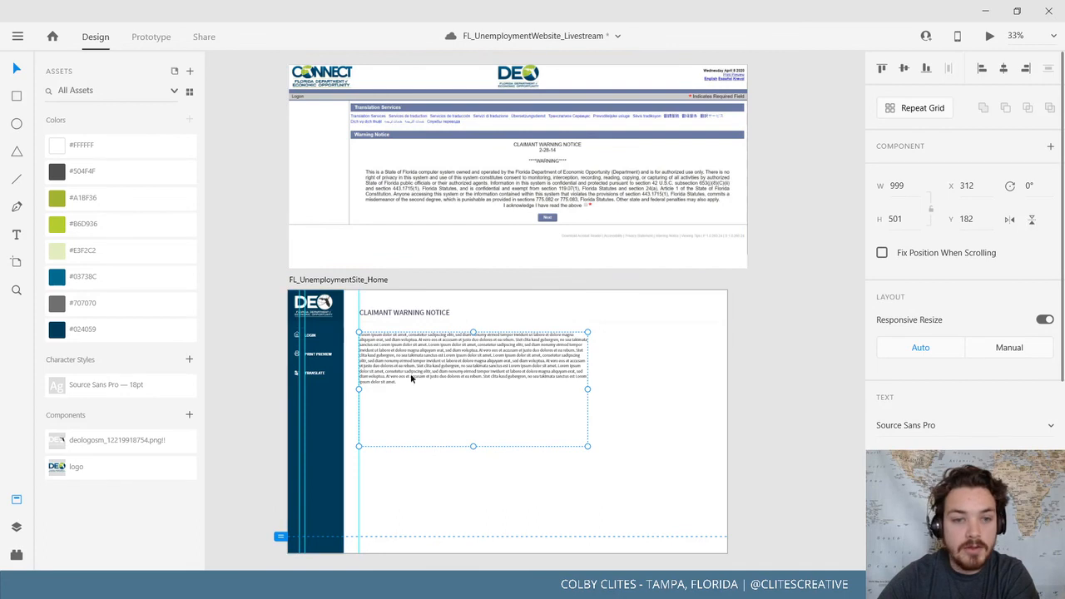
{"action": "left_click", "coordinate": [17, 36]}
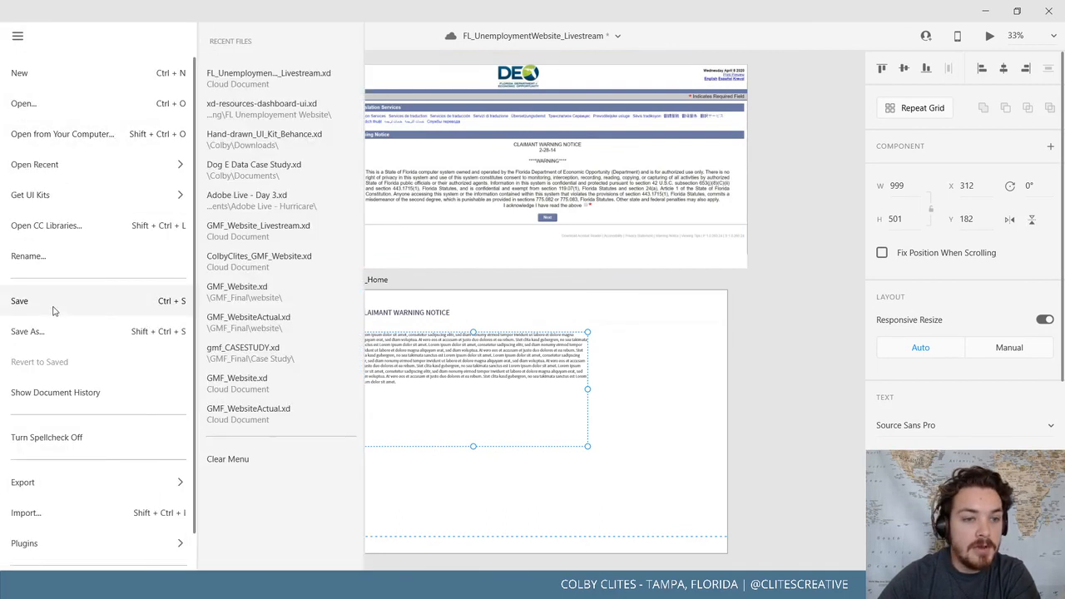
{"action": "left_click", "coordinate": [53, 303]}
{"action": "left_click", "coordinate": [245, 283]}
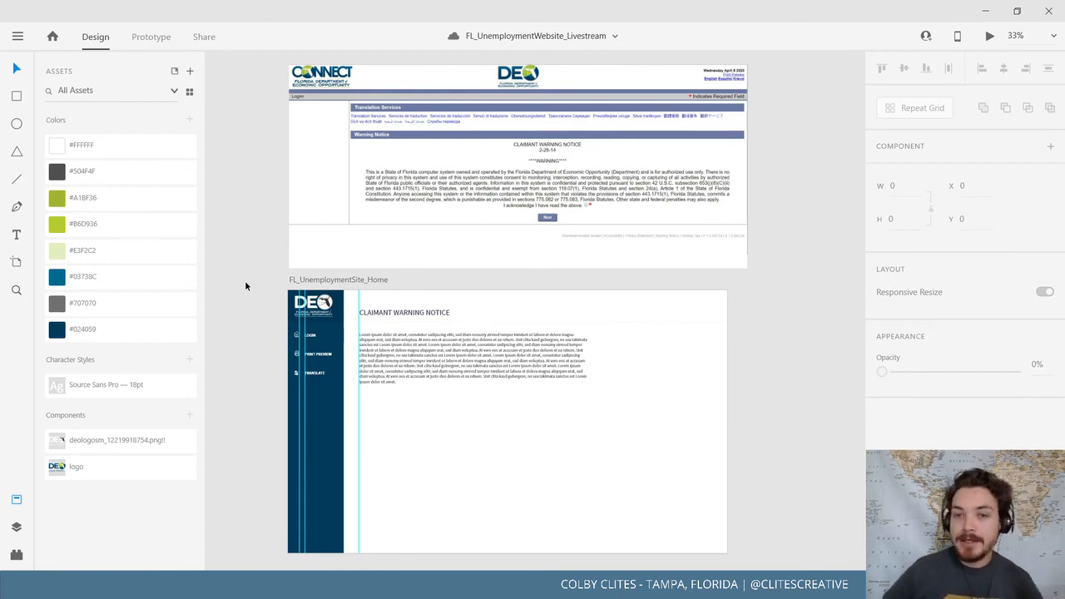
Hide the assets list and examine the Checkbox Filters samples on the Components-3 artboard
{"action": "scroll", "coordinate": [761, 428], "scroll_direction": "up", "scroll_amount": 1}
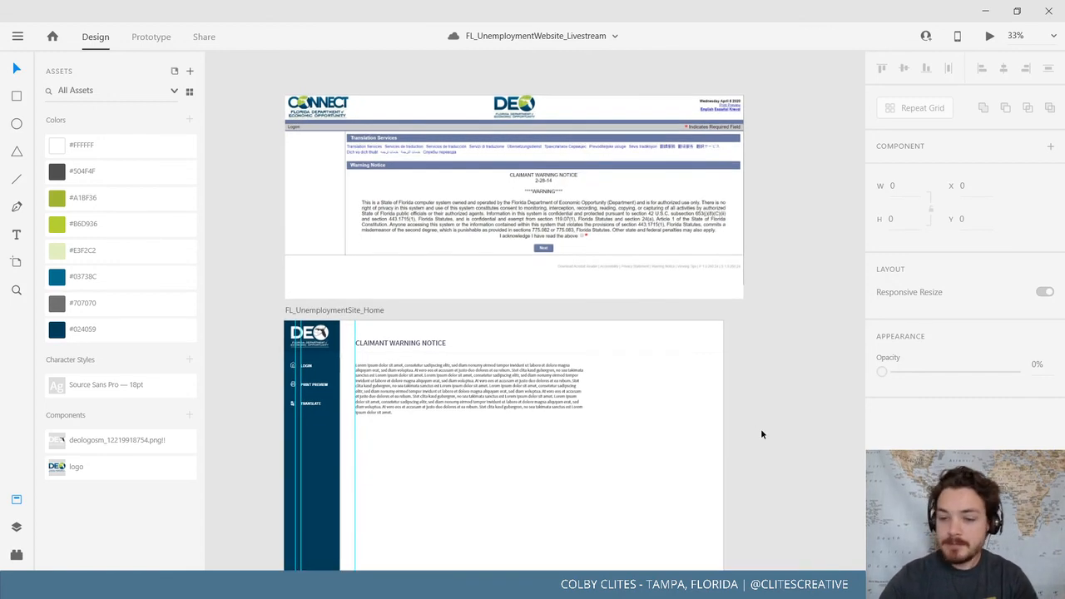
{"action": "key", "text": "ctrl+equal"}
{"action": "left_click_drag", "start_coordinate": [722, 438], "coordinate": [773, 416]}
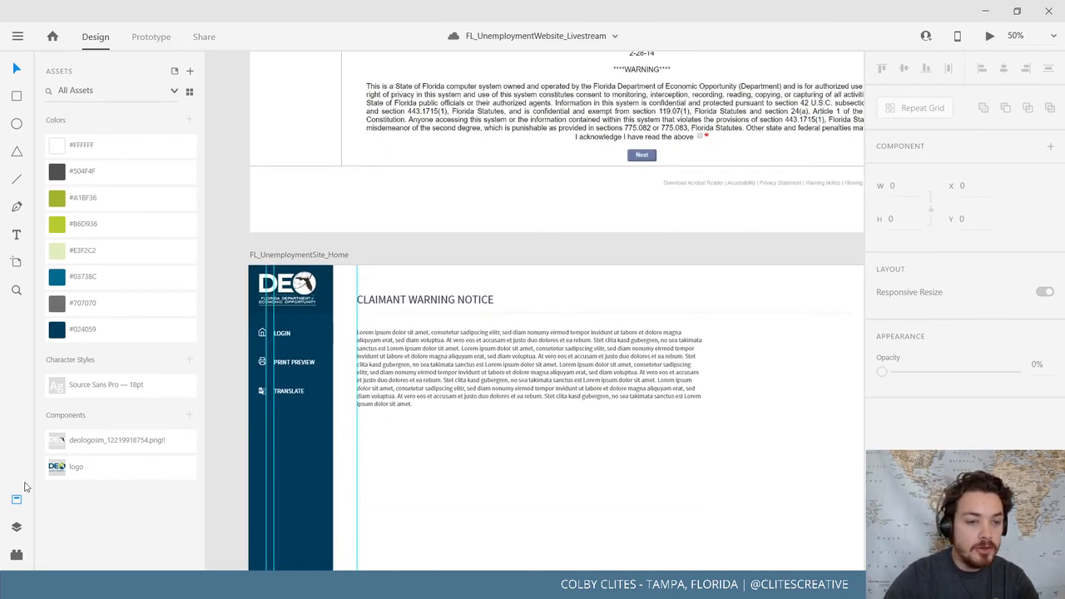
{"action": "left_click", "coordinate": [20, 503]}
{"action": "left_click_drag", "start_coordinate": [577, 365], "coordinate": [158, 413]}
{"action": "left_click_drag", "start_coordinate": [582, 406], "coordinate": [712, 485]}
{"action": "key", "text": "ctrl+minus"}
{"action": "left_click_drag", "start_coordinate": [422, 356], "coordinate": [37, 400]}
{"action": "key", "text": "ctrl+minus"}
{"action": "scroll", "coordinate": [300, 375], "scroll_direction": "right", "scroll_amount": 10}
{"action": "scroll", "coordinate": [300, 376], "scroll_direction": "down", "scroll_amount": 3}
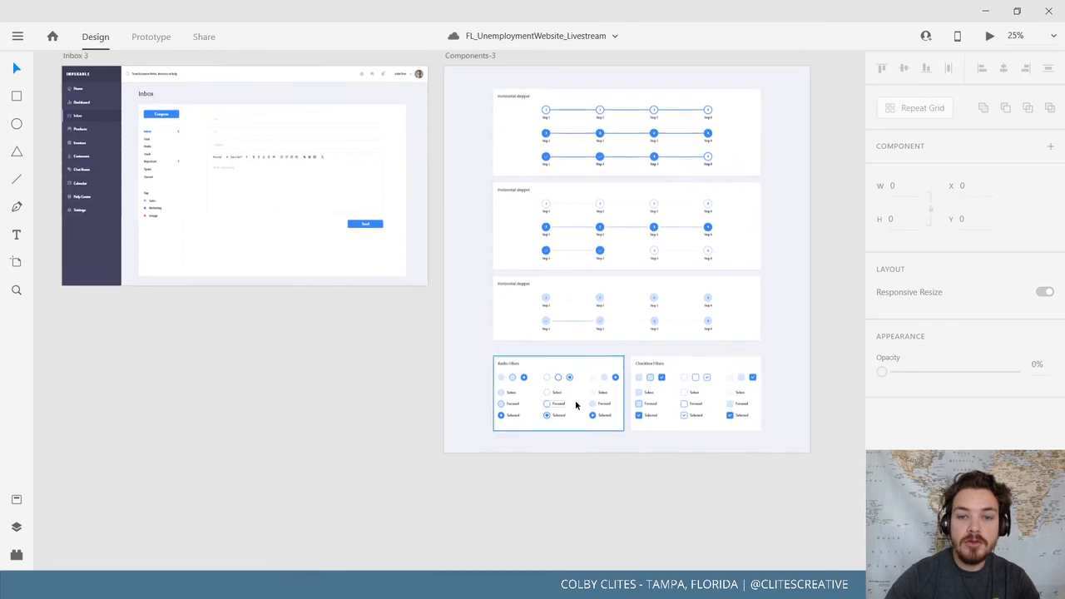
{"action": "key", "text": "ctrl+plus"}
{"action": "key", "text": "ctrl+plus"}
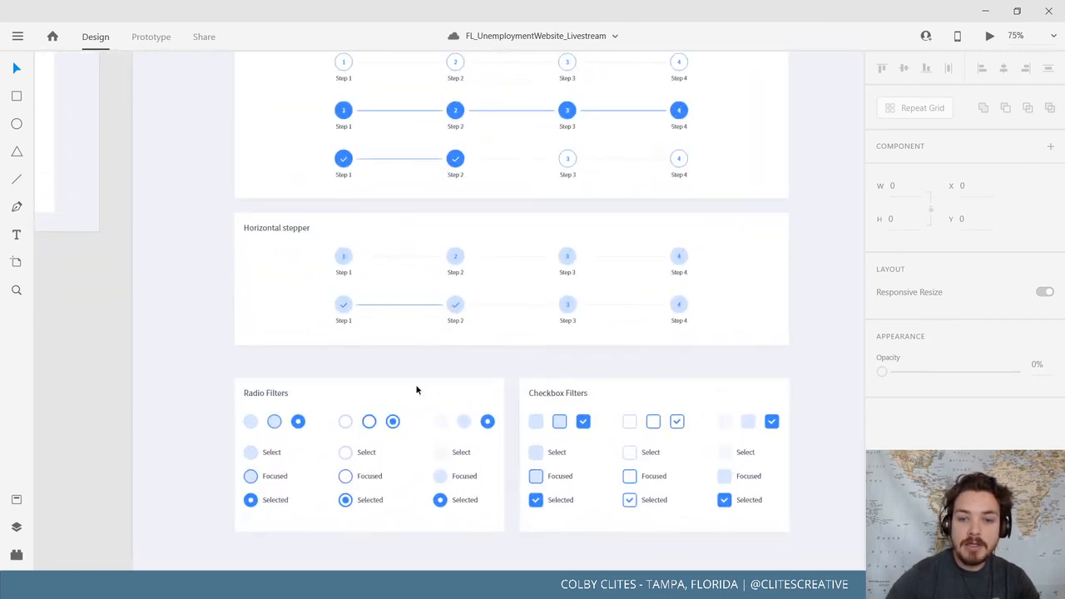
{"action": "scroll", "coordinate": [538, 426], "scroll_direction": "down", "scroll_amount": 3}
{"action": "scroll", "coordinate": [538, 426], "scroll_direction": "right", "scroll_amount": 3}
{"action": "scroll", "coordinate": [541, 404], "scroll_direction": "down", "scroll_amount": 1}
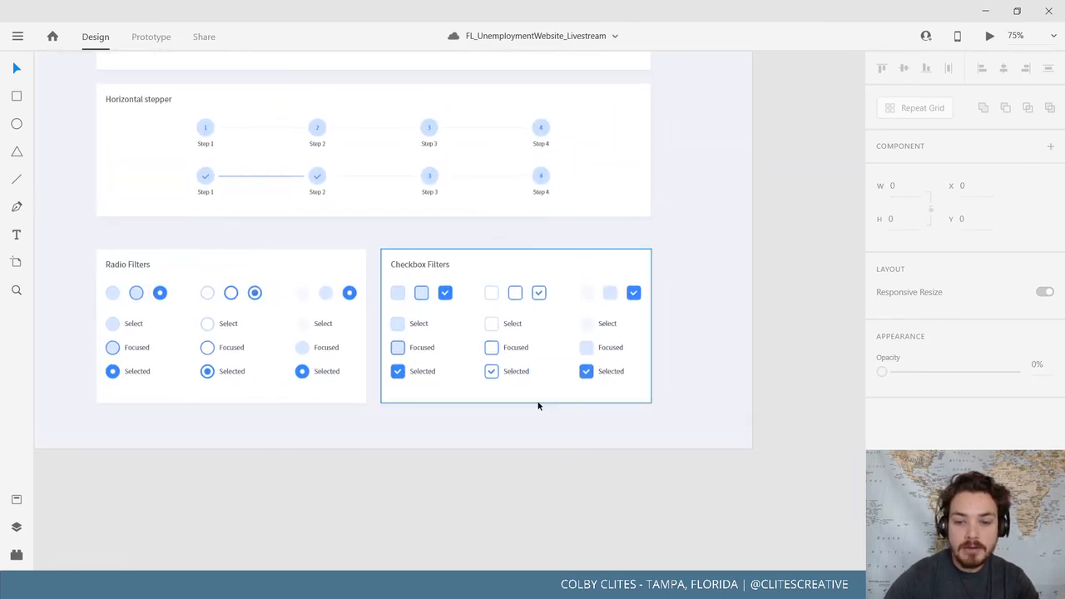
{"action": "key", "text": "ctrl+plus"}
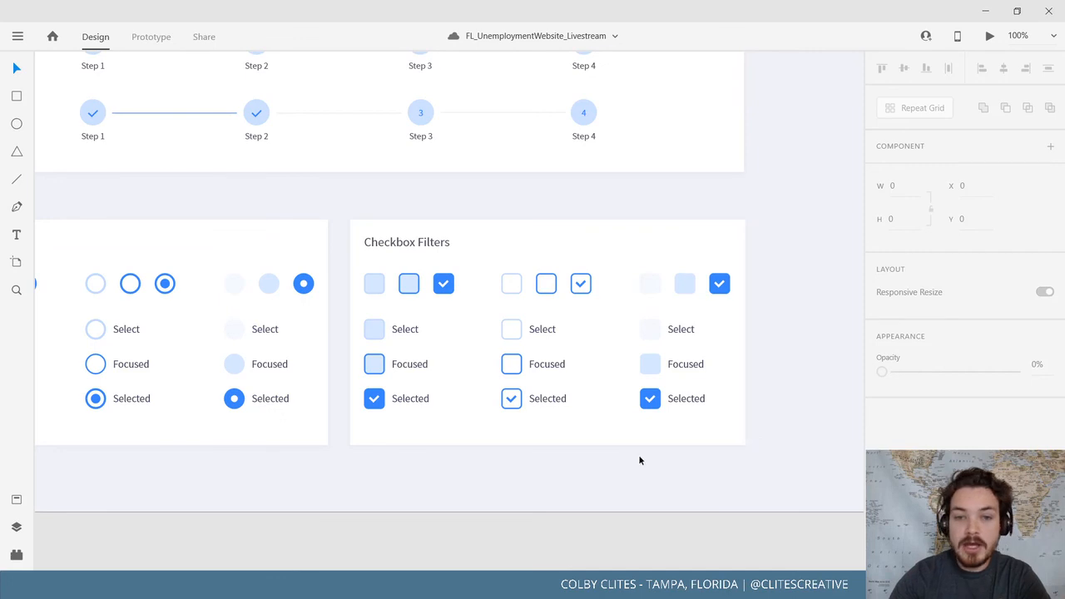
{"action": "left_click_drag", "start_coordinate": [638, 460], "coordinate": [642, 459]}
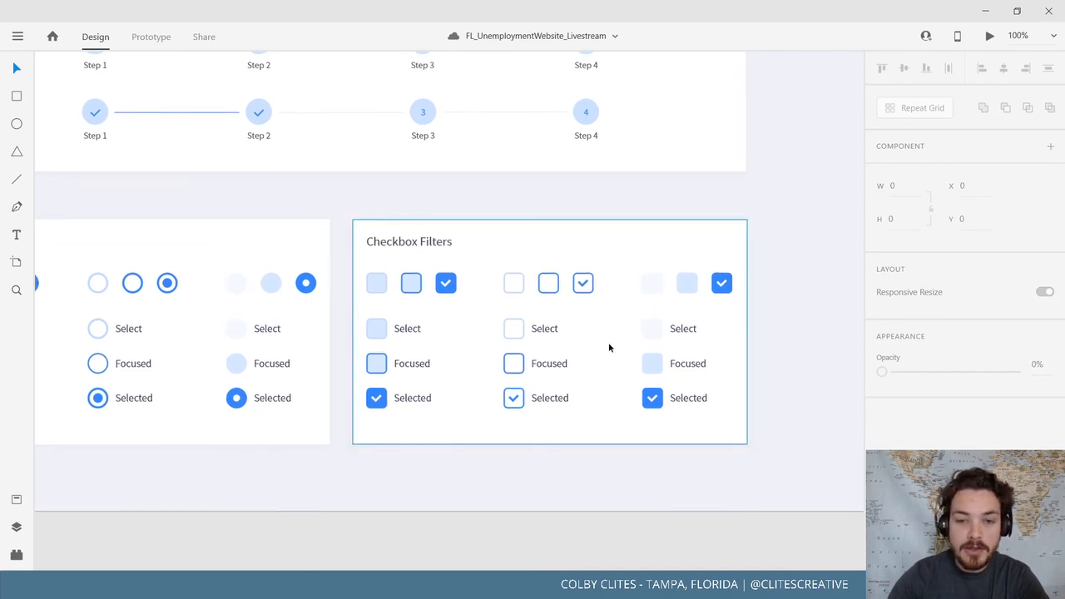
Copy the row of three outlined checkboxes from the Checkbox Filters card into the FL_UnemploymentSite_Home artboard
{"action": "left_click", "coordinate": [549, 289]}
{"action": "left_click", "coordinate": [547, 290]}
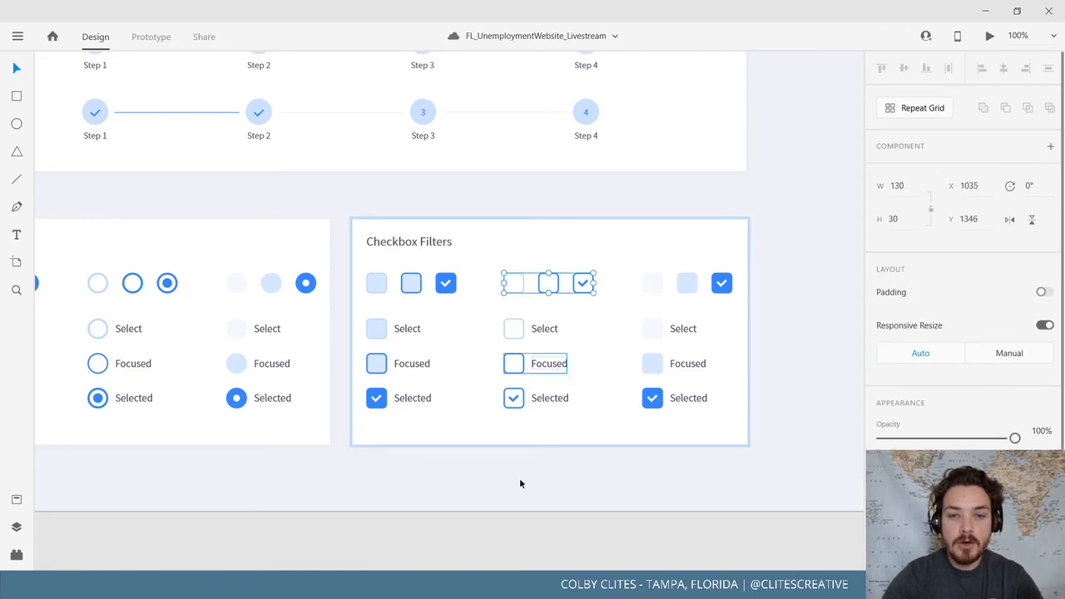
{"action": "left_click", "coordinate": [464, 494]}
{"action": "scroll", "coordinate": [458, 454], "scroll_direction": "down", "scroll_amount": 6}
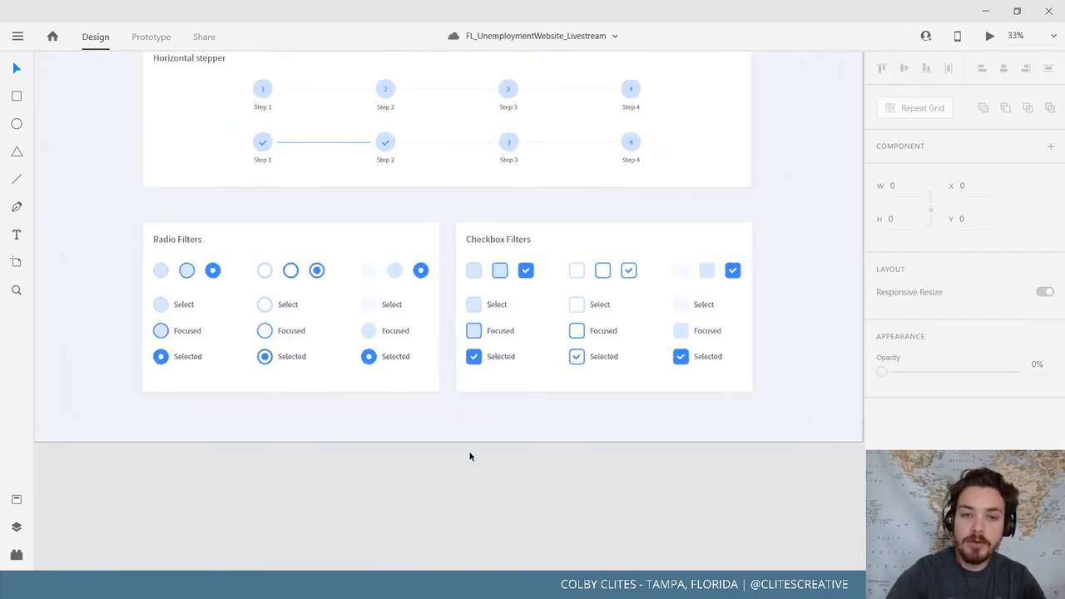
{"action": "scroll", "coordinate": [463, 456], "scroll_direction": "left", "scroll_amount": 15}
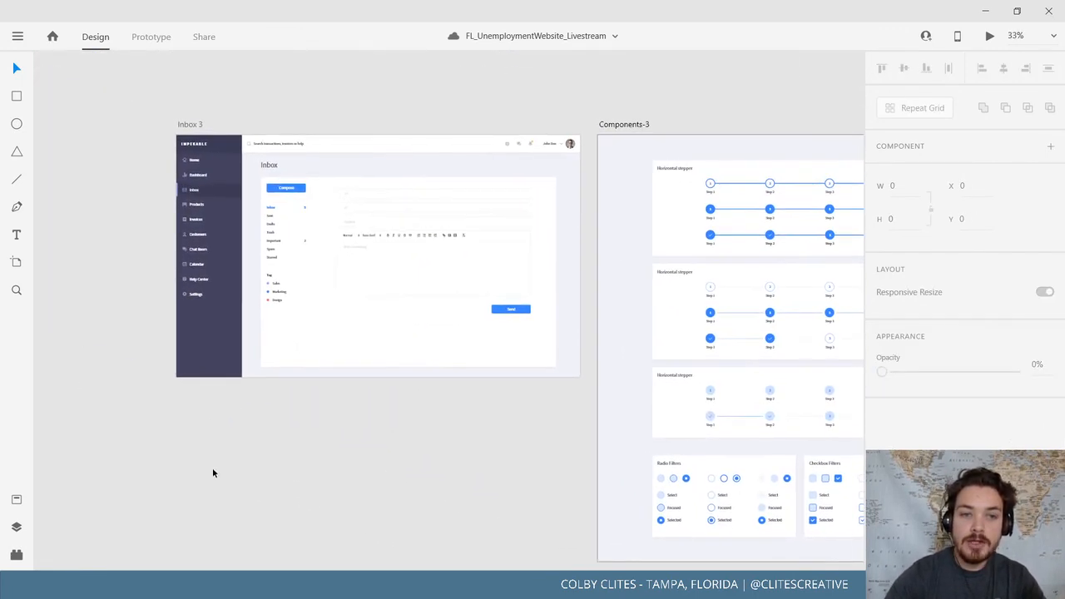
{"action": "scroll", "coordinate": [422, 383], "scroll_direction": "left", "scroll_amount": 10}
{"action": "scroll", "coordinate": [630, 404], "scroll_direction": "down", "scroll_amount": 3}
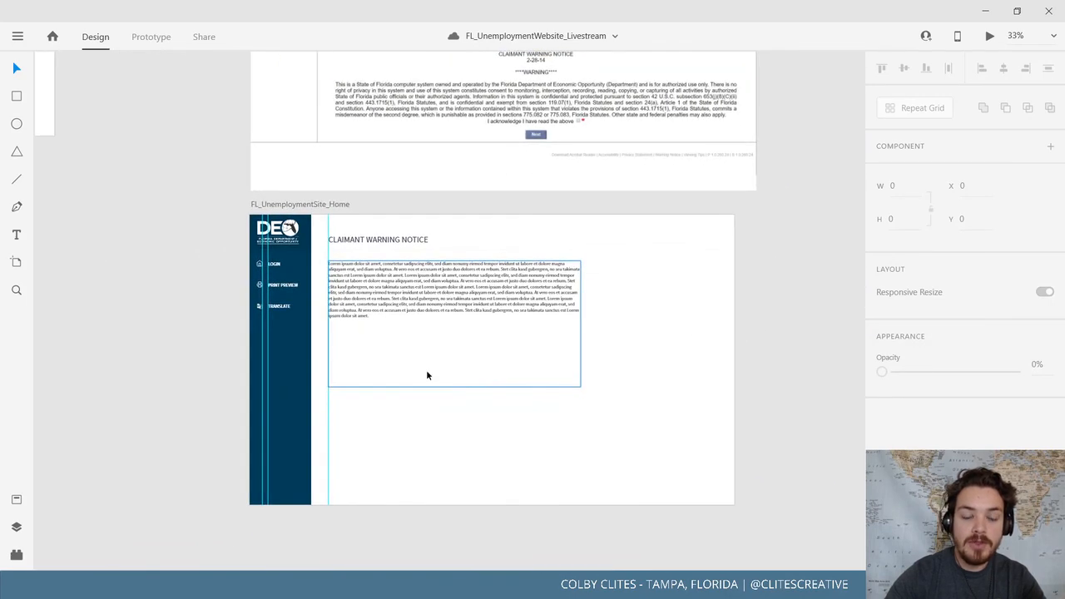
{"action": "left_click", "coordinate": [312, 205]}
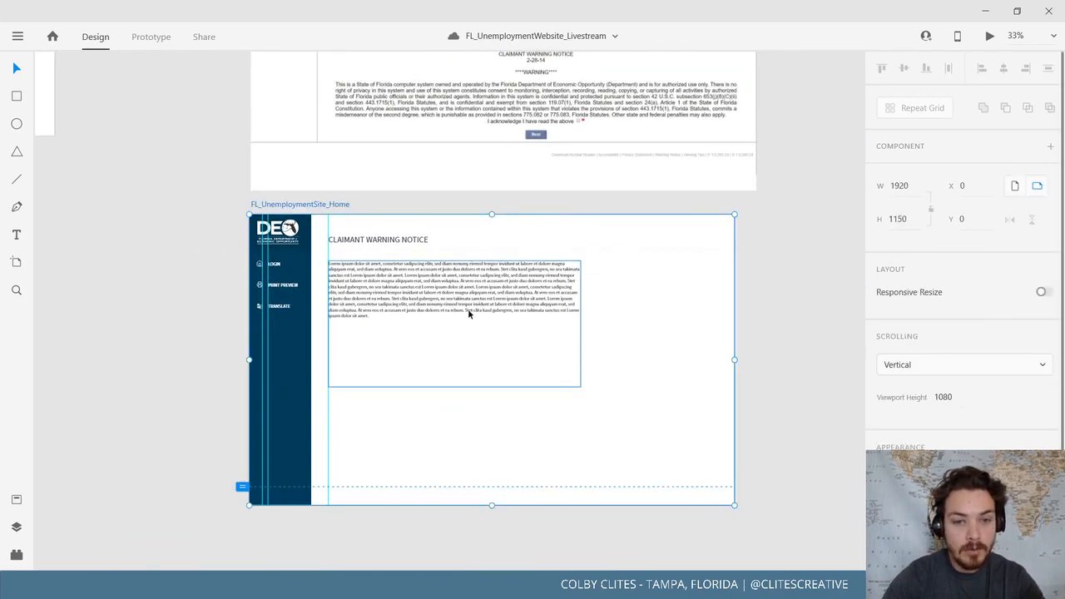
{"action": "key", "text": "ctrl+v"}
{"action": "key", "text": "ctrl+1"}
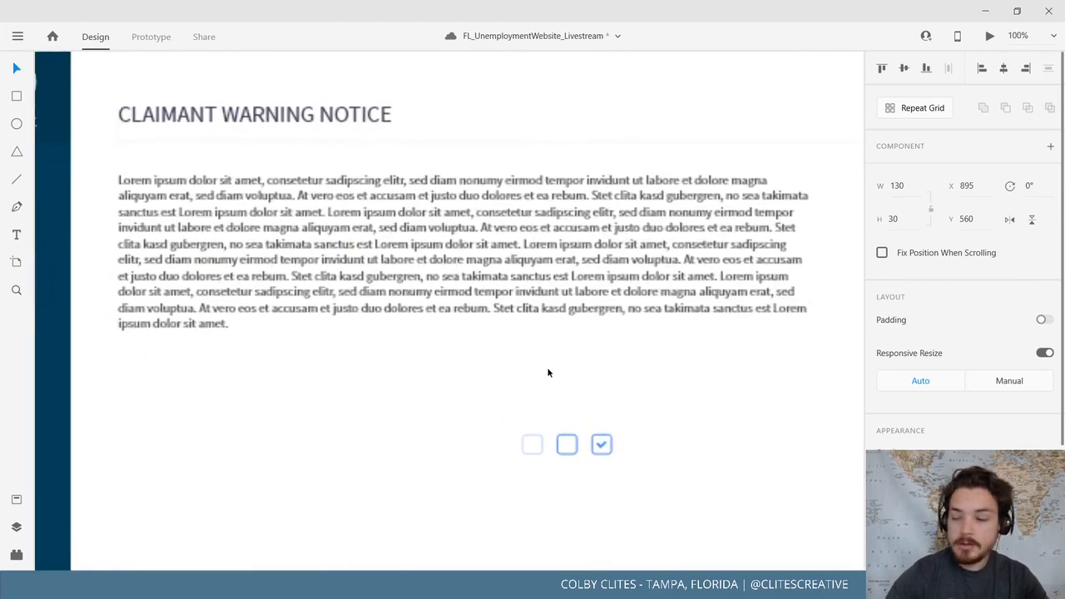
Move the pasted checkbox row just below the placeholder paragraph, aligned with its left edge at X 312, Y 433
{"action": "scroll", "coordinate": [466, 386], "scroll_direction": "down", "scroll_amount": 2}
{"action": "scroll", "coordinate": [441, 333], "scroll_direction": "right", "scroll_amount": 1}
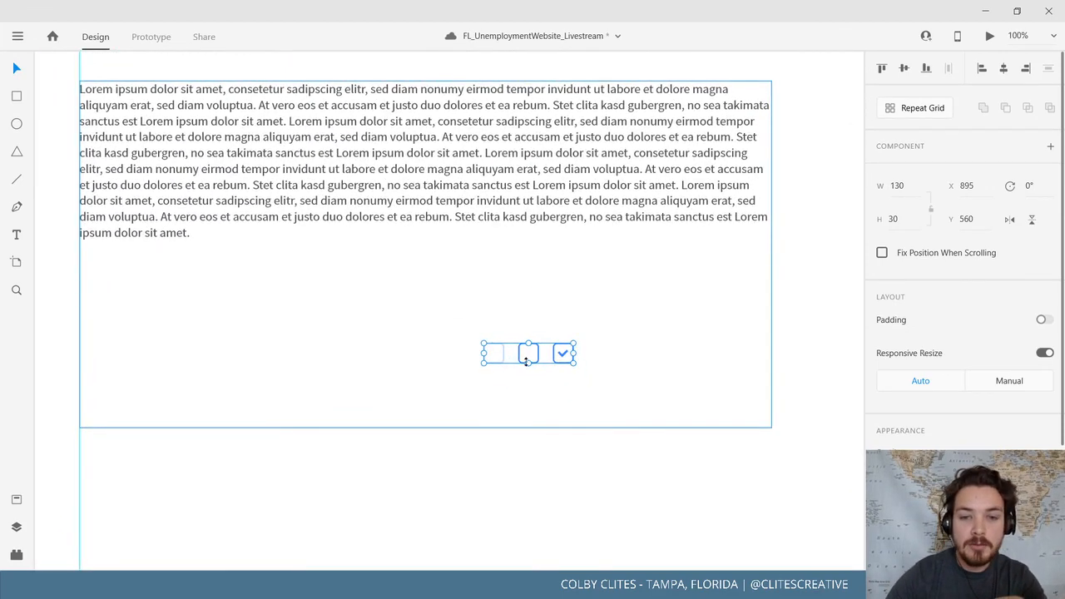
{"action": "left_click_drag", "start_coordinate": [538, 357], "coordinate": [162, 278]}
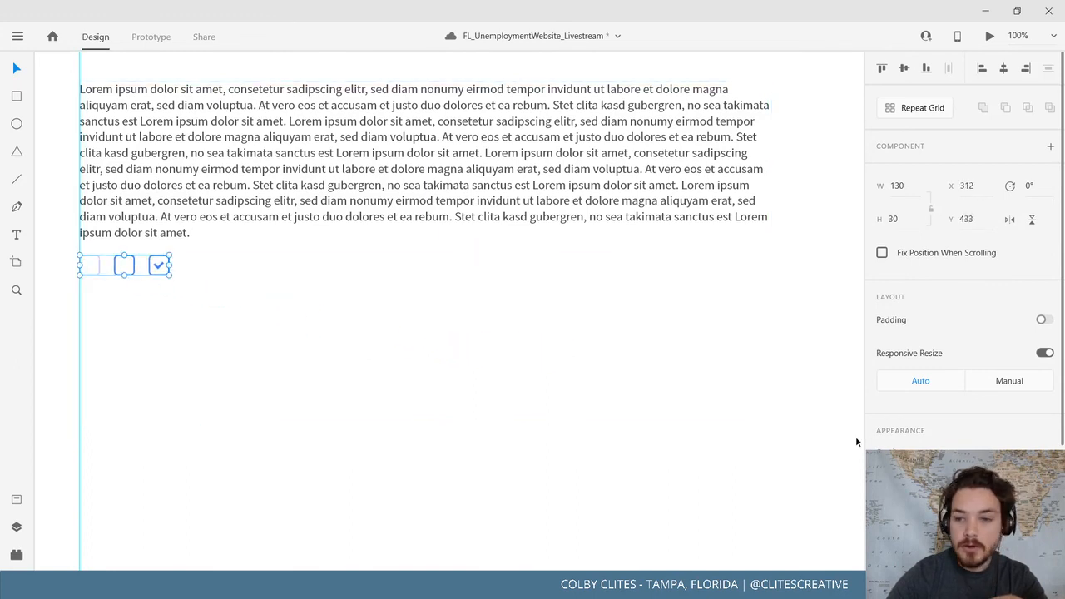
{"action": "scroll", "coordinate": [915, 374], "scroll_direction": "down", "scroll_amount": 2}
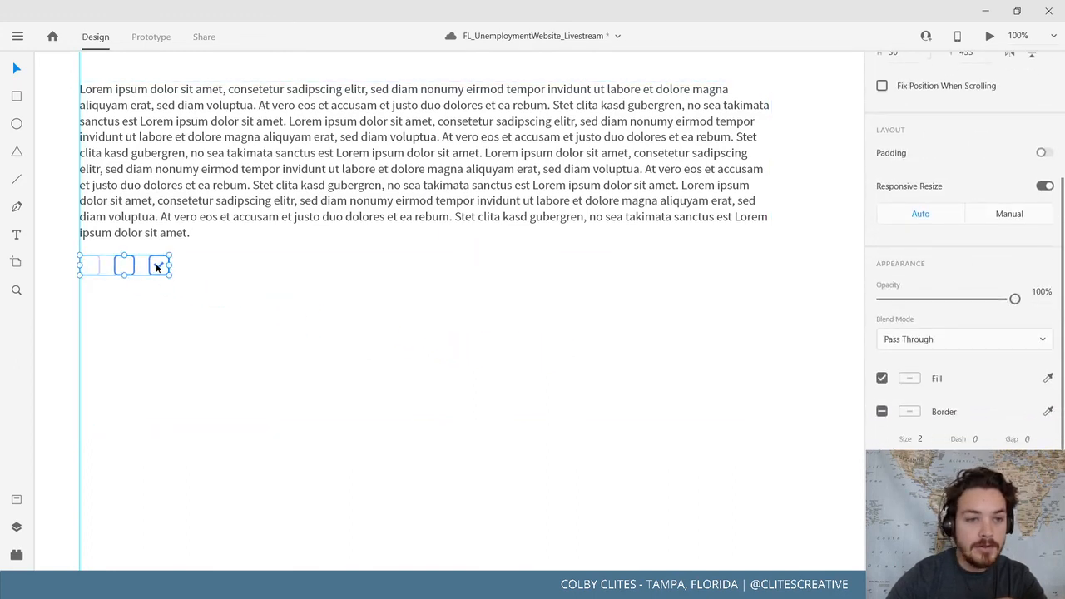
Turn off the middle checkbox's fill and apply the #707070 colour asset to its border
{"action": "double_click", "coordinate": [131, 269]}
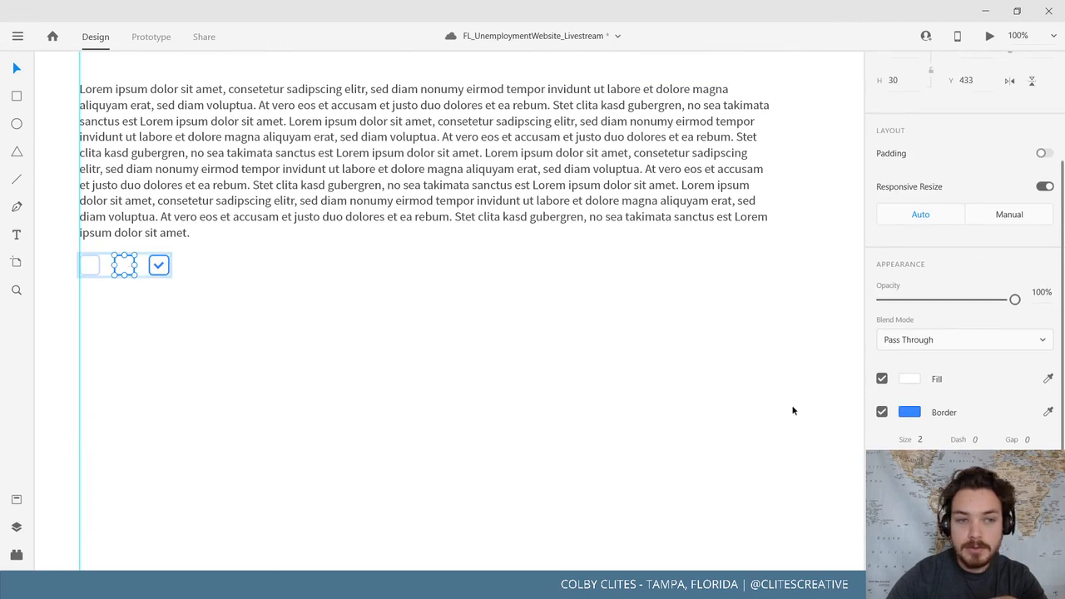
{"action": "left_click", "coordinate": [17, 498]}
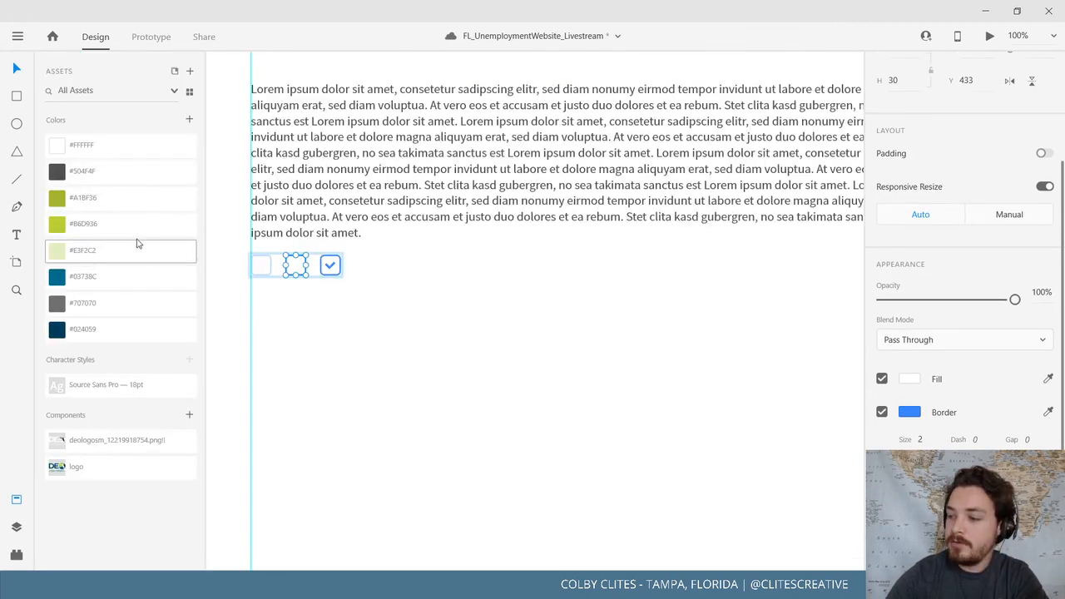
{"action": "left_click", "coordinate": [135, 171]}
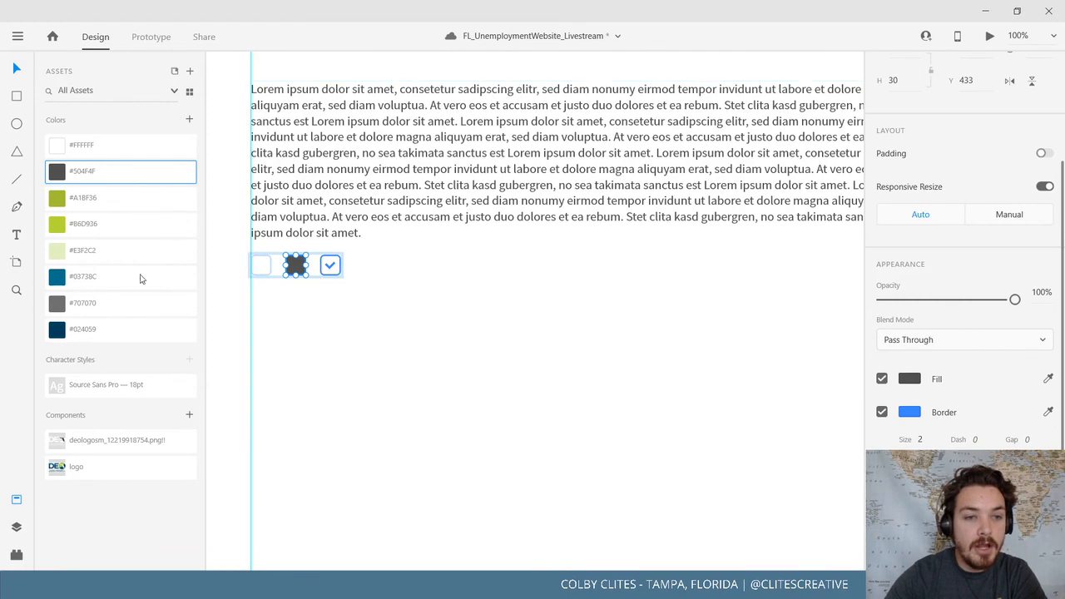
{"action": "key", "text": "ctrl+z"}
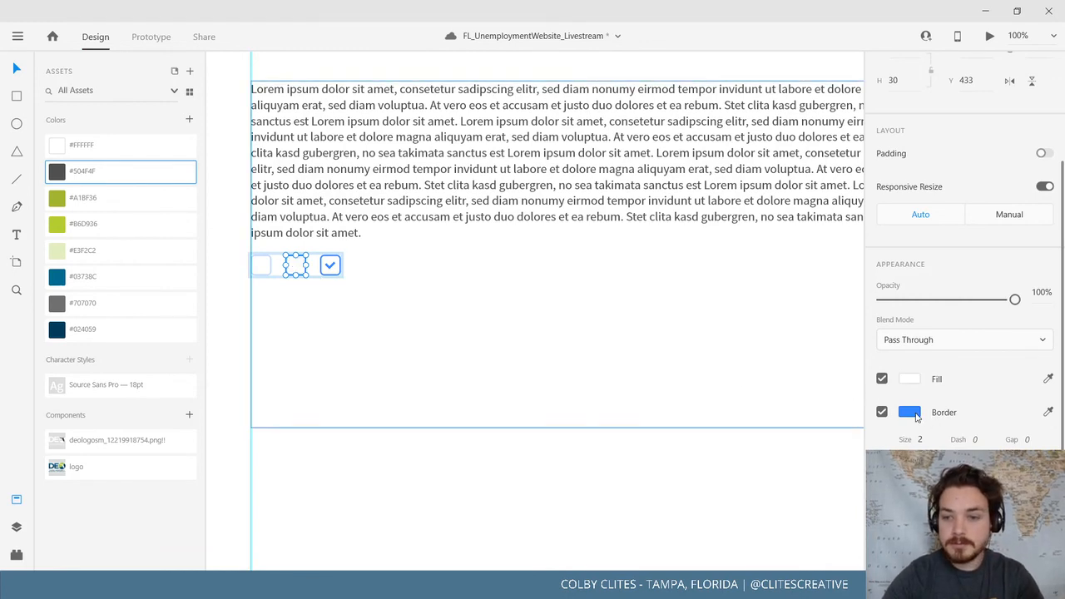
{"action": "left_click", "coordinate": [909, 413]}
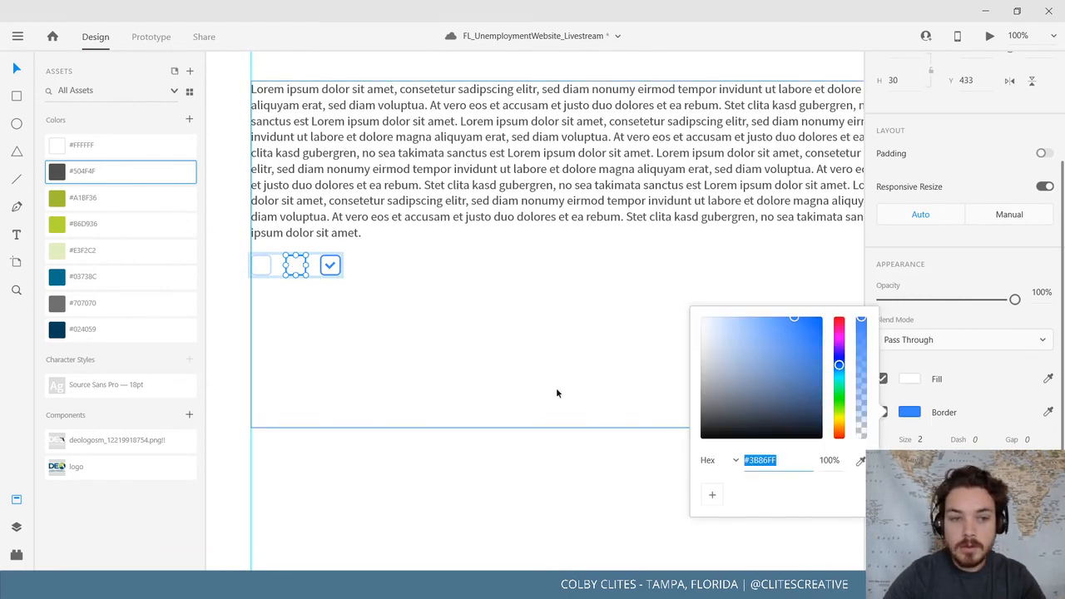
{"action": "left_click", "coordinate": [141, 313]}
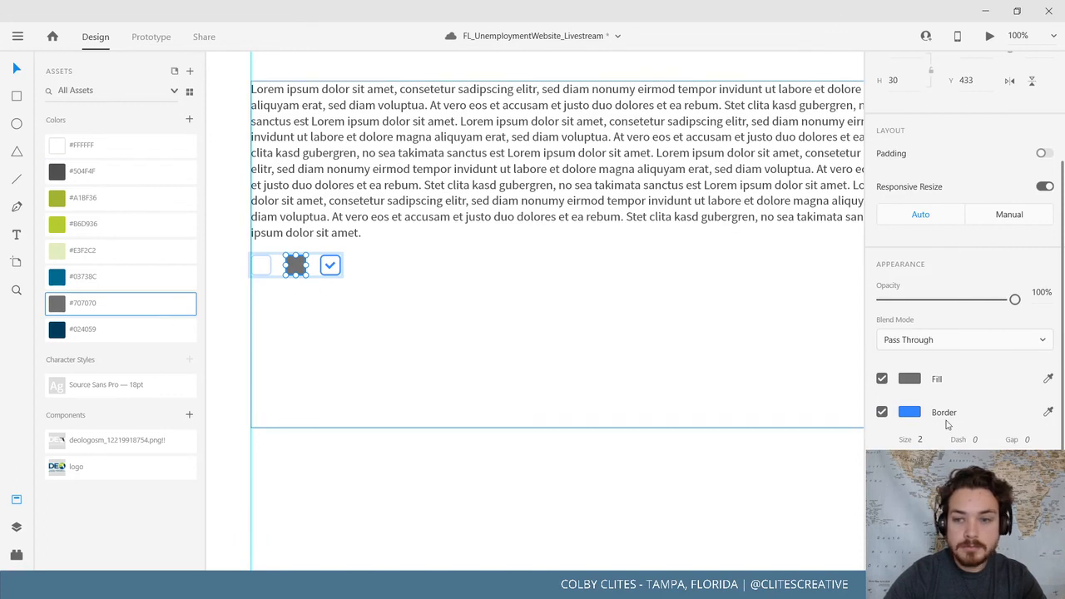
{"action": "left_click", "coordinate": [881, 378]}
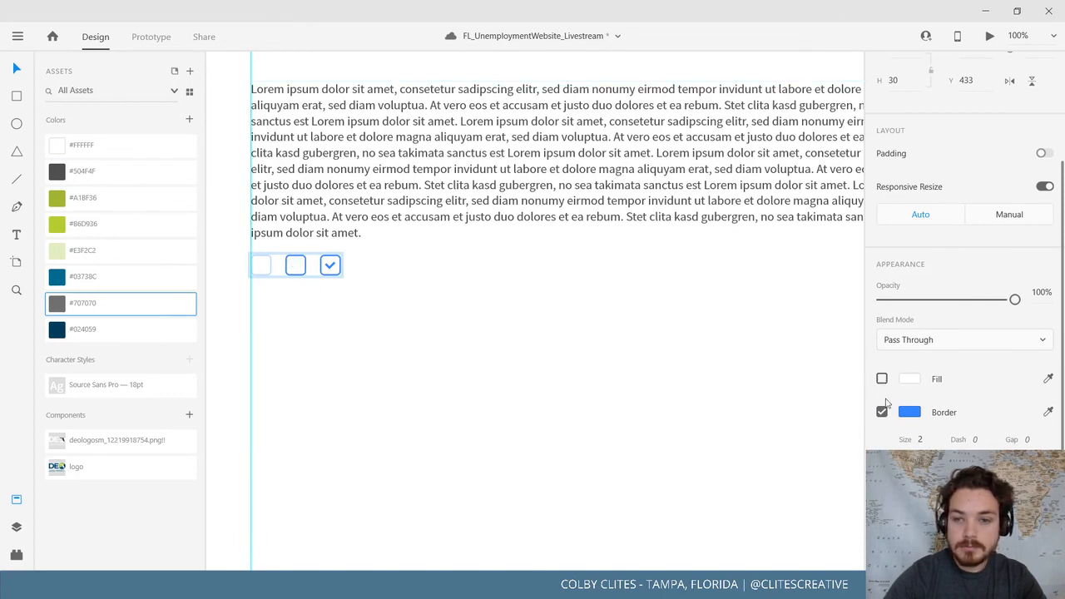
{"action": "left_click", "coordinate": [908, 413]}
{"action": "left_click", "coordinate": [1047, 413]}
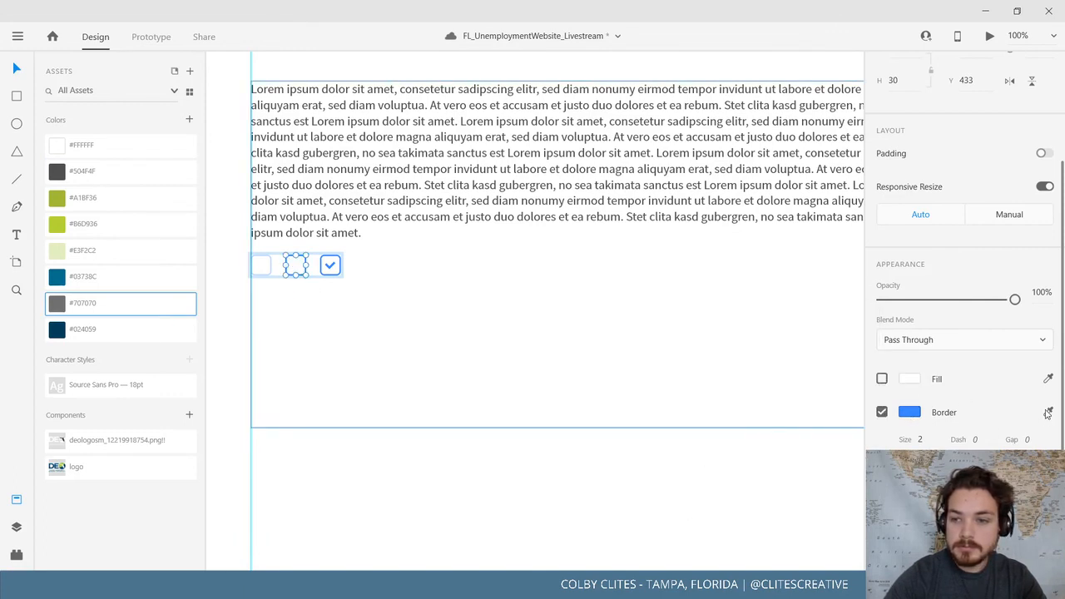
{"action": "left_click", "coordinate": [57, 303]}
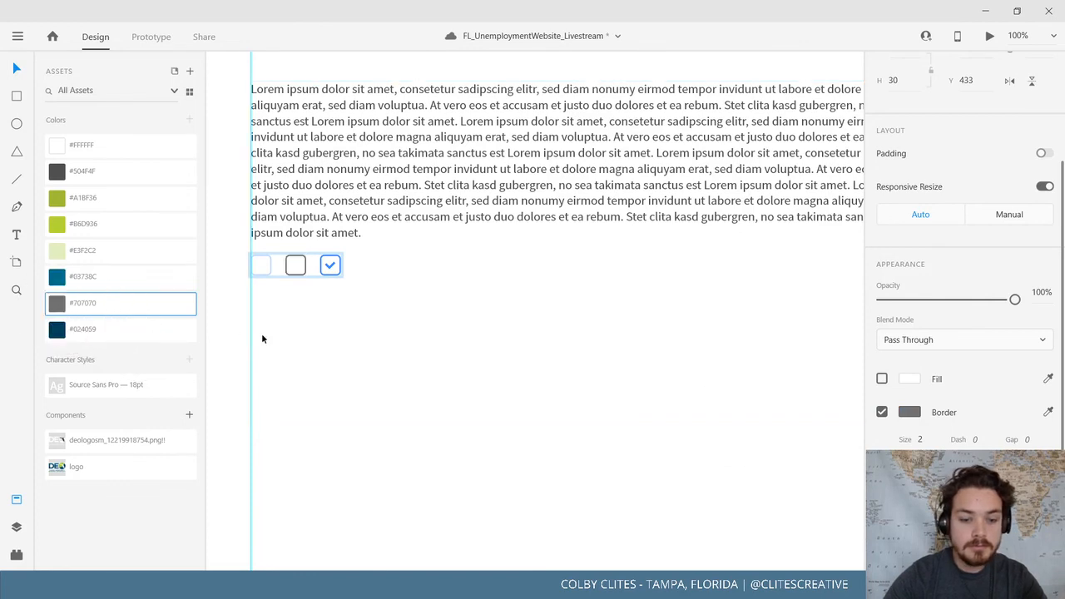
Delete the faint first checkbox from the row and ungroup the two remaining checkboxes
{"action": "left_click", "coordinate": [262, 266]}
{"action": "key", "text": "Delete"}
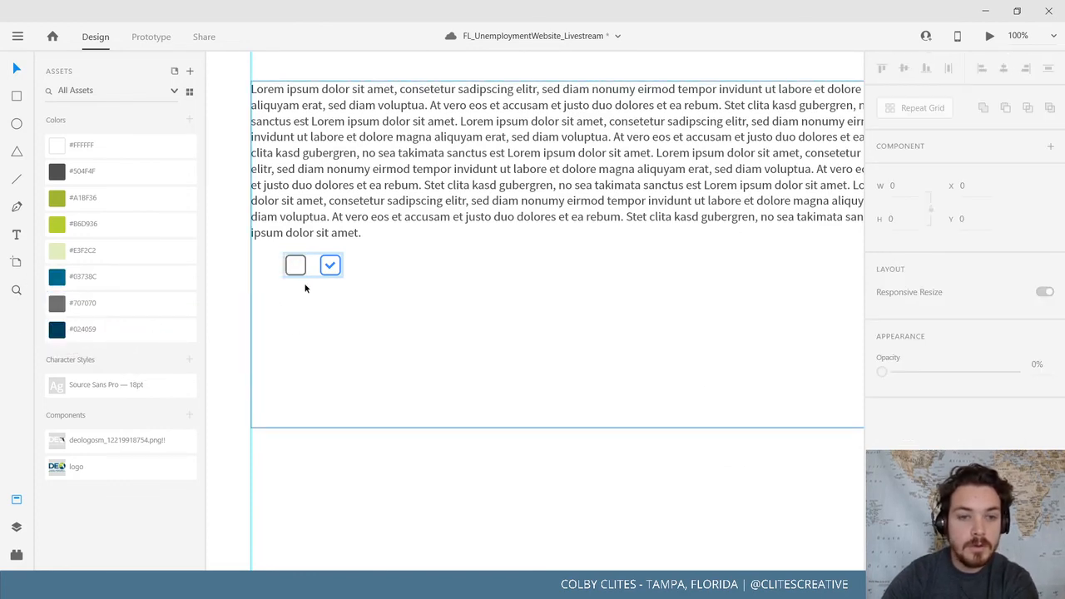
{"action": "left_click", "coordinate": [326, 274]}
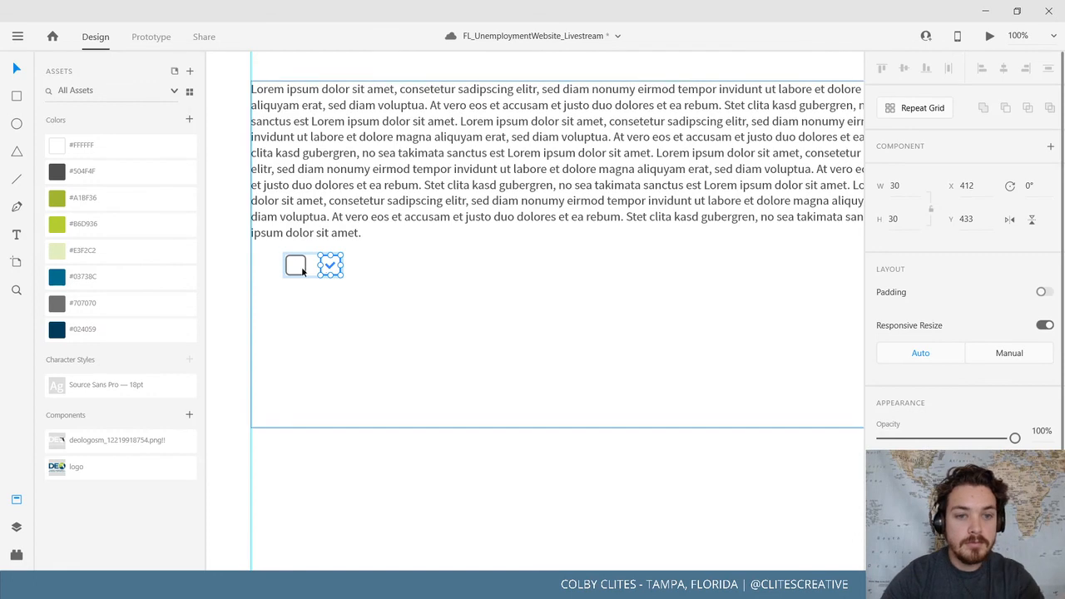
{"action": "left_click", "coordinate": [301, 266]}
{"action": "right_click", "coordinate": [301, 280]}
{"action": "left_click", "coordinate": [299, 279]}
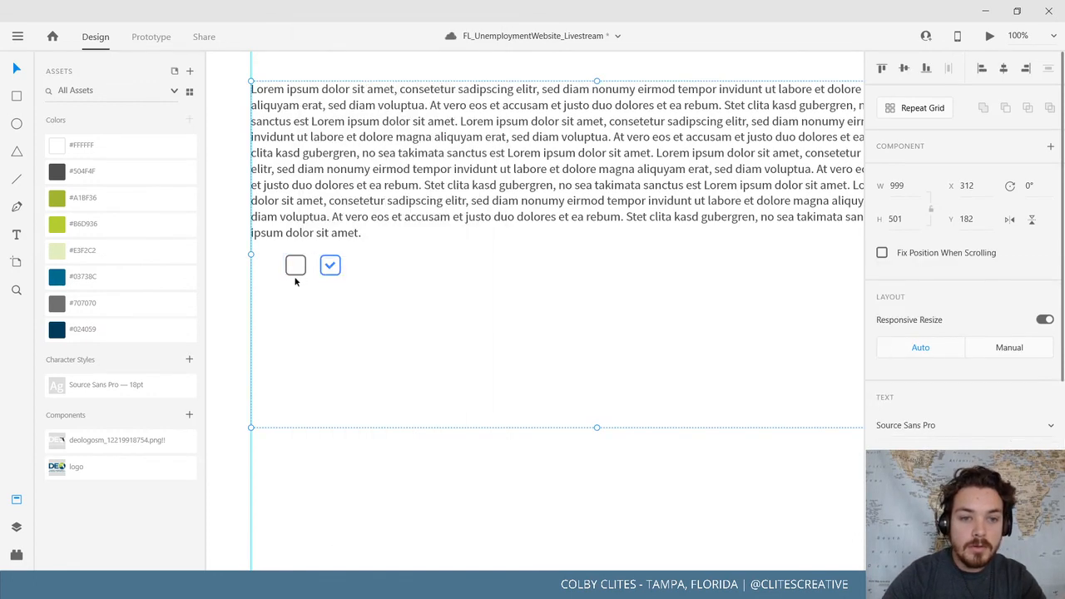
{"action": "left_click", "coordinate": [295, 277]}
{"action": "right_click", "coordinate": [296, 278]}
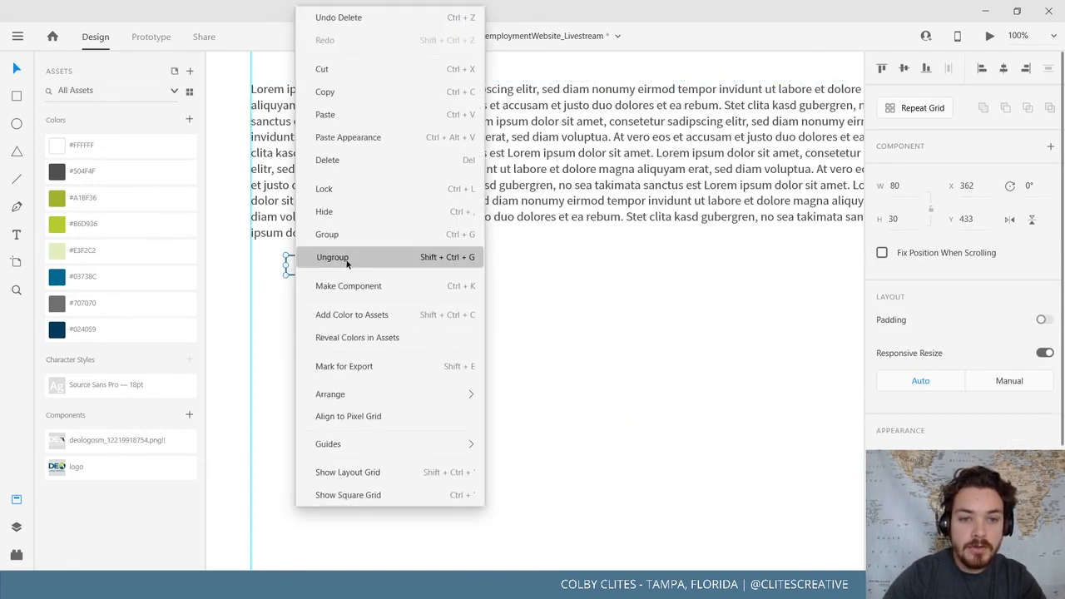
{"action": "left_click", "coordinate": [336, 258]}
{"action": "left_click", "coordinate": [310, 302]}
{"action": "left_click", "coordinate": [296, 273]}
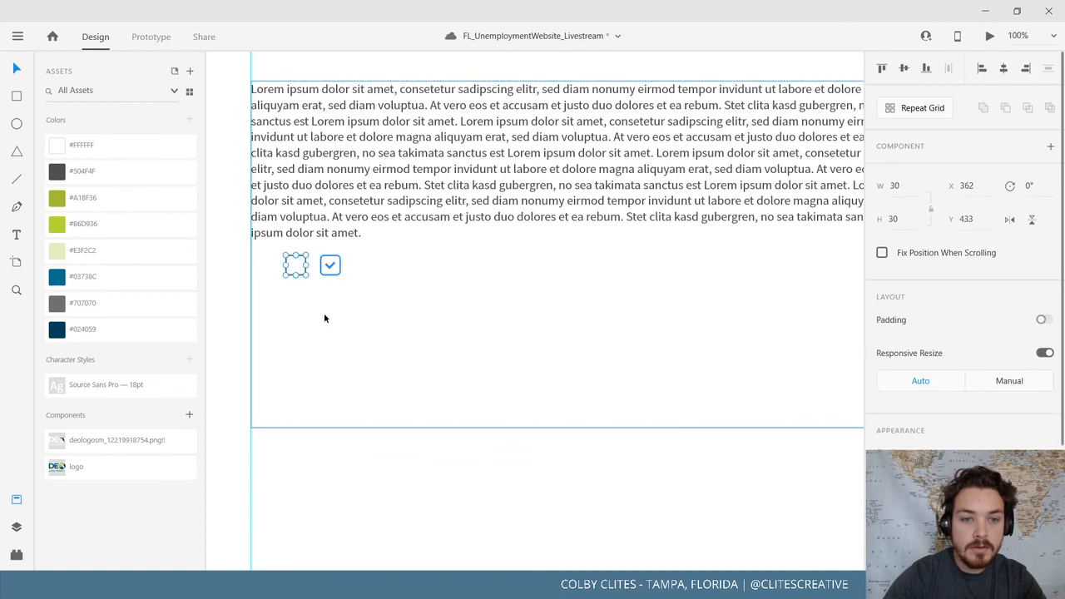
{"action": "left_click_drag", "start_coordinate": [329, 333], "coordinate": [593, 399]}
{"action": "key", "text": "ctrl+equal"}
{"action": "key", "text": "ctrl+equal"}
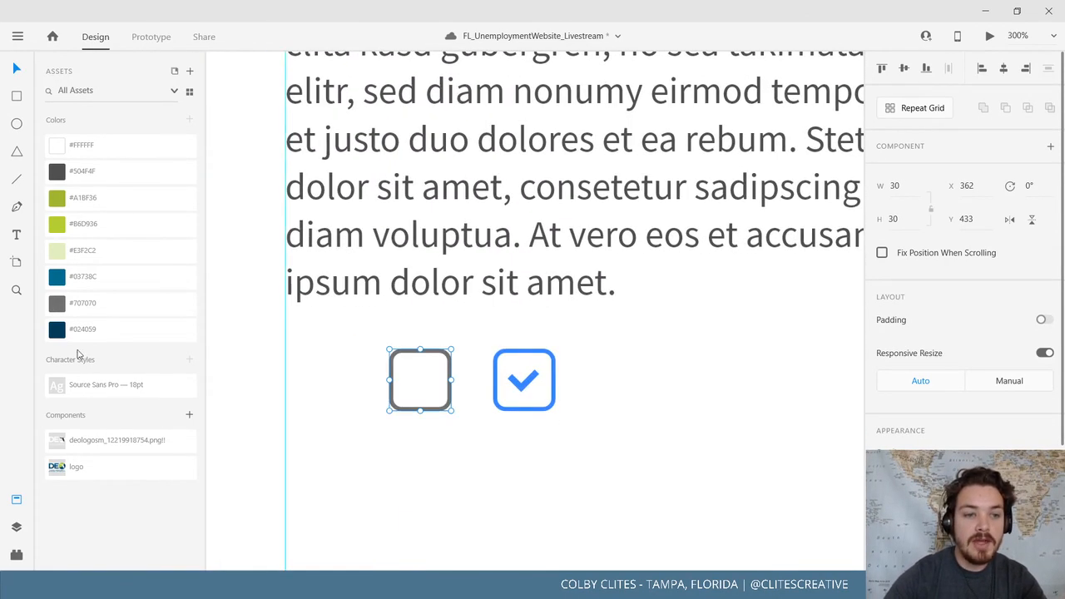
{"action": "left_click", "coordinate": [522, 388]}
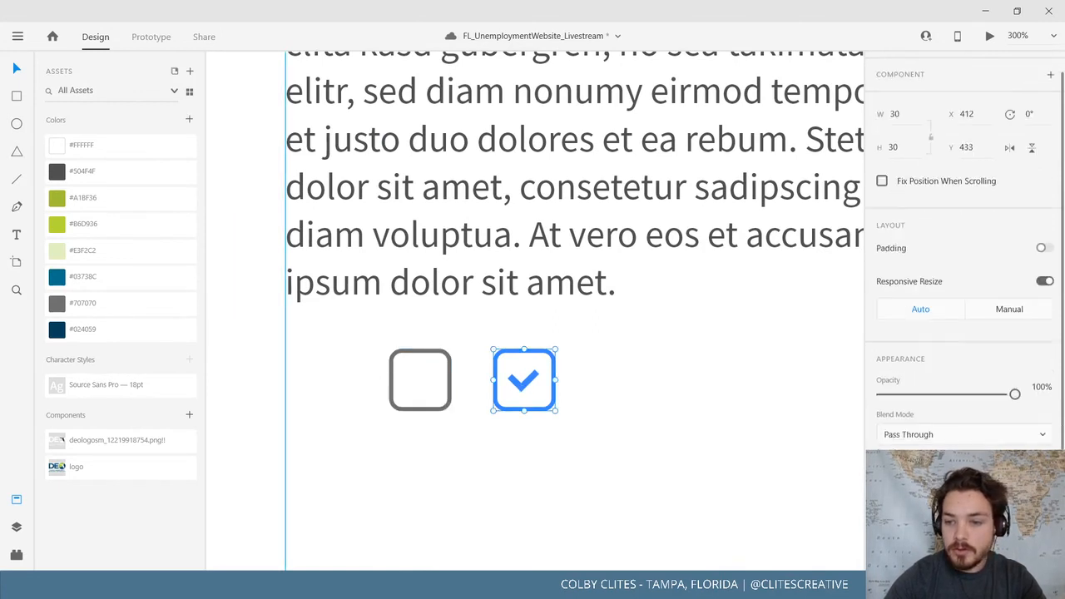
{"action": "scroll", "coordinate": [886, 382], "scroll_direction": "down", "scroll_amount": 3}
{"action": "left_click", "coordinate": [883, 379]}
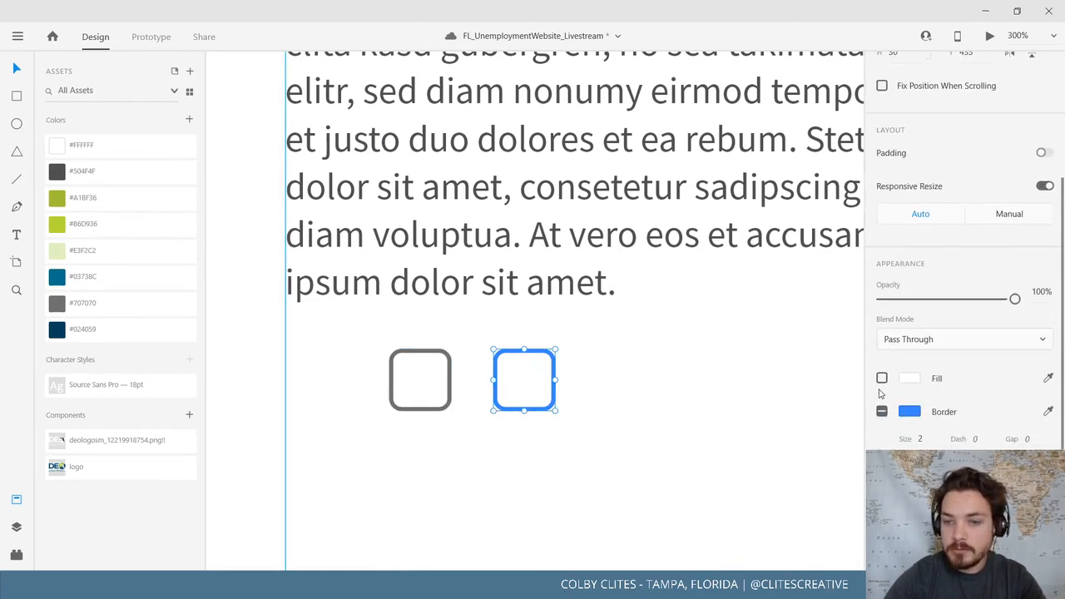
{"action": "left_click", "coordinate": [882, 379]}
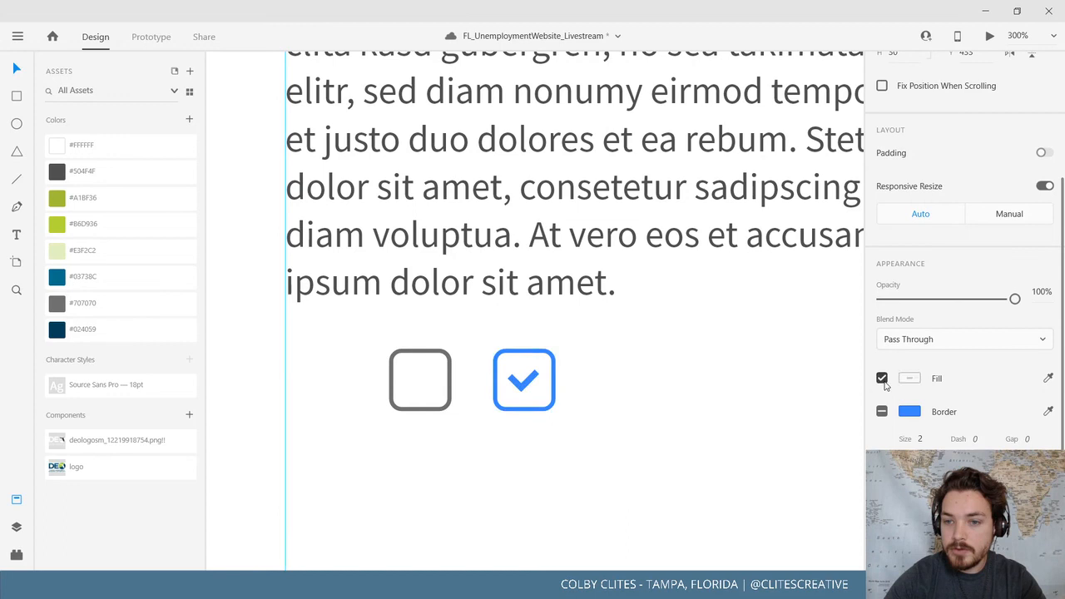
Recolour the checked checkbox's check mark and its box border with the #707070 colour asset
{"action": "double_click", "coordinate": [526, 388]}
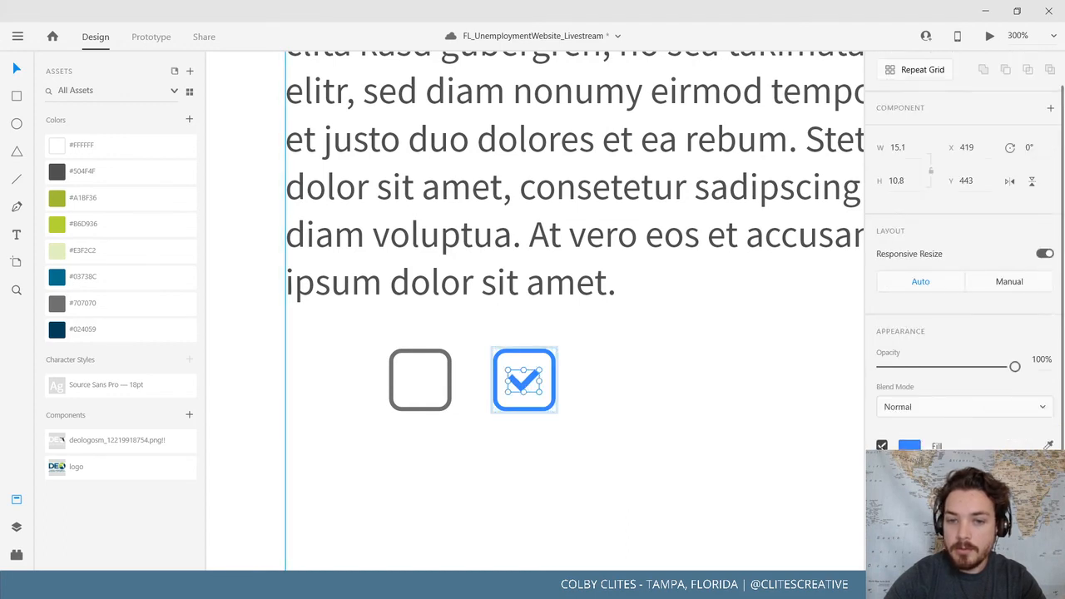
{"action": "left_click", "coordinate": [104, 312]}
{"action": "left_click", "coordinate": [554, 392]}
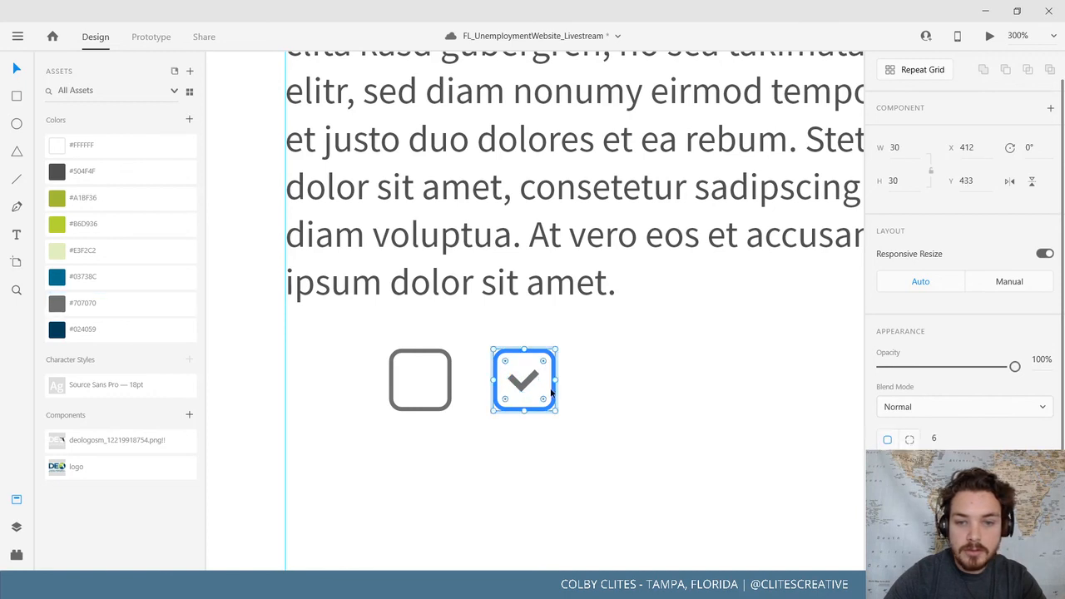
{"action": "key", "text": "i"}
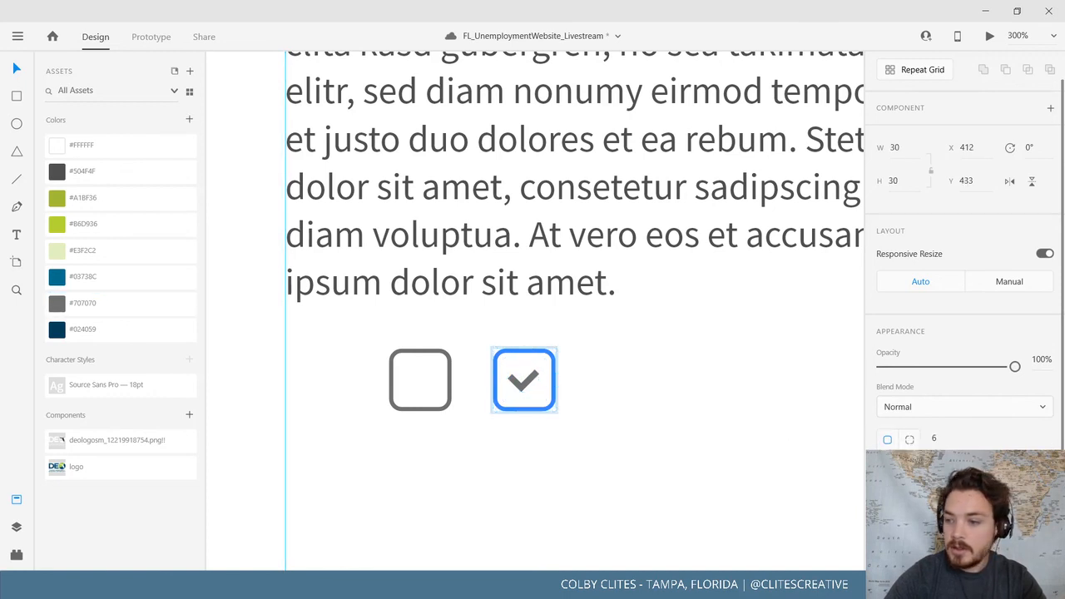
{"action": "key", "text": "Escape"}
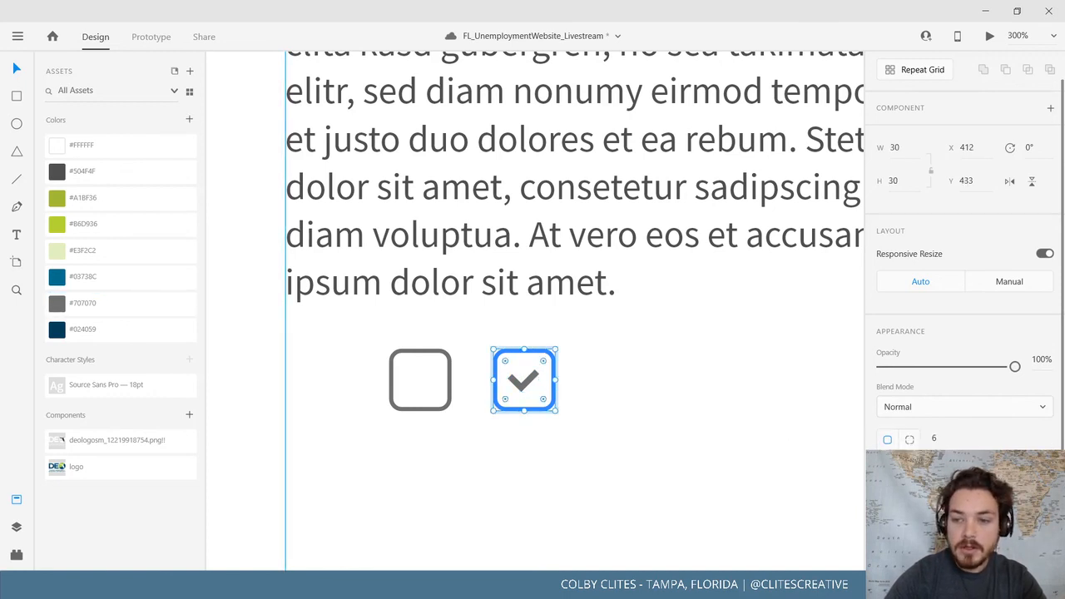
{"action": "left_click", "coordinate": [61, 309]}
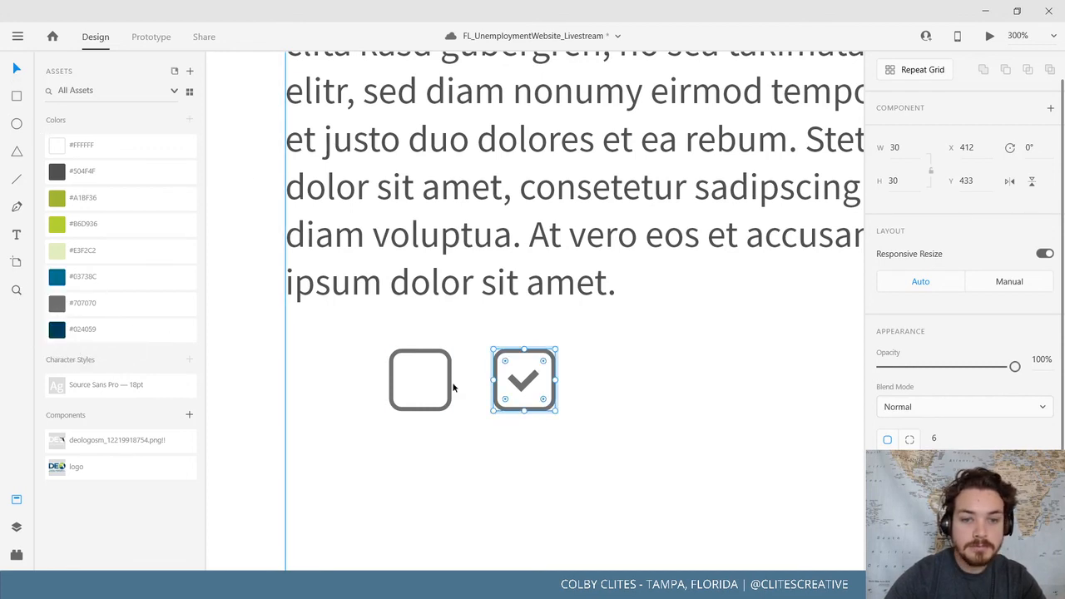
{"action": "left_click", "coordinate": [504, 479]}
{"action": "left_click_drag", "start_coordinate": [507, 480], "coordinate": [494, 510]}
{"action": "key", "text": "ctrl+minus"}
{"action": "key", "text": "ctrl+minus"}
{"action": "key", "text": "ctrl+minus"}
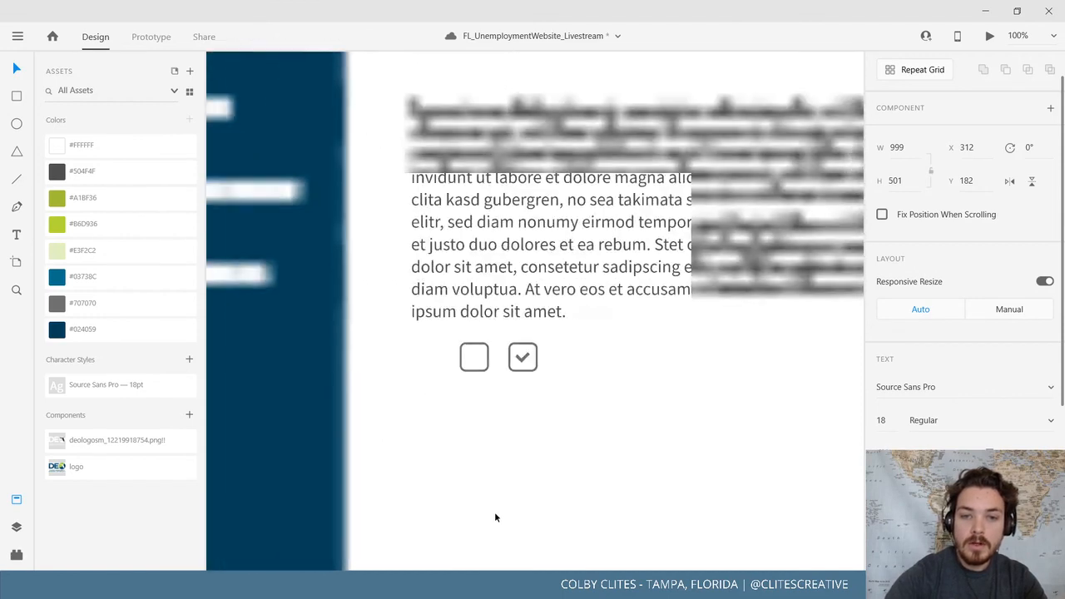
{"action": "left_click", "coordinate": [535, 344]}
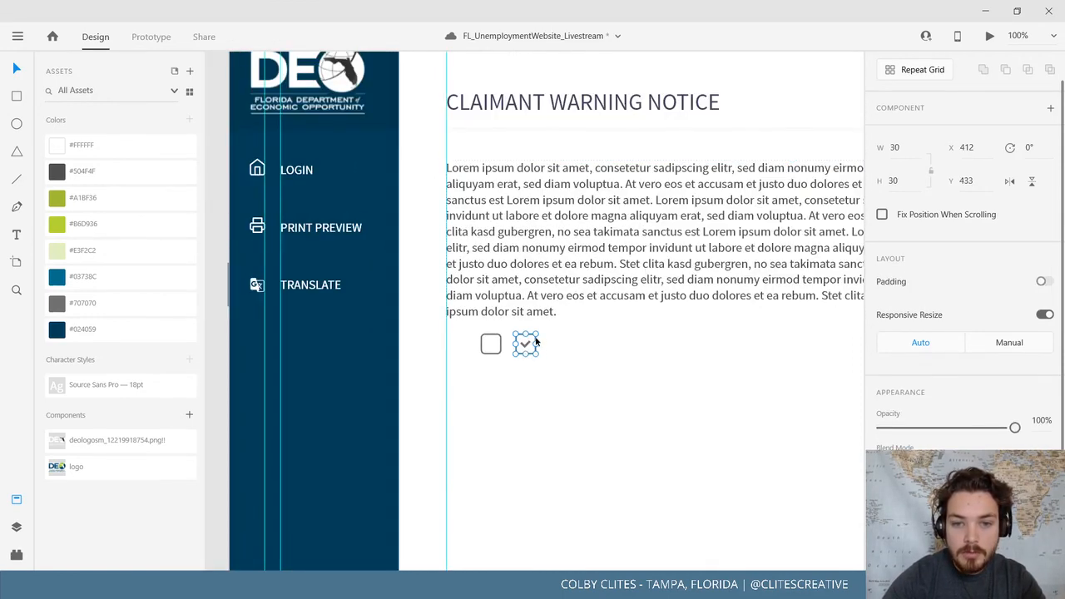
{"action": "scroll", "coordinate": [526, 342], "scroll_direction": "up", "scroll_amount": 5}
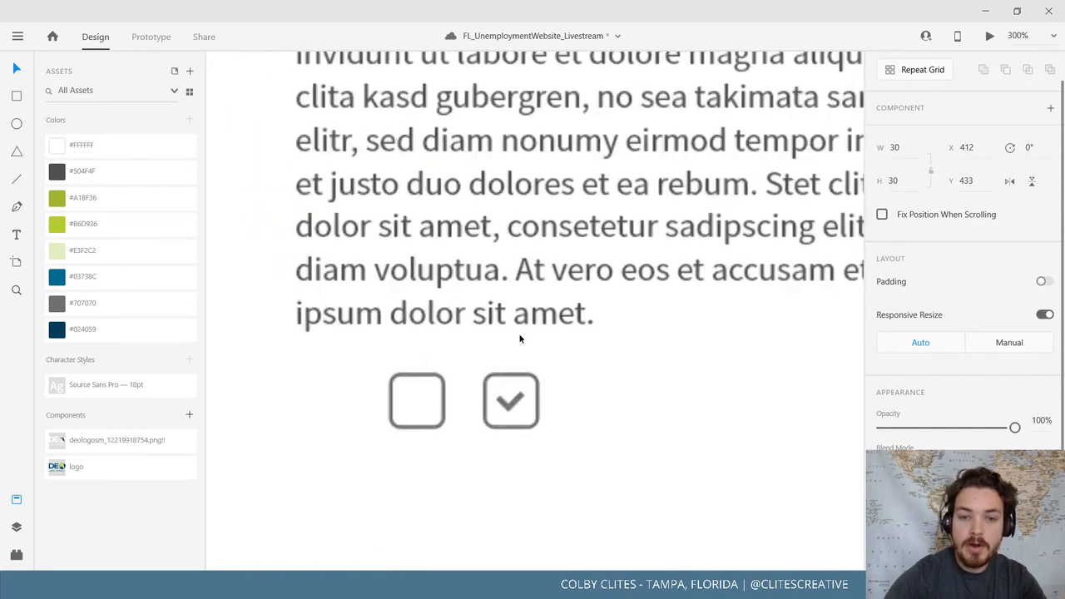
{"action": "left_click_drag", "start_coordinate": [505, 413], "coordinate": [619, 458]}
{"action": "key", "text": "ctrl+z"}
{"action": "left_click", "coordinate": [527, 438]}
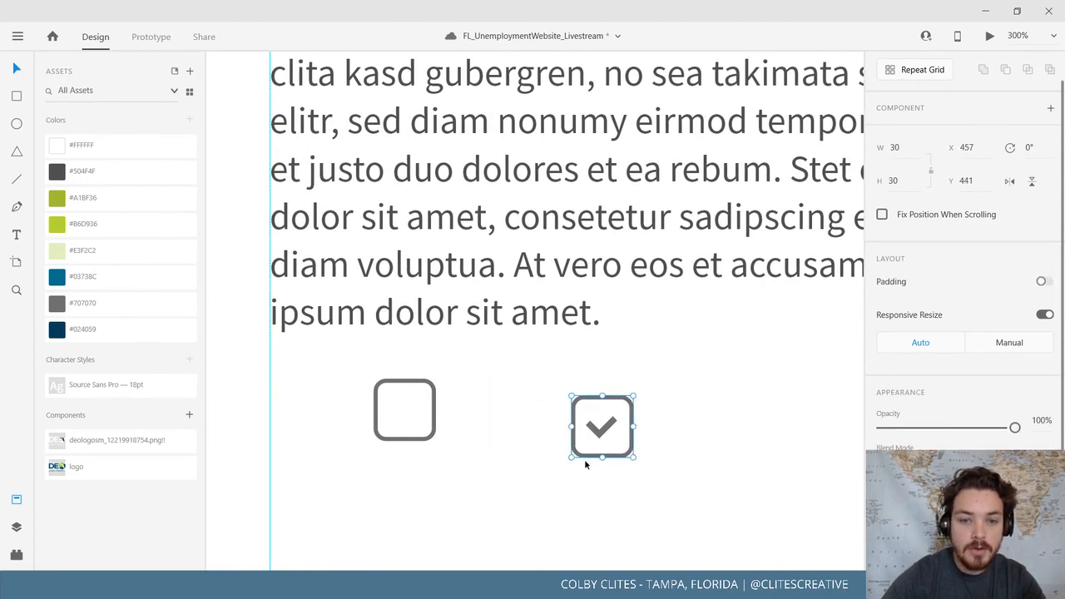
{"action": "key", "text": "ctrl+z"}
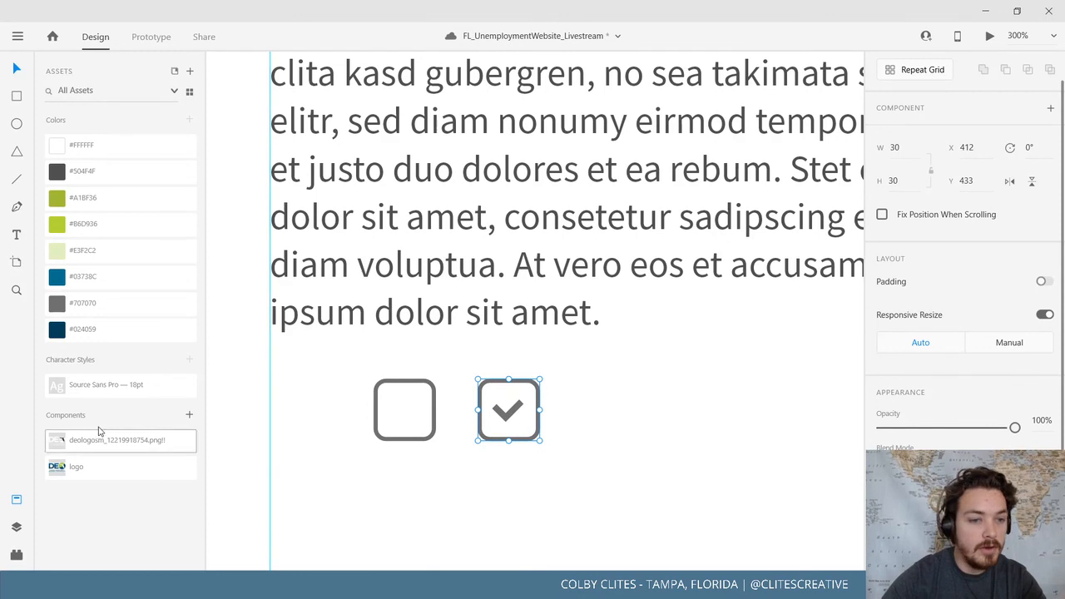
Add the checked checkbox and the empty checkbox to the document assets as two separate components
{"action": "left_click", "coordinate": [189, 415]}
{"action": "left_click", "coordinate": [396, 439]}
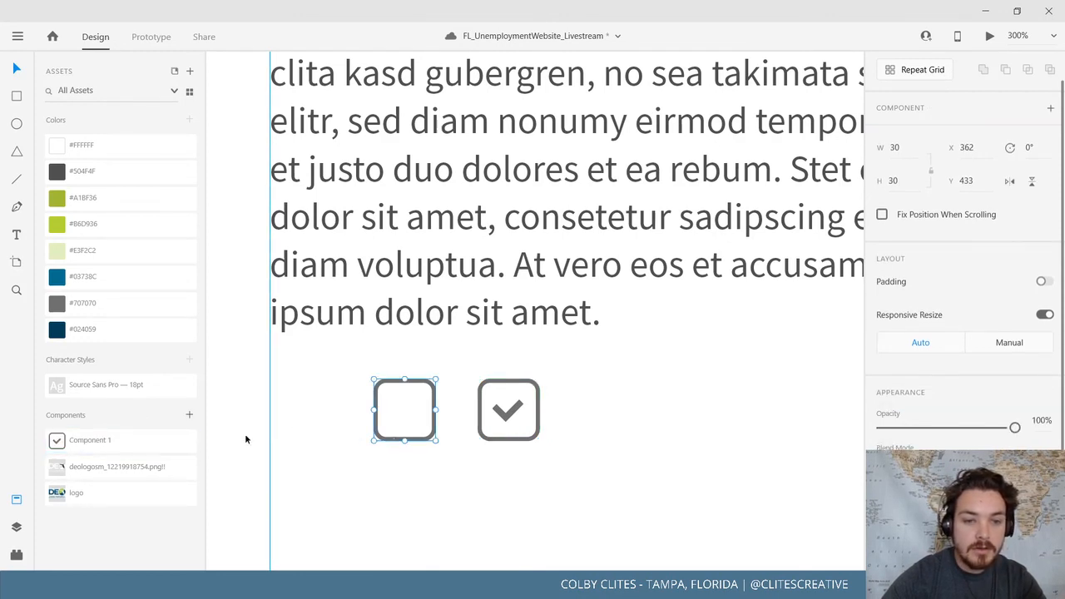
{"action": "left_click", "coordinate": [188, 416]}
Examine the acknowledgement line and its checkbox on the original website screenshot above the FL_UnemploymentSite_Home artboard
{"action": "left_click_drag", "start_coordinate": [271, 439], "coordinate": [375, 439]}
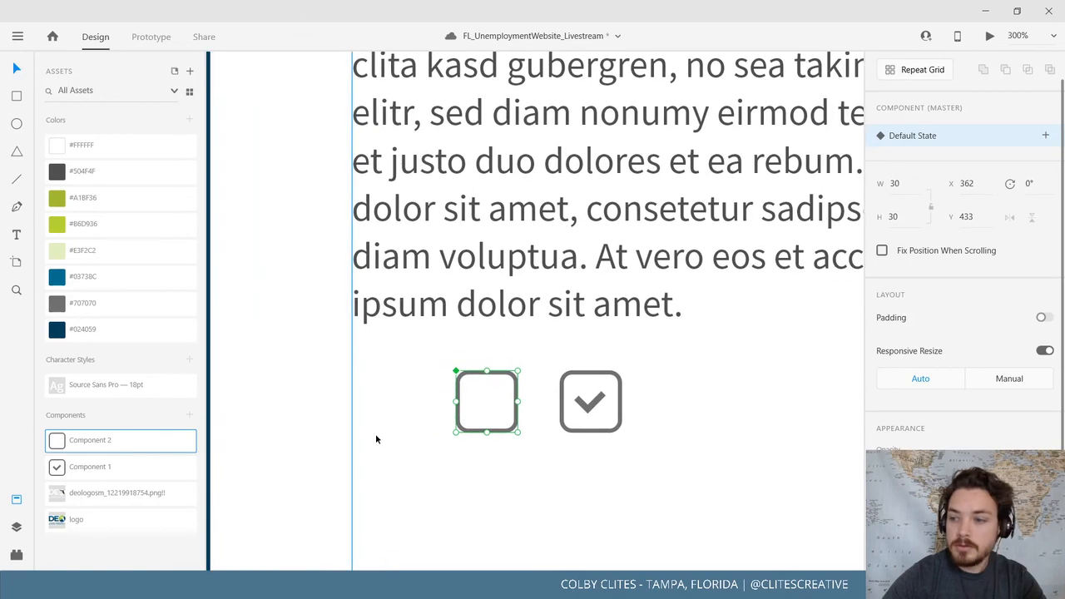
{"action": "key", "text": "ctrl+minus"}
{"action": "key", "text": "ctrl+minus"}
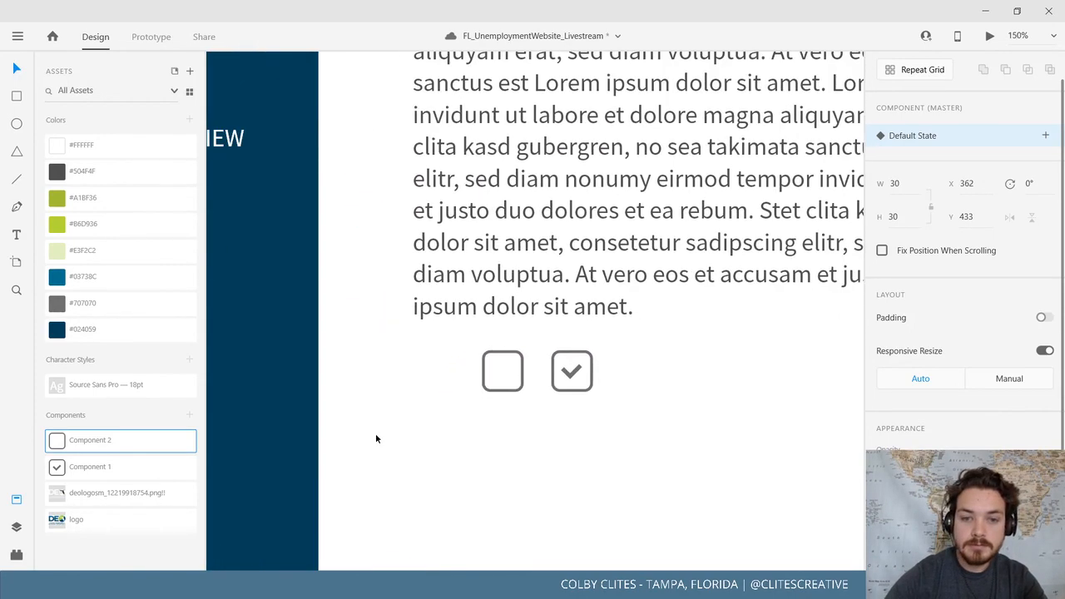
{"action": "key", "text": "ctrl+minus"}
{"action": "key", "text": "ctrl+minus"}
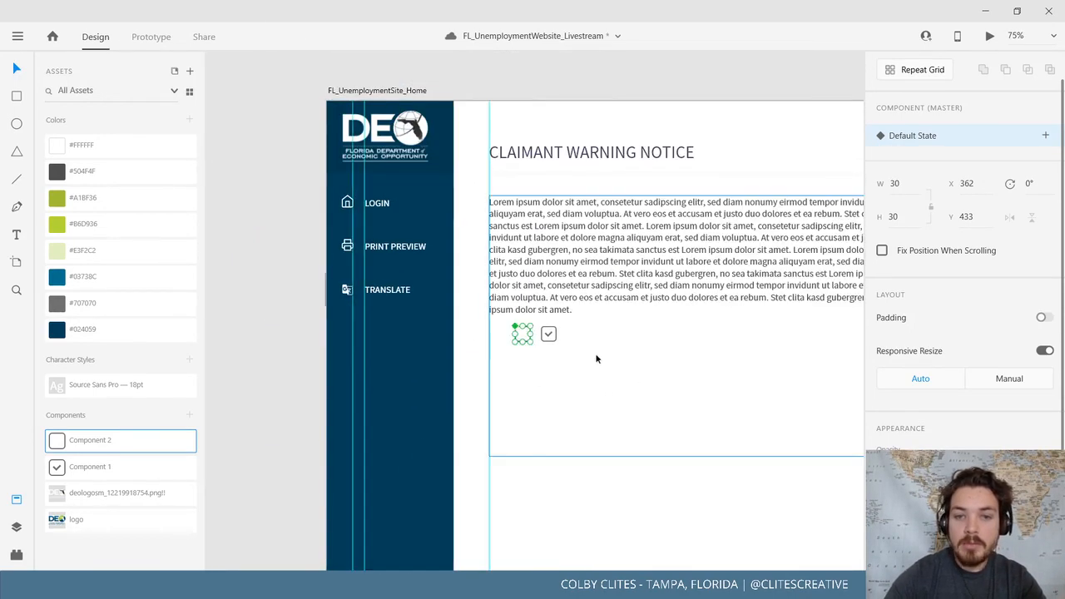
{"action": "left_click", "coordinate": [532, 382]}
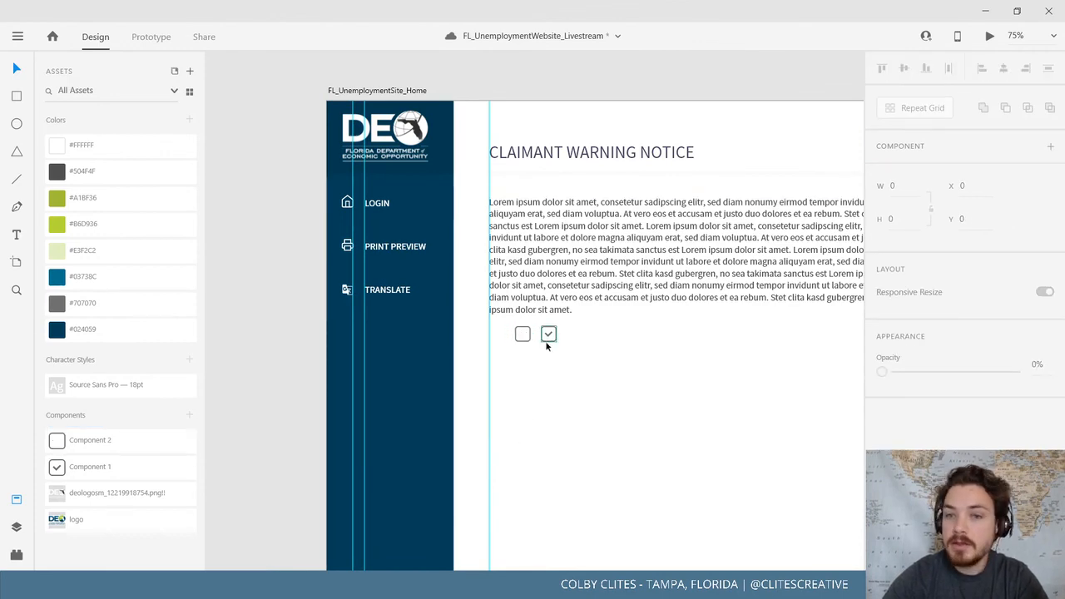
{"action": "left_click_drag", "start_coordinate": [609, 238], "coordinate": [473, 451]}
{"action": "left_click_drag", "start_coordinate": [528, 286], "coordinate": [305, 493]}
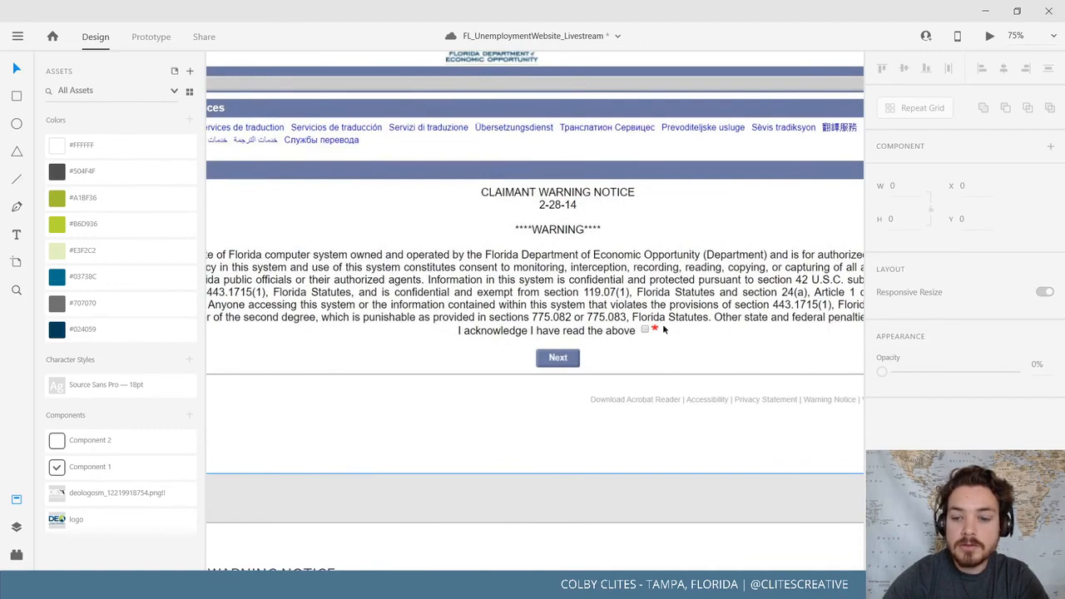
{"action": "scroll", "coordinate": [490, 464], "scroll_direction": "down", "scroll_amount": 10}
{"action": "scroll", "coordinate": [490, 464], "scroll_direction": "left", "scroll_amount": 6}
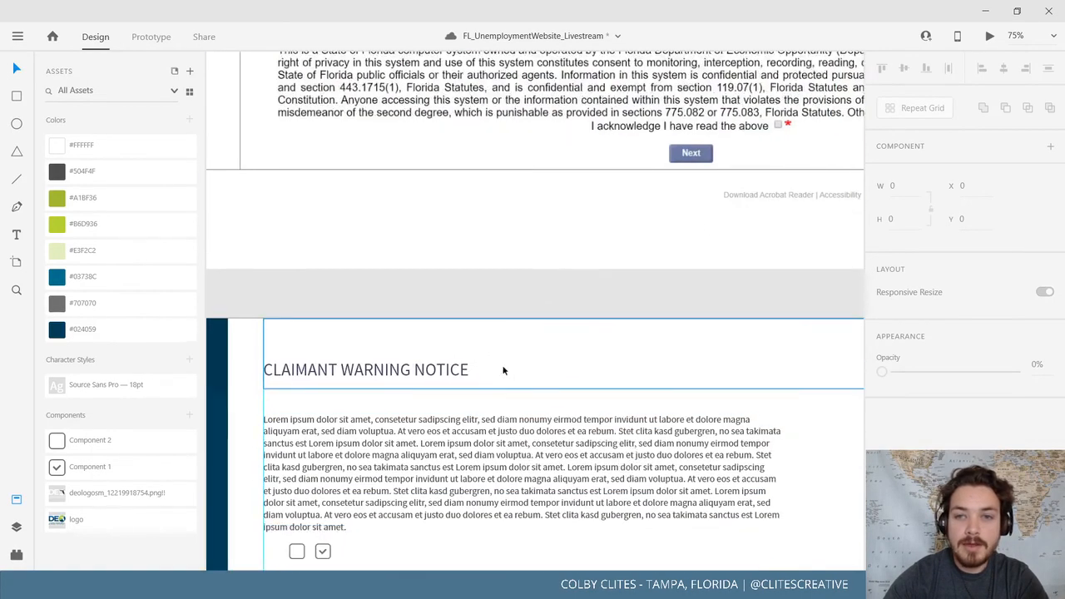
Delete the checked checkbox below the lorem ipsum paragraph, keeping only the empty one on the FL_UnemploymentSite_Home artboard
{"action": "scroll", "coordinate": [543, 371], "scroll_direction": "down", "scroll_amount": 5}
{"action": "scroll", "coordinate": [543, 371], "scroll_direction": "left", "scroll_amount": 4}
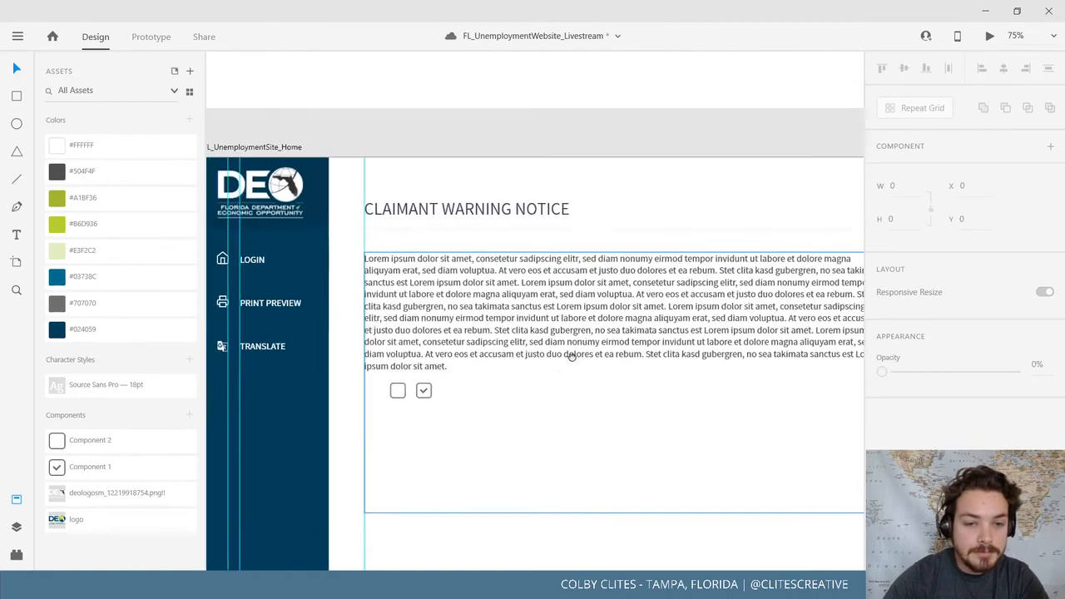
{"action": "left_click_drag", "start_coordinate": [468, 388], "coordinate": [244, 374]}
{"action": "left_click_drag", "start_coordinate": [651, 389], "coordinate": [635, 409]}
{"action": "scroll", "coordinate": [635, 411], "scroll_direction": "down", "scroll_amount": 8}
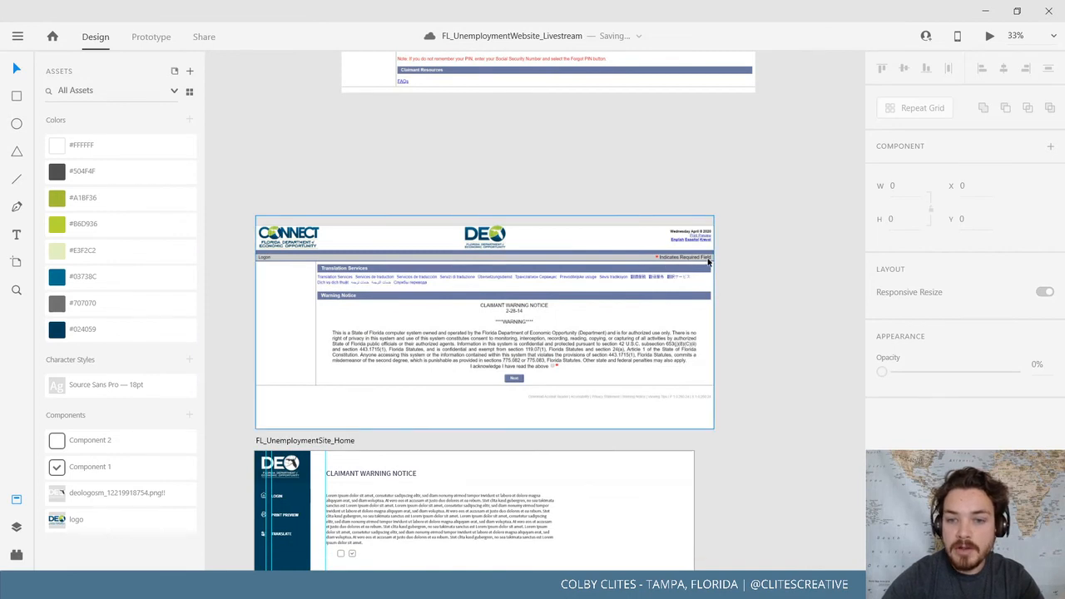
{"action": "scroll", "coordinate": [677, 424], "scroll_direction": "down", "scroll_amount": 5}
{"action": "scroll", "coordinate": [632, 366], "scroll_direction": "left", "scroll_amount": 2}
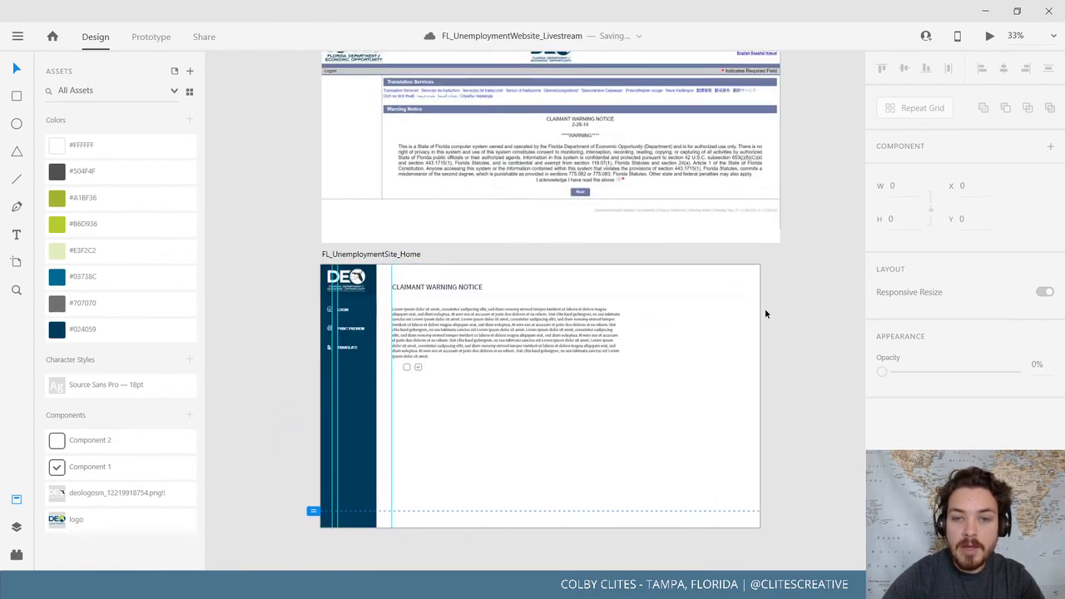
{"action": "scroll", "coordinate": [749, 333], "scroll_direction": "down", "scroll_amount": 1}
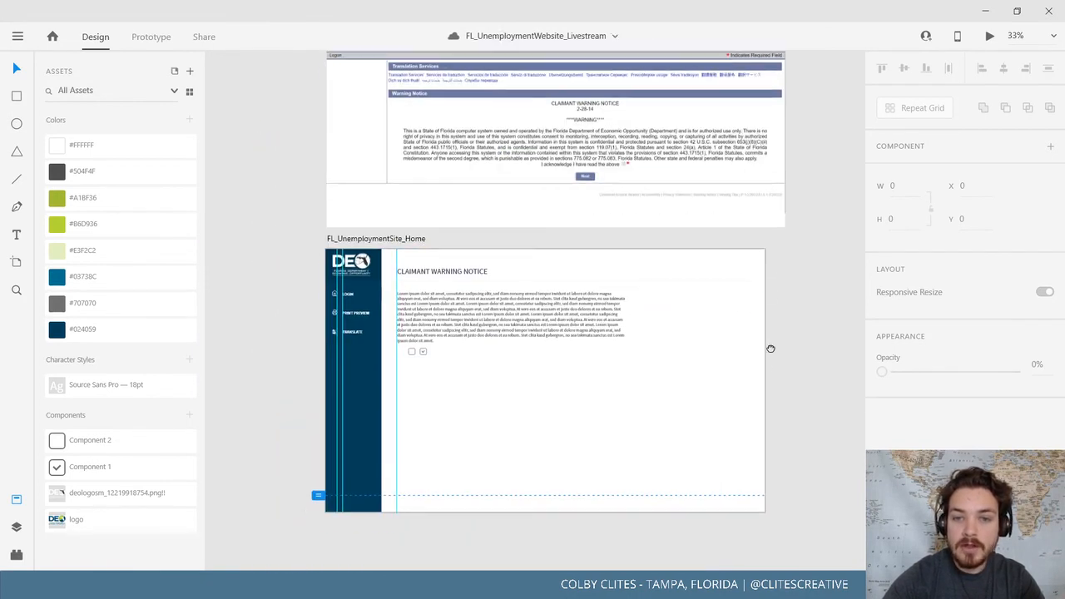
{"action": "key", "text": "ctrl+equal"}
{"action": "left_click_drag", "start_coordinate": [558, 440], "coordinate": [751, 385]}
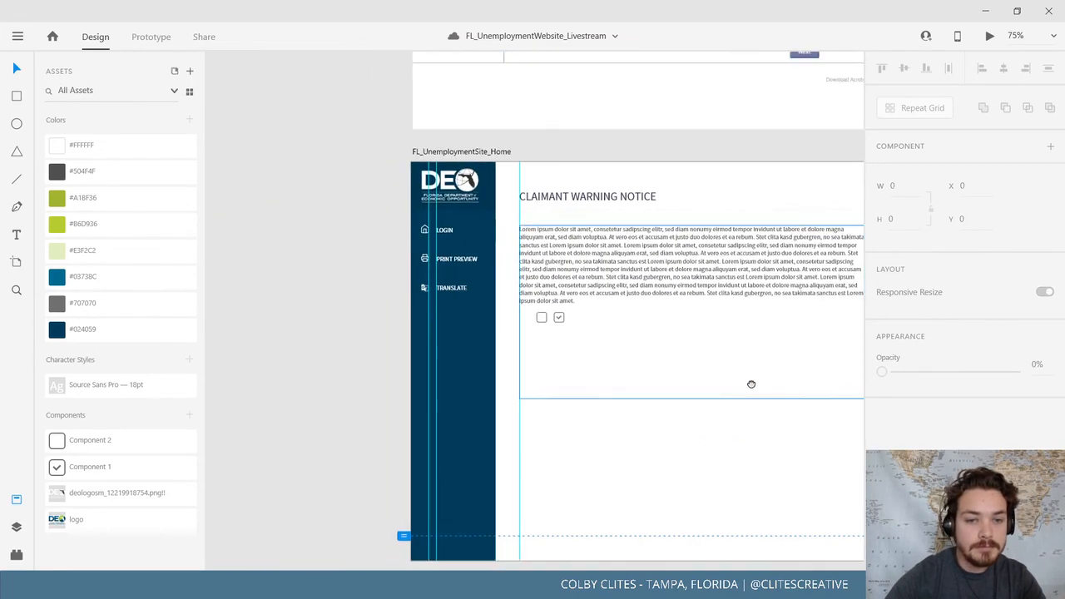
{"action": "left_click_drag", "start_coordinate": [638, 408], "coordinate": [598, 339]}
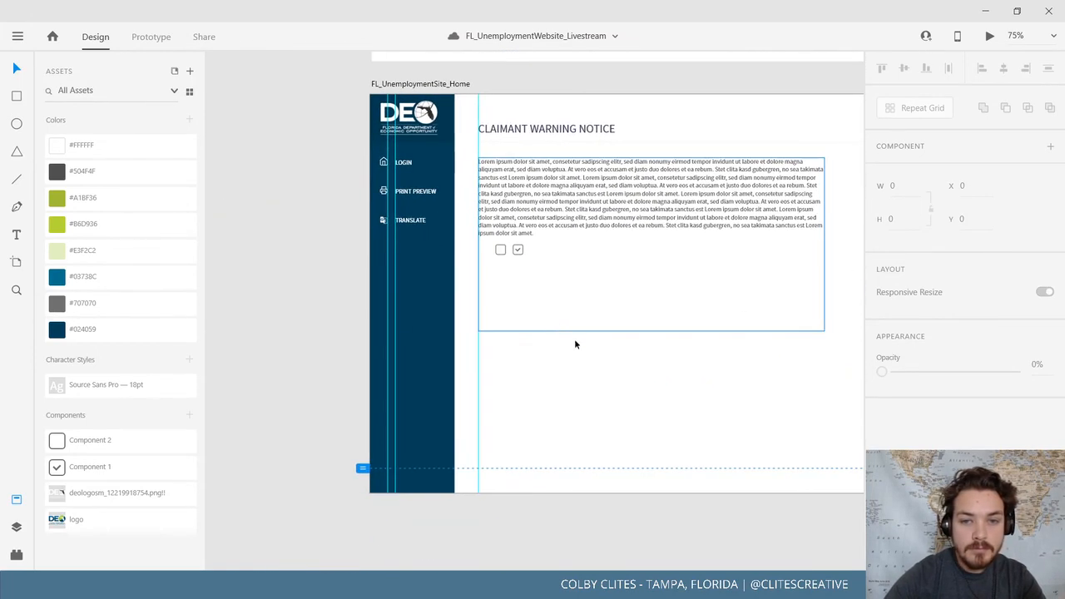
{"action": "left_click", "coordinate": [513, 251]}
{"action": "key", "text": "Delete"}
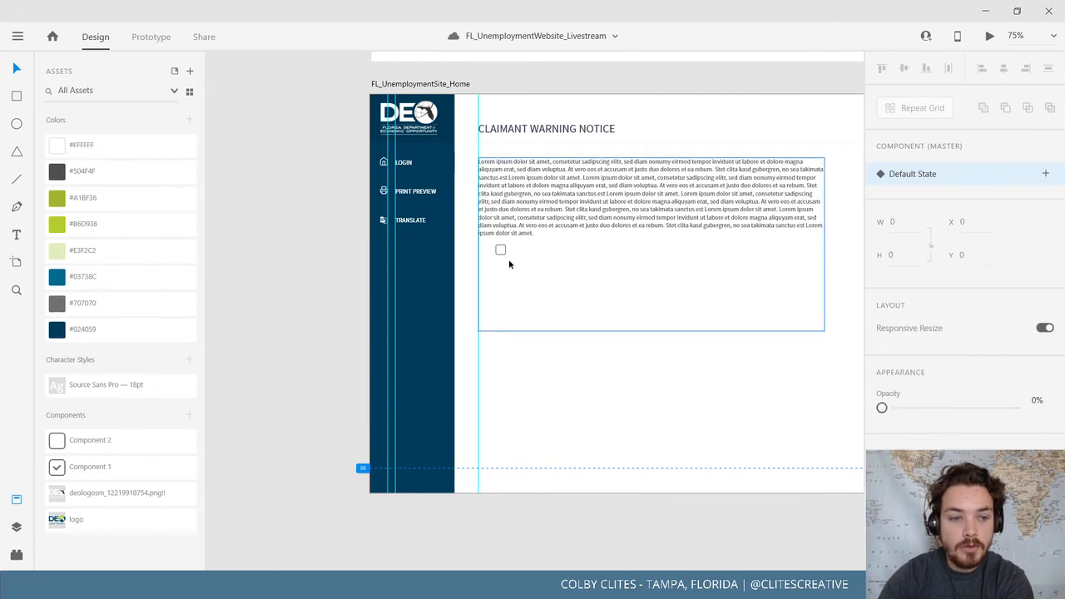
Move the empty checkbox to X 312, Y 444, flush with the paragraph's left-hand guide and just below the text
{"action": "scroll", "coordinate": [400, 392], "scroll_direction": "up", "scroll_amount": 3}
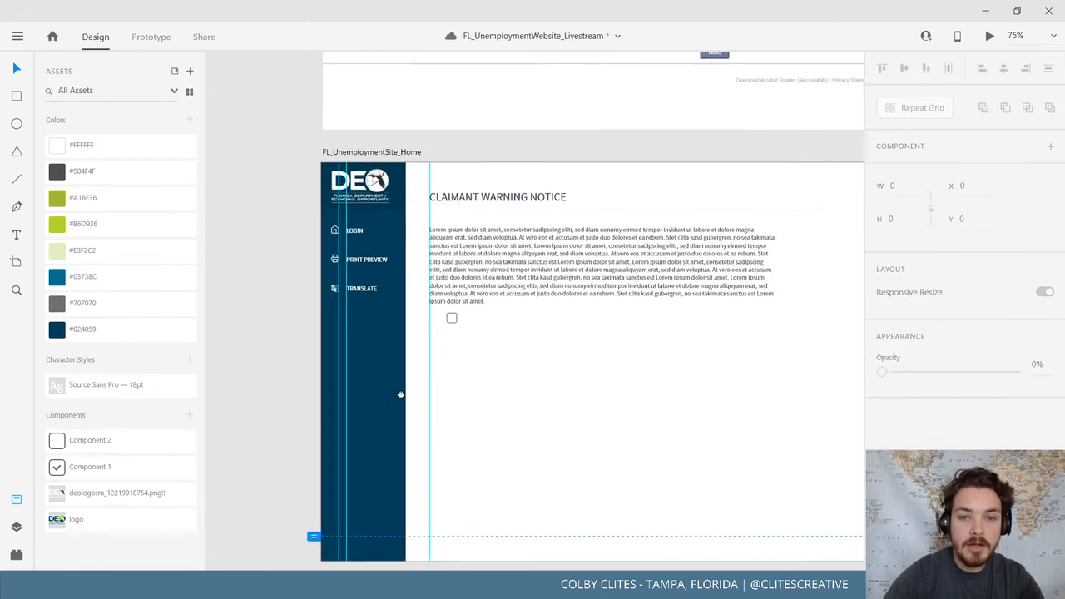
{"action": "key", "text": "ctrl+equal"}
{"action": "key", "text": "ctrl+equal"}
{"action": "key", "text": "ctrl+equal"}
{"action": "left_click_drag", "start_coordinate": [349, 419], "coordinate": [440, 373]}
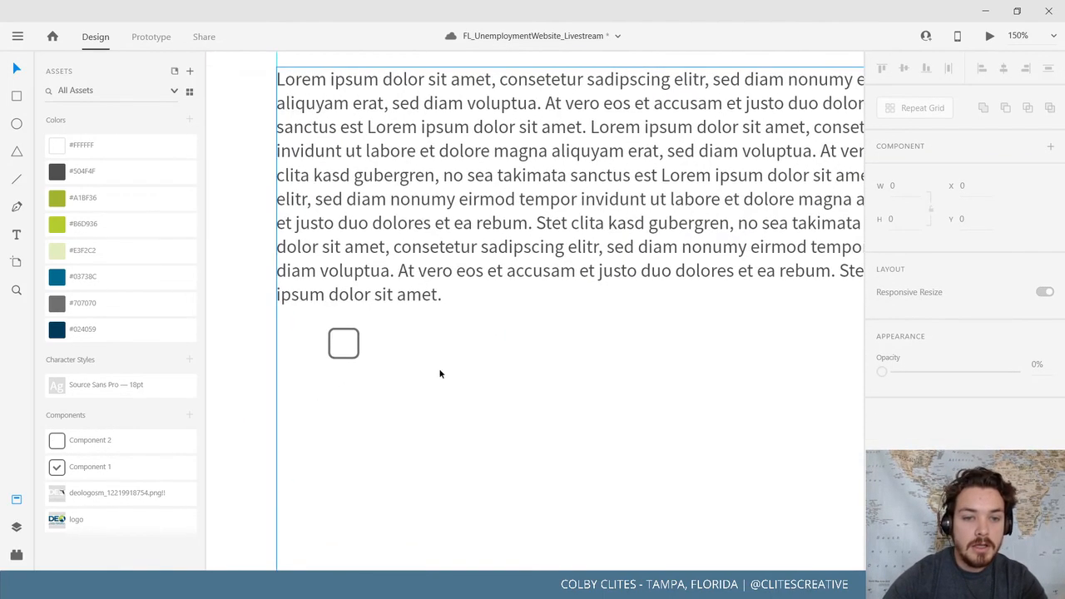
{"action": "left_click_drag", "start_coordinate": [343, 356], "coordinate": [286, 372]}
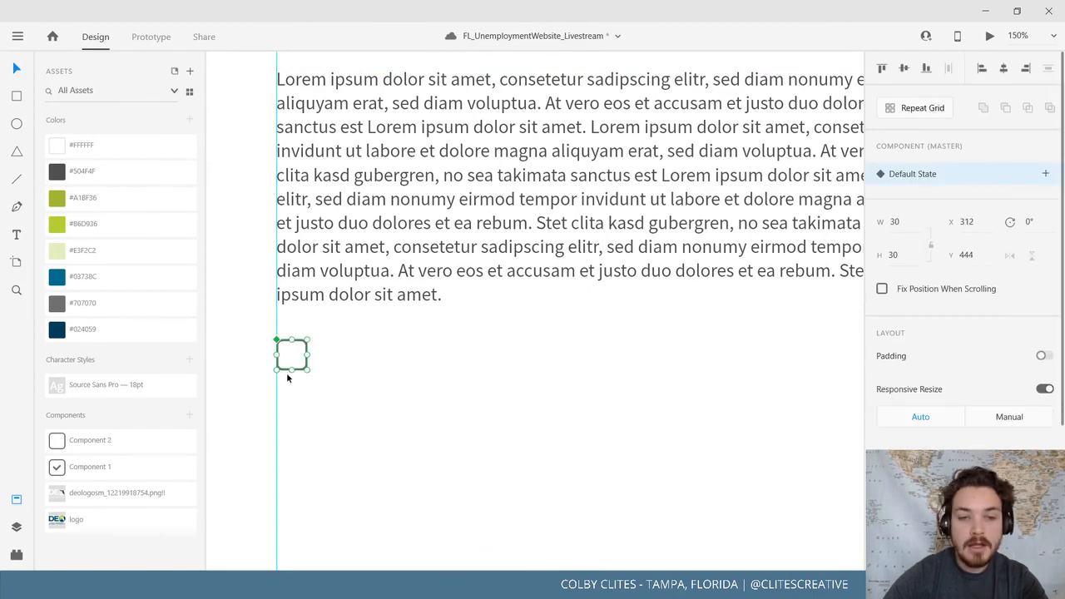
{"action": "key", "text": "ctrl+1"}
{"action": "key", "text": "ctrl+minus"}
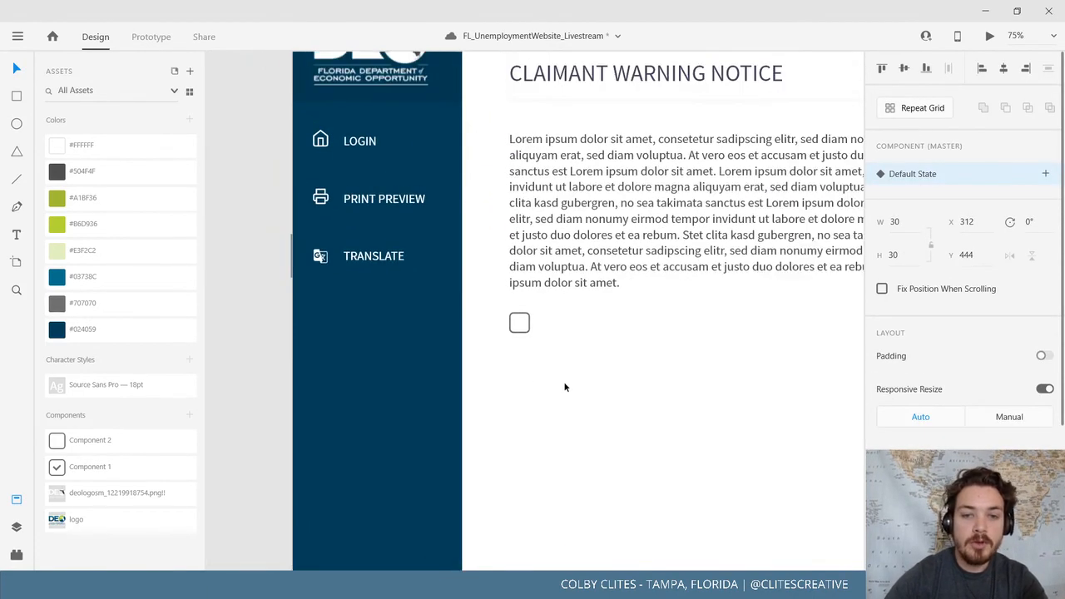
{"action": "left_click", "coordinate": [246, 366]}
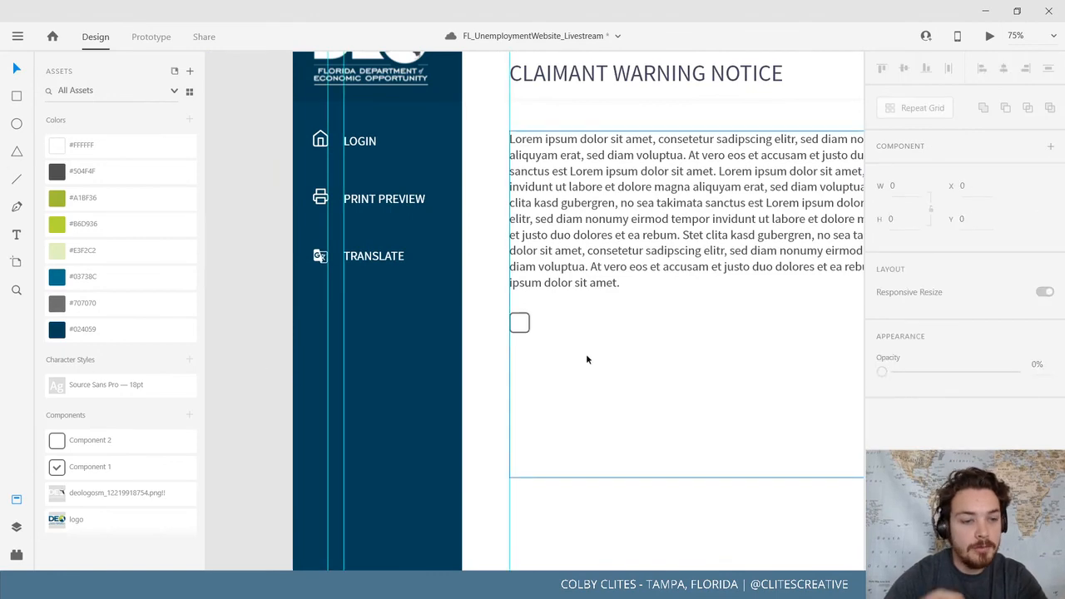
Shorten the lorem ipsum paragraph's text box to about 262 high so it ends just below the last line
{"action": "left_click_drag", "start_coordinate": [586, 359], "coordinate": [471, 369]}
{"action": "key", "text": "ctrl+minus"}
{"action": "key", "text": "ctrl+minus"}
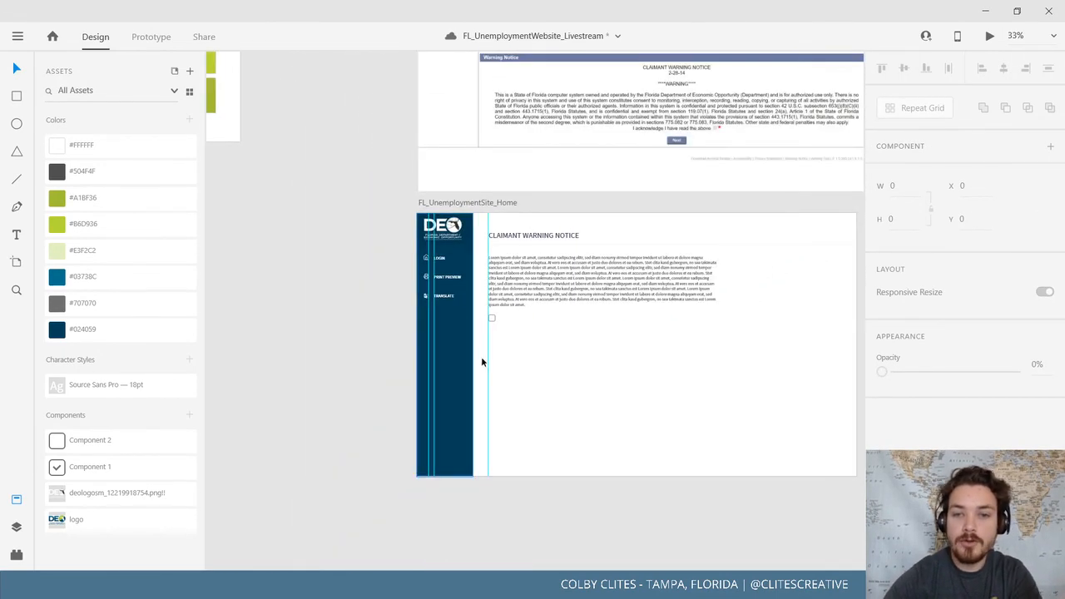
{"action": "left_click_drag", "start_coordinate": [542, 350], "coordinate": [417, 358]}
{"action": "left_click_drag", "start_coordinate": [349, 346], "coordinate": [407, 341]}
{"action": "left_click_drag", "start_coordinate": [513, 356], "coordinate": [445, 387]}
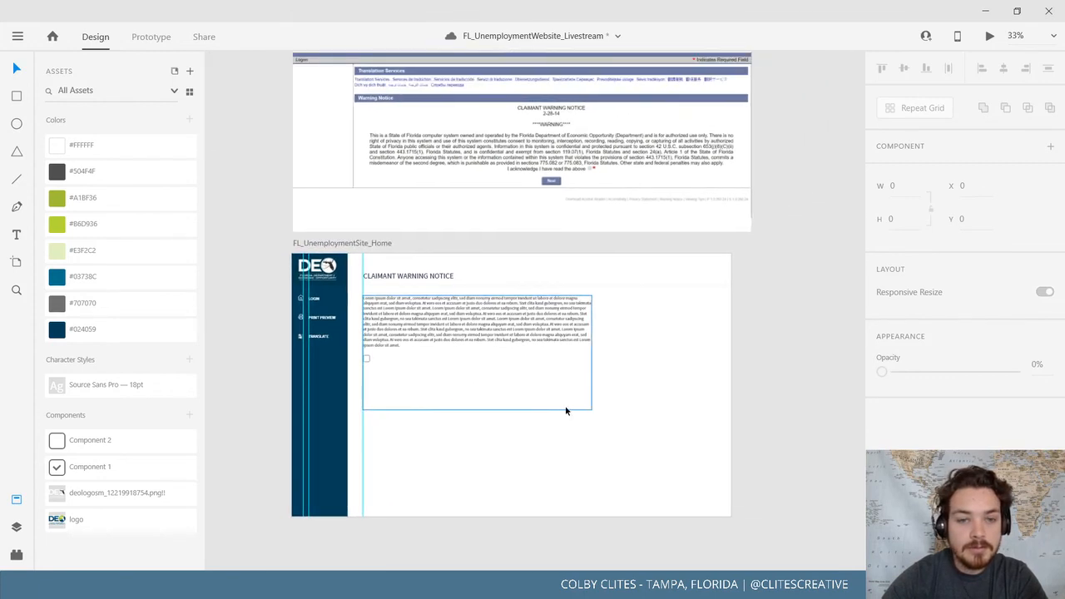
{"action": "left_click_drag", "start_coordinate": [566, 405], "coordinate": [556, 416]}
{"action": "left_click", "coordinate": [465, 365]}
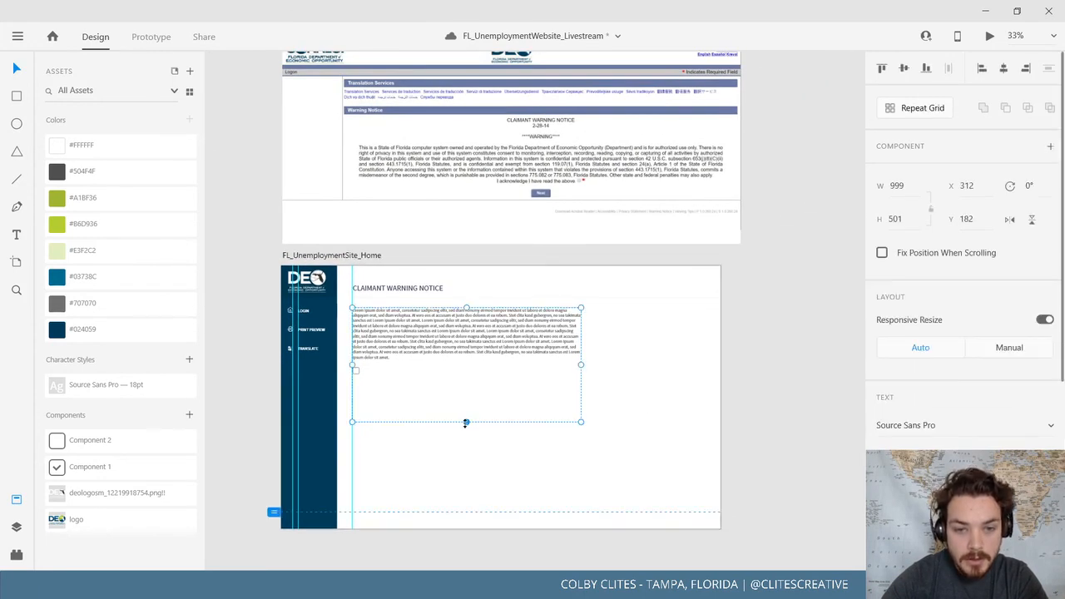
{"action": "left_click_drag", "start_coordinate": [465, 423], "coordinate": [461, 366]}
{"action": "left_click", "coordinate": [262, 369]}
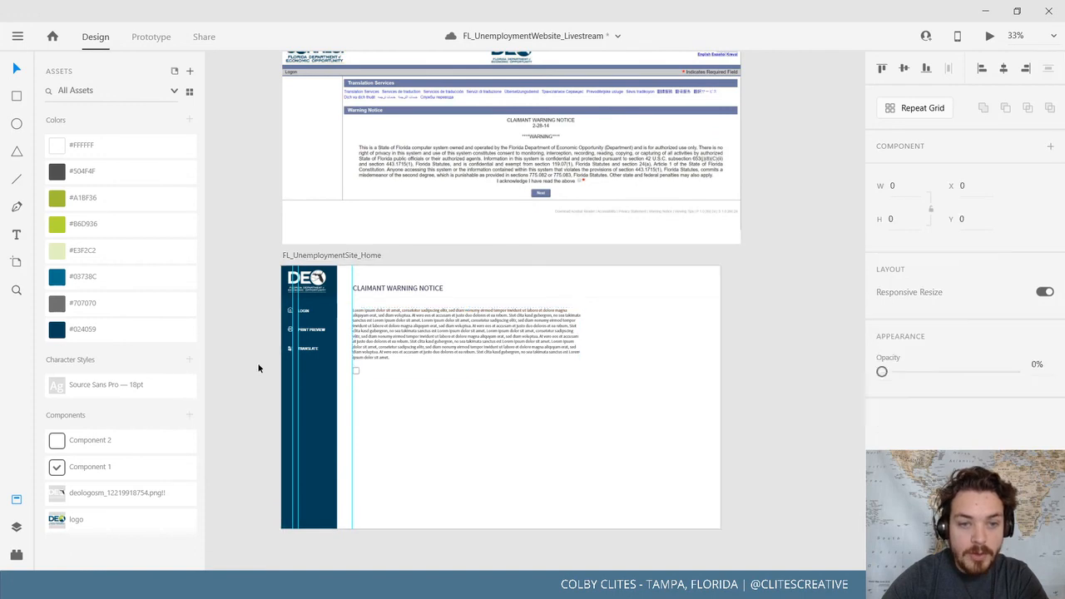
Add a horizontal guide across the home artboard between the CLAIMANT WARNING NOTICE heading and the paragraph
{"action": "left_click_drag", "start_coordinate": [382, 392], "coordinate": [405, 403]}
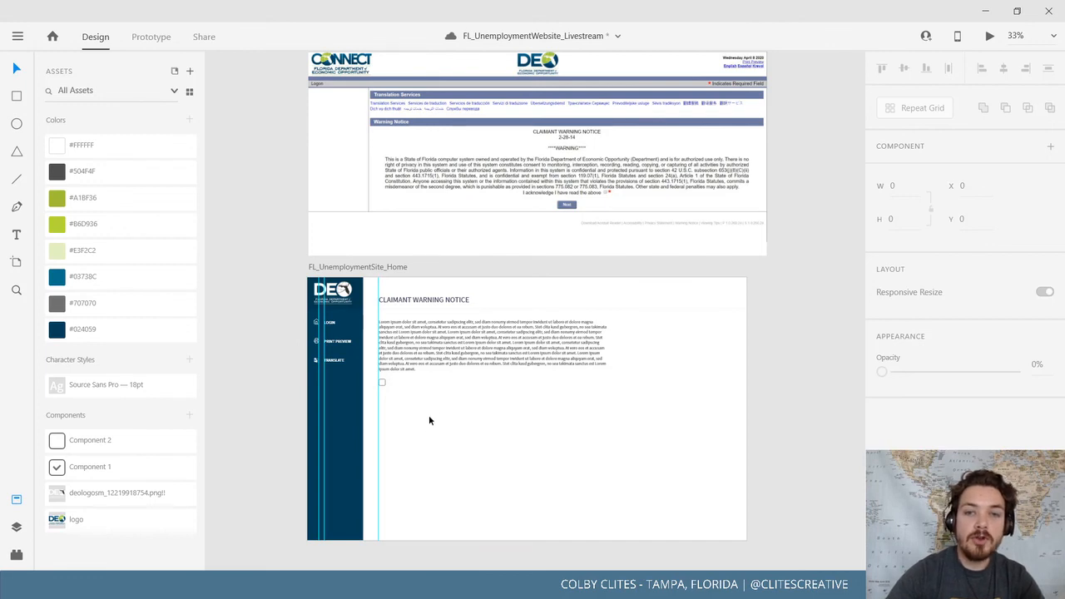
{"action": "left_click_drag", "start_coordinate": [438, 423], "coordinate": [423, 409]}
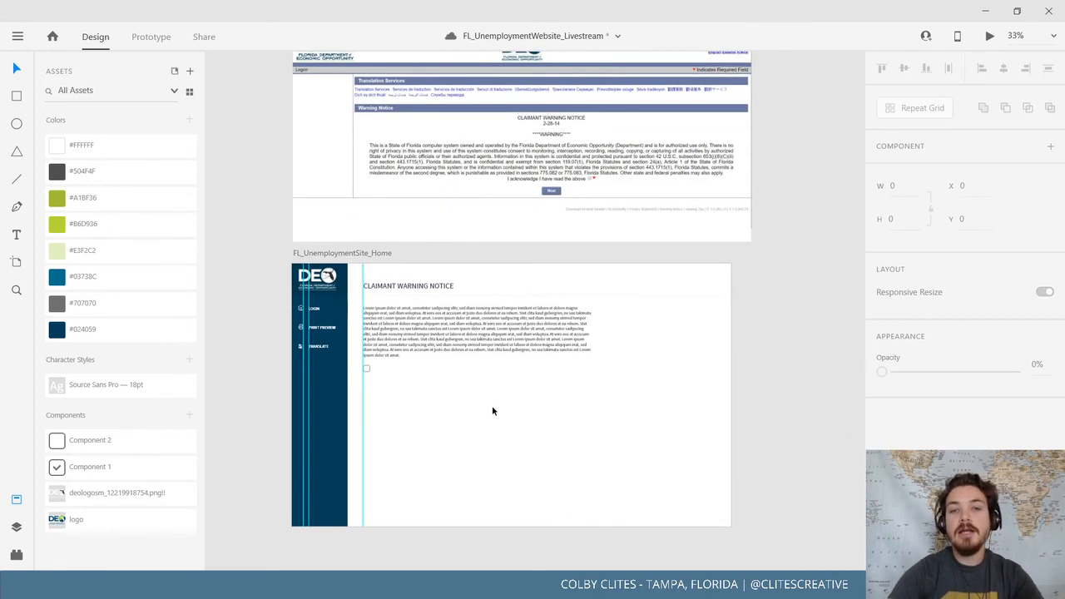
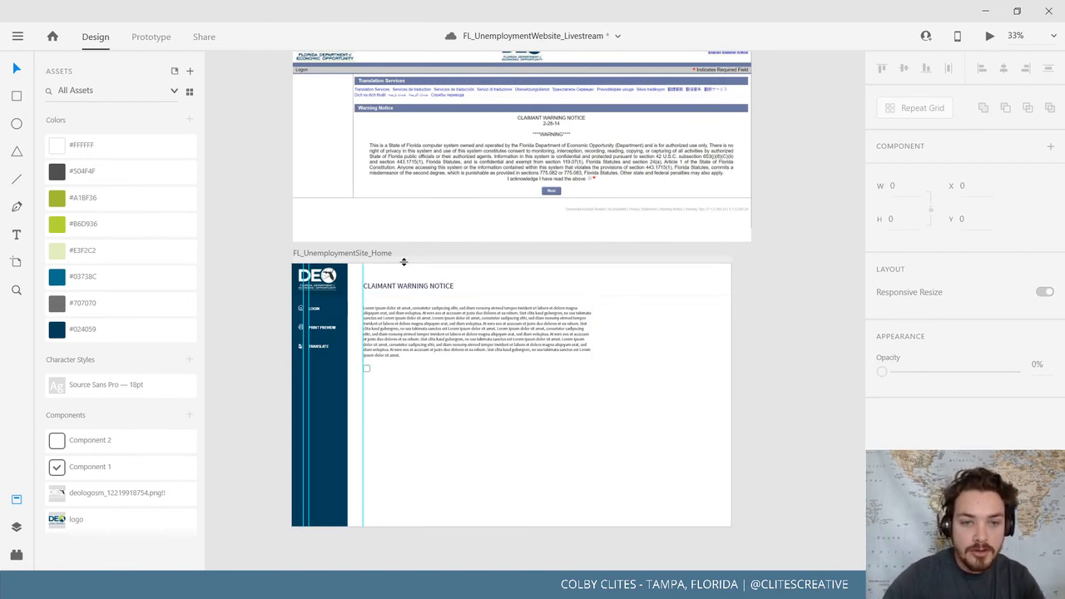
{"action": "left_click_drag", "start_coordinate": [404, 263], "coordinate": [413, 294]}
{"action": "scroll", "coordinate": [729, 310], "scroll_direction": "up", "scroll_amount": 1}
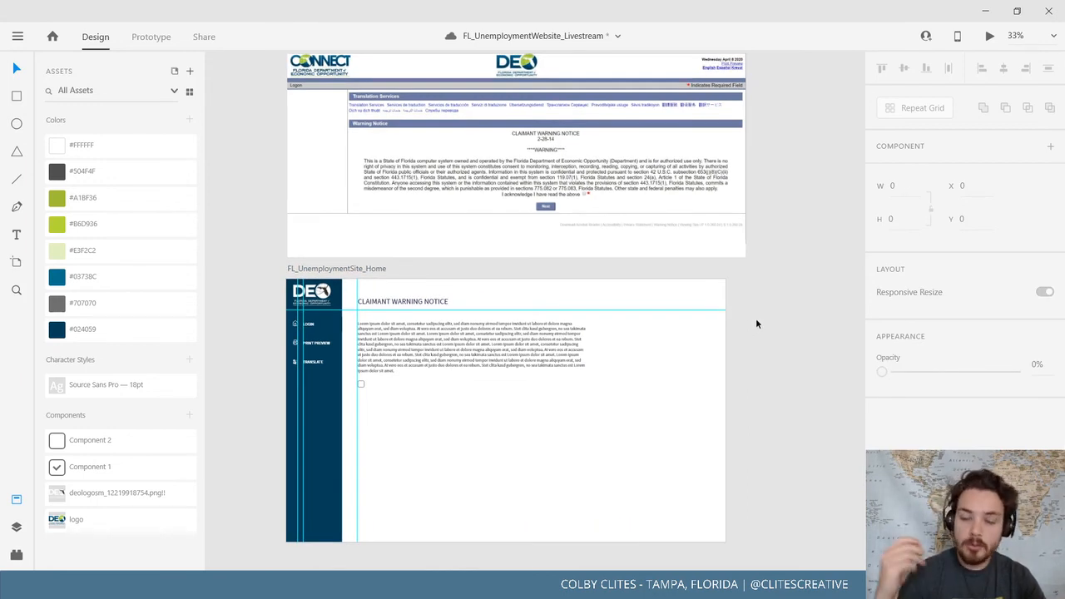
{"action": "scroll", "coordinate": [735, 333], "scroll_direction": "up", "scroll_amount": 2}
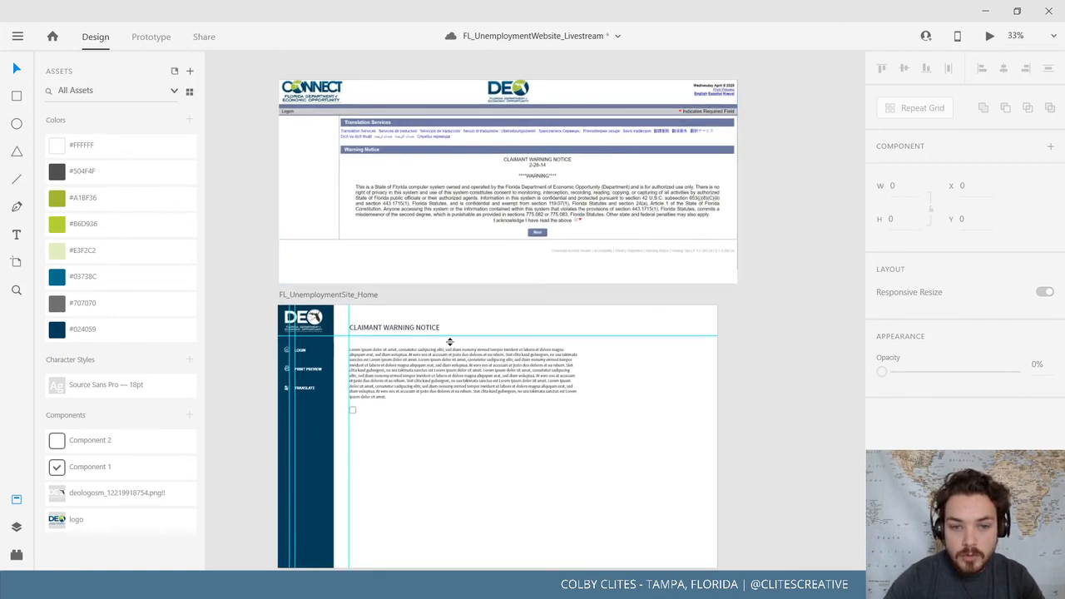
Save the lorem ipsum paragraph's Source Sans Pro 18pt formatting as a character style in the document assets
{"action": "left_click", "coordinate": [442, 368]}
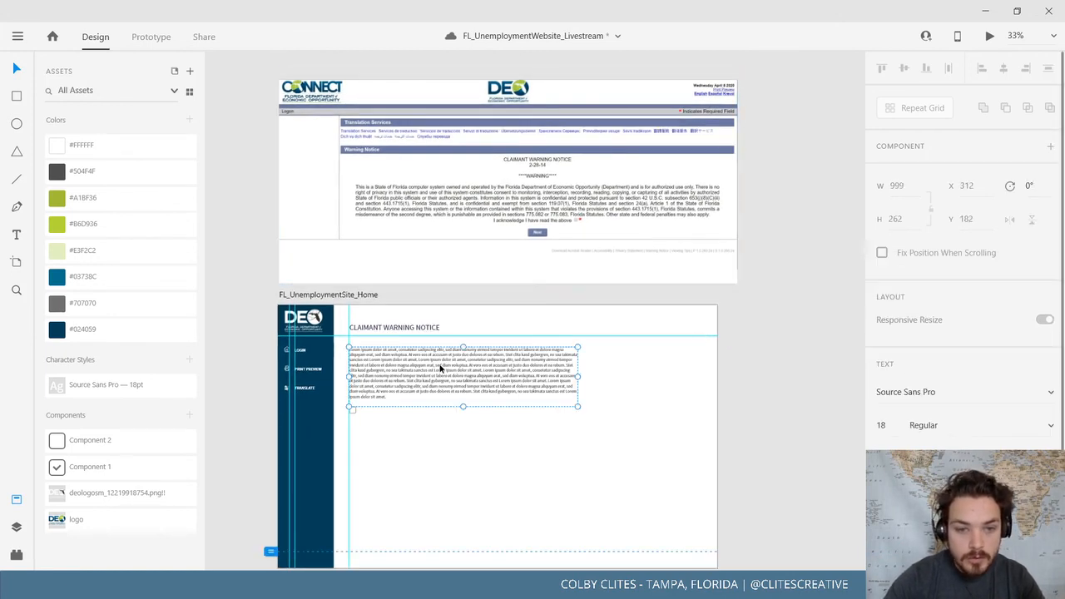
{"action": "left_click", "coordinate": [189, 363]}
{"action": "left_click", "coordinate": [252, 369]}
Save the CLAIMANT WARNING NOTICE heading's Source Sans Pro 33pt formatting as a character style in the document assets
{"action": "scroll", "coordinate": [389, 374], "scroll_direction": "left", "scroll_amount": 3}
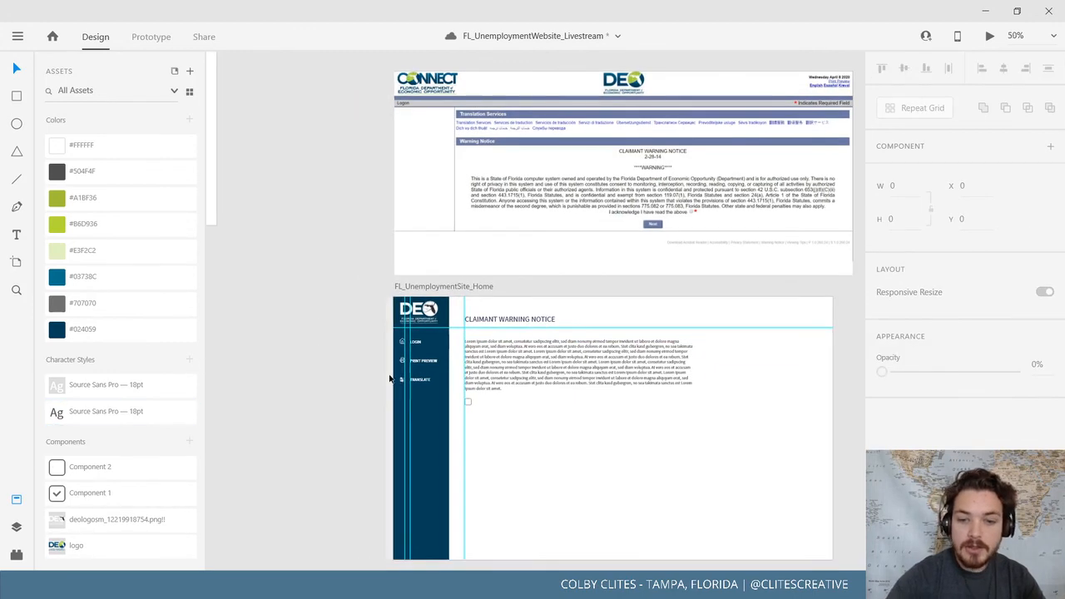
{"action": "scroll", "coordinate": [388, 379], "scroll_direction": "up", "scroll_amount": 5}
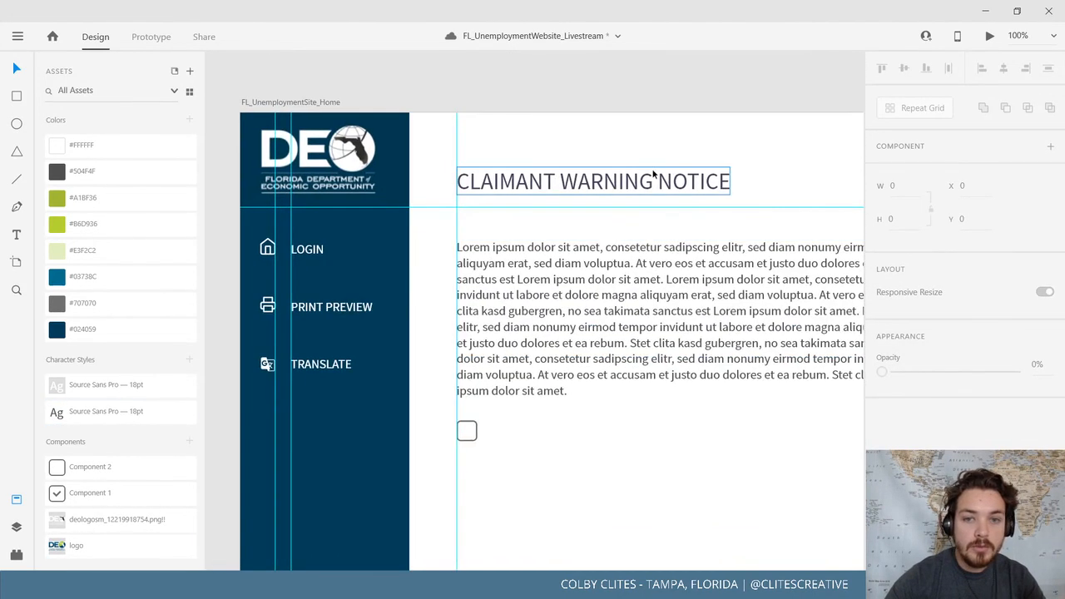
{"action": "left_click", "coordinate": [654, 173]}
{"action": "left_click", "coordinate": [190, 361]}
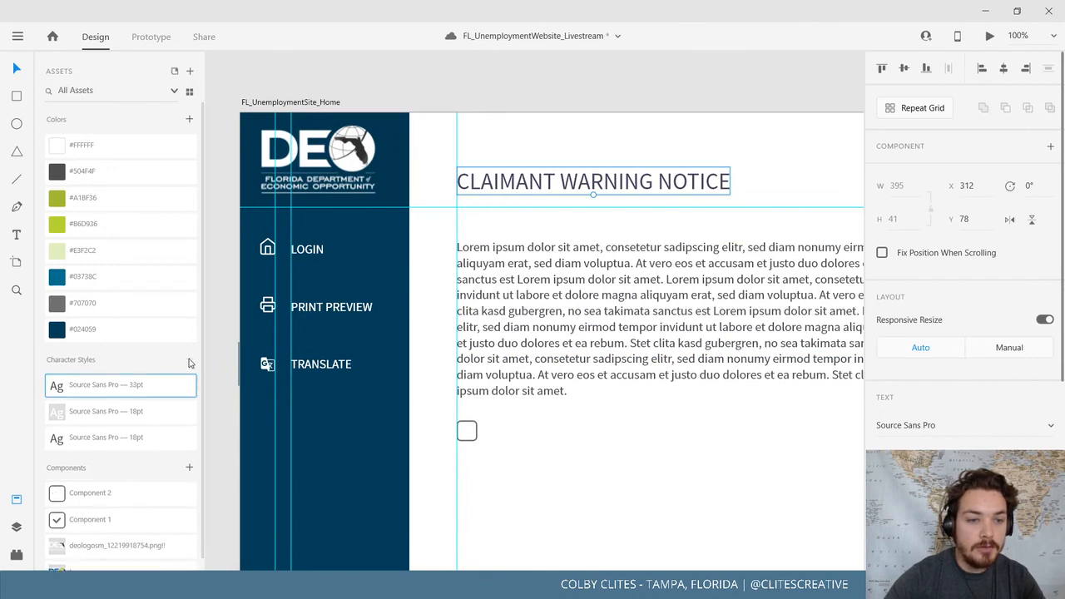
{"action": "left_click", "coordinate": [663, 235]}
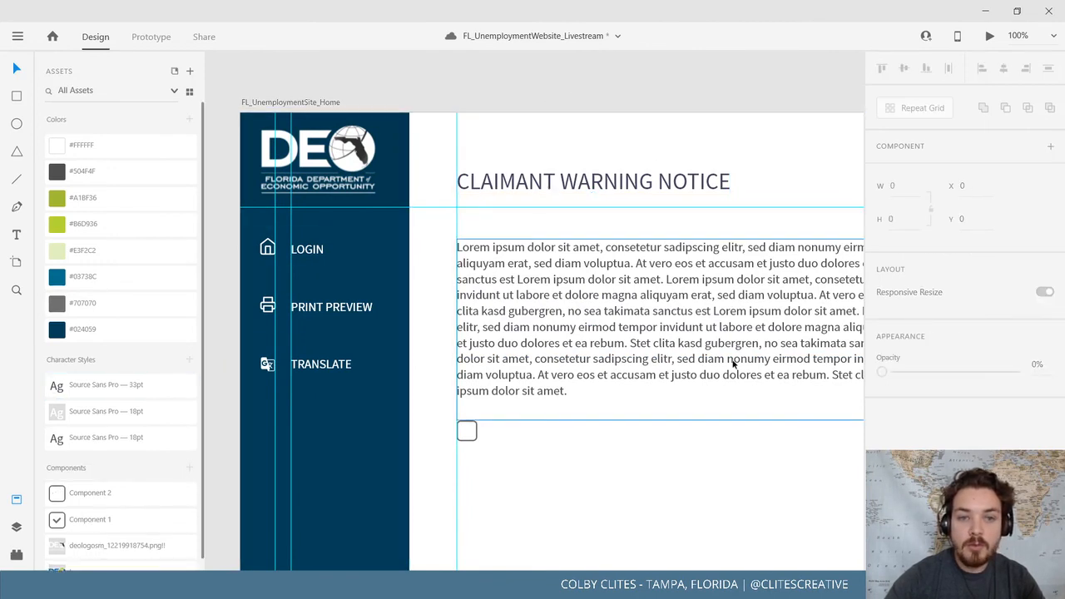
Duplicate the CLAIMANT WARNING NOTICE heading and place the copy on the same line near the artboard's right edge
{"action": "scroll", "coordinate": [765, 417], "scroll_direction": "down", "scroll_amount": 1}
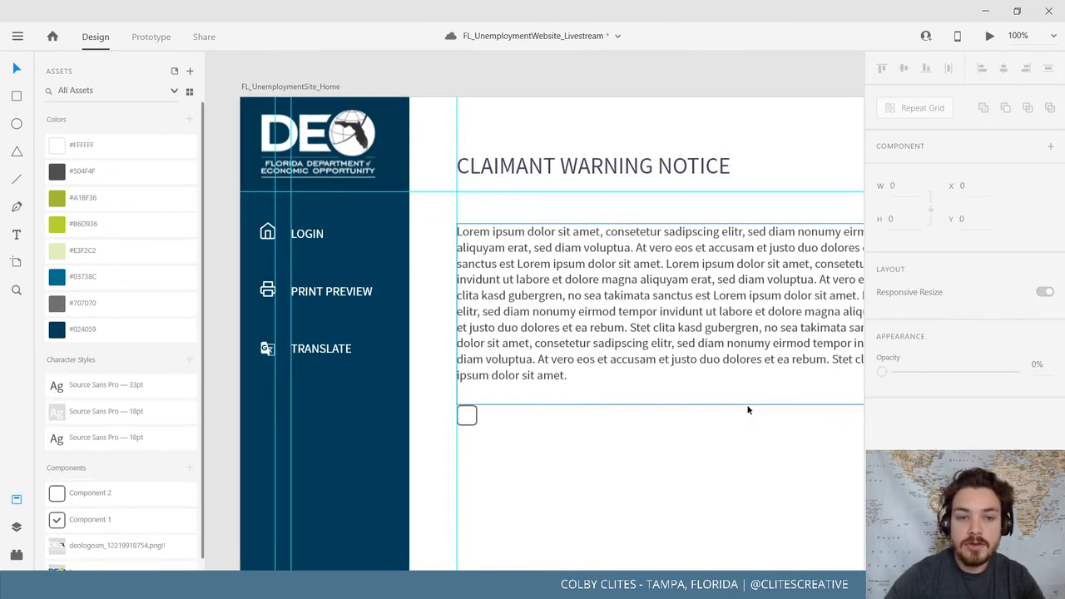
{"action": "left_click_drag", "start_coordinate": [713, 409], "coordinate": [333, 425]}
{"action": "left_click_drag", "start_coordinate": [613, 390], "coordinate": [540, 403]}
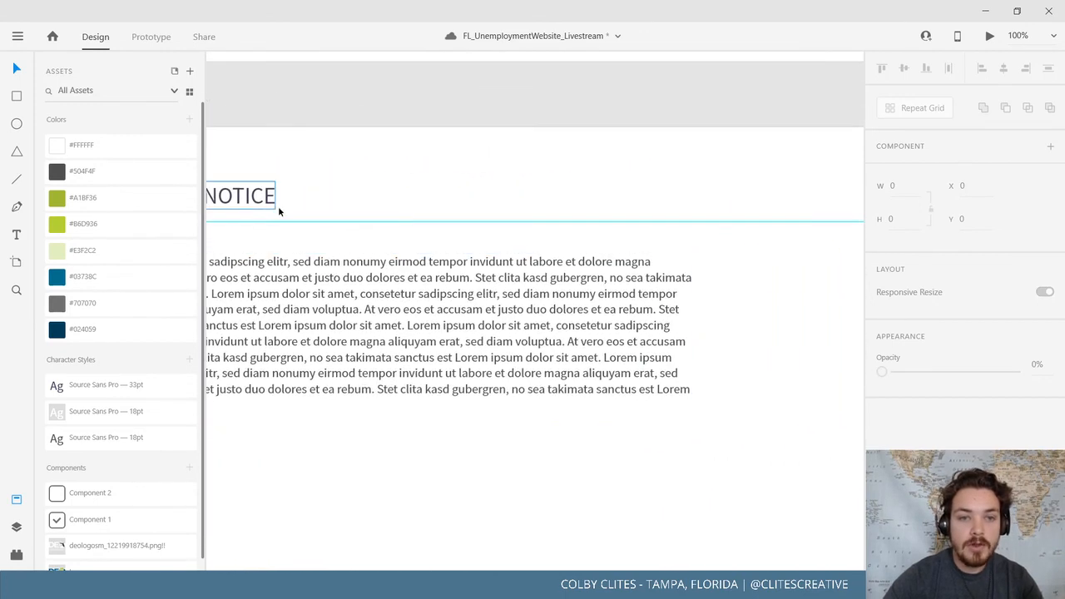
{"action": "left_click_drag", "start_coordinate": [261, 203], "coordinate": [682, 222]}
{"action": "left_click", "coordinate": [812, 266]}
{"action": "left_click_drag", "start_coordinate": [386, 424], "coordinate": [471, 418]}
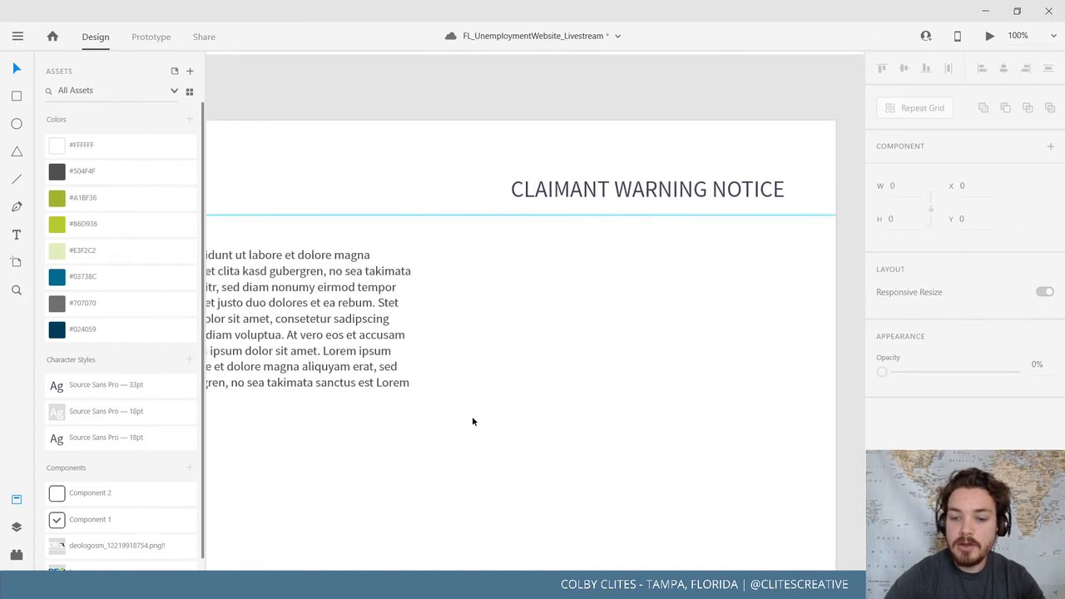
{"action": "key", "text": "ctrl+minus"}
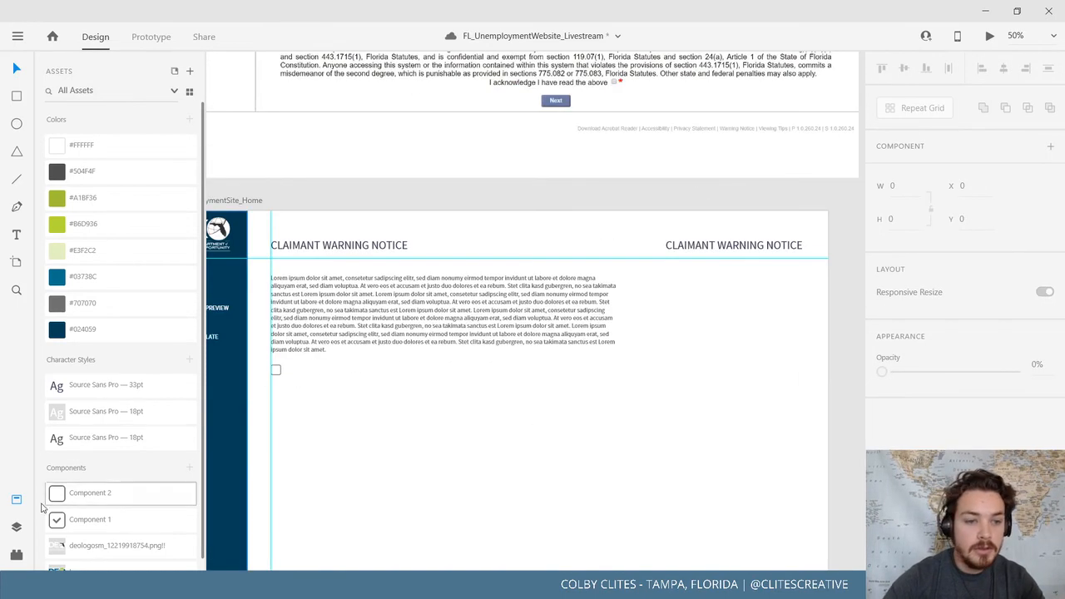
Draw a 68 × 28 rectangle bridging the gap between the blue sidebar and the text guide, and fill it red
{"action": "left_click", "coordinate": [16, 499]}
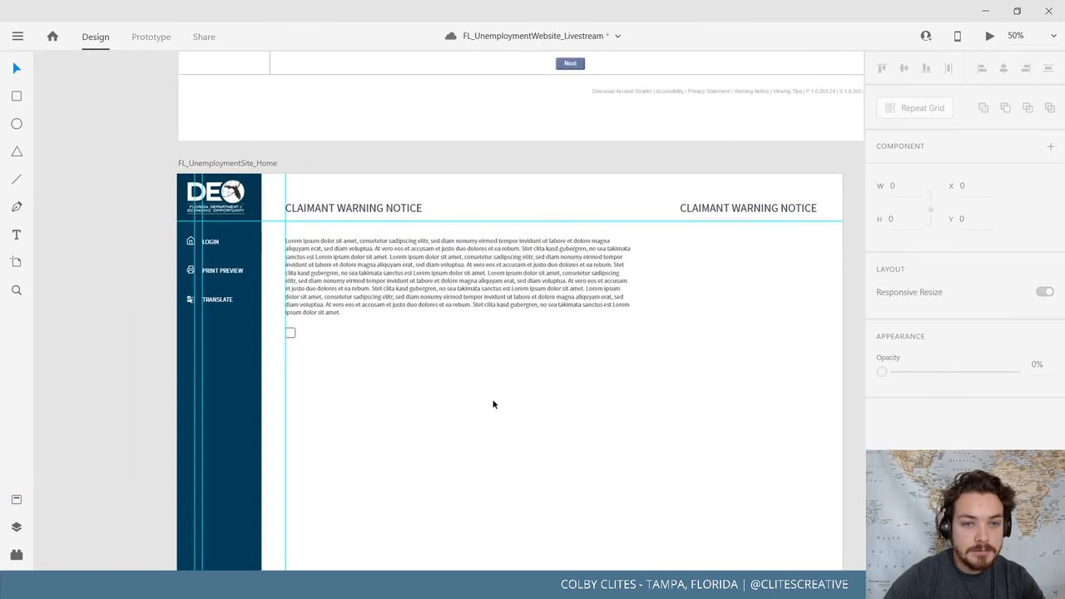
{"action": "left_click_drag", "start_coordinate": [511, 393], "coordinate": [467, 375]}
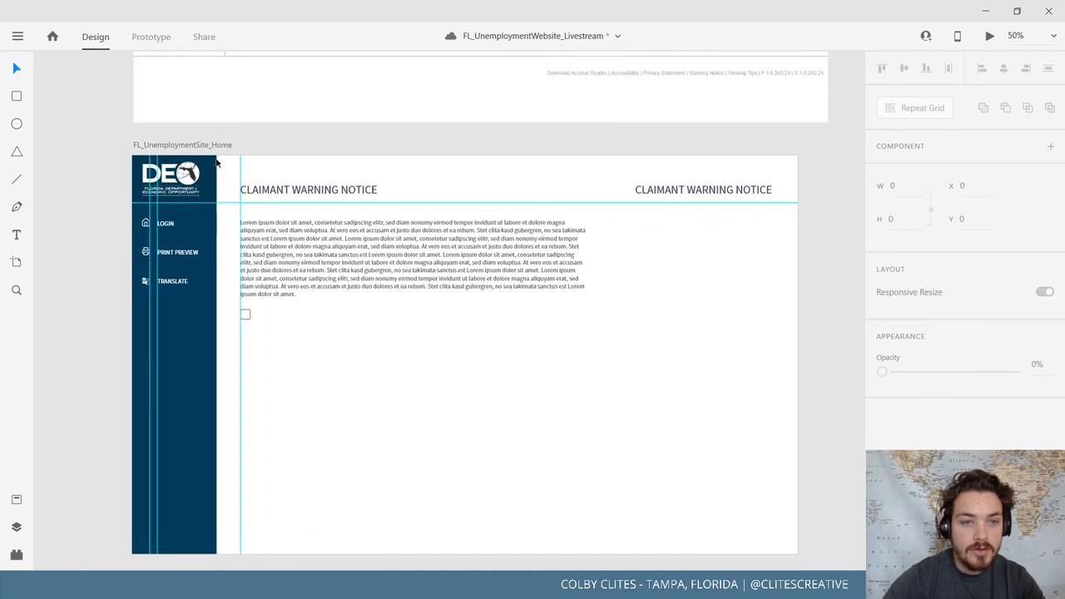
{"action": "left_click", "coordinate": [20, 98]}
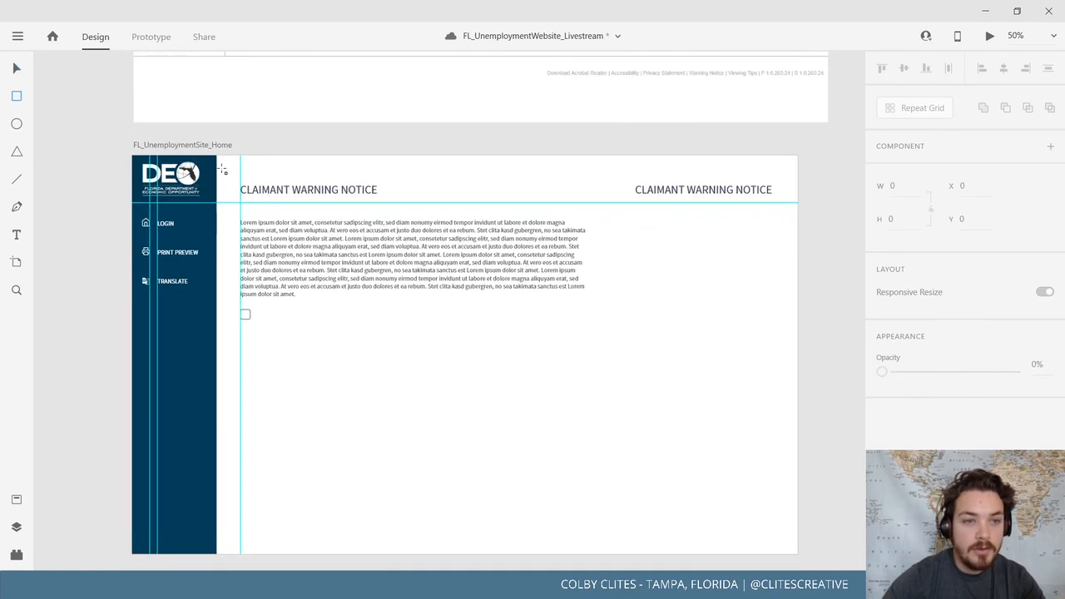
{"action": "left_click_drag", "start_coordinate": [217, 171], "coordinate": [241, 161]}
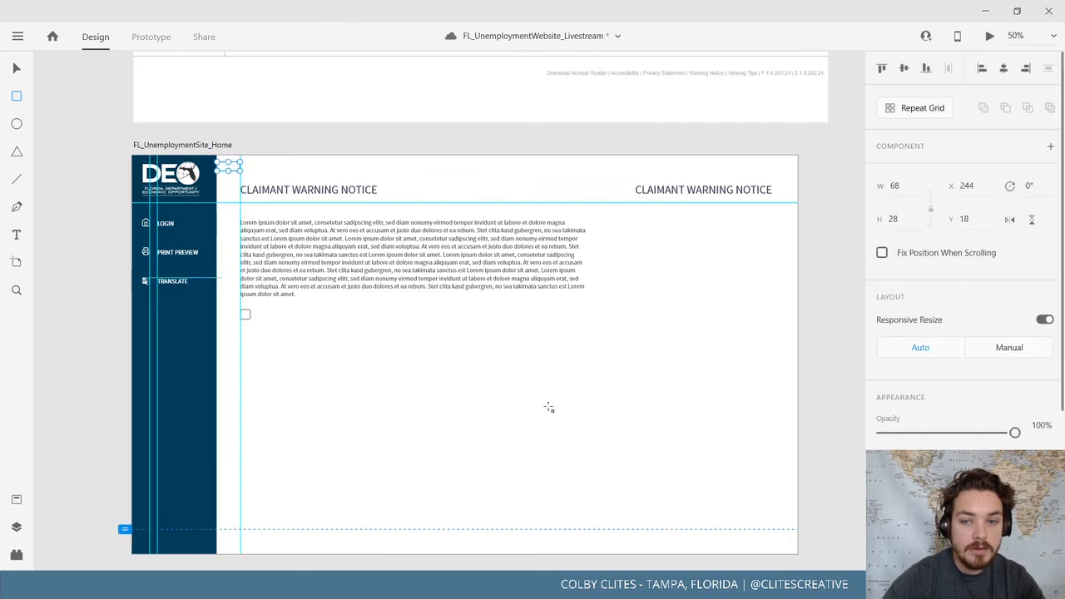
{"action": "scroll", "coordinate": [912, 446], "scroll_direction": "down", "scroll_amount": 3}
{"action": "left_click", "coordinate": [913, 391]}
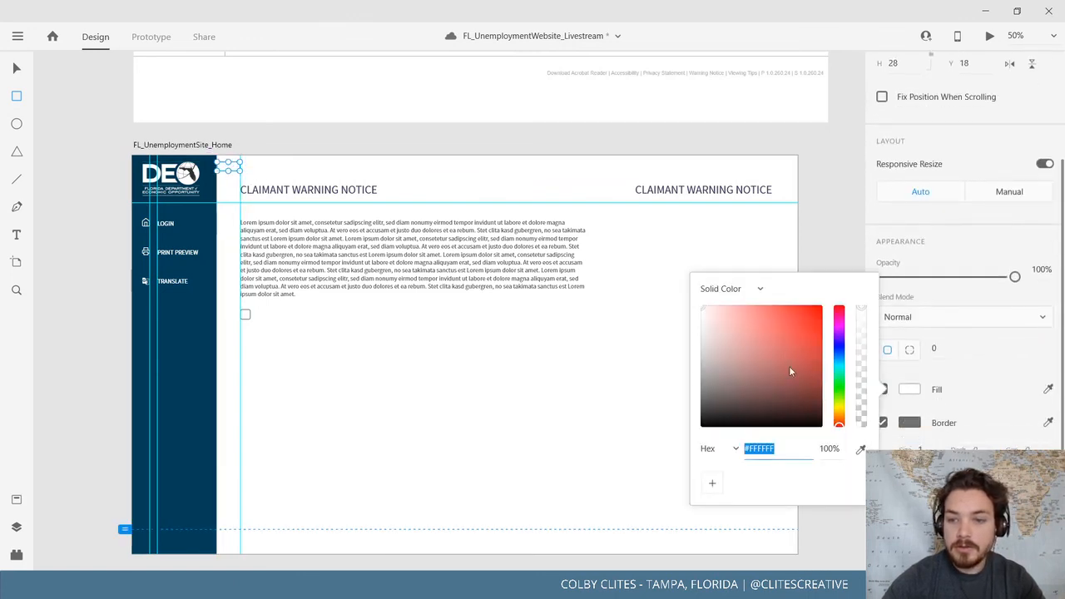
{"action": "left_click", "coordinate": [786, 322]}
{"action": "left_click", "coordinate": [14, 71]}
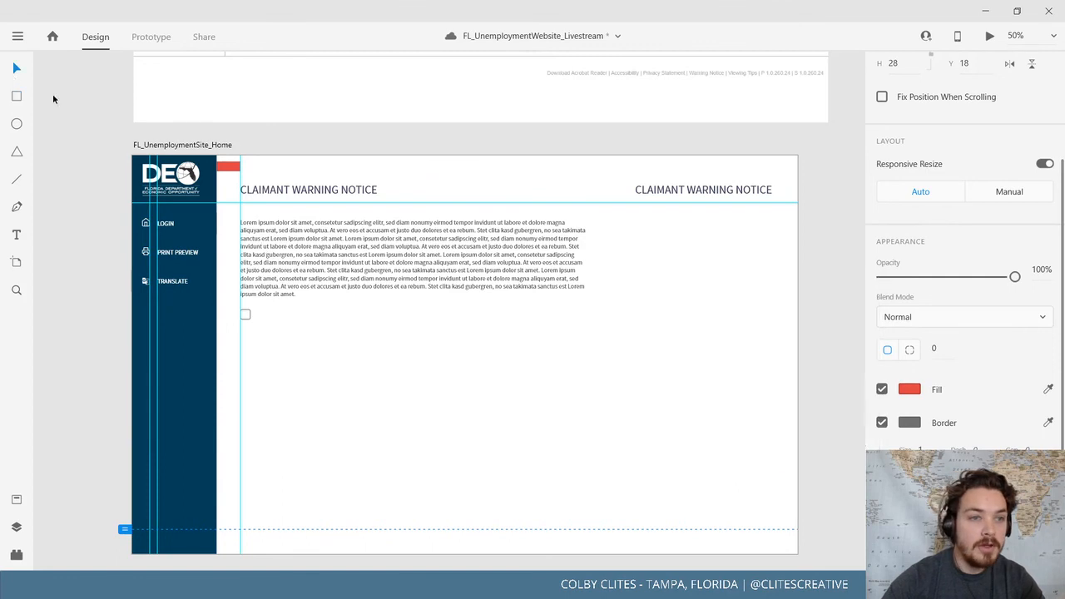
Duplicate the red spacer rectangle and place the copy flush with the artboard's right edge at X 1852, Y 18
{"action": "left_click", "coordinate": [244, 171]}
{"action": "left_click", "coordinate": [233, 169]}
{"action": "left_click_drag", "start_coordinate": [235, 172], "coordinate": [792, 217]}
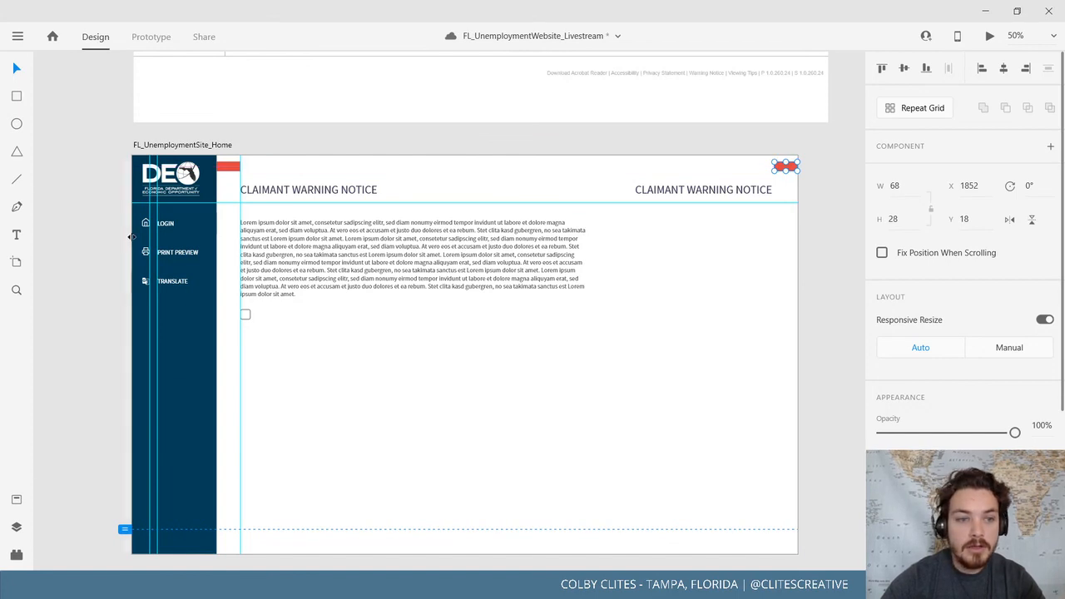
Add a vertical guide at the inner edge of the copied red spacer, and delete that copy
{"action": "left_click_drag", "start_coordinate": [131, 239], "coordinate": [774, 266]}
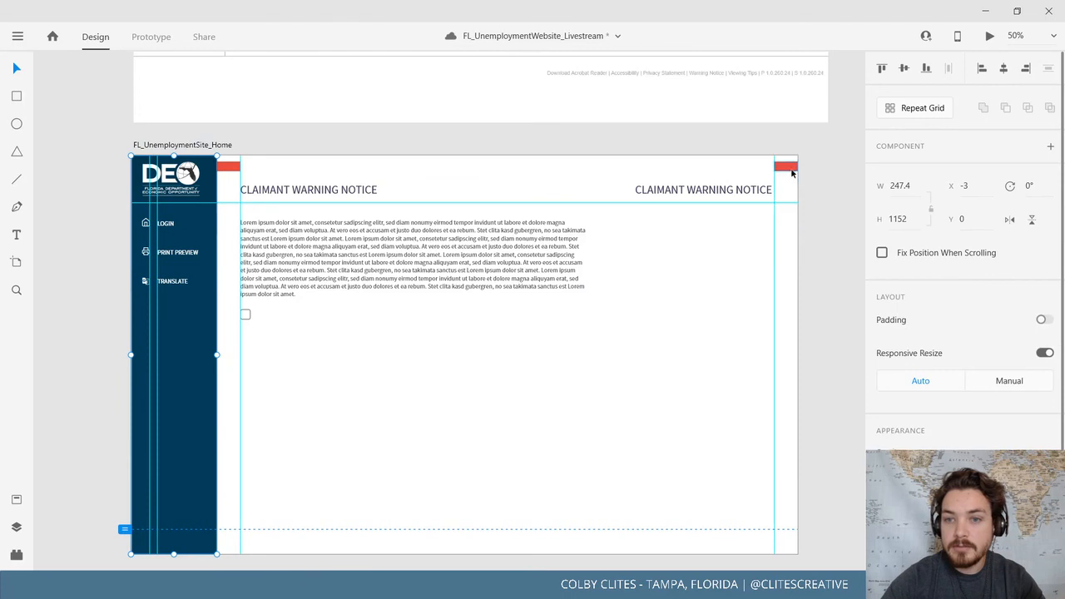
{"action": "left_click", "coordinate": [790, 168]}
{"action": "key", "text": "Delete"}
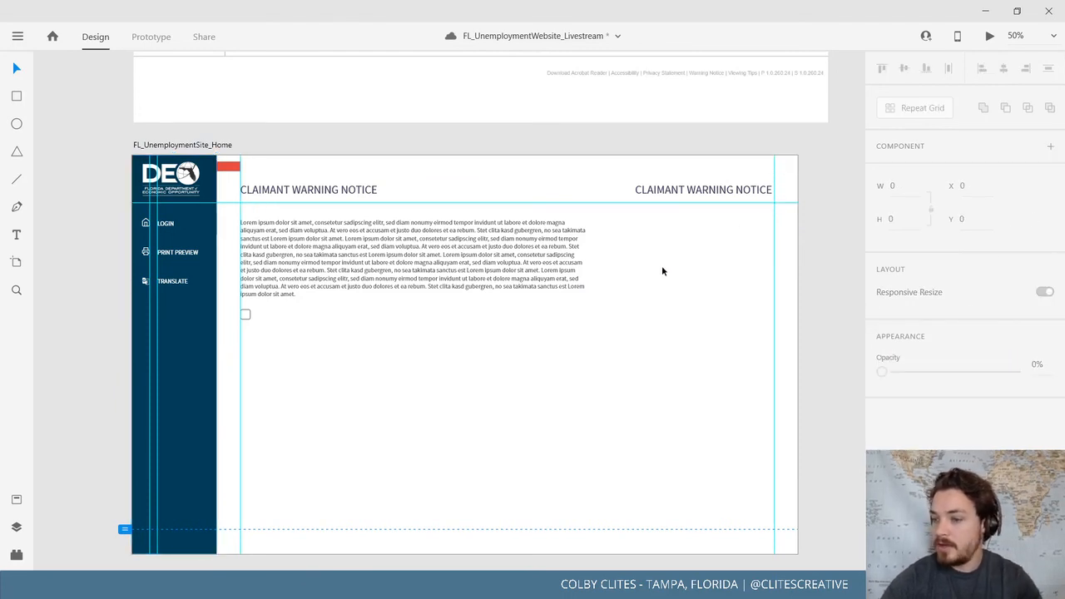
Align the right-hand CLAIMANT WARNING NOTICE text to the new margin guide and apply the dark Source Sans Pro 18pt character style
{"action": "left_click_drag", "start_coordinate": [687, 308], "coordinate": [549, 317]}
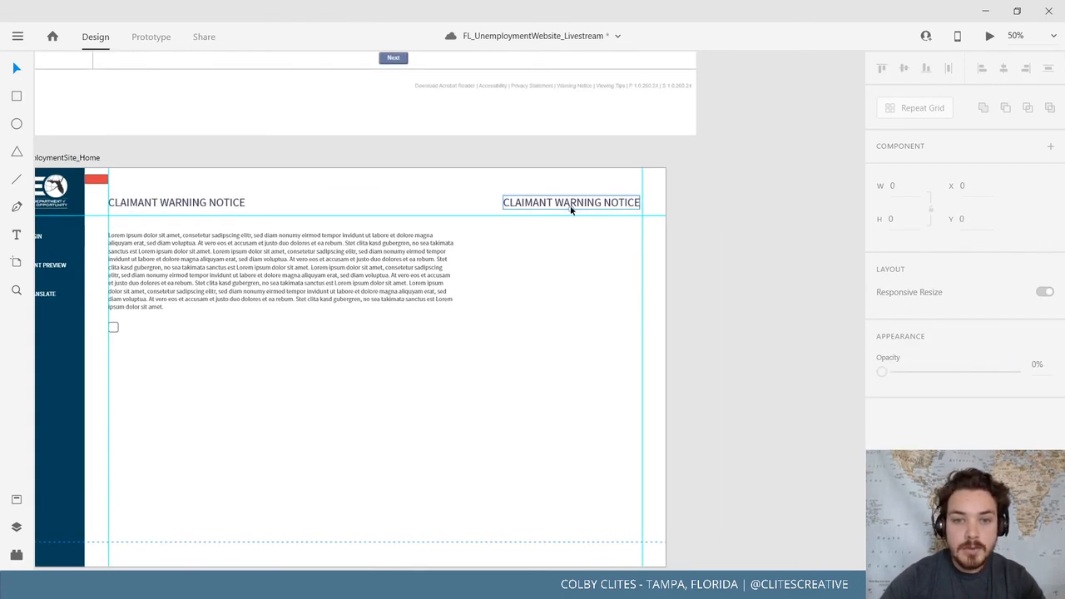
{"action": "left_click_drag", "start_coordinate": [571, 210], "coordinate": [629, 206]}
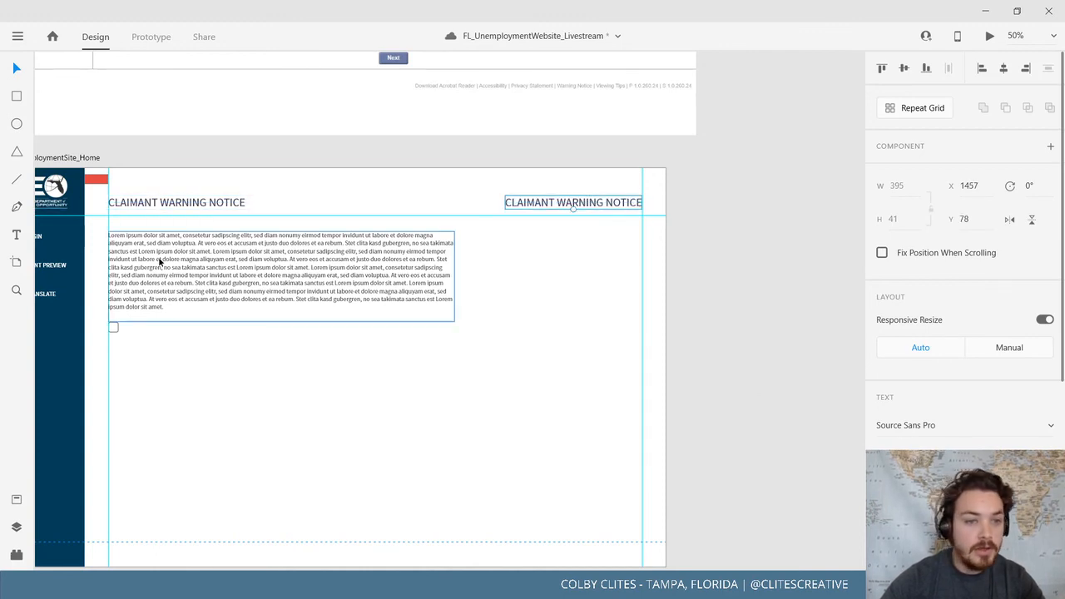
{"action": "left_click", "coordinate": [16, 500]}
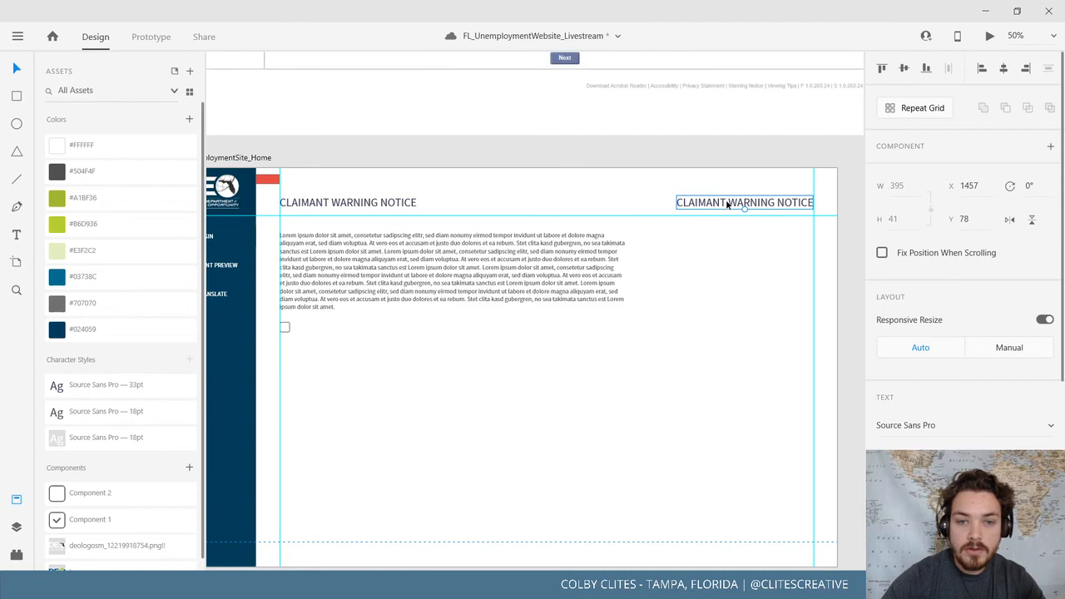
{"action": "left_click", "coordinate": [131, 411]}
{"action": "left_click", "coordinate": [633, 160]}
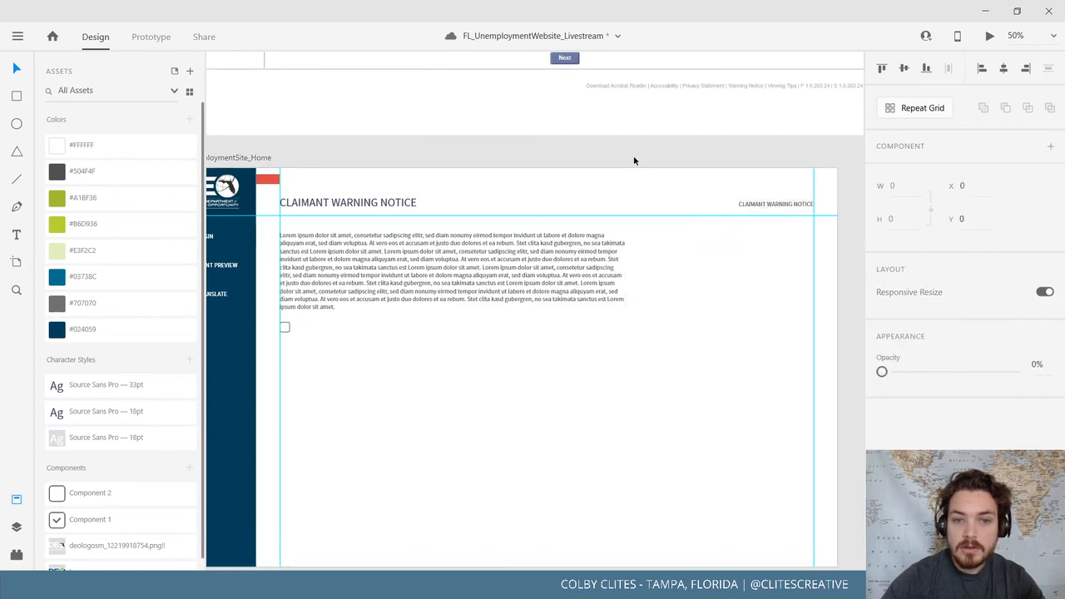
Replace the small right-hand header text with "INDICATES REQUIRED FIELD", following the original page's wording
{"action": "scroll", "coordinate": [732, 269], "scroll_direction": "right", "scroll_amount": 3}
{"action": "scroll", "coordinate": [601, 291], "scroll_direction": "up", "scroll_amount": 5}
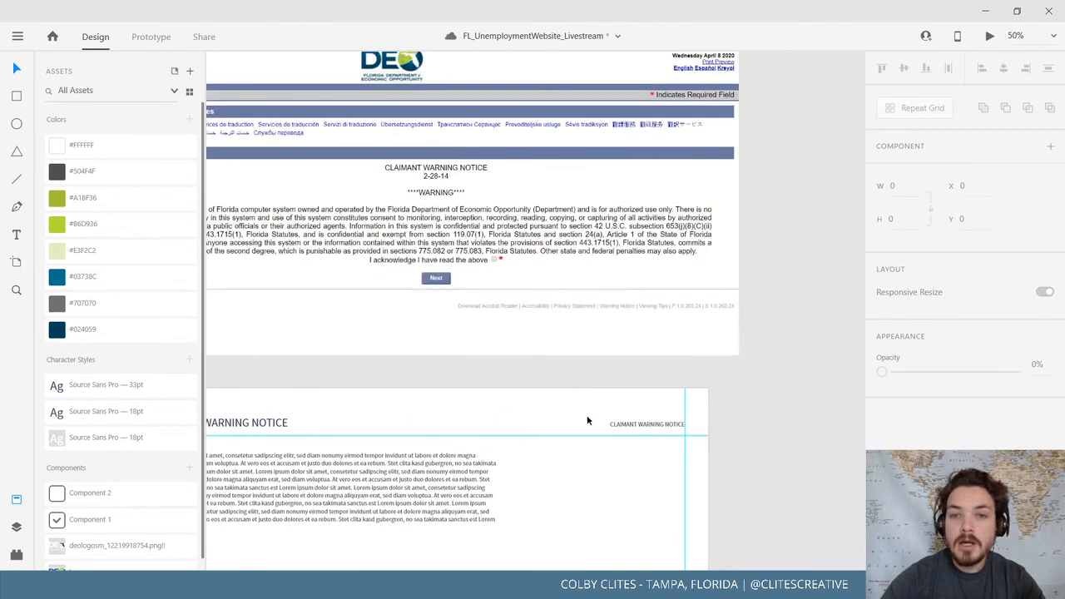
{"action": "scroll", "coordinate": [588, 421], "scroll_direction": "up", "scroll_amount": 3}
{"action": "scroll", "coordinate": [574, 391], "scroll_direction": "right", "scroll_amount": 1}
{"action": "scroll", "coordinate": [561, 361], "scroll_direction": "down", "scroll_amount": 5}
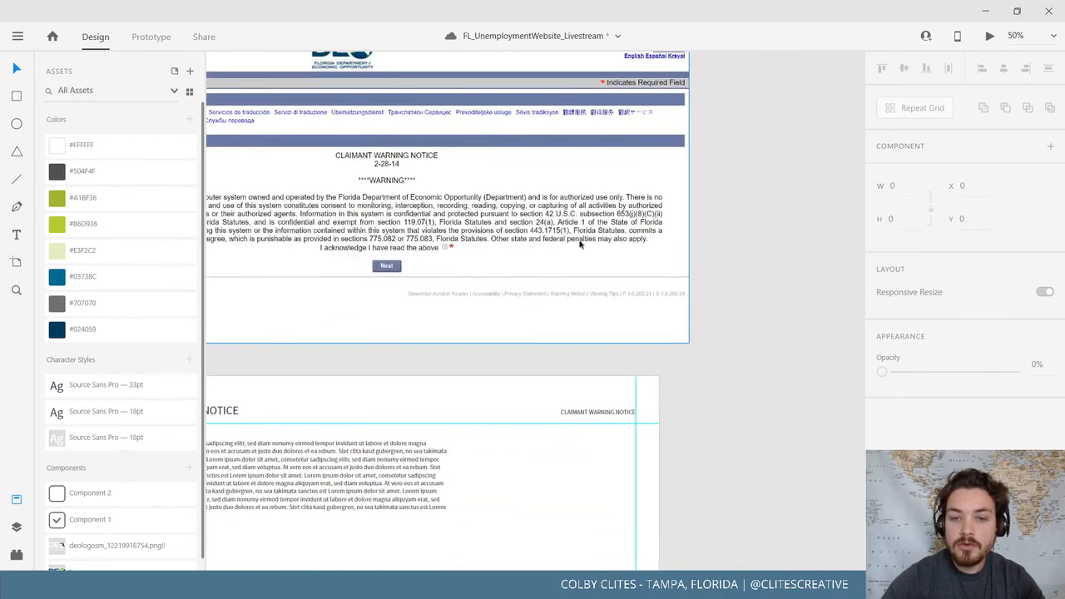
{"action": "left_click", "coordinate": [585, 413]}
{"action": "double_click", "coordinate": [585, 413]}
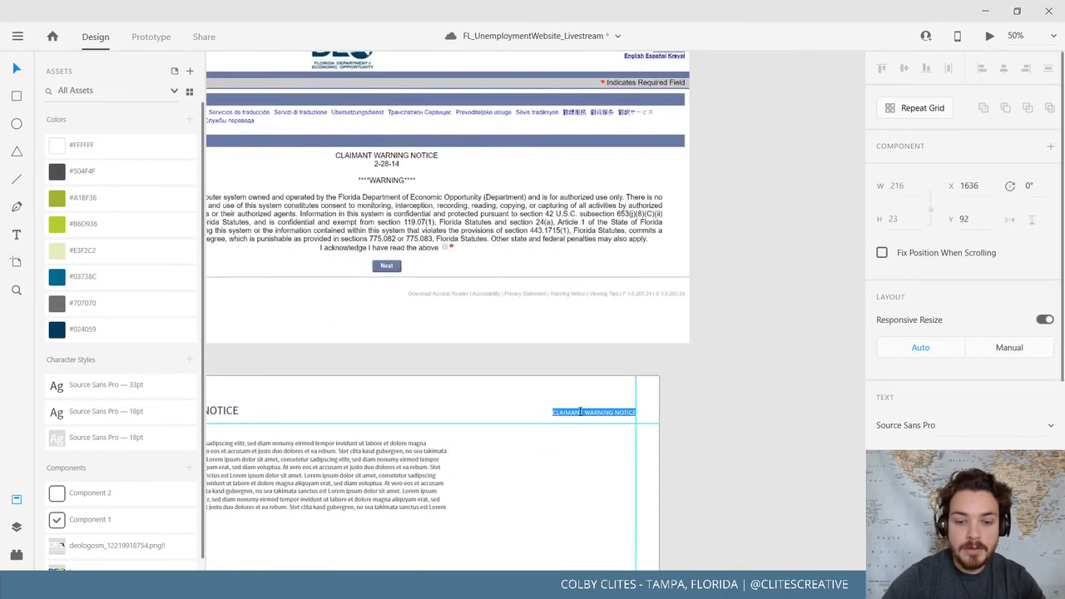
{"action": "type", "text": "IND"}
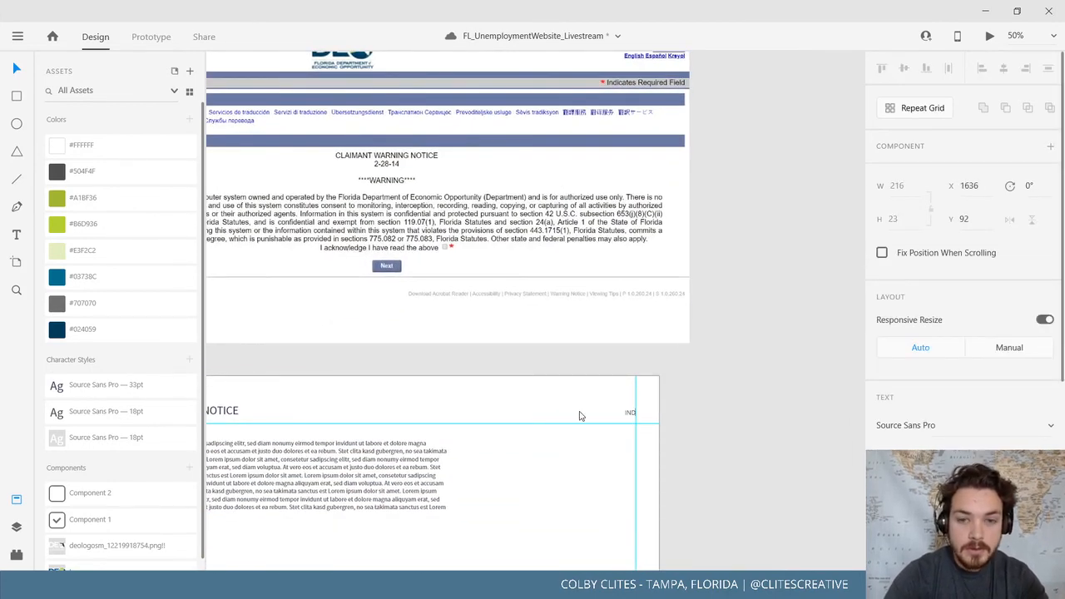
{"action": "type", "text": "ICAT"}
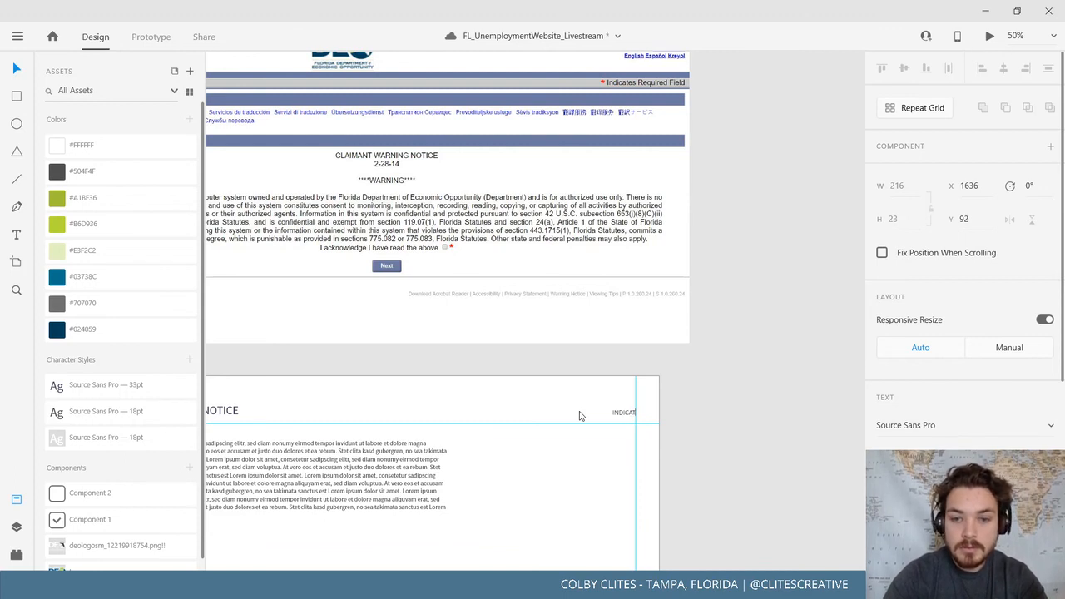
{"action": "type", "text": "ES REQUIR"}
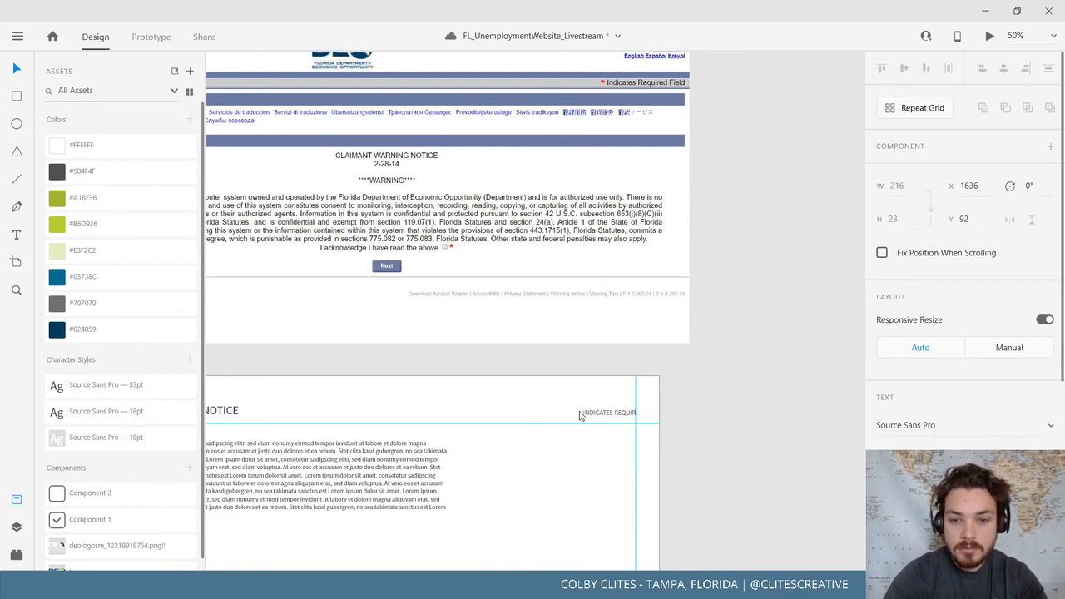
{"action": "type", "text": "ED FIELD"}
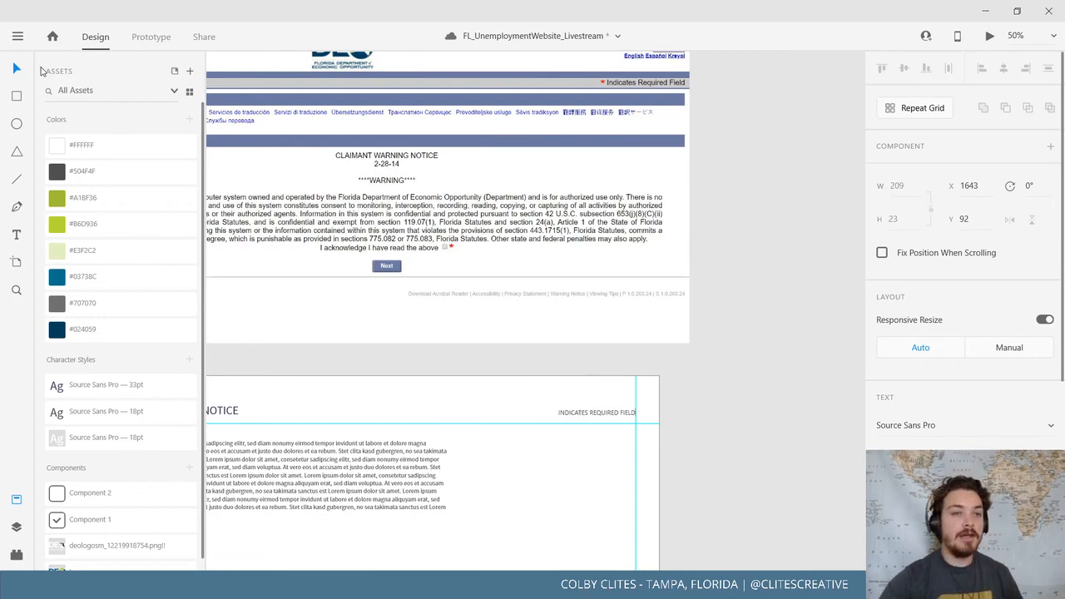
{"action": "left_click", "coordinate": [17, 69]}
{"action": "left_click", "coordinate": [655, 394]}
{"action": "left_click_drag", "start_coordinate": [712, 457], "coordinate": [958, 279]}
{"action": "left_click", "coordinate": [751, 437]}
Delete the remaining red spacer beside the sidebar and save the document
{"action": "left_click_drag", "start_coordinate": [864, 335], "coordinate": [701, 329]}
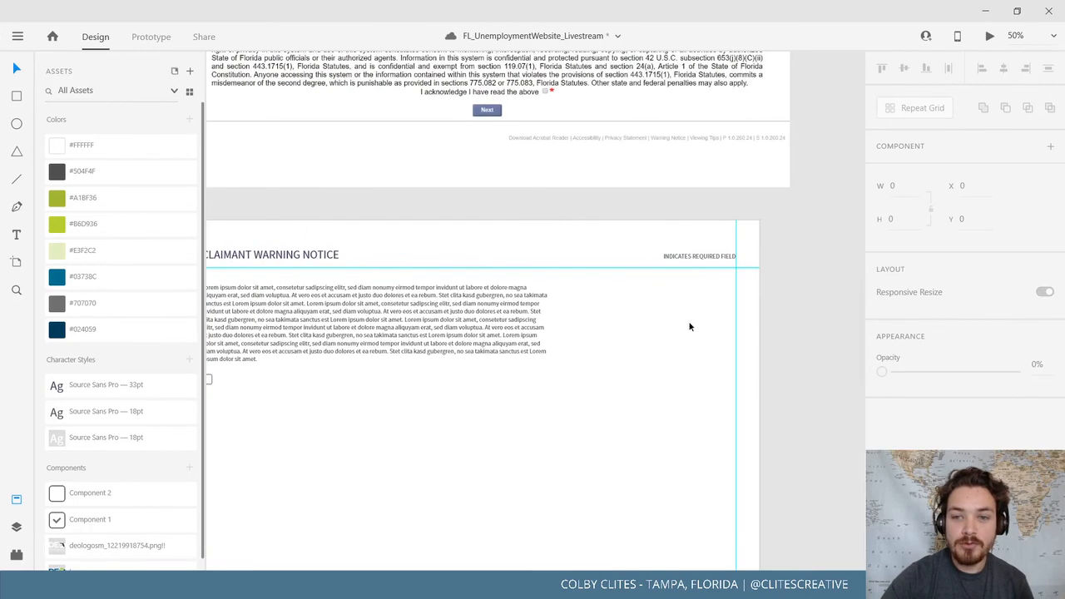
{"action": "left_click_drag", "start_coordinate": [545, 326], "coordinate": [733, 329]}
{"action": "left_click", "coordinate": [380, 233]}
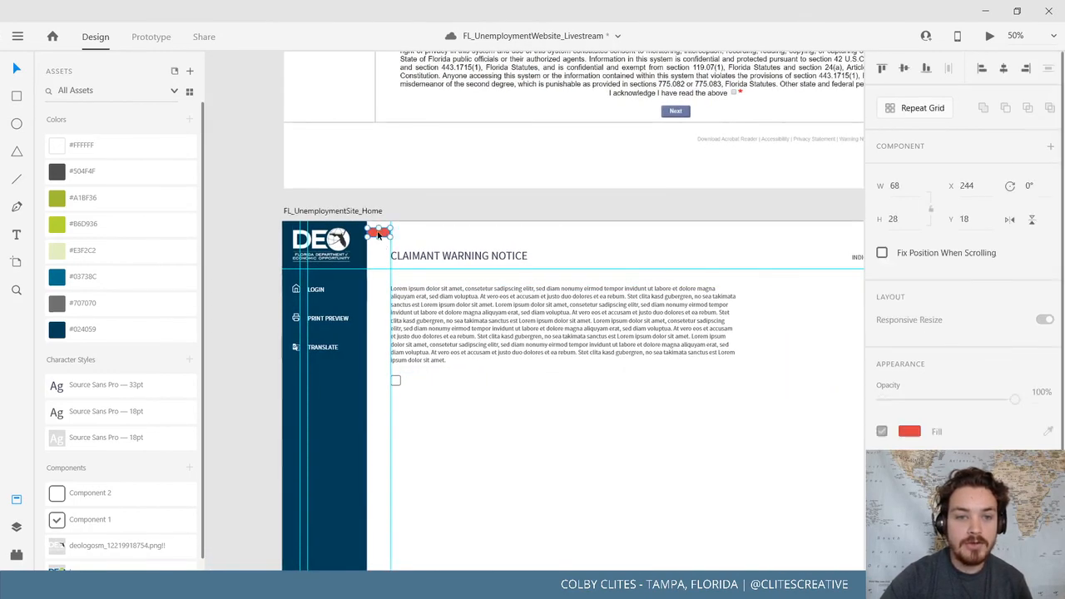
{"action": "key", "text": "Delete"}
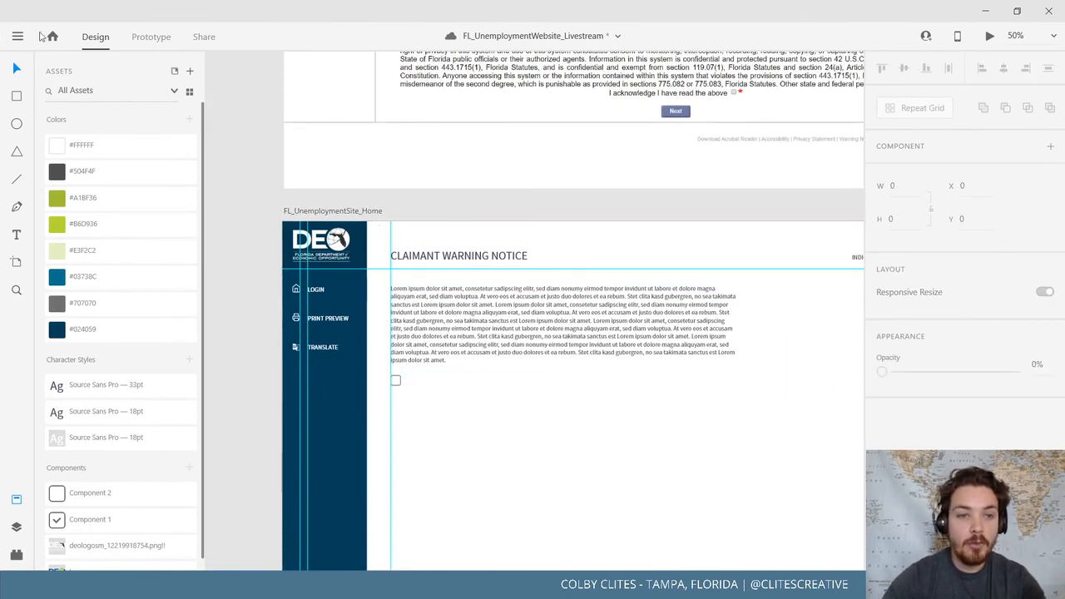
{"action": "left_click", "coordinate": [18, 35]}
{"action": "left_click", "coordinate": [38, 304]}
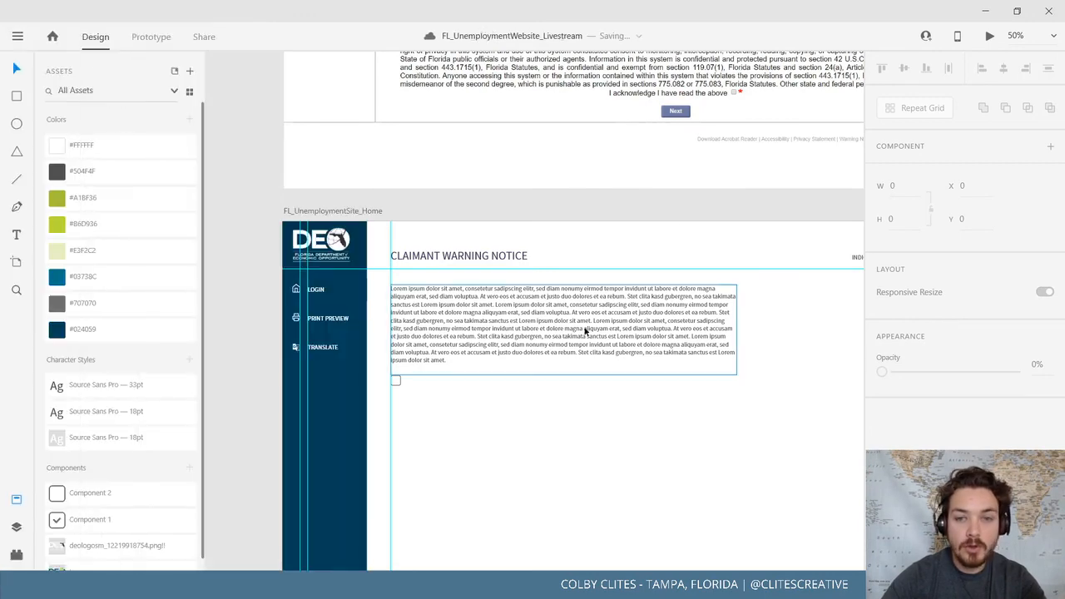
Insert an asterisk directly before "INDICATES REQUIRED FIELD" in the page header
{"action": "scroll", "coordinate": [722, 191], "scroll_direction": "right", "scroll_amount": 2}
{"action": "scroll", "coordinate": [723, 191], "scroll_direction": "up", "scroll_amount": 1}
{"action": "left_click_drag", "start_coordinate": [626, 265], "coordinate": [583, 287]}
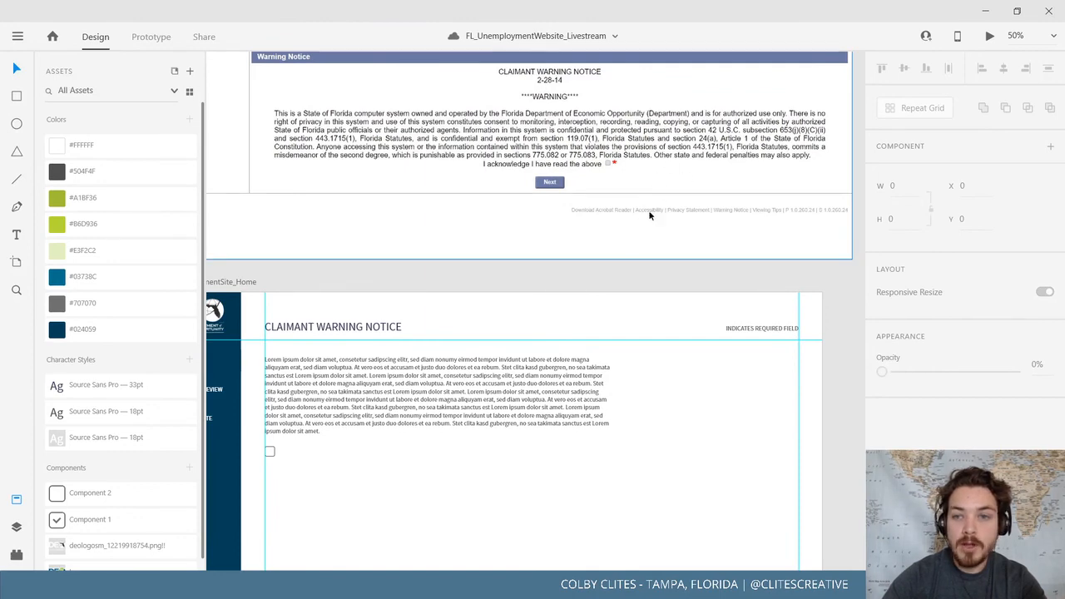
{"action": "left_click_drag", "start_coordinate": [600, 266], "coordinate": [564, 213]}
{"action": "left_click_drag", "start_coordinate": [675, 249], "coordinate": [653, 255]}
{"action": "key", "text": "ctrl+plus"}
{"action": "key", "text": "ctrl+plus"}
{"action": "key", "text": "ctrl+plus"}
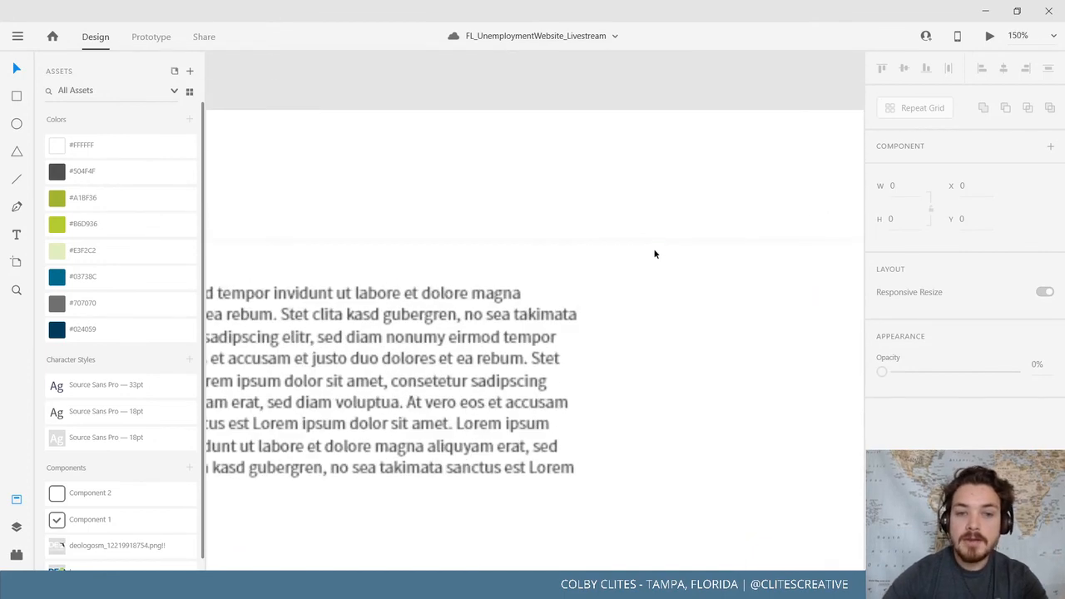
{"action": "left_click_drag", "start_coordinate": [597, 285], "coordinate": [237, 322]}
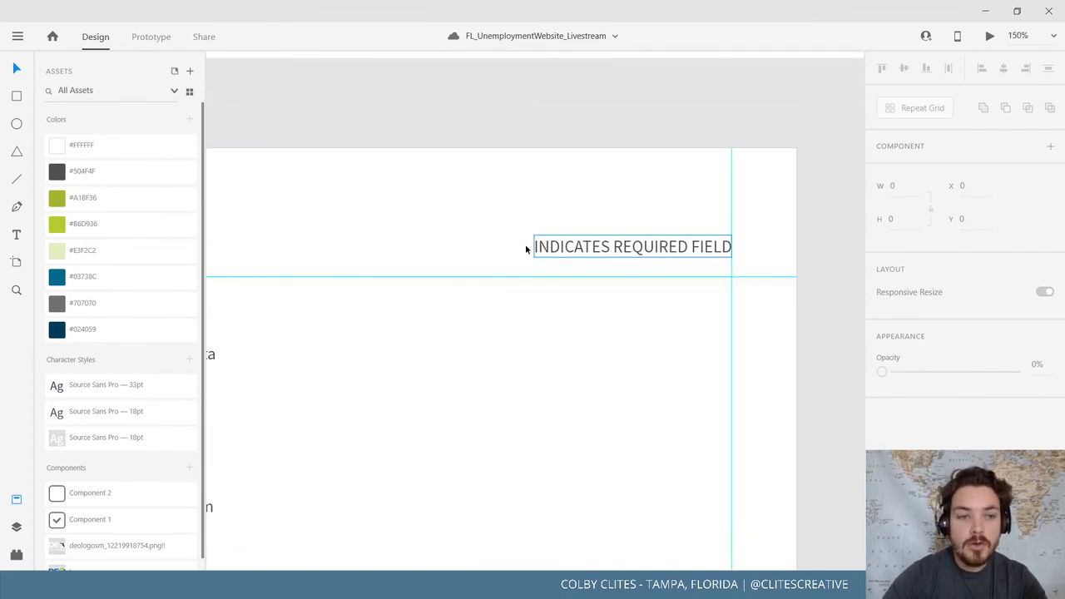
{"action": "mouse_move", "coordinate": [526, 249]}
{"action": "left_mouse_down"}
{"action": "mouse_move", "coordinate": [524, 259]}
{"action": "mouse_move", "coordinate": [542, 258]}
{"action": "left_mouse_up"}
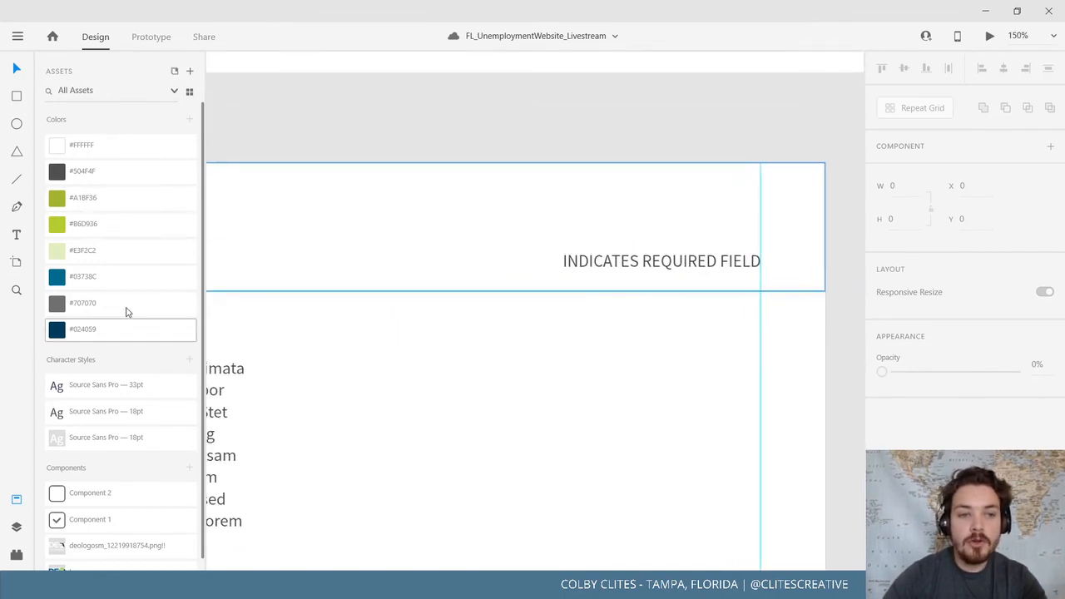
{"action": "left_click", "coordinate": [561, 264]}
{"action": "double_click", "coordinate": [563, 264]}
{"action": "left_click", "coordinate": [550, 262]}
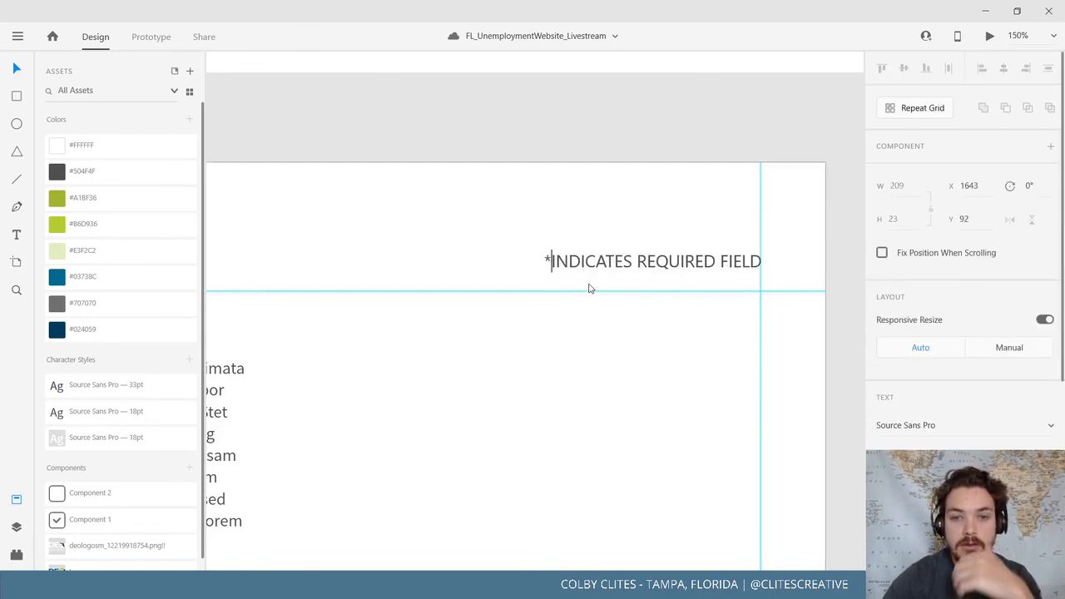
{"action": "type", "text": "*"}
Colour only the asterisk in the required-field label bright red, #FF2B2B
{"action": "left_click_drag", "start_coordinate": [551, 262], "coordinate": [541, 265]}
{"action": "scroll", "coordinate": [965, 438], "scroll_direction": "down", "scroll_amount": 3}
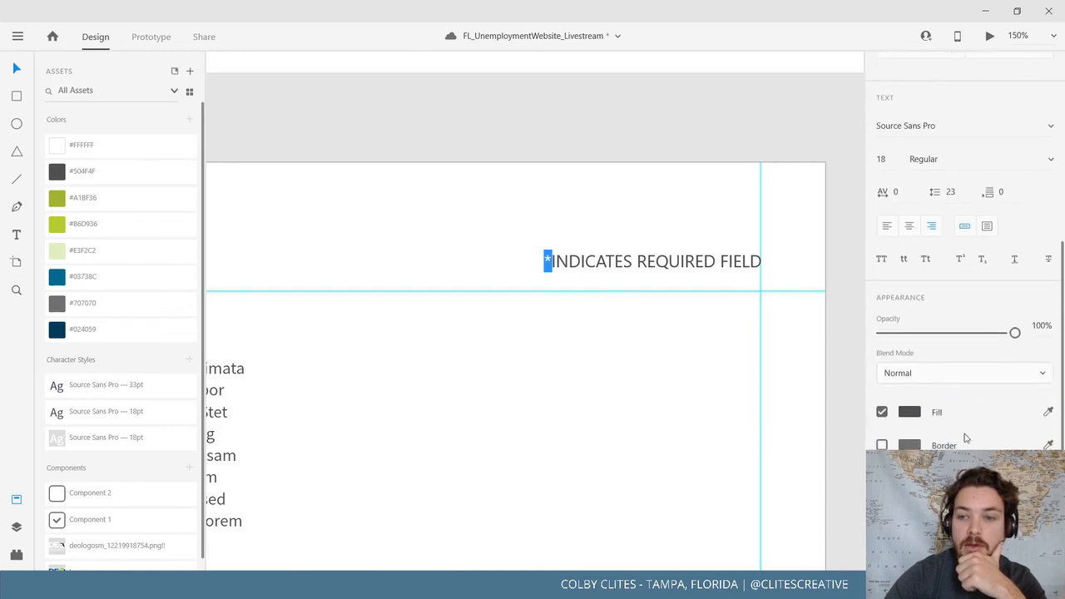
{"action": "left_click", "coordinate": [909, 411]}
{"action": "left_click", "coordinate": [774, 360]}
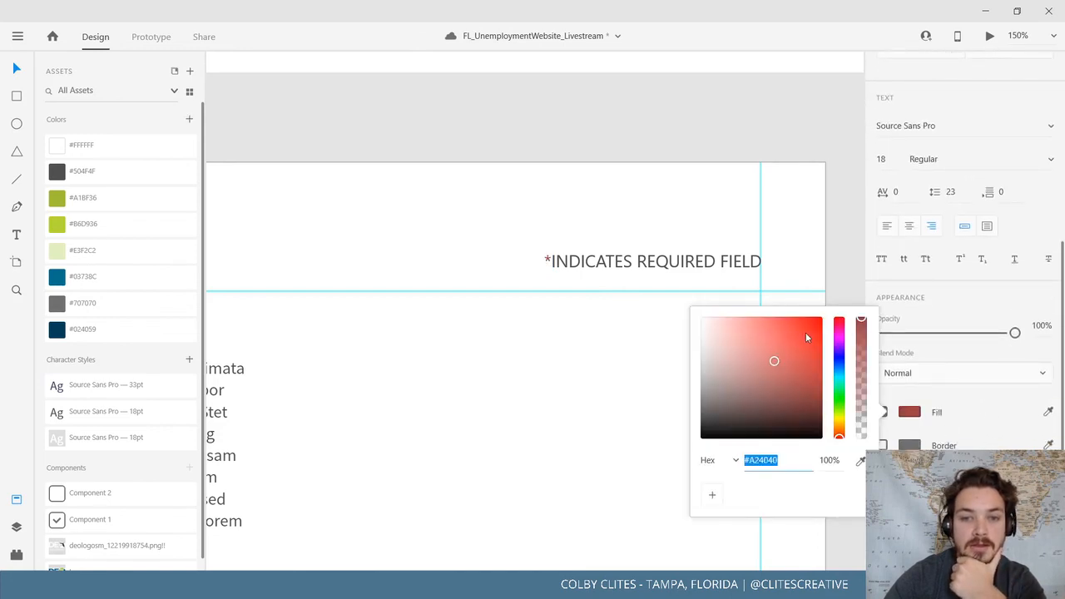
{"action": "mouse_move", "coordinate": [805, 334]}
{"action": "left_mouse_down"}
{"action": "mouse_move", "coordinate": [822, 333]}
{"action": "mouse_move", "coordinate": [812, 319]}
{"action": "left_mouse_up"}
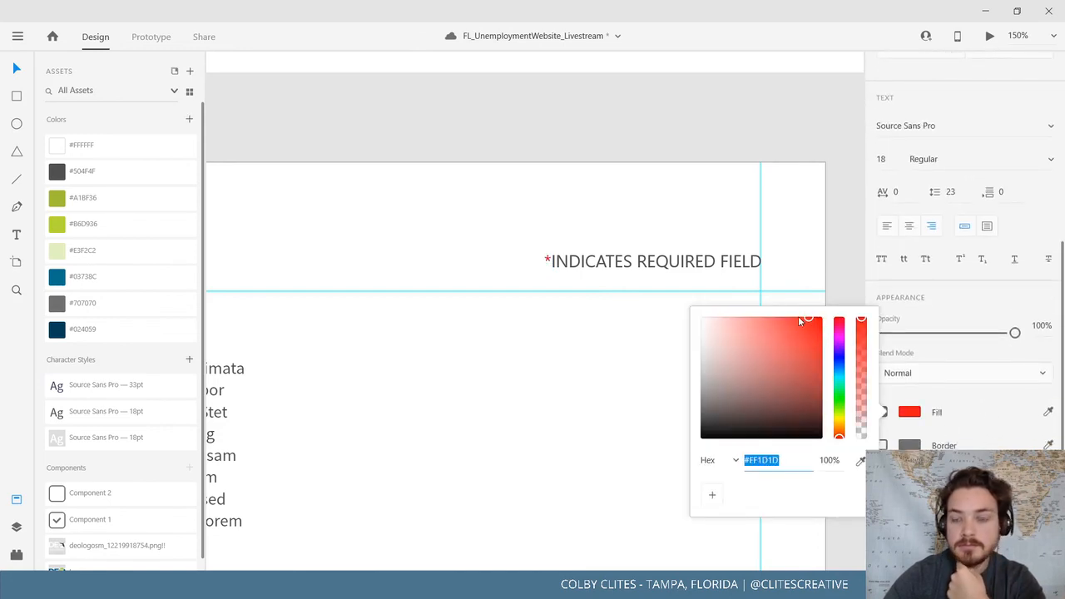
{"action": "left_click", "coordinate": [801, 317]}
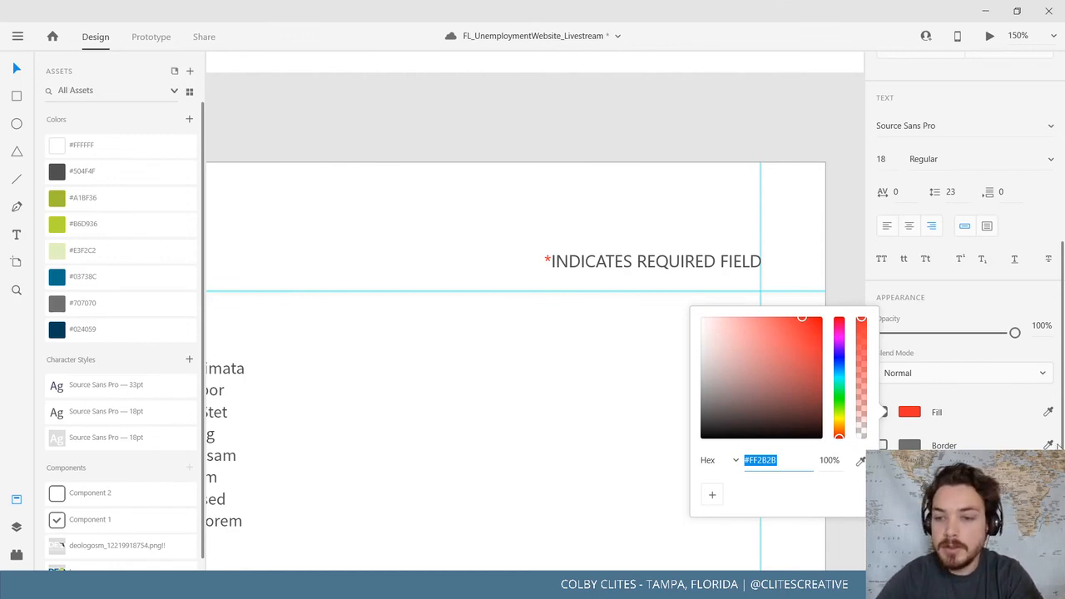
{"action": "key", "text": "Escape"}
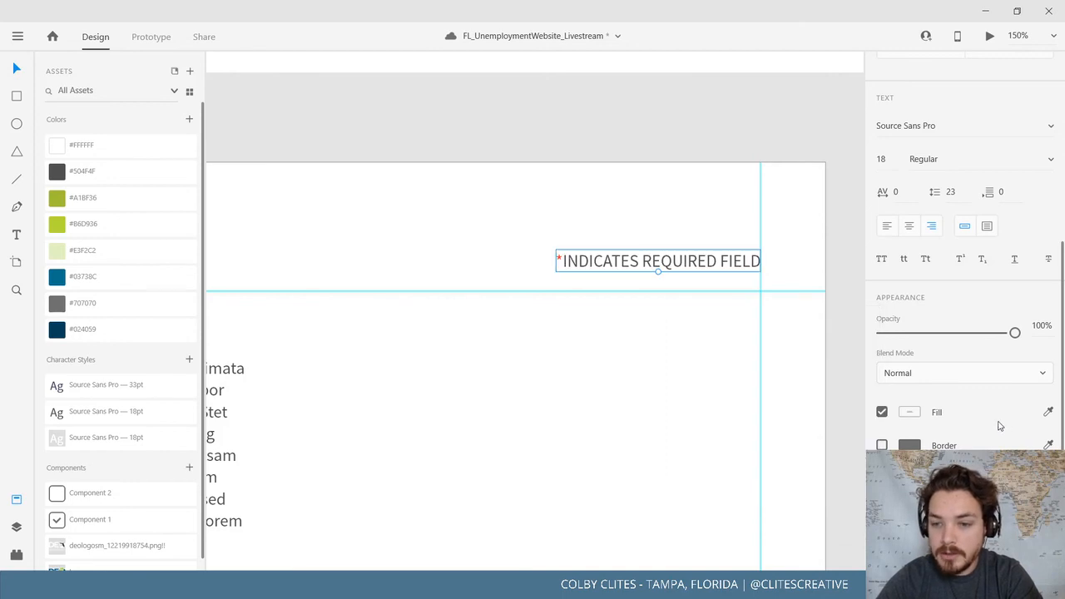
Set the red asterisk's font size to 24 and insert a space between it and "INDICATES REQUIRED FIELD"
{"action": "double_click", "coordinate": [561, 269]}
{"action": "left_click", "coordinate": [546, 260]}
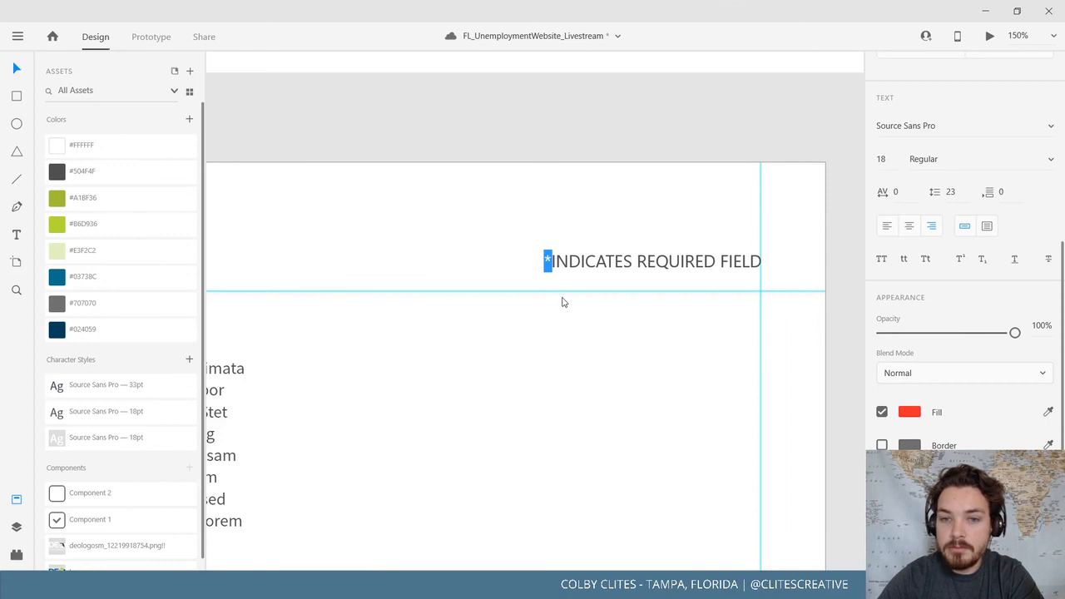
{"action": "left_click", "coordinate": [557, 264]}
{"action": "left_click_drag", "start_coordinate": [551, 261], "coordinate": [537, 260]}
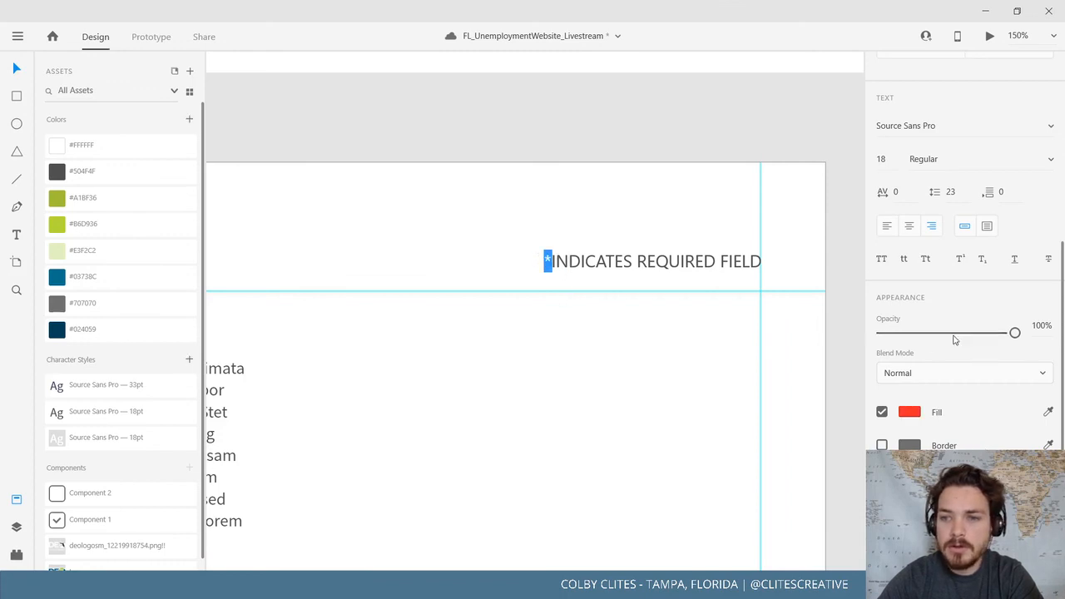
{"action": "left_click", "coordinate": [885, 159]}
{"action": "type", "text": "24"}
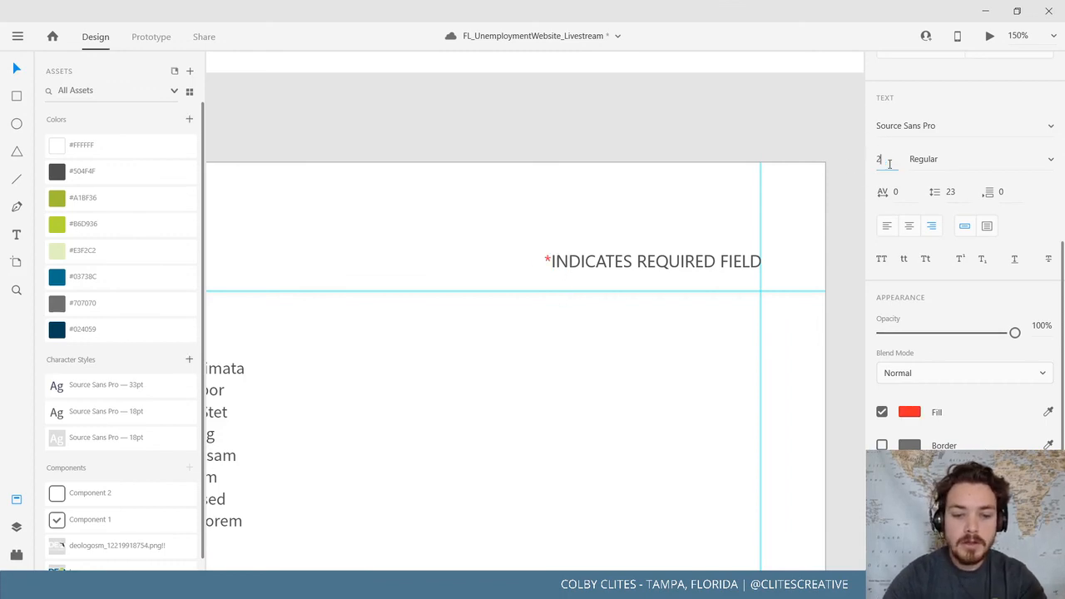
{"action": "key", "text": "Return"}
{"action": "left_click", "coordinate": [605, 260]}
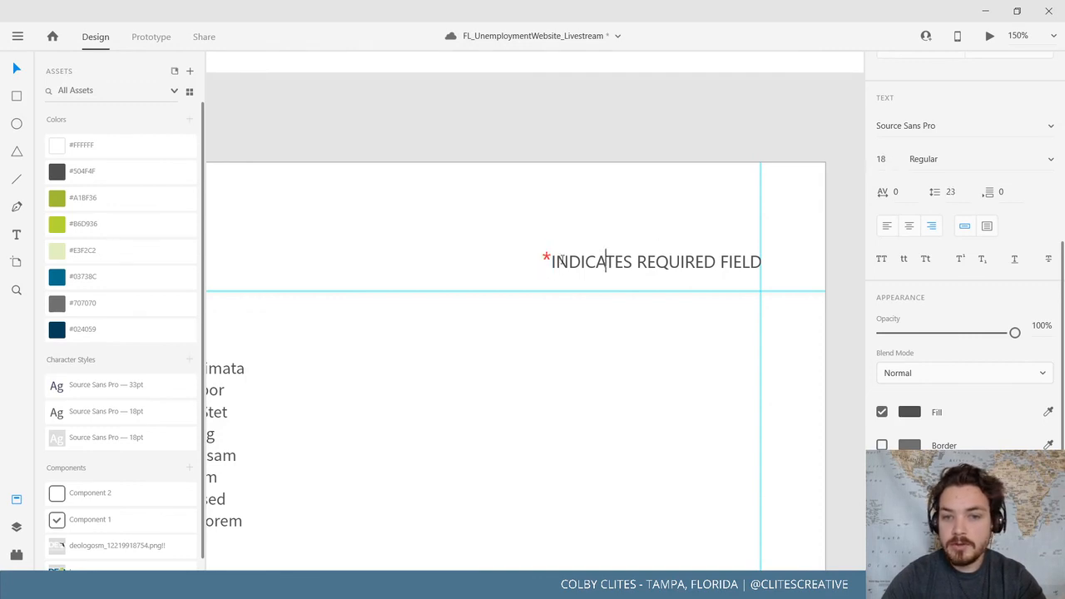
{"action": "left_click", "coordinate": [549, 260]}
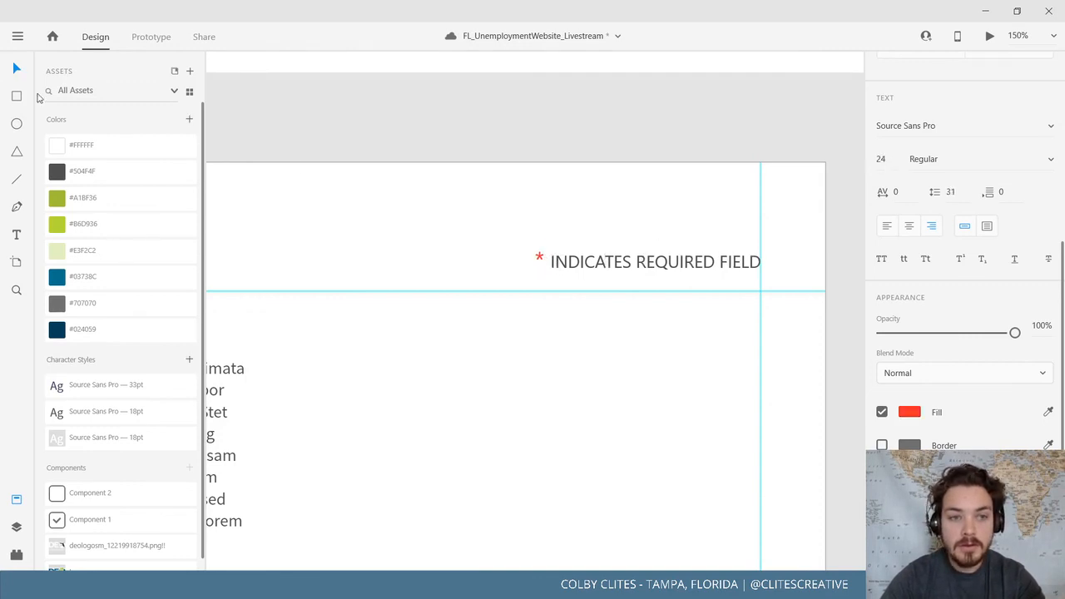
{"action": "left_click", "coordinate": [16, 69]}
{"action": "left_click", "coordinate": [354, 200]}
{"action": "left_click_drag", "start_coordinate": [354, 202], "coordinate": [566, 209]}
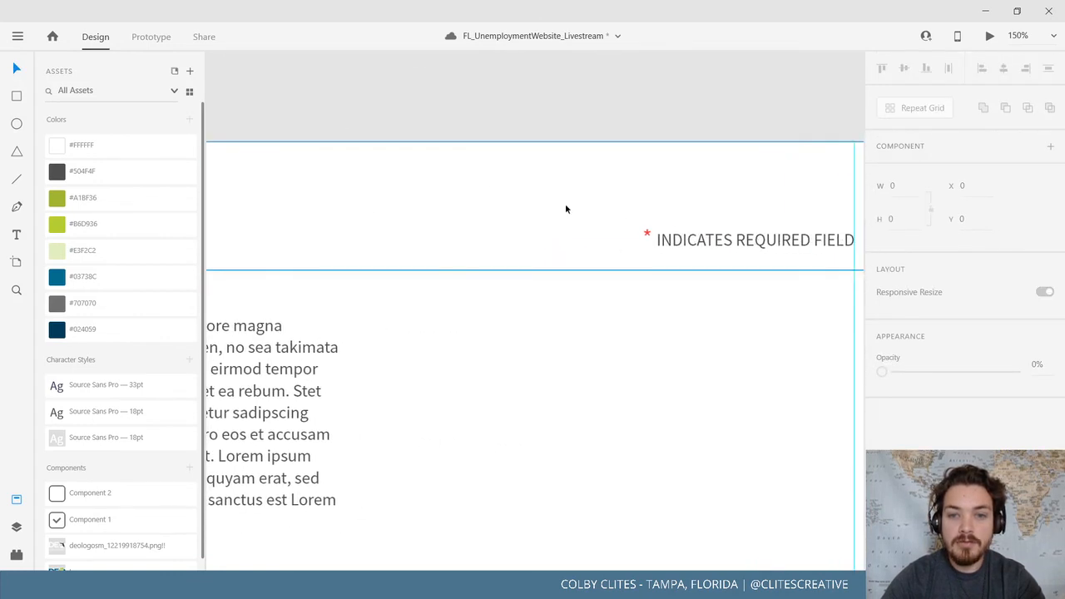
Enlarge only the red asterisk within the required-field label further
{"action": "double_click", "coordinate": [651, 234]}
{"action": "triple_click", "coordinate": [637, 236]}
{"action": "left_click_drag", "start_coordinate": [637, 235], "coordinate": [627, 234]}
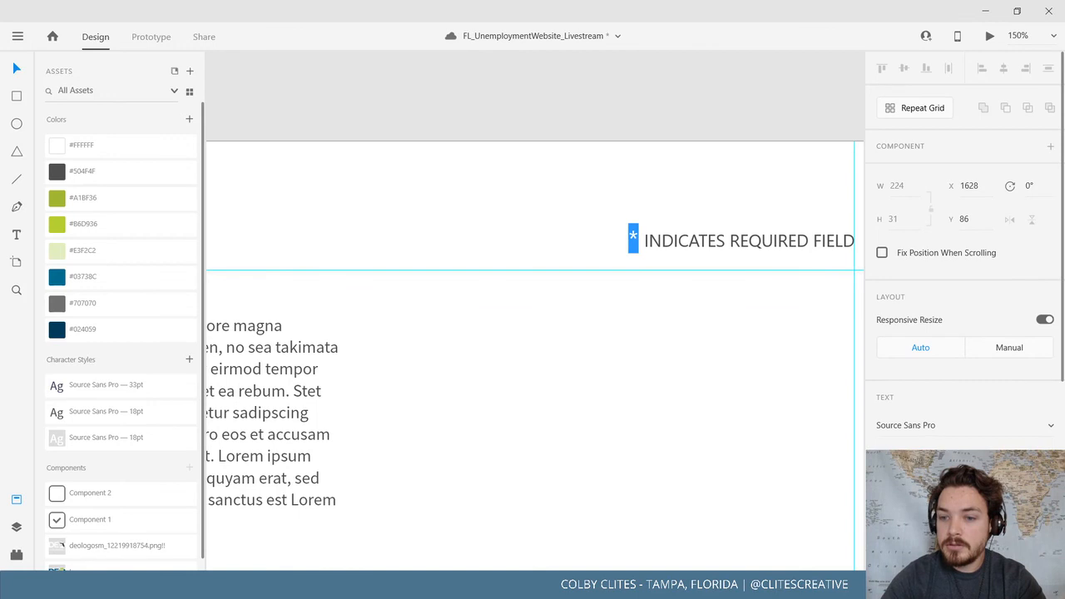
{"action": "left_click", "coordinate": [890, 458]}
{"action": "key", "text": "Return"}
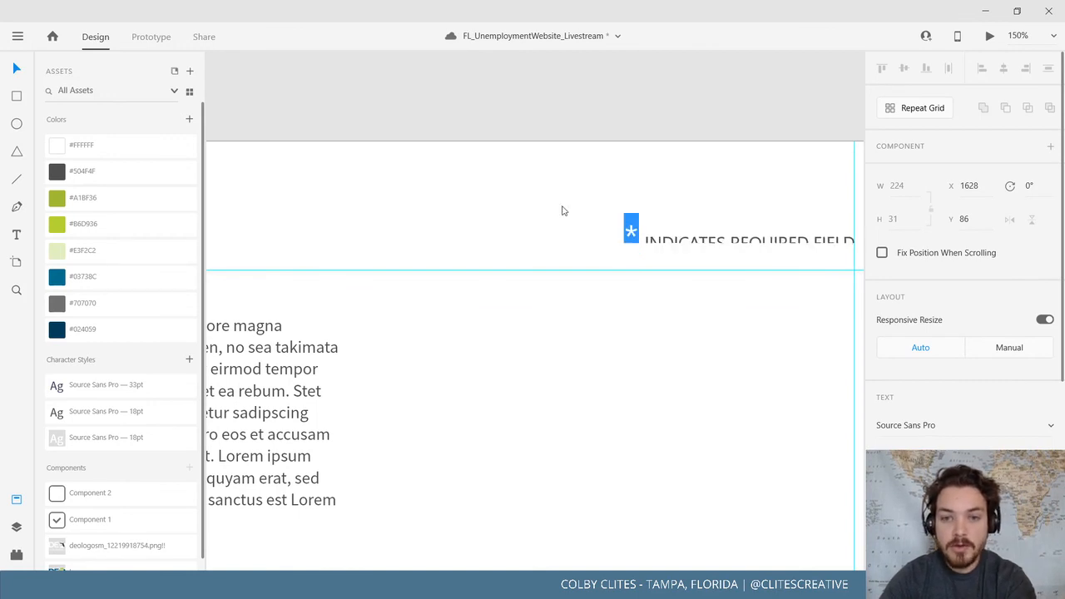
{"action": "key", "text": "Escape"}
{"action": "double_click", "coordinate": [650, 240]}
{"action": "left_click", "coordinate": [646, 241]}
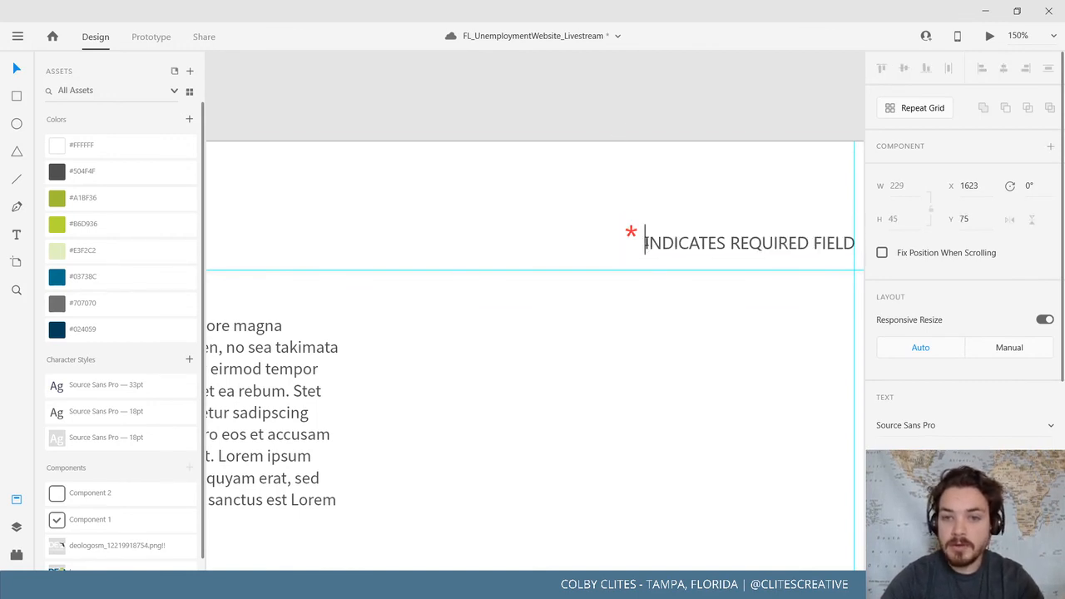
Examine the redesigned page beneath the original, checking the asterisk's size and position in the header label
{"action": "key", "text": "ctrl+0"}
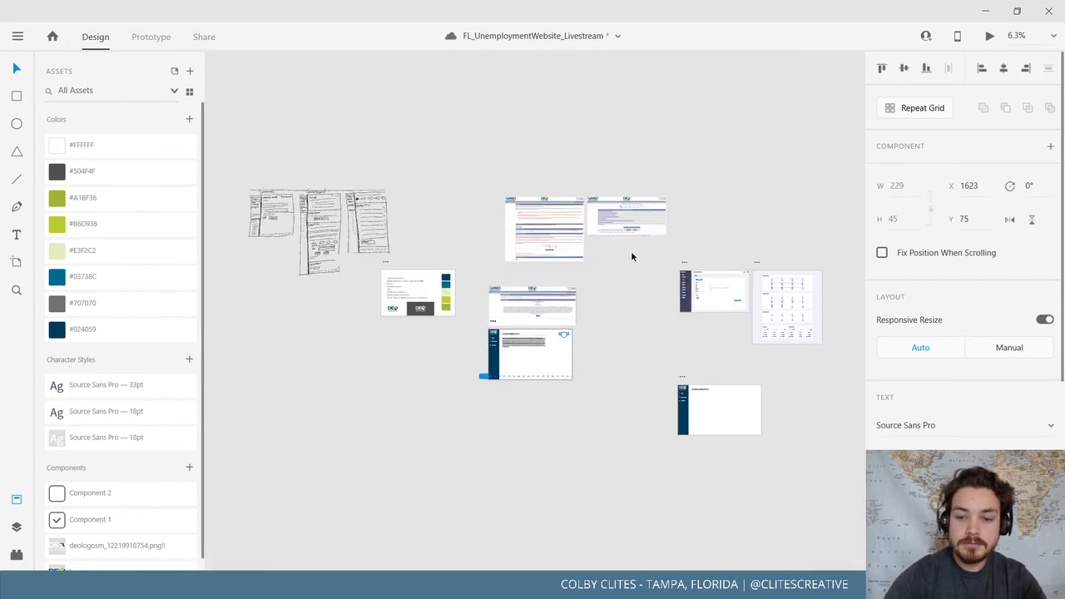
{"action": "scroll", "coordinate": [632, 252], "scroll_direction": "up", "scroll_amount": 5}
{"action": "scroll", "coordinate": [631, 252], "scroll_direction": "down", "scroll_amount": 3}
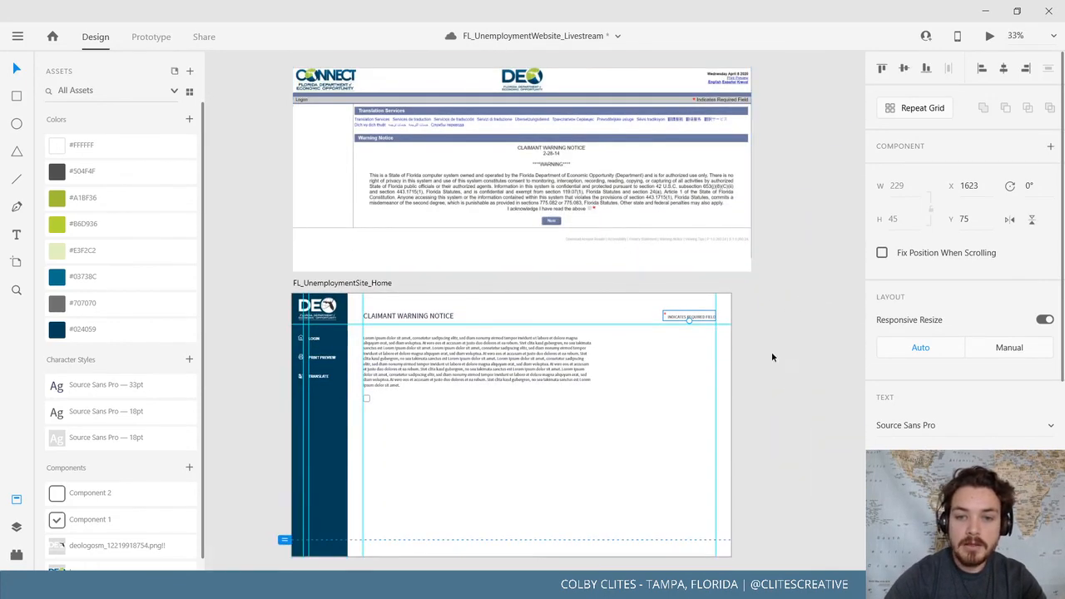
{"action": "scroll", "coordinate": [773, 357], "scroll_direction": "down", "scroll_amount": 1}
{"action": "scroll", "coordinate": [781, 375], "scroll_direction": "up", "scroll_amount": 2}
{"action": "scroll", "coordinate": [782, 374], "scroll_direction": "down", "scroll_amount": 3}
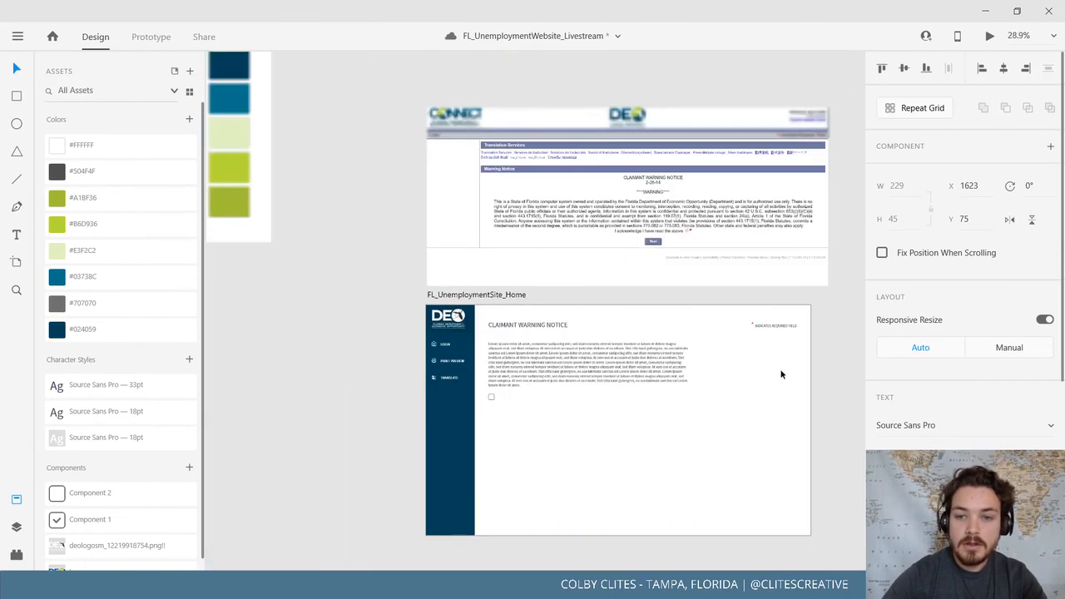
{"action": "key", "text": "ctrl+equal"}
{"action": "key", "text": "ctrl+equal"}
{"action": "key", "text": "ctrl+equal"}
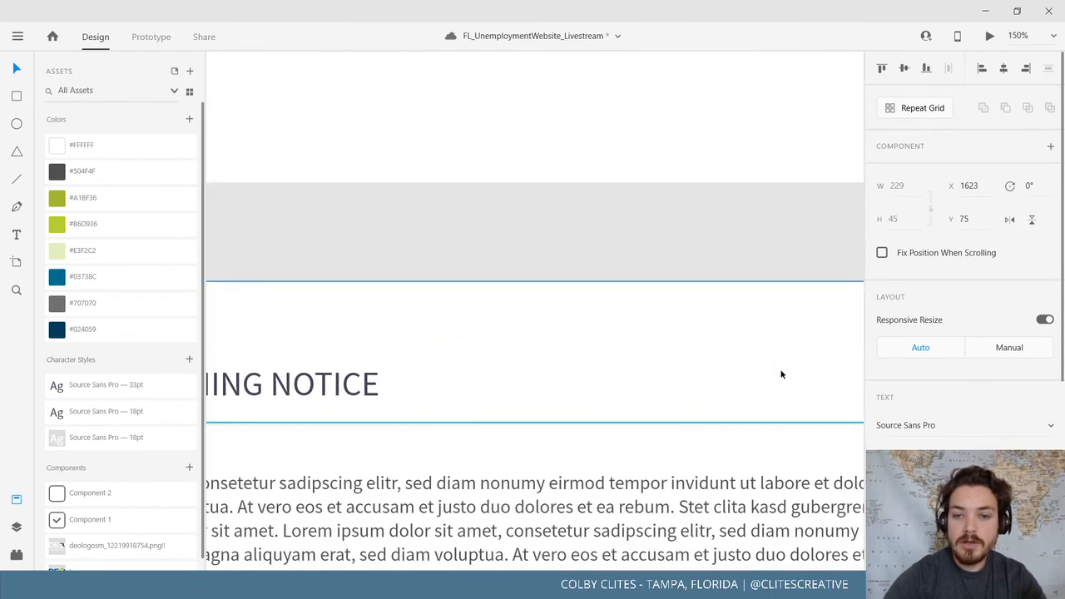
{"action": "scroll", "coordinate": [781, 374], "scroll_direction": "down", "scroll_amount": 1}
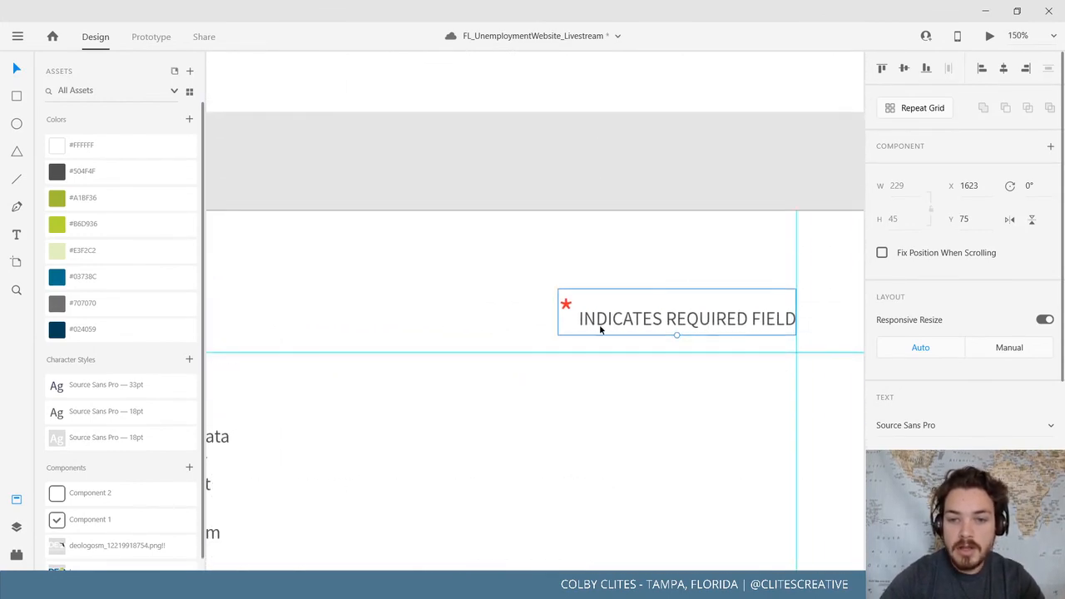
Cut the asterisk out of the "INDICATES REQUIRED FIELD" label and paste it as a separate text object in the header
{"action": "double_click", "coordinate": [572, 324]}
{"action": "left_click_drag", "start_coordinate": [566, 324], "coordinate": [545, 324]}
{"action": "key", "text": "ctrl+c"}
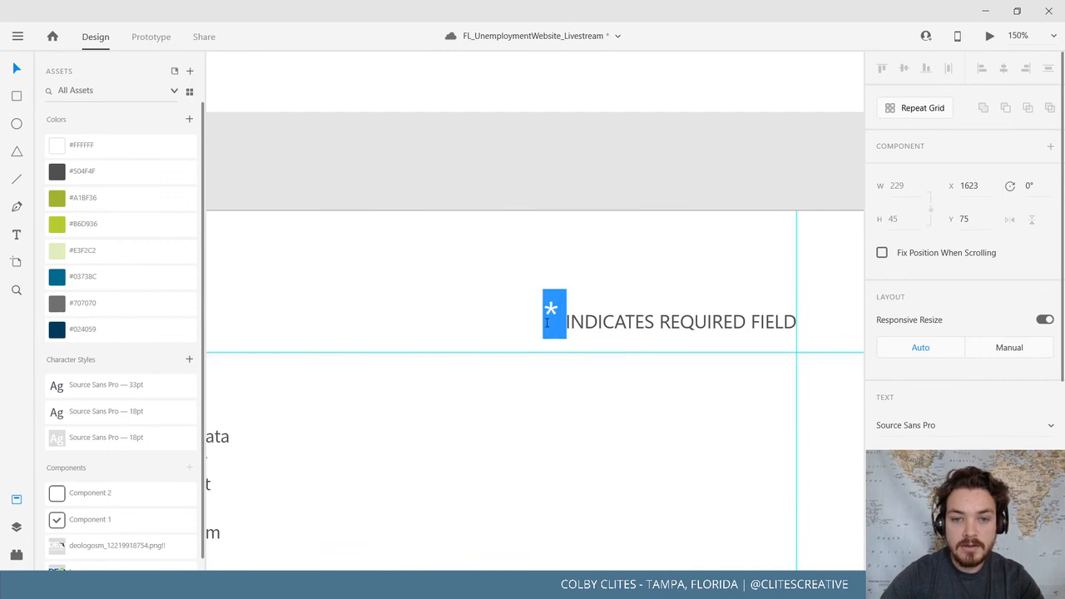
{"action": "key", "text": "BackSpace"}
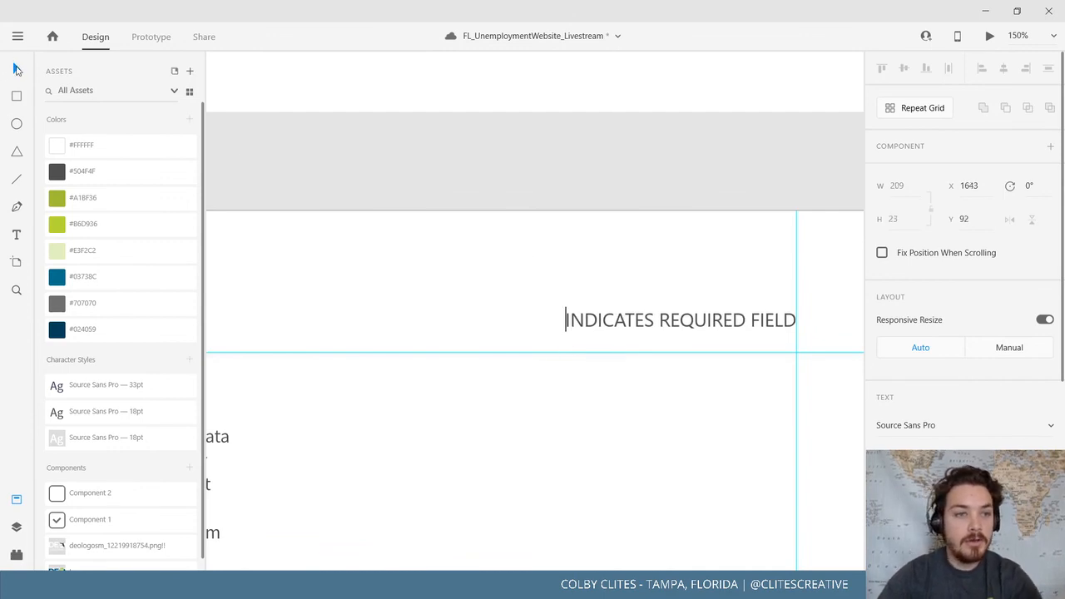
{"action": "left_click", "coordinate": [17, 70]}
{"action": "left_click", "coordinate": [413, 190]}
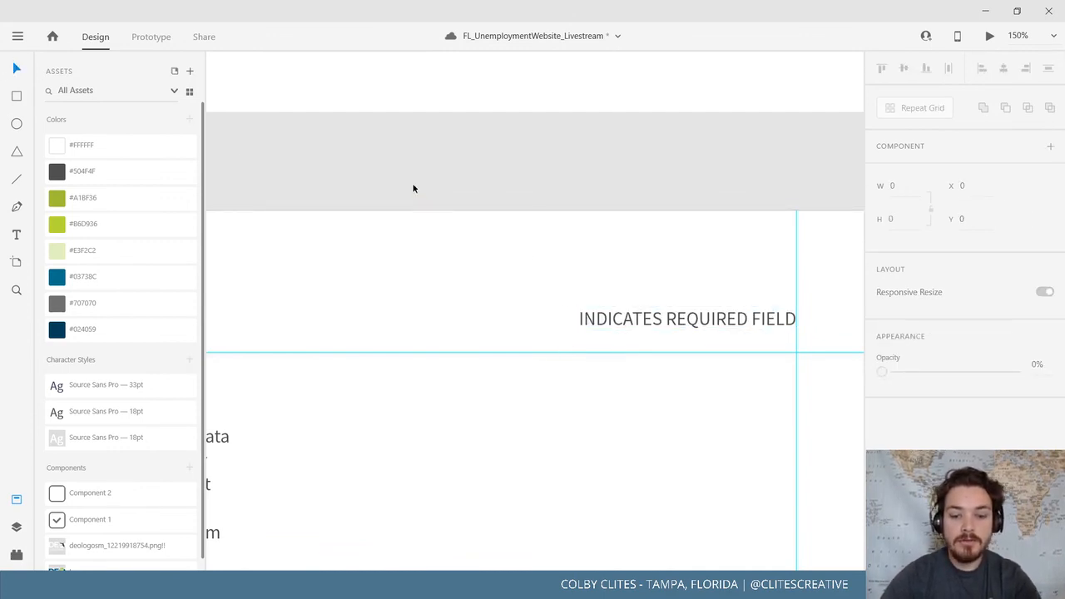
{"action": "key", "text": "ctrl+v"}
{"action": "left_click_drag", "start_coordinate": [446, 250], "coordinate": [444, 334]}
{"action": "left_click_drag", "start_coordinate": [675, 556], "coordinate": [385, 272]}
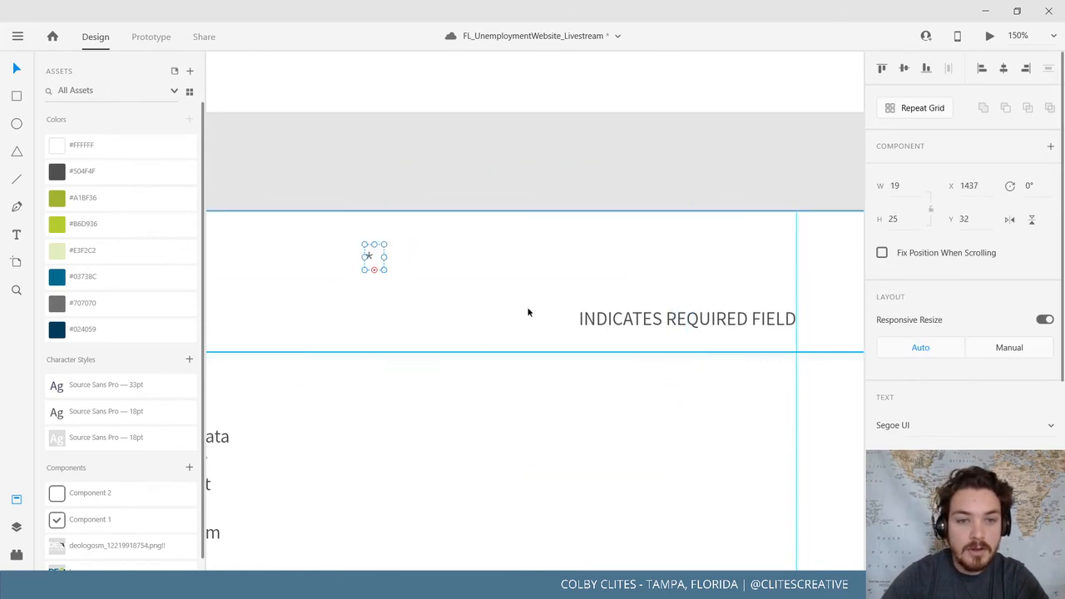
Colour the standalone asterisk bright red, #FD1C1C
{"action": "double_click", "coordinate": [370, 258]}
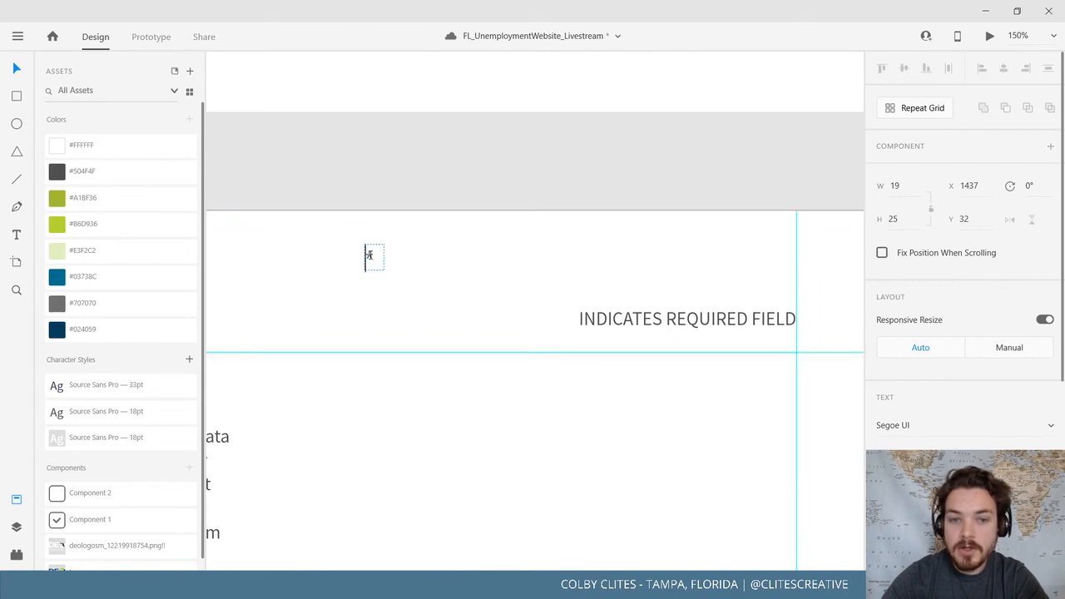
{"action": "double_click", "coordinate": [369, 257]}
{"action": "scroll", "coordinate": [982, 413], "scroll_direction": "down", "scroll_amount": 3}
{"action": "scroll", "coordinate": [982, 413], "scroll_direction": "down", "scroll_amount": 1}
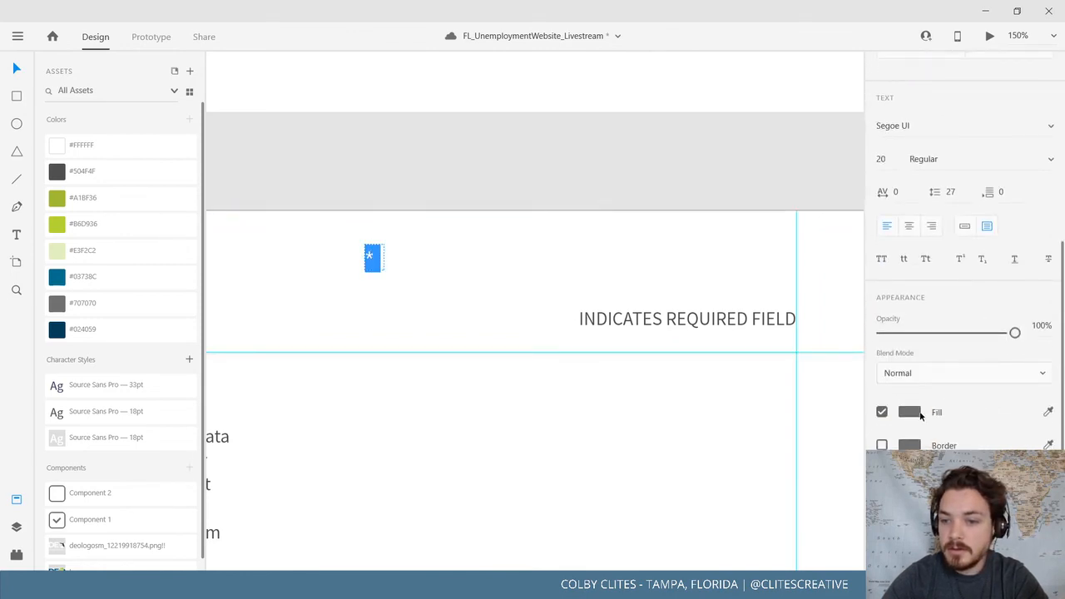
{"action": "left_click", "coordinate": [909, 412]}
{"action": "left_click", "coordinate": [800, 366]}
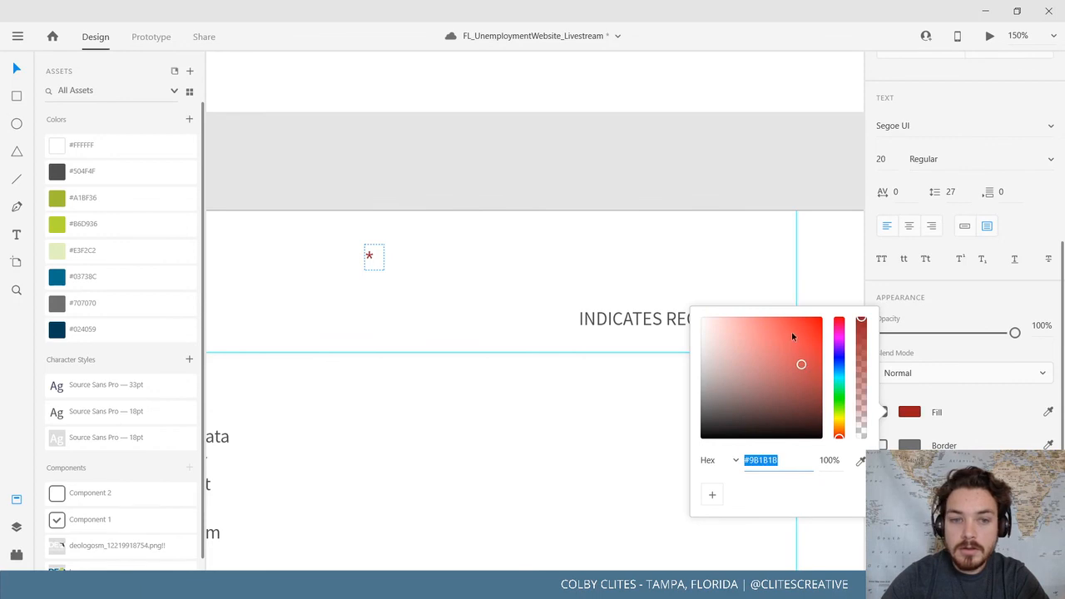
{"action": "left_click_drag", "start_coordinate": [812, 323], "coordinate": [808, 318]}
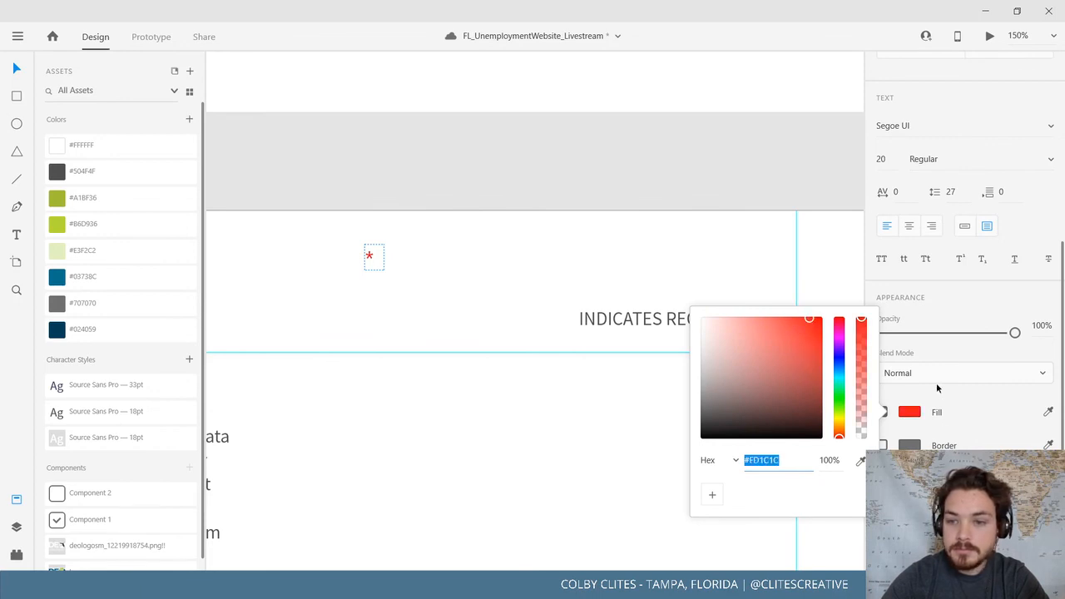
{"action": "left_click", "coordinate": [990, 423]}
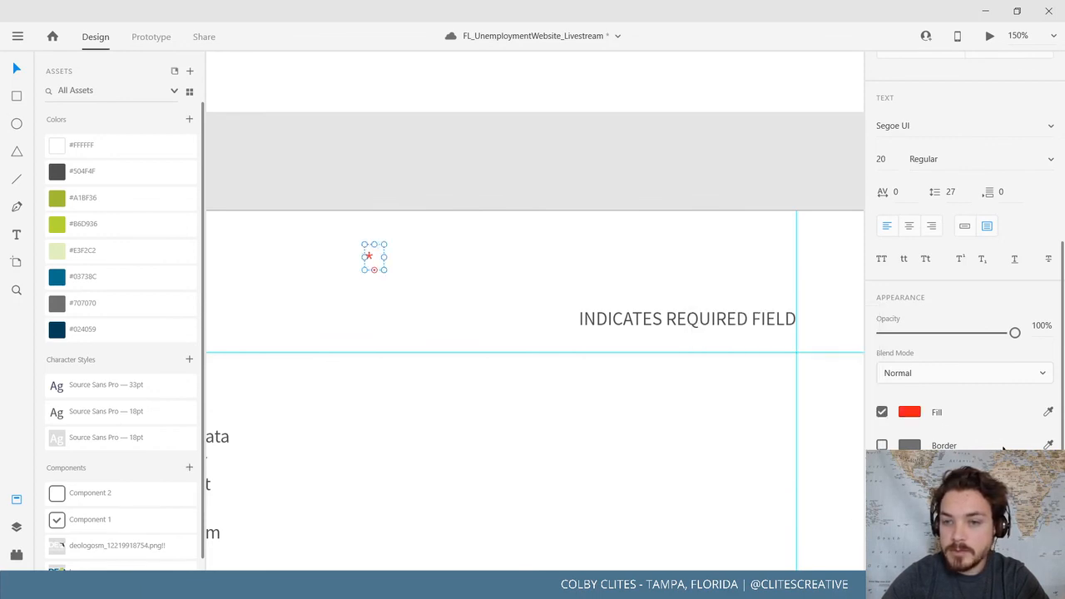
Set the standalone asterisk's font size to 36
{"action": "key", "text": "BackSpace"}
{"action": "key", "text": "BackSpace"}
{"action": "type", "text": "36"}
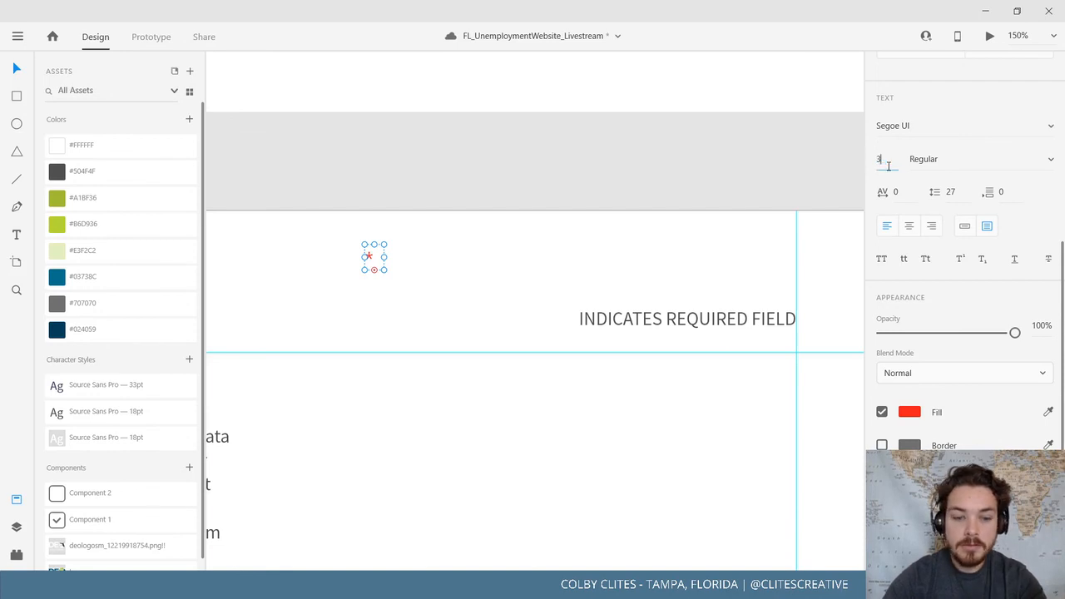
{"action": "key", "text": "Return"}
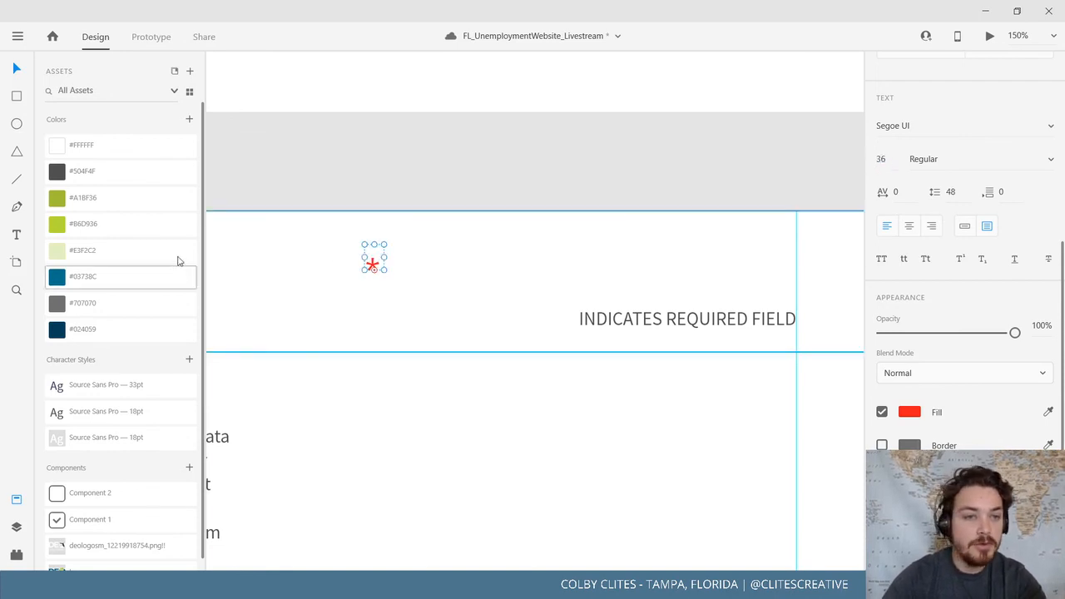
Turn the red asterisk into a reusable component and place it directly before "INDICATES REQUIRED FIELD"
{"action": "left_click", "coordinate": [188, 468]}
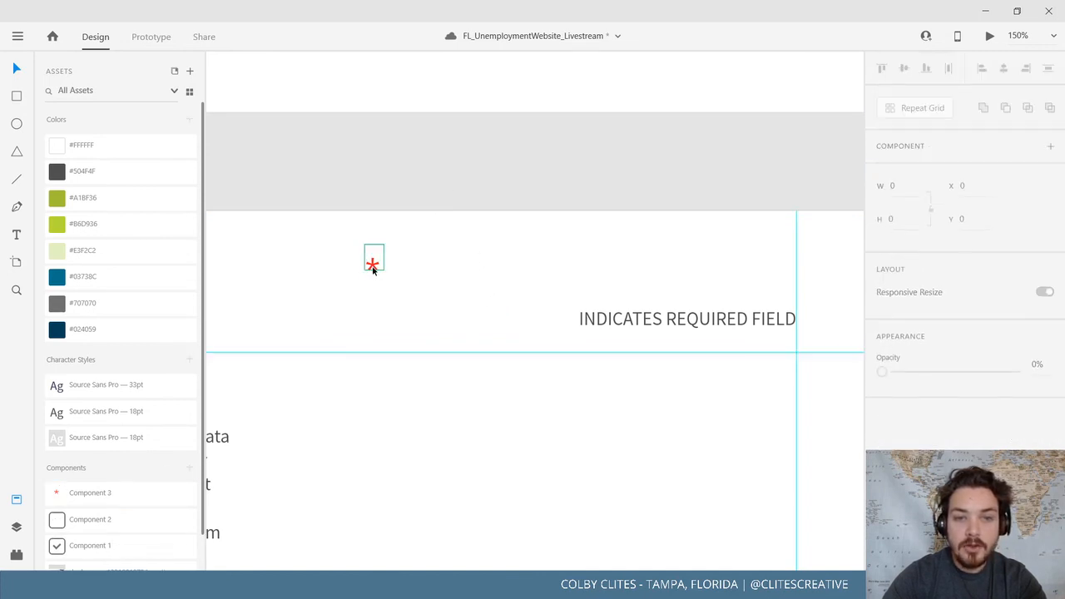
{"action": "left_click_drag", "start_coordinate": [371, 266], "coordinate": [566, 320]}
{"action": "left_click", "coordinate": [555, 190]}
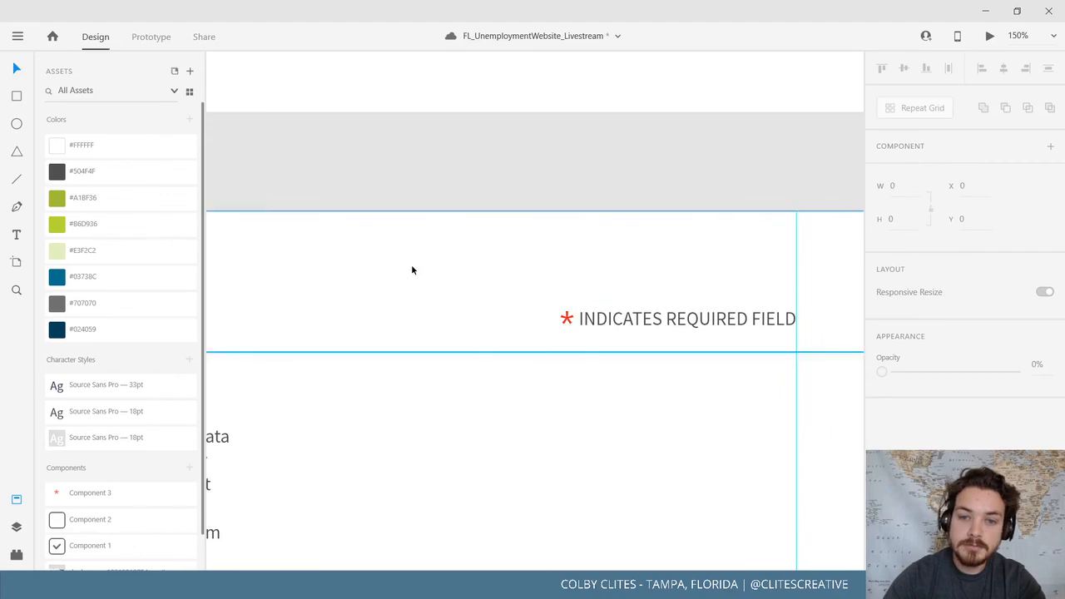
Compare the redesigned page with the original's required-field markers and hide the asset list to free canvas space
{"action": "scroll", "coordinate": [404, 270], "scroll_direction": "up", "scroll_amount": 1}
{"action": "scroll", "coordinate": [563, 252], "scroll_direction": "down", "scroll_amount": 2, "text": "ctrl"}
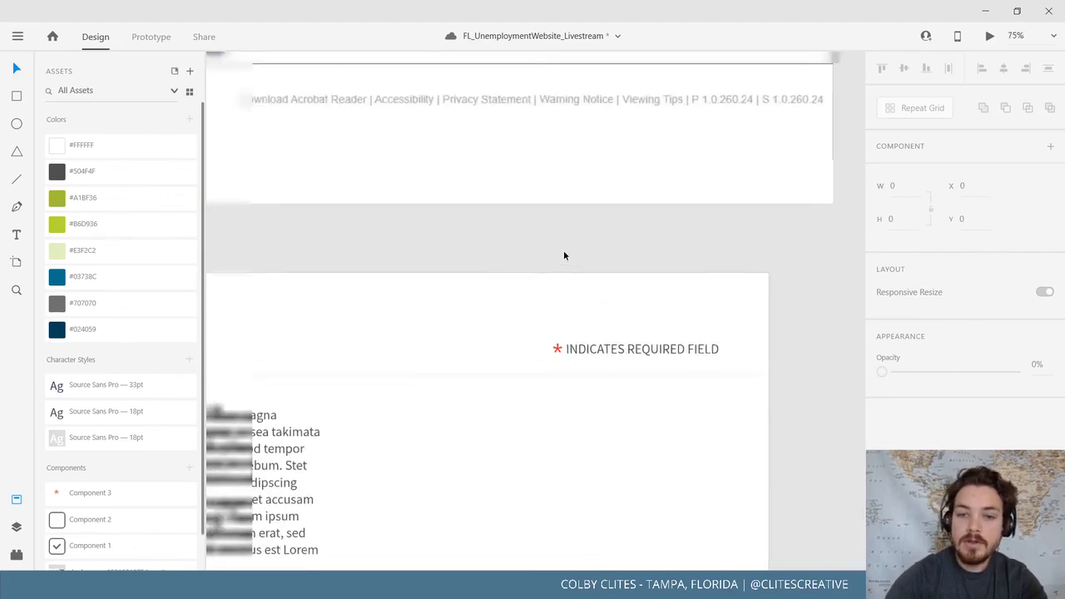
{"action": "scroll", "coordinate": [563, 255], "scroll_direction": "up", "scroll_amount": 2}
{"action": "scroll", "coordinate": [528, 458], "scroll_direction": "down", "scroll_amount": 2, "text": "ctrl"}
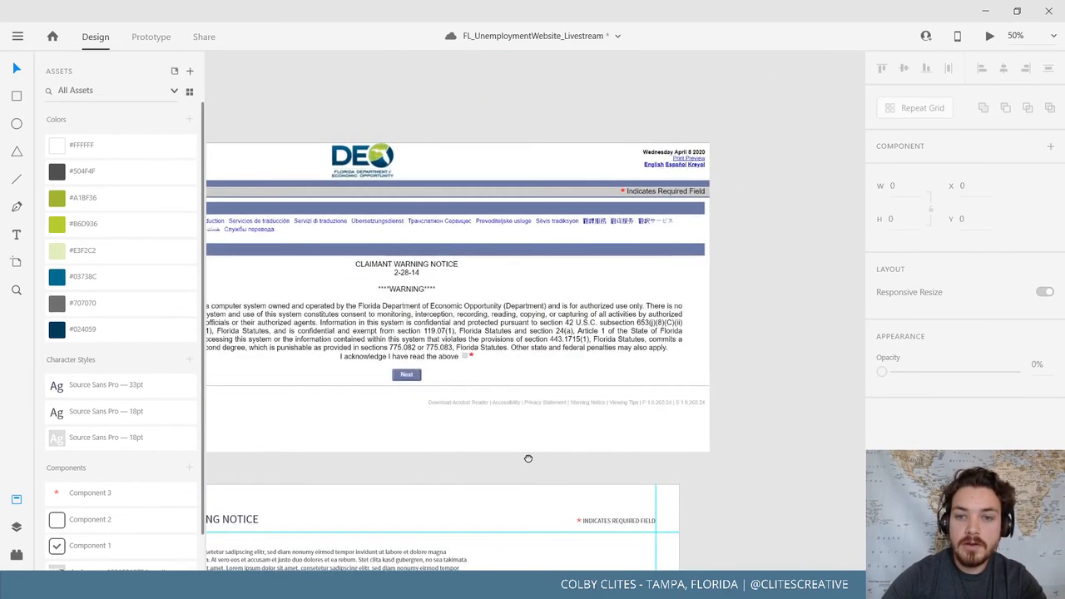
{"action": "left_click_drag", "start_coordinate": [527, 459], "coordinate": [712, 204]}
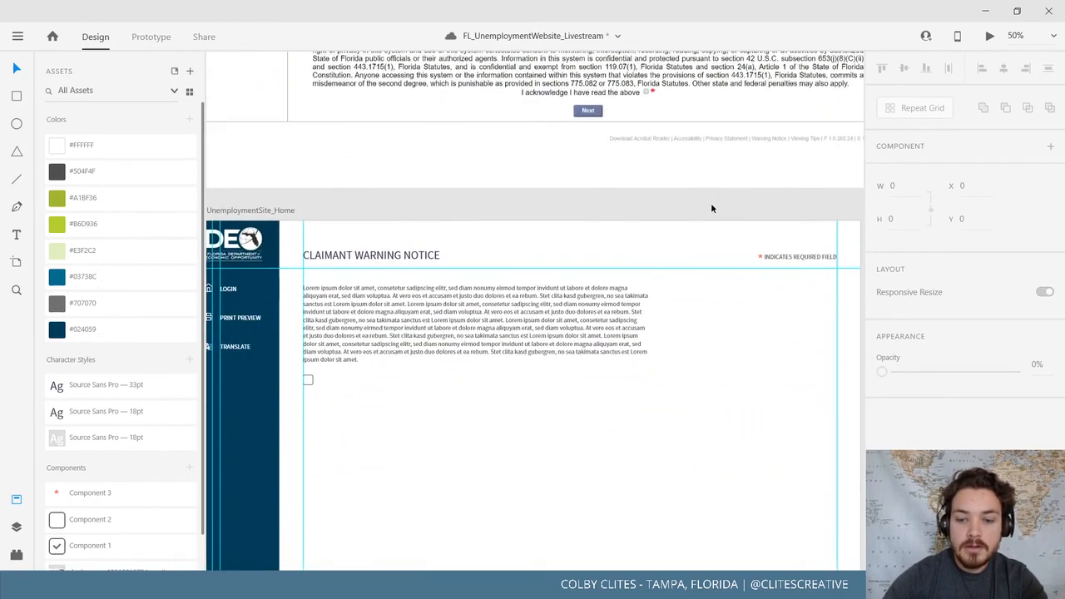
{"action": "key", "text": "ctrl+minus"}
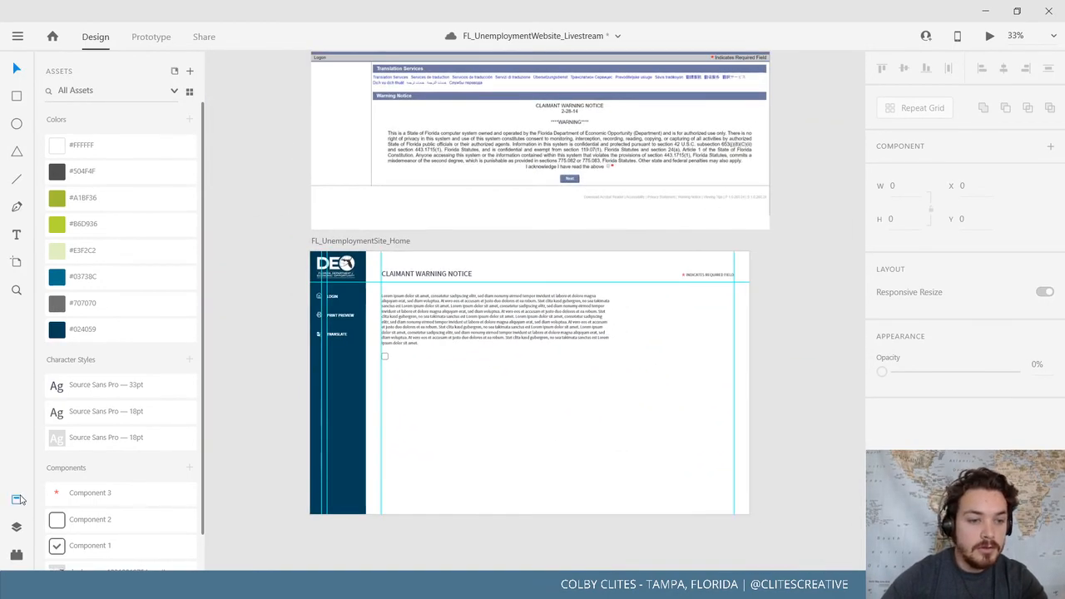
{"action": "left_click", "coordinate": [16, 499]}
{"action": "key", "text": "ctrl+plus"}
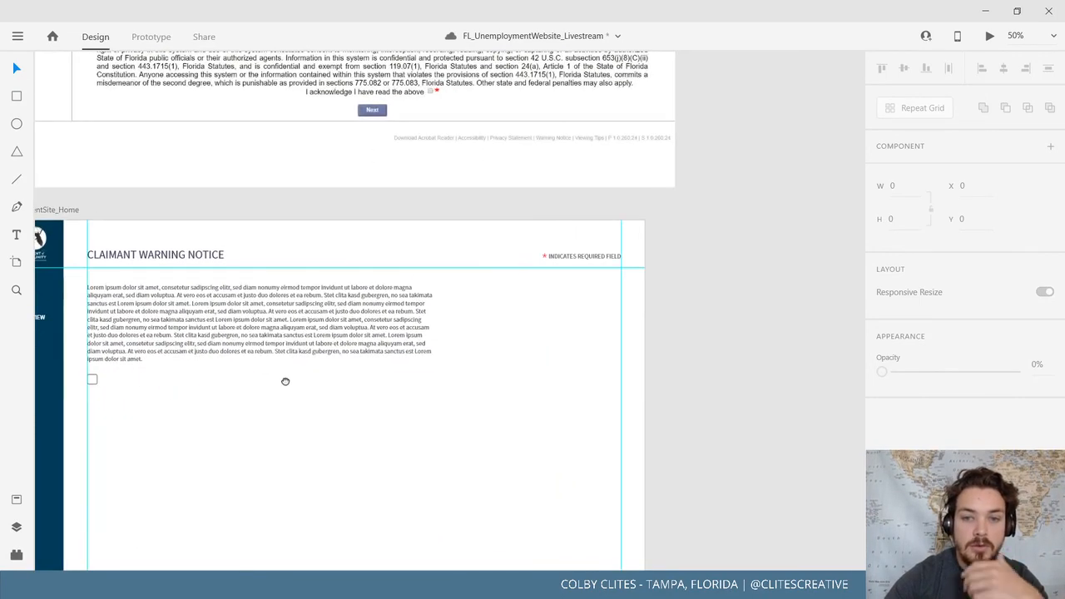
{"action": "left_click_drag", "start_coordinate": [285, 381], "coordinate": [318, 288]}
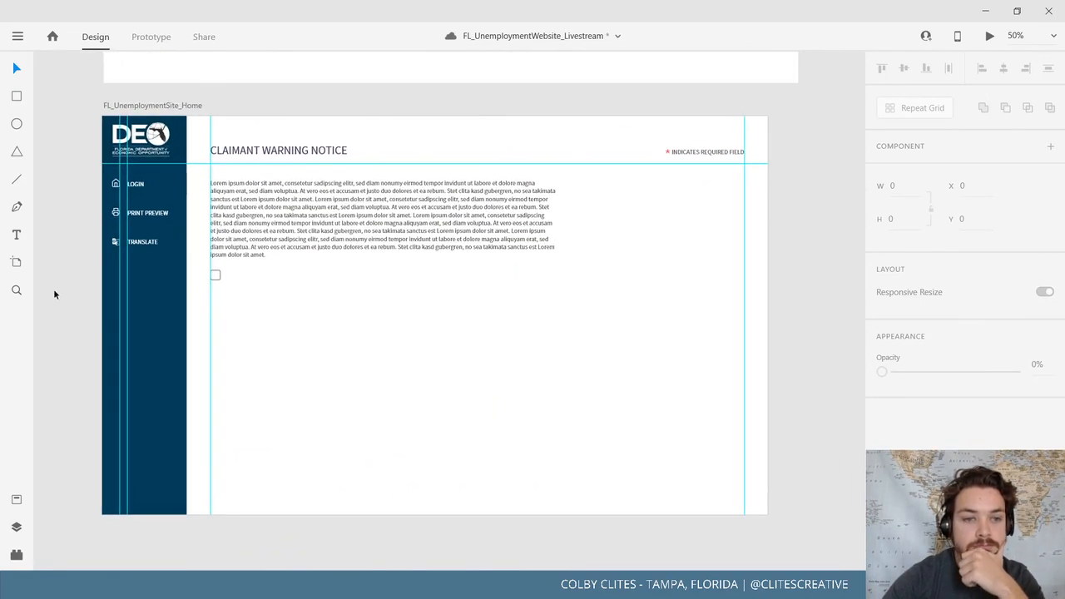
Place a copy of the red asterisk component beside the empty checkbox below the body text
{"action": "left_click", "coordinate": [667, 152]}
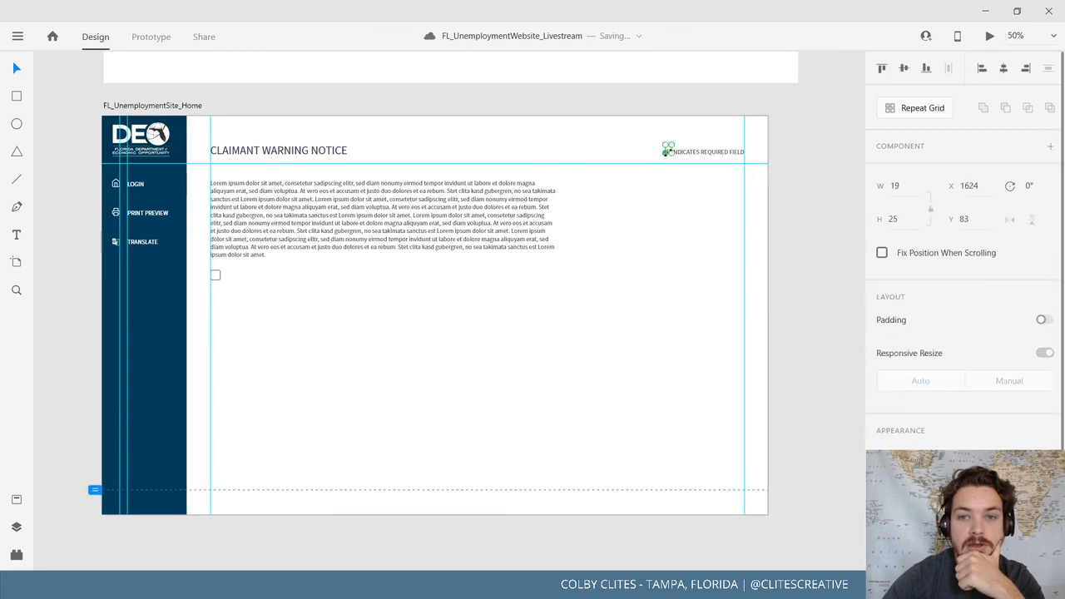
{"action": "left_click_drag", "start_coordinate": [562, 313], "coordinate": [617, 370]}
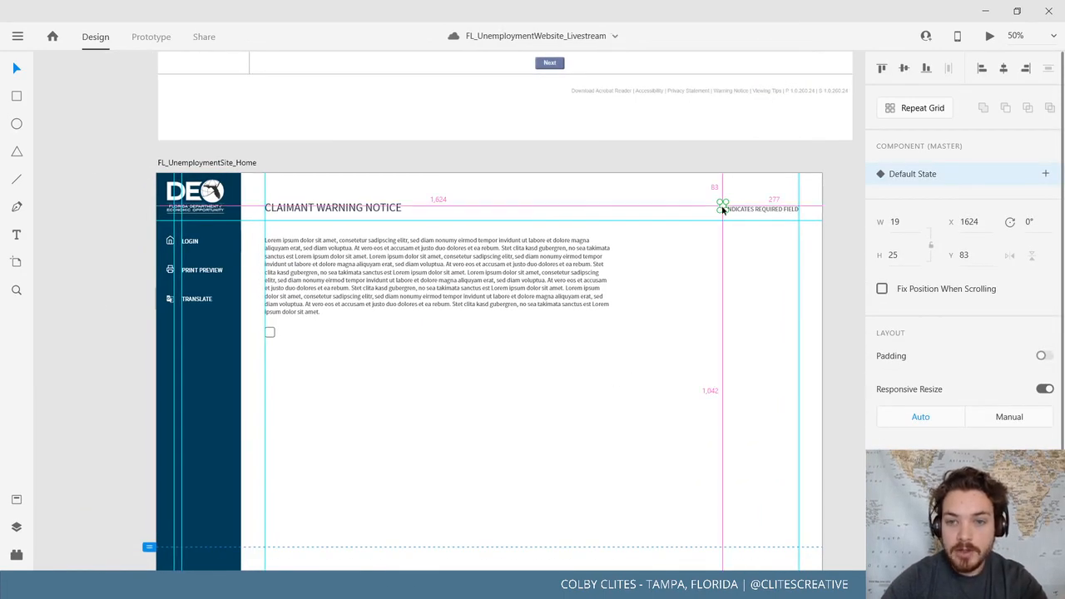
{"action": "left_click_drag", "start_coordinate": [722, 208], "coordinate": [283, 331]}
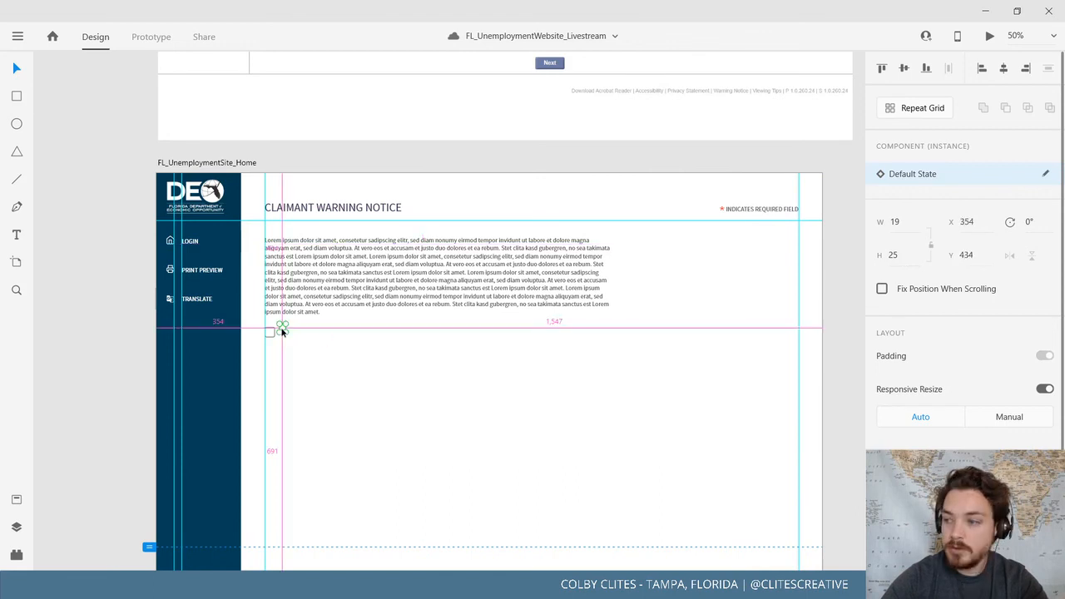
Move the copied asterisk up and closer to the checkbox's upper-right corner, at X 345, Y 423
{"action": "scroll", "coordinate": [167, 312], "scroll_direction": "left", "scroll_amount": 3}
{"action": "left_click_drag", "start_coordinate": [453, 352], "coordinate": [456, 352]}
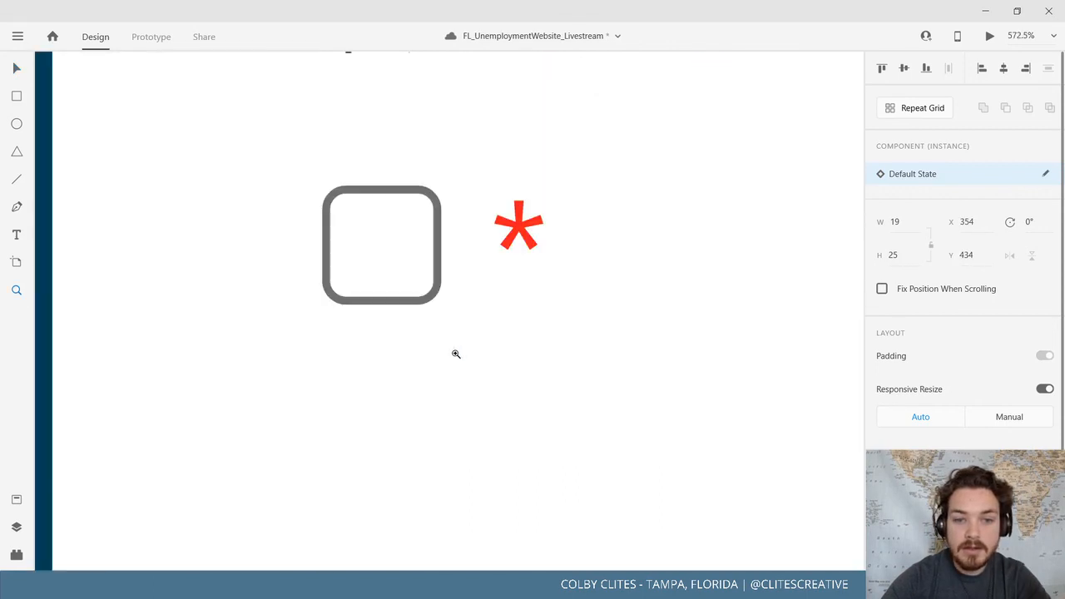
{"action": "left_click", "coordinate": [13, 70]}
{"action": "scroll", "coordinate": [841, 444], "scroll_direction": "up", "scroll_amount": 3}
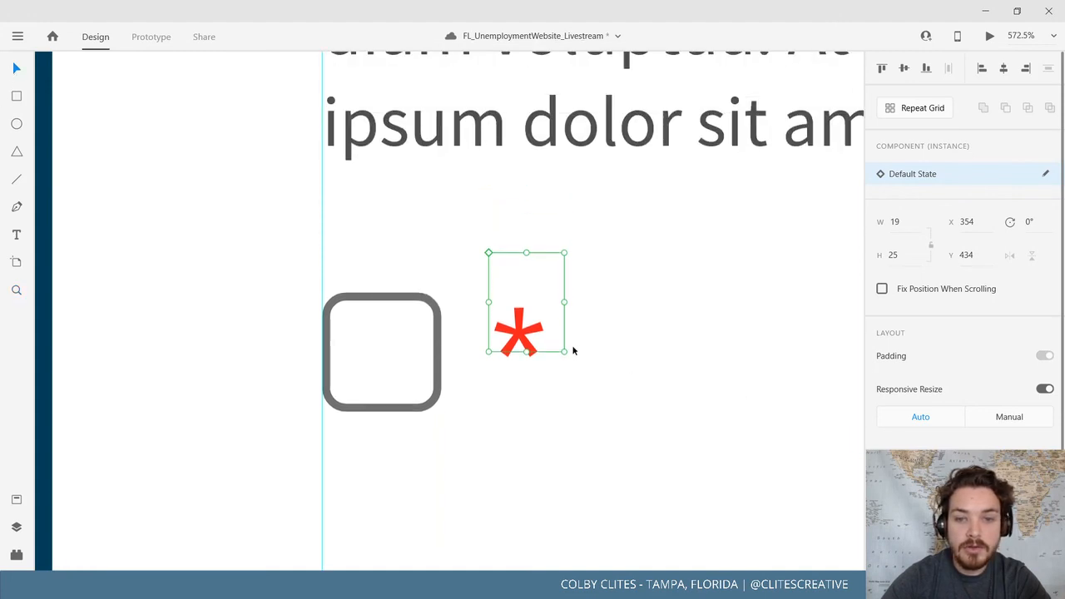
{"action": "left_click_drag", "start_coordinate": [518, 335], "coordinate": [482, 291]}
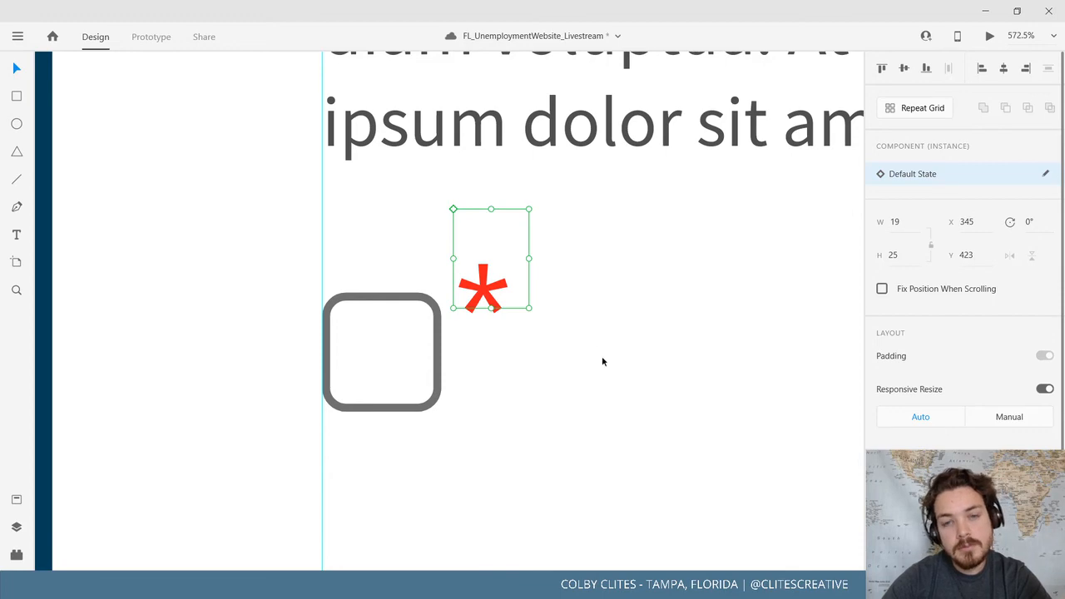
{"action": "left_click", "coordinate": [620, 322]}
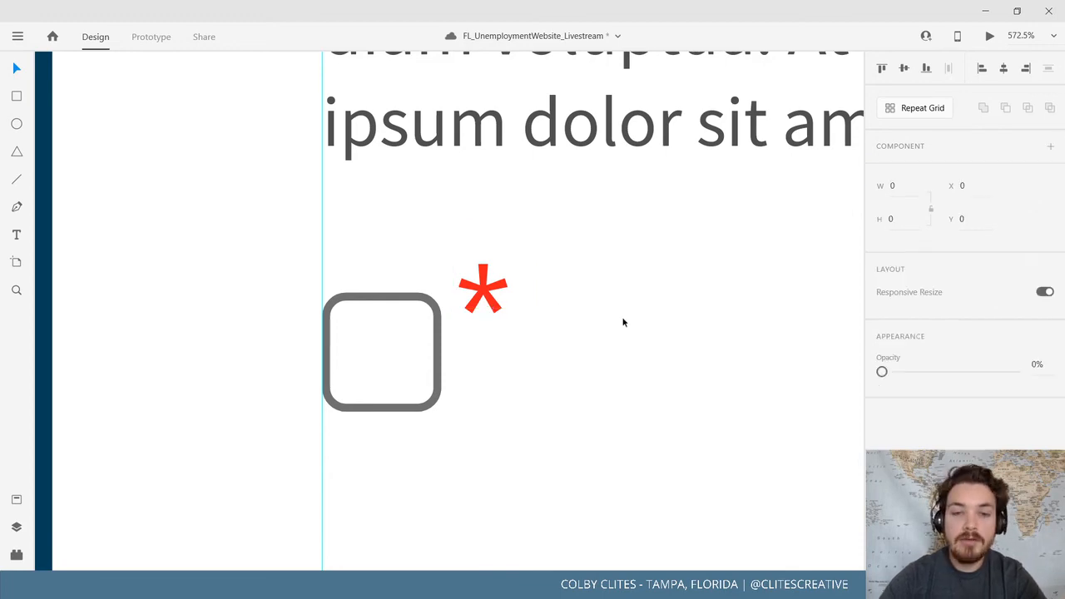
Compare the marked checkbox with the original page's acknowledgement line, and save the document
{"action": "scroll", "coordinate": [623, 319], "scroll_direction": "down", "scroll_amount": 3}
{"action": "key", "text": "ctrl+minus"}
{"action": "key", "text": "ctrl+minus"}
{"action": "key", "text": "ctrl+minus"}
{"action": "key", "text": "ctrl+minus"}
{"action": "key", "text": "ctrl+minus"}
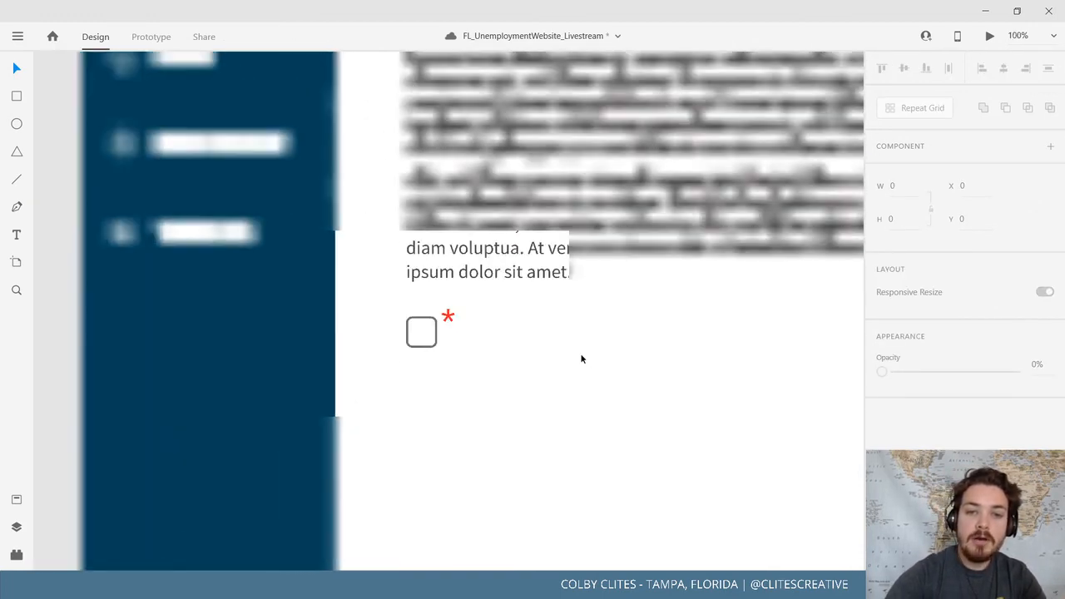
{"action": "left_click_drag", "start_coordinate": [722, 234], "coordinate": [475, 538]}
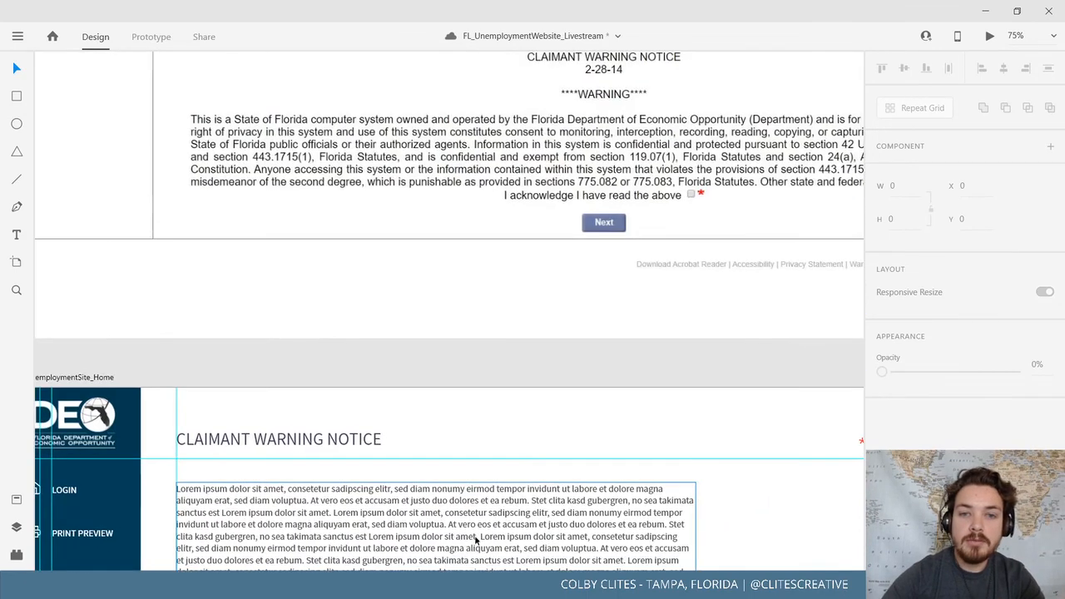
{"action": "left_click_drag", "start_coordinate": [590, 431], "coordinate": [727, 285]}
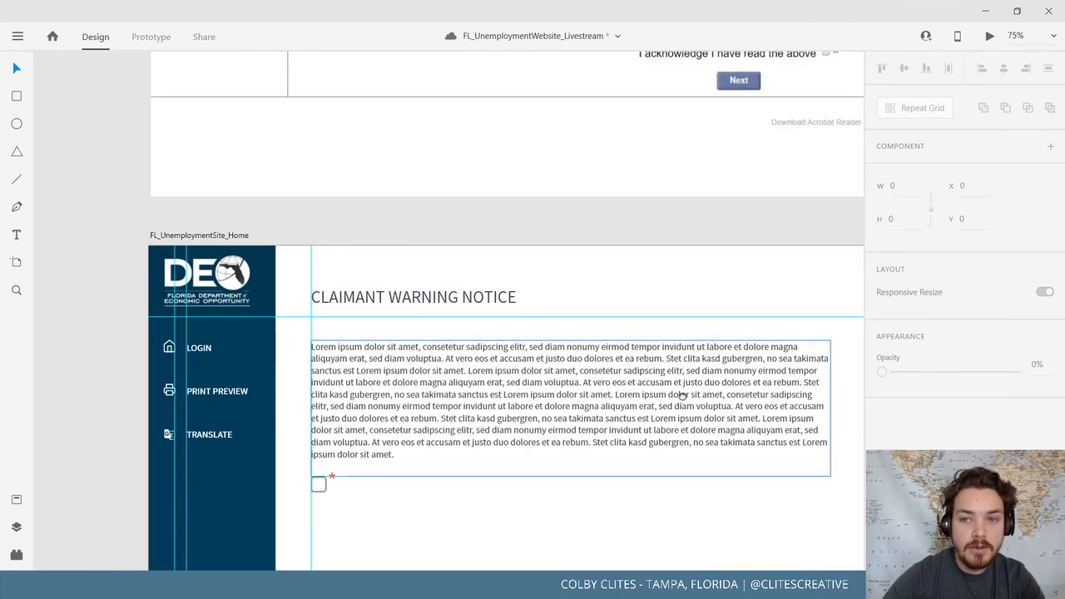
{"action": "left_click_drag", "start_coordinate": [682, 396], "coordinate": [652, 353]}
{"action": "left_click_drag", "start_coordinate": [400, 456], "coordinate": [400, 359]}
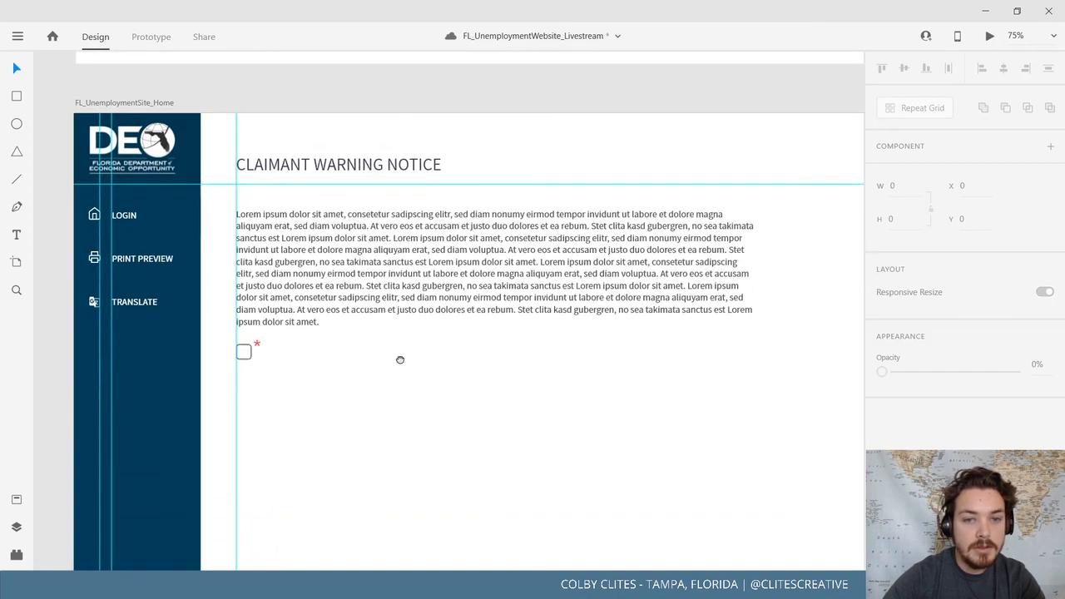
{"action": "left_click", "coordinate": [18, 37]}
{"action": "left_click", "coordinate": [124, 301]}
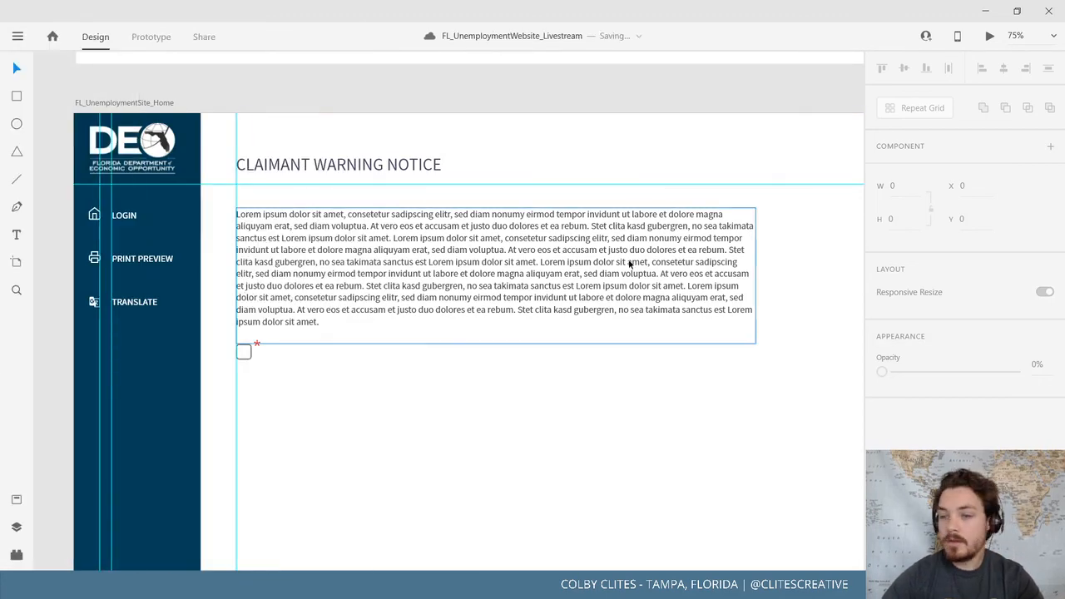
Examine the original page's header and translation links for content the redesign still lacks
{"action": "key", "text": "ctrl+minus"}
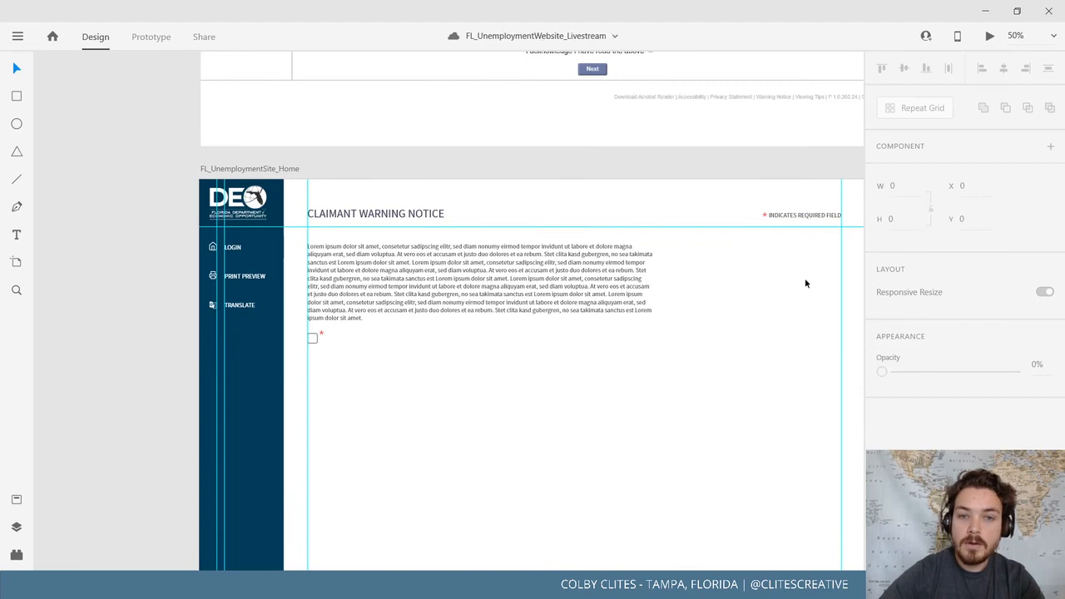
{"action": "left_click_drag", "start_coordinate": [667, 321], "coordinate": [594, 275]}
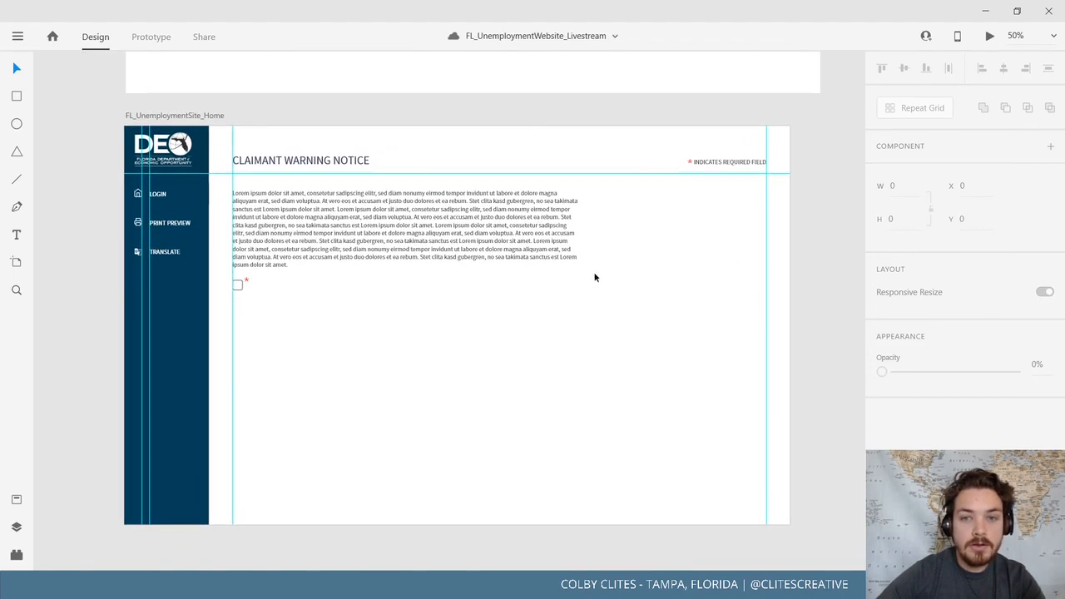
{"action": "scroll", "coordinate": [624, 363], "scroll_direction": "up", "scroll_amount": 5}
{"action": "left_click_drag", "start_coordinate": [637, 374], "coordinate": [532, 253]}
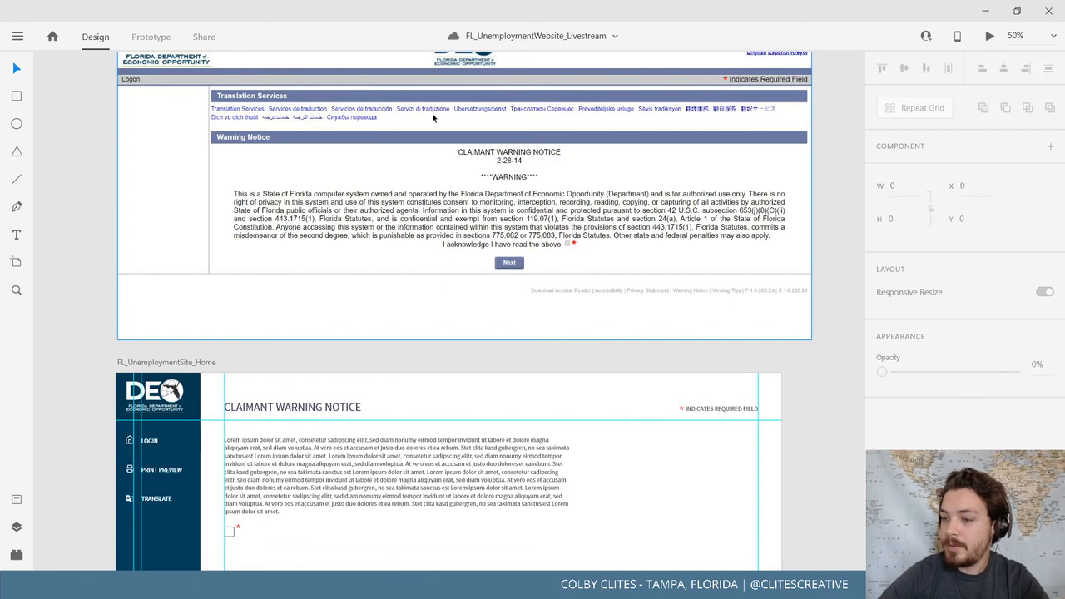
{"action": "left_click_drag", "start_coordinate": [477, 192], "coordinate": [403, 240]}
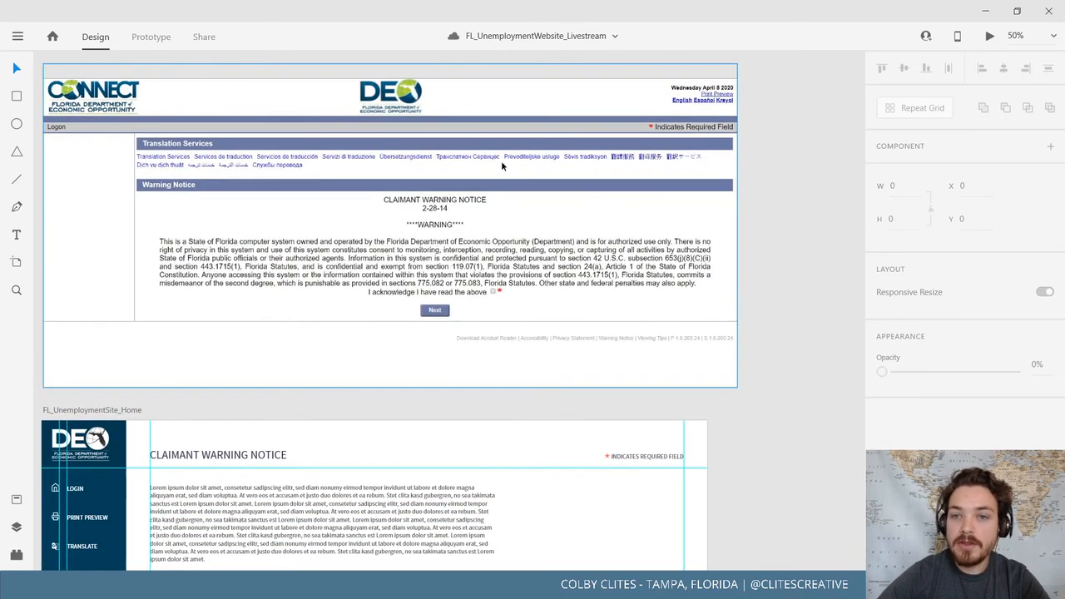
{"action": "left_click_drag", "start_coordinate": [294, 257], "coordinate": [396, 202]}
Place a copy of the "INDICATES REQUIRED FIELD" label in the blue sidebar, between the DEO logo and LOGIN
{"action": "key", "text": "ctrl+plus"}
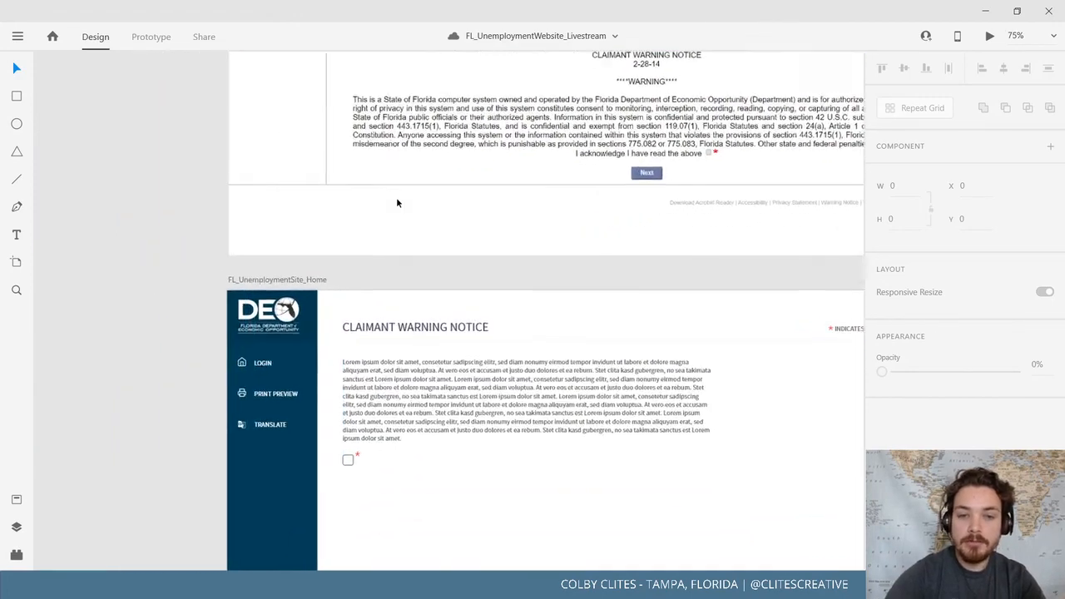
{"action": "key", "text": "ctrl+plus"}
{"action": "left_click_drag", "start_coordinate": [857, 280], "coordinate": [502, 195]}
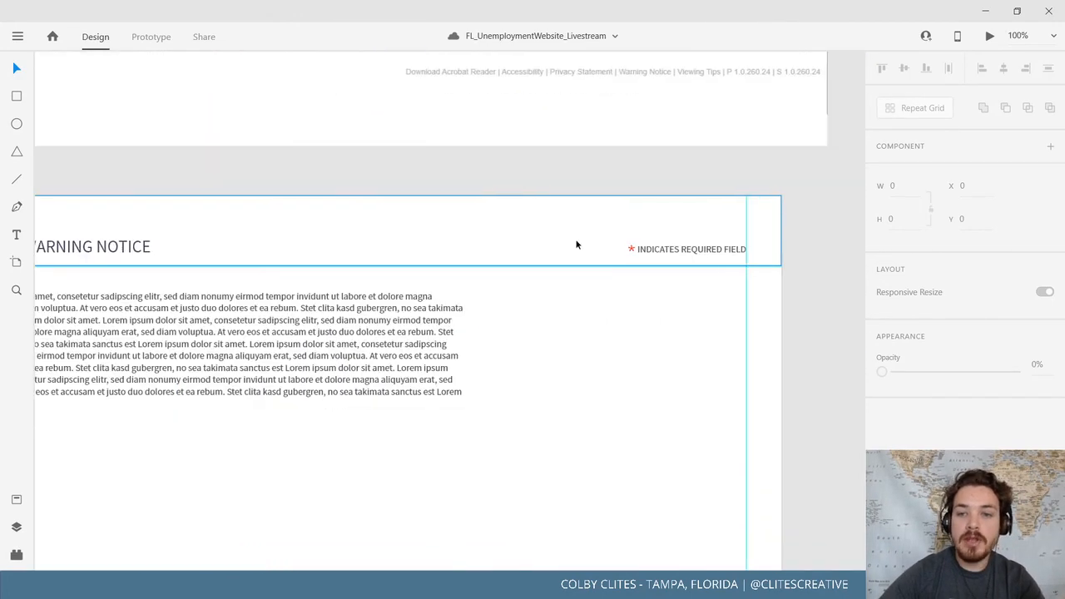
{"action": "left_click_drag", "start_coordinate": [706, 250], "coordinate": [162, 277]}
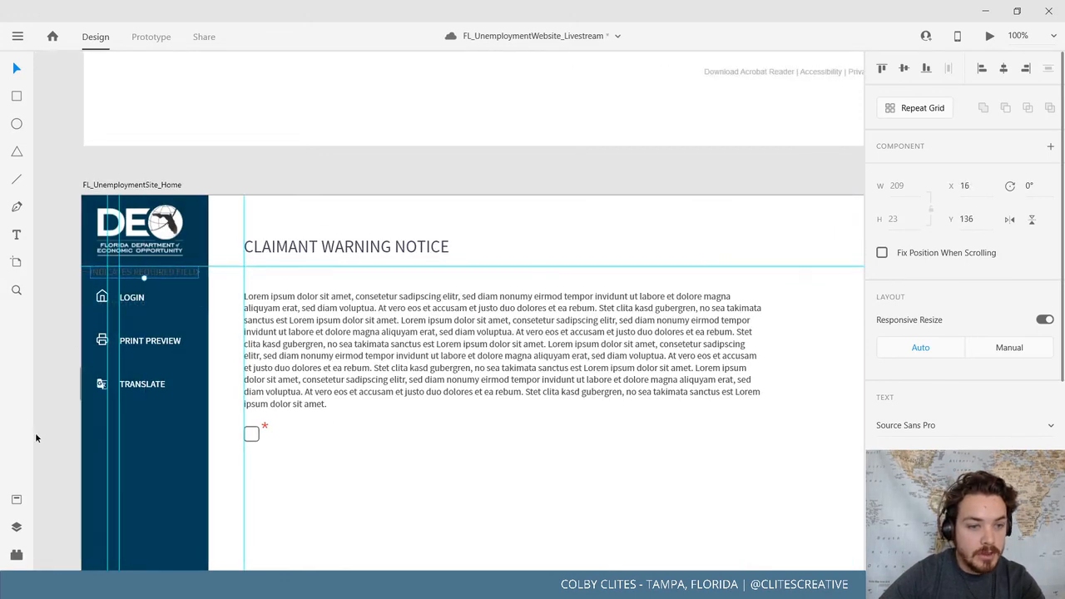
Apply the saved white Source Sans Pro 18pt character style to the sidebar's "INDICATES REQUIRED FIELD" label
{"action": "double_click", "coordinate": [168, 275]}
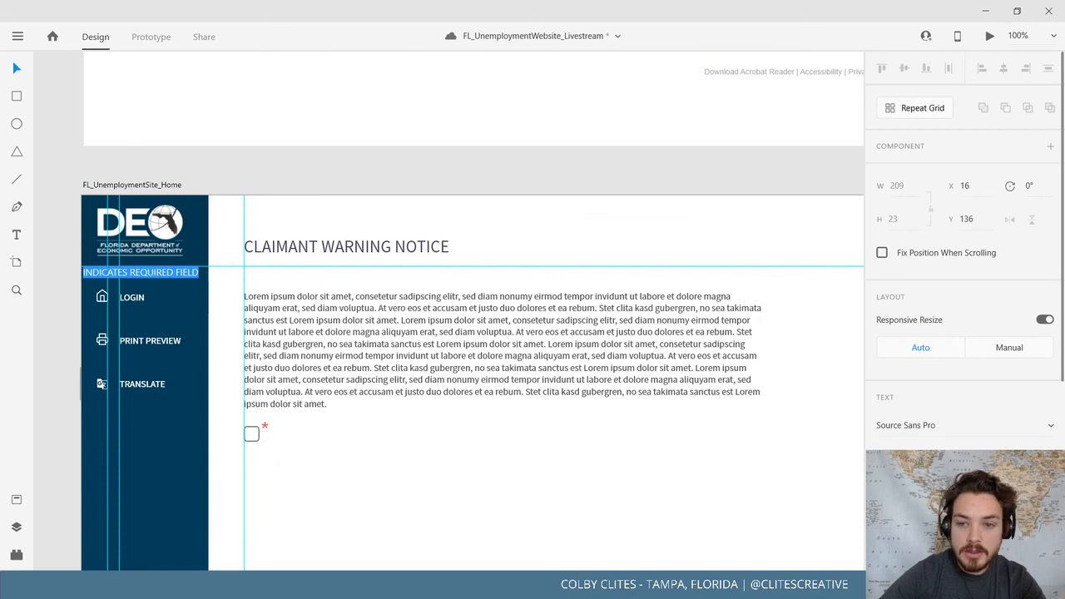
{"action": "scroll", "coordinate": [971, 442], "scroll_direction": "down", "scroll_amount": 4}
{"action": "left_click", "coordinate": [909, 412]}
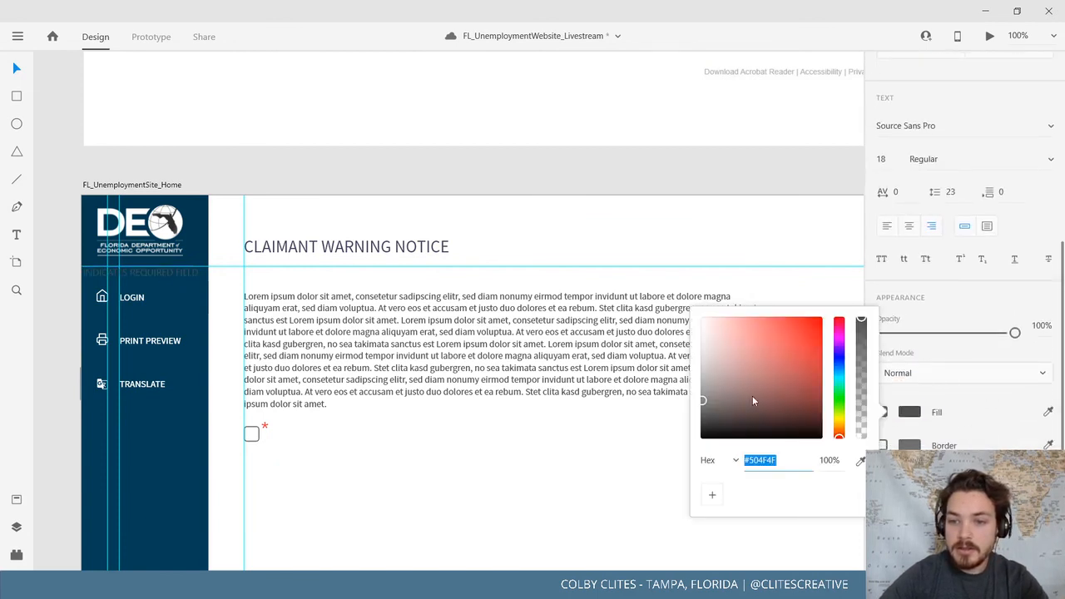
{"action": "left_click", "coordinate": [681, 361]}
{"action": "left_click", "coordinate": [16, 499]}
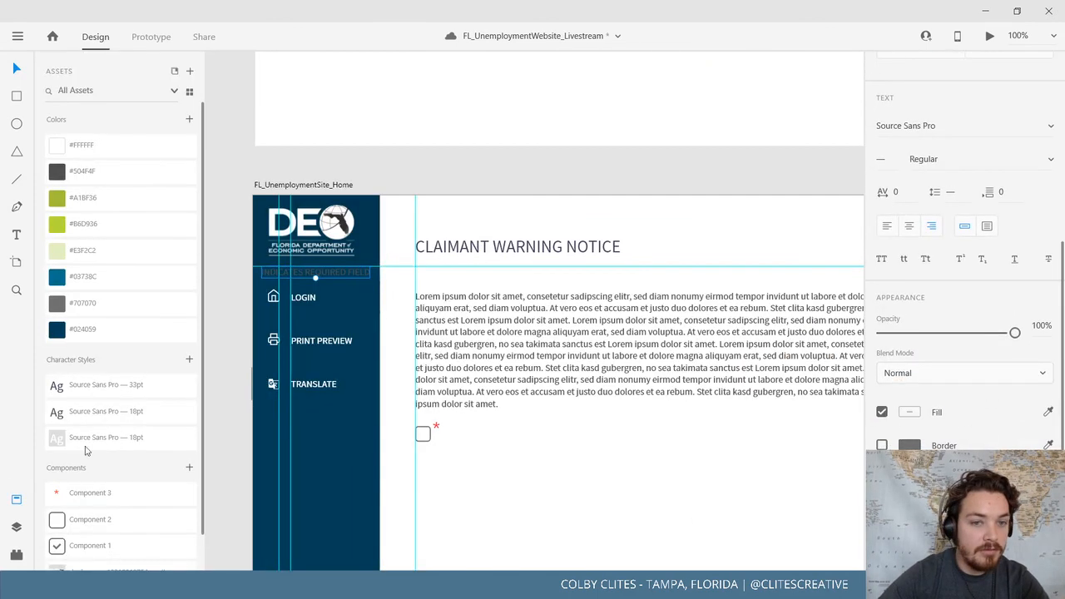
{"action": "left_click", "coordinate": [102, 439]}
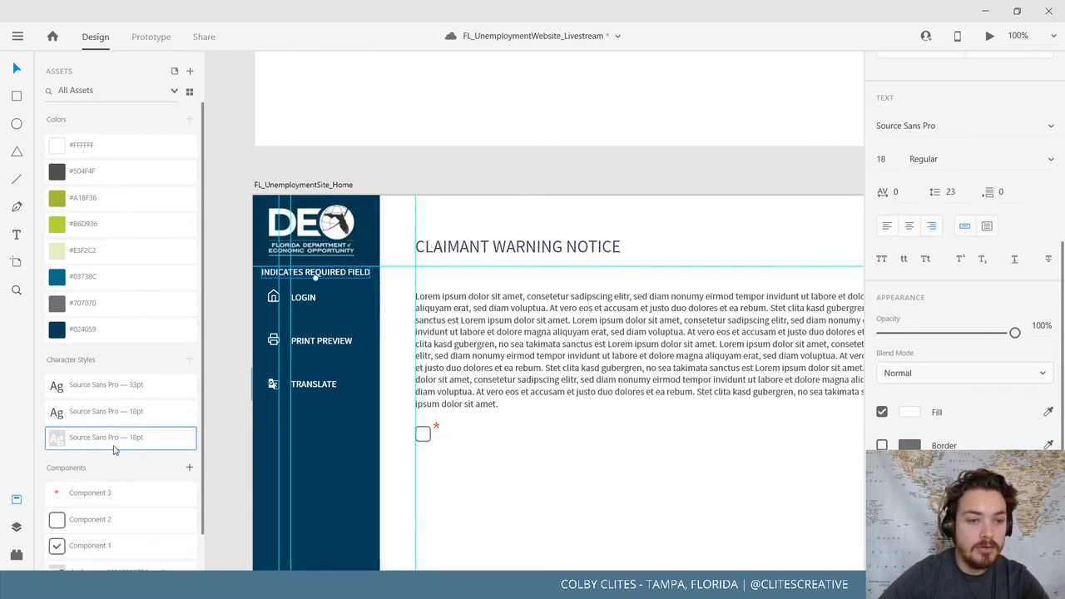
{"action": "left_click", "coordinate": [16, 499]}
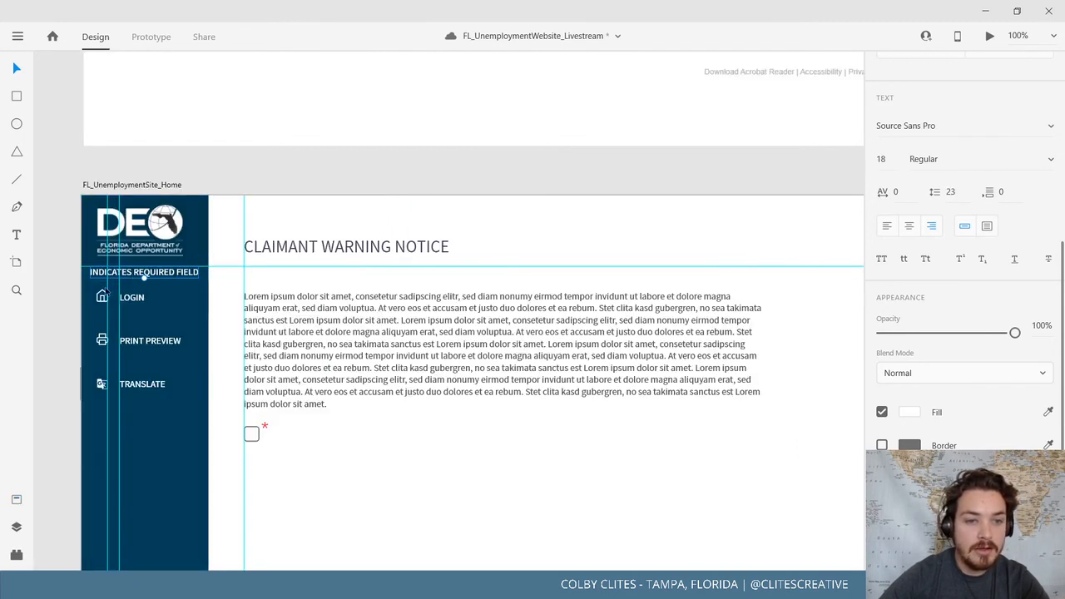
Examine how the date is written in the original page's header
{"action": "left_click_drag", "start_coordinate": [92, 326], "coordinate": [185, 333]}
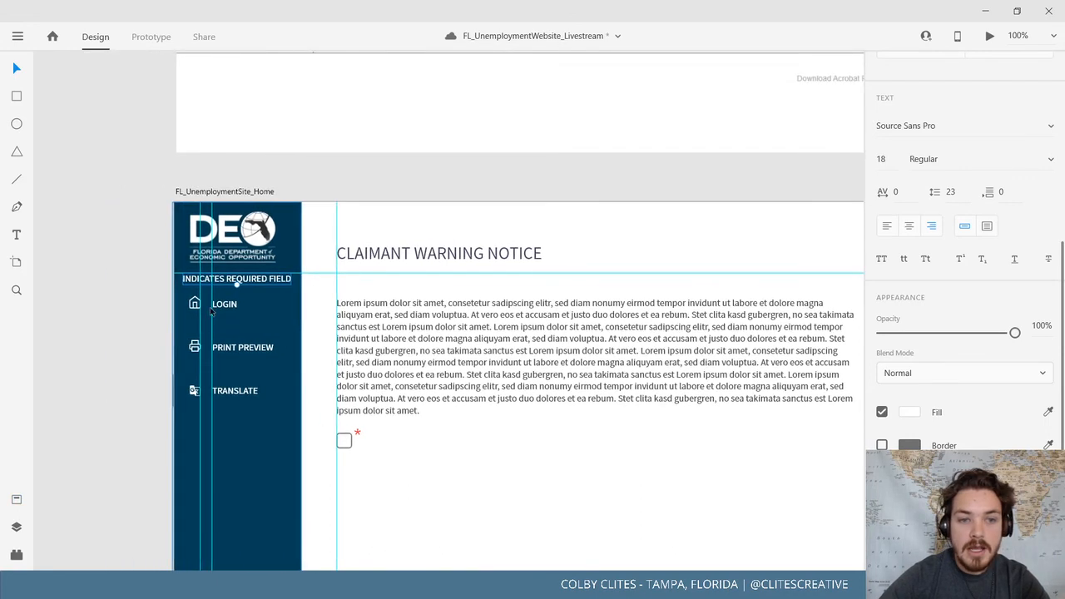
{"action": "double_click", "coordinate": [263, 280]}
{"action": "left_click", "coordinate": [260, 280]}
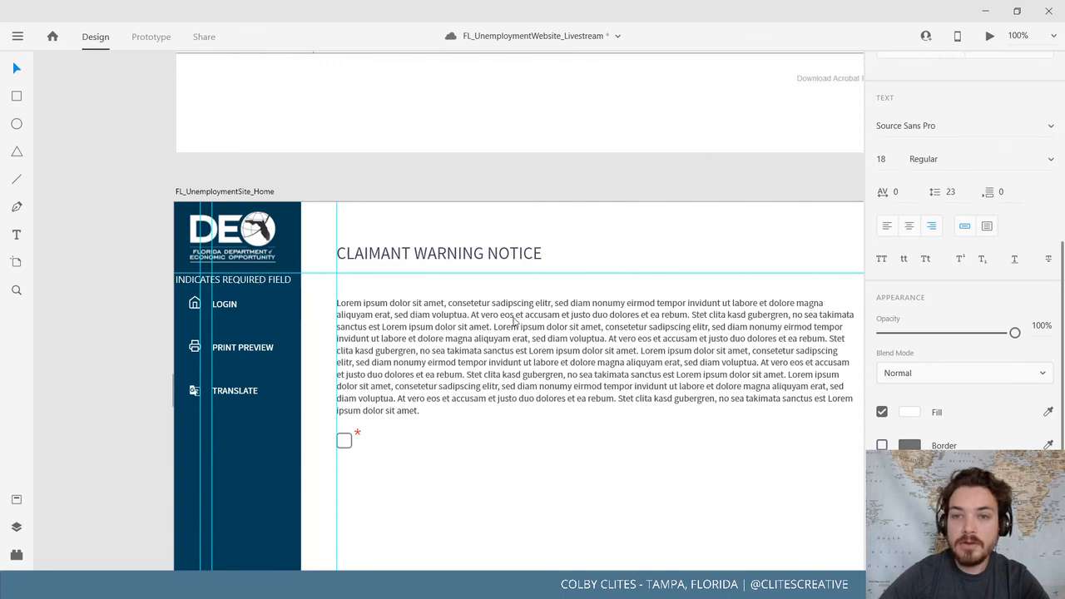
{"action": "key", "text": "Escape"}
{"action": "left_click_drag", "start_coordinate": [727, 236], "coordinate": [346, 456]}
{"action": "left_click_drag", "start_coordinate": [579, 236], "coordinate": [496, 440]}
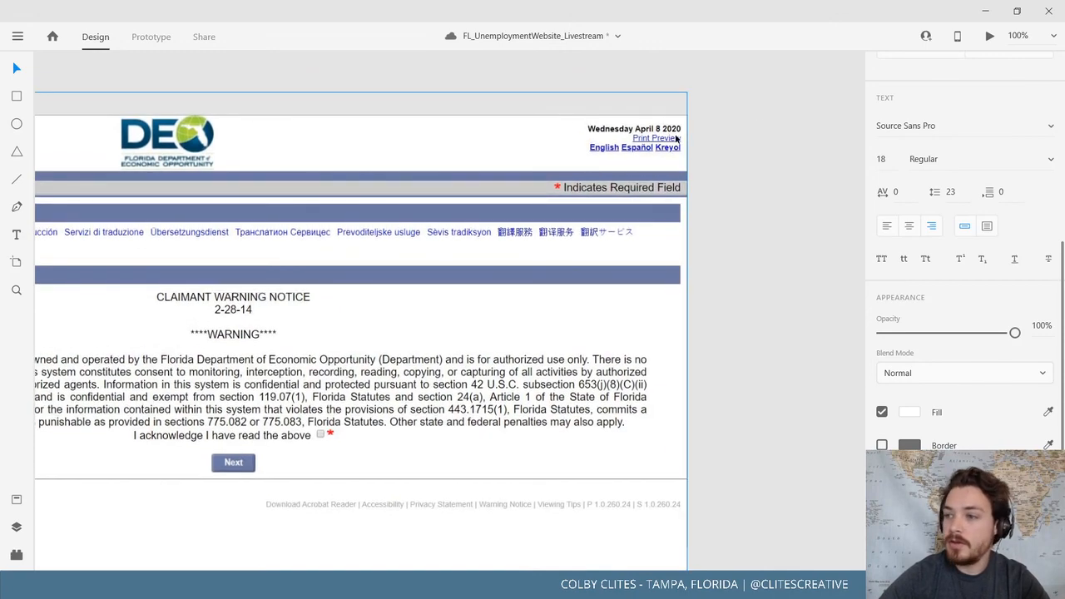
{"action": "scroll", "coordinate": [470, 257], "scroll_direction": "down", "scroll_amount": 5}
{"action": "scroll", "coordinate": [470, 257], "scroll_direction": "left", "scroll_amount": 7}
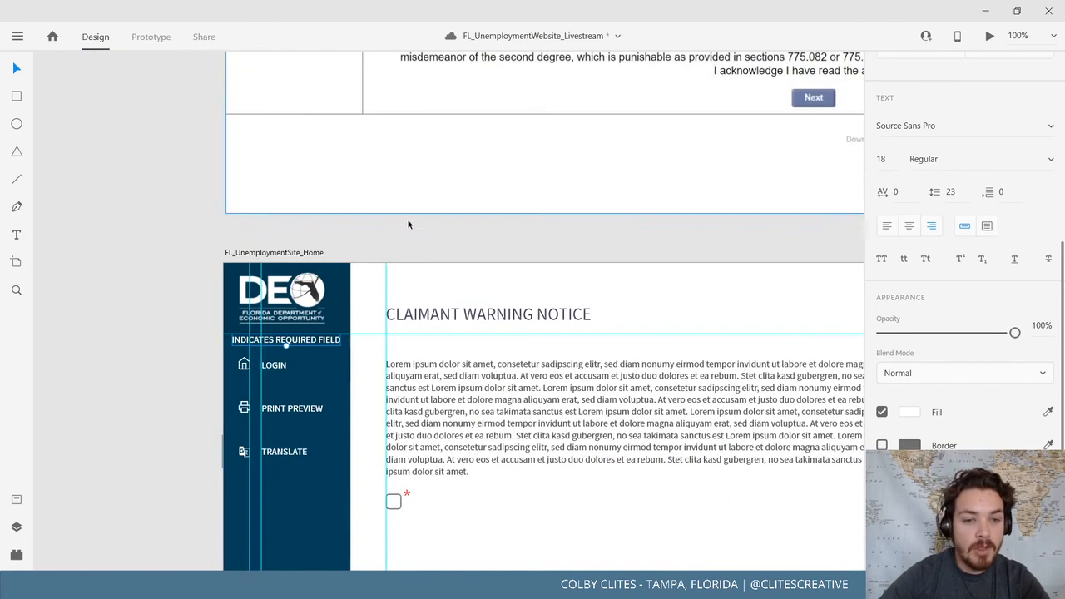
Replace the sidebar label's text with "SATURDAY, APRIL 25, 2020"
{"action": "double_click", "coordinate": [316, 341]}
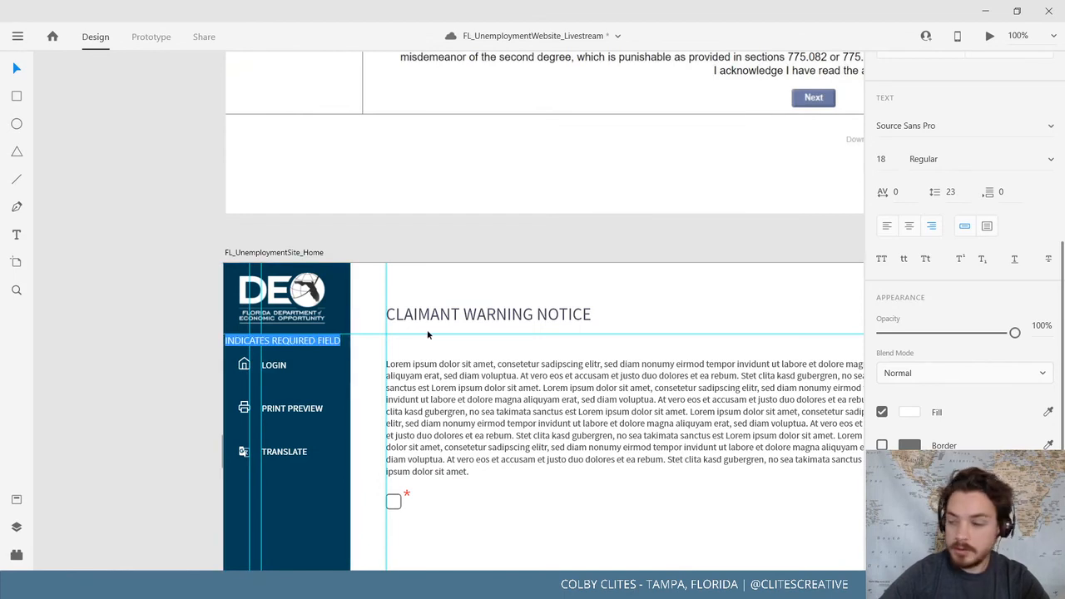
{"action": "type", "text": "s"}
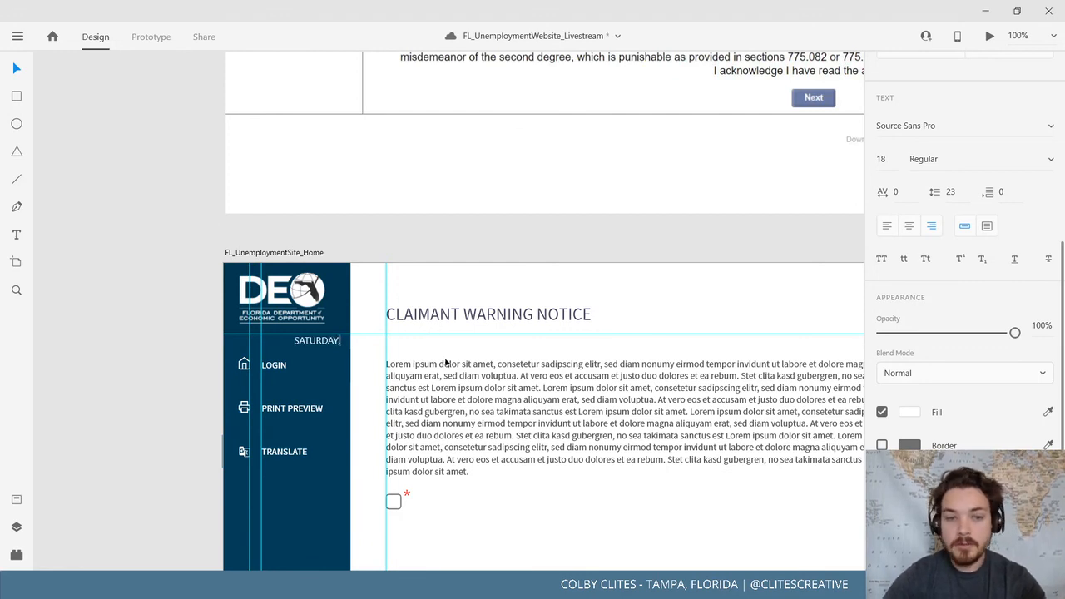
{"action": "type", "text": "ATURDAY, AP"}
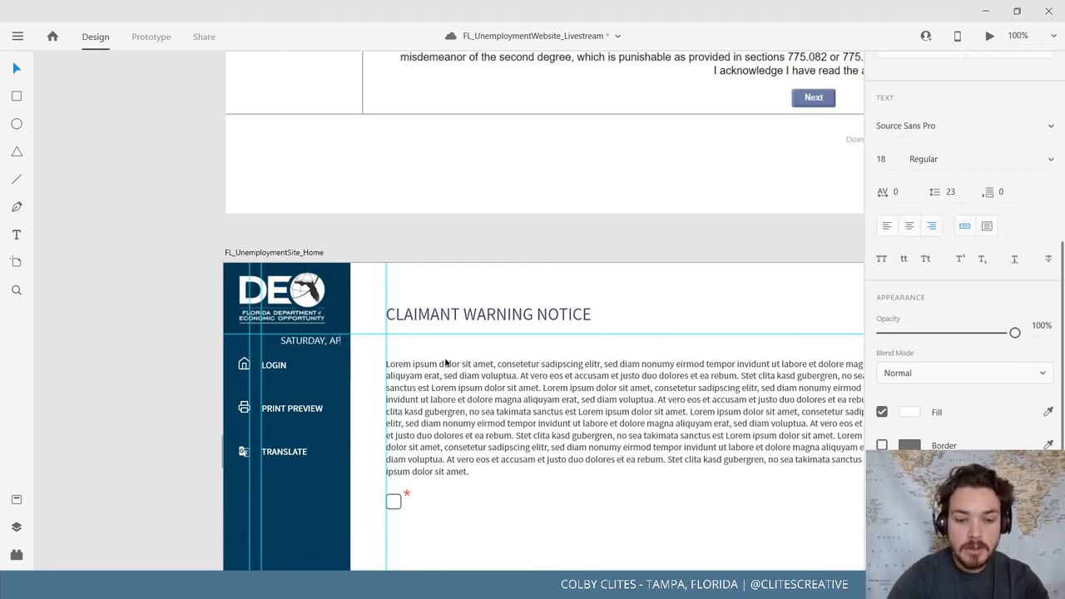
{"action": "type", "text": "RIL 25"}
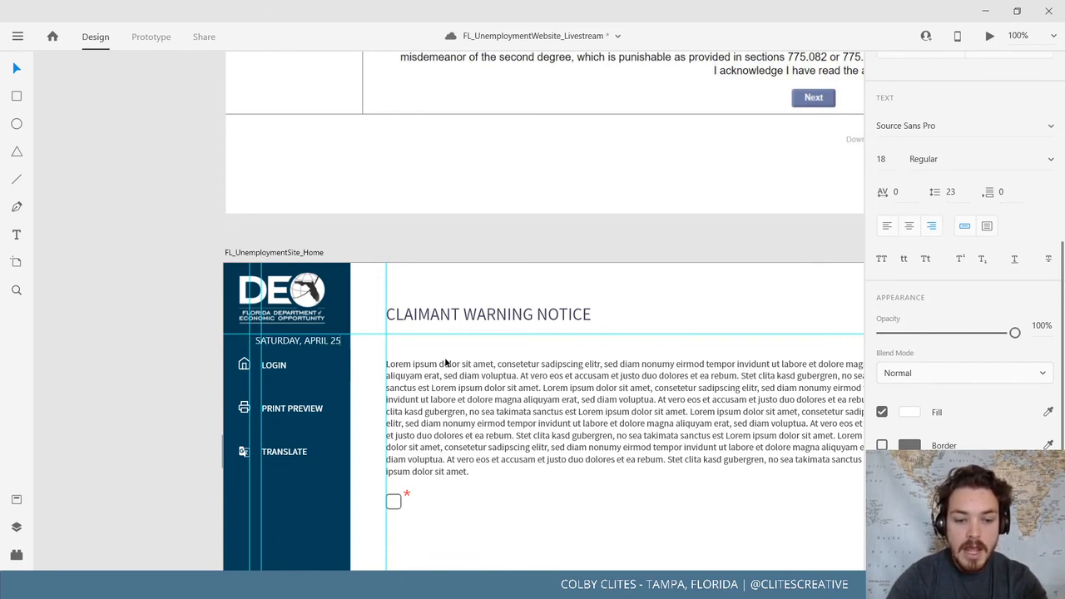
{"action": "type", "text": ", 2020"}
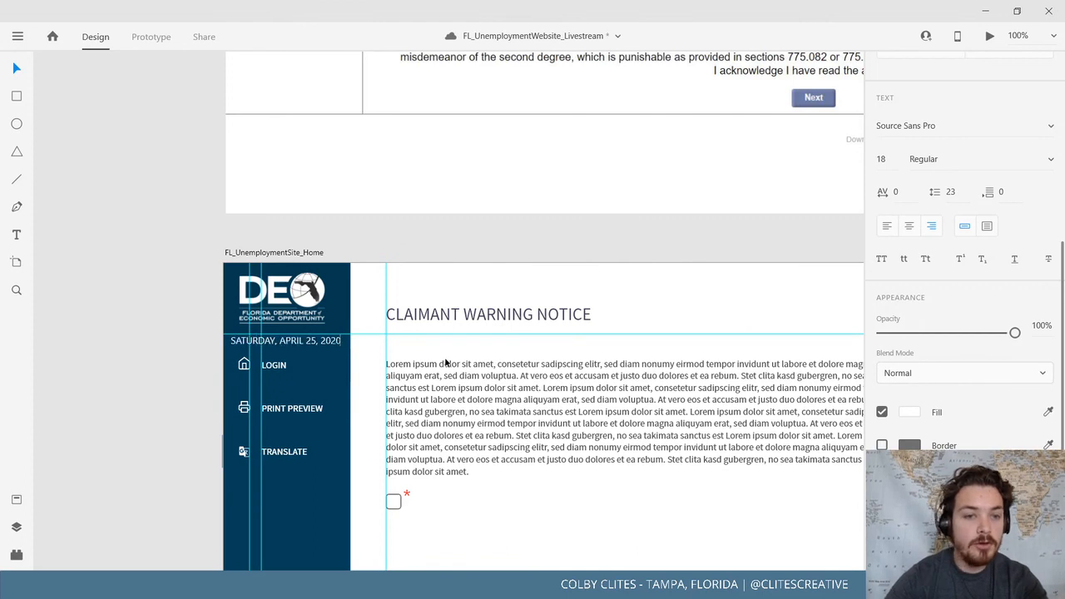
{"action": "key", "text": "Escape"}
{"action": "left_click", "coordinate": [121, 213]}
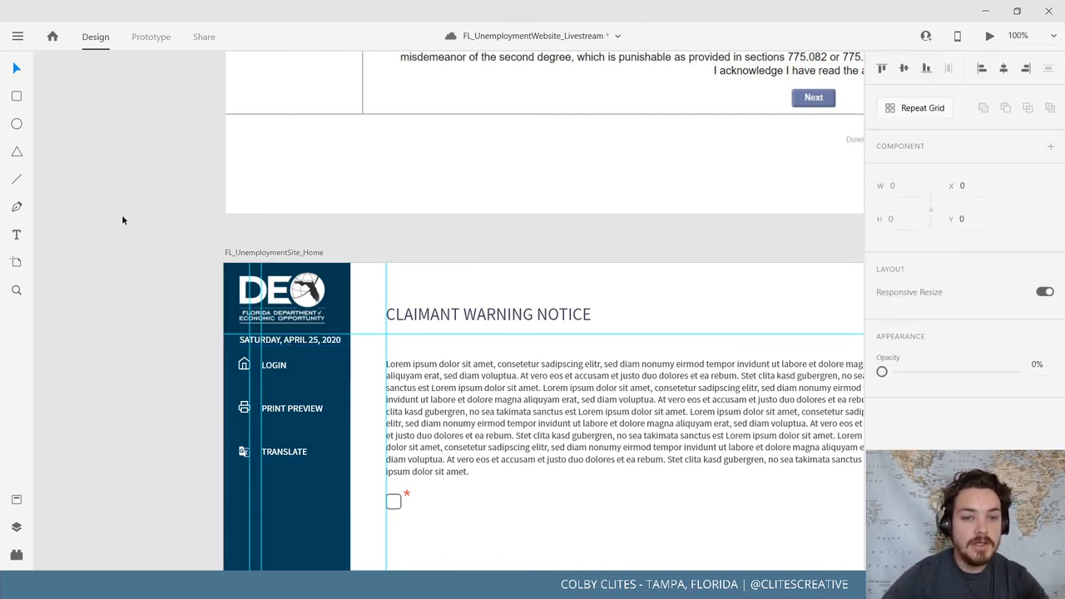
{"action": "scroll", "coordinate": [125, 221], "scroll_direction": "left", "scroll_amount": 1}
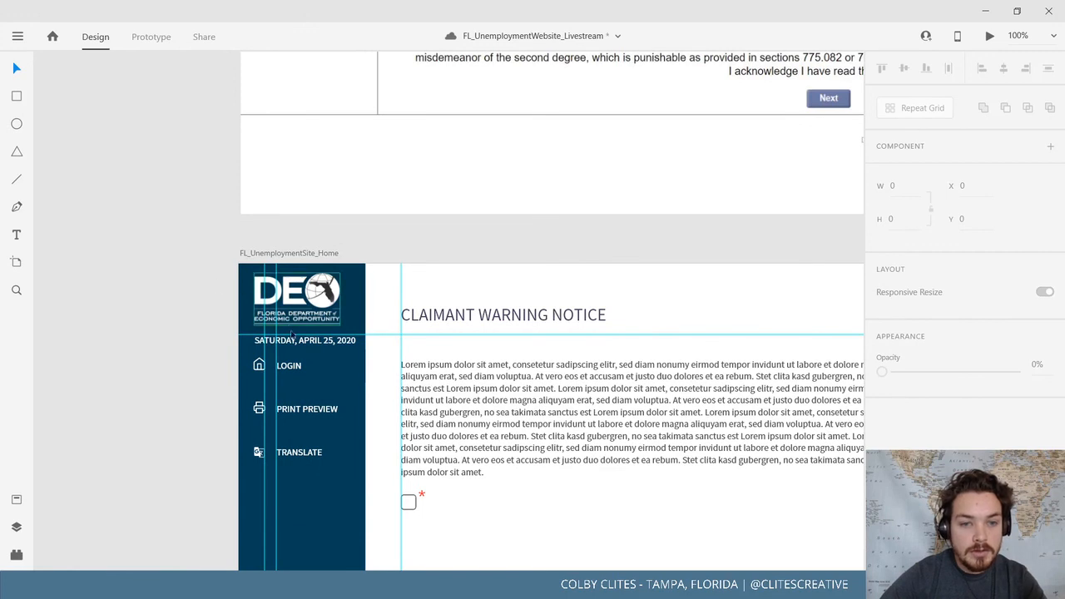
Edit the sidebar date text to read "SATURDAY. APRIL 25, 2020"
{"action": "left_click", "coordinate": [296, 344]}
{"action": "double_click", "coordinate": [296, 344]}
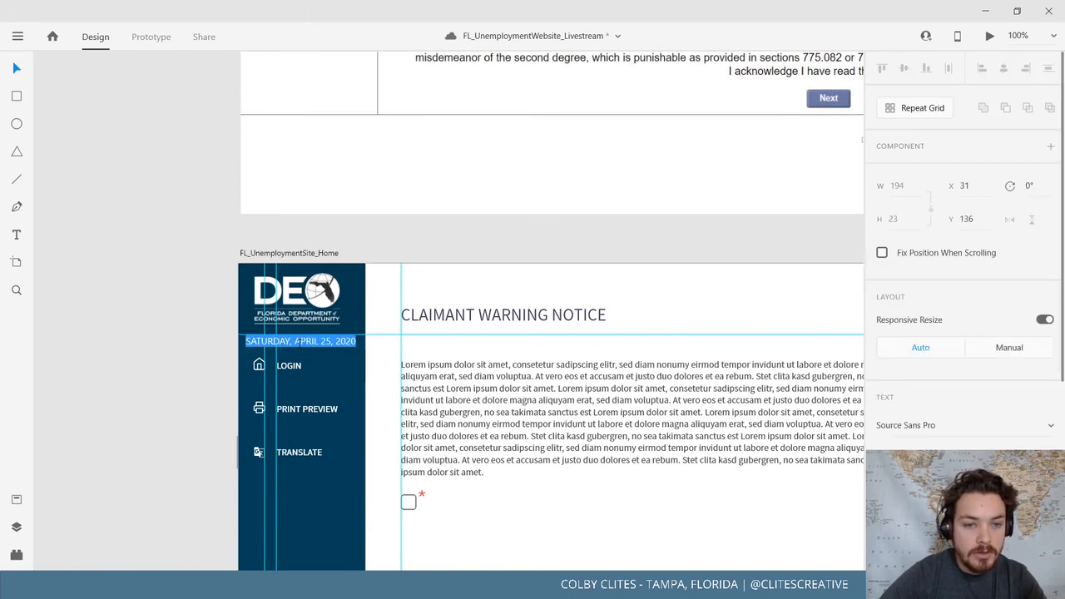
{"action": "left_click", "coordinate": [292, 342]}
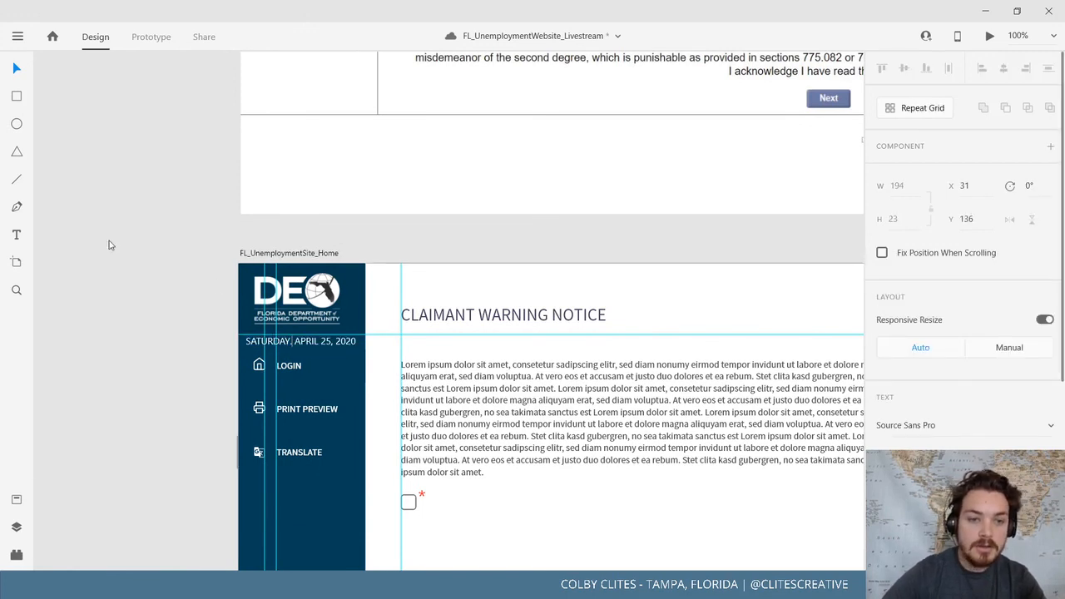
{"action": "left_click", "coordinate": [17, 67]}
{"action": "left_click", "coordinate": [198, 273]}
{"action": "left_click_drag", "start_coordinate": [154, 278], "coordinate": [138, 282]}
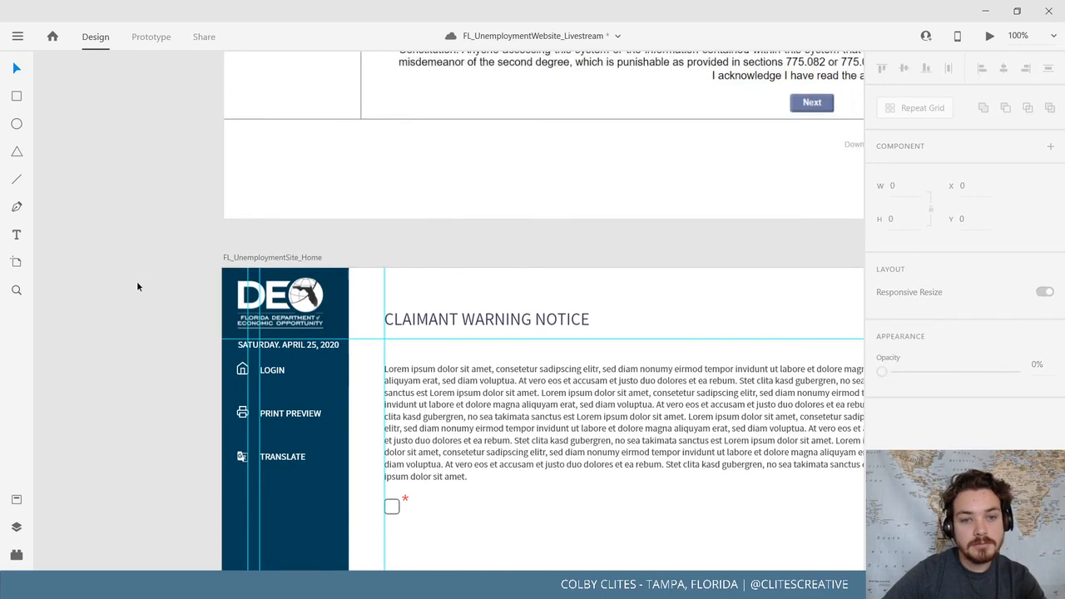
Center the date horizontally in the blue sidebar beneath the DEO logo, at X 24, Y 136
{"action": "key", "text": "ctrl+semicolon"}
{"action": "key", "text": "ctrl+equal"}
{"action": "left_click_drag", "start_coordinate": [206, 327], "coordinate": [545, 238]}
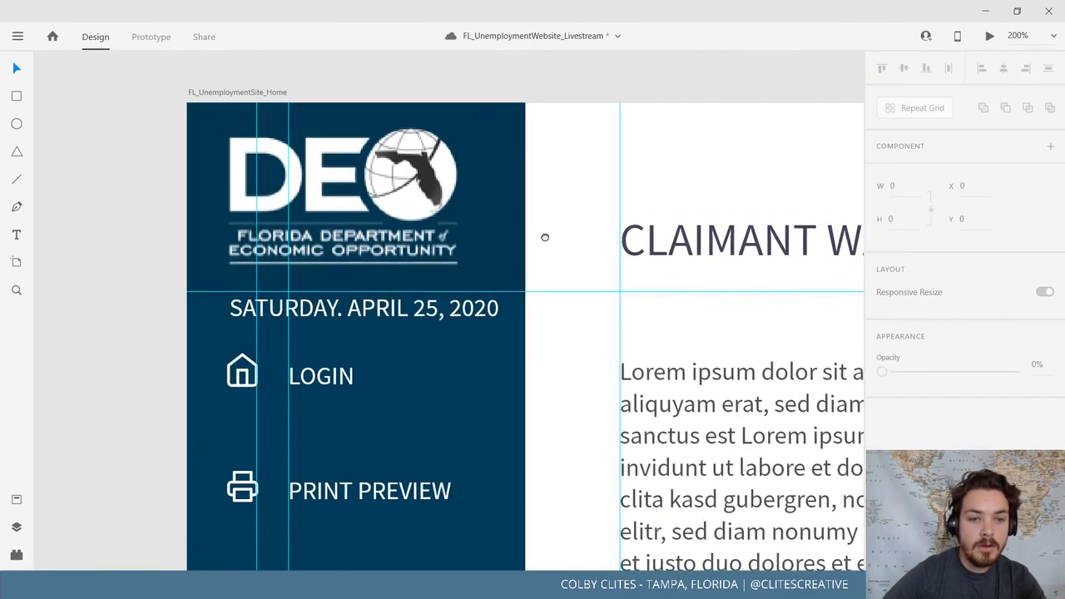
{"action": "mouse_move", "coordinate": [409, 314]}
{"action": "left_mouse_down"}
{"action": "mouse_move", "coordinate": [385, 309]}
{"action": "mouse_move", "coordinate": [397, 309]}
{"action": "left_mouse_up"}
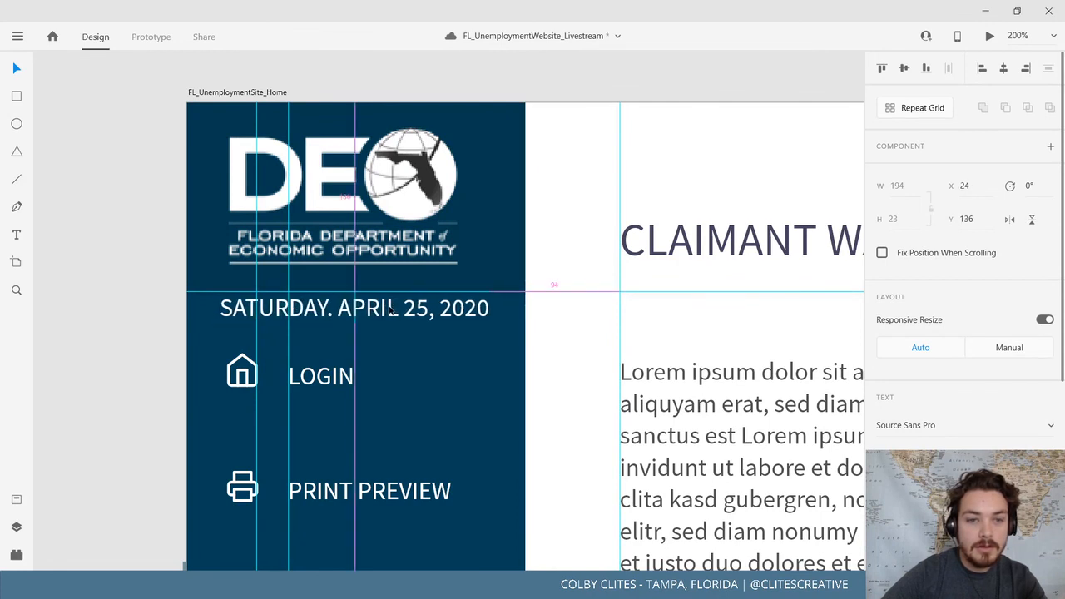
{"action": "left_click", "coordinate": [106, 281]}
{"action": "scroll", "coordinate": [106, 278], "scroll_direction": "up", "scroll_amount": 1}
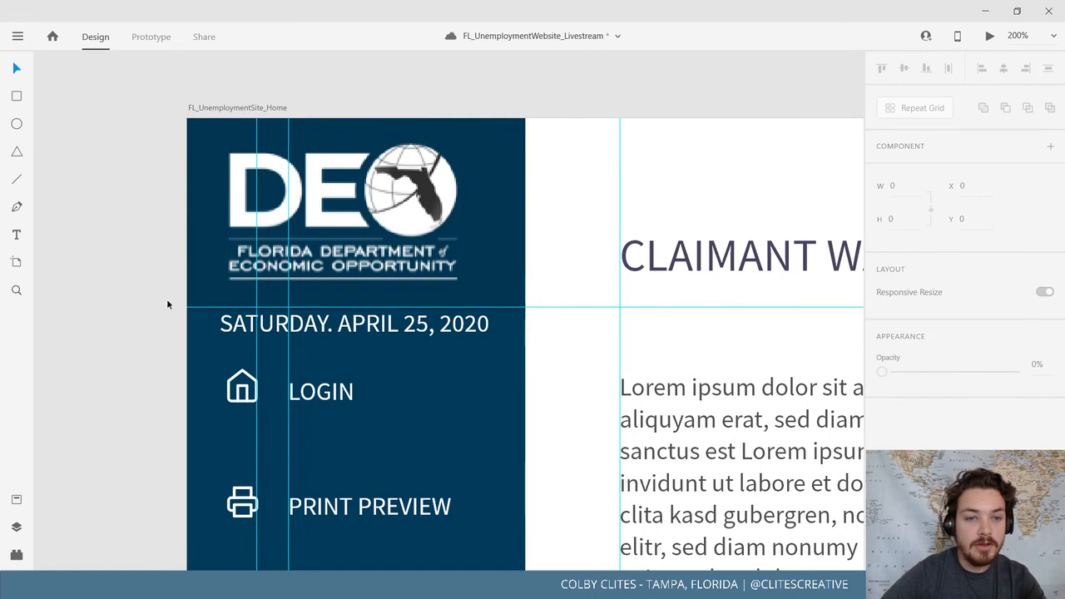
{"action": "left_click_drag", "start_coordinate": [167, 300], "coordinate": [166, 284]}
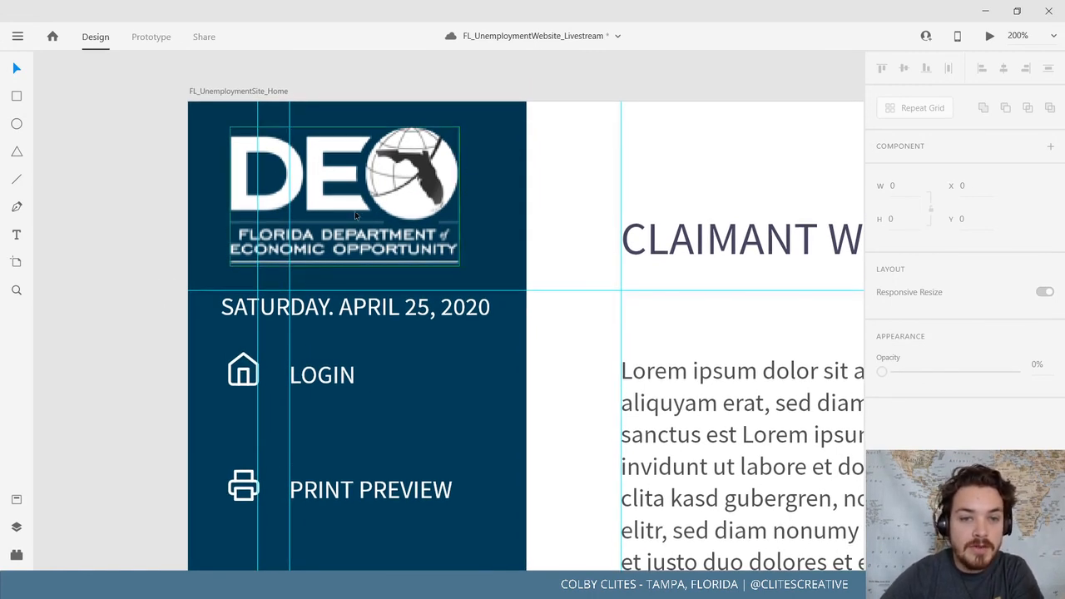
Reduce the sidebar date's text size and align its left edge with the DEO logo at X 30, Y 136
{"action": "left_click", "coordinate": [415, 318]}
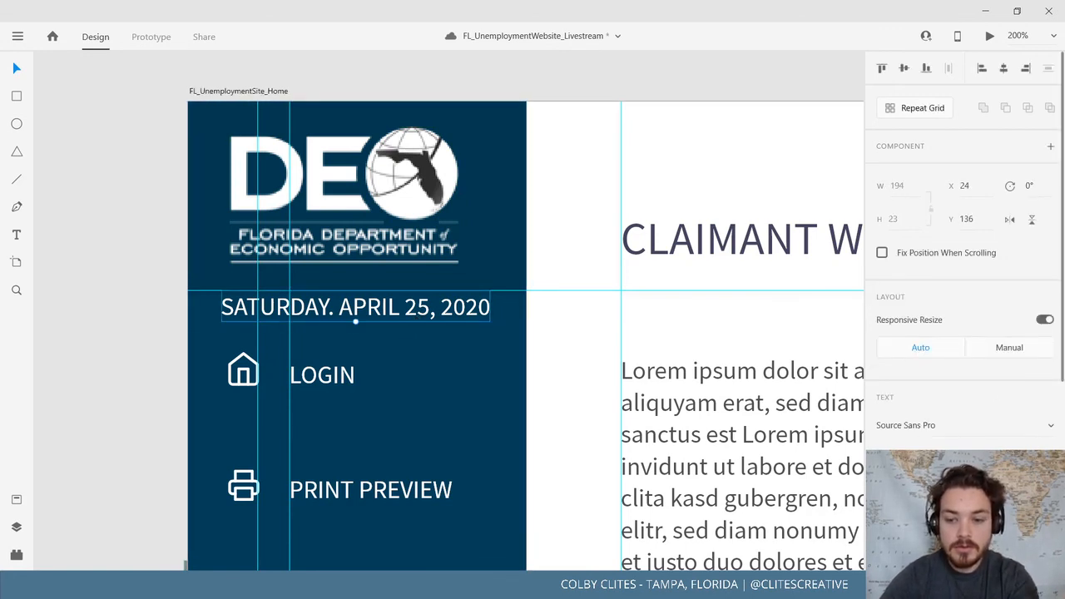
{"action": "key", "text": "Return"}
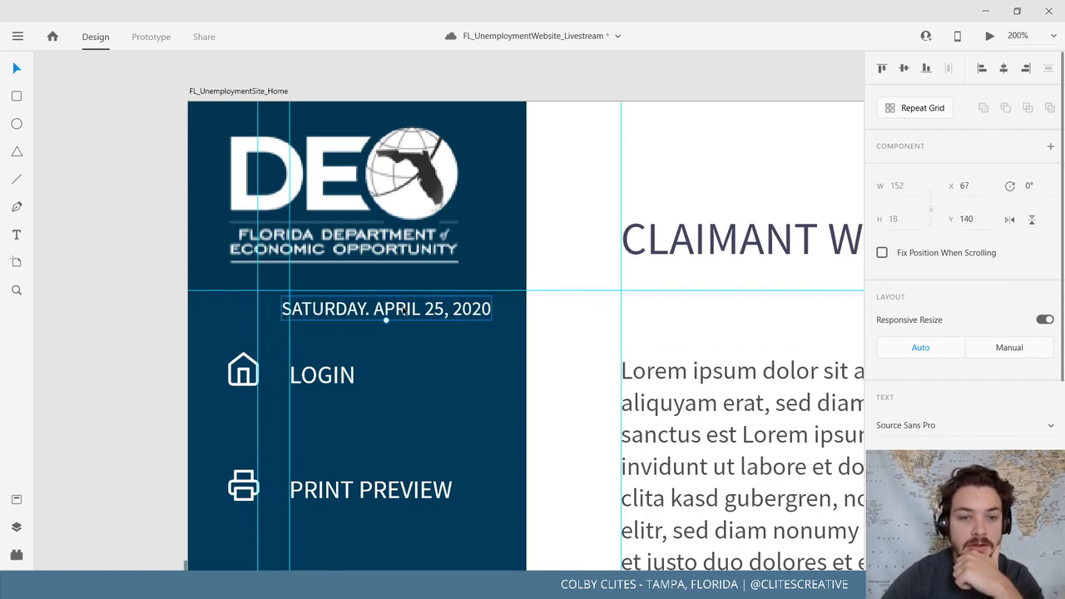
{"action": "left_click_drag", "start_coordinate": [385, 317], "coordinate": [360, 305]}
{"action": "mouse_move", "coordinate": [398, 197]}
{"action": "left_mouse_down"}
{"action": "mouse_move", "coordinate": [407, 196]}
{"action": "mouse_move", "coordinate": [398, 197]}
{"action": "left_mouse_up"}
{"action": "left_click_drag", "start_coordinate": [346, 312], "coordinate": [335, 309]}
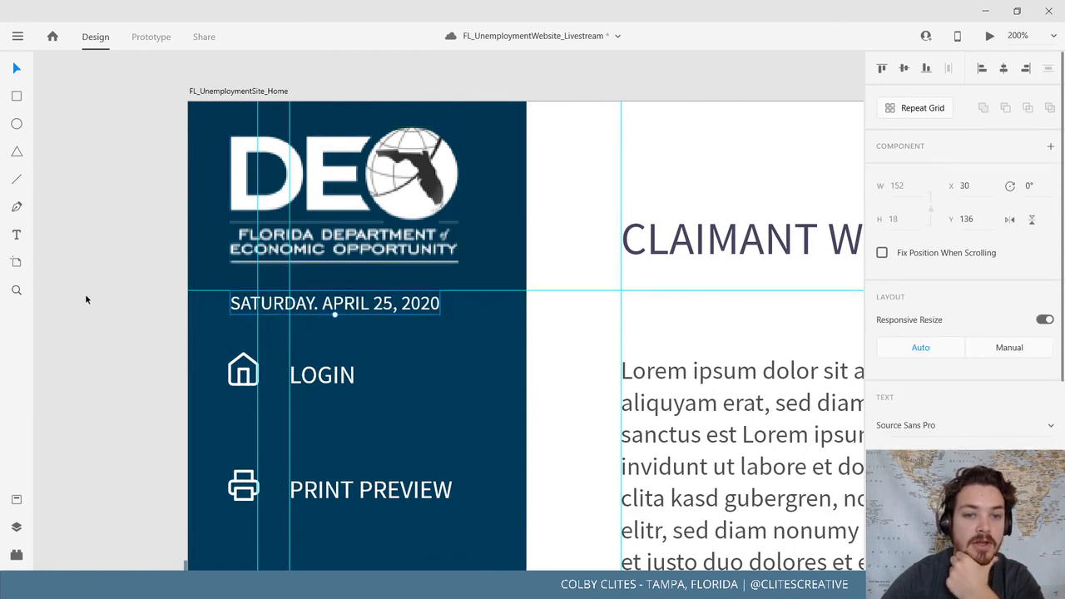
{"action": "left_click", "coordinate": [119, 301]}
{"action": "left_click", "coordinate": [242, 304]}
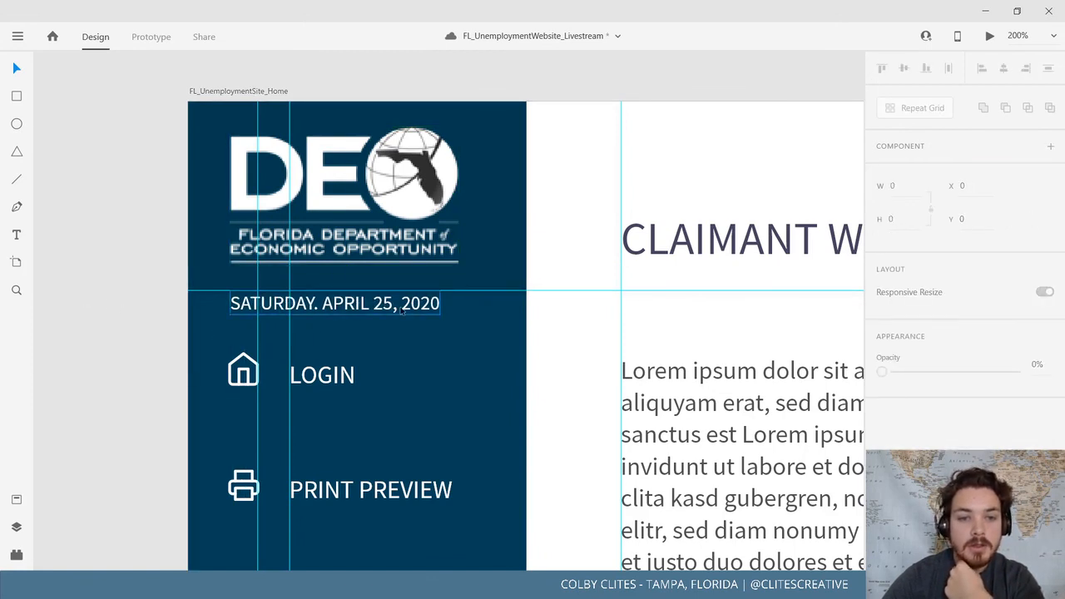
Recolor the sidebar date with the saved pale green #E3F2C2
{"action": "left_click", "coordinate": [16, 499]}
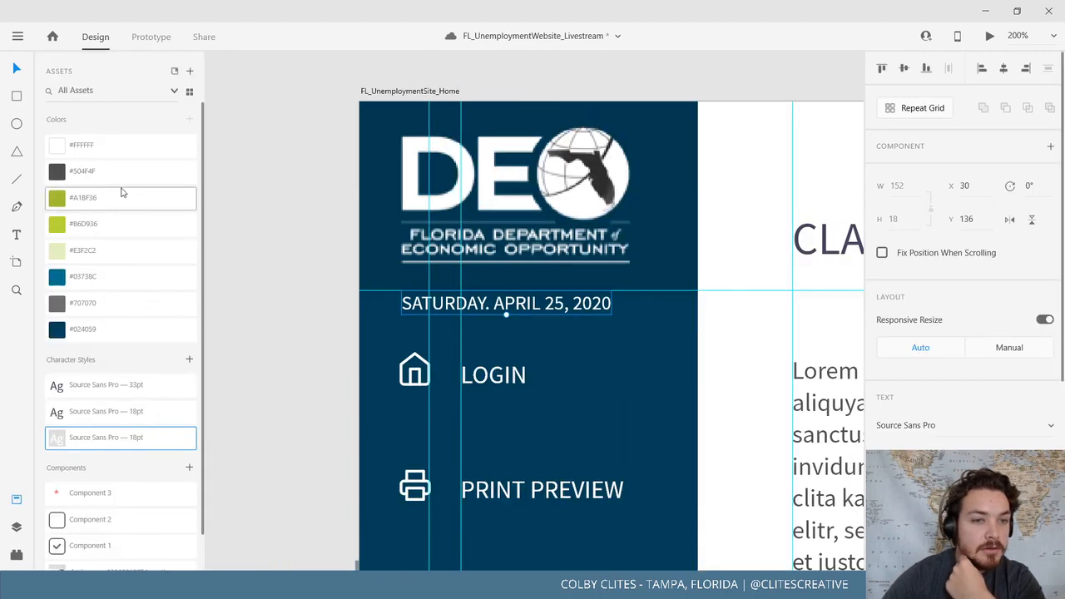
{"action": "left_click", "coordinate": [255, 290]}
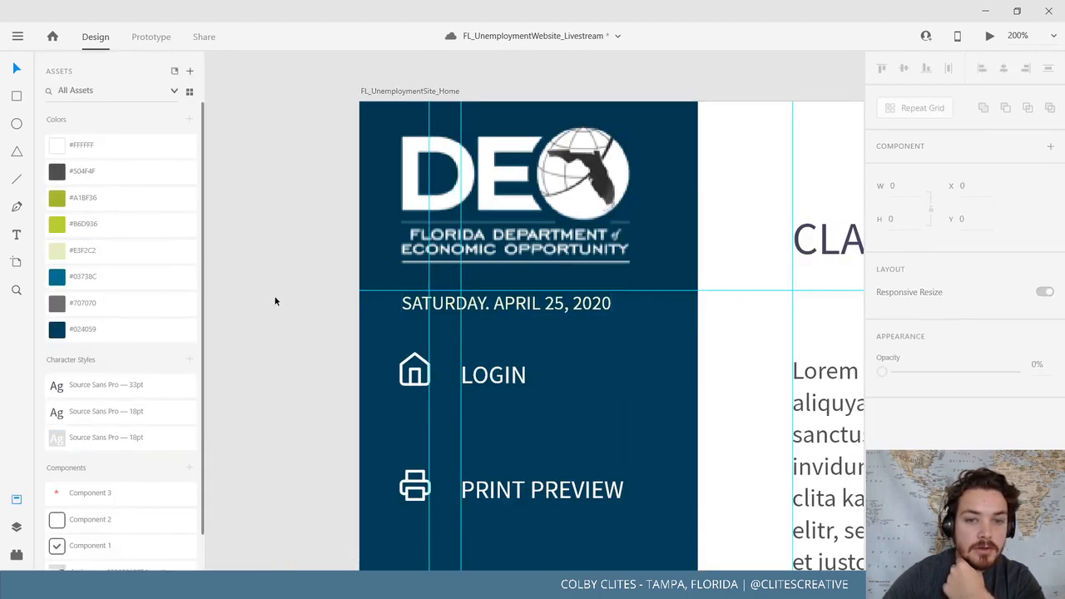
{"action": "left_click_drag", "start_coordinate": [210, 293], "coordinate": [205, 296]}
{"action": "key", "text": "ctrl+minus"}
{"action": "key", "text": "ctrl+minus"}
{"action": "key", "text": "ctrl+minus"}
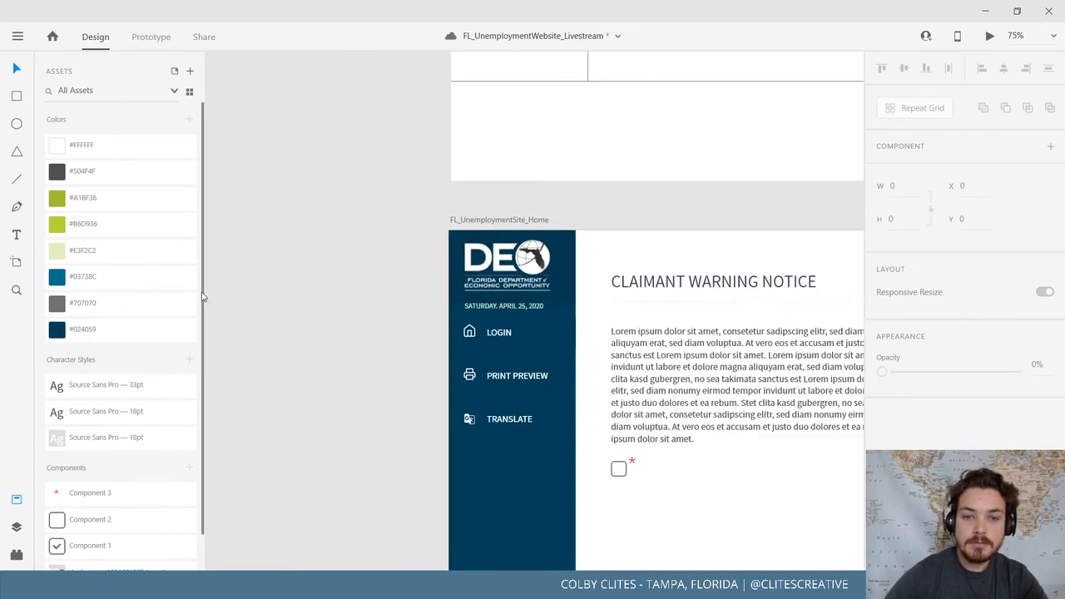
{"action": "left_click_drag", "start_coordinate": [482, 338], "coordinate": [306, 259]}
{"action": "key", "text": "ctrl+minus"}
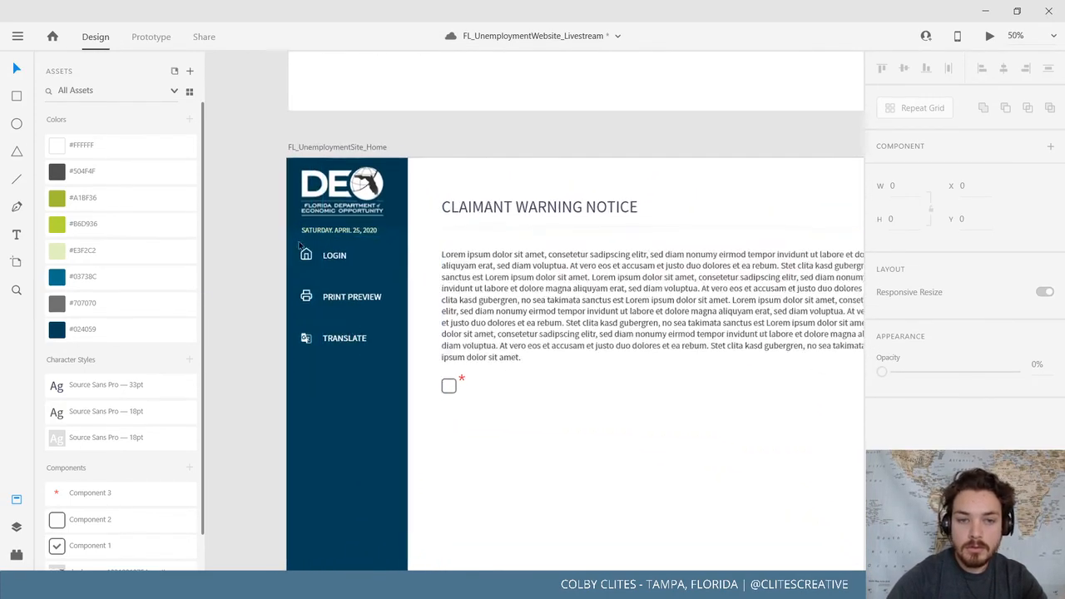
{"action": "key", "text": "ctrl+semicolon"}
{"action": "left_click", "coordinate": [15, 499]}
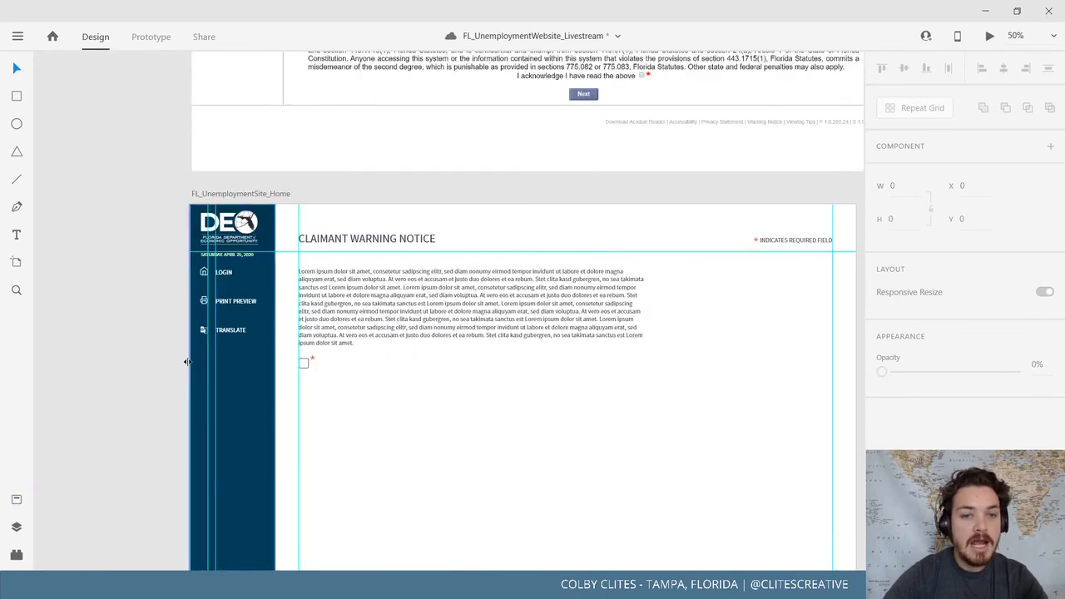
Save the document
{"action": "scroll", "coordinate": [257, 302], "scroll_direction": "down", "scroll_amount": 3}
{"action": "scroll", "coordinate": [257, 302], "scroll_direction": "right", "scroll_amount": 3}
{"action": "left_click_drag", "start_coordinate": [252, 273], "coordinate": [285, 301]}
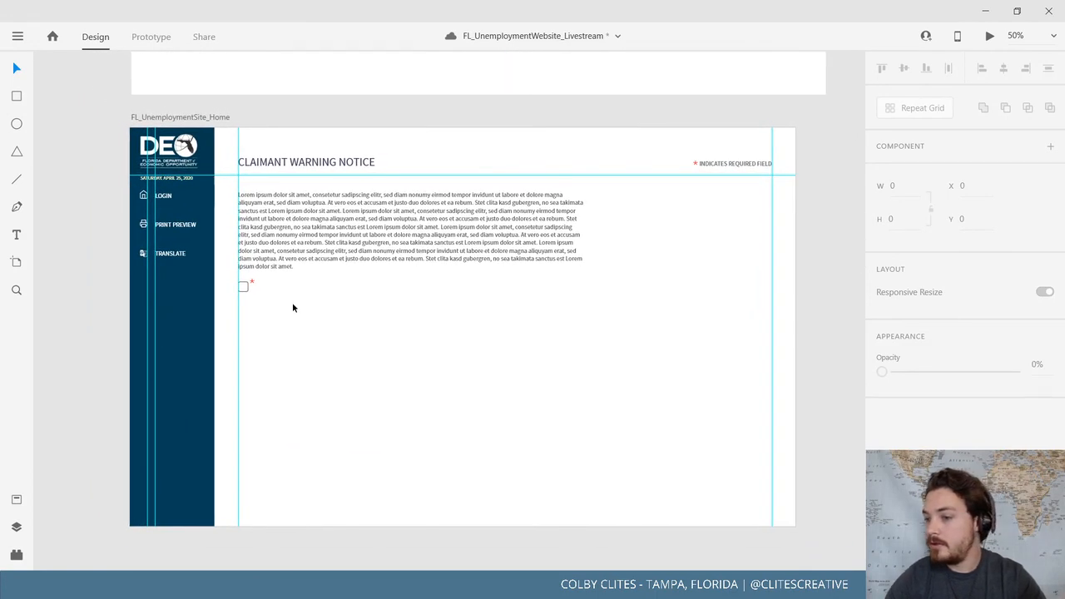
{"action": "left_click", "coordinate": [18, 36]}
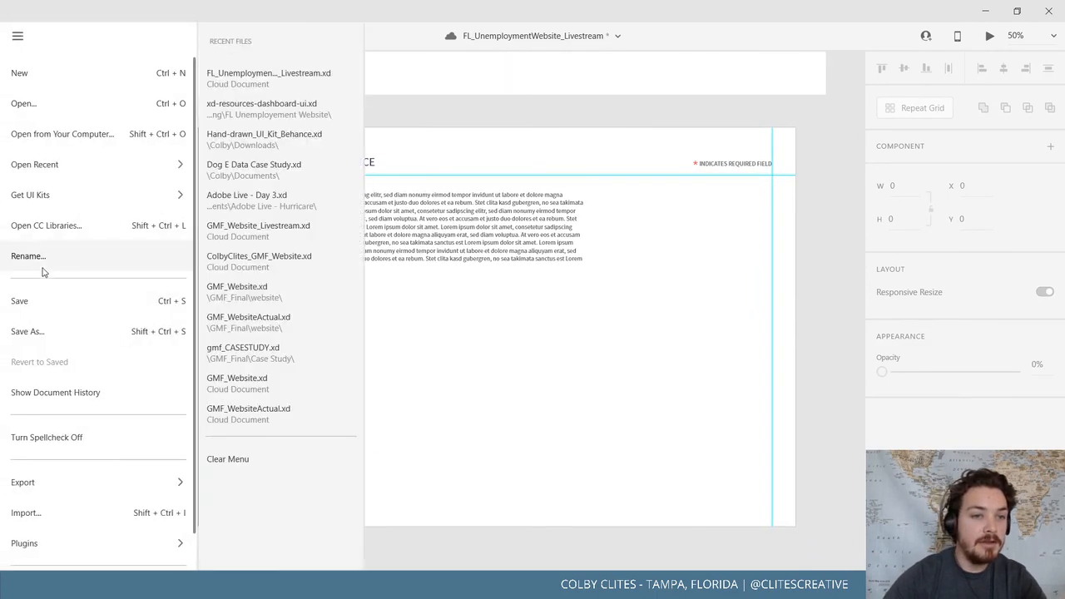
{"action": "left_click", "coordinate": [33, 299]}
Copy the blue Send button below the message form on the dashboard UI kit artboard
{"action": "left_click_drag", "start_coordinate": [703, 266], "coordinate": [205, 307]}
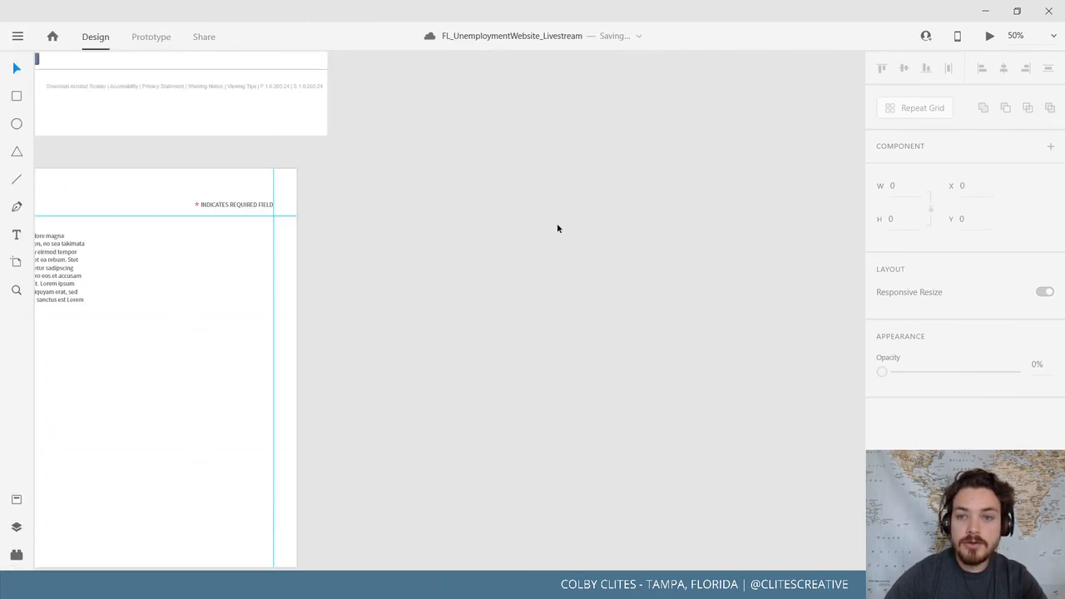
{"action": "left_click_drag", "start_coordinate": [698, 202], "coordinate": [896, 343]}
{"action": "left_click_drag", "start_coordinate": [422, 352], "coordinate": [634, 313]}
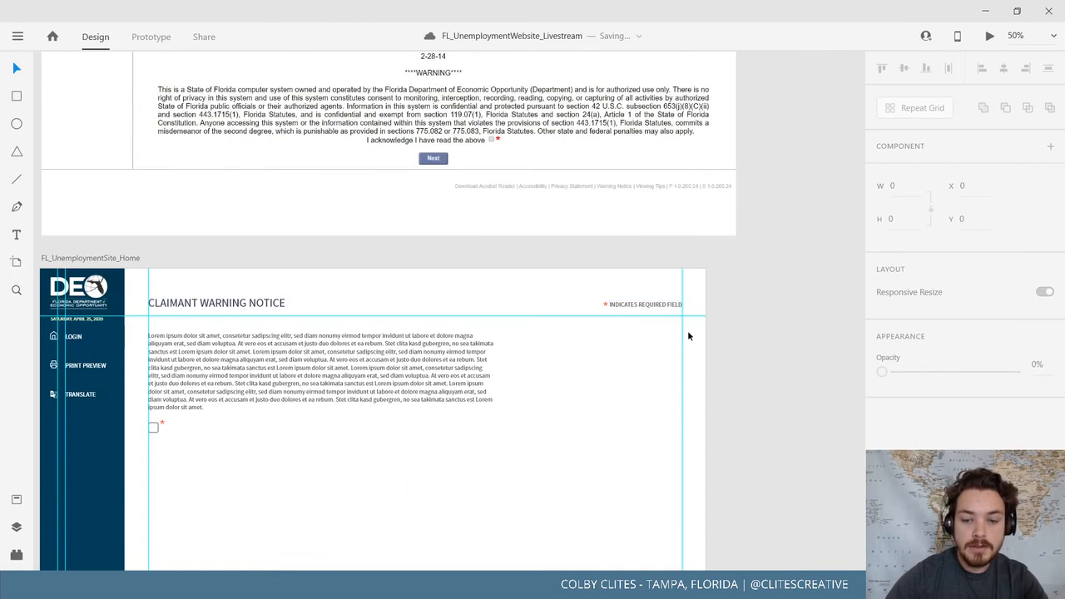
{"action": "key", "text": "ctrl+minus"}
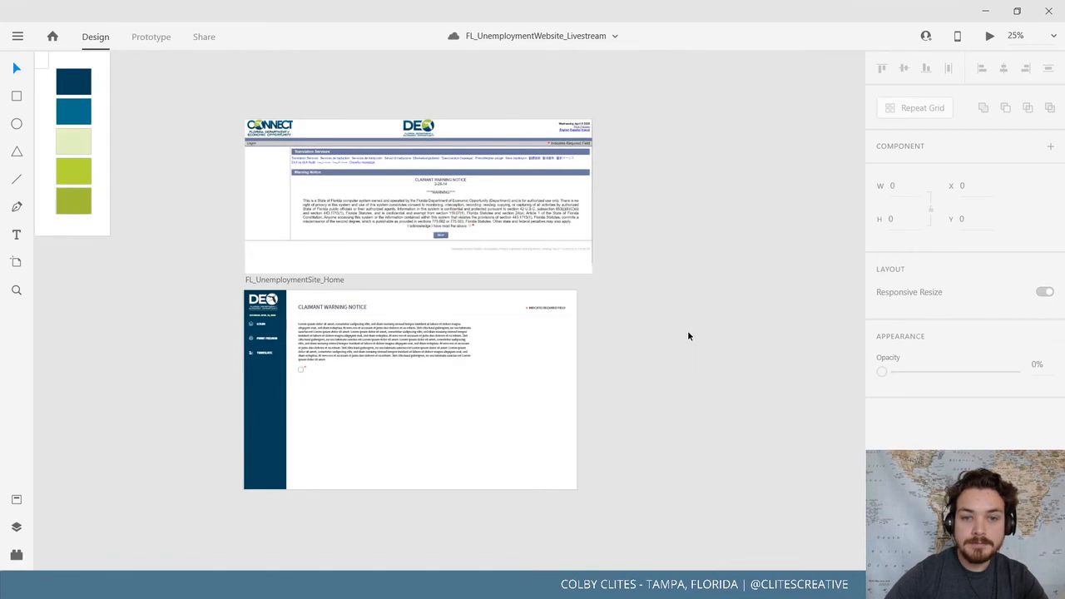
{"action": "left_click_drag", "start_coordinate": [547, 254], "coordinate": [370, 367]}
{"action": "left_click_drag", "start_coordinate": [787, 350], "coordinate": [455, 367]}
{"action": "scroll", "coordinate": [461, 360], "scroll_direction": "up", "scroll_amount": 5}
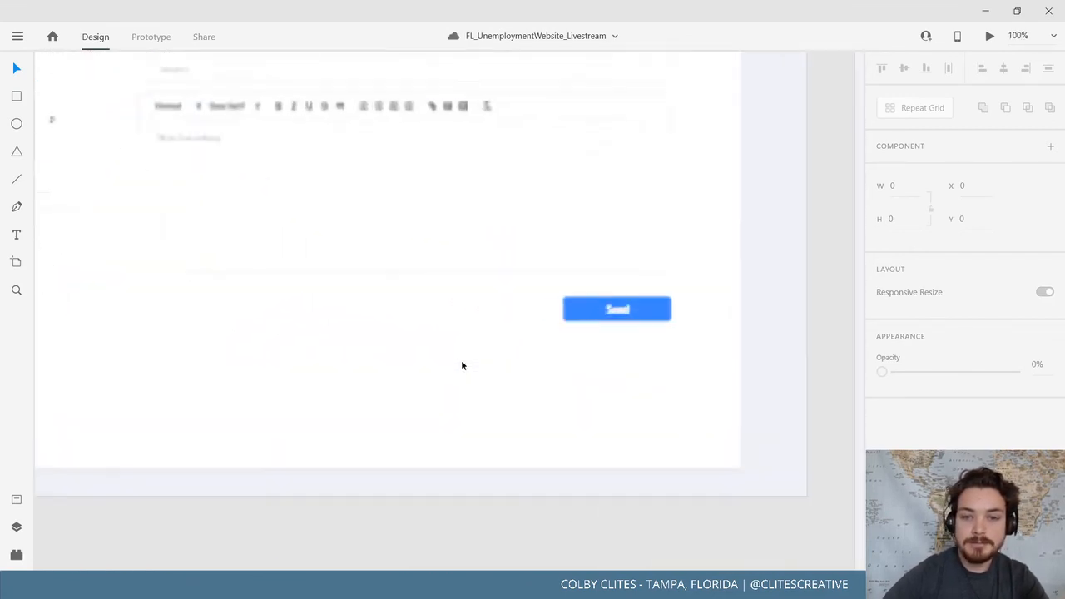
{"action": "left_click", "coordinate": [647, 315]}
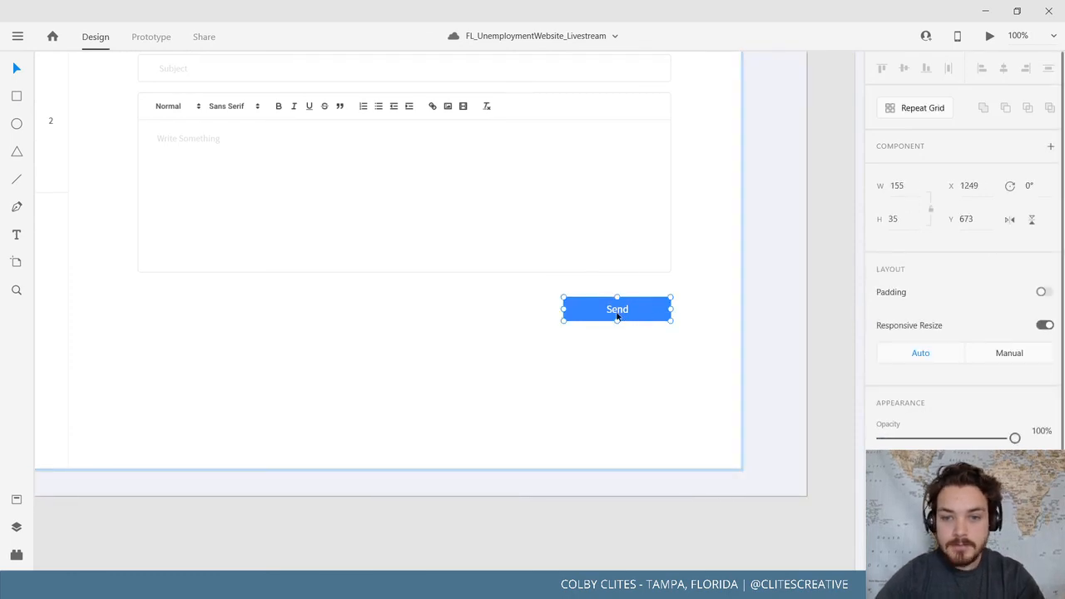
Paste the Send button into the FL_UnemploymentSite_Home artboard, beside the required checkbox at about X 432, Y 439
{"action": "left_click_drag", "start_coordinate": [185, 529], "coordinate": [807, 407]}
{"action": "left_click_drag", "start_coordinate": [233, 422], "coordinate": [730, 416]}
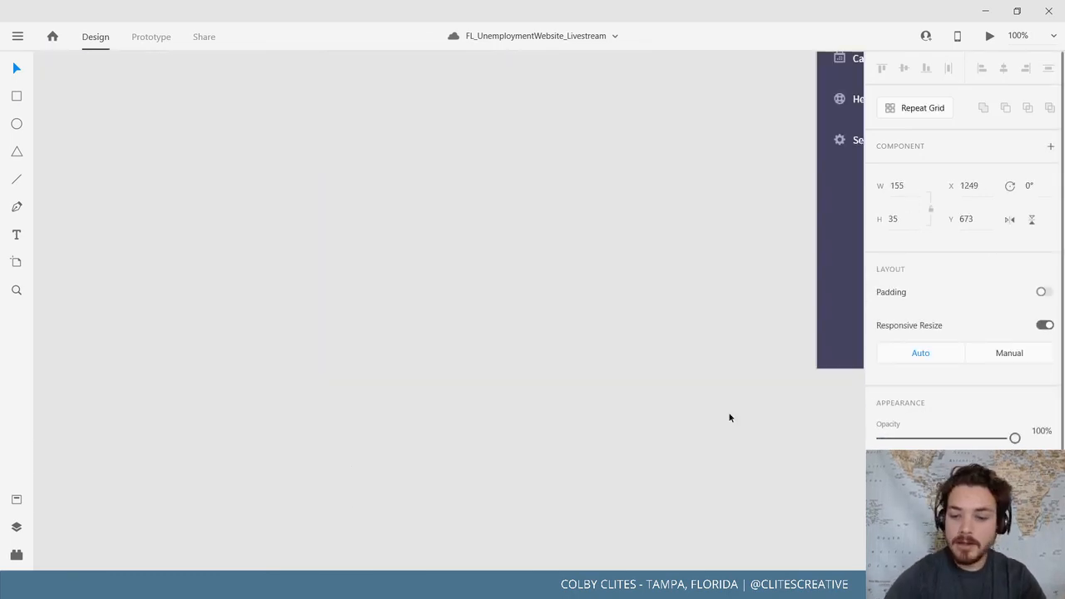
{"action": "key", "text": "ctrl+minus"}
{"action": "left_click_drag", "start_coordinate": [421, 315], "coordinate": [779, 288]}
{"action": "left_click_drag", "start_coordinate": [199, 328], "coordinate": [744, 316]}
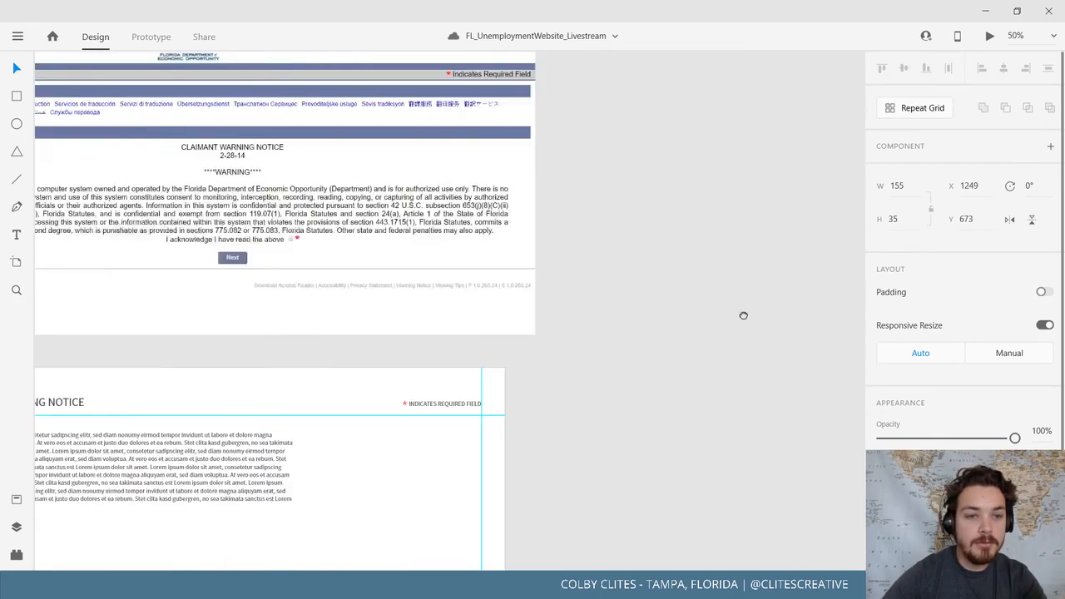
{"action": "left_click_drag", "start_coordinate": [630, 436], "coordinate": [678, 201]}
{"action": "left_click", "coordinate": [222, 124]}
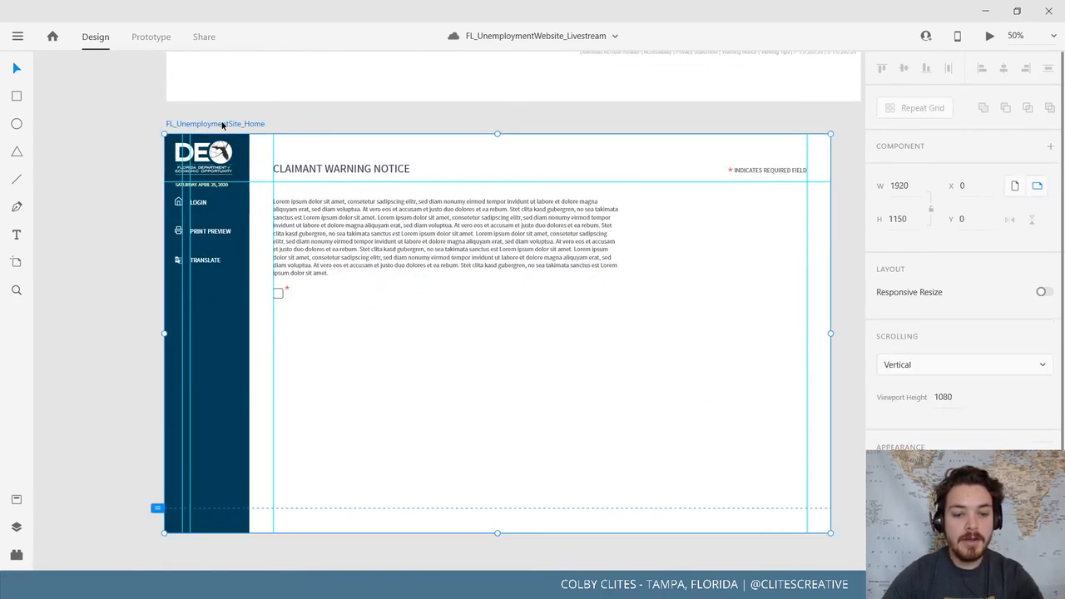
{"action": "key", "text": "ctrl+v"}
{"action": "left_click_drag", "start_coordinate": [614, 374], "coordinate": [324, 287]}
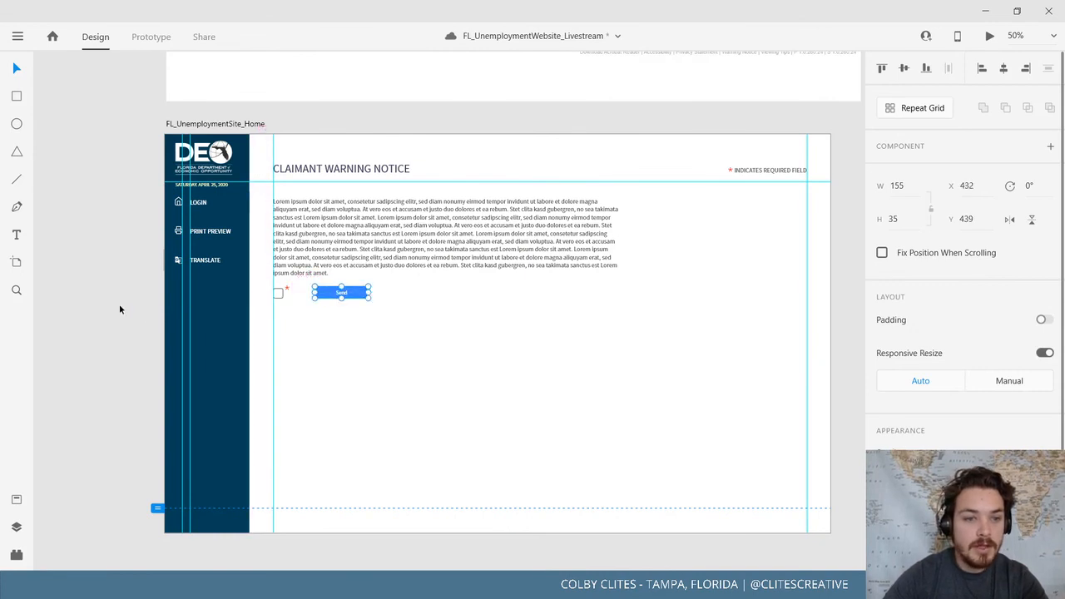
Try saved palette colors on the Send button's background and settle on green #A1BF36
{"action": "left_click", "coordinate": [119, 307]}
{"action": "left_click", "coordinate": [359, 296]}
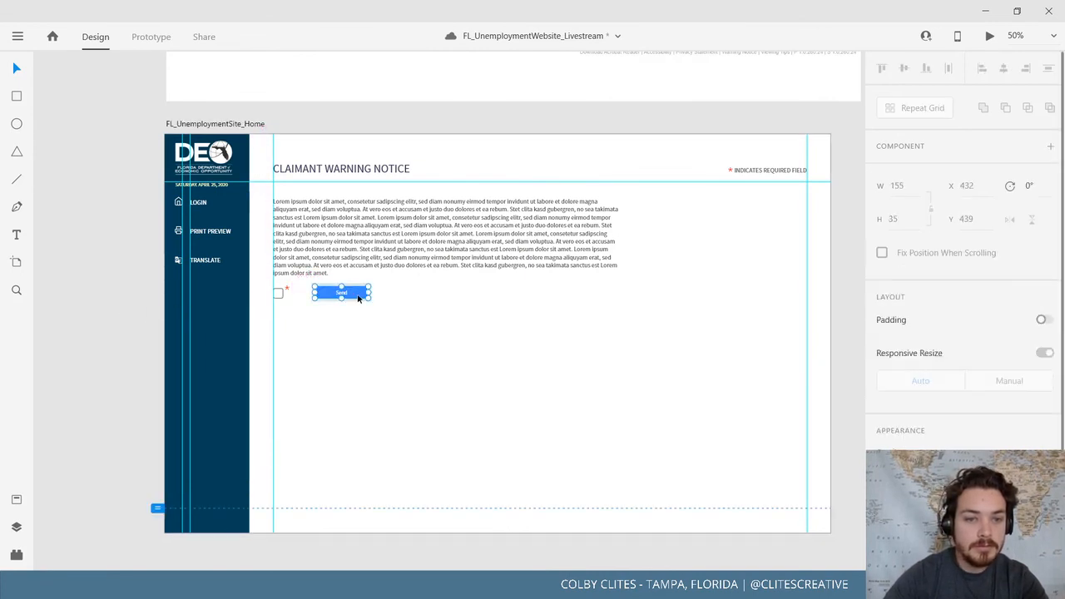
{"action": "left_click", "coordinate": [16, 499]}
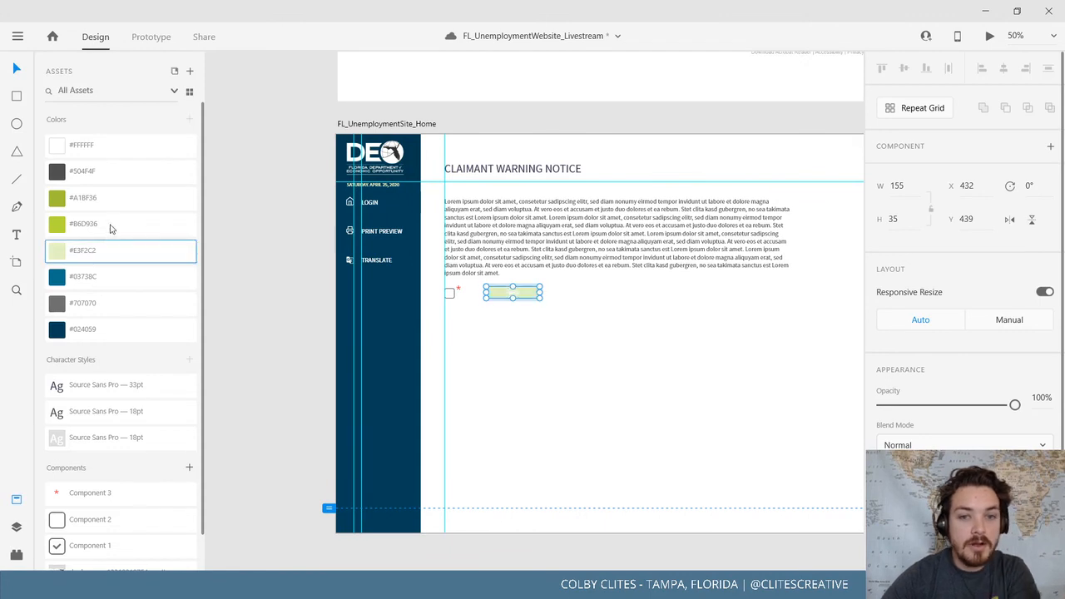
{"action": "left_click", "coordinate": [119, 192]}
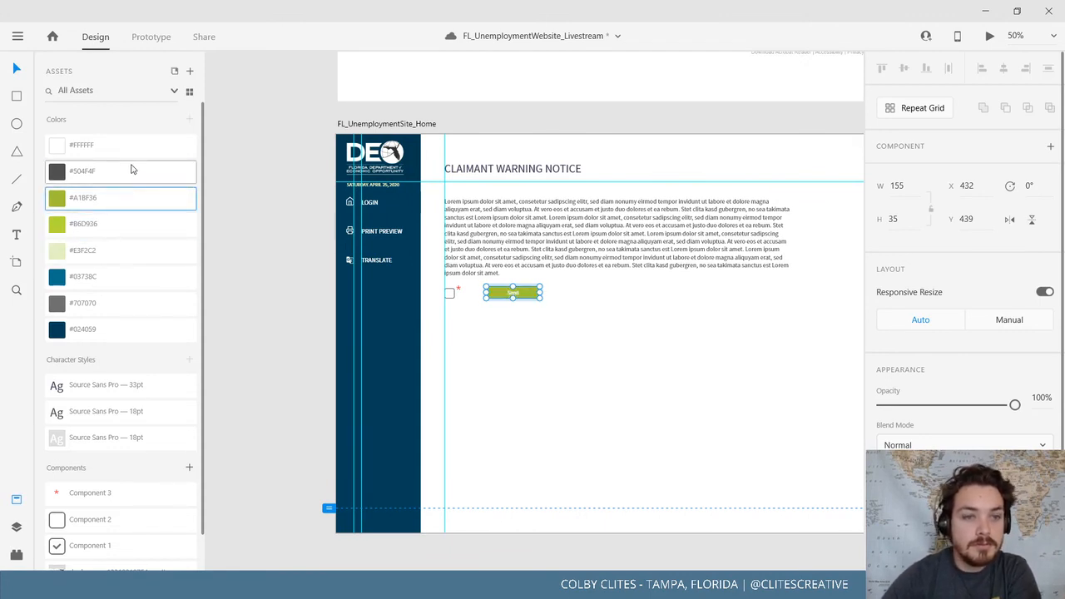
{"action": "left_click", "coordinate": [125, 248]}
{"action": "left_click", "coordinate": [119, 280]}
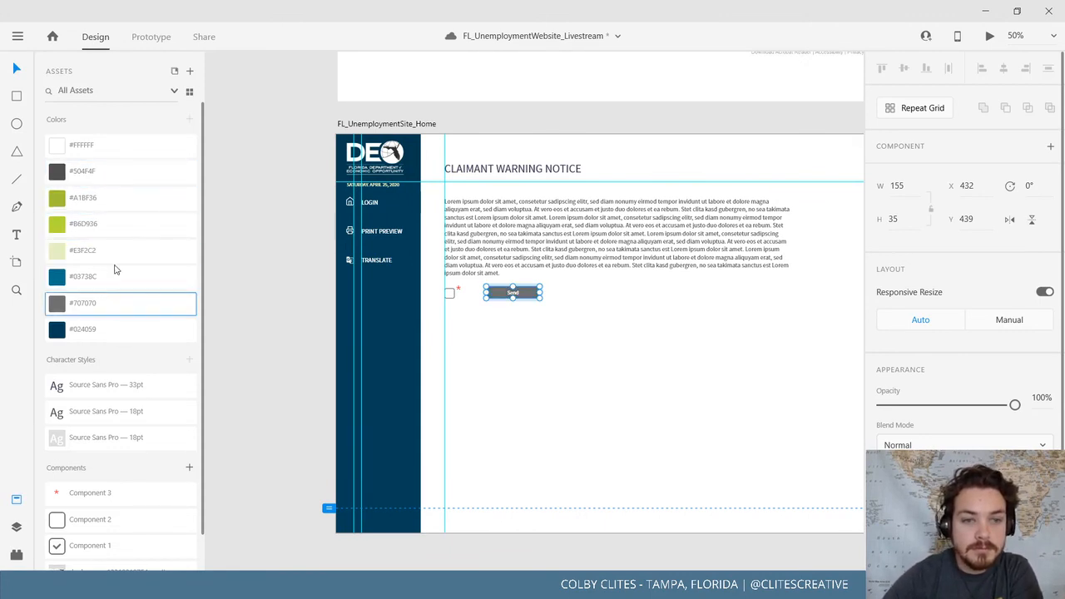
{"action": "left_click", "coordinate": [123, 246]}
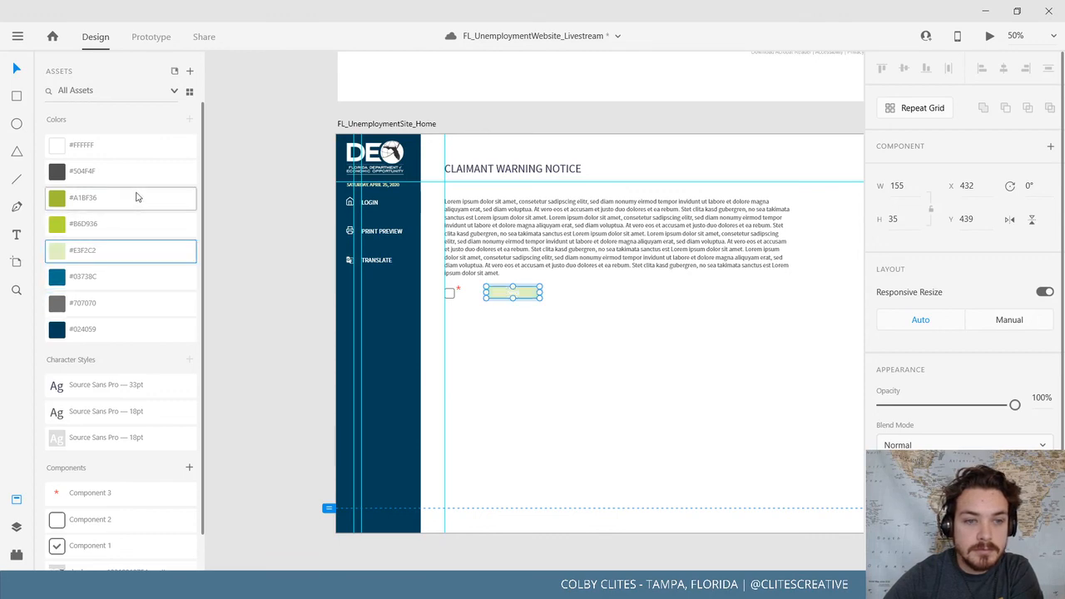
{"action": "left_click", "coordinate": [138, 198]}
{"action": "left_click", "coordinate": [247, 279]}
Save the document
{"action": "scroll", "coordinate": [549, 356], "scroll_direction": "right", "scroll_amount": 10}
{"action": "scroll", "coordinate": [550, 357], "scroll_direction": "up", "scroll_amount": 3}
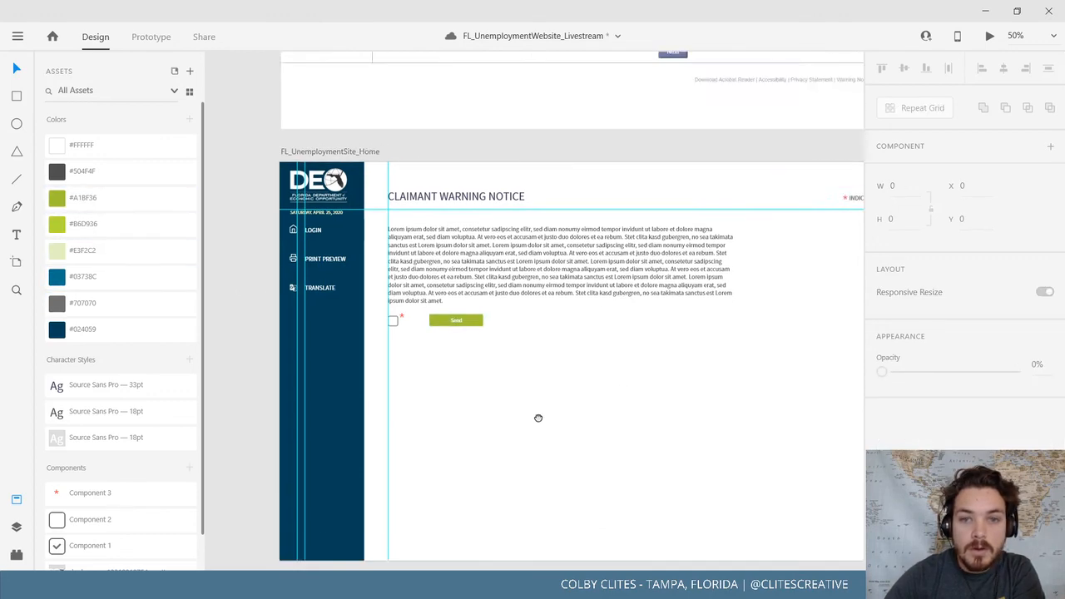
{"action": "scroll", "coordinate": [641, 281], "scroll_direction": "left", "scroll_amount": 5}
{"action": "scroll", "coordinate": [642, 281], "scroll_direction": "down", "scroll_amount": 2}
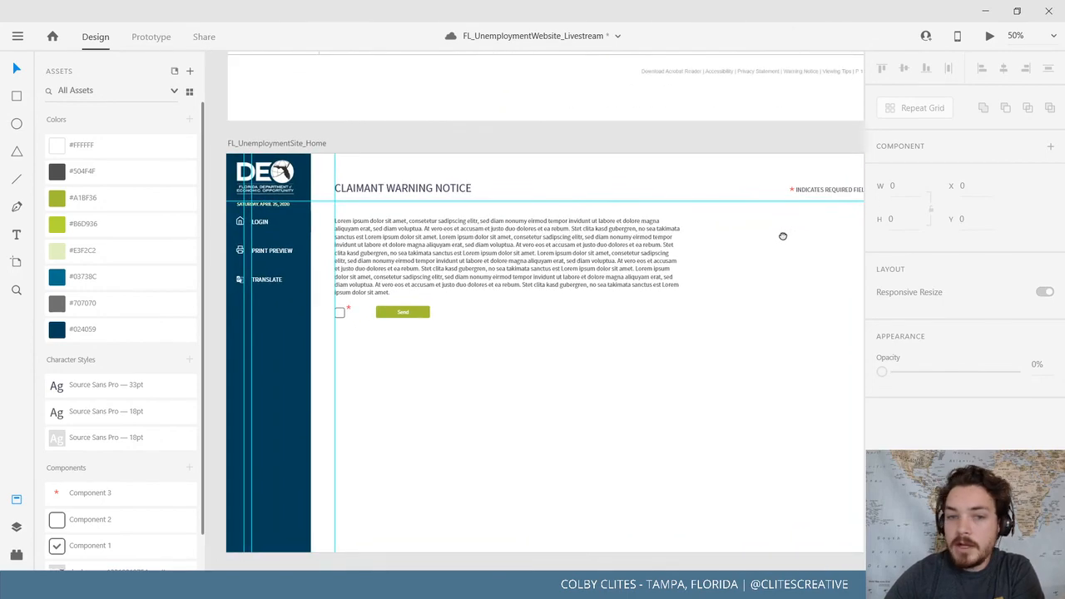
{"action": "scroll", "coordinate": [418, 224], "scroll_direction": "up", "scroll_amount": 1}
{"action": "left_click", "coordinate": [16, 37]}
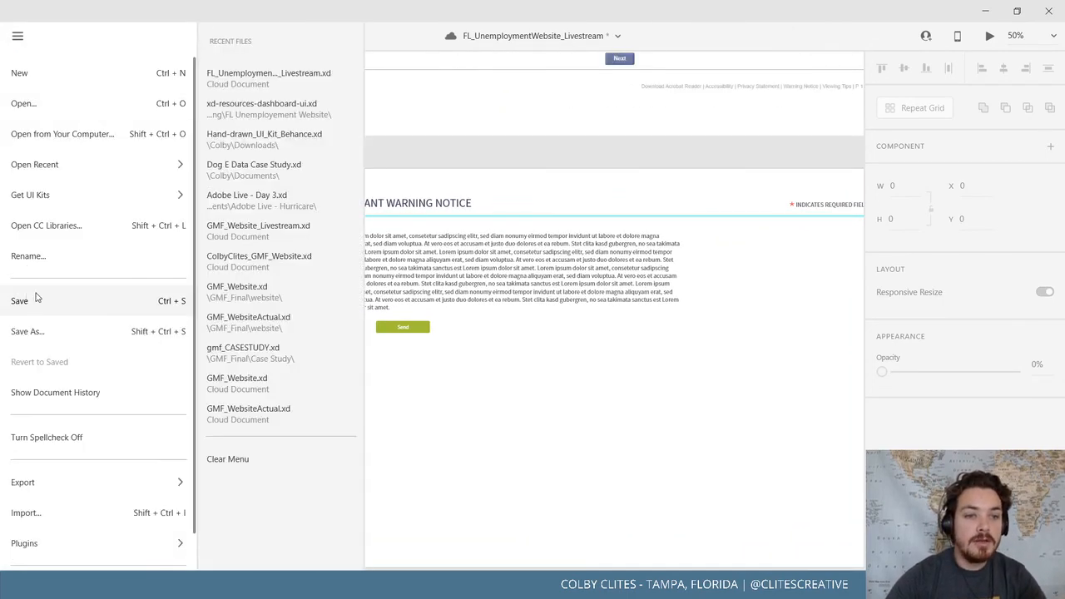
{"action": "left_click", "coordinate": [36, 297]}
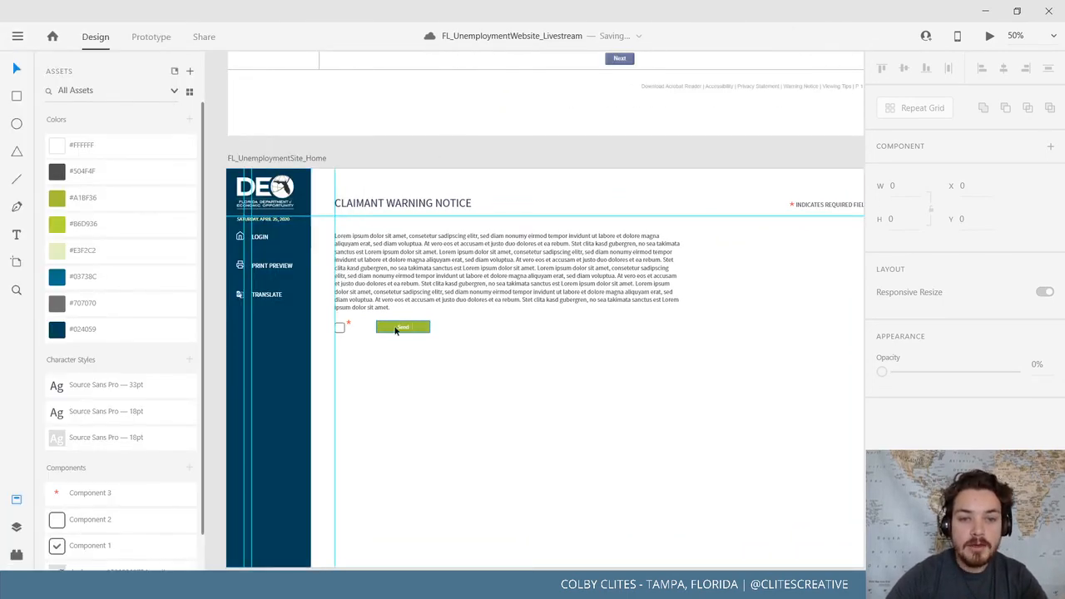
Move the green Send button closer to the required checkbox, to about X 394, and line it up vertically with the checkbox
{"action": "left_click_drag", "start_coordinate": [396, 327], "coordinate": [384, 329]}
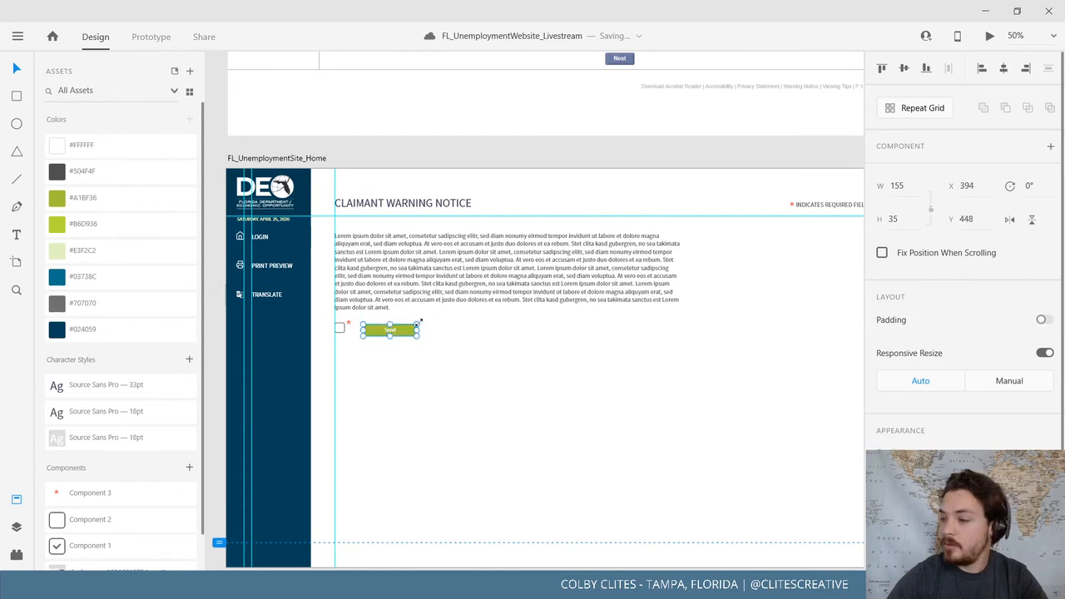
{"action": "key", "text": "ctrl+equal"}
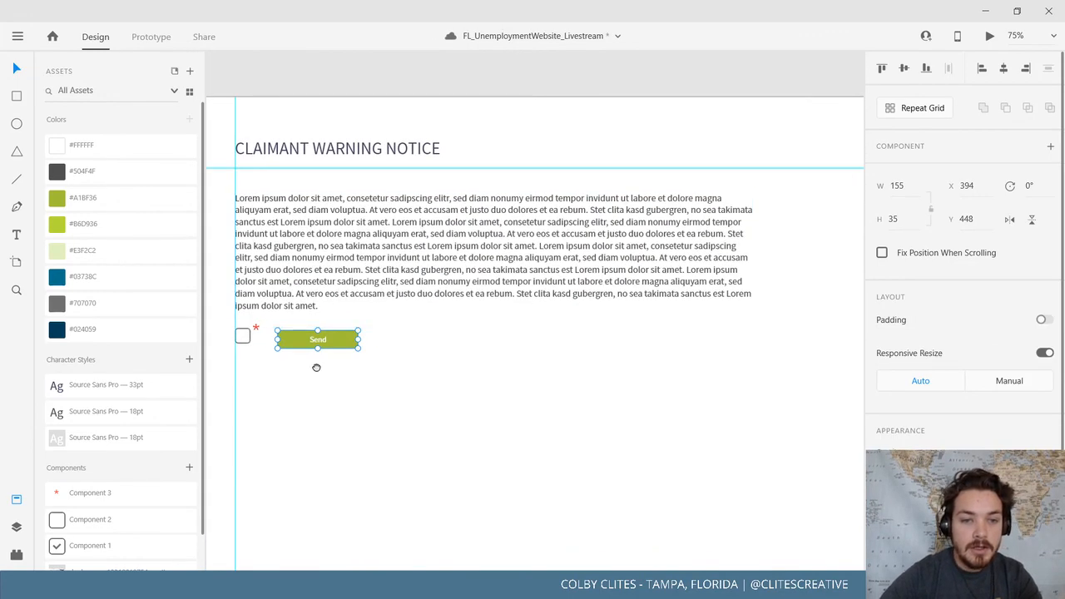
{"action": "left_click_drag", "start_coordinate": [316, 368], "coordinate": [425, 389]}
{"action": "left_click", "coordinate": [231, 338]}
Look over the Inbox 3 and Components-3 UI kit artboards, hide the document assets, and return to the FL_UnemploymentSite_Home artboard
{"action": "key", "text": "ctrl+minus"}
{"action": "key", "text": "ctrl+minus"}
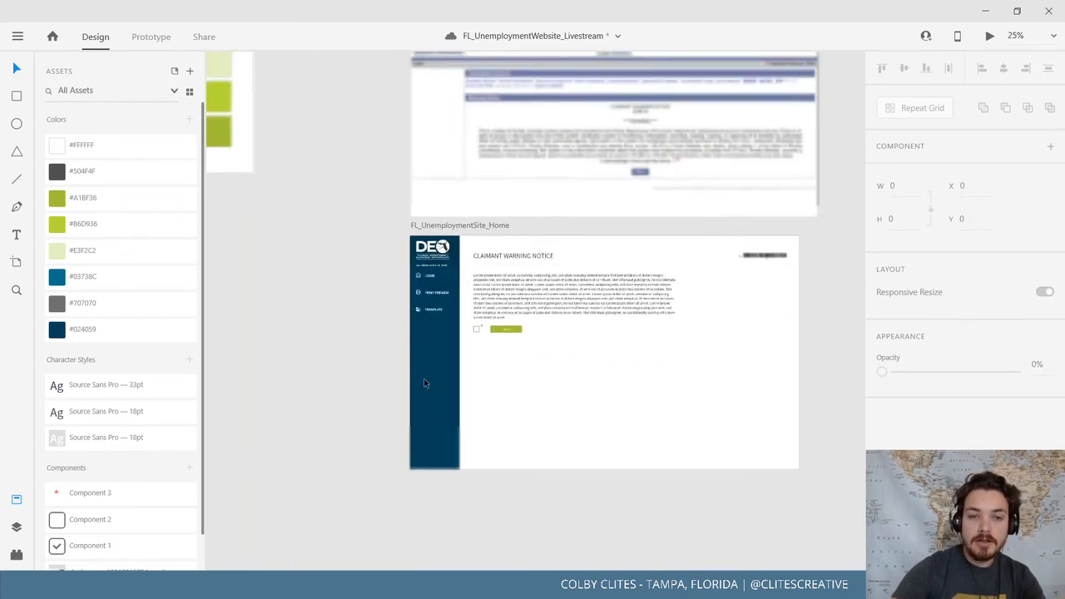
{"action": "left_click_drag", "start_coordinate": [498, 300], "coordinate": [190, 388]}
{"action": "left_click_drag", "start_coordinate": [508, 368], "coordinate": [264, 400]}
{"action": "left_click_drag", "start_coordinate": [417, 391], "coordinate": [299, 382]}
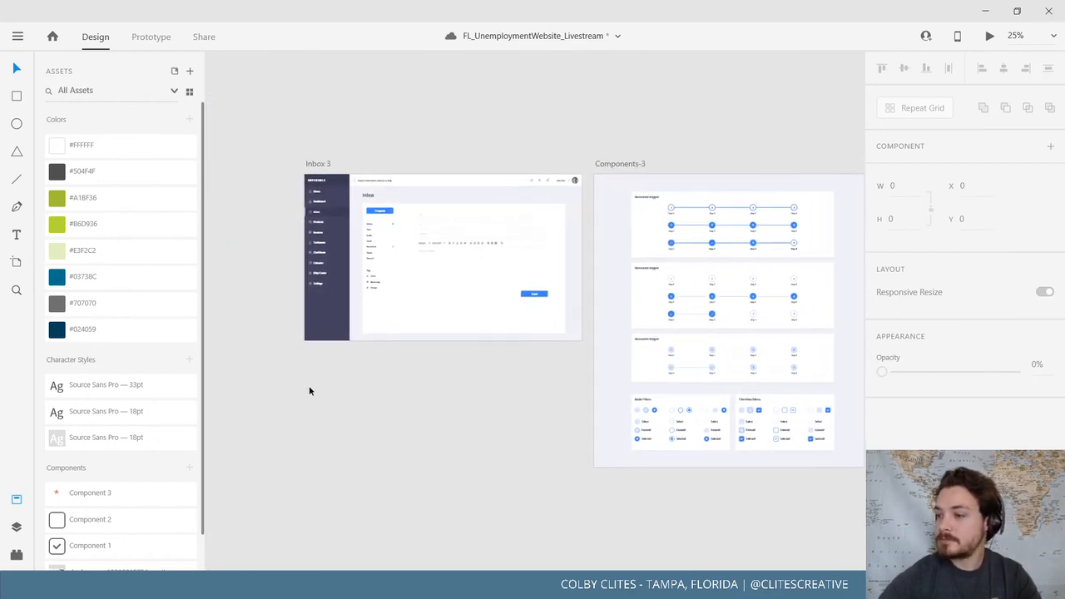
{"action": "mouse_move", "coordinate": [374, 415]}
{"action": "left_mouse_down"}
{"action": "mouse_move", "coordinate": [325, 416]}
{"action": "mouse_move", "coordinate": [376, 427]}
{"action": "left_mouse_up"}
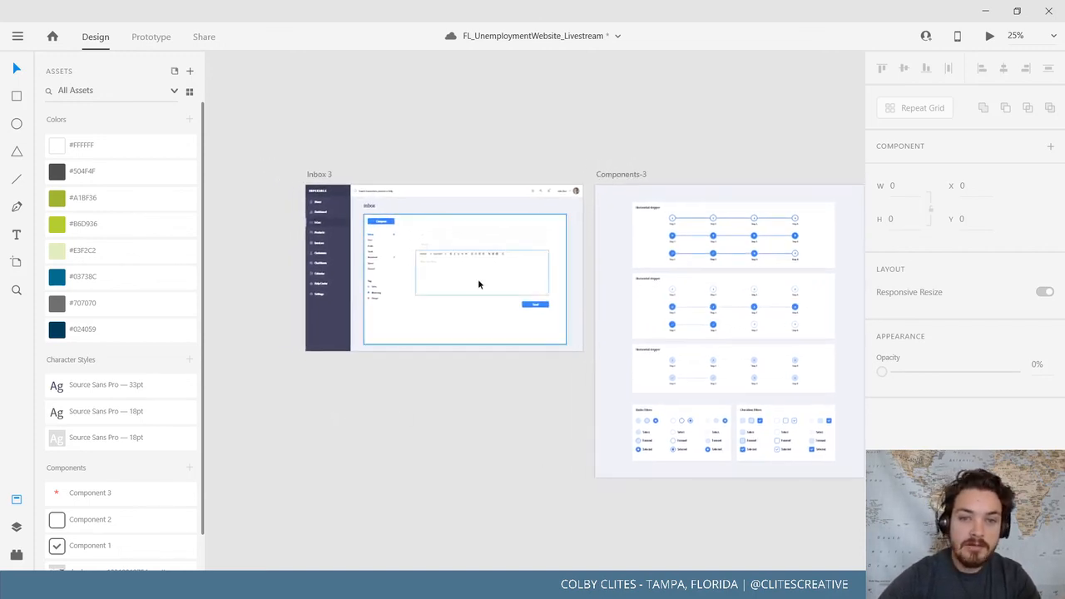
{"action": "left_click_drag", "start_coordinate": [349, 352], "coordinate": [467, 380]}
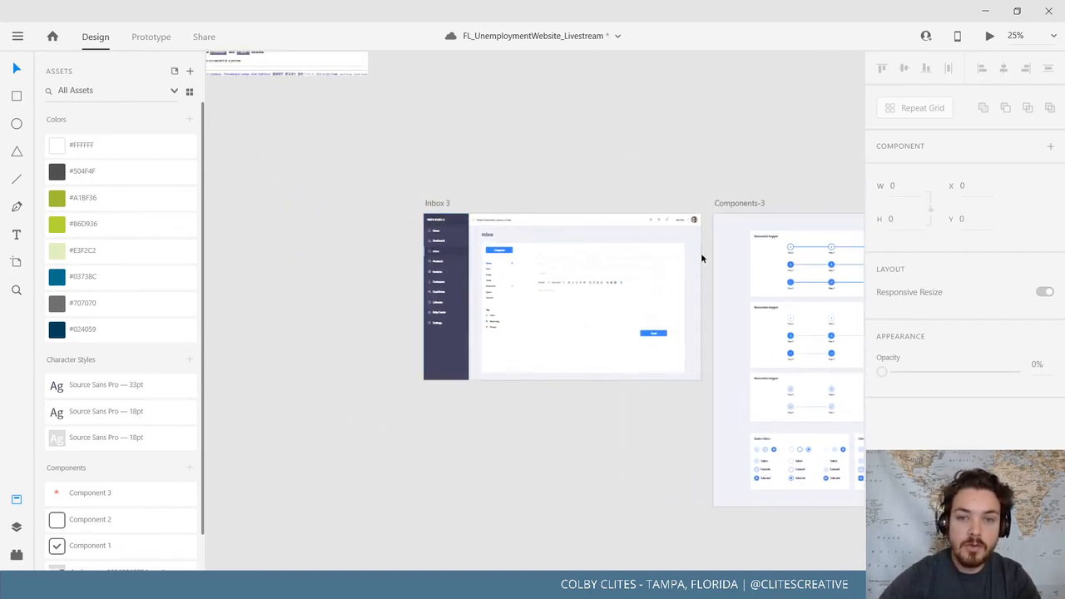
{"action": "left_click_drag", "start_coordinate": [219, 477], "coordinate": [569, 405]}
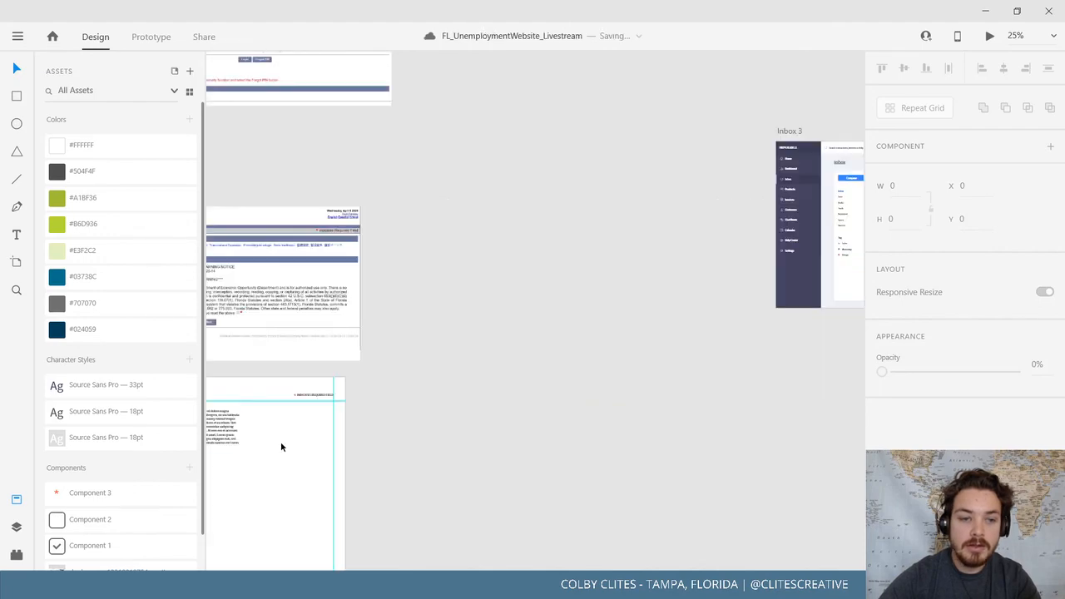
{"action": "left_click", "coordinate": [15, 499]}
{"action": "left_click_drag", "start_coordinate": [279, 447], "coordinate": [710, 325]}
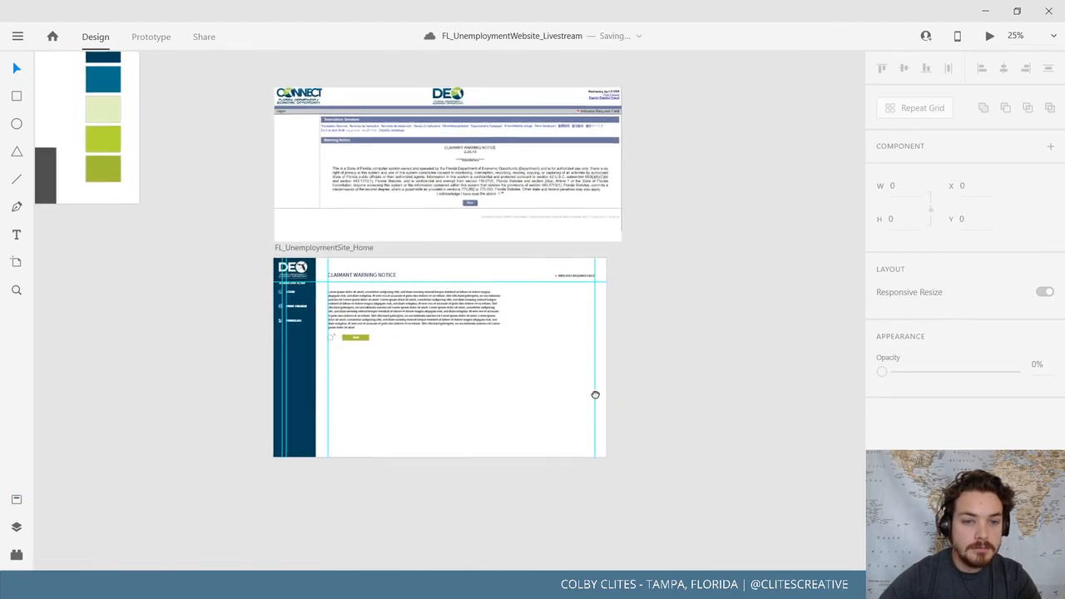
{"action": "left_click_drag", "start_coordinate": [593, 394], "coordinate": [537, 342]}
Compare the original claimant warning notice screenshot with the FL_UnemploymentSite_Home redesign below it
{"action": "key", "text": "ctrl+plus"}
{"action": "key", "text": "ctrl+plus"}
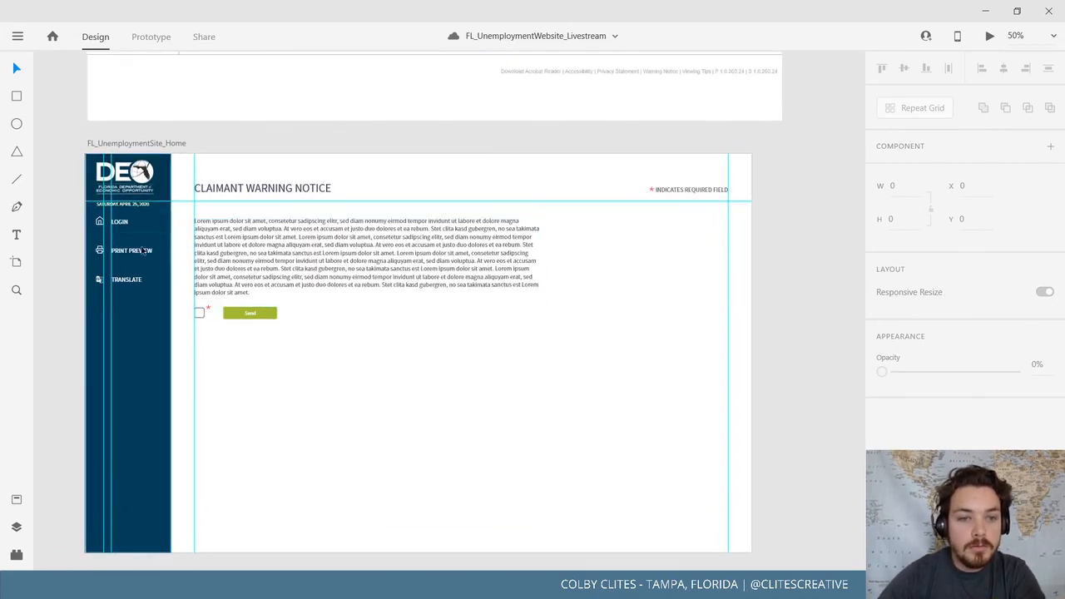
{"action": "scroll", "coordinate": [564, 307], "scroll_direction": "up", "scroll_amount": 3}
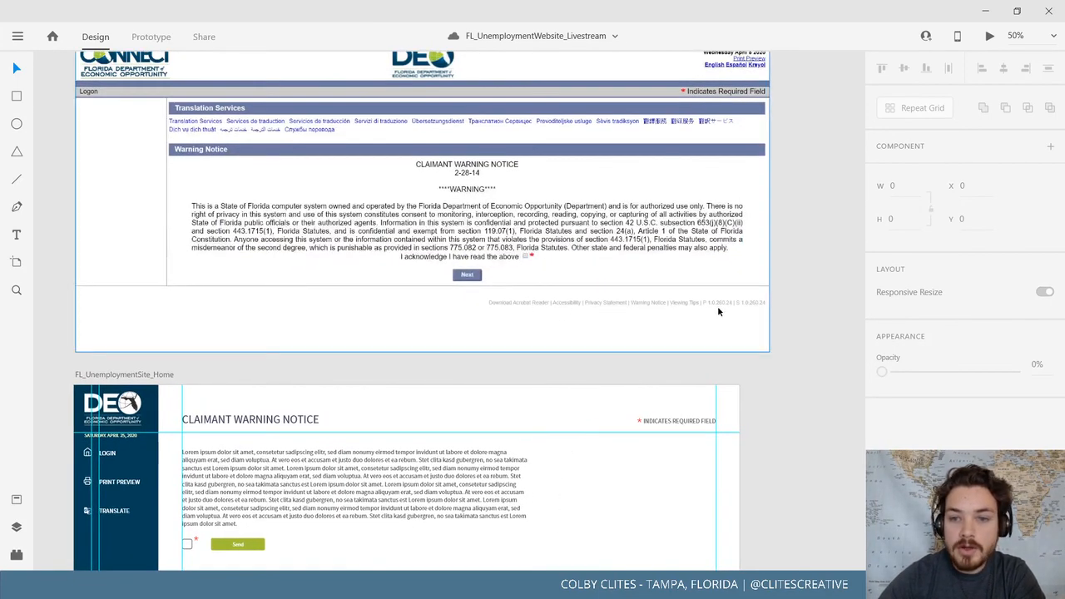
{"action": "left_click_drag", "start_coordinate": [563, 321], "coordinate": [605, 326]}
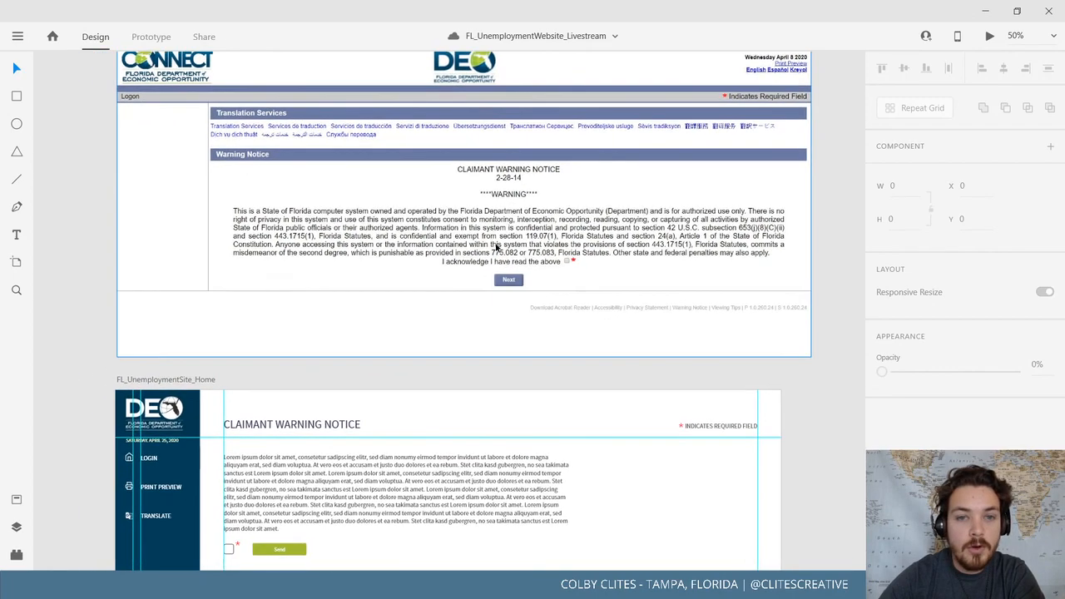
{"action": "left_click_drag", "start_coordinate": [436, 352], "coordinate": [422, 372]}
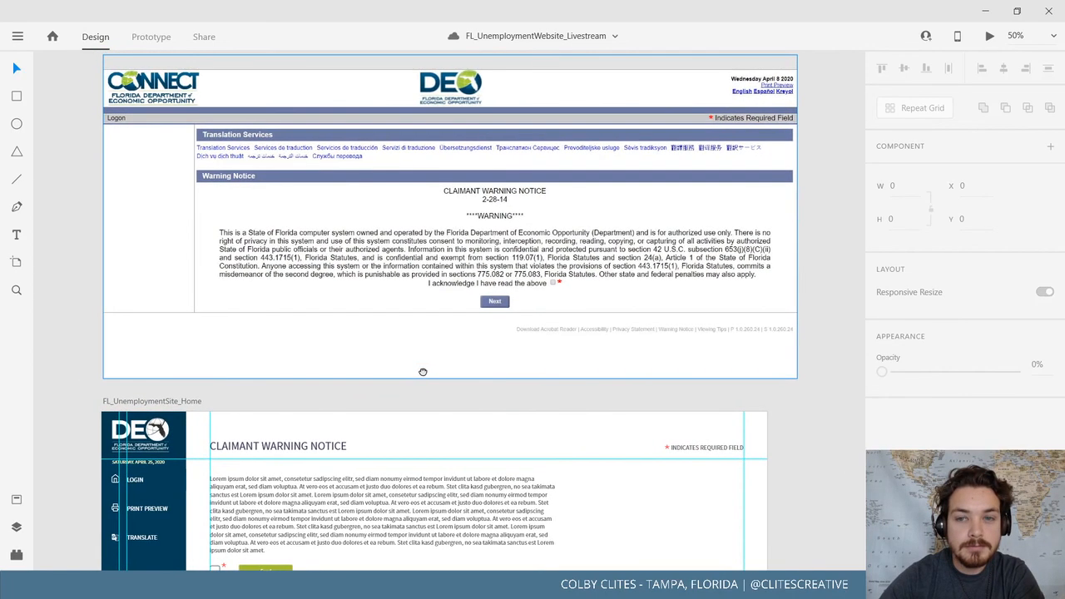
{"action": "scroll", "coordinate": [423, 372], "scroll_direction": "down", "scroll_amount": 5}
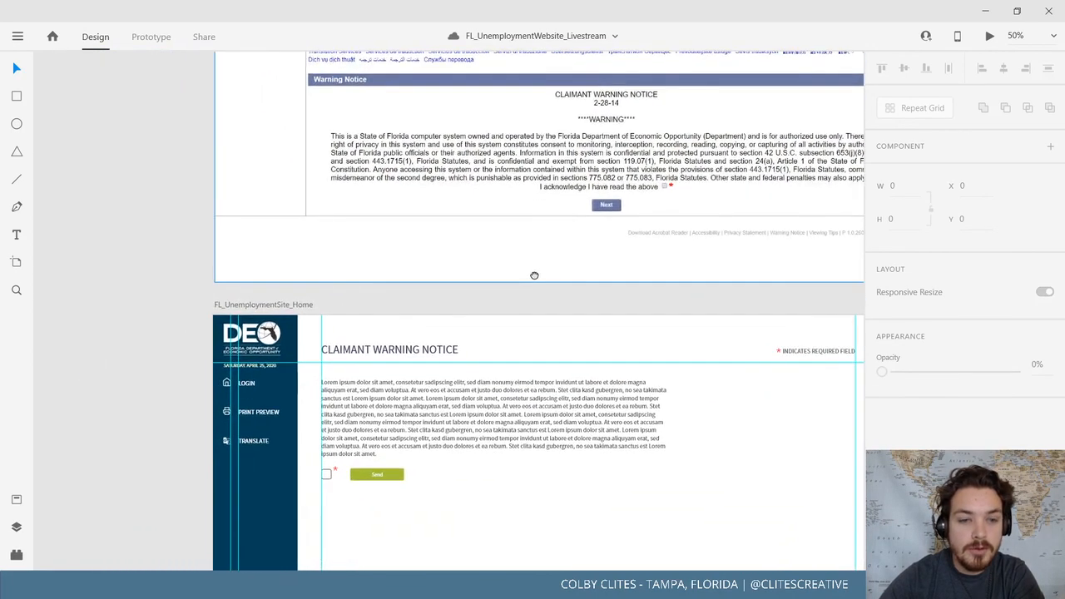
{"action": "mouse_move", "coordinate": [473, 289]}
{"action": "left_mouse_down"}
{"action": "mouse_move", "coordinate": [485, 267]}
{"action": "mouse_move", "coordinate": [486, 291]}
{"action": "left_mouse_up"}
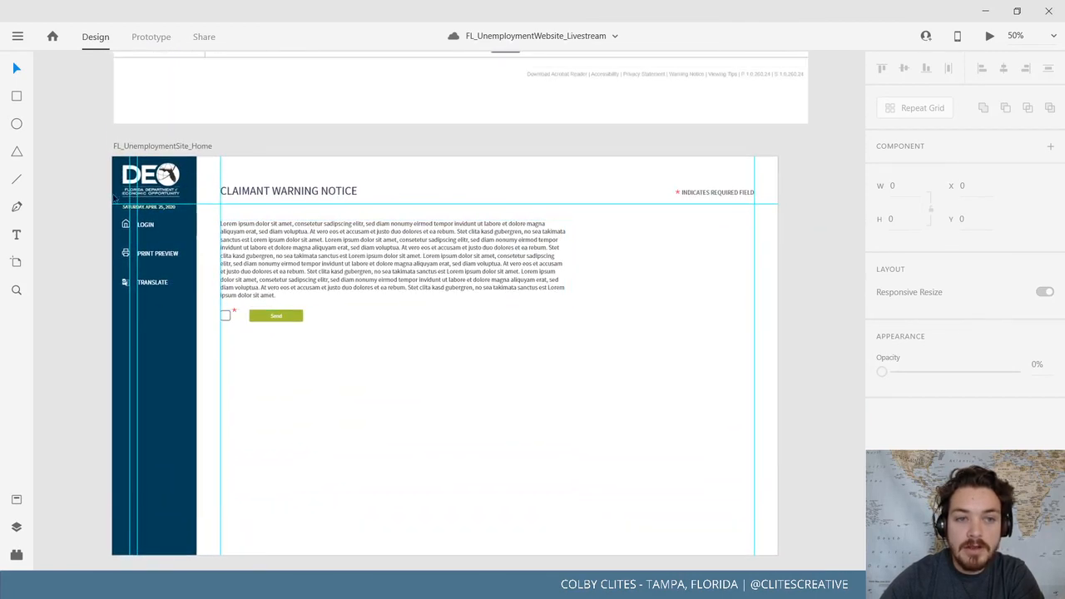
{"action": "left_click_drag", "start_coordinate": [563, 386], "coordinate": [563, 366]}
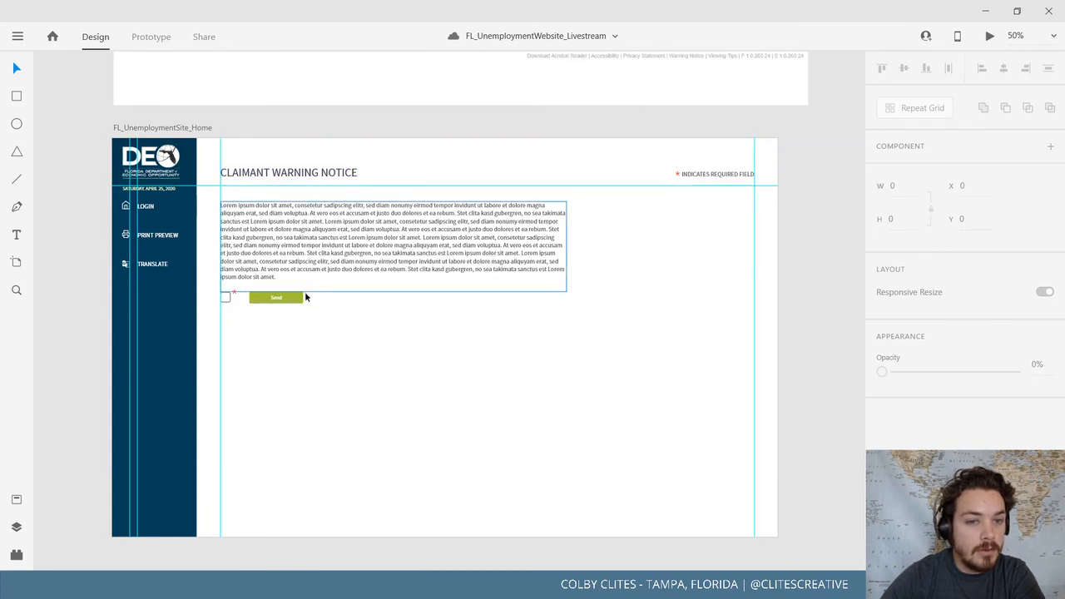
Duplicate the sidebar date into the blank area below the Send button, at X 424, Y 832, and color the copy #707070
{"action": "left_click", "coordinate": [168, 191]}
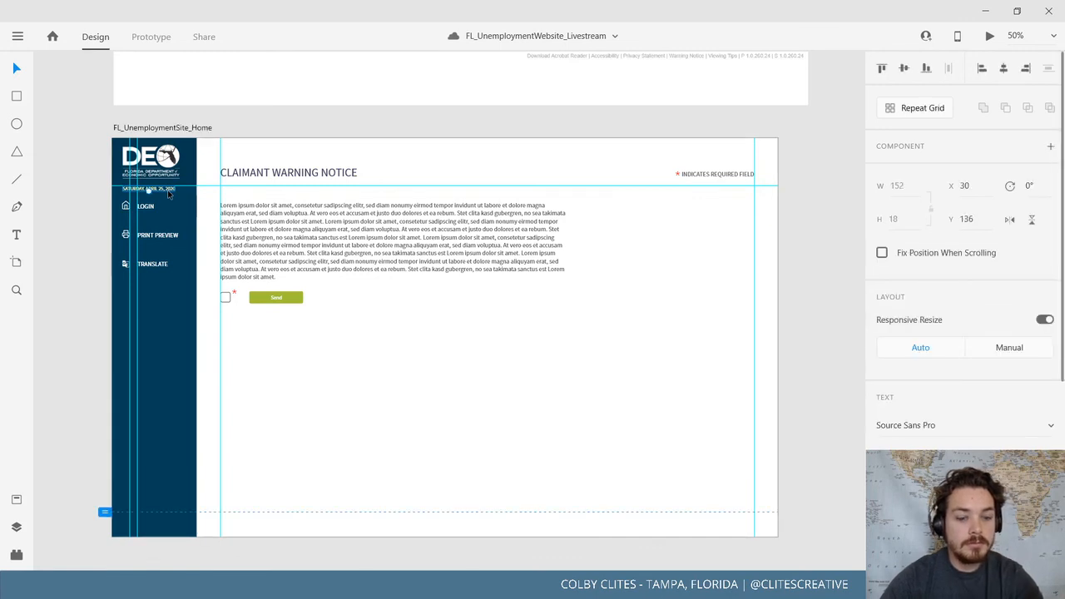
{"action": "left_click_drag", "start_coordinate": [164, 196], "coordinate": [298, 431]}
{"action": "double_click", "coordinate": [299, 431]}
{"action": "double_click", "coordinate": [298, 431]}
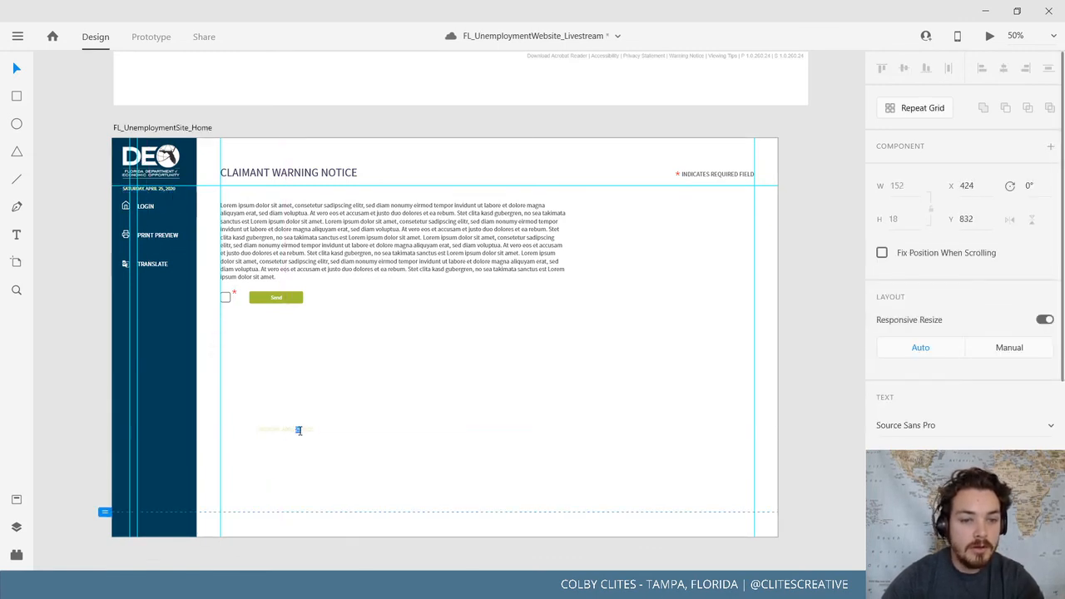
{"action": "triple_click", "coordinate": [277, 431]}
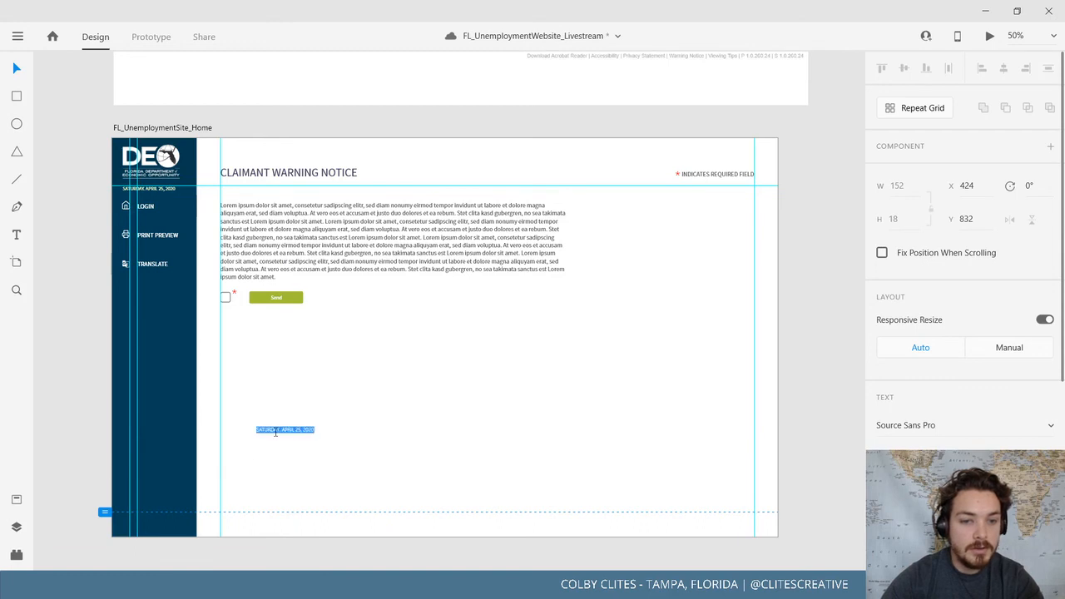
{"action": "left_click", "coordinate": [15, 500]}
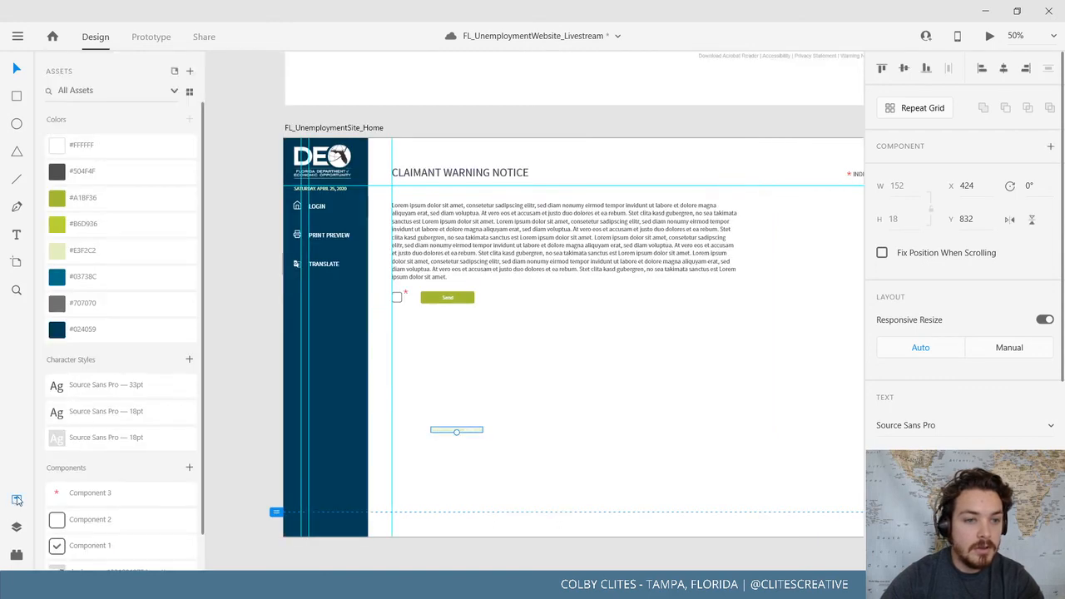
{"action": "left_click", "coordinate": [106, 328]}
{"action": "left_click", "coordinate": [111, 301]}
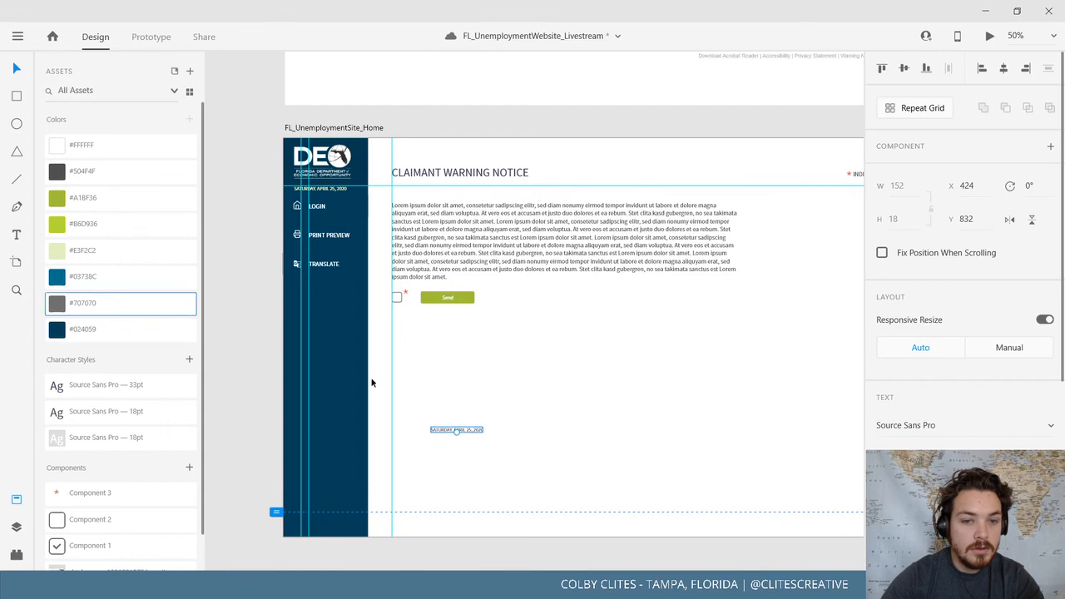
{"action": "left_click", "coordinate": [254, 253]}
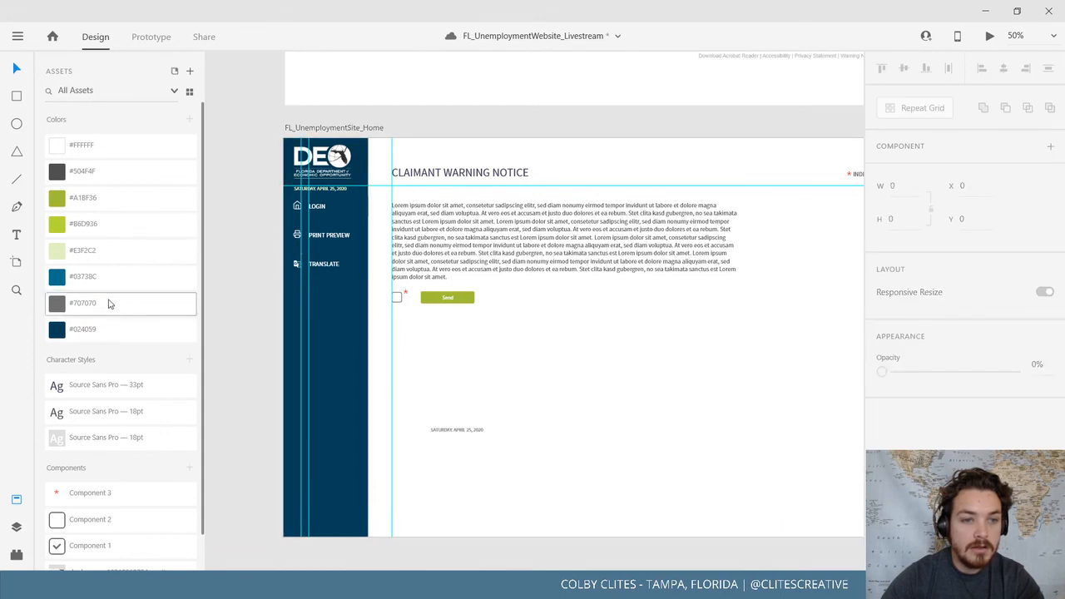
Enlarge the duplicated date text to about 194 wide by 23 high
{"action": "left_click_drag", "start_coordinate": [530, 483], "coordinate": [499, 463]}
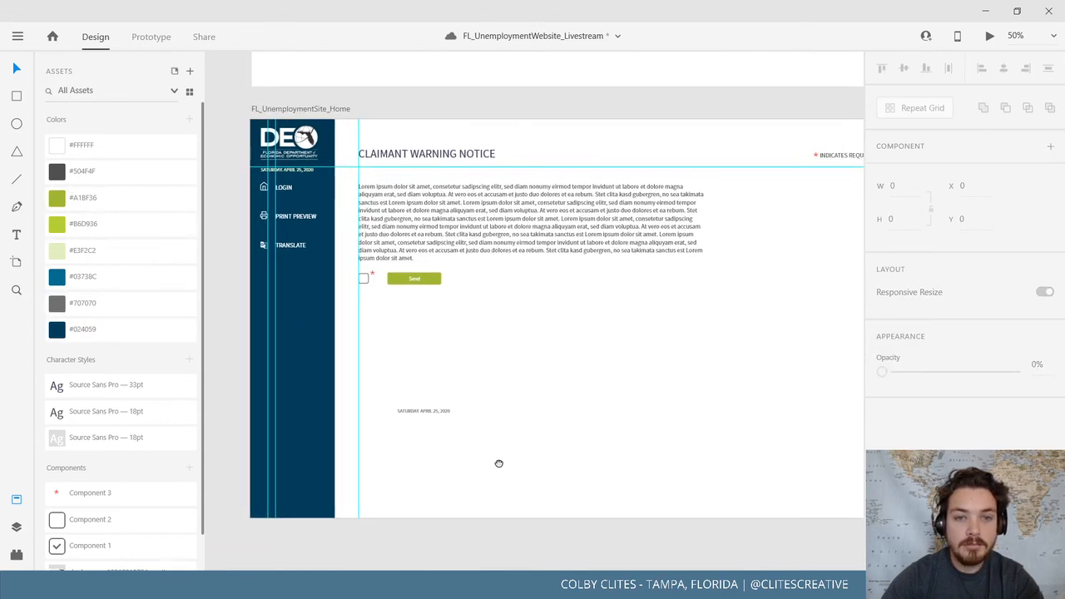
{"action": "left_click", "coordinate": [15, 500]}
{"action": "left_click", "coordinate": [252, 411]}
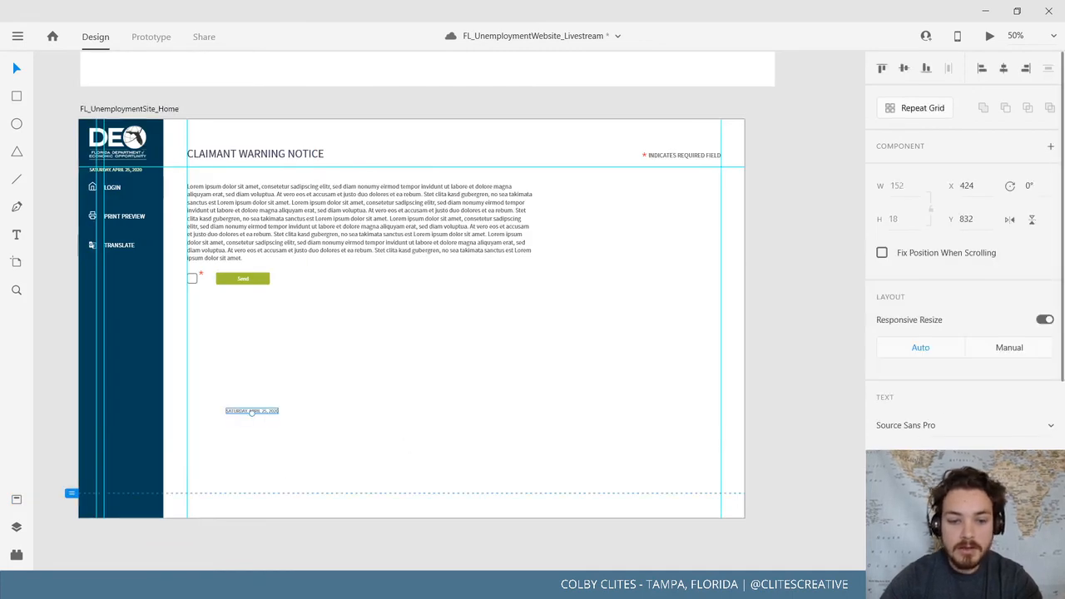
{"action": "key", "text": "Return"}
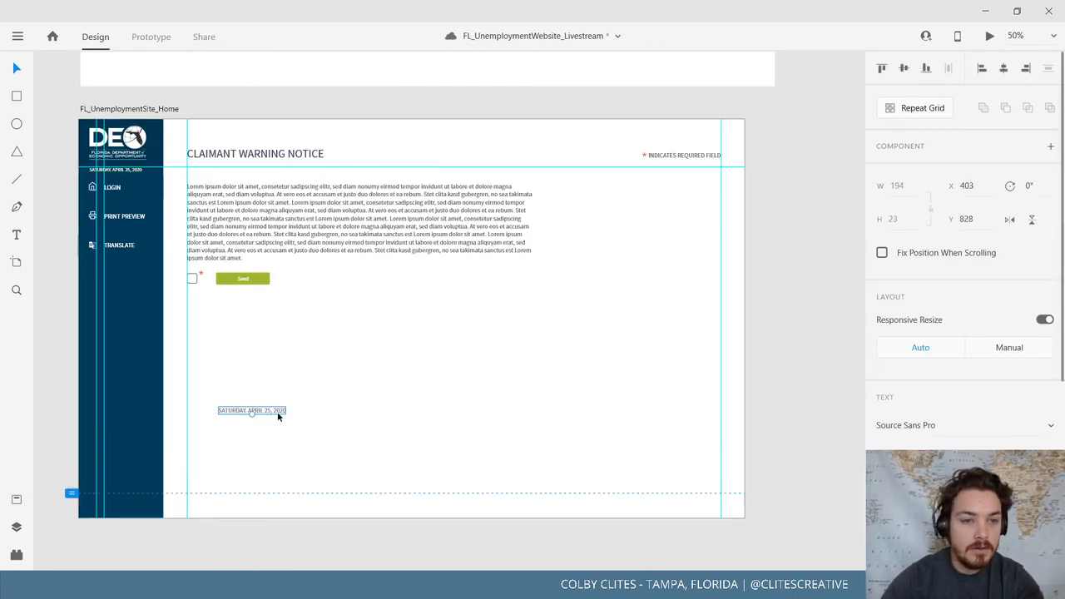
Switch to the browser, read through and reload the live CONNECT maintenance page, and return to the Adobe XD document
{"action": "scroll", "coordinate": [402, 292], "scroll_direction": "up", "scroll_amount": 5}
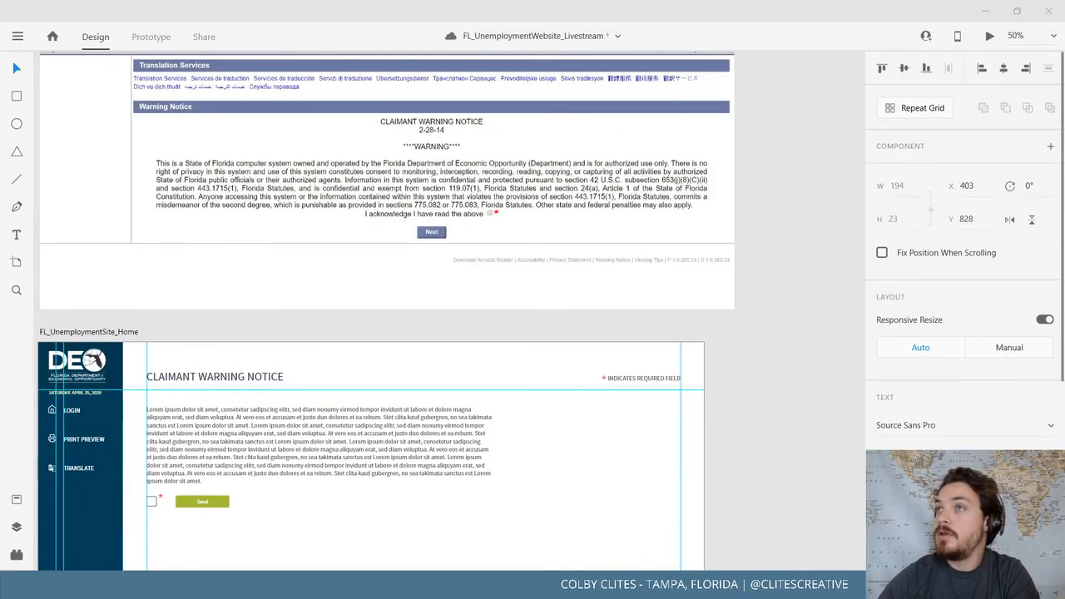
{"action": "left_click_drag", "start_coordinate": [1064, 320], "coordinate": [454, 2]}
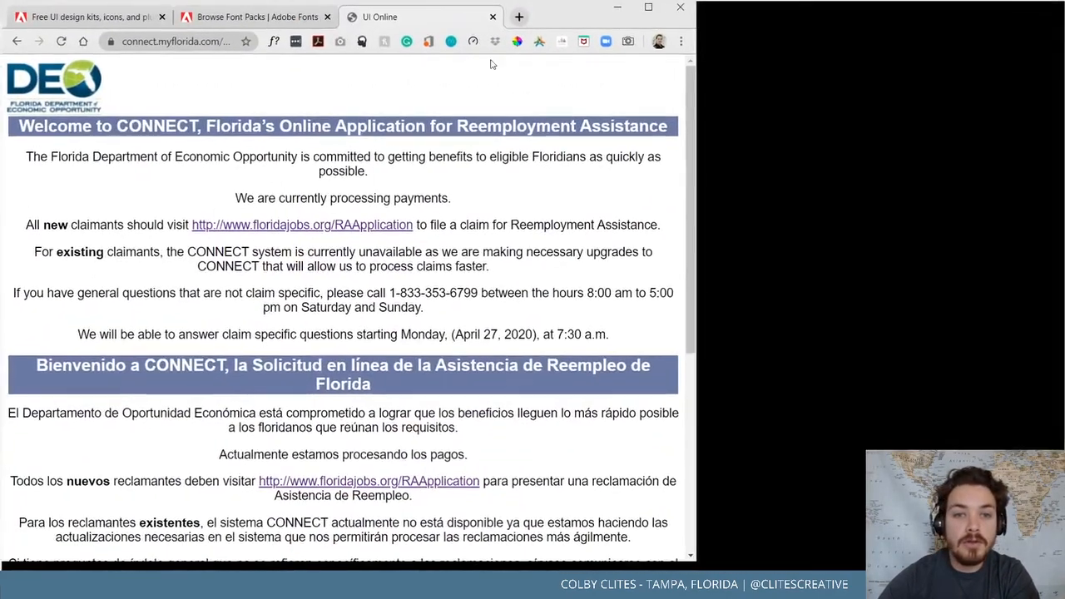
{"action": "scroll", "coordinate": [549, 305], "scroll_direction": "down", "scroll_amount": 1}
{"action": "scroll", "coordinate": [550, 304], "scroll_direction": "down", "scroll_amount": 1}
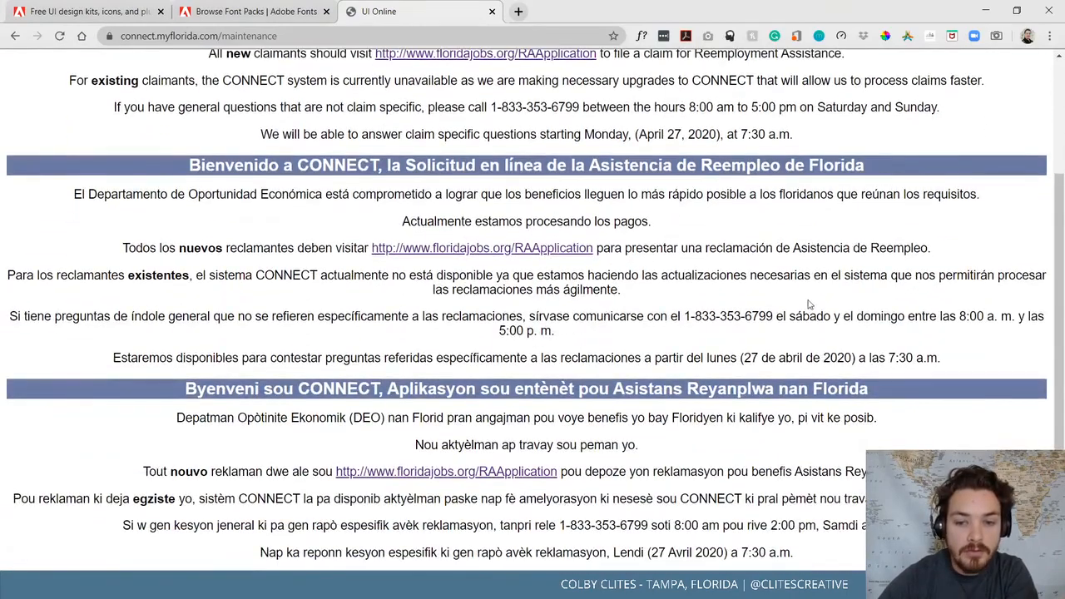
{"action": "scroll", "coordinate": [570, 495], "scroll_direction": "up", "scroll_amount": 2}
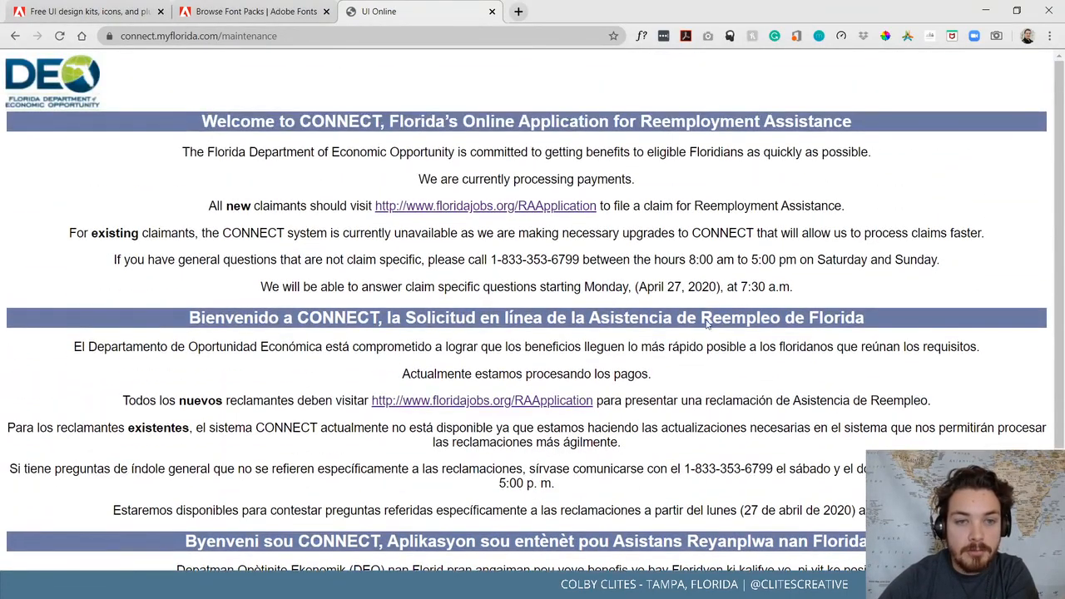
{"action": "scroll", "coordinate": [295, 452], "scroll_direction": "down", "scroll_amount": 2}
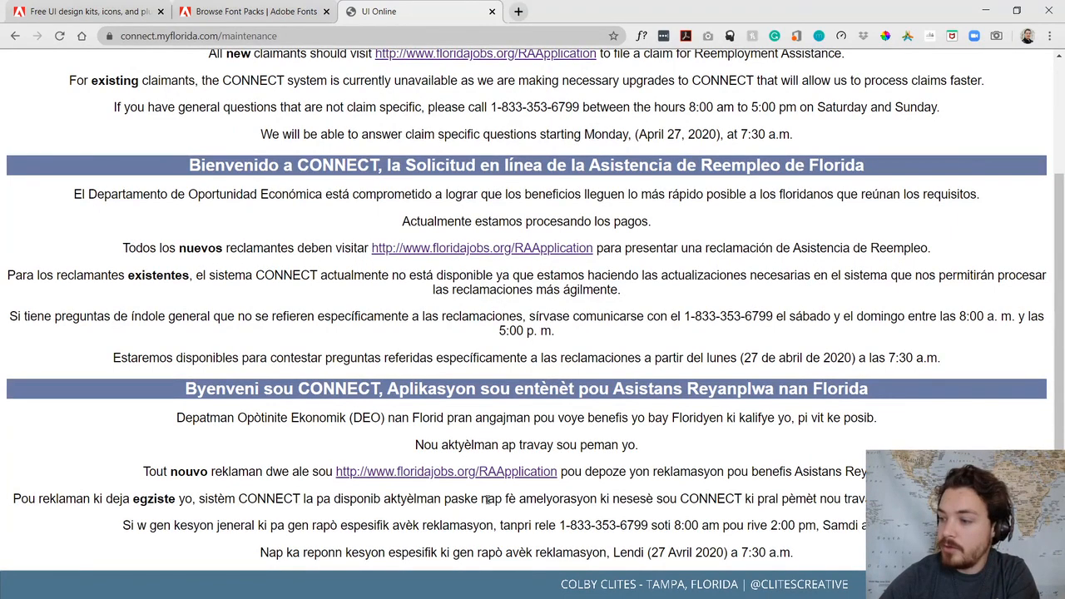
{"action": "key", "text": "F5"}
{"action": "scroll", "coordinate": [487, 498], "scroll_direction": "up", "scroll_amount": 2}
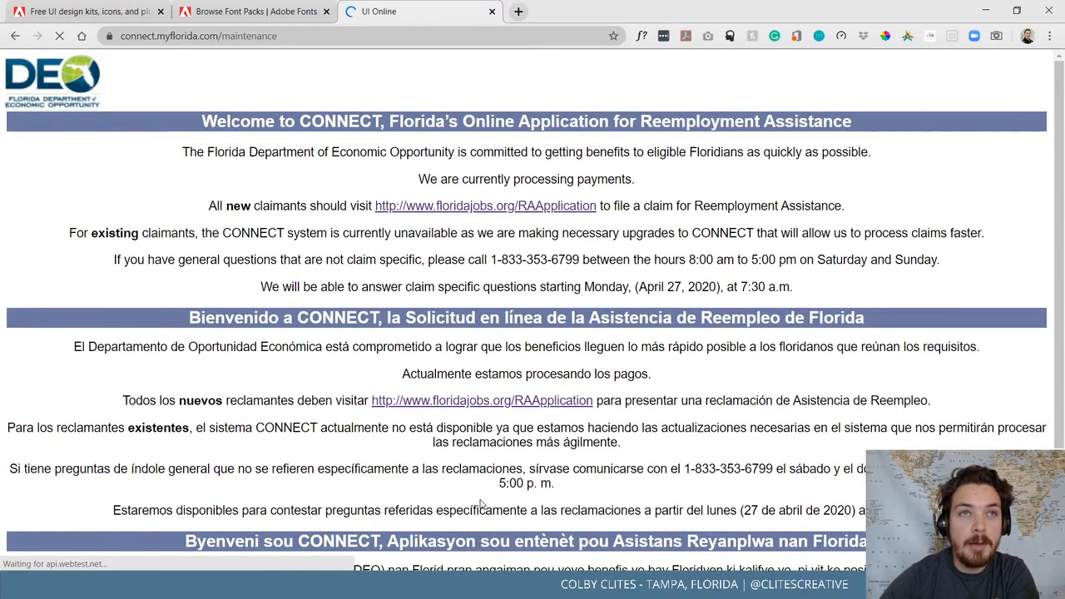
{"action": "key", "text": "alt+Tab"}
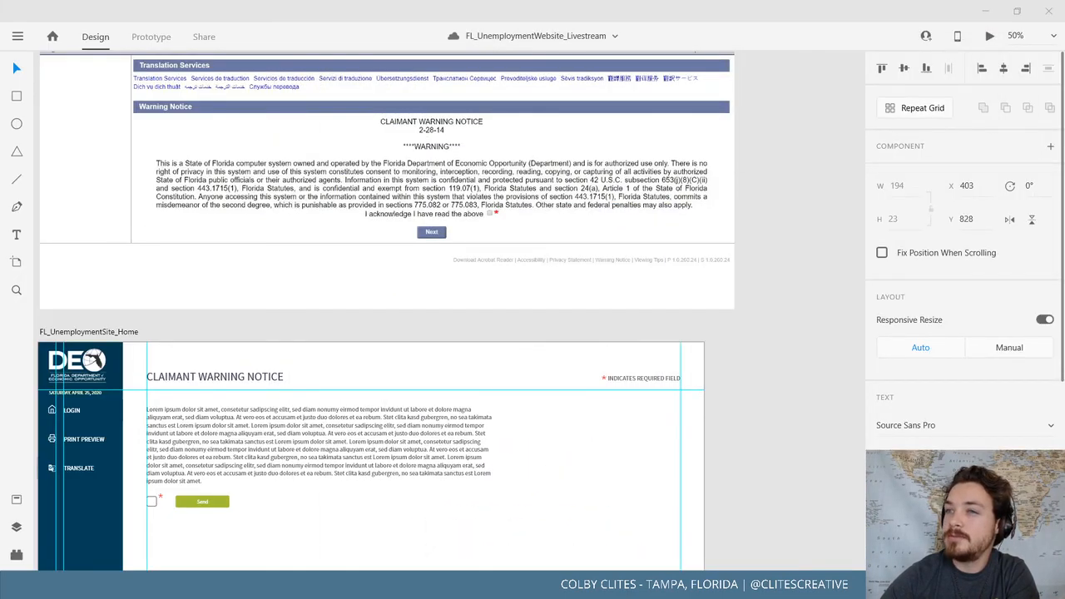
Move the copied date text onto the original screenshot, beneath its footer links, at X 1214, Y -171
{"action": "left_click", "coordinate": [794, 405]}
{"action": "left_click_drag", "start_coordinate": [770, 452], "coordinate": [793, 374]}
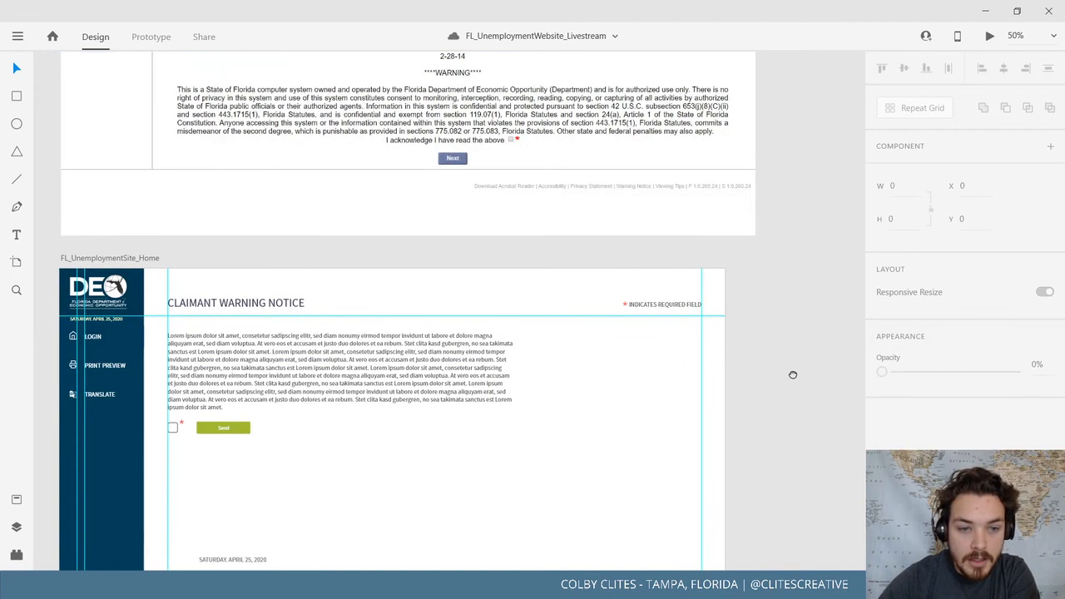
{"action": "left_click_drag", "start_coordinate": [232, 559], "coordinate": [347, 441]}
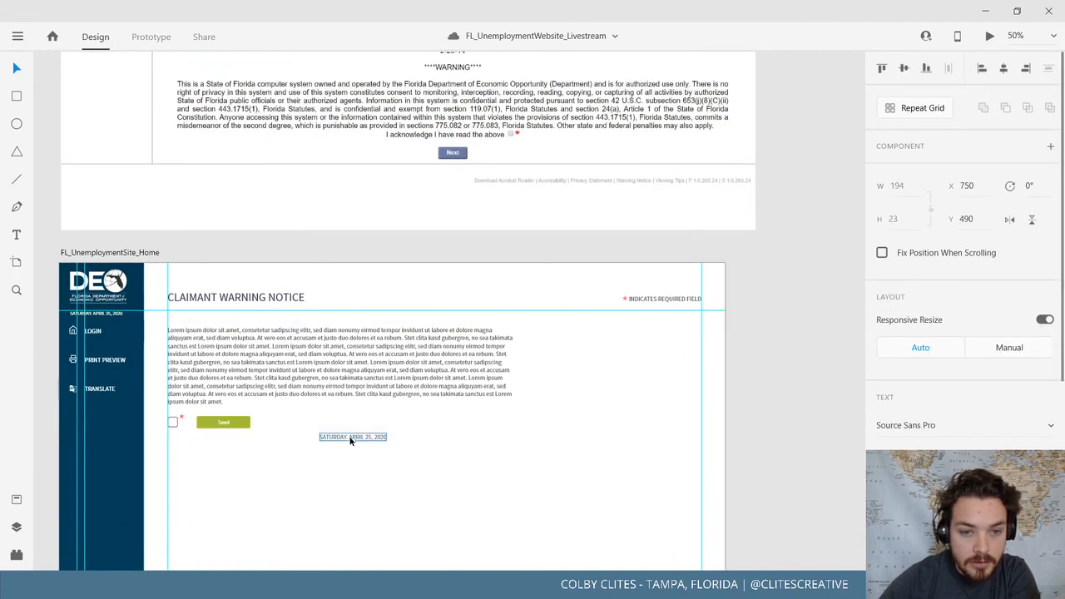
{"action": "key", "text": "ctrl+a"}
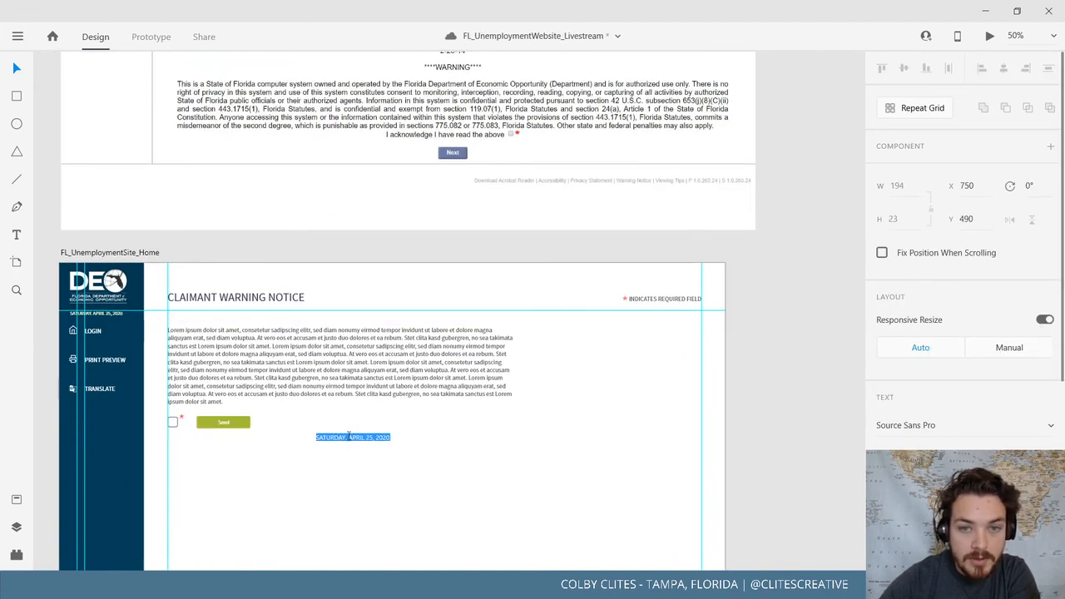
{"action": "key", "text": "Escape"}
{"action": "left_click_drag", "start_coordinate": [334, 439], "coordinate": [490, 215]}
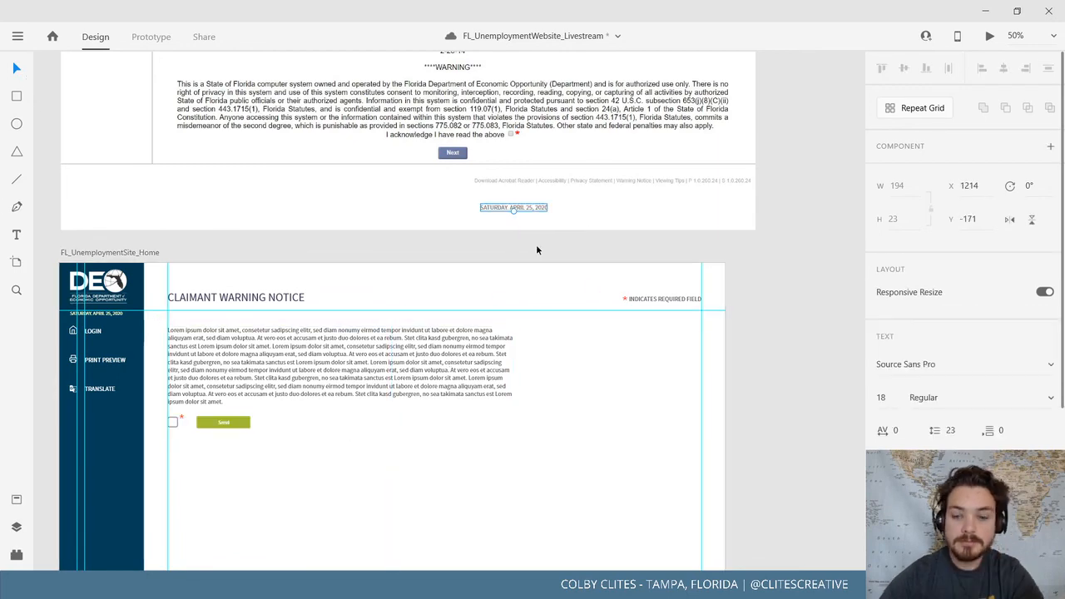
Replace the copied date text with "Download Acrobat Reader |", following the original footer links above it
{"action": "key", "text": "ctrl+plus"}
{"action": "key", "text": "ctrl+plus"}
{"action": "scroll", "coordinate": [538, 250], "scroll_direction": "up", "scroll_amount": 1}
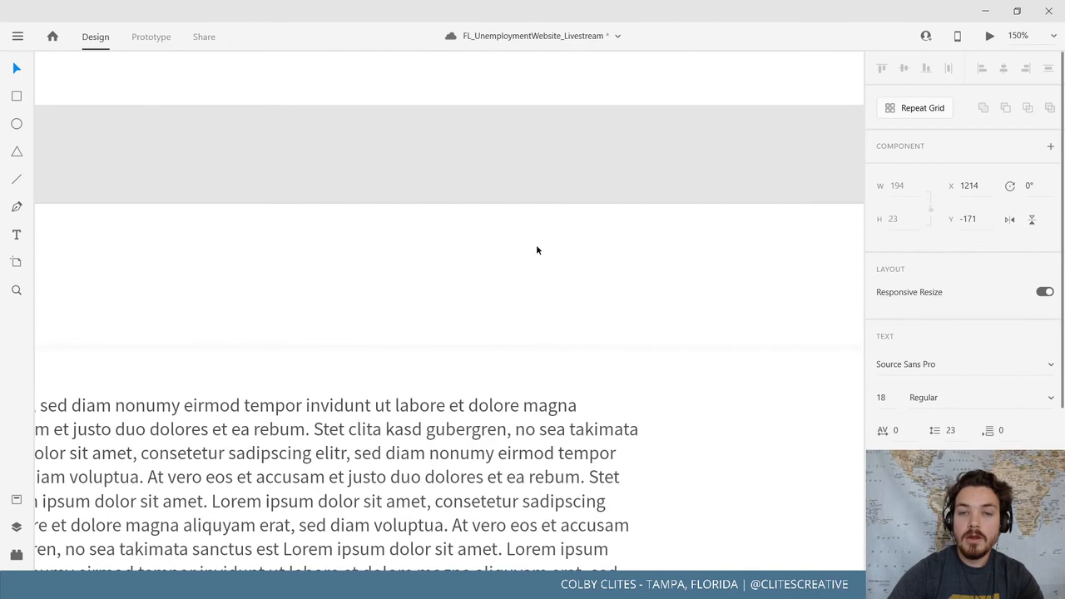
{"action": "scroll", "coordinate": [537, 250], "scroll_direction": "up", "scroll_amount": 3}
{"action": "double_click", "coordinate": [256, 337]}
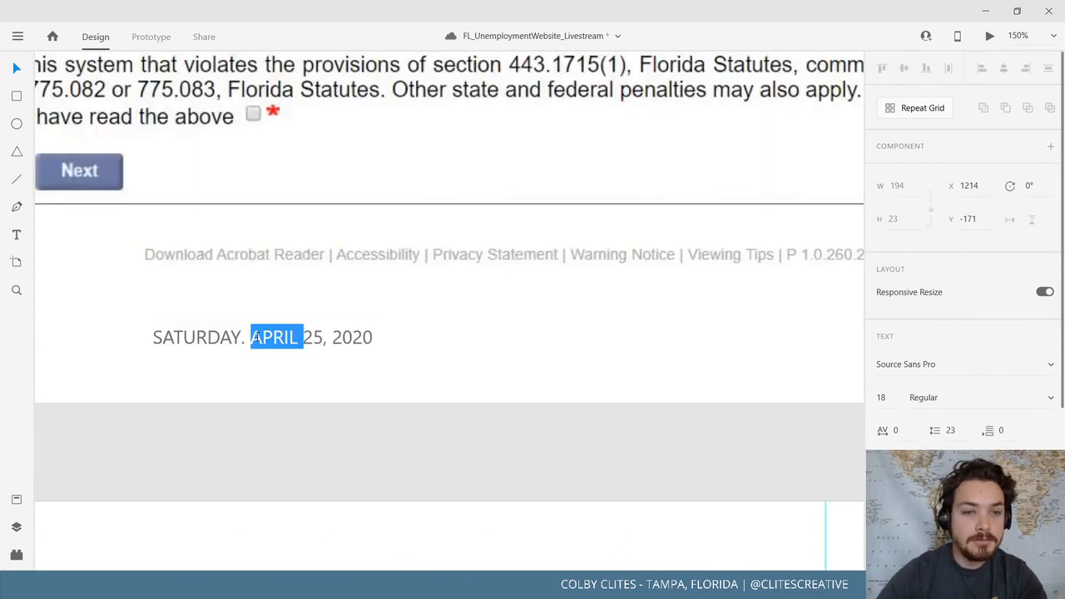
{"action": "triple_click", "coordinate": [244, 339]}
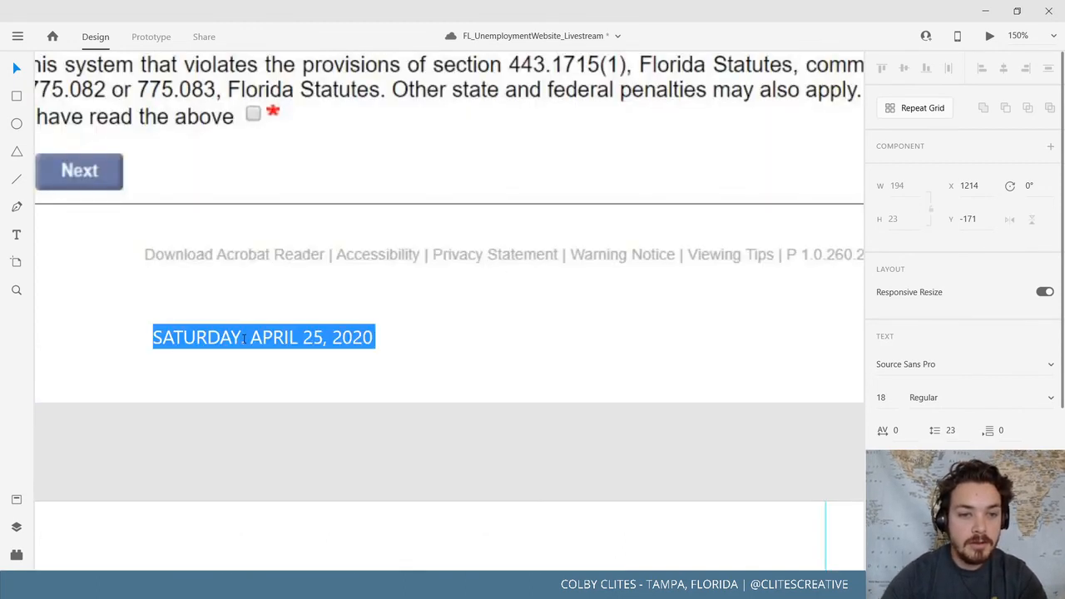
{"action": "type", "text": "Downlo"}
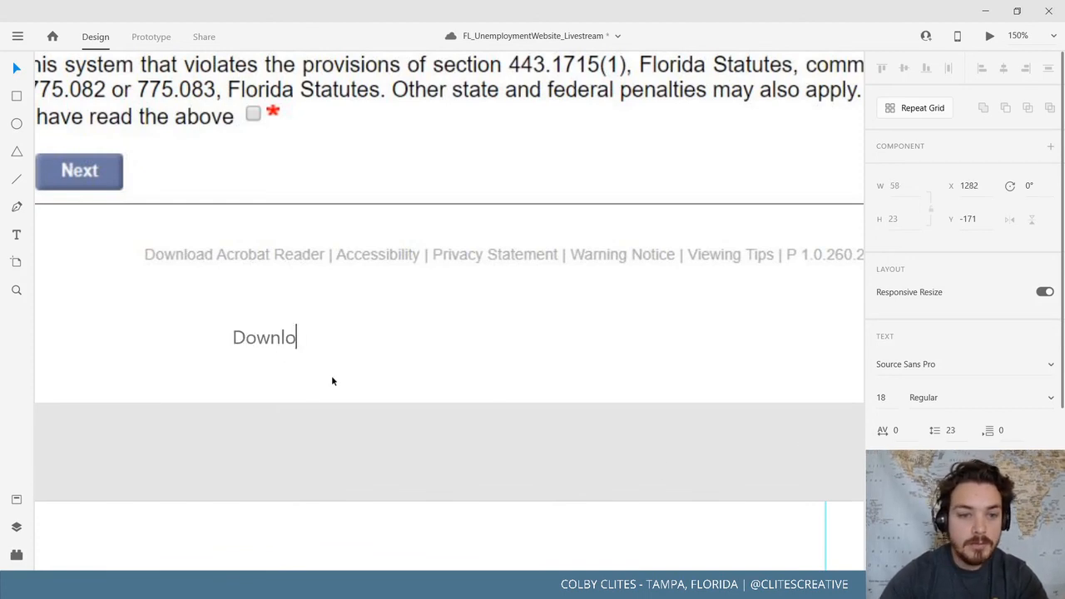
{"action": "type", "text": "ad Acro"}
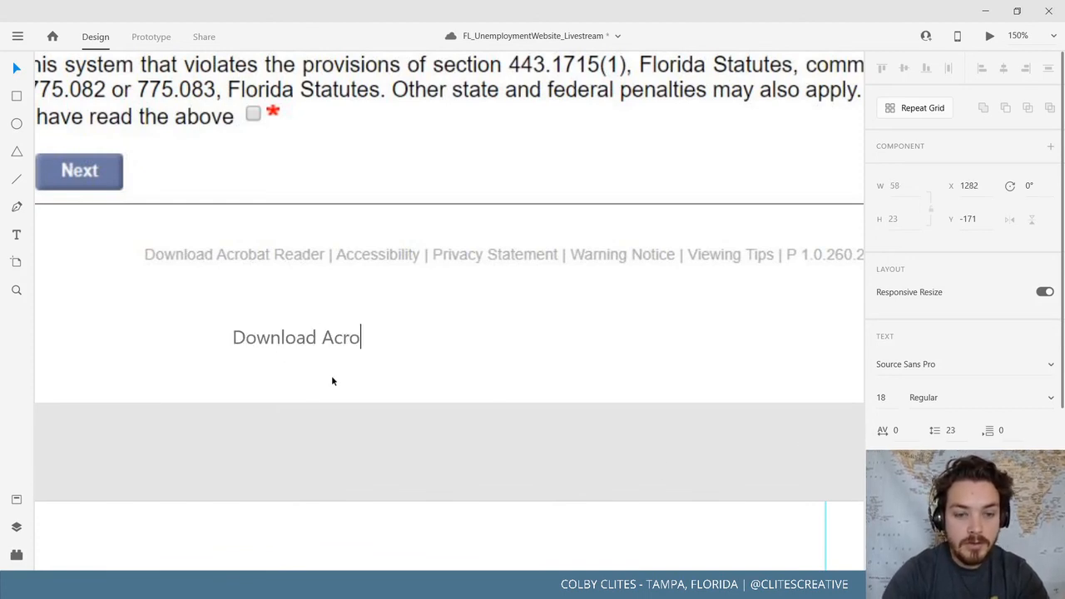
{"action": "type", "text": "bat Reader "}
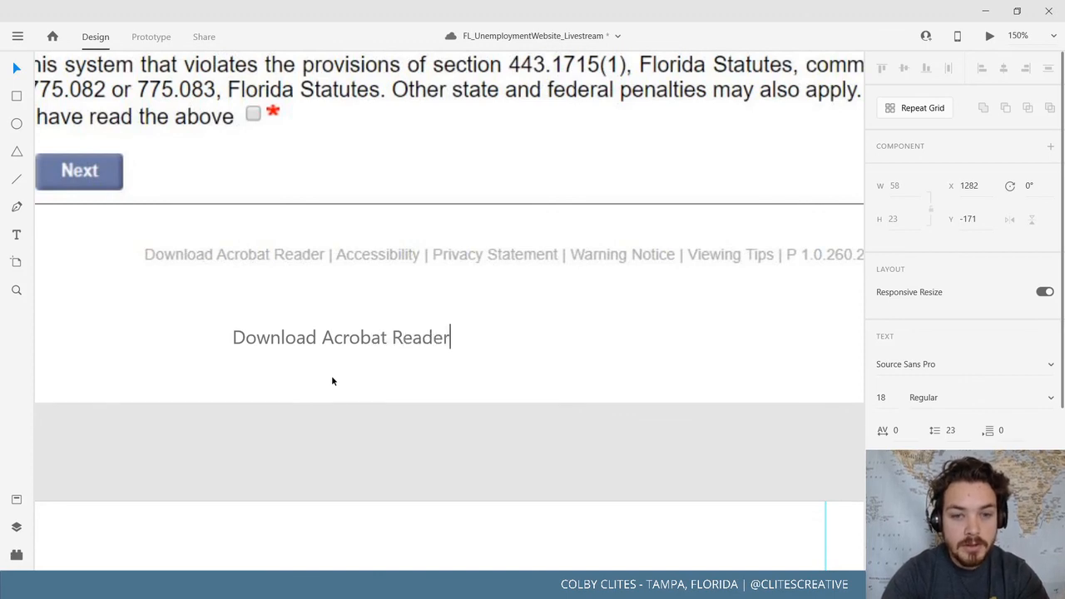
{"action": "type", "text": "|"}
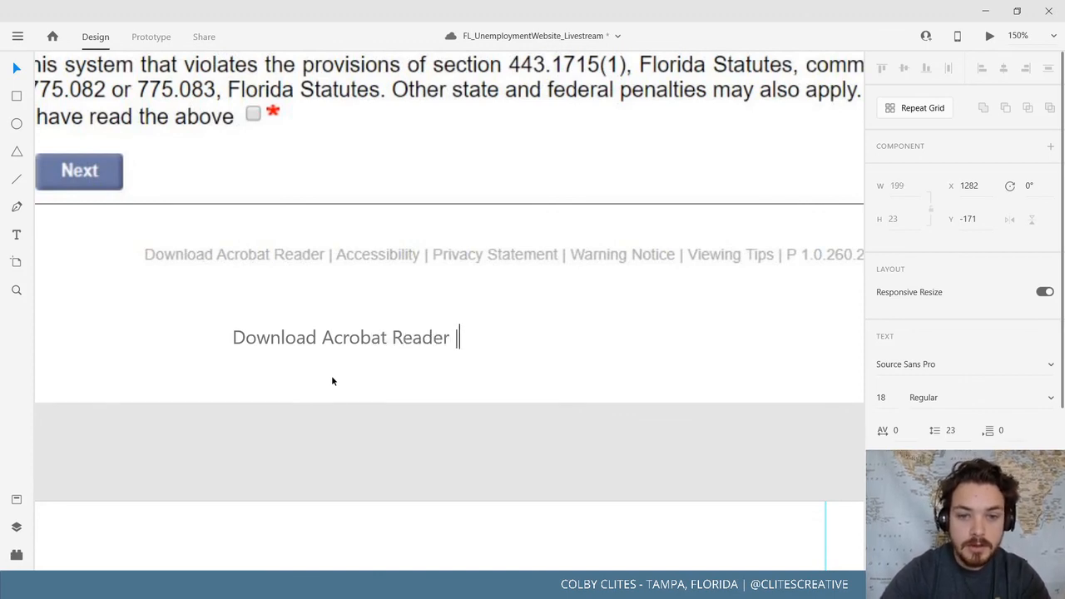
Continue the new footer line with "Accessibility | Privacy Statement | Warning Notice"
{"action": "type", "text": " Acces"}
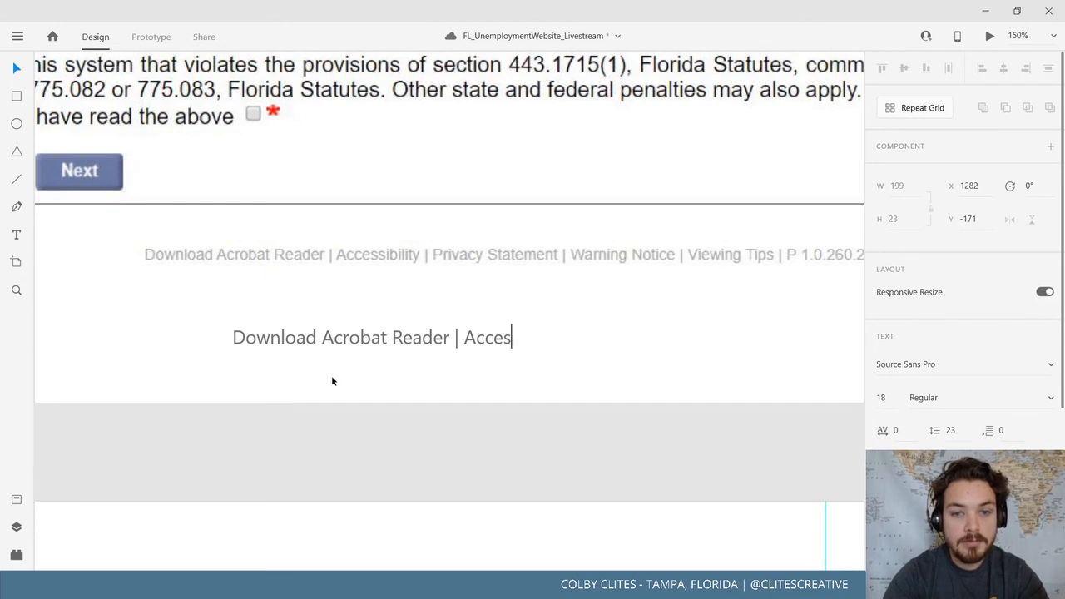
{"action": "type", "text": "sibilit"}
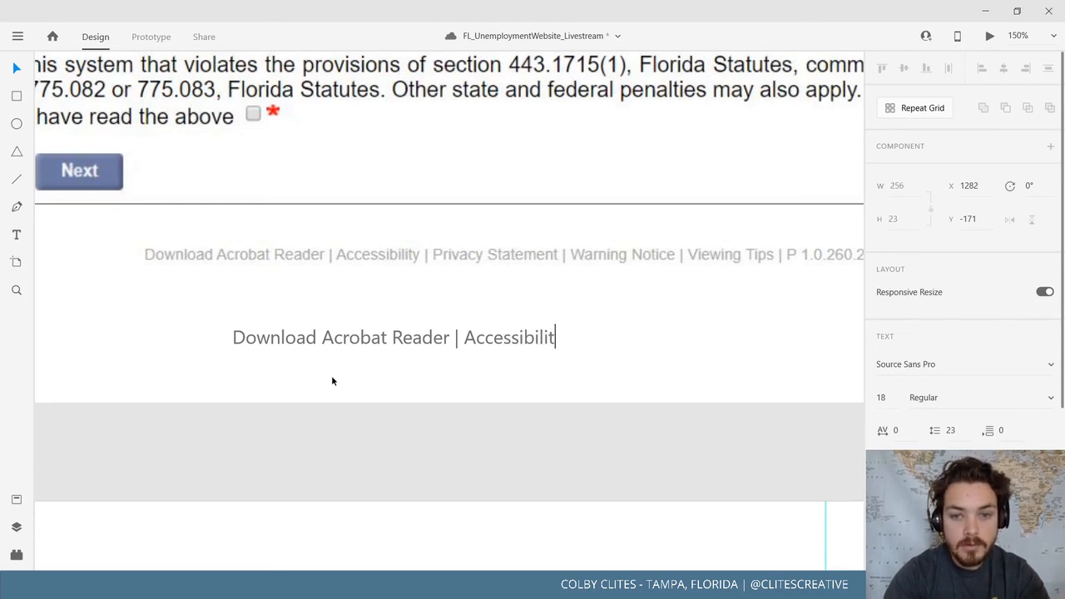
{"action": "type", "text": "y | "}
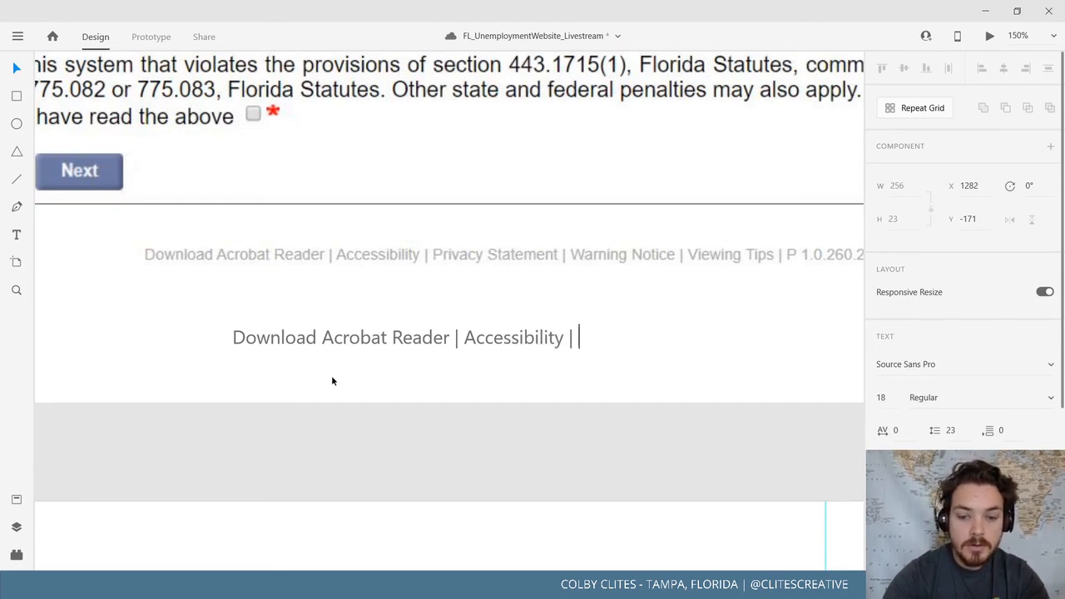
{"action": "type", "text": "Privacy "}
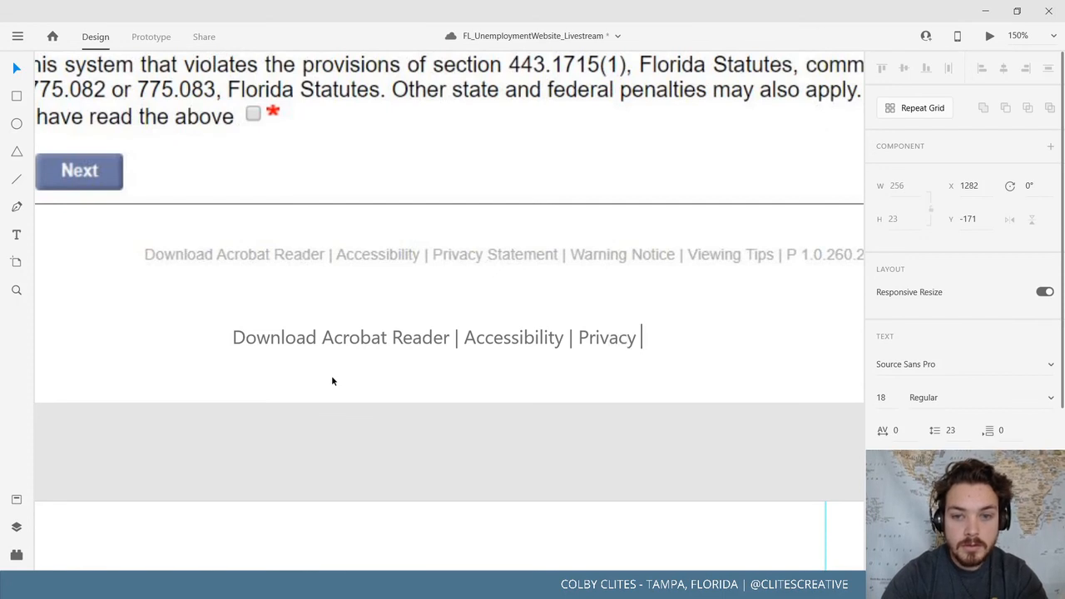
{"action": "type", "text": "Statement | "}
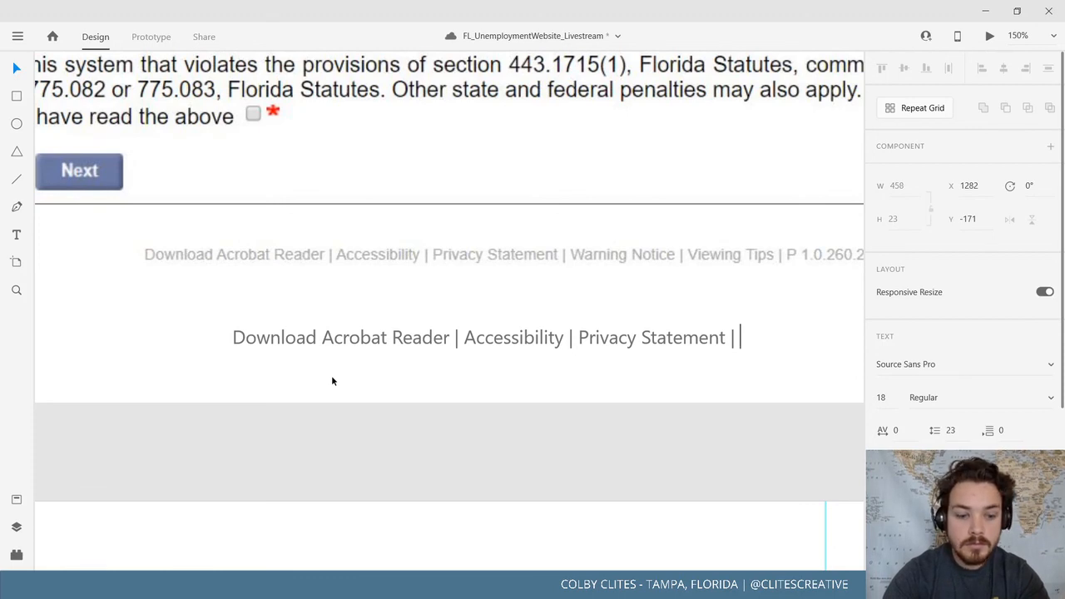
{"action": "type", "text": "Warning Noti"}
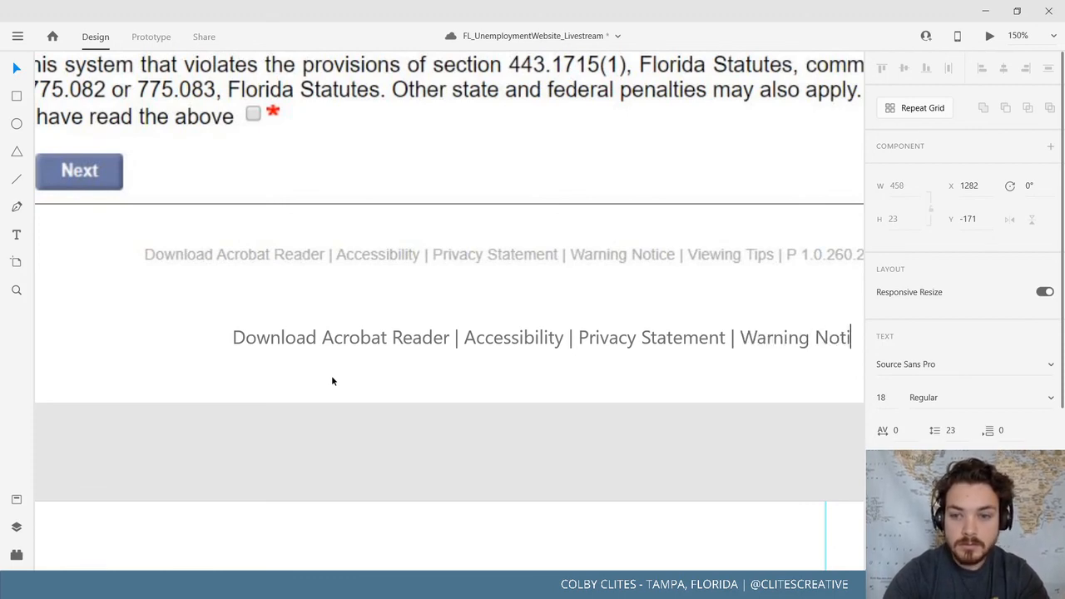
{"action": "type", "text": "ce"}
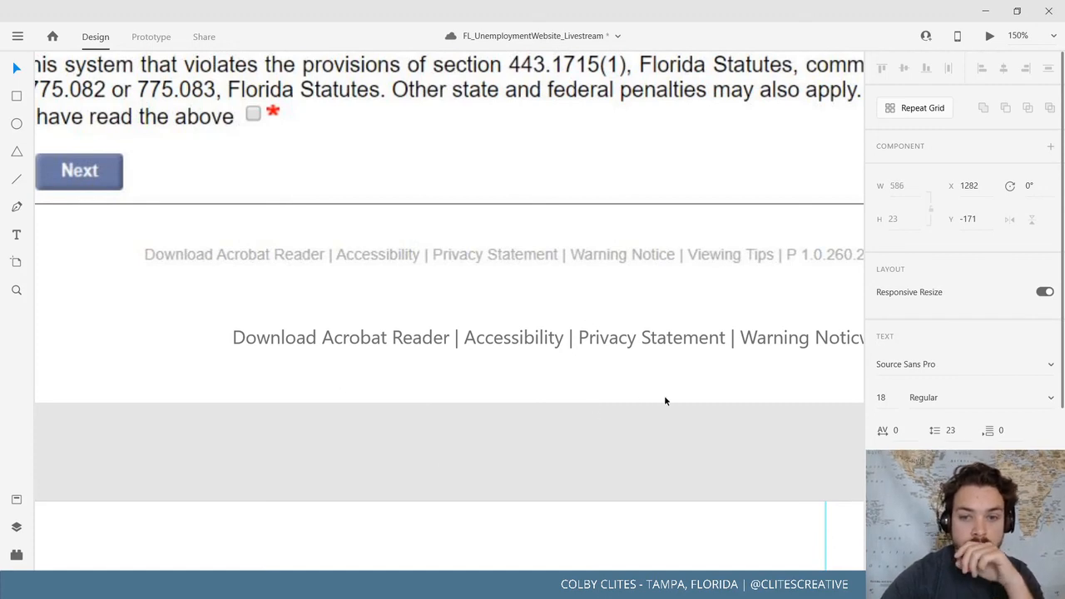
{"action": "left_click", "coordinate": [17, 74]}
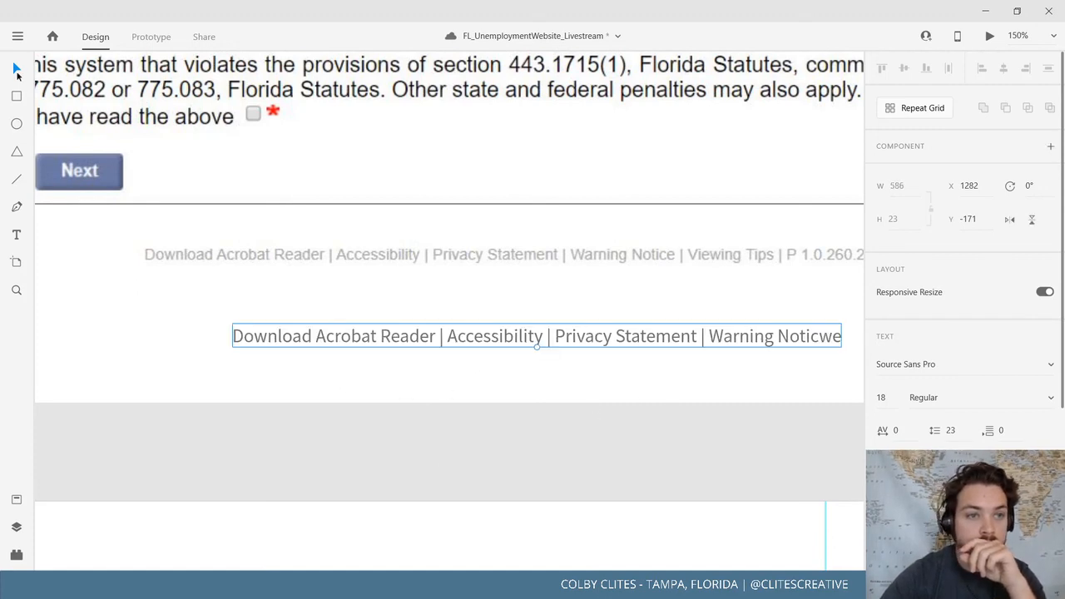
Correct the misspelled "Noticwe" to "Notice" at the end of the new footer line
{"action": "left_click_drag", "start_coordinate": [689, 444], "coordinate": [494, 438]}
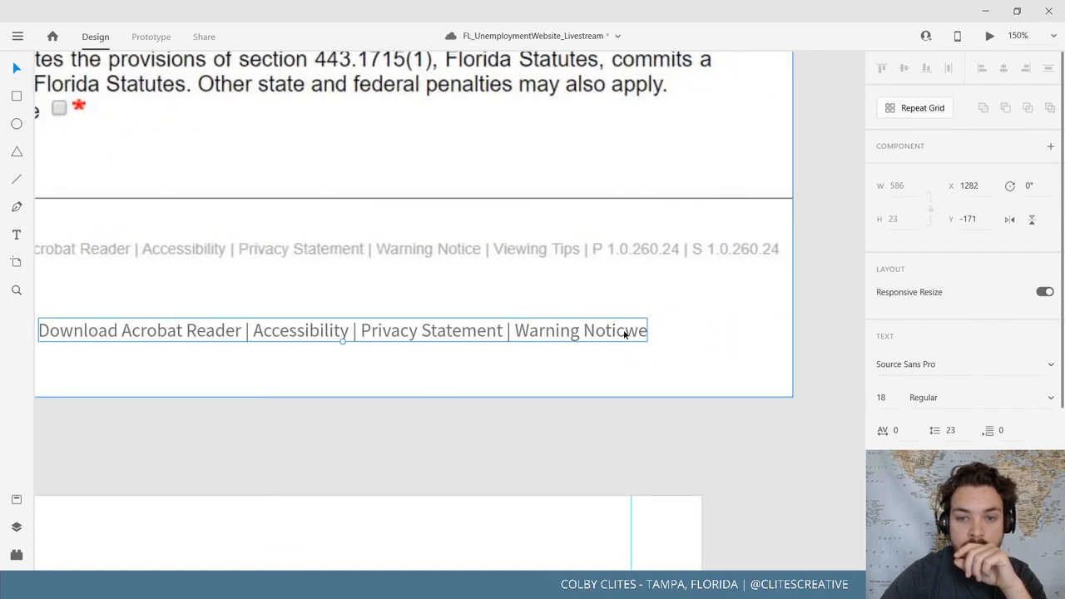
{"action": "double_click", "coordinate": [627, 336]}
{"action": "left_click", "coordinate": [678, 335]}
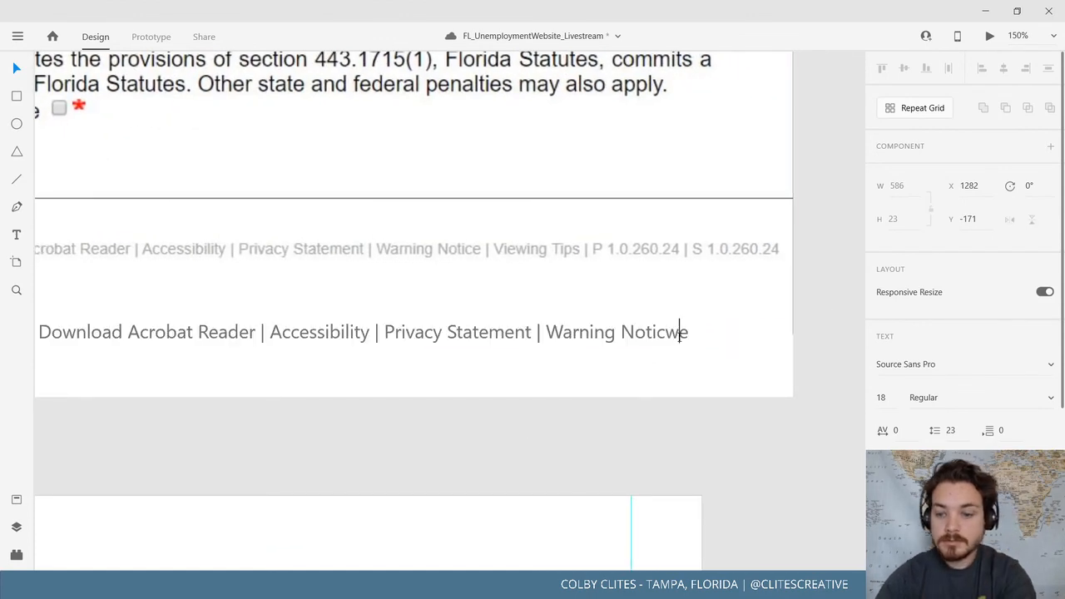
{"action": "key", "text": "BackSpace"}
{"action": "left_click", "coordinate": [672, 341]}
Append "| Viewing Tips | P 1.0.260.24" to the new footer line after Warning Notice
{"action": "type", "text": "|"}
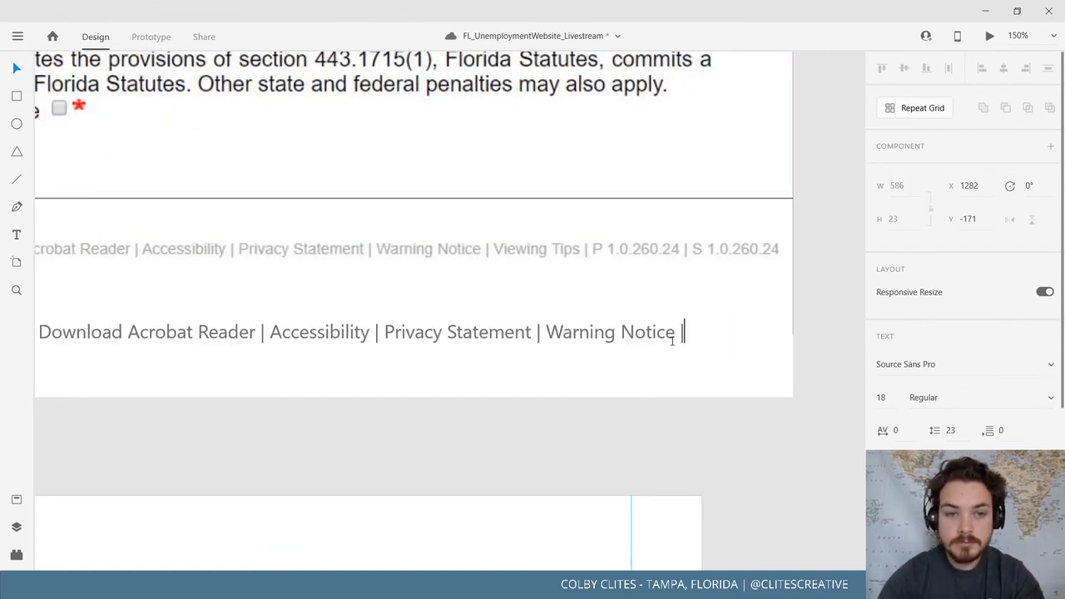
{"action": "type", "text": " View"}
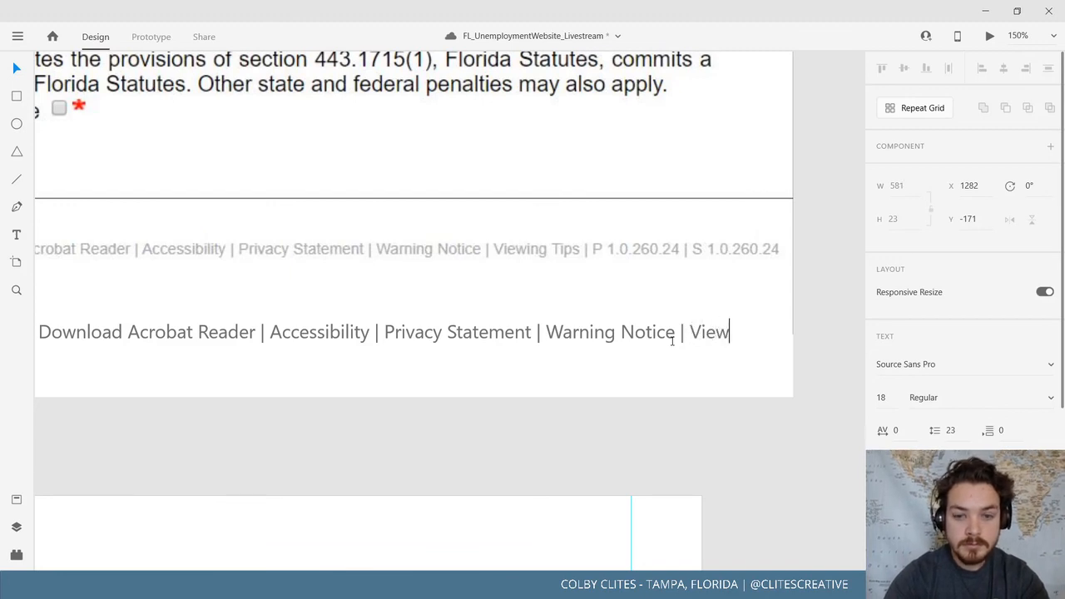
{"action": "type", "text": "ing Tips "}
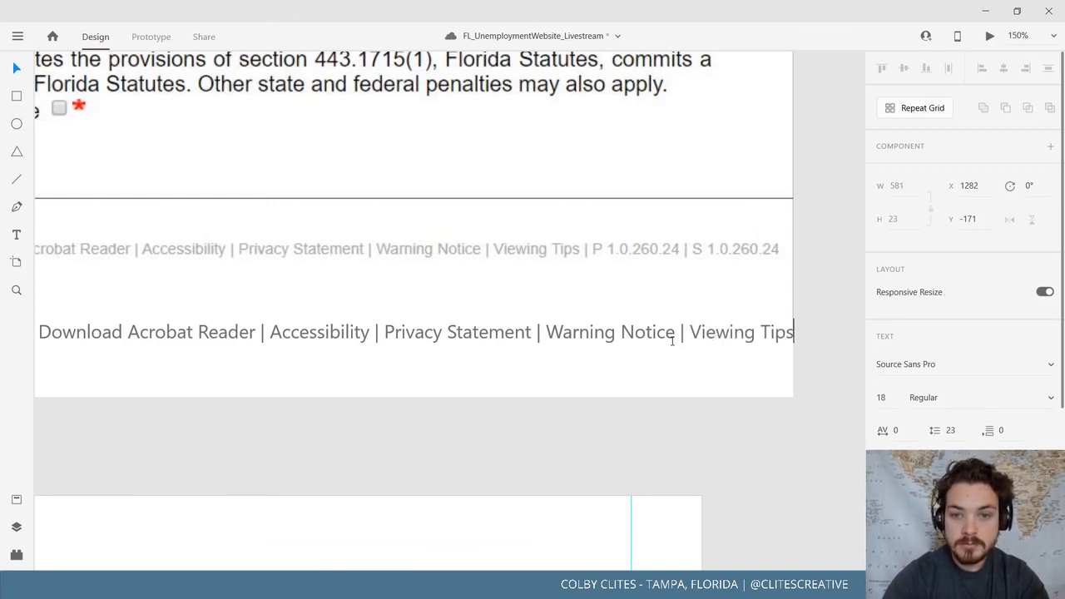
{"action": "type", "text": "|"}
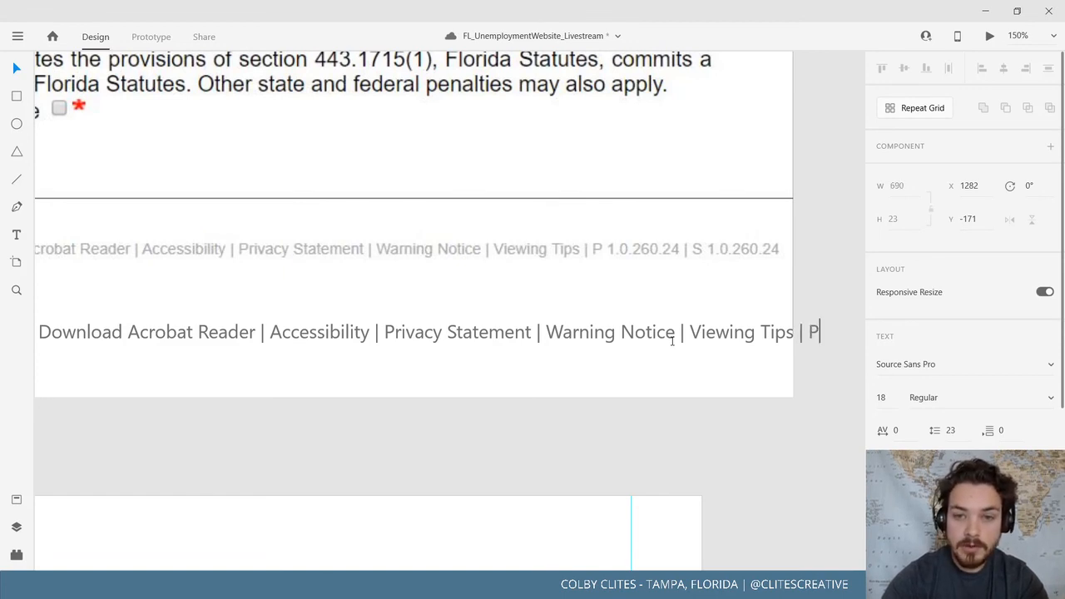
{"action": "type", "text": " P 1"}
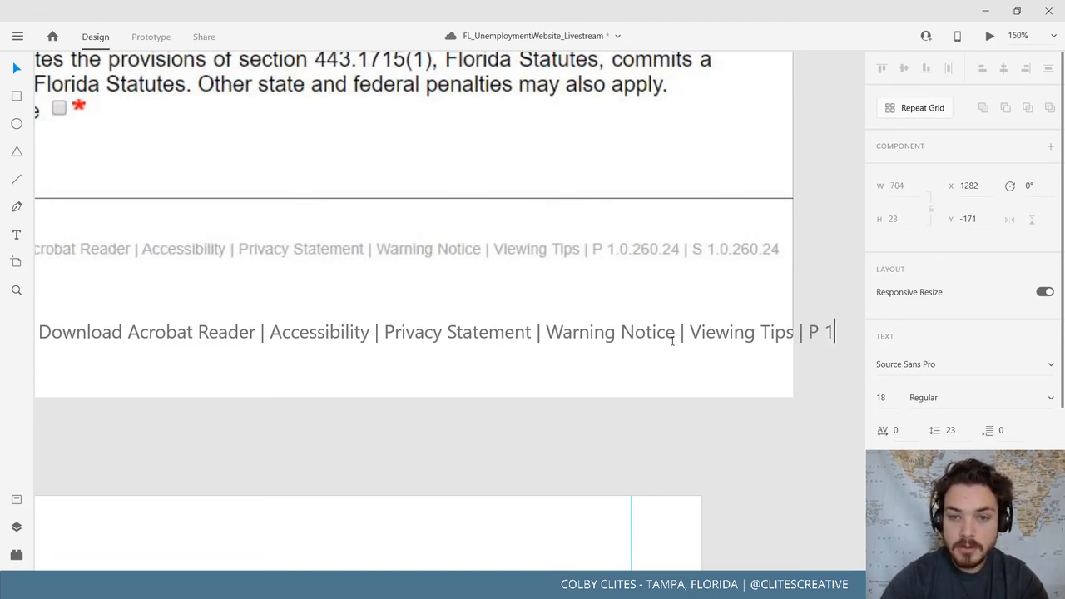
{"action": "type", "text": ".0.2"}
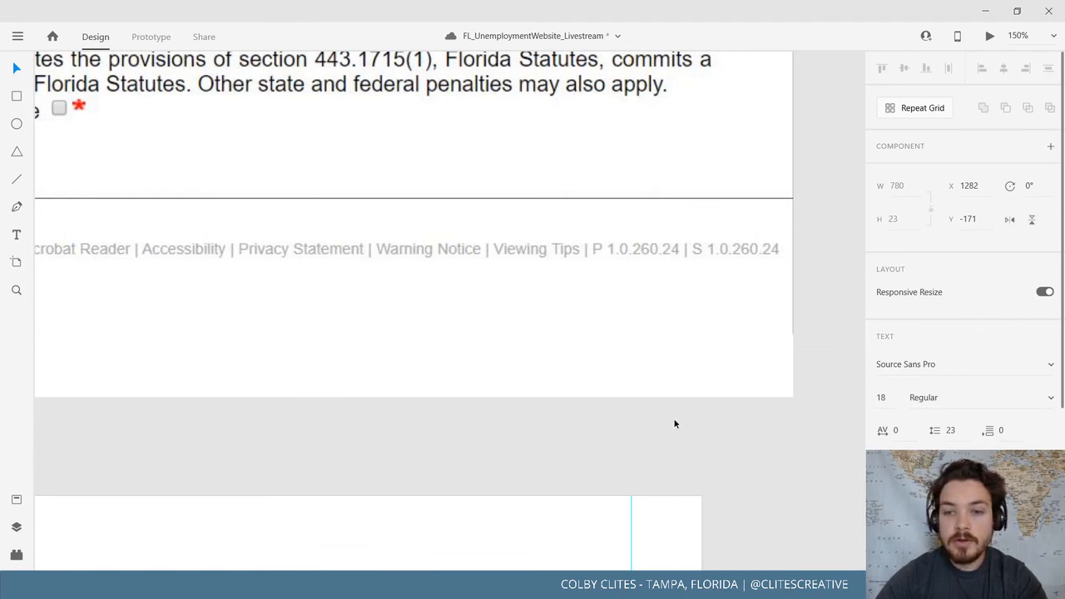
Add "| S 1.0.260.24" to the end of the new footer line and finish editing the text
{"action": "left_click_drag", "start_coordinate": [615, 401], "coordinate": [545, 400]}
{"action": "scroll", "coordinate": [583, 358], "scroll_direction": "right", "scroll_amount": 3}
{"action": "double_click", "coordinate": [643, 307]}
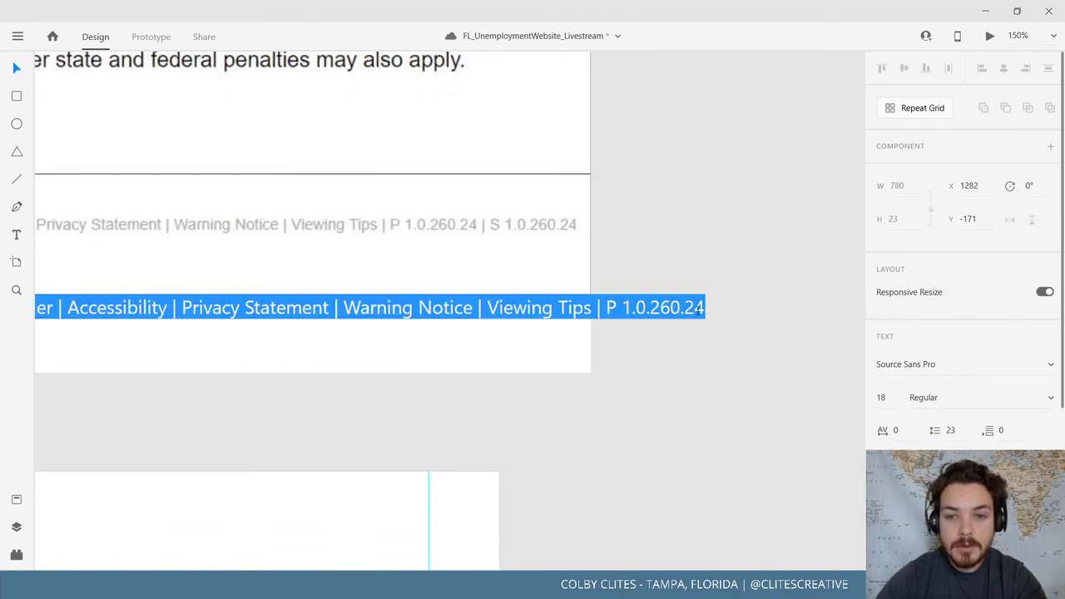
{"action": "left_click", "coordinate": [703, 308]}
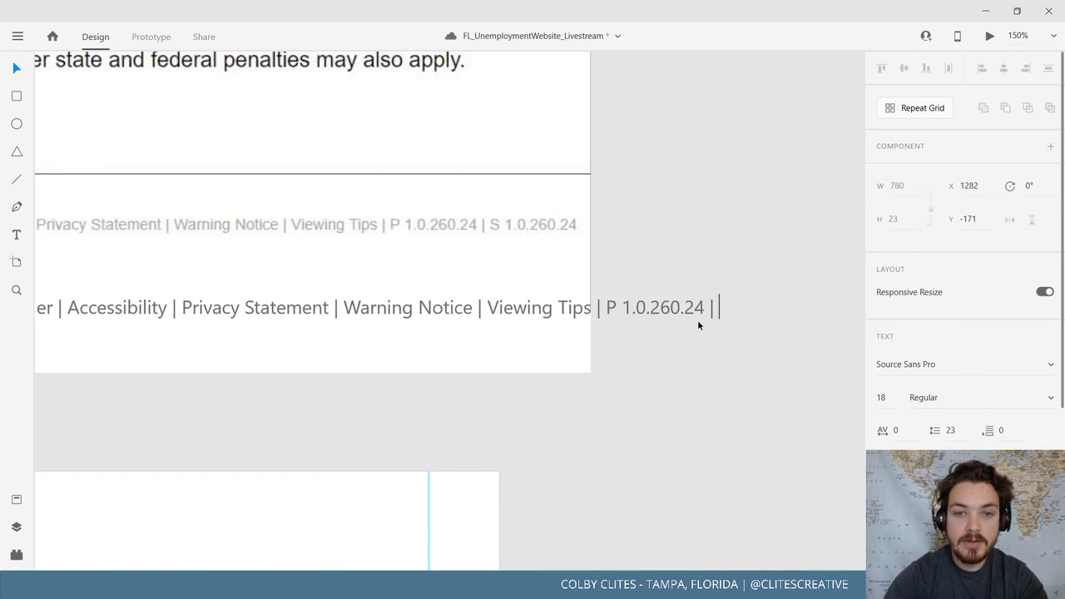
{"action": "type", "text": "| S 1"}
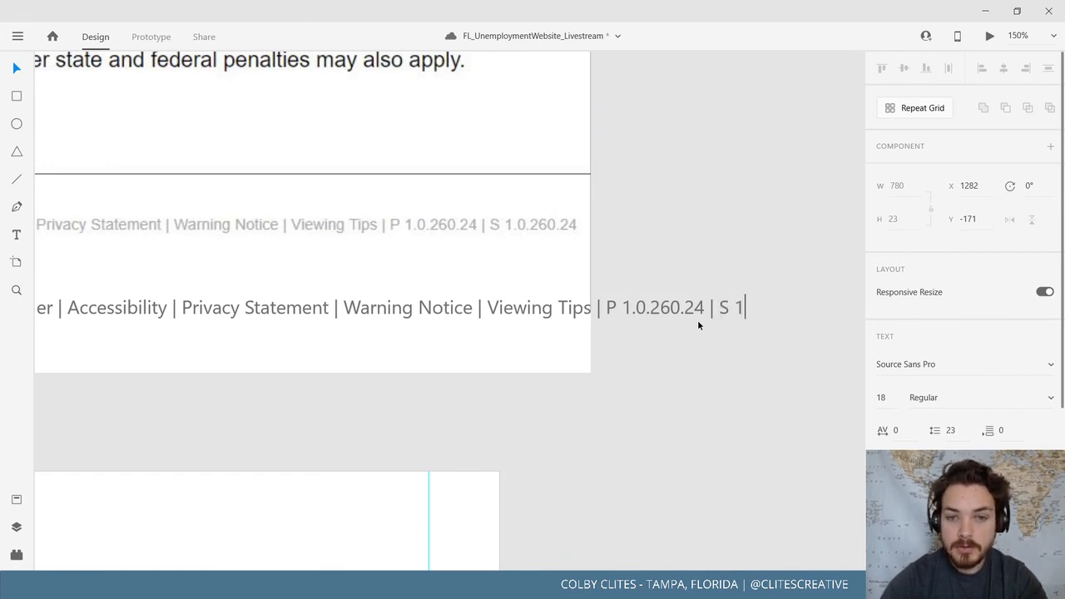
{"action": "type", "text": ".0.2"}
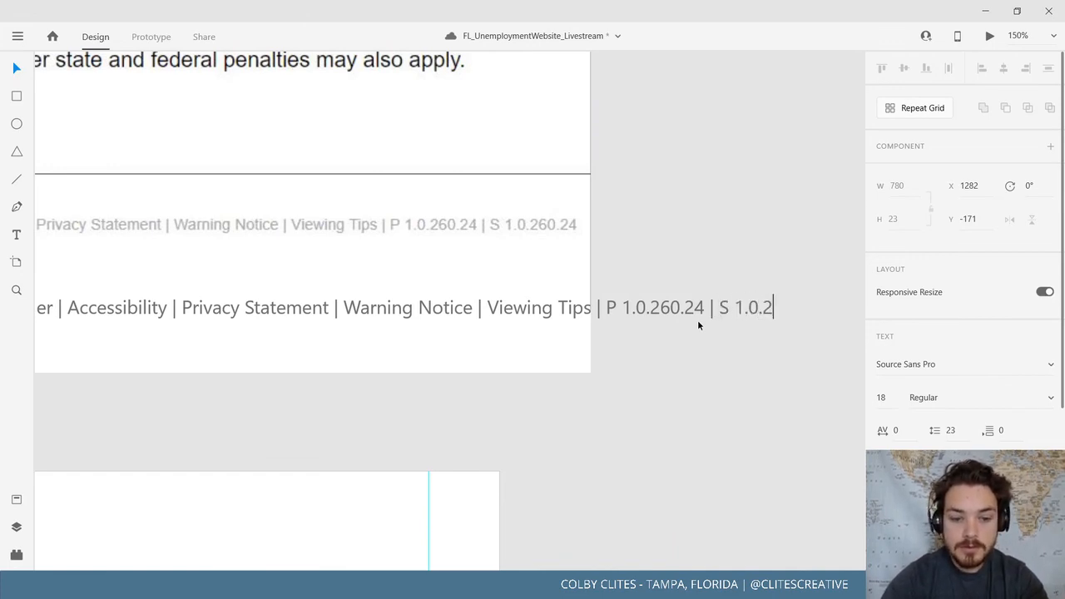
{"action": "type", "text": "60.2"}
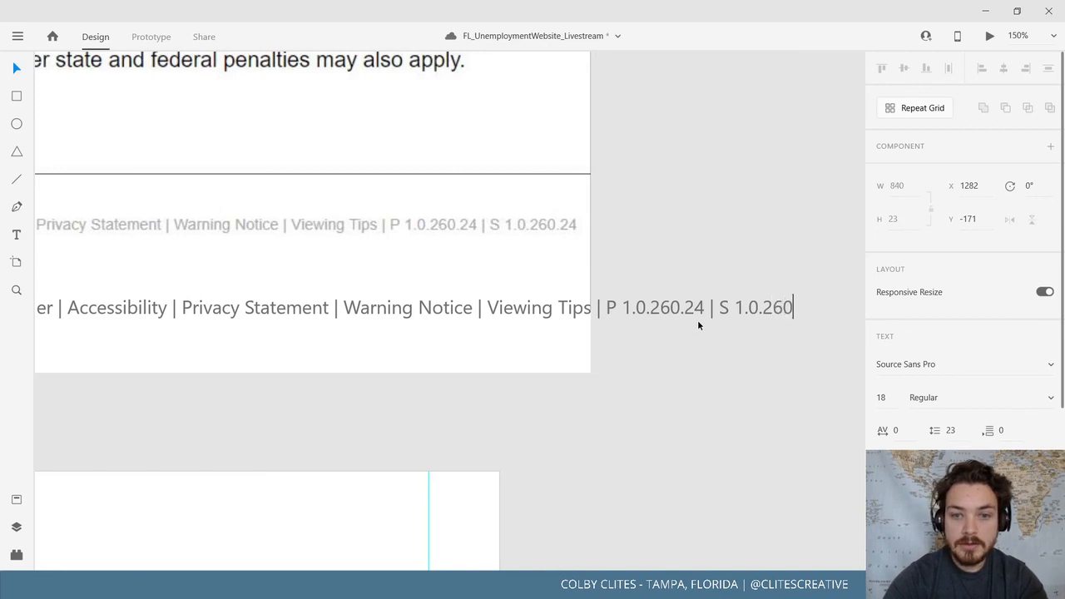
{"action": "type", "text": "4"}
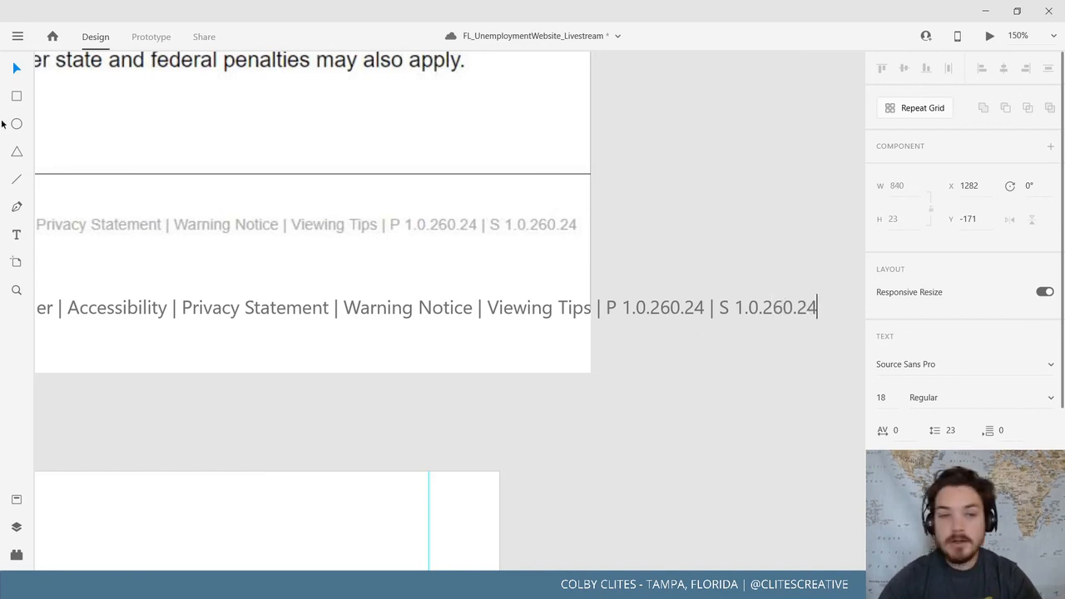
{"action": "key", "text": "Escape"}
Shift the completed footer line slightly beneath the original footer links, to X 1236, Y -170
{"action": "left_click", "coordinate": [261, 433]}
{"action": "scroll", "coordinate": [527, 430], "scroll_direction": "left", "scroll_amount": 5}
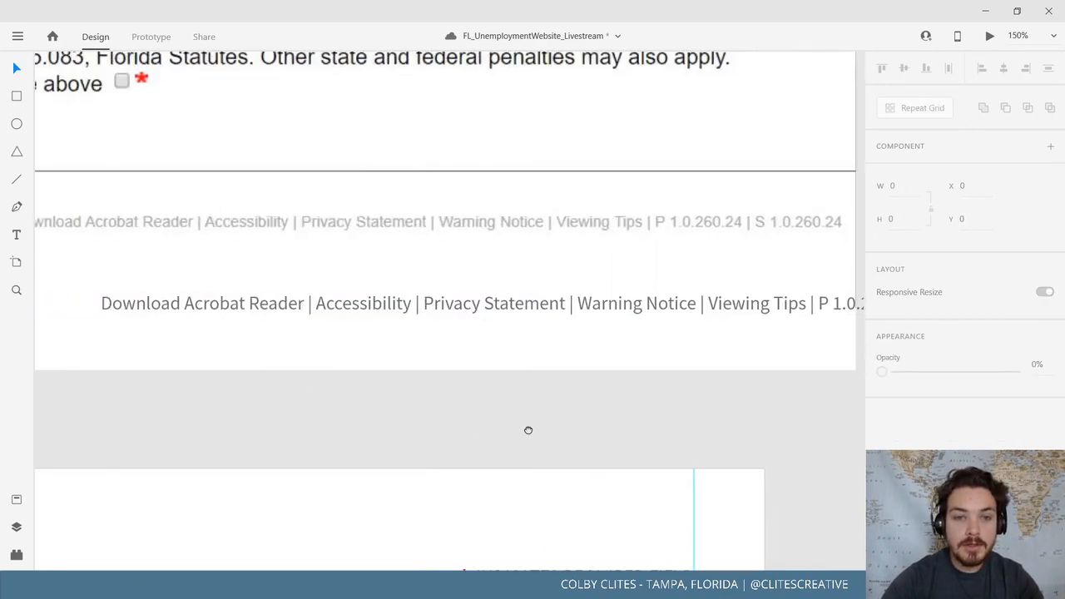
{"action": "left_click", "coordinate": [405, 297]}
{"action": "left_click_drag", "start_coordinate": [723, 309], "coordinate": [682, 310]}
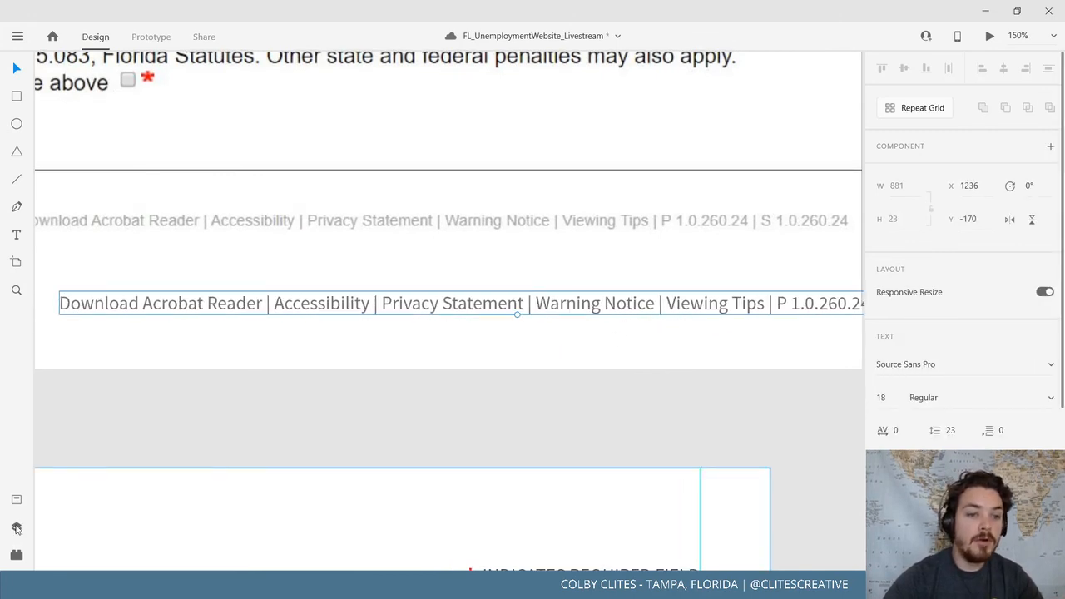
{"action": "left_click", "coordinate": [16, 499]}
{"action": "left_click", "coordinate": [384, 384]}
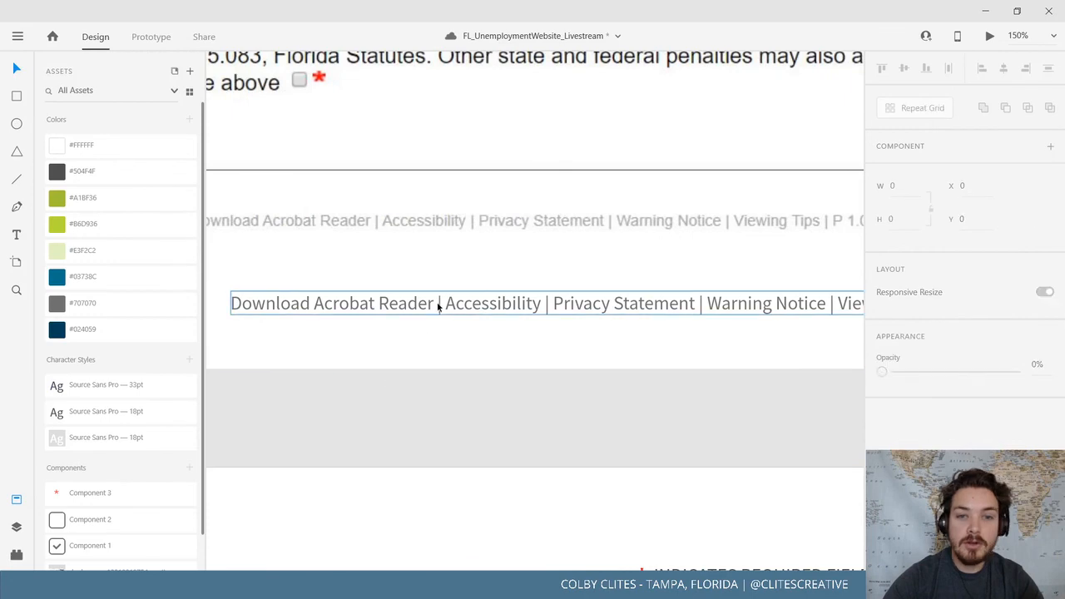
{"action": "left_click", "coordinate": [19, 498]}
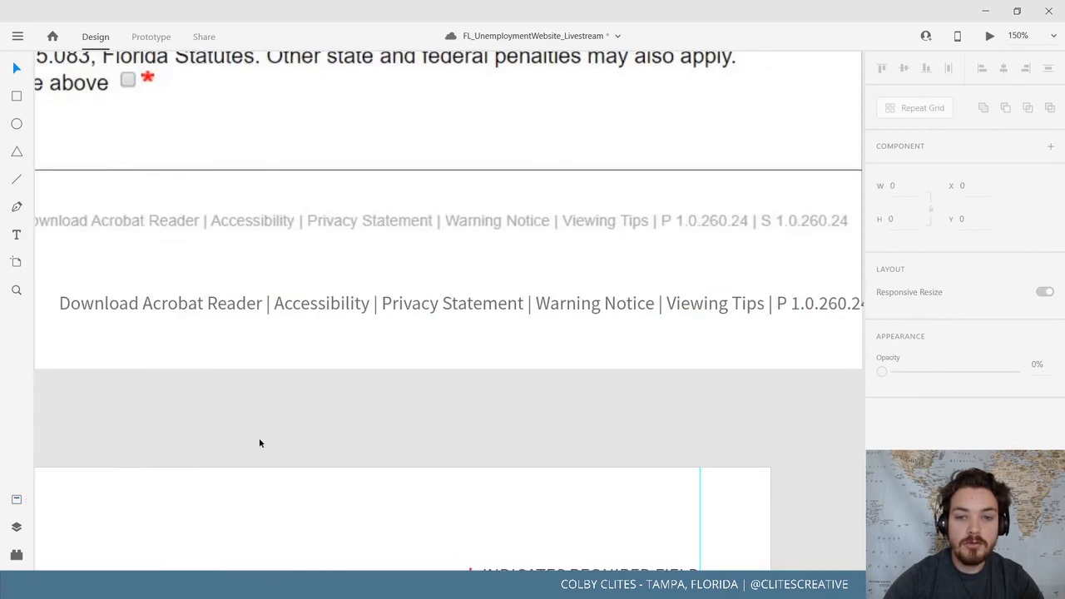
Move the new footer line from the original page to the lower part of the FL_UnemploymentSite_Home artboard, at X 342, Y 1037
{"action": "scroll", "coordinate": [332, 428], "scroll_direction": "down", "scroll_amount": 2}
{"action": "scroll", "coordinate": [464, 411], "scroll_direction": "down", "scroll_amount": 10}
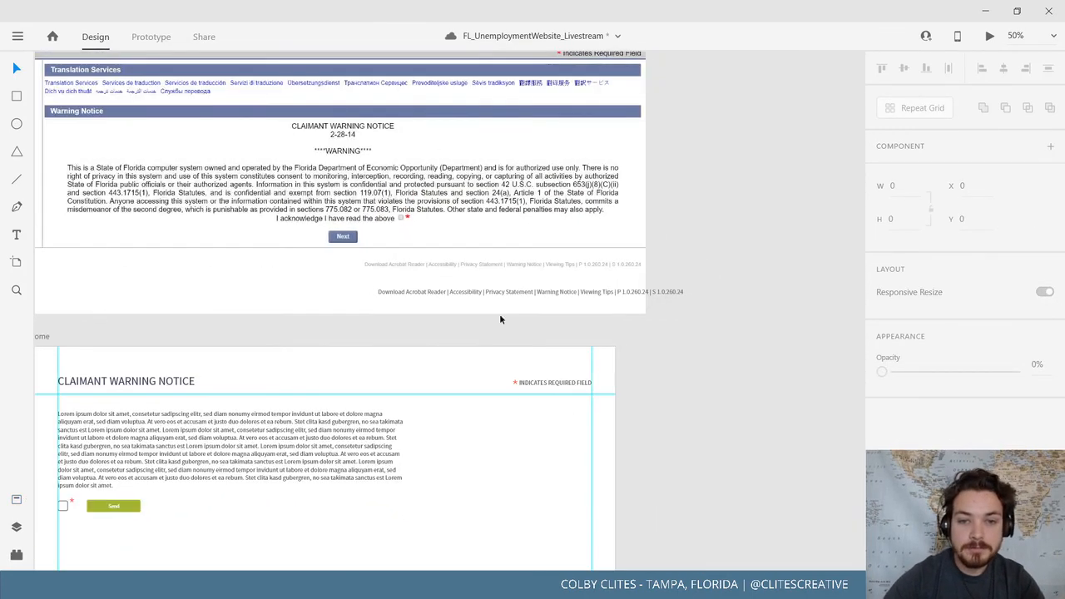
{"action": "left_click_drag", "start_coordinate": [507, 293], "coordinate": [314, 518]}
{"action": "scroll", "coordinate": [315, 517], "scroll_direction": "down", "scroll_amount": 3}
{"action": "scroll", "coordinate": [314, 518], "scroll_direction": "left", "scroll_amount": 3}
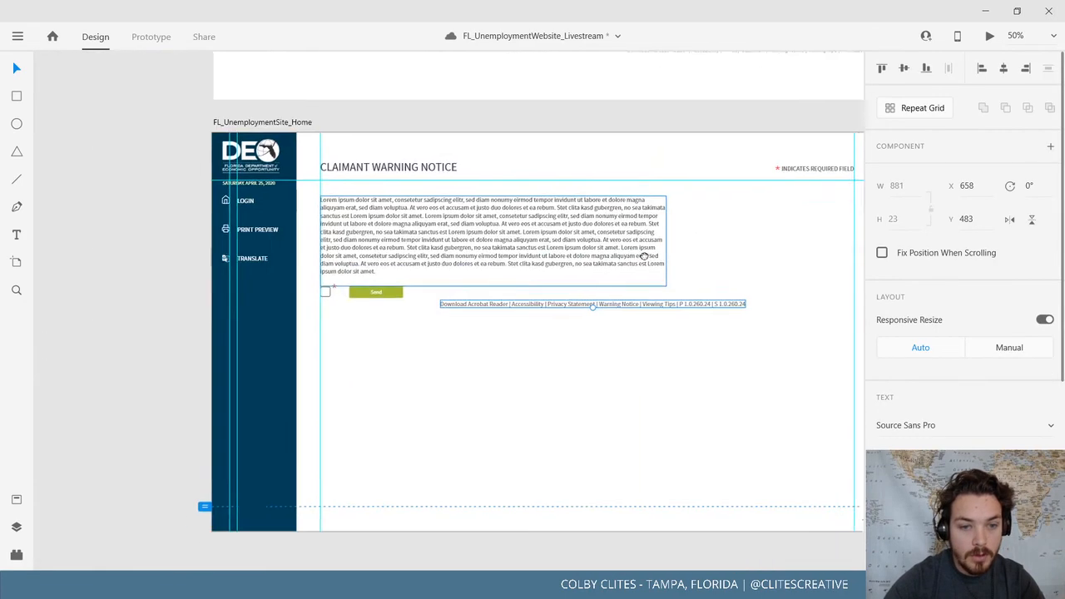
{"action": "left_click_drag", "start_coordinate": [567, 297], "coordinate": [455, 490]}
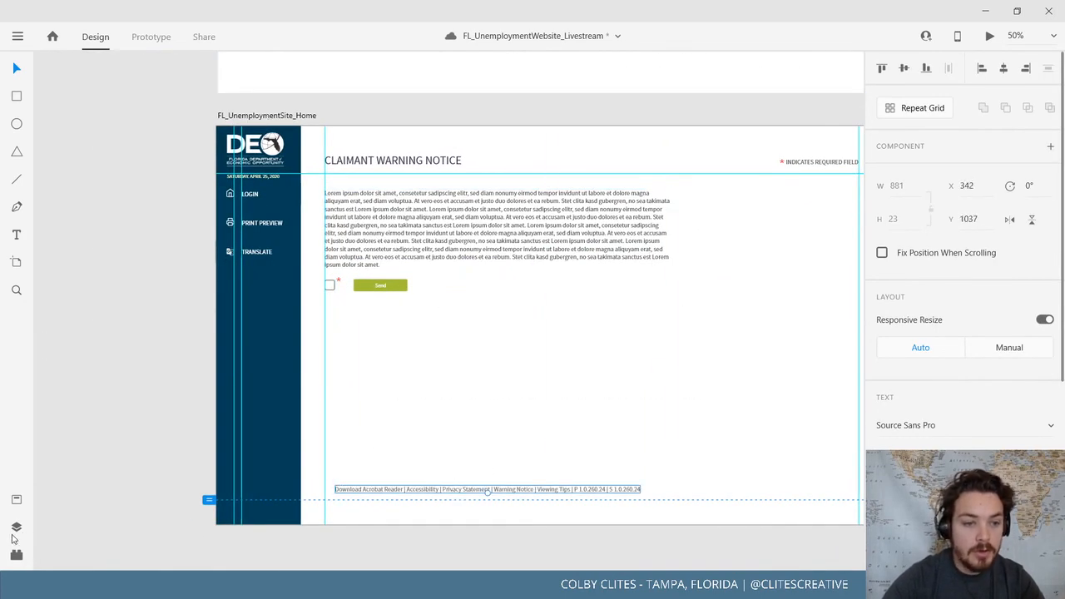
Save the footer line as a reusable component in the document assets
{"action": "left_click", "coordinate": [17, 500]}
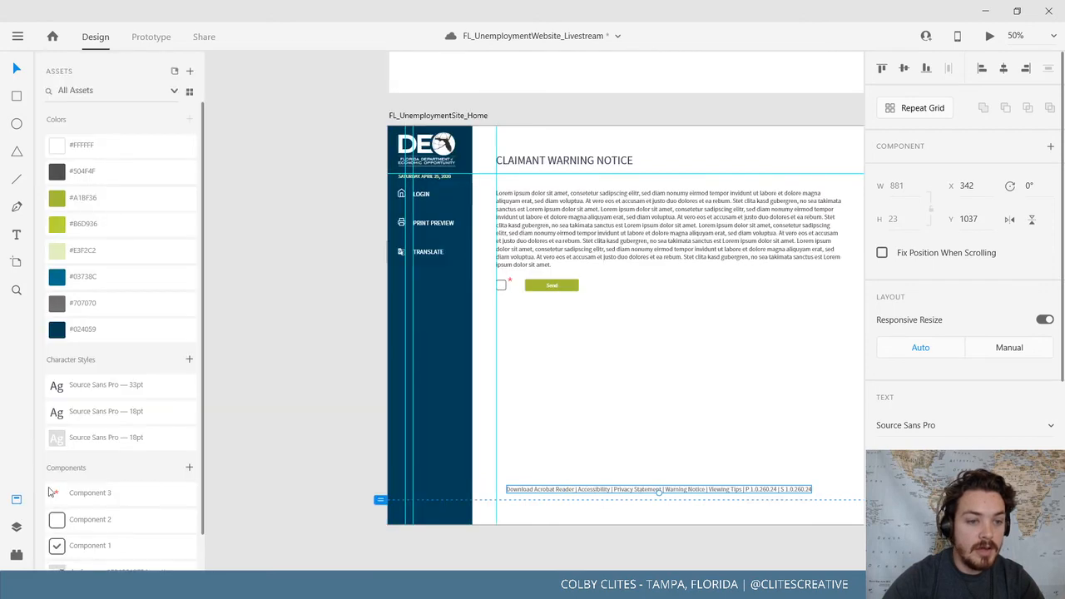
{"action": "left_click", "coordinate": [189, 470]}
{"action": "left_click", "coordinate": [305, 432]}
{"action": "scroll", "coordinate": [304, 432], "scroll_direction": "right", "scroll_amount": 3}
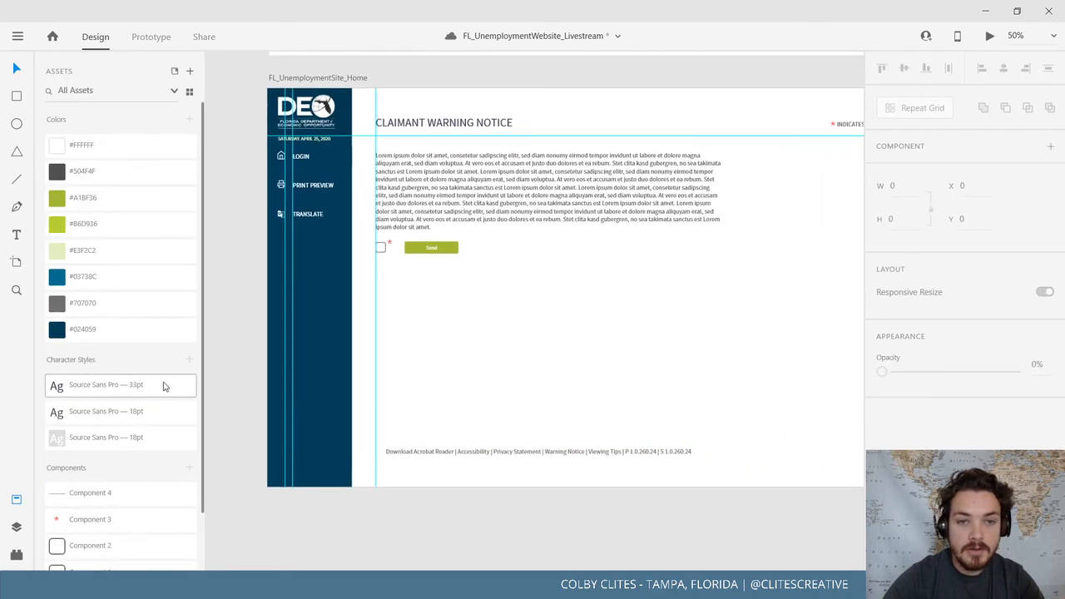
{"action": "left_click", "coordinate": [15, 500]}
Shorten the FL_UnemploymentSite_Home artboard to a height of 1080
{"action": "left_click", "coordinate": [157, 77]}
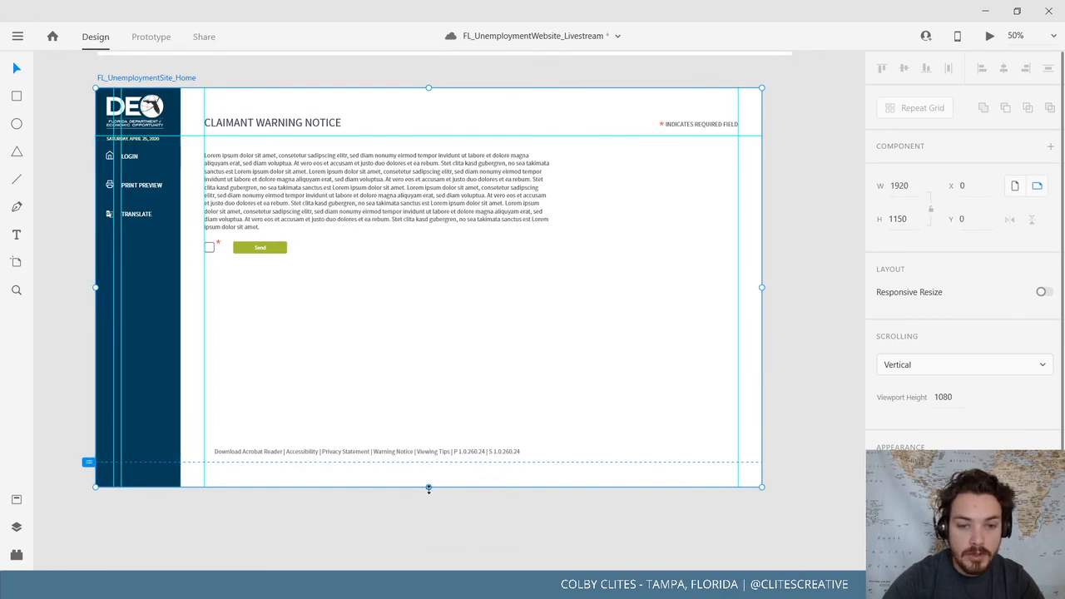
{"action": "left_click_drag", "start_coordinate": [429, 489], "coordinate": [437, 462]}
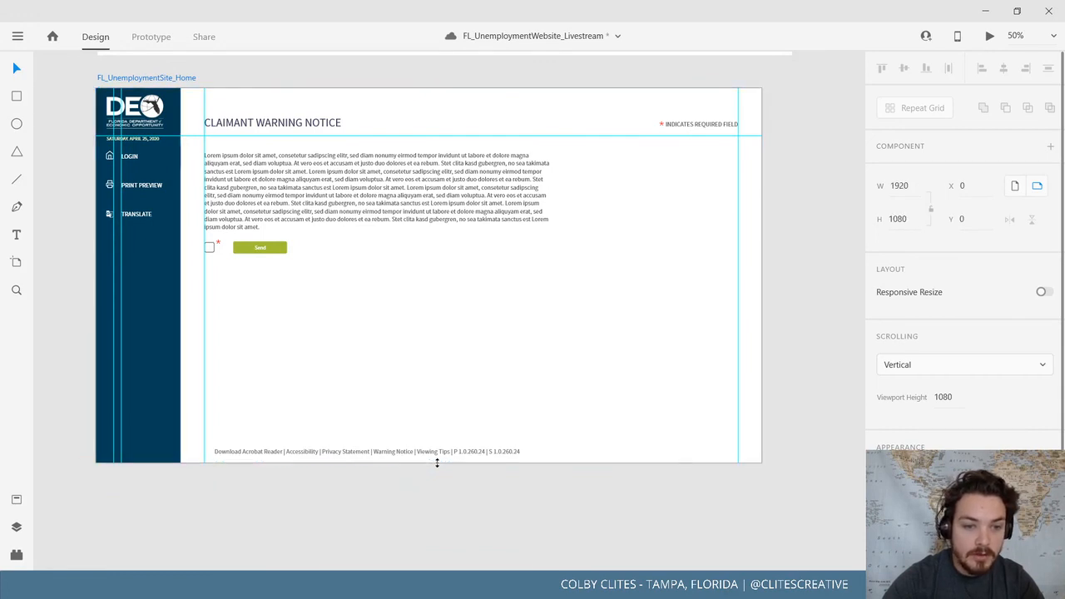
{"action": "left_click", "coordinate": [407, 497]}
{"action": "left_click_drag", "start_coordinate": [381, 504], "coordinate": [387, 481]}
{"action": "left_click", "coordinate": [384, 519]}
{"action": "left_click_drag", "start_coordinate": [394, 518], "coordinate": [358, 519]}
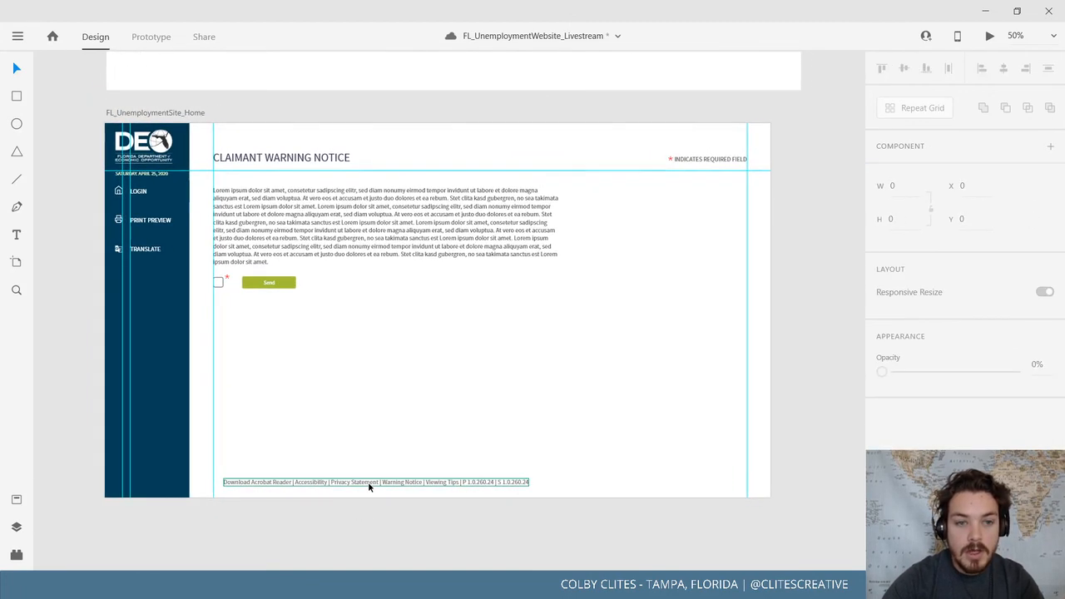
Align the footer line's end with the right margin guide, at X 971, Y 1024, and save the document
{"action": "left_click_drag", "start_coordinate": [368, 482], "coordinate": [586, 496]}
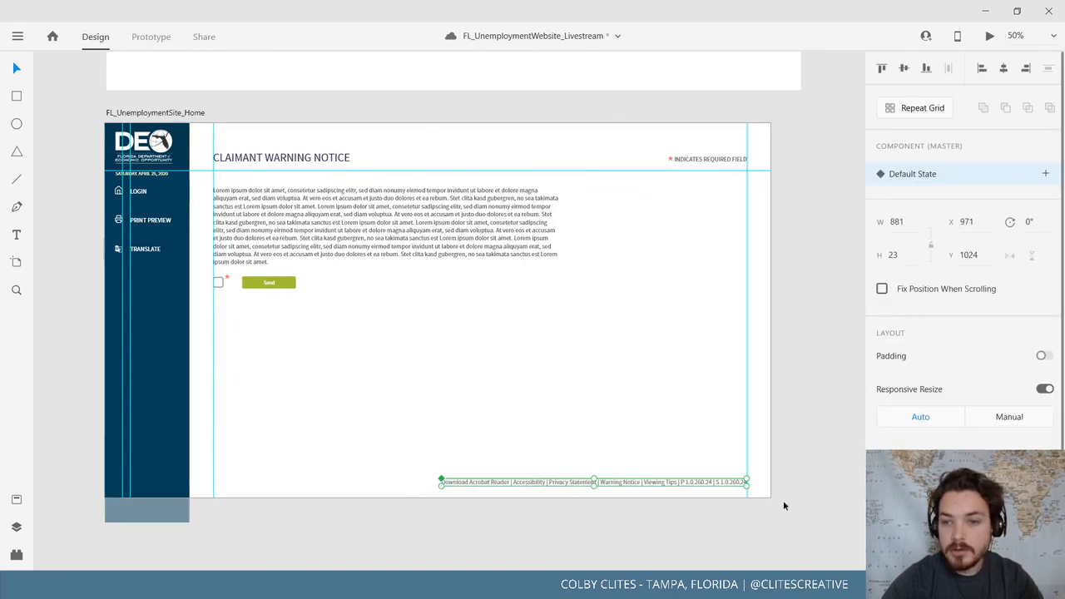
{"action": "left_click", "coordinate": [770, 471]}
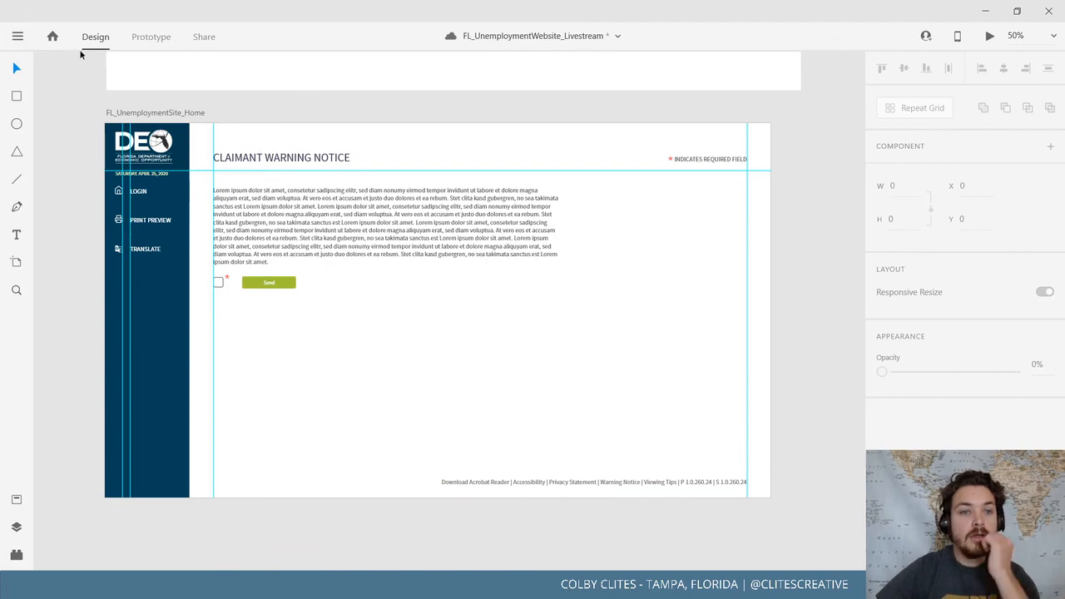
{"action": "left_click", "coordinate": [18, 37]}
{"action": "left_click", "coordinate": [66, 301]}
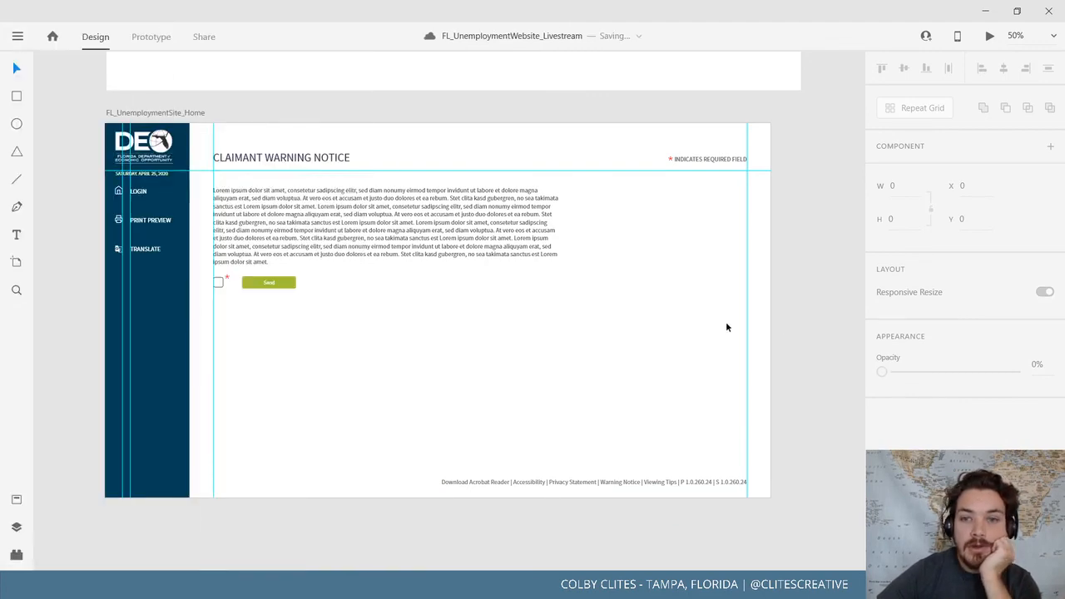
Compare the redesigned home artboard with the original warning notice page, checking the header, translation links, sidebar and footer
{"action": "scroll", "coordinate": [721, 344], "scroll_direction": "up", "scroll_amount": 5}
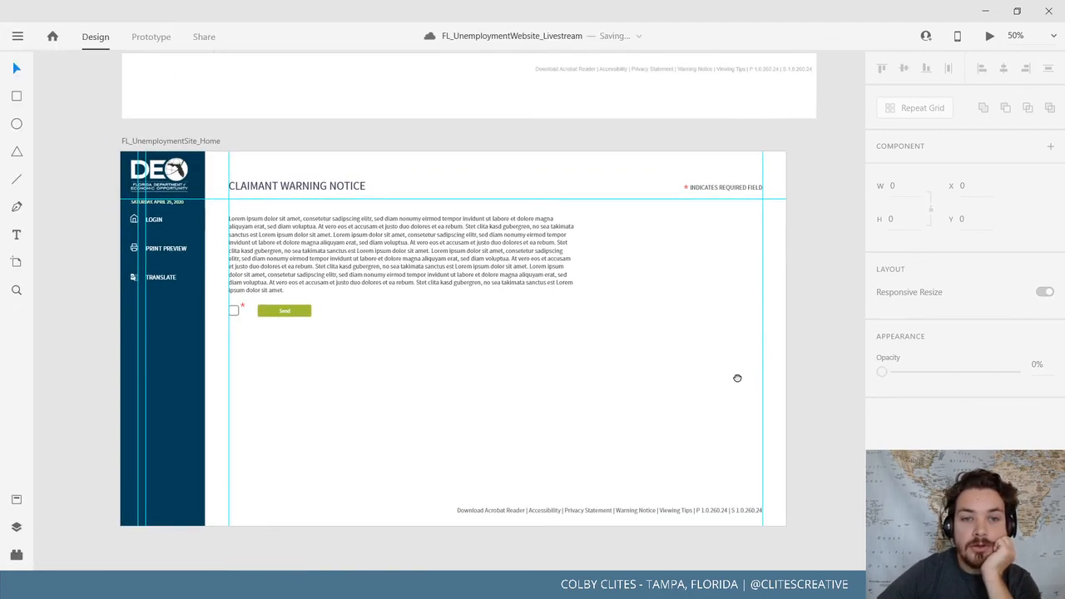
{"action": "scroll", "coordinate": [564, 170], "scroll_direction": "up", "scroll_amount": 5}
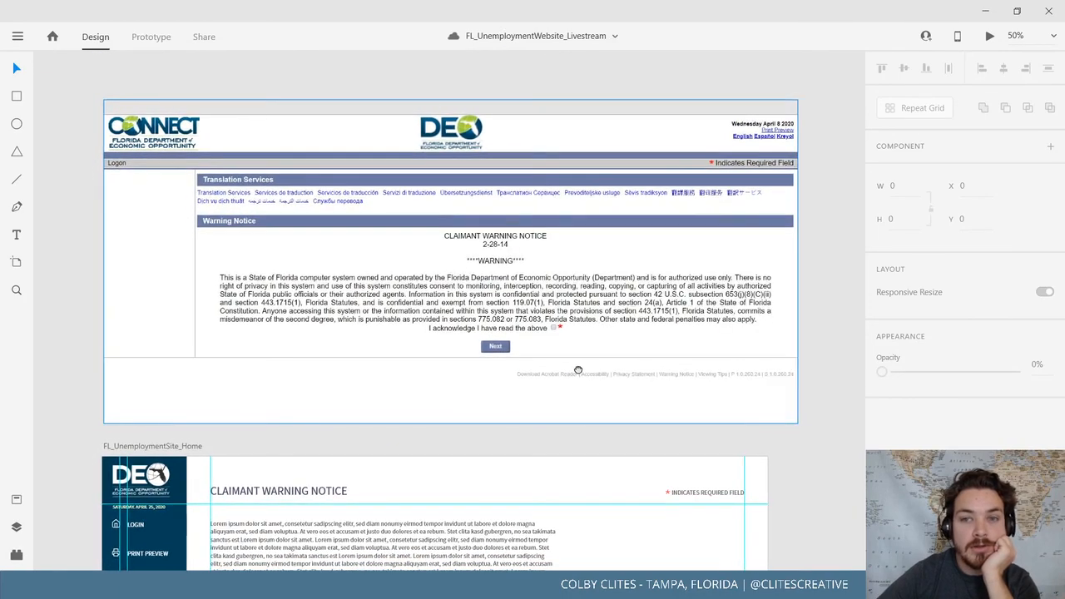
{"action": "left_click_drag", "start_coordinate": [578, 370], "coordinate": [630, 142]}
{"action": "left_click_drag", "start_coordinate": [487, 269], "coordinate": [561, 203]}
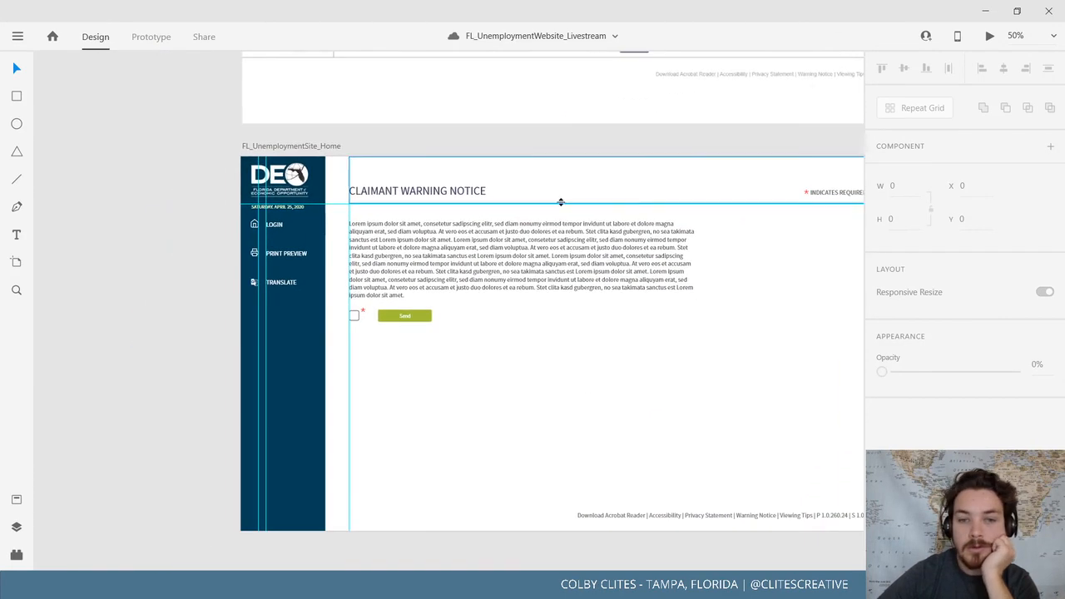
{"action": "left_click", "coordinate": [294, 287]}
{"action": "left_click_drag", "start_coordinate": [440, 290], "coordinate": [372, 443]}
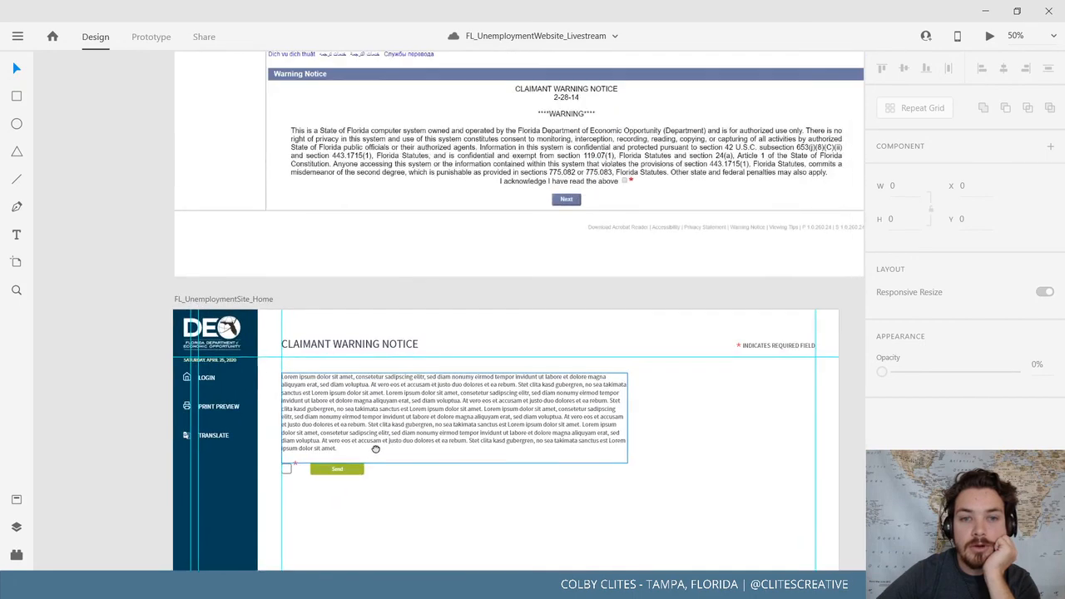
{"action": "left_click_drag", "start_coordinate": [216, 453], "coordinate": [244, 287]}
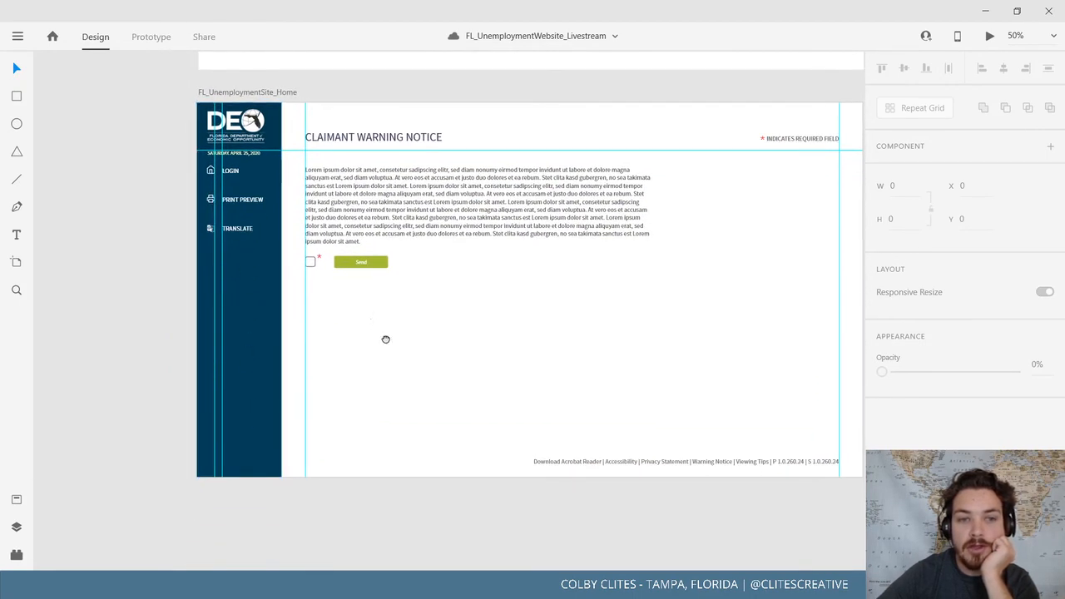
{"action": "left_click_drag", "start_coordinate": [385, 337], "coordinate": [358, 329]}
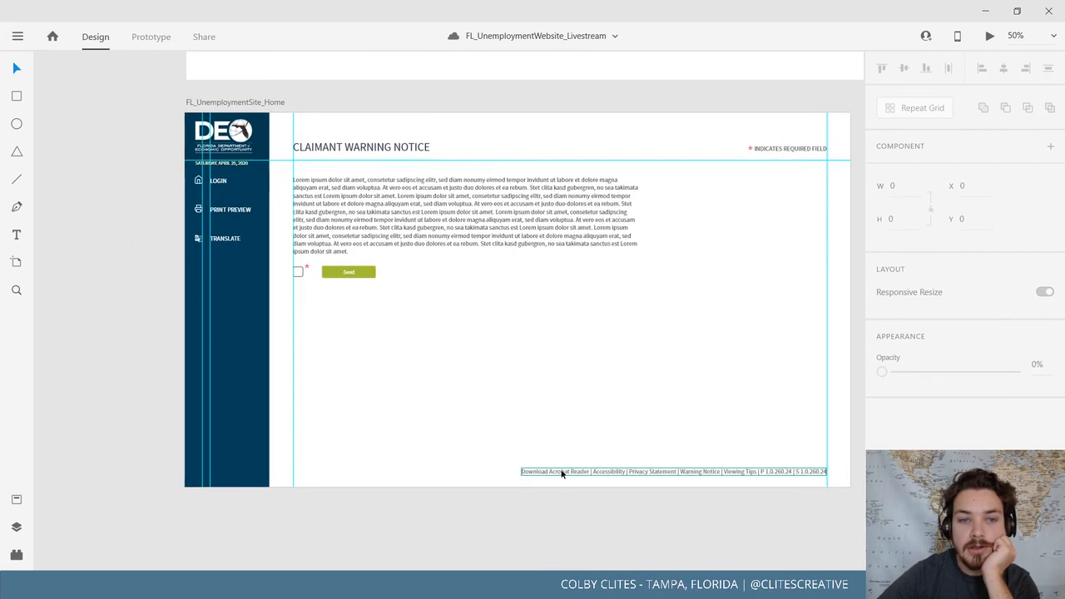
{"action": "left_click_drag", "start_coordinate": [221, 358], "coordinate": [246, 368]}
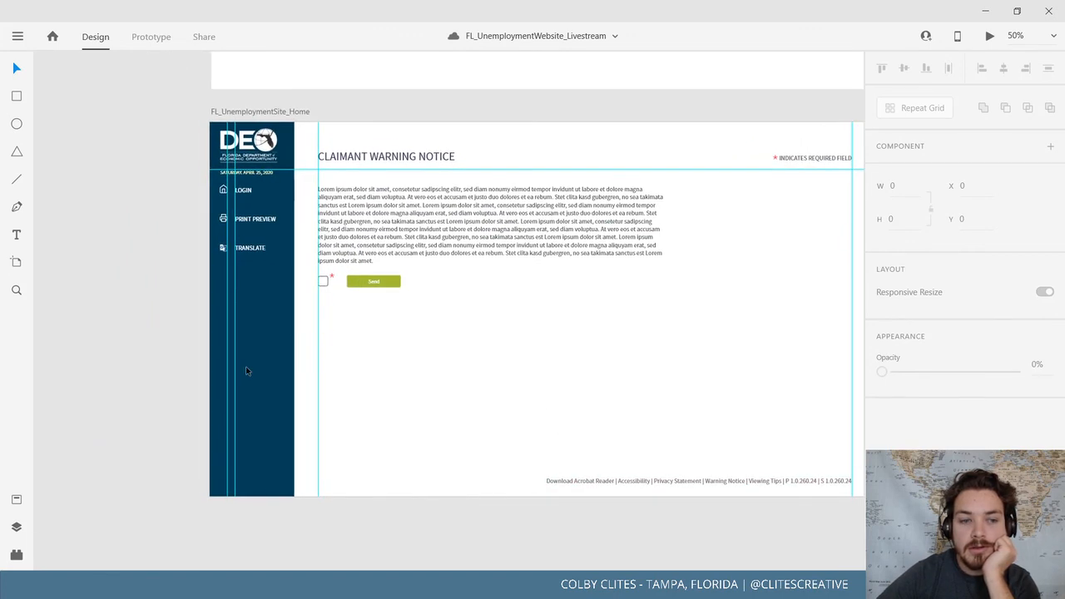
Add the footer line's Source Sans Pro 18pt text formatting to the document's character styles
{"action": "double_click", "coordinate": [731, 483]}
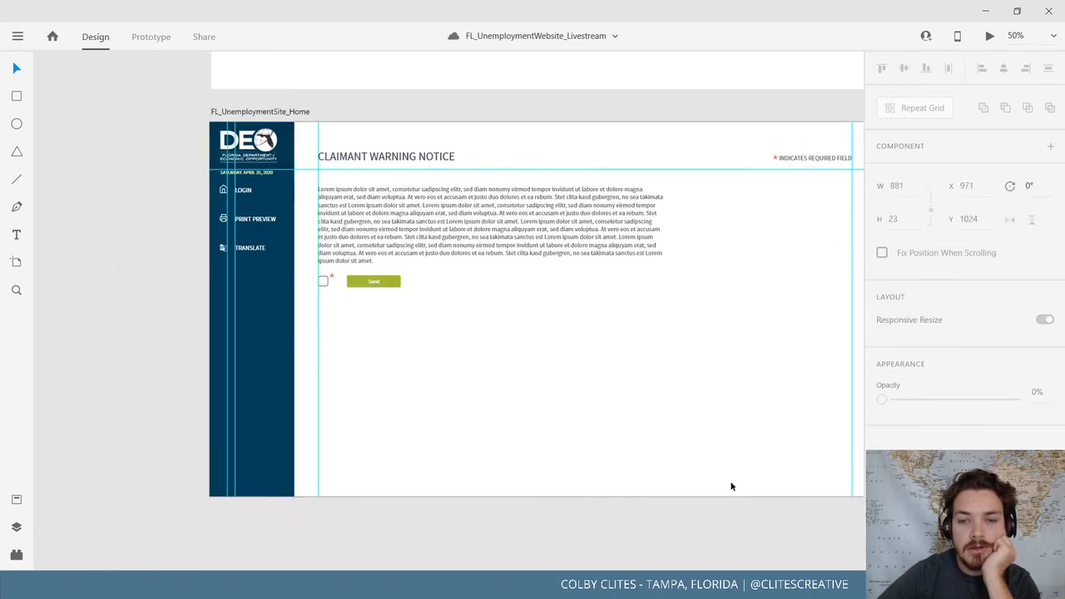
{"action": "triple_click", "coordinate": [731, 482]}
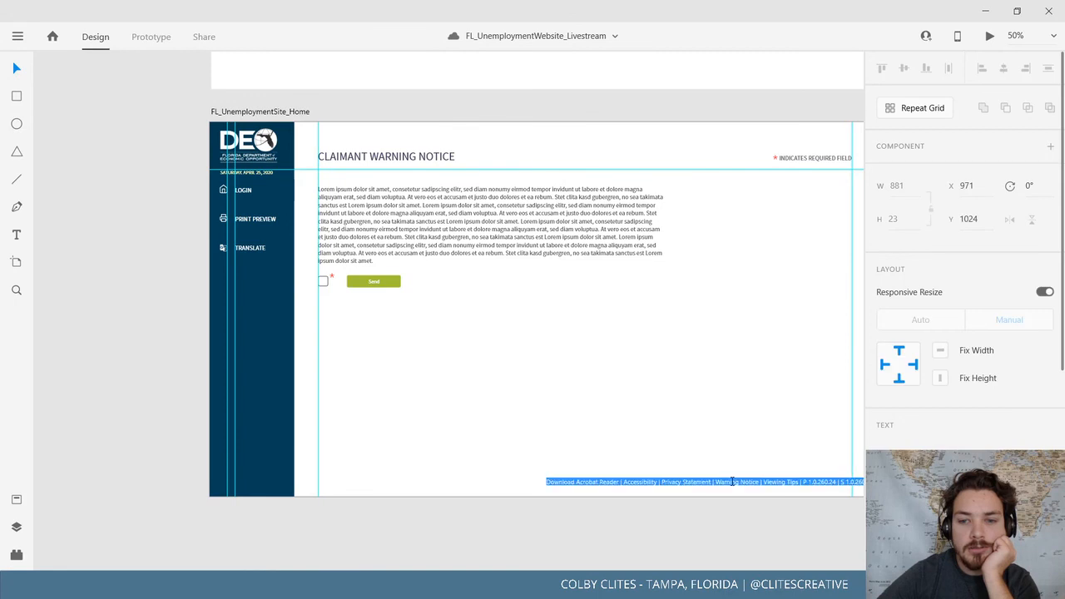
{"action": "left_click", "coordinate": [16, 500]}
{"action": "left_click", "coordinate": [190, 360]}
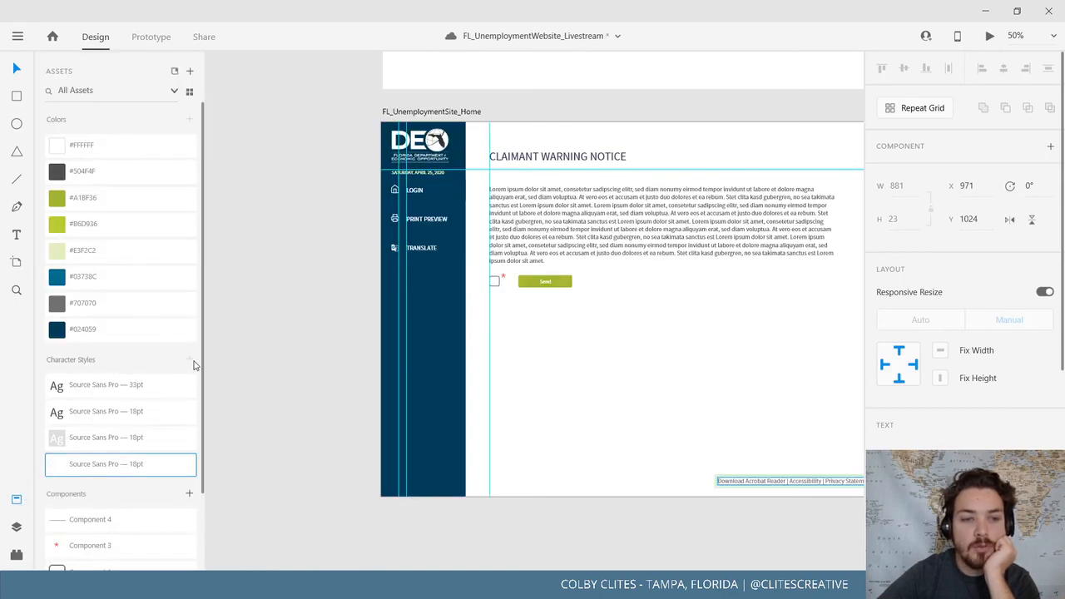
{"action": "left_click", "coordinate": [324, 279]}
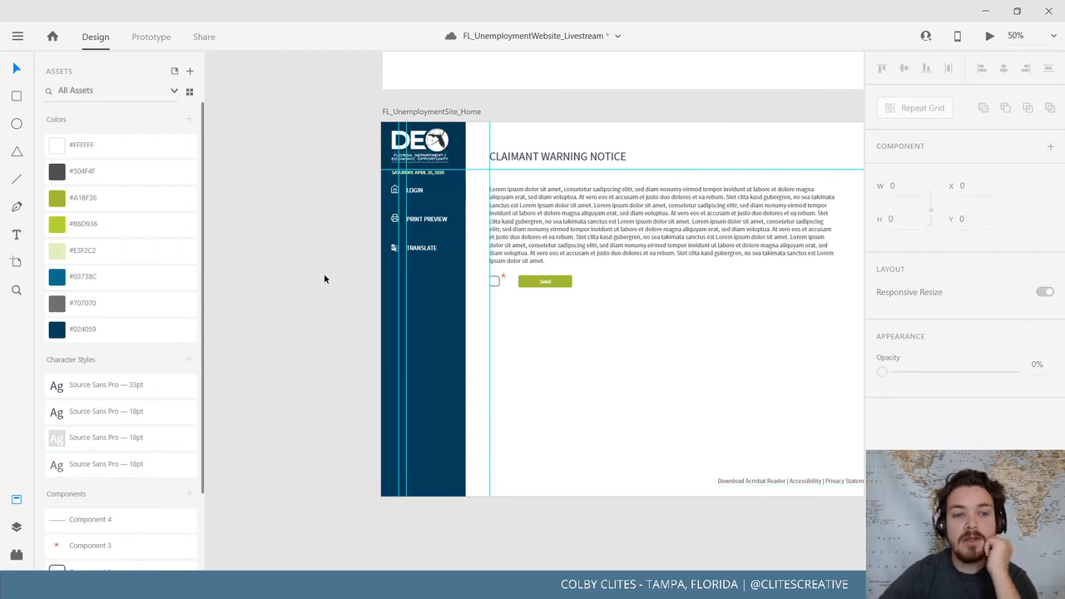
{"action": "left_click", "coordinate": [16, 500]}
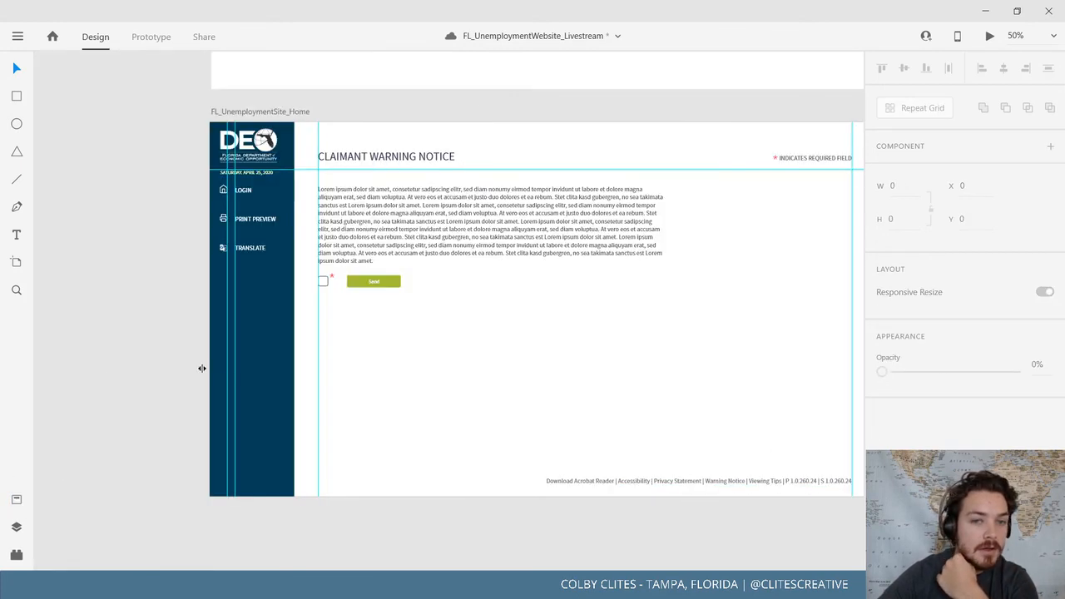
Create a new text label reading "Latin" on the pasteboard beside the home artboard's sidebar
{"action": "left_click_drag", "start_coordinate": [154, 361], "coordinate": [188, 396]}
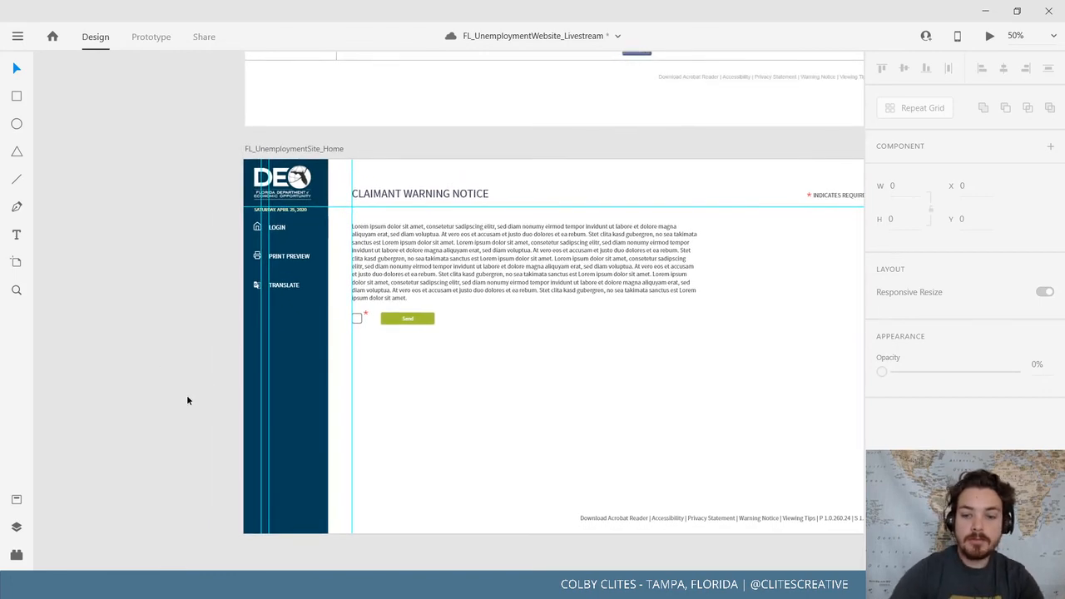
{"action": "key", "text": "ctrl+="}
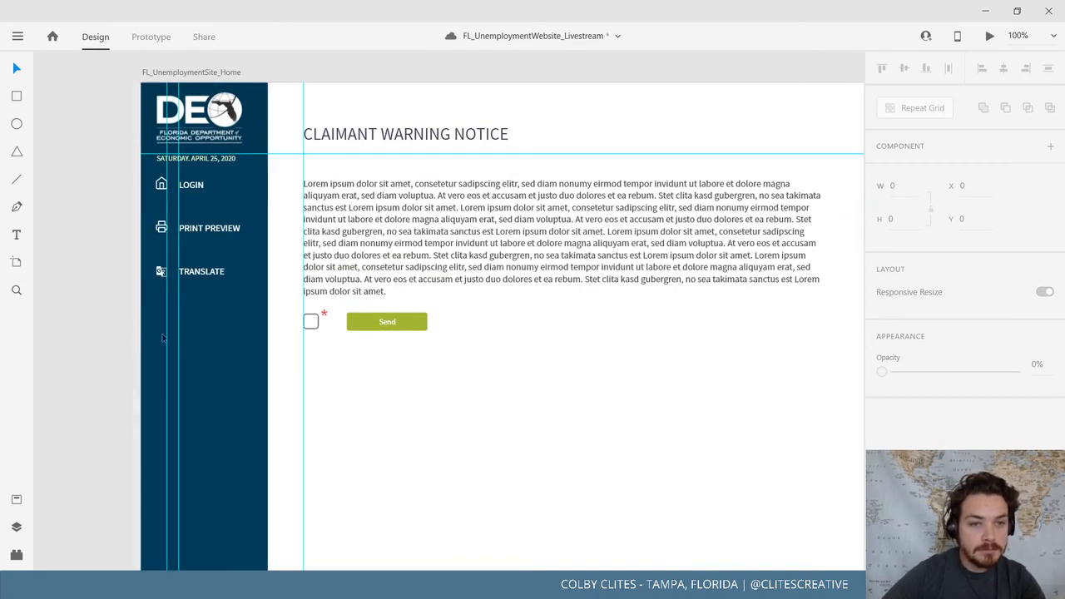
{"action": "left_click_drag", "start_coordinate": [232, 271], "coordinate": [330, 244]}
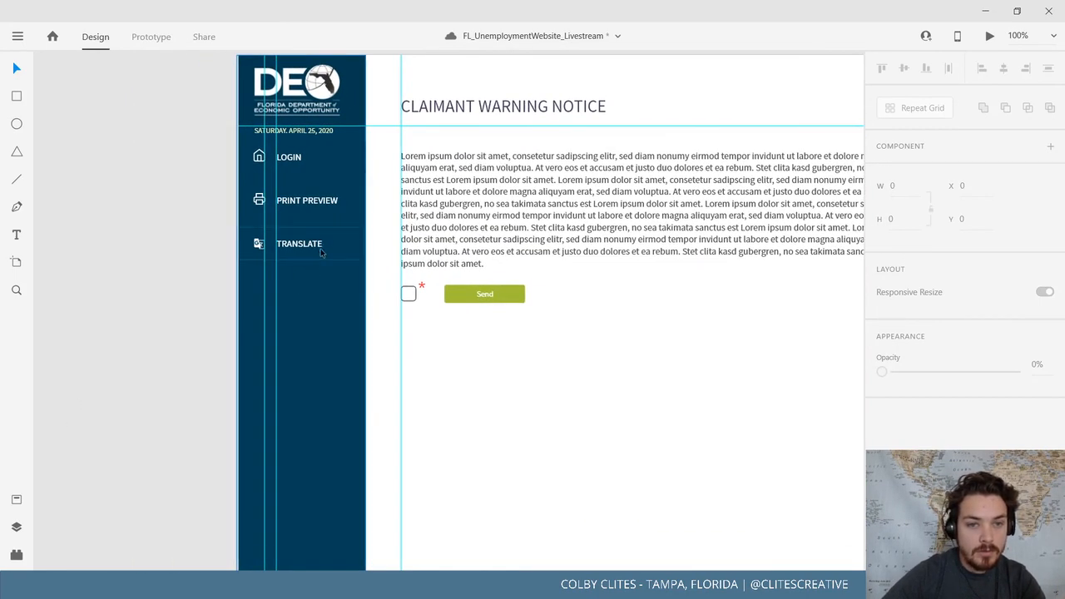
{"action": "left_click", "coordinate": [16, 237]}
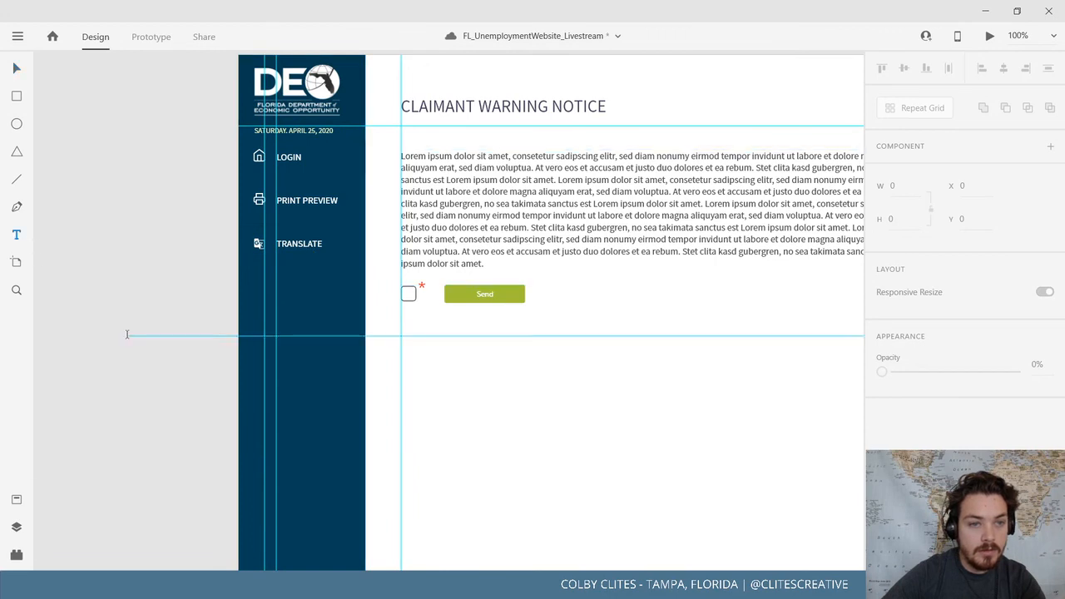
{"action": "left_click", "coordinate": [126, 333]}
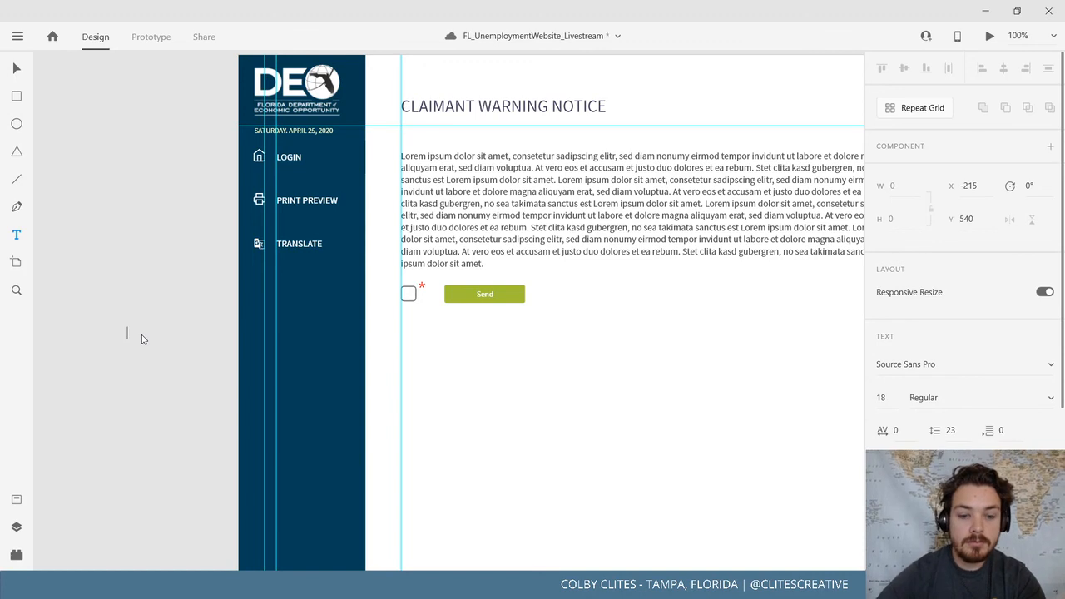
{"action": "type", "text": "S"}
{"action": "key", "text": "BackSpace"}
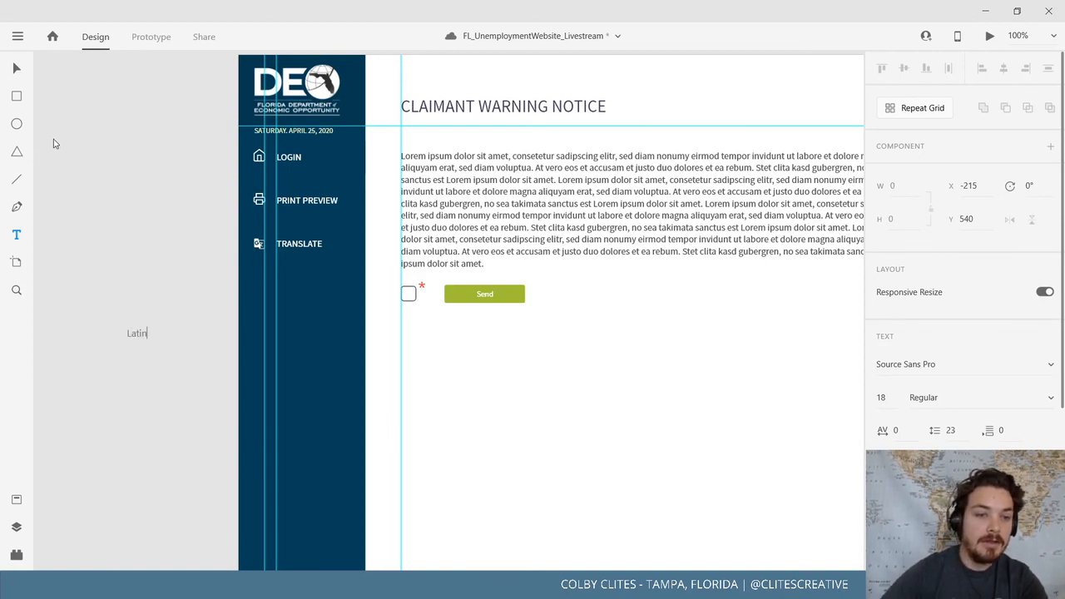
{"action": "left_click", "coordinate": [15, 70]}
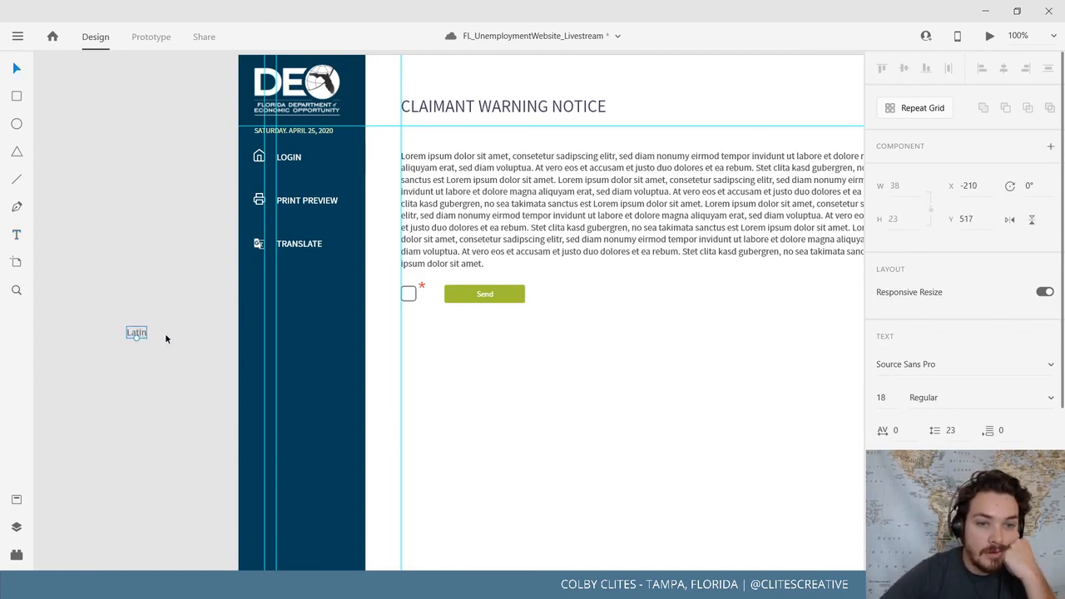
Place the Latin label beneath TRANSLATE in the sidebar at X 75, Y 401, and color it white (#FFFFFF)
{"action": "left_click_drag", "start_coordinate": [142, 336], "coordinate": [305, 282]}
{"action": "left_click", "coordinate": [173, 278]}
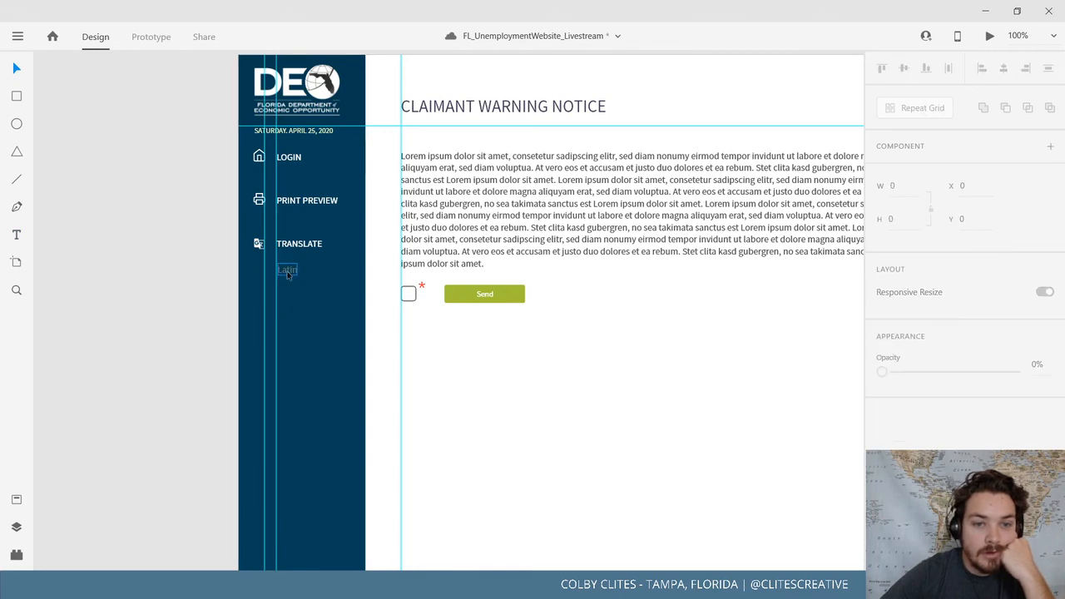
{"action": "left_click", "coordinate": [288, 274]}
{"action": "left_click", "coordinate": [10, 499]}
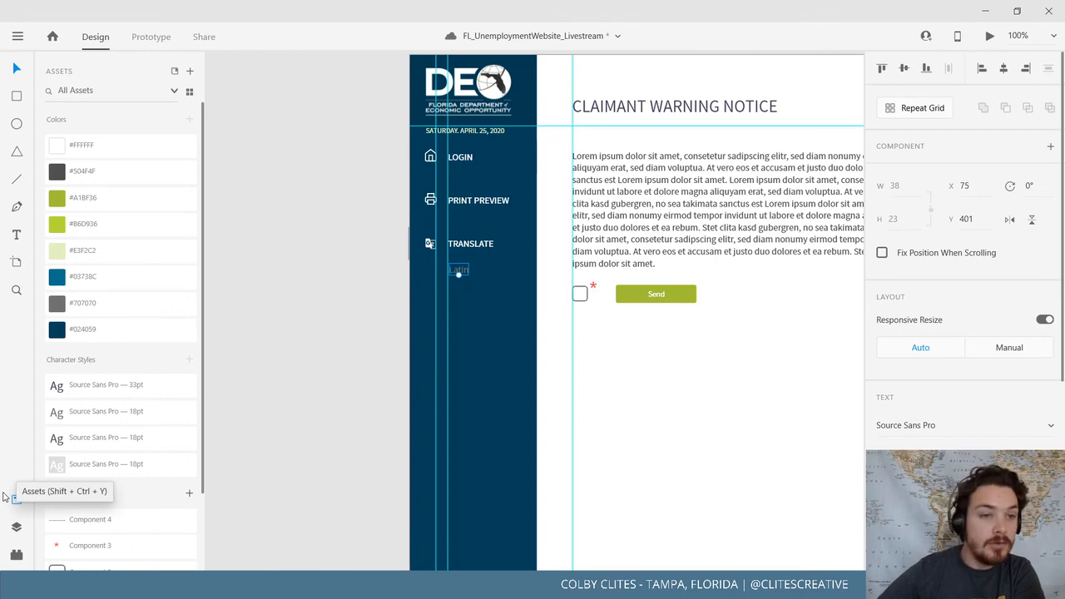
{"action": "left_click", "coordinate": [121, 145]}
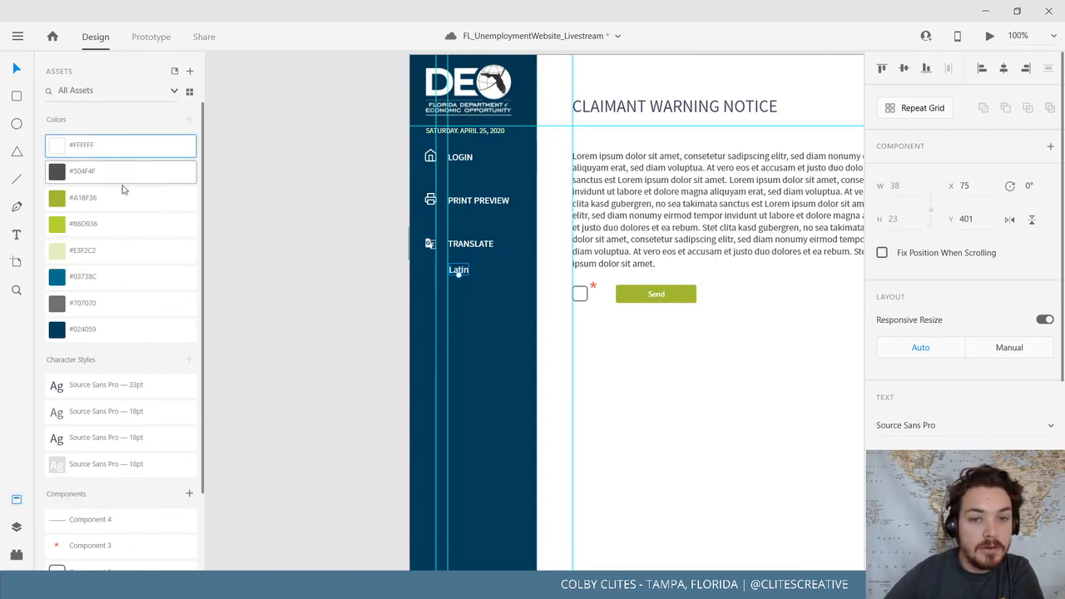
Review the original warning notice page's translation links against the redesigned sidebar's Translate item
{"action": "left_click", "coordinate": [290, 318]}
{"action": "left_click_drag", "start_coordinate": [255, 325], "coordinate": [171, 372]}
{"action": "mouse_move", "coordinate": [512, 311]}
{"action": "left_mouse_down"}
{"action": "mouse_move", "coordinate": [494, 348]}
{"action": "mouse_move", "coordinate": [338, 396]}
{"action": "mouse_move", "coordinate": [508, 485]}
{"action": "left_mouse_up"}
{"action": "mouse_move", "coordinate": [584, 325]}
{"action": "left_mouse_down"}
{"action": "mouse_move", "coordinate": [549, 452]}
{"action": "mouse_move", "coordinate": [562, 430]}
{"action": "left_mouse_up"}
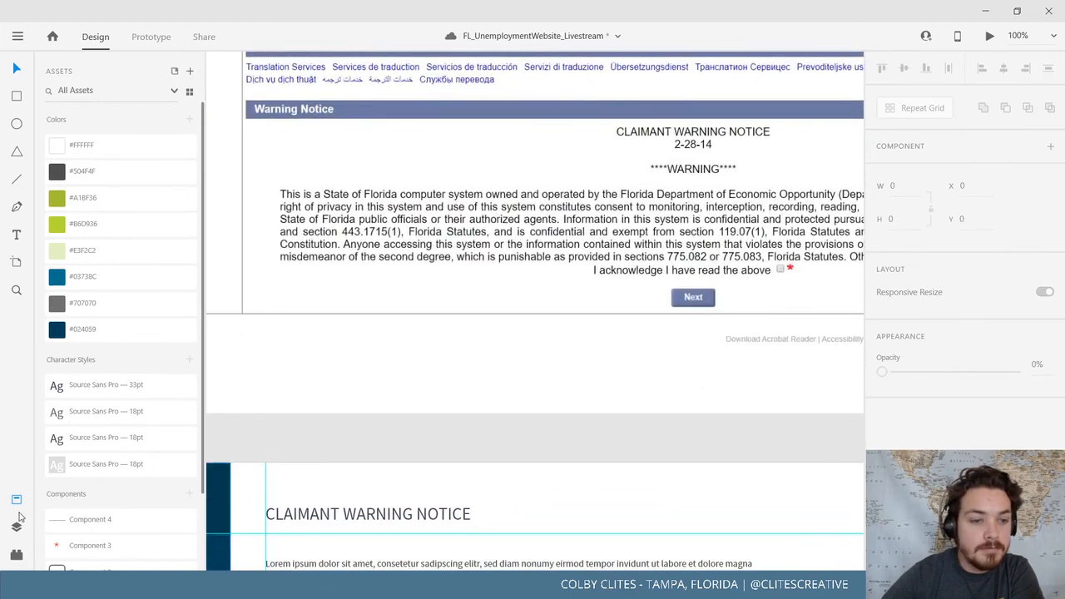
{"action": "left_click", "coordinate": [17, 500]}
{"action": "left_click_drag", "start_coordinate": [278, 391], "coordinate": [630, 76]}
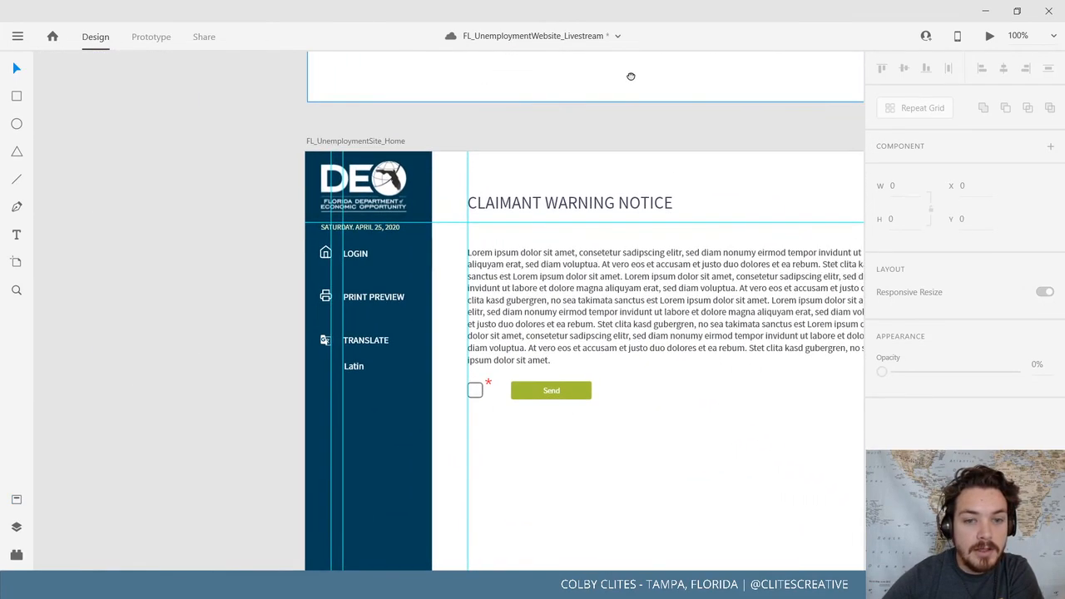
{"action": "left_click_drag", "start_coordinate": [623, 200], "coordinate": [552, 124]}
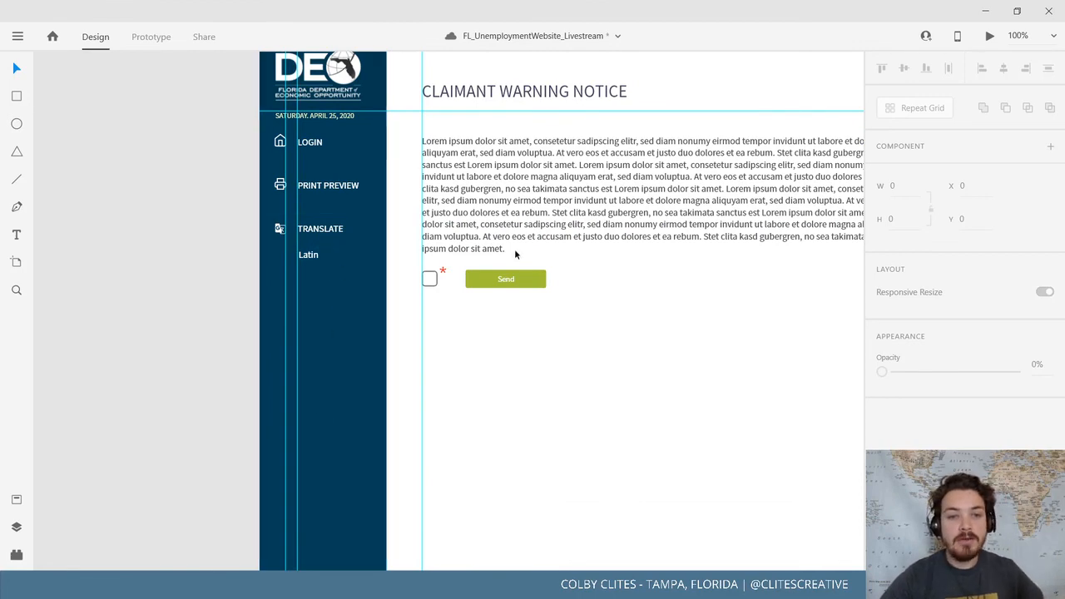
{"action": "scroll", "coordinate": [514, 249], "scroll_direction": "up", "scroll_amount": 10}
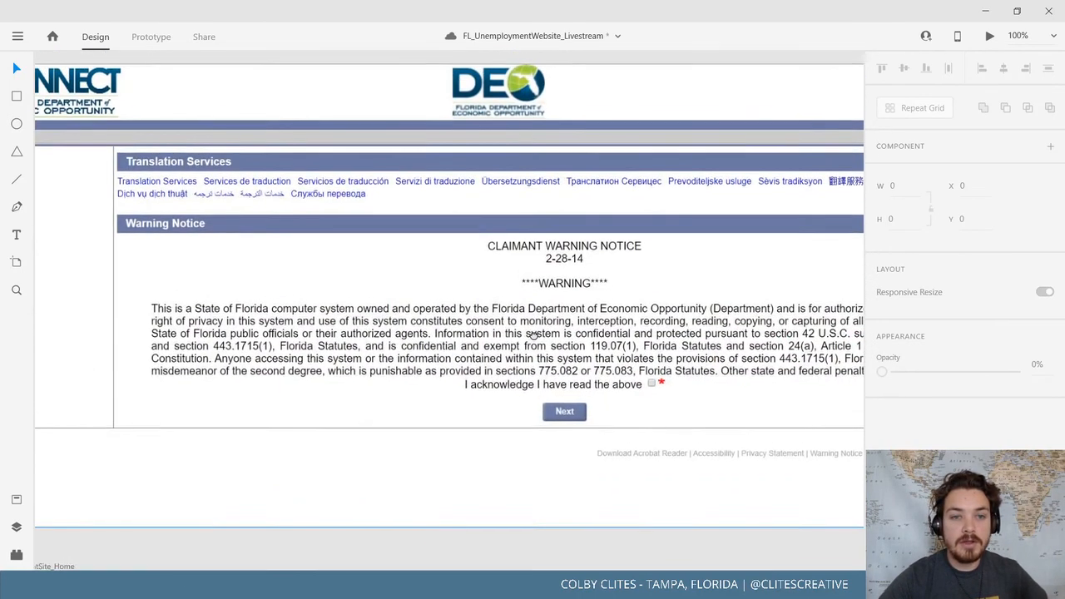
{"action": "left_click_drag", "start_coordinate": [533, 336], "coordinate": [533, 338]}
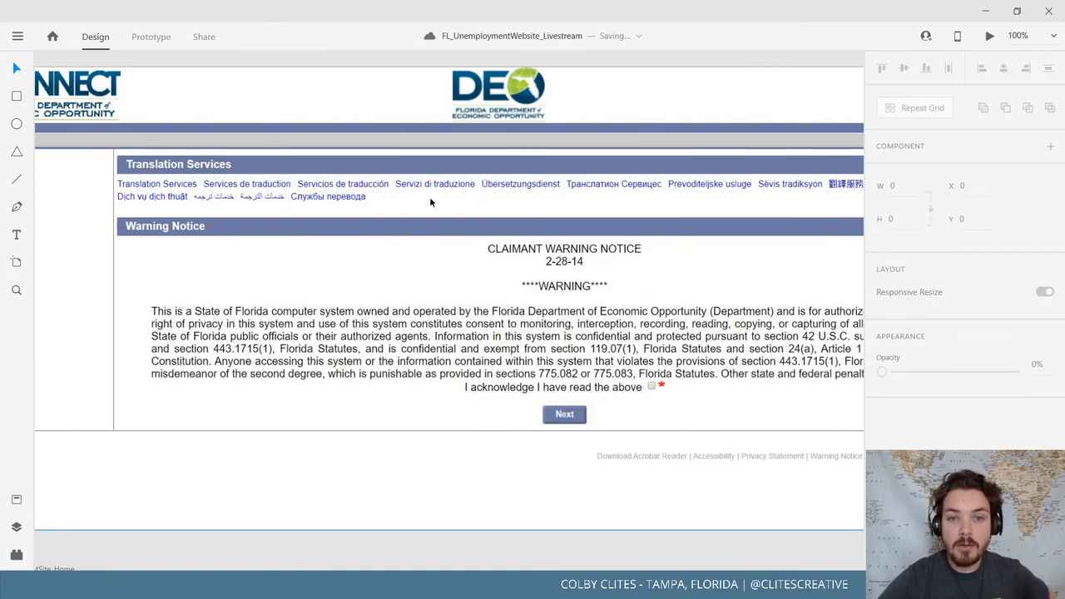
{"action": "left_click_drag", "start_coordinate": [371, 248], "coordinate": [465, 270]}
{"action": "scroll", "coordinate": [465, 270], "scroll_direction": "down", "scroll_amount": 10}
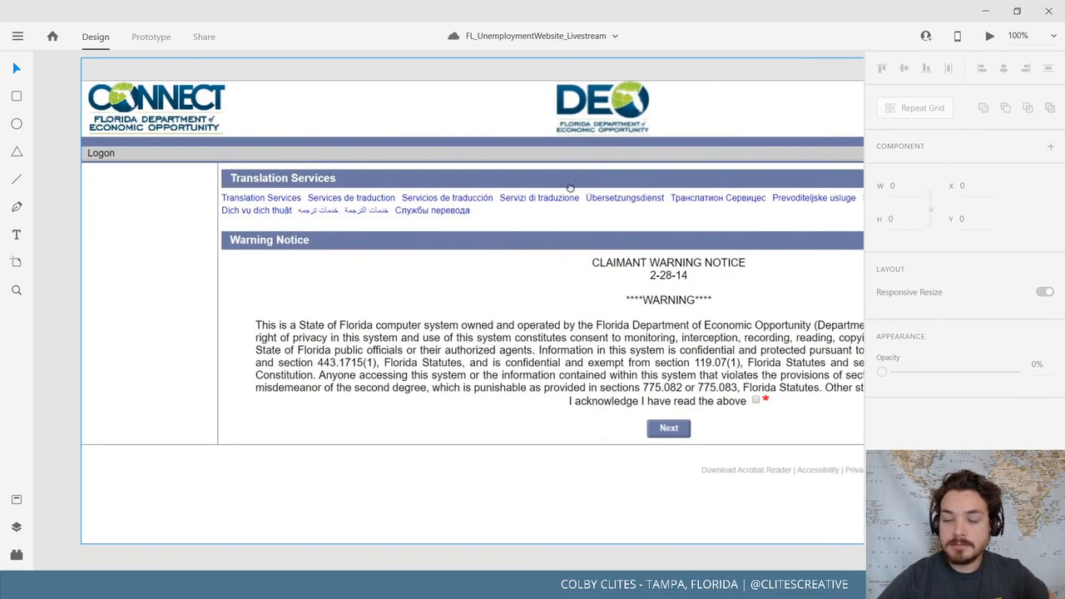
{"action": "scroll", "coordinate": [426, 234], "scroll_direction": "left", "scroll_amount": 2}
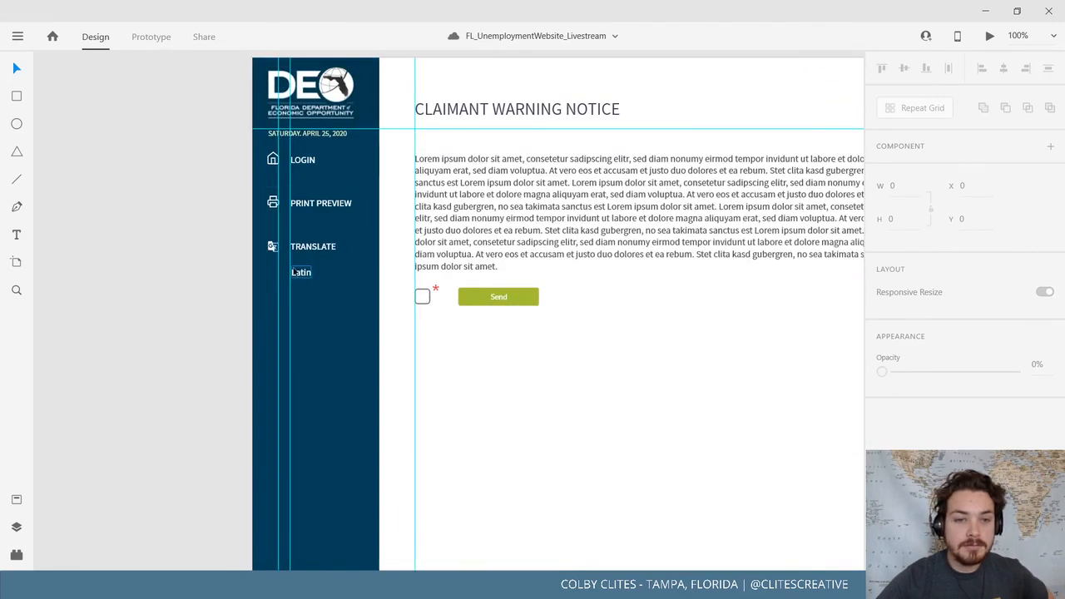
Change the Latin label beneath TRANSLATE to read "Other Language"
{"action": "left_click", "coordinate": [305, 281]}
{"action": "double_click", "coordinate": [302, 275]}
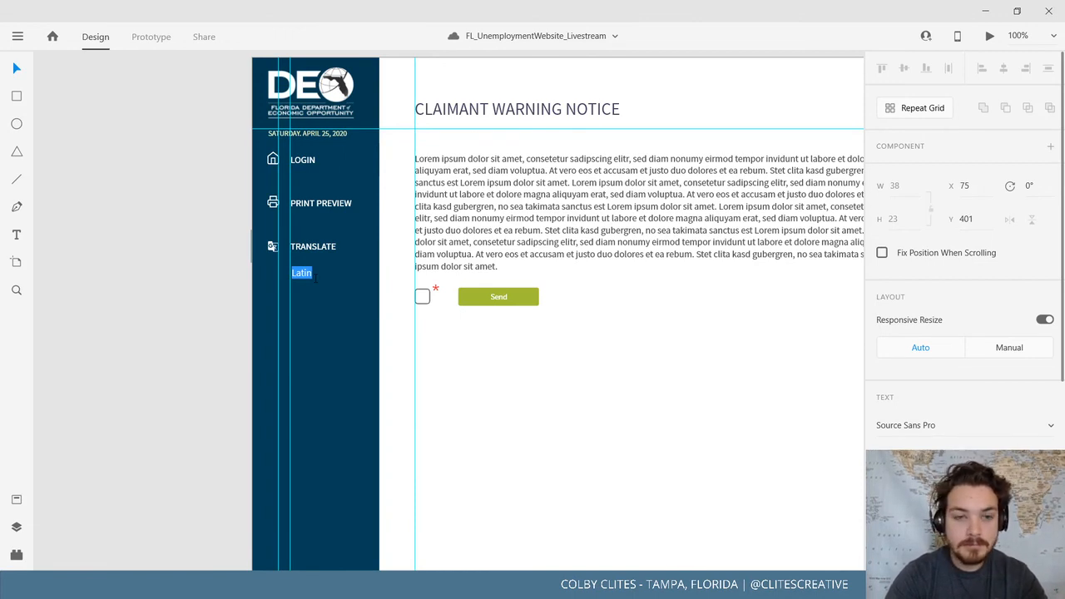
{"action": "type", "text": "D"}
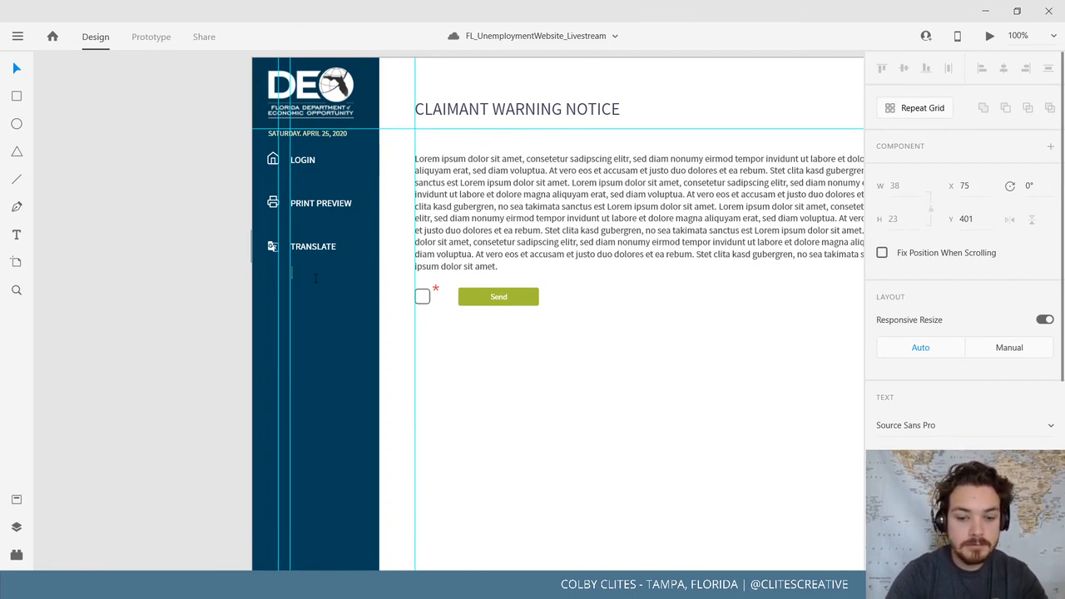
{"action": "key", "text": "BackSpace"}
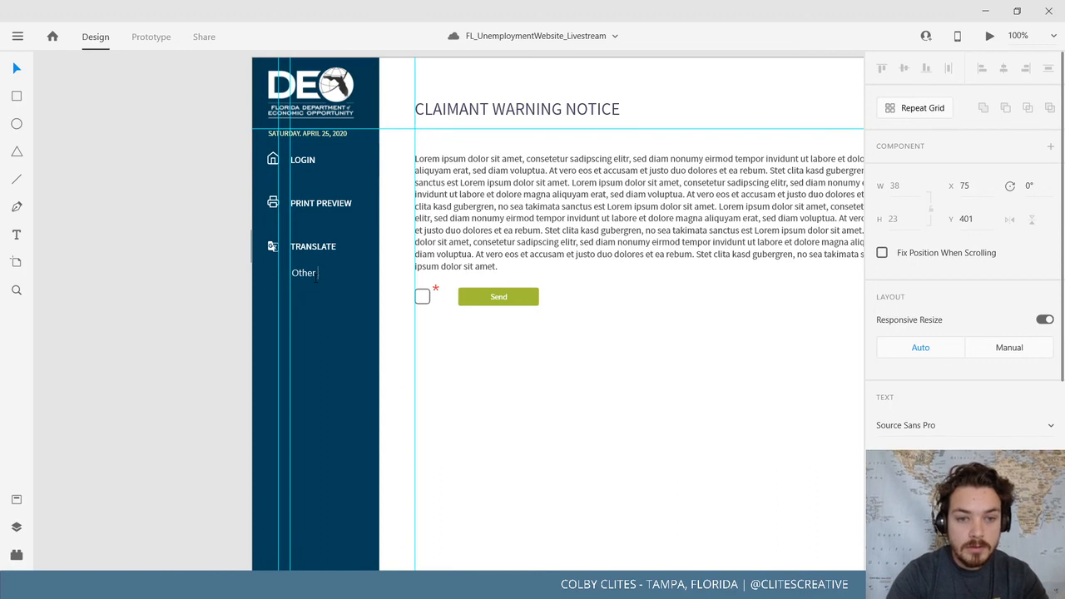
{"action": "type", "text": "Language"}
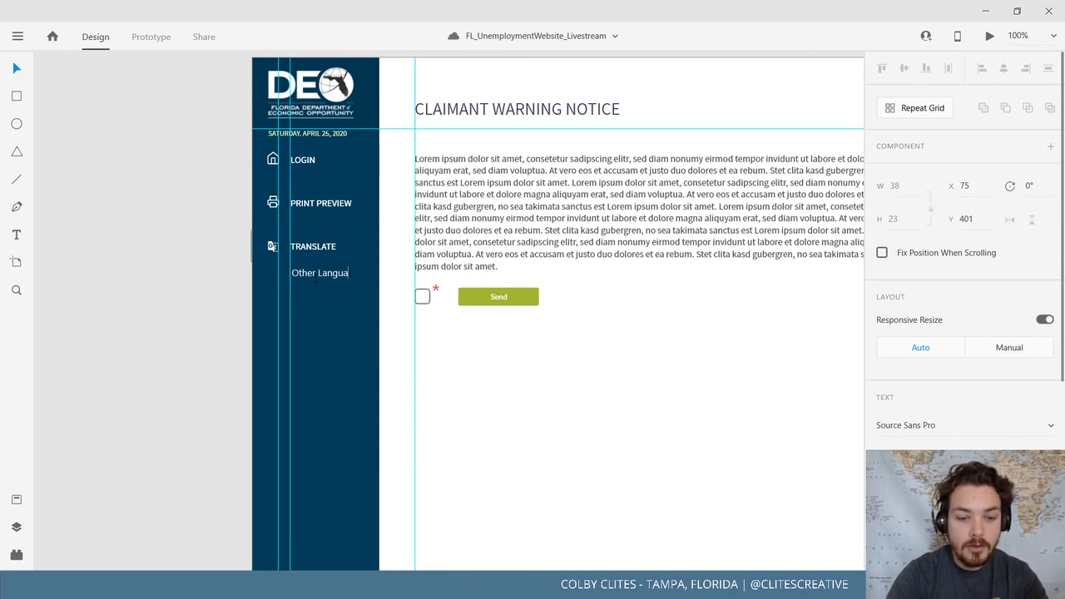
{"action": "left_click", "coordinate": [18, 70]}
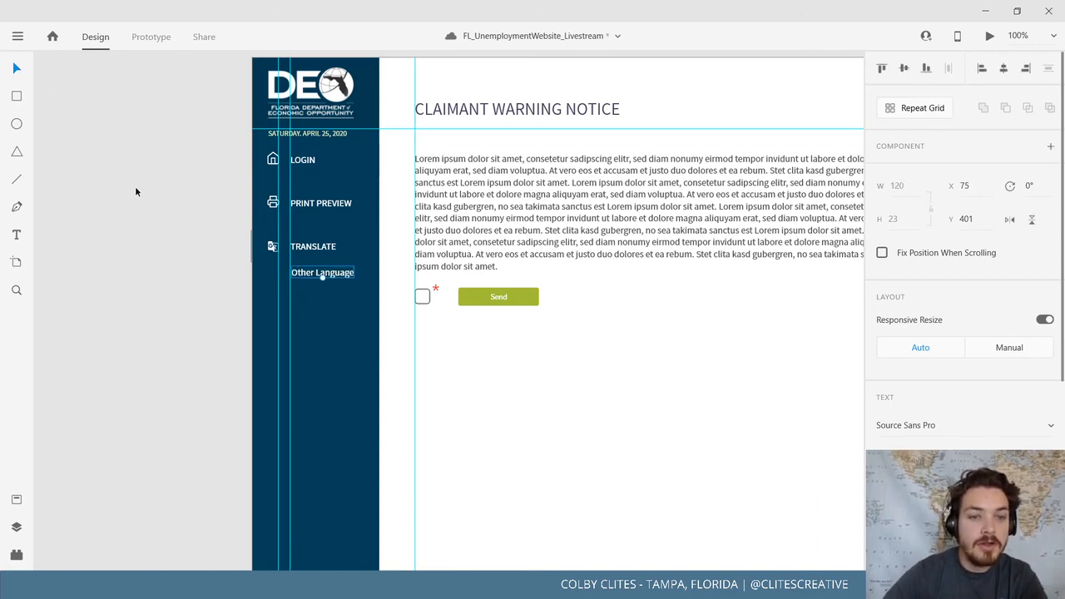
{"action": "left_click", "coordinate": [135, 186]}
Reduce the font size of the Other Language label so it measures about 93 by 18
{"action": "left_click", "coordinate": [330, 279]}
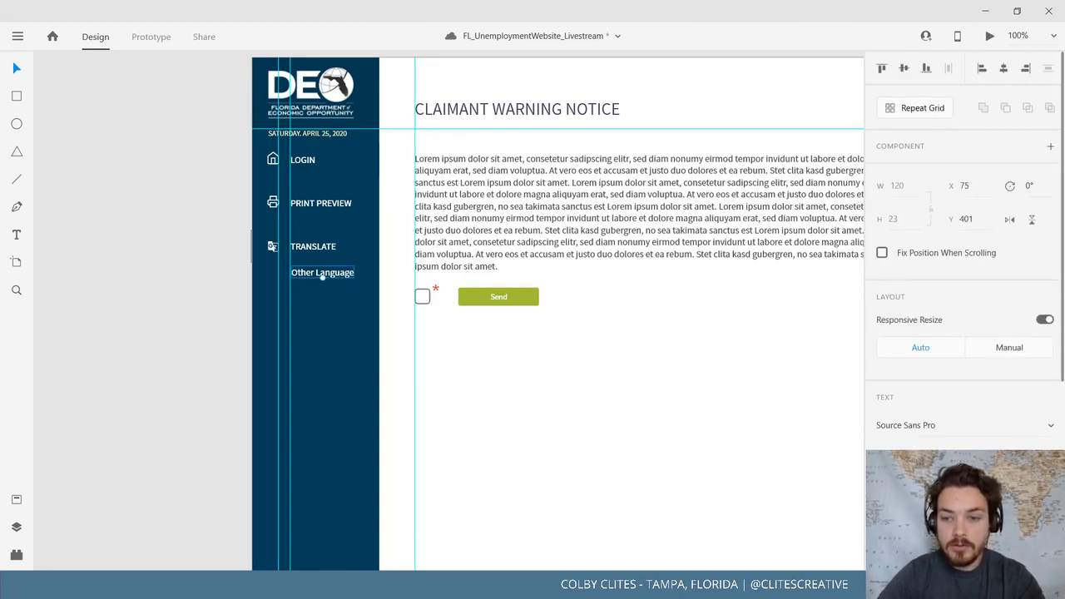
{"action": "key", "text": "Return"}
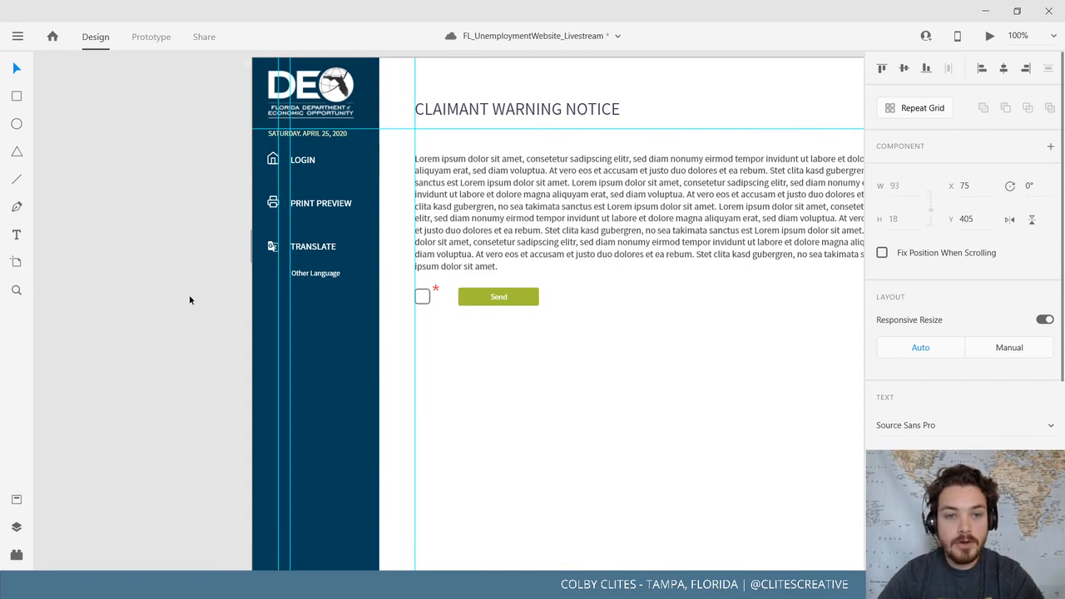
{"action": "left_click", "coordinate": [189, 298]}
Repeat the Other Language label down the sidebar with a Repeat Grid of 17 rows, about 642 high
{"action": "left_click", "coordinate": [322, 276]}
{"action": "scroll", "coordinate": [233, 317], "scroll_direction": "down", "scroll_amount": 3}
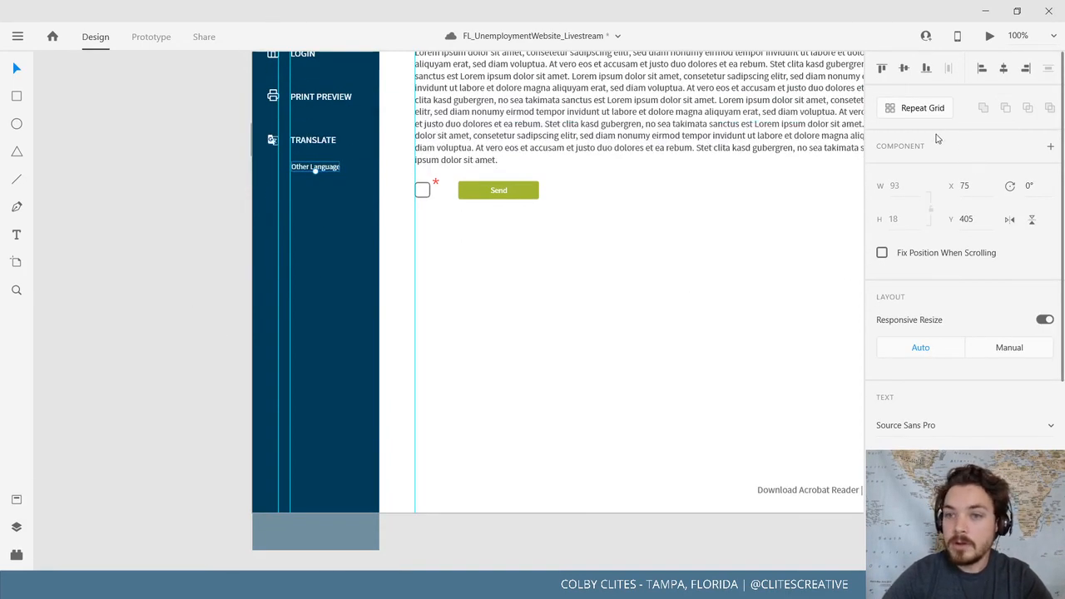
{"action": "left_click", "coordinate": [927, 109]}
{"action": "left_click_drag", "start_coordinate": [316, 173], "coordinate": [309, 495]}
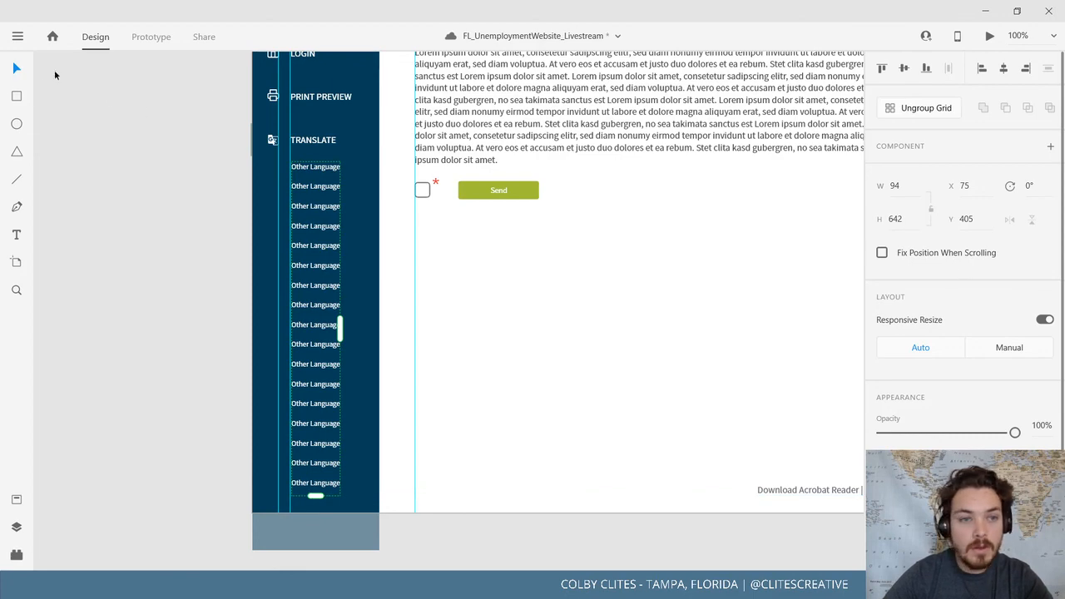
{"action": "left_click", "coordinate": [181, 217]}
Try the pale green #E3F2C2 on the repeated language labels, and undo the color change
{"action": "left_click_drag", "start_coordinate": [188, 183], "coordinate": [104, 328]}
{"action": "scroll", "coordinate": [136, 243], "scroll_direction": "down", "scroll_amount": 3}
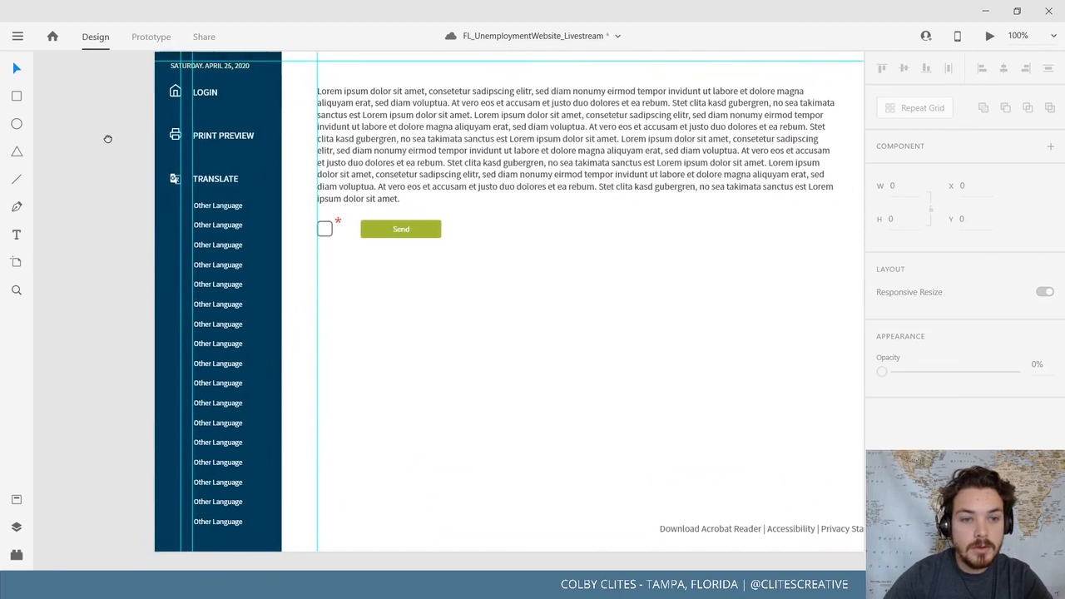
{"action": "left_click", "coordinate": [241, 217]}
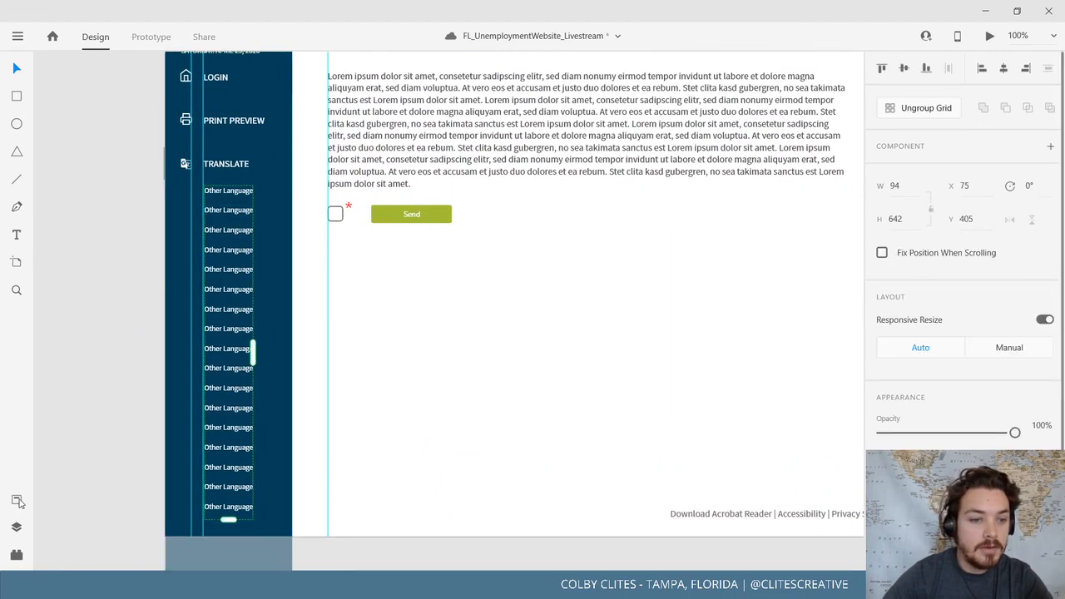
{"action": "left_click", "coordinate": [17, 500]}
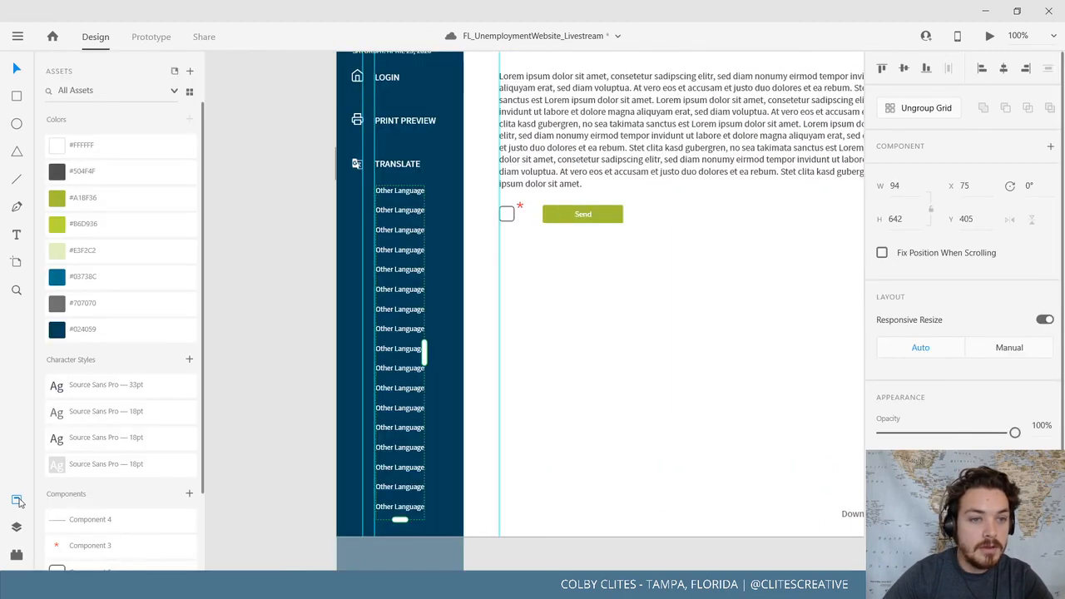
{"action": "left_click", "coordinate": [113, 248]}
{"action": "left_click", "coordinate": [255, 238]}
{"action": "left_click_drag", "start_coordinate": [270, 220], "coordinate": [257, 252]}
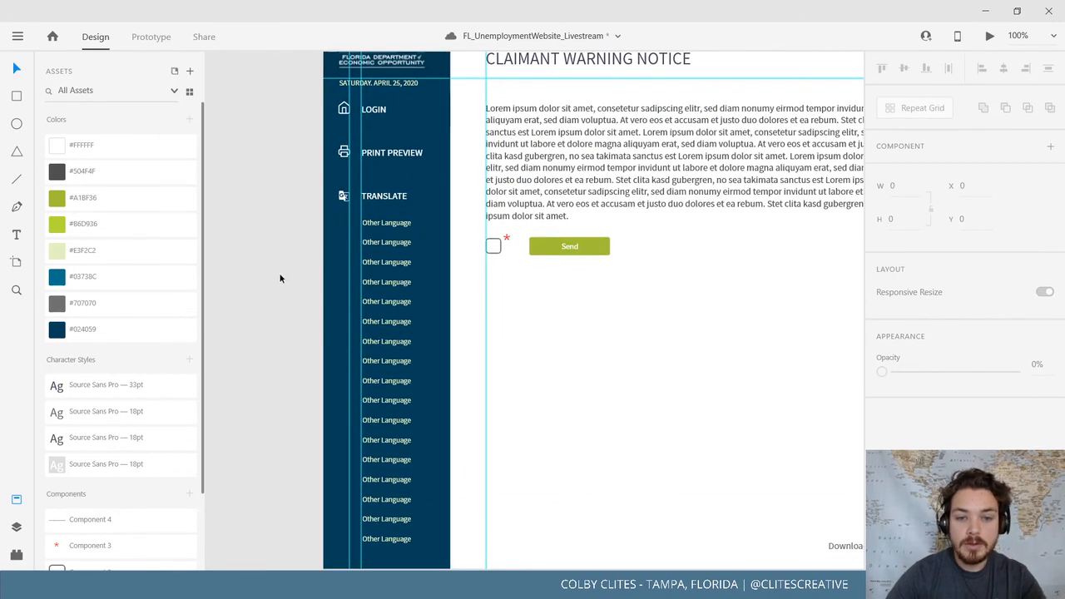
{"action": "key", "text": "ctrl+z"}
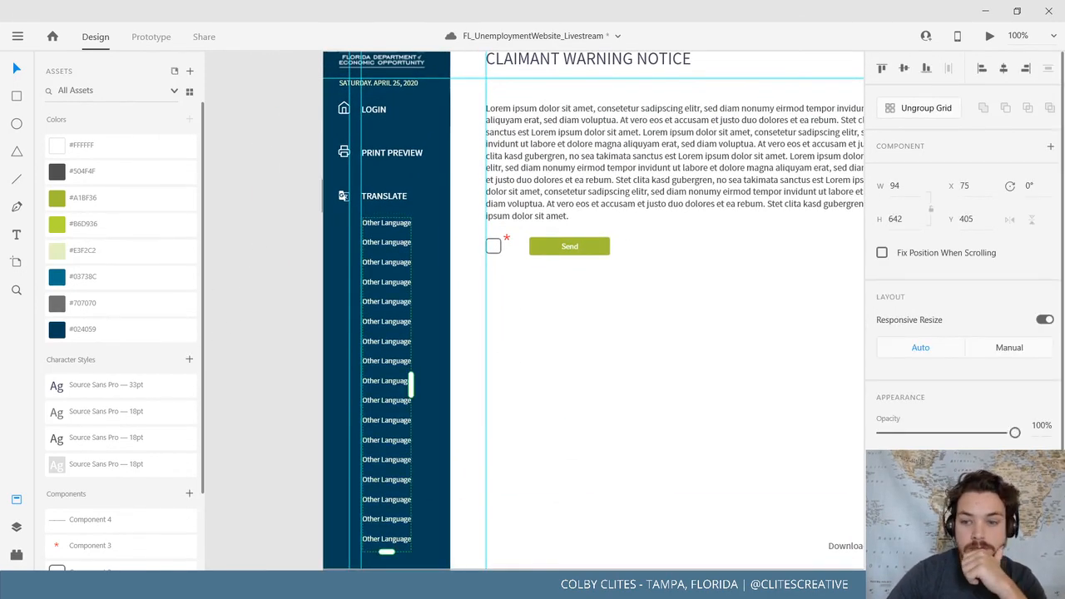
Slightly adjust the fill color of the repeated language labels
{"action": "left_click", "coordinate": [903, 467]}
{"action": "left_click_drag", "start_coordinate": [701, 385], "coordinate": [698, 389]}
{"action": "left_click", "coordinate": [257, 240]}
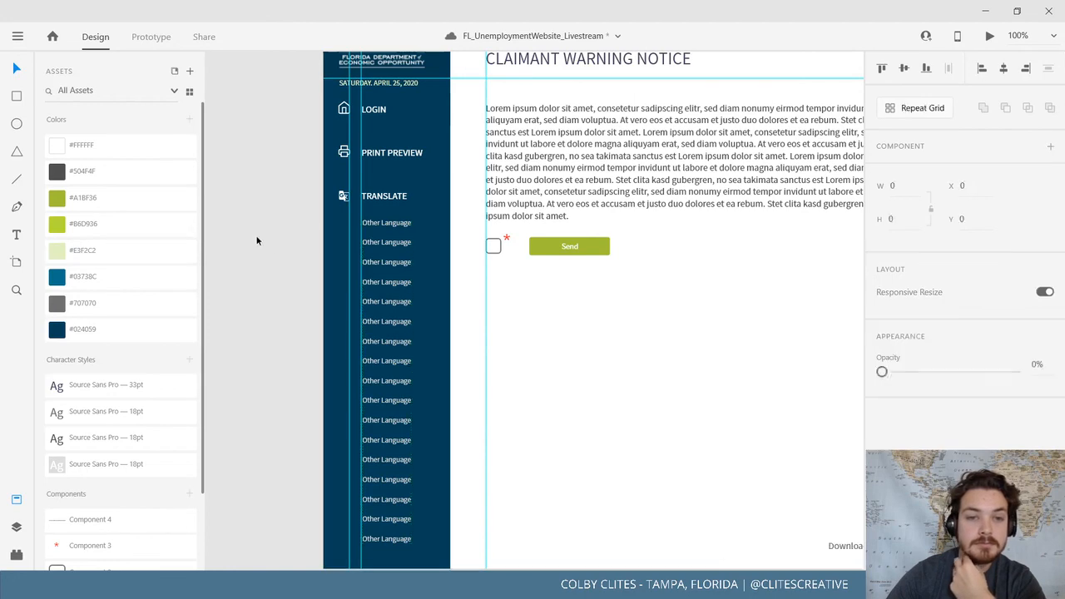
{"action": "left_click_drag", "start_coordinate": [253, 269], "coordinate": [166, 333]}
{"action": "left_click", "coordinate": [16, 499]}
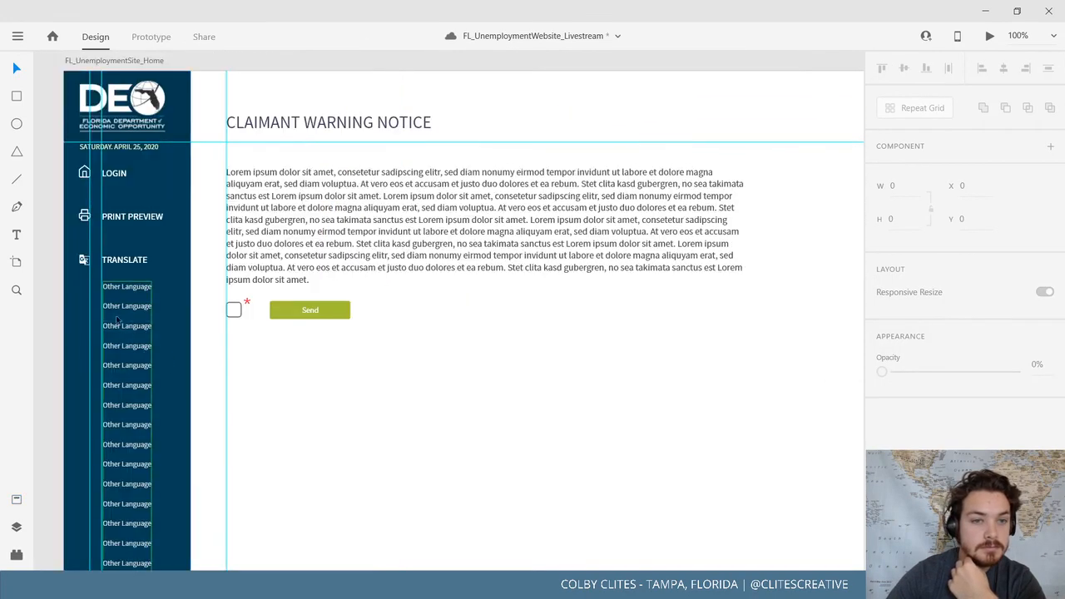
Move the language list closer beneath TRANSLATE, to about X 73, Y 394
{"action": "left_click_drag", "start_coordinate": [141, 153], "coordinate": [254, 156]}
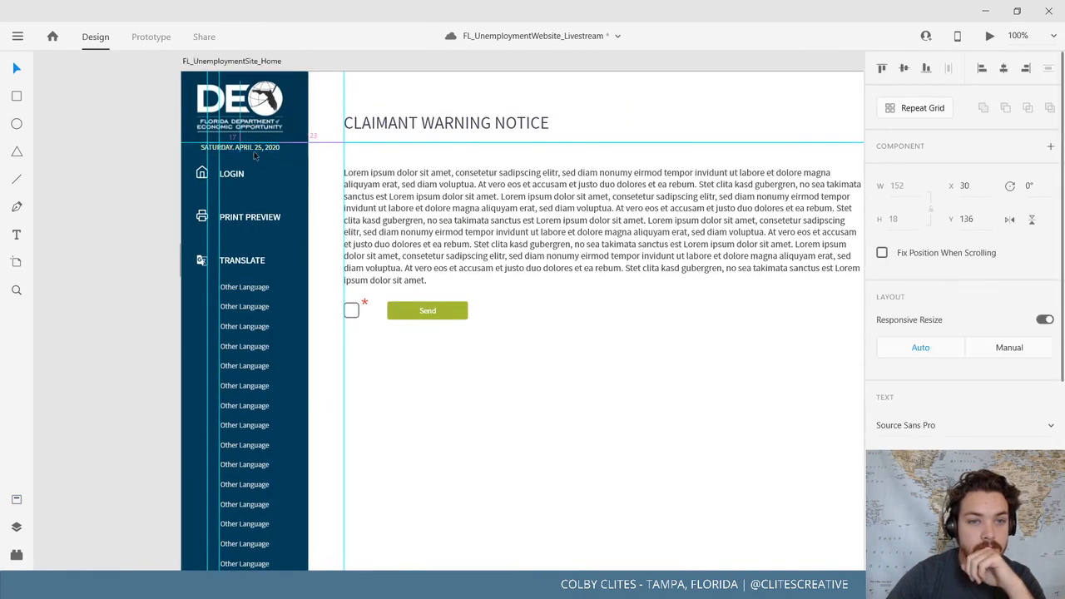
{"action": "left_click", "coordinate": [440, 421]}
{"action": "scroll", "coordinate": [449, 332], "scroll_direction": "down", "scroll_amount": 3}
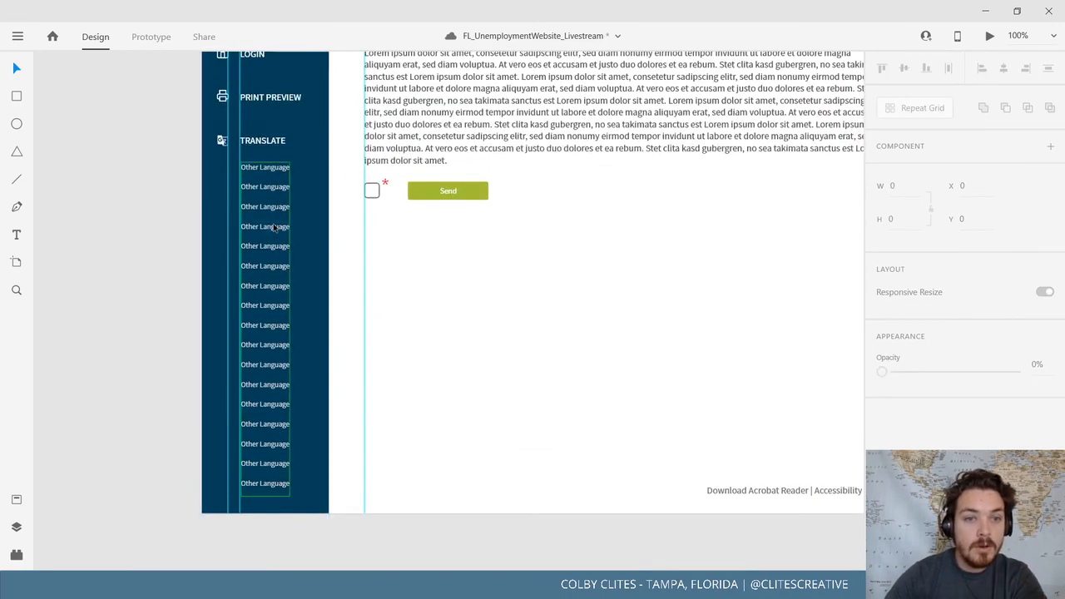
{"action": "left_click_drag", "start_coordinate": [278, 228], "coordinate": [278, 223]}
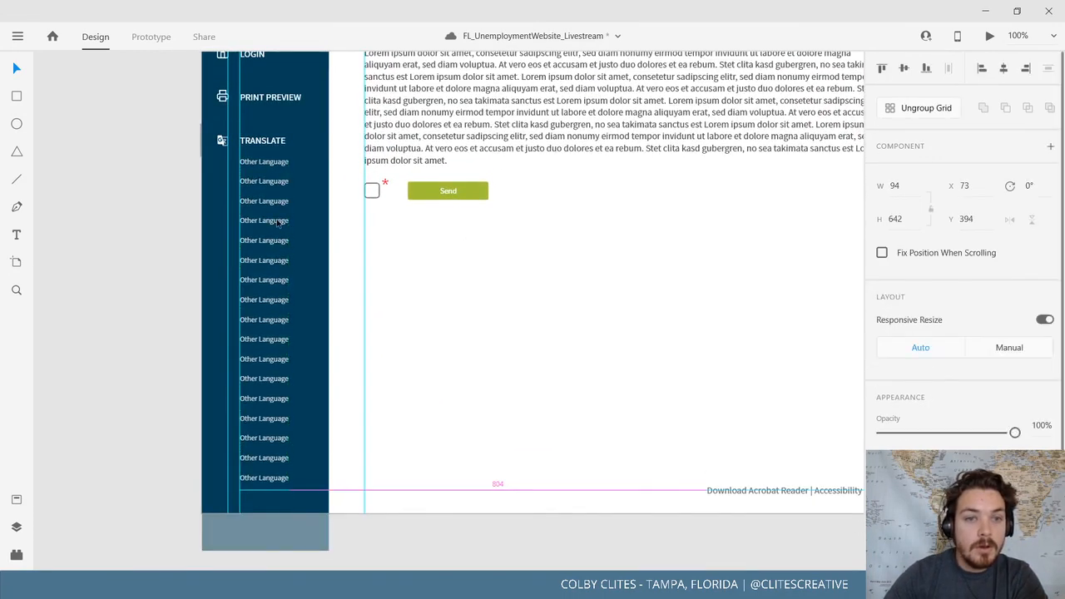
{"action": "left_click", "coordinate": [145, 235]}
Indent the language list beneath TRANSLATE by moving it to X 102, Y 405
{"action": "scroll", "coordinate": [521, 209], "scroll_direction": "up", "scroll_amount": 10}
{"action": "scroll", "coordinate": [249, 202], "scroll_direction": "up", "scroll_amount": 4}
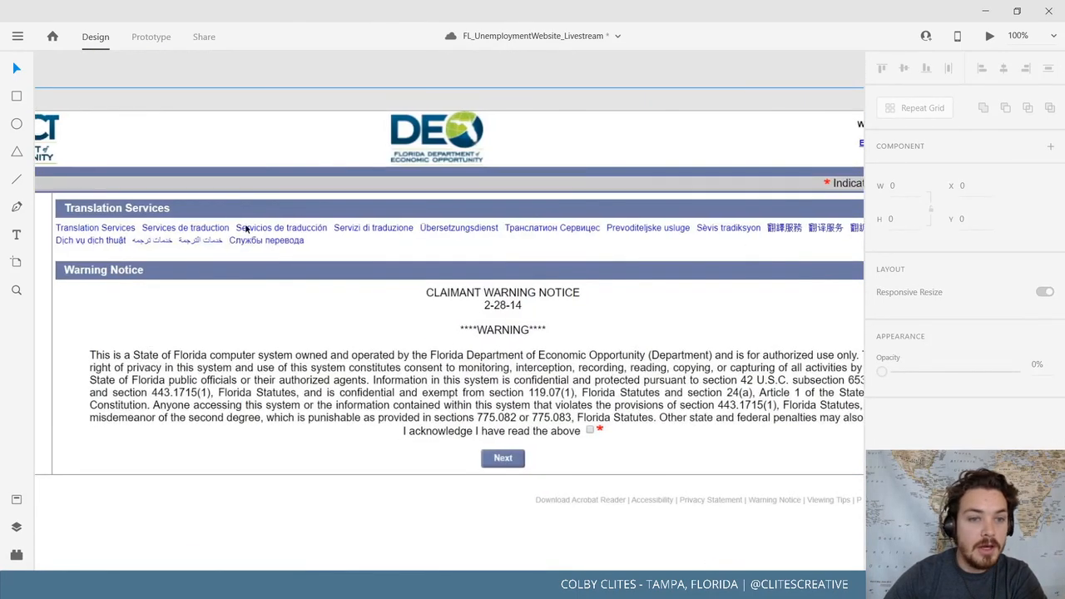
{"action": "scroll", "coordinate": [253, 368], "scroll_direction": "left", "scroll_amount": 2}
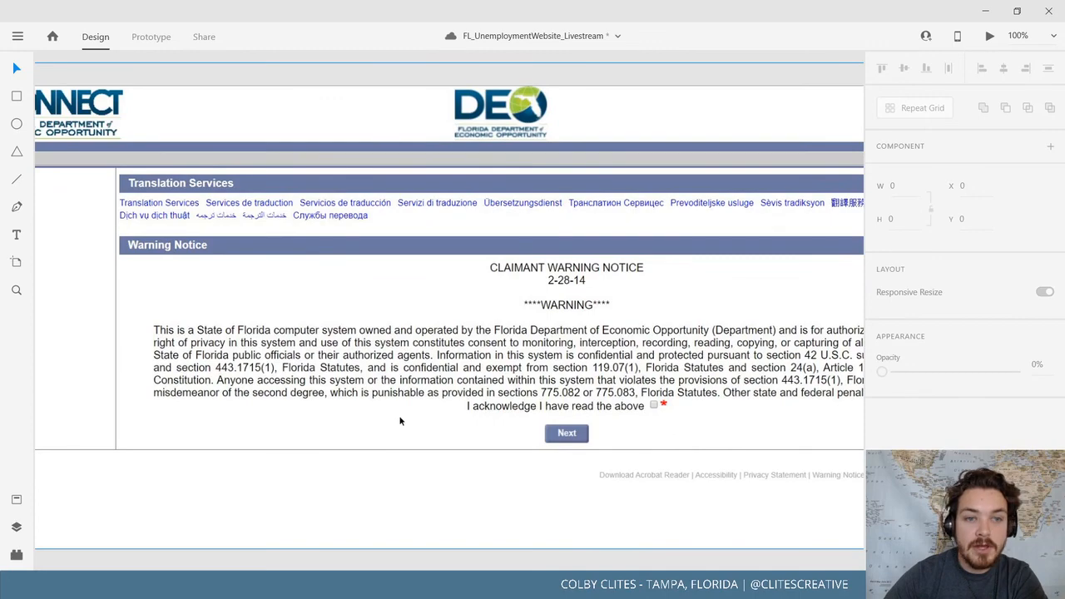
{"action": "left_click_drag", "start_coordinate": [399, 421], "coordinate": [502, 335]}
{"action": "scroll", "coordinate": [501, 335], "scroll_direction": "down", "scroll_amount": 8}
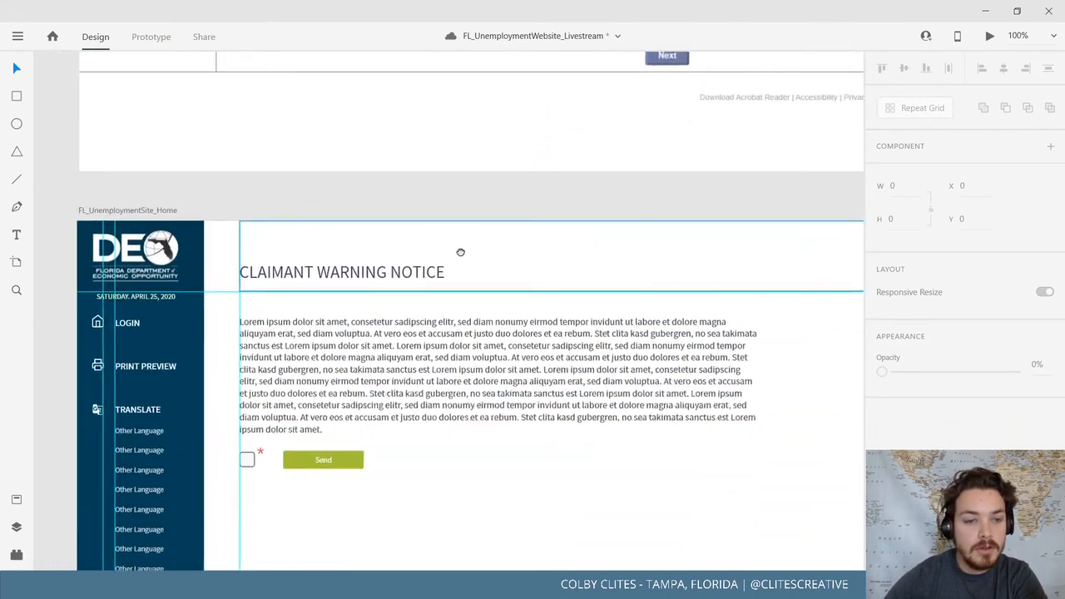
{"action": "left_click_drag", "start_coordinate": [461, 252], "coordinate": [495, 91]}
{"action": "left_click", "coordinate": [190, 271]}
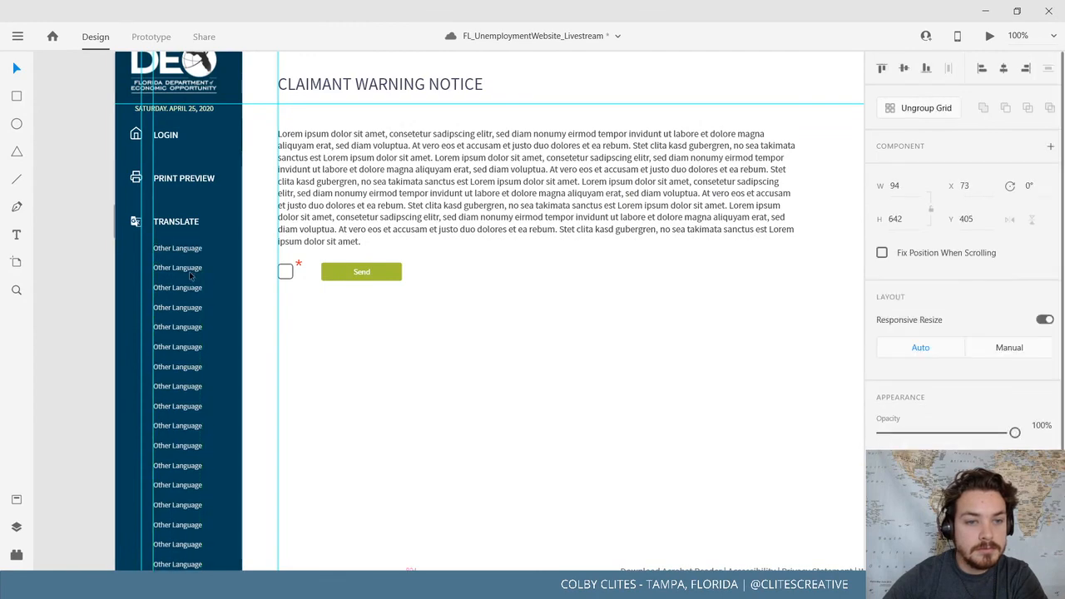
{"action": "left_click_drag", "start_coordinate": [191, 268], "coordinate": [204, 273]}
{"action": "left_click_drag", "start_coordinate": [166, 318], "coordinate": [176, 197]}
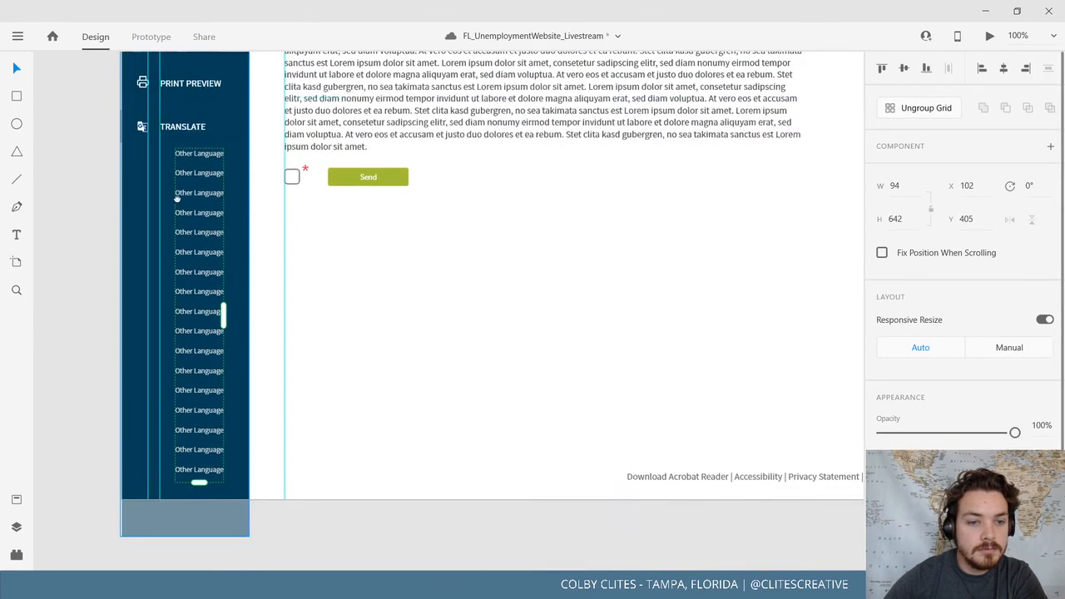
{"action": "left_click", "coordinate": [83, 247]}
Compare the original page's row of translation links with the new sidebar list of languages
{"action": "left_click_drag", "start_coordinate": [119, 267], "coordinate": [112, 320]}
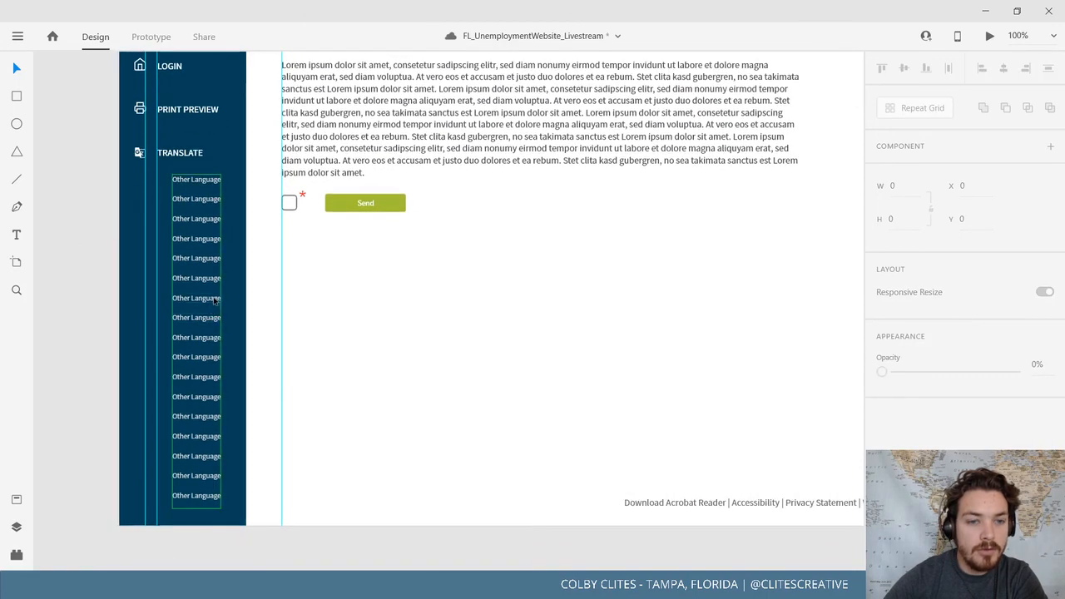
{"action": "scroll", "coordinate": [564, 247], "scroll_direction": "up", "scroll_amount": 10}
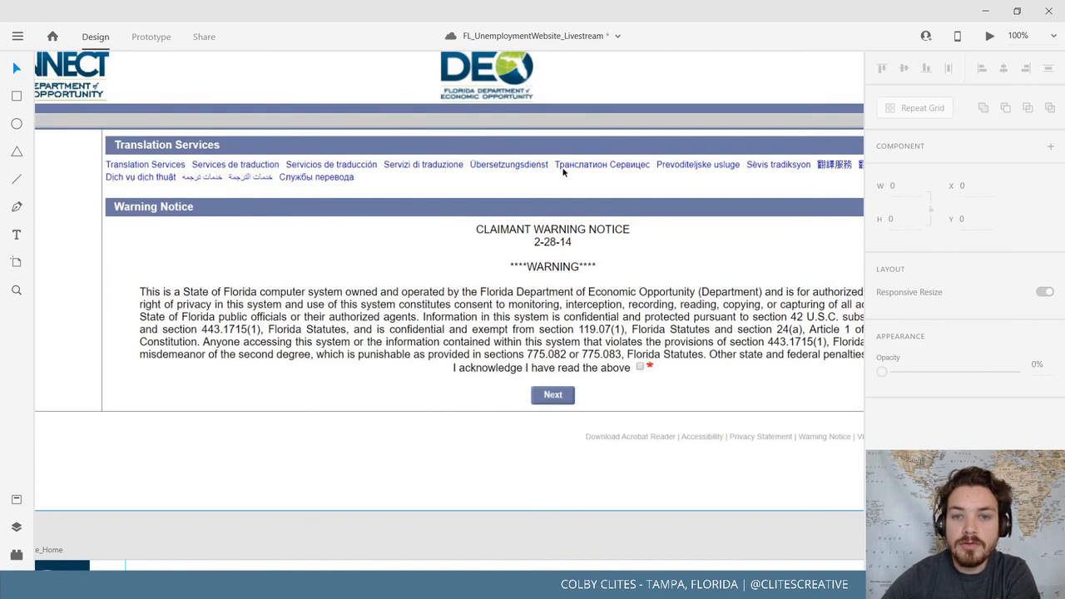
{"action": "scroll", "coordinate": [783, 201], "scroll_direction": "right", "scroll_amount": 3}
{"action": "scroll", "coordinate": [783, 201], "scroll_direction": "up", "scroll_amount": 1}
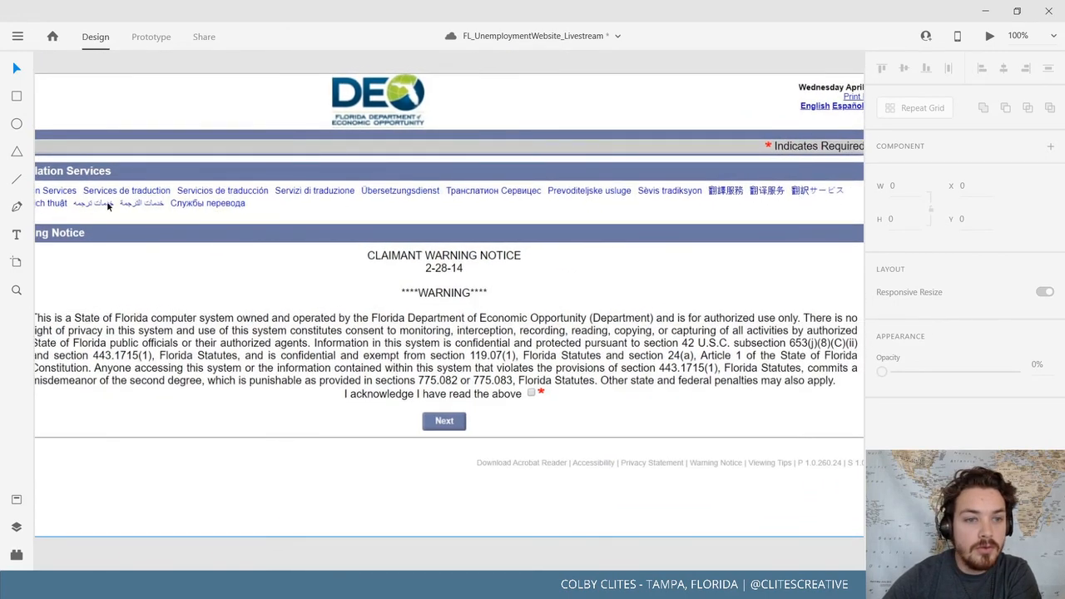
{"action": "scroll", "coordinate": [221, 214], "scroll_direction": "down", "scroll_amount": 15}
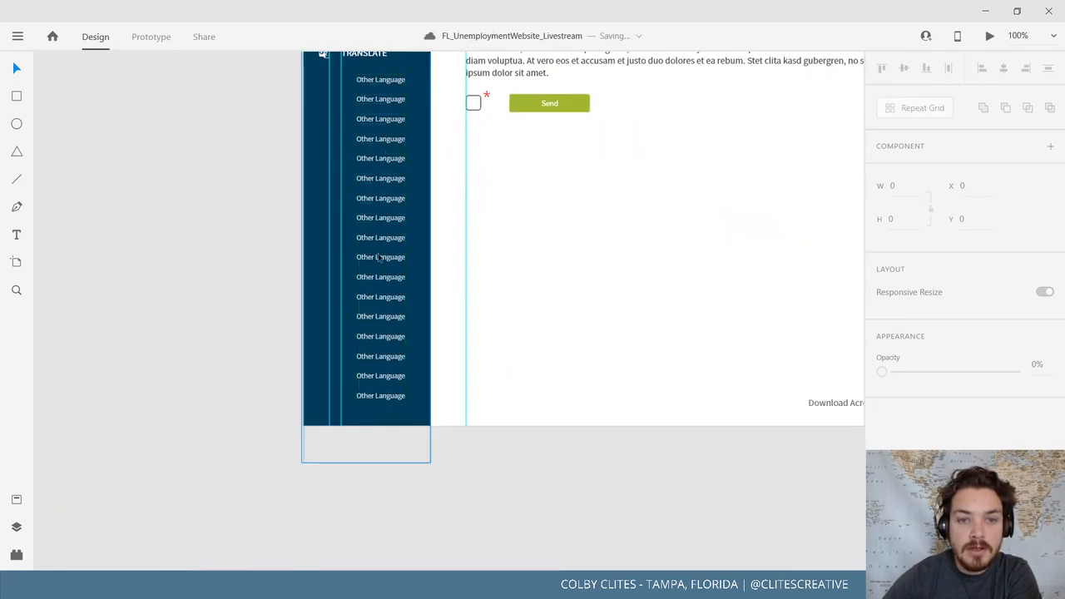
Shorten the repeated language list under TRANSLATE by two entries so it ends well above the artboard's lower edge
{"action": "double_click", "coordinate": [375, 375]}
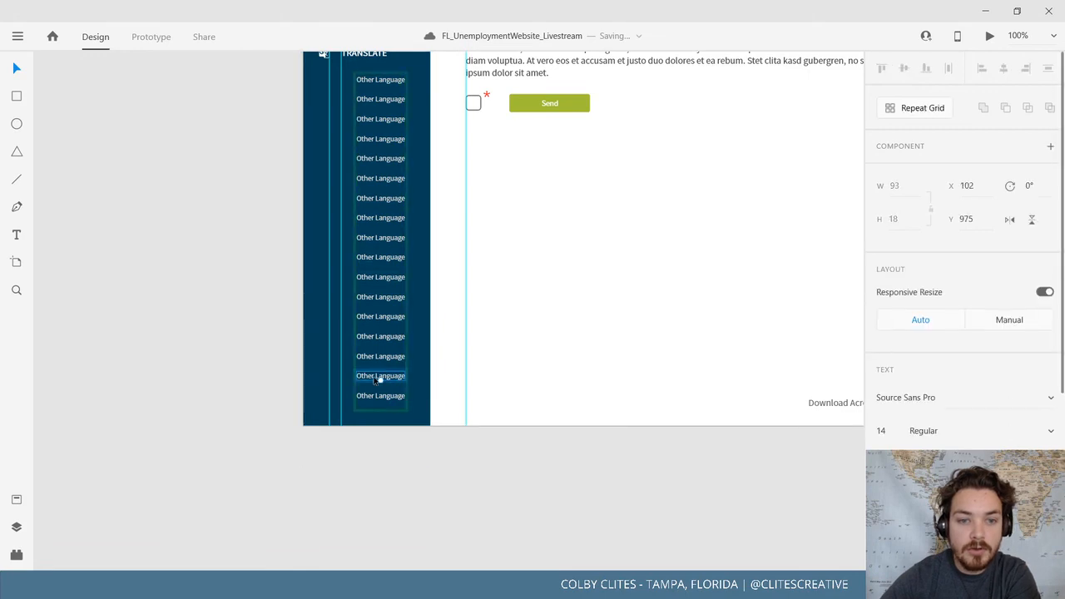
{"action": "key", "text": "Escape"}
{"action": "left_click", "coordinate": [390, 380]}
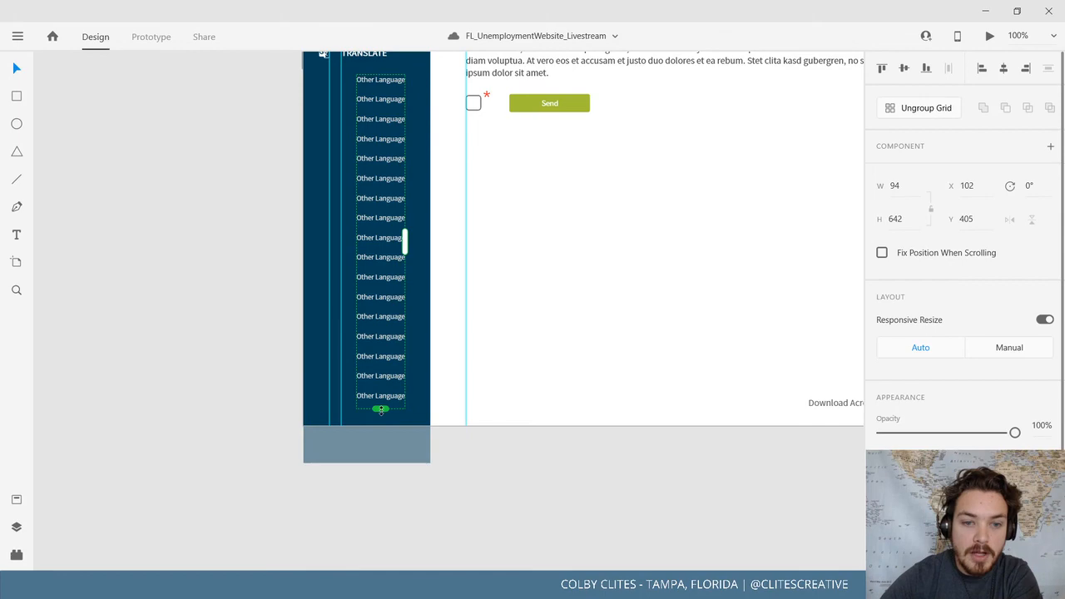
{"action": "left_click_drag", "start_coordinate": [380, 410], "coordinate": [391, 369]}
{"action": "left_click", "coordinate": [285, 196]}
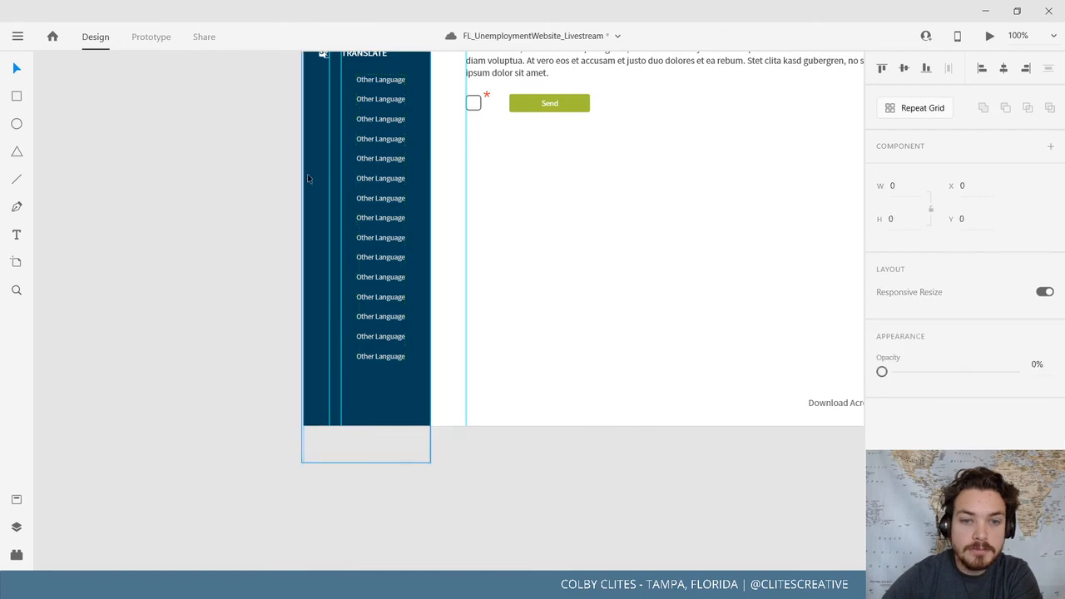
Save the document with the shortened sidebar language list
{"action": "left_click_drag", "start_coordinate": [310, 165], "coordinate": [151, 233]}
{"action": "scroll", "coordinate": [107, 143], "scroll_direction": "up", "scroll_amount": 3}
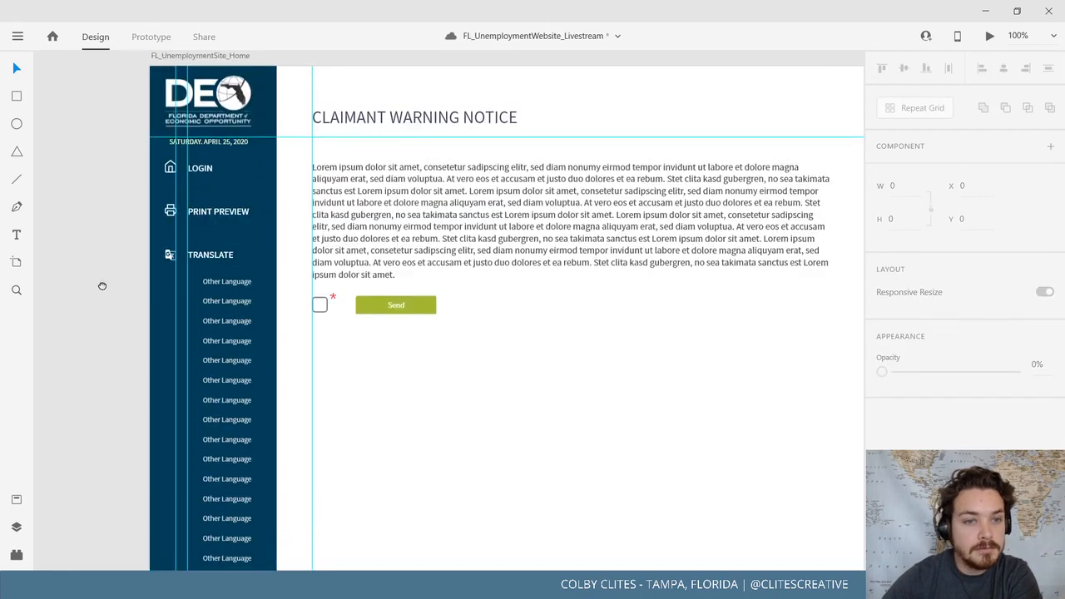
{"action": "left_click", "coordinate": [232, 259]}
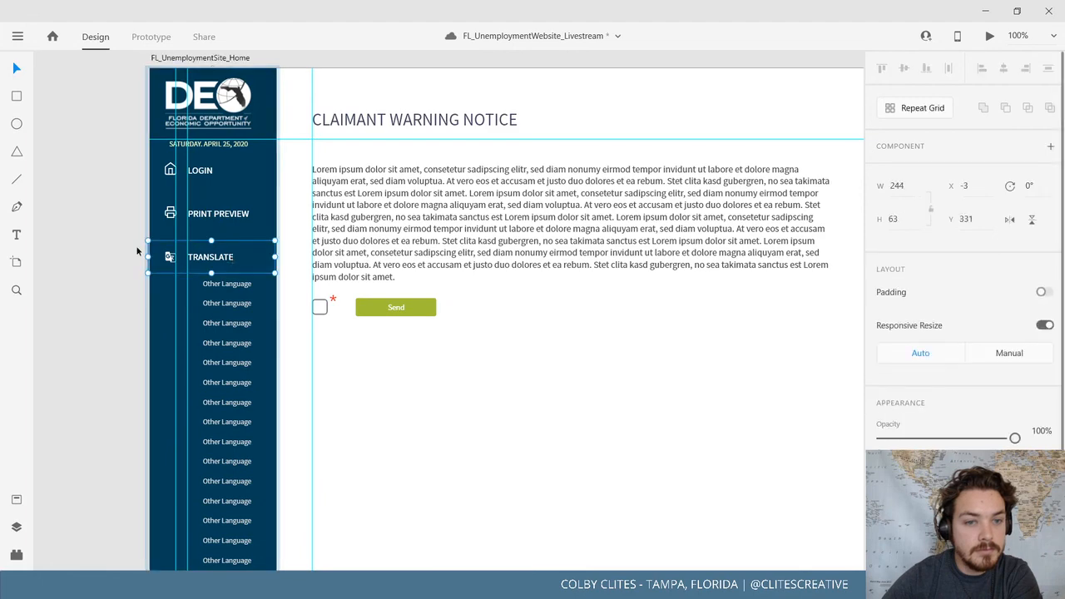
{"action": "left_click", "coordinate": [136, 249]}
{"action": "left_click", "coordinate": [18, 36]}
{"action": "left_click", "coordinate": [28, 300]}
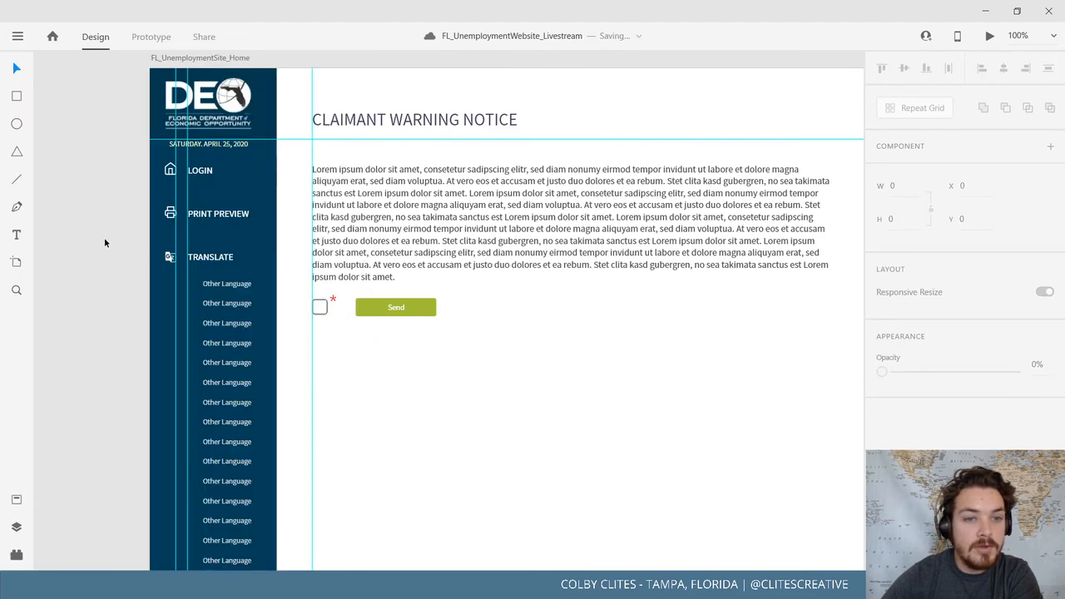
Compare the redesigned page with the original screenshot, and preview the FL_UnemploymentSite_Home artboard at full window size before closing the preview
{"action": "scroll", "coordinate": [406, 290], "scroll_direction": "right", "scroll_amount": 2}
{"action": "scroll", "coordinate": [406, 291], "scroll_direction": "down", "scroll_amount": 5}
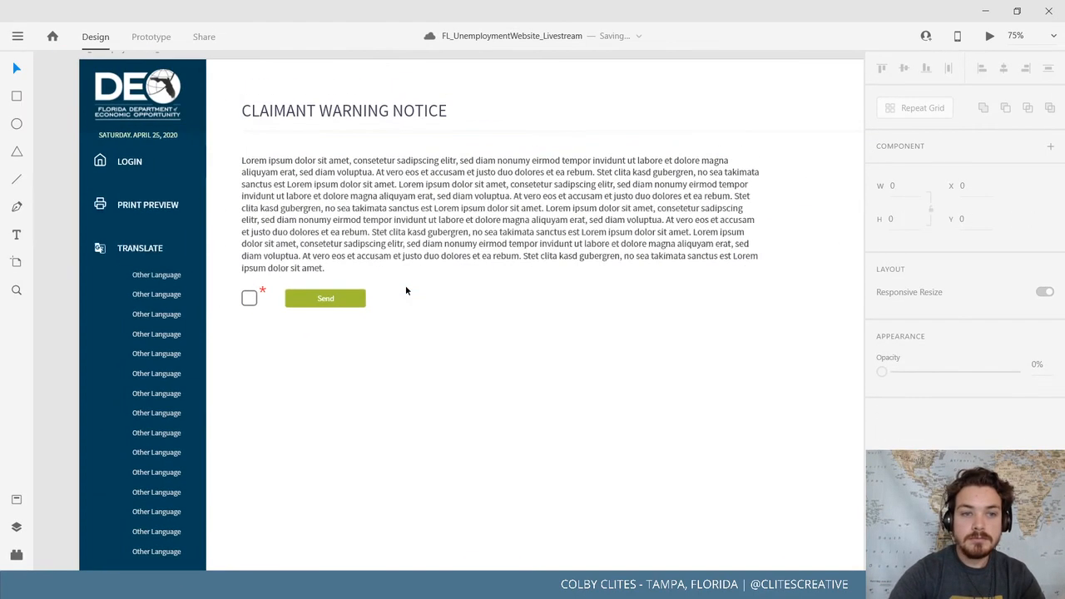
{"action": "scroll", "coordinate": [668, 294], "scroll_direction": "right", "scroll_amount": 3}
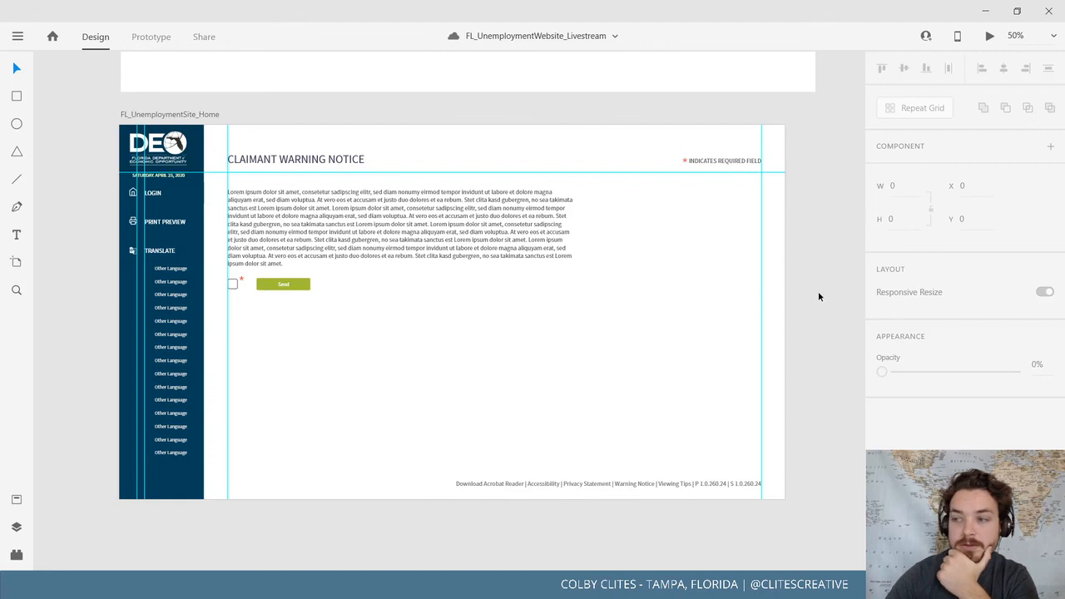
{"action": "left_click_drag", "start_coordinate": [793, 132], "coordinate": [777, 457]}
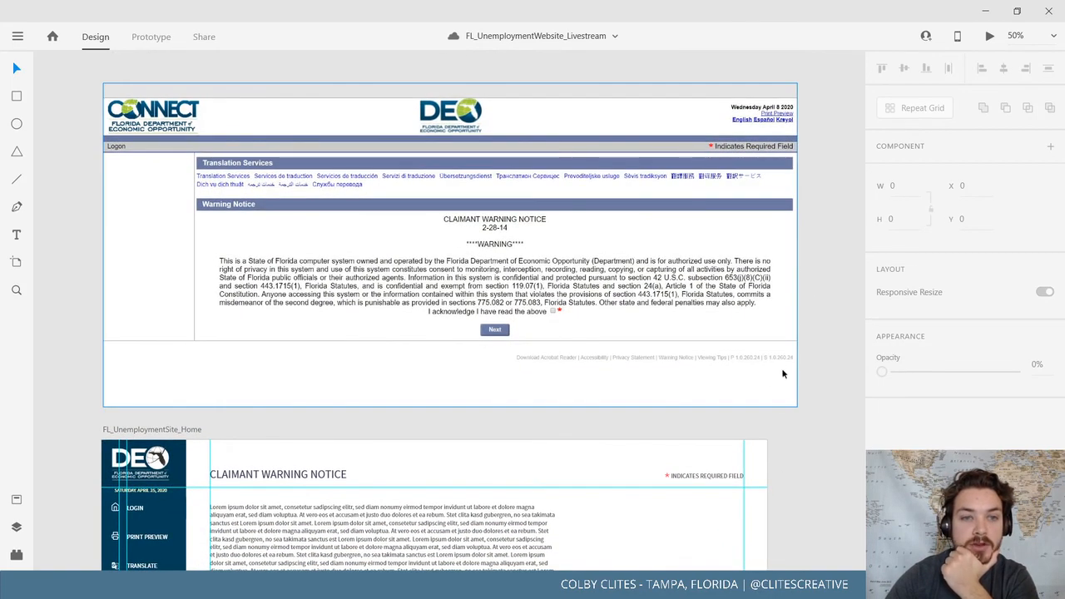
{"action": "left_click_drag", "start_coordinate": [783, 373], "coordinate": [758, 122]}
{"action": "left_click", "coordinate": [152, 175]}
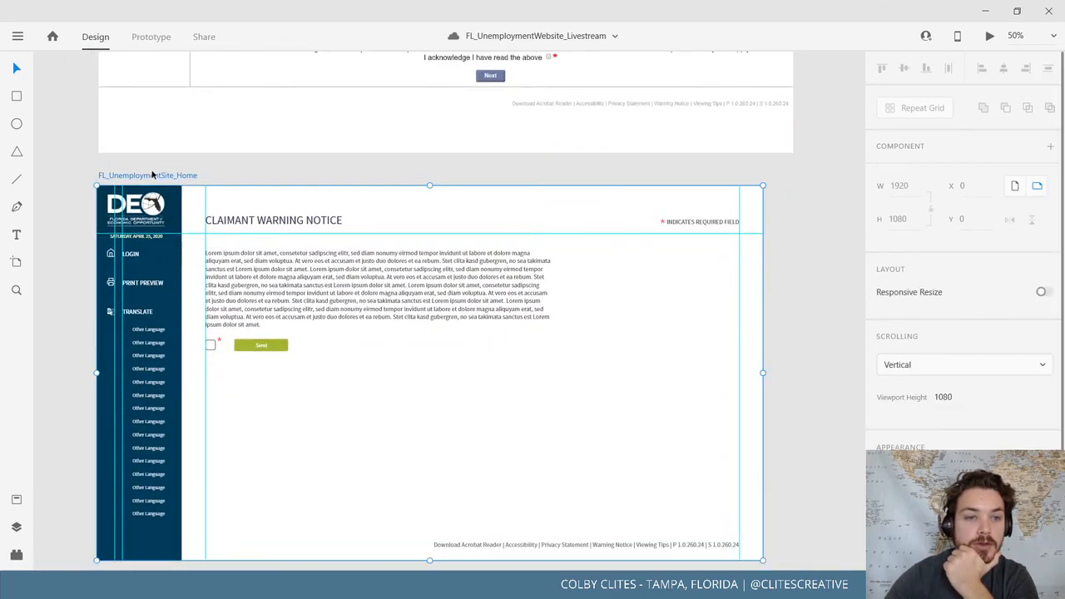
{"action": "left_click", "coordinate": [989, 38]}
{"action": "left_click", "coordinate": [909, 35]}
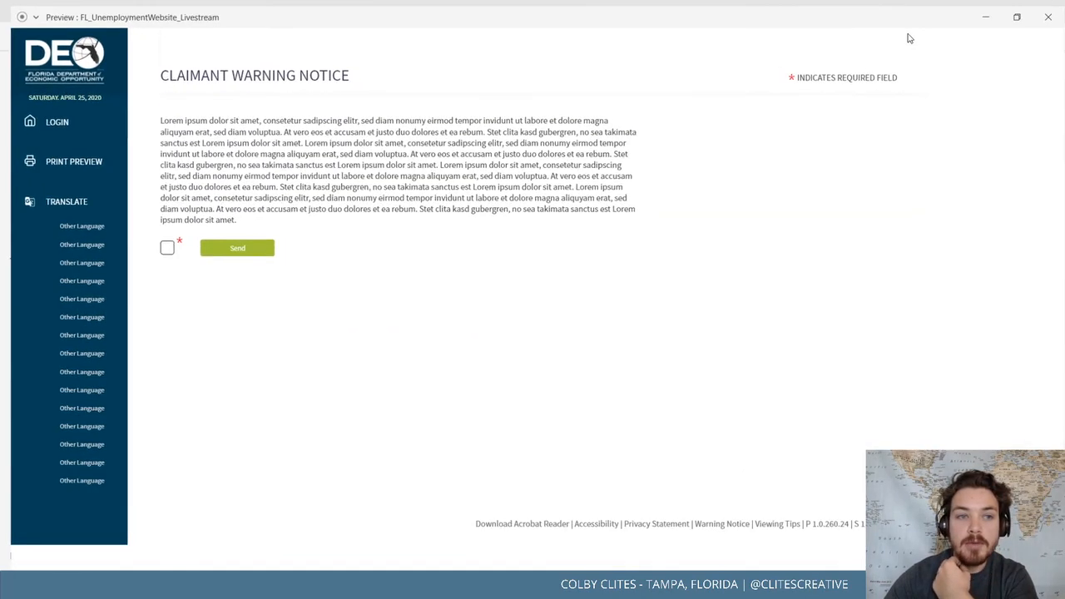
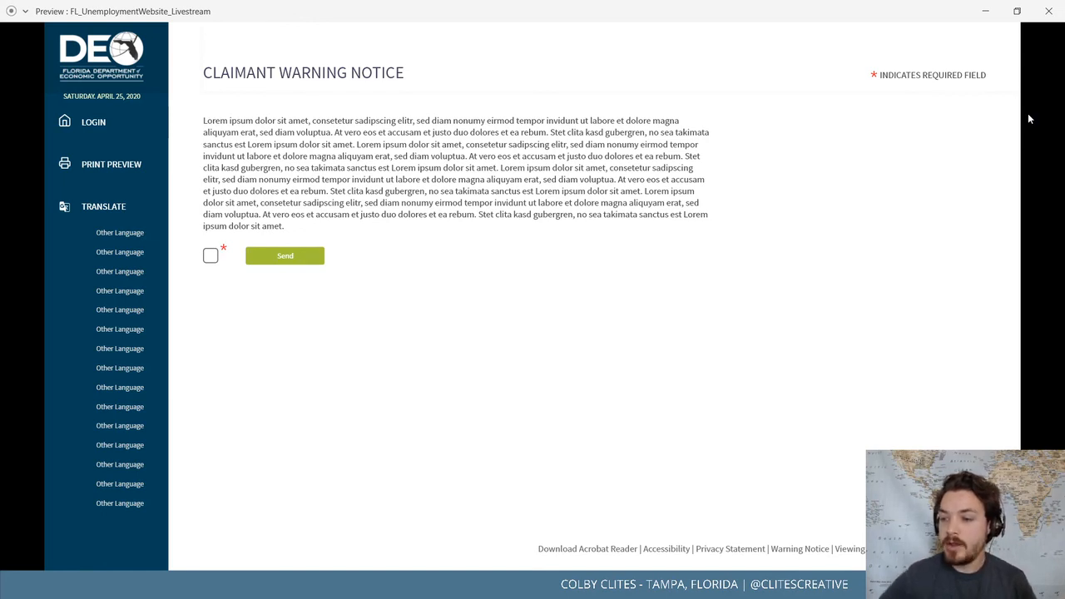
{"action": "left_click", "coordinate": [1048, 11]}
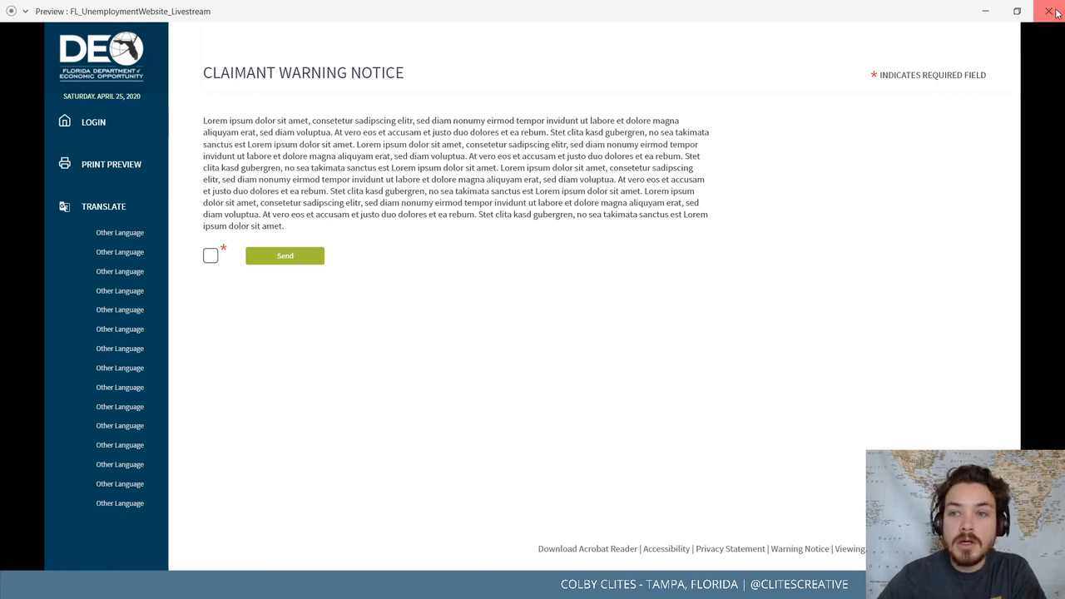
Move the nearly empty sidebar template artboard above the sketches, to about X -7146, Y -6684
{"action": "left_click_drag", "start_coordinate": [490, 279], "coordinate": [497, 178]}
{"action": "key", "text": "ctrl+semicolon"}
{"action": "key", "text": "ctrl+minus"}
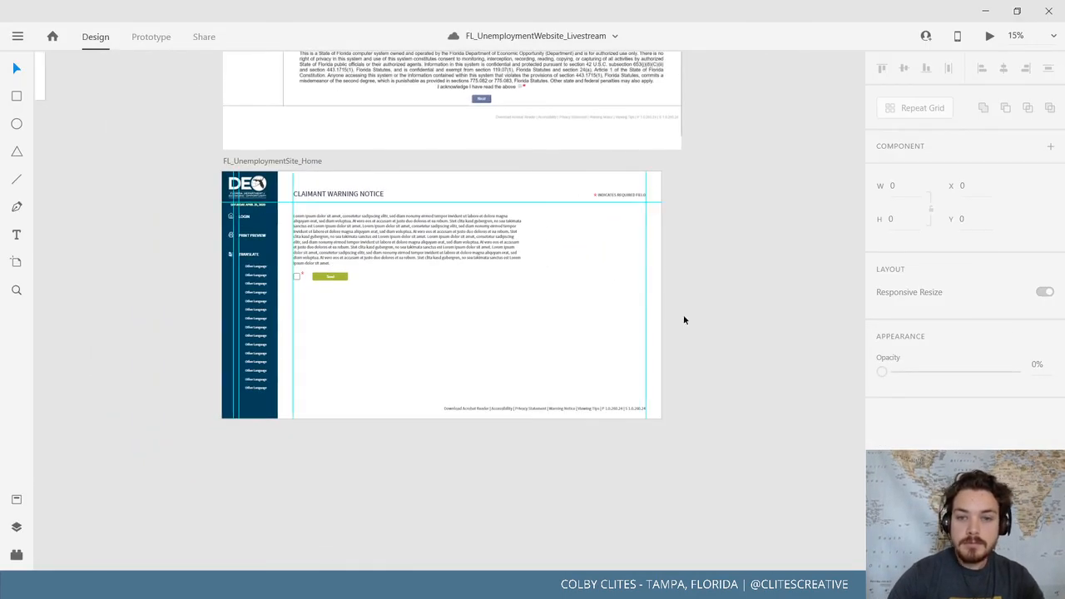
{"action": "left_click_drag", "start_coordinate": [746, 362], "coordinate": [346, 173]}
{"action": "key", "text": "ctrl+minus"}
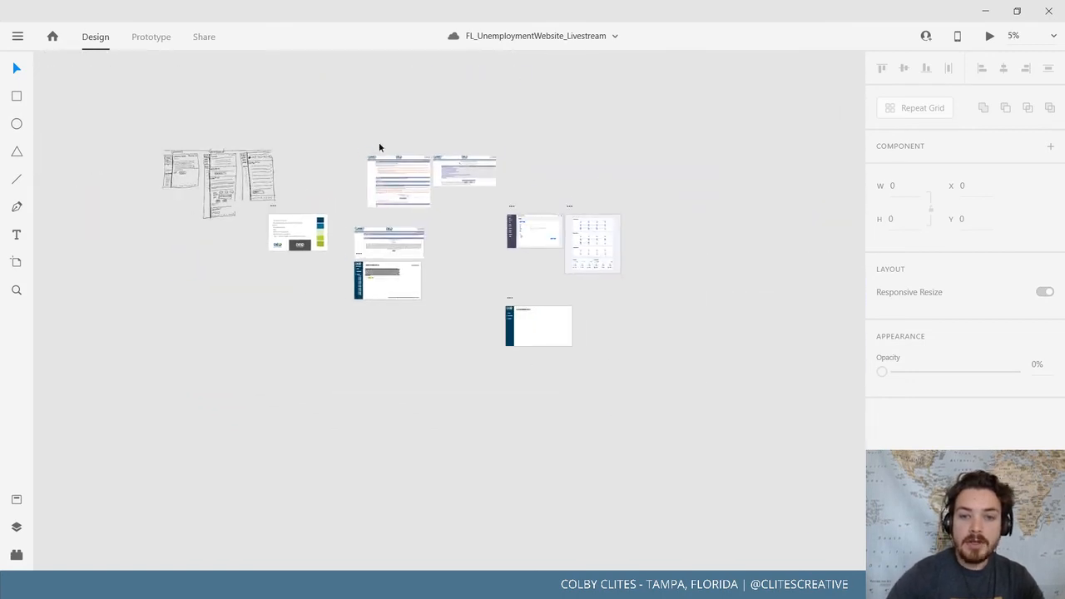
{"action": "left_click_drag", "start_coordinate": [513, 303], "coordinate": [120, 111]}
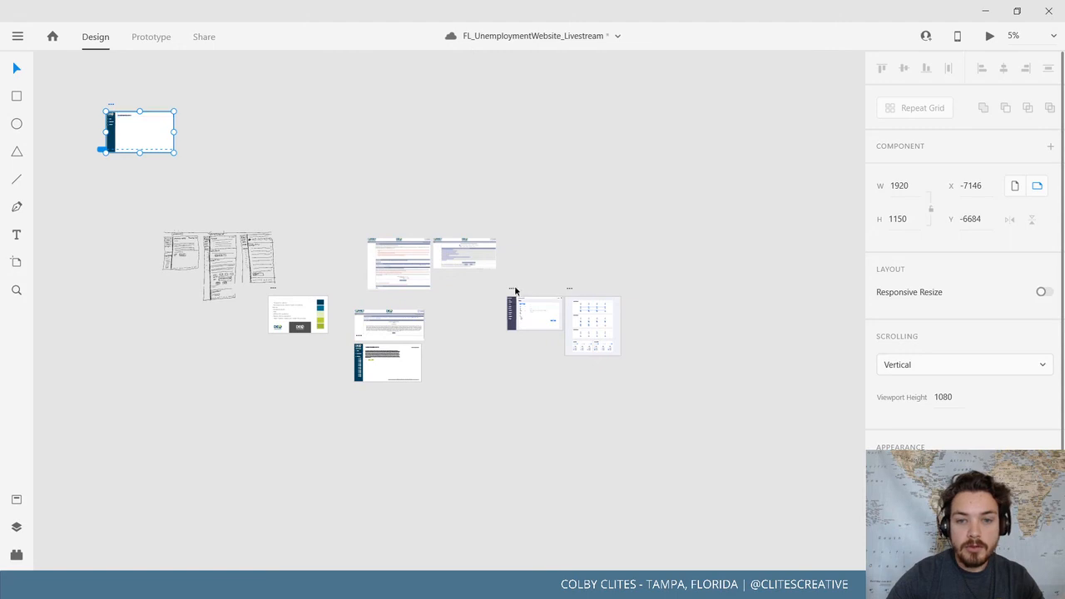
Move the icon sheet artboard to about X -4074, Y -6800 and the purple-sidebar artboard beside it at X -1946, Y -6800
{"action": "left_click_drag", "start_coordinate": [514, 288], "coordinate": [647, 330]}
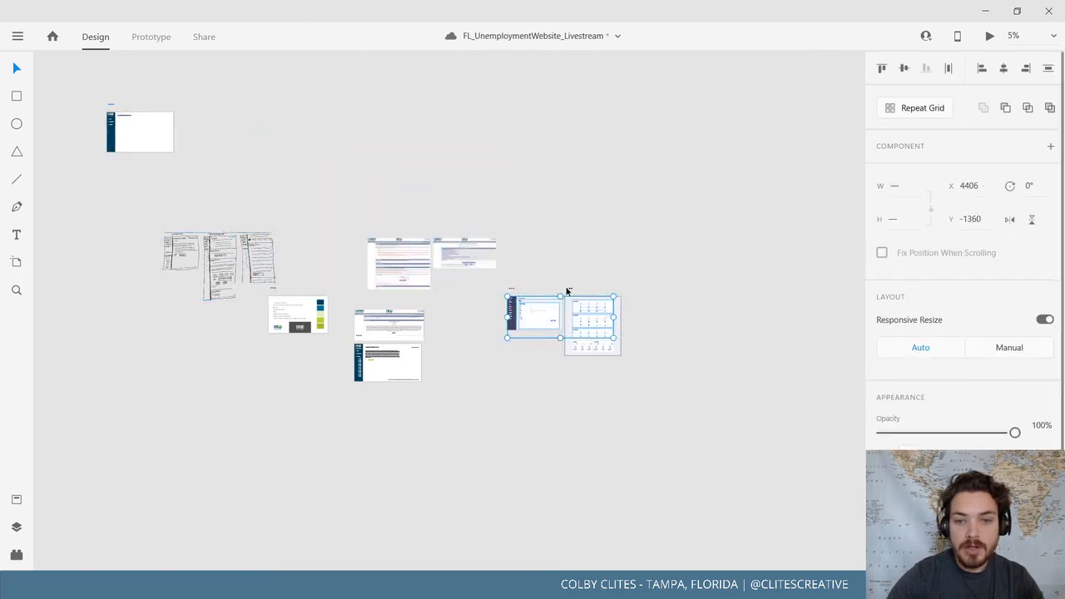
{"action": "left_click_drag", "start_coordinate": [565, 288], "coordinate": [217, 99]}
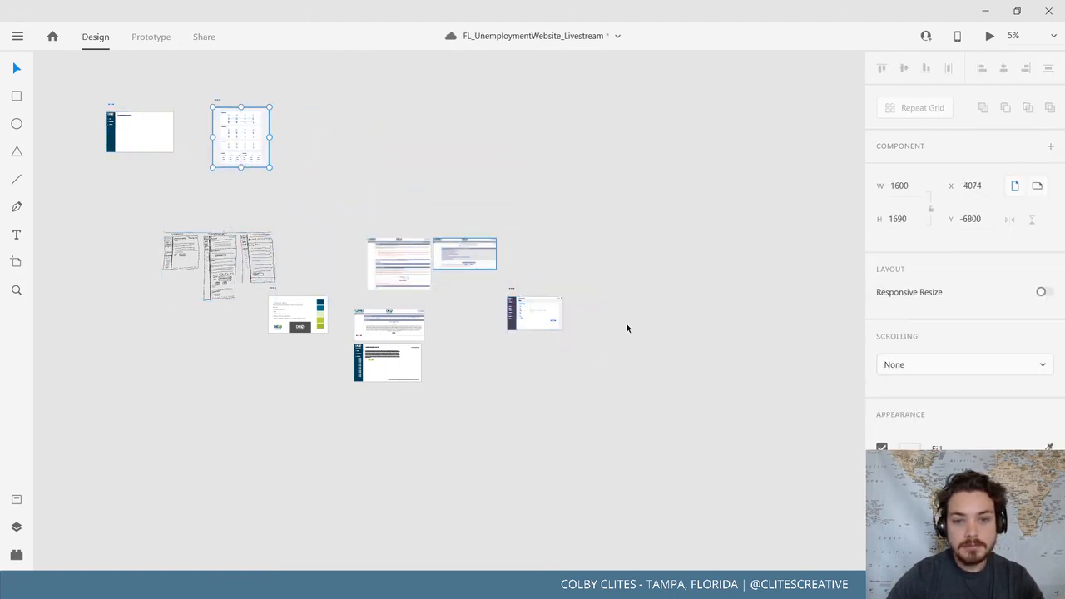
{"action": "left_click_drag", "start_coordinate": [512, 289], "coordinate": [292, 100]}
Duplicate the FL_UnemploymentSite_Home artboard and place the copy beneath the sidebar template, at about X -7146, Y -5110
{"action": "scroll", "coordinate": [781, 452], "scroll_direction": "down", "scroll_amount": 2}
{"action": "scroll", "coordinate": [781, 452], "scroll_direction": "right", "scroll_amount": 1}
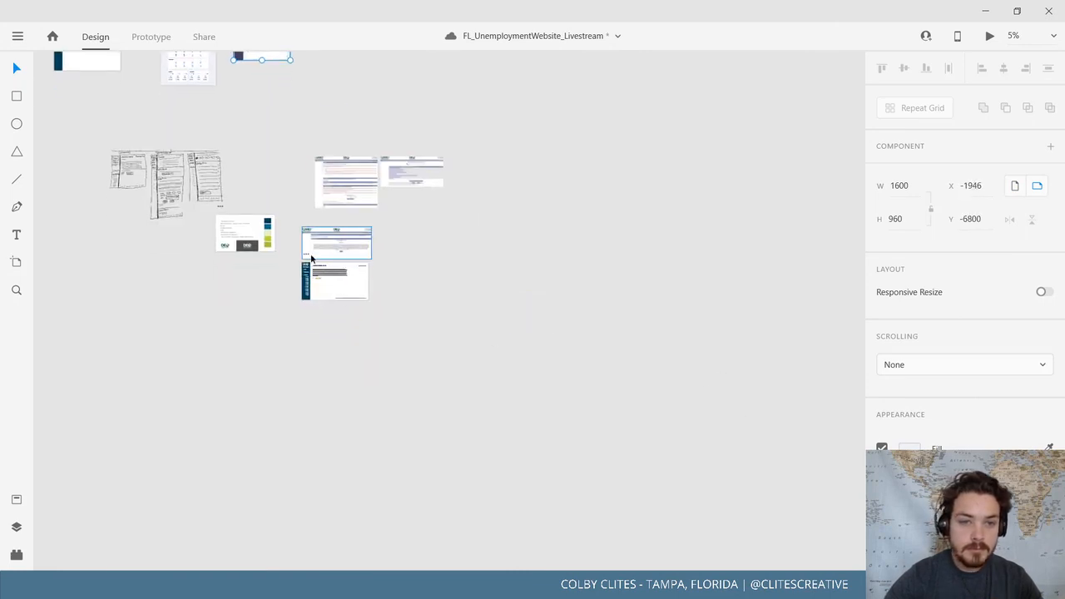
{"action": "left_click", "coordinate": [330, 269]}
{"action": "key", "text": "ctrl+d"}
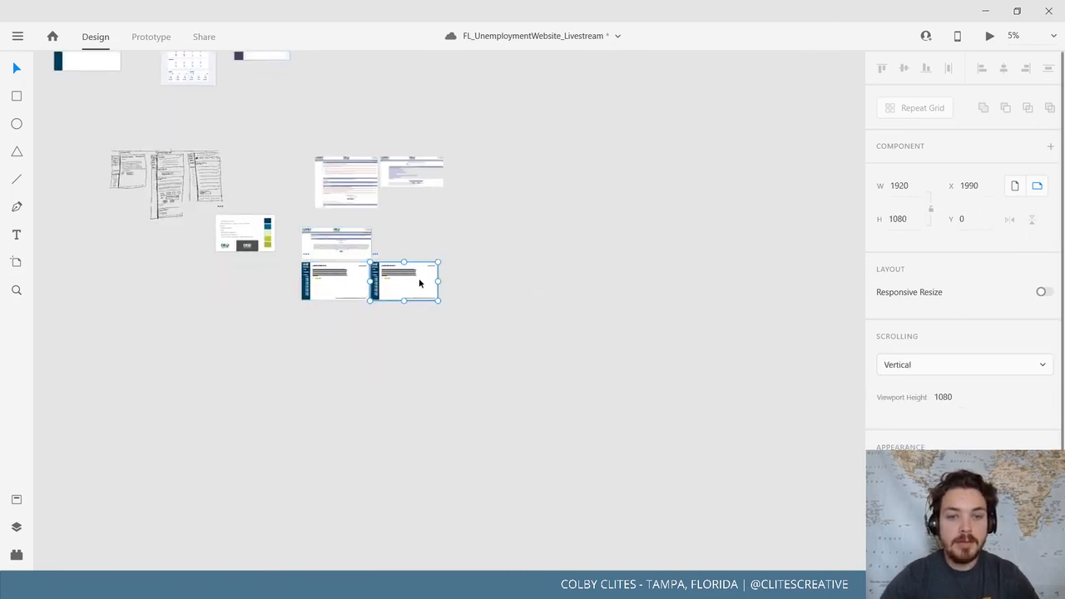
{"action": "mouse_move", "coordinate": [376, 255]}
{"action": "left_mouse_down"}
{"action": "mouse_move", "coordinate": [80, 156]}
{"action": "mouse_move", "coordinate": [158, 161]}
{"action": "mouse_move", "coordinate": [374, 268]}
{"action": "mouse_move", "coordinate": [386, 291]}
{"action": "mouse_move", "coordinate": [89, 147]}
{"action": "mouse_move", "coordinate": [75, 89]}
{"action": "mouse_move", "coordinate": [56, 82]}
{"action": "left_mouse_up"}
{"action": "left_click", "coordinate": [376, 257]}
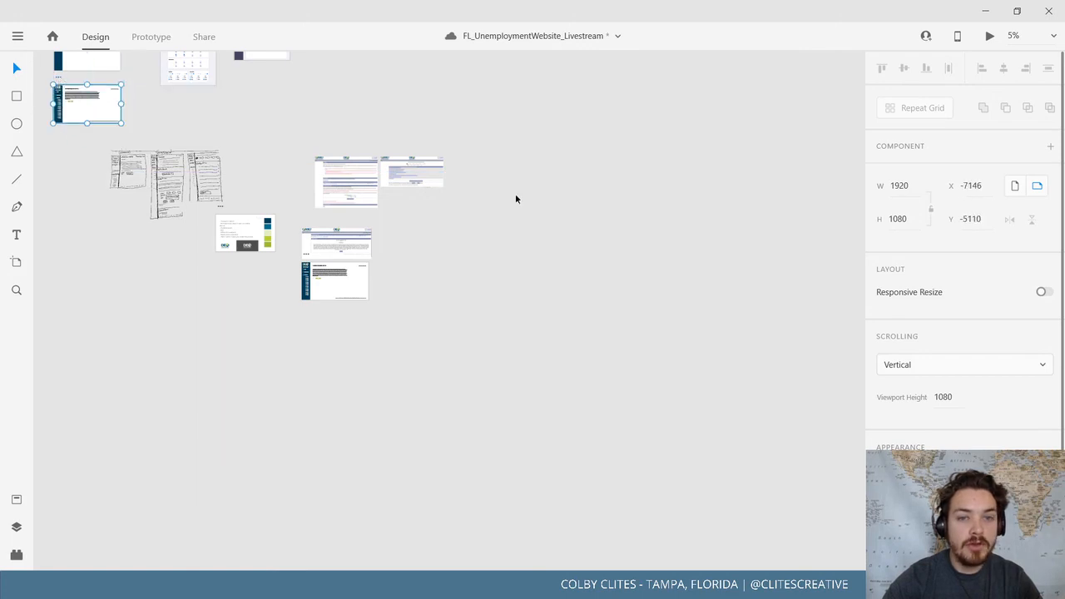
{"action": "mouse_move", "coordinate": [430, 166]}
{"action": "left_mouse_down"}
{"action": "mouse_move", "coordinate": [556, 171]}
{"action": "mouse_move", "coordinate": [447, 166]}
{"action": "left_mouse_up"}
{"action": "key", "text": "ctrl+z"}
{"action": "left_click_drag", "start_coordinate": [429, 318], "coordinate": [530, 406]}
{"action": "scroll", "coordinate": [530, 411], "scroll_direction": "up", "scroll_amount": 5}
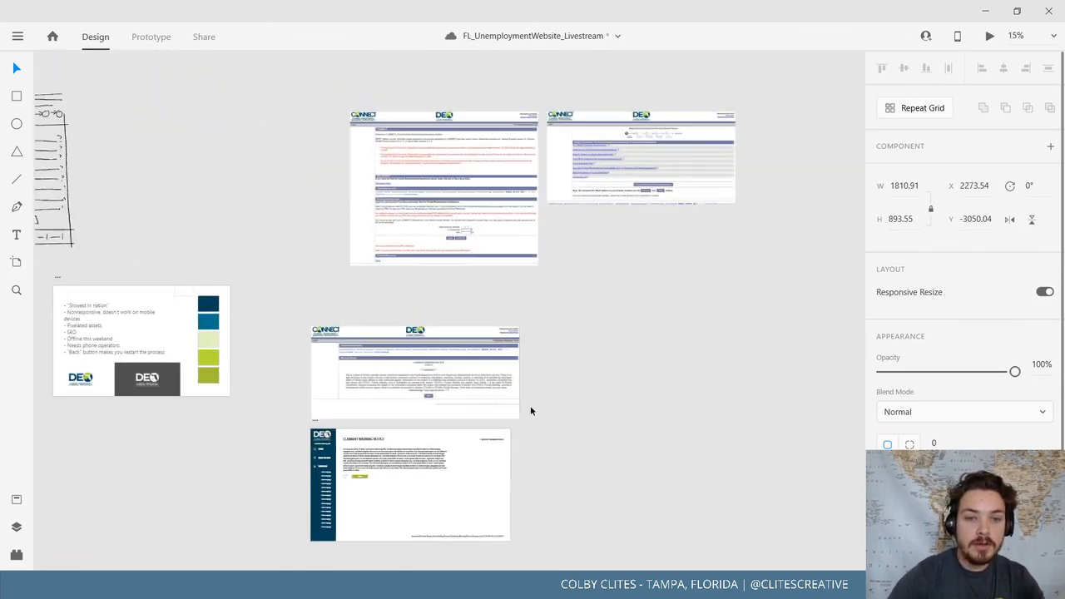
{"action": "left_click_drag", "start_coordinate": [541, 368], "coordinate": [533, 422]}
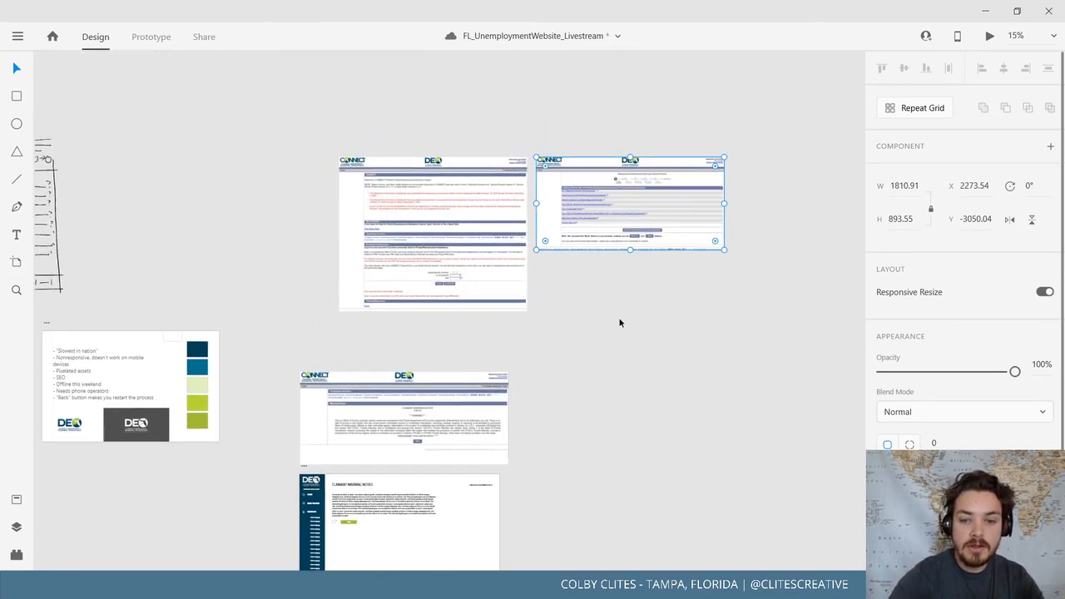
{"action": "scroll", "coordinate": [619, 323], "scroll_direction": "up", "scroll_amount": 3}
{"action": "scroll", "coordinate": [618, 321], "scroll_direction": "down", "scroll_amount": 5}
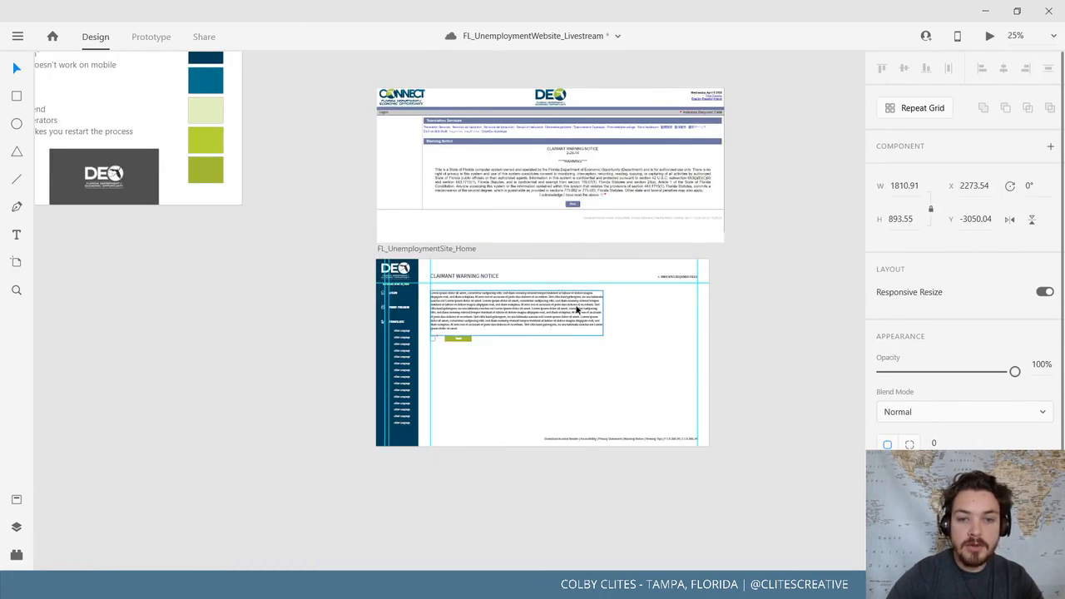
{"action": "left_click", "coordinate": [576, 309]}
{"action": "scroll", "coordinate": [794, 312], "scroll_direction": "down", "scroll_amount": 3}
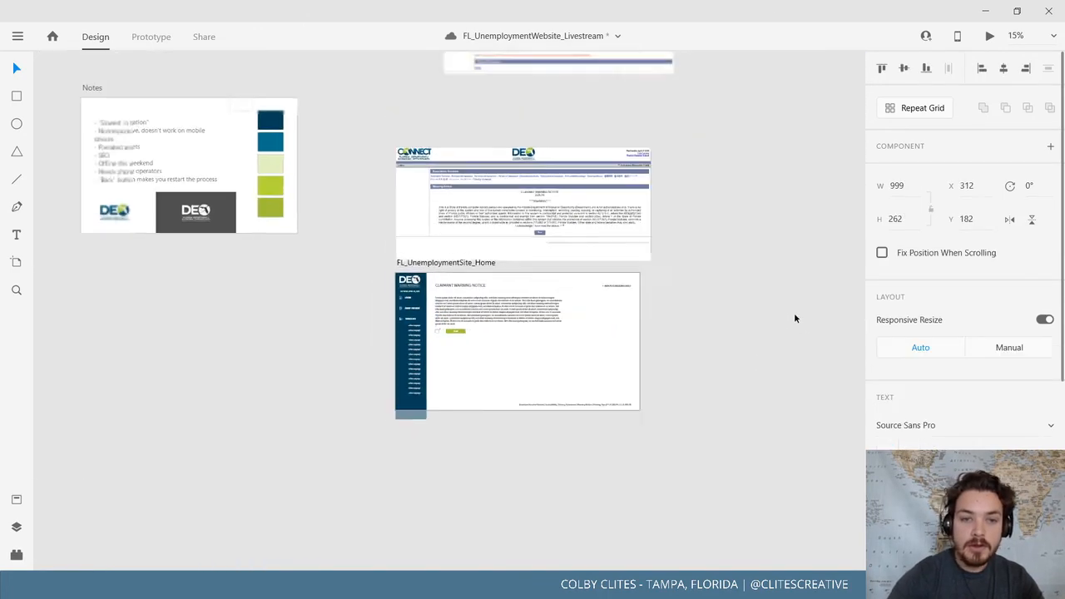
{"action": "left_click_drag", "start_coordinate": [580, 312], "coordinate": [692, 356]}
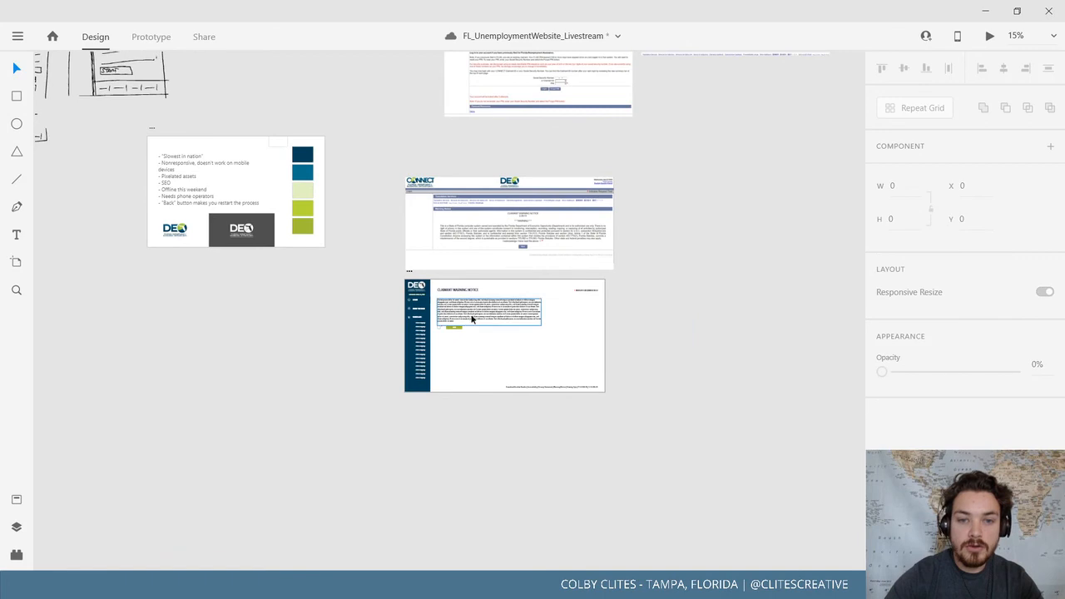
{"action": "left_click_drag", "start_coordinate": [474, 317], "coordinate": [527, 350]}
{"action": "key", "text": "ctrl+z"}
{"action": "key", "text": "ctrl+minus"}
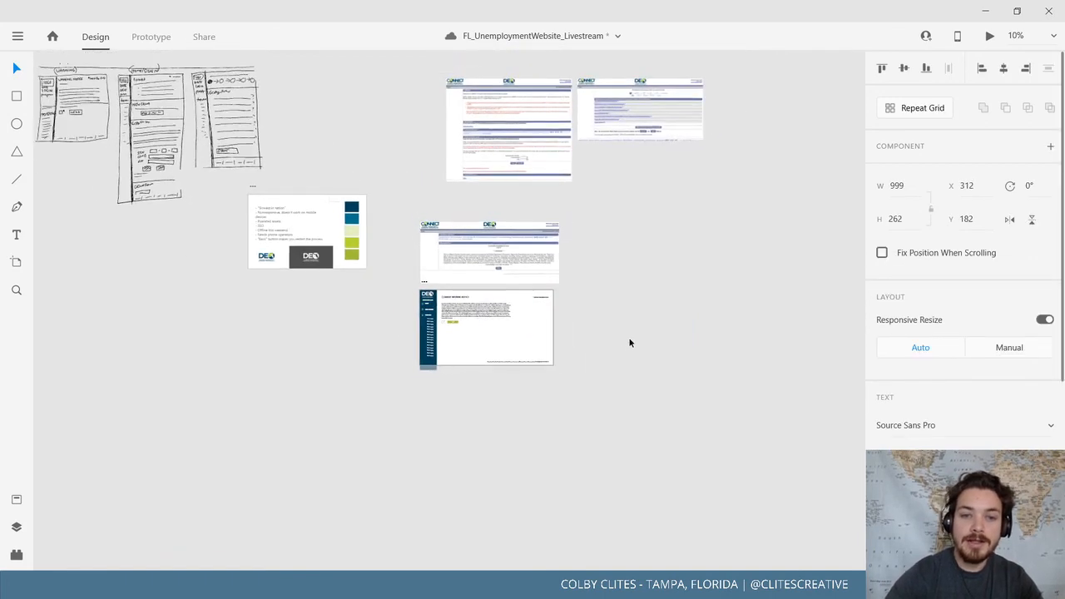
{"action": "left_click", "coordinate": [543, 338]}
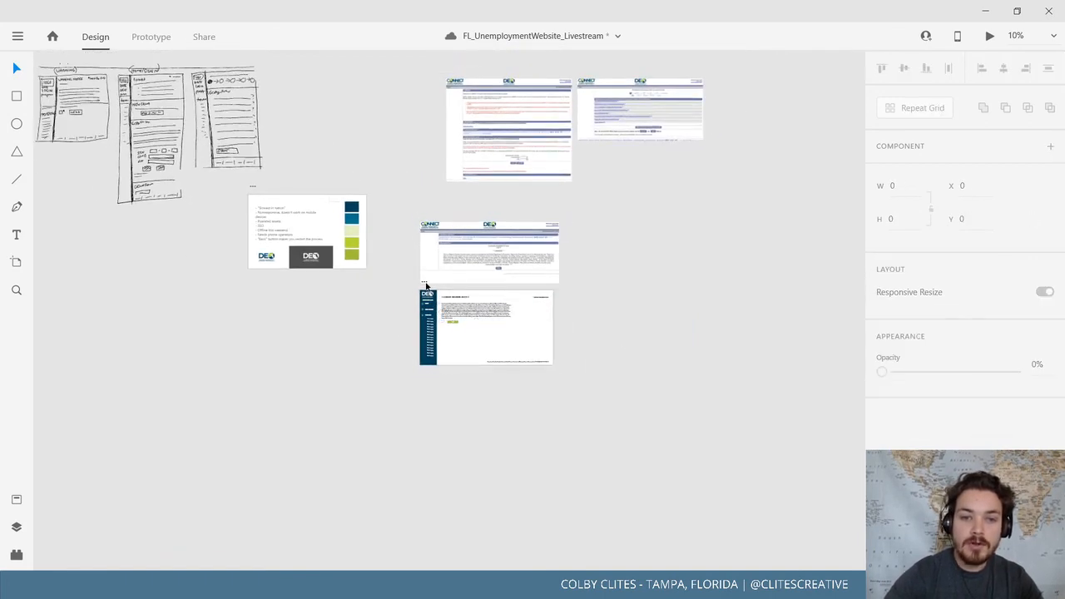
Duplicate the FL_UnemploymentSite_Home artboard again and move the copy to its right, at about X 2736, Y 0
{"action": "key", "text": "ctrl+plus"}
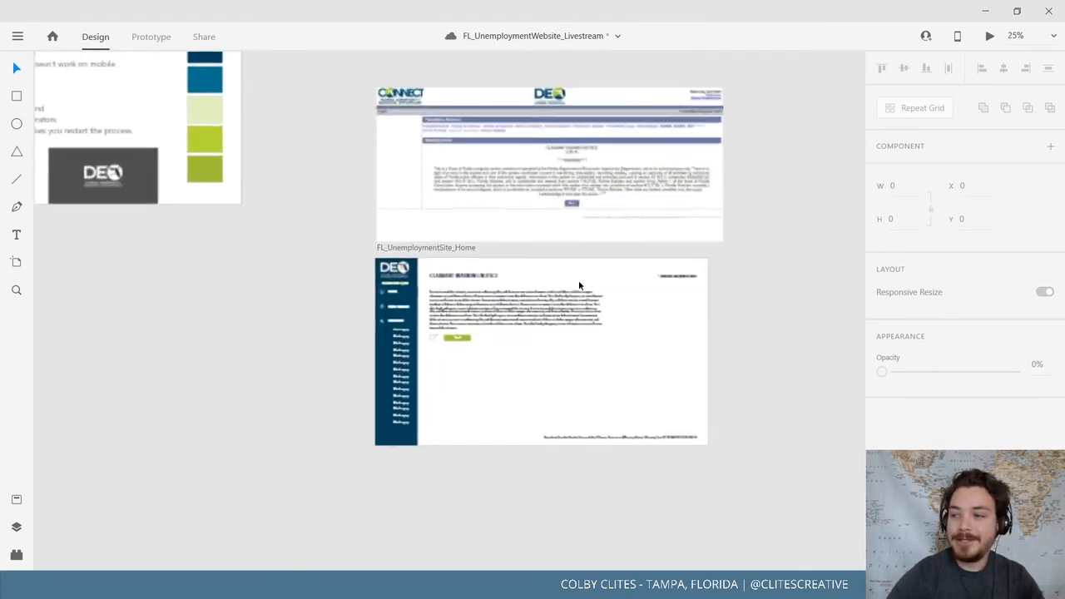
{"action": "scroll", "coordinate": [595, 251], "scroll_direction": "right", "scroll_amount": 5}
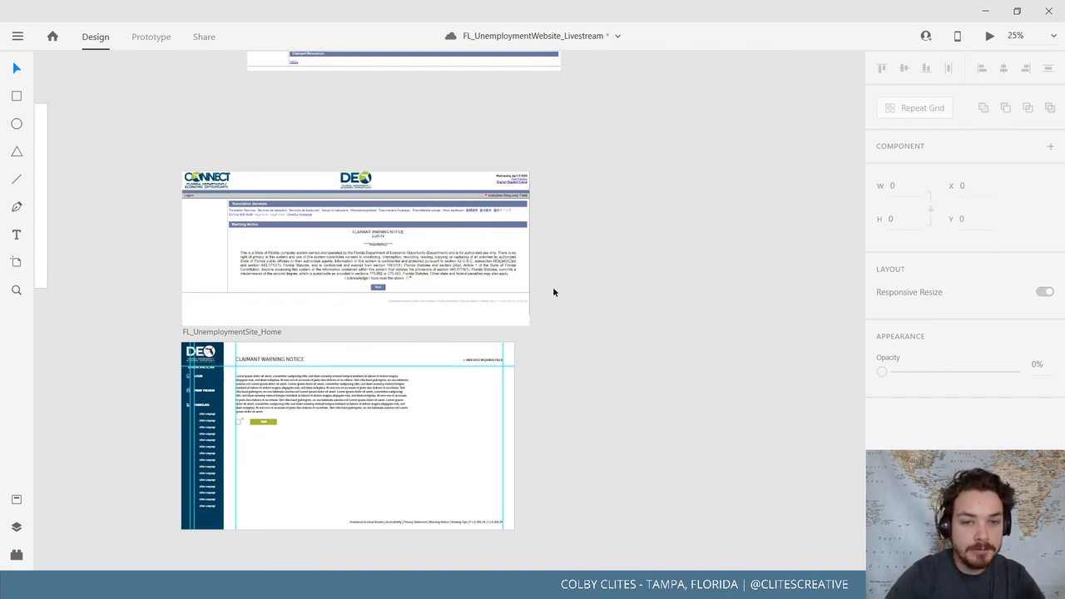
{"action": "scroll", "coordinate": [638, 314], "scroll_direction": "down", "scroll_amount": 1}
{"action": "scroll", "coordinate": [637, 315], "scroll_direction": "right", "scroll_amount": 1}
{"action": "left_click", "coordinate": [214, 326]}
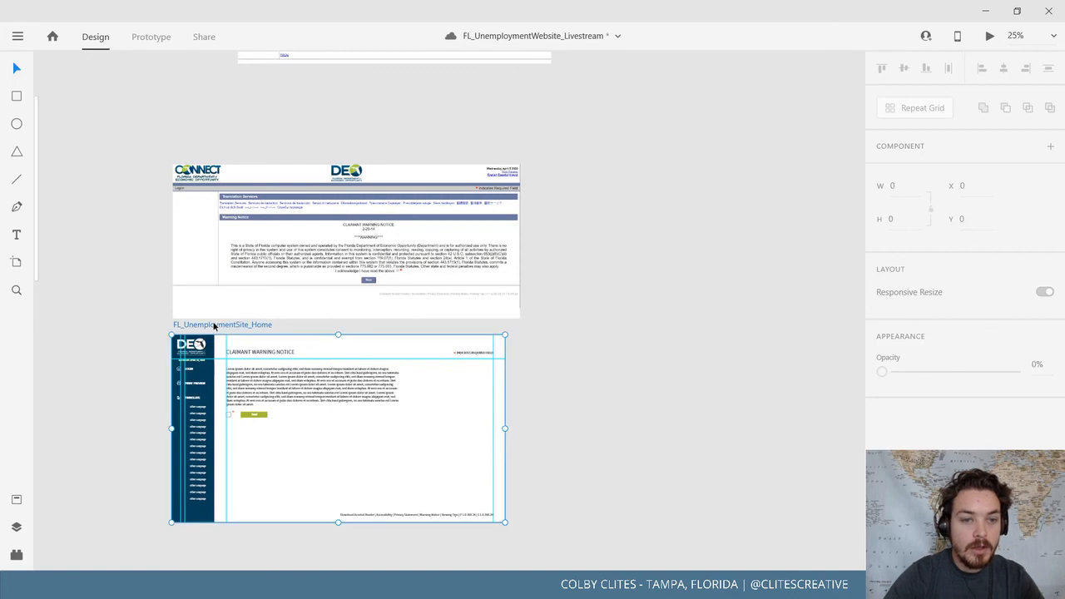
{"action": "key", "text": "ctrl+d"}
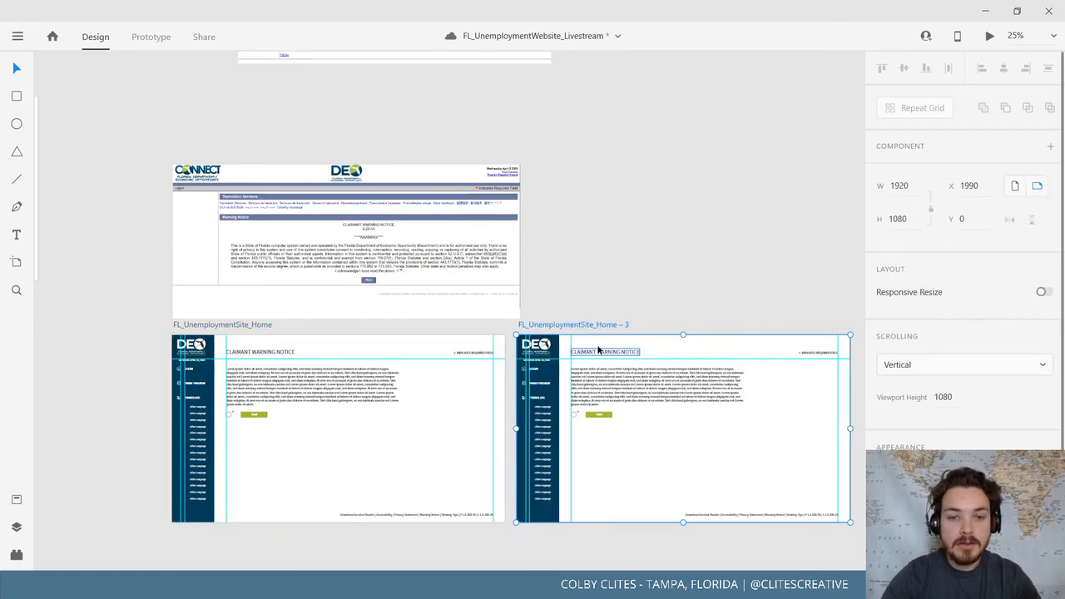
{"action": "left_click_drag", "start_coordinate": [573, 329], "coordinate": [704, 330]}
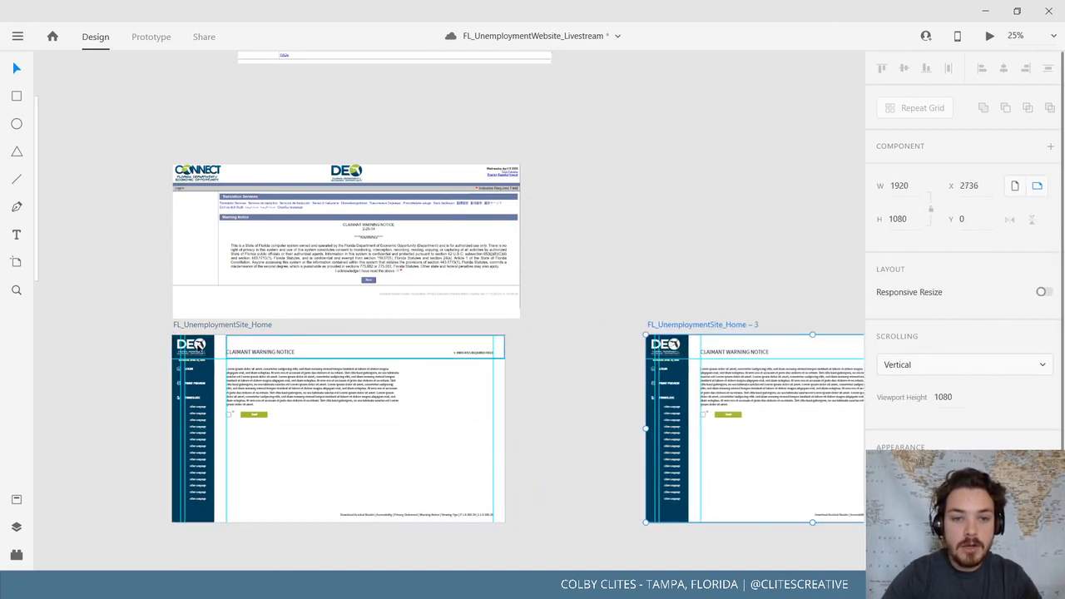
Rename the original FL_UnemploymentSite_Home artboard to FL_UnemploymentSite_Warning
{"action": "double_click", "coordinate": [268, 325]}
{"action": "key", "text": "Right"}
{"action": "key", "text": "BackSpace"}
{"action": "key", "text": "BackSpace"}
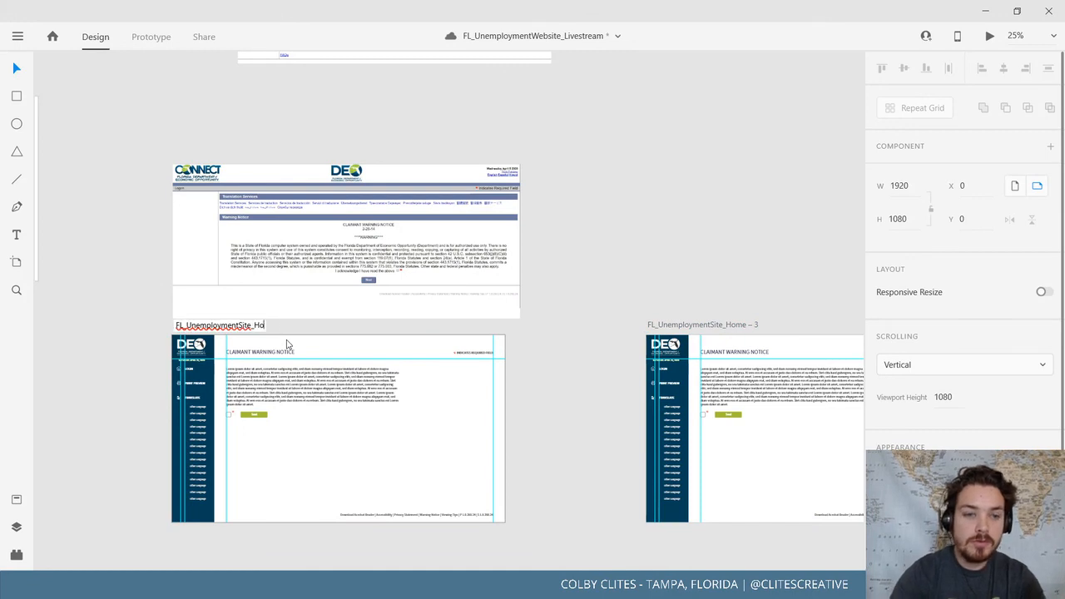
{"action": "type", "text": "Warning"}
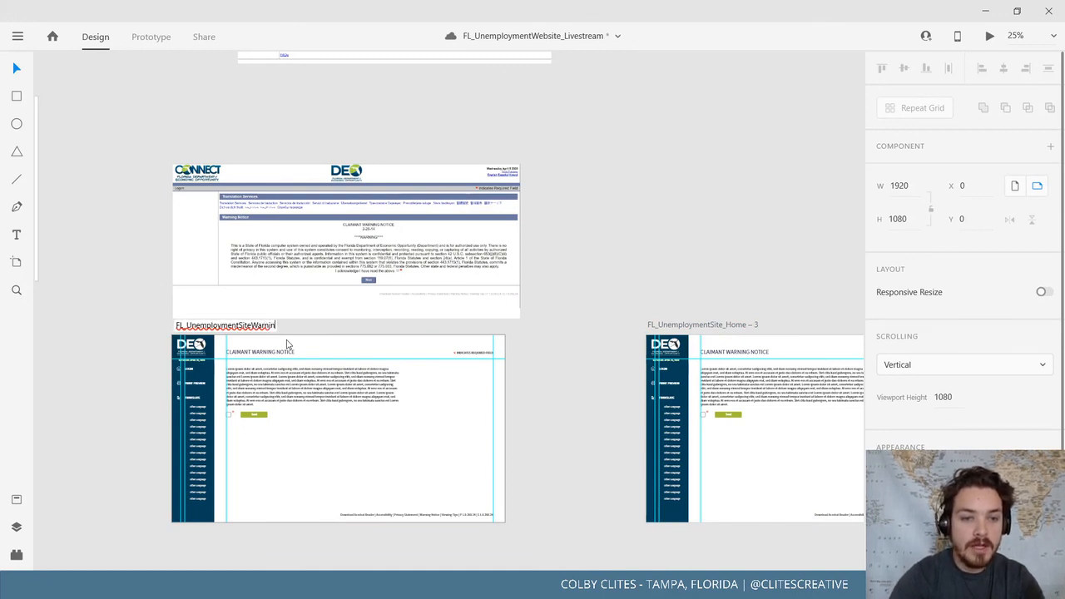
{"action": "key", "text": "BackSpace"}
{"action": "key", "text": "BackSpace"}
{"action": "key", "text": "BackSpace"}
{"action": "key", "text": "BackSpace"}
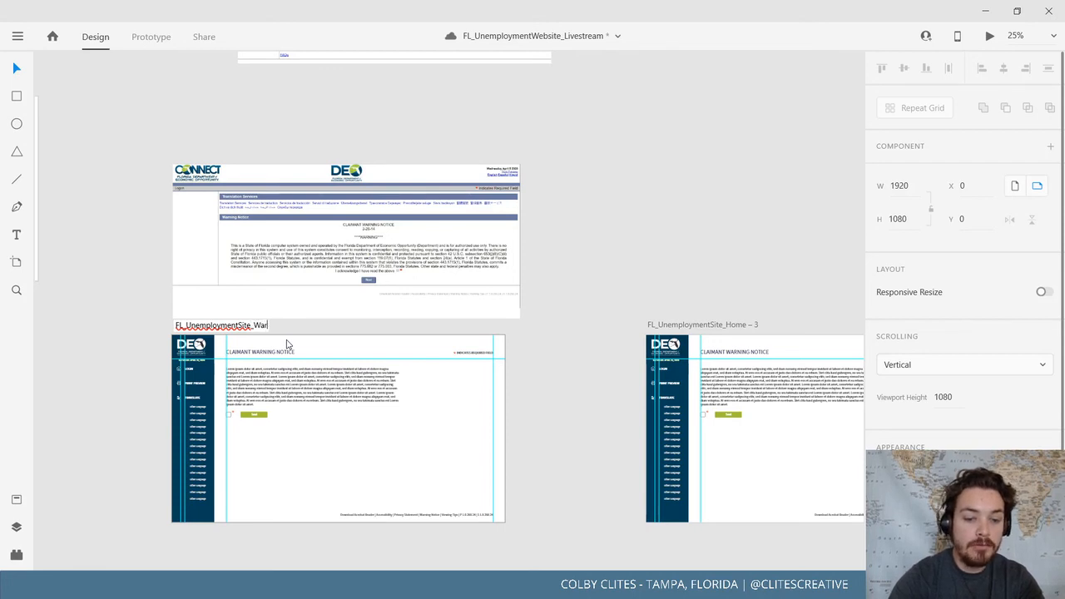
{"action": "type", "text": "ning"}
{"action": "key", "text": "Return"}
{"action": "left_click", "coordinate": [573, 255]}
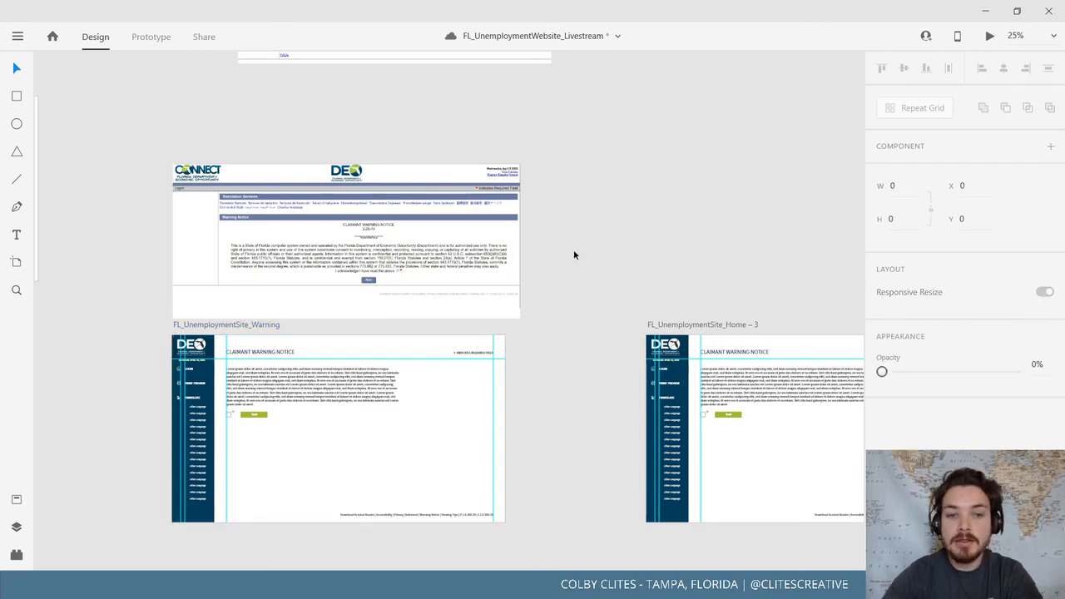
Move the screenshot of the old CONNECT login page directly above the FL_UnemploymentSite_Home – 3 artboard, to about X 2736, Y -1632
{"action": "scroll", "coordinate": [573, 254], "scroll_direction": "up", "scroll_amount": 5}
{"action": "scroll", "coordinate": [654, 292], "scroll_direction": "right", "scroll_amount": 5}
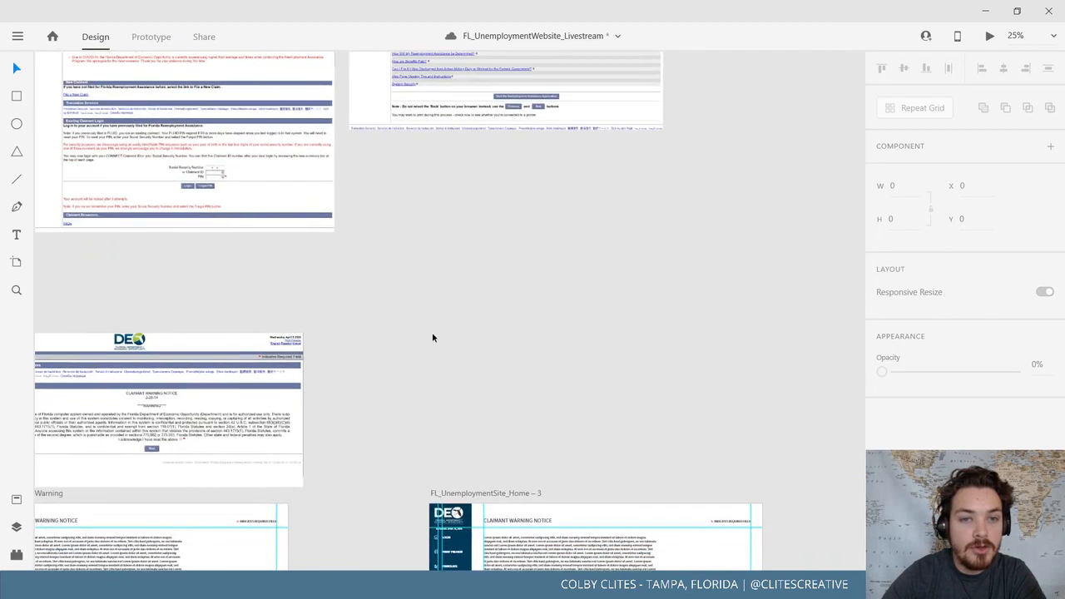
{"action": "scroll", "coordinate": [432, 337], "scroll_direction": "up", "scroll_amount": 3}
{"action": "left_click", "coordinate": [328, 212]}
{"action": "left_click_drag", "start_coordinate": [329, 212], "coordinate": [501, 352]}
{"action": "left_click_drag", "start_coordinate": [283, 341], "coordinate": [131, 87]}
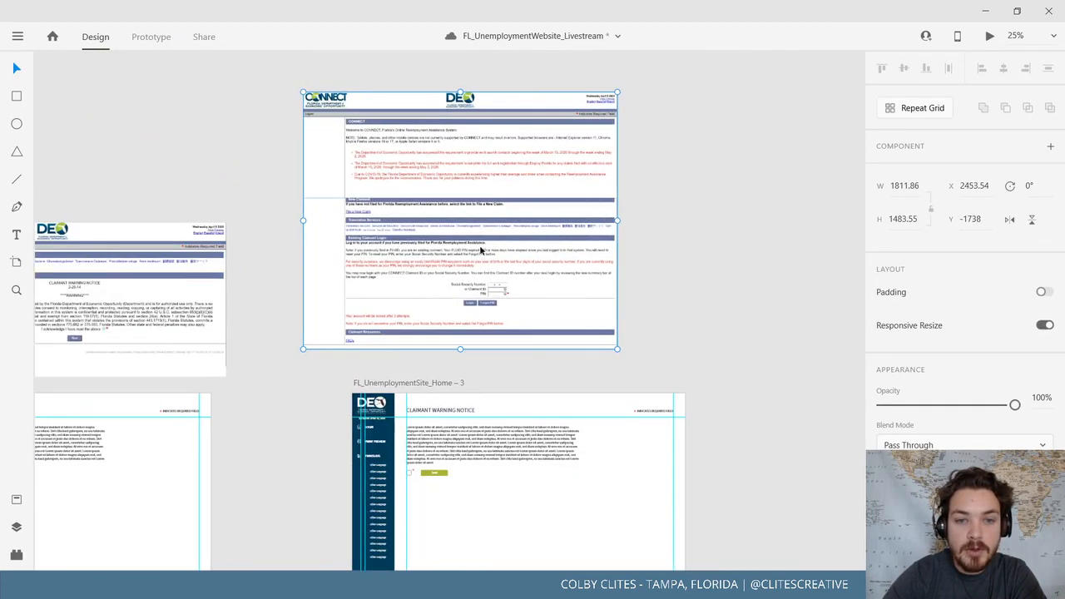
{"action": "left_click_drag", "start_coordinate": [479, 245], "coordinate": [528, 262]}
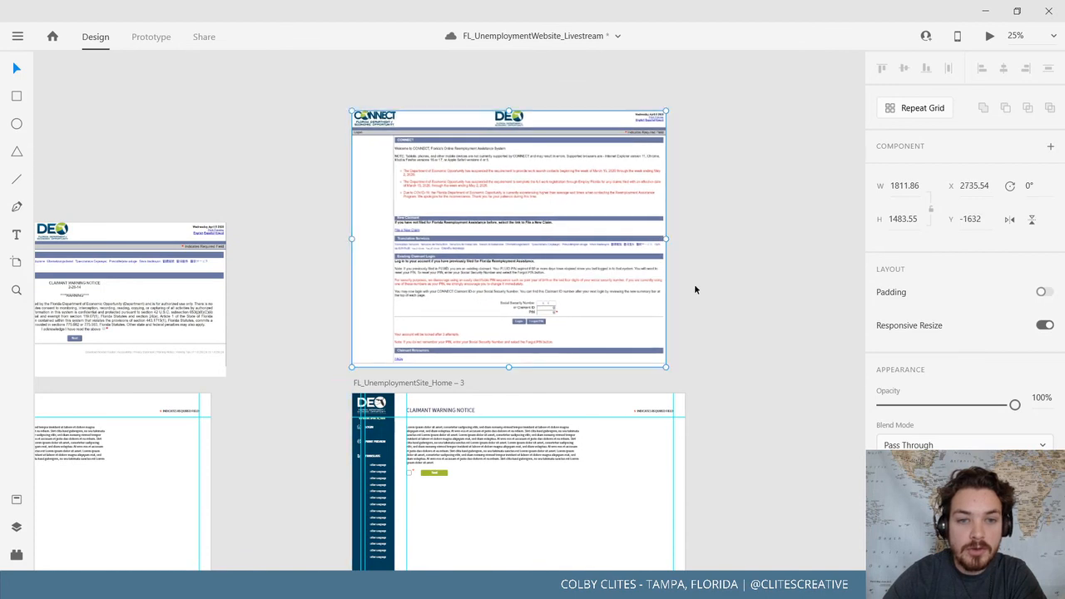
Place the old CONNECT login screenshot beside the FL_UnemploymentSite_Home – 3 artboard, at about X 4752, Y -32
{"action": "left_click_drag", "start_coordinate": [727, 311], "coordinate": [648, 297]}
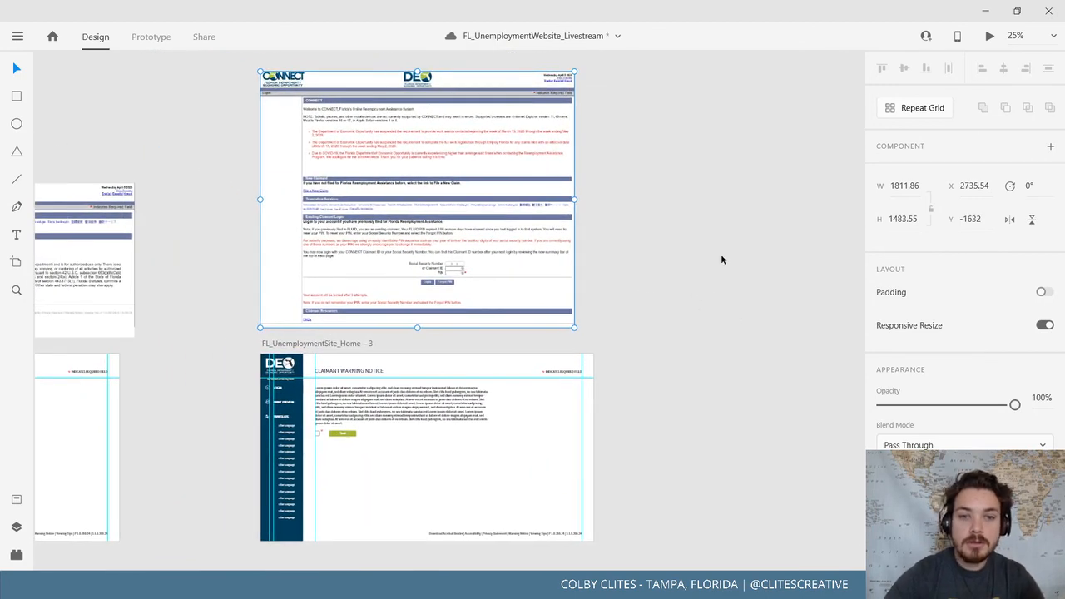
{"action": "left_click_drag", "start_coordinate": [456, 198], "coordinate": [775, 476]}
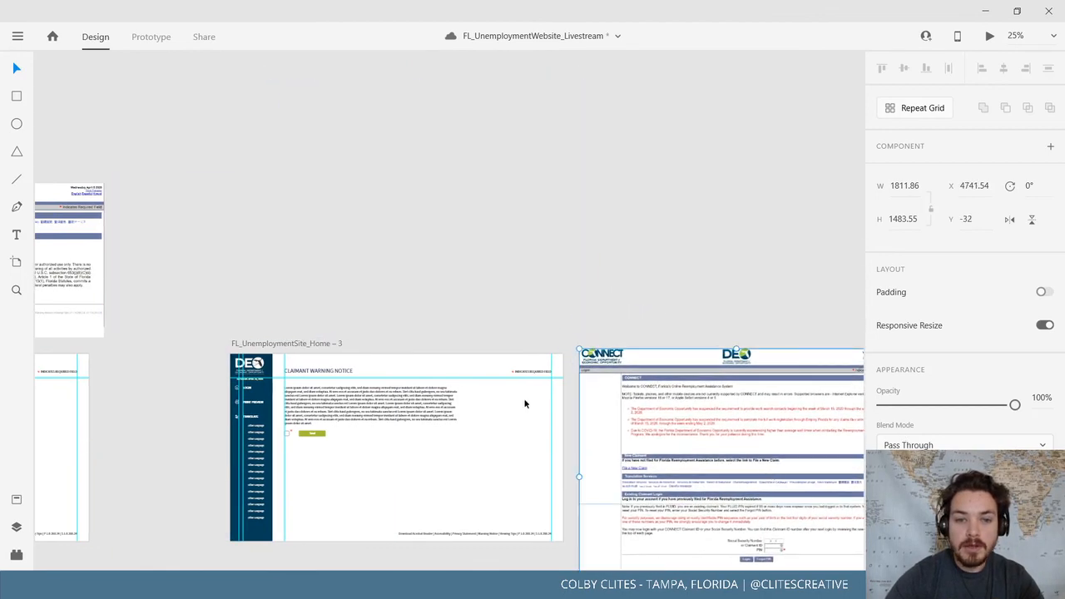
{"action": "left_click_drag", "start_coordinate": [525, 404], "coordinate": [112, 244]}
{"action": "scroll", "coordinate": [466, 276], "scroll_direction": "up", "scroll_amount": 4}
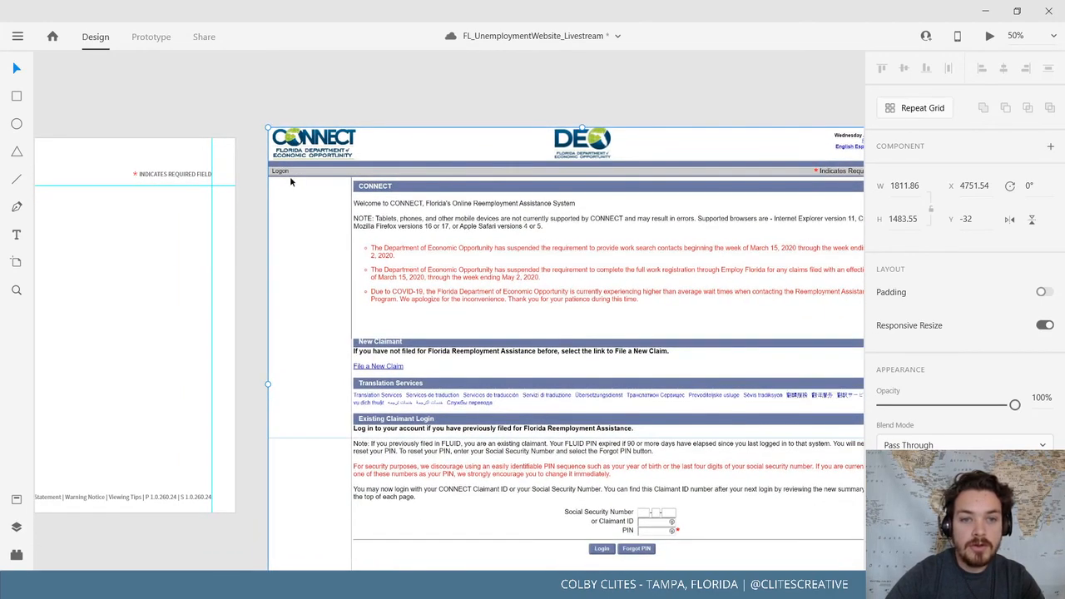
Change the page heading on the FL_UnemploymentSite_Home – 3 artboard from the claimant warning title to CONNECT
{"action": "left_click_drag", "start_coordinate": [168, 268], "coordinate": [664, 348]}
{"action": "double_click", "coordinate": [252, 248]}
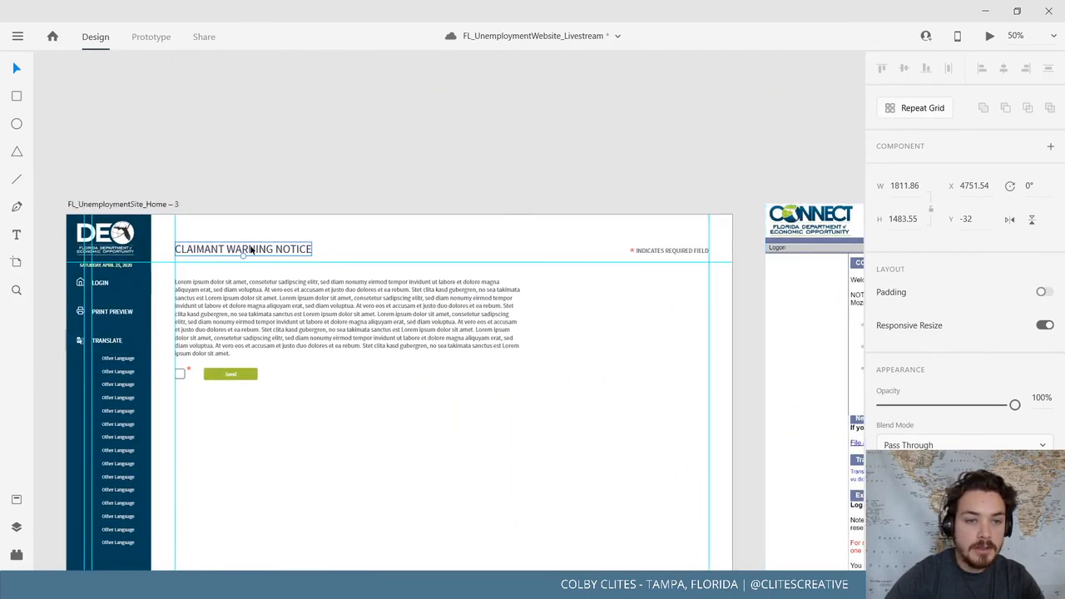
{"action": "double_click", "coordinate": [252, 248]}
{"action": "triple_click", "coordinate": [251, 248]}
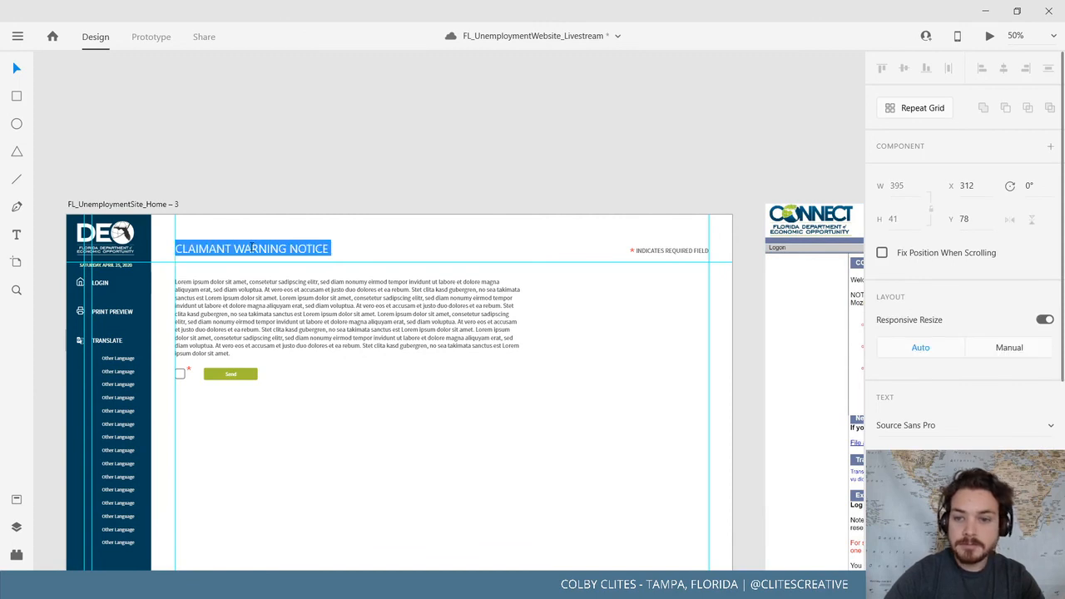
{"action": "type", "text": "co"}
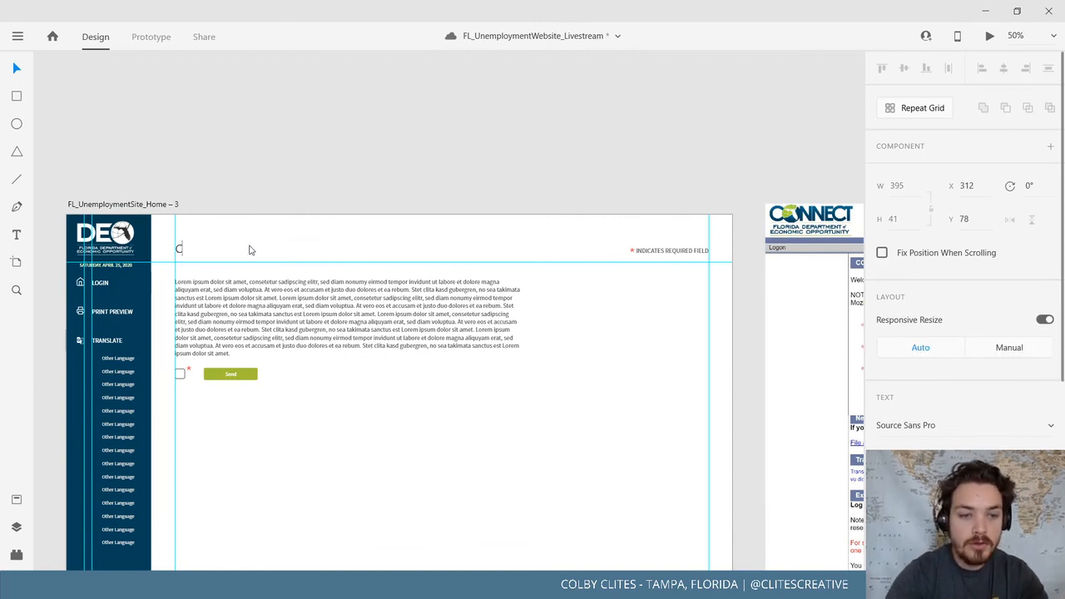
{"action": "type", "text": "nnect"}
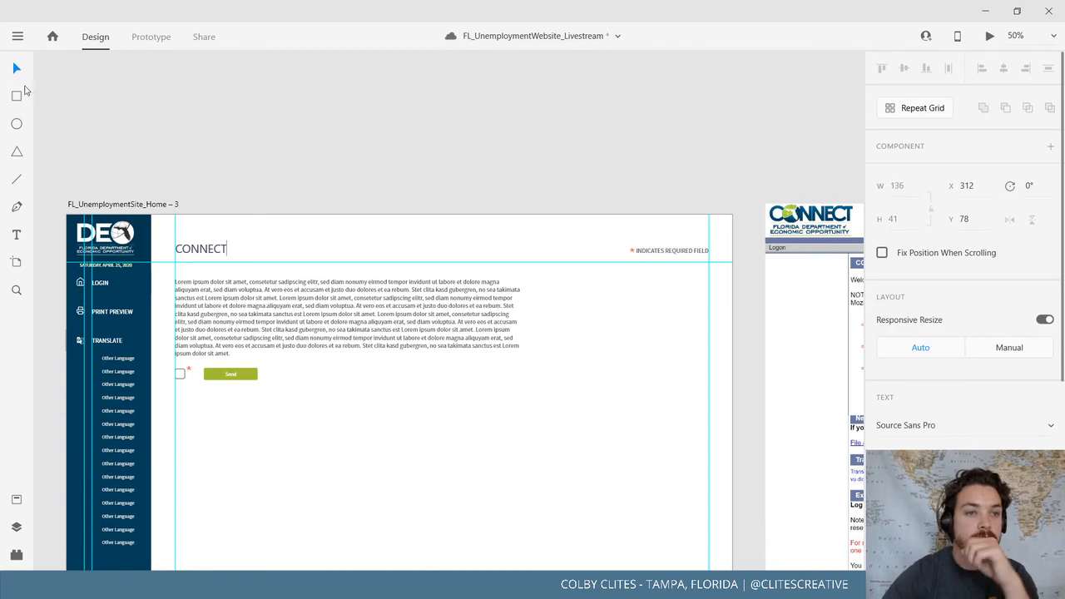
{"action": "left_click", "coordinate": [123, 98]}
Save the green Send button on the CONNECT page as a reusable component in the document assets
{"action": "left_click_drag", "start_coordinate": [364, 221], "coordinate": [1, 142]}
{"action": "left_click_drag", "start_coordinate": [639, 238], "coordinate": [527, 239]}
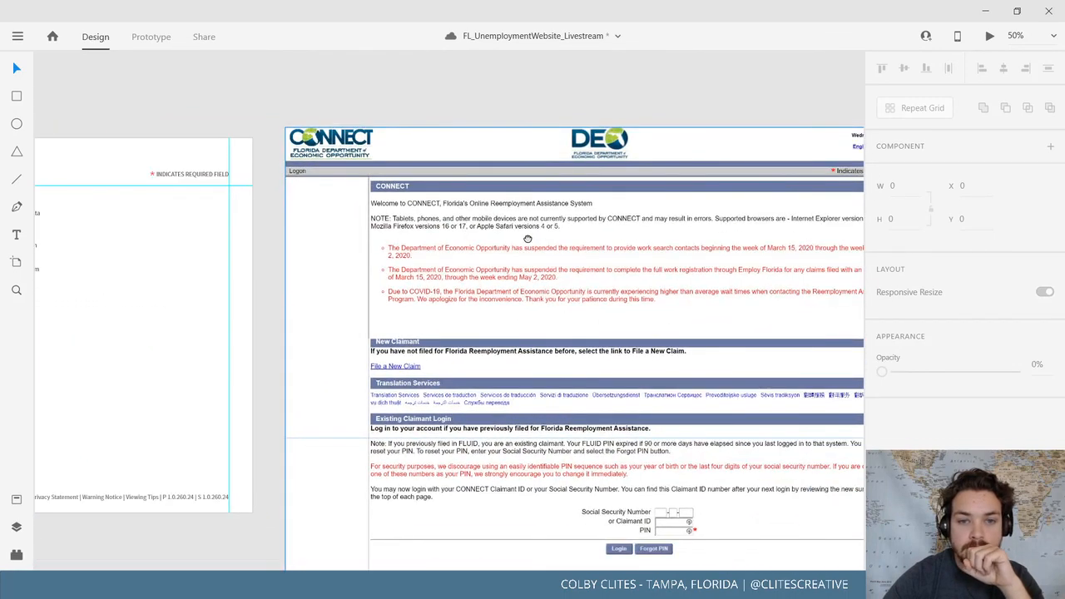
{"action": "left_click_drag", "start_coordinate": [527, 239], "coordinate": [522, 243]}
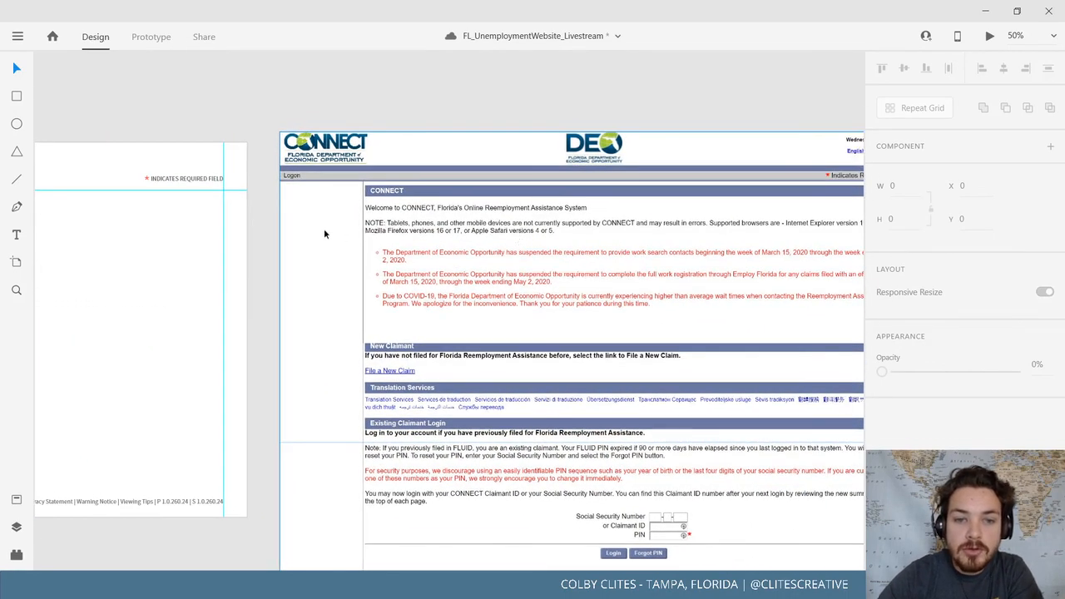
{"action": "left_click_drag", "start_coordinate": [171, 209], "coordinate": [445, 222]}
{"action": "left_click_drag", "start_coordinate": [208, 223], "coordinate": [512, 231]}
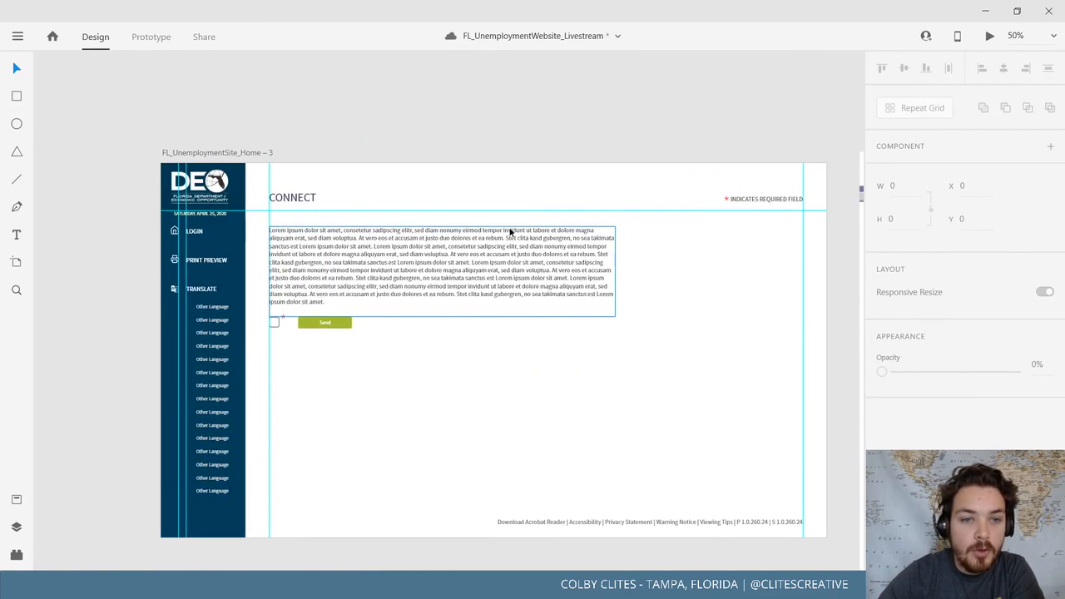
{"action": "double_click", "coordinate": [331, 306]}
{"action": "key", "text": "Escape"}
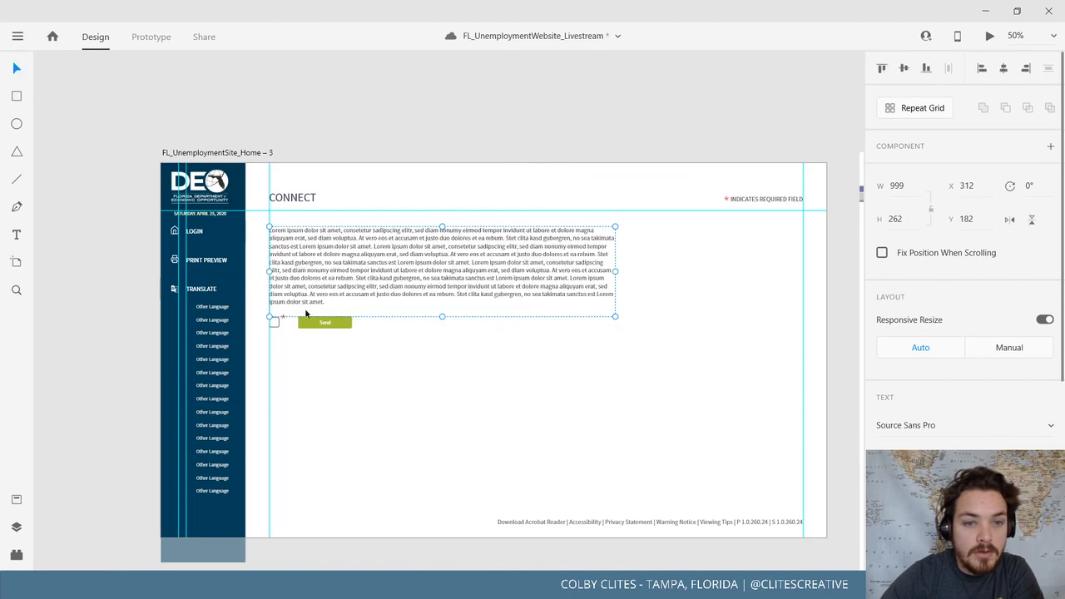
{"action": "left_click", "coordinate": [314, 324]}
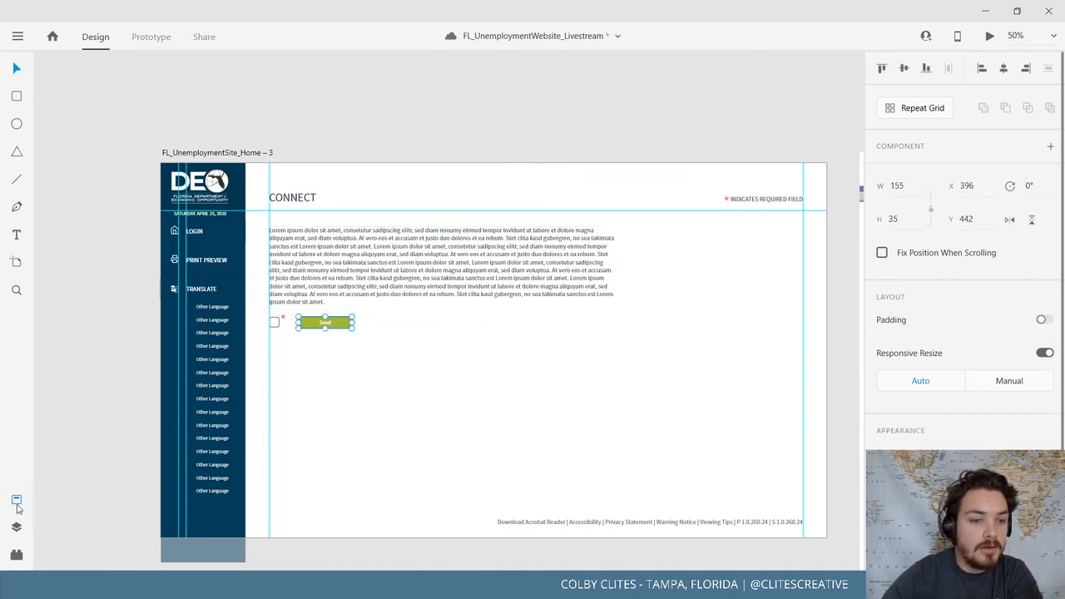
{"action": "left_click", "coordinate": [17, 502]}
{"action": "scroll", "coordinate": [199, 391], "scroll_direction": "down", "scroll_amount": 3}
{"action": "left_click", "coordinate": [189, 400]}
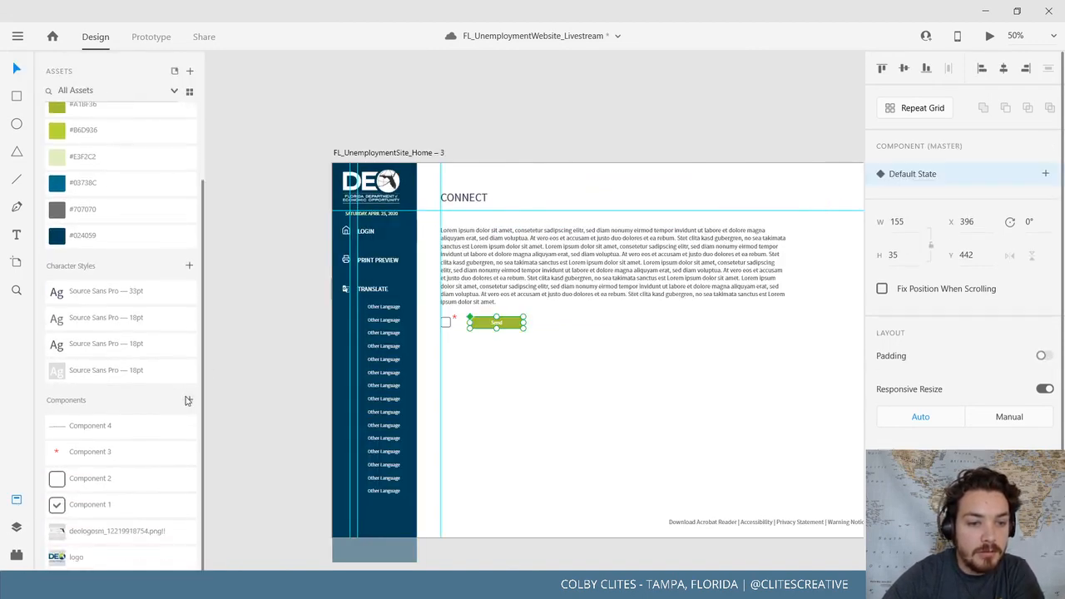
Delete the Send button, the checkbox and the red asterisk below the CONNECT page's body text
{"action": "key", "text": "Delete"}
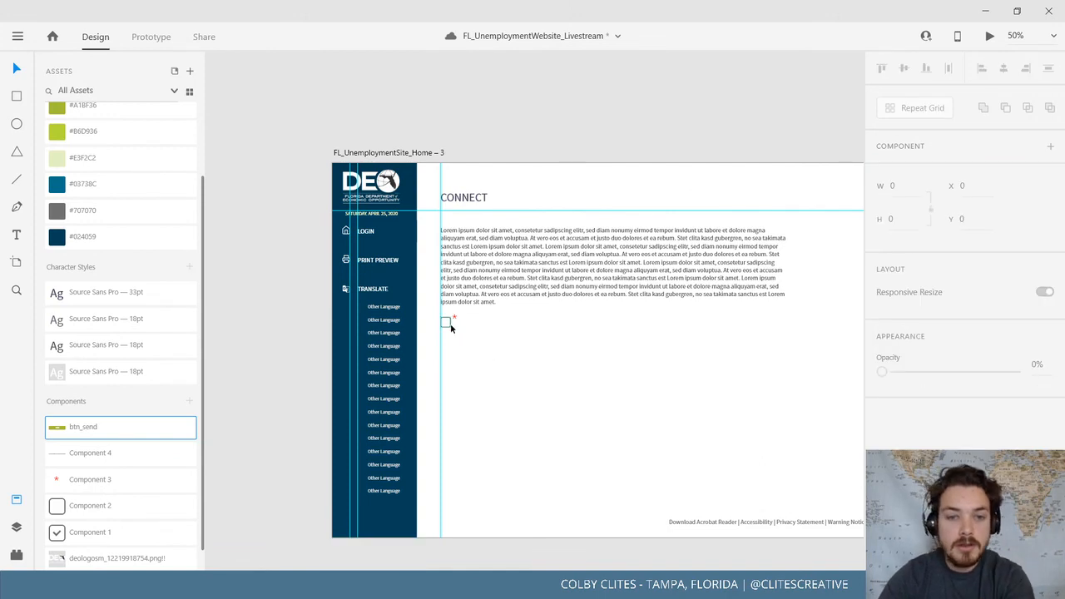
{"action": "left_click", "coordinate": [446, 324]}
{"action": "key", "text": "Delete"}
{"action": "left_click", "coordinate": [455, 318]}
{"action": "key", "text": "Delete"}
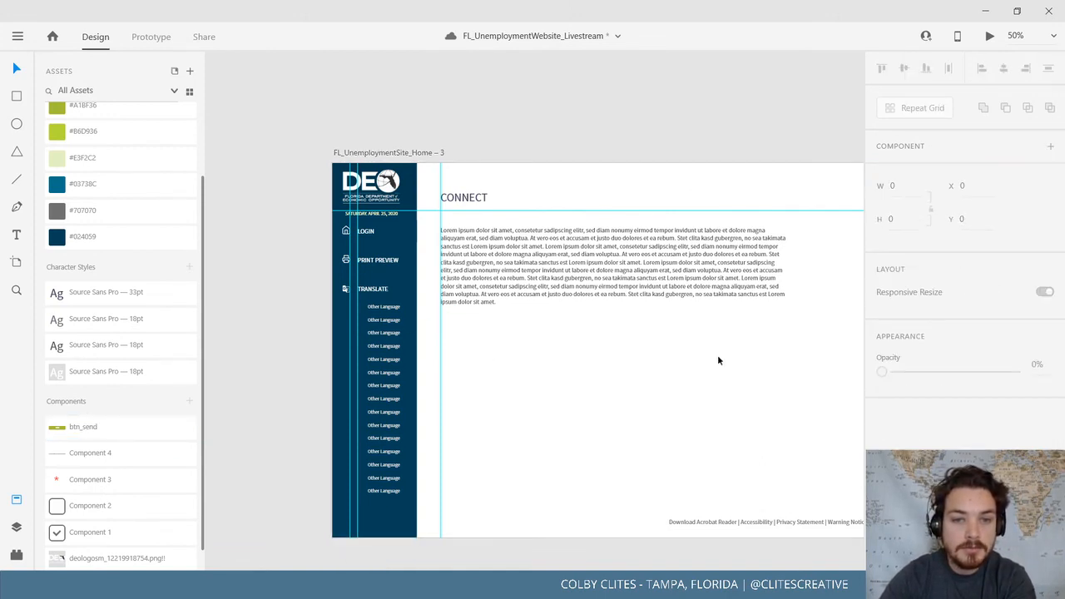
Shorten the CONNECT page's placeholder body text so it ends after "sed diam voluptua."
{"action": "scroll", "coordinate": [719, 360], "scroll_direction": "right", "scroll_amount": 2}
{"action": "left_click", "coordinate": [457, 318]}
{"action": "double_click", "coordinate": [457, 318]}
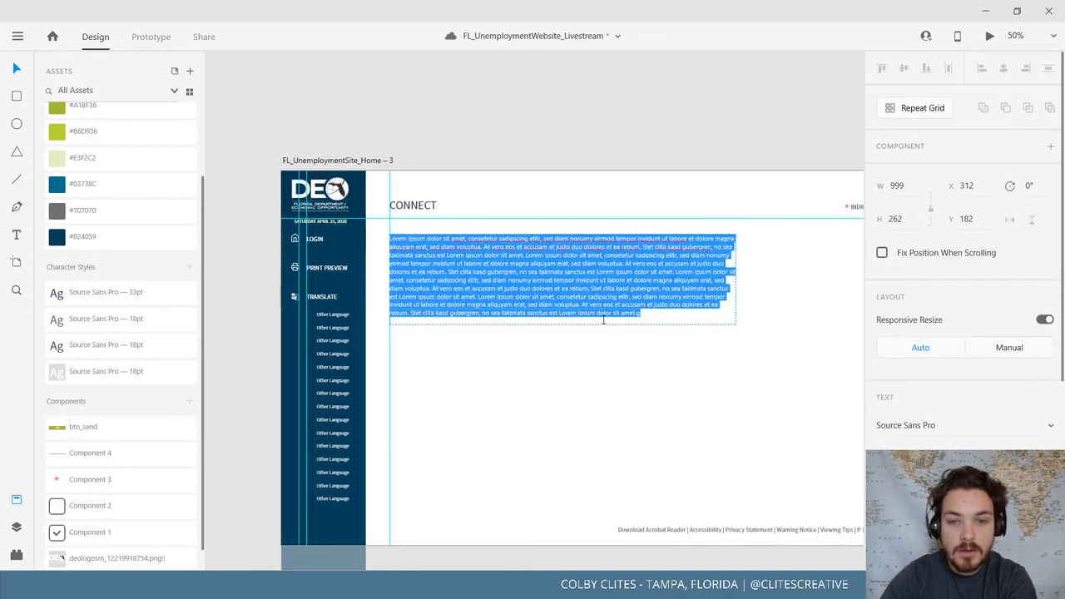
{"action": "left_click_drag", "start_coordinate": [651, 317], "coordinate": [579, 303]}
{"action": "left_click_drag", "start_coordinate": [417, 252], "coordinate": [490, 247]}
{"action": "key", "text": "BackSpace"}
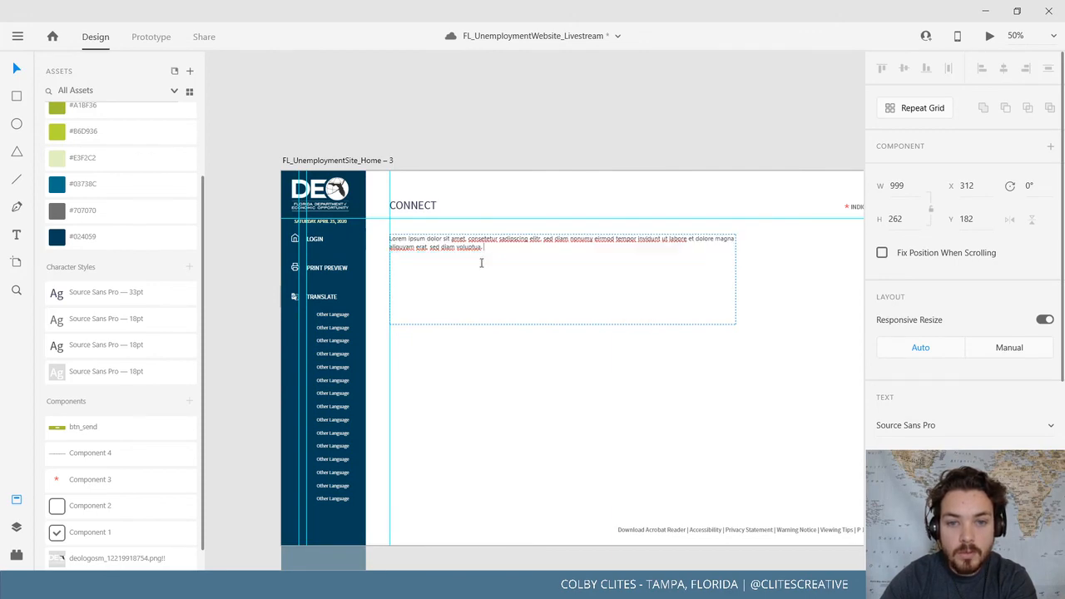
{"action": "left_click", "coordinate": [18, 69]}
{"action": "left_click", "coordinate": [378, 117]}
Add two line breaks above the placeholder sentence in the CONNECT page's body text box
{"action": "left_click_drag", "start_coordinate": [777, 340], "coordinate": [689, 327]}
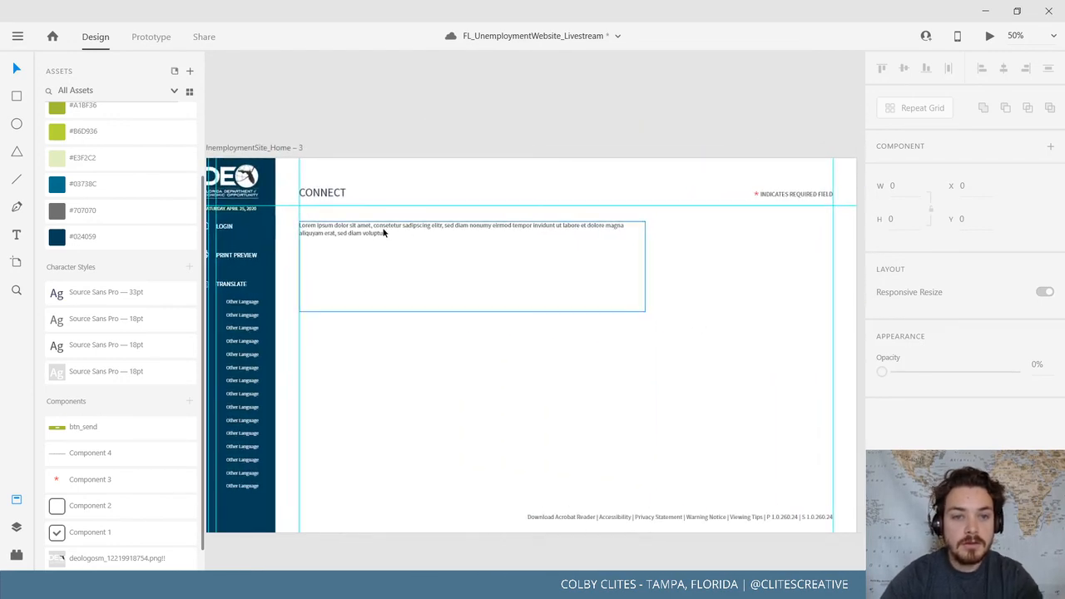
{"action": "double_click", "coordinate": [388, 238]}
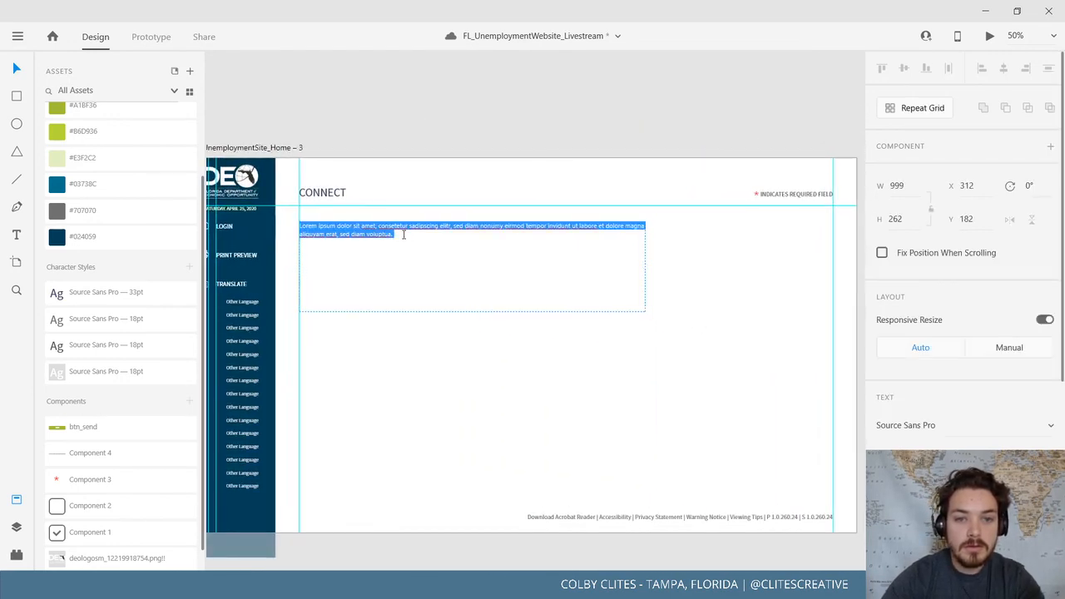
{"action": "left_click", "coordinate": [403, 235]}
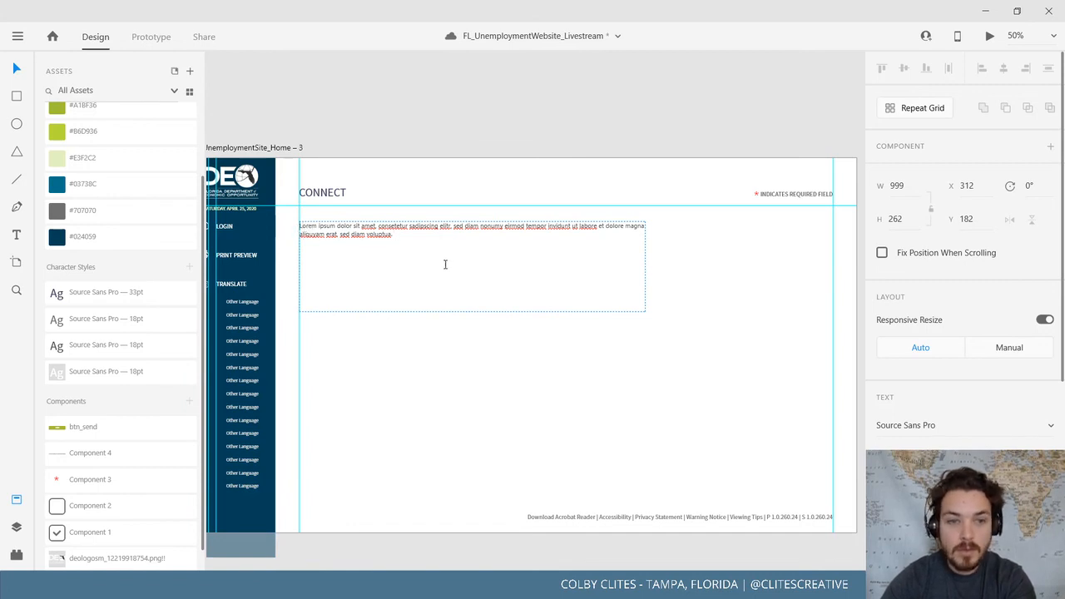
{"action": "key", "text": "Return"}
{"action": "key", "text": "Return"}
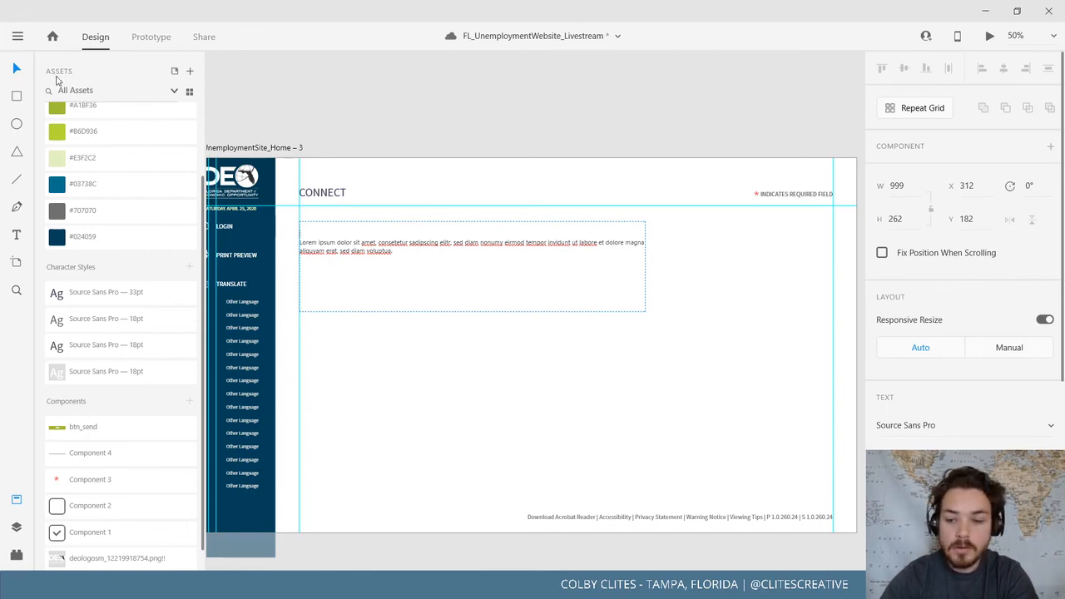
{"action": "left_click", "coordinate": [23, 67]}
{"action": "left_click", "coordinate": [723, 148]}
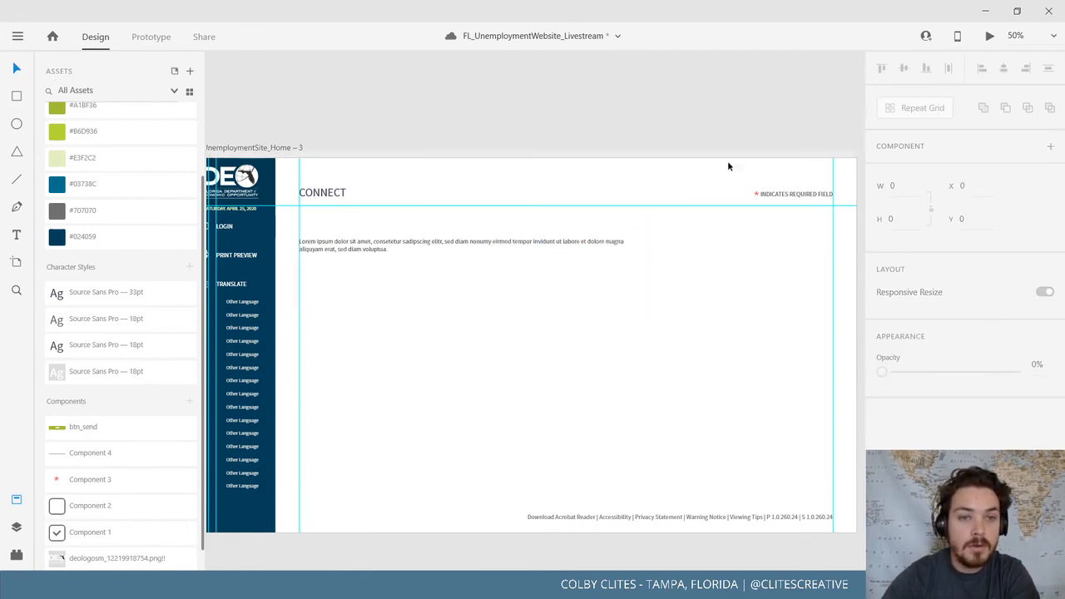
Duplicate the CONNECT page's body text box and place the copy over the old login screenshot, at about X 4769, Y 467
{"action": "left_click_drag", "start_coordinate": [751, 176], "coordinate": [660, 226]}
{"action": "left_click_drag", "start_coordinate": [452, 252], "coordinate": [608, 237]}
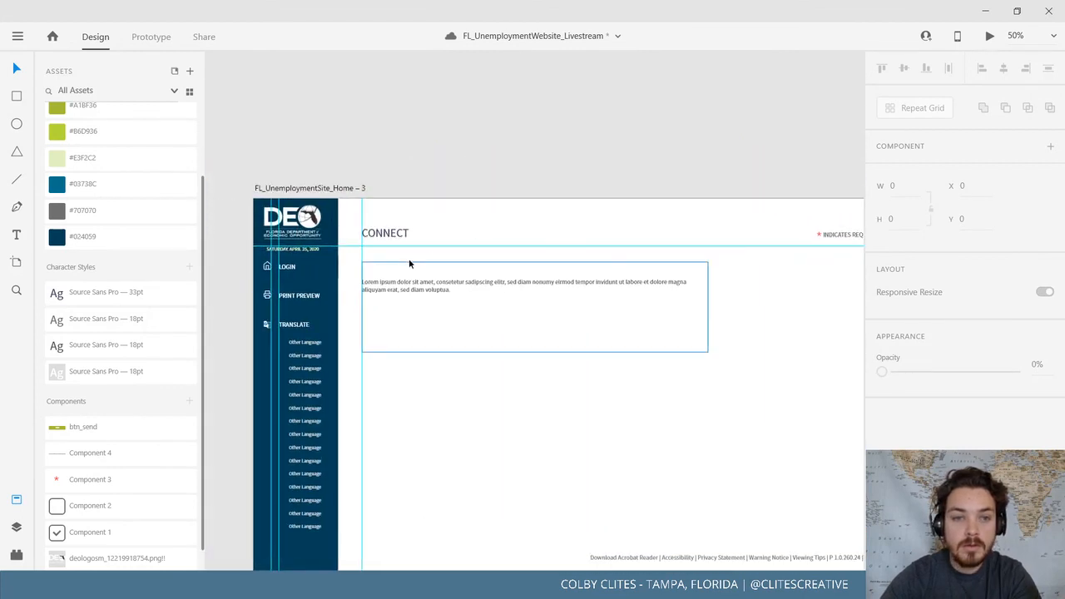
{"action": "double_click", "coordinate": [403, 265]}
{"action": "left_click", "coordinate": [401, 269]}
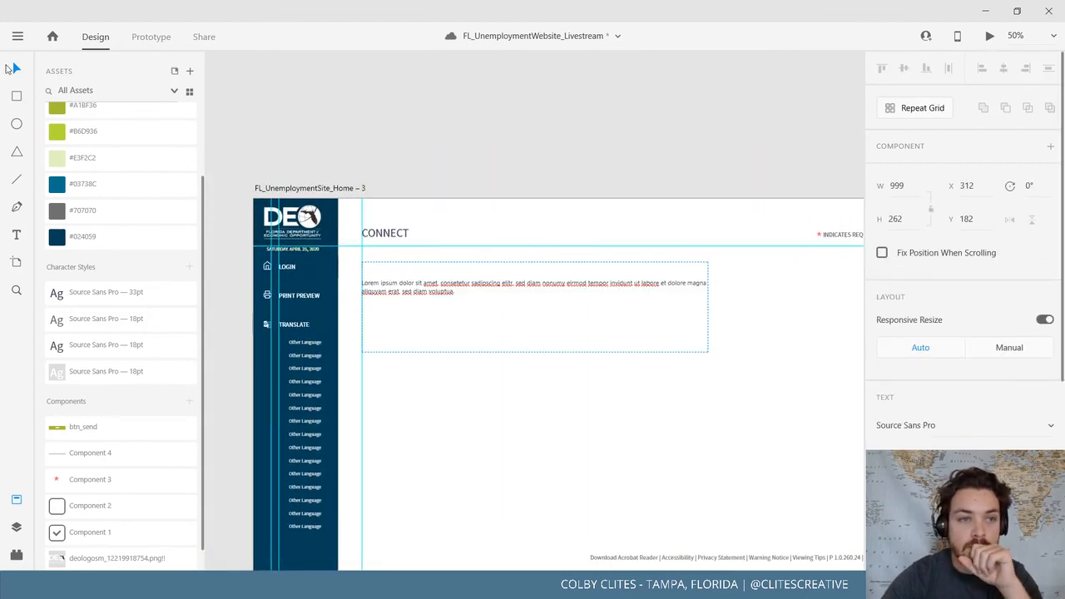
{"action": "key", "text": "Escape"}
{"action": "left_click_drag", "start_coordinate": [675, 159], "coordinate": [125, 126]}
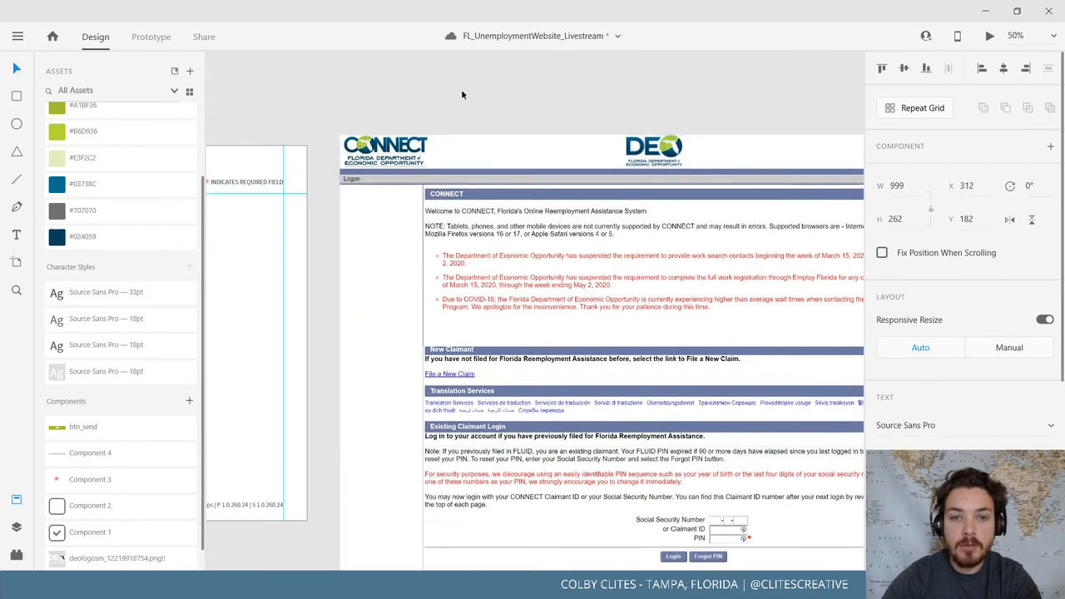
{"action": "key", "text": "ctrl+v"}
{"action": "left_click_drag", "start_coordinate": [284, 305], "coordinate": [335, 317]}
{"action": "left_click_drag", "start_coordinate": [260, 310], "coordinate": [418, 330]}
Enter "Welcome to CONNECT, Florida's Online Reemployment Assistance System" on the empty first line of the copied text box
{"action": "double_click", "coordinate": [396, 316]}
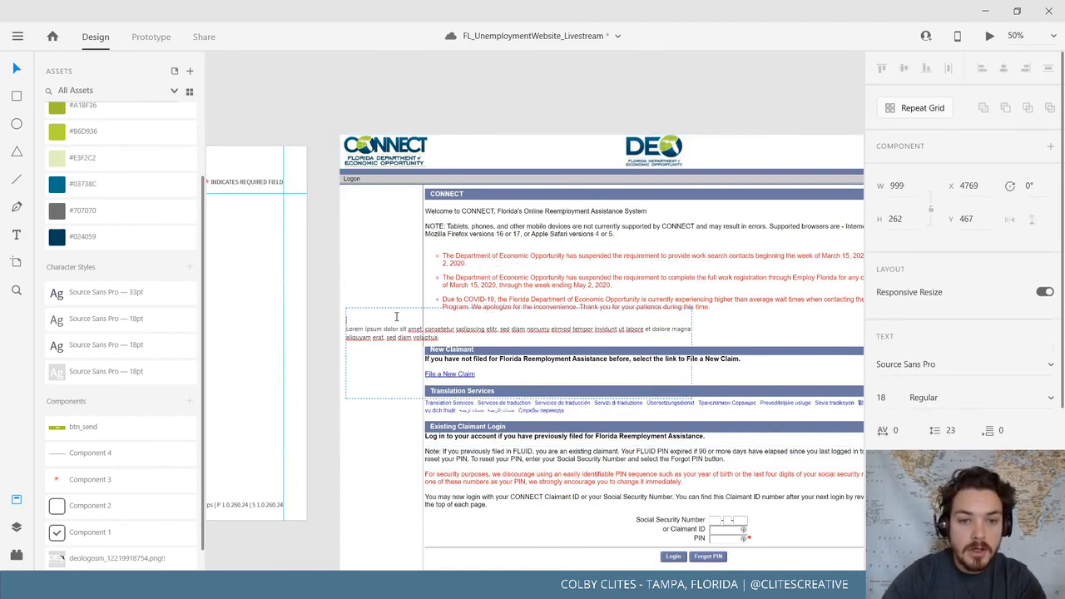
{"action": "type", "text": "w"}
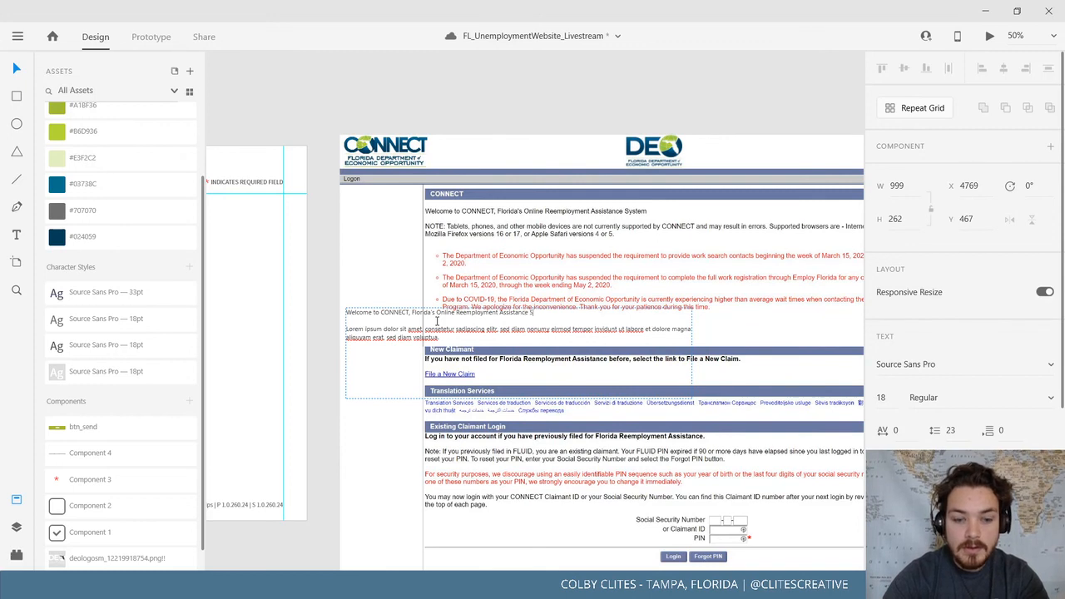
{"action": "type", "text": "em"}
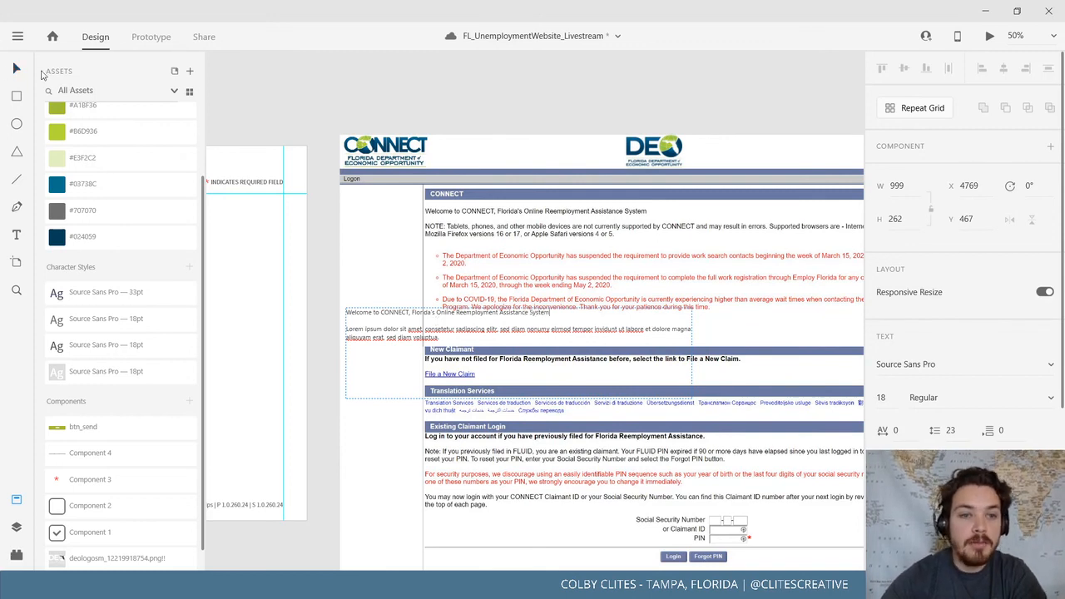
{"action": "key", "text": "Escape"}
Move the welcome text box onto the CONNECT artboard beneath the original placeholder text, at about X 356, Y 357
{"action": "left_click", "coordinate": [323, 222]}
{"action": "left_click_drag", "start_coordinate": [323, 222], "coordinate": [797, 208]}
{"action": "left_click_drag", "start_coordinate": [836, 312], "coordinate": [230, 254]}
{"action": "double_click", "coordinate": [316, 288]}
{"action": "left_click", "coordinate": [347, 285]}
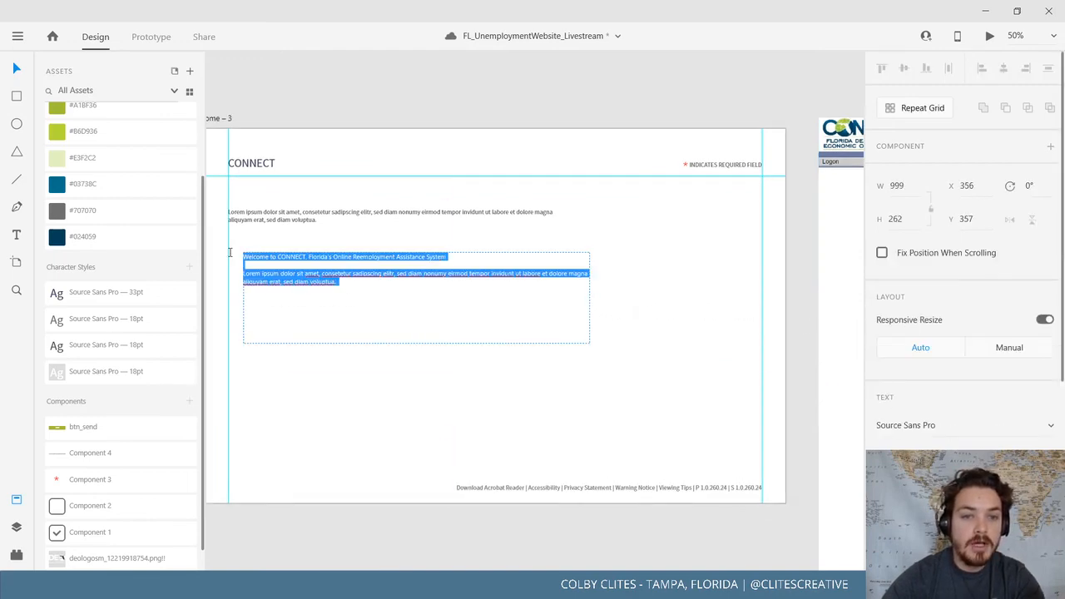
{"action": "left_click", "coordinate": [17, 68]}
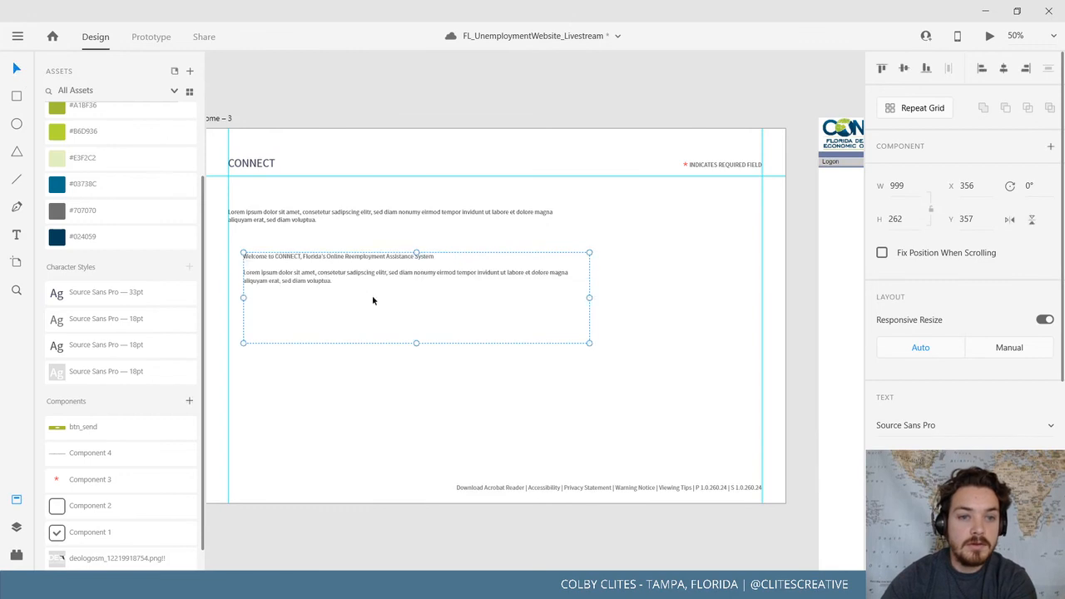
Delete the spare text box and add "Welcome to CONNECT, Florida's Online Reemployment Assistance System" above the lorem ipsum paragraph under the CONNECT heading
{"action": "key", "text": "Delete"}
{"action": "left_click", "coordinate": [299, 233]}
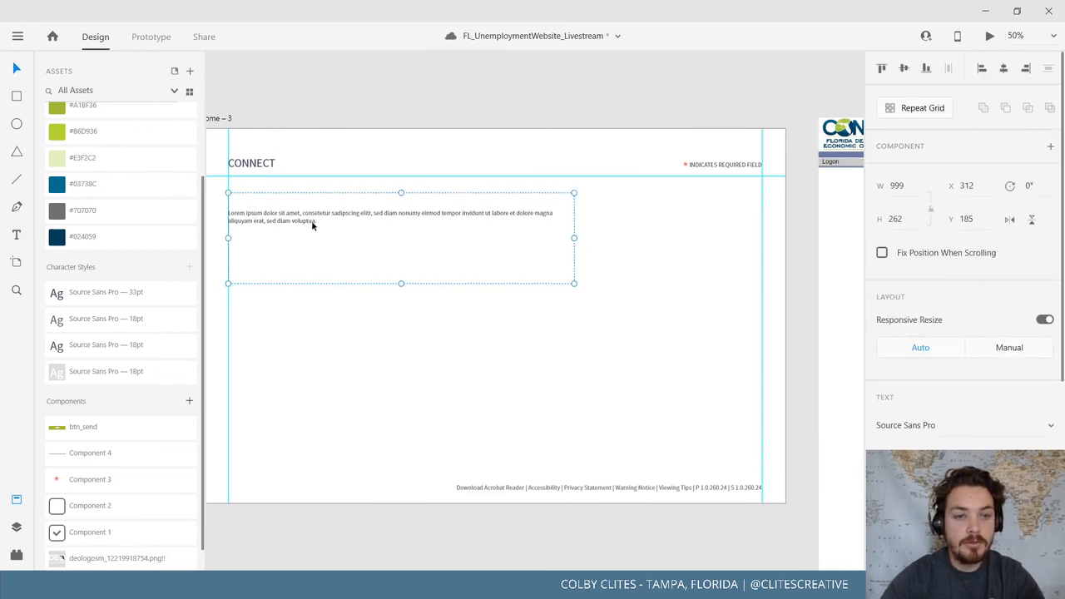
{"action": "double_click", "coordinate": [310, 223]}
{"action": "left_click_drag", "start_coordinate": [330, 224], "coordinate": [230, 198]}
{"action": "left_click", "coordinate": [230, 198]}
{"action": "type", "text": "Welcome to CONNECT, Florida's Online Reemployment Assistance System"}
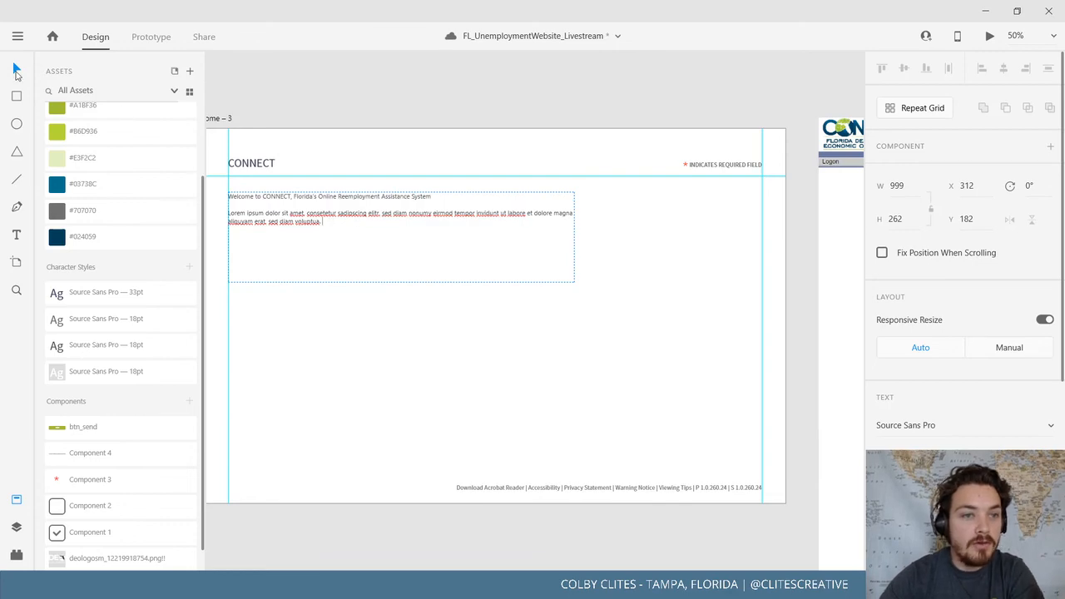
Copy the lorem ipsum paragraph under the welcome line and paste it below itself, separated by a blank line
{"action": "left_click", "coordinate": [439, 111]}
{"action": "left_click", "coordinate": [547, 74]}
{"action": "left_click_drag", "start_coordinate": [732, 161], "coordinate": [300, 135]}
{"action": "mouse_move", "coordinate": [660, 254]}
{"action": "left_mouse_down"}
{"action": "mouse_move", "coordinate": [473, 245]}
{"action": "mouse_move", "coordinate": [653, 258]}
{"action": "left_mouse_up"}
{"action": "left_click_drag", "start_coordinate": [576, 261], "coordinate": [940, 242]}
{"action": "left_click_drag", "start_coordinate": [572, 266], "coordinate": [783, 264]}
{"action": "double_click", "coordinate": [420, 176]}
{"action": "left_click", "coordinate": [433, 172]}
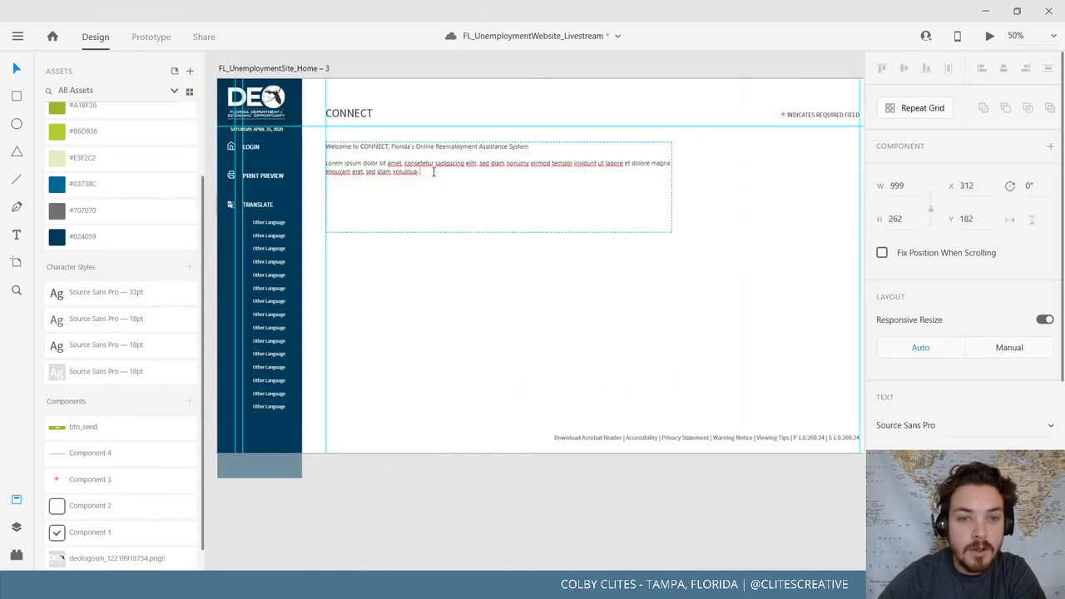
{"action": "left_click_drag", "start_coordinate": [429, 171], "coordinate": [324, 164]}
{"action": "key", "text": "ctrl+c"}
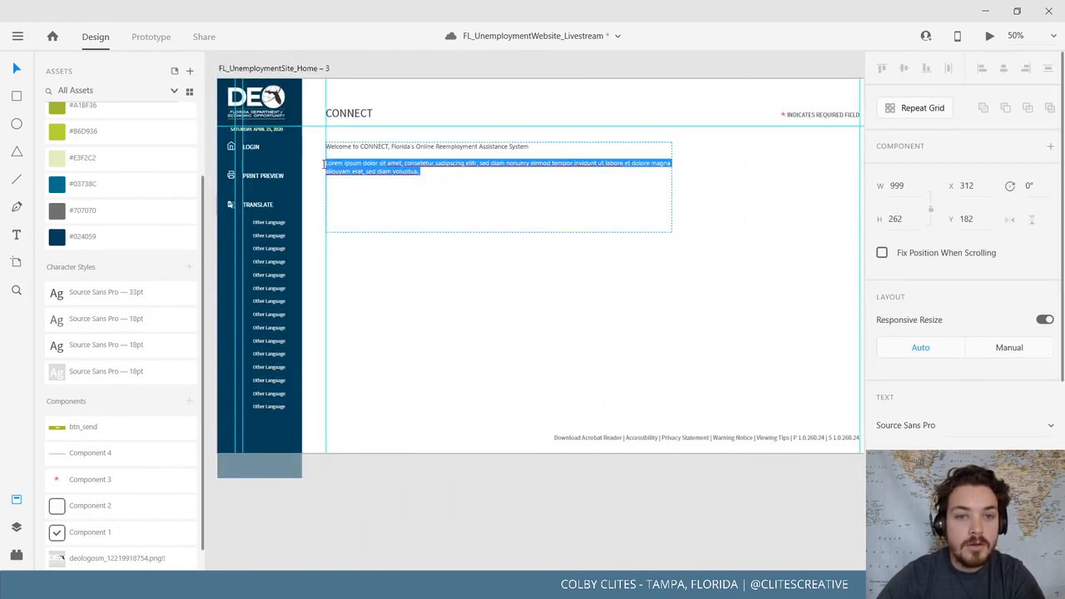
{"action": "left_click", "coordinate": [456, 177]}
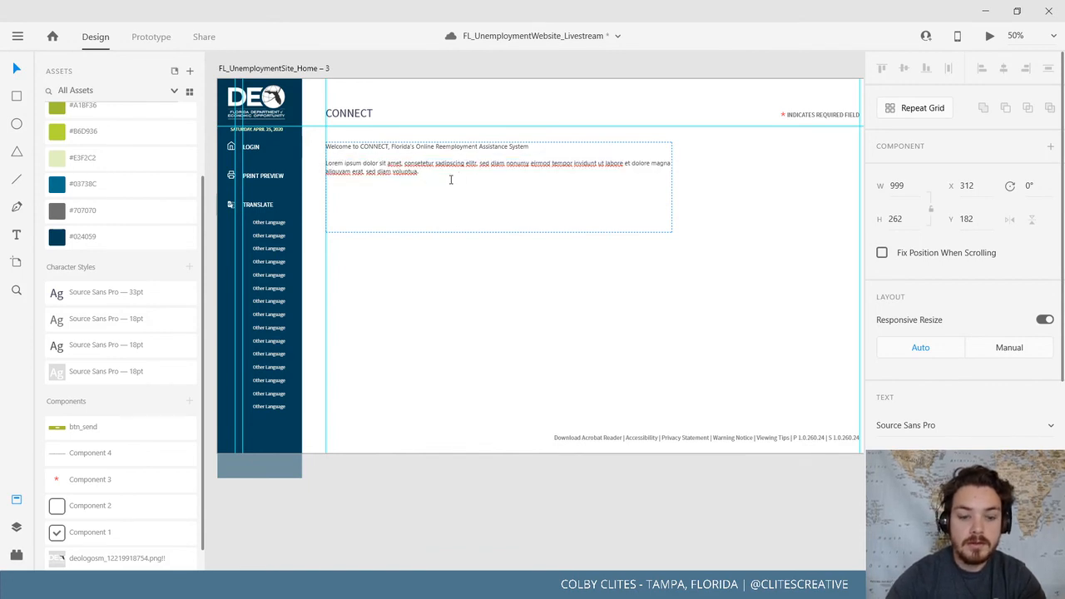
{"action": "key", "text": "Return"}
{"action": "key", "text": "Return"}
{"action": "key", "text": "ctrl+v"}
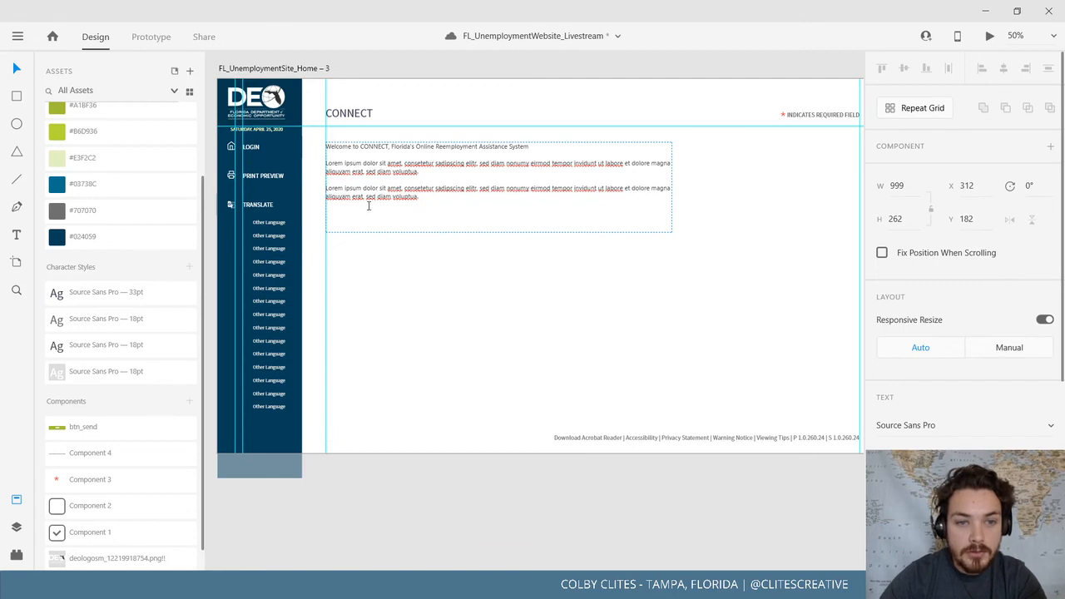
{"action": "key", "text": "Escape"}
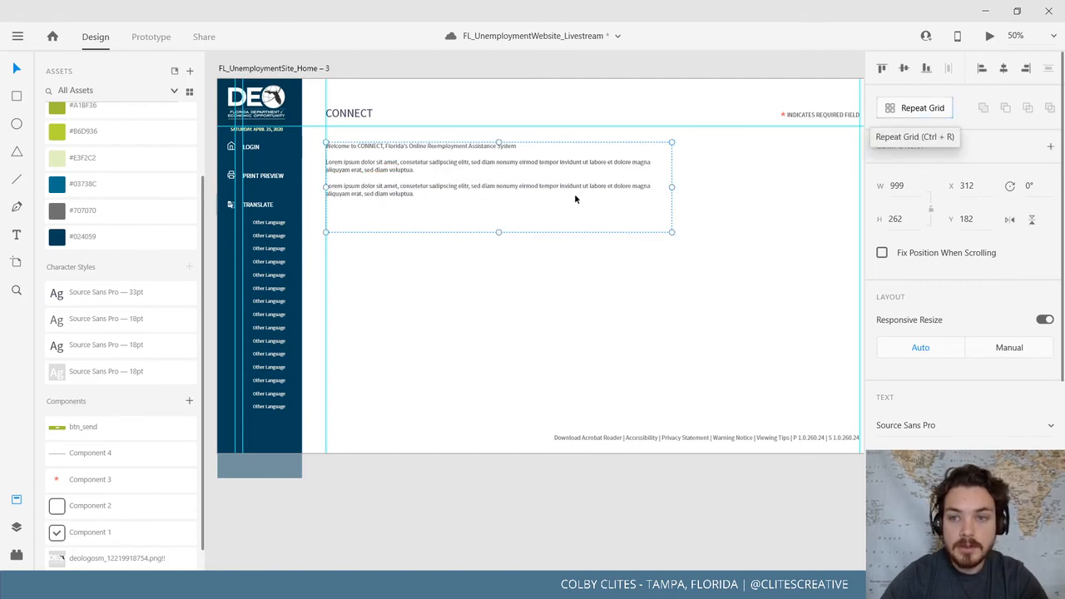
Extend the text box to a height of about 438 and paste two more lorem ipsum paragraphs beneath the existing ones
{"action": "key", "text": "ctrl+plus"}
{"action": "left_click_drag", "start_coordinate": [413, 170], "coordinate": [650, 279]}
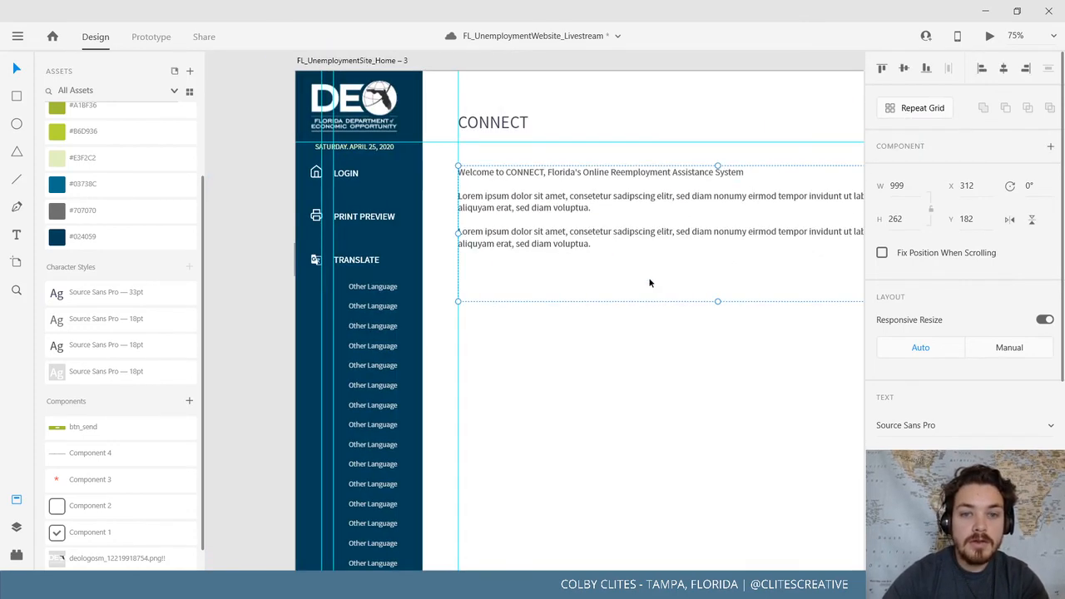
{"action": "left_click_drag", "start_coordinate": [717, 301], "coordinate": [706, 392]}
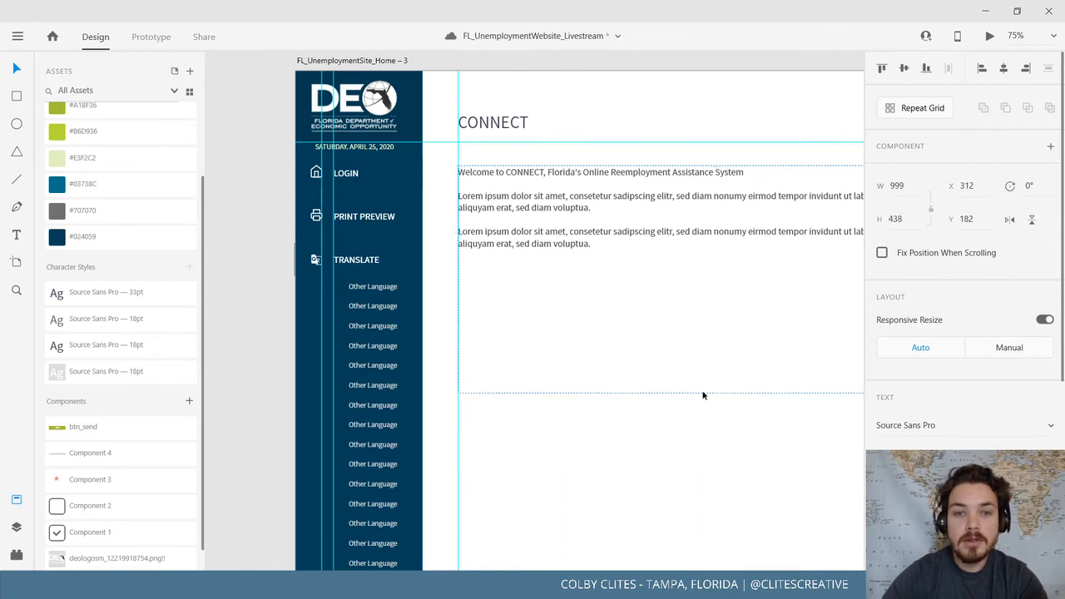
{"action": "double_click", "coordinate": [620, 249]}
{"action": "left_click", "coordinate": [611, 247]}
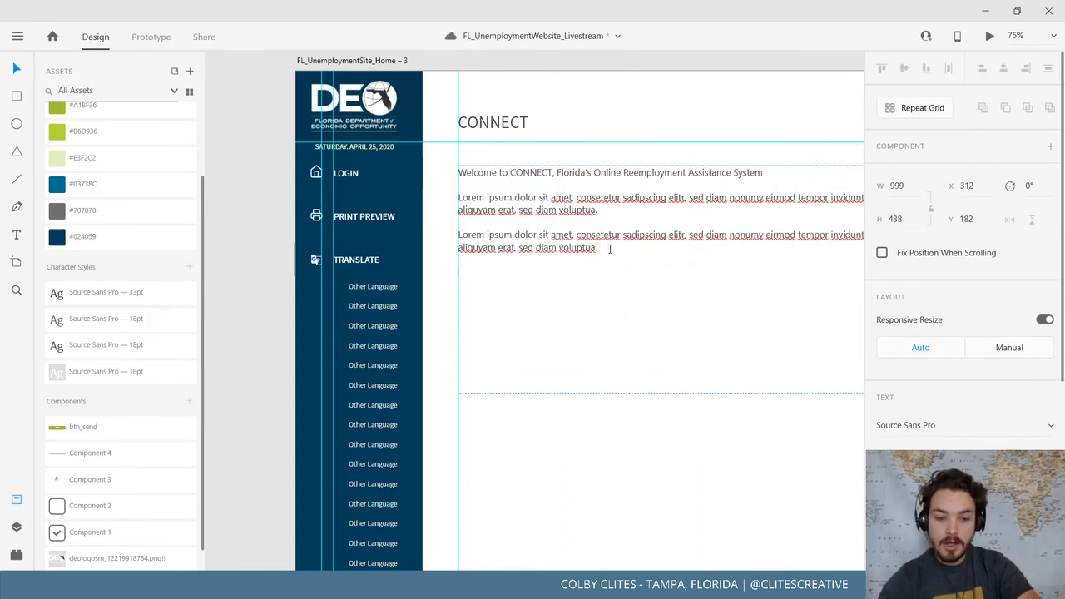
{"action": "key", "text": "Return"}
{"action": "key", "text": "Return"}
{"action": "key", "text": "ctrl+v"}
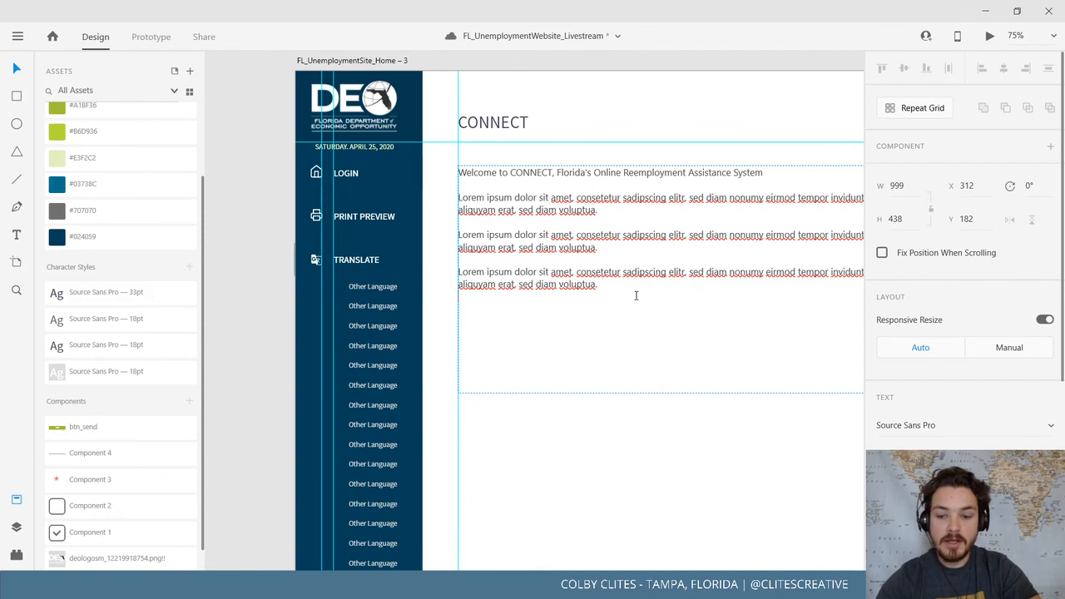
{"action": "key", "text": "ctrl+v"}
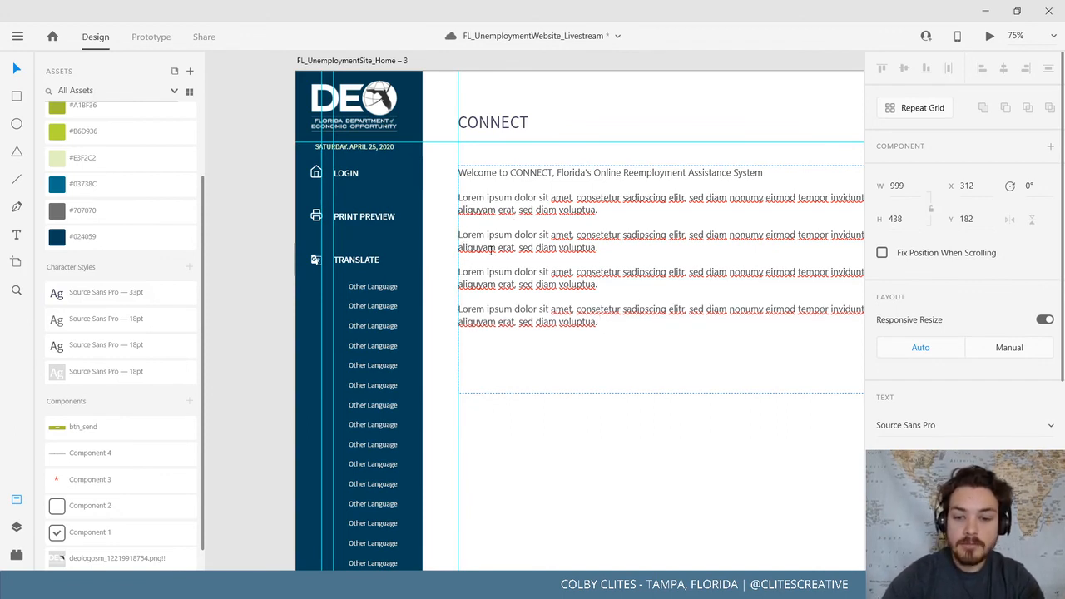
Put a dash in front of each of the three lower lorem ipsum paragraphs
{"action": "type", "text": "- "}
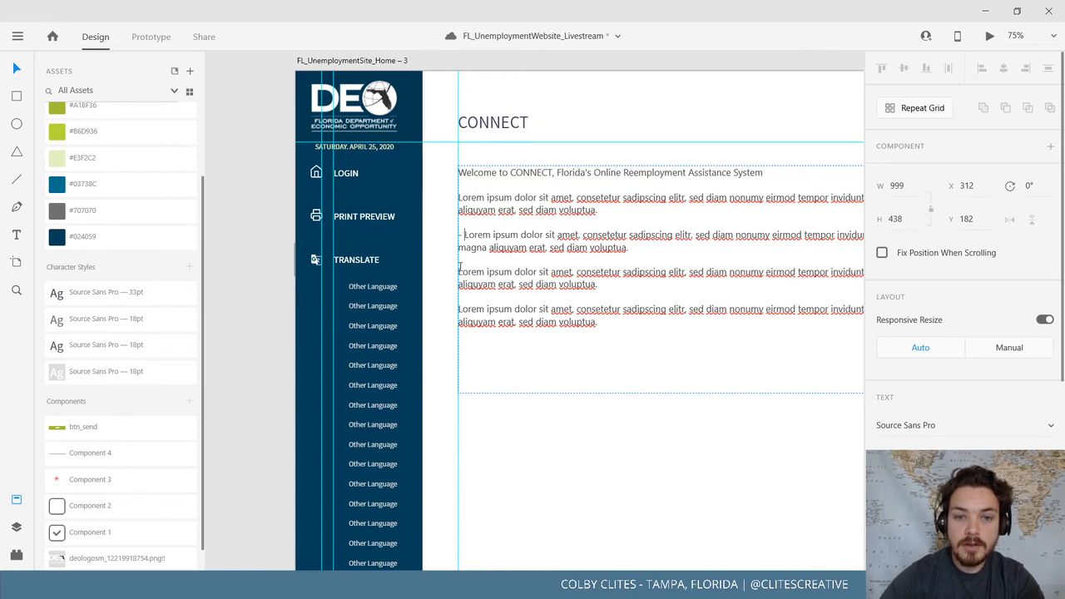
{"action": "type", "text": "- "}
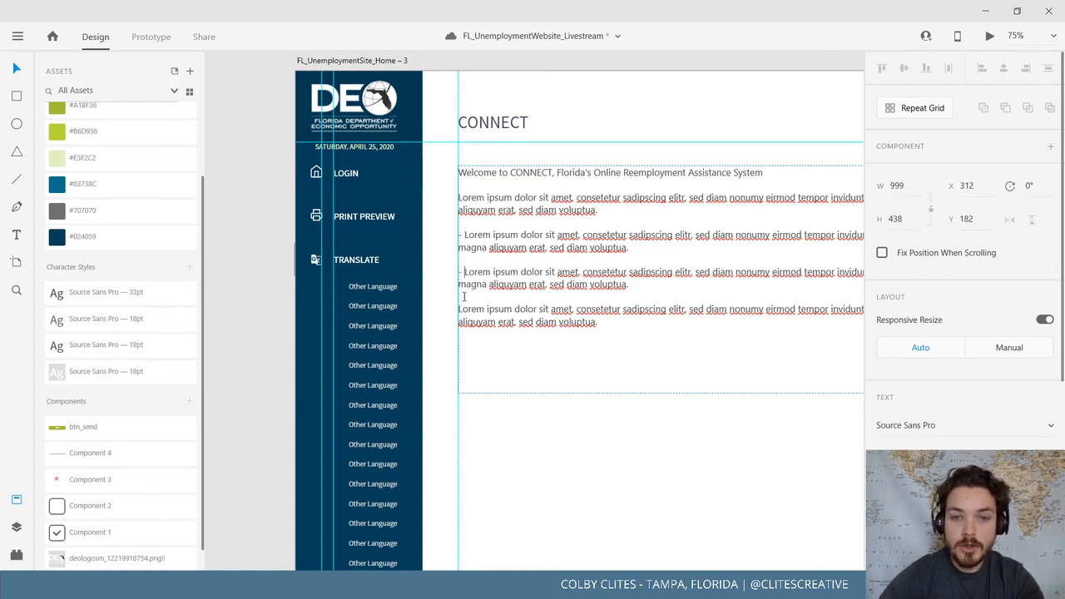
{"action": "type", "text": "-"}
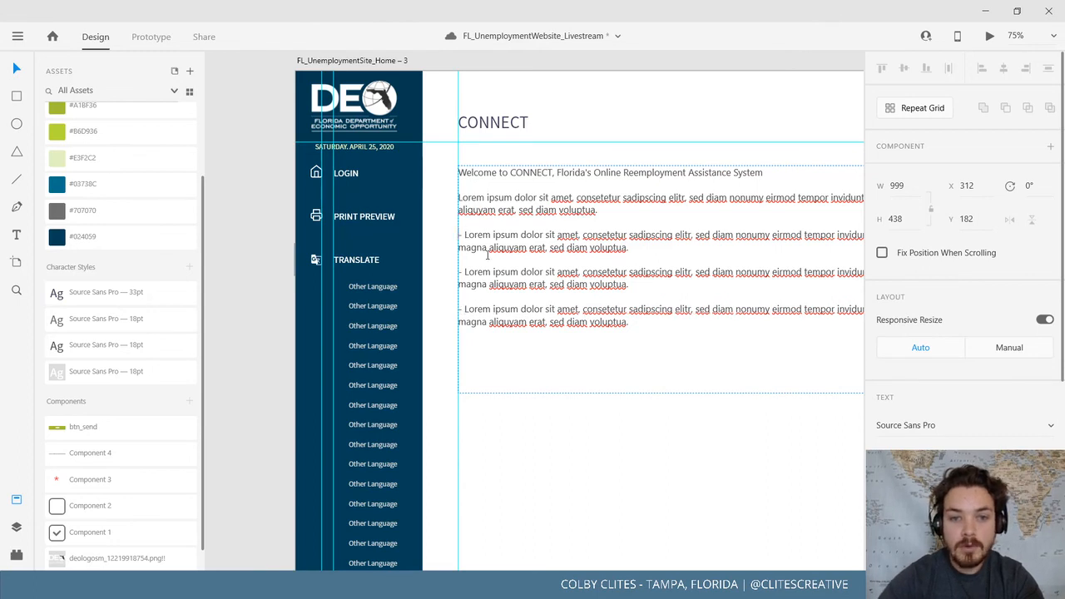
{"action": "key", "text": "Escape"}
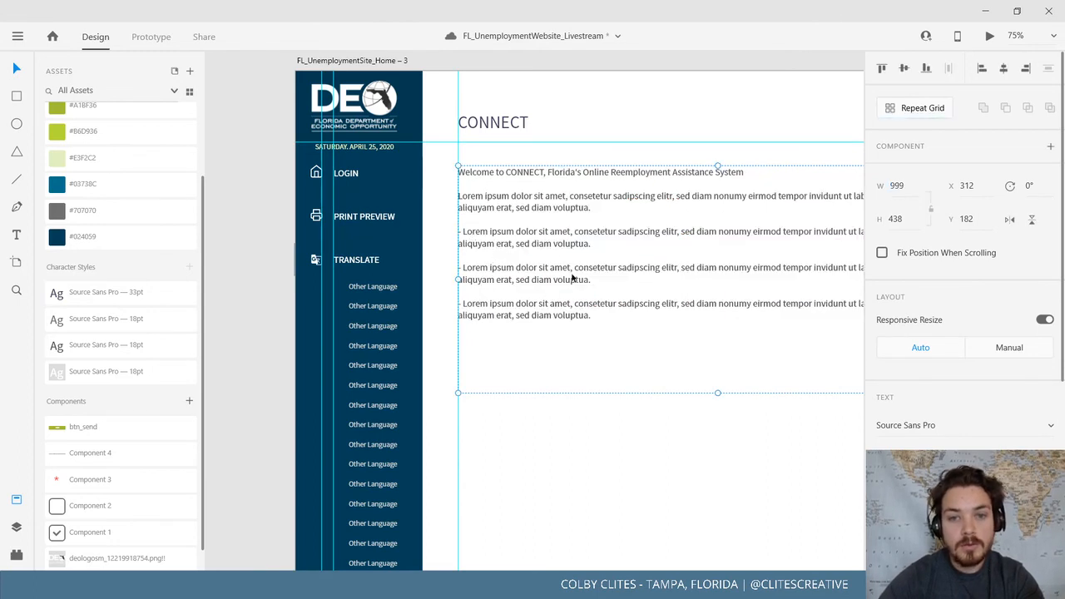
Undo the dashes and the last two pasted paragraphs in the text box
{"action": "left_click", "coordinate": [244, 213]}
{"action": "key", "text": "ctrl+z"}
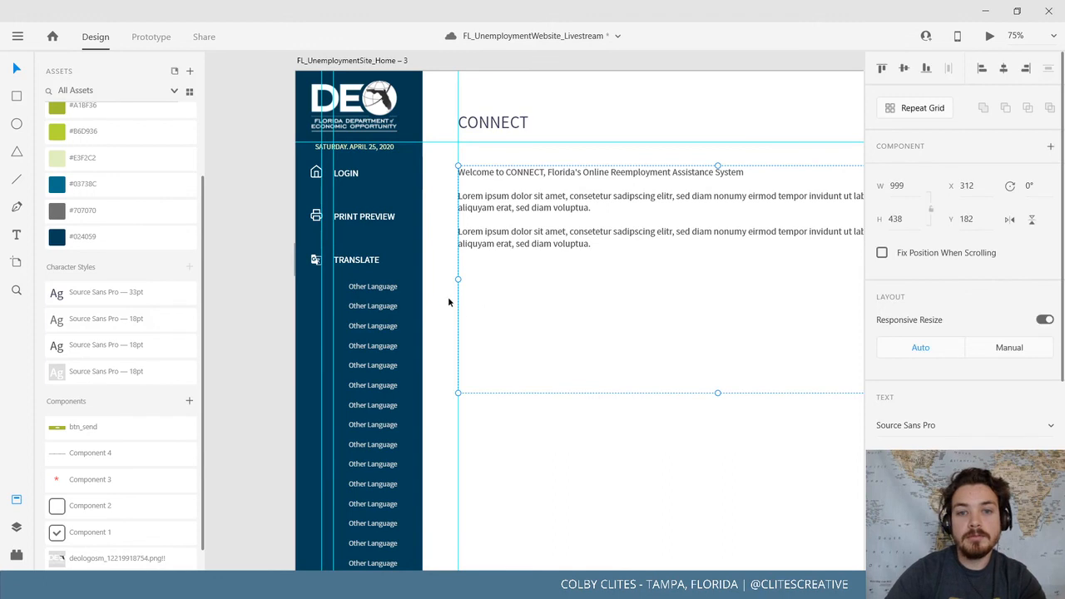
{"action": "left_click", "coordinate": [19, 39]}
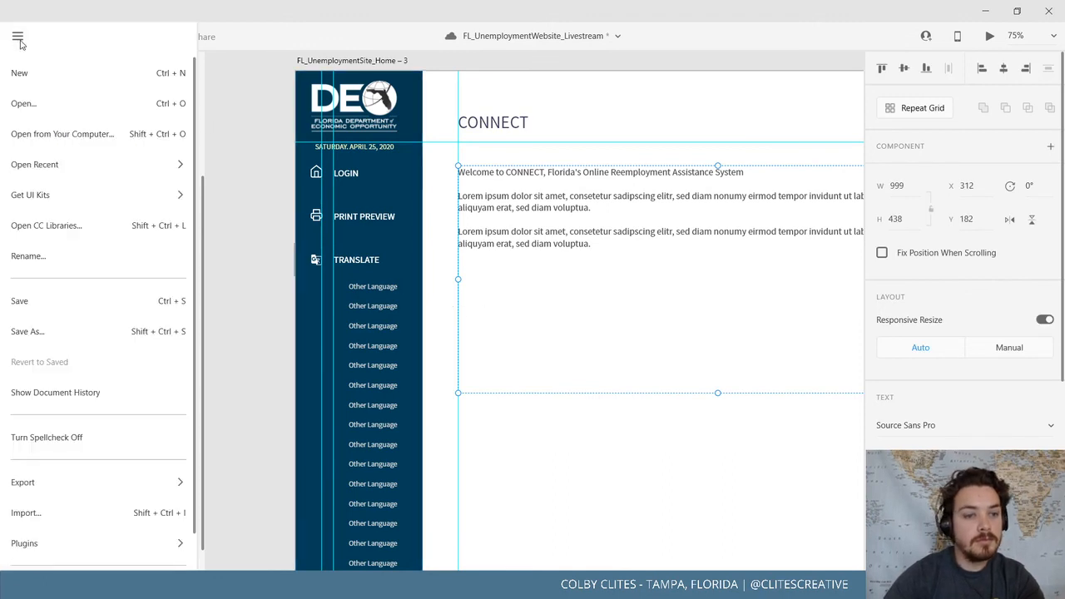
{"action": "left_click", "coordinate": [268, 160]}
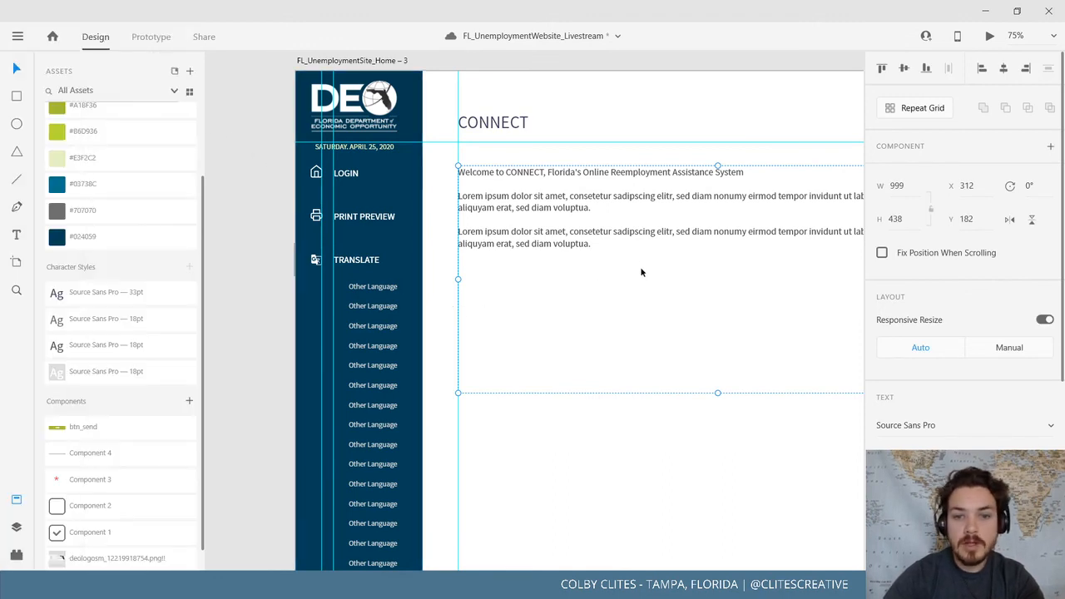
Copy the second lorem ipsum paragraph with its preceding blank line and paste it twice at the end of the text
{"action": "double_click", "coordinate": [597, 247]}
{"action": "left_click", "coordinate": [598, 247]}
{"action": "left_click_drag", "start_coordinate": [601, 248], "coordinate": [449, 228]}
{"action": "key", "text": "ctrl+c"}
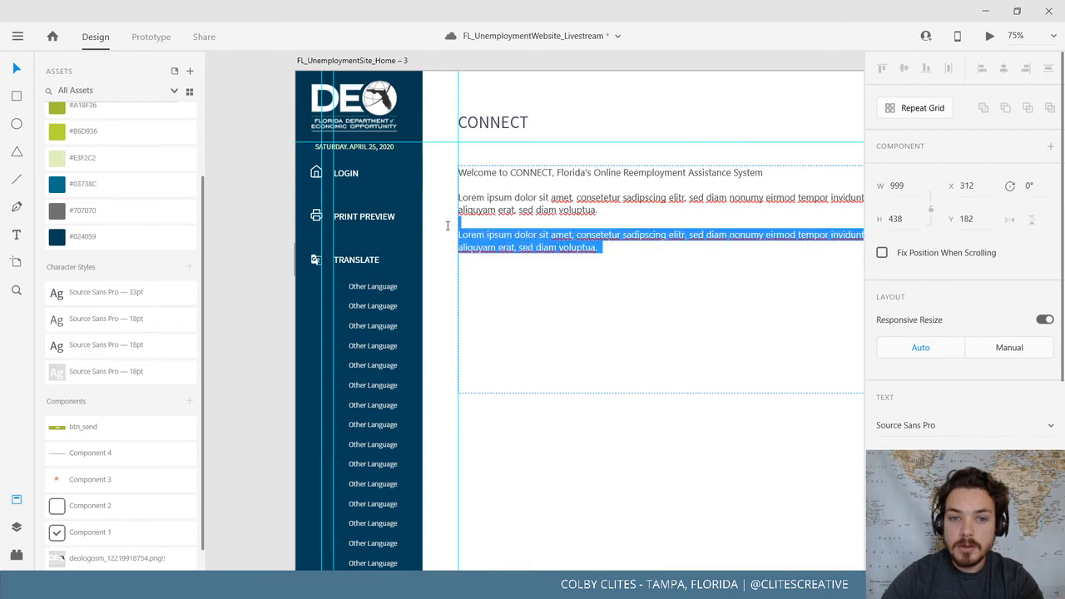
{"action": "left_click", "coordinate": [653, 262]}
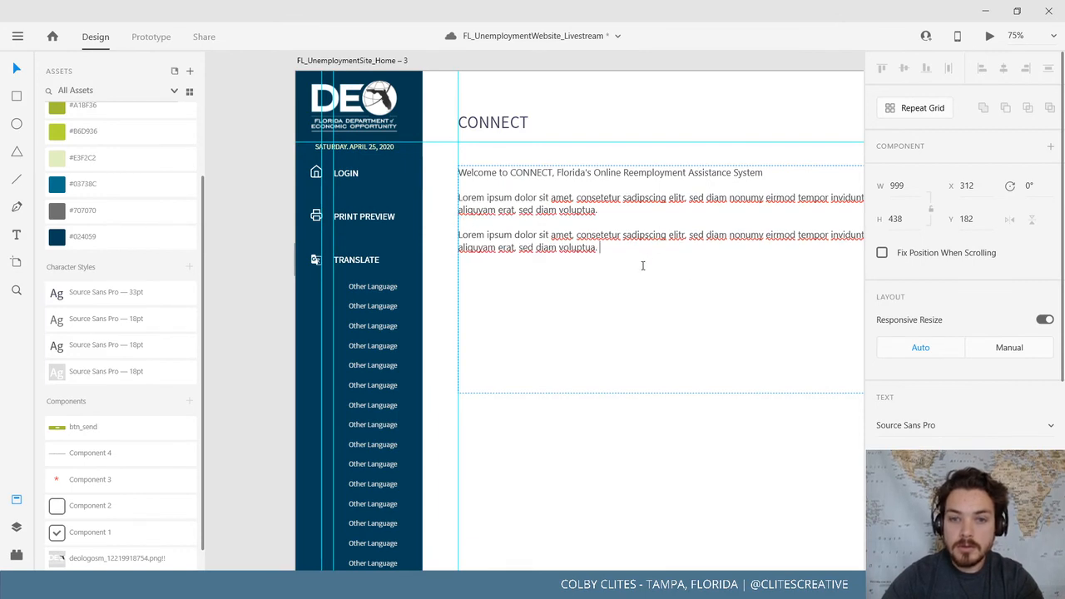
{"action": "key", "text": "ctrl+v"}
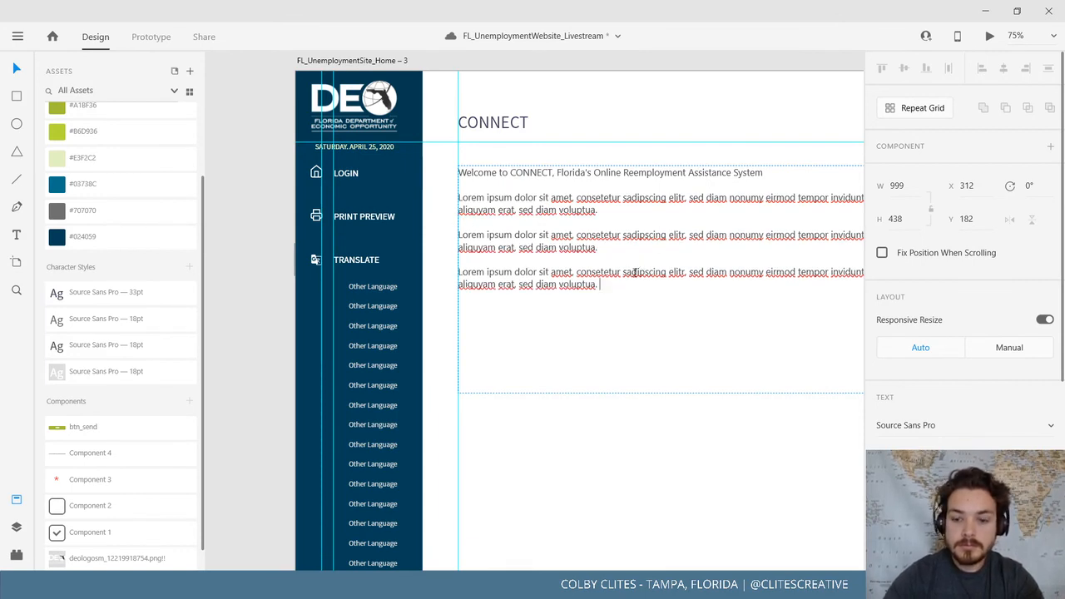
{"action": "key", "text": "ctrl+v"}
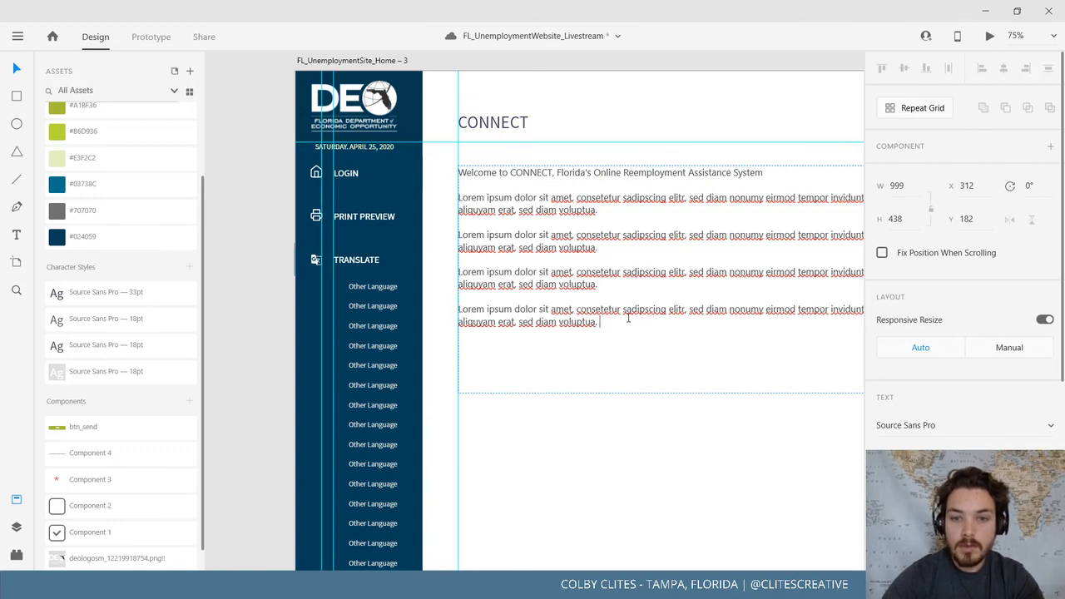
Cut the three lower lorem ipsum paragraphs and shrink the text box to a height of about 105
{"action": "left_click_drag", "start_coordinate": [628, 318], "coordinate": [439, 233]}
{"action": "key", "text": "BackSpace"}
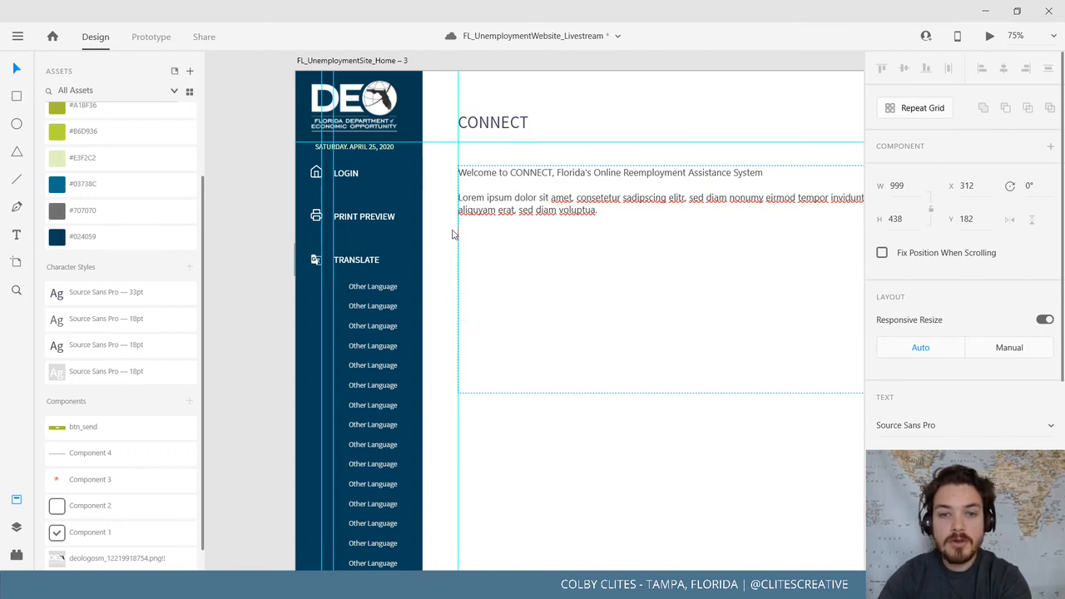
{"action": "key", "text": "Escape"}
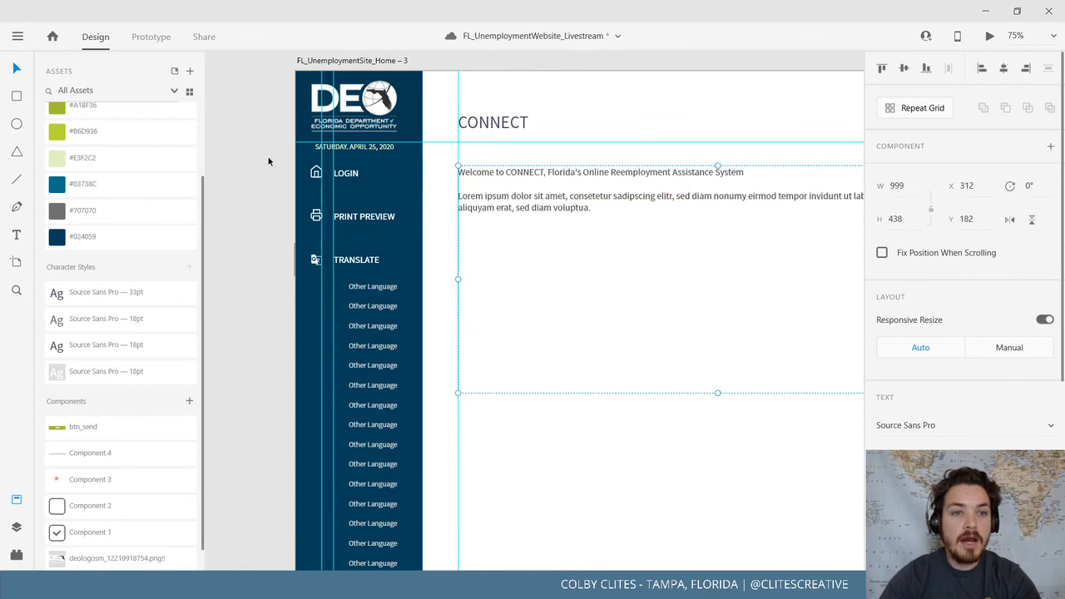
{"action": "left_click", "coordinate": [270, 163]}
{"action": "left_click", "coordinate": [618, 245]}
{"action": "left_click_drag", "start_coordinate": [717, 392], "coordinate": [701, 217]}
Paste the cut paragraphs as a separate text box, widen it to about 755, and place it indented below the intro at about X 475, Y 298
{"action": "left_click", "coordinate": [555, 308]}
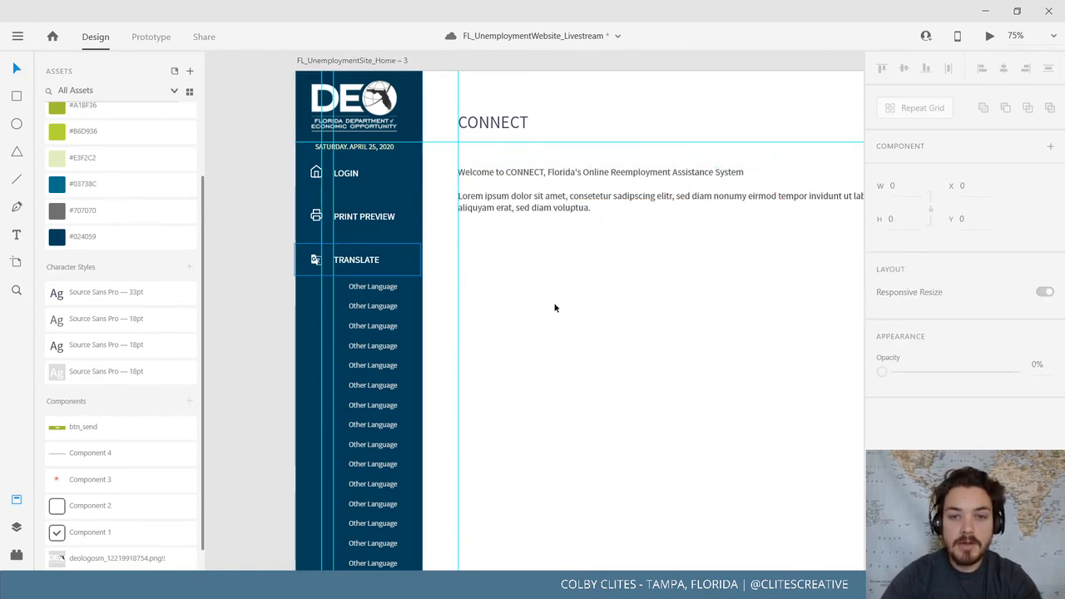
{"action": "key", "text": "ctrl+v"}
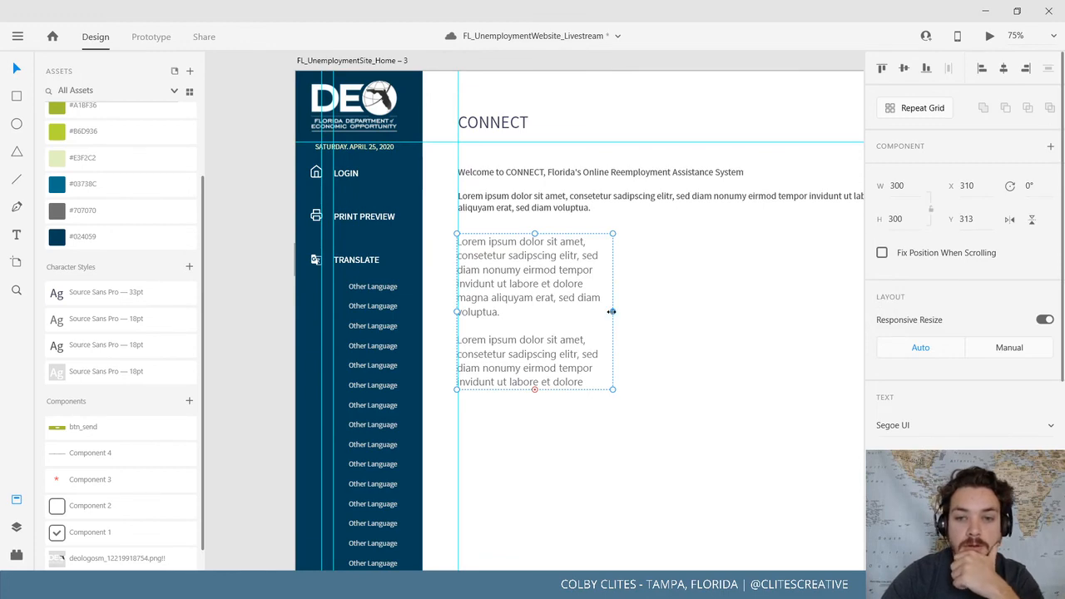
{"action": "left_click_drag", "start_coordinate": [611, 311], "coordinate": [849, 311]}
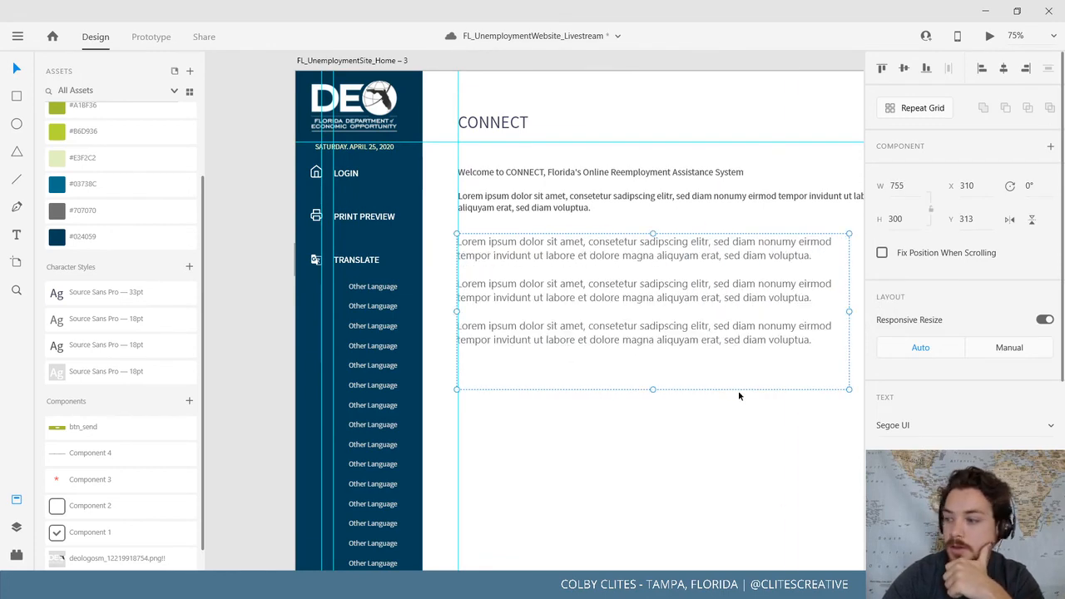
{"action": "scroll", "coordinate": [665, 383], "scroll_direction": "right", "scroll_amount": 5}
{"action": "left_click_drag", "start_coordinate": [473, 254], "coordinate": [562, 250]}
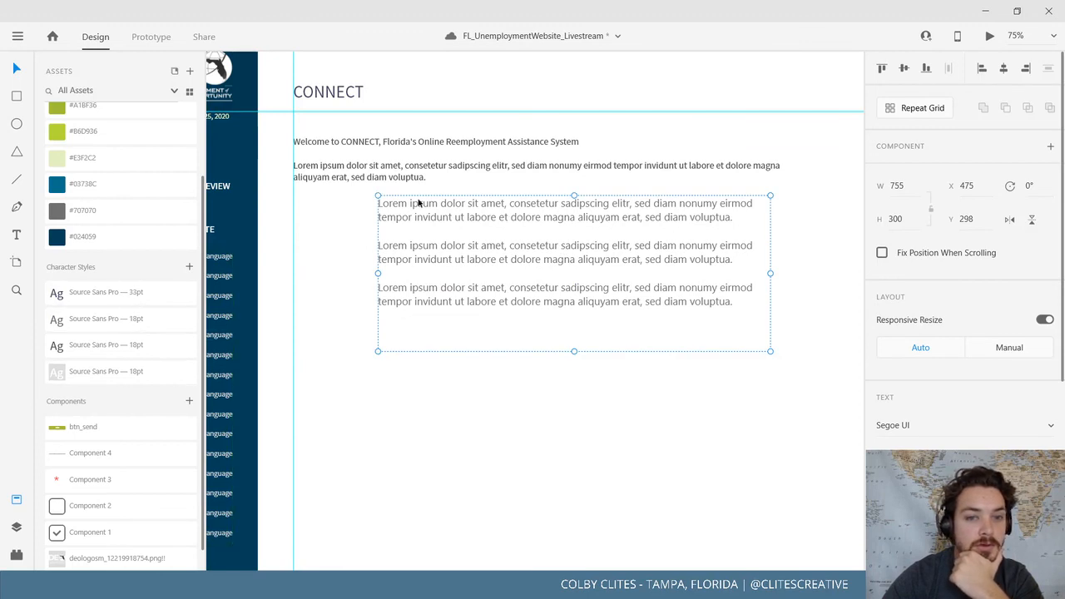
Apply the first Source Sans Pro — 18pt character style to the indented three-paragraph text box
{"action": "left_click", "coordinate": [430, 172]}
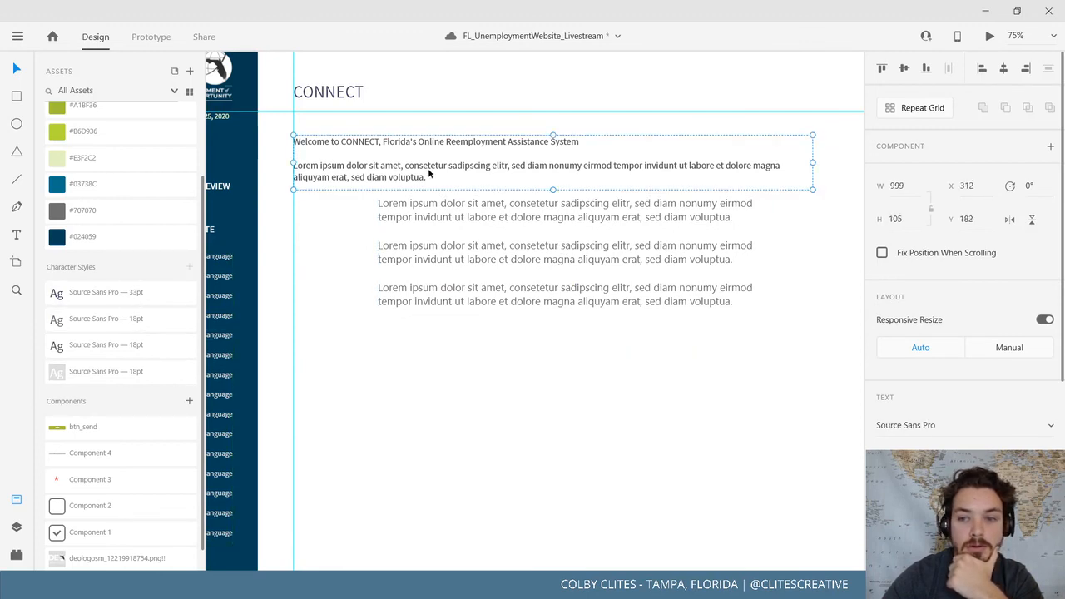
{"action": "left_click", "coordinate": [471, 256]}
{"action": "left_click", "coordinate": [97, 330]}
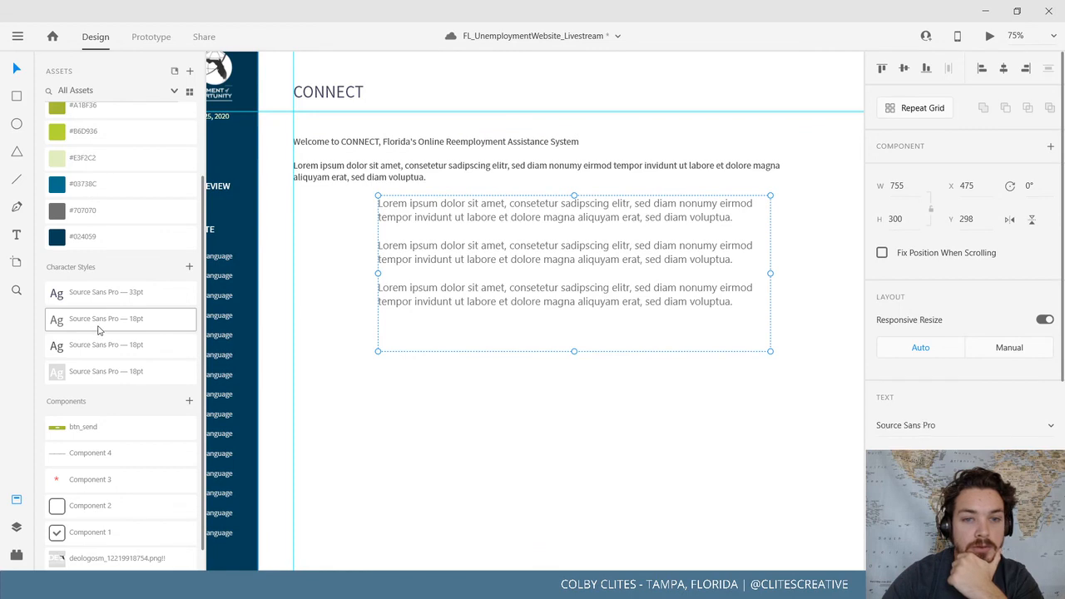
Insert a dash and a space before the first paragraph in the indented text box
{"action": "left_click", "coordinate": [357, 266]}
{"action": "double_click", "coordinate": [395, 220]}
{"action": "key", "text": "ctrl+a"}
{"action": "key", "text": "Left"}
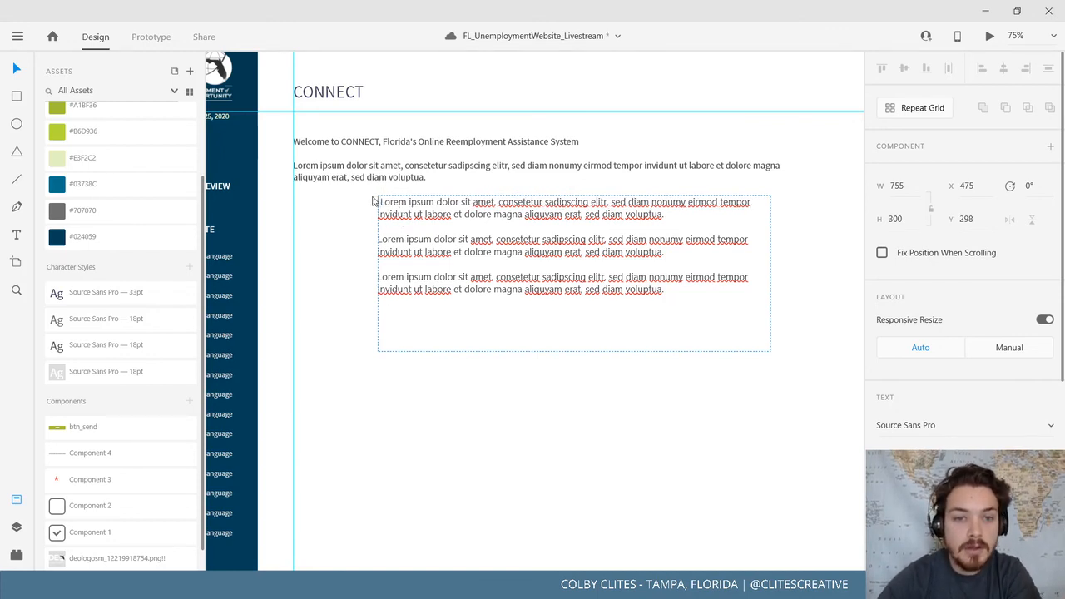
{"action": "key", "text": "BackSpace"}
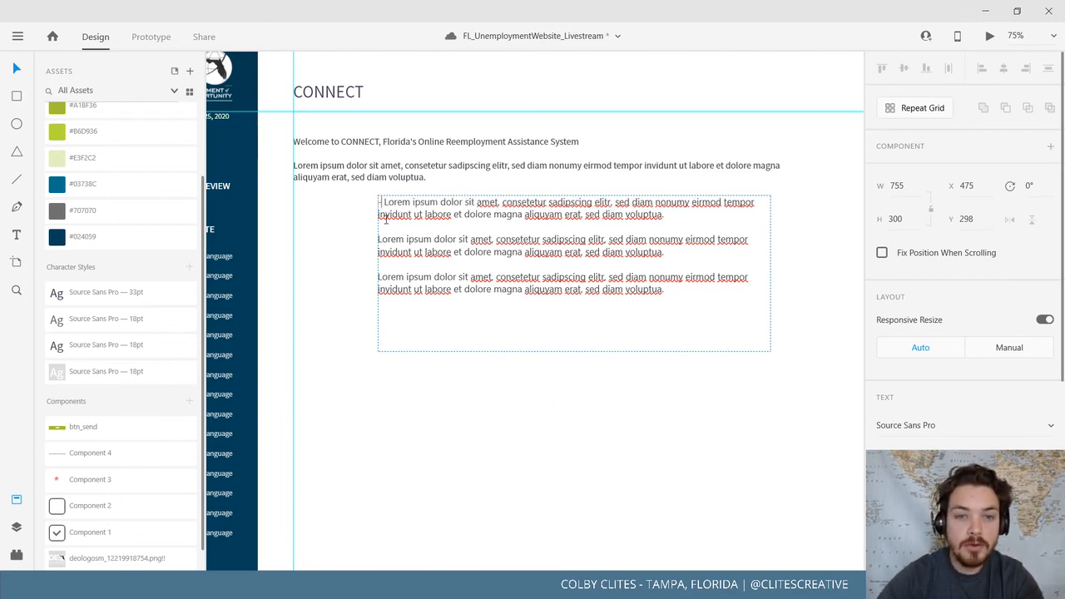
{"action": "key", "text": "ctrl+a"}
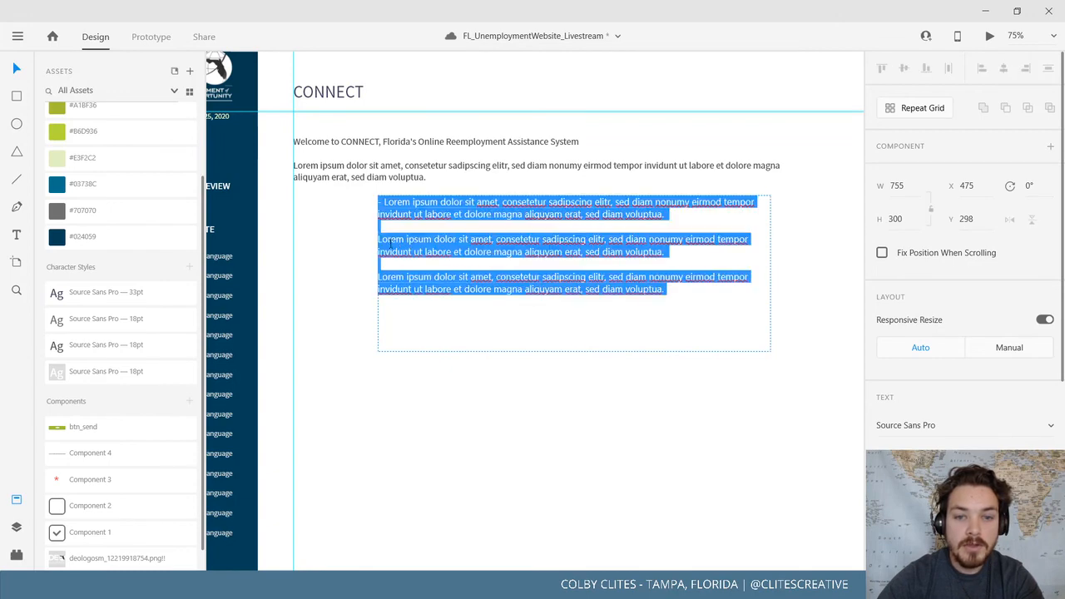
{"action": "key", "text": "Right"}
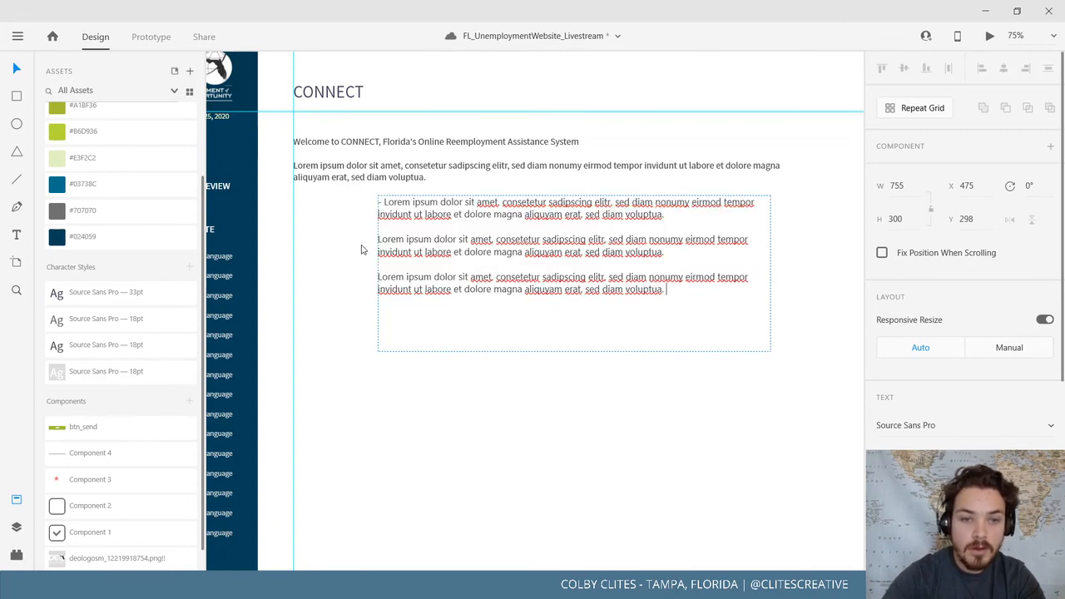
Insert a dash and a space before the second and third paragraphs in the indented text box
{"action": "key", "text": "Escape"}
{"action": "key", "text": "ctrl+equal"}
{"action": "key", "text": "ctrl+equal"}
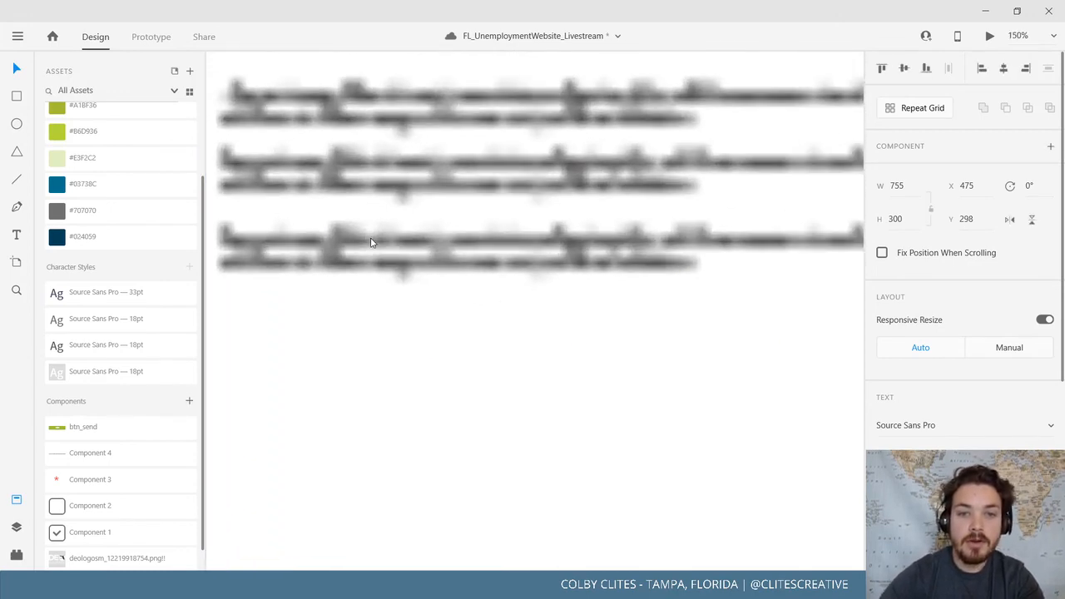
{"action": "left_click_drag", "start_coordinate": [428, 269], "coordinate": [580, 396]}
{"action": "double_click", "coordinate": [405, 303]}
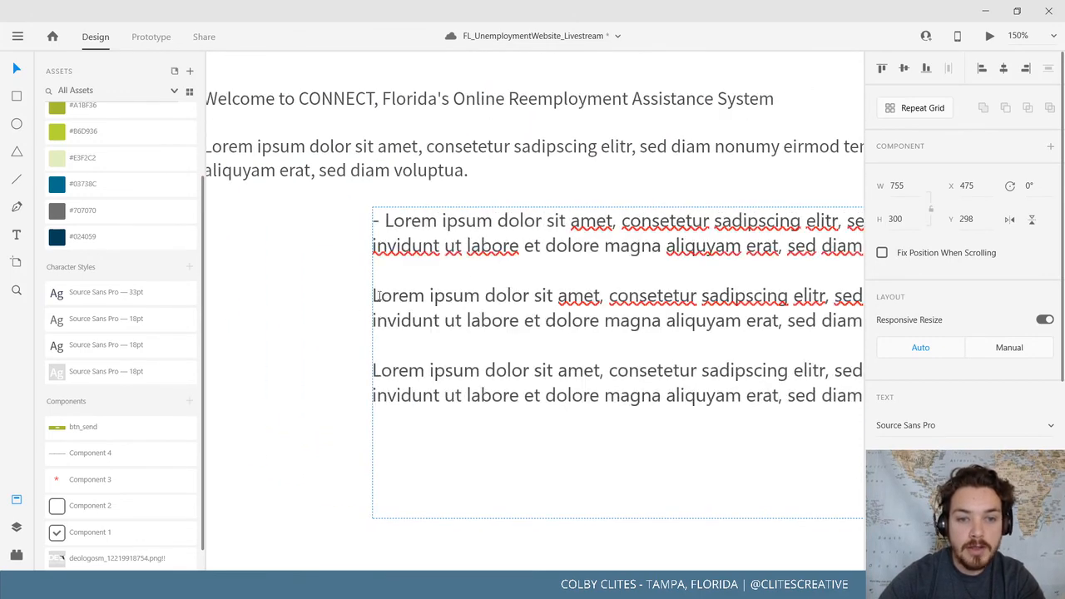
{"action": "left_click", "coordinate": [374, 295]}
{"action": "type", "text": "-"}
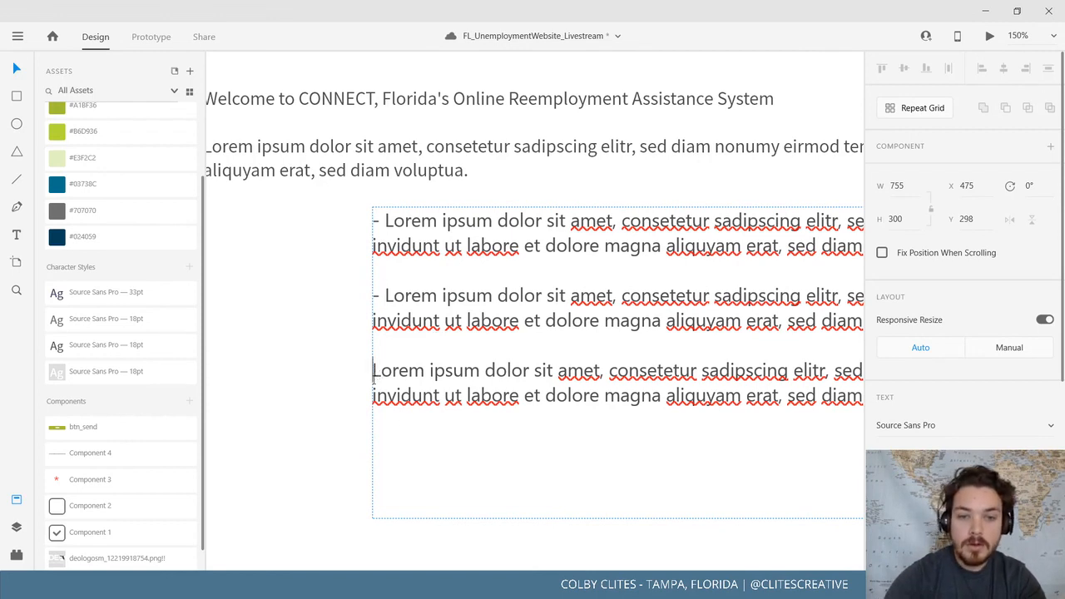
{"action": "type", "text": "-"}
{"action": "scroll", "coordinate": [148, 341], "scroll_direction": "up", "scroll_amount": 2}
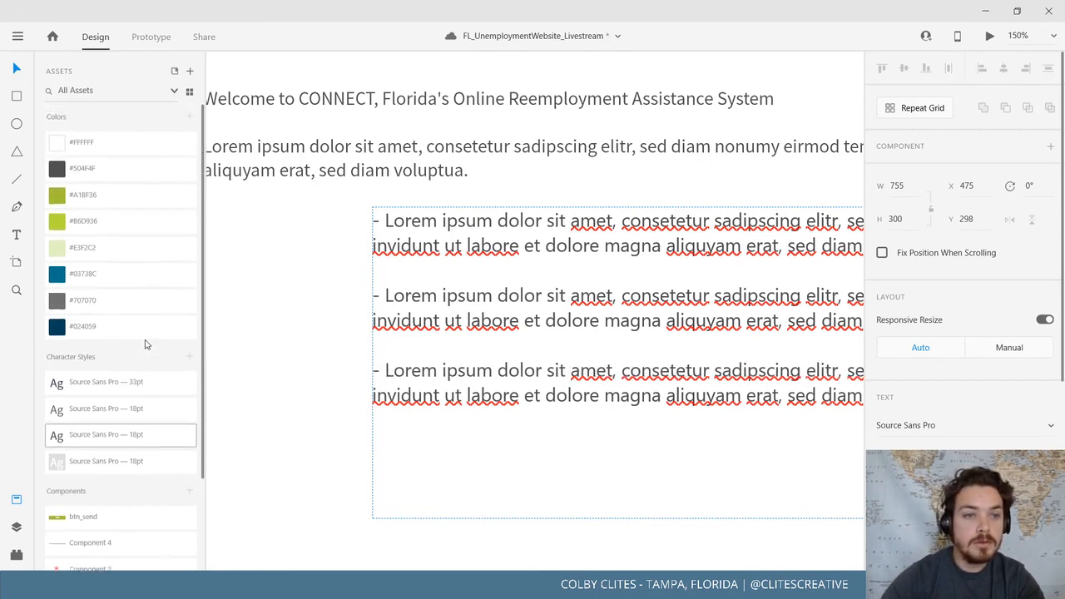
{"action": "key", "text": "Escape"}
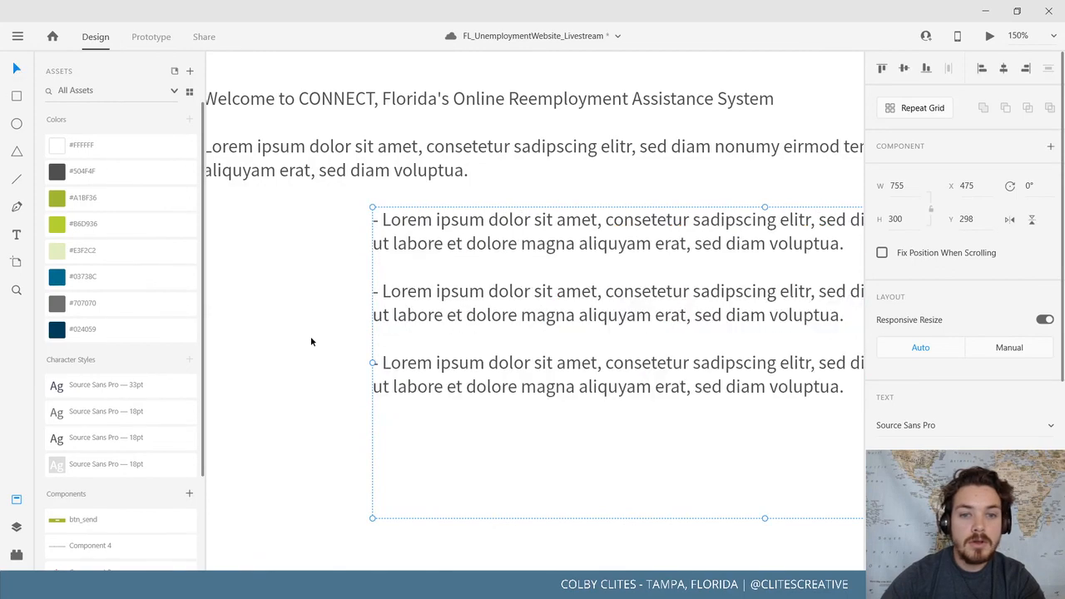
Add the red of the required-field asterisk to the document's color assets
{"action": "scroll", "coordinate": [452, 368], "scroll_direction": "down", "scroll_amount": 5}
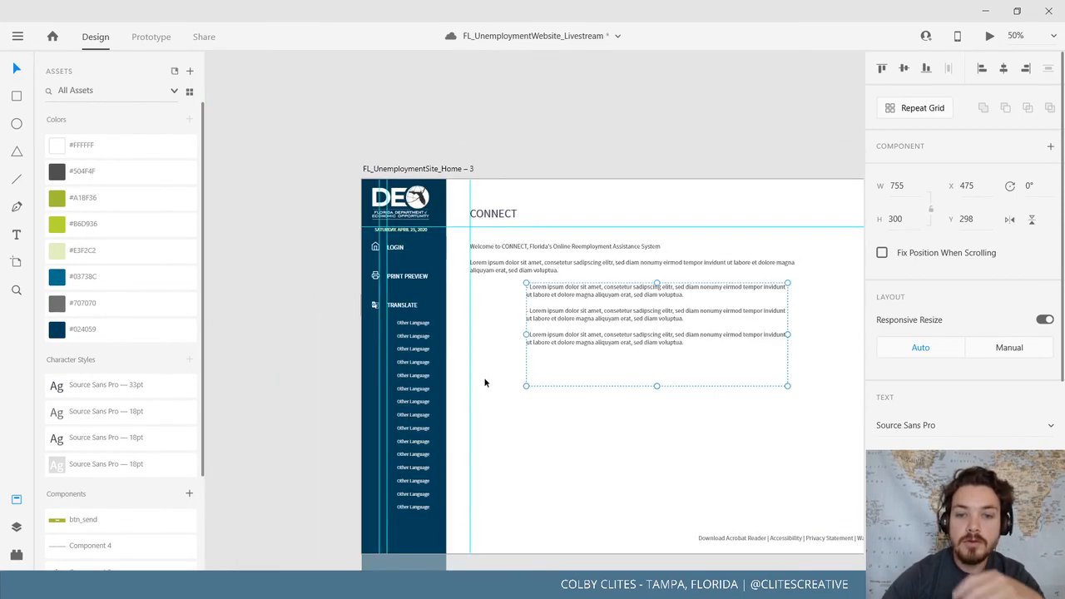
{"action": "left_click_drag", "start_coordinate": [508, 380], "coordinate": [226, 288]}
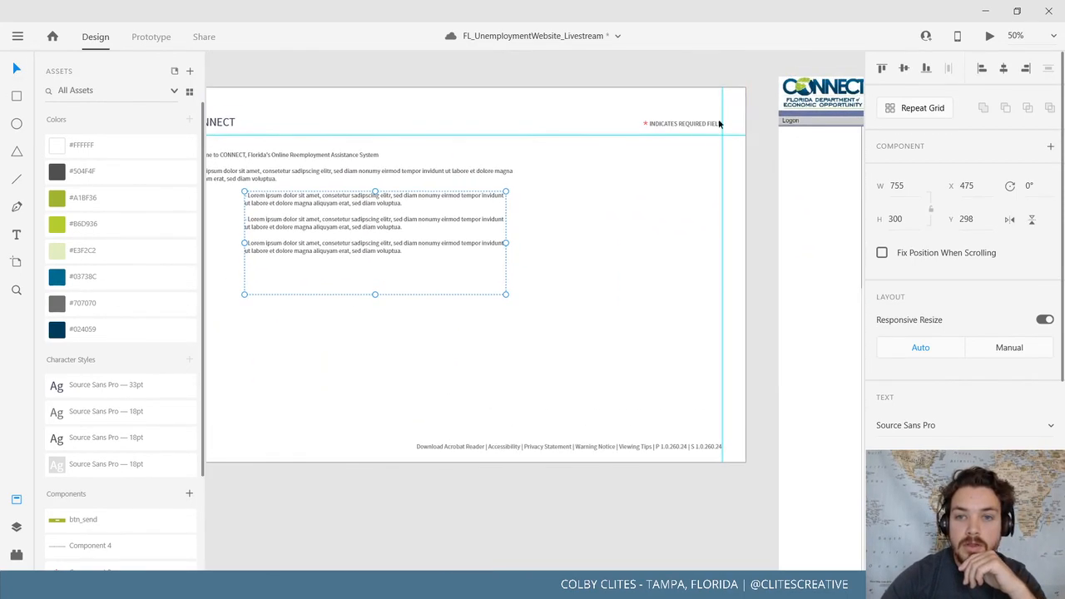
{"action": "left_click", "coordinate": [645, 123]}
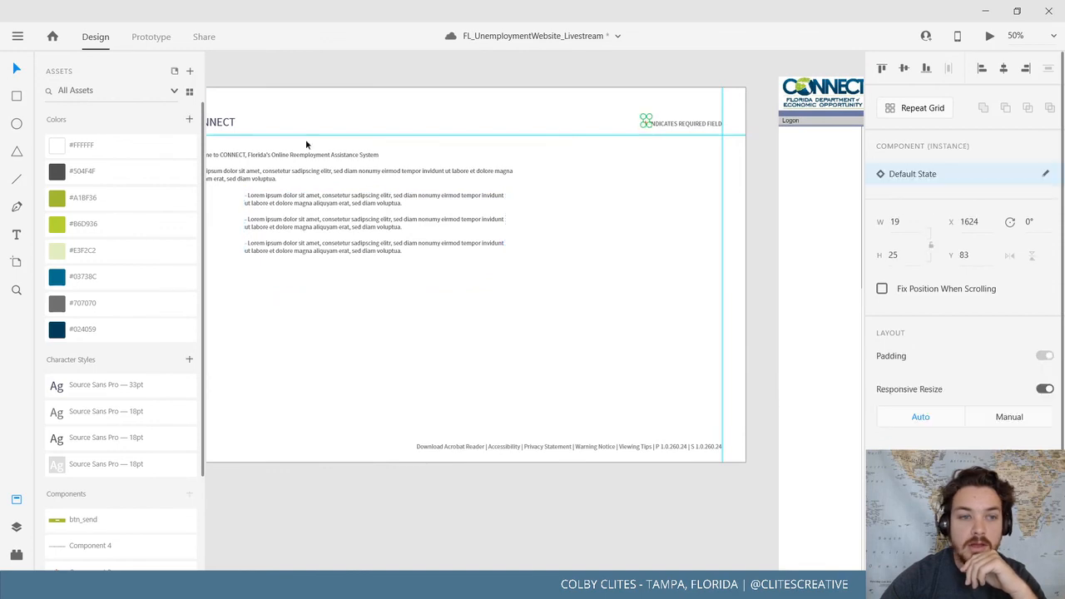
{"action": "left_click", "coordinate": [188, 119]}
{"action": "left_click", "coordinate": [288, 81]}
Apply the saved red #FD1C1C to the indented dashed paragraphs
{"action": "left_click_drag", "start_coordinate": [330, 119], "coordinate": [509, 125]}
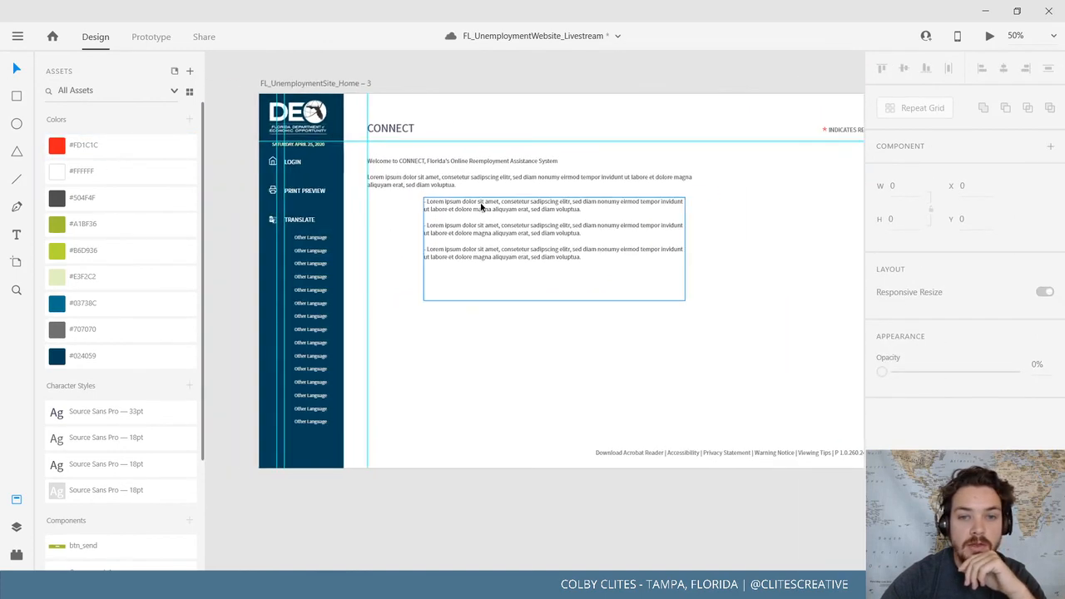
{"action": "left_click", "coordinate": [479, 206]}
{"action": "left_click", "coordinate": [75, 146]}
{"action": "left_click", "coordinate": [493, 115]}
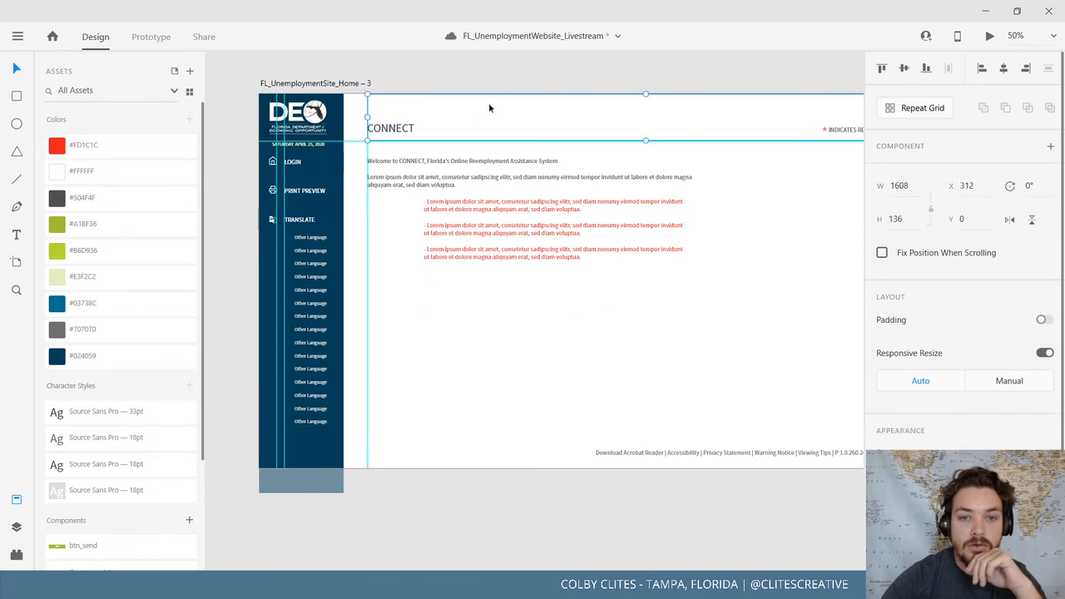
{"action": "left_click", "coordinate": [463, 88]}
Compare the red list with the original CONNECT page screenshot and save the document
{"action": "left_click_drag", "start_coordinate": [519, 236], "coordinate": [506, 262]}
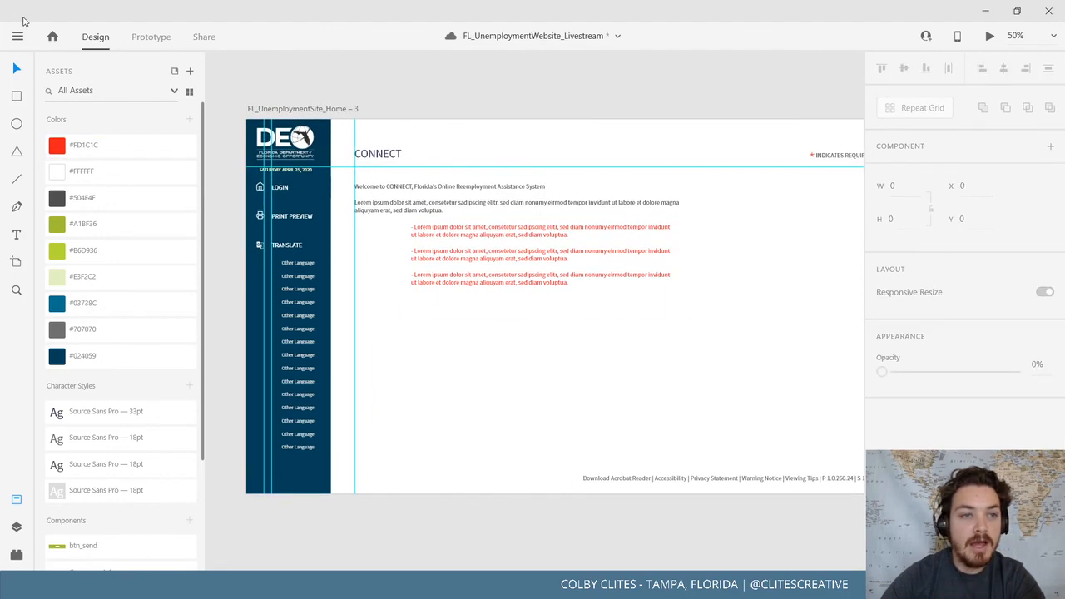
{"action": "left_click_drag", "start_coordinate": [465, 134], "coordinate": [266, 288]}
{"action": "left_click_drag", "start_coordinate": [732, 322], "coordinate": [316, 198]}
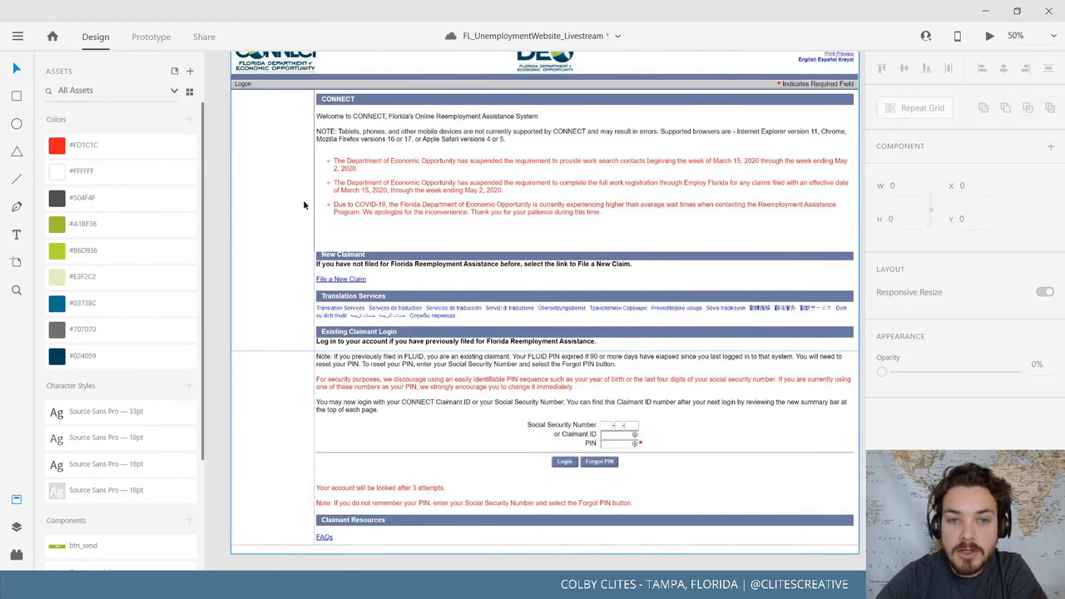
{"action": "left_click_drag", "start_coordinate": [300, 211], "coordinate": [813, 219]}
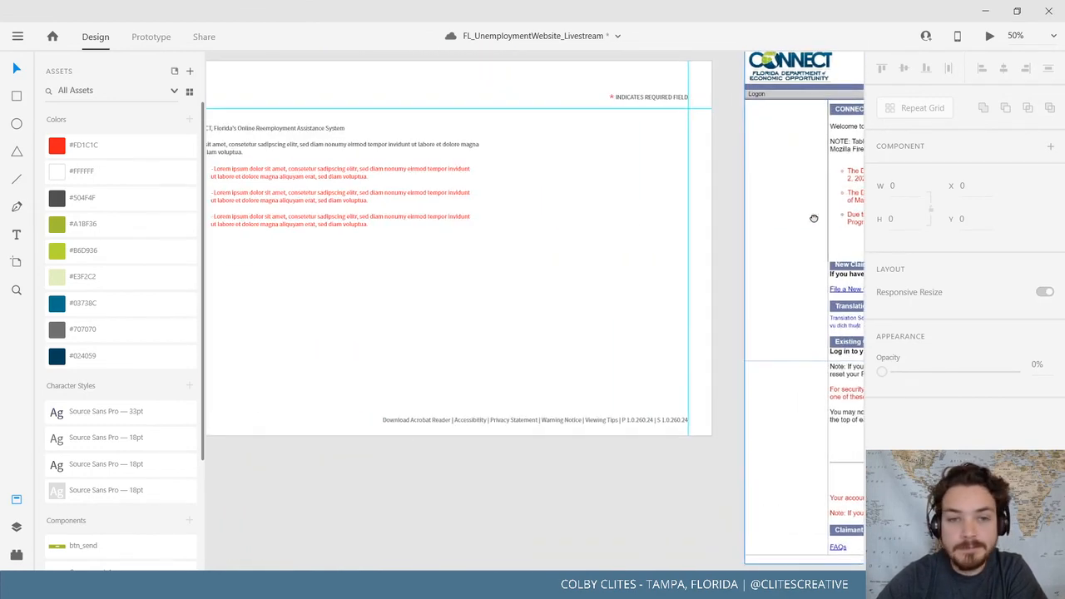
{"action": "left_click_drag", "start_coordinate": [456, 235], "coordinate": [688, 252]}
{"action": "left_click", "coordinate": [20, 40]}
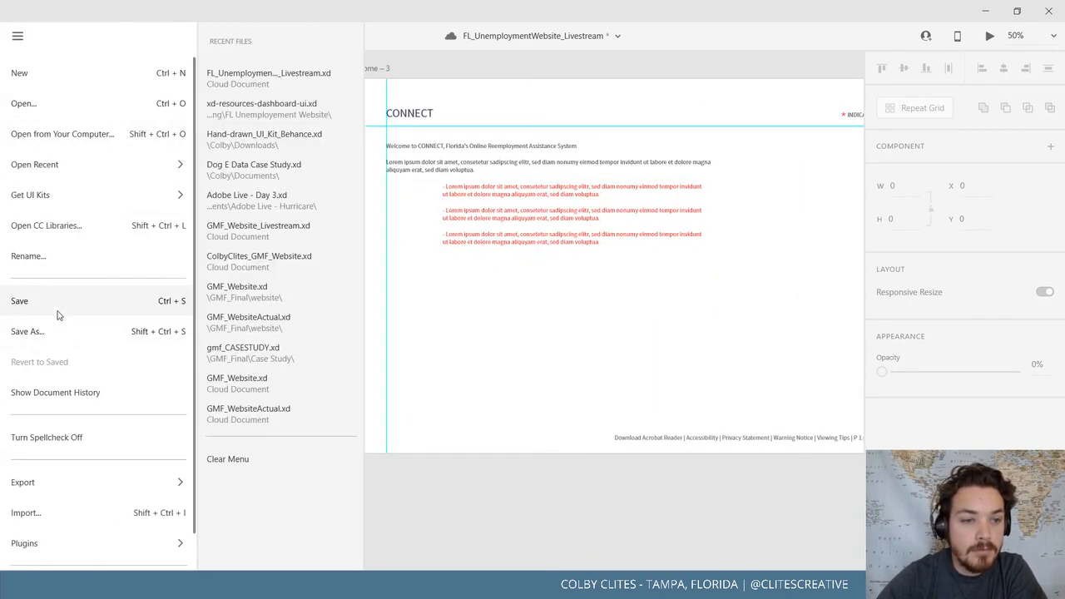
{"action": "left_click", "coordinate": [60, 312]}
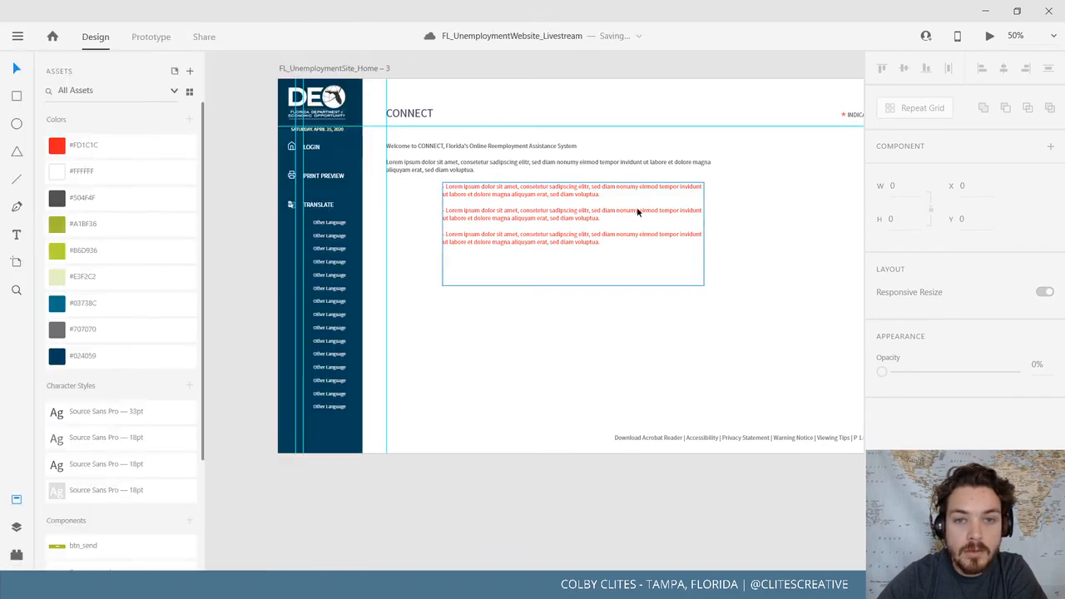
Extend the FL_UnemploymentSite_Home – 3 artboard downward to a height of about 2625
{"action": "left_click_drag", "start_coordinate": [373, 190], "coordinate": [807, 211]}
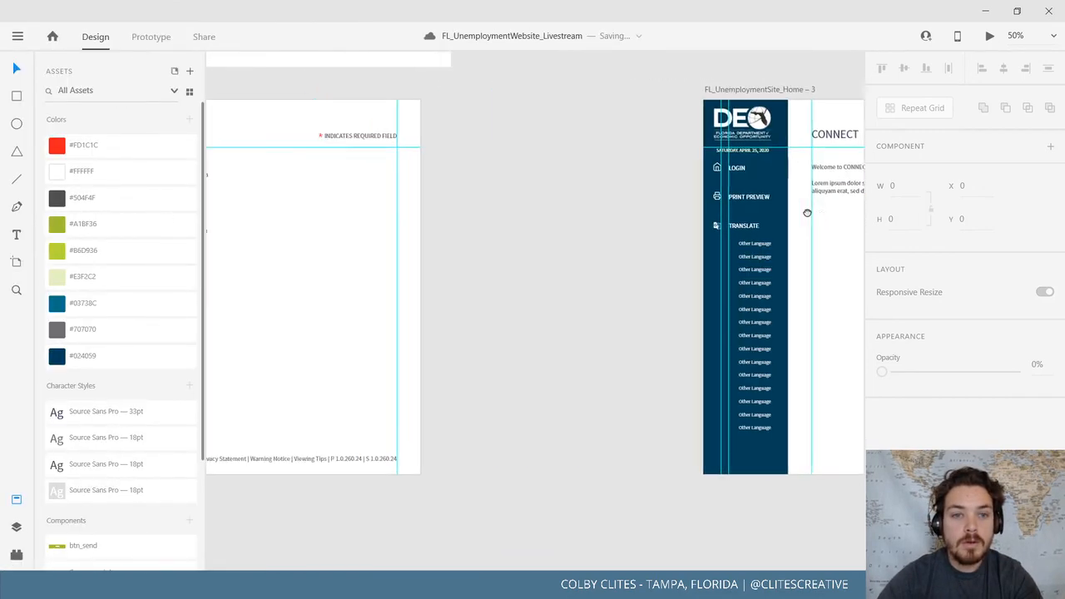
{"action": "left_click_drag", "start_coordinate": [500, 229], "coordinate": [292, 199]}
{"action": "left_click_drag", "start_coordinate": [540, 240], "coordinate": [17, 230]}
{"action": "left_click_drag", "start_coordinate": [643, 249], "coordinate": [796, 283]}
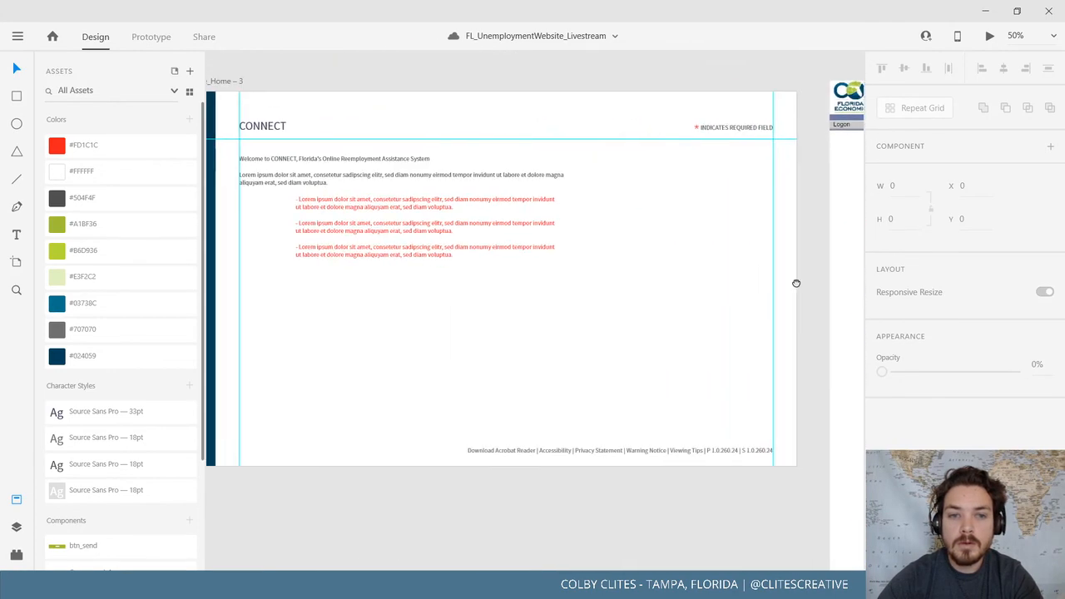
{"action": "left_click_drag", "start_coordinate": [423, 244], "coordinate": [554, 244]}
{"action": "left_click", "coordinate": [315, 83]}
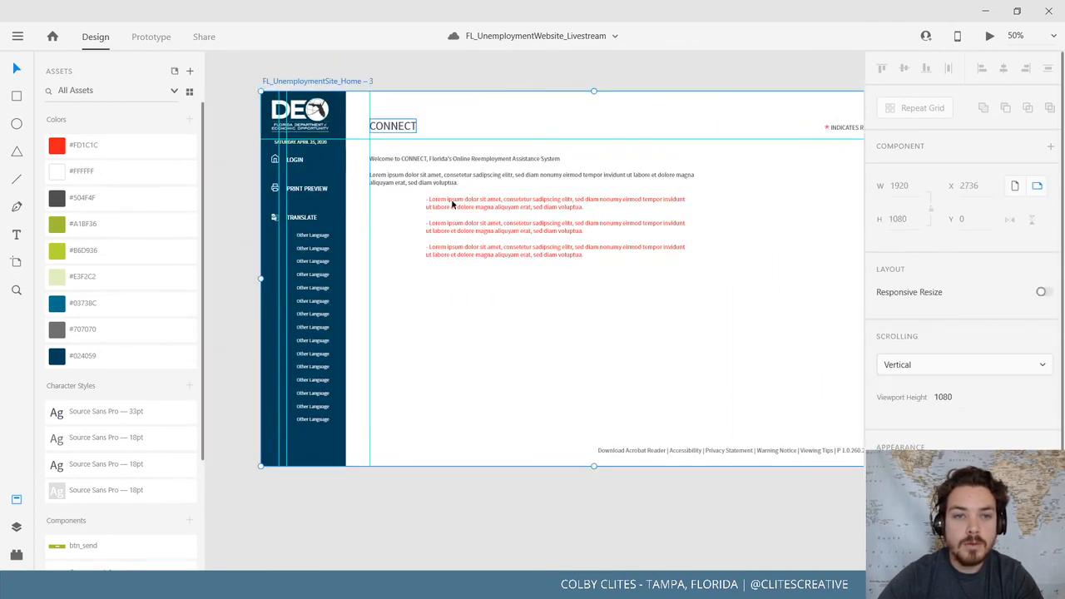
{"action": "scroll", "coordinate": [574, 249], "scroll_direction": "down", "scroll_amount": 5}
{"action": "scroll", "coordinate": [624, 257], "scroll_direction": "down", "scroll_amount": 4}
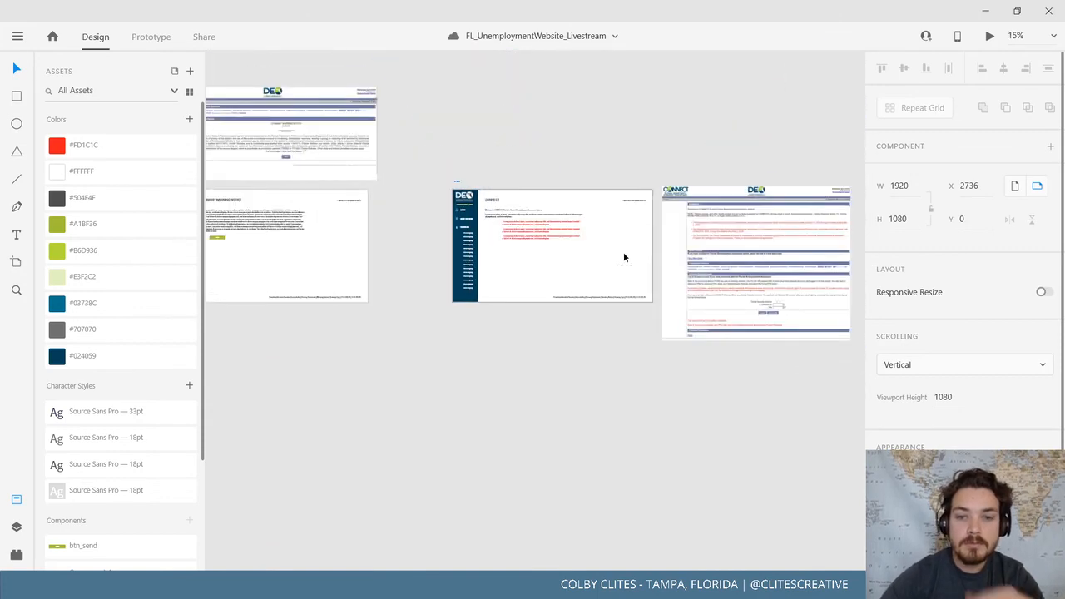
{"action": "left_click_drag", "start_coordinate": [551, 303], "coordinate": [541, 461]}
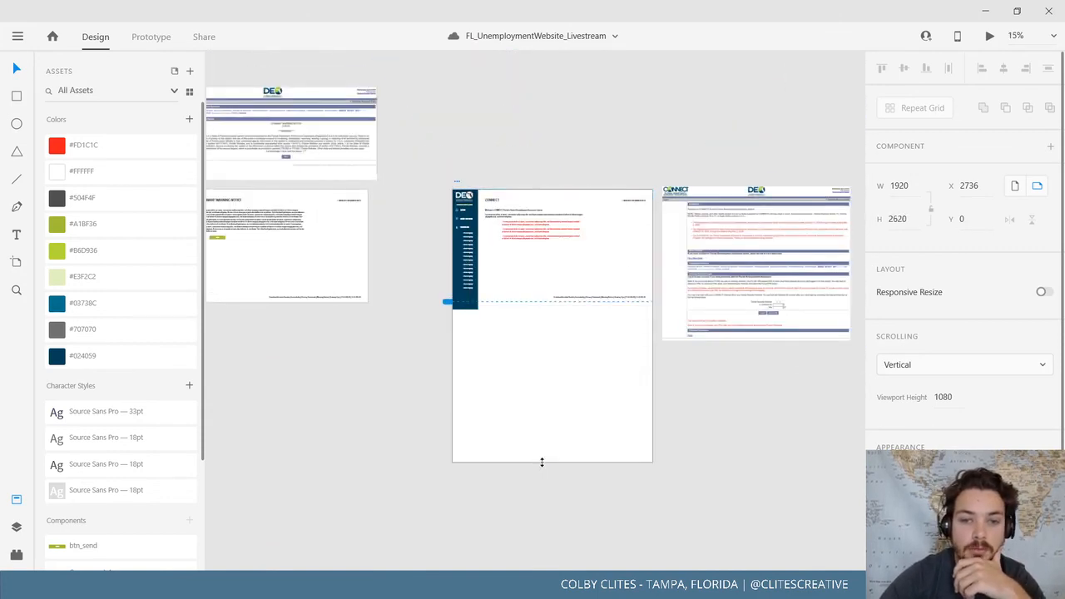
Stretch the dark blue sidebar background down to the bottom edge of the extended artboard
{"action": "scroll", "coordinate": [366, 409], "scroll_direction": "up", "scroll_amount": 3}
{"action": "scroll", "coordinate": [366, 408], "scroll_direction": "up", "scroll_amount": 2}
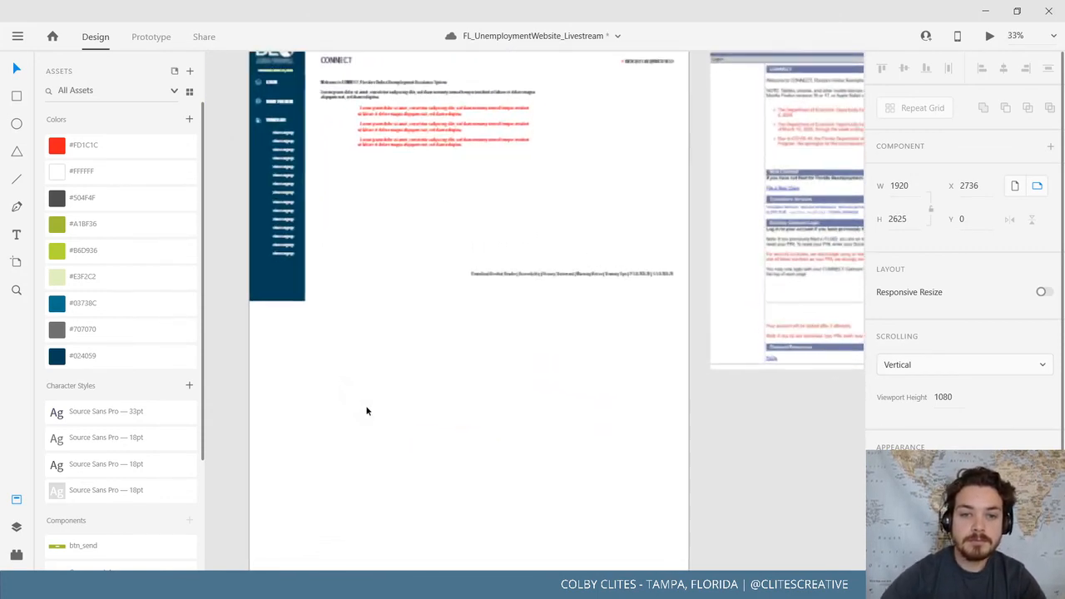
{"action": "left_click", "coordinate": [275, 296]}
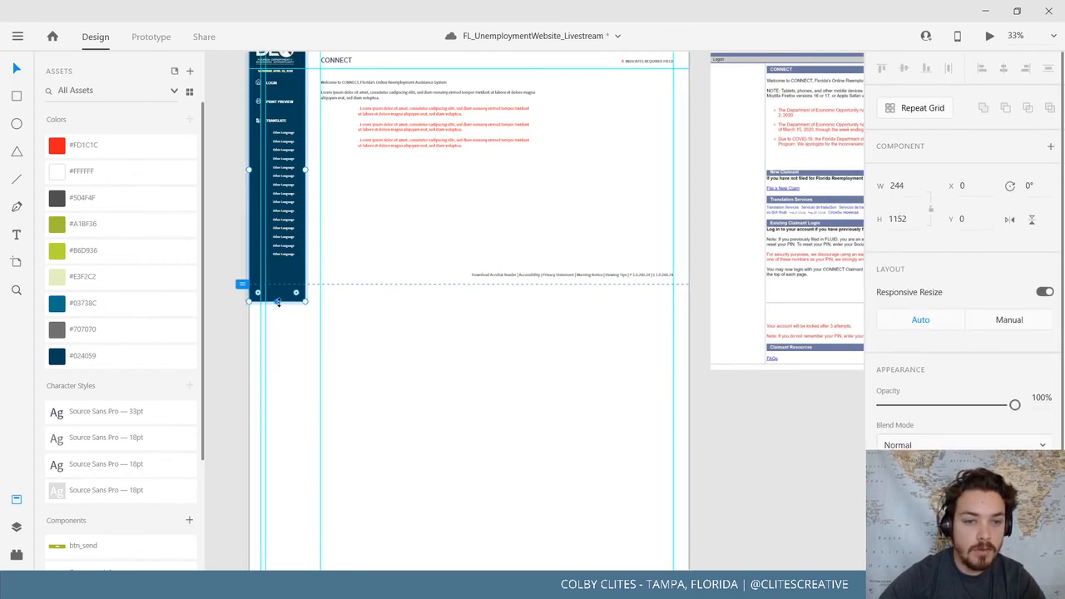
{"action": "left_click_drag", "start_coordinate": [279, 302], "coordinate": [271, 473]}
{"action": "left_click", "coordinate": [227, 442]}
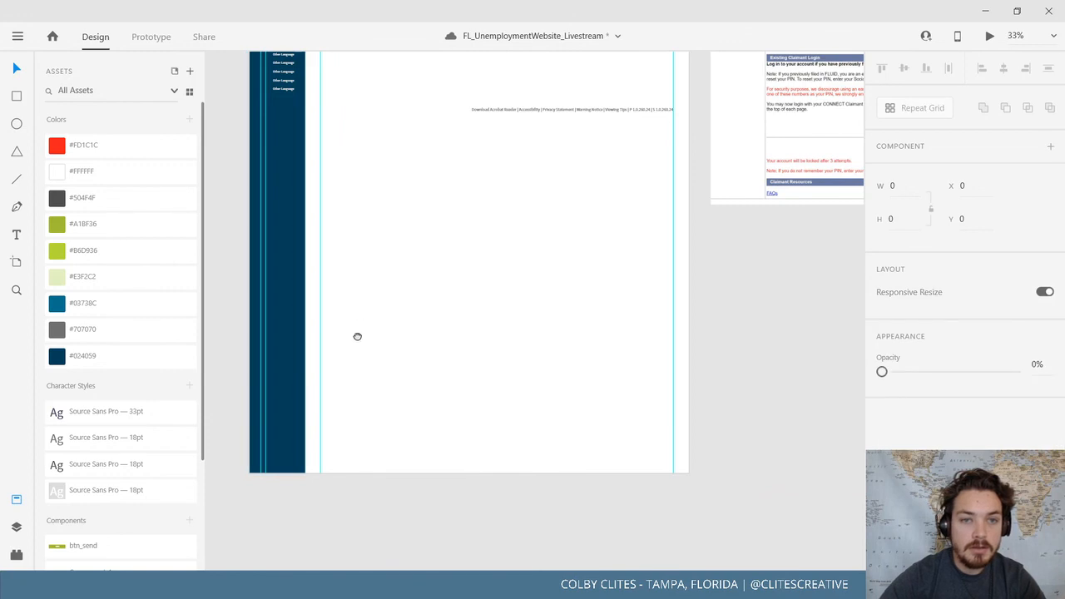
Move the footer links line down near the bottom of the artboard, at X 971 and about Y 2551
{"action": "scroll", "coordinate": [357, 336], "scroll_direction": "up", "scroll_amount": 5}
{"action": "left_click", "coordinate": [538, 311]}
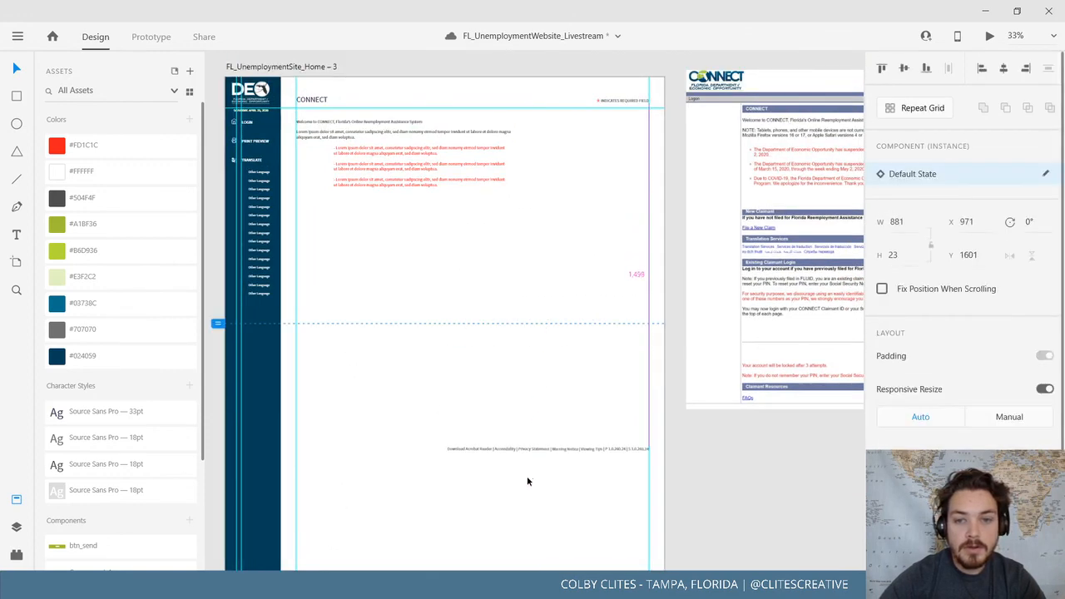
{"action": "left_click_drag", "start_coordinate": [526, 481], "coordinate": [503, 509]}
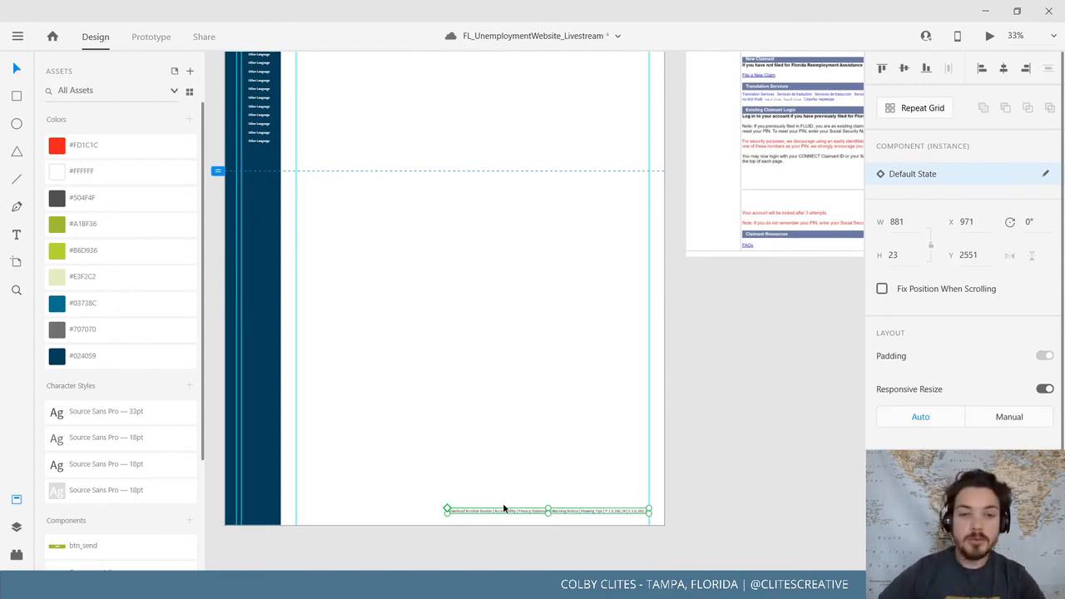
{"action": "left_click_drag", "start_coordinate": [508, 507], "coordinate": [508, 507]}
{"action": "left_click", "coordinate": [776, 336]}
Save the document with the lengthened page layout
{"action": "scroll", "coordinate": [646, 421], "scroll_direction": "up", "scroll_amount": 5}
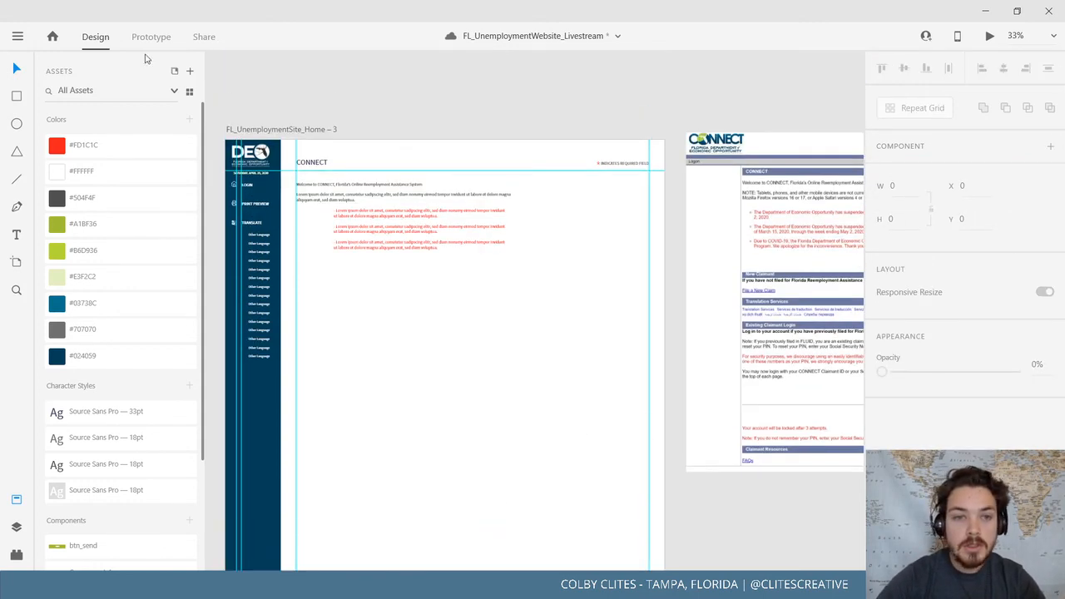
{"action": "left_click", "coordinate": [10, 35]}
{"action": "left_click", "coordinate": [36, 305]}
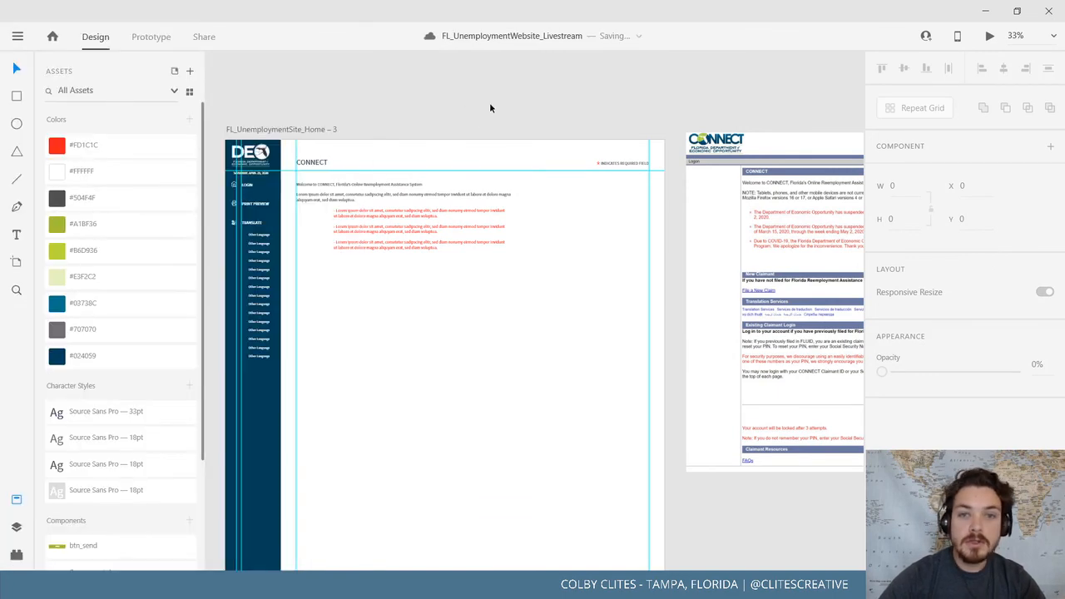
Duplicate the CONNECT heading and place the copy below the red paragraphs at X 312, Y 578
{"action": "left_click_drag", "start_coordinate": [474, 102], "coordinate": [376, 69]}
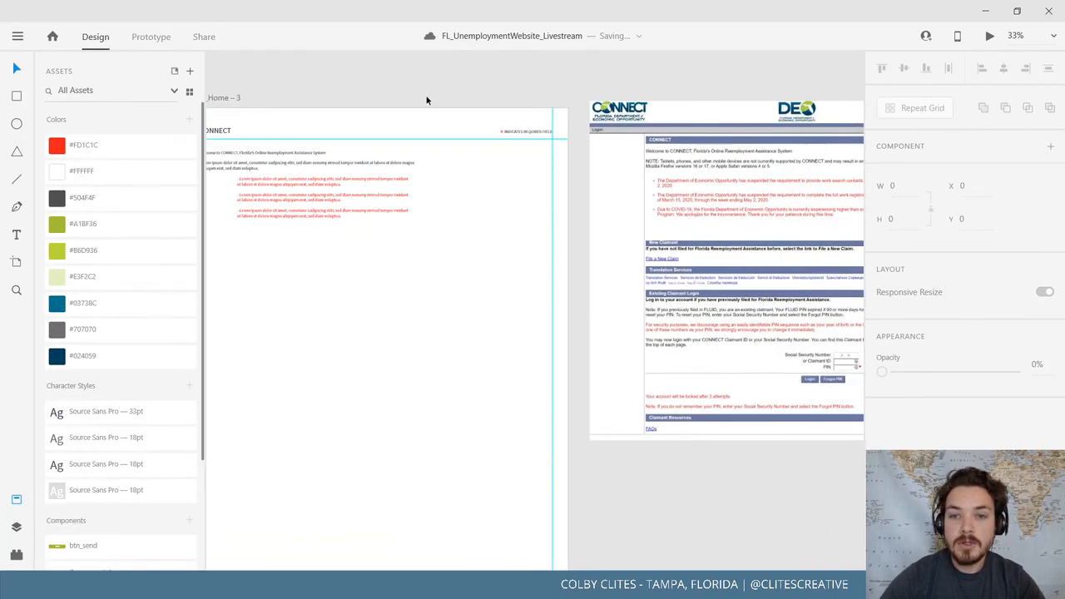
{"action": "left_click_drag", "start_coordinate": [686, 205], "coordinate": [577, 205]}
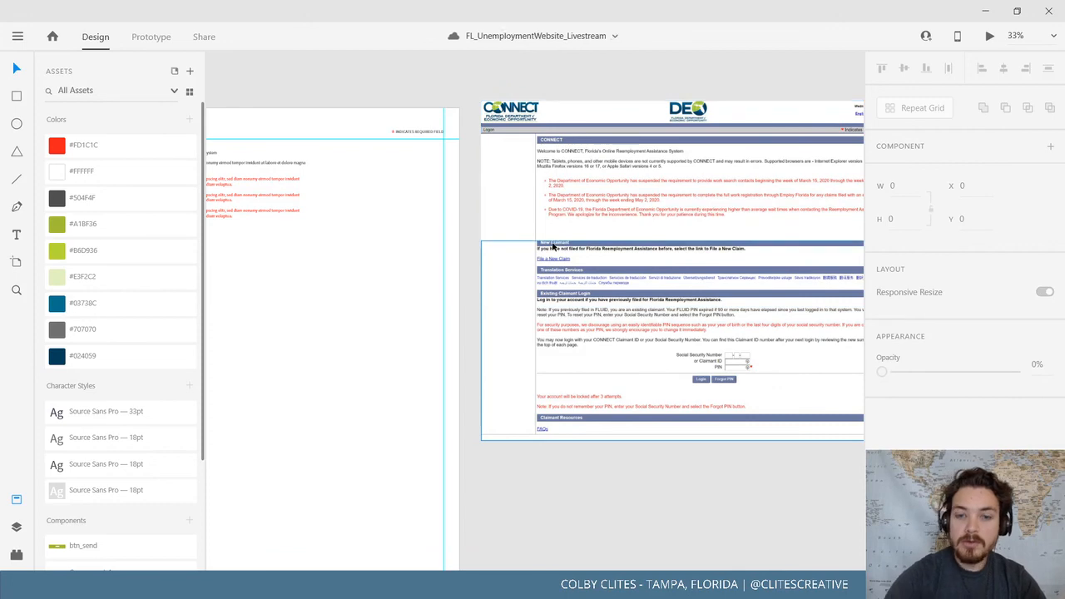
{"action": "scroll", "coordinate": [553, 246], "scroll_direction": "up", "scroll_amount": 5}
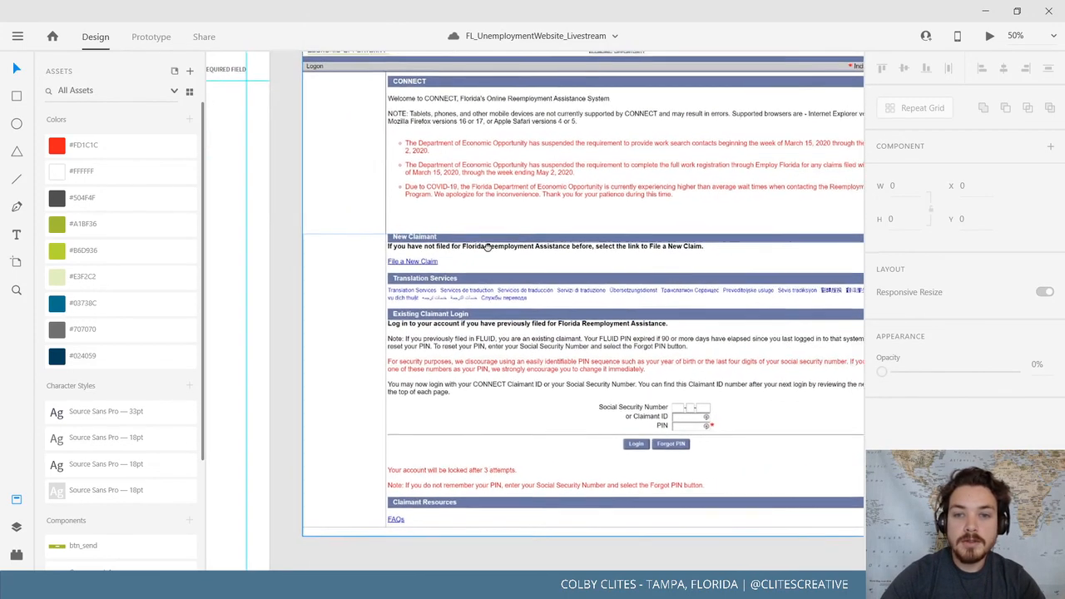
{"action": "scroll", "coordinate": [389, 270], "scroll_direction": "left", "scroll_amount": 10}
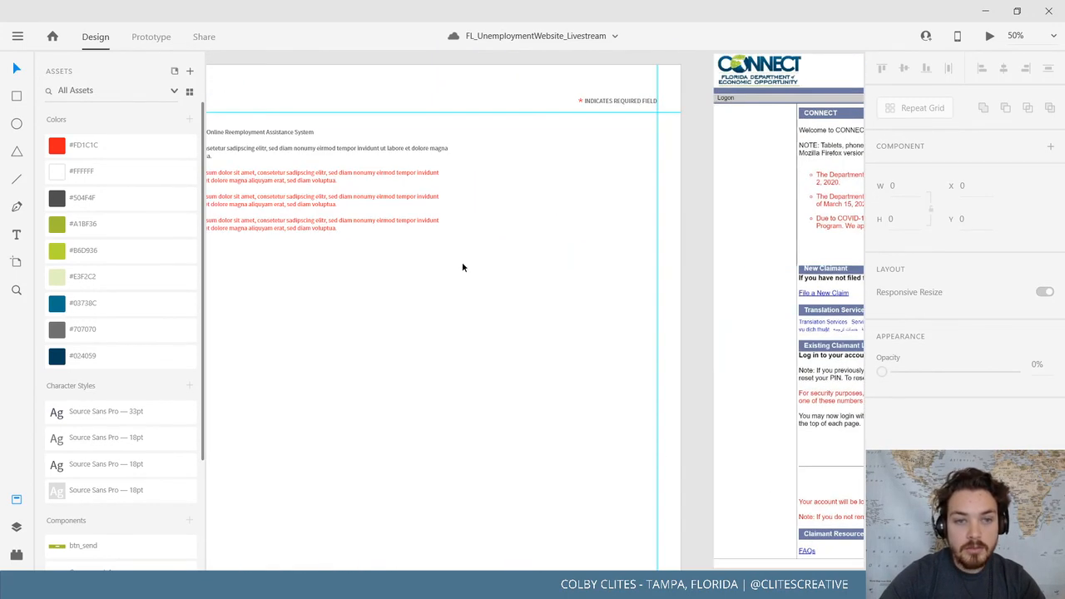
{"action": "left_click", "coordinate": [16, 500]}
{"action": "scroll", "coordinate": [471, 309], "scroll_direction": "left", "scroll_amount": 6}
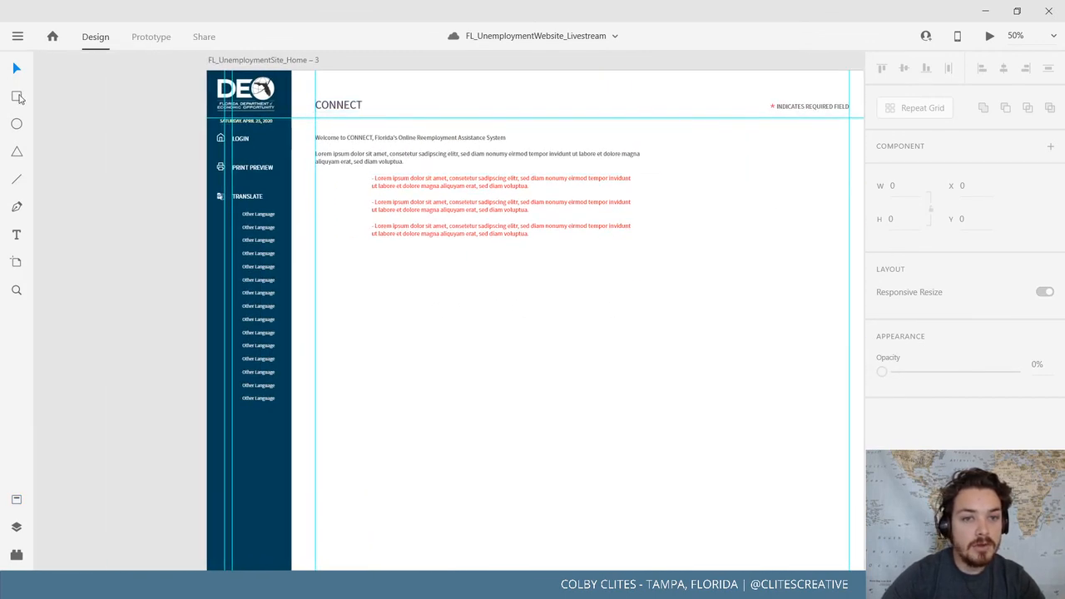
{"action": "left_click", "coordinate": [17, 96]}
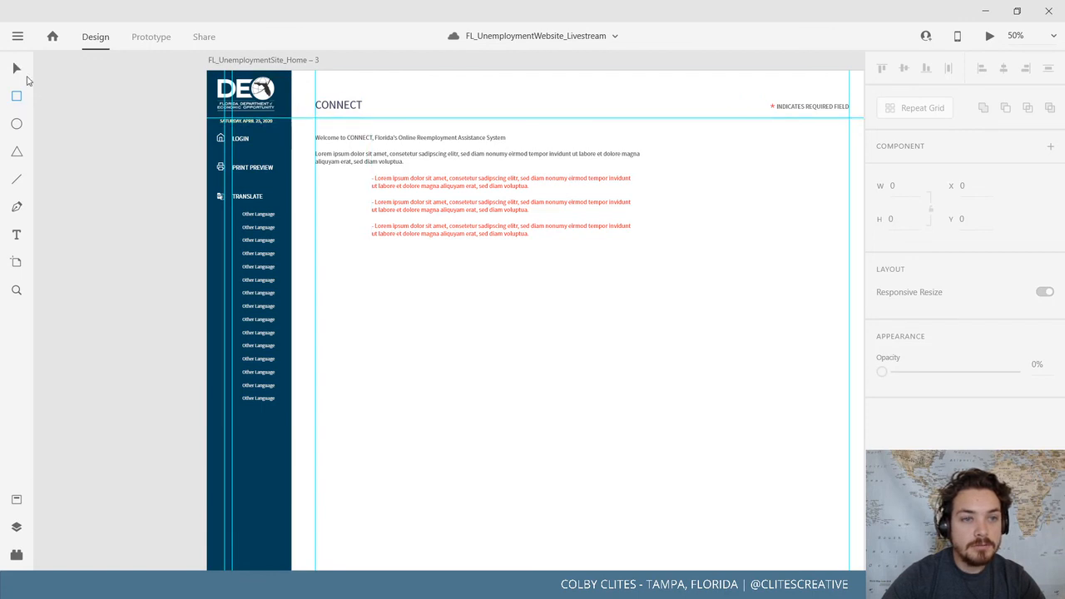
{"action": "left_click_drag", "start_coordinate": [345, 115], "coordinate": [324, 284]}
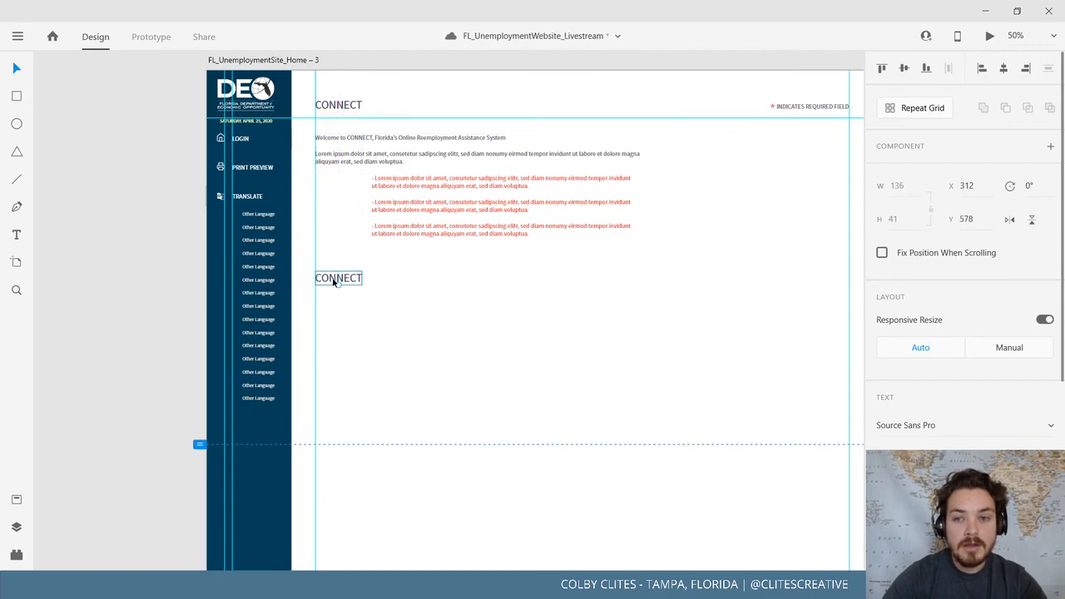
{"action": "left_click_drag", "start_coordinate": [613, 344], "coordinate": [430, 315]}
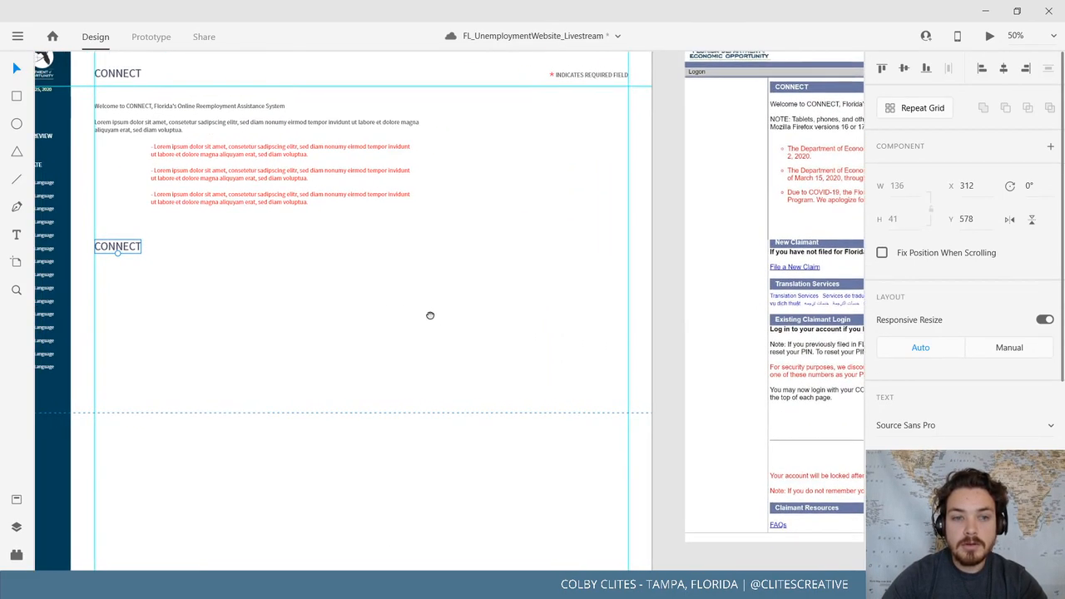
Change the duplicated CONNECT heading below the red paragraphs to read NEW CLAIMANT
{"action": "scroll", "coordinate": [103, 232], "scroll_direction": "down", "scroll_amount": 1}
{"action": "double_click", "coordinate": [135, 237]}
{"action": "double_click", "coordinate": [135, 233]}
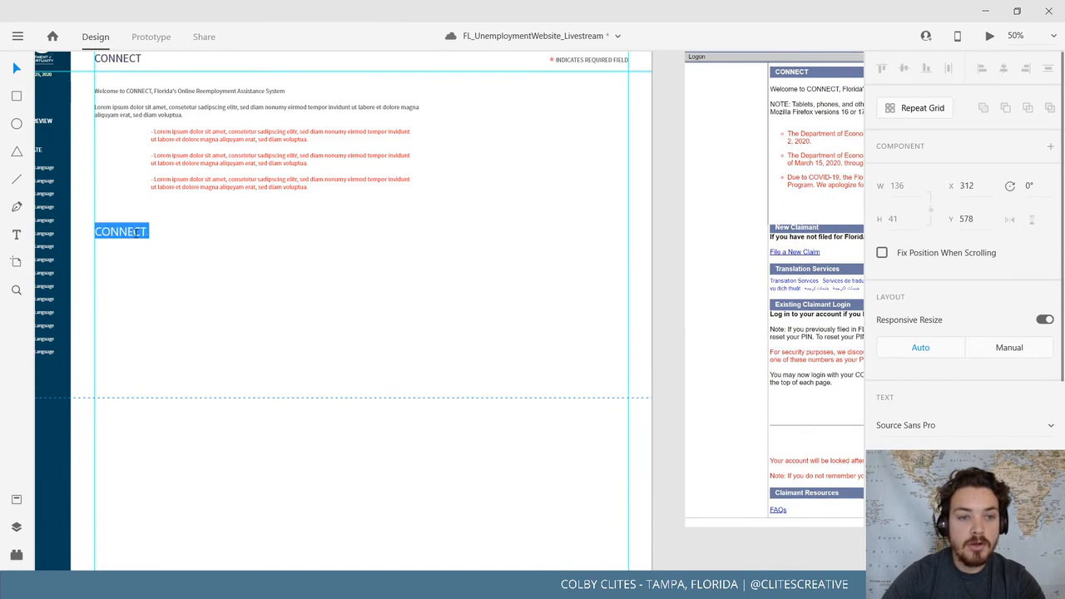
{"action": "type", "text": "NEW CLA"}
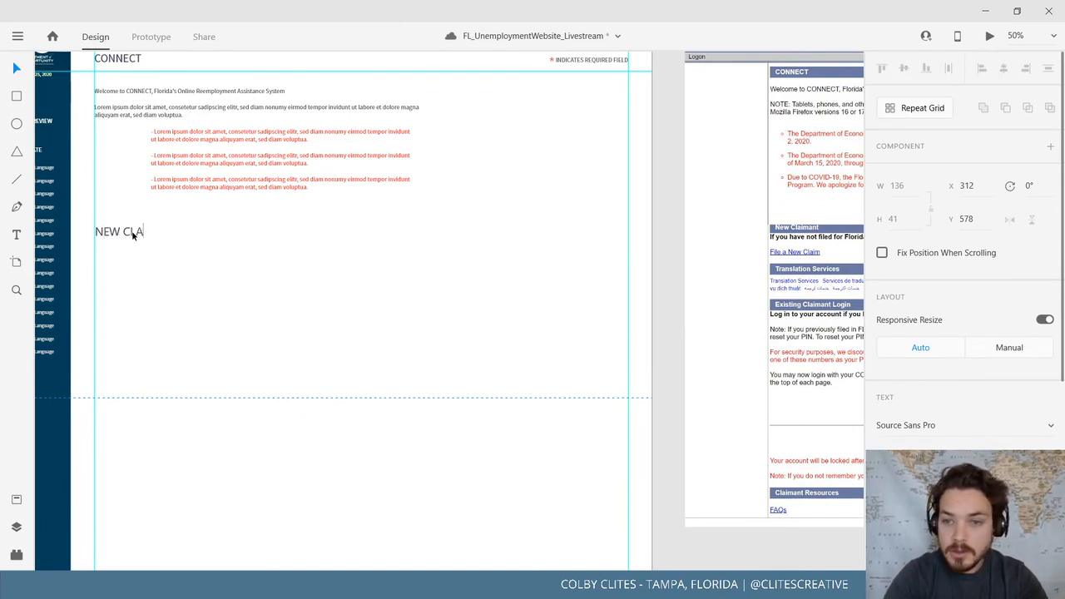
{"action": "type", "text": "IMANT"}
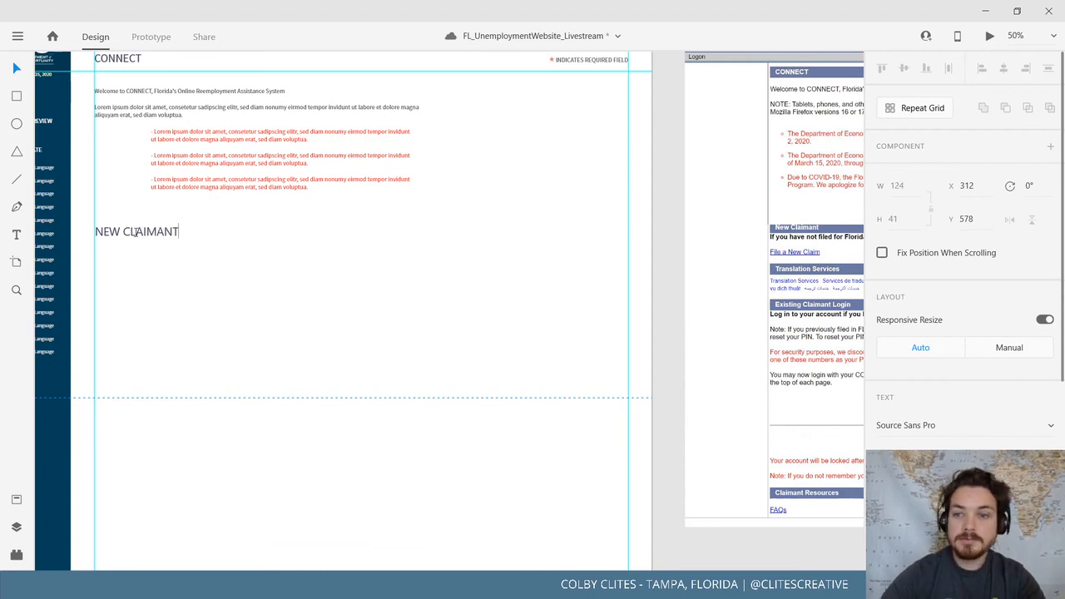
{"action": "left_click", "coordinate": [14, 71]}
{"action": "left_click", "coordinate": [183, 433]}
Duplicate the welcome text block and place the copy under the NEW CLAIMANT heading at X 312, Y 682
{"action": "left_click_drag", "start_coordinate": [190, 393], "coordinate": [232, 439]}
{"action": "left_click", "coordinate": [284, 152]}
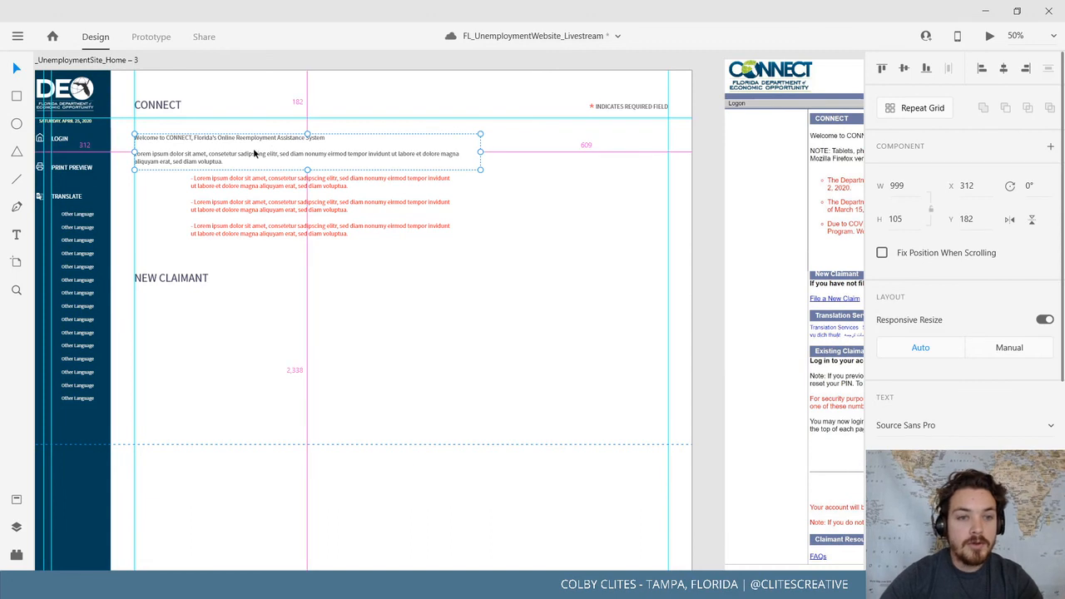
{"action": "left_click_drag", "start_coordinate": [249, 158], "coordinate": [214, 328]}
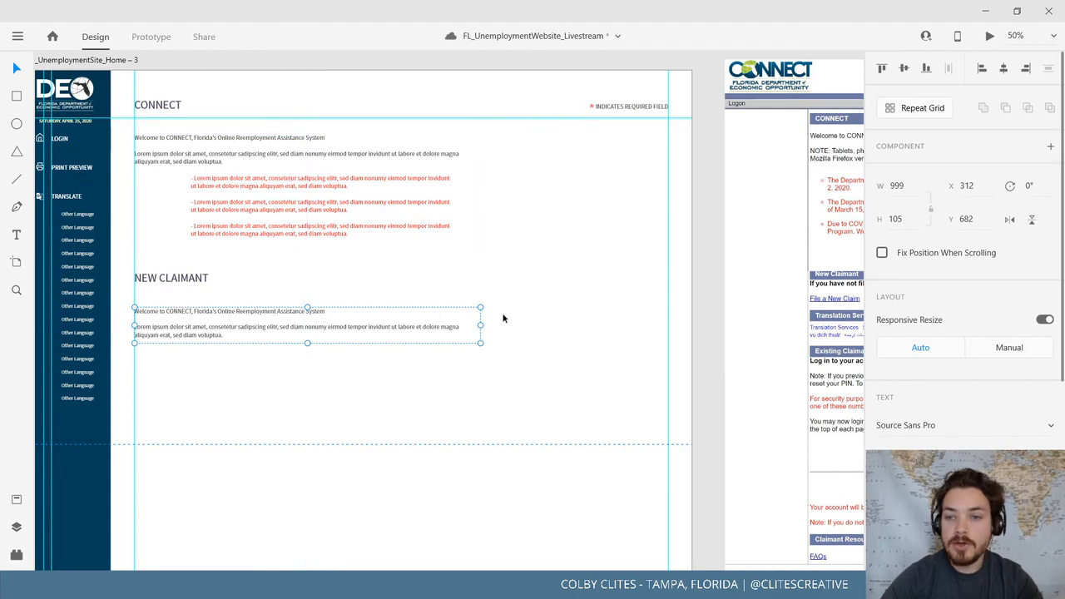
{"action": "left_click_drag", "start_coordinate": [453, 313], "coordinate": [604, 309]}
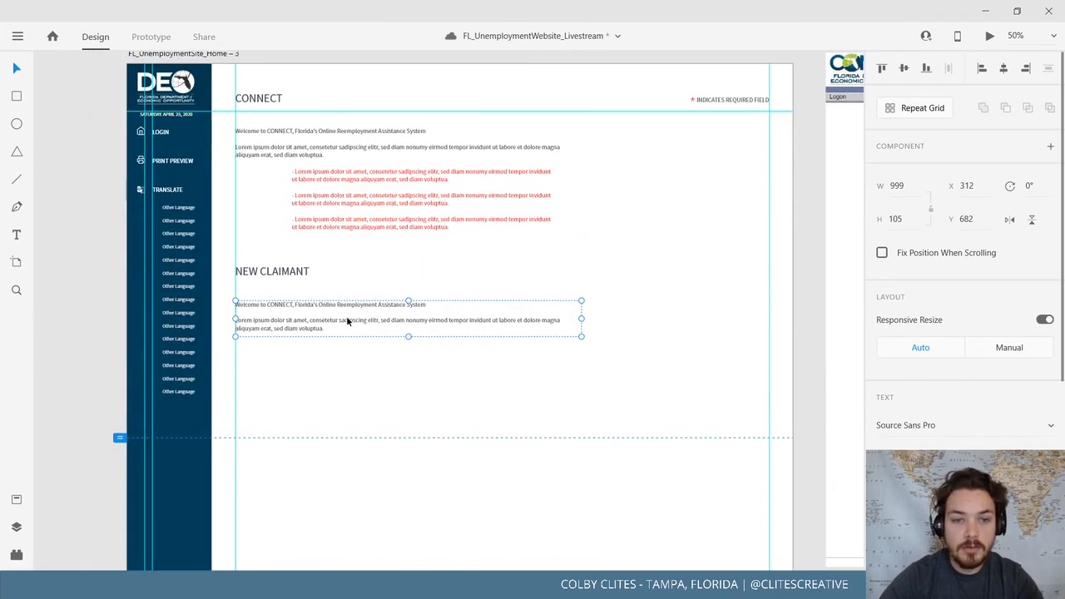
Delete the welcome sentence and the blank line after it from the copied text under NEW CLAIMANT
{"action": "double_click", "coordinate": [287, 319]}
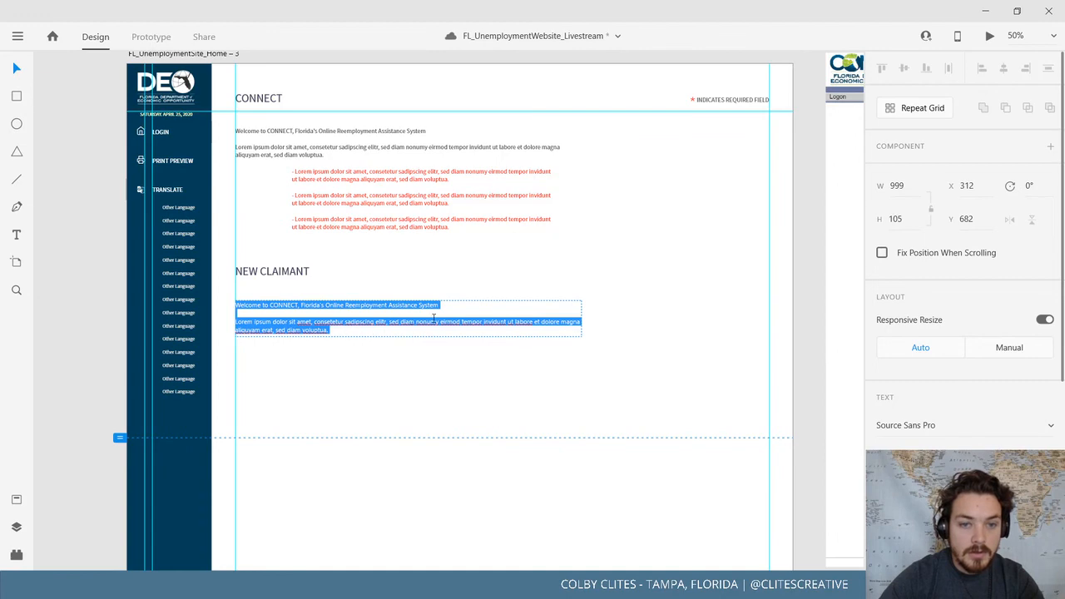
{"action": "left_click", "coordinate": [243, 317]}
{"action": "key", "text": "Escape"}
{"action": "key", "text": "ctrl+equal"}
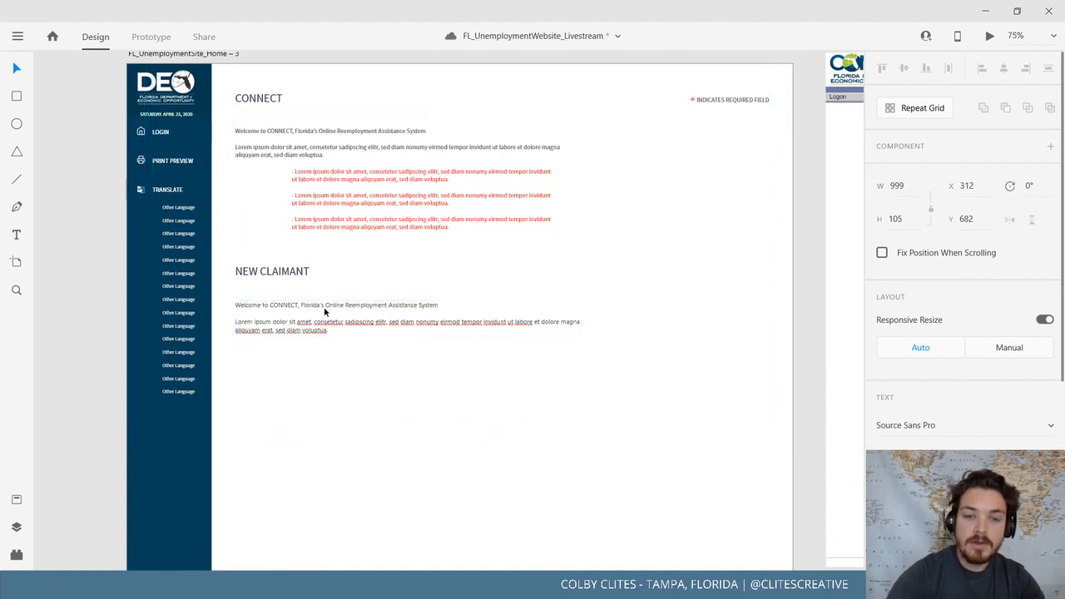
{"action": "left_click_drag", "start_coordinate": [227, 339], "coordinate": [457, 344]}
{"action": "double_click", "coordinate": [457, 343]}
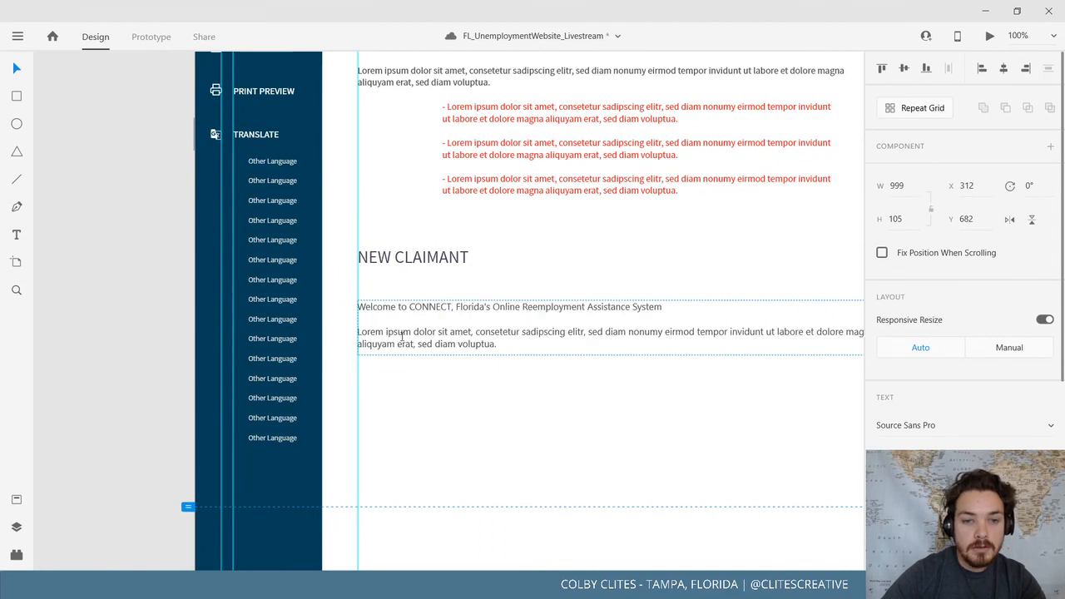
{"action": "left_click", "coordinate": [359, 332]}
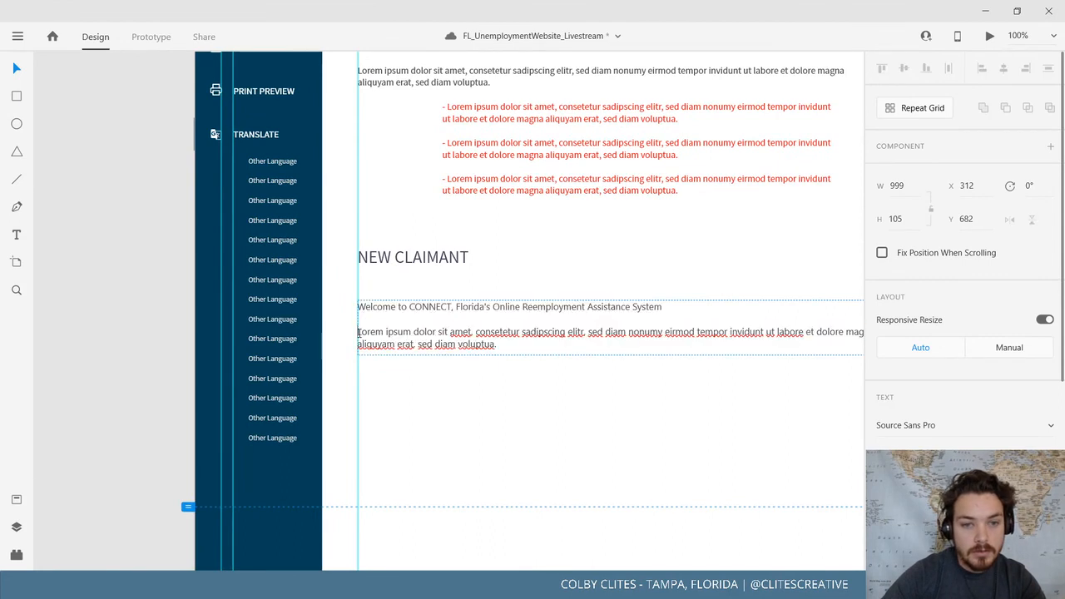
{"action": "left_click_drag", "start_coordinate": [358, 333], "coordinate": [357, 305]}
{"action": "key", "text": "BackSpace"}
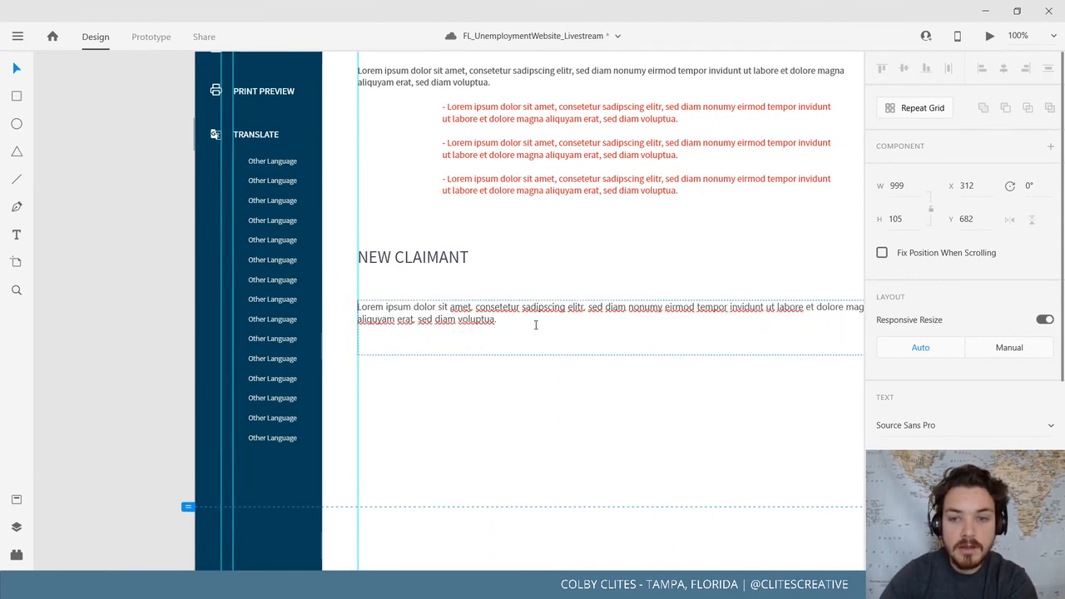
Shorten the lorem ipsum text under NEW CLAIMANT to a single line ending in "et dolore."
{"action": "left_click_drag", "start_coordinate": [526, 321], "coordinate": [853, 307]}
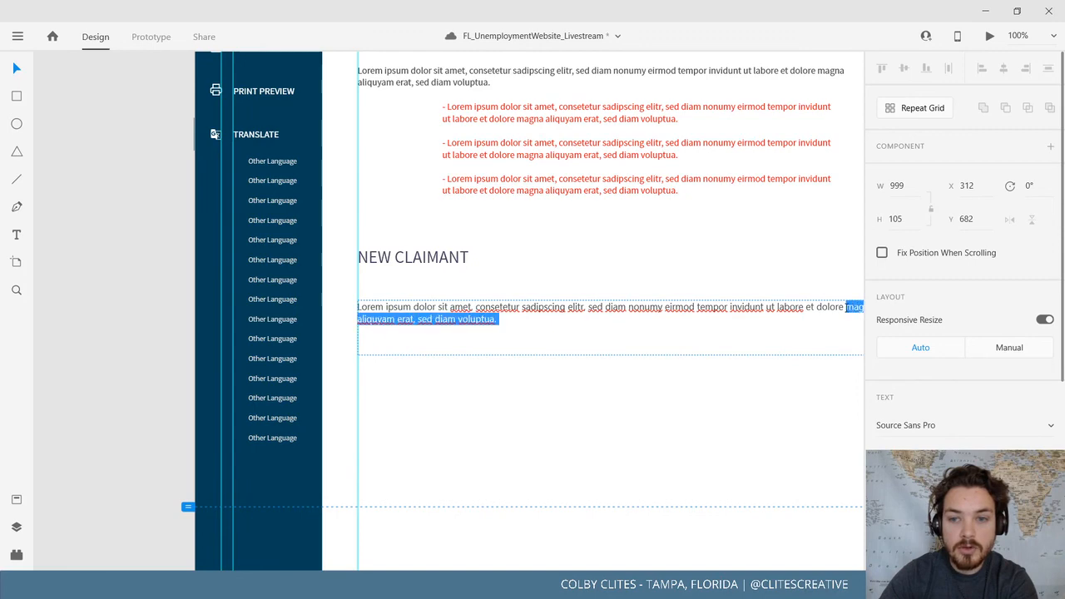
{"action": "key", "text": "BackSpace"}
{"action": "type", "text": "."}
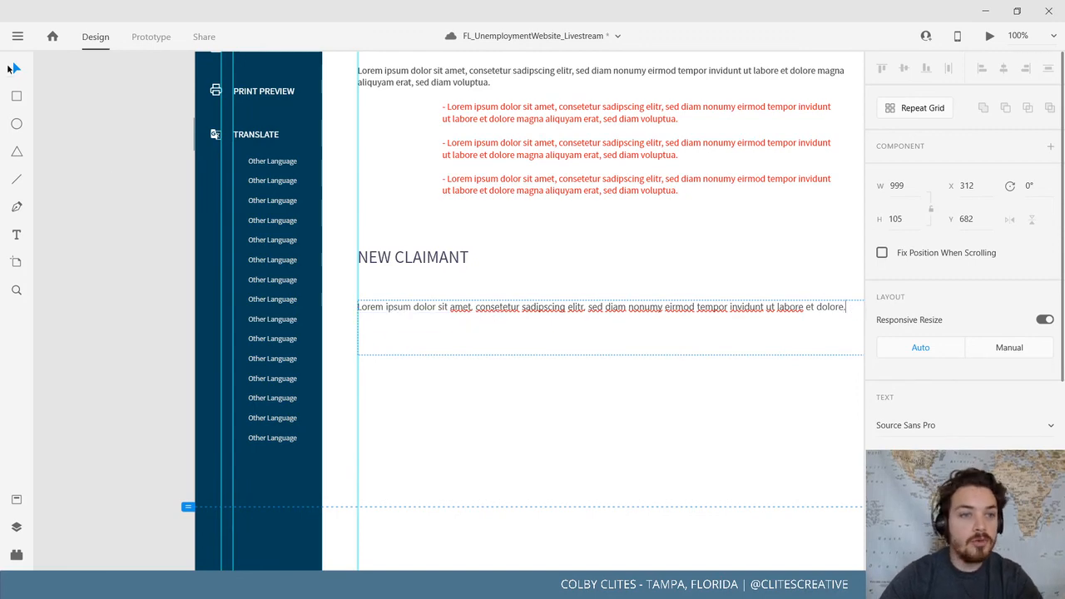
{"action": "key", "text": "Escape"}
Draw a horizontal divider line 1676 wide above the NEW CLAIMANT heading, from the sidebar to the artboard's edge at Y 531.5
{"action": "left_click_drag", "start_coordinate": [696, 316], "coordinate": [138, 321]}
{"action": "left_click_drag", "start_coordinate": [631, 348], "coordinate": [94, 329]}
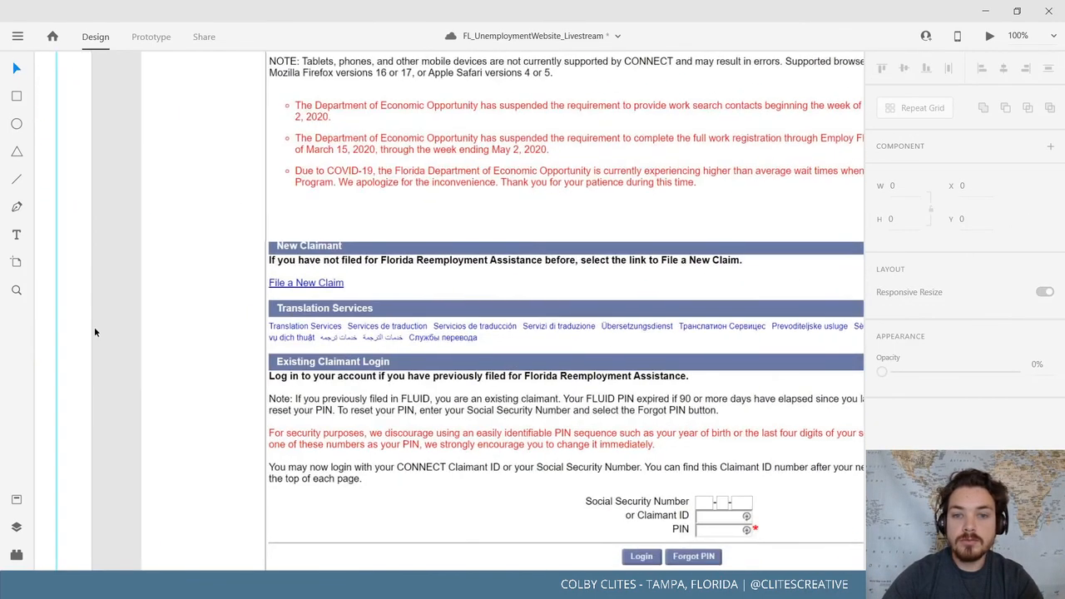
{"action": "left_click_drag", "start_coordinate": [204, 331], "coordinate": [459, 333]}
{"action": "left_click_drag", "start_coordinate": [341, 331], "coordinate": [862, 336]}
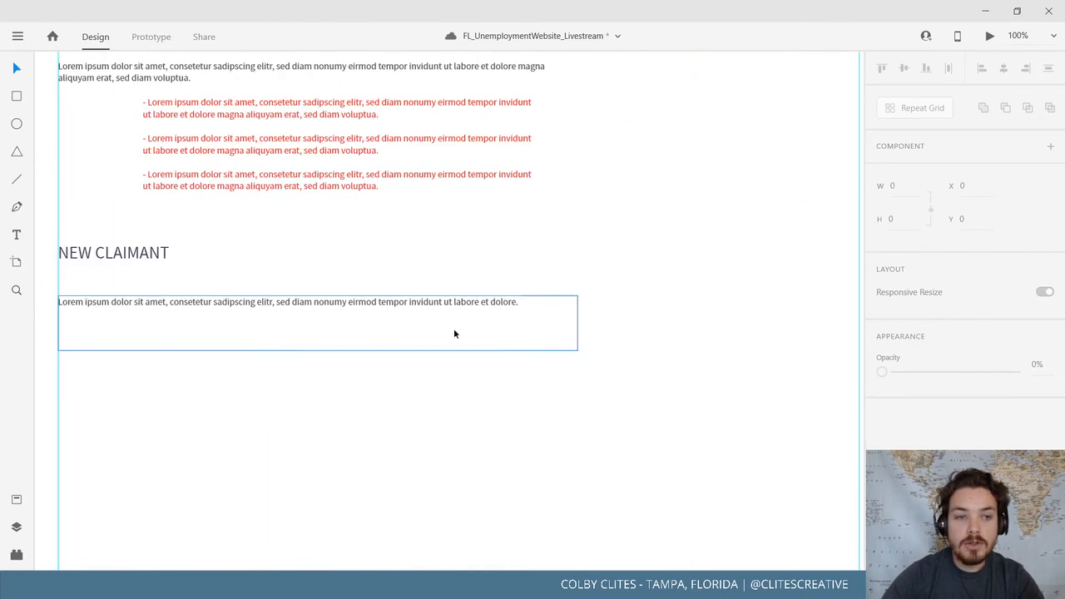
{"action": "left_click_drag", "start_coordinate": [401, 329], "coordinate": [605, 334]}
{"action": "scroll", "coordinate": [511, 321], "scroll_direction": "down", "scroll_amount": 5}
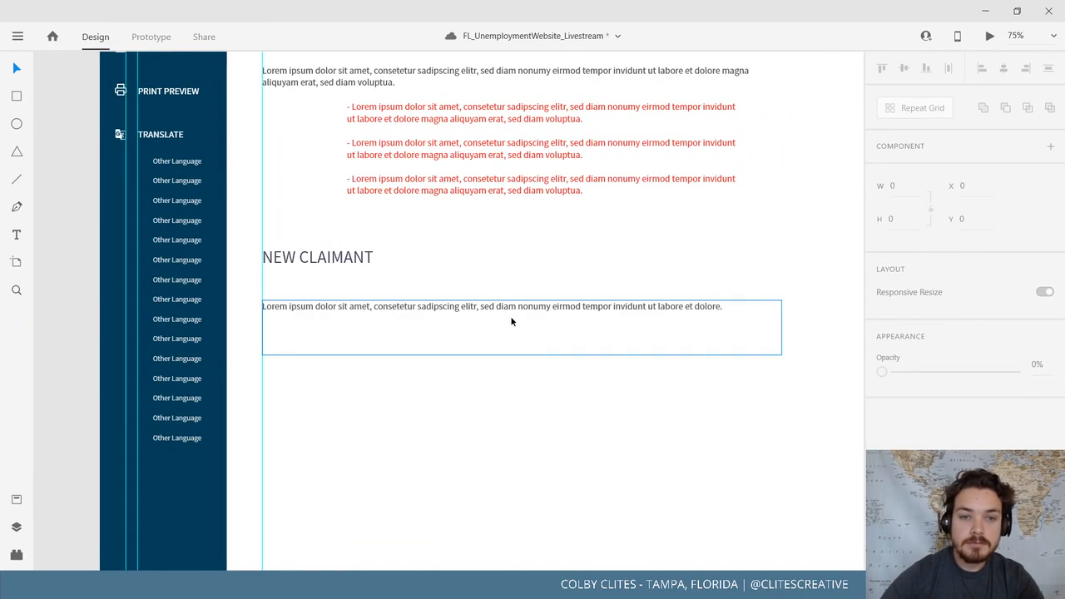
{"action": "left_click_drag", "start_coordinate": [639, 243], "coordinate": [549, 297]}
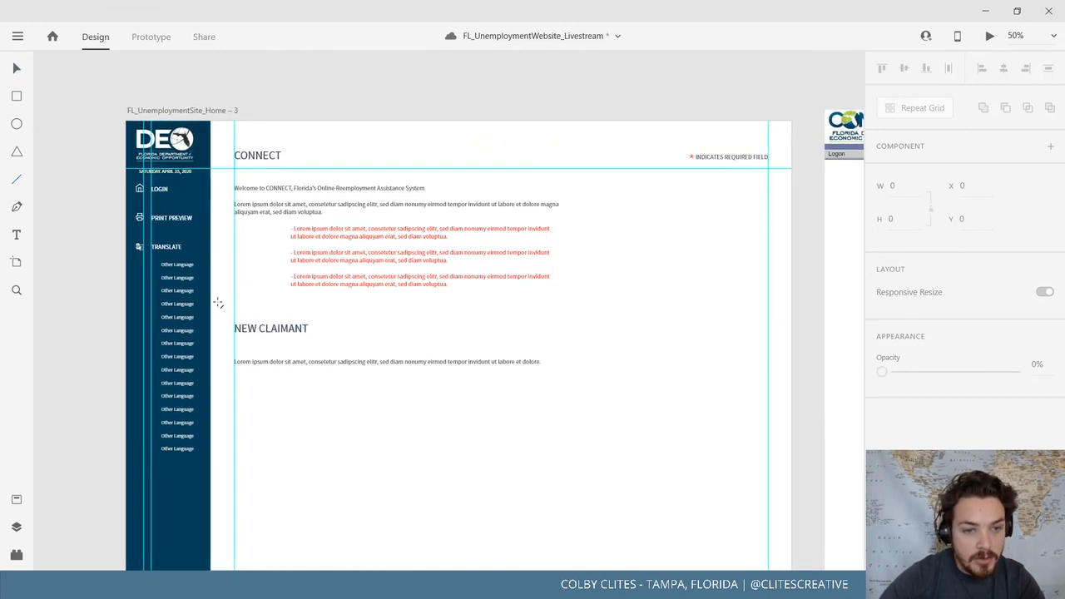
{"action": "mouse_move", "coordinate": [213, 305]}
{"action": "left_mouse_down"}
{"action": "mouse_move", "coordinate": [677, 332]}
{"action": "mouse_move", "coordinate": [811, 328]}
{"action": "left_mouse_up"}
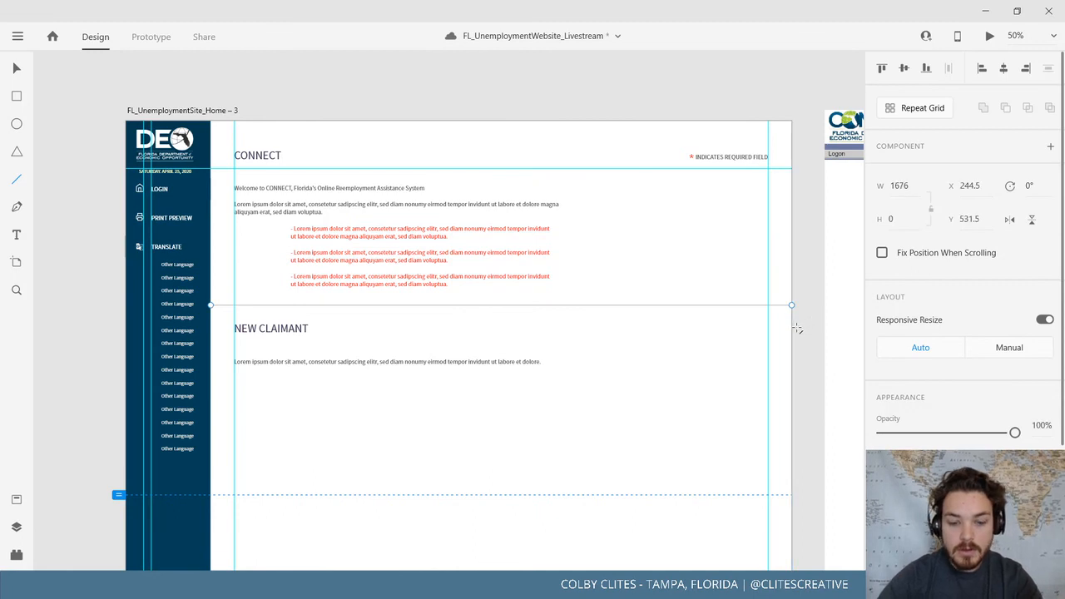
{"action": "key", "text": "Escape"}
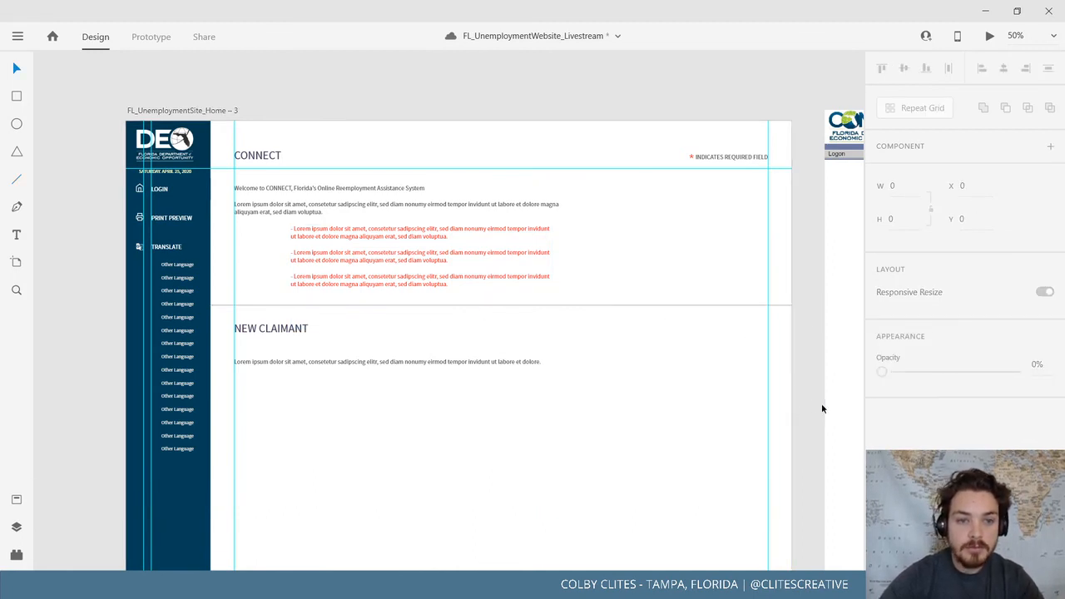
Darken the border colour of the divider line above the NEW CLAIMANT heading
{"action": "scroll", "coordinate": [828, 408], "scroll_direction": "down", "scroll_amount": 3}
{"action": "scroll", "coordinate": [836, 358], "scroll_direction": "up", "scroll_amount": 1}
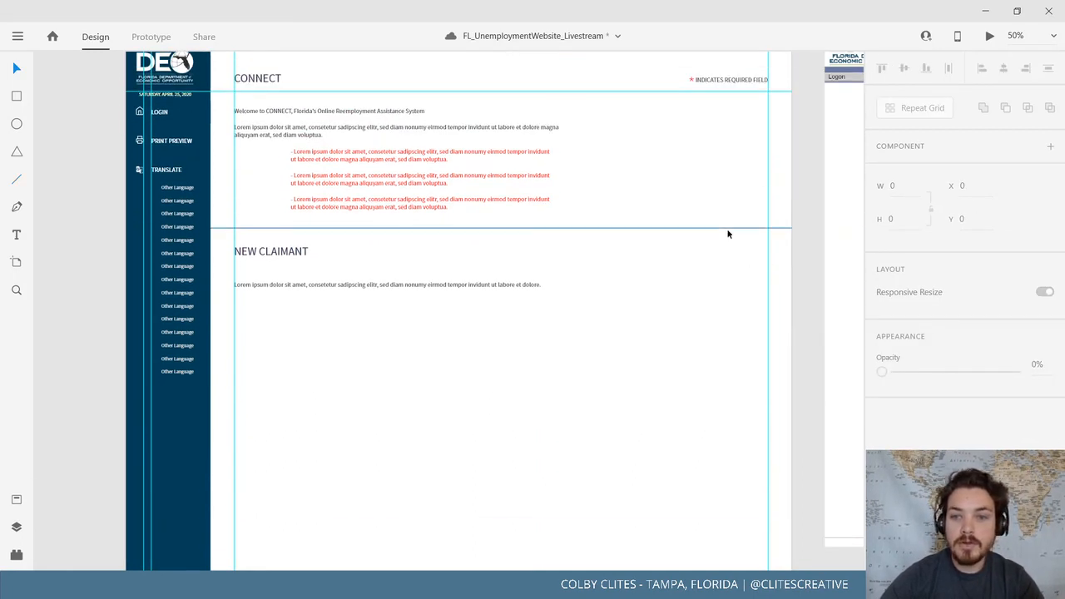
{"action": "left_click", "coordinate": [727, 232]}
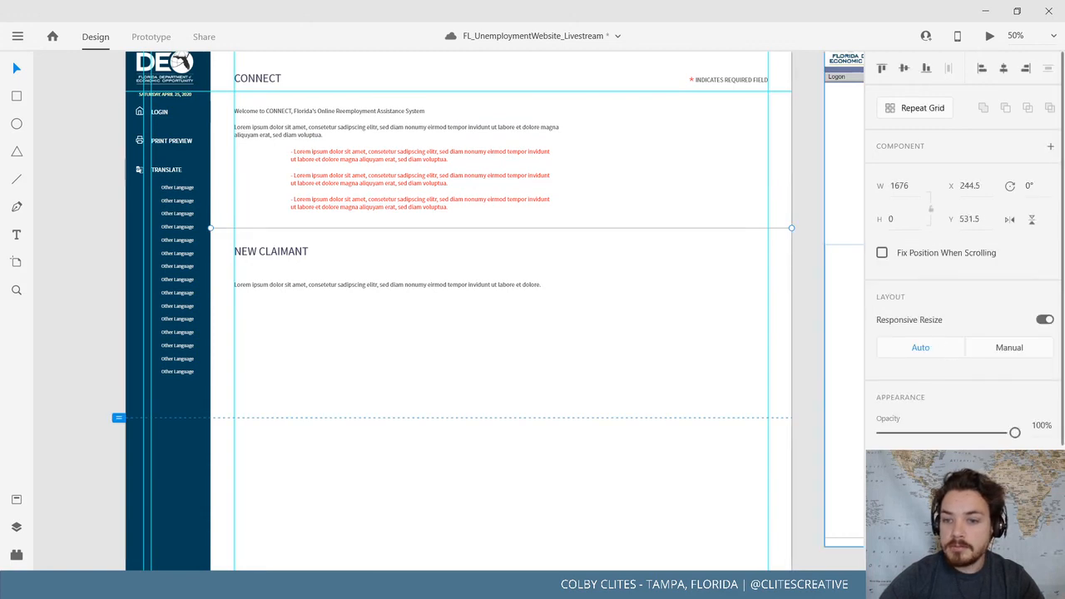
{"action": "key", "text": "Escape"}
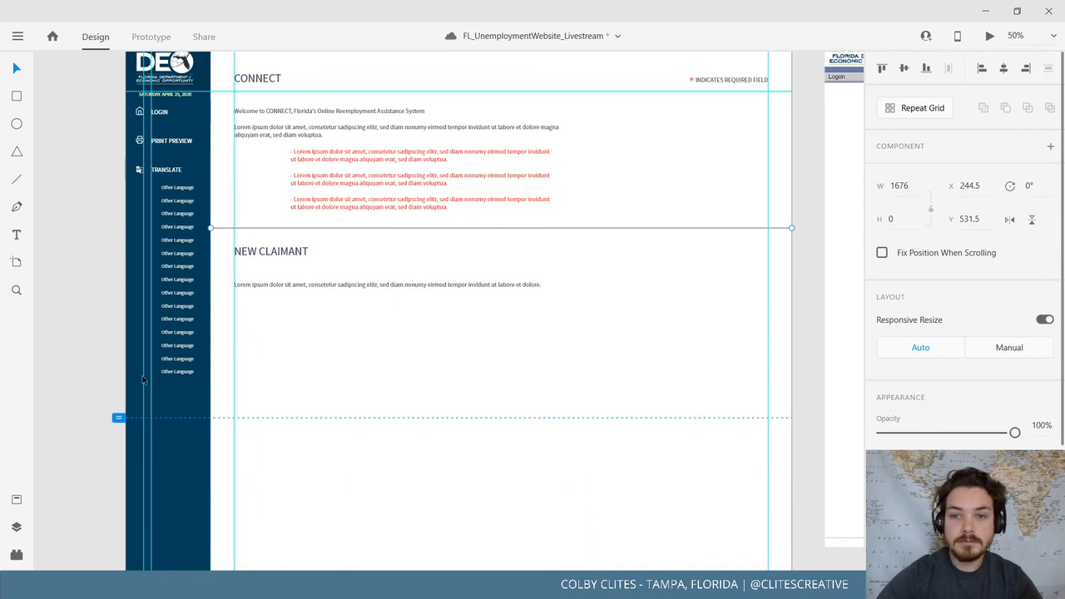
{"action": "left_click", "coordinate": [88, 280]}
{"action": "mouse_move", "coordinate": [59, 345]}
{"action": "left_mouse_down"}
{"action": "mouse_move", "coordinate": [60, 356]}
{"action": "mouse_move", "coordinate": [61, 347]}
{"action": "left_mouse_up"}
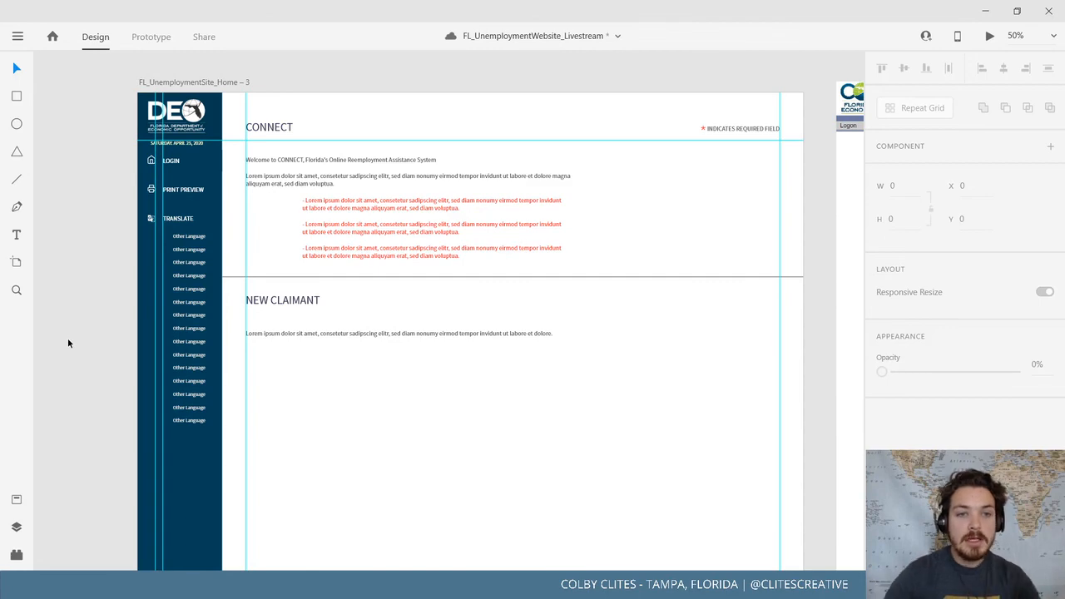
Examine the New Claimant, translation and login sections in the screenshot of the original CONNECT page
{"action": "key", "text": "ctrl+0"}
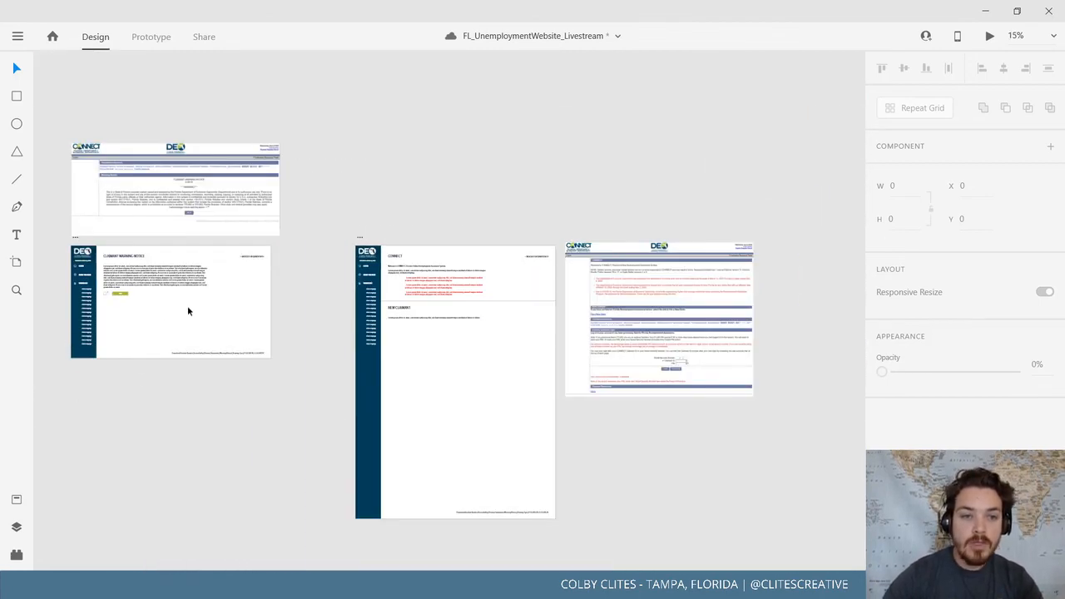
{"action": "left_click_drag", "start_coordinate": [225, 293], "coordinate": [360, 428]}
{"action": "left_click_drag", "start_coordinate": [471, 331], "coordinate": [222, 257]}
{"action": "left_click_drag", "start_coordinate": [632, 461], "coordinate": [528, 403]}
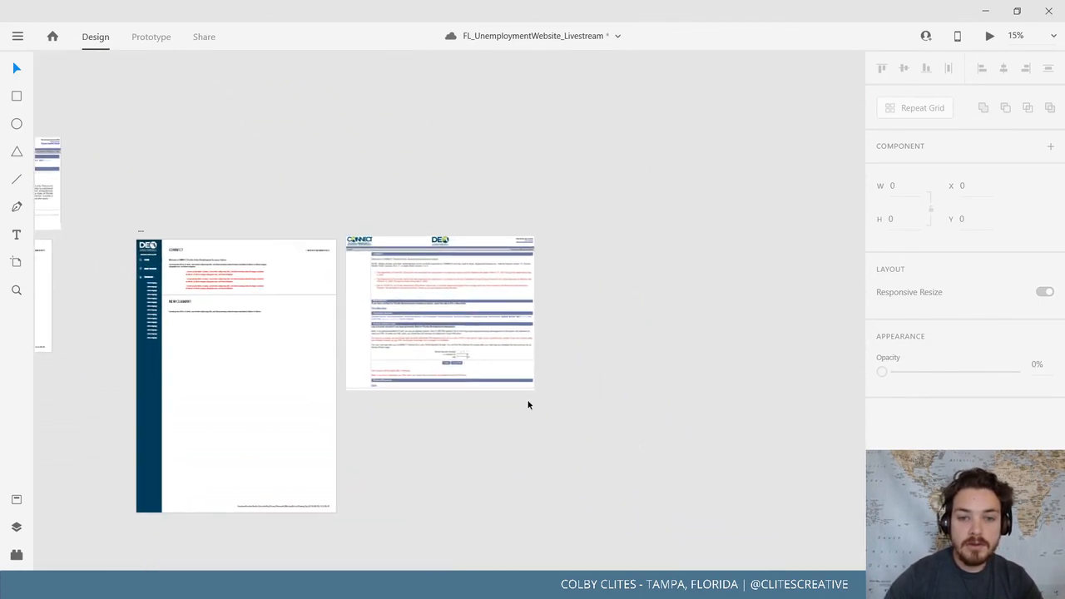
{"action": "key", "text": "ctrl+plus"}
{"action": "key", "text": "ctrl+plus"}
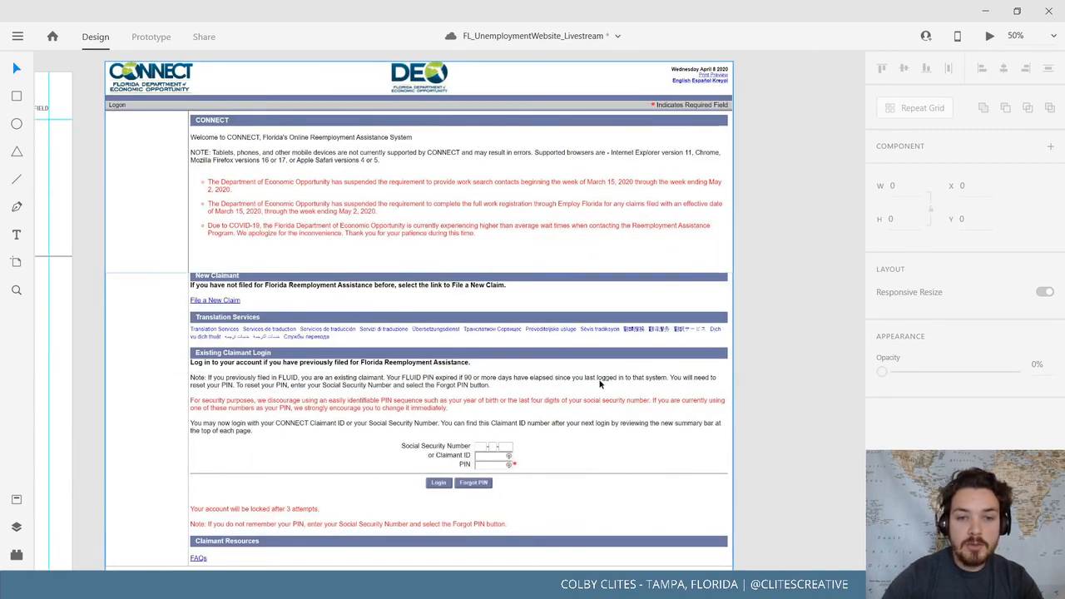
{"action": "left_click_drag", "start_coordinate": [388, 356], "coordinate": [416, 367]}
{"action": "scroll", "coordinate": [416, 367], "scroll_direction": "left", "scroll_amount": 10}
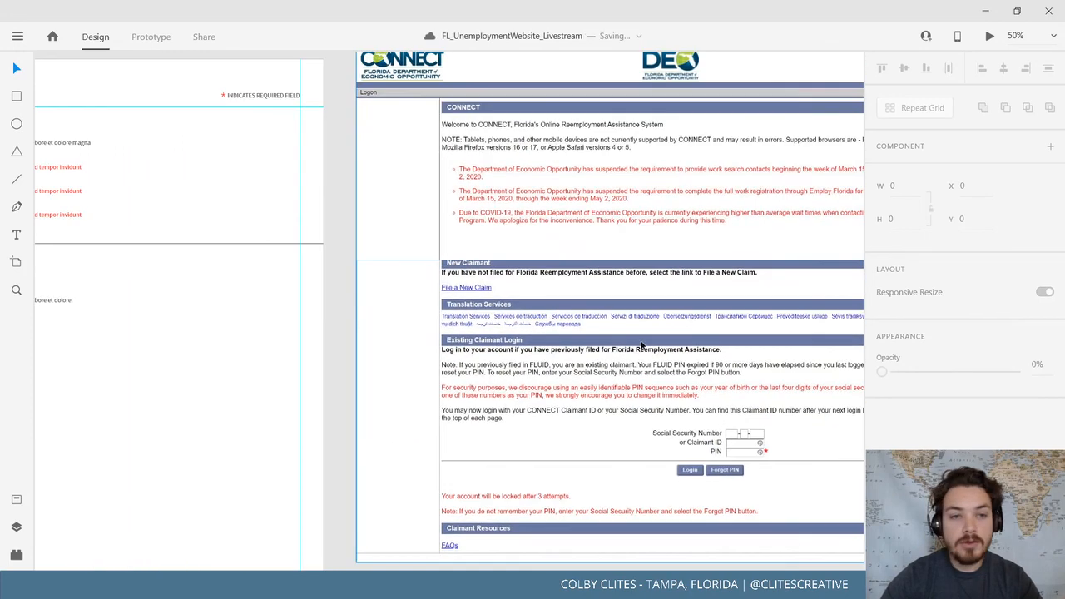
{"action": "left_click_drag", "start_coordinate": [403, 345], "coordinate": [501, 341]}
{"action": "left_click", "coordinate": [18, 38]}
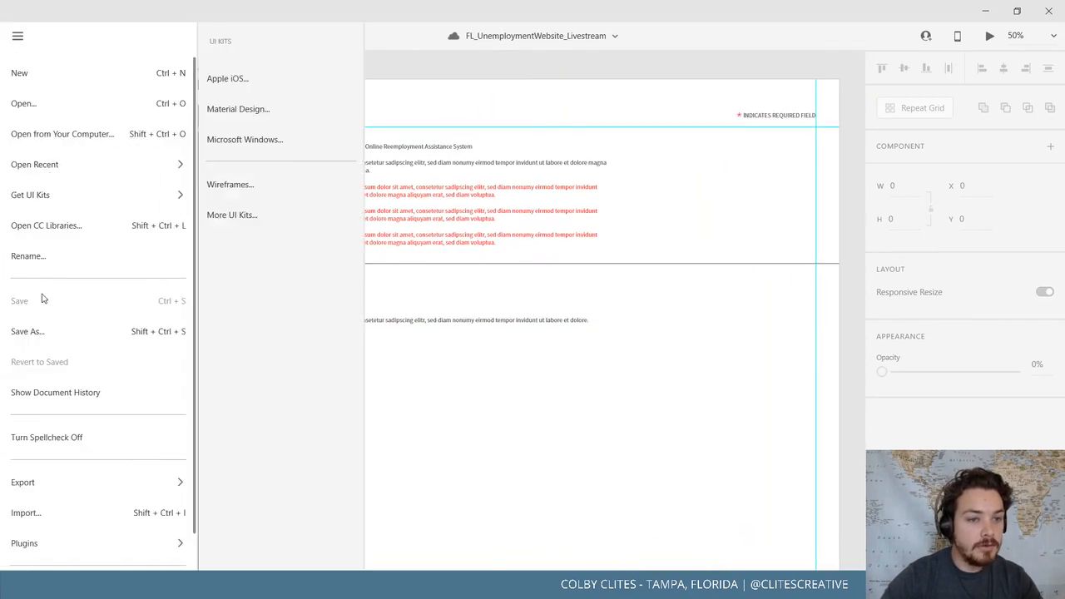
{"action": "left_click", "coordinate": [572, 50]}
{"action": "left_click", "coordinate": [561, 213]}
Place an instance of the btn_send component on the CONNECT artboard below the NEW CLAIMANT text, at about X 540, Y 967
{"action": "scroll", "coordinate": [556, 191], "scroll_direction": "down", "scroll_amount": 1}
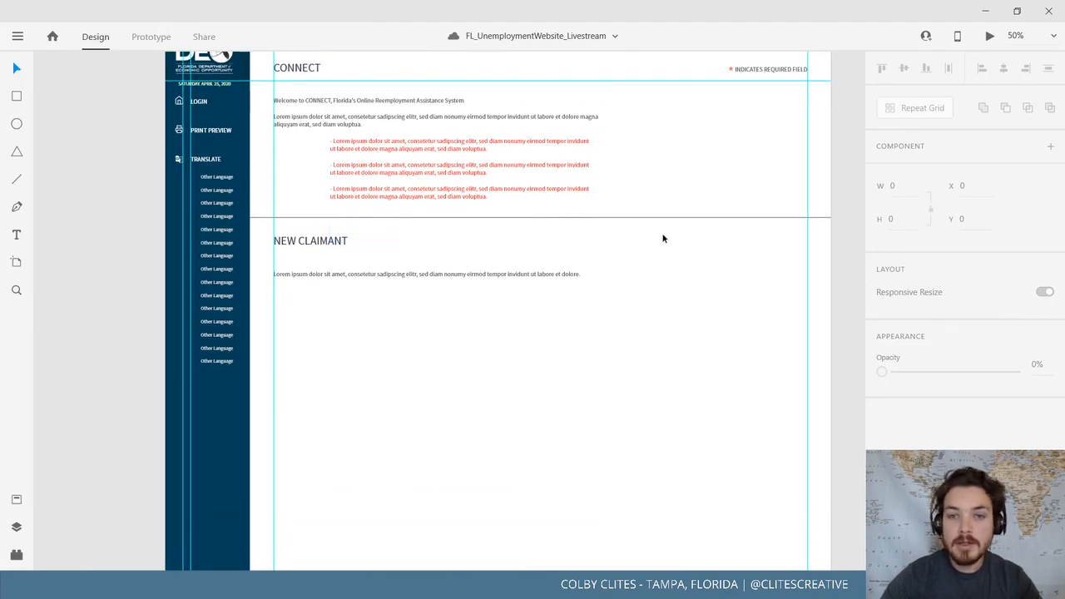
{"action": "mouse_move", "coordinate": [717, 261]}
{"action": "left_mouse_down"}
{"action": "mouse_move", "coordinate": [297, 274]}
{"action": "mouse_move", "coordinate": [677, 288]}
{"action": "left_mouse_up"}
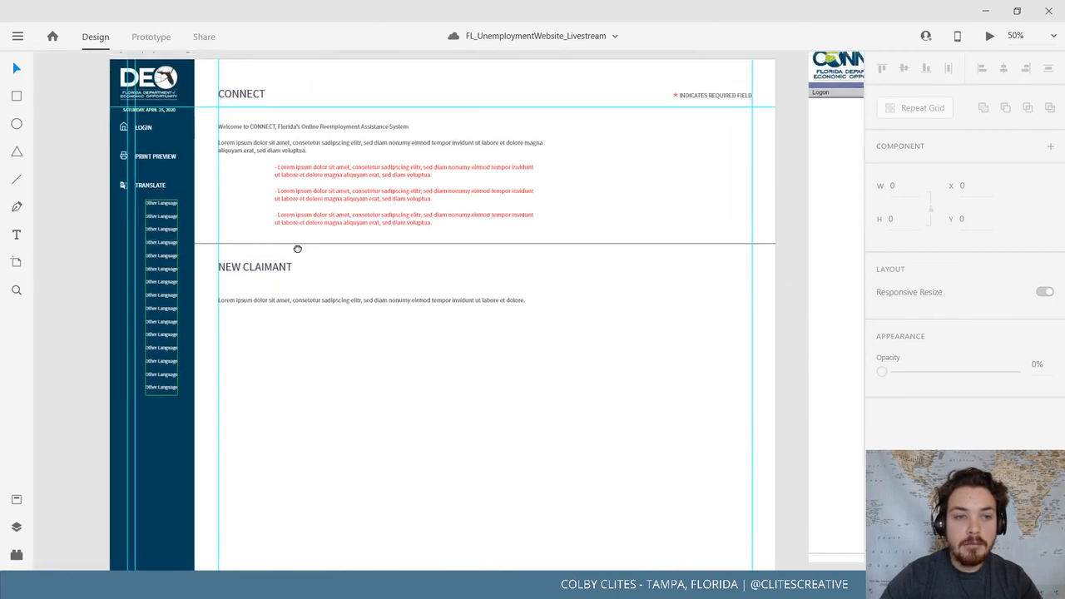
{"action": "left_click_drag", "start_coordinate": [297, 250], "coordinate": [461, 252]}
{"action": "left_click", "coordinate": [17, 500]}
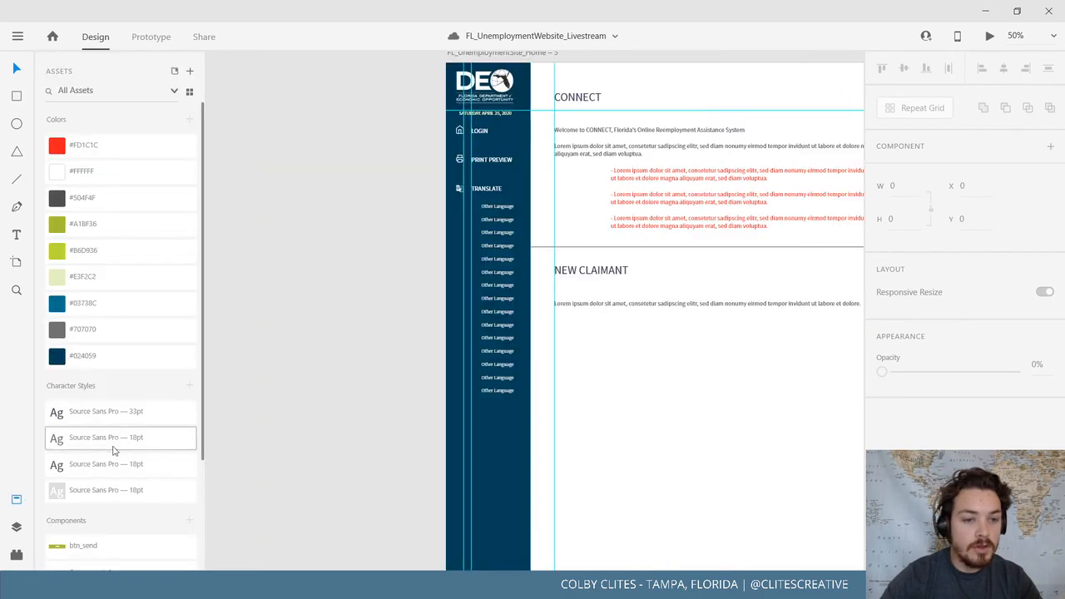
{"action": "scroll", "coordinate": [116, 416], "scroll_direction": "down", "scroll_amount": 3}
{"action": "scroll", "coordinate": [594, 200], "scroll_direction": "up", "scroll_amount": 1}
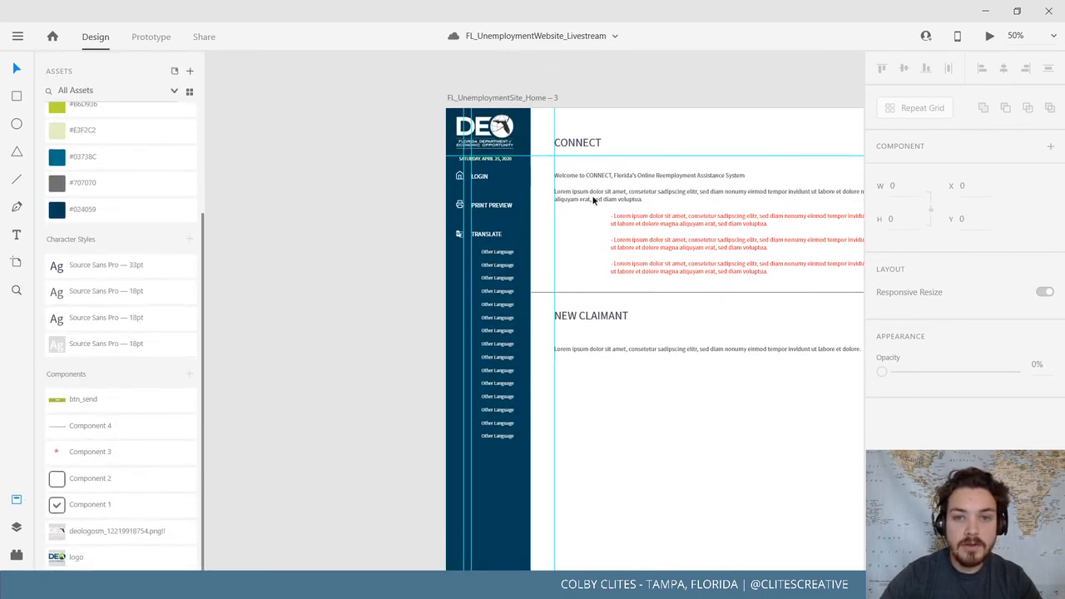
{"action": "left_click", "coordinate": [513, 101]}
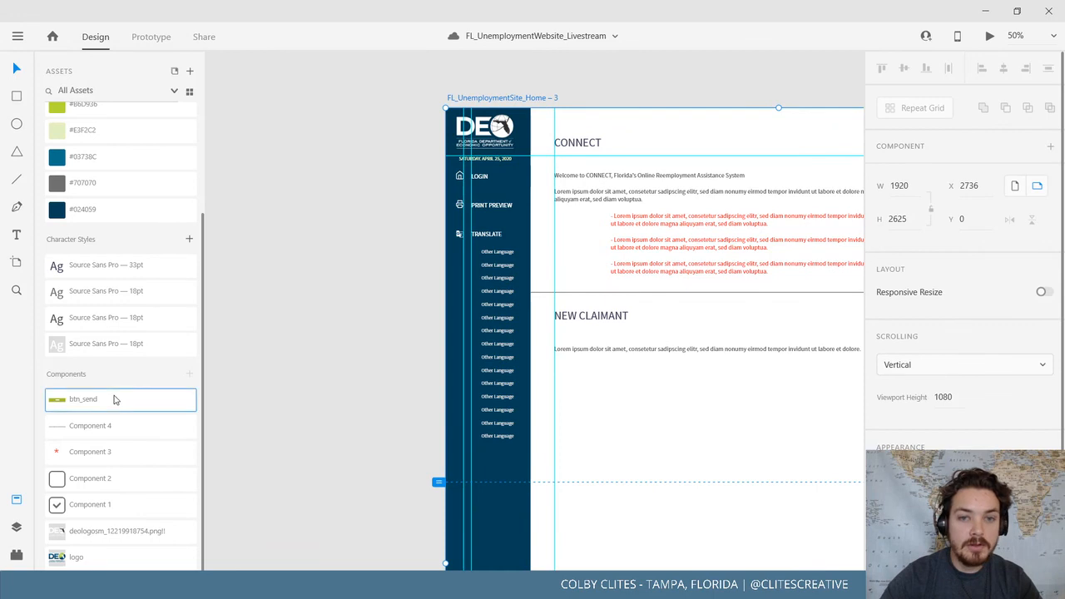
{"action": "left_click_drag", "start_coordinate": [164, 411], "coordinate": [658, 449]}
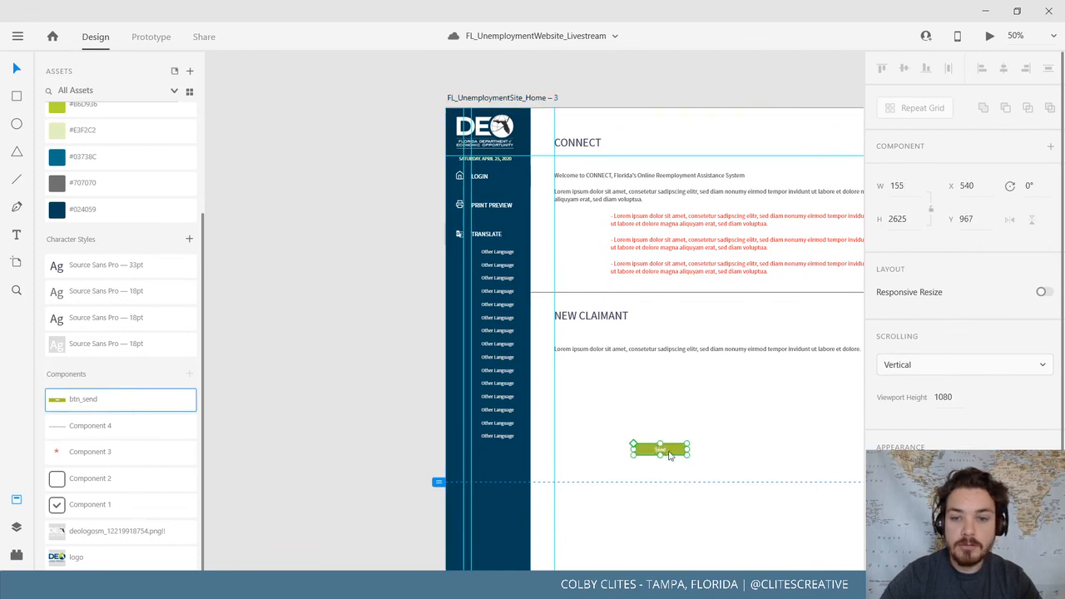
Move the Send button directly under the NEW CLAIMANT text at X 312, Y 752, and hide the document assets
{"action": "scroll", "coordinate": [423, 429], "scroll_direction": "down", "scroll_amount": 1}
{"action": "scroll", "coordinate": [423, 429], "scroll_direction": "right", "scroll_amount": 3}
{"action": "left_click_drag", "start_coordinate": [356, 403], "coordinate": [293, 304]}
{"action": "left_click", "coordinate": [17, 501]}
{"action": "scroll", "coordinate": [129, 391], "scroll_direction": "up", "scroll_amount": 3}
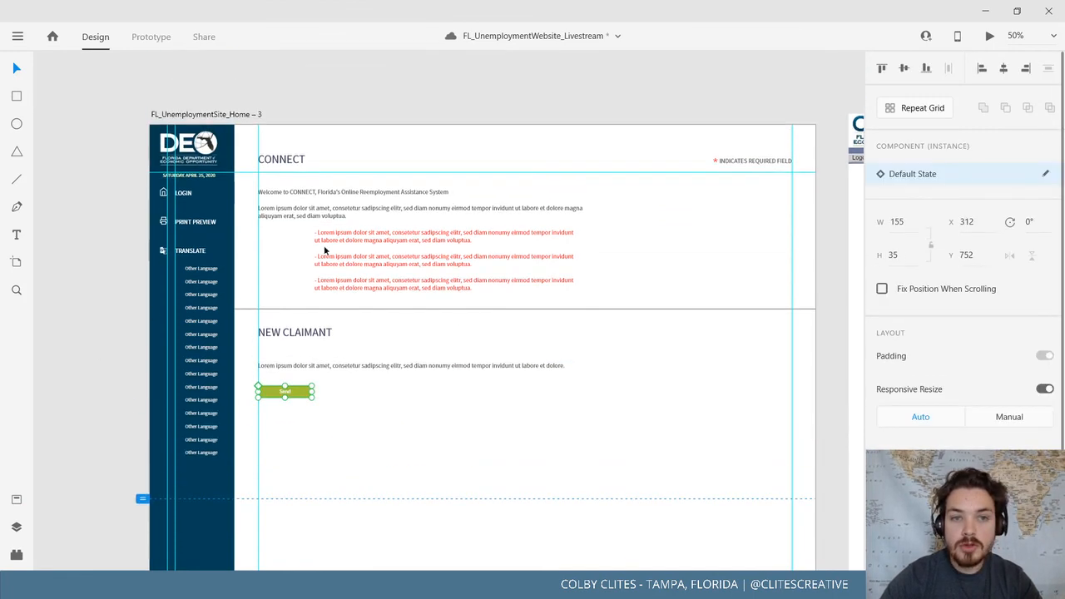
Preview the FL_UnemploymentSite_Home – 3 artboard full screen, check the CONNECT and NEW CLAIMANT sections while scrolling, and close the preview
{"action": "left_click", "coordinate": [214, 117]}
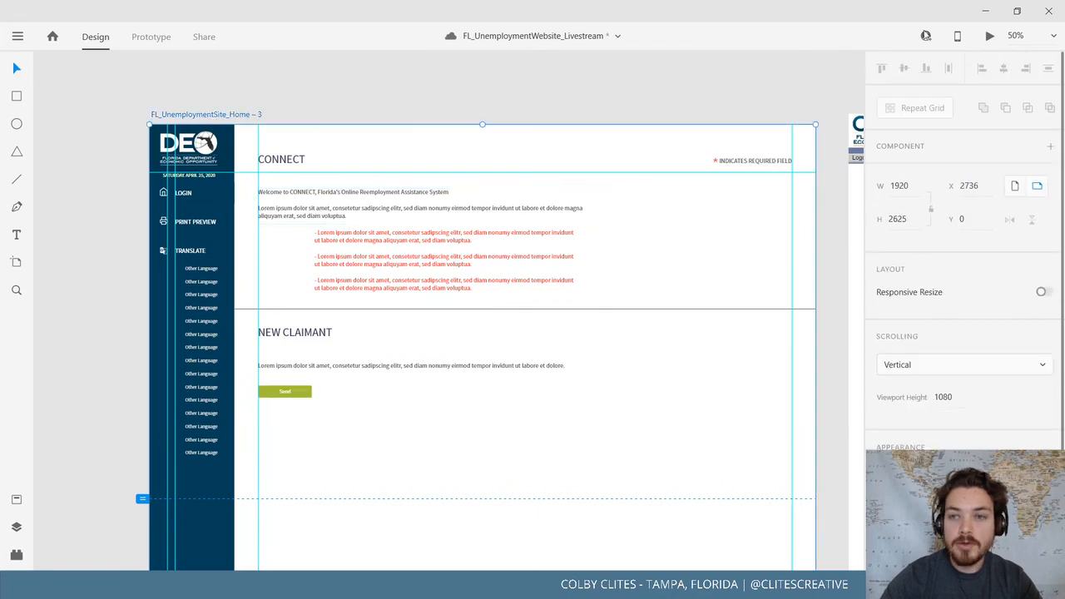
{"action": "left_click", "coordinate": [989, 36]}
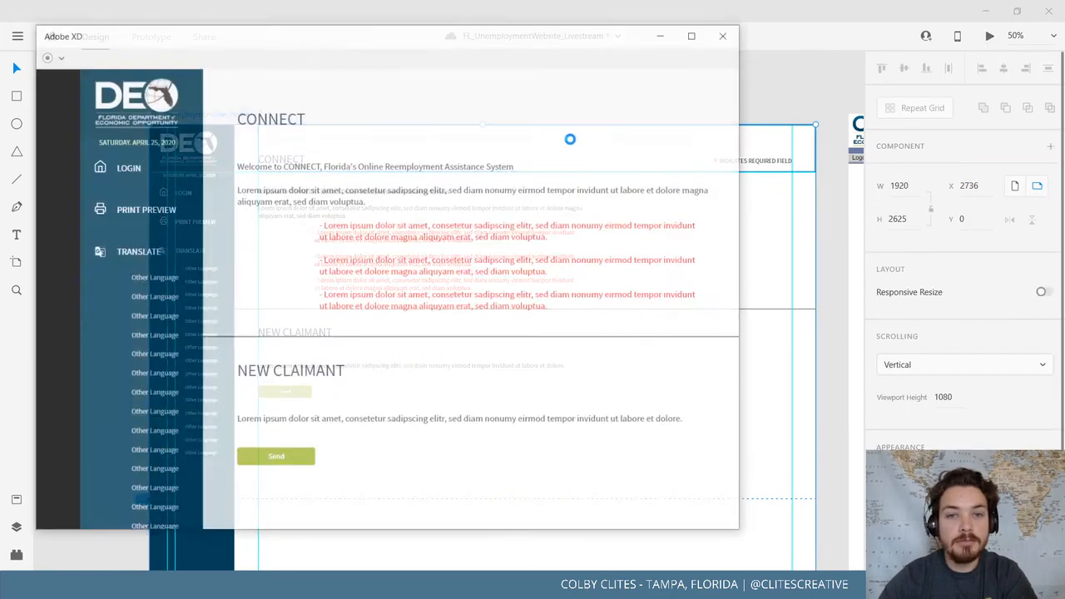
{"action": "left_click", "coordinate": [913, 33]}
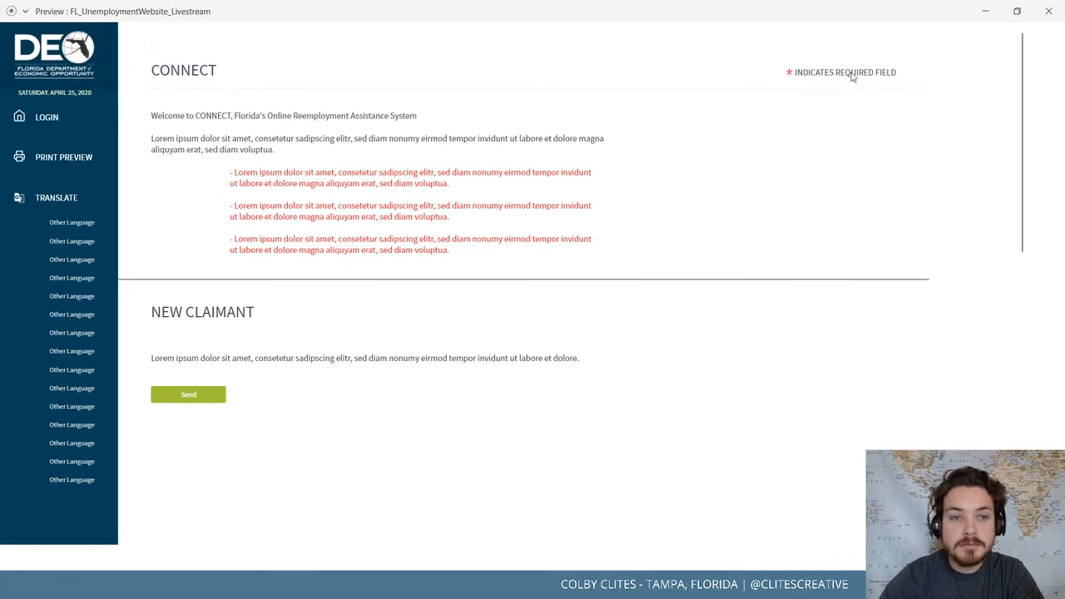
{"action": "scroll", "coordinate": [911, 234], "scroll_direction": "down", "scroll_amount": 3}
{"action": "scroll", "coordinate": [910, 230], "scroll_direction": "up", "scroll_amount": 3}
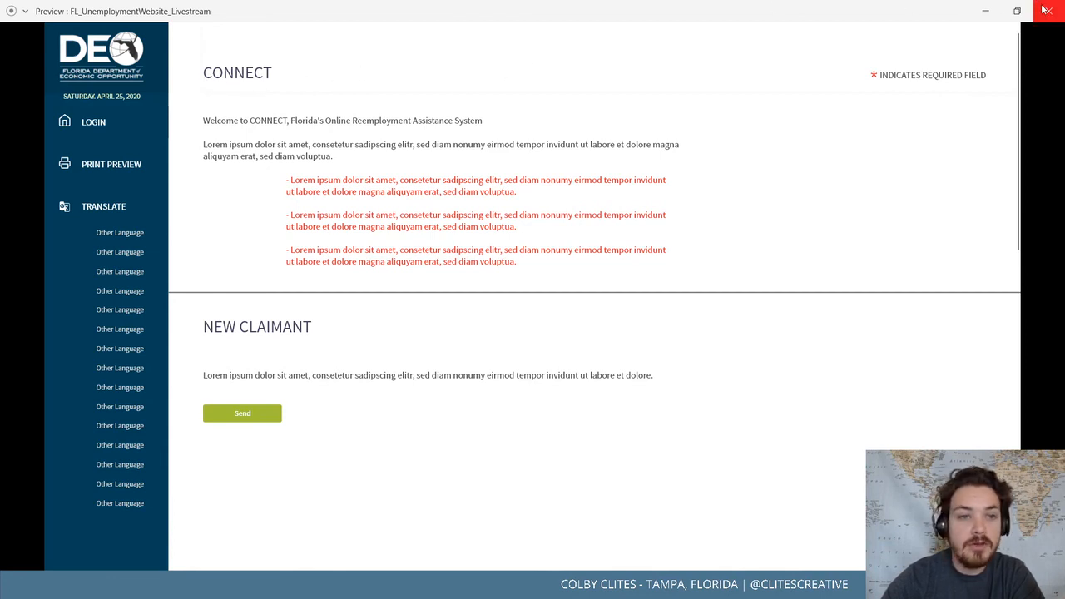
{"action": "scroll", "coordinate": [521, 330], "scroll_direction": "down", "scroll_amount": 3}
{"action": "scroll", "coordinate": [521, 329], "scroll_direction": "up", "scroll_amount": 3}
{"action": "scroll", "coordinate": [542, 330], "scroll_direction": "down", "scroll_amount": 5}
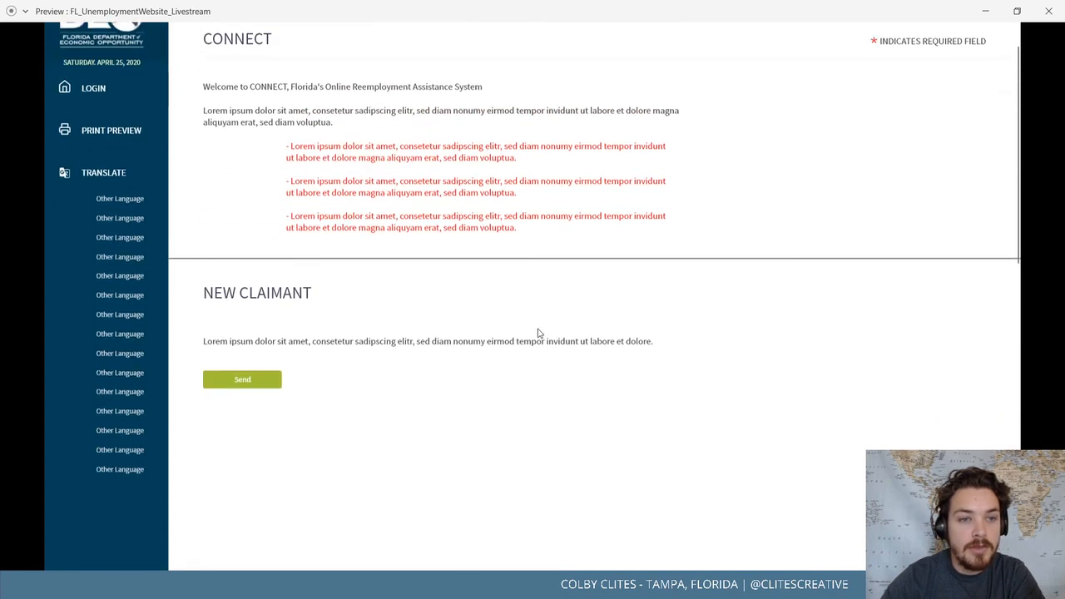
{"action": "scroll", "coordinate": [528, 338], "scroll_direction": "up", "scroll_amount": 3}
{"action": "scroll", "coordinate": [526, 340], "scroll_direction": "up", "scroll_amount": 2}
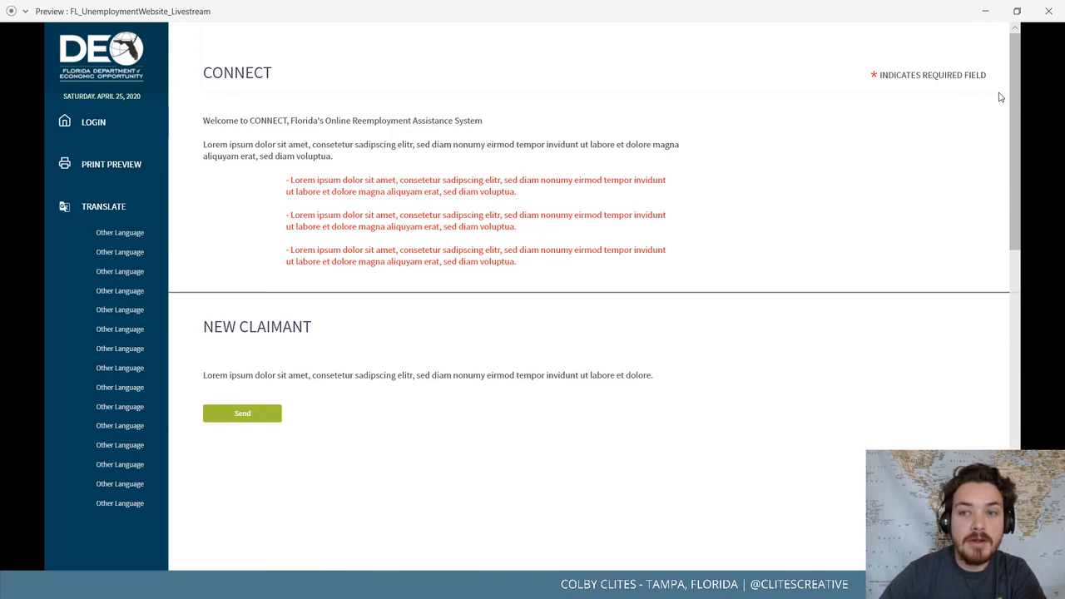
{"action": "left_click", "coordinate": [1048, 11]}
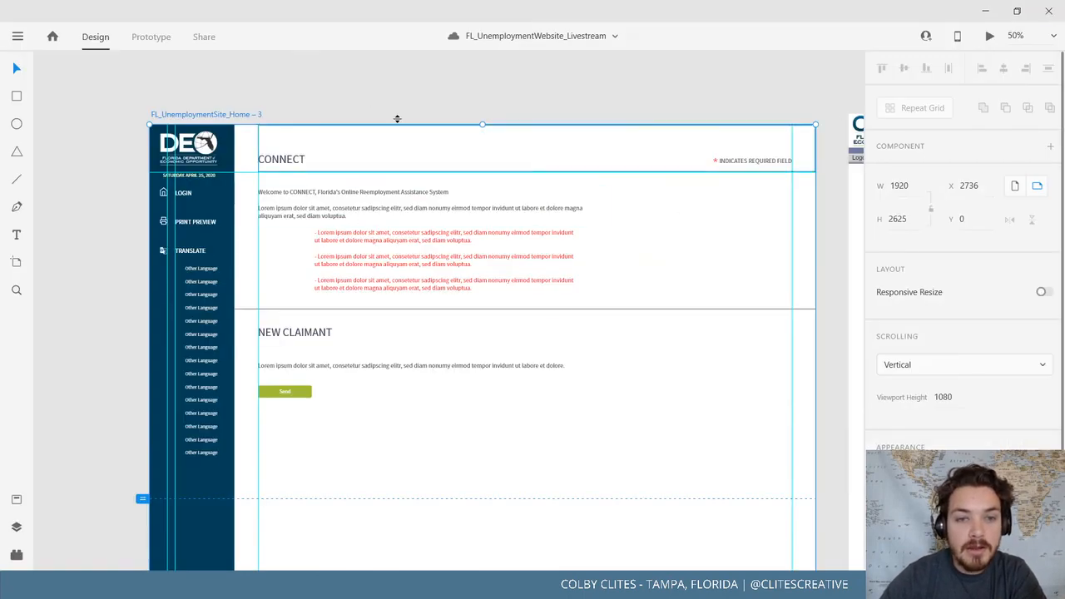
{"action": "left_click", "coordinate": [396, 116]}
{"action": "left_click_drag", "start_coordinate": [627, 280], "coordinate": [214, 270]}
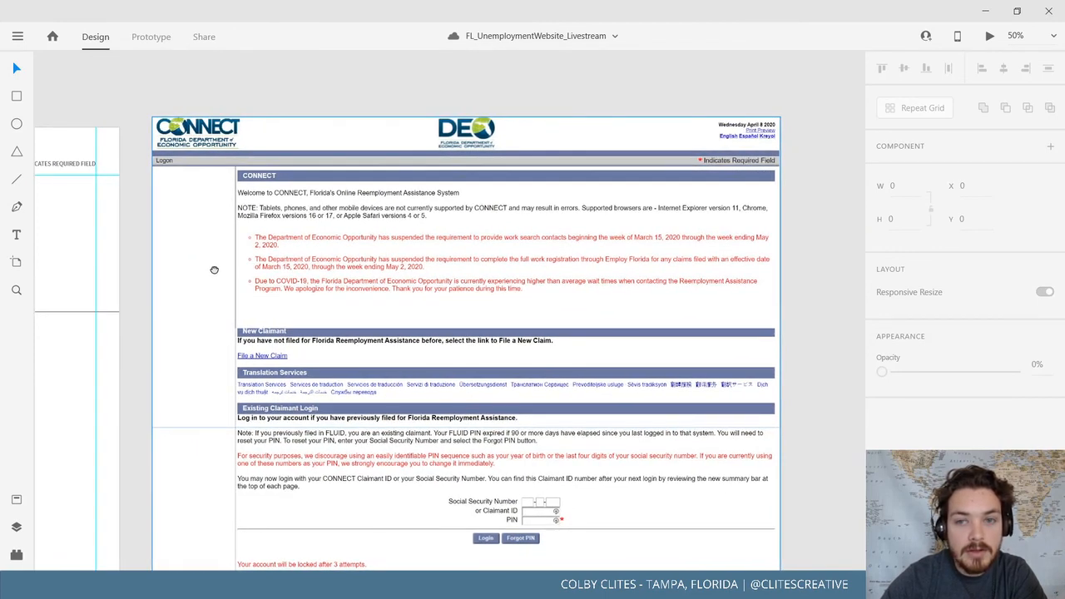
{"action": "left_click_drag", "start_coordinate": [213, 269], "coordinate": [746, 267]}
{"action": "left_click_drag", "start_coordinate": [322, 250], "coordinate": [501, 257]}
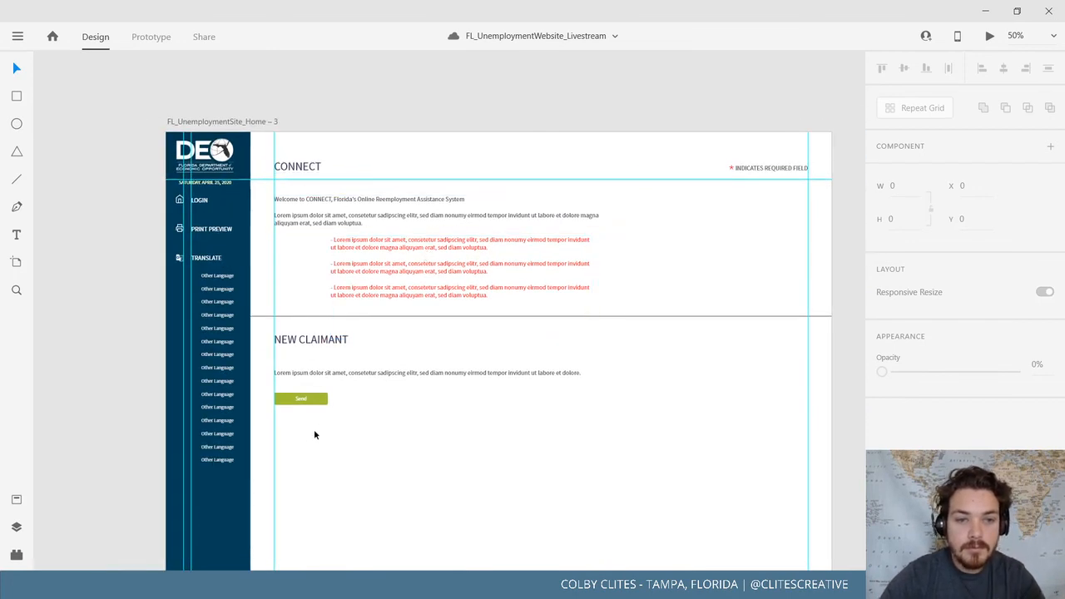
{"action": "left_click_drag", "start_coordinate": [314, 434], "coordinate": [416, 284]}
{"action": "left_click", "coordinate": [95, 271]}
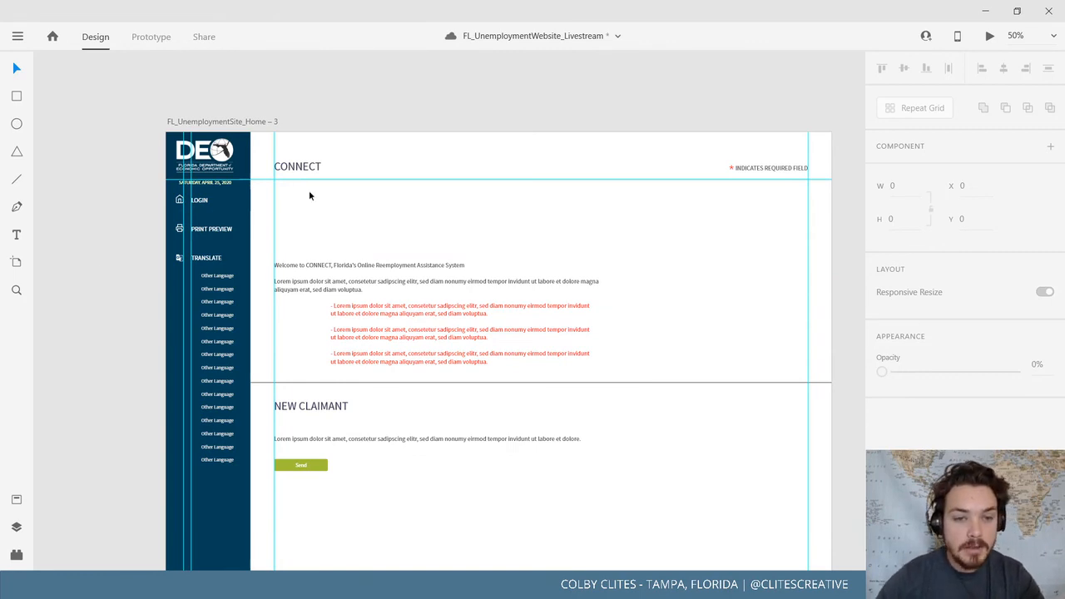
{"action": "key", "text": "ctrl+z"}
Duplicate the CONNECT heading to X 458, Y 78, and move the original heading with all section content and the divider below the header guide
{"action": "double_click", "coordinate": [300, 168]}
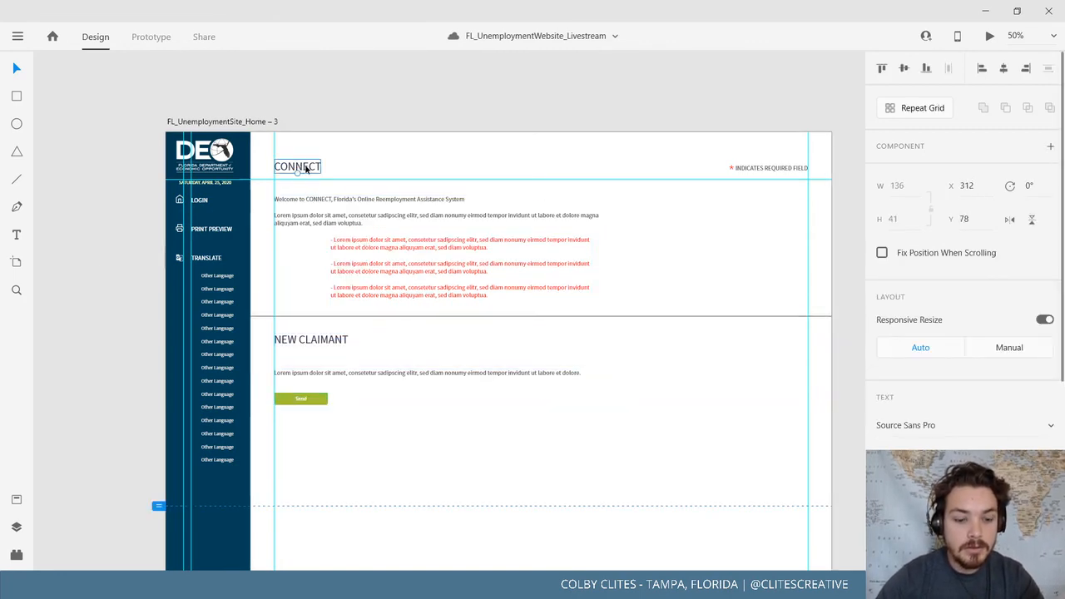
{"action": "left_click_drag", "start_coordinate": [300, 168], "coordinate": [354, 171]}
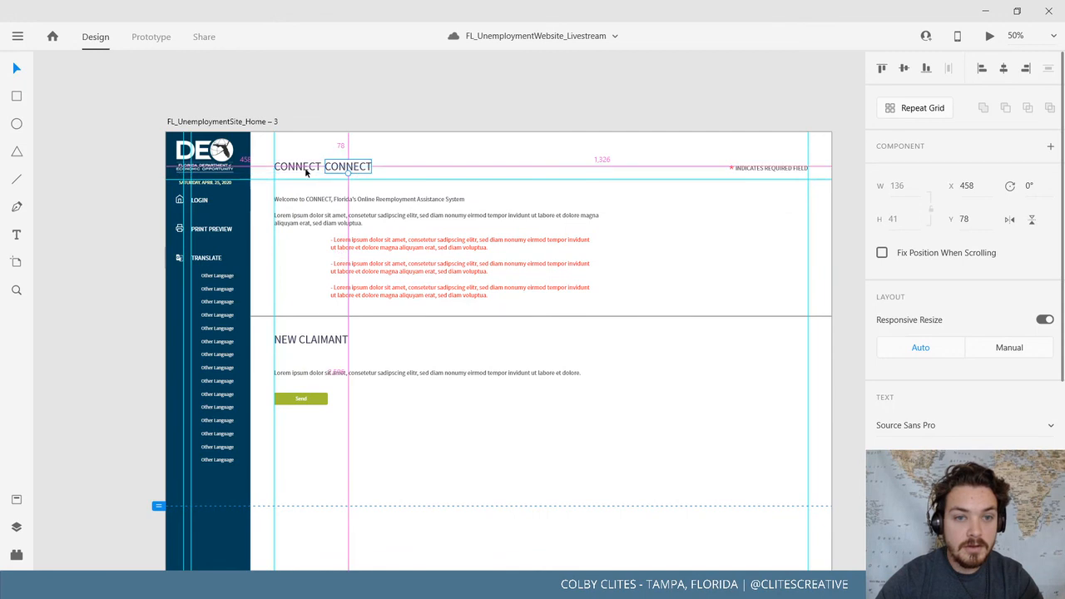
{"action": "left_click", "coordinate": [305, 171]}
{"action": "left_click", "coordinate": [306, 213], "text": "shift"}
{"action": "left_click", "coordinate": [369, 259], "text": "shift"}
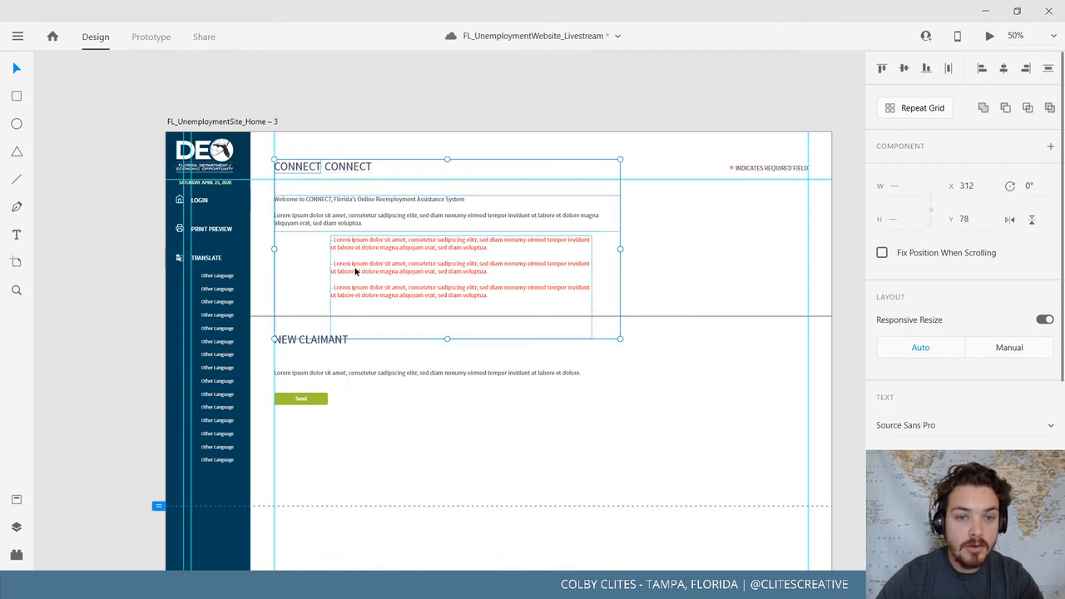
{"action": "left_click", "coordinate": [323, 348], "text": "shift"}
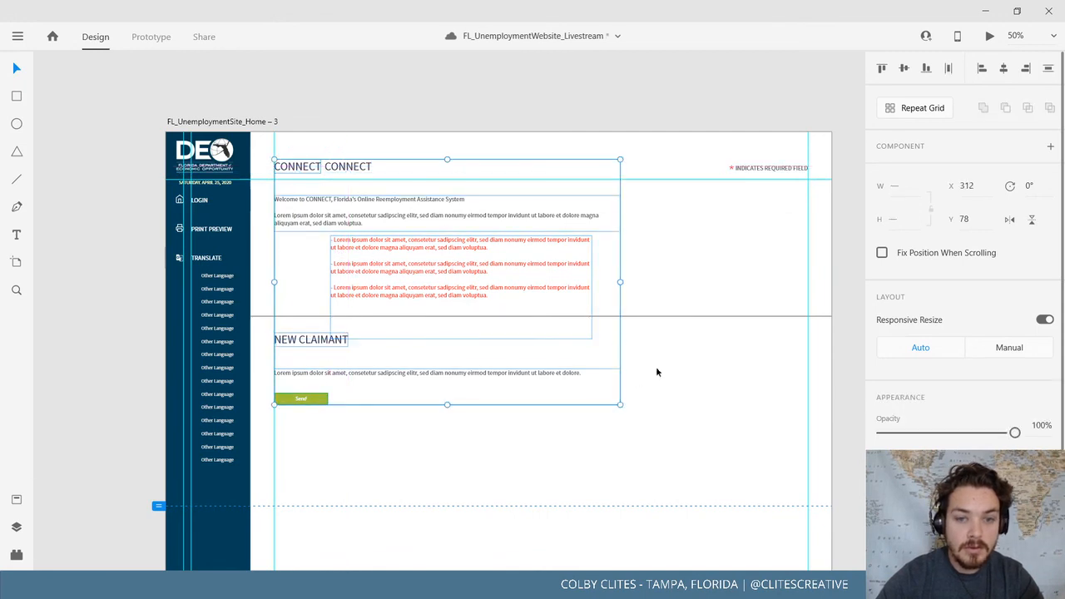
{"action": "left_click", "coordinate": [704, 316], "text": "shift"}
{"action": "left_click_drag", "start_coordinate": [703, 316], "coordinate": [699, 355]}
{"action": "left_click", "coordinate": [125, 325]}
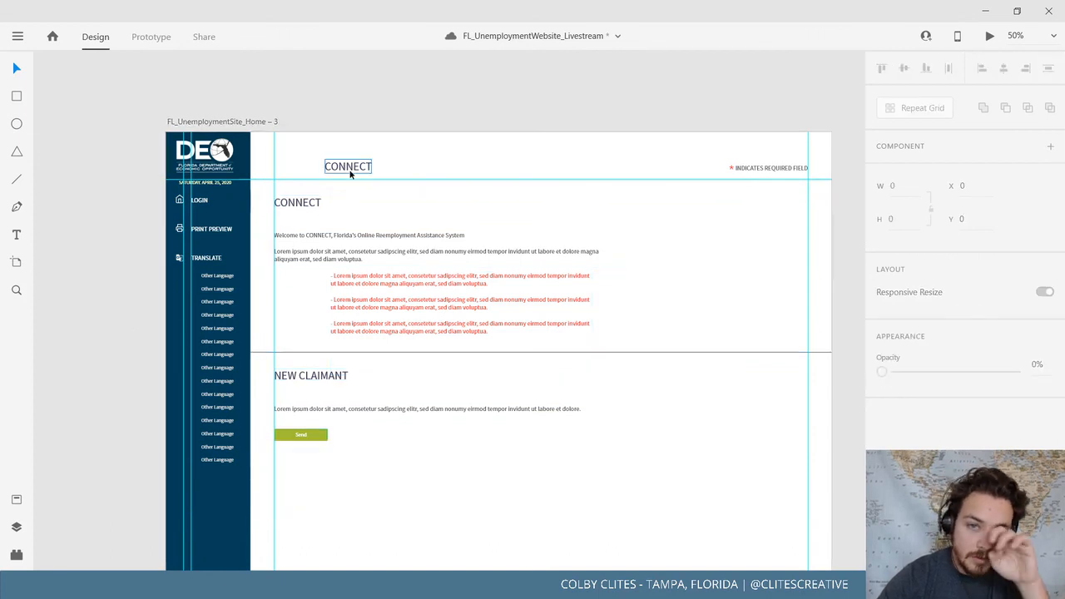
Move the duplicated CONNECT heading to X 312, Y 78 in the header area and change its text to NEXT STEPS
{"action": "left_click_drag", "start_coordinate": [350, 173], "coordinate": [305, 170]}
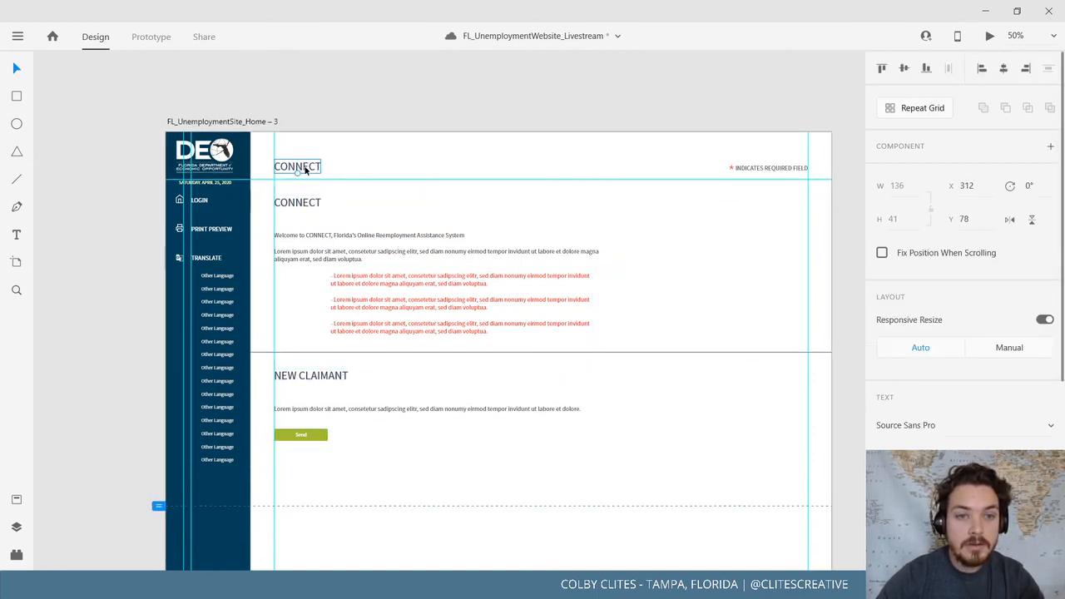
{"action": "double_click", "coordinate": [305, 169]}
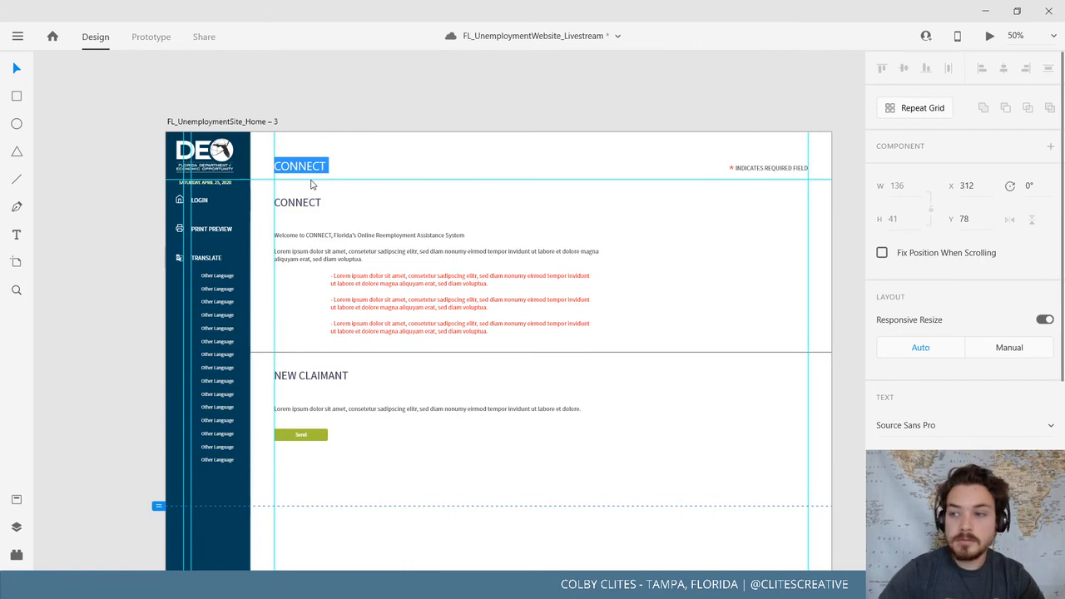
{"action": "type", "text": "NE"}
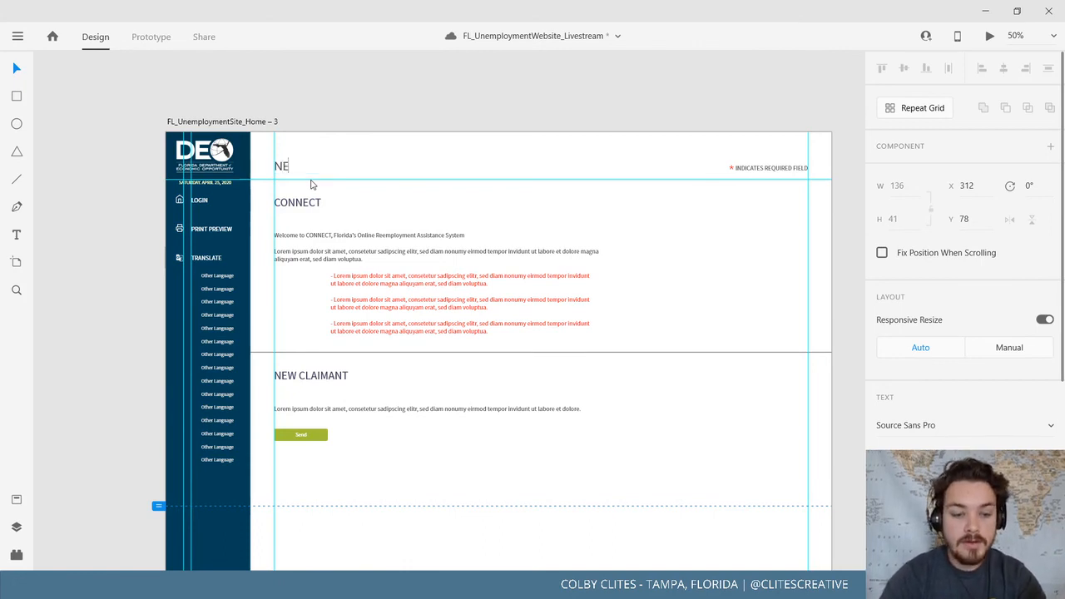
{"action": "type", "text": "XT STEPS"}
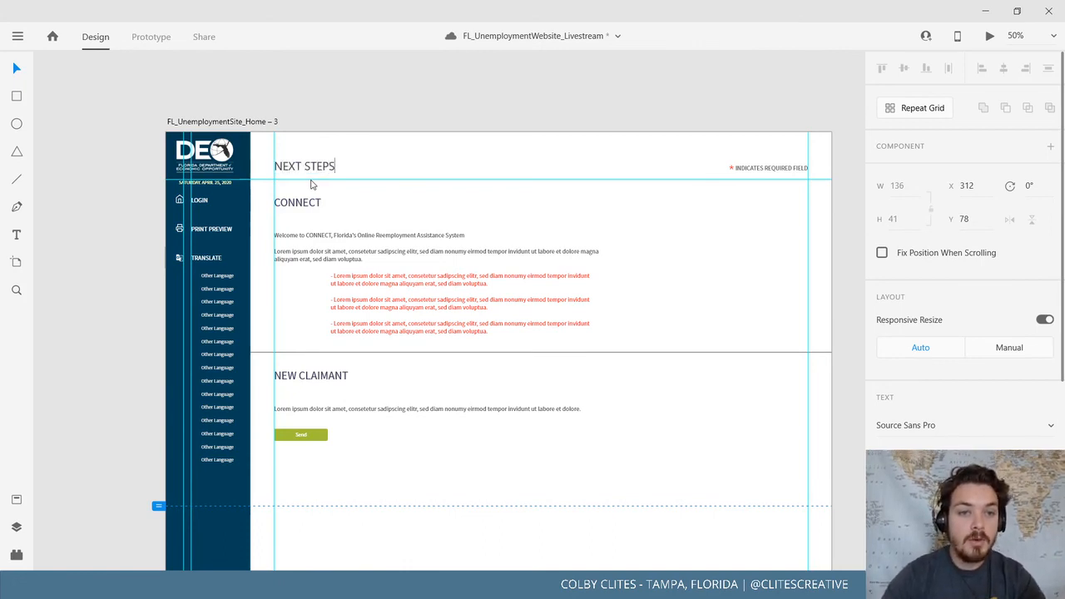
{"action": "key", "text": "Escape"}
{"action": "left_click", "coordinate": [81, 82]}
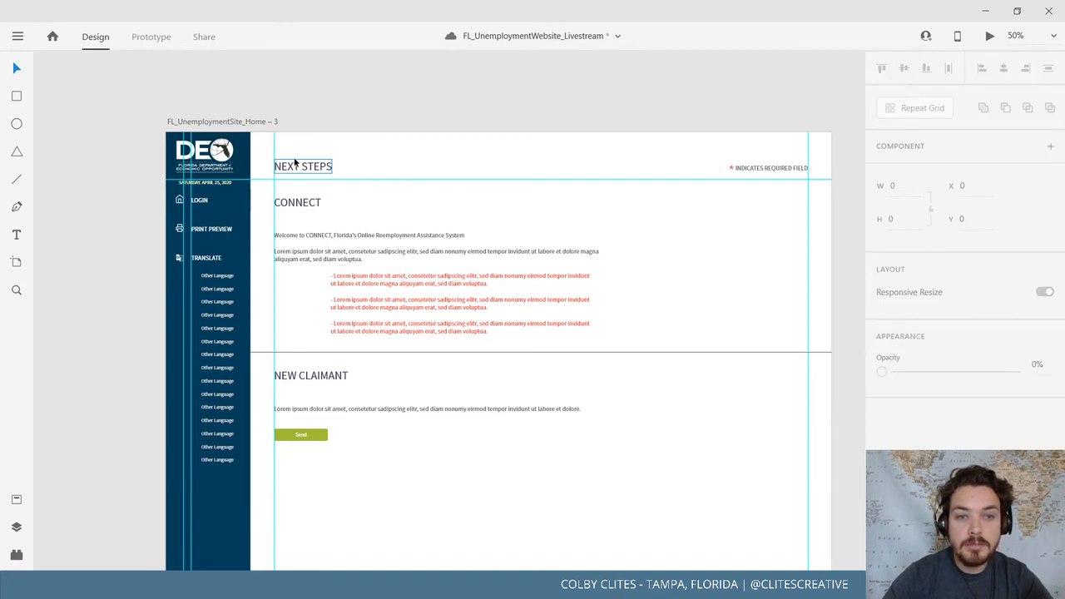
Save the document and set the font weight of the NEXT STEPS heading to Bold
{"action": "left_click", "coordinate": [17, 36]}
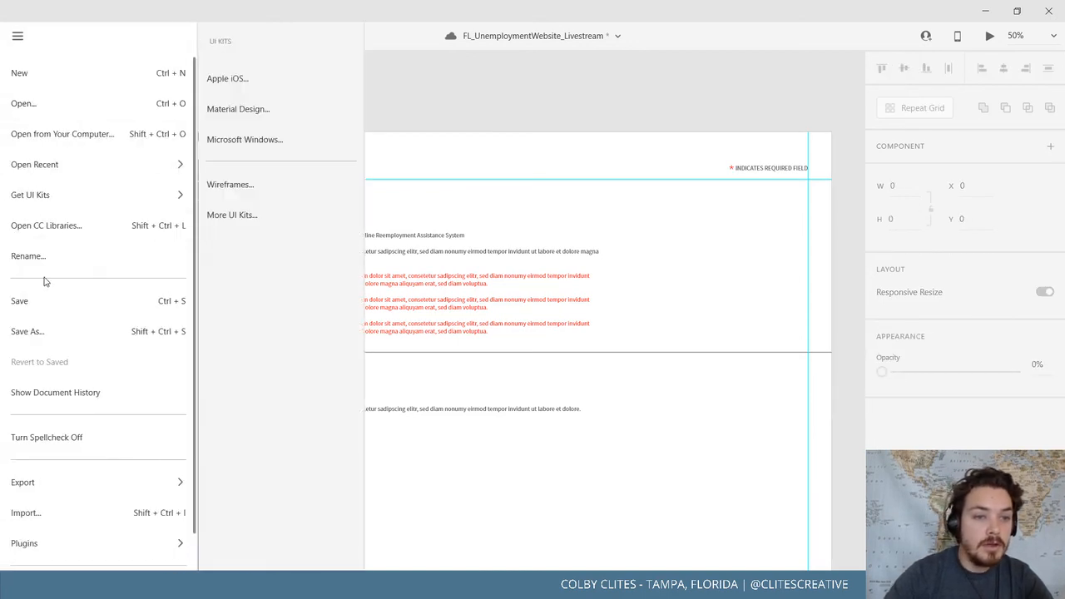
{"action": "left_click", "coordinate": [37, 299]}
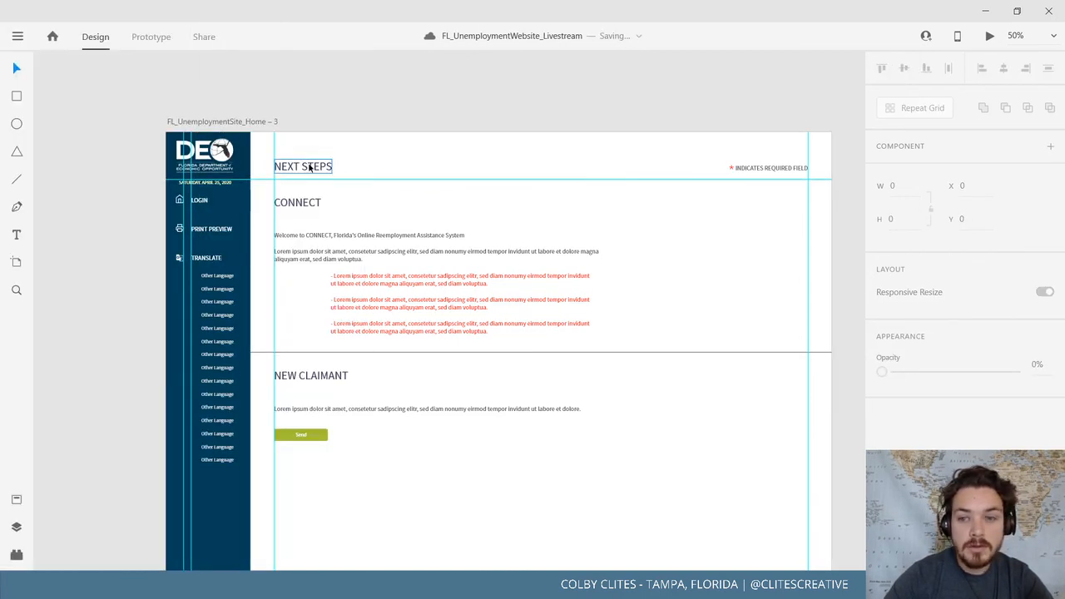
{"action": "left_click", "coordinate": [309, 166]}
{"action": "double_click", "coordinate": [308, 166]}
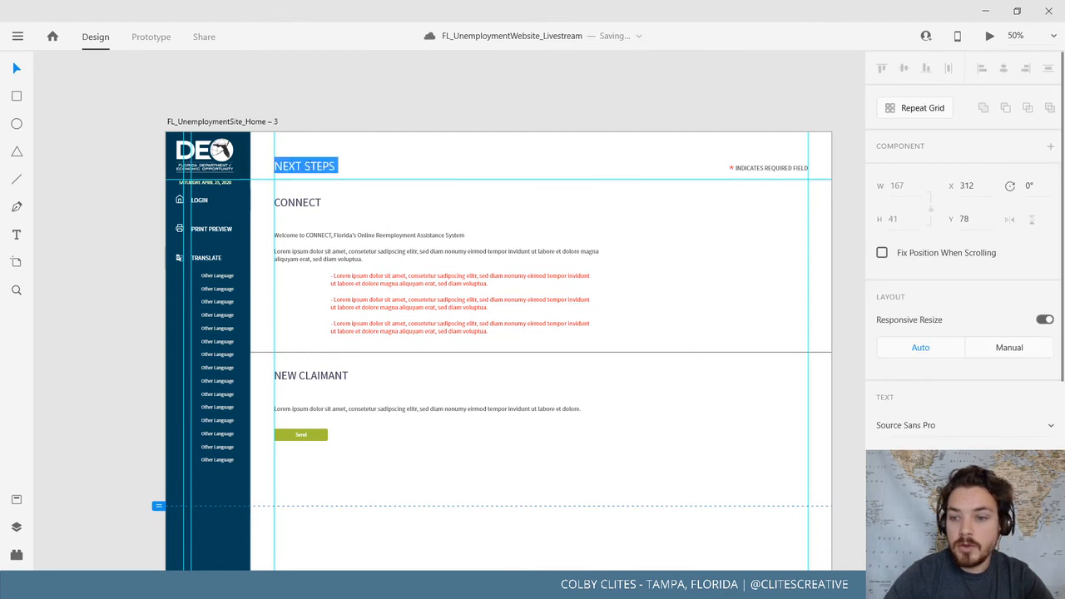
{"action": "triple_click", "coordinate": [318, 165]}
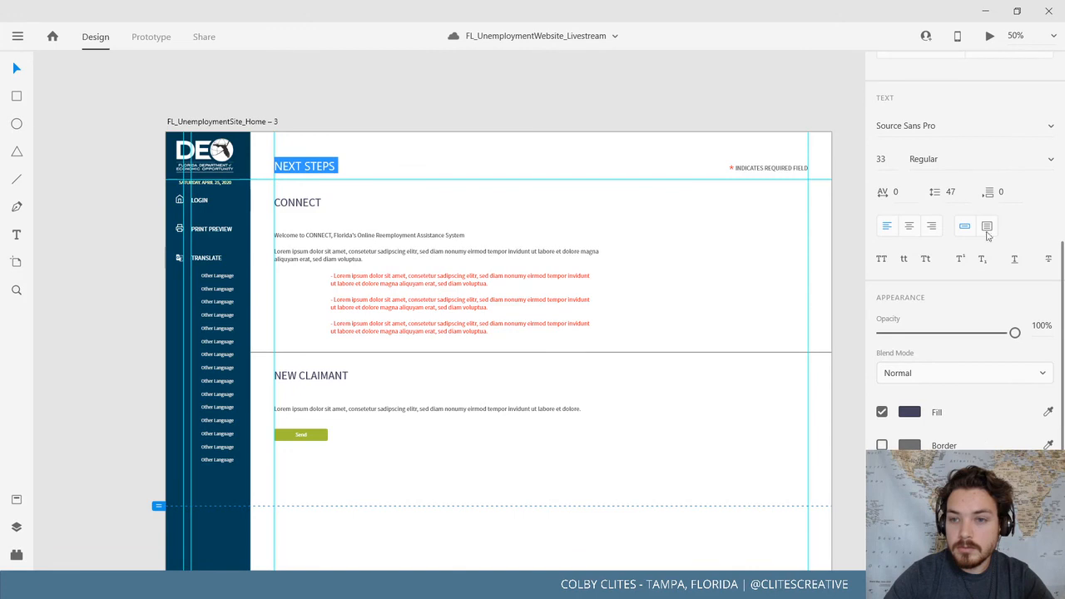
{"action": "left_click", "coordinate": [1049, 160]}
{"action": "left_click", "coordinate": [1036, 183]}
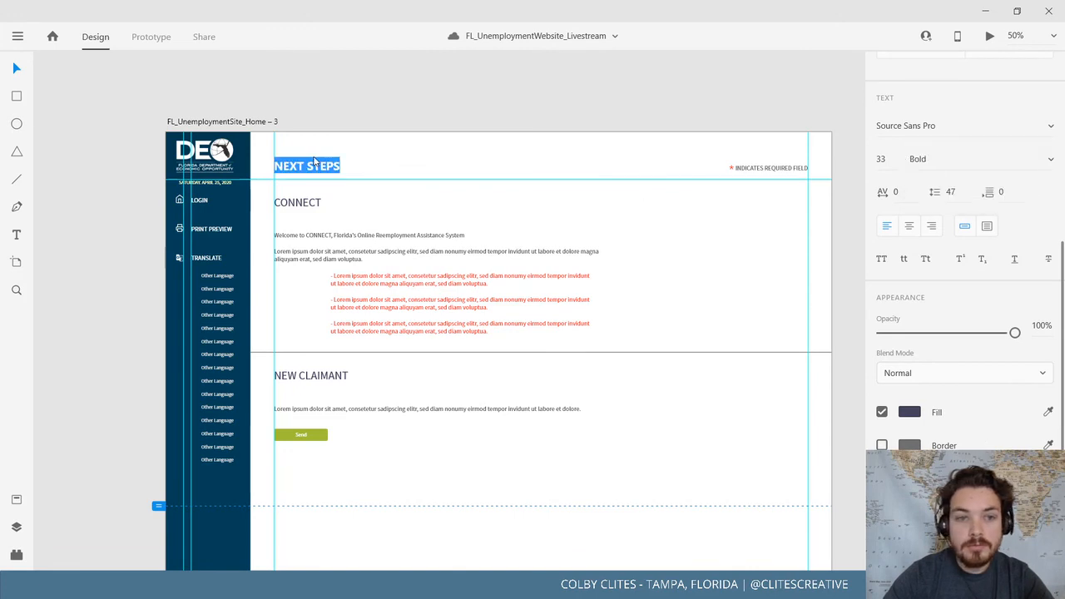
{"action": "left_click", "coordinate": [320, 169]}
{"action": "left_click", "coordinate": [79, 178]}
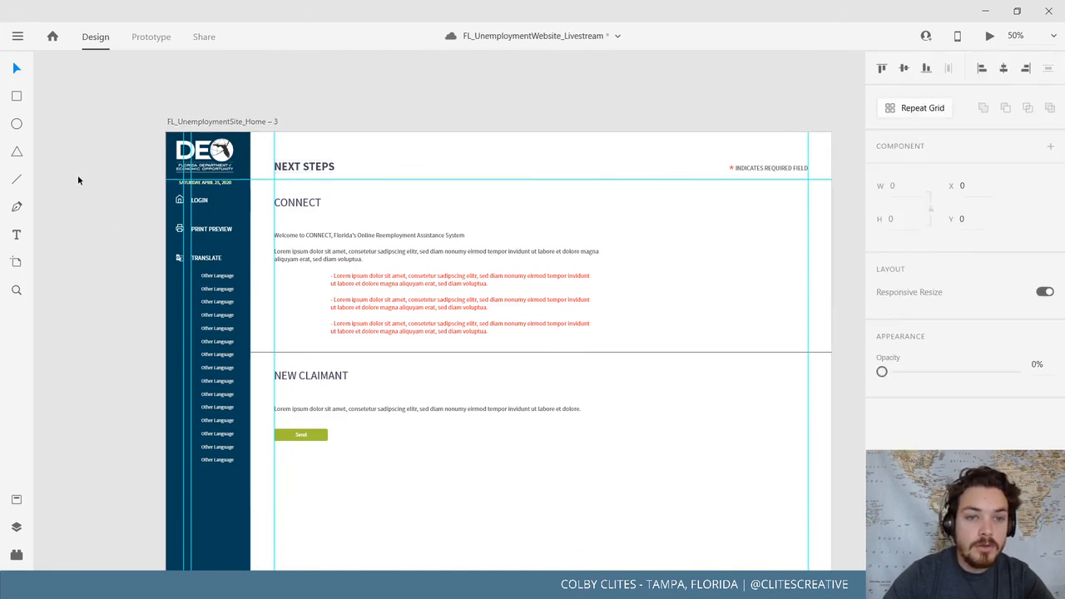
Set the CLAIMANT WARNING NOTICE heading on the FL_UnemploymentSite_Warning artboard to Bold
{"action": "left_click_drag", "start_coordinate": [322, 286], "coordinate": [761, 310]}
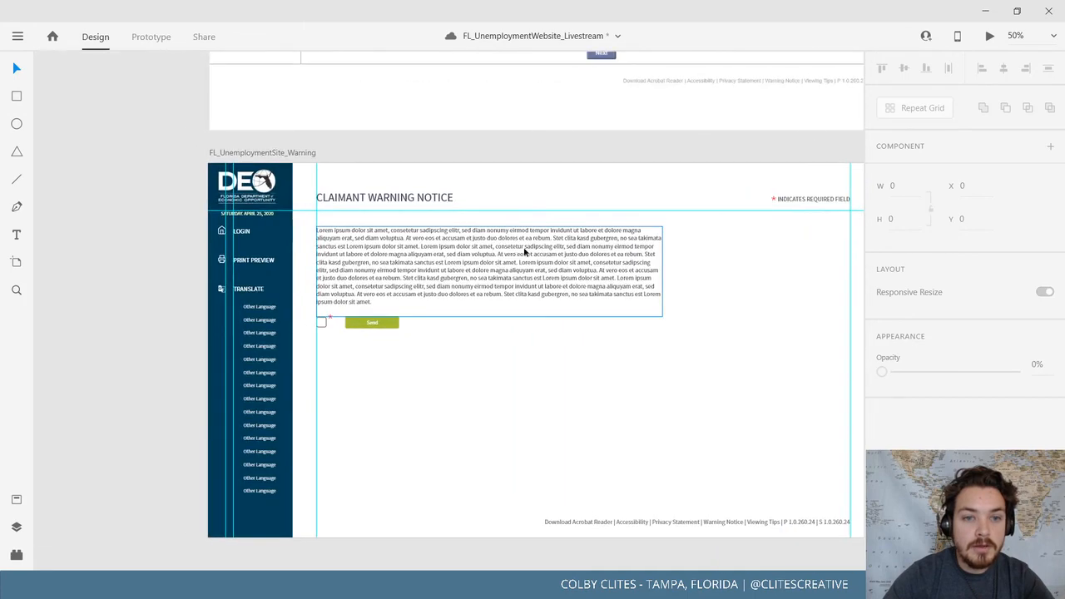
{"action": "double_click", "coordinate": [361, 196]}
{"action": "key", "text": "ctrl+a"}
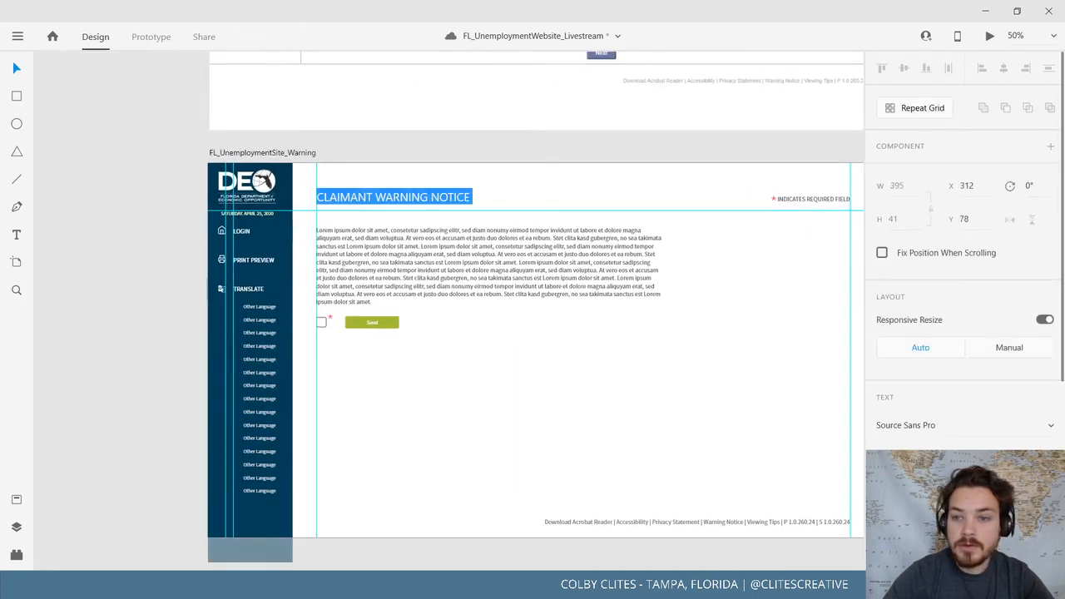
{"action": "type", "text": "CLAIMANT WARNING NOTICE"}
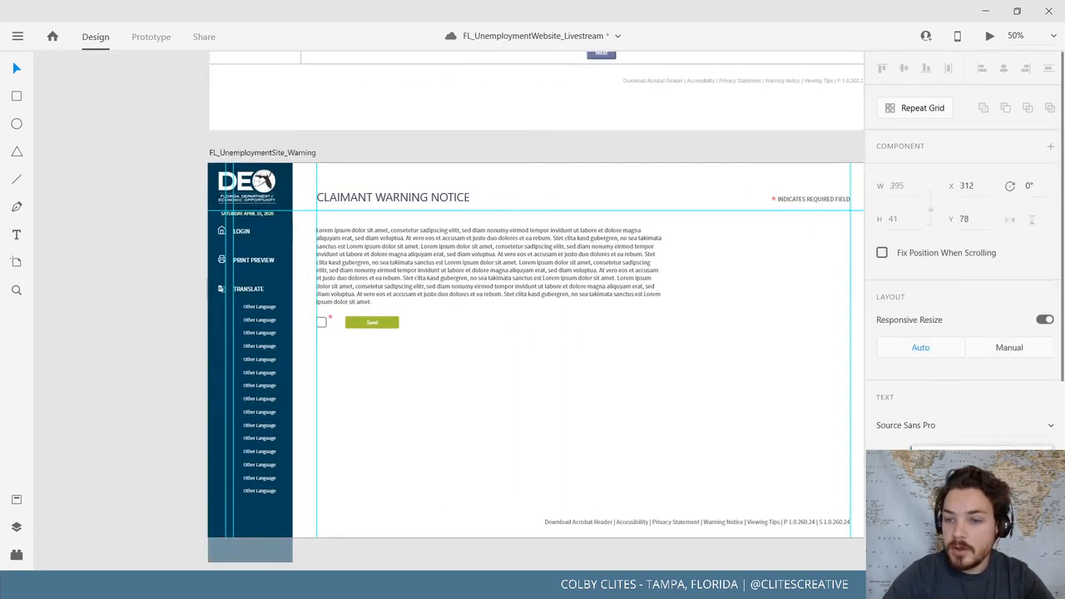
{"action": "key", "text": "ctrl+a"}
{"action": "left_click", "coordinate": [26, 78]}
{"action": "left_click", "coordinate": [141, 137]}
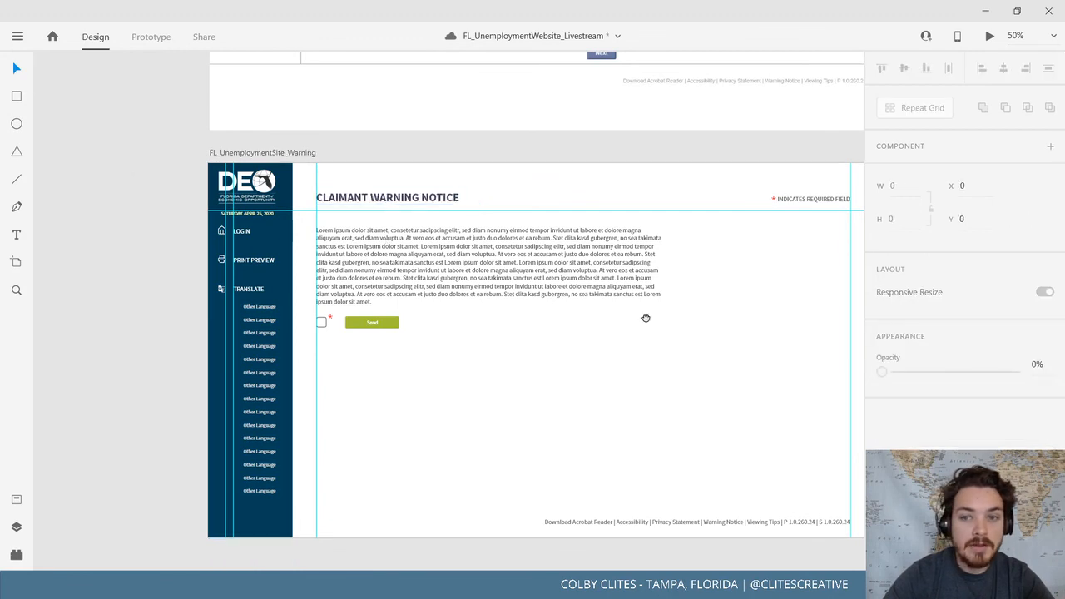
Preview the FL_UnemploymentSite_Home – 3 artboard and scroll through it to check the NEXT STEPS, CONNECT and NEW CLAIMANT headings
{"action": "left_click_drag", "start_coordinate": [647, 318], "coordinate": [356, 314]}
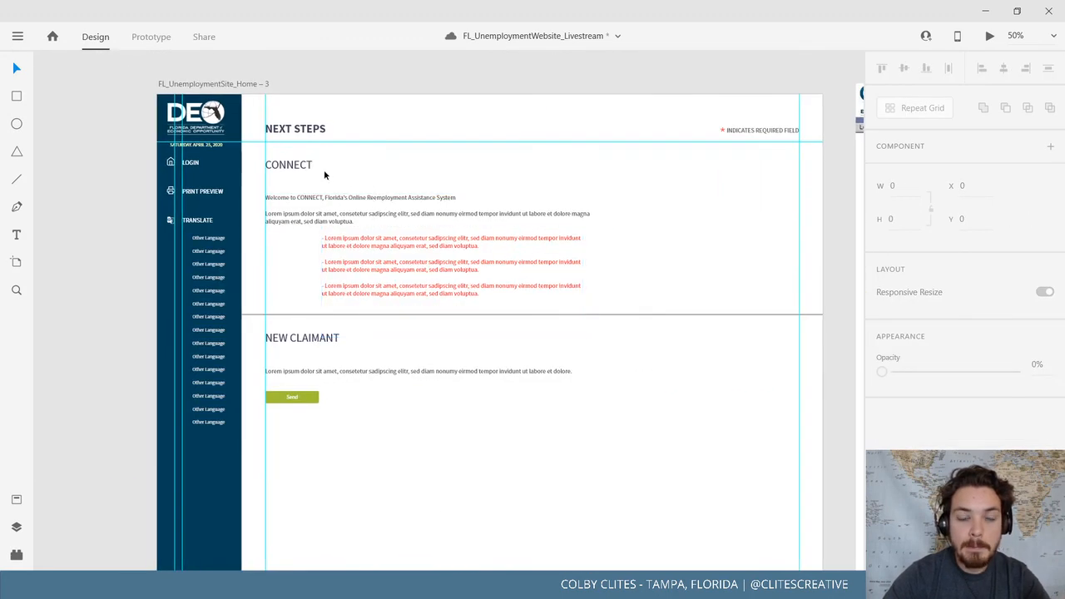
{"action": "left_click", "coordinate": [233, 84]}
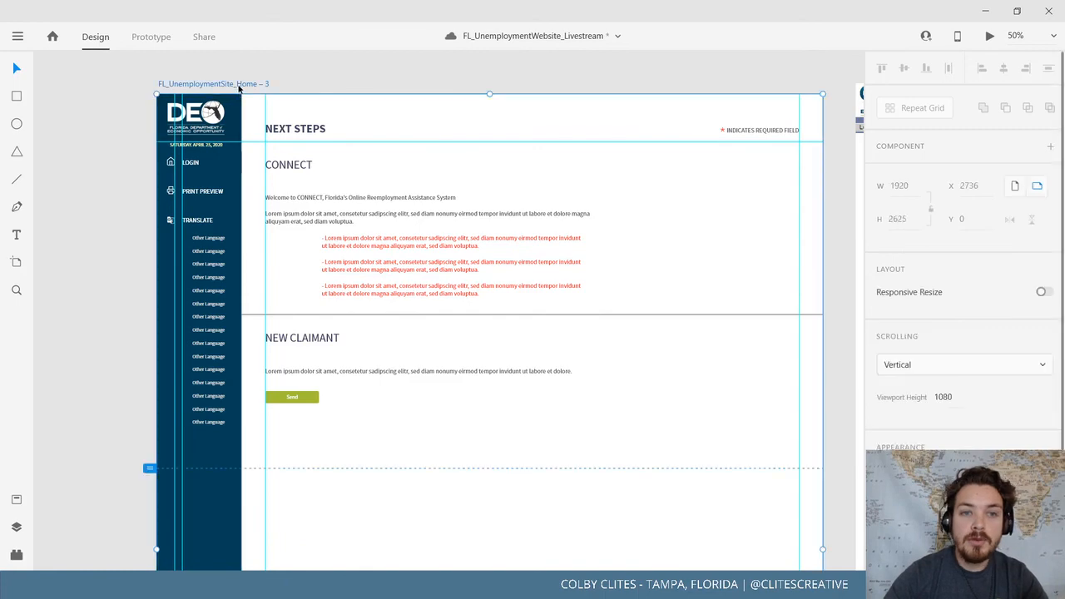
{"action": "left_click", "coordinate": [989, 36]}
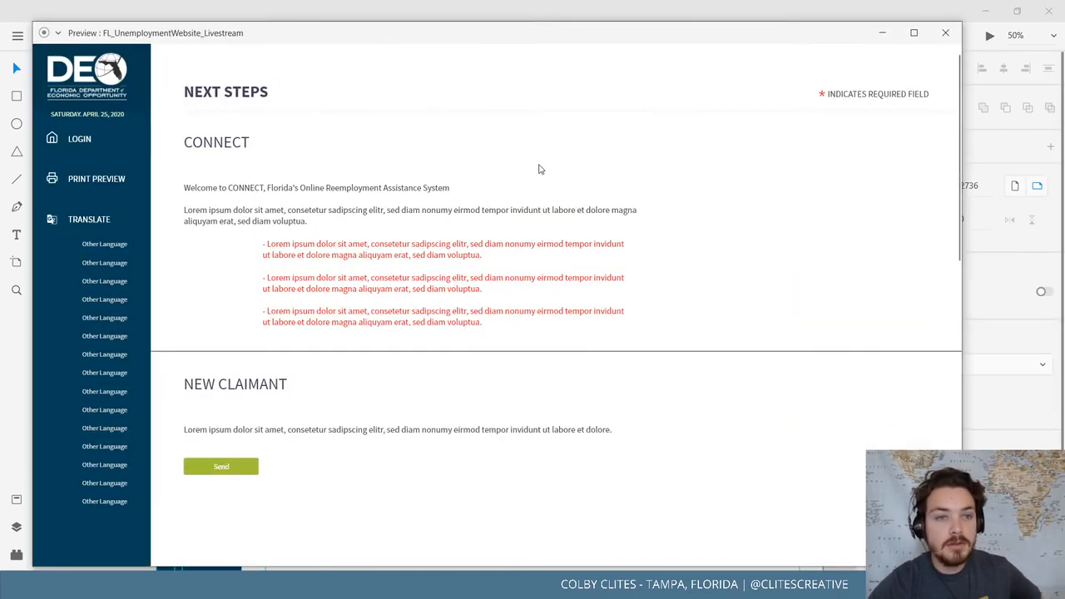
{"action": "scroll", "coordinate": [558, 182], "scroll_direction": "down", "scroll_amount": 7}
{"action": "scroll", "coordinate": [567, 211], "scroll_direction": "up", "scroll_amount": 7}
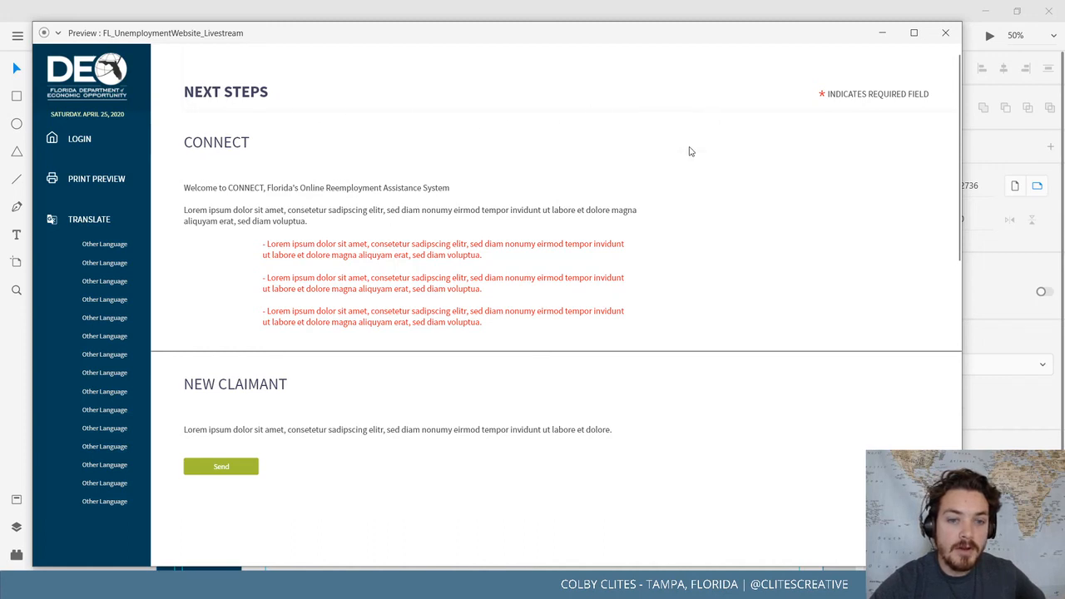
{"action": "scroll", "coordinate": [498, 336], "scroll_direction": "down", "scroll_amount": 1}
{"action": "scroll", "coordinate": [522, 318], "scroll_direction": "up", "scroll_amount": 1}
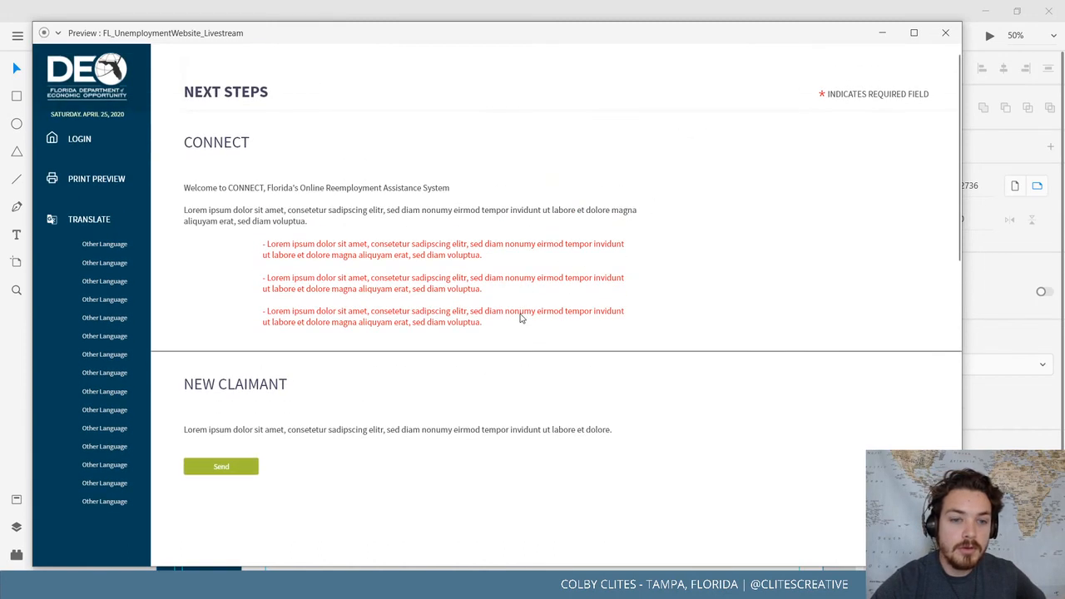
Close the preview and inspect the header background shape behind the NEXT STEPS title
{"action": "left_click", "coordinate": [945, 33]}
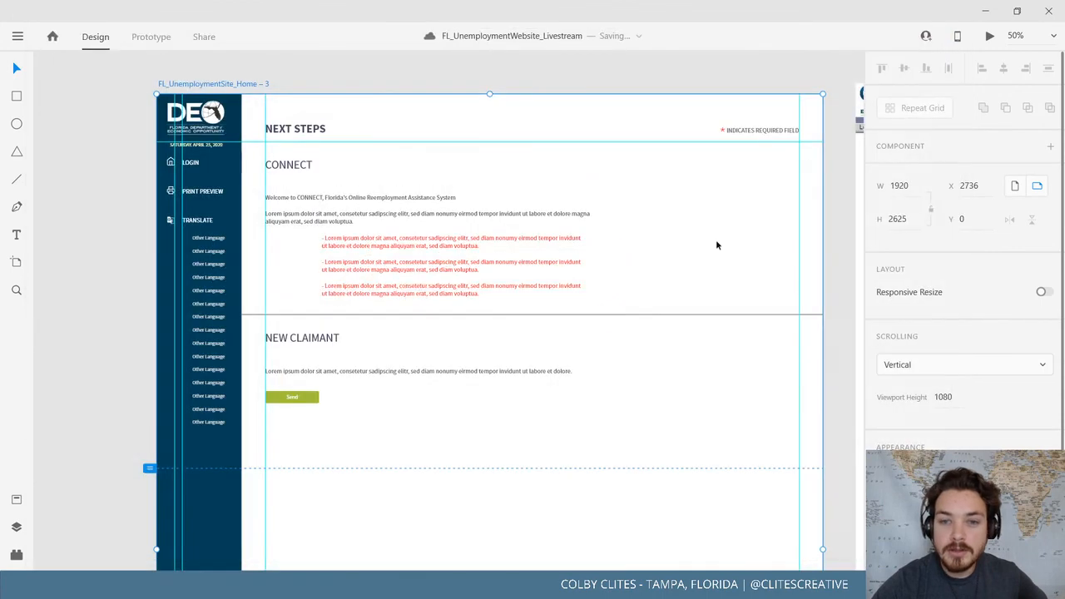
{"action": "left_click_drag", "start_coordinate": [696, 278], "coordinate": [520, 225]}
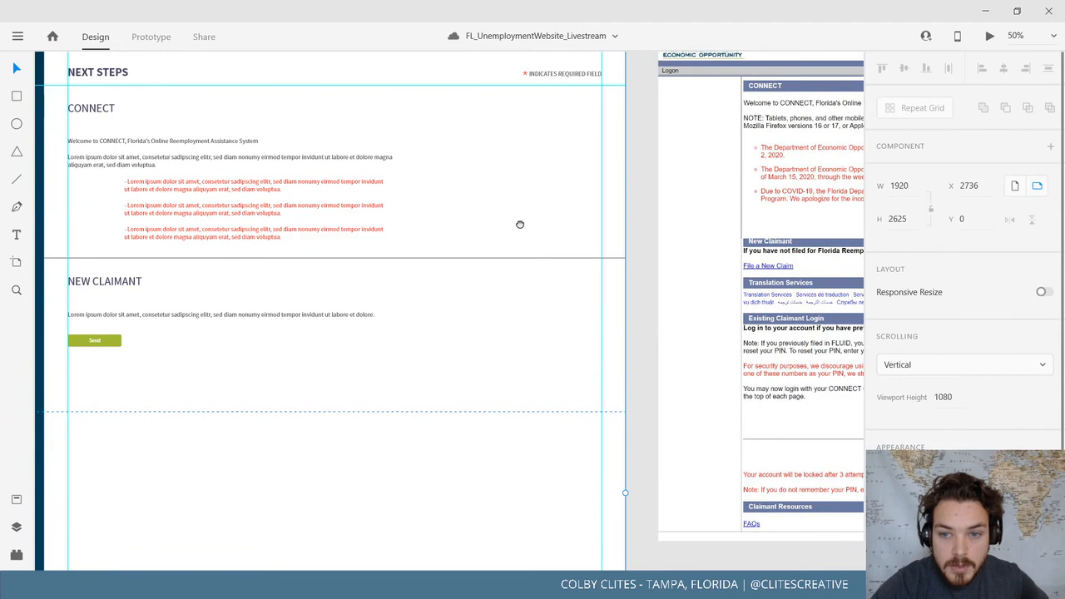
{"action": "left_click_drag", "start_coordinate": [520, 224], "coordinate": [594, 257]}
{"action": "left_click_drag", "start_coordinate": [358, 223], "coordinate": [552, 262]}
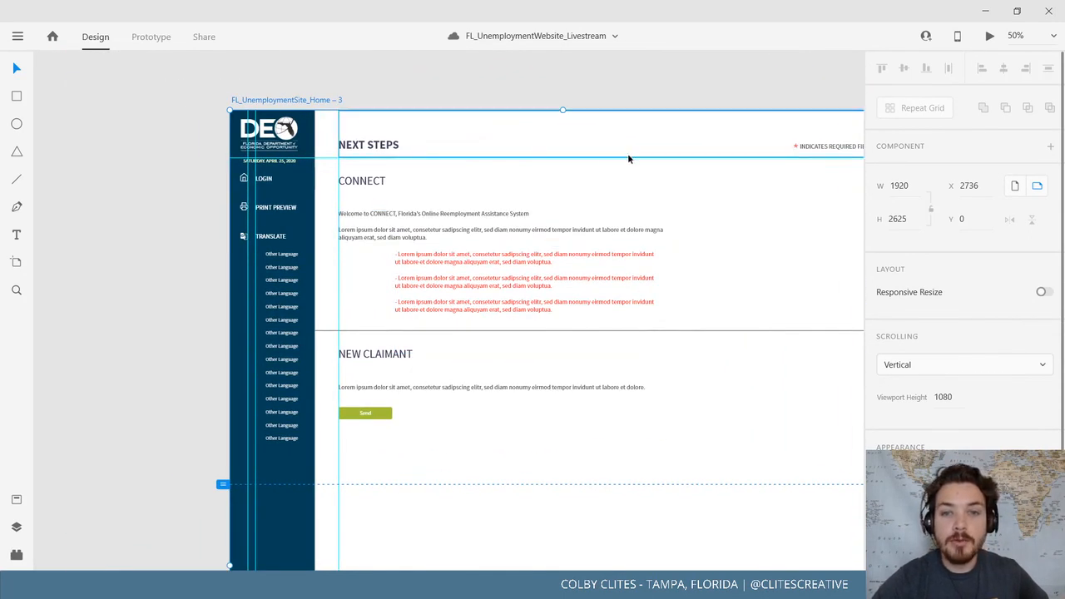
{"action": "left_click", "coordinate": [619, 158]}
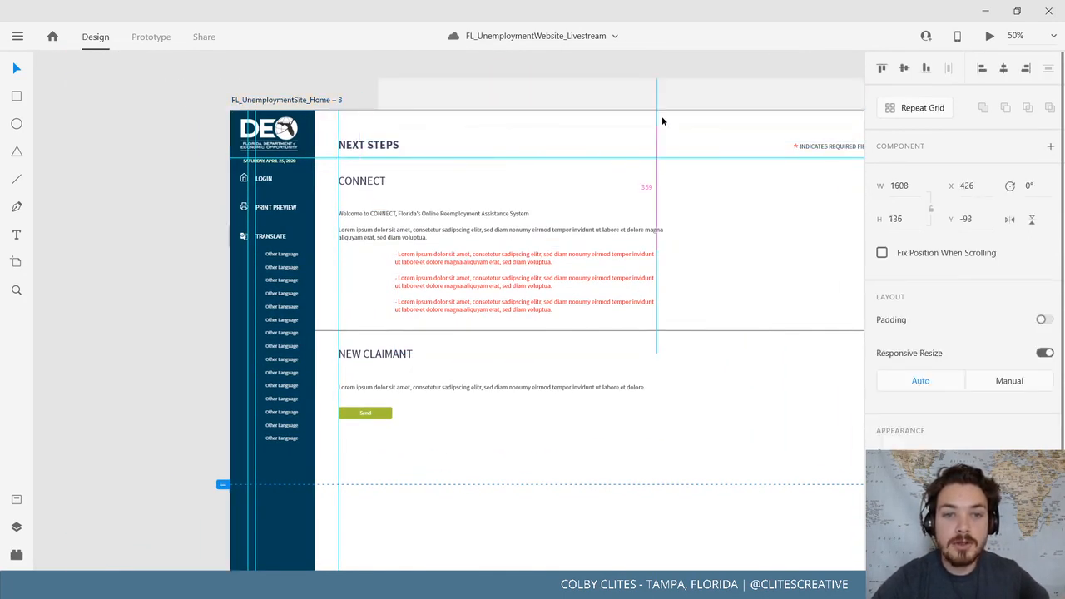
{"action": "left_click_drag", "start_coordinate": [662, 122], "coordinate": [623, 161]}
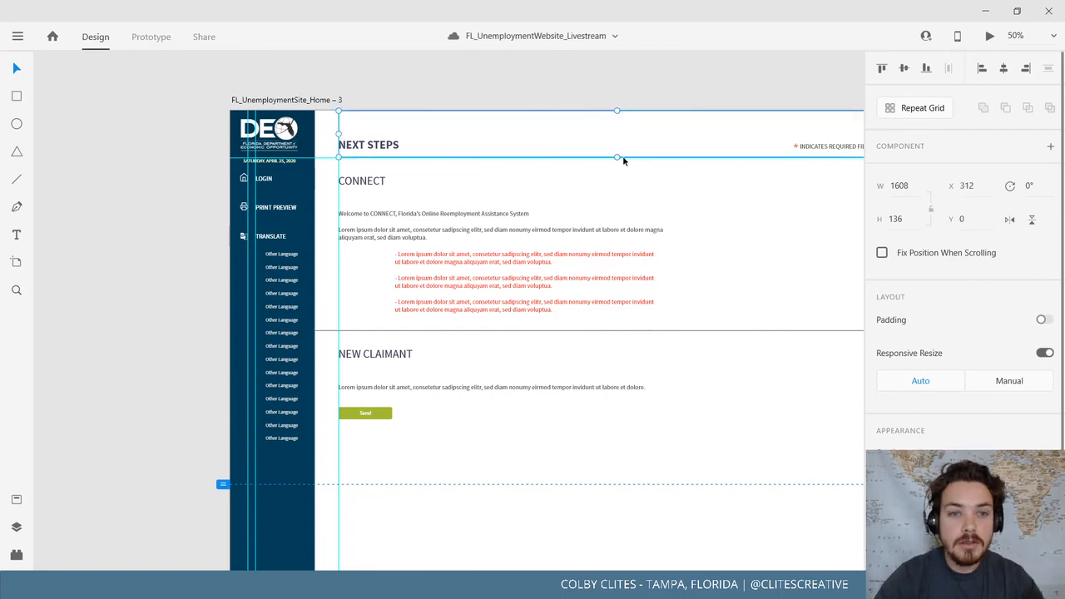
Set the opacity of the divider line between the CONNECT and NEW CLAIMANT sections to 33%
{"action": "left_click_drag", "start_coordinate": [738, 232], "coordinate": [559, 159]}
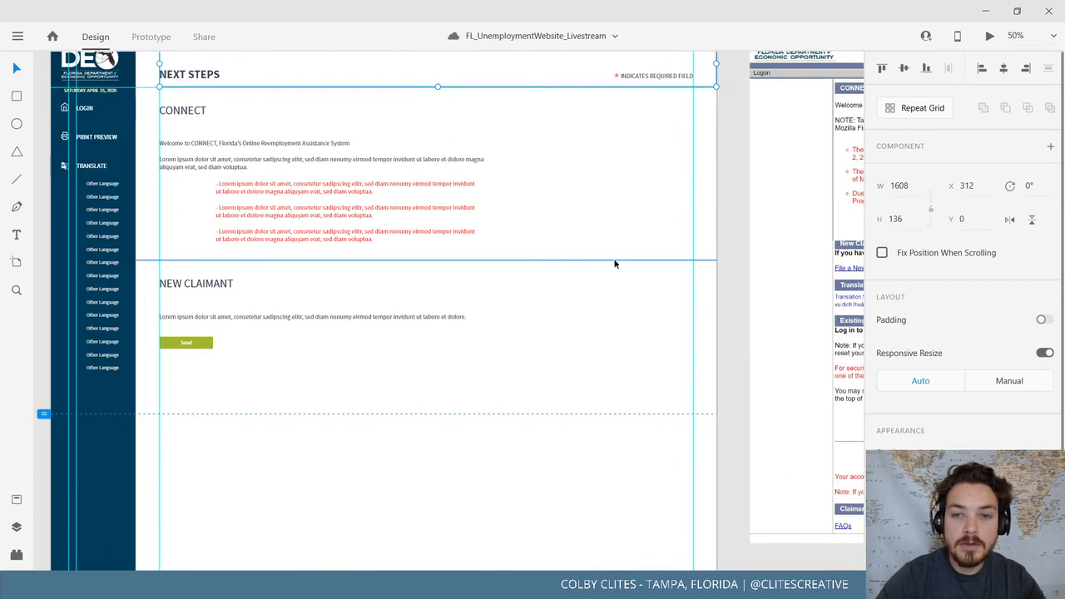
{"action": "left_click", "coordinate": [615, 262]}
{"action": "left_click", "coordinate": [1037, 426]}
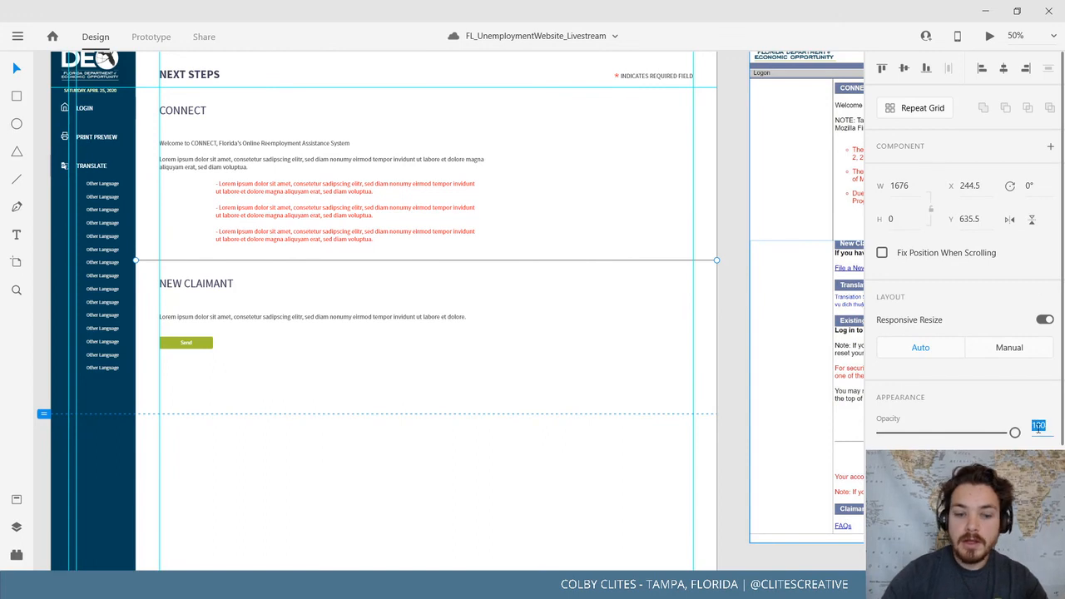
{"action": "type", "text": "50"}
{"action": "key", "text": "Return"}
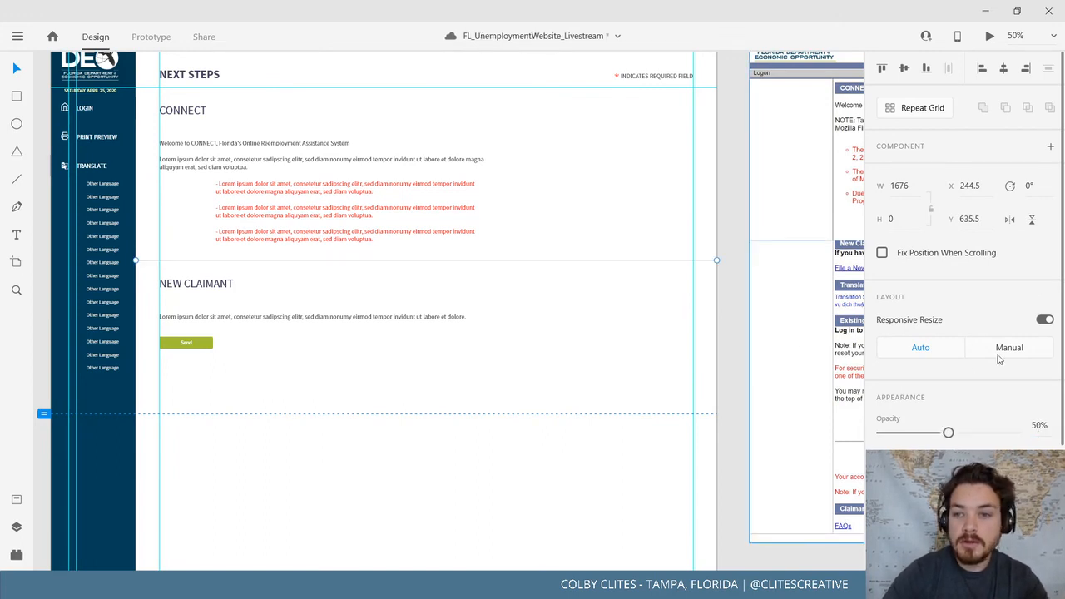
{"action": "type", "text": "33"}
{"action": "key", "text": "Return"}
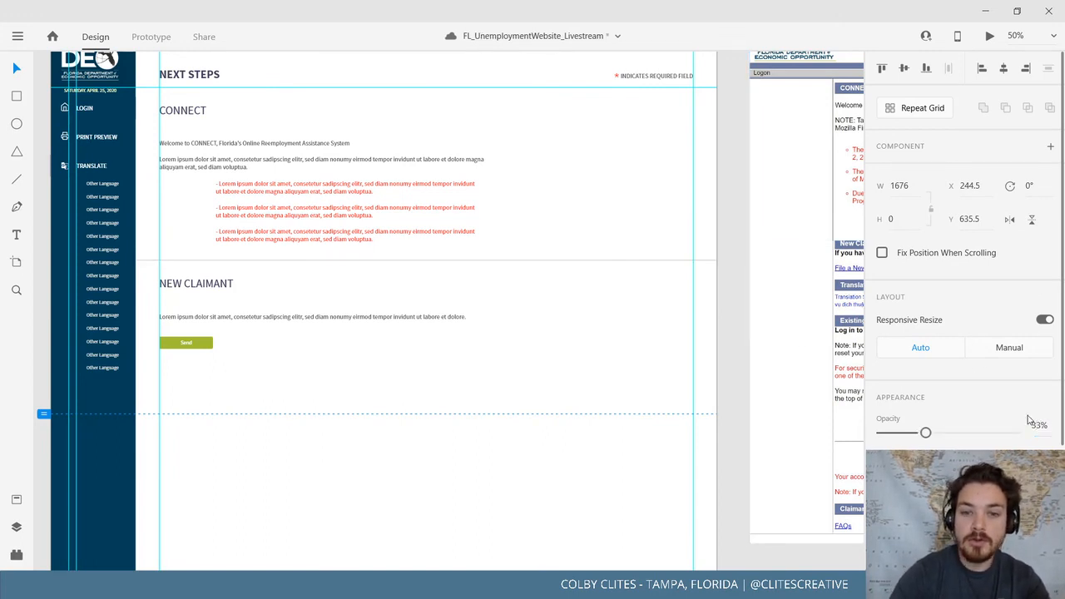
Preview the FL_UnemploymentSite_Home – 3 artboard to check the section divider line, and close the preview
{"action": "left_click_drag", "start_coordinate": [690, 436], "coordinate": [742, 555]}
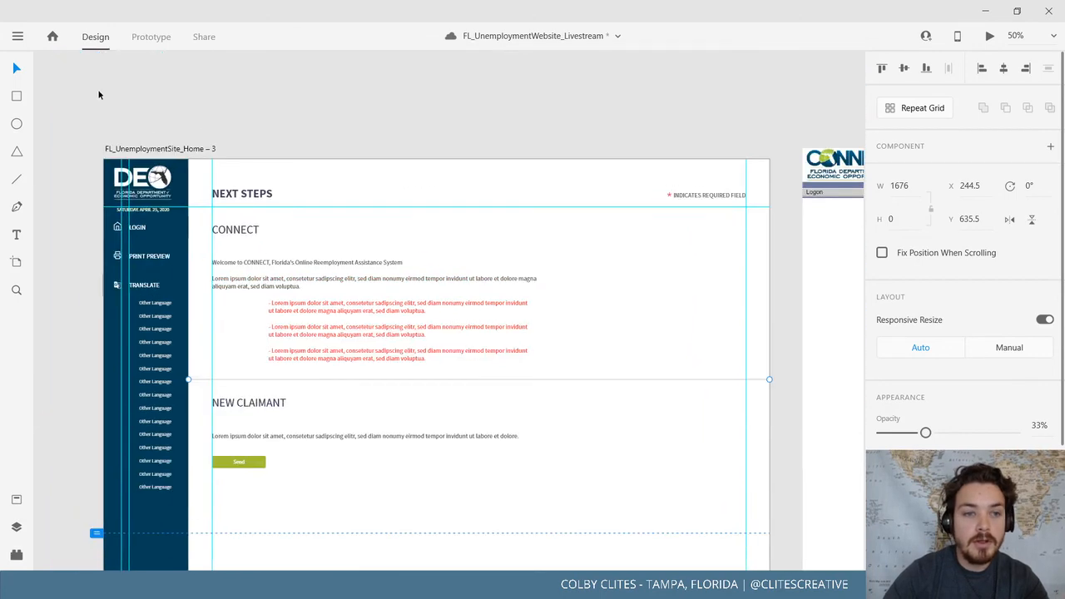
{"action": "left_click", "coordinate": [158, 149]}
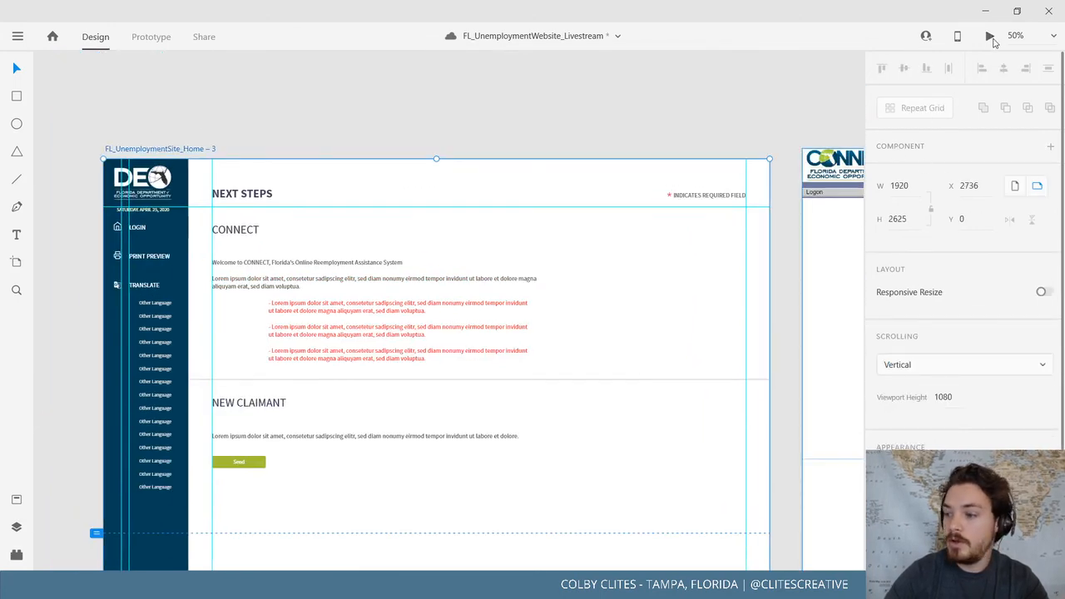
{"action": "left_click", "coordinate": [989, 36]}
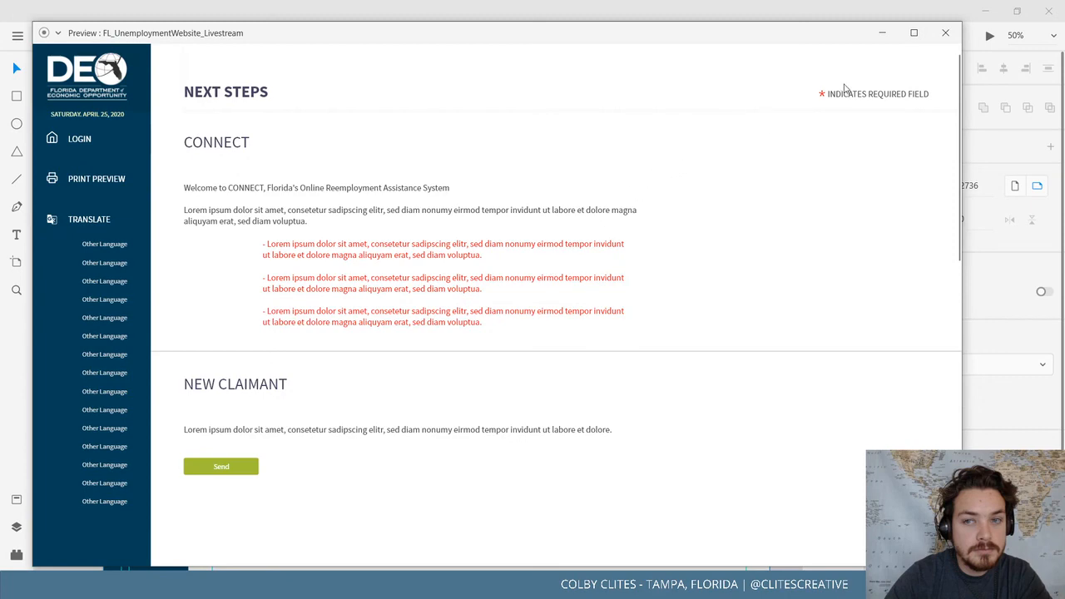
{"action": "left_click", "coordinate": [945, 32]}
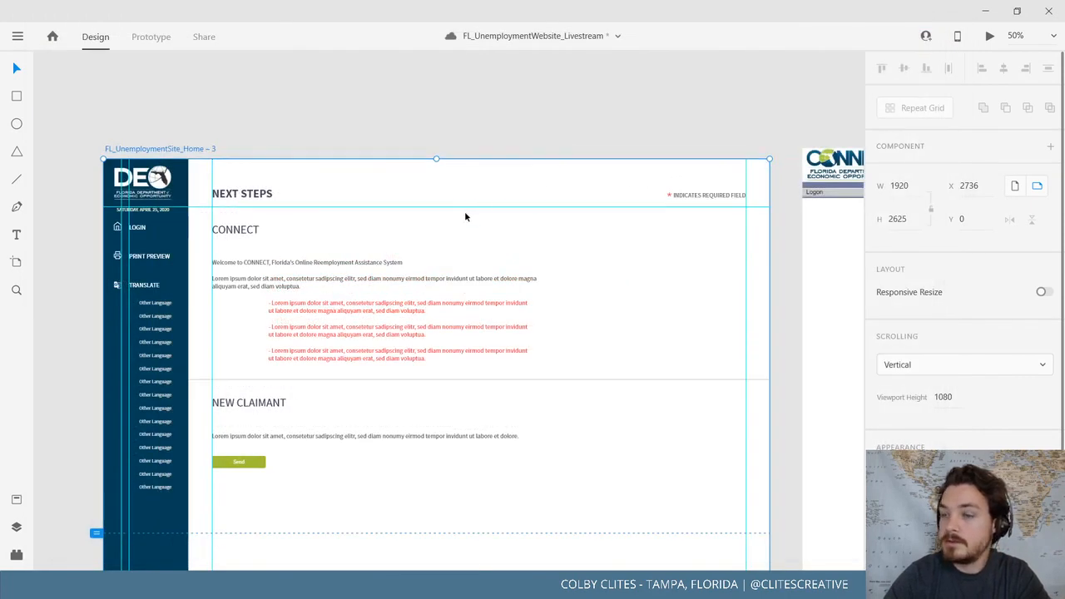
Save the document and clear the artboard selection
{"action": "left_click", "coordinate": [17, 36]}
{"action": "left_click", "coordinate": [28, 298]}
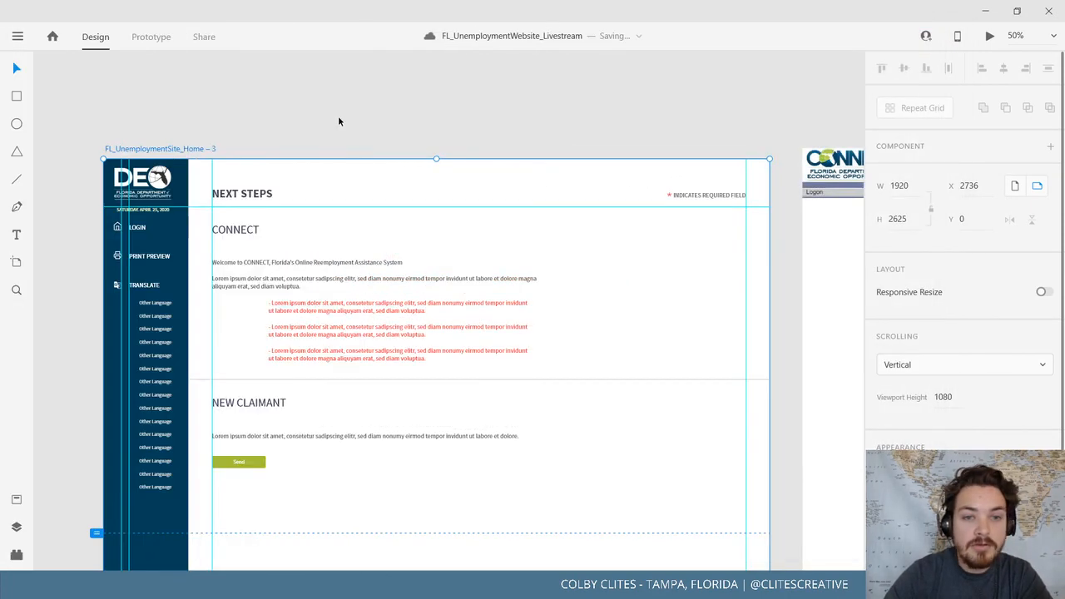
{"action": "left_click", "coordinate": [338, 122]}
Duplicate the NEW CLAIMANT heading, paragraph, Send button and divider line directly below the original section, with the copy at Y 954.5
{"action": "scroll", "coordinate": [530, 204], "scroll_direction": "down", "scroll_amount": 4}
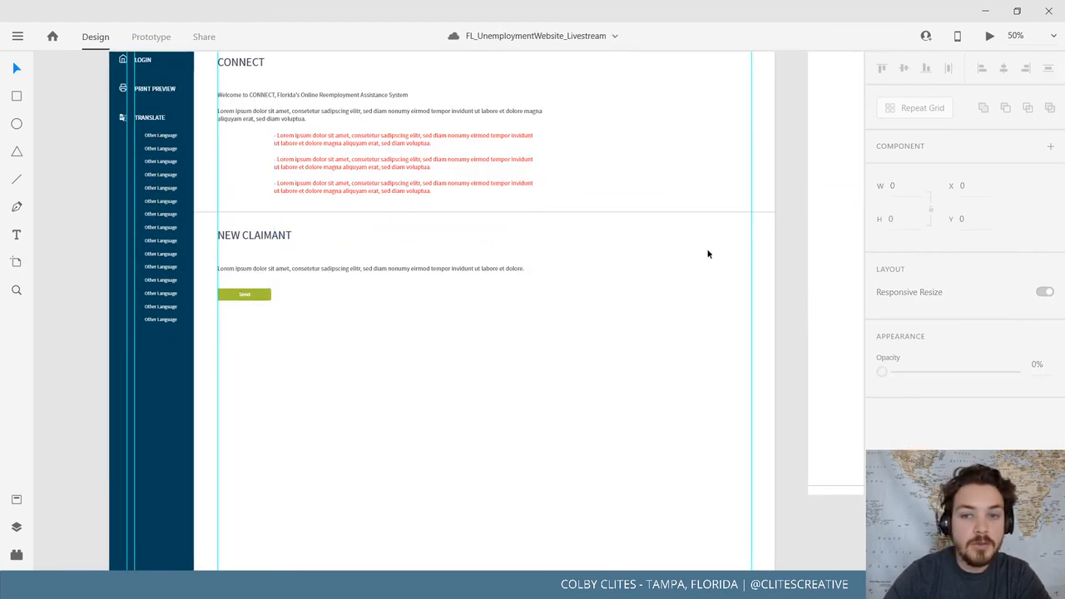
{"action": "left_click_drag", "start_coordinate": [706, 252], "coordinate": [597, 202]}
{"action": "left_click", "coordinate": [182, 190]}
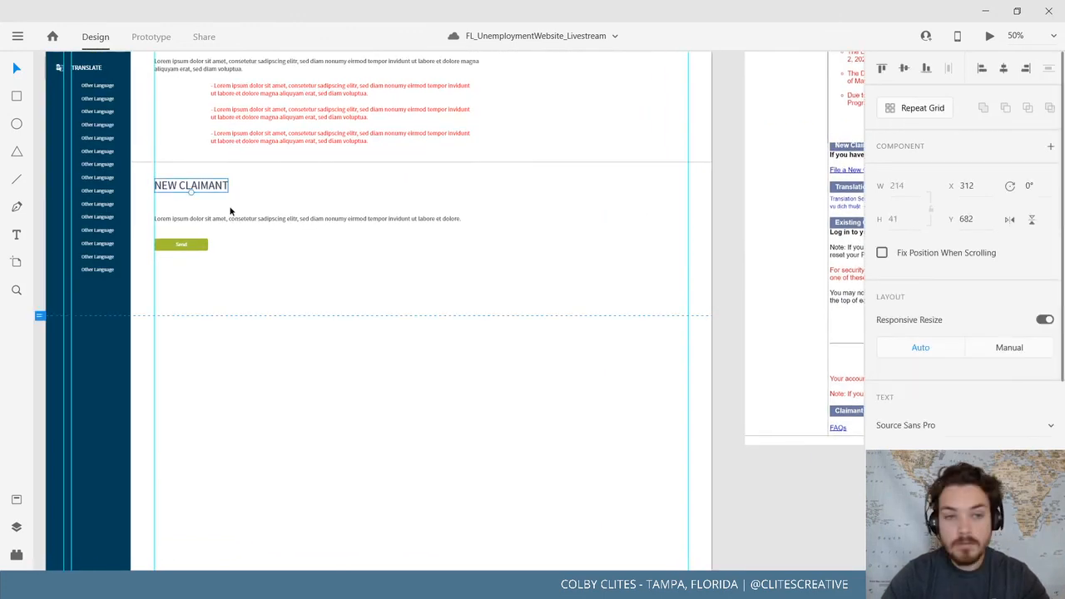
{"action": "left_click", "coordinate": [232, 218], "text": "shift"}
{"action": "left_click", "coordinate": [198, 243], "text": "shift"}
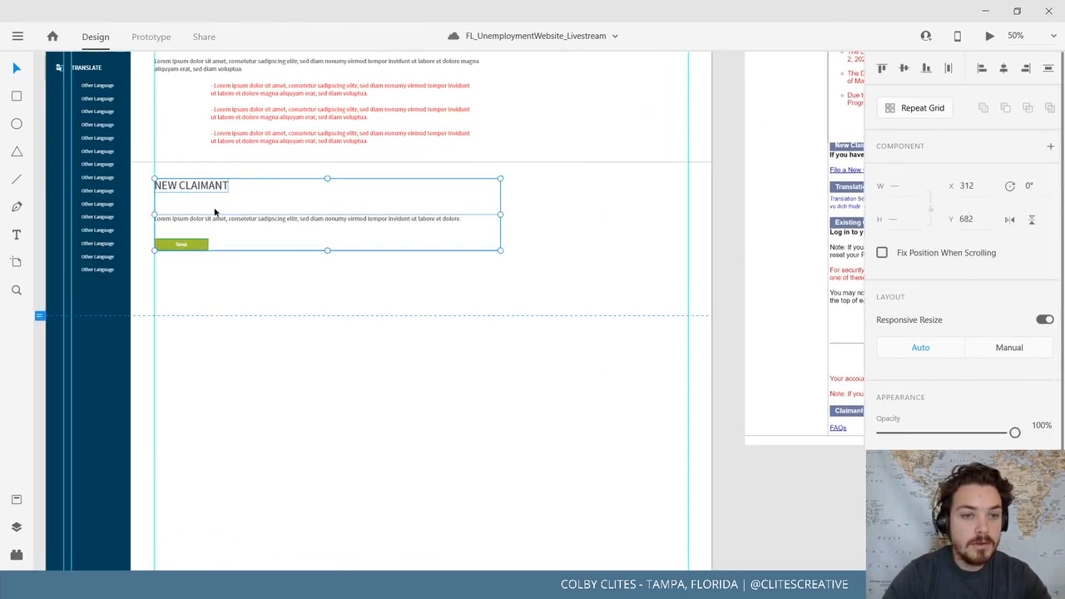
{"action": "left_click", "coordinate": [266, 164], "text": "shift"}
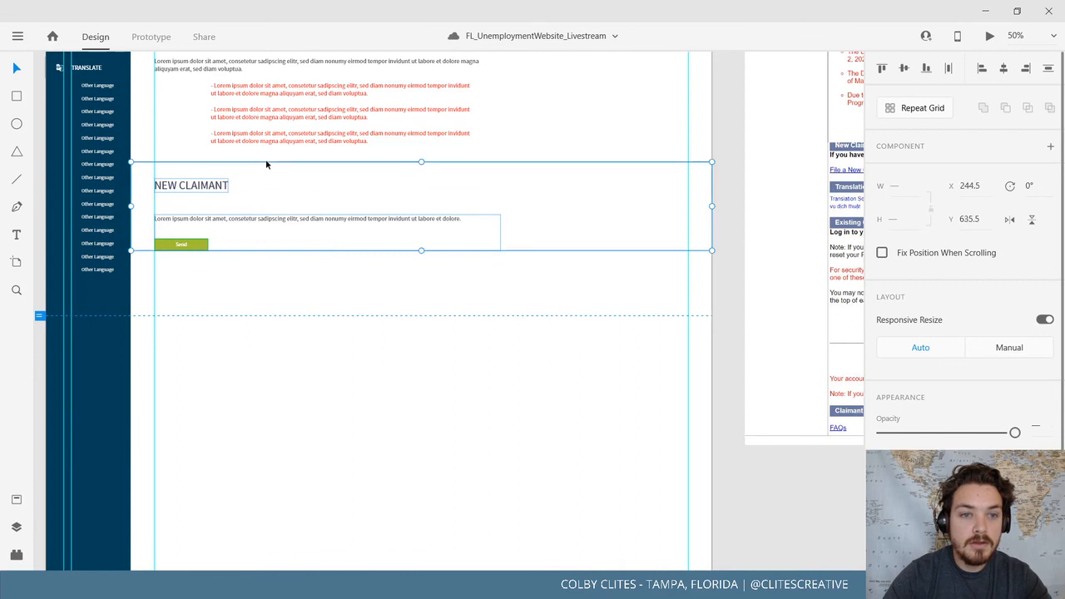
{"action": "left_click_drag", "start_coordinate": [266, 164], "coordinate": [250, 276]}
{"action": "left_click", "coordinate": [500, 382]}
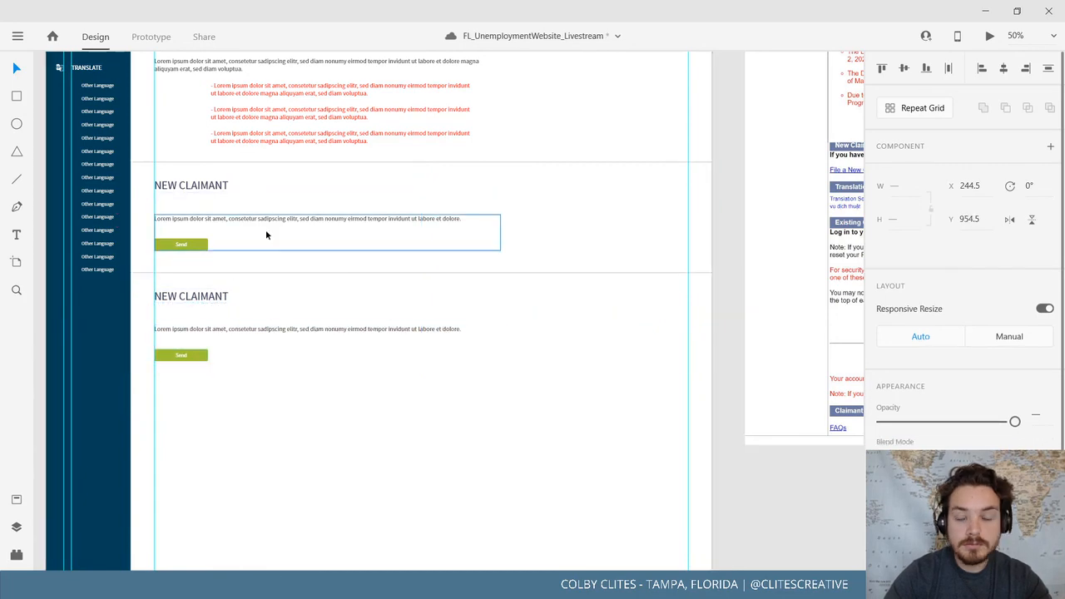
Change the duplicated section's NEW CLAIMANT heading to EXISTING CLAIMANT LOGIN
{"action": "left_click_drag", "start_coordinate": [602, 277], "coordinate": [538, 239]}
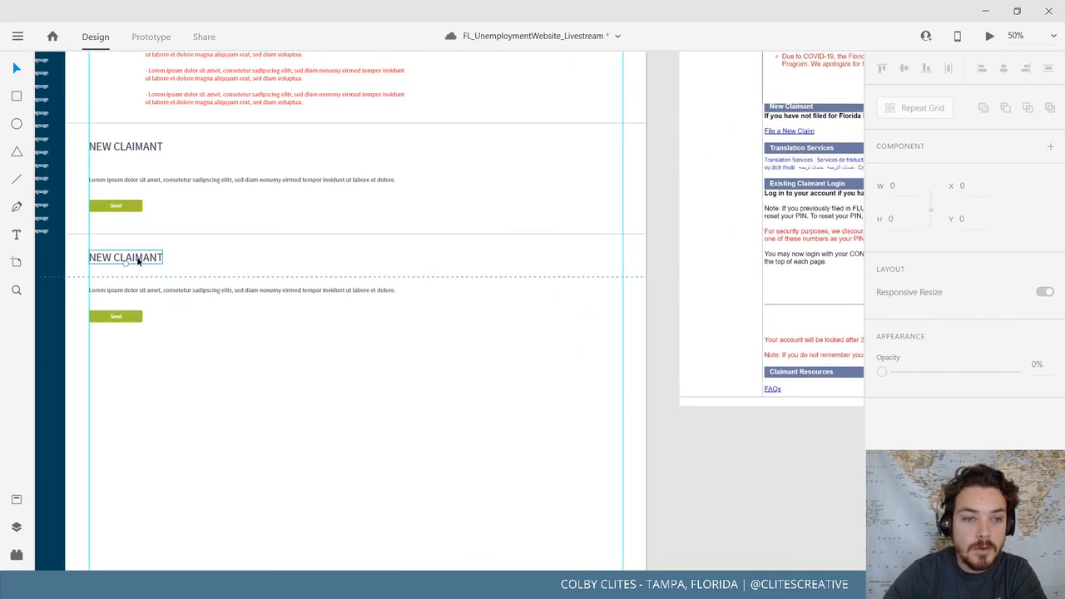
{"action": "left_click", "coordinate": [124, 257]}
{"action": "double_click", "coordinate": [125, 257]}
{"action": "left_click", "coordinate": [115, 258]}
{"action": "key", "text": "BackSpace"}
{"action": "key", "text": "BackSpace"}
{"action": "key", "text": "BackSpace"}
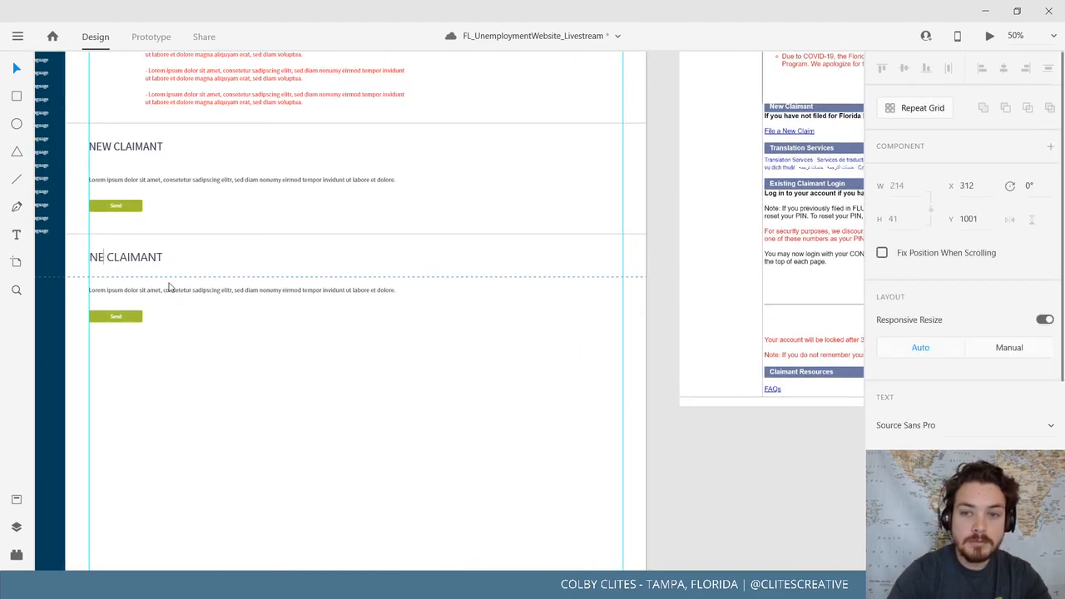
{"action": "type", "text": "EXISITIN"}
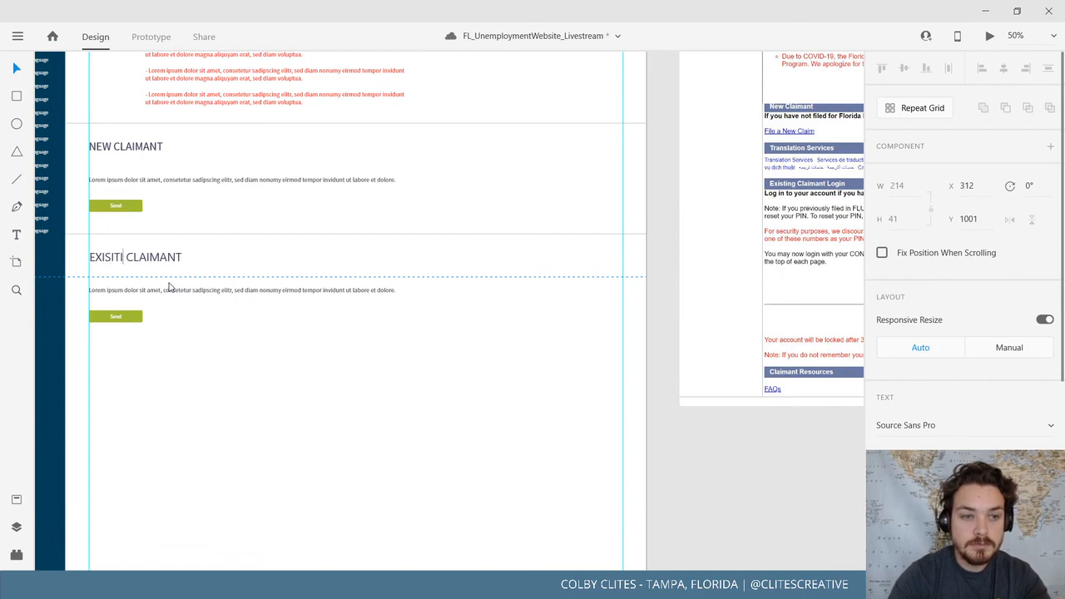
{"action": "key", "text": "BackSpace"}
{"action": "key", "text": "BackSpace"}
{"action": "key", "text": "BackSpace"}
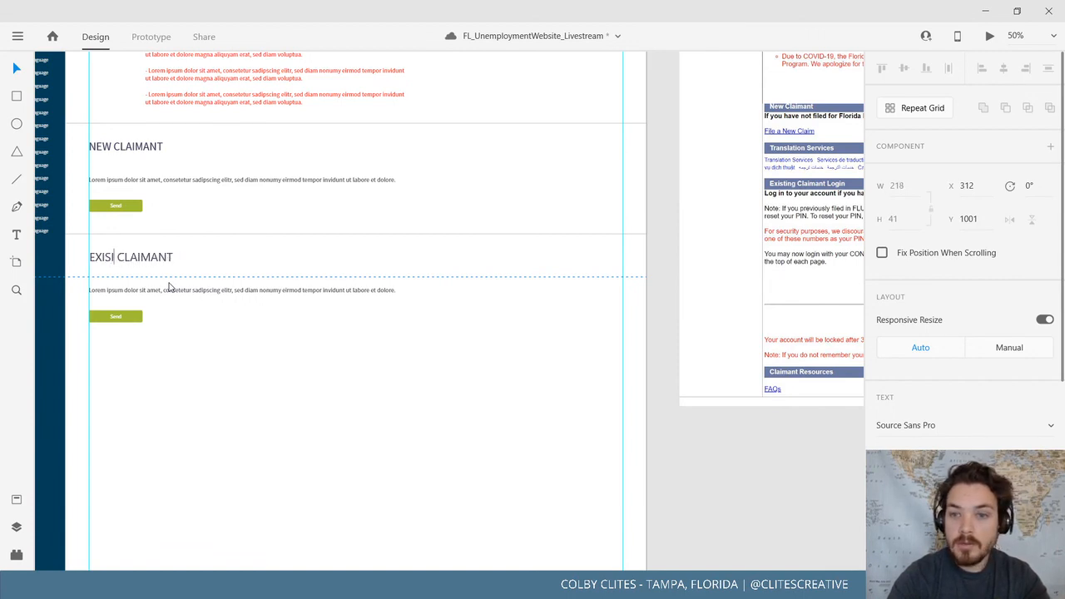
{"action": "key", "text": "BackSpace"}
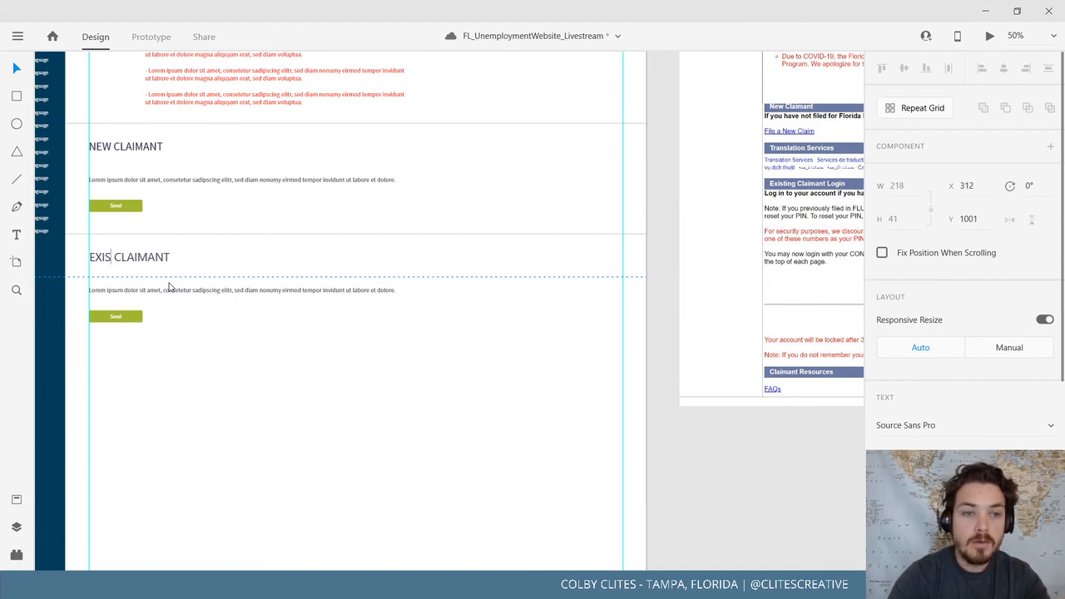
{"action": "type", "text": "TING"}
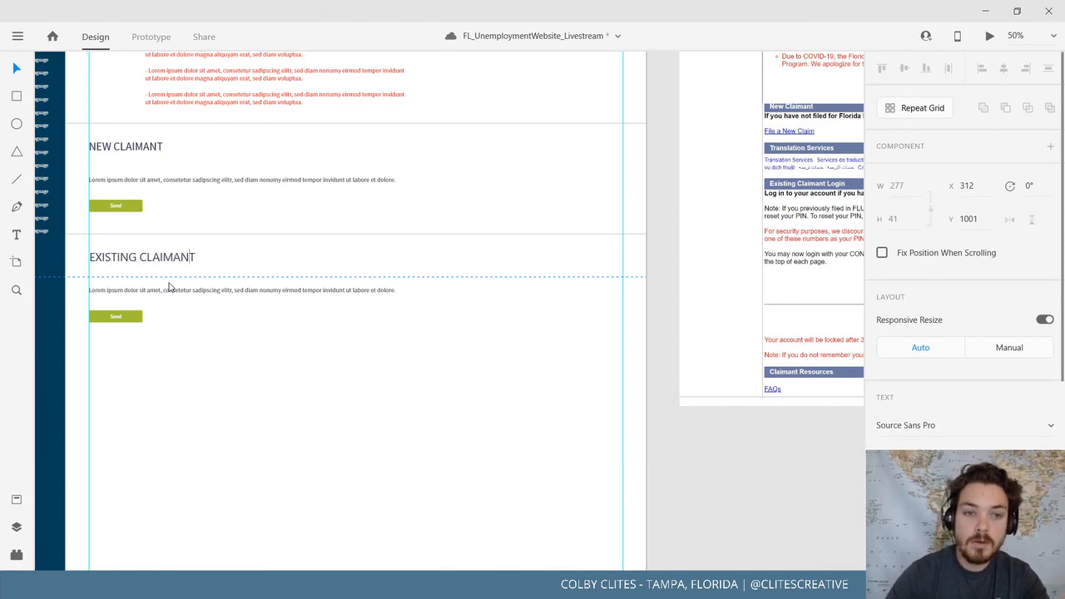
{"action": "type", "text": " CL"}
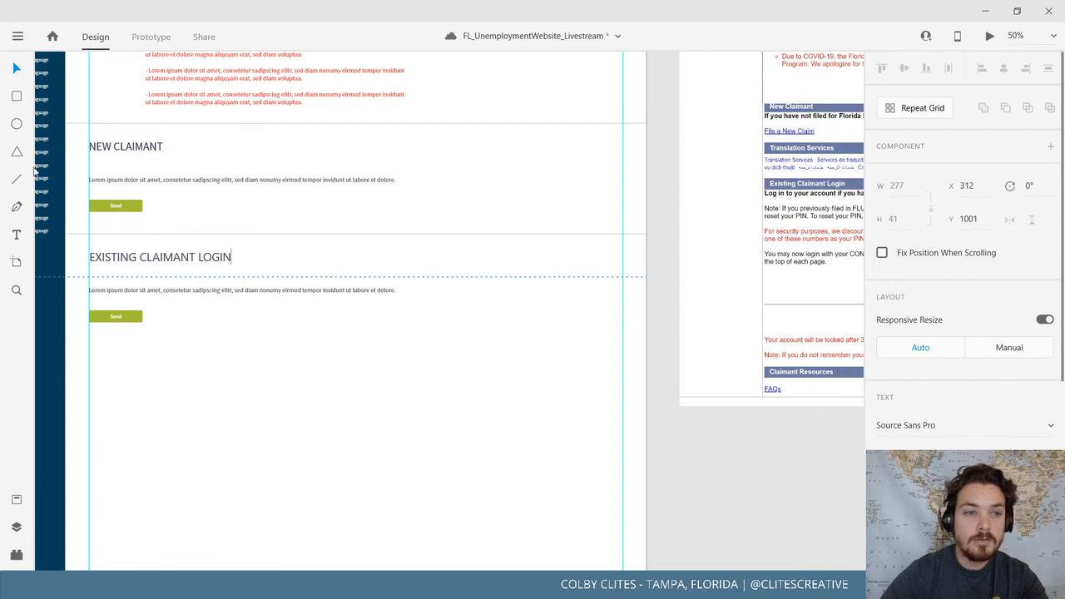
{"action": "left_click", "coordinate": [23, 67]}
{"action": "left_click", "coordinate": [673, 453]}
Delete the Send button from the EXISTING CLAIMANT LOGIN section
{"action": "left_click_drag", "start_coordinate": [702, 459], "coordinate": [743, 458]}
{"action": "left_click", "coordinate": [157, 314]}
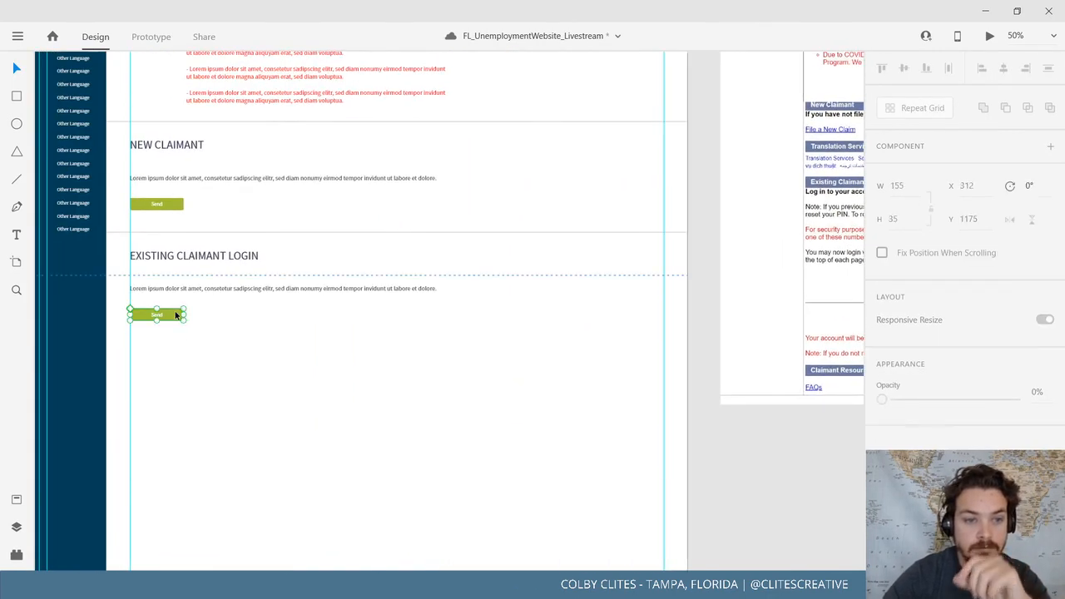
{"action": "key", "text": "Delete"}
Change the label of the green Send button in the NEW CLAIMANT section to FILE NEW CLAIM
{"action": "left_click_drag", "start_coordinate": [547, 383], "coordinate": [520, 442]}
{"action": "left_click", "coordinate": [178, 280]}
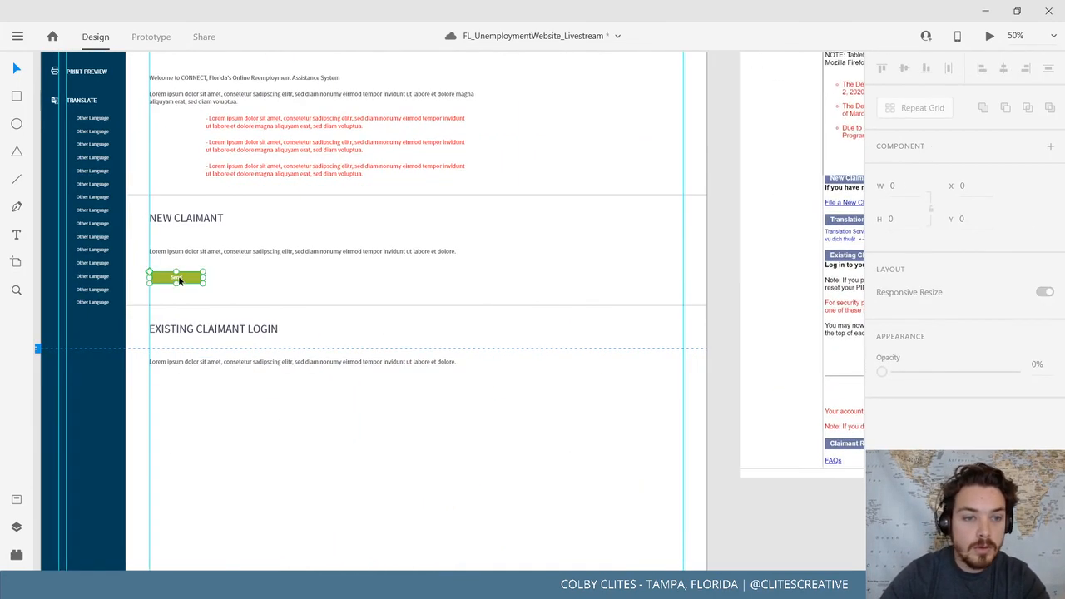
{"action": "key", "text": "ctrl+1"}
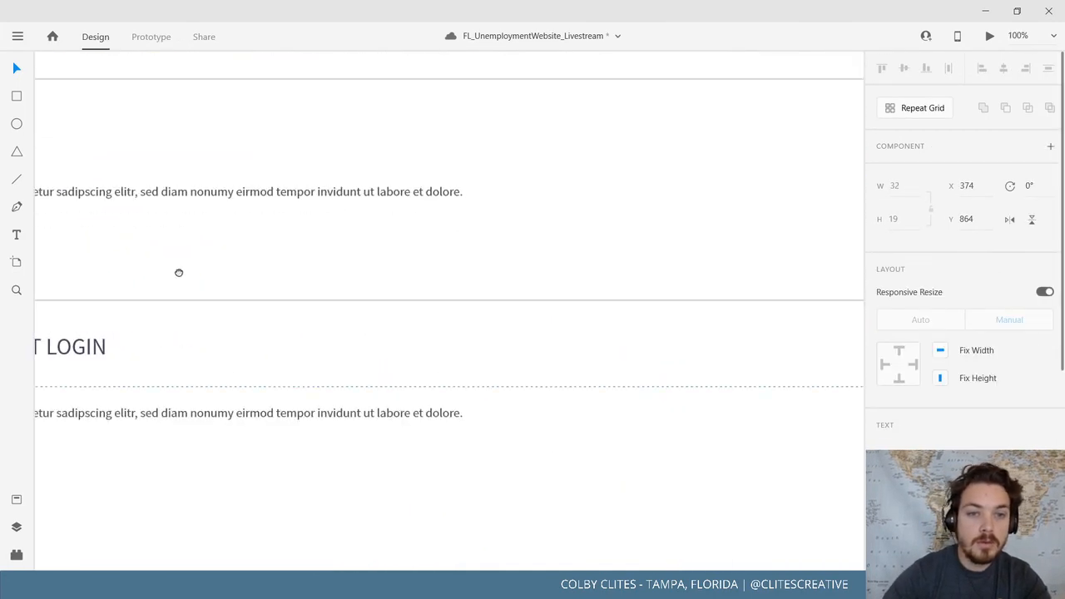
{"action": "double_click", "coordinate": [321, 284]}
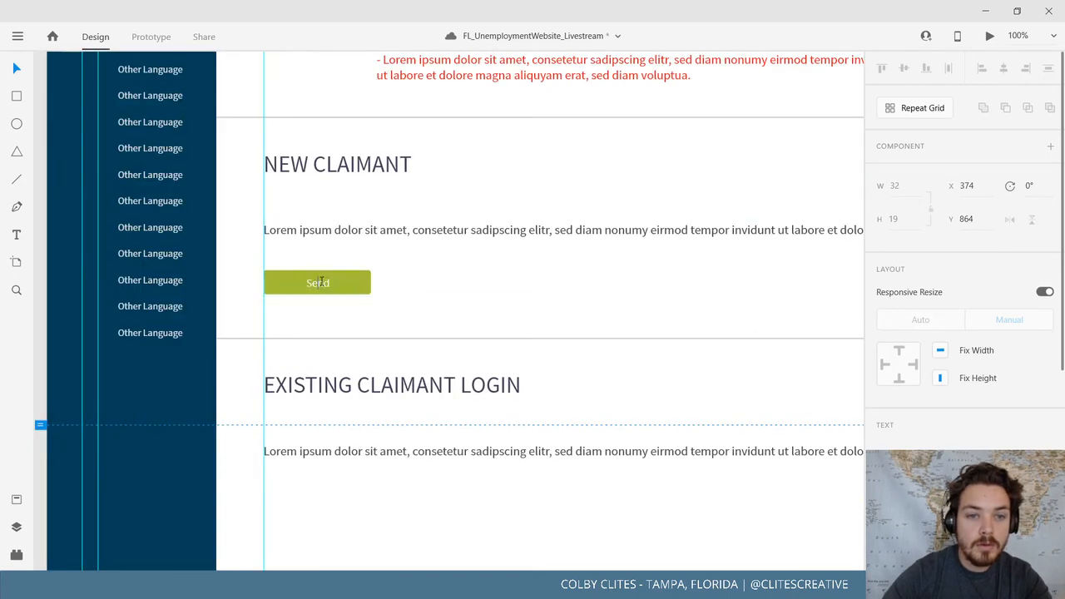
{"action": "key", "text": "ctrl+a"}
{"action": "key", "text": "BackSpace"}
{"action": "type", "text": "FILE"}
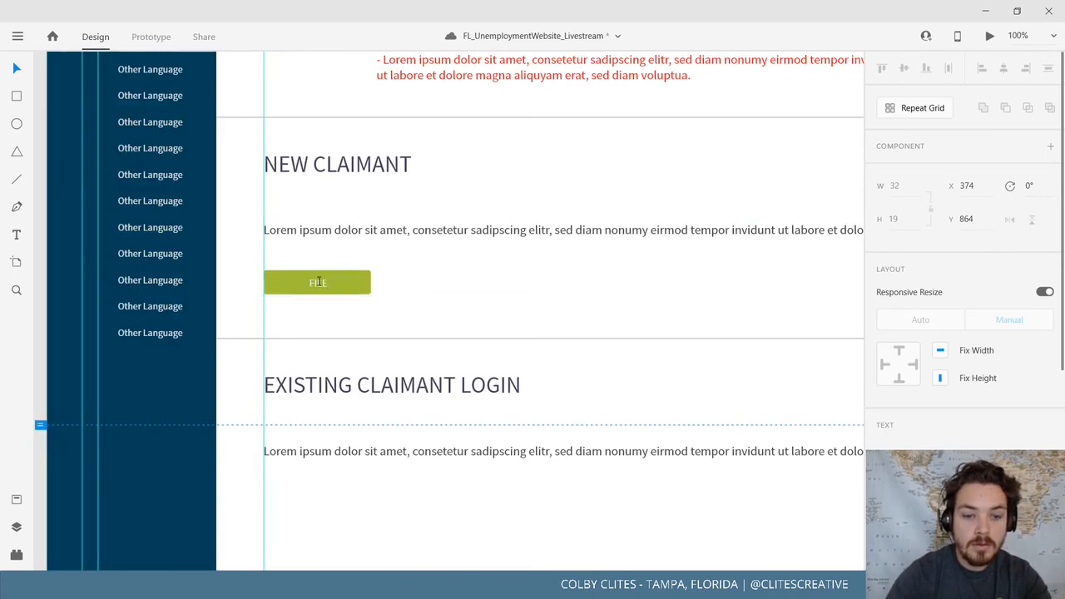
{"action": "type", "text": " NEW CLAIM"}
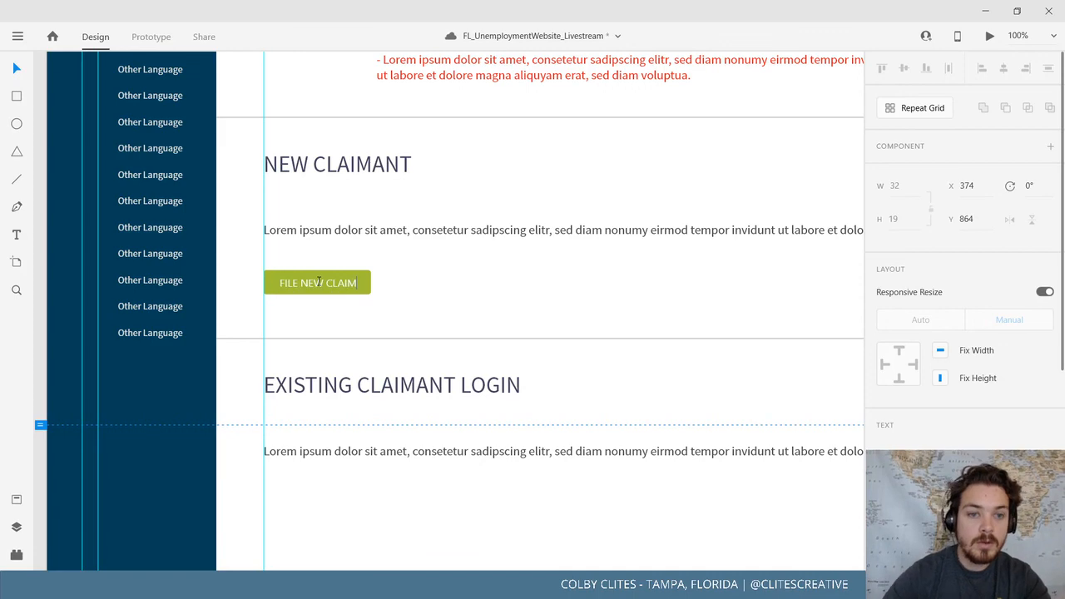
{"action": "key", "text": "Escape"}
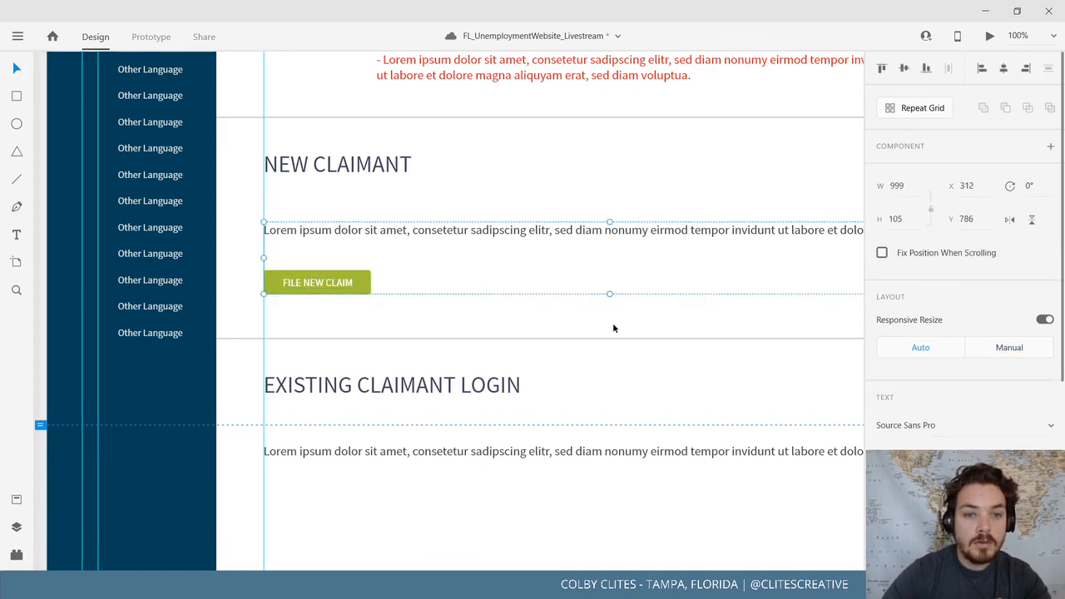
{"action": "left_click", "coordinate": [617, 323]}
Save the document and select the paragraph under the EXISTING CLAIMANT LOGIN heading
{"action": "left_click_drag", "start_coordinate": [675, 328], "coordinate": [638, 216]}
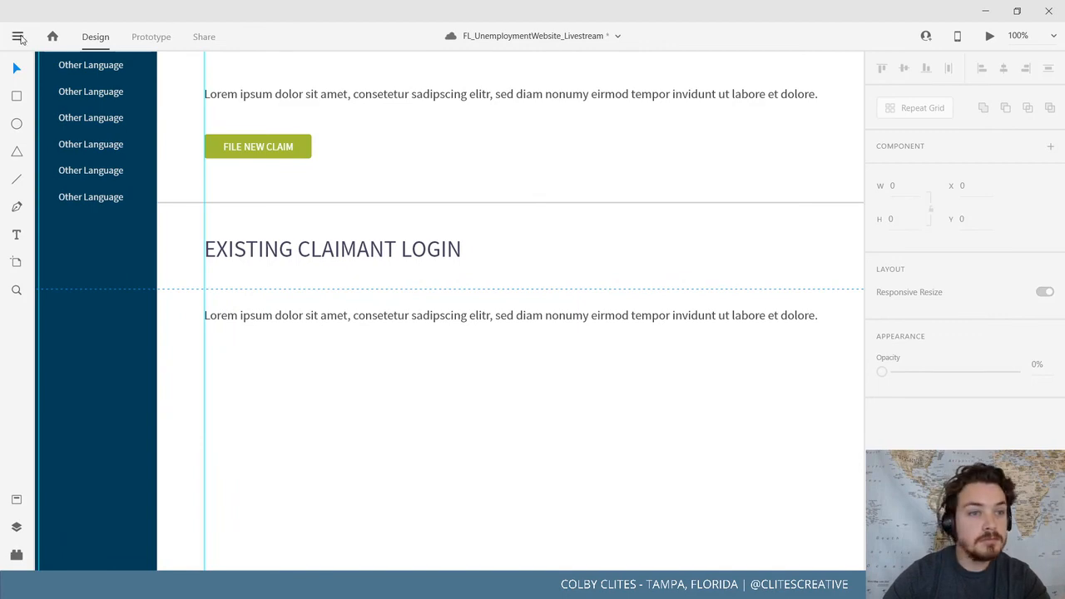
{"action": "left_click", "coordinate": [18, 36]}
{"action": "left_click", "coordinate": [25, 300]}
{"action": "left_click", "coordinate": [613, 376]}
{"action": "left_click_drag", "start_coordinate": [650, 378], "coordinate": [599, 366]}
{"action": "key", "text": "ctrl+minus"}
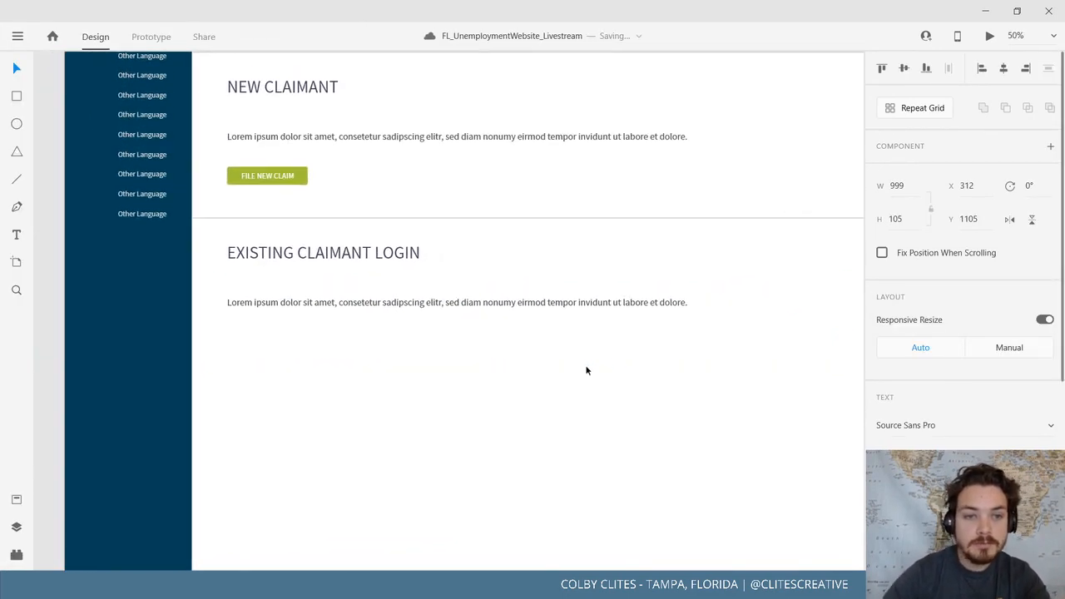
Copy the two-line Lorem ipsum paragraph beneath the welcome sentence in the CONNECT section
{"action": "left_click_drag", "start_coordinate": [475, 306], "coordinate": [297, 275]}
{"action": "left_click_drag", "start_coordinate": [524, 304], "coordinate": [537, 311]}
{"action": "key", "text": "ctrl+minus"}
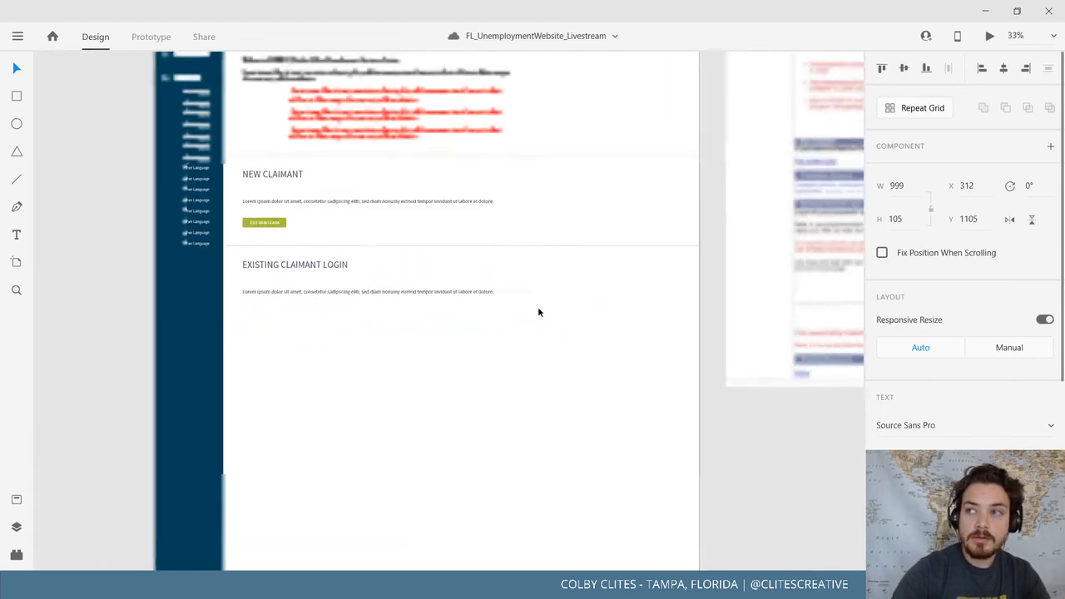
{"action": "left_click_drag", "start_coordinate": [666, 316], "coordinate": [579, 408]}
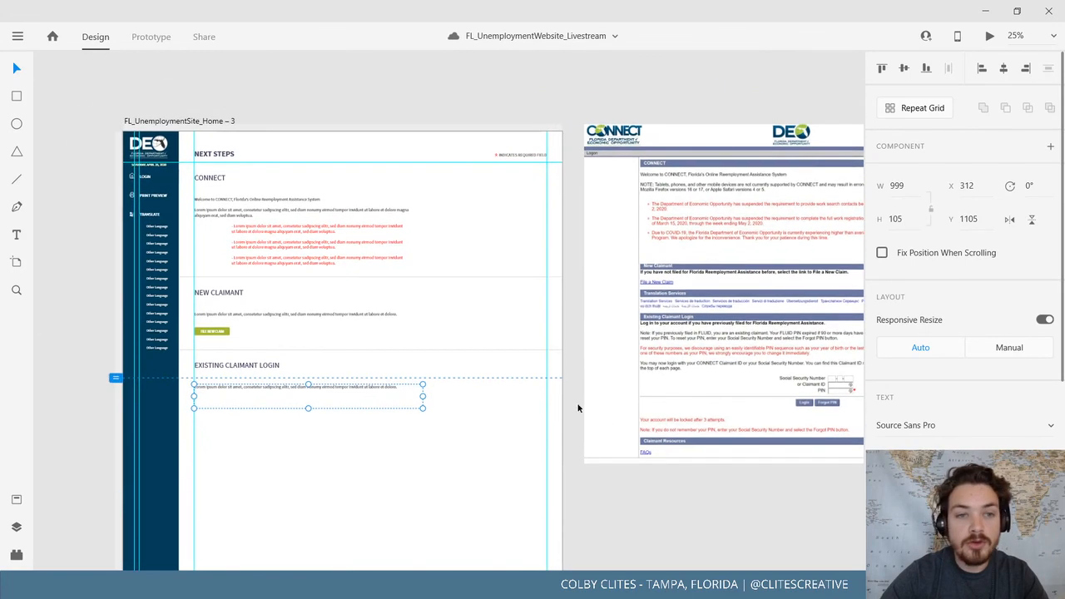
{"action": "left_click_drag", "start_coordinate": [481, 321], "coordinate": [475, 287]}
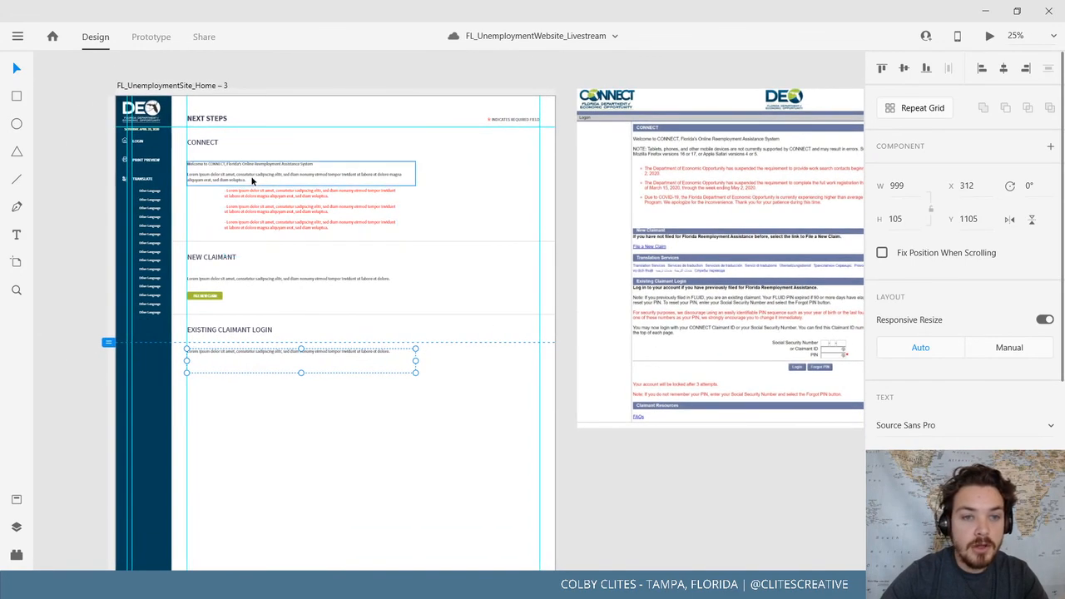
{"action": "left_click", "coordinate": [252, 181]}
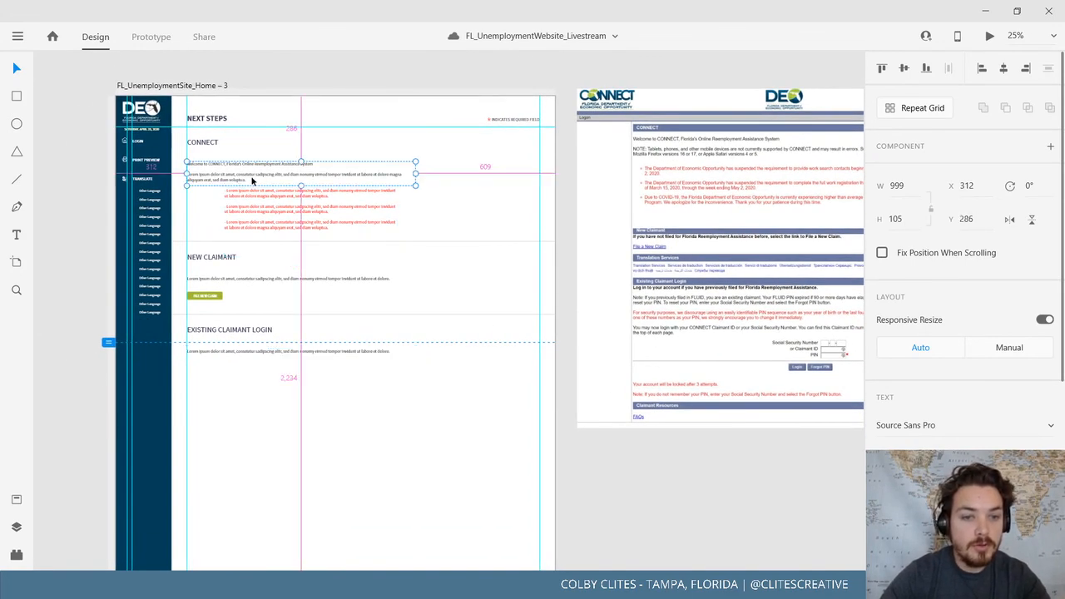
{"action": "left_click", "coordinate": [350, 361]}
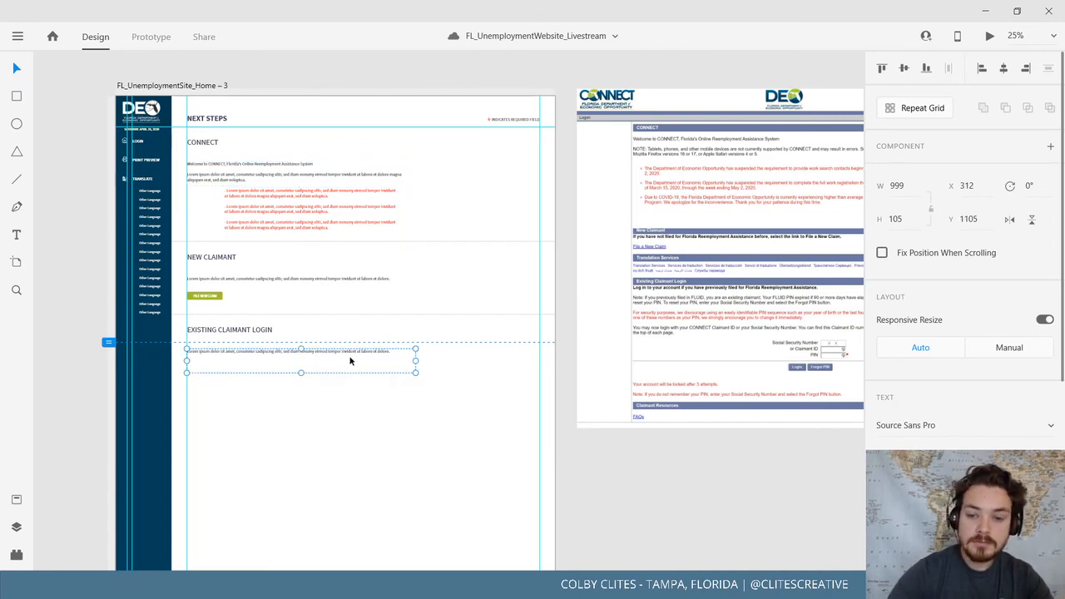
{"action": "key", "text": "ctrl+equal"}
{"action": "left_click_drag", "start_coordinate": [356, 369], "coordinate": [517, 421]}
{"action": "left_click", "coordinate": [358, 154]}
{"action": "double_click", "coordinate": [345, 158]}
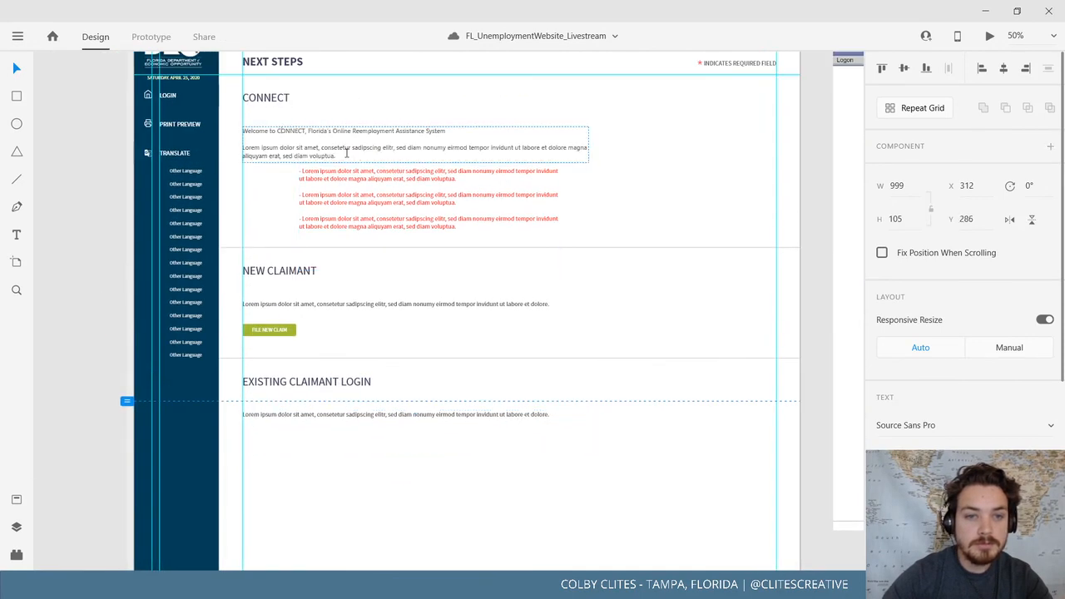
{"action": "left_click_drag", "start_coordinate": [345, 157], "coordinate": [227, 146]}
{"action": "key", "text": "ctrl+c"}
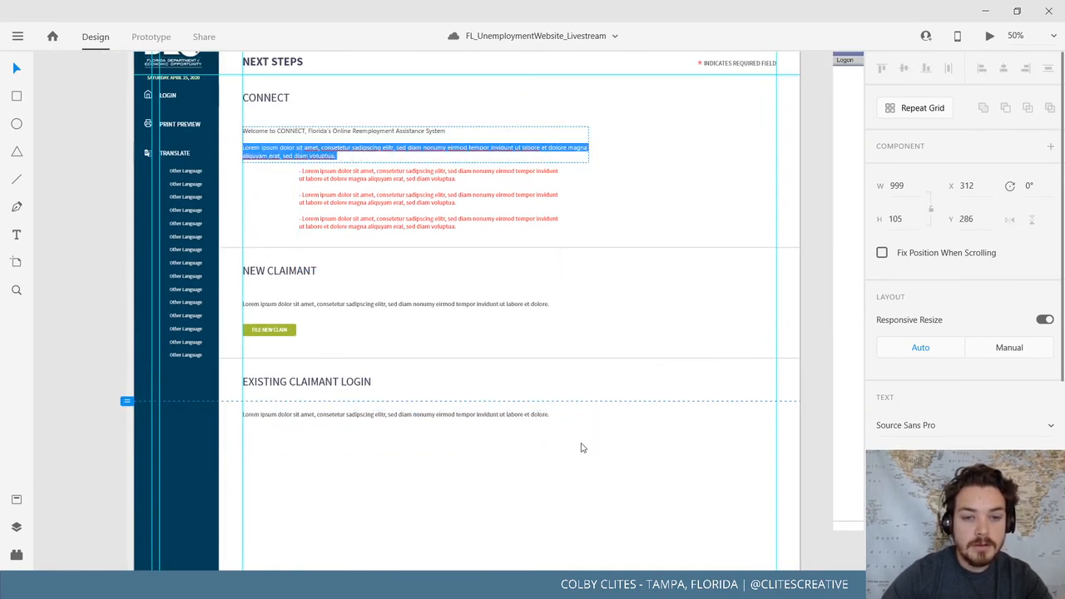
Paste the copied text as a second paragraph under EXISTING CLAIMANT LOGIN and extend the text box to a height of 393
{"action": "left_click", "coordinate": [513, 416]}
{"action": "double_click", "coordinate": [514, 415]}
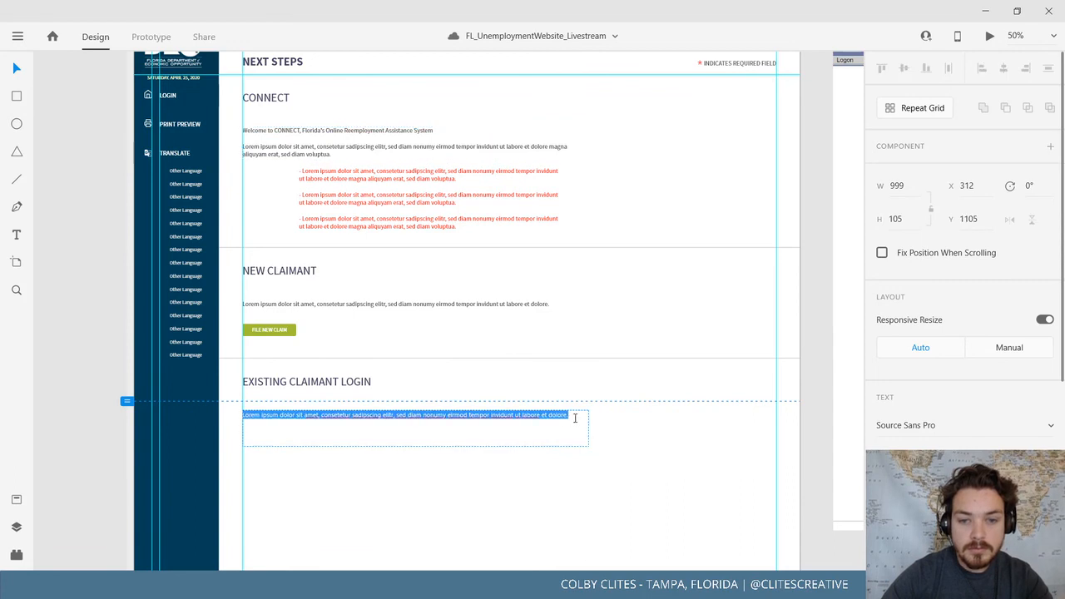
{"action": "left_click", "coordinate": [574, 418]}
{"action": "key", "text": "Return"}
{"action": "key", "text": "Return"}
{"action": "key", "text": "ctrl+v"}
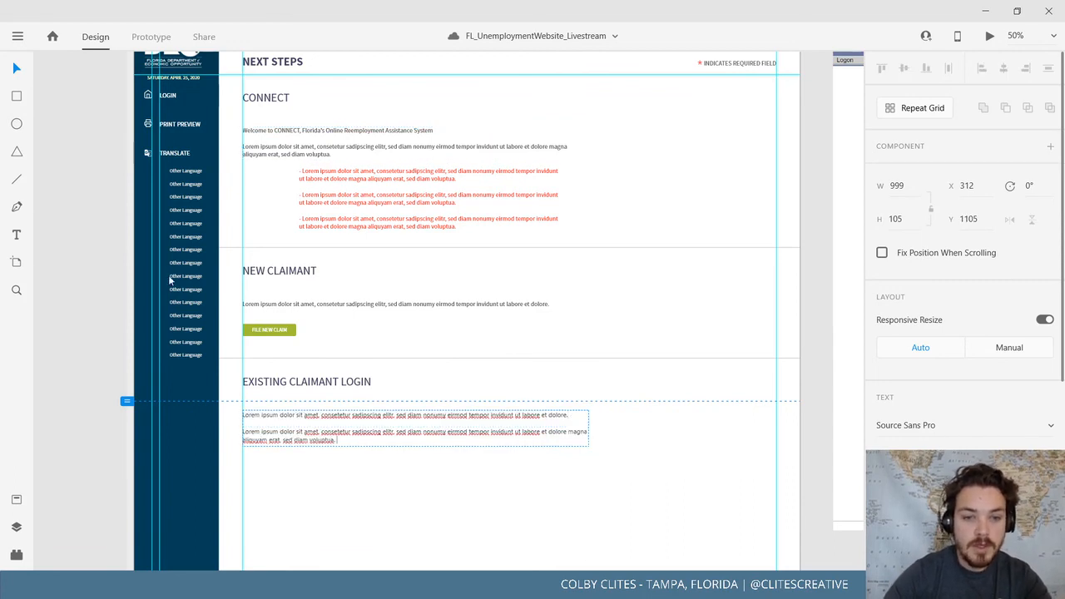
{"action": "key", "text": "Escape"}
{"action": "scroll", "coordinate": [432, 359], "scroll_direction": "down", "scroll_amount": 3}
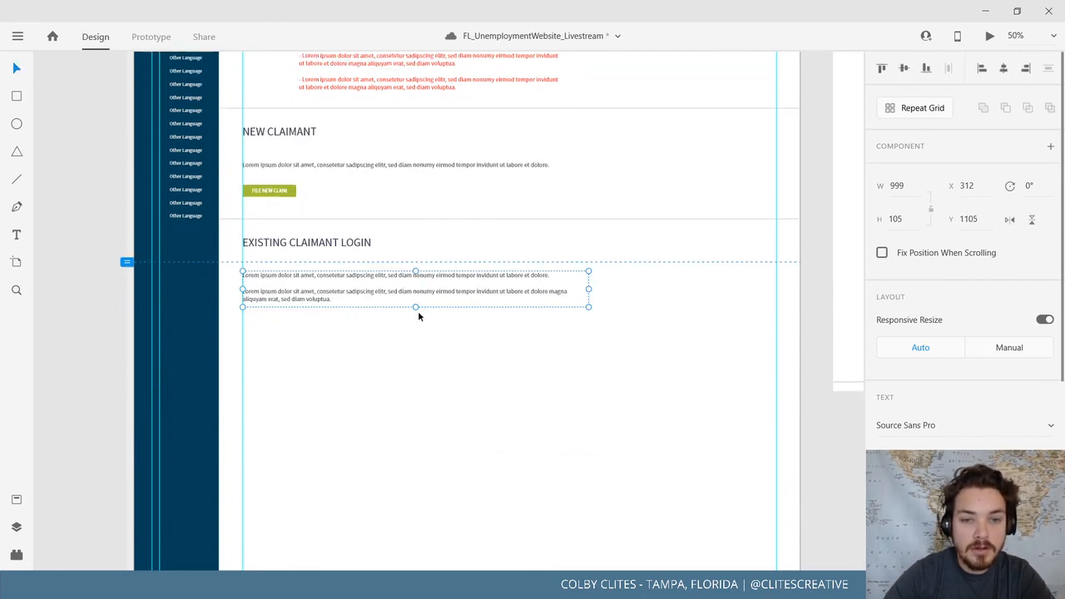
{"action": "left_click_drag", "start_coordinate": [415, 306], "coordinate": [435, 408]}
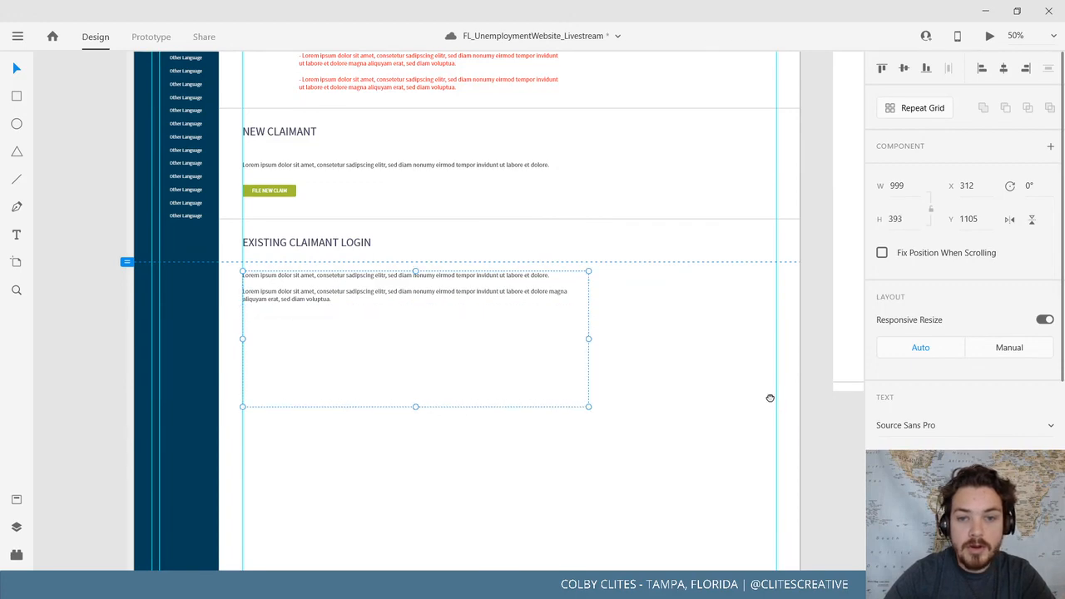
Paste the Lorem ipsum text as third and fourth paragraphs under EXISTING CLAIMANT LOGIN, repeating it twice in the third
{"action": "left_click_drag", "start_coordinate": [768, 397], "coordinate": [374, 426]}
{"action": "scroll", "coordinate": [452, 384], "scroll_direction": "left", "scroll_amount": 5}
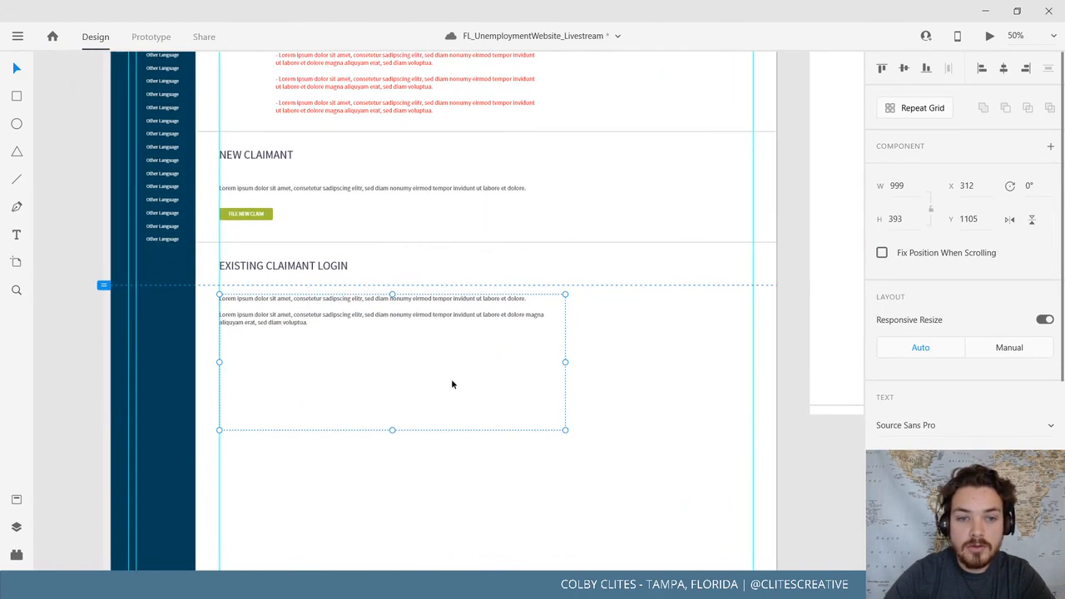
{"action": "double_click", "coordinate": [332, 338]}
{"action": "left_click", "coordinate": [335, 336]}
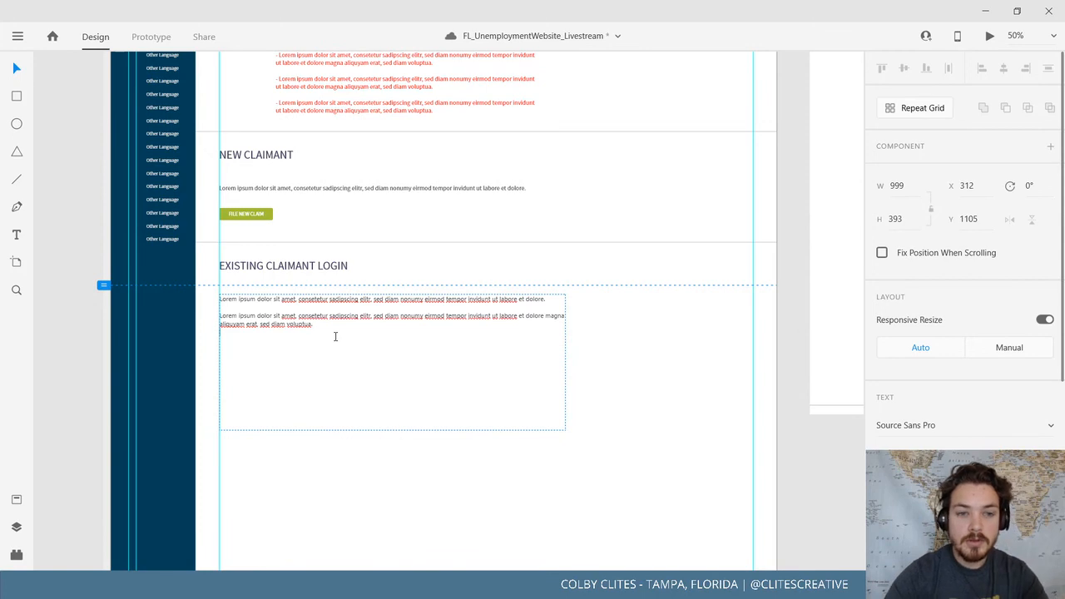
{"action": "key", "text": "ctrl+v"}
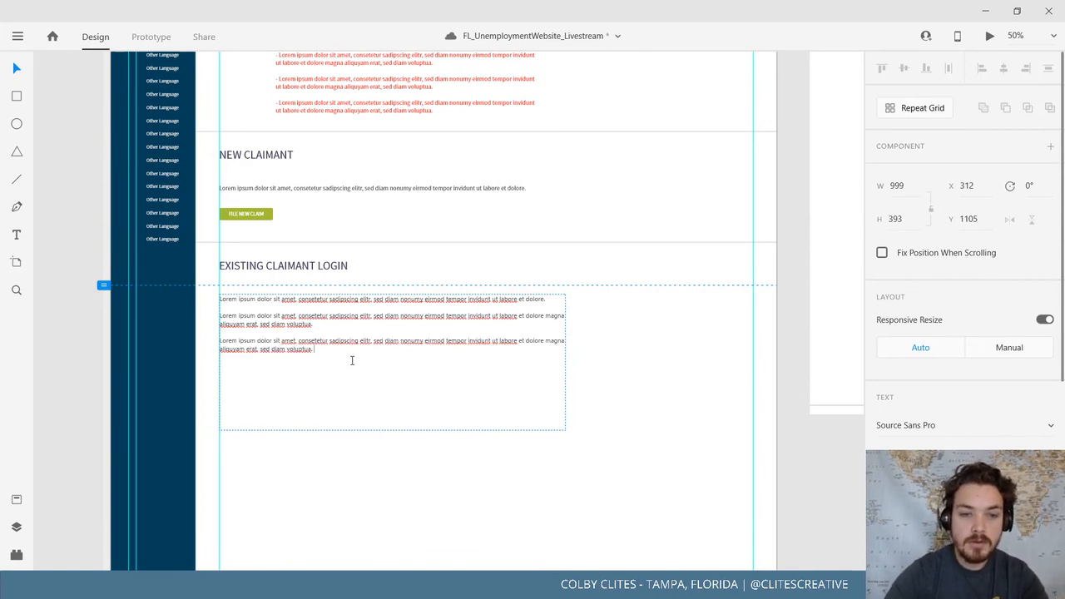
{"action": "key", "text": "ctrl+v"}
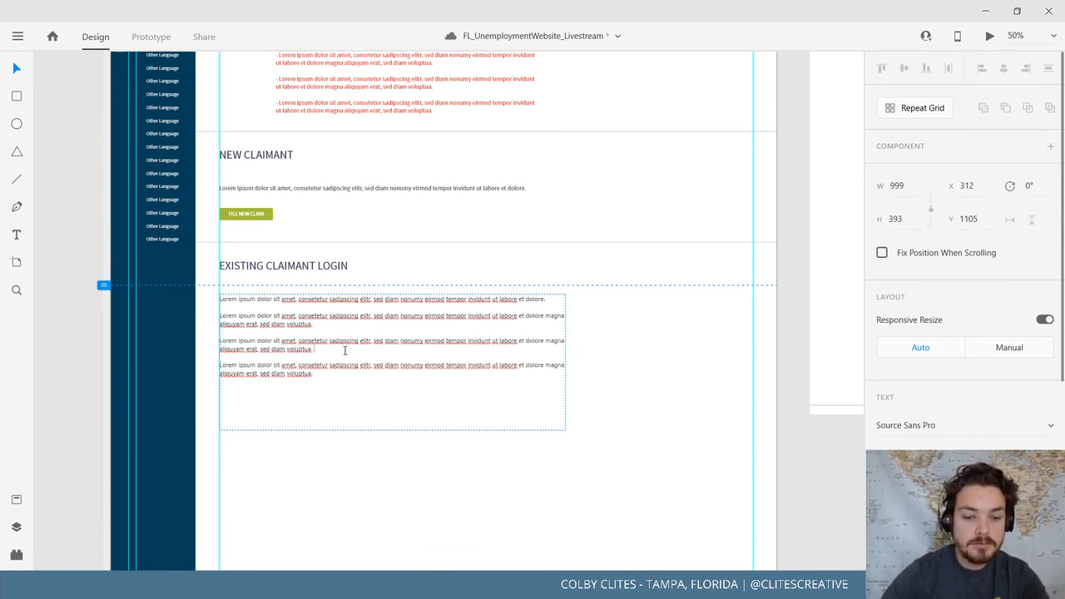
{"action": "key", "text": "ctrl+v"}
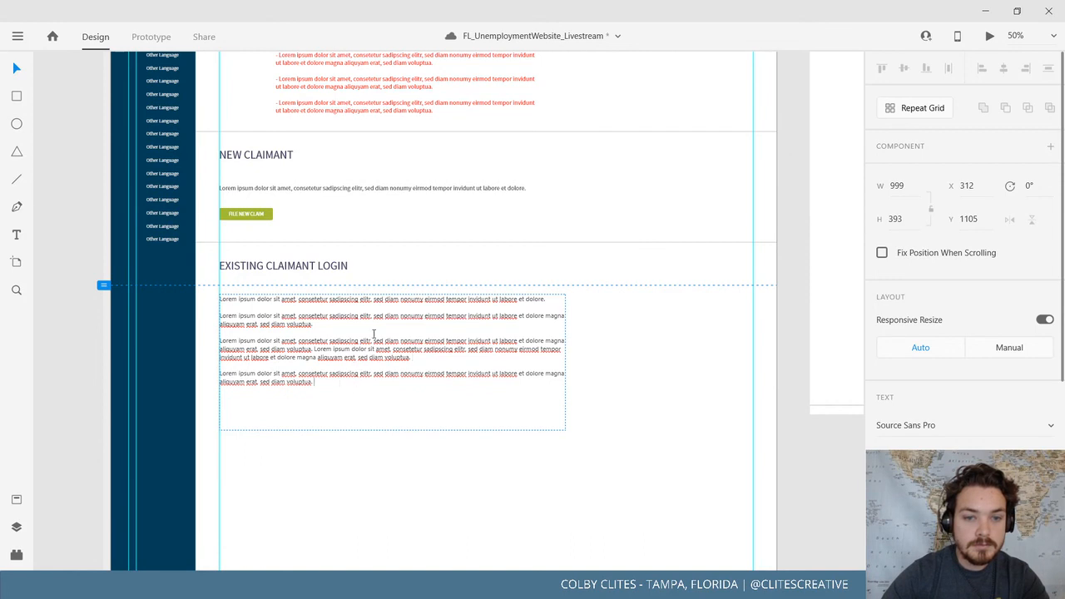
Append a copy of the first EXISTING CLAIMANT LOGIN line to the fourth paragraph and cut it off after "nonumy eirmod"
{"action": "left_click", "coordinate": [222, 293], "text": "shift"}
{"action": "key", "text": "ctrl+c"}
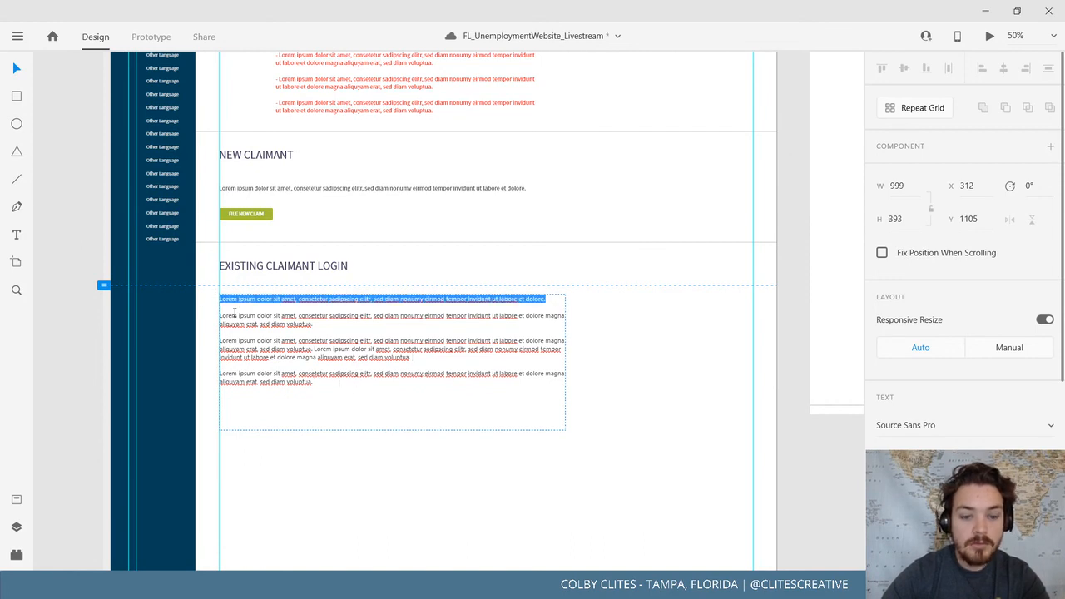
{"action": "left_click", "coordinate": [323, 384]}
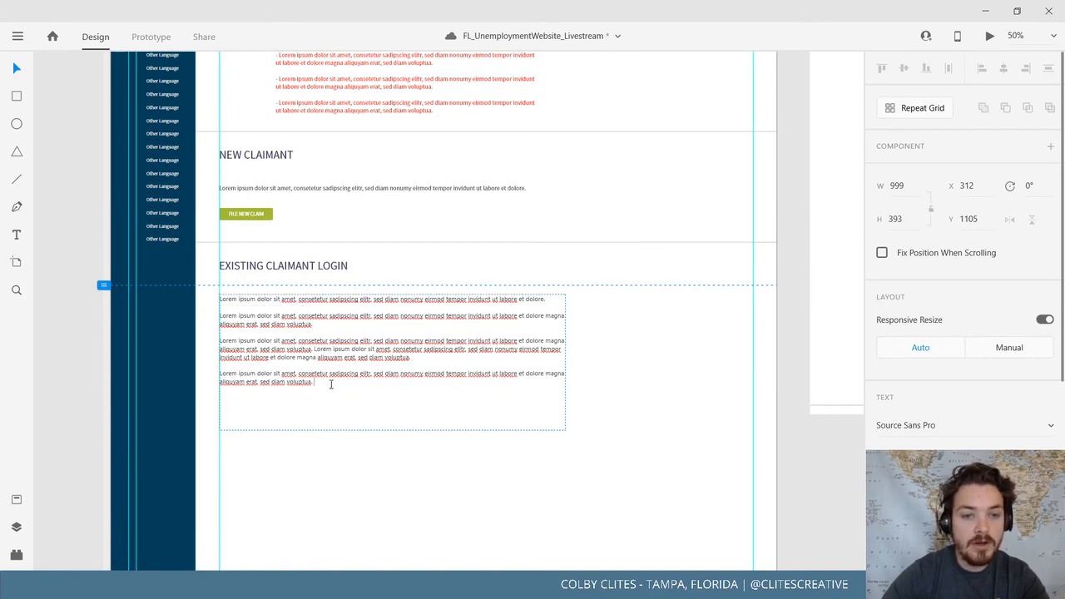
{"action": "key", "text": "ctrl+v"}
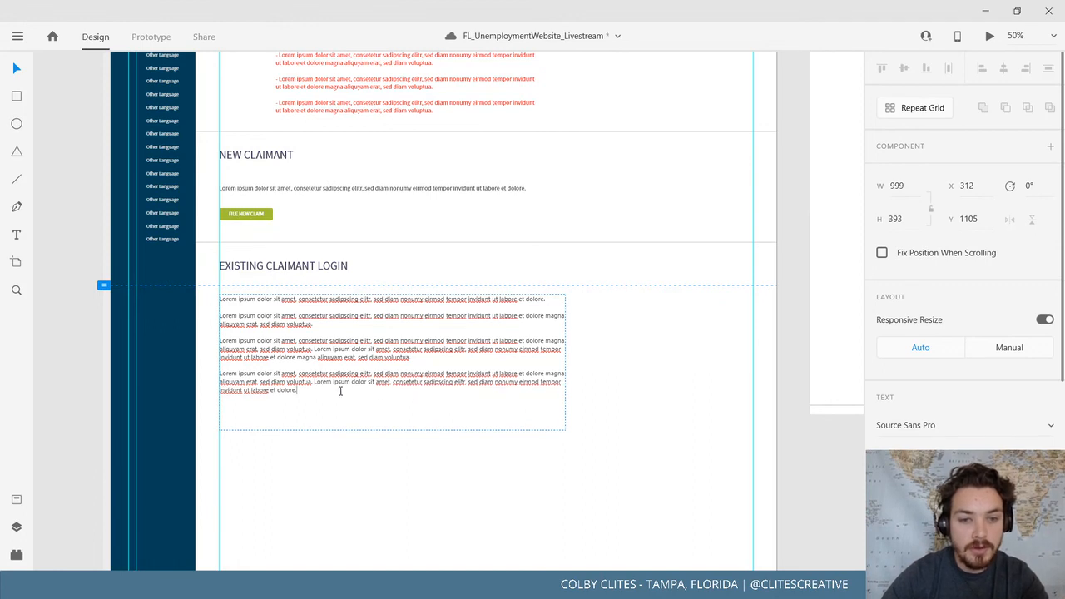
{"action": "left_click_drag", "start_coordinate": [466, 390], "coordinate": [540, 385]}
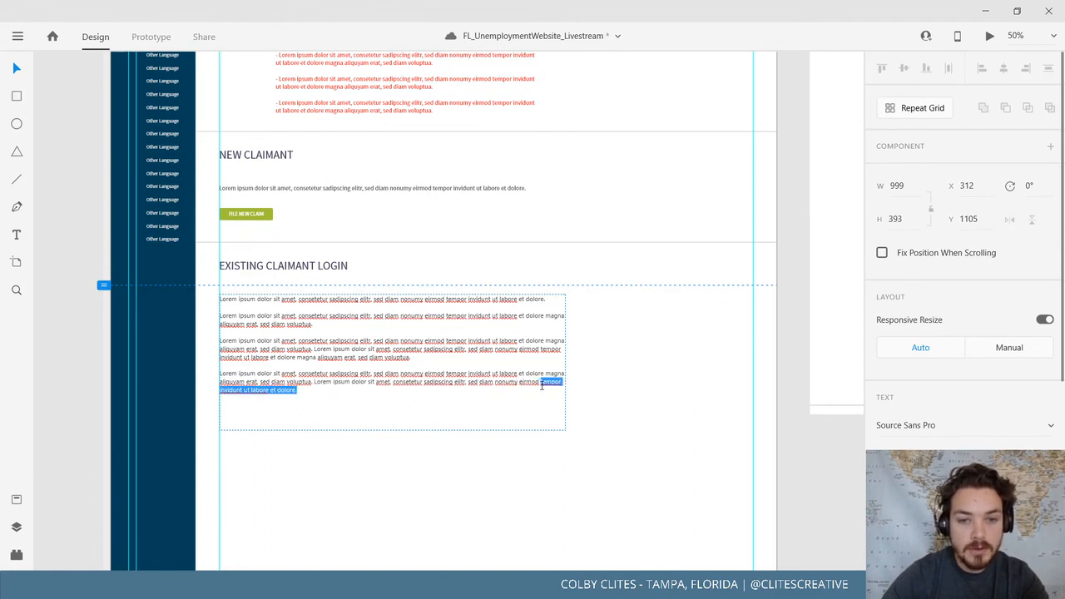
{"action": "key", "text": "BackSpace"}
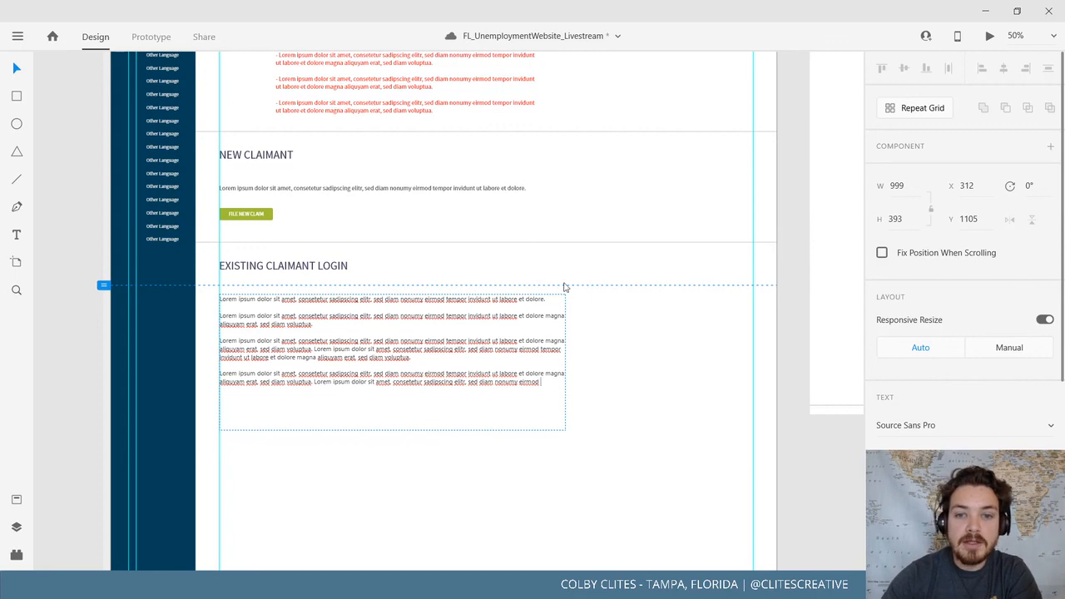
Make the first paragraph under EXISTING CLAIMANT LOGIN bold, following the original login page
{"action": "left_click", "coordinate": [17, 69]}
{"action": "left_click", "coordinate": [97, 155]}
{"action": "left_click_drag", "start_coordinate": [95, 164], "coordinate": [103, 300]}
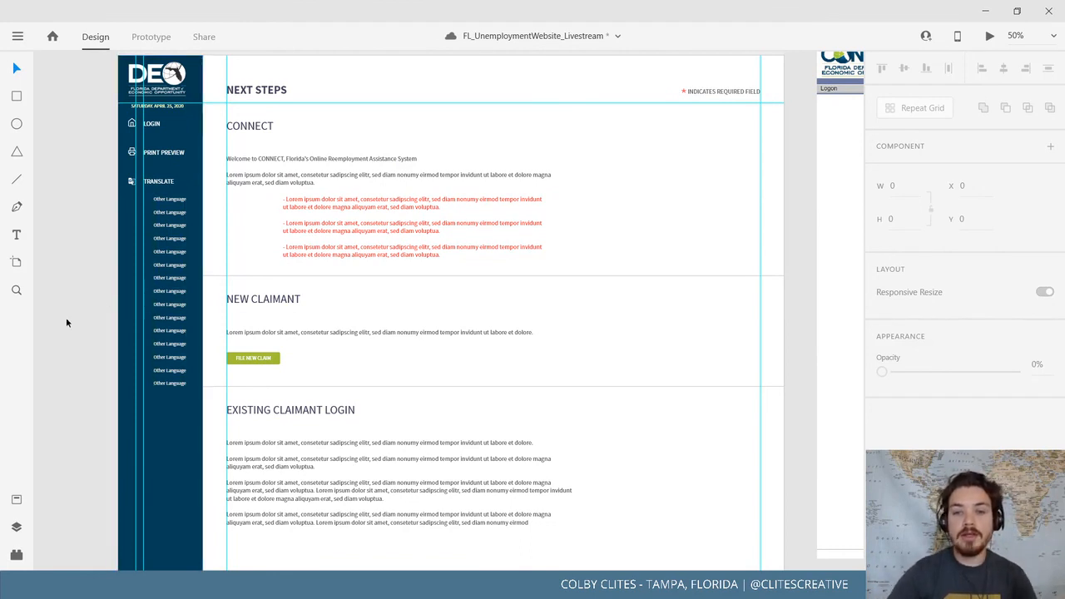
{"action": "scroll", "coordinate": [230, 419], "scroll_direction": "down", "scroll_amount": 3}
{"action": "scroll", "coordinate": [231, 418], "scroll_direction": "right", "scroll_amount": 5}
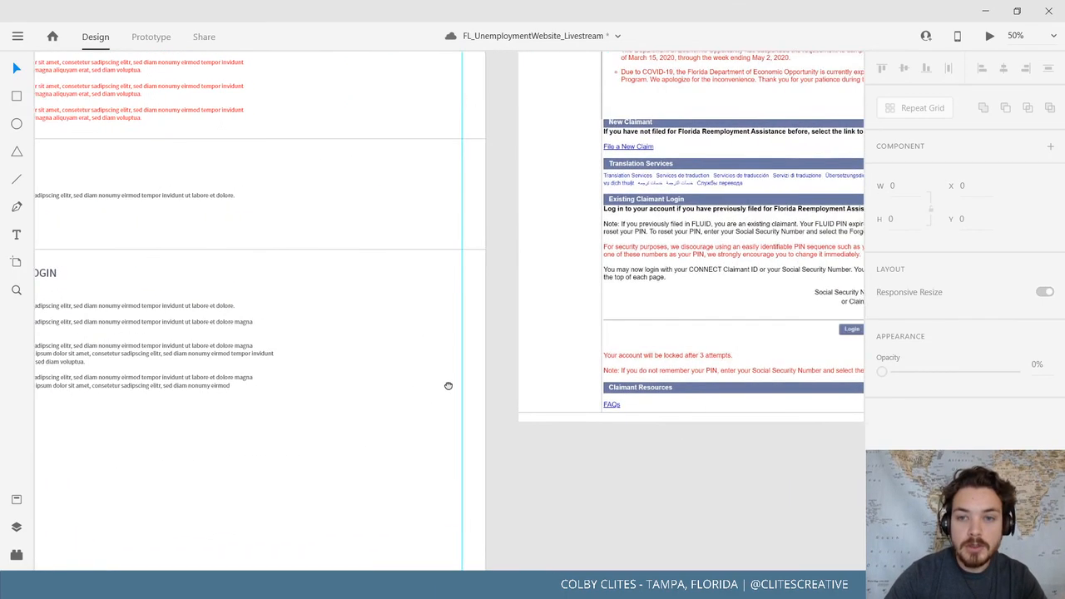
{"action": "left_click_drag", "start_coordinate": [448, 386], "coordinate": [827, 391]}
{"action": "left_click", "coordinate": [498, 313]}
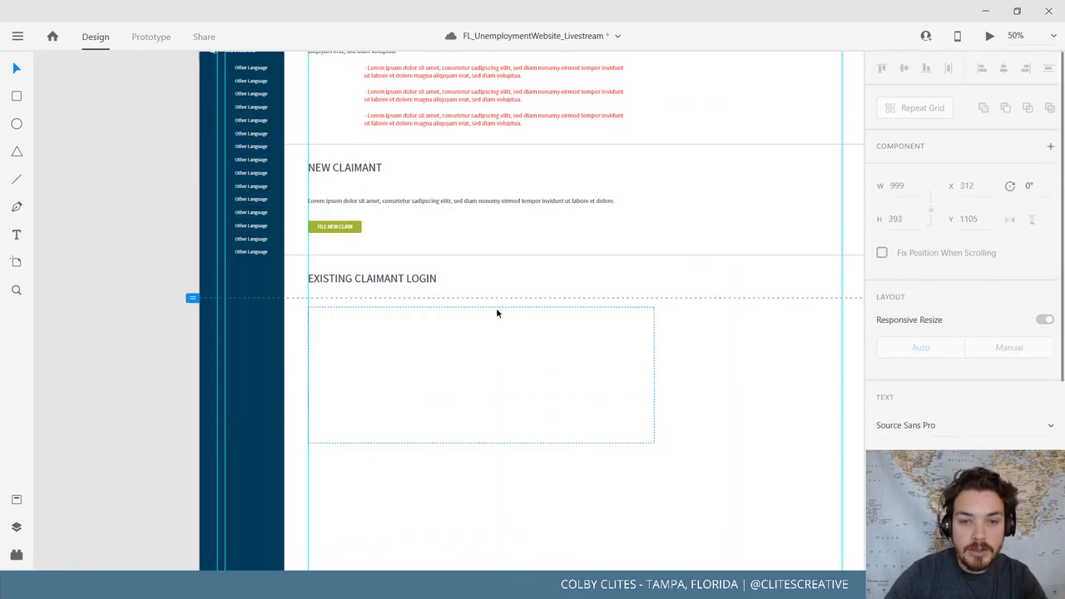
{"action": "triple_click", "coordinate": [504, 310]}
{"action": "double_click", "coordinate": [505, 310]}
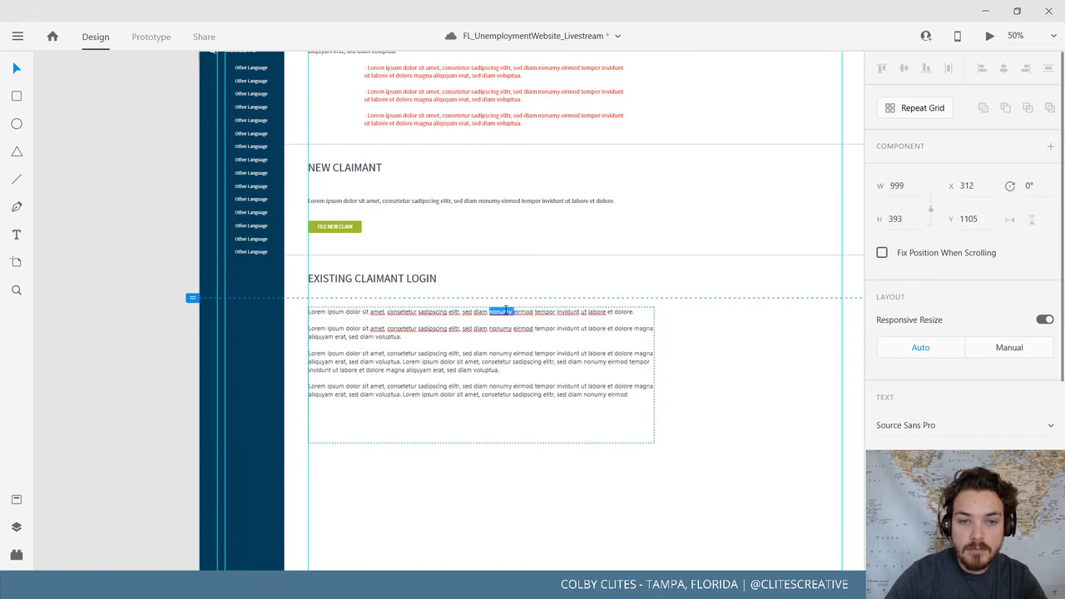
{"action": "triple_click", "coordinate": [505, 310]}
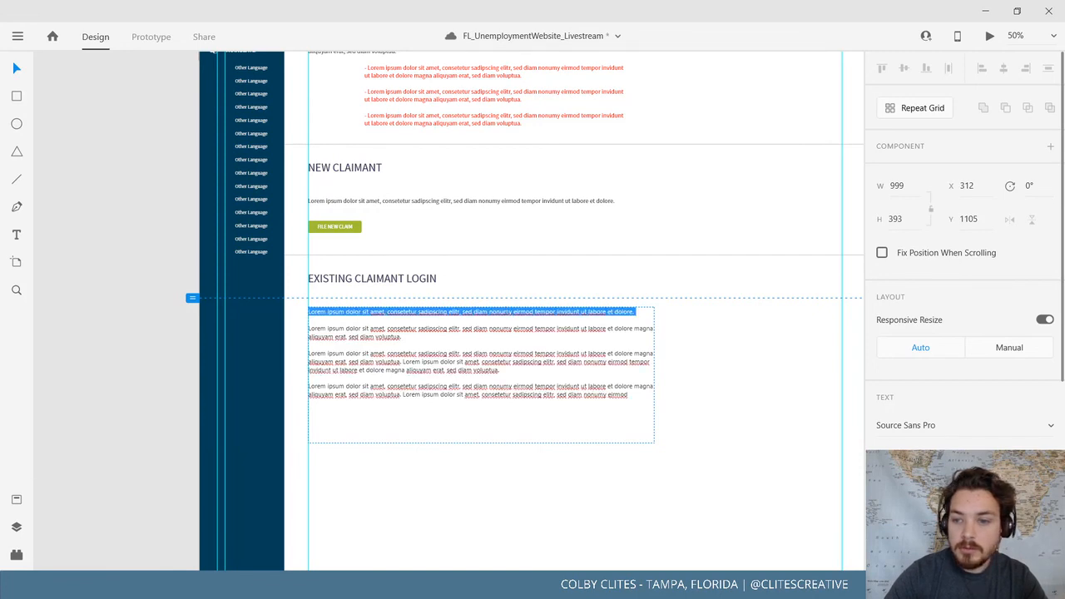
{"action": "key", "text": "ctrl+b"}
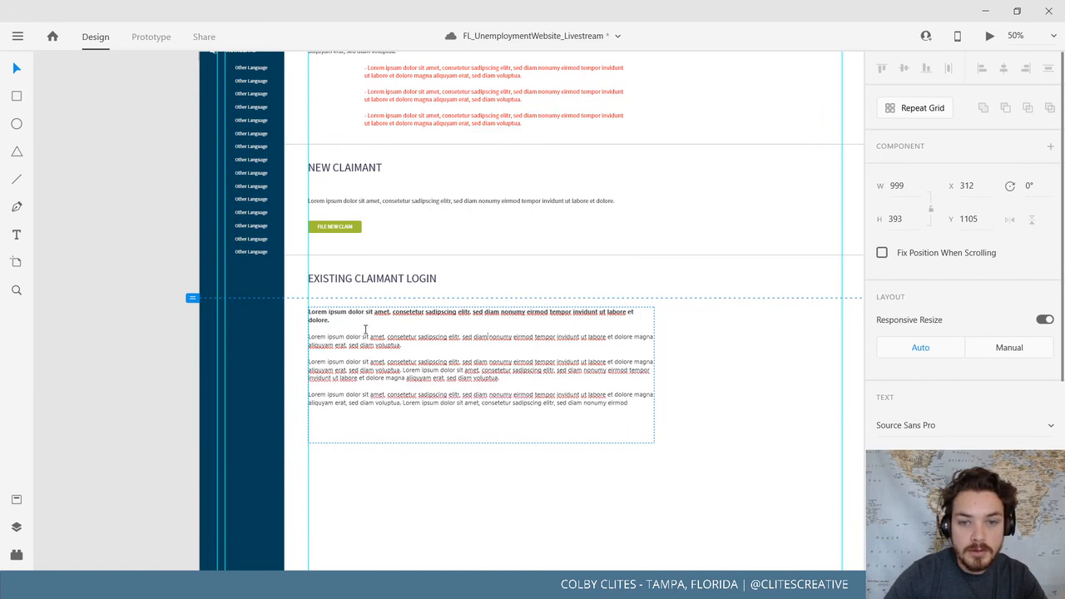
Remove the words "ut labore et" from the bold sentence so it fits on one line
{"action": "left_click_drag", "start_coordinate": [634, 314], "coordinate": [602, 312]}
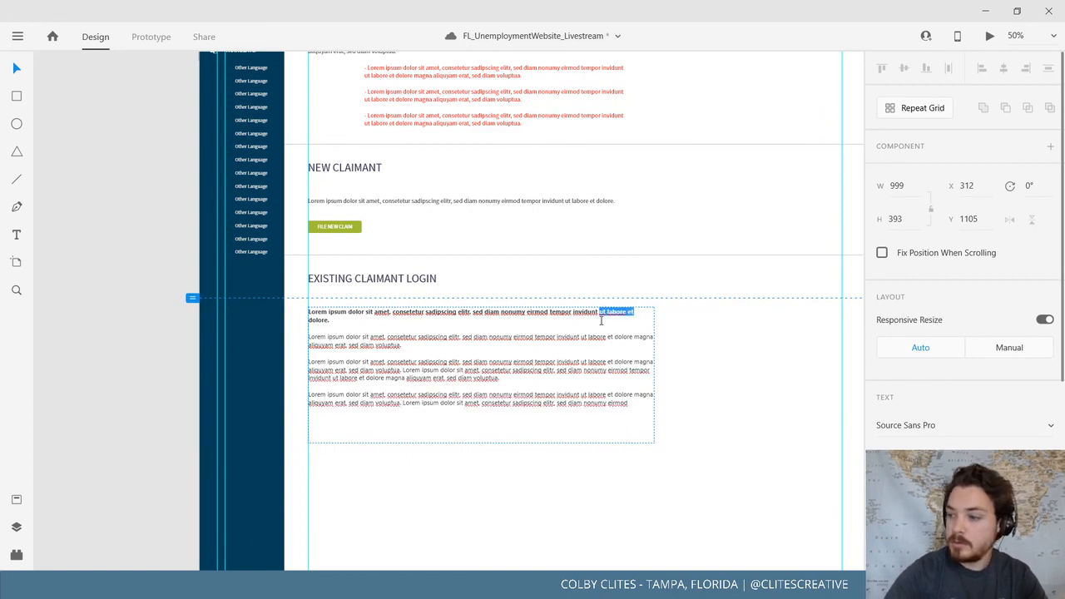
{"action": "key", "text": "BackSpace"}
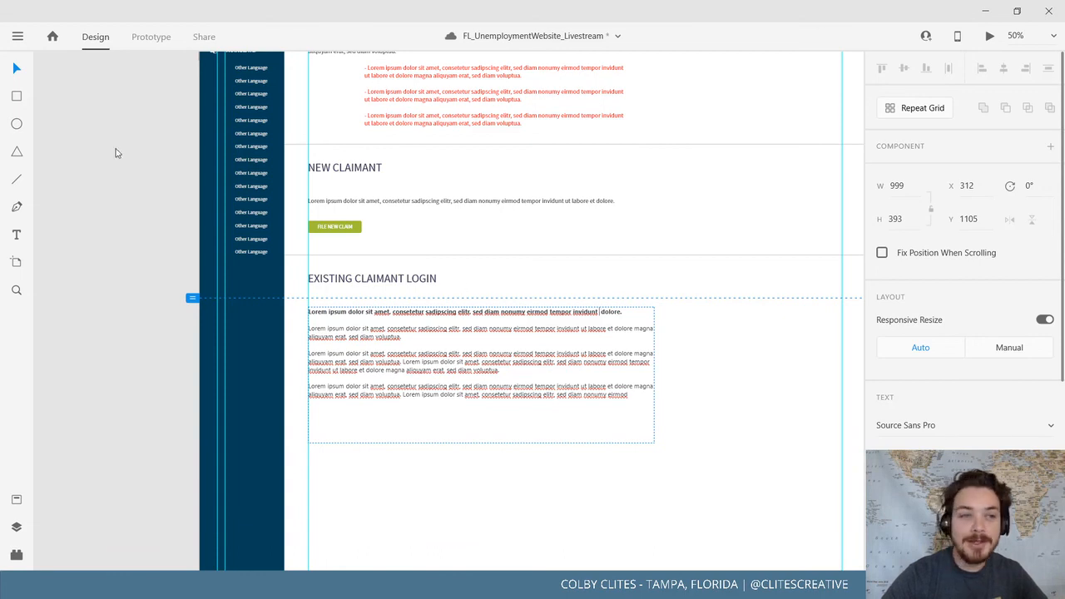
{"action": "key", "text": "Escape"}
Save the document and deselect the EXISTING CLAIMANT LOGIN text
{"action": "left_click", "coordinate": [17, 36]}
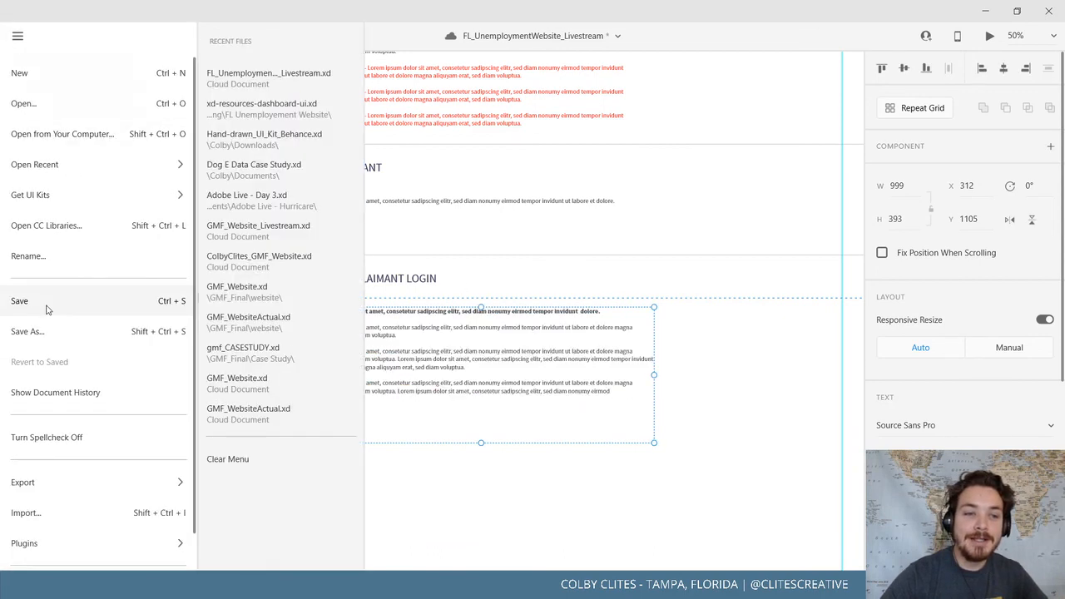
{"action": "left_click", "coordinate": [46, 304]}
{"action": "left_click", "coordinate": [129, 276]}
{"action": "left_click_drag", "start_coordinate": [159, 278], "coordinate": [116, 307]}
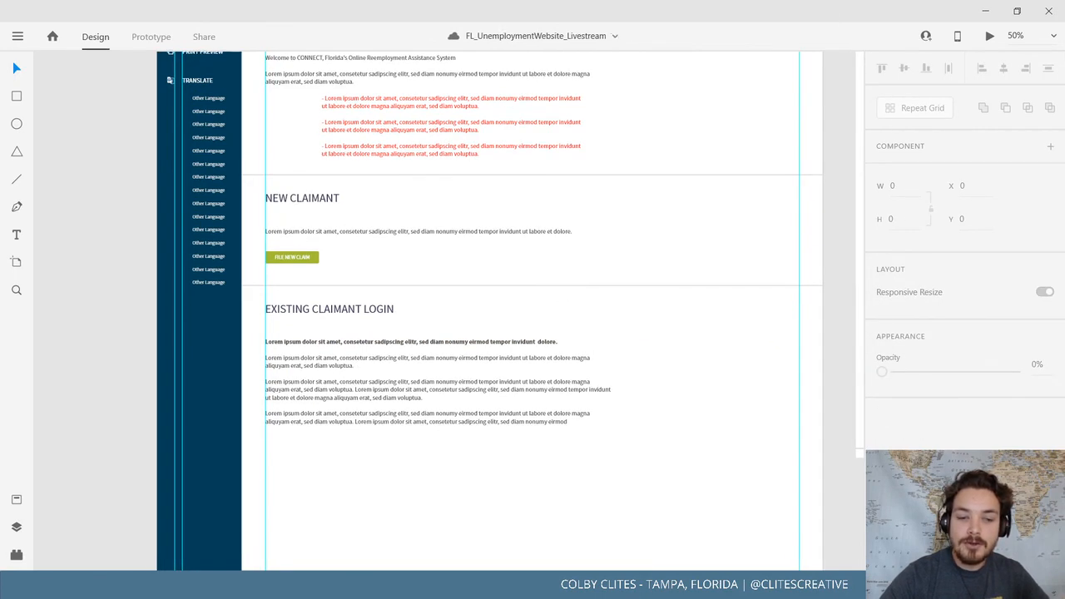
Open Adobe Acrobat Pro DC
{"action": "key", "text": "super"}
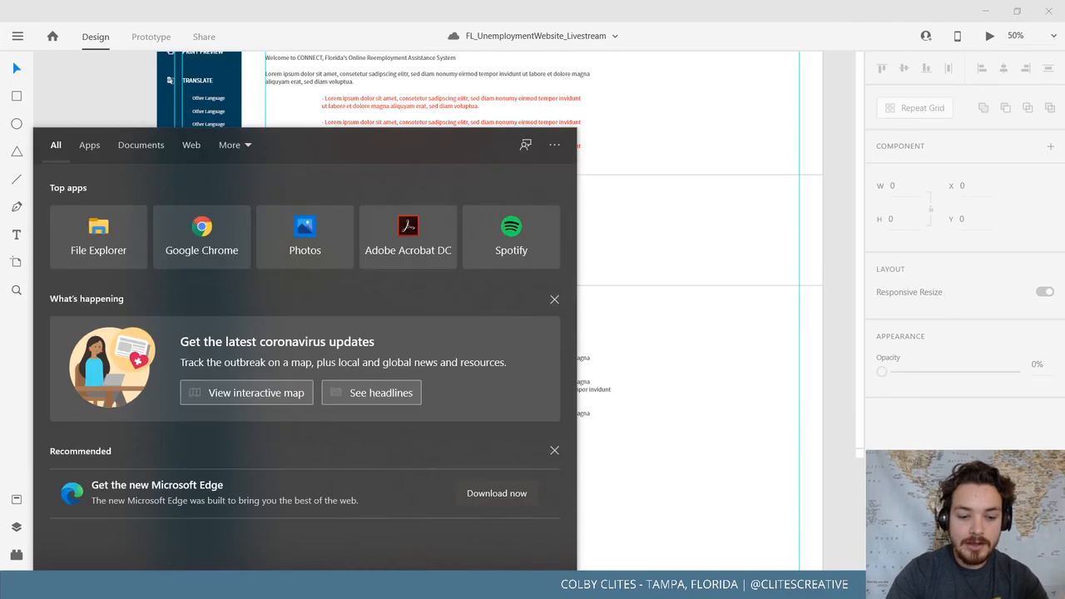
{"action": "type", "text": "acro"}
{"action": "key", "text": "Return"}
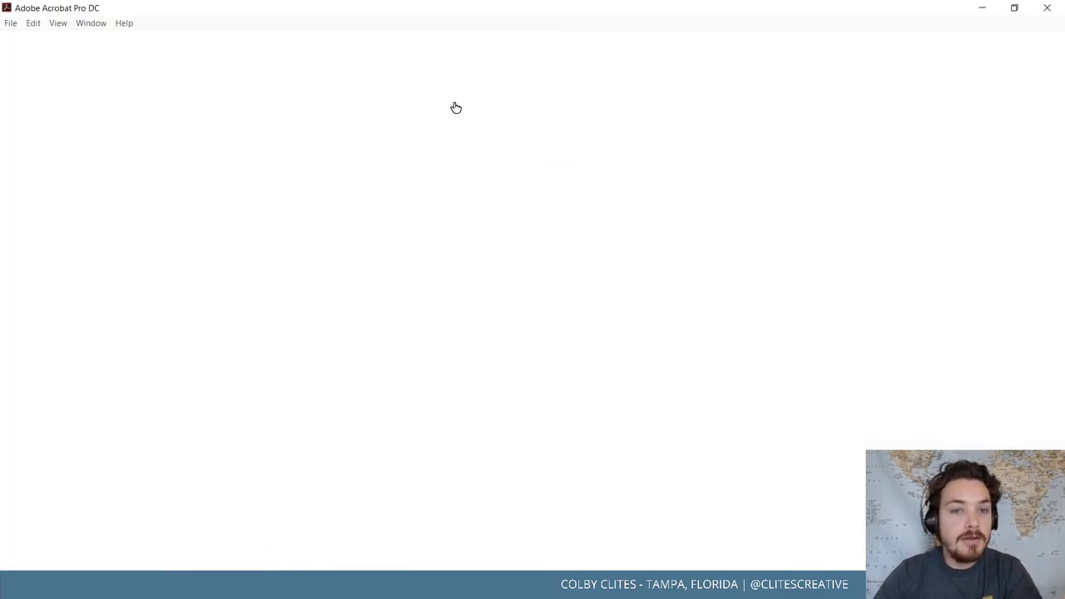
{"action": "left_click", "coordinate": [10, 25]}
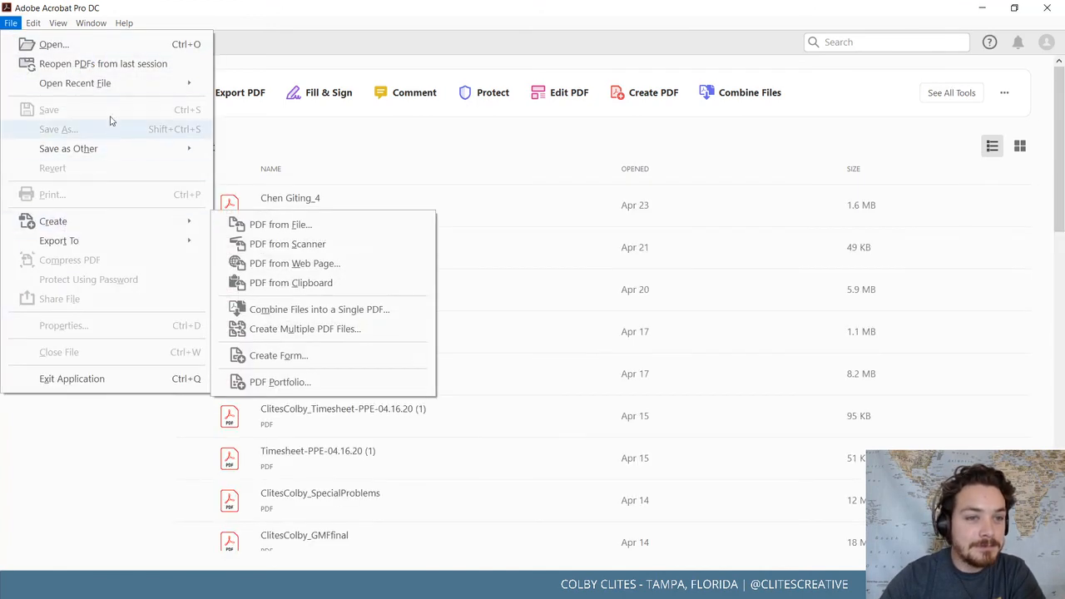
{"action": "left_click", "coordinate": [104, 43]}
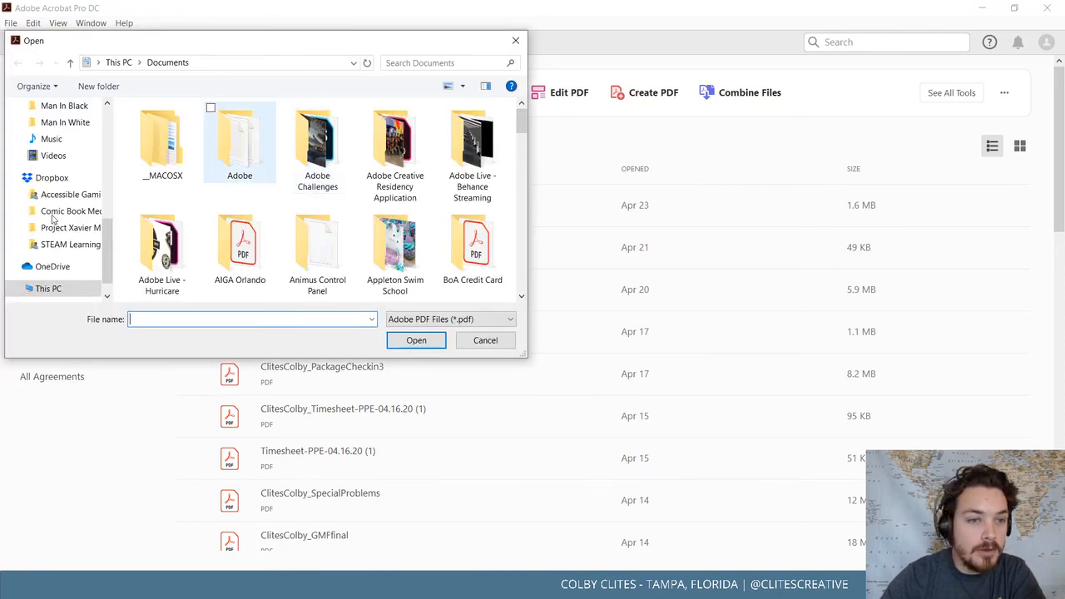
{"action": "scroll", "coordinate": [72, 209], "scroll_direction": "up", "scroll_amount": 3}
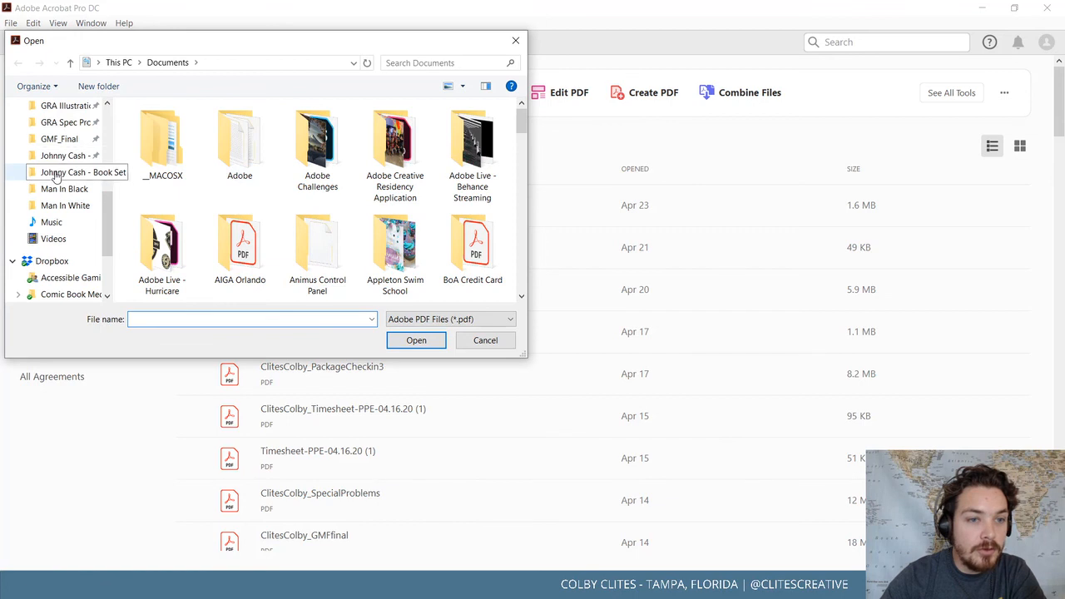
{"action": "left_click", "coordinate": [58, 172]}
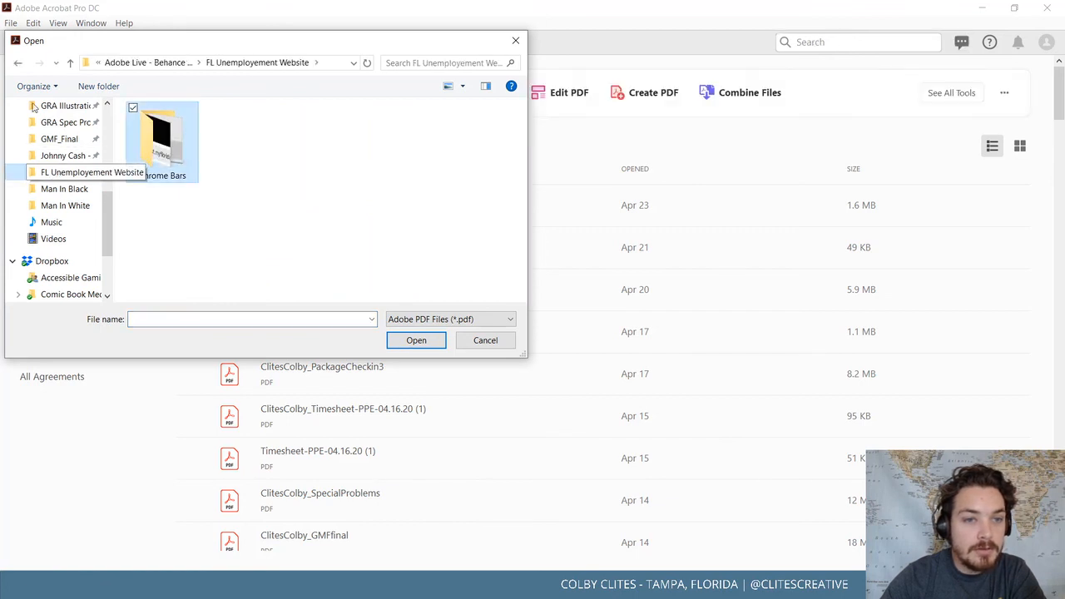
{"action": "double_click", "coordinate": [150, 155]}
{"action": "left_click", "coordinate": [19, 64]}
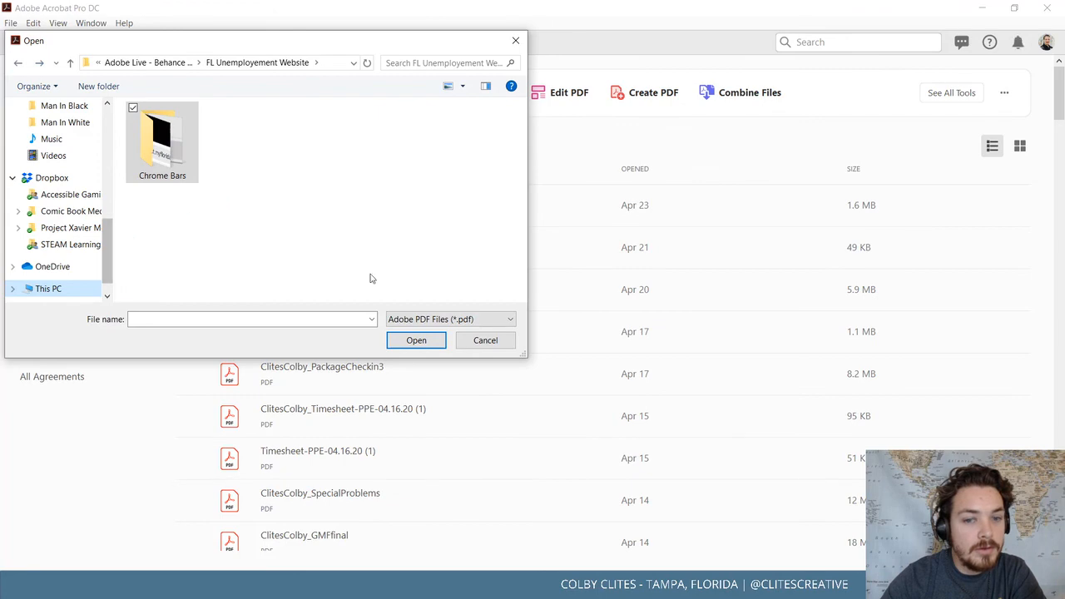
{"action": "left_click", "coordinate": [482, 341]}
Switch to File Explorer and open image 4 from the FL Unemployement Website folder in Adobe Illustrator 2020
{"action": "left_click", "coordinate": [418, 585]}
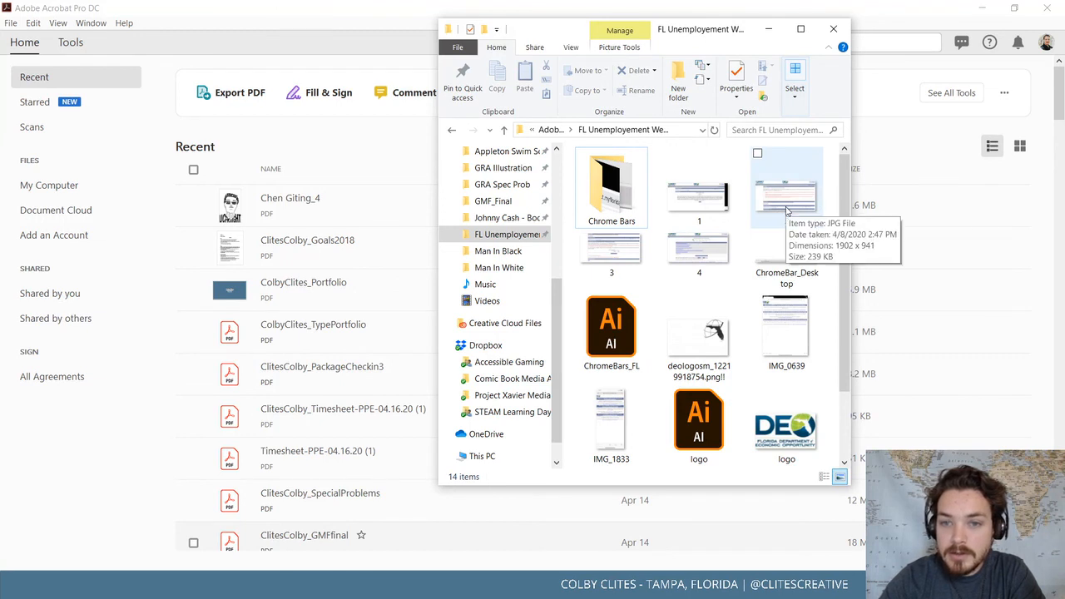
{"action": "left_click", "coordinate": [715, 241]}
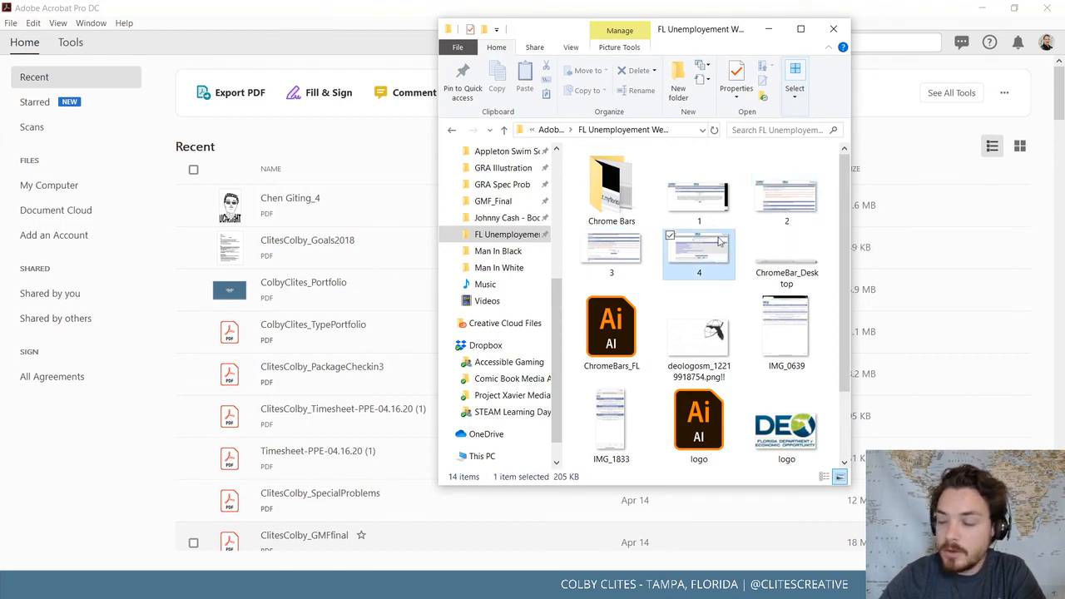
{"action": "right_click", "coordinate": [719, 241]}
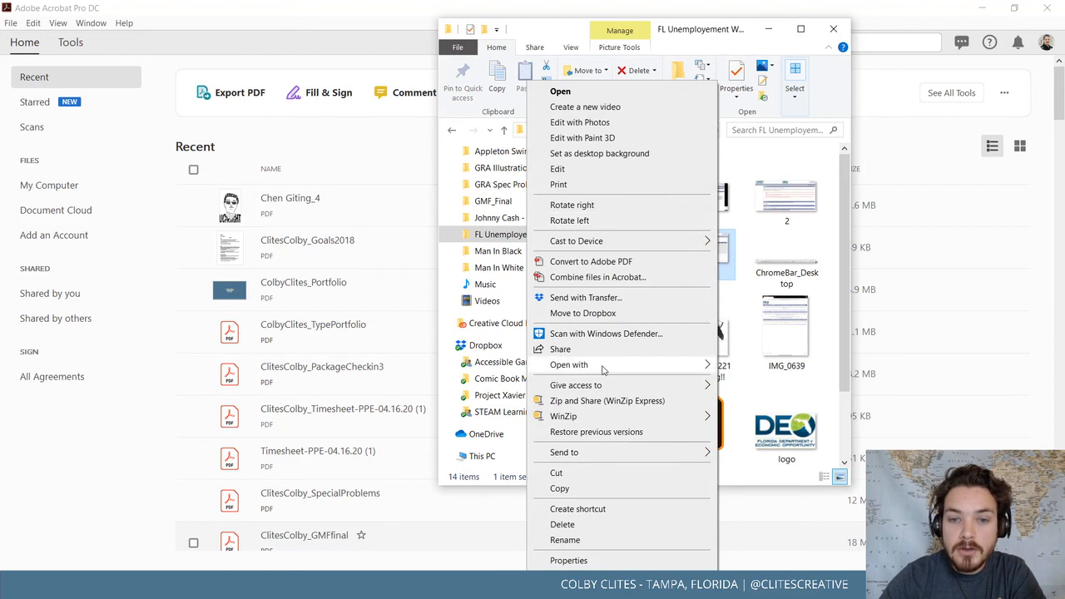
{"action": "mouse_move", "coordinate": [603, 369]}
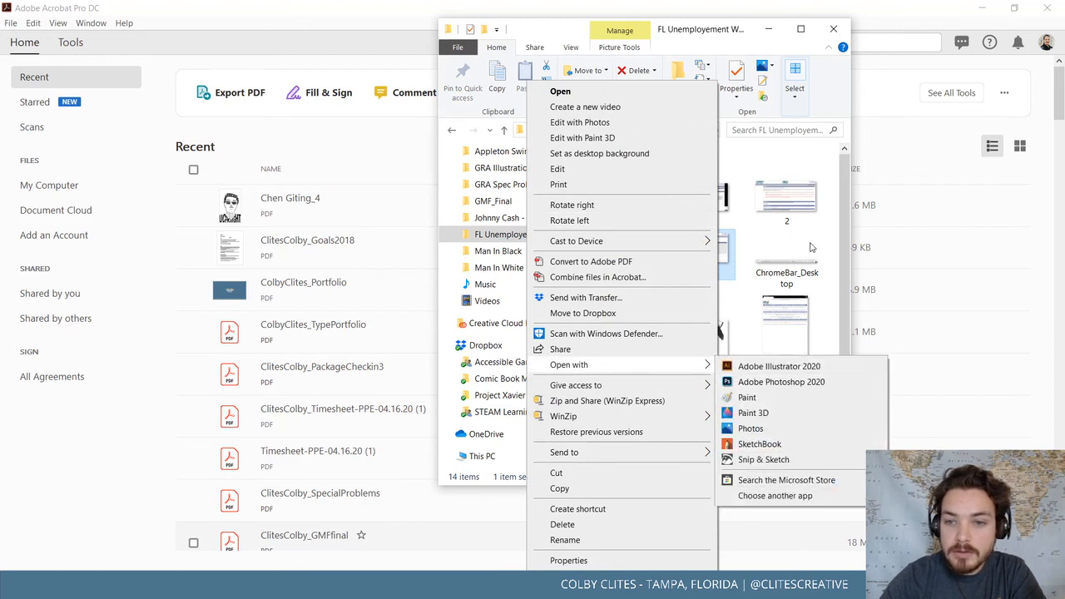
{"action": "left_click", "coordinate": [816, 241]}
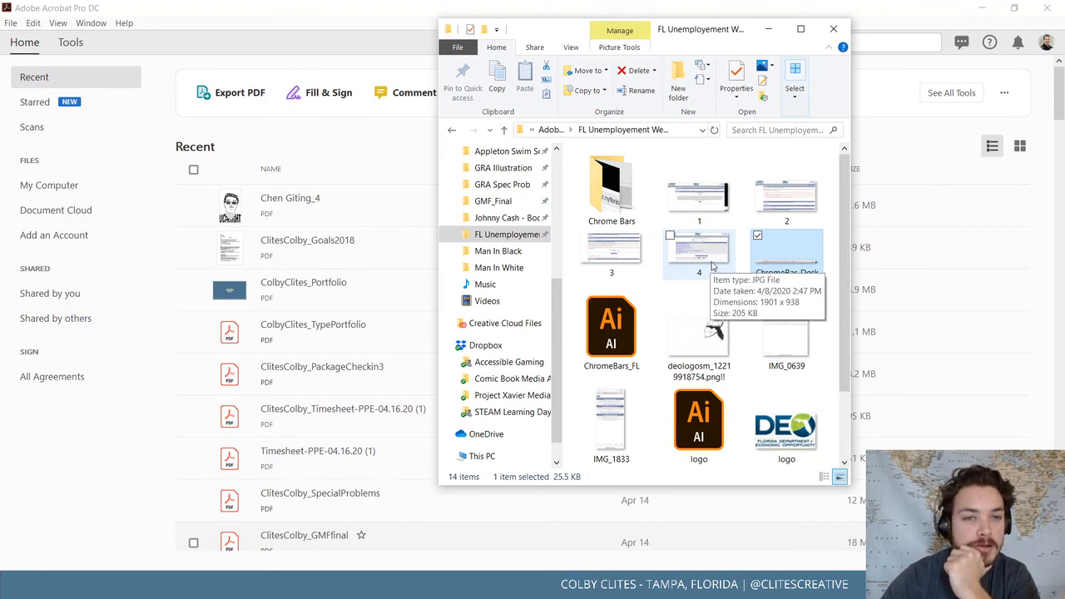
{"action": "left_click", "coordinate": [713, 264]}
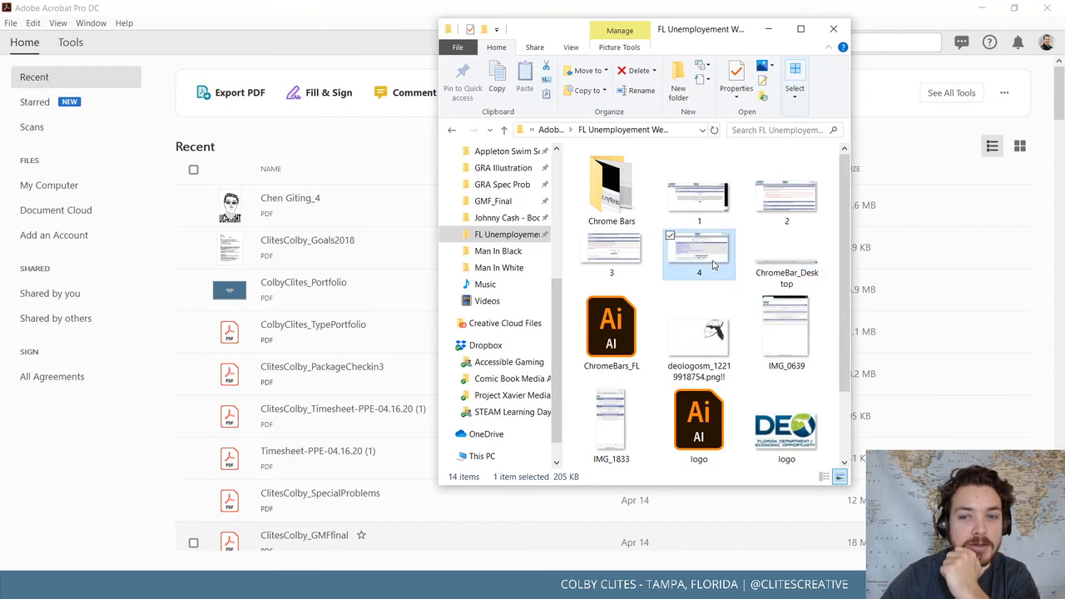
{"action": "right_click", "coordinate": [713, 264]}
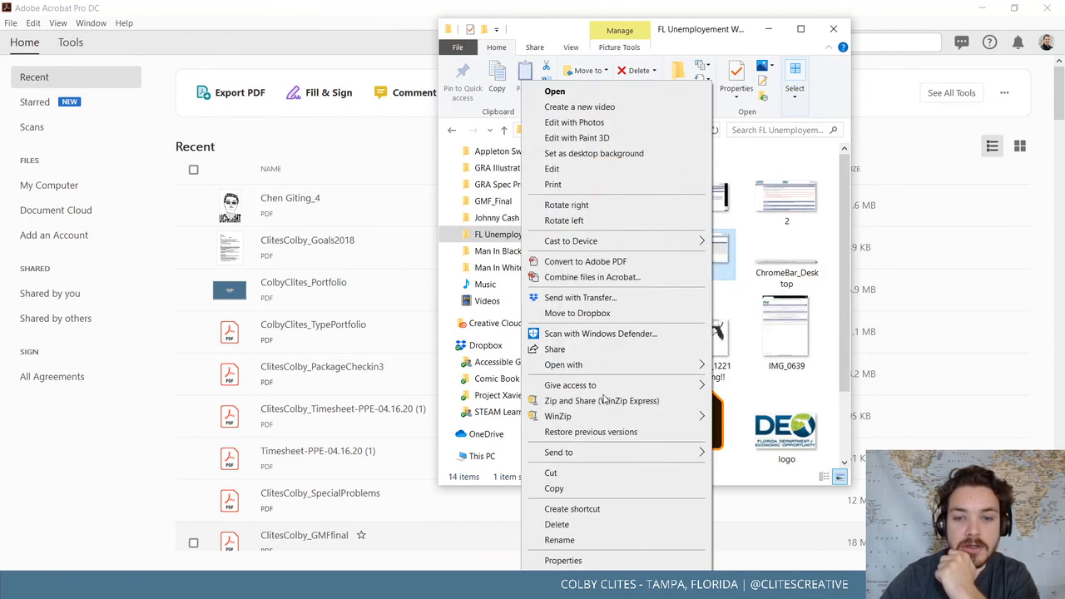
{"action": "mouse_move", "coordinate": [690, 365]}
{"action": "left_click", "coordinate": [765, 374]}
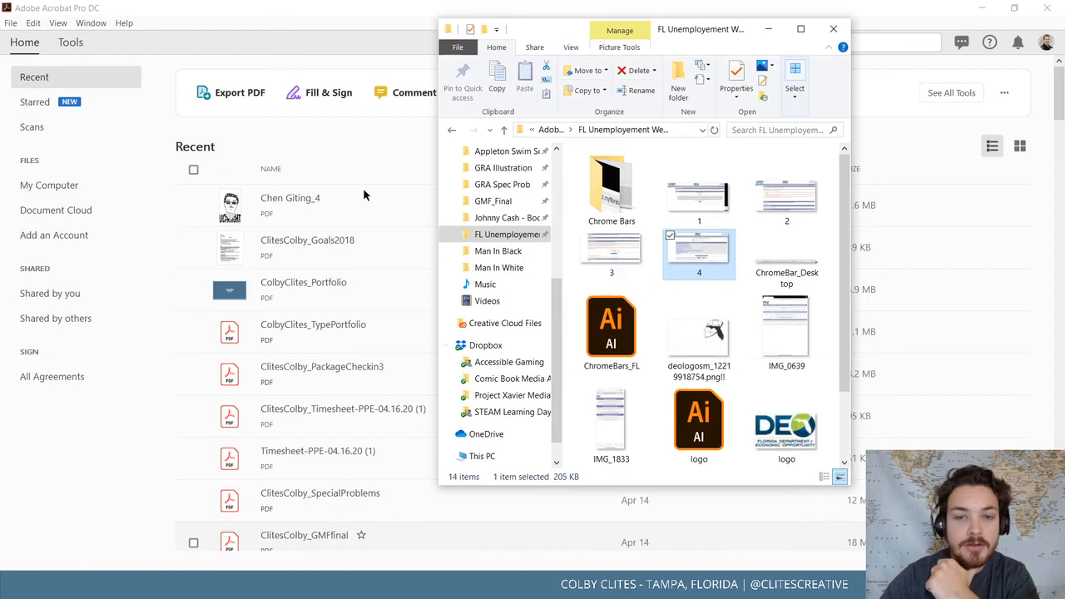
Minimize the File Explorer and Acrobat windows to bring 4.JPG in Illustrator into view
{"action": "left_click", "coordinate": [770, 30]}
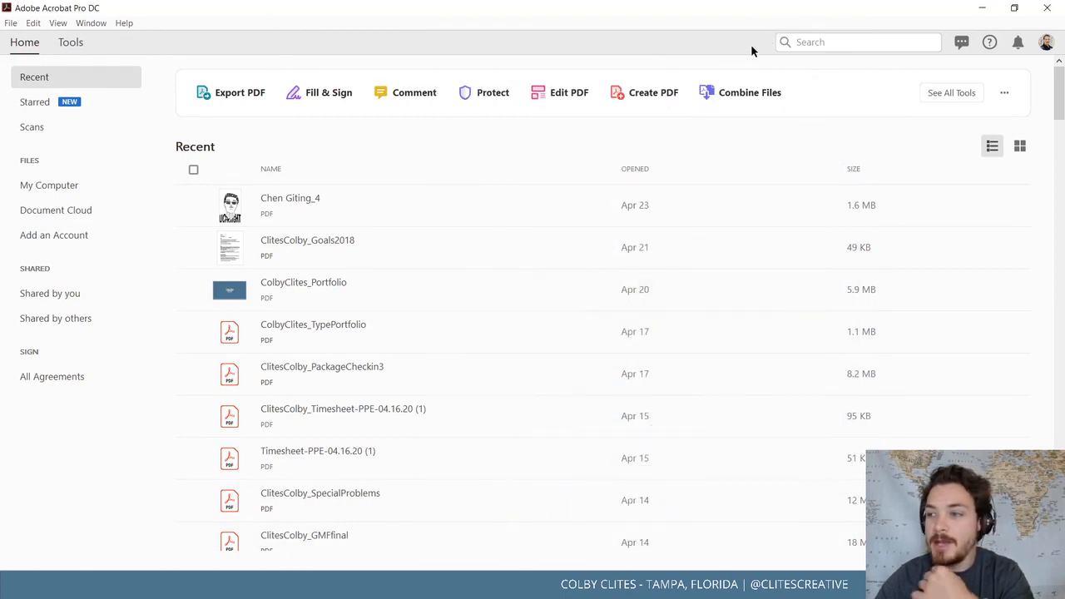
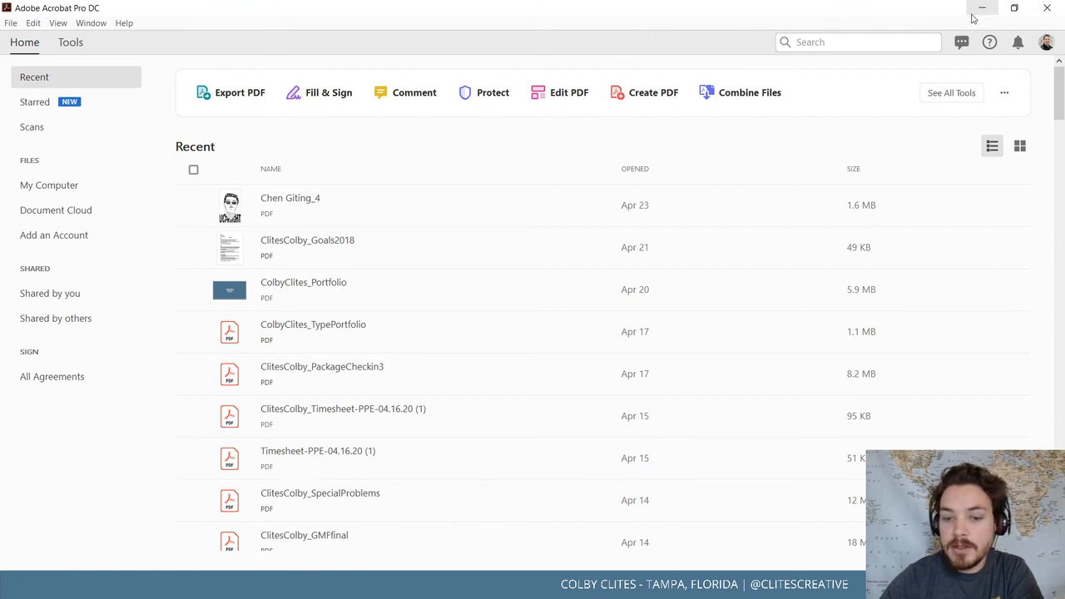
{"action": "double_click", "coordinate": [922, 17]}
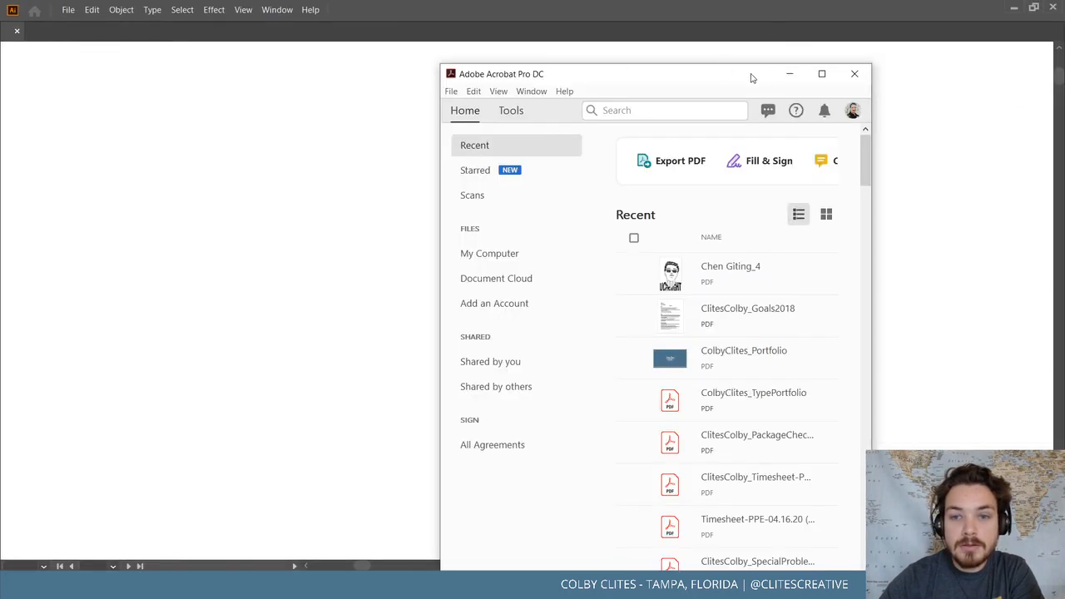
{"action": "left_click_drag", "start_coordinate": [751, 77], "coordinate": [863, 19]}
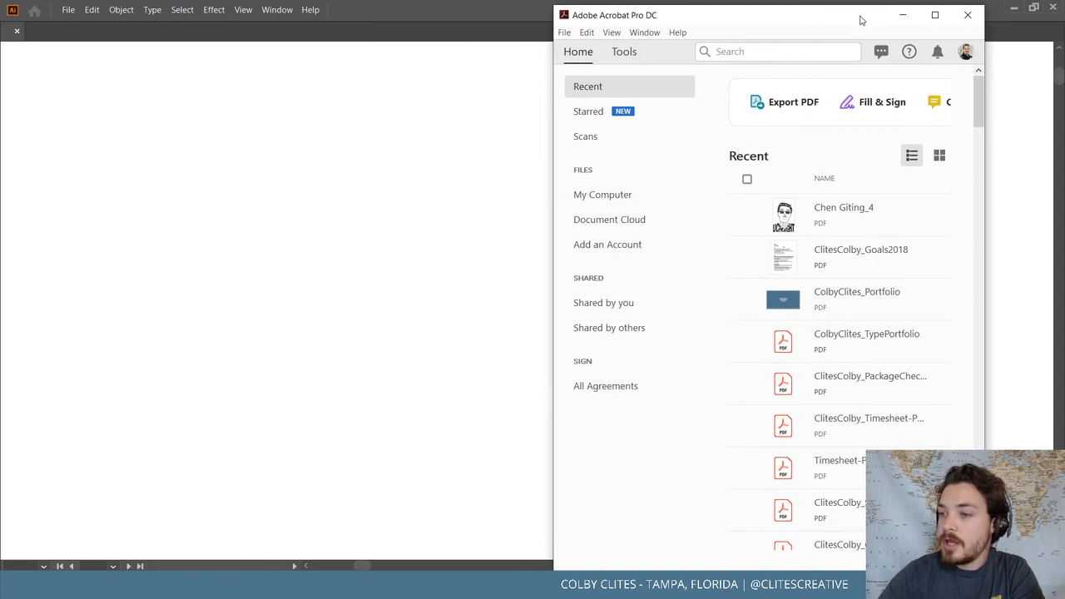
{"action": "left_click", "coordinate": [902, 15]}
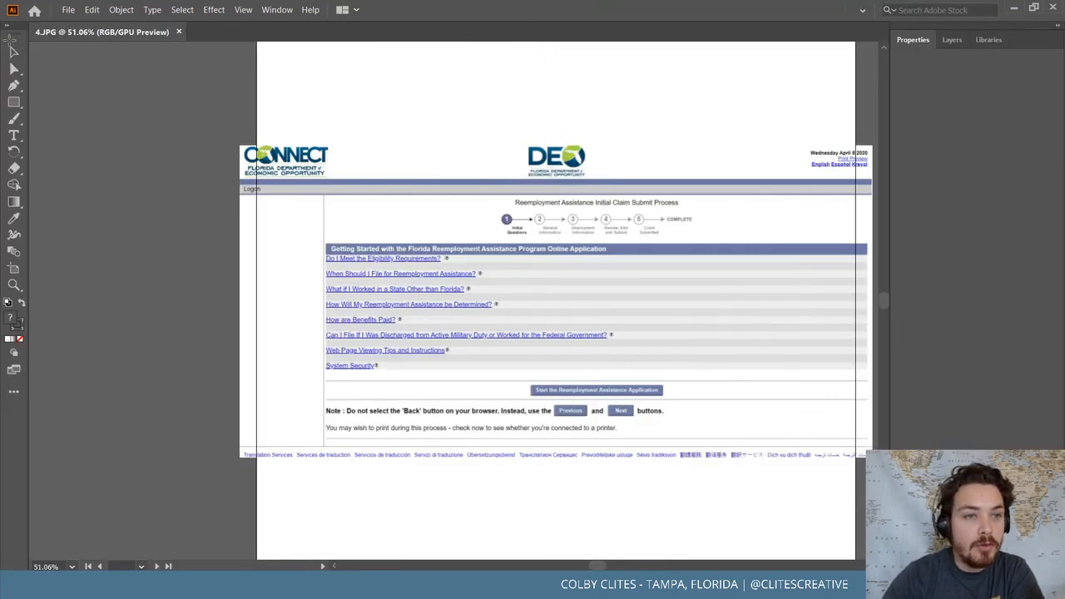
{"action": "left_click", "coordinate": [14, 53]}
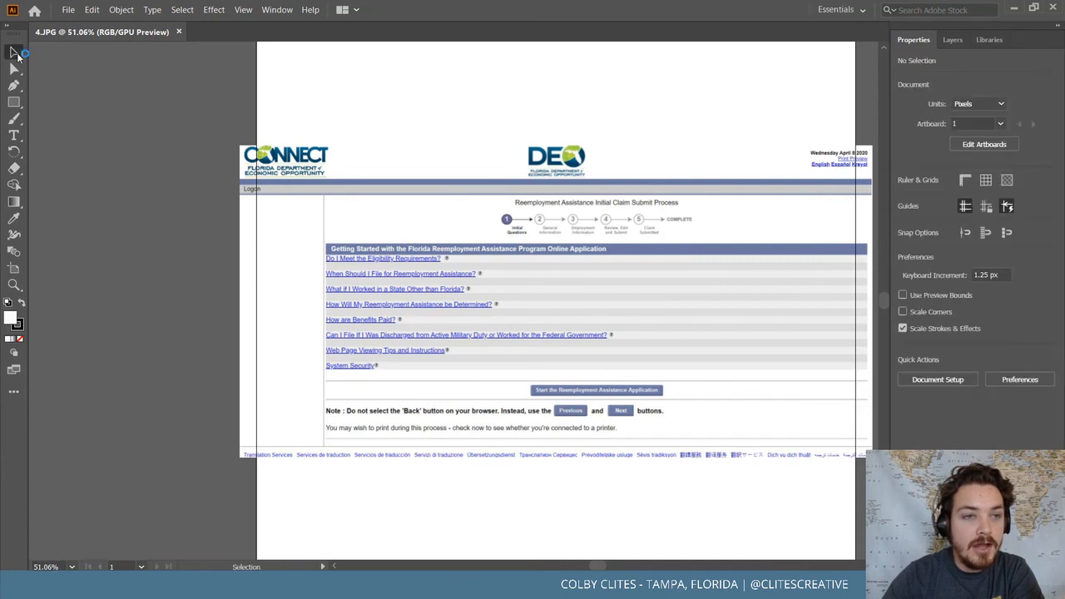
{"action": "left_click", "coordinate": [71, 12]}
{"action": "left_click", "coordinate": [104, 153]}
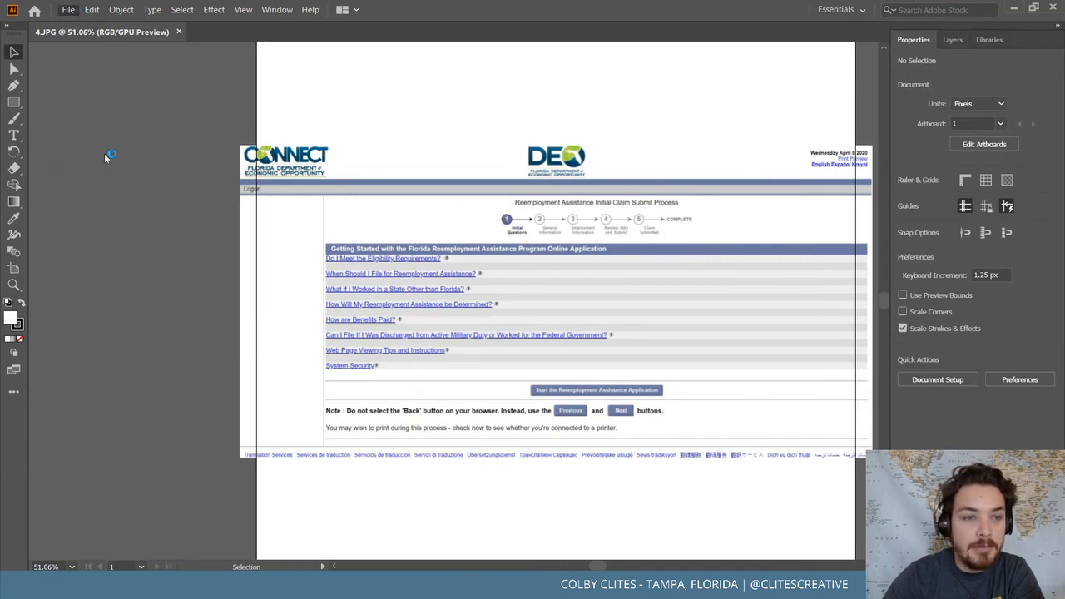
{"action": "left_click", "coordinate": [69, 15]}
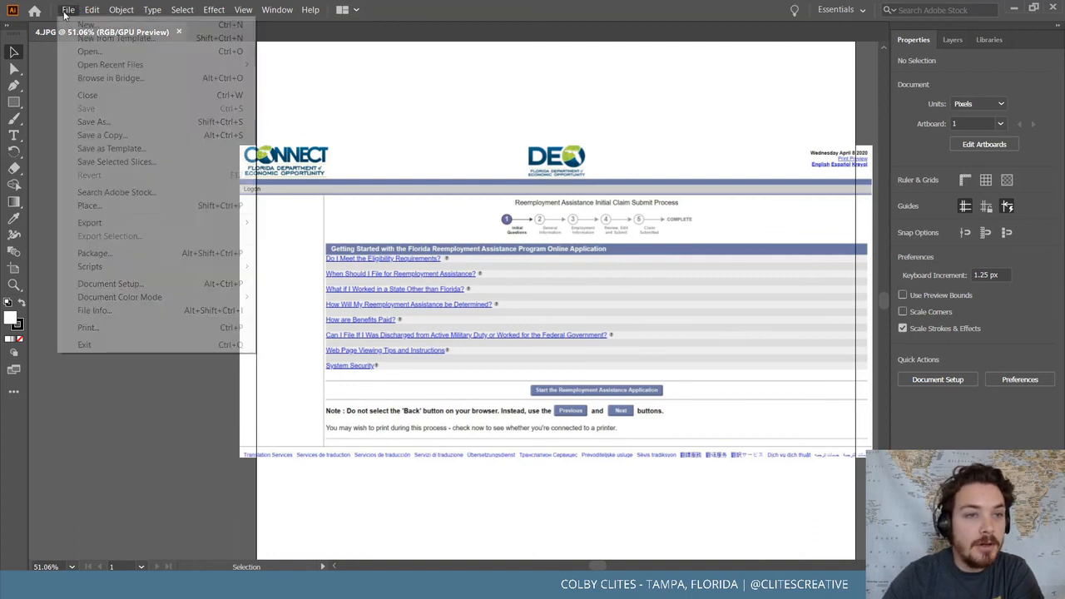
{"action": "mouse_move", "coordinate": [115, 229]}
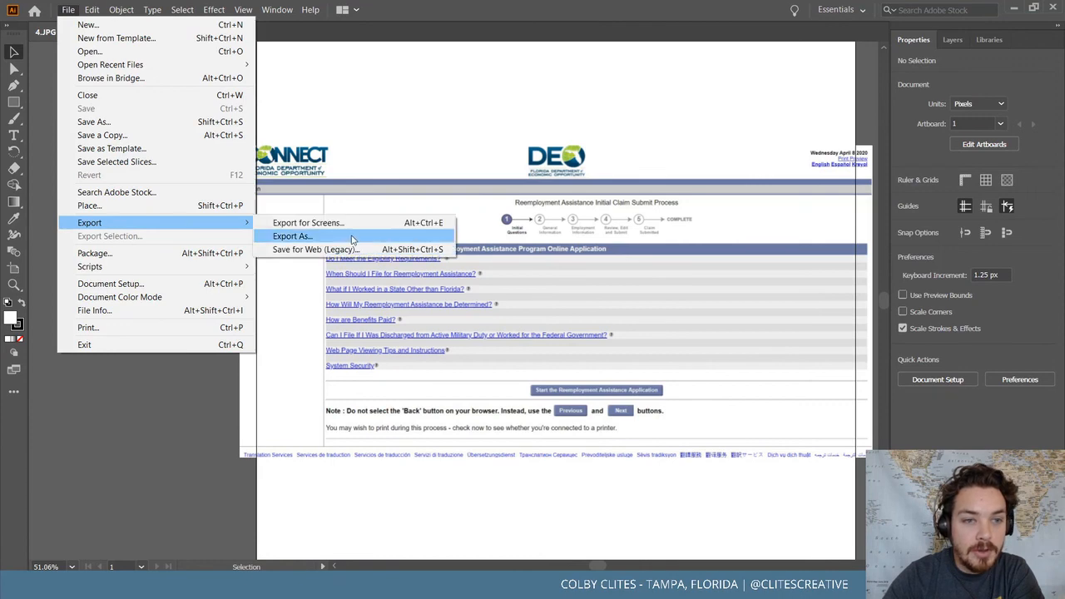
{"action": "left_click", "coordinate": [353, 239]}
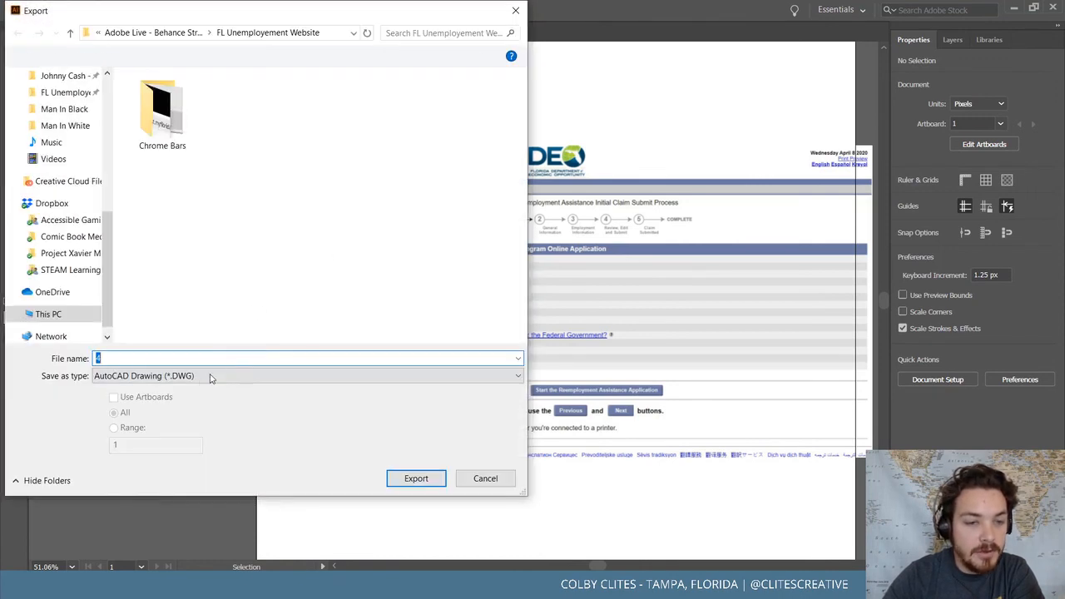
{"action": "left_click", "coordinate": [198, 376]}
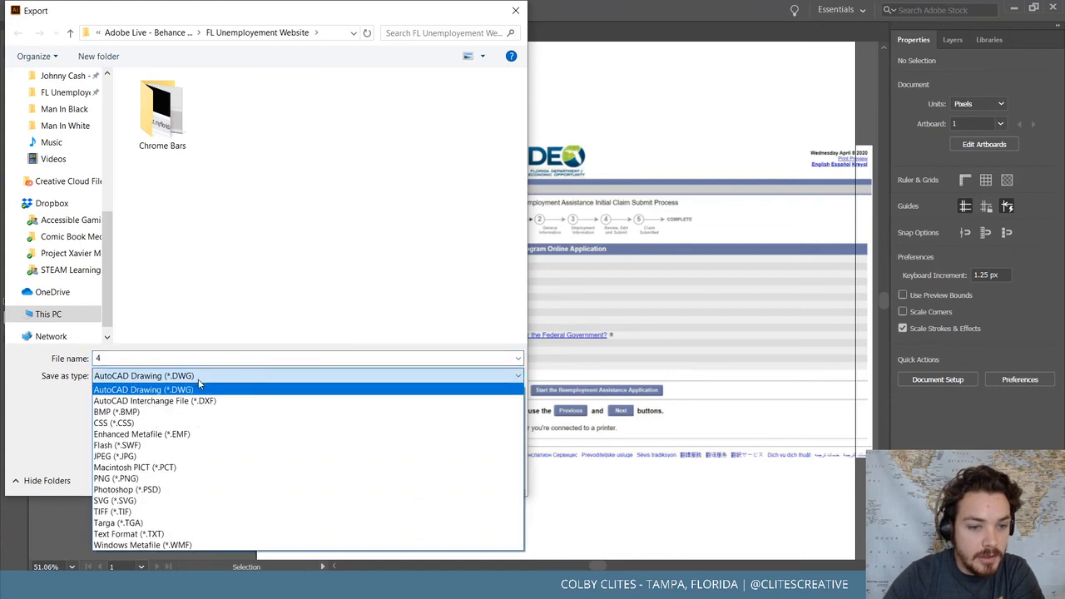
{"action": "left_click", "coordinate": [29, 406]}
{"action": "left_click", "coordinate": [499, 480]}
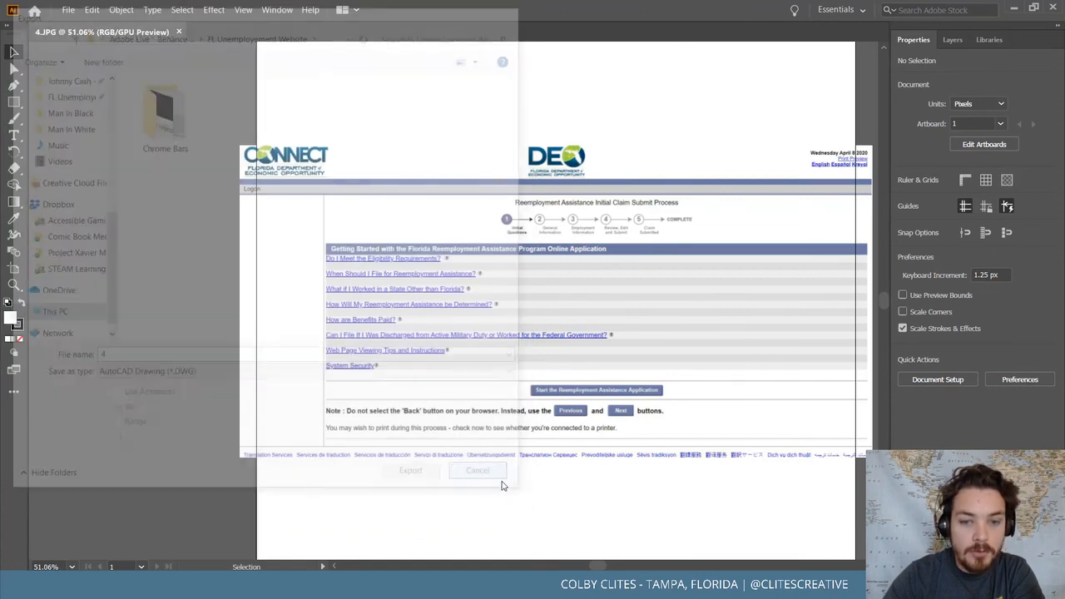
Start saving the 4.JPG document as an Adobe PDF named 4 in the FL Unemployement Website folder
{"action": "left_click", "coordinate": [68, 9]}
{"action": "left_click", "coordinate": [115, 121]}
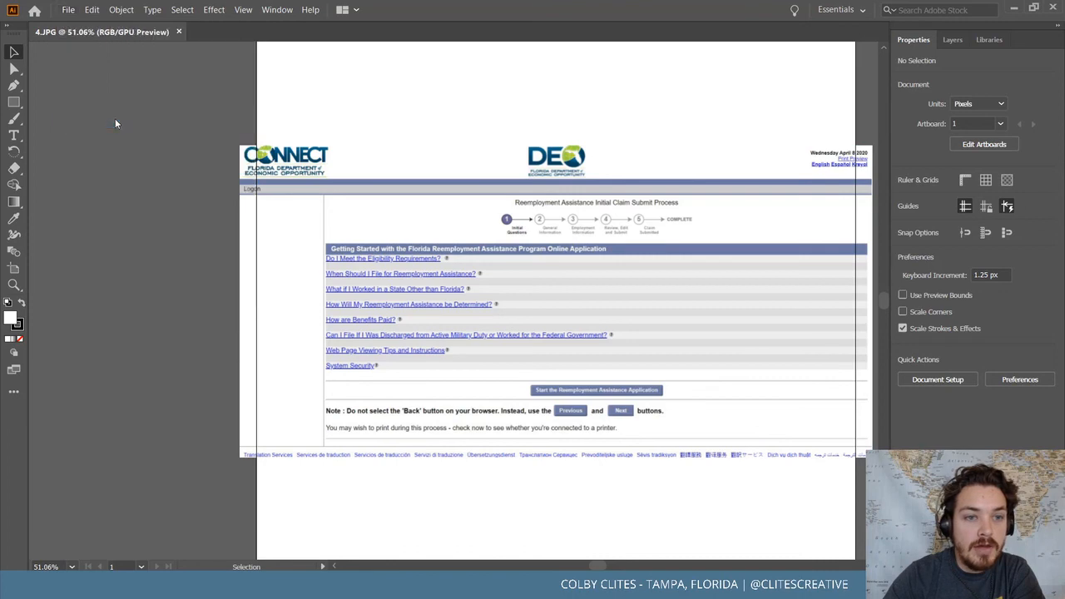
{"action": "left_click", "coordinate": [171, 376]}
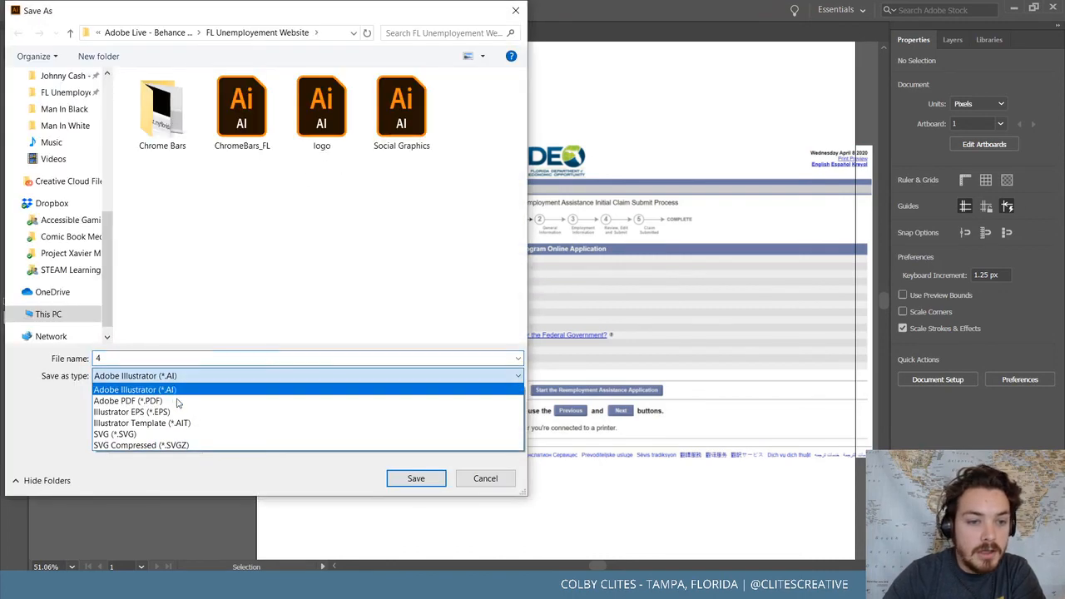
{"action": "left_click", "coordinate": [177, 401]}
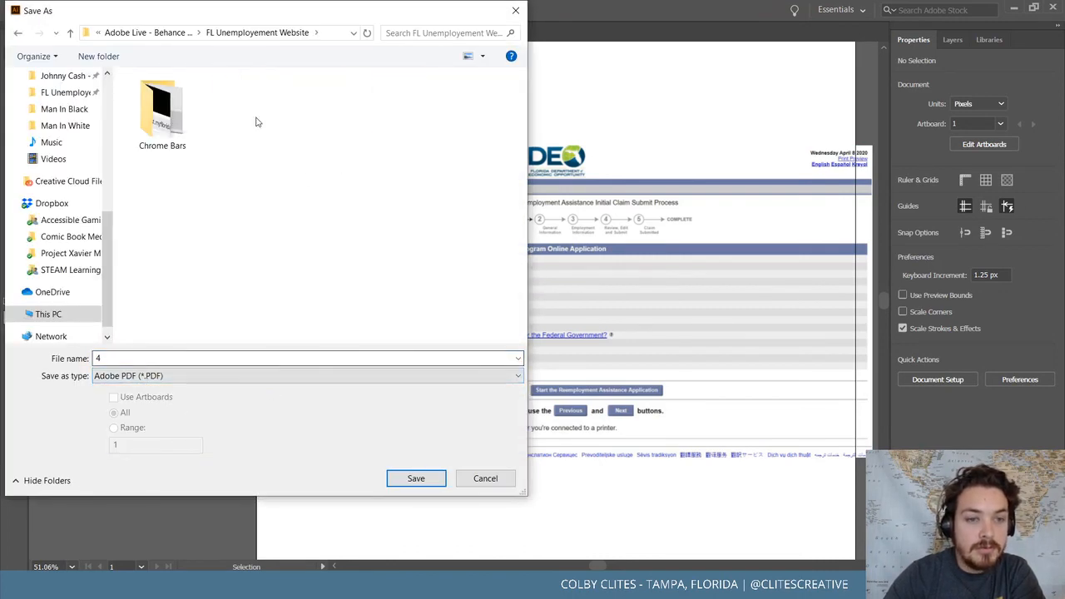
{"action": "left_click", "coordinate": [416, 479]}
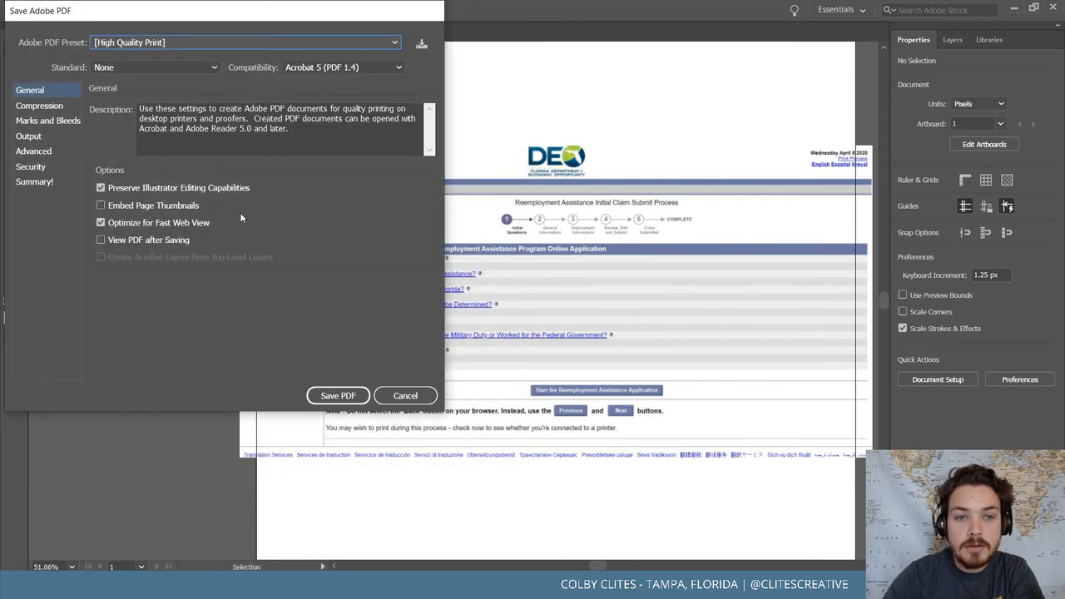
Apply the [Smallest File Size] preset to the PDF and check its marks and bleeds settings
{"action": "left_click", "coordinate": [45, 106]}
{"action": "left_click", "coordinate": [50, 122]}
{"action": "left_click", "coordinate": [33, 107]}
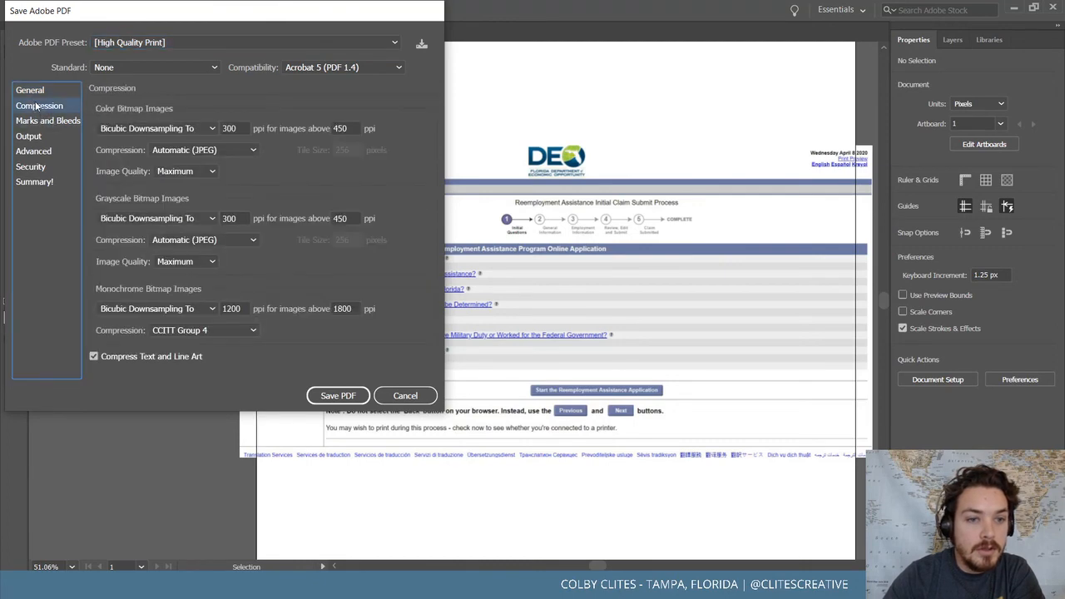
{"action": "left_click", "coordinate": [205, 44]}
{"action": "left_click", "coordinate": [174, 171]}
{"action": "left_click", "coordinate": [47, 120]}
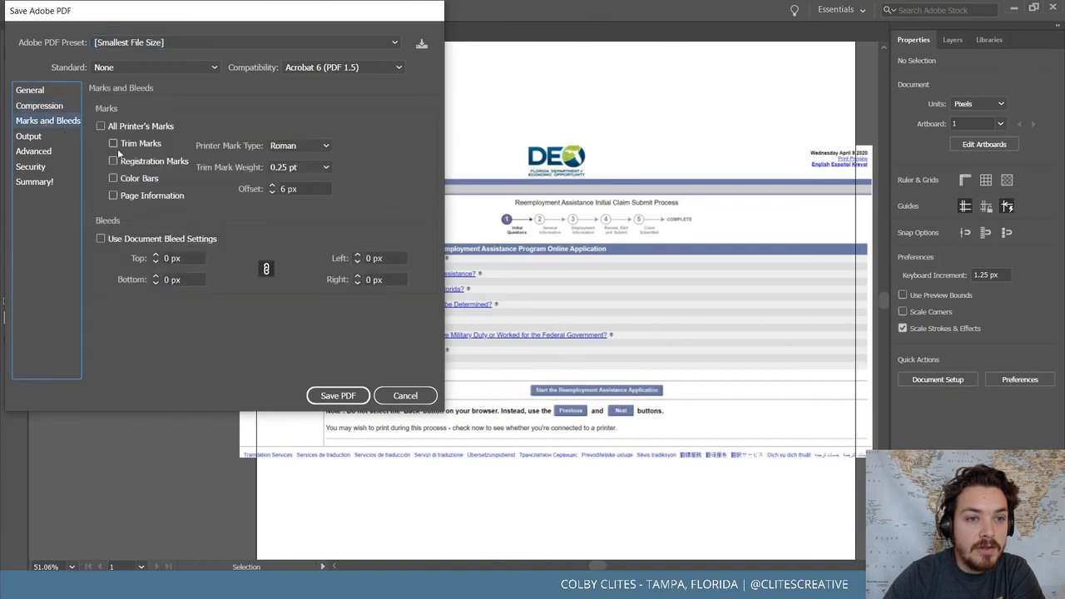
Set the color and grayscale image quality to Maximum in the compression settings and save the PDF
{"action": "left_click", "coordinate": [44, 107]}
{"action": "left_click", "coordinate": [185, 170]}
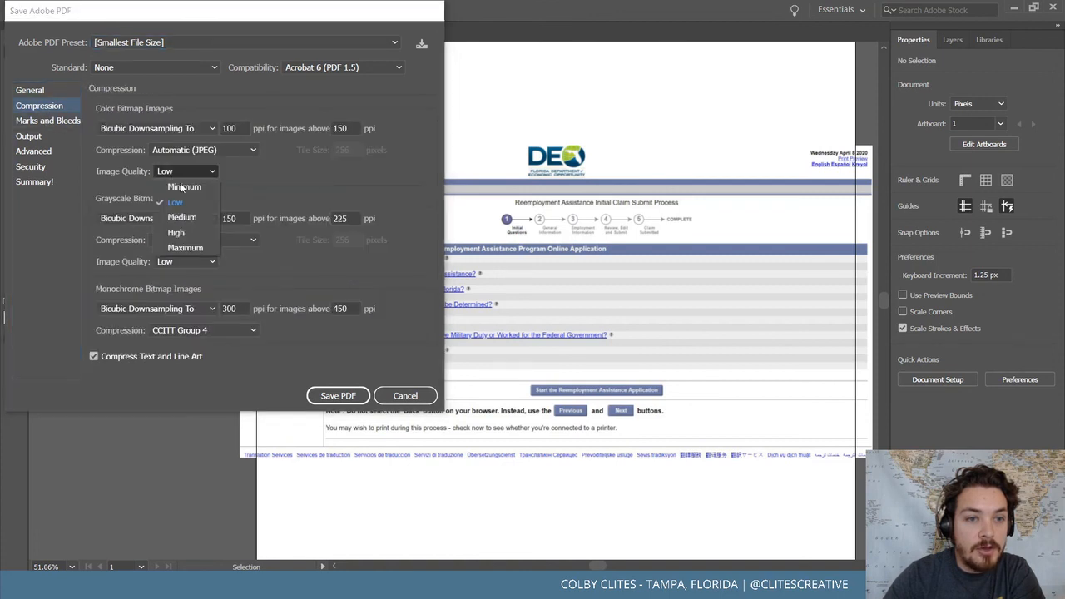
{"action": "left_click", "coordinate": [185, 246]}
{"action": "left_click", "coordinate": [194, 263]}
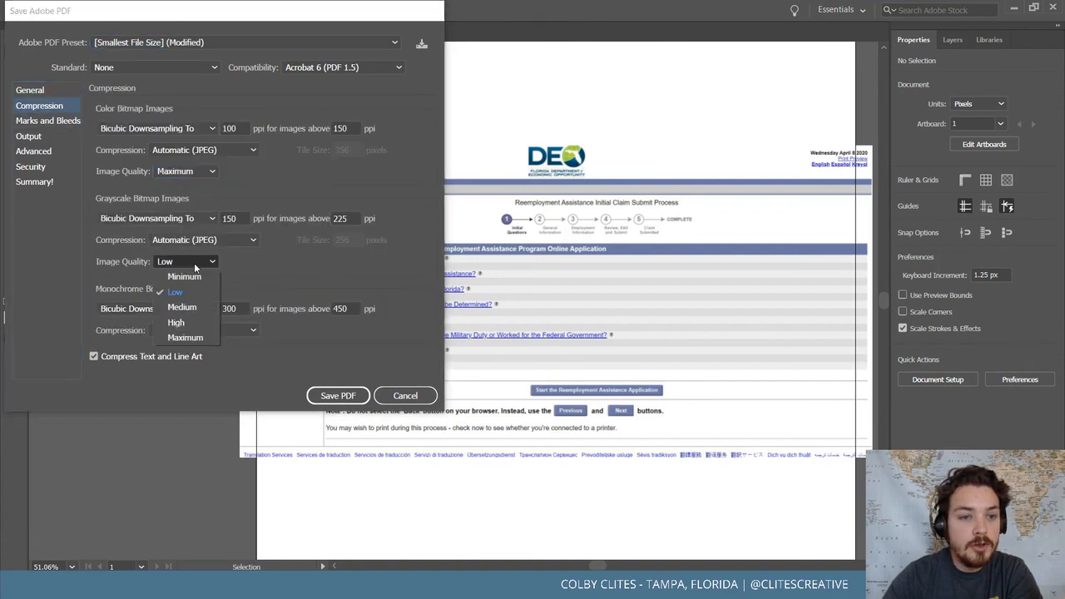
{"action": "left_click", "coordinate": [188, 336]}
{"action": "left_click", "coordinate": [343, 396]}
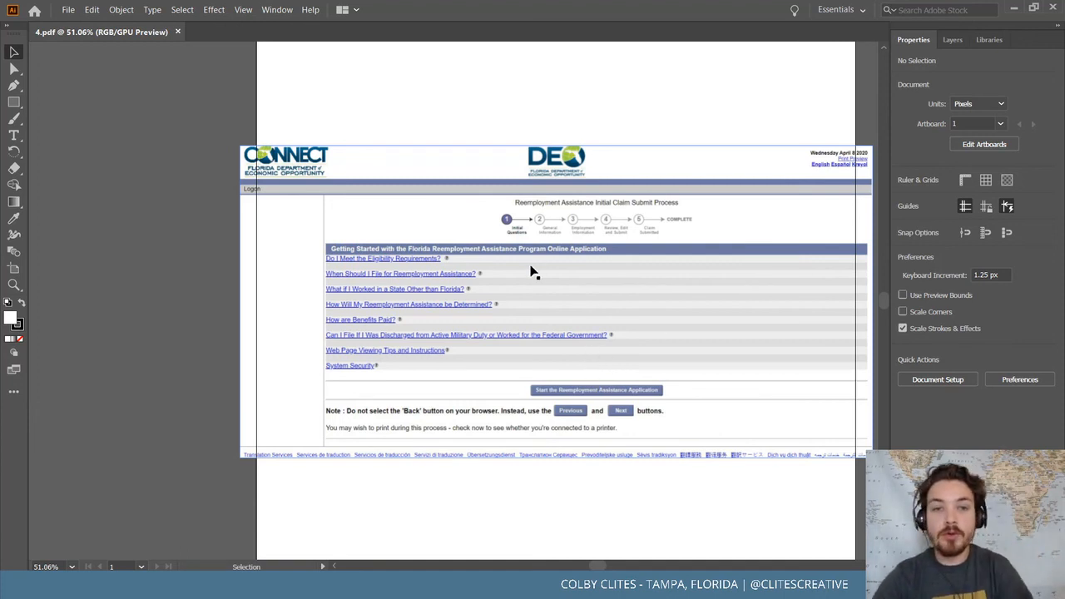
Minimize Illustrator, open PDF 4 from the FL Unemployement Website folder in Adobe Acrobat DC, and maximize its window
{"action": "left_click", "coordinate": [1014, 8]}
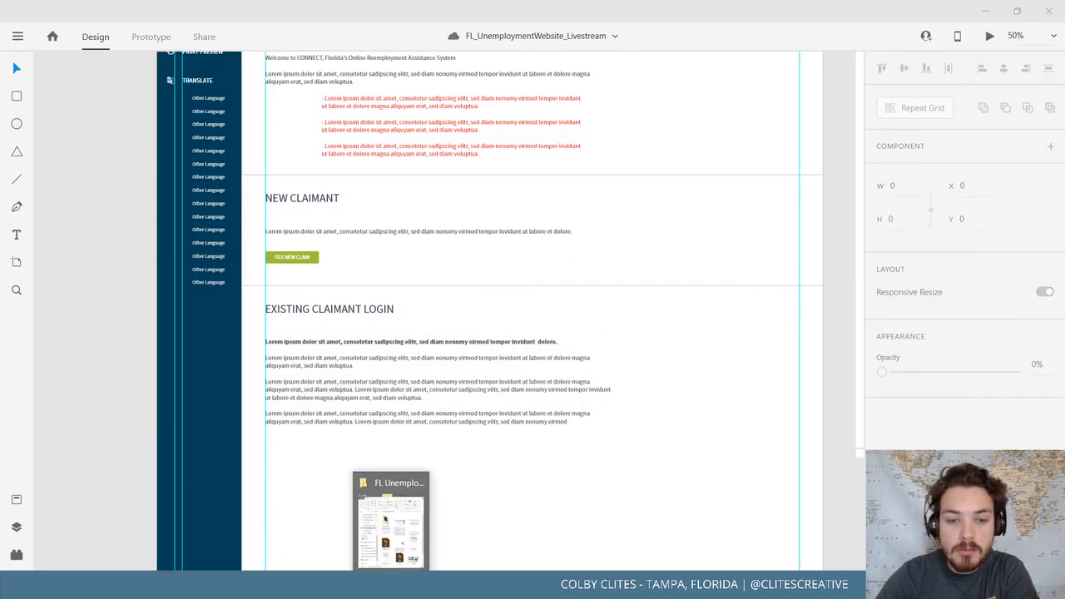
{"action": "left_click", "coordinate": [391, 587]}
{"action": "scroll", "coordinate": [698, 357], "scroll_direction": "down", "scroll_amount": 2}
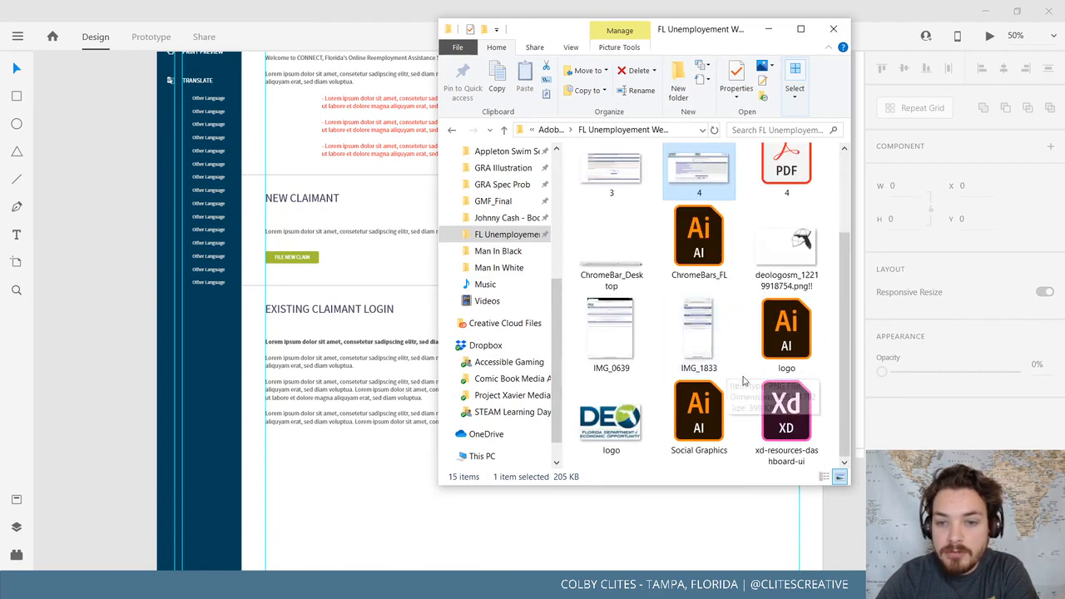
{"action": "scroll", "coordinate": [782, 391], "scroll_direction": "up", "scroll_amount": 2}
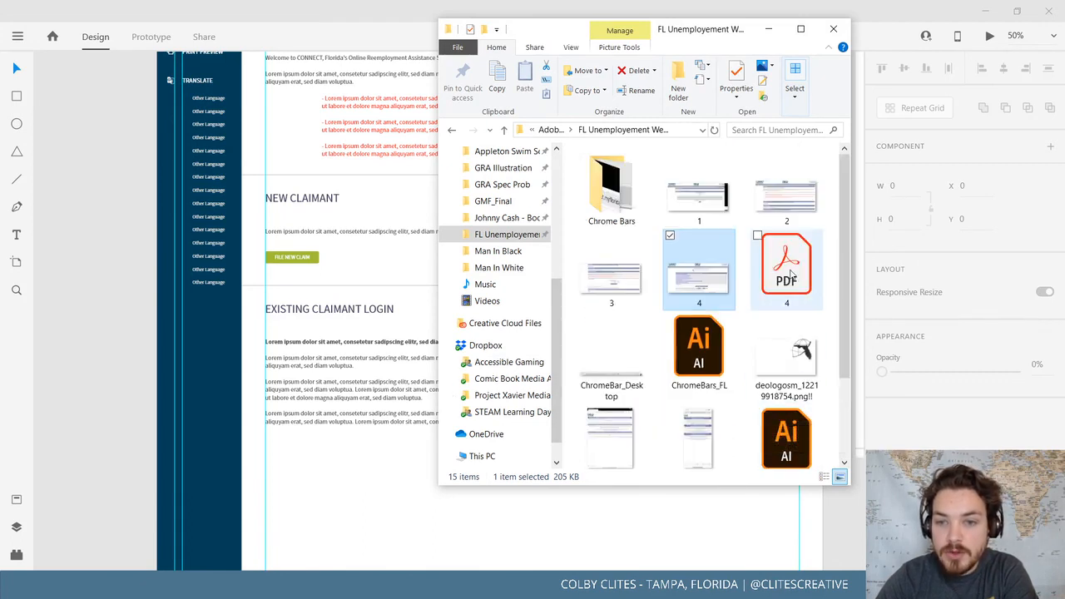
{"action": "left_click", "coordinate": [790, 274]}
{"action": "right_click", "coordinate": [790, 275]}
{"action": "mouse_move", "coordinate": [689, 366]}
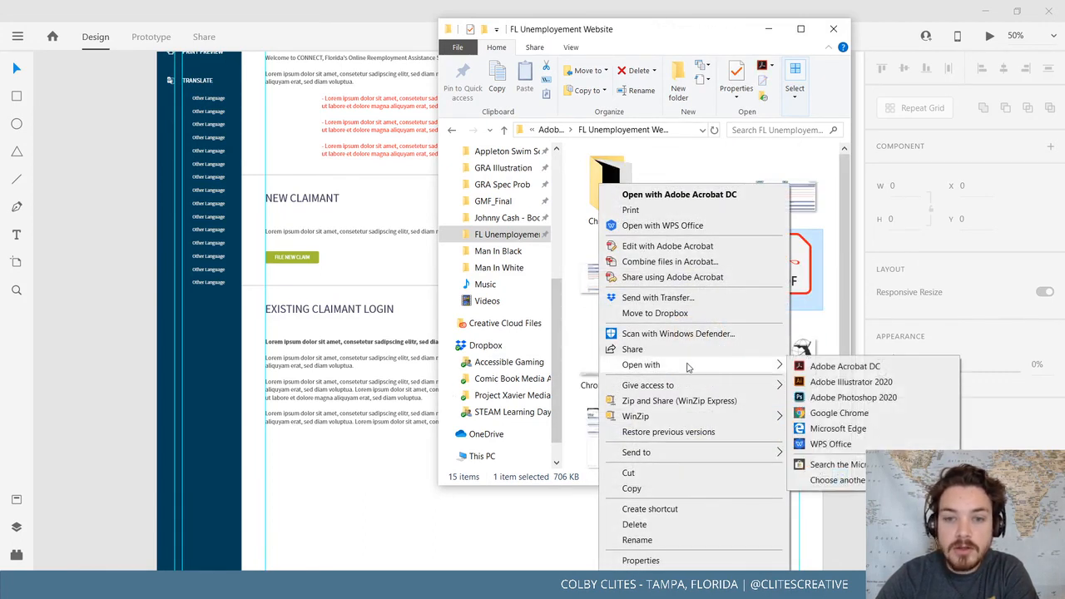
{"action": "left_click", "coordinate": [852, 371]}
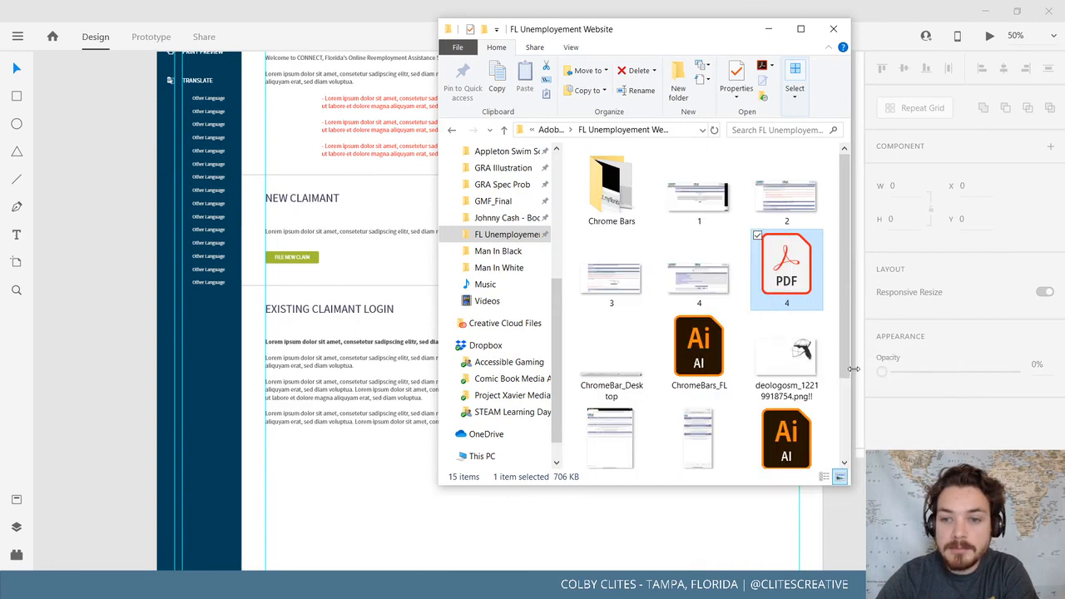
{"action": "left_click", "coordinate": [531, 36]}
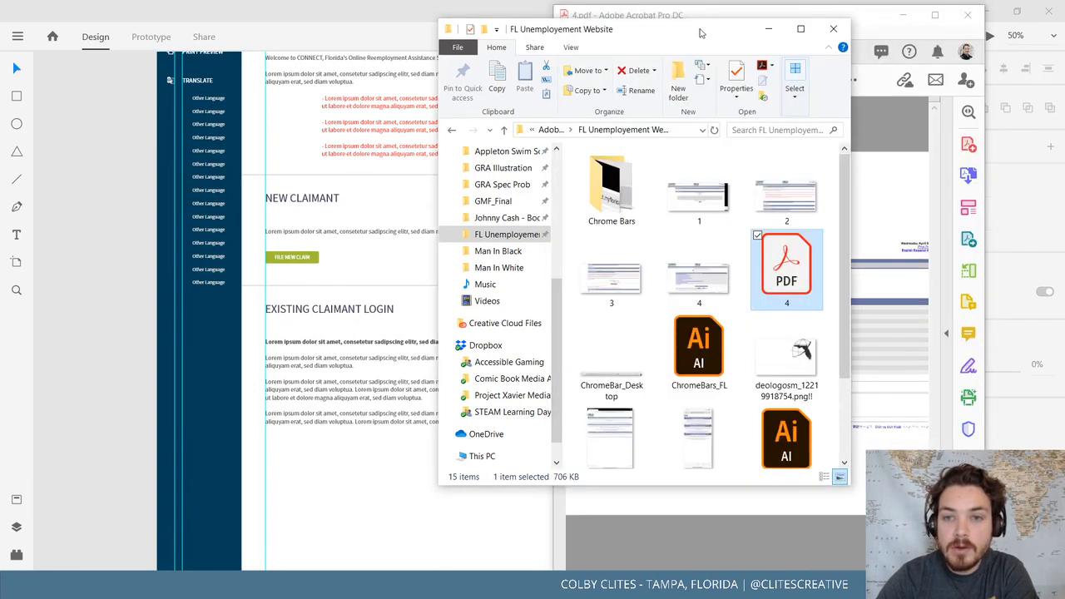
{"action": "left_click", "coordinate": [889, 29]}
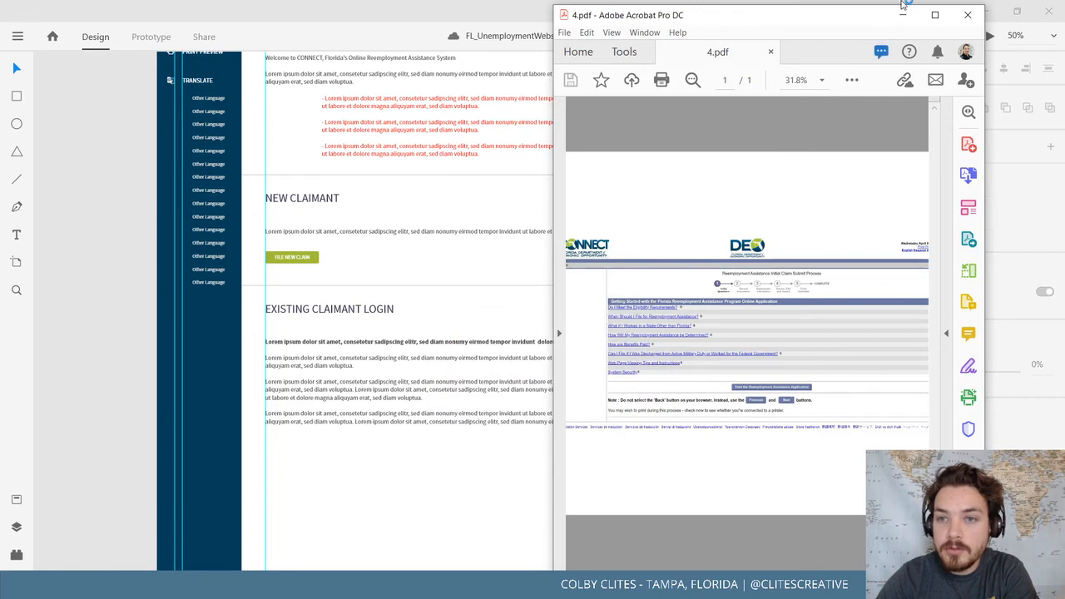
{"action": "left_click", "coordinate": [934, 14]}
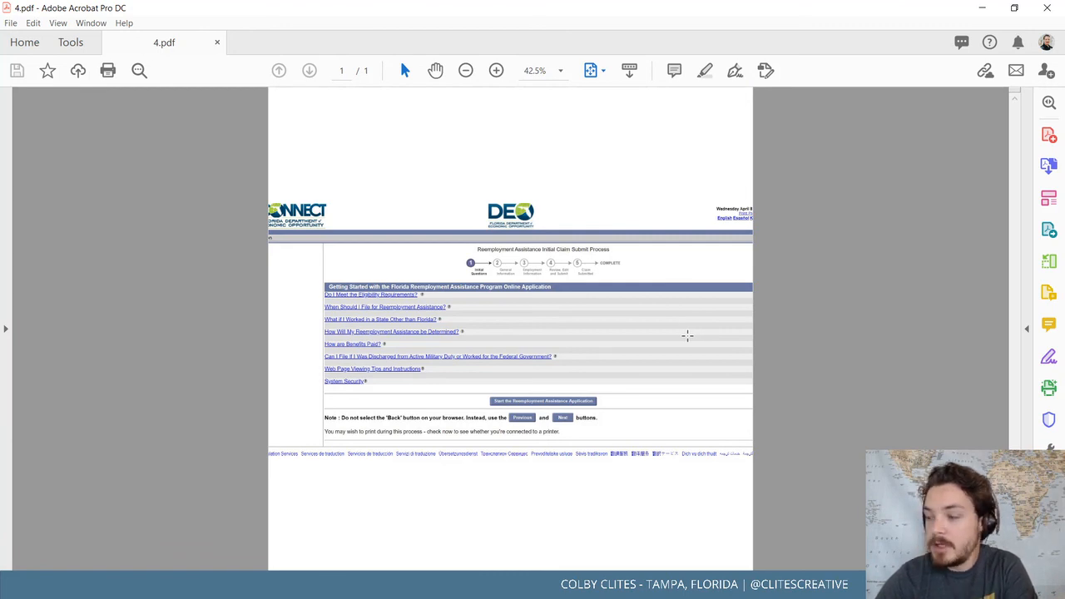
Put 4.pdf into Edit PDF mode so its text is recognized, and dismiss the language notice
{"action": "left_click", "coordinate": [11, 27]}
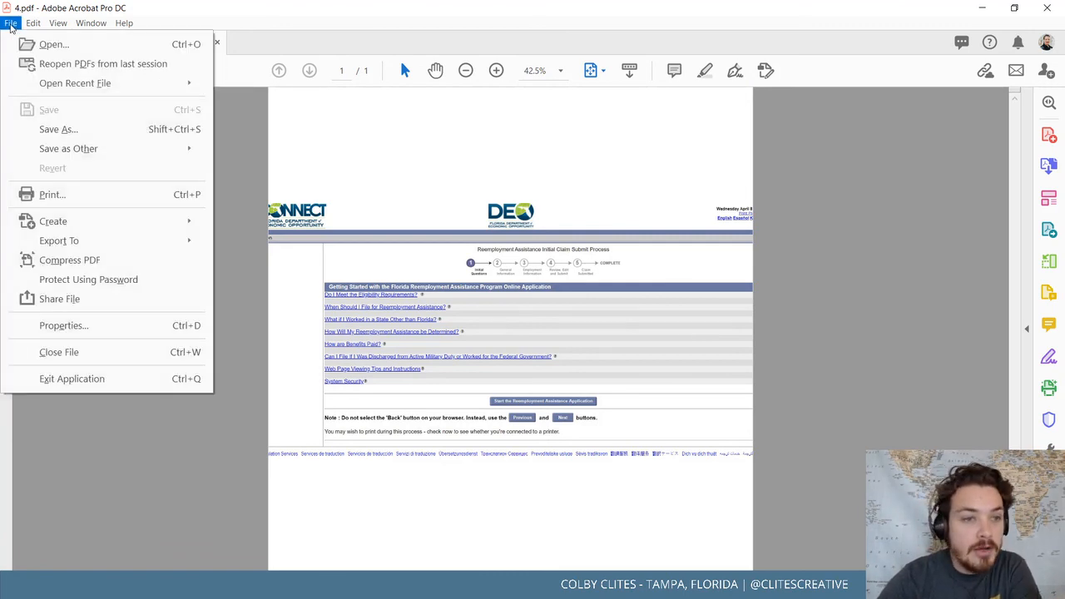
{"action": "left_click", "coordinate": [280, 24]}
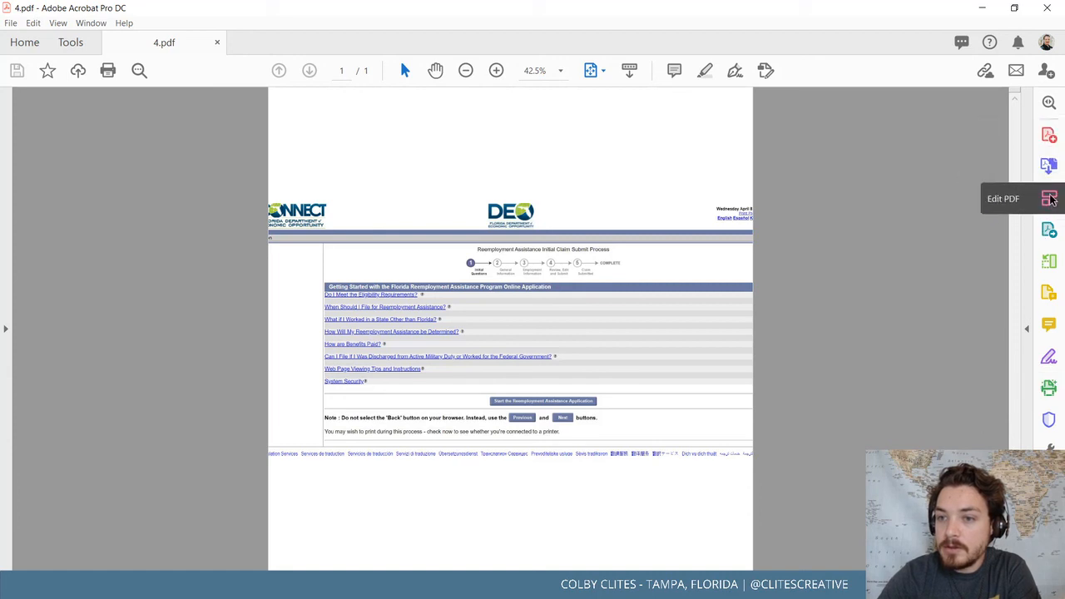
{"action": "left_click", "coordinate": [1050, 195]}
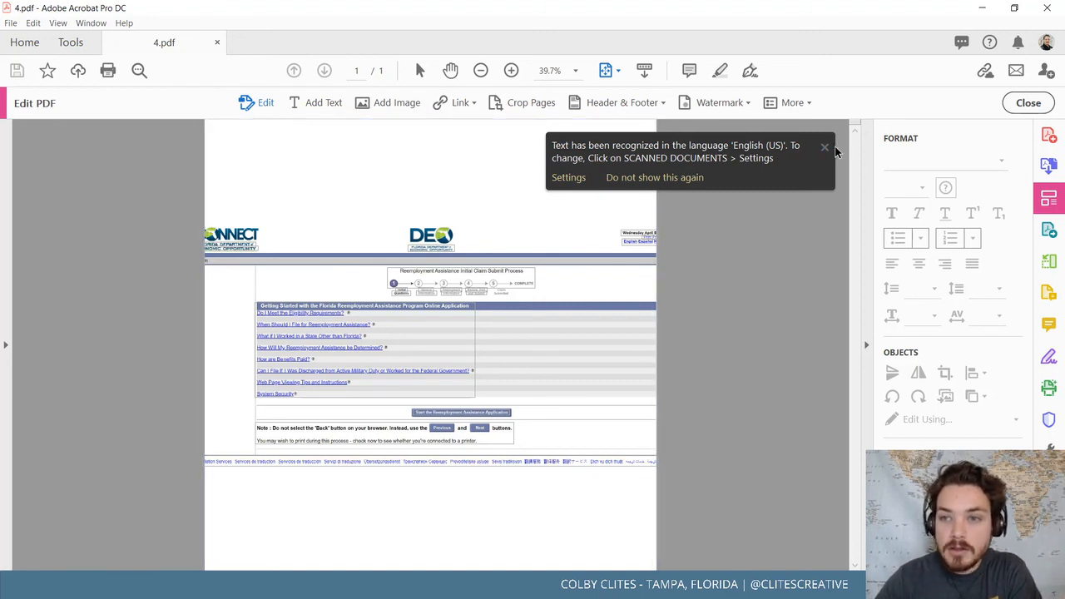
{"action": "left_click", "coordinate": [824, 149]}
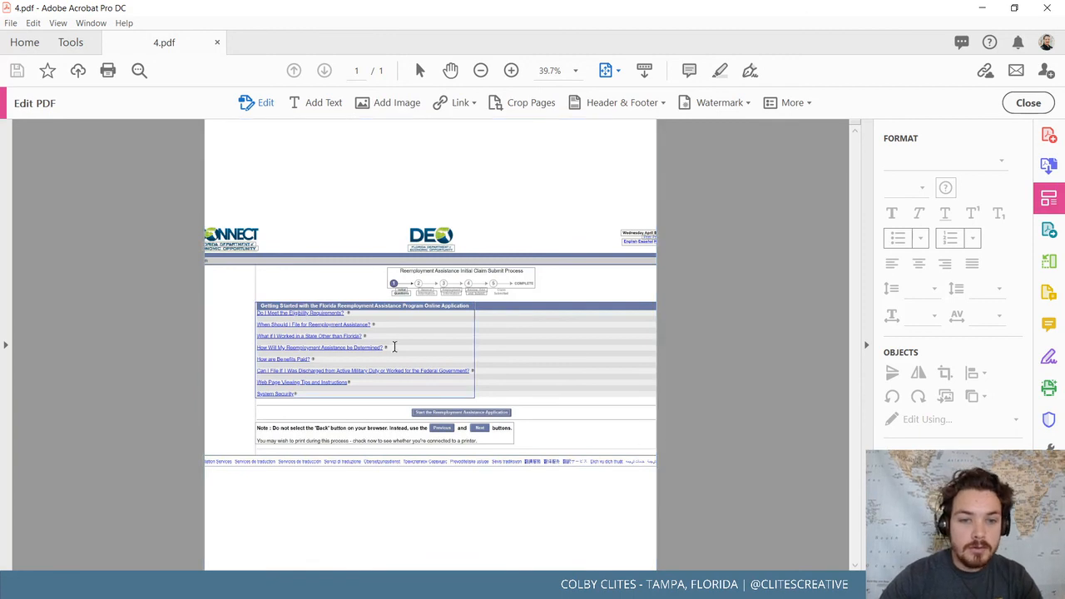
Try selecting text in the question list, and select the footer's translation links from "Services de traduction" to the end of the line
{"action": "left_click_drag", "start_coordinate": [395, 347], "coordinate": [268, 344]}
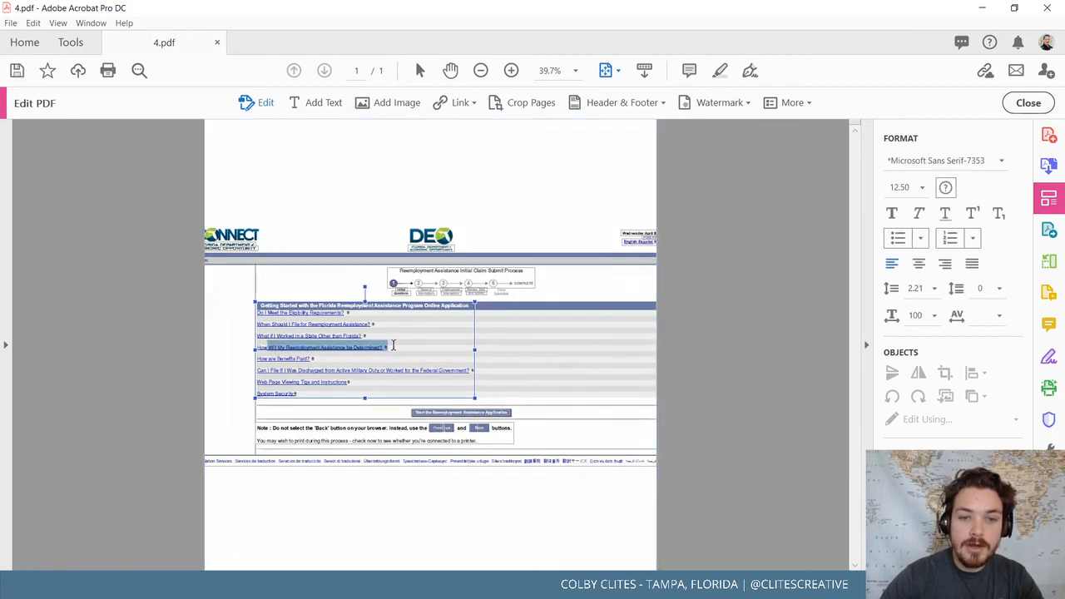
{"action": "left_click", "coordinate": [396, 344]}
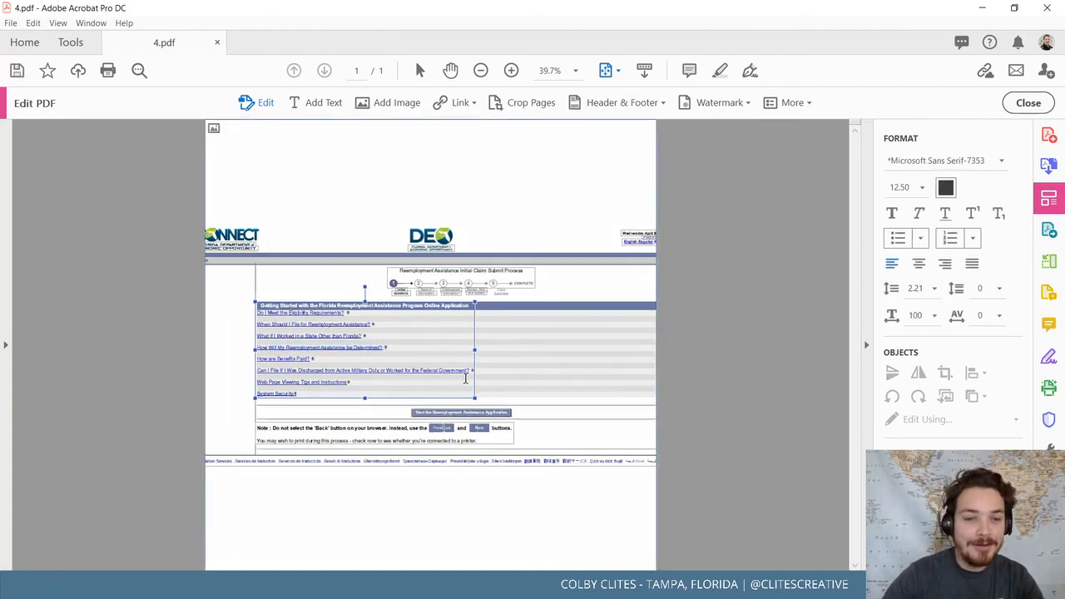
{"action": "key", "text": "ctrl+plus"}
{"action": "key", "text": "ctrl+plus"}
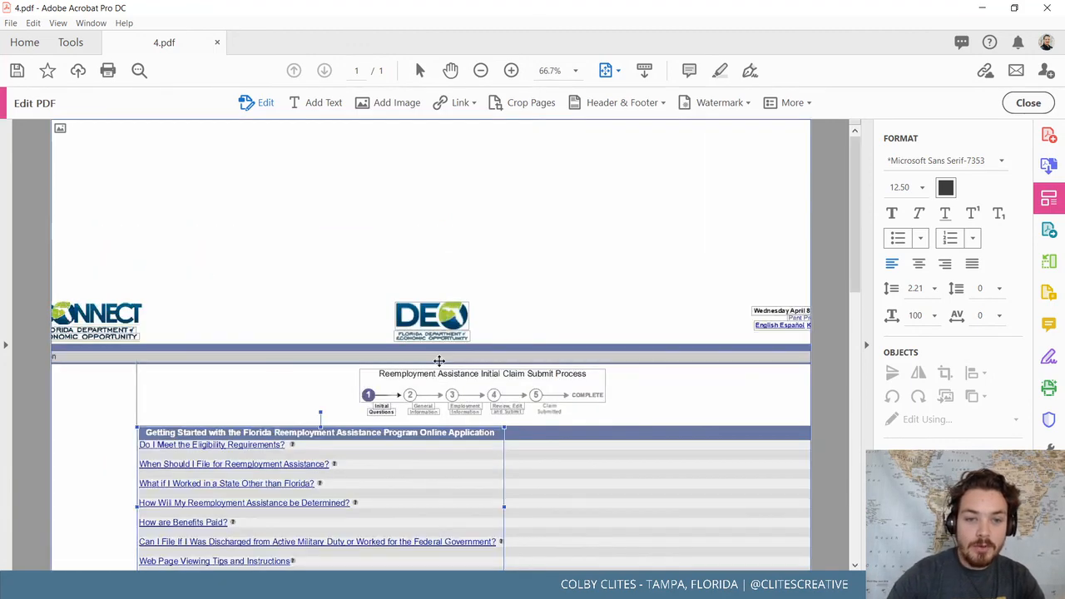
{"action": "scroll", "coordinate": [549, 410], "scroll_direction": "down", "scroll_amount": 5}
{"action": "scroll", "coordinate": [535, 413], "scroll_direction": "down", "scroll_amount": 3}
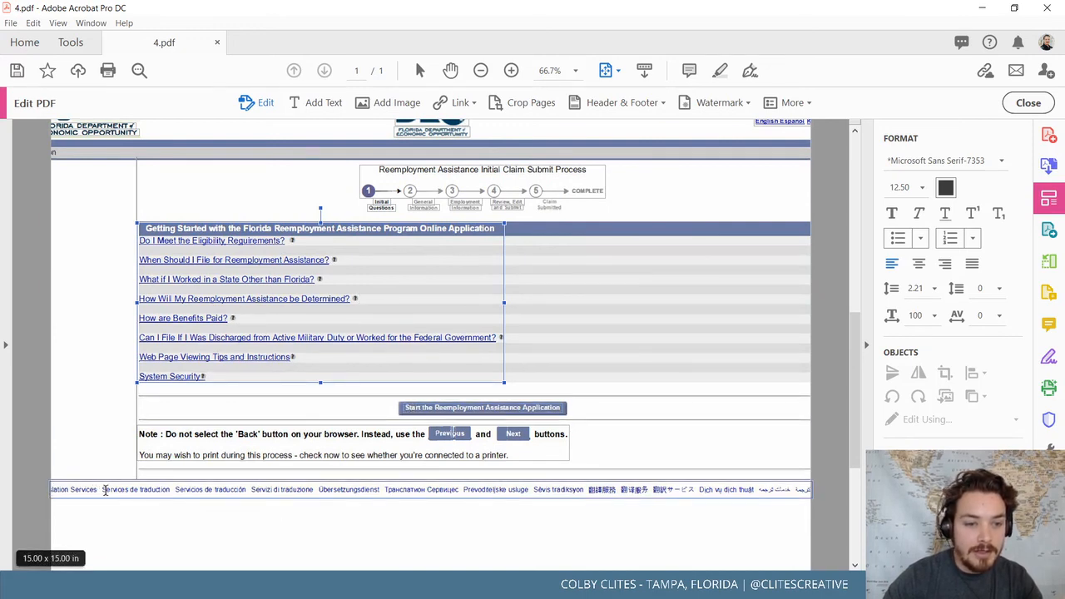
{"action": "left_click_drag", "start_coordinate": [102, 489], "coordinate": [811, 491]}
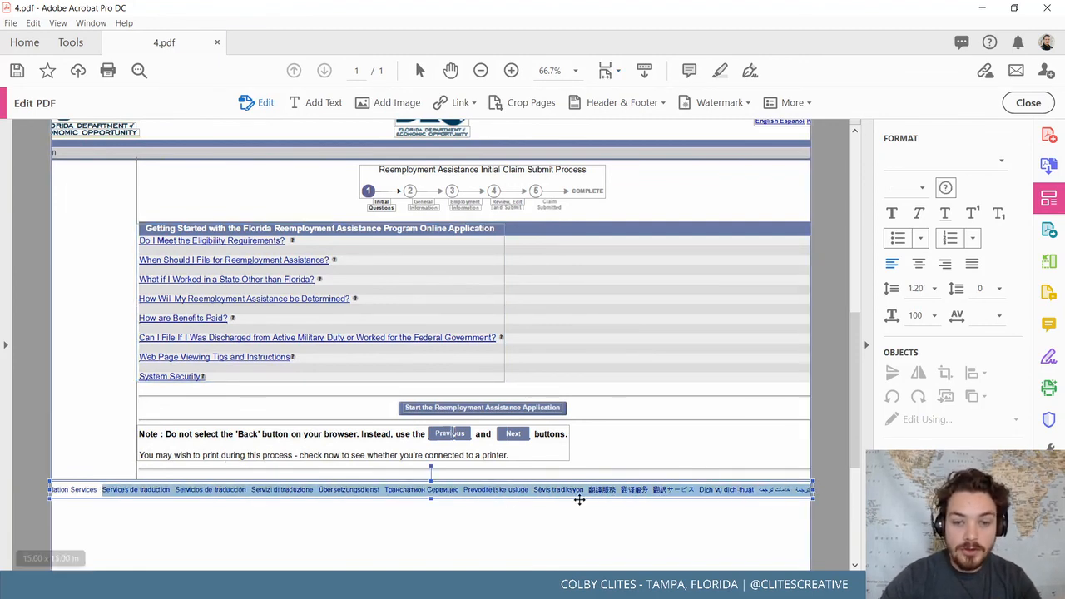
Switch to Adobe XD and compare the FL_UnemploymentSite_Warning artboard with the original Claimant Warning Notice screenshot above it
{"action": "left_click", "coordinate": [990, 13]}
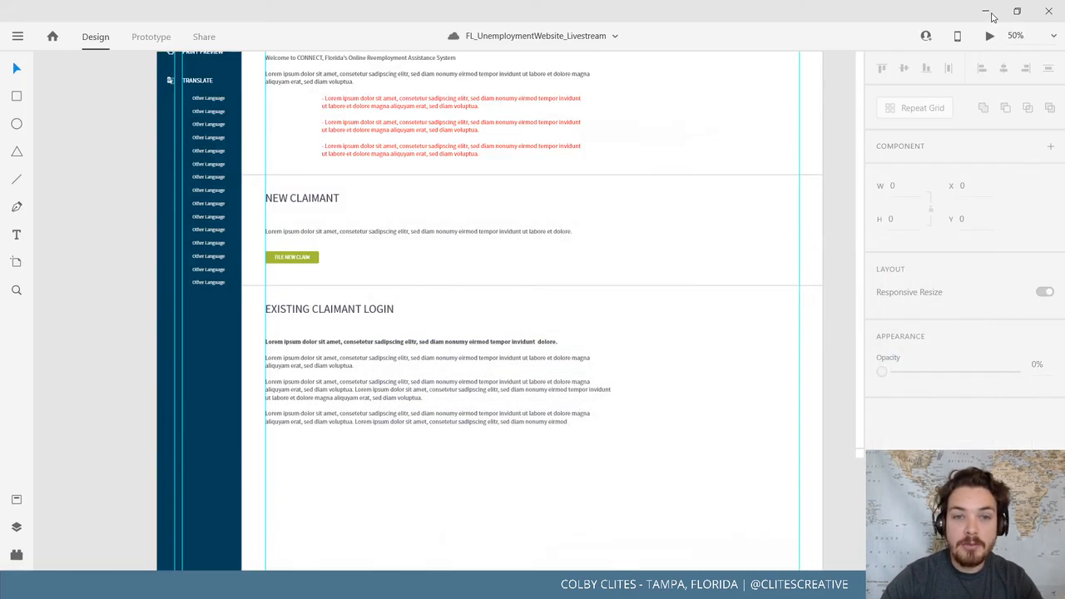
{"action": "scroll", "coordinate": [595, 366], "scroll_direction": "up", "scroll_amount": 5}
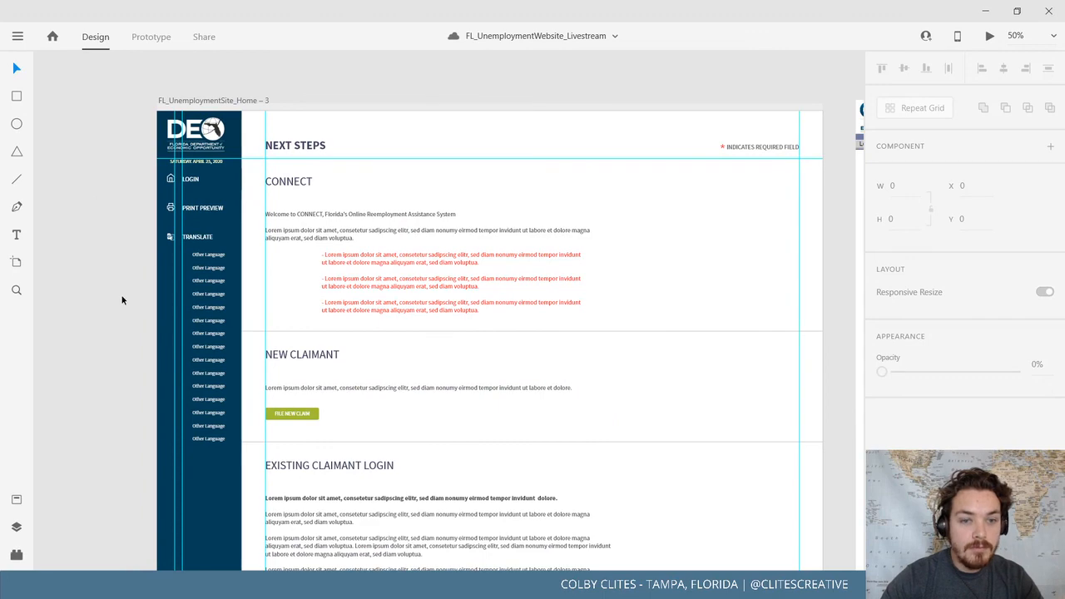
{"action": "left_click_drag", "start_coordinate": [122, 300], "coordinate": [453, 300]}
{"action": "left_click_drag", "start_coordinate": [232, 284], "coordinate": [728, 284]}
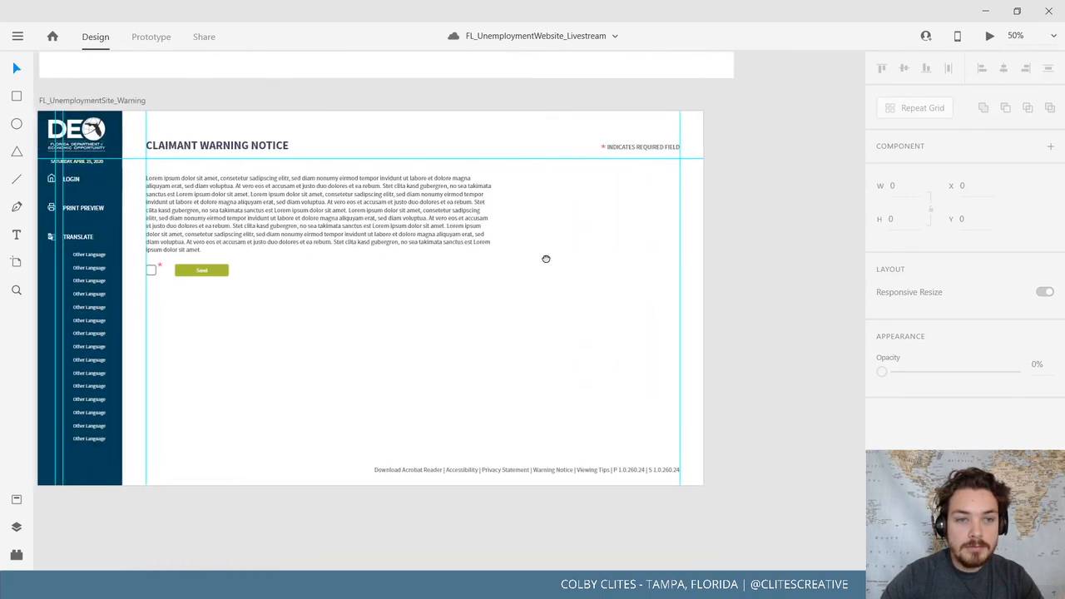
{"action": "left_click_drag", "start_coordinate": [546, 258], "coordinate": [383, 267]}
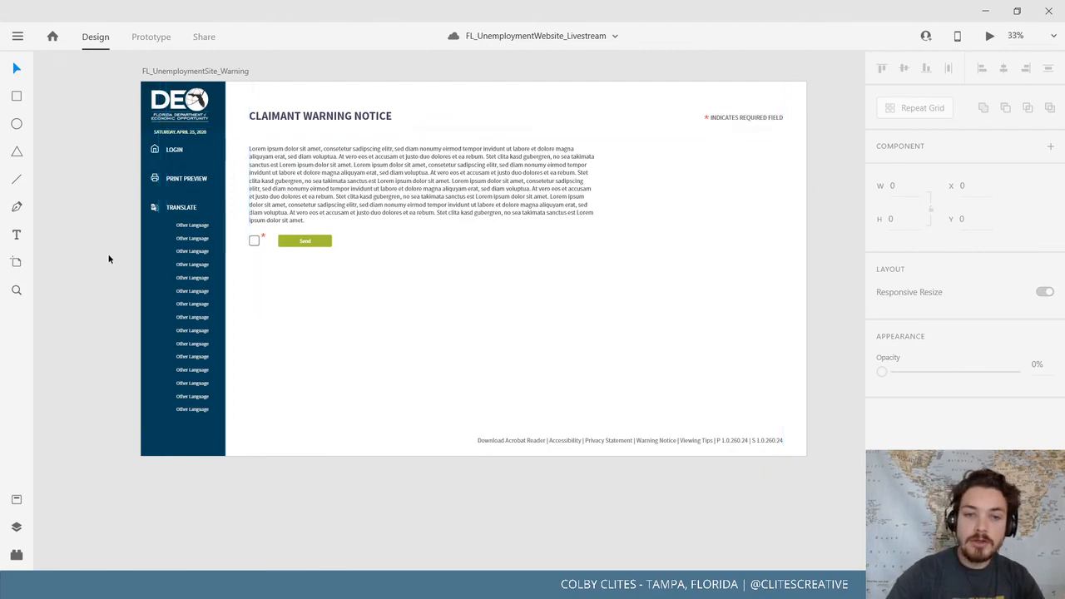
{"action": "key", "text": "ctrl+minus"}
{"action": "left_click_drag", "start_coordinate": [194, 190], "coordinate": [165, 379]}
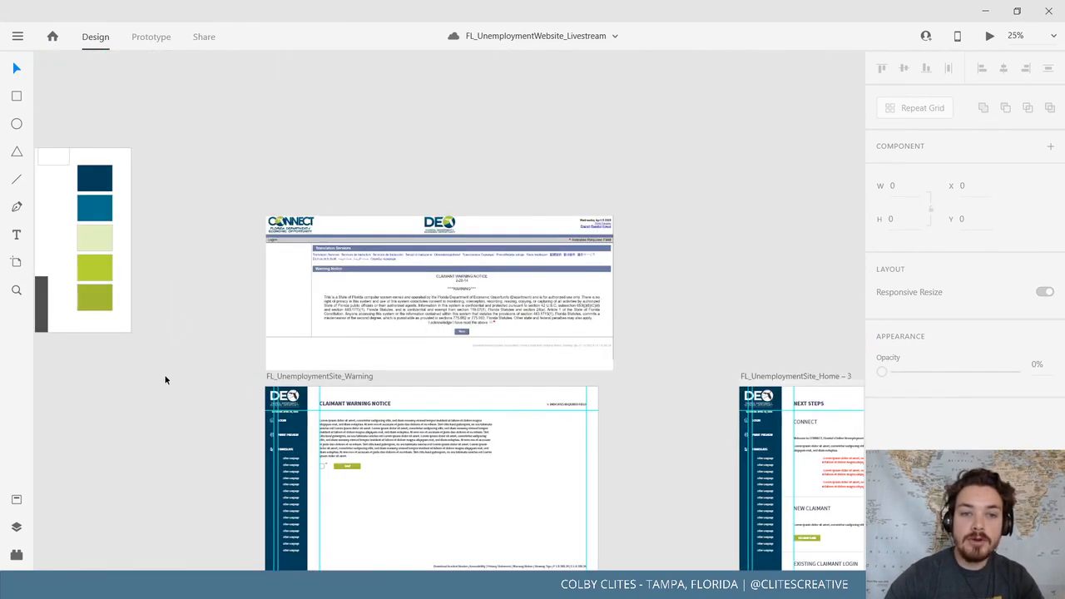
{"action": "key", "text": "ctrl+plus"}
{"action": "key", "text": "ctrl+plus"}
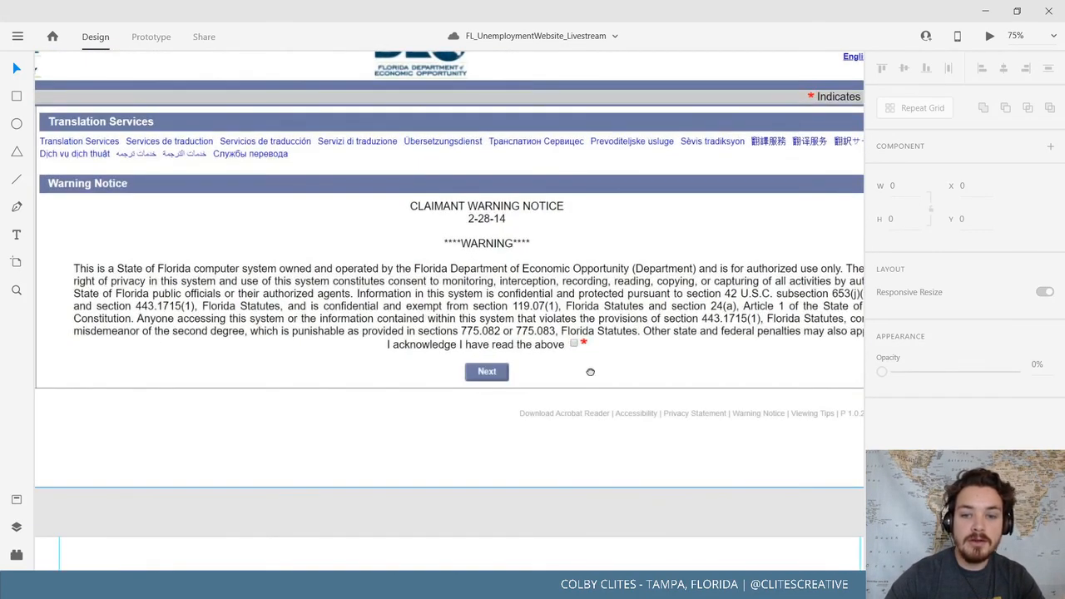
{"action": "key", "text": "ctrl+minus"}
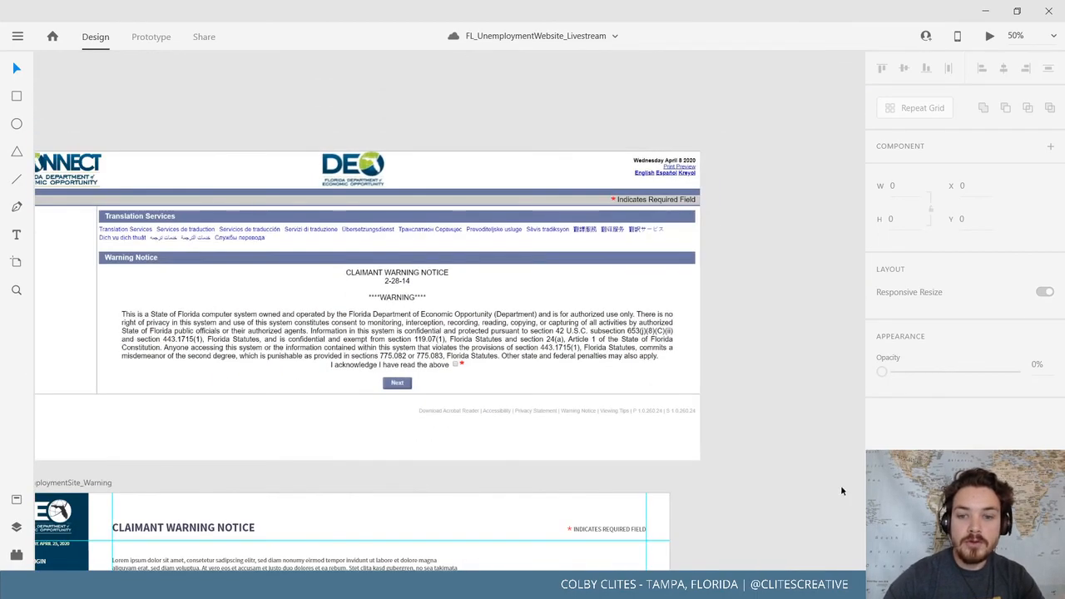
Review the original claimant login page, return to the FL_UnemploymentSite_Warning artboard, and recheck the translation links in 4.pdf in Acrobat
{"action": "left_click_drag", "start_coordinate": [819, 491], "coordinate": [238, 151]}
{"action": "left_click_drag", "start_coordinate": [832, 316], "coordinate": [69, 224]}
{"action": "left_click_drag", "start_coordinate": [398, 257], "coordinate": [142, 239]}
{"action": "left_click_drag", "start_coordinate": [204, 230], "coordinate": [208, 285]}
{"action": "scroll", "coordinate": [208, 284], "scroll_direction": "down", "scroll_amount": 3}
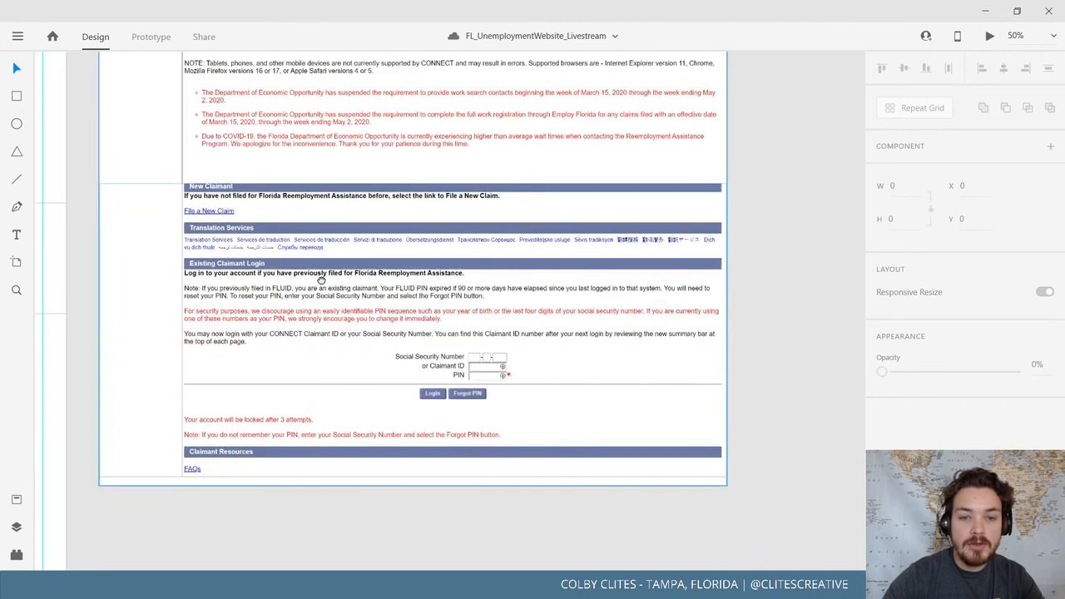
{"action": "left_click_drag", "start_coordinate": [279, 328], "coordinate": [659, 364]}
{"action": "left_click_drag", "start_coordinate": [282, 336], "coordinate": [624, 297]}
{"action": "left_click_drag", "start_coordinate": [357, 361], "coordinate": [846, 344]}
{"action": "left_click_drag", "start_coordinate": [466, 325], "coordinate": [857, 398]}
{"action": "left_click_drag", "start_coordinate": [417, 301], "coordinate": [441, 301]}
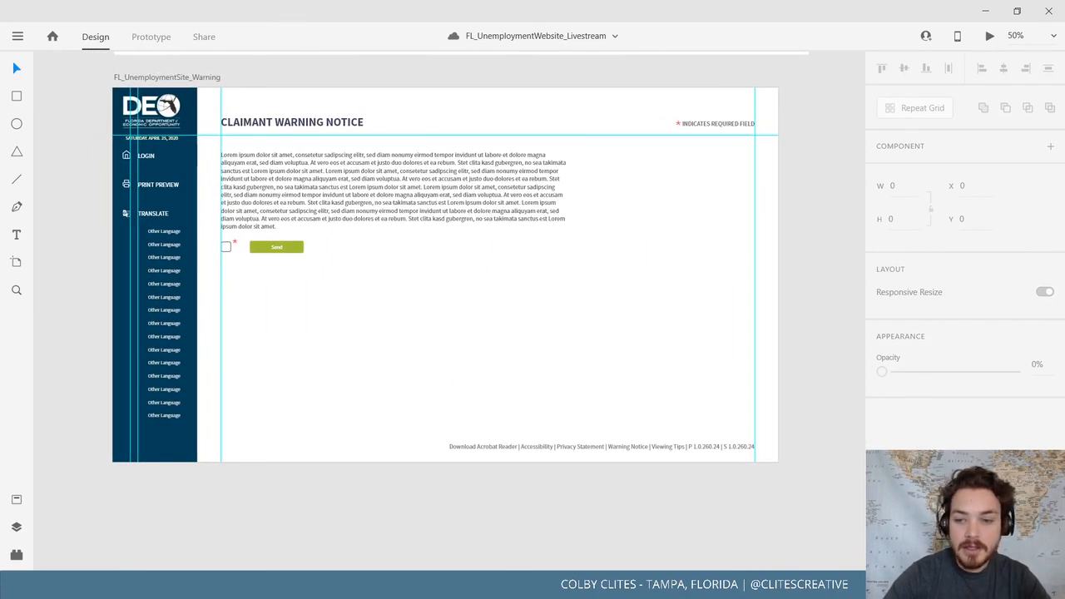
{"action": "key", "text": "alt+Tab"}
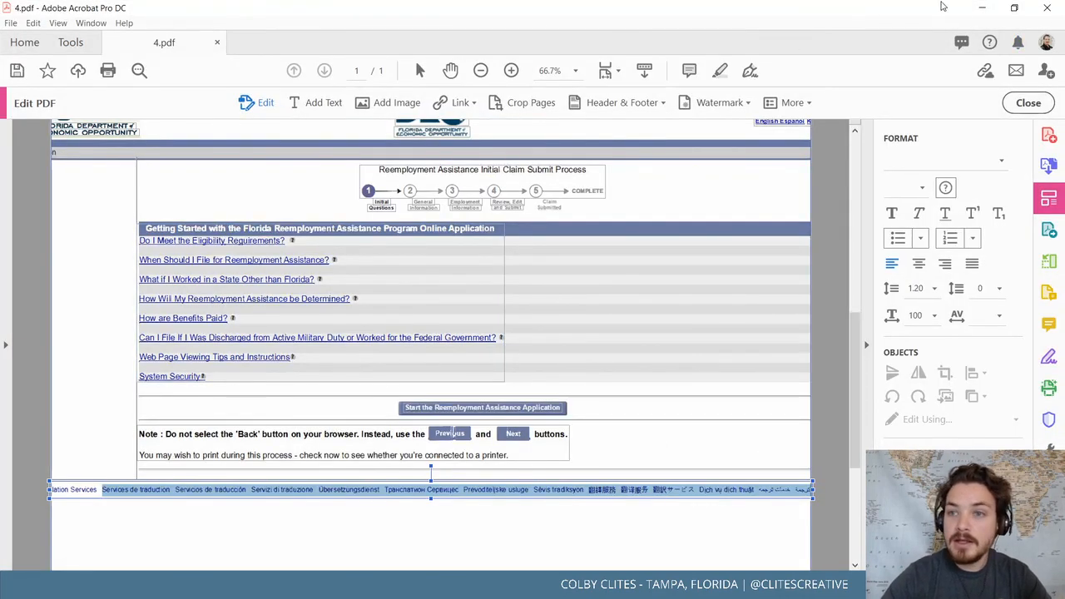
{"action": "left_click", "coordinate": [981, 7]}
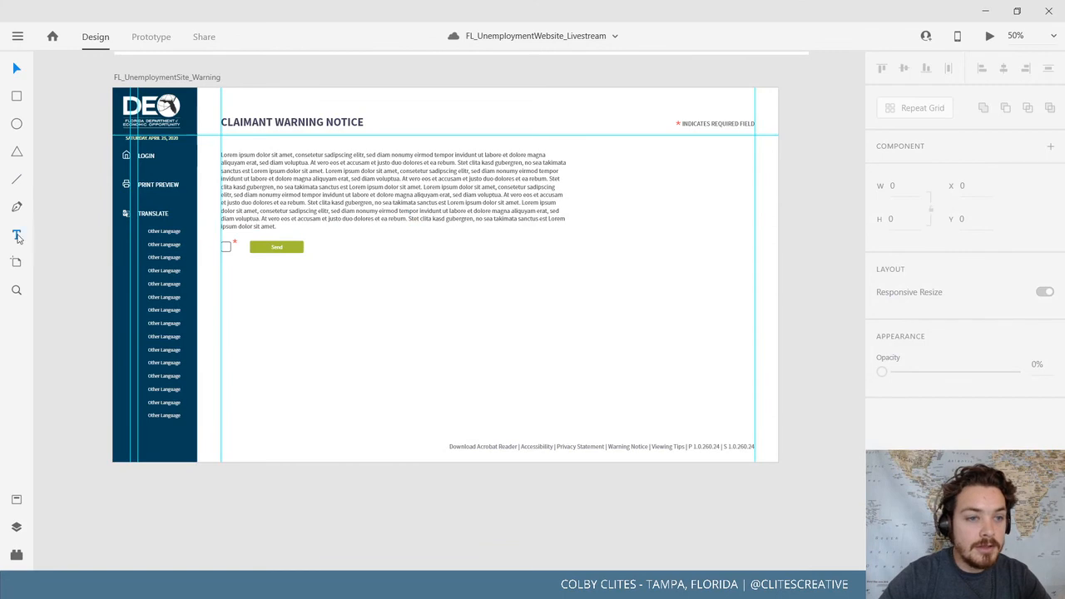
Duplicate the sidebar's Other Language grid onto the blank area beside the Send button and shrink the copy to its first entry
{"action": "left_click", "coordinate": [18, 71]}
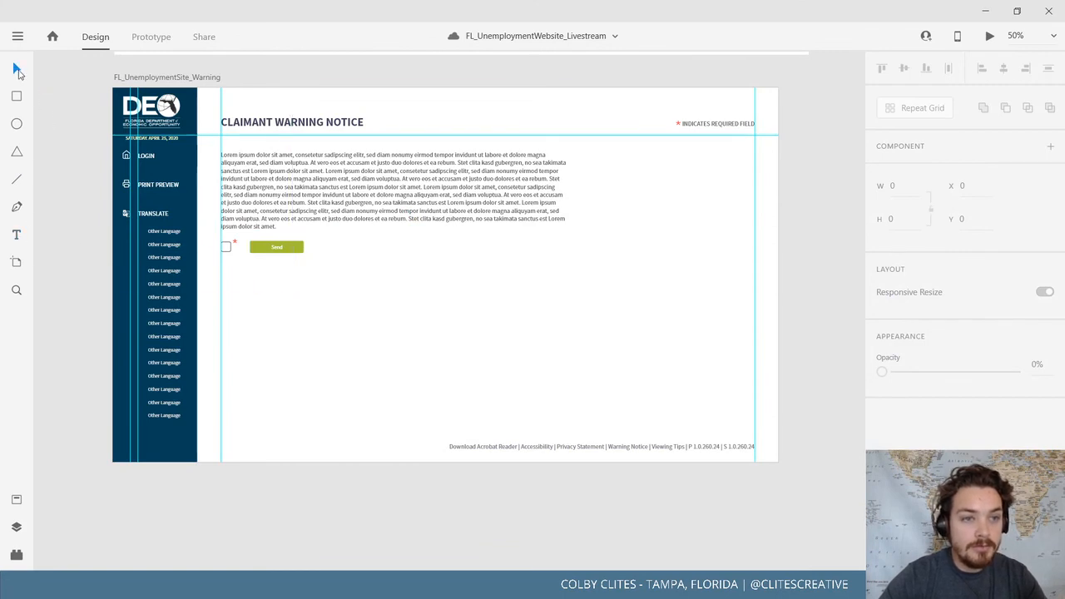
{"action": "left_click_drag", "start_coordinate": [154, 310], "coordinate": [345, 335]}
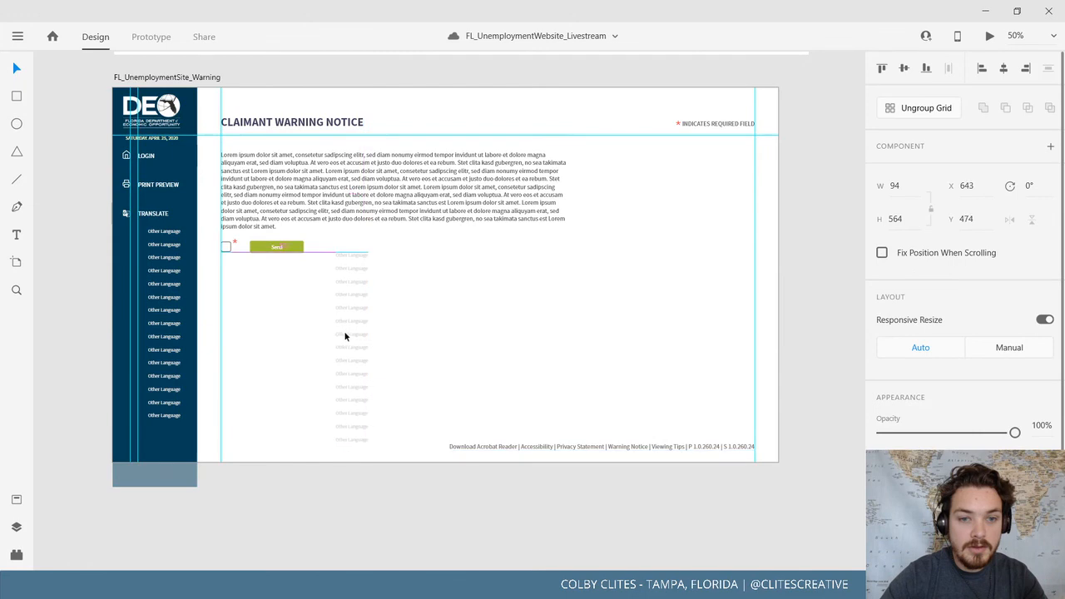
{"action": "double_click", "coordinate": [364, 438]}
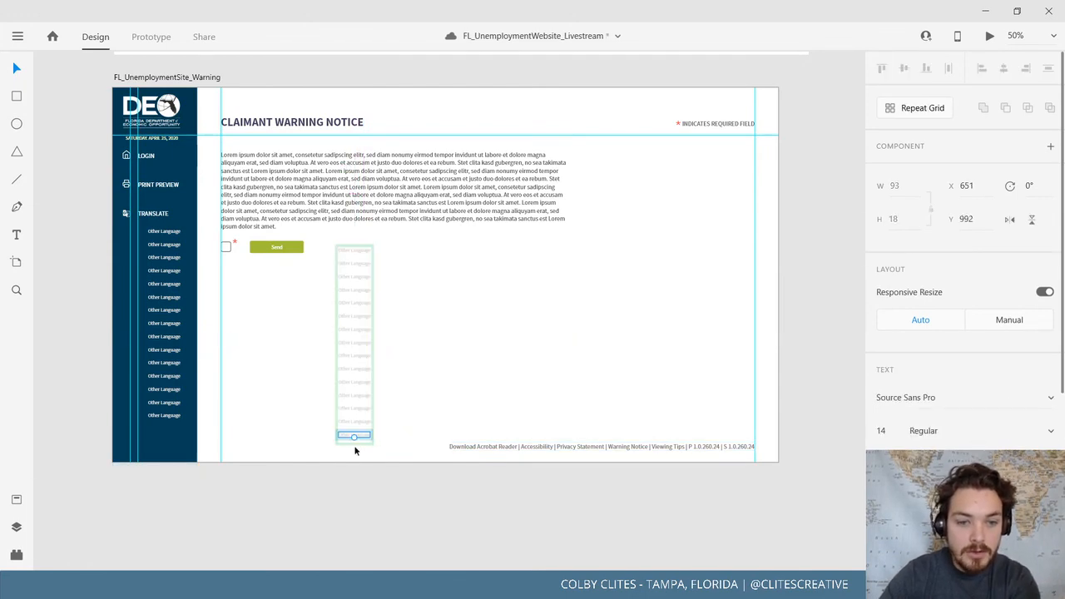
{"action": "left_click", "coordinate": [354, 449]}
{"action": "left_click", "coordinate": [355, 397]}
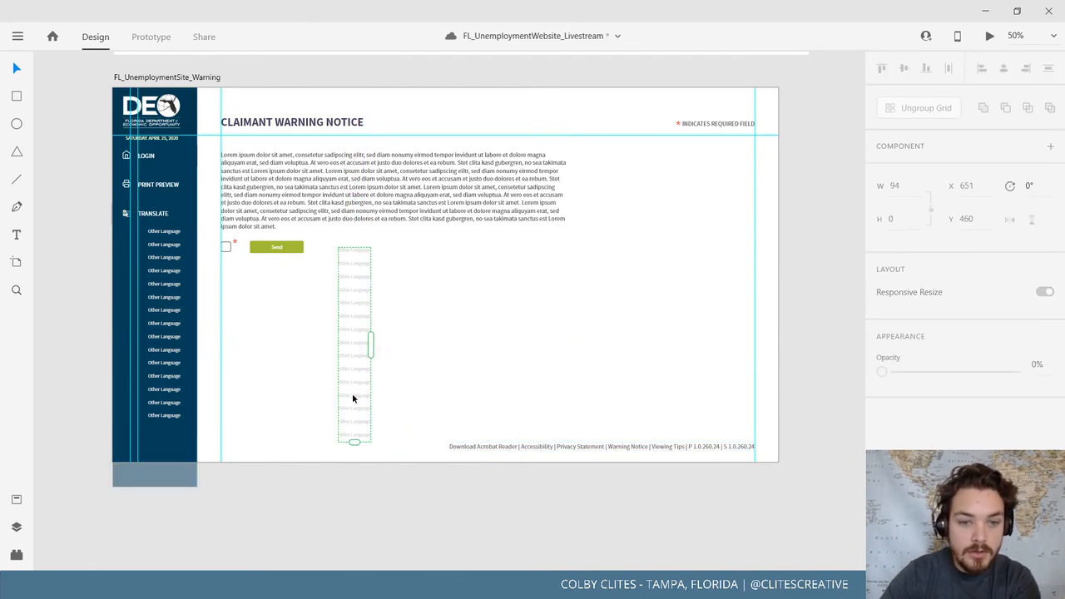
{"action": "left_click_drag", "start_coordinate": [354, 443], "coordinate": [353, 260]}
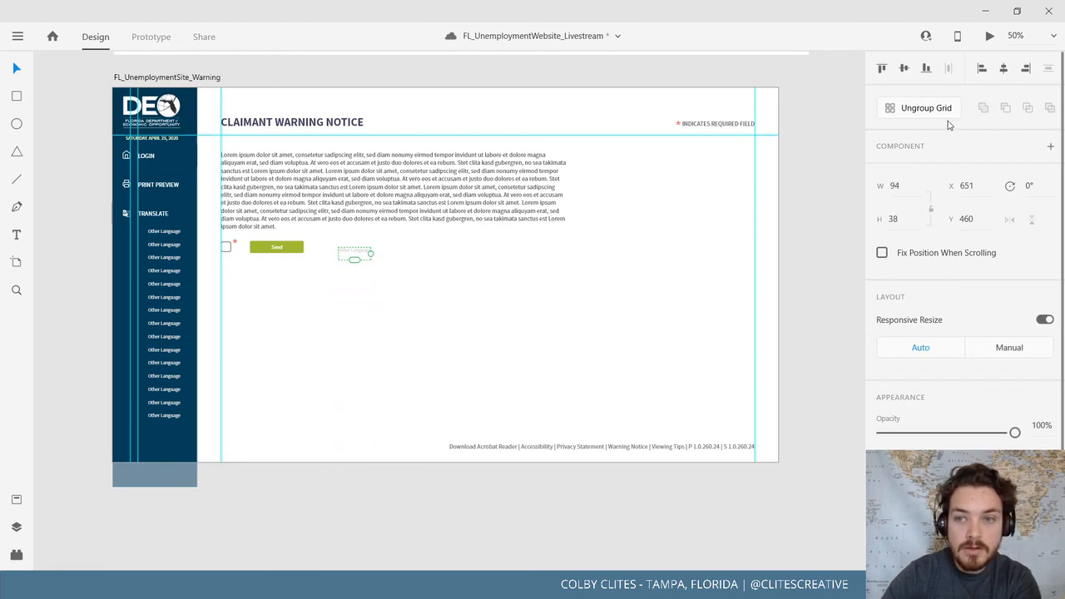
Ungroup the reduced grid copy and replace its Other Language text with the translation links copied from 4.pdf
{"action": "double_click", "coordinate": [357, 250]}
{"action": "double_click", "coordinate": [365, 251]}
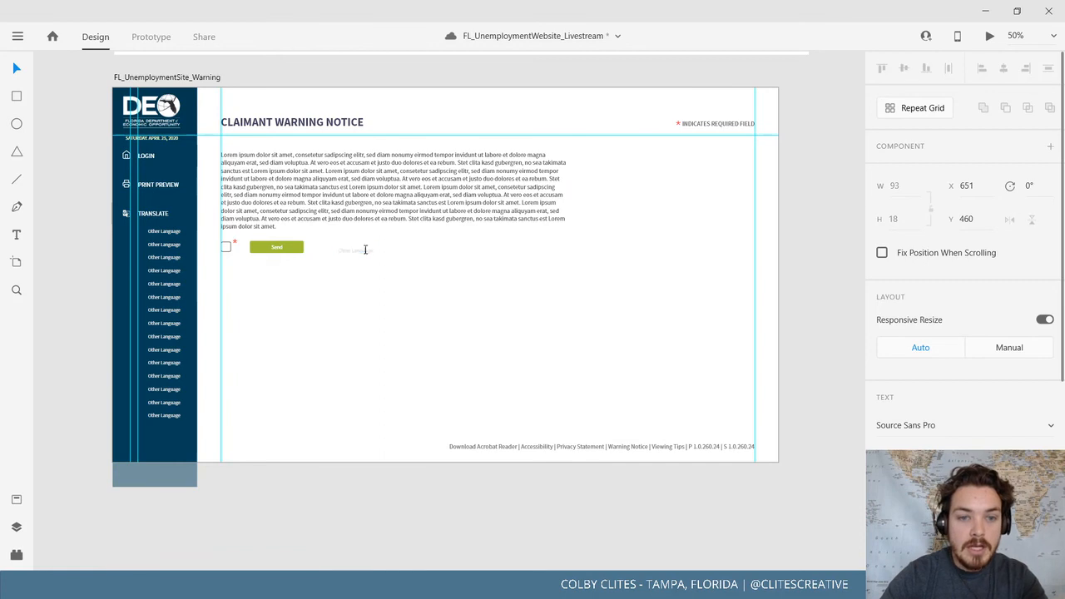
{"action": "key", "text": "ctrl+v"}
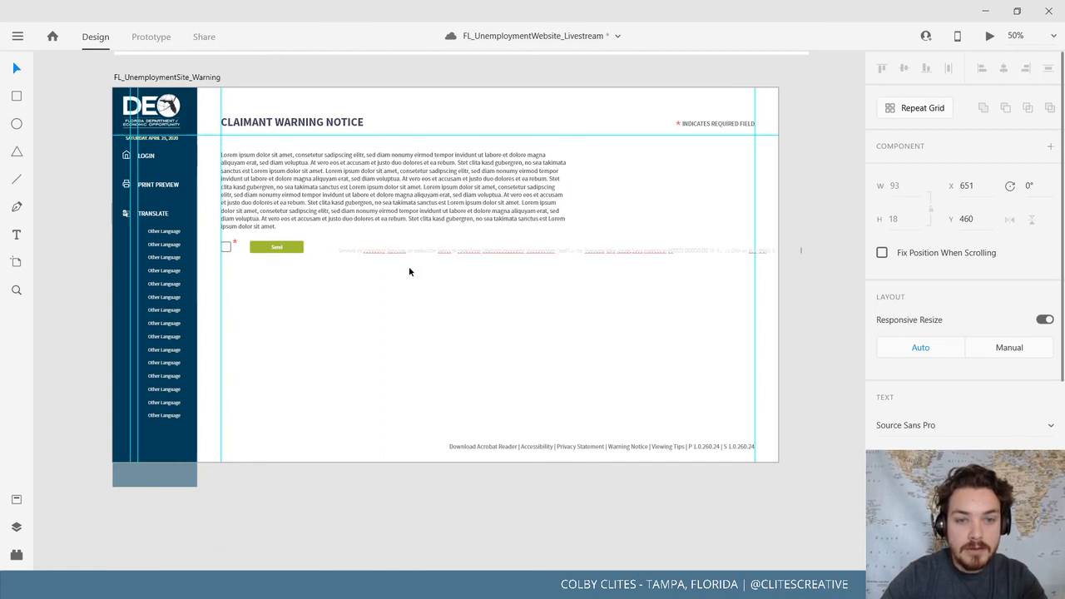
{"action": "left_click", "coordinate": [14, 69]}
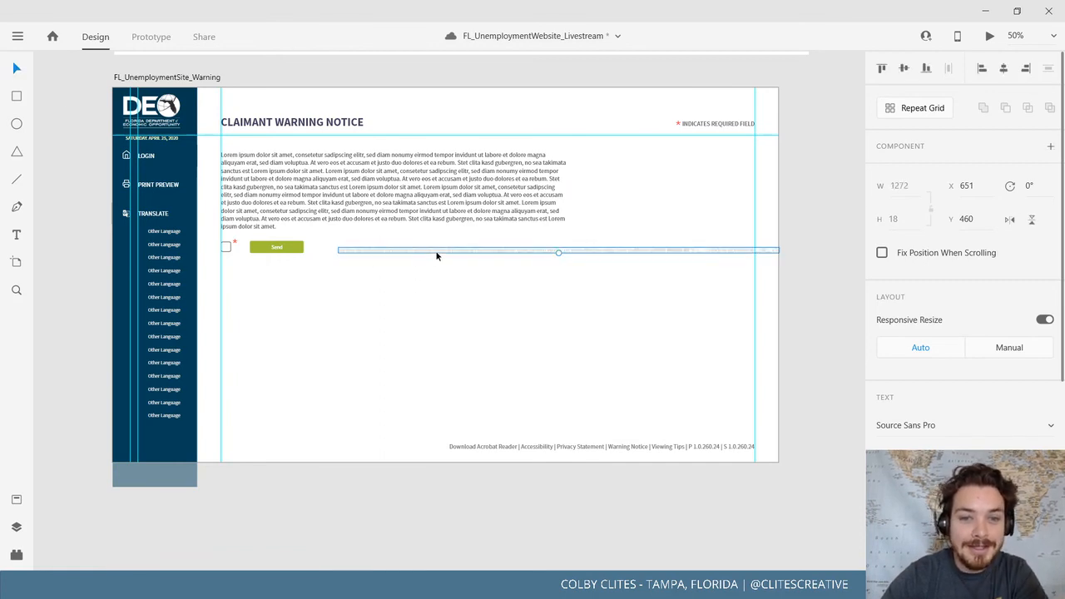
Move the Other Language grid out of the sidebar and place the pasted translation line directly beneath TRANSLATE at X 73, Y 386
{"action": "left_click_drag", "start_coordinate": [436, 257], "coordinate": [378, 454]}
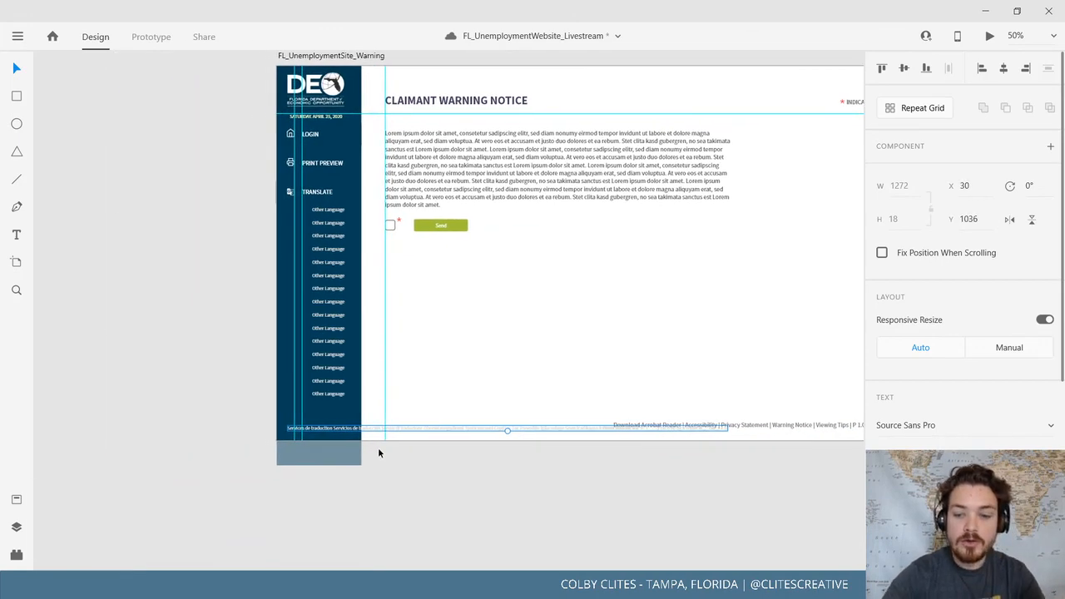
{"action": "scroll", "coordinate": [379, 452], "scroll_direction": "up", "scroll_amount": 5}
{"action": "left_click_drag", "start_coordinate": [385, 394], "coordinate": [516, 262]}
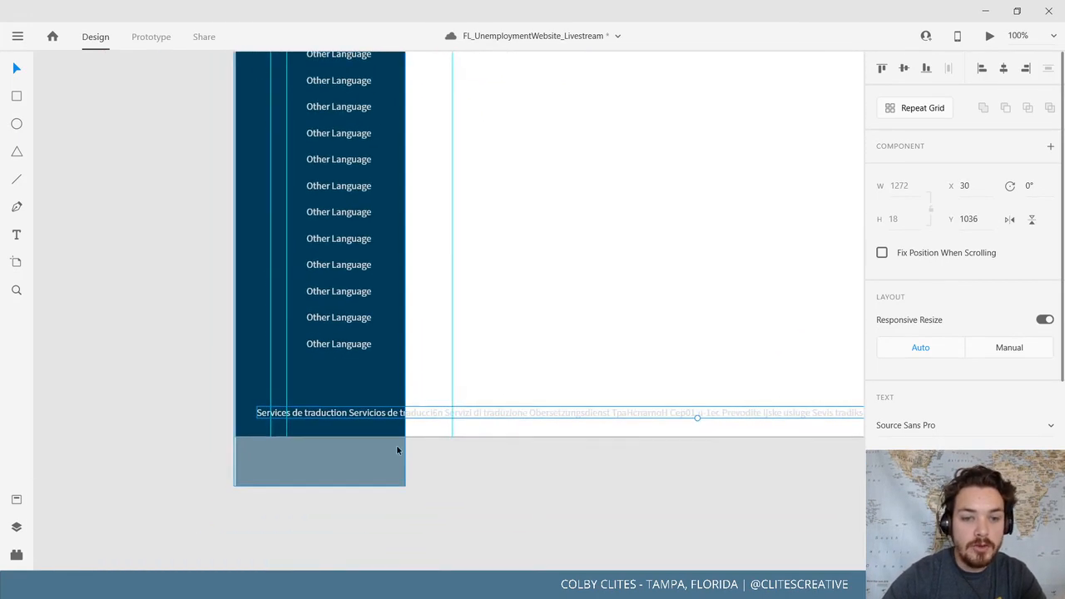
{"action": "scroll", "coordinate": [366, 371], "scroll_direction": "up", "scroll_amount": 2}
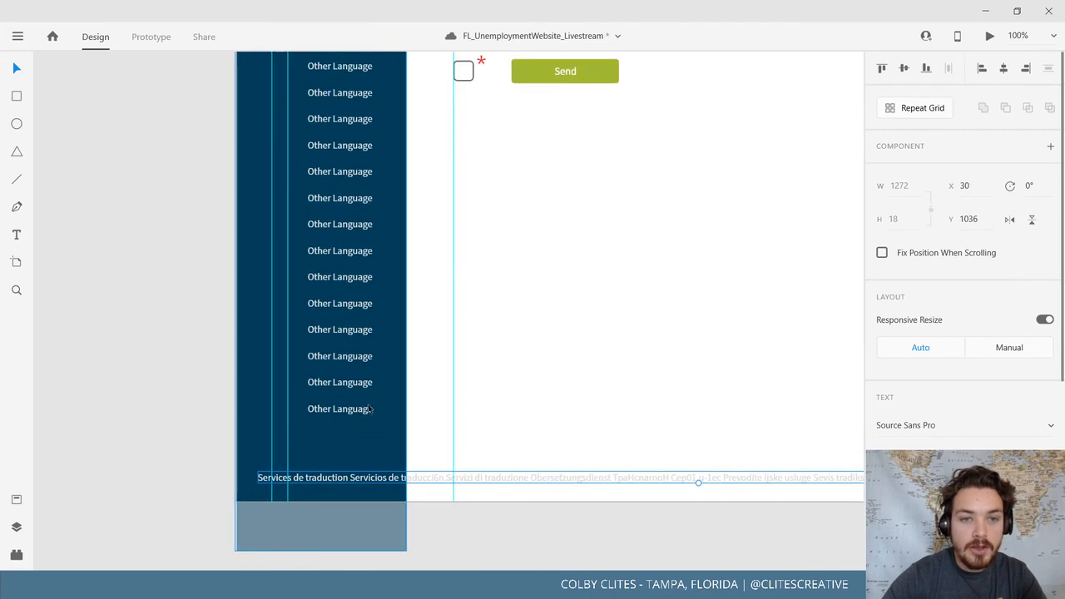
{"action": "scroll", "coordinate": [375, 289], "scroll_direction": "up", "scroll_amount": 2}
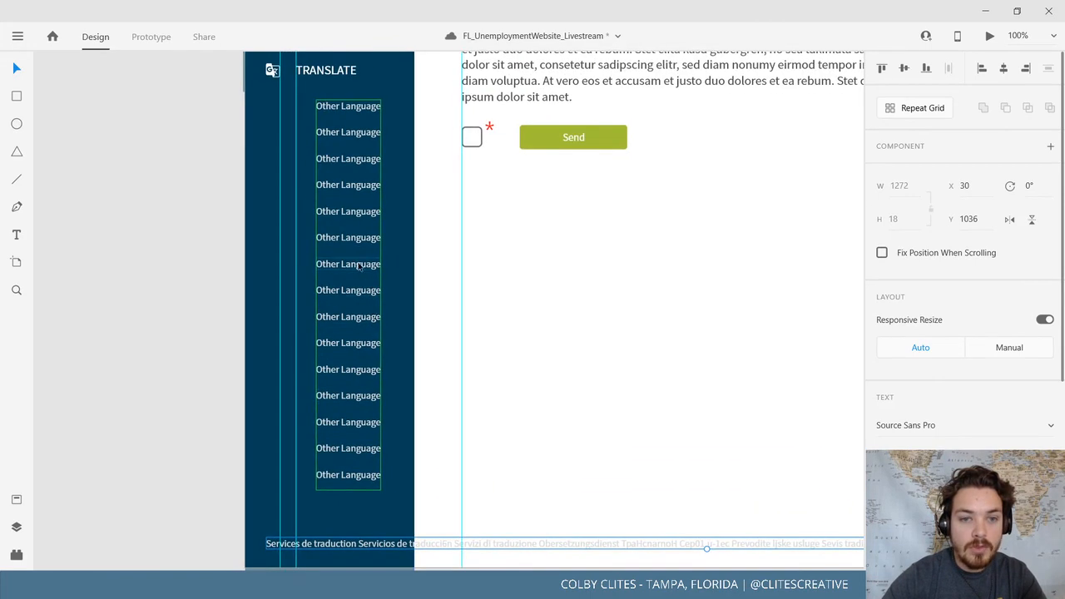
{"action": "left_click_drag", "start_coordinate": [355, 271], "coordinate": [127, 277]}
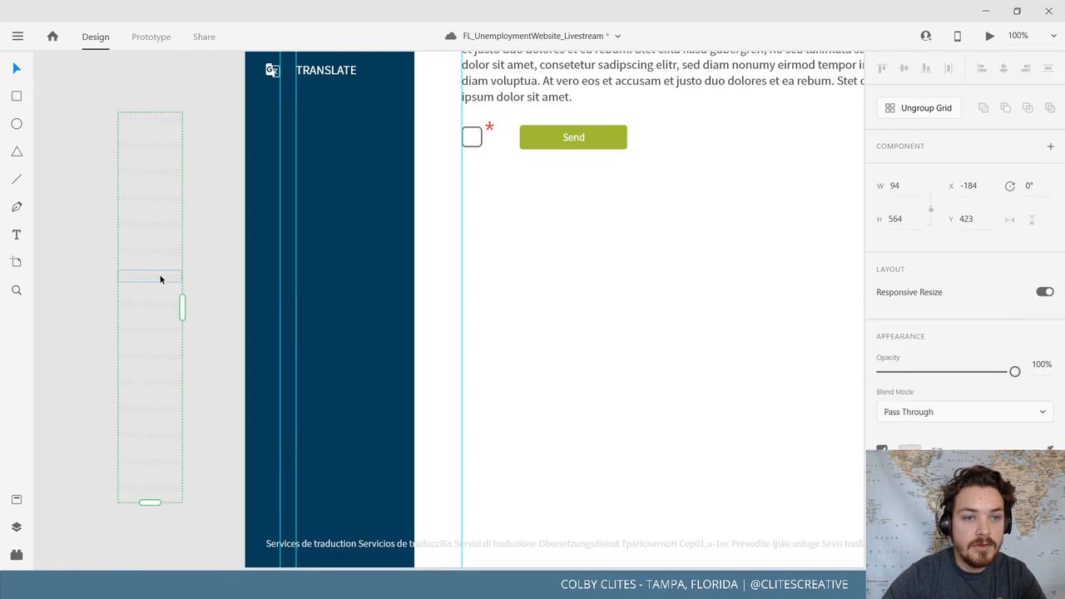
{"action": "left_click_drag", "start_coordinate": [160, 277], "coordinate": [716, 292]}
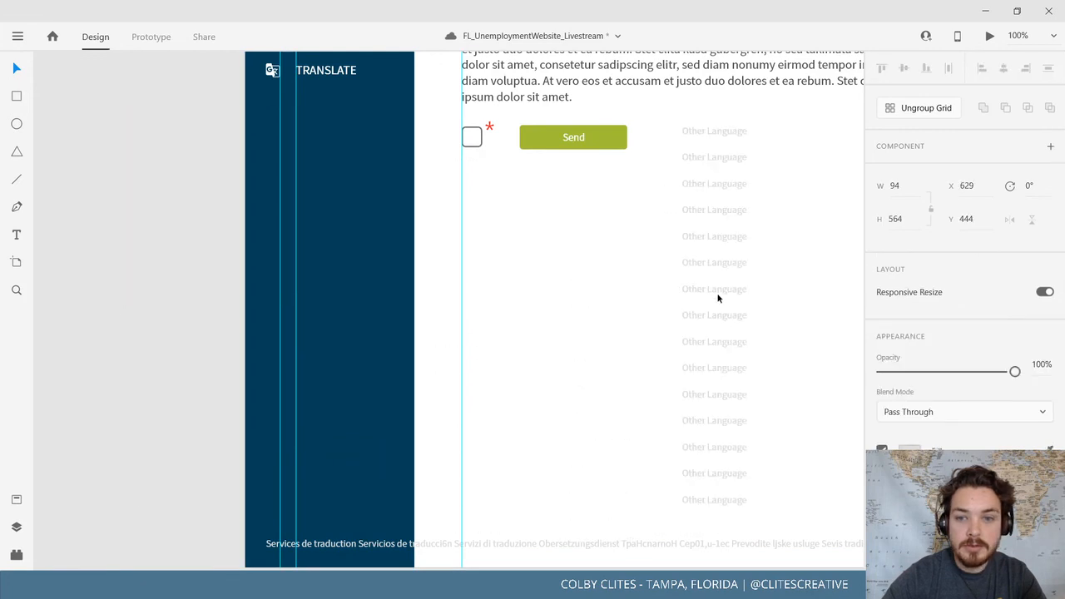
{"action": "left_click_drag", "start_coordinate": [523, 541], "coordinate": [553, 91]}
{"action": "scroll", "coordinate": [457, 293], "scroll_direction": "up", "scroll_amount": 3}
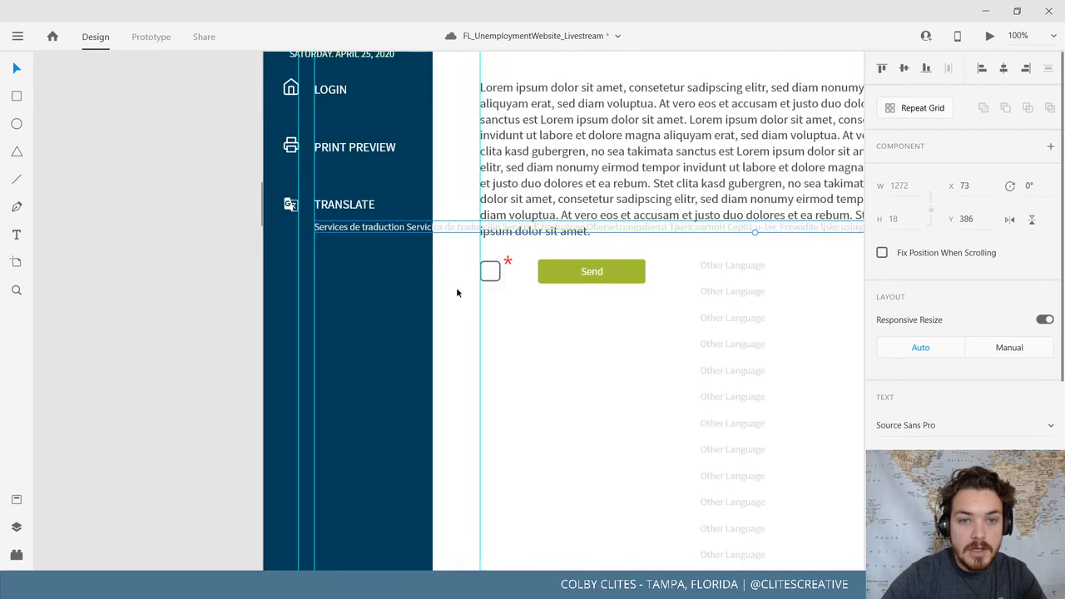
Split the pasted line into separate lines from "Services de traduction" through "Obersetzungsdienst", removing the stray 6 from "traducci6n"
{"action": "double_click", "coordinate": [406, 229]}
{"action": "left_click", "coordinate": [411, 229]}
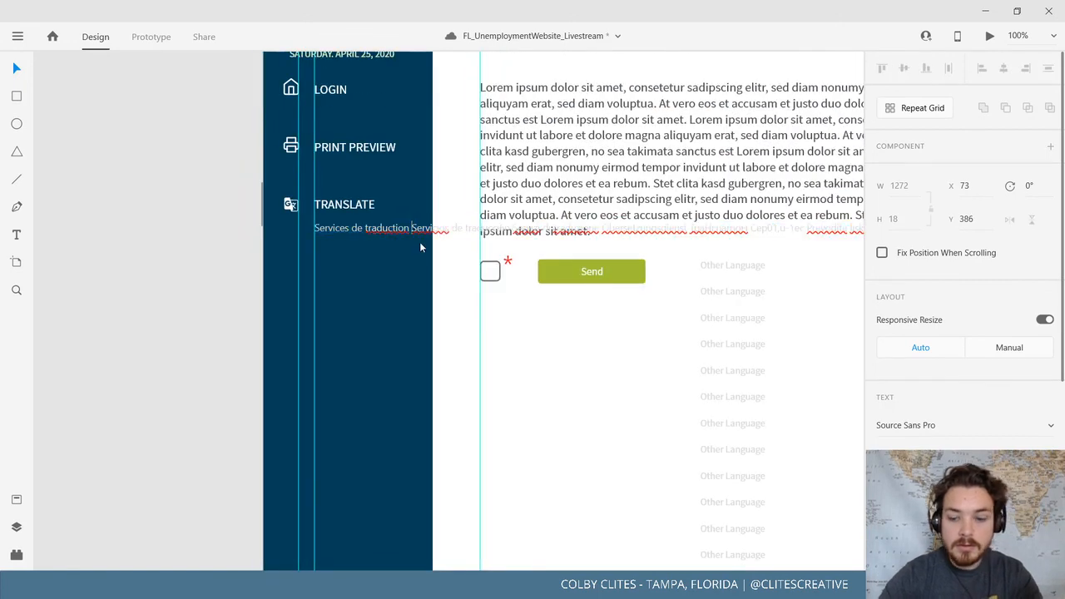
{"action": "key", "text": "Return"}
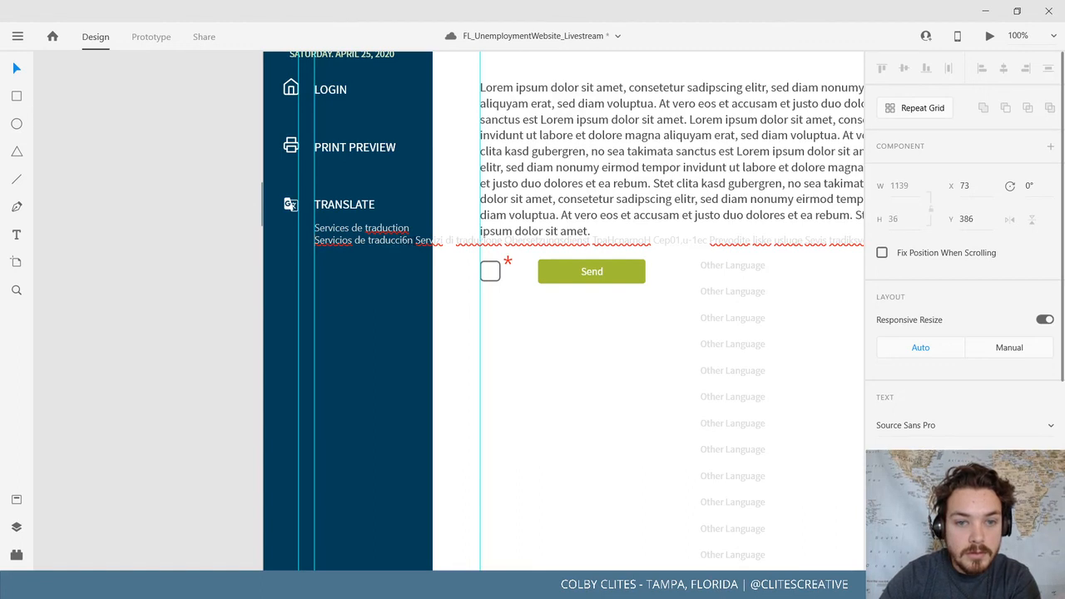
{"action": "key", "text": "BackSpace"}
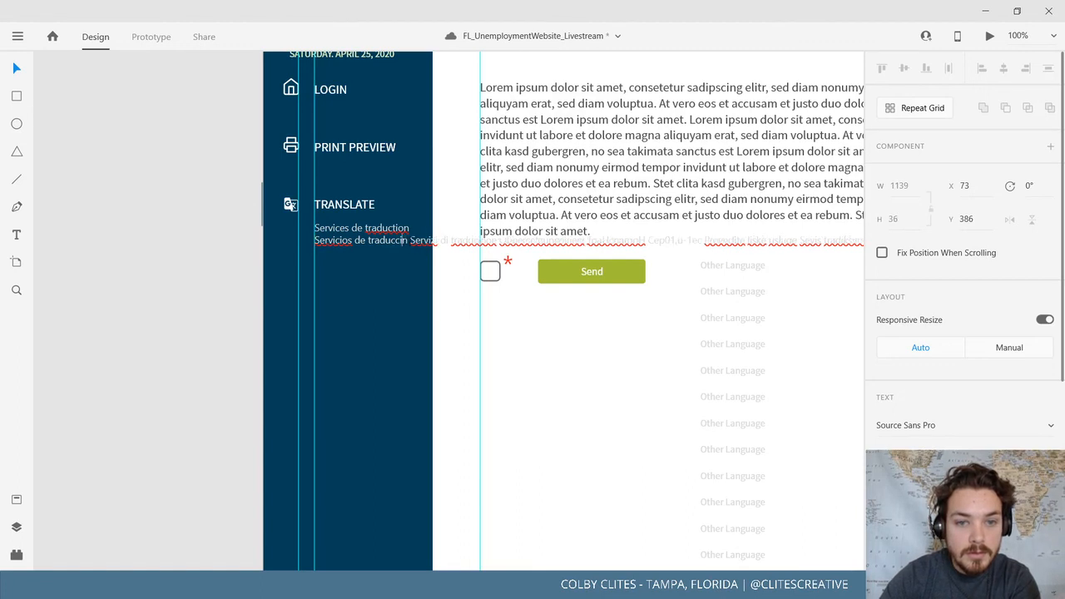
{"action": "key", "text": "Return"}
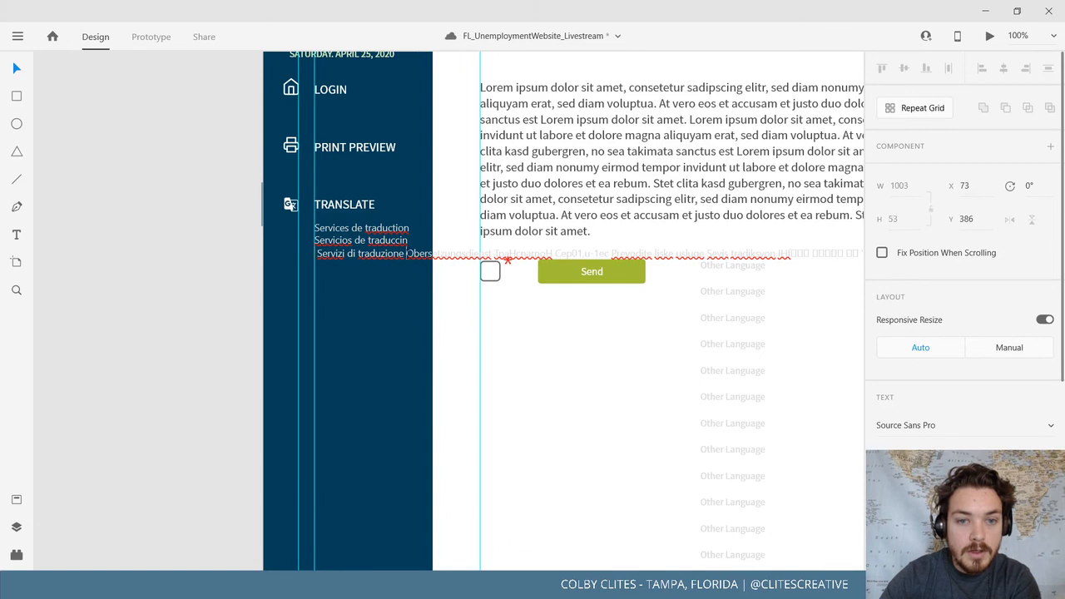
{"action": "key", "text": "Return"}
{"action": "key", "text": "Return"}
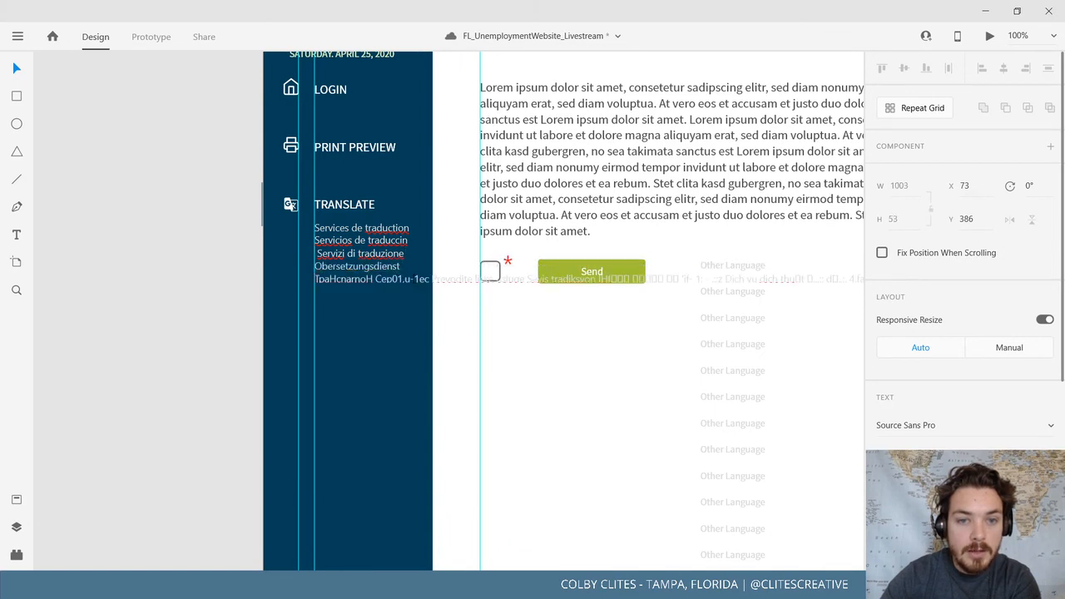
Put "TpaHcnarnoH", "Cep01,u-1ec" and "Prevodite" on their own lines in the translation list, without leading spaces
{"action": "key", "text": "Delete"}
{"action": "key", "text": "Return"}
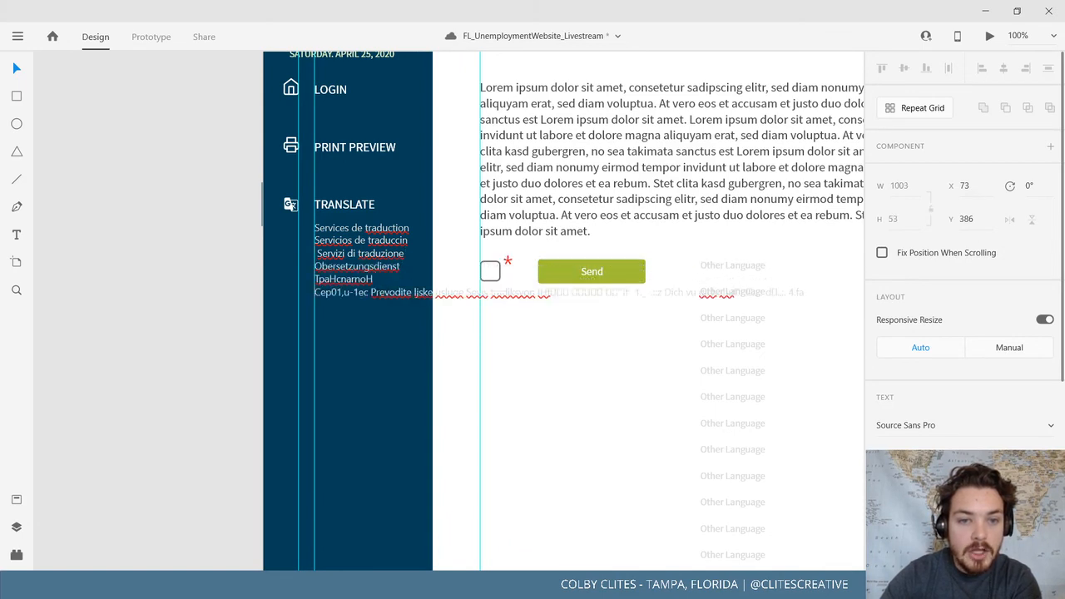
{"action": "key", "text": "Delete"}
{"action": "key", "text": "Return"}
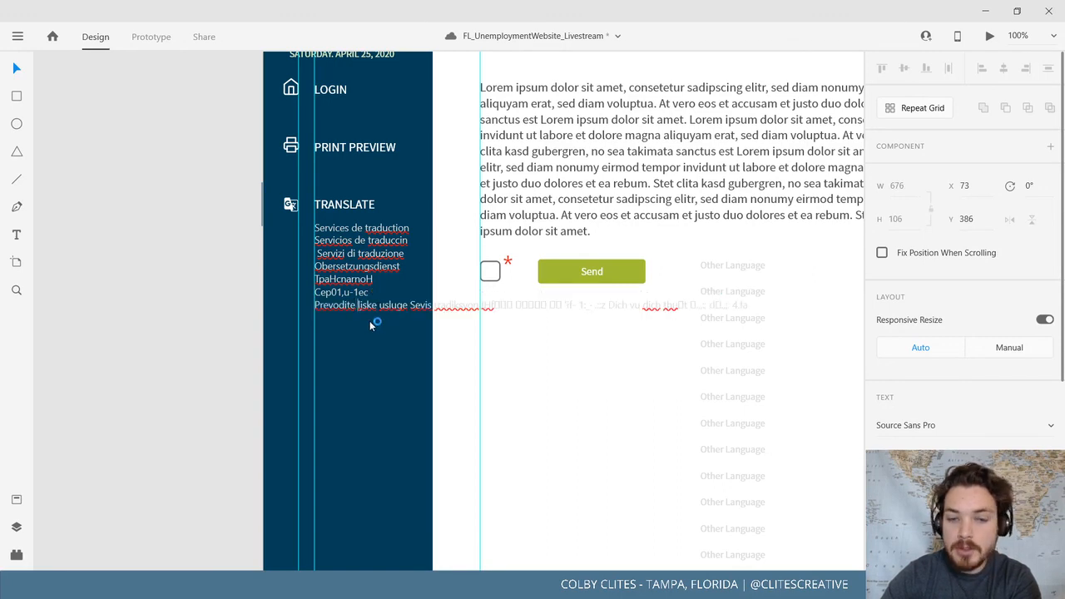
{"action": "type", "text": "\\"}
{"action": "key", "text": "BackSpace"}
{"action": "key", "text": "Return"}
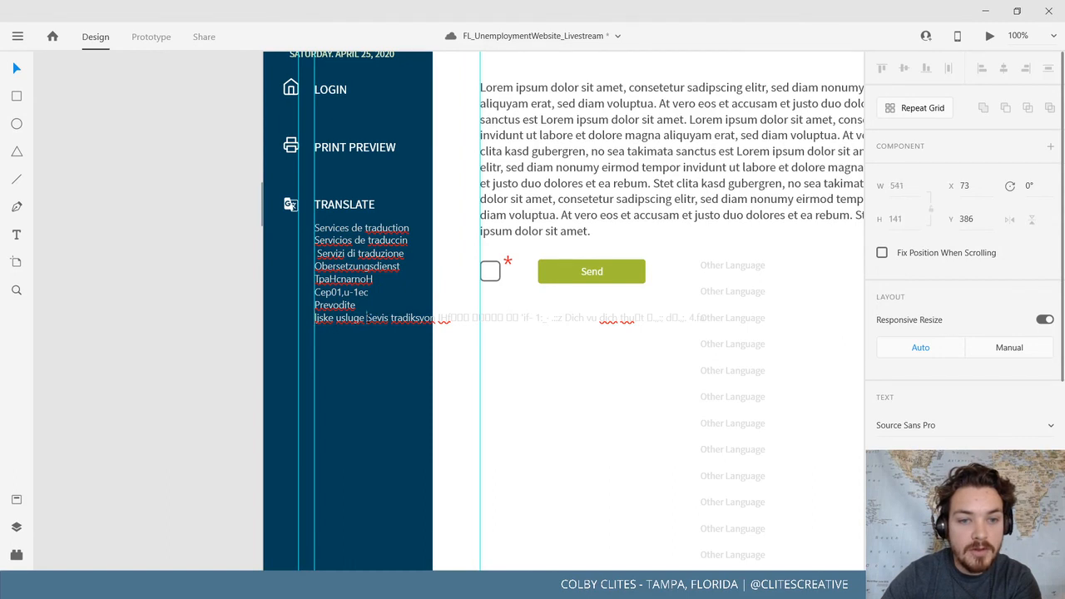
Break the rest of the translation list into single lines, from "Ijske usluge" and "Sevis tradiksyon" to the final garbled entry
{"action": "key", "text": "Return"}
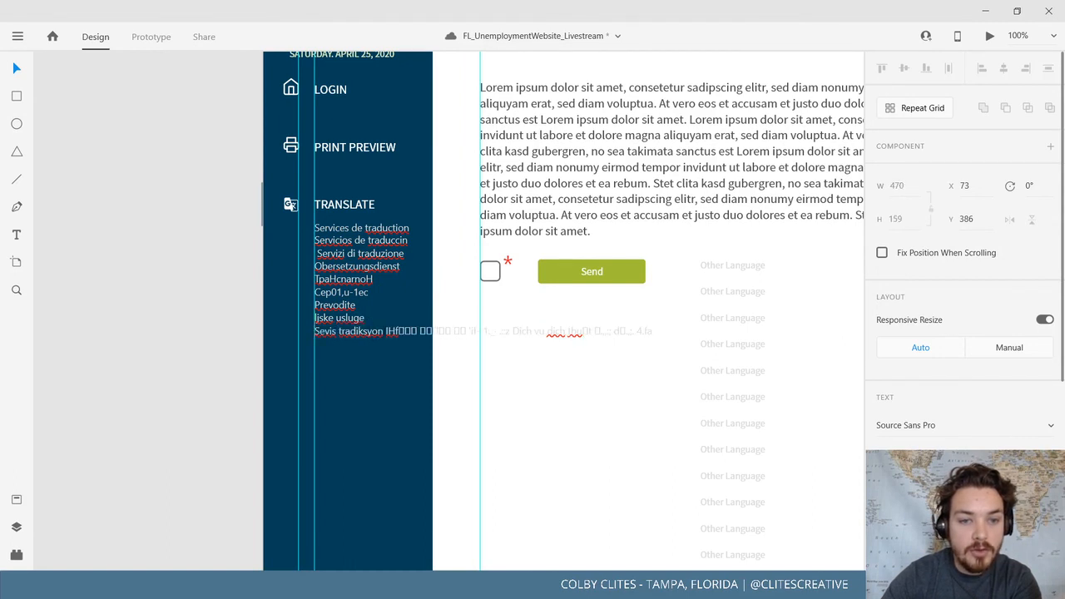
{"action": "key", "text": "Return"}
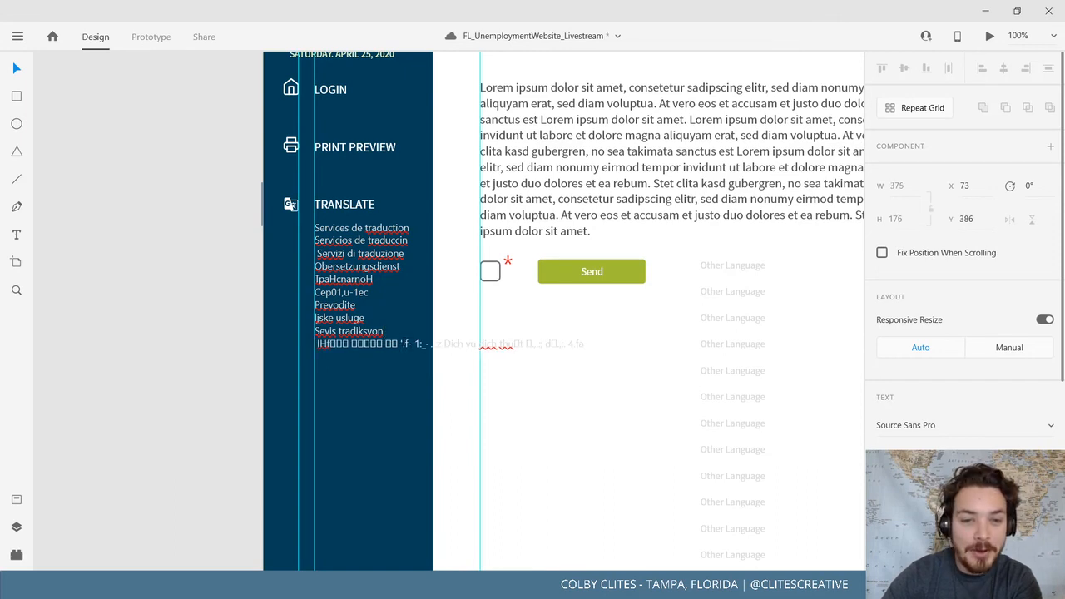
{"action": "key", "text": "Return"}
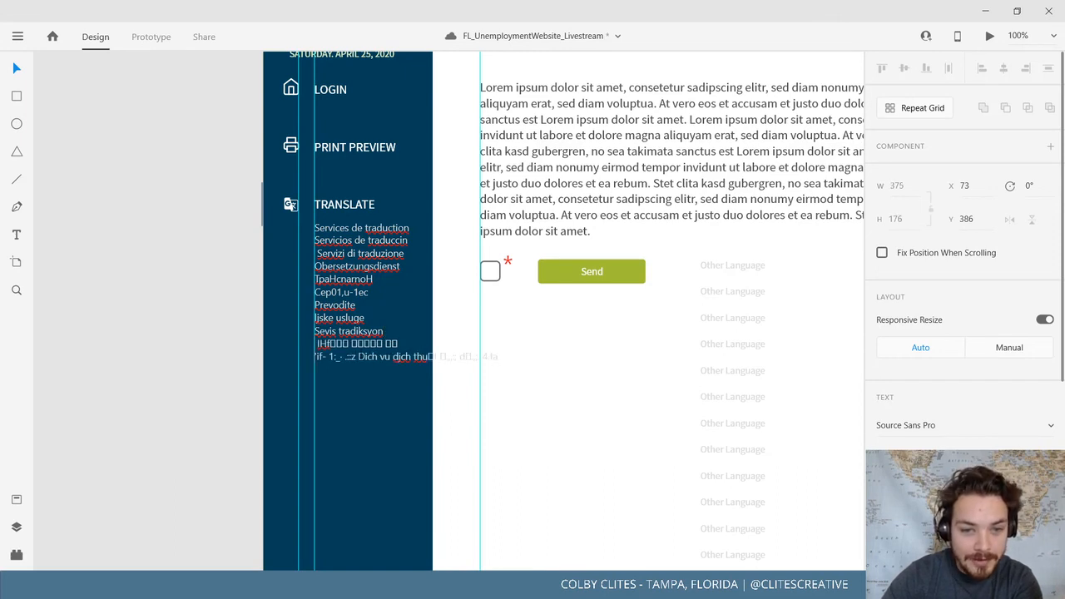
{"action": "key", "text": "Return"}
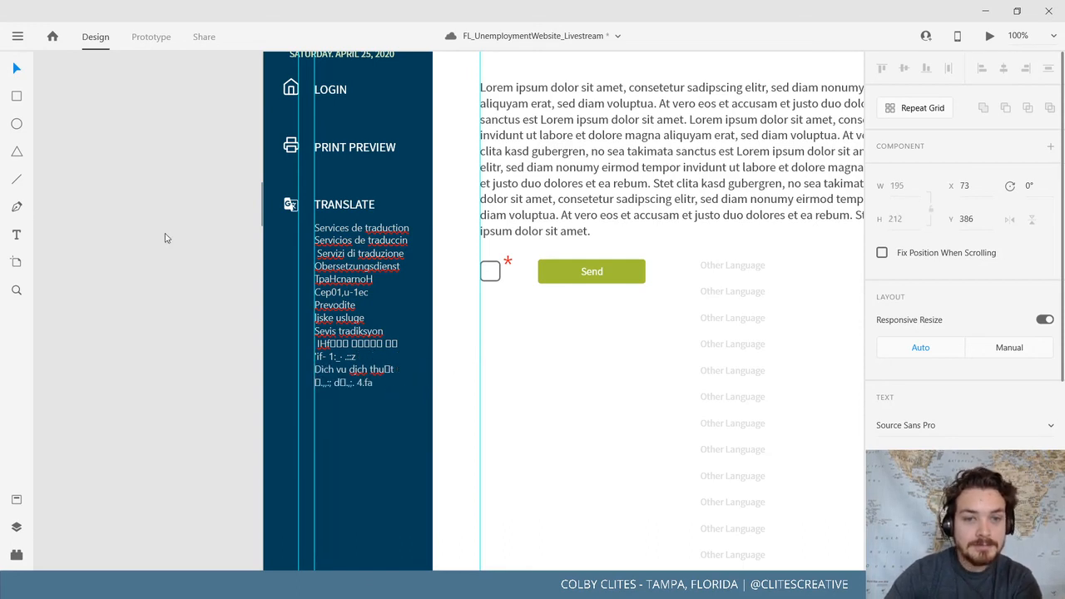
{"action": "left_click", "coordinate": [14, 71]}
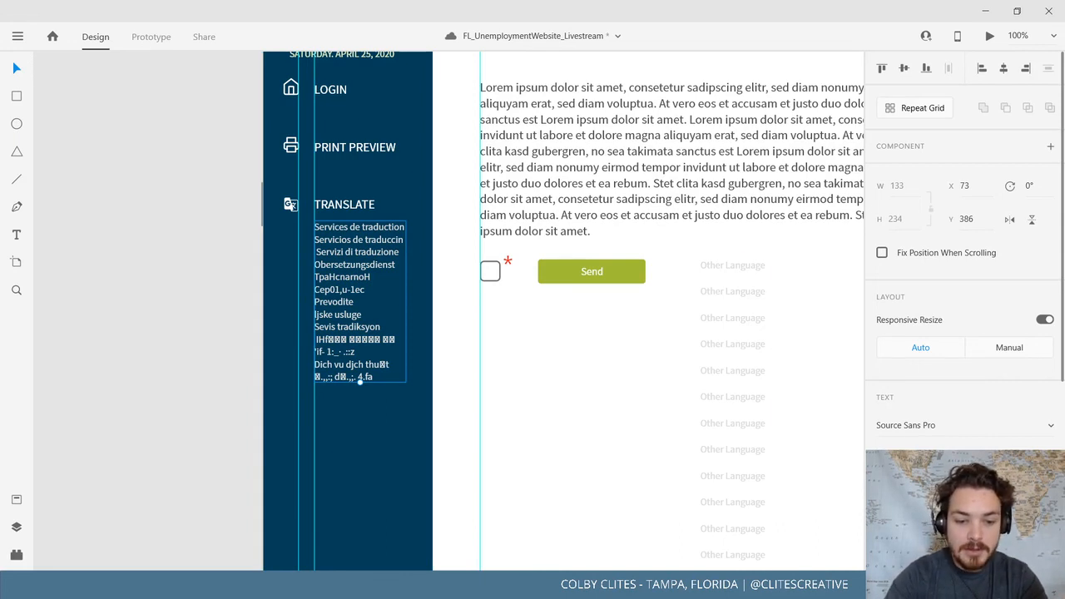
Add a blank line between all entries of the translation list and shift the list down to Y 397 beneath TRANSLATE
{"action": "key", "text": "Return"}
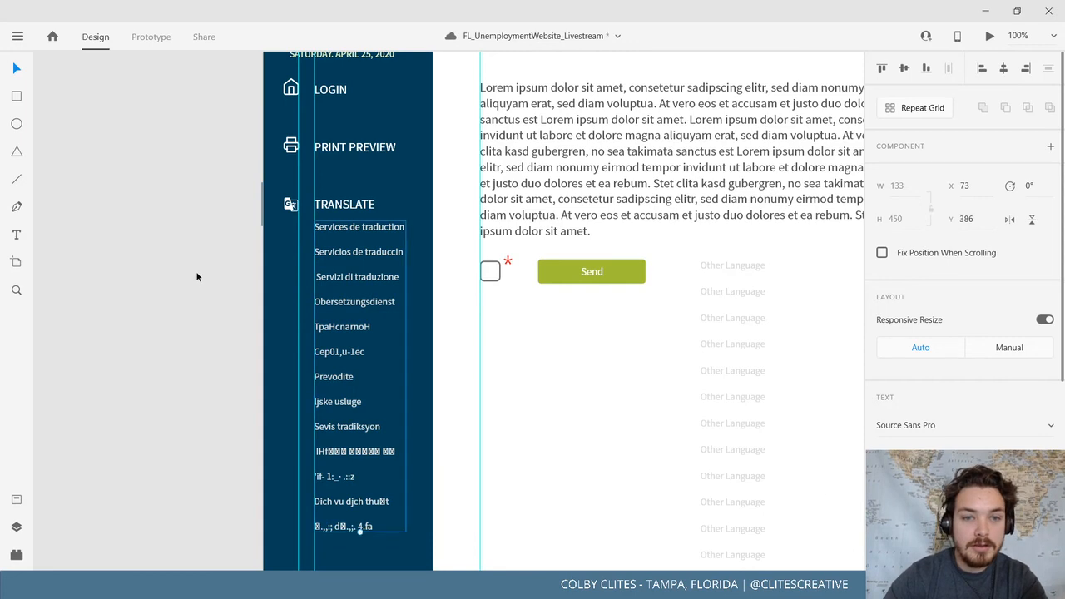
{"action": "scroll", "coordinate": [153, 294], "scroll_direction": "down", "scroll_amount": 2}
{"action": "left_click", "coordinate": [123, 295]}
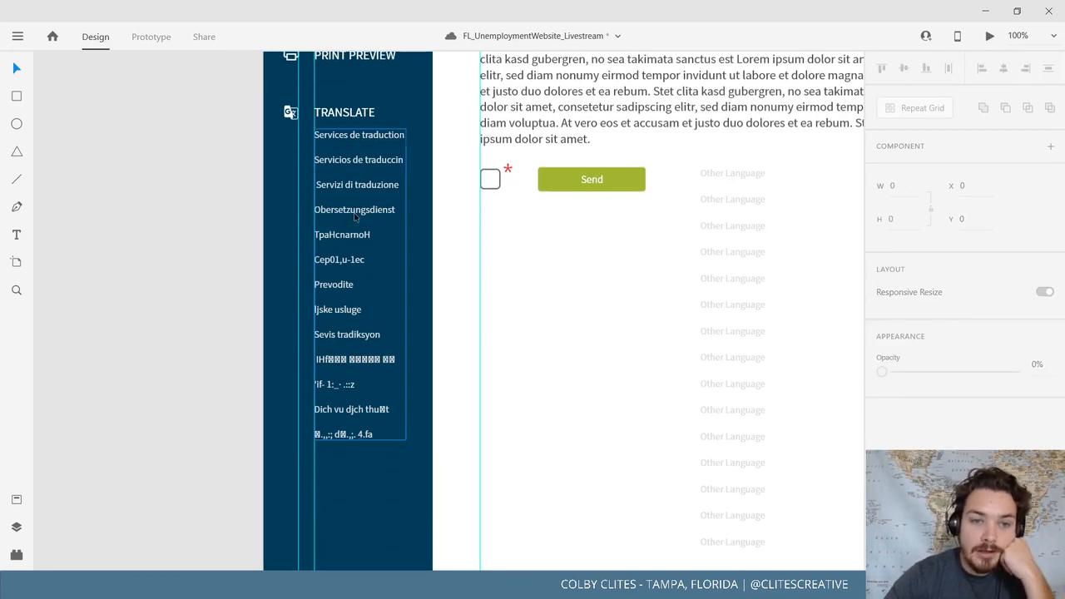
{"action": "left_click_drag", "start_coordinate": [349, 216], "coordinate": [351, 225]}
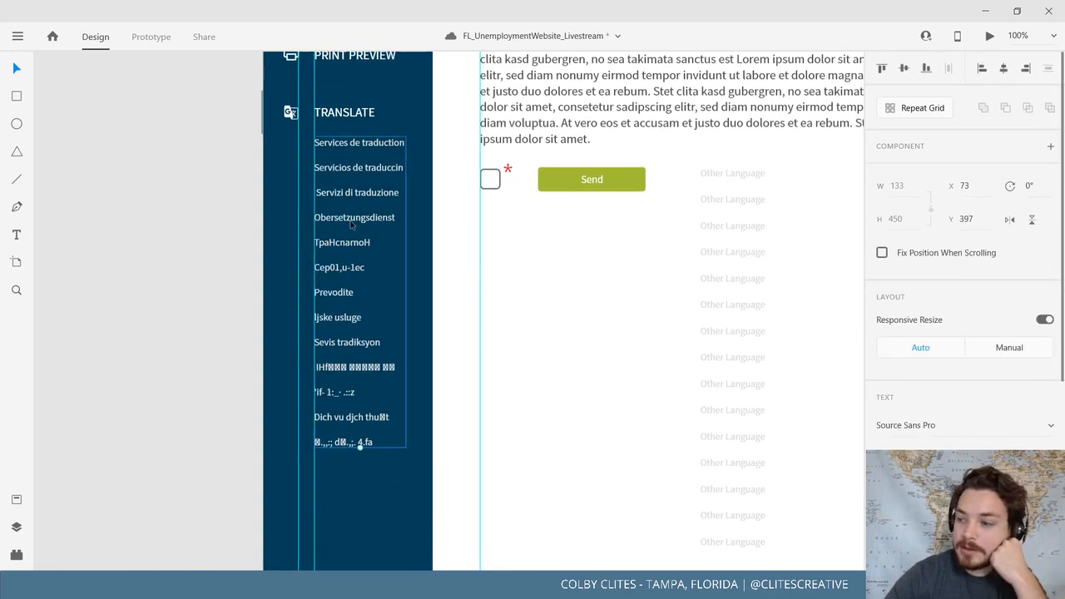
{"action": "scroll", "coordinate": [211, 295], "scroll_direction": "up", "scroll_amount": 2}
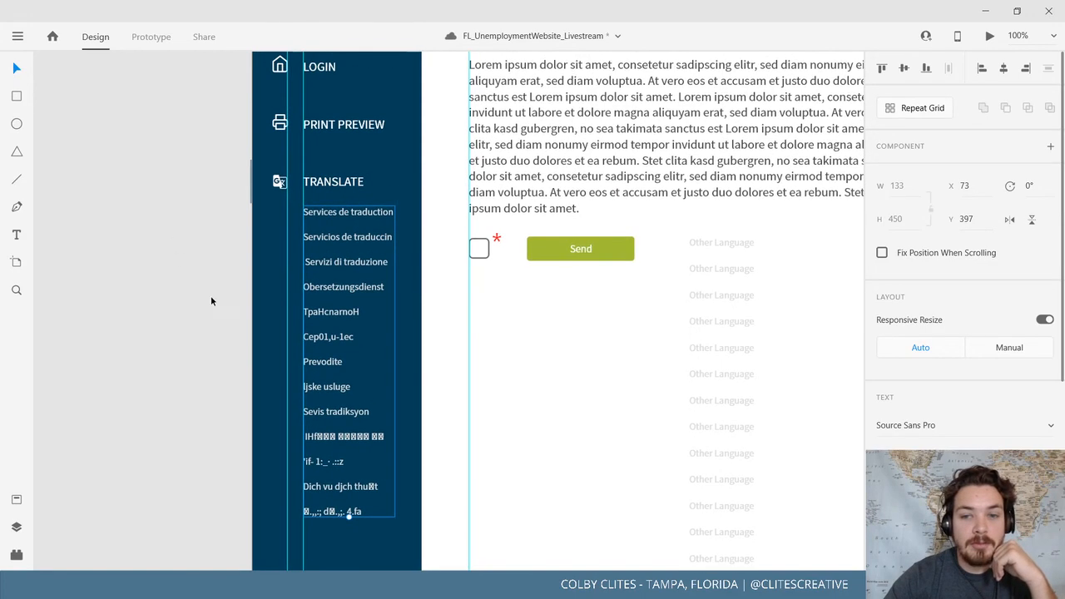
Move the leftover Other Language grid off the Warning artboard, past the sidebar's outer edge
{"action": "left_click", "coordinate": [718, 326]}
{"action": "left_click_drag", "start_coordinate": [718, 326], "coordinate": [157, 307]}
{"action": "left_click", "coordinate": [216, 300]}
{"action": "scroll", "coordinate": [216, 299], "scroll_direction": "right", "scroll_amount": 1}
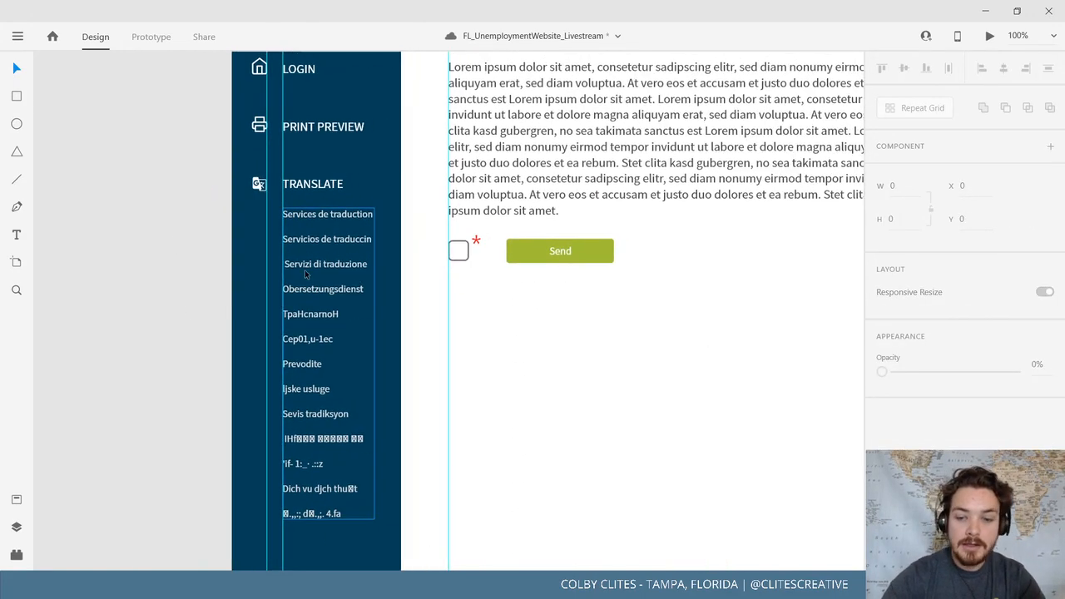
Review the whole FL_UnemploymentSite_Warning artboard at 50% zoom and switch to Adobe Illustrator, where 4.pdf is open
{"action": "key", "text": "ctrl+minus"}
{"action": "left_click_drag", "start_coordinate": [707, 363], "coordinate": [503, 351]}
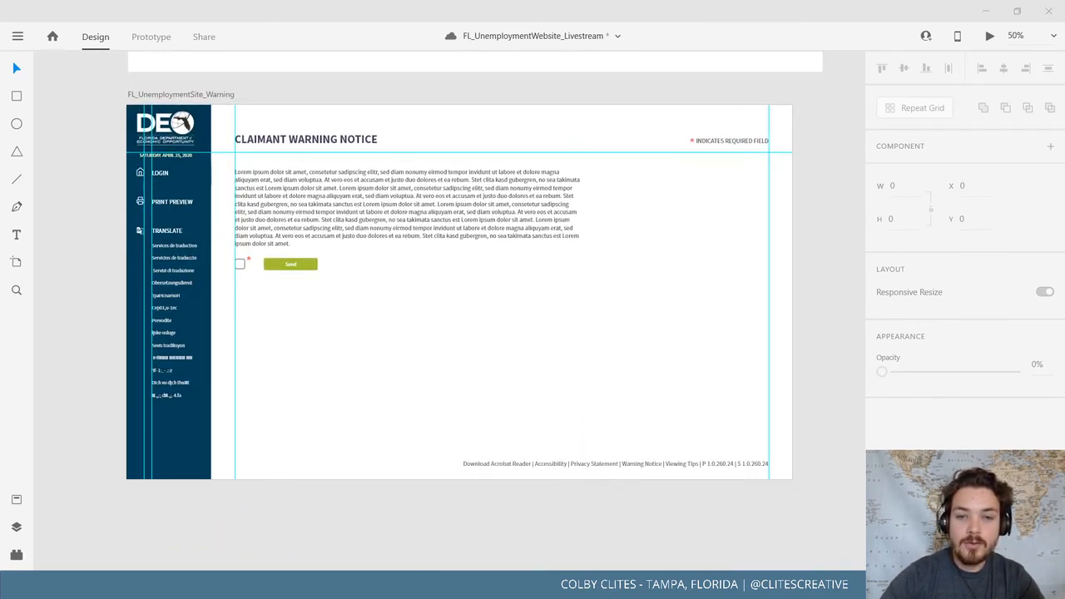
{"action": "left_click", "coordinate": [598, 548]}
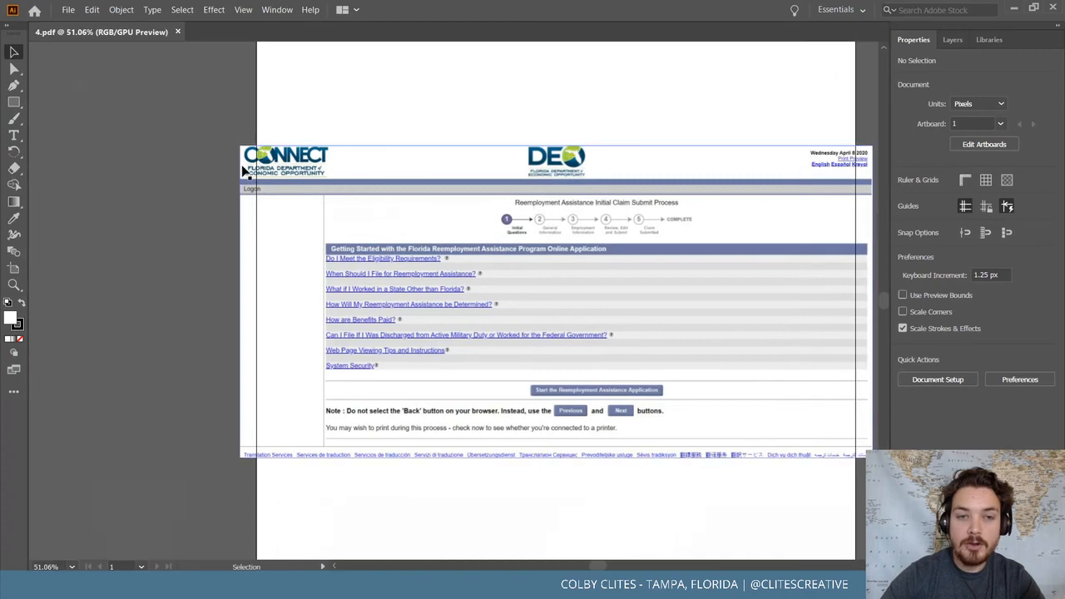
Delete the embedded screenshot from 4.pdf and open the image 1.JPG from the FL Unemployement Website folder
{"action": "left_click", "coordinate": [271, 185]}
{"action": "key", "text": "Delete"}
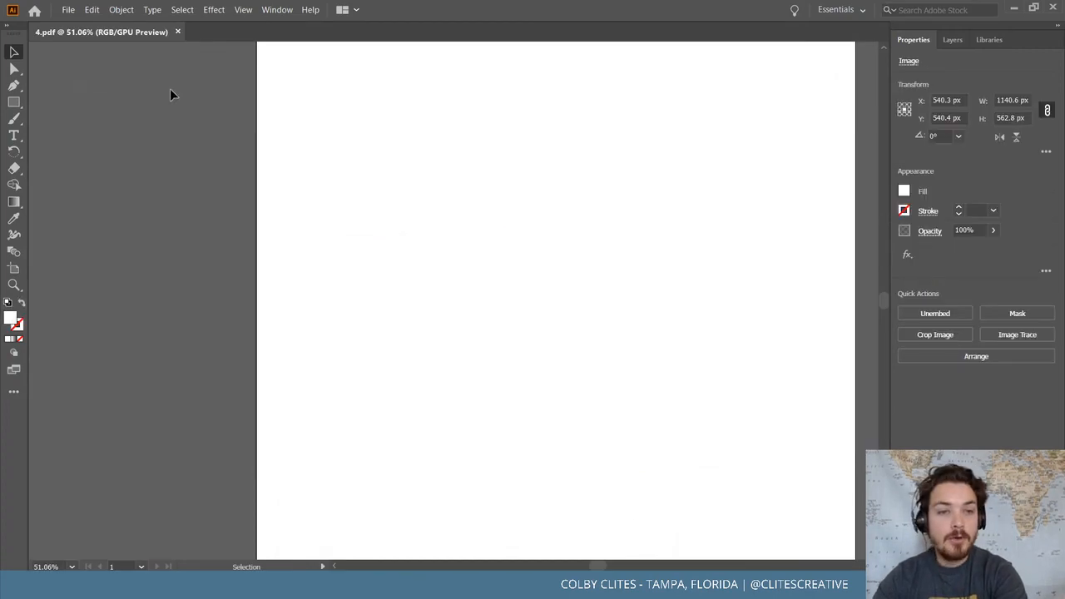
{"action": "left_click", "coordinate": [68, 9]}
{"action": "left_click", "coordinate": [88, 55]}
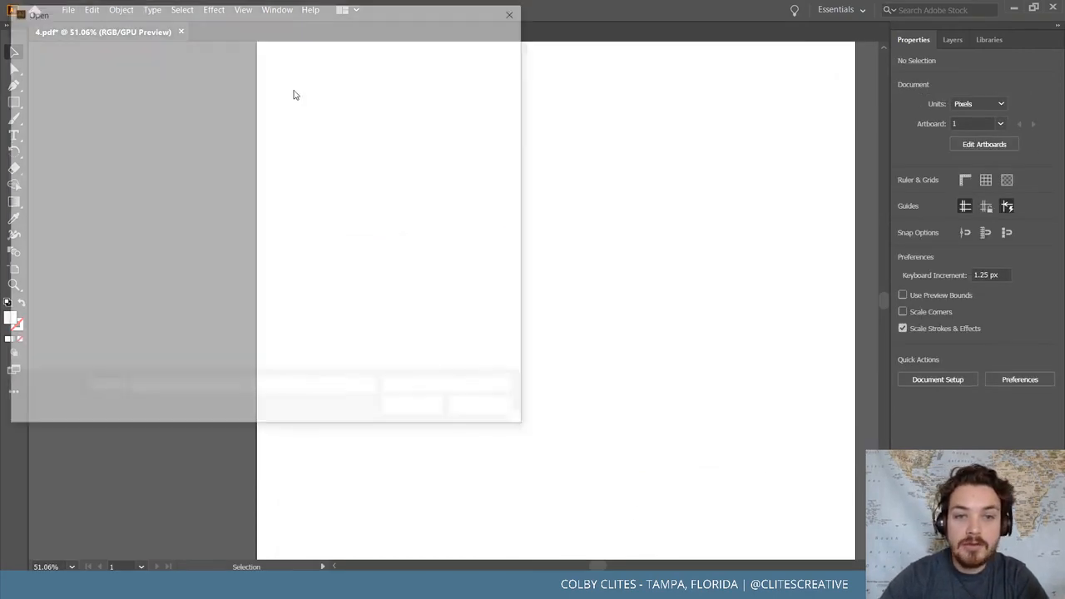
{"action": "left_click", "coordinate": [256, 129]}
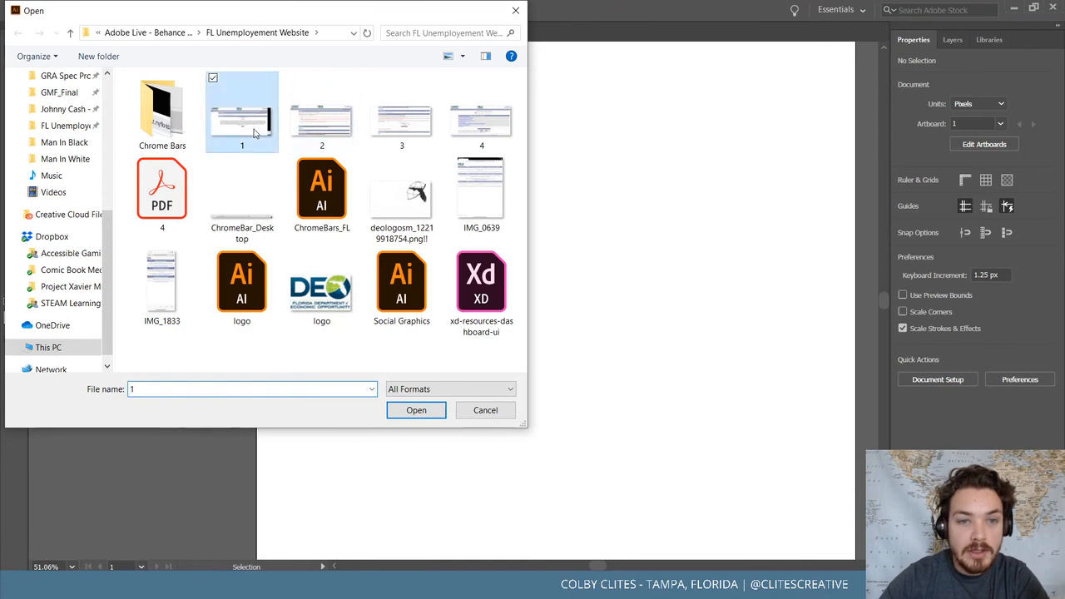
{"action": "left_click", "coordinate": [425, 416]}
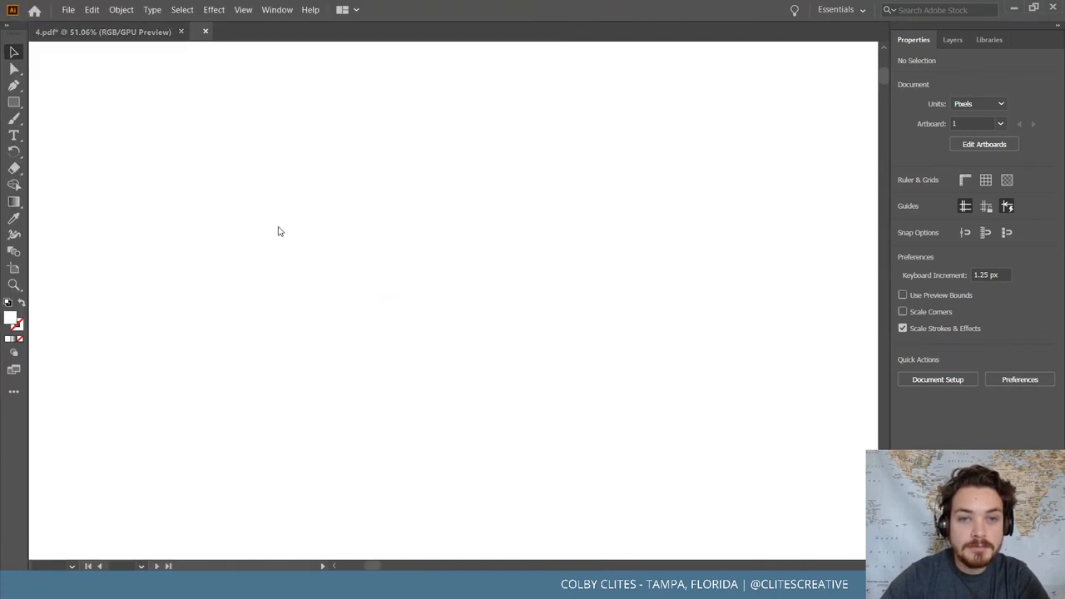
Save 1.JPG as an Adobe PDF named 1 in the same folder, keeping the default PDF settings
{"action": "left_click", "coordinate": [68, 9]}
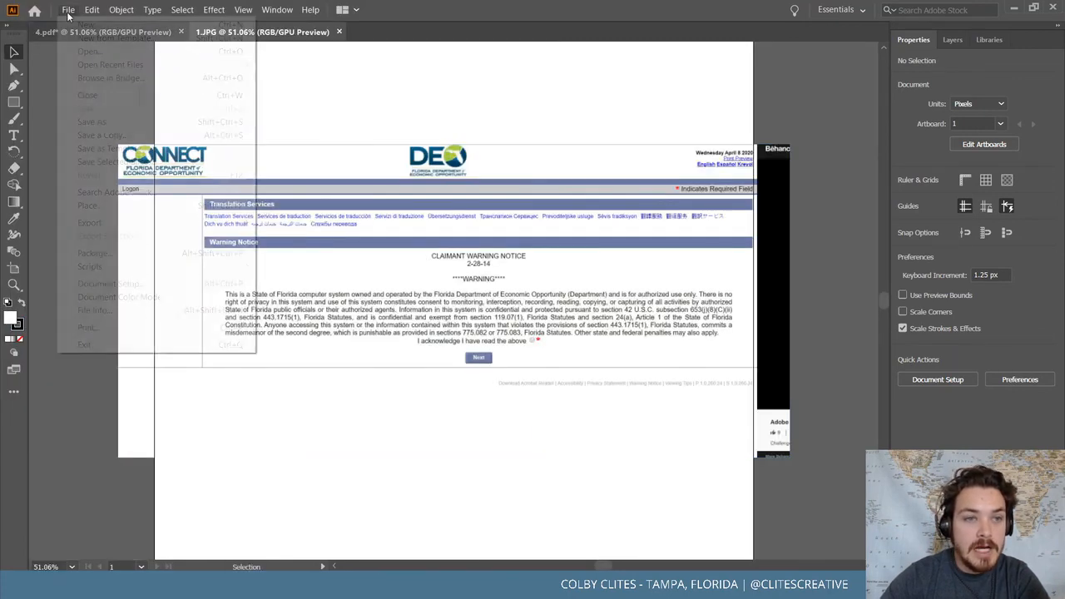
{"action": "left_click", "coordinate": [103, 122]}
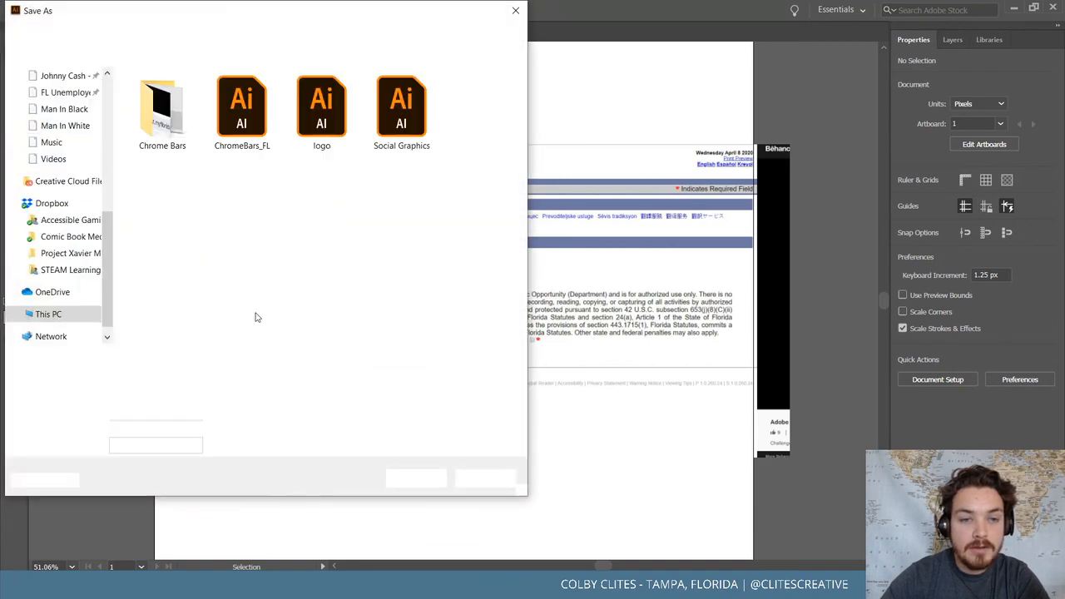
{"action": "left_click", "coordinate": [199, 375]}
{"action": "left_click", "coordinate": [199, 390]}
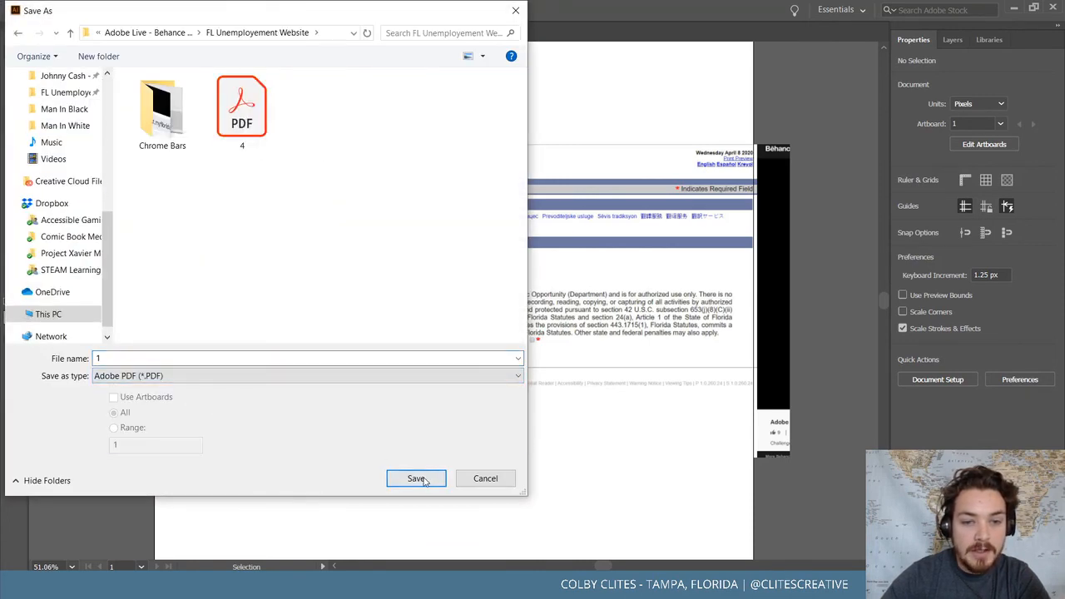
{"action": "left_click", "coordinate": [416, 478]}
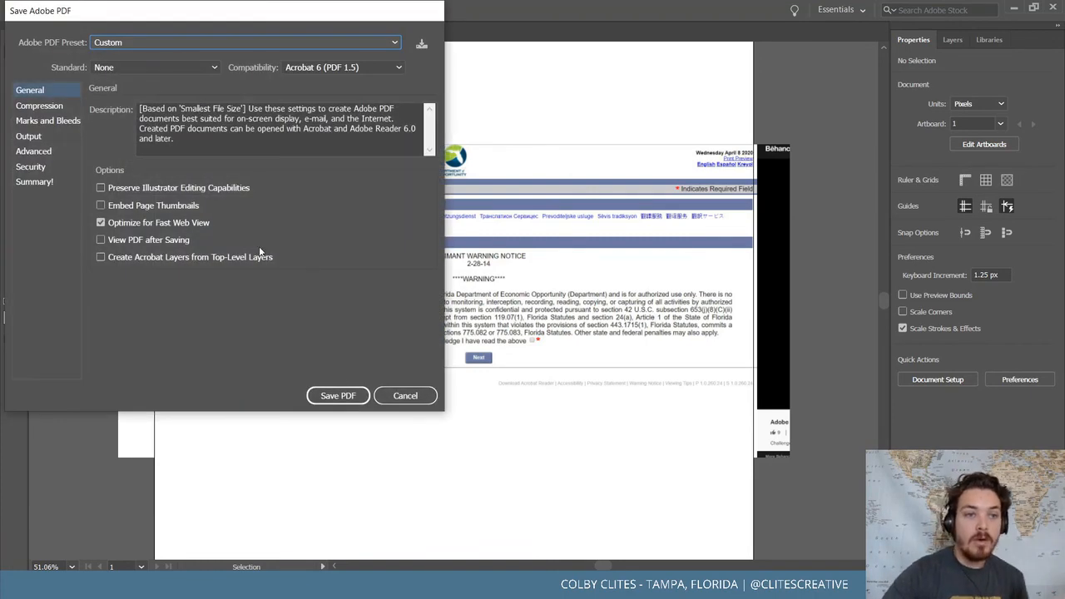
{"action": "left_click", "coordinate": [353, 403]}
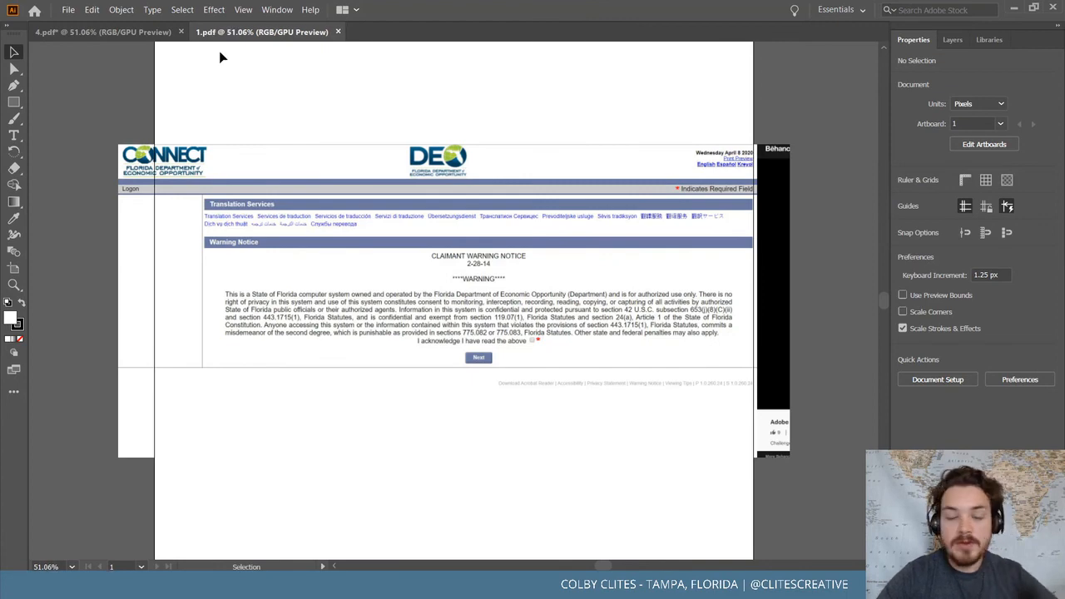
Open the image 2.JPG from the FL Unemployement Website folder
{"action": "left_click", "coordinate": [68, 9]}
{"action": "left_click", "coordinate": [86, 50]}
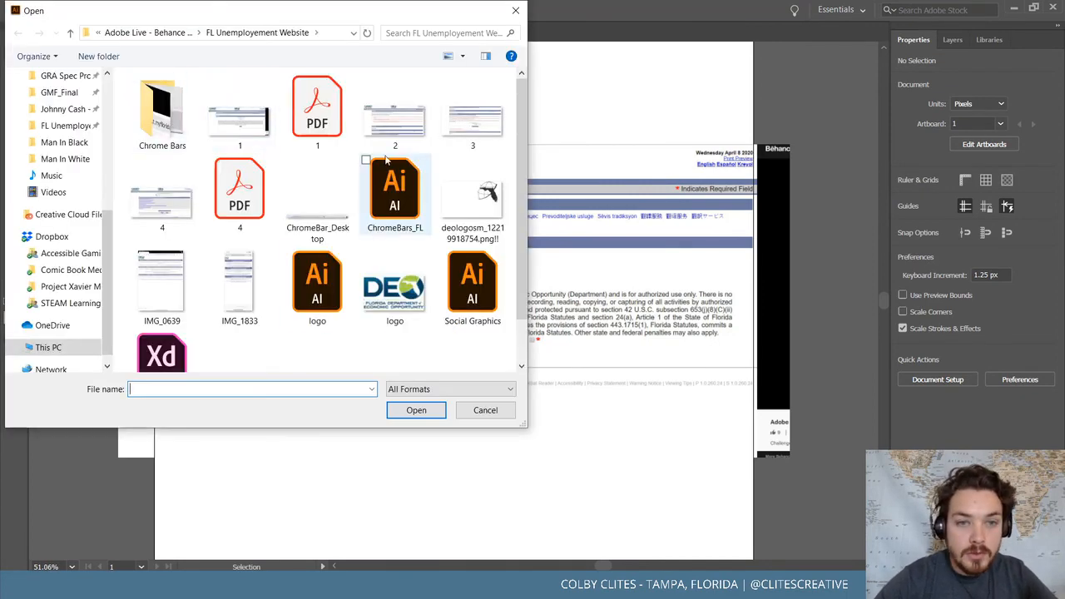
{"action": "left_click", "coordinate": [396, 120]}
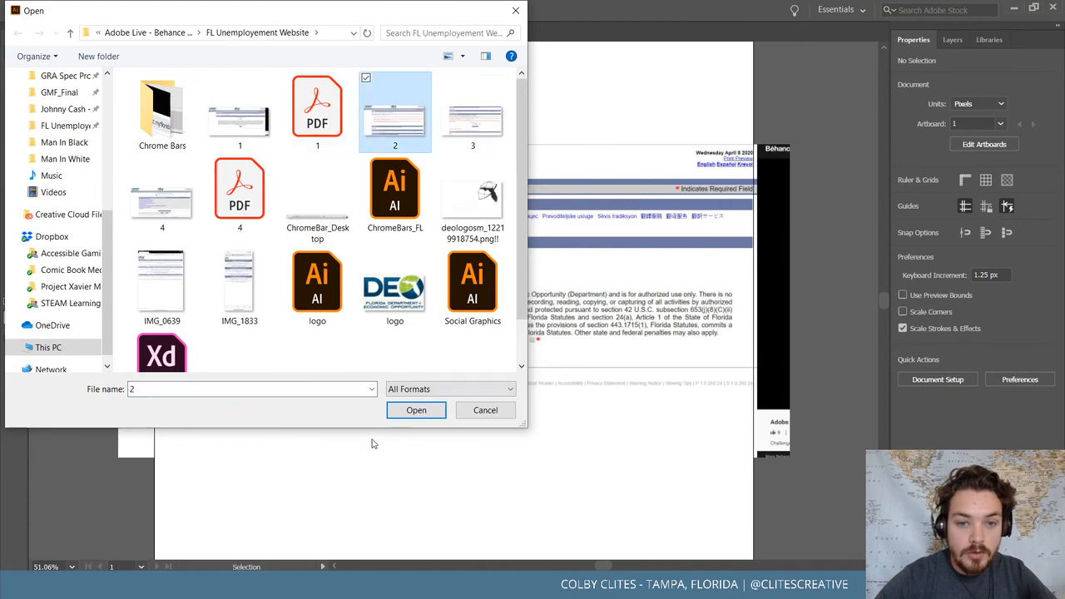
{"action": "left_click", "coordinate": [413, 412]}
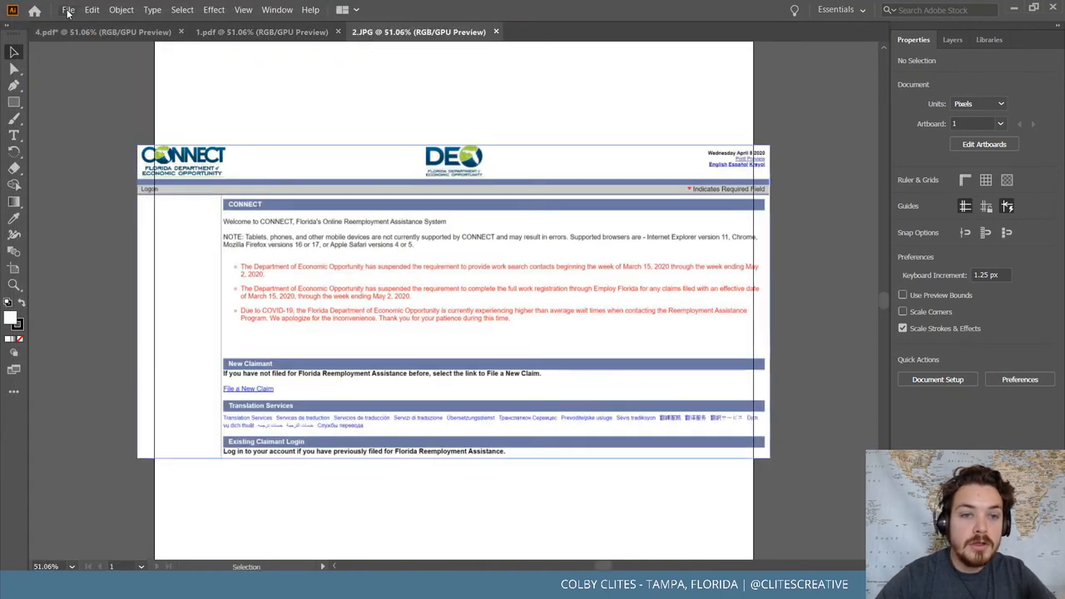
Save 2.JPG as an Adobe PDF named 2 with the default PDF settings
{"action": "left_click", "coordinate": [69, 10]}
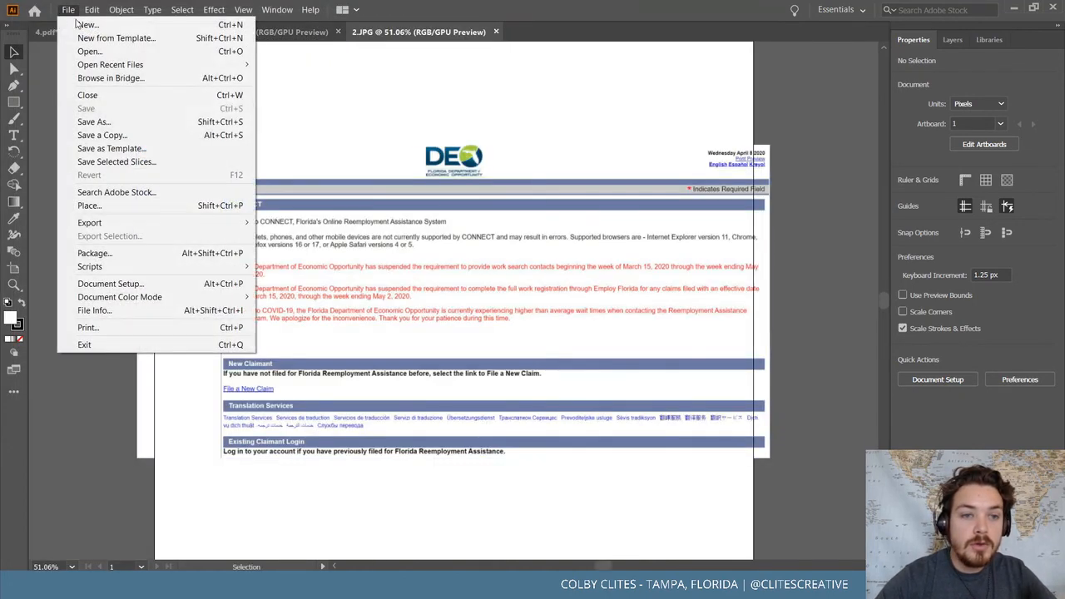
{"action": "left_click", "coordinate": [98, 123]}
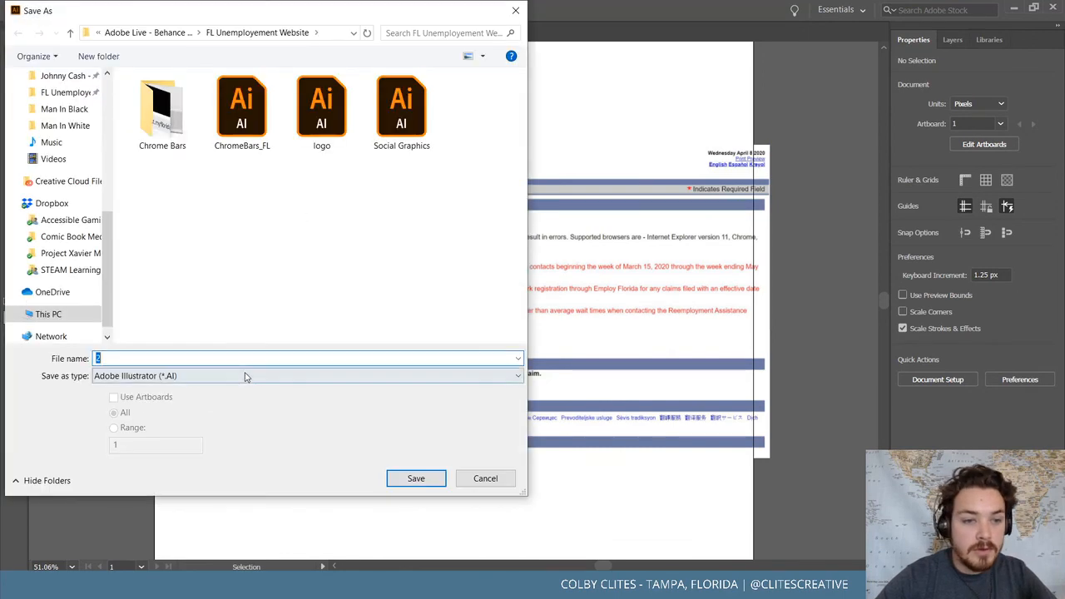
{"action": "left_click", "coordinate": [244, 376]}
{"action": "left_click", "coordinate": [225, 400]}
{"action": "left_click", "coordinate": [416, 479]}
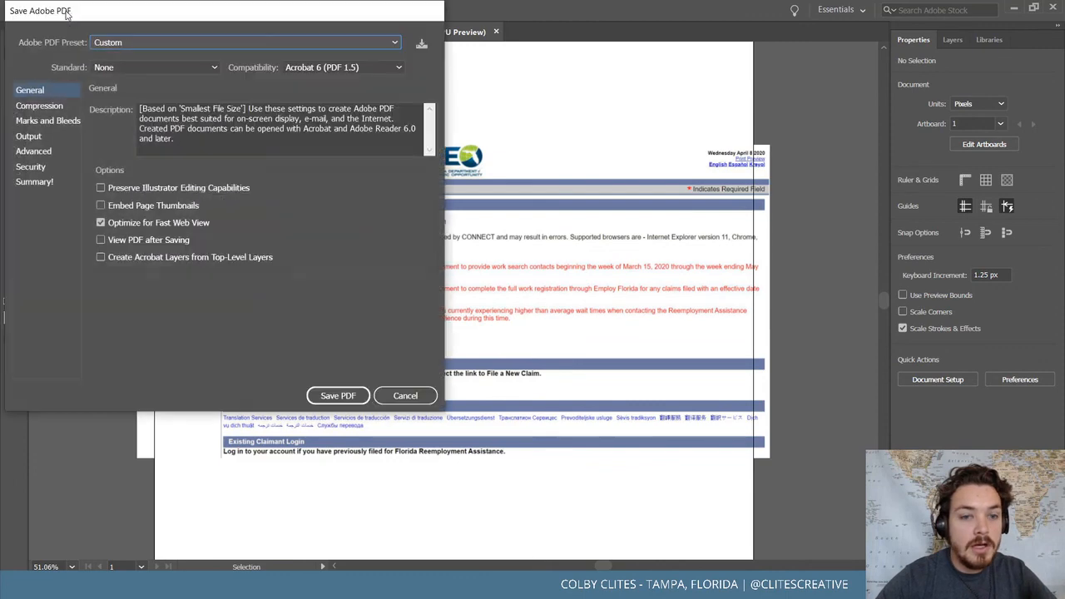
{"action": "left_click", "coordinate": [337, 395]}
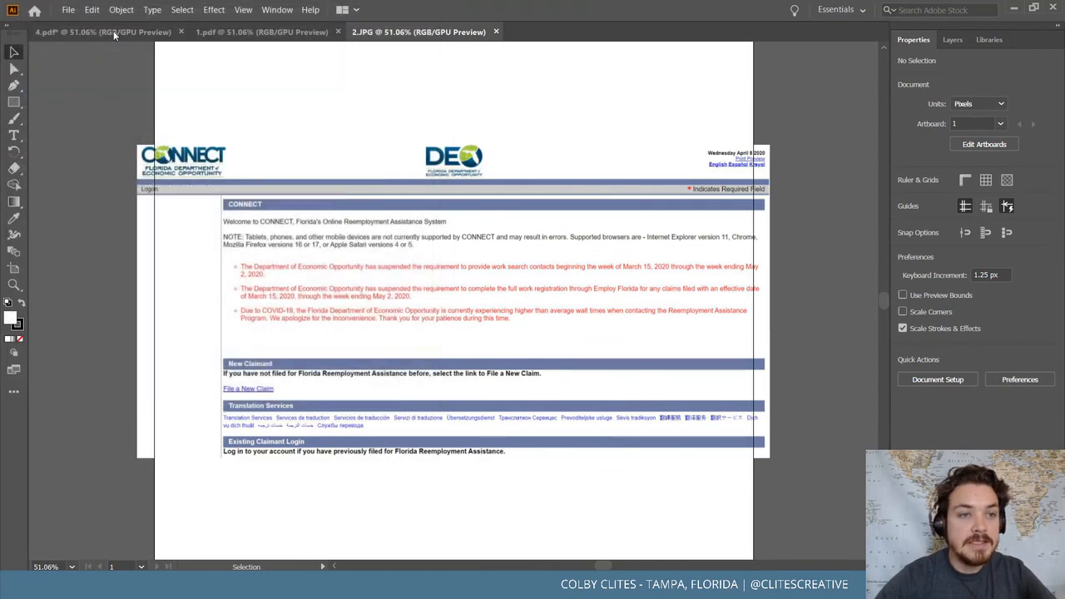
Open the image 3.JPG from the FL Unemployement Website folder
{"action": "left_click", "coordinate": [68, 9]}
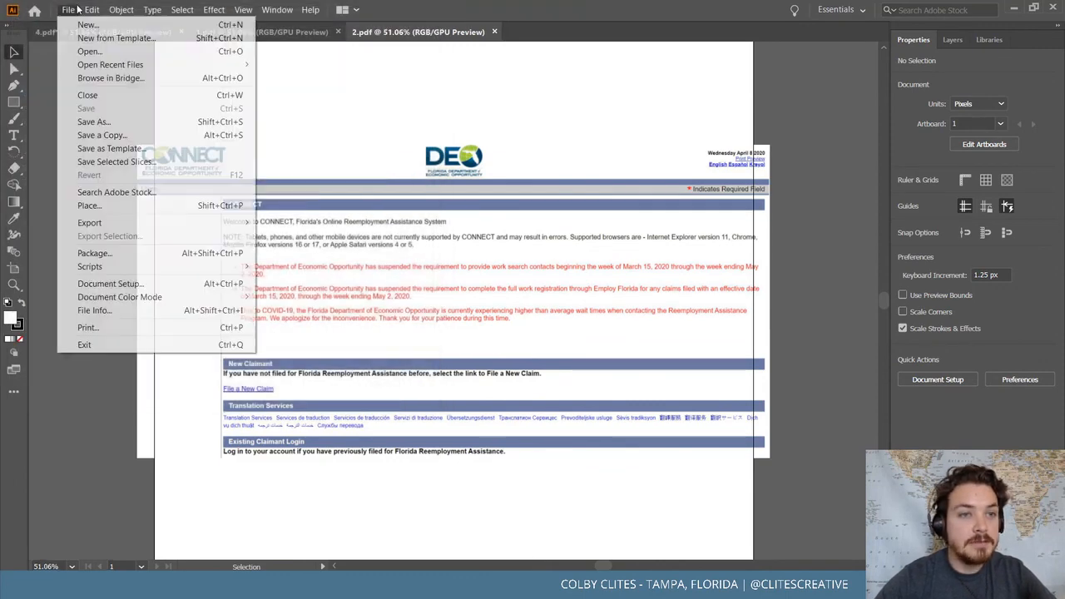
{"action": "left_click", "coordinate": [94, 55]}
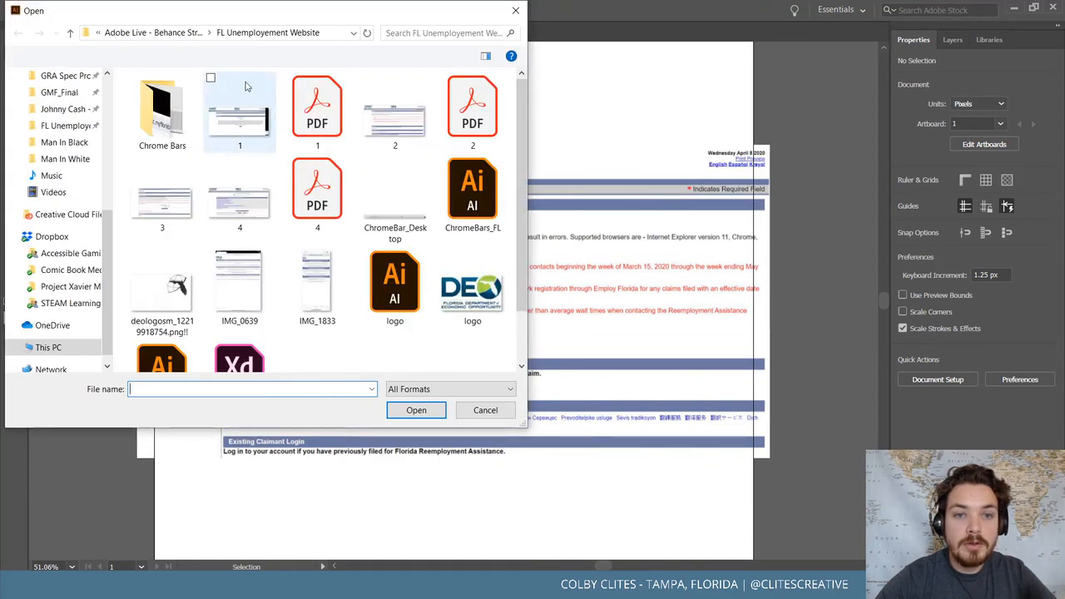
{"action": "left_click", "coordinate": [162, 222]}
{"action": "left_click", "coordinate": [415, 409]}
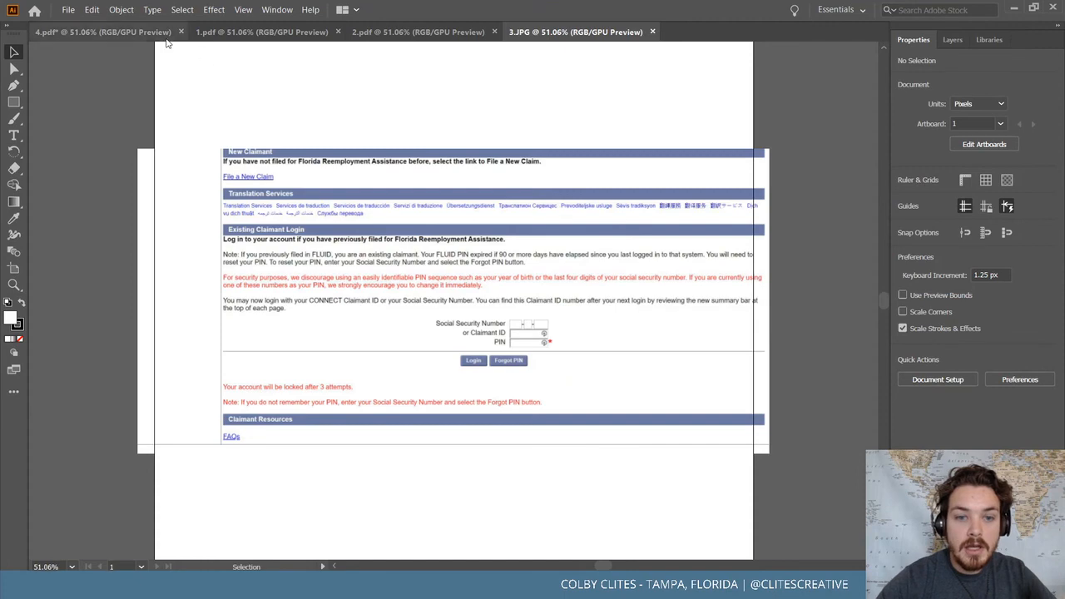
Save 3.JPG as an Adobe PDF named 3 with the default PDF settings
{"action": "left_click", "coordinate": [67, 11]}
{"action": "left_click", "coordinate": [125, 122]}
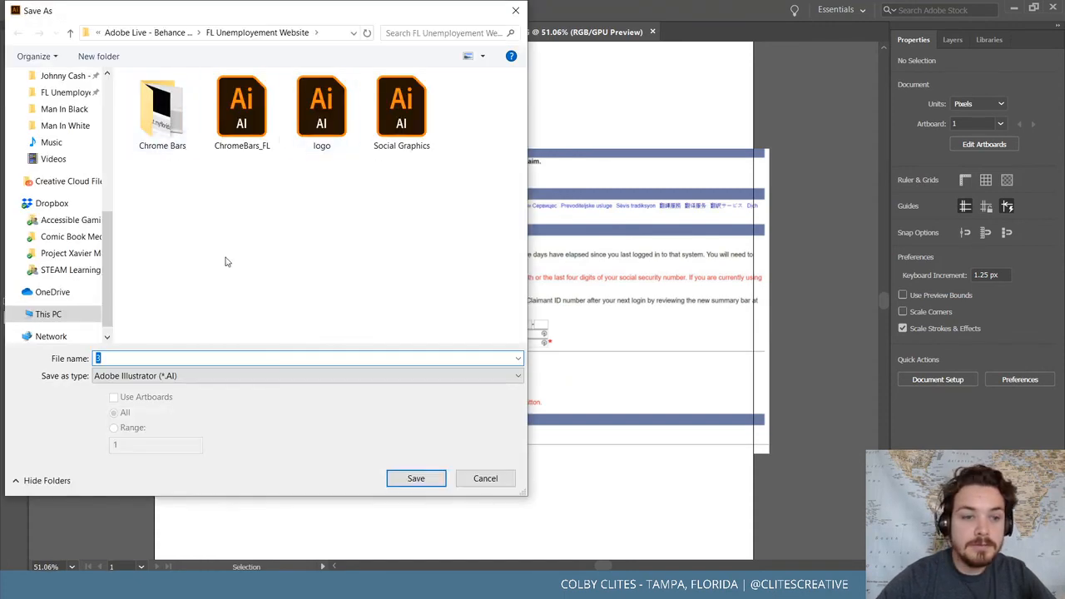
{"action": "left_click", "coordinate": [183, 377]}
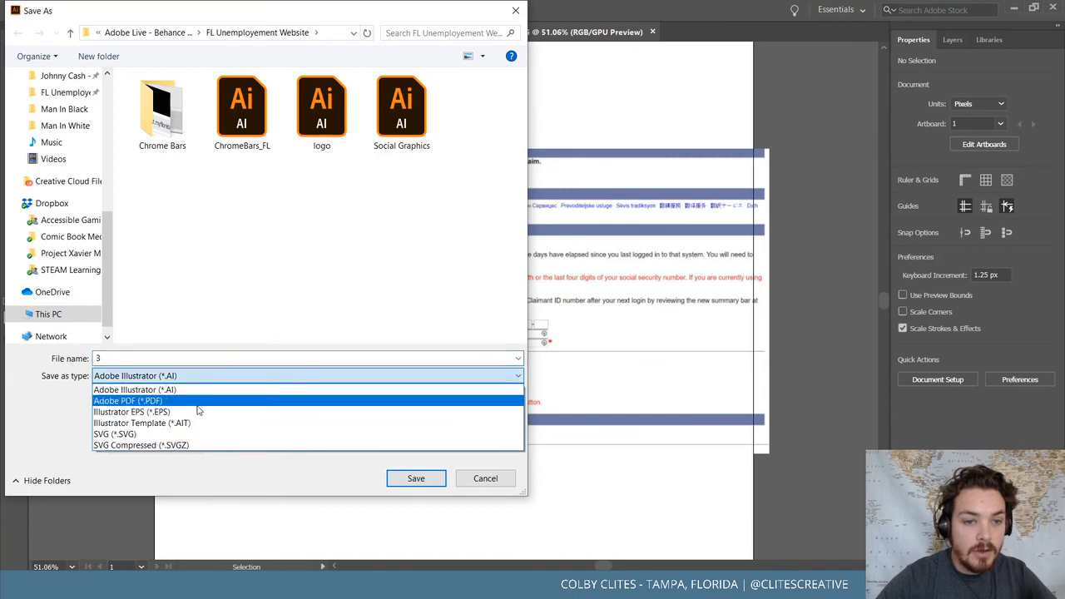
{"action": "left_click", "coordinate": [195, 403]}
{"action": "left_click", "coordinate": [416, 478]}
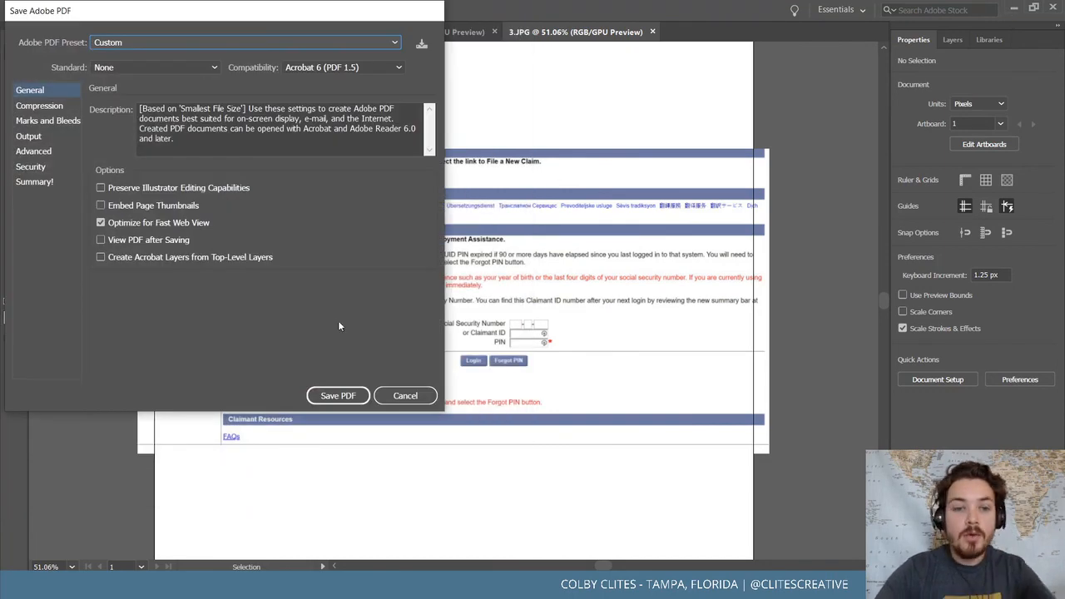
{"action": "left_click", "coordinate": [340, 394]}
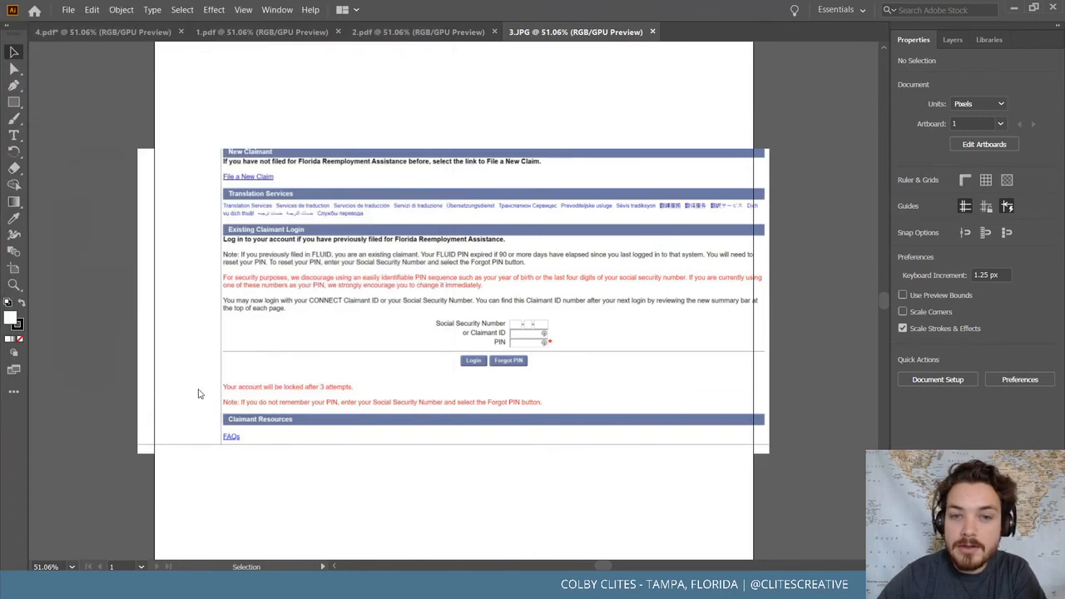
Switch to Adobe Acrobat and open 1.pdf, 2.pdf and 3.pdf together from the FL Unemployement Website folder
{"action": "left_click", "coordinate": [1012, 10]}
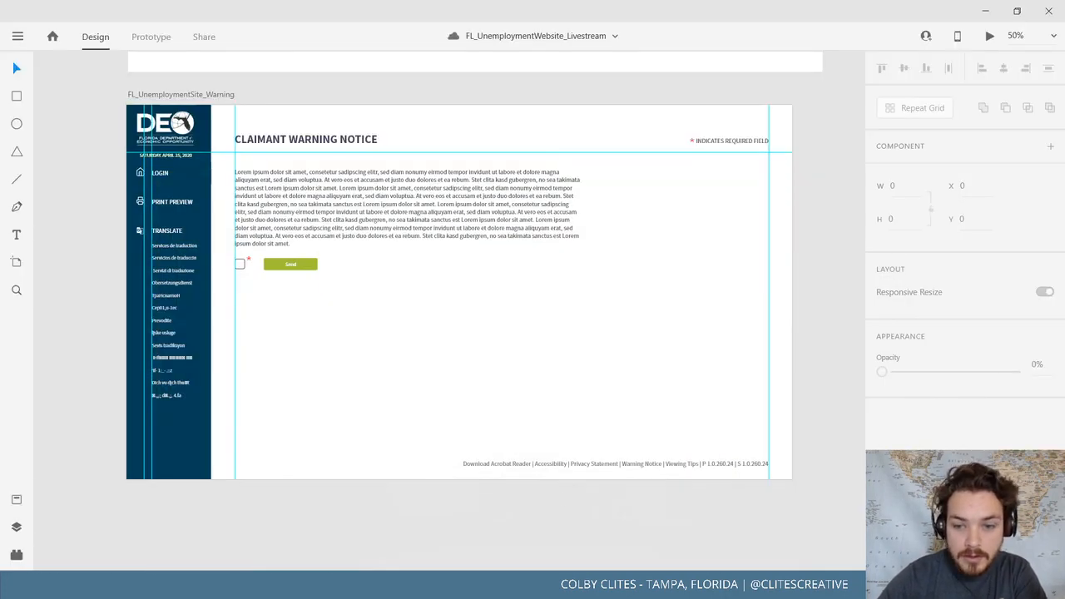
{"action": "left_click", "coordinate": [888, 585]}
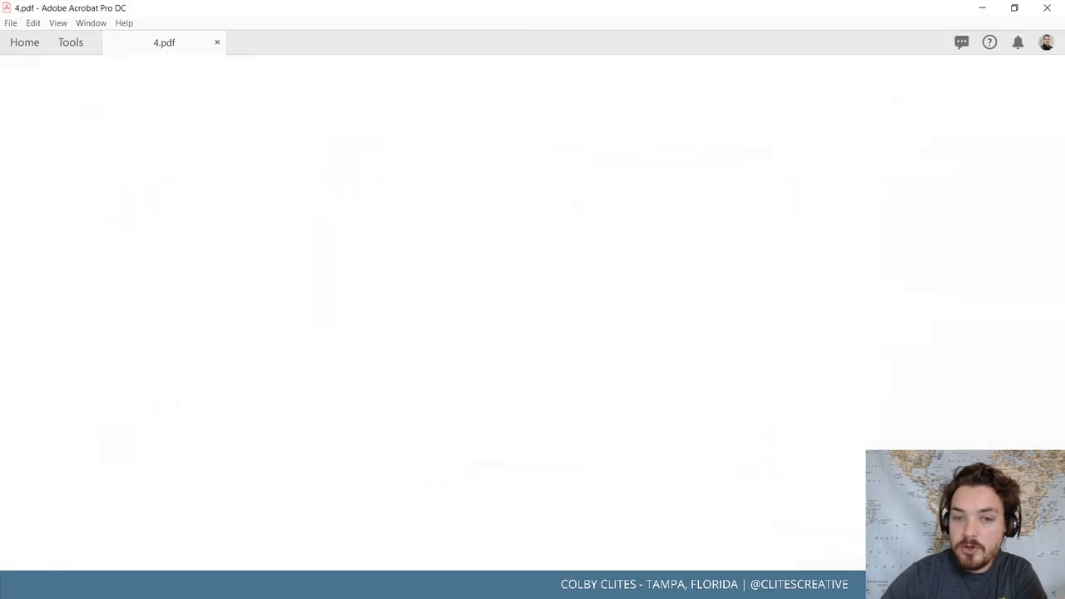
{"action": "left_click", "coordinate": [33, 23]}
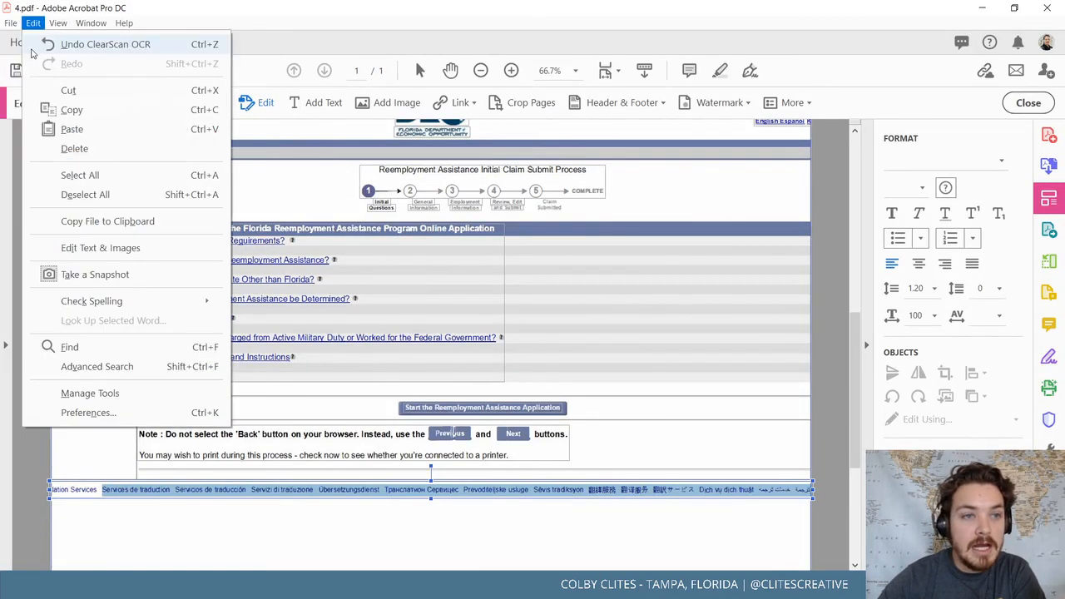
{"action": "left_click", "coordinate": [11, 22]}
{"action": "left_click", "coordinate": [53, 45]}
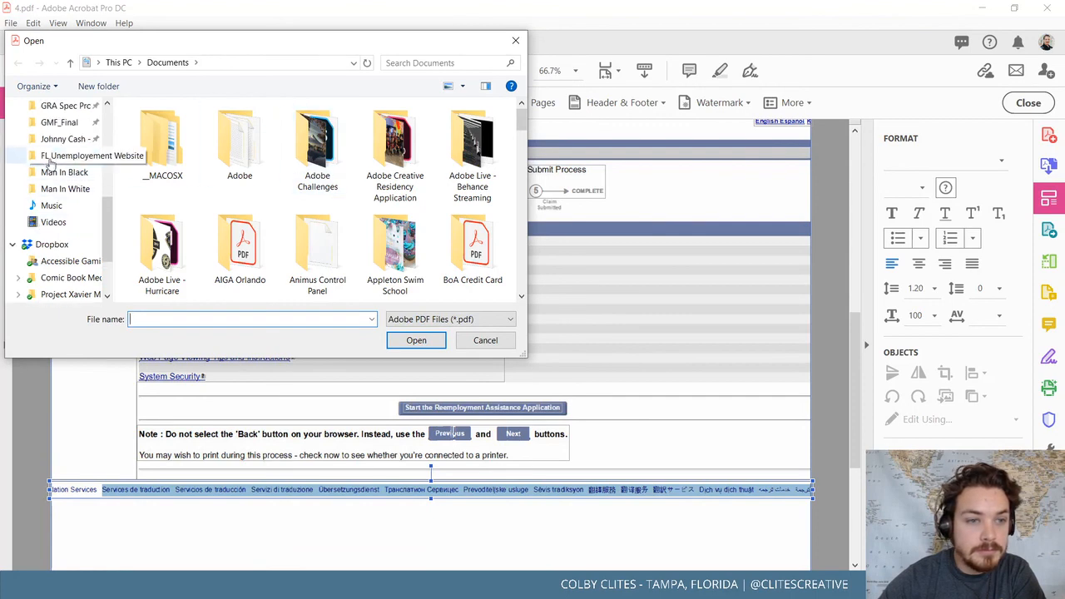
{"action": "left_click", "coordinate": [62, 155]}
{"action": "left_click", "coordinate": [253, 156]}
{"action": "left_click", "coordinate": [321, 137], "text": "ctrl"}
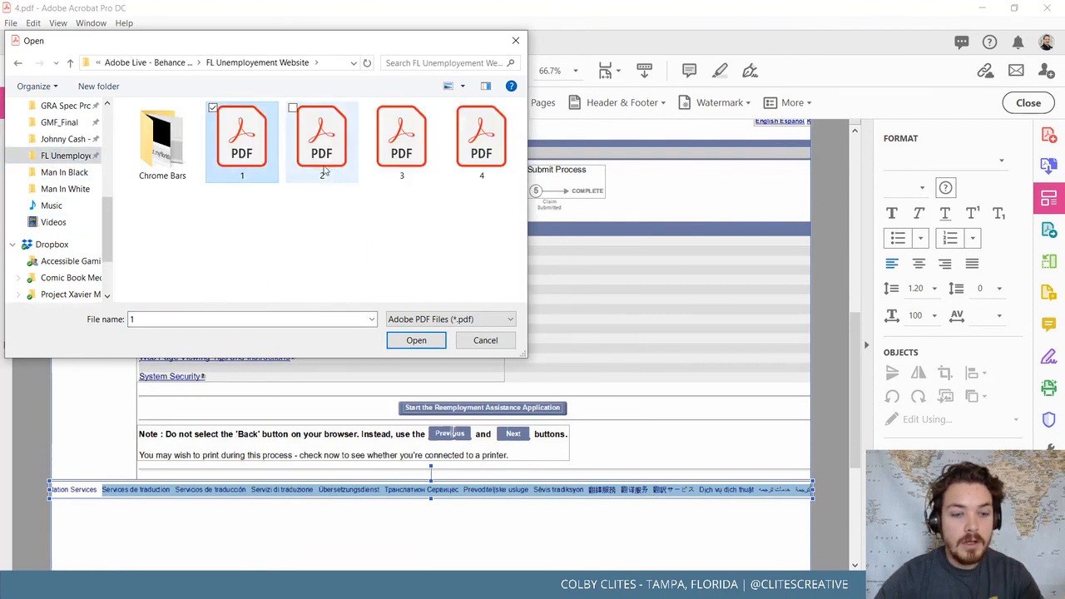
{"action": "left_click", "coordinate": [401, 137], "text": "ctrl"}
{"action": "left_click", "coordinate": [416, 340]}
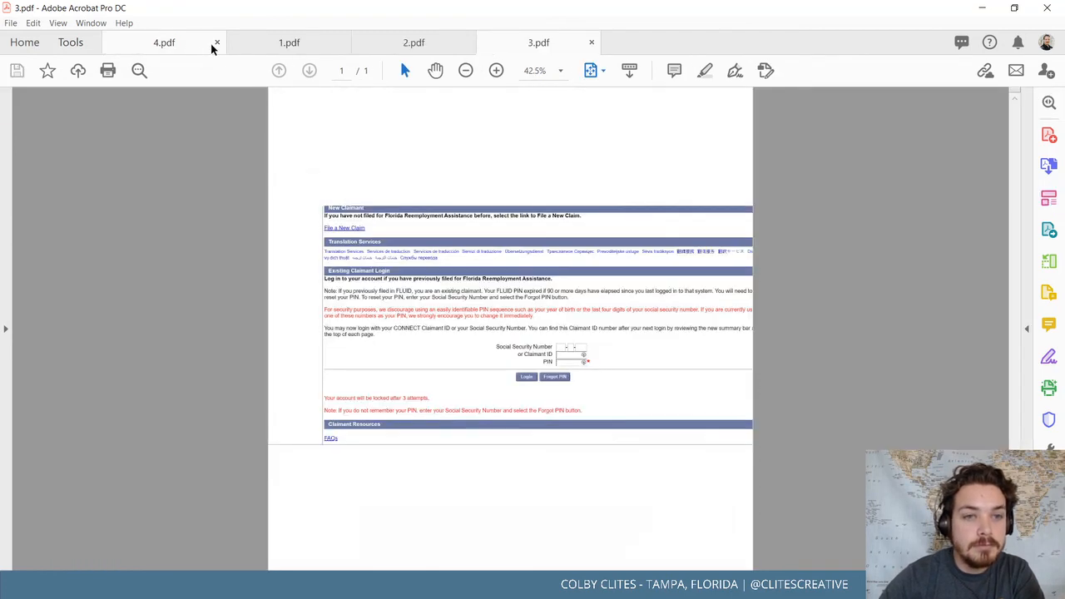
Close 4.pdf without saving its changes and bring 1.pdf to the front
{"action": "left_click", "coordinate": [217, 43]}
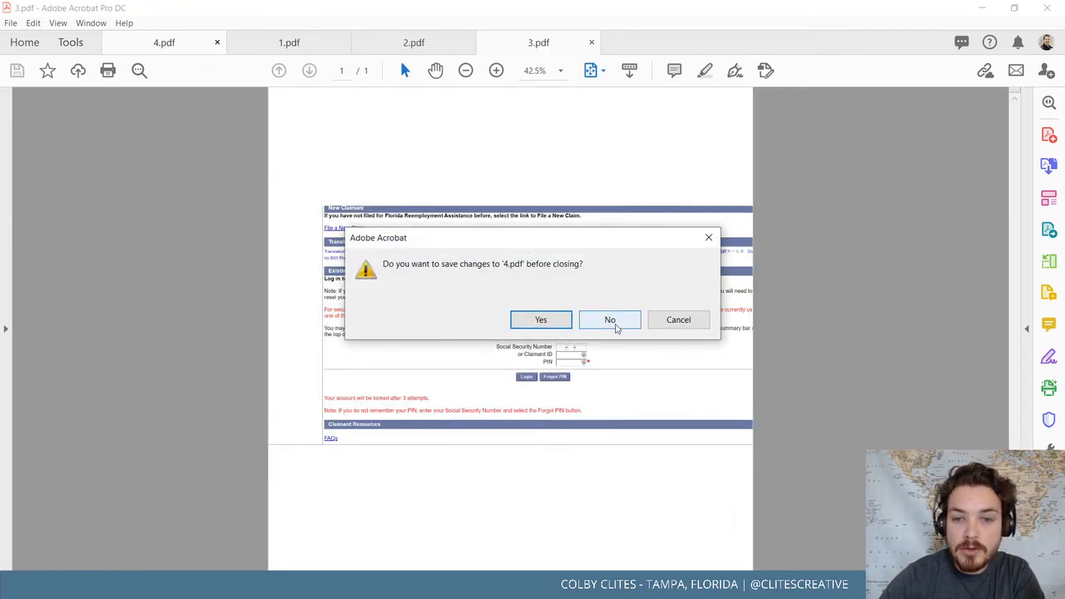
{"action": "left_click", "coordinate": [610, 321]}
{"action": "left_click", "coordinate": [169, 51]}
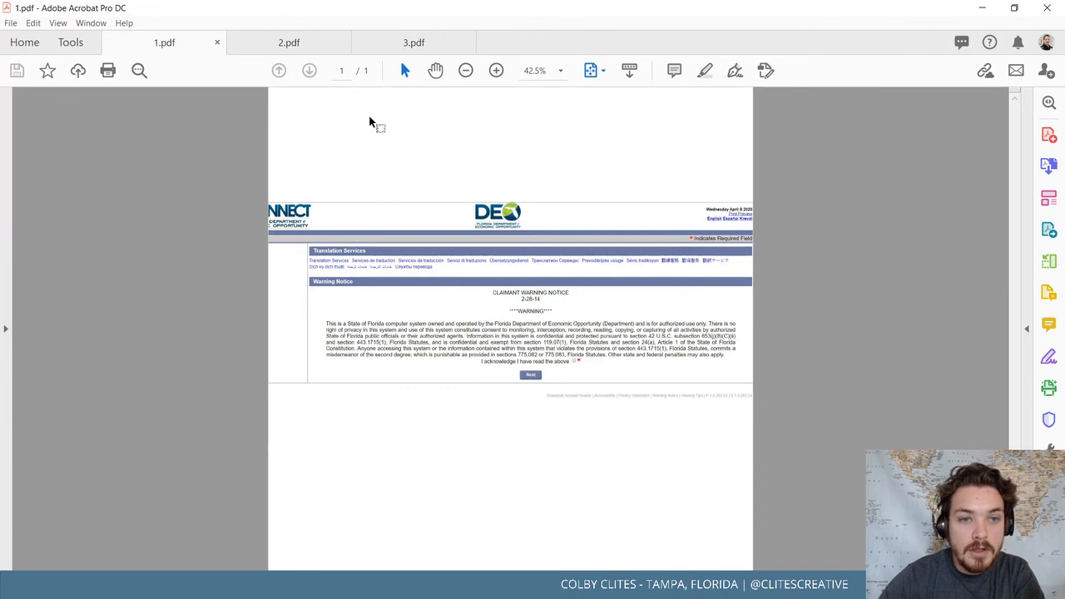
Make the text of 1.pdf editable and copy the warning notice from "This is a State of Florida" through "I acknowledge I have read the above"
{"action": "left_click", "coordinate": [1049, 143]}
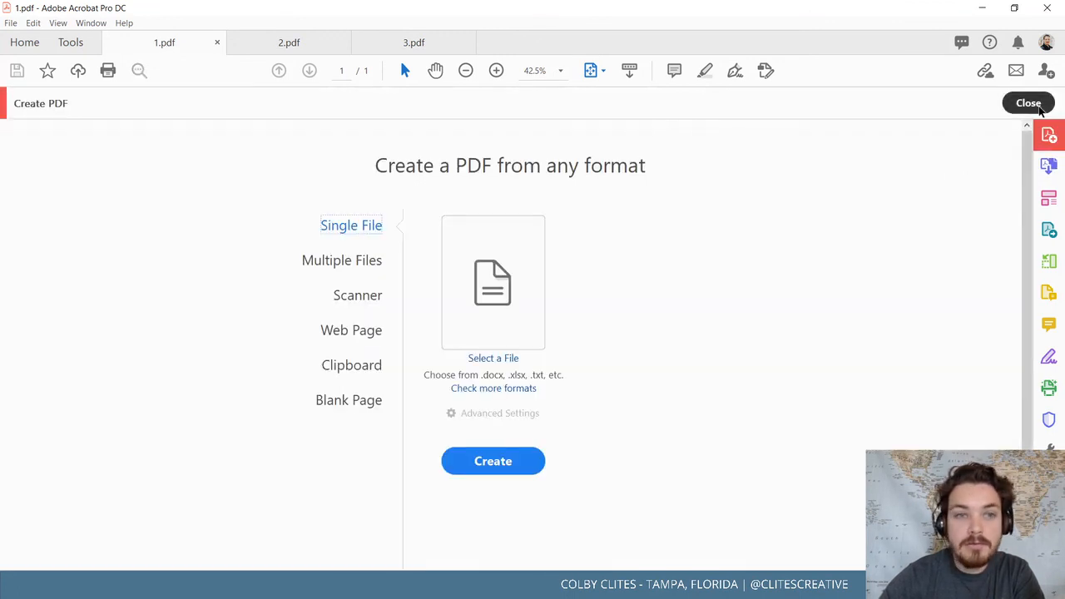
{"action": "left_click", "coordinate": [1028, 103]}
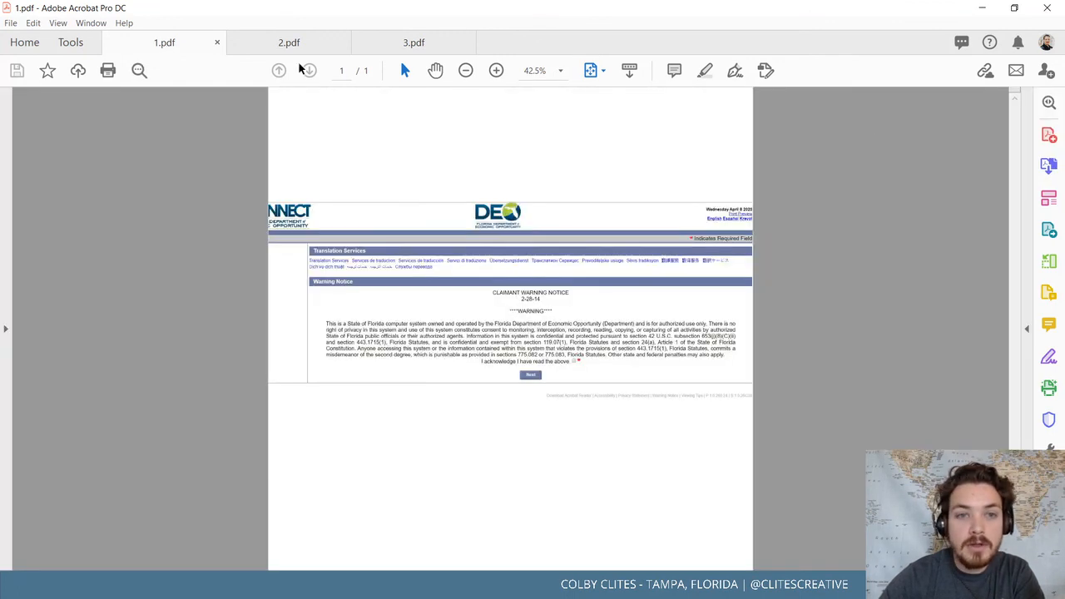
{"action": "left_click", "coordinate": [1049, 198]}
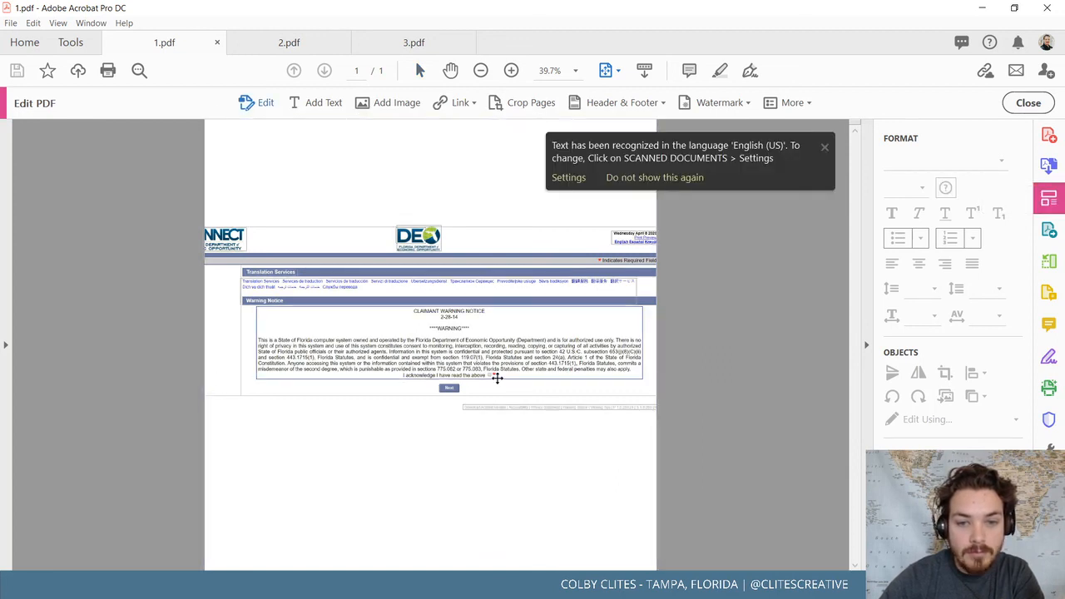
{"action": "left_click_drag", "start_coordinate": [485, 376], "coordinate": [258, 341]}
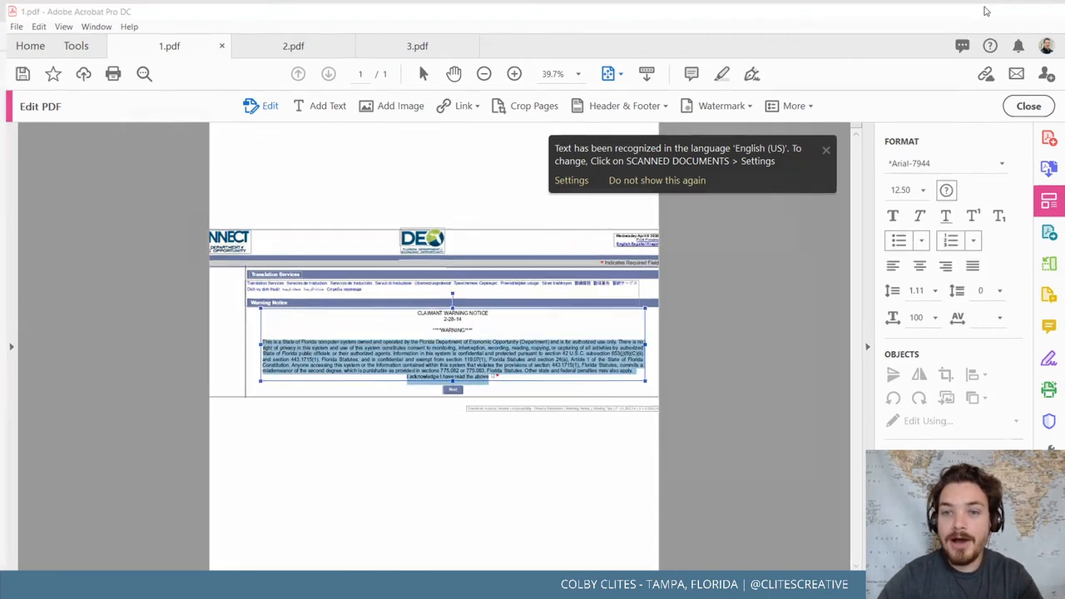
Switch to Adobe XD and replace the lorem ipsum under CLAIMANT WARNING NOTICE with the copied warning text
{"action": "left_click", "coordinate": [985, 10]}
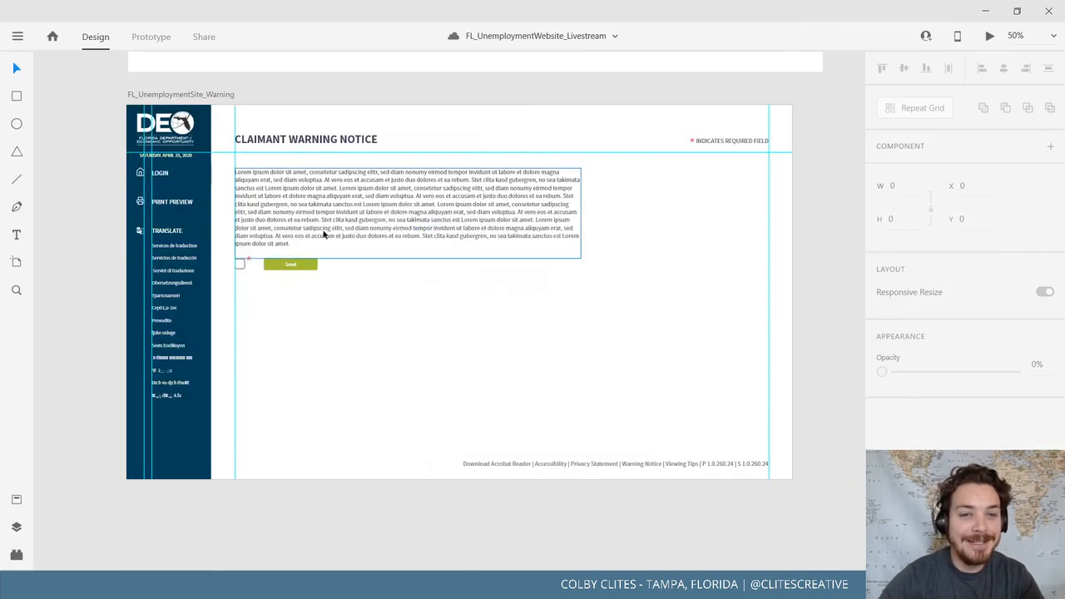
{"action": "double_click", "coordinate": [306, 244]}
{"action": "key", "text": "ctrl+a"}
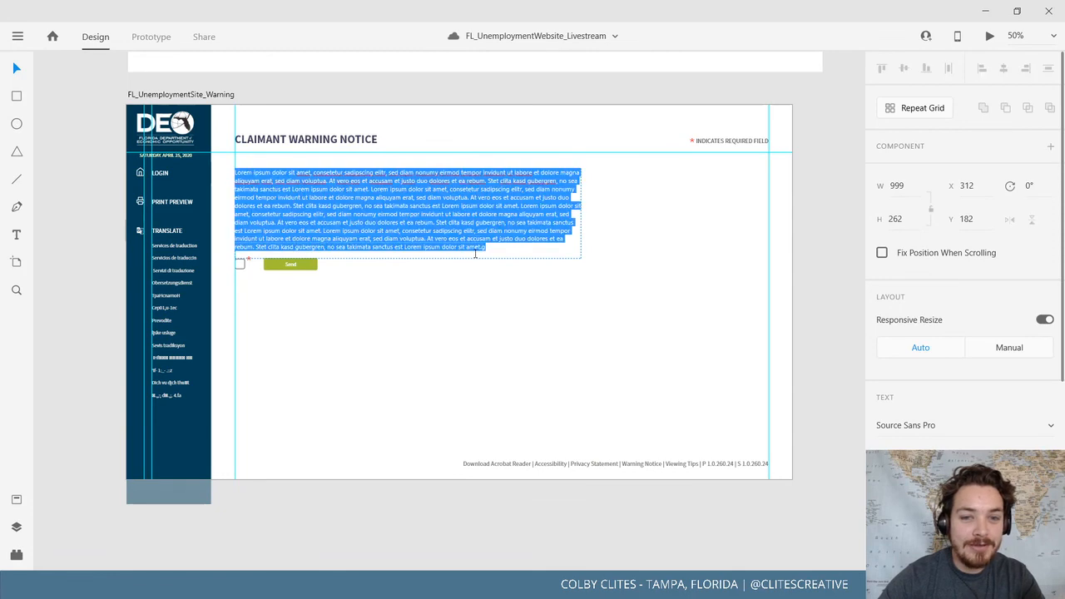
{"action": "type", "text": "This is a State of Florida computer system owned and operated by the Florida Department of Economic Opportunity (Department) and is for authorized use only. There is no right of privacy in this system and use of this system constitutes consent to monitoring, interception, recording, reading, copying, or capturing of all activities by authorized State of Florida public officials or their authorized agents. Information in this system is confidential and protected pursuant to section 42 U.S.C. subsection 653(J)(8)(C)(ii) and section 443.1715(1), Florida Statutes, and is confidential and exempt from section 119.07(1), Florida Statutes and section 24(a), Article 1 of the State of Florida Constitution. Anyone accessing this system or the information contained within this system that violates the provisions of section 443.1715(1), Florida Statutes, commits a misdemeanor of the second degree, which is punishable as provided in sections 775.082 or 775.083, Florida Statutes. Other state and federal penalties may also apply. I acknowledge I have read the above"}
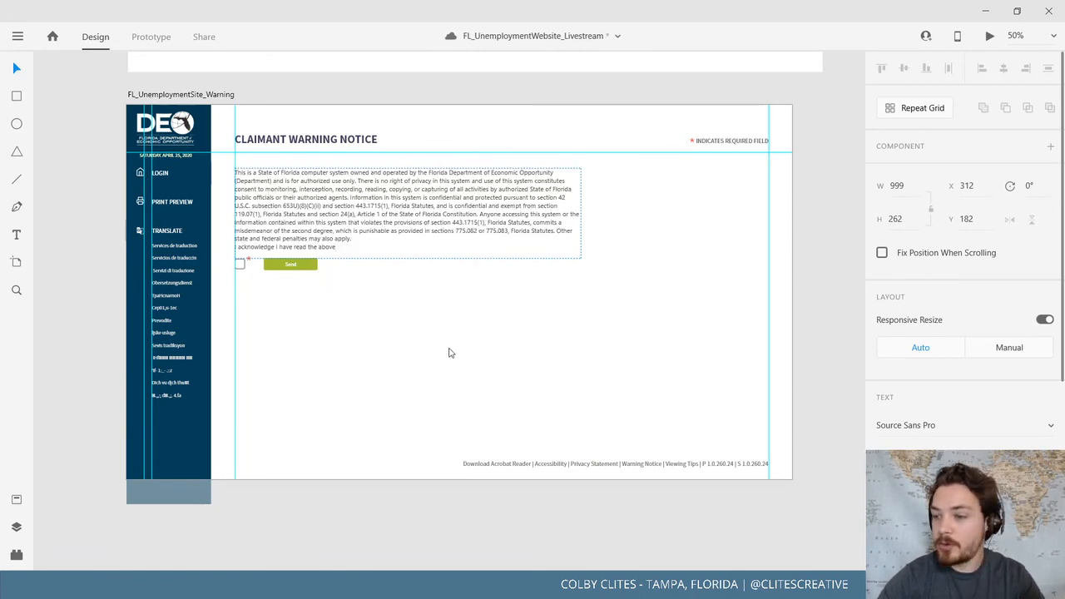
{"action": "left_click", "coordinate": [67, 105]}
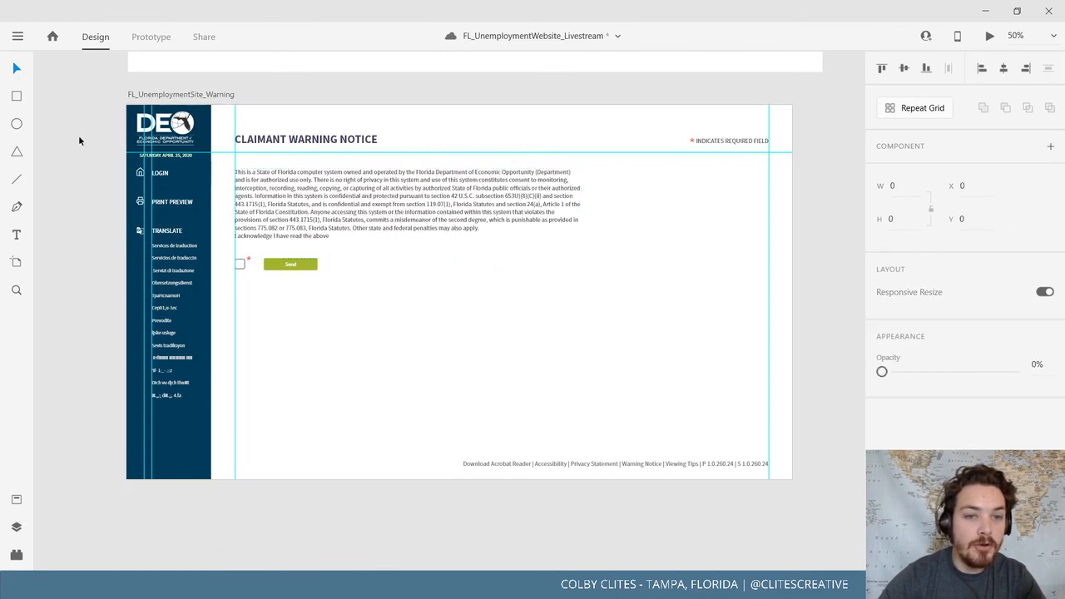
Move the required checkbox and the Send button together up to just beneath the acknowledgement line on the FL_UnemploymentSite_Warning artboard
{"action": "left_click_drag", "start_coordinate": [78, 135], "coordinate": [135, 181]}
{"action": "key", "text": "ctrl+plus"}
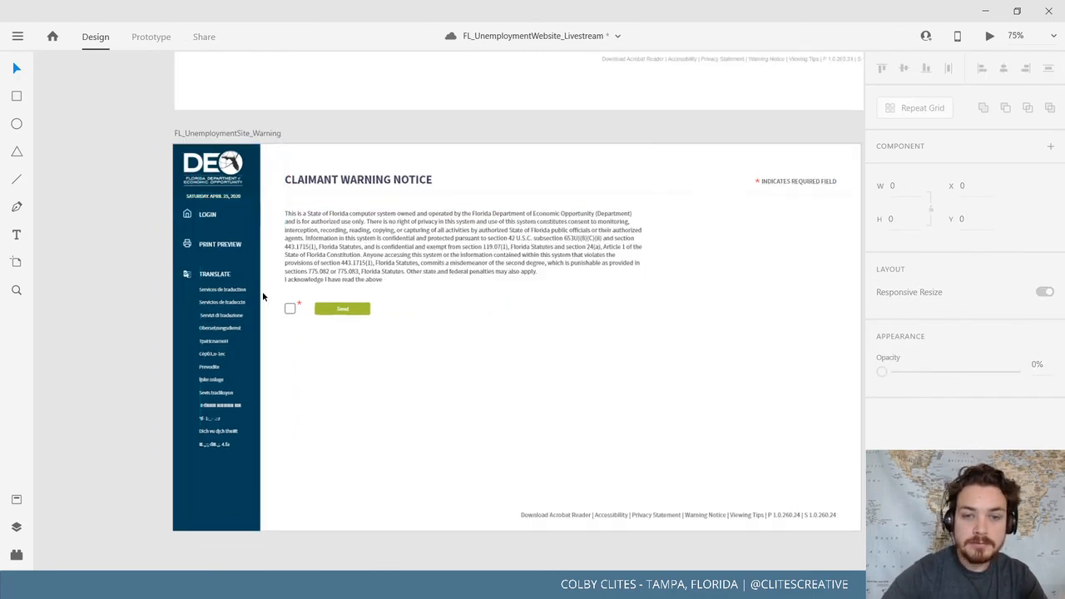
{"action": "left_click_drag", "start_coordinate": [404, 320], "coordinate": [508, 405]}
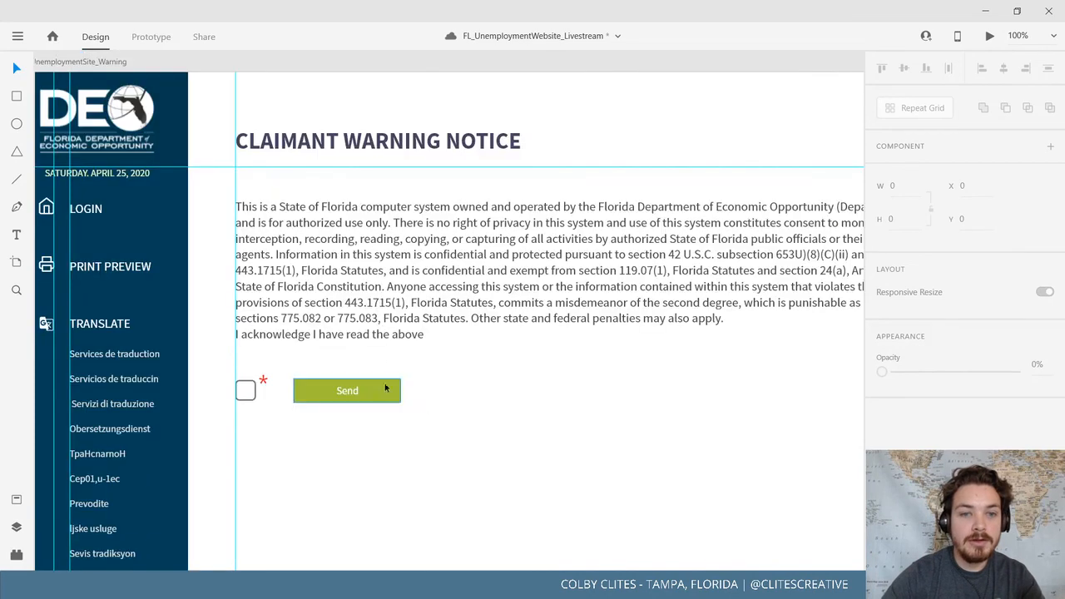
{"action": "left_click", "coordinate": [256, 393]}
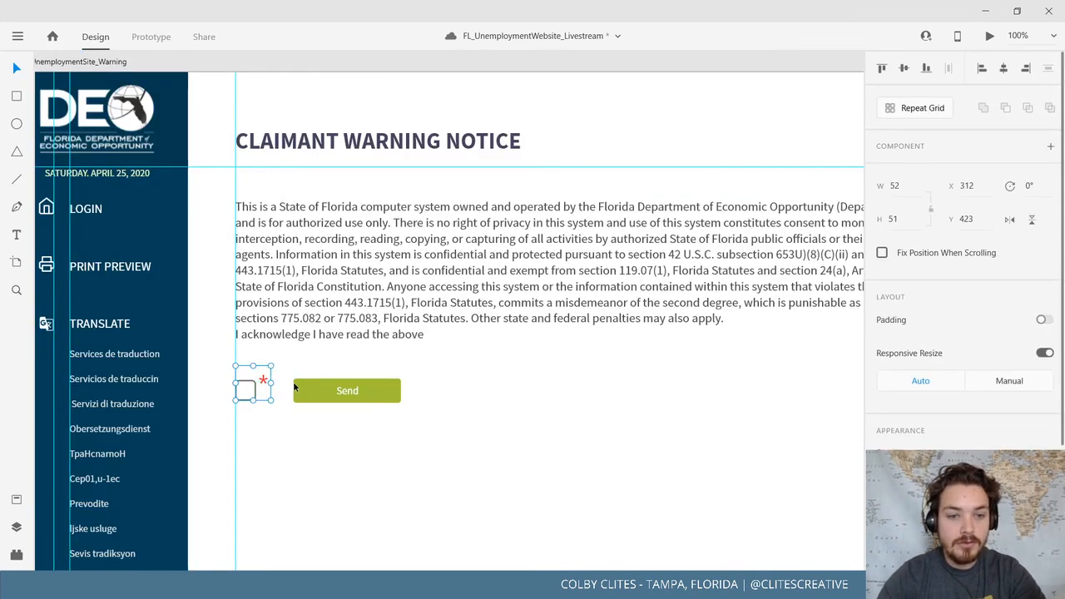
{"action": "left_click", "coordinate": [317, 394], "text": "shift"}
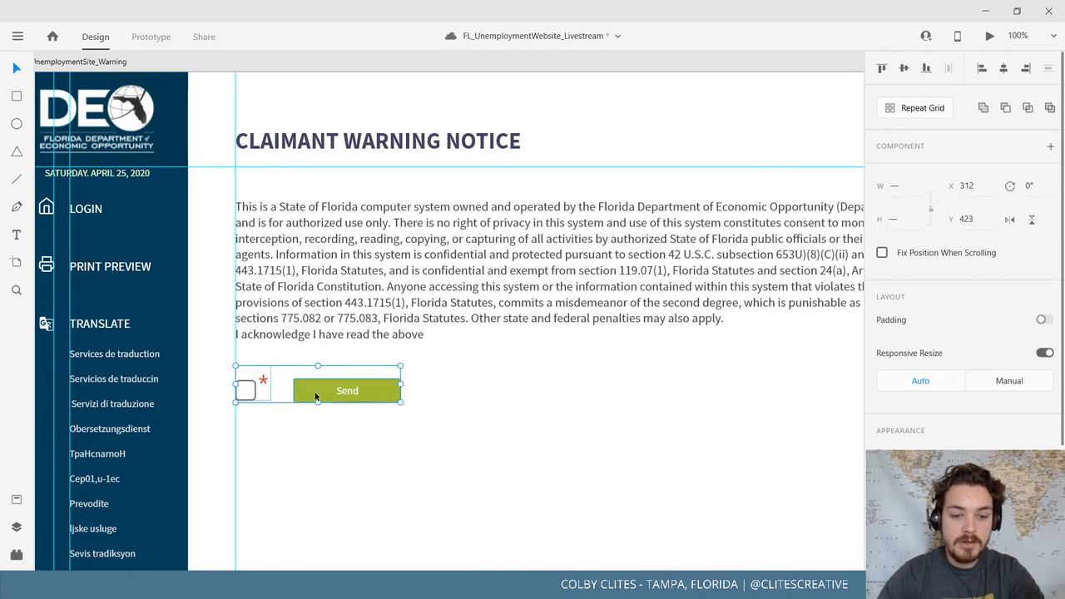
{"action": "left_click_drag", "start_coordinate": [319, 395], "coordinate": [317, 371]}
{"action": "left_click_drag", "start_coordinate": [124, 353], "coordinate": [409, 354]}
{"action": "left_click", "coordinate": [154, 297]}
{"action": "left_click_drag", "start_coordinate": [655, 375], "coordinate": [359, 367]}
Save the FL_UnemploymentWebsite_Livestream document and bring the FL_UnemploymentSite_Home – 3 artboard into view
{"action": "key", "text": "ctrl+minus"}
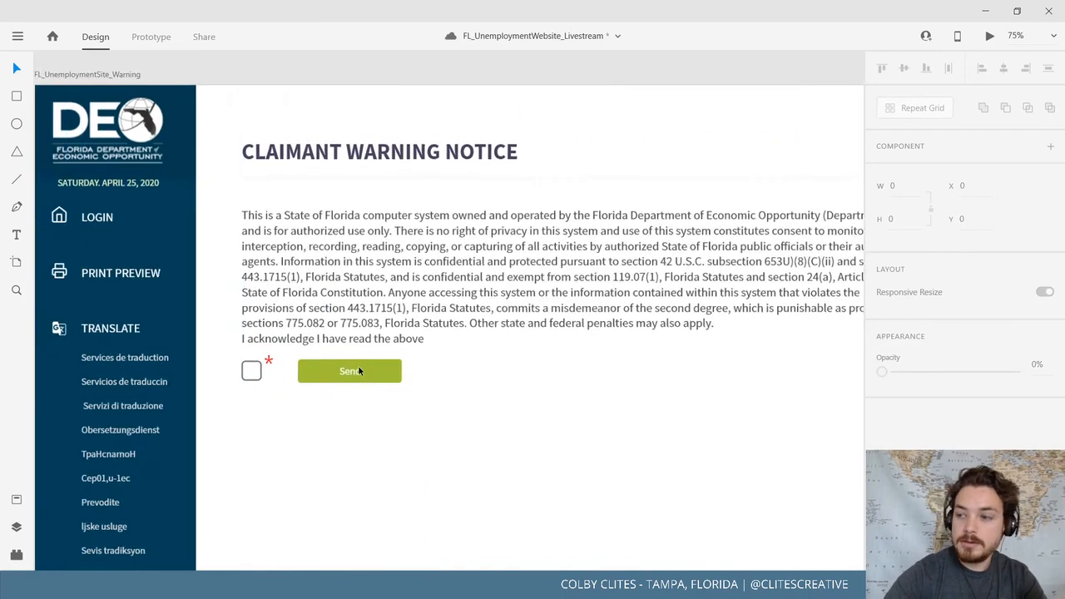
{"action": "scroll", "coordinate": [250, 333], "scroll_direction": "down", "scroll_amount": 2}
{"action": "scroll", "coordinate": [250, 333], "scroll_direction": "right", "scroll_amount": 2}
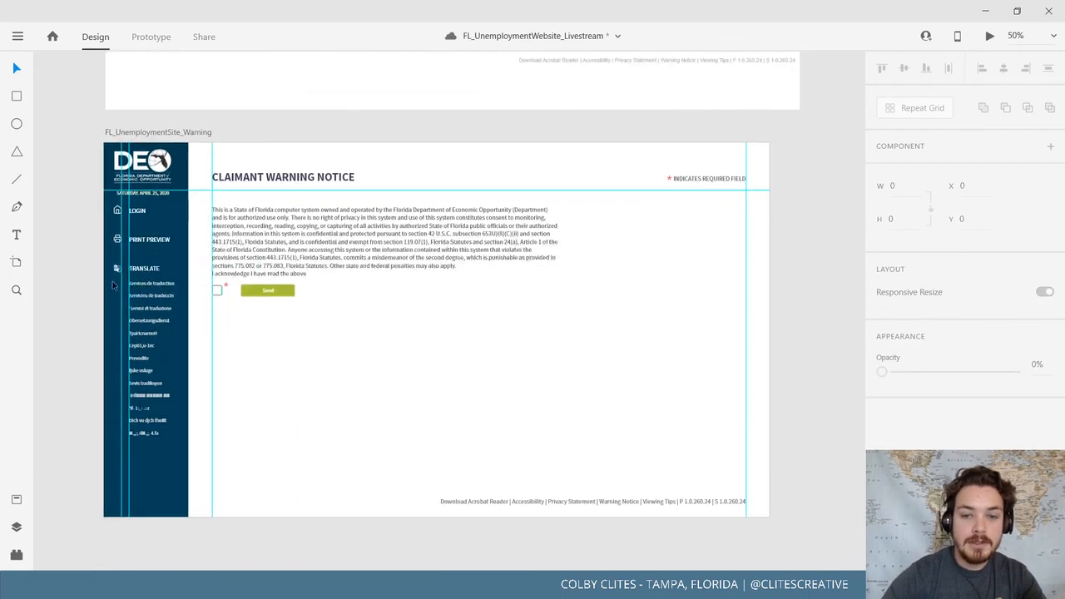
{"action": "left_click", "coordinate": [17, 36]}
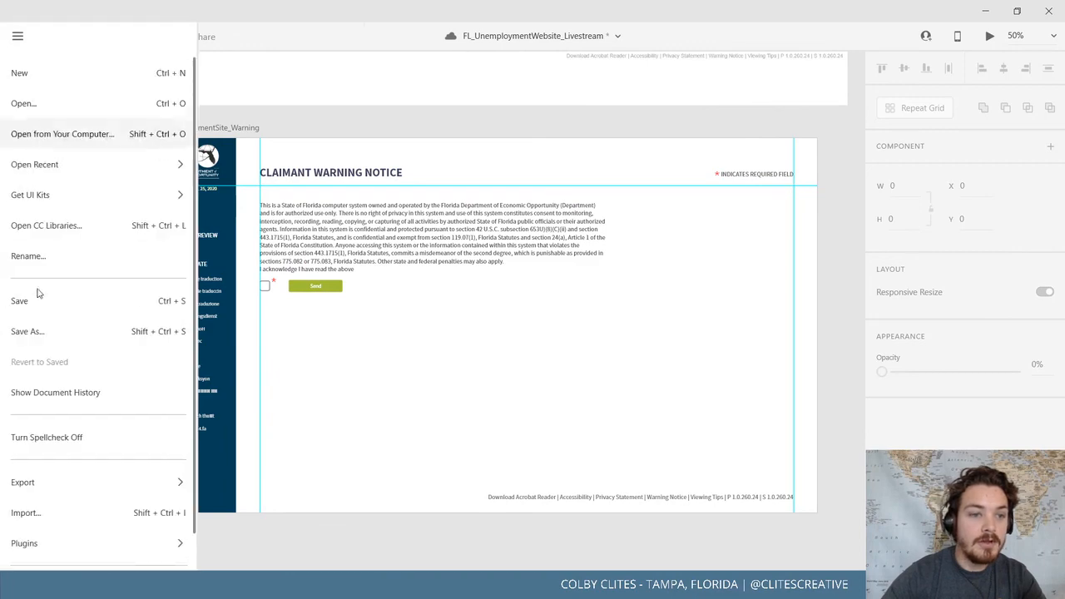
{"action": "left_click", "coordinate": [41, 301]}
{"action": "left_click_drag", "start_coordinate": [774, 402], "coordinate": [205, 347]}
{"action": "left_click_drag", "start_coordinate": [719, 341], "coordinate": [287, 335]}
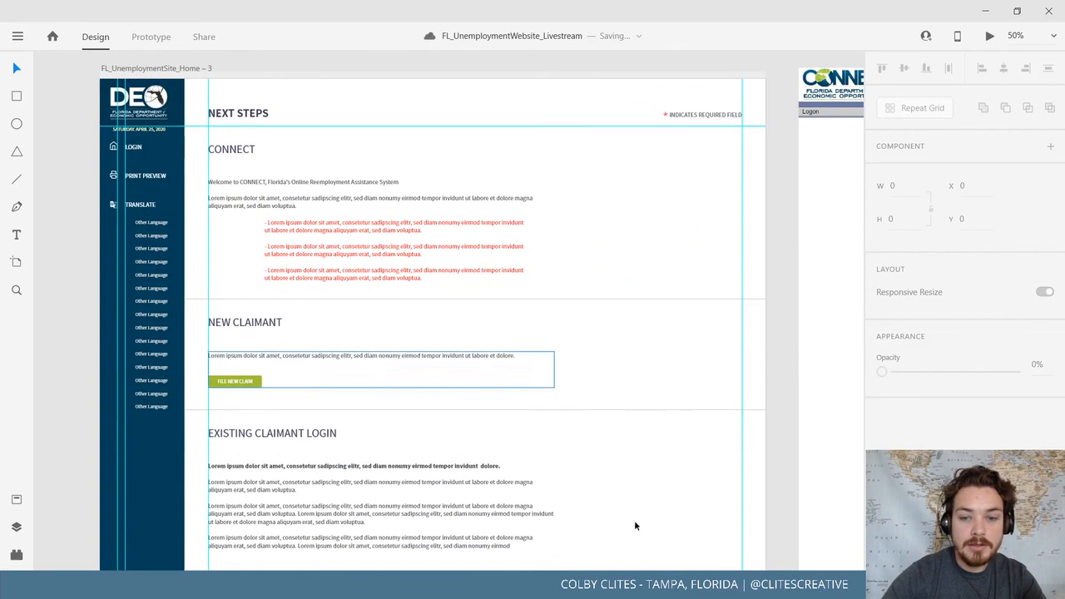
Switch to Adobe Acrobat and close 1.pdf without saving its changes
{"action": "mouse_move", "coordinate": [770, 521]}
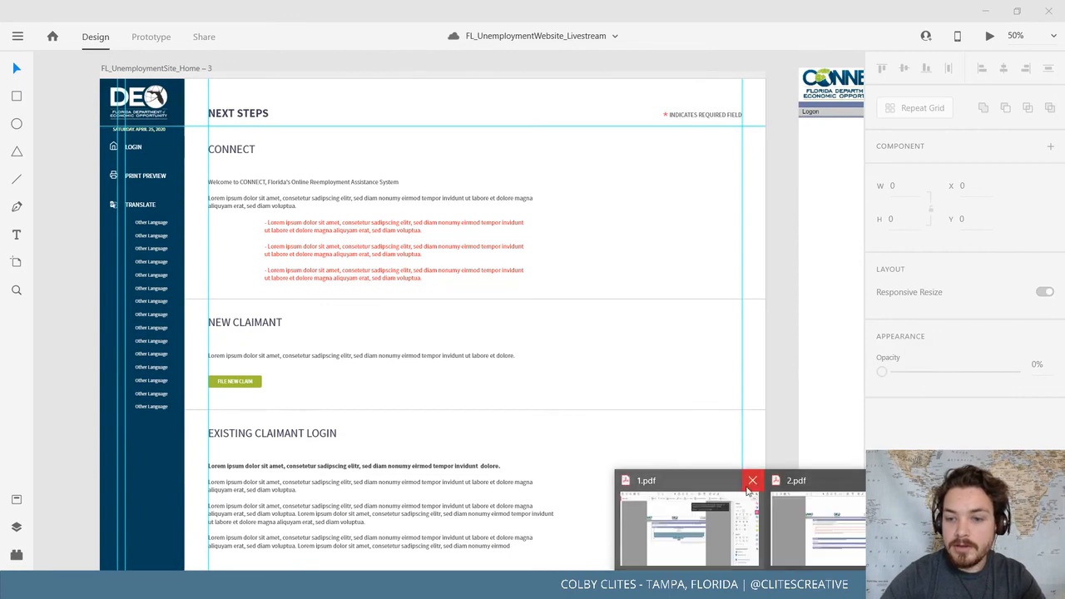
{"action": "mouse_move", "coordinate": [751, 483]}
{"action": "key", "text": "alt+Tab"}
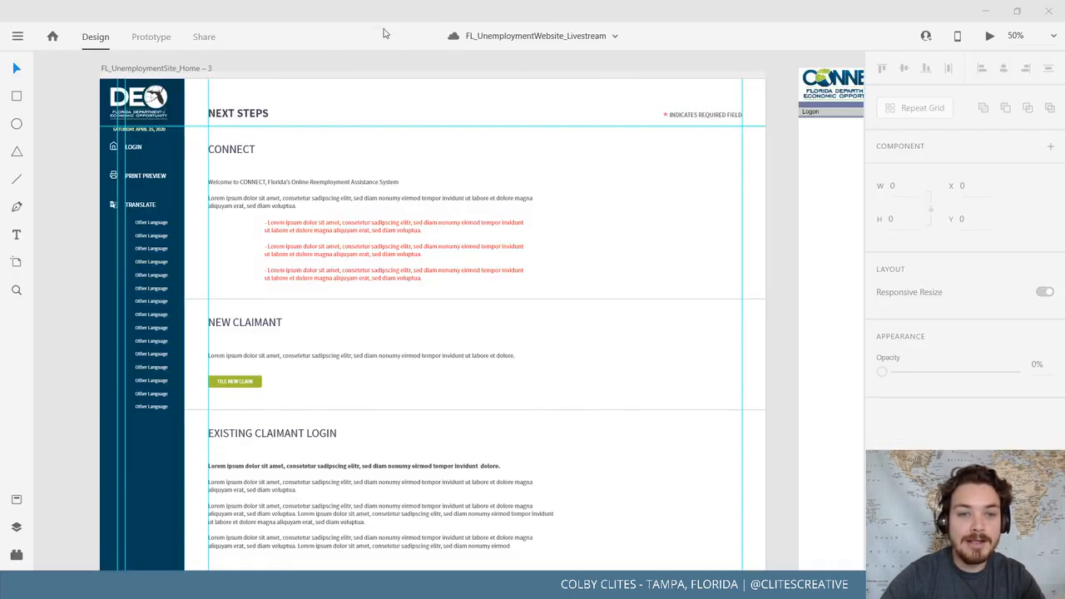
{"action": "key", "text": "alt+Tab"}
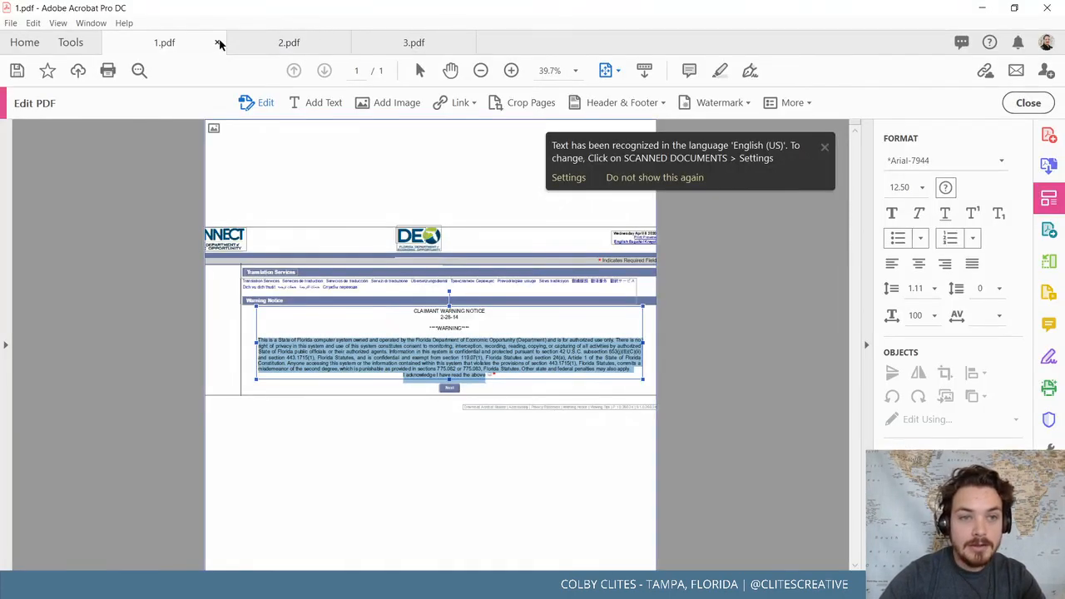
{"action": "left_click", "coordinate": [218, 43]}
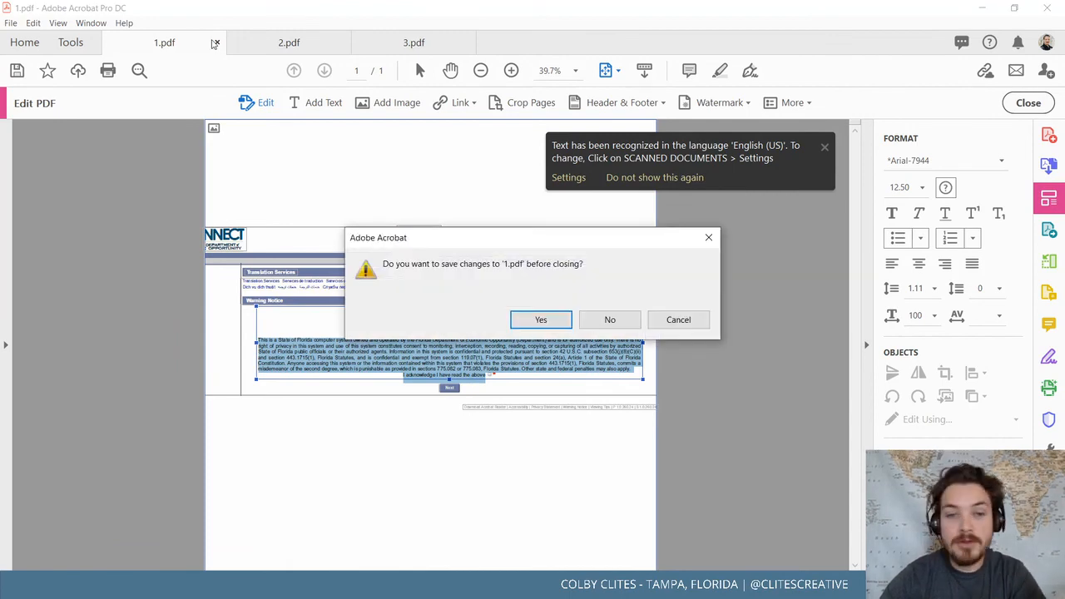
{"action": "left_click", "coordinate": [608, 324]}
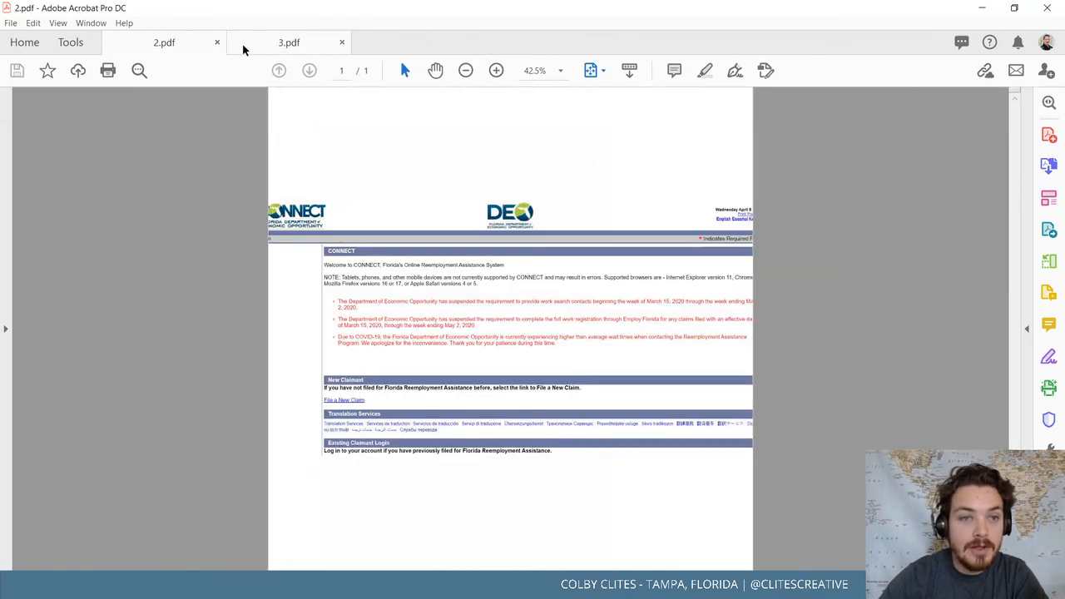
Convert the scanned pages of 2.pdf and 3.pdf to editable text with Edit PDF
{"action": "left_click", "coordinate": [514, 283]}
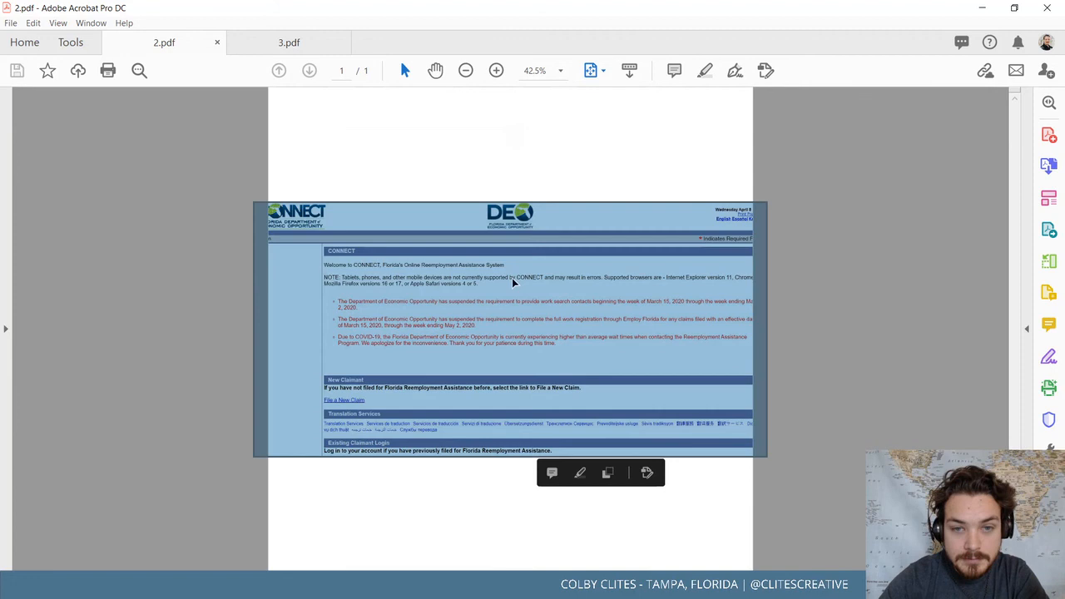
{"action": "left_click", "coordinate": [858, 210]}
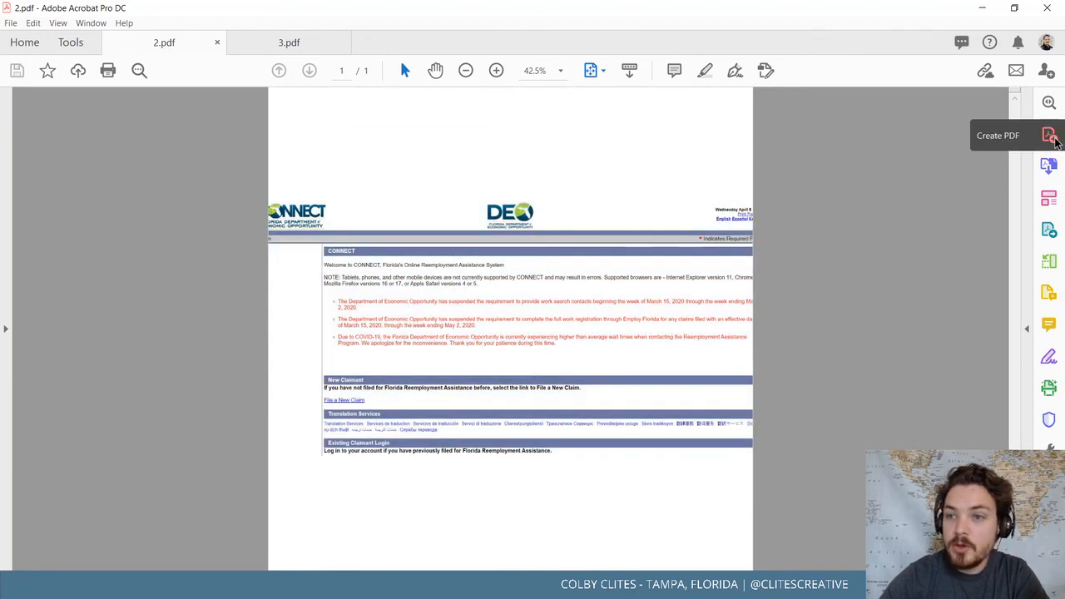
{"action": "left_click", "coordinate": [1048, 197]}
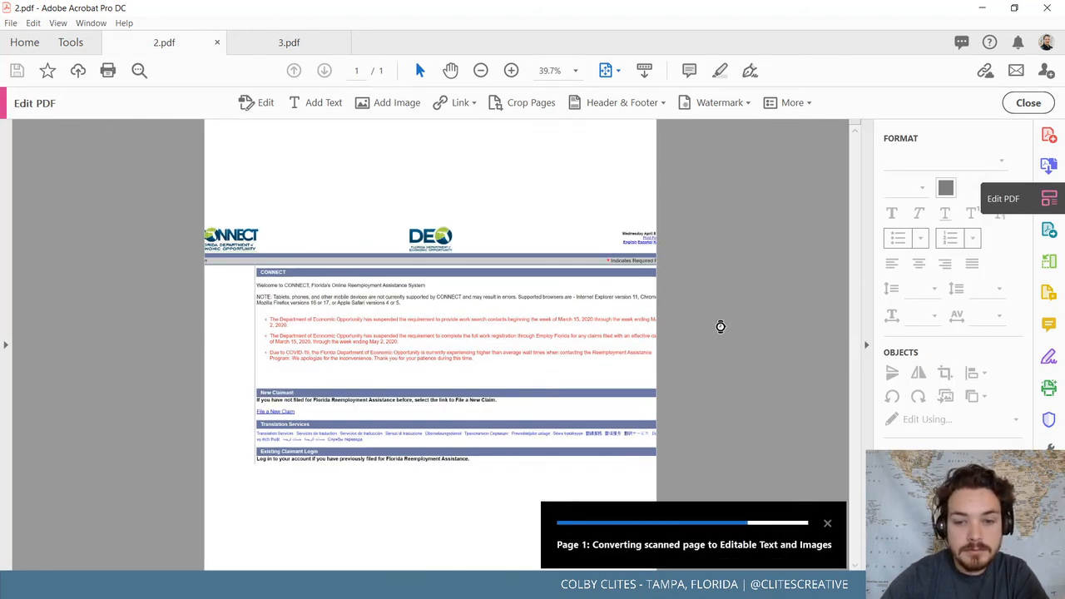
{"action": "left_click", "coordinate": [279, 43]}
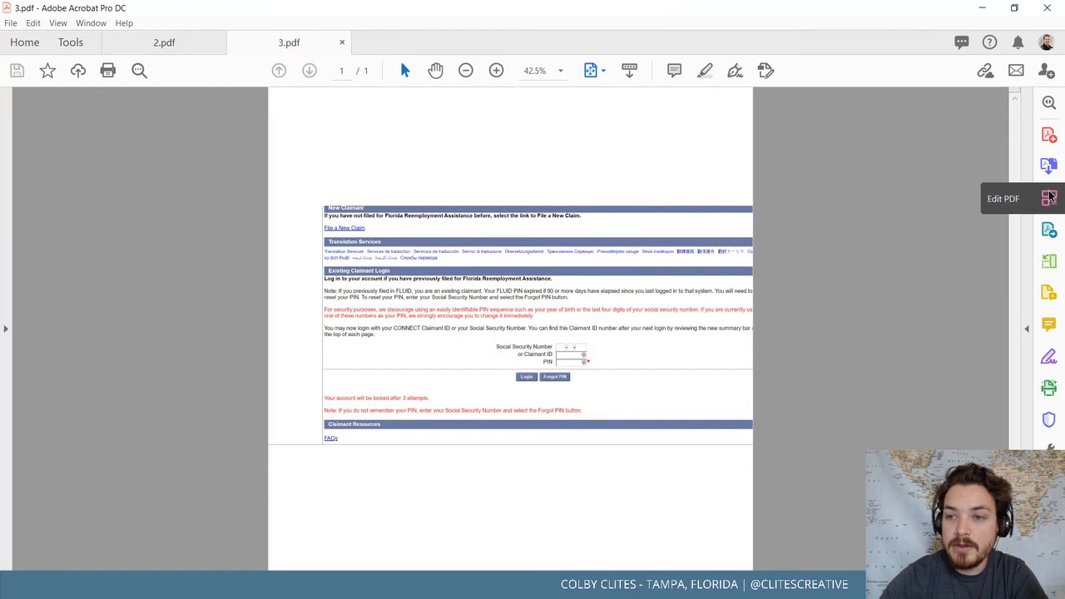
{"action": "left_click", "coordinate": [1048, 198]}
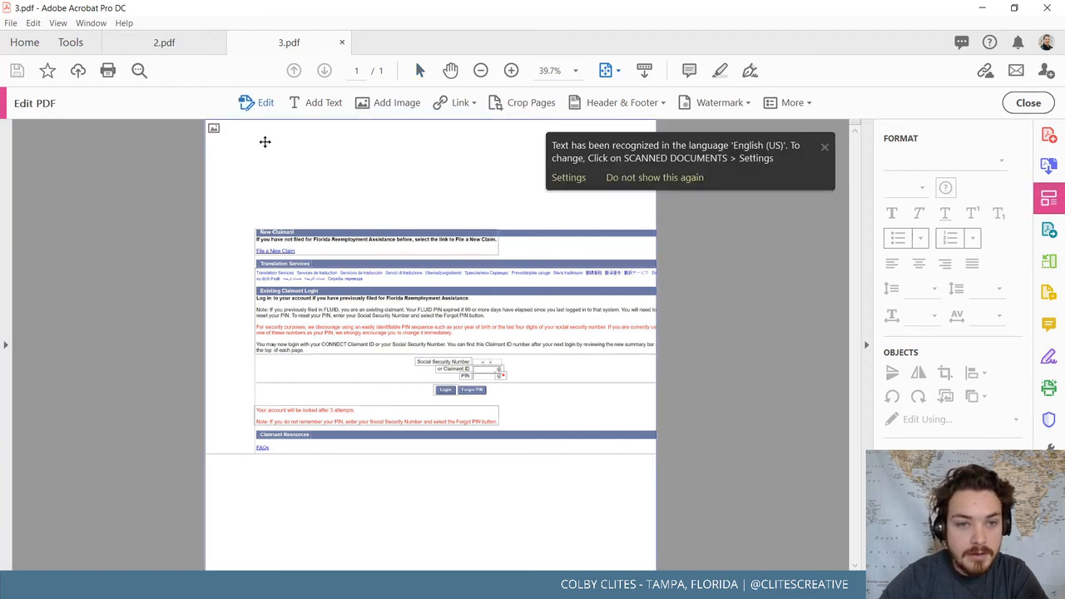
Copy the Welcome to CONNECT line and the NOTE paragraph from 2.pdf and return to Adobe XD
{"action": "left_click", "coordinate": [162, 43]}
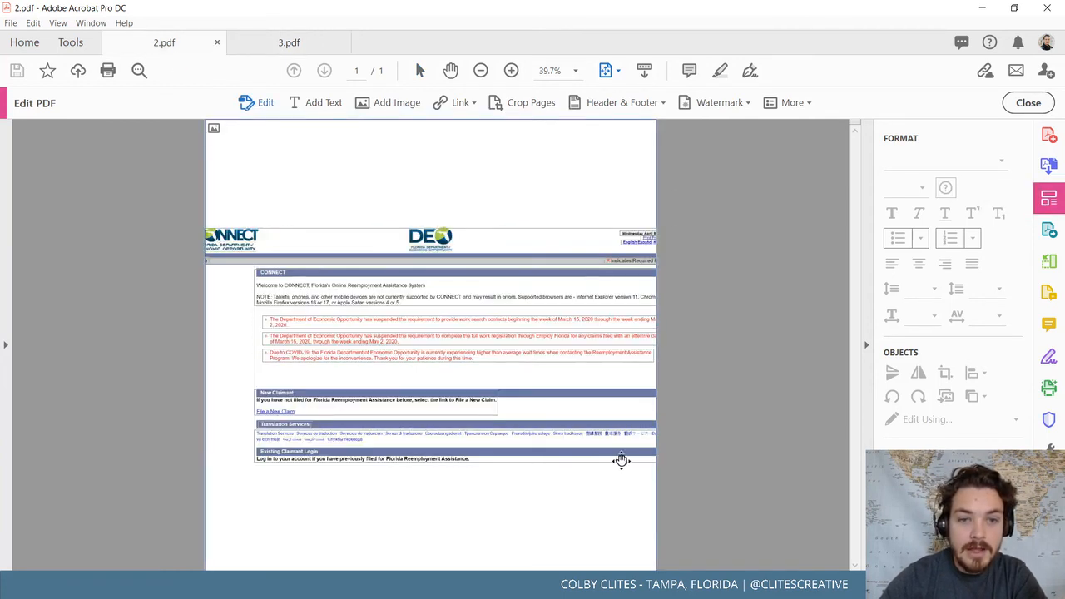
{"action": "scroll", "coordinate": [580, 464], "scroll_direction": "up", "scroll_amount": 2}
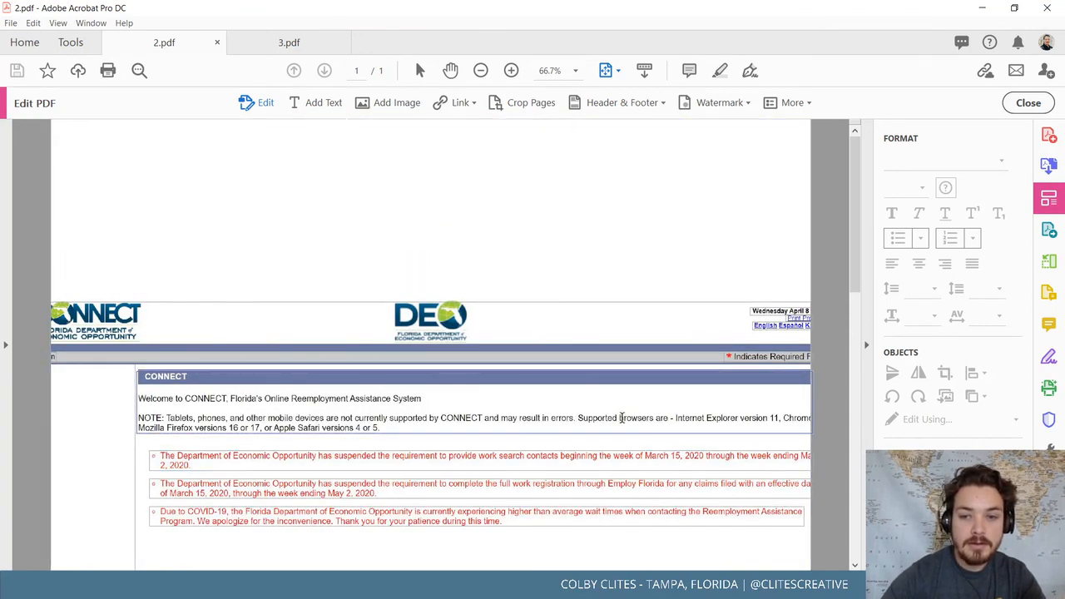
{"action": "scroll", "coordinate": [703, 369], "scroll_direction": "down", "scroll_amount": 1}
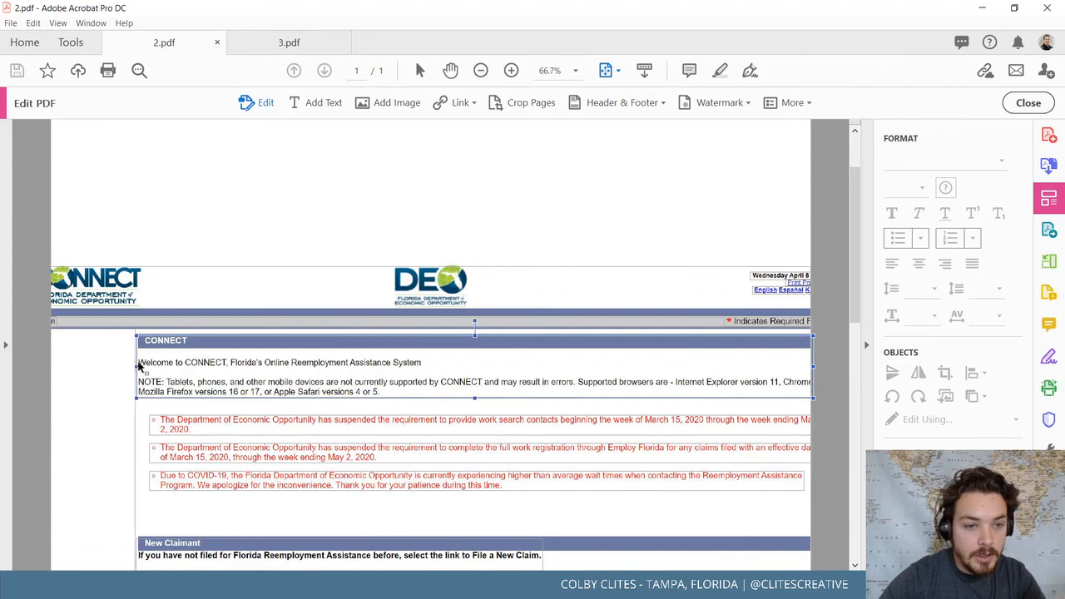
{"action": "left_click", "coordinate": [179, 370]}
{"action": "left_click_drag", "start_coordinate": [138, 363], "coordinate": [444, 401]}
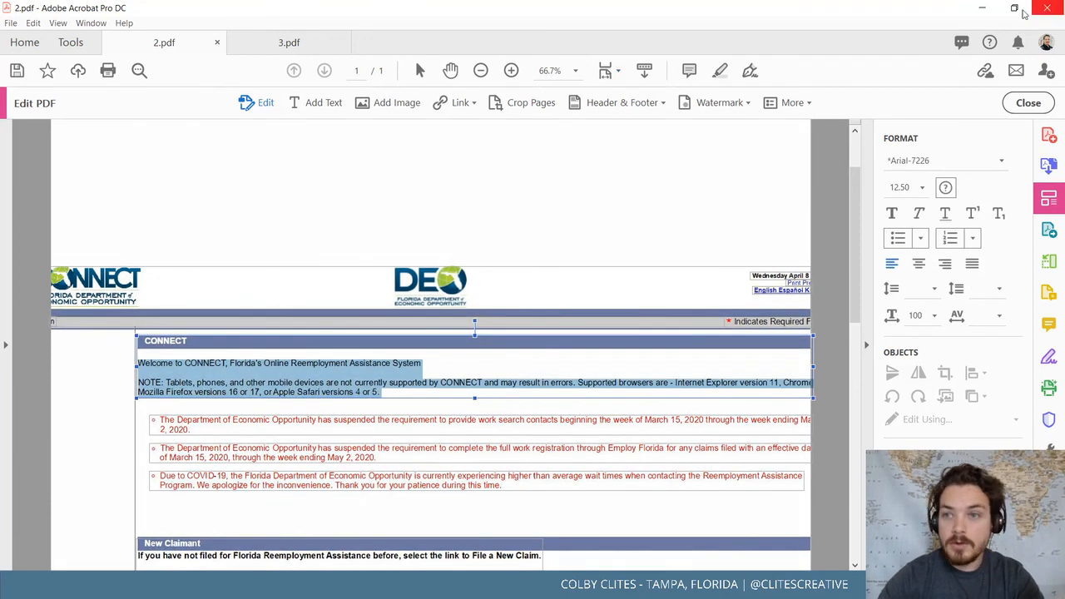
{"action": "left_click", "coordinate": [981, 8]}
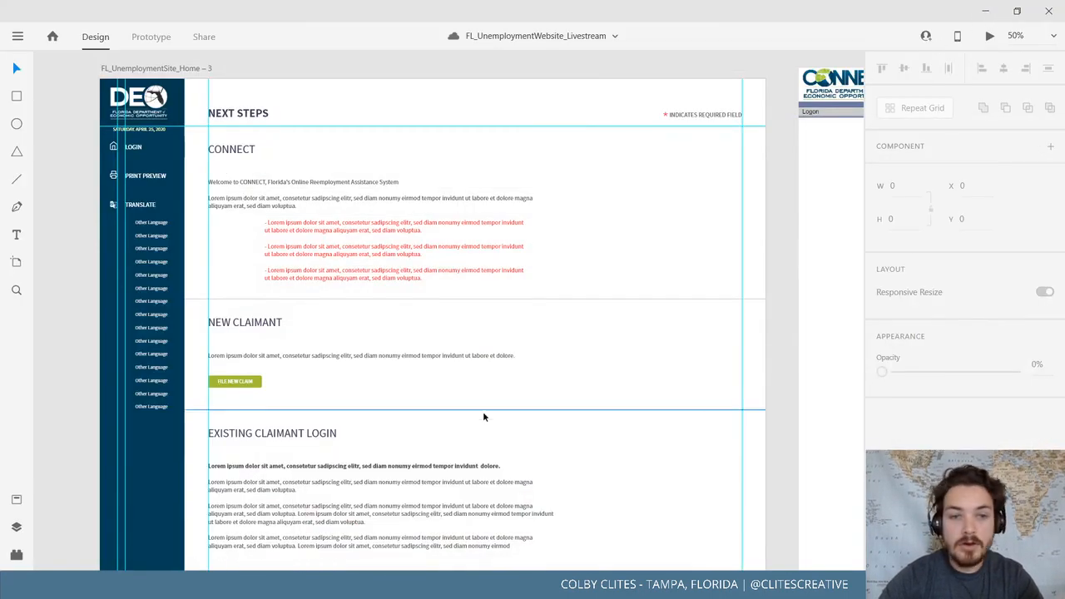
Replace the intro text under CONNECT with the copied welcome and NOTE text, separated by a blank line, and widen its text box to 1076
{"action": "double_click", "coordinate": [298, 203]}
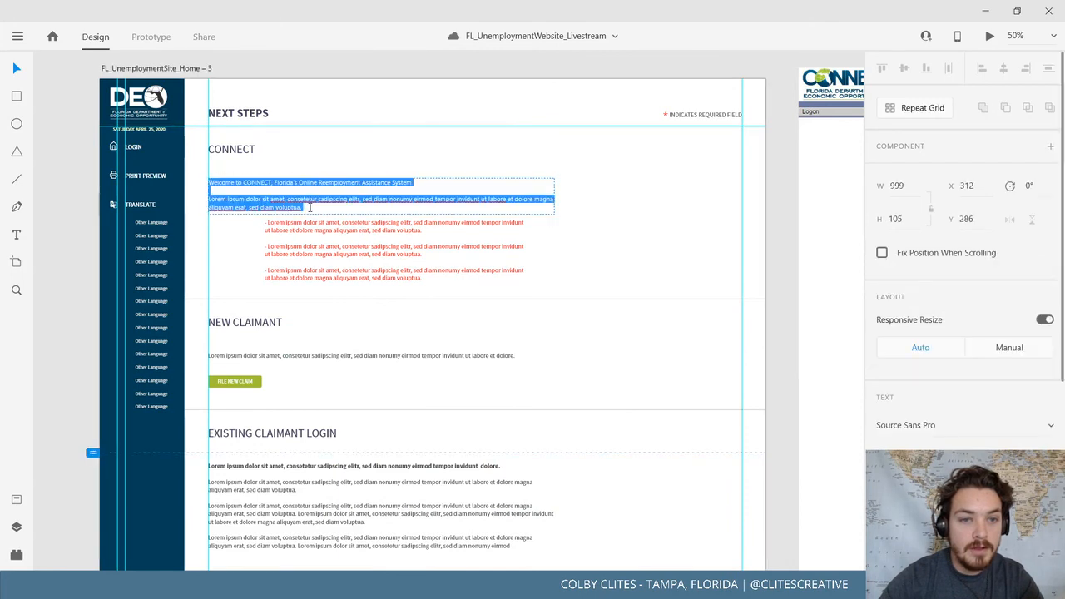
{"action": "left_click", "coordinate": [311, 207]}
{"action": "left_click_drag", "start_coordinate": [313, 207], "coordinate": [191, 182]}
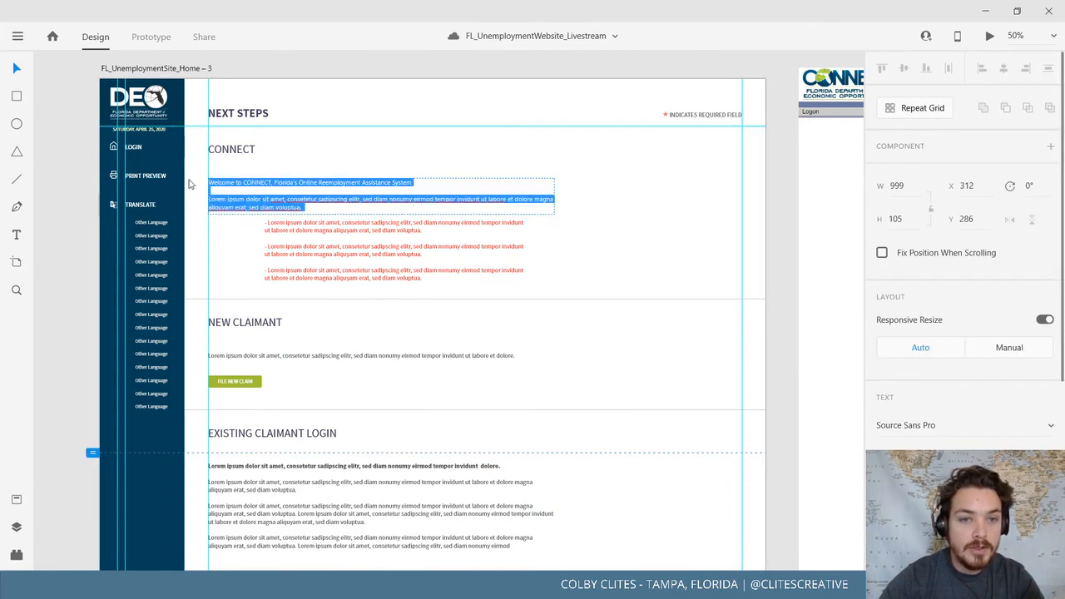
{"action": "type", "text": "NOTE: Tablets, phones, and other mobile devices are not currently supported by CONNECT and may result in errors. Supported browsers are - Internet Explorer version 11, Chrome, Mozilla Firefox versions 16 or 17, or Apple Safari versions 4 or 5."}
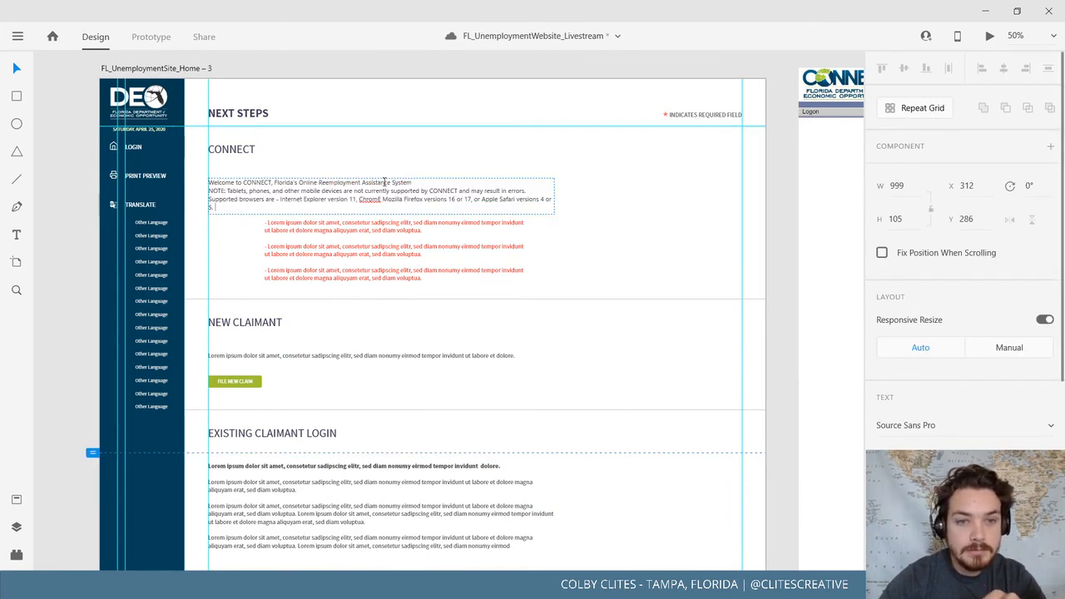
{"action": "key", "text": "Return"}
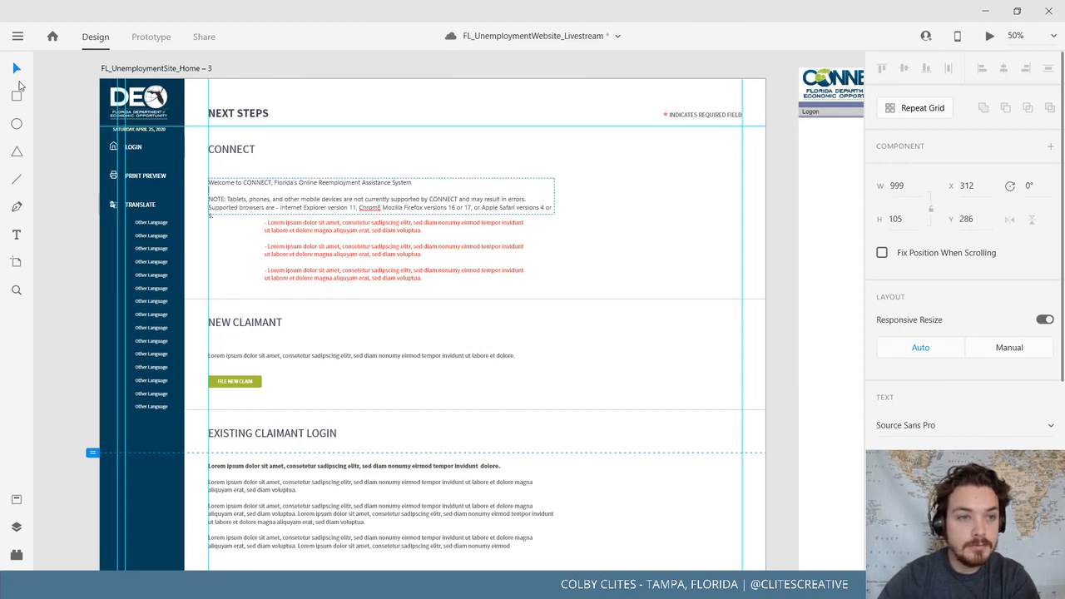
{"action": "key", "text": "Escape"}
{"action": "left_click_drag", "start_coordinate": [567, 196], "coordinate": [581, 198]}
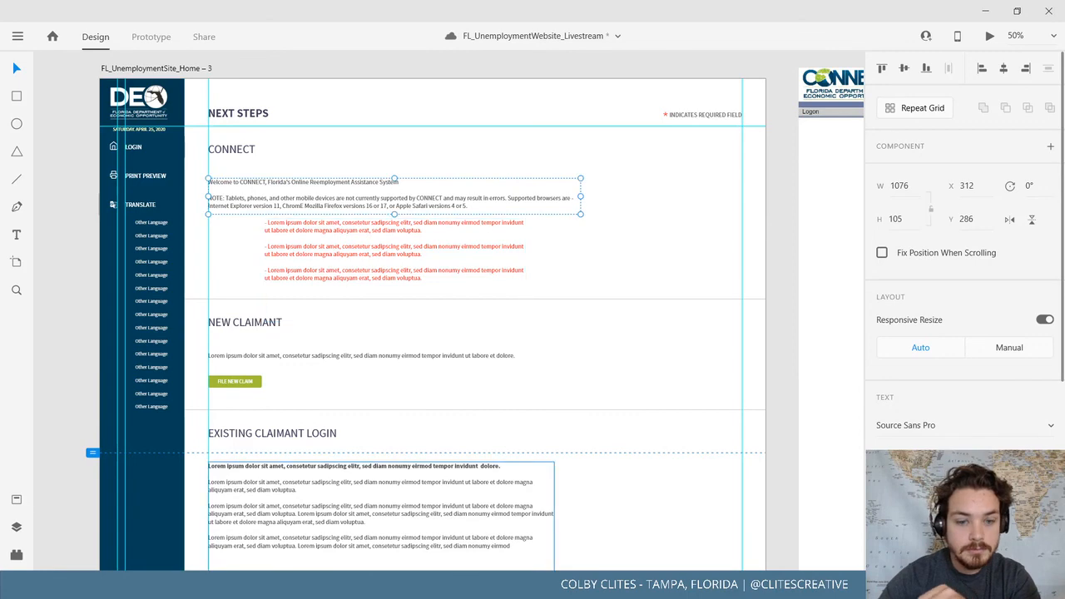
Copy the first red bullet about suspended work search contacts from 2.pdf in Acrobat and return to Adobe XD
{"action": "left_click", "coordinate": [458, 586]}
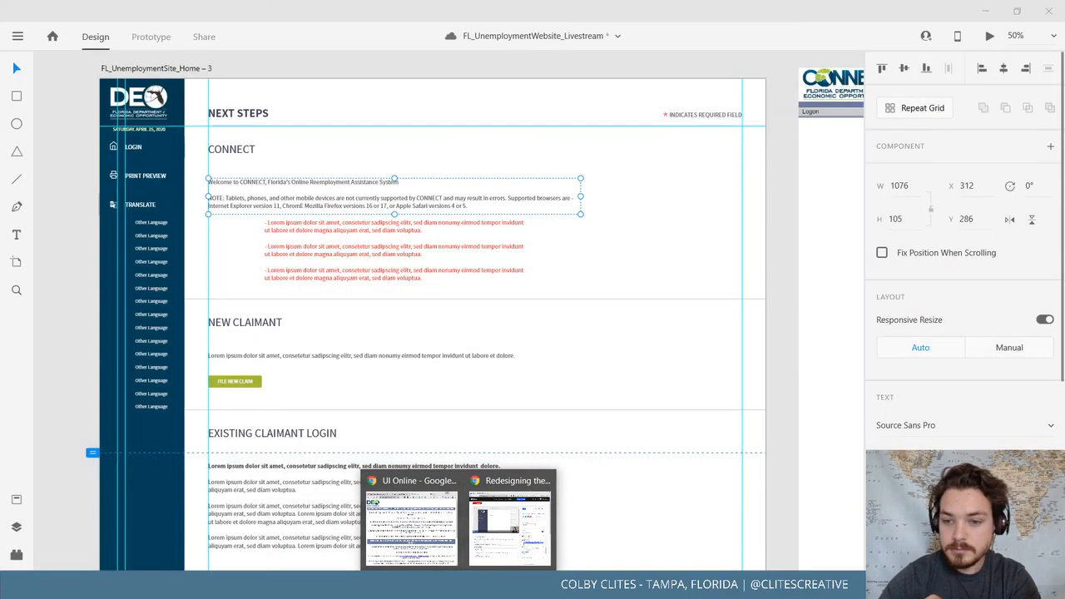
{"action": "mouse_move", "coordinate": [865, 587]}
{"action": "left_click", "coordinate": [805, 520]}
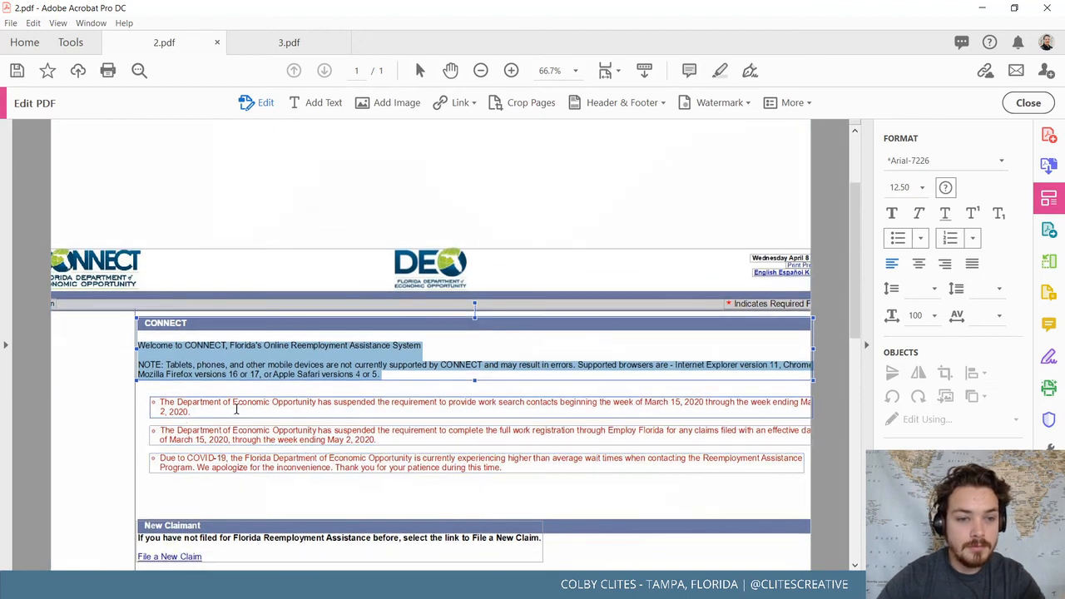
{"action": "triple_click", "coordinate": [236, 404]}
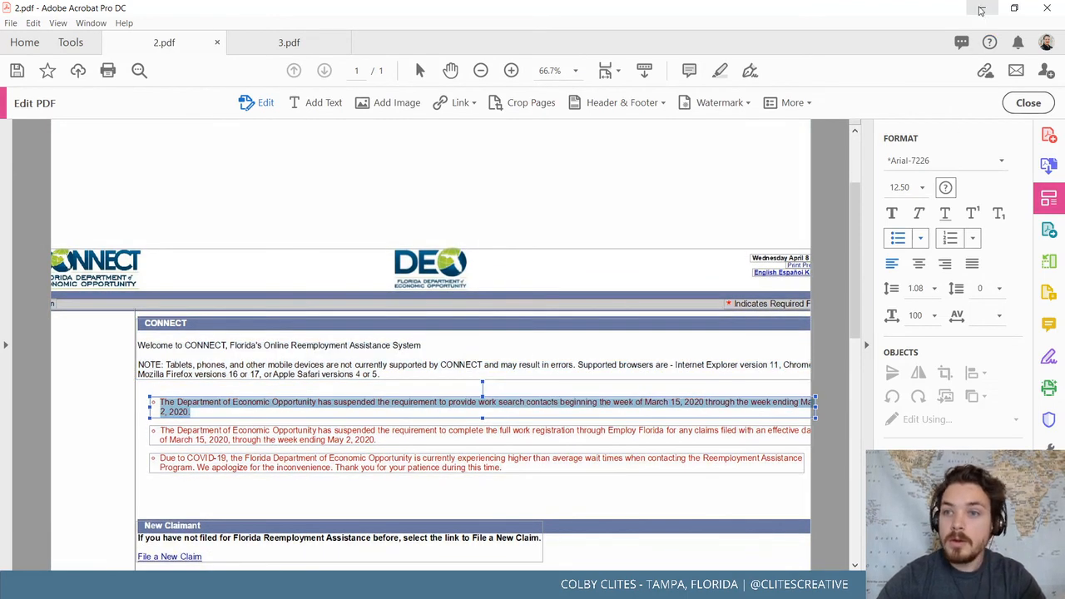
{"action": "left_click", "coordinate": [982, 8]}
Try to replace the first placeholder bullet in the red list under CONNECT with the copied work search notice
{"action": "double_click", "coordinate": [420, 236]}
{"action": "key", "text": "ctrl+a"}
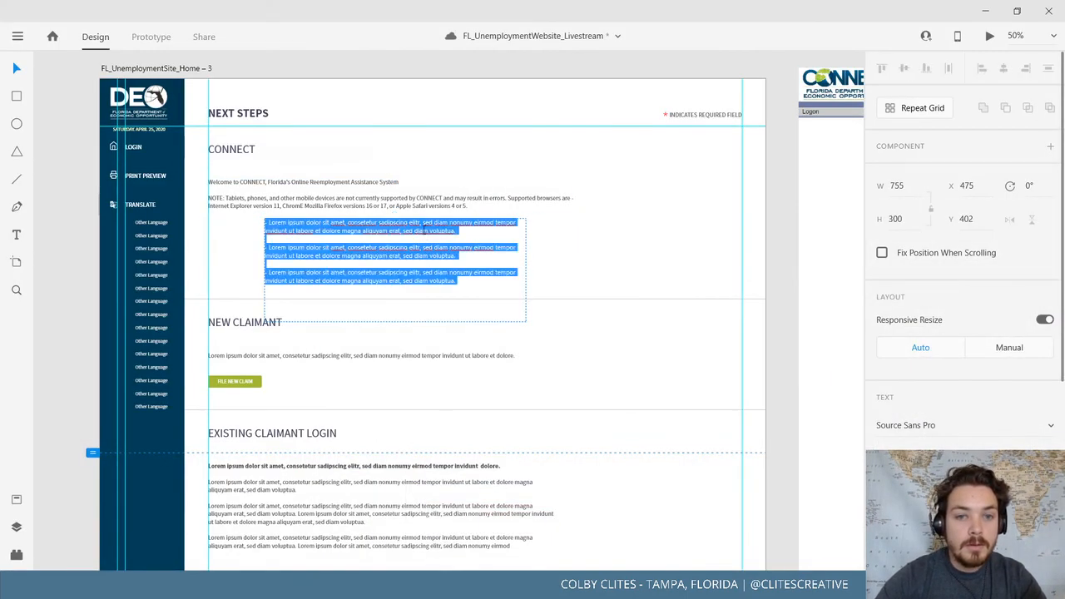
{"action": "type", "text": "- Lorem ipsum dolor sit amet, consetetur sadipscing elitr, sed diam nonumy eirmod tempor invidunt ut labore et dolore magna aliquyam erat, sed diam voluptua.  - Lorem ipsum dolor sit amet, consetetur sadipscing elitr, sed diam nonumy eirmod tempor invidunt ut labore et dolore magna aliquyam erat, sed diam voluptua.  - Lorem ipsum dolor sit amet, consetetur sadipscing elitr, sed diam nonumy eirmod tempor invidunt ut labore et dolore magna aliquyam erat, sed diam voluptua."}
{"action": "left_click_drag", "start_coordinate": [349, 230], "coordinate": [270, 222]}
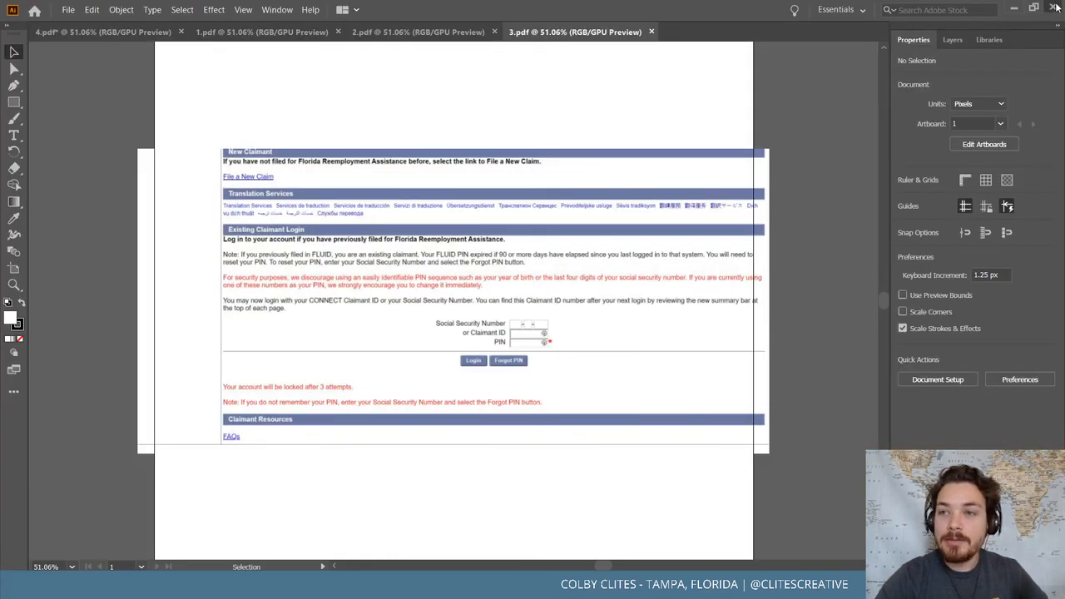
Close Adobe Illustrator without saving the changes to 4.pdf
{"action": "left_click", "coordinate": [1055, 6]}
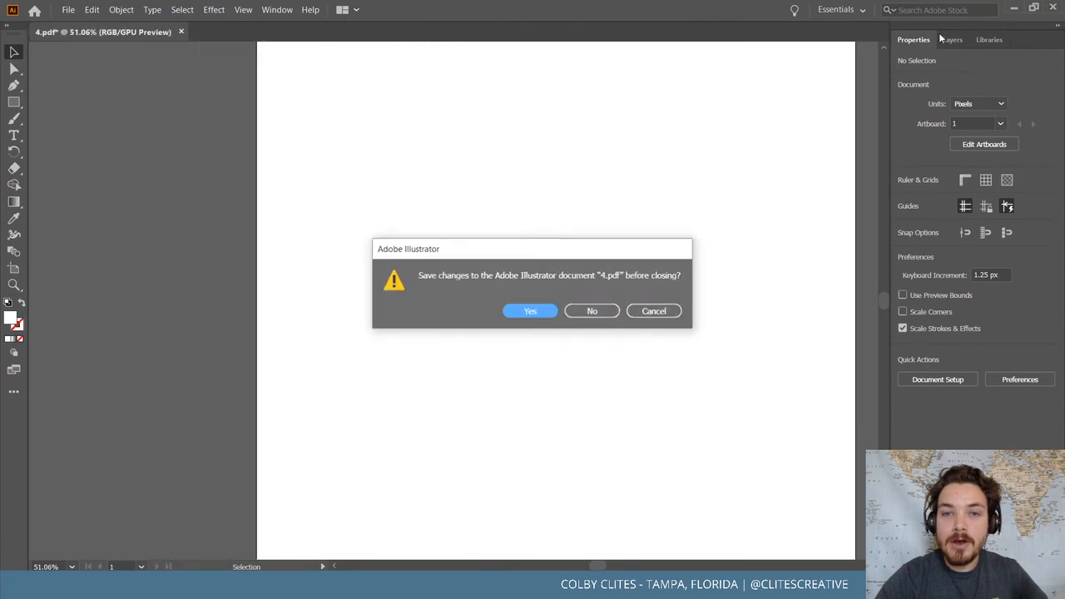
{"action": "left_click", "coordinate": [589, 311]}
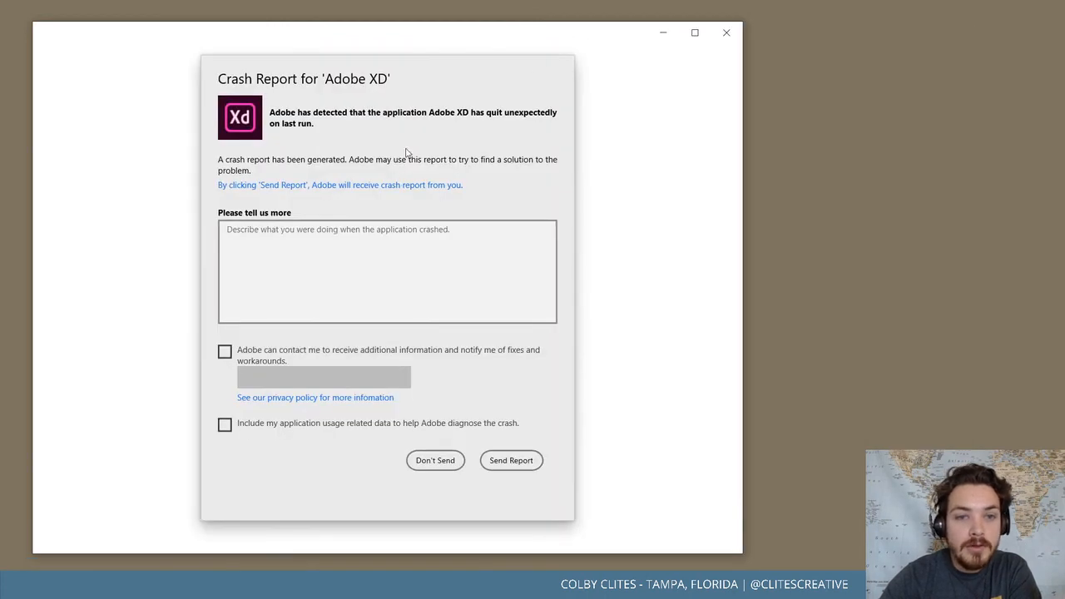
Dismiss the crash report without sending it and return to the CONNECT section of the FL_UnemploymentSite_Home – 3 artboard
{"action": "left_click", "coordinate": [435, 460]}
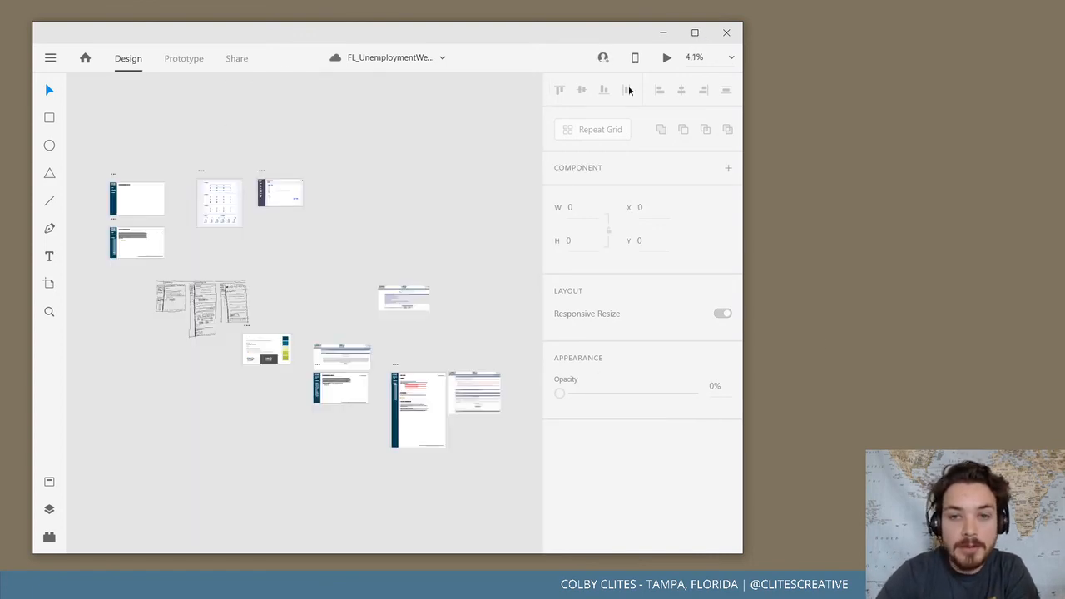
{"action": "left_click", "coordinate": [696, 32]}
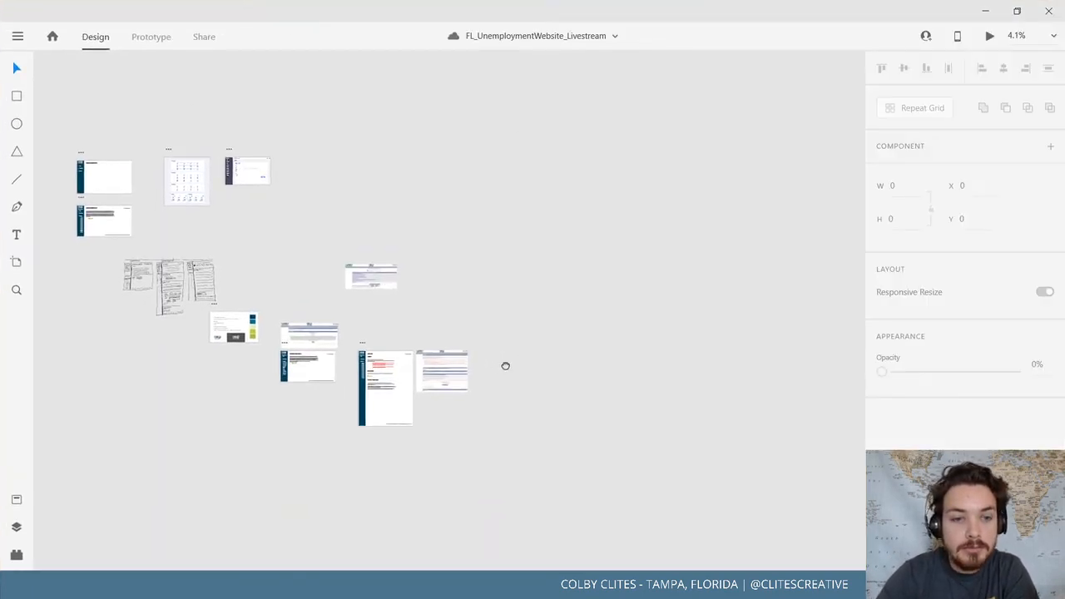
{"action": "left_click_drag", "start_coordinate": [505, 365], "coordinate": [615, 332]}
{"action": "key", "text": "ctrl+plus"}
{"action": "key", "text": "ctrl+plus"}
{"action": "key", "text": "ctrl+plus"}
{"action": "key", "text": "ctrl+plus"}
{"action": "key", "text": "ctrl+plus"}
{"action": "key", "text": "ctrl+plus"}
{"action": "key", "text": "ctrl+plus"}
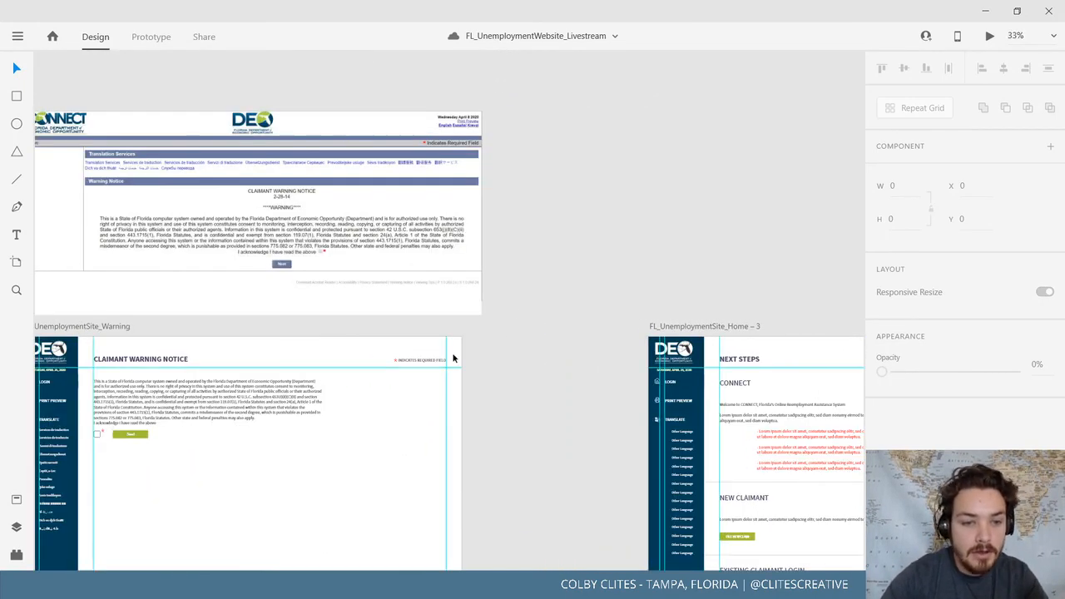
{"action": "left_click_drag", "start_coordinate": [257, 439], "coordinate": [343, 392]}
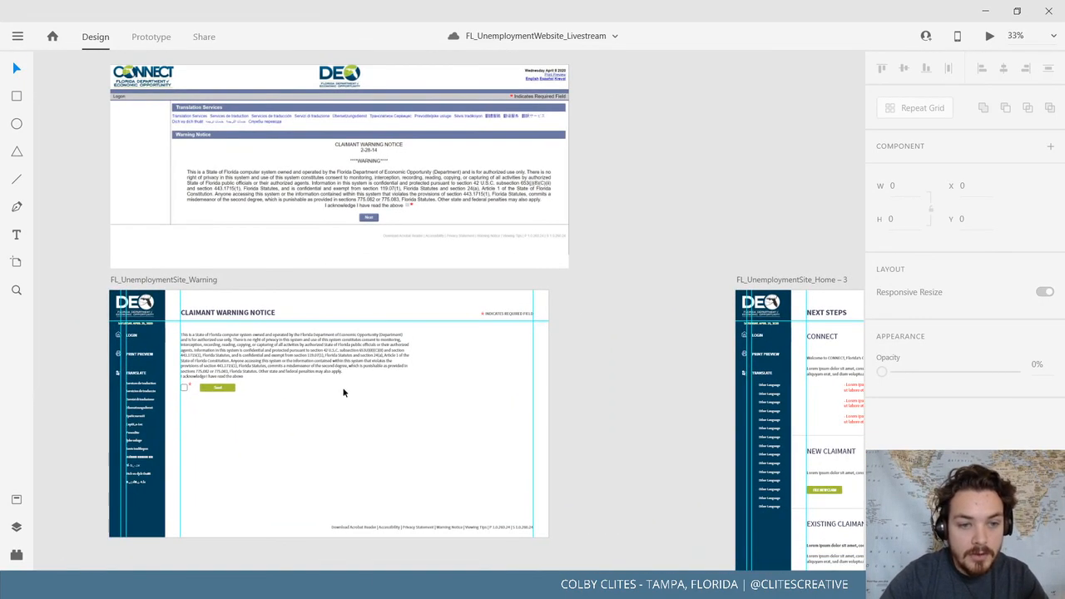
{"action": "left_click_drag", "start_coordinate": [551, 405], "coordinate": [117, 367]}
{"action": "left_click_drag", "start_coordinate": [494, 395], "coordinate": [443, 368]}
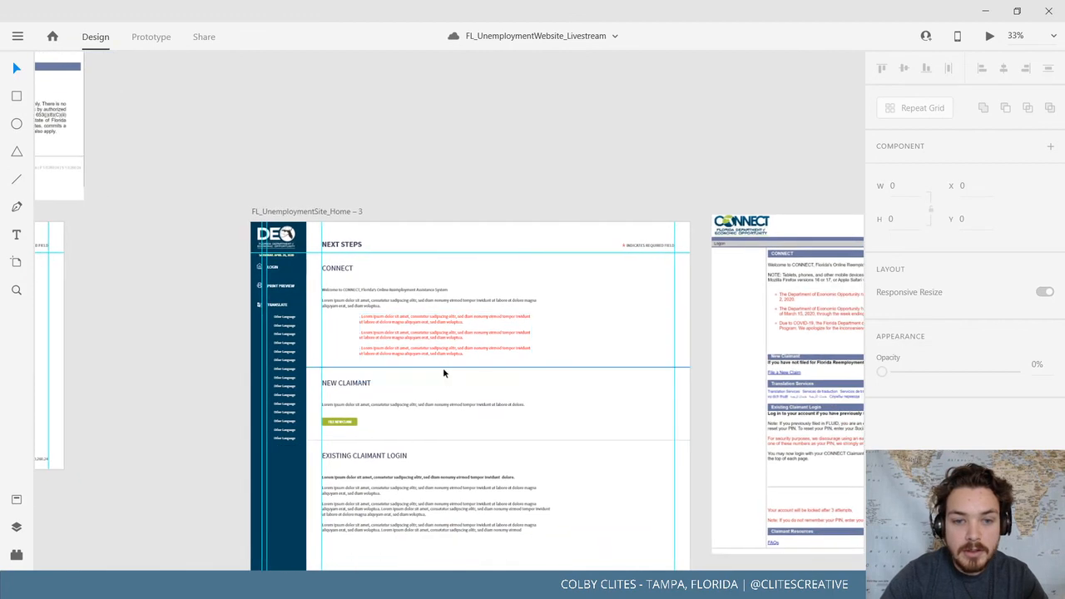
{"action": "key", "text": "ctrl+plus"}
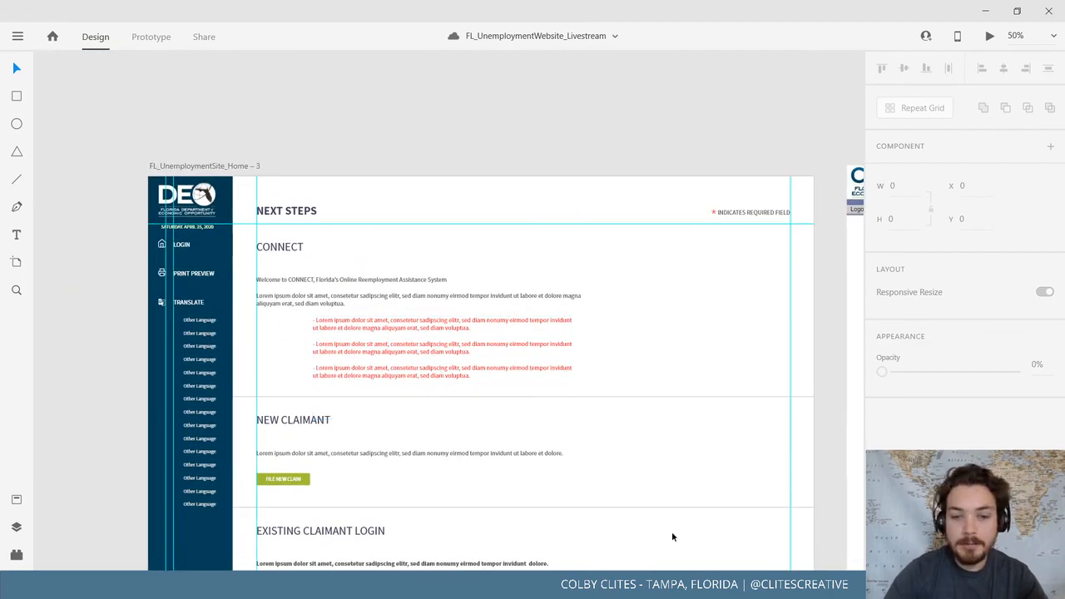
Copy the NOTE paragraph about unsupported devices and browsers from 2.pdf in Acrobat and return to Adobe XD
{"action": "mouse_move", "coordinate": [803, 586]}
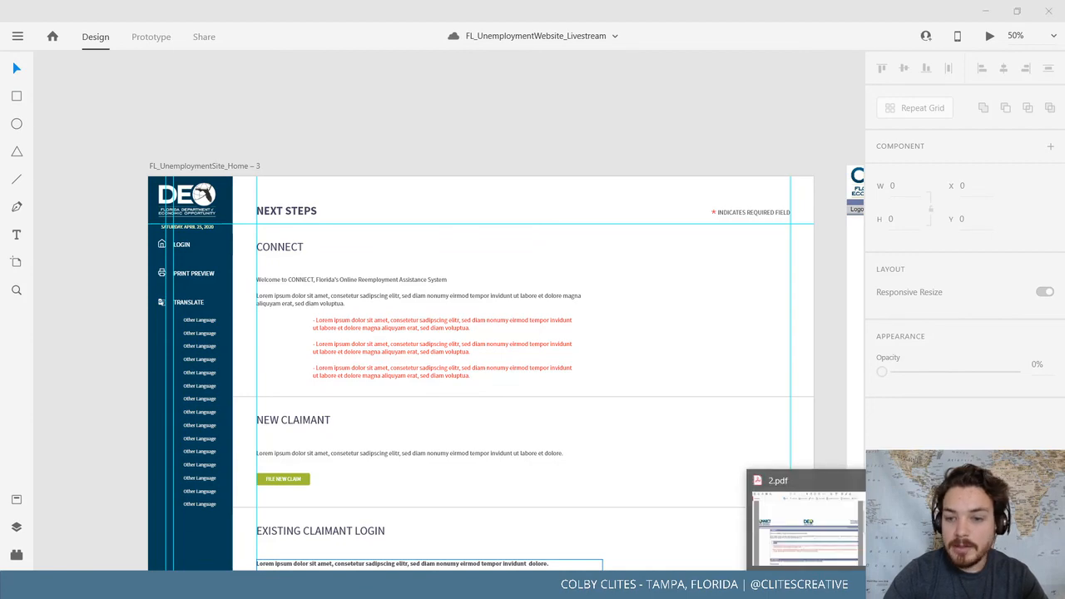
{"action": "left_click", "coordinate": [804, 520]}
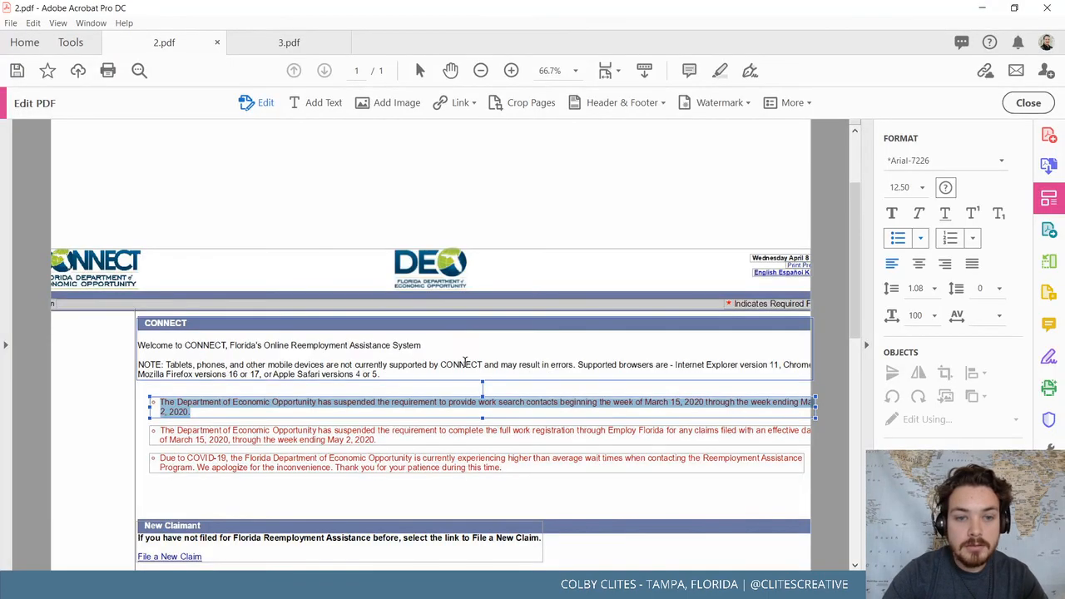
{"action": "scroll", "coordinate": [464, 362], "scroll_direction": "down", "scroll_amount": 1}
{"action": "left_click_drag", "start_coordinate": [390, 348], "coordinate": [133, 337]}
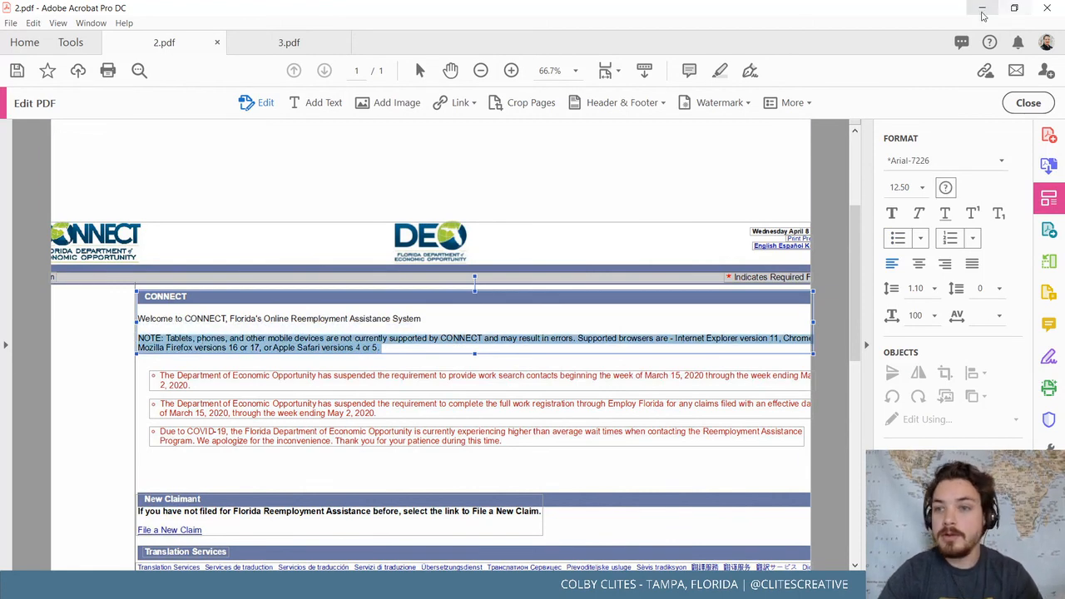
{"action": "left_click", "coordinate": [982, 7]}
Replace the placeholder paragraph below the welcome line under CONNECT with the copied NOTE text
{"action": "double_click", "coordinate": [351, 304]}
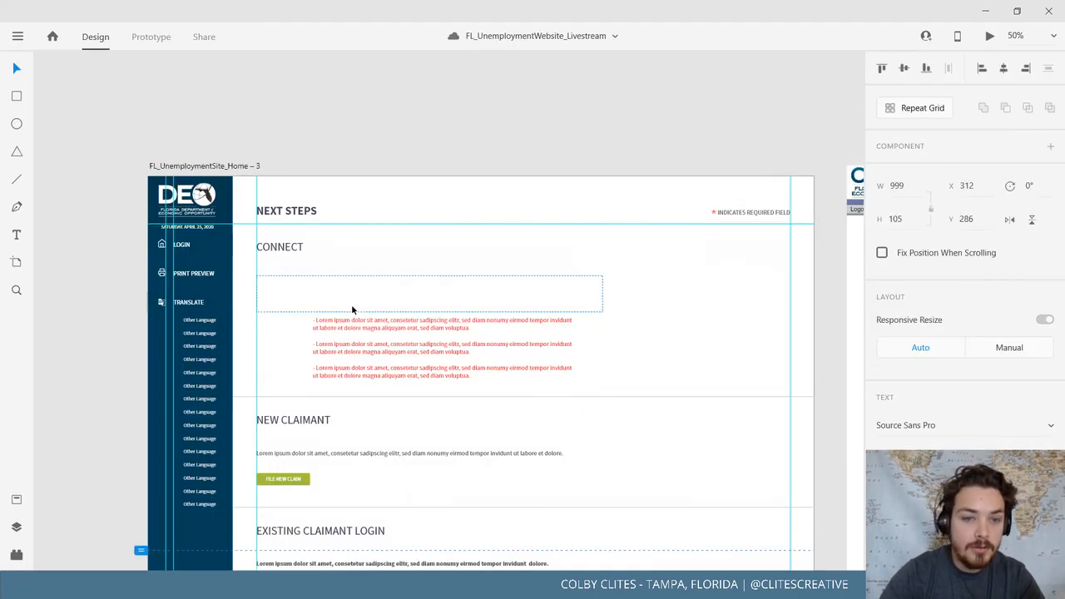
{"action": "left_click_drag", "start_coordinate": [330, 306], "coordinate": [234, 296]}
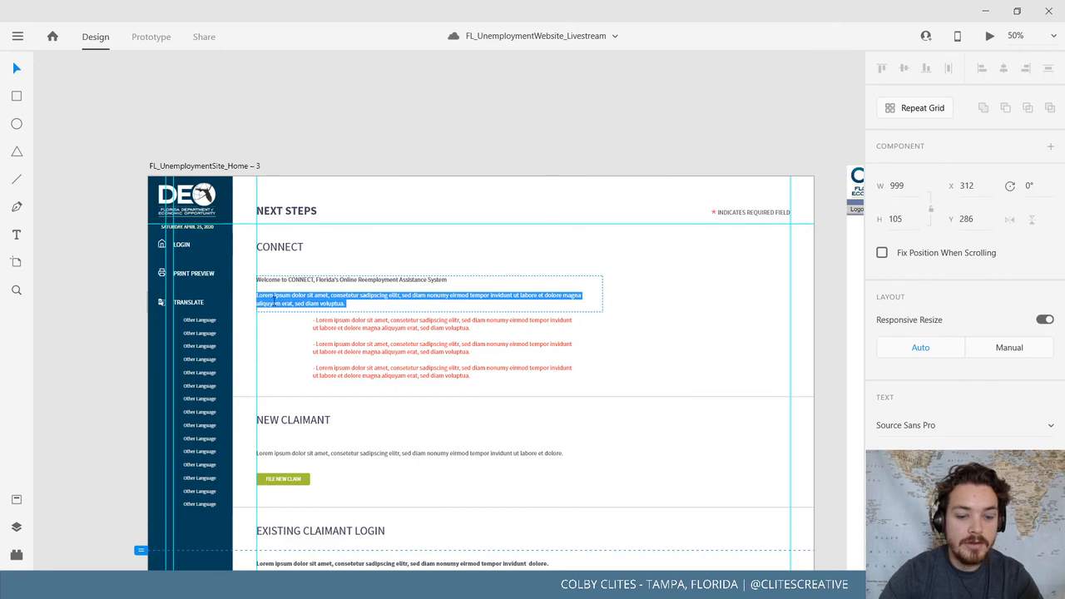
{"action": "type", "text": "NOTE: Tablets, phones, and other mobile devices are not currently supported by CONNECT and may result in errors. Supported browsers are - Internet Explorer version 11, ChromE Mozilla Firefox versions 16 or 17, or Apple Safari versions 4 or 5."}
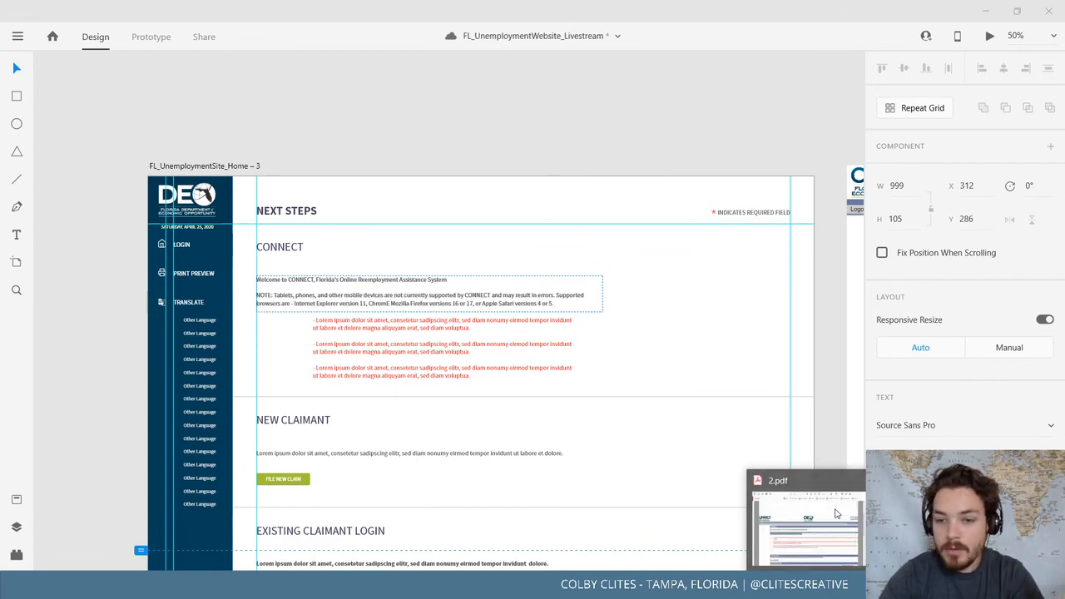
Copy the first red bullet about suspended work search contacts from 2.pdf in Acrobat and switch back to Adobe XD
{"action": "left_click", "coordinate": [783, 520]}
{"action": "left_click", "coordinate": [232, 380]}
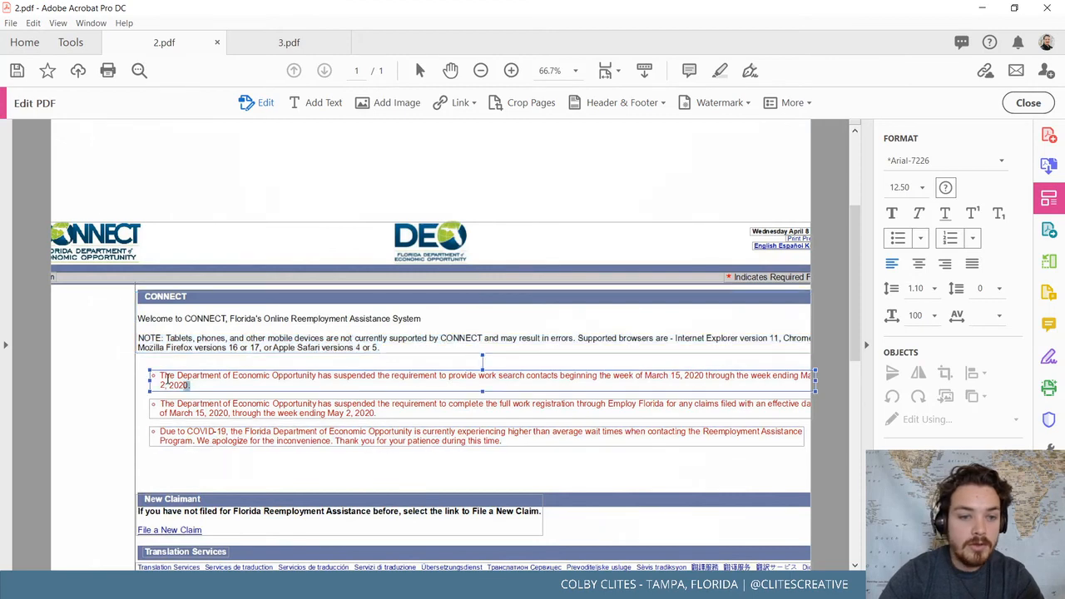
{"action": "key", "text": "ctrl+a"}
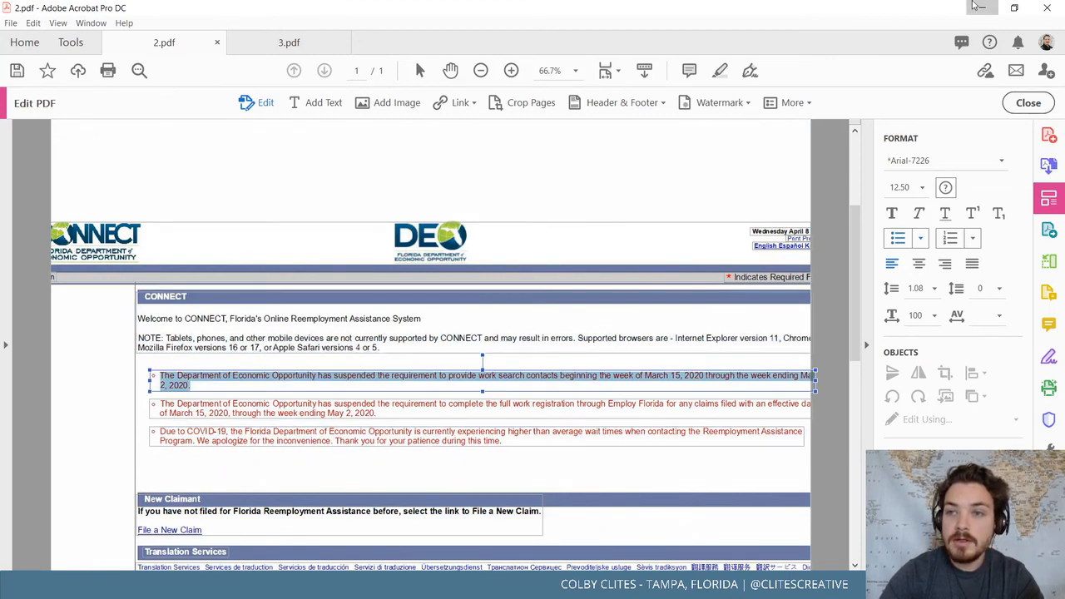
{"action": "key", "text": "alt+Tab"}
Try to replace the first placeholder bullet in the red list under CONNECT with the copied work search notice
{"action": "left_click", "coordinate": [457, 327]}
{"action": "double_click", "coordinate": [468, 331]}
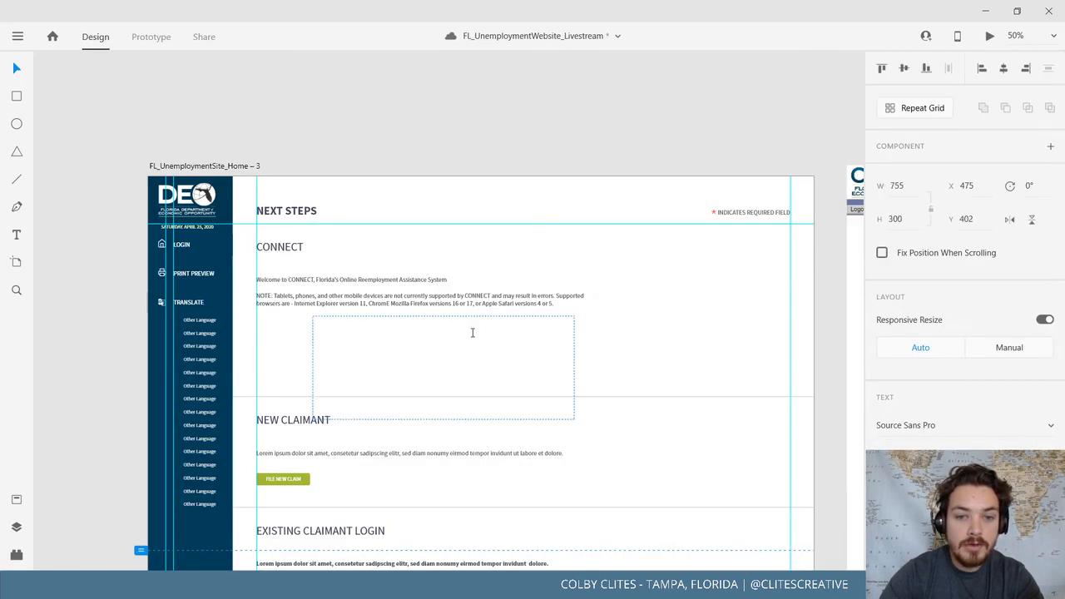
{"action": "left_click", "coordinate": [480, 332]}
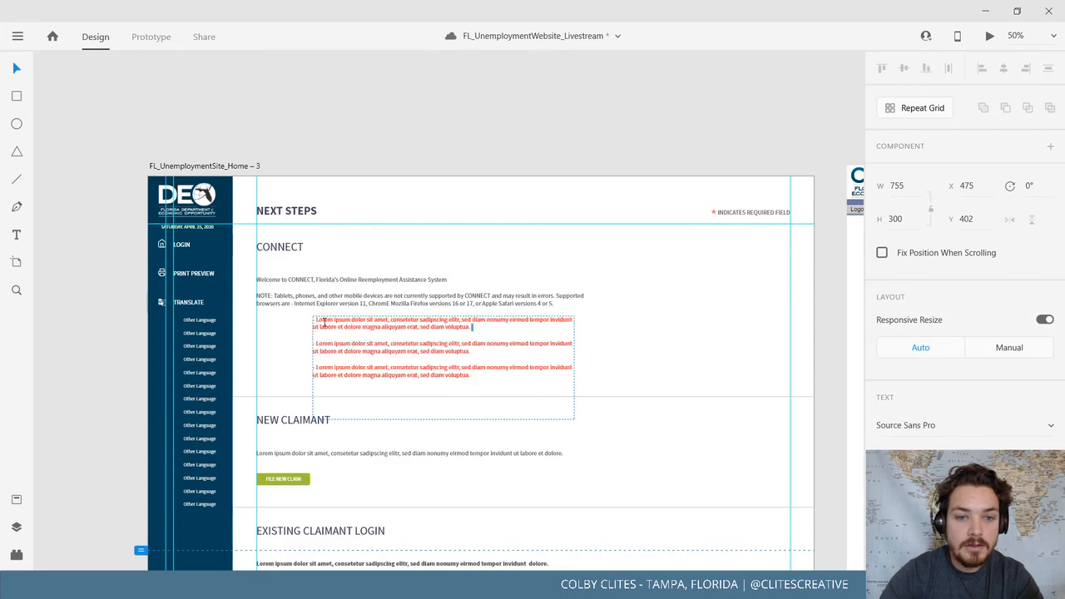
{"action": "left_click", "coordinate": [305, 319], "text": "shift"}
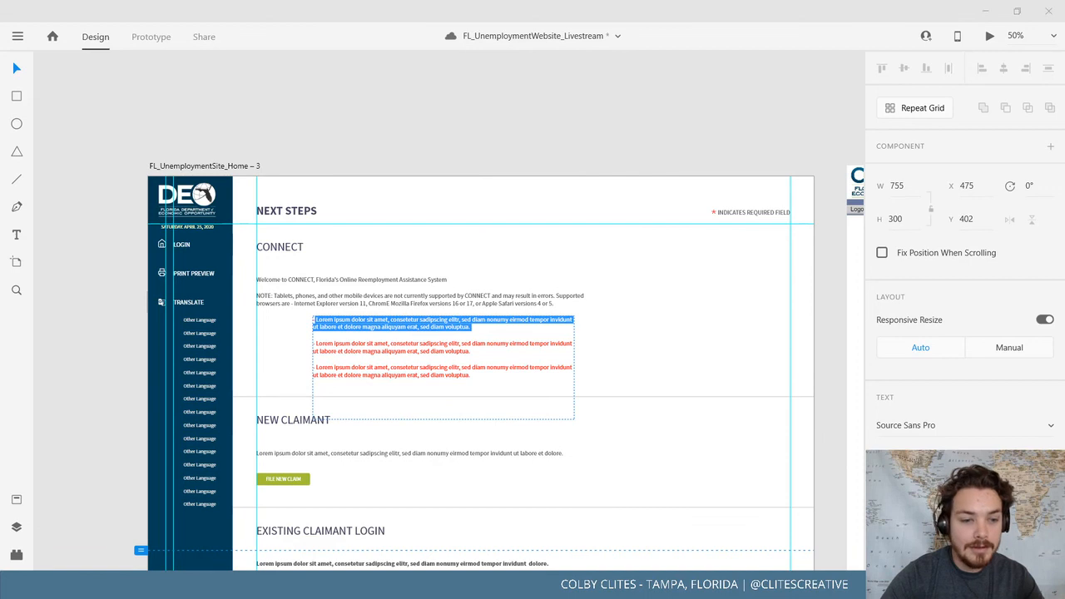
End the Adobe XD task in Task Manager and reopen the FL_UnemploymentWebsite_Livestream document in a maximized window
{"action": "key", "text": "super"}
{"action": "type", "text": "task"}
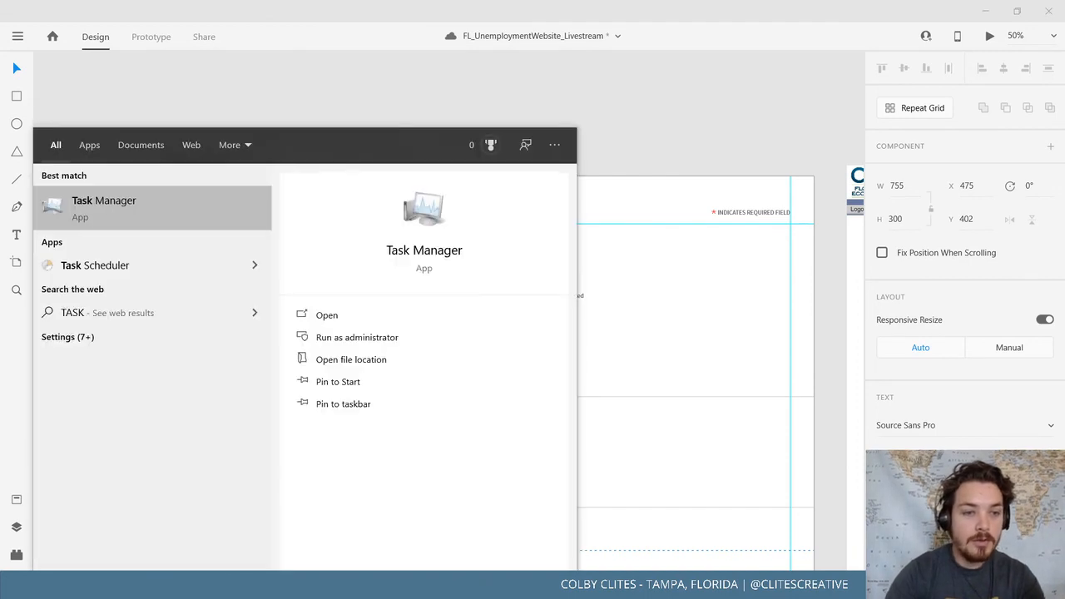
{"action": "key", "text": "Return"}
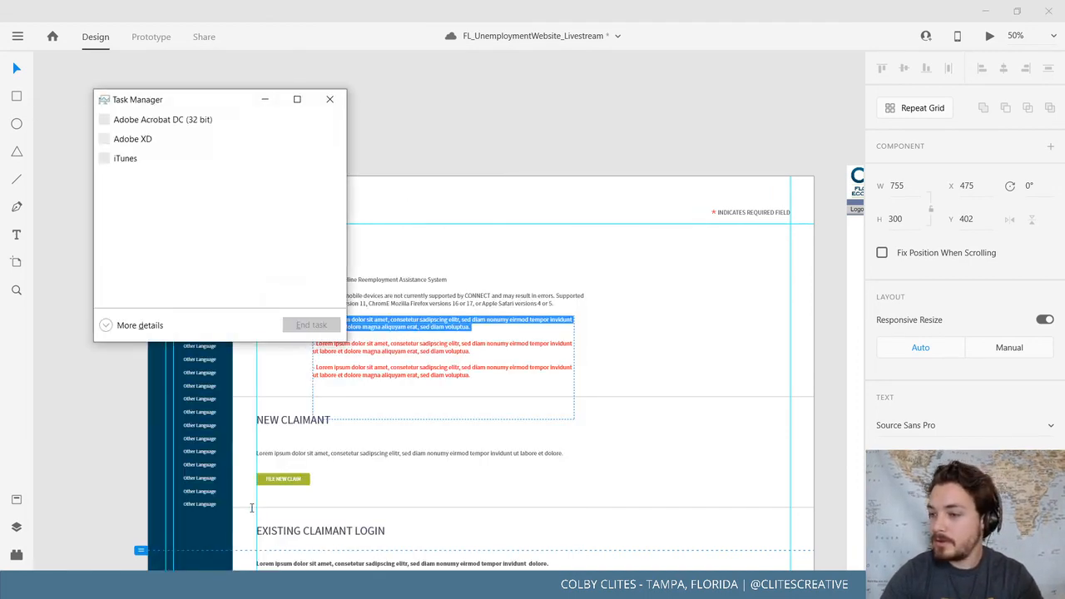
{"action": "left_click", "coordinate": [199, 143]}
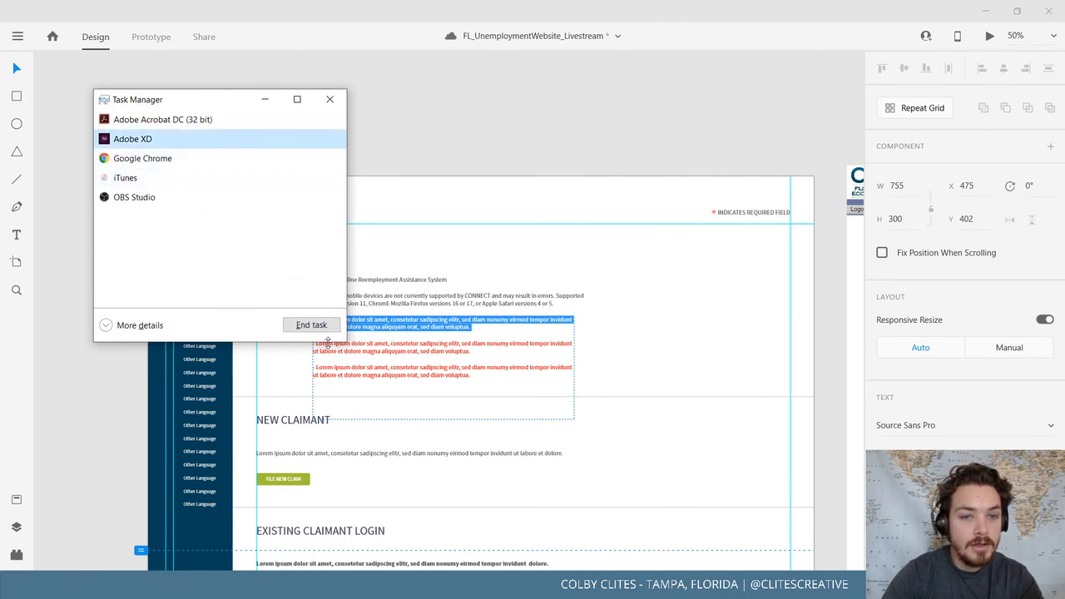
{"action": "left_click", "coordinate": [317, 327]}
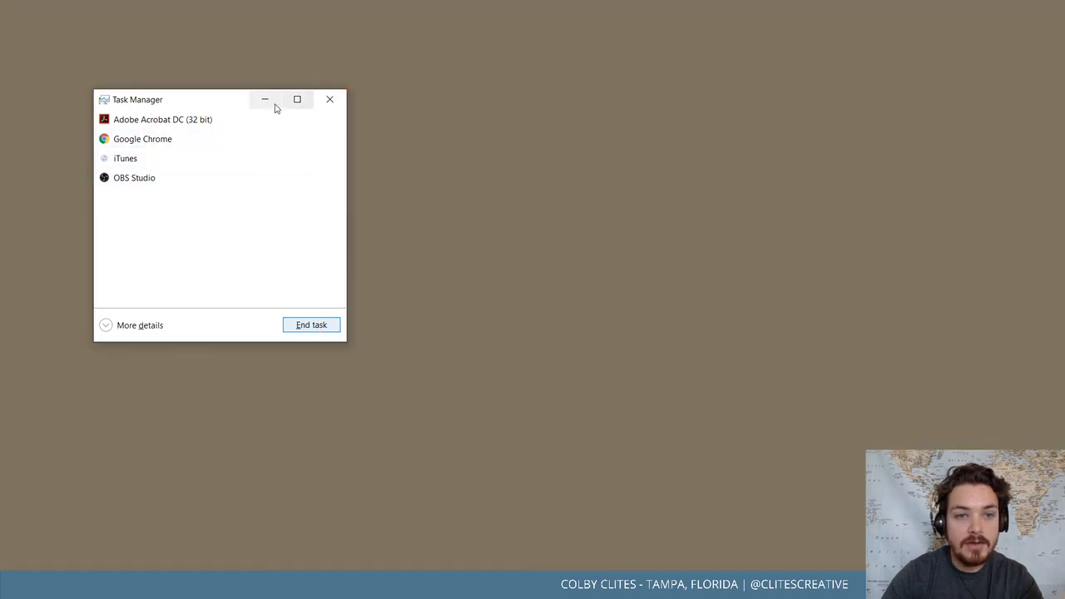
{"action": "left_click", "coordinate": [327, 104]}
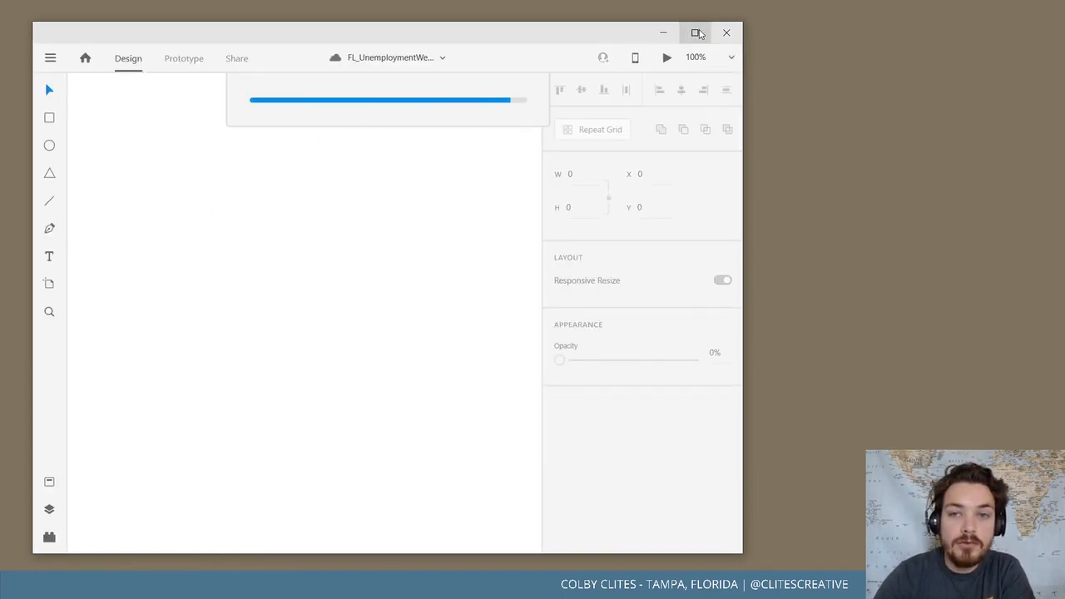
{"action": "left_click", "coordinate": [697, 33]}
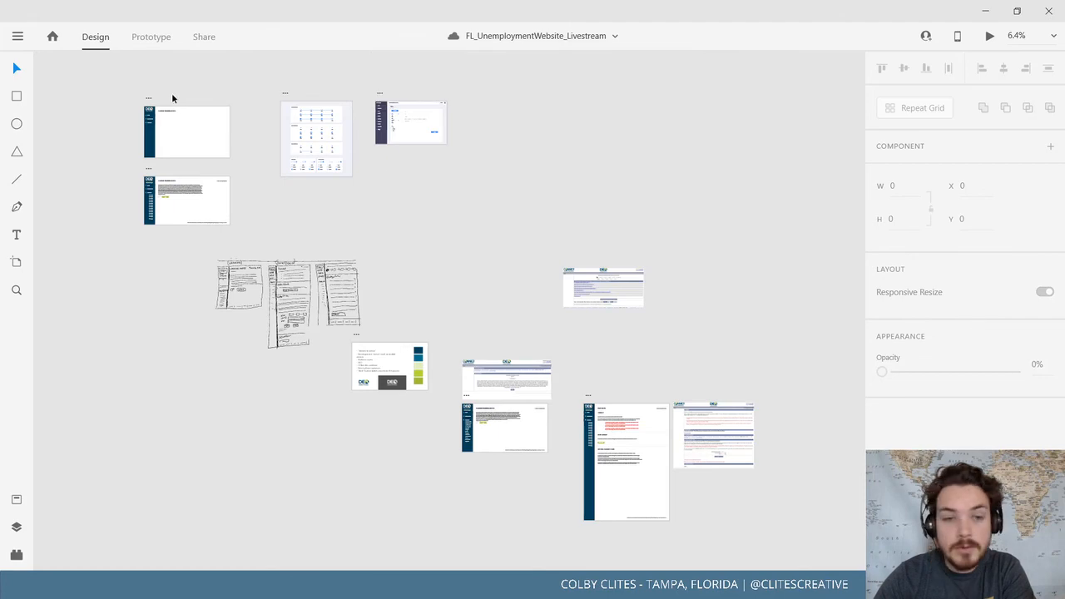
Copy the list of translated language names below TRANSLATE in the sidebar of the FL_UnemploymentSite_Warning artboard
{"action": "scroll", "coordinate": [545, 330], "scroll_direction": "up", "scroll_amount": 5}
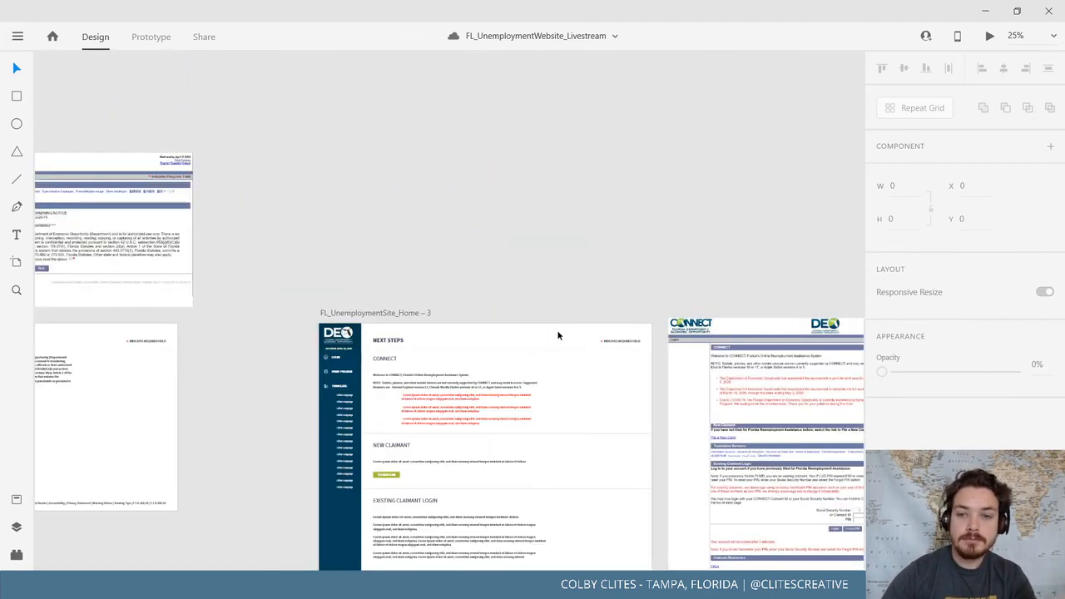
{"action": "left_click_drag", "start_coordinate": [558, 336], "coordinate": [496, 176]}
{"action": "left_click_drag", "start_coordinate": [371, 255], "coordinate": [751, 250]}
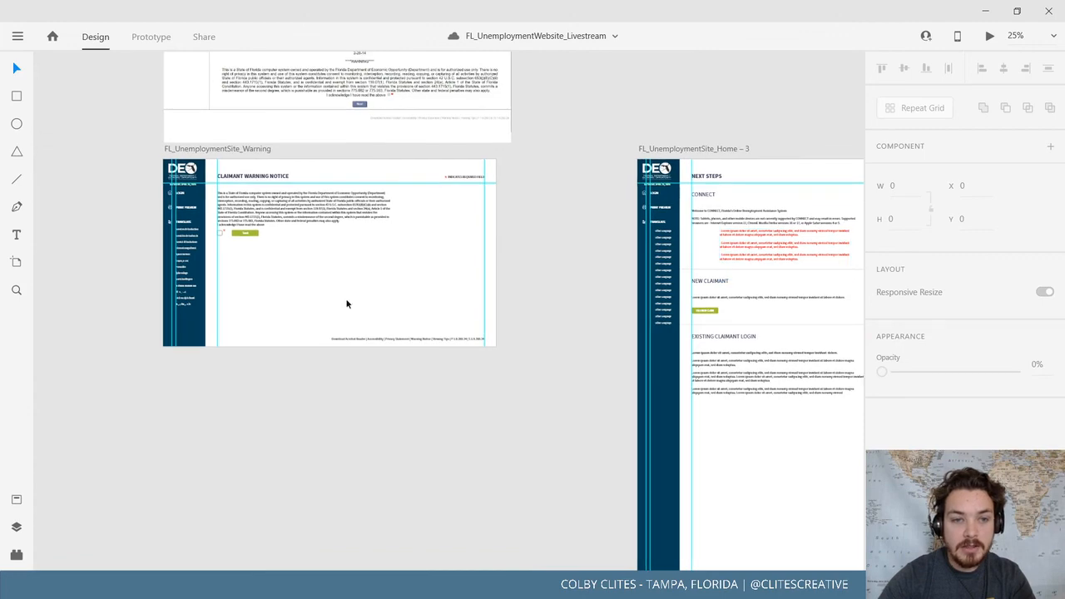
{"action": "left_click_drag", "start_coordinate": [347, 303], "coordinate": [482, 313]}
{"action": "scroll", "coordinate": [439, 320], "scroll_direction": "up", "scroll_amount": 3}
{"action": "scroll", "coordinate": [142, 319], "scroll_direction": "right", "scroll_amount": 2}
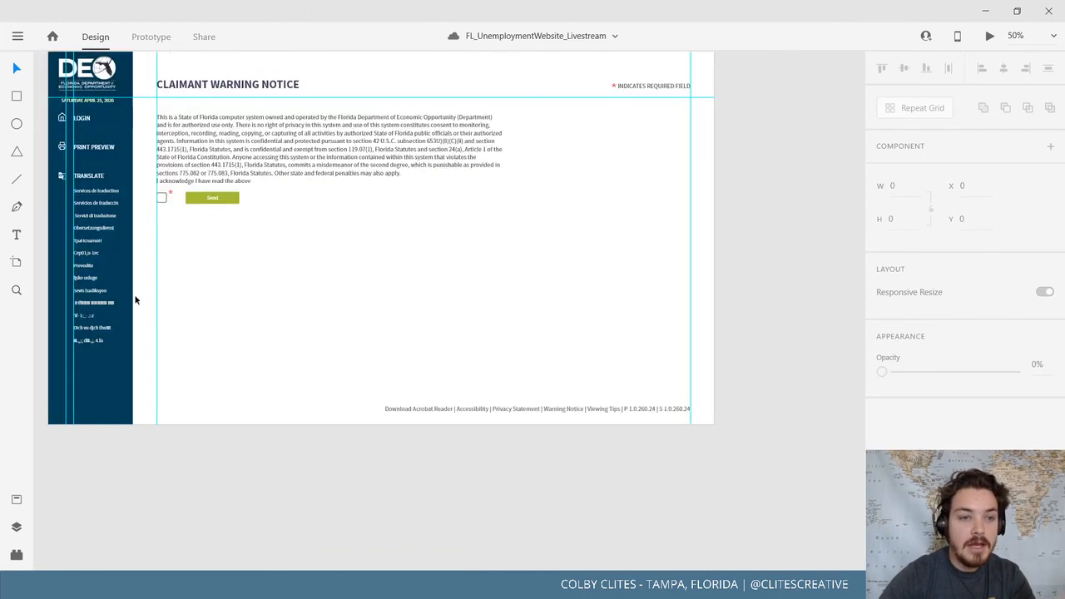
{"action": "left_click", "coordinate": [109, 245]}
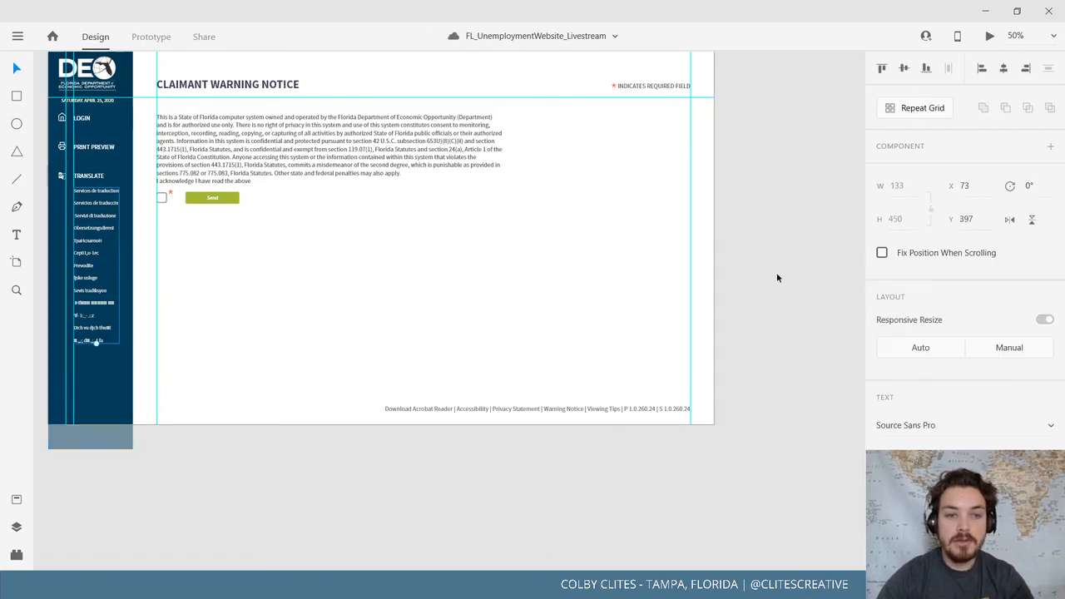
Delete the placeholder "Other Language" list from the sidebar of the FL_UnemploymentSite_Home – 3 artboard
{"action": "left_click_drag", "start_coordinate": [764, 304], "coordinate": [43, 308]}
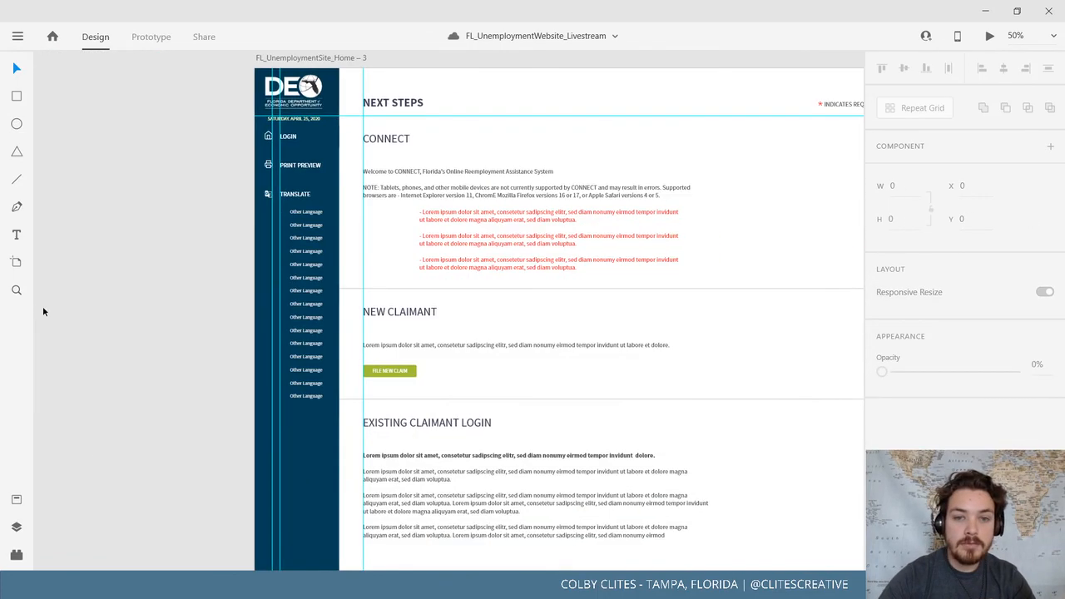
{"action": "left_click", "coordinate": [314, 271]}
{"action": "key", "text": "Delete"}
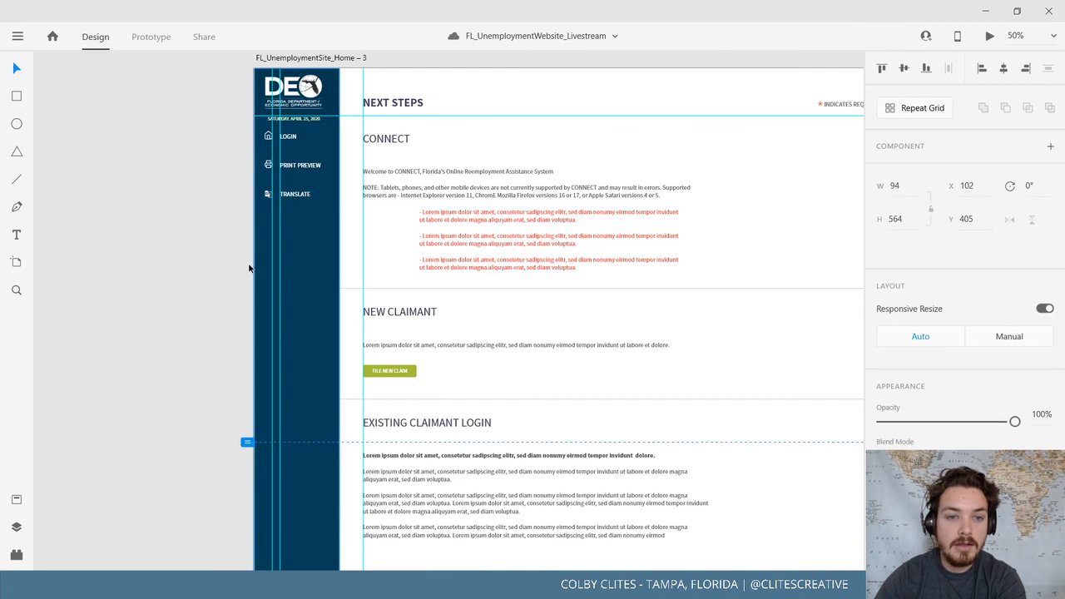
Paste the copied language list into the FL_UnemploymentSite_Home – 3 artboard below TRANSLATE and deselect it
{"action": "scroll", "coordinate": [250, 266], "scroll_direction": "up", "scroll_amount": 2}
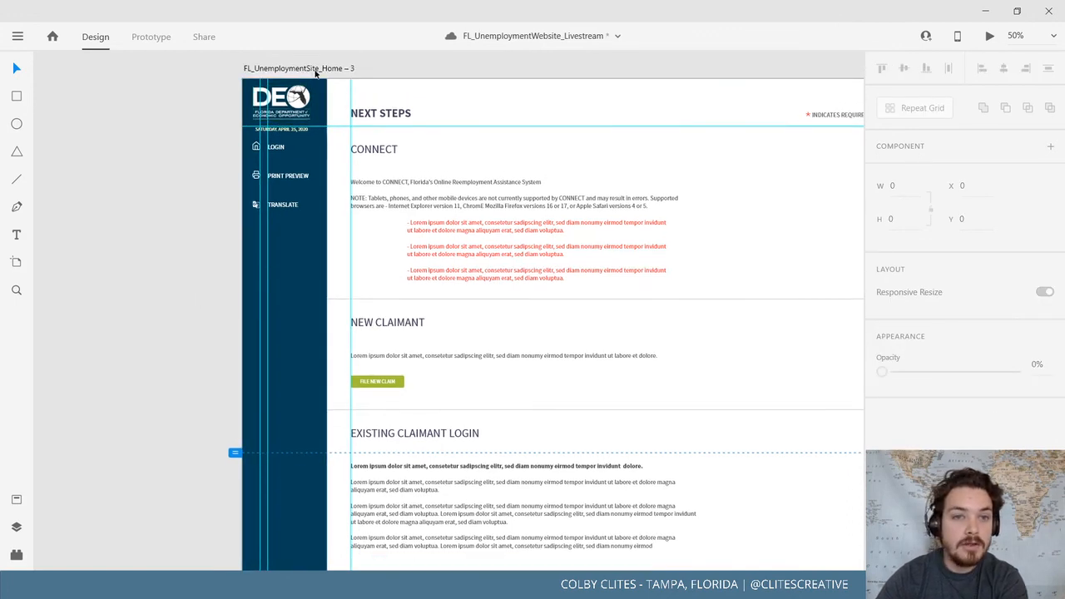
{"action": "left_click", "coordinate": [315, 70]}
{"action": "right_click", "coordinate": [317, 72]}
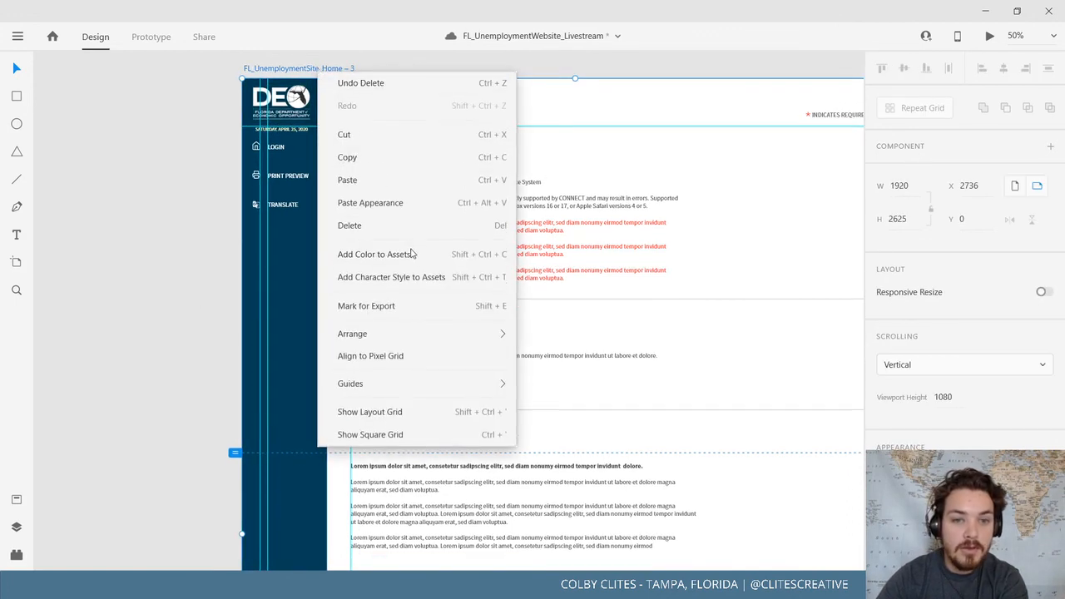
{"action": "left_click", "coordinate": [404, 181]}
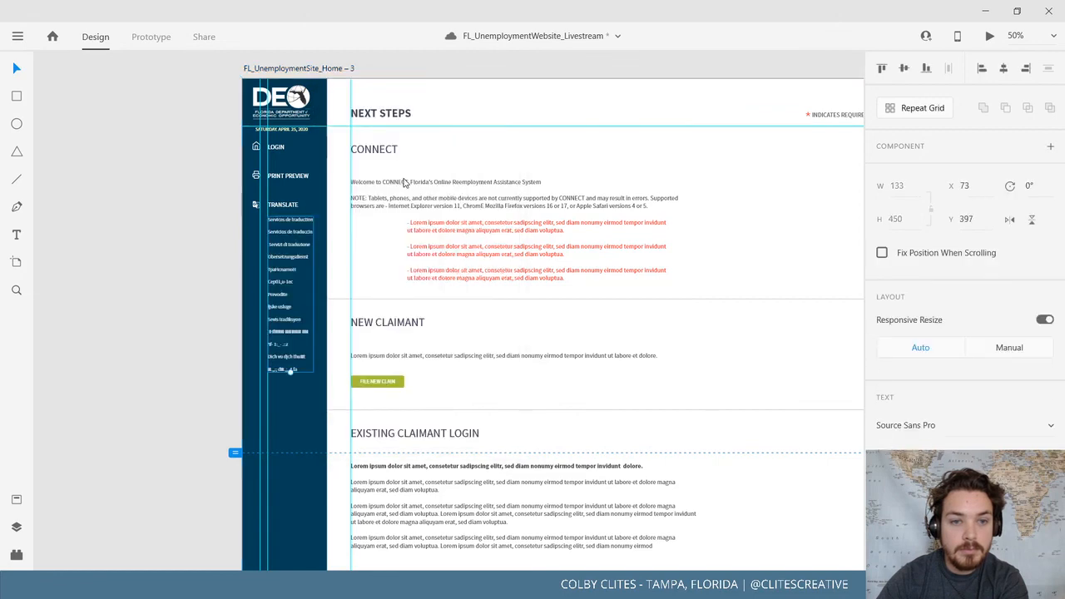
{"action": "key", "text": "Escape"}
Save the FL_UnemploymentWebsite_Livestream cloud document
{"action": "left_click_drag", "start_coordinate": [592, 326], "coordinate": [427, 308]}
{"action": "left_click", "coordinate": [18, 35]}
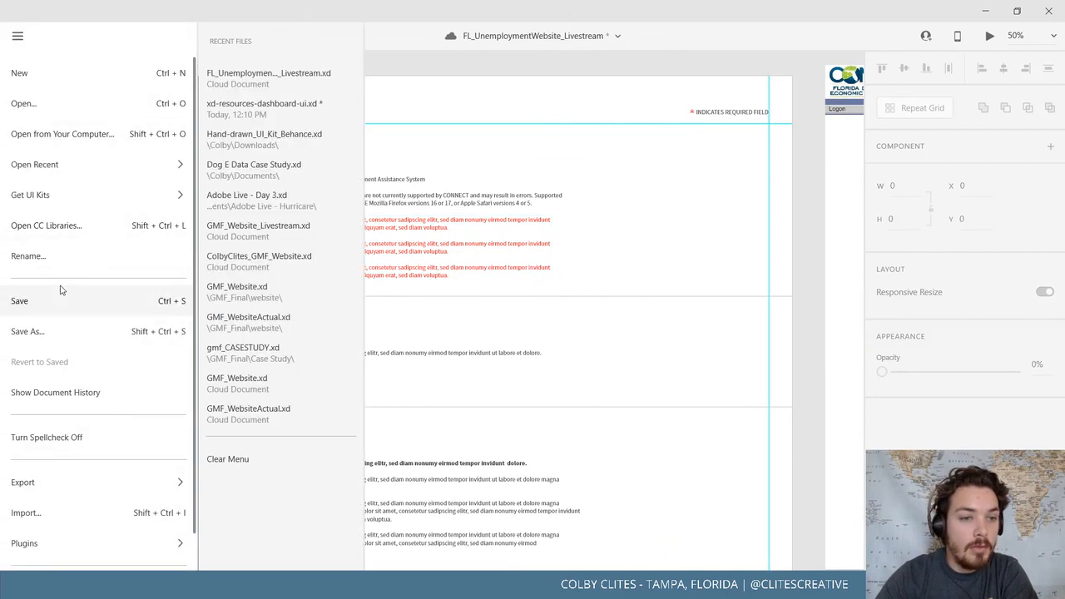
{"action": "left_click", "coordinate": [61, 292]}
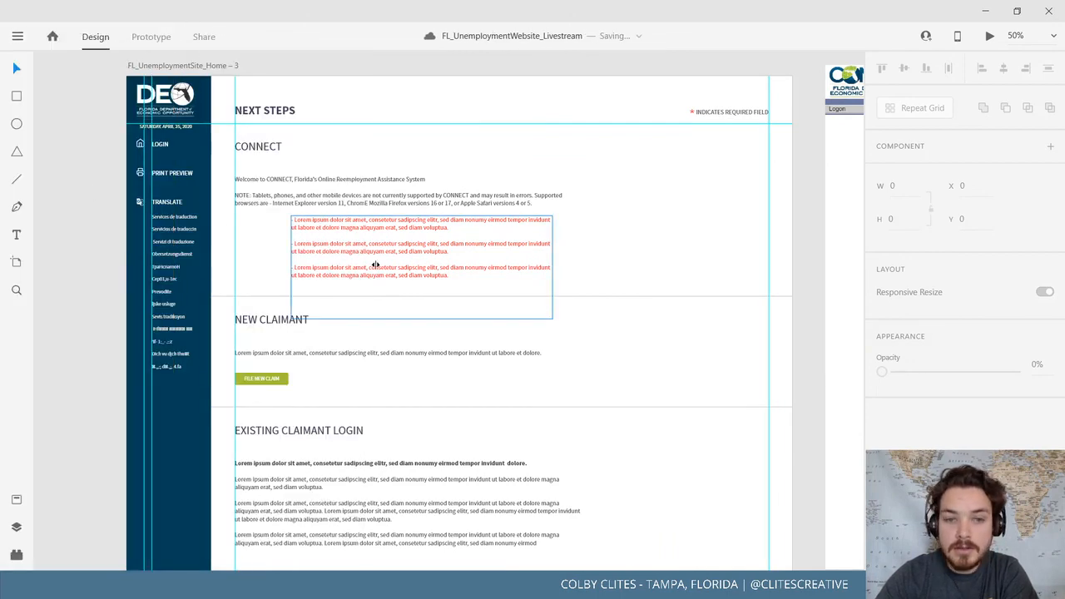
{"action": "left_click_drag", "start_coordinate": [375, 265], "coordinate": [307, 258]}
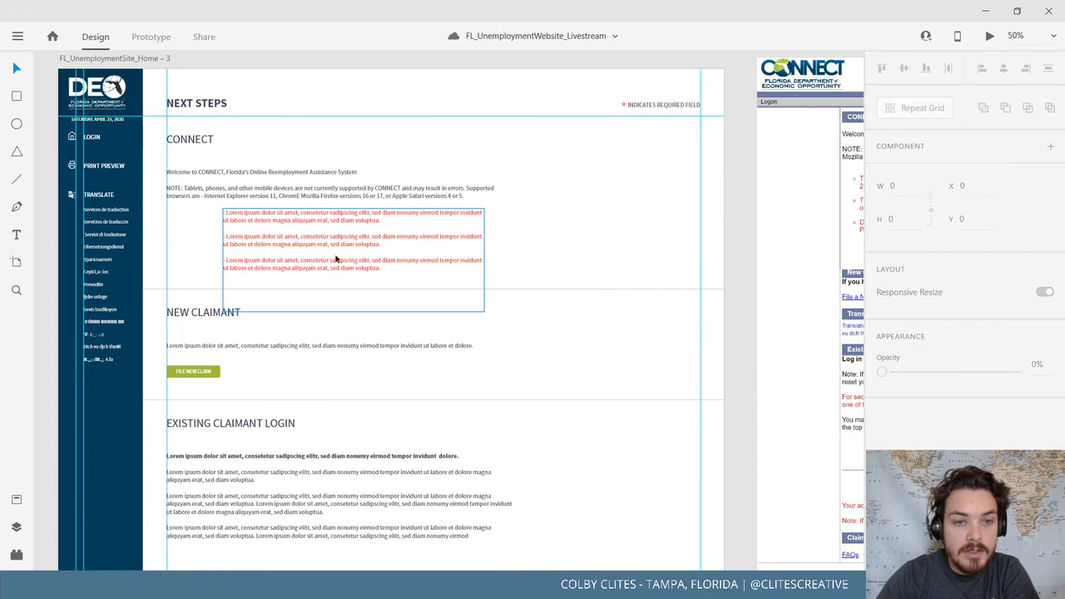
Copy the Existing Claimant Login heading and instruction paragraphs from 3.pdf in Acrobat and return to the Adobe XD mockup
{"action": "left_click_drag", "start_coordinate": [266, 340], "coordinate": [277, 287]}
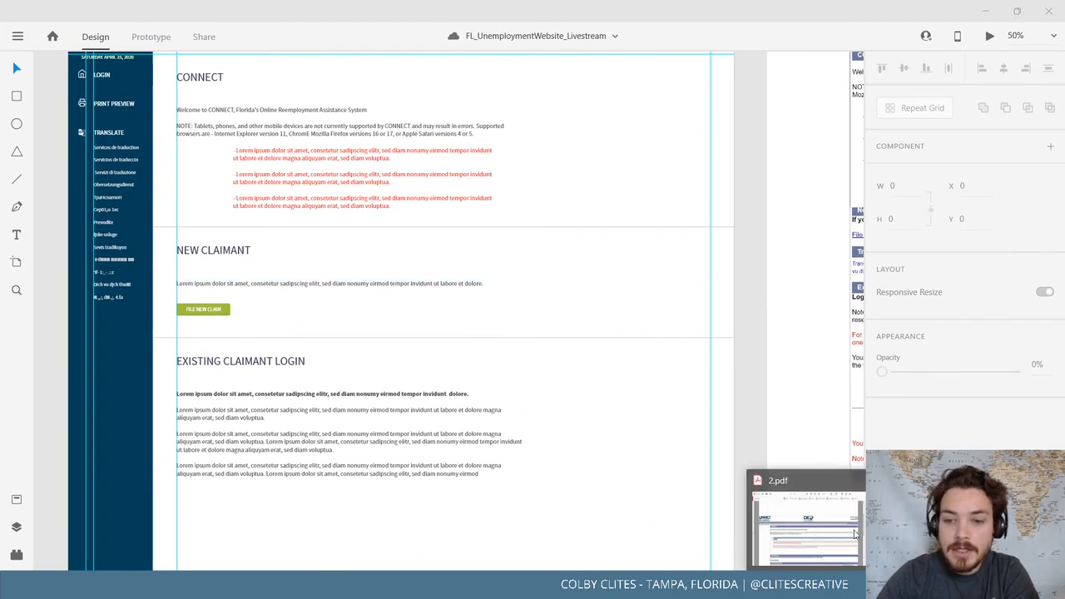
{"action": "left_click", "coordinate": [847, 527]}
{"action": "scroll", "coordinate": [492, 361], "scroll_direction": "down", "scroll_amount": 4}
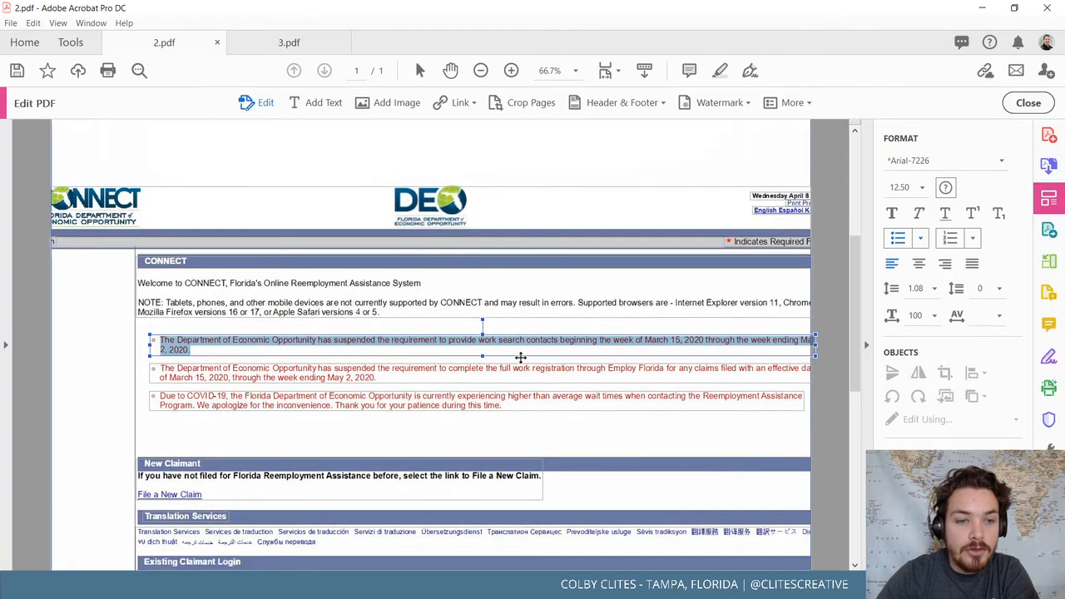
{"action": "scroll", "coordinate": [516, 370], "scroll_direction": "down", "scroll_amount": 2}
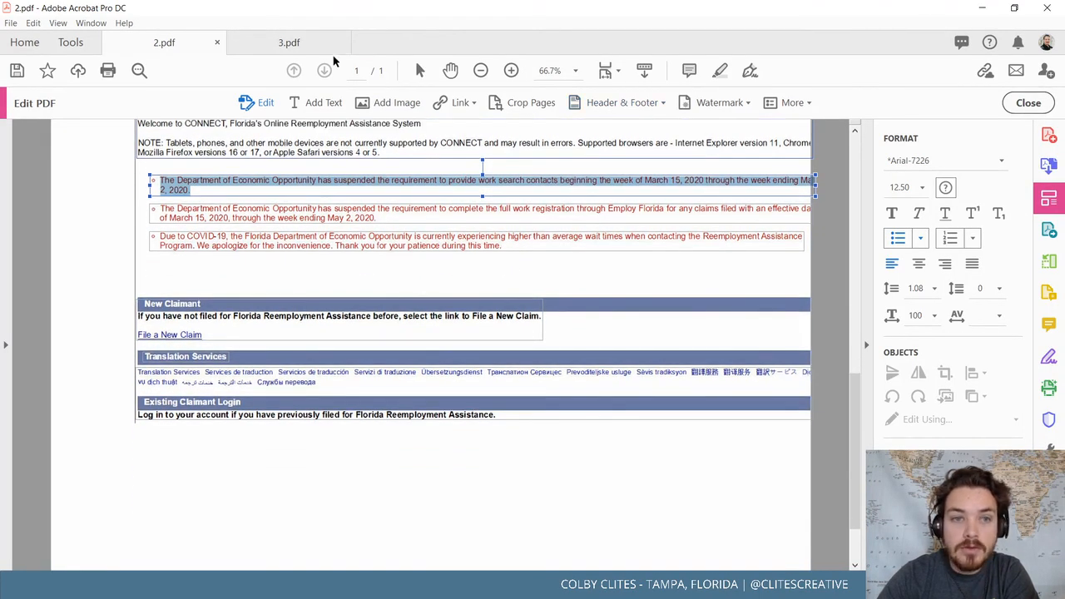
{"action": "left_click", "coordinate": [288, 42]}
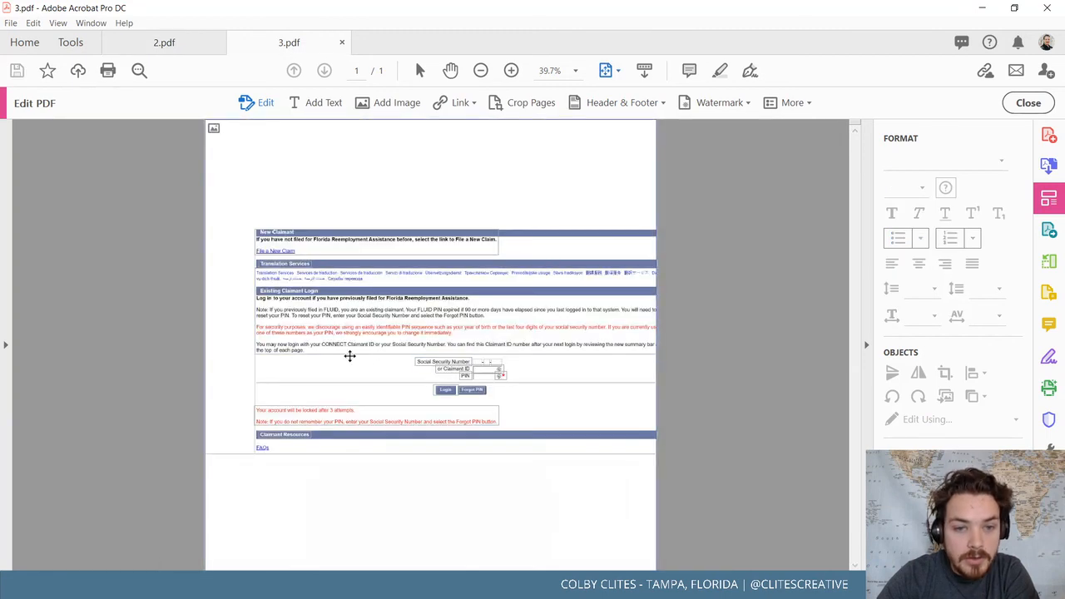
{"action": "left_click_drag", "start_coordinate": [317, 350], "coordinate": [245, 291]}
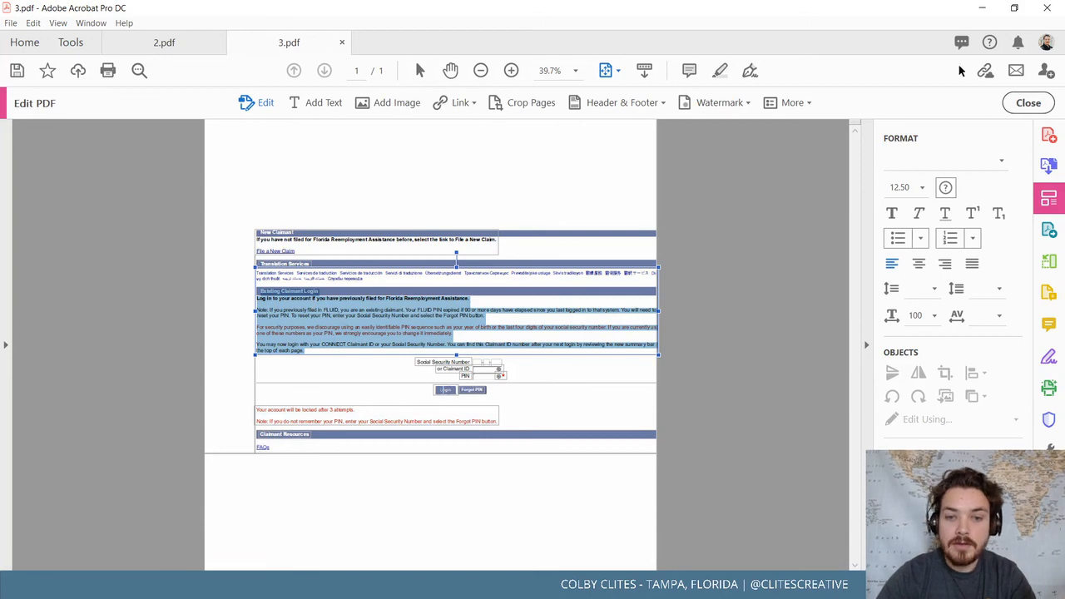
{"action": "left_click", "coordinate": [982, 9]}
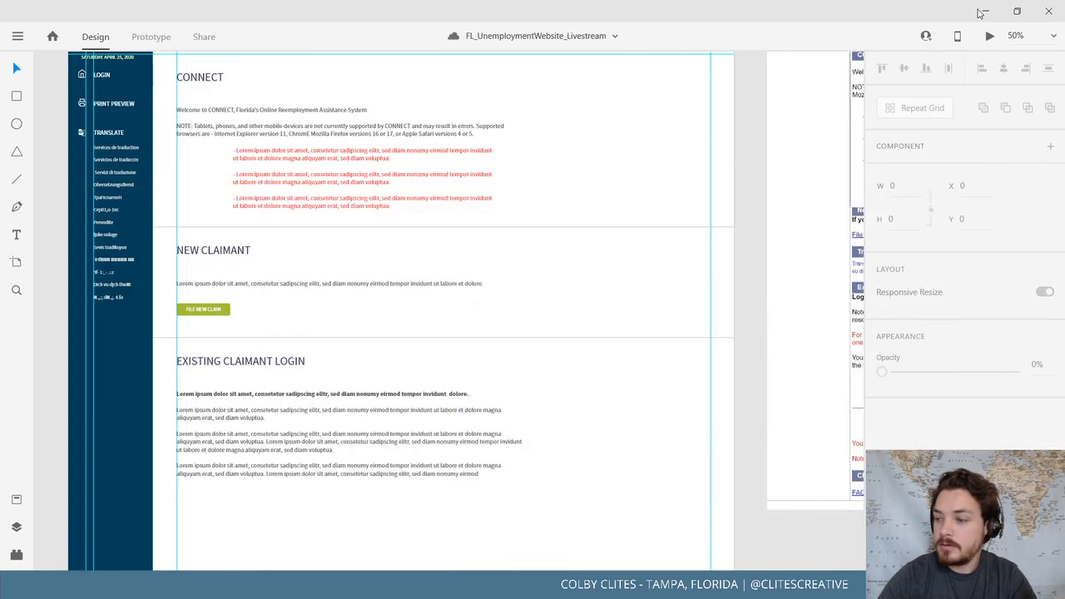
Replace all placeholder text under EXISTING CLAIMANT LOGIN with the copied login instructions
{"action": "scroll", "coordinate": [471, 326], "scroll_direction": "down", "scroll_amount": 3}
{"action": "left_click", "coordinate": [459, 328]}
{"action": "double_click", "coordinate": [495, 333]}
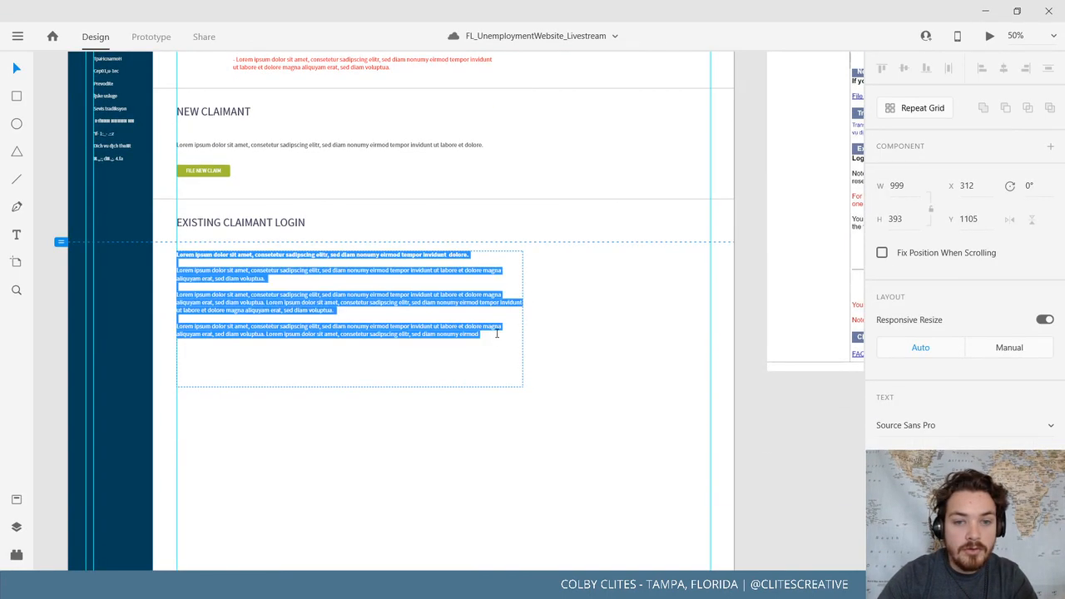
{"action": "left_click", "coordinate": [493, 335]}
{"action": "left_click_drag", "start_coordinate": [209, 270], "coordinate": [175, 254]}
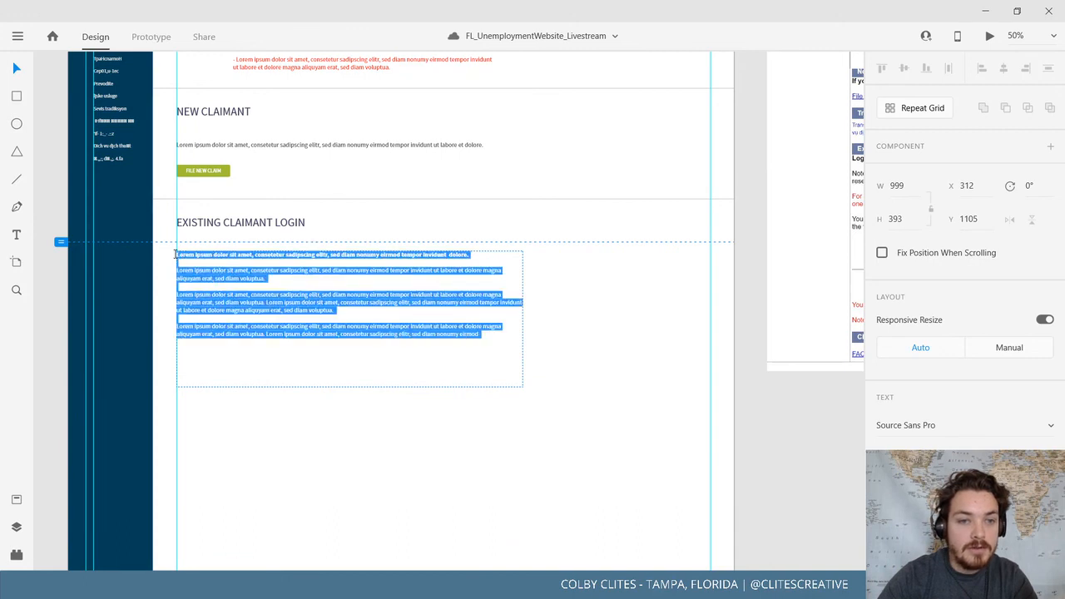
{"action": "type", "text": "Existing Claimant Login Log in to your account if you have previously filed for Florida Reemployment Assistance. Note: If you previously filed in FLUID, you are an existing claimant. Your FLUID PIN expired if 90 or more days have elapsed since you last logged in to that system. You will need to reset your PIN. To reset your PIN, enter your Social Security Number and select the Forgot PIN button. For security purposes, we discourage using an easily identifiable PIN sequence such as your year of birth or the last four digits of your social security number. If you are currently us one of these numbers as your PIN, we strongly encourage you to change it immediately. You may now login with your CONNECT Claimant ID or your Social Security Number. You can find this Claimant ID number after your next login by reviewing the new summary bar, the top of each page."}
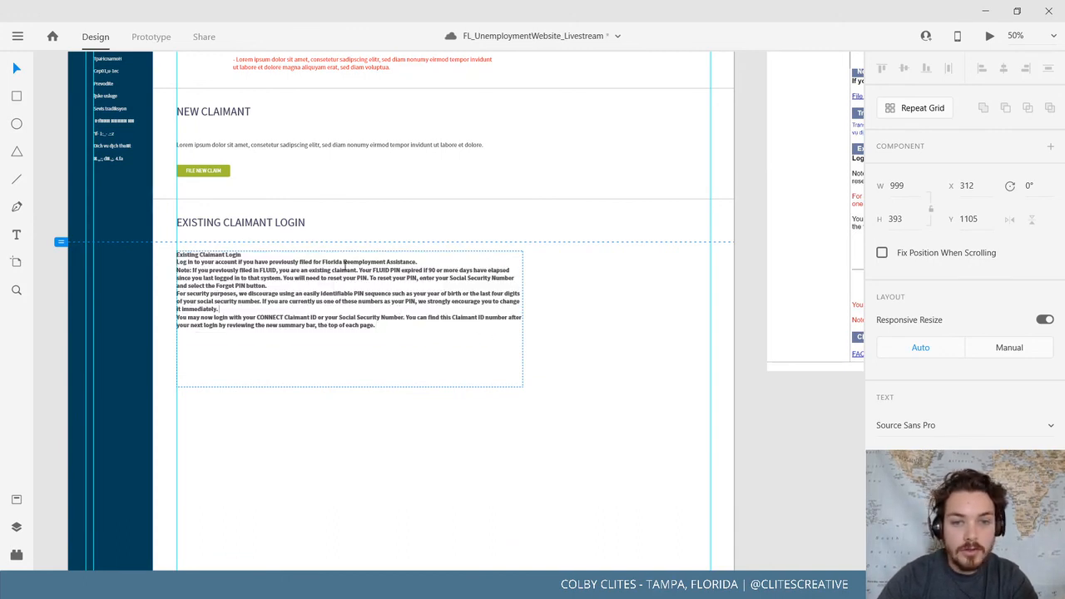
Insert a blank line before the "Note: If you previously filed in FLUID" paragraph and remove the bold weight from everything below the intro line
{"action": "key", "text": "Return"}
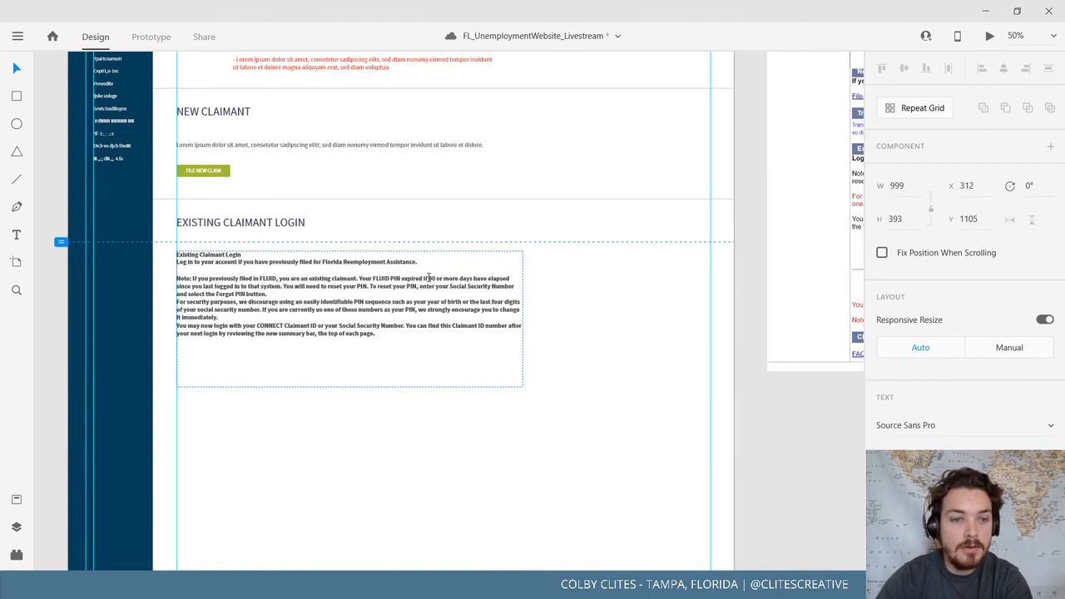
{"action": "left_click_drag", "start_coordinate": [377, 334], "coordinate": [113, 274]}
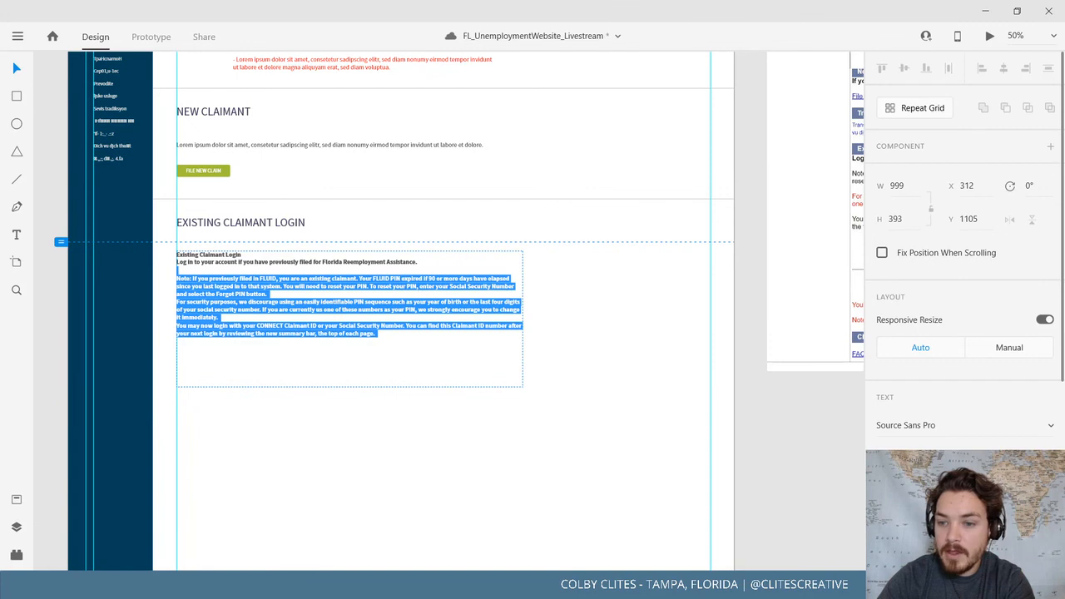
{"action": "left_click", "coordinate": [1049, 457]}
{"action": "left_click", "coordinate": [1014, 442]}
{"action": "left_click", "coordinate": [471, 344]}
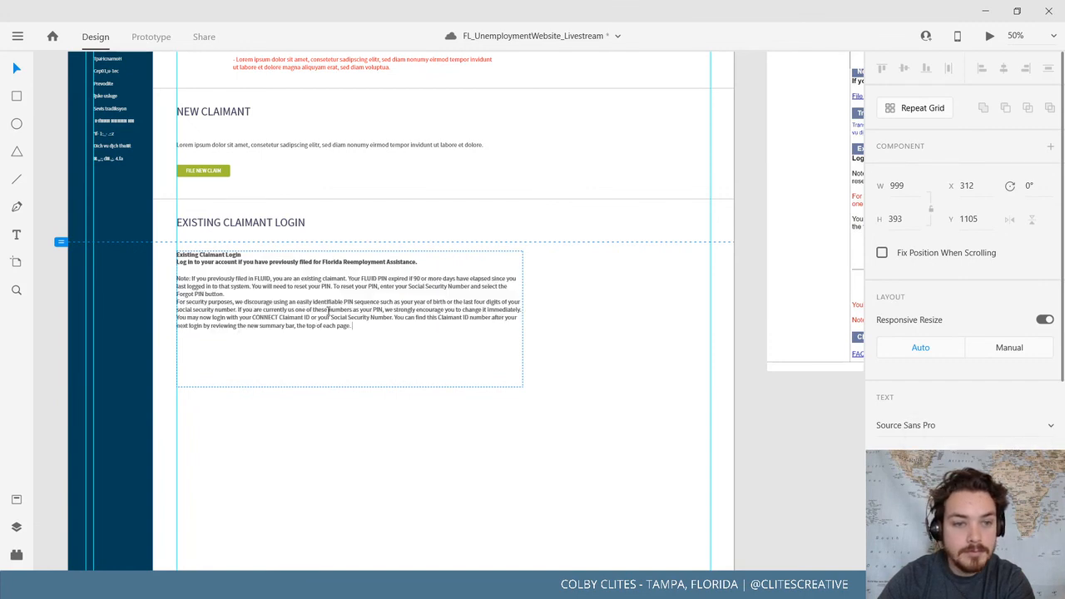
Insert blank lines before the "For security purposes" and "You may now login" paragraphs, and deselect the text box
{"action": "key", "text": "Return"}
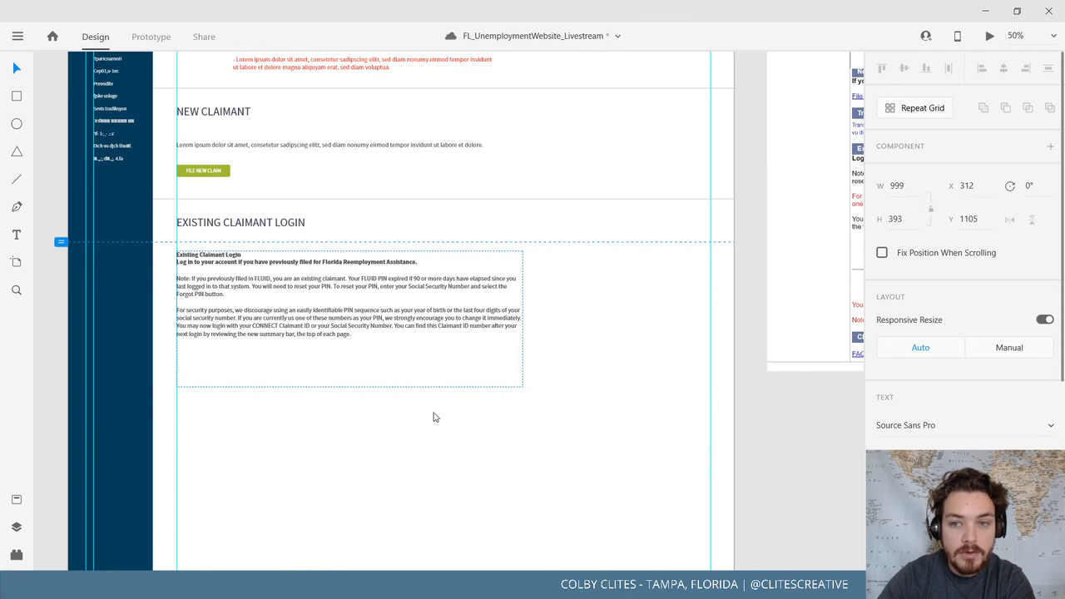
{"action": "key", "text": "Escape"}
{"action": "key", "text": "Escape"}
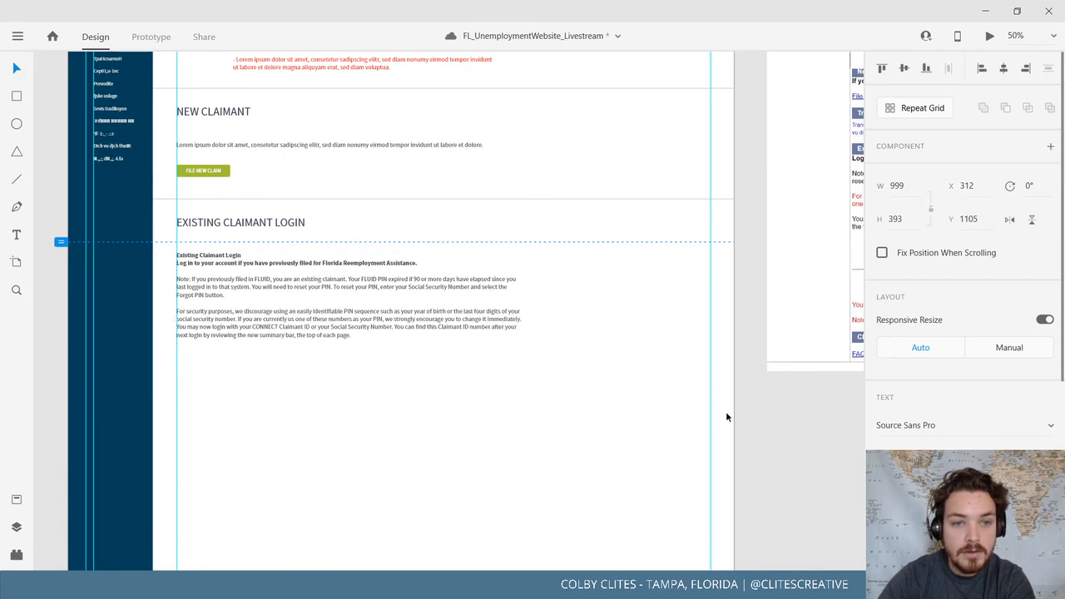
{"action": "left_click_drag", "start_coordinate": [725, 410], "coordinate": [429, 416]}
{"action": "left_click_drag", "start_coordinate": [374, 449], "coordinate": [496, 434]}
{"action": "left_click", "coordinate": [349, 302]}
{"action": "double_click", "coordinate": [314, 302]}
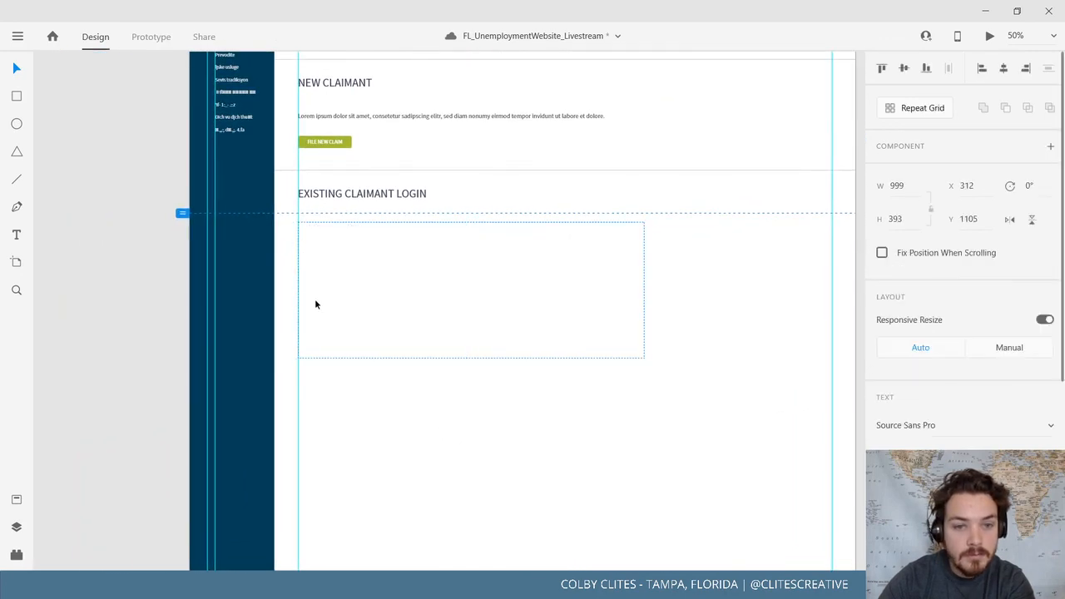
{"action": "key", "text": "ctrl+a"}
{"action": "left_click", "coordinate": [643, 289]}
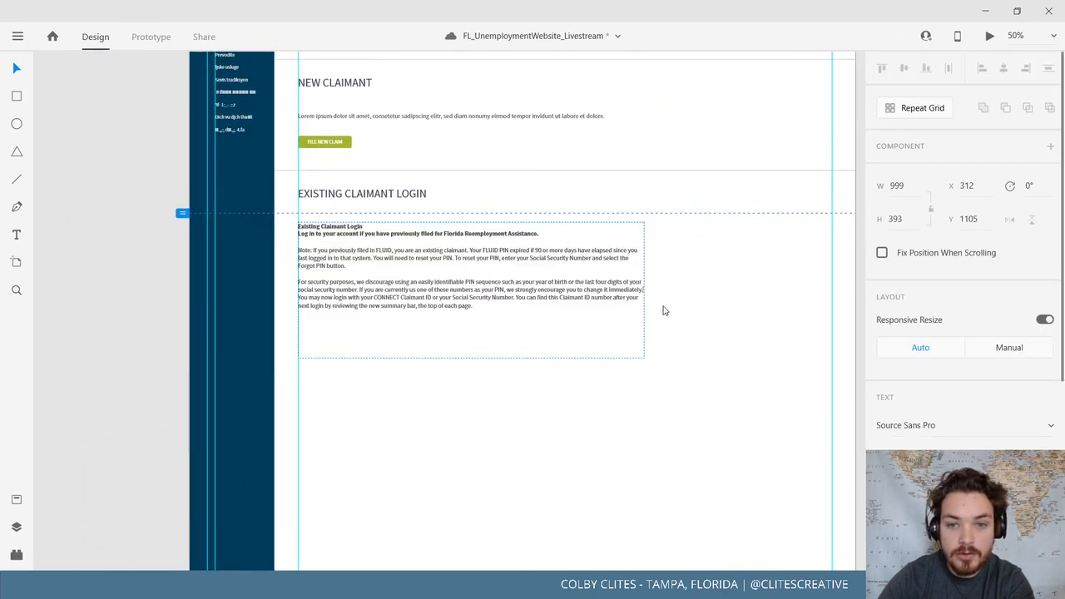
{"action": "key", "text": "Return"}
{"action": "key", "text": "Return"}
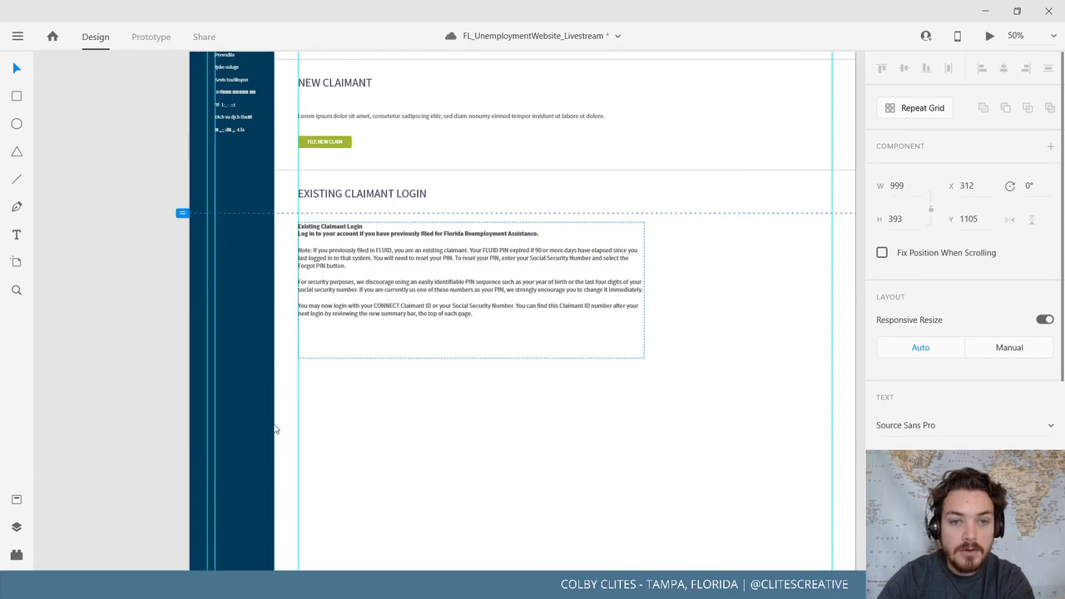
{"action": "left_click", "coordinate": [755, 377]}
{"action": "left_click_drag", "start_coordinate": [760, 380], "coordinate": [682, 375]}
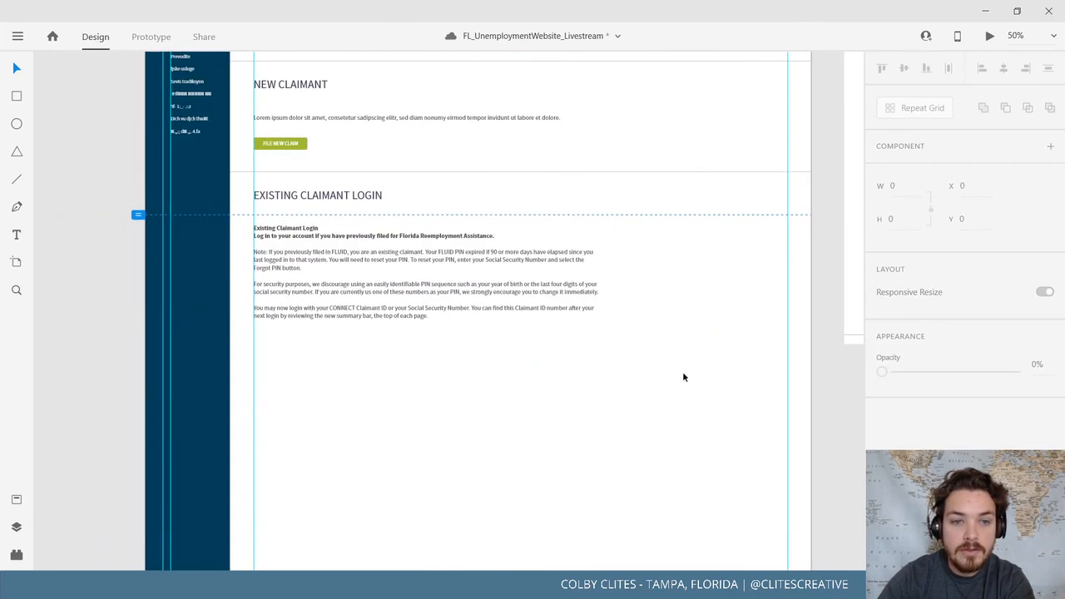
Color only the "For security purposes" paragraph with the saved red asset #FD1C1C and deselect the text
{"action": "left_click", "coordinate": [420, 293]}
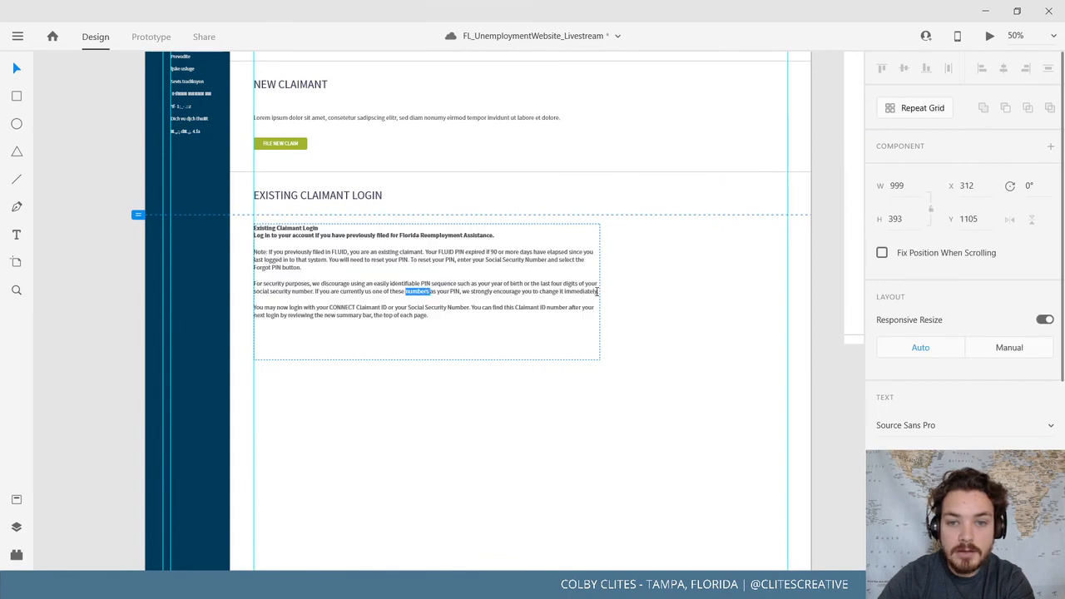
{"action": "left_click_drag", "start_coordinate": [229, 276], "coordinate": [222, 282]}
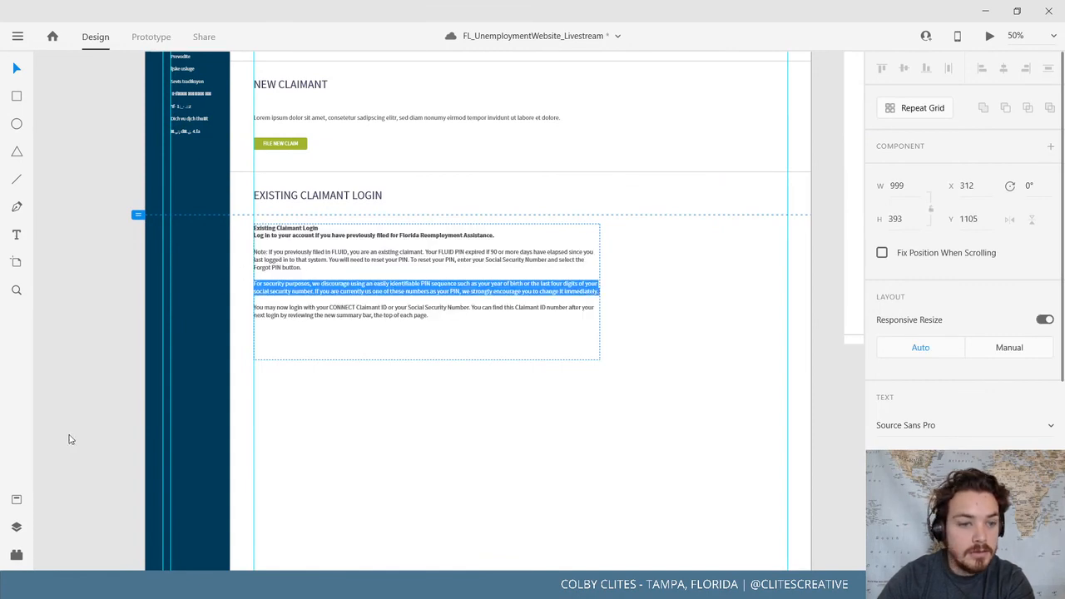
{"action": "left_click", "coordinate": [17, 499]}
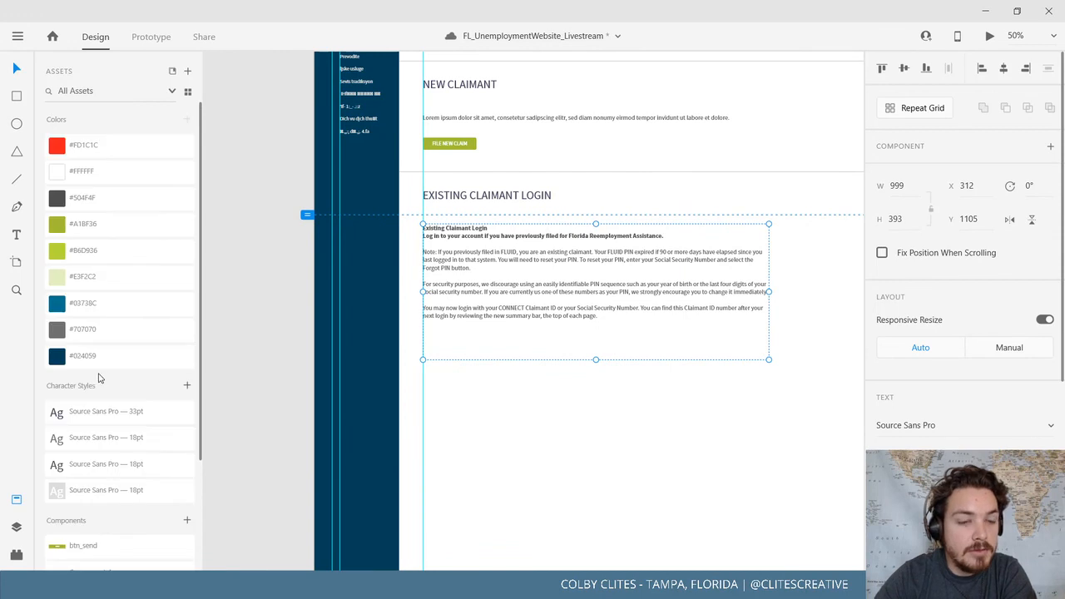
{"action": "left_click", "coordinate": [125, 146]}
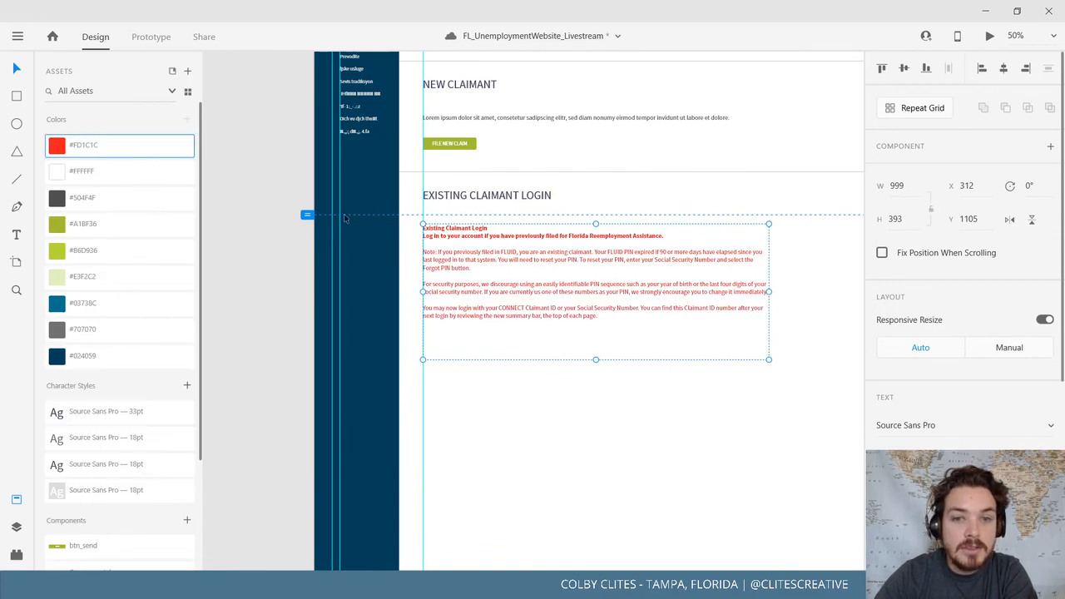
{"action": "key", "text": "ctrl+z"}
{"action": "double_click", "coordinate": [562, 292]}
{"action": "triple_click", "coordinate": [562, 292]}
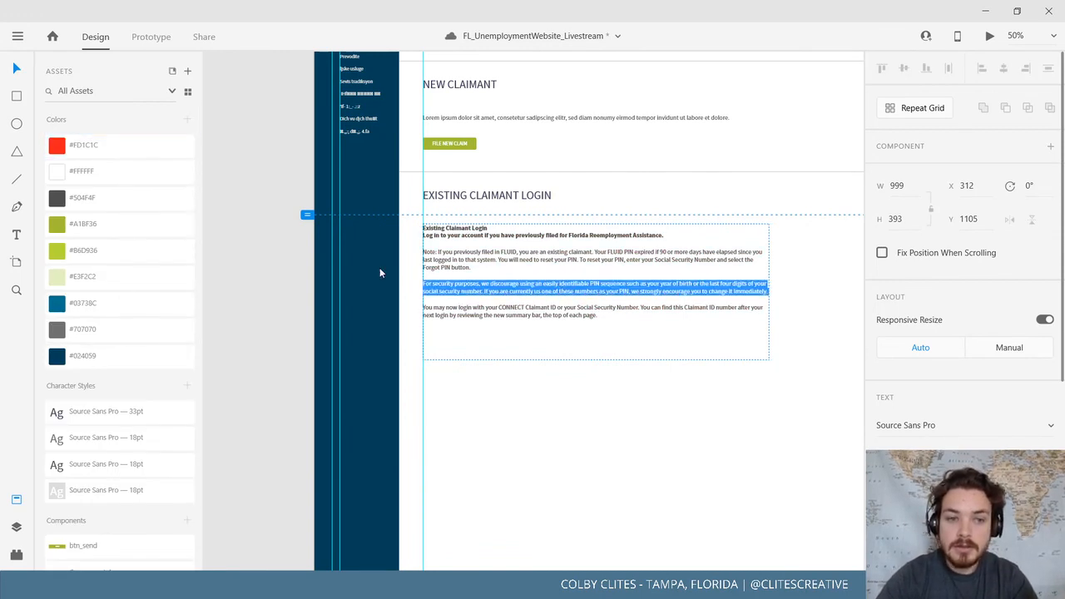
{"action": "left_click", "coordinate": [99, 150]}
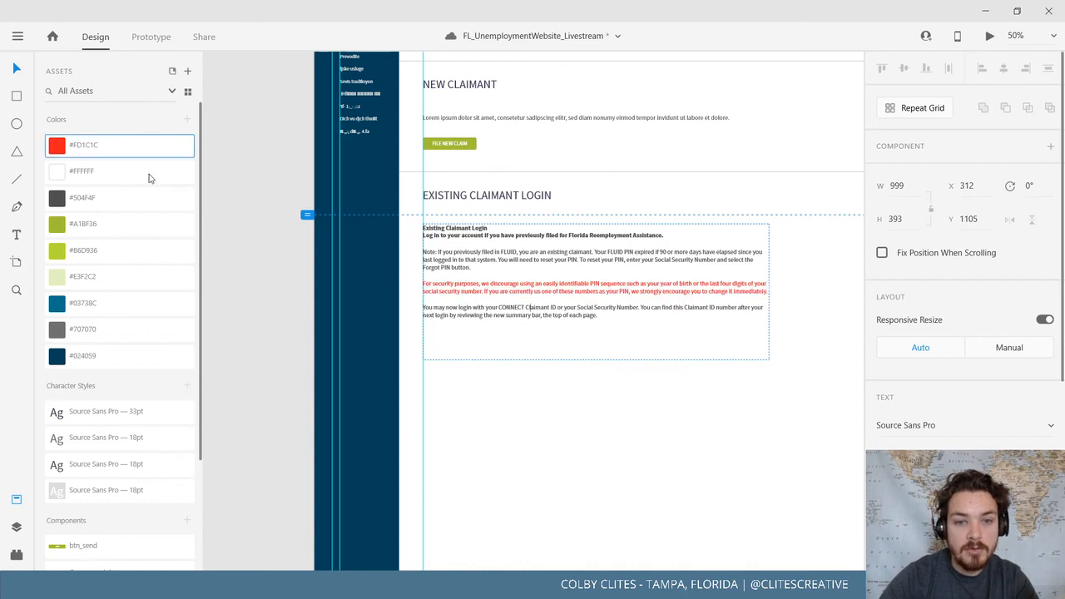
{"action": "left_click", "coordinate": [273, 261]}
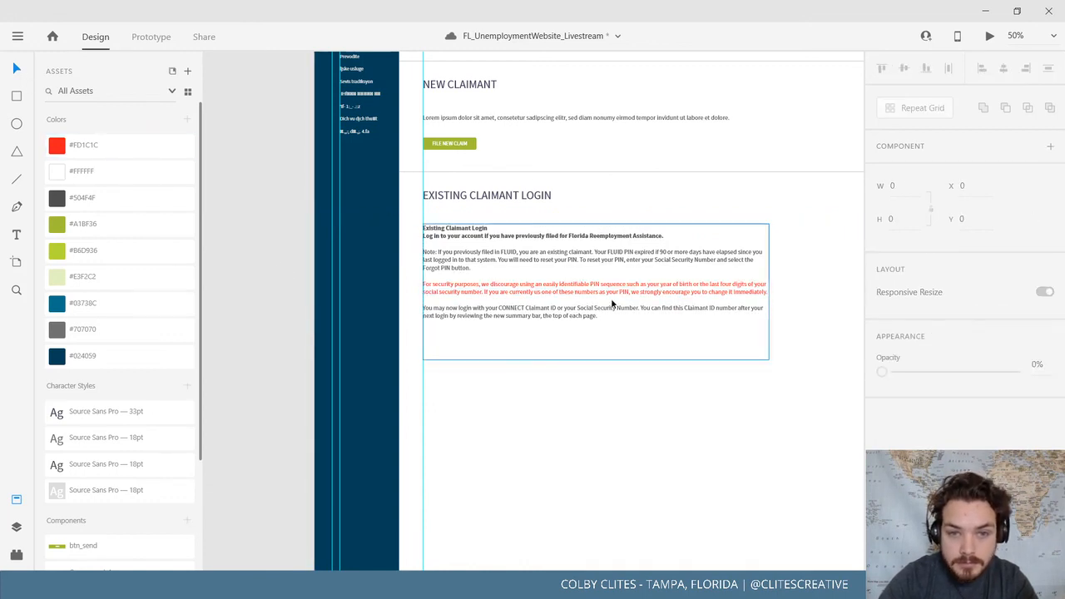
Save the FL_UnemploymentWebsite_Livestream cloud document
{"action": "left_click_drag", "start_coordinate": [708, 404], "coordinate": [183, 426]}
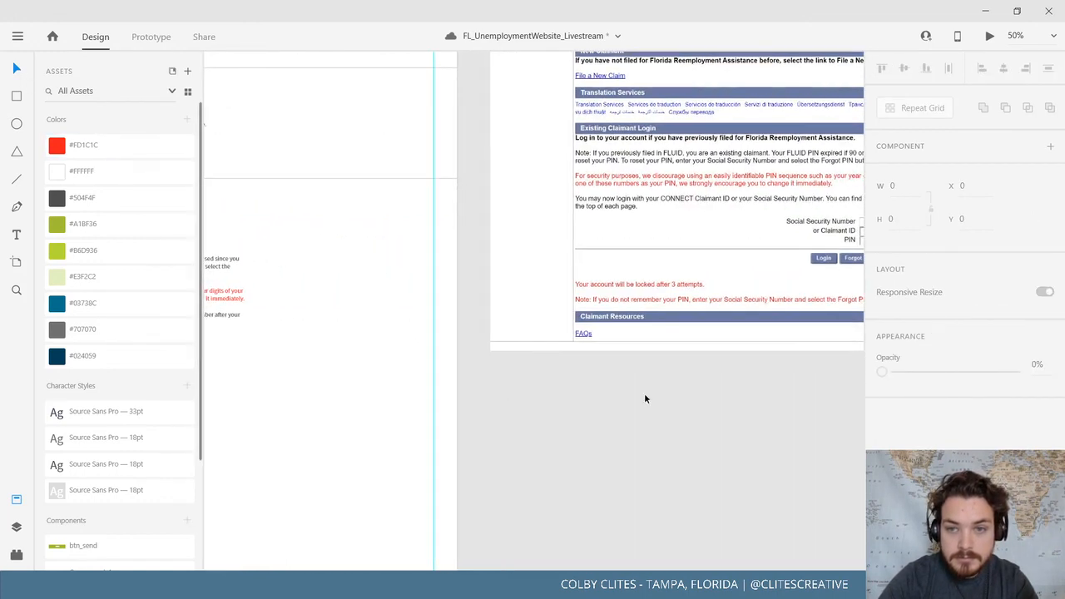
{"action": "left_click_drag", "start_coordinate": [643, 397], "coordinate": [373, 456]}
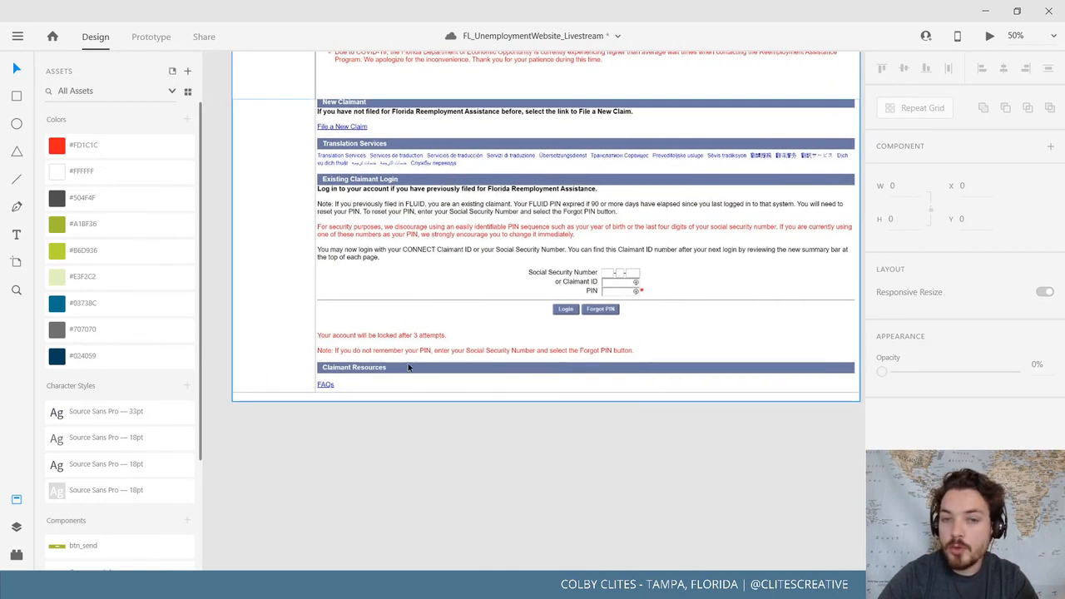
{"action": "left_click_drag", "start_coordinate": [314, 414], "coordinate": [624, 377]}
{"action": "left_click_drag", "start_coordinate": [439, 382], "coordinate": [775, 421]}
{"action": "left_click", "coordinate": [18, 38]}
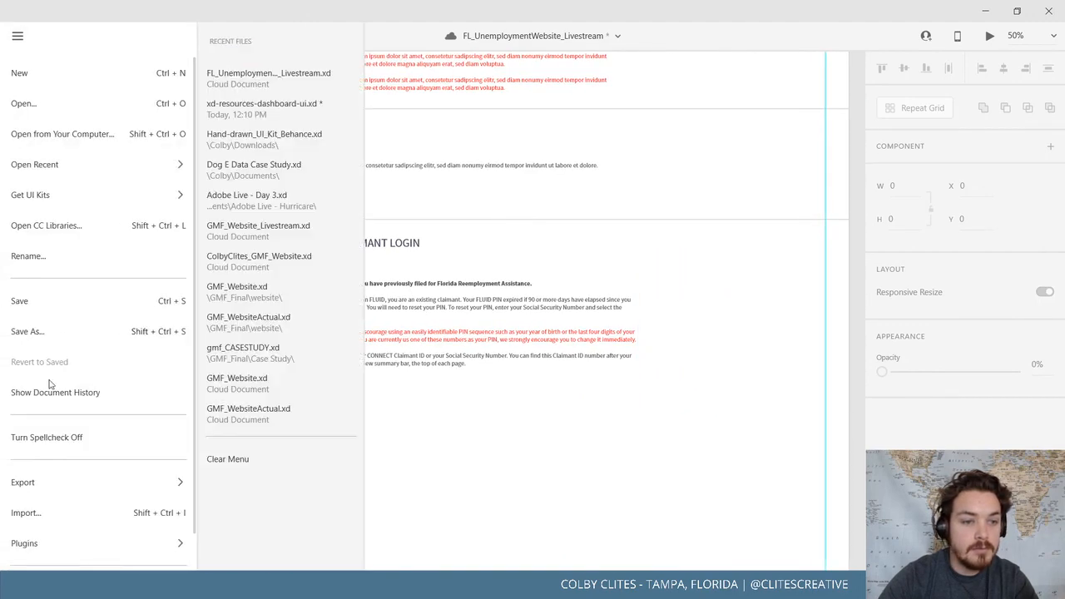
{"action": "left_click", "coordinate": [73, 299]}
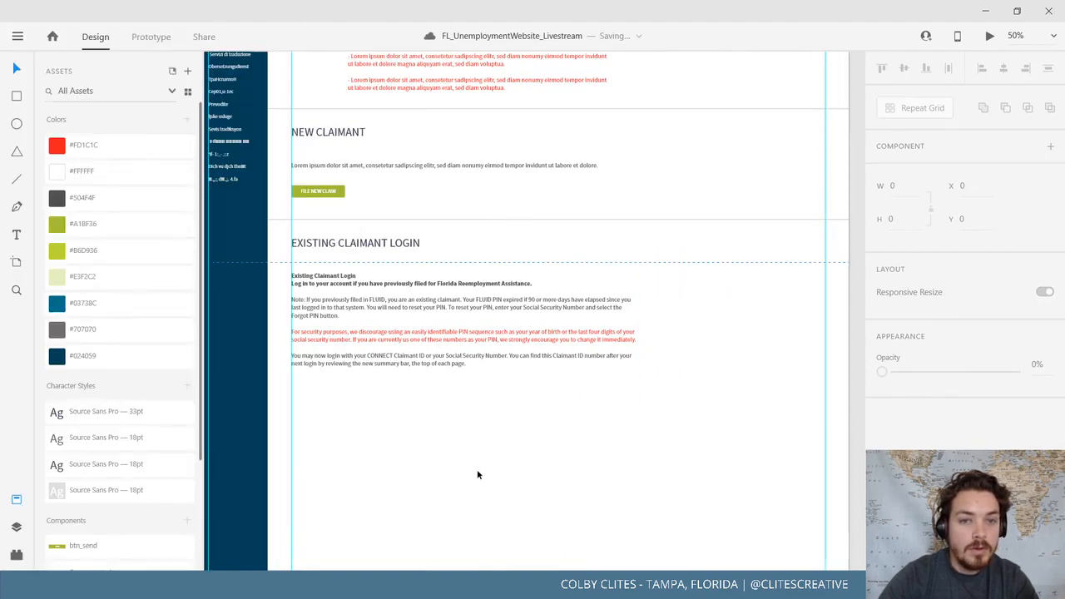
Hide the document assets list to free up the canvas
{"action": "left_click_drag", "start_coordinate": [553, 488], "coordinate": [784, 468]}
{"action": "left_click_drag", "start_coordinate": [297, 328], "coordinate": [234, 446]}
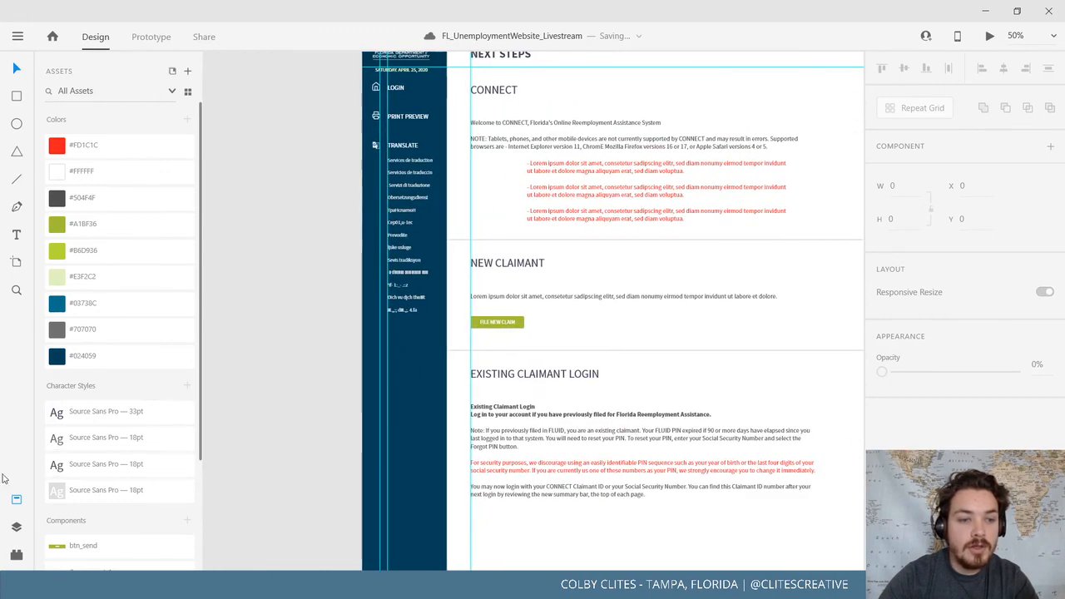
{"action": "left_click", "coordinate": [15, 498]}
{"action": "scroll", "coordinate": [663, 456], "scroll_direction": "down", "scroll_amount": 2}
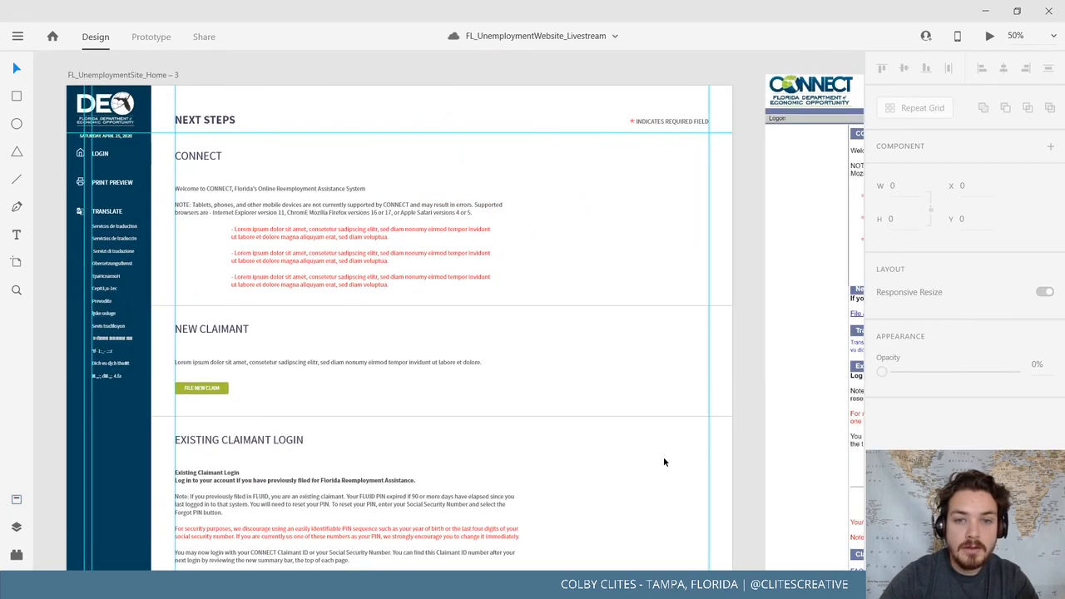
Copy the grid of To, CC and Subject input fields from the Inbox 3 artboard of the UI kit
{"action": "scroll", "coordinate": [663, 456], "scroll_direction": "down", "scroll_amount": 5}
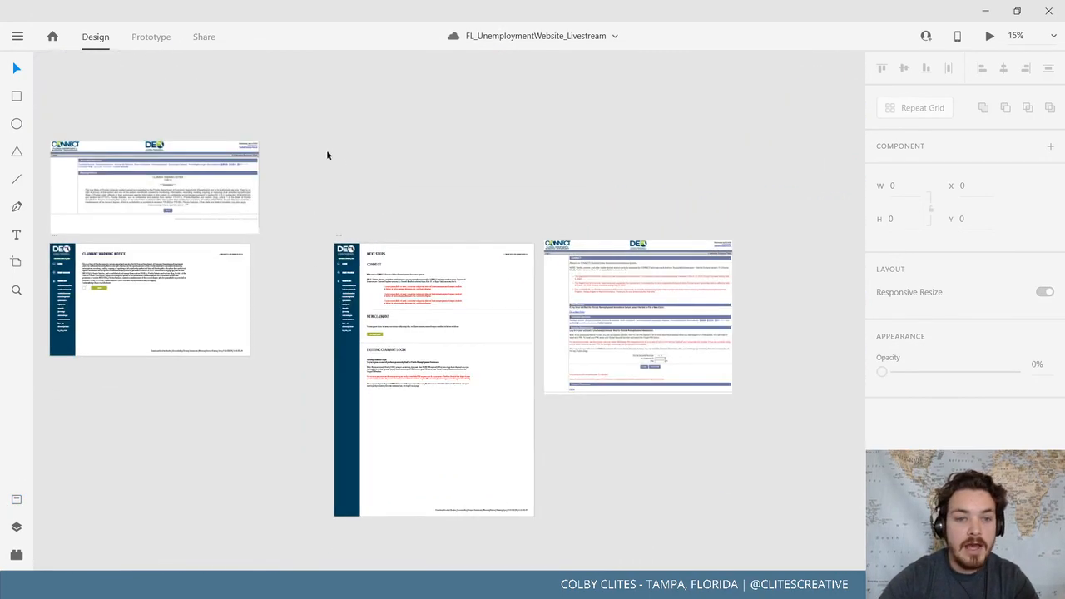
{"action": "left_click_drag", "start_coordinate": [328, 154], "coordinate": [468, 484]}
{"action": "mouse_move", "coordinate": [356, 373]}
{"action": "left_mouse_down"}
{"action": "mouse_move", "coordinate": [654, 357]}
{"action": "mouse_move", "coordinate": [689, 331]}
{"action": "left_mouse_up"}
{"action": "left_click_drag", "start_coordinate": [371, 424], "coordinate": [766, 573]}
{"action": "left_click_drag", "start_coordinate": [722, 306], "coordinate": [595, 470]}
{"action": "scroll", "coordinate": [596, 470], "scroll_direction": "up", "scroll_amount": 2}
{"action": "scroll", "coordinate": [596, 470], "scroll_direction": "up", "scroll_amount": 2}
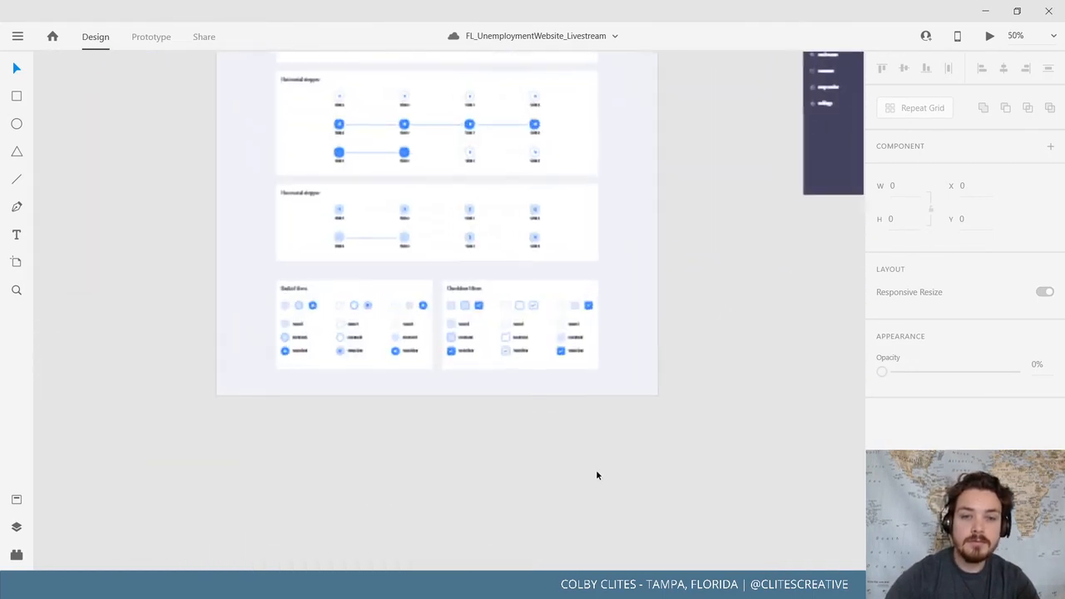
{"action": "left_click_drag", "start_coordinate": [724, 242], "coordinate": [174, 493]}
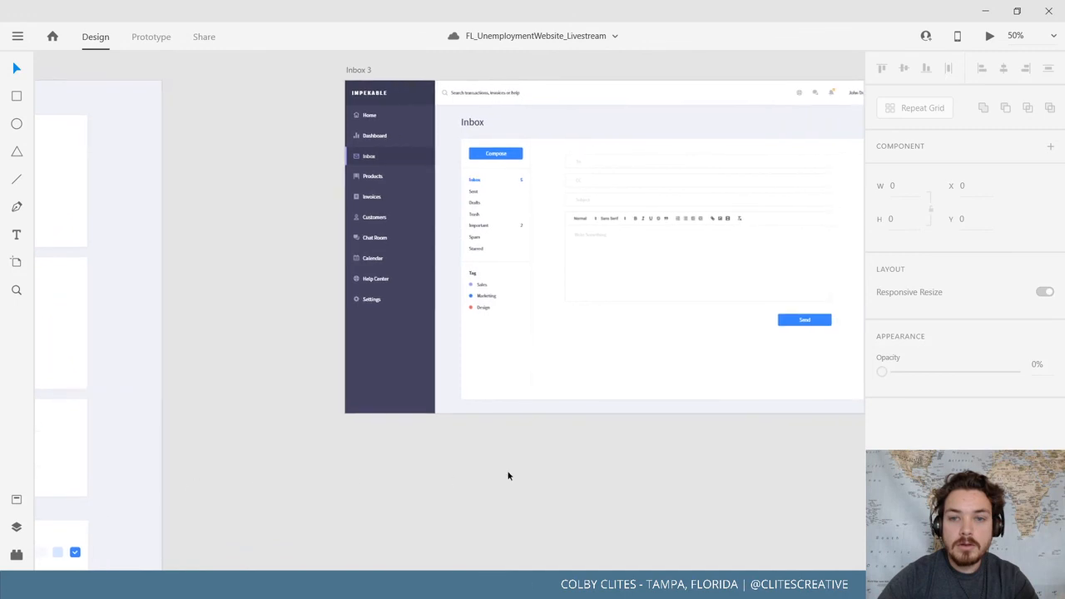
{"action": "left_click_drag", "start_coordinate": [579, 357], "coordinate": [372, 396]}
{"action": "left_click", "coordinate": [490, 198]}
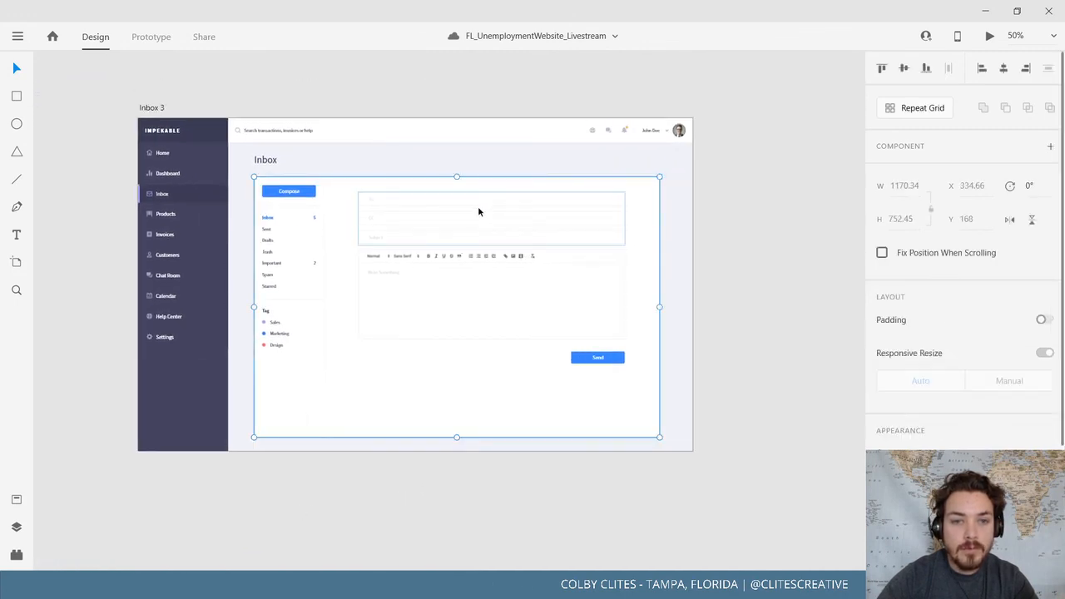
{"action": "double_click", "coordinate": [468, 216]}
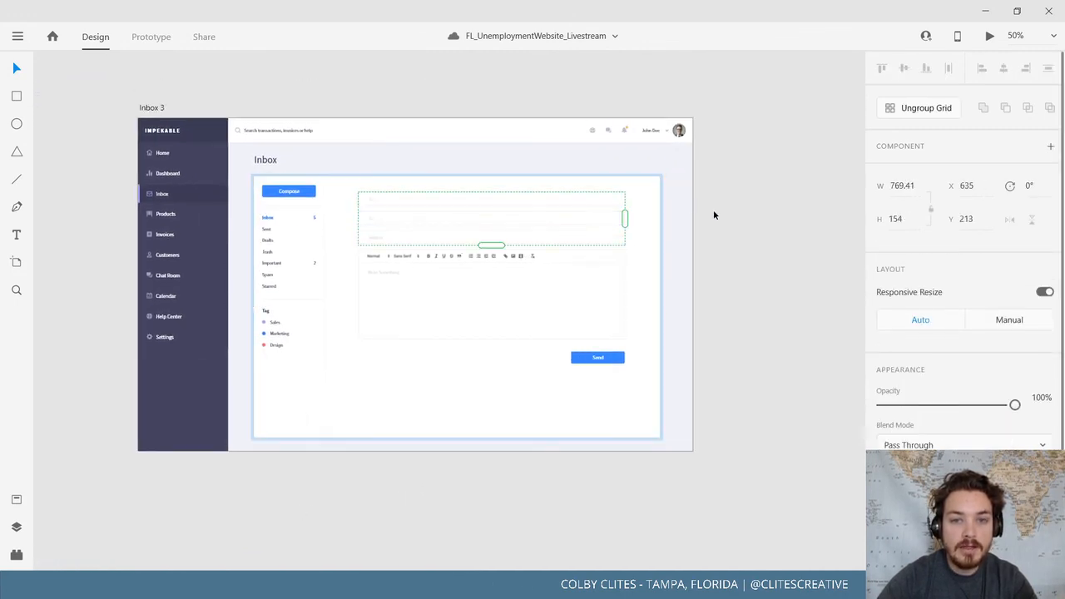
{"action": "left_click", "coordinate": [632, 482]}
Paste the copied field grid into the FL_UnemploymentSite_Home – 3 artboard and place it below the Existing Claimant Login text at about X 427, Y 1471
{"action": "scroll", "coordinate": [574, 398], "scroll_direction": "down", "scroll_amount": 5}
{"action": "scroll", "coordinate": [574, 398], "scroll_direction": "right", "scroll_amount": 5}
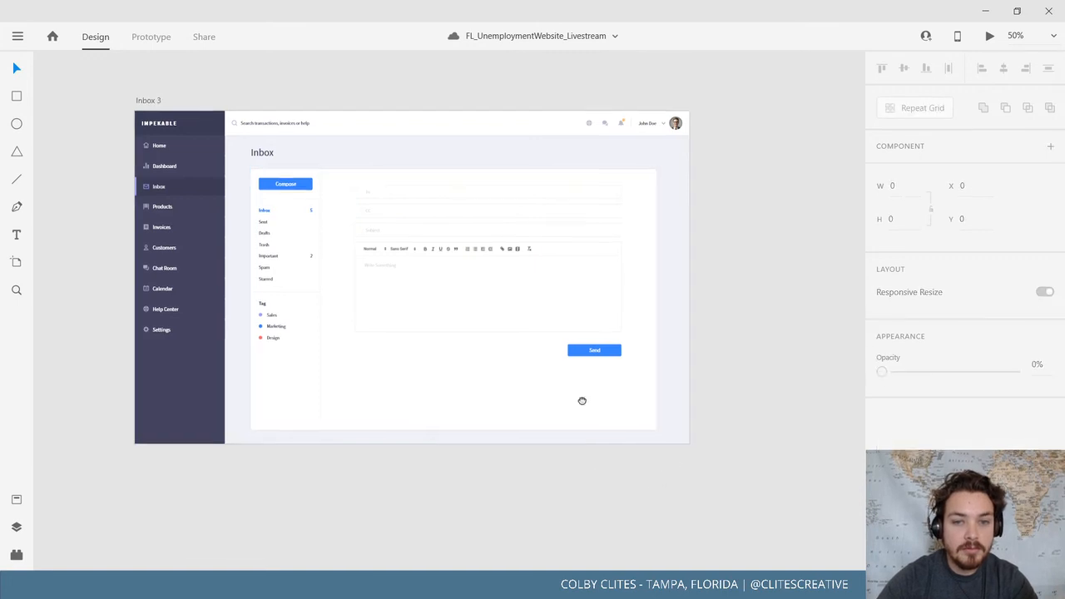
{"action": "left_click_drag", "start_coordinate": [541, 388], "coordinate": [578, 288]}
{"action": "key", "text": "ctrl+minus"}
{"action": "key", "text": "ctrl+minus"}
{"action": "key", "text": "ctrl+minus"}
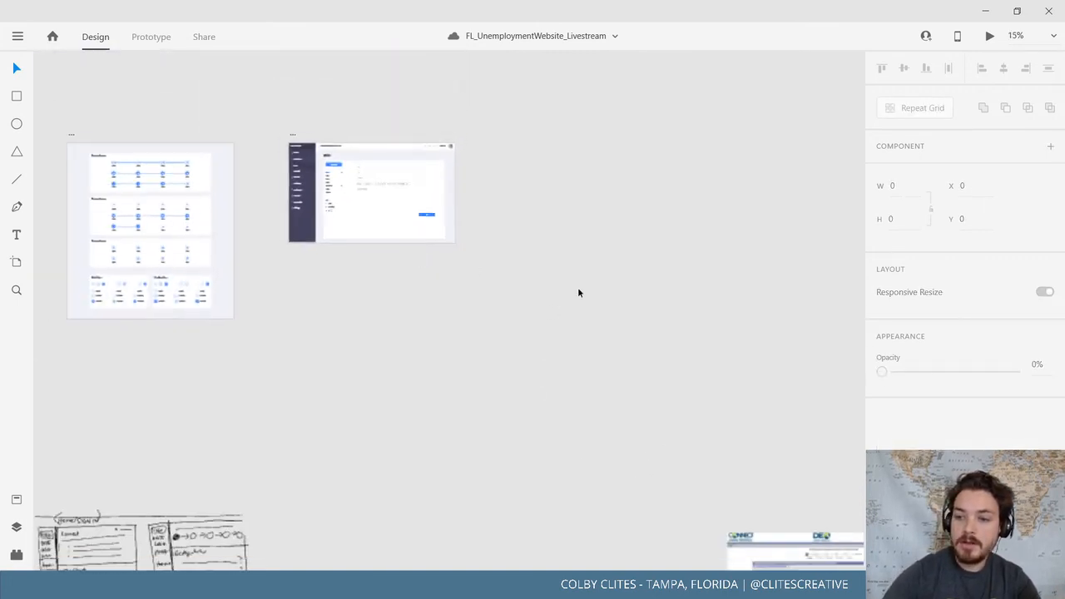
{"action": "scroll", "coordinate": [546, 399], "scroll_direction": "down", "scroll_amount": 8}
{"action": "scroll", "coordinate": [546, 399], "scroll_direction": "right", "scroll_amount": 6}
{"action": "scroll", "coordinate": [382, 174], "scroll_direction": "down", "scroll_amount": 6}
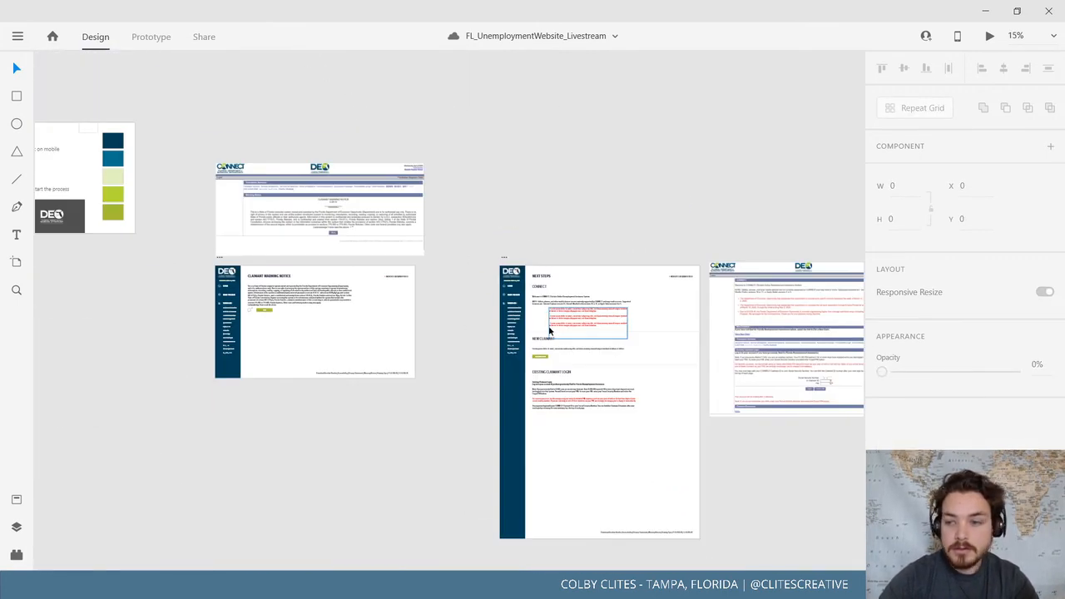
{"action": "scroll", "coordinate": [318, 237], "scroll_direction": "right", "scroll_amount": 5}
{"action": "scroll", "coordinate": [317, 237], "scroll_direction": "down", "scroll_amount": 2}
{"action": "left_click_drag", "start_coordinate": [318, 237], "coordinate": [293, 239]}
{"action": "left_click_drag", "start_coordinate": [524, 337], "coordinate": [546, 375]}
{"action": "key", "text": "ctrl+plus"}
{"action": "key", "text": "ctrl+plus"}
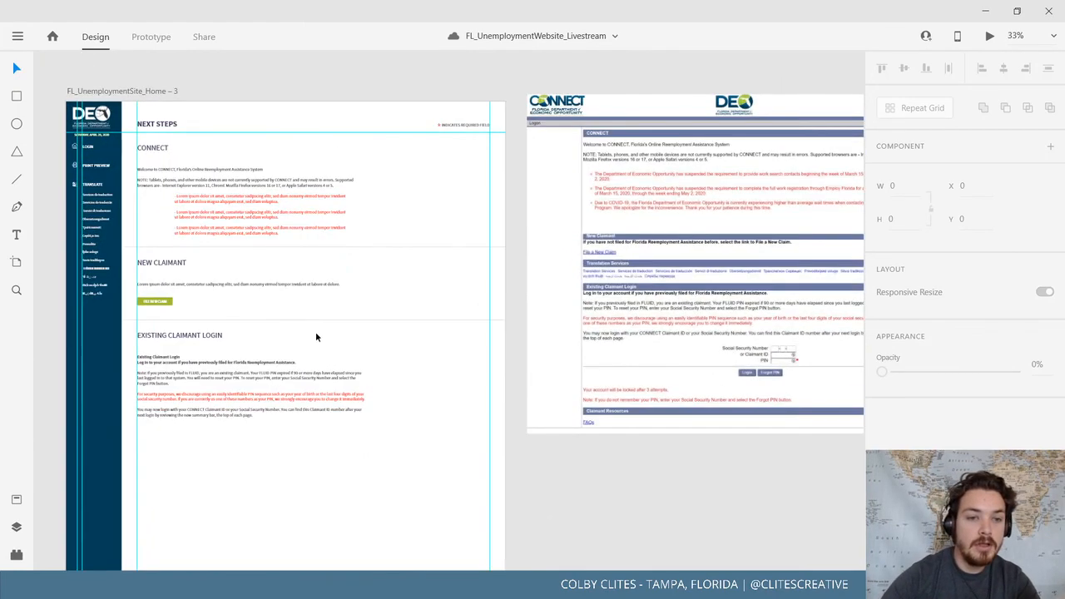
{"action": "left_click_drag", "start_coordinate": [320, 324], "coordinate": [463, 313]}
{"action": "left_click", "coordinate": [265, 79]}
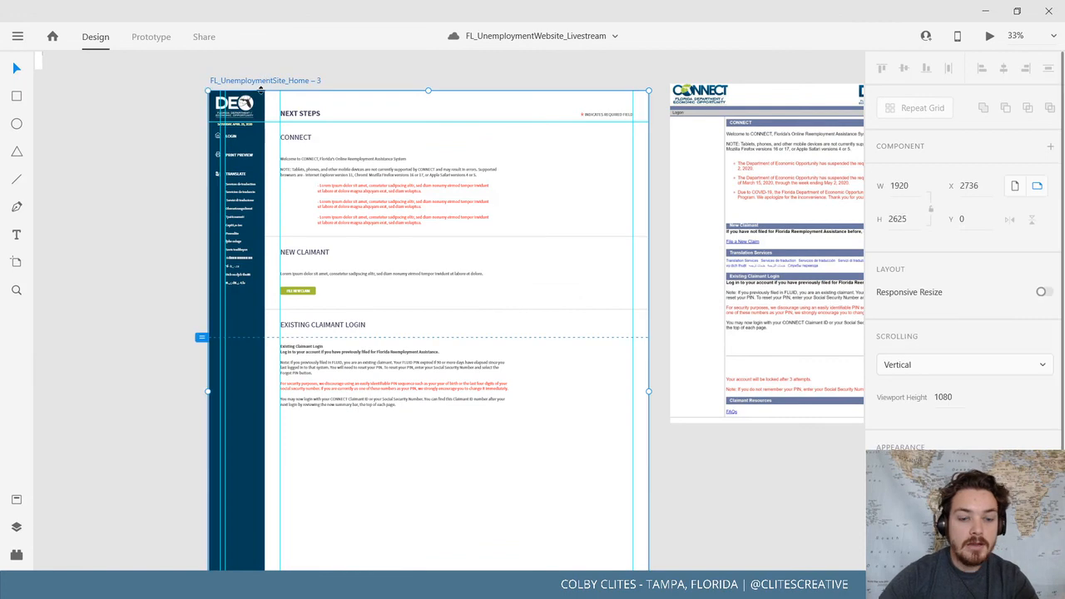
{"action": "key", "text": "ctrl+v"}
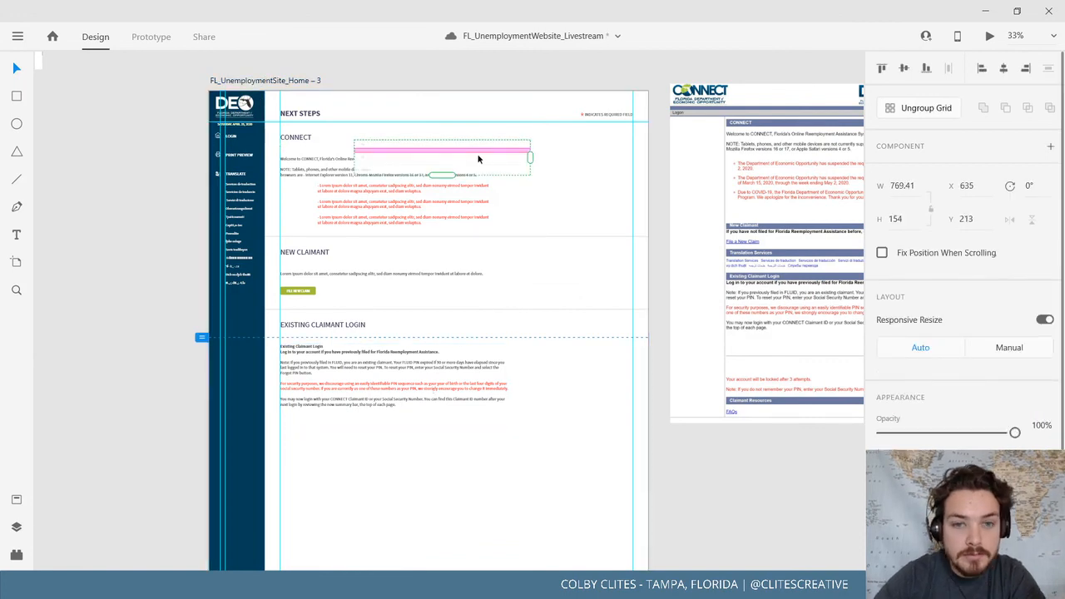
{"action": "left_click_drag", "start_coordinate": [510, 147], "coordinate": [466, 432]}
{"action": "left_click_drag", "start_coordinate": [530, 456], "coordinate": [753, 332]}
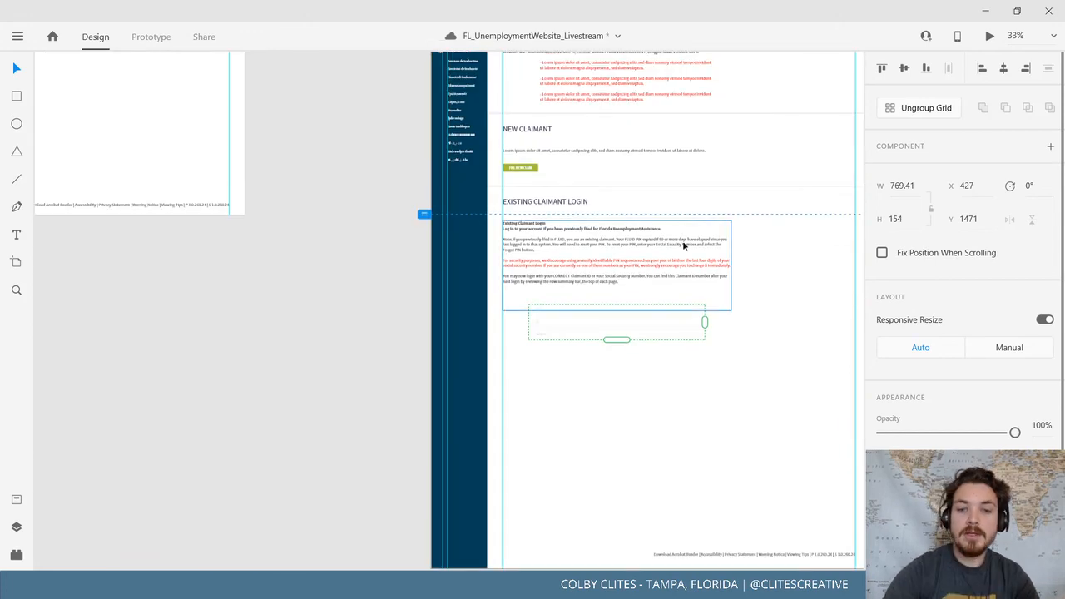
Recolor the borders of the pasted input fields with a dark gray sampled from the saved document colors, and deselect them
{"action": "key", "text": "ctrl+plus"}
{"action": "key", "text": "ctrl+plus"}
{"action": "left_click_drag", "start_coordinate": [691, 291], "coordinate": [535, 290]}
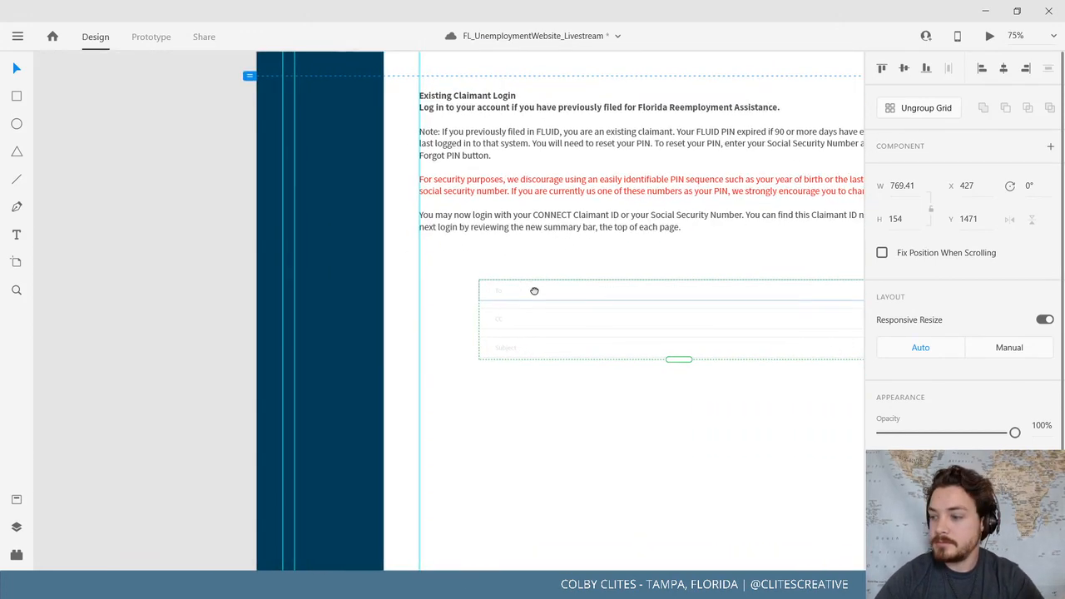
{"action": "scroll", "coordinate": [965, 250], "scroll_direction": "down", "scroll_amount": 2}
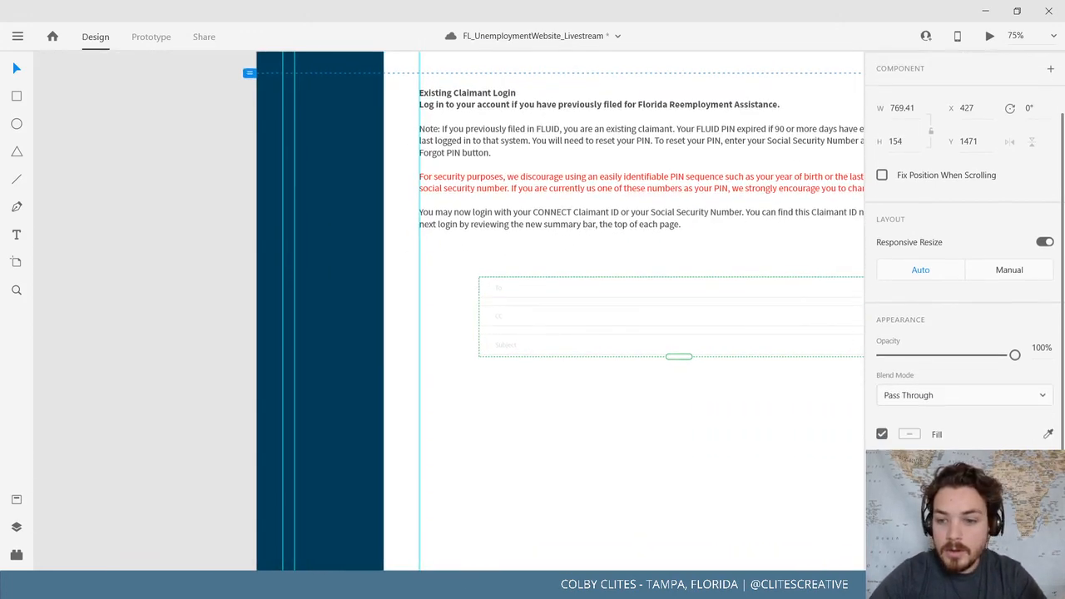
{"action": "left_click", "coordinate": [16, 497]}
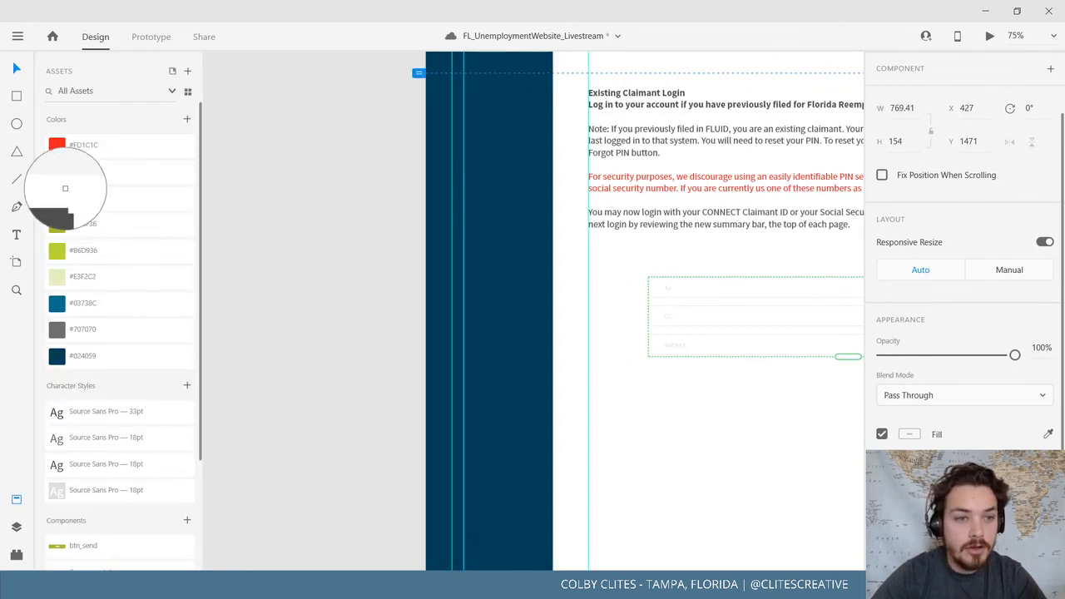
{"action": "left_click", "coordinate": [329, 211]}
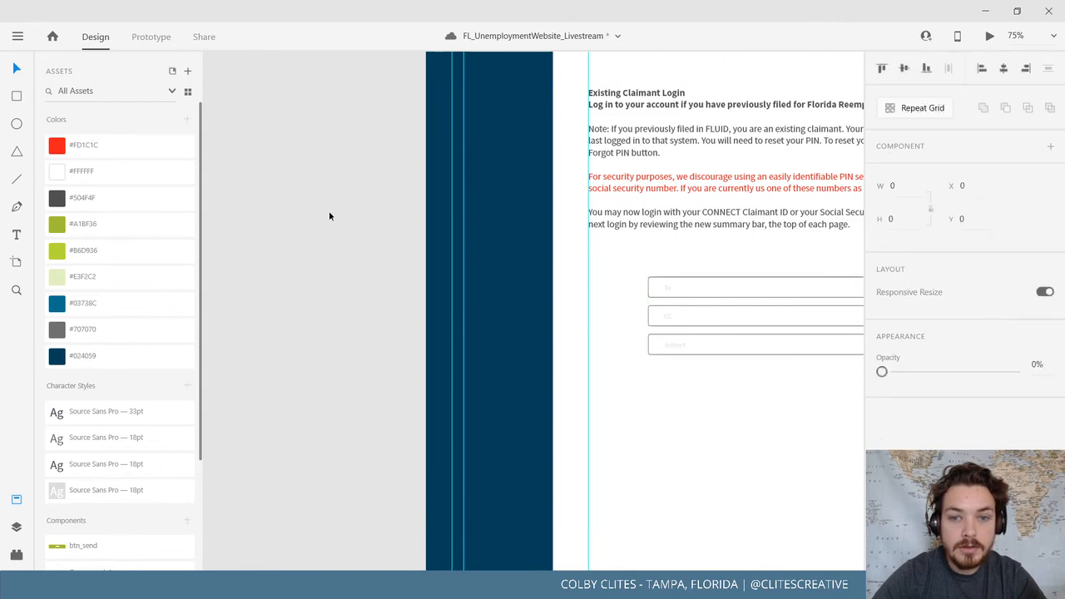
Ungroup the repeat grid of login fields and narrow all three fields to about 166 px wide
{"action": "scroll", "coordinate": [672, 291], "scroll_direction": "right", "scroll_amount": 10}
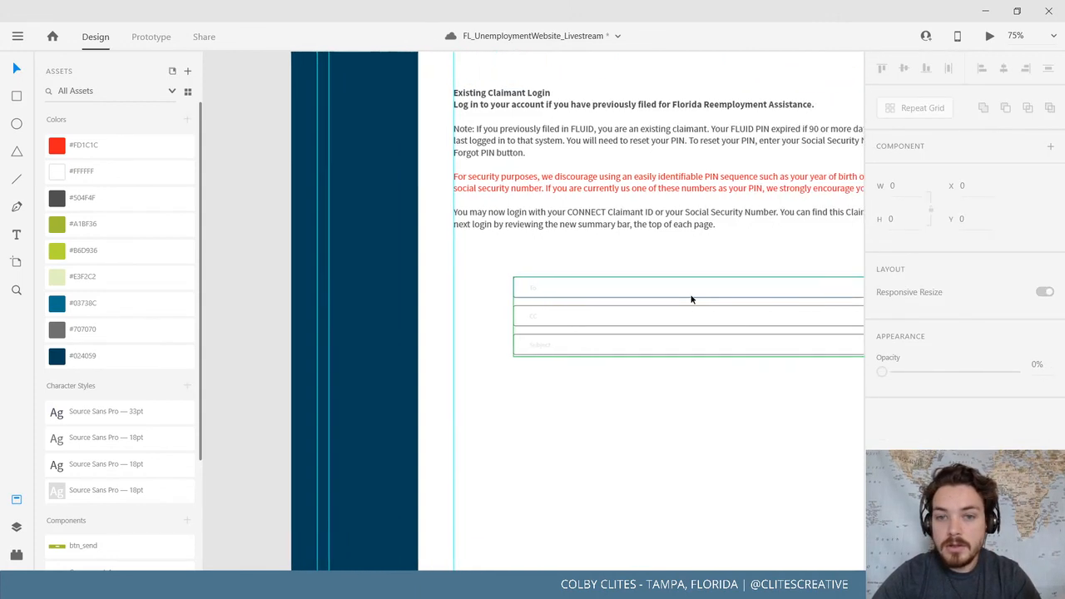
{"action": "scroll", "coordinate": [692, 297], "scroll_direction": "down", "scroll_amount": 5}
{"action": "scroll", "coordinate": [705, 308], "scroll_direction": "right", "scroll_amount": 8}
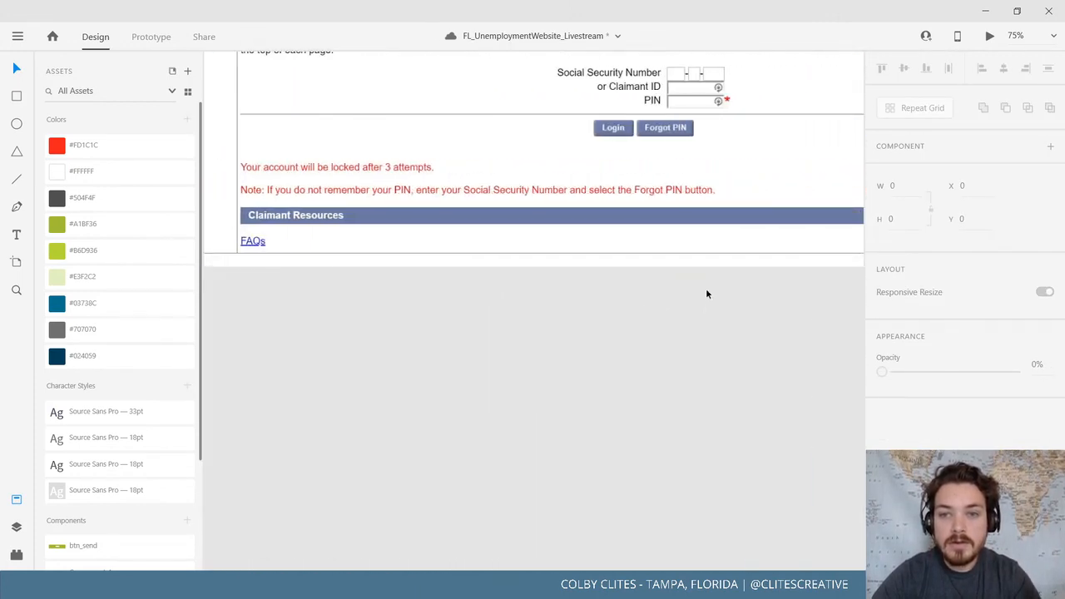
{"action": "scroll", "coordinate": [640, 310], "scroll_direction": "left", "scroll_amount": 10}
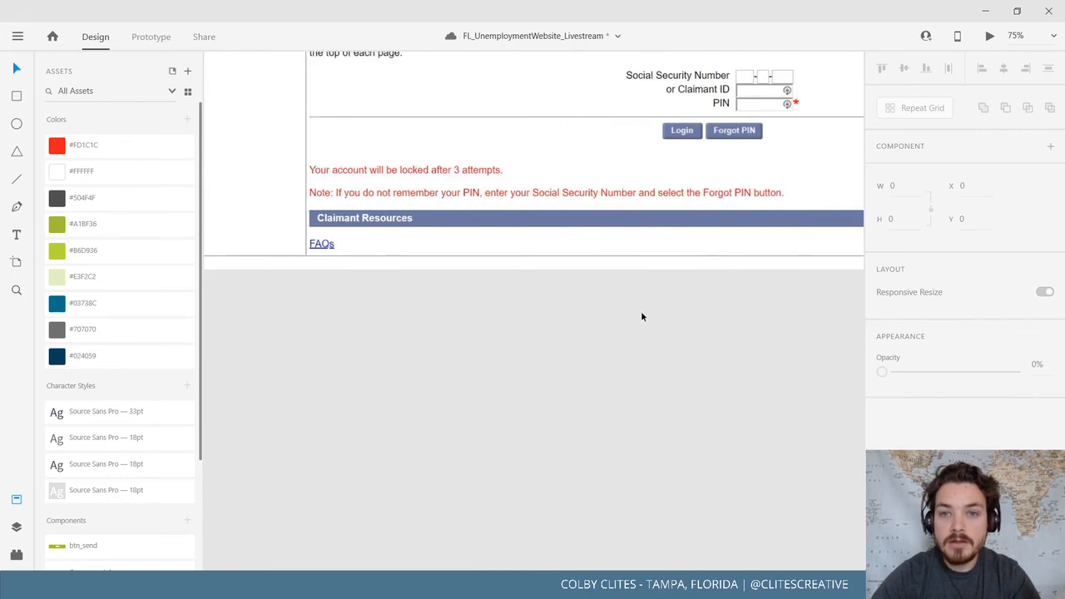
{"action": "scroll", "coordinate": [594, 305], "scroll_direction": "up", "scroll_amount": 5}
{"action": "left_click", "coordinate": [406, 295]}
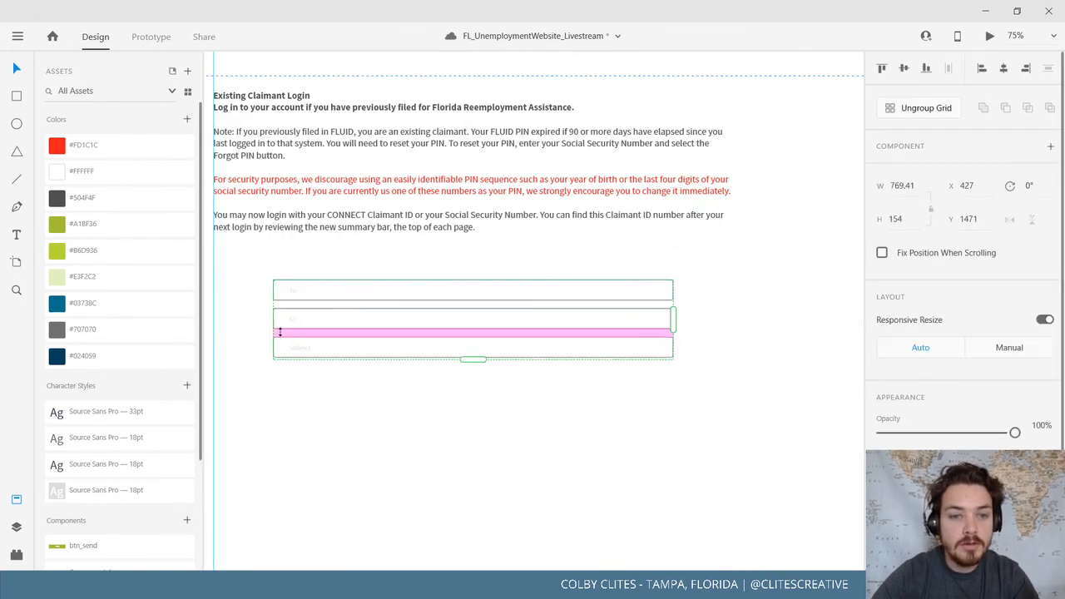
{"action": "left_click", "coordinate": [938, 109]}
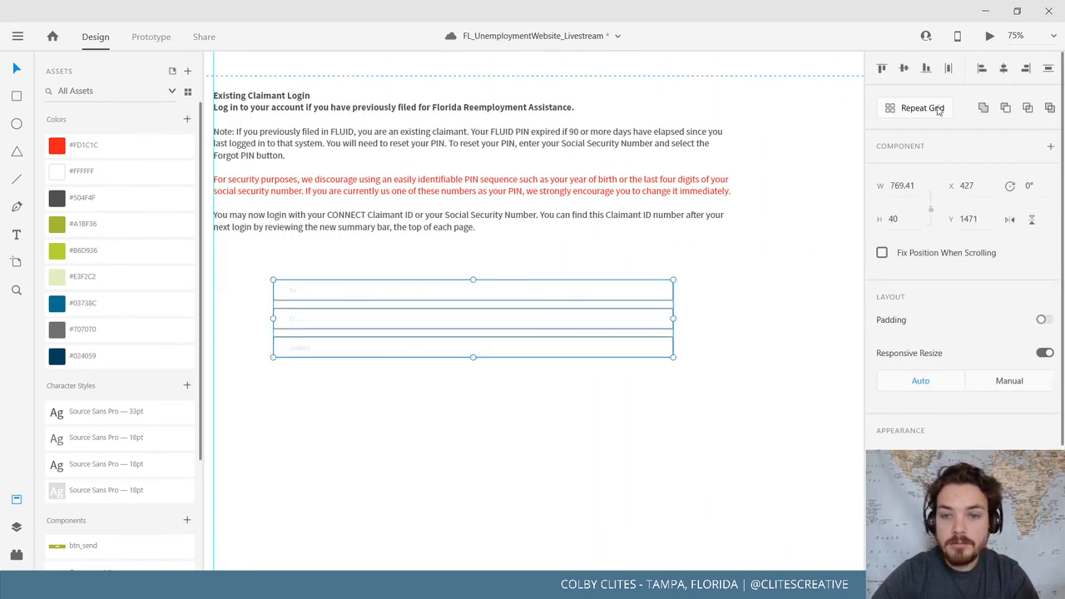
{"action": "left_click_drag", "start_coordinate": [673, 318], "coordinate": [360, 319]}
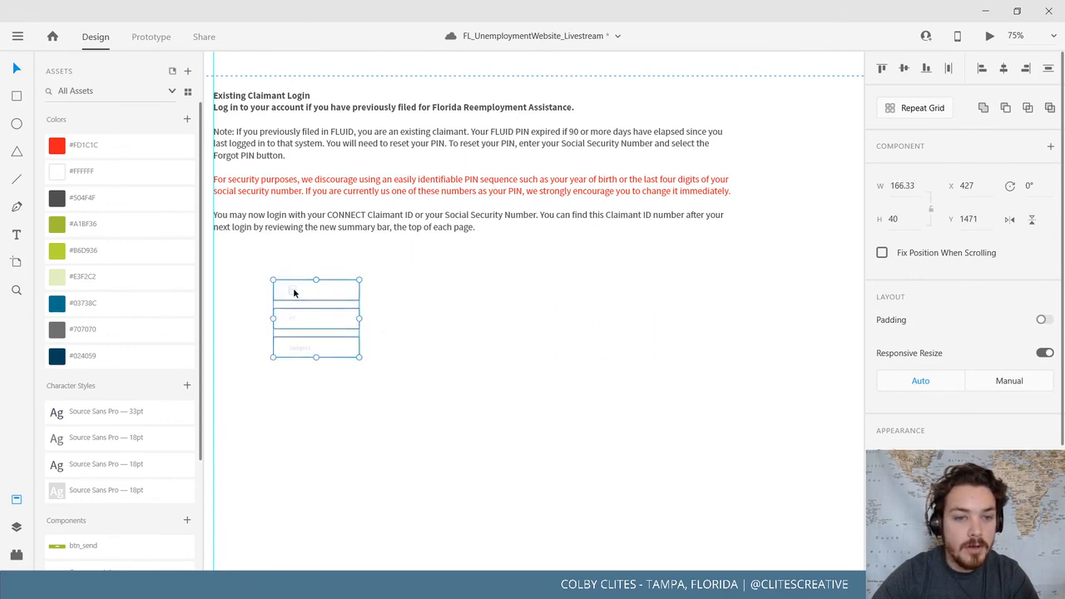
Delete the To, CC and Subject placeholder texts from inside the three input fields
{"action": "double_click", "coordinate": [293, 292]}
{"action": "left_click", "coordinate": [293, 327]}
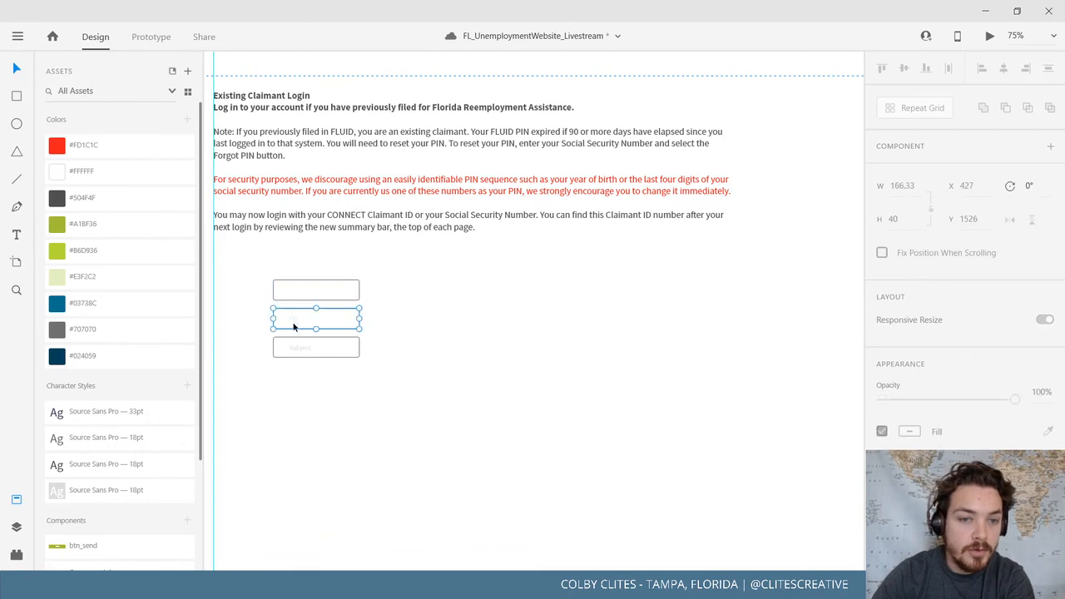
{"action": "key", "text": "Delete"}
{"action": "key", "text": "ctrl+z"}
{"action": "double_click", "coordinate": [289, 322]}
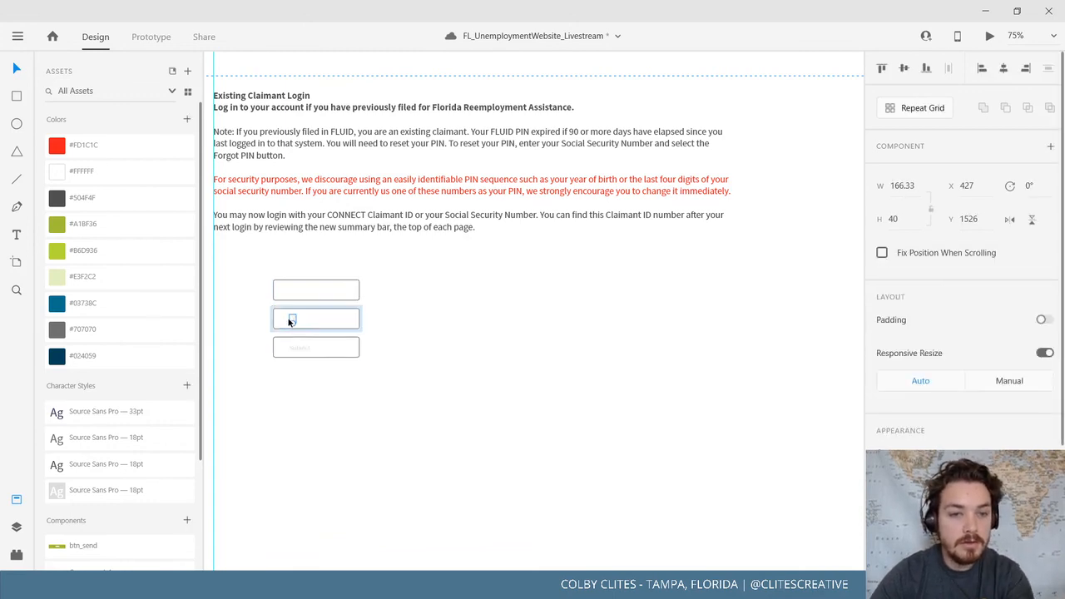
{"action": "double_click", "coordinate": [298, 347]}
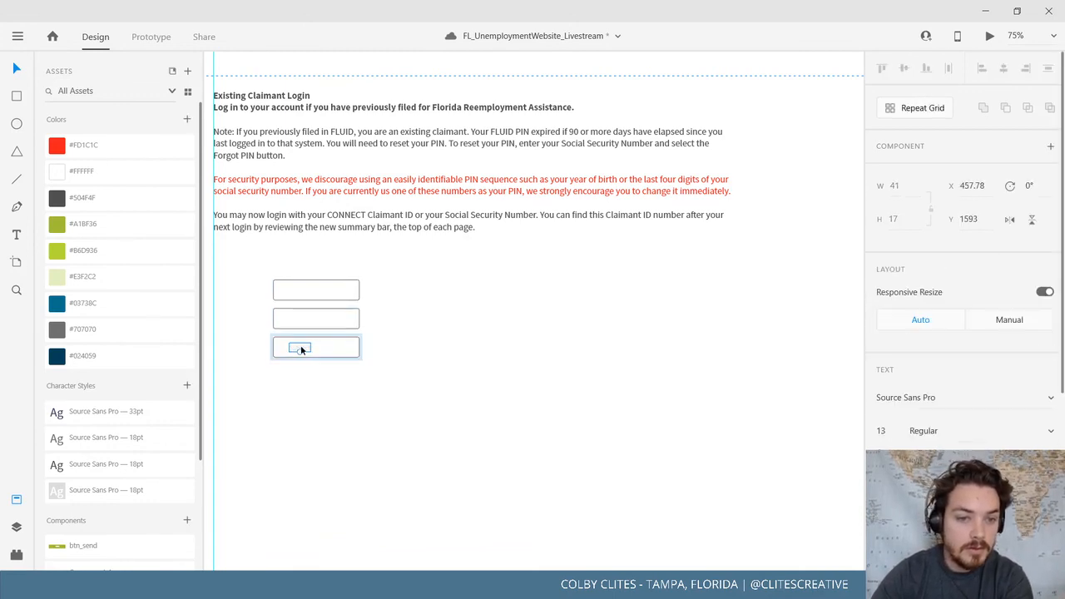
{"action": "key", "text": "Delete"}
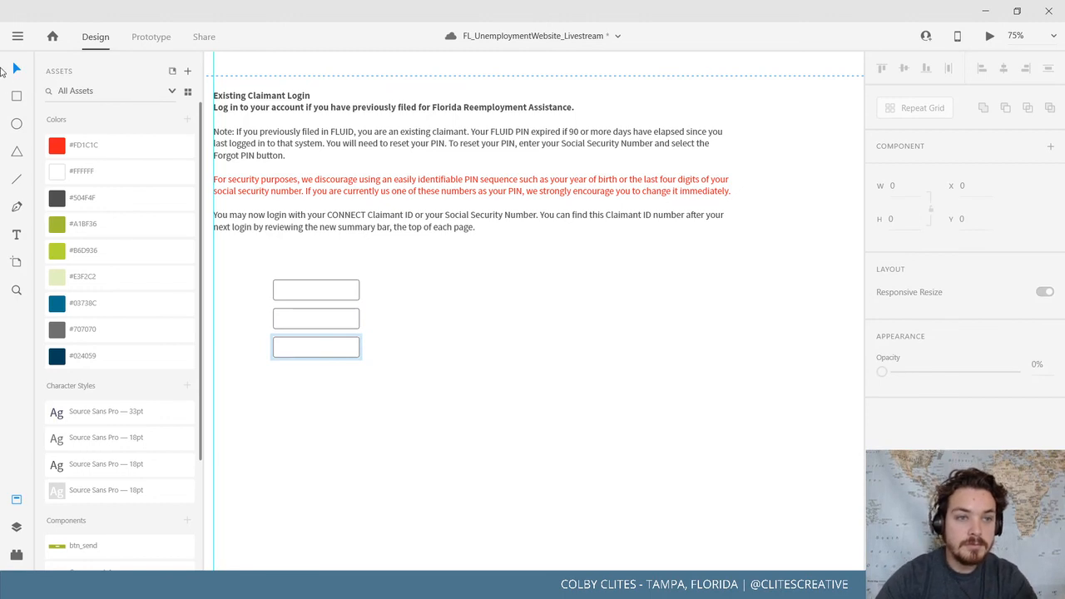
Turn the topmost of the three input fields into a reusable component and deselect it
{"action": "left_click", "coordinate": [351, 297]}
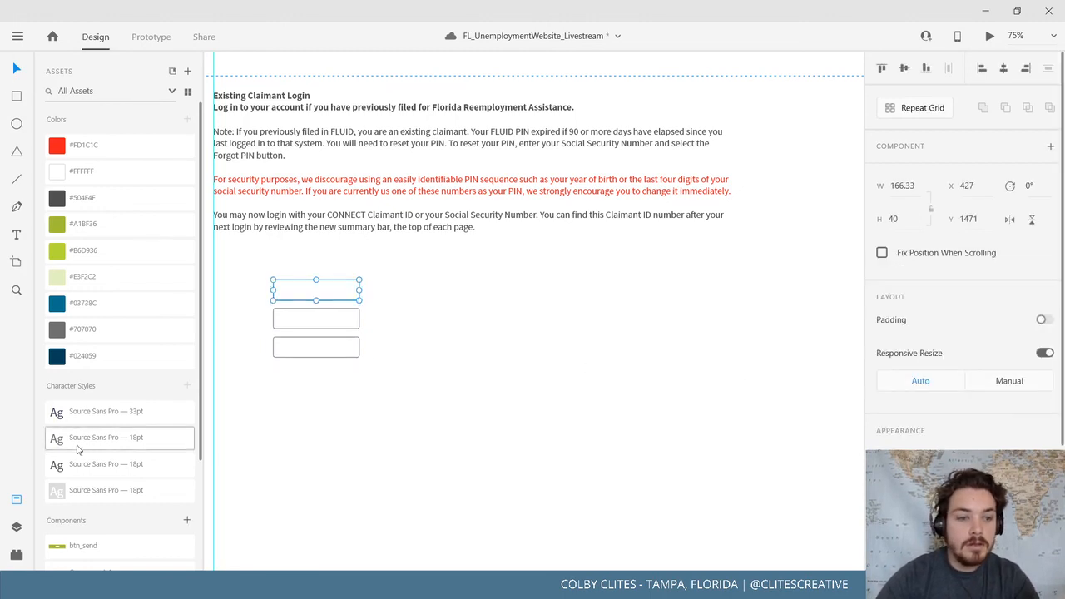
{"action": "scroll", "coordinate": [149, 458], "scroll_direction": "down", "scroll_amount": 3}
{"action": "left_click", "coordinate": [185, 379]}
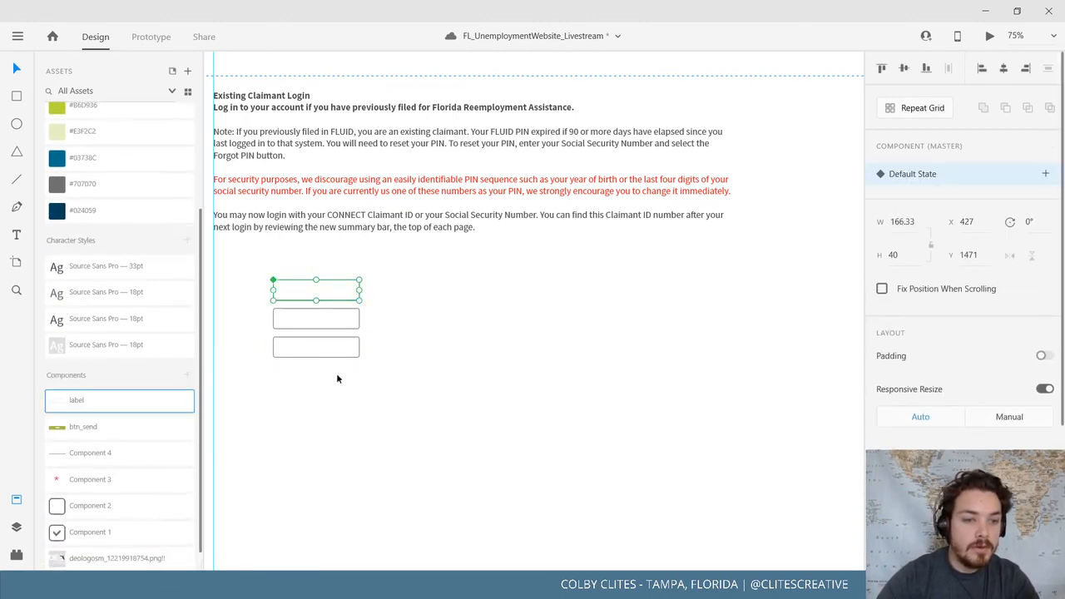
{"action": "left_click", "coordinate": [840, 354]}
Split the top field component into three boxes by narrowing its rectangle and adding two copies, the middle one about 37 px wide
{"action": "left_click_drag", "start_coordinate": [814, 345], "coordinate": [398, 359]}
{"action": "left_click_drag", "start_coordinate": [698, 373], "coordinate": [820, 430]}
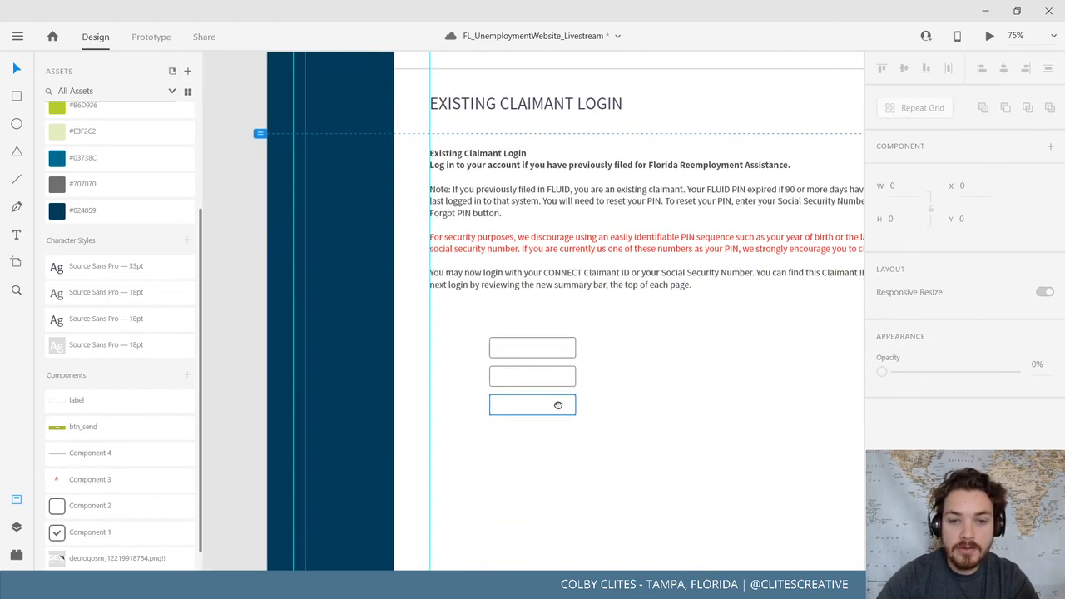
{"action": "left_click", "coordinate": [556, 354]}
{"action": "double_click", "coordinate": [556, 354]}
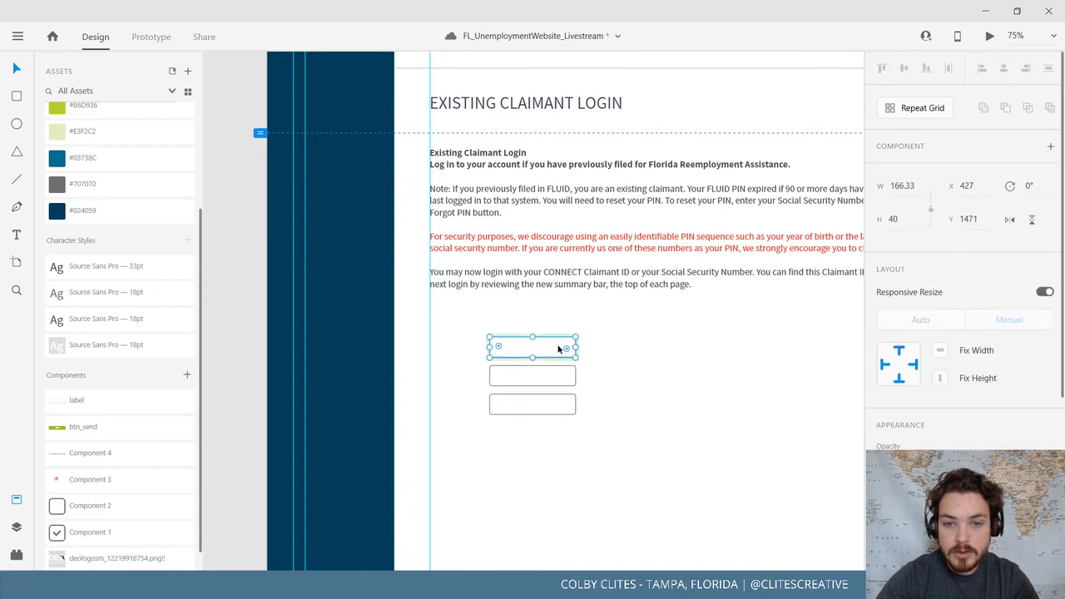
{"action": "right_click", "coordinate": [559, 347]}
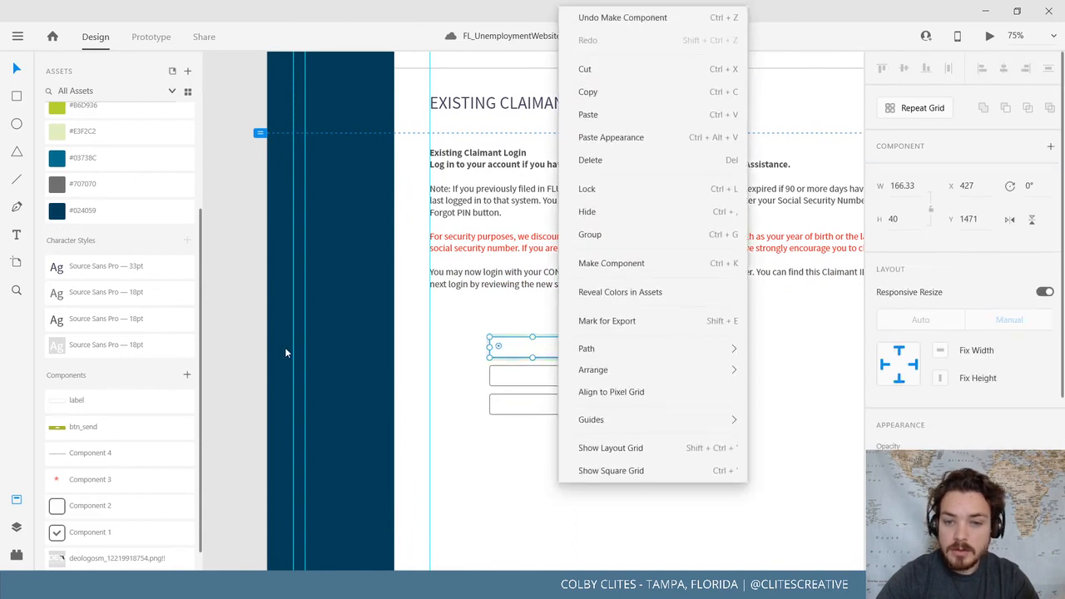
{"action": "left_click", "coordinate": [272, 358]}
{"action": "left_click_drag", "start_coordinate": [574, 347], "coordinate": [543, 347]}
{"action": "key", "text": "alt"}
{"action": "left_click_drag", "start_coordinate": [429, 391], "coordinate": [409, 395]}
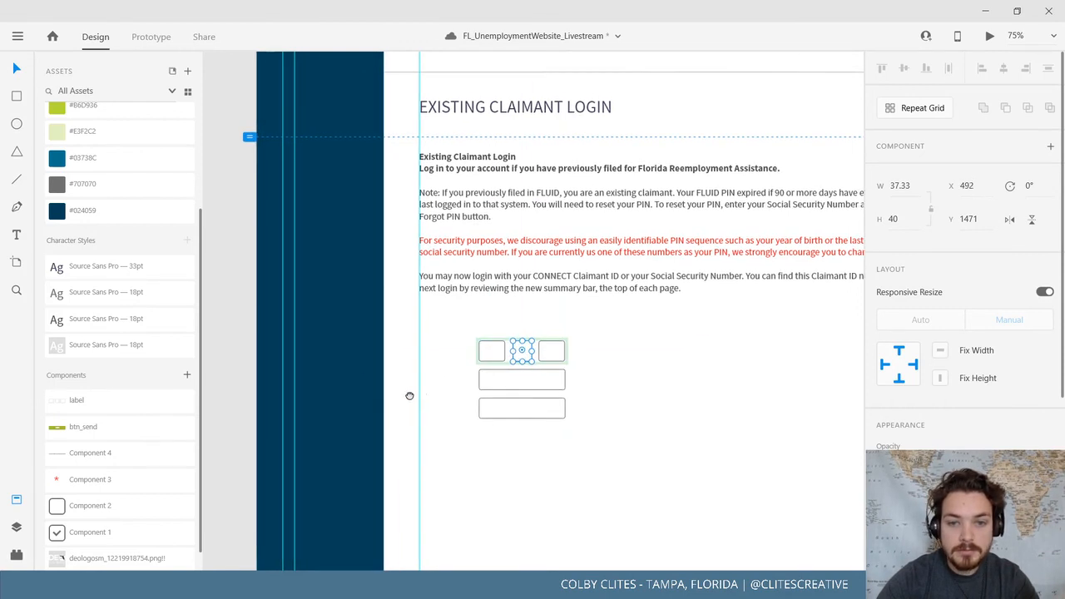
{"action": "key", "text": "ctrl+plus"}
{"action": "key", "text": "ctrl+plus"}
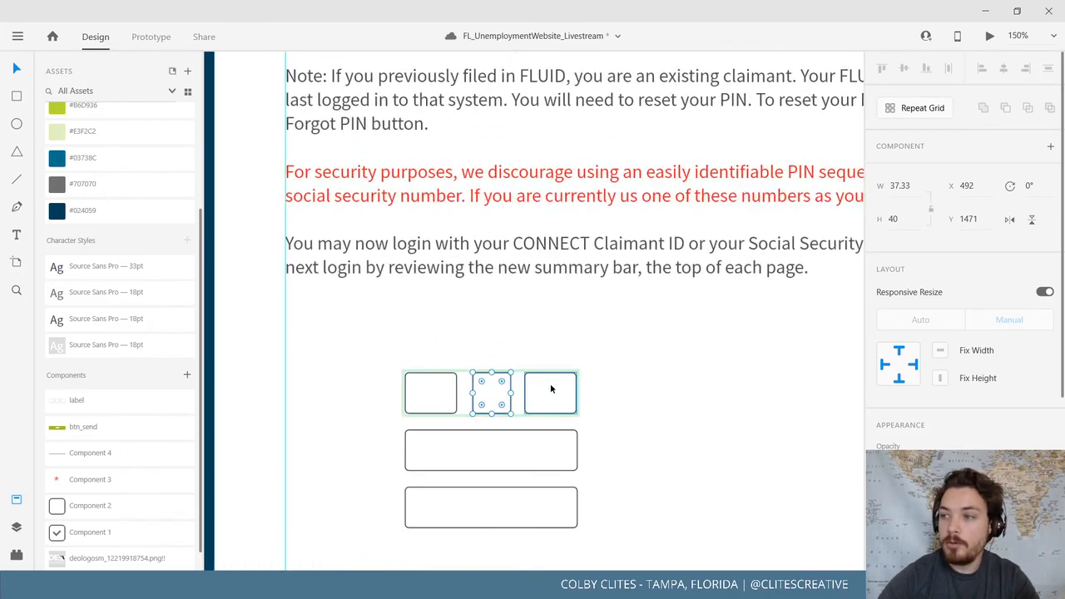
{"action": "left_click_drag", "start_coordinate": [488, 394], "coordinate": [483, 339]}
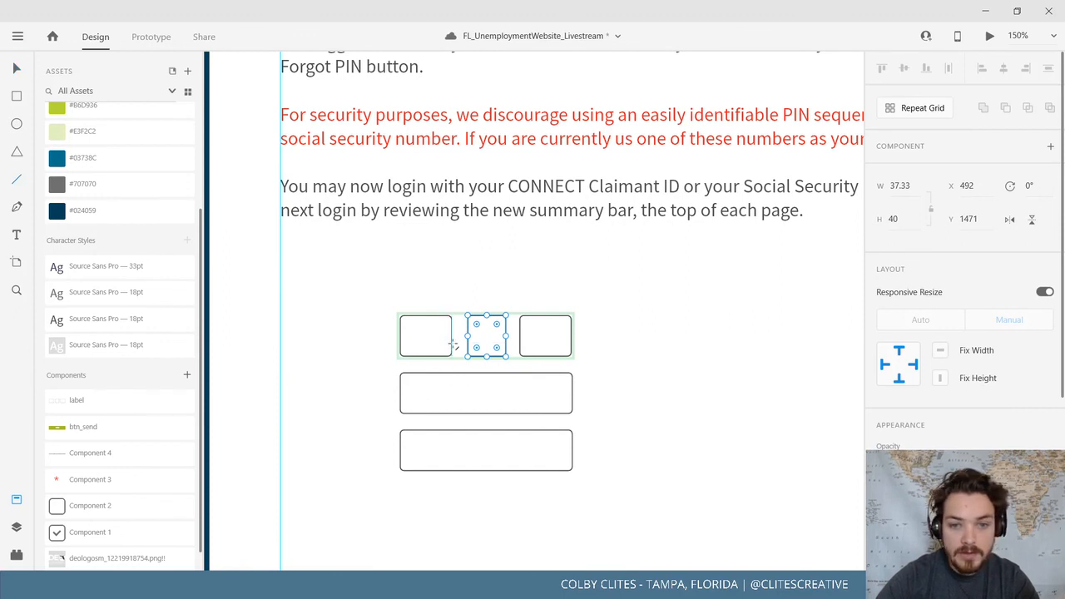
{"action": "left_click", "coordinate": [340, 380]}
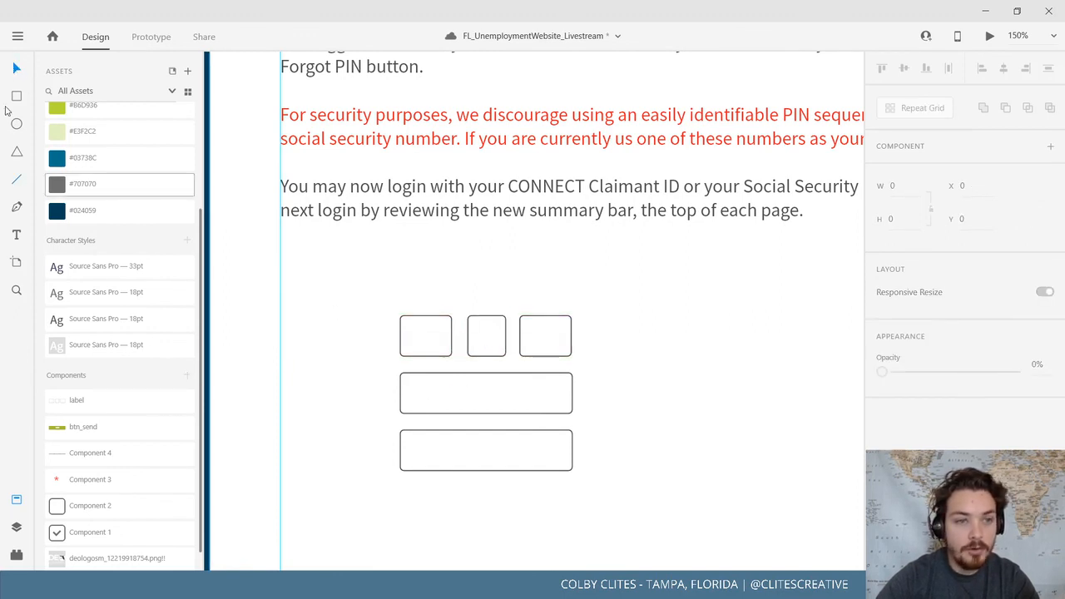
Draw a thick grey dash 10 px wide between the first and second boxes and copy it between the second and third
{"action": "left_click", "coordinate": [14, 181]}
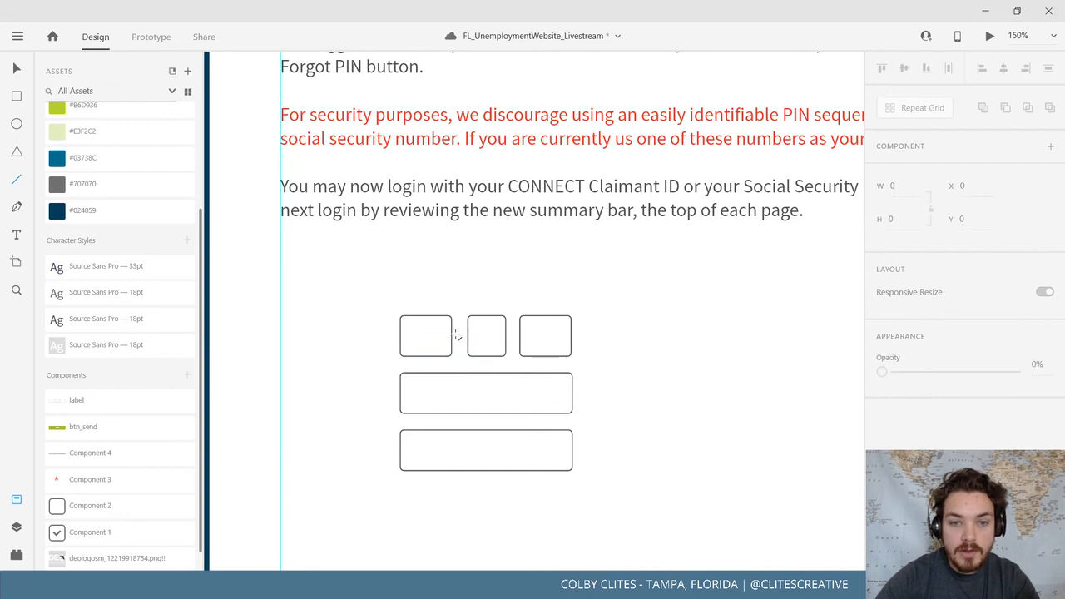
{"action": "left_click_drag", "start_coordinate": [454, 336], "coordinate": [463, 336]}
{"action": "key", "text": "v"}
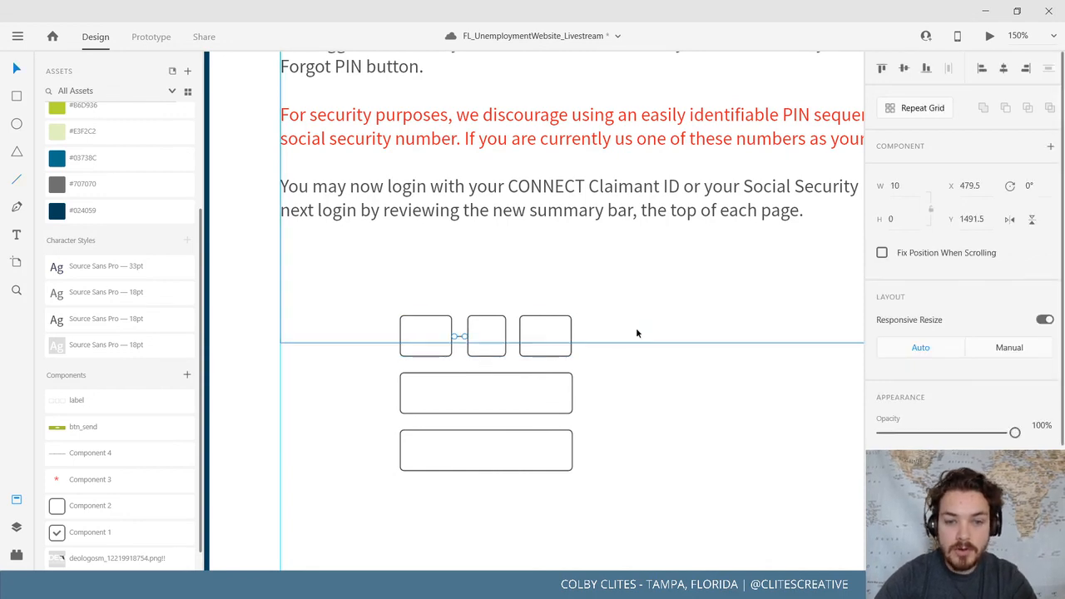
{"action": "left_click", "coordinate": [635, 327]}
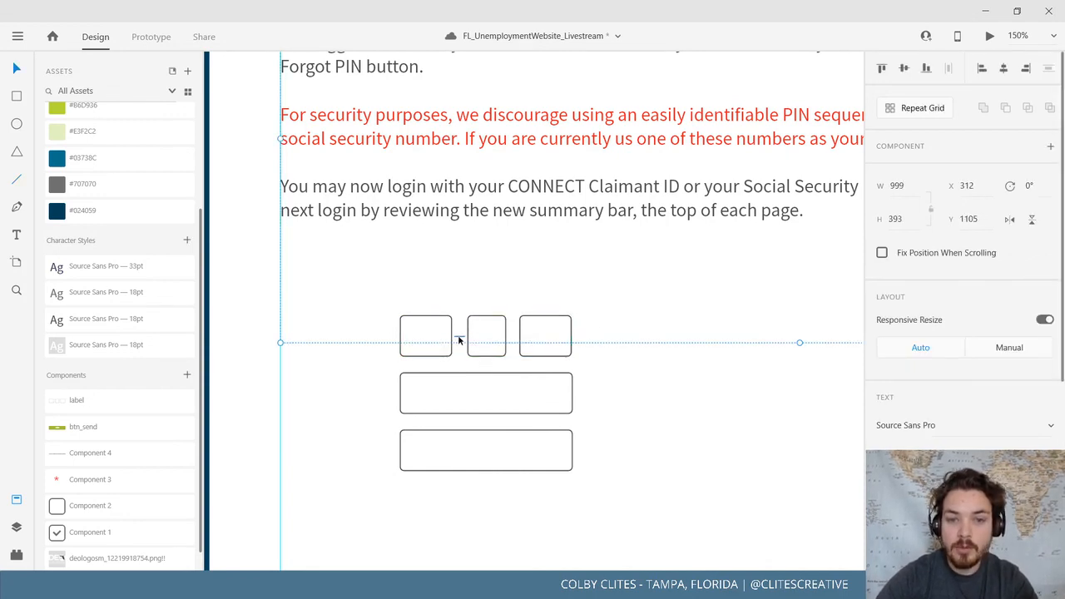
{"action": "left_click", "coordinate": [459, 337]}
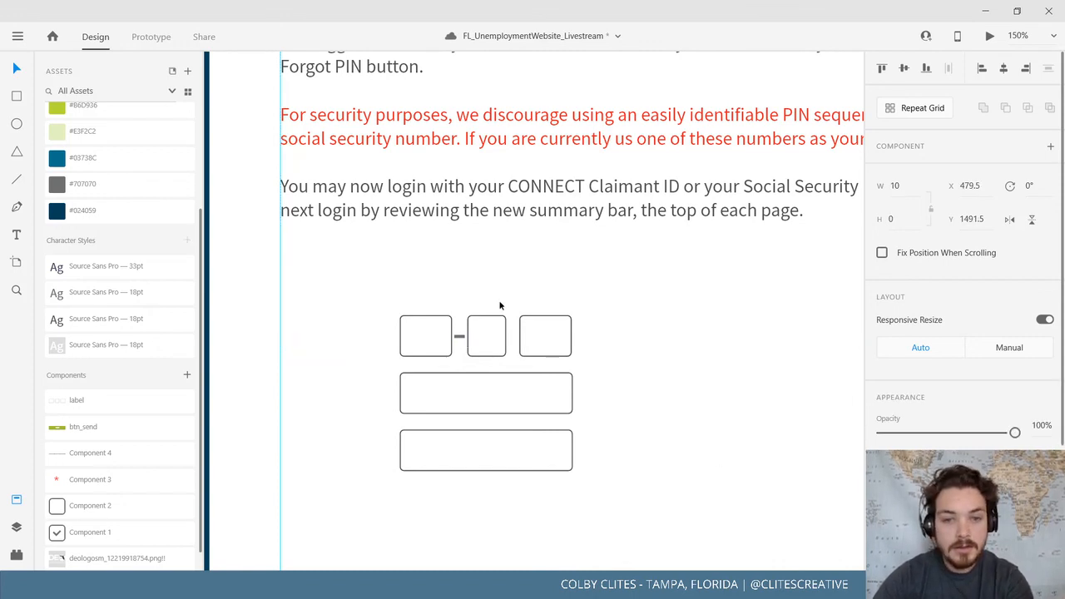
{"action": "key", "text": "alt"}
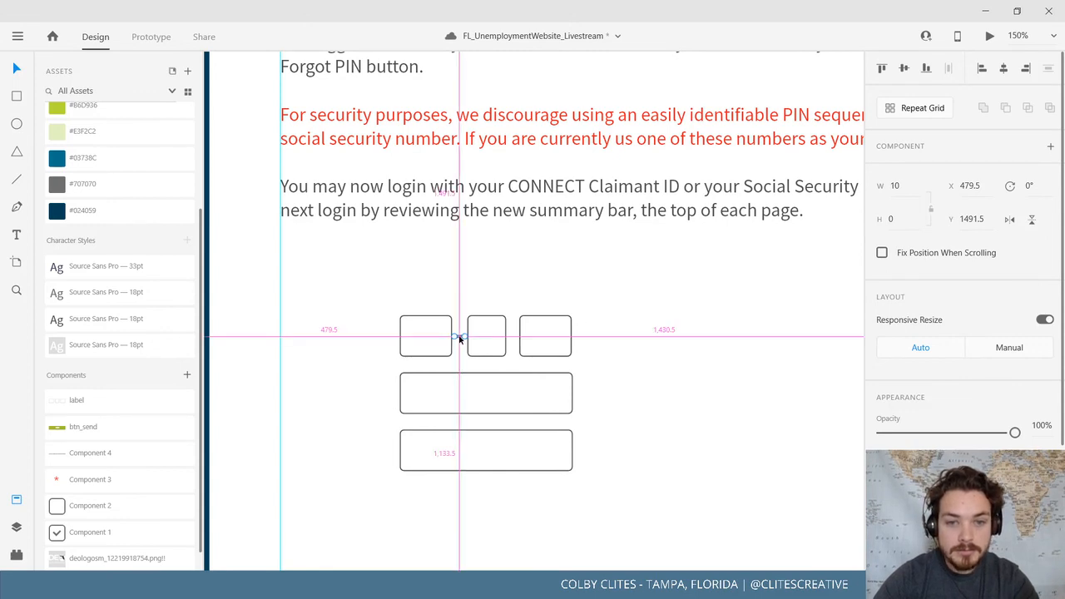
{"action": "left_click_drag", "start_coordinate": [459, 339], "coordinate": [511, 344]}
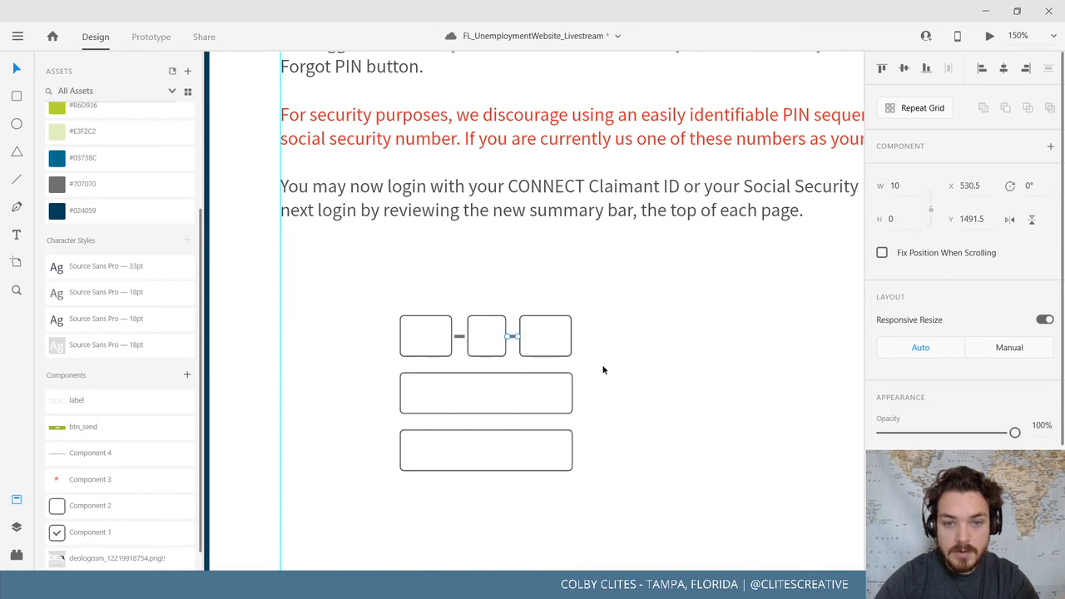
Move the middle box of the split top field slightly left, to X 491, to even out the gaps
{"action": "key", "text": "ctrl+equal"}
{"action": "key", "text": "ctrl+equal"}
{"action": "key", "text": "ctrl+equal"}
{"action": "key", "text": "ctrl+equal"}
{"action": "scroll", "coordinate": [604, 369], "scroll_direction": "left", "scroll_amount": 2}
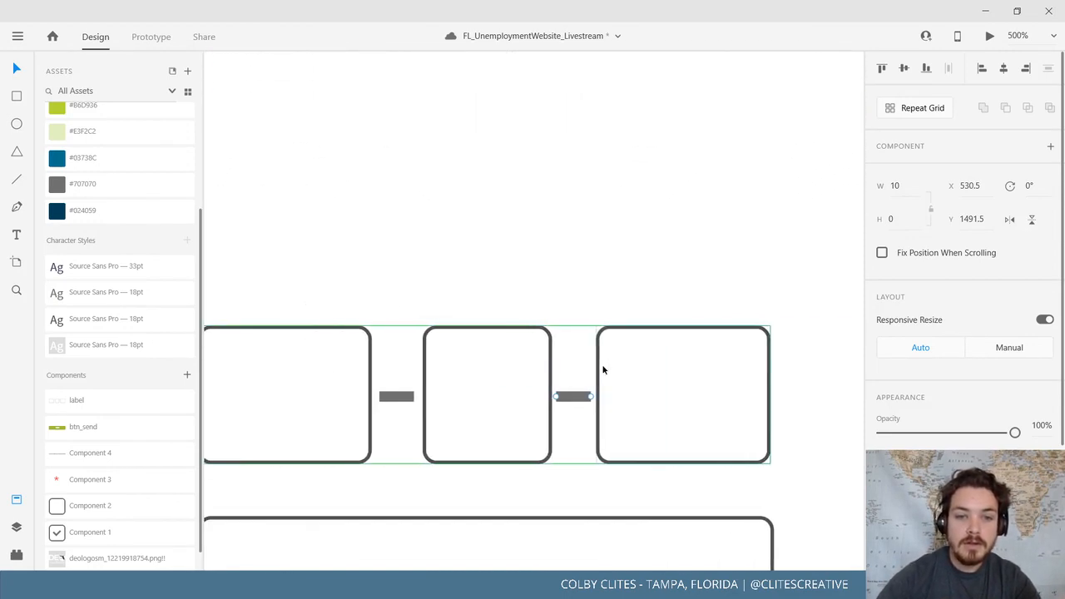
{"action": "double_click", "coordinate": [490, 426]}
{"action": "left_click_drag", "start_coordinate": [509, 422], "coordinate": [504, 422]}
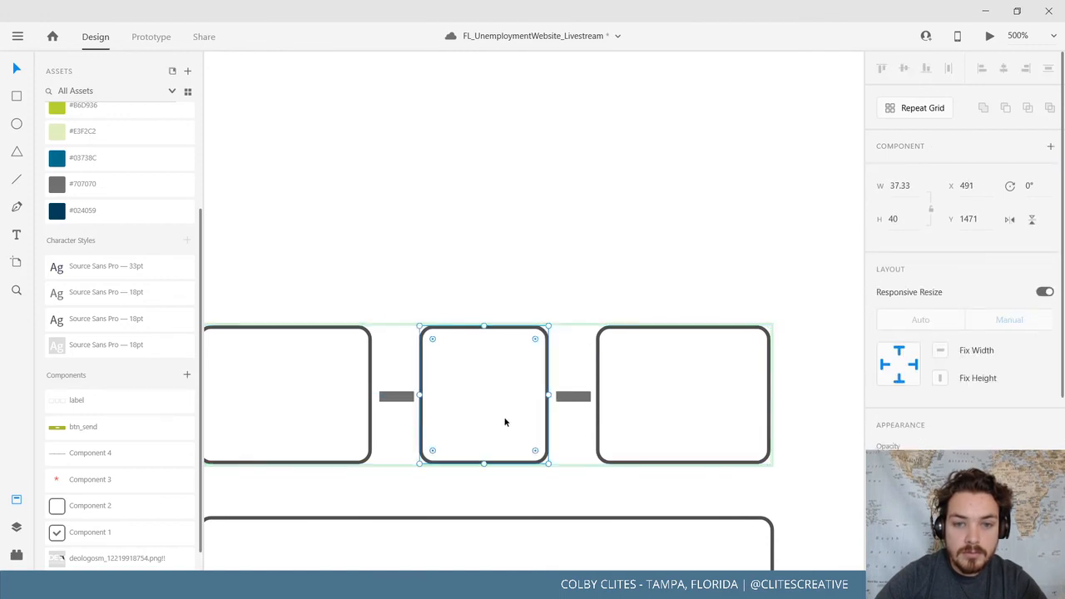
{"action": "left_click", "coordinate": [644, 224]}
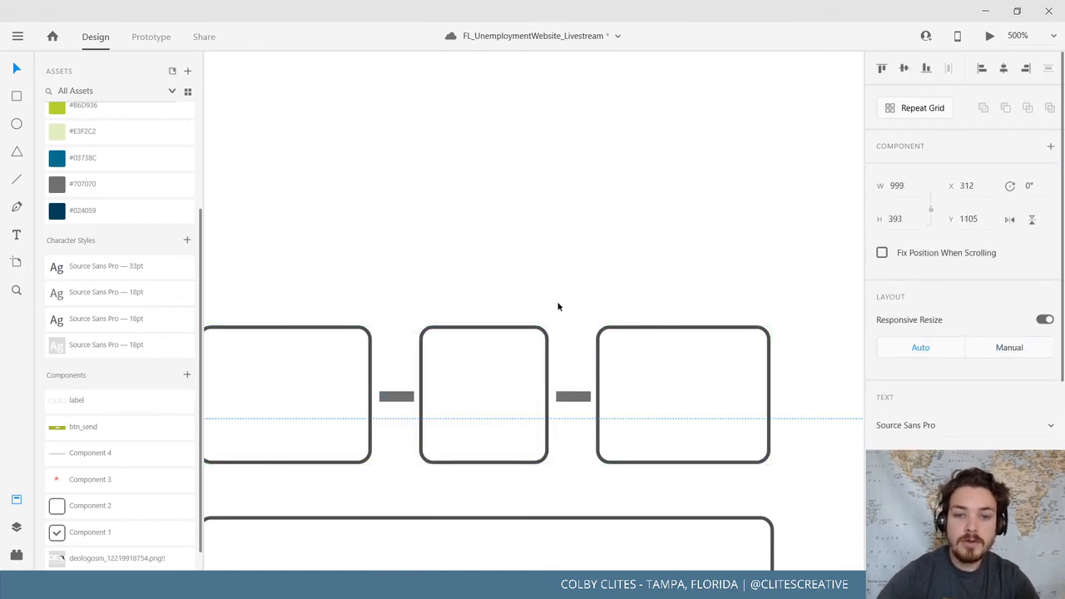
Centre the two dashes in the gaps between the three boxes by nudging the first one left
{"action": "left_click", "coordinate": [396, 401]}
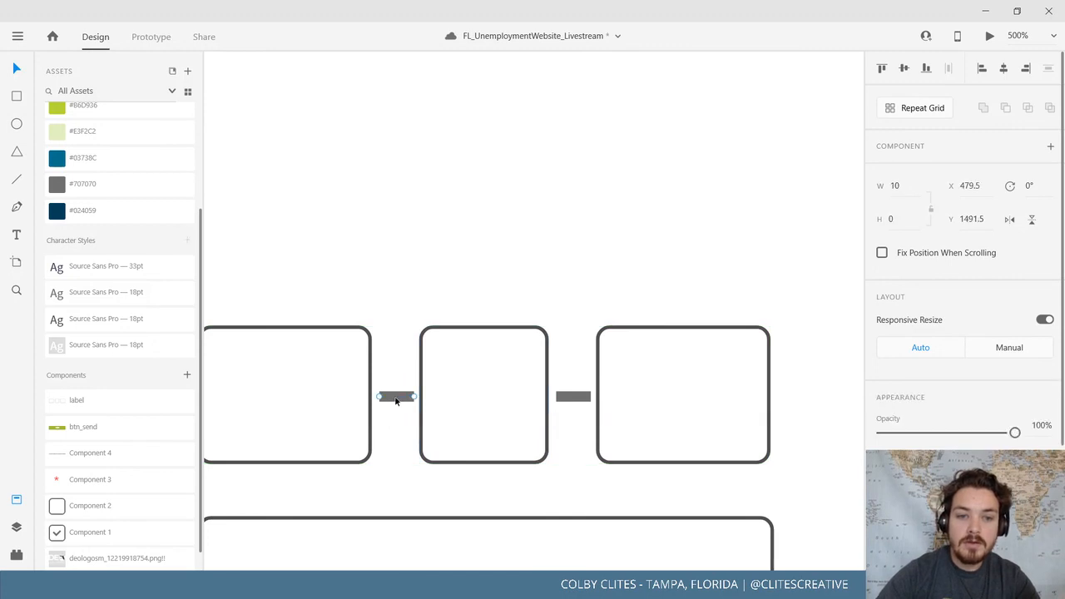
{"action": "left_click_drag", "start_coordinate": [395, 400], "coordinate": [395, 398]}
{"action": "left_click_drag", "start_coordinate": [574, 397], "coordinate": [573, 400]}
{"action": "left_click", "coordinate": [603, 273]}
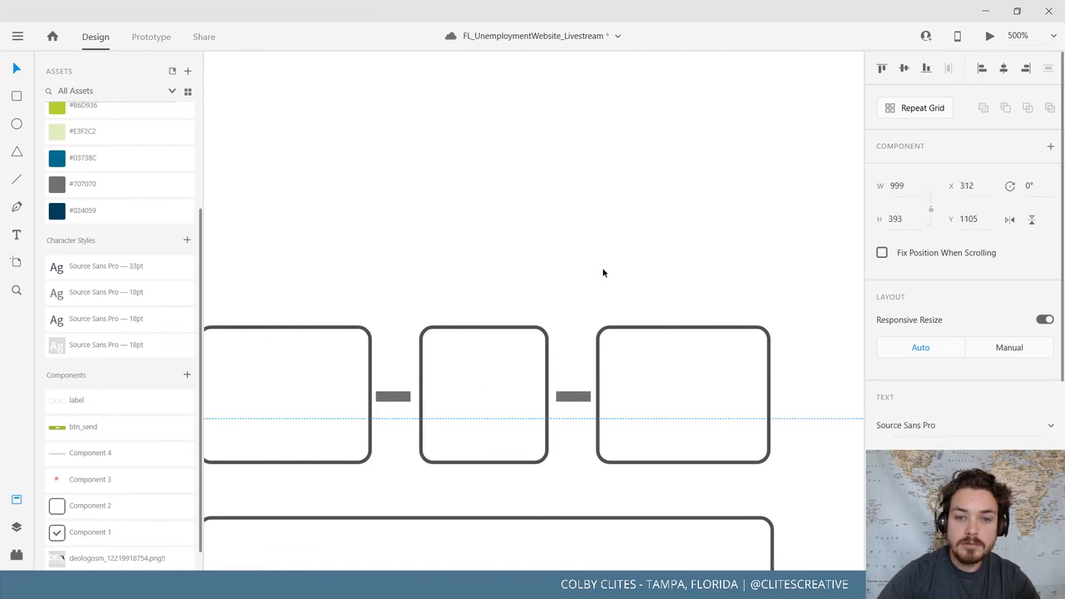
Review the home artboard's layout from the Next Steps heading down to the Existing Claimant Login fields, hiding the asset list
{"action": "key", "text": "ctrl+0"}
{"action": "key", "text": "ctrl+equal"}
{"action": "key", "text": "ctrl+equal"}
{"action": "key", "text": "ctrl+equal"}
{"action": "key", "text": "ctrl+equal"}
{"action": "key", "text": "ctrl+equal"}
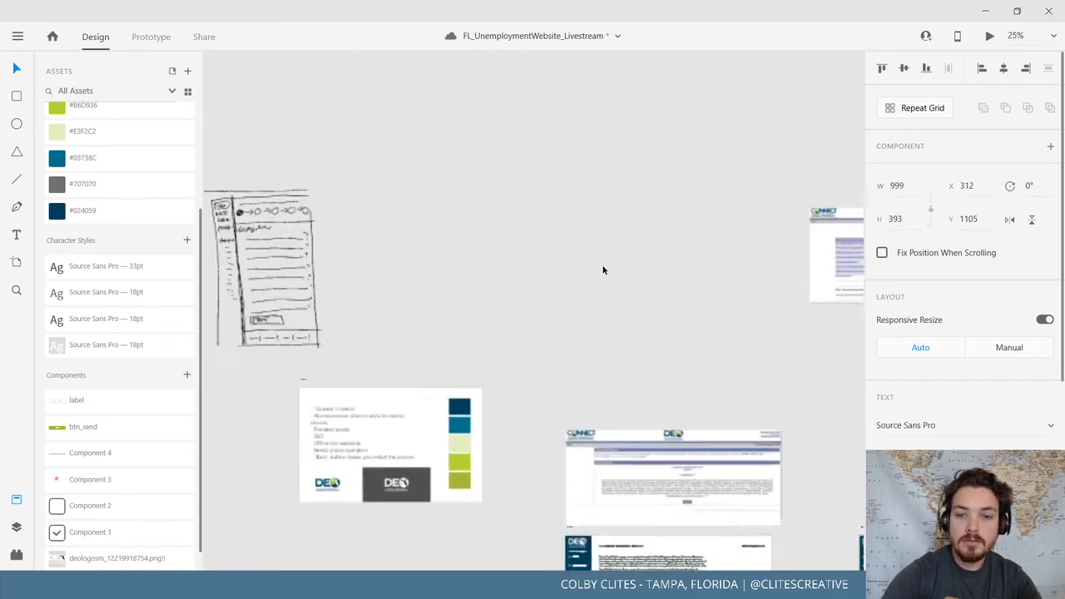
{"action": "scroll", "coordinate": [603, 270], "scroll_direction": "down", "scroll_amount": 5}
{"action": "scroll", "coordinate": [603, 270], "scroll_direction": "right", "scroll_amount": 10}
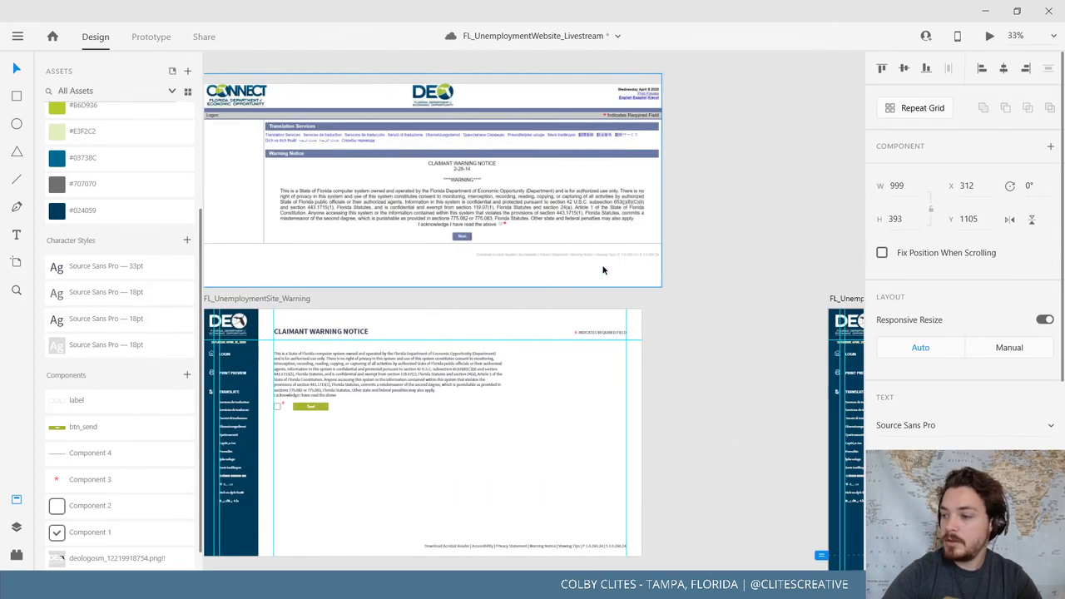
{"action": "scroll", "coordinate": [603, 269], "scroll_direction": "down", "scroll_amount": 5}
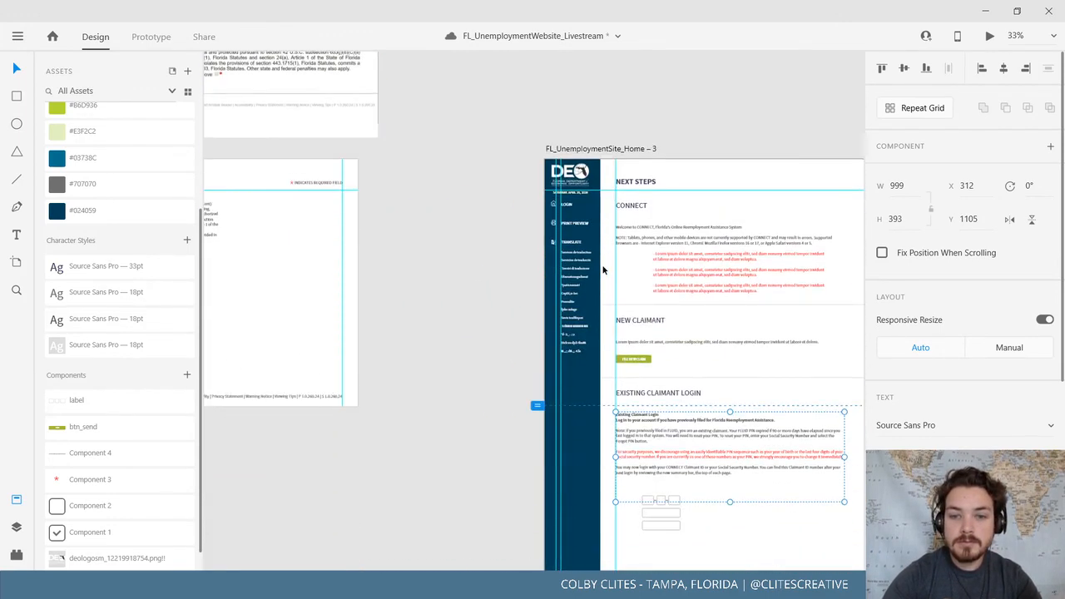
{"action": "scroll", "coordinate": [603, 269], "scroll_direction": "right", "scroll_amount": 5}
{"action": "scroll", "coordinate": [604, 269], "scroll_direction": "down", "scroll_amount": 1}
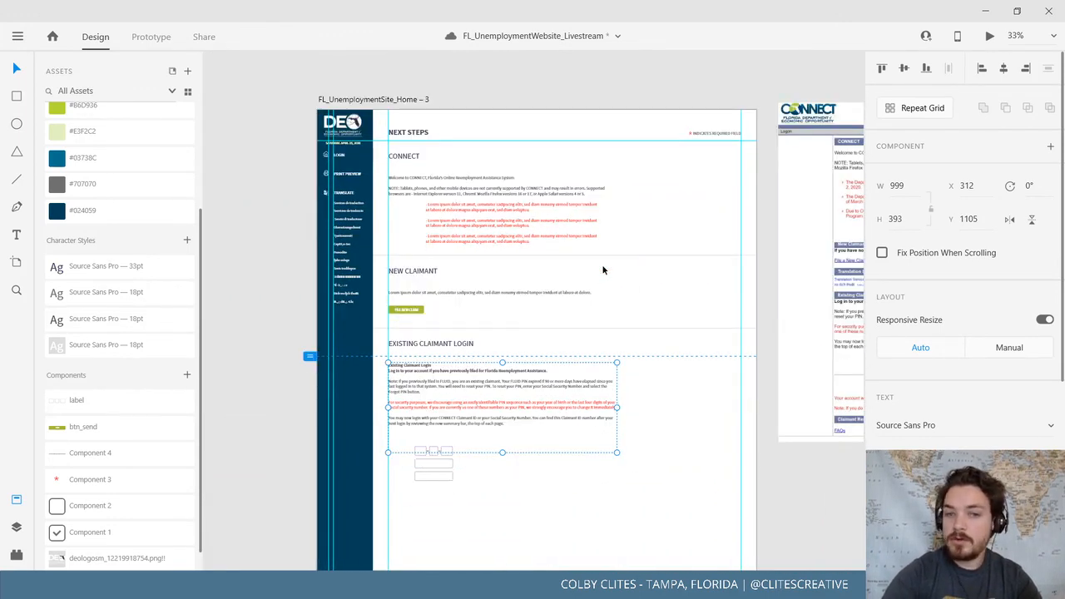
{"action": "key", "text": "ctrl+equal"}
{"action": "left_click", "coordinate": [20, 504]}
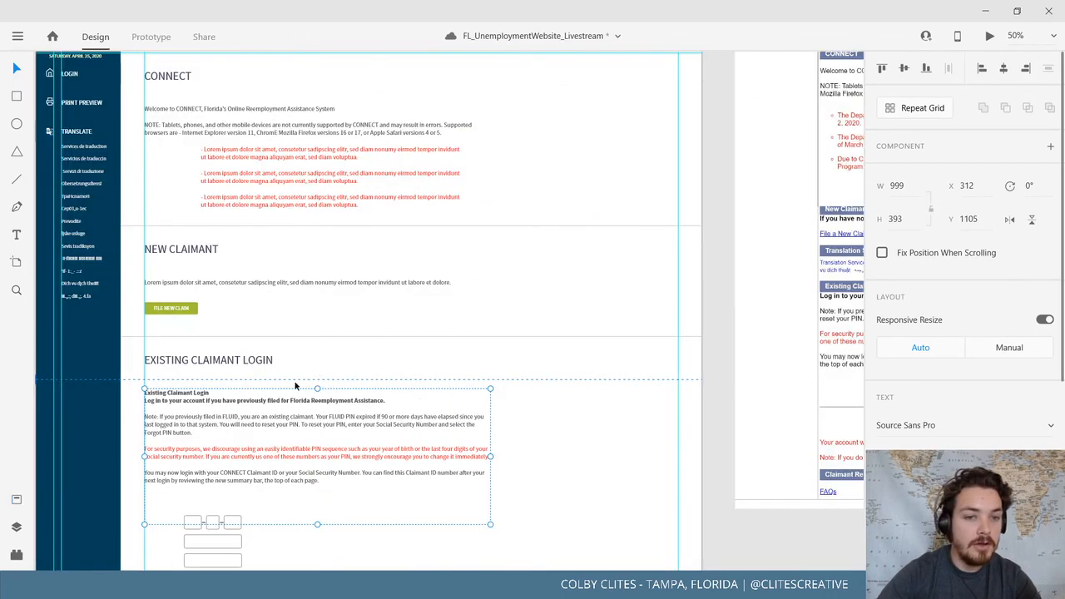
{"action": "left_click_drag", "start_coordinate": [342, 359], "coordinate": [444, 451]}
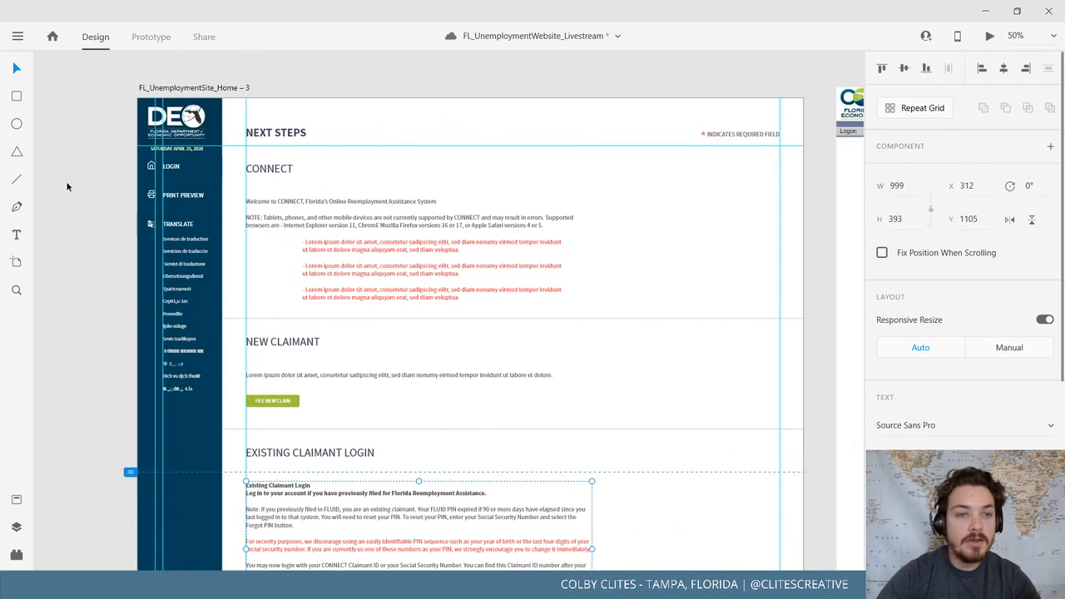
Save the document
{"action": "left_click", "coordinate": [17, 35]}
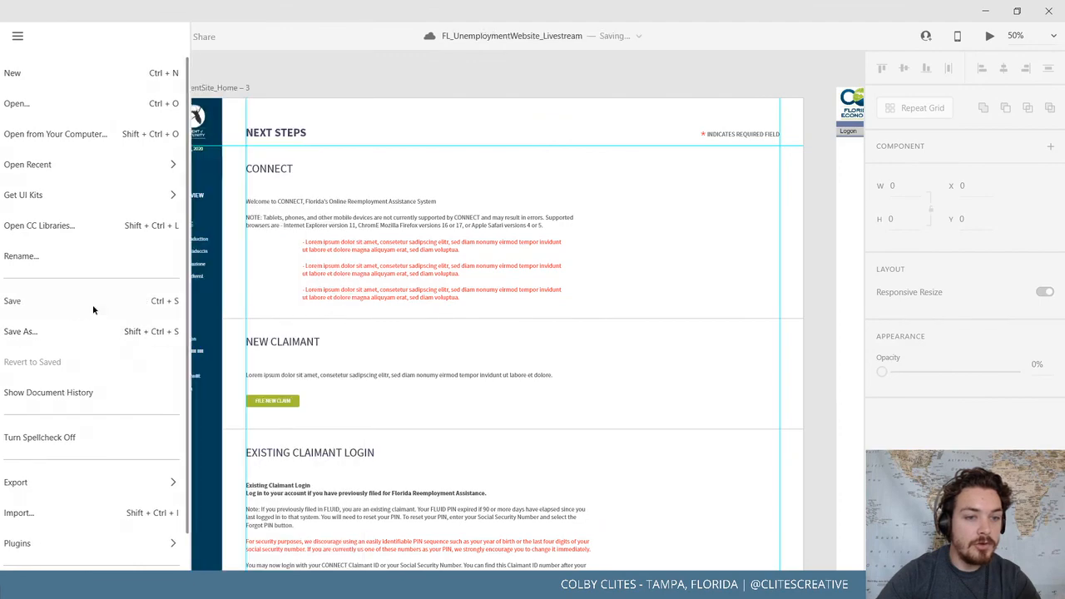
{"action": "key", "text": "Escape"}
{"action": "left_click_drag", "start_coordinate": [345, 385], "coordinate": [280, 375]}
{"action": "scroll", "coordinate": [286, 375], "scroll_direction": "down", "scroll_amount": 1}
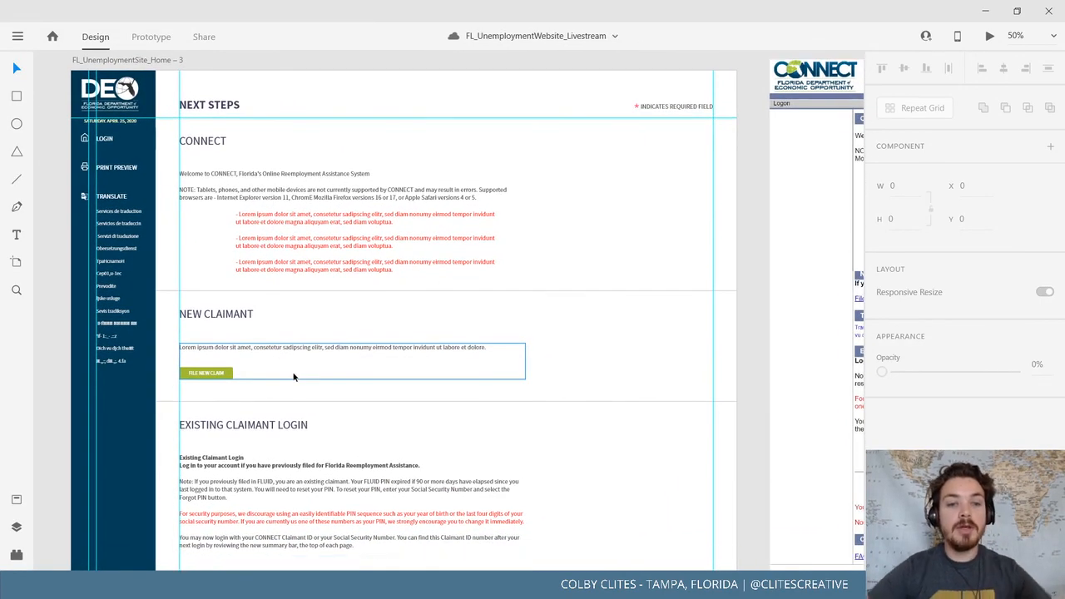
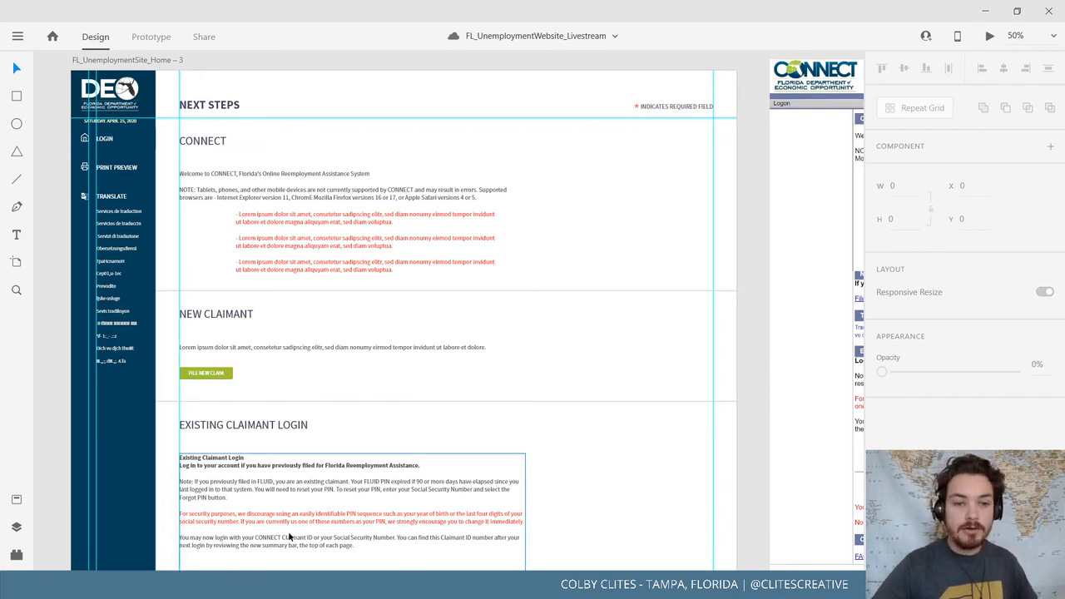
Ungroup the split top field component and group its boxes and dashes together with the two fields below
{"action": "scroll", "coordinate": [463, 250], "scroll_direction": "down", "scroll_amount": 5}
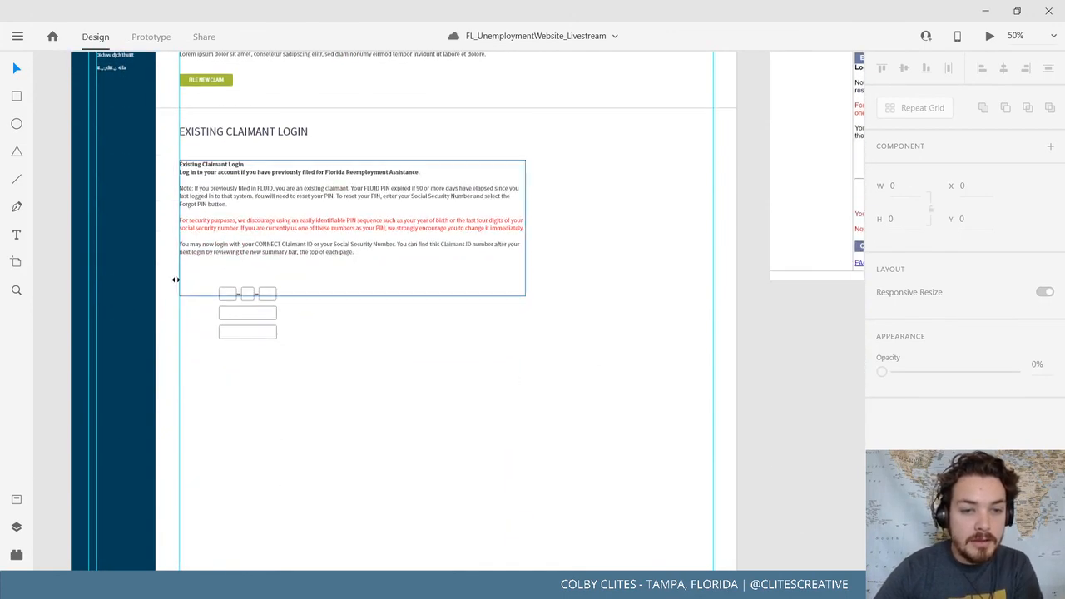
{"action": "left_click", "coordinate": [251, 296]}
{"action": "key", "text": "ctrl+="}
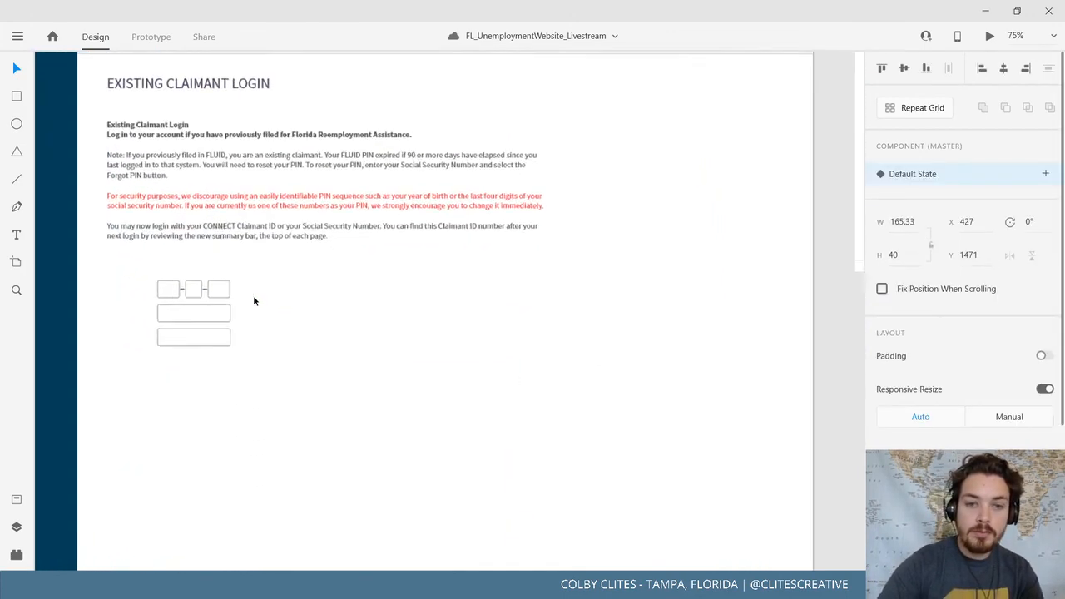
{"action": "scroll", "coordinate": [253, 295], "scroll_direction": "left", "scroll_amount": 7}
{"action": "key", "text": "ctrl+="}
{"action": "key", "text": "ctrl+="}
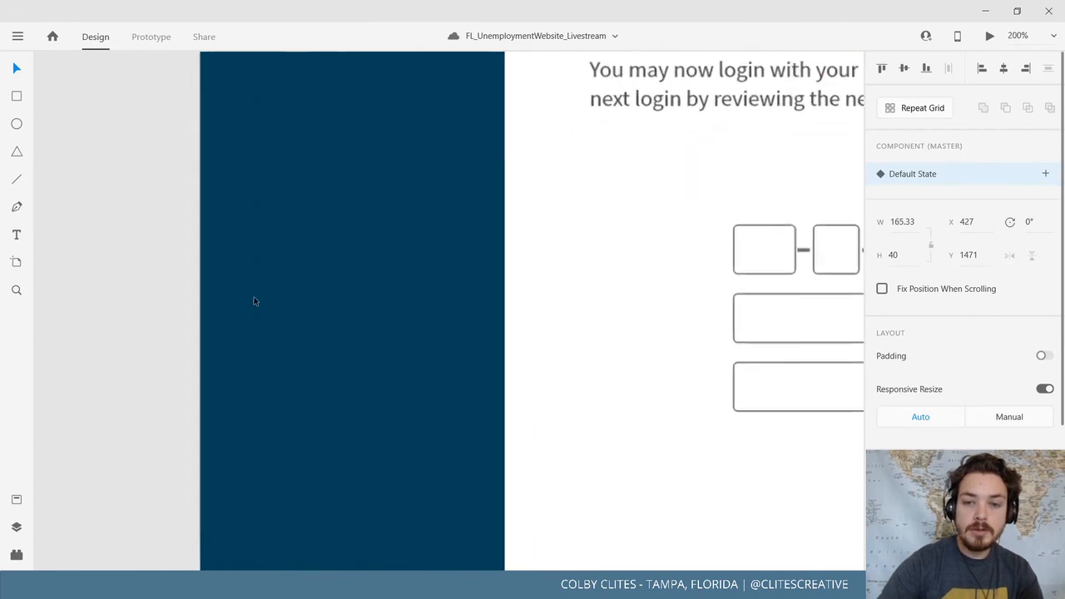
{"action": "key", "text": "ctrl+="}
{"action": "scroll", "coordinate": [253, 295], "scroll_direction": "right", "scroll_amount": 7}
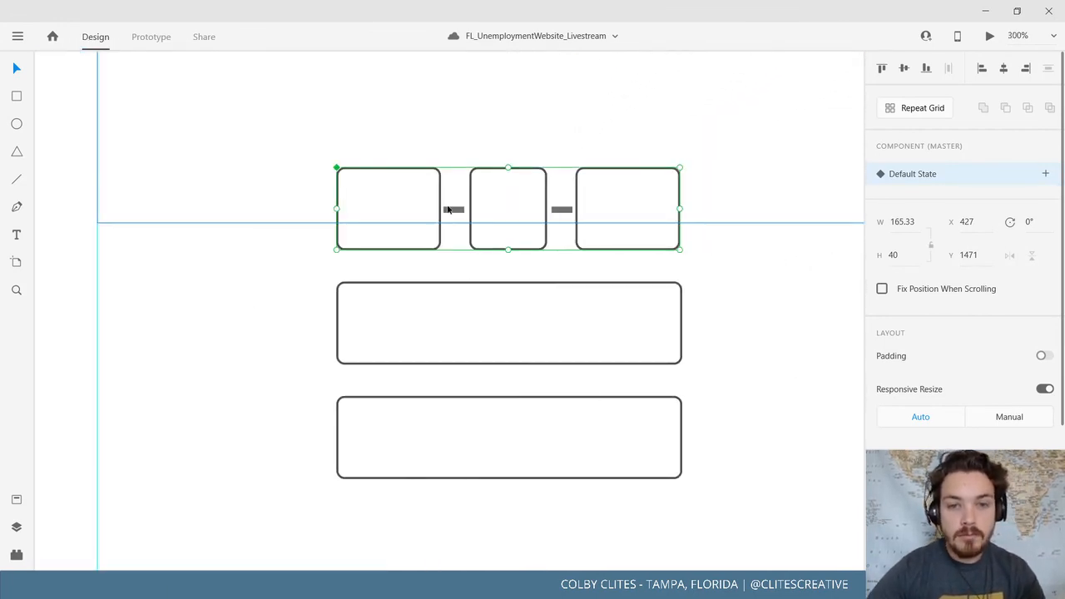
{"action": "key", "text": "ctrl+shift+g"}
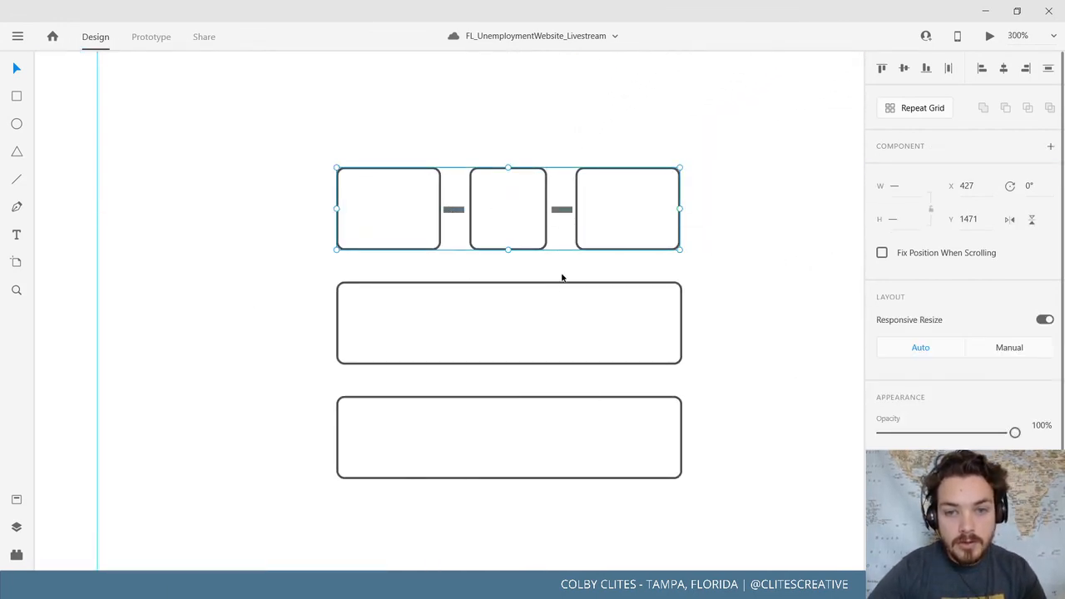
{"action": "left_click", "coordinate": [557, 295], "text": "shift"}
{"action": "left_click", "coordinate": [546, 403], "text": "shift"}
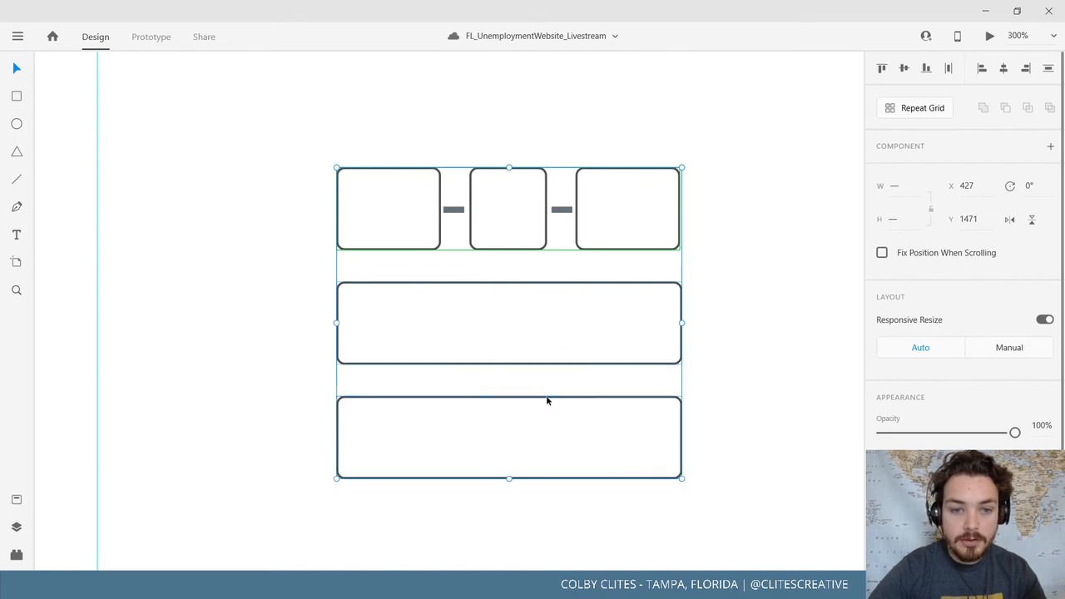
{"action": "key", "text": "ctrl+g"}
Turn the group of login fields into a reusable component and deselect it
{"action": "key", "text": "ctrl+1"}
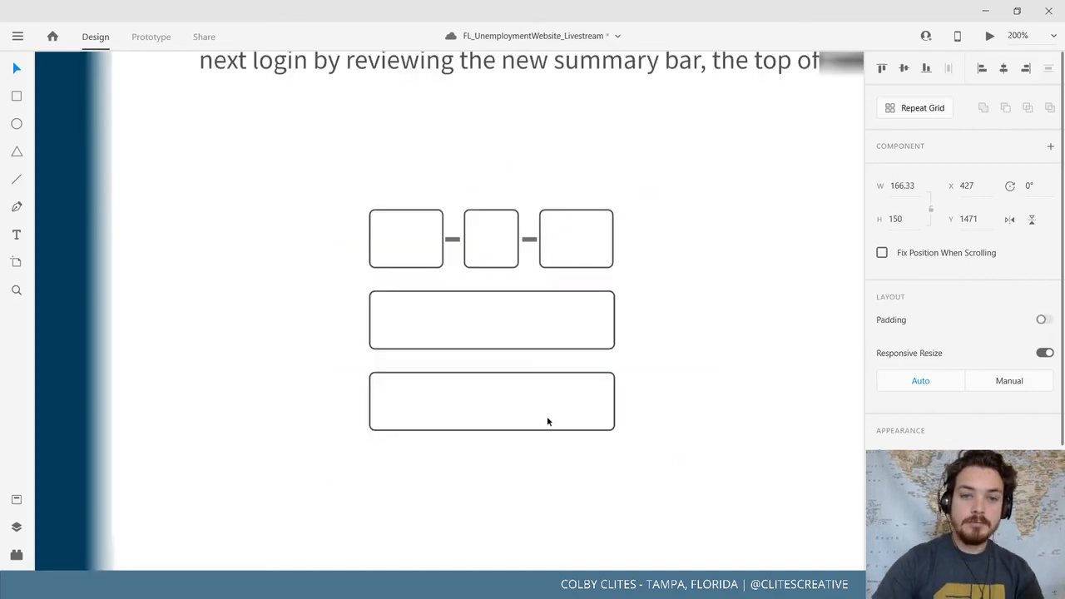
{"action": "left_click", "coordinate": [15, 500]}
{"action": "left_click", "coordinate": [187, 376]}
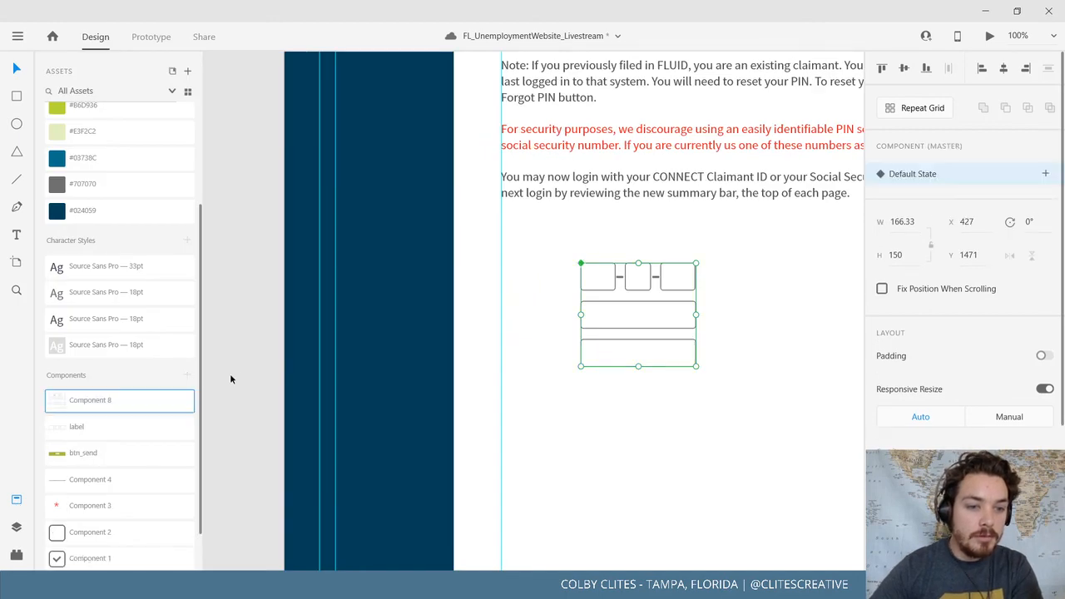
{"action": "left_click", "coordinate": [230, 373]}
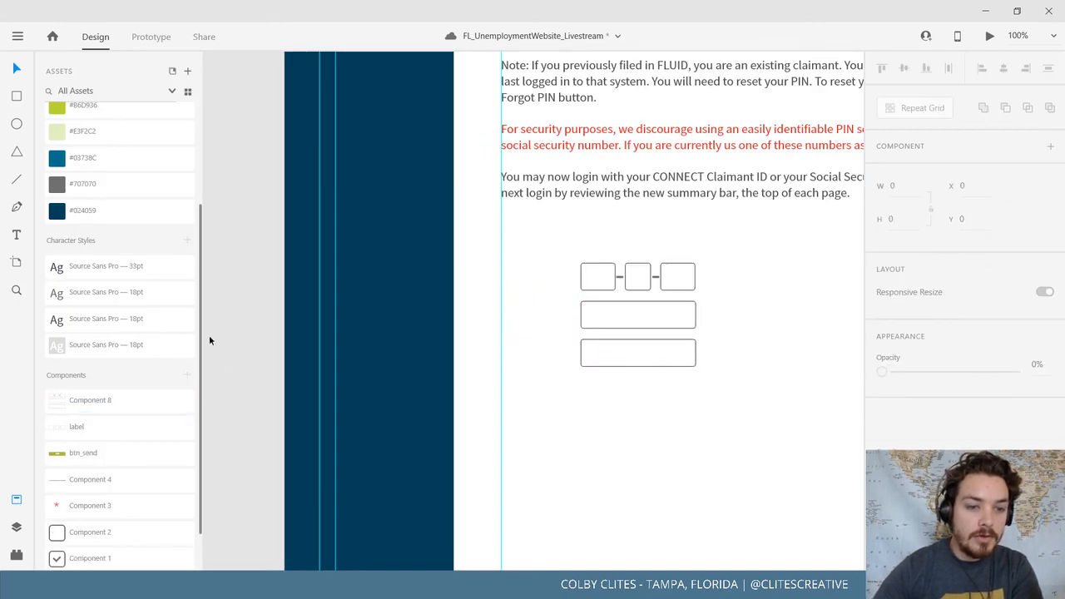
Delete the label component from the document assets and make the bottommost login field a component of its own
{"action": "right_click", "coordinate": [77, 430]}
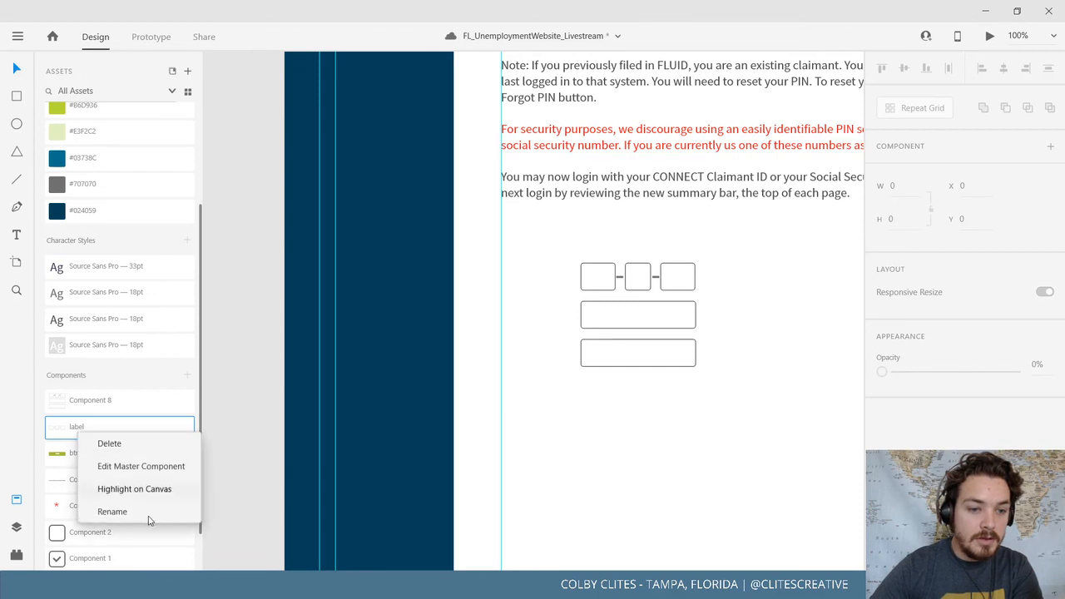
{"action": "left_click", "coordinate": [131, 445]}
{"action": "left_click", "coordinate": [641, 360]}
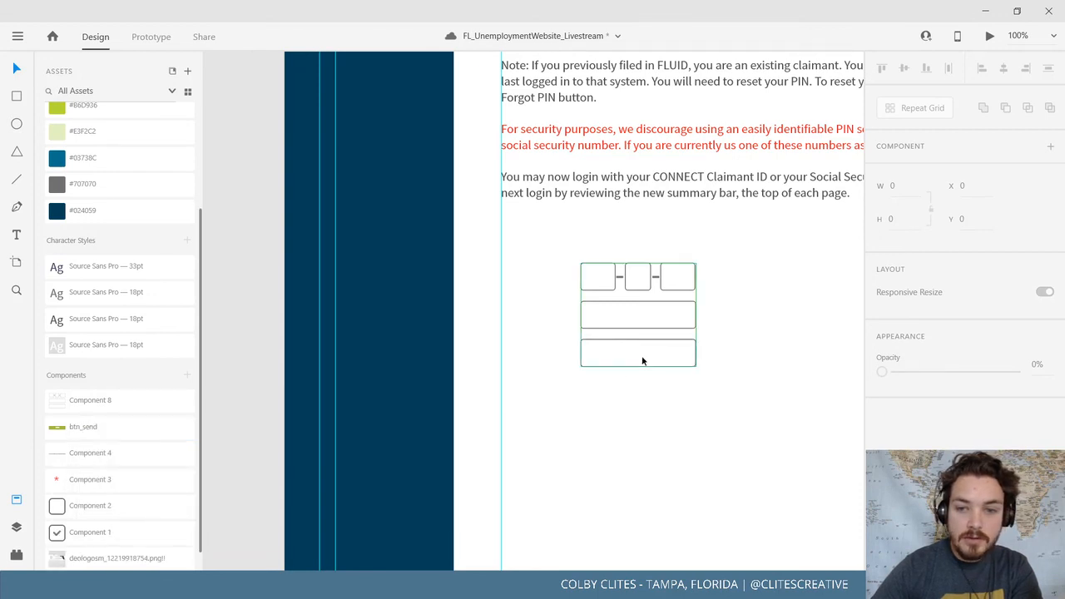
{"action": "left_click", "coordinate": [187, 378]}
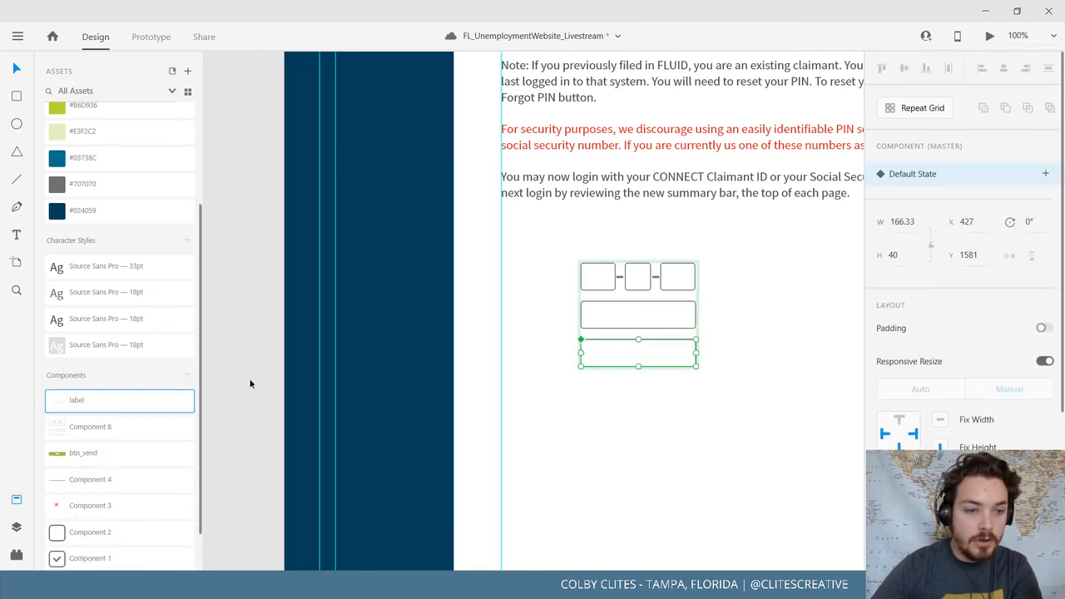
{"action": "left_click", "coordinate": [230, 379]}
Place a copy of the EXISTING CLAIMANT LOGIN heading beside the three split boxes at X 621, Y 1471
{"action": "left_click_drag", "start_coordinate": [527, 383], "coordinate": [371, 422]}
{"action": "left_click_drag", "start_coordinate": [499, 417], "coordinate": [440, 440]}
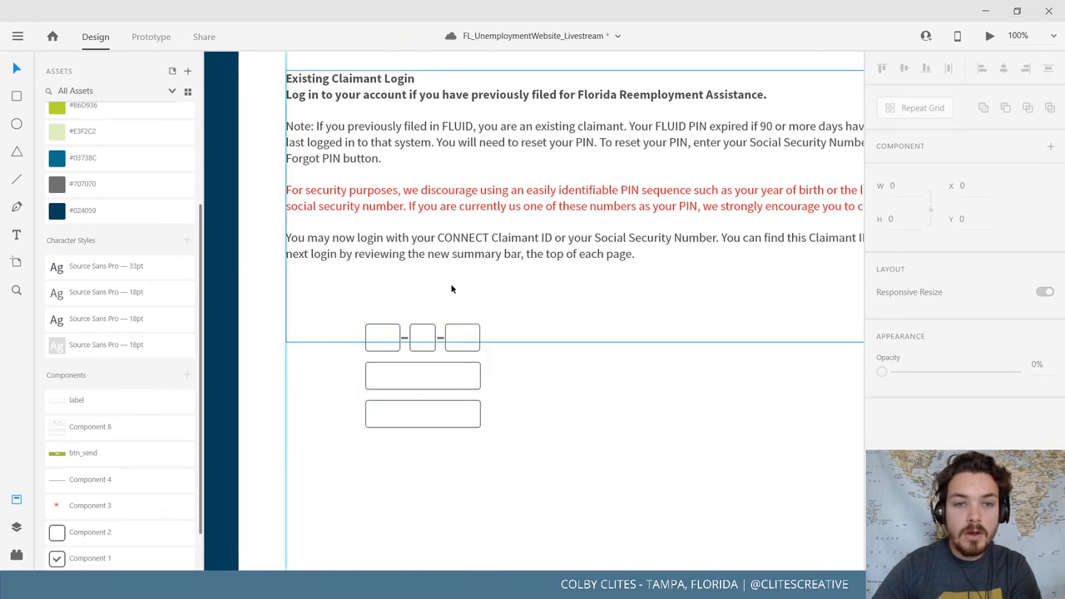
{"action": "left_click_drag", "start_coordinate": [452, 288], "coordinate": [495, 436]}
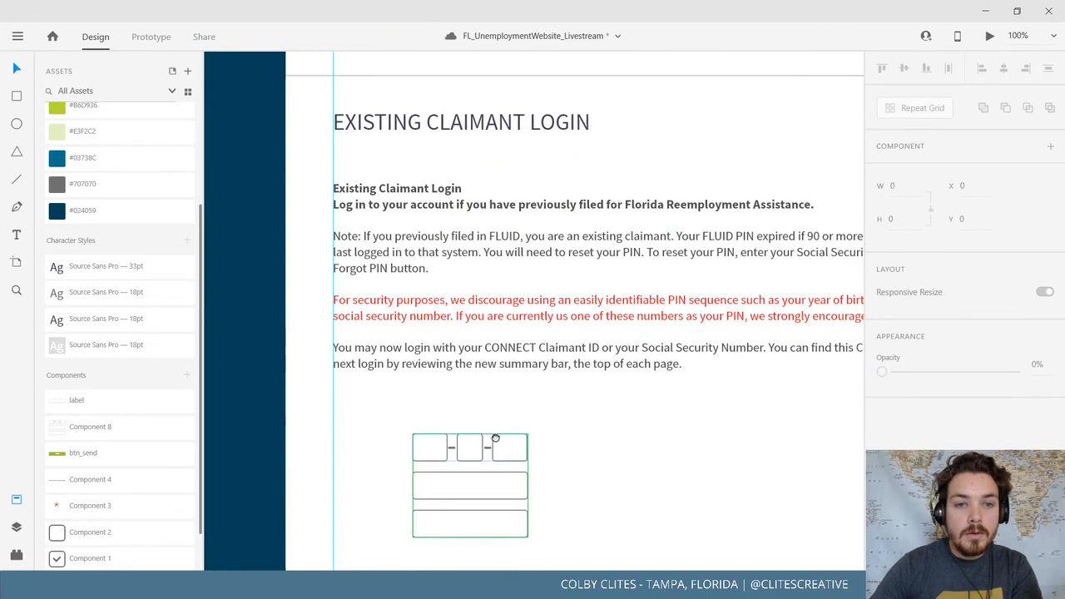
{"action": "left_click_drag", "start_coordinate": [535, 118], "coordinate": [746, 442]}
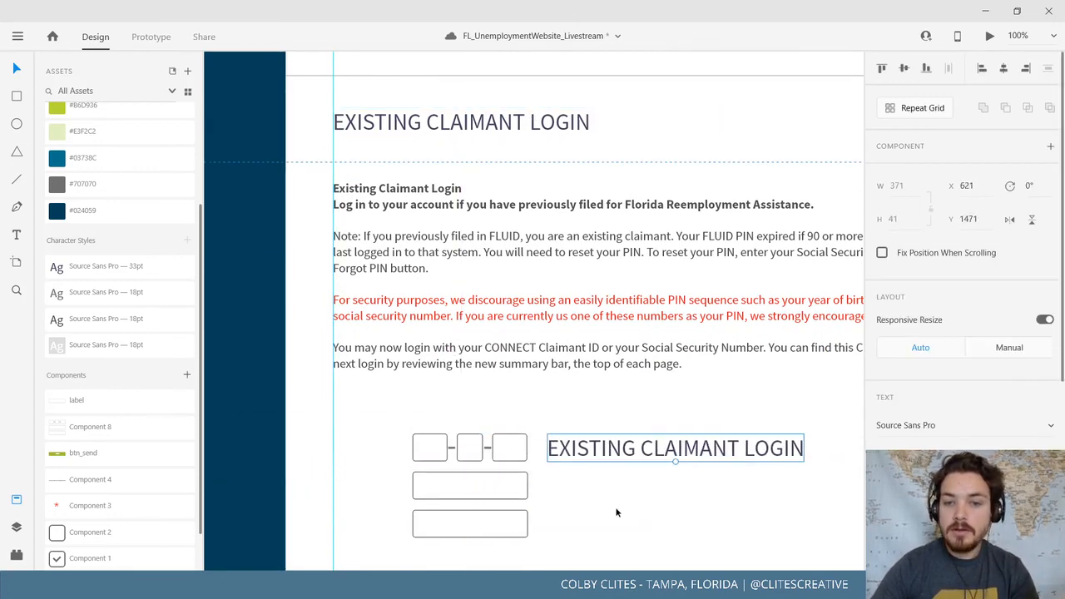
Move the login field component out to the right of the EXISTING CLAIMANT LOGIN heading copy
{"action": "left_click_drag", "start_coordinate": [615, 511], "coordinate": [534, 439]}
{"action": "left_click_drag", "start_coordinate": [364, 426], "coordinate": [753, 469]}
{"action": "left_click_drag", "start_coordinate": [530, 464], "coordinate": [854, 460]}
Shorten the instruction paragraph's text box to a height of 284 so it clears the heading copy below
{"action": "left_click_drag", "start_coordinate": [763, 375], "coordinate": [550, 366]}
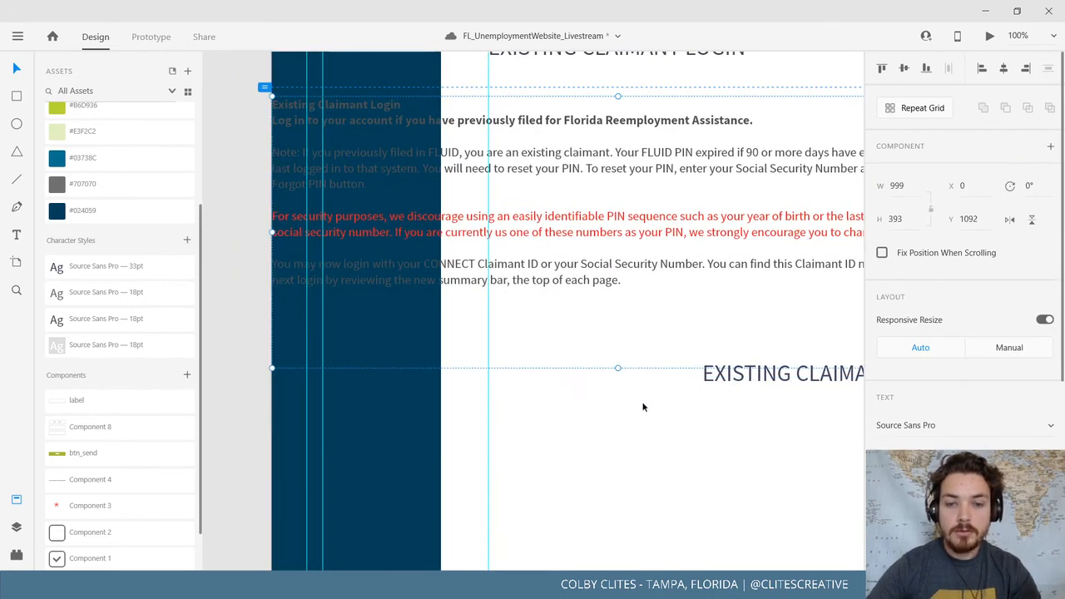
{"action": "key", "text": "ctrl+z"}
{"action": "scroll", "coordinate": [528, 452], "scroll_direction": "right", "scroll_amount": 5}
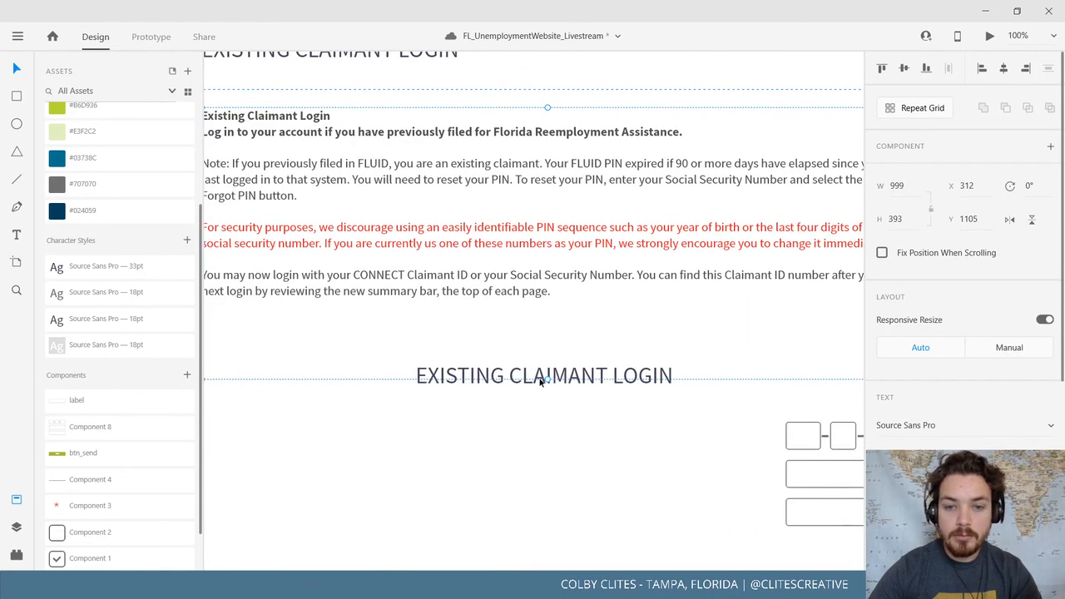
{"action": "left_click_drag", "start_coordinate": [565, 348], "coordinate": [583, 305]}
{"action": "left_click", "coordinate": [338, 444]}
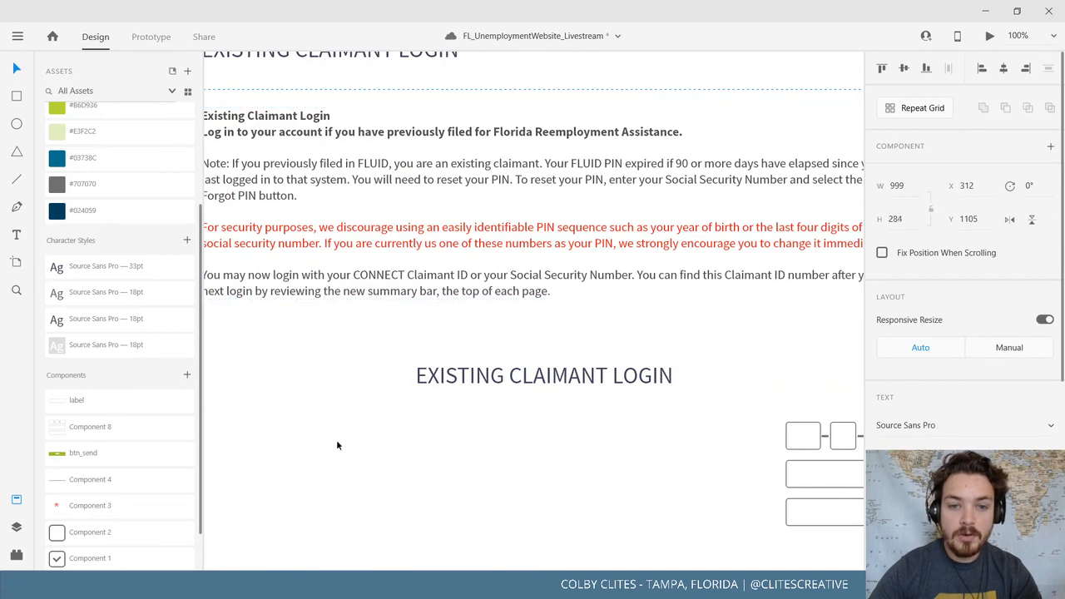
Place the heading copy under the paragraph at X 312, Y 1433 and apply the grey Source Sans Pro 18pt character style
{"action": "left_click_drag", "start_coordinate": [358, 429], "coordinate": [624, 400]}
{"action": "left_click_drag", "start_coordinate": [722, 349], "coordinate": [508, 323]}
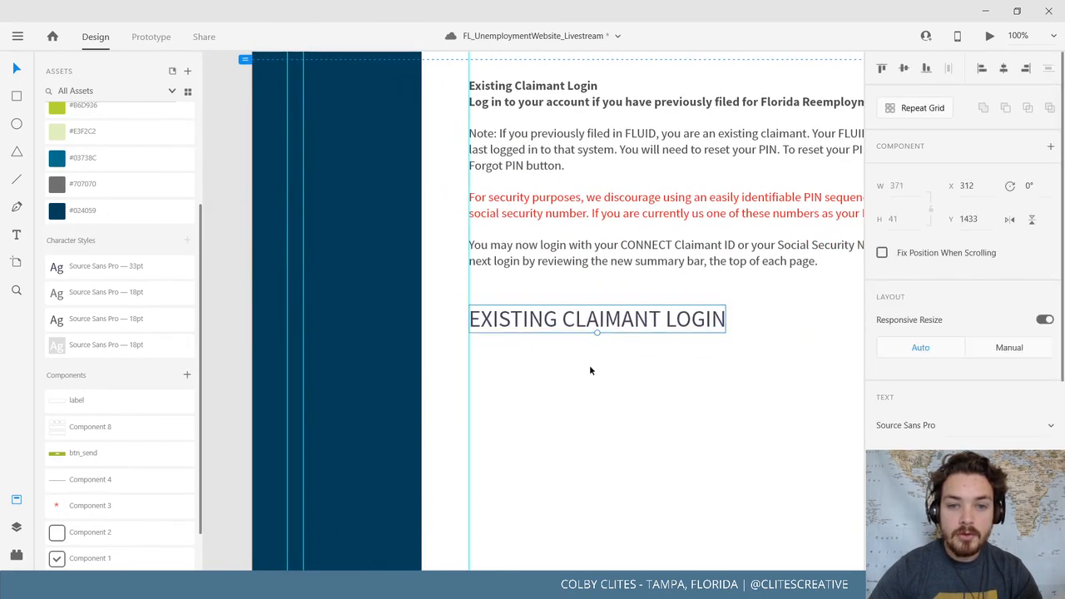
{"action": "left_click_drag", "start_coordinate": [622, 403], "coordinate": [524, 413]}
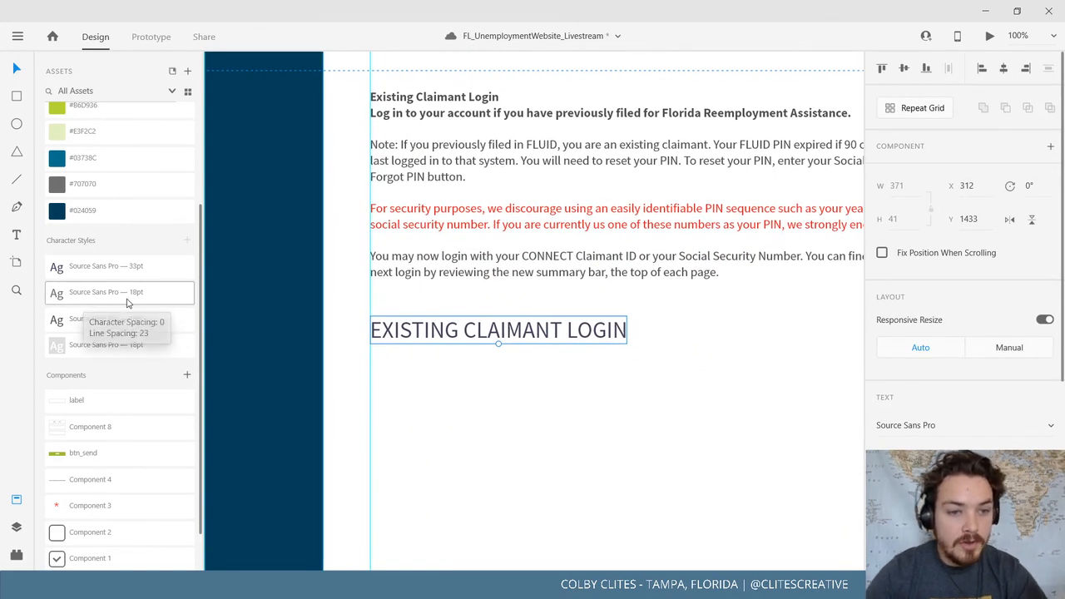
{"action": "left_click", "coordinate": [127, 301]}
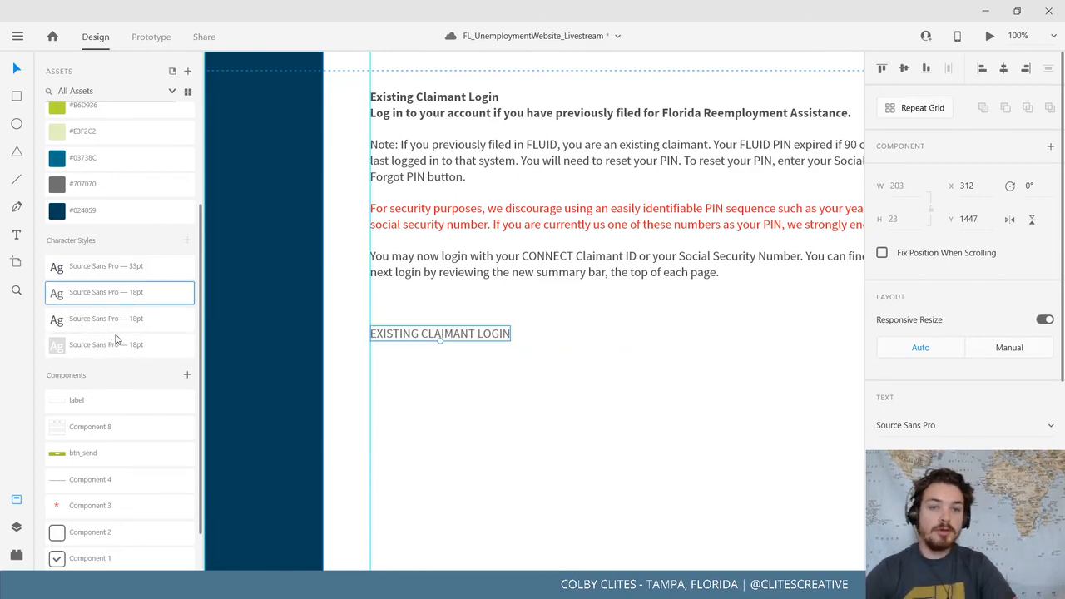
Move the login field component beside the small label to X 543, Y 1441 and hide the document assets
{"action": "mouse_move", "coordinate": [566, 385]}
{"action": "left_mouse_down"}
{"action": "mouse_move", "coordinate": [105, 403]}
{"action": "mouse_move", "coordinate": [553, 372]}
{"action": "left_mouse_up"}
{"action": "left_click_drag", "start_coordinate": [793, 415], "coordinate": [368, 334]}
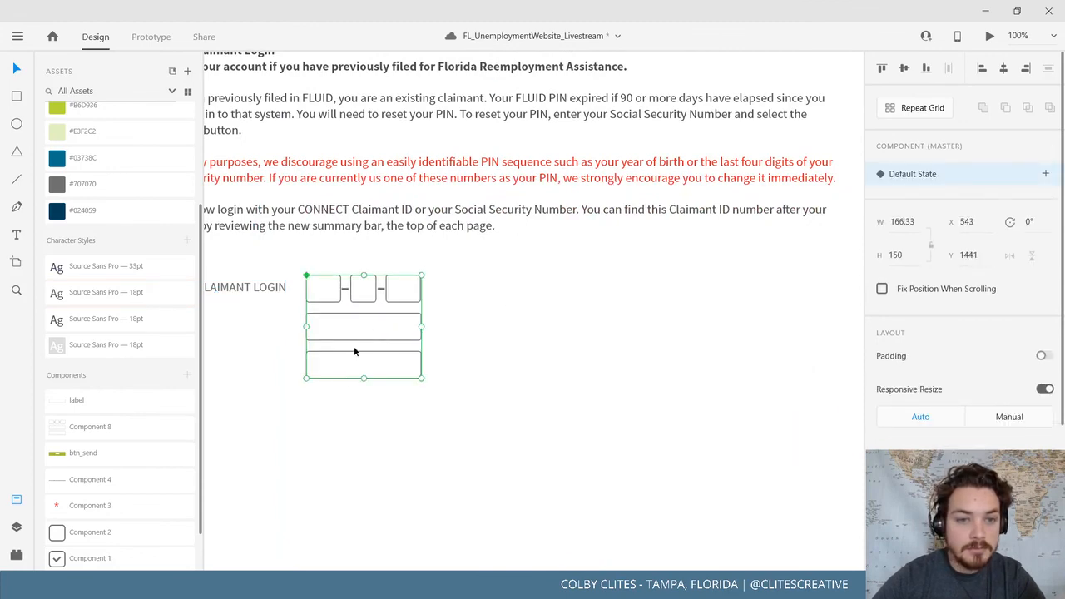
{"action": "left_click_drag", "start_coordinate": [332, 394], "coordinate": [431, 414]}
{"action": "key", "text": "ctrl+minus"}
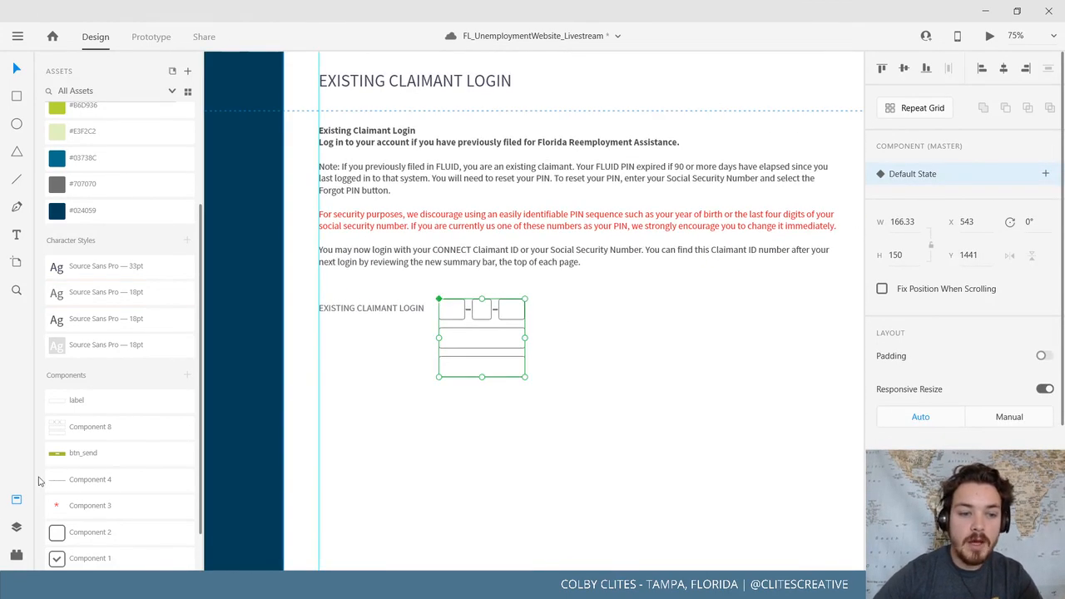
{"action": "left_click", "coordinate": [16, 502]}
{"action": "left_click", "coordinate": [578, 384]}
Right-align the text of the EXISTING CLAIMANT LOGIN label beside the split number boxes
{"action": "left_click_drag", "start_coordinate": [479, 388], "coordinate": [133, 468]}
{"action": "left_click_drag", "start_coordinate": [554, 463], "coordinate": [514, 449]}
{"action": "left_click_drag", "start_coordinate": [188, 463], "coordinate": [537, 419]}
{"action": "scroll", "coordinate": [316, 357], "scroll_direction": "left", "scroll_amount": 5}
{"action": "left_click", "coordinate": [241, 327]}
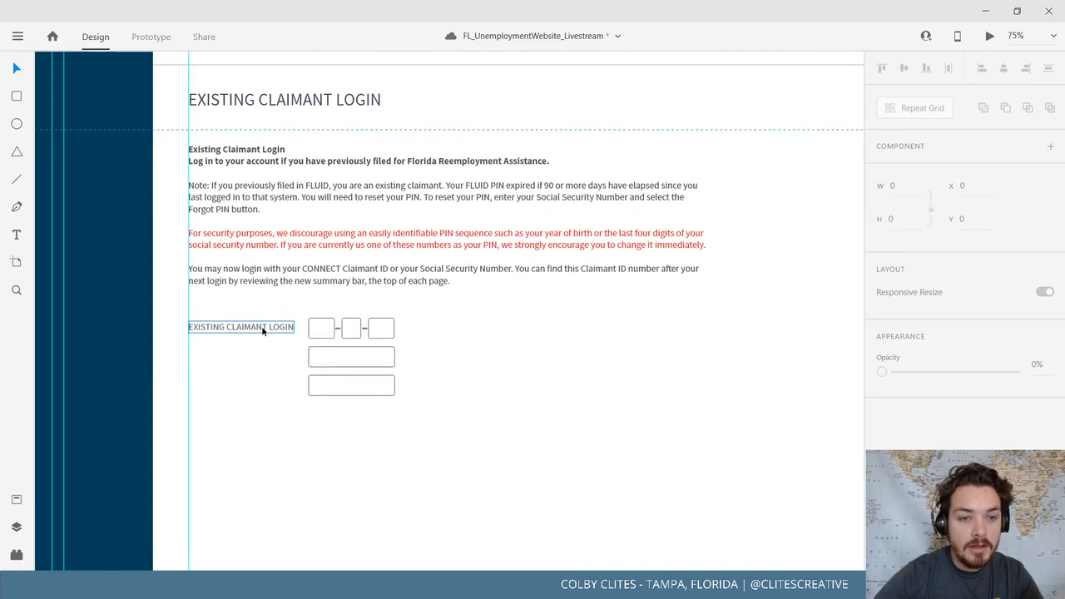
{"action": "scroll", "coordinate": [959, 396], "scroll_direction": "down", "scroll_amount": 2}
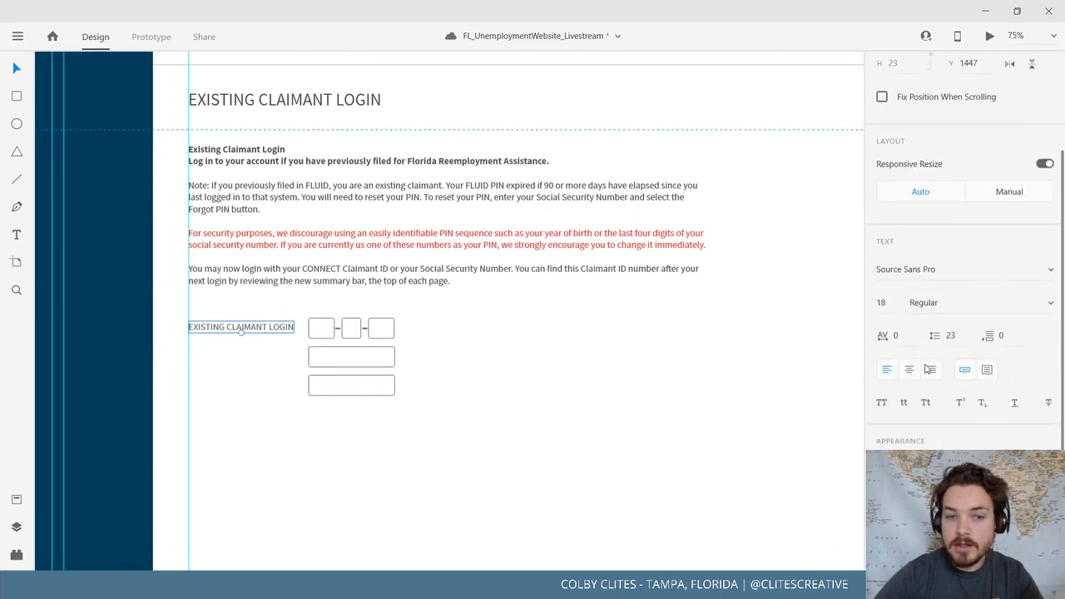
Change the text of the label beside the split number boxes to SOCIAL SECURITY NUMBER
{"action": "double_click", "coordinate": [274, 328]}
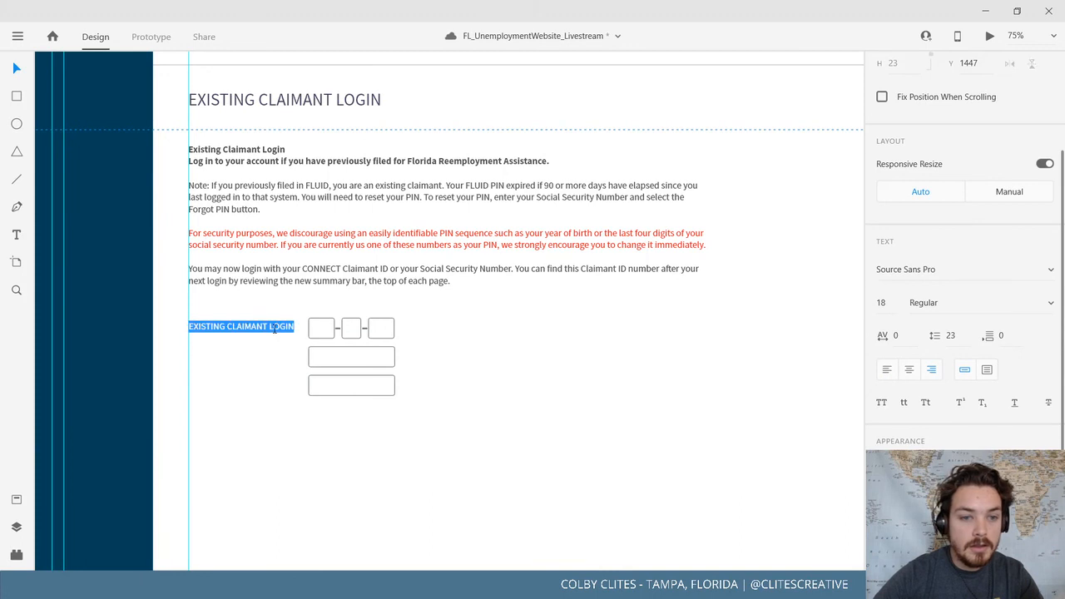
{"action": "left_click", "coordinate": [273, 328]}
{"action": "key", "text": "ctrl+a"}
{"action": "type", "text": "so"}
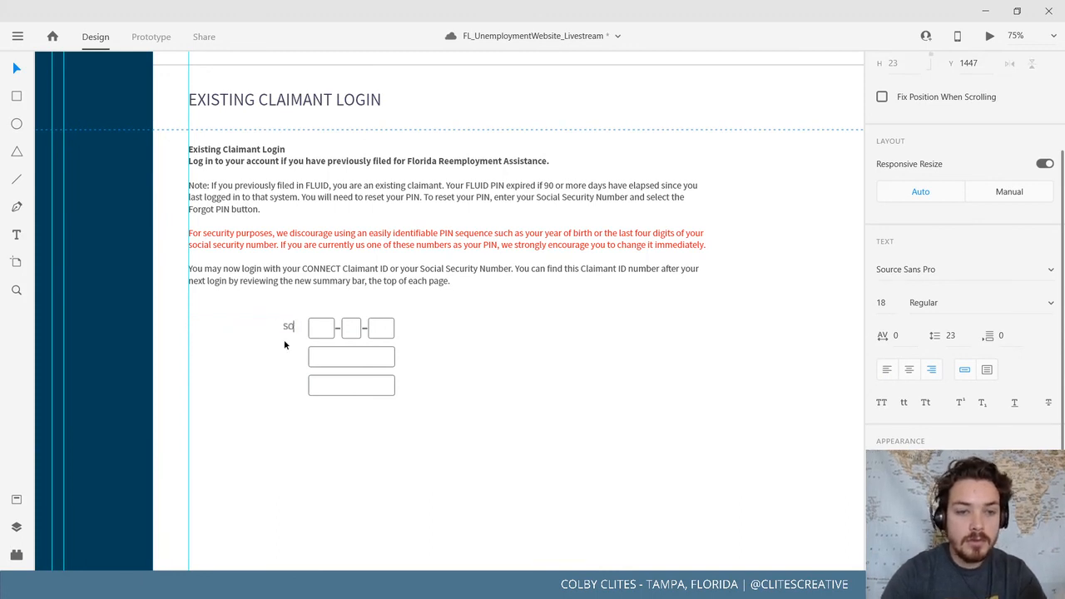
{"action": "type", "text": "cial secu"}
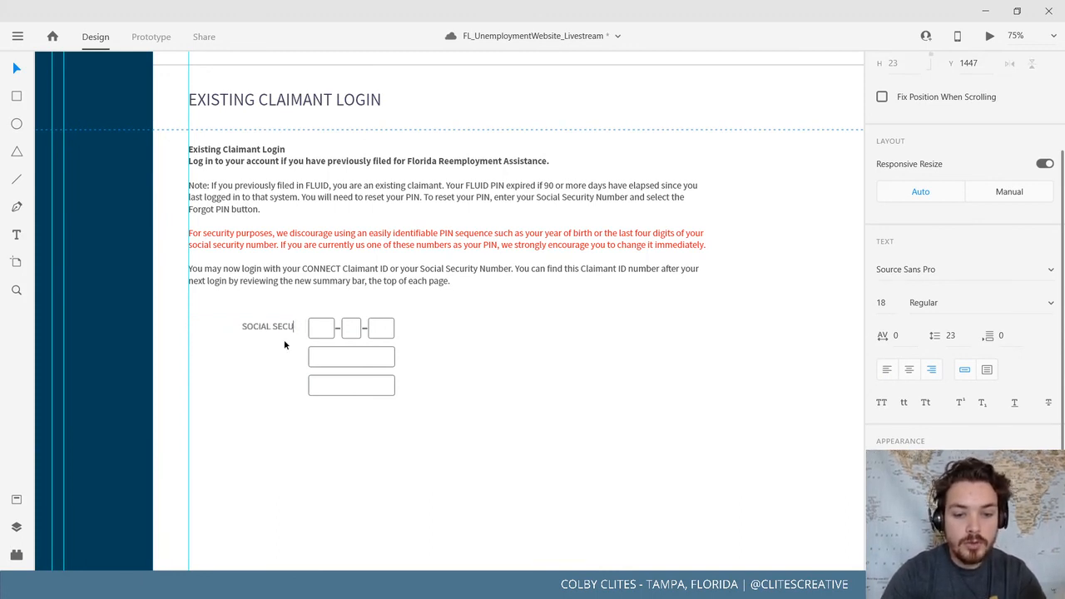
{"action": "type", "text": "rity n"}
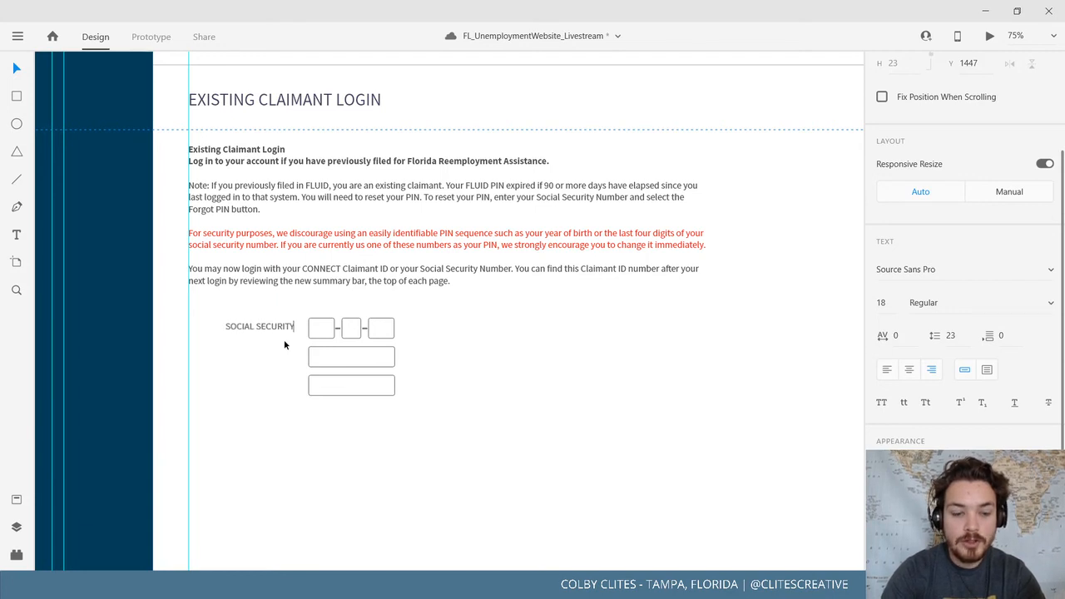
{"action": "type", "text": "umber"}
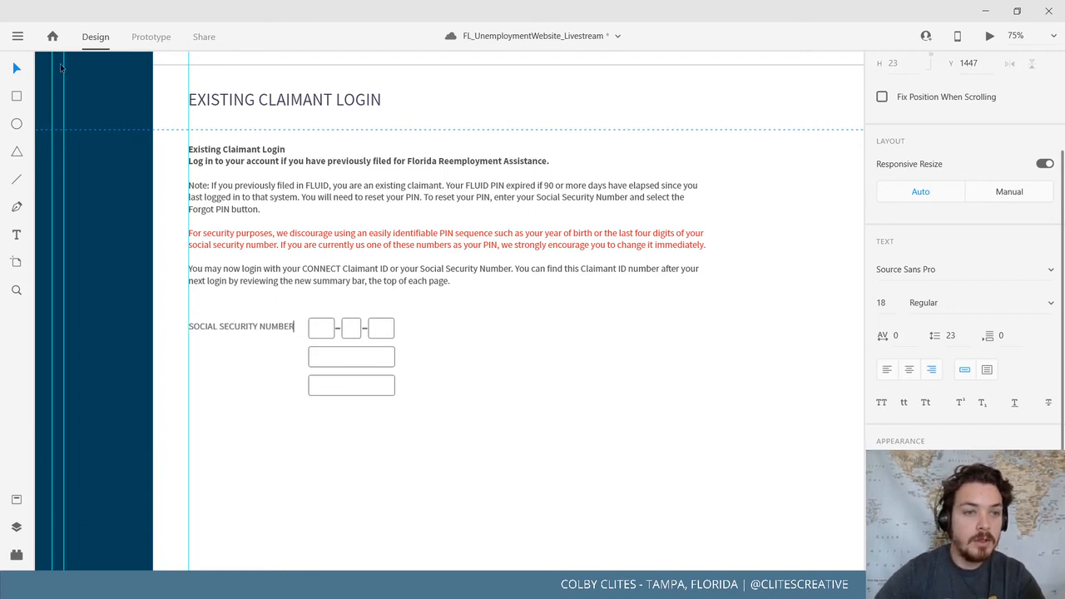
{"action": "left_click", "coordinate": [20, 73]}
Shift the SOCIAL SECURITY NUMBER label closer to the boxes and duplicate it beside the two lower fields at Y 1505 and Y 1563
{"action": "left_click_drag", "start_coordinate": [279, 331], "coordinate": [288, 328]}
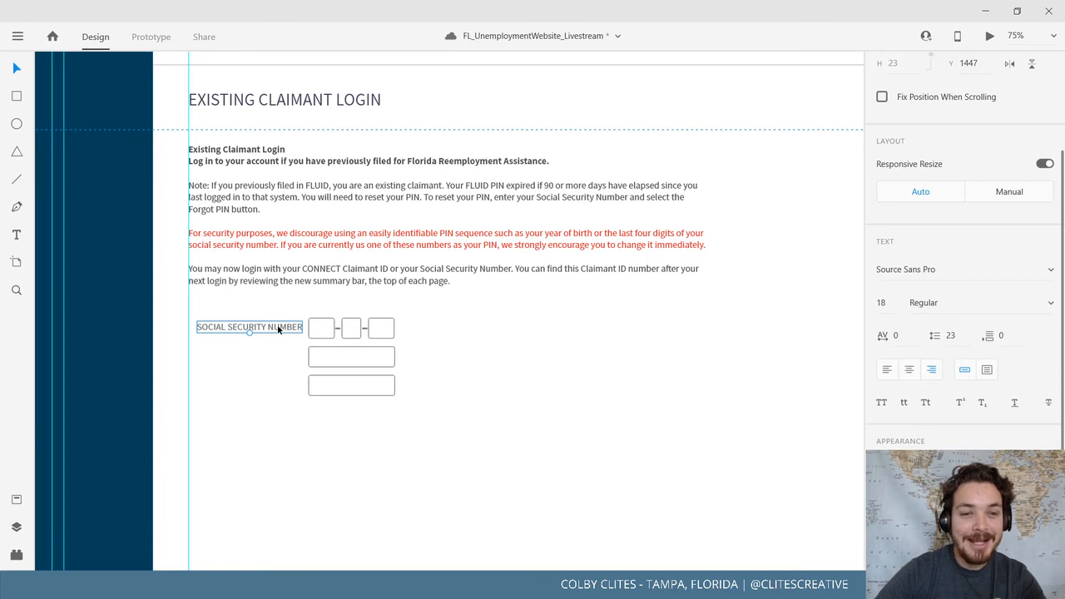
{"action": "key", "text": "alt"}
{"action": "left_click_drag", "start_coordinate": [279, 336], "coordinate": [258, 384]}
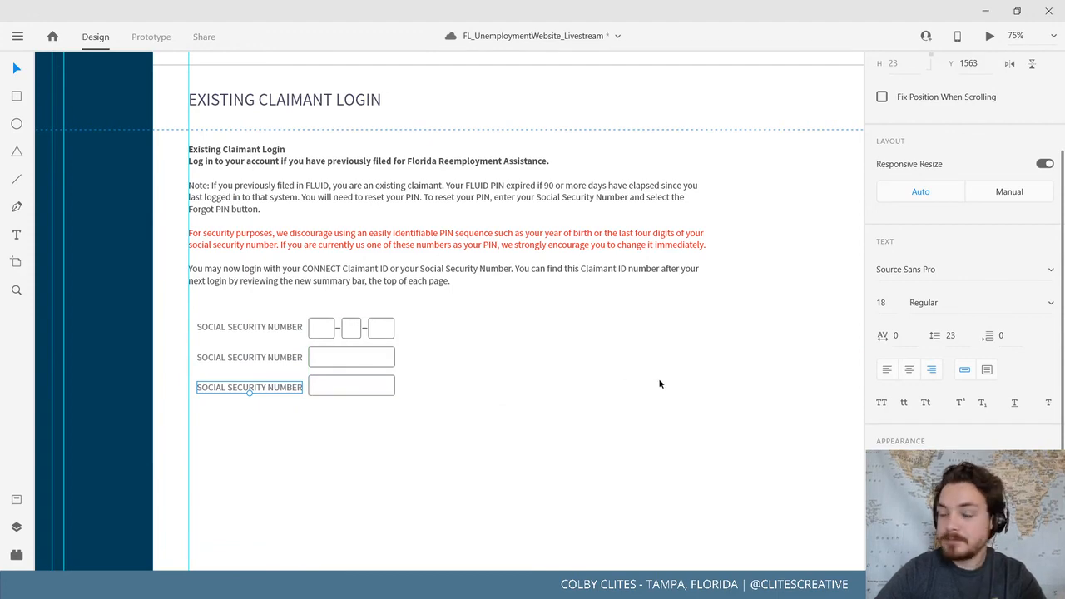
Change the text of the label beside the middle login field to OR CLAIMANT ID
{"action": "left_click_drag", "start_coordinate": [661, 383], "coordinate": [134, 456]}
{"action": "left_click_drag", "start_coordinate": [573, 414], "coordinate": [703, 368]}
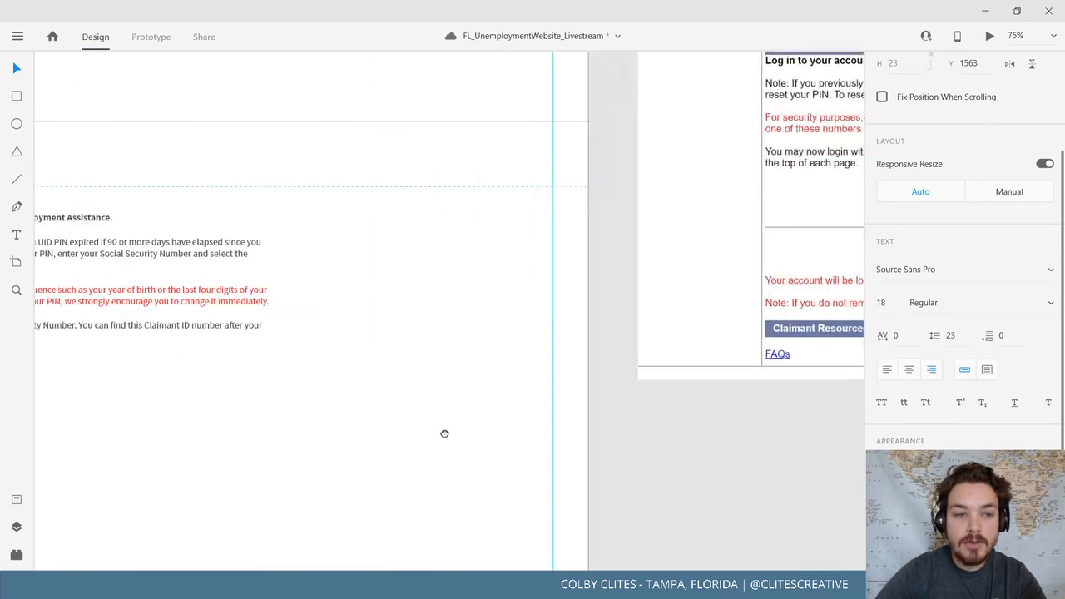
{"action": "left_click_drag", "start_coordinate": [104, 440], "coordinate": [570, 399]}
{"action": "double_click", "coordinate": [297, 374]}
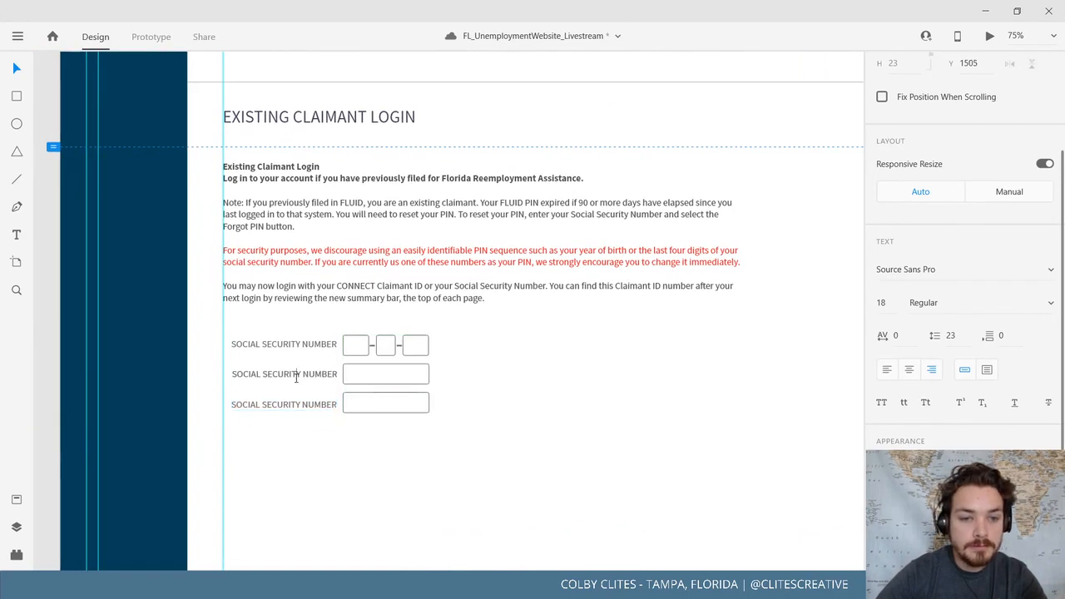
{"action": "type", "text": "OR CLAIMANT"}
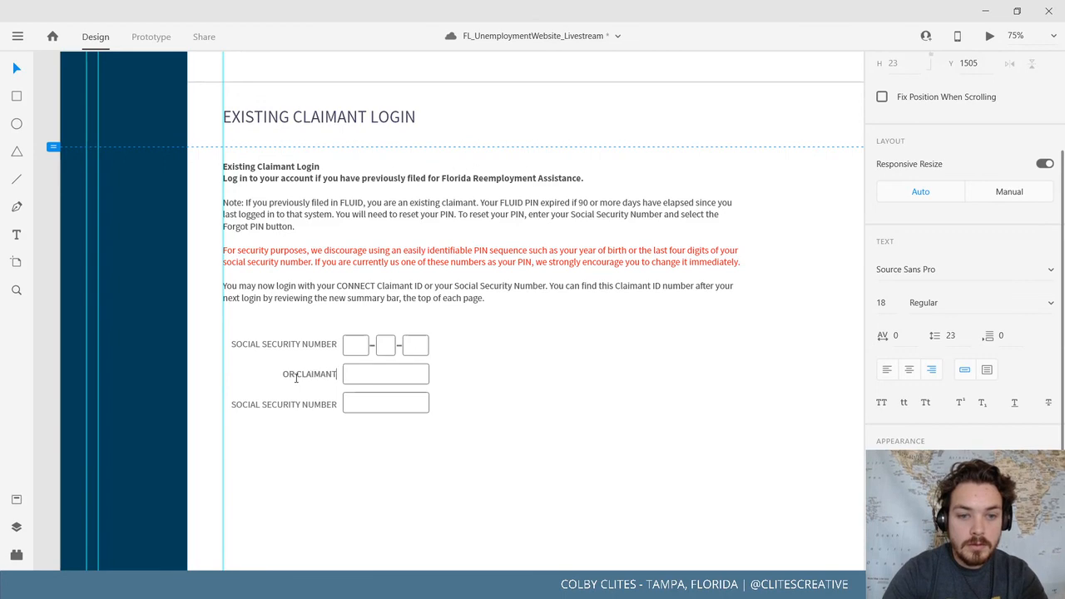
{"action": "type", "text": " ID"}
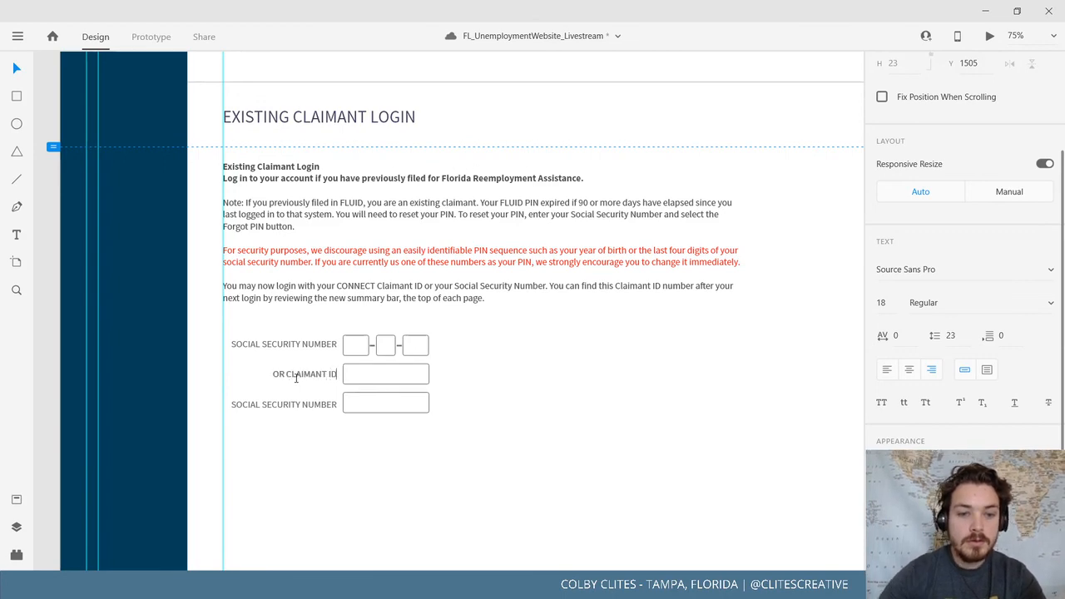
{"action": "left_click", "coordinate": [17, 70]}
{"action": "left_click", "coordinate": [598, 367]}
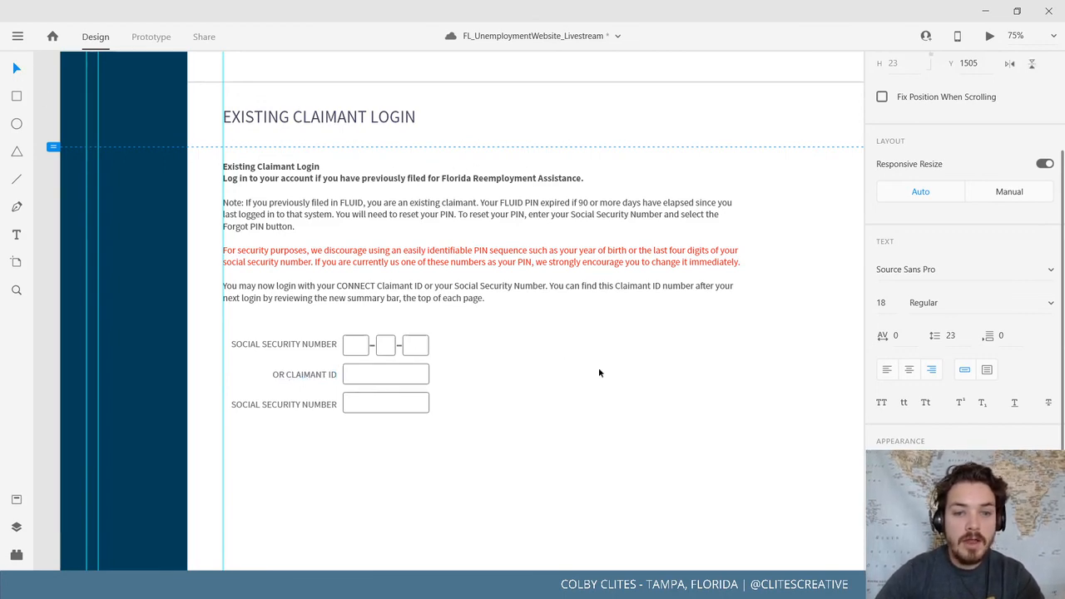
Change the text of the label beside the bottommost login field to PIN
{"action": "left_click_drag", "start_coordinate": [527, 399], "coordinate": [2, 456]}
{"action": "left_click_drag", "start_coordinate": [608, 370], "coordinate": [31, 419]}
{"action": "left_click_drag", "start_coordinate": [95, 418], "coordinate": [642, 386]}
{"action": "left_click_drag", "start_coordinate": [197, 426], "coordinate": [523, 377]}
{"action": "left_click_drag", "start_coordinate": [313, 311], "coordinate": [422, 355]}
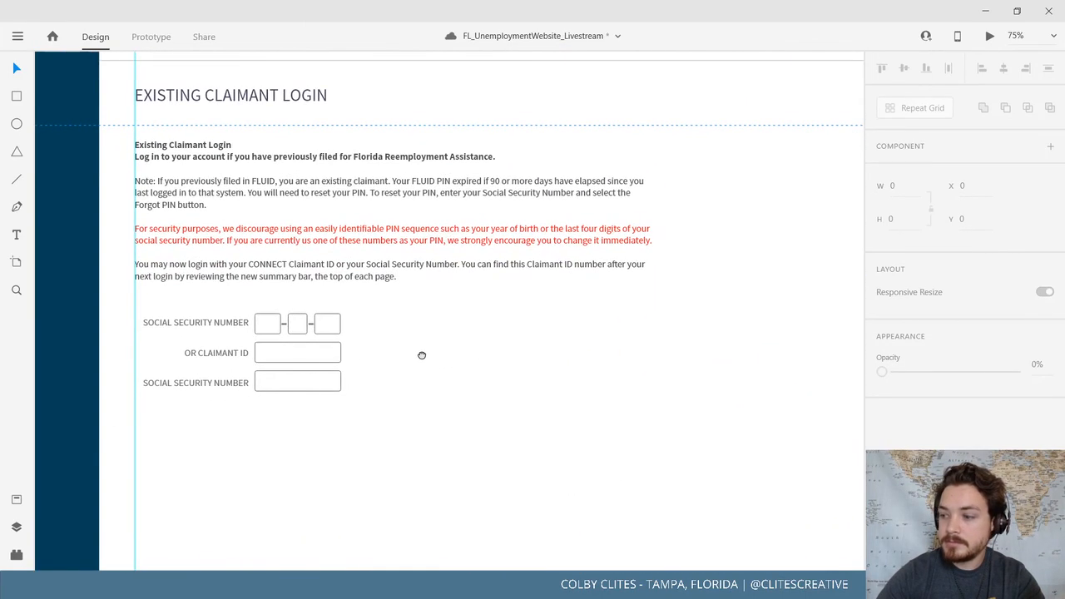
{"action": "left_click", "coordinate": [226, 382]}
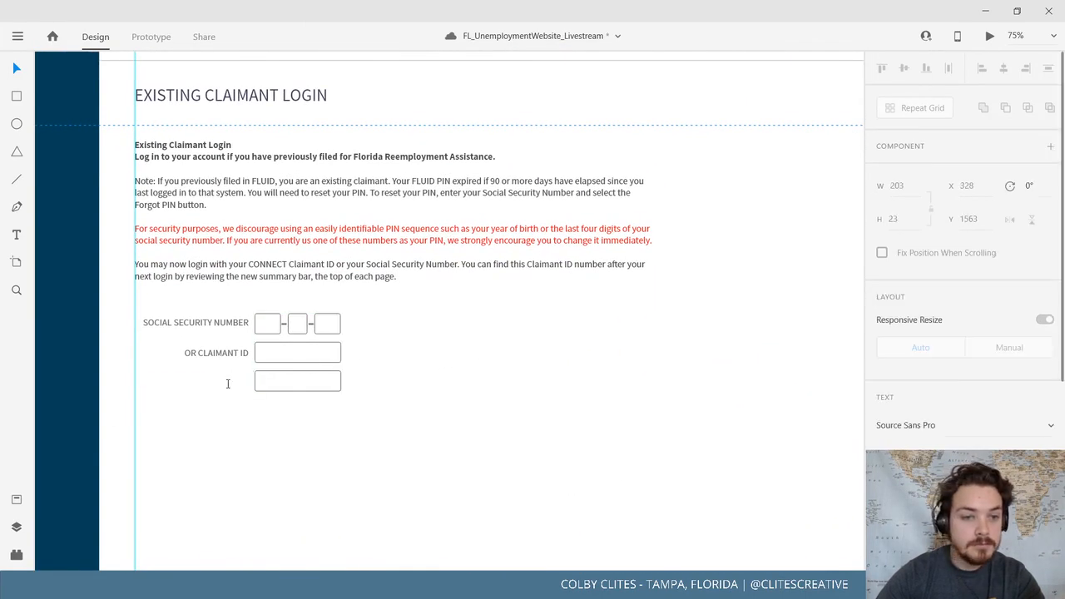
{"action": "double_click", "coordinate": [227, 382]}
{"action": "type", "text": "PIN"}
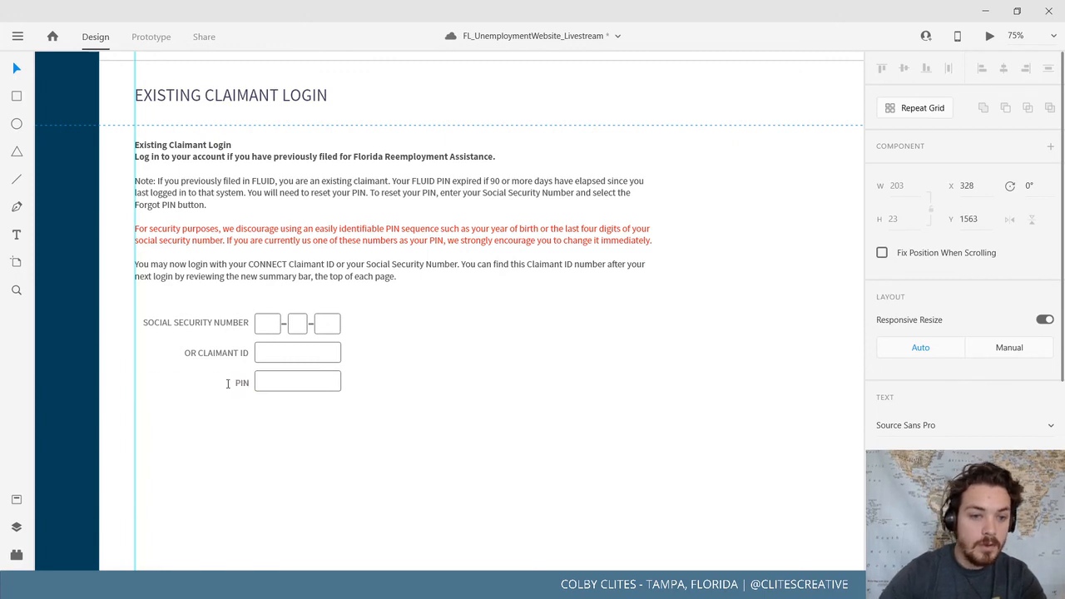
{"action": "left_click", "coordinate": [9, 75]}
{"action": "left_click", "coordinate": [365, 494]}
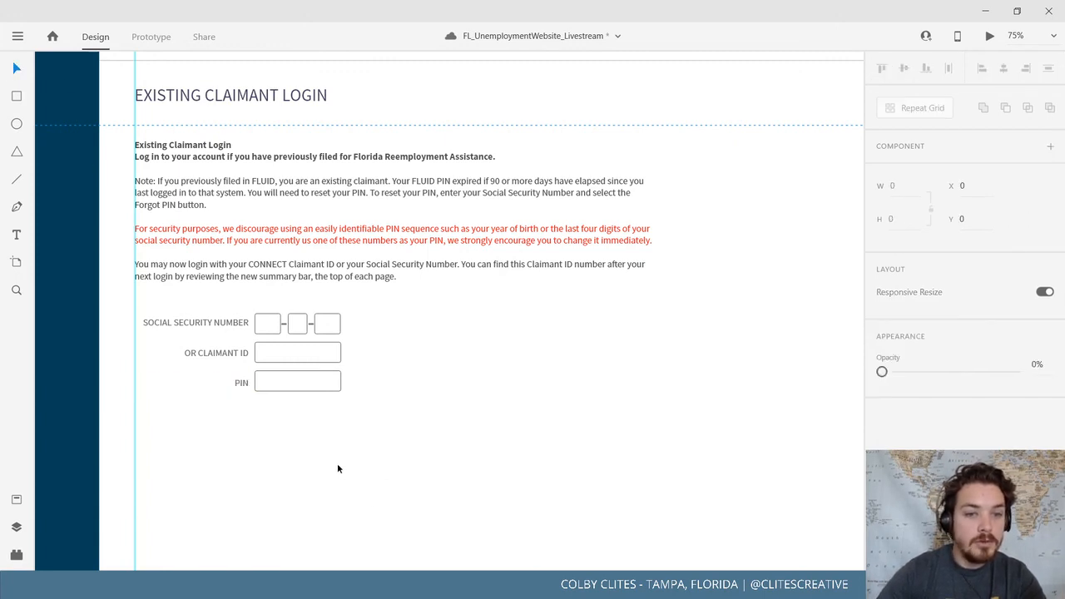
Save the document with the finished login field labels
{"action": "left_click_drag", "start_coordinate": [338, 466], "coordinate": [400, 513]}
{"action": "left_click", "coordinate": [369, 405]}
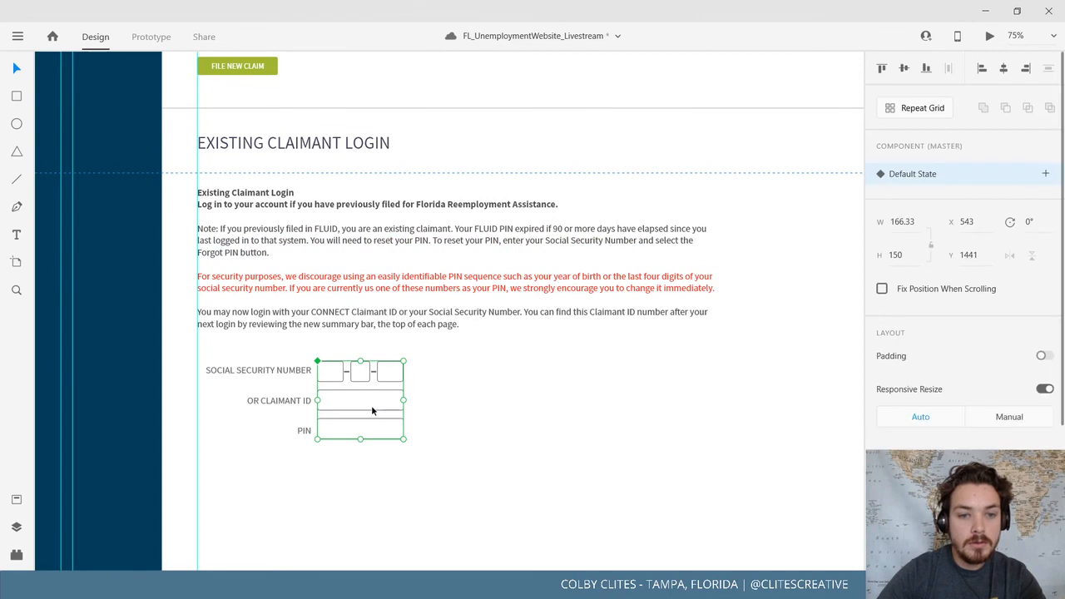
{"action": "left_click", "coordinate": [388, 470]}
{"action": "mouse_move", "coordinate": [414, 485]}
{"action": "left_mouse_down"}
{"action": "mouse_move", "coordinate": [414, 471]}
{"action": "mouse_move", "coordinate": [426, 492]}
{"action": "left_mouse_up"}
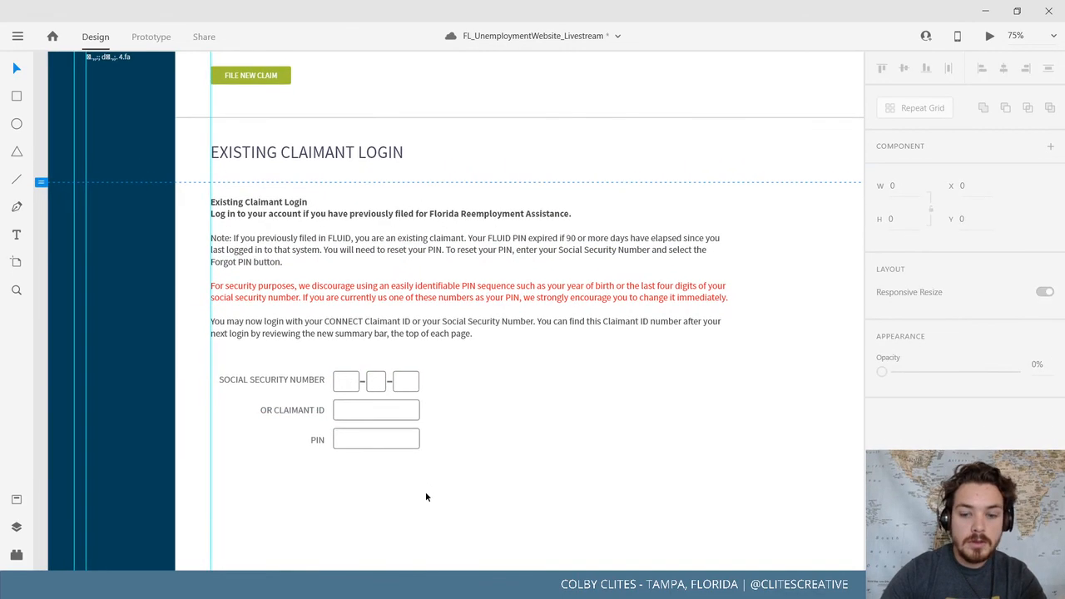
{"action": "key", "text": "ctrl+minus"}
{"action": "key", "text": "ctrl+minus"}
{"action": "scroll", "coordinate": [202, 285], "scroll_direction": "up", "scroll_amount": 2}
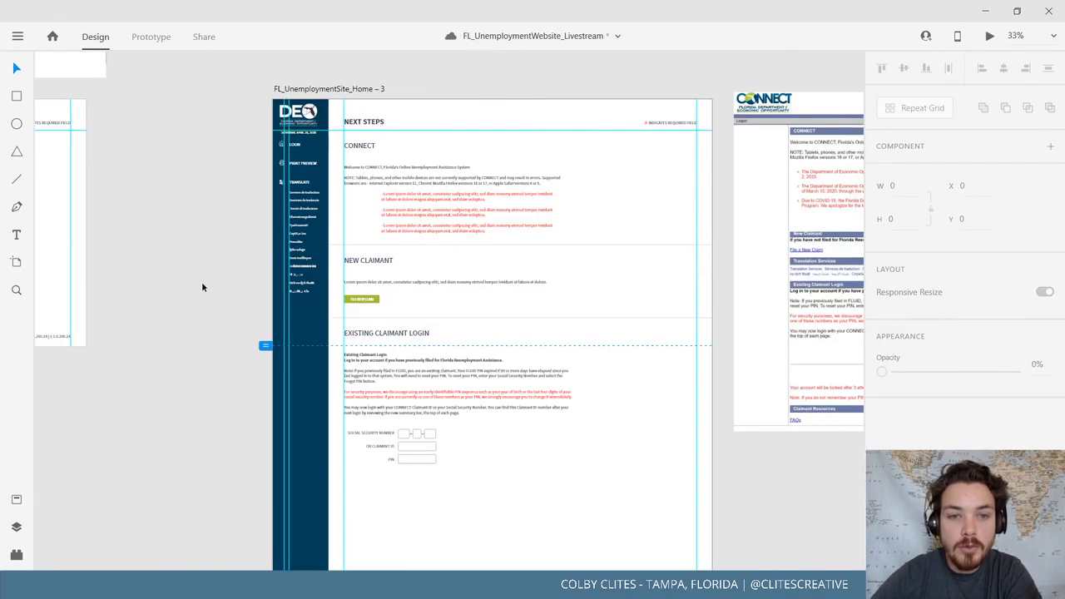
{"action": "left_click", "coordinate": [18, 35]}
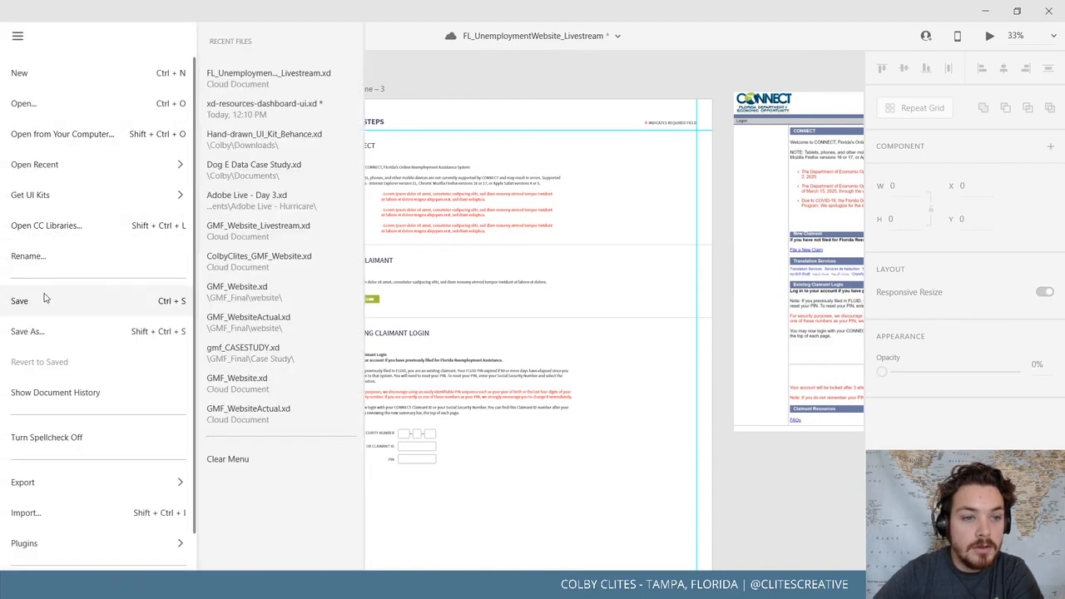
{"action": "left_click", "coordinate": [43, 297]}
Place a copy of the FILE NEW CLAIM button beneath the login form labels at X 312, Y 1592
{"action": "left_click_drag", "start_coordinate": [345, 325], "coordinate": [184, 307]}
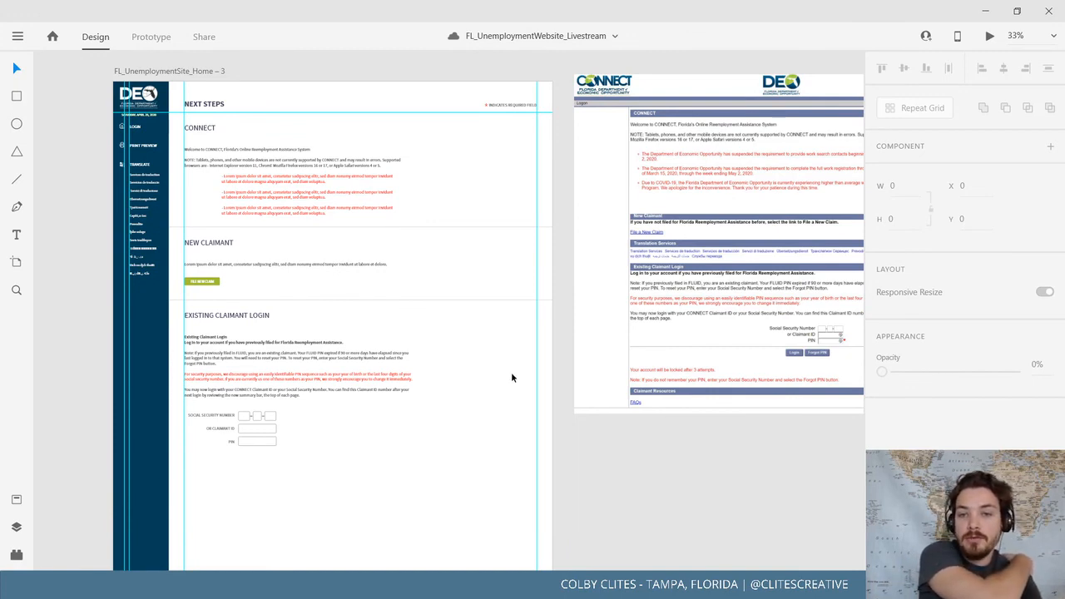
{"action": "left_click_drag", "start_coordinate": [774, 291], "coordinate": [577, 297]}
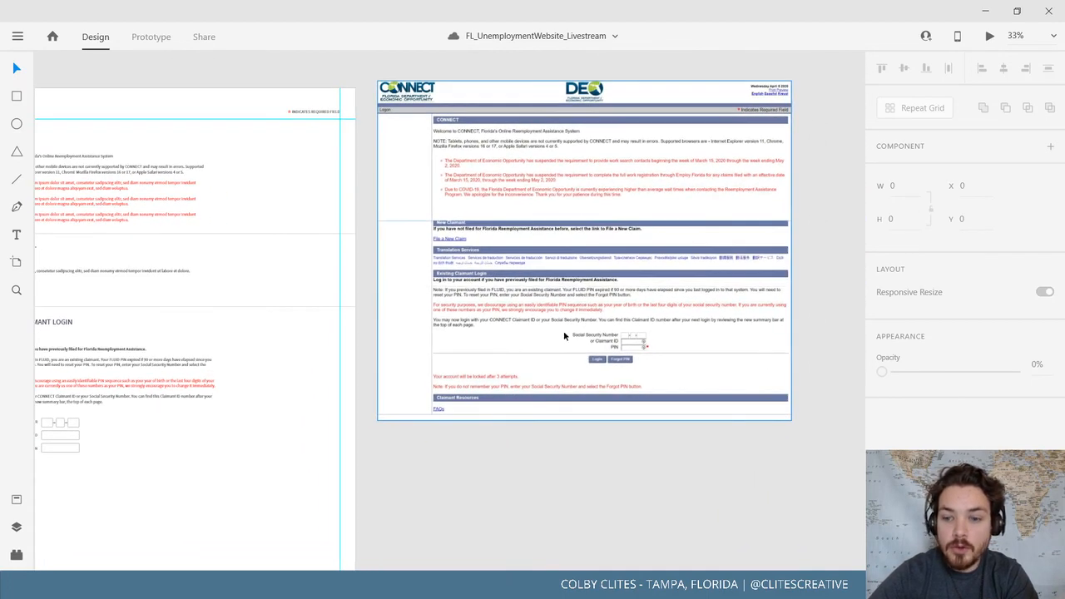
{"action": "left_click_drag", "start_coordinate": [441, 325], "coordinate": [556, 286]}
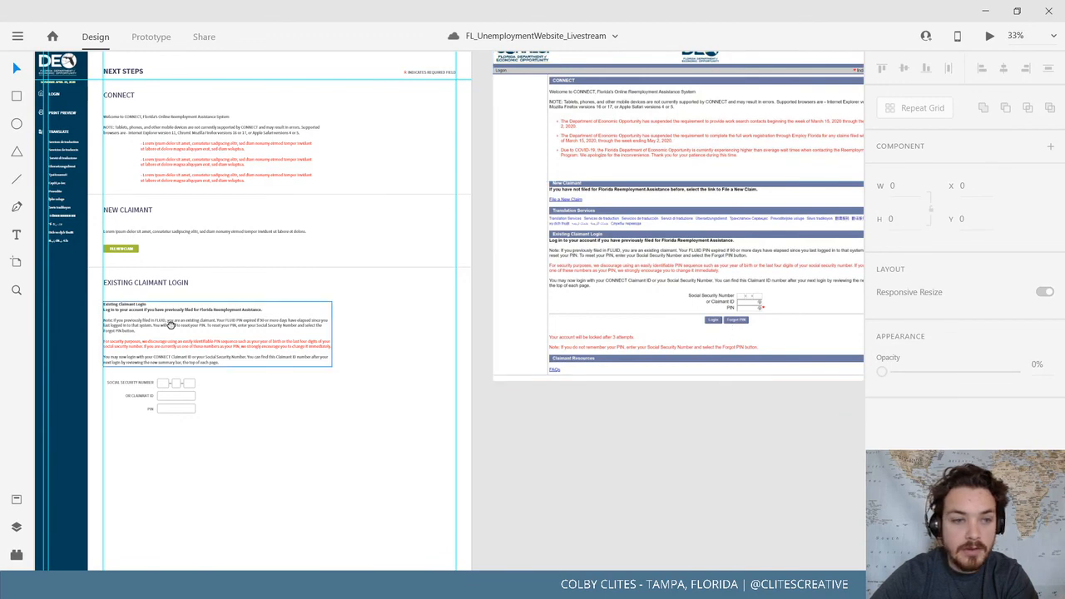
{"action": "left_click_drag", "start_coordinate": [170, 326], "coordinate": [303, 311]}
{"action": "left_click_drag", "start_coordinate": [268, 239], "coordinate": [254, 403]}
{"action": "key", "text": "ctrl+plus"}
{"action": "key", "text": "ctrl+plus"}
{"action": "key", "text": "ctrl+plus"}
{"action": "key", "text": "ctrl+plus"}
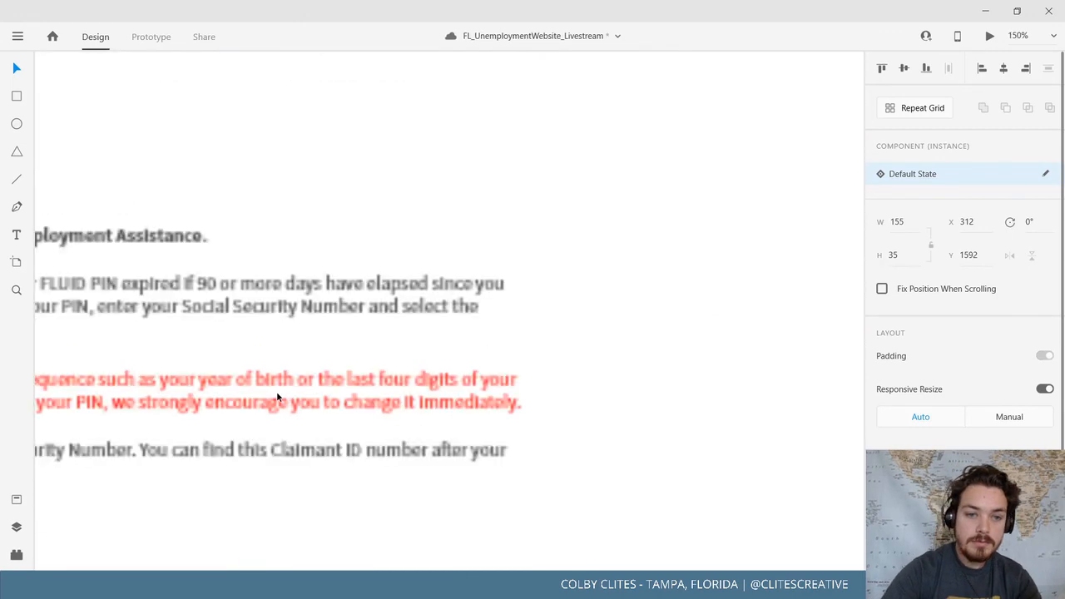
{"action": "scroll", "coordinate": [277, 393], "scroll_direction": "down", "scroll_amount": 4}
{"action": "scroll", "coordinate": [277, 393], "scroll_direction": "left", "scroll_amount": 9}
{"action": "scroll", "coordinate": [277, 393], "scroll_direction": "down", "scroll_amount": 1}
{"action": "scroll", "coordinate": [277, 397], "scroll_direction": "down", "scroll_amount": 1}
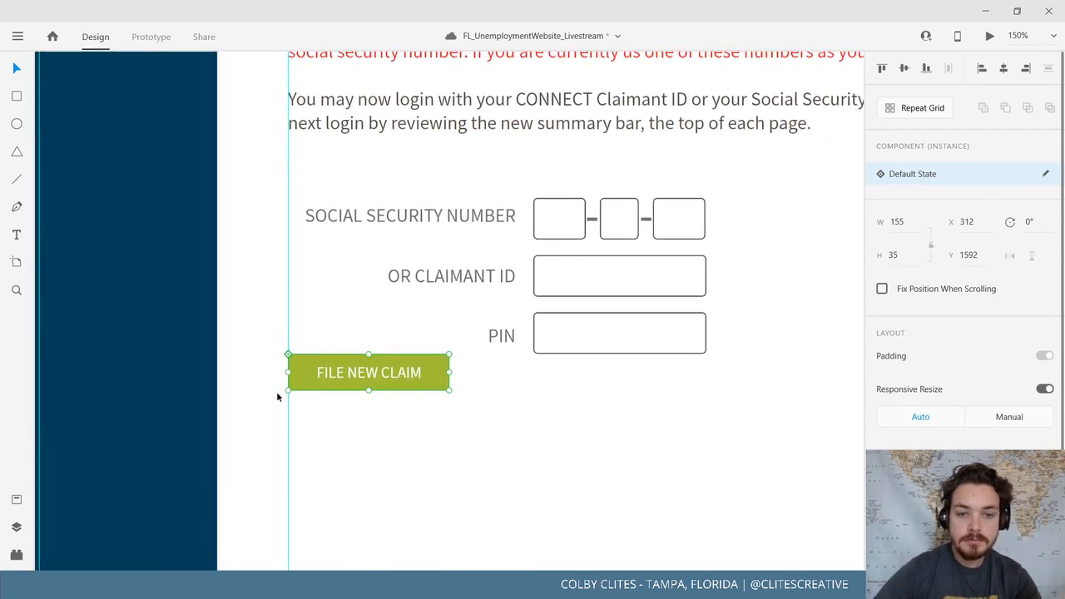
Move the FILE NEW CLAIM button below the PIN field and place a copy beside it at X 622, Y 1639
{"action": "left_click_drag", "start_coordinate": [440, 380], "coordinate": [584, 422]}
{"action": "key", "text": "space"}
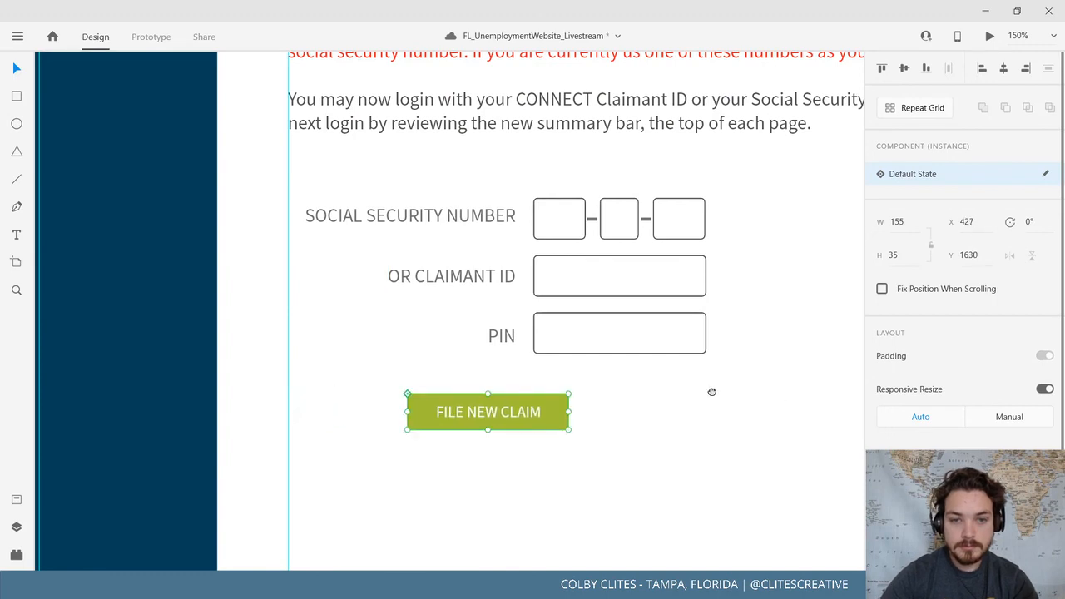
{"action": "left_click_drag", "start_coordinate": [714, 394], "coordinate": [436, 381]}
{"action": "left_click_drag", "start_coordinate": [262, 401], "coordinate": [472, 407]}
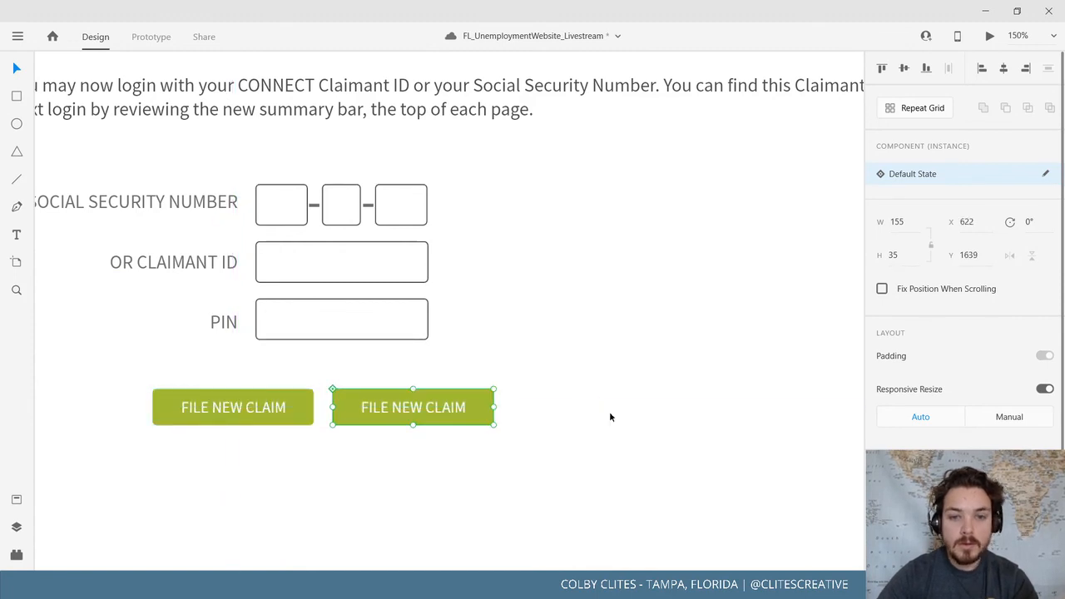
Examine the original site's login section beside the mockup for the names of its two buttons
{"action": "left_click", "coordinate": [611, 414]}
{"action": "left_click_drag", "start_coordinate": [680, 408], "coordinate": [620, 420]}
{"action": "key", "text": "ctrl+minus"}
{"action": "key", "text": "ctrl+minus"}
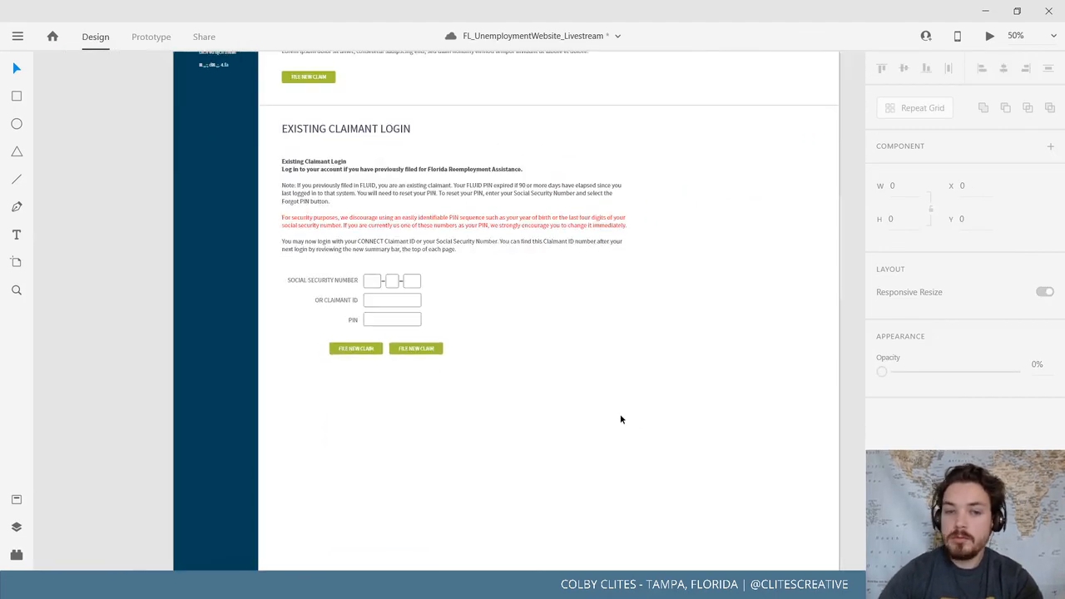
{"action": "left_click_drag", "start_coordinate": [696, 313], "coordinate": [148, 366]}
{"action": "left_click_drag", "start_coordinate": [333, 348], "coordinate": [757, 291]}
{"action": "left_click_drag", "start_coordinate": [296, 343], "coordinate": [448, 333]}
{"action": "key", "text": "ctrl+plus"}
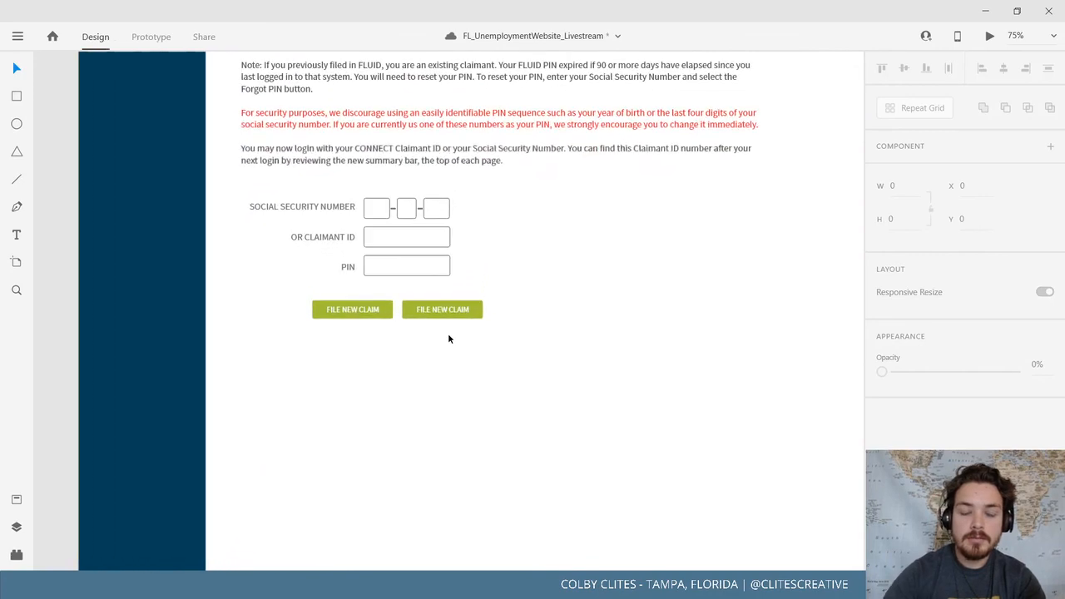
{"action": "left_click_drag", "start_coordinate": [672, 261], "coordinate": [130, 355]}
{"action": "left_click_drag", "start_coordinate": [796, 276], "coordinate": [467, 307]}
{"action": "left_click_drag", "start_coordinate": [600, 307], "coordinate": [765, 231]}
{"action": "left_click_drag", "start_coordinate": [53, 388], "coordinate": [580, 312]}
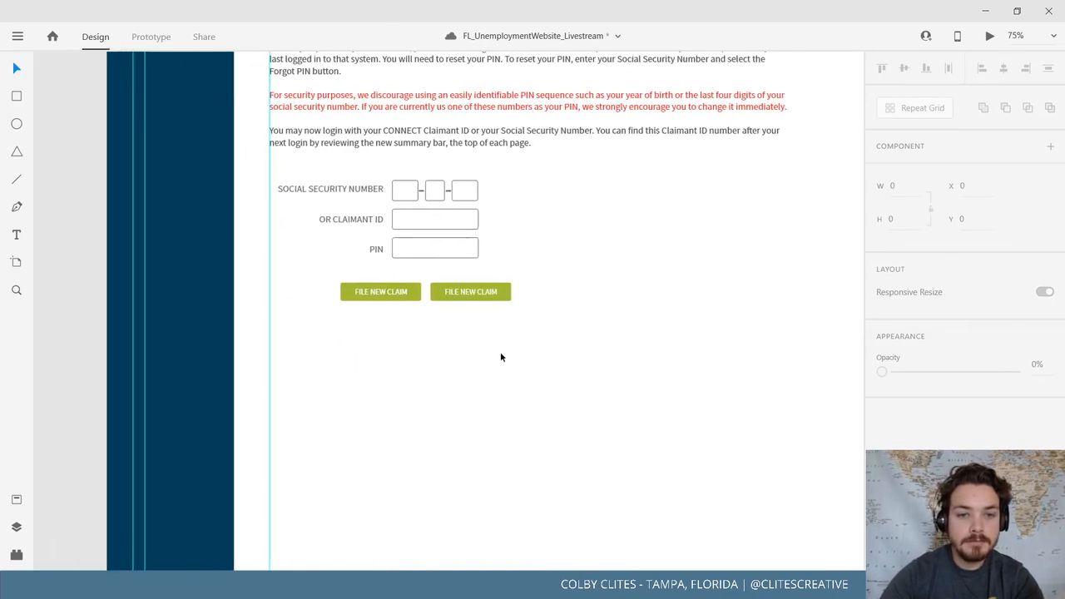
Change the text of the second button beneath the login fields to FORGOT PIN
{"action": "key", "text": "ctrl+plus"}
{"action": "key", "text": "ctrl+plus"}
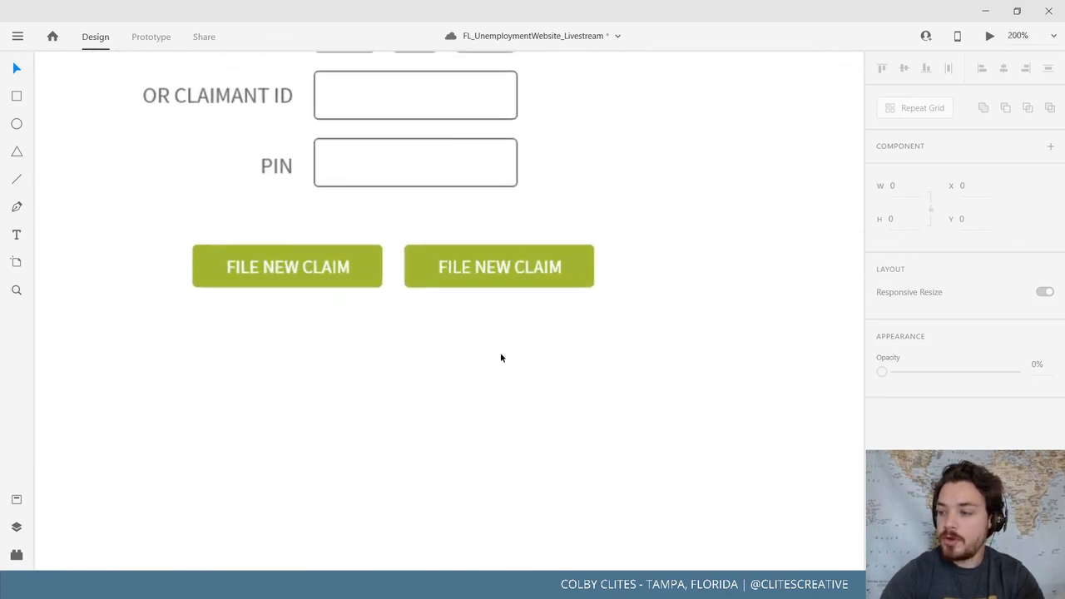
{"action": "left_click", "coordinate": [543, 246]}
{"action": "double_click", "coordinate": [543, 246]}
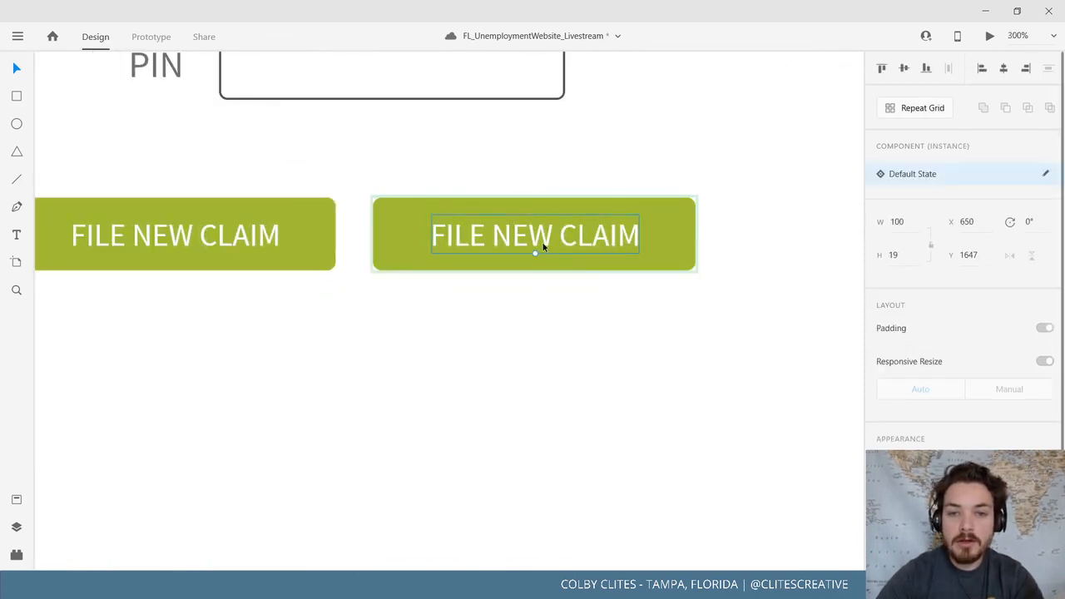
{"action": "double_click", "coordinate": [545, 247]}
{"action": "double_click", "coordinate": [546, 249]}
{"action": "key", "text": "ctrl+a"}
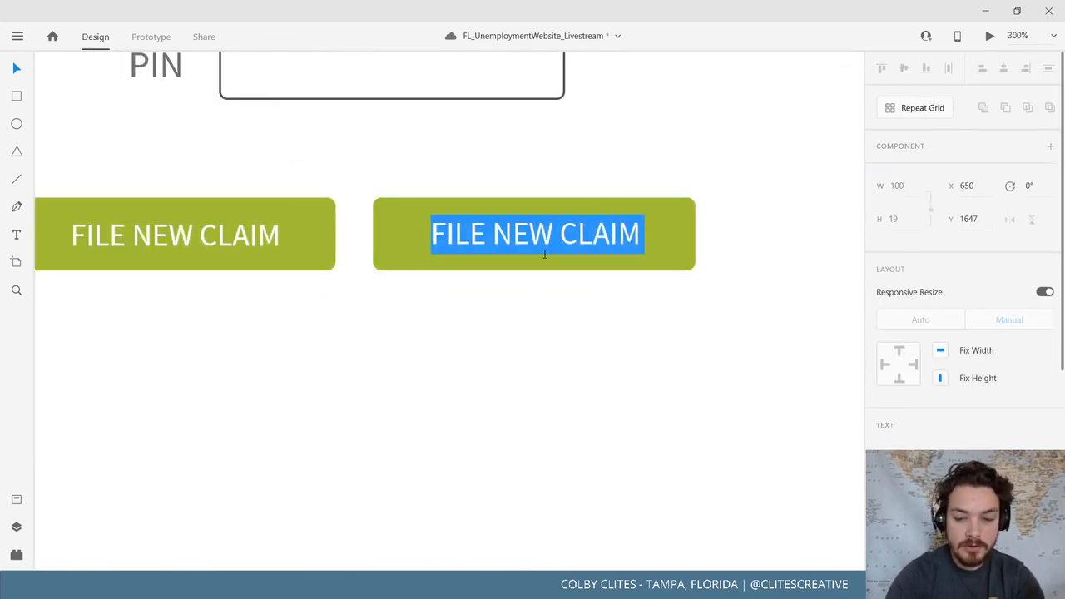
{"action": "type", "text": "FORGOT PI"}
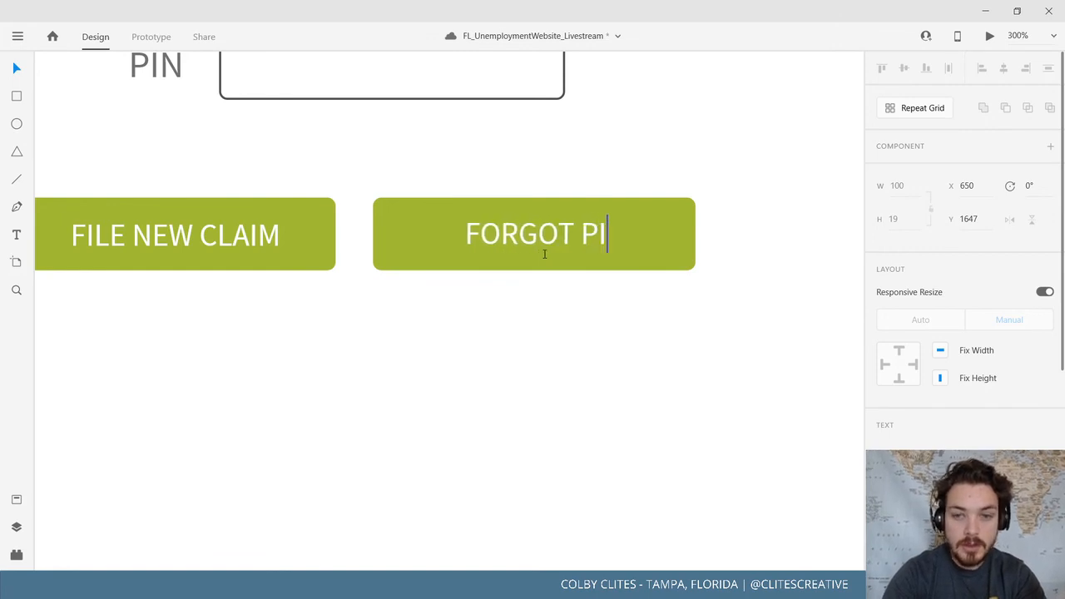
{"action": "type", "text": "N"}
Change the text of the FILE NEW CLAIM button beside FORGOT PIN to LOGIN
{"action": "left_click", "coordinate": [163, 240]}
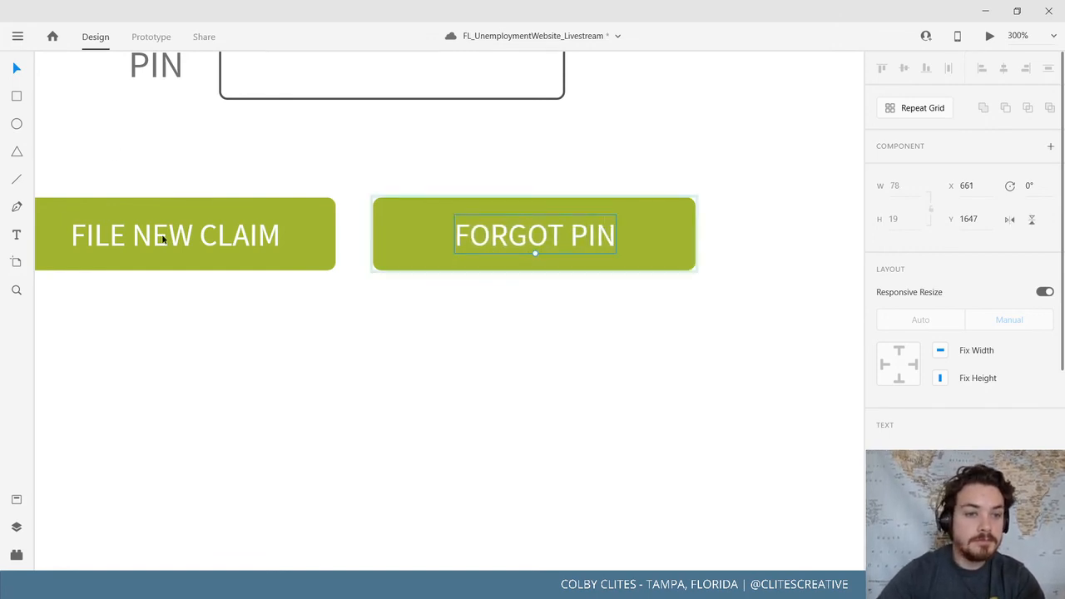
{"action": "double_click", "coordinate": [165, 240]}
{"action": "double_click", "coordinate": [167, 238]}
{"action": "double_click", "coordinate": [166, 237]}
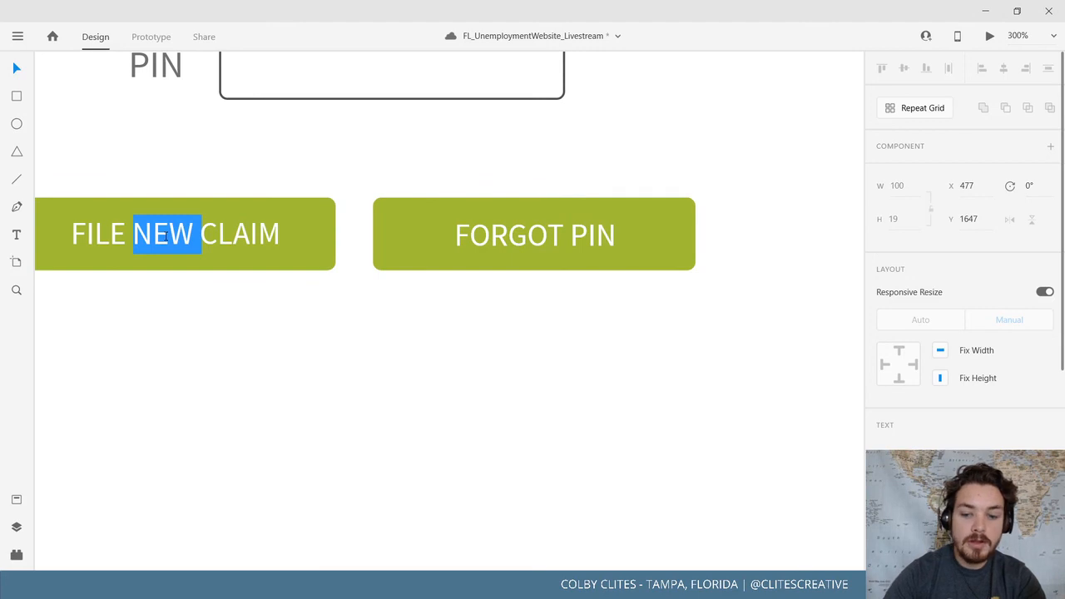
{"action": "key", "text": "Right"}
{"action": "key", "text": "Right"}
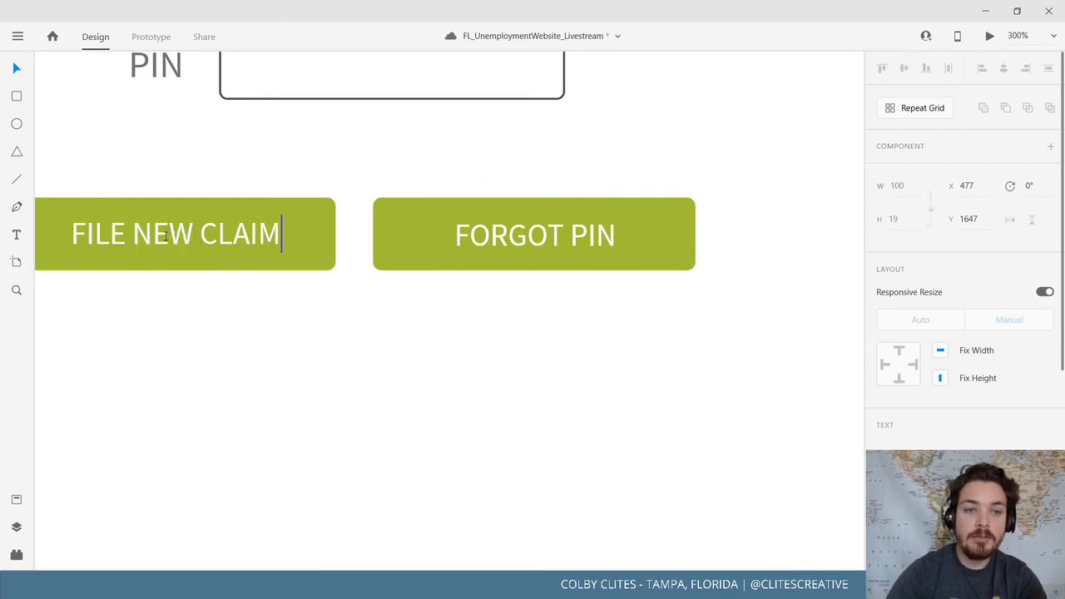
{"action": "key", "text": "BackSpace"}
{"action": "key", "text": "BackSpace"}
{"action": "key", "text": "BackSpace"}
{"action": "key", "text": "BackSpace"}
{"action": "key", "text": "BackSpace"}
{"action": "key", "text": "BackSpace"}
{"action": "key", "text": "BackSpace"}
{"action": "key", "text": "BackSpace"}
{"action": "key", "text": "BackSpace"}
{"action": "key", "text": "BackSpace"}
{"action": "key", "text": "BackSpace"}
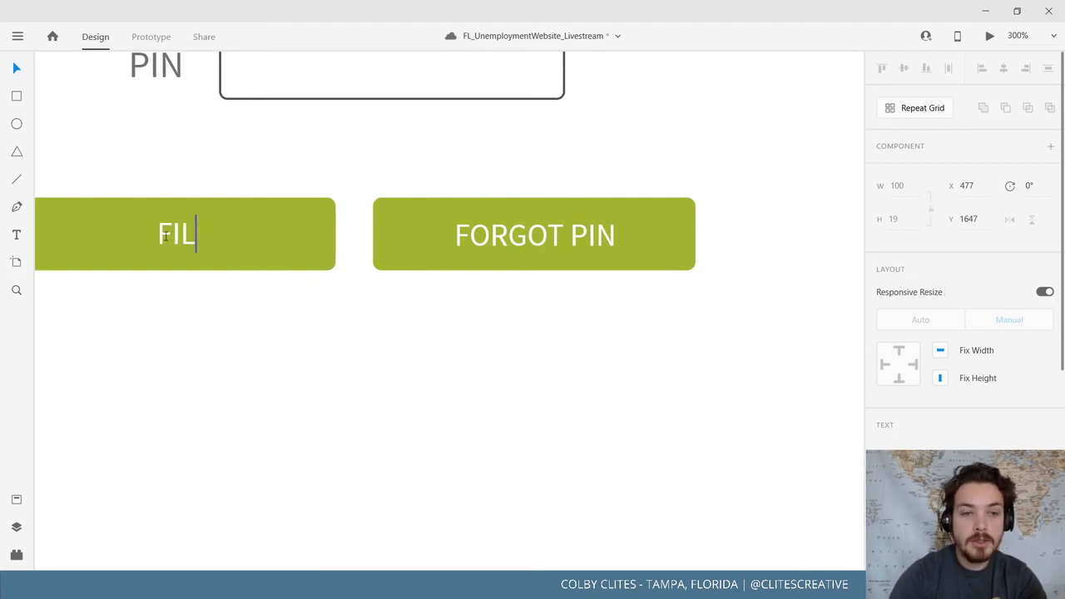
{"action": "key", "text": "BackSpace"}
{"action": "key", "text": "BackSpace"}
{"action": "key", "text": "BackSpace"}
{"action": "type", "text": "LOGIN"}
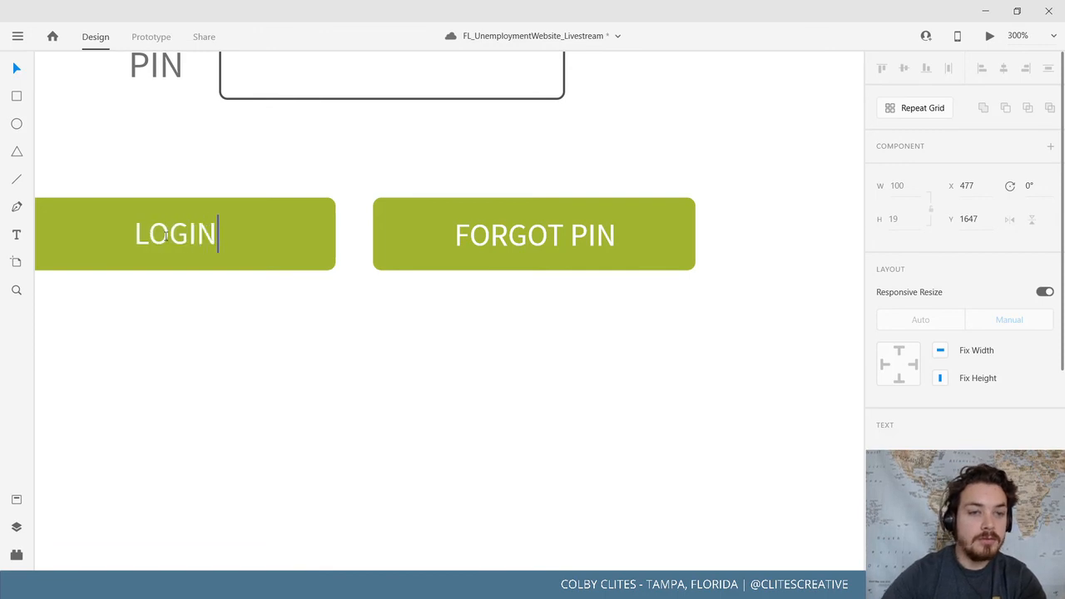
{"action": "key", "text": "Escape"}
Shift the FORGOT PIN button slightly away from the LOGIN button to widen the gap between them
{"action": "left_click_drag", "start_coordinate": [190, 157], "coordinate": [337, 162]}
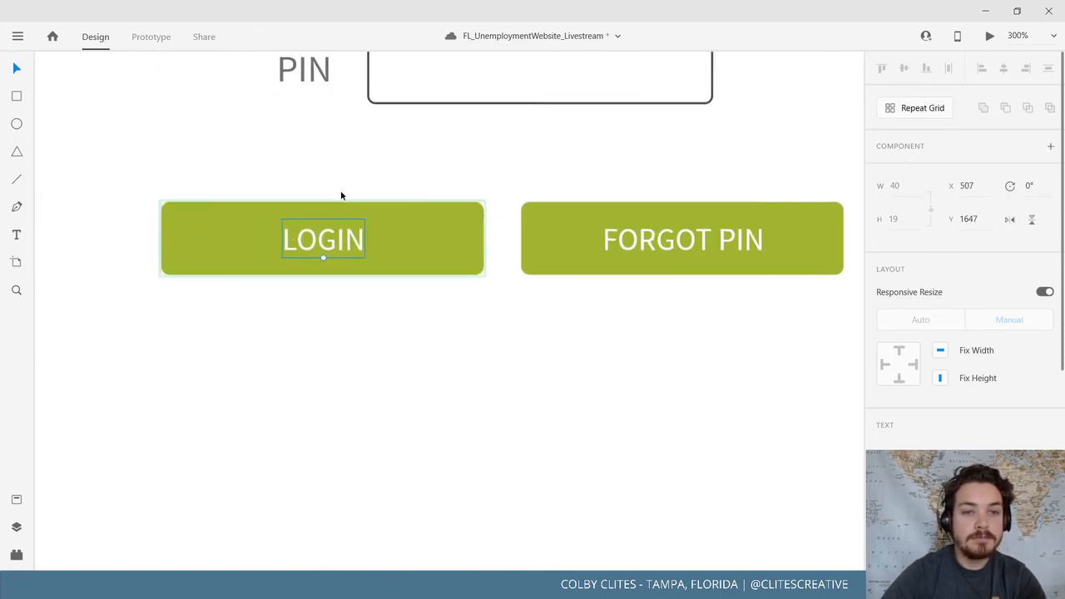
{"action": "mouse_move", "coordinate": [329, 239]}
{"action": "left_mouse_down"}
{"action": "mouse_move", "coordinate": [311, 240]}
{"action": "mouse_move", "coordinate": [328, 241]}
{"action": "left_mouse_up"}
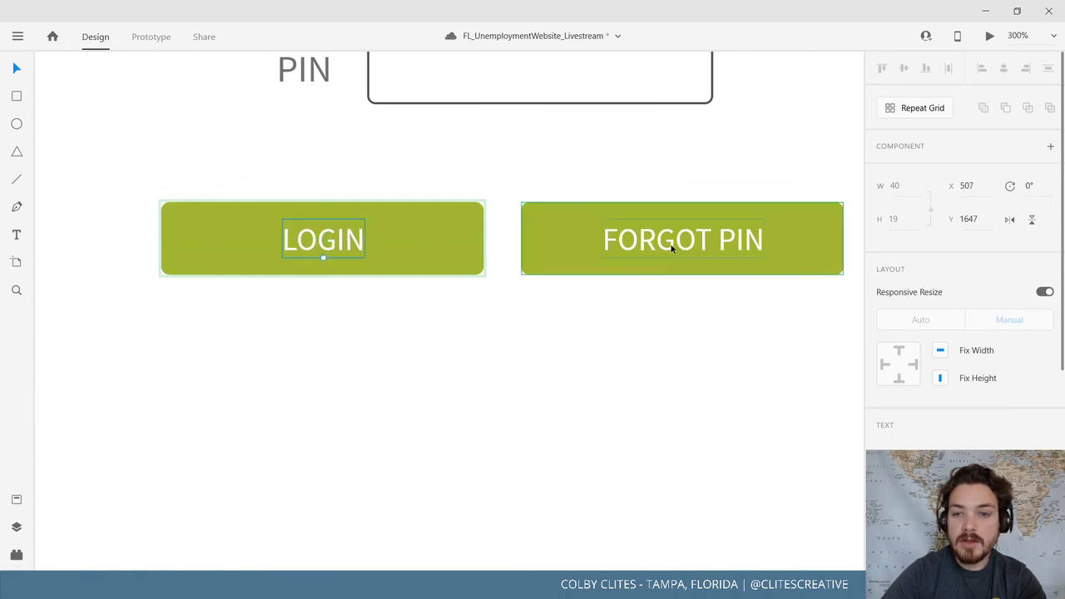
{"action": "left_click_drag", "start_coordinate": [672, 245], "coordinate": [669, 244]}
{"action": "double_click", "coordinate": [671, 245]}
{"action": "left_click", "coordinate": [647, 183]}
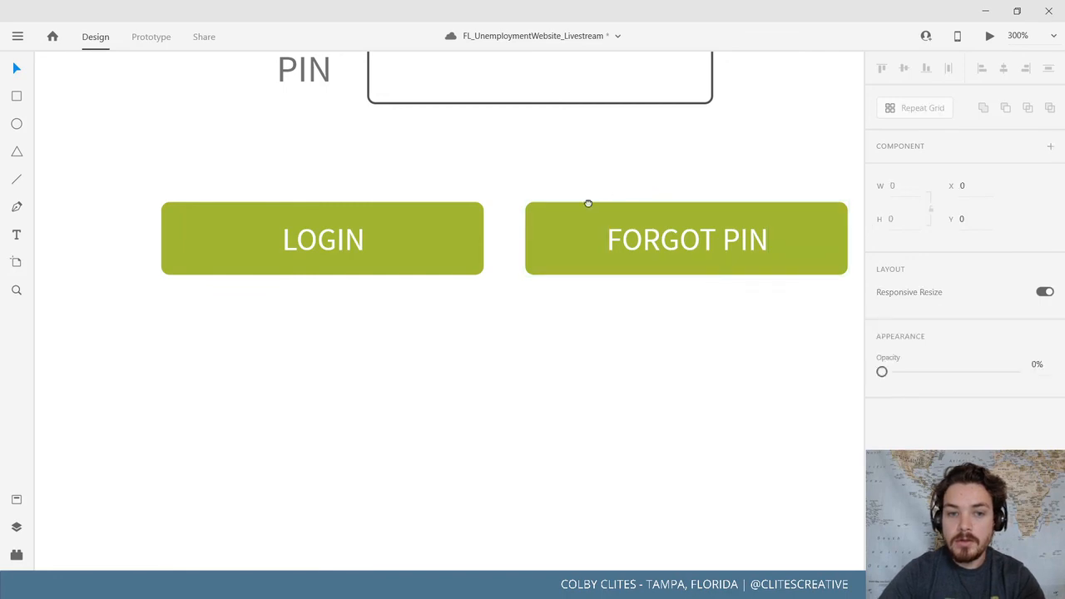
{"action": "scroll", "coordinate": [538, 247], "scroll_direction": "down", "scroll_amount": 6}
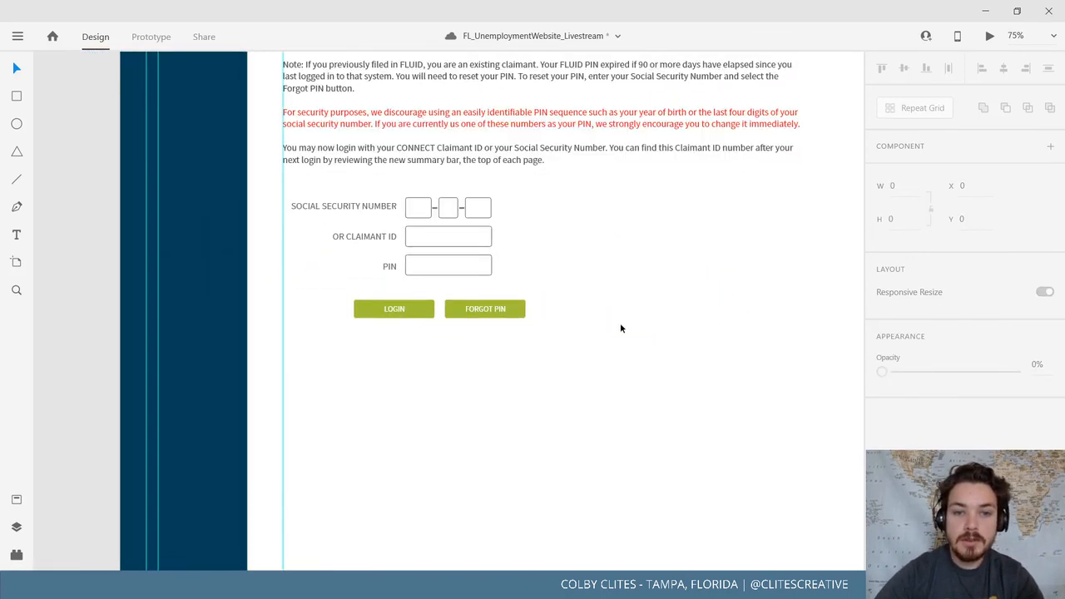
Group the LOGIN and FORGOT PIN buttons, undoing the trial move of the group
{"action": "left_click_drag", "start_coordinate": [620, 324], "coordinate": [418, 427]}
{"action": "left_click", "coordinate": [301, 394]}
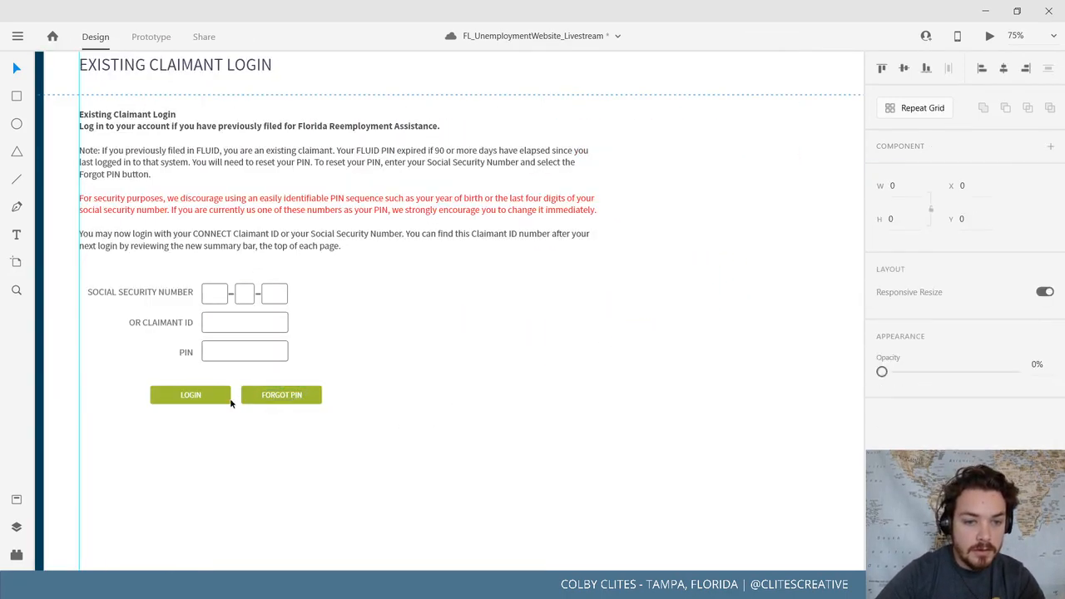
{"action": "left_click", "coordinate": [193, 396]}
{"action": "left_click", "coordinate": [287, 397], "text": "shift"}
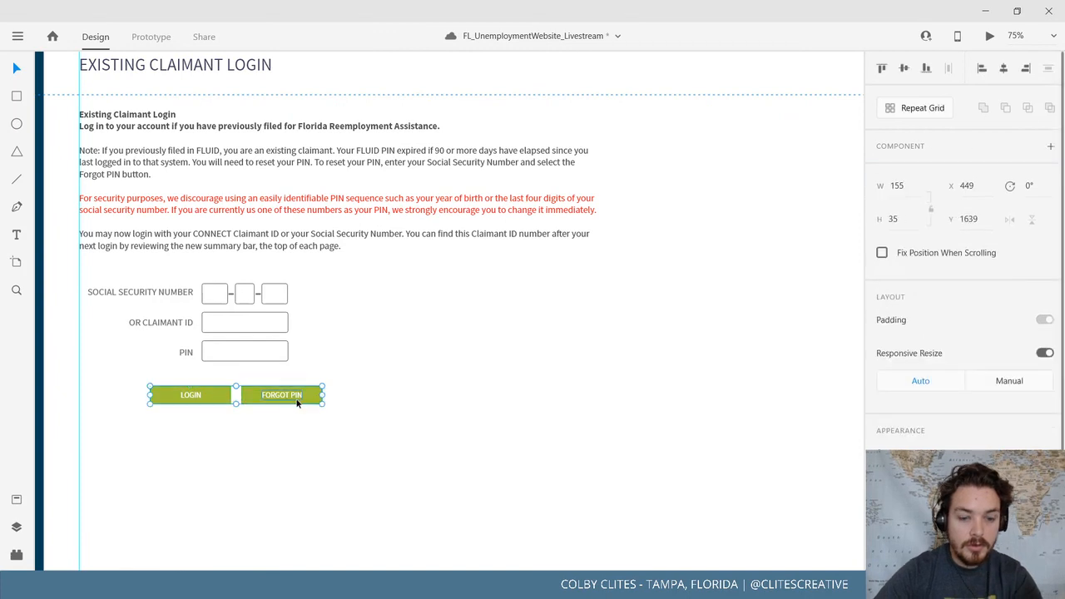
{"action": "key", "text": "ctrl+g"}
{"action": "left_click_drag", "start_coordinate": [292, 398], "coordinate": [486, 411]}
{"action": "key", "text": "ctrl+z"}
{"action": "left_click", "coordinate": [411, 421]}
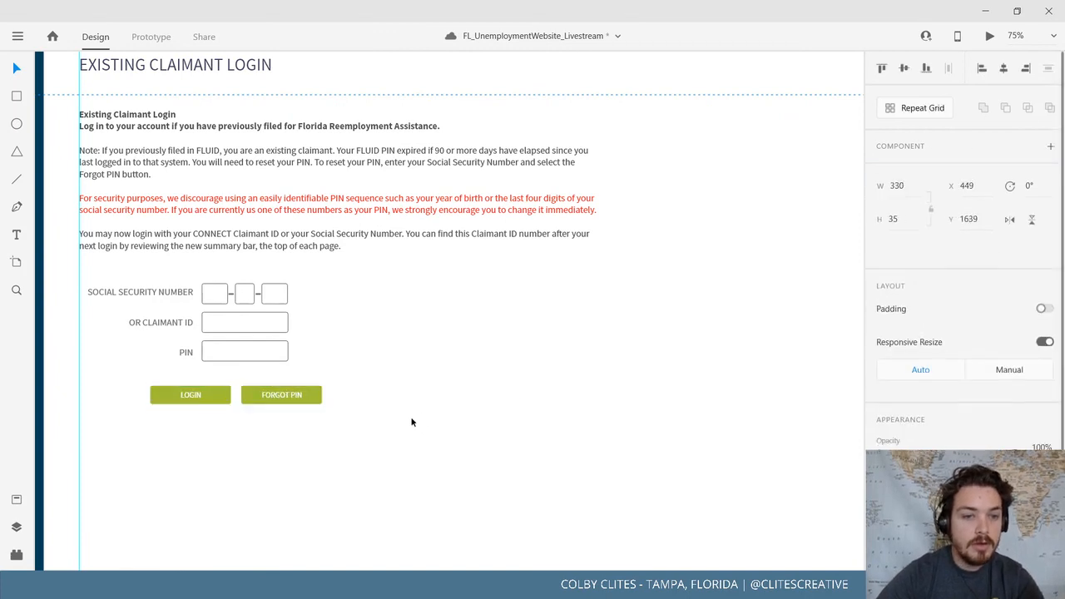
Move the LOGIN and FORGOT PIN button group closer beneath the PIN field, reaching slightly past the fields' outer edge
{"action": "left_click_drag", "start_coordinate": [383, 415], "coordinate": [509, 431]}
{"action": "left_click_drag", "start_coordinate": [419, 416], "coordinate": [385, 417]}
{"action": "left_click", "coordinate": [505, 407]}
{"action": "left_click_drag", "start_coordinate": [512, 395], "coordinate": [571, 423]}
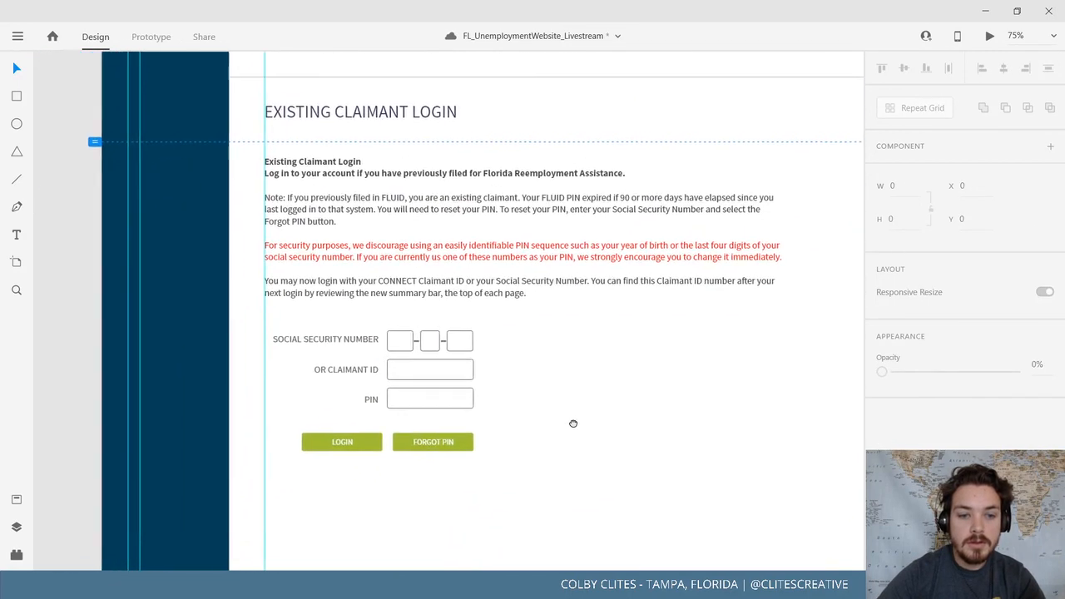
{"action": "left_click_drag", "start_coordinate": [564, 234], "coordinate": [604, 259]}
{"action": "left_click_drag", "start_coordinate": [463, 471], "coordinate": [517, 459]}
{"action": "left_click", "coordinate": [583, 484]}
{"action": "key", "text": "ctrl+z"}
Move the FILE NEW CLAIM button in the NEW CLAIMANT section sideways to line up with the LOGIN button
{"action": "scroll", "coordinate": [665, 465], "scroll_direction": "up", "scroll_amount": 3}
{"action": "scroll", "coordinate": [666, 466], "scroll_direction": "right", "scroll_amount": 2}
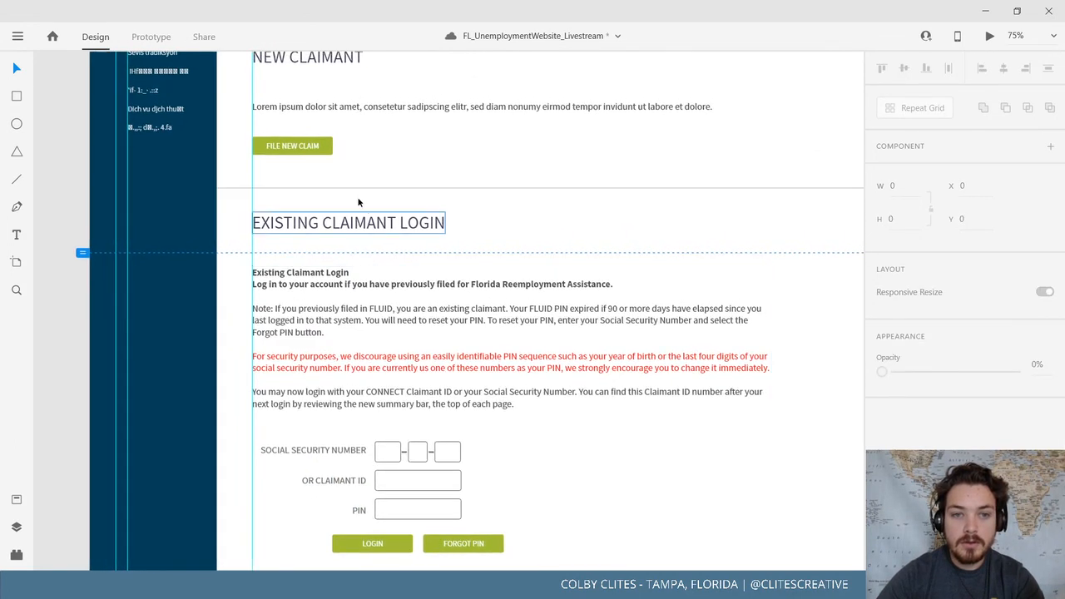
{"action": "left_click", "coordinate": [358, 147]}
{"action": "left_click_drag", "start_coordinate": [376, 155], "coordinate": [405, 156]}
{"action": "left_click", "coordinate": [470, 150]}
Save the document with the repositioned FILE NEW CLAIM, LOGIN and FORGOT PIN buttons
{"action": "left_click_drag", "start_coordinate": [459, 230], "coordinate": [445, 411]}
{"action": "left_click", "coordinate": [503, 258]}
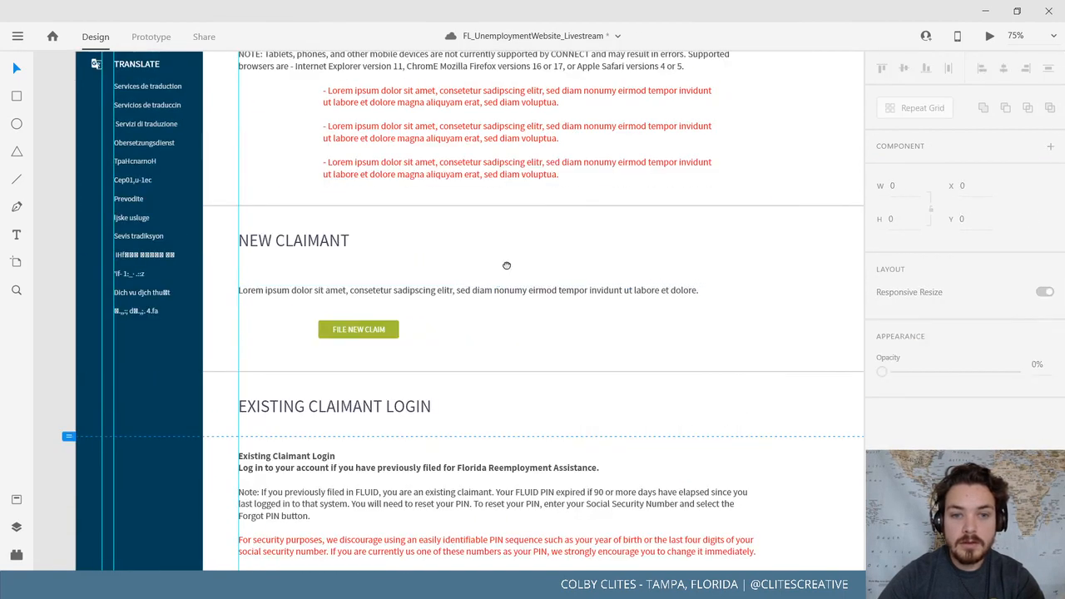
{"action": "left_click_drag", "start_coordinate": [506, 265], "coordinate": [480, 410]}
{"action": "key", "text": "ctrl+minus"}
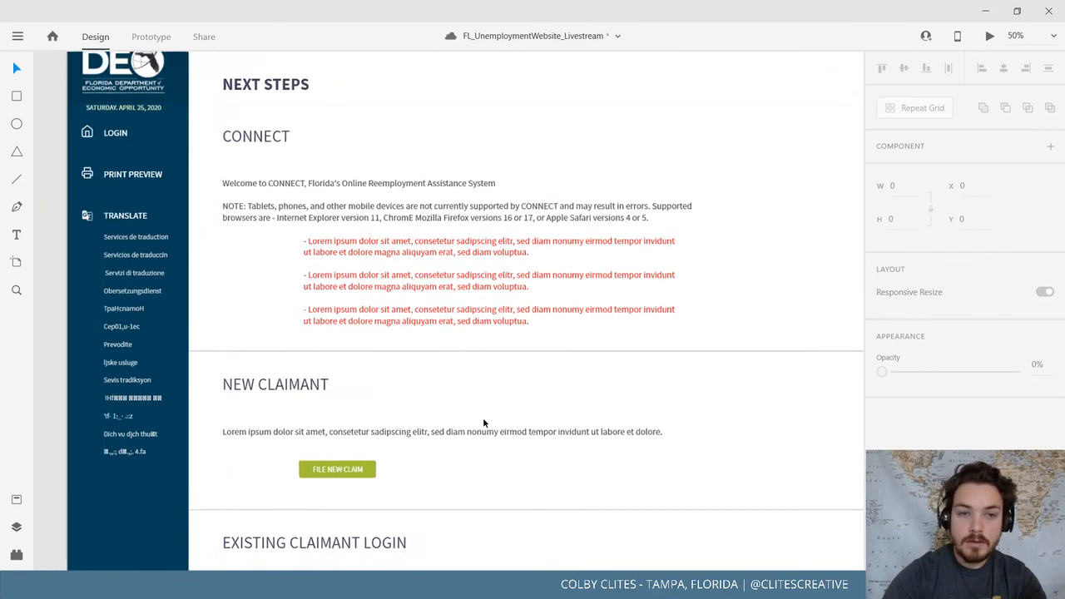
{"action": "left_click", "coordinate": [18, 36]}
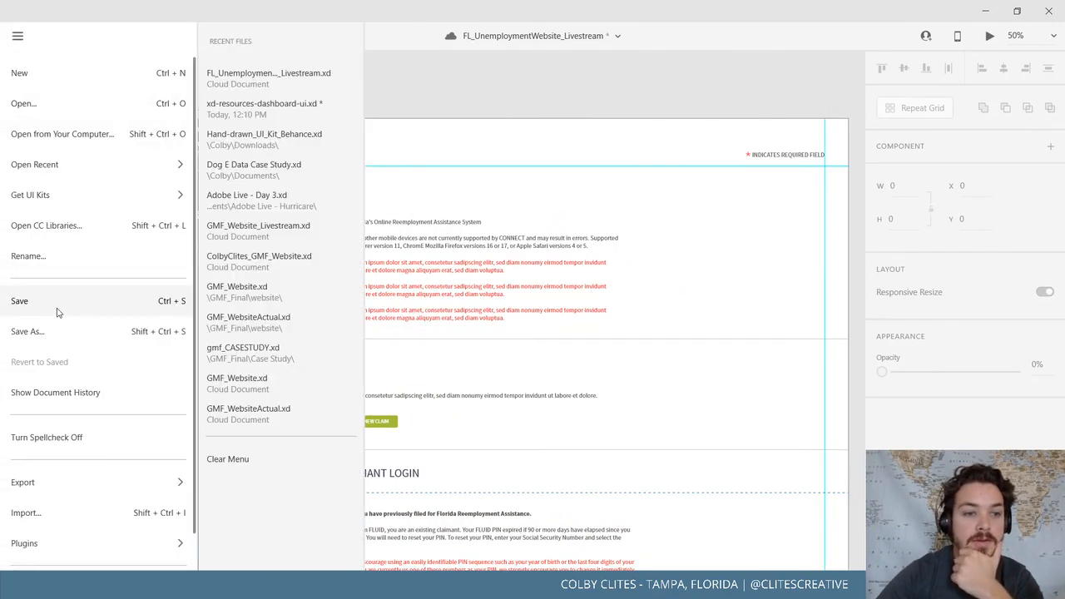
{"action": "left_click", "coordinate": [55, 310]}
Paste a copy of the red security paragraph as a new text block beneath the login buttons at X 312, Y 1709
{"action": "left_click_drag", "start_coordinate": [104, 390], "coordinate": [85, 333]}
{"action": "scroll", "coordinate": [85, 333], "scroll_direction": "down", "scroll_amount": 5}
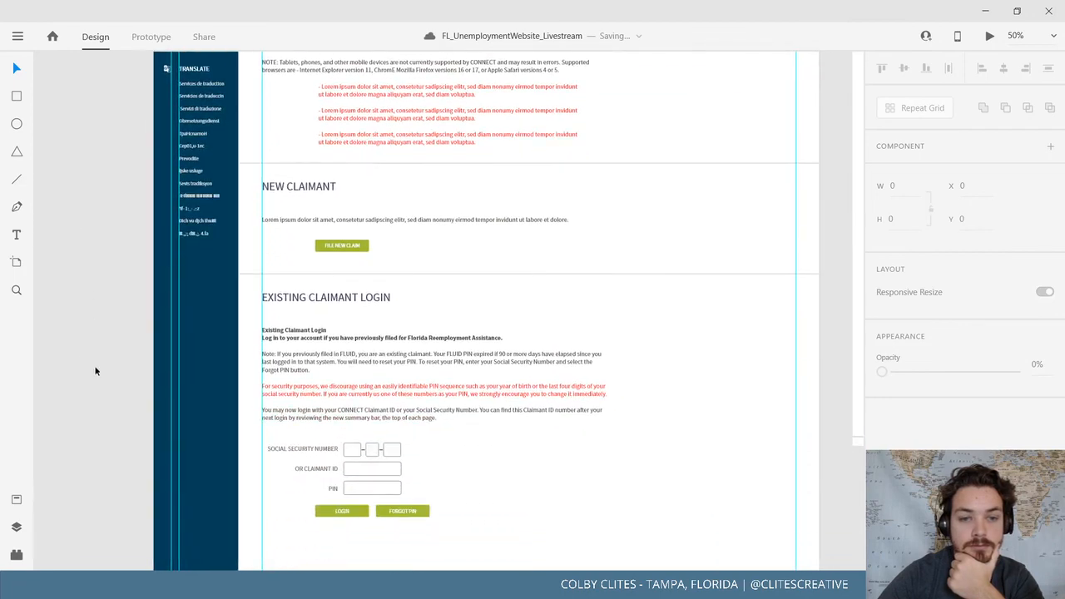
{"action": "left_click_drag", "start_coordinate": [819, 430], "coordinate": [281, 424]}
{"action": "left_click_drag", "start_coordinate": [477, 400], "coordinate": [377, 427]}
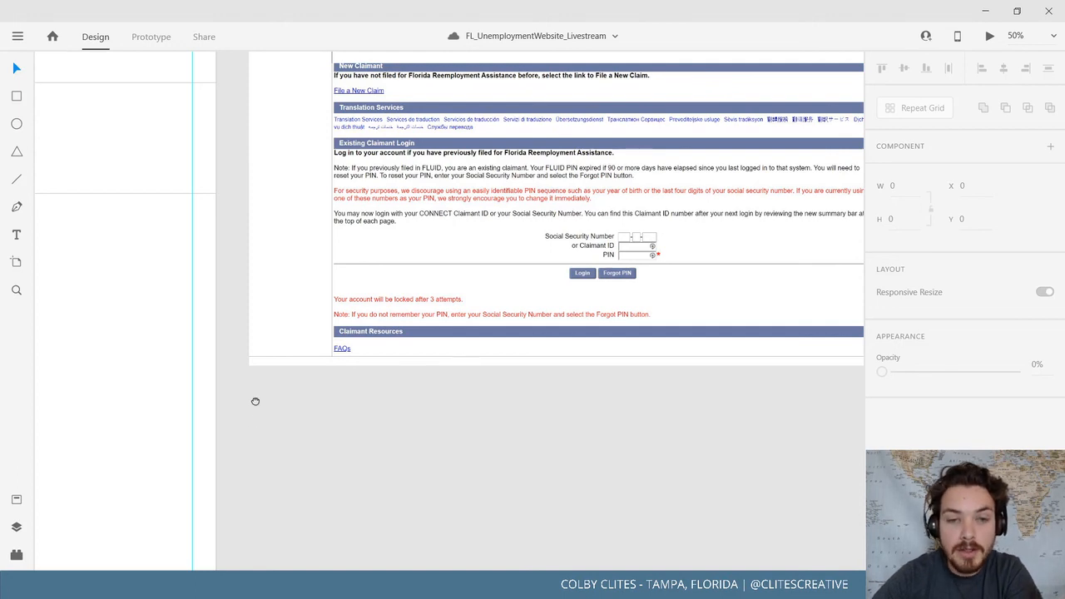
{"action": "left_click_drag", "start_coordinate": [256, 401], "coordinate": [584, 333]}
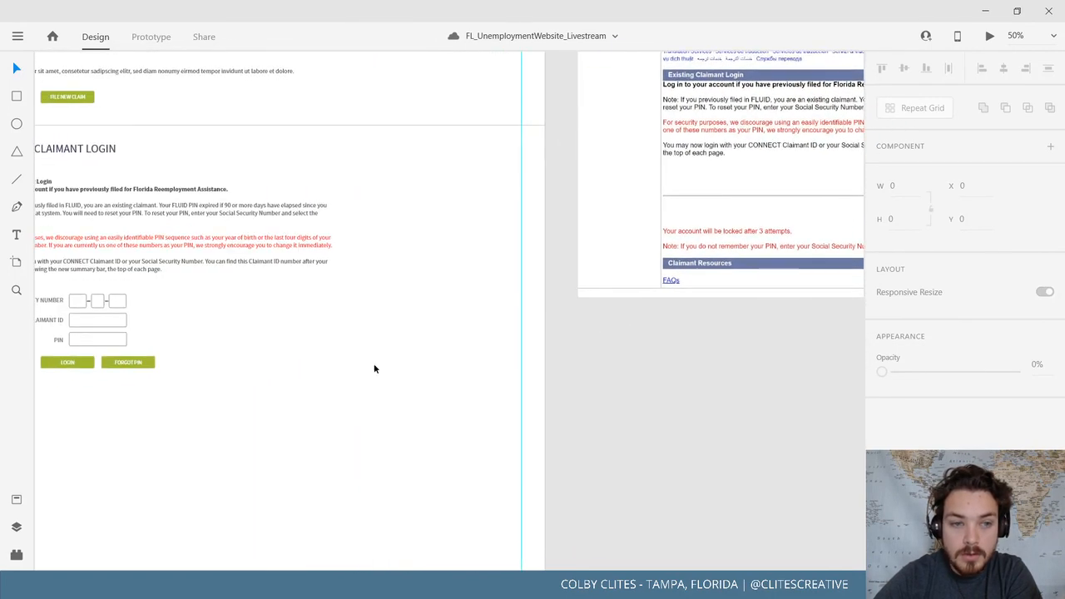
{"action": "left_click_drag", "start_coordinate": [177, 378], "coordinate": [358, 341]}
{"action": "double_click", "coordinate": [295, 205]}
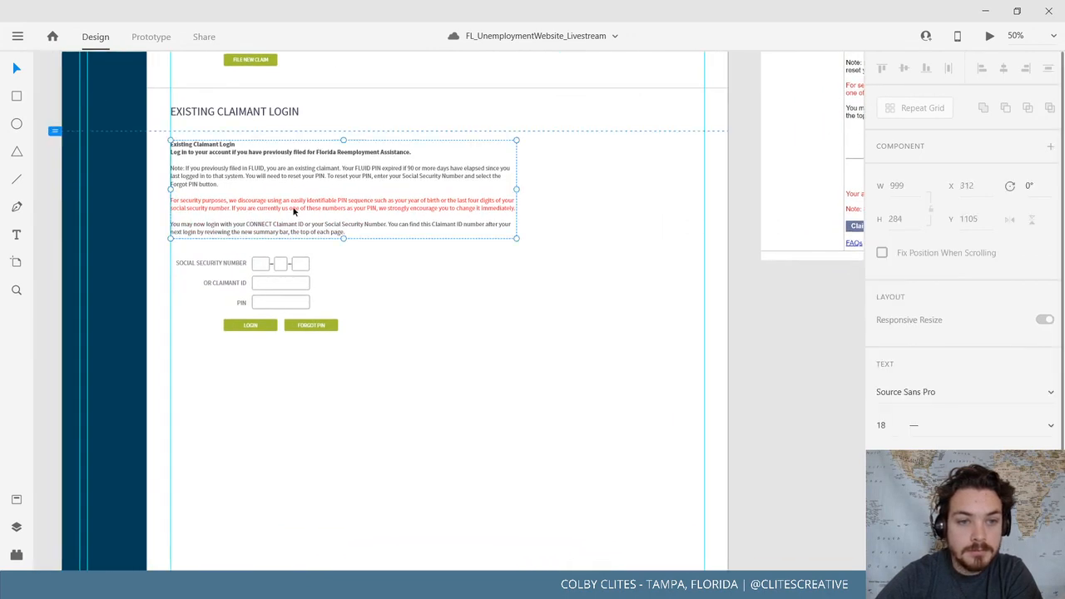
{"action": "triple_click", "coordinate": [297, 206]}
{"action": "key", "text": "ctrl+c"}
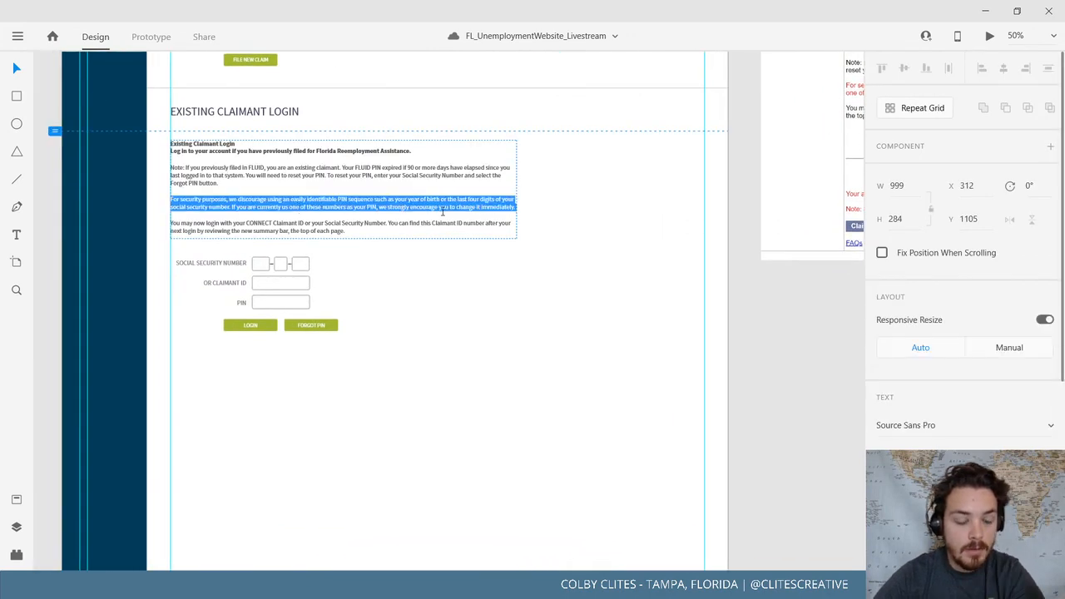
{"action": "left_click", "coordinate": [17, 69]}
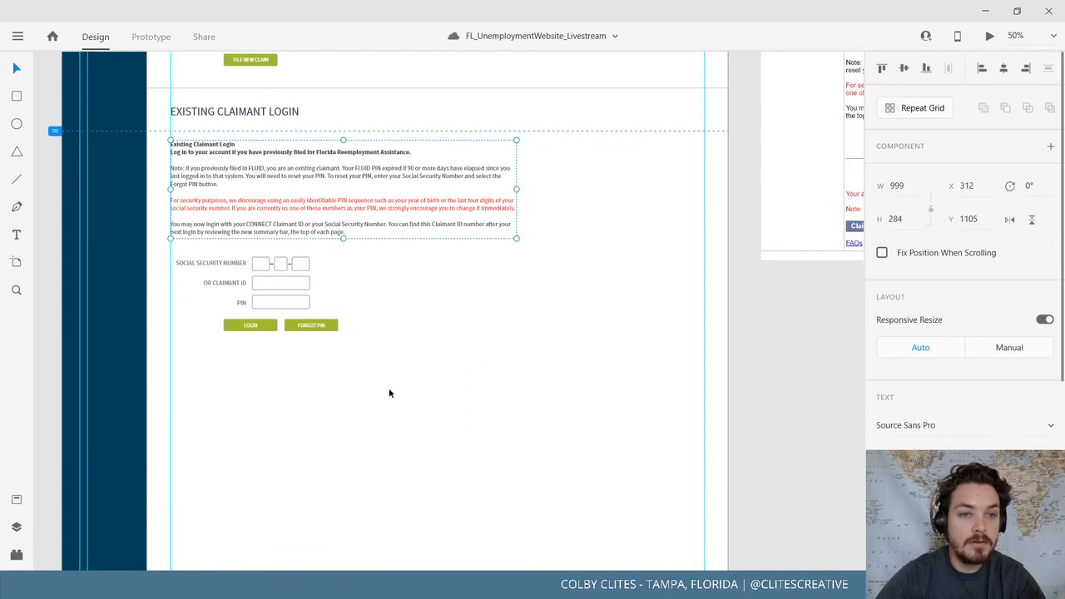
{"action": "left_click", "coordinate": [396, 389]}
{"action": "key", "text": "ctrl+v"}
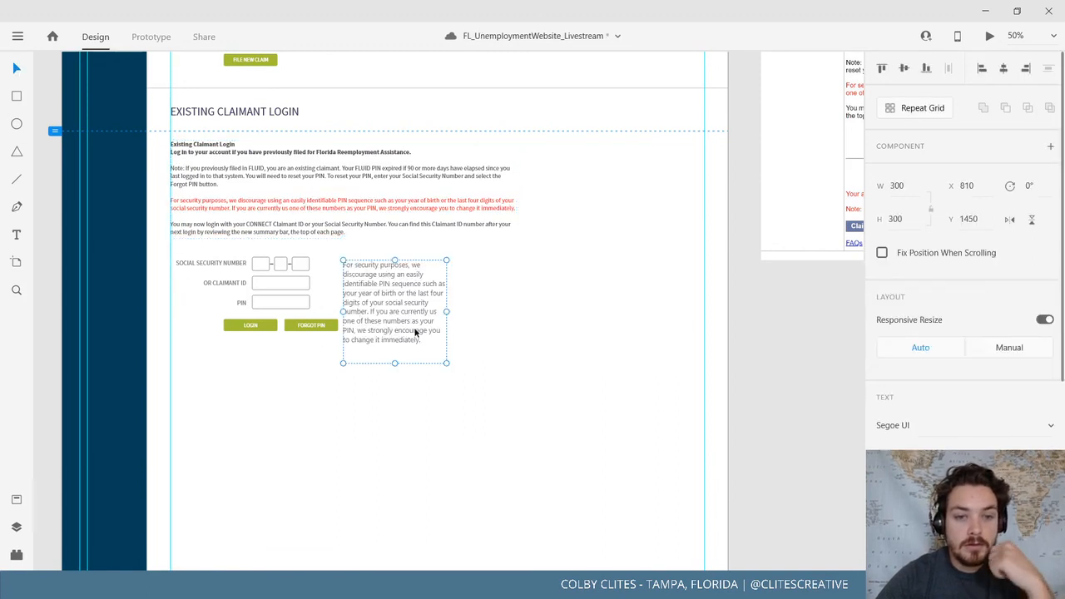
{"action": "left_click_drag", "start_coordinate": [370, 299], "coordinate": [241, 424]}
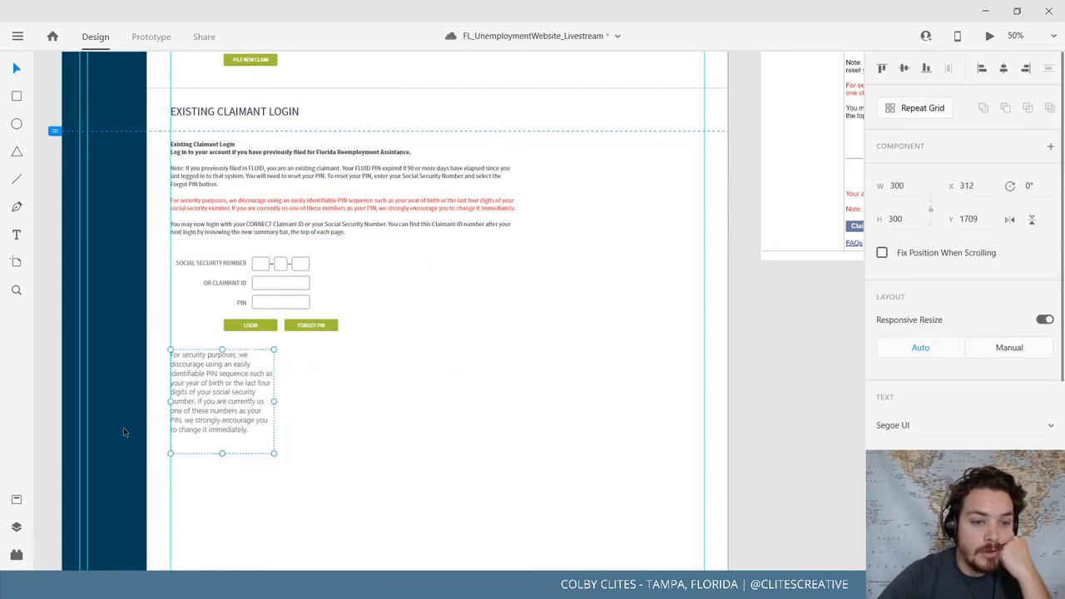
Apply the grey Source Sans Pro 18pt character style to the pasted text block, widen it to 988, and colour it #FD1C1C
{"action": "left_click", "coordinate": [17, 500]}
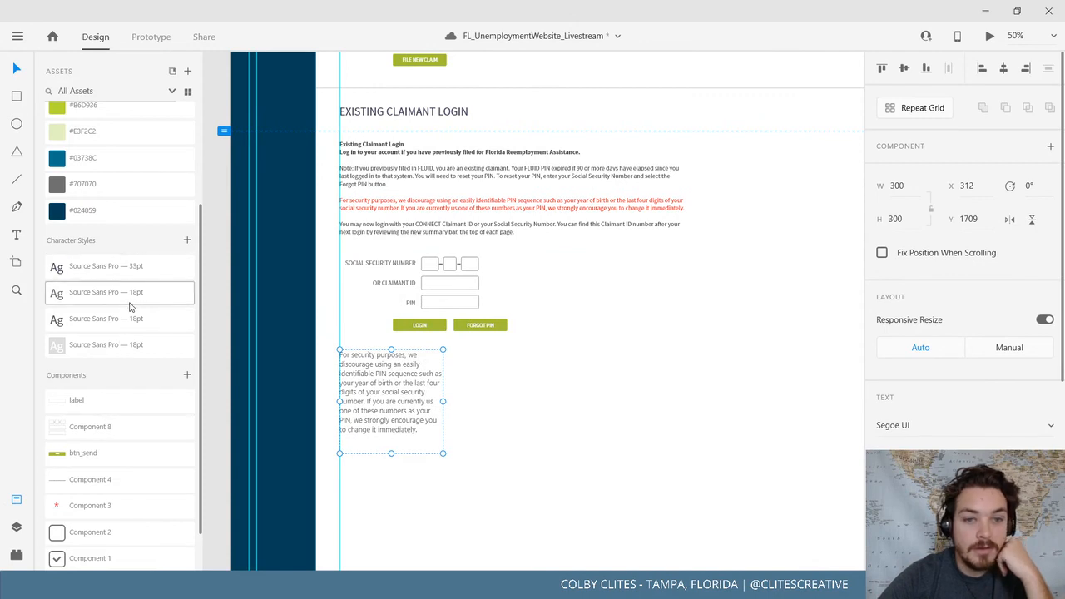
{"action": "left_click", "coordinate": [130, 298]}
{"action": "left_click_drag", "start_coordinate": [443, 401], "coordinate": [681, 401]}
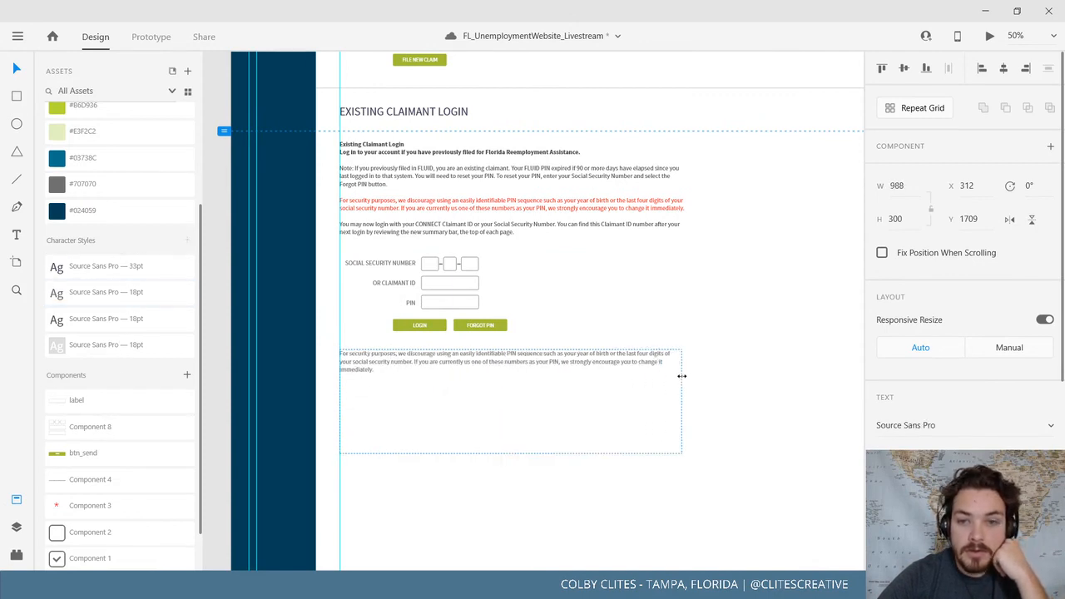
{"action": "scroll", "coordinate": [126, 194], "scroll_direction": "up", "scroll_amount": 3}
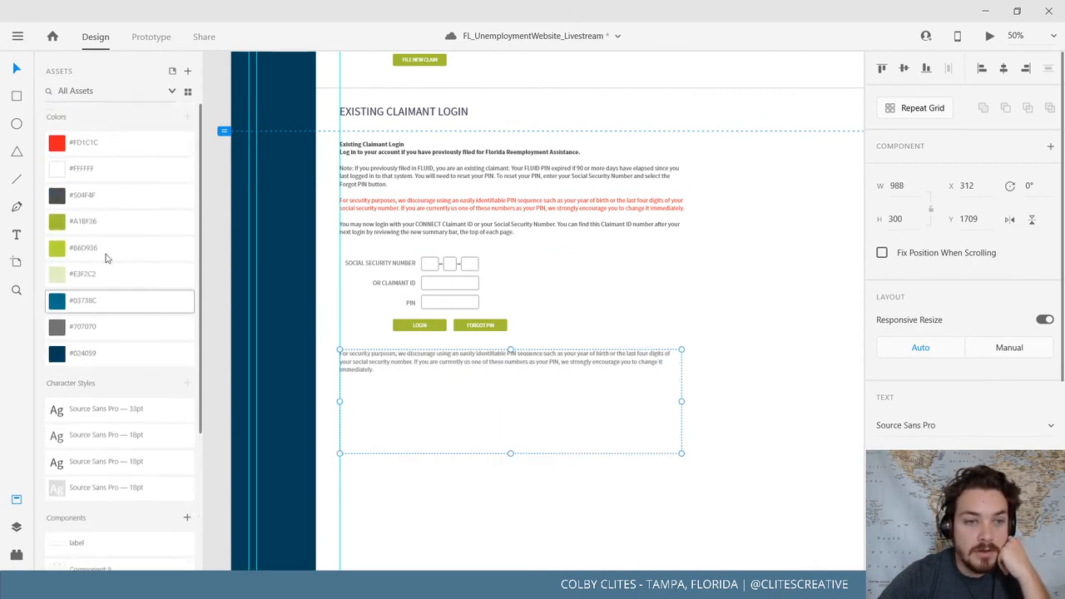
{"action": "left_click", "coordinate": [100, 146]}
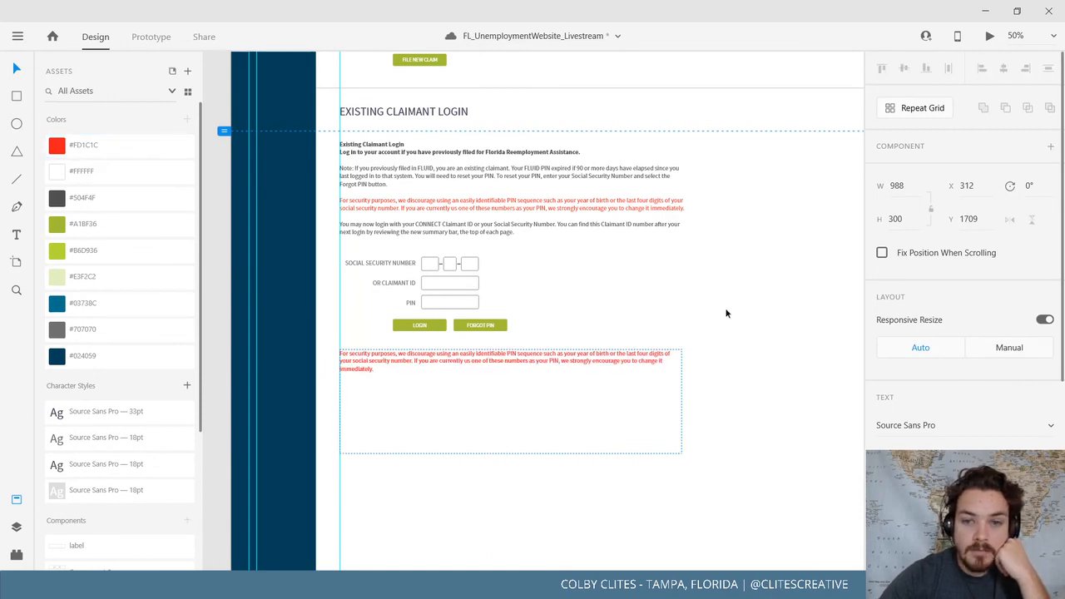
{"action": "key", "text": "Escape"}
Replace the pasted paragraph beneath the login buttons with "Your account will be locked after three attempts."
{"action": "left_click_drag", "start_coordinate": [732, 423], "coordinate": [257, 470]}
{"action": "left_click_drag", "start_coordinate": [672, 417], "coordinate": [791, 341]}
{"action": "double_click", "coordinate": [274, 330]}
{"action": "key", "text": "ctrl+a"}
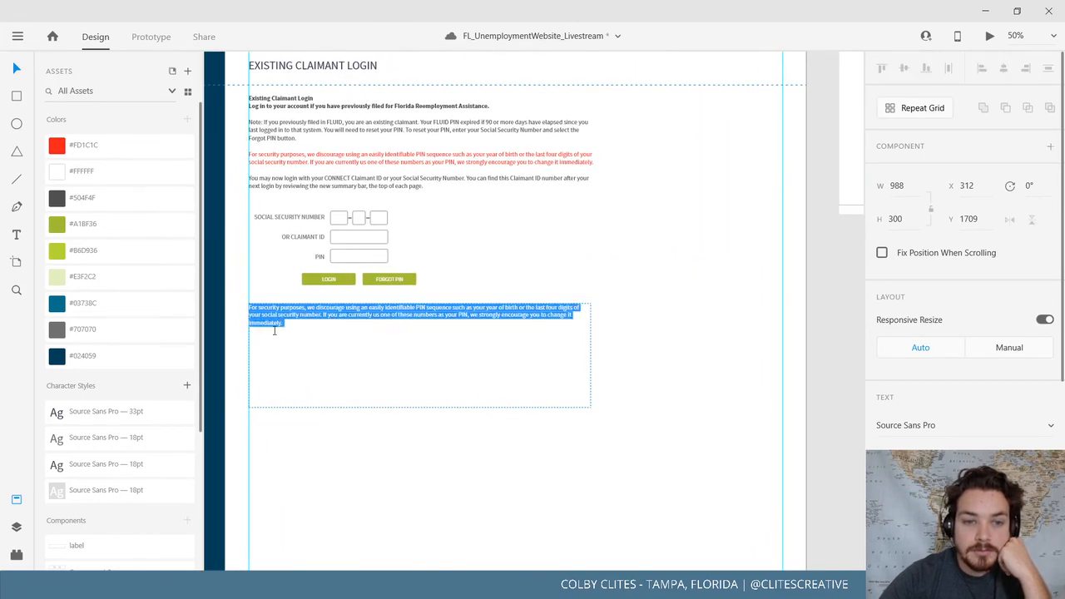
{"action": "left_click", "coordinate": [274, 331]}
{"action": "key", "text": "ctrl+a"}
{"action": "type", "text": "you"}
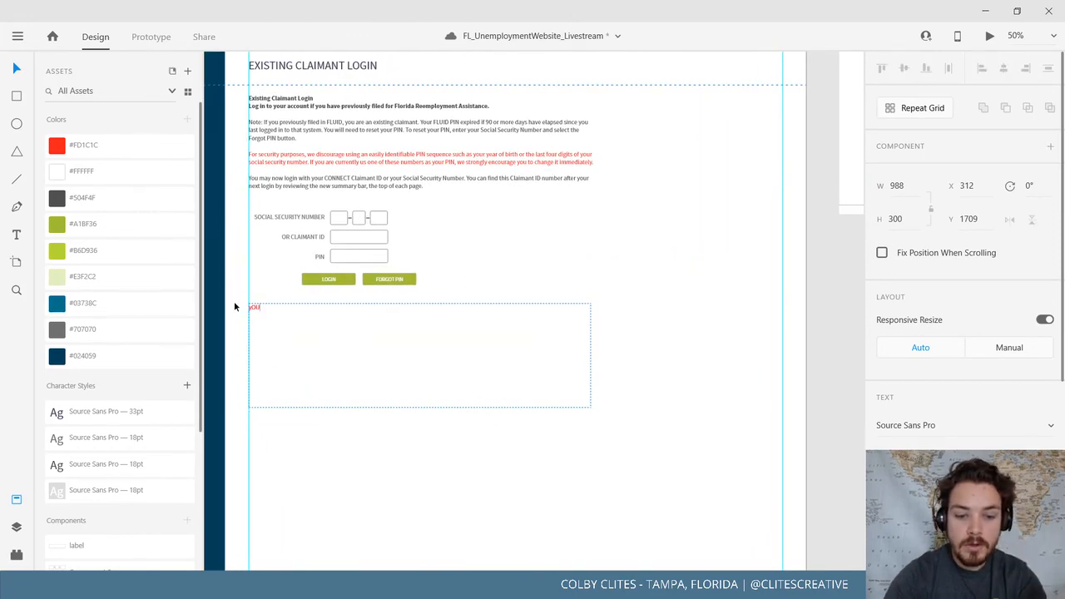
{"action": "type", "text": "r"}
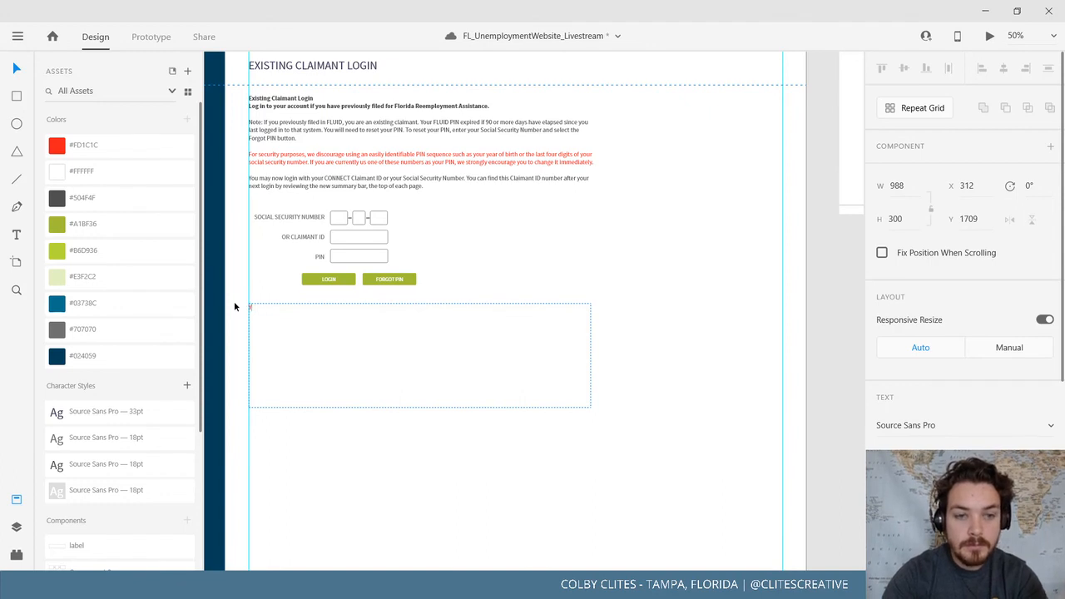
{"action": "type", "text": "Your accou"}
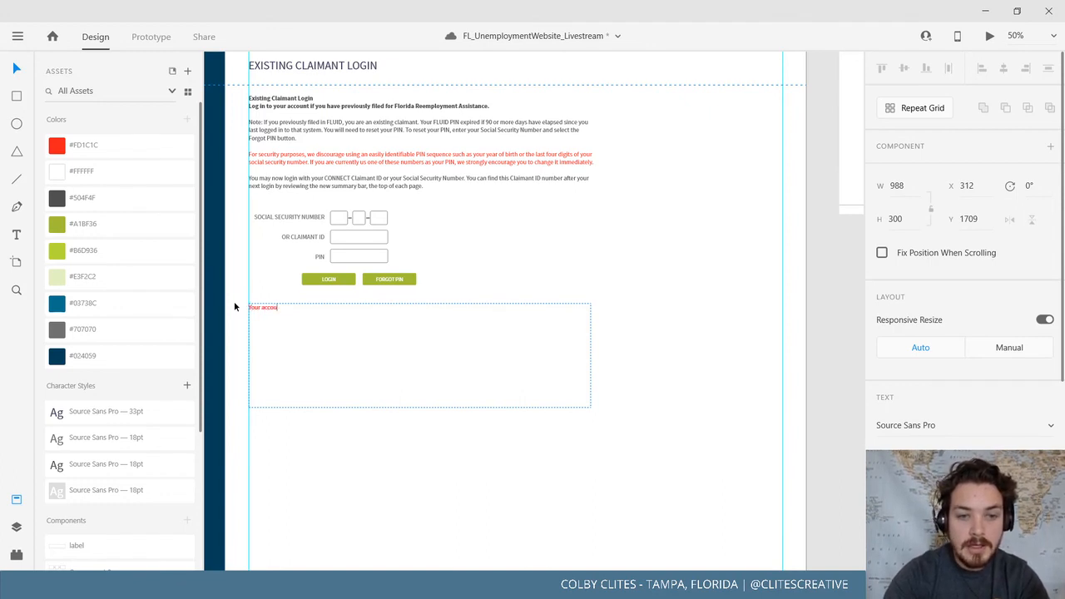
{"action": "type", "text": "nt will be locked after three attempts"}
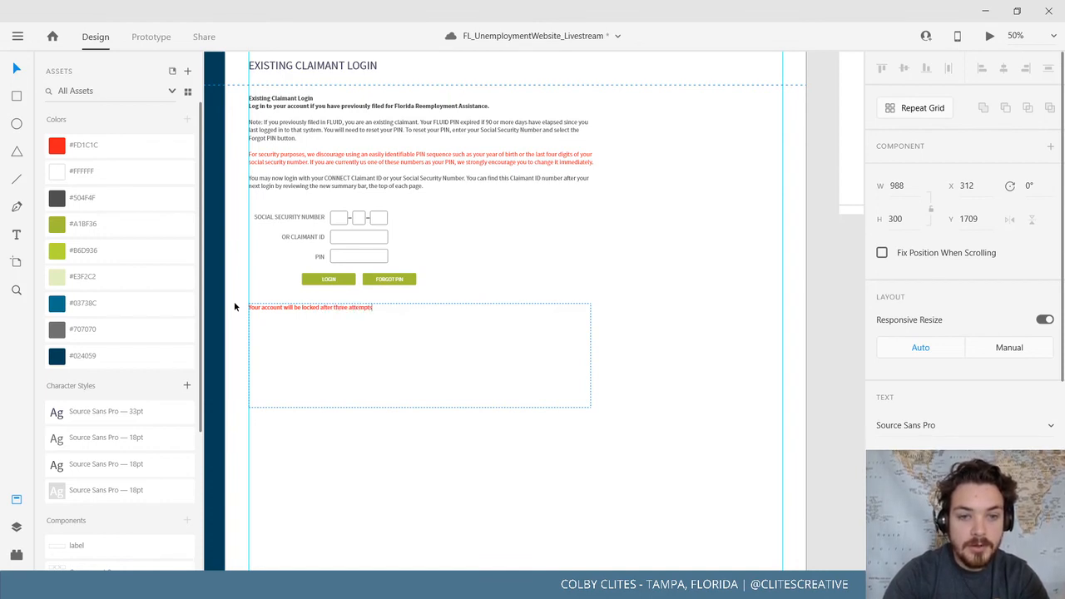
{"action": "type", "text": "."}
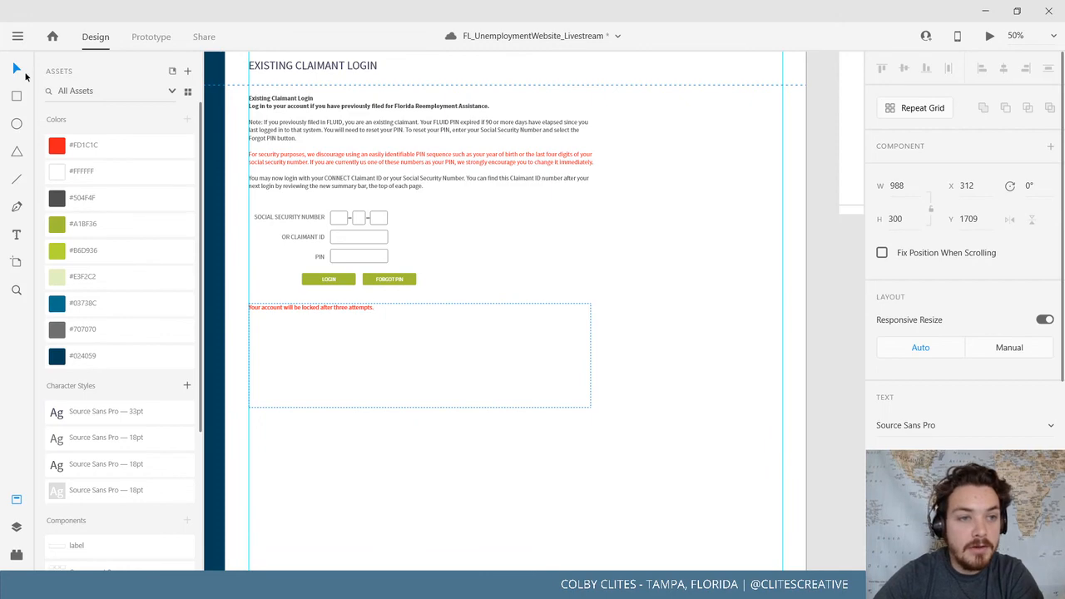
{"action": "key", "text": "Escape"}
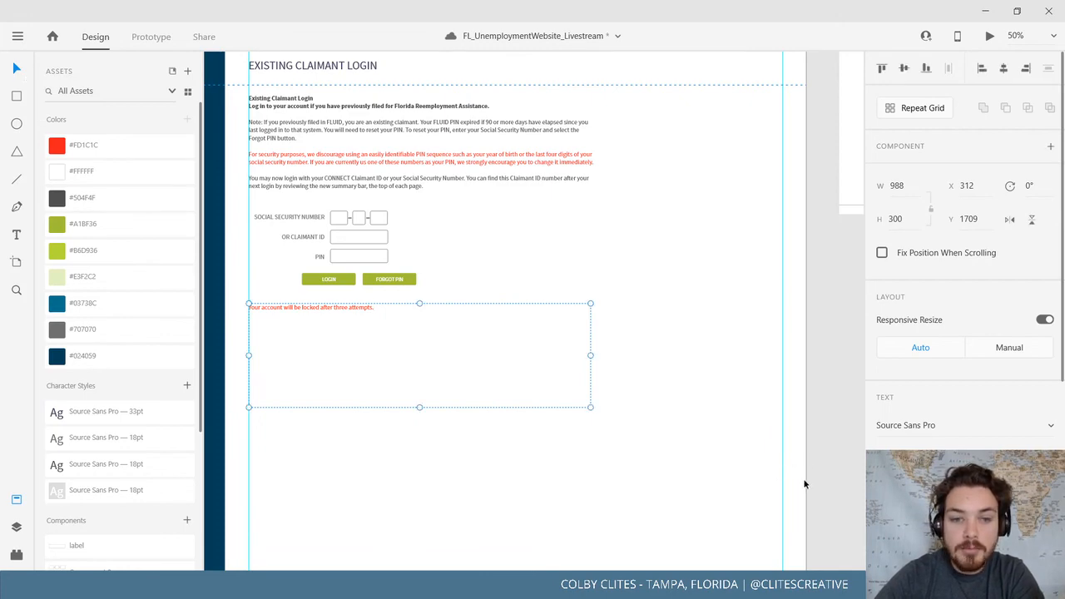
Copy the red security paragraph into the notes text block, one blank line below the account lock sentence
{"action": "left_click", "coordinate": [822, 385]}
{"action": "left_click_drag", "start_coordinate": [823, 386], "coordinate": [402, 467]}
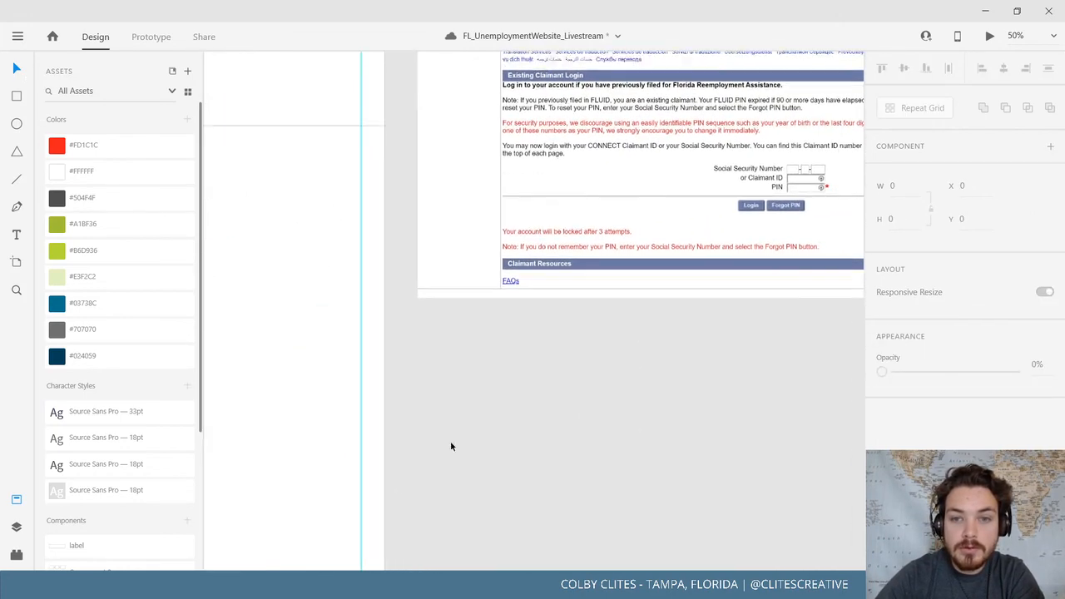
{"action": "left_click_drag", "start_coordinate": [497, 429], "coordinate": [599, 406]}
{"action": "left_click_drag", "start_coordinate": [331, 457], "coordinate": [638, 398]}
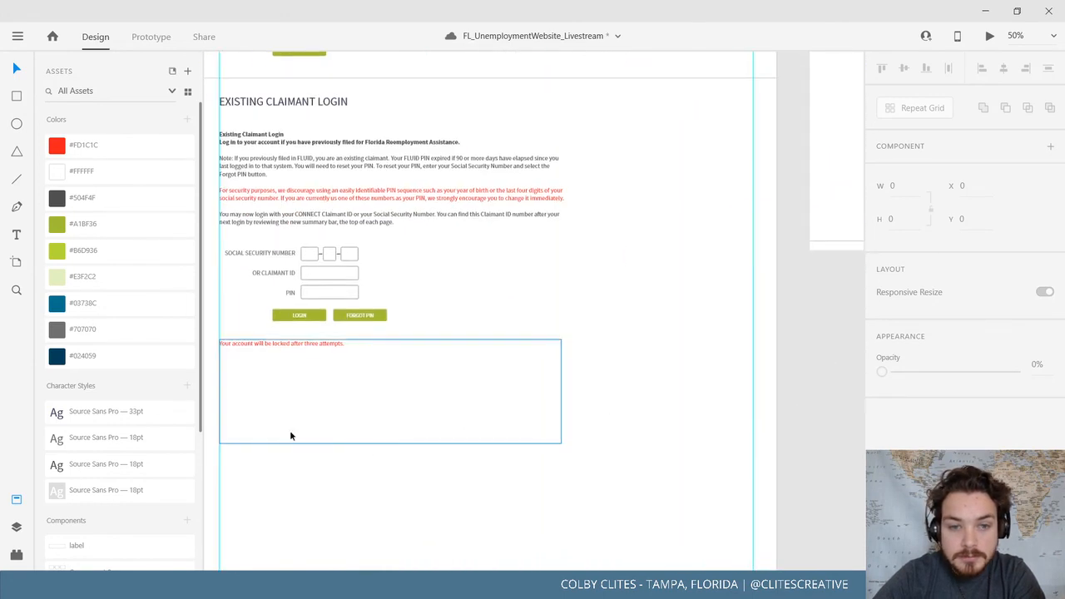
{"action": "left_click_drag", "start_coordinate": [291, 432], "coordinate": [488, 423]}
{"action": "double_click", "coordinate": [577, 192]}
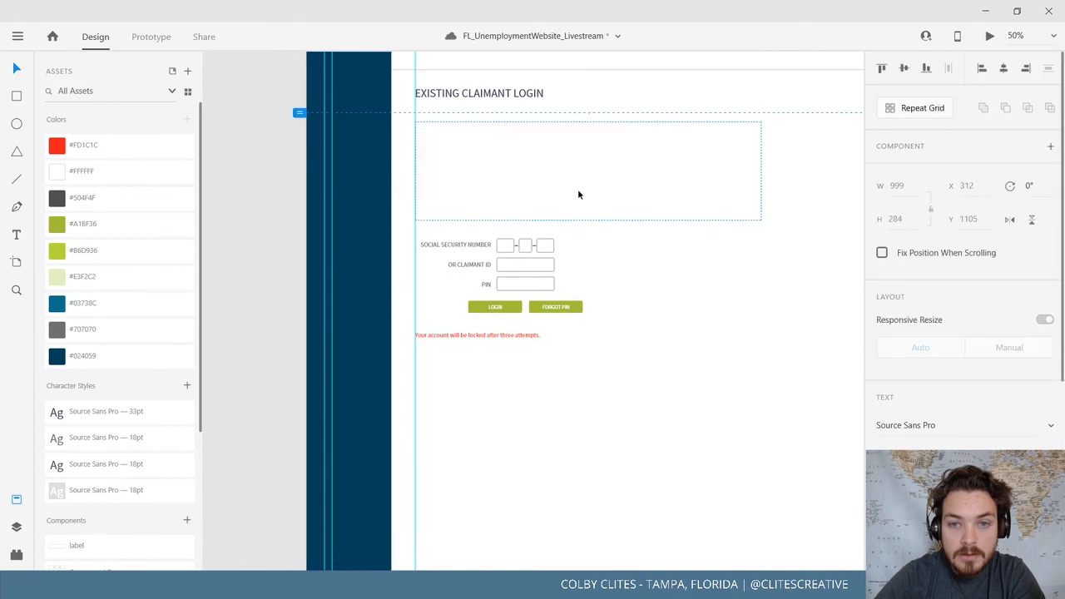
{"action": "triple_click", "coordinate": [480, 181]}
{"action": "key", "text": "ctrl+c"}
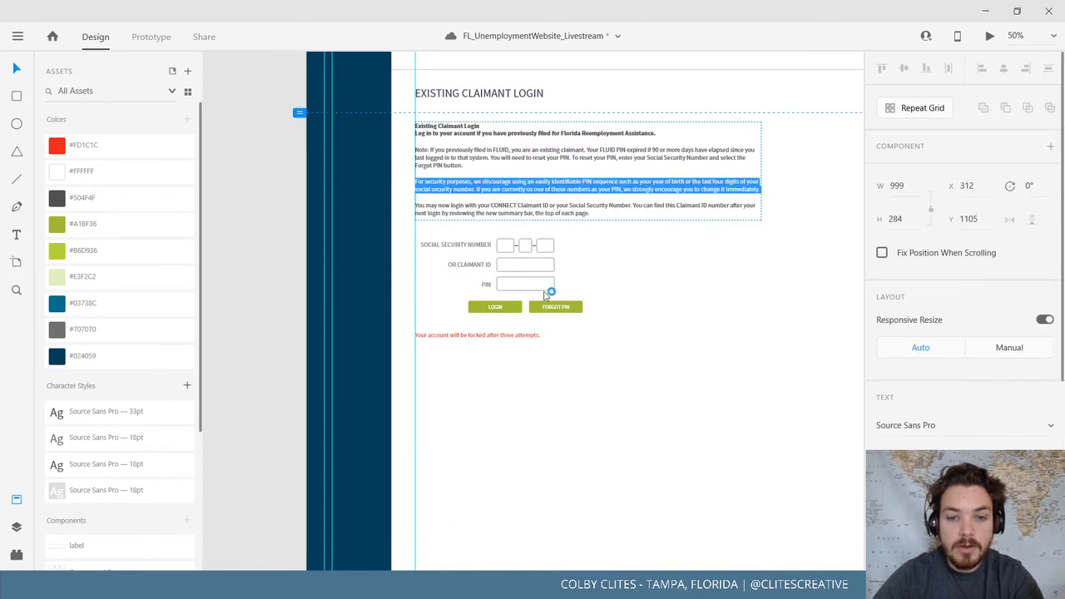
{"action": "key", "text": "Escape"}
{"action": "triple_click", "coordinate": [548, 339]}
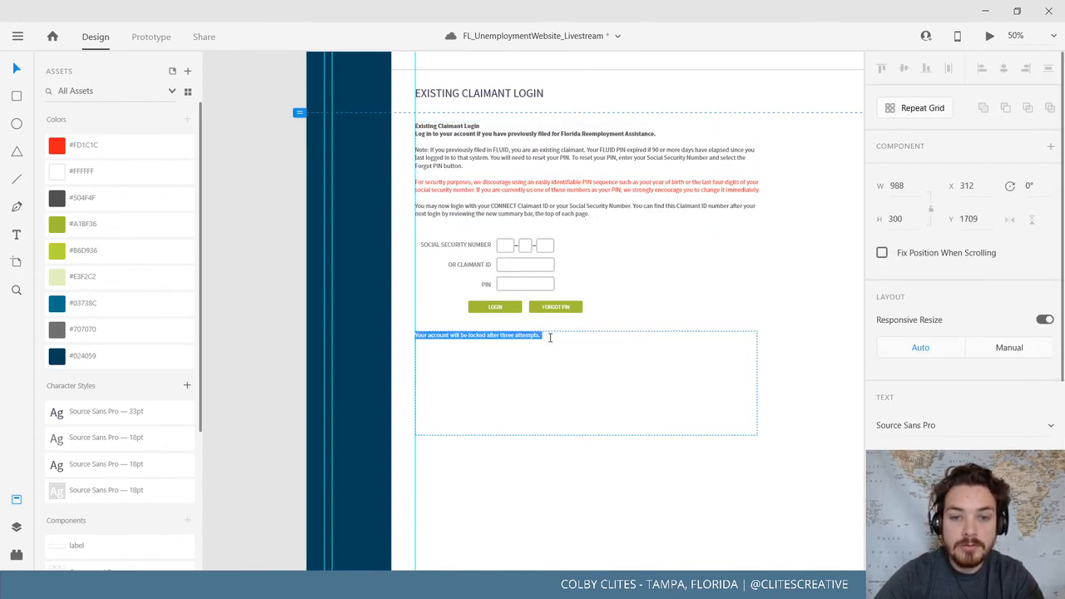
{"action": "left_click", "coordinate": [553, 341]}
{"action": "key", "text": "Return"}
{"action": "key", "text": "Return"}
{"action": "key", "text": "ctrl+v"}
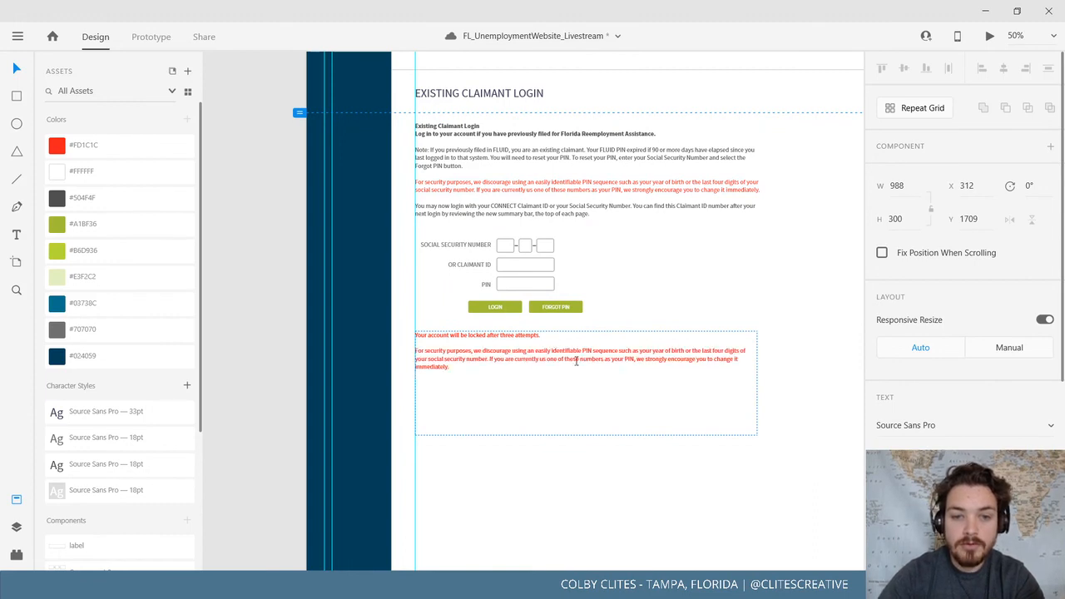
Delete the pasted paragraph's last sentence, starting at "If you are currently us one of these numbers"
{"action": "mouse_move", "coordinate": [483, 368]}
{"action": "left_mouse_down"}
{"action": "mouse_move", "coordinate": [416, 352]}
{"action": "mouse_move", "coordinate": [488, 359]}
{"action": "left_mouse_up"}
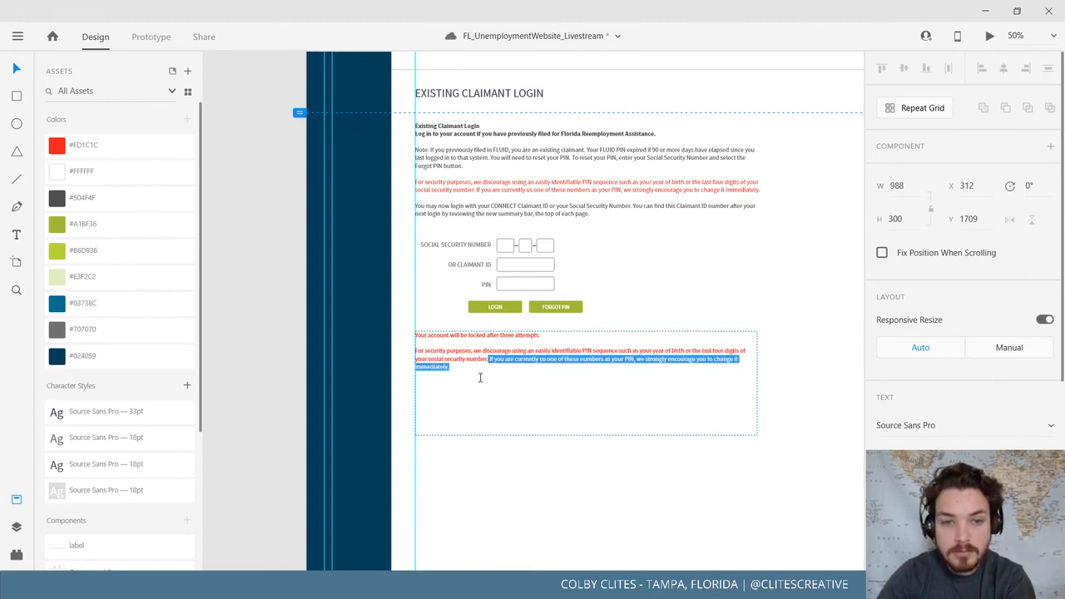
{"action": "key", "text": "BackSpace"}
{"action": "left_click", "coordinate": [17, 68]}
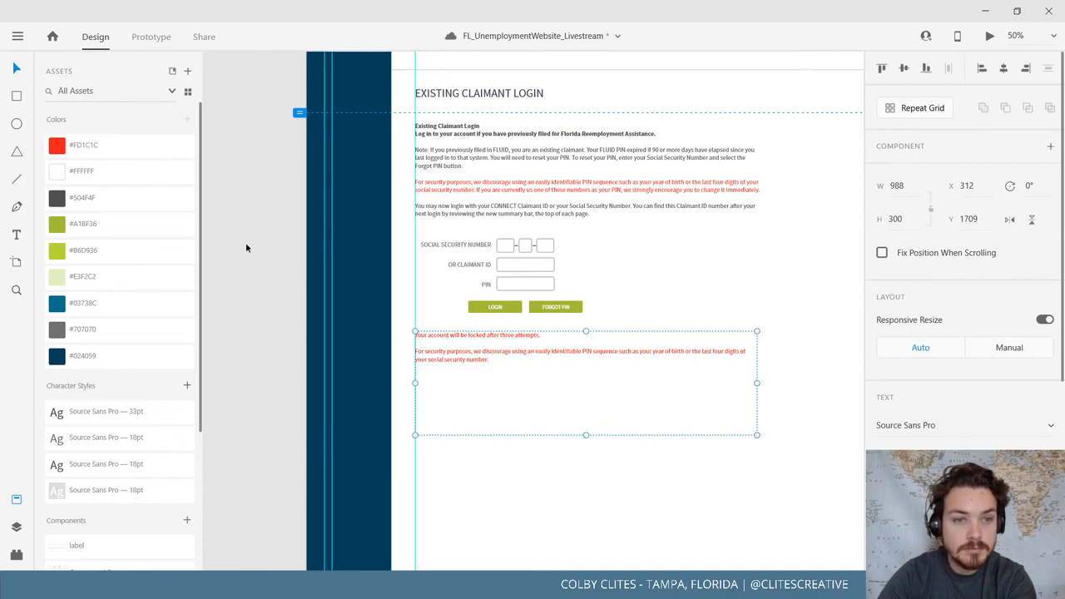
Insert "Note:" in front of "For security purposes" in the red notes beneath the login buttons
{"action": "left_click", "coordinate": [281, 336]}
{"action": "left_click_drag", "start_coordinate": [674, 386], "coordinate": [188, 473]}
{"action": "left_click_drag", "start_coordinate": [686, 444], "coordinate": [820, 398]}
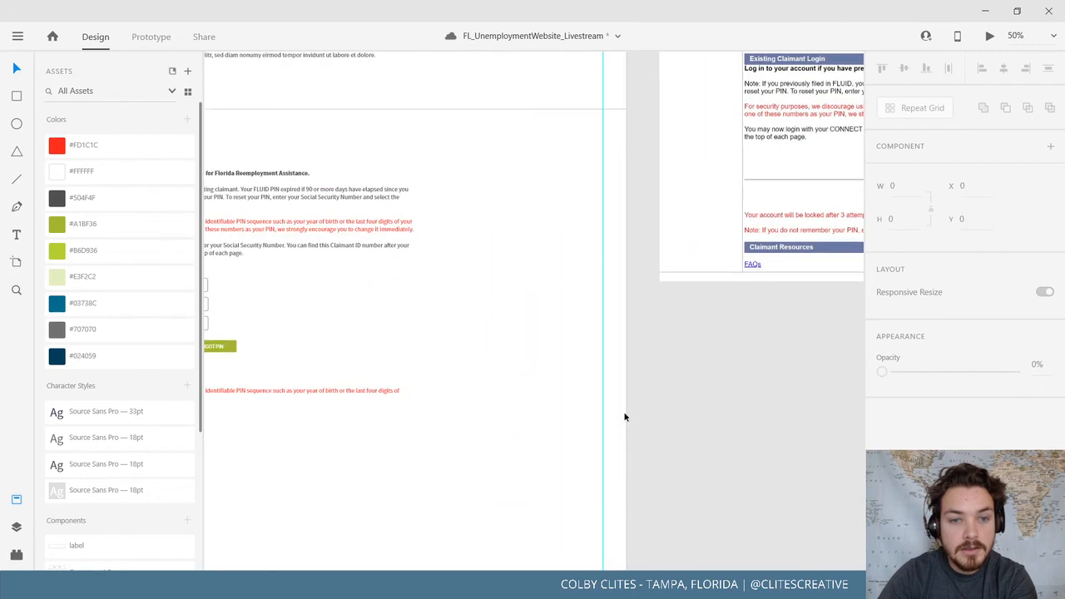
{"action": "left_click_drag", "start_coordinate": [381, 442], "coordinate": [601, 431]}
{"action": "left_click", "coordinate": [306, 389]}
{"action": "double_click", "coordinate": [299, 381]}
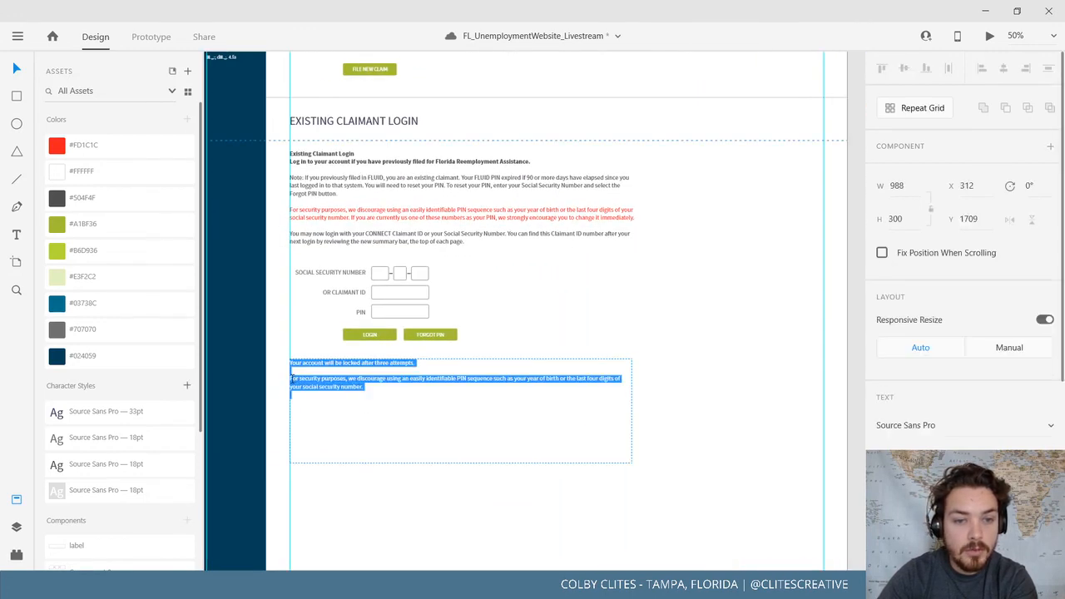
{"action": "left_click", "coordinate": [306, 388]}
{"action": "type", "text": "Note:"}
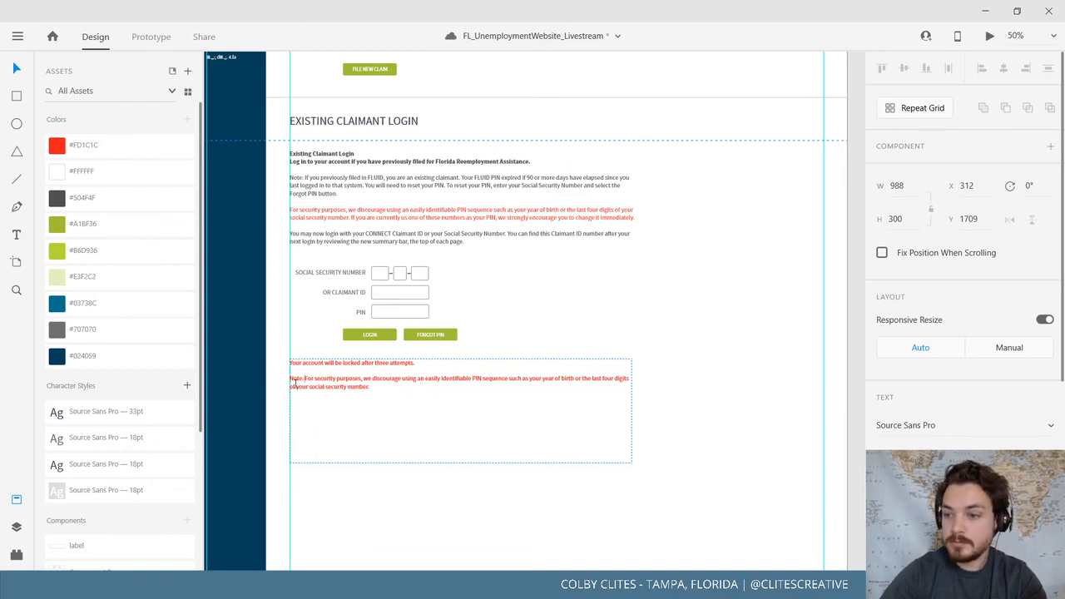
{"action": "left_click", "coordinate": [12, 68]}
{"action": "left_click", "coordinate": [782, 396]}
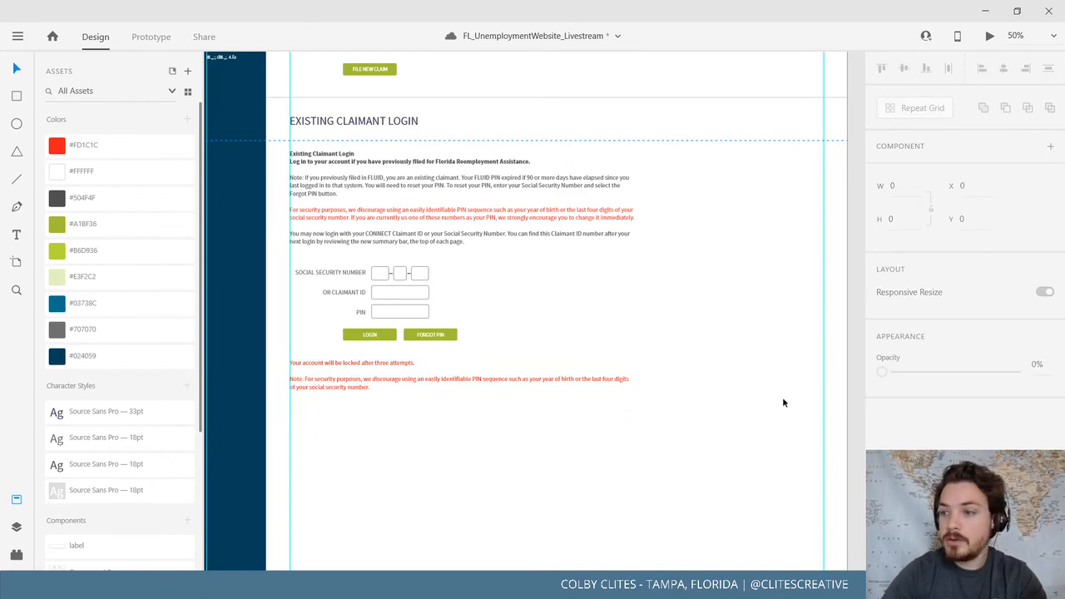
Save the document with the red notes added beneath the login buttons
{"action": "left_click_drag", "start_coordinate": [782, 409], "coordinate": [620, 452]}
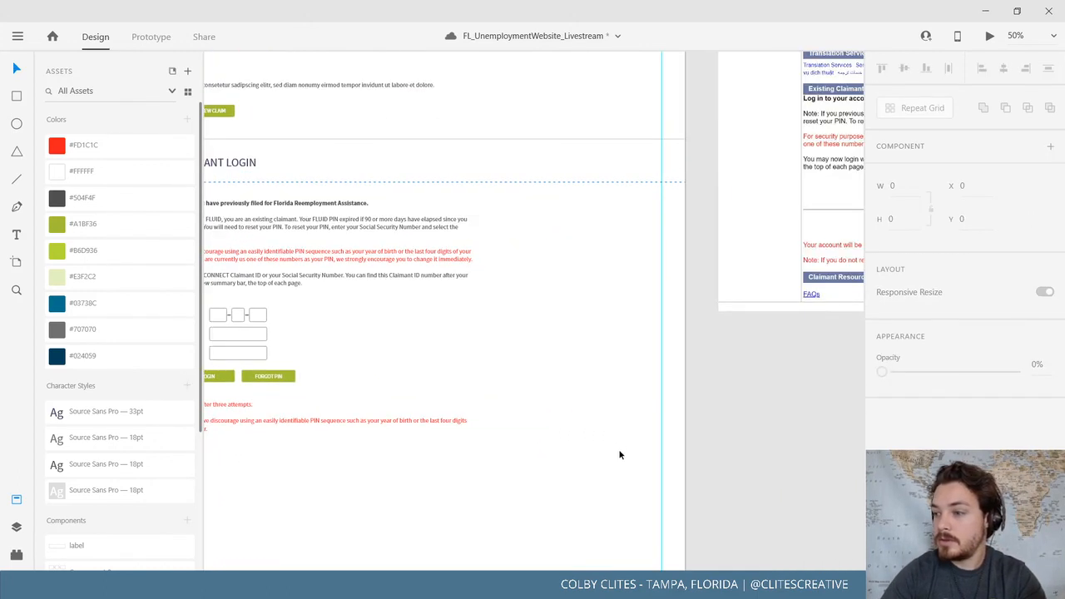
{"action": "left_click", "coordinate": [17, 36]}
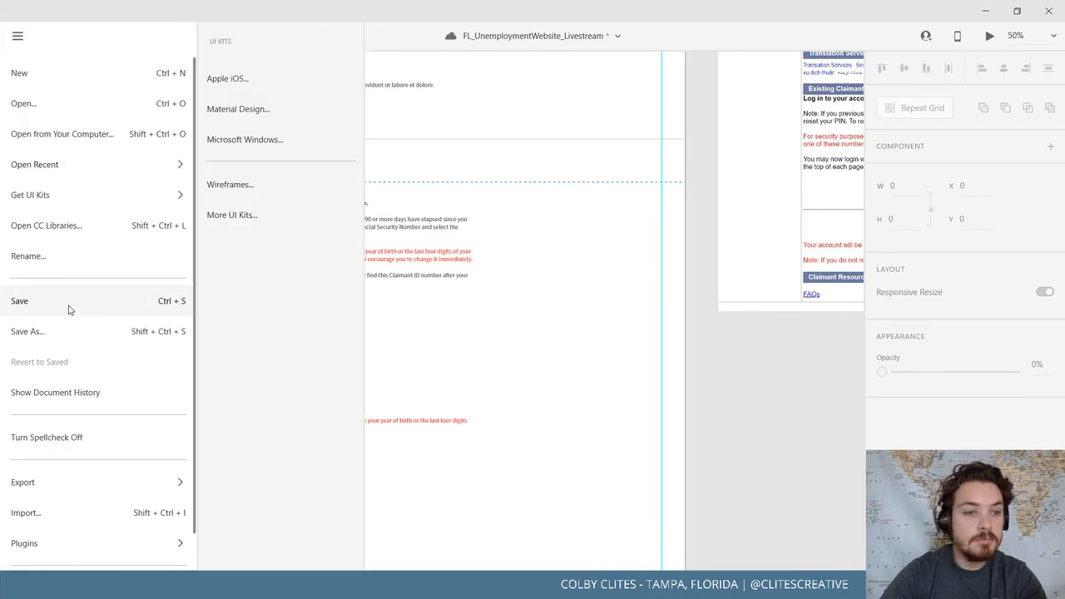
{"action": "left_click", "coordinate": [67, 305]}
Check the Claimant Resources section on the original page and duplicate the divider line and EXISTING CLAIMANT LOGIN heading below the red notes
{"action": "left_click_drag", "start_coordinate": [443, 389], "coordinate": [629, 388]}
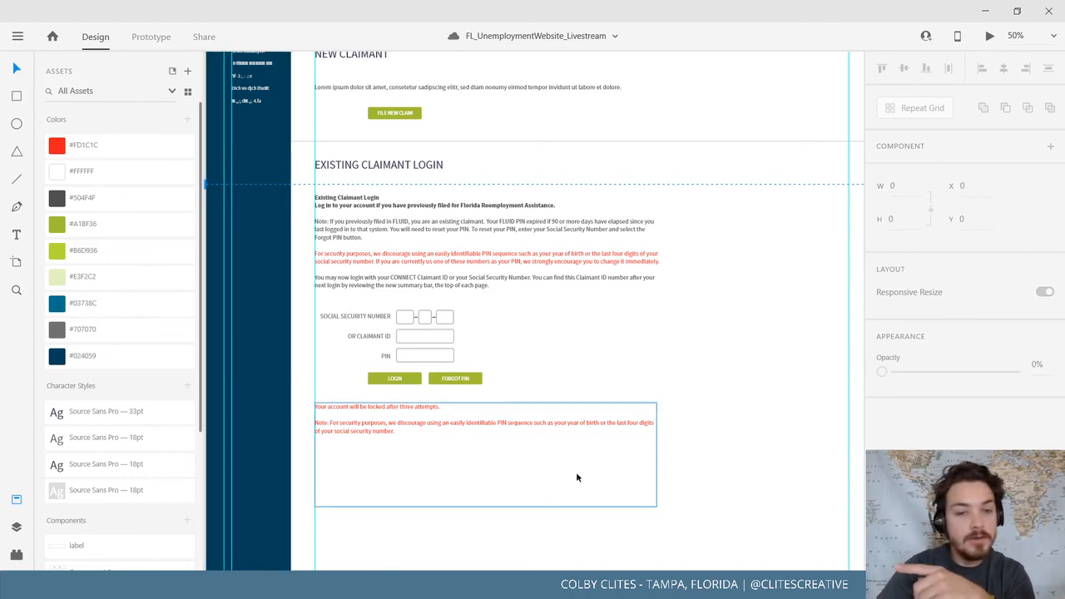
{"action": "left_click", "coordinate": [18, 36]}
{"action": "left_click", "coordinate": [701, 315]}
{"action": "left_click_drag", "start_coordinate": [703, 314], "coordinate": [123, 346]}
{"action": "scroll", "coordinate": [462, 299], "scroll_direction": "down", "scroll_amount": 1}
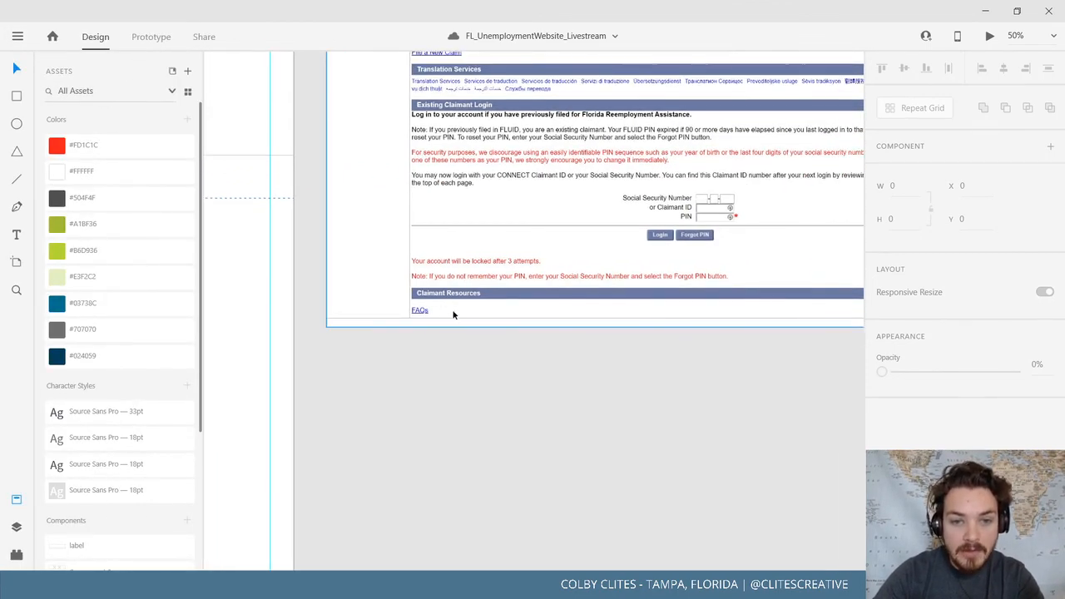
{"action": "left_click_drag", "start_coordinate": [375, 371], "coordinate": [644, 312]}
{"action": "left_click_drag", "start_coordinate": [281, 327], "coordinate": [560, 305]}
{"action": "left_click_drag", "start_coordinate": [350, 269], "coordinate": [373, 337]}
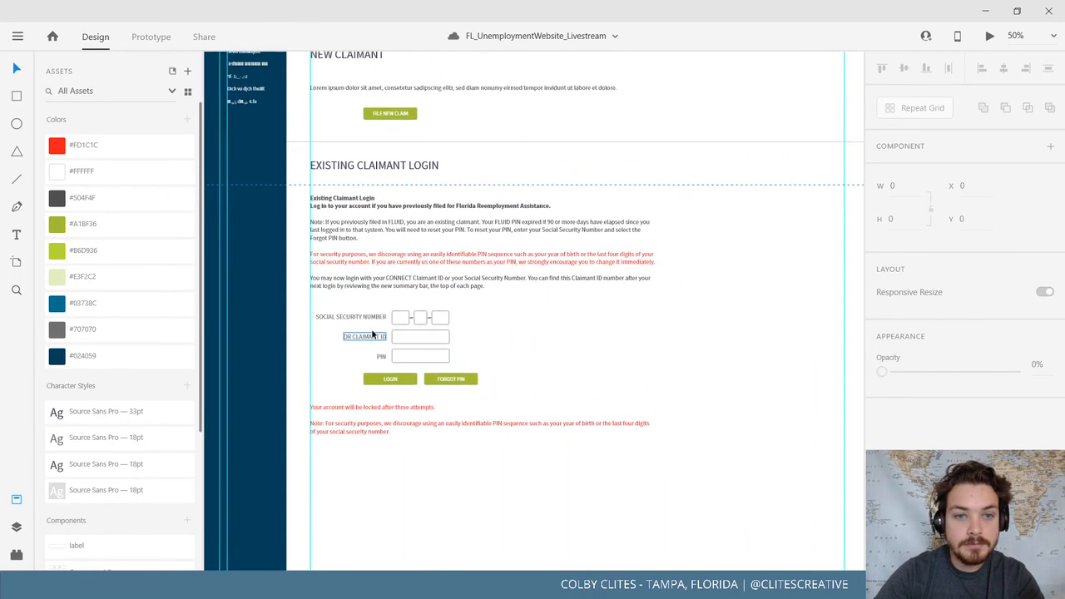
{"action": "left_click", "coordinate": [485, 142]}
{"action": "left_click_drag", "start_coordinate": [409, 167], "coordinate": [389, 495]}
Shorten the red notes text block from below so it clears the duplicated divider and heading
{"action": "double_click", "coordinate": [358, 496]}
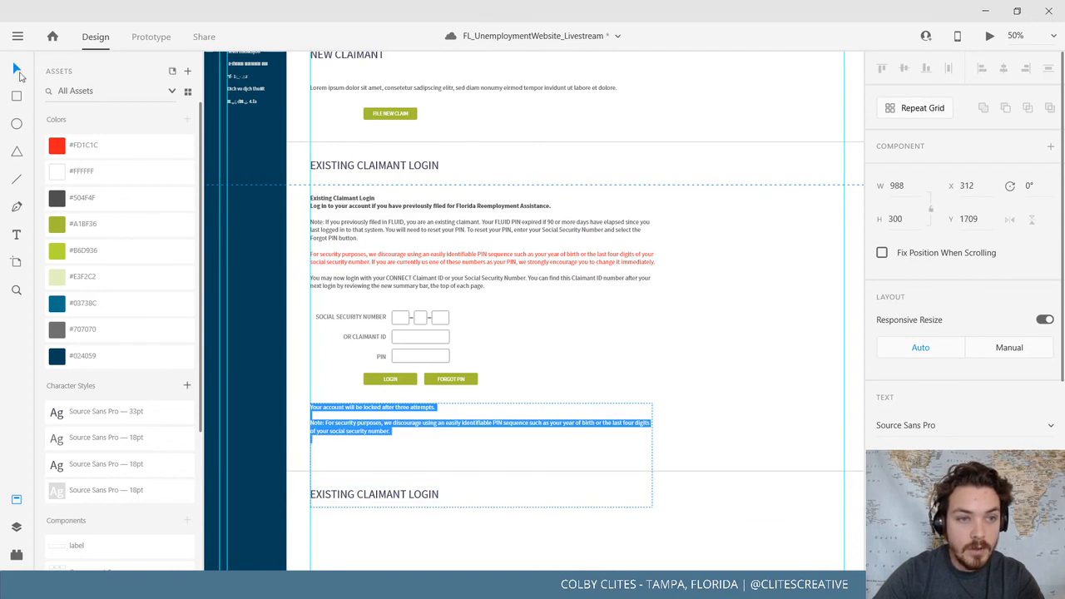
{"action": "left_click", "coordinate": [16, 70]}
{"action": "scroll", "coordinate": [423, 347], "scroll_direction": "down", "scroll_amount": 5}
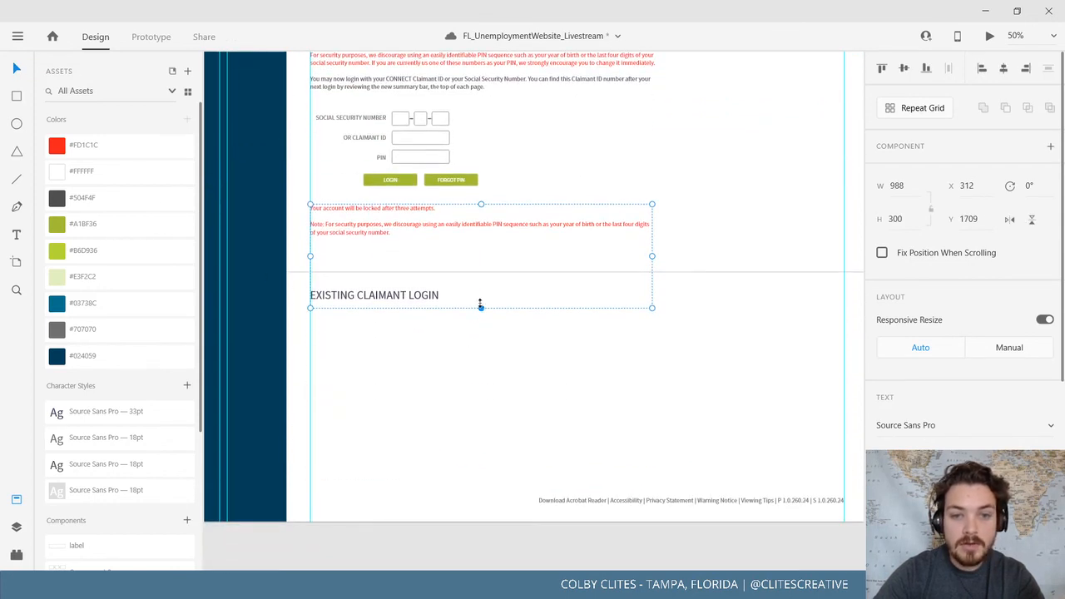
{"action": "left_click_drag", "start_coordinate": [480, 306], "coordinate": [478, 239]}
Change the duplicated section heading's text to CLAIMANT RESOURCES
{"action": "double_click", "coordinate": [388, 297]}
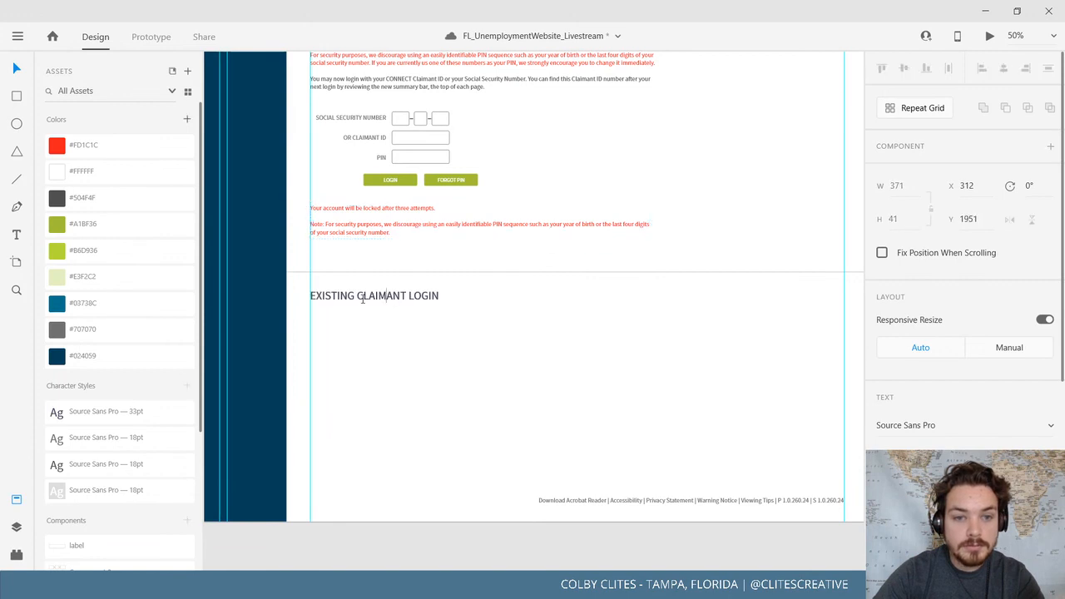
{"action": "left_click_drag", "start_coordinate": [358, 297], "coordinate": [396, 299]}
{"action": "key", "text": "BackSpace"}
{"action": "type", "text": "r"}
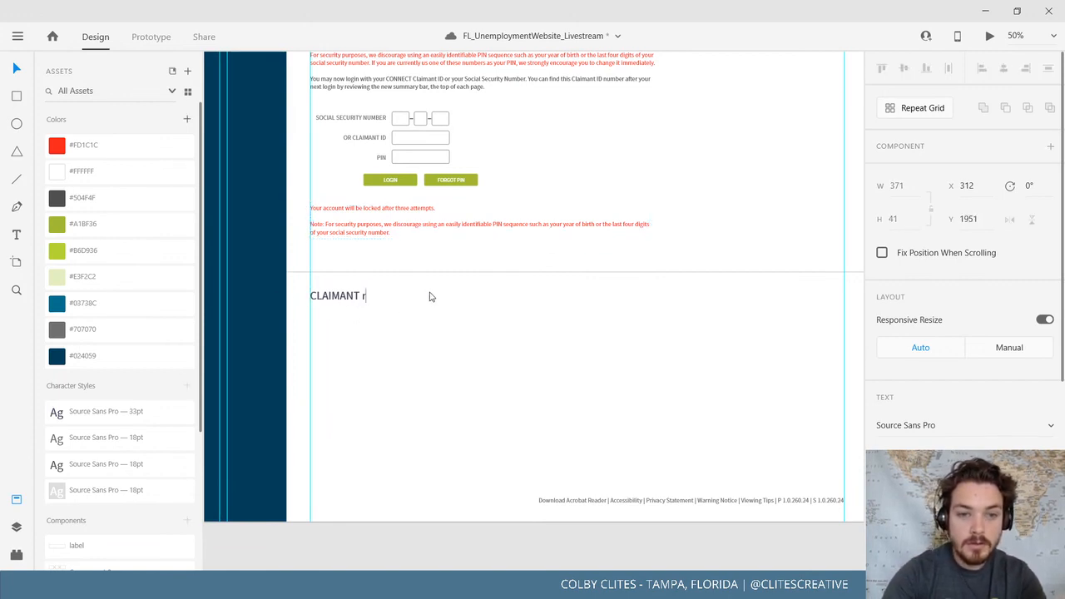
{"action": "type", "text": "esRESOU"}
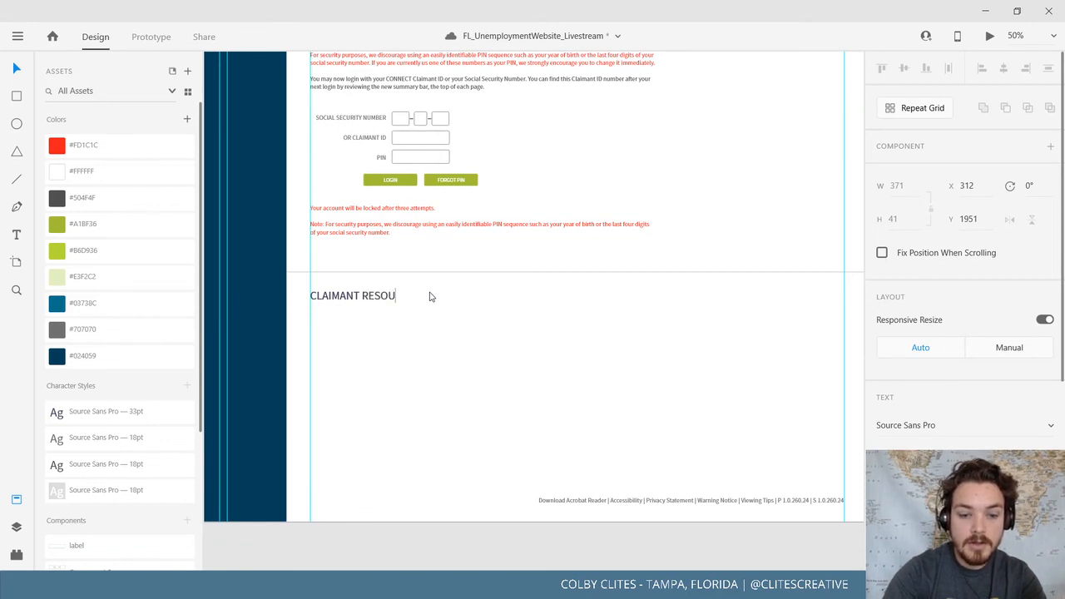
{"action": "type", "text": "RCES"}
{"action": "left_click", "coordinate": [15, 71]}
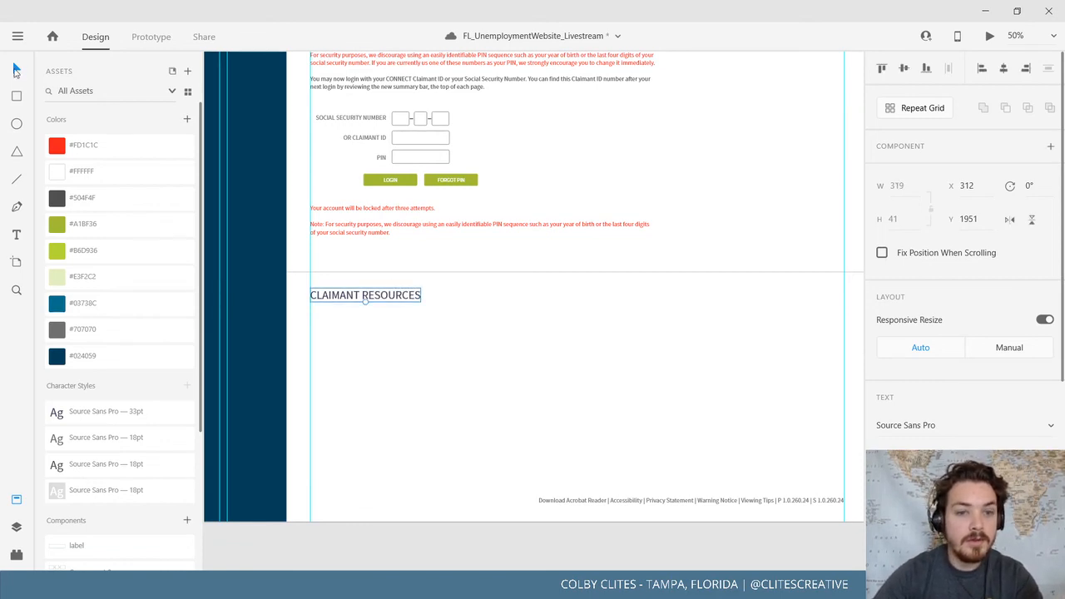
{"action": "left_click", "coordinate": [678, 404]}
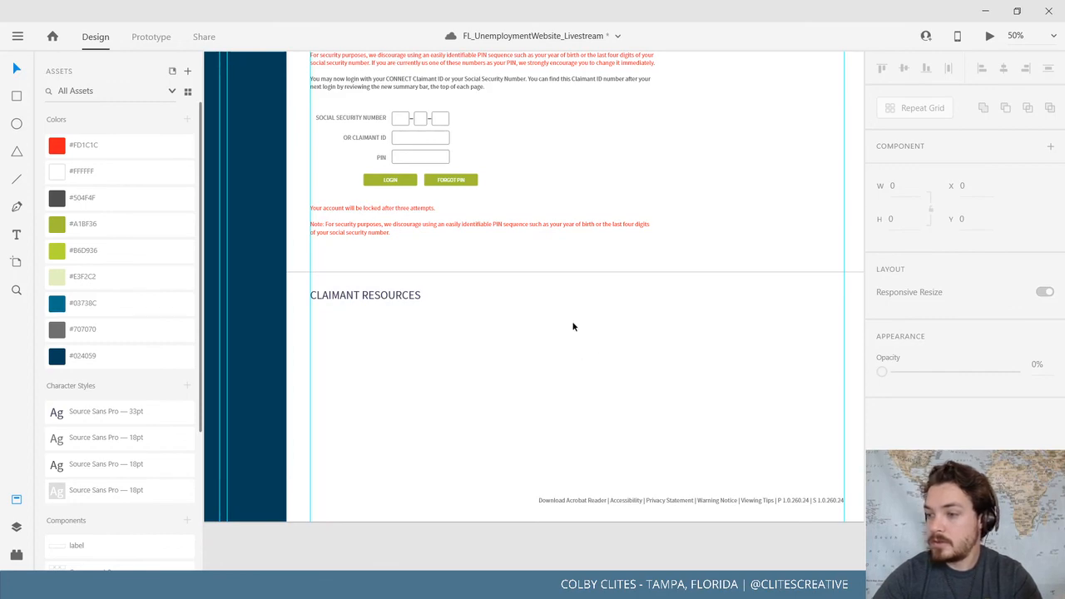
Check the original page's Claimant Resources section and place a btn_send component instance beneath the CLAIMANT RESOURCES heading
{"action": "left_click_drag", "start_coordinate": [533, 309], "coordinate": [405, 418]}
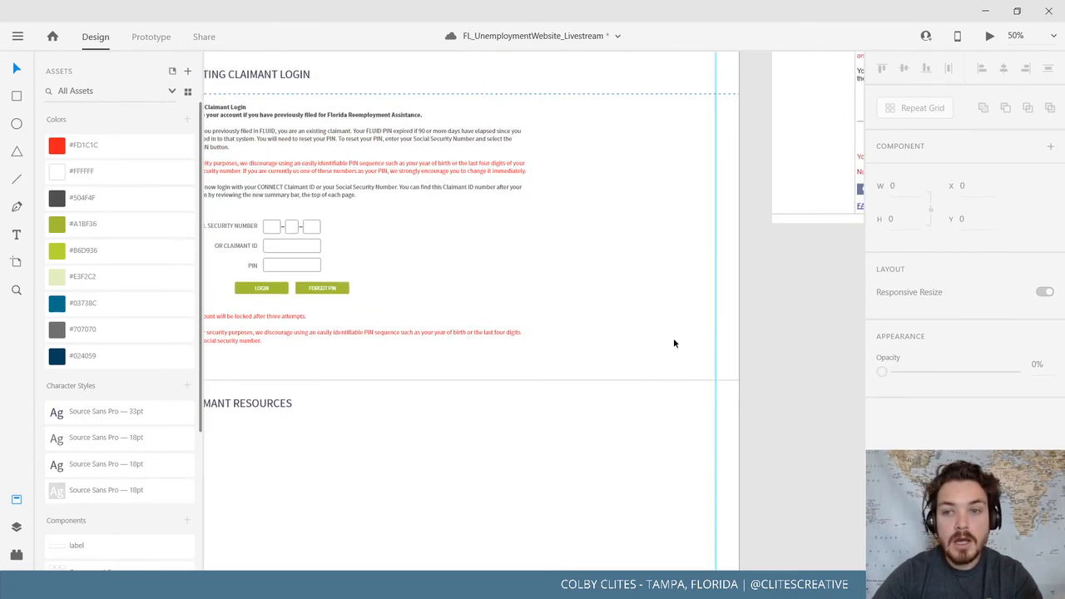
{"action": "left_click_drag", "start_coordinate": [688, 331], "coordinate": [745, 212]}
{"action": "left_click_drag", "start_coordinate": [520, 265], "coordinate": [594, 264]}
{"action": "left_click", "coordinate": [393, 174]}
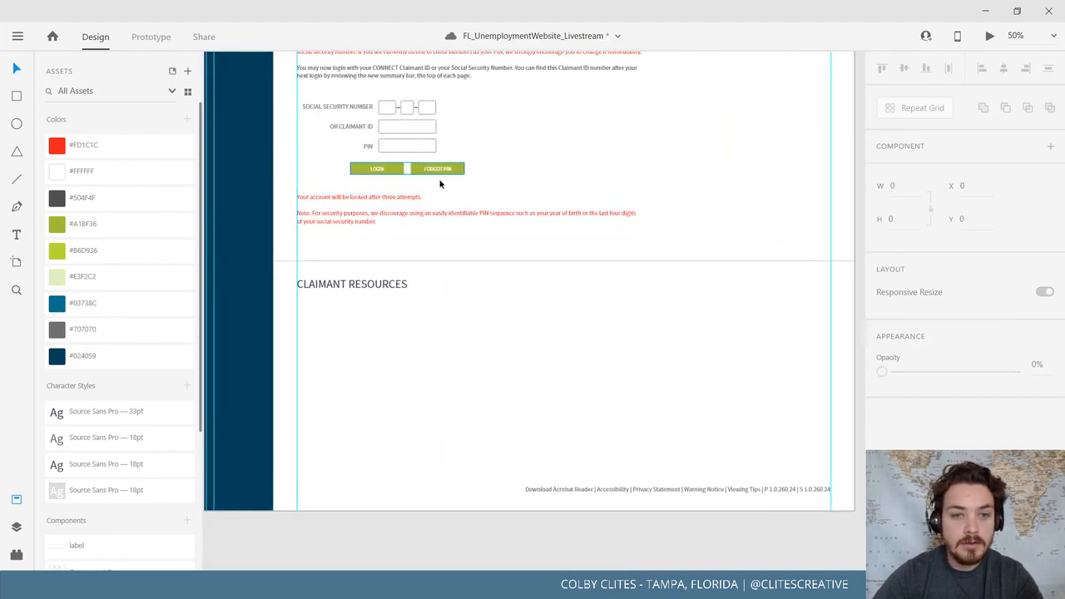
{"action": "left_click_drag", "start_coordinate": [440, 183], "coordinate": [411, 366]}
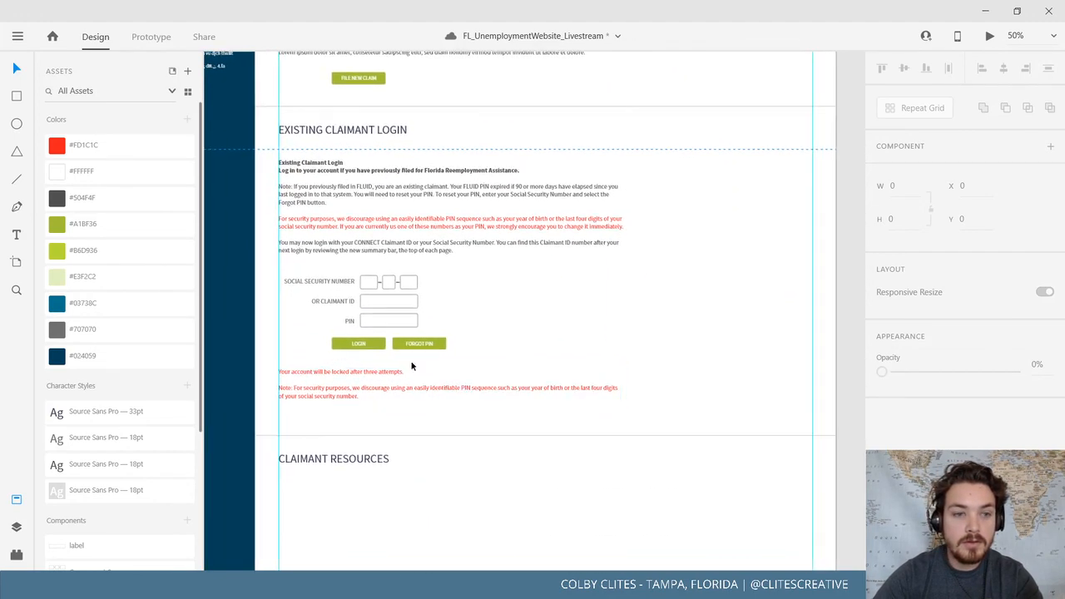
{"action": "scroll", "coordinate": [83, 407], "scroll_direction": "down", "scroll_amount": 5}
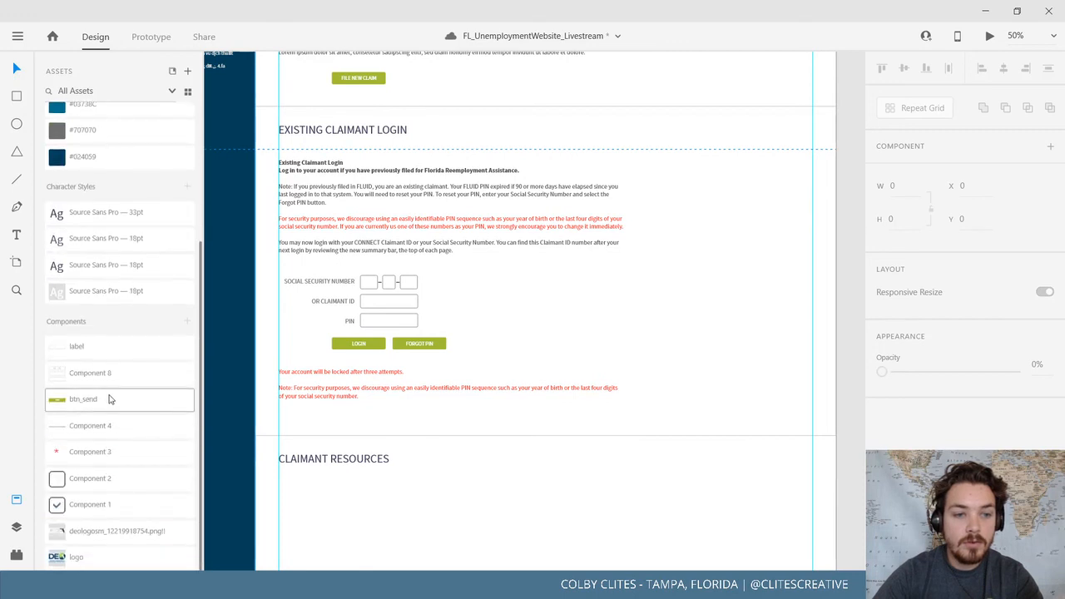
{"action": "left_click_drag", "start_coordinate": [111, 400], "coordinate": [437, 432]}
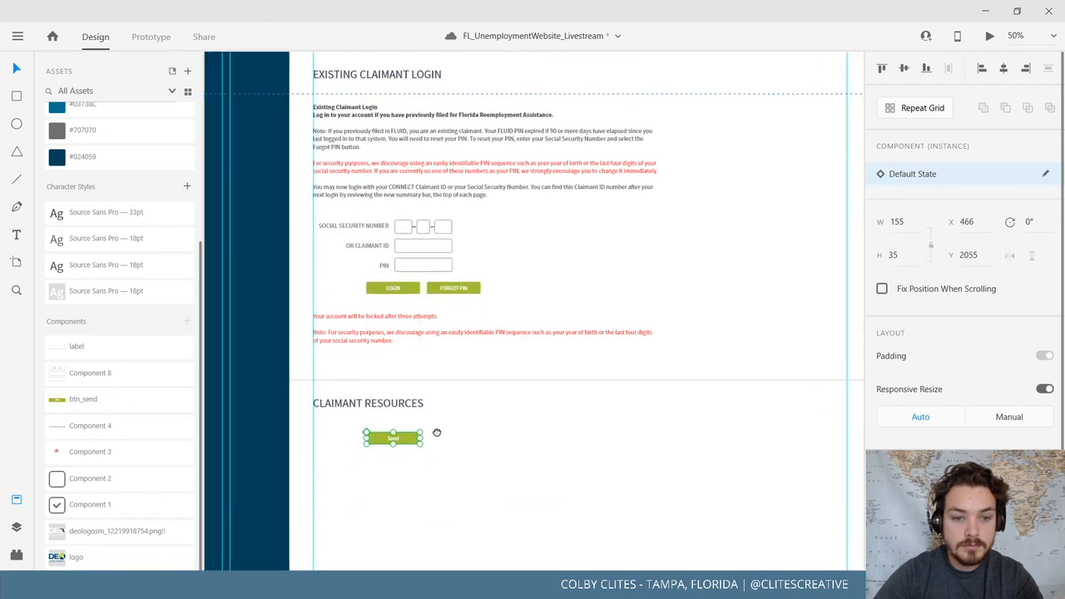
Change the label of the button beneath CLAIMANT RESOURCES to FAQ
{"action": "scroll", "coordinate": [439, 431], "scroll_direction": "up", "scroll_amount": 5}
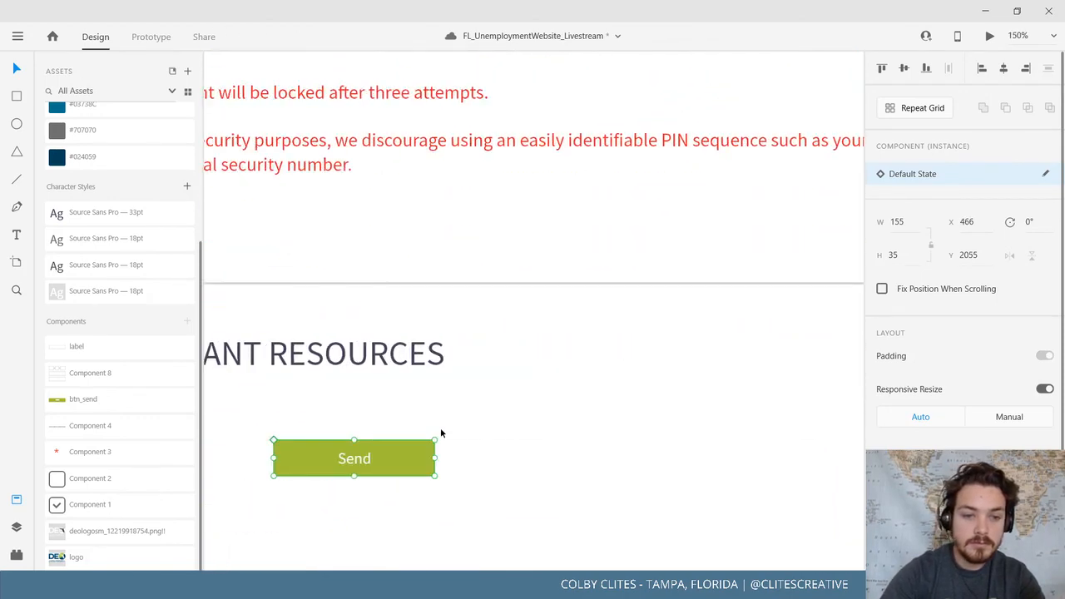
{"action": "scroll", "coordinate": [440, 428], "scroll_direction": "left", "scroll_amount": 5}
{"action": "scroll", "coordinate": [440, 427], "scroll_direction": "down", "scroll_amount": 2}
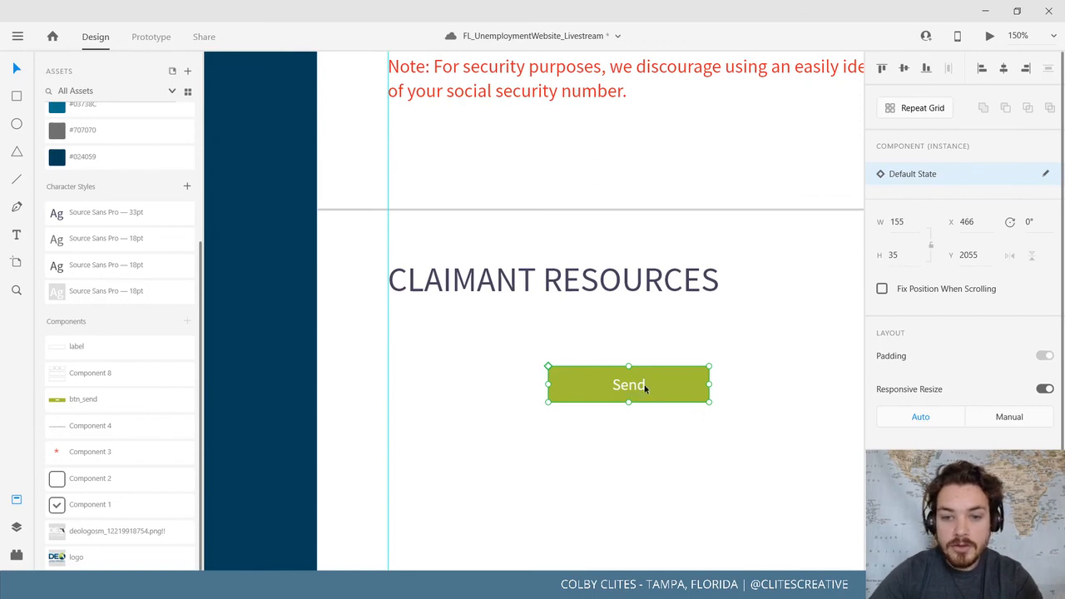
{"action": "double_click", "coordinate": [645, 387]}
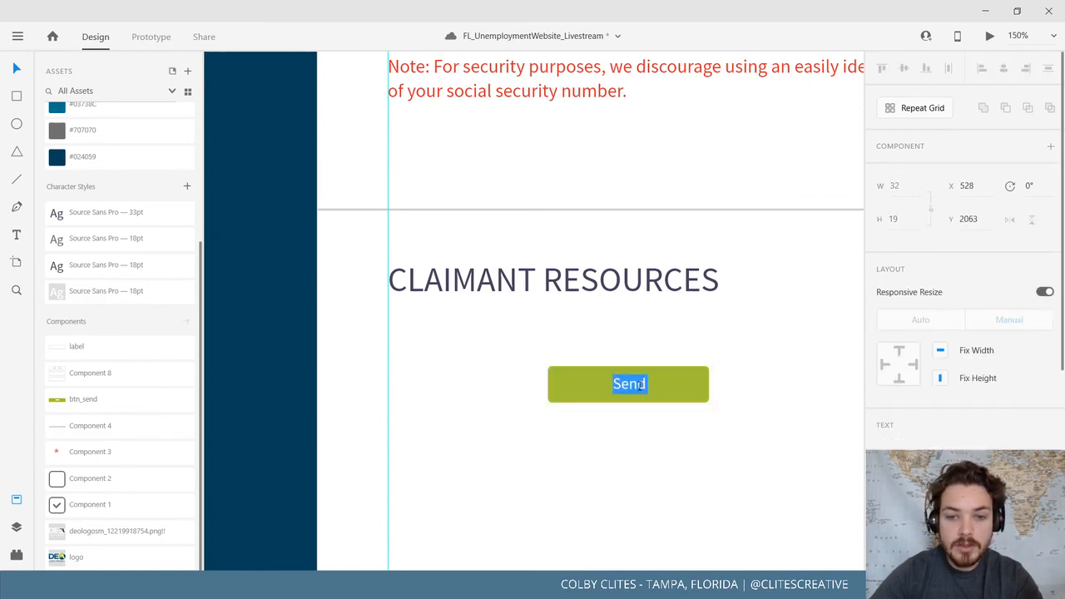
{"action": "key", "text": "BackSpace"}
{"action": "type", "text": "FAQ"}
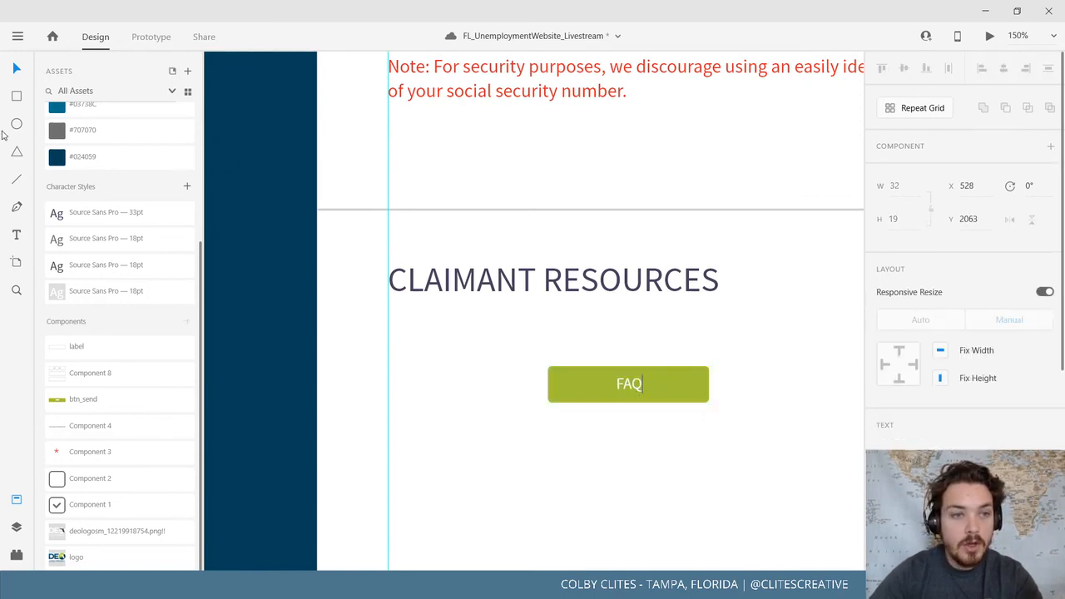
{"action": "left_click", "coordinate": [447, 350]}
Change the button label on the FL_UnemploymentSite_Warning artboard to uppercase SEND and save the document
{"action": "scroll", "coordinate": [400, 435], "scroll_direction": "up", "scroll_amount": 2}
{"action": "scroll", "coordinate": [400, 436], "scroll_direction": "down", "scroll_amount": 5}
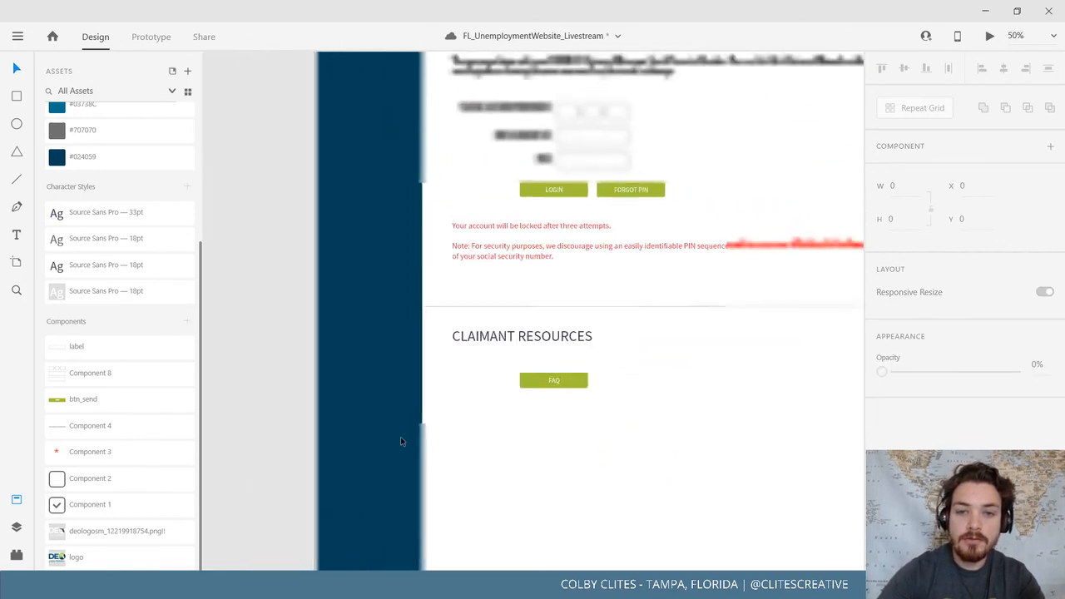
{"action": "scroll", "coordinate": [496, 305], "scroll_direction": "up", "scroll_amount": 5}
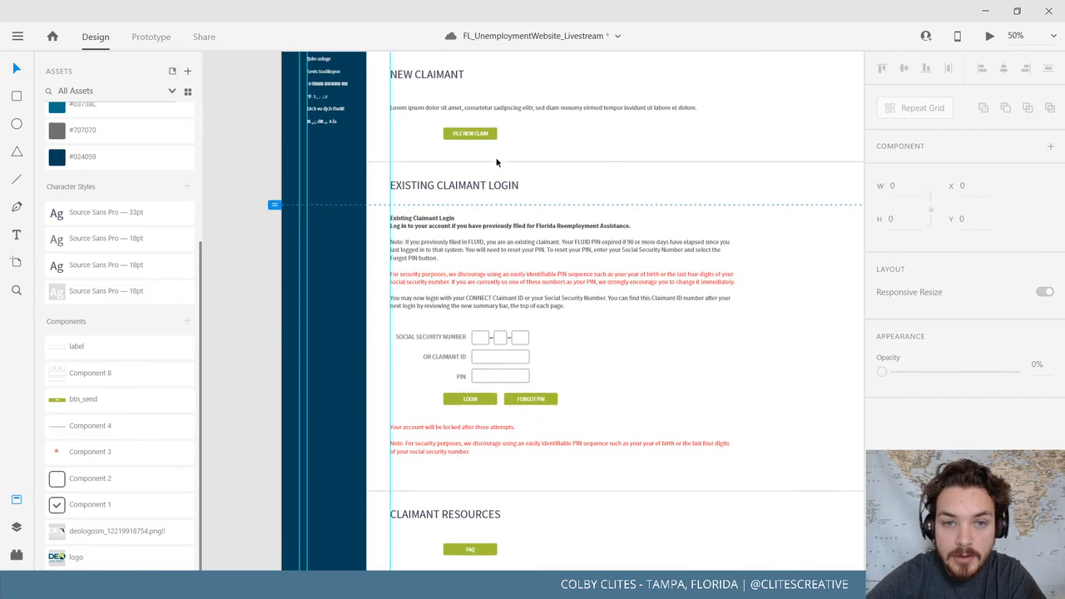
{"action": "left_click_drag", "start_coordinate": [477, 258], "coordinate": [473, 304]}
{"action": "left_click_drag", "start_coordinate": [364, 316], "coordinate": [799, 212]}
{"action": "left_click_drag", "start_coordinate": [364, 296], "coordinate": [830, 347]}
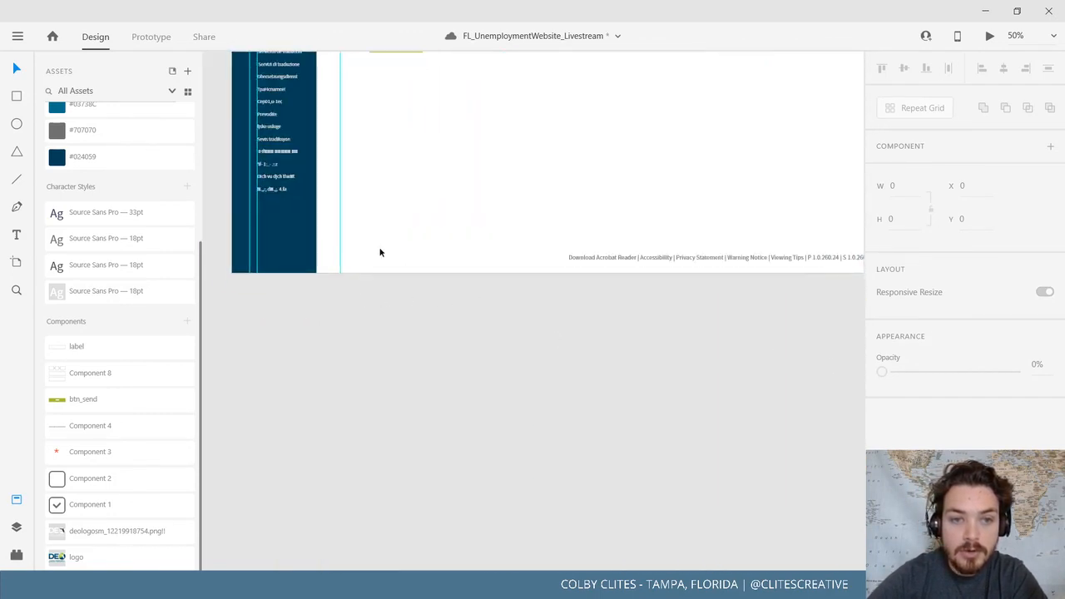
{"action": "left_click_drag", "start_coordinate": [380, 252], "coordinate": [381, 403]}
{"action": "left_click", "coordinate": [387, 215]}
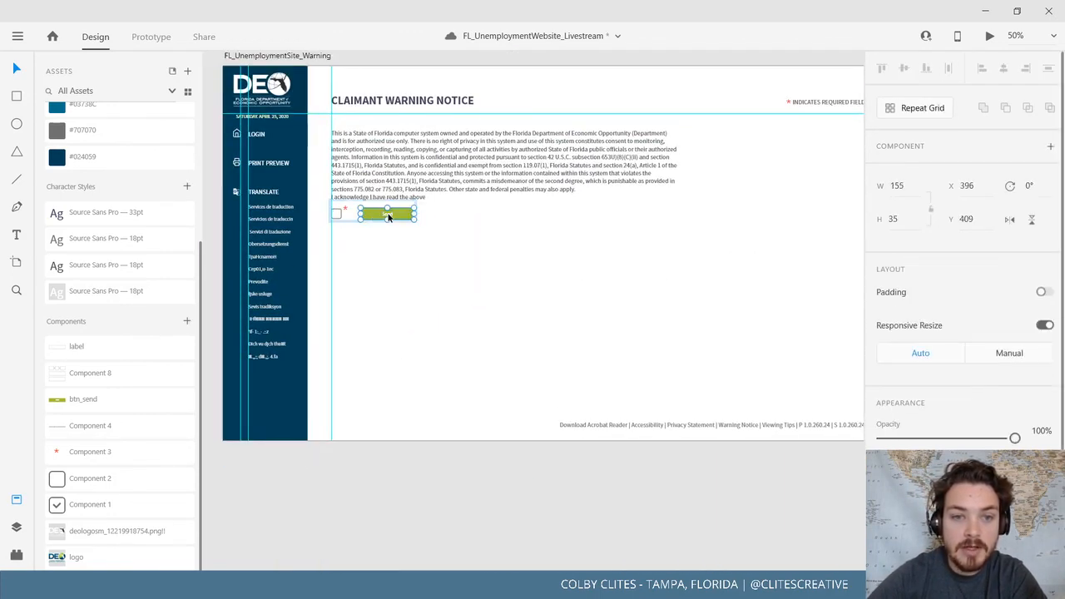
{"action": "double_click", "coordinate": [388, 215]}
{"action": "double_click", "coordinate": [388, 216]}
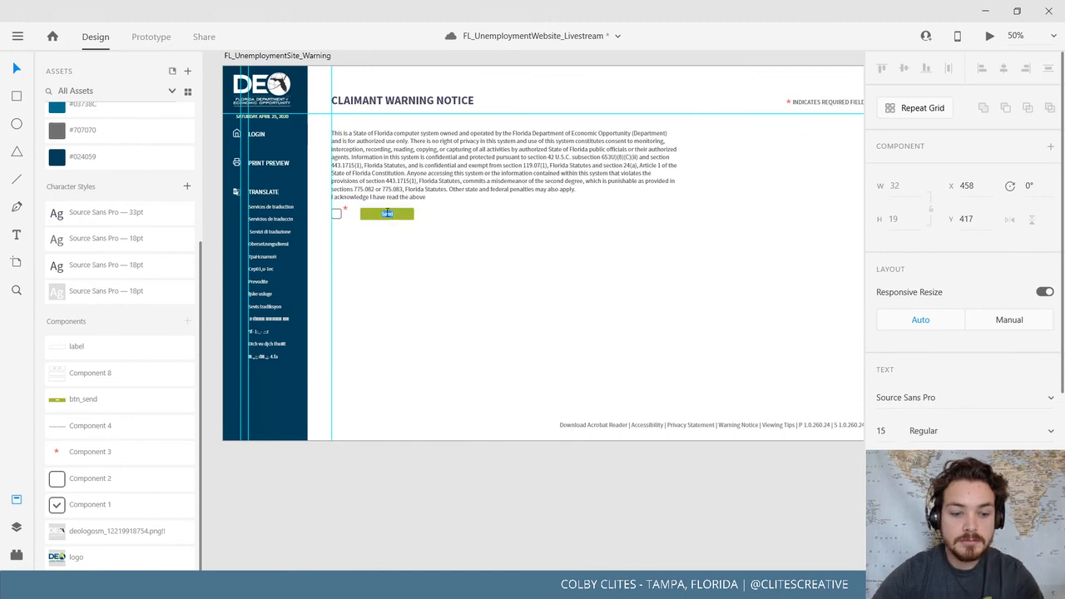
{"action": "key", "text": "BackSpace"}
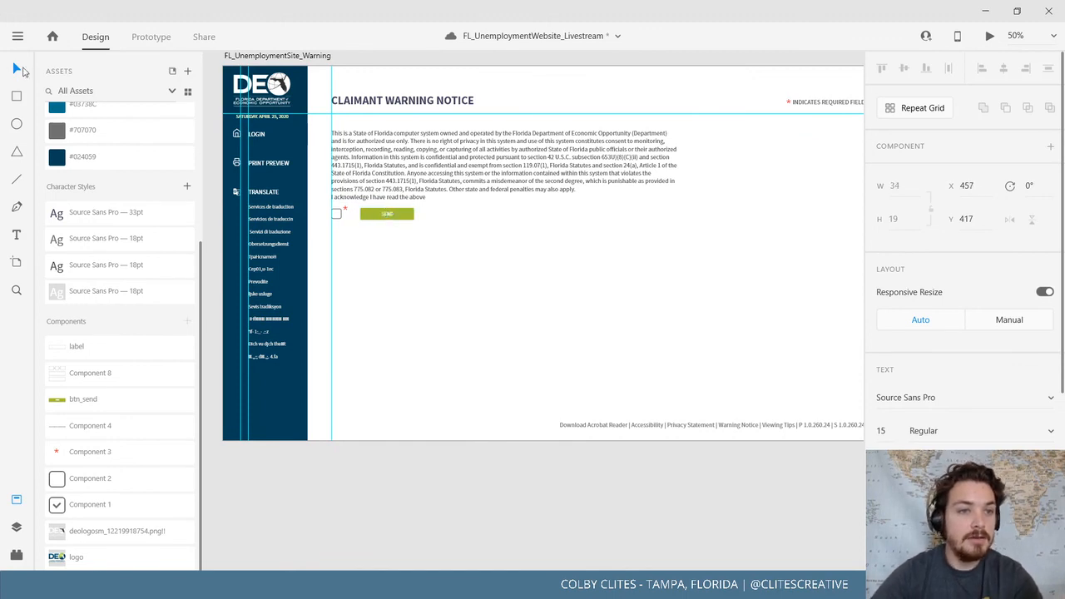
{"action": "key", "text": "Escape"}
{"action": "left_click", "coordinate": [576, 504]}
{"action": "left_click", "coordinate": [18, 36]}
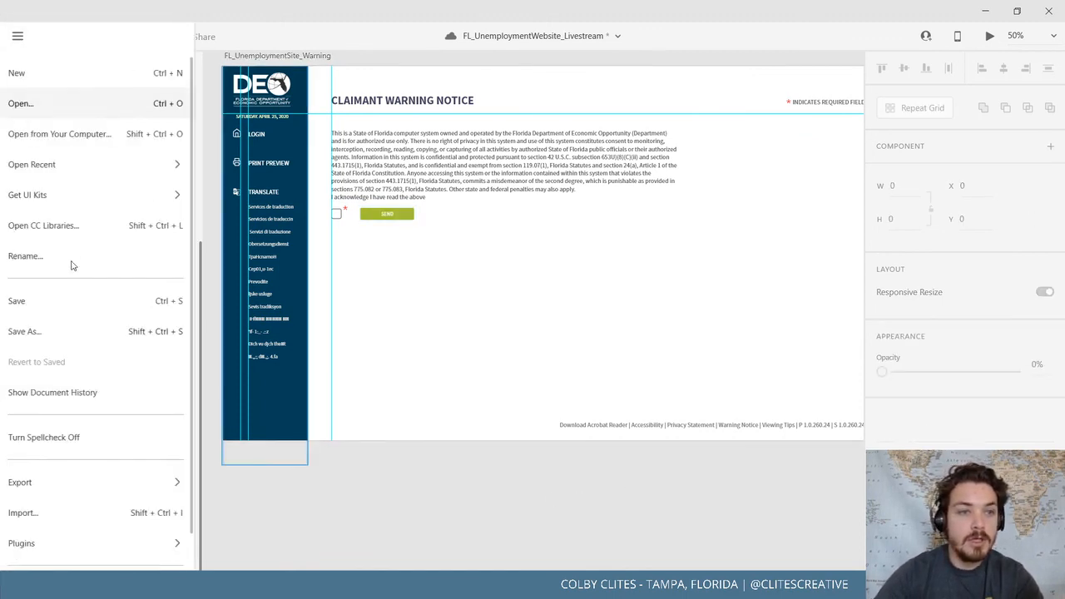
{"action": "left_click", "coordinate": [37, 301]}
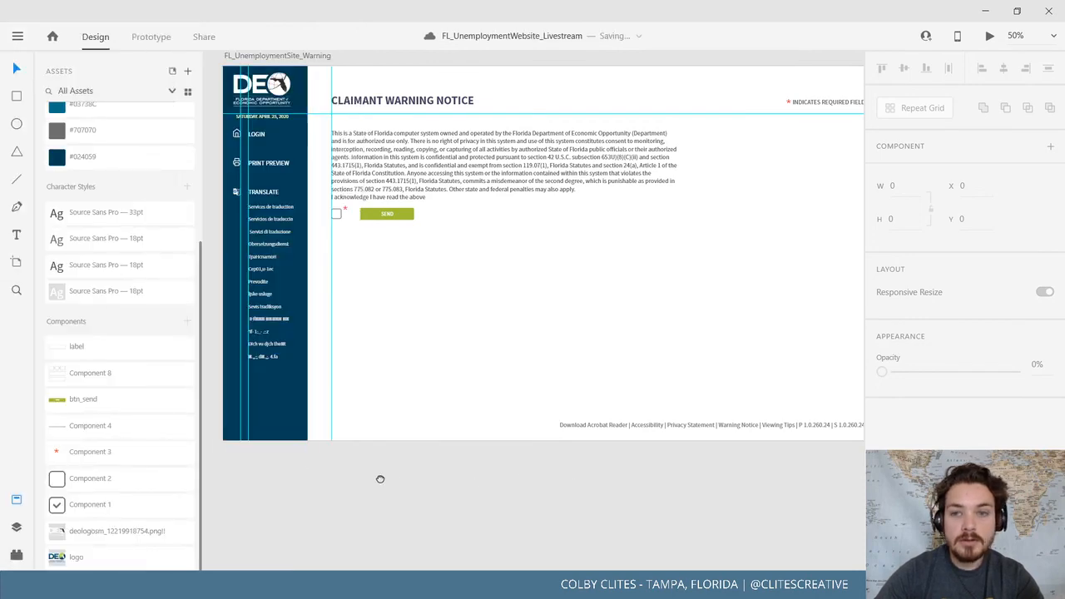
Duplicate the section divider line below the FAQ button on the NEXT STEPS artboard
{"action": "scroll", "coordinate": [381, 479], "scroll_direction": "right", "scroll_amount": 10}
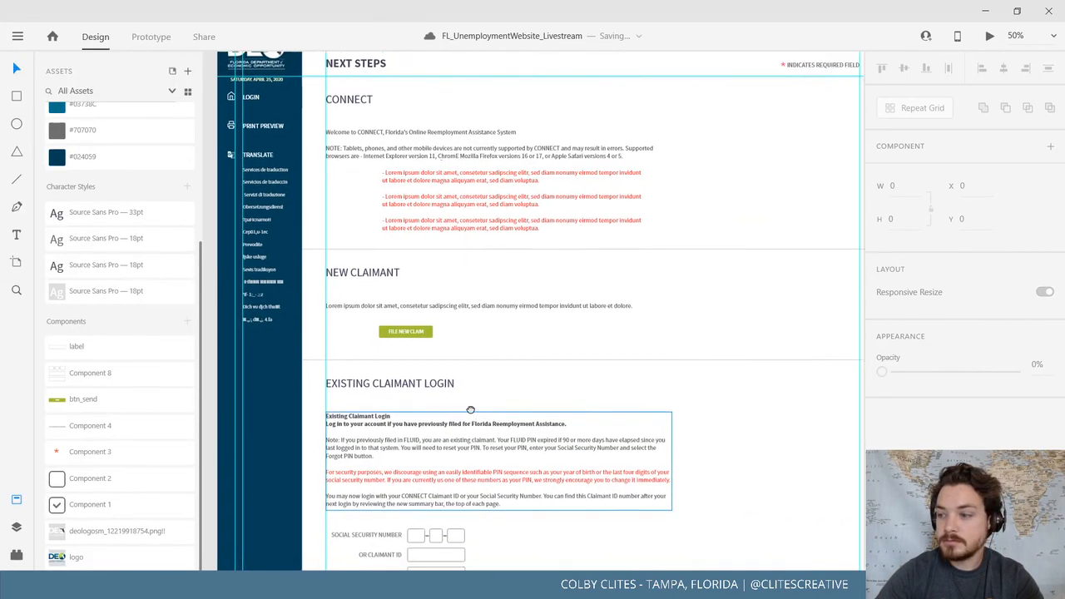
{"action": "scroll", "coordinate": [470, 410], "scroll_direction": "down", "scroll_amount": 5}
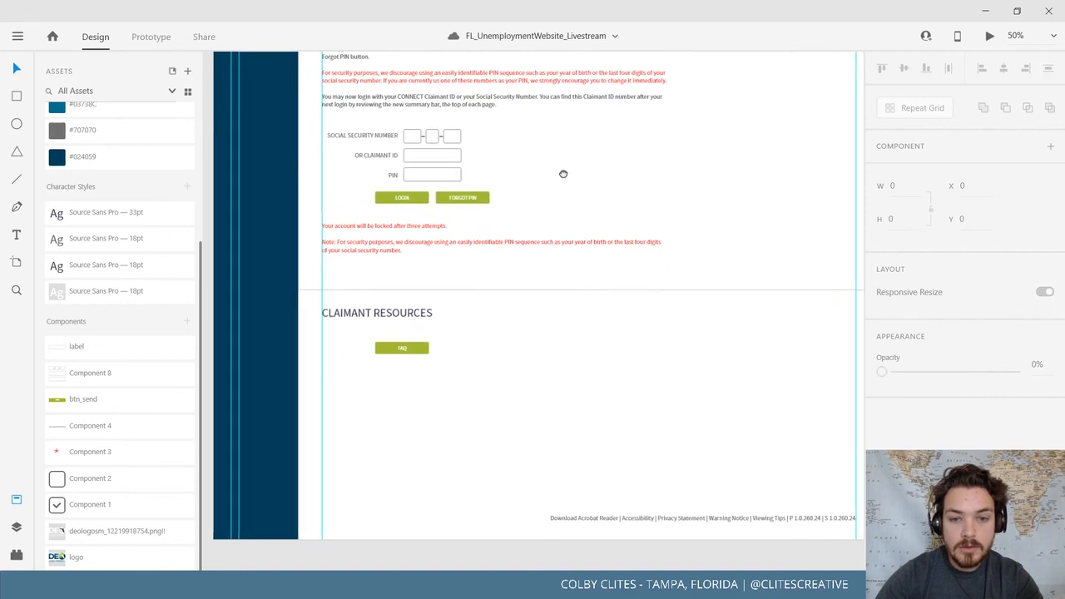
{"action": "left_click_drag", "start_coordinate": [564, 174], "coordinate": [553, 167]}
{"action": "left_click_drag", "start_coordinate": [580, 283], "coordinate": [587, 368]}
Paste a copy of the divider line onto the FL_UnemploymentSite_Warning artboard and position it just above the footer links
{"action": "left_click_drag", "start_coordinate": [371, 458], "coordinate": [852, 444]}
{"action": "left_click", "coordinate": [383, 324]}
{"action": "left_click_drag", "start_coordinate": [314, 264], "coordinate": [628, 441]}
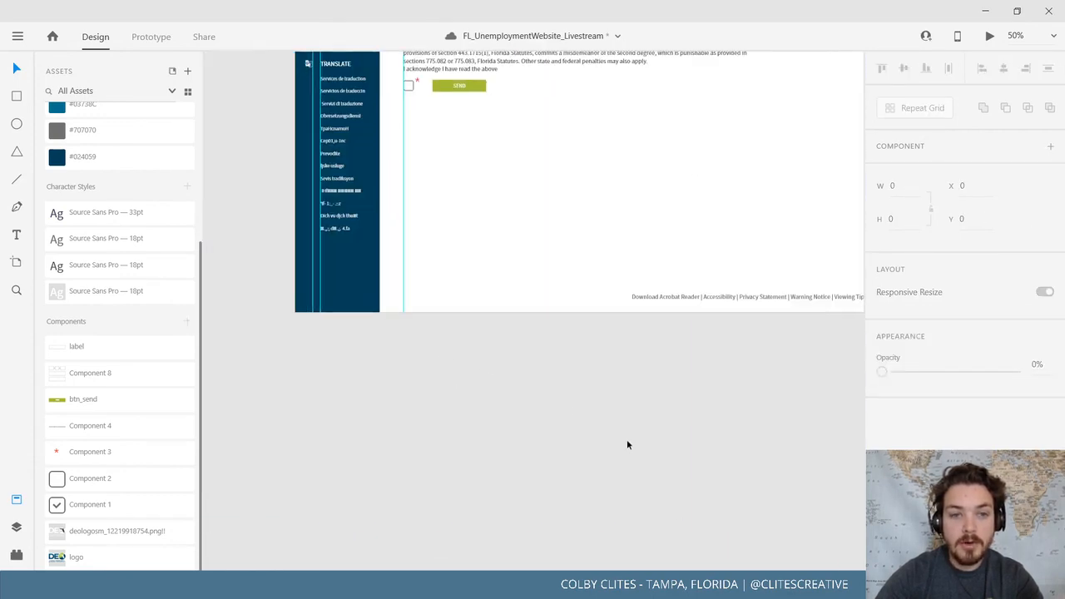
{"action": "left_click_drag", "start_coordinate": [705, 360], "coordinate": [495, 454]}
{"action": "left_click_drag", "start_coordinate": [516, 383], "coordinate": [648, 472]}
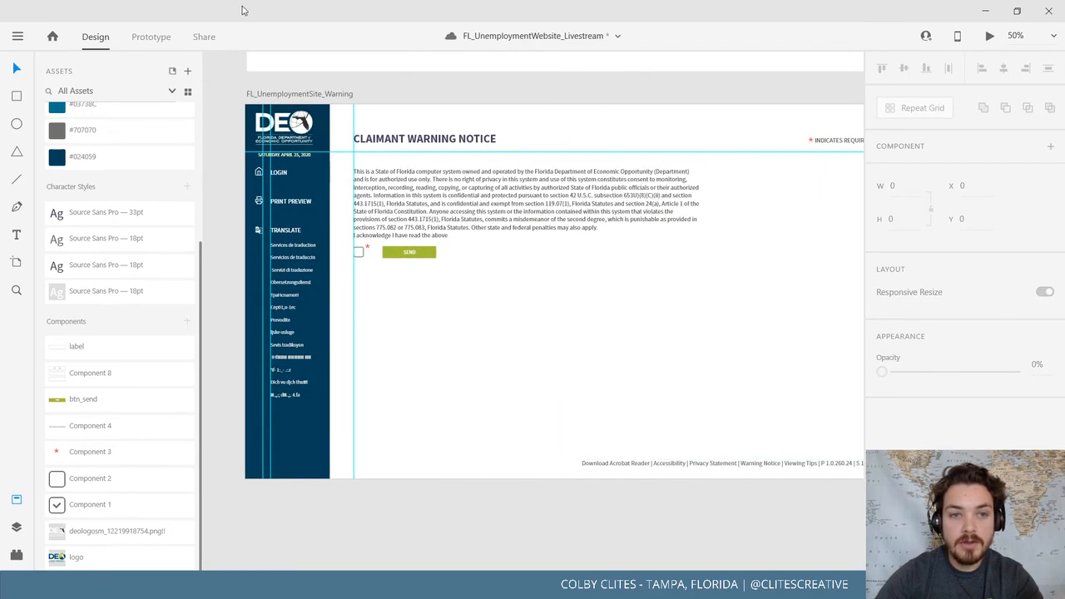
{"action": "left_click", "coordinate": [290, 93]}
{"action": "left_click", "coordinate": [549, 291]}
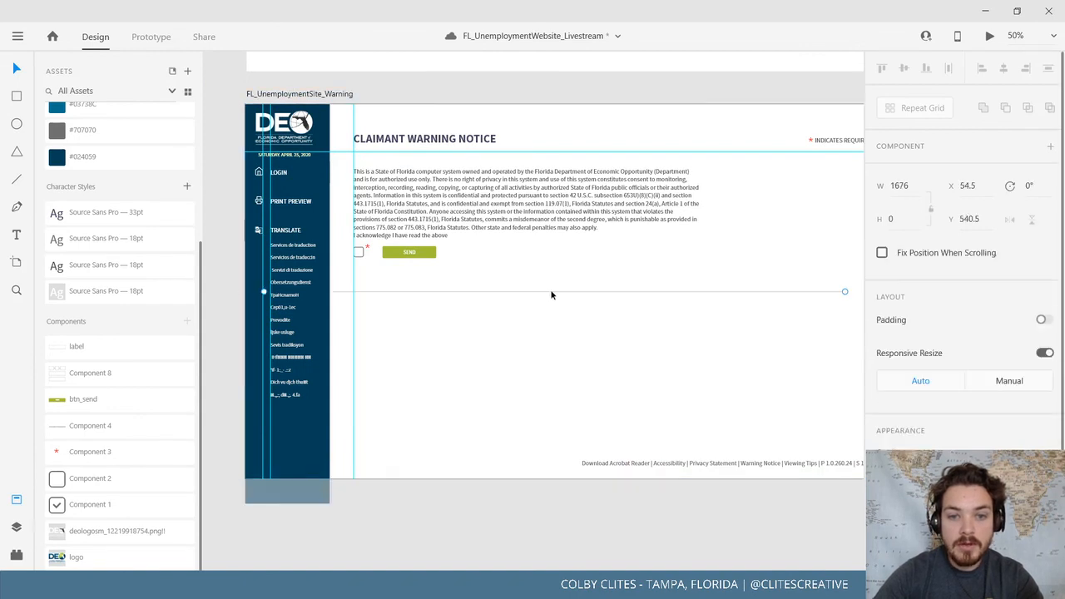
{"action": "left_click_drag", "start_coordinate": [550, 291], "coordinate": [611, 448]}
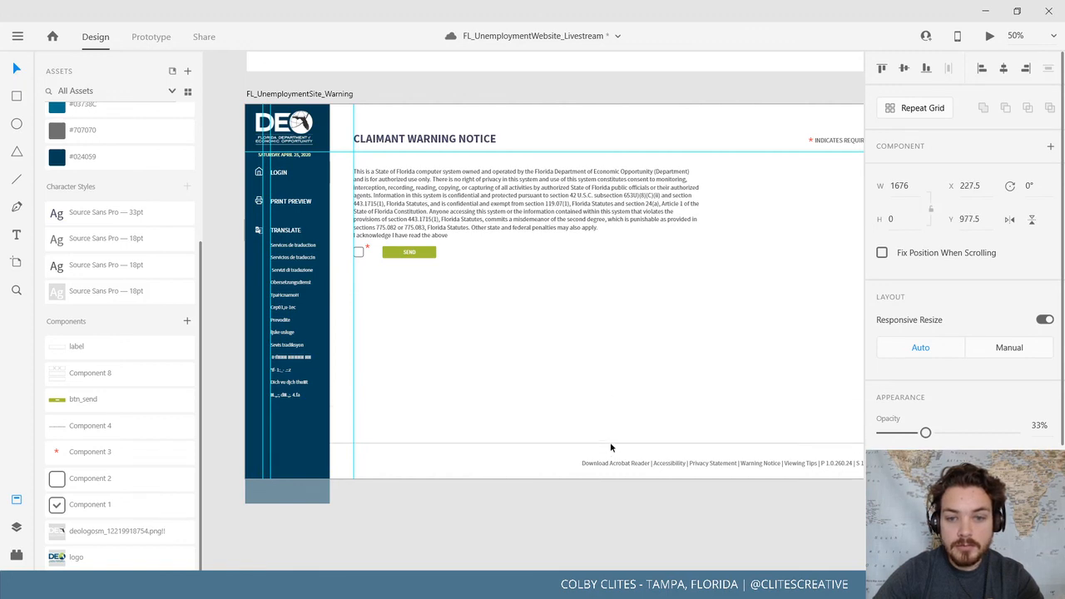
Align the warning page's footer divider flush with the sidebar and the artboard's right edge, and copy it together with the footer links
{"action": "left_click", "coordinate": [720, 521]}
{"action": "left_click_drag", "start_coordinate": [720, 521], "coordinate": [437, 490]}
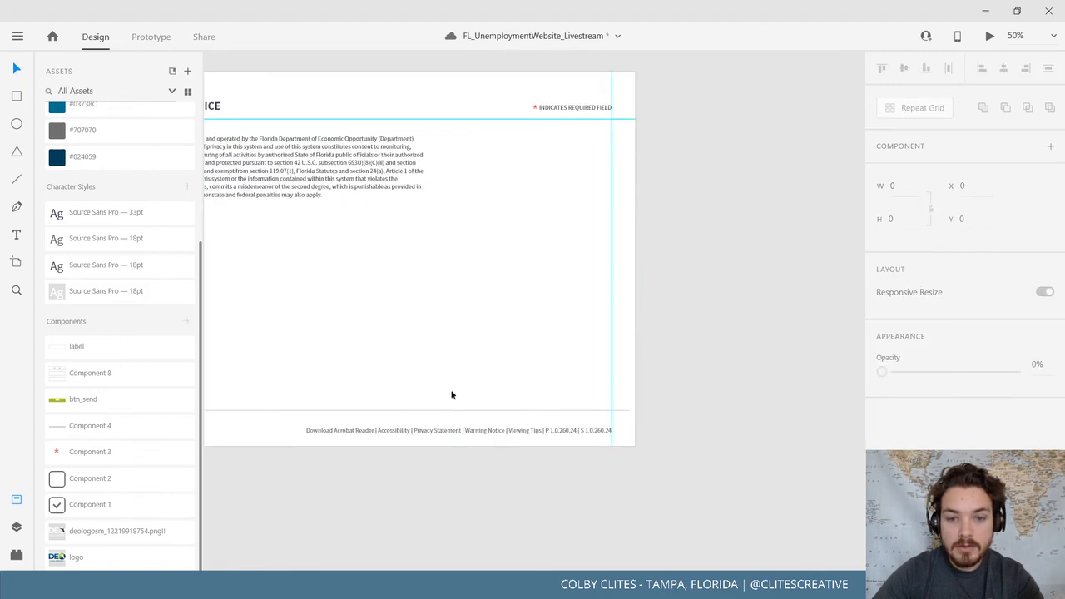
{"action": "left_click", "coordinate": [449, 409]}
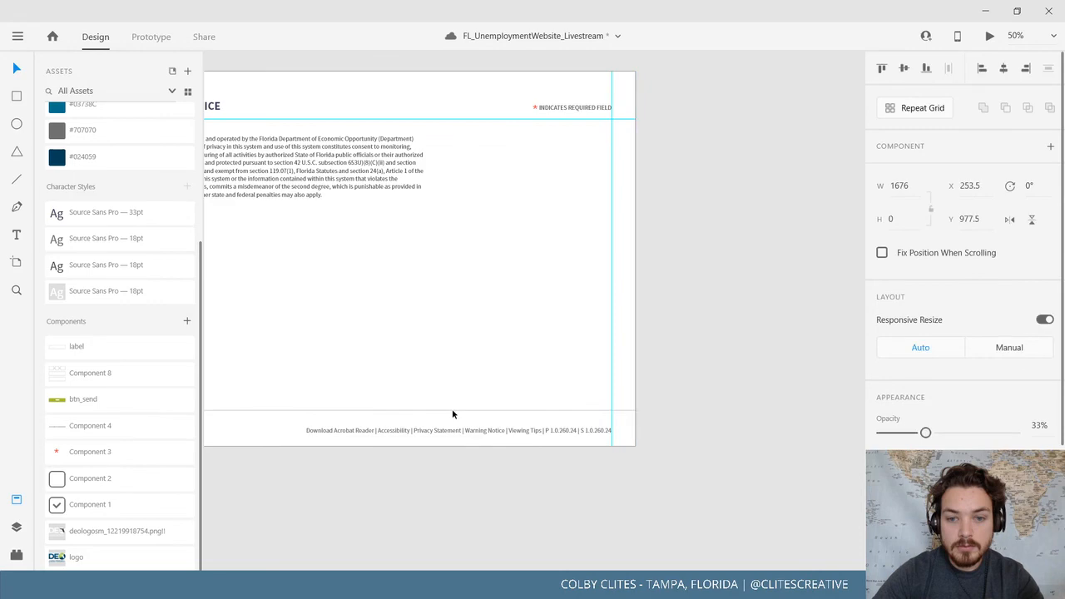
{"action": "left_click", "coordinate": [387, 474]}
{"action": "left_click_drag", "start_coordinate": [387, 475], "coordinate": [552, 450]}
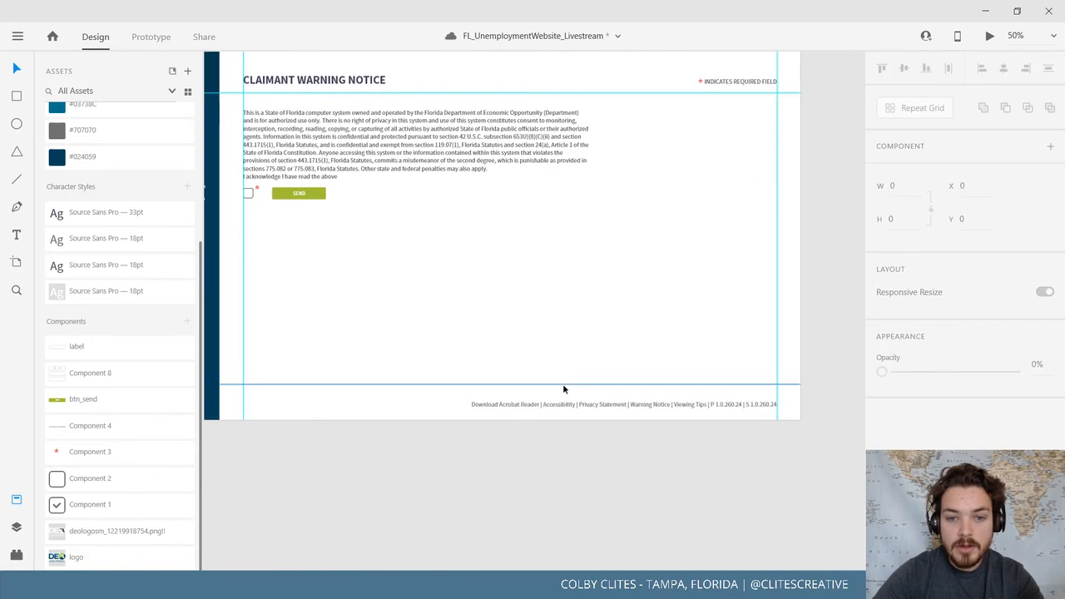
{"action": "left_click", "coordinate": [563, 388]}
{"action": "left_click", "coordinate": [672, 457]}
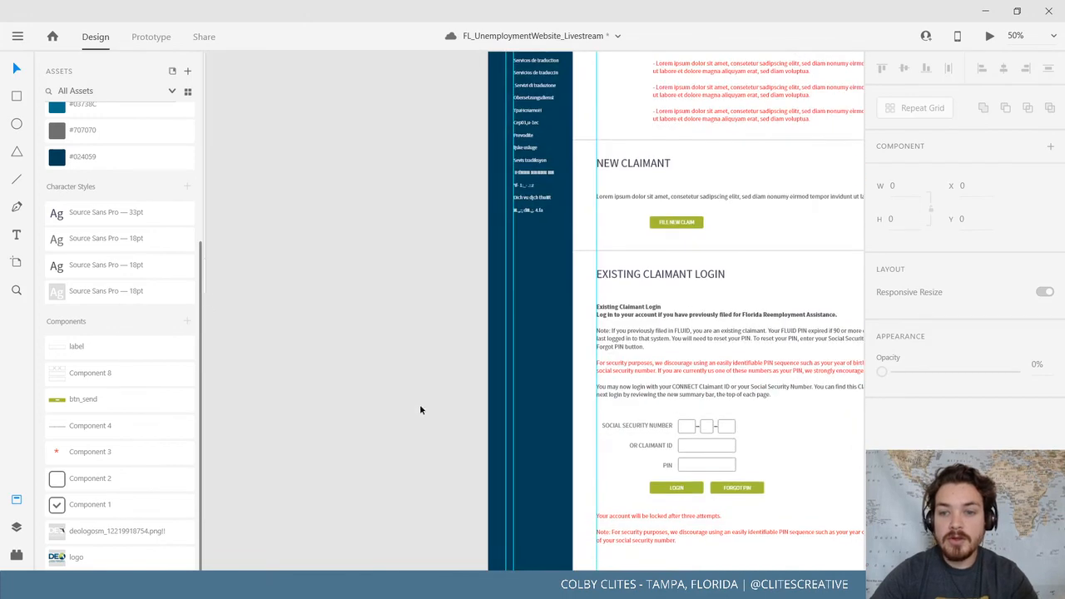
Delete the divider line below the FAQ button and the old footer links on the NEXT STEPS artboard
{"action": "scroll", "coordinate": [421, 408], "scroll_direction": "down", "scroll_amount": 5}
{"action": "scroll", "coordinate": [510, 361], "scroll_direction": "right", "scroll_amount": 4}
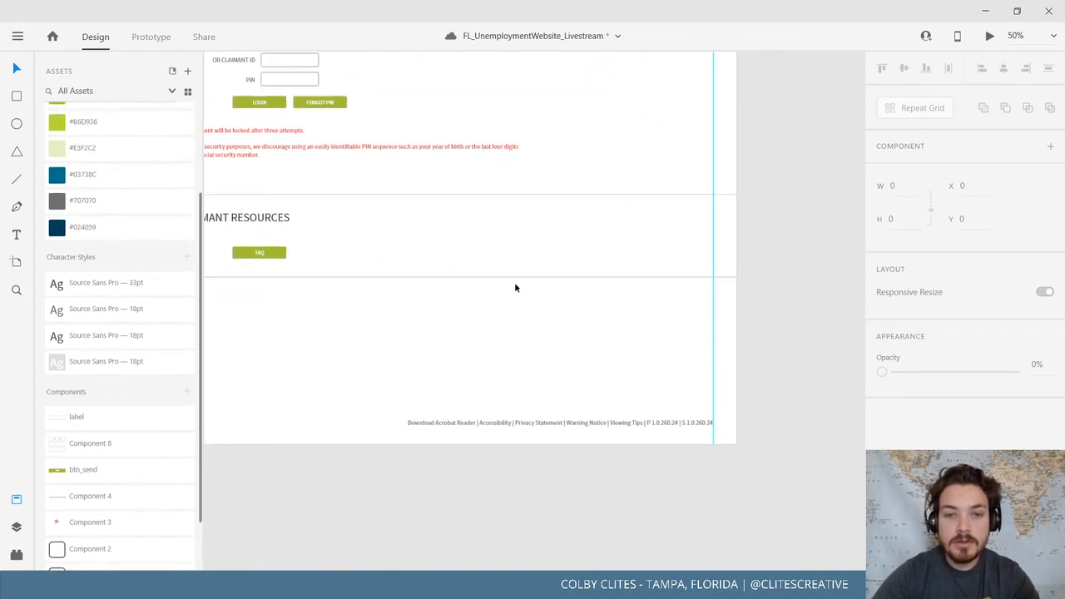
{"action": "left_click", "coordinate": [515, 277]}
{"action": "key", "text": "Delete"}
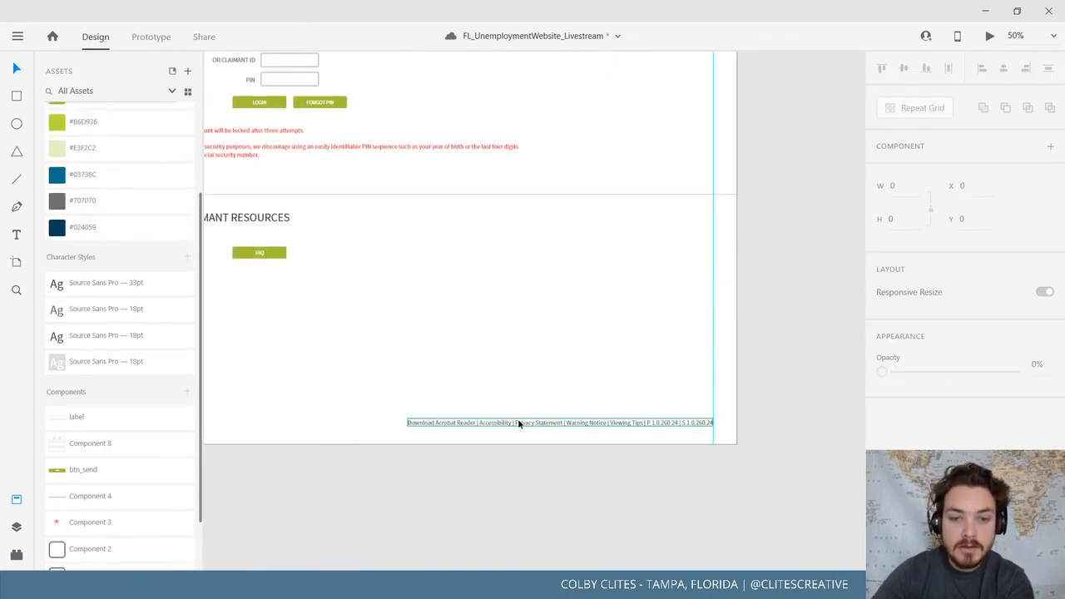
{"action": "left_click", "coordinate": [518, 422]}
{"action": "key", "text": "Delete"}
Shorten the dark blue sidebar rectangle from below to a height of 2248 so it ends beneath the FAQ button
{"action": "left_click_drag", "start_coordinate": [483, 363], "coordinate": [697, 469]}
{"action": "left_click", "coordinate": [325, 532]}
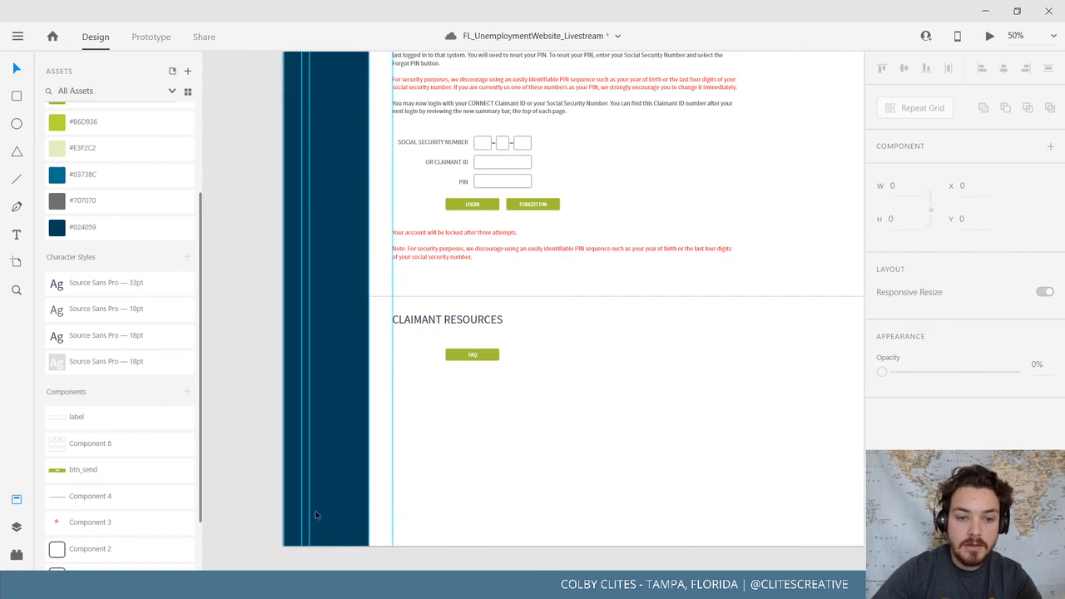
{"action": "left_click_drag", "start_coordinate": [325, 546], "coordinate": [325, 414]}
{"action": "left_click_drag", "start_coordinate": [453, 423], "coordinate": [407, 491]}
{"action": "key", "text": "ctrl+minus"}
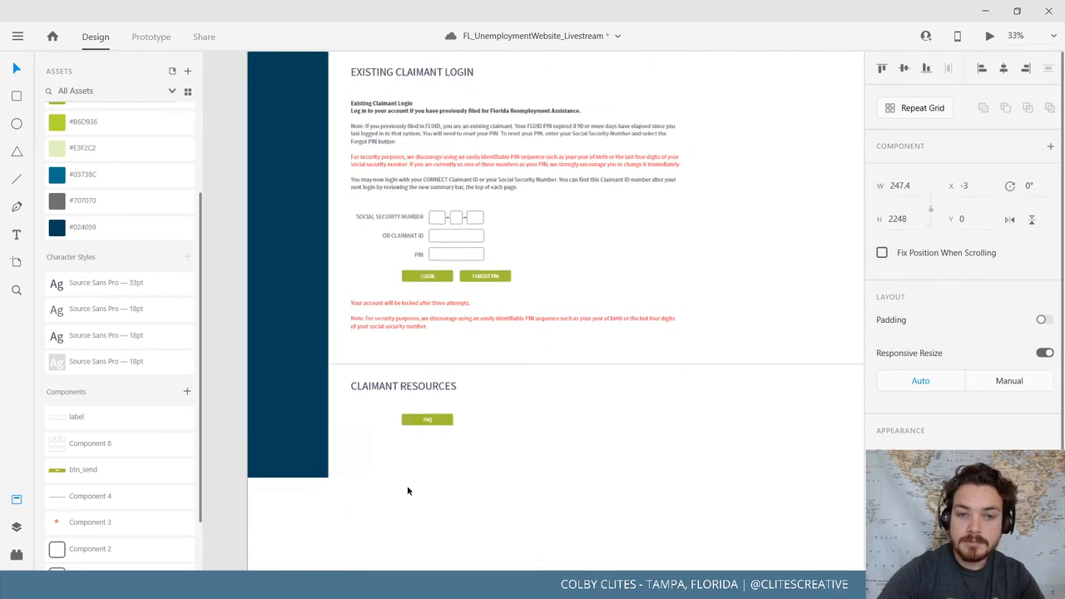
{"action": "left_click_drag", "start_coordinate": [317, 142], "coordinate": [262, 342]}
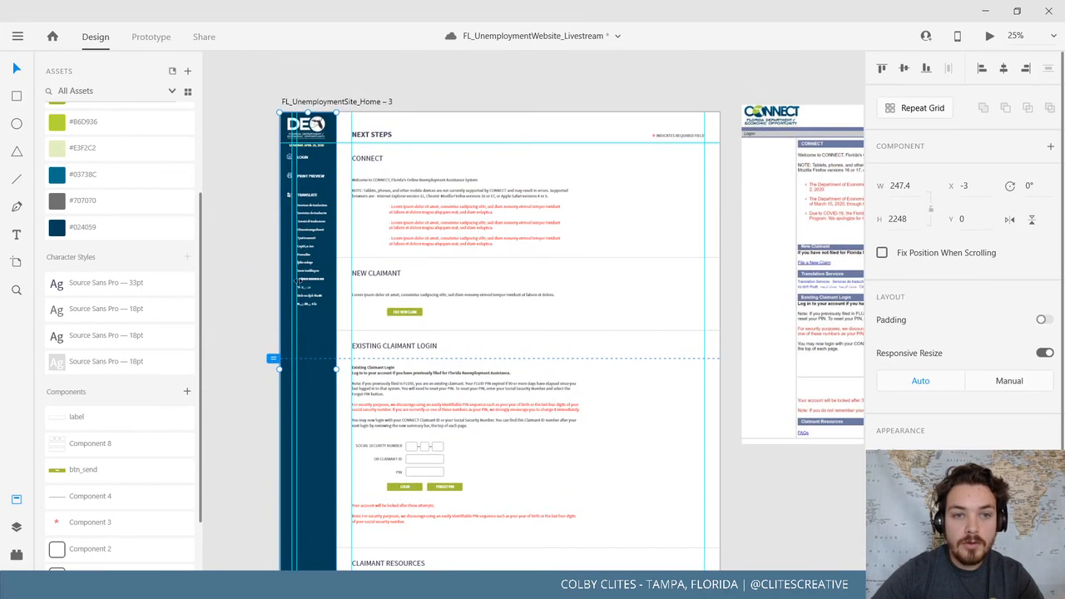
Paste the footer divider and links onto the FL_UnemploymentSite_Home – 3 artboard and move them below the FAQ button at Y 2178.5
{"action": "left_click", "coordinate": [347, 101]}
{"action": "scroll", "coordinate": [657, 282], "scroll_direction": "down", "scroll_amount": 5}
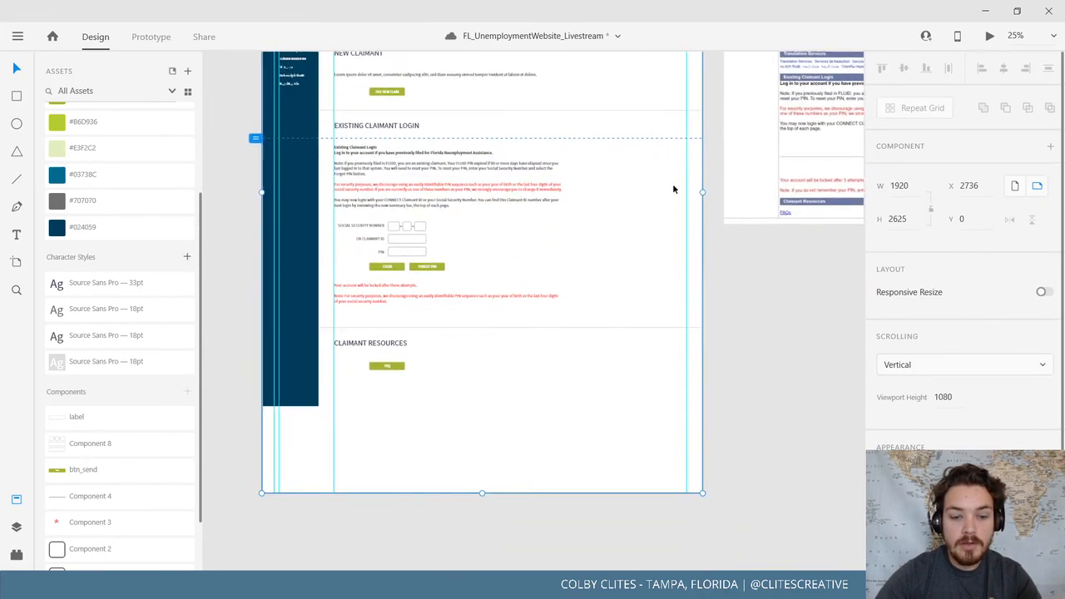
{"action": "left_click", "coordinate": [619, 134]}
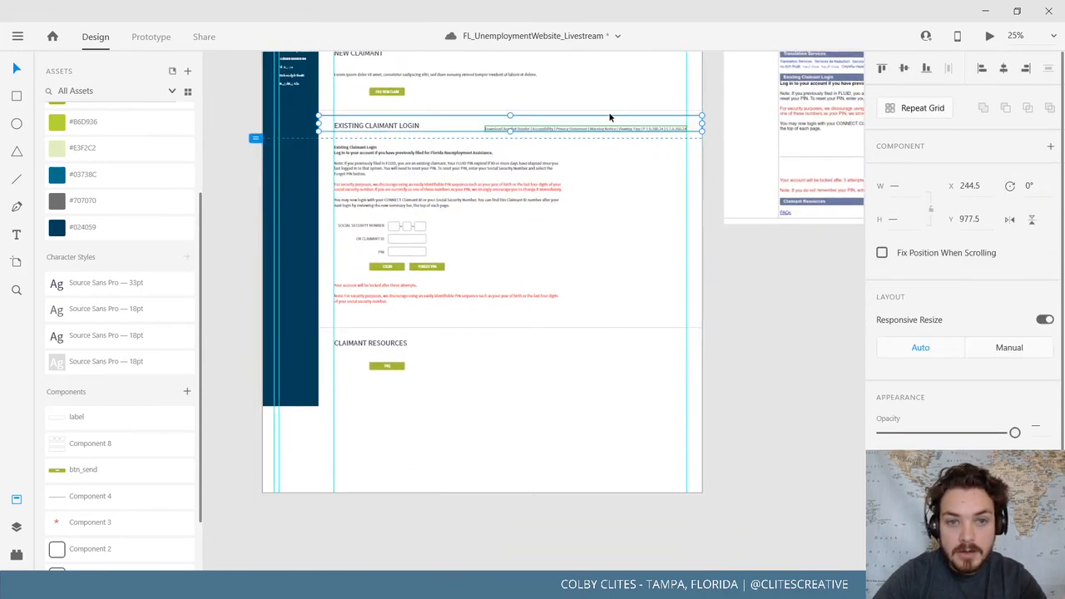
{"action": "left_click_drag", "start_coordinate": [610, 117], "coordinate": [570, 391]}
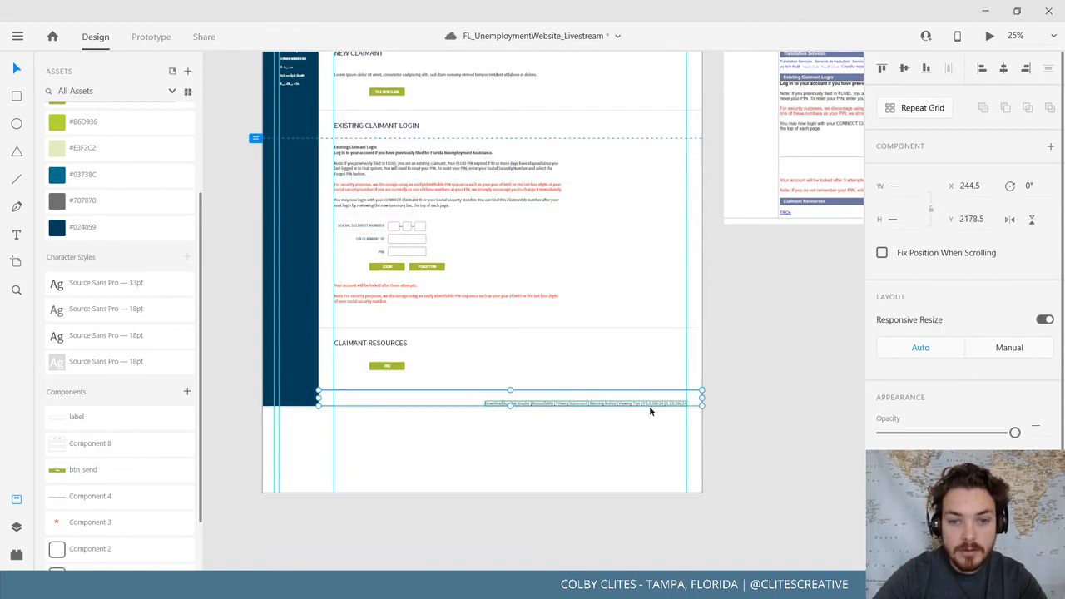
Raise the pasted footer divider and links to Y 2153.5 and shorten the FL_UnemploymentSite_Home – 3 artboard from below to a height of 2246
{"action": "left_click_drag", "start_coordinate": [582, 403], "coordinate": [585, 397]}
{"action": "left_click", "coordinate": [762, 388]}
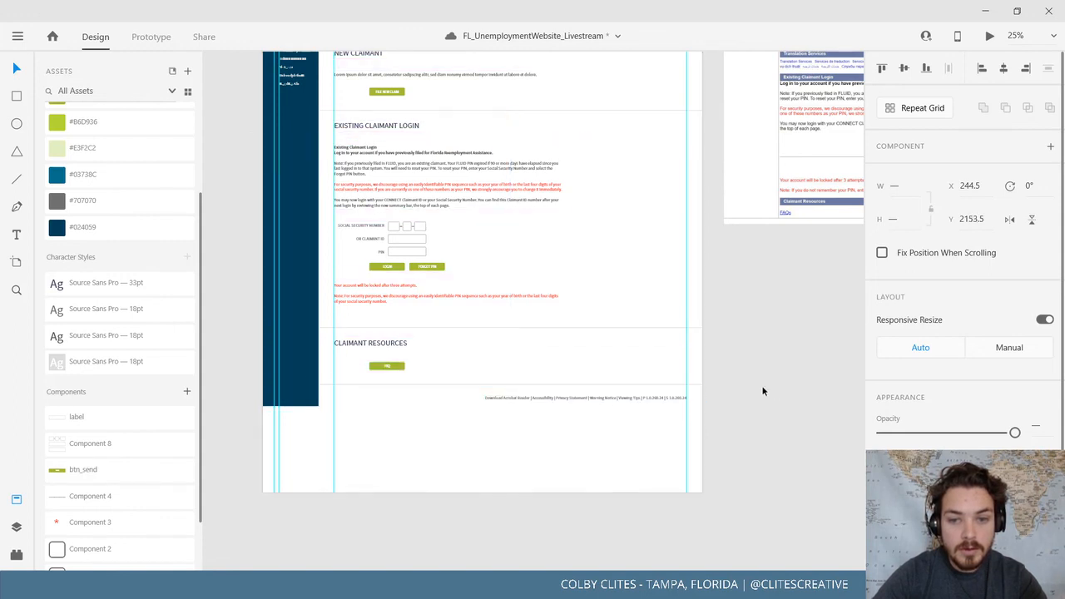
{"action": "scroll", "coordinate": [749, 387], "scroll_direction": "up", "scroll_amount": 5}
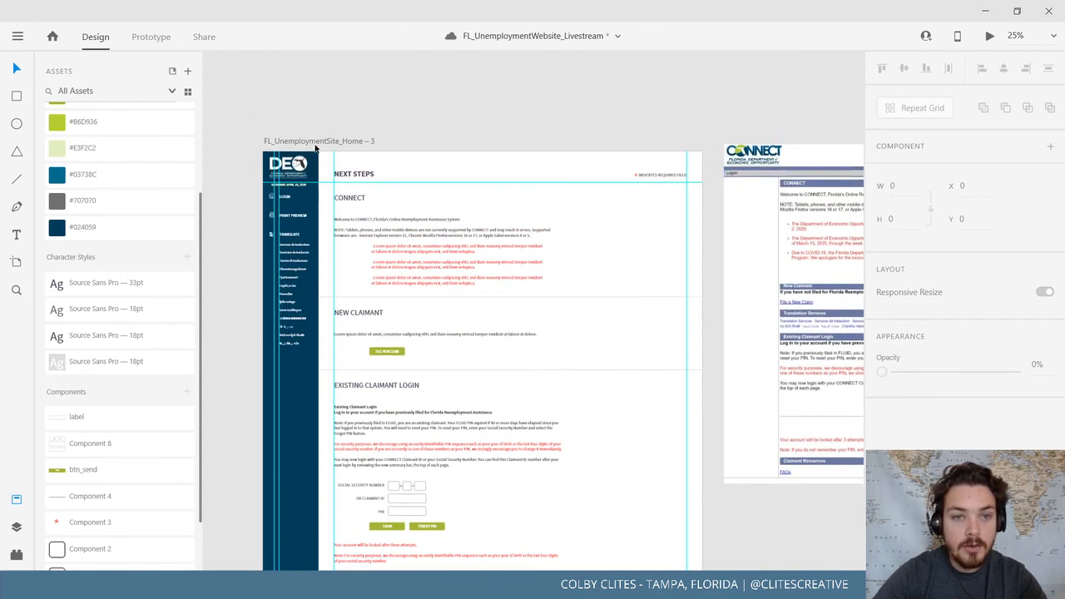
{"action": "left_click", "coordinate": [315, 143]}
{"action": "scroll", "coordinate": [525, 252], "scroll_direction": "down", "scroll_amount": 5}
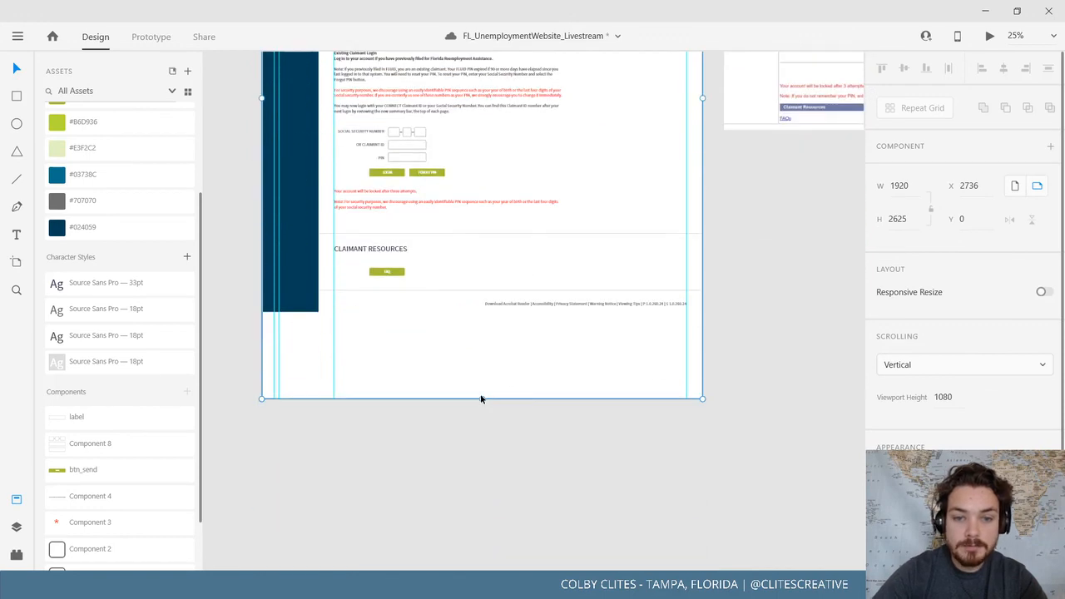
{"action": "left_click_drag", "start_coordinate": [482, 396], "coordinate": [479, 312]}
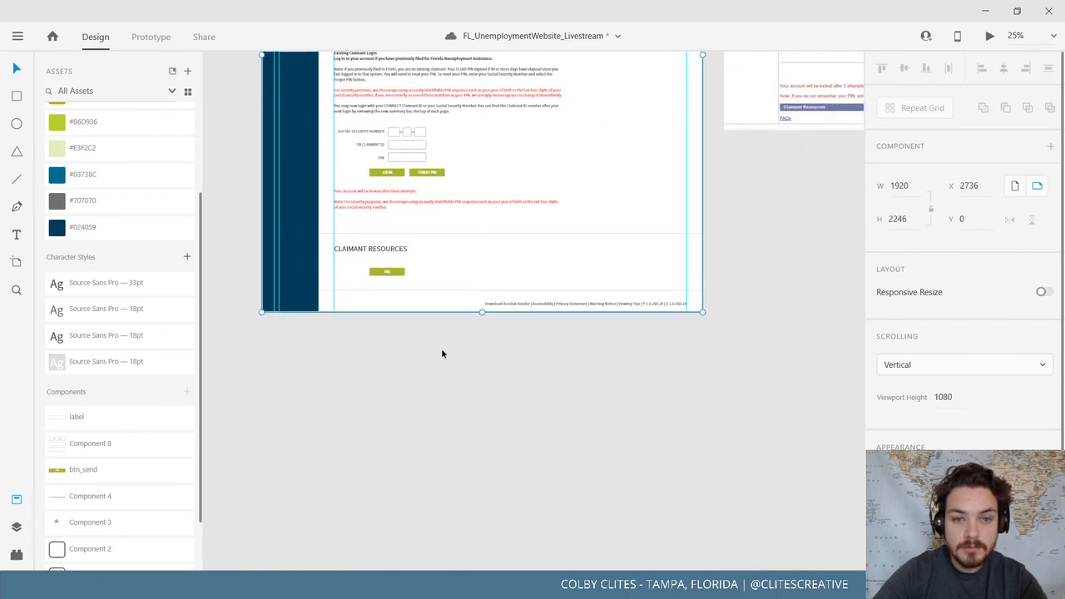
{"action": "left_click", "coordinate": [333, 347]}
Save the document and hide the Assets panel
{"action": "scroll", "coordinate": [335, 416], "scroll_direction": "up", "scroll_amount": 5}
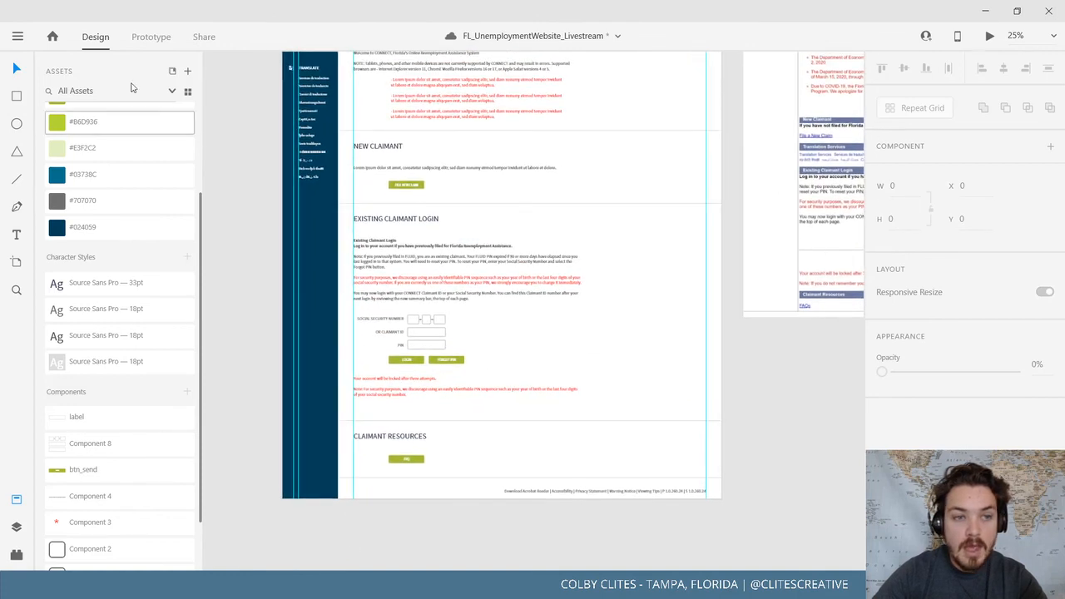
{"action": "left_click", "coordinate": [18, 36]}
{"action": "left_click", "coordinate": [42, 300]}
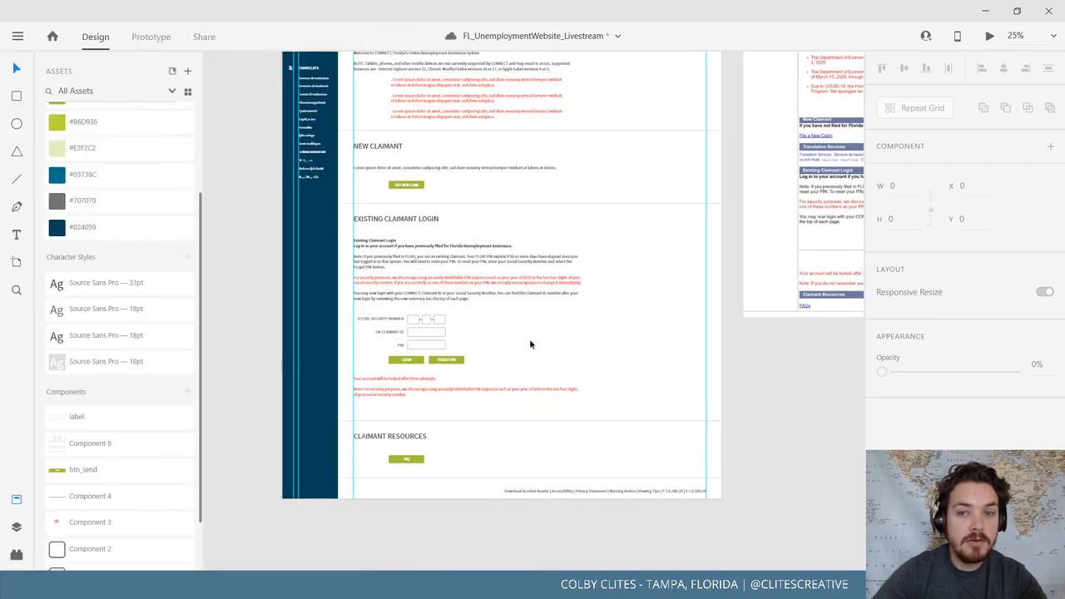
{"action": "scroll", "coordinate": [582, 374], "scroll_direction": "up", "scroll_amount": 3}
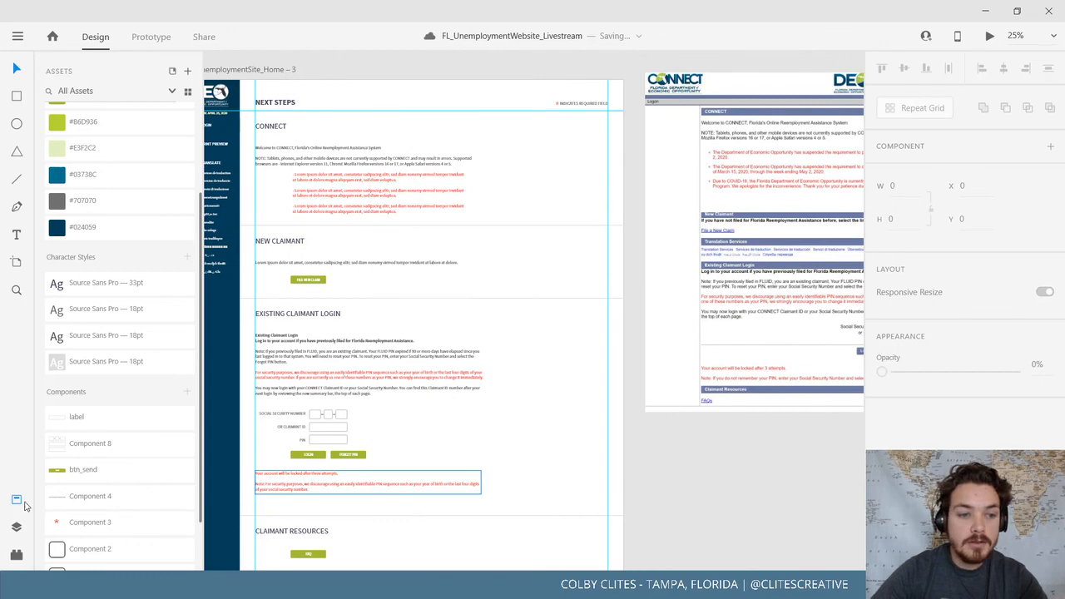
{"action": "left_click", "coordinate": [16, 499]}
Open a maximized preview of the FL_UnemploymentSite_Home – 3 artboard
{"action": "scroll", "coordinate": [466, 363], "scroll_direction": "down", "scroll_amount": 2}
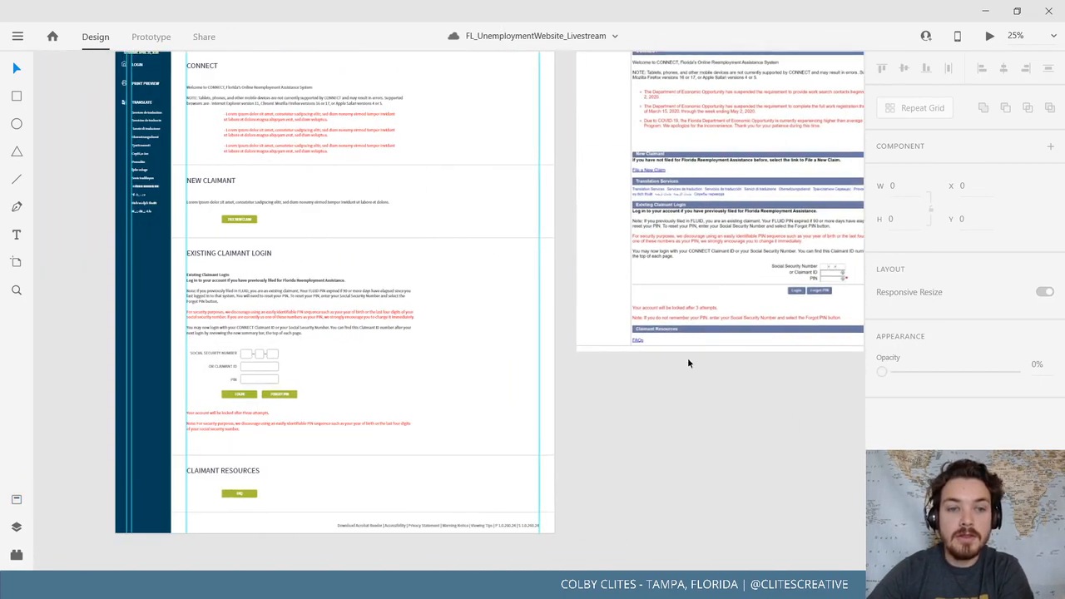
{"action": "scroll", "coordinate": [565, 283], "scroll_direction": "up", "scroll_amount": 3}
{"action": "scroll", "coordinate": [566, 283], "scroll_direction": "right", "scroll_amount": 2}
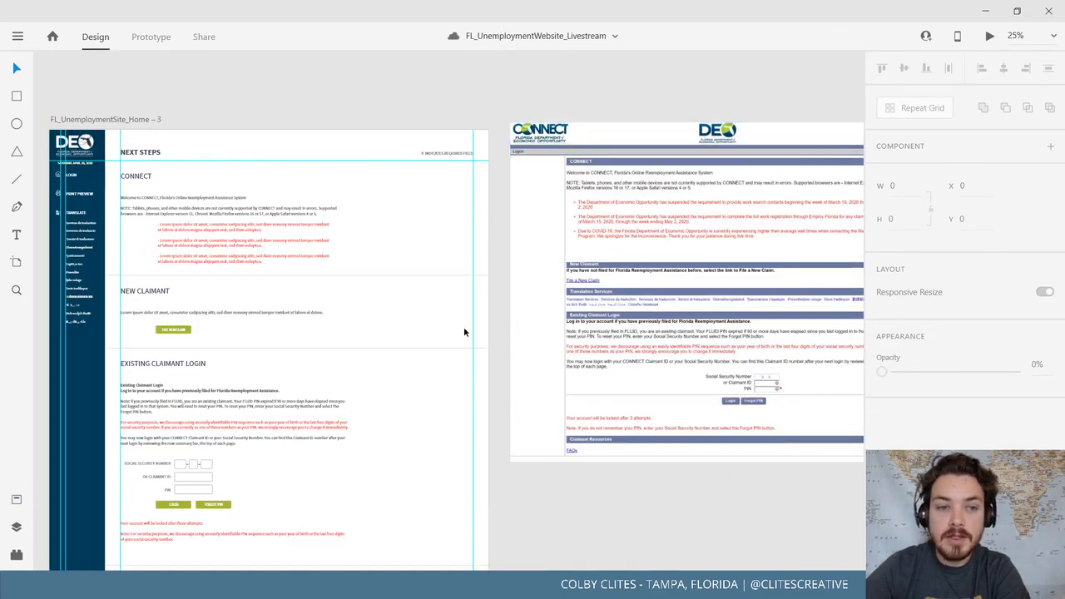
{"action": "left_click_drag", "start_coordinate": [398, 331], "coordinate": [542, 258]}
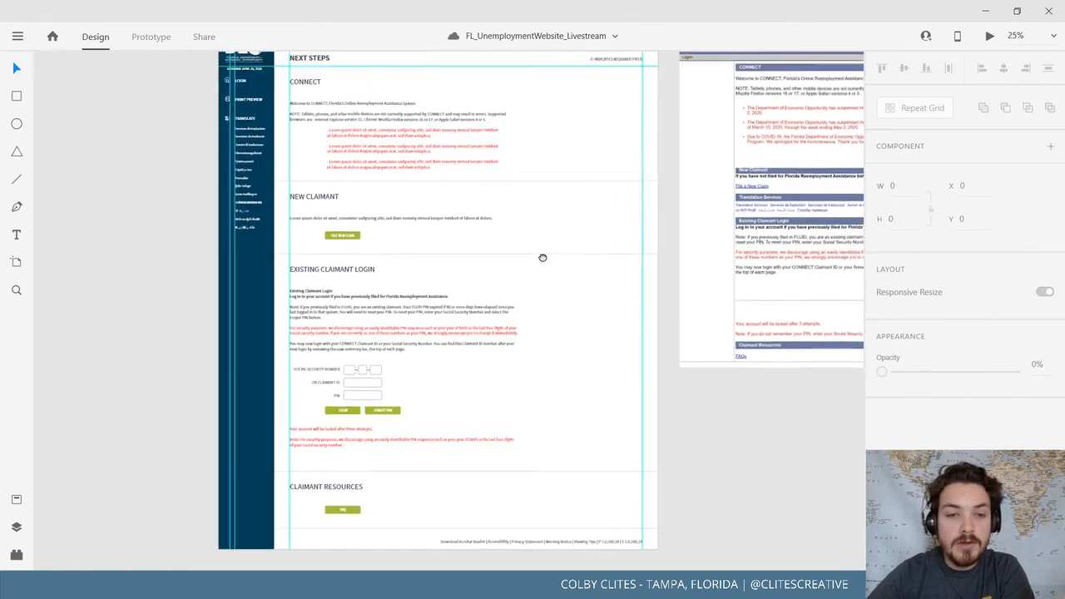
{"action": "left_click", "coordinate": [250, 92]}
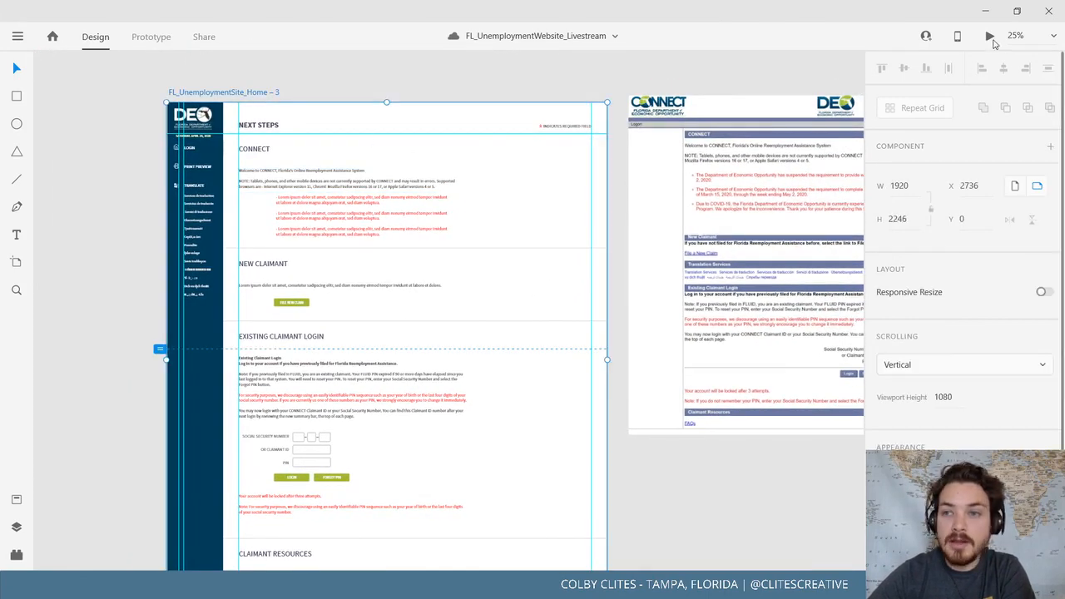
{"action": "key", "text": "ctrl+Return"}
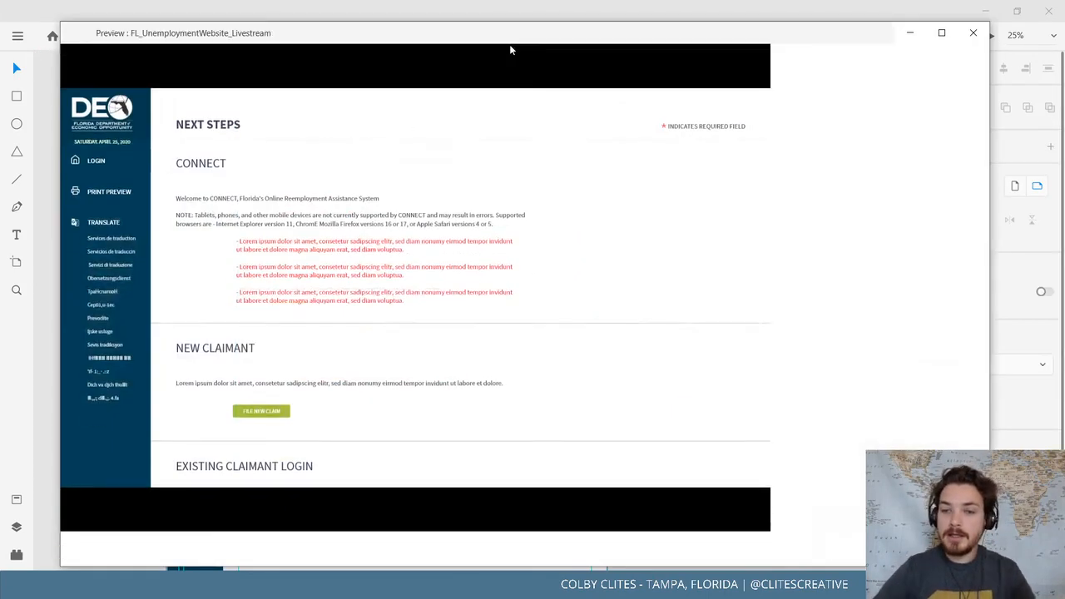
{"action": "left_click", "coordinate": [942, 34]}
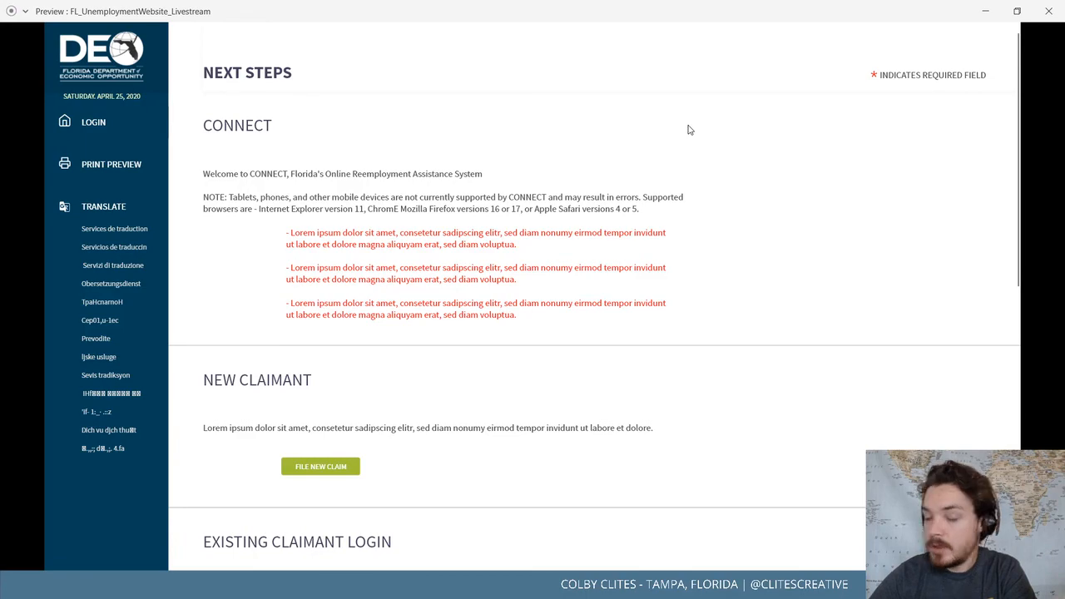
Examine the whole NEXT STEPS page in the preview, from the sidebar logo down to the footer links, and close the preview
{"action": "scroll", "coordinate": [690, 129], "scroll_direction": "down", "scroll_amount": 6}
{"action": "scroll", "coordinate": [777, 174], "scroll_direction": "up", "scroll_amount": 6}
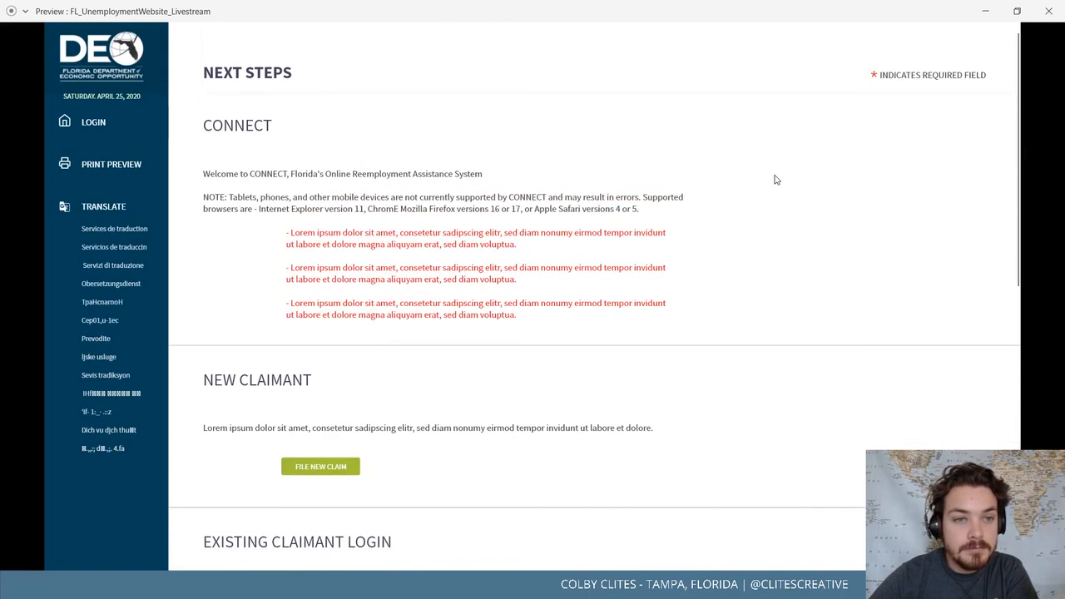
{"action": "scroll", "coordinate": [785, 173], "scroll_direction": "down", "scroll_amount": 6}
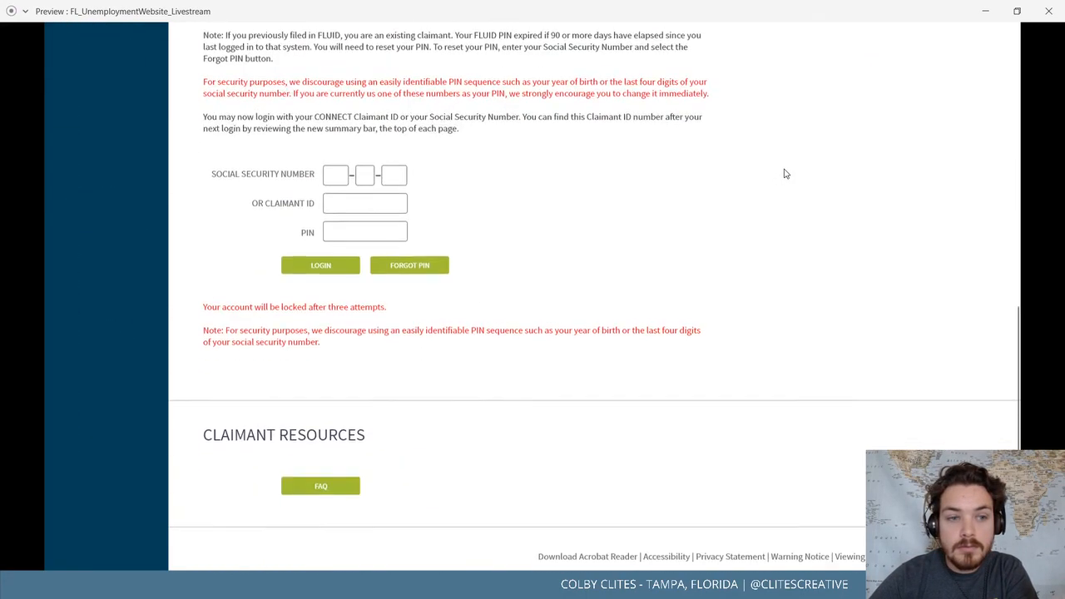
{"action": "scroll", "coordinate": [785, 174], "scroll_direction": "up", "scroll_amount": 6}
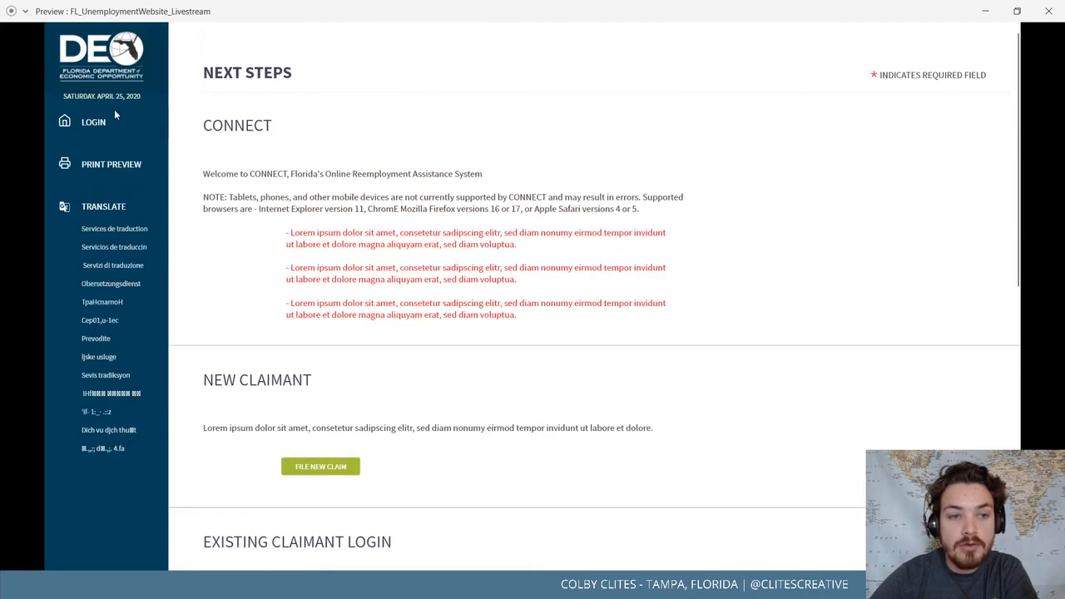
{"action": "scroll", "coordinate": [594, 209], "scroll_direction": "down", "scroll_amount": 6}
{"action": "scroll", "coordinate": [594, 209], "scroll_direction": "up", "scroll_amount": 6}
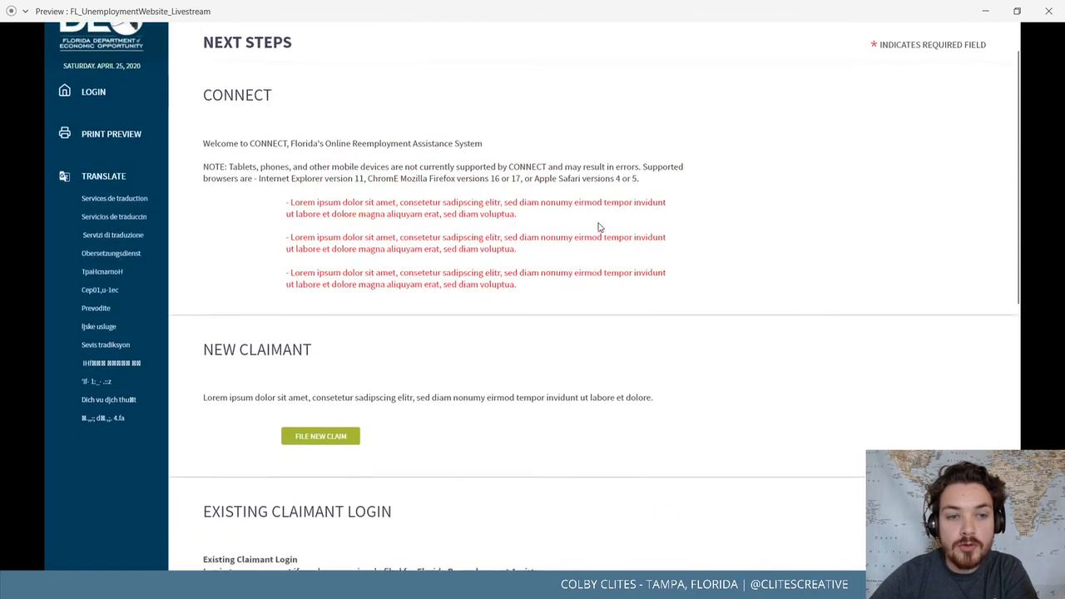
{"action": "scroll", "coordinate": [595, 225], "scroll_direction": "down", "scroll_amount": 6}
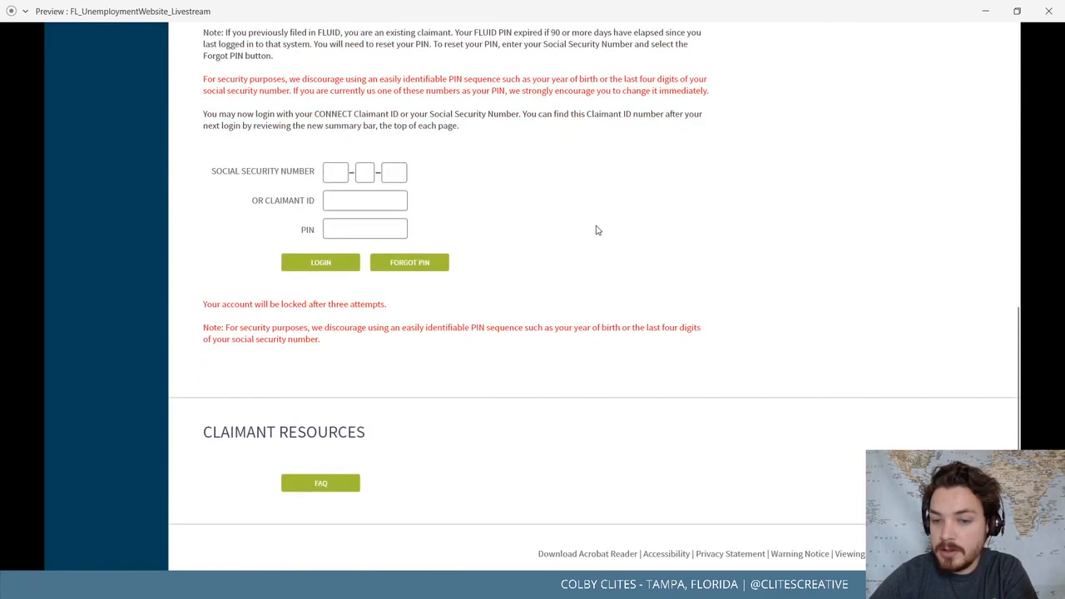
{"action": "scroll", "coordinate": [711, 490], "scroll_direction": "up", "scroll_amount": 1}
{"action": "scroll", "coordinate": [549, 452], "scroll_direction": "down", "scroll_amount": 1}
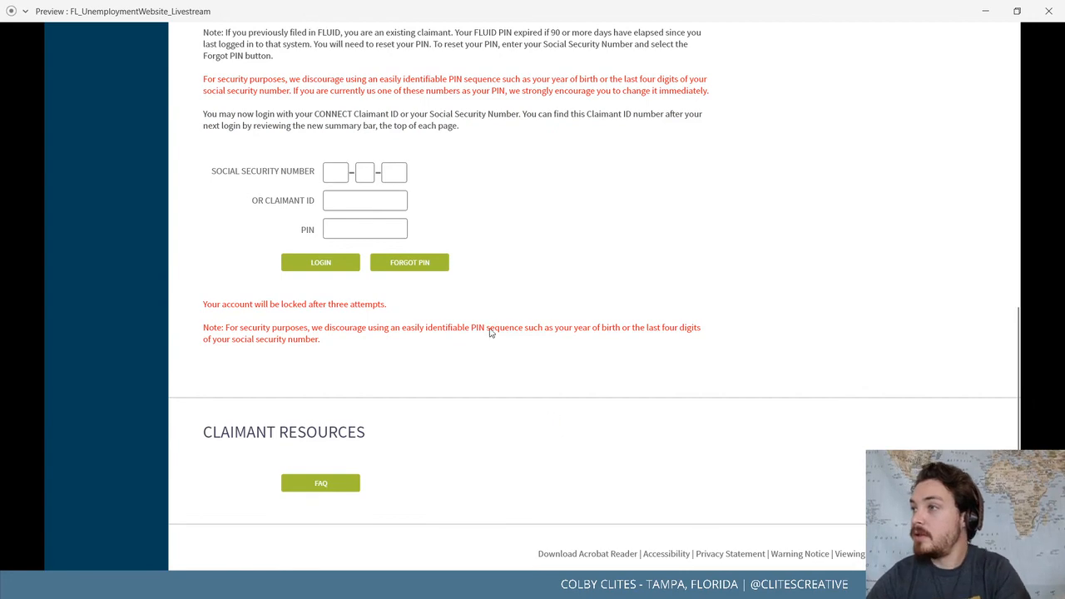
{"action": "scroll", "coordinate": [521, 310], "scroll_direction": "up", "scroll_amount": 10}
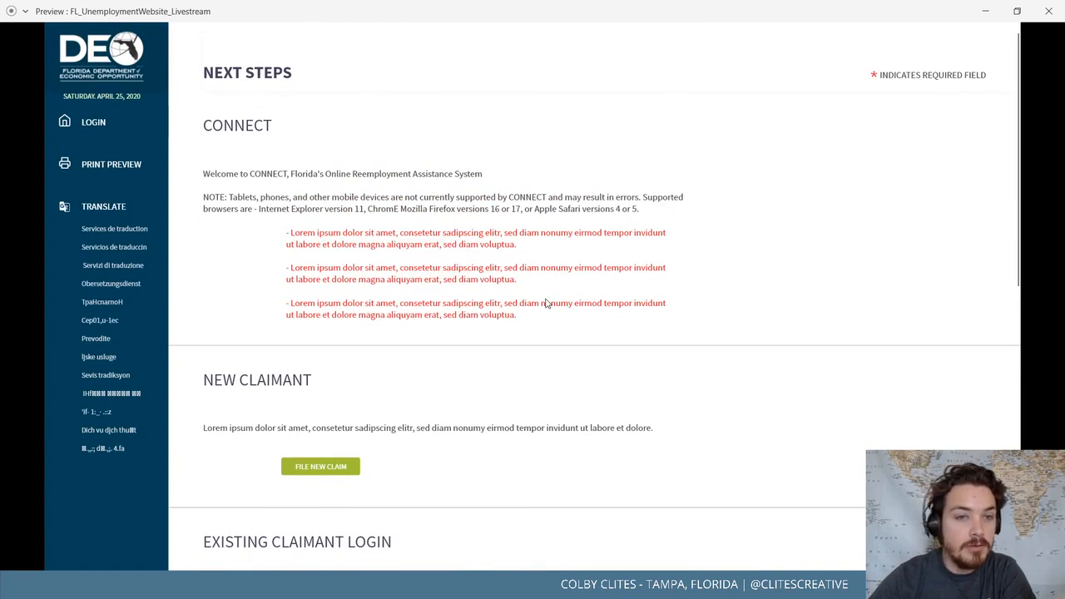
{"action": "scroll", "coordinate": [545, 302], "scroll_direction": "down", "scroll_amount": 10}
{"action": "scroll", "coordinate": [546, 303], "scroll_direction": "up", "scroll_amount": 10}
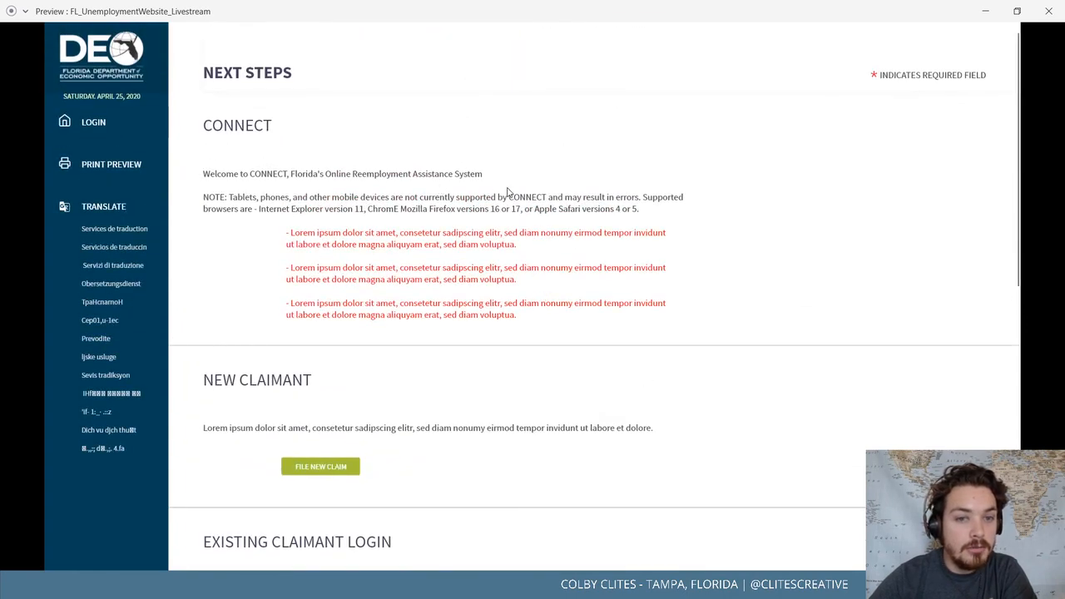
{"action": "scroll", "coordinate": [507, 191], "scroll_direction": "down", "scroll_amount": 10}
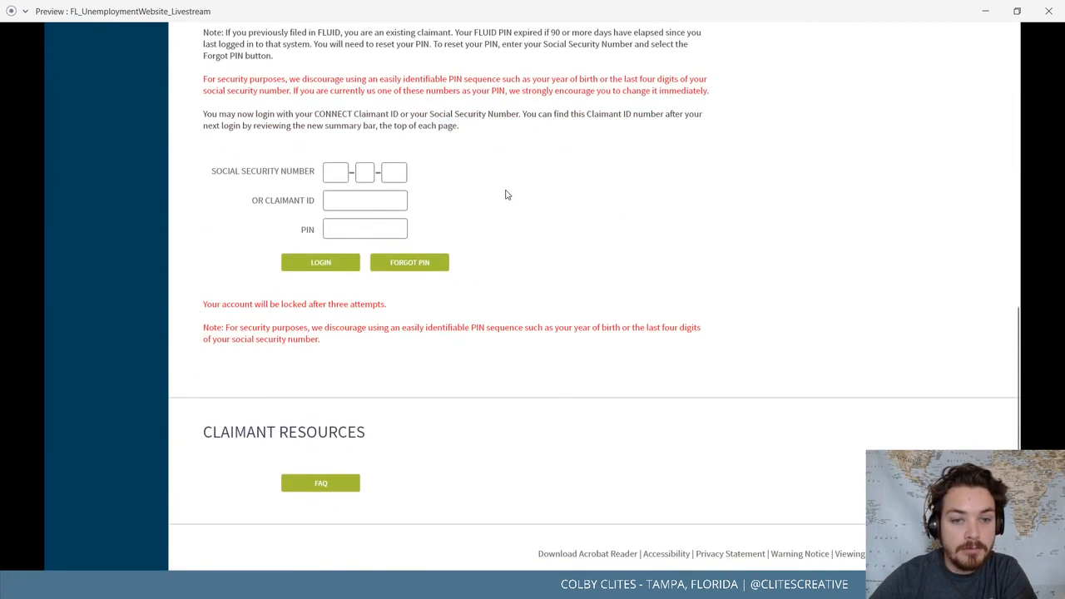
{"action": "scroll", "coordinate": [506, 194], "scroll_direction": "up", "scroll_amount": 6}
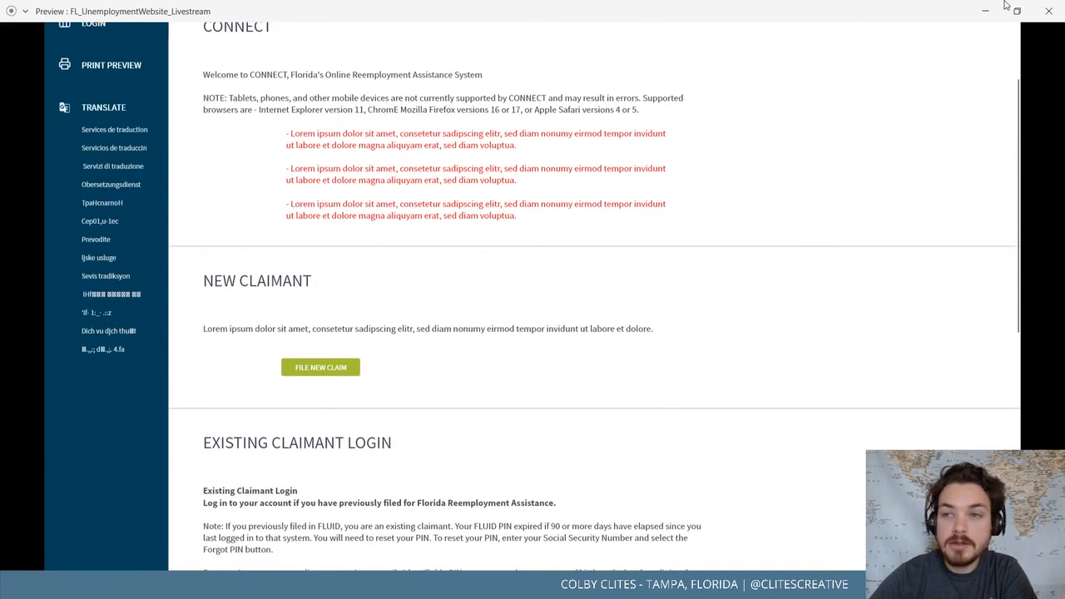
{"action": "left_click", "coordinate": [1048, 11]}
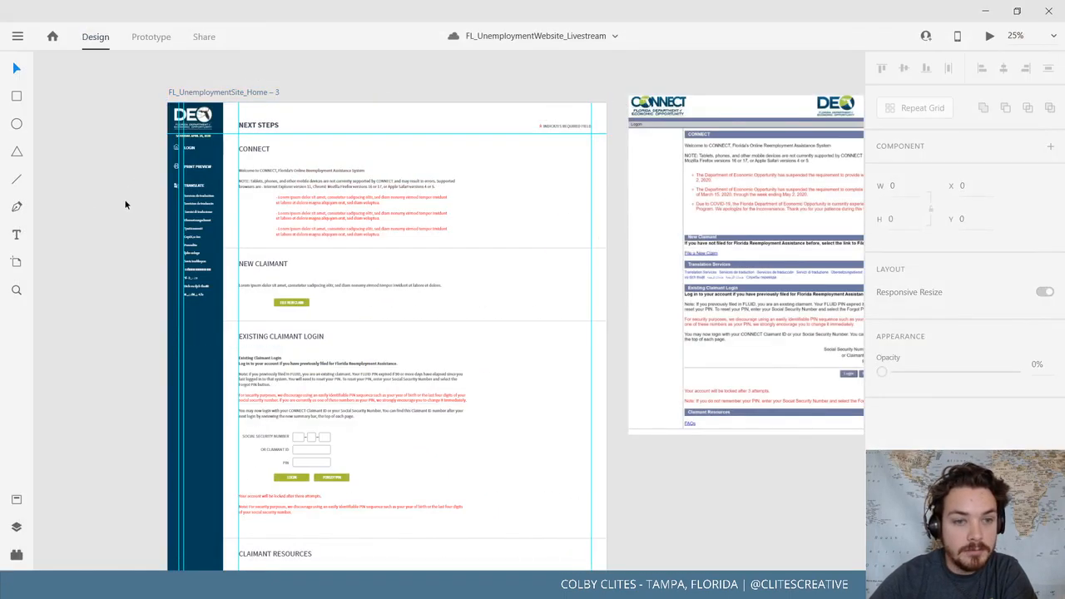
Delete the separate dark blue rectangle behind the DEO logo at the head of the FL_UnemploymentSite_Home – 3 sidebar
{"action": "left_click_drag", "start_coordinate": [125, 204], "coordinate": [421, 310]}
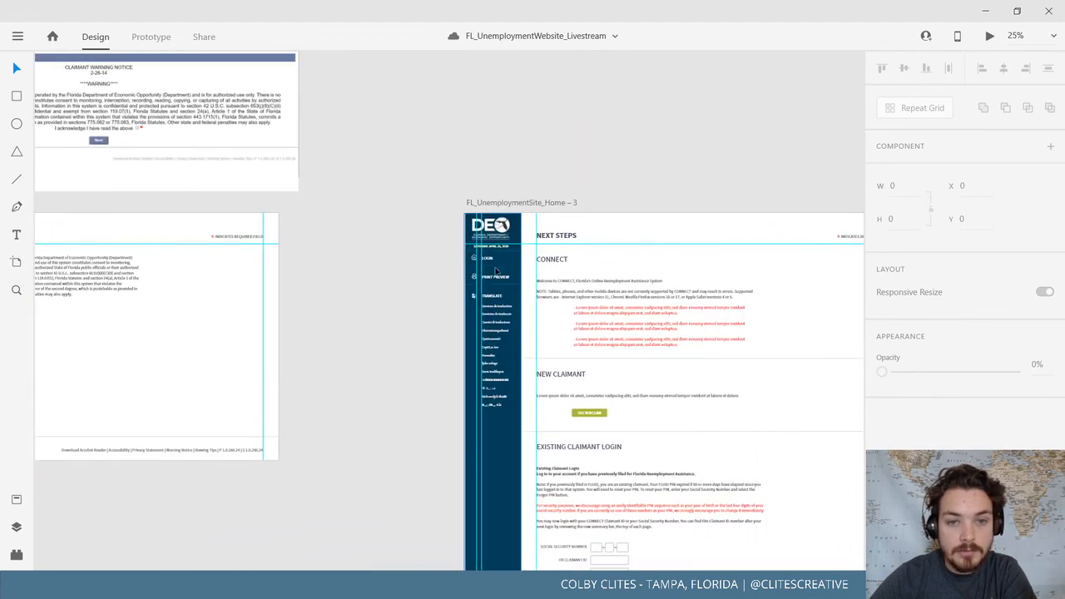
{"action": "left_click", "coordinate": [503, 250]}
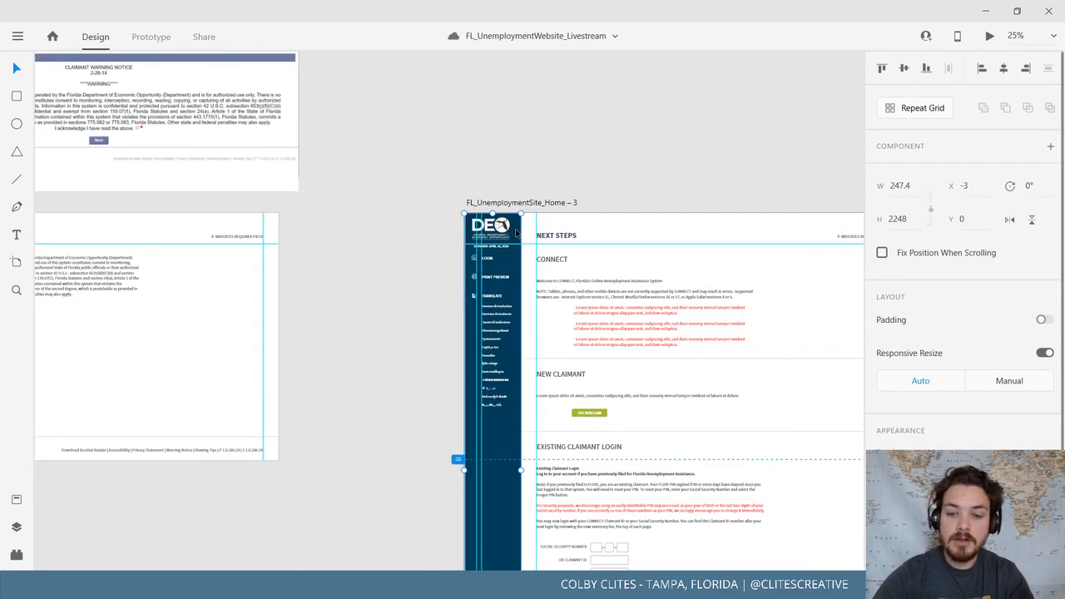
{"action": "key", "text": "ctrl+equal"}
{"action": "key", "text": "ctrl+equal"}
{"action": "key", "text": "ctrl+equal"}
{"action": "key", "text": "ctrl+equal"}
{"action": "left_click_drag", "start_coordinate": [223, 312], "coordinate": [91, 384]}
{"action": "left_click", "coordinate": [379, 223]}
{"action": "left_click_drag", "start_coordinate": [370, 222], "coordinate": [481, 195]}
{"action": "key", "text": "Delete"}
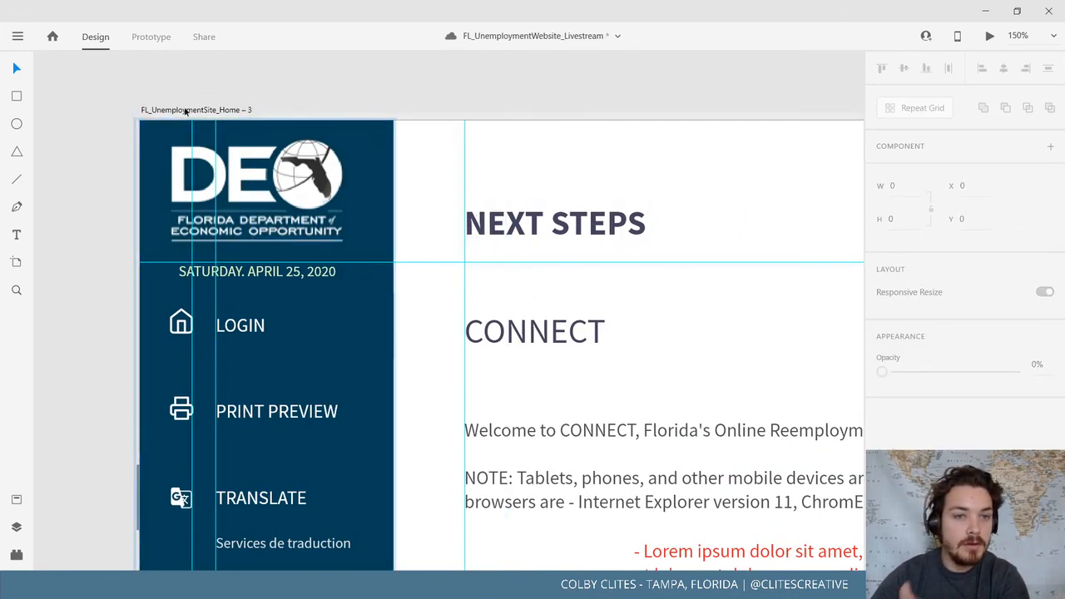
Check the sidebar header of the NEXT STEPS artboard in the preview and close the preview
{"action": "left_click", "coordinate": [184, 110]}
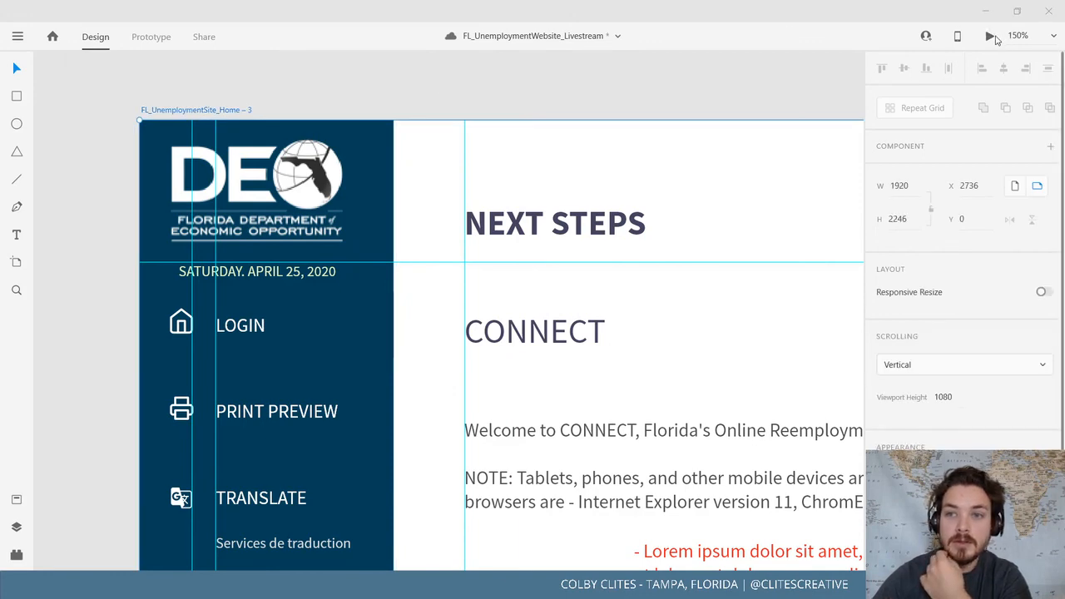
{"action": "left_click", "coordinate": [993, 36]}
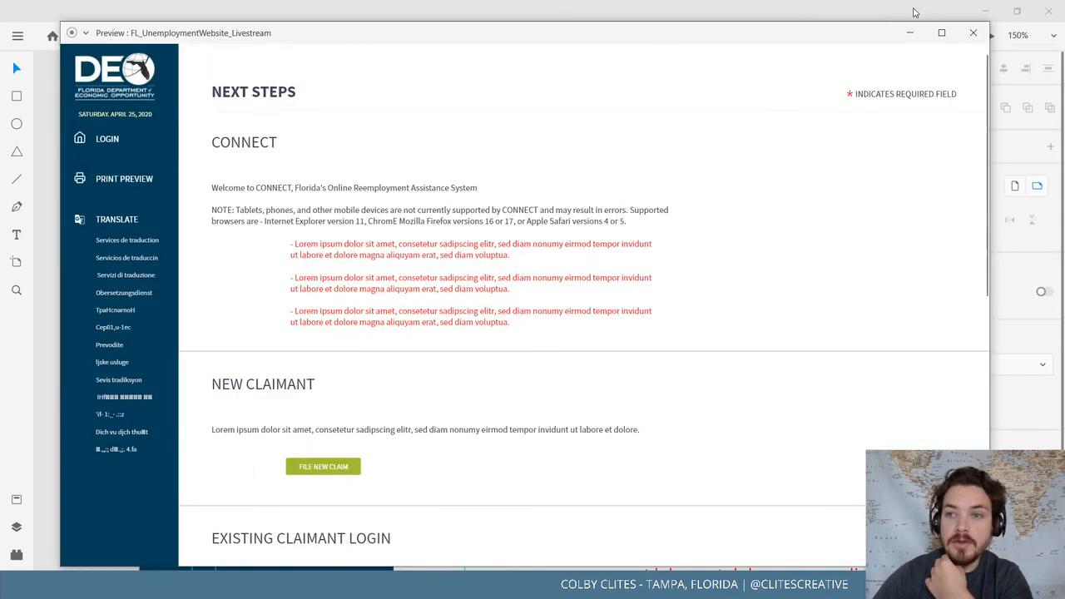
{"action": "left_click", "coordinate": [972, 32]}
Select the dark blue rectangle behind the DEO logo and the sidebar elements on the FL_UnemploymentSite_Warning artboard
{"action": "scroll", "coordinate": [195, 293], "scroll_direction": "left", "scroll_amount": 8}
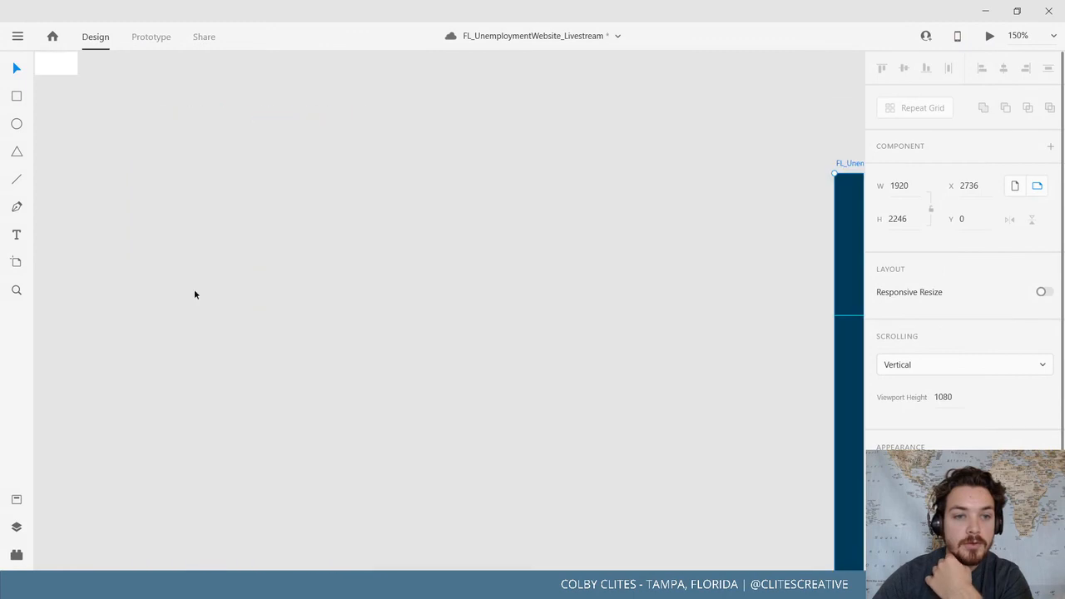
{"action": "scroll", "coordinate": [195, 291], "scroll_direction": "left", "scroll_amount": 20}
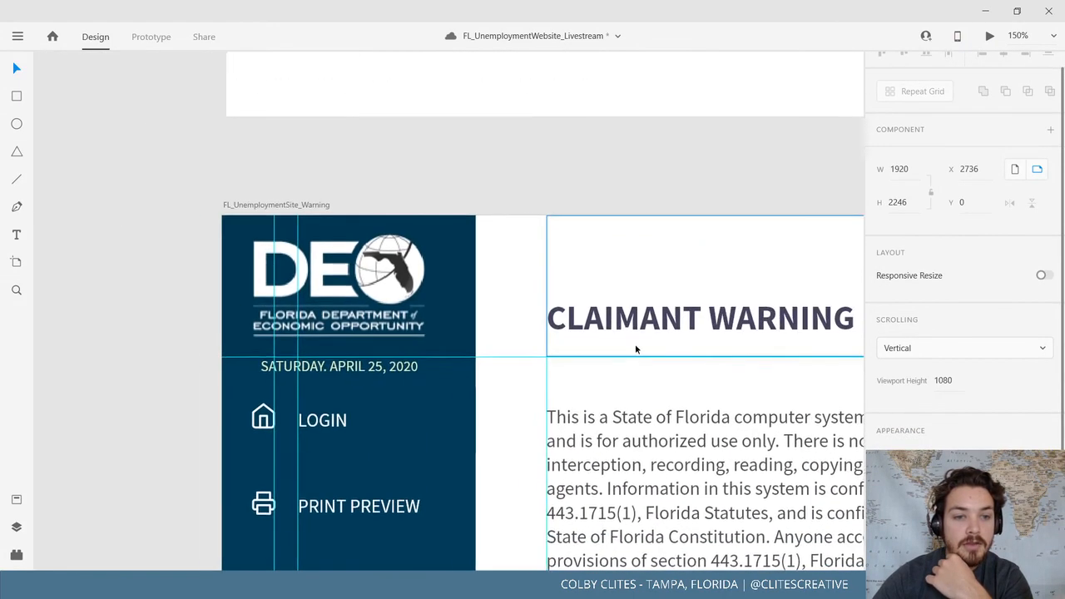
{"action": "left_click", "coordinate": [460, 235]}
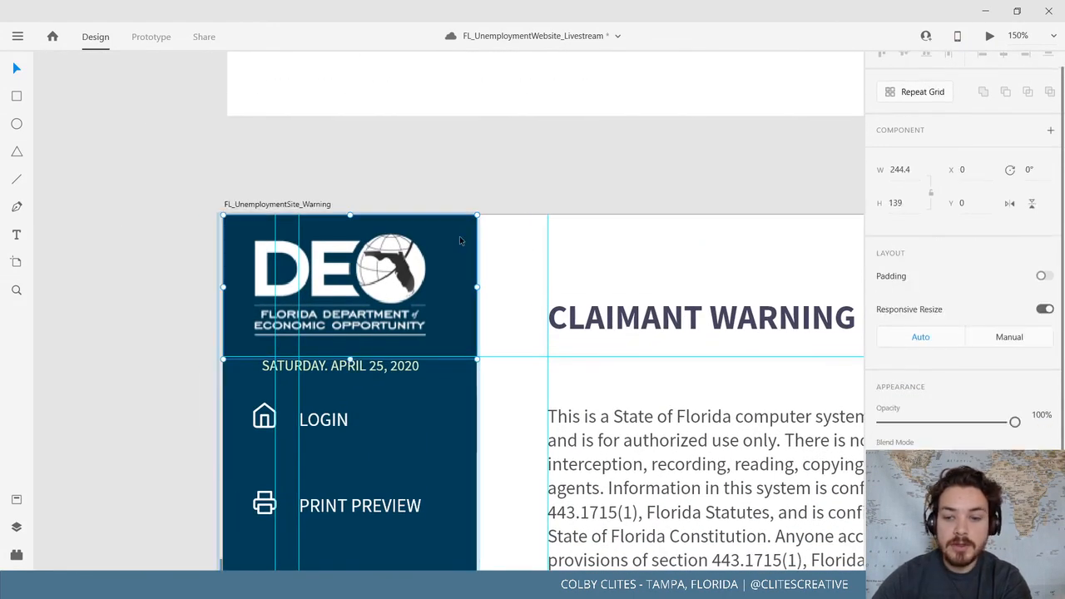
{"action": "left_click", "coordinate": [583, 168]}
{"action": "scroll", "coordinate": [540, 299], "scroll_direction": "up", "scroll_amount": 3}
{"action": "scroll", "coordinate": [540, 299], "scroll_direction": "left", "scroll_amount": 3}
{"action": "scroll", "coordinate": [569, 271], "scroll_direction": "down", "scroll_amount": 5}
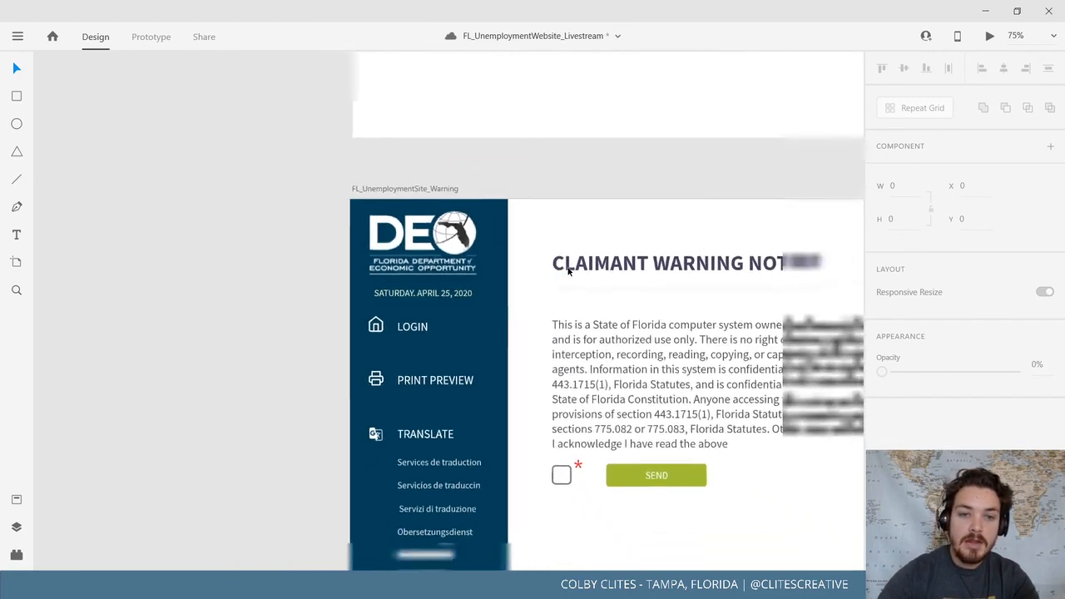
{"action": "scroll", "coordinate": [541, 87], "scroll_direction": "down", "scroll_amount": 1}
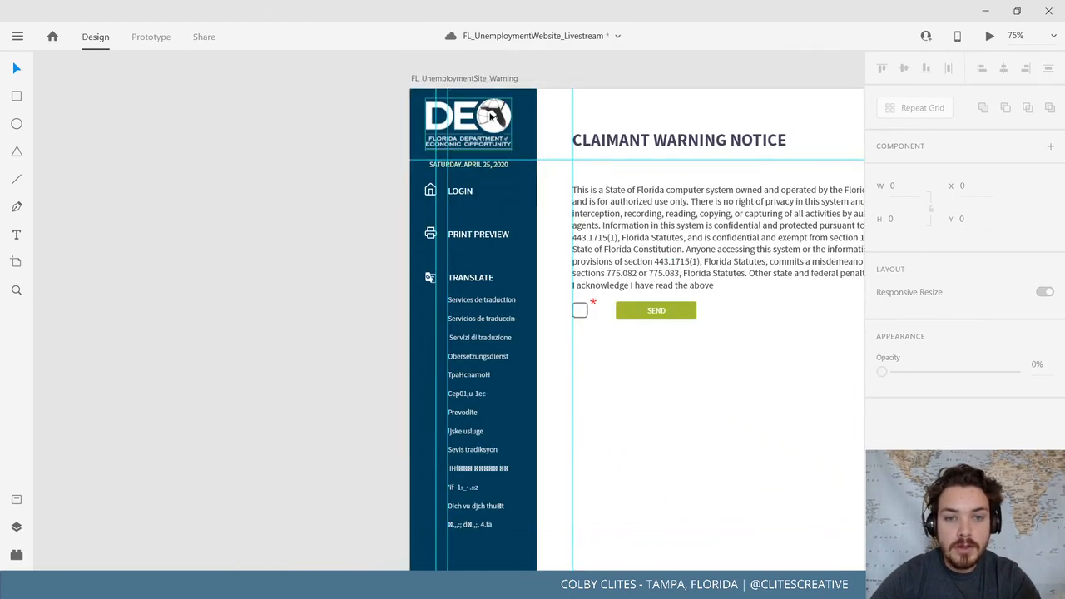
{"action": "left_click", "coordinate": [471, 166]}
{"action": "key", "text": "Escape"}
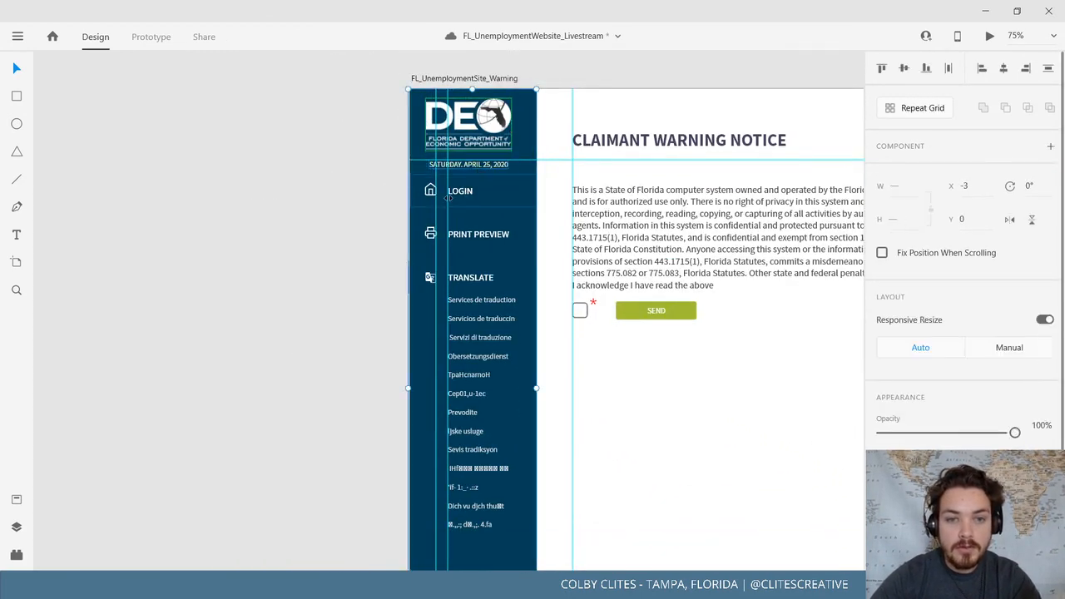
Select all sidebar elements on the FL_UnemploymentSite_Warning artboard and fix their position when scrolling
{"action": "left_click_drag", "start_coordinate": [372, 112], "coordinate": [370, 283]}
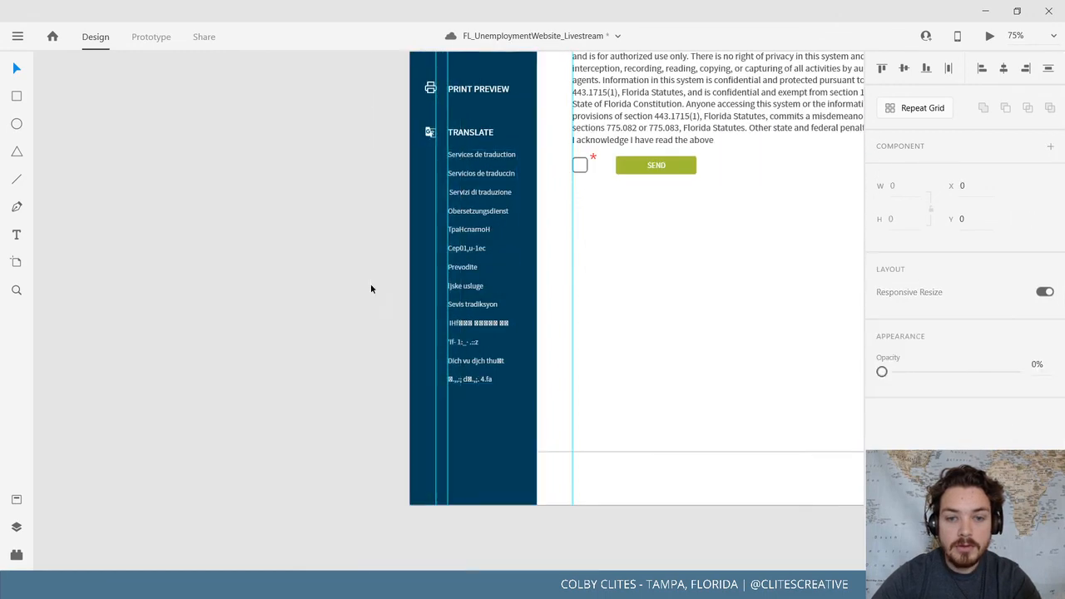
{"action": "scroll", "coordinate": [350, 132], "scroll_direction": "up", "scroll_amount": 3}
{"action": "scroll", "coordinate": [350, 133], "scroll_direction": "right", "scroll_amount": 2}
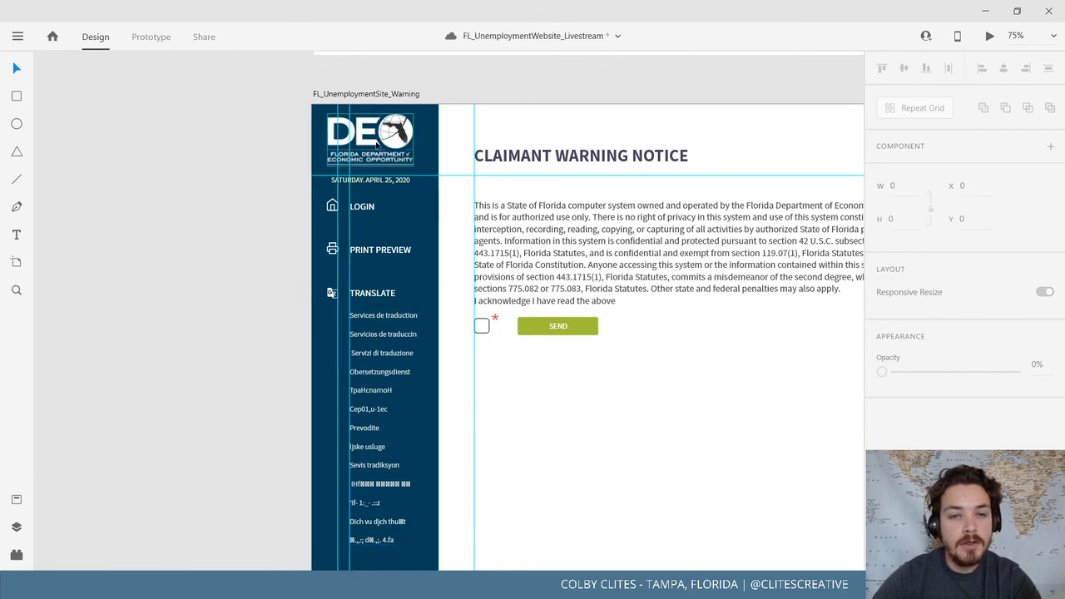
{"action": "left_click", "coordinate": [378, 146]}
{"action": "left_click", "coordinate": [366, 200]}
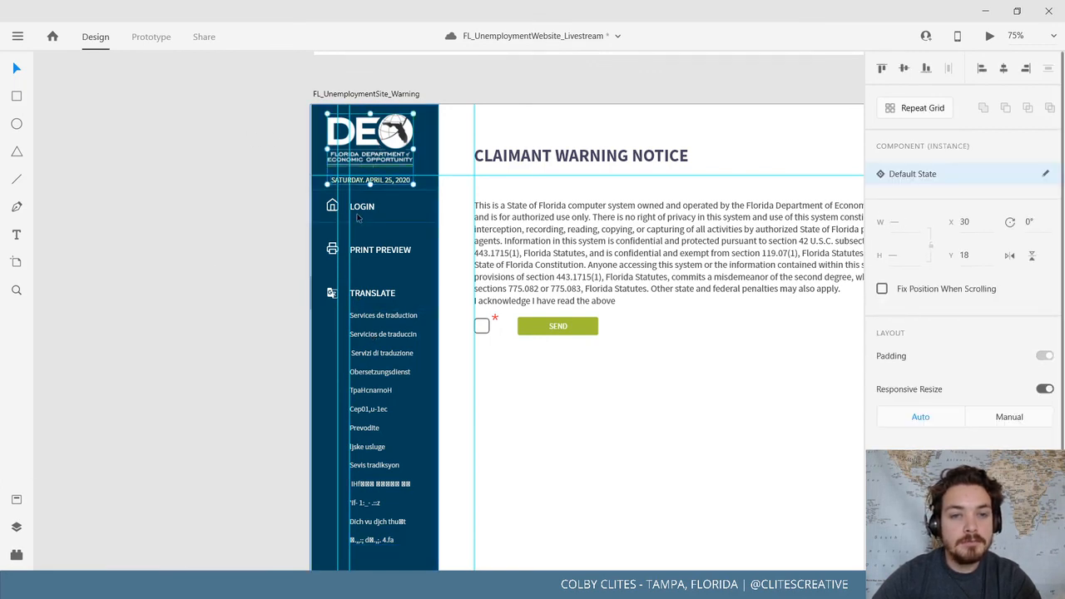
{"action": "left_click_drag", "start_coordinate": [282, 100], "coordinate": [398, 519]}
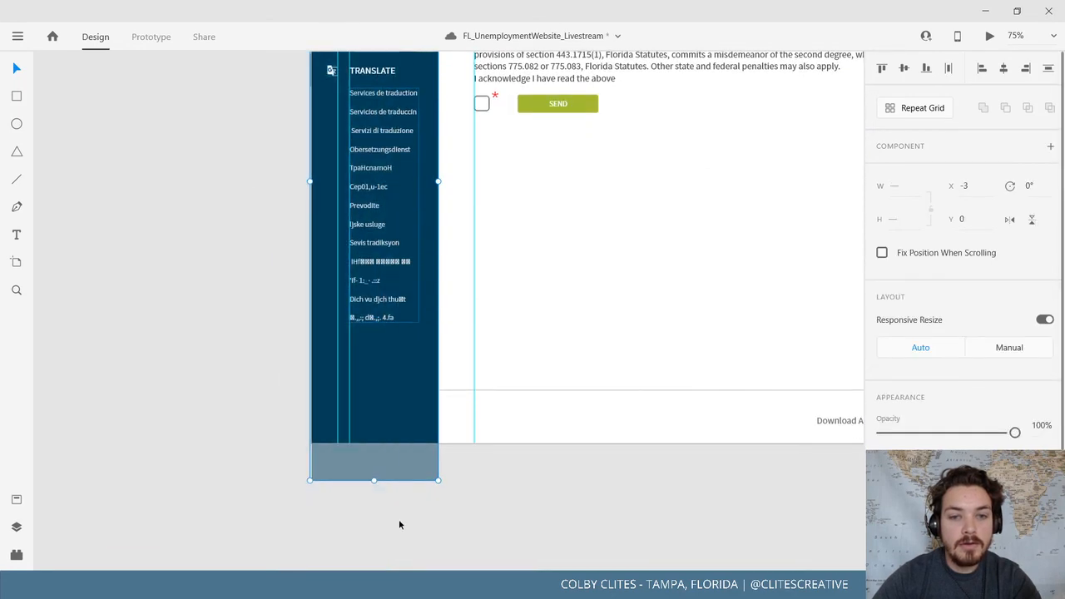
{"action": "scroll", "coordinate": [399, 519], "scroll_direction": "up", "scroll_amount": 5}
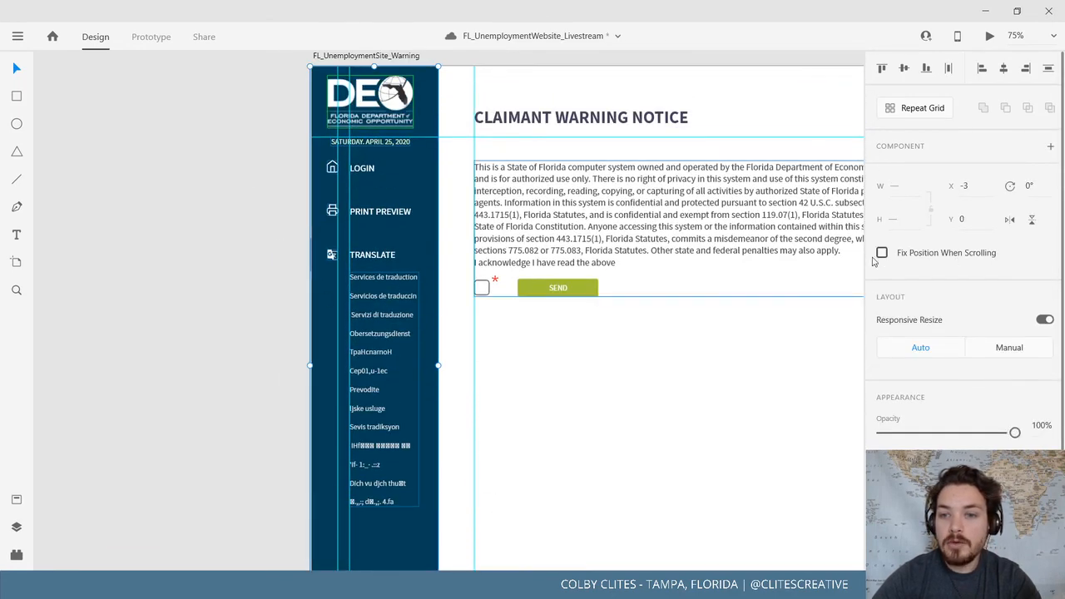
{"action": "left_click", "coordinate": [881, 254]}
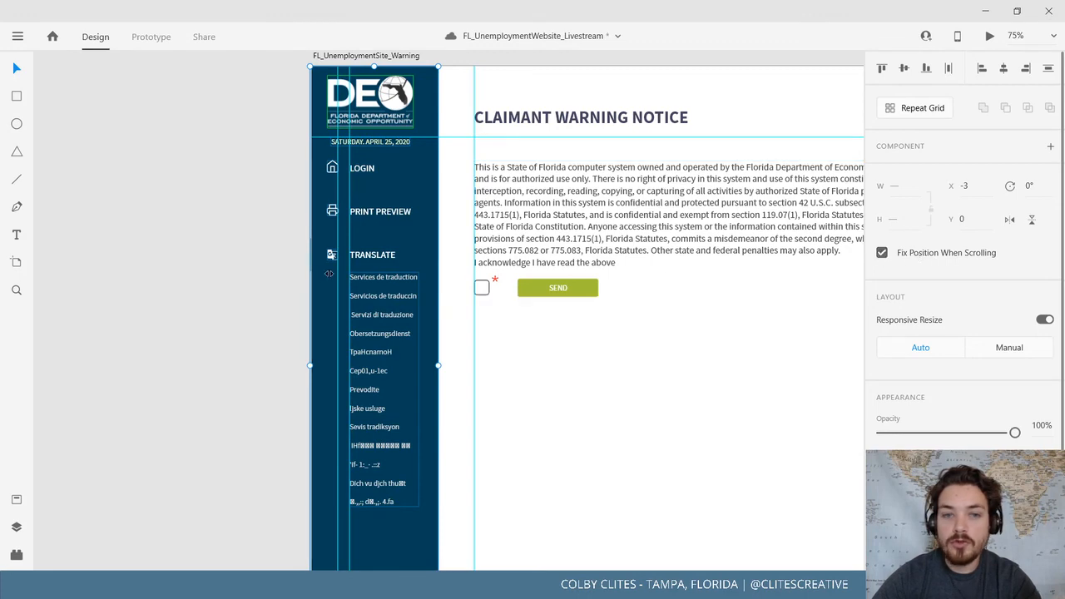
Select all sidebar elements on the FL_UnemploymentSite_Home – 3 artboard and fix their position when scrolling
{"action": "scroll", "coordinate": [663, 285], "scroll_direction": "right", "scroll_amount": 10}
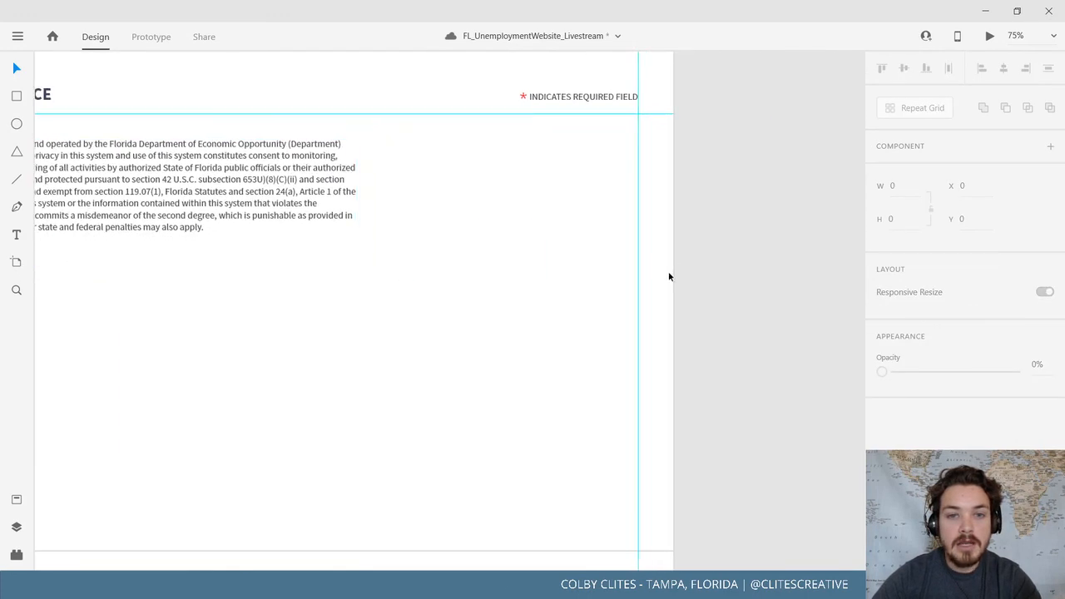
{"action": "scroll", "coordinate": [752, 292], "scroll_direction": "left", "scroll_amount": 3}
{"action": "key", "text": "ctrl+minus"}
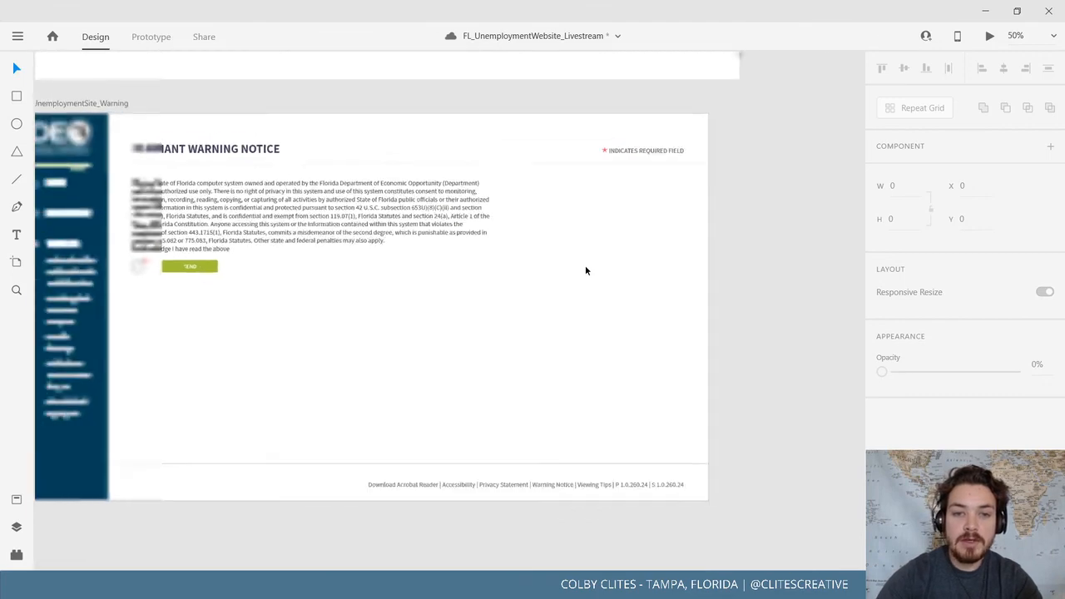
{"action": "left_click_drag", "start_coordinate": [424, 229], "coordinate": [471, 233]}
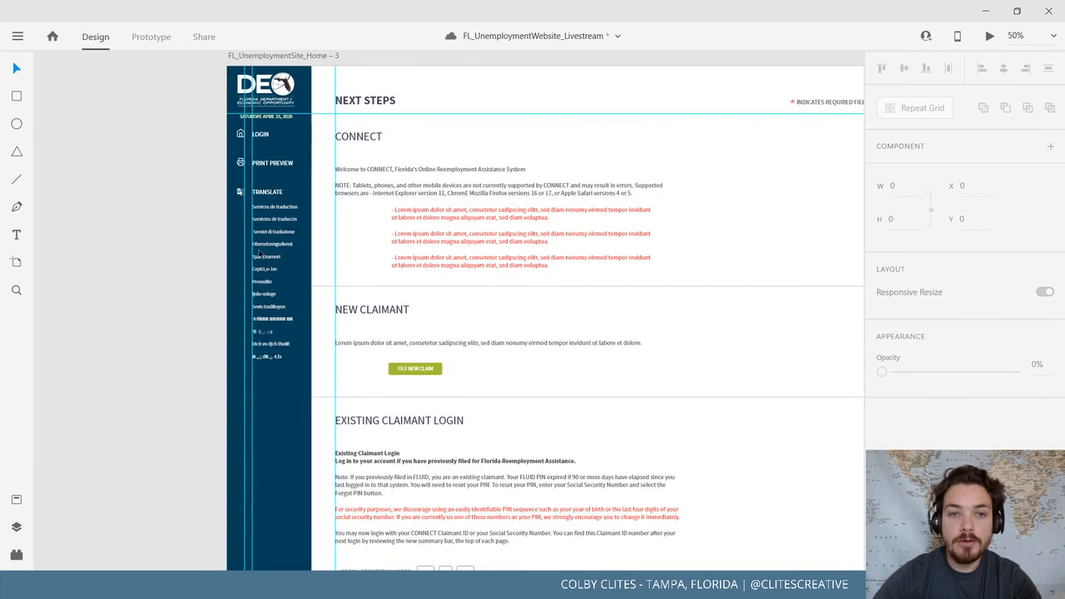
{"action": "left_click_drag", "start_coordinate": [278, 76], "coordinate": [363, 515]}
{"action": "scroll", "coordinate": [527, 276], "scroll_direction": "up", "scroll_amount": 5}
{"action": "scroll", "coordinate": [527, 276], "scroll_direction": "right", "scroll_amount": 1}
{"action": "left_click_drag", "start_coordinate": [527, 275], "coordinate": [518, 278]}
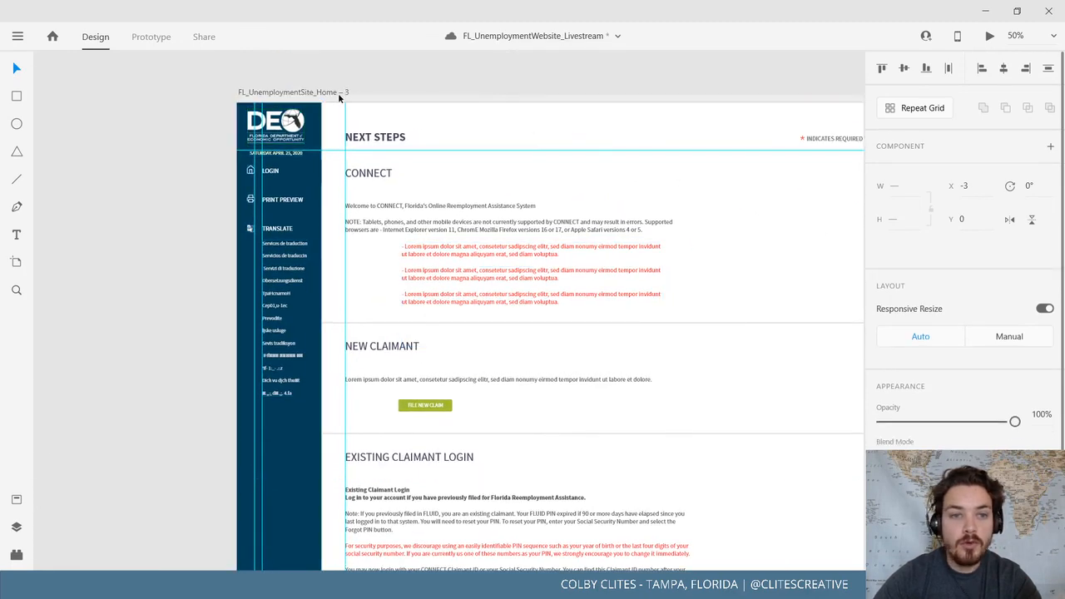
Preview the FL_UnemploymentSite_Home – 3 artboard in a maximized window and examine how the sidebar behaves while the page scrolls
{"action": "left_click", "coordinate": [333, 92]}
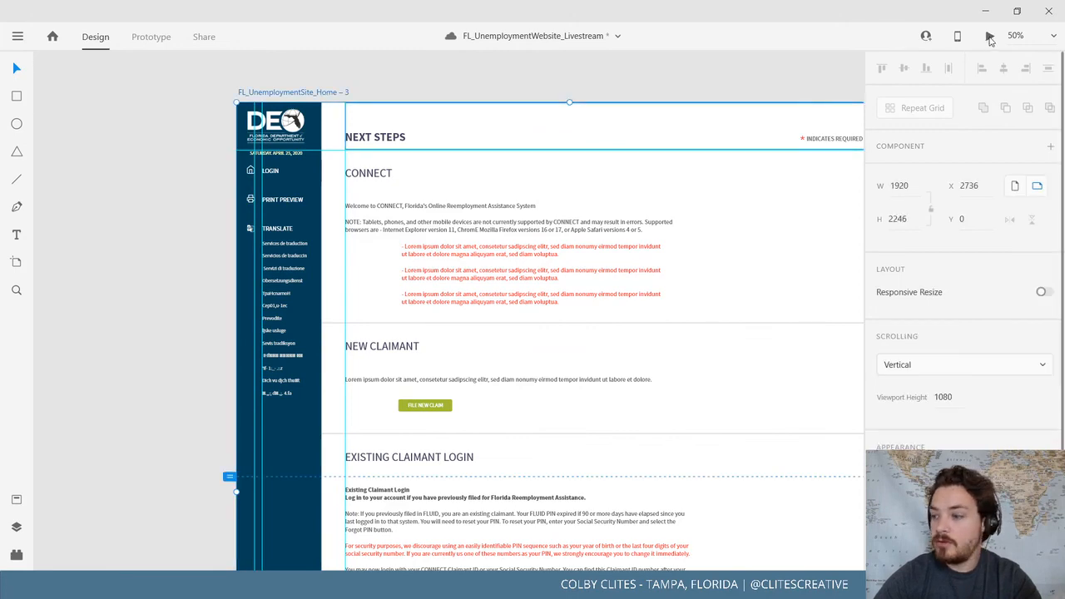
{"action": "key", "text": "ctrl+Return"}
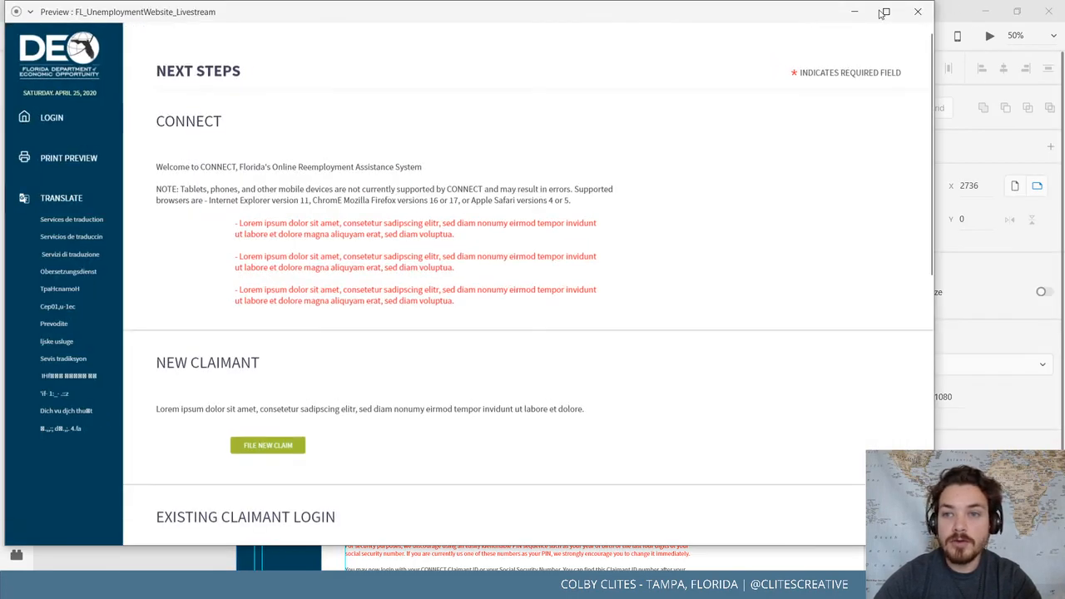
{"action": "left_click", "coordinate": [883, 11]}
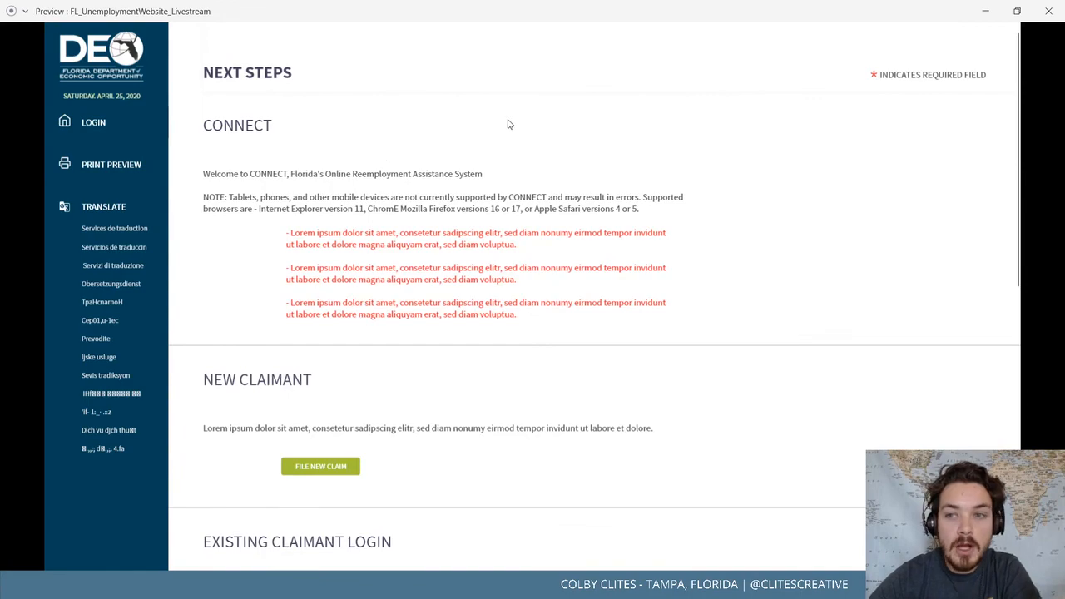
{"action": "scroll", "coordinate": [747, 297], "scroll_direction": "down", "scroll_amount": 7}
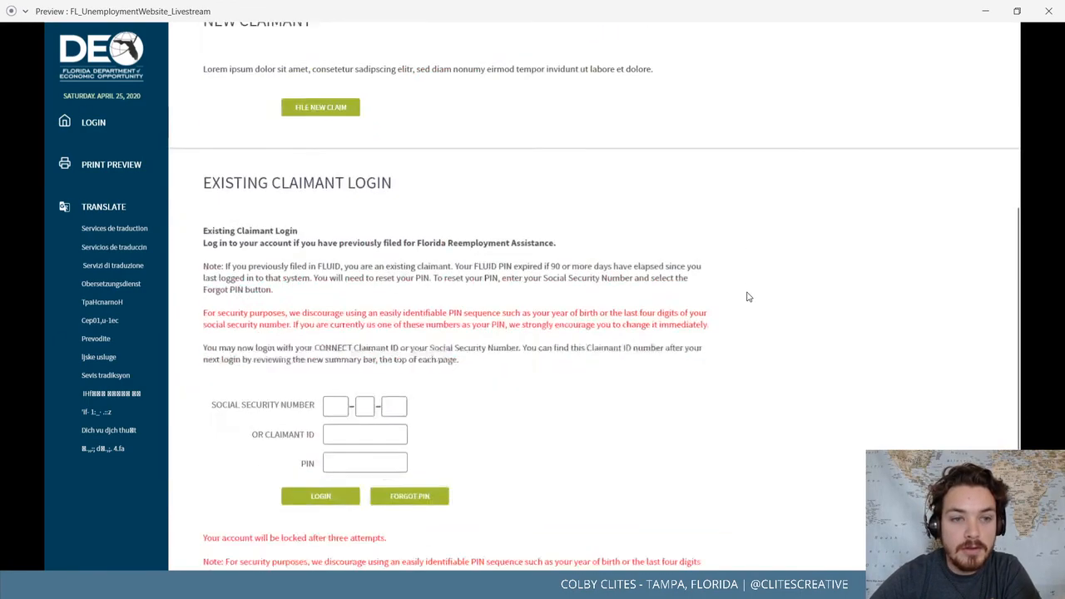
{"action": "scroll", "coordinate": [753, 295], "scroll_direction": "up", "scroll_amount": 7}
{"action": "scroll", "coordinate": [756, 295], "scroll_direction": "down", "scroll_amount": 7}
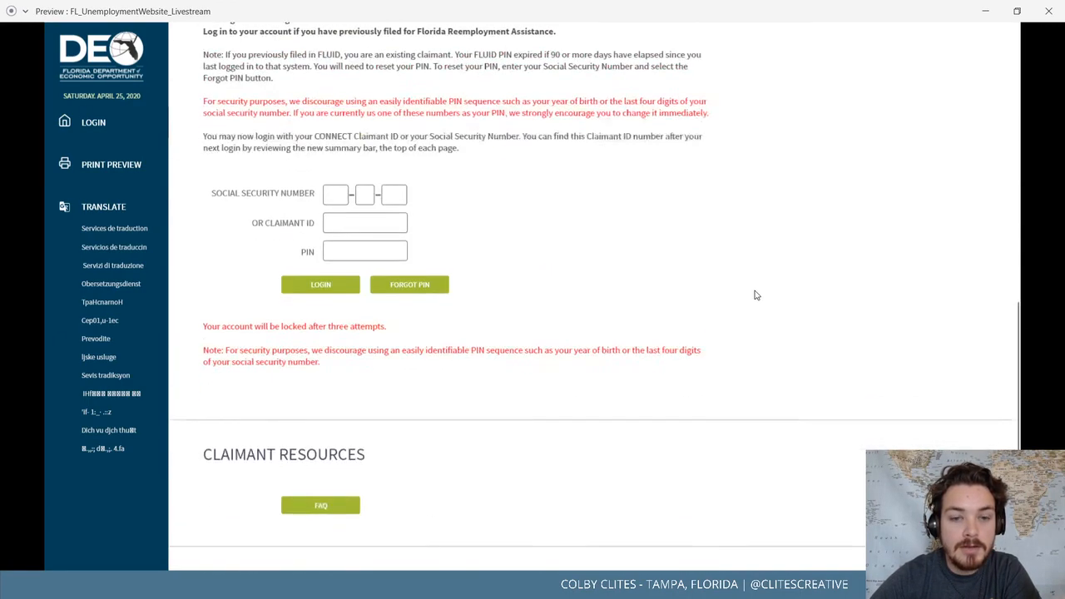
{"action": "scroll", "coordinate": [754, 295], "scroll_direction": "up", "scroll_amount": 7}
{"action": "scroll", "coordinate": [754, 295], "scroll_direction": "down", "scroll_amount": 8}
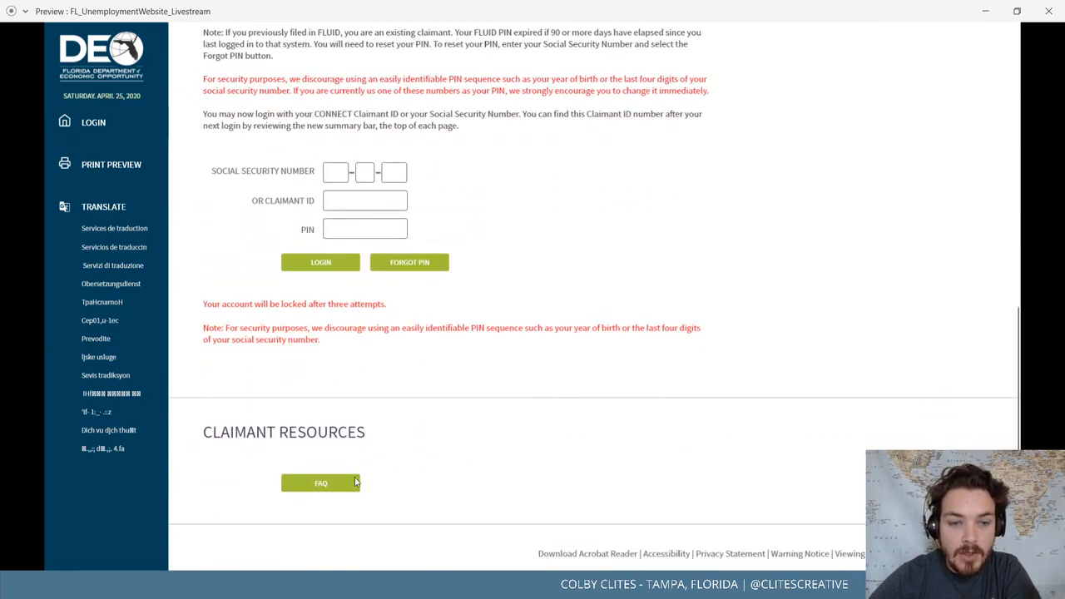
{"action": "scroll", "coordinate": [324, 450], "scroll_direction": "up", "scroll_amount": 4}
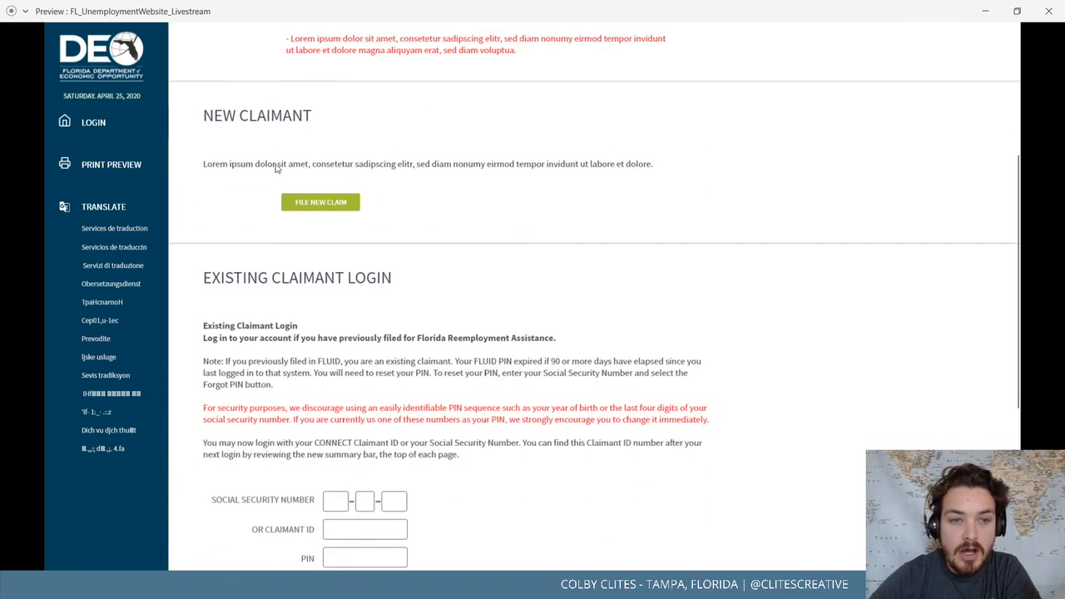
{"action": "scroll", "coordinate": [432, 292], "scroll_direction": "up", "scroll_amount": 3}
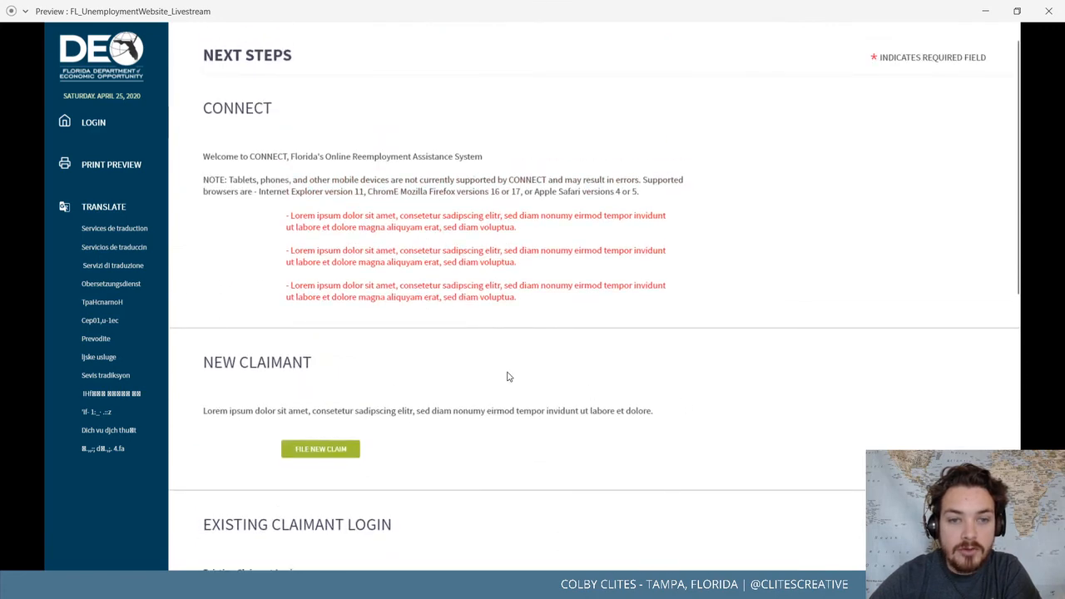
{"action": "scroll", "coordinate": [554, 363], "scroll_direction": "down", "scroll_amount": 7}
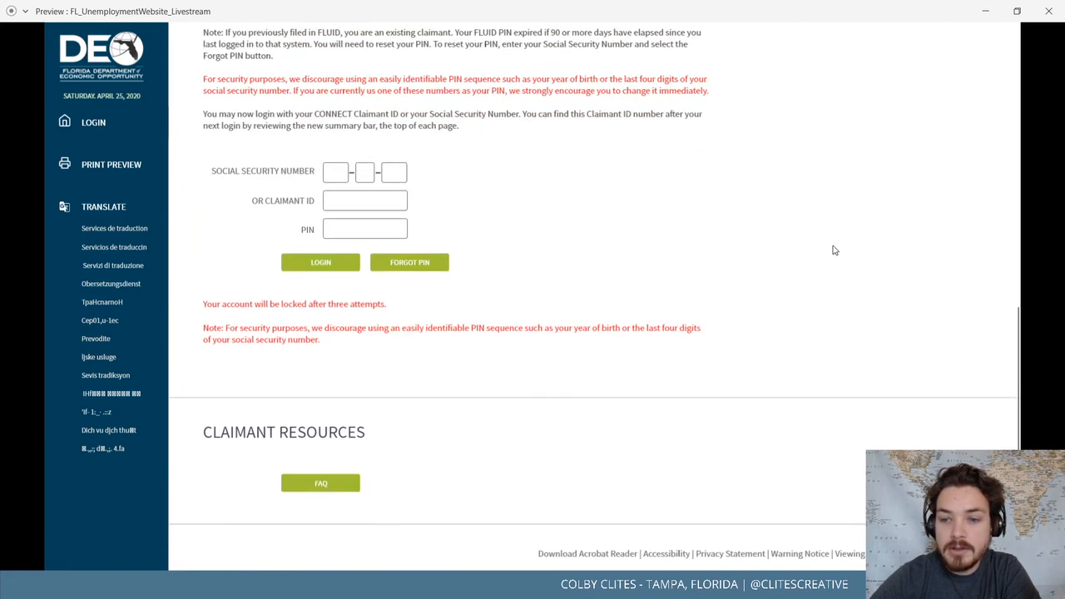
{"action": "scroll", "coordinate": [774, 258], "scroll_direction": "up", "scroll_amount": 7}
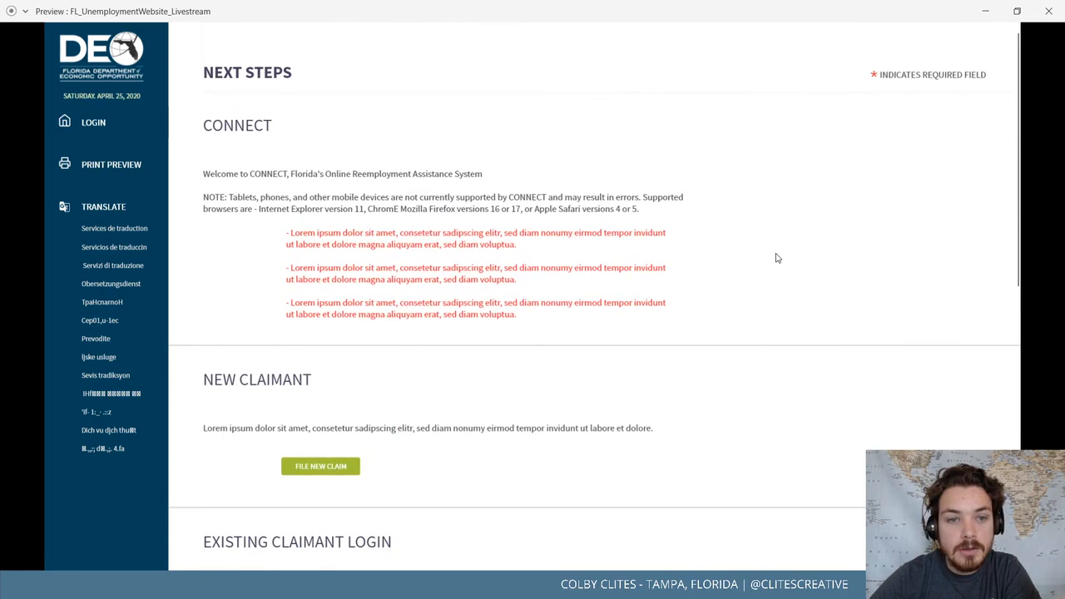
{"action": "scroll", "coordinate": [756, 256], "scroll_direction": "down", "scroll_amount": 7}
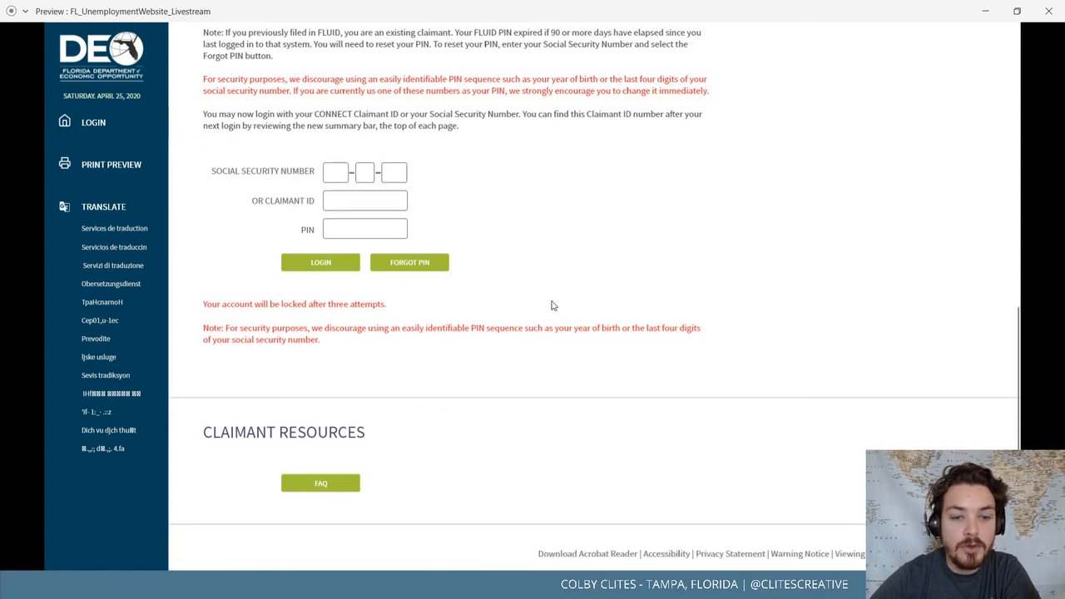
{"action": "scroll", "coordinate": [557, 304], "scroll_direction": "up", "scroll_amount": 7}
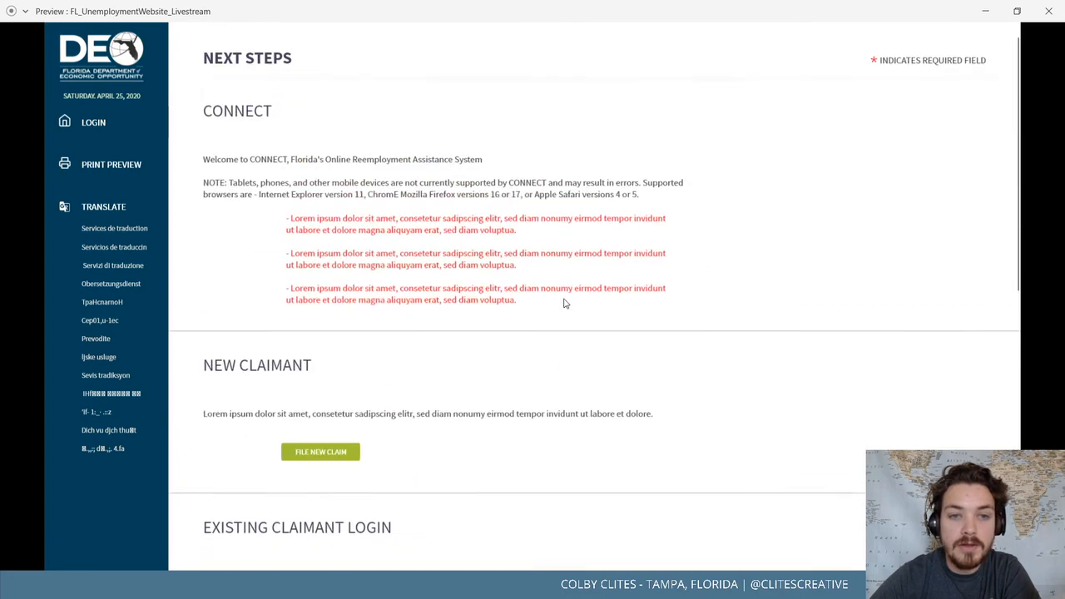
{"action": "left_click", "coordinate": [1046, 12]}
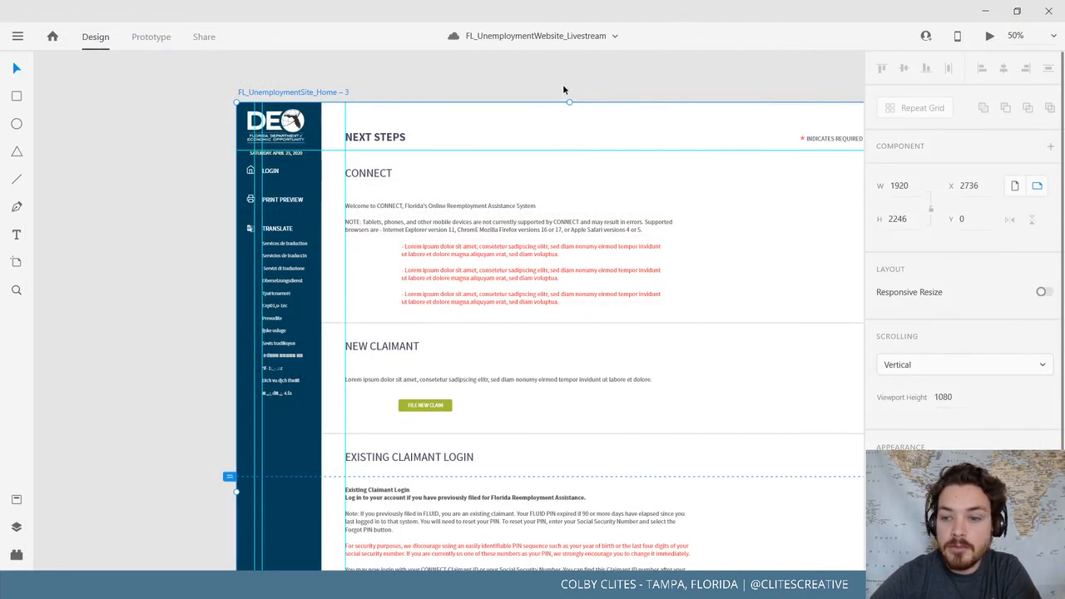
{"action": "left_click", "coordinate": [23, 42]}
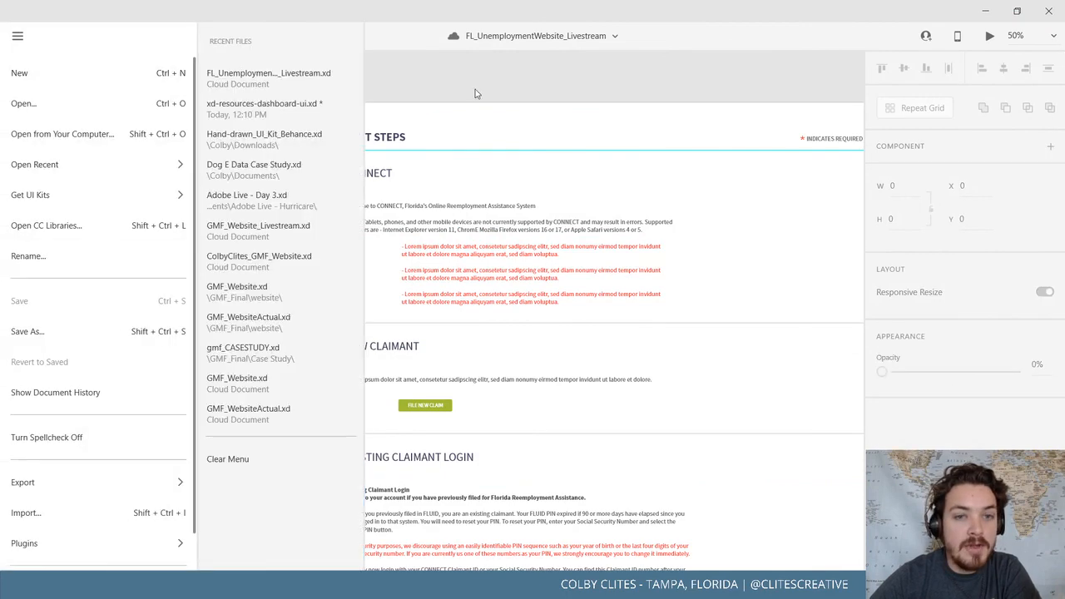
{"action": "left_click", "coordinate": [475, 90]}
Move the original CONNECT login page screenshot directly above the FL_UnemploymentSite_Home – 3 artboard, roughly aligned with its left edge
{"action": "left_click_drag", "start_coordinate": [596, 217], "coordinate": [335, 208]}
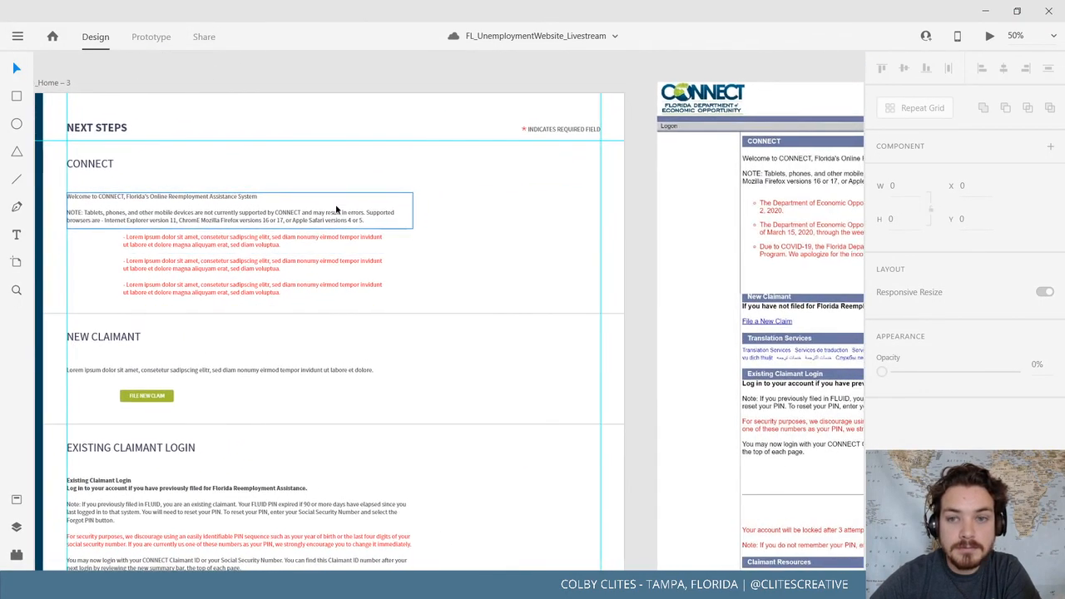
{"action": "left_click_drag", "start_coordinate": [574, 201], "coordinate": [142, 105]}
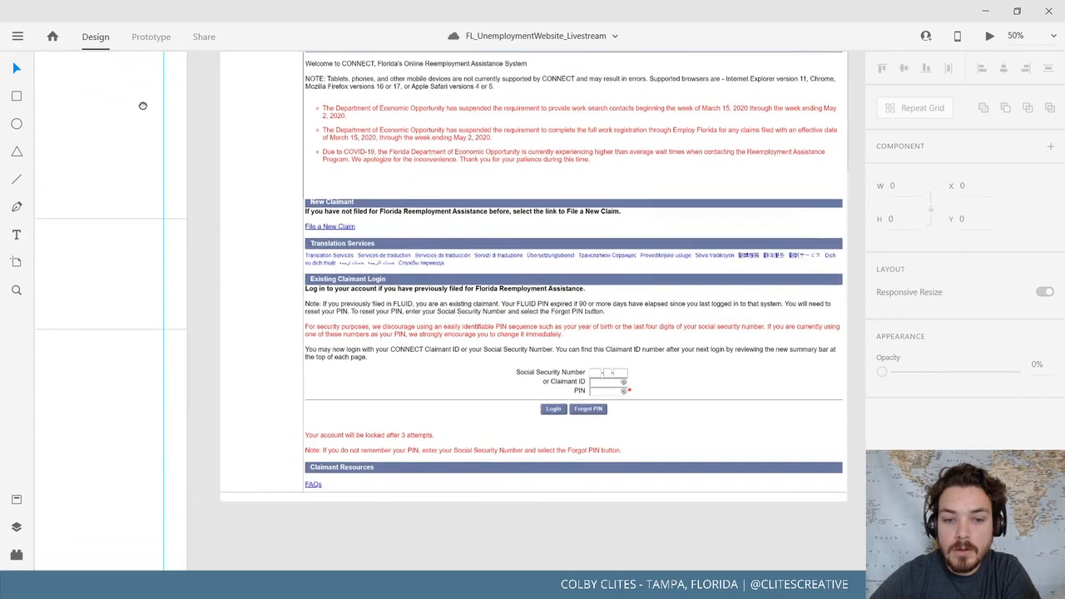
{"action": "left_click_drag", "start_coordinate": [350, 220], "coordinate": [718, 364]}
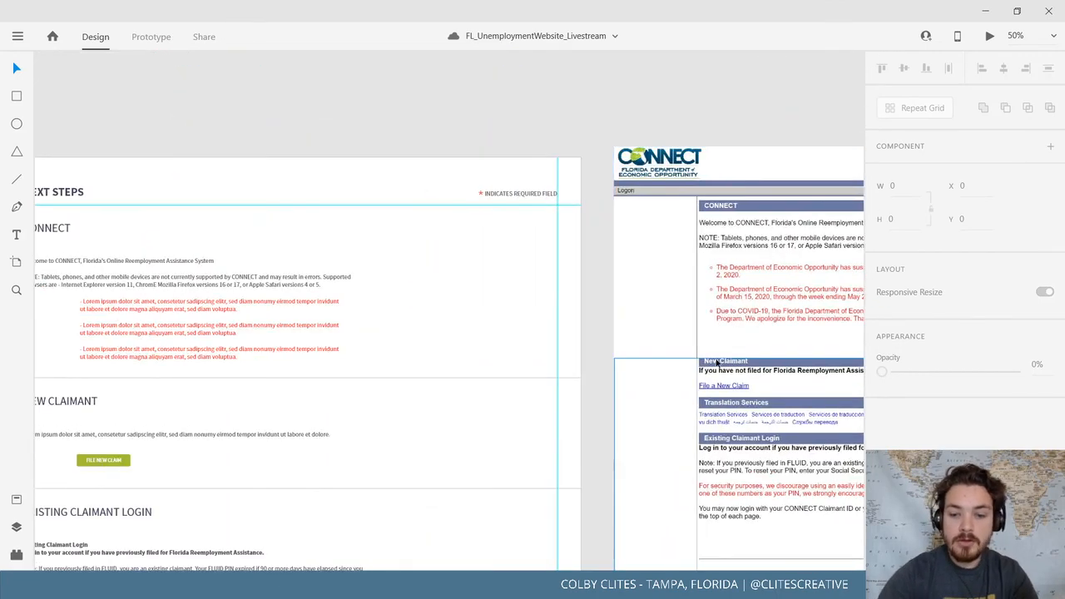
{"action": "key", "text": "ctrl+minus"}
{"action": "key", "text": "ctrl+minus"}
{"action": "left_click", "coordinate": [717, 362]}
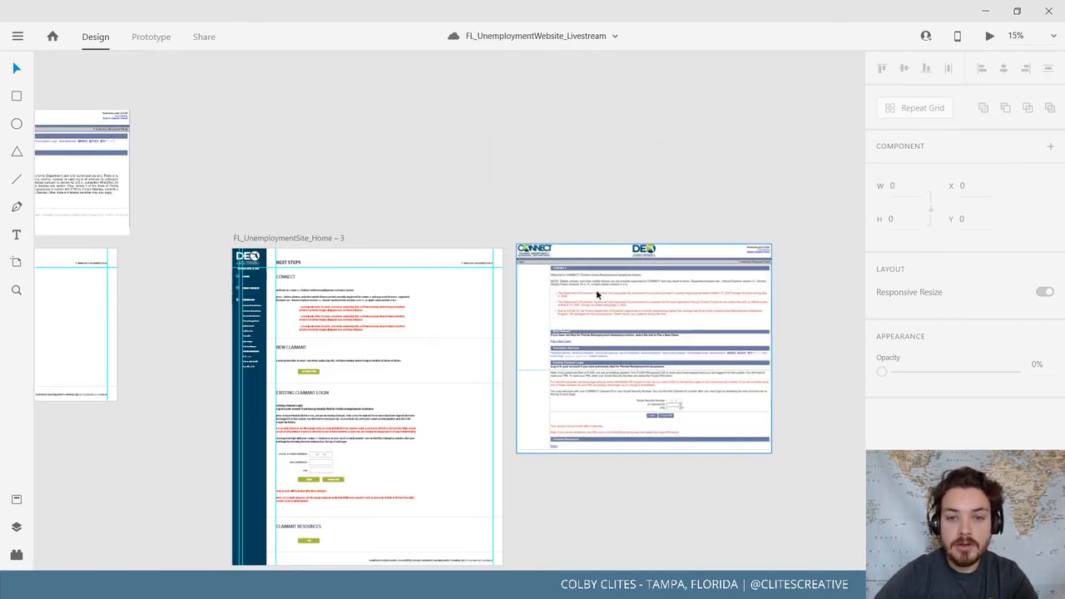
{"action": "left_click_drag", "start_coordinate": [595, 289], "coordinate": [312, 73]}
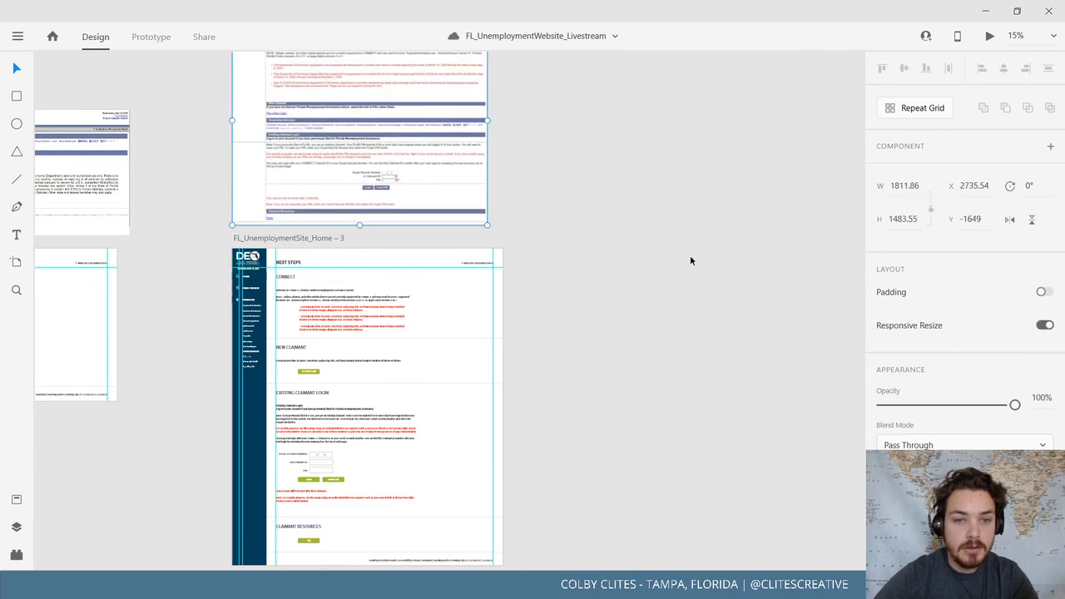
{"action": "left_click", "coordinate": [604, 303]}
Duplicate the FL_UnemploymentSite_Warning artboard and place the copy about 1,120 px to the right of FL_UnemploymentSite_Home – 3, top edges aligned
{"action": "left_click_drag", "start_coordinate": [688, 327], "coordinate": [1001, 362]}
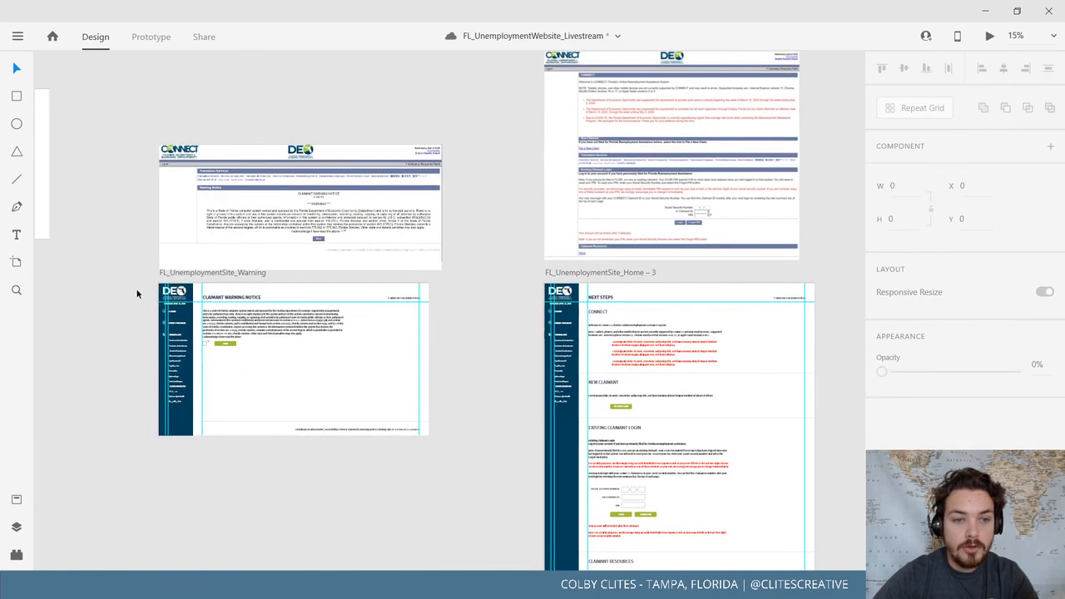
{"action": "left_click", "coordinate": [183, 275]}
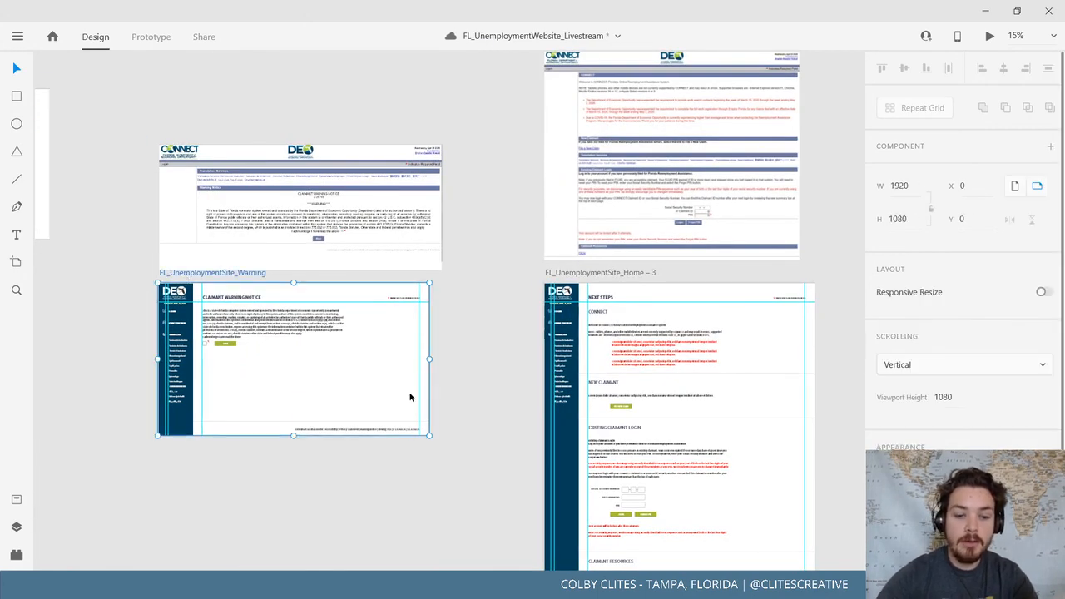
{"action": "key", "text": "ctrl+d"}
{"action": "scroll", "coordinate": [433, 350], "scroll_direction": "right", "scroll_amount": 5}
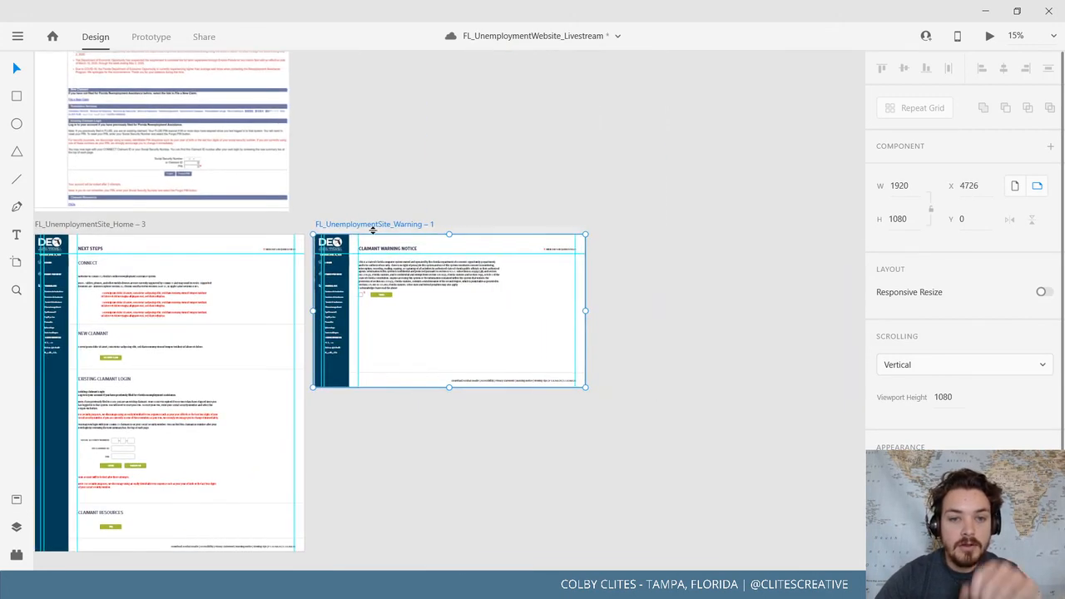
{"action": "left_click_drag", "start_coordinate": [375, 230], "coordinate": [520, 230]}
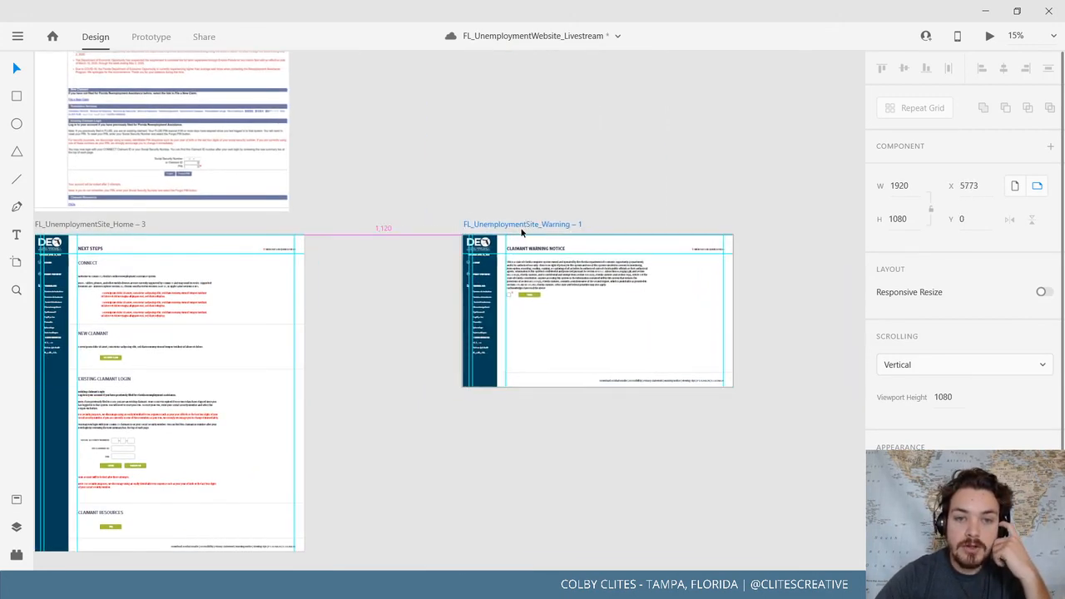
{"action": "left_click", "coordinate": [380, 246]}
Move the original claim application page screenshot directly above the duplicated Warning artboard, aligned with its left edge
{"action": "scroll", "coordinate": [375, 275], "scroll_direction": "up", "scroll_amount": 10}
{"action": "scroll", "coordinate": [375, 276], "scroll_direction": "left", "scroll_amount": 8}
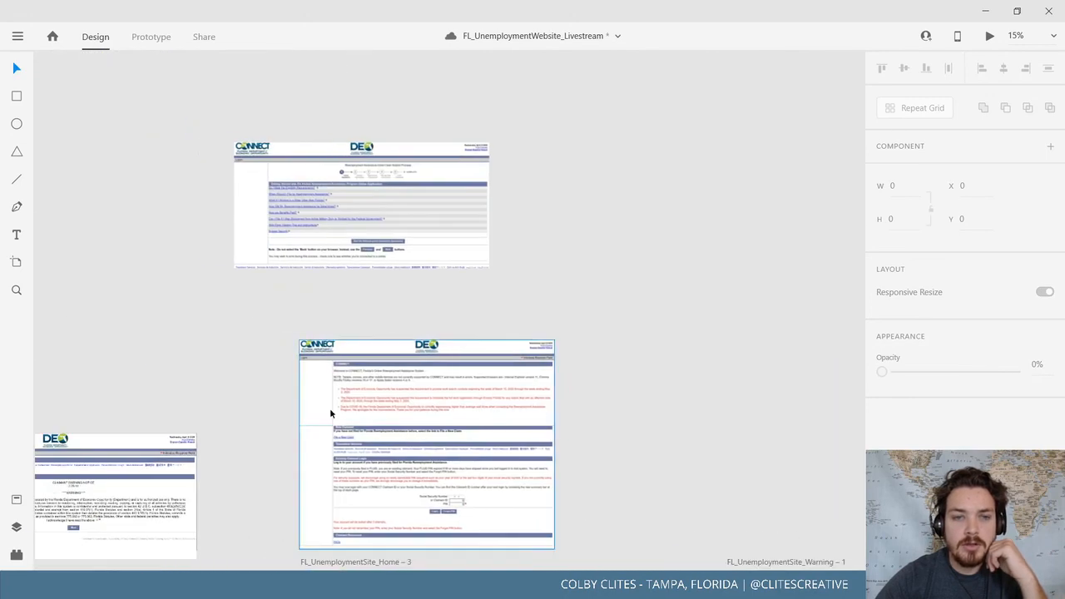
{"action": "left_click_drag", "start_coordinate": [344, 238], "coordinate": [687, 341]}
{"action": "left_click", "coordinate": [448, 388]}
{"action": "left_click_drag", "start_coordinate": [576, 394], "coordinate": [321, 308]}
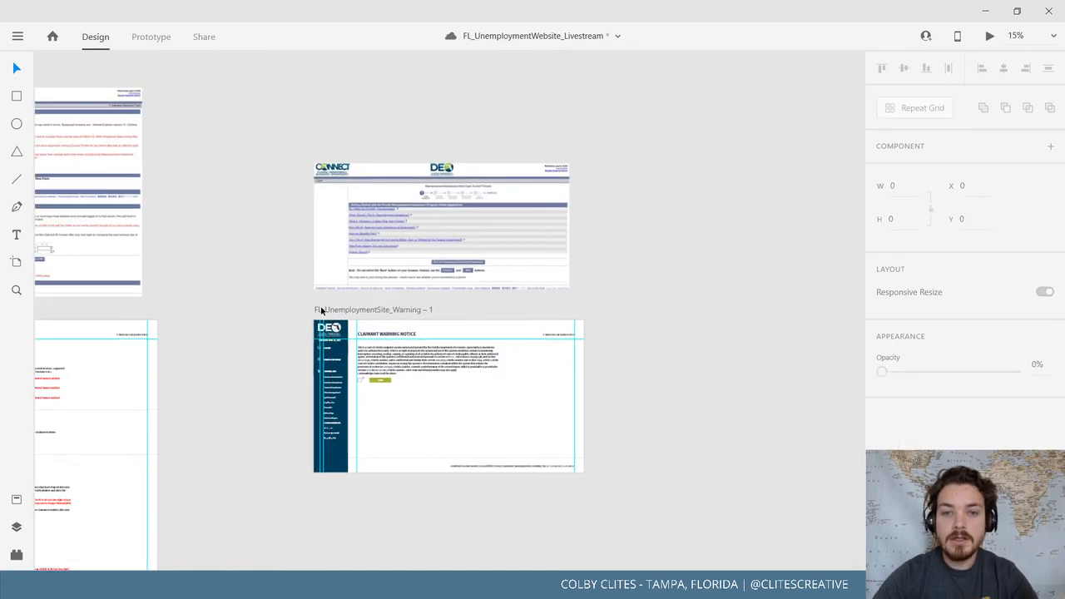
Examine the original claim application page screenshot above the duplicated Warning artboard up close, and save the document
{"action": "key", "text": "ctrl+minus"}
{"action": "key", "text": "ctrl+plus"}
{"action": "left_click_drag", "start_coordinate": [419, 288], "coordinate": [462, 355]}
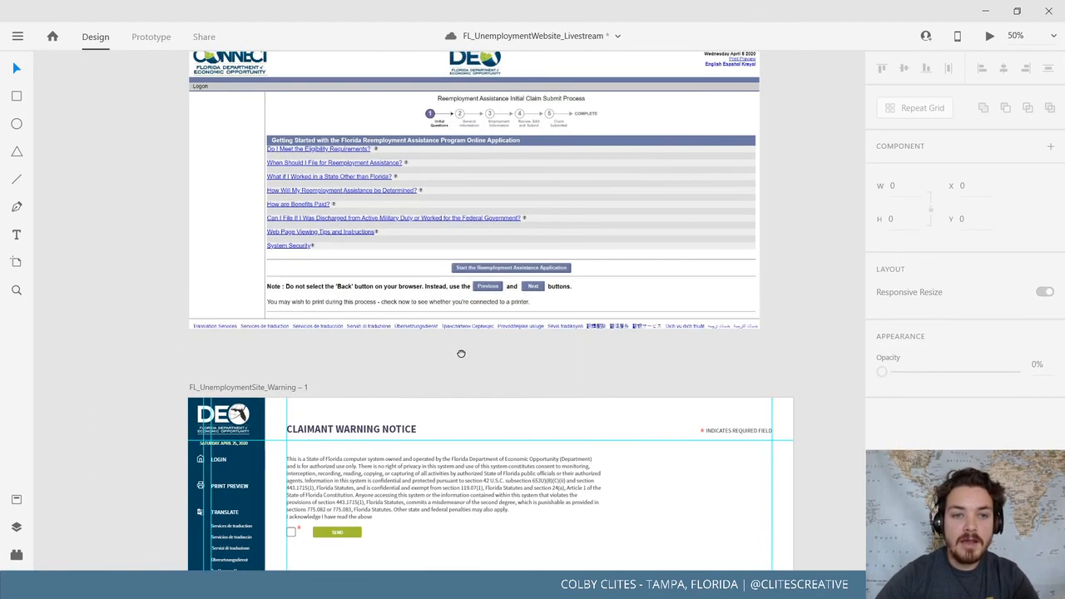
{"action": "scroll", "coordinate": [465, 356], "scroll_direction": "up", "scroll_amount": 2}
{"action": "scroll", "coordinate": [466, 400], "scroll_direction": "up", "scroll_amount": 3}
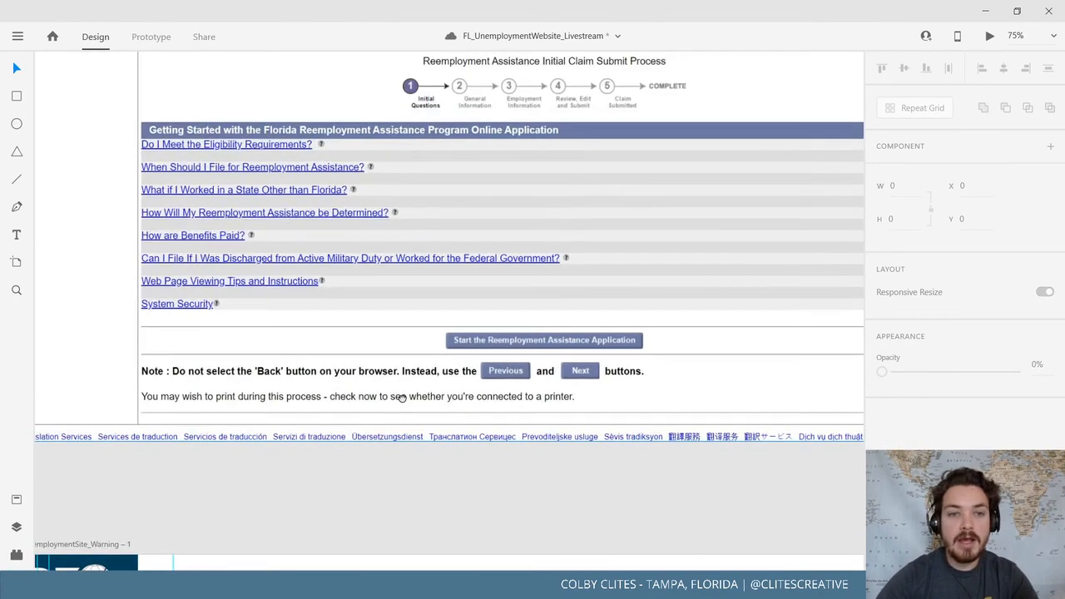
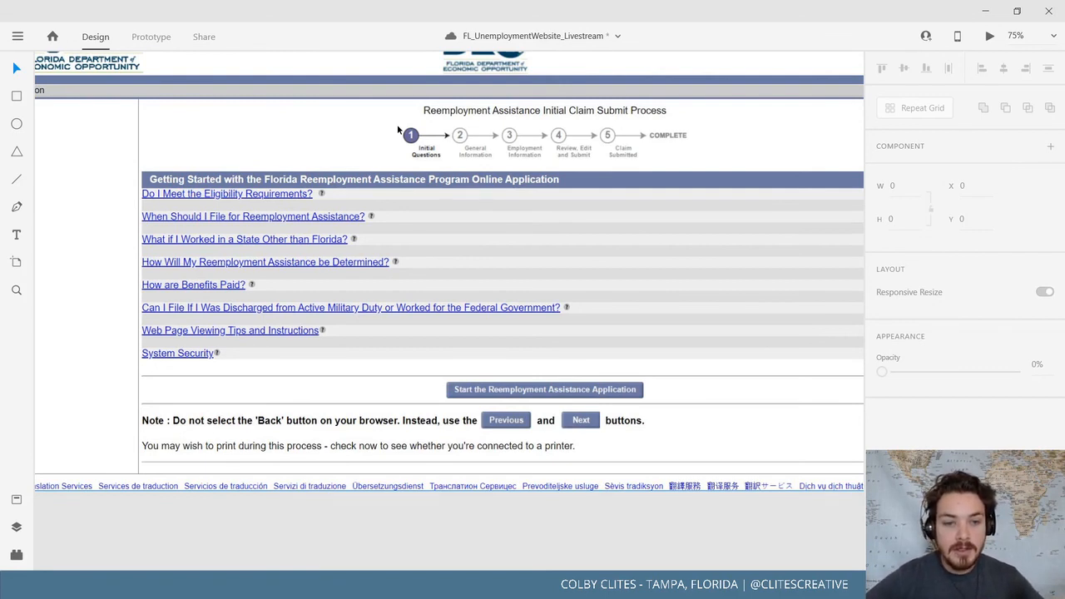
{"action": "key", "text": "ctrl+s"}
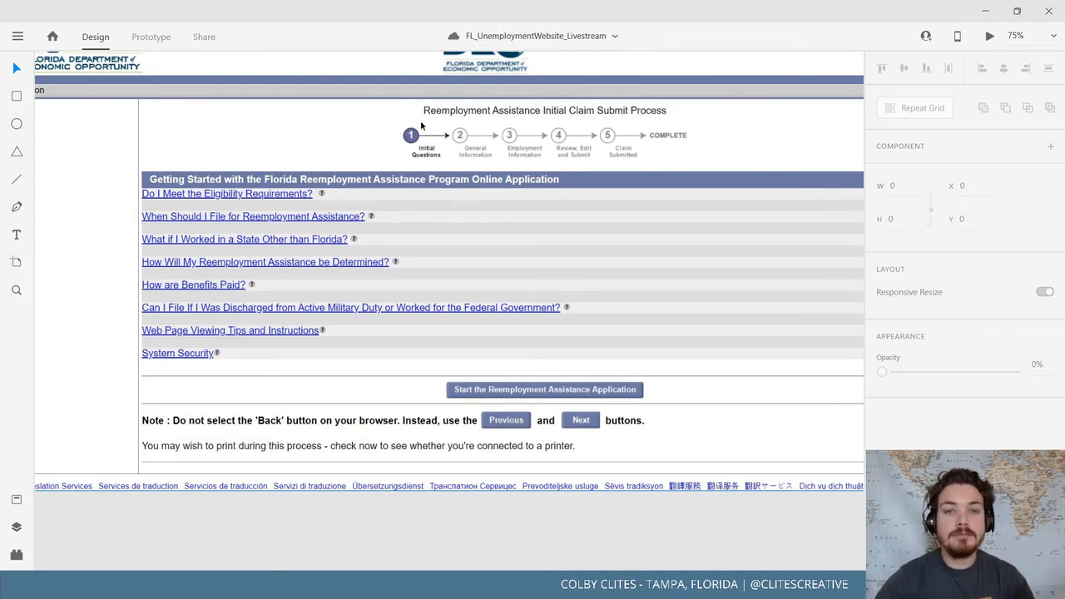
Examine the original claim application screenshot's header, progress steps and question links, comparing them with the duplicated Warning artboard below
{"action": "left_click_drag", "start_coordinate": [421, 123], "coordinate": [512, 166]}
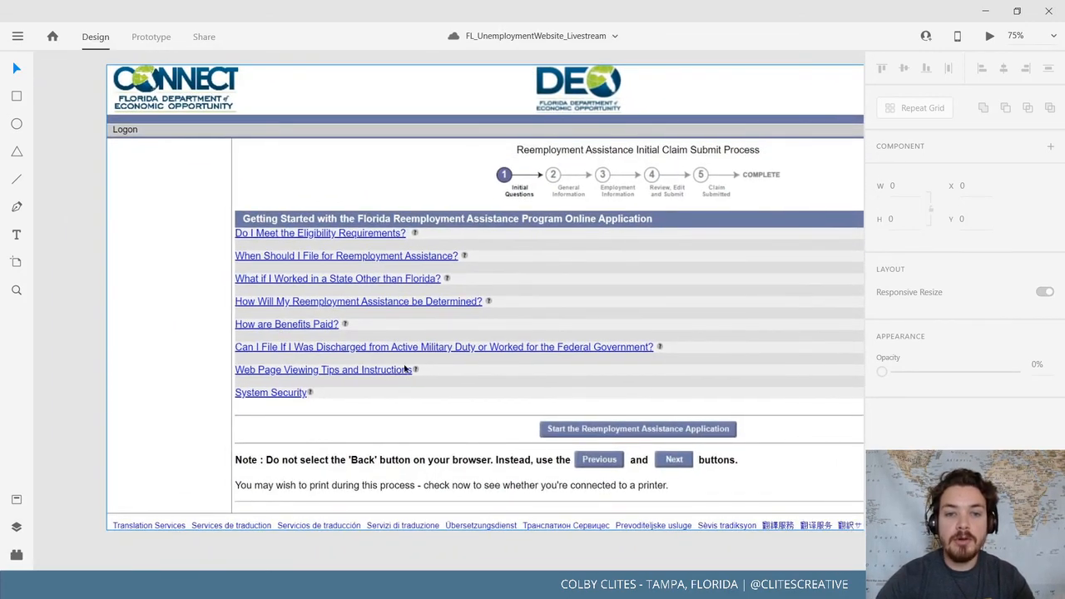
{"action": "left_click_drag", "start_coordinate": [604, 325], "coordinate": [497, 319]}
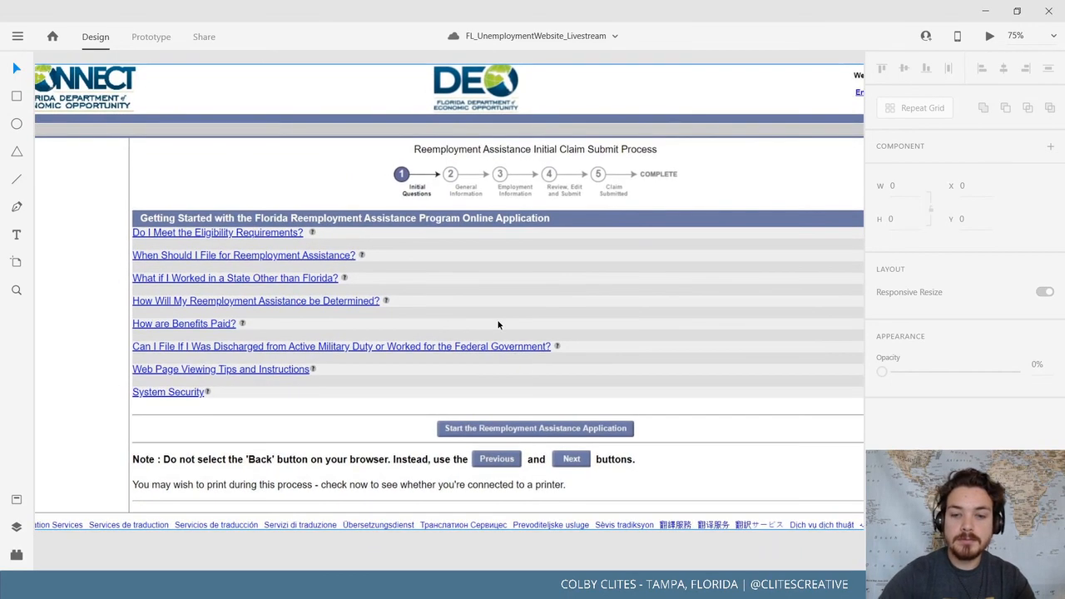
{"action": "key", "text": "ctrl+0"}
{"action": "key", "text": "ctrl+equal"}
{"action": "key", "text": "ctrl+equal"}
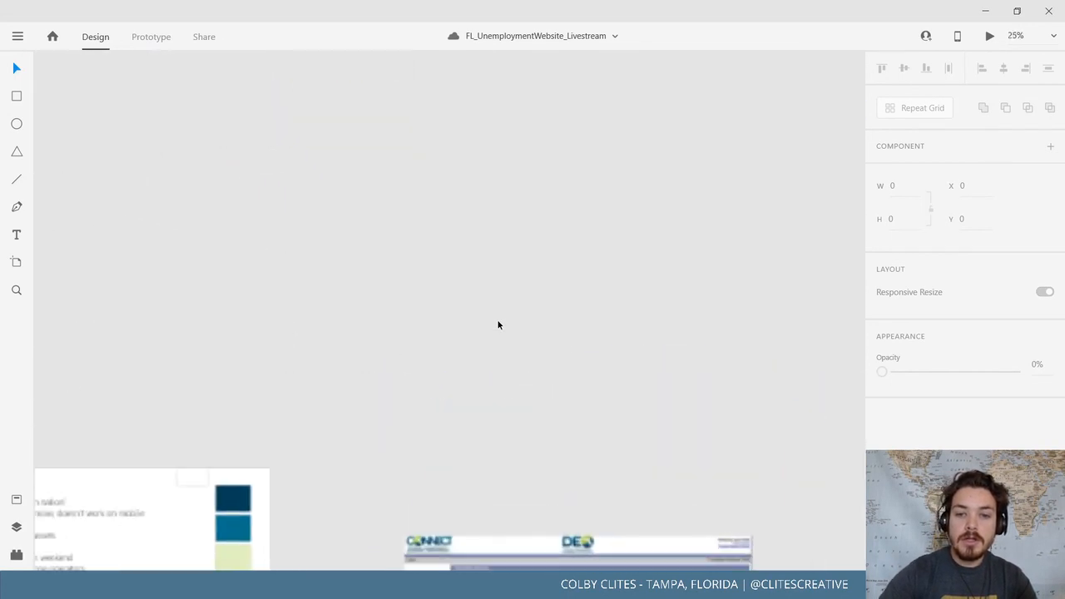
{"action": "scroll", "coordinate": [497, 325], "scroll_direction": "down", "scroll_amount": 5}
{"action": "scroll", "coordinate": [499, 324], "scroll_direction": "right", "scroll_amount": 6}
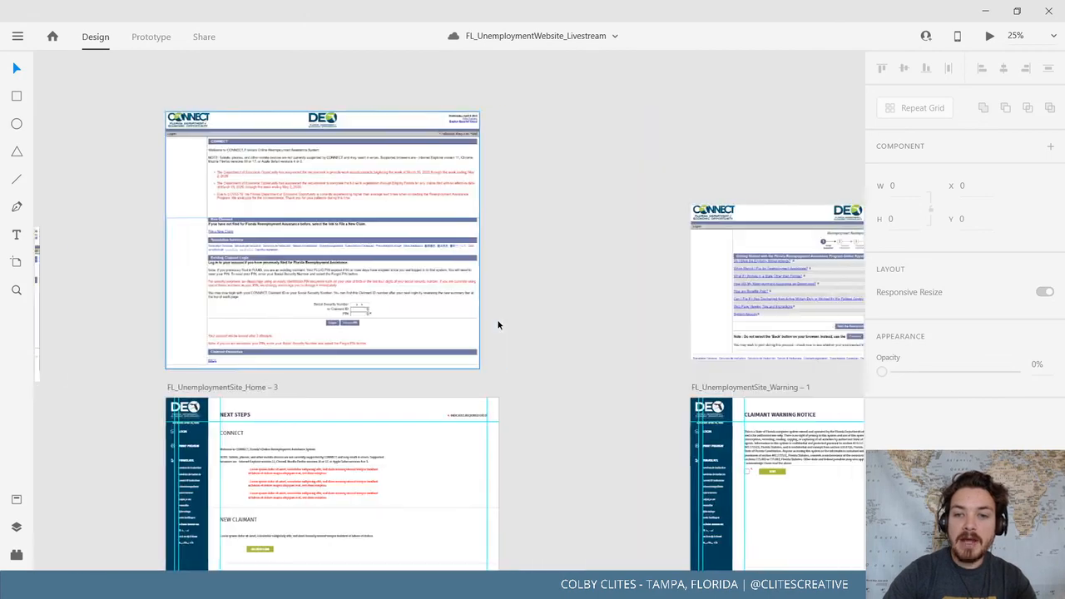
{"action": "scroll", "coordinate": [498, 320], "scroll_direction": "down", "scroll_amount": 2}
{"action": "key", "text": "ctrl+equal"}
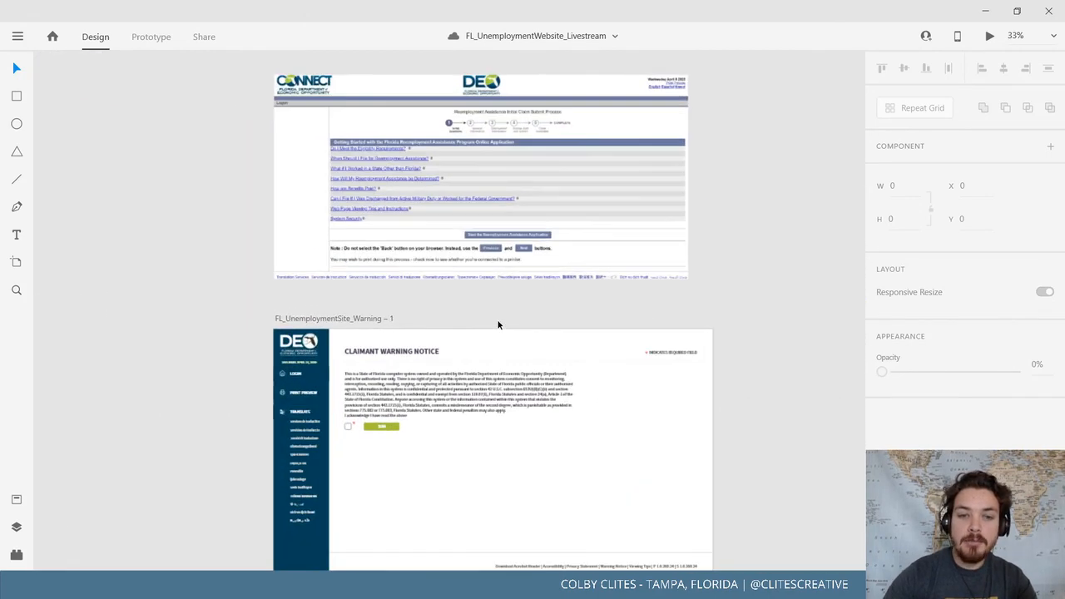
{"action": "scroll", "coordinate": [631, 322], "scroll_direction": "down", "scroll_amount": 3}
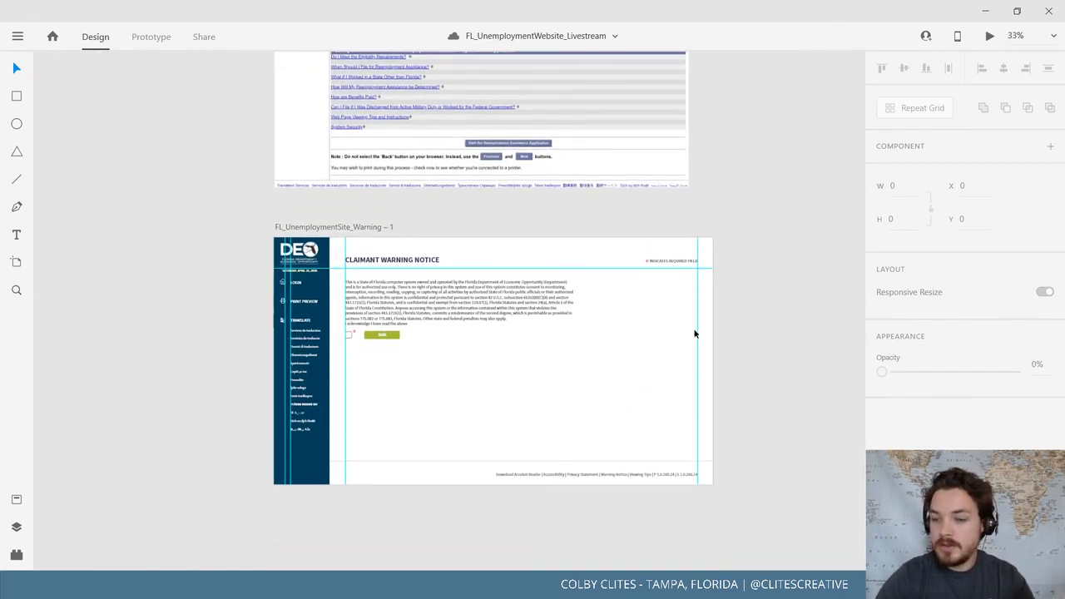
Delete the warning paragraph, the acknowledgement checkbox and the SEND button from the FL_UnemploymentSite_Warning – 1 artboard
{"action": "key", "text": "ctrl+equal"}
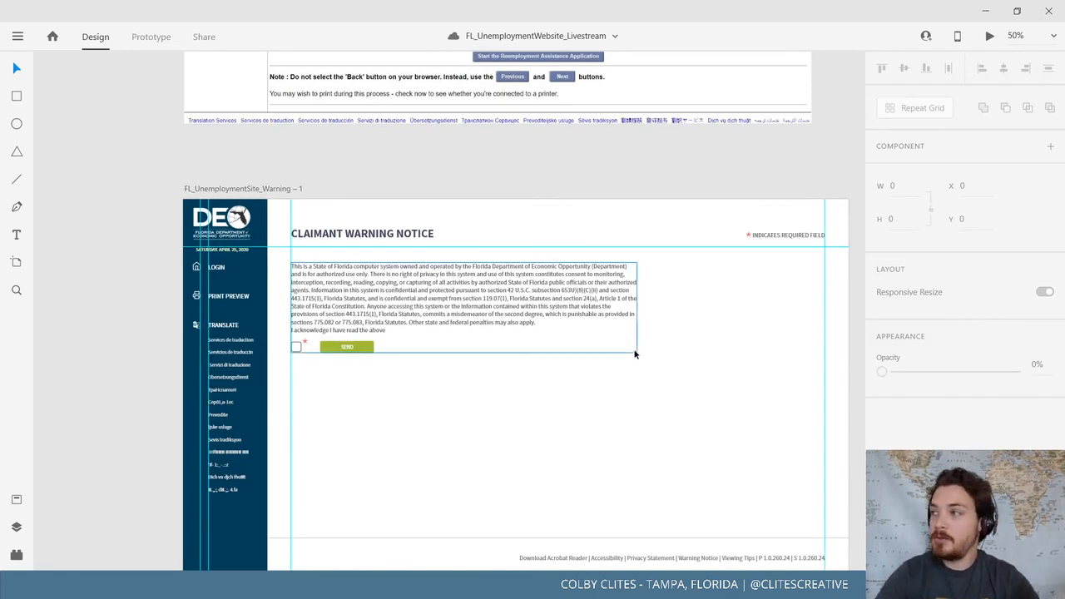
{"action": "scroll", "coordinate": [480, 358], "scroll_direction": "up", "scroll_amount": 2}
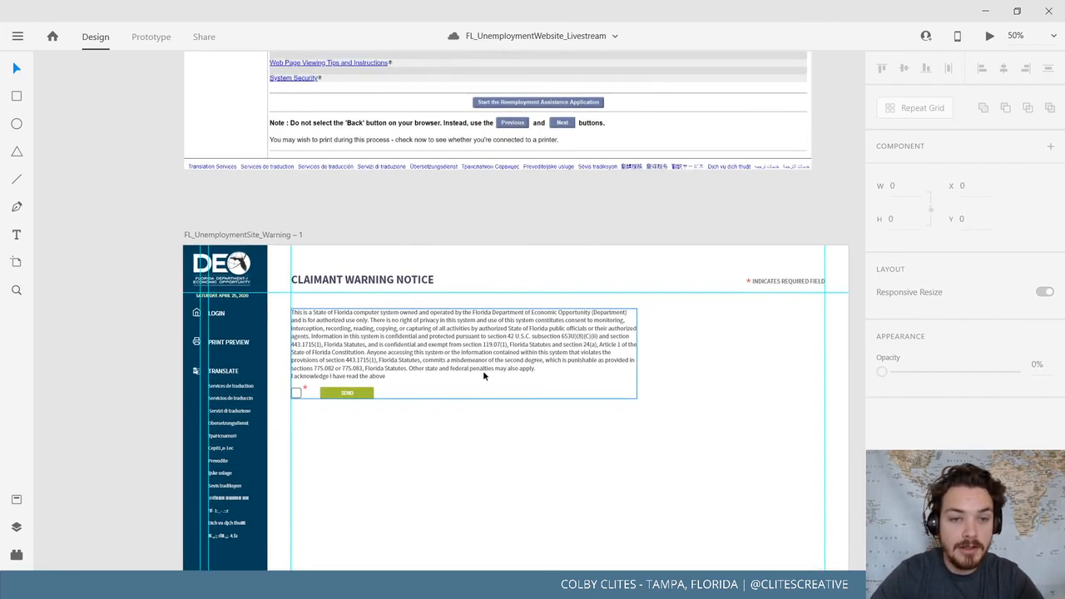
{"action": "scroll", "coordinate": [502, 388], "scroll_direction": "up", "scroll_amount": 4}
{"action": "scroll", "coordinate": [501, 387], "scroll_direction": "down", "scroll_amount": 4}
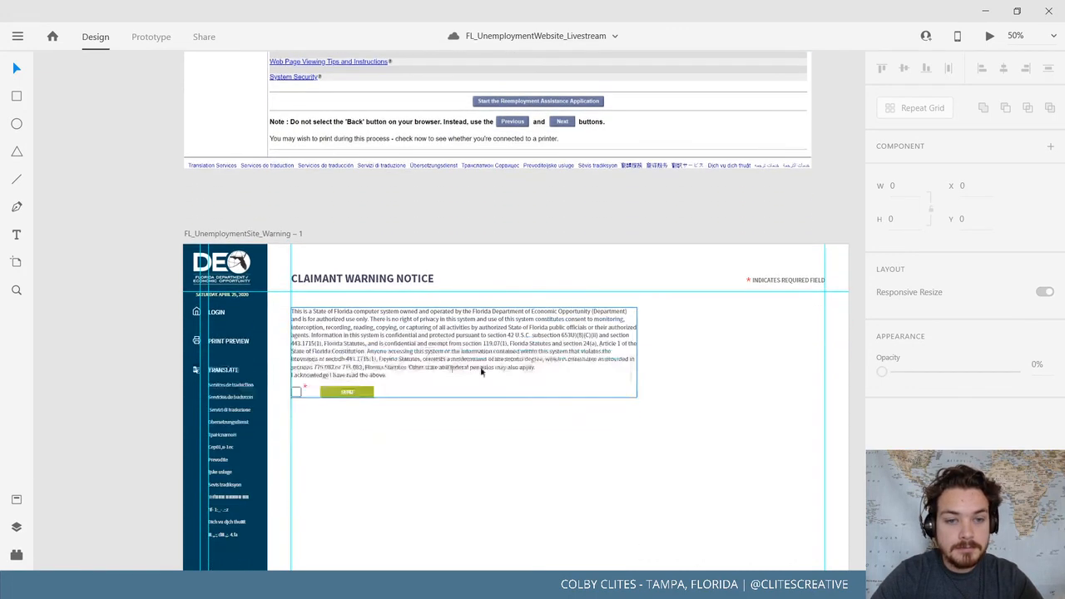
{"action": "left_click", "coordinate": [427, 362]}
{"action": "key", "text": "Delete"}
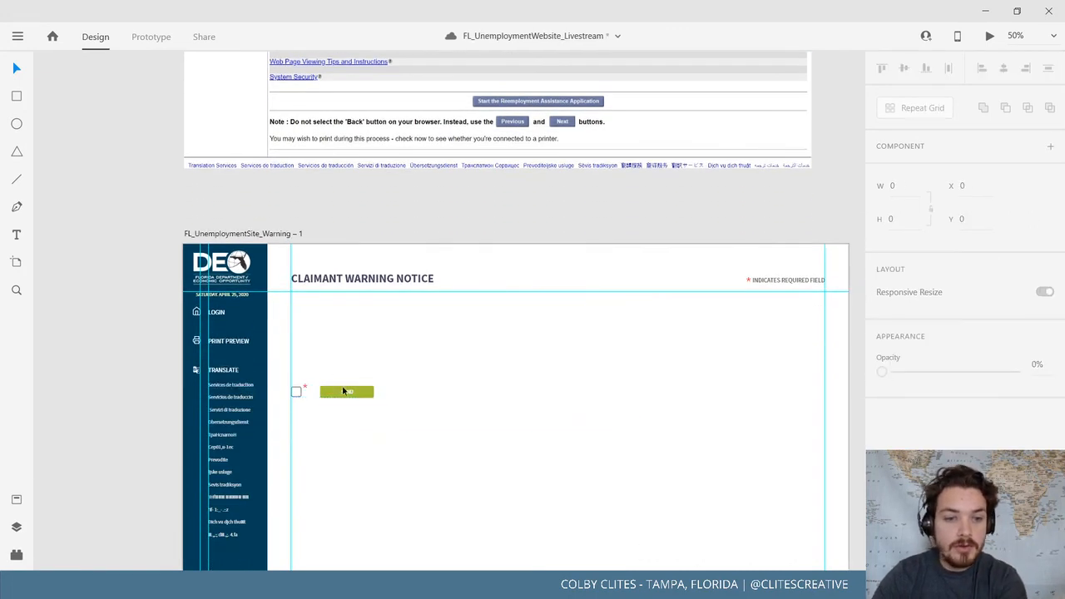
{"action": "left_click", "coordinate": [346, 391]}
{"action": "key", "text": "Delete"}
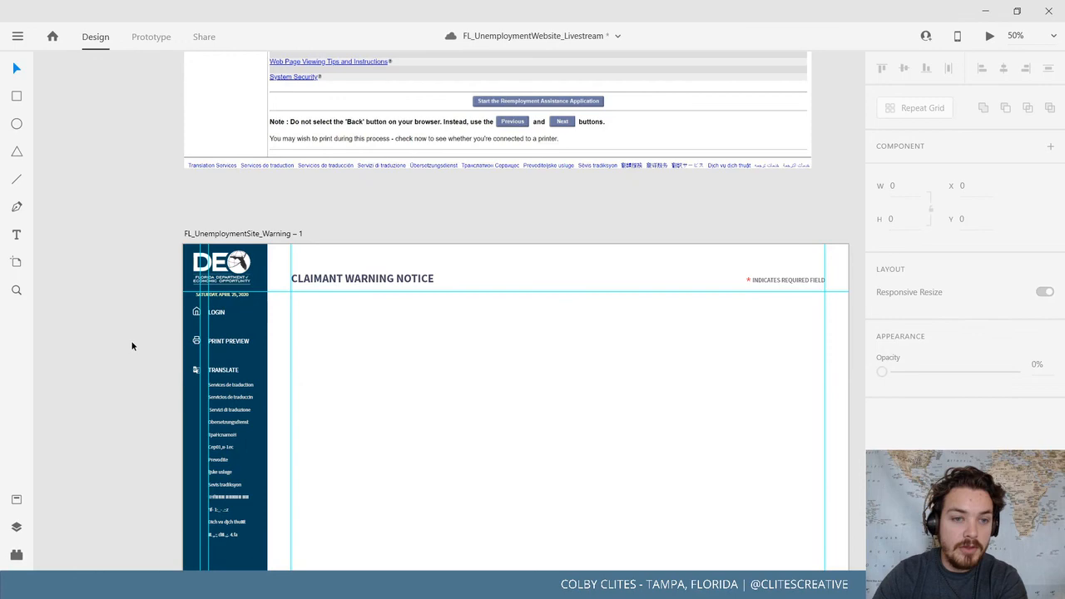
Rename the FL_UnemploymentSite_Home – 3 artboard as FL_UnemploymentSite_Nextstep
{"action": "left_click", "coordinate": [283, 235]}
{"action": "left_click_drag", "start_coordinate": [79, 332], "coordinate": [882, 336]}
{"action": "left_click_drag", "start_coordinate": [359, 337], "coordinate": [698, 350]}
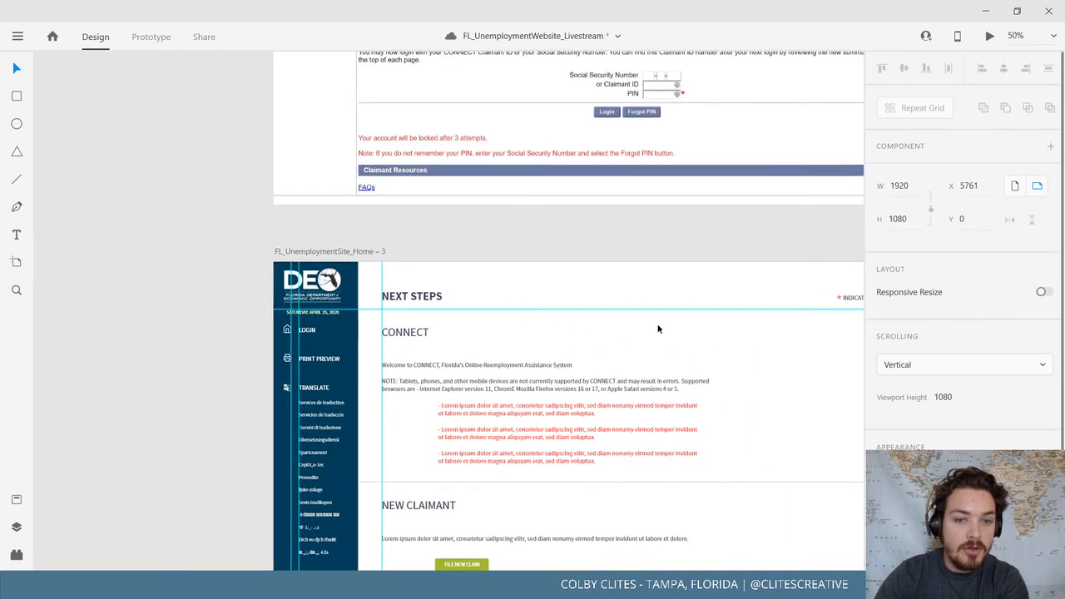
{"action": "scroll", "coordinate": [658, 325], "scroll_direction": "up", "scroll_amount": 1}
{"action": "left_click", "coordinate": [358, 261]}
{"action": "double_click", "coordinate": [358, 261]}
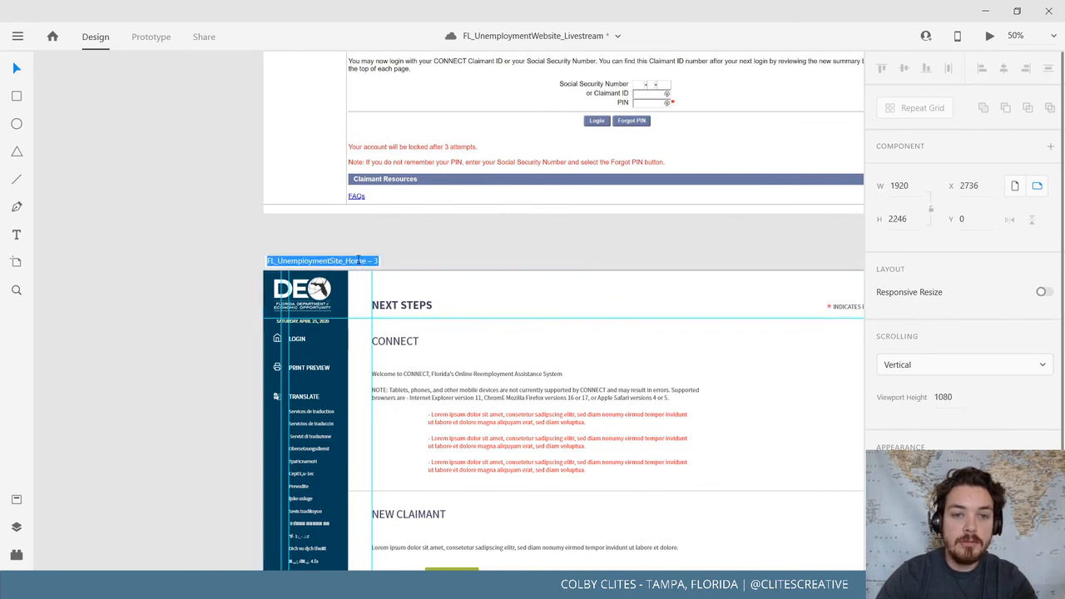
{"action": "left_click_drag", "start_coordinate": [378, 261], "coordinate": [353, 263]}
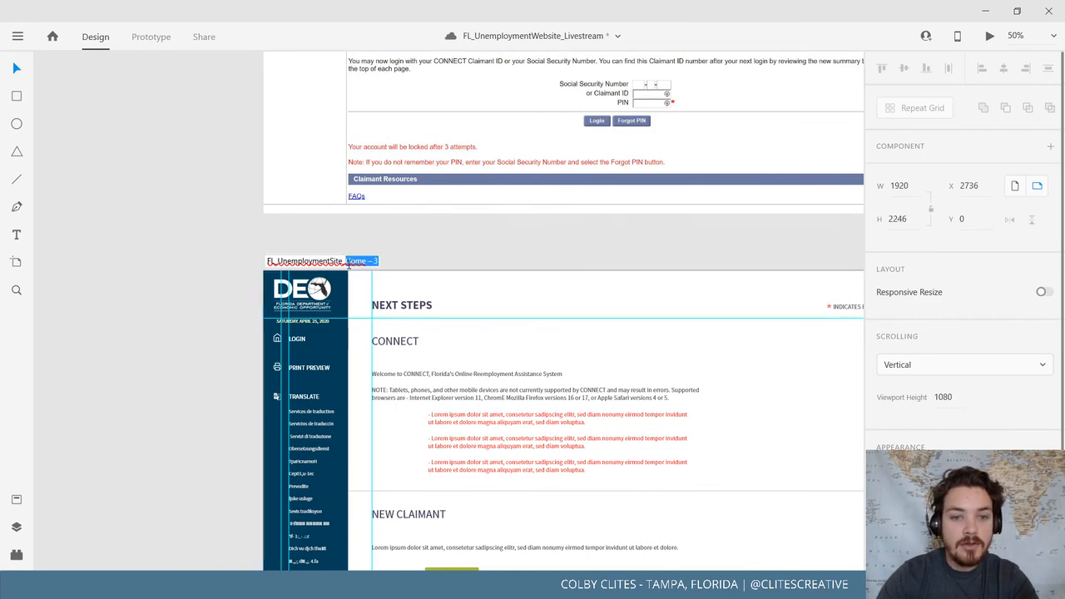
{"action": "type", "text": "nEXT"}
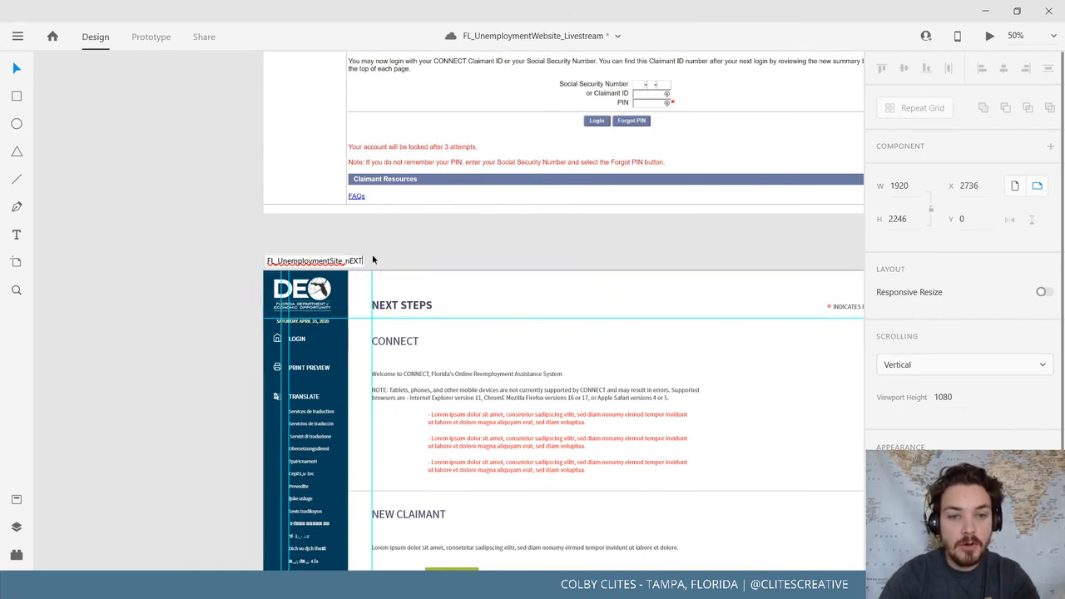
{"action": "key", "text": "BackSpace"}
{"action": "key", "text": "BackSpace"}
{"action": "type", "text": "e"}
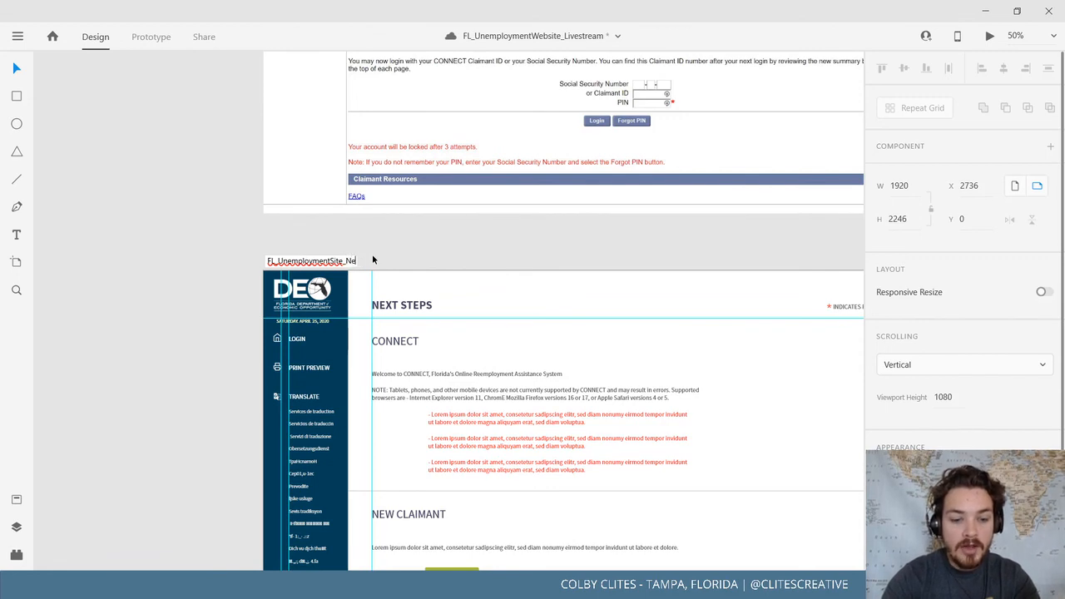
{"action": "type", "text": "xtstep"}
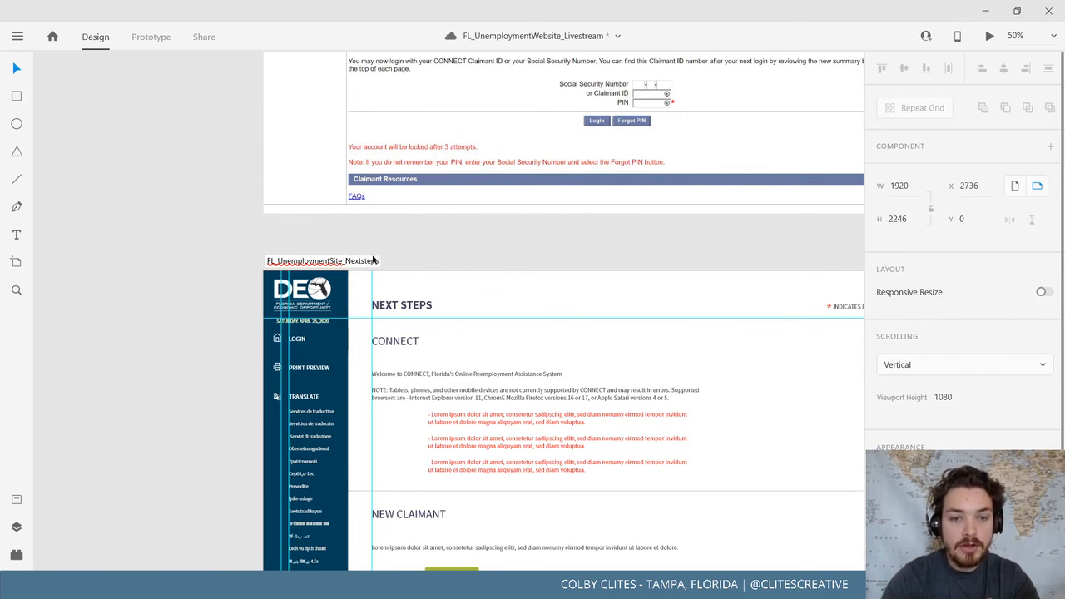
{"action": "key", "text": "Return"}
{"action": "left_click", "coordinate": [546, 225]}
Rename the FL_UnemploymentSite_Warning – 1 artboard as FL_UnemploymentSite_FAQ
{"action": "left_click_drag", "start_coordinate": [631, 260], "coordinate": [65, 250]}
{"action": "left_click_drag", "start_coordinate": [846, 237], "coordinate": [457, 244]}
{"action": "left_click", "coordinate": [475, 261]}
{"action": "double_click", "coordinate": [478, 260]}
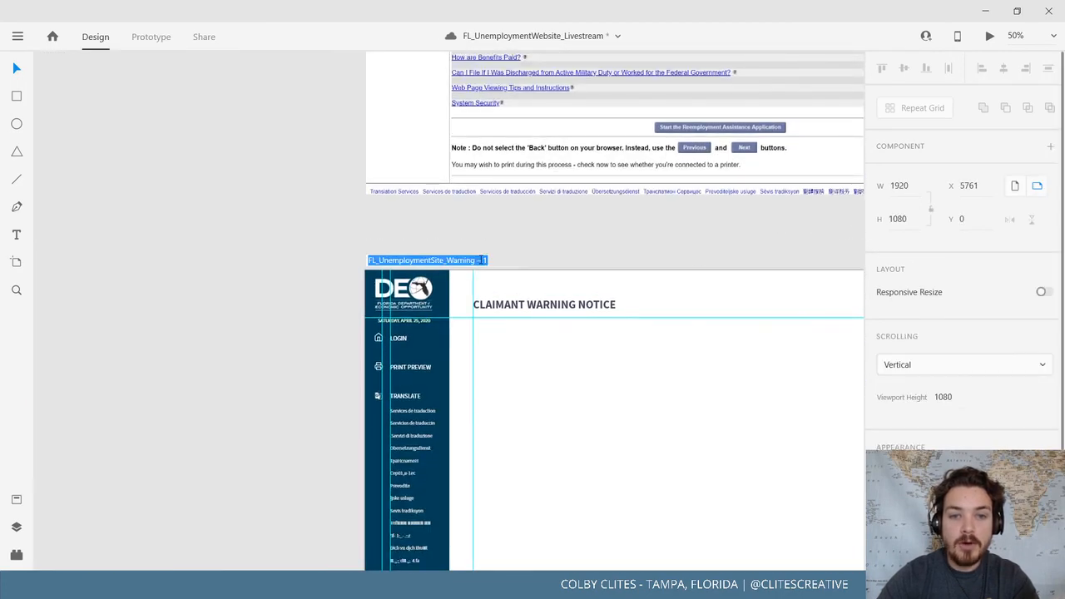
{"action": "left_click", "coordinate": [486, 260]}
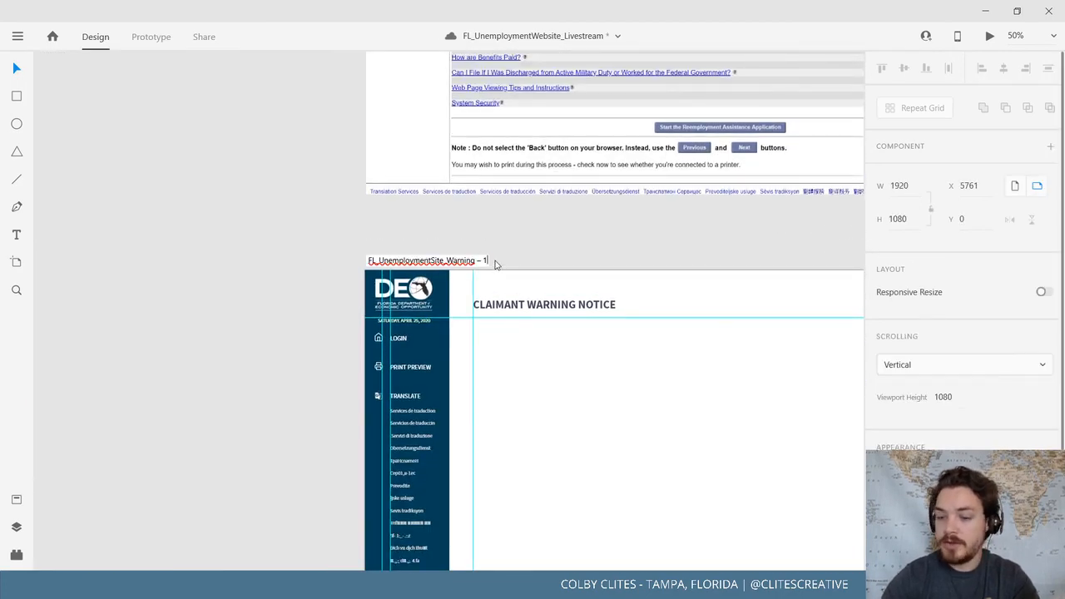
{"action": "key", "text": "BackSpace"}
{"action": "key", "text": "BackSpace"}
{"action": "key", "text": "BackSpace"}
{"action": "key", "text": "BackSpace"}
{"action": "key", "text": "BackSpace"}
{"action": "key", "text": "BackSpace"}
{"action": "key", "text": "BackSpace"}
{"action": "key", "text": "BackSpace"}
{"action": "key", "text": "BackSpace"}
{"action": "key", "text": "BackSpace"}
{"action": "key", "text": "BackSpace"}
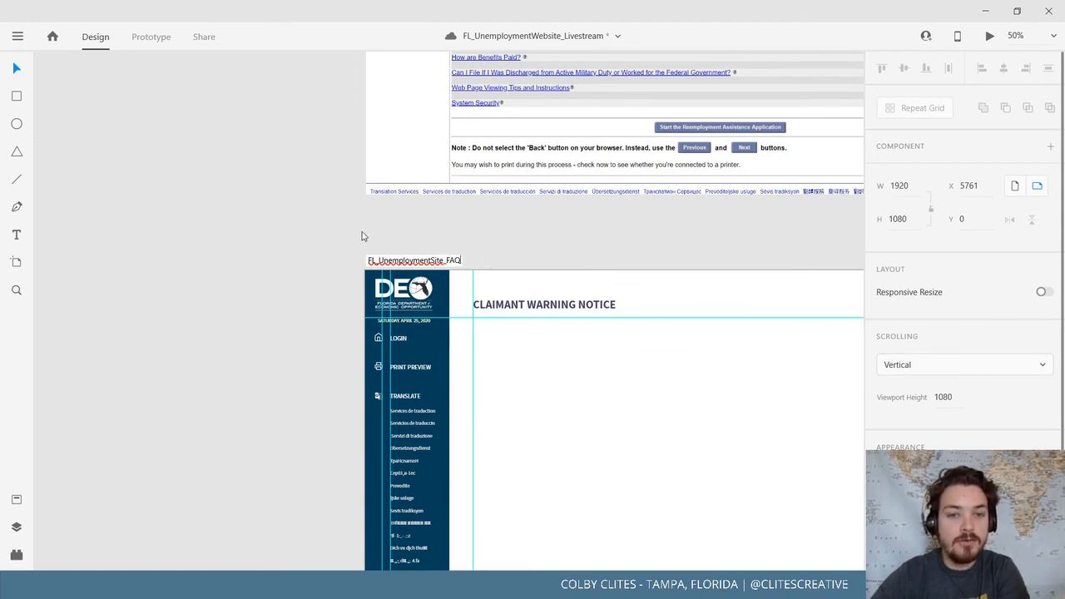
{"action": "key", "text": "Return"}
Rename the artboard below the original claim application screenshot as FL_UnemploymentSite_SubmitProcess
{"action": "left_click_drag", "start_coordinate": [297, 197], "coordinate": [157, 501]}
{"action": "left_click_drag", "start_coordinate": [223, 429], "coordinate": [223, 279]}
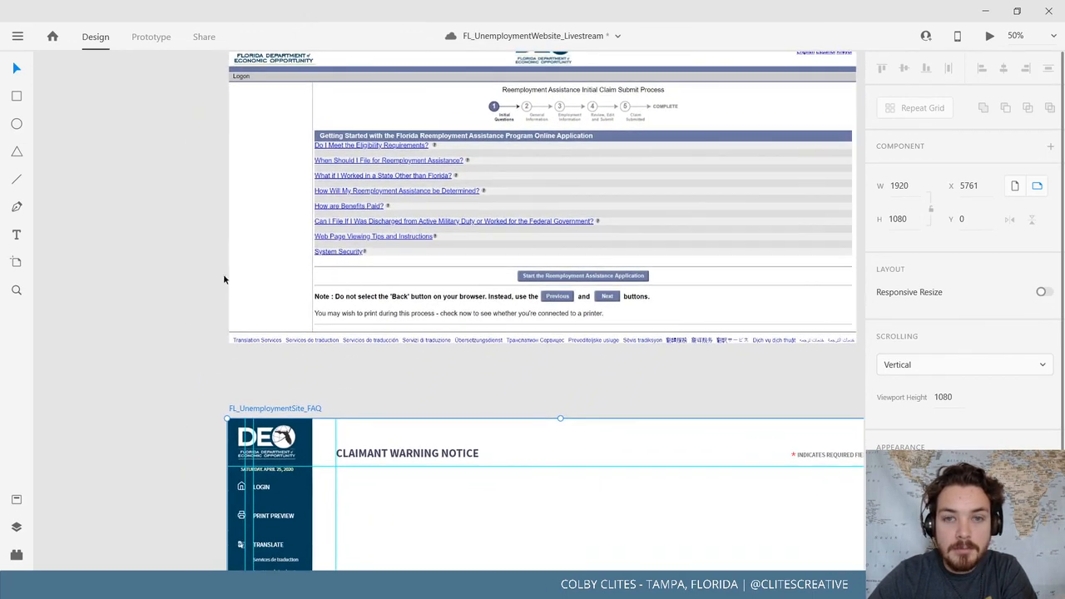
{"action": "double_click", "coordinate": [309, 409]}
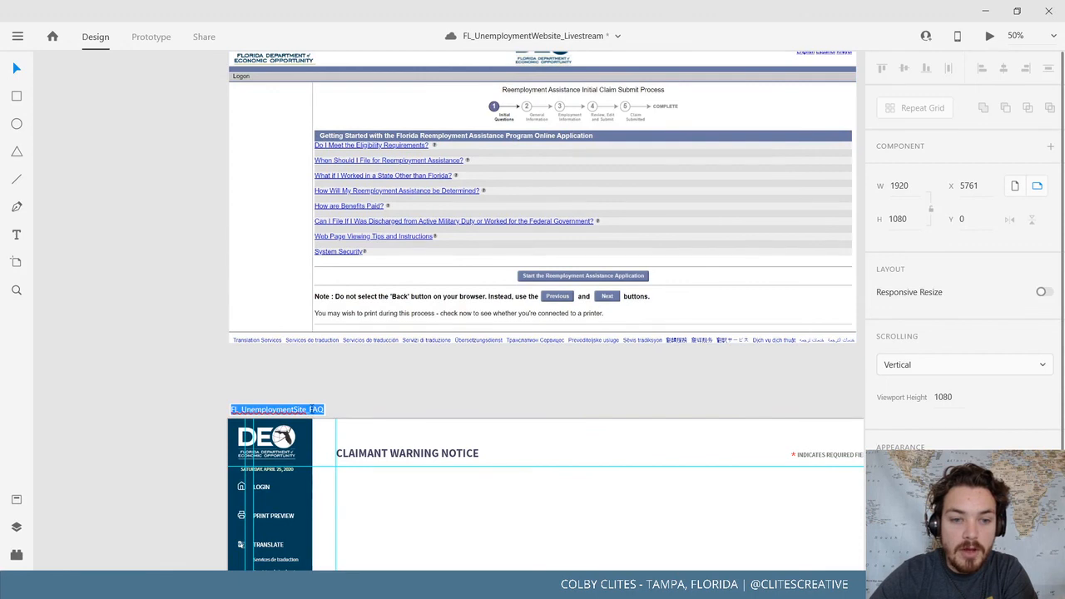
{"action": "type", "text": "S"}
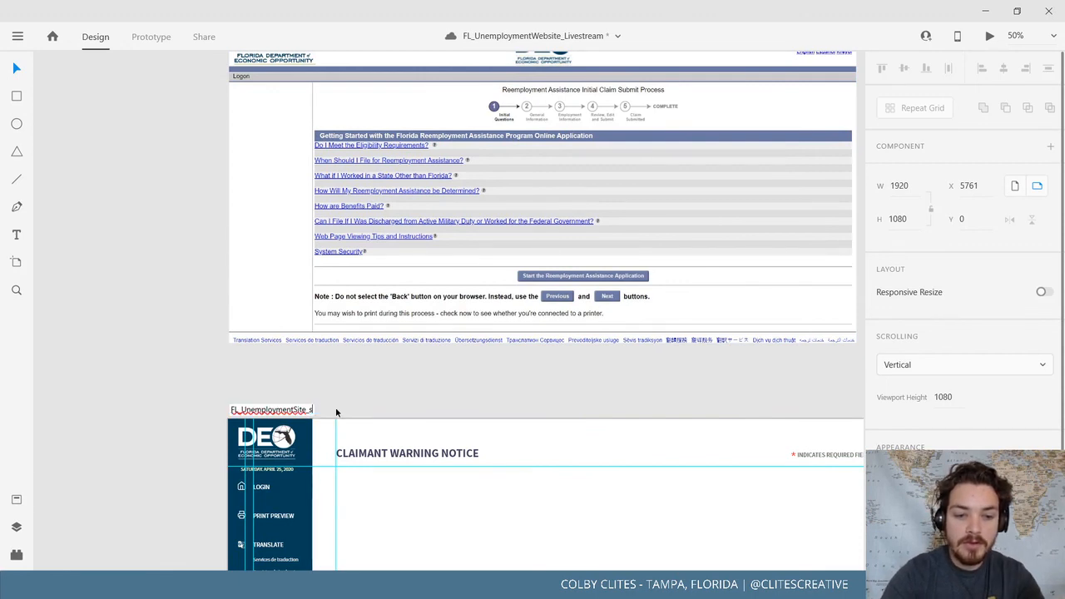
{"action": "type", "text": "ubmit"}
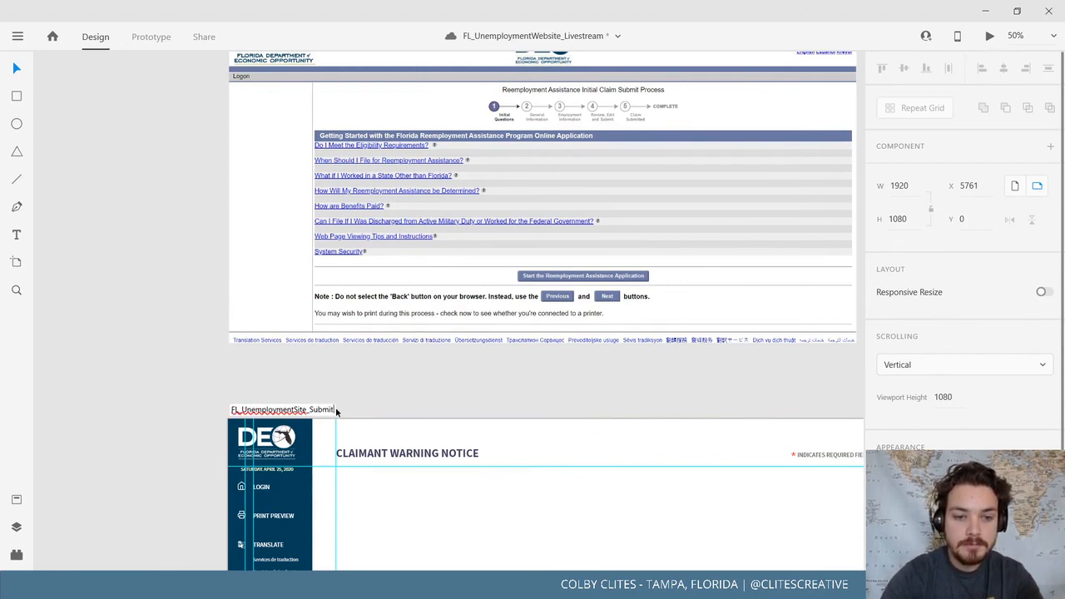
{"action": "type", "text": "Toocess"}
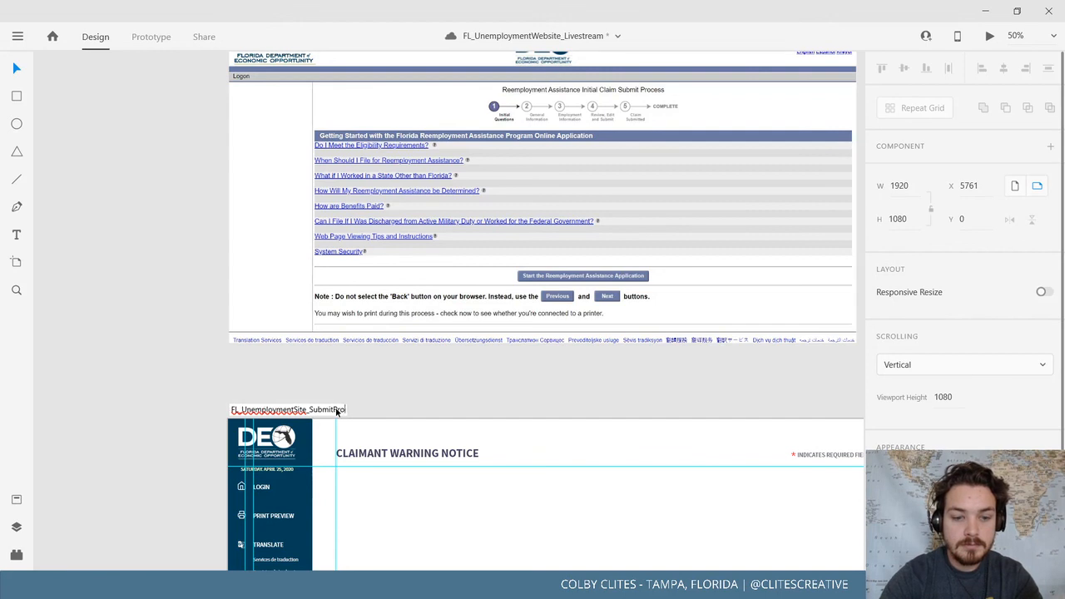
{"action": "key", "text": "Return"}
{"action": "left_click", "coordinate": [139, 389]}
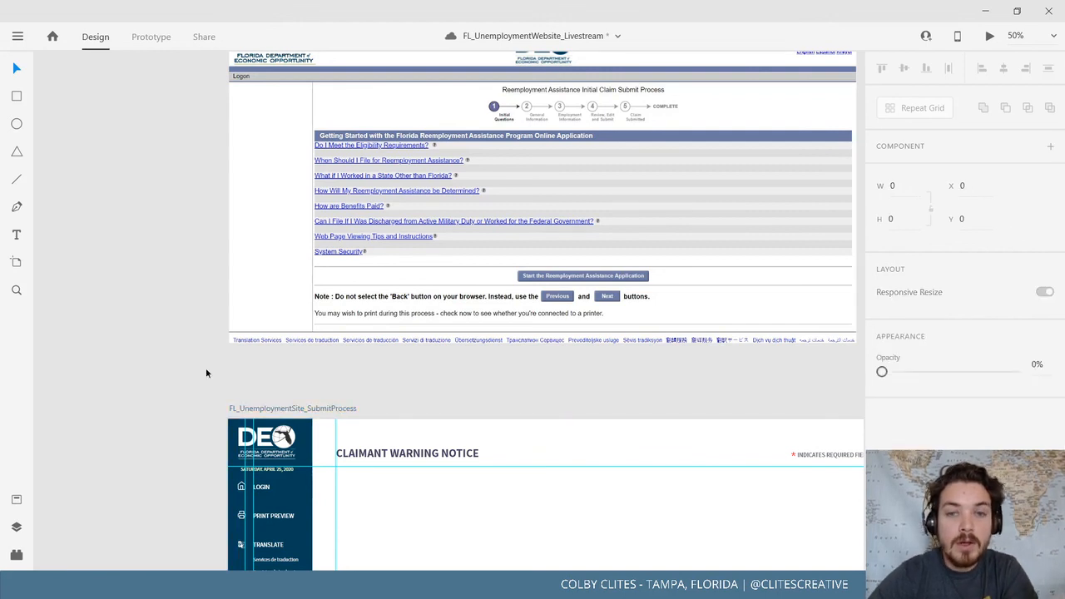
Replace the CLAIMANT WARNING NOTICE heading on the FL_UnemploymentSite_SubmitProcess artboard with "Reemployment Assistance Initial Claim Submit Process"
{"action": "left_click_drag", "start_coordinate": [191, 370], "coordinate": [138, 372]}
{"action": "scroll", "coordinate": [138, 373], "scroll_direction": "down", "scroll_amount": 2}
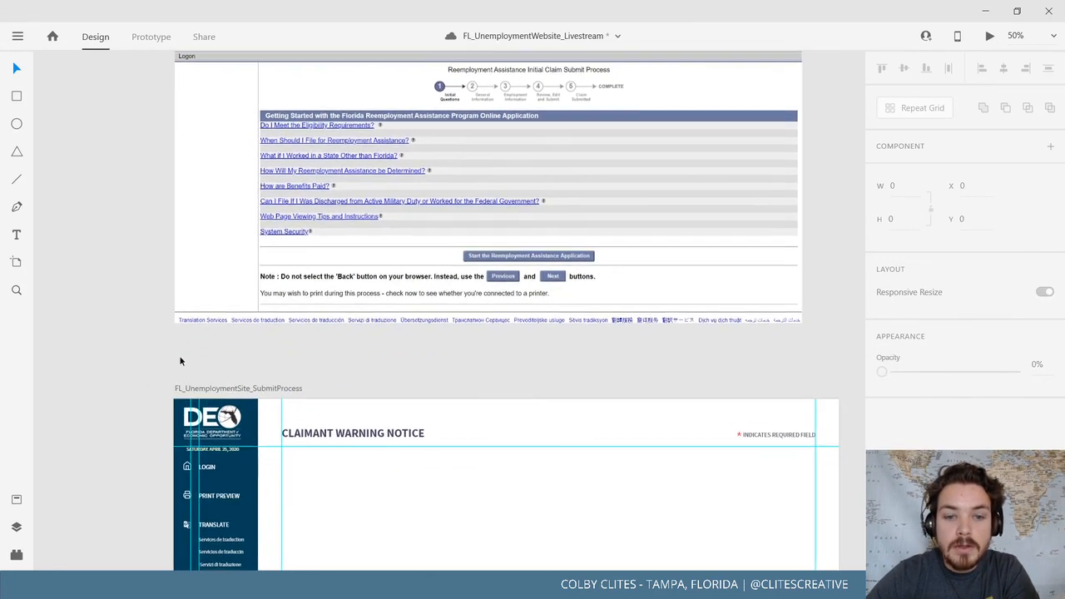
{"action": "left_click", "coordinate": [358, 443]}
{"action": "double_click", "coordinate": [360, 434]}
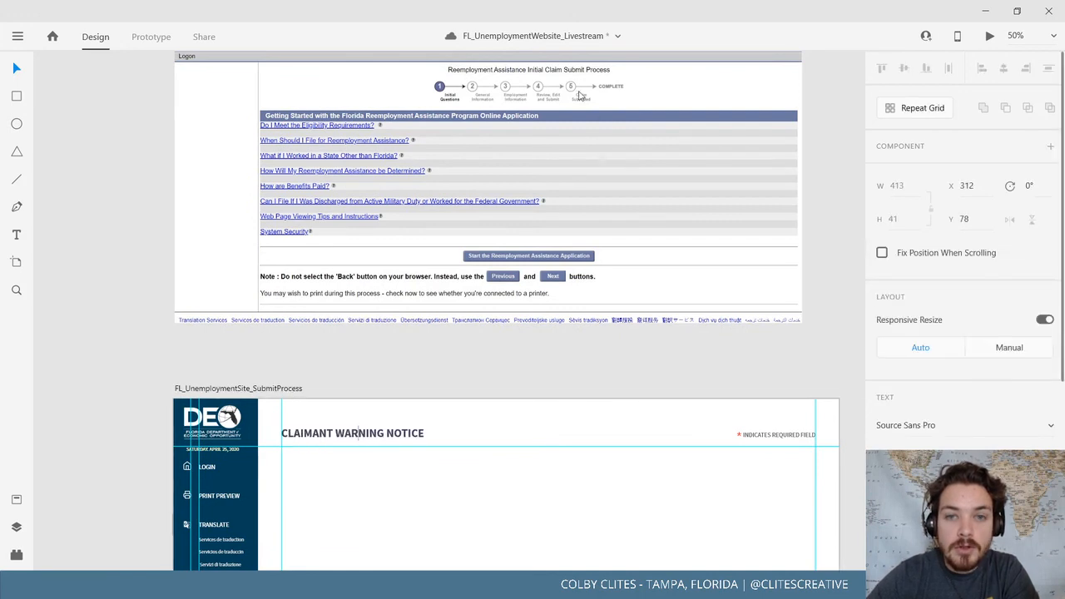
{"action": "key", "text": "ctrl+a"}
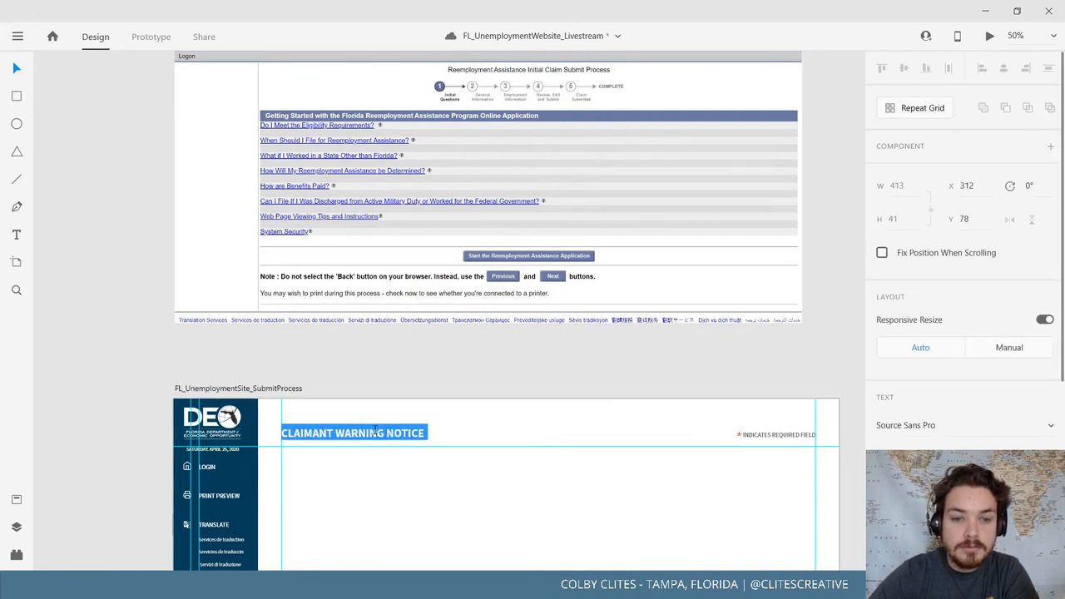
{"action": "type", "text": "re"}
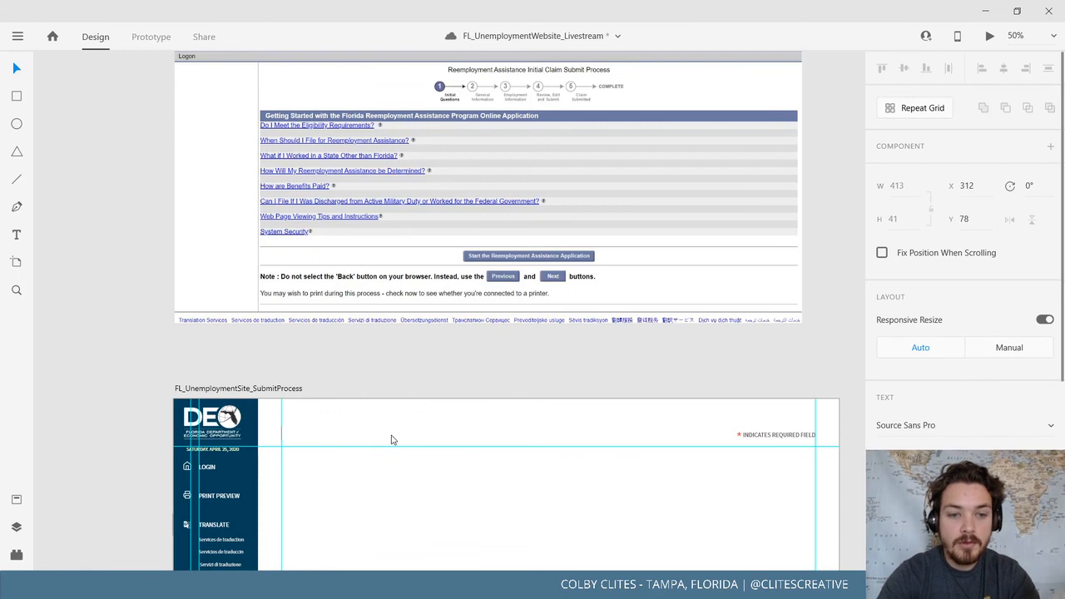
{"action": "type", "text": "R"}
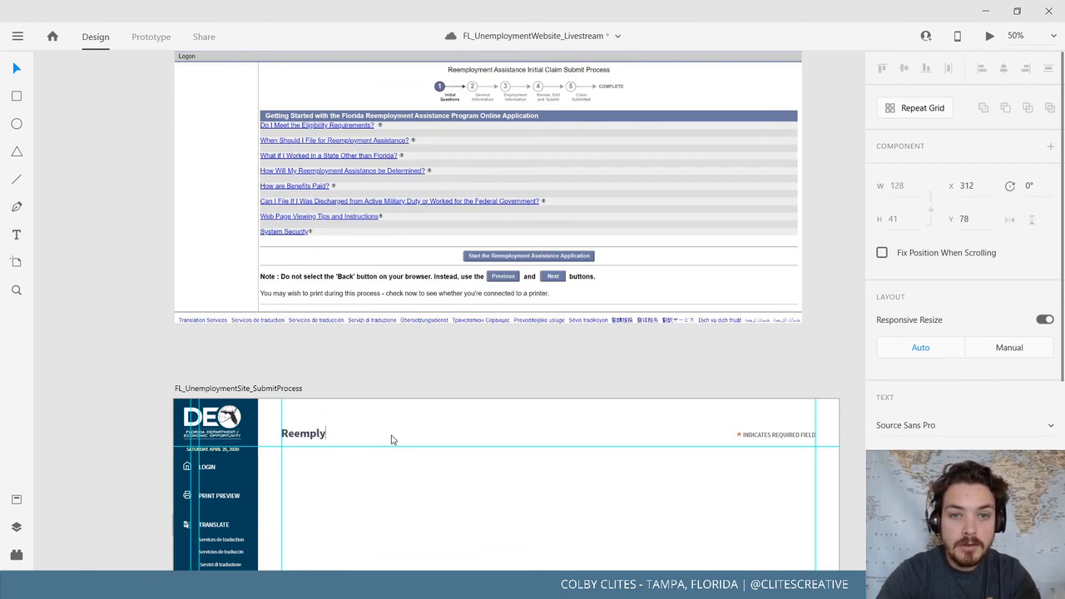
{"action": "type", "text": "eemploy"}
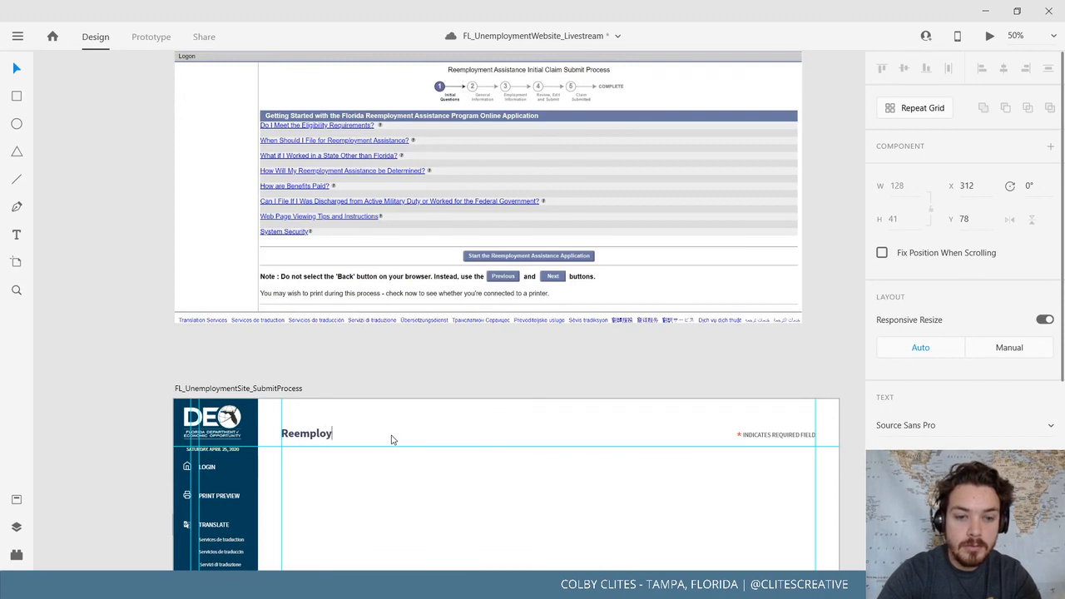
{"action": "type", "text": "ment Assistance"}
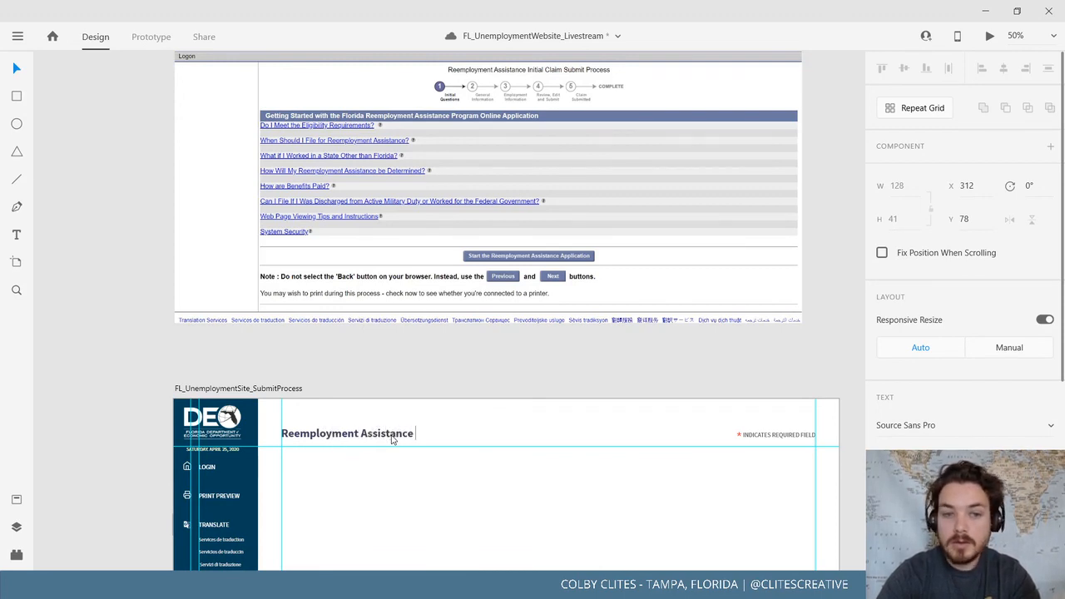
{"action": "type", "text": " Initial Cl"}
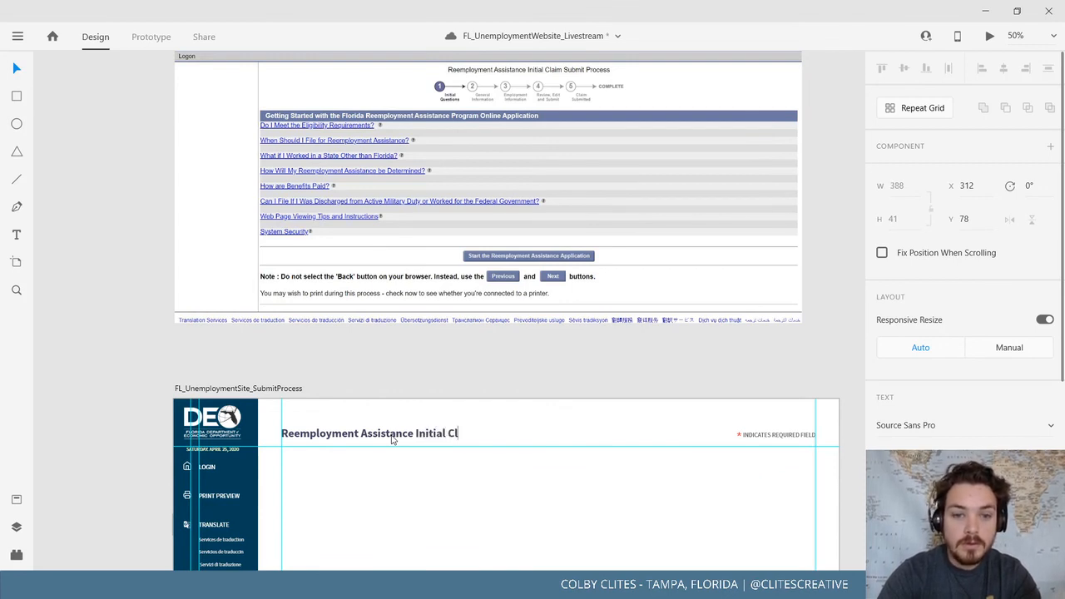
{"action": "type", "text": "aim Su"}
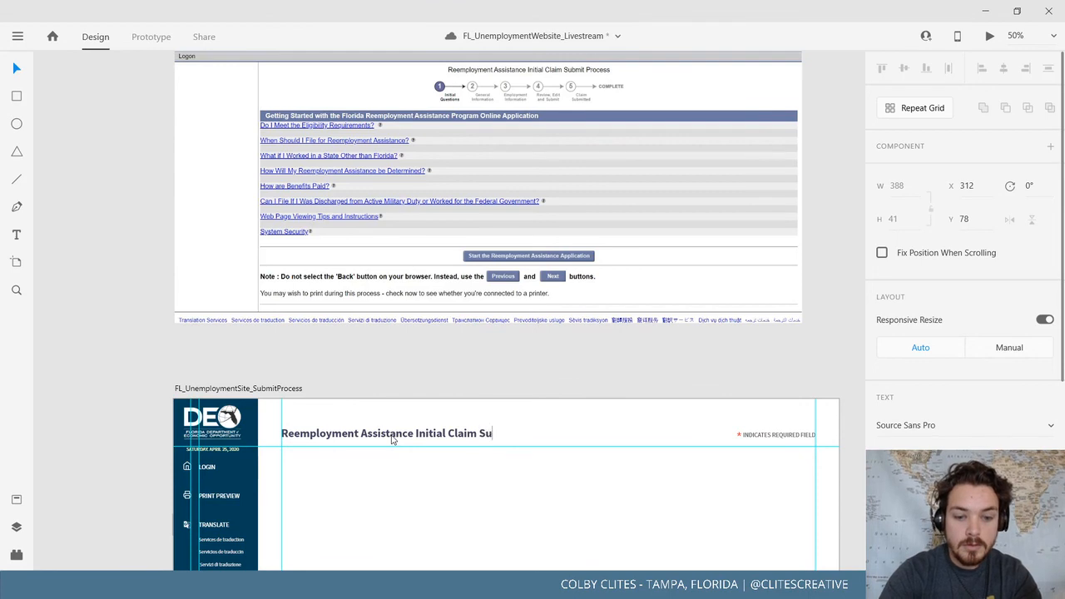
{"action": "type", "text": "bmit Proces"}
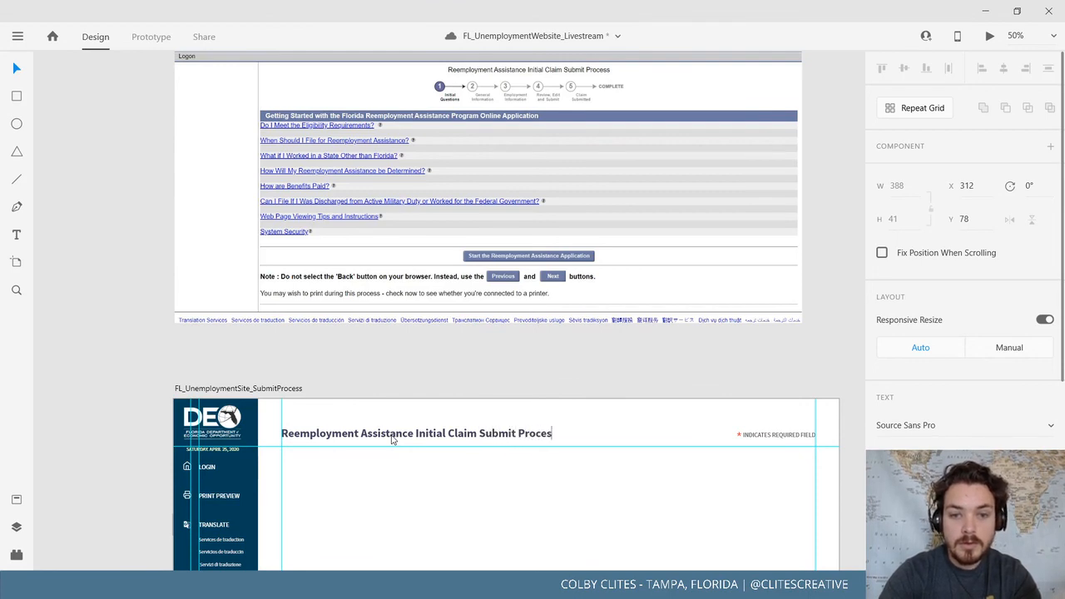
{"action": "type", "text": "s"}
{"action": "key", "text": "Escape"}
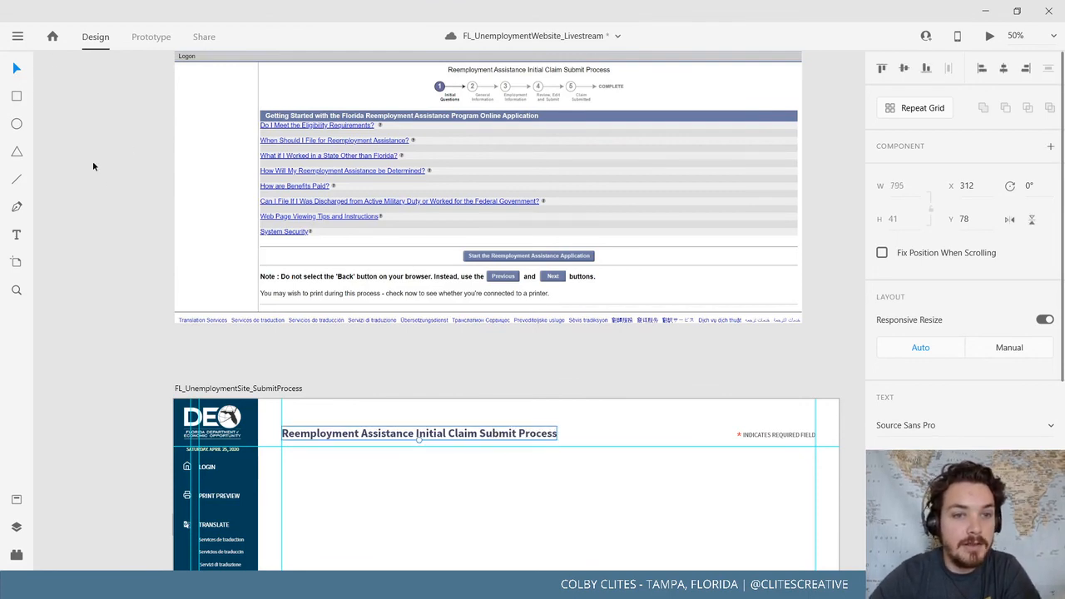
Deselect the heading and save the FL_UnemploymentWebsite_Livestream document
{"action": "left_click", "coordinate": [160, 304]}
{"action": "scroll", "coordinate": [160, 250], "scroll_direction": "down", "scroll_amount": 3}
{"action": "scroll", "coordinate": [161, 152], "scroll_direction": "down", "scroll_amount": 2}
{"action": "scroll", "coordinate": [161, 153], "scroll_direction": "right", "scroll_amount": 1}
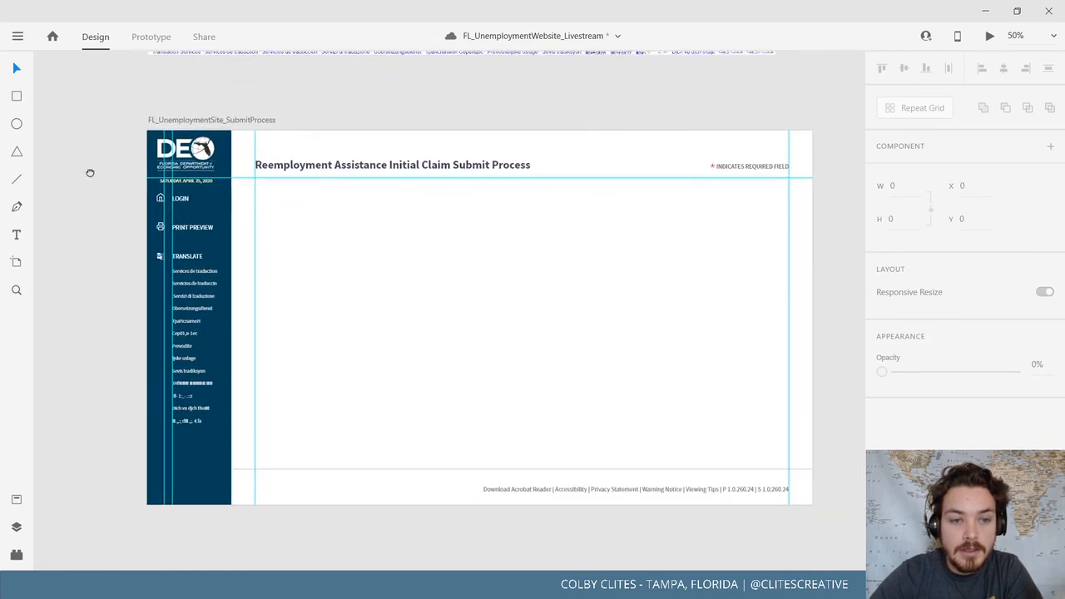
{"action": "left_click", "coordinate": [18, 36]}
{"action": "left_click", "coordinate": [33, 300]}
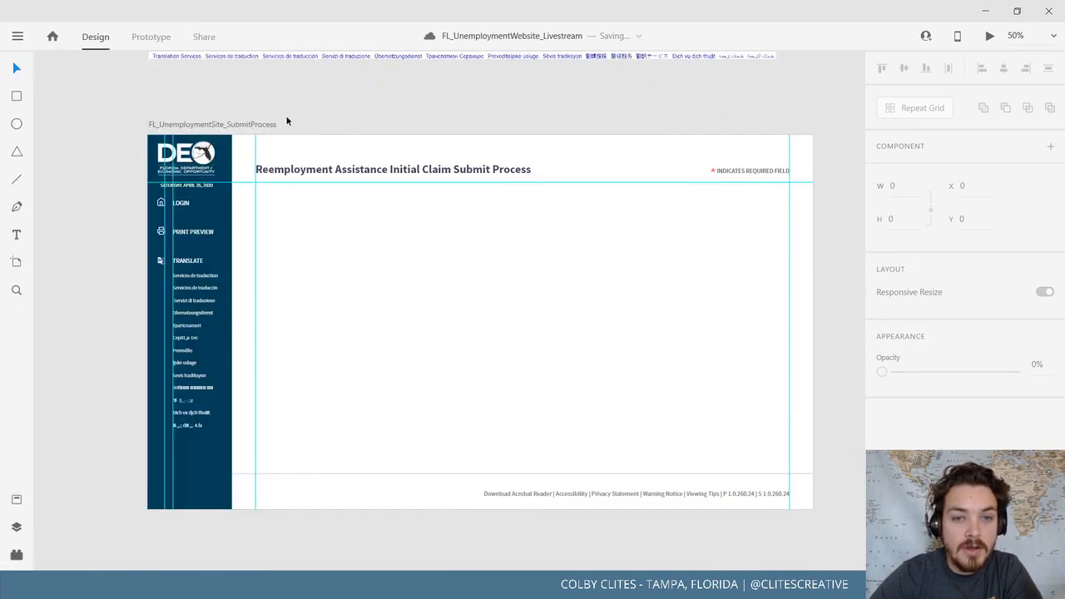
Copy the CONNECT section heading from the Nextsteps artboard and paste it below the title on the FL_UnemploymentSite_SubmitProcess artboard
{"action": "scroll", "coordinate": [369, 205], "scroll_direction": "up", "scroll_amount": 5}
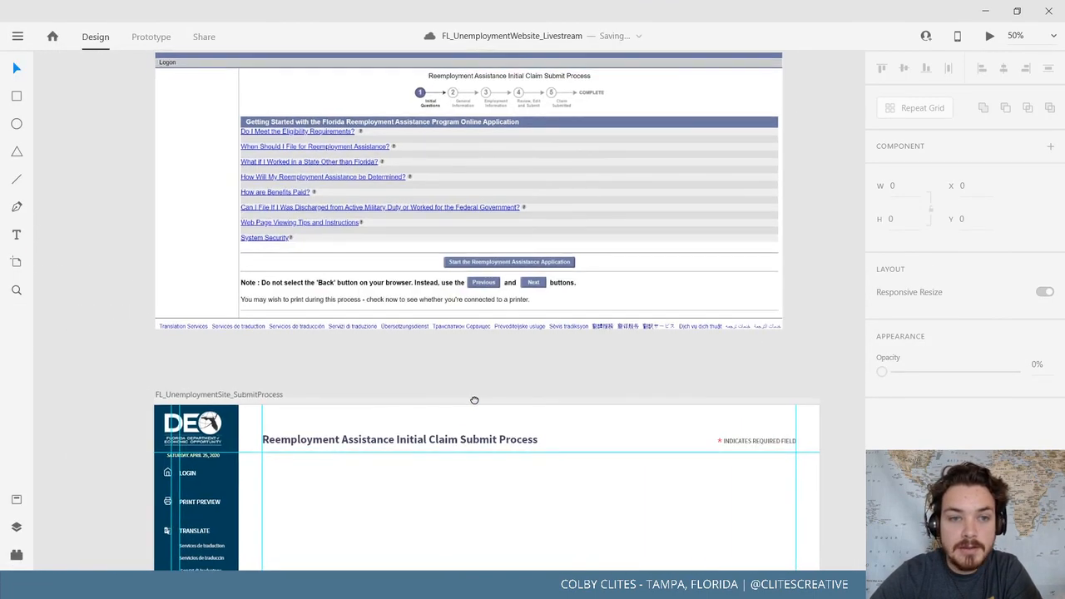
{"action": "left_click_drag", "start_coordinate": [474, 400], "coordinate": [782, 341]}
{"action": "left_click_drag", "start_coordinate": [481, 262], "coordinate": [840, 168]}
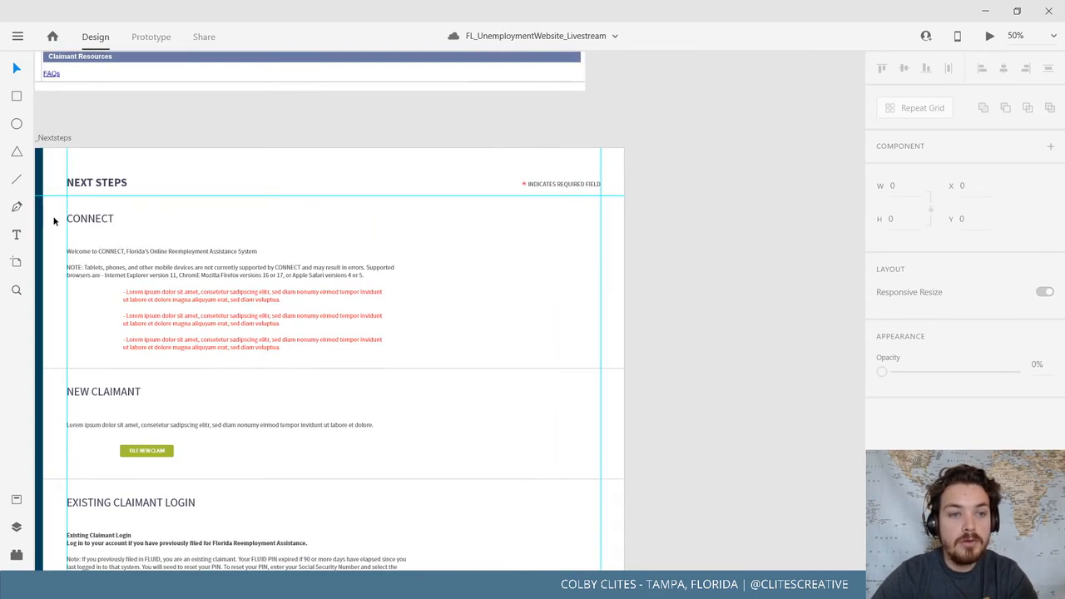
{"action": "left_click", "coordinate": [103, 223]}
{"action": "left_click", "coordinate": [725, 288]}
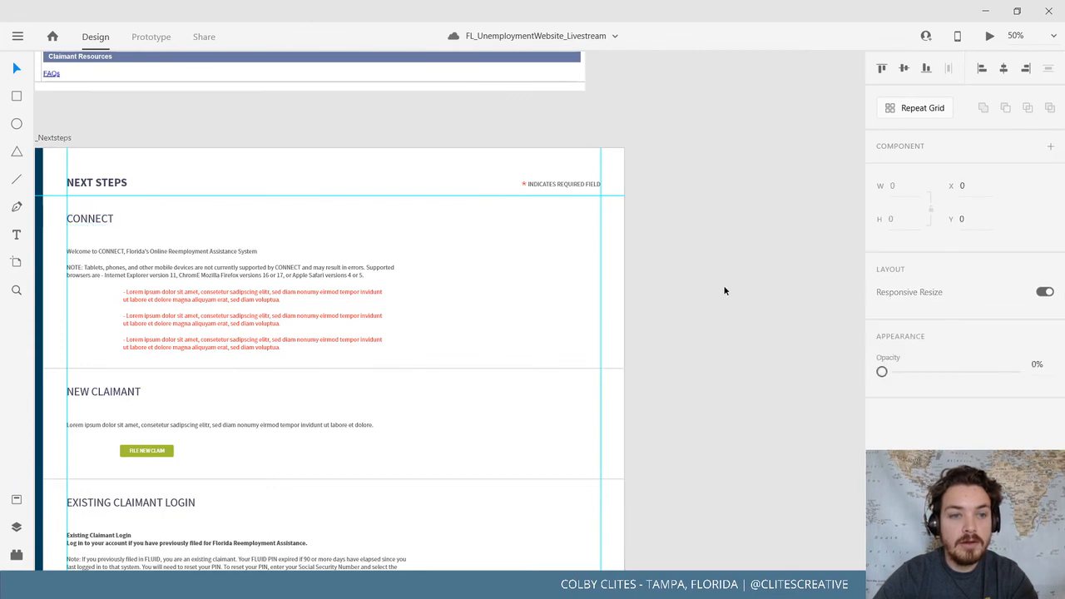
{"action": "left_click_drag", "start_coordinate": [724, 287], "coordinate": [4, 292]}
{"action": "left_click", "coordinate": [355, 134]}
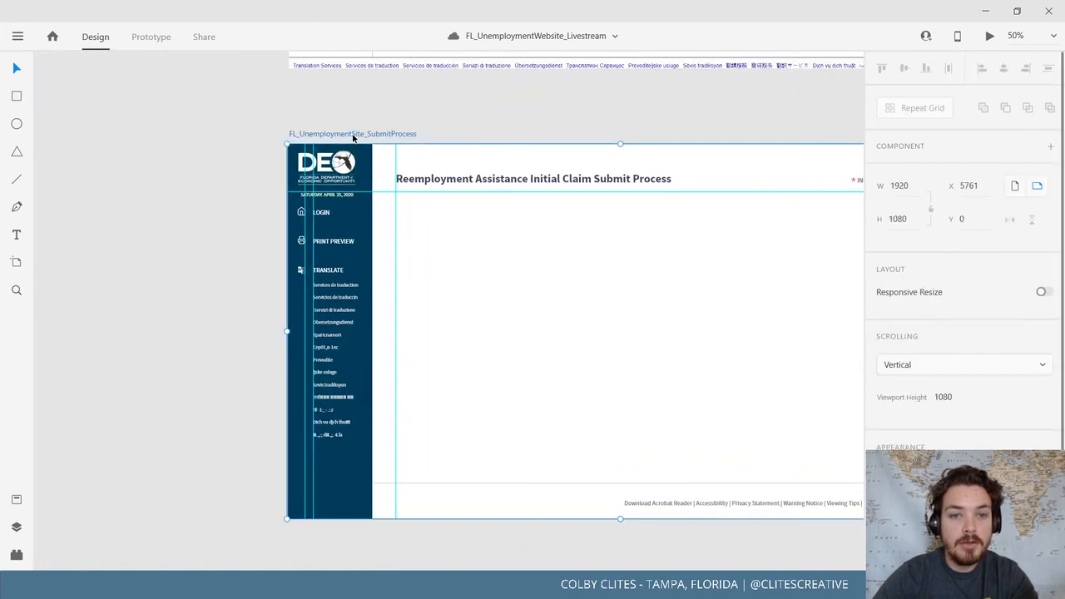
{"action": "key", "text": "ctrl+v"}
{"action": "scroll", "coordinate": [142, 288], "scroll_direction": "right", "scroll_amount": 3}
{"action": "scroll", "coordinate": [143, 288], "scroll_direction": "up", "scroll_amount": 5}
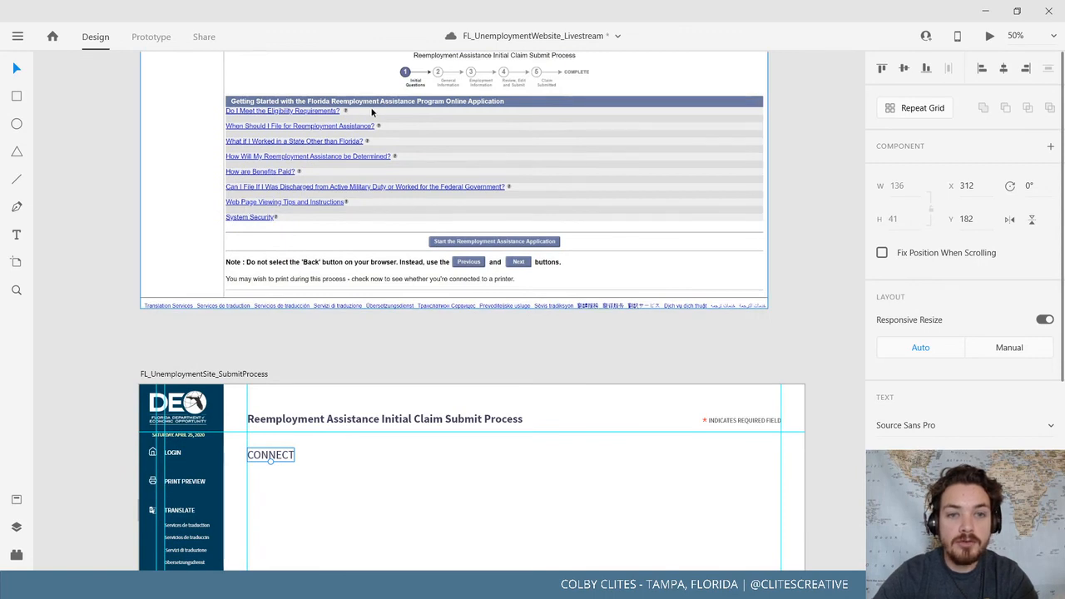
{"action": "scroll", "coordinate": [395, 301], "scroll_direction": "down", "scroll_amount": 2}
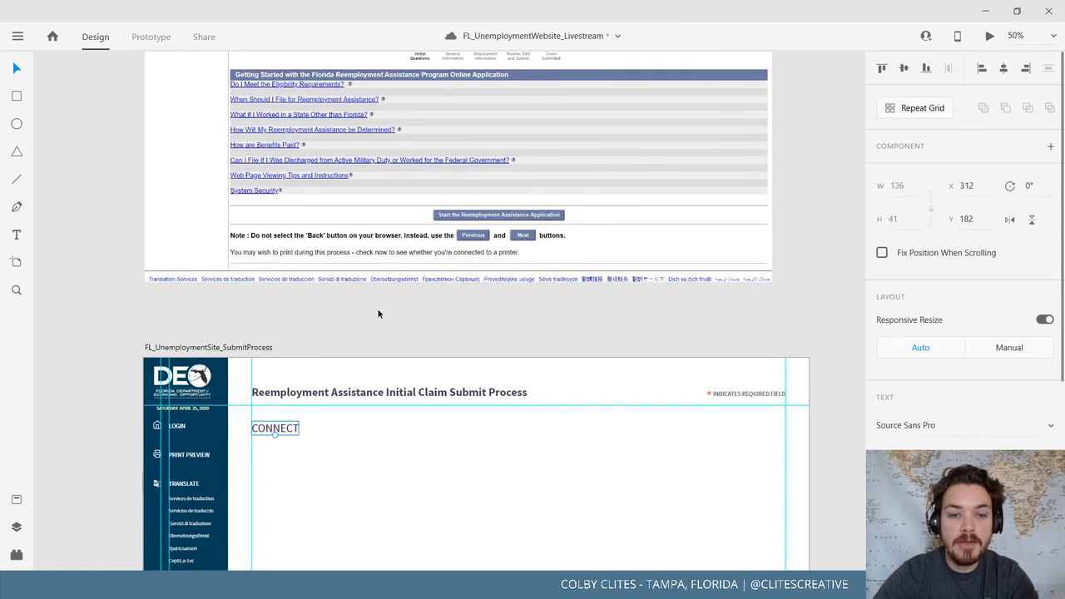
Switch to Adobe Acrobat and close 3.pdf and 2.pdf without saving changes
{"action": "mouse_move", "coordinate": [874, 585]}
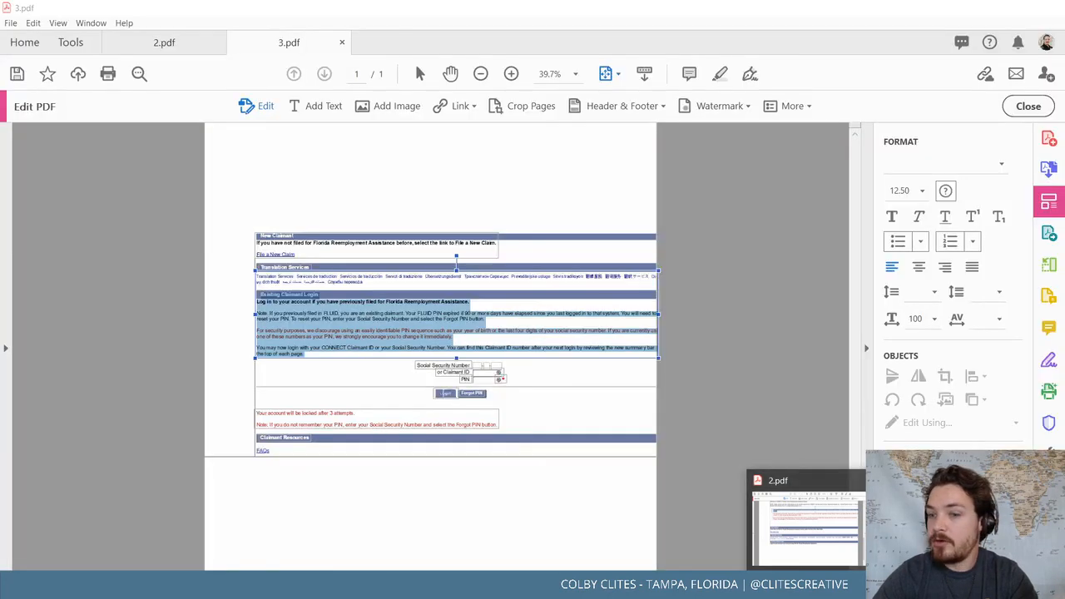
{"action": "left_click", "coordinate": [924, 529]}
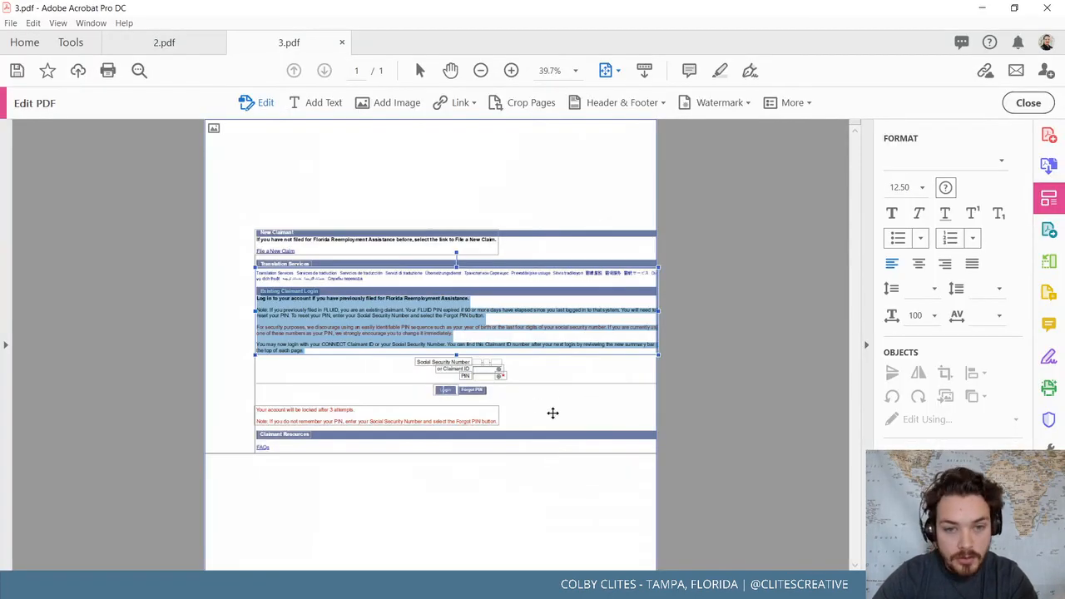
{"action": "left_click", "coordinate": [520, 338]}
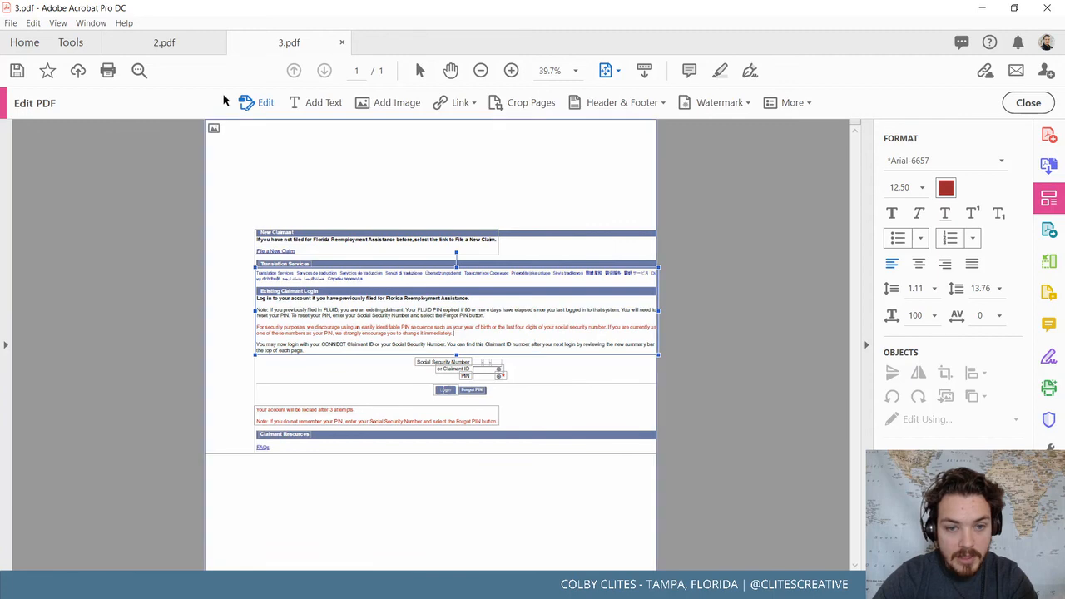
{"action": "left_click", "coordinate": [343, 45]}
{"action": "left_click", "coordinate": [607, 317]}
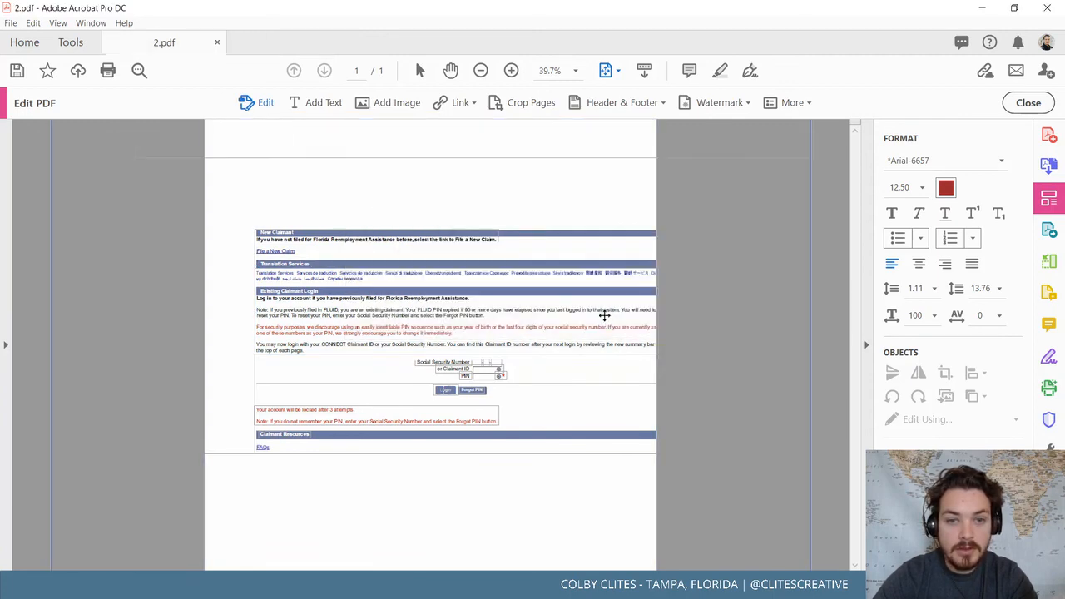
{"action": "scroll", "coordinate": [593, 374], "scroll_direction": "up", "scroll_amount": 1}
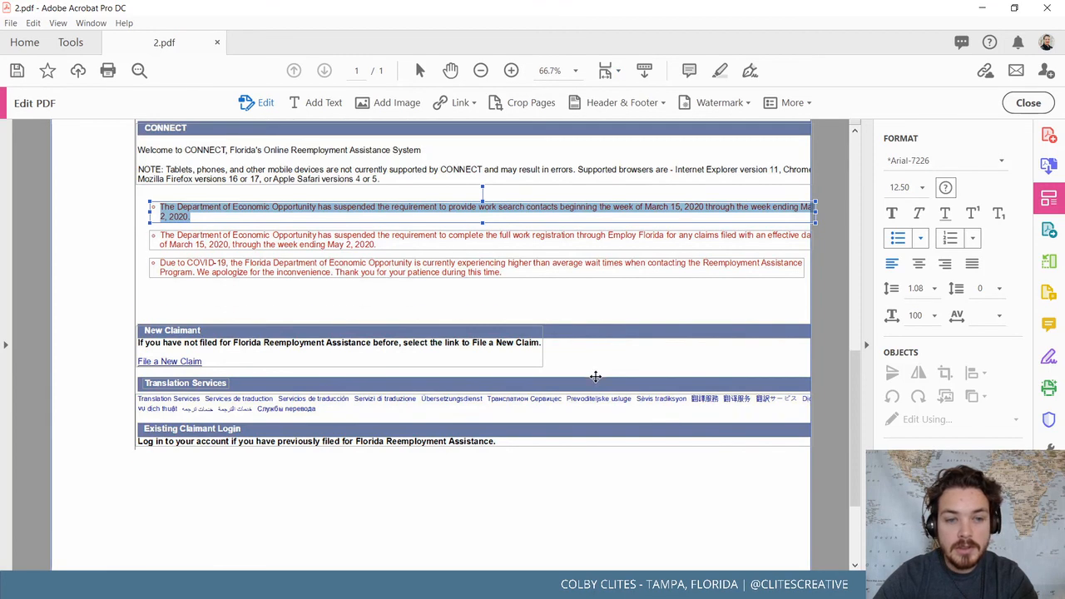
{"action": "scroll", "coordinate": [596, 377], "scroll_direction": "up", "scroll_amount": 1}
{"action": "left_click", "coordinate": [218, 42]}
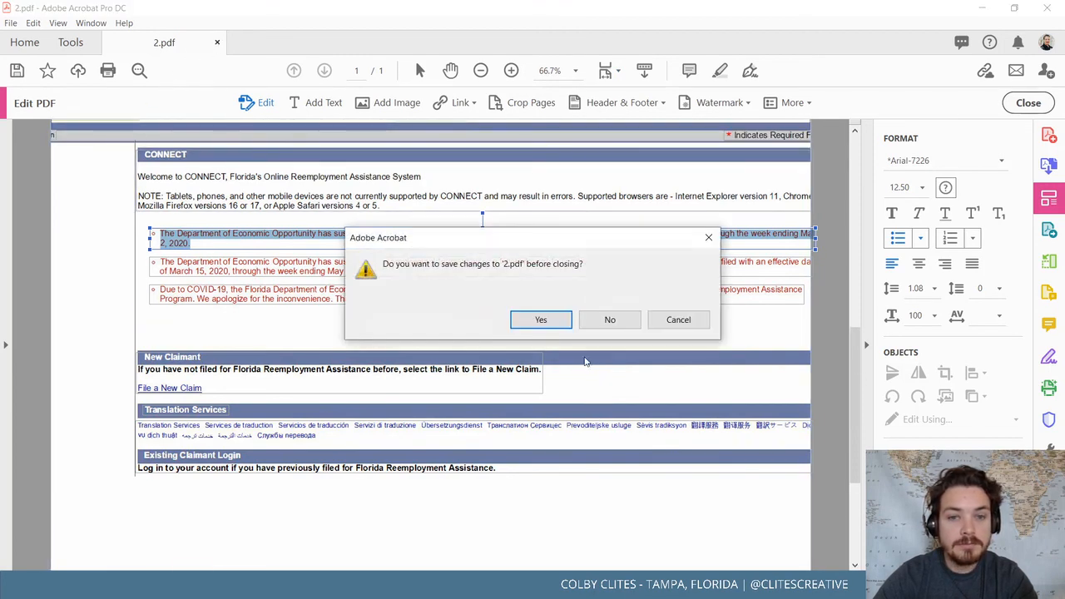
{"action": "left_click", "coordinate": [615, 321]}
{"action": "left_click", "coordinate": [11, 22]}
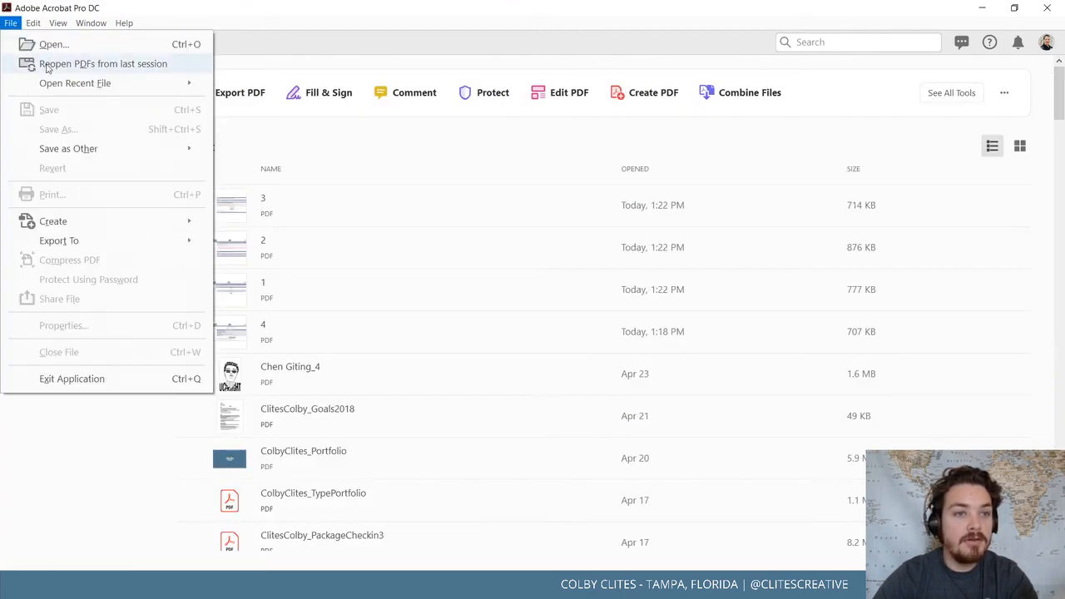
{"action": "left_click", "coordinate": [56, 45]}
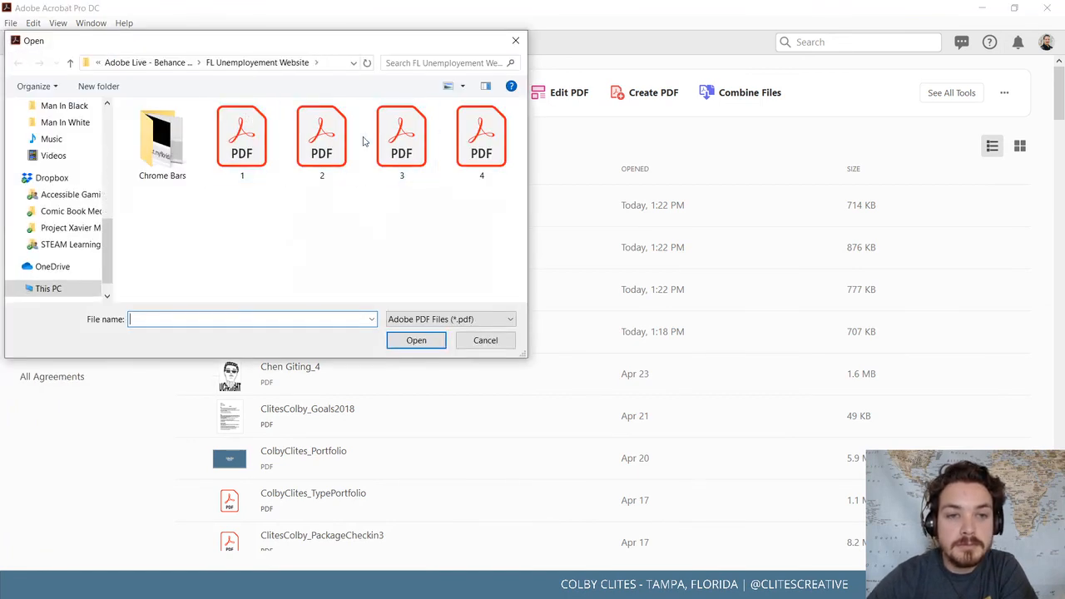
{"action": "left_click", "coordinate": [328, 140]}
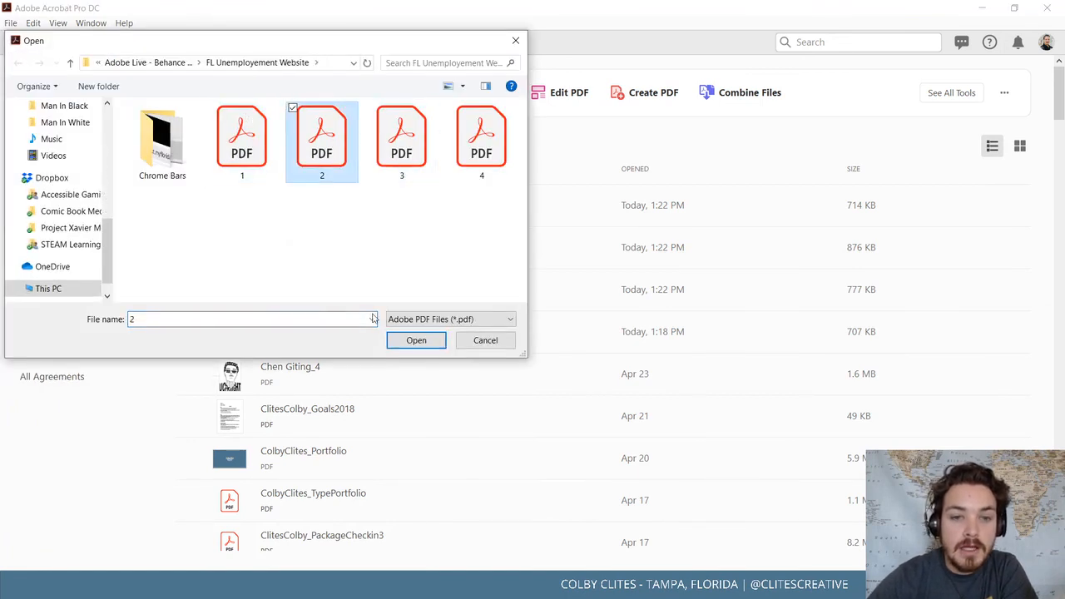
{"action": "left_click", "coordinate": [413, 341]}
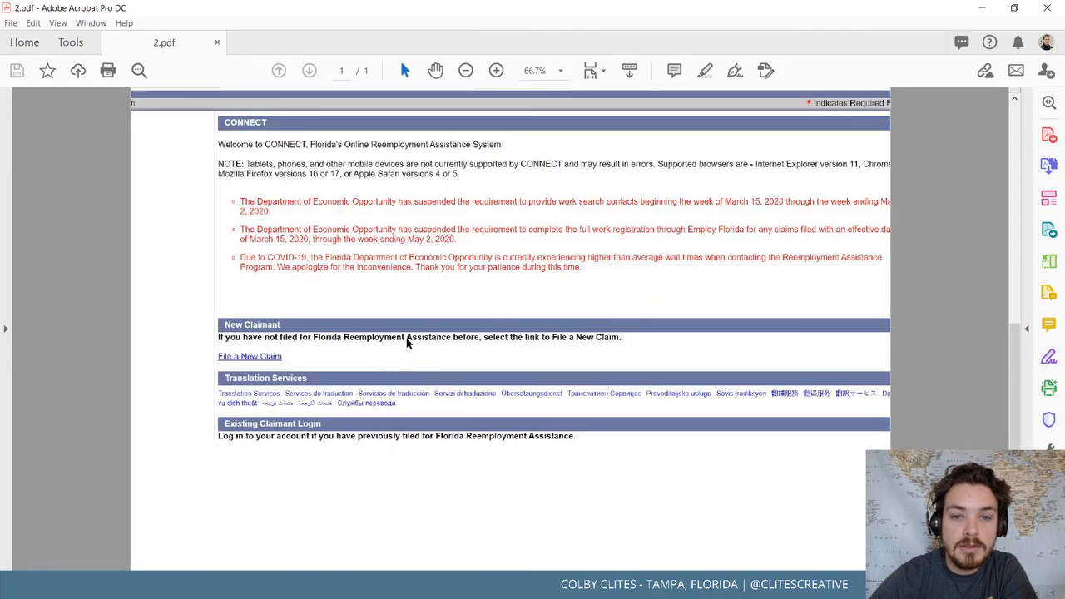
{"action": "left_click", "coordinate": [11, 23]}
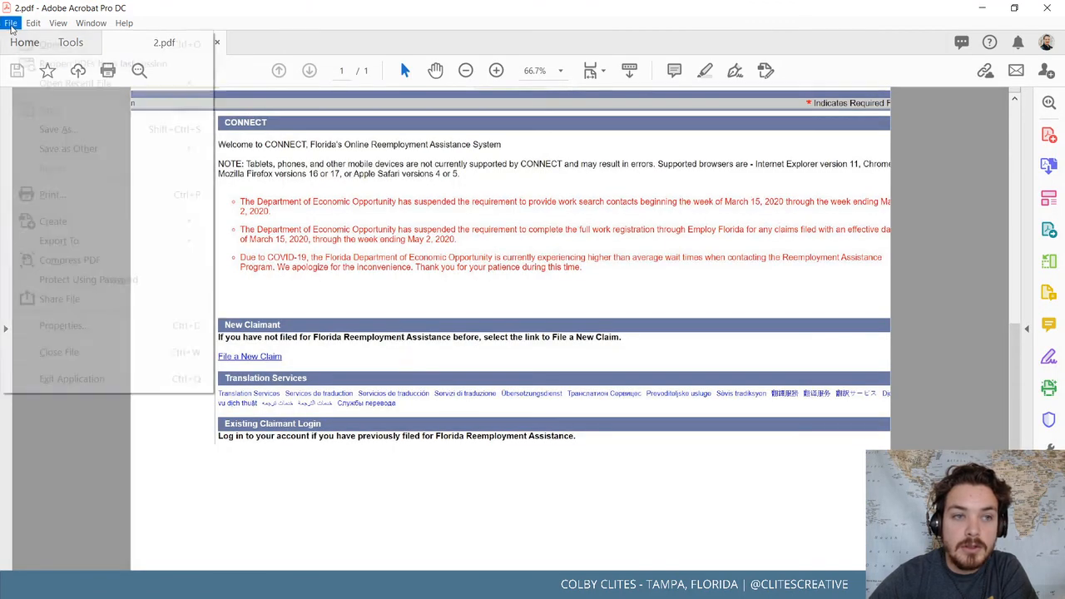
Open 4.pdf from the FL Unemployement Website folder and close 2.pdf
{"action": "left_click", "coordinate": [249, 585]}
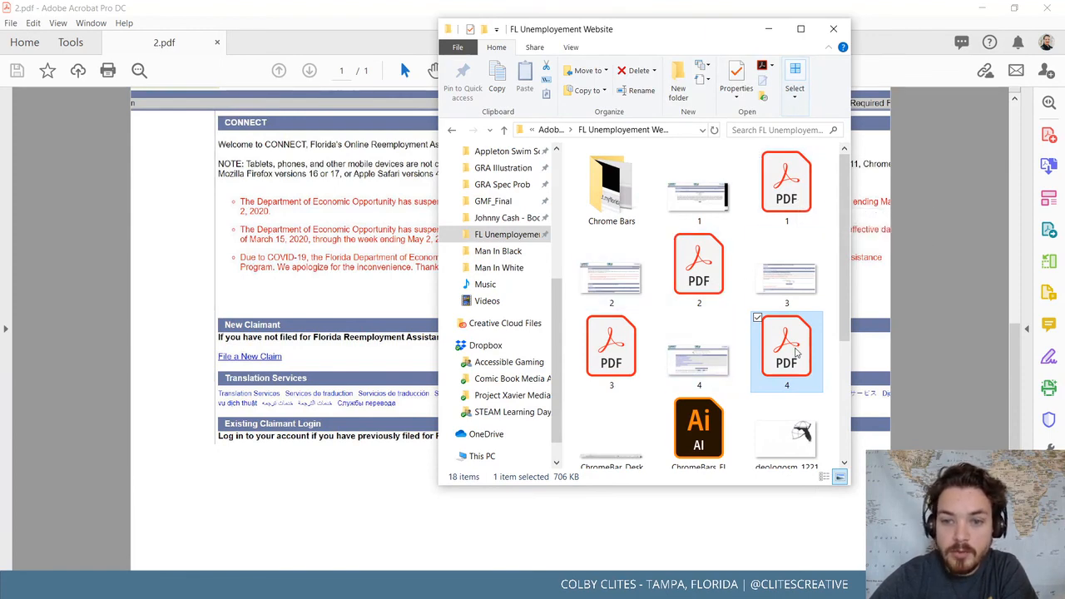
{"action": "double_click", "coordinate": [796, 354]}
{"action": "left_click", "coordinate": [216, 43]}
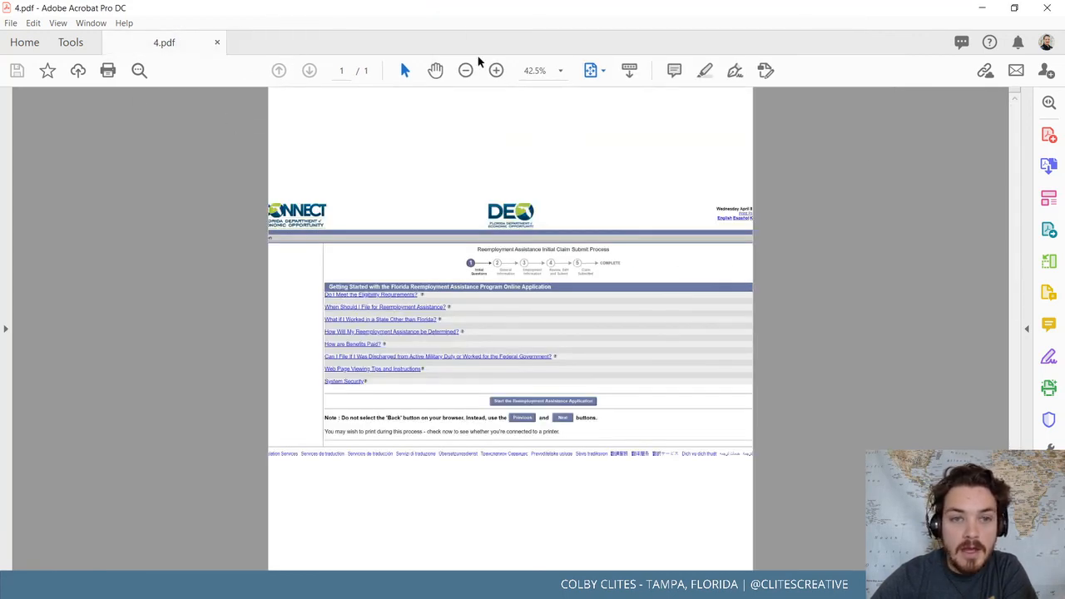
Make the text of 4.pdf editable and copy the heading "Getting Started with the Florida Reemployment Assistance Program Online Application"
{"action": "left_click", "coordinate": [1049, 198]}
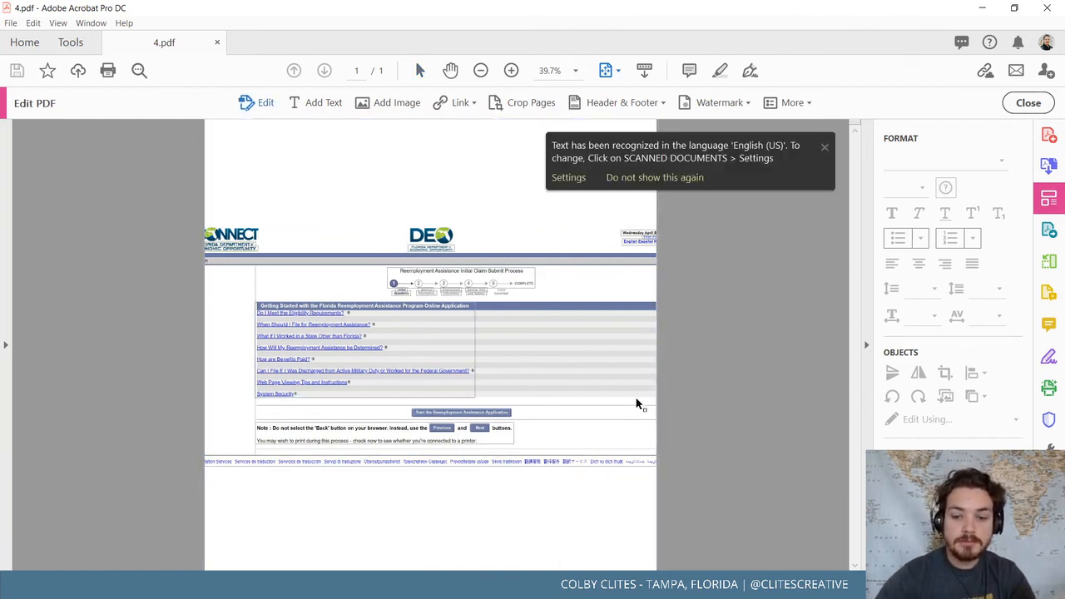
{"action": "scroll", "coordinate": [634, 405], "scroll_direction": "up", "scroll_amount": 2}
{"action": "scroll", "coordinate": [679, 389], "scroll_direction": "down", "scroll_amount": 2}
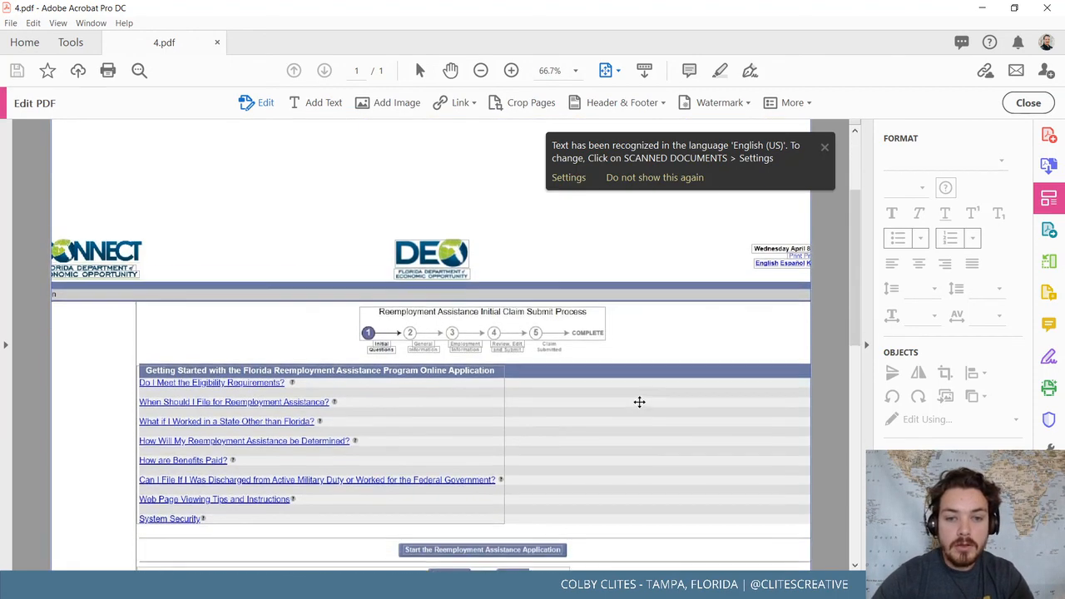
{"action": "left_click", "coordinate": [496, 317]}
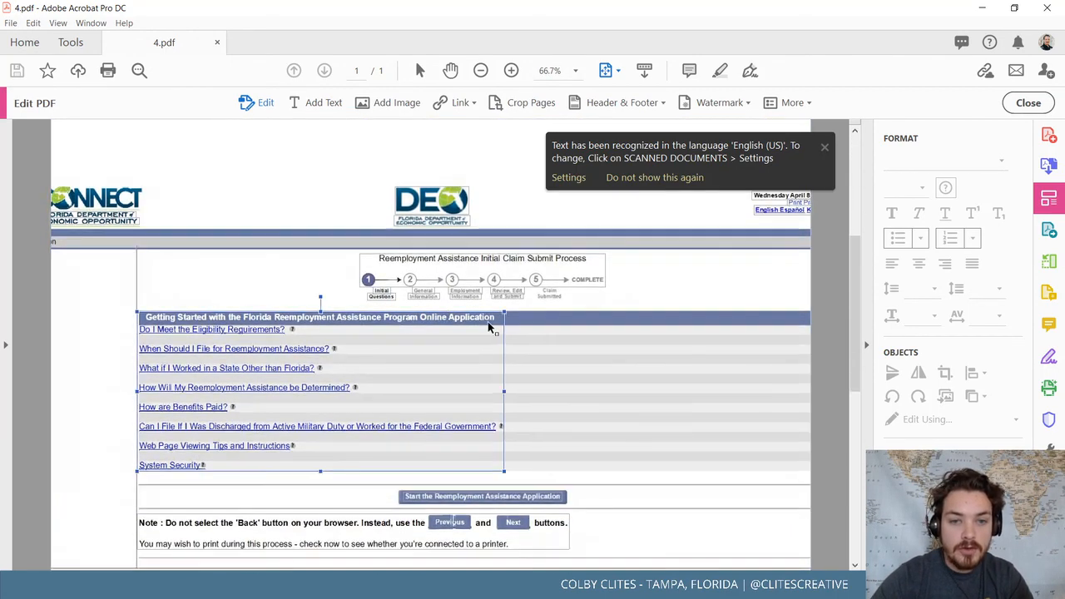
{"action": "left_click_drag", "start_coordinate": [497, 317], "coordinate": [111, 309]}
{"action": "key", "text": "ctrl+c"}
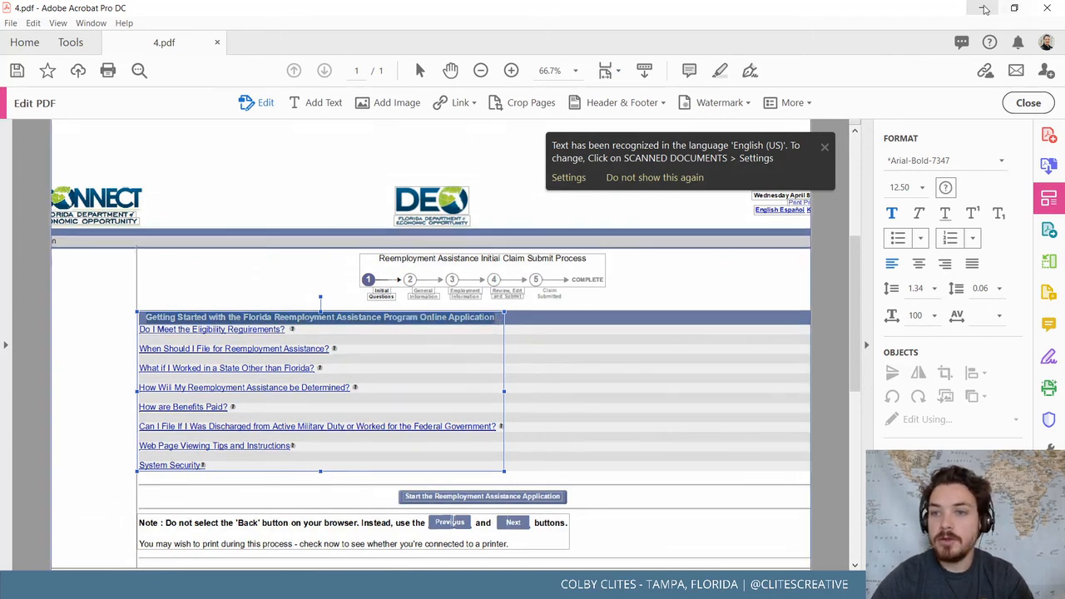
{"action": "left_click", "coordinate": [984, 7]}
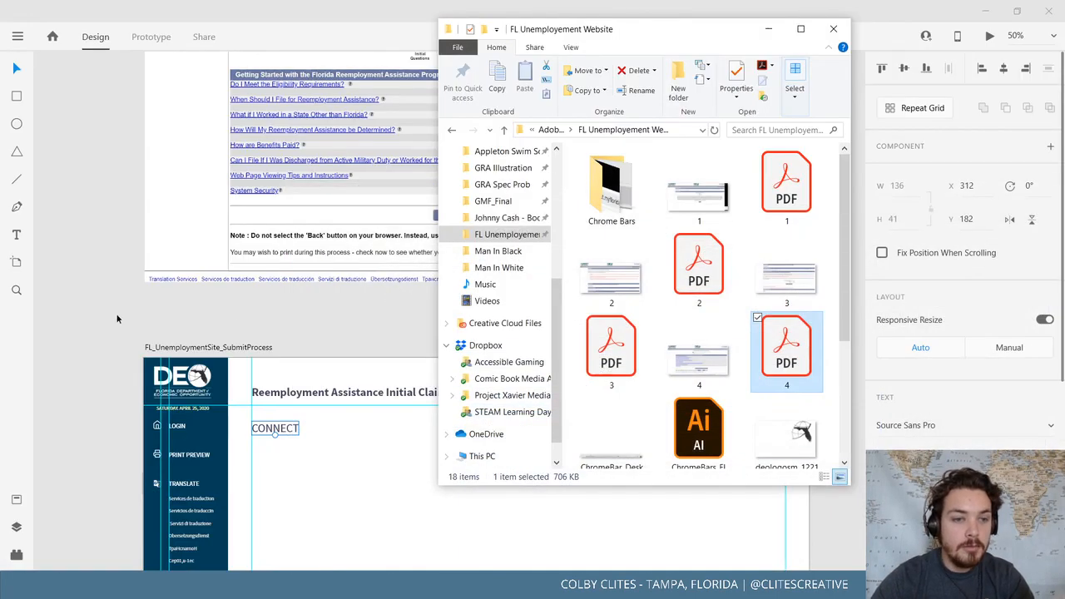
Back in Adobe XD, replace the CONNECT heading on the FL_UnemploymentSite_SubmitProcess artboard with the copied "Getting Started" heading text
{"action": "left_click", "coordinate": [306, 454]}
{"action": "scroll", "coordinate": [361, 461], "scroll_direction": "down", "scroll_amount": 5}
{"action": "scroll", "coordinate": [328, 411], "scroll_direction": "up", "scroll_amount": 1}
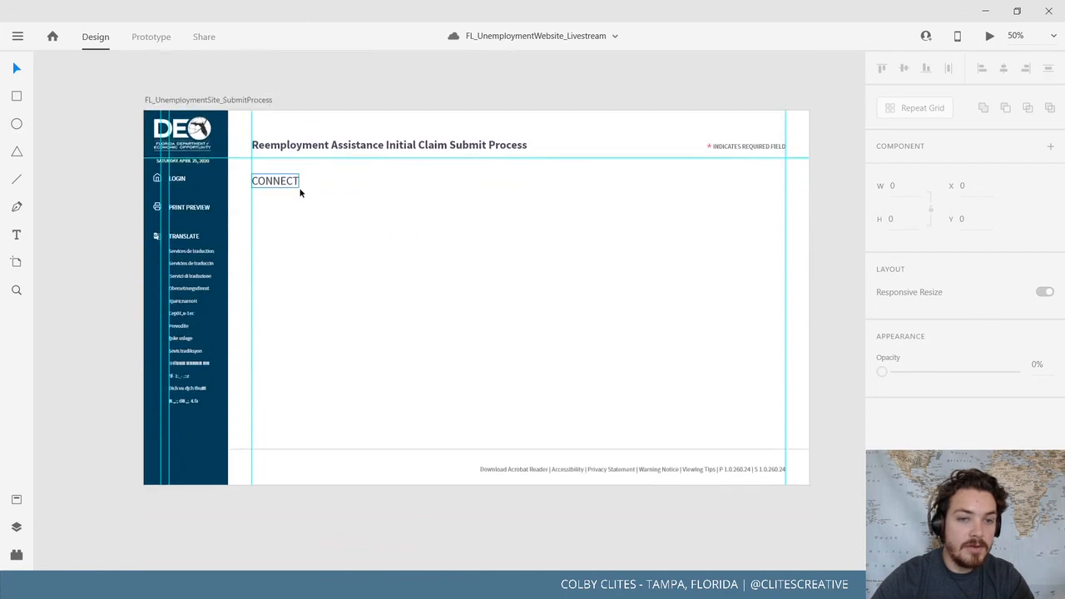
{"action": "left_click", "coordinate": [289, 182]}
{"action": "double_click", "coordinate": [288, 182]}
{"action": "double_click", "coordinate": [290, 182]}
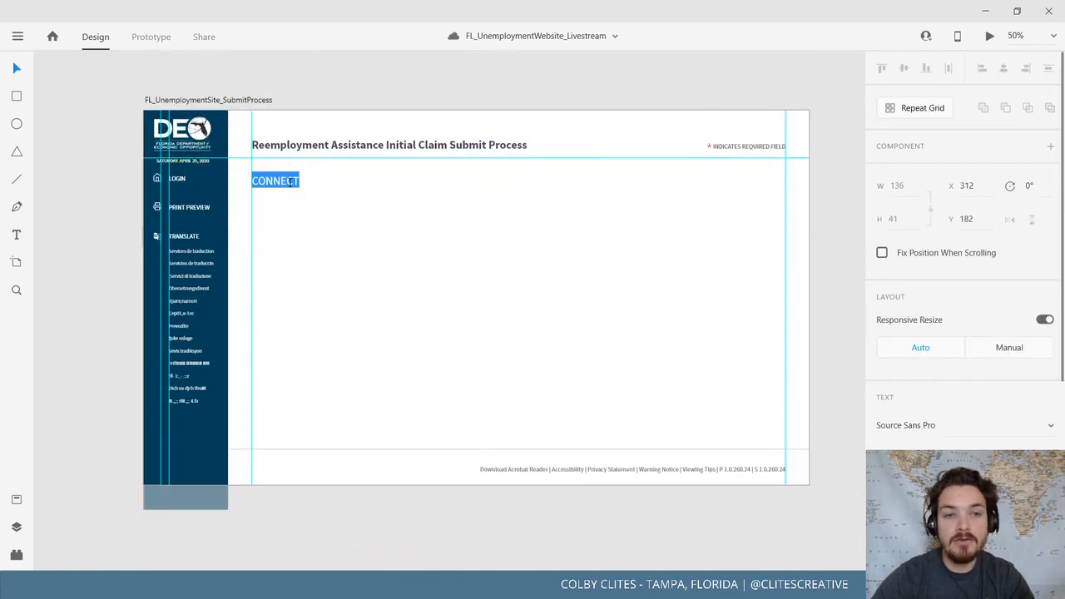
{"action": "key", "text": "ctrl+v"}
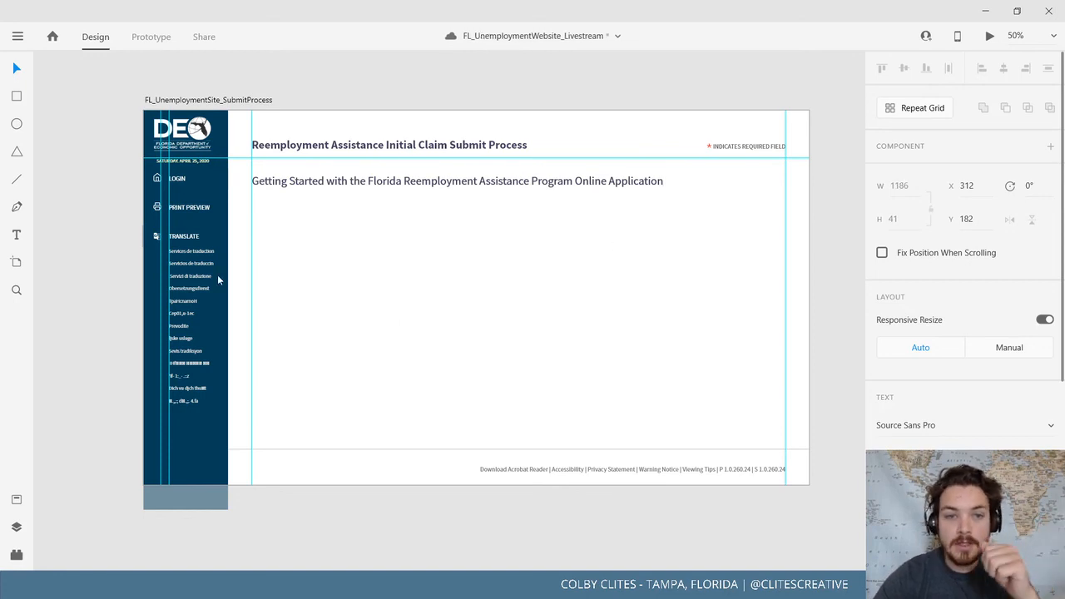
Save the formatting of the "Reemployment Assistance Initial Claim Submit Process" title as a character style in the document assets
{"action": "left_click", "coordinate": [16, 500]}
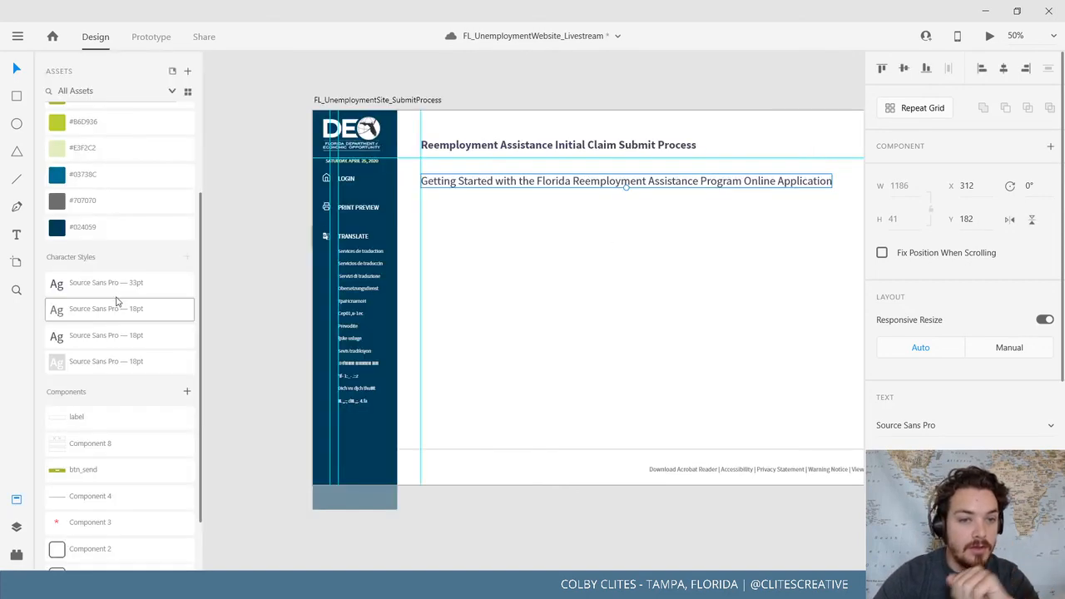
{"action": "left_click", "coordinate": [432, 147]}
{"action": "left_click", "coordinate": [188, 258]}
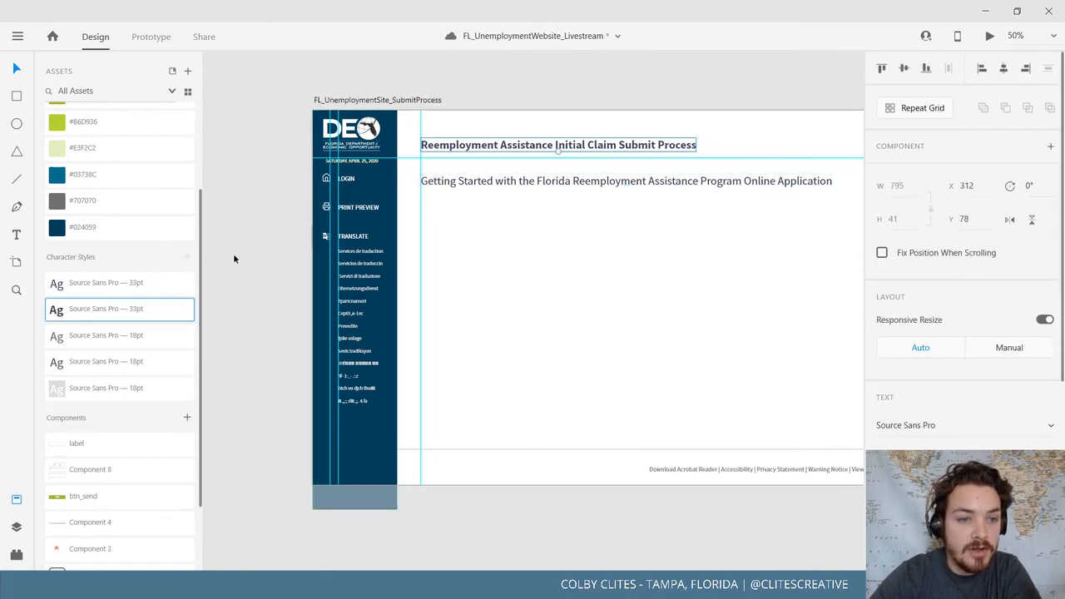
{"action": "left_click", "coordinate": [258, 261]}
{"action": "left_click_drag", "start_coordinate": [262, 270], "coordinate": [194, 294]}
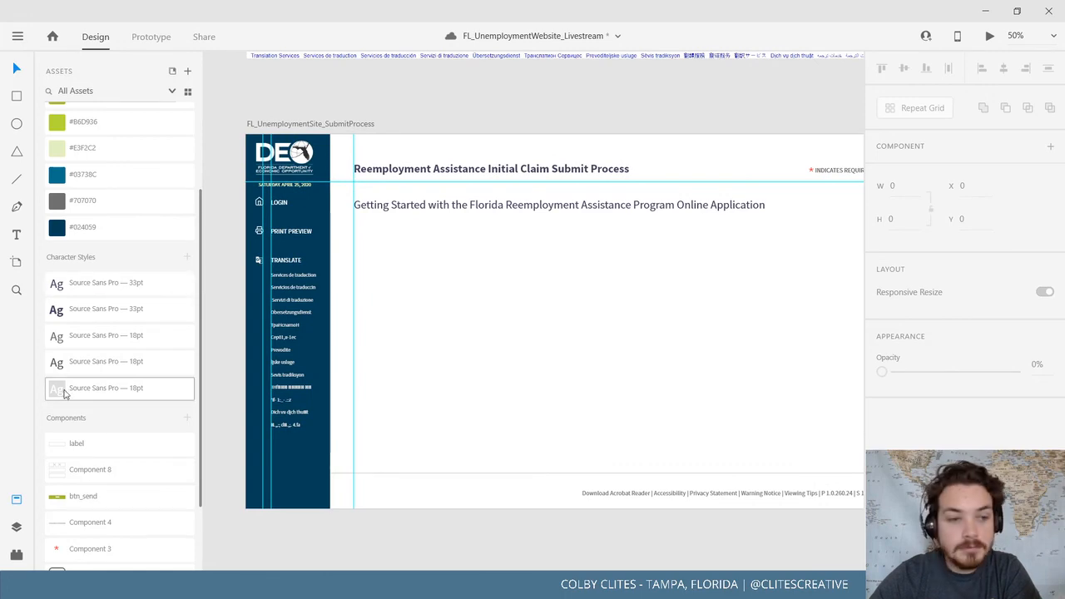
{"action": "left_click", "coordinate": [16, 499]}
Move the "Getting Started" heading straight down to leave a gap below the page title
{"action": "left_click_drag", "start_coordinate": [474, 333], "coordinate": [501, 205]}
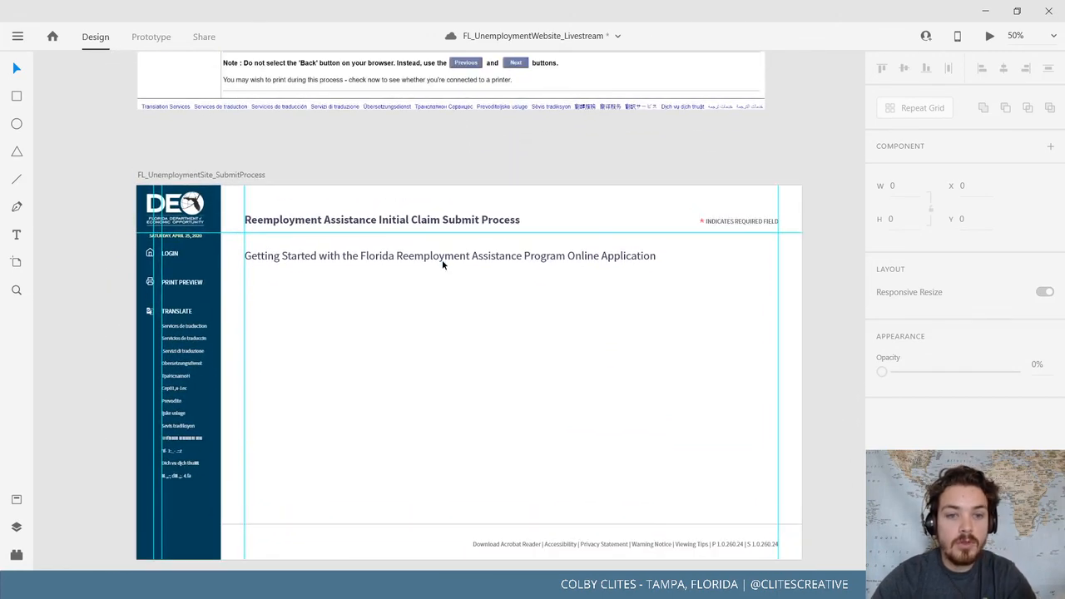
{"action": "left_click_drag", "start_coordinate": [443, 261], "coordinate": [440, 336]}
{"action": "left_click_drag", "start_coordinate": [436, 357], "coordinate": [442, 321]}
{"action": "left_click", "coordinate": [385, 276]}
Locate the horizontal stepper samples on the Components-3 artboard and save the document
{"action": "scroll", "coordinate": [385, 276], "scroll_direction": "up", "scroll_amount": 5}
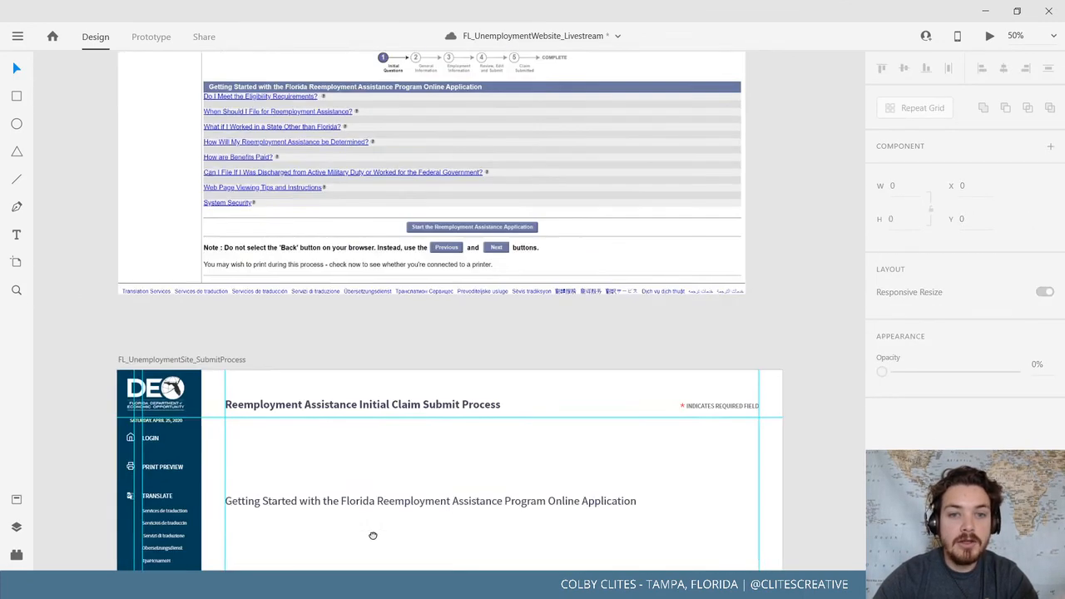
{"action": "scroll", "coordinate": [488, 321], "scroll_direction": "down", "scroll_amount": 5}
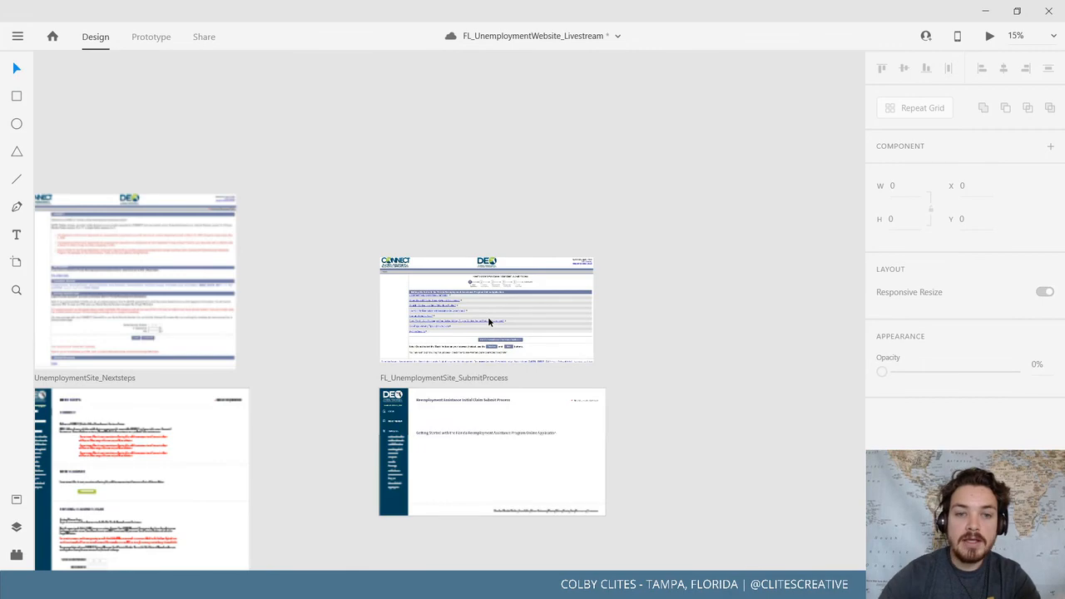
{"action": "left_click_drag", "start_coordinate": [285, 228], "coordinate": [645, 463]}
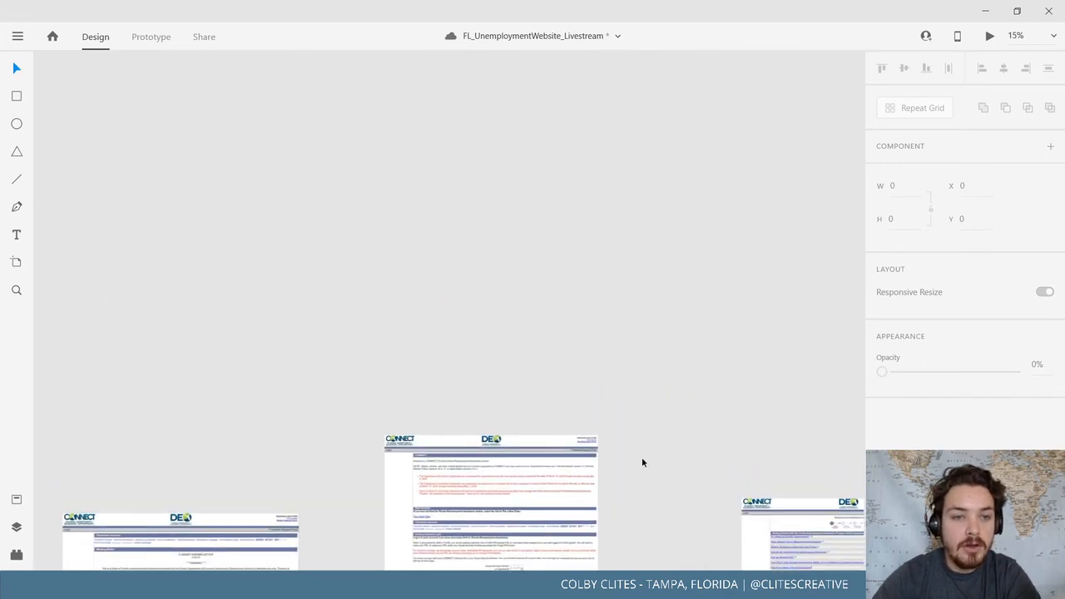
{"action": "mouse_move", "coordinate": [392, 307]}
{"action": "left_mouse_down"}
{"action": "mouse_move", "coordinate": [912, 199]}
{"action": "mouse_move", "coordinate": [943, 172]}
{"action": "left_mouse_up"}
{"action": "left_click_drag", "start_coordinate": [526, 198], "coordinate": [257, 56]}
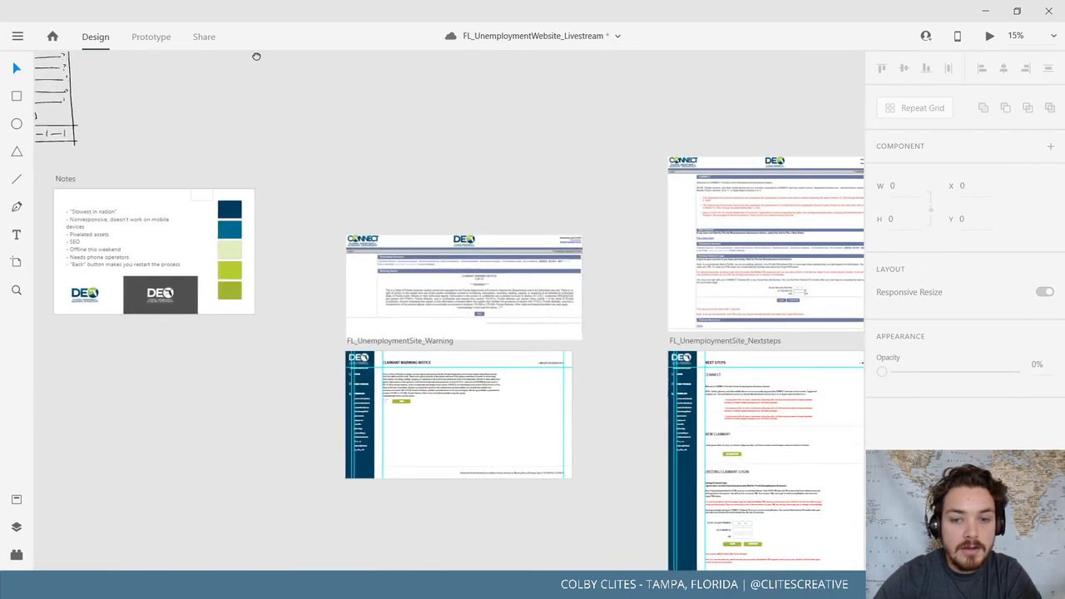
{"action": "left_click_drag", "start_coordinate": [271, 200], "coordinate": [60, 531]}
{"action": "left_click_drag", "start_coordinate": [452, 229], "coordinate": [663, 413]}
{"action": "key", "text": "ctrl+equal"}
{"action": "key", "text": "ctrl+equal"}
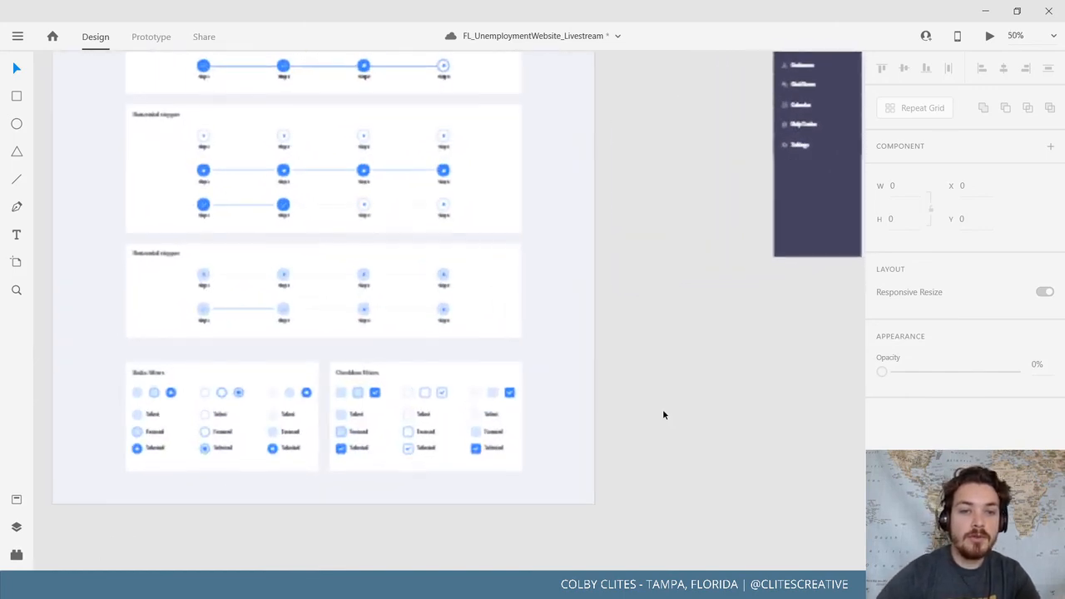
{"action": "left_click_drag", "start_coordinate": [607, 312], "coordinate": [695, 477]}
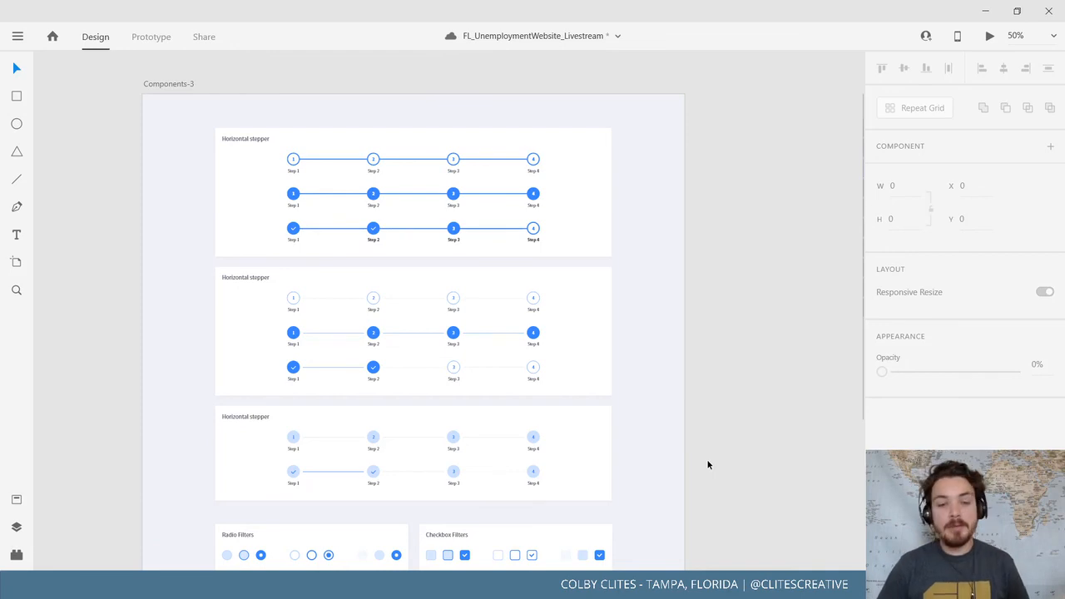
{"action": "key", "text": "ctrl+s"}
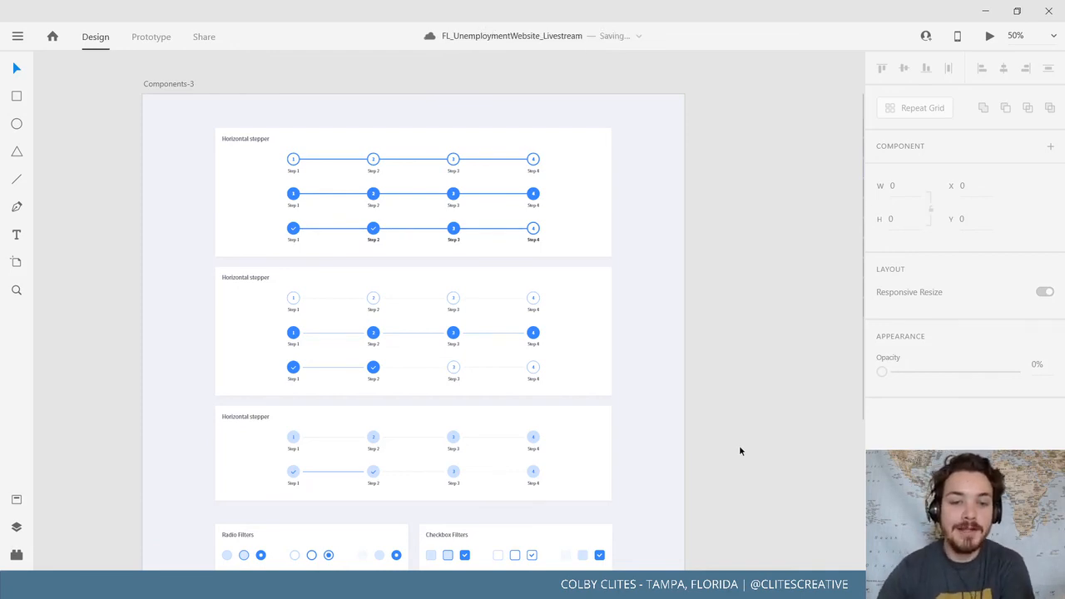
Copy the bottom stepper row, with Steps 1 and 2 checked, from the second Horizontal stepper card on Components-3
{"action": "scroll", "coordinate": [681, 419], "scroll_direction": "down", "scroll_amount": 3}
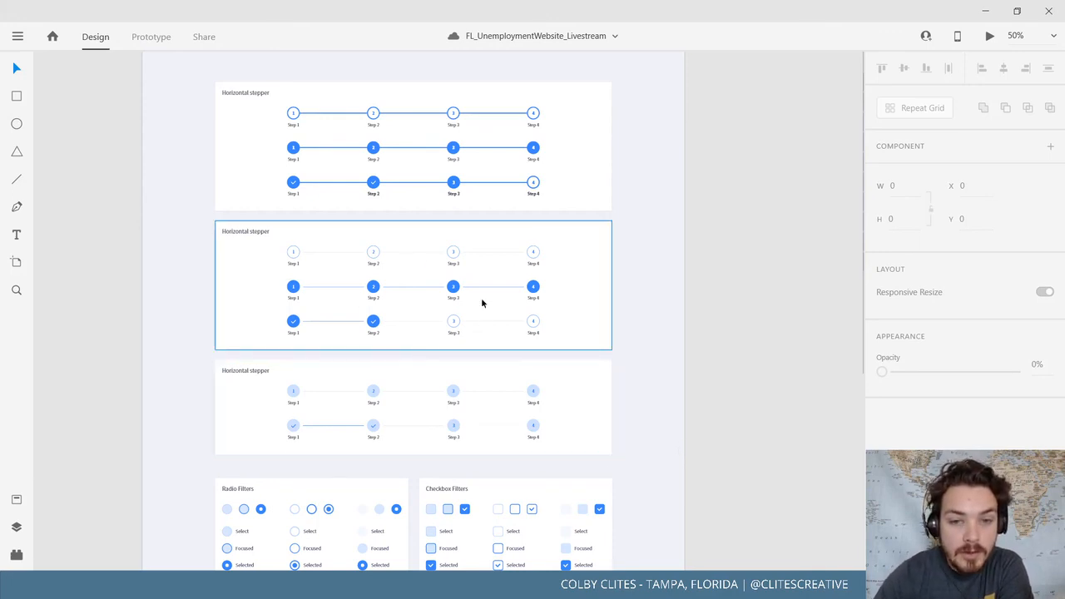
{"action": "left_click", "coordinate": [461, 331]}
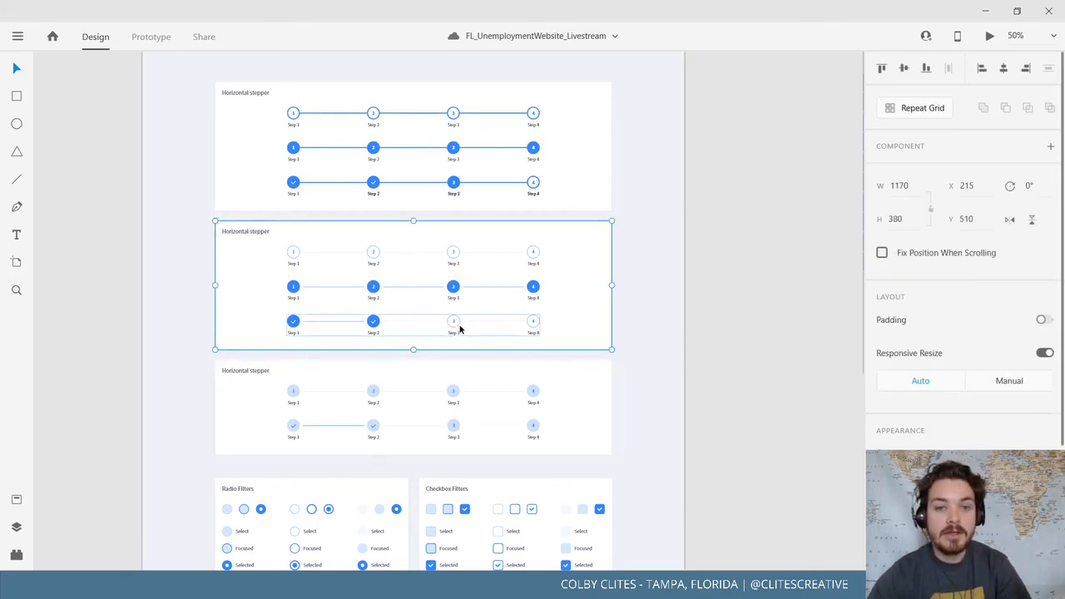
{"action": "double_click", "coordinate": [459, 329]}
{"action": "left_click", "coordinate": [775, 361]}
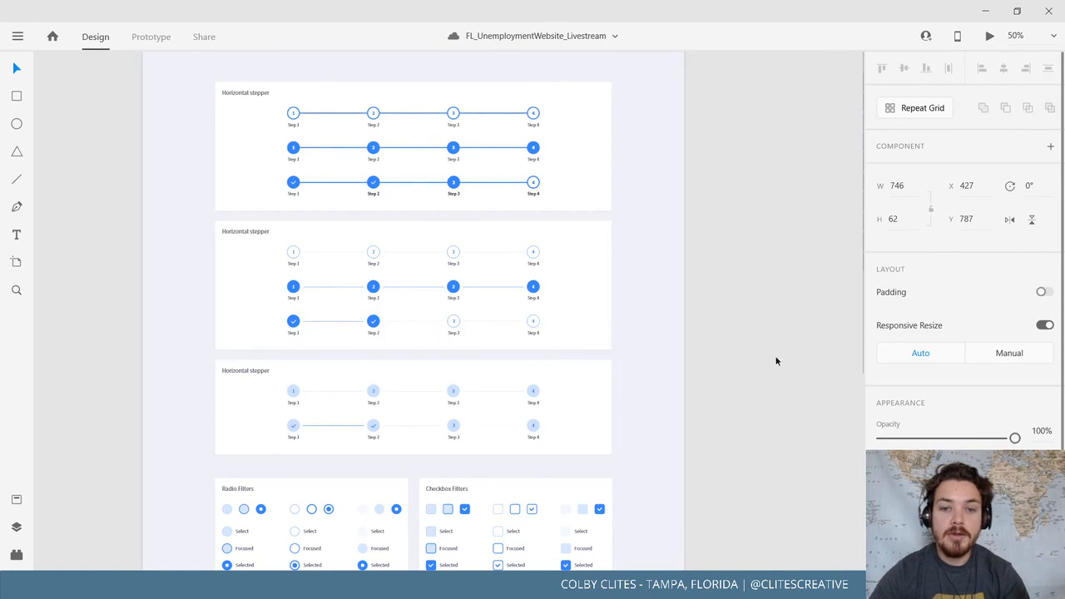
Paste the stepper onto the FL_UnemploymentSite_SubmitProcess artboard and move it between the title and heading, at about X 361, Y 193
{"action": "left_click_drag", "start_coordinate": [708, 430], "coordinate": [519, 371]}
{"action": "key", "text": "ctrl+0"}
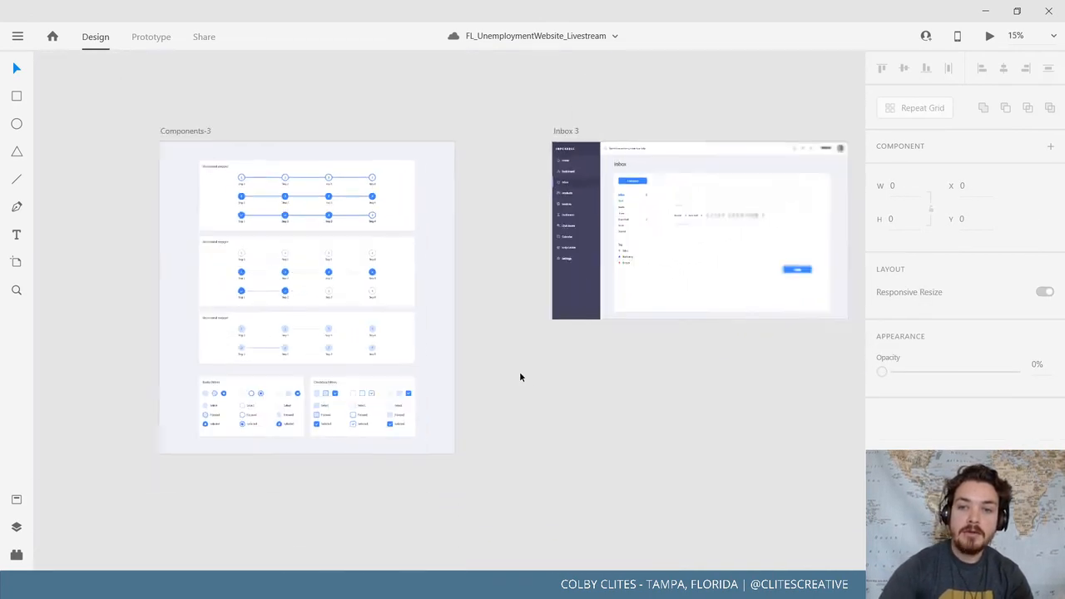
{"action": "left_click_drag", "start_coordinate": [530, 423], "coordinate": [307, 155]}
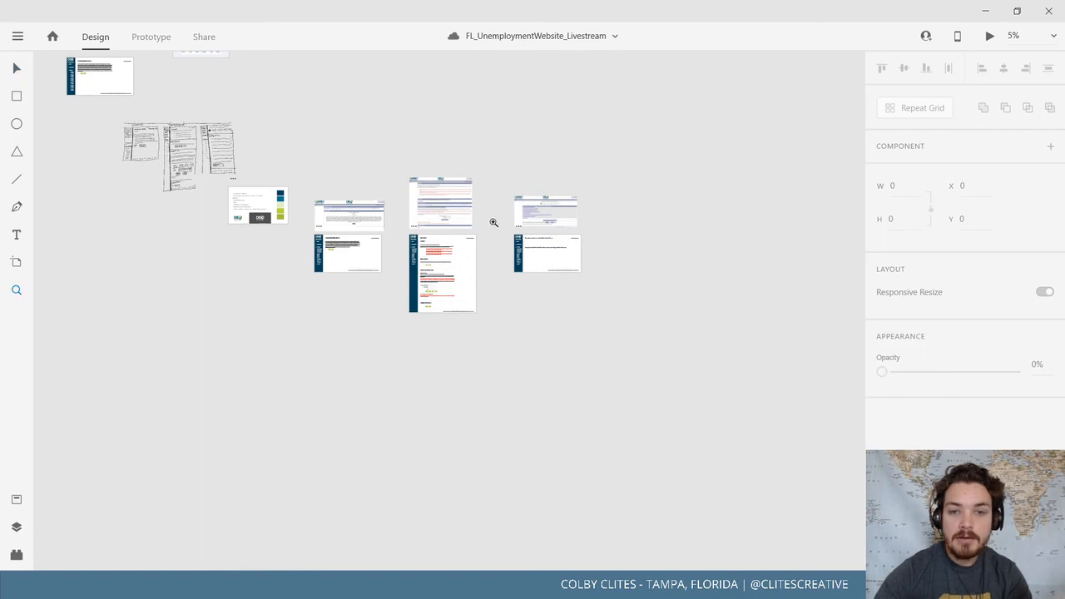
{"action": "left_click_drag", "start_coordinate": [496, 223], "coordinate": [600, 293]}
{"action": "left_click_drag", "start_coordinate": [229, 181], "coordinate": [778, 386]}
{"action": "left_click", "coordinate": [18, 67]}
{"action": "left_click_drag", "start_coordinate": [146, 252], "coordinate": [345, 302]}
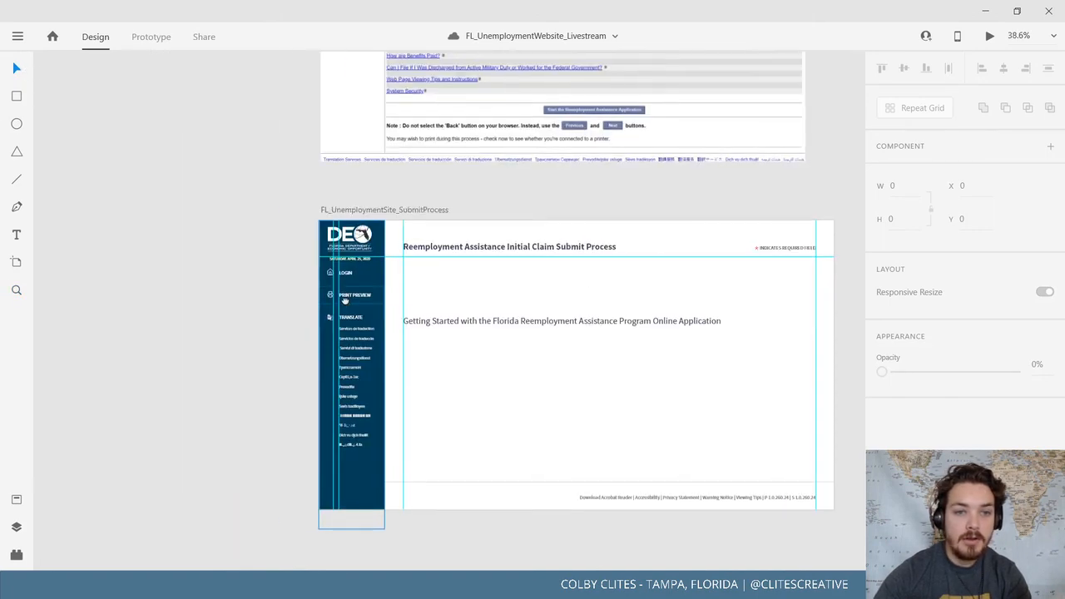
{"action": "key", "text": "ctrl+plus"}
{"action": "left_click", "coordinate": [392, 182]}
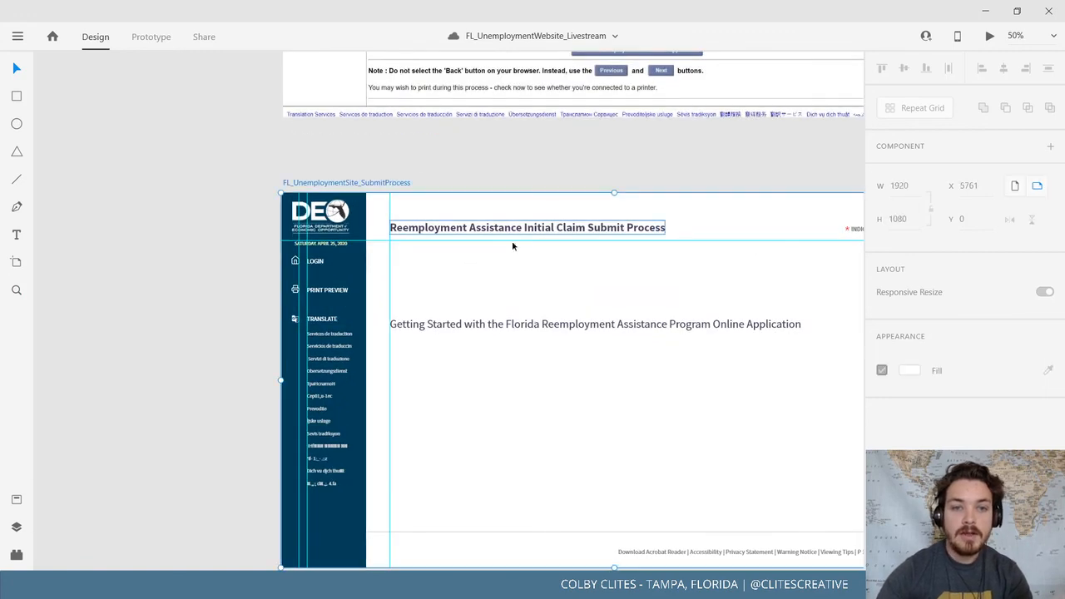
{"action": "left_click_drag", "start_coordinate": [517, 269], "coordinate": [395, 228]}
{"action": "key", "text": "ctrl+v"}
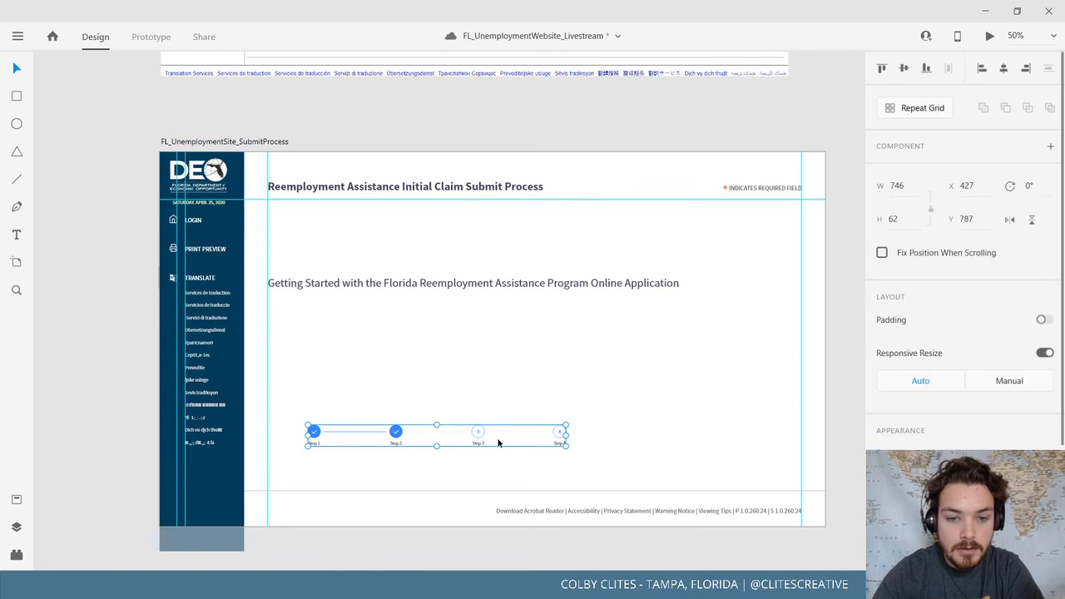
{"action": "left_click_drag", "start_coordinate": [478, 440], "coordinate": [454, 231]}
{"action": "left_click_drag", "start_coordinate": [404, 352], "coordinate": [505, 368]}
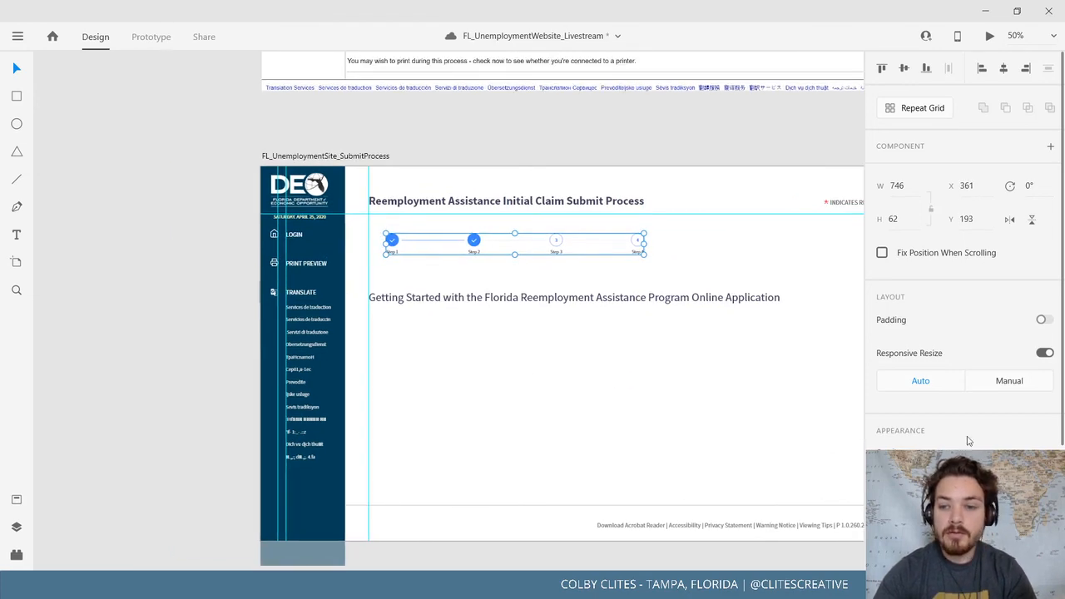
Compare the pasted stepper with the numbered steps and labels of the progress tracker in the original page screenshot
{"action": "scroll", "coordinate": [968, 441], "scroll_direction": "down", "scroll_amount": 5}
{"action": "scroll", "coordinate": [286, 270], "scroll_direction": "up", "scroll_amount": 3}
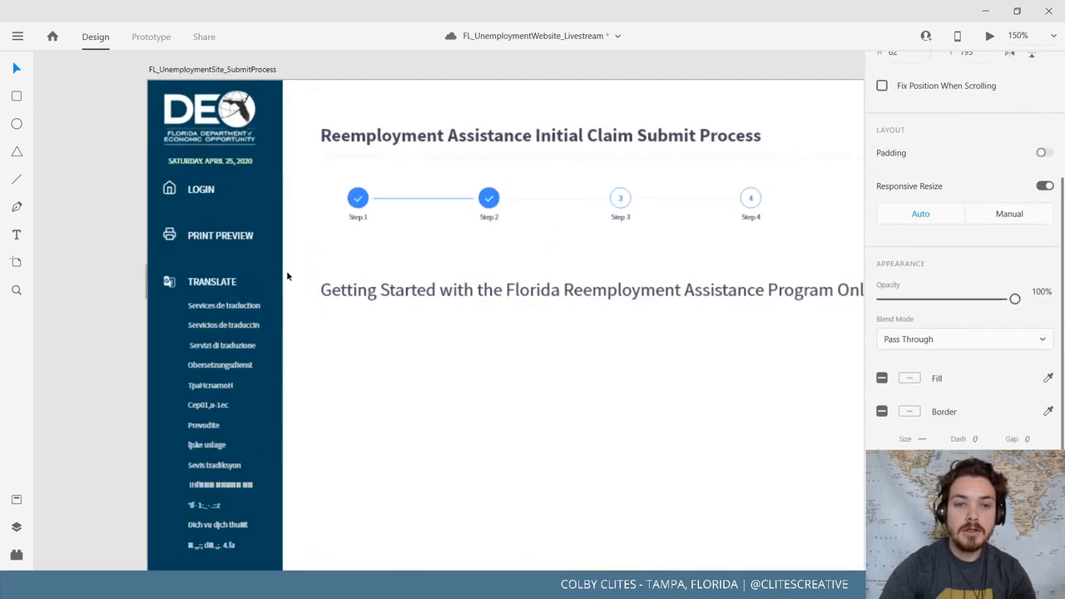
{"action": "left_click_drag", "start_coordinate": [342, 288], "coordinate": [252, 440]}
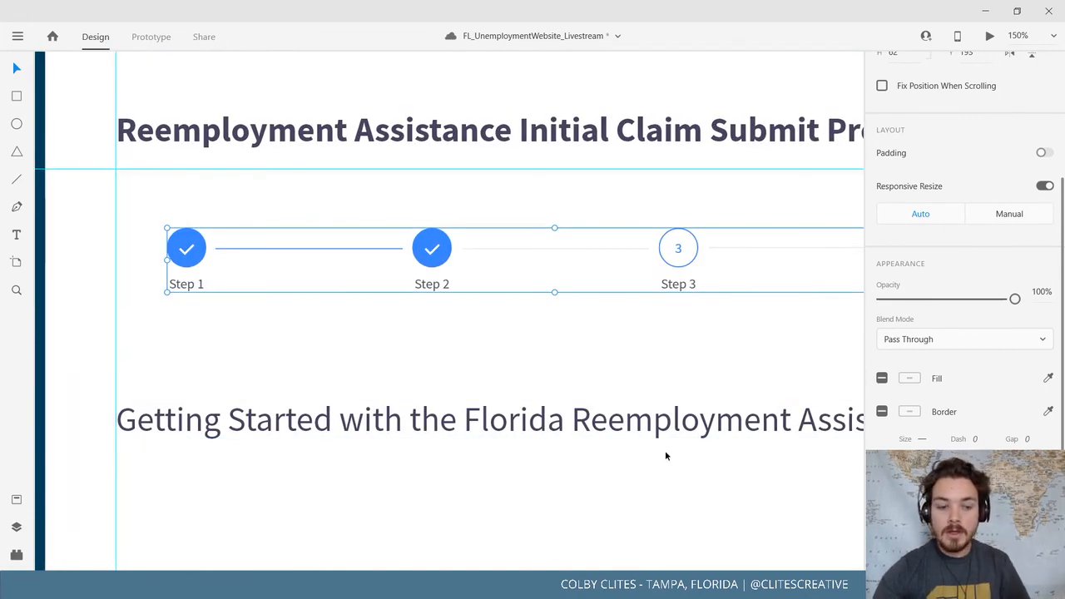
{"action": "key", "text": "ctrl+minus"}
{"action": "key", "text": "ctrl+minus"}
{"action": "key", "text": "ctrl+minus"}
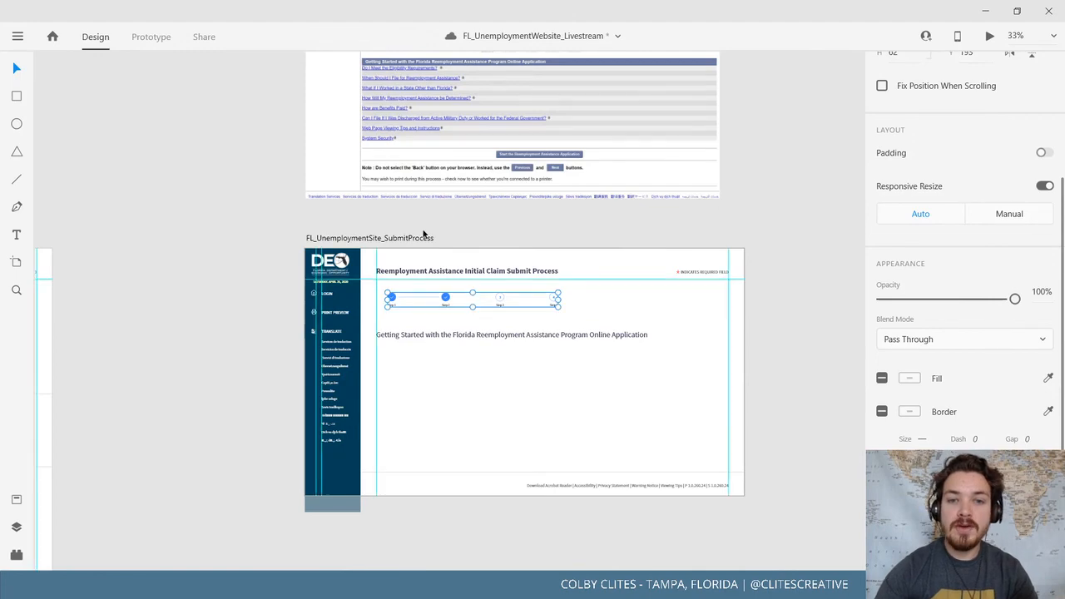
{"action": "scroll", "coordinate": [361, 483], "scroll_direction": "up", "scroll_amount": 3}
{"action": "key", "text": "ctrl+plus"}
{"action": "key", "text": "ctrl+plus"}
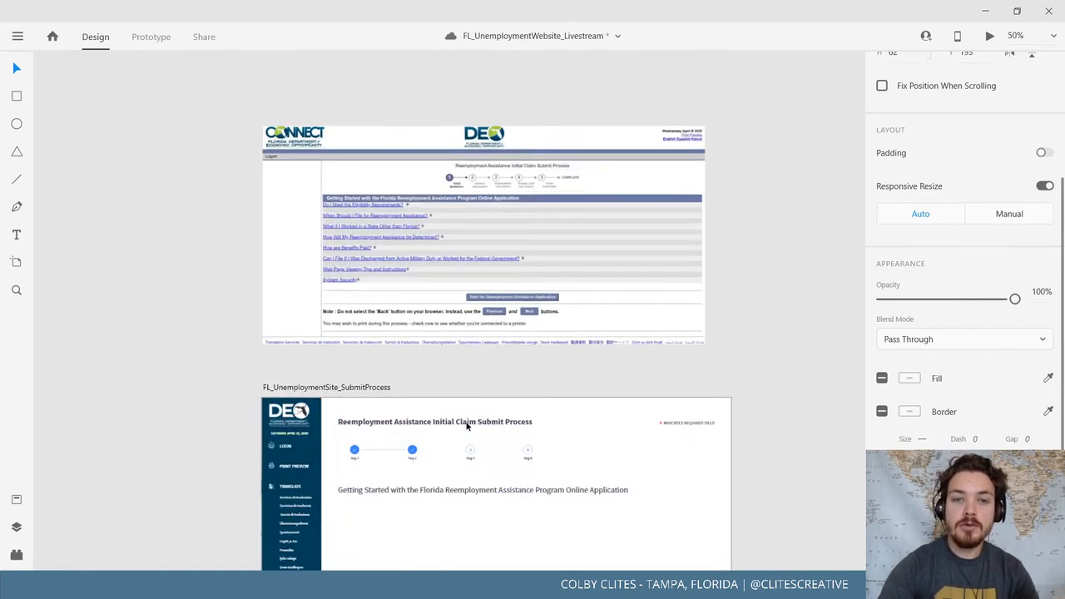
{"action": "scroll", "coordinate": [522, 242], "scroll_direction": "up", "scroll_amount": 5}
{"action": "scroll", "coordinate": [521, 242], "scroll_direction": "right", "scroll_amount": 2}
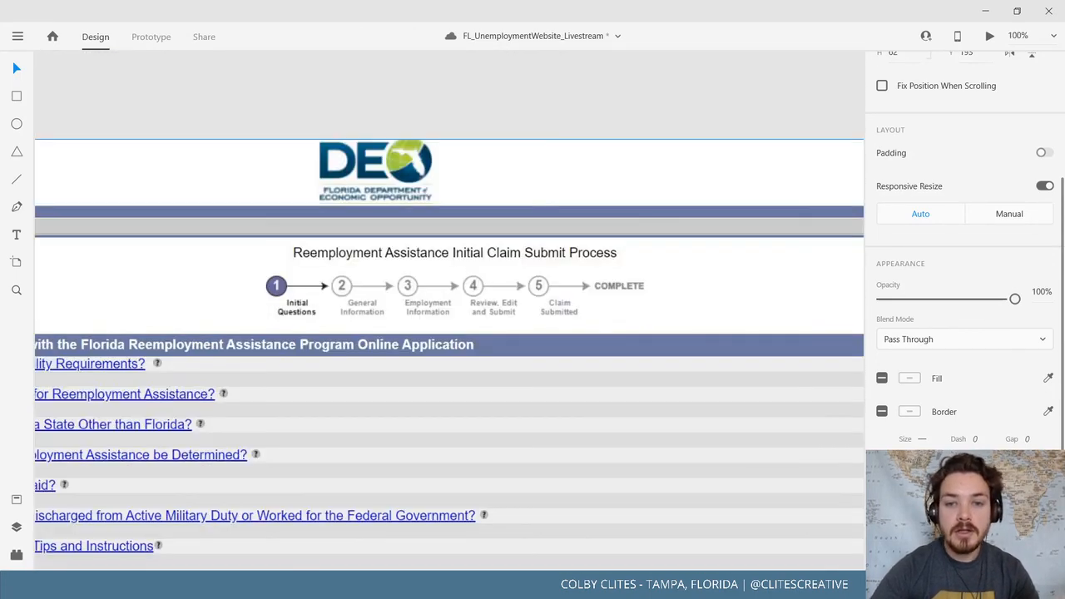
{"action": "scroll", "coordinate": [683, 265], "scroll_direction": "down", "scroll_amount": 3}
{"action": "scroll", "coordinate": [683, 265], "scroll_direction": "left", "scroll_amount": 1}
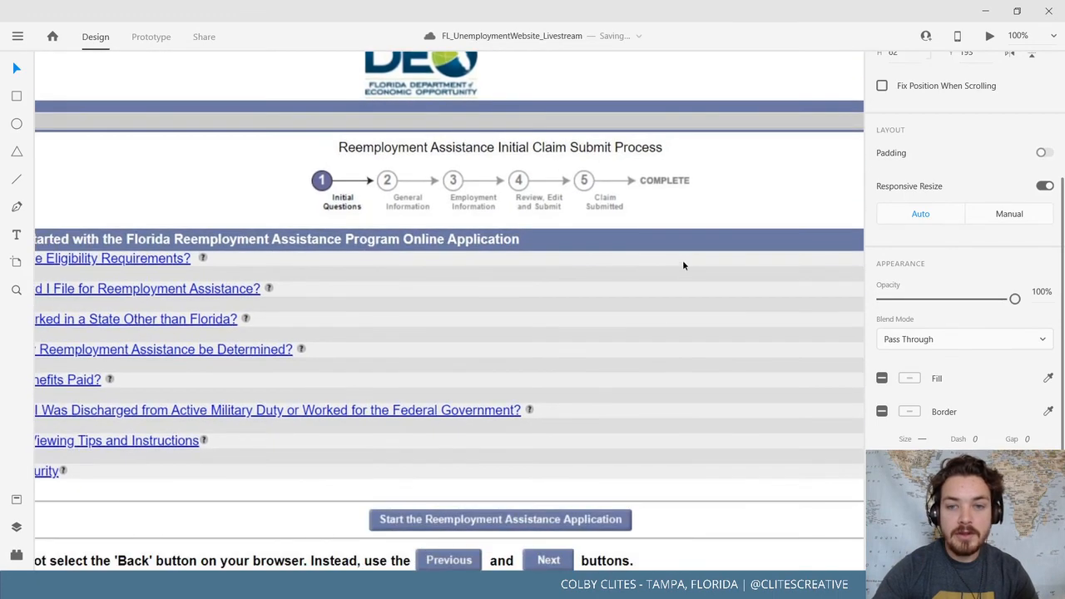
{"action": "scroll", "coordinate": [302, 546], "scroll_direction": "down", "scroll_amount": 3}
{"action": "scroll", "coordinate": [302, 547], "scroll_direction": "left", "scroll_amount": 2}
{"action": "scroll", "coordinate": [302, 547], "scroll_direction": "down", "scroll_amount": 6}
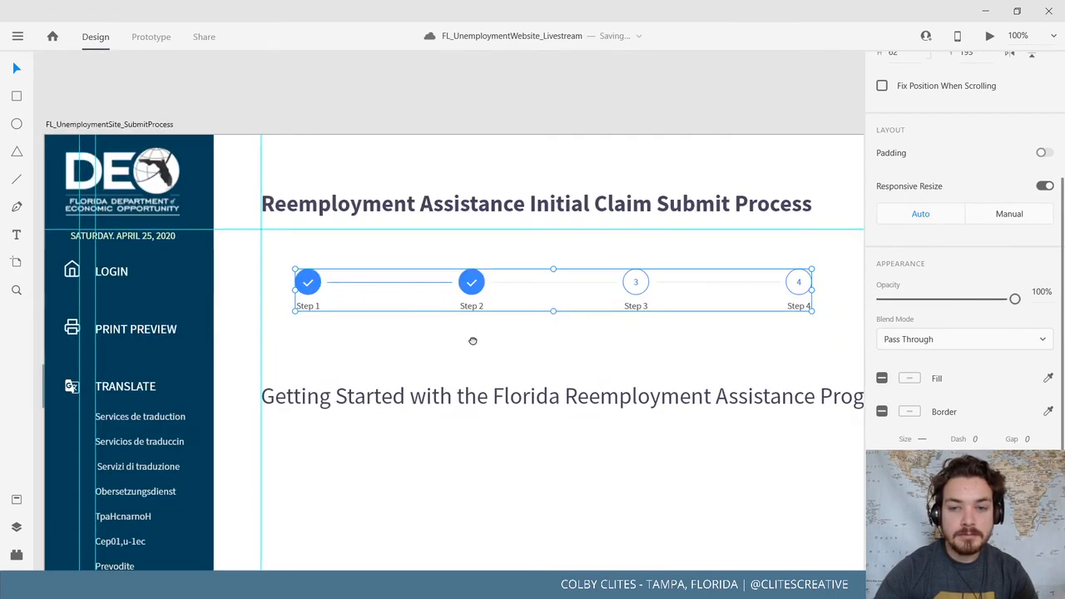
Ungroup the pasted stepper so its individual step markers and connecting lines can be edited separately
{"action": "scroll", "coordinate": [471, 340], "scroll_direction": "right", "scroll_amount": 2}
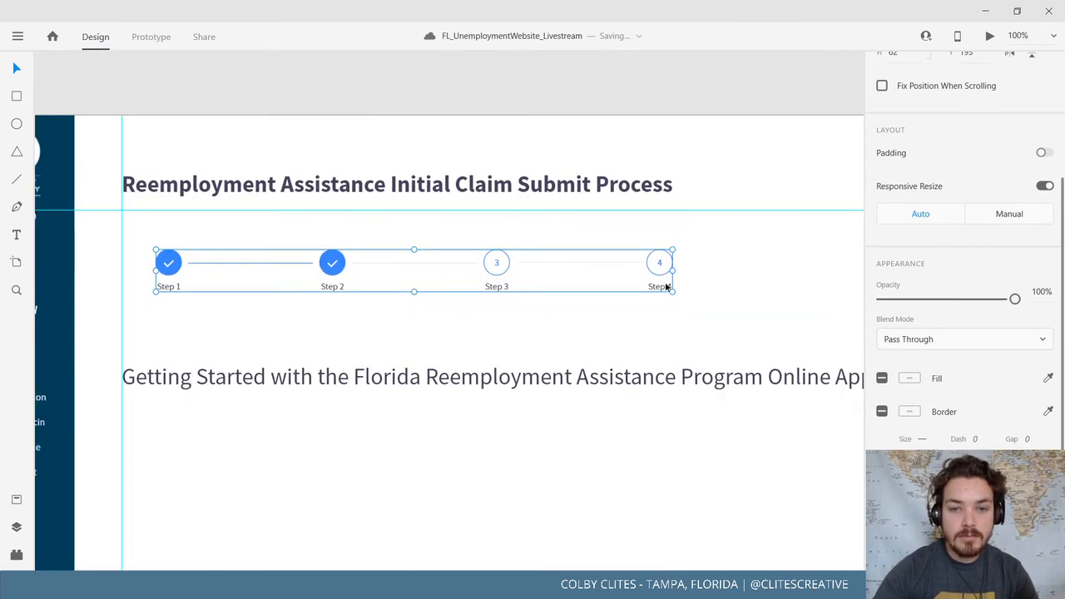
{"action": "right_click", "coordinate": [498, 277]}
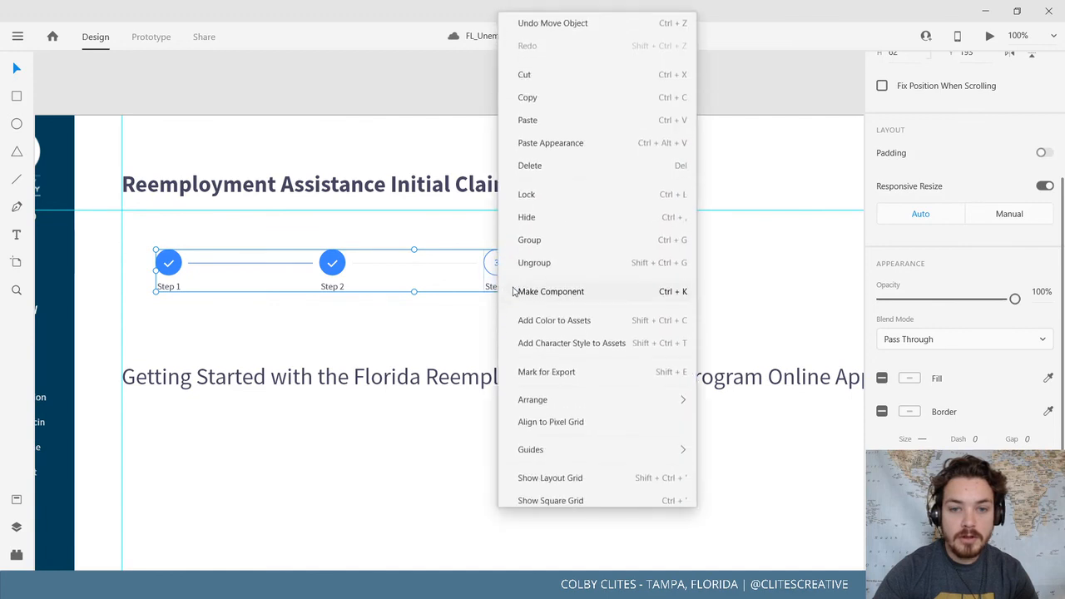
{"action": "left_click", "coordinate": [549, 257]}
{"action": "left_click", "coordinate": [354, 83]}
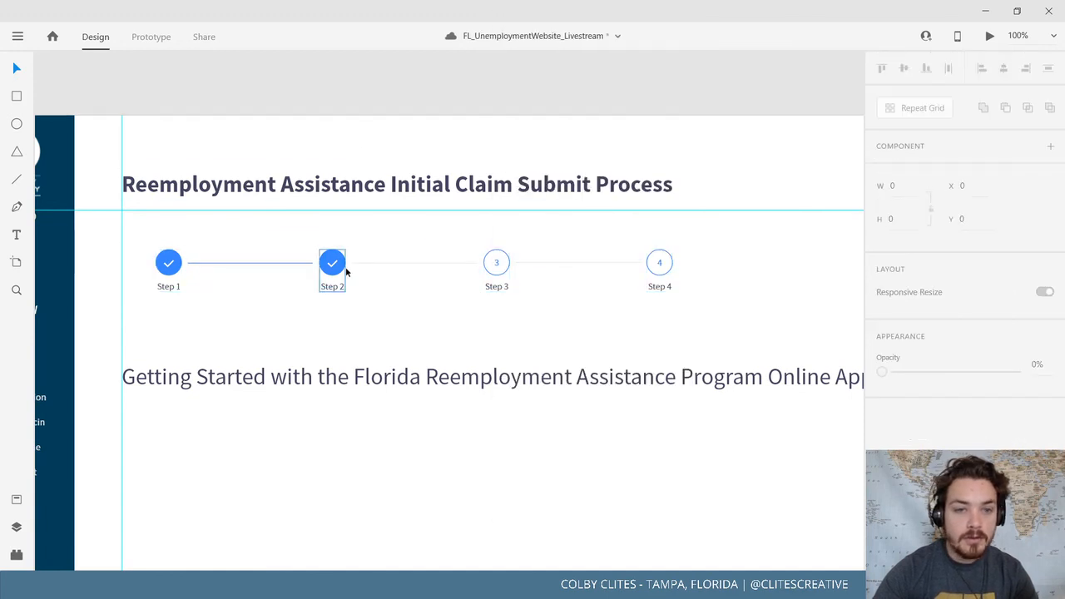
Recolor the checked Step 2 and Step 1 circles with the saved document color #03738C
{"action": "left_click", "coordinate": [342, 272]}
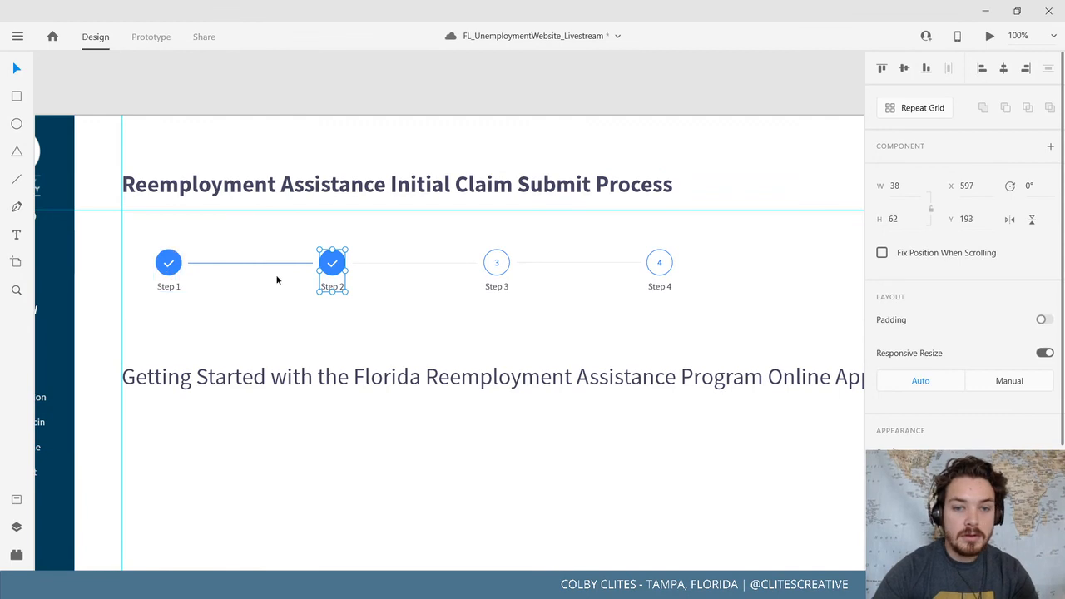
{"action": "double_click", "coordinate": [341, 273]}
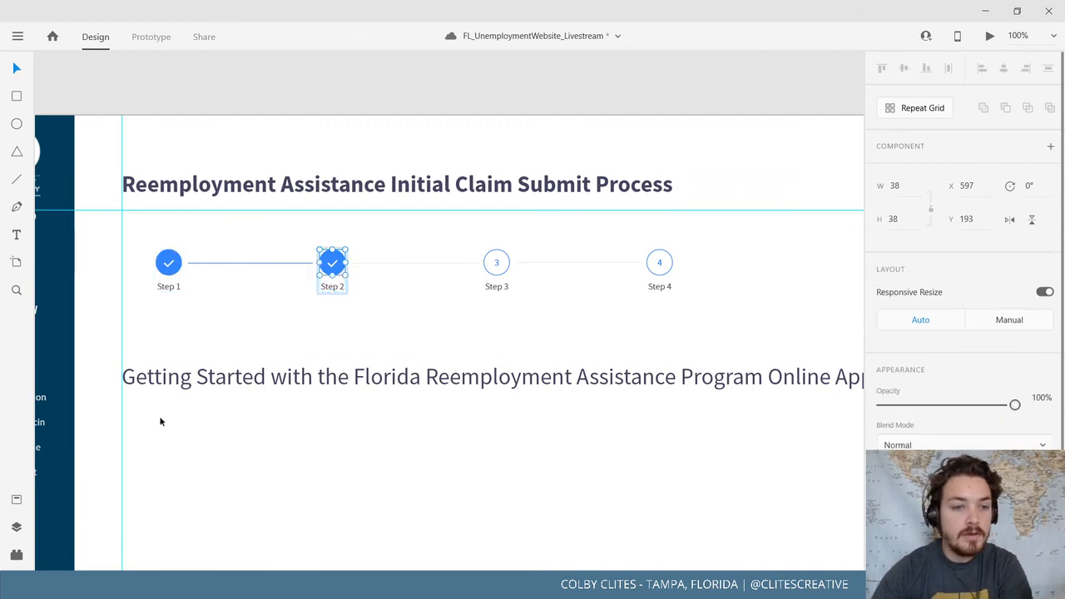
{"action": "left_click", "coordinate": [17, 500]}
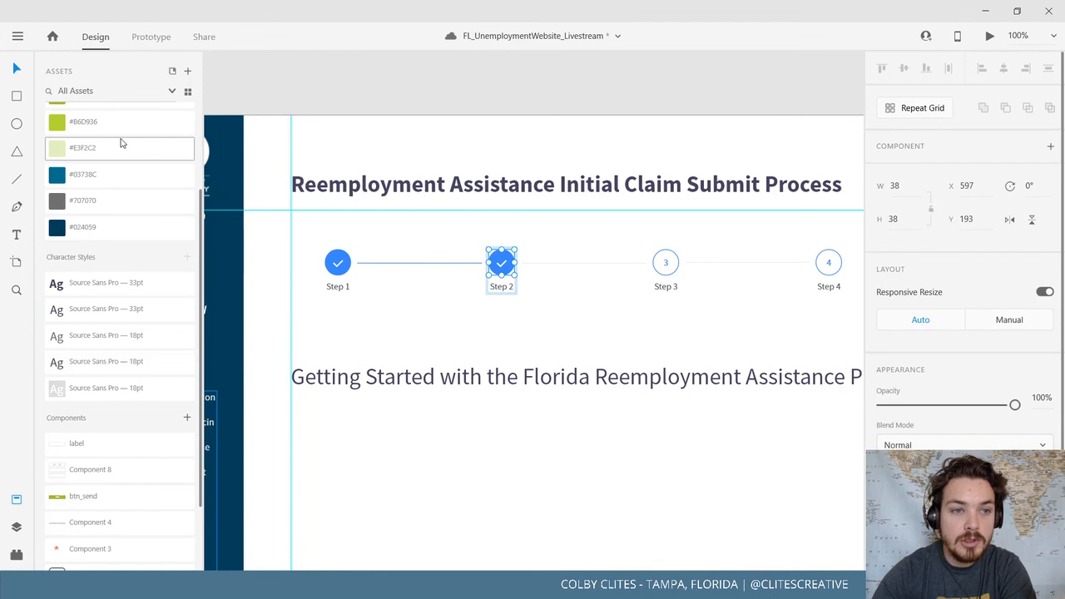
{"action": "left_click", "coordinate": [117, 173]}
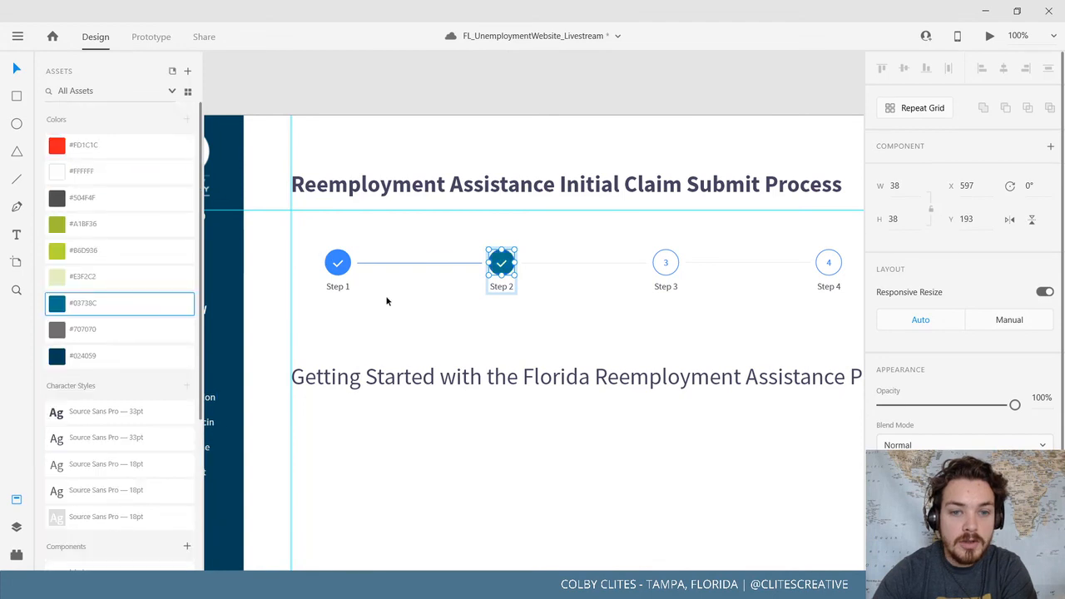
{"action": "left_click", "coordinate": [338, 263]}
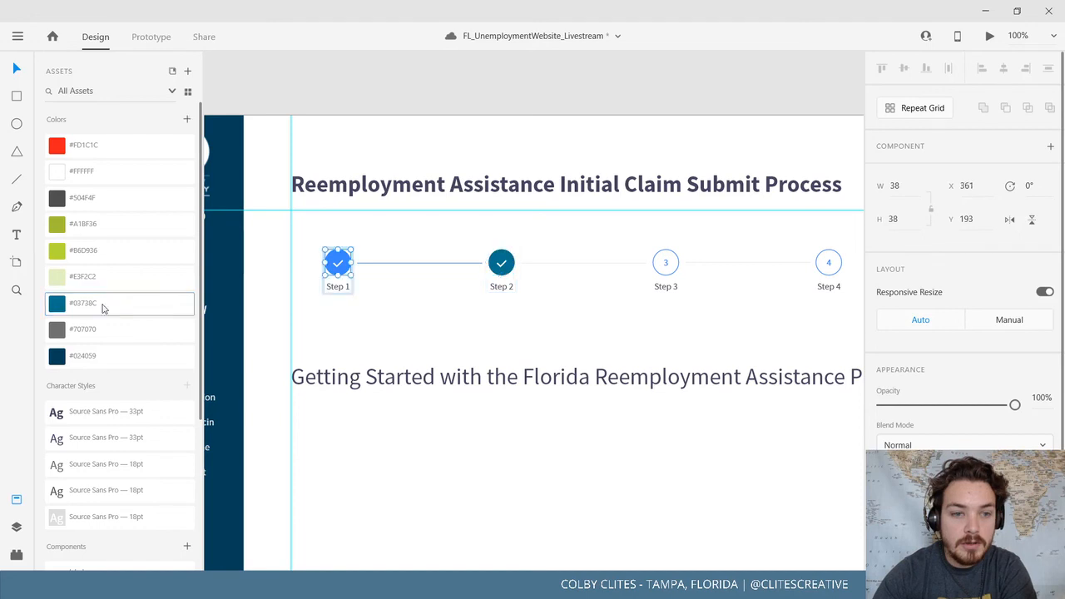
{"action": "left_click", "coordinate": [102, 309]}
Match the borders of the Step 3 and Step 4 circles to the teal sampled from the checked circles
{"action": "left_click", "coordinate": [666, 263]}
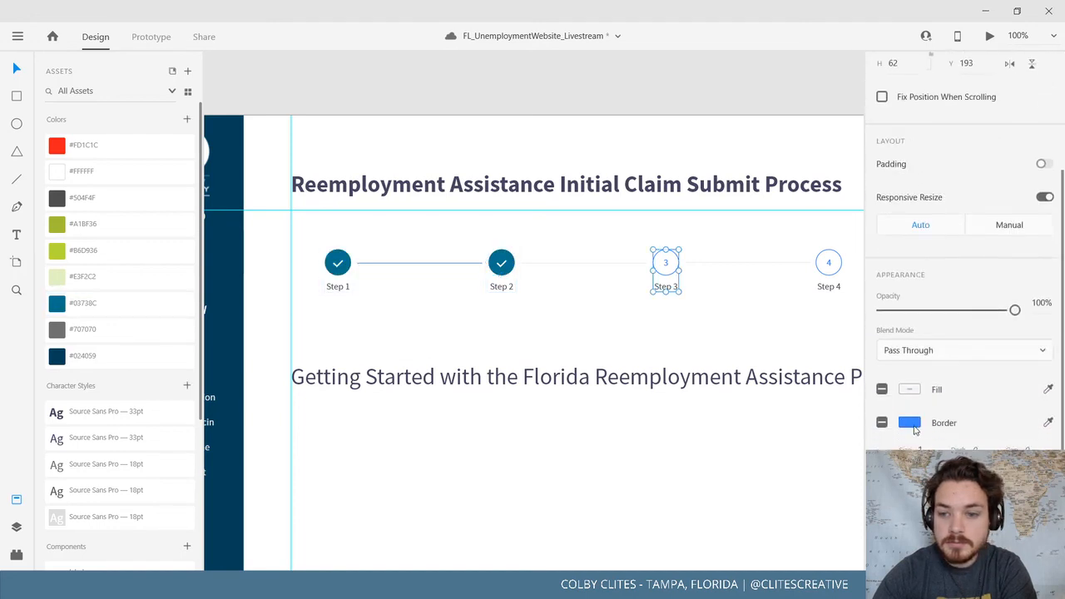
{"action": "left_click", "coordinate": [911, 423]}
{"action": "left_click", "coordinate": [1048, 422]}
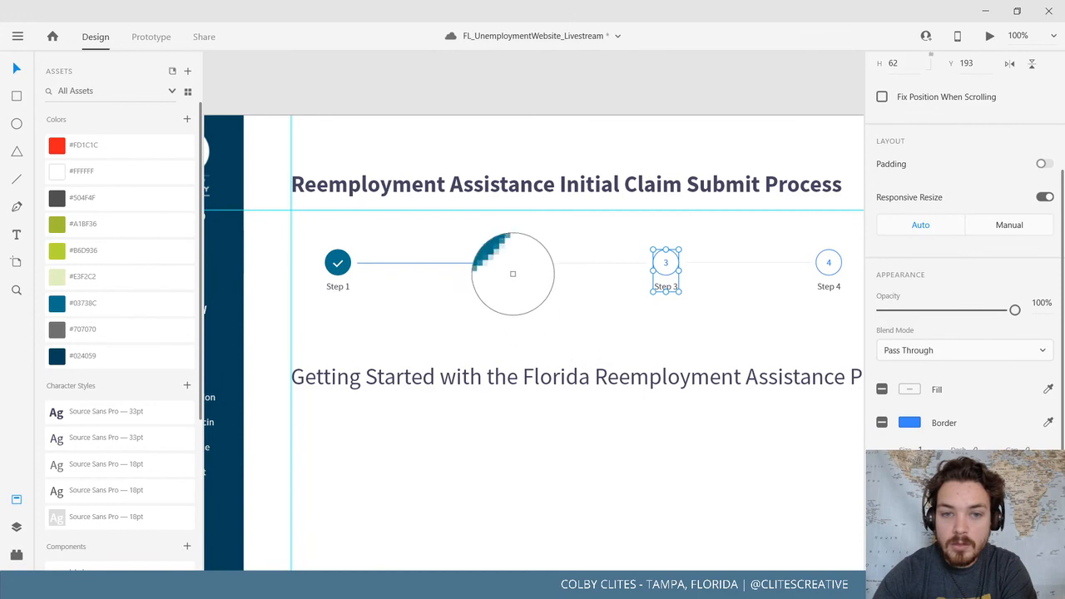
{"action": "left_click", "coordinate": [506, 266]}
{"action": "left_click", "coordinate": [665, 284]}
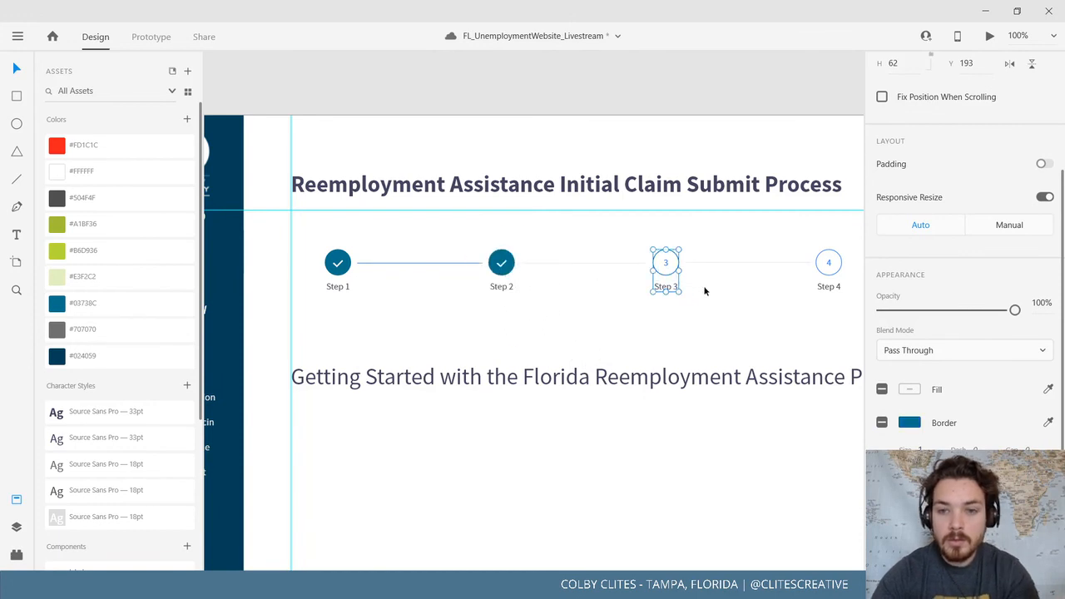
{"action": "left_click", "coordinate": [841, 267]}
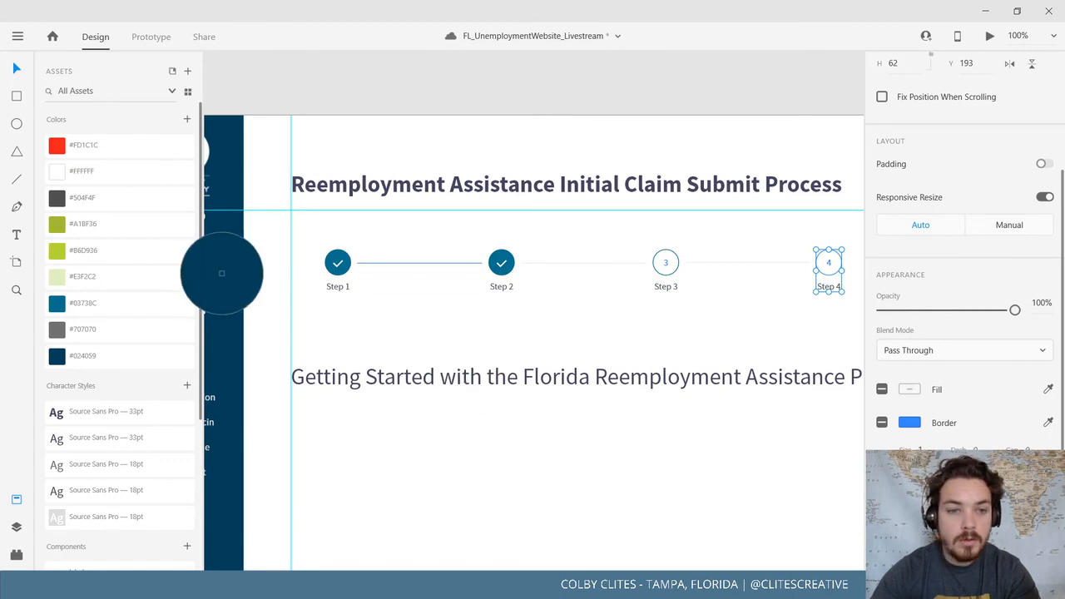
{"action": "left_click", "coordinate": [344, 269]}
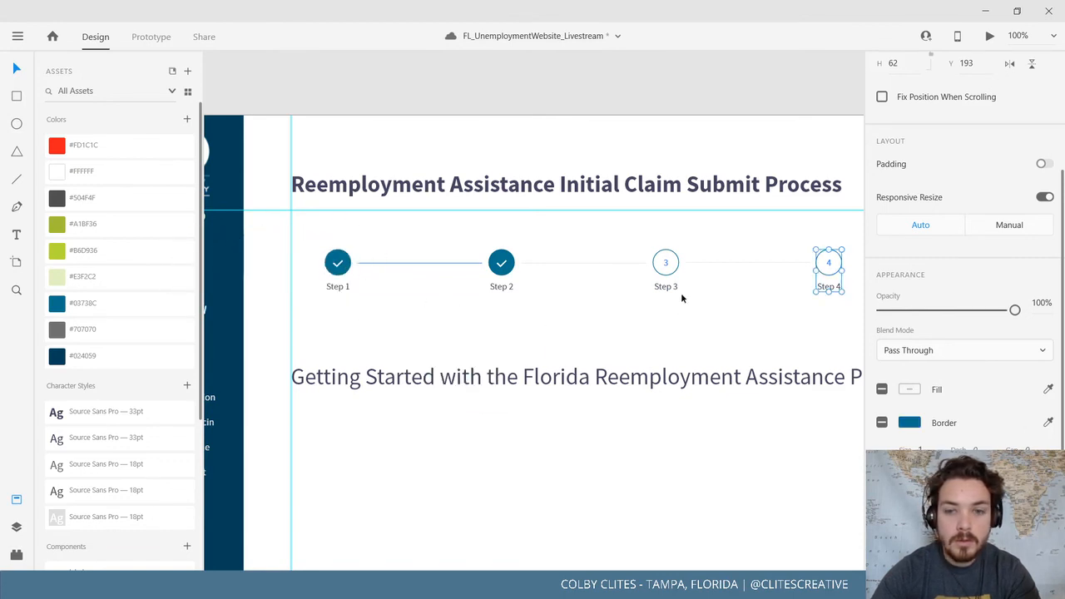
Apply the saved color #03738C to the numbers 3 and 4 inside their stepper circles
{"action": "double_click", "coordinate": [666, 263]}
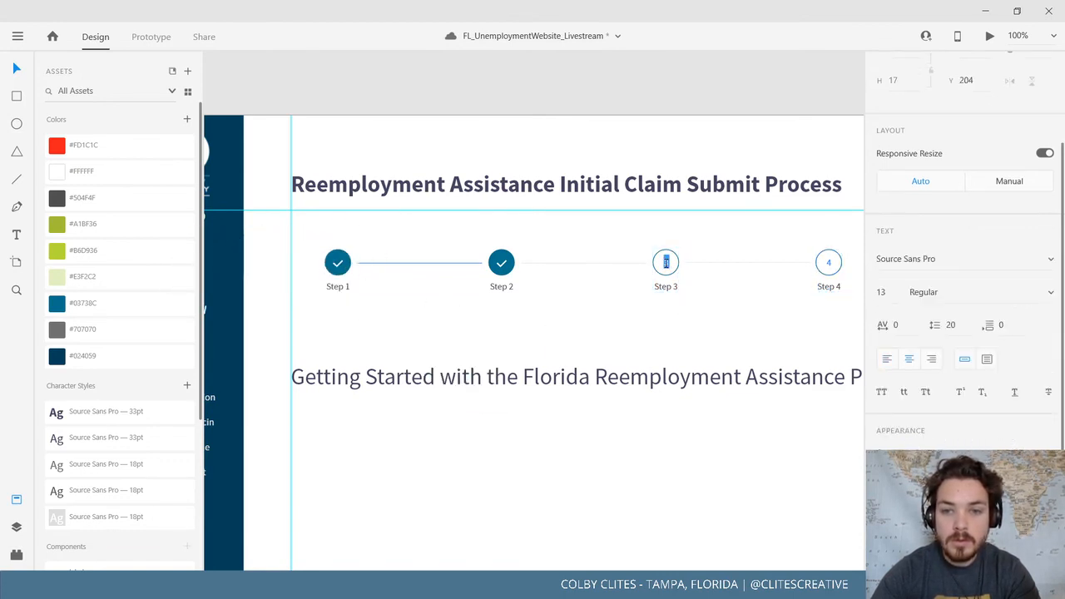
{"action": "left_click", "coordinate": [159, 301]}
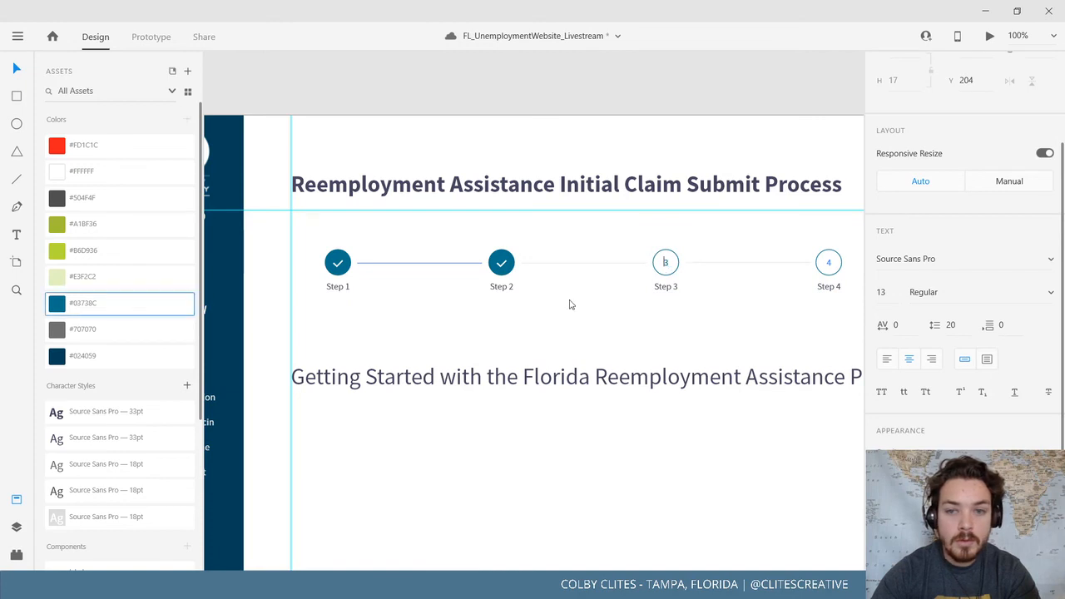
{"action": "left_click", "coordinate": [829, 266]}
{"action": "double_click", "coordinate": [829, 267]}
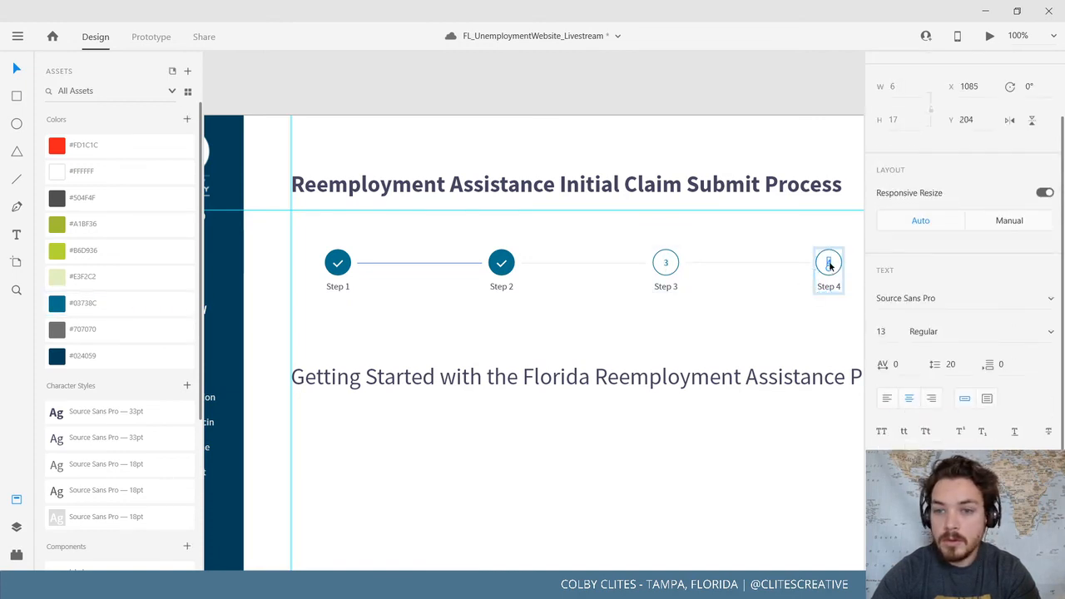
{"action": "double_click", "coordinate": [830, 264]}
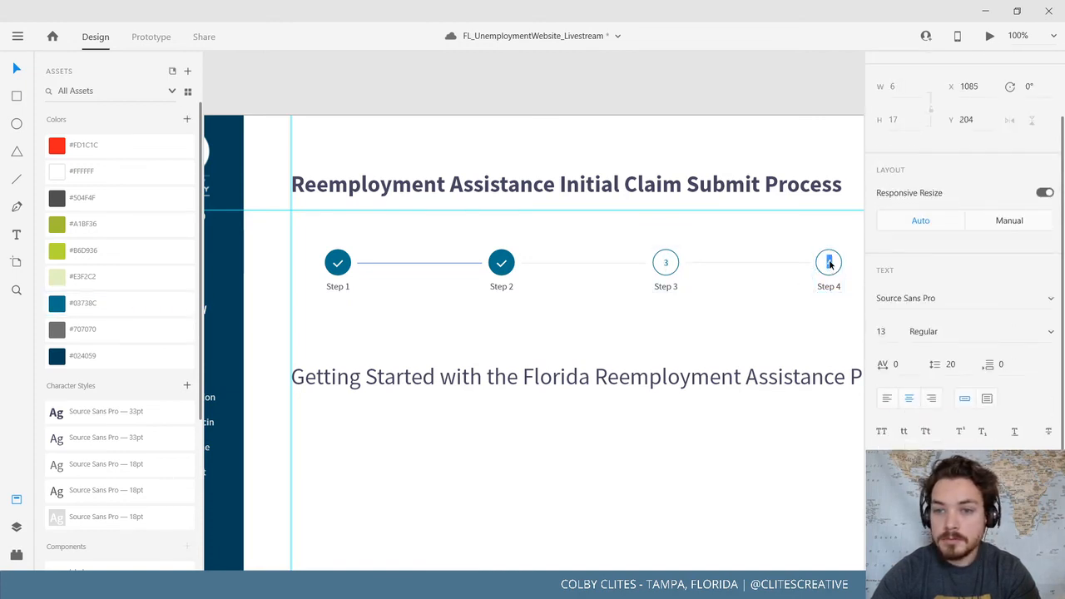
{"action": "left_click", "coordinate": [112, 301]}
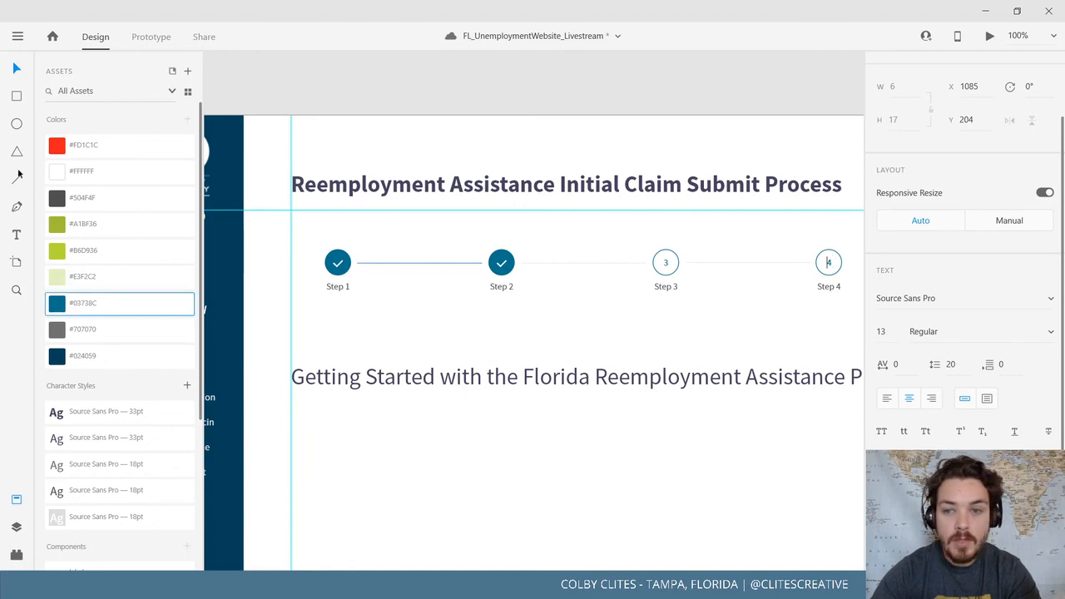
{"action": "left_click", "coordinate": [445, 121]}
{"action": "left_click_drag", "start_coordinate": [735, 330], "coordinate": [542, 310]}
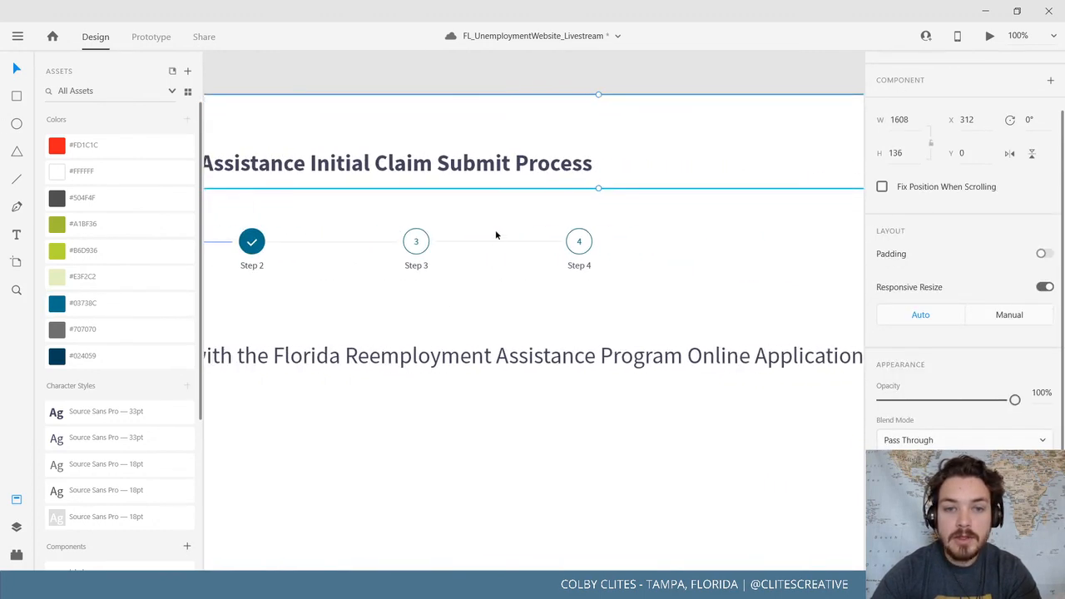
{"action": "left_click", "coordinate": [499, 241]}
{"action": "left_click", "coordinate": [580, 261], "text": "shift"}
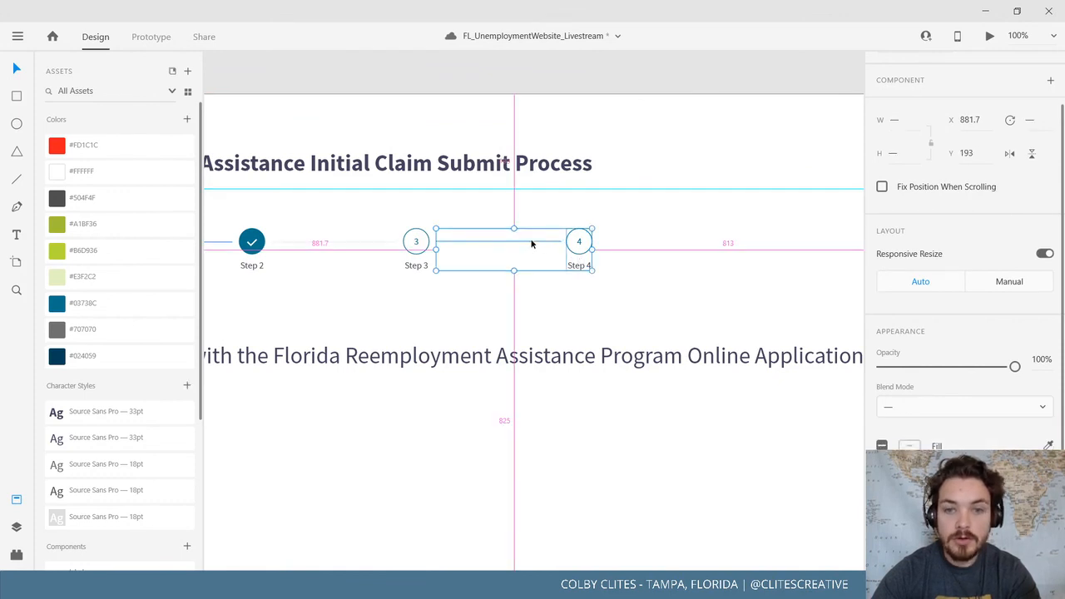
{"action": "left_click", "coordinate": [638, 247]}
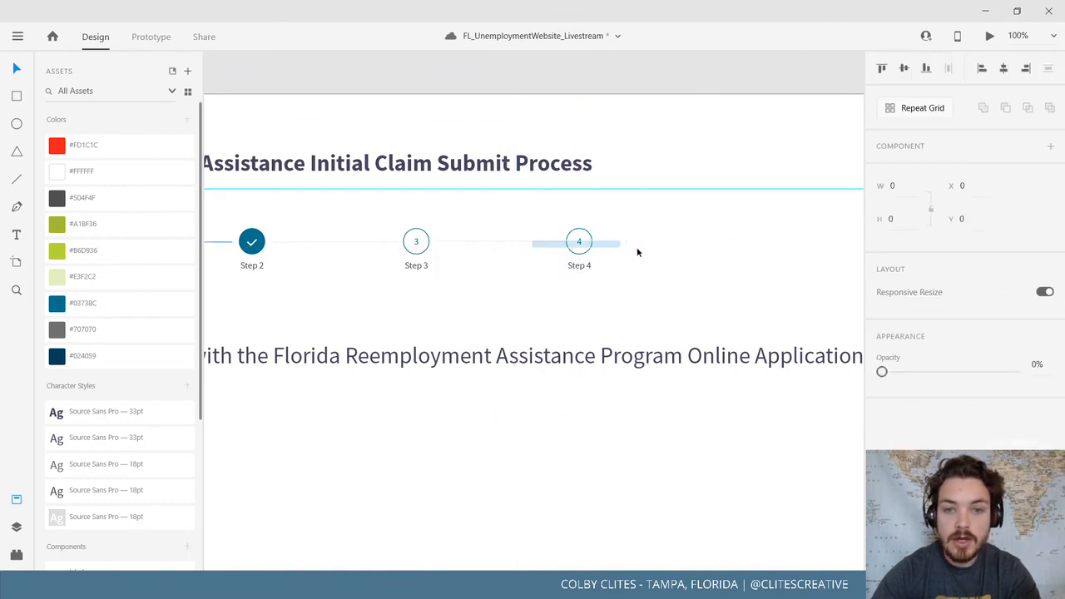
{"action": "left_click", "coordinate": [498, 242]}
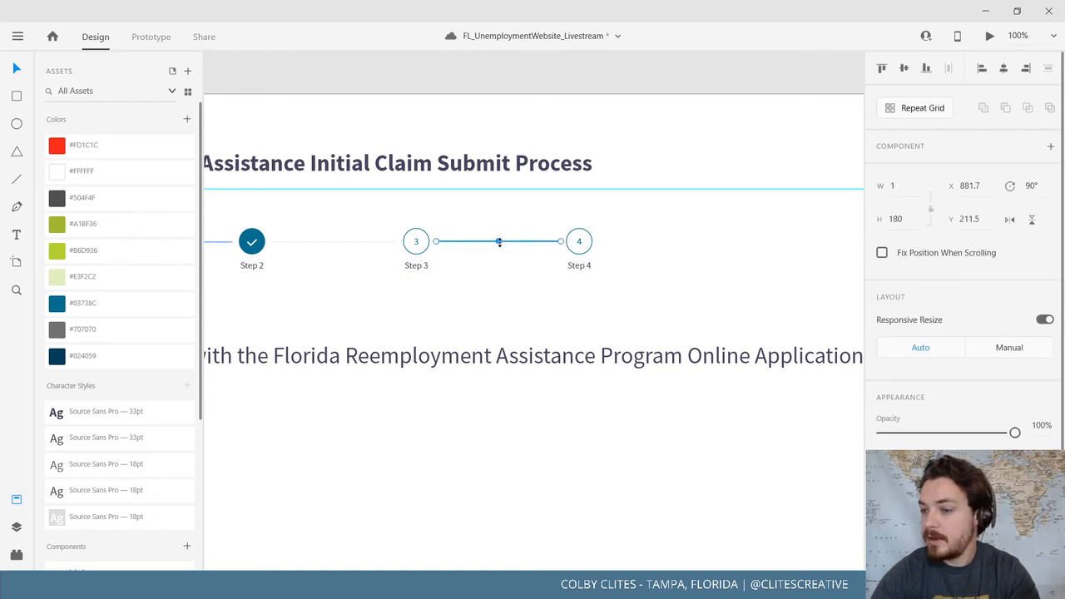
{"action": "left_click", "coordinate": [581, 255], "text": "shift"}
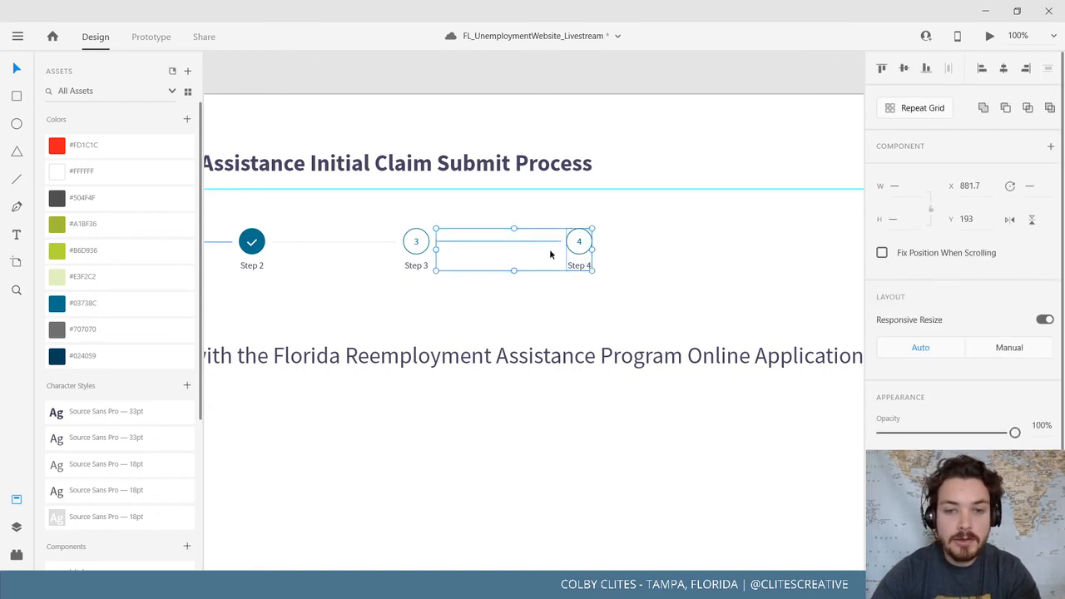
{"action": "left_click", "coordinate": [530, 239]}
{"action": "left_click", "coordinate": [613, 252]}
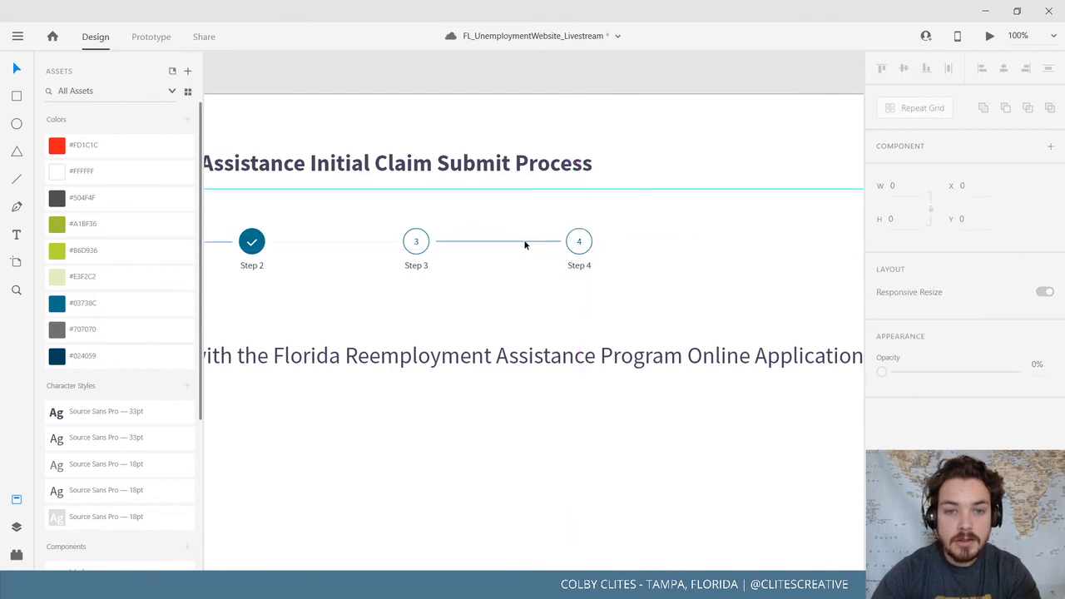
Duplicate the Step 4 marker with its preceding connector line and place the copy beyond Step 4, the marker at about X 1313
{"action": "left_click_drag", "start_coordinate": [524, 240], "coordinate": [688, 248]}
{"action": "left_click", "coordinate": [586, 252]}
{"action": "key", "text": "alt"}
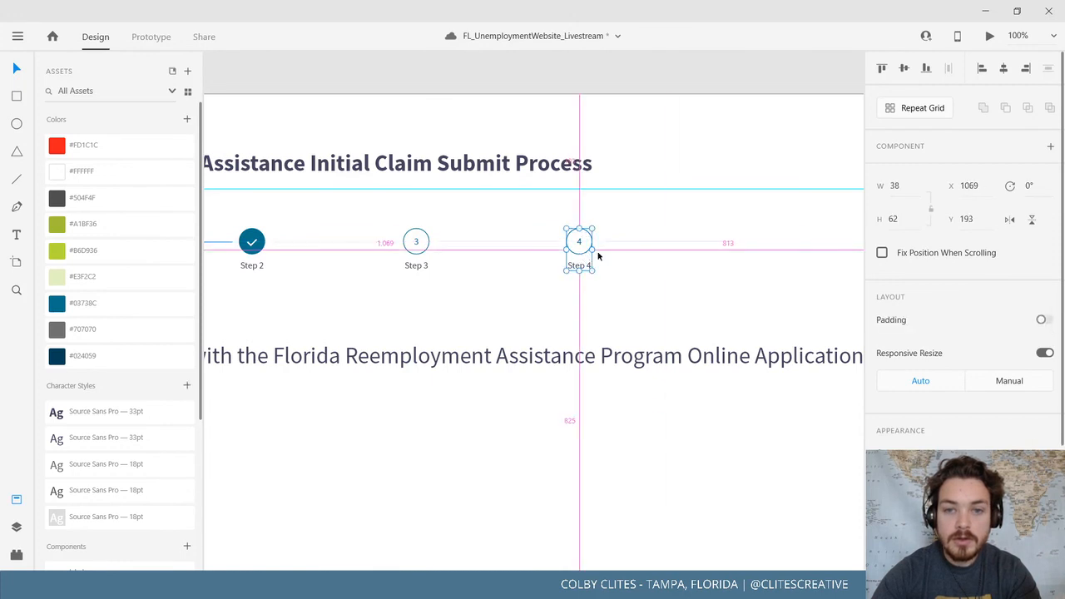
{"action": "left_click_drag", "start_coordinate": [598, 256], "coordinate": [748, 260]}
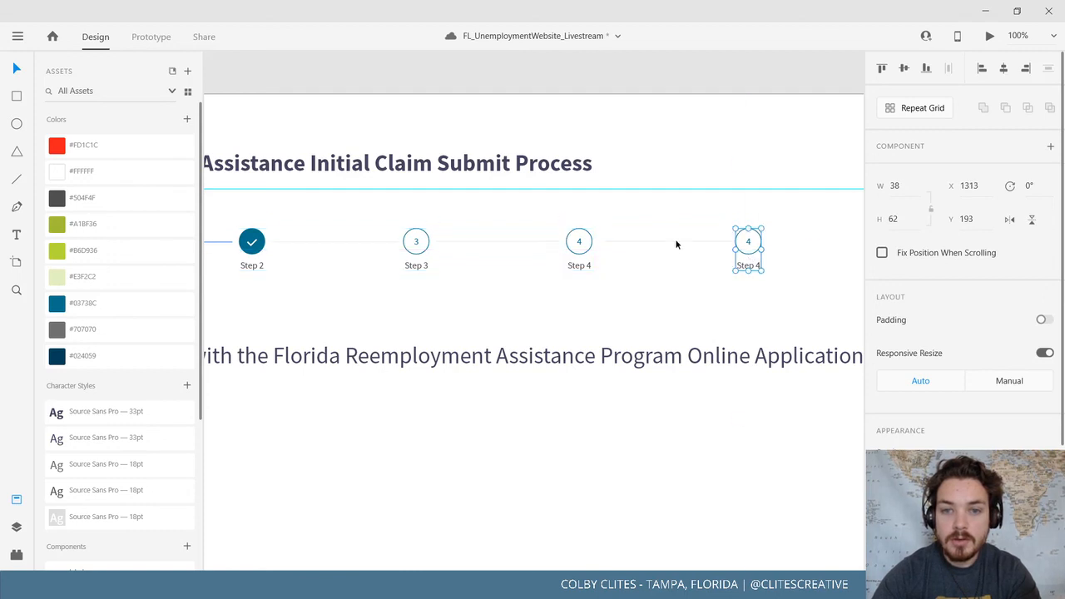
{"action": "key", "text": "Escape"}
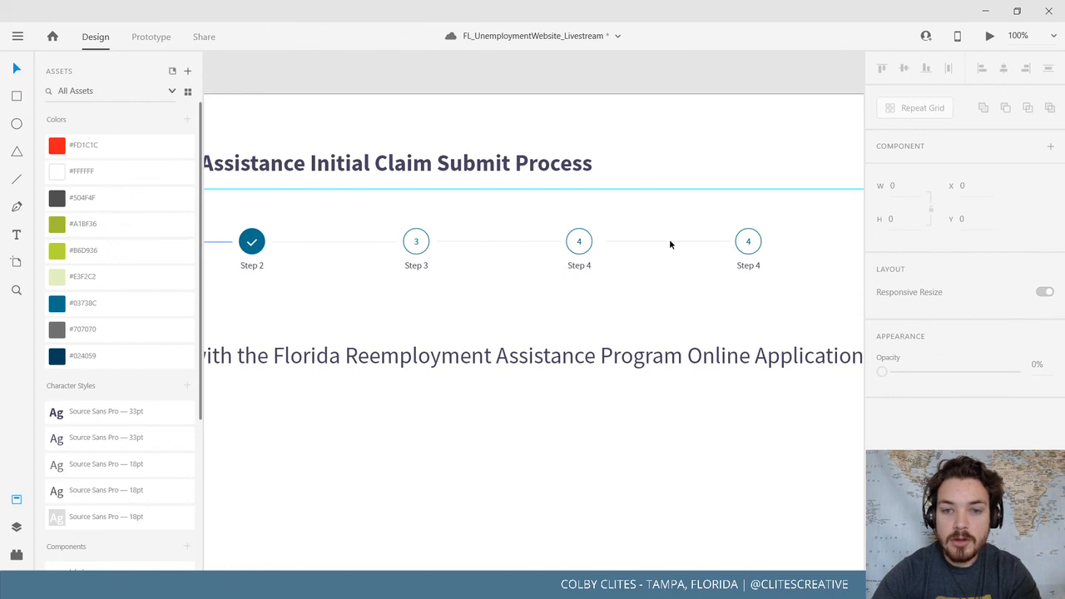
Move the copied connector line and marker together closer to Step 4, with the pair at X 1116.7, Y 193
{"action": "left_click", "coordinate": [670, 242]}
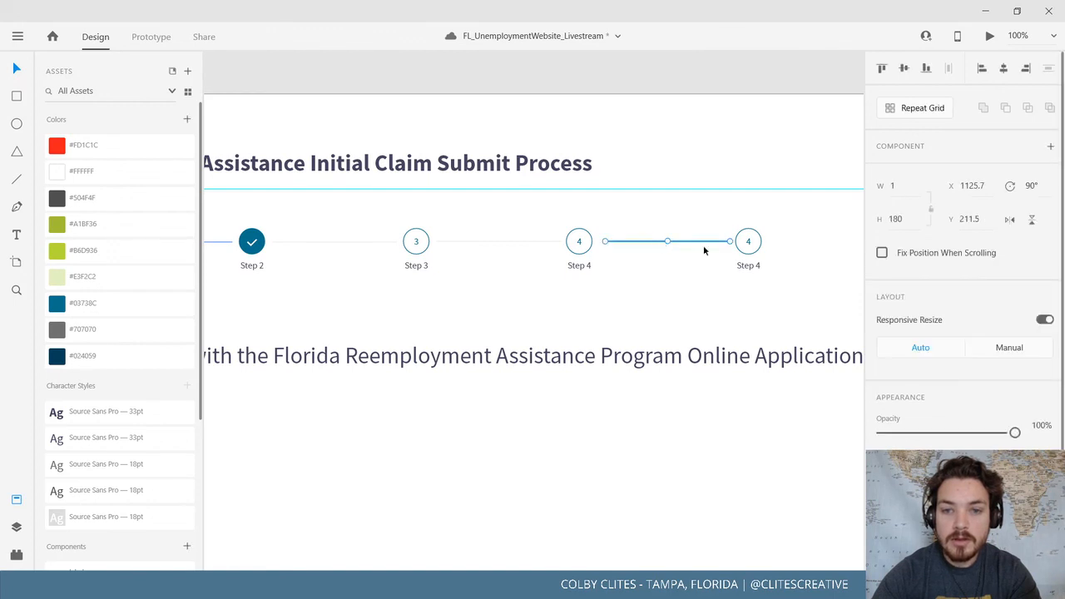
{"action": "left_click", "coordinate": [745, 255], "text": "shift"}
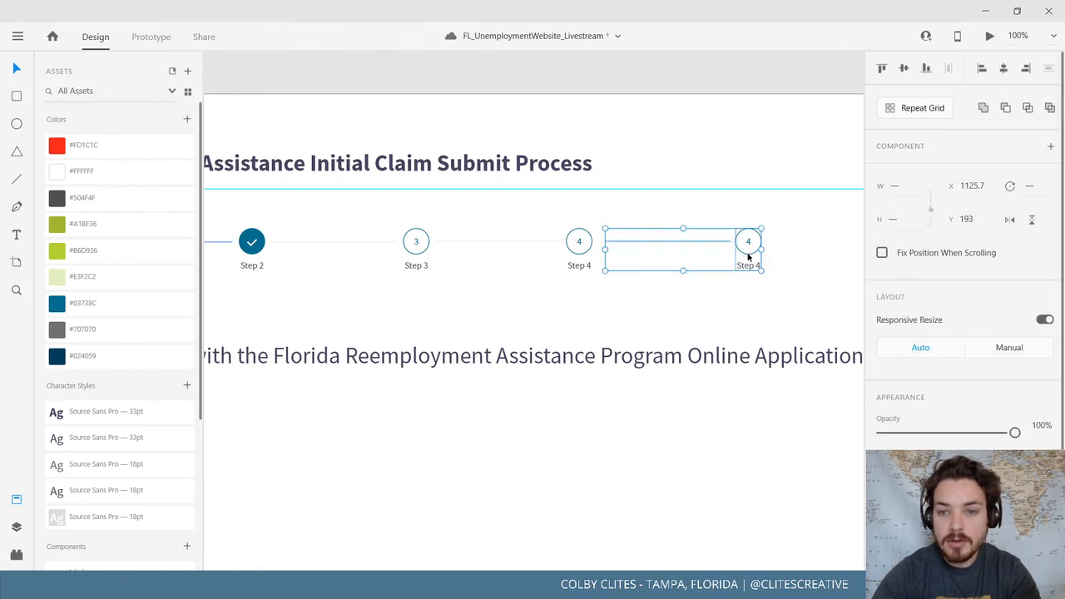
{"action": "left_click_drag", "start_coordinate": [747, 256], "coordinate": [742, 256]}
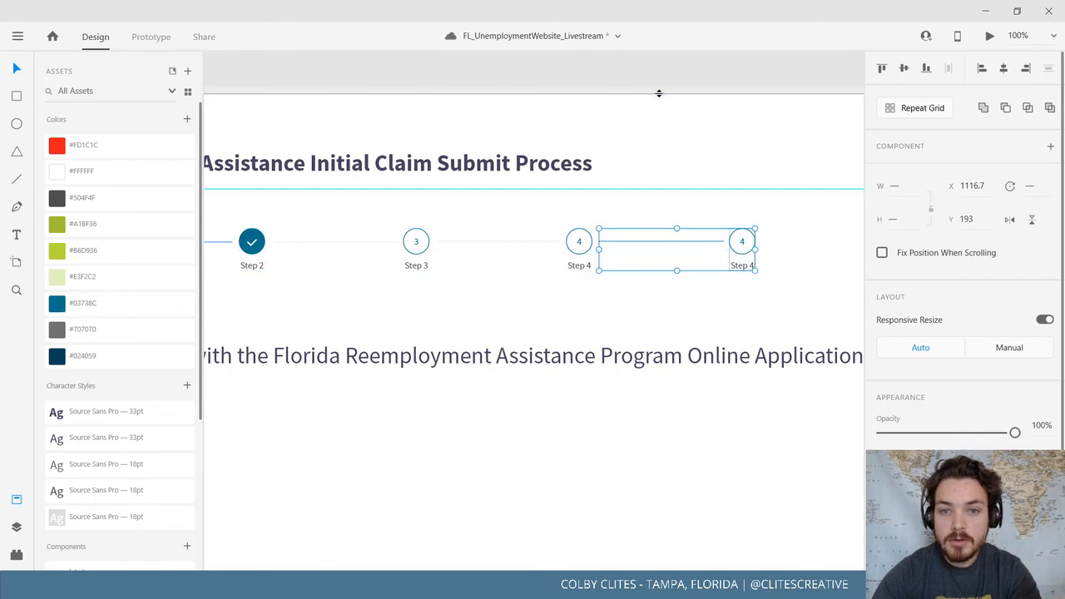
Change the number in the copied marker's circle to 5 and its label to "Step 5"
{"action": "left_click", "coordinate": [742, 244]}
{"action": "double_click", "coordinate": [743, 244]}
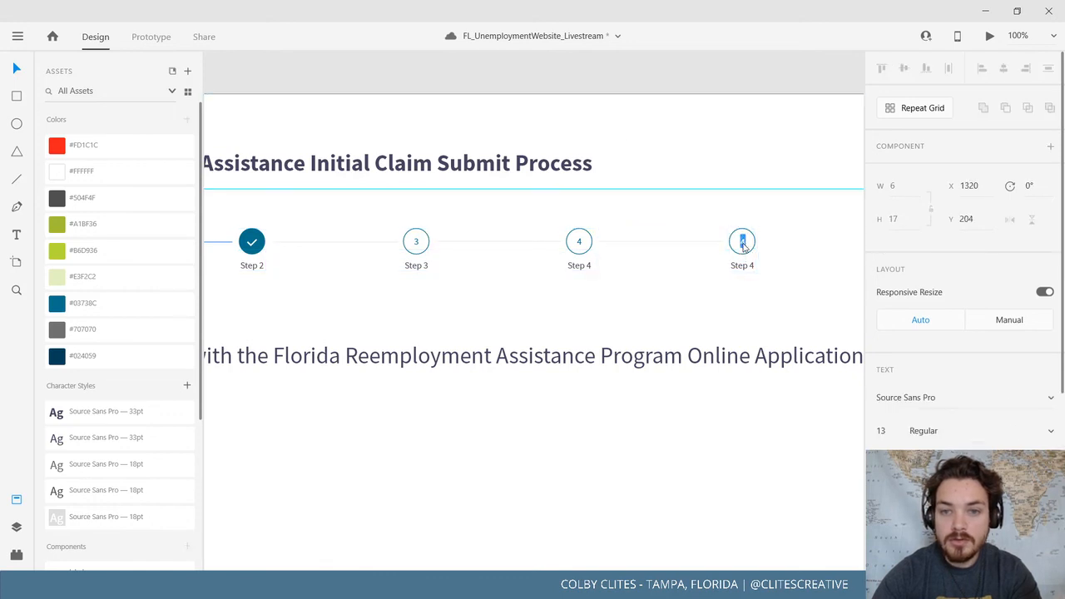
{"action": "type", "text": "5"}
{"action": "left_click", "coordinate": [751, 267]}
{"action": "double_click", "coordinate": [753, 266]}
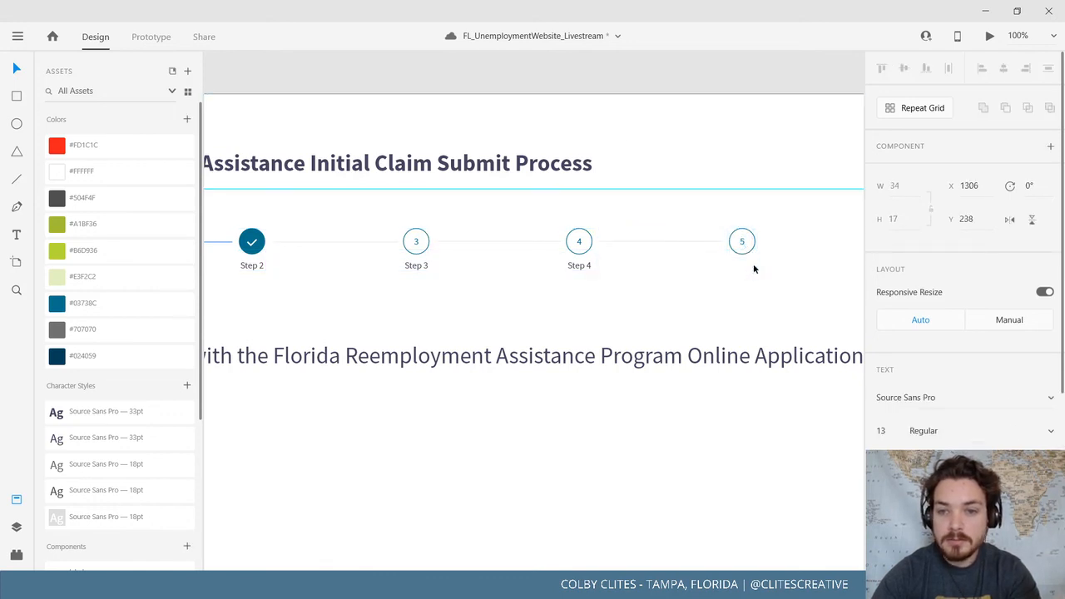
{"action": "left_click", "coordinate": [754, 266]}
{"action": "type", "text": "5"}
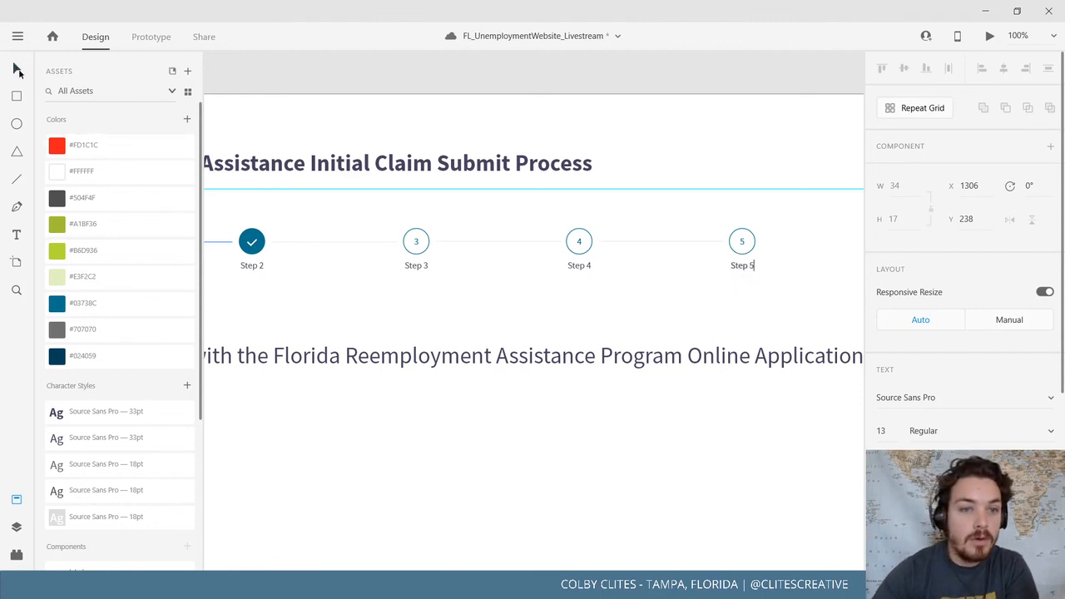
{"action": "left_click", "coordinate": [424, 84]}
{"action": "left_click", "coordinate": [16, 500]}
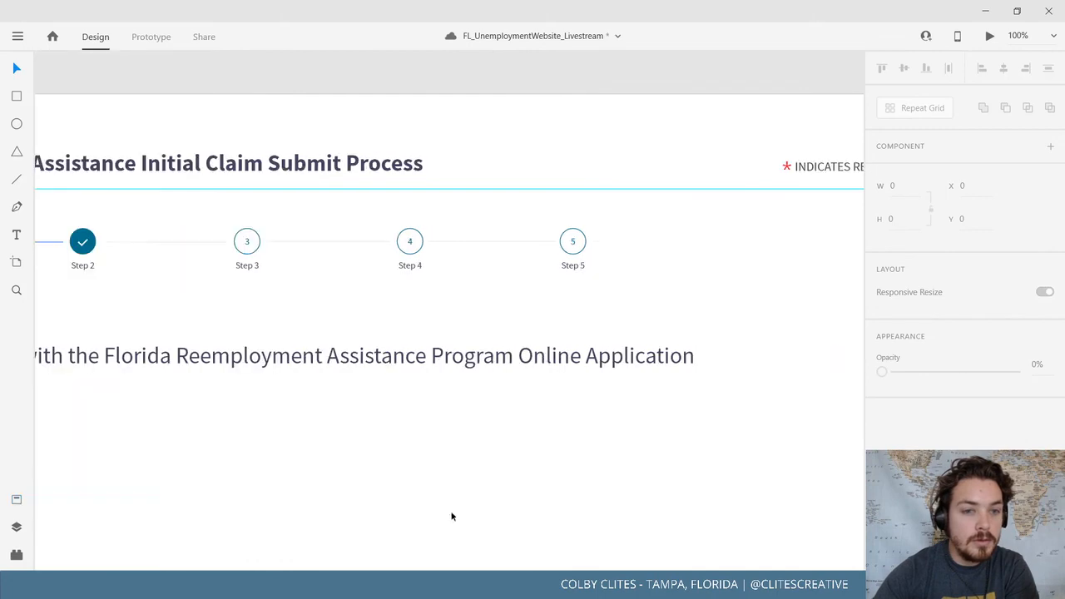
{"action": "key", "text": "ctrl+minus"}
{"action": "key", "text": "ctrl+minus"}
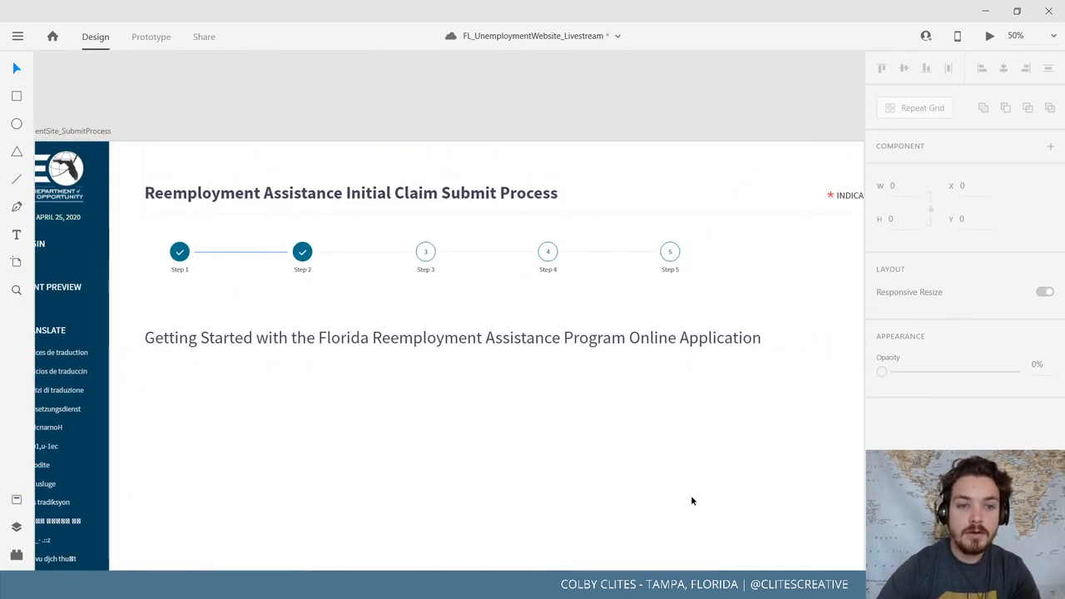
Delete the filled checkmark circle from the Step 2 marker, keeping its label
{"action": "left_click_drag", "start_coordinate": [317, 343], "coordinate": [471, 350]}
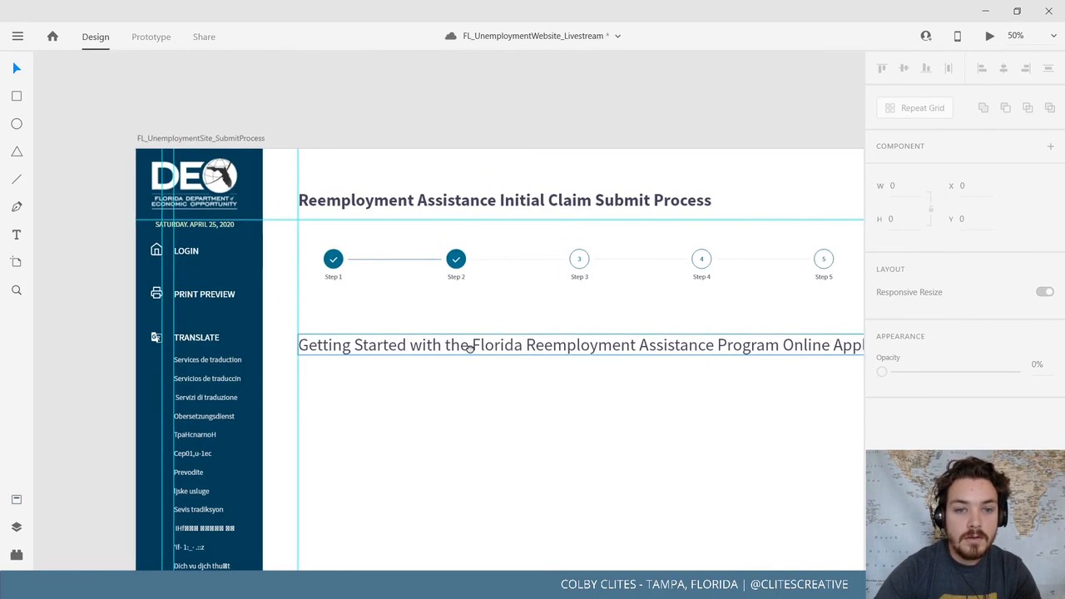
{"action": "left_click", "coordinate": [332, 264]}
{"action": "left_click_drag", "start_coordinate": [319, 292], "coordinate": [469, 319]}
{"action": "scroll", "coordinate": [514, 315], "scroll_direction": "up", "scroll_amount": 5}
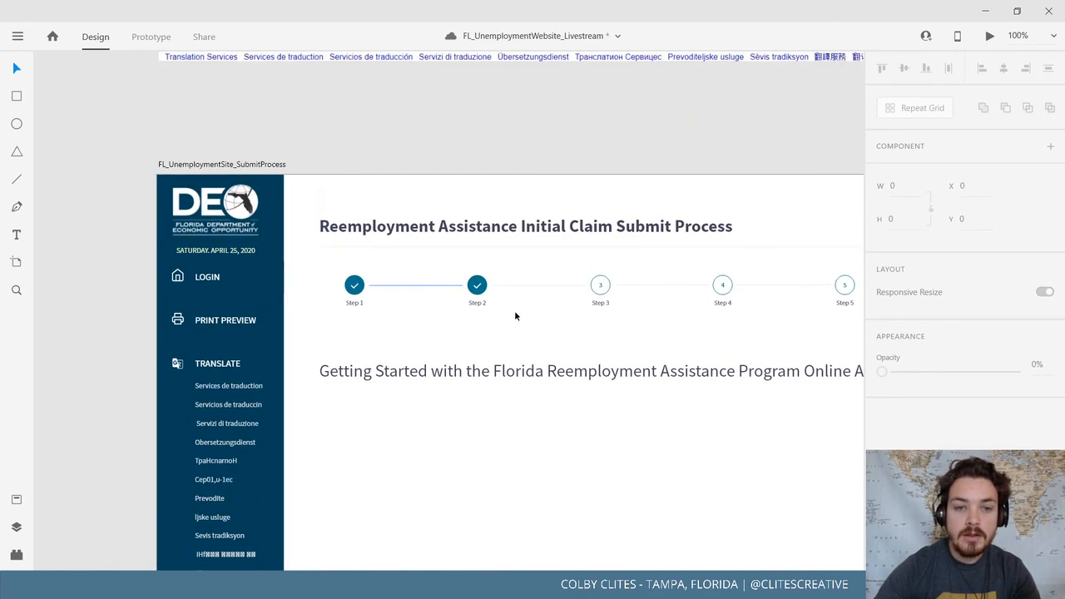
{"action": "left_click", "coordinate": [748, 280]}
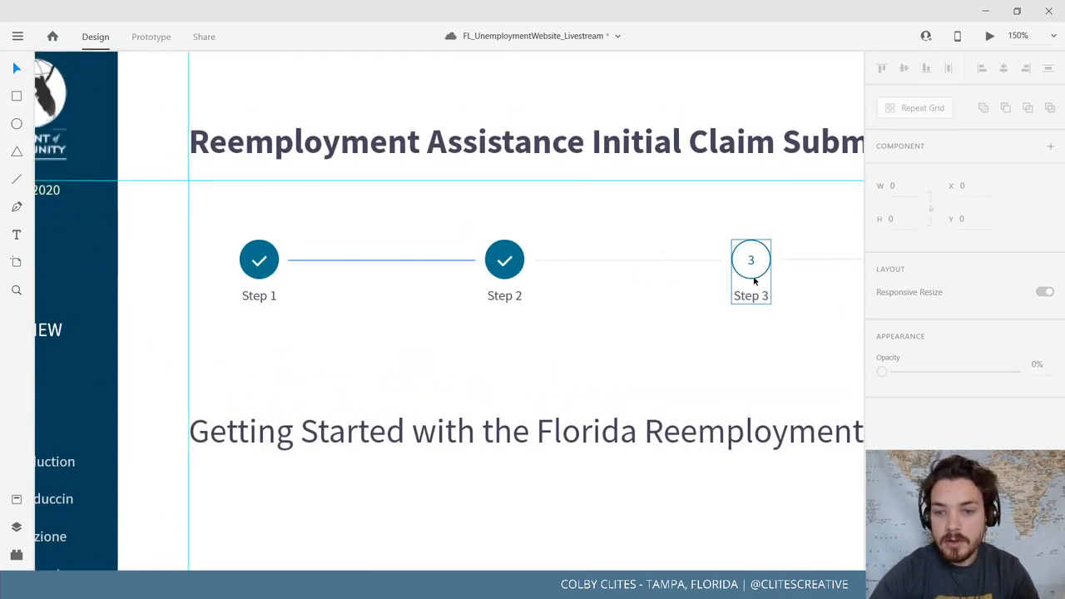
{"action": "left_click", "coordinate": [504, 266]}
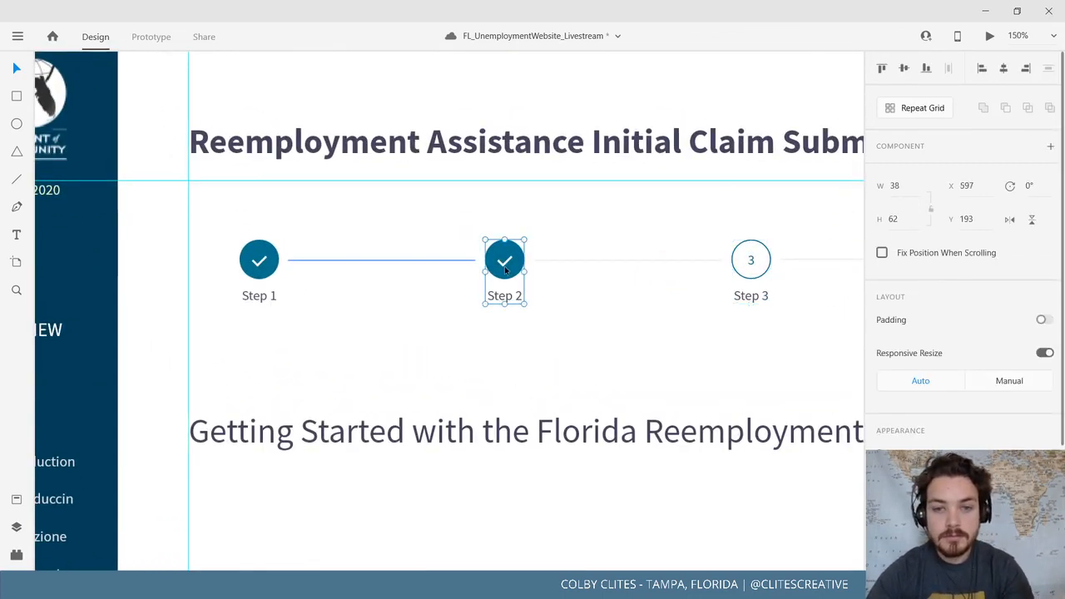
{"action": "double_click", "coordinate": [504, 266]}
{"action": "key", "text": "Delete"}
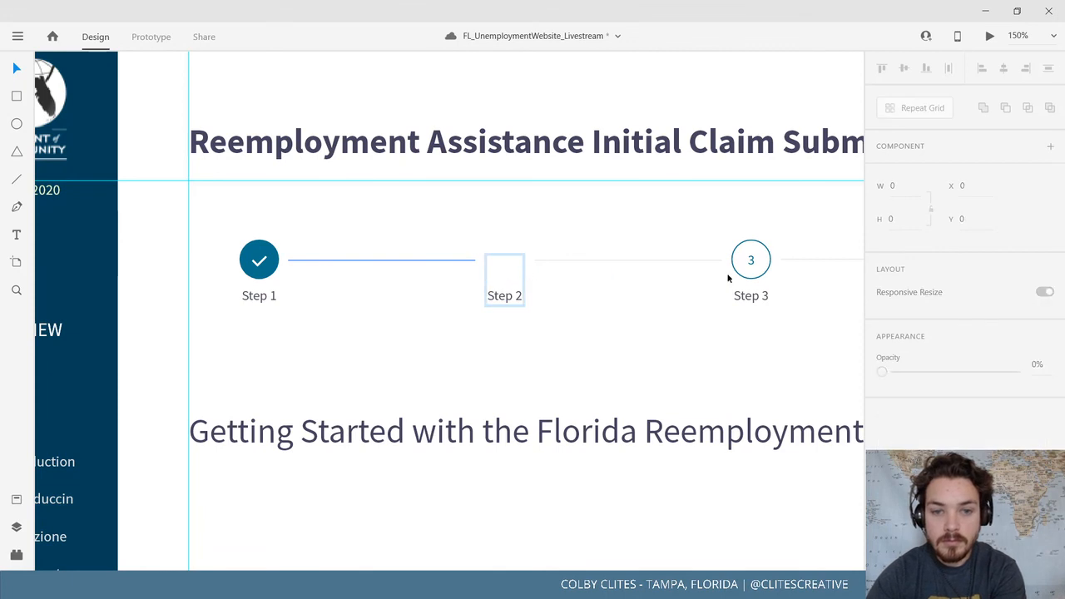
Duplicate the Step 3 marker's outlined circle and place the copy above the "Step 2" label at X 599, Y 193
{"action": "left_click", "coordinate": [746, 282]}
{"action": "double_click", "coordinate": [746, 281]}
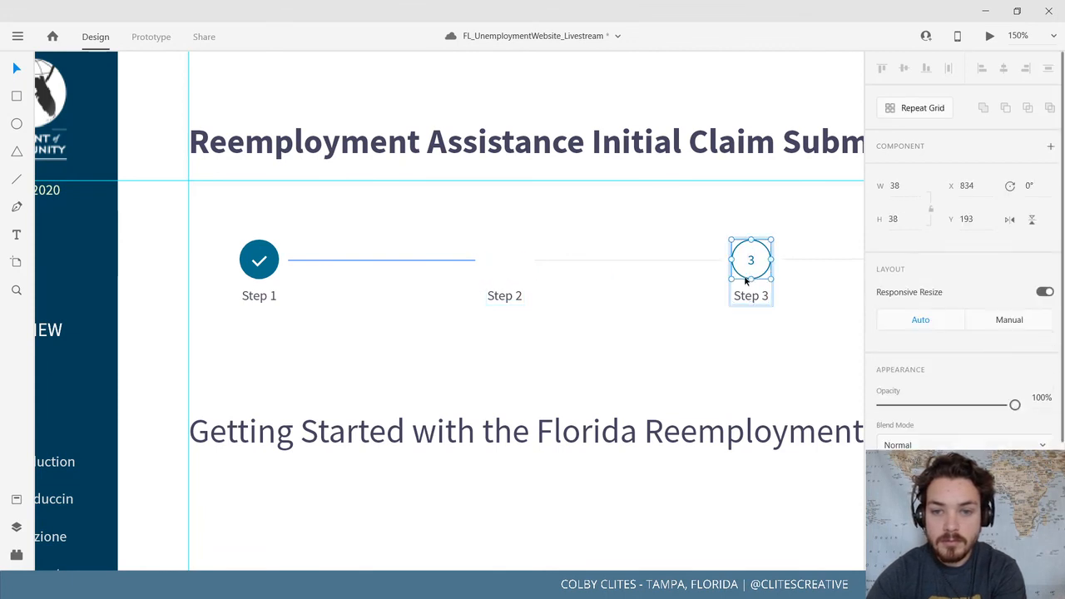
{"action": "key", "text": "alt"}
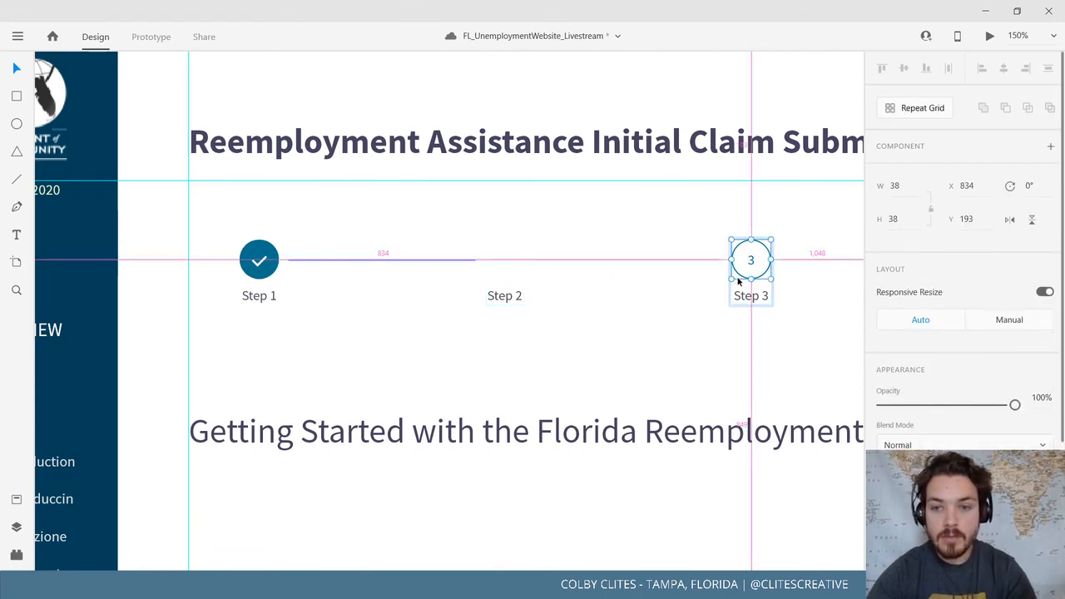
{"action": "left_click_drag", "start_coordinate": [738, 276], "coordinate": [493, 271]}
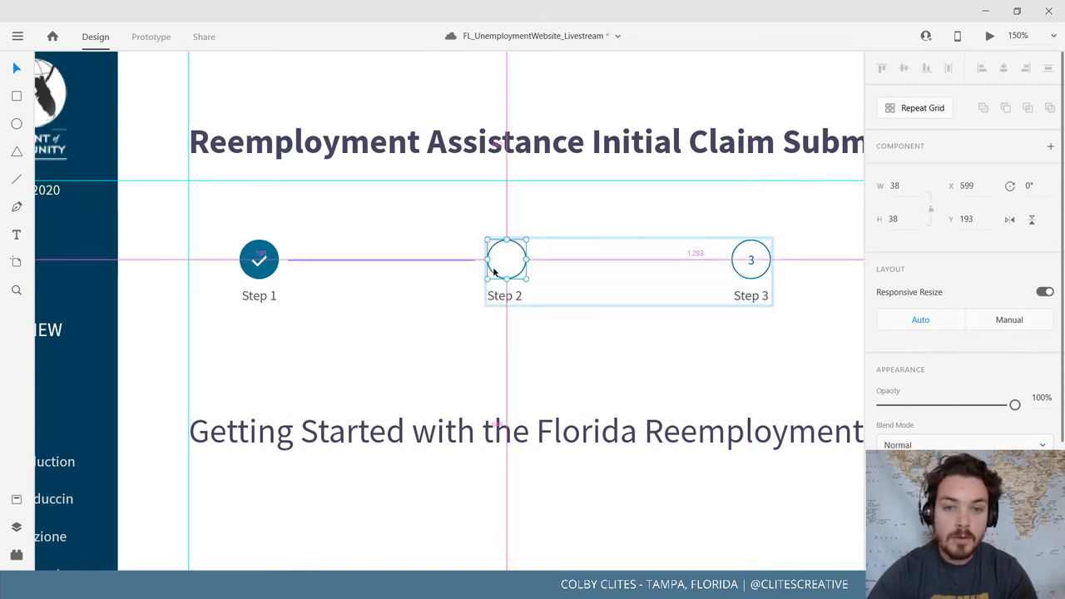
{"action": "left_click", "coordinate": [344, 229]}
Duplicate the number 3 into the empty Step 2 circle at X 615, Y 204, and change the copy to 2
{"action": "double_click", "coordinate": [751, 261]}
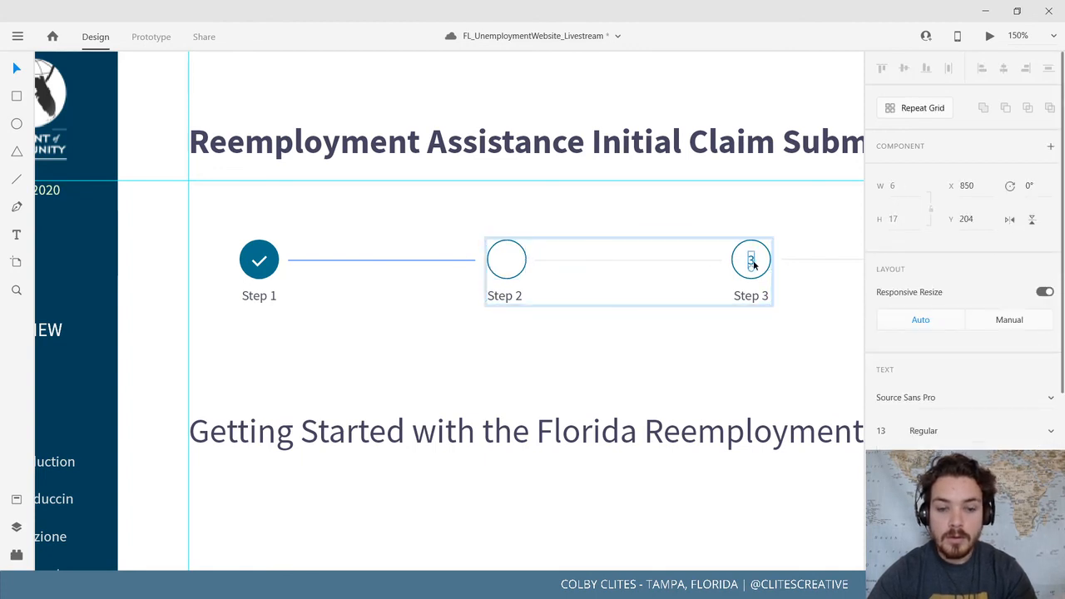
{"action": "left_click_drag", "start_coordinate": [753, 263], "coordinate": [509, 261]}
{"action": "double_click", "coordinate": [506, 260]}
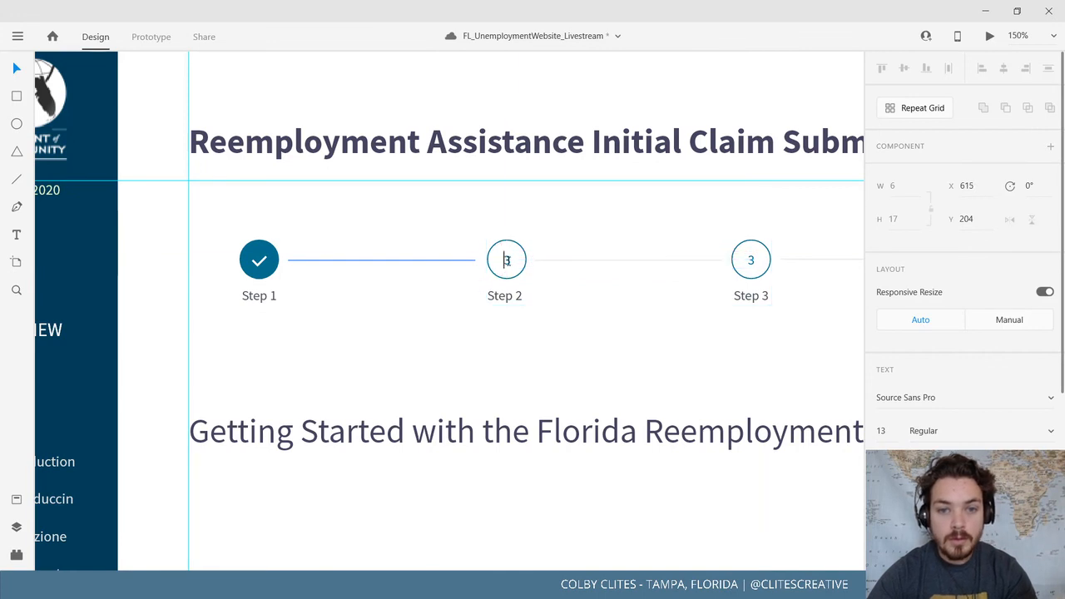
{"action": "type", "text": "2"}
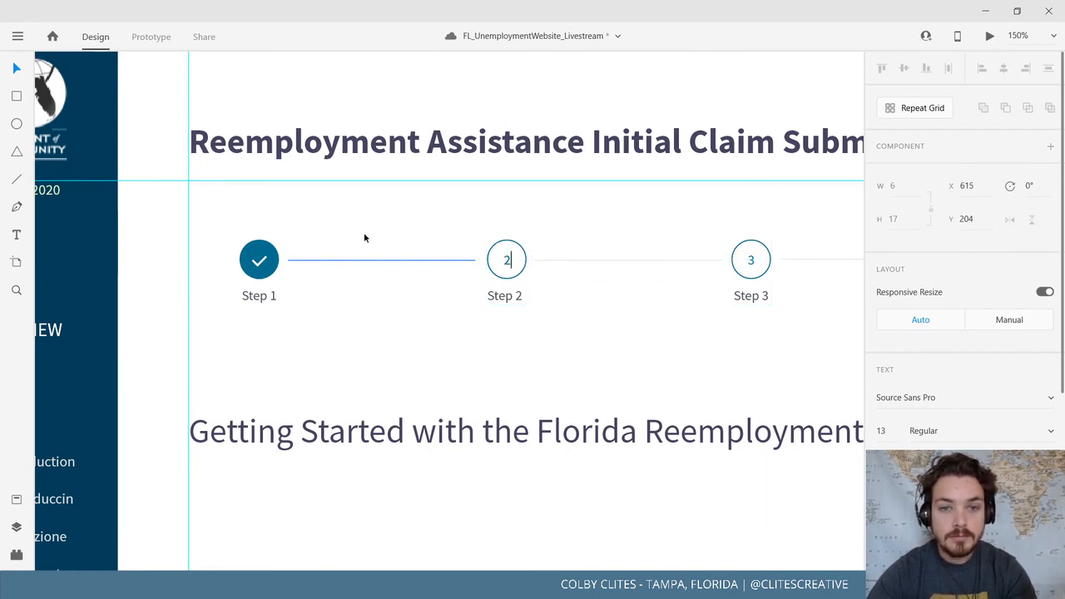
Ungroup the shared group that holds the Step 2 and Step 3 marker elements
{"action": "left_click", "coordinate": [515, 277]}
{"action": "right_click", "coordinate": [516, 277]}
{"action": "left_click", "coordinate": [525, 270]}
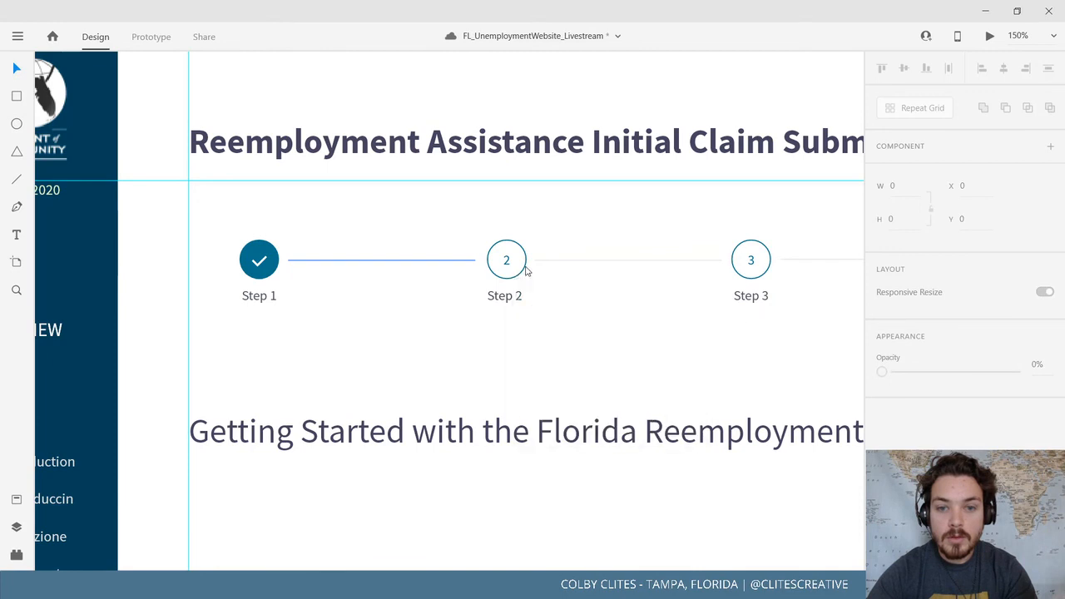
{"action": "left_click", "coordinate": [528, 270]}
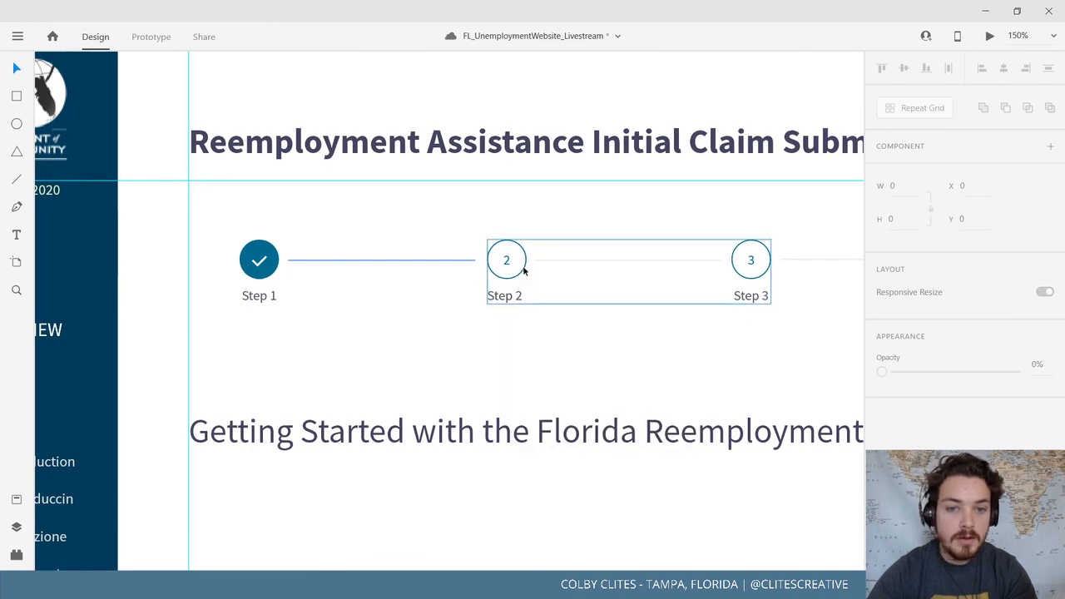
{"action": "right_click", "coordinate": [548, 294]}
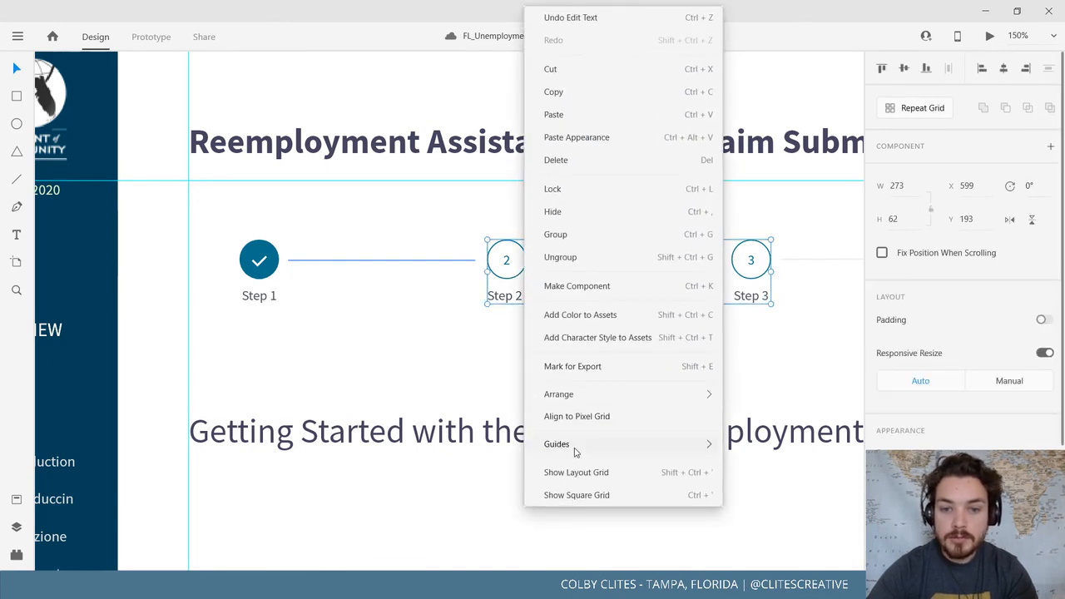
{"action": "left_click", "coordinate": [573, 285]}
{"action": "left_click", "coordinate": [402, 223]}
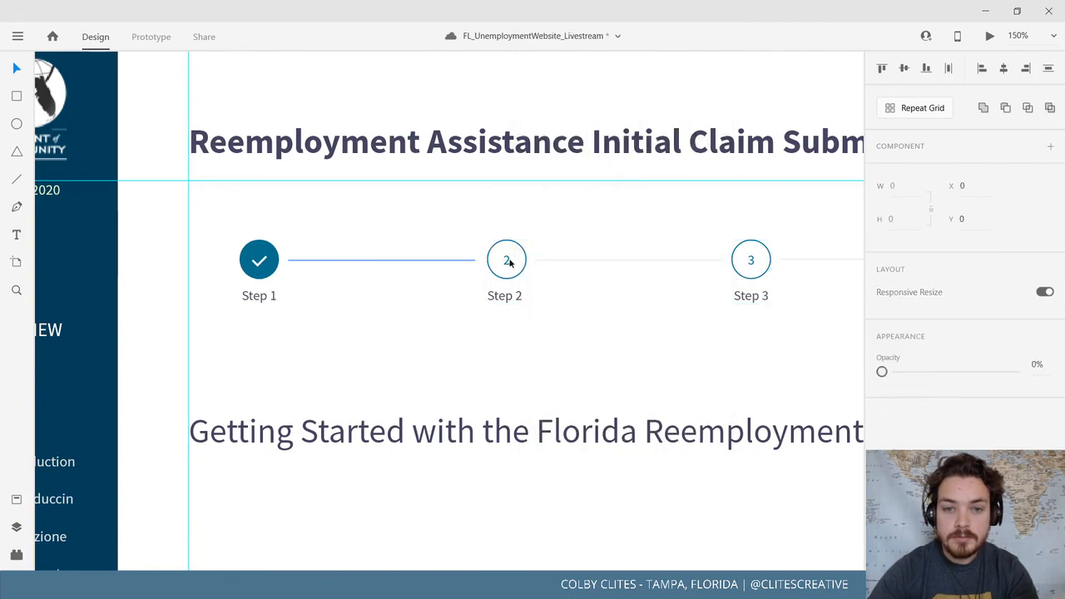
Group all five step markers and their connector lines into a single stepper object
{"action": "key", "text": "ctrl+minus"}
{"action": "key", "text": "ctrl+minus"}
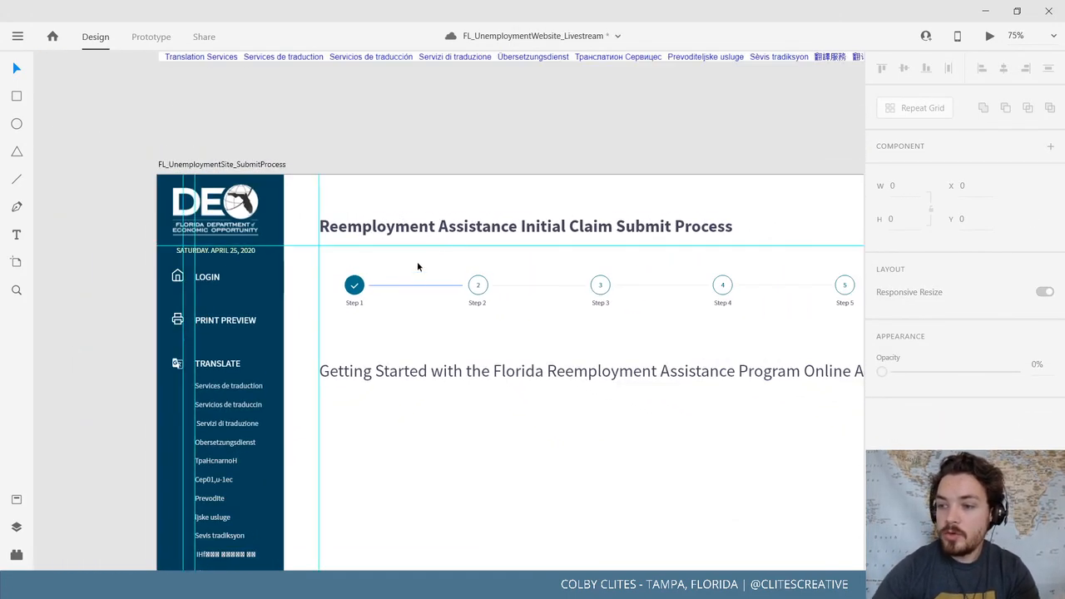
{"action": "scroll", "coordinate": [471, 325], "scroll_direction": "down", "scroll_amount": 1}
{"action": "scroll", "coordinate": [386, 347], "scroll_direction": "right", "scroll_amount": 3}
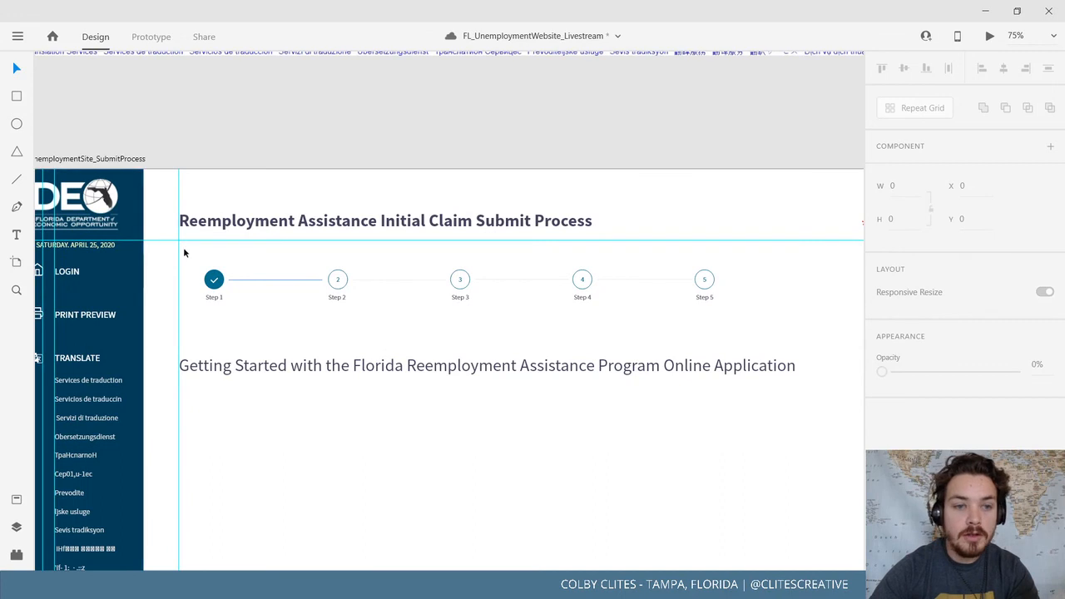
{"action": "left_click_drag", "start_coordinate": [190, 252], "coordinate": [736, 323]}
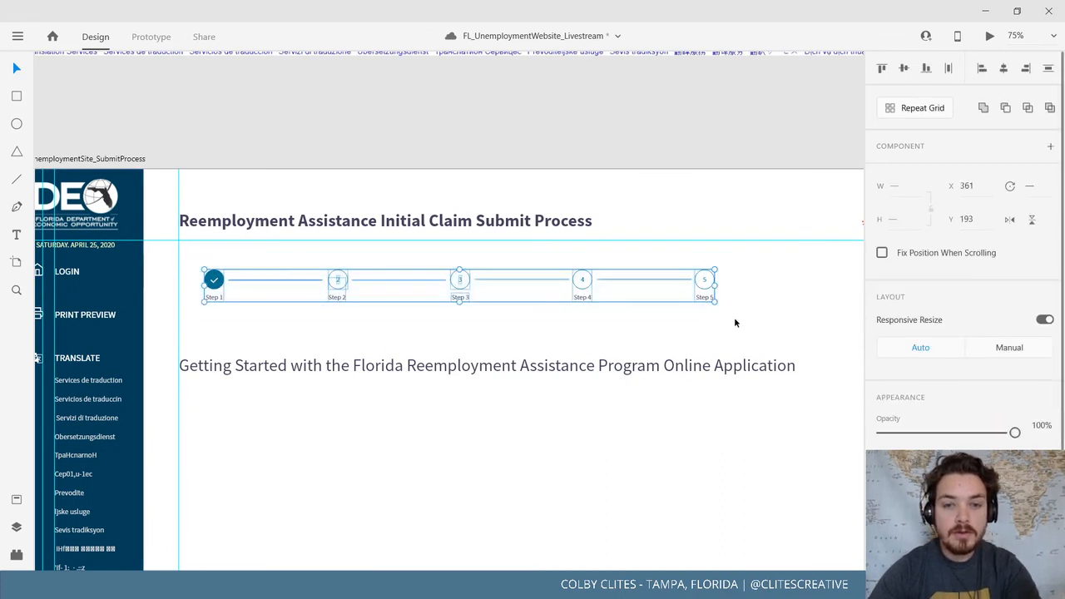
{"action": "key", "text": "ctrl+g"}
{"action": "left_click", "coordinate": [516, 326]}
{"action": "left_click_drag", "start_coordinate": [467, 326], "coordinate": [540, 312]}
{"action": "key", "text": "ctrl+z"}
Add the grouped stepper to the document assets as a component
{"action": "left_click", "coordinate": [17, 499]}
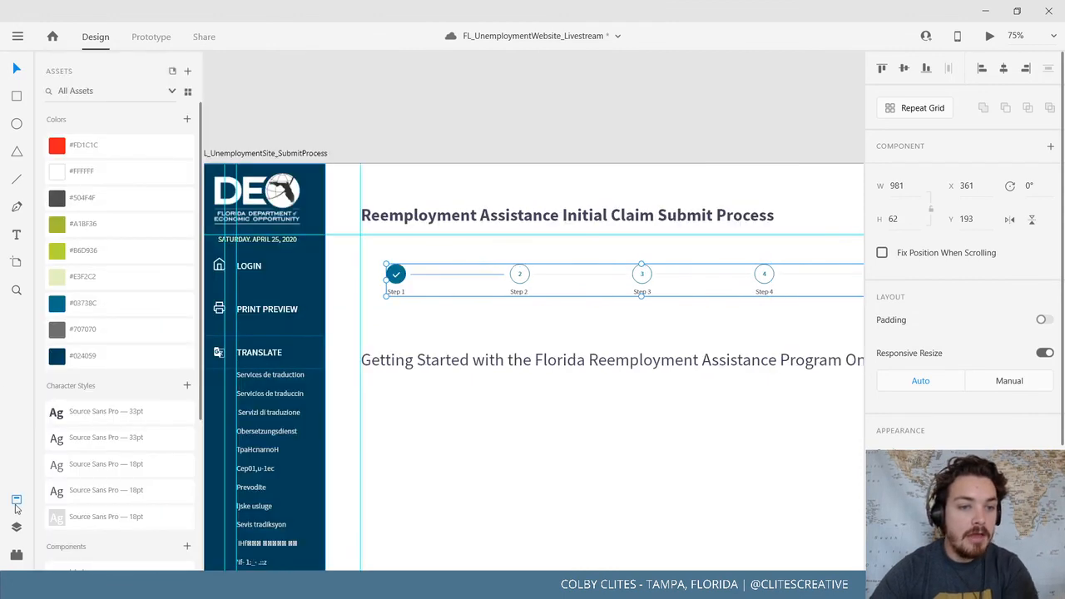
{"action": "scroll", "coordinate": [116, 433], "scroll_direction": "down", "scroll_amount": 5}
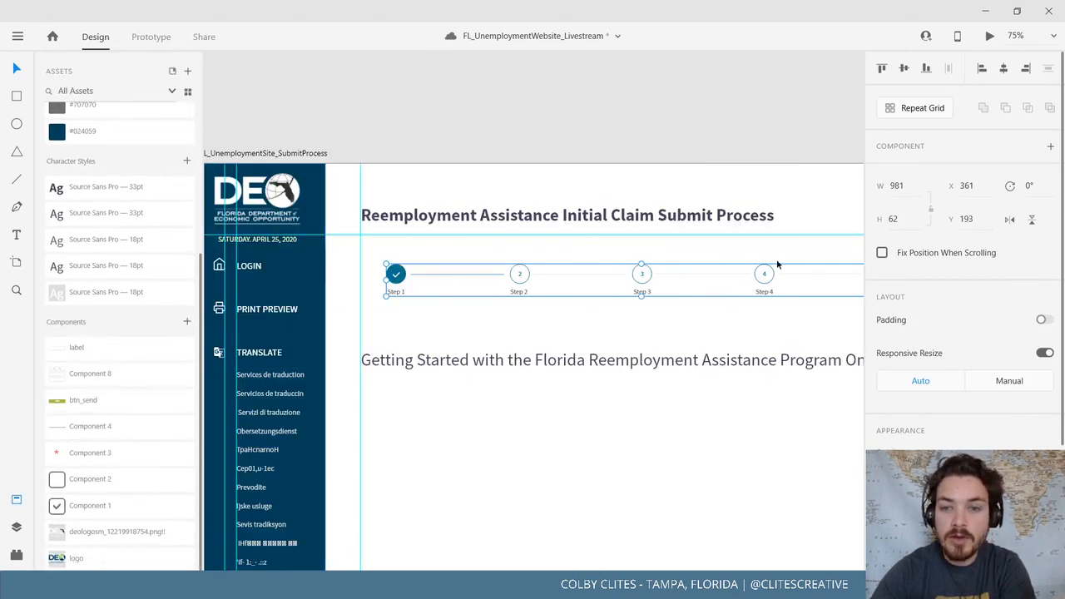
{"action": "left_click", "coordinate": [187, 322]}
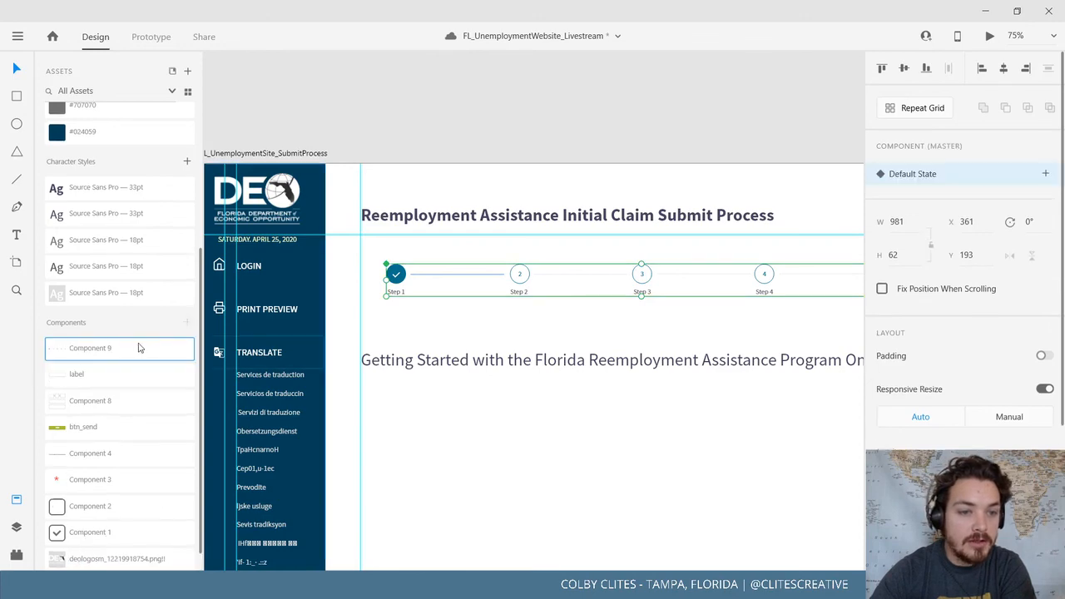
{"action": "left_click", "coordinate": [16, 499]}
{"action": "left_click", "coordinate": [397, 492]}
{"action": "left_click_drag", "start_coordinate": [397, 491], "coordinate": [489, 428]}
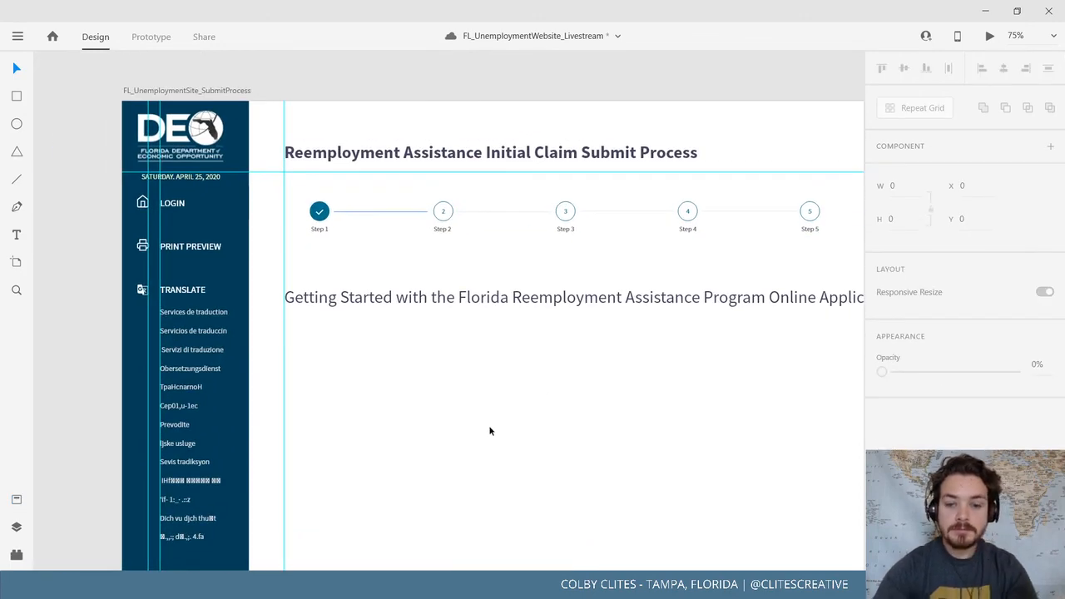
Save the document with the finished stepper on the submit process artboard
{"action": "scroll", "coordinate": [490, 431], "scroll_direction": "down", "scroll_amount": 3}
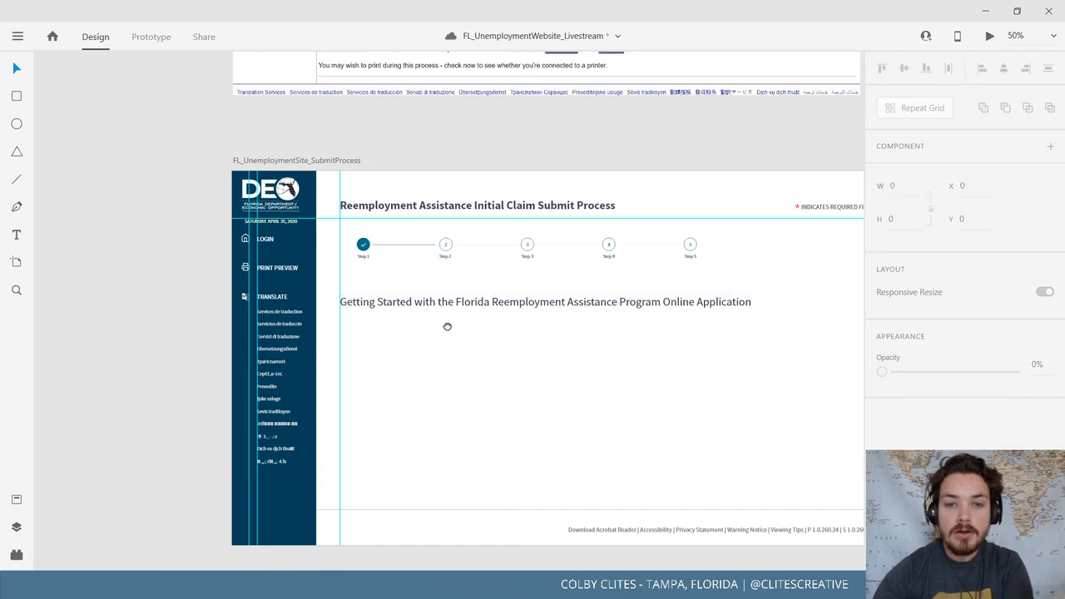
{"action": "left_click_drag", "start_coordinate": [446, 326], "coordinate": [375, 385]}
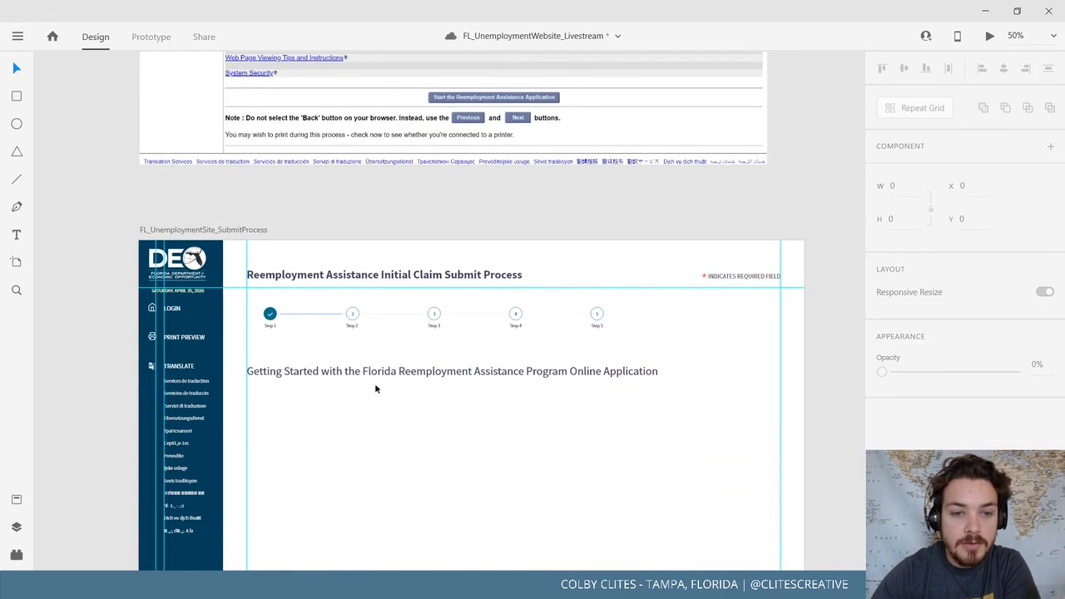
{"action": "left_click", "coordinate": [18, 36]}
{"action": "left_click", "coordinate": [109, 303]}
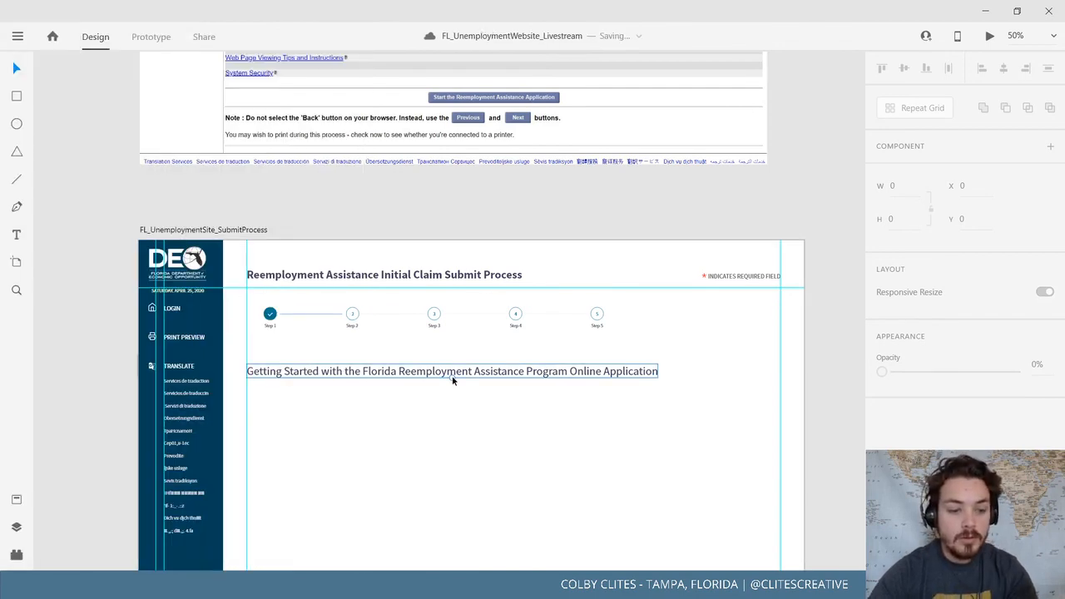
Move the "Getting Started with the Florida Reemployment Assistance Program Online Application" heading up to Y 312 and save the document
{"action": "left_click_drag", "start_coordinate": [452, 375], "coordinate": [455, 360]}
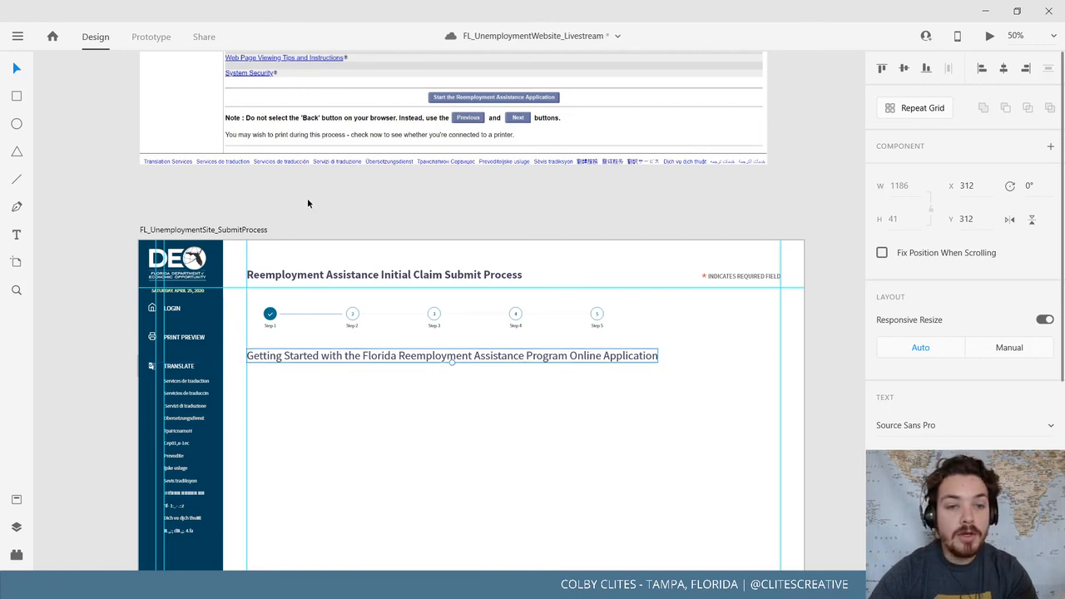
{"action": "left_click", "coordinate": [351, 227]}
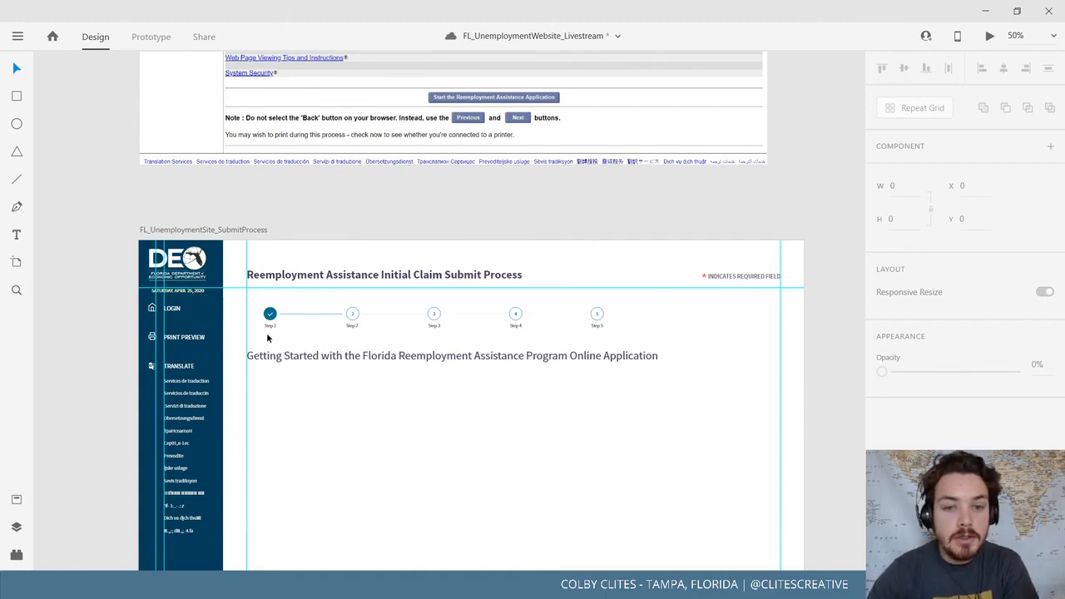
{"action": "left_click_drag", "start_coordinate": [269, 338], "coordinate": [216, 258]}
{"action": "left_click_drag", "start_coordinate": [317, 353], "coordinate": [391, 275]}
{"action": "left_click", "coordinate": [20, 36]}
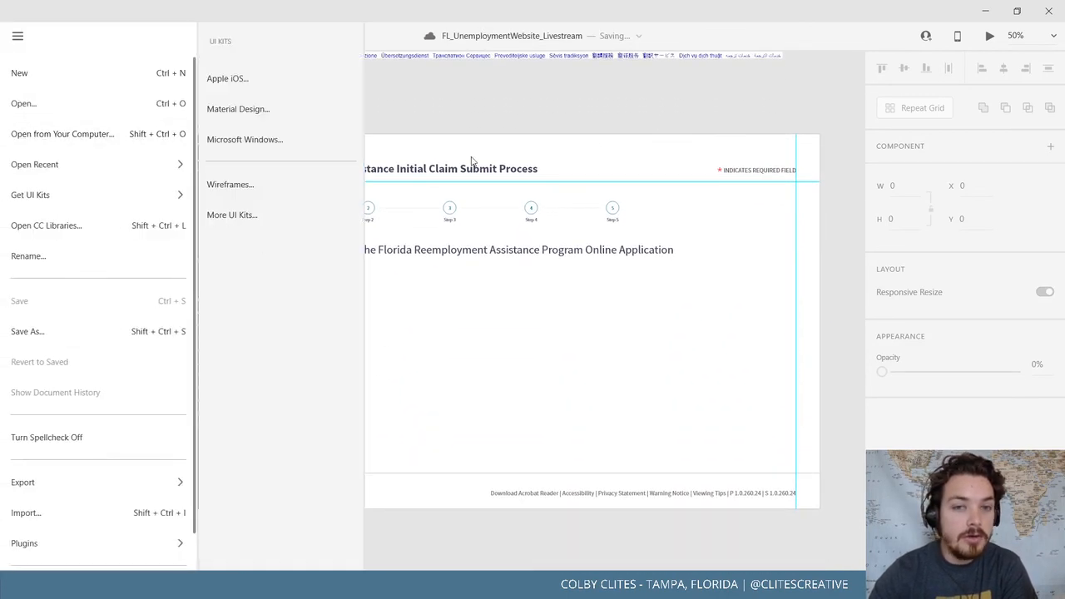
{"action": "left_click", "coordinate": [640, 111]}
Switch to 4.pdf in Adobe Acrobat and copy the question links from "Do I Meet the Eligibility Requirements?" to "System Security", then return to the design
{"action": "key", "text": "alt+Tab"}
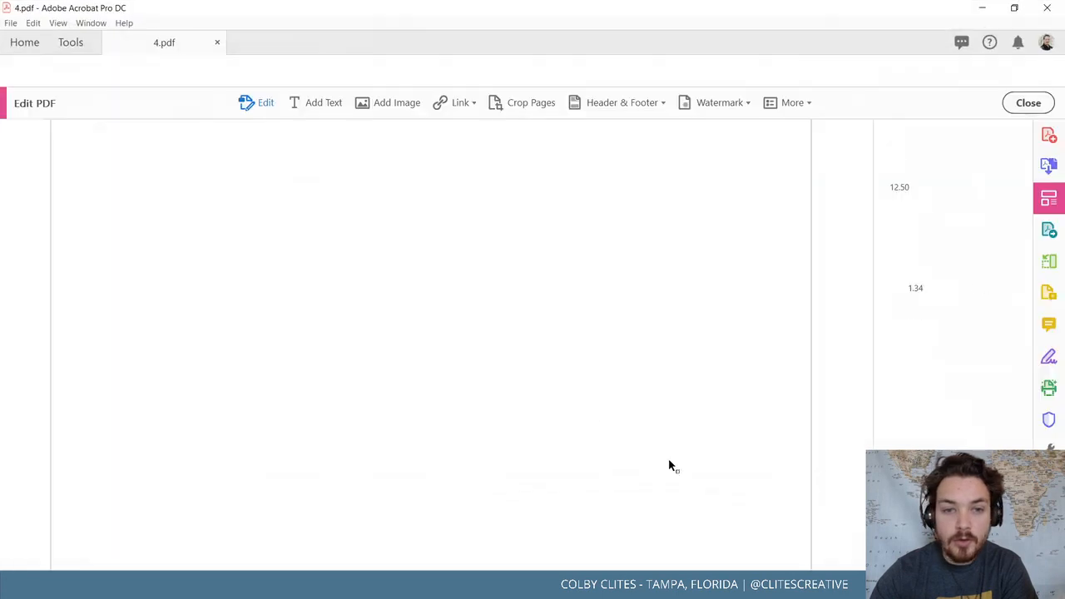
{"action": "left_click_drag", "start_coordinate": [208, 448], "coordinate": [111, 311]}
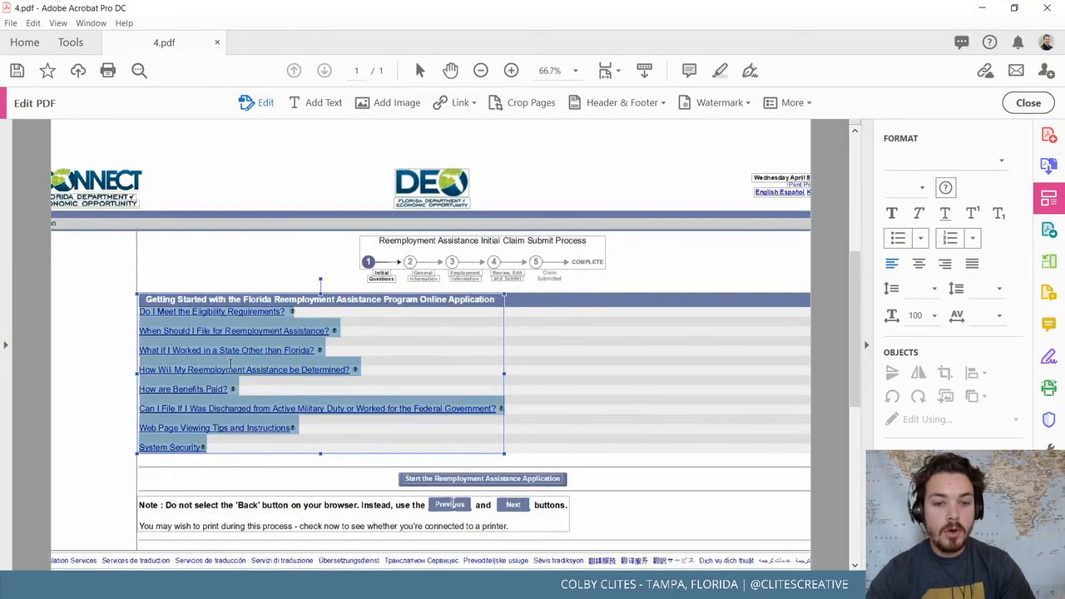
{"action": "left_click", "coordinate": [982, 7]}
Paste the copied questions below the Getting Started heading at X 312, Y 390, and enlarge the text box to 1204 by 588
{"action": "scroll", "coordinate": [537, 264], "scroll_direction": "down", "scroll_amount": 2}
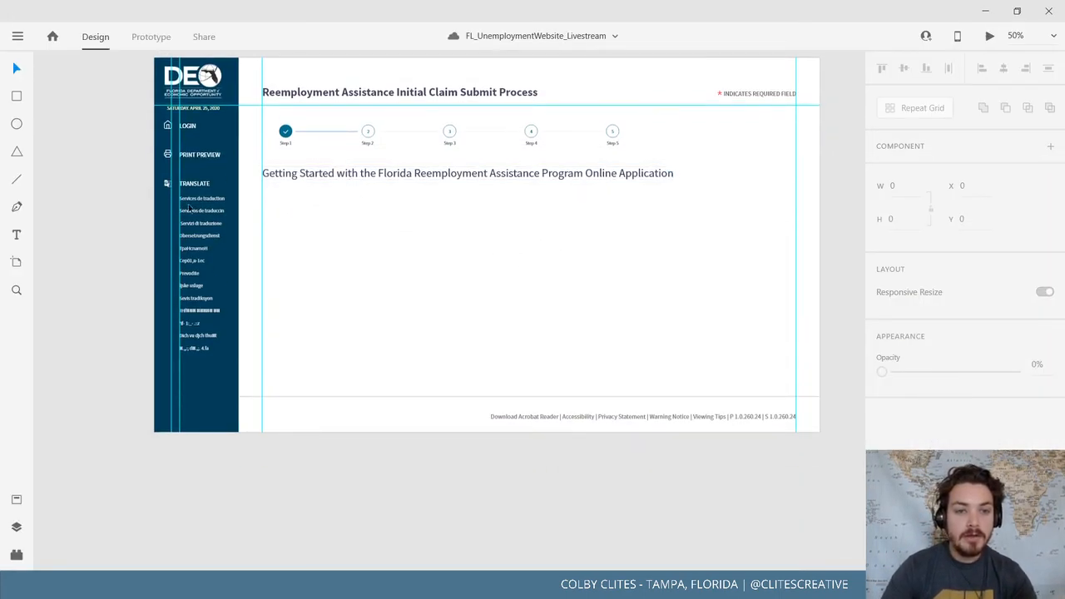
{"action": "key", "text": "ctrl+v"}
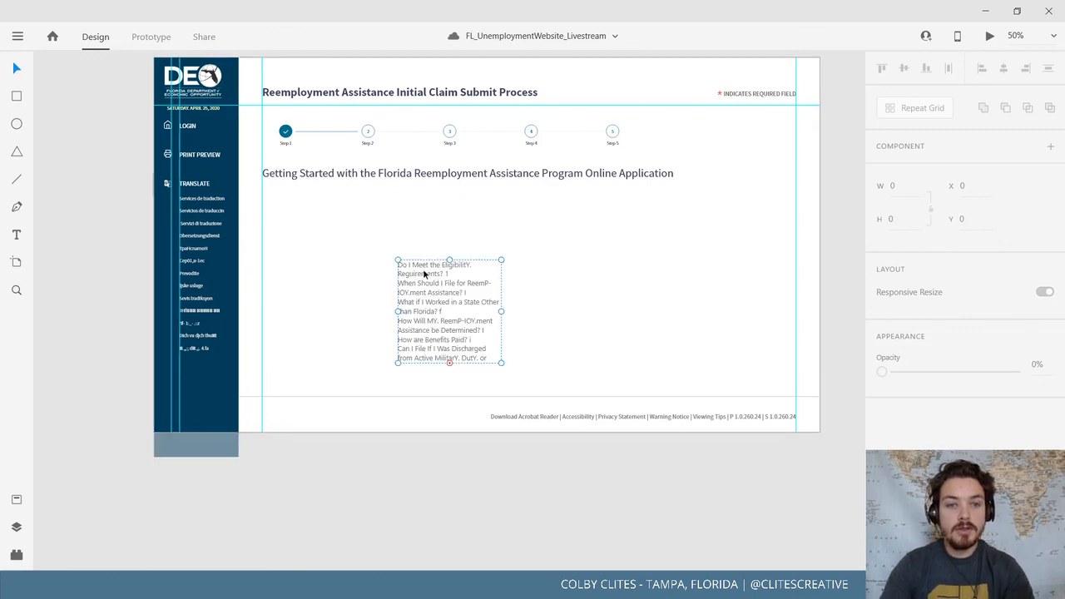
{"action": "left_click_drag", "start_coordinate": [440, 290], "coordinate": [305, 223]}
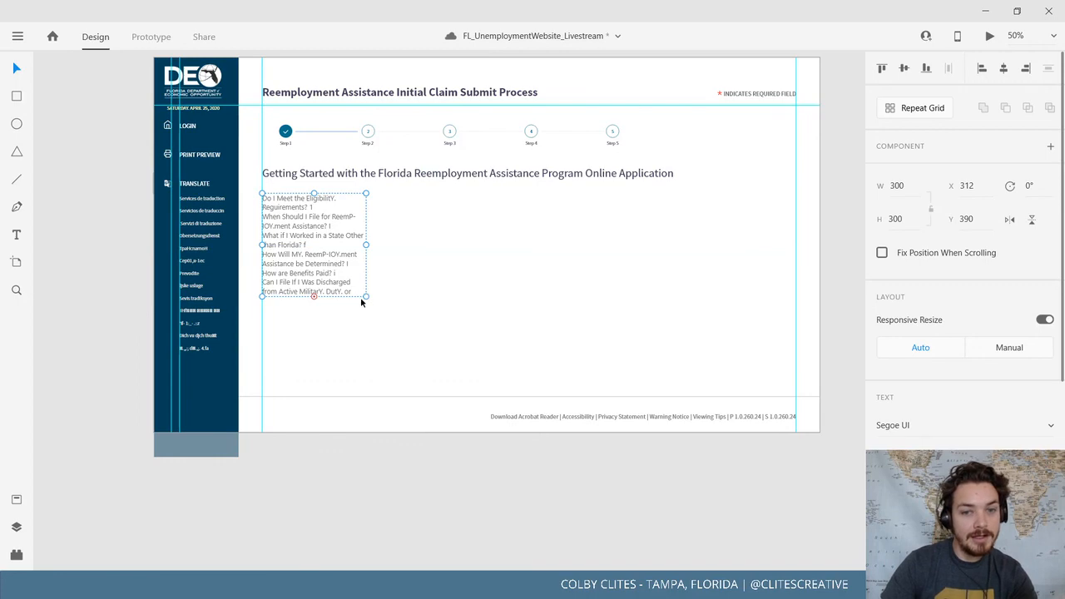
{"action": "left_click_drag", "start_coordinate": [380, 308], "coordinate": [679, 396]}
Separate the pasted questions with blank lines, from "Do I Meet the Eligibility Requirements?" through "How are Benefits Paid?"
{"action": "scroll", "coordinate": [391, 206], "scroll_direction": "up", "scroll_amount": 2}
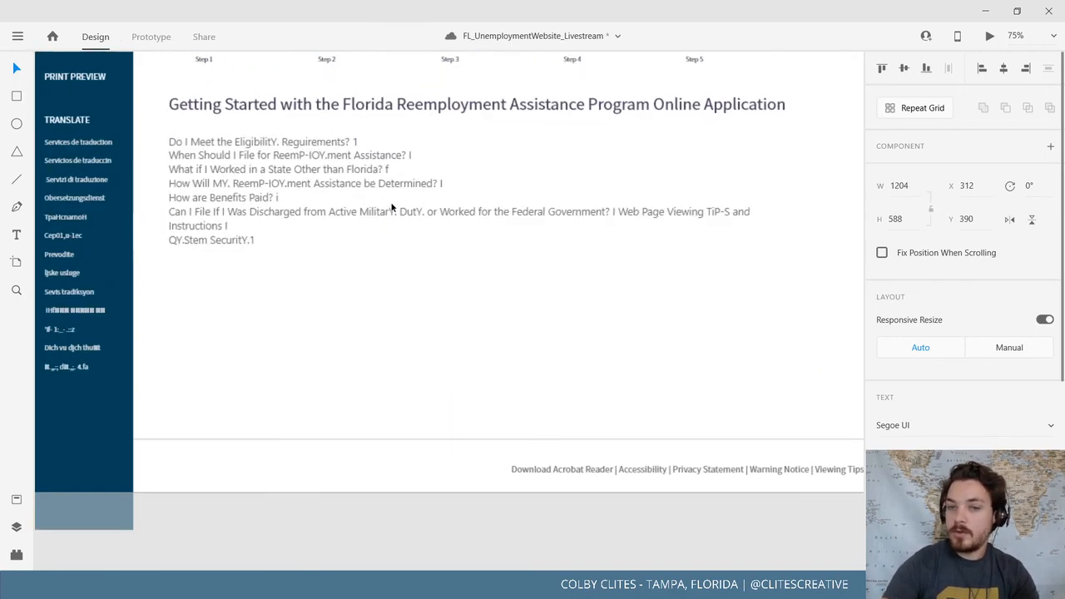
{"action": "scroll", "coordinate": [391, 206], "scroll_direction": "up", "scroll_amount": 2}
{"action": "double_click", "coordinate": [363, 207]}
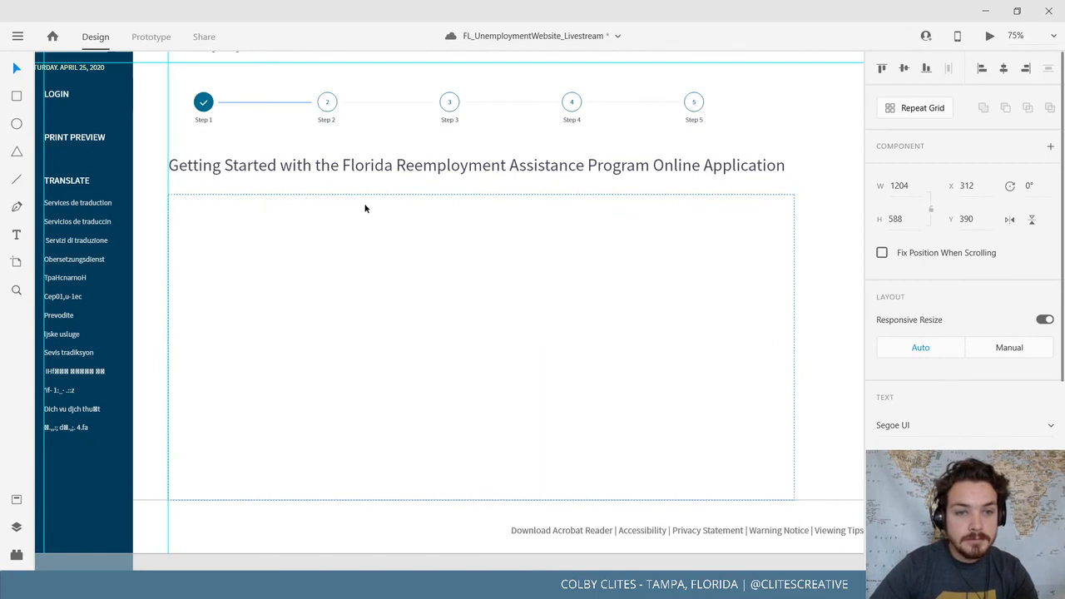
{"action": "left_click", "coordinate": [369, 202]}
{"action": "key", "text": "Return"}
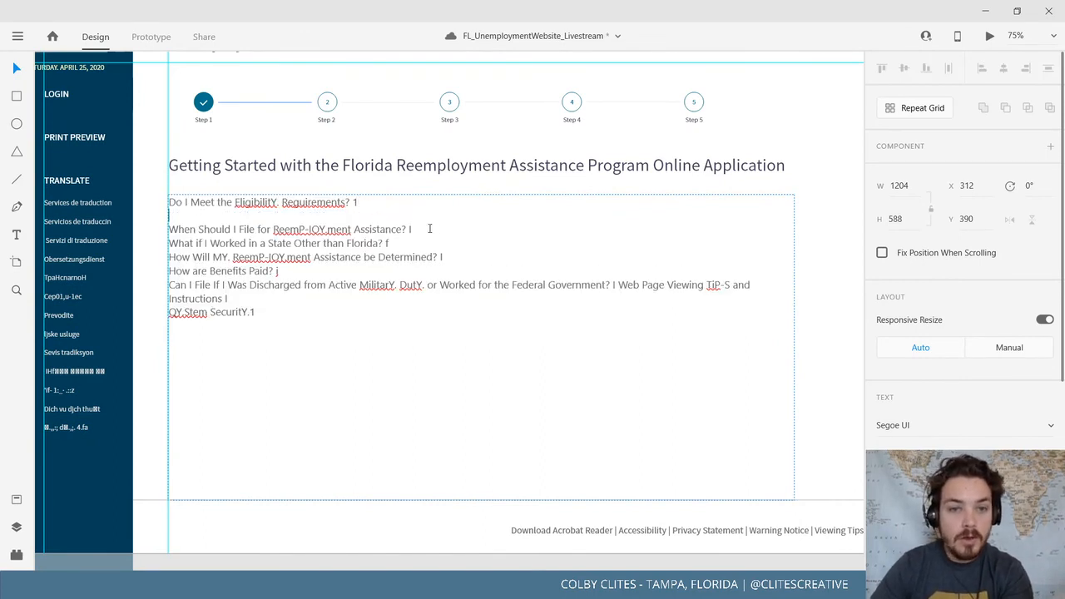
{"action": "key", "text": "Return"}
{"action": "key", "text": "Return"}
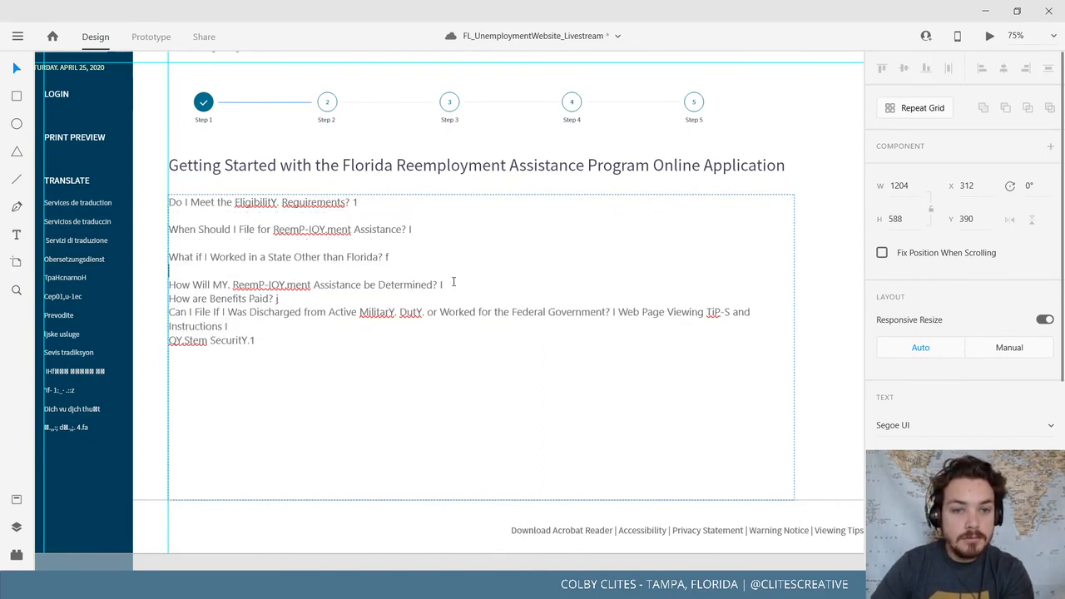
{"action": "key", "text": "Return"}
{"action": "key", "text": "Return"}
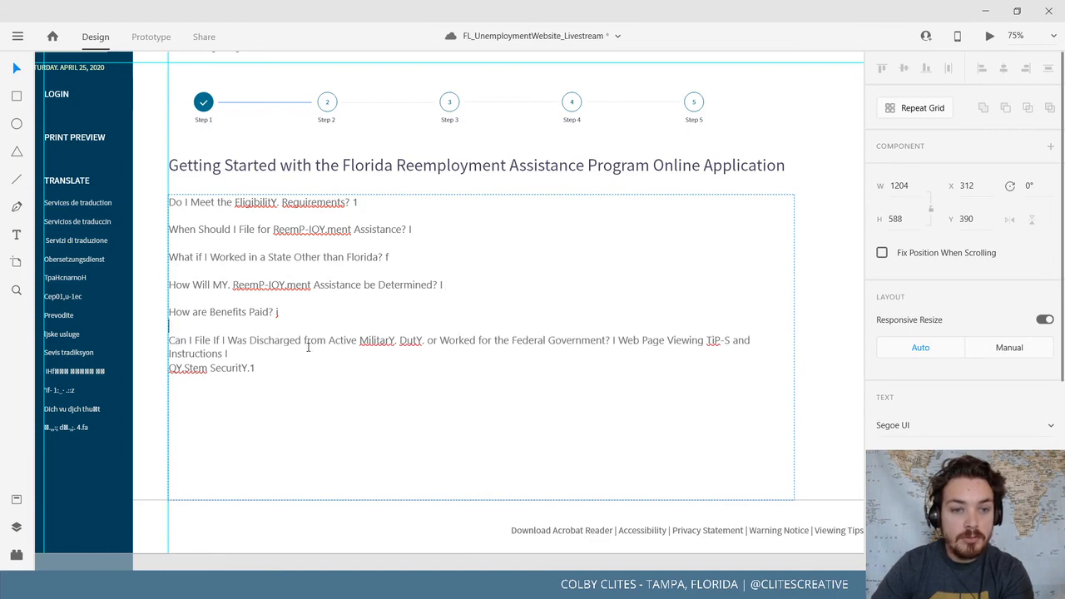
Move "Web Page Viewing Tips and Instructions" into its own paragraph after a blank line and delete everything after "Instructions"
{"action": "left_click", "coordinate": [612, 340]}
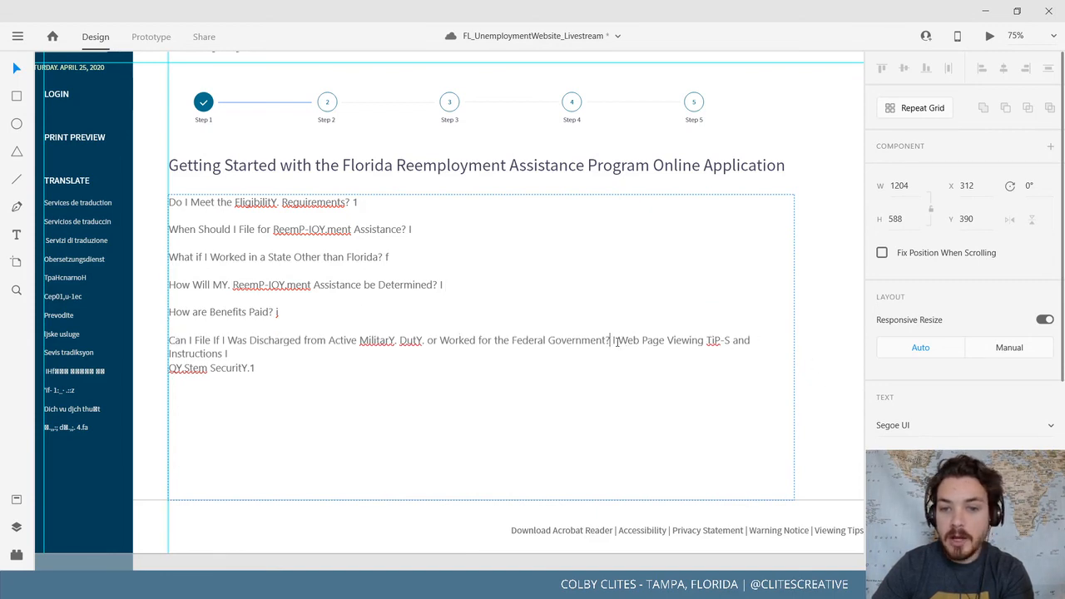
{"action": "key", "text": "Return"}
{"action": "key", "text": "Return"}
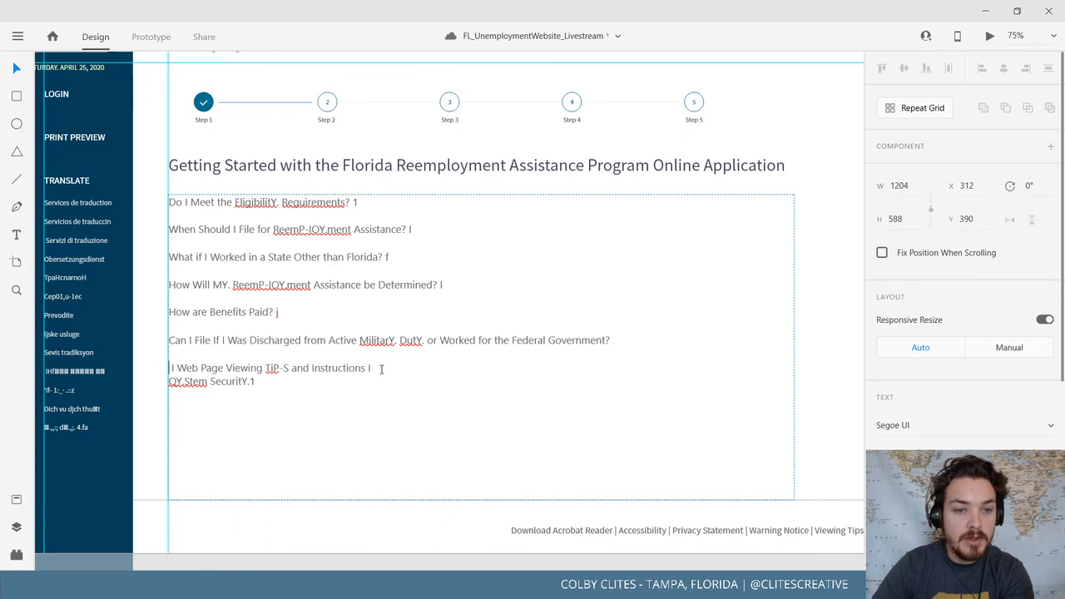
{"action": "key", "text": "Delete"}
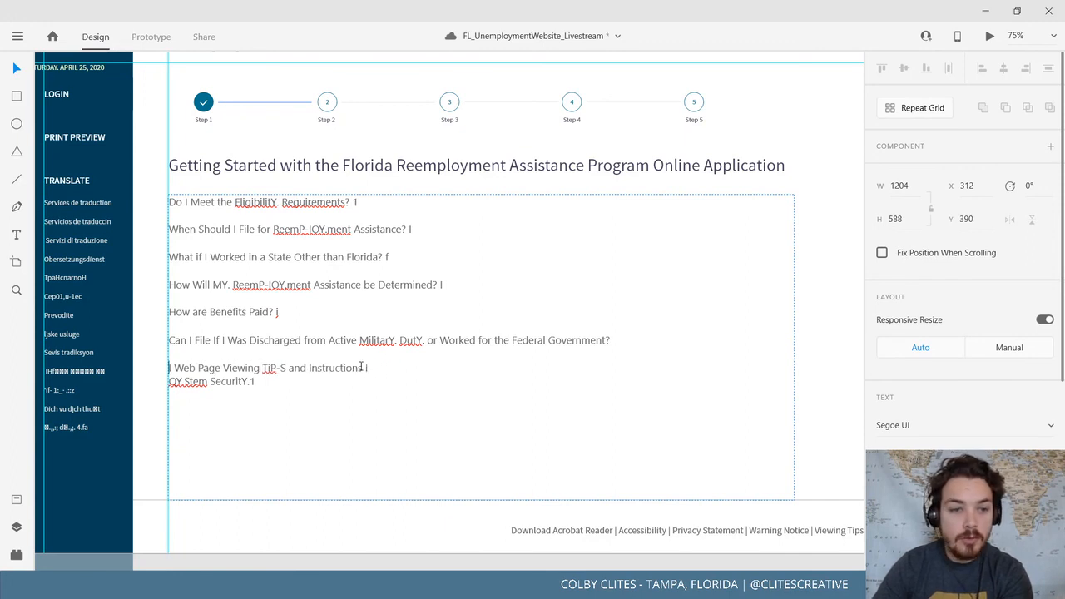
{"action": "left_click_drag", "start_coordinate": [286, 374], "coordinate": [362, 368]}
{"action": "key", "text": "BackSpace"}
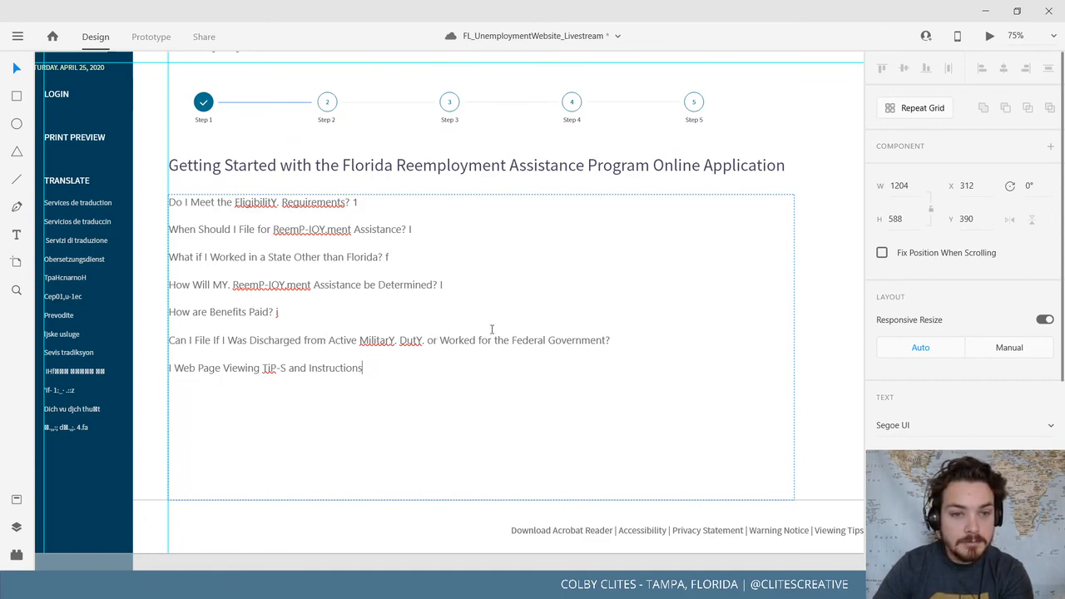
Delete the stray characters after the question marks of the first five questions
{"action": "left_click_drag", "start_coordinate": [374, 200], "coordinate": [351, 202]}
{"action": "key", "text": "BackSpace"}
{"action": "left_click_drag", "start_coordinate": [416, 229], "coordinate": [381, 257]}
{"action": "key", "text": "BackSpace"}
{"action": "left_click", "coordinate": [388, 257]}
{"action": "key", "text": "BackSpace"}
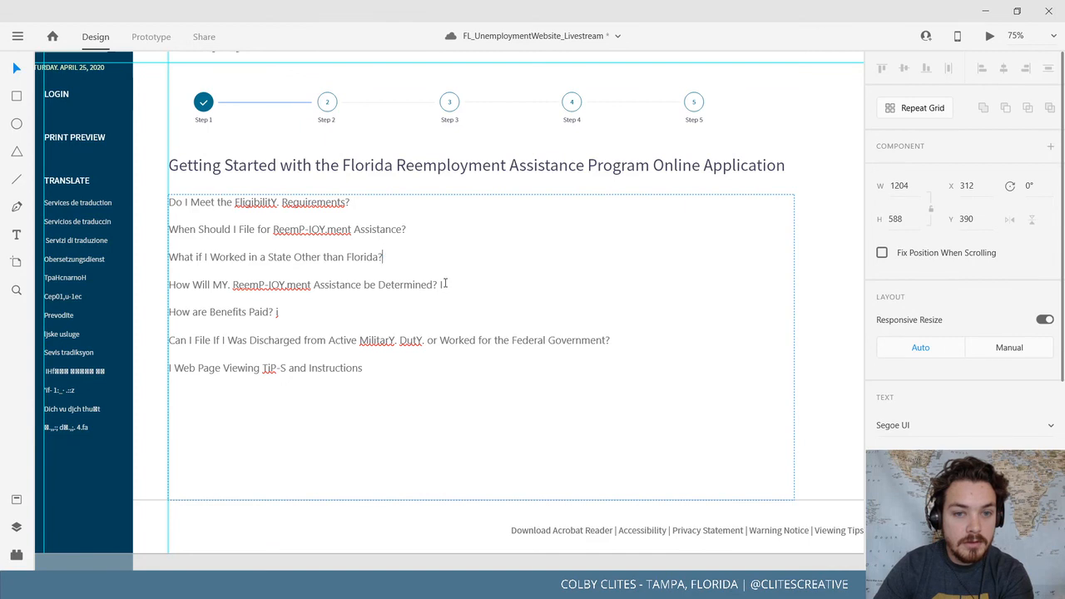
{"action": "left_click_drag", "start_coordinate": [445, 284], "coordinate": [438, 284]}
{"action": "key", "text": "BackSpace"}
{"action": "left_click_drag", "start_coordinate": [286, 315], "coordinate": [274, 314]}
{"action": "key", "text": "BackSpace"}
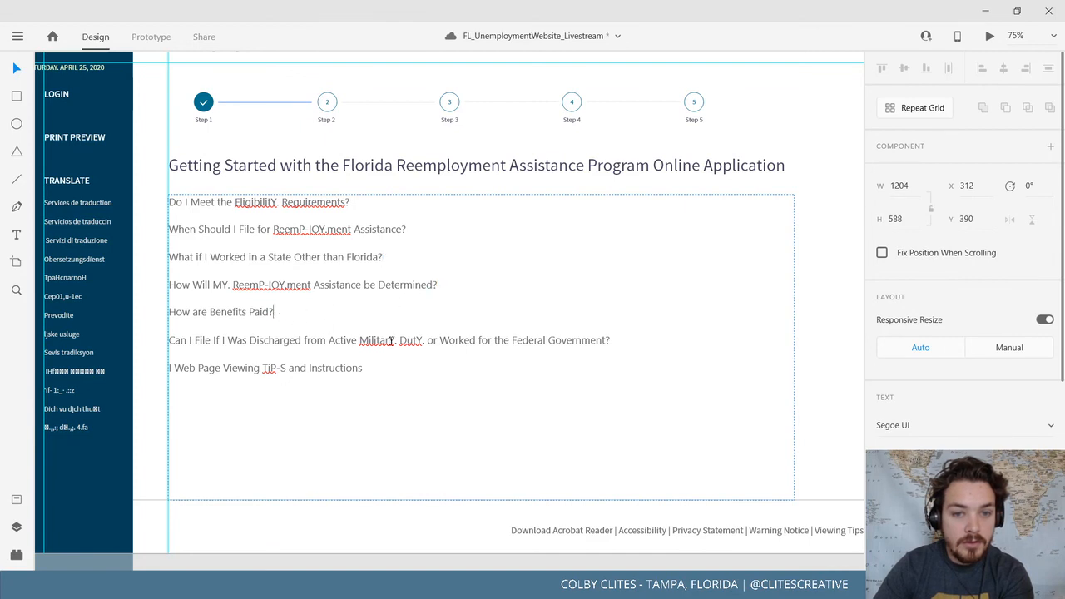
Change the capital Y to lowercase in "Military" and "Duty" in the sixth question, and save the document
{"action": "left_click_drag", "start_coordinate": [391, 340], "coordinate": [398, 340]}
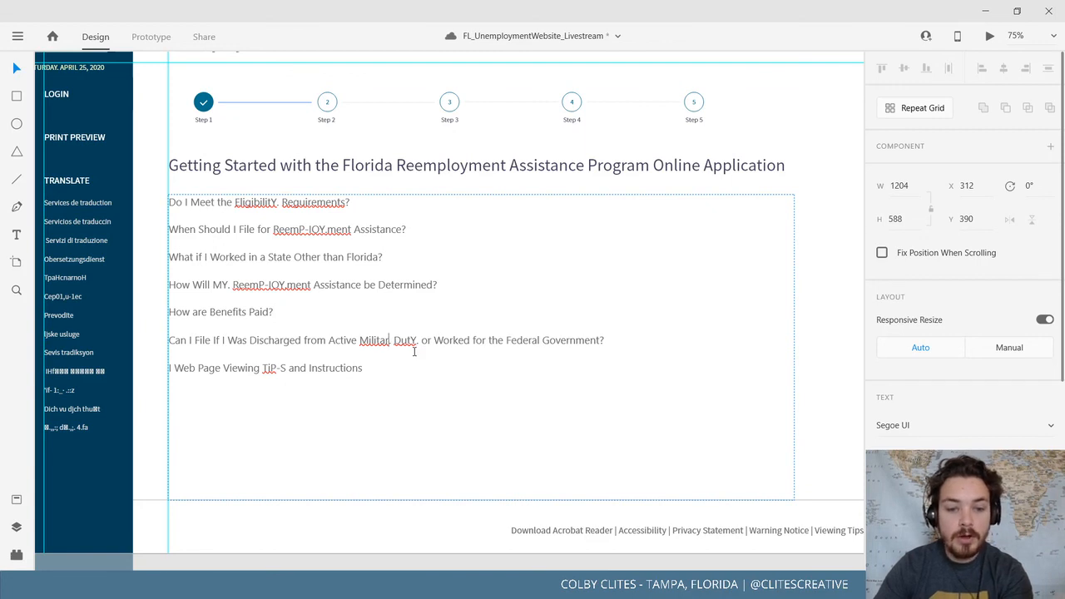
{"action": "type", "text": "y."}
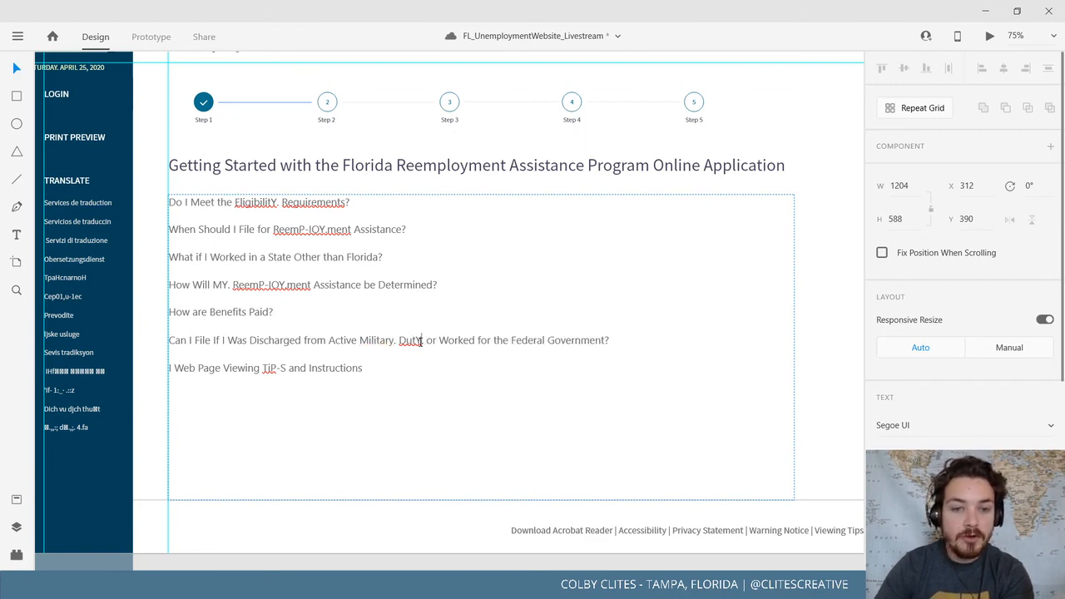
{"action": "key", "text": "BackSpace"}
{"action": "type", "text": "y"}
{"action": "left_click", "coordinate": [487, 341]}
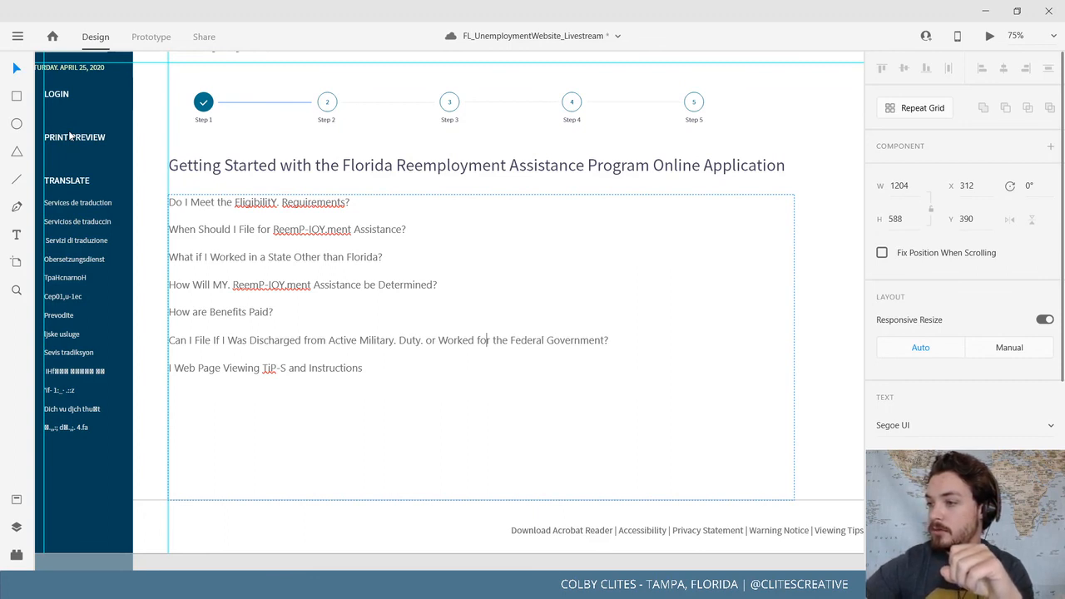
{"action": "left_click", "coordinate": [17, 35]}
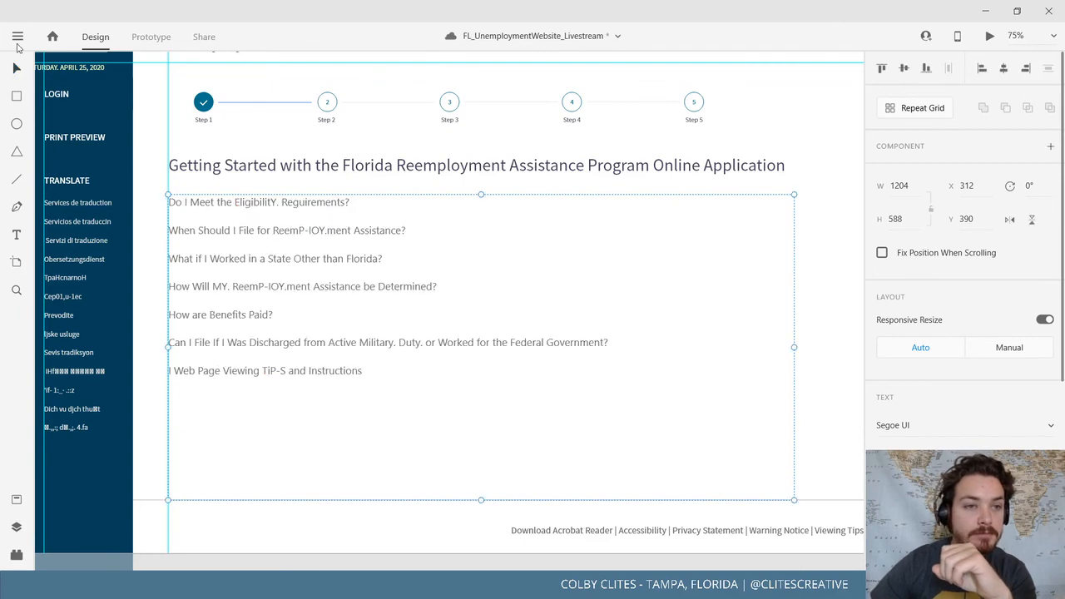
{"action": "left_click", "coordinate": [64, 300]}
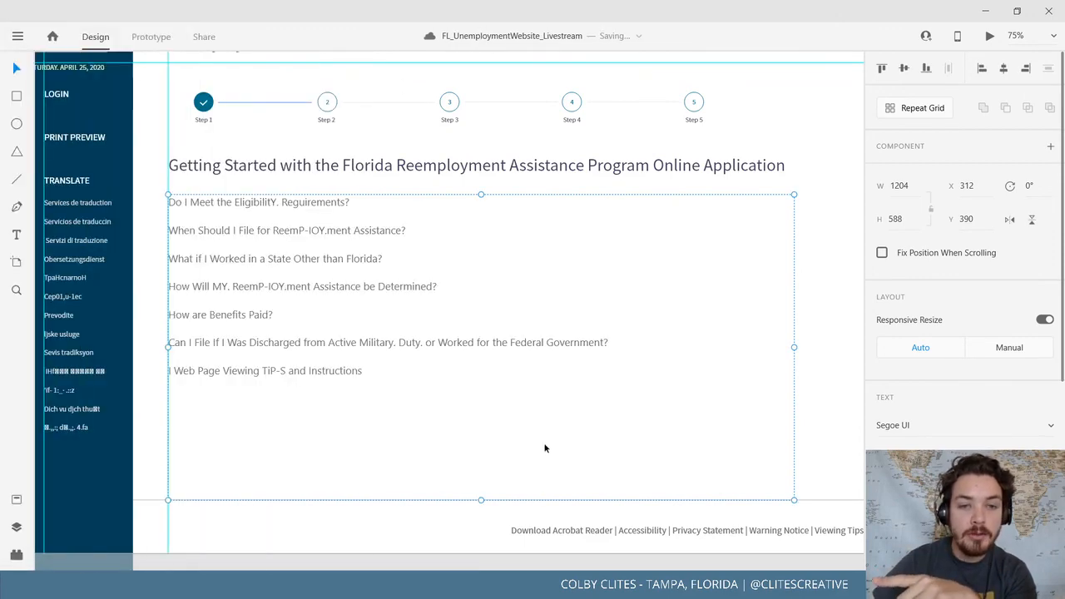
Remove the stray "I" and space before "Web Page Viewing" in the last line of the list
{"action": "left_click", "coordinate": [444, 526]}
{"action": "left_click_drag", "start_coordinate": [442, 459], "coordinate": [482, 488]}
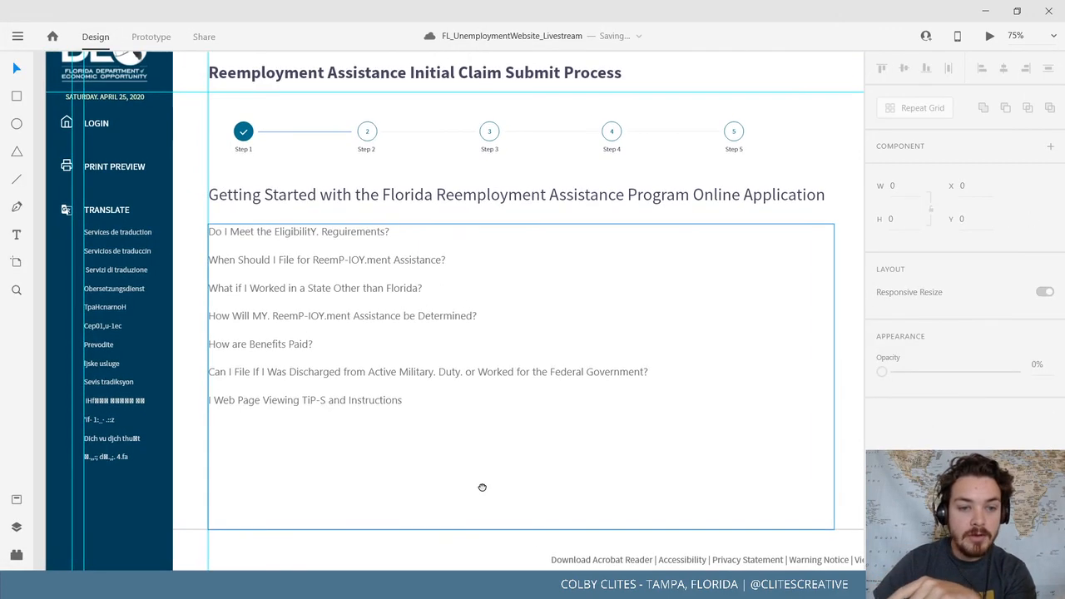
{"action": "double_click", "coordinate": [213, 406]}
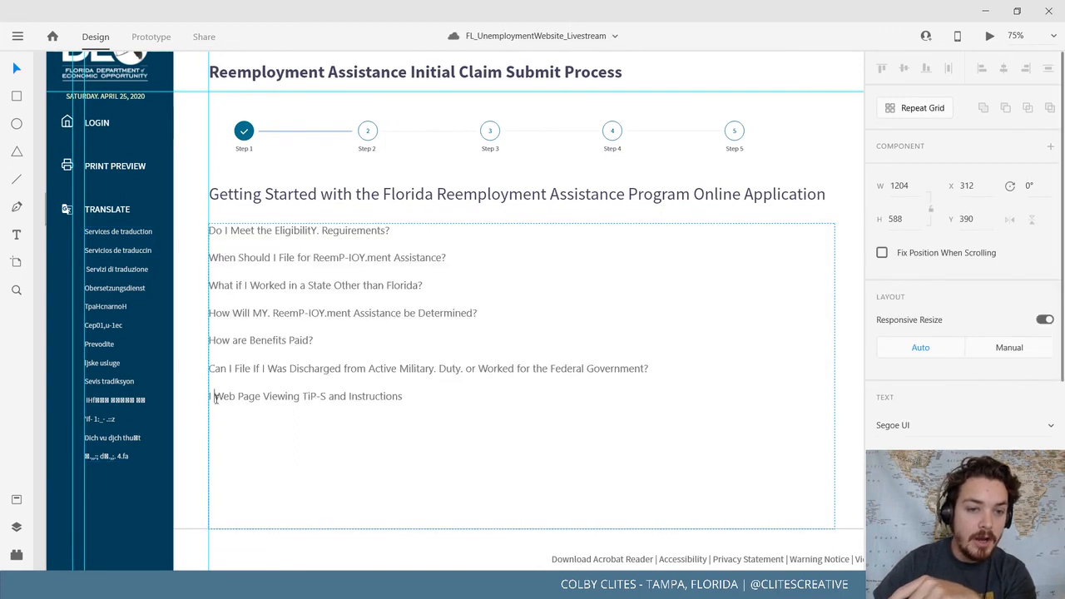
{"action": "key", "text": "BackSpace"}
{"action": "key", "text": "BackSpace"}
{"action": "left_click", "coordinate": [18, 70]}
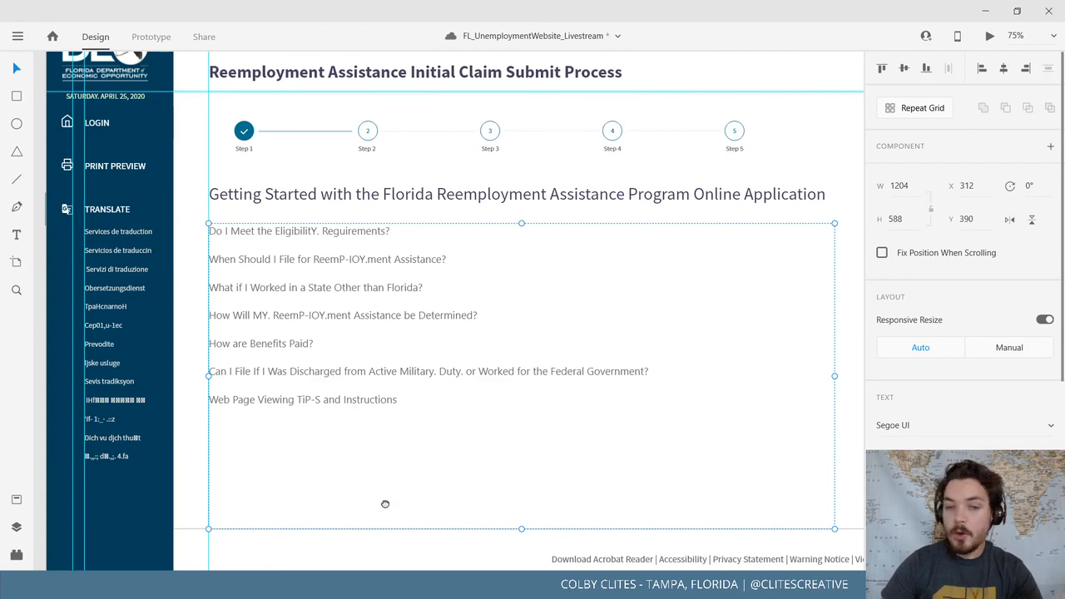
{"action": "scroll", "coordinate": [386, 504], "scroll_direction": "down", "scroll_amount": 3}
{"action": "left_click", "coordinate": [313, 517]}
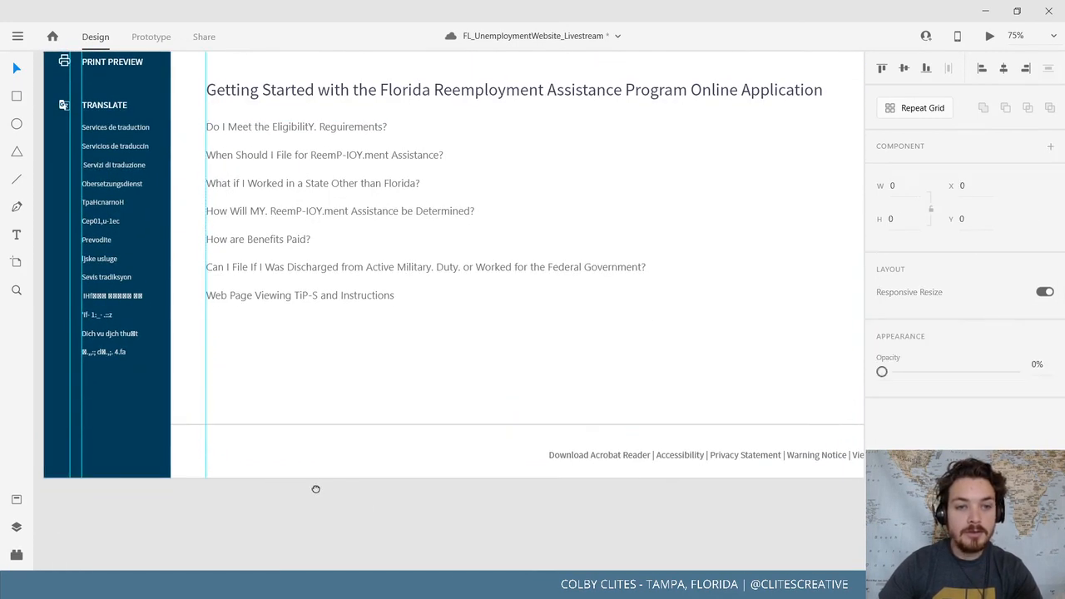
{"action": "scroll", "coordinate": [323, 509], "scroll_direction": "up", "scroll_amount": 1}
{"action": "scroll", "coordinate": [364, 518], "scroll_direction": "down", "scroll_amount": 2}
{"action": "left_click_drag", "start_coordinate": [539, 177], "coordinate": [499, 220]}
{"action": "left_click_drag", "start_coordinate": [517, 376], "coordinate": [554, 317]}
{"action": "scroll", "coordinate": [550, 322], "scroll_direction": "up", "scroll_amount": 1}
{"action": "scroll", "coordinate": [550, 322], "scroll_direction": "up", "scroll_amount": 1}
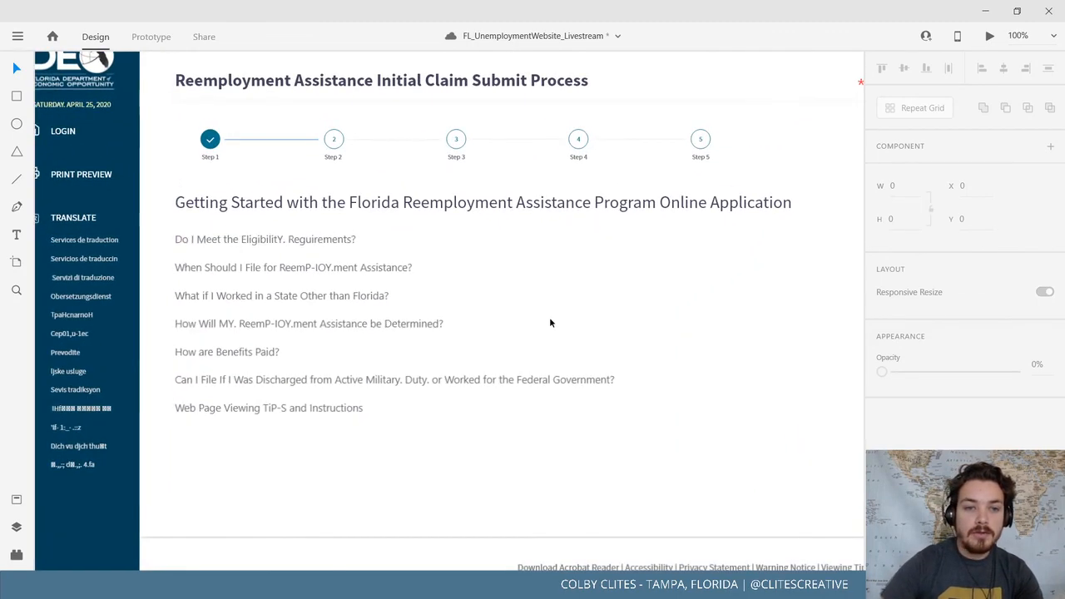
Correct the garbled wording in the first question so it reads "Do I Meet the Eligibility requirements?"
{"action": "left_click_drag", "start_coordinate": [466, 319], "coordinate": [542, 333]}
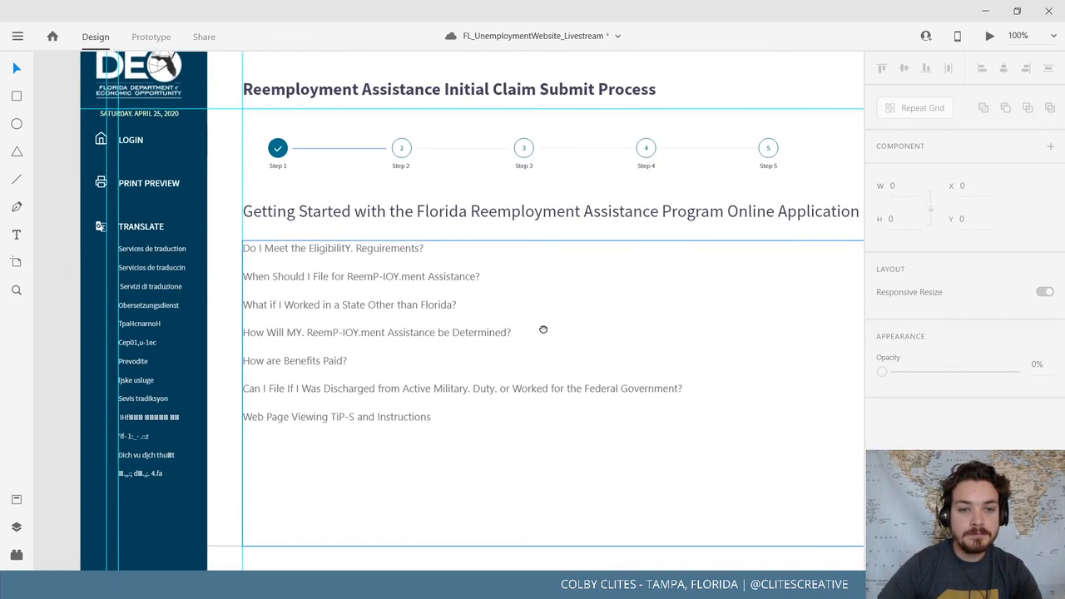
{"action": "left_click", "coordinate": [378, 250]}
{"action": "double_click", "coordinate": [353, 249]}
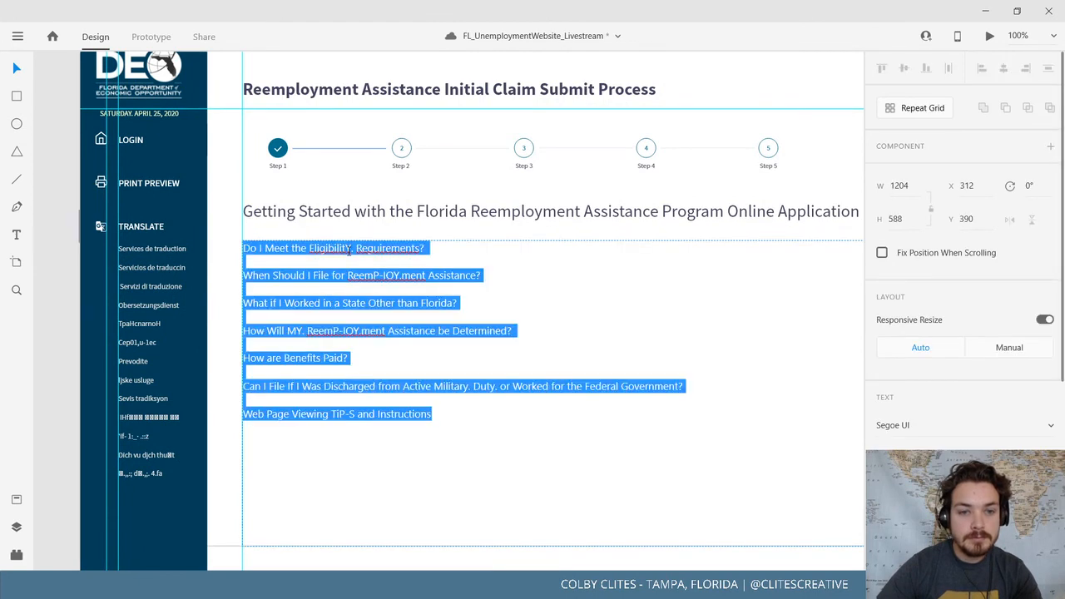
{"action": "left_click", "coordinate": [353, 250]}
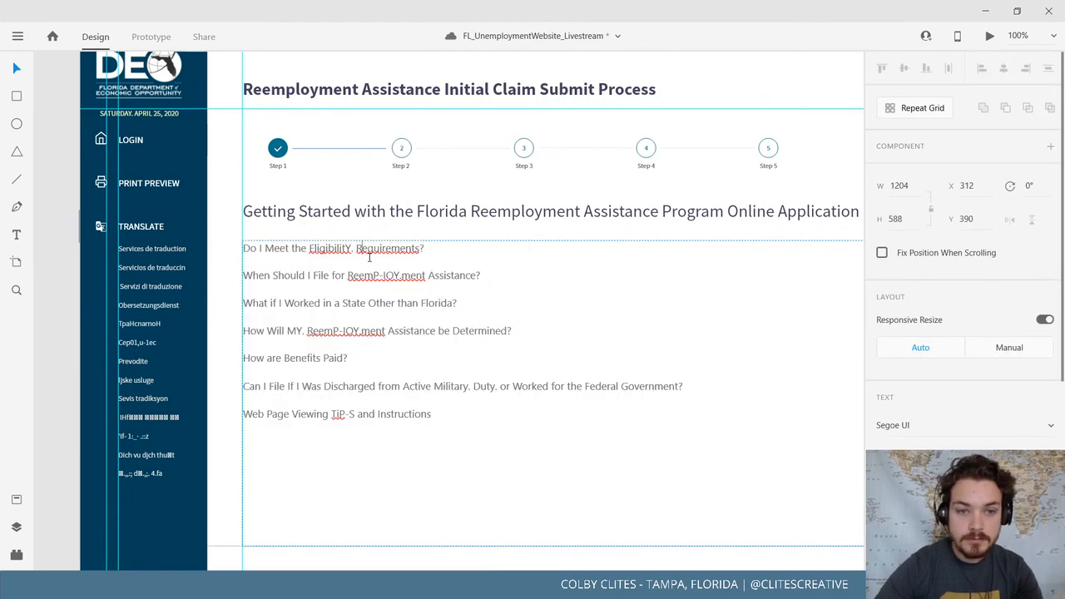
{"action": "key", "text": "BackSpace"}
{"action": "key", "text": "BackSpace"}
{"action": "key", "text": "BackSpace"}
{"action": "key", "text": "BackSpace"}
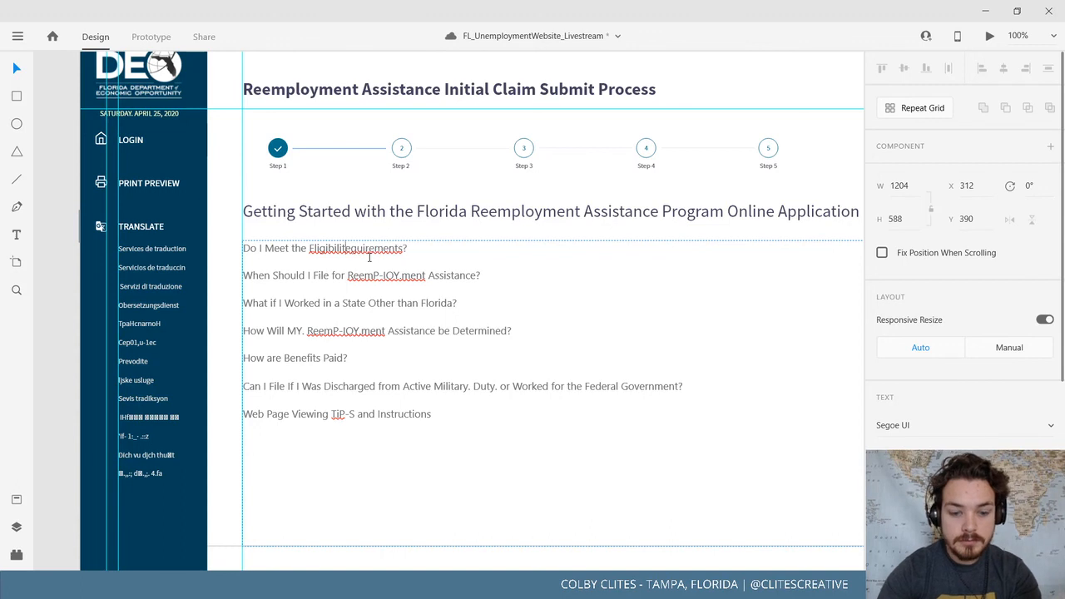
{"action": "type", "text": "ty r"}
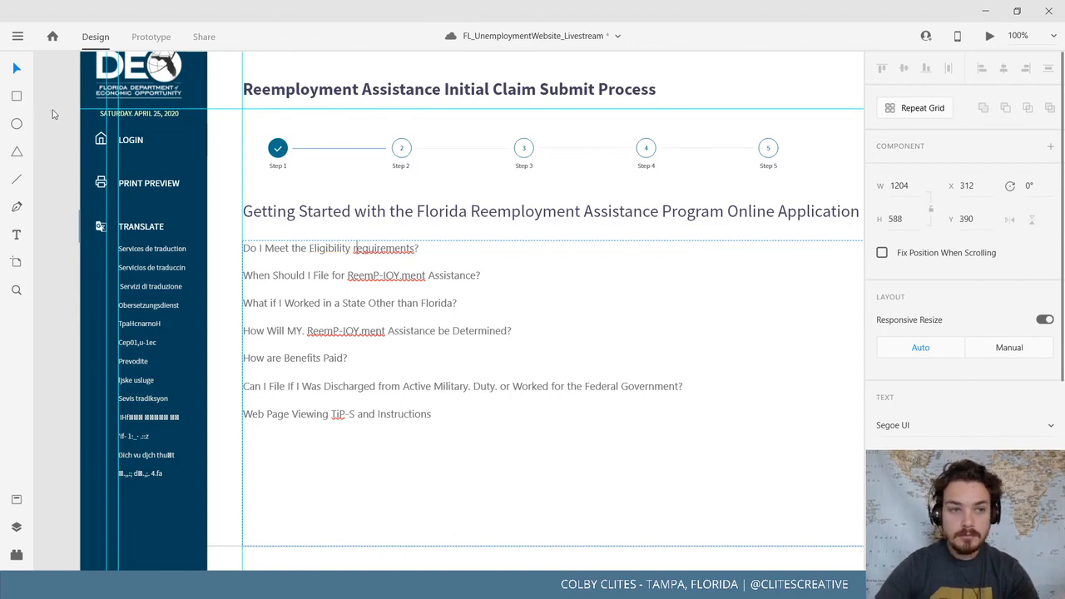
{"action": "key", "text": "Escape"}
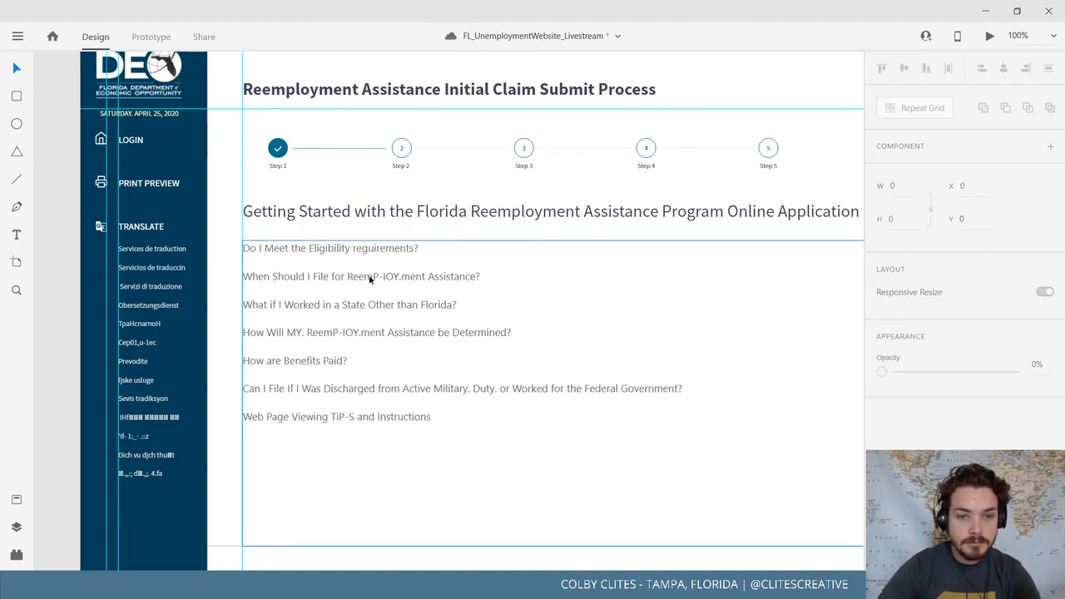
Correct the garbled "ReemP-IOY.ment" in the second question to "Reemployment"
{"action": "double_click", "coordinate": [370, 279]}
{"action": "key", "text": "ctrl+a"}
{"action": "left_click", "coordinate": [383, 275]}
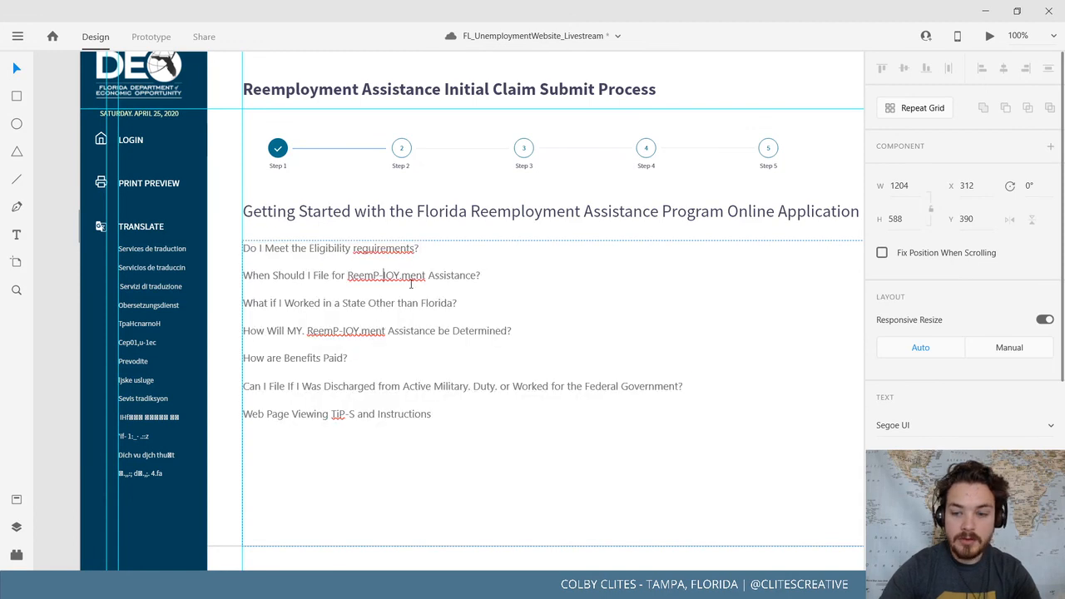
{"action": "key", "text": "BackSpace"}
{"action": "key", "text": "BackSpace"}
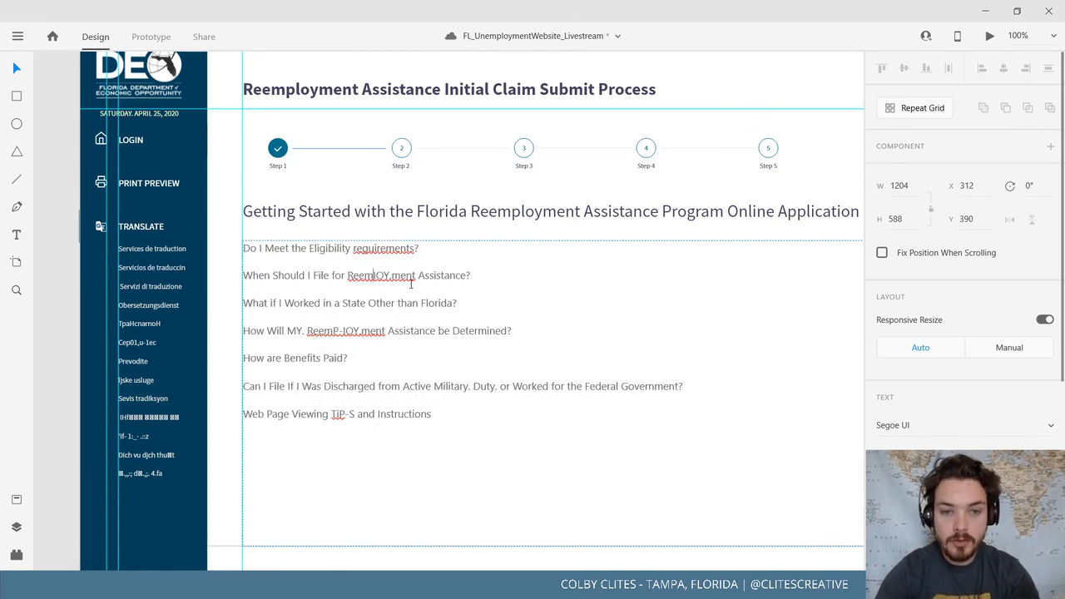
{"action": "key", "text": "Right"}
{"action": "key", "text": "Right"}
{"action": "key", "text": "Right"}
{"action": "key", "text": "Right"}
{"action": "key", "text": "Right"}
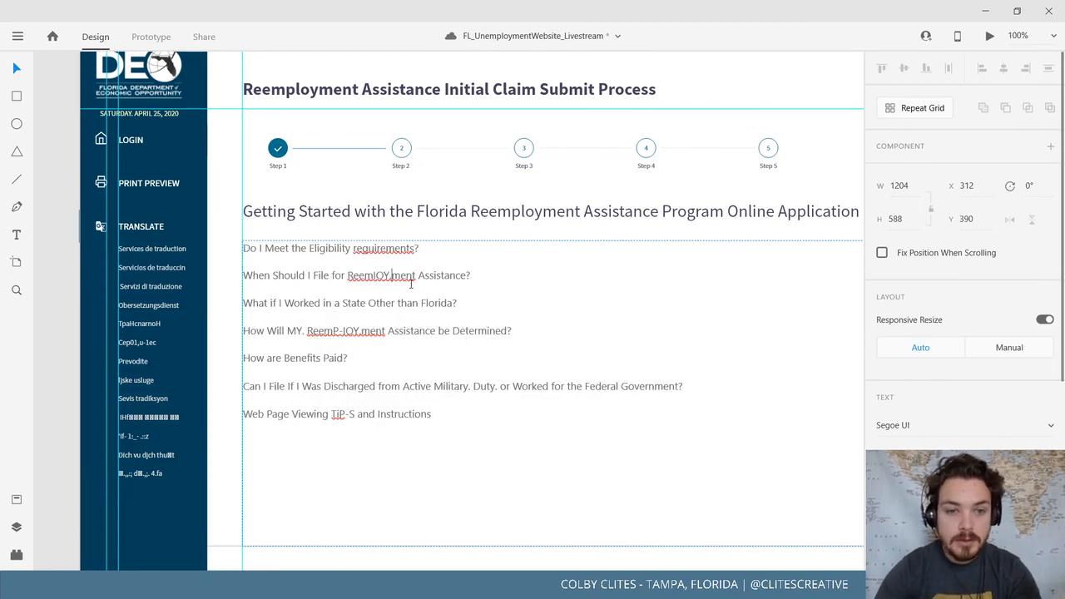
{"action": "key", "text": "BackSpace"}
{"action": "key", "text": "BackSpace"}
{"action": "key", "text": "BackSpace"}
{"action": "key", "text": "BackSpace"}
{"action": "key", "text": "BackSpace"}
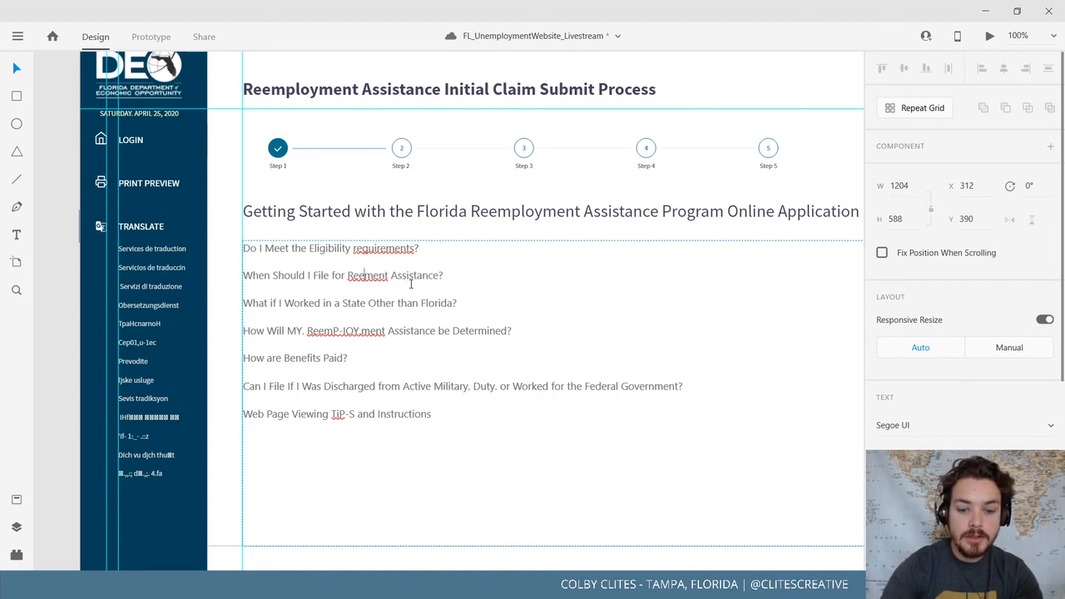
{"action": "type", "text": "ploy"}
{"action": "key", "text": "BackSpace"}
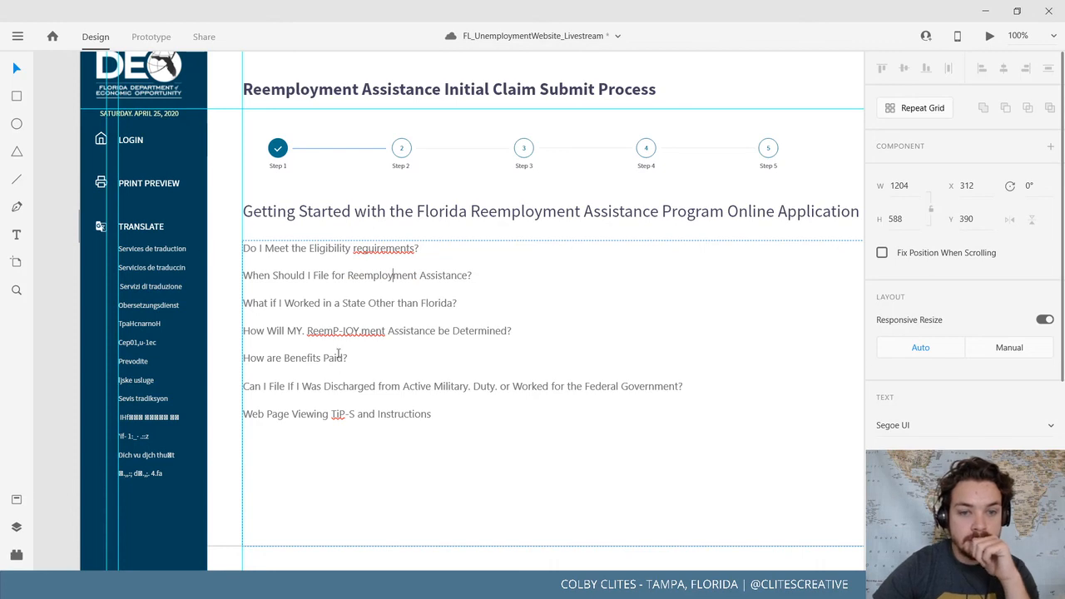
Replace the garbled "ReemP-IOY.ment" in the fourth question with "Reemployment" copied from the second question
{"action": "left_click_drag", "start_coordinate": [333, 330], "coordinate": [341, 332]}
{"action": "double_click", "coordinate": [391, 274]}
{"action": "key", "text": "ctrl+c"}
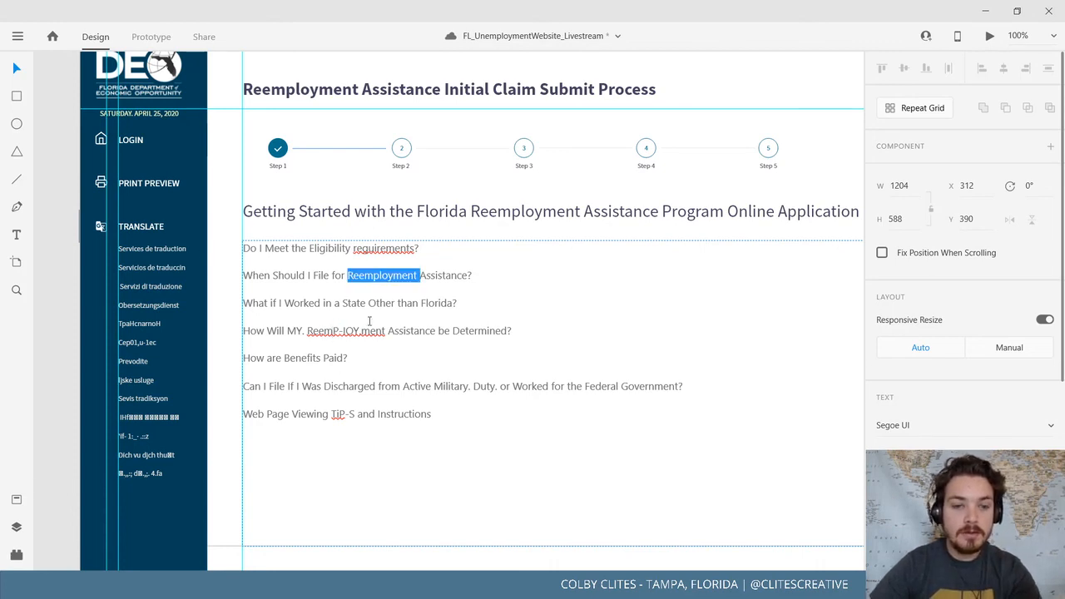
{"action": "triple_click", "coordinate": [350, 330]}
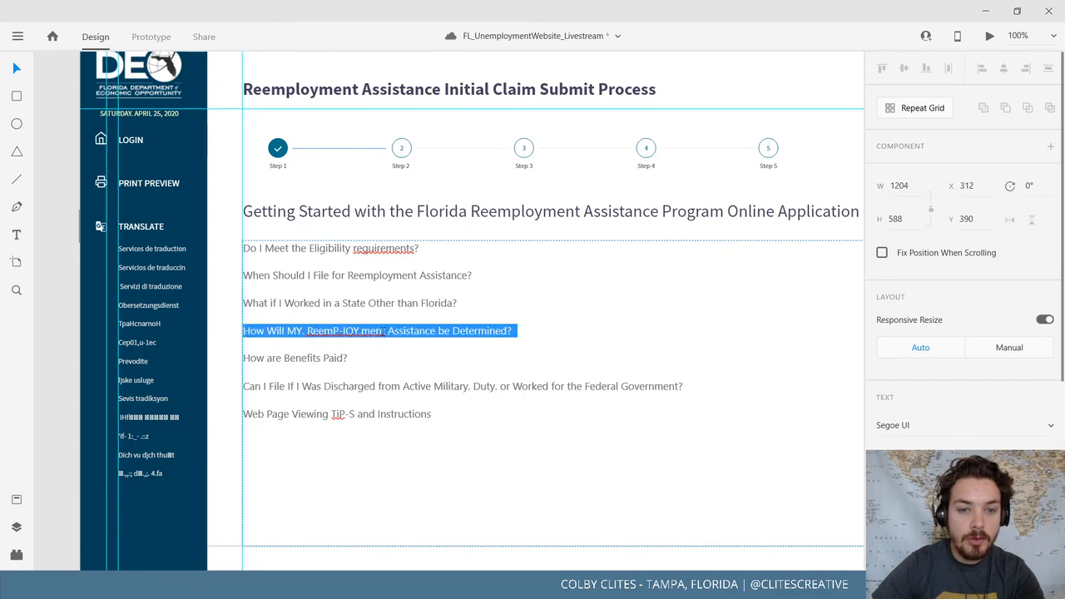
{"action": "left_click_drag", "start_coordinate": [385, 330], "coordinate": [309, 330]}
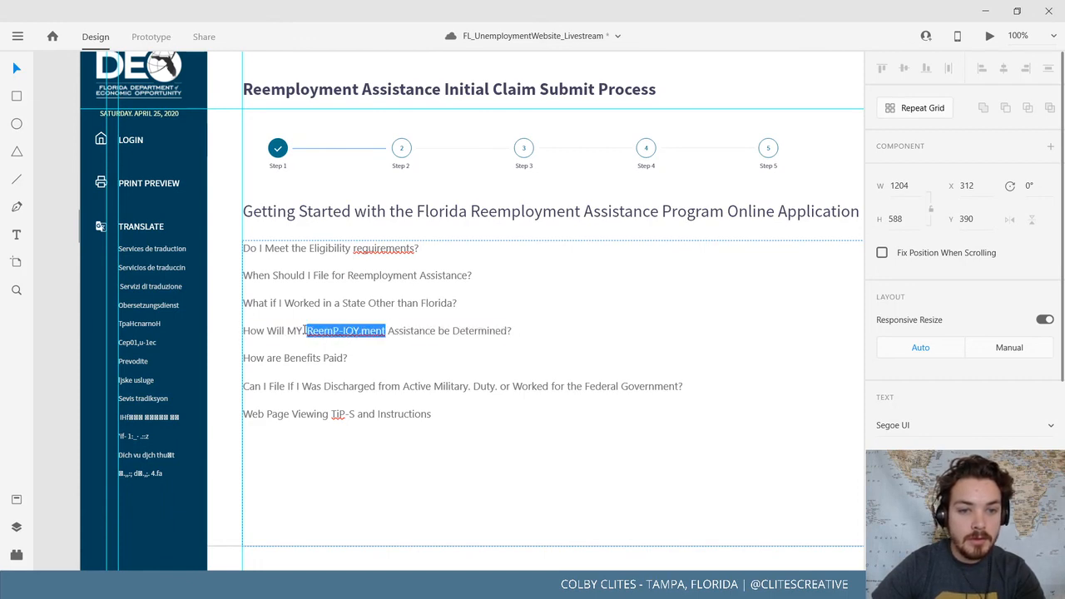
{"action": "key", "text": "ctrl+v"}
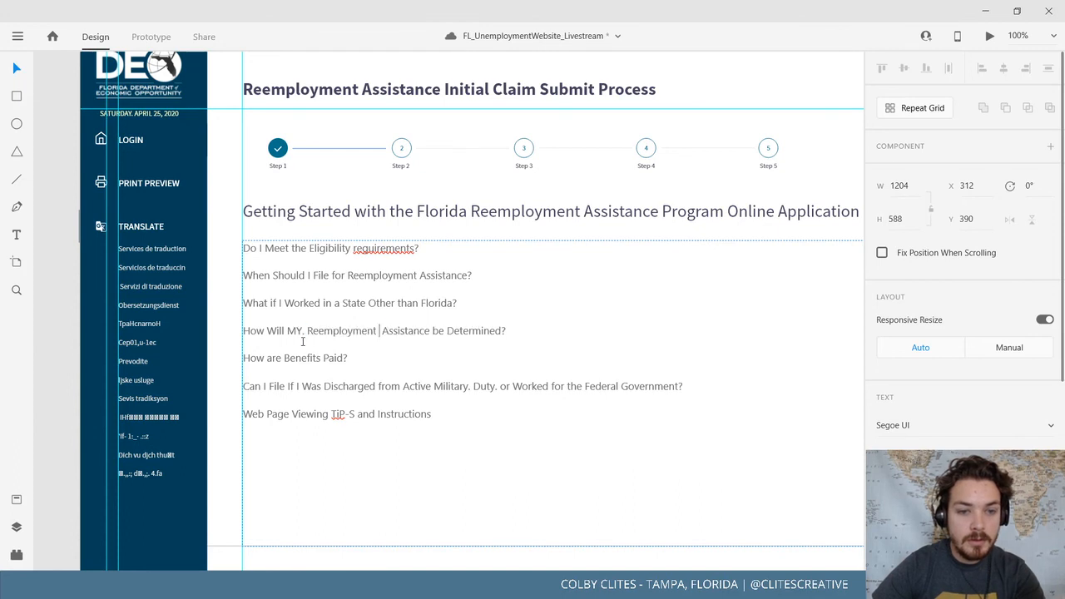
Correct "Will MY." to "will my" in the fourth question and remove the extra space before "Assistance"
{"action": "key", "text": "BackSpace"}
{"action": "key", "text": "BackSpace"}
{"action": "key", "text": "BackSpace"}
{"action": "key", "text": "BackSpace"}
{"action": "key", "text": "BackSpace"}
{"action": "key", "text": "BackSpace"}
{"action": "key", "text": "BackSpace"}
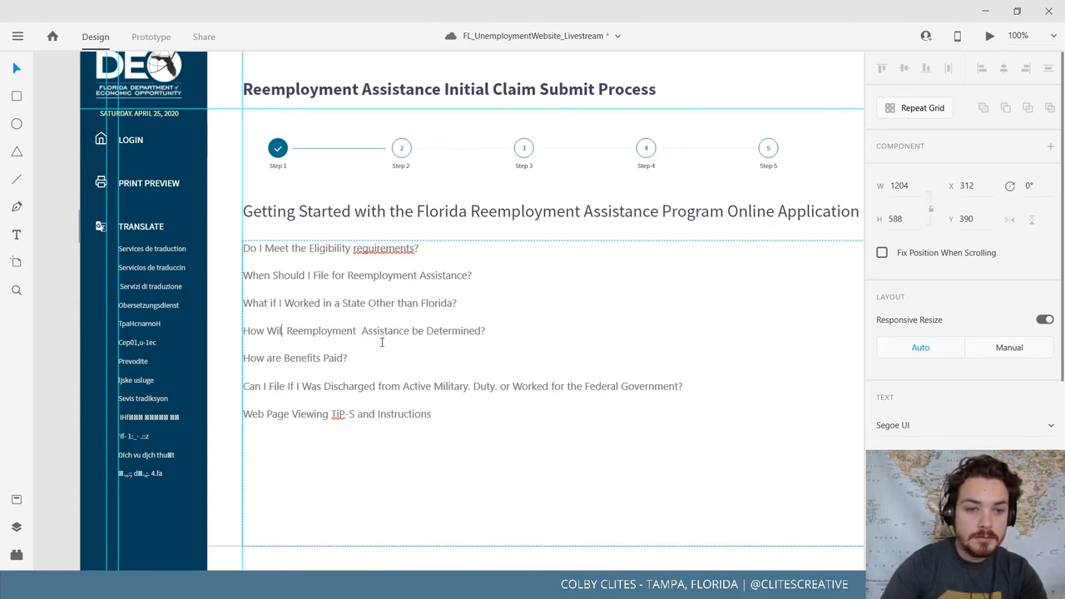
{"action": "type", "text": "will "}
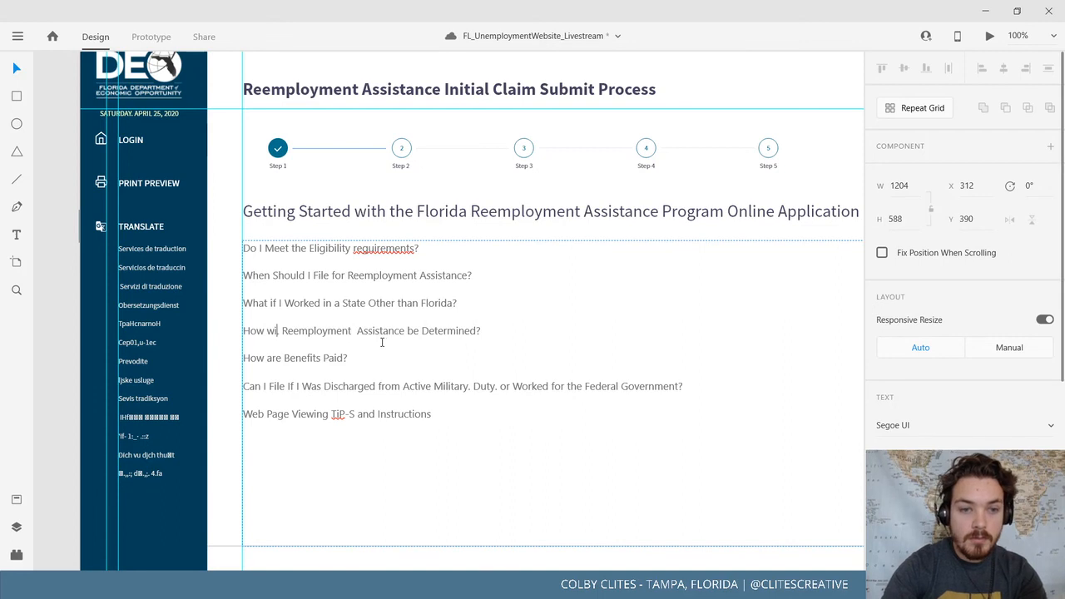
{"action": "type", "text": "my"}
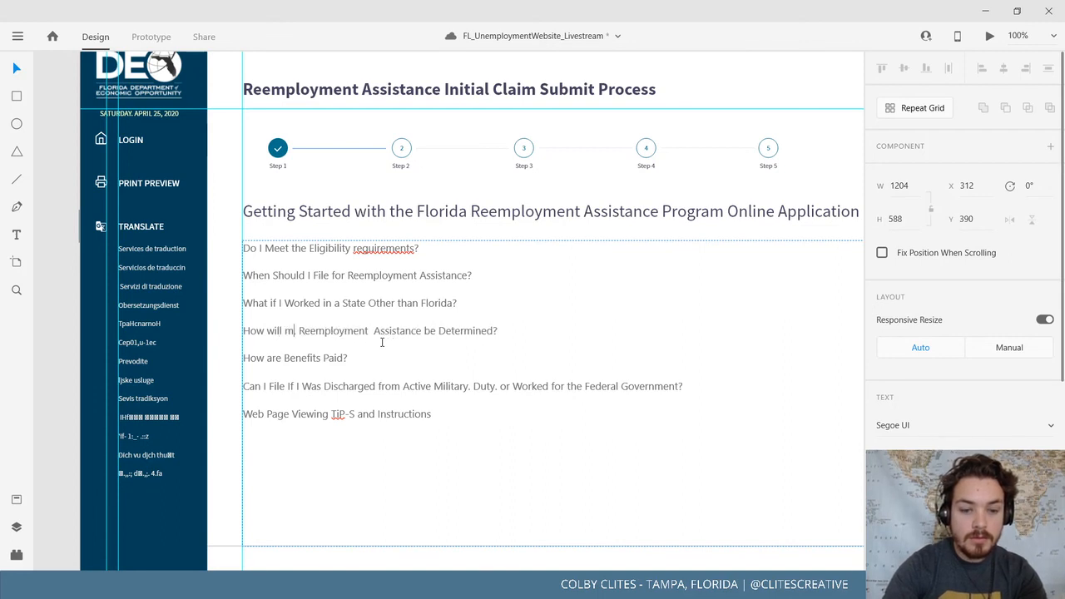
{"action": "key", "text": "BackSpace"}
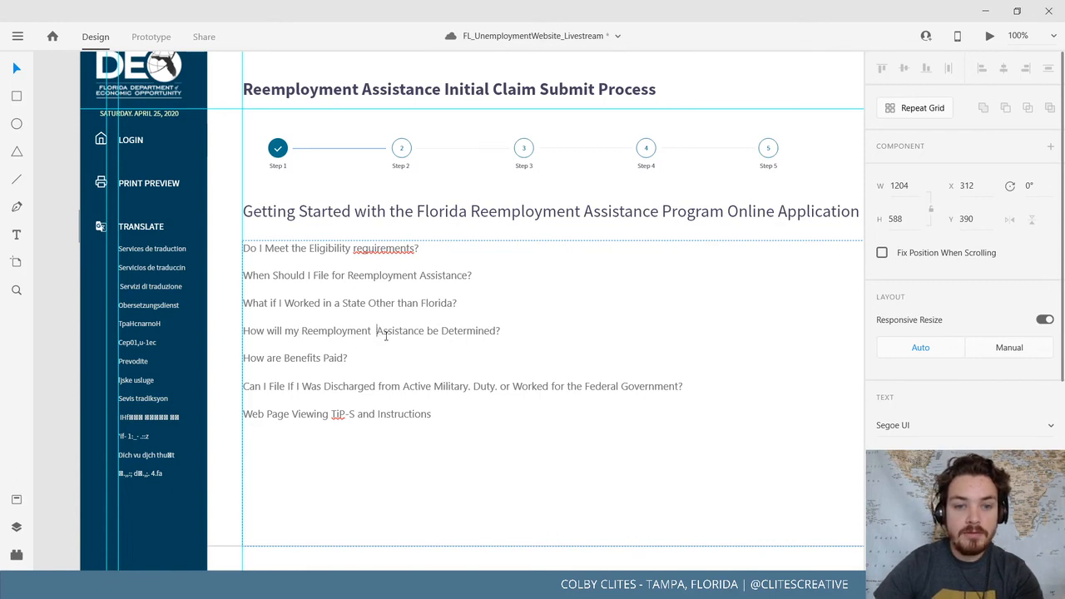
{"action": "key", "text": "BackSpace"}
{"action": "key", "text": "Escape"}
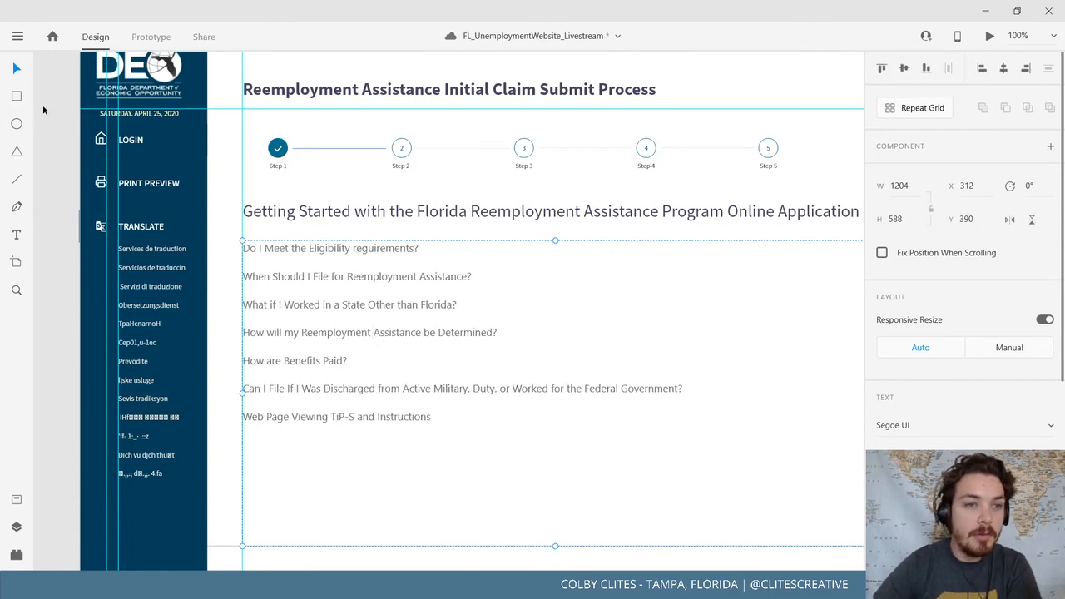
Deselect the question list and save the document
{"action": "left_click", "coordinate": [44, 110]}
{"action": "left_click", "coordinate": [17, 36]}
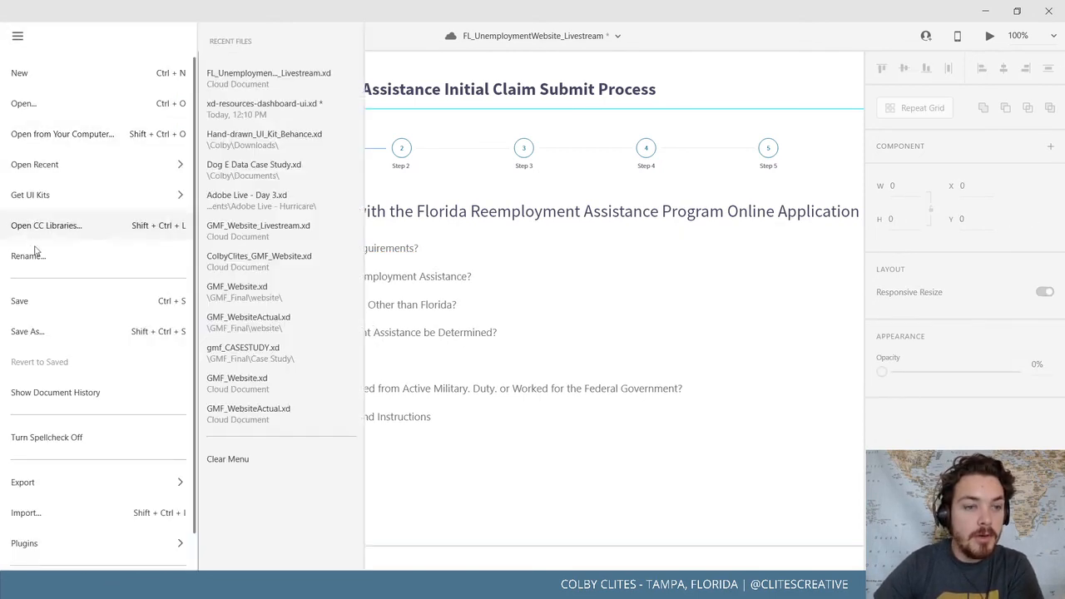
{"action": "left_click", "coordinate": [43, 308]}
Review the submit process artboard and compare it with the original page screenshot above it
{"action": "scroll", "coordinate": [67, 268], "scroll_direction": "up", "scroll_amount": 3}
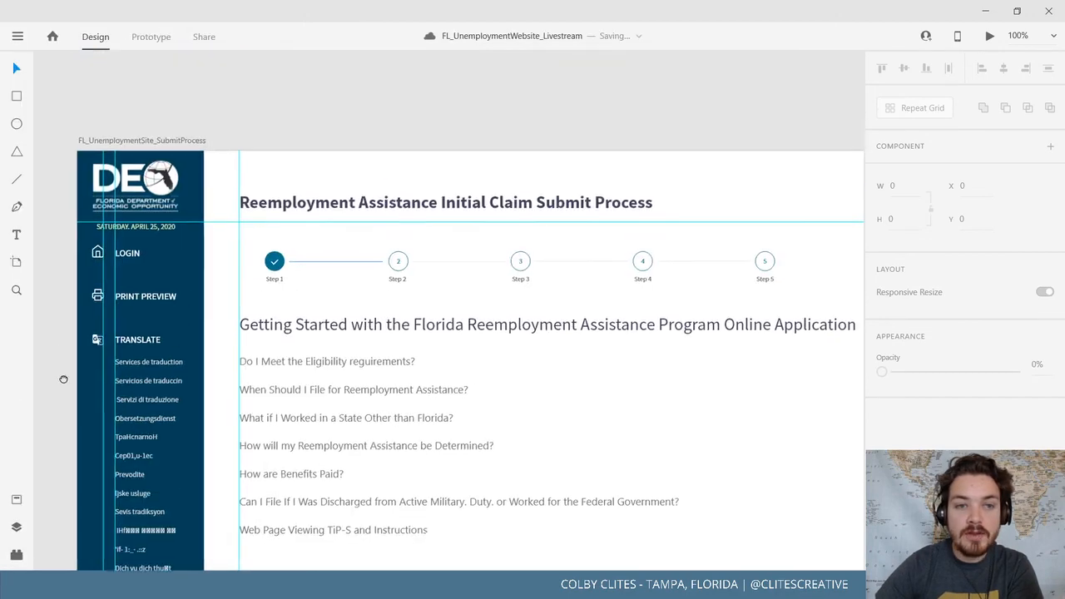
{"action": "scroll", "coordinate": [67, 283], "scroll_direction": "down", "scroll_amount": 2}
{"action": "key", "text": "ctrl+plus"}
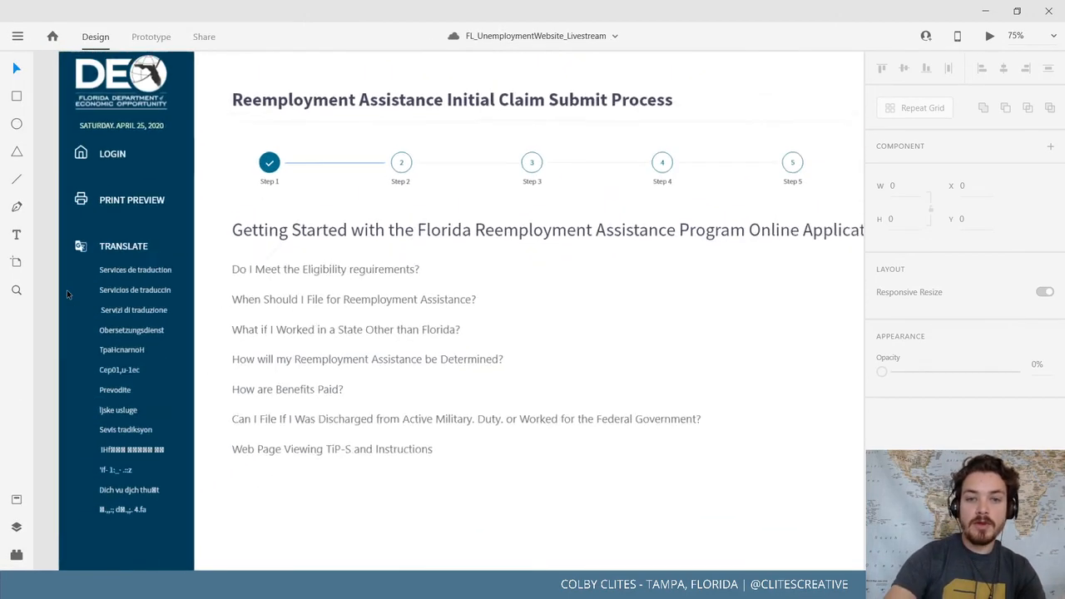
{"action": "key", "text": "ctrl+minus"}
{"action": "key", "text": "ctrl+minus"}
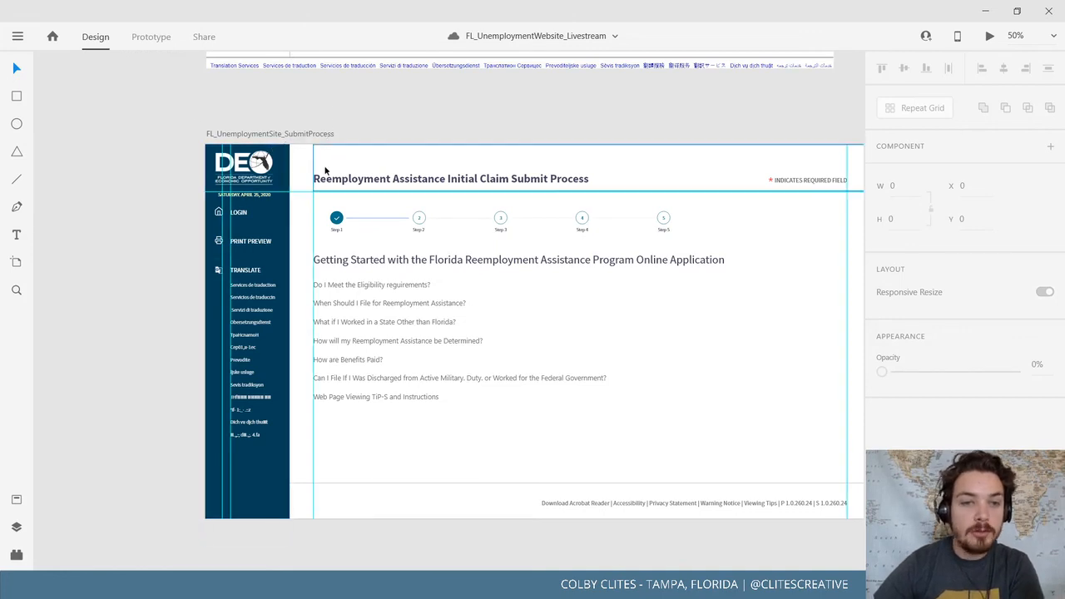
{"action": "left_click", "coordinate": [17, 37]}
{"action": "left_click", "coordinate": [434, 110]}
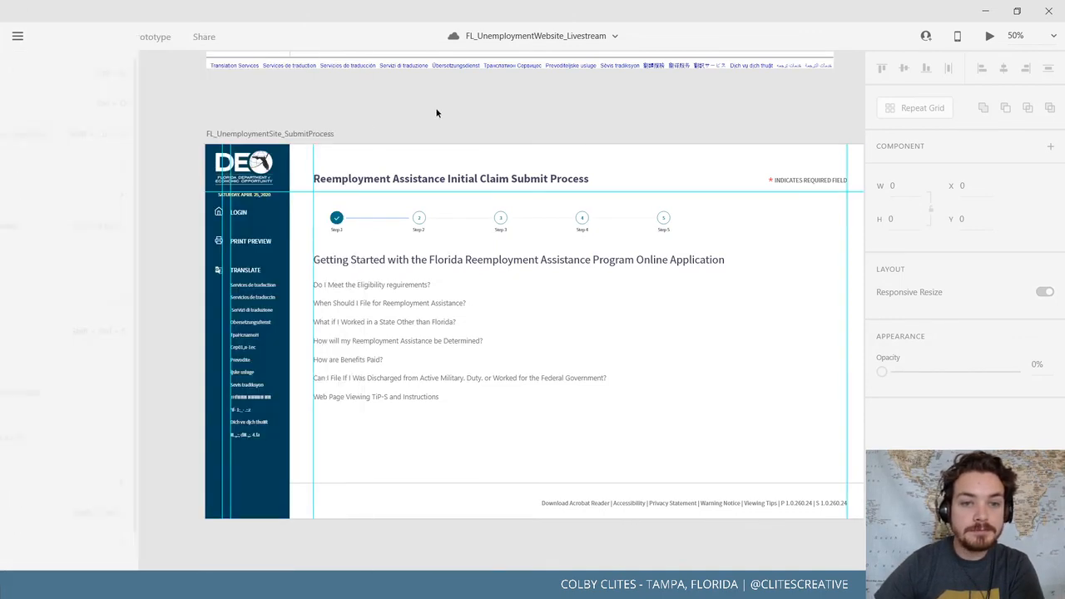
{"action": "left_click_drag", "start_coordinate": [299, 121], "coordinate": [195, 123]}
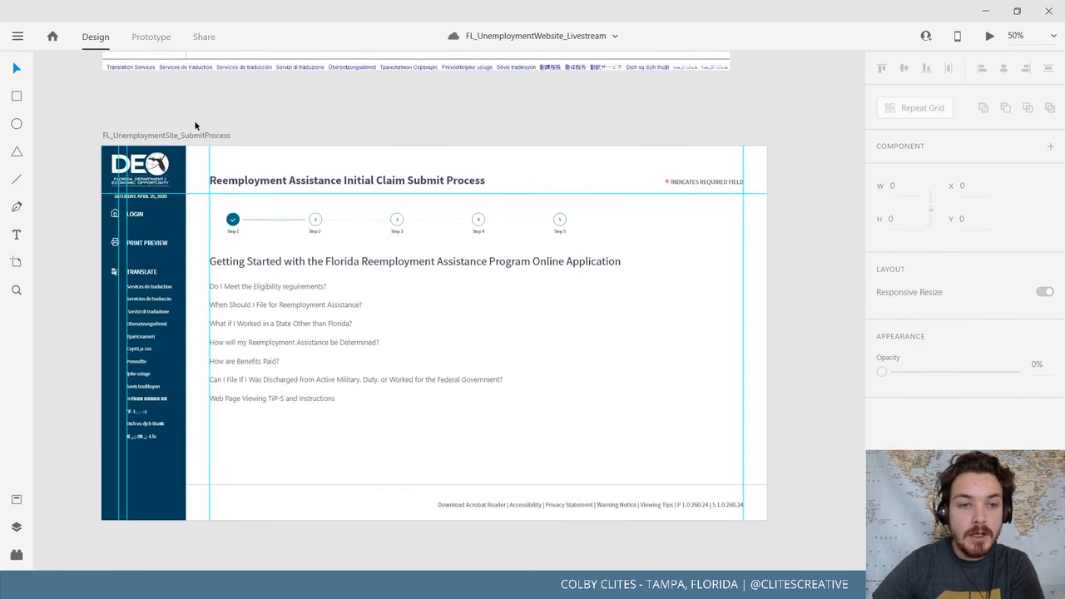
{"action": "scroll", "coordinate": [107, 106], "scroll_direction": "down", "scroll_amount": 1}
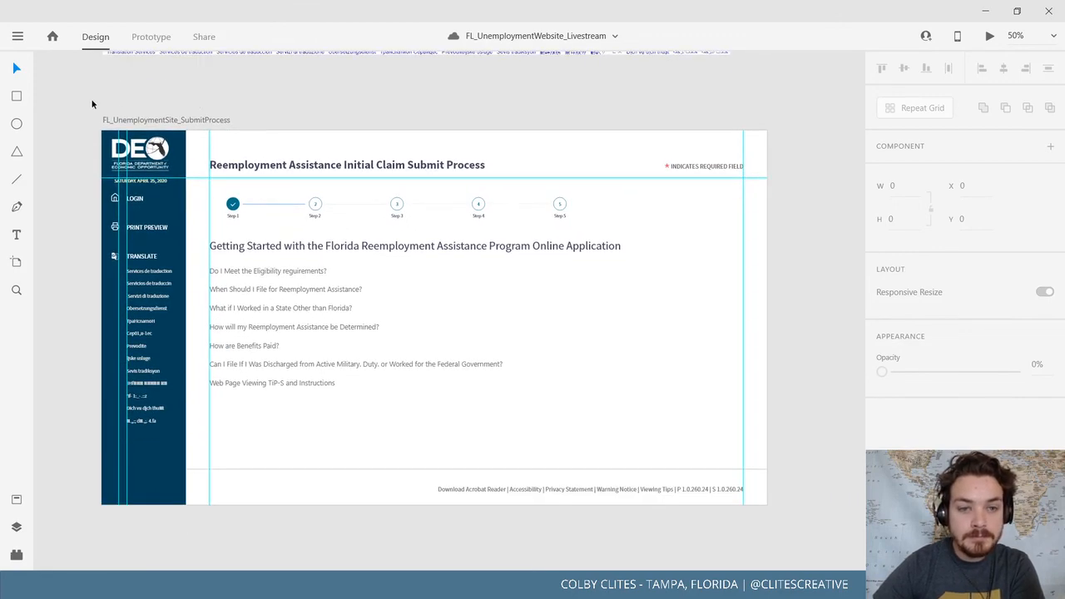
{"action": "left_click_drag", "start_coordinate": [62, 93], "coordinate": [138, 281]}
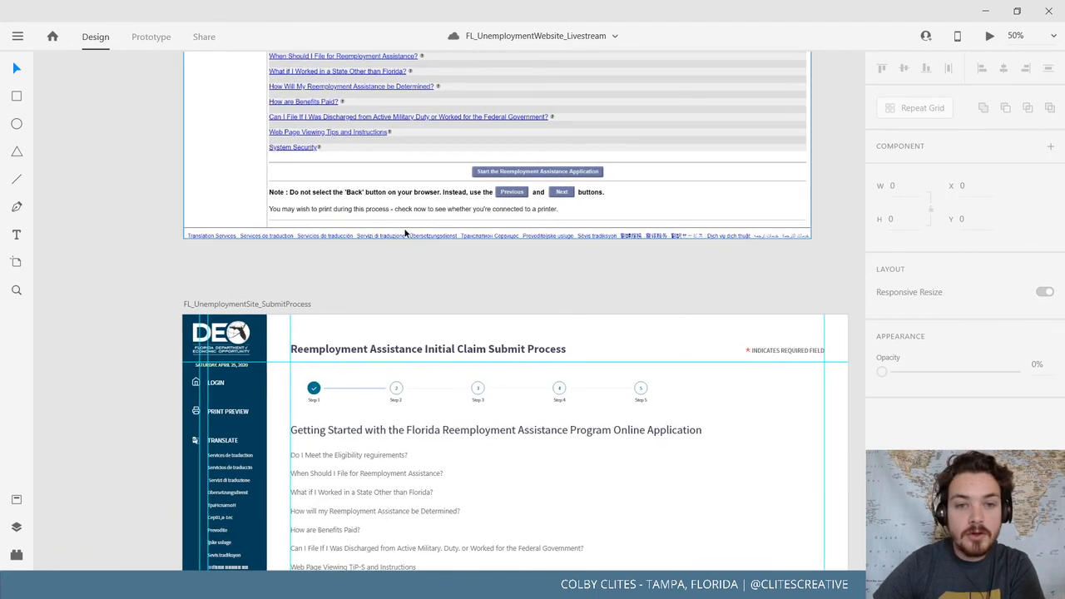
Shorten the question list's text box to a height of 378 so it ends just below the last line
{"action": "scroll", "coordinate": [503, 450], "scroll_direction": "down", "scroll_amount": 5}
{"action": "left_click", "coordinate": [485, 483]}
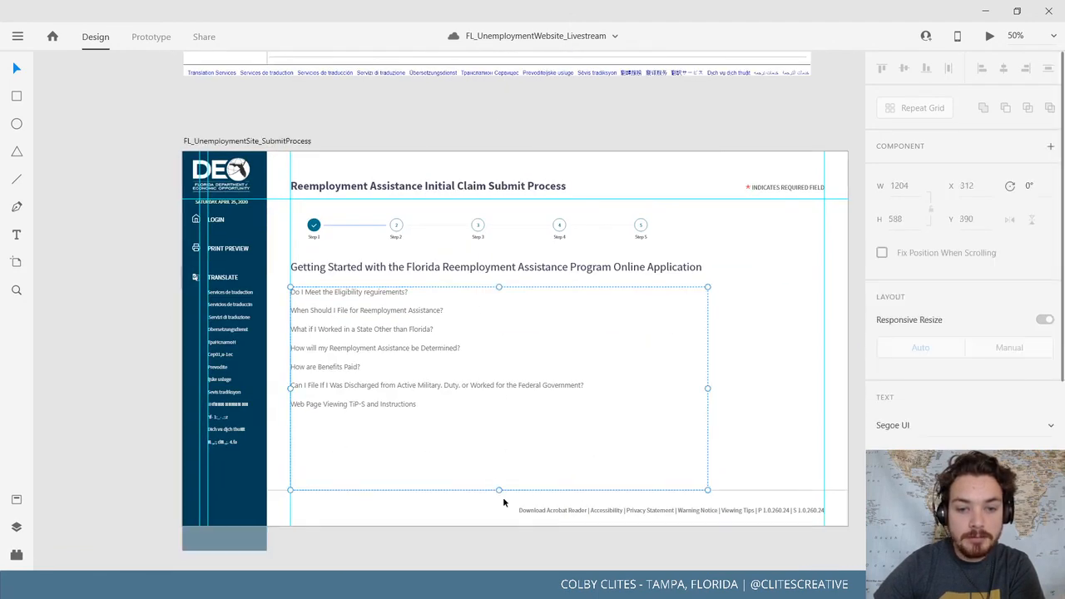
{"action": "left_click_drag", "start_coordinate": [499, 490], "coordinate": [498, 414]}
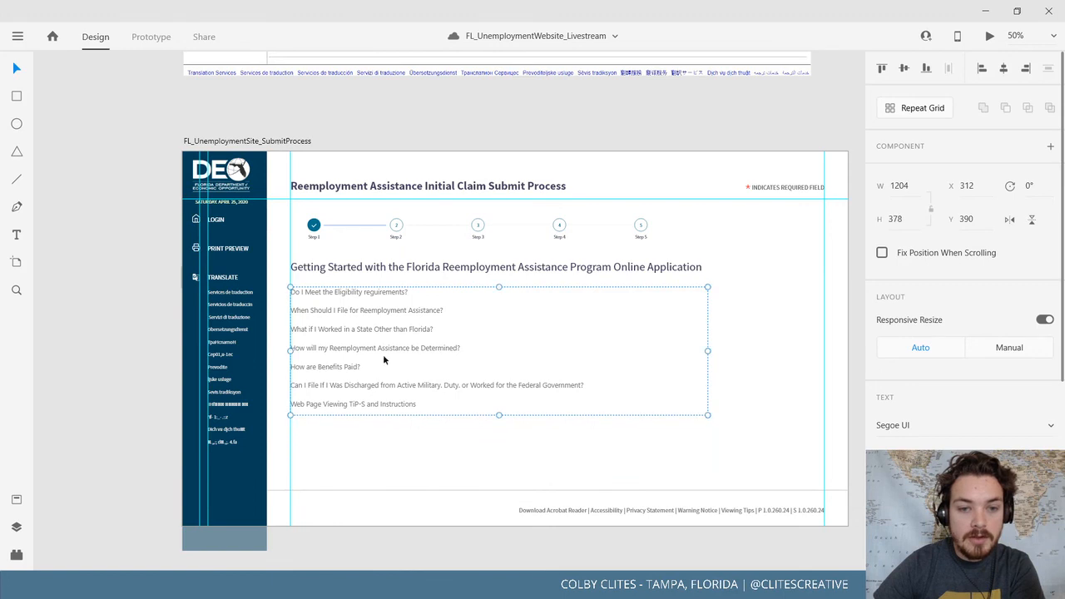
{"action": "left_click", "coordinate": [84, 289]}
Place an instance of the btn_send component below the question list, at about X 563, Y 847
{"action": "scroll", "coordinate": [140, 386], "scroll_direction": "up", "scroll_amount": 3}
{"action": "scroll", "coordinate": [140, 386], "scroll_direction": "left", "scroll_amount": 1}
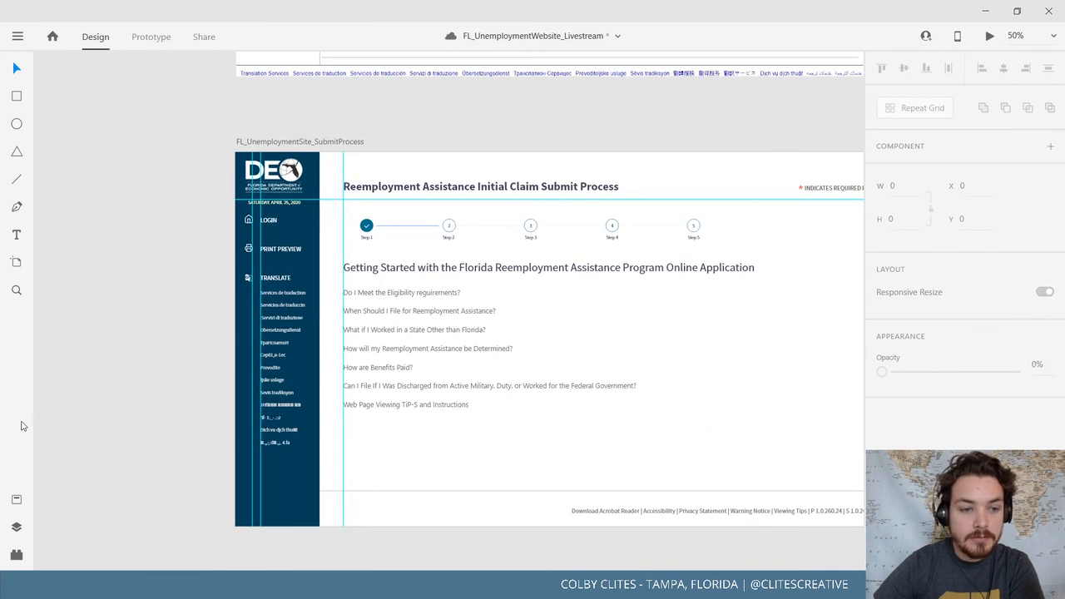
{"action": "scroll", "coordinate": [144, 386], "scroll_direction": "down", "scroll_amount": 4}
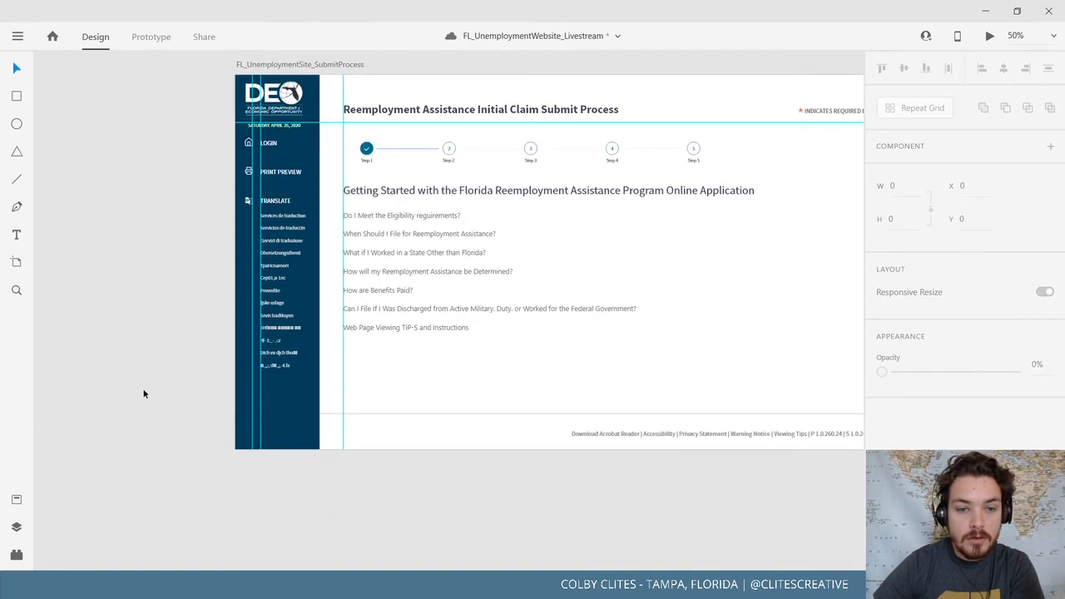
{"action": "left_click", "coordinate": [17, 502]}
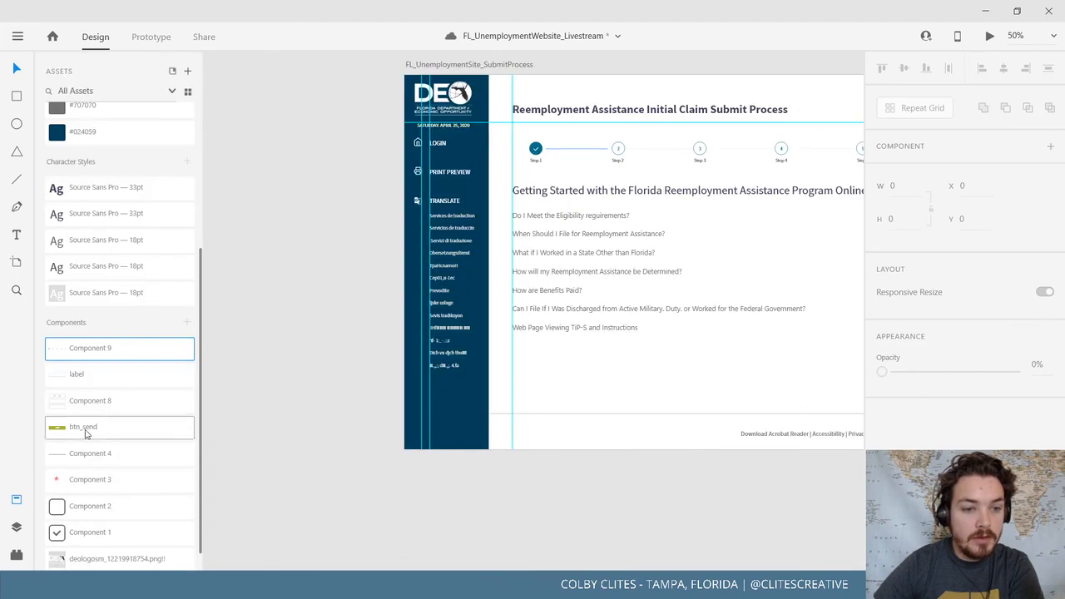
{"action": "left_click_drag", "start_coordinate": [86, 430], "coordinate": [616, 374]}
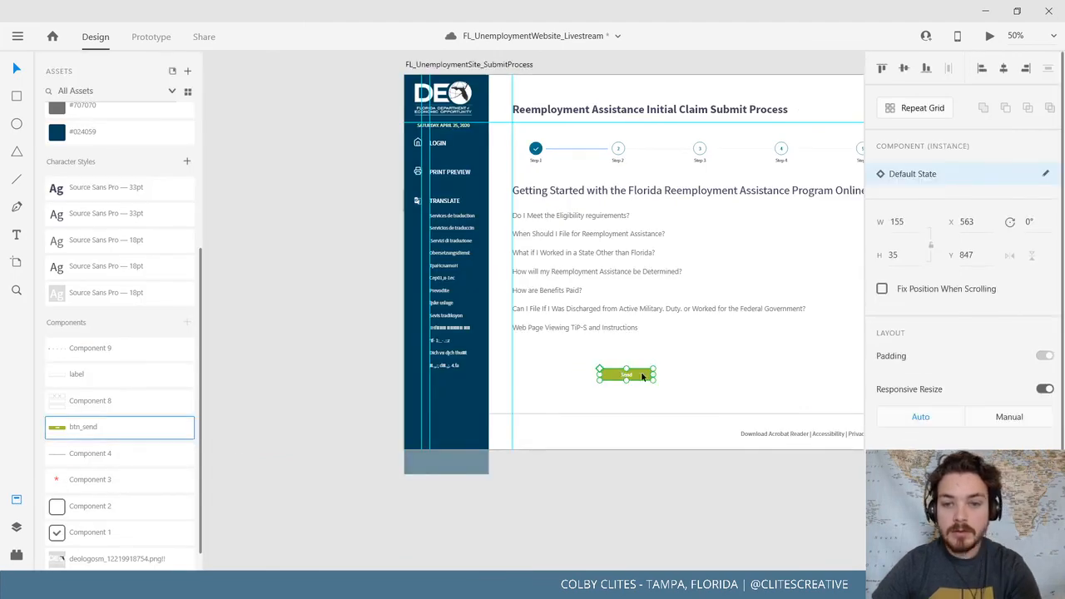
Change the new green button's label to "START APPLICATION"
{"action": "left_click_drag", "start_coordinate": [636, 454], "coordinate": [349, 598]}
{"action": "left_click_drag", "start_coordinate": [339, 524], "coordinate": [340, 524]}
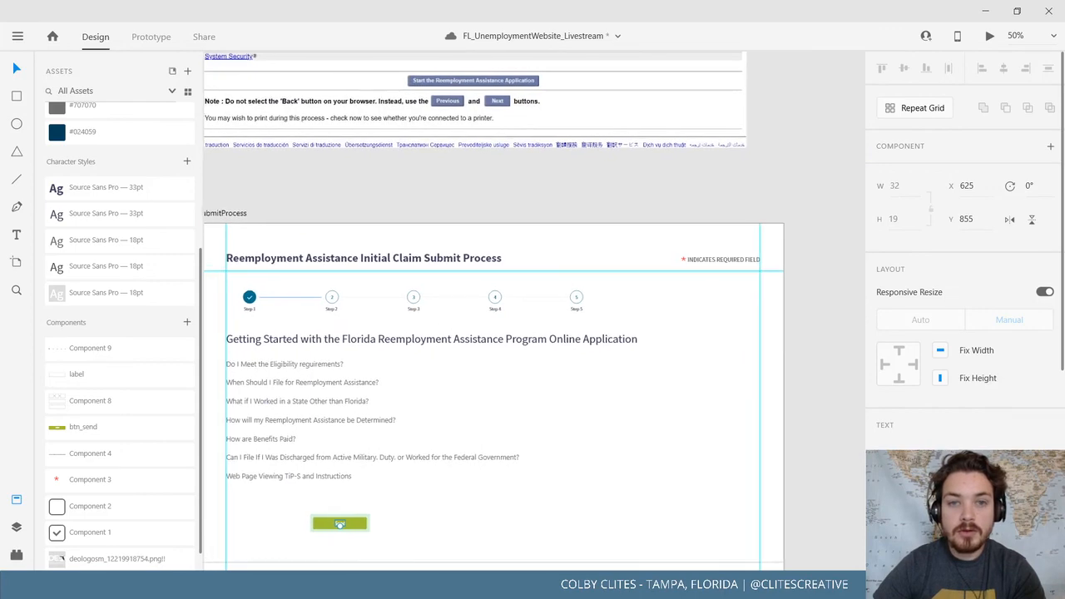
{"action": "left_click_drag", "start_coordinate": [356, 598], "coordinate": [509, 416]}
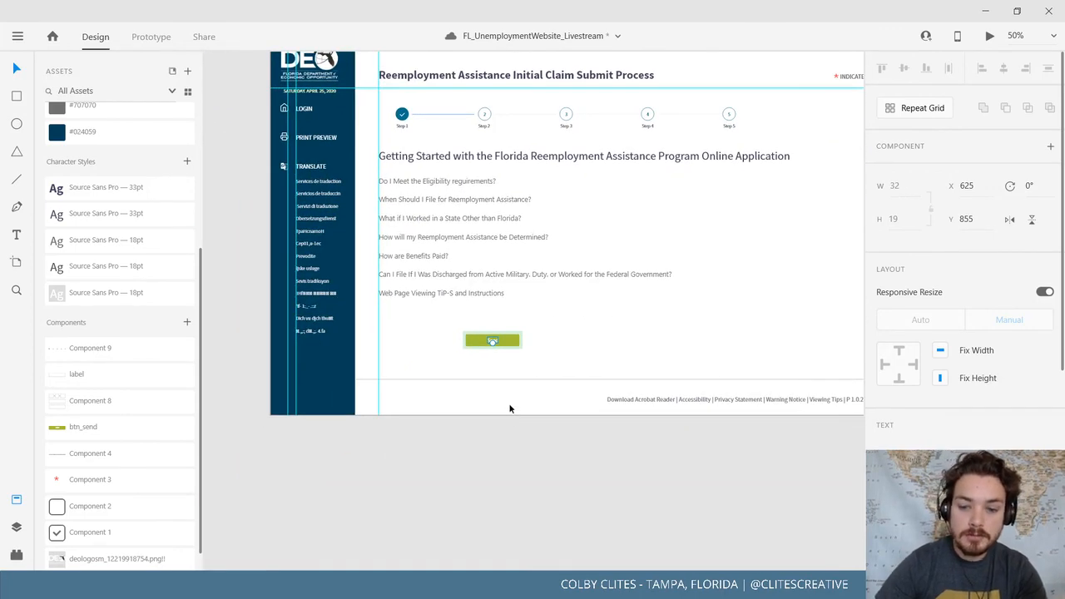
{"action": "key", "text": "ctrl+1"}
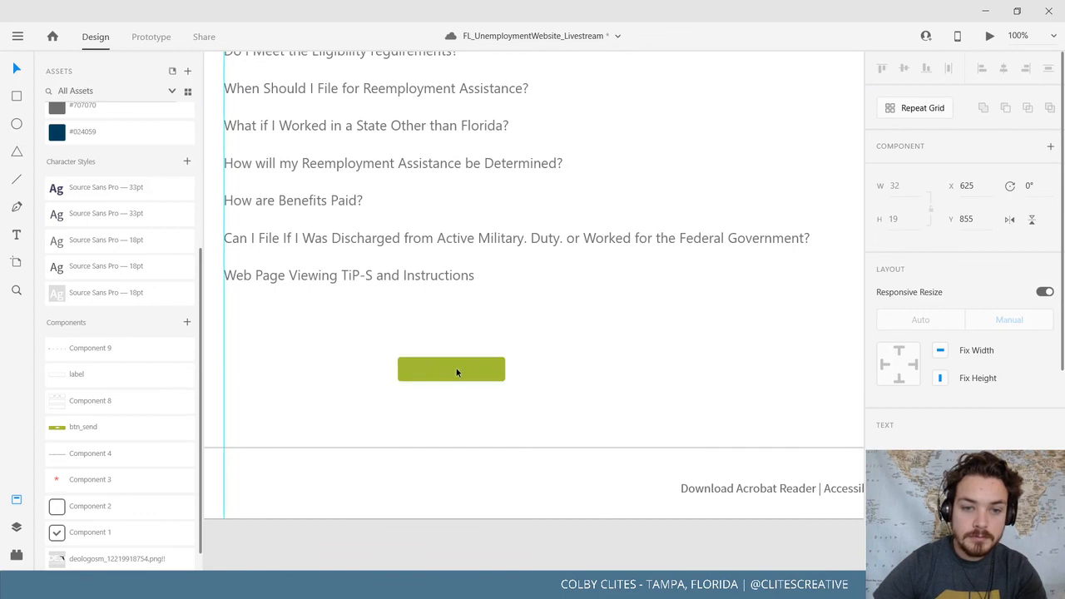
{"action": "double_click", "coordinate": [456, 369]}
{"action": "type", "text": "s"}
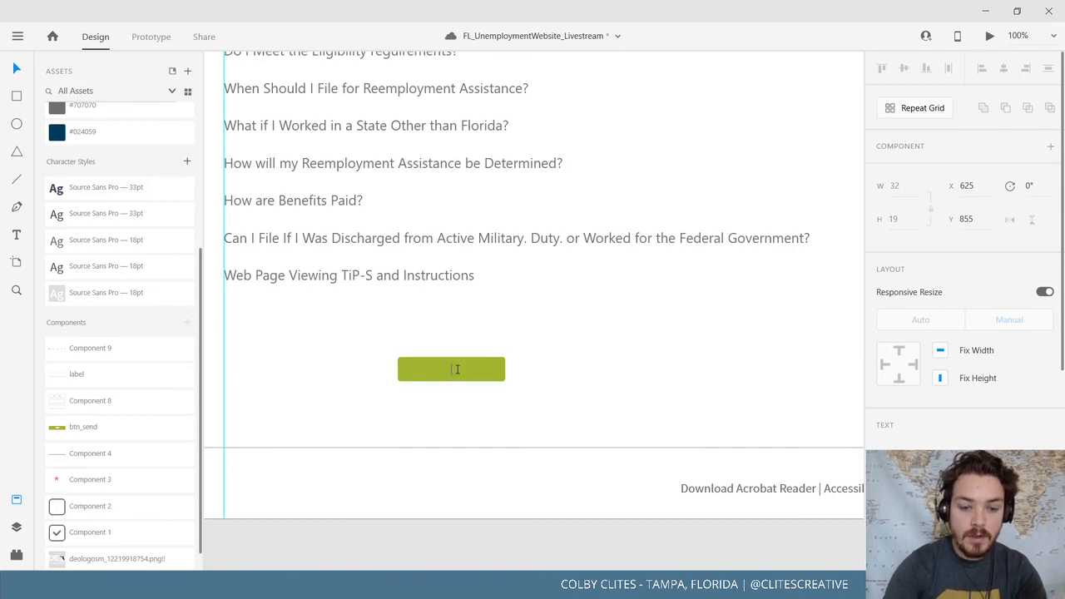
{"action": "type", "text": "START APPLI"}
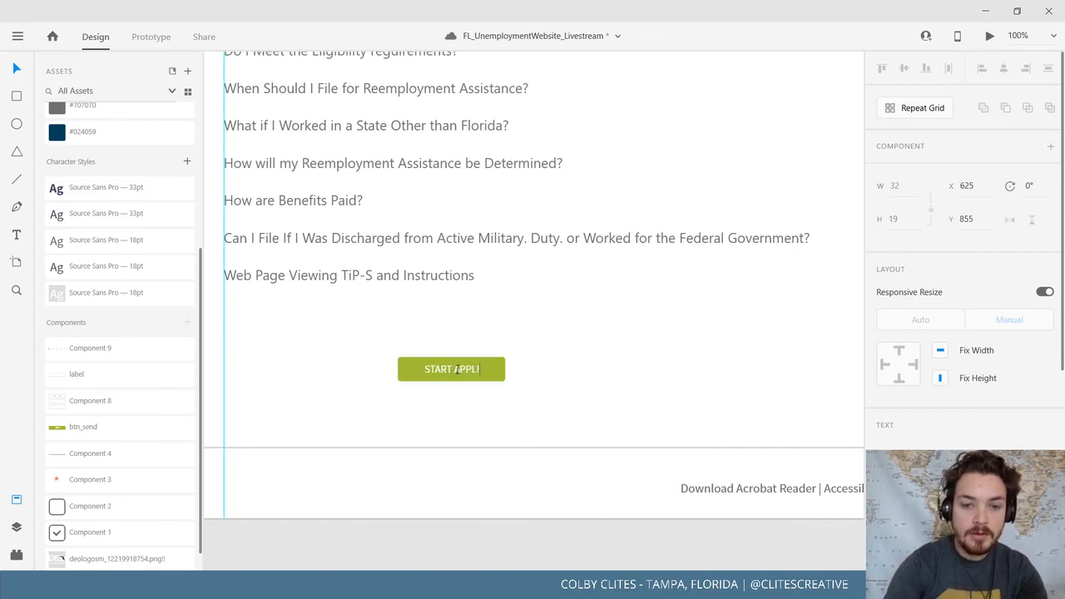
{"action": "type", "text": "CATION"}
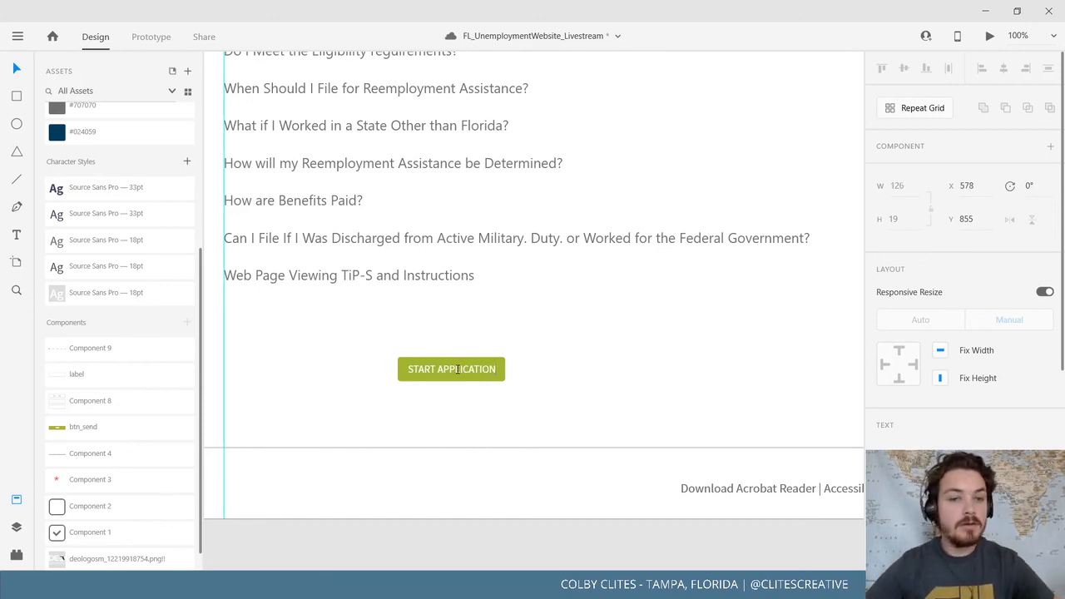
{"action": "left_click", "coordinate": [16, 68]}
{"action": "left_click", "coordinate": [390, 337]}
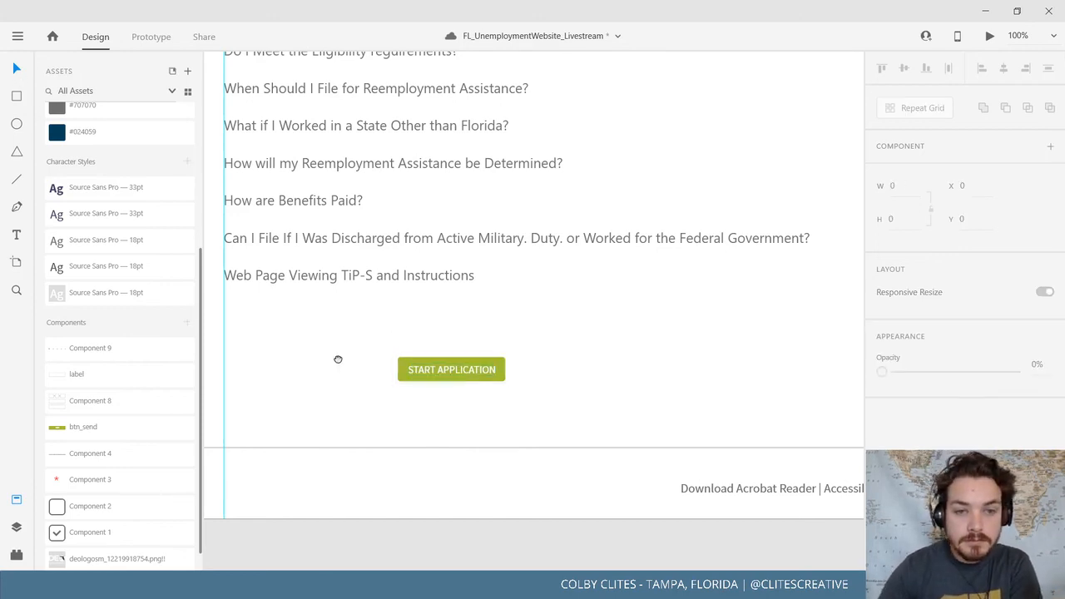
Move the Start Application button closer beneath the question list, to about X 361, Y 799
{"action": "left_click_drag", "start_coordinate": [338, 358], "coordinate": [395, 558]}
{"action": "left_click_drag", "start_coordinate": [506, 281], "coordinate": [605, 207]}
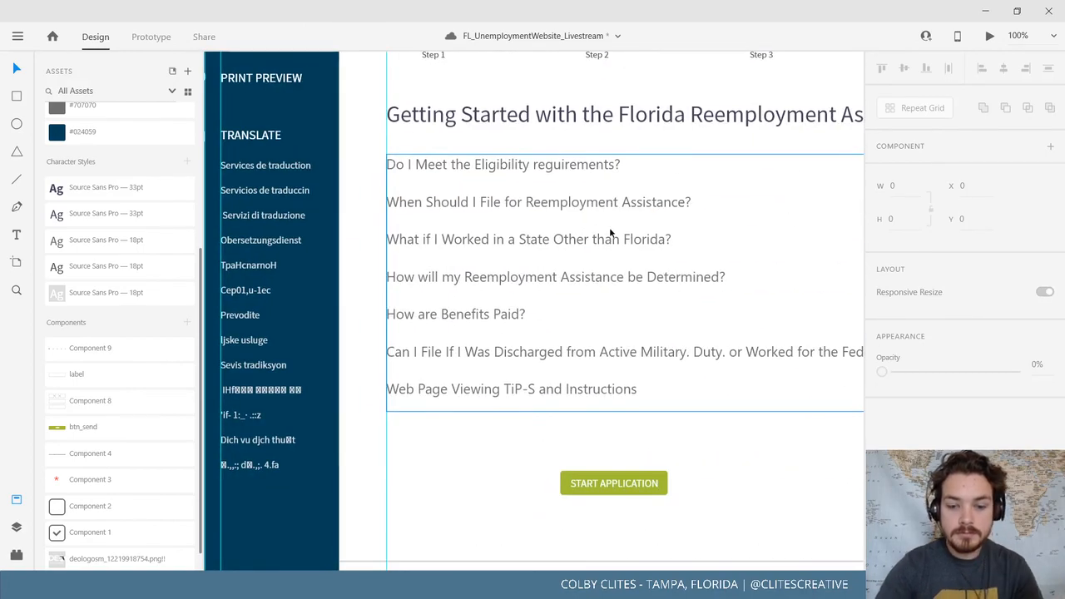
{"action": "key", "text": "ctrl+minus"}
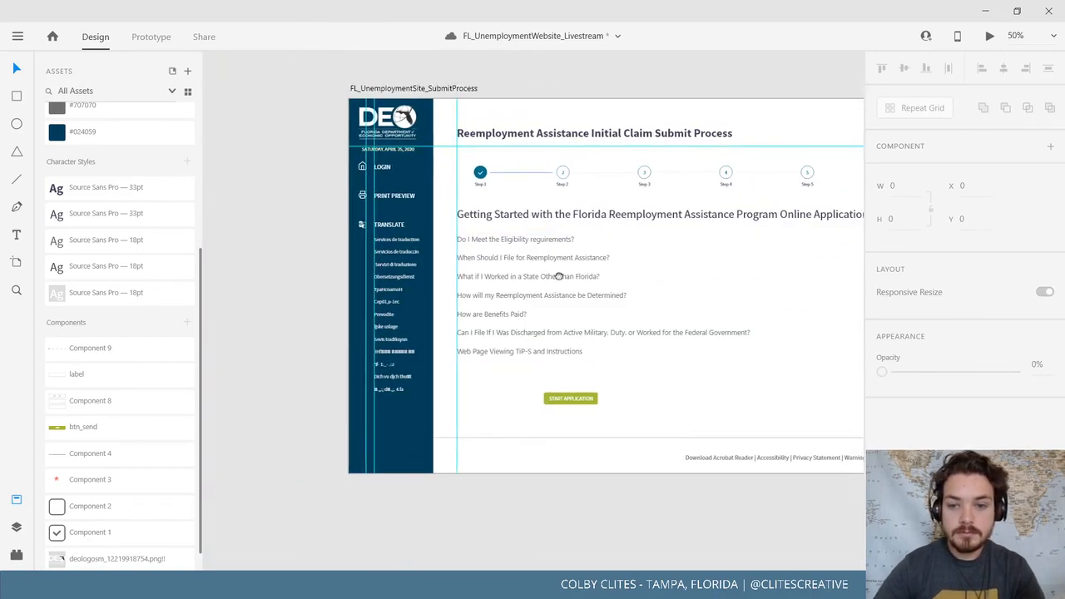
{"action": "left_click_drag", "start_coordinate": [609, 230], "coordinate": [539, 221]}
{"action": "left_click_drag", "start_coordinate": [504, 398], "coordinate": [437, 383]}
Check the File New Claim button's placement under New Claimant on the other artboard against the Start Application button
{"action": "left_click_drag", "start_coordinate": [368, 404], "coordinate": [838, 396]}
{"action": "left_click_drag", "start_coordinate": [511, 372], "coordinate": [901, 304]}
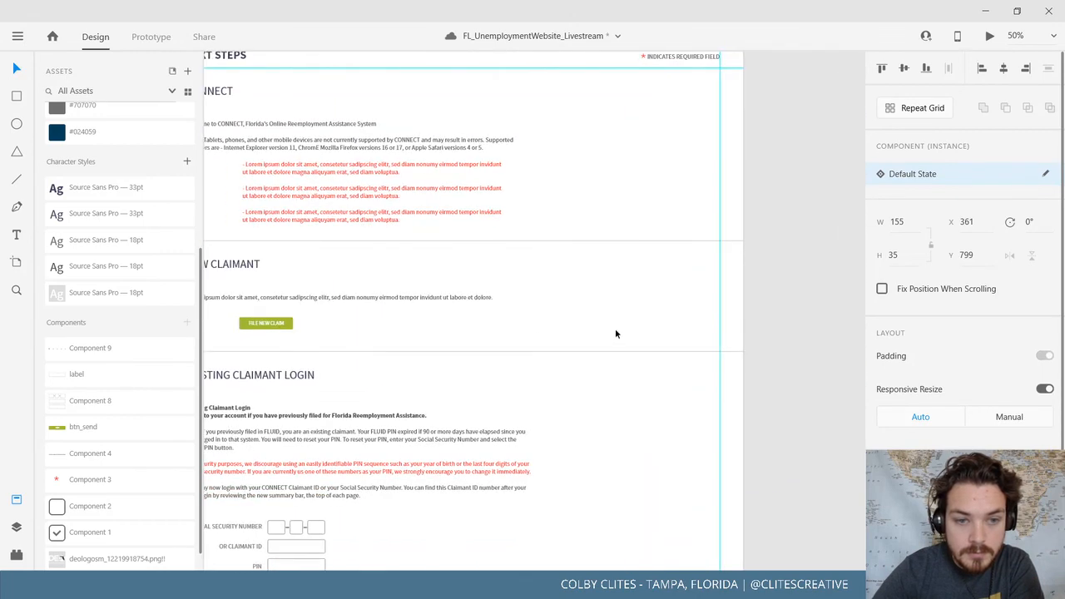
{"action": "left_click_drag", "start_coordinate": [577, 337], "coordinate": [751, 296]}
{"action": "left_click", "coordinate": [510, 286]}
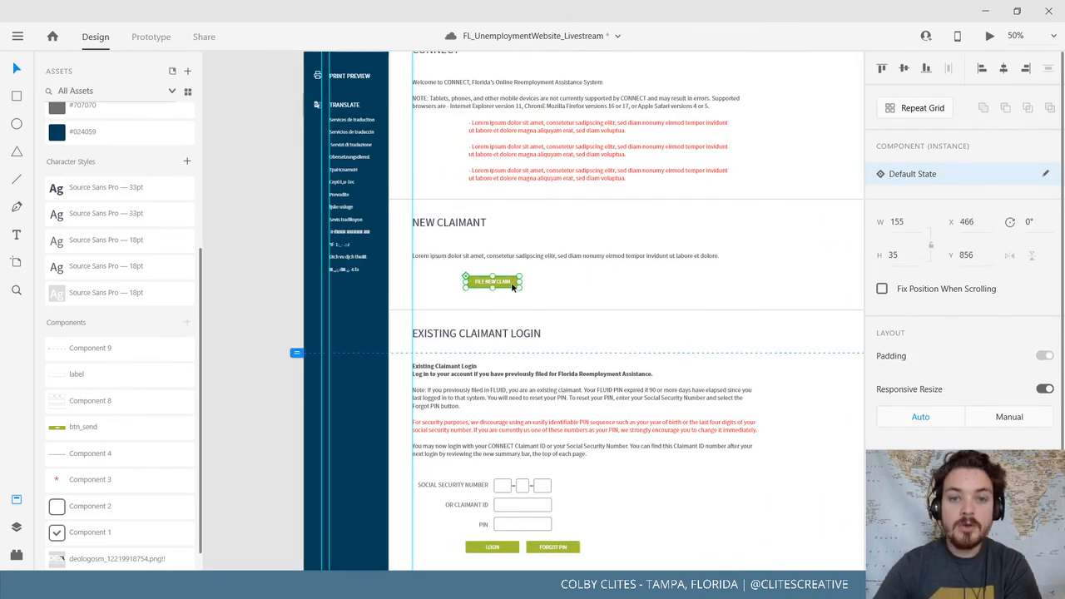
{"action": "left_click", "coordinate": [748, 304]}
{"action": "left_click_drag", "start_coordinate": [749, 307], "coordinate": [2, 420]}
{"action": "left_click_drag", "start_coordinate": [828, 366], "coordinate": [425, 373]}
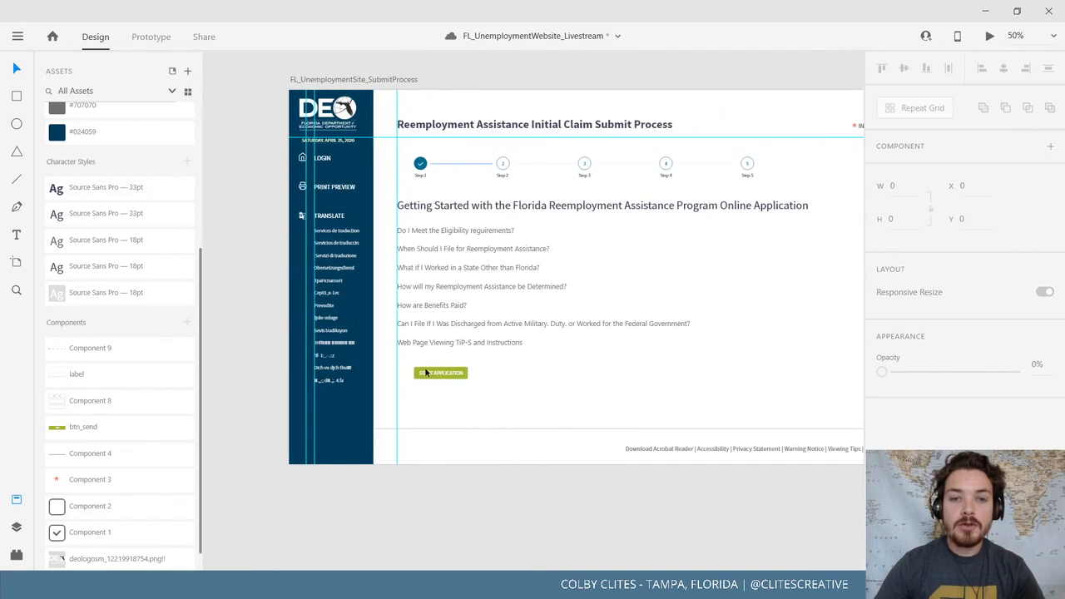
Align the Start Application button horizontally with a temporary pasted copy of the File New Claim button at X 466, and delete the copy
{"action": "left_click", "coordinate": [367, 80]}
{"action": "key", "text": "ctrl+v"}
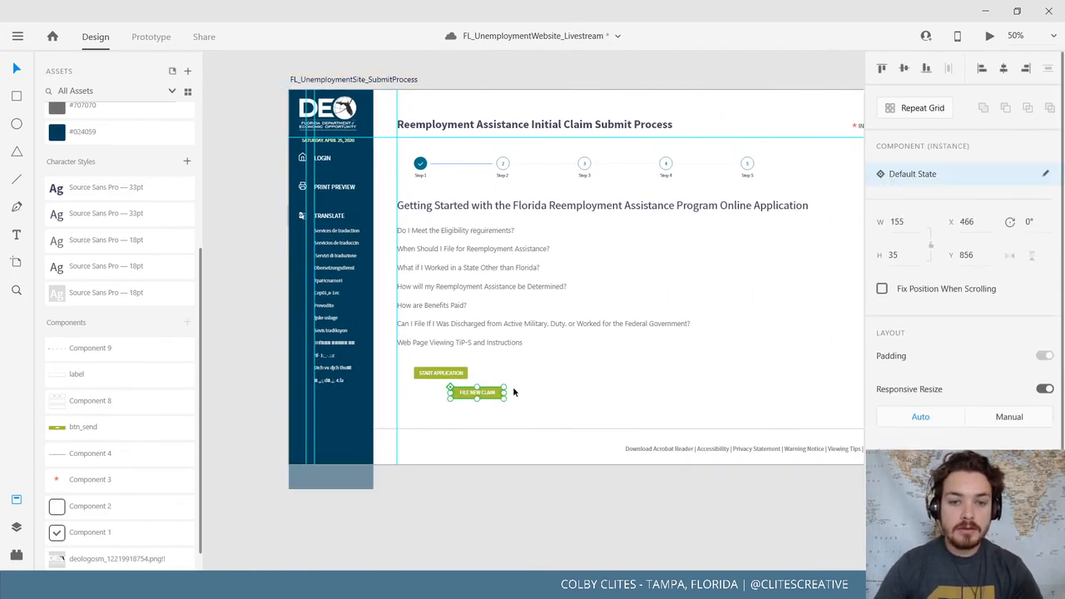
{"action": "left_click_drag", "start_coordinate": [452, 373], "coordinate": [489, 377]}
{"action": "left_click", "coordinate": [462, 396]}
{"action": "key", "text": "Delete"}
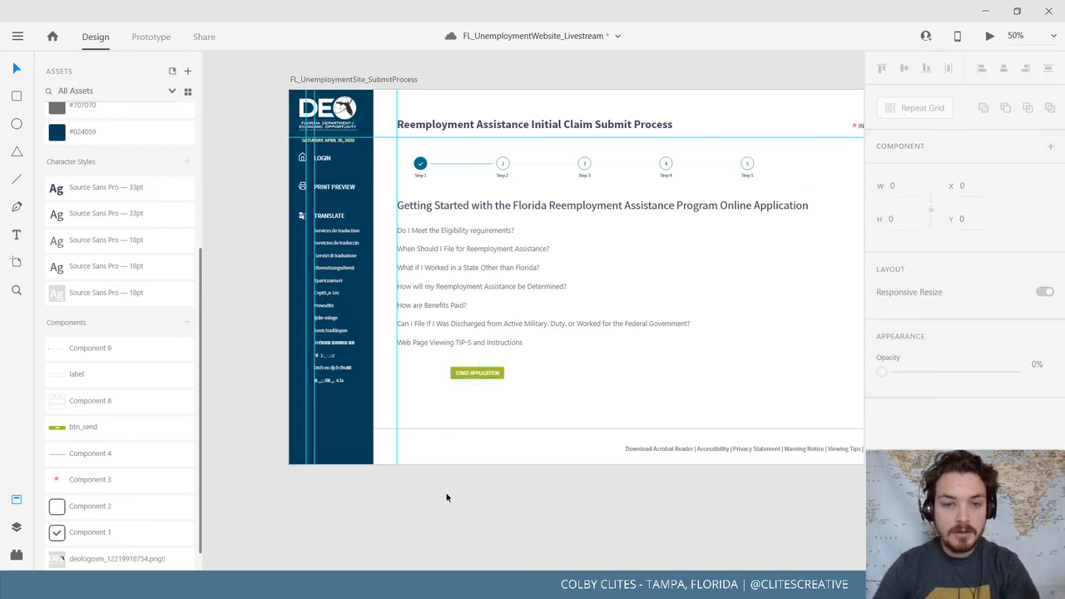
Save the document and hide the Assets panel
{"action": "left_click_drag", "start_coordinate": [403, 413], "coordinate": [347, 460]}
{"action": "left_click_drag", "start_coordinate": [579, 394], "coordinate": [506, 431]}
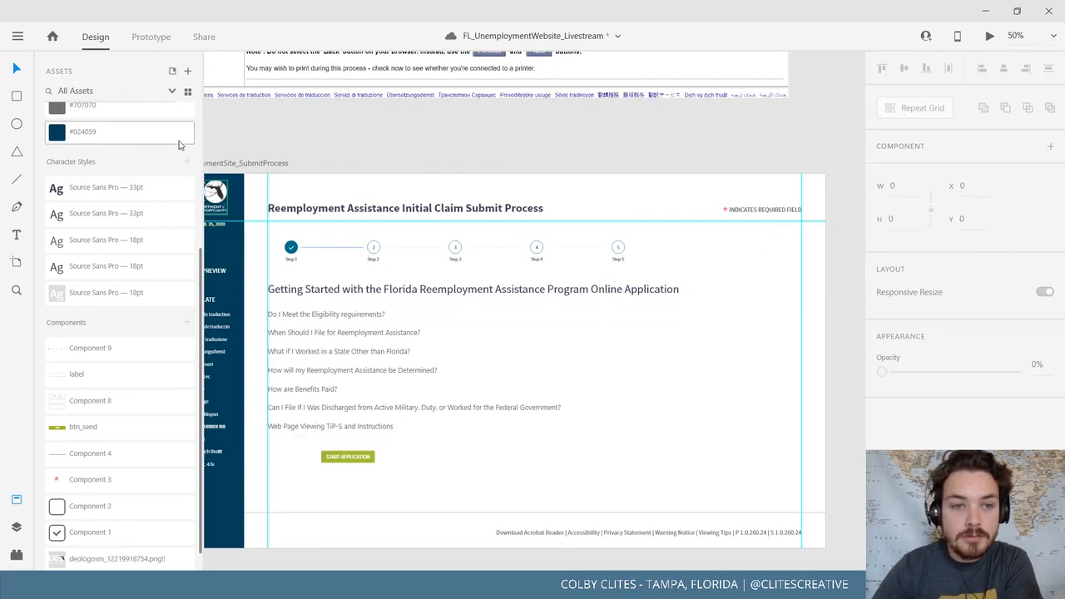
{"action": "left_click", "coordinate": [12, 35]}
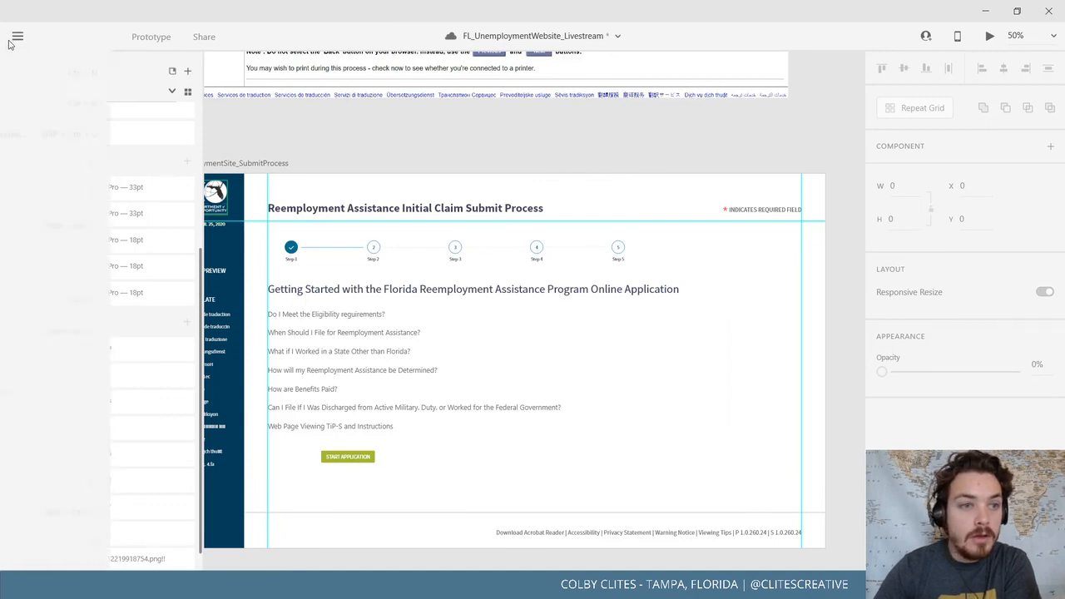
{"action": "left_click", "coordinate": [77, 302]}
{"action": "left_click_drag", "start_coordinate": [370, 143], "coordinate": [511, 282]}
{"action": "left_click", "coordinate": [16, 499]}
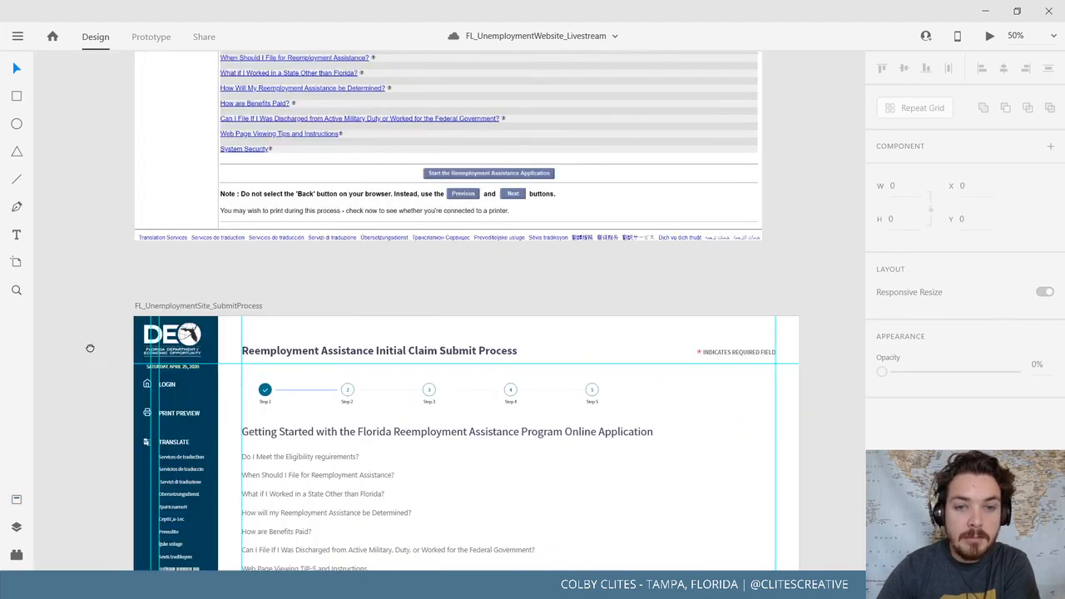
Look back over the original pages and redesigned artboards from the submit process to the Notes artboard
{"action": "left_click_drag", "start_coordinate": [89, 348], "coordinate": [147, 305]}
{"action": "left_click_drag", "start_coordinate": [126, 264], "coordinate": [176, 190]}
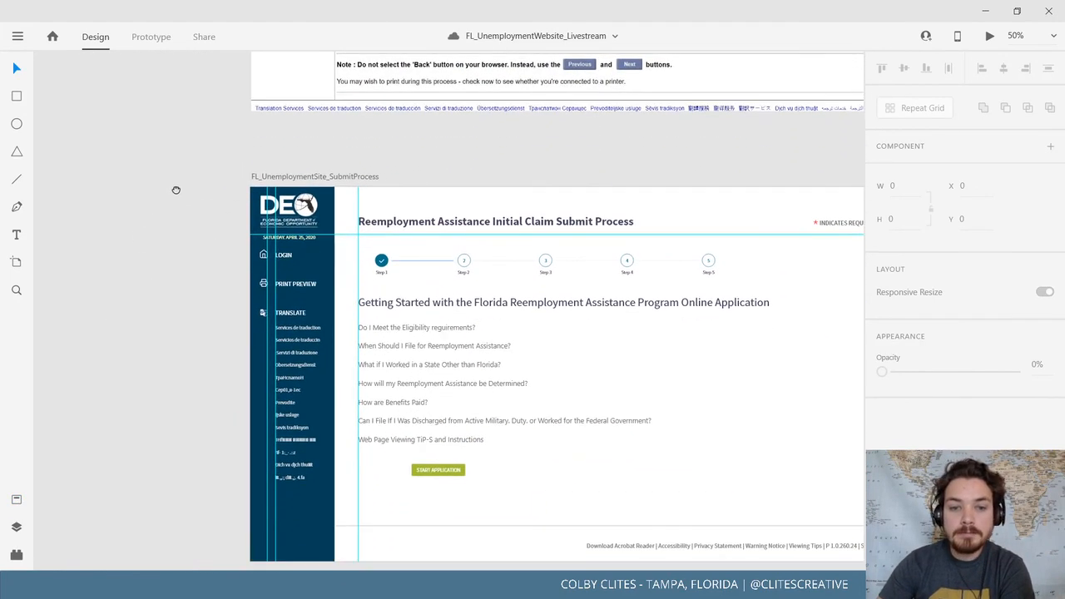
{"action": "key", "text": "ctrl+minus"}
{"action": "key", "text": "ctrl+minus"}
{"action": "key", "text": "ctrl+minus"}
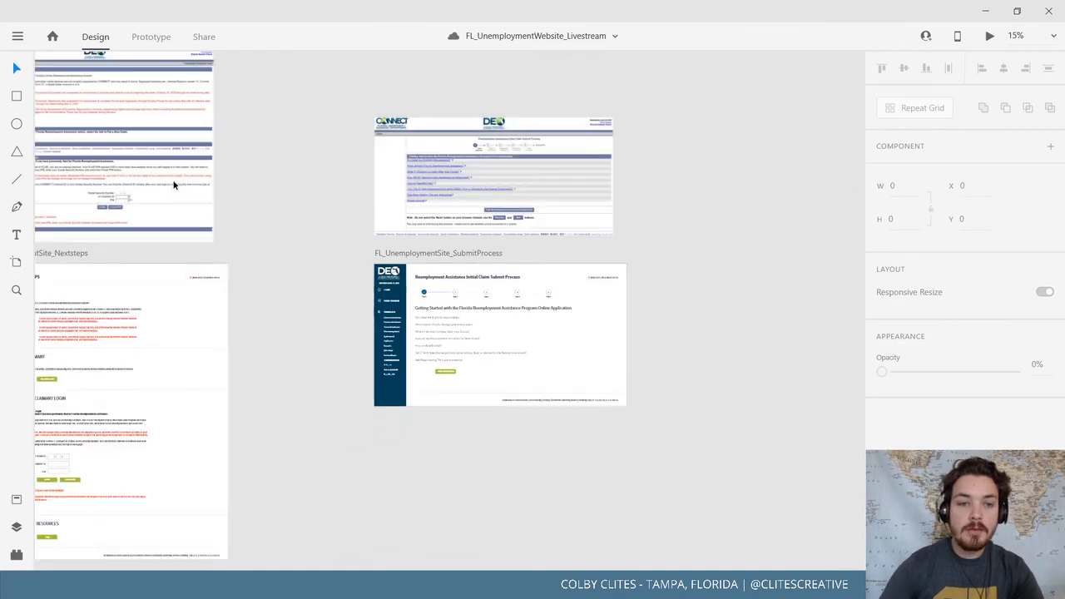
{"action": "left_click_drag", "start_coordinate": [233, 255], "coordinate": [598, 395]}
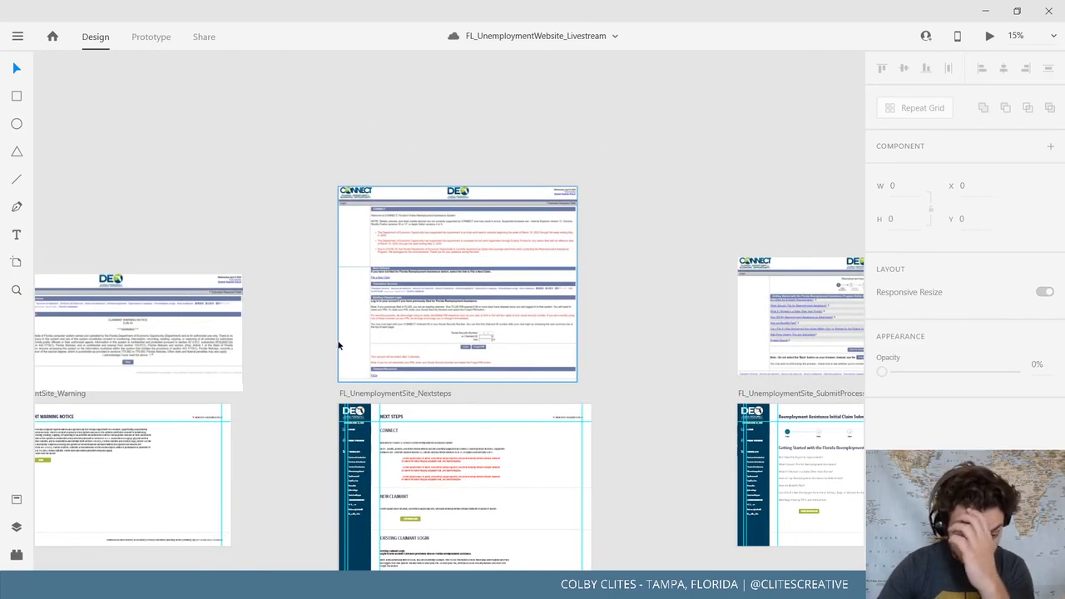
{"action": "left_click_drag", "start_coordinate": [354, 350], "coordinate": [547, 352]}
{"action": "scroll", "coordinate": [547, 353], "scroll_direction": "up", "scroll_amount": 5}
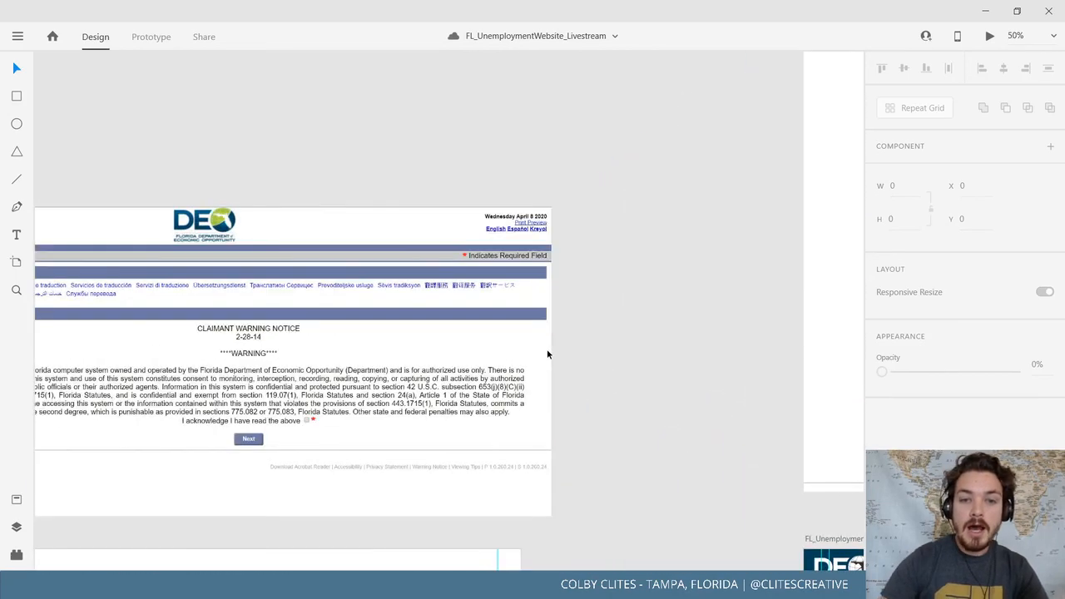
{"action": "left_click_drag", "start_coordinate": [411, 385], "coordinate": [582, 360]}
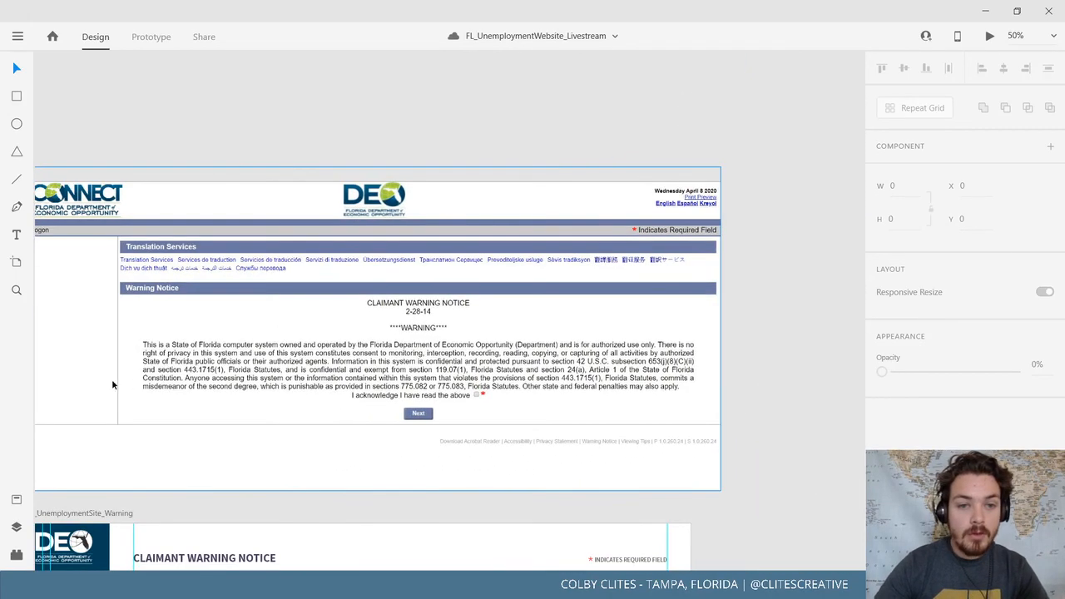
{"action": "left_click_drag", "start_coordinate": [116, 383], "coordinate": [725, 301]}
{"action": "left_click_drag", "start_coordinate": [316, 409], "coordinate": [662, 540]}
{"action": "left_click_drag", "start_coordinate": [464, 410], "coordinate": [456, 453]}
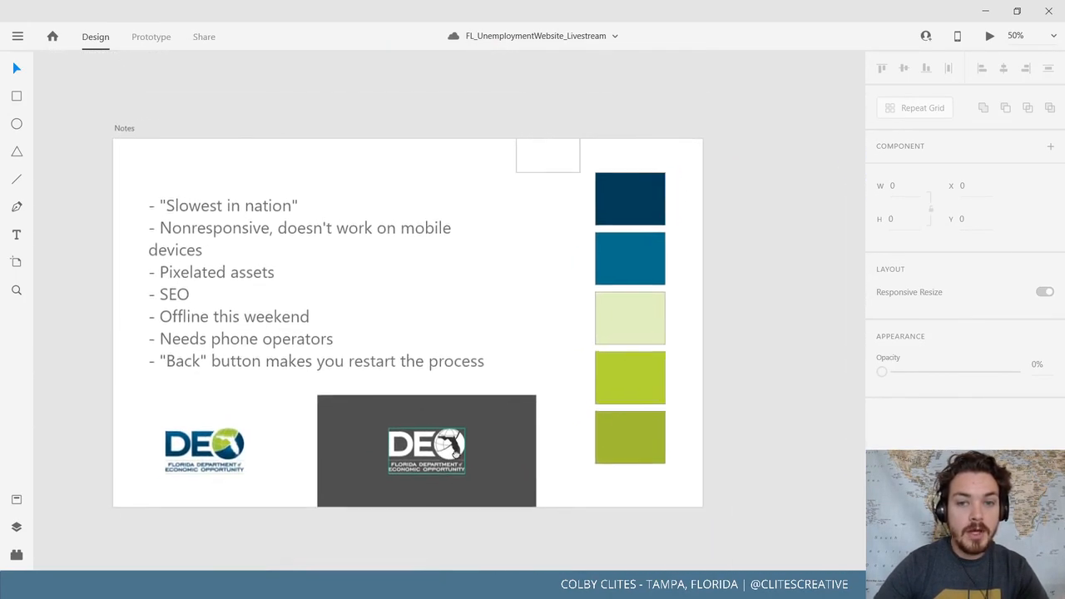
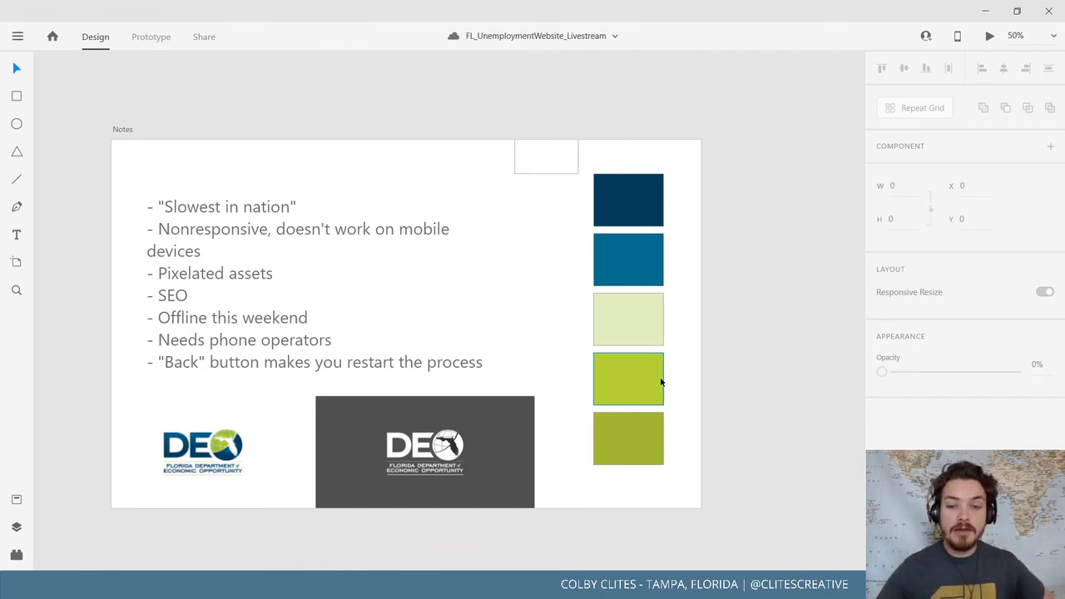
Switch to the Chrome window with the live CONNECT maintenance page, examine its English notice, and return to the design file
{"action": "left_click", "coordinate": [459, 585]}
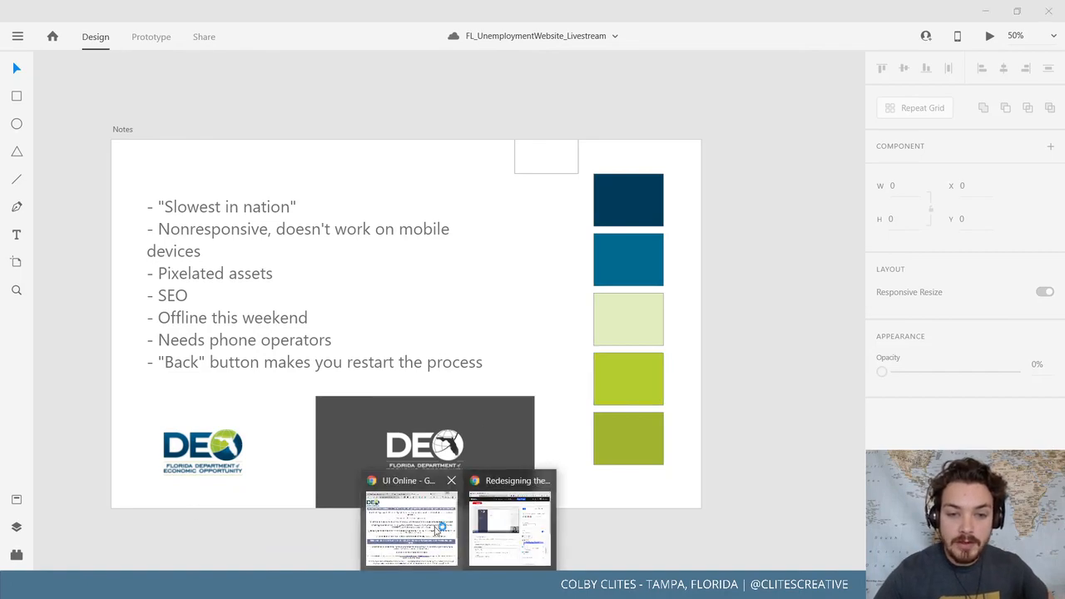
{"action": "left_click", "coordinate": [443, 530]}
{"action": "left_click_drag", "start_coordinate": [1064, 250], "coordinate": [728, 0]}
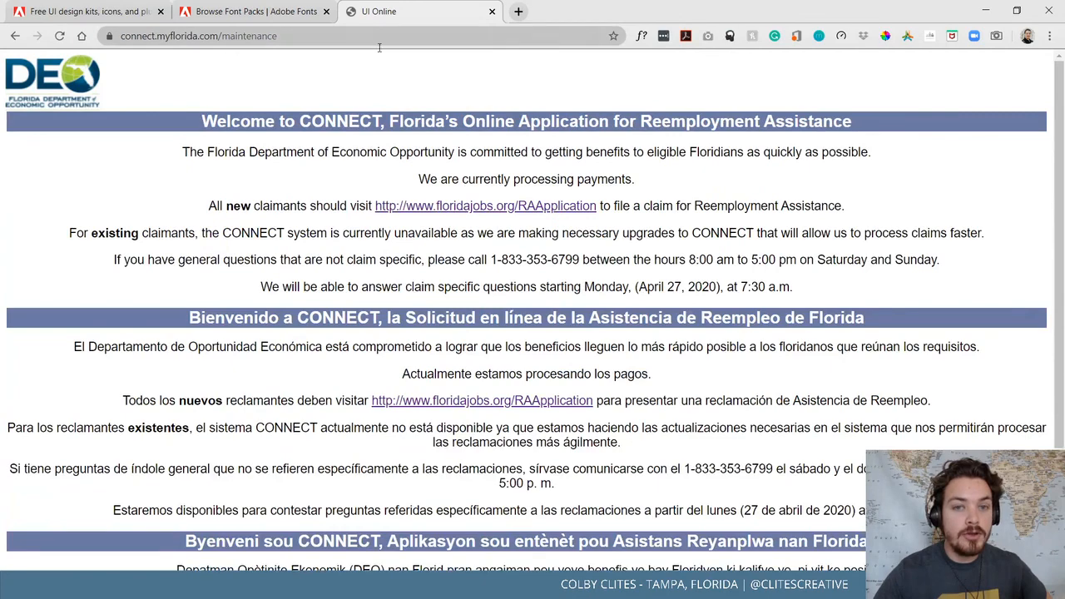
{"action": "left_click_drag", "start_coordinate": [180, 151], "coordinate": [937, 287]}
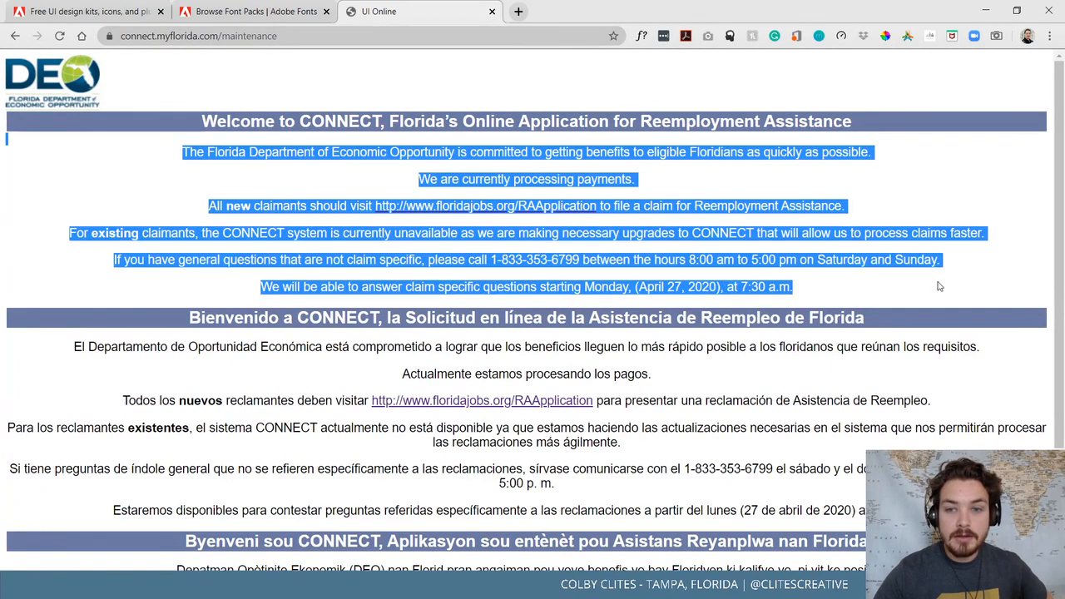
{"action": "left_click", "coordinate": [865, 284]}
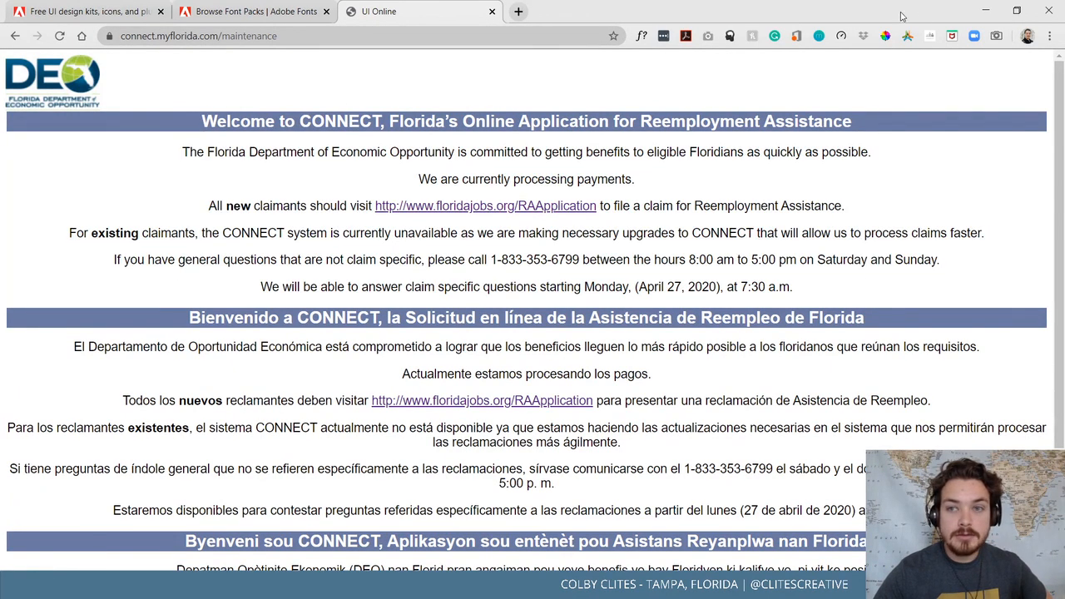
{"action": "left_click", "coordinate": [985, 10]}
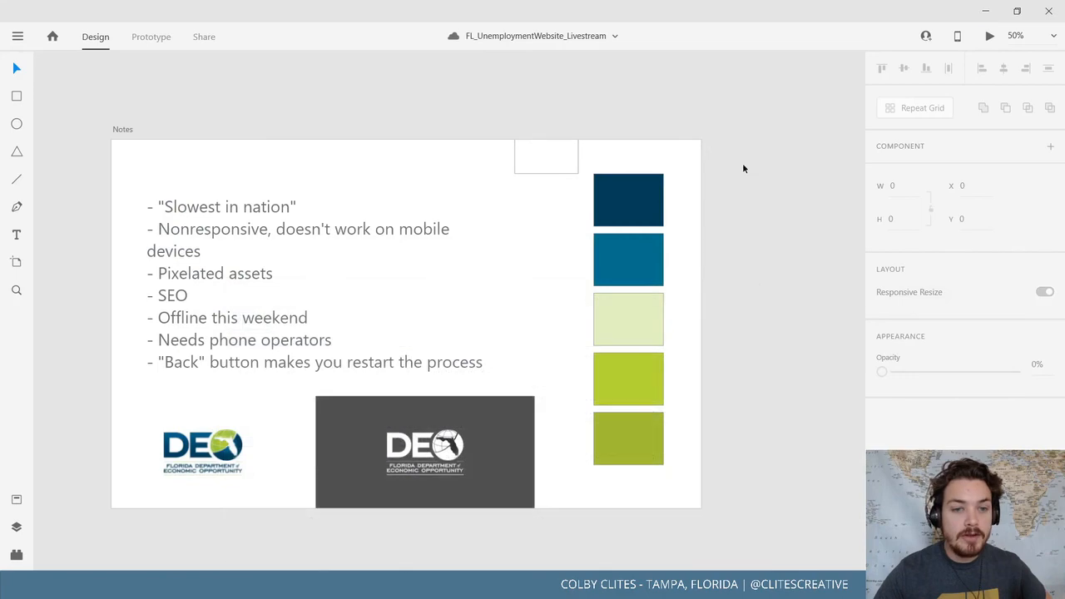
{"action": "left_click", "coordinate": [354, 357]}
{"action": "double_click", "coordinate": [280, 344]}
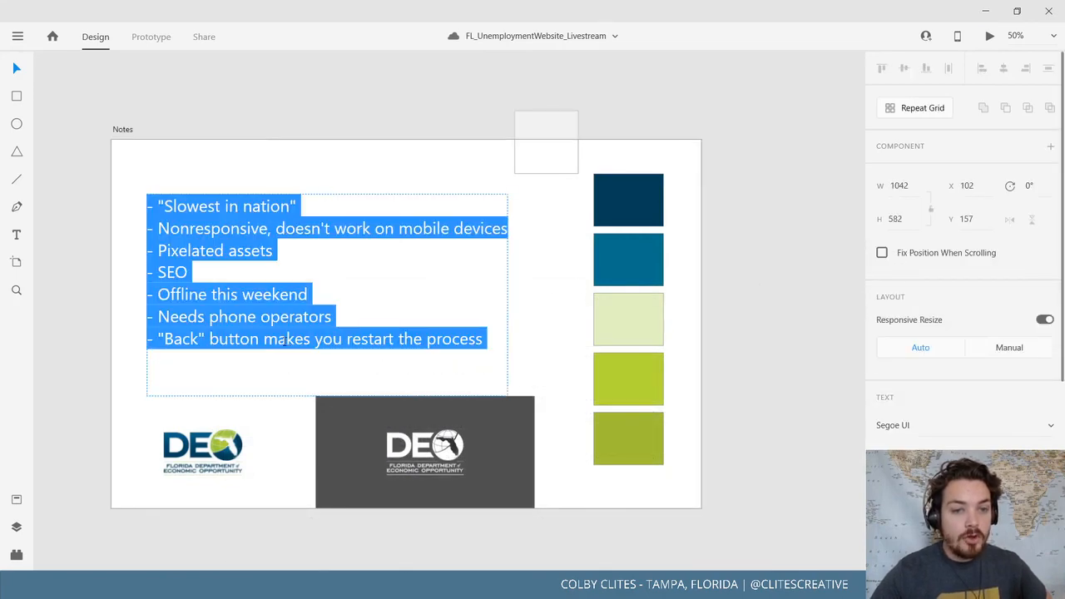
{"action": "left_click", "coordinate": [338, 319]}
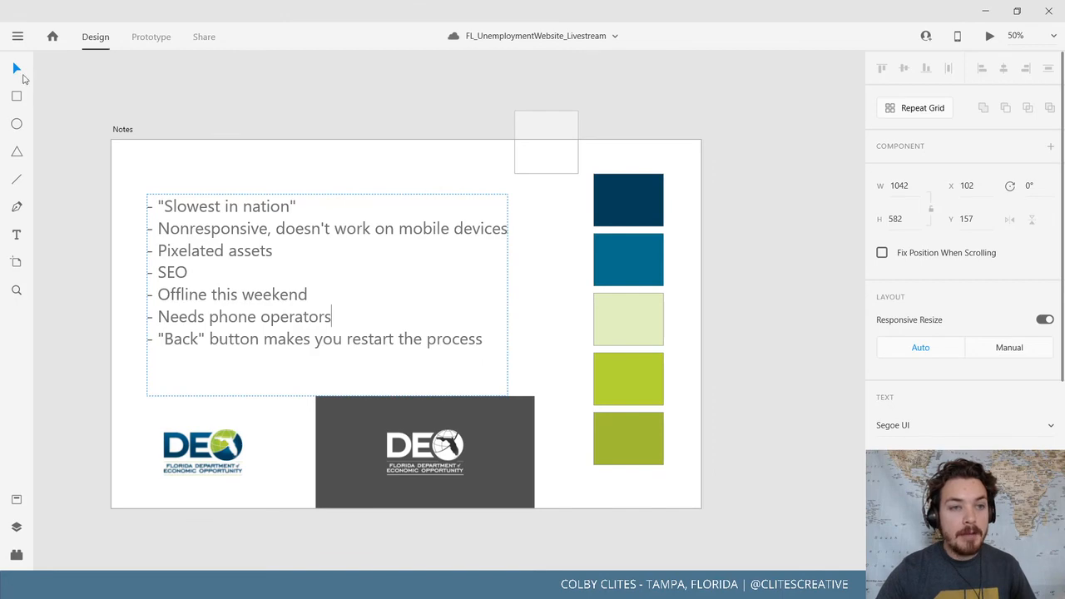
{"action": "key", "text": "Escape"}
{"action": "left_click", "coordinate": [579, 296]}
{"action": "left_click", "coordinate": [18, 36]}
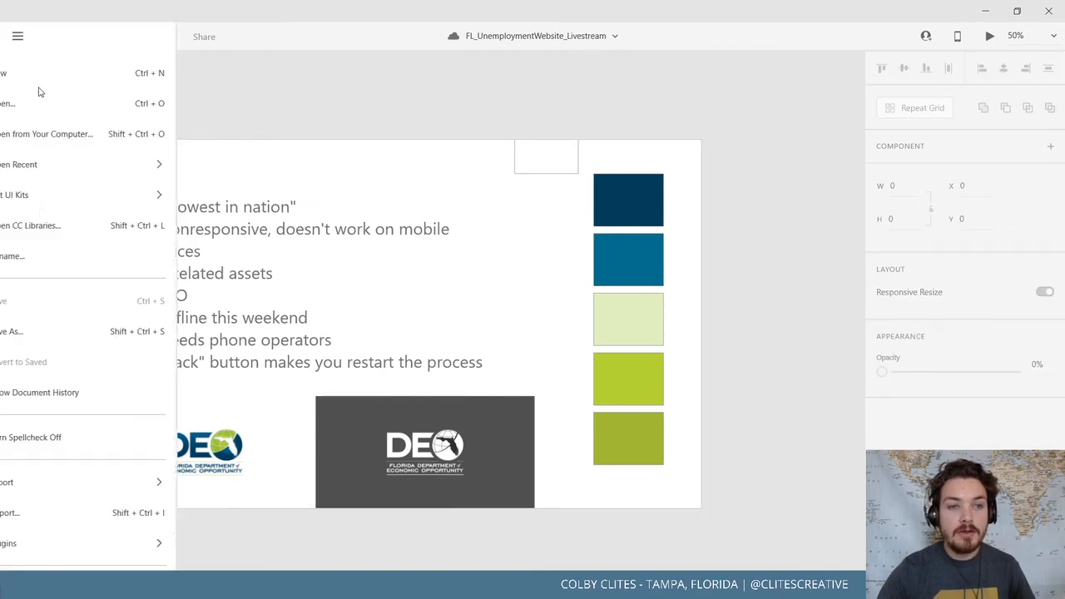
{"action": "left_click", "coordinate": [528, 119]}
Compare the original Claimant Warning Notice page with the redesigned FL_UnemploymentSite_Warning artboard below it
{"action": "left_click_drag", "start_coordinate": [627, 220], "coordinate": [252, 100]}
{"action": "left_click_drag", "start_coordinate": [297, 178], "coordinate": [66, 149]}
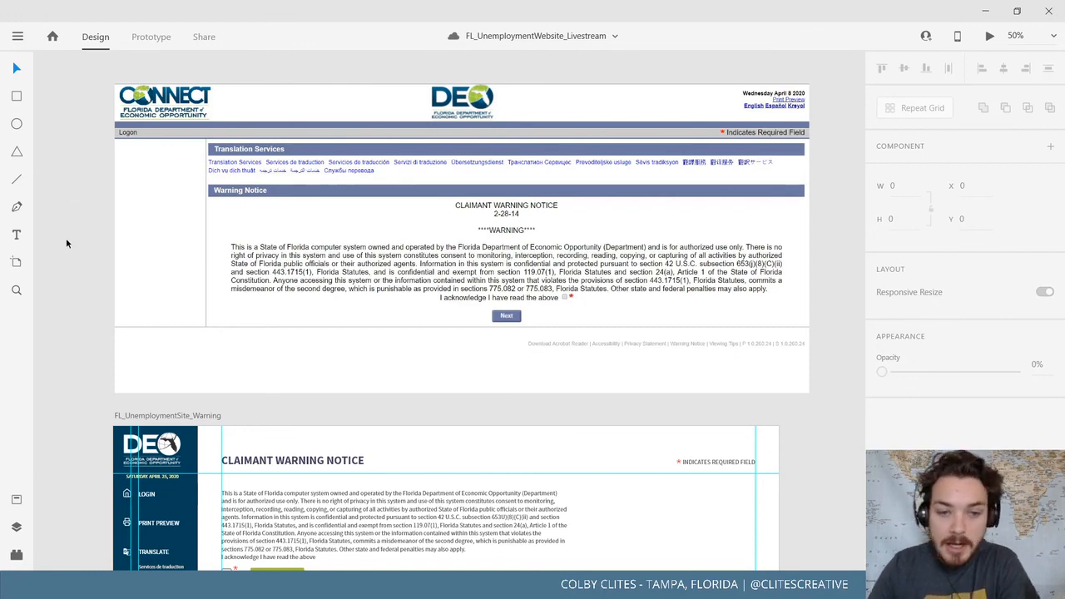
{"action": "scroll", "coordinate": [88, 179], "scroll_direction": "down", "scroll_amount": 3}
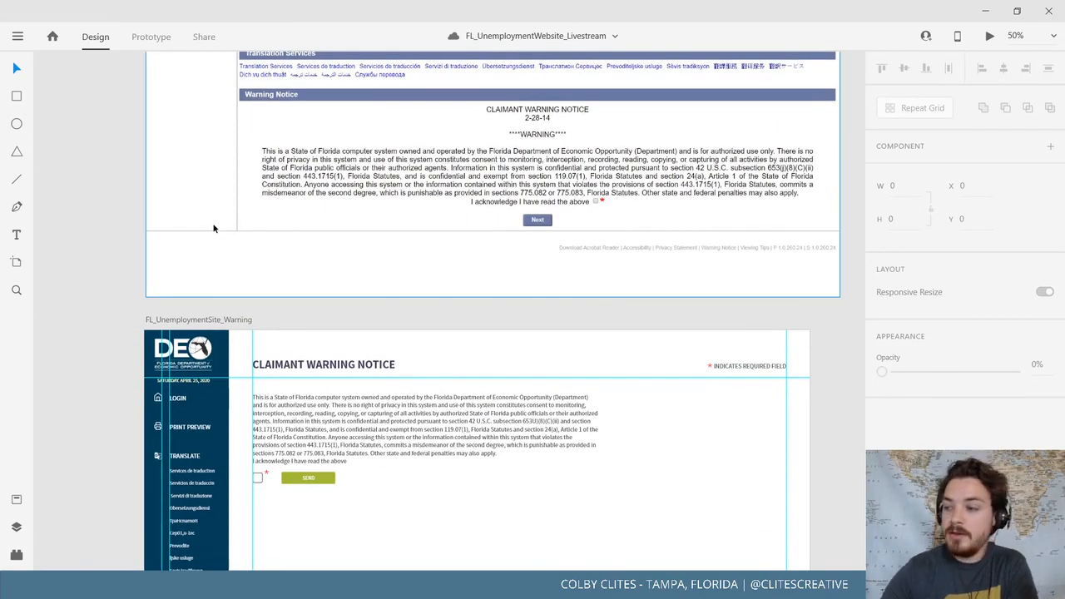
{"action": "scroll", "coordinate": [217, 297], "scroll_direction": "down", "scroll_amount": 4}
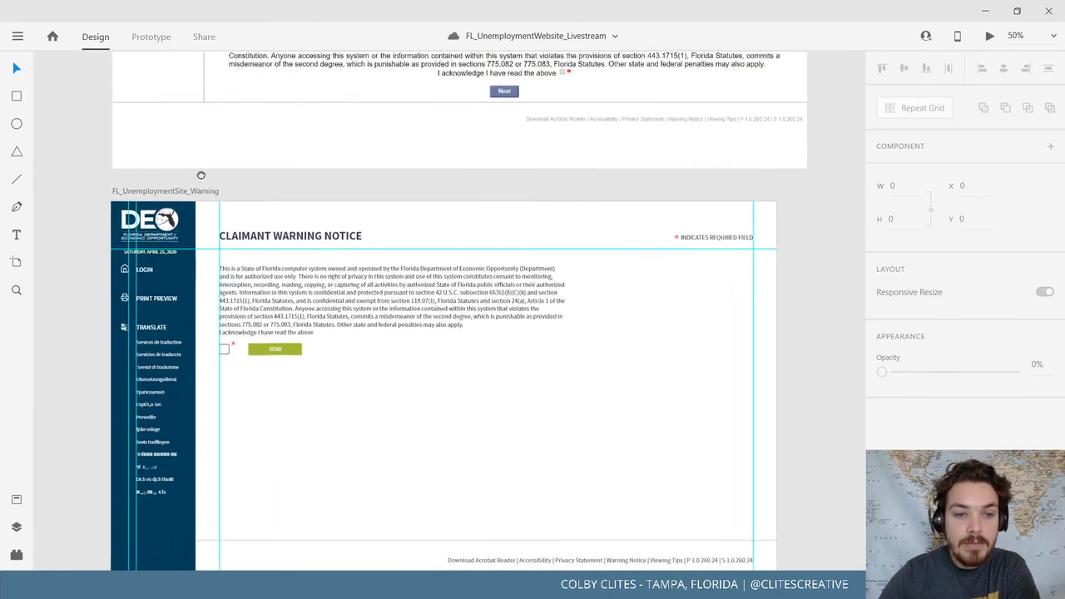
{"action": "left_click", "coordinate": [13, 37]}
{"action": "left_click", "coordinate": [574, 183]}
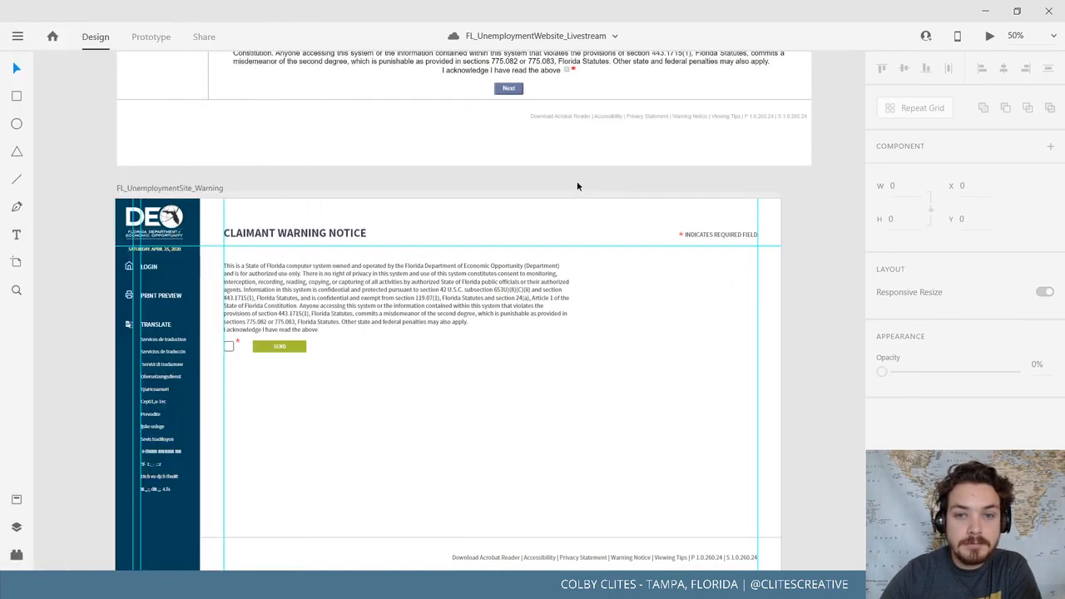
{"action": "scroll", "coordinate": [530, 414], "scroll_direction": "up", "scroll_amount": 5}
{"action": "scroll", "coordinate": [530, 413], "scroll_direction": "up", "scroll_amount": 1}
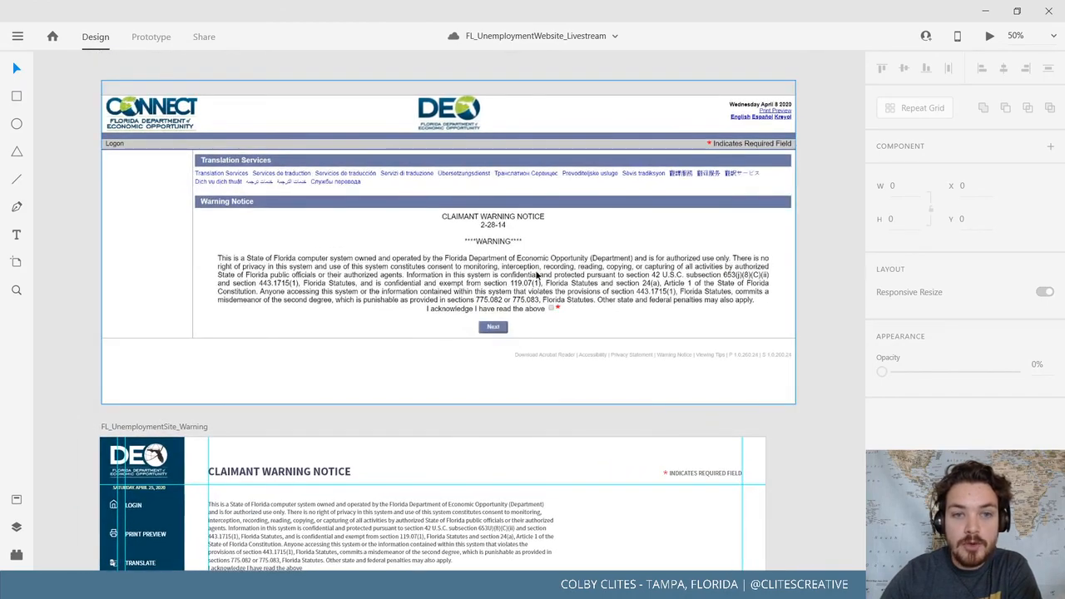
{"action": "scroll", "coordinate": [399, 328], "scroll_direction": "down", "scroll_amount": 1}
{"action": "left_click_drag", "start_coordinate": [379, 337], "coordinate": [320, 320]}
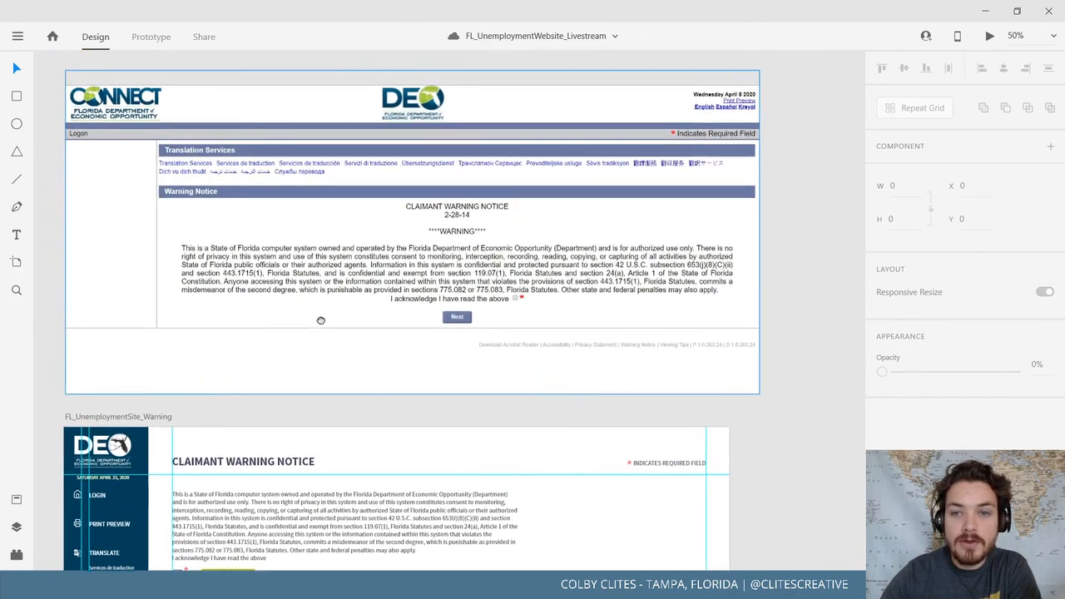
{"action": "scroll", "coordinate": [321, 320], "scroll_direction": "down", "scroll_amount": 3}
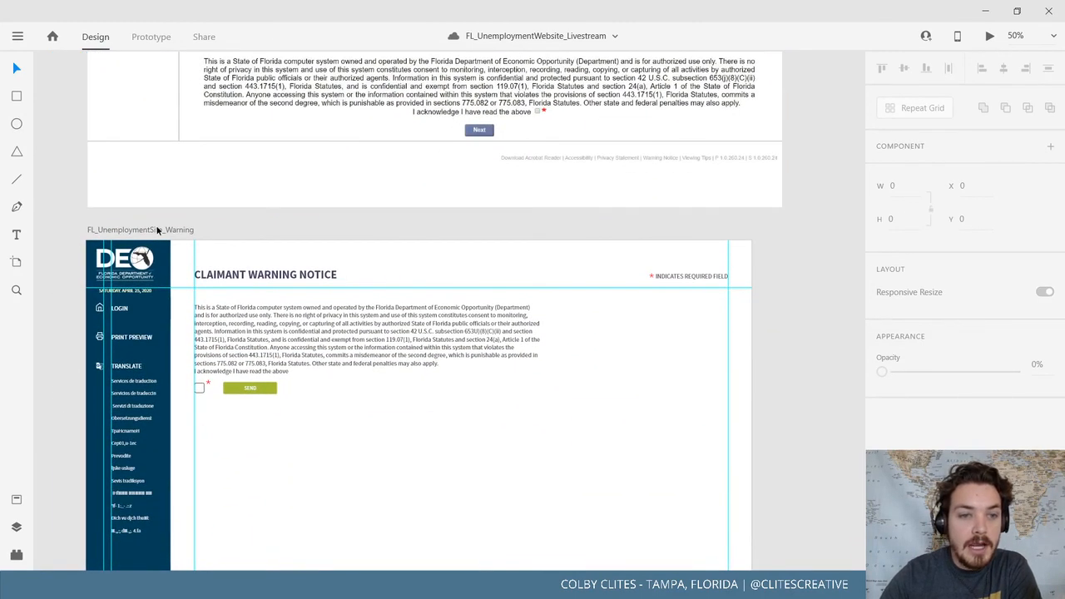
Preview the FL_UnemploymentSite_Warning artboard in a maximized window and close the preview
{"action": "left_click", "coordinate": [156, 229]}
{"action": "left_click", "coordinate": [989, 36]}
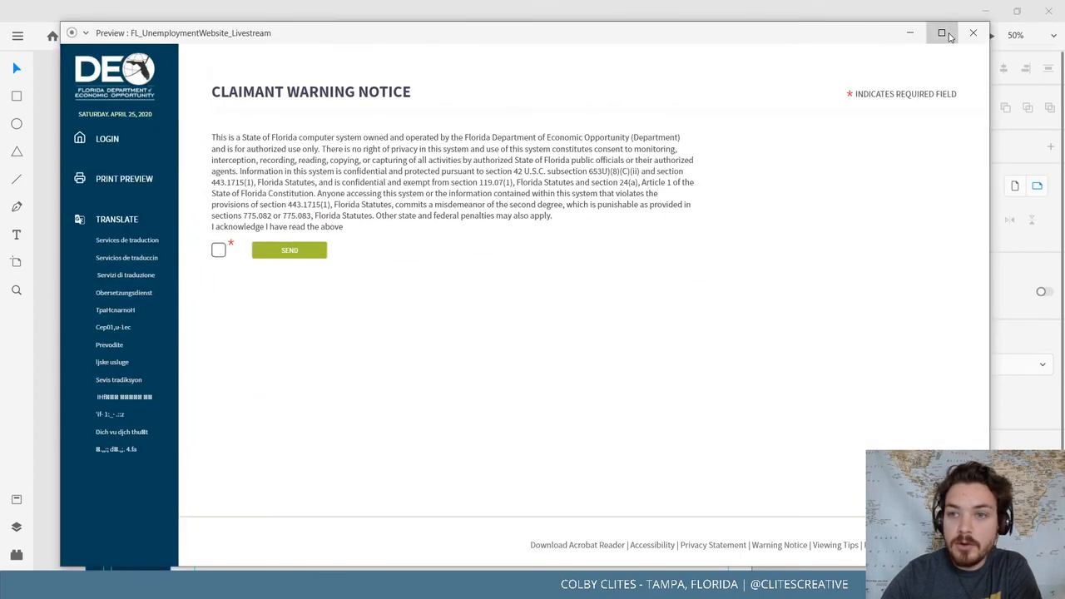
{"action": "left_click", "coordinate": [939, 31]}
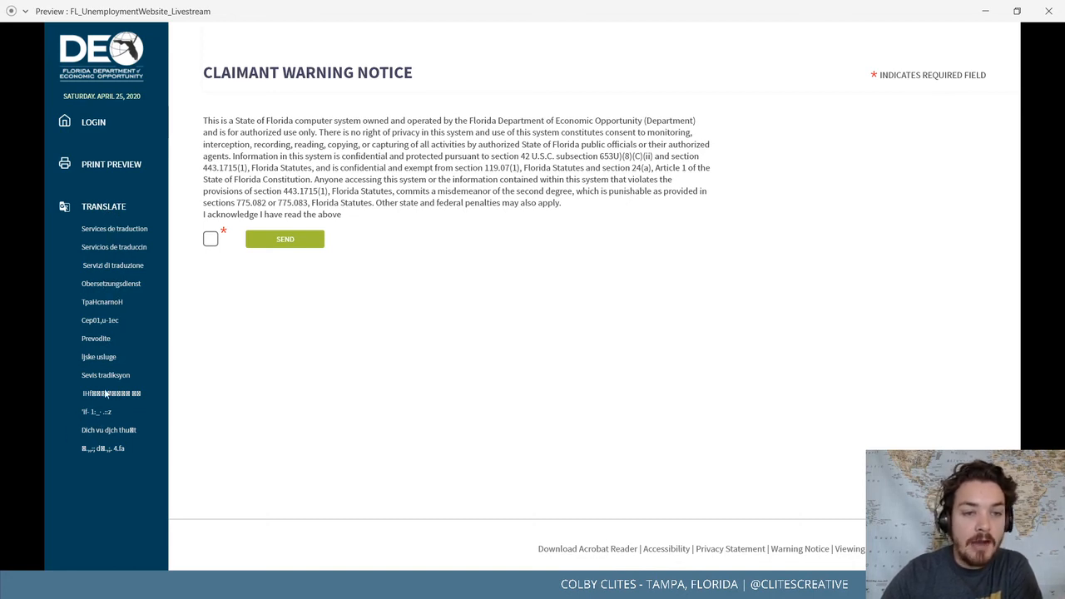
{"action": "left_click", "coordinate": [1046, 11]}
{"action": "left_click", "coordinate": [770, 275]}
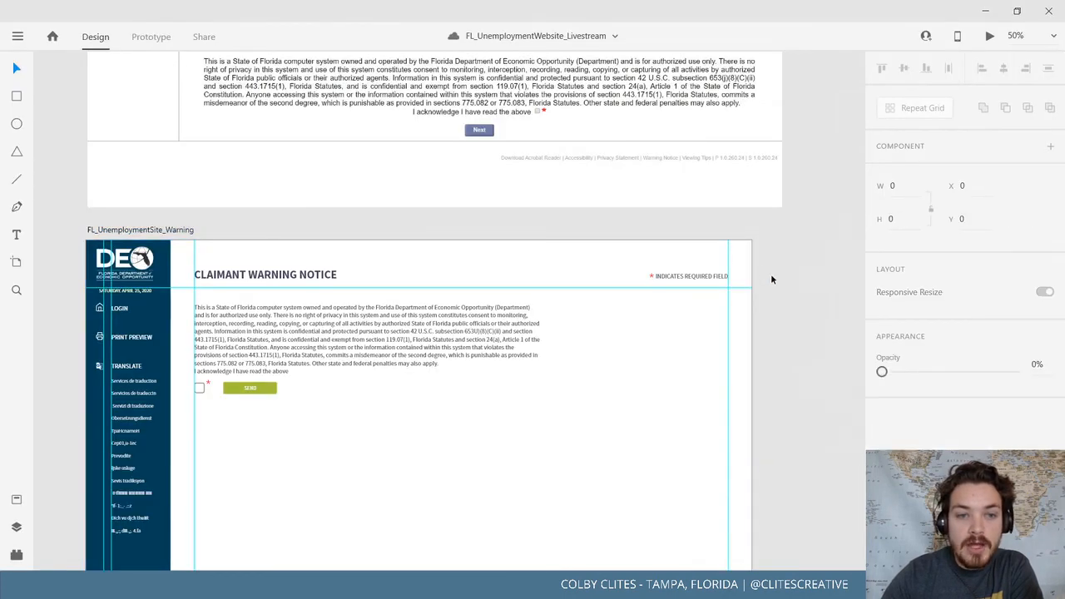
Examine the original CONNECT claimant page from its notices to the FAQs link, and select the FL_UnemploymentSite_Nextsteps artboard below it
{"action": "left_click_drag", "start_coordinate": [705, 302], "coordinate": [314, 565]}
{"action": "left_click_drag", "start_coordinate": [558, 440], "coordinate": [136, 526]}
{"action": "left_click_drag", "start_coordinate": [510, 343], "coordinate": [434, 404]}
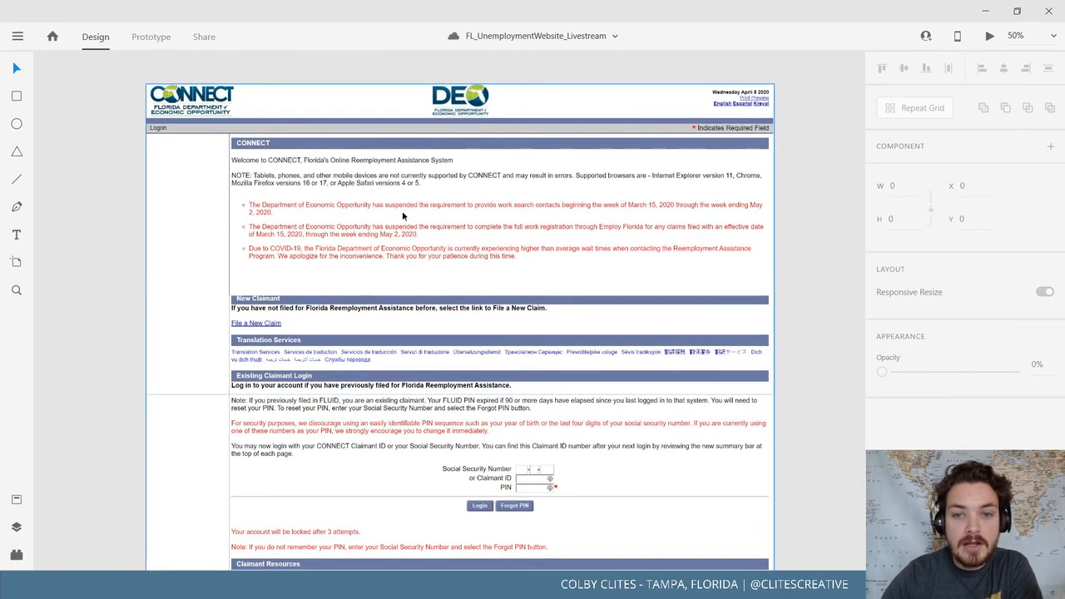
{"action": "scroll", "coordinate": [424, 265], "scroll_direction": "down", "scroll_amount": 2}
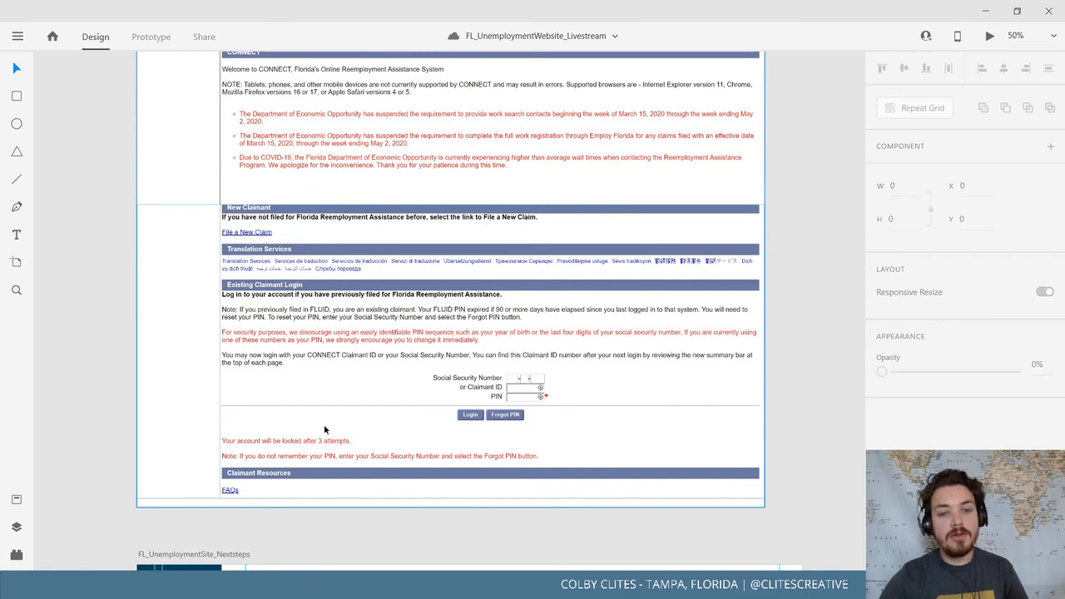
{"action": "scroll", "coordinate": [291, 441], "scroll_direction": "up", "scroll_amount": 1}
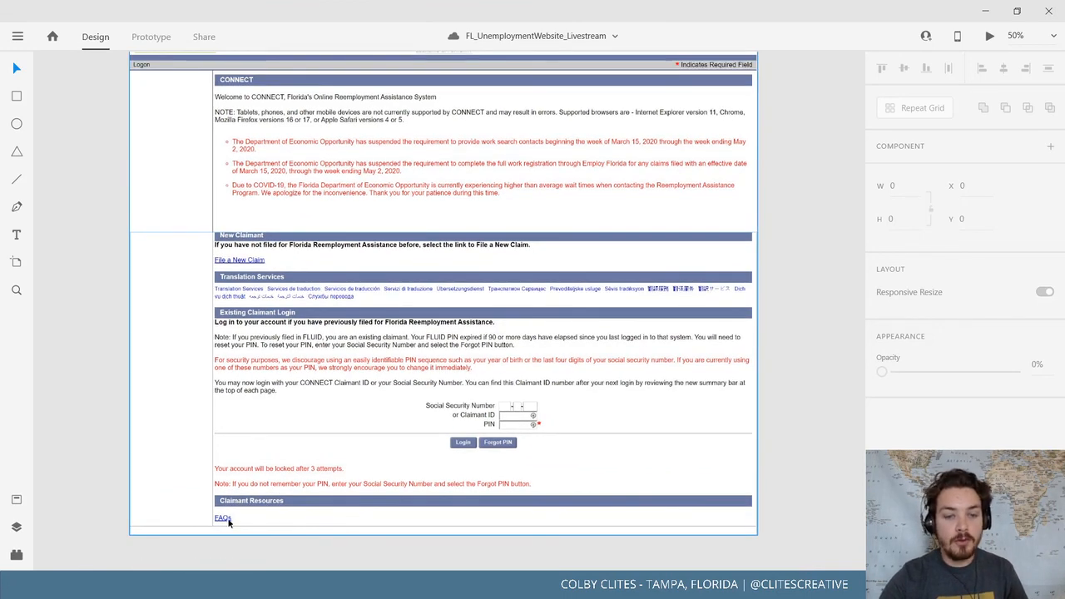
{"action": "scroll", "coordinate": [288, 443], "scroll_direction": "up", "scroll_amount": 1}
{"action": "scroll", "coordinate": [280, 488], "scroll_direction": "down", "scroll_amount": 8}
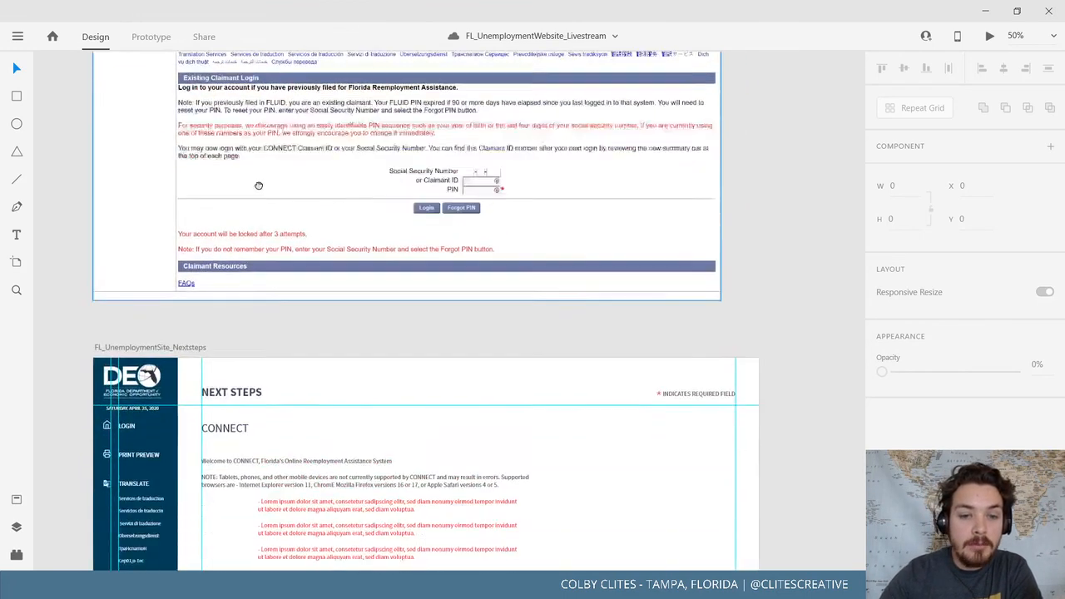
{"action": "left_click", "coordinate": [153, 242]}
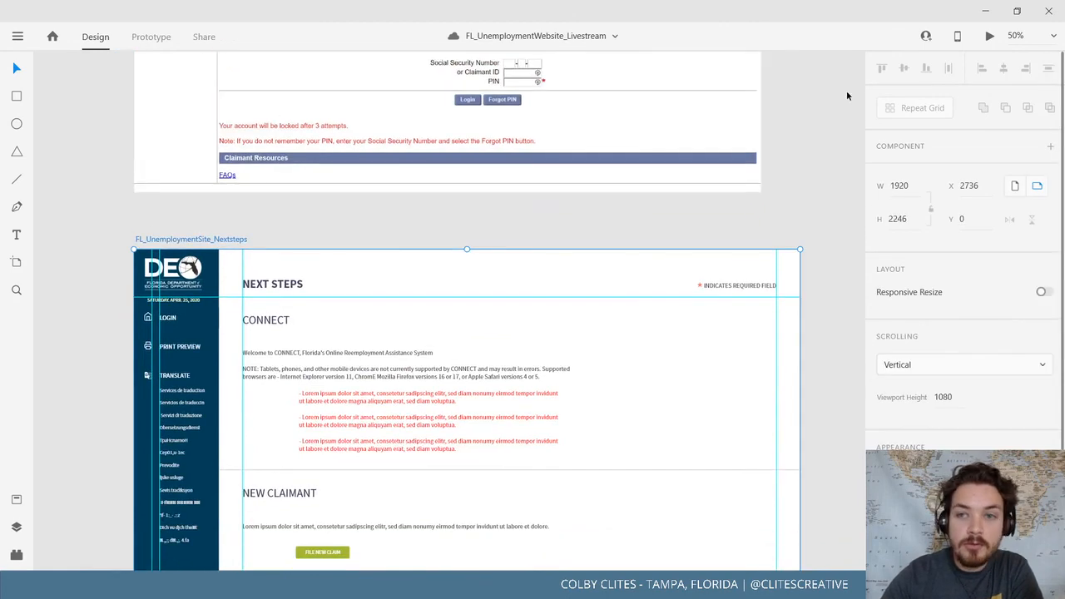
Preview the FL_UnemploymentSite_Nextsteps artboard maximized, examine it from the CONNECT section to the footer against the fixed sidebar, and close the preview
{"action": "left_click", "coordinate": [991, 35]}
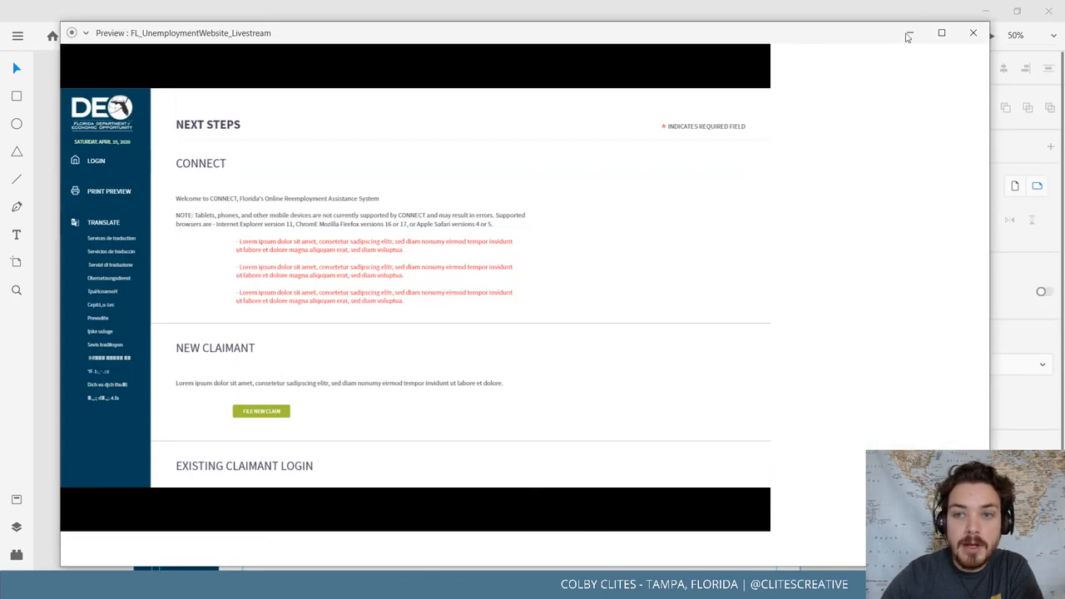
{"action": "left_click", "coordinate": [942, 34]}
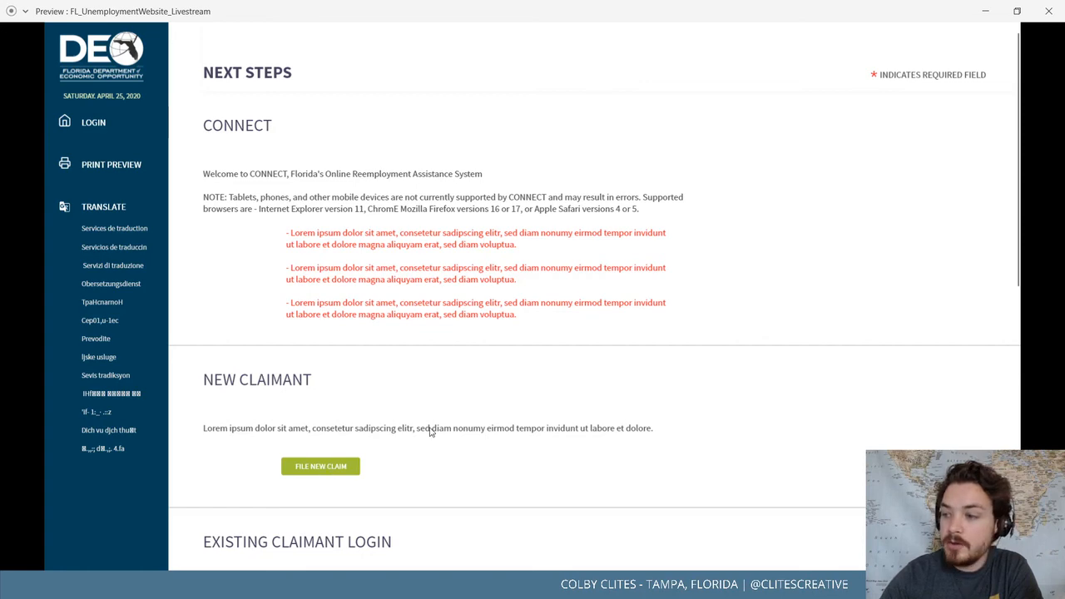
{"action": "scroll", "coordinate": [413, 384], "scroll_direction": "down", "scroll_amount": 7}
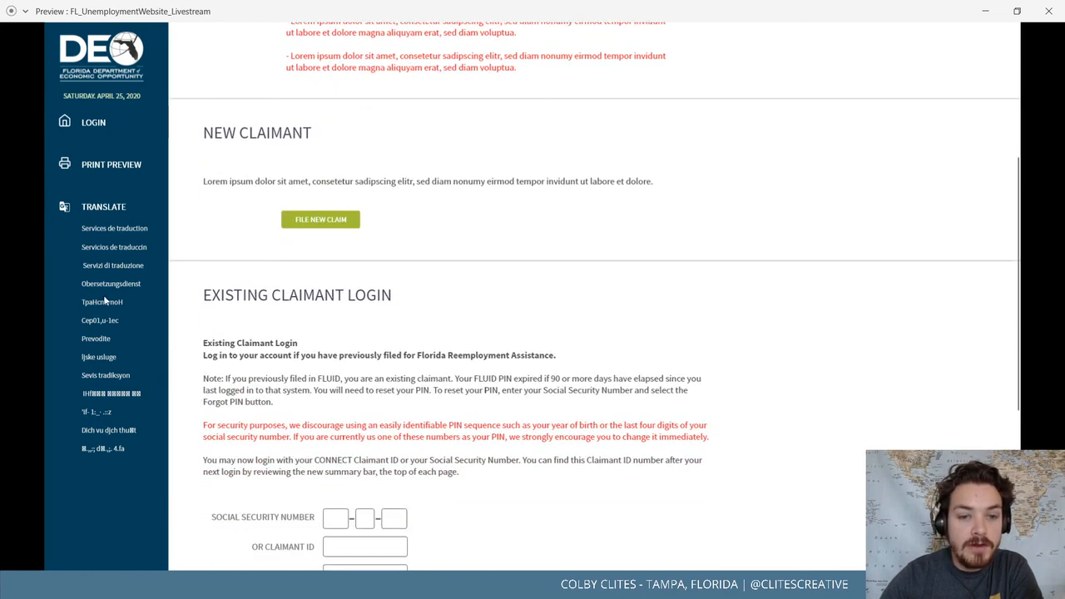
{"action": "scroll", "coordinate": [465, 332], "scroll_direction": "up", "scroll_amount": 8}
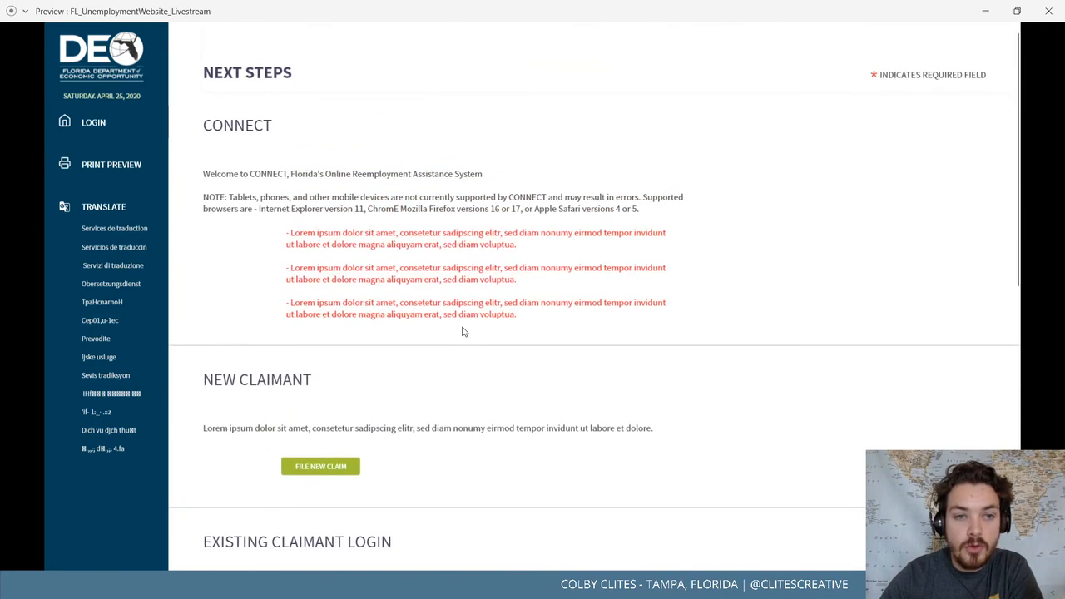
{"action": "scroll", "coordinate": [462, 329], "scroll_direction": "down", "scroll_amount": 8}
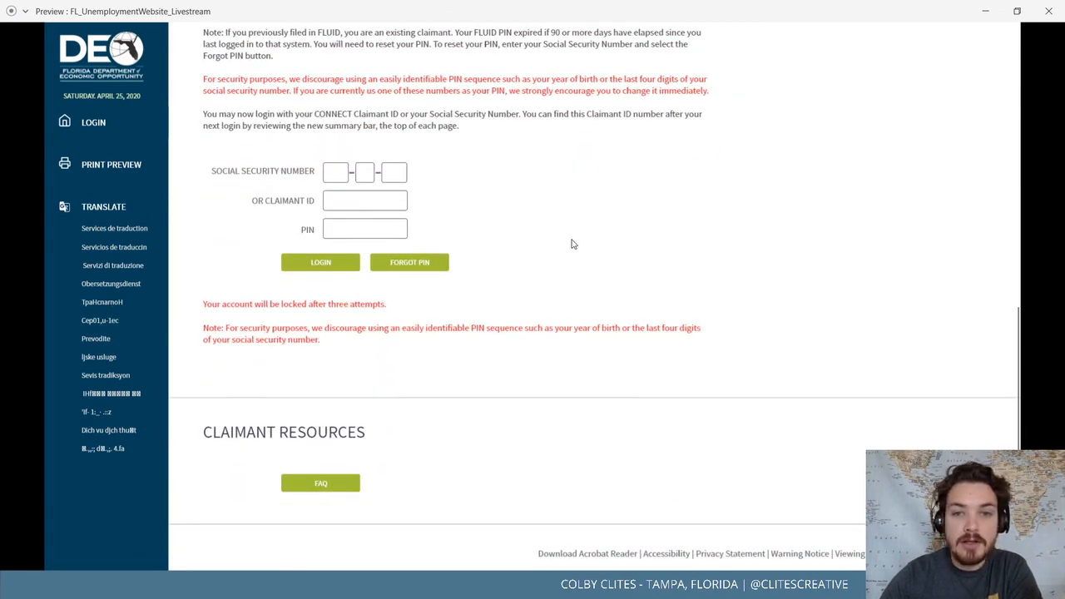
{"action": "scroll", "coordinate": [583, 271], "scroll_direction": "up", "scroll_amount": 8}
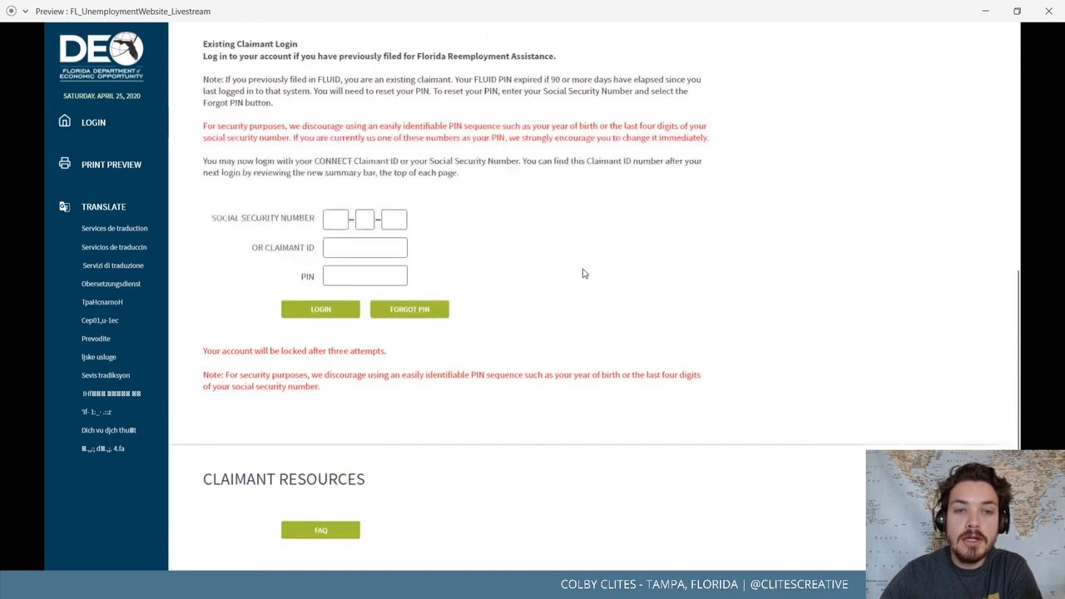
{"action": "scroll", "coordinate": [594, 266], "scroll_direction": "down", "scroll_amount": 3}
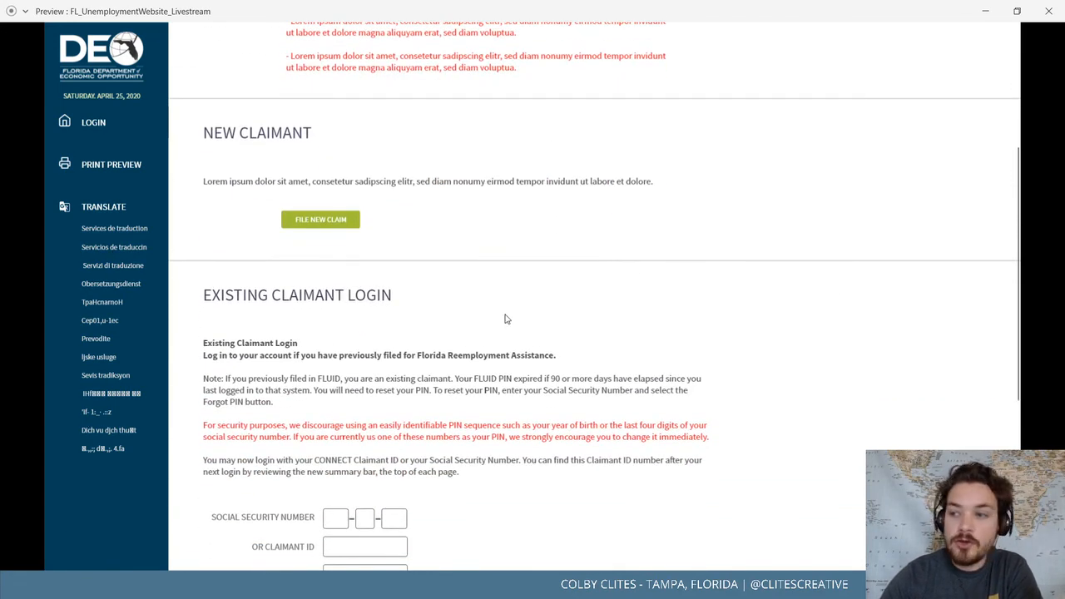
{"action": "scroll", "coordinate": [507, 316], "scroll_direction": "down", "scroll_amount": 4}
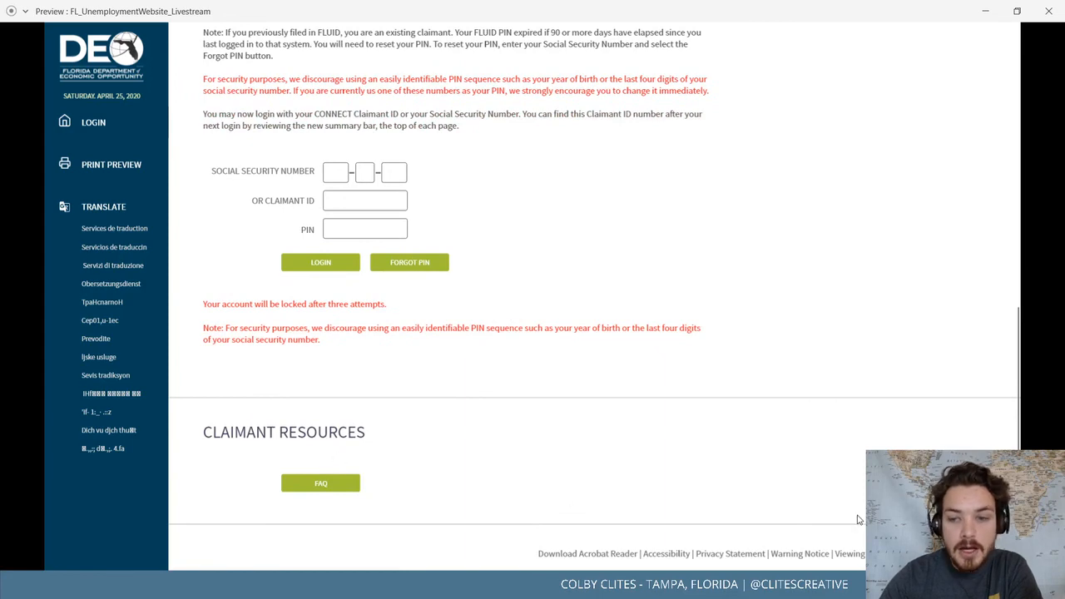
{"action": "scroll", "coordinate": [633, 499], "scroll_direction": "up", "scroll_amount": 8}
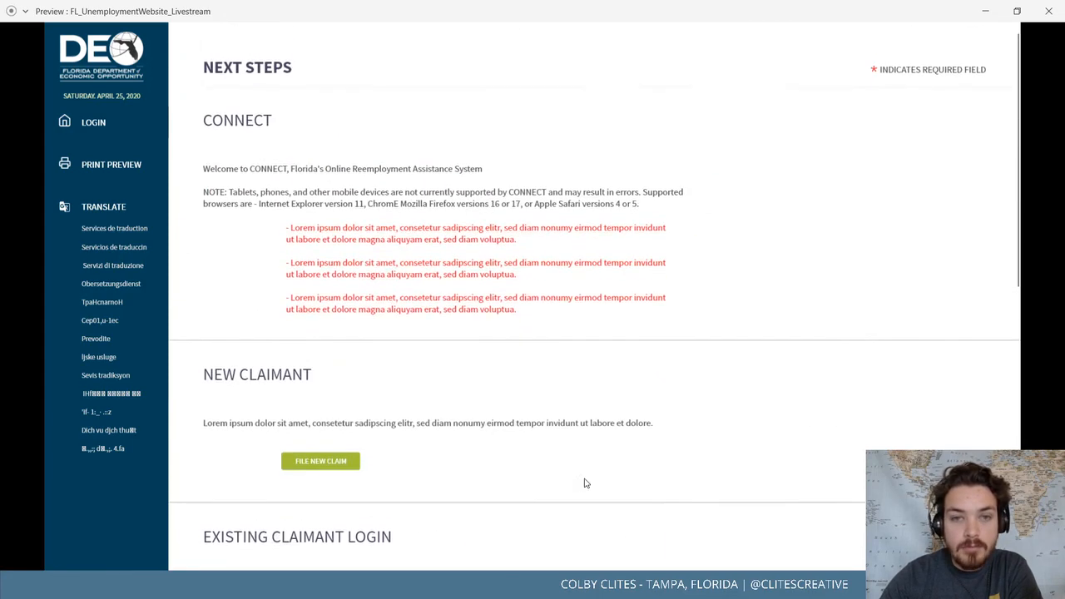
{"action": "left_click", "coordinate": [1046, 14]}
Compare the original Reemployment Assistance Initial Claim Submit Process page with the redesigned FL_UnemploymentSite_SubmitProcess artboard below it
{"action": "left_click_drag", "start_coordinate": [648, 342], "coordinate": [231, 394]}
{"action": "left_click_drag", "start_coordinate": [771, 228], "coordinate": [390, 392]}
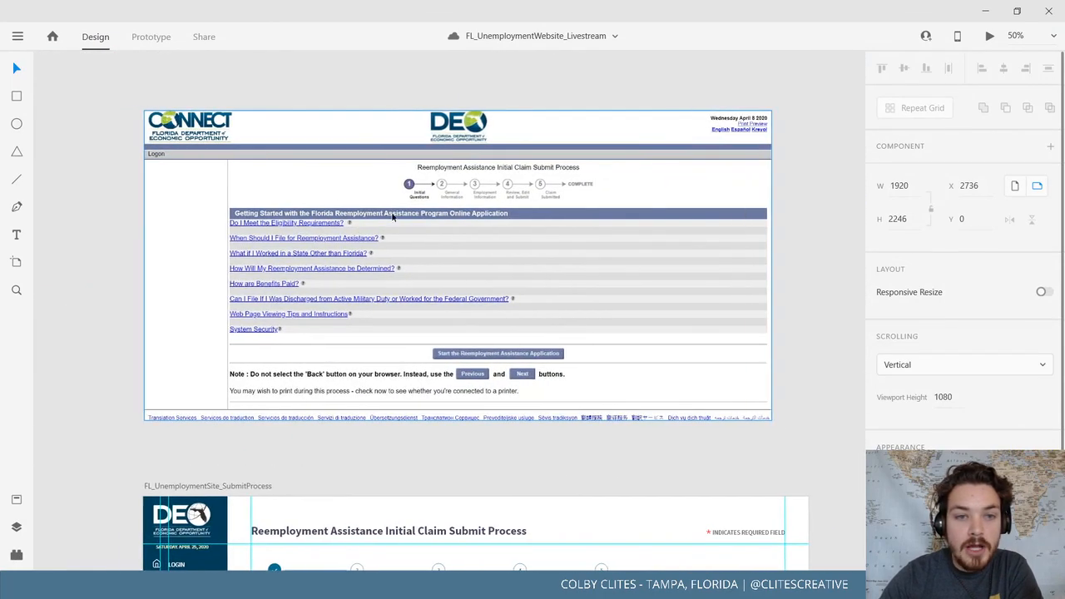
{"action": "scroll", "coordinate": [124, 242], "scroll_direction": "down", "scroll_amount": 2}
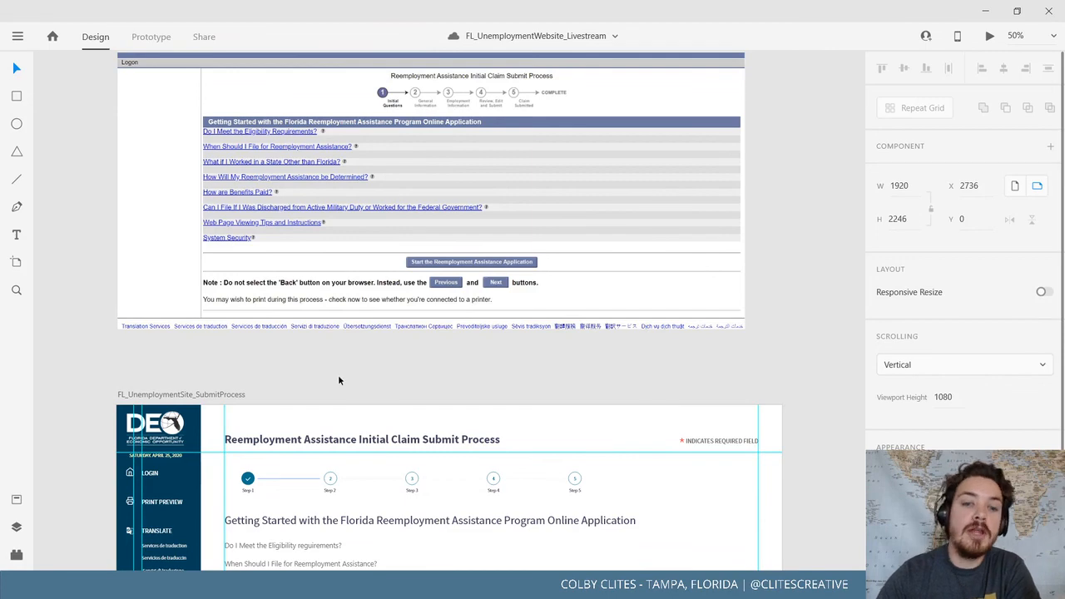
{"action": "left_click_drag", "start_coordinate": [339, 378], "coordinate": [345, 439]}
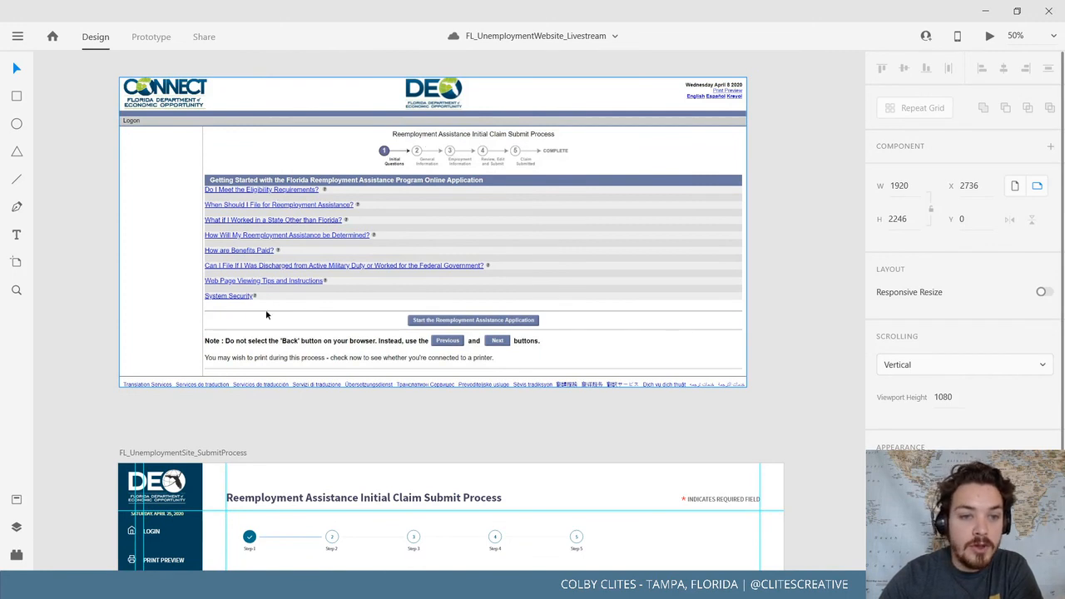
{"action": "scroll", "coordinate": [454, 383], "scroll_direction": "down", "scroll_amount": 6}
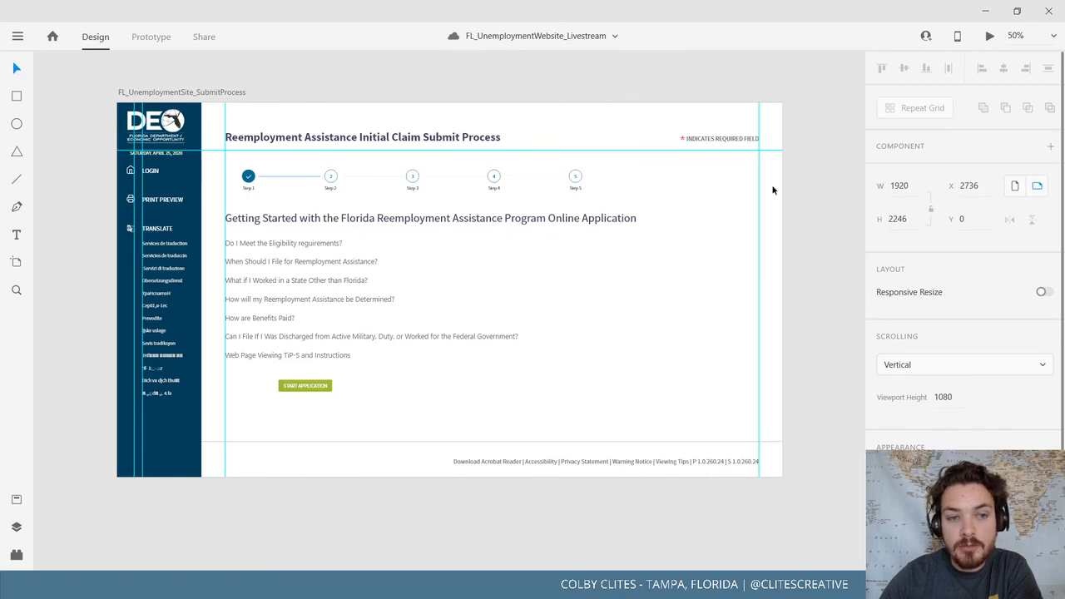
Preview the FL_UnemploymentSite_SubmitProcess artboard in a maximized window and close the preview
{"action": "left_click", "coordinate": [187, 93]}
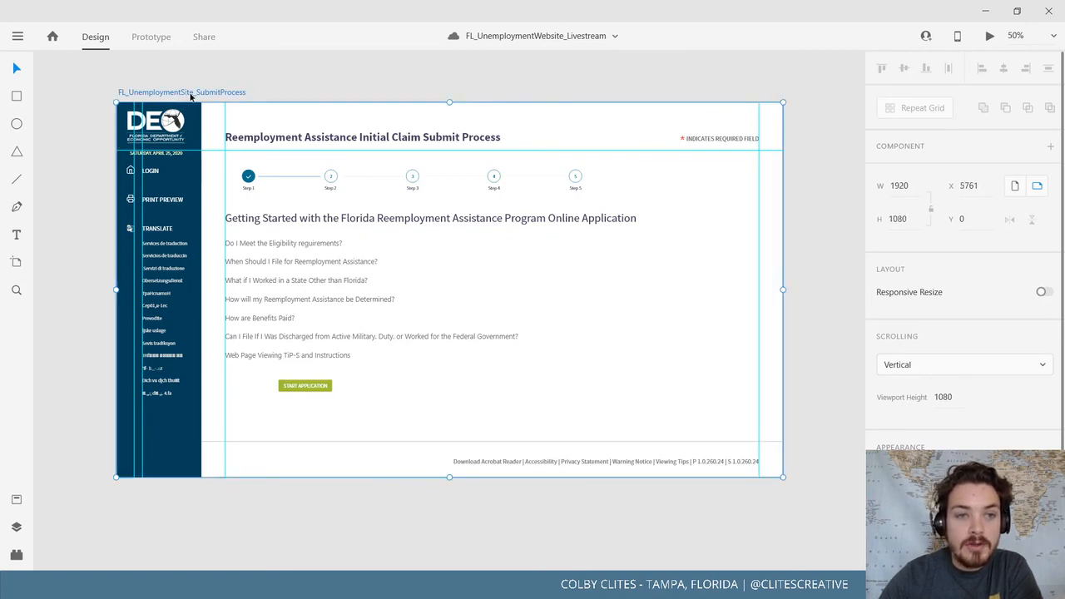
{"action": "left_click", "coordinate": [991, 37]}
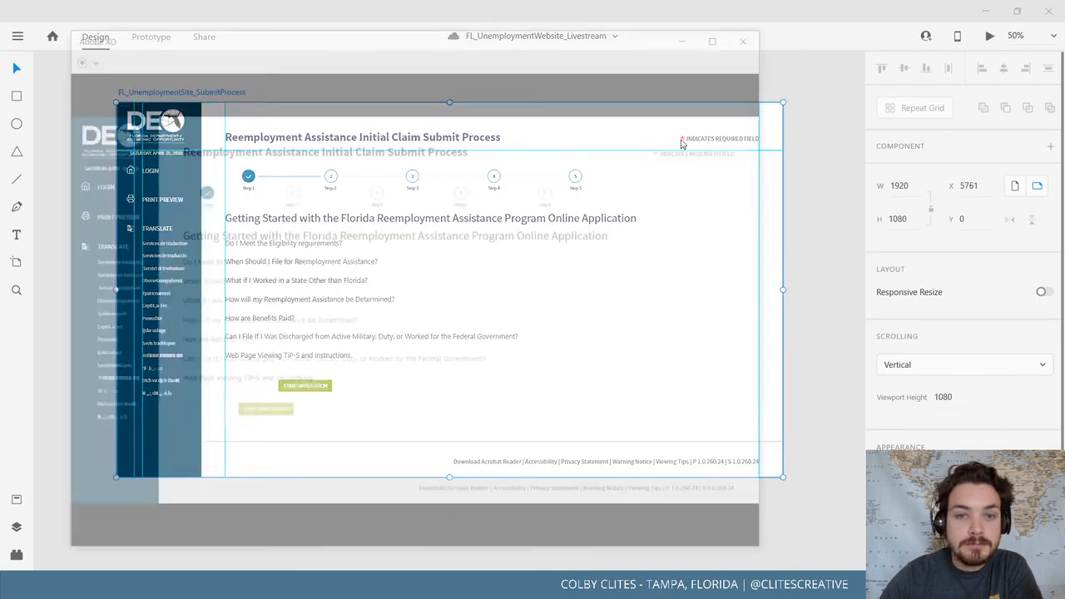
{"action": "left_click", "coordinate": [941, 32]}
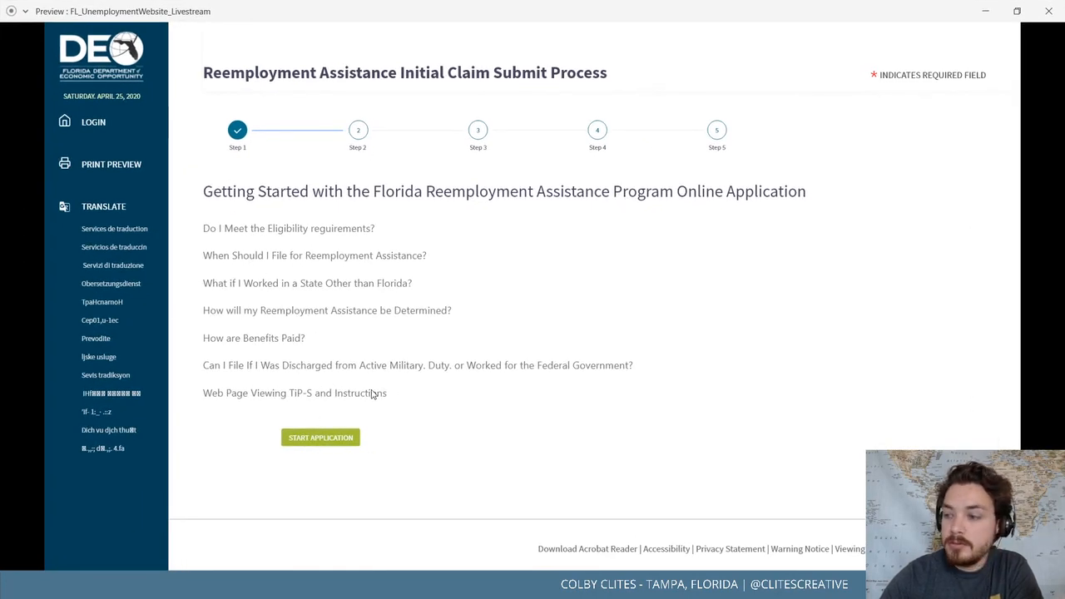
{"action": "left_click", "coordinate": [1049, 11]}
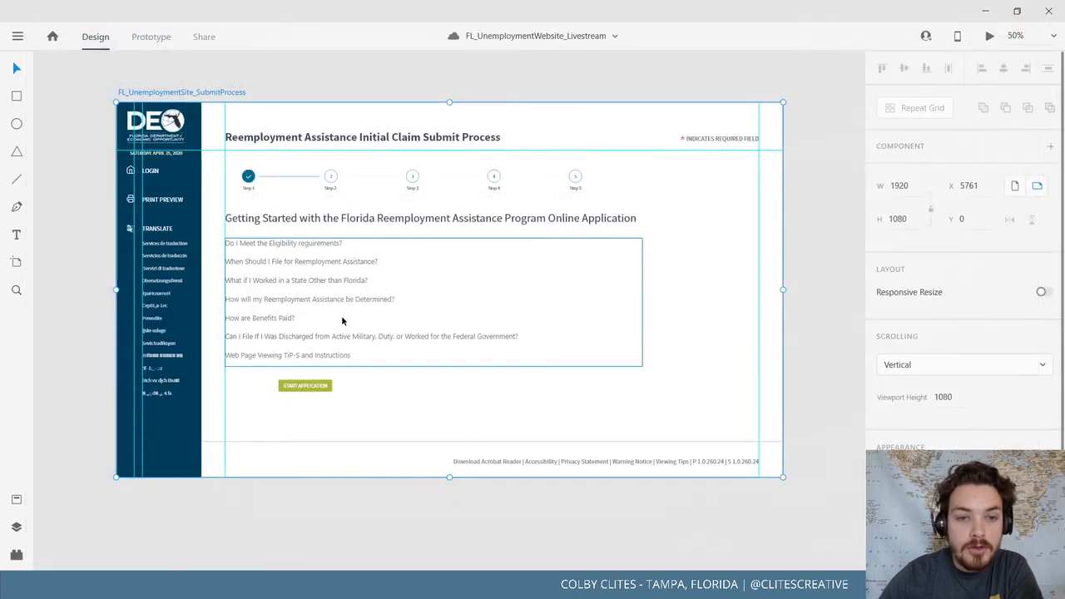
Set the question list under the Getting Started heading to the Bold font weight
{"action": "left_click", "coordinate": [381, 319]}
{"action": "left_click", "coordinate": [1050, 458]}
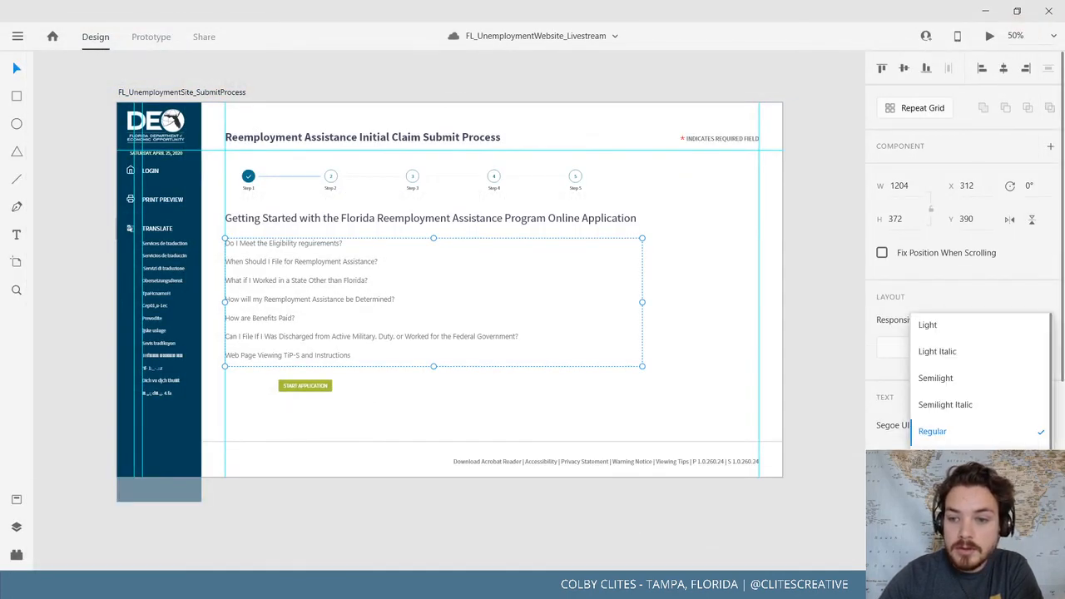
{"action": "left_click", "coordinate": [933, 537]}
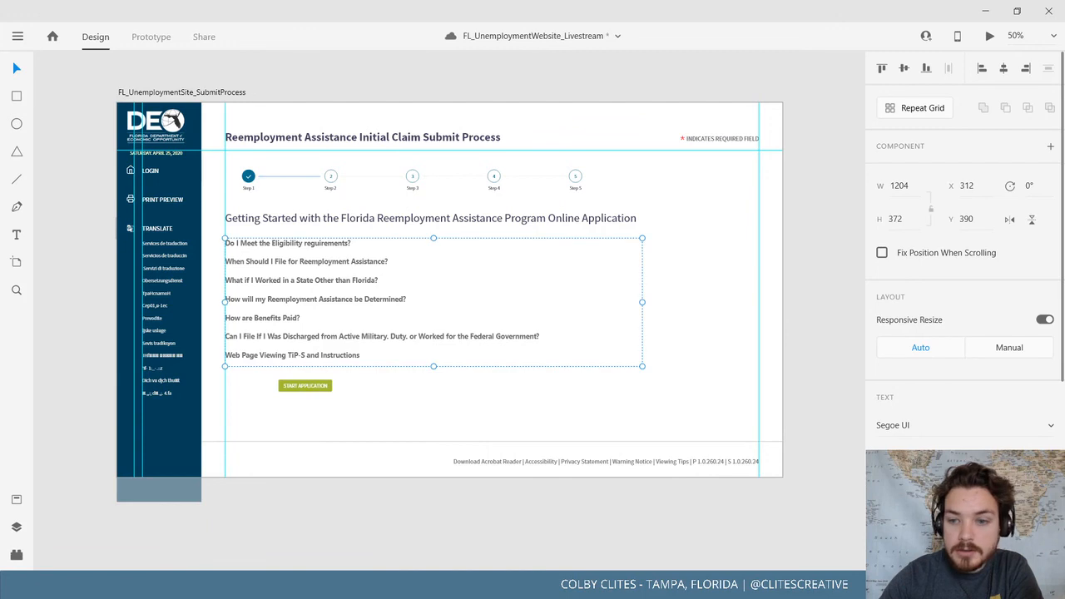
{"action": "scroll", "coordinate": [965, 250], "scroll_direction": "down", "scroll_amount": 2}
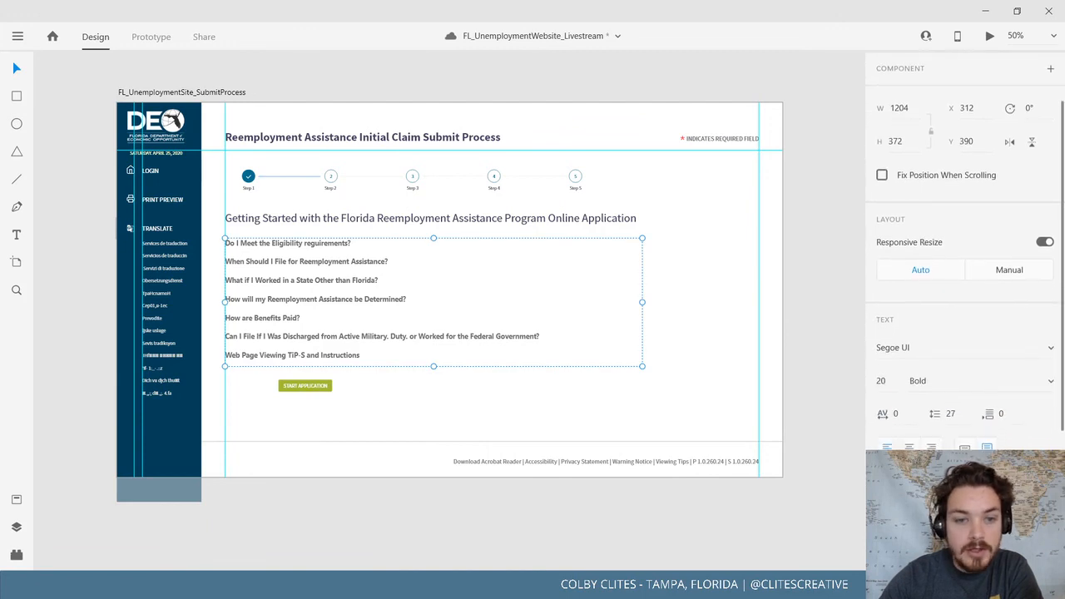
Style the question list as links by underlining the text and applying the saved blue #03738C
{"action": "double_click", "coordinate": [376, 361]}
{"action": "left_click", "coordinate": [366, 353]}
{"action": "left_click_drag", "start_coordinate": [366, 354], "coordinate": [178, 234]}
{"action": "left_click", "coordinate": [17, 500]}
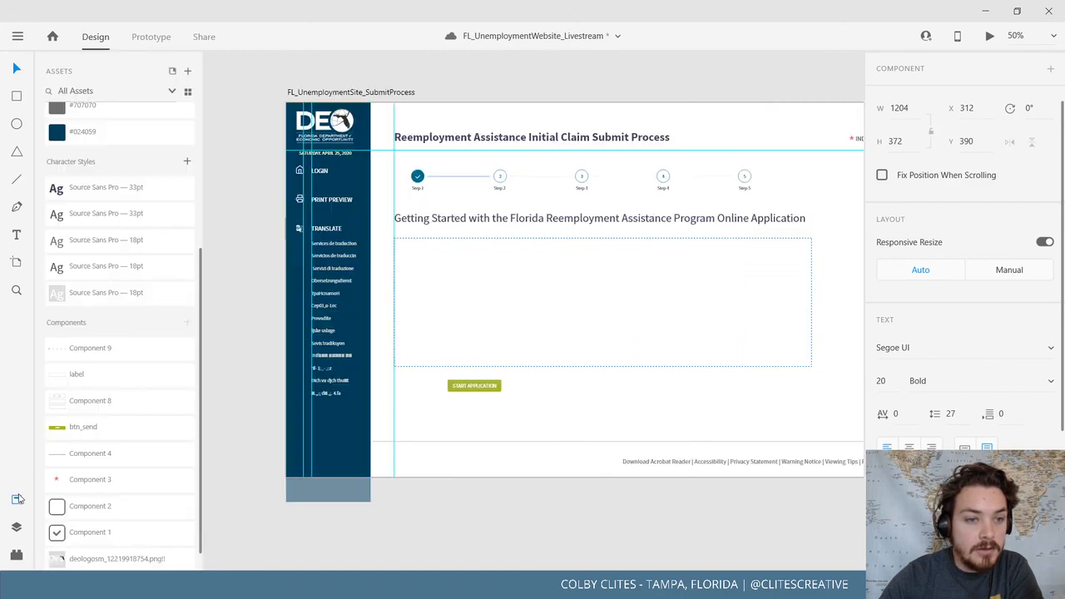
{"action": "scroll", "coordinate": [108, 295], "scroll_direction": "up", "scroll_amount": 5}
{"action": "left_click", "coordinate": [110, 305]}
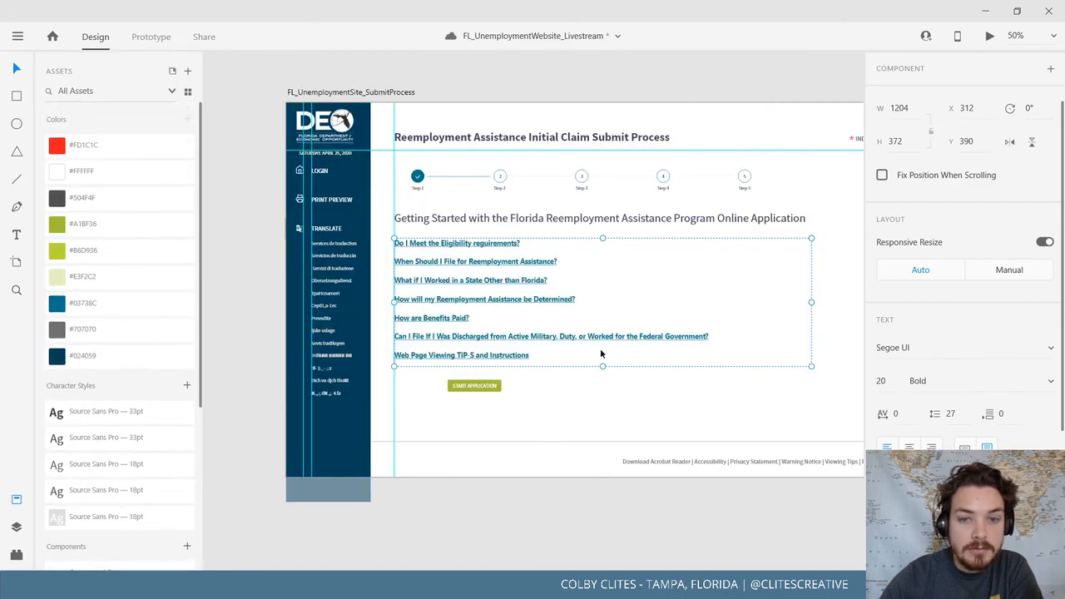
{"action": "left_click", "coordinate": [207, 119]}
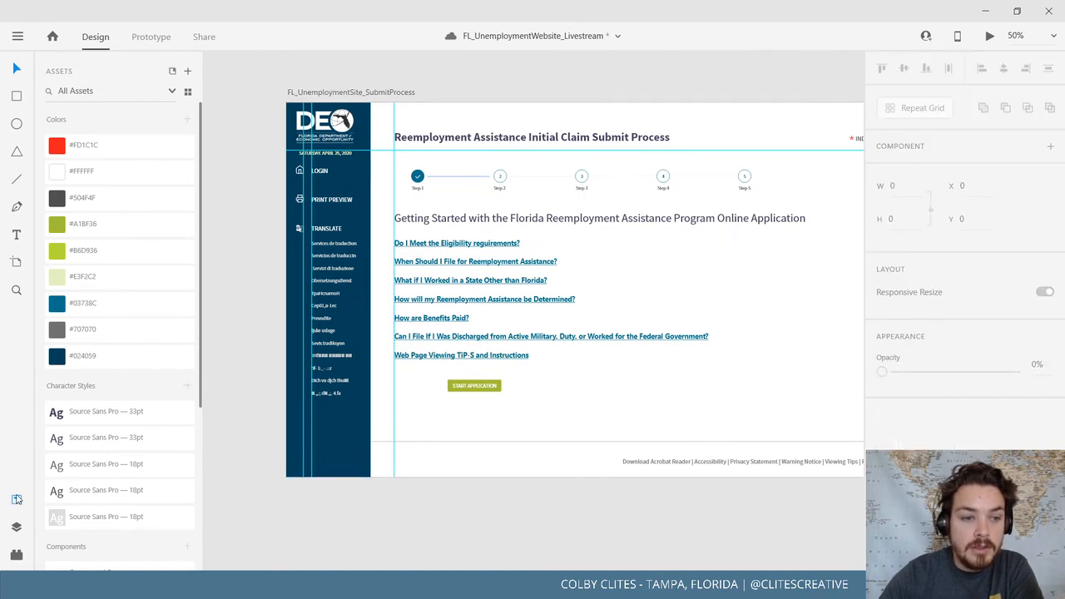
{"action": "left_click", "coordinate": [16, 499]}
Preview the FL_UnemploymentSite_SubmitProcess artboard with its restyled question links and close the preview
{"action": "left_click", "coordinate": [190, 92]}
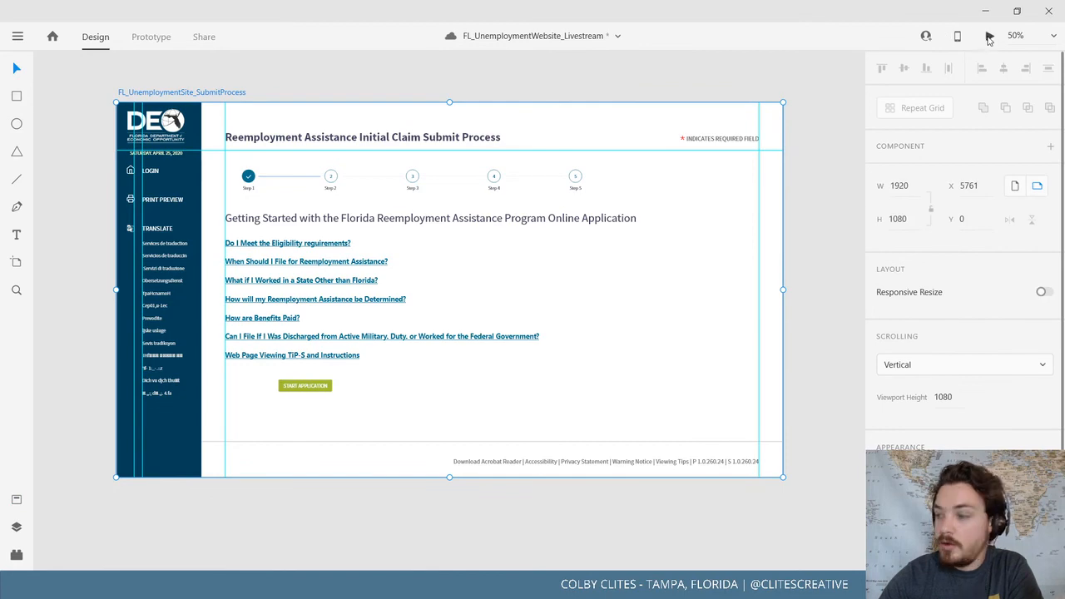
{"action": "left_click", "coordinate": [989, 36]}
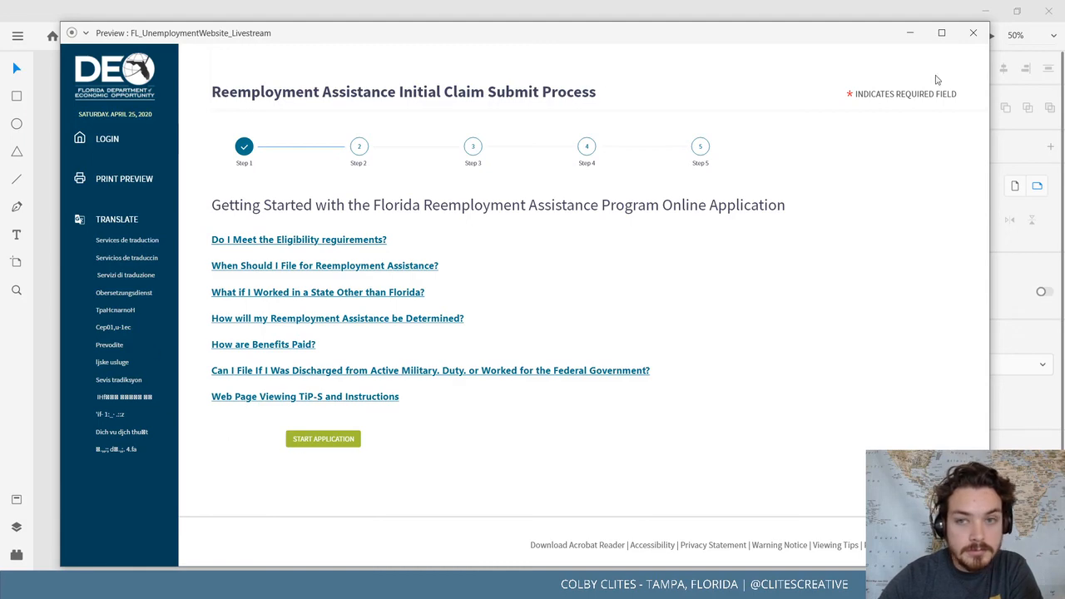
{"action": "left_click", "coordinate": [973, 33]}
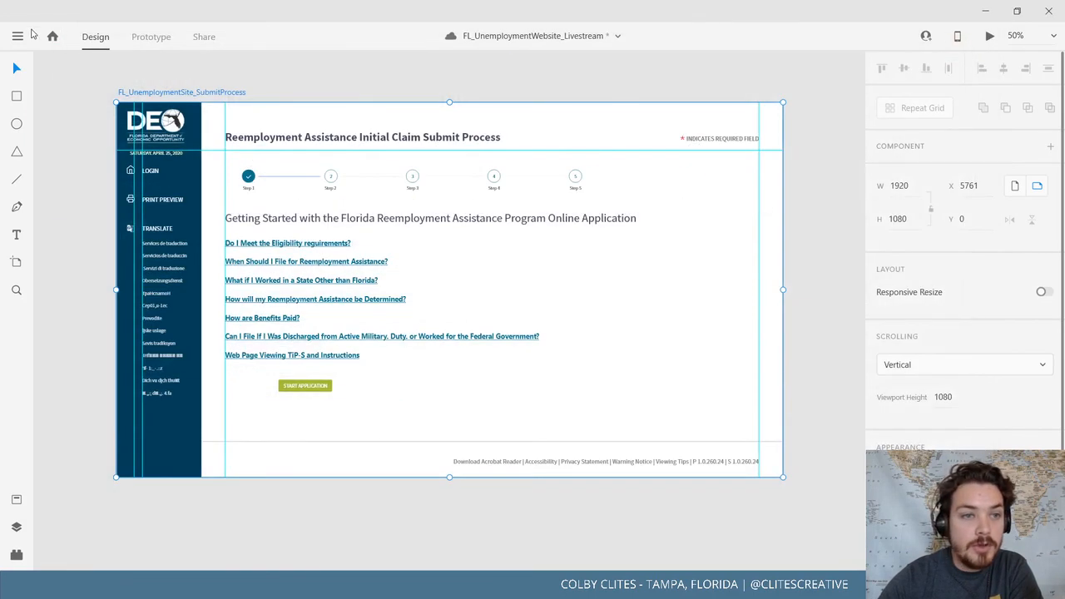
Save the design file
{"action": "left_click", "coordinate": [17, 36]}
{"action": "left_click", "coordinate": [46, 300]}
{"action": "left_click", "coordinate": [86, 249]}
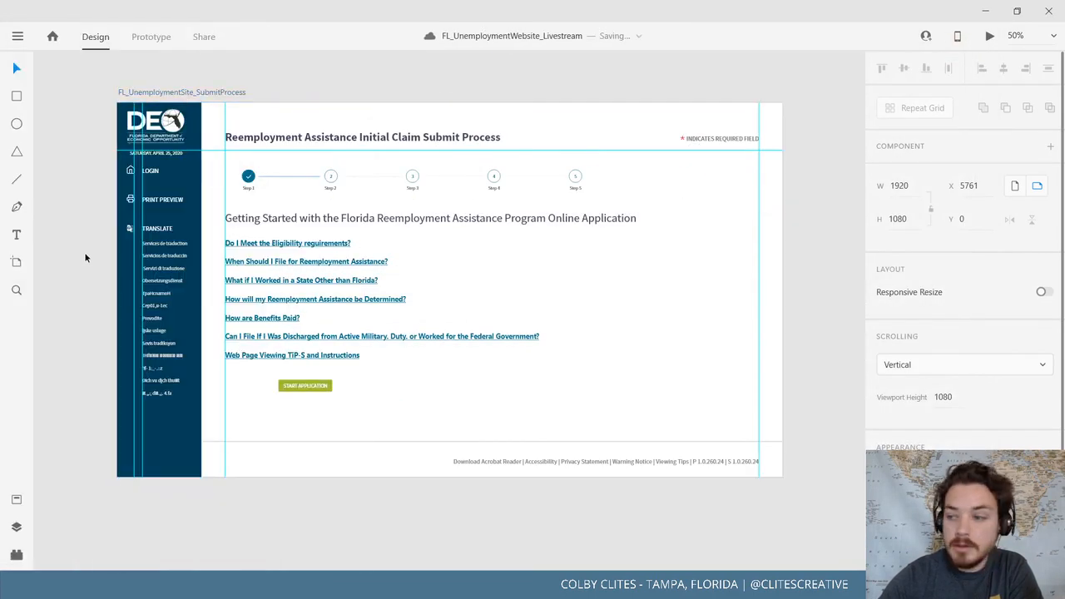
Review the redesigned artboards beside their original pages, back to the Notes artboard with its problem list, logos and colour swatches
{"action": "left_click_drag", "start_coordinate": [86, 250], "coordinate": [122, 309]}
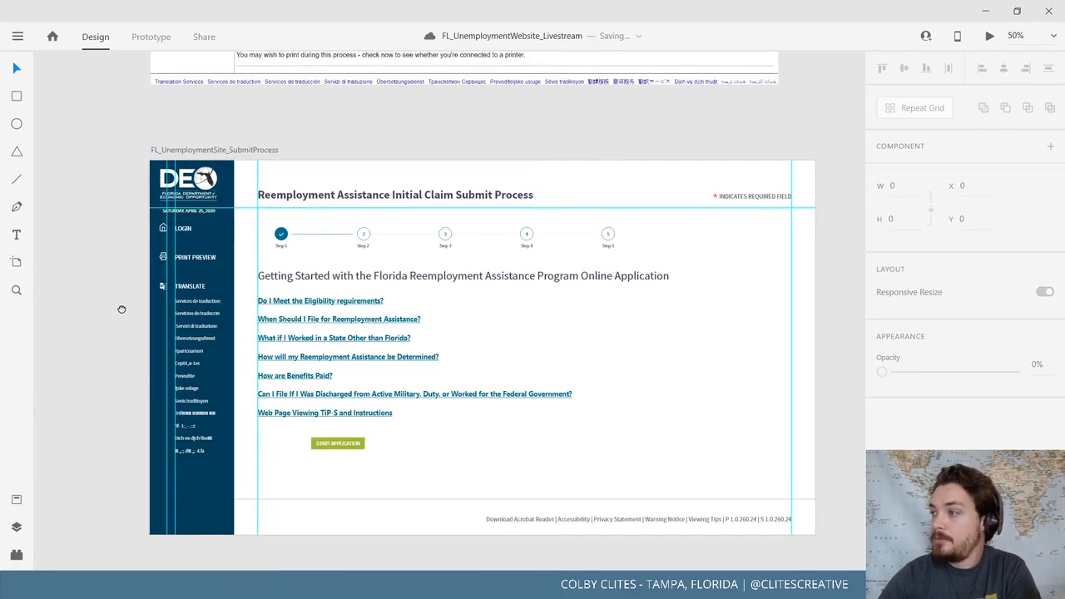
{"action": "key", "text": "ctrl+minus"}
{"action": "key", "text": "ctrl+minus"}
{"action": "key", "text": "ctrl+minus"}
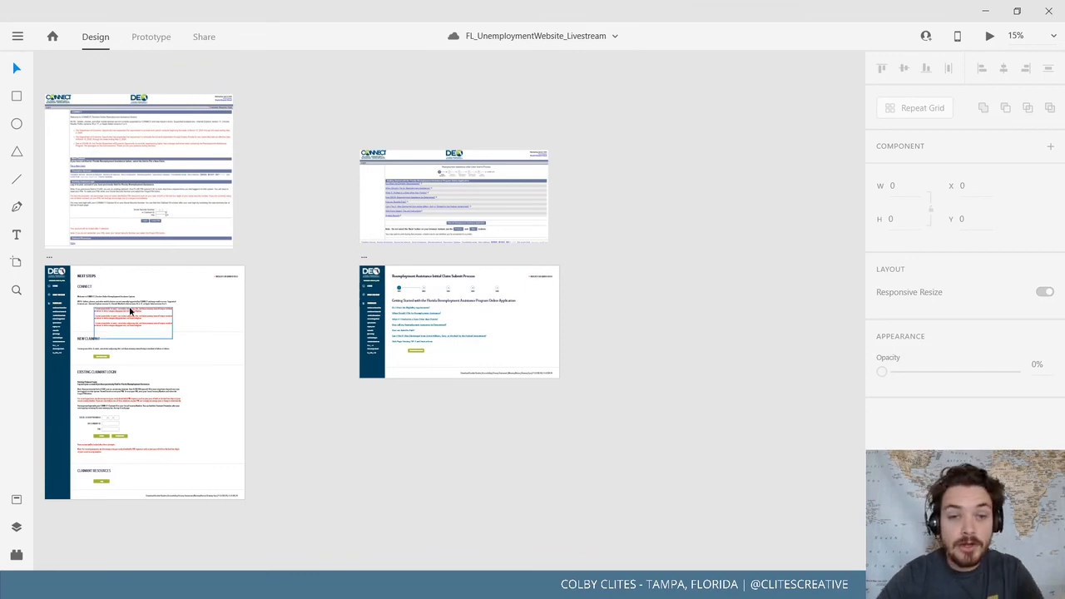
{"action": "left_click_drag", "start_coordinate": [338, 342], "coordinate": [729, 437]}
{"action": "left_click_drag", "start_coordinate": [617, 386], "coordinate": [928, 321]}
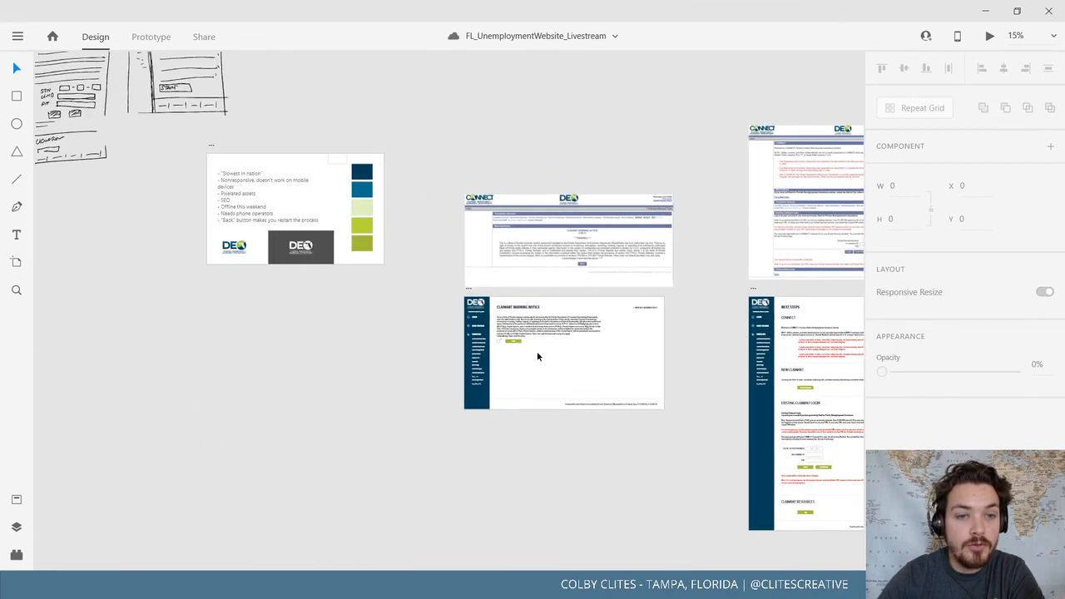
{"action": "mouse_move", "coordinate": [346, 316]}
{"action": "left_mouse_down"}
{"action": "mouse_move", "coordinate": [585, 443]}
{"action": "mouse_move", "coordinate": [504, 428]}
{"action": "left_mouse_up"}
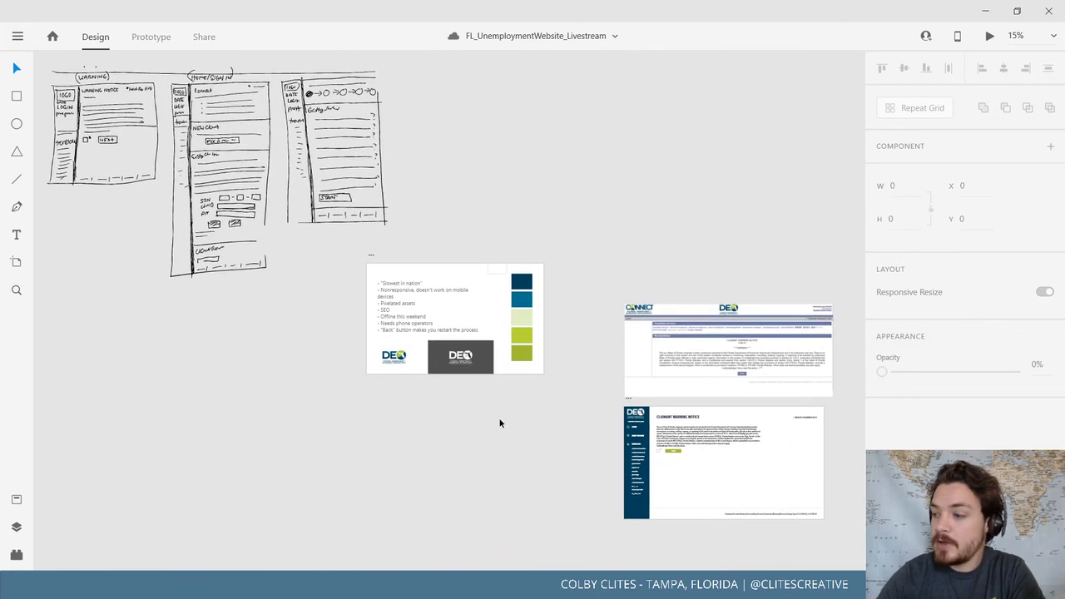
{"action": "mouse_move", "coordinate": [413, 425]}
{"action": "left_mouse_down"}
{"action": "mouse_move", "coordinate": [441, 442]}
{"action": "mouse_move", "coordinate": [431, 432]}
{"action": "mouse_move", "coordinate": [456, 405]}
{"action": "left_mouse_up"}
{"action": "key", "text": "ctrl+equal"}
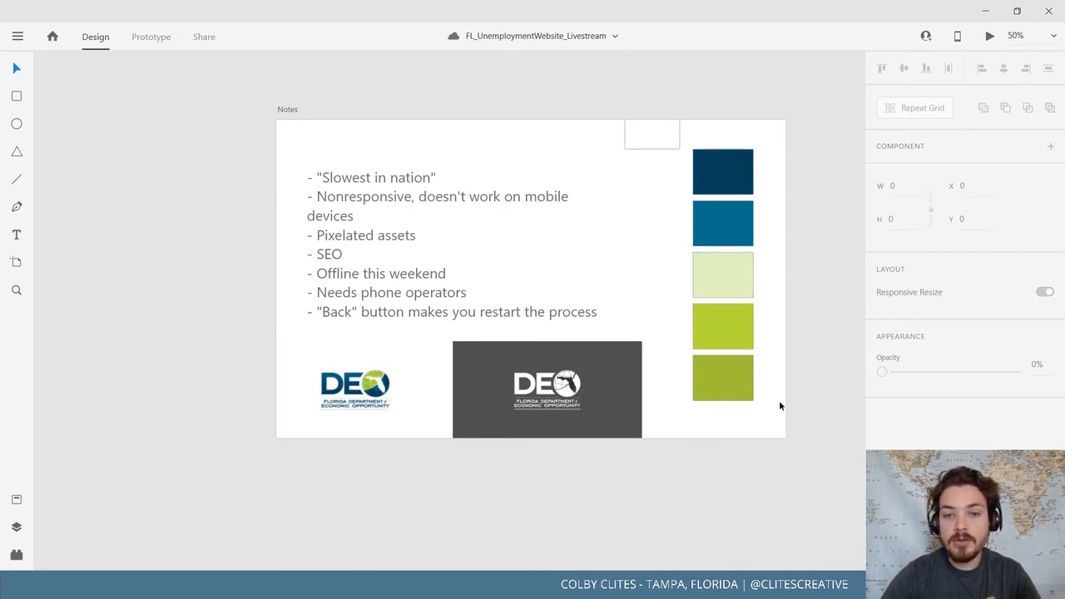
Examine the hand-drawn wireframes for the warning, home/sign-in and getting-started pages in relation to the artboards
{"action": "left_click_drag", "start_coordinate": [706, 401], "coordinate": [254, 396]}
{"action": "left_click_drag", "start_coordinate": [320, 401], "coordinate": [214, 175]}
{"action": "left_click_drag", "start_coordinate": [303, 276], "coordinate": [359, 303]}
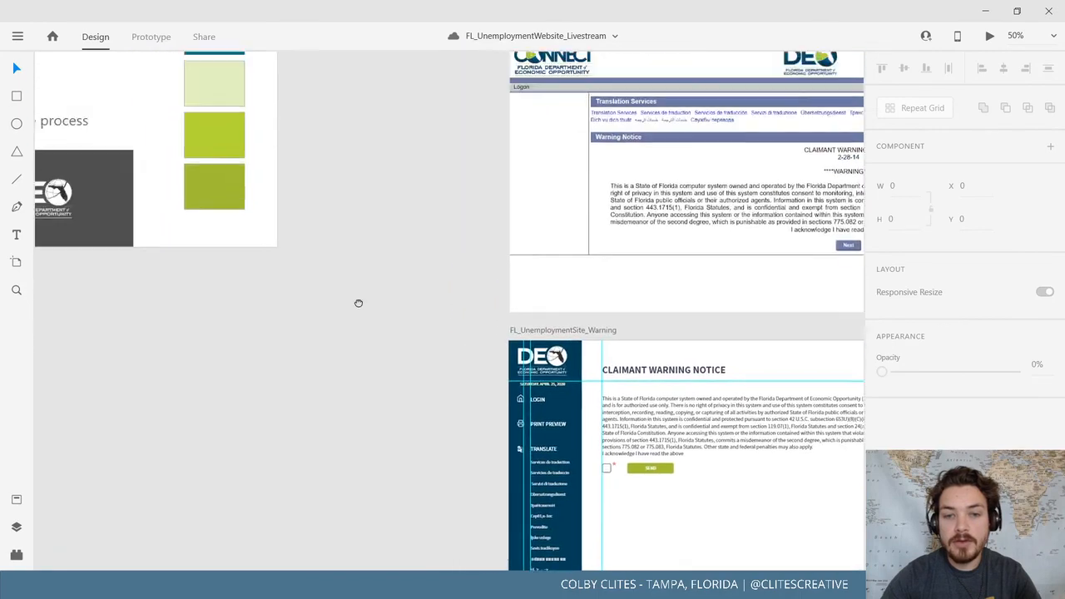
{"action": "left_click_drag", "start_coordinate": [42, 109], "coordinate": [499, 411]}
{"action": "left_click_drag", "start_coordinate": [289, 274], "coordinate": [394, 349]}
{"action": "left_click_drag", "start_coordinate": [307, 309], "coordinate": [564, 447]}
{"action": "left_click_drag", "start_coordinate": [371, 420], "coordinate": [631, 447]}
{"action": "key", "text": "ctrl+minus"}
{"action": "left_click_drag", "start_coordinate": [594, 386], "coordinate": [607, 409]}
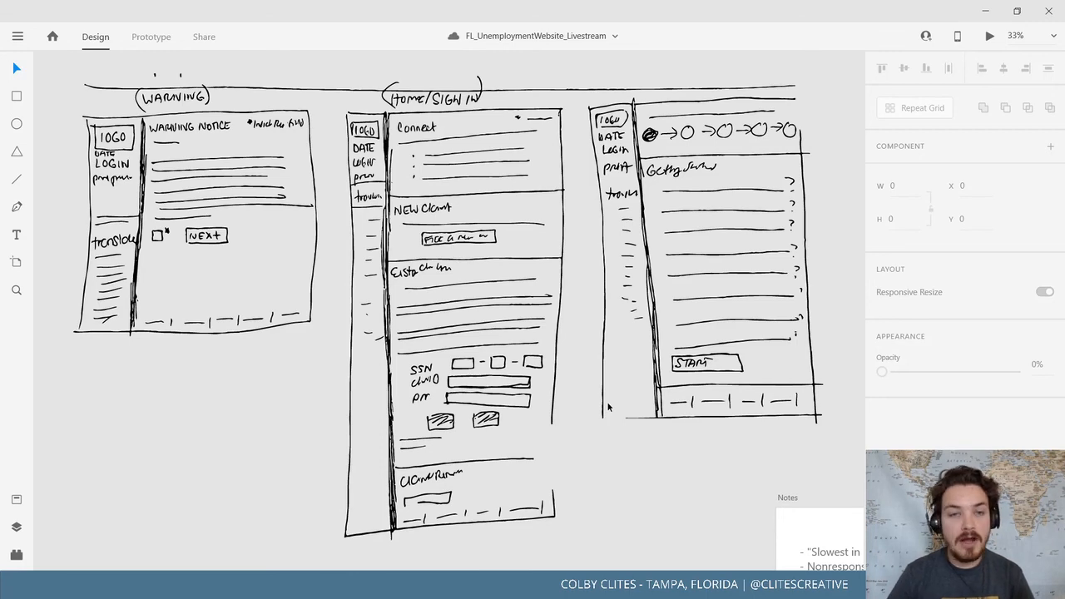
{"action": "scroll", "coordinate": [608, 407], "scroll_direction": "down", "scroll_amount": 5}
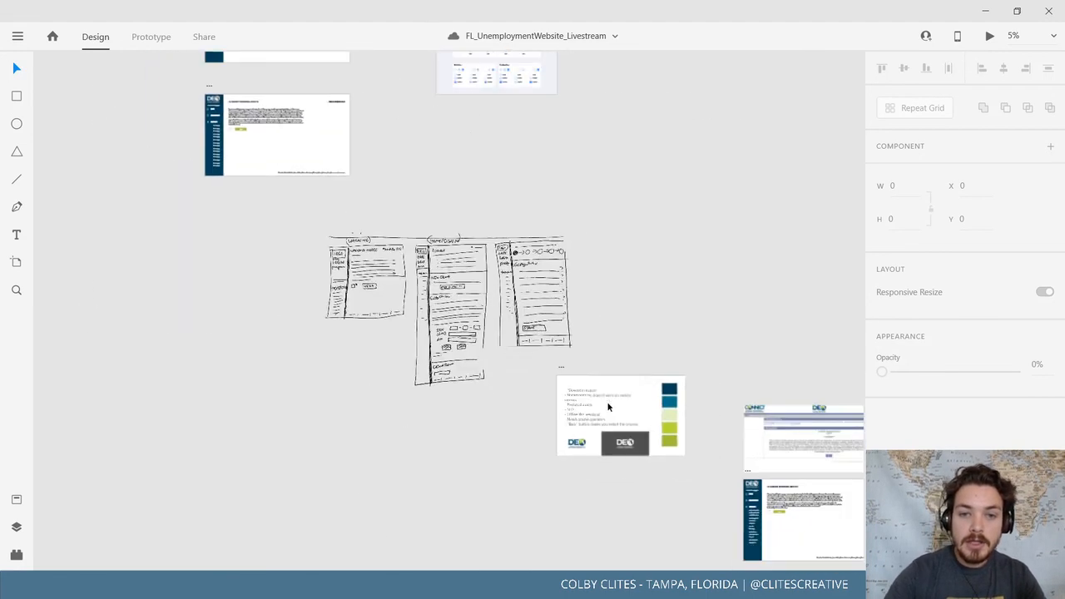
Examine the redesigned FL_UnemploymentSite_Warning, FL_UnemploymentSite_Nextsteps and FL_UnemploymentSite_SubmitProcess artboards beneath their original pages
{"action": "left_click_drag", "start_coordinate": [642, 213], "coordinate": [449, 100]}
{"action": "left_click_drag", "start_coordinate": [827, 357], "coordinate": [643, 235]}
{"action": "left_click_drag", "start_coordinate": [755, 305], "coordinate": [524, 267]}
{"action": "left_click_drag", "start_coordinate": [578, 325], "coordinate": [646, 305]}
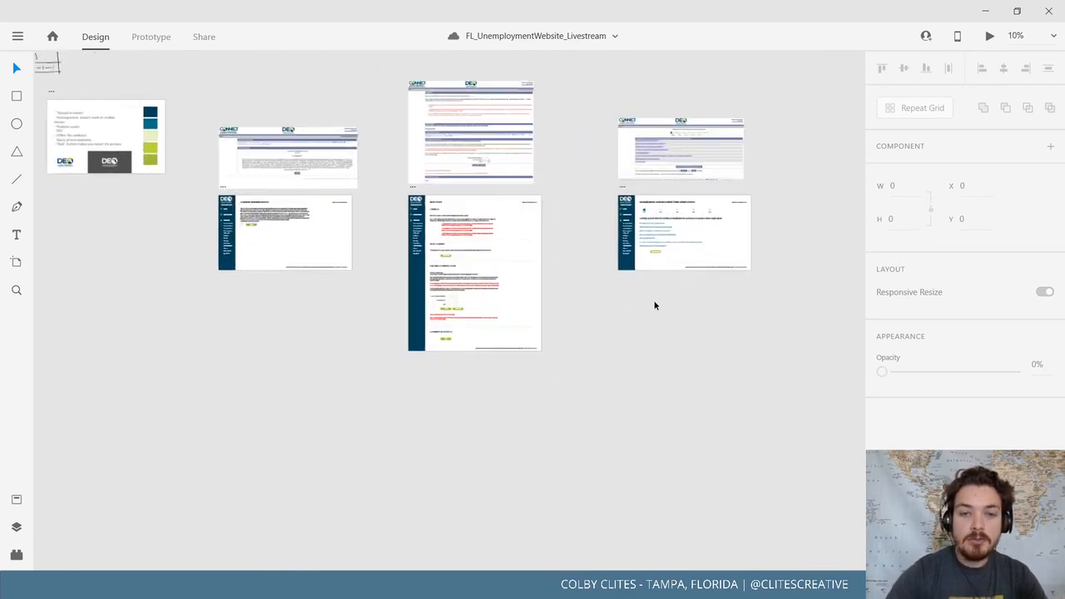
{"action": "scroll", "coordinate": [654, 305], "scroll_direction": "up", "scroll_amount": 3}
{"action": "left_click_drag", "start_coordinate": [627, 323], "coordinate": [684, 385]}
{"action": "scroll", "coordinate": [685, 386], "scroll_direction": "up", "scroll_amount": 2}
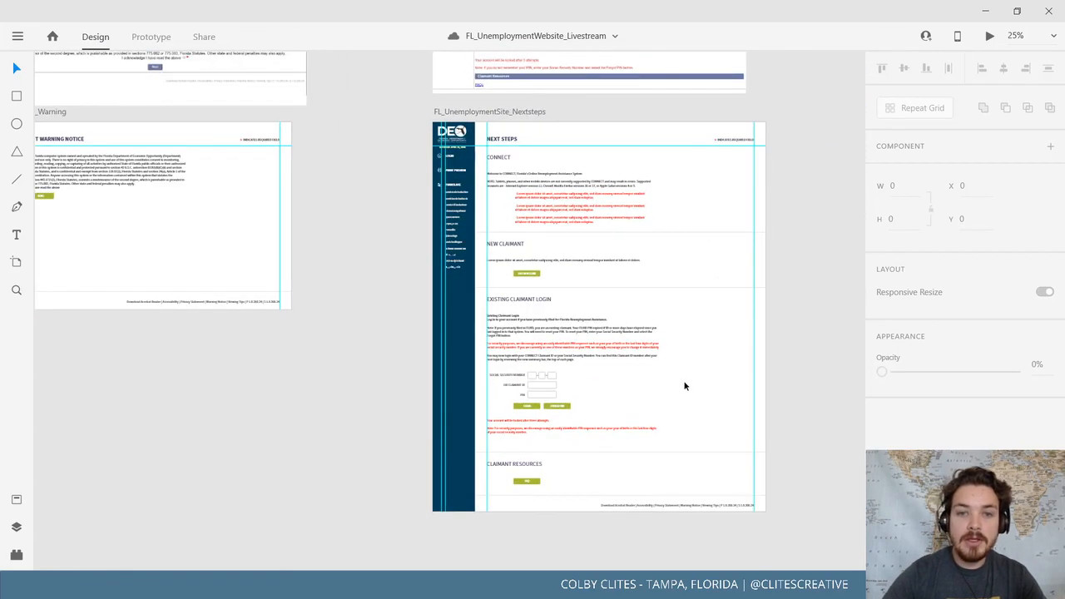
{"action": "left_click_drag", "start_coordinate": [253, 407], "coordinate": [446, 423]}
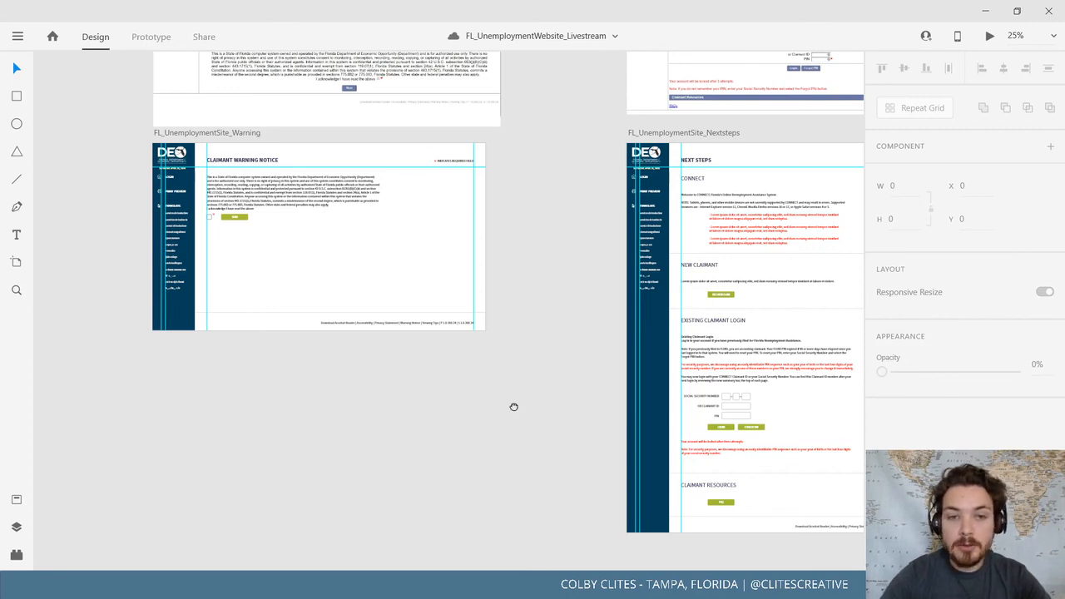
{"action": "left_click_drag", "start_coordinate": [514, 407], "coordinate": [210, 418]}
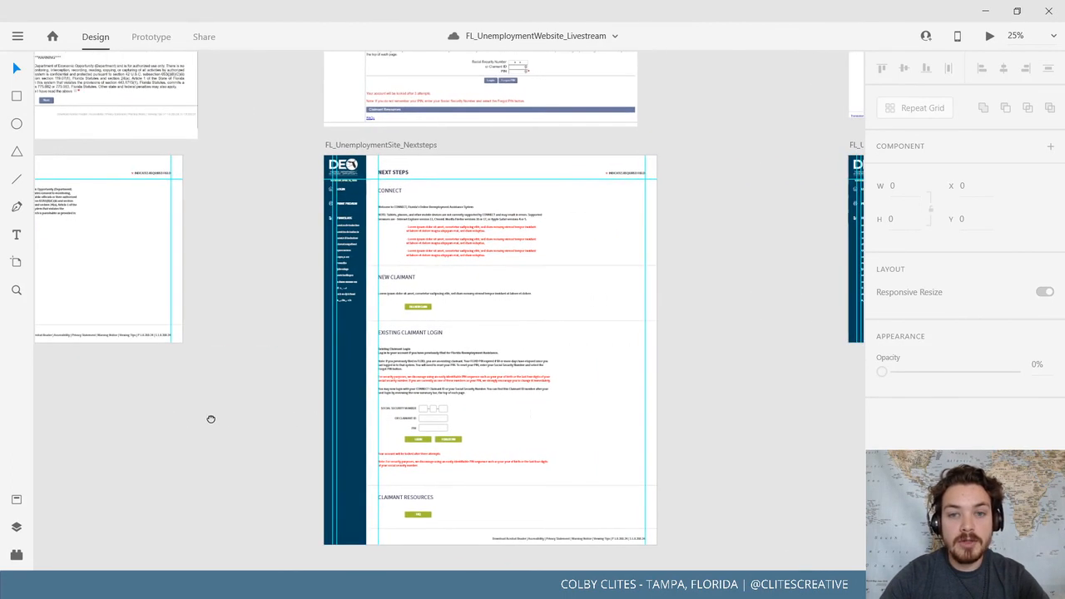
{"action": "left_click_drag", "start_coordinate": [794, 489], "coordinate": [549, 470]}
{"action": "left_click", "coordinate": [17, 35]}
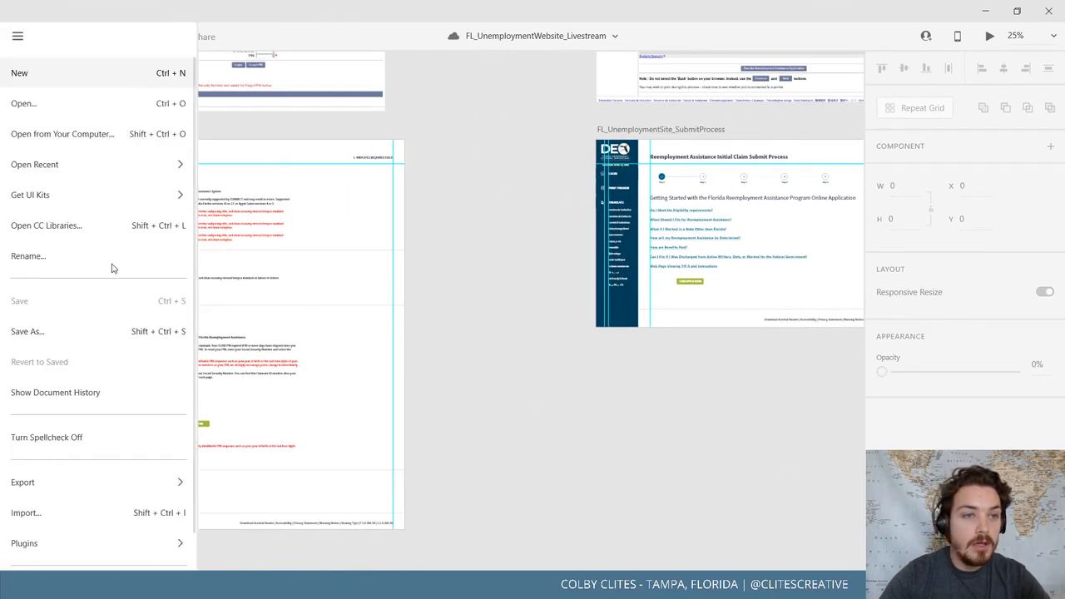
{"action": "mouse_move", "coordinate": [83, 164]}
{"action": "left_click", "coordinate": [498, 329]}
{"action": "scroll", "coordinate": [490, 363], "scroll_direction": "left", "scroll_amount": 3}
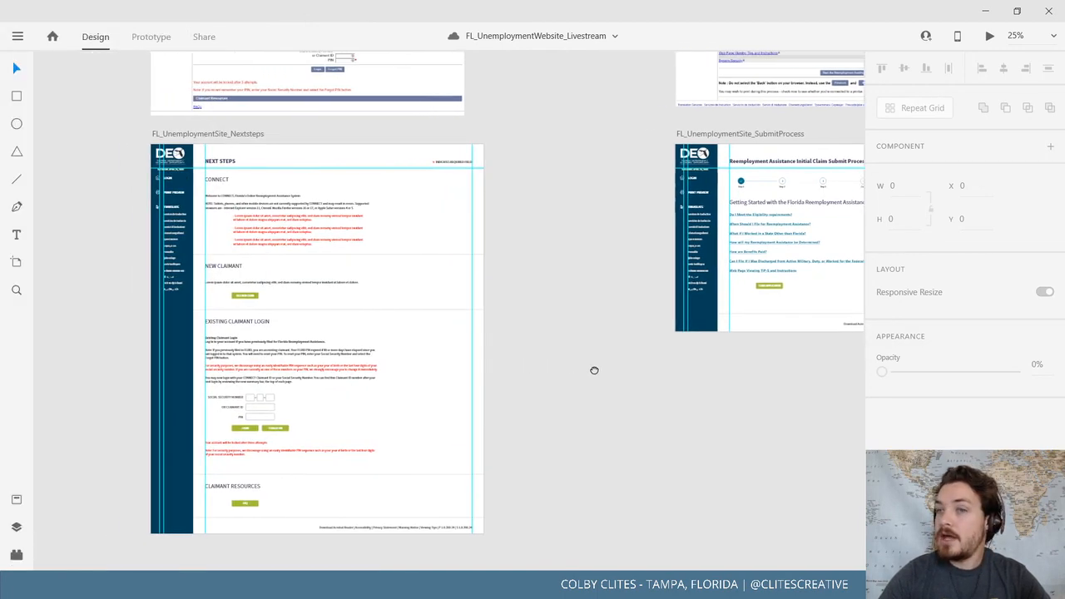
{"action": "scroll", "coordinate": [489, 348], "scroll_direction": "right", "scroll_amount": 5}
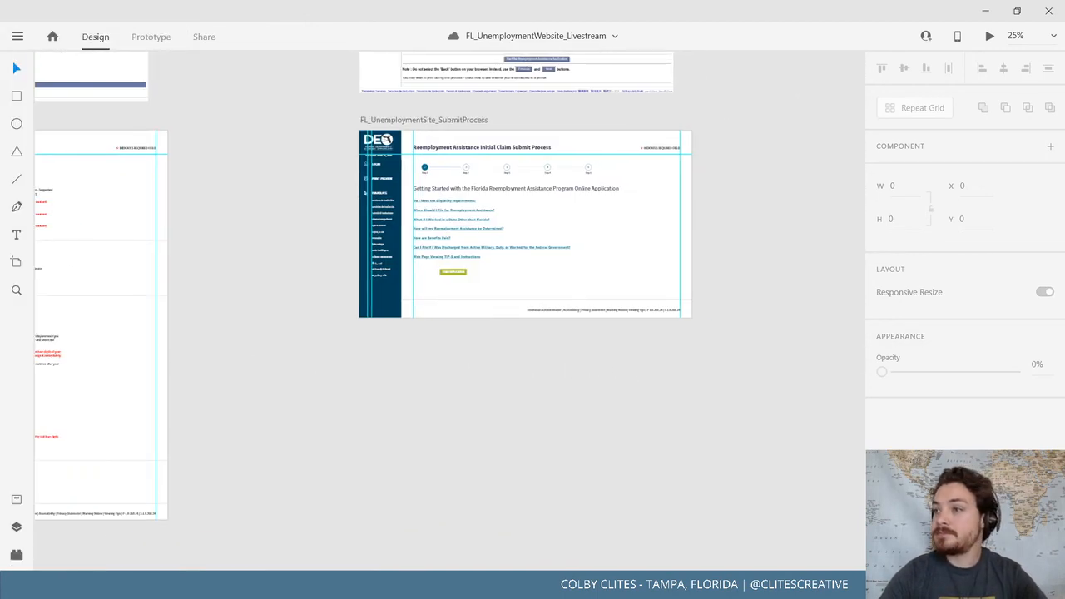